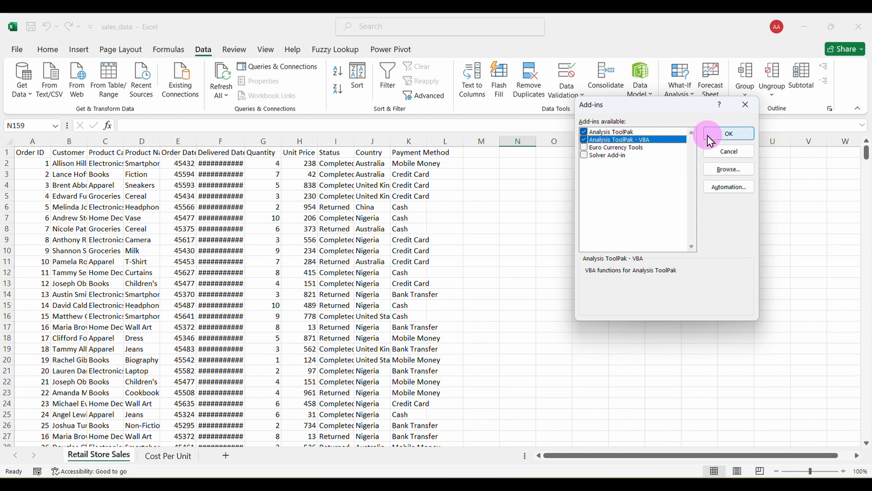
Enable the Analysis ToolPak add-in and check its Data Analysis tool list.
left_click(723, 134)
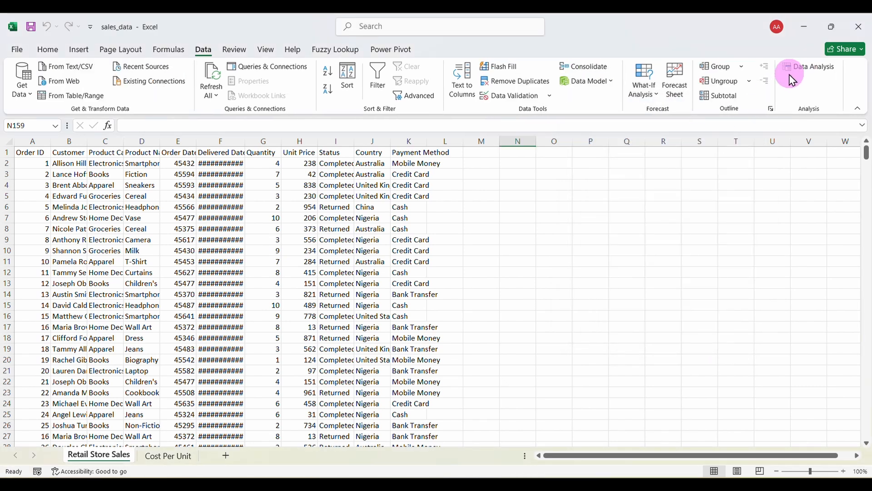
left_click(805, 69)
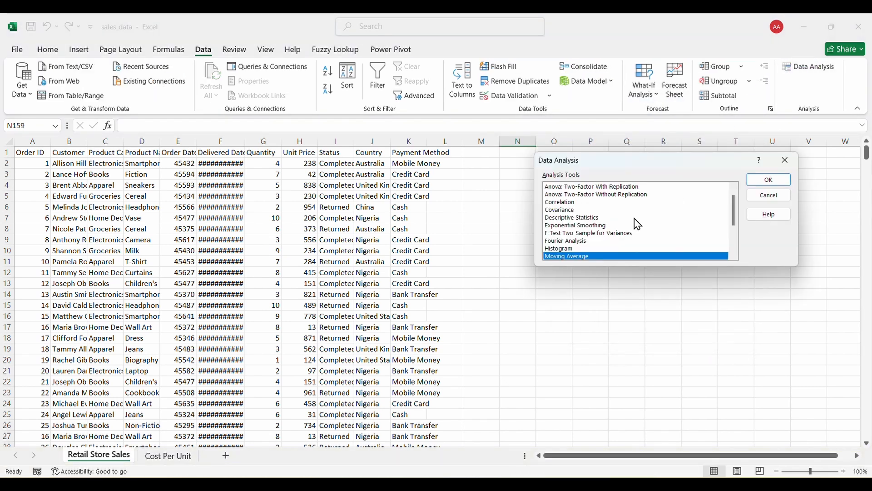
left_click(785, 160)
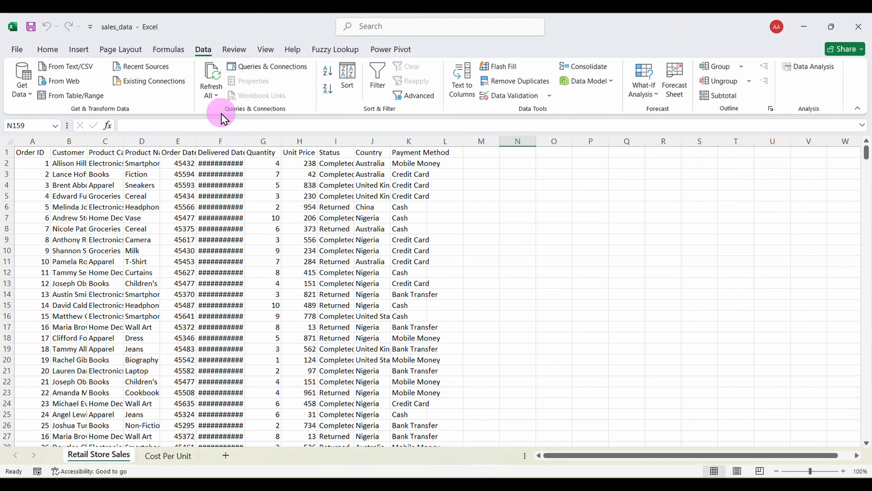
Add the Developer tab to the ribbon through Customize the Ribbon, then return to Home.
right_click(341, 114)
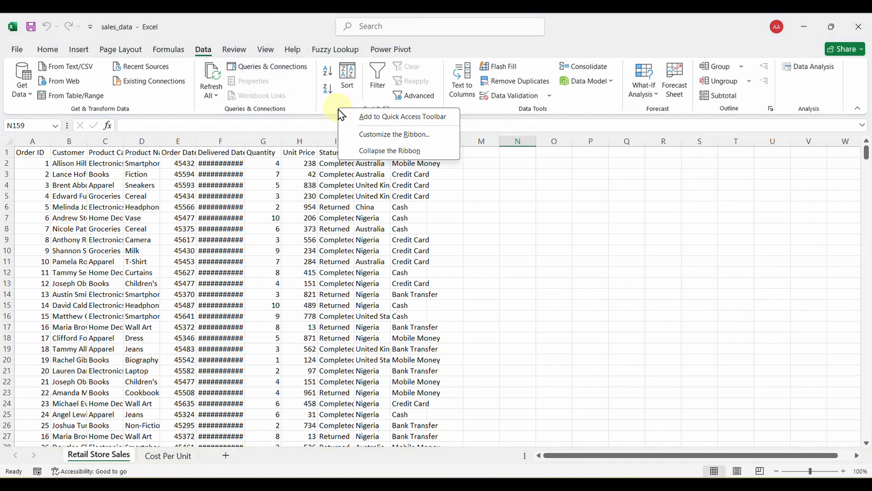
left_click(404, 133)
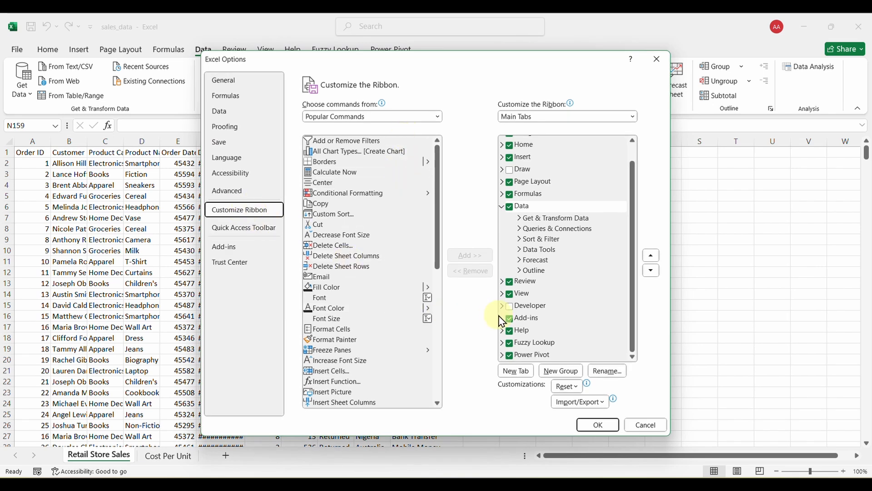
left_click(515, 312)
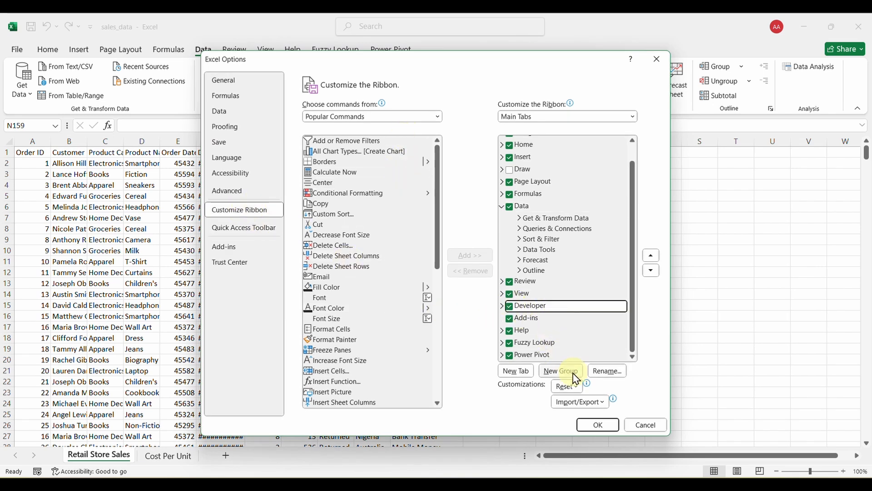
left_click(599, 426)
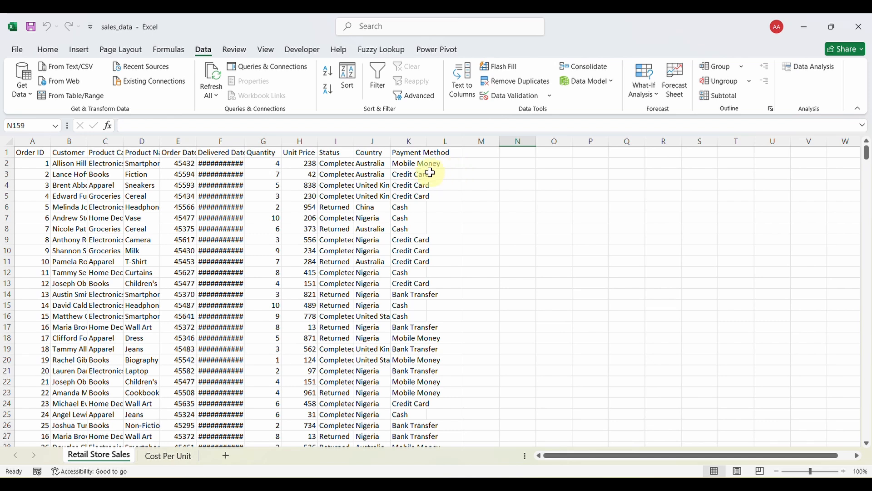
left_click(302, 51)
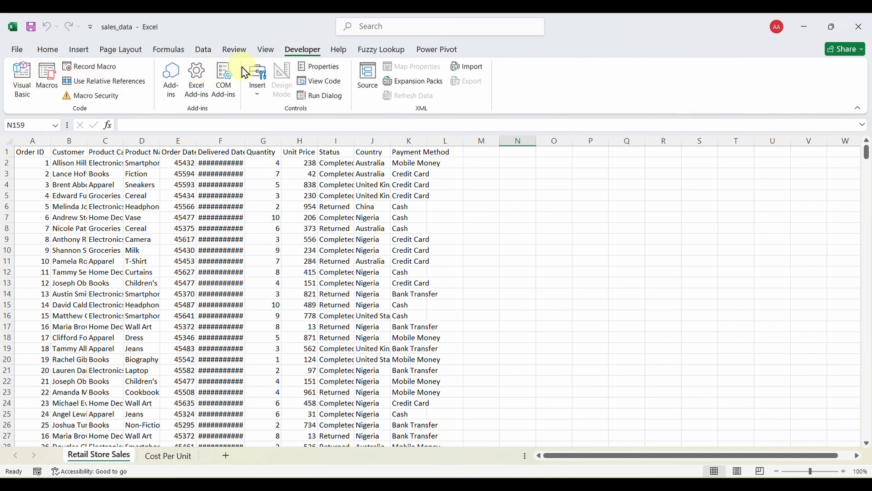
left_click(48, 50)
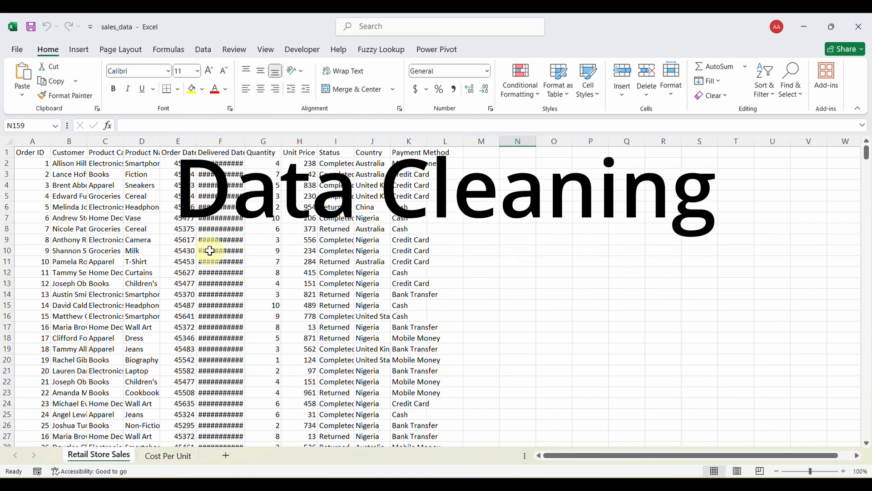
Convert the whole Retail Store Sales range into a table with headers.
left_click(180, 258)
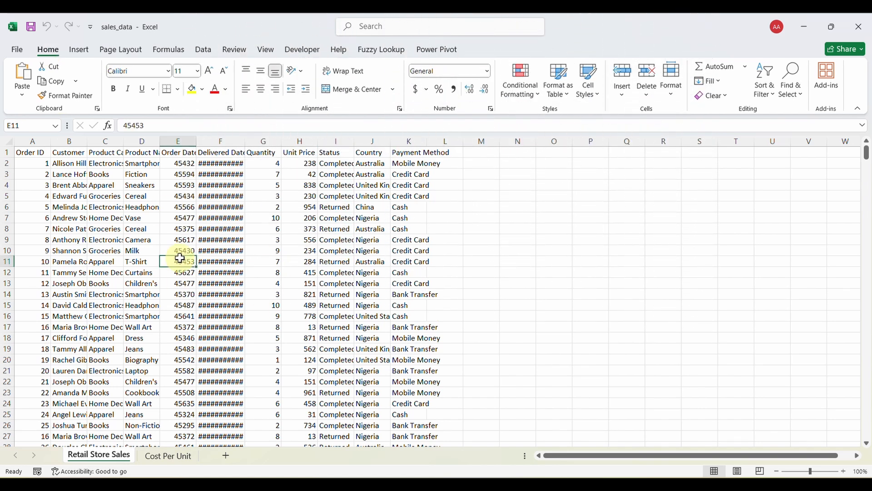
key("ctrl+a")
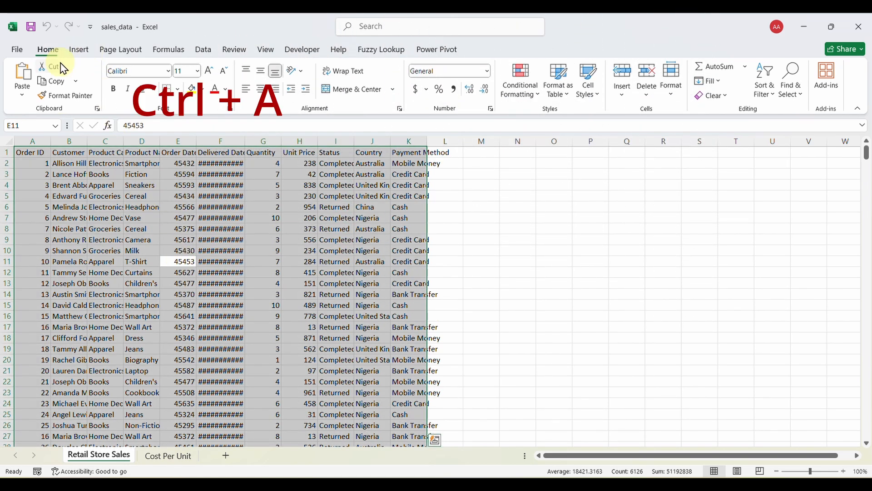
left_click(77, 50)
left_click(110, 78)
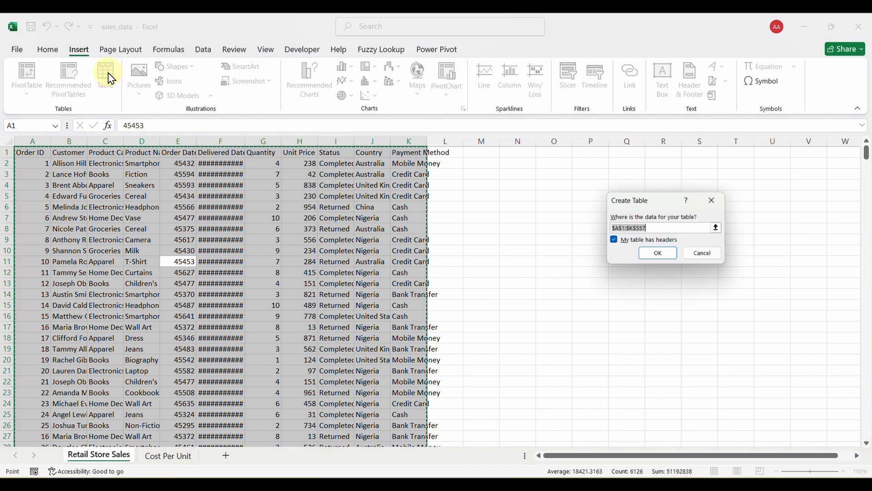
left_click(658, 253)
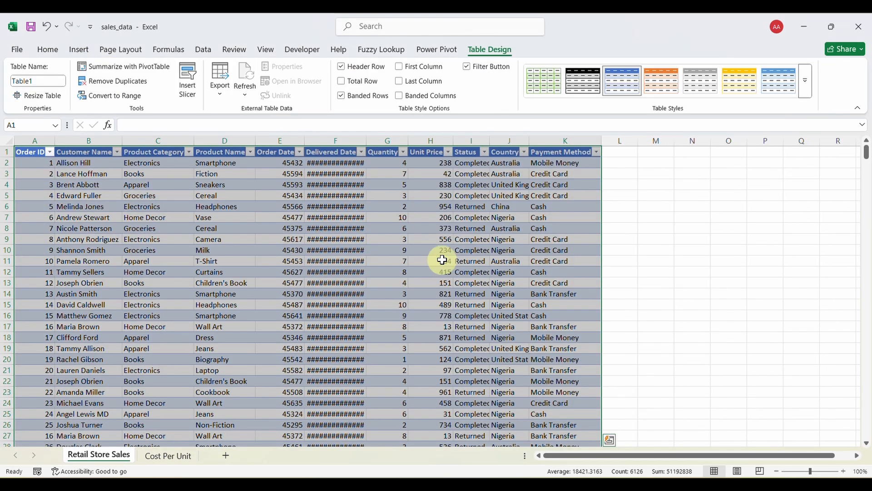
Autofit every column on the sheet so full dates are visible.
left_click(399, 261)
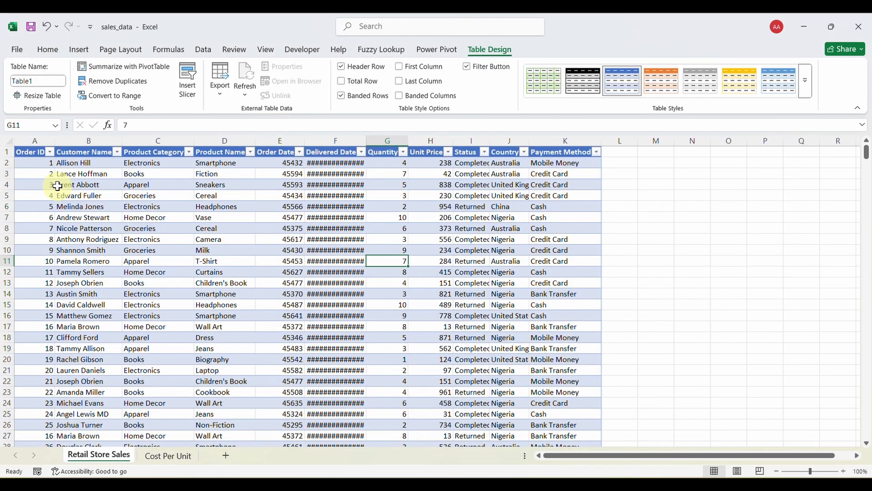
left_click(9, 142)
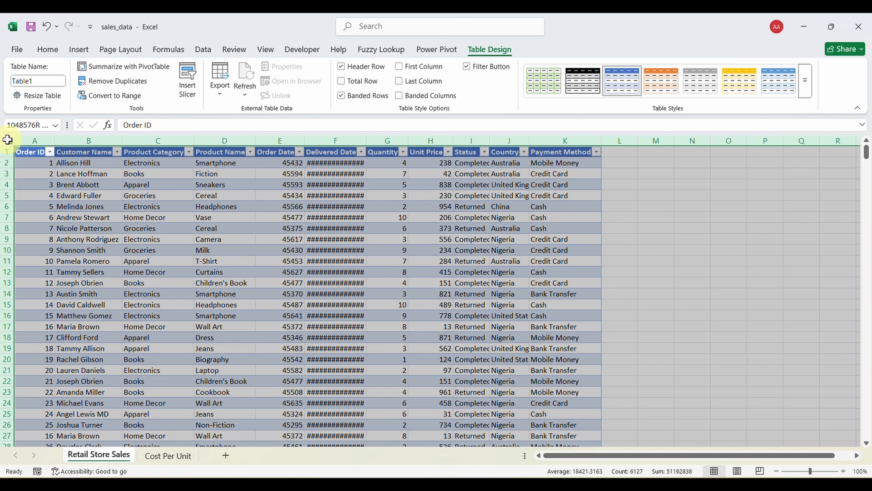
double_click(53, 141)
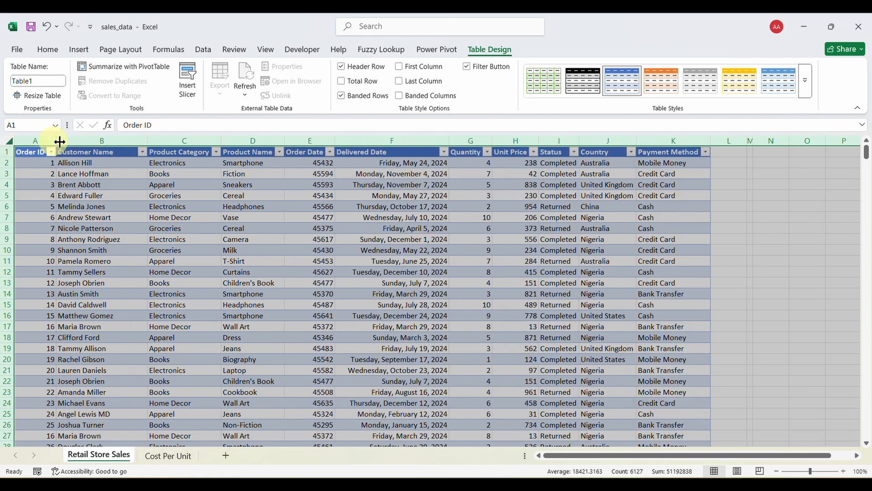
left_click(256, 218)
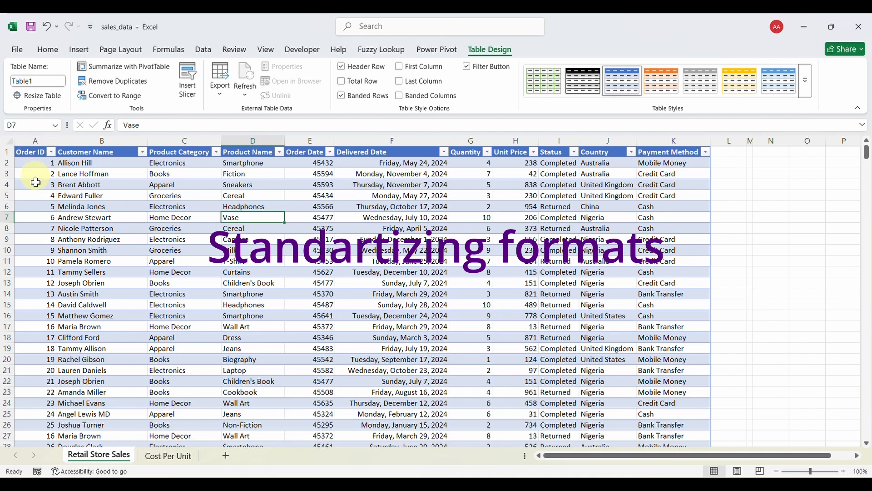
Review the Order ID, Customer Name, Product Category, Product Name and Order Date columns.
left_click(35, 140)
left_click(101, 139)
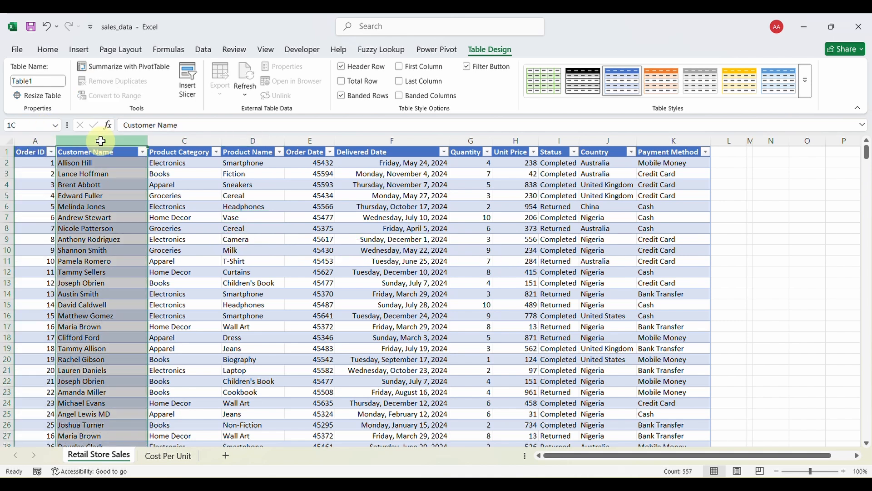
left_click(183, 142)
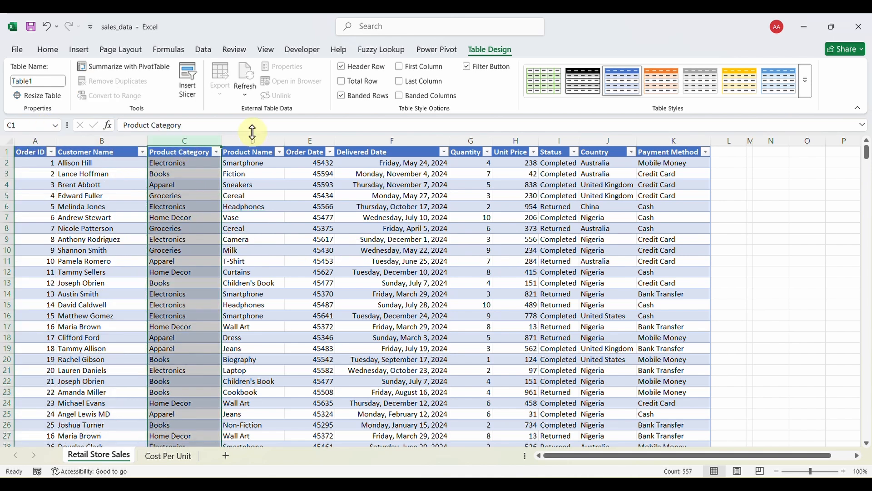
left_click(252, 141)
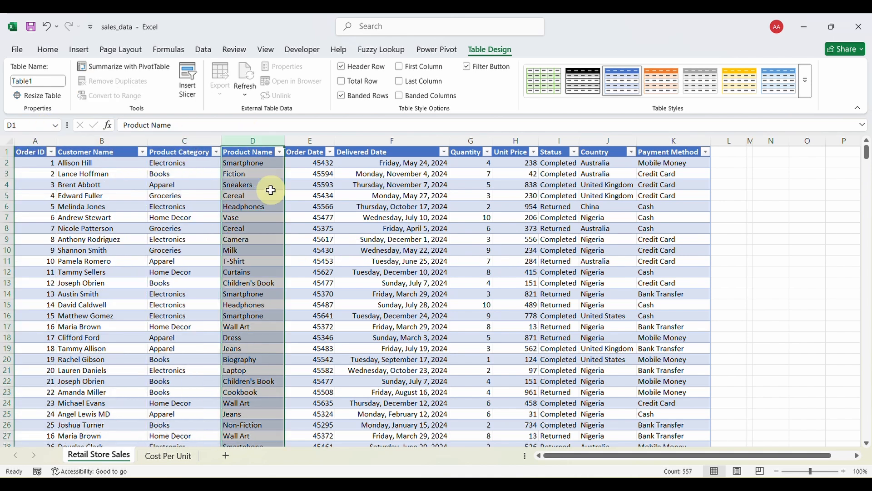
left_click(315, 138)
Format all Order Date values in column E as Short Date.
left_click(311, 164)
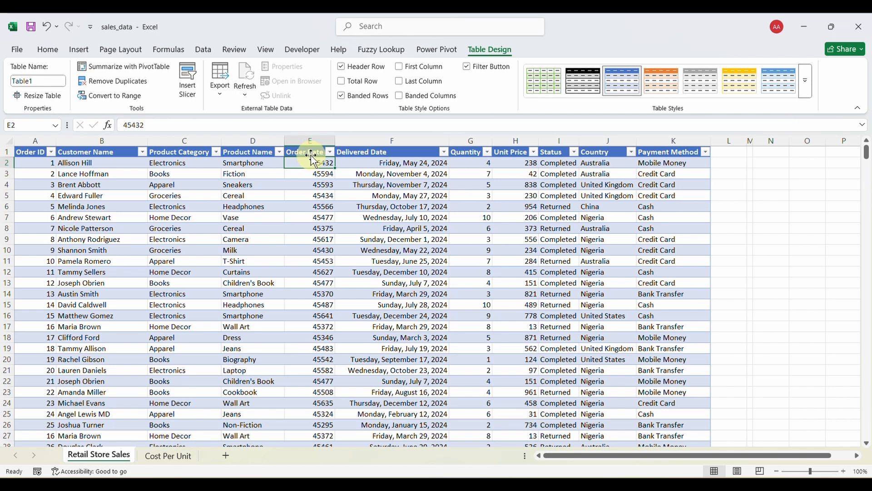
left_click_drag(311, 152, 322, 393)
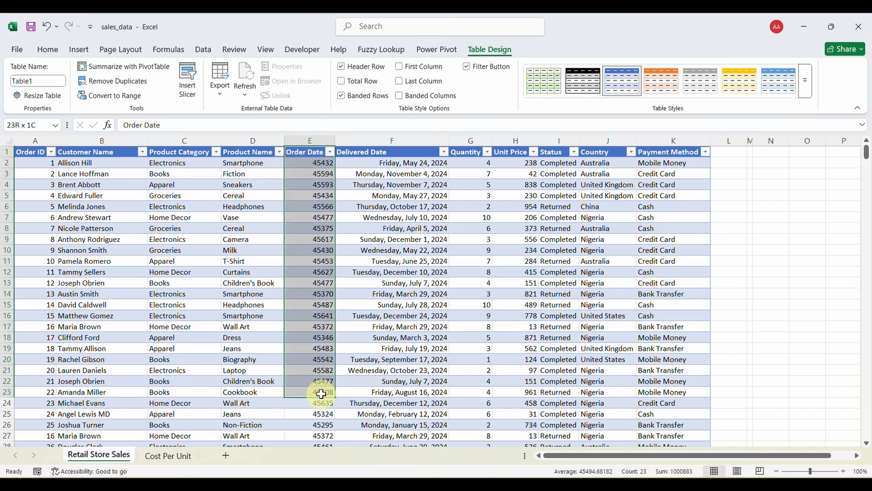
left_click(310, 155)
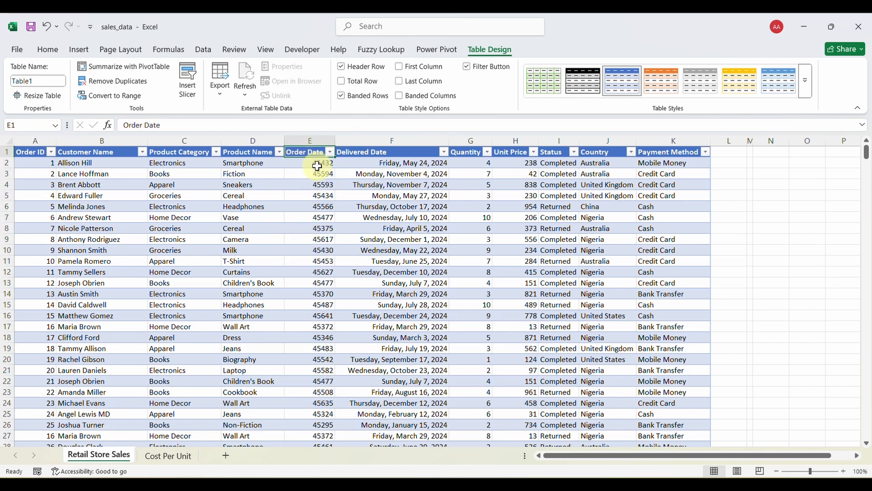
left_click(306, 162)
key("ctrl+shift+Down")
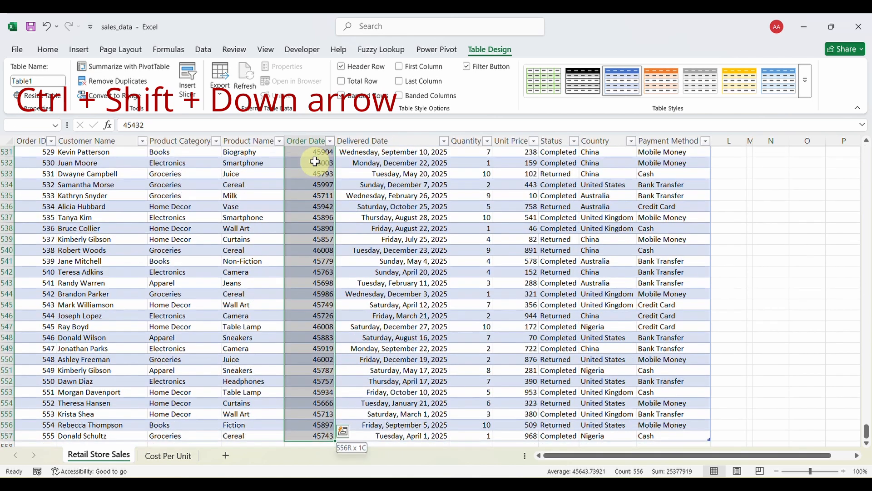
left_click(48, 50)
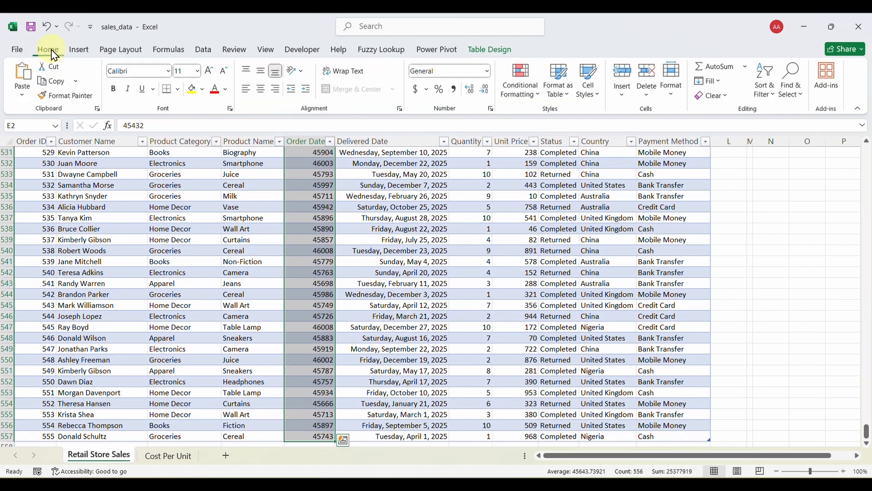
left_click(488, 71)
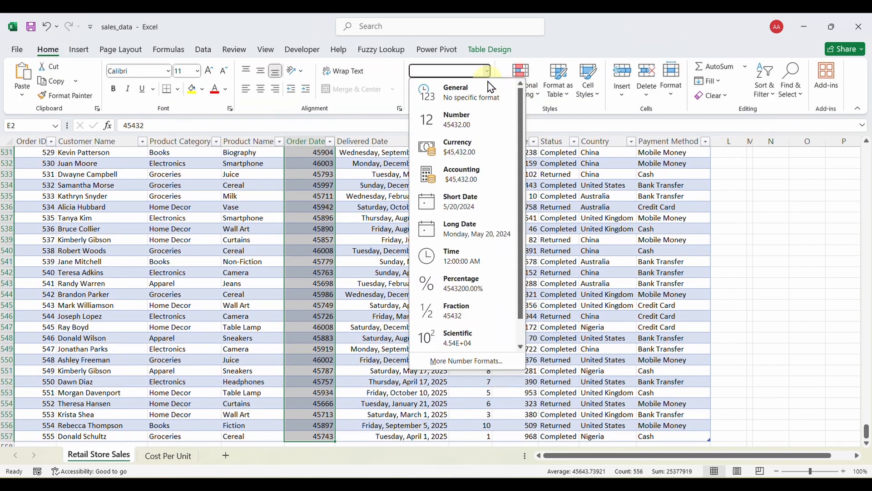
left_click(494, 204)
left_click(321, 196)
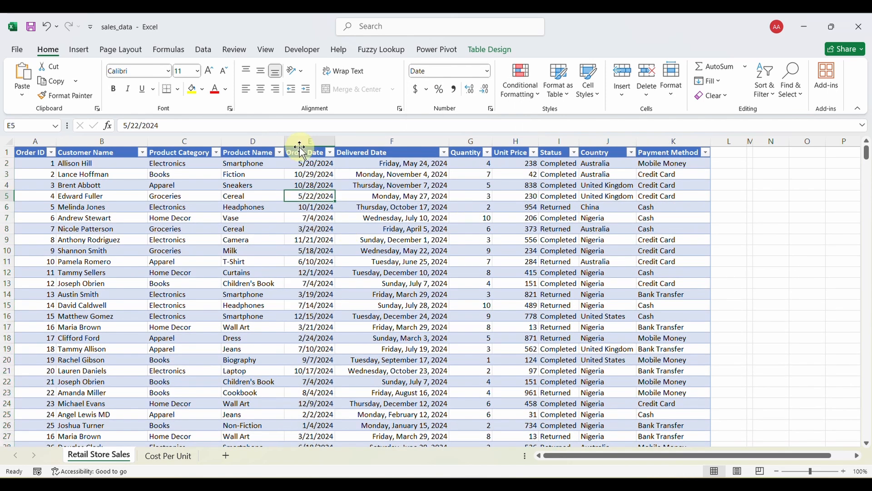
Format all Delivered Date values in column F as Short Date.
left_click(403, 166)
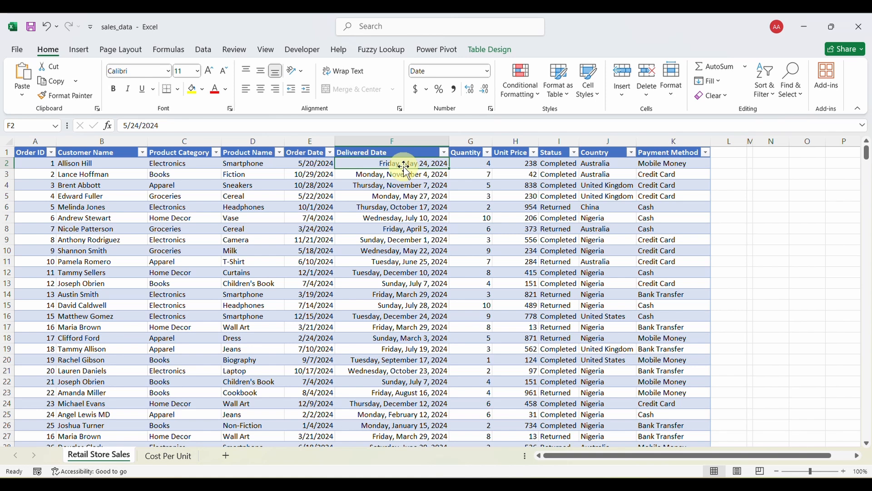
key("ctrl+shift+Down")
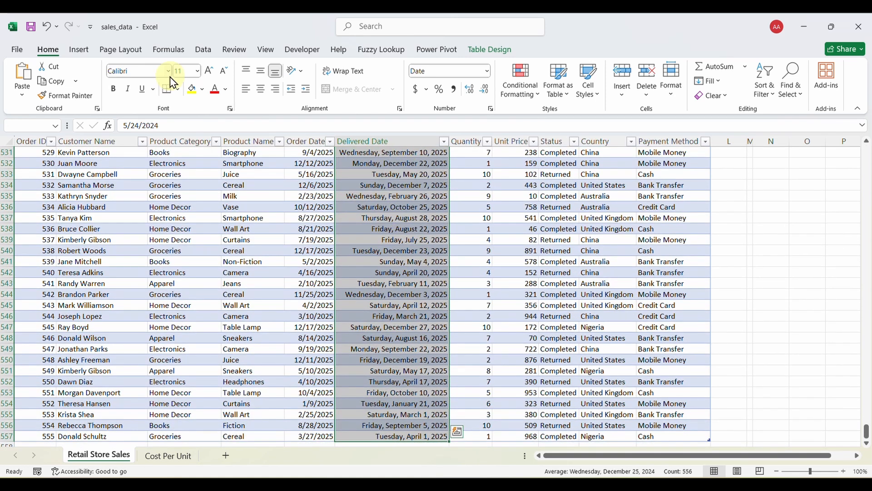
left_click(487, 71)
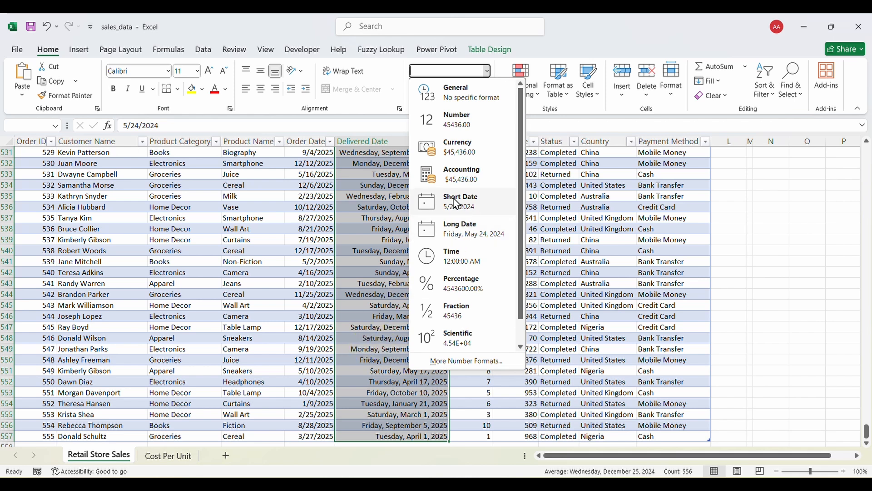
left_click(469, 207)
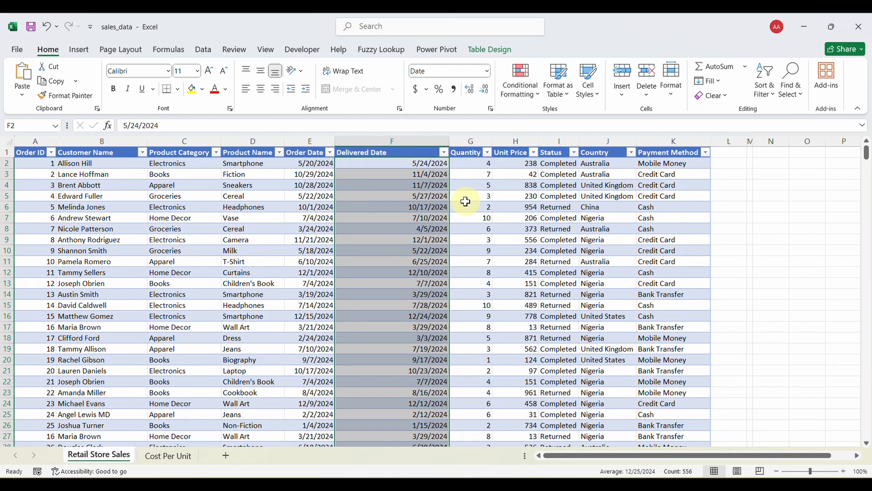
left_click(404, 185)
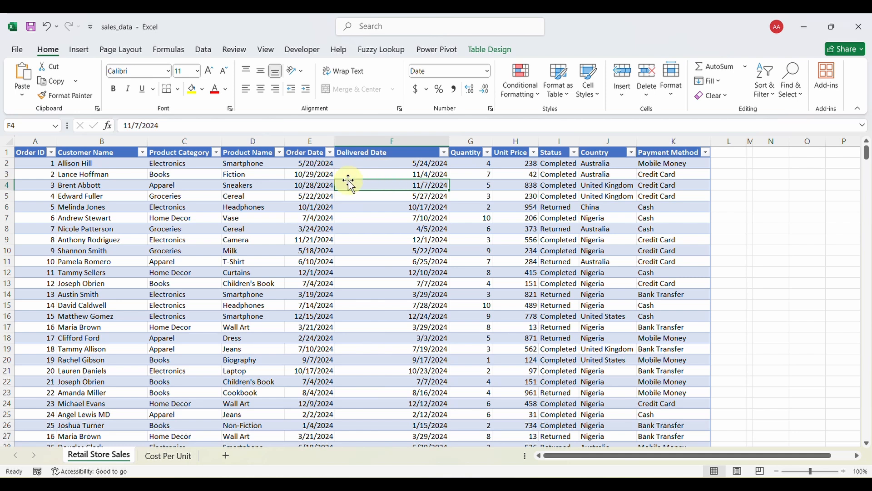
Review the Quantity, Unit Price, Status, Country and Payment Method columns.
left_click(471, 142)
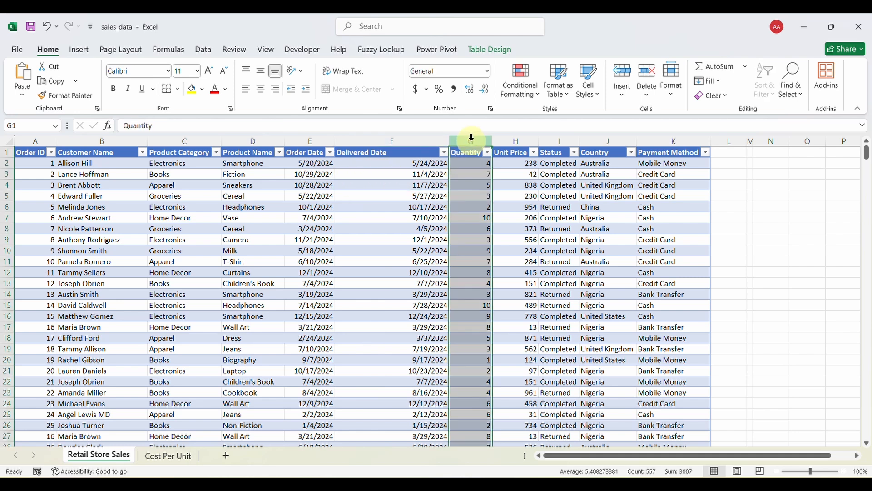
left_click(510, 142)
left_click(552, 142)
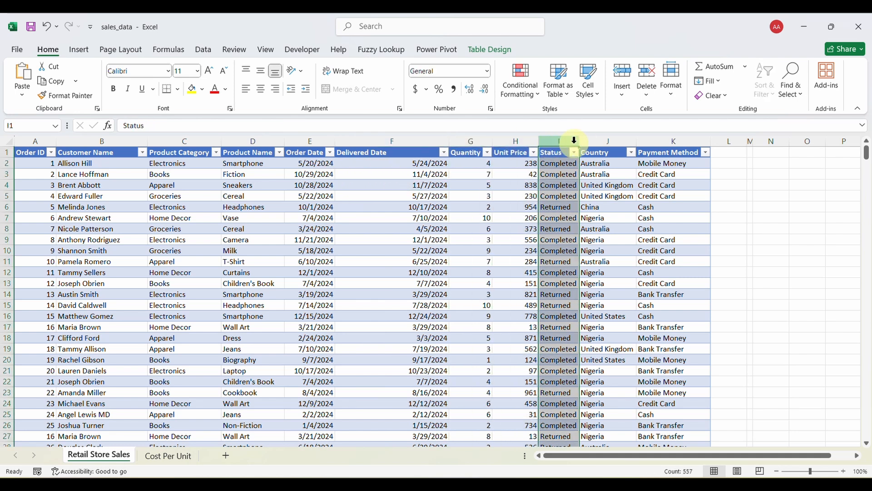
left_click(596, 142)
left_click(668, 141)
left_click(560, 229)
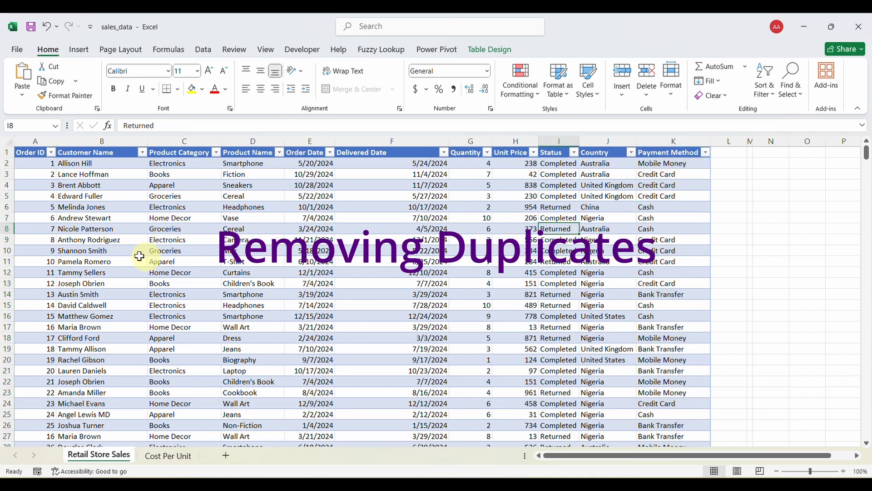
Apply a Duplicate Values rule to column A, shading repeated Order IDs light red with dark red text.
left_click(35, 141)
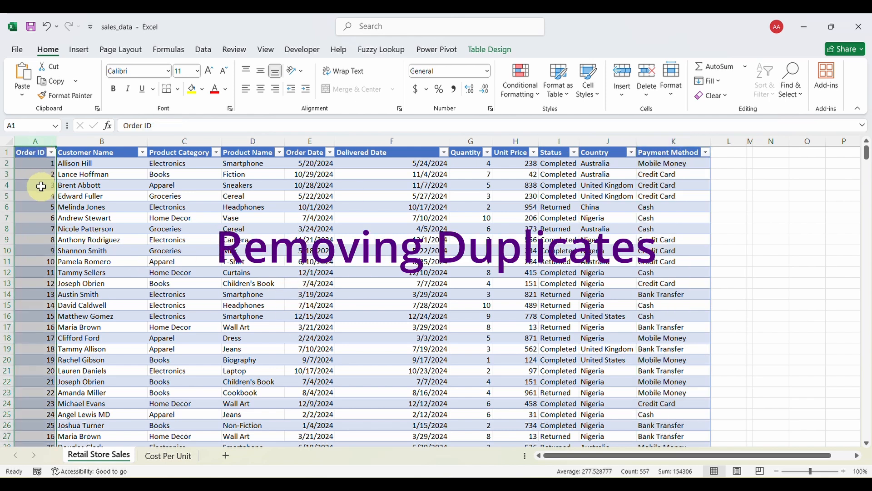
left_click_drag(87, 152, 643, 151)
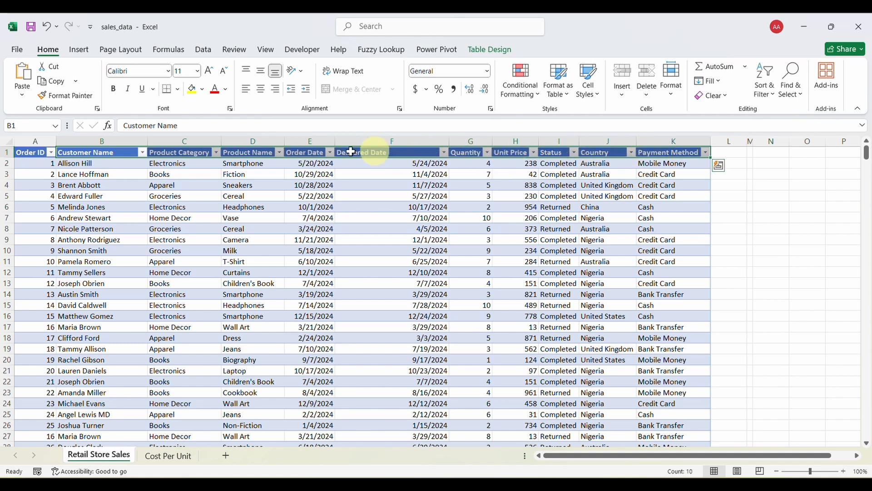
left_click(35, 141)
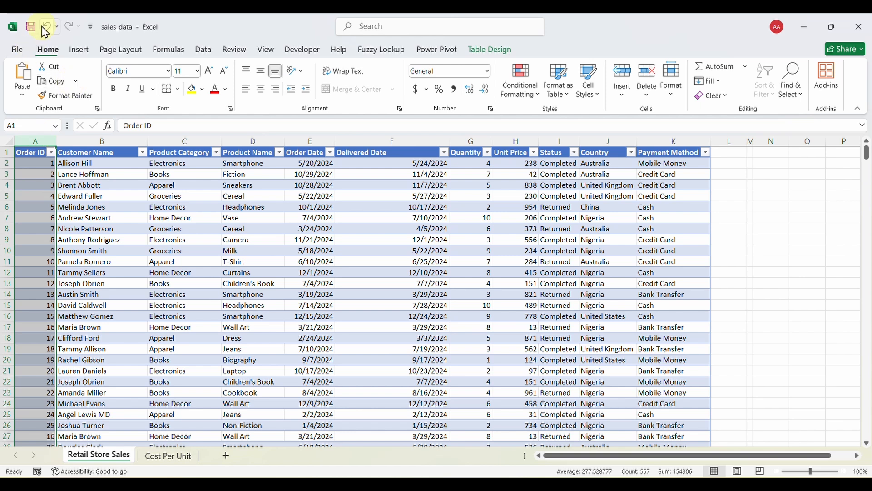
left_click(535, 104)
mouse_move(547, 125)
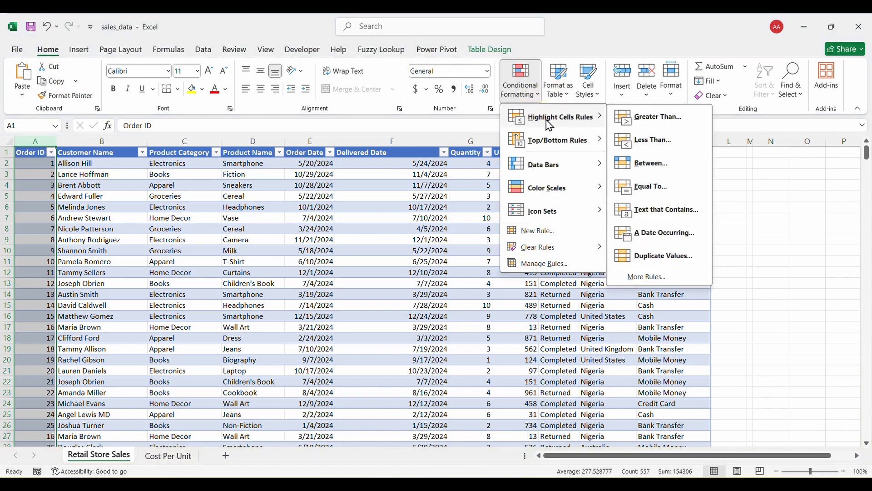
left_click(651, 258)
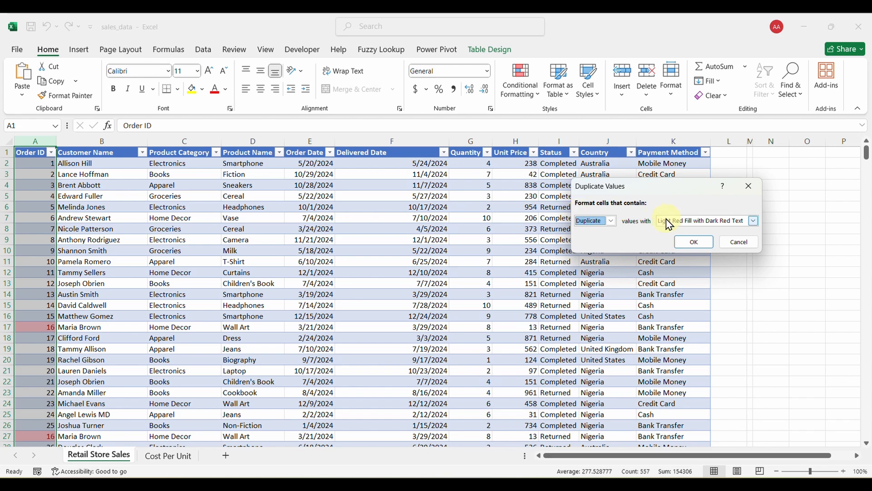
left_click(691, 244)
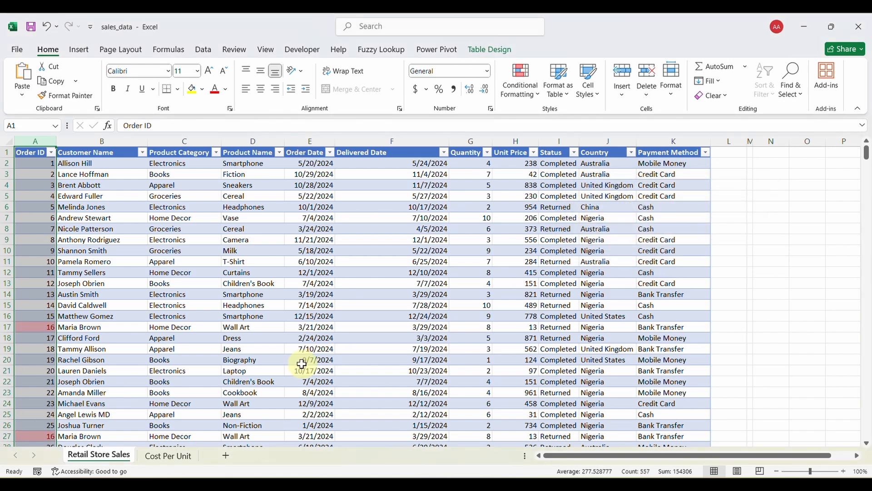
left_click(92, 359)
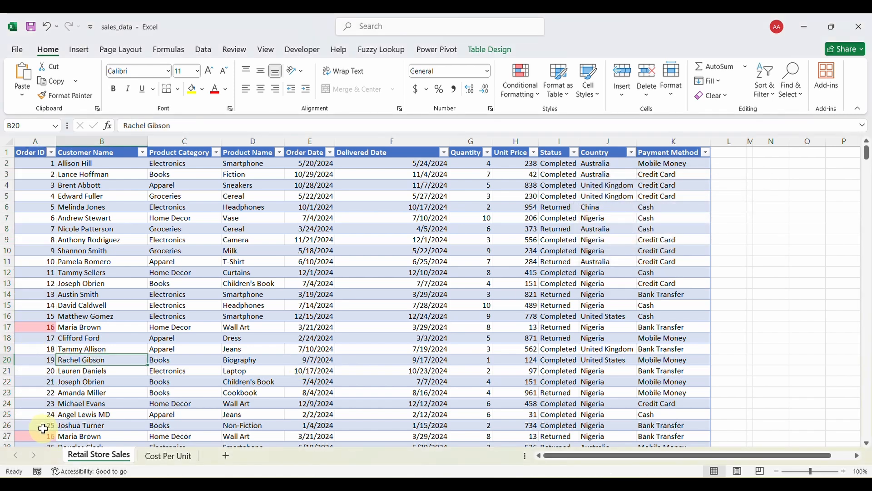
scroll(123, 416, "down", 20)
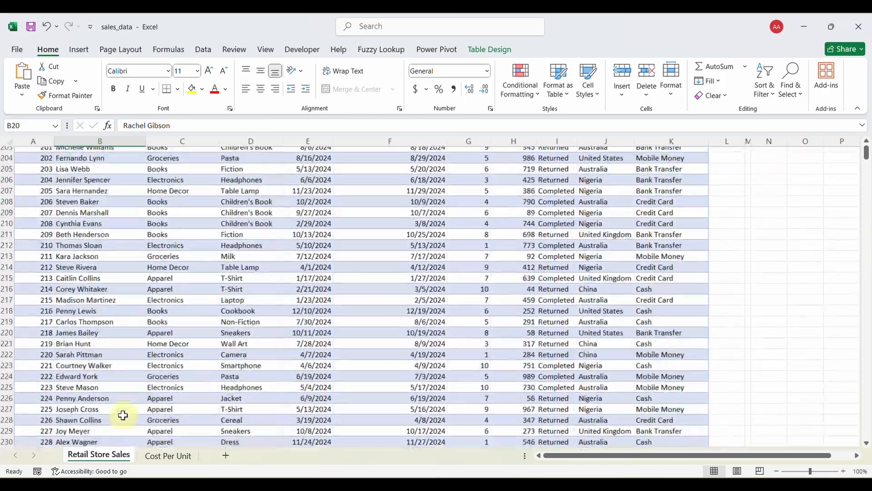
scroll(123, 415, "down", 20)
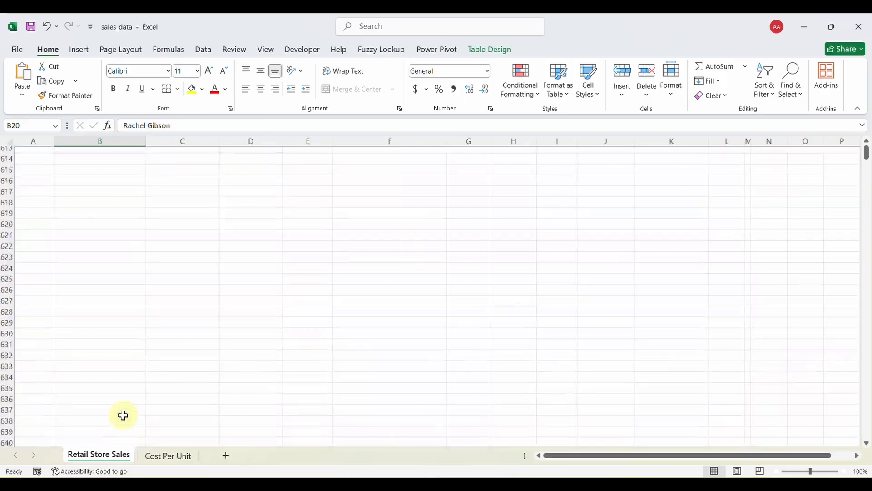
scroll(122, 416, "up", 20)
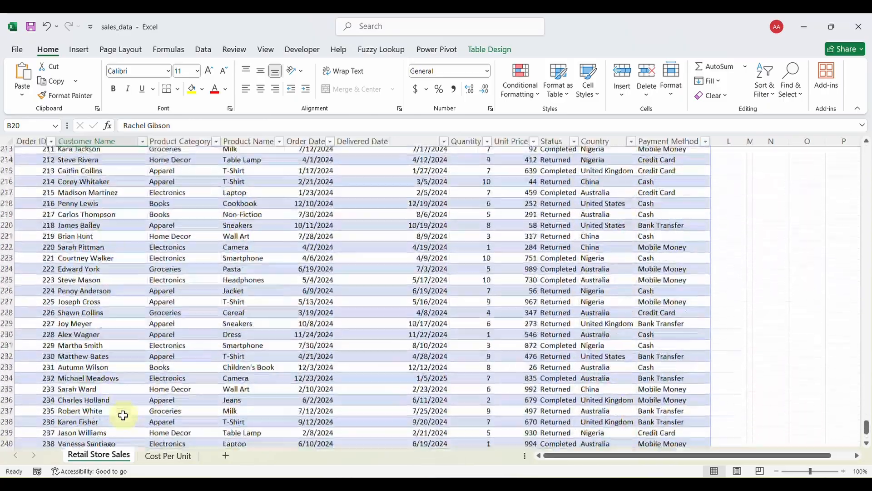
scroll(123, 415, "up", 20)
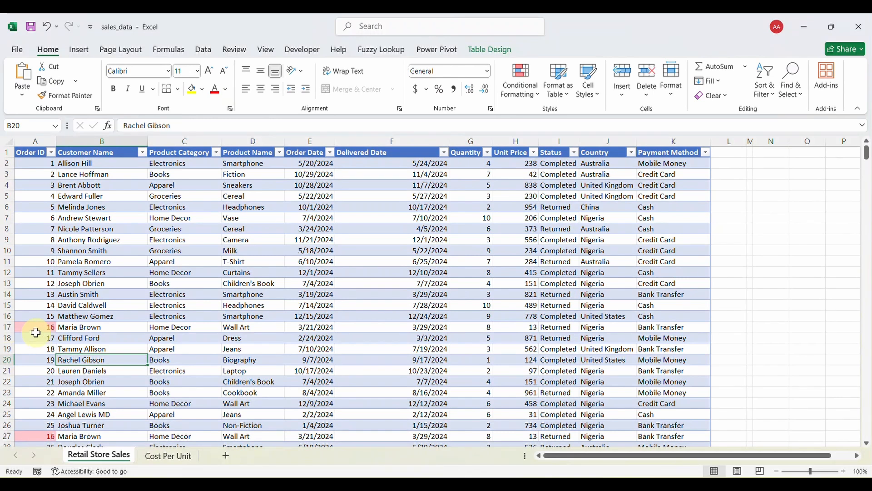
left_click(2, 327)
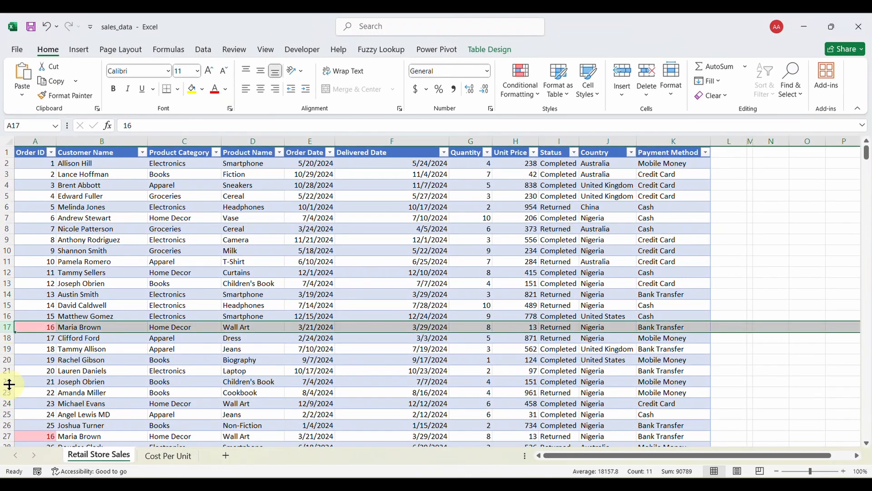
left_click(7, 436, "ctrl")
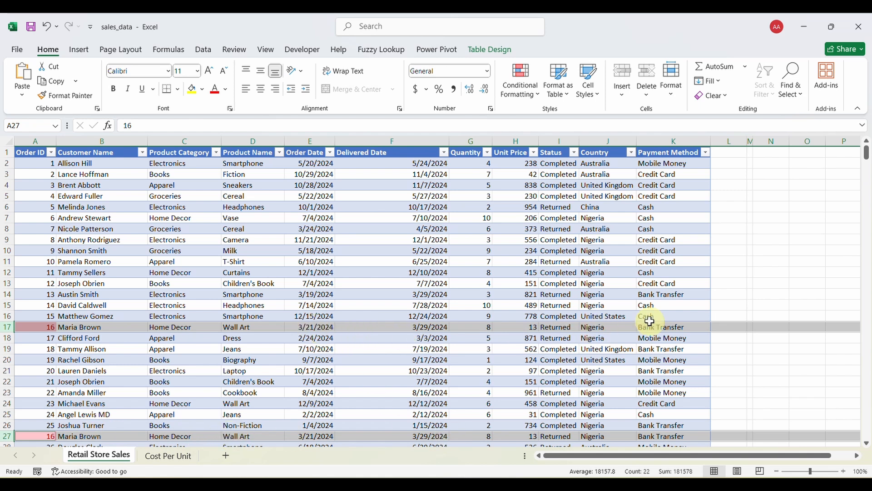
left_click(3, 435)
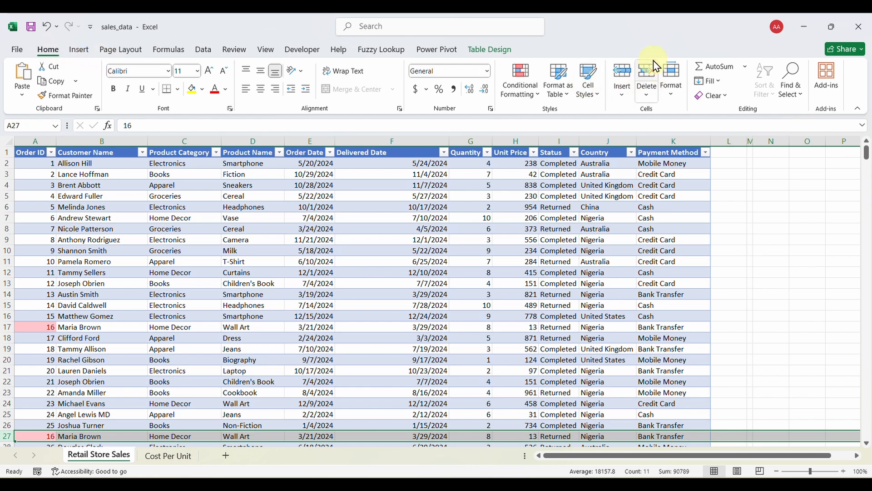
left_click(651, 74)
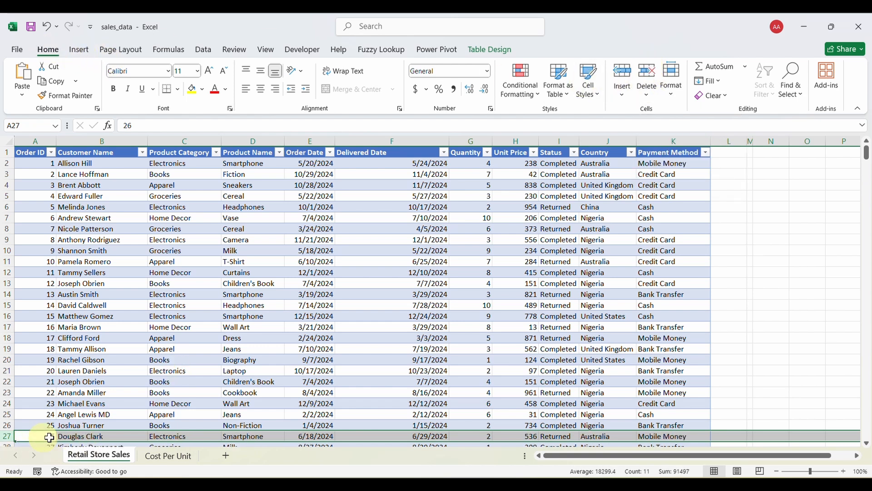
left_click(46, 29)
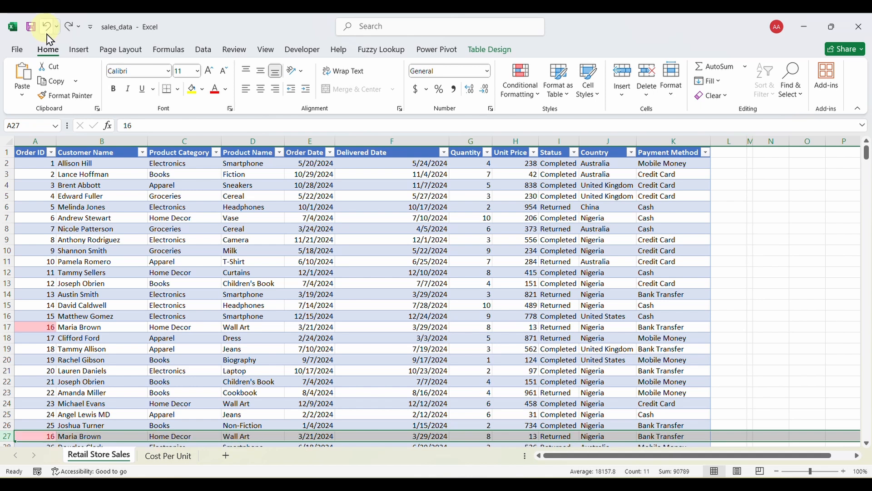
Run Remove Duplicates on the whole sales table with all columns checked, dropping the repeated Order ID 16.
left_click(165, 360)
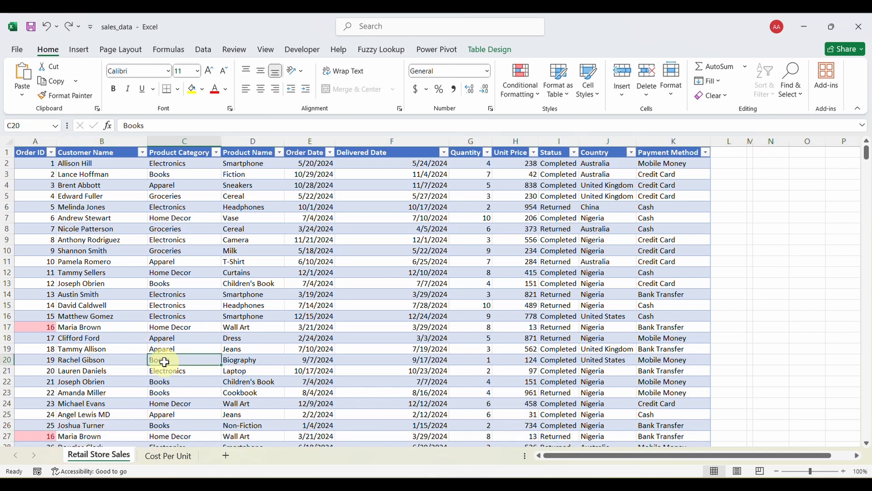
key("ctrl+a")
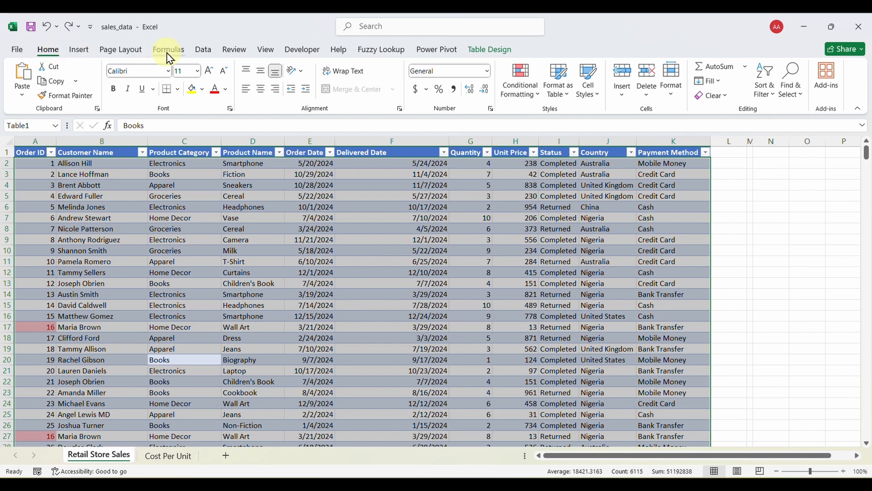
left_click(205, 53)
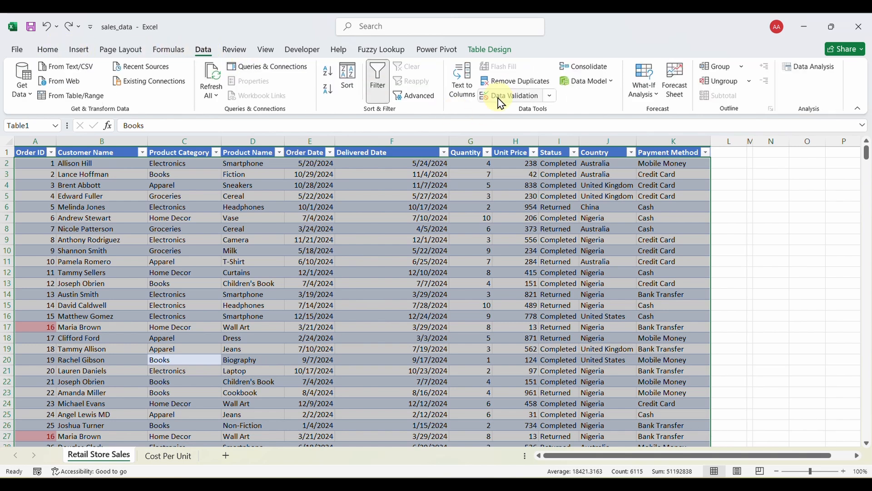
left_click(509, 87)
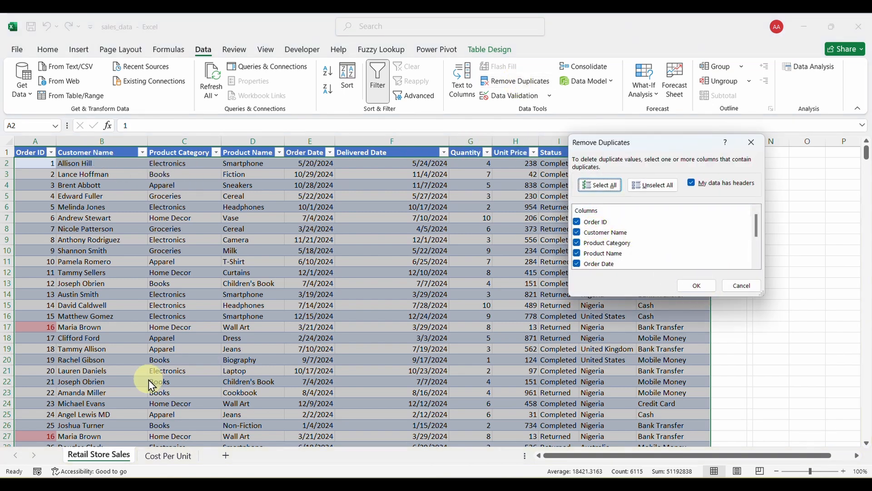
left_click(695, 286)
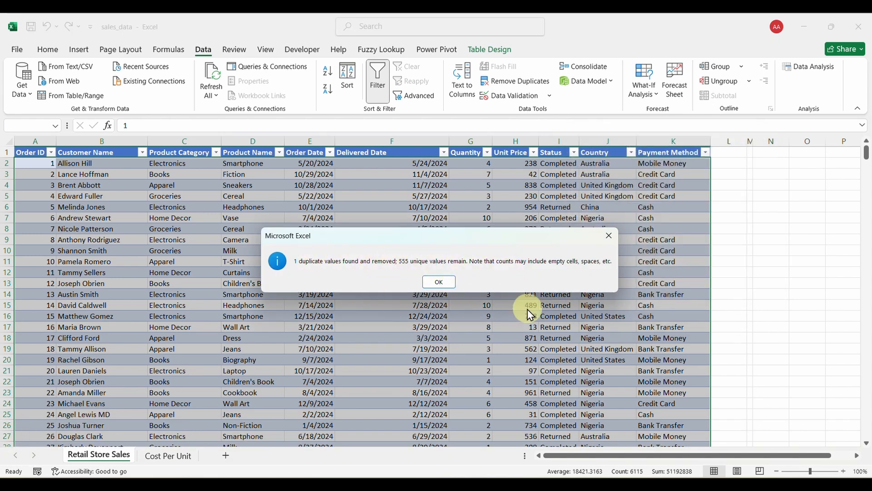
left_click(439, 282)
left_click(327, 293)
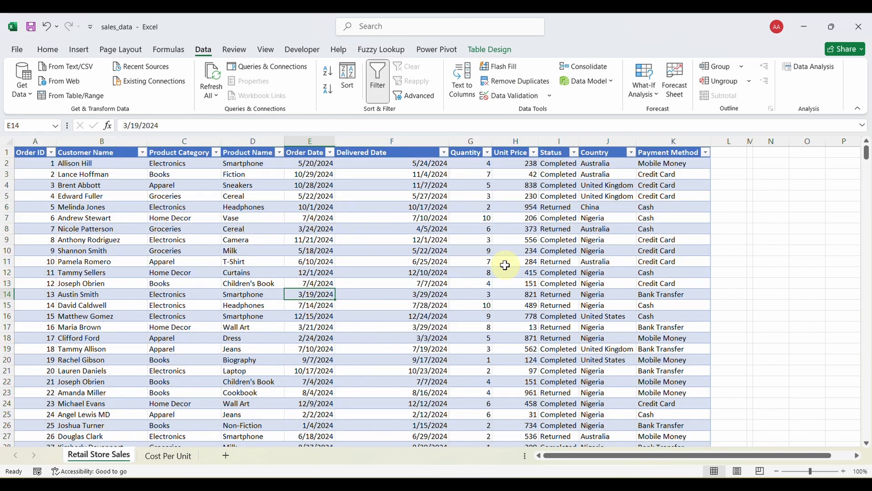
Select the whole sales table and start a new conditional formatting rule targeting blank cells.
scroll(312, 307, "down", 17)
scroll(314, 308, "up", 17)
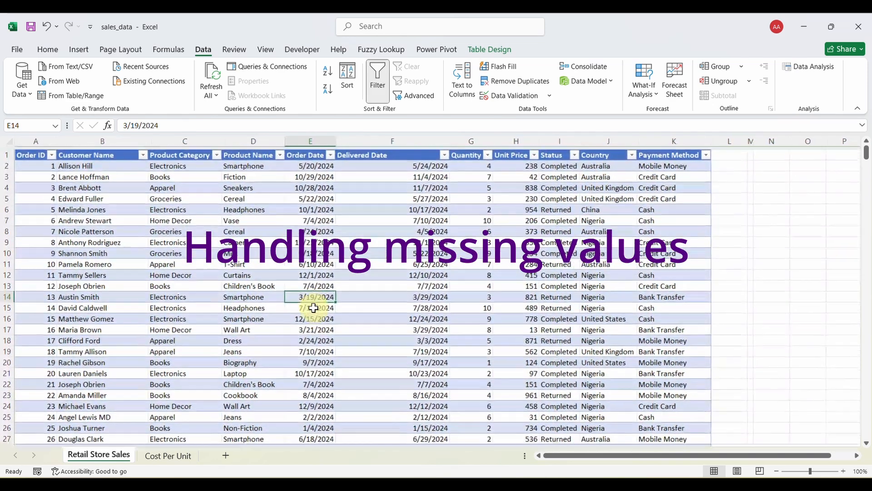
left_click(289, 250)
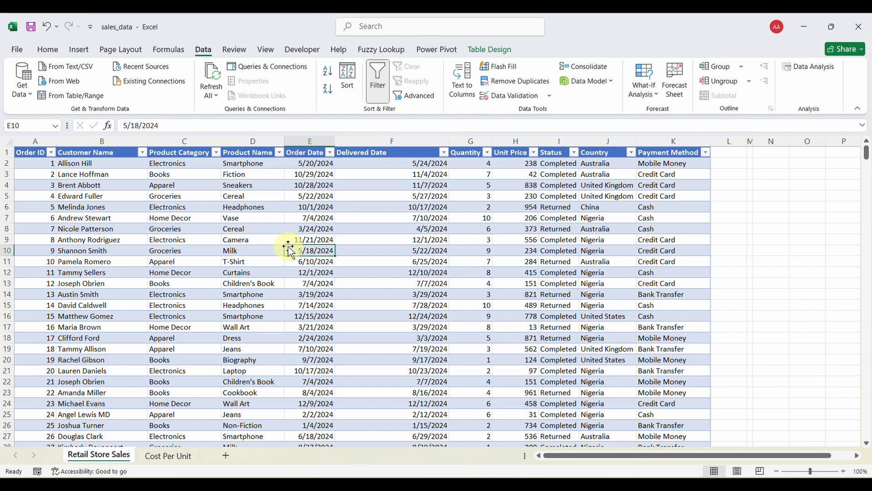
key("ctrl+a")
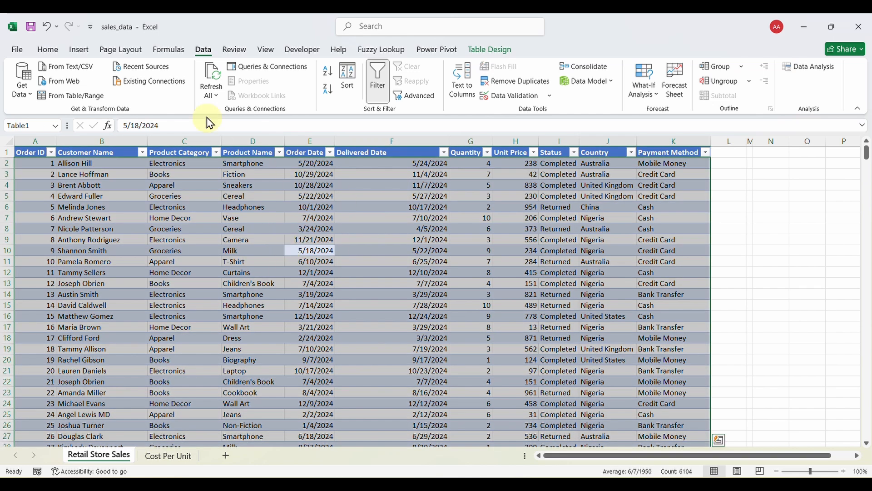
left_click(48, 50)
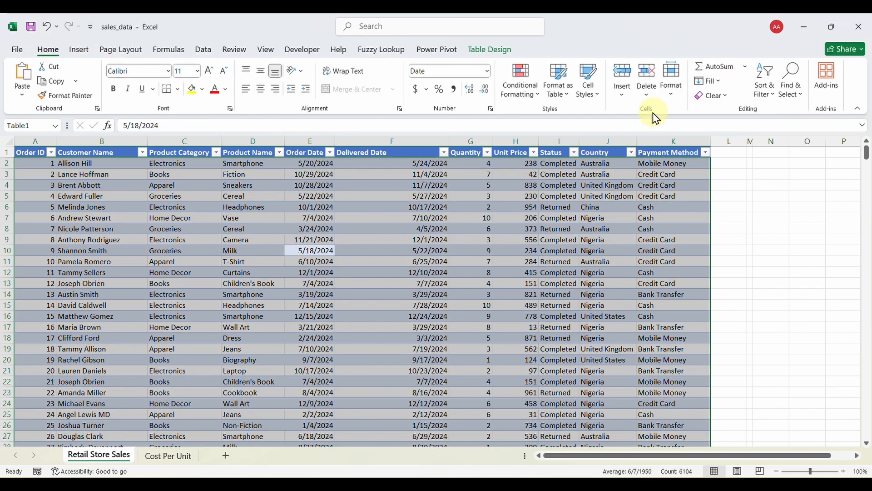
left_click(538, 90)
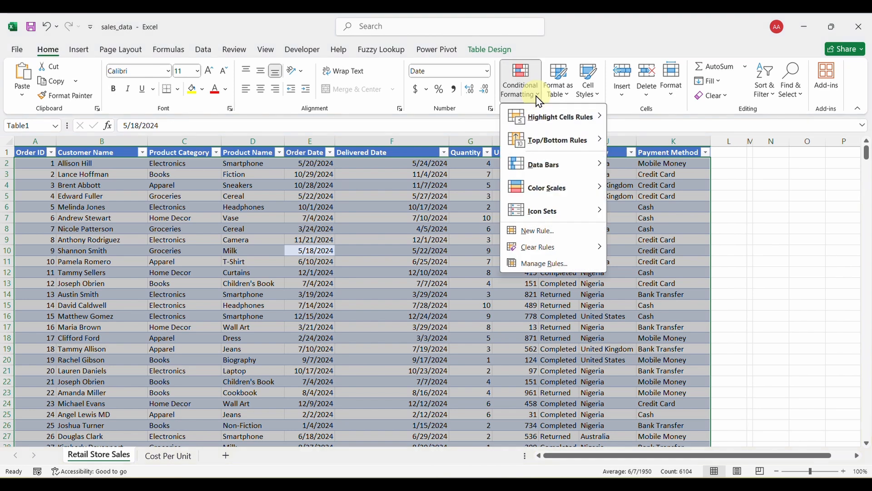
left_click(532, 230)
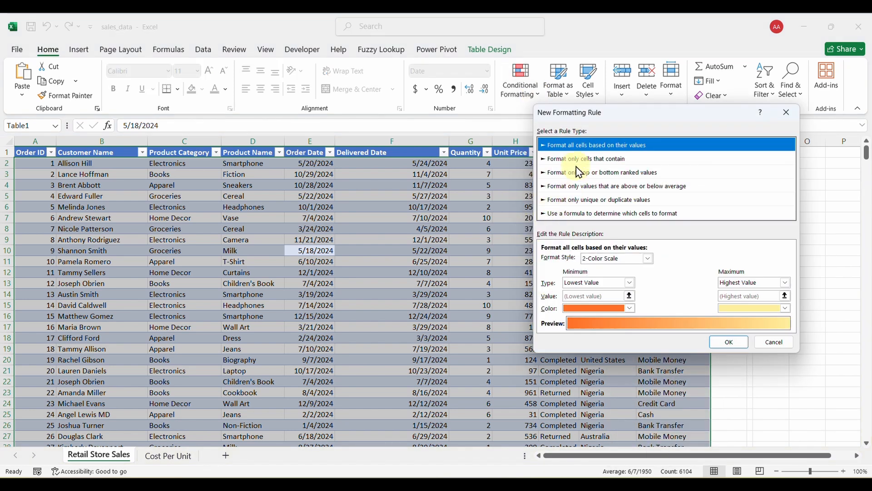
left_click(590, 159)
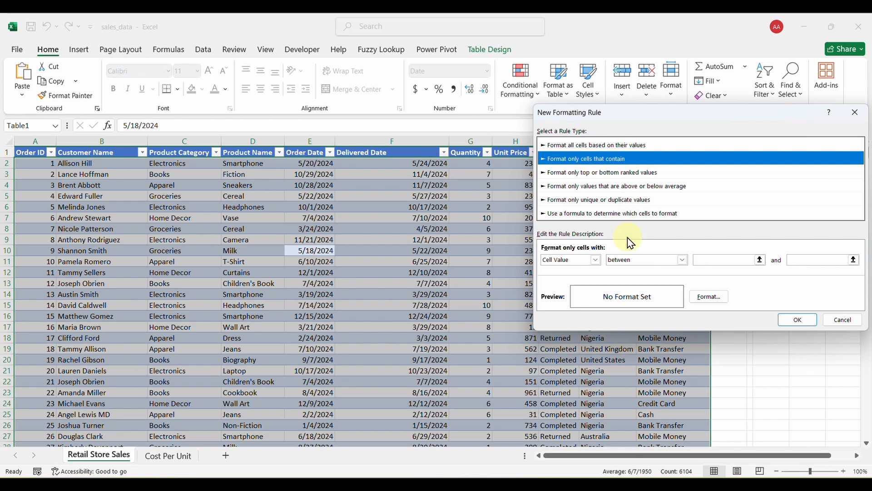
left_click(596, 263)
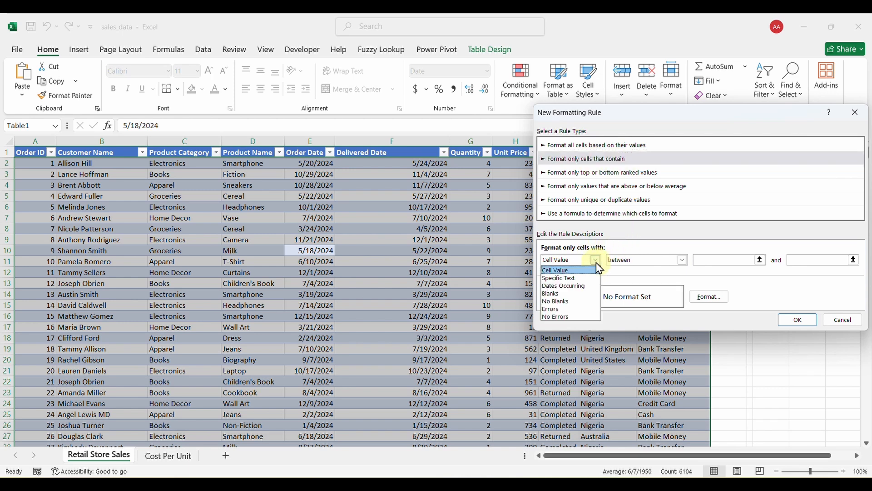
left_click(562, 294)
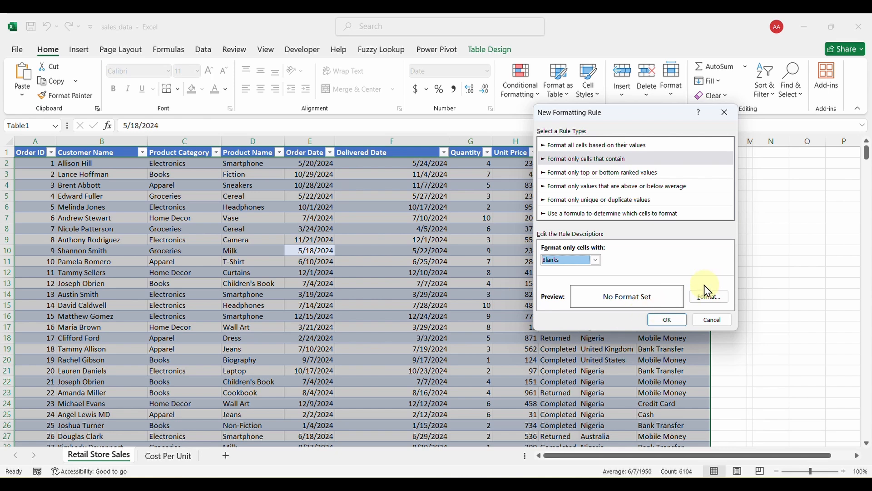
Give the blank-cell rule a red fill and apply it to the table.
left_click(711, 296)
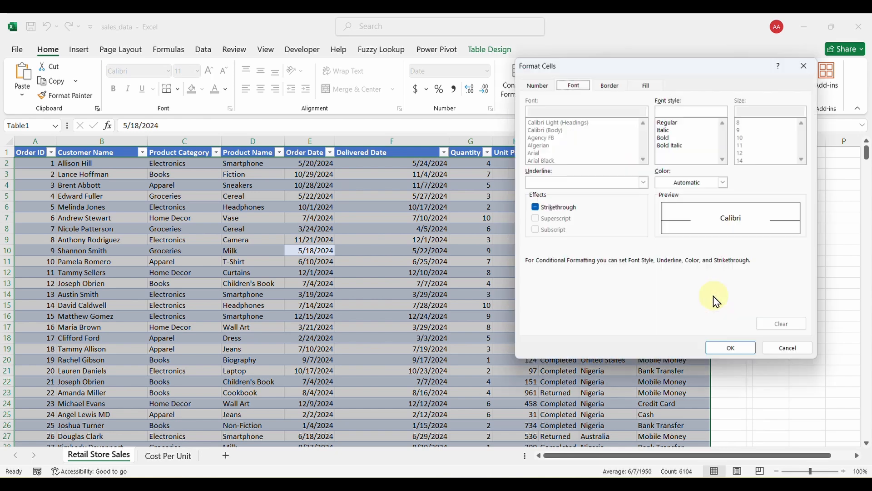
left_click(537, 85)
left_click(573, 85)
left_click(610, 85)
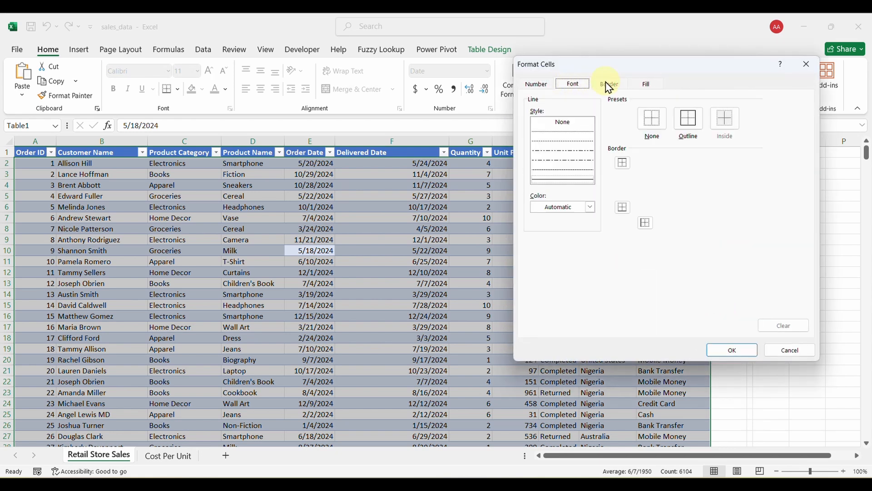
left_click(646, 84)
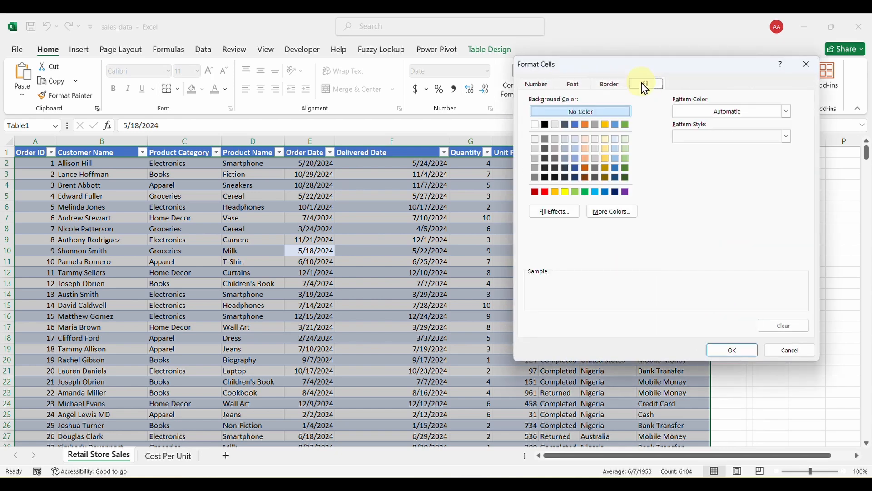
left_click(546, 192)
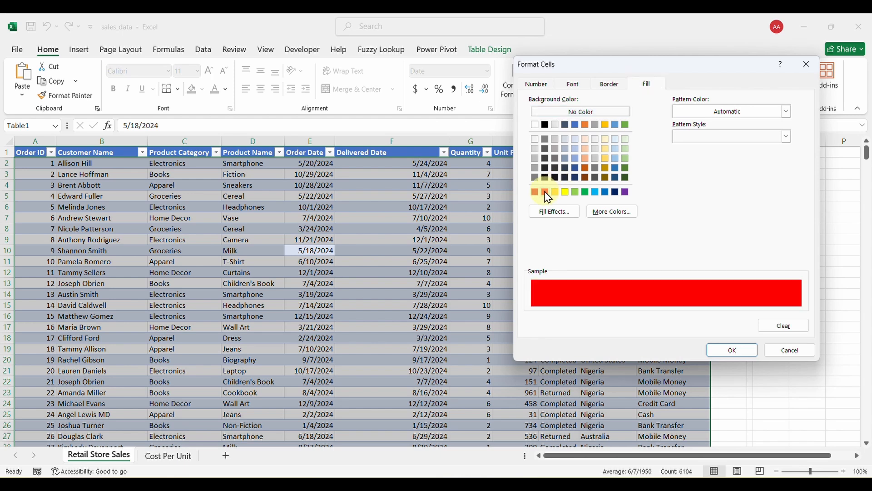
left_click(733, 350)
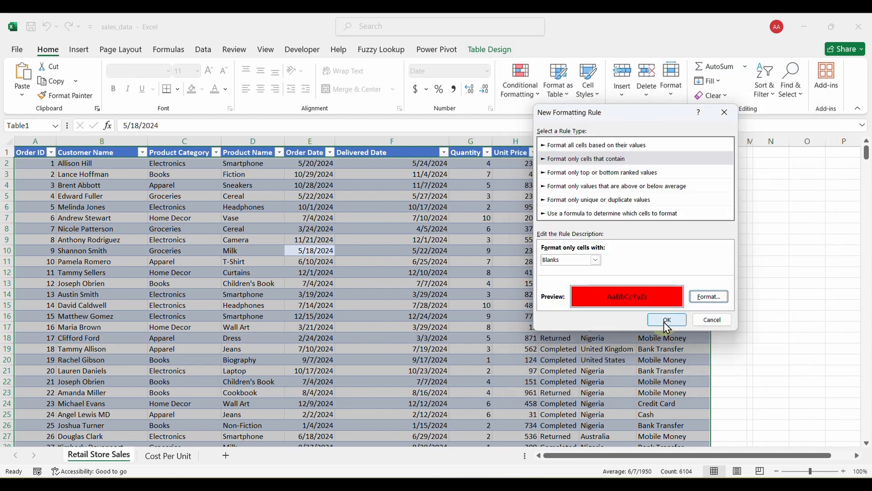
left_click(667, 319)
left_click(417, 306)
scroll(398, 323, "down", 4)
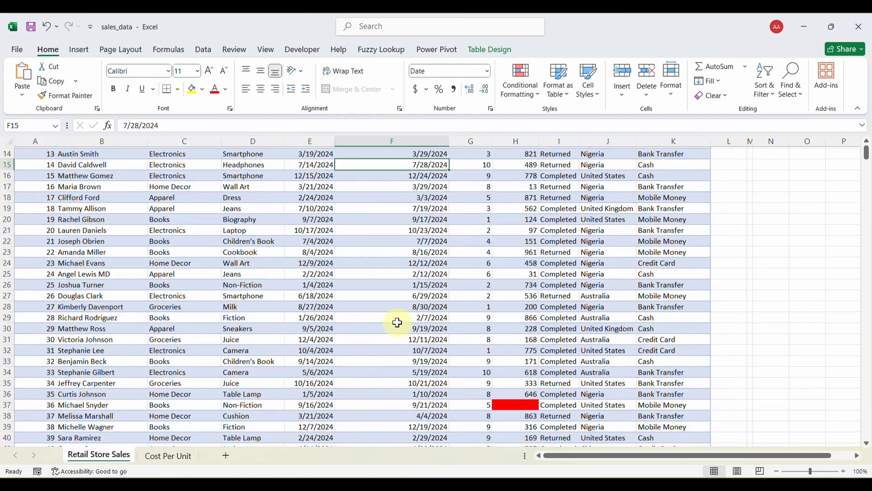
scroll(398, 323, "down", 6)
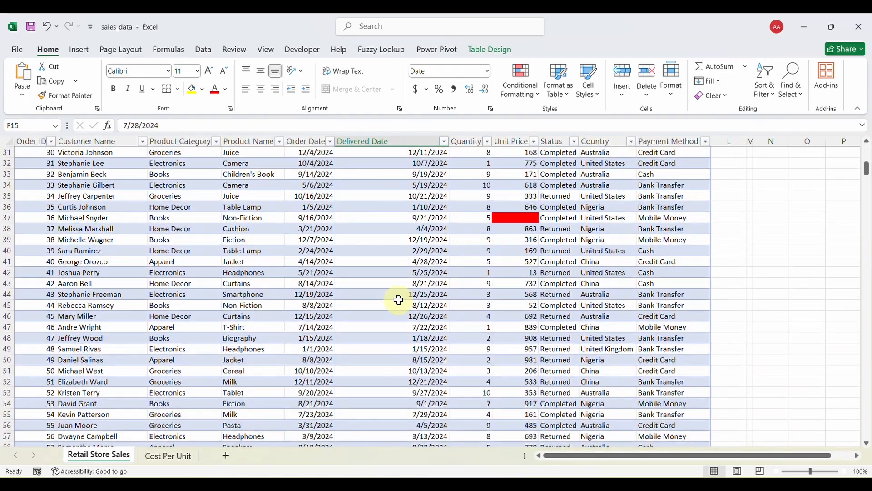
scroll(399, 300, "down", 20)
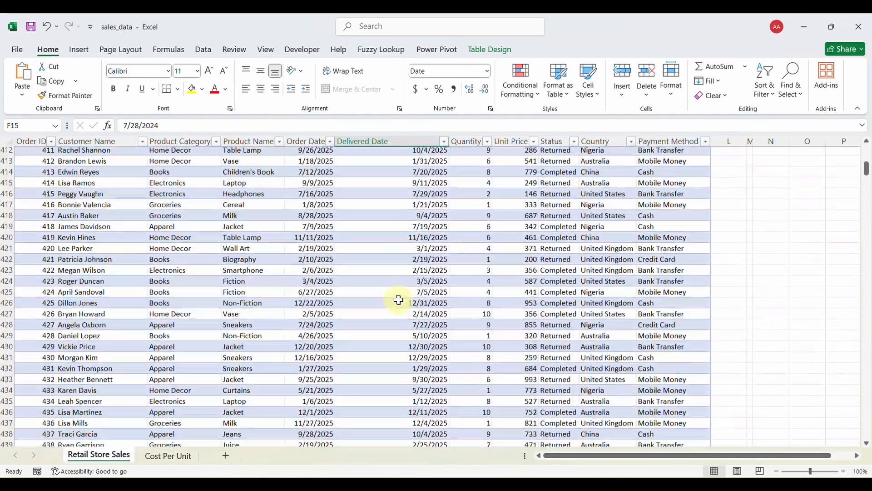
scroll(398, 300, "down", 20)
scroll(399, 300, "up", 20)
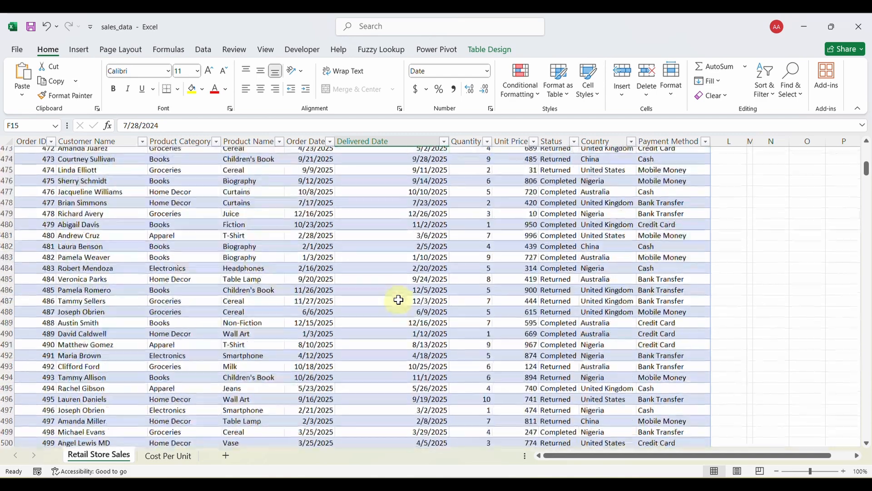
scroll(398, 300, "up", 20)
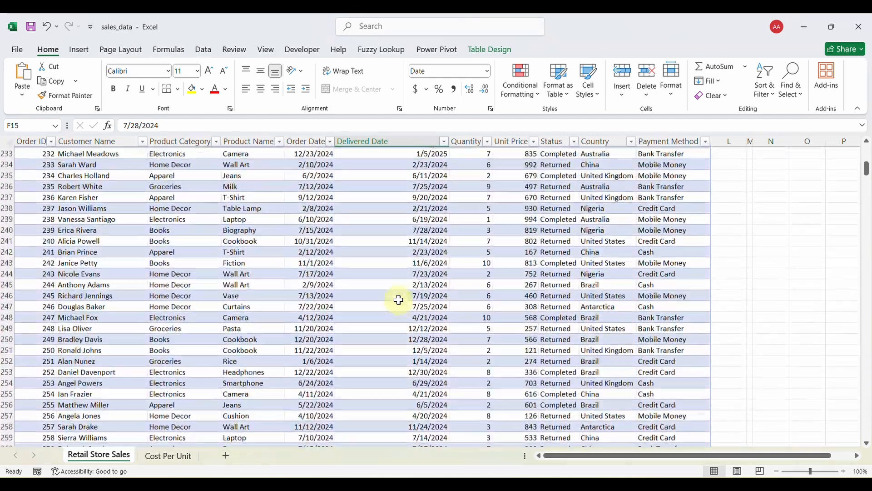
scroll(398, 300, "up", 20)
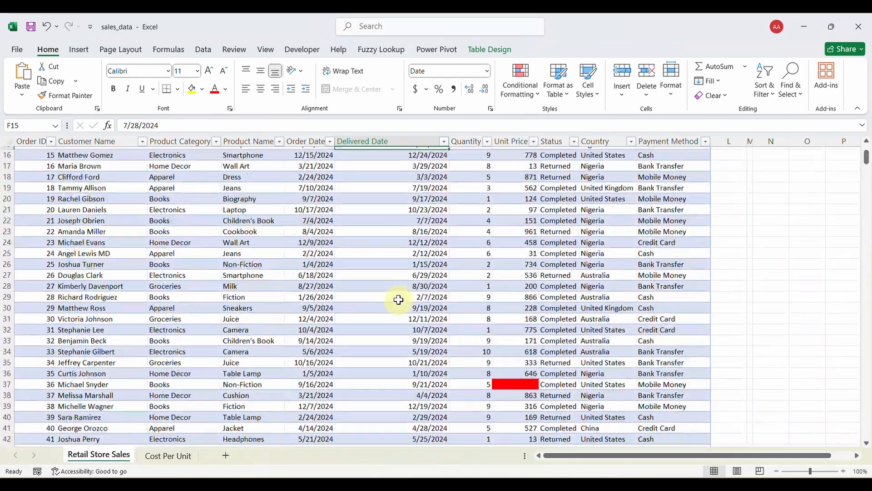
scroll(398, 300, "down", 1)
left_click(513, 348)
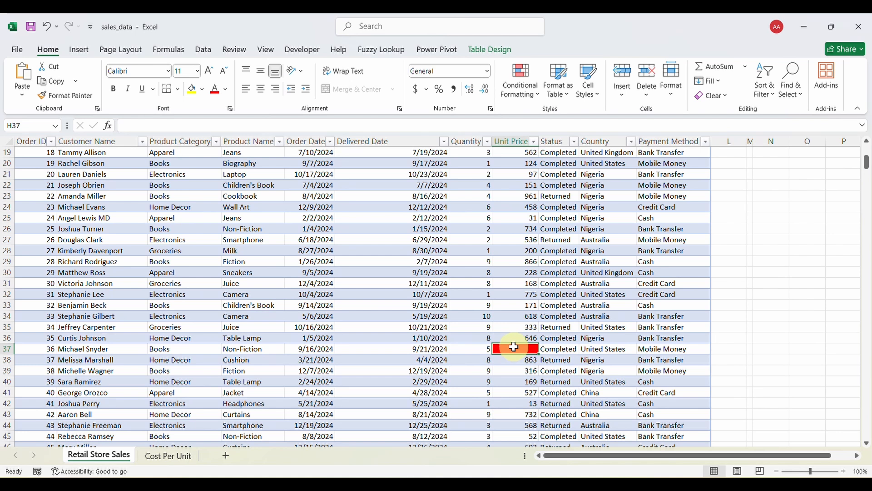
type("54545454")
key("Return")
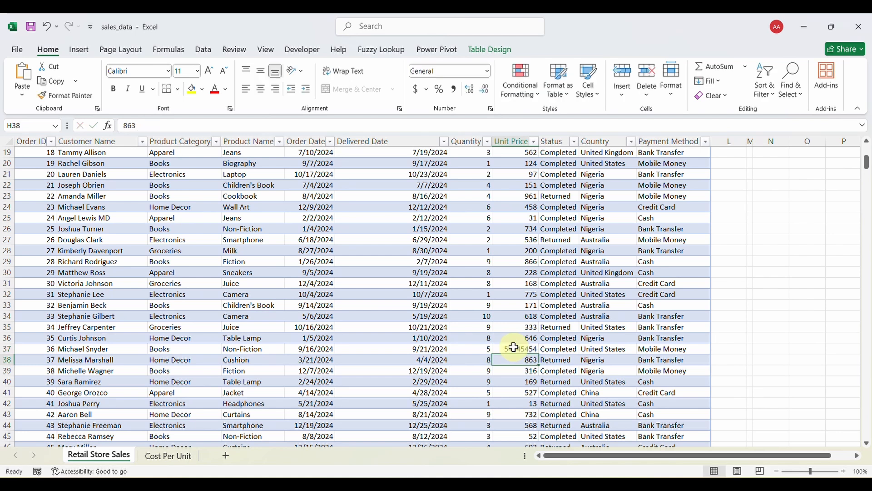
left_click(518, 348)
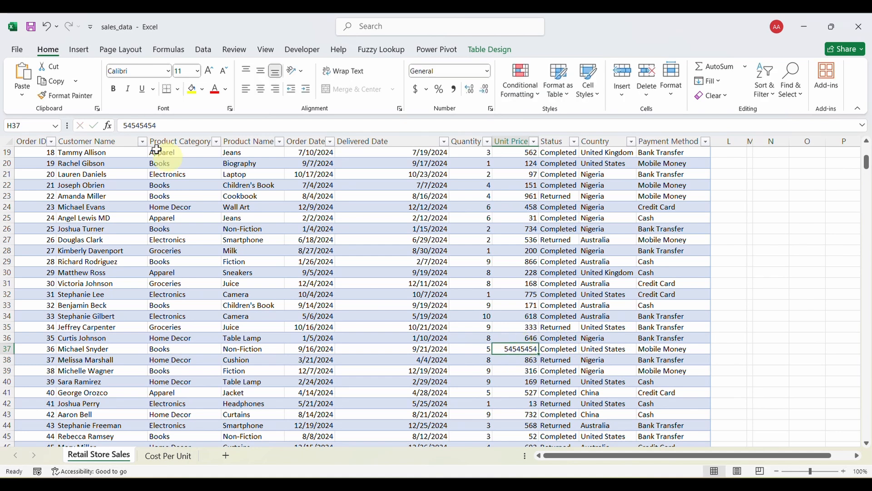
left_click(47, 28)
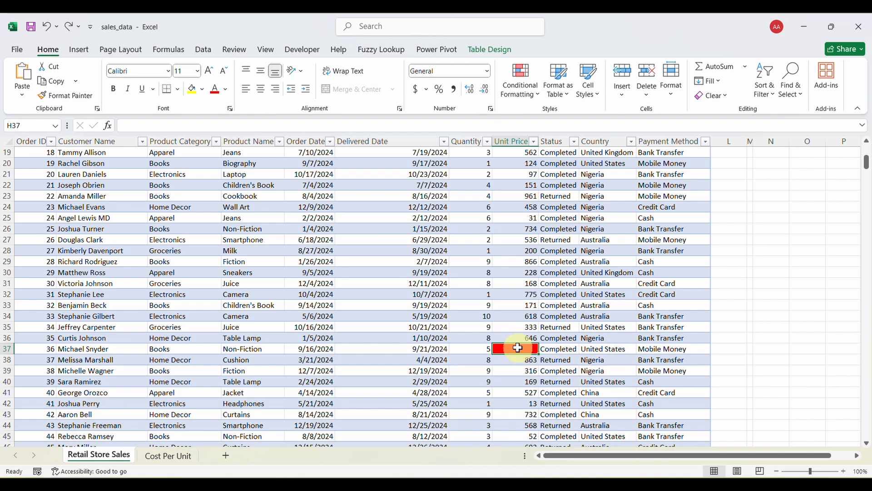
left_click(7, 348)
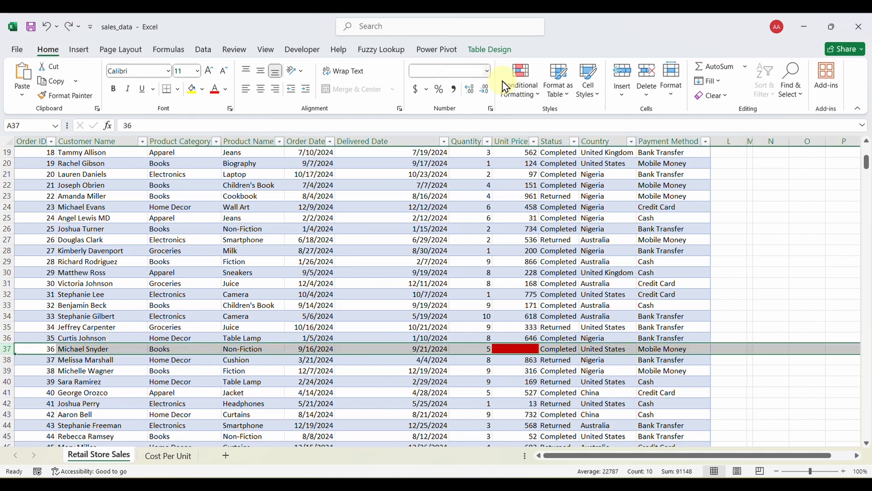
left_click(644, 75)
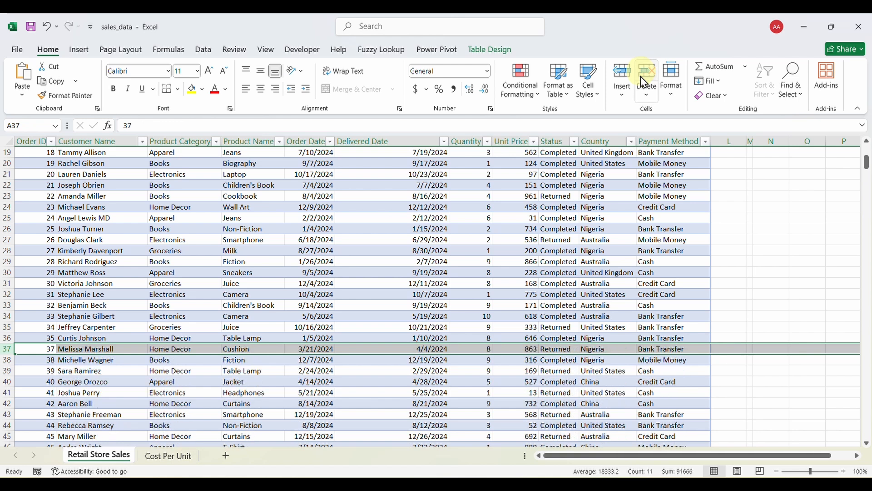
left_click(47, 26)
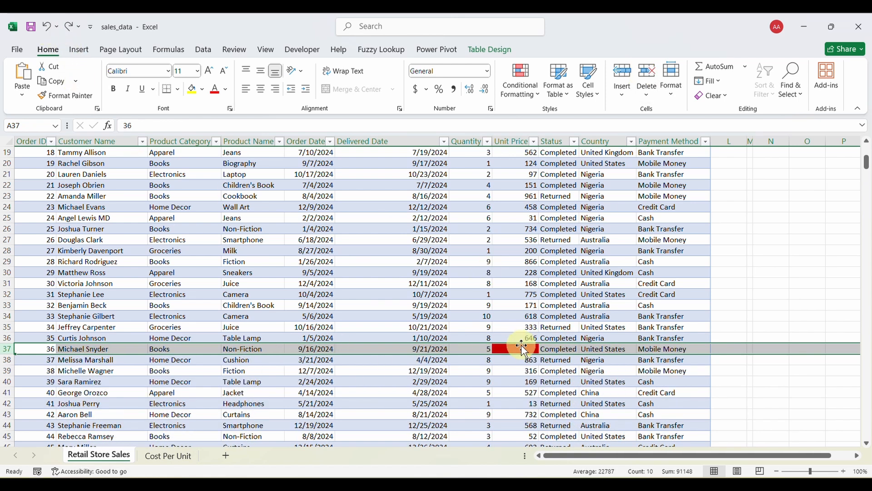
left_click(518, 348)
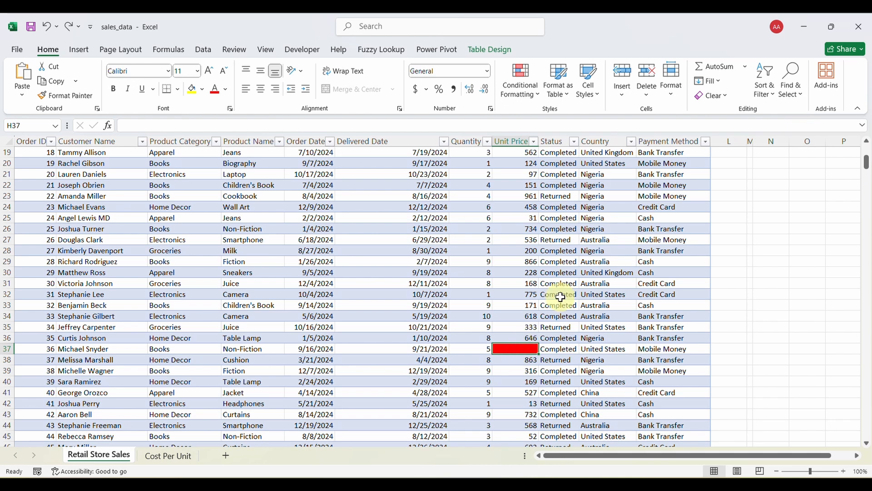
scroll(590, 259, "up", 6)
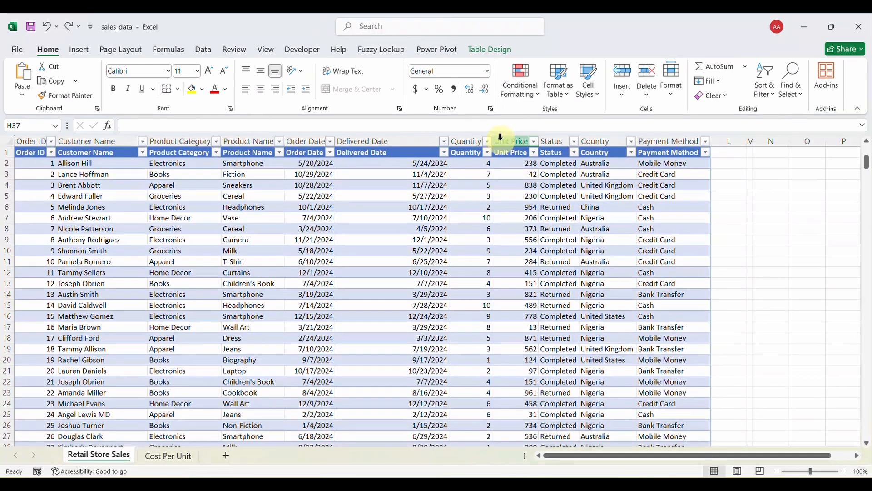
scroll(561, 307, "down", 2)
scroll(560, 308, "down", 2)
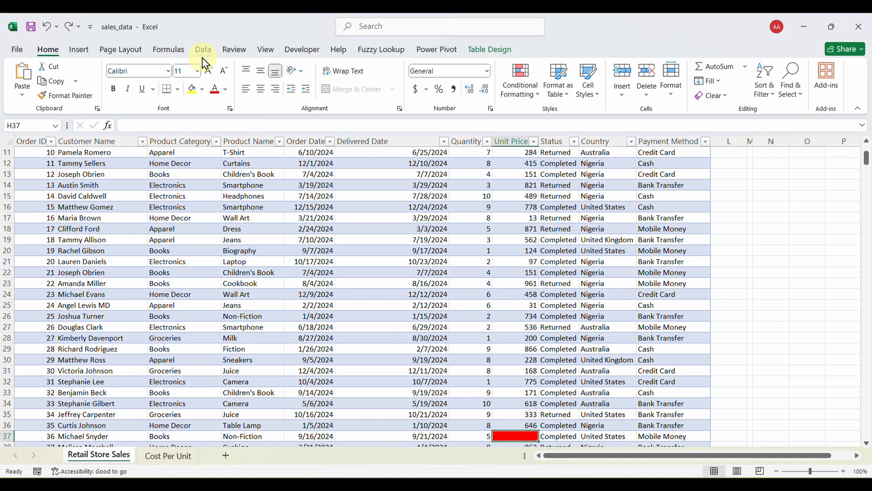
Open Descriptive Statistics from the Data Analysis tools.
left_click(203, 51)
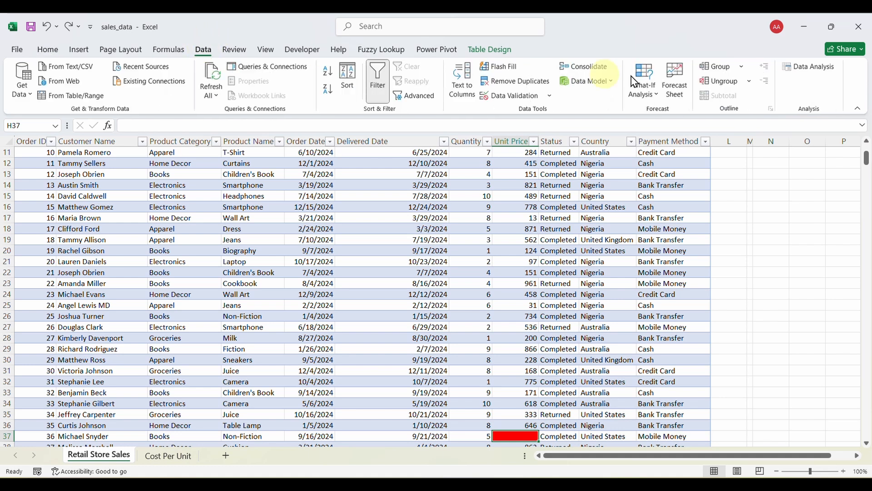
left_click(809, 68)
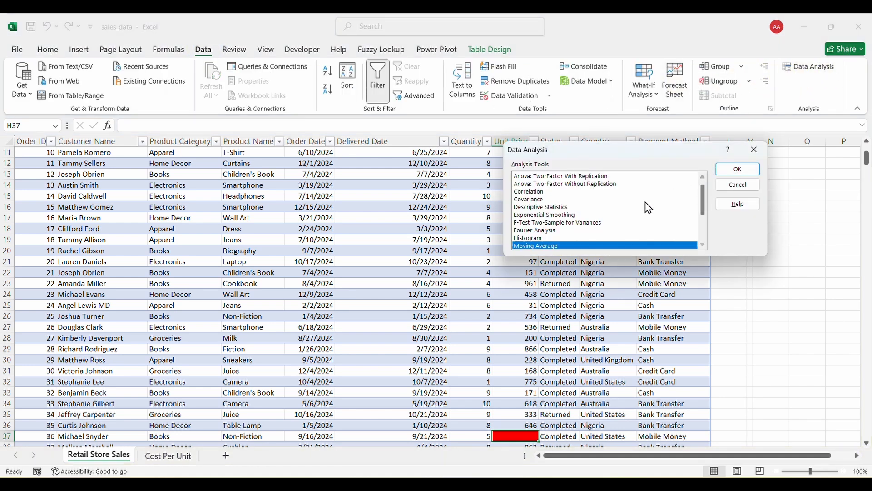
left_click(565, 208)
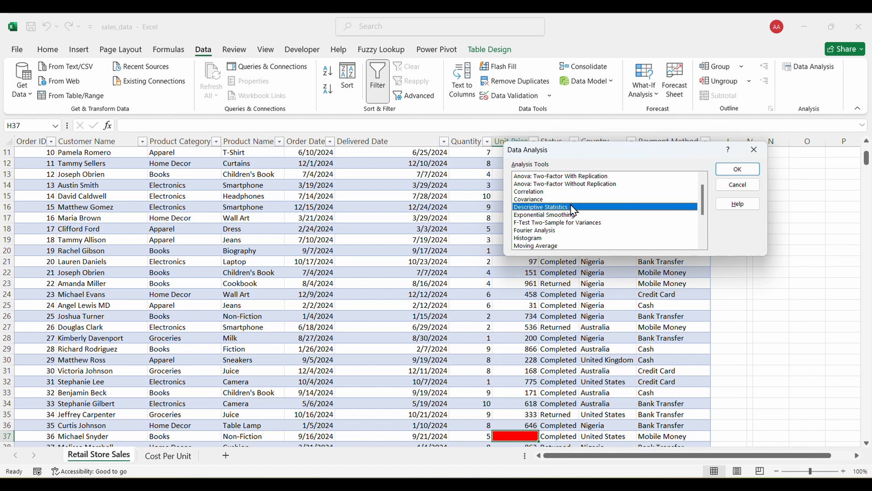
left_click(733, 170)
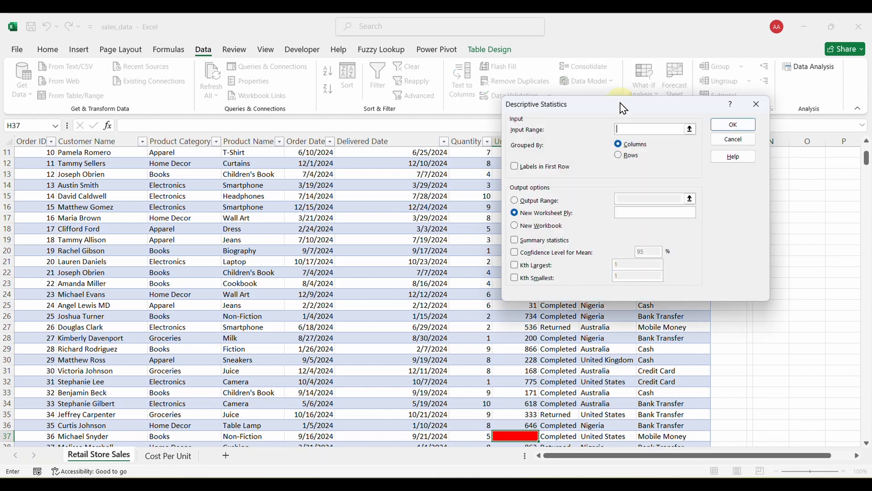
left_click_drag(625, 110, 249, 179)
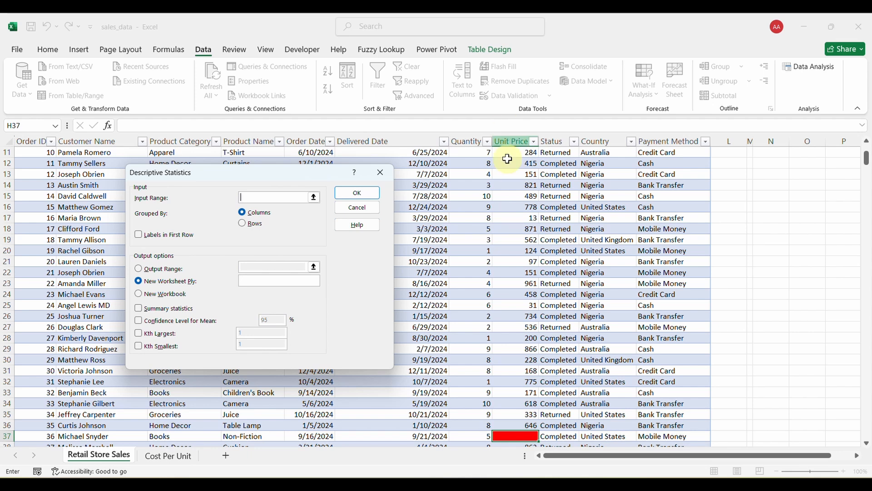
scroll(512, 225, "up", 4)
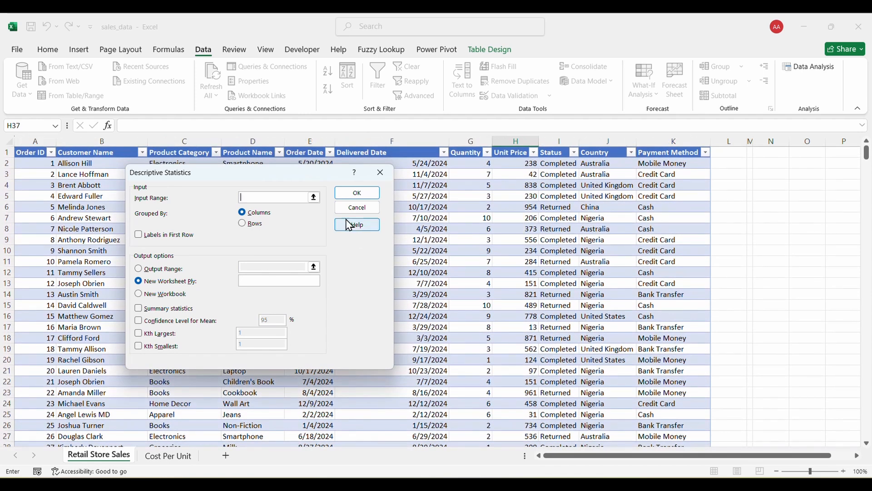
Set the input range to the Unit Price values $H$2:$H$556 and begin setting the output range.
left_click(314, 197)
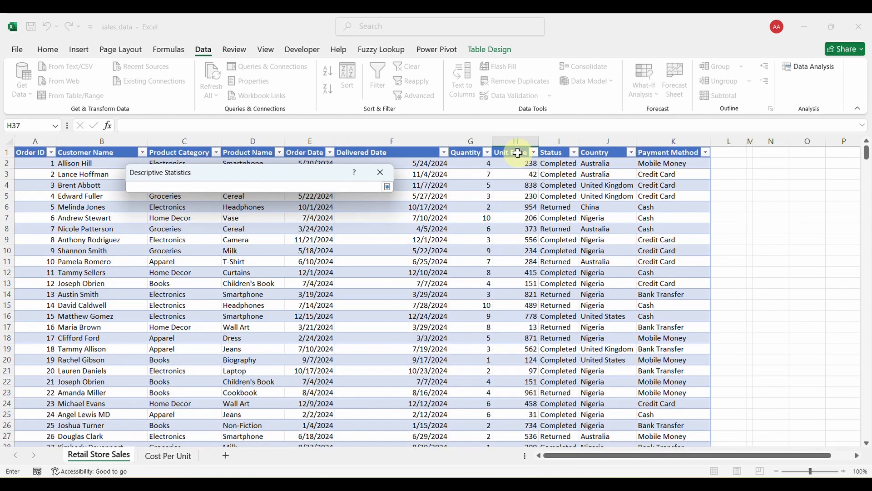
left_click_drag(512, 164, 521, 412)
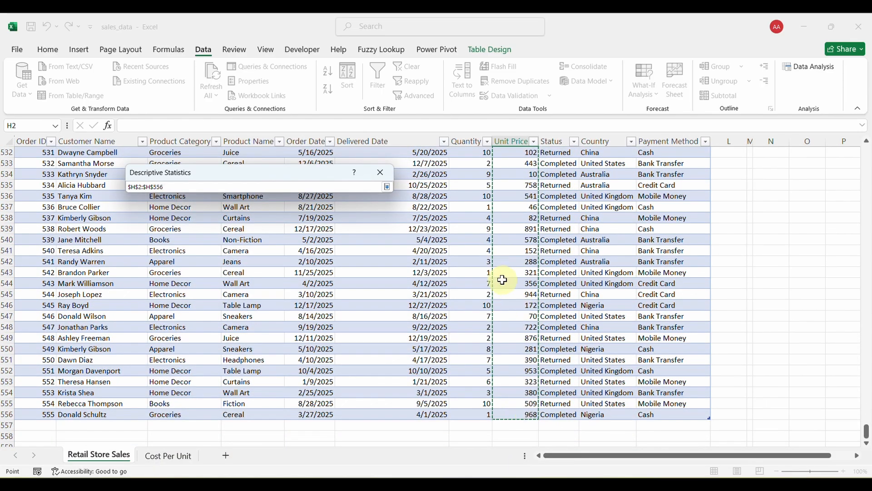
scroll(501, 278, "up", 20)
scroll(502, 279, "up", 20)
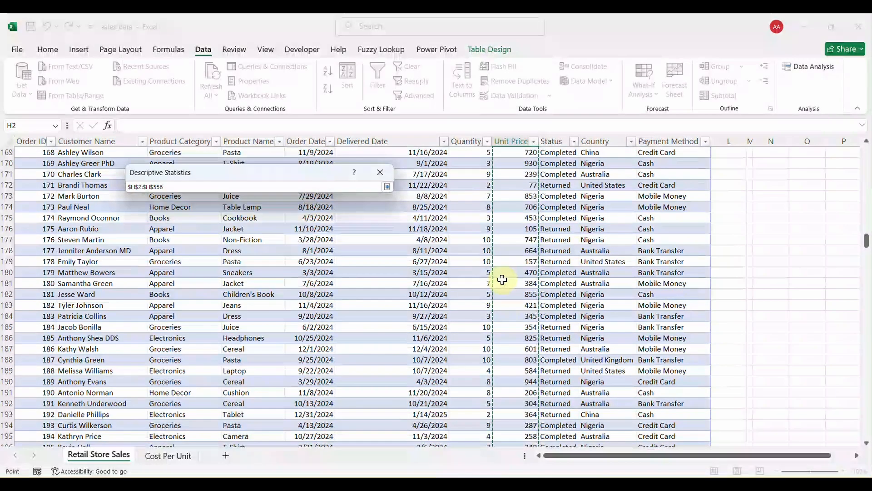
scroll(503, 280, "up", 7)
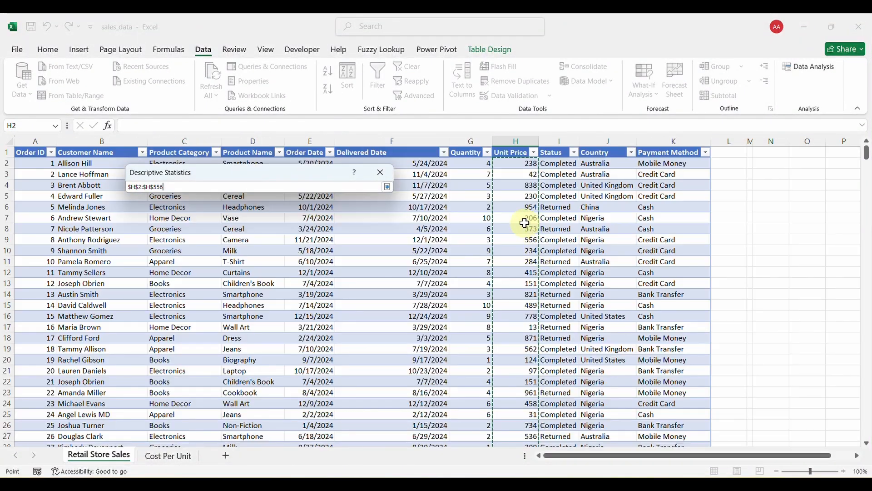
left_click(388, 187)
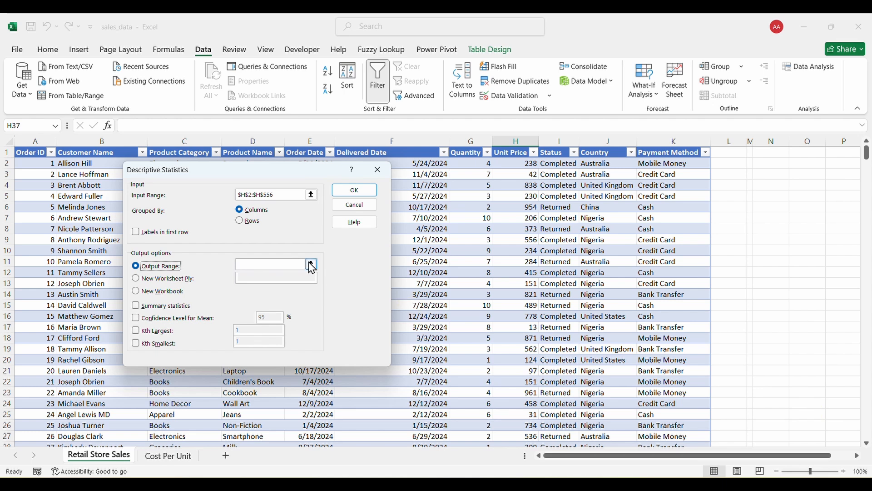
left_click(287, 261)
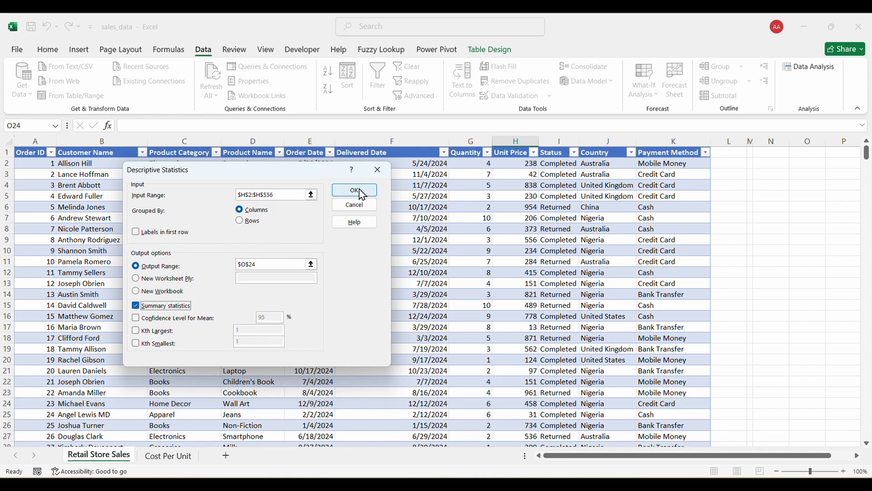
Output the statistics at O24, autofit column O, and check the mean of 496.9531.
left_click(353, 193)
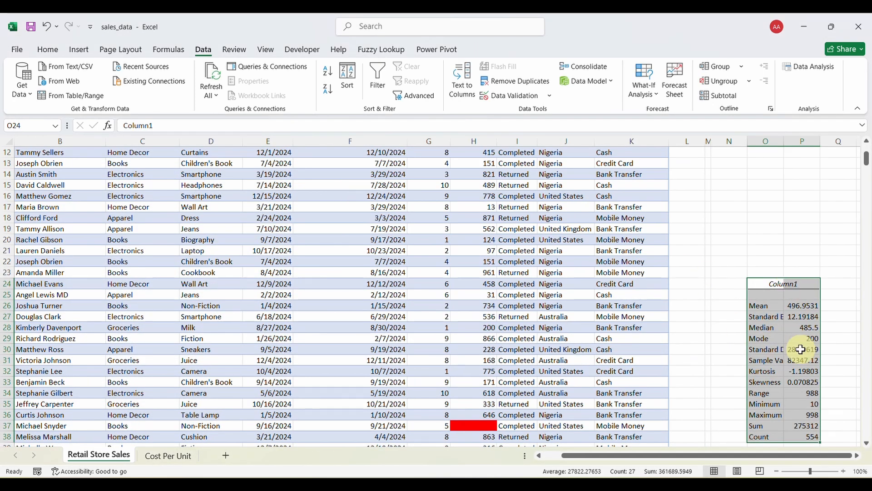
double_click(783, 142)
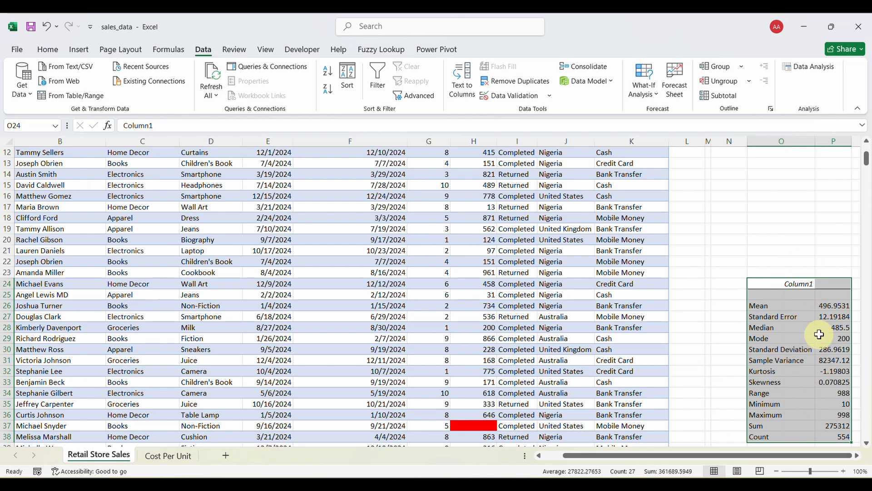
scroll(818, 332, "right", 1)
left_click(690, 339)
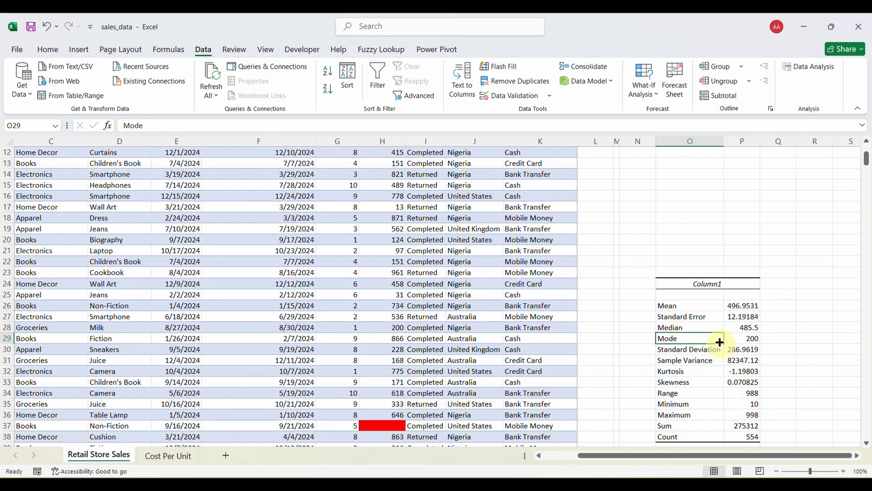
left_click(668, 307)
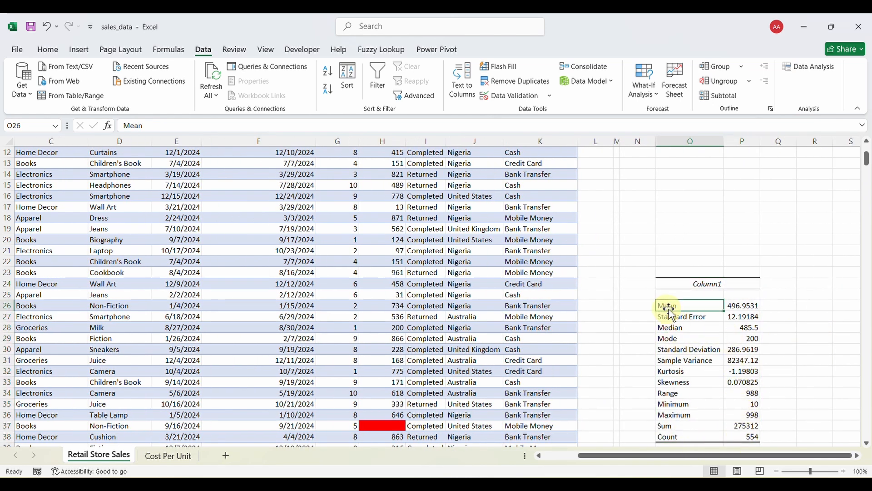
left_click(734, 305)
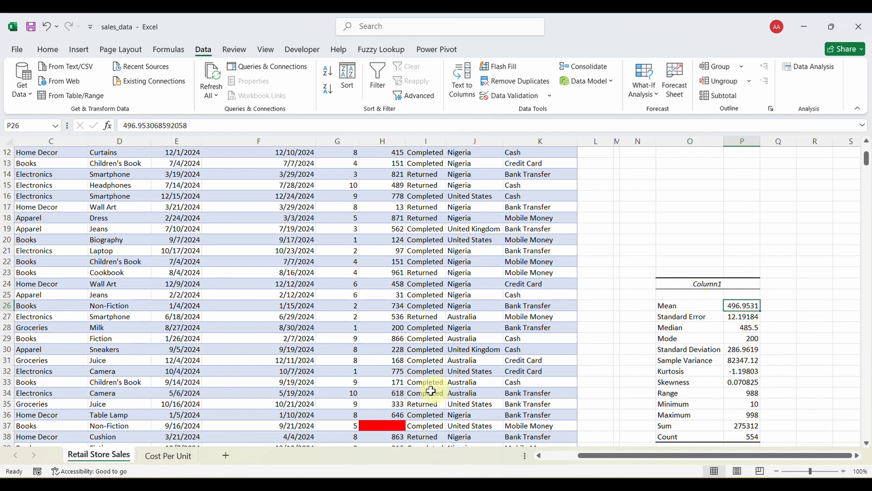
Enter the mean value 496 in the empty Unit Price cell H37.
left_click(391, 424)
type("496")
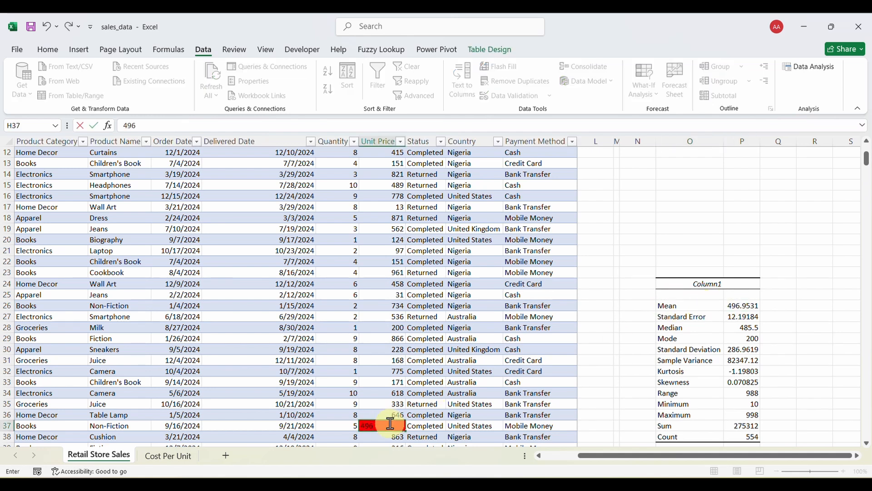
key("Return")
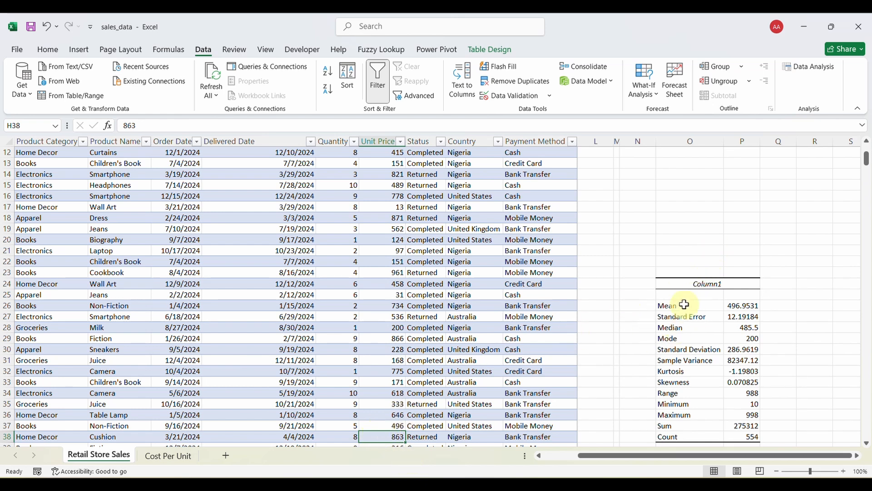
Delete the descriptive statistics block N23:Q41.
left_click_drag(644, 269, 792, 388)
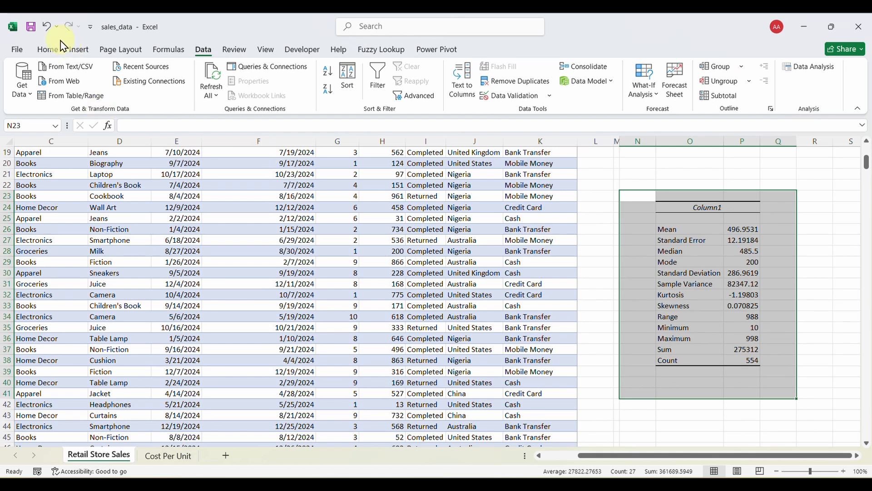
left_click(47, 51)
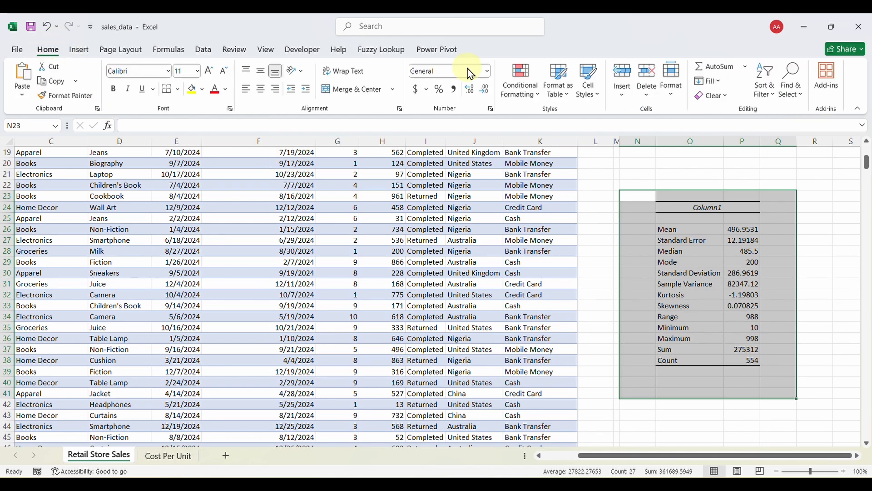
left_click(647, 78)
Insert a blank column before Delivered Date and clear all conditional formatting rules from the table.
left_click(563, 252)
scroll(379, 330, "down", 2)
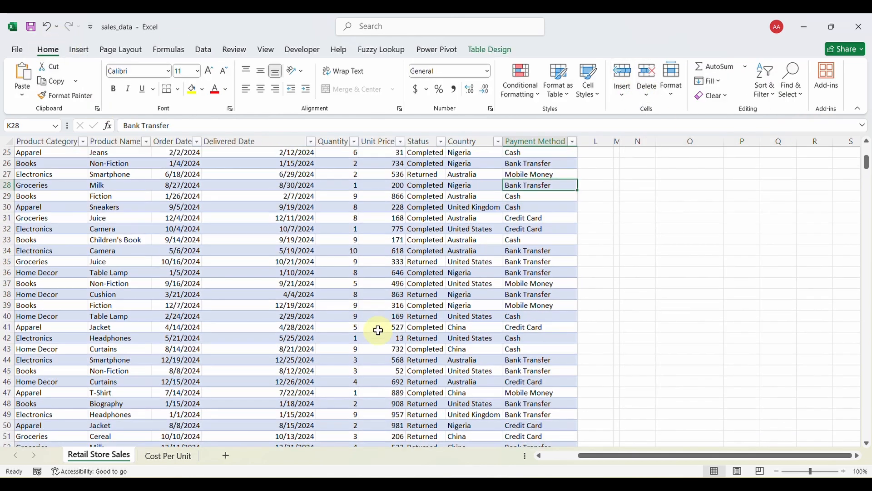
scroll(375, 327, "left", 3)
scroll(375, 327, "up", 8)
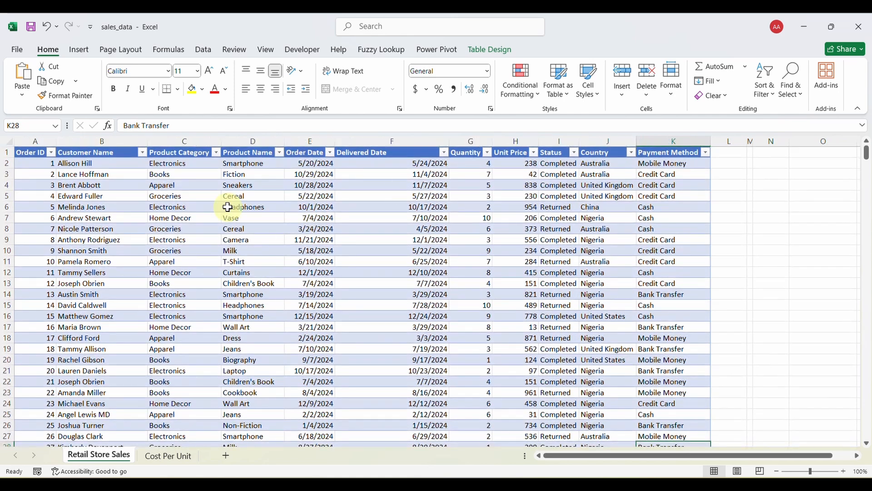
left_click(374, 140)
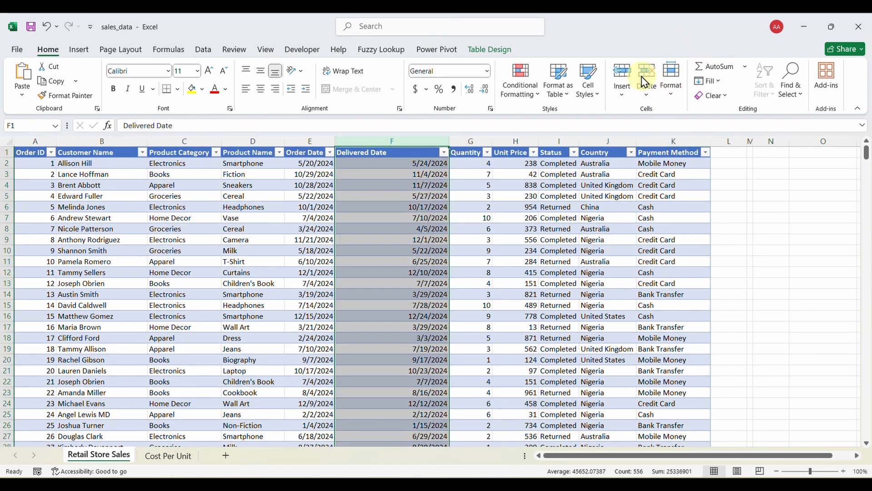
left_click(627, 72)
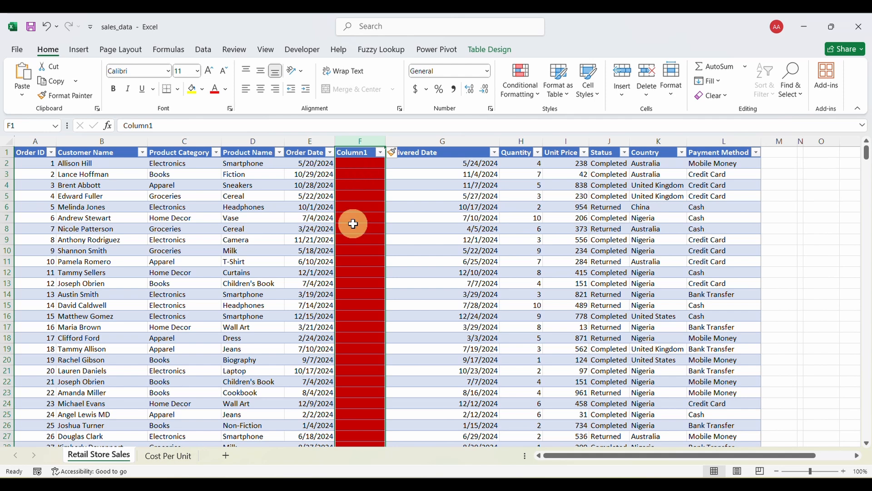
left_click(359, 174)
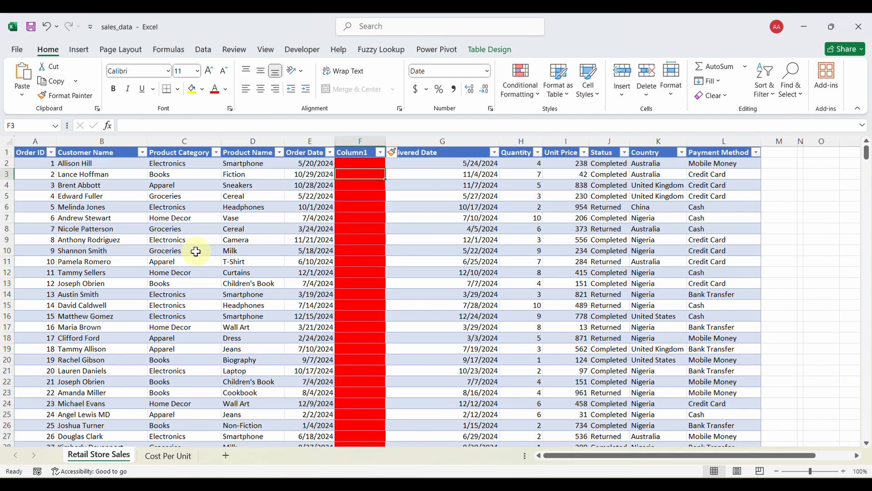
key("ctrl+a")
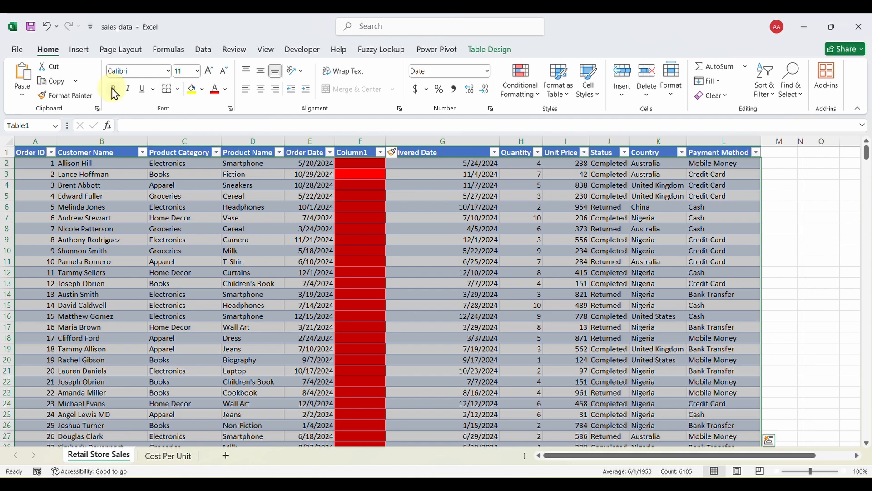
left_click(520, 87)
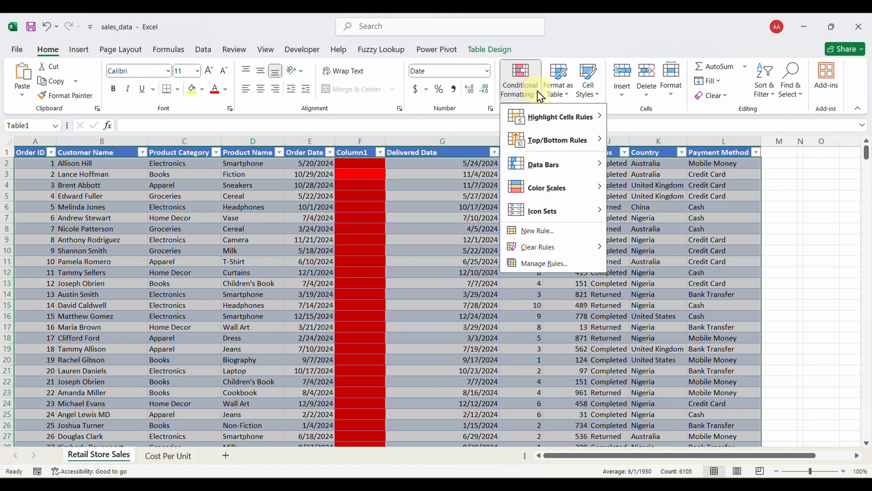
mouse_move(543, 251)
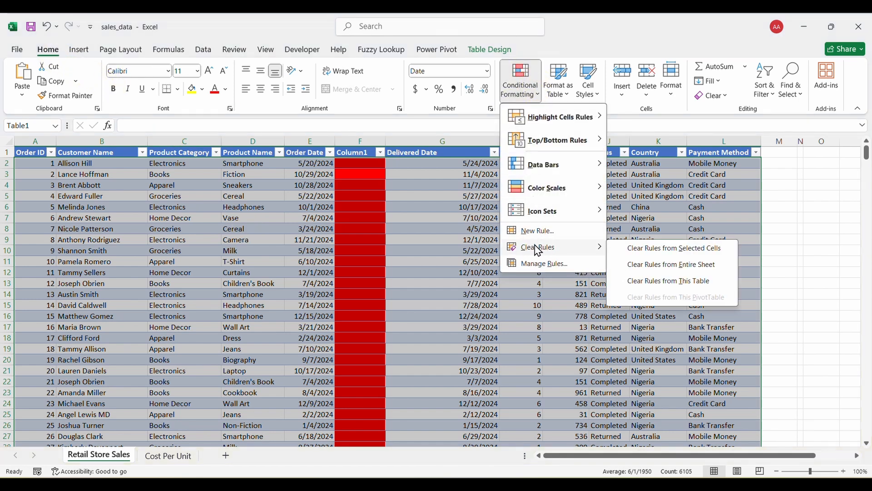
left_click(644, 249)
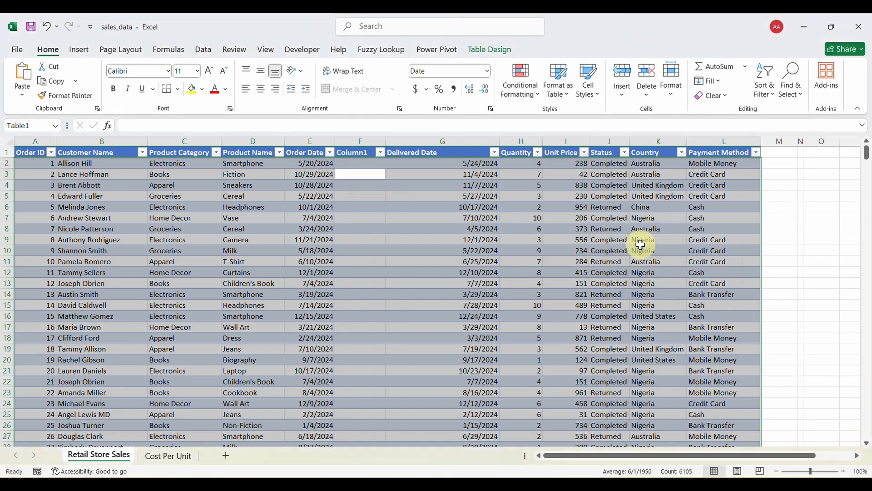
left_click(374, 240)
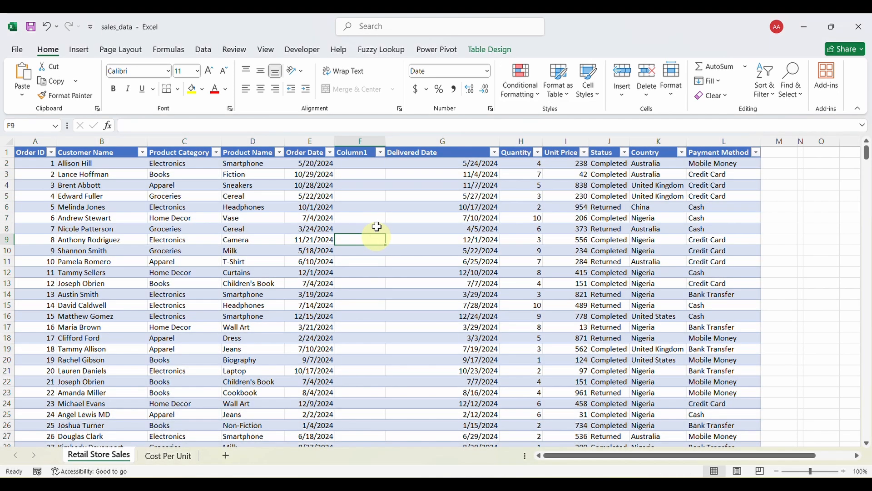
Delete the empty Column1 so Delivered Date sits in column F again.
left_click(352, 140)
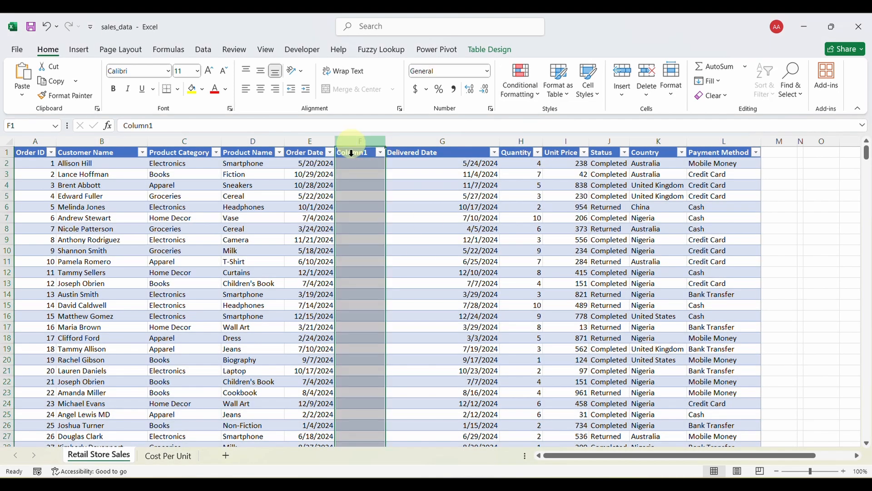
left_click(645, 72)
left_click(314, 250)
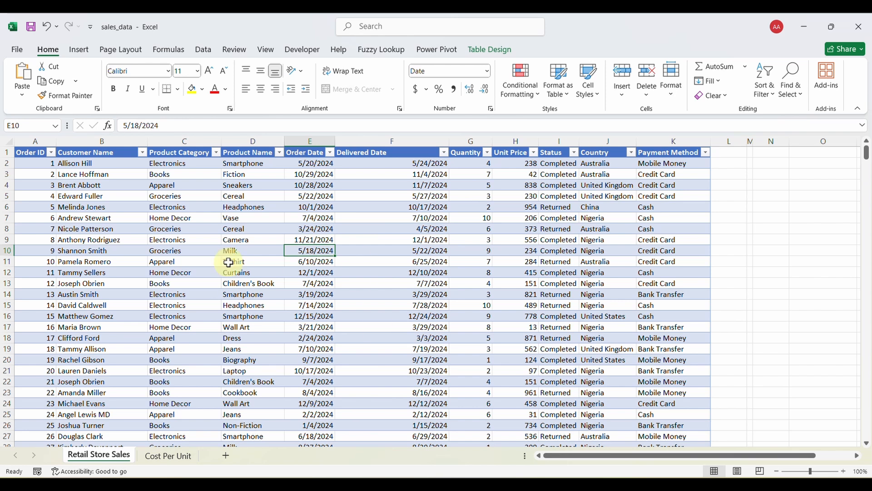
left_click(166, 228)
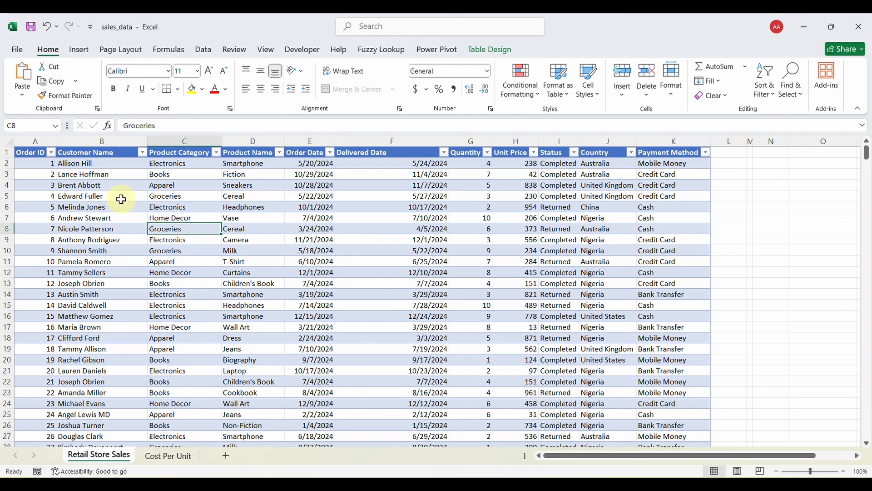
Save sales_data into a new 'Cleaned Data' folder under Data, then reopen it to confirm.
left_click(32, 28)
left_click(16, 47)
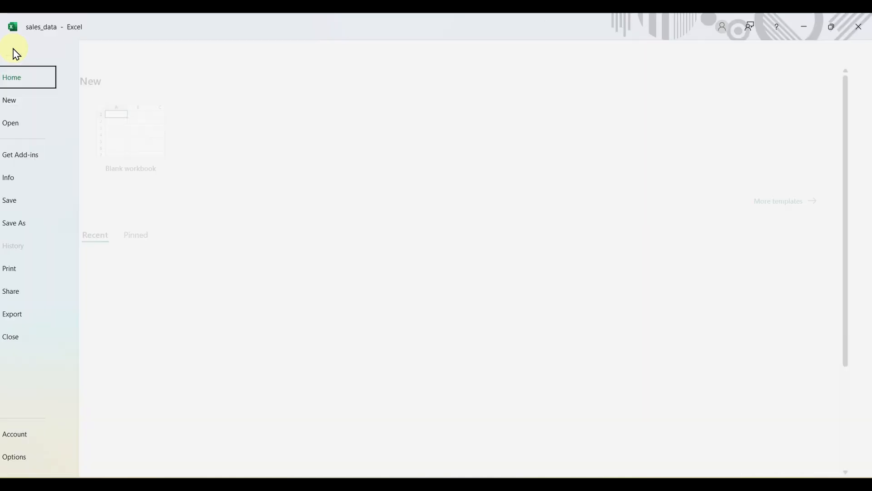
left_click(28, 230)
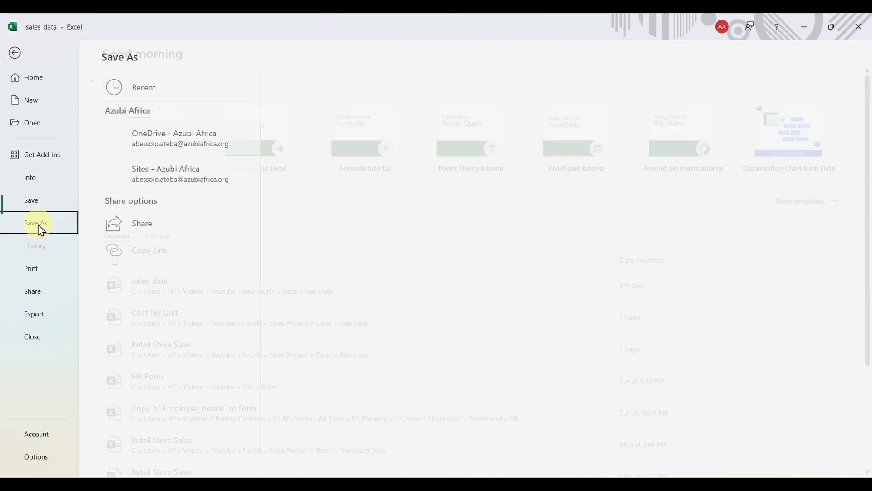
left_click(376, 148)
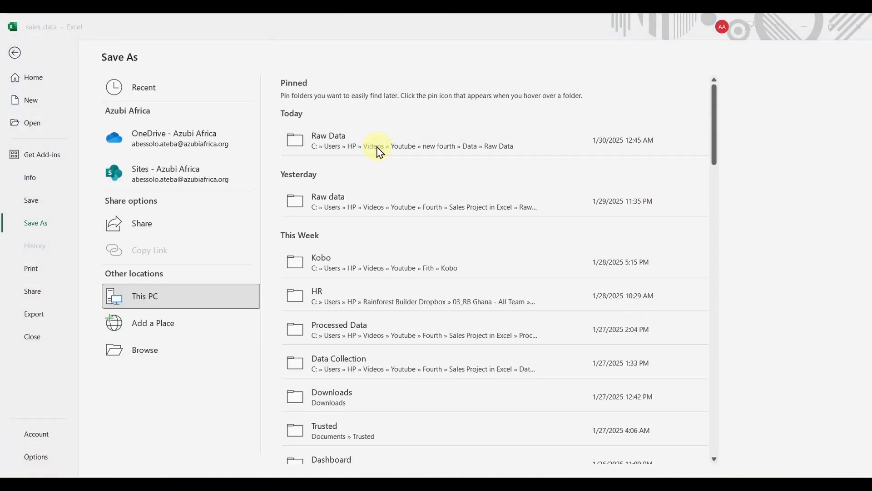
left_click(70, 46)
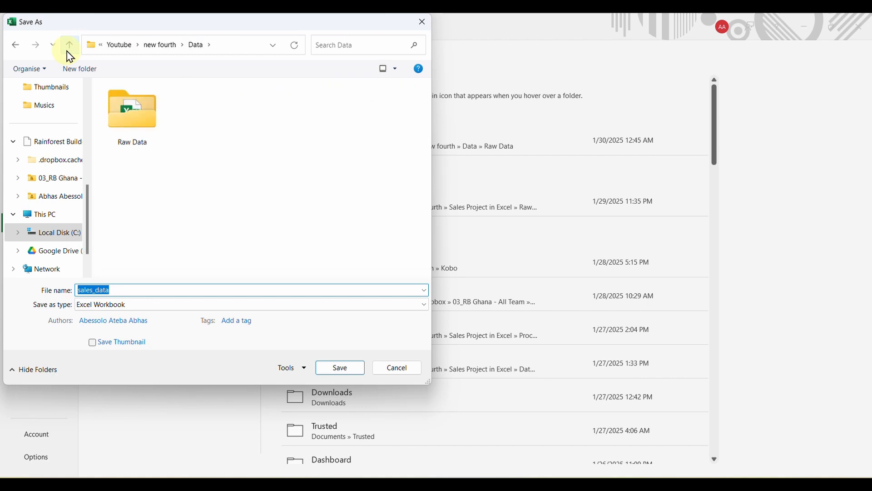
left_click(82, 72)
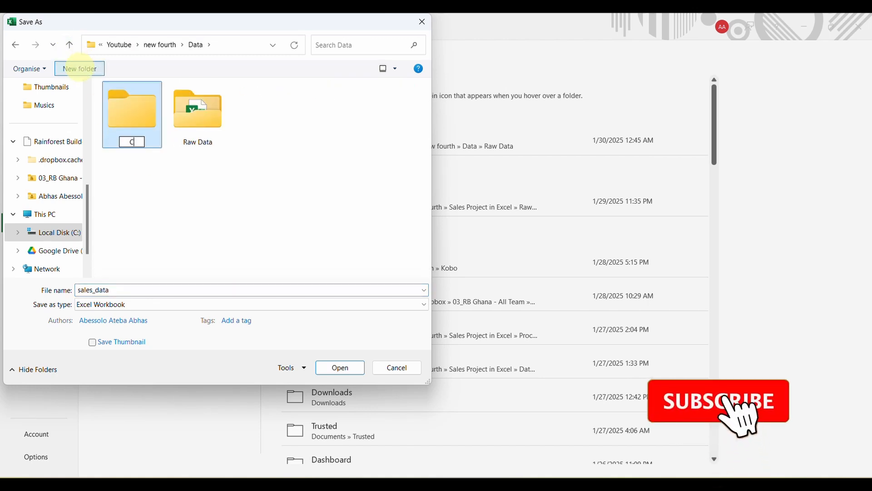
type("Cleaned D")
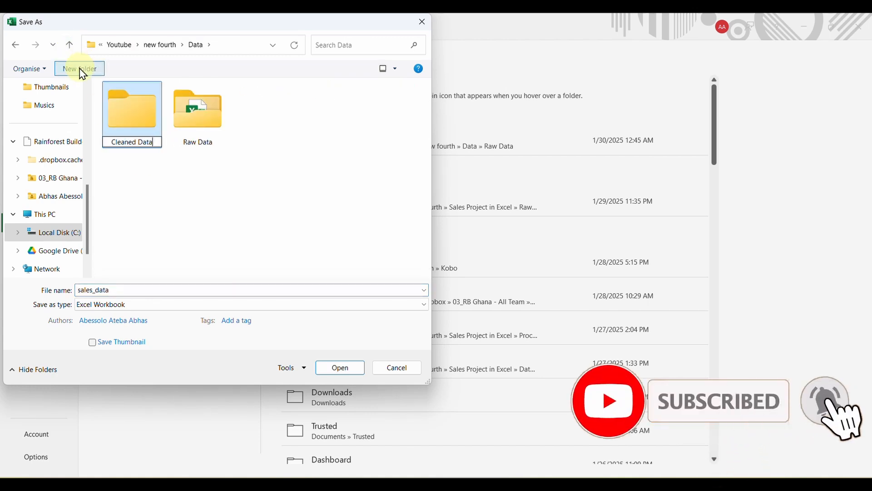
type("ata")
key("Return")
key("Return")
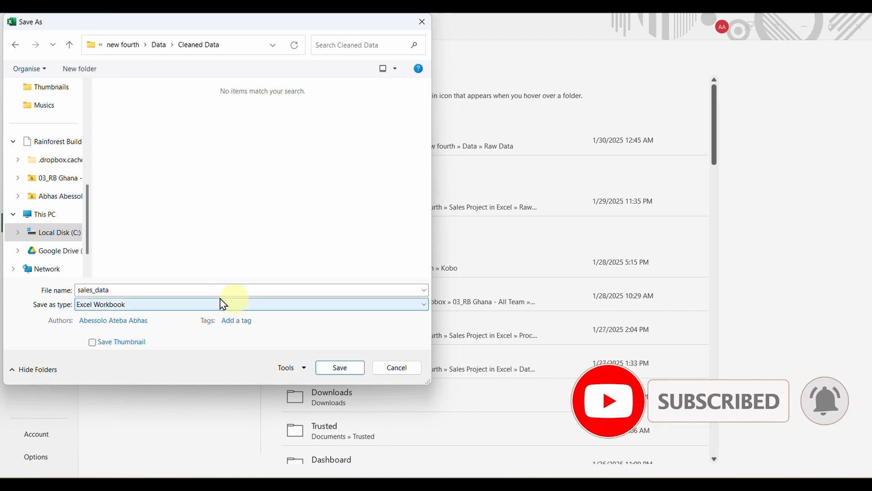
left_click(342, 368)
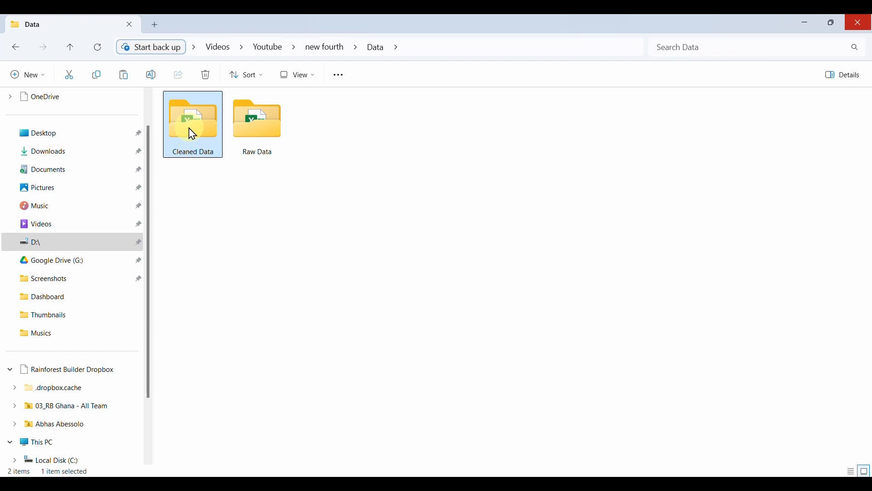
double_click(192, 134)
double_click(191, 116)
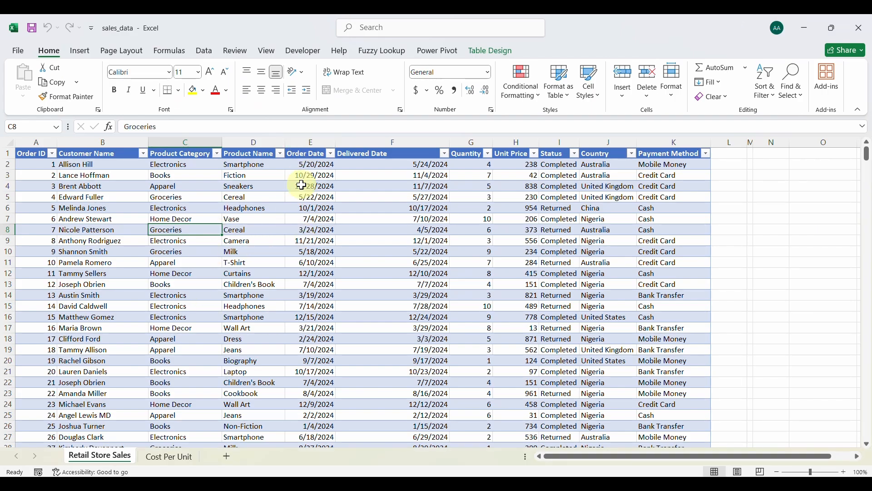
Add a Year header in L1 to extend the sales table.
left_click(725, 156)
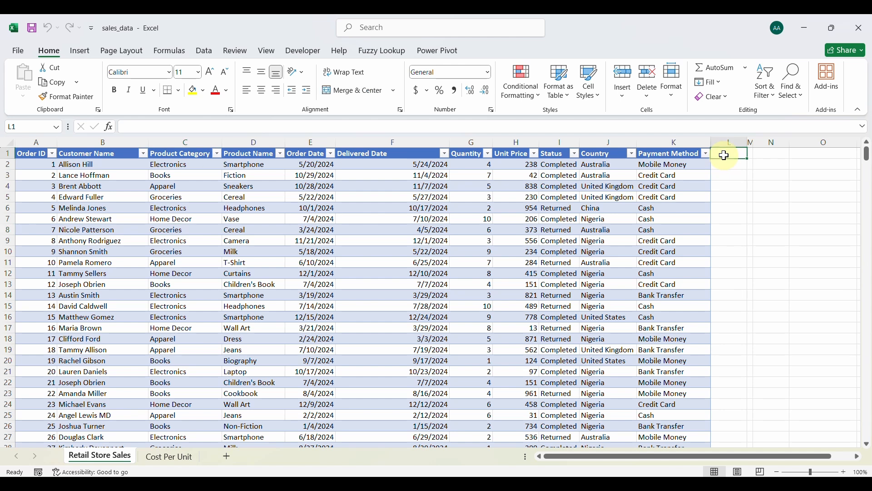
double_click(724, 155)
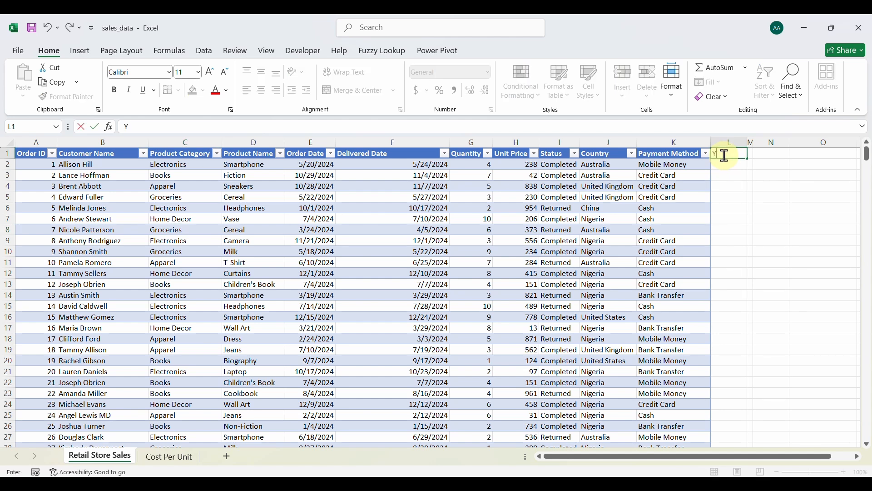
key("Return")
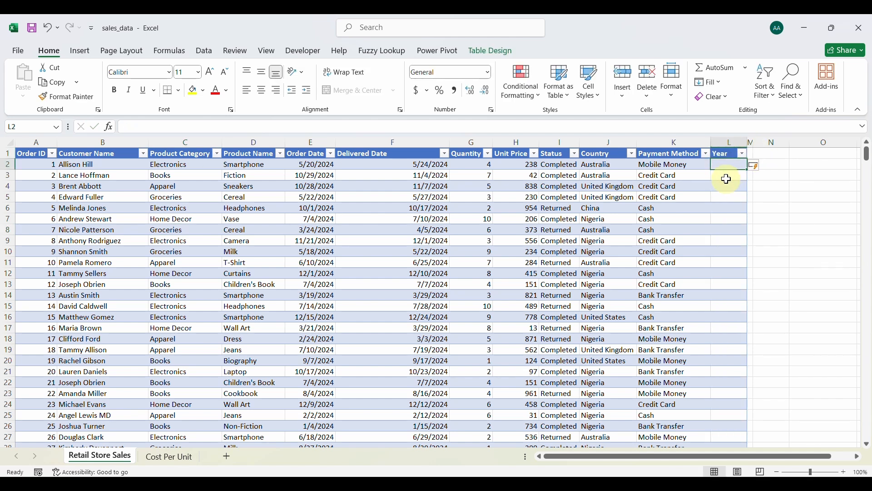
Fill the Year column with =TEXT(E2,"YYYY") from each order date.
left_click(299, 127)
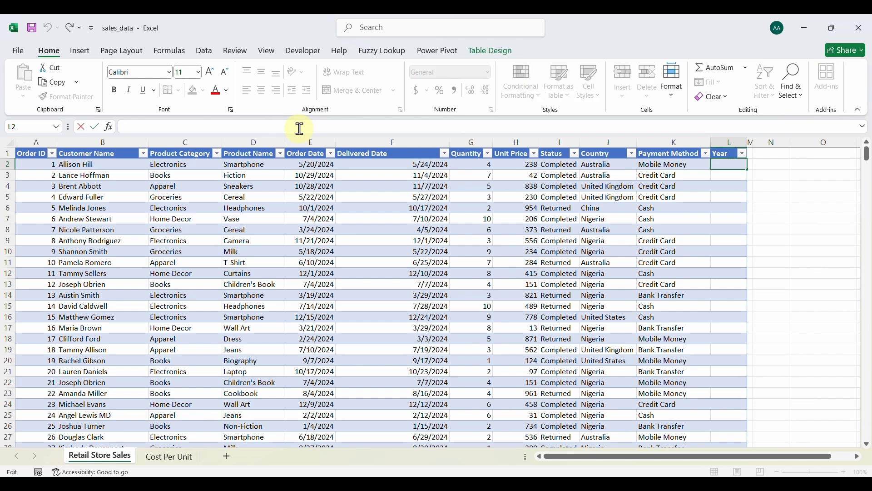
type("=te")
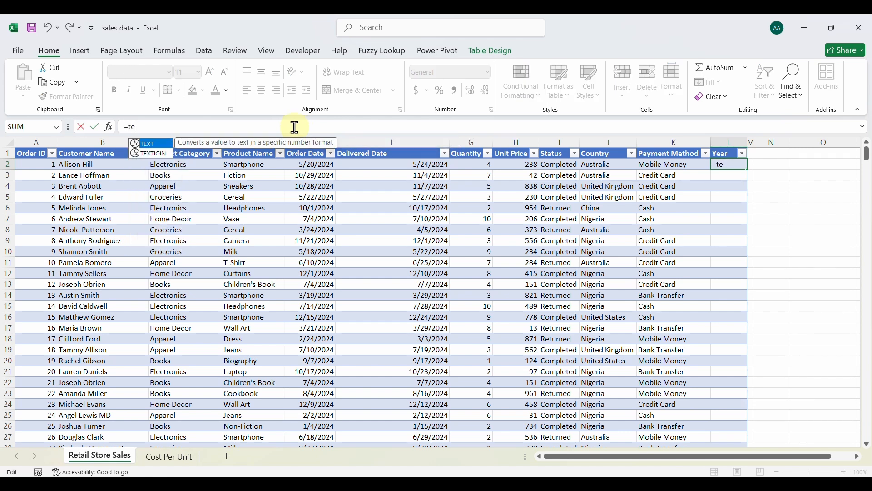
key("Tab")
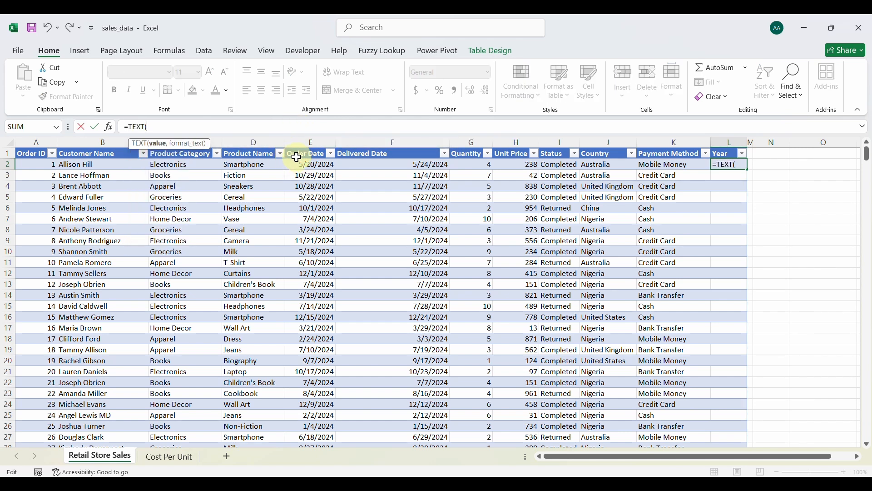
left_click(307, 167)
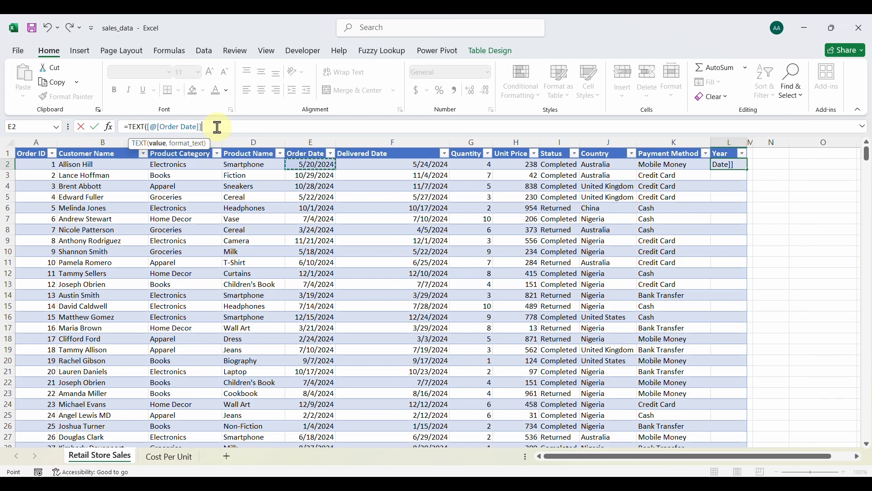
key("BackSpace")
key("BackSpace")
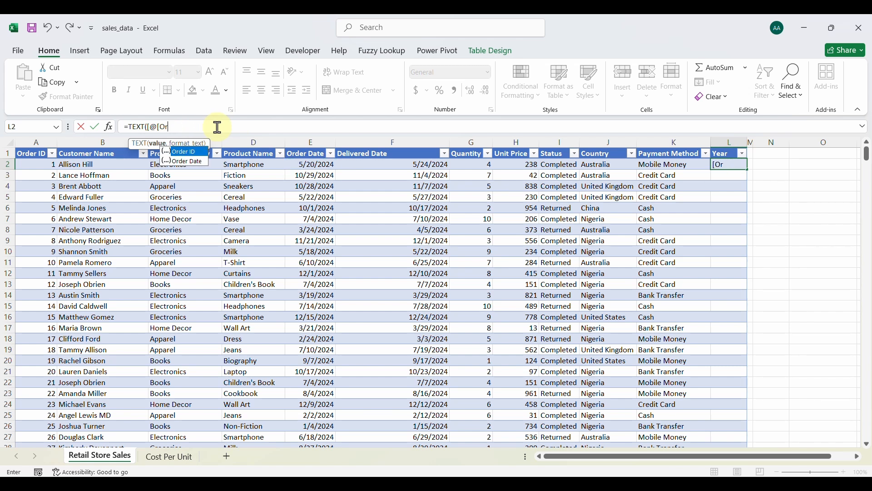
key("BackSpace")
key("BackSpace")
key("BackSpace")
key("BackSpace")
key("BackSpace")
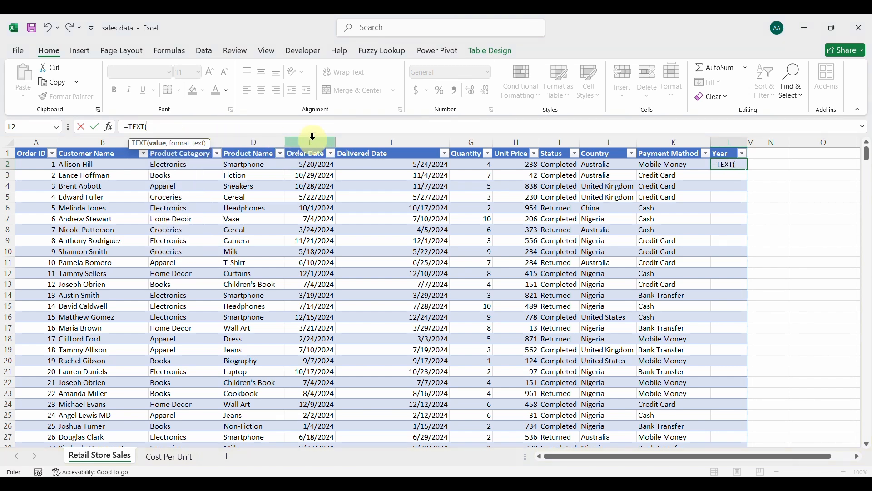
type("E2")
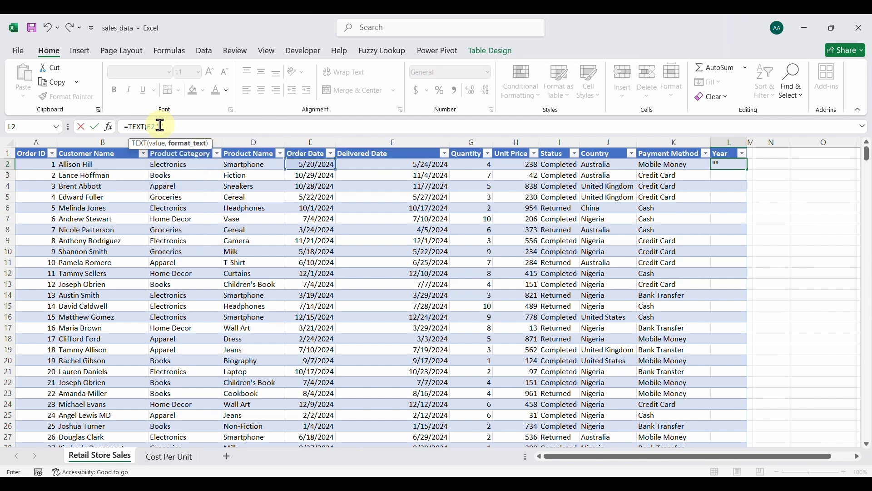
type(",\"\"")
type(")")
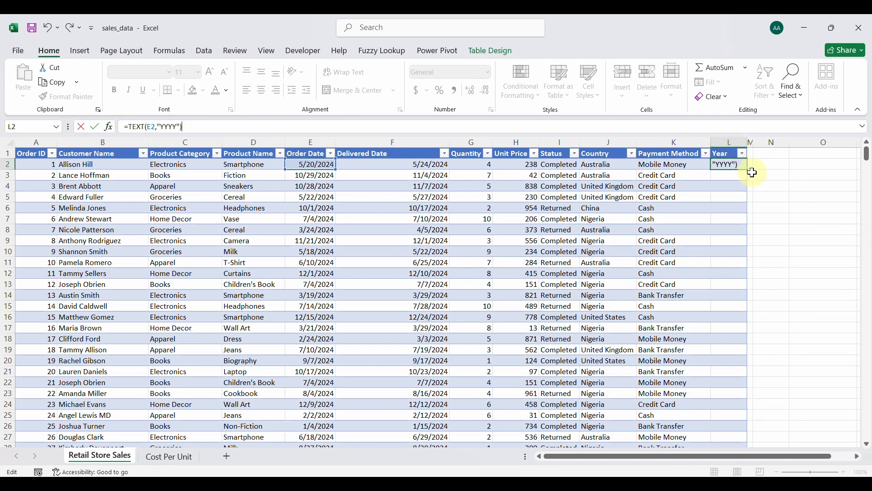
key("Return")
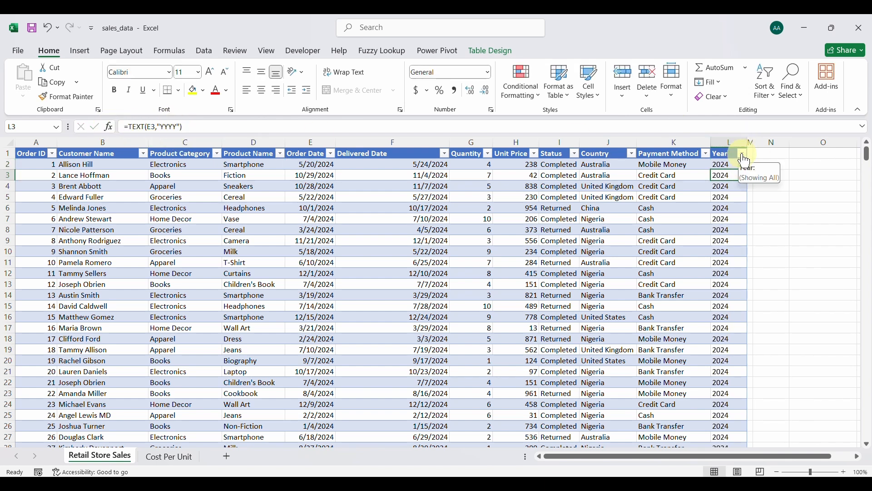
Check the Year filter list shows years such as 2024 and 2025.
left_click(745, 155)
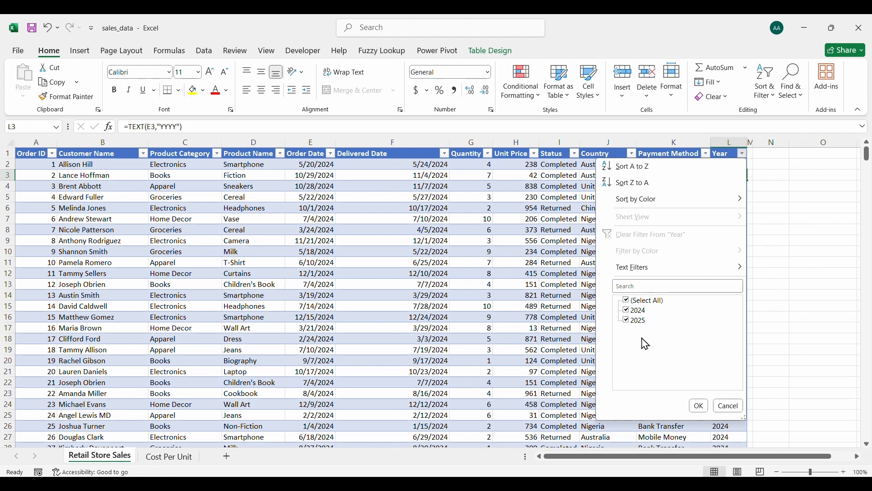
left_click(704, 411)
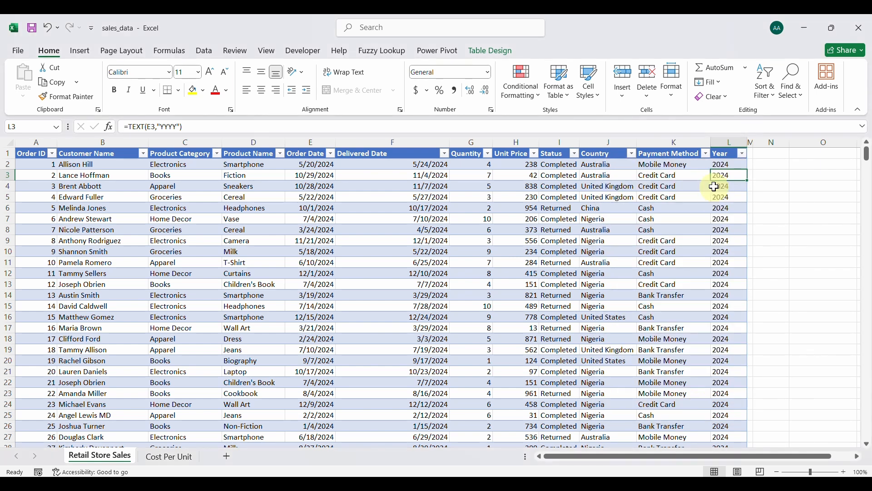
left_click(751, 154)
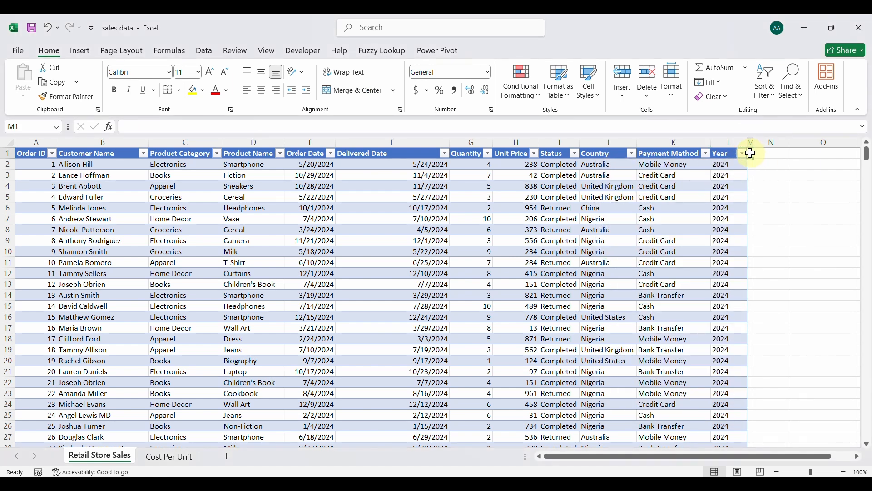
Add a Month header in M1, redoing the column after a false start.
left_click_drag(756, 141, 788, 144)
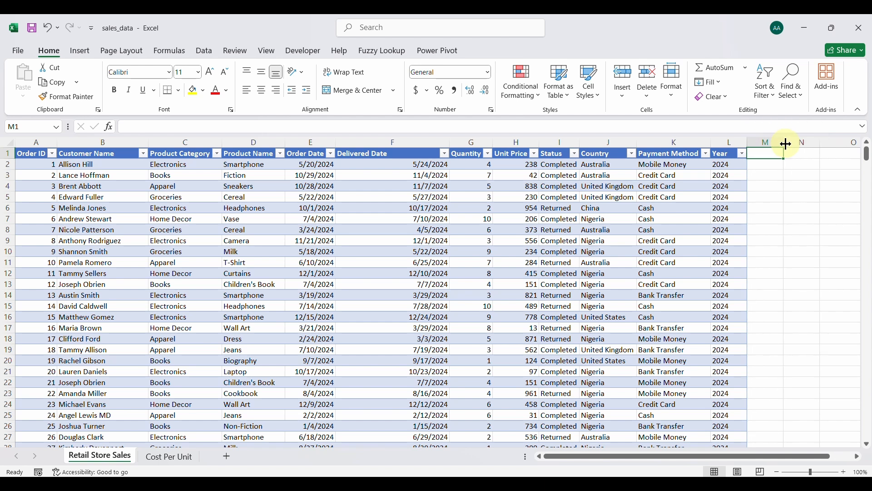
type("Mont")
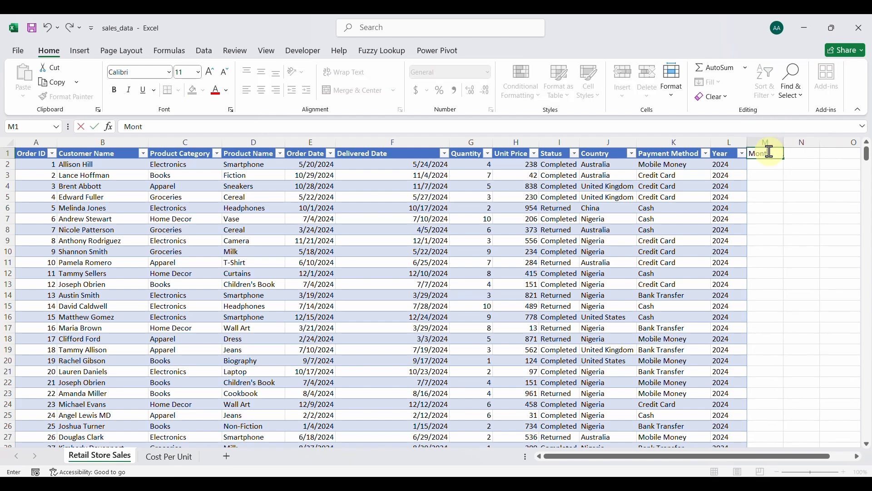
type("h")
key("Return")
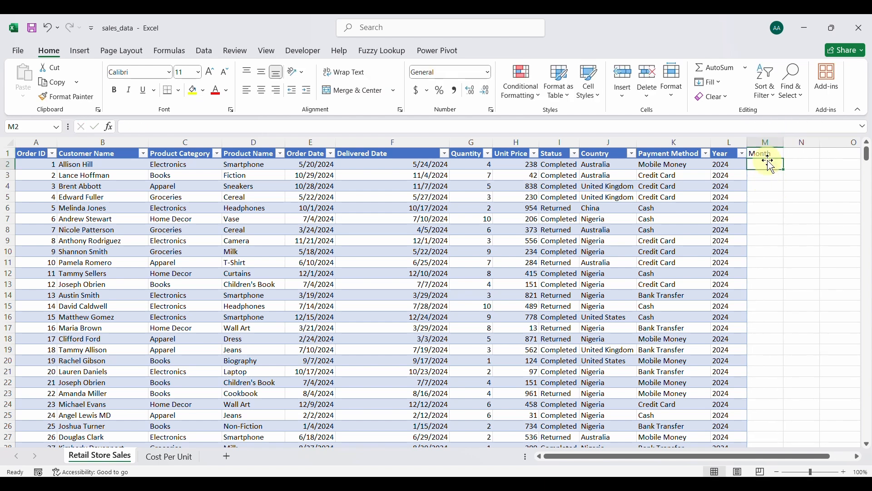
left_click(765, 142)
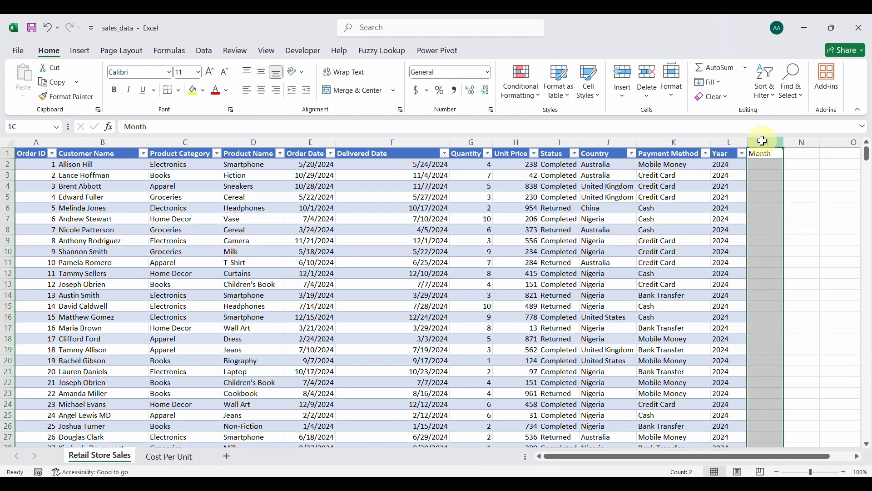
left_click(647, 73)
left_click(729, 197)
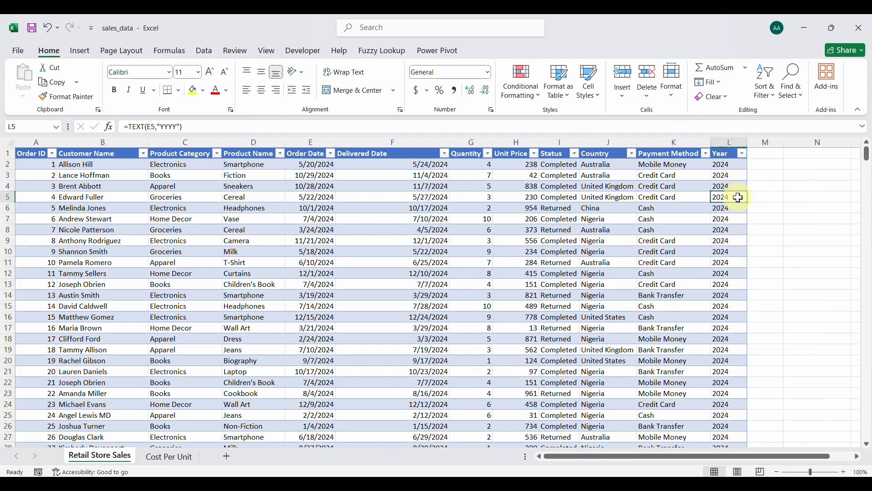
left_click(760, 152)
type("Month")
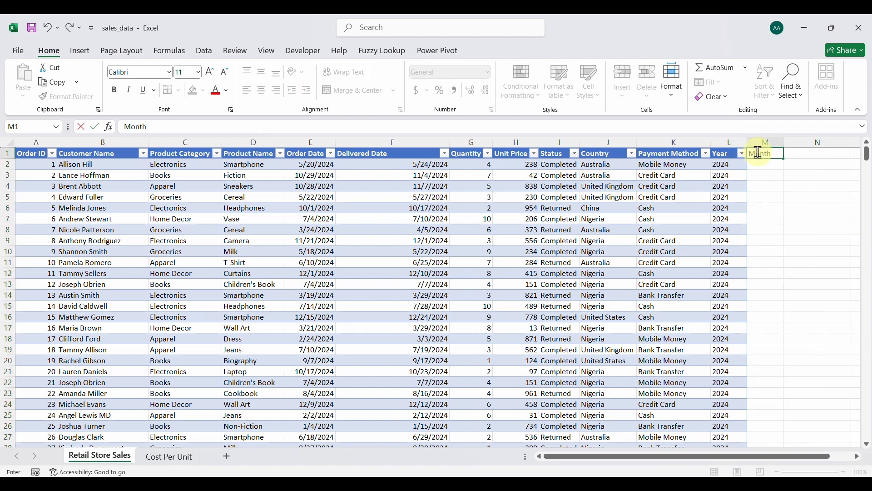
key("Return")
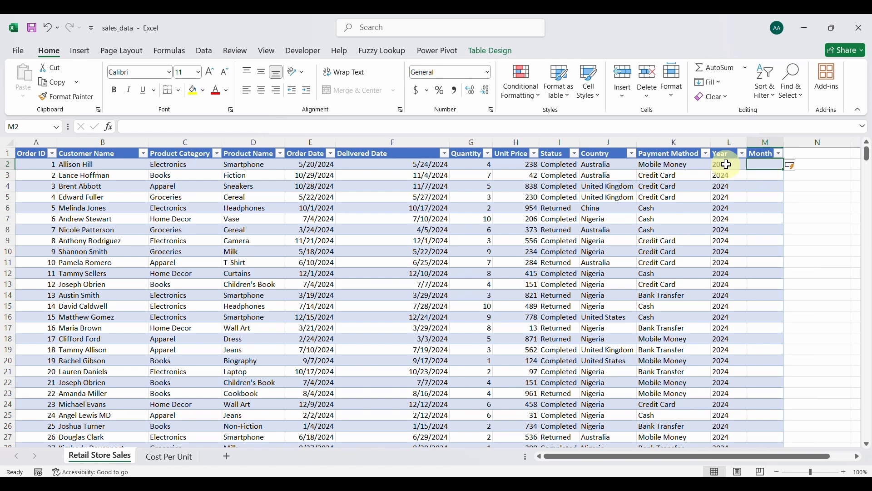
Fill column M with =TEXT(E2,"MMMM") full month names and widen it to fit.
left_click(363, 129)
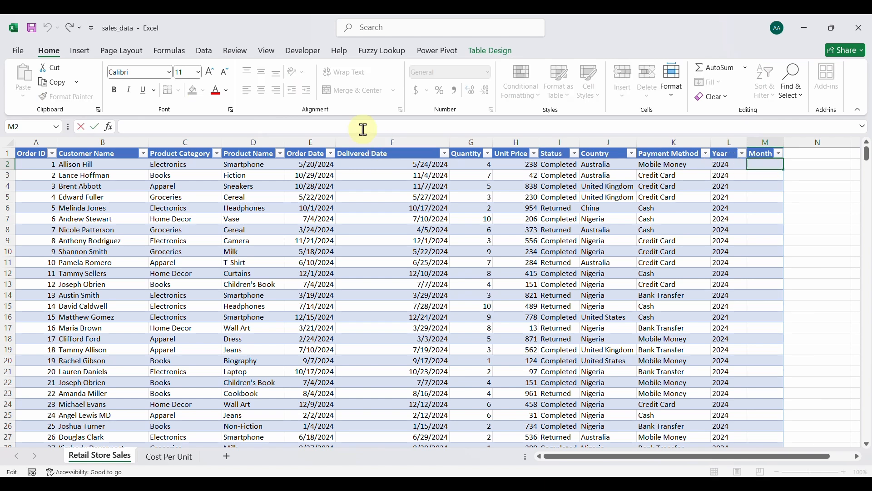
type("=TEXT(")
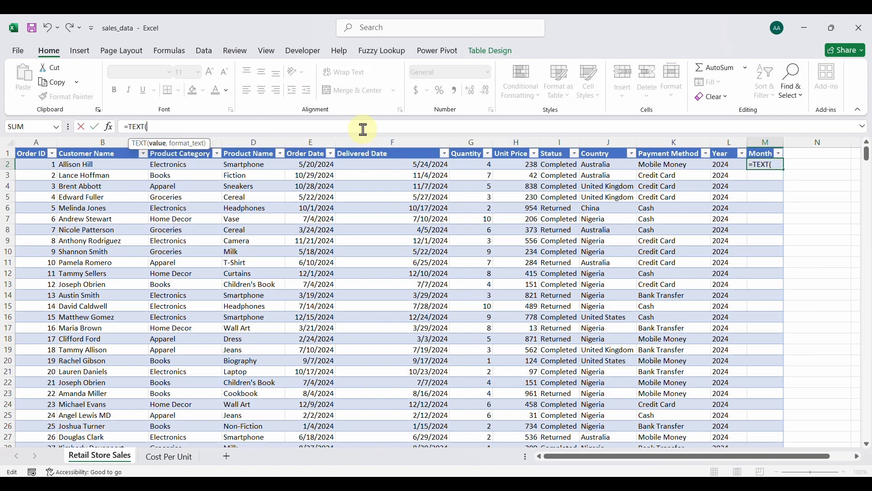
type("E2,\"MMMM")
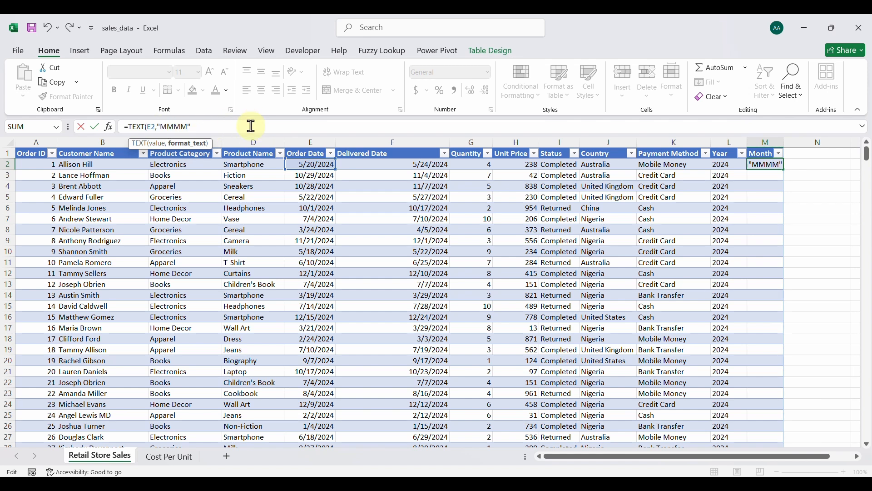
key("Return")
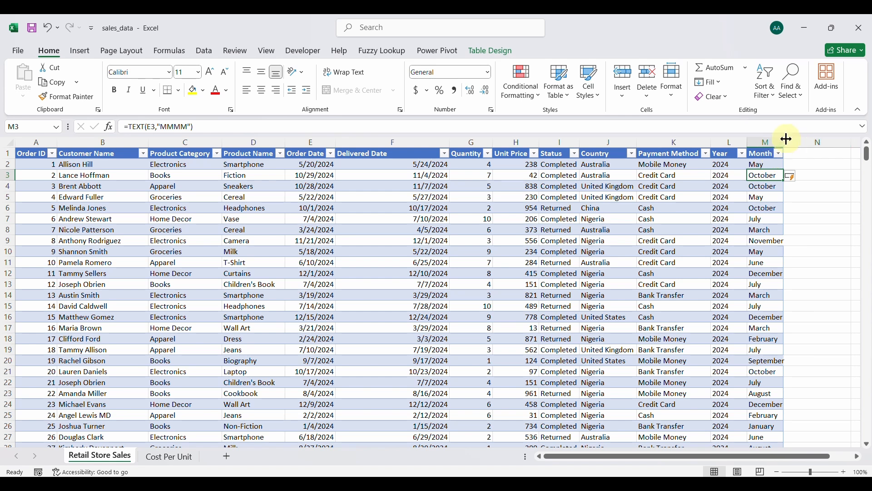
left_click_drag(784, 142, 788, 142)
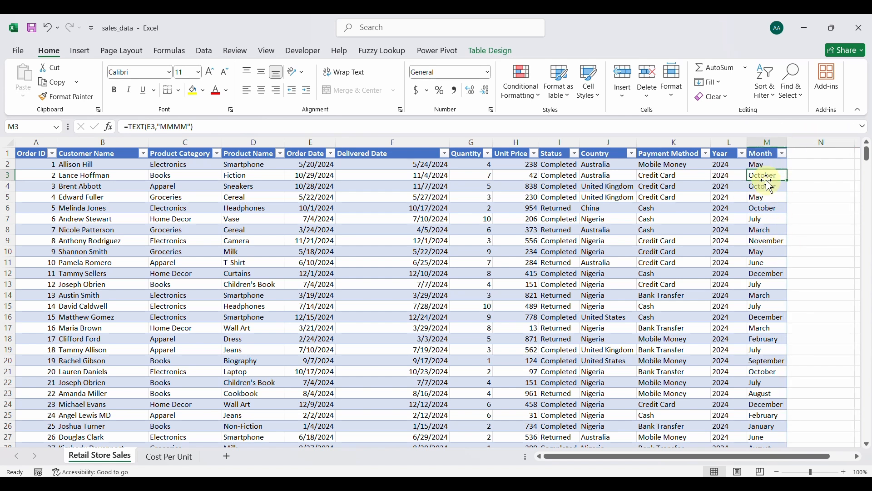
Shorten the month formula to =TEXT(E2,"MMM") for abbreviations like May, Oct and Mar.
left_click(760, 165)
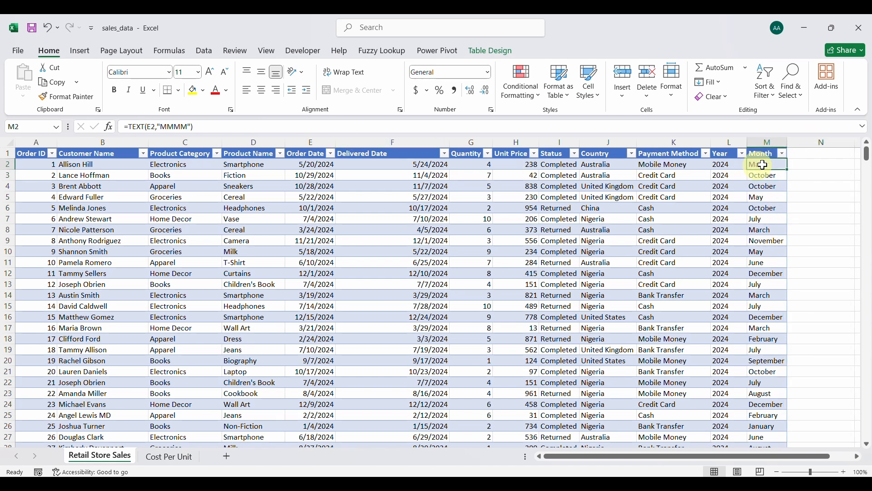
left_click(228, 127)
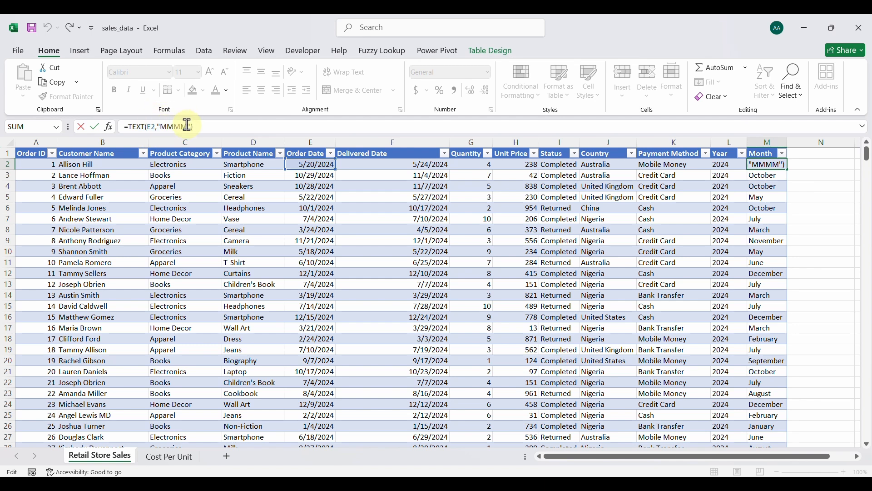
left_click(225, 128)
key("BackSpace")
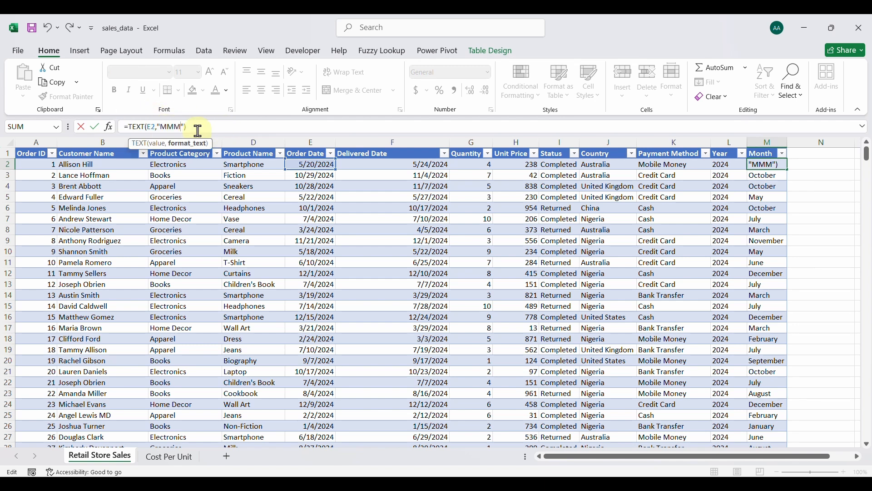
key("Return")
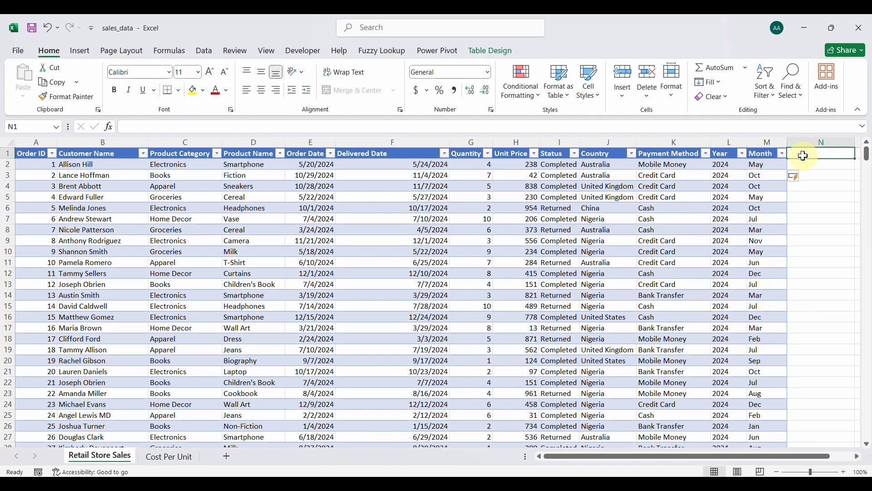
Add a Day header in N1 and fill N2 down with =TEXT(E2,"DDDD").
left_click(801, 156)
type("Day")
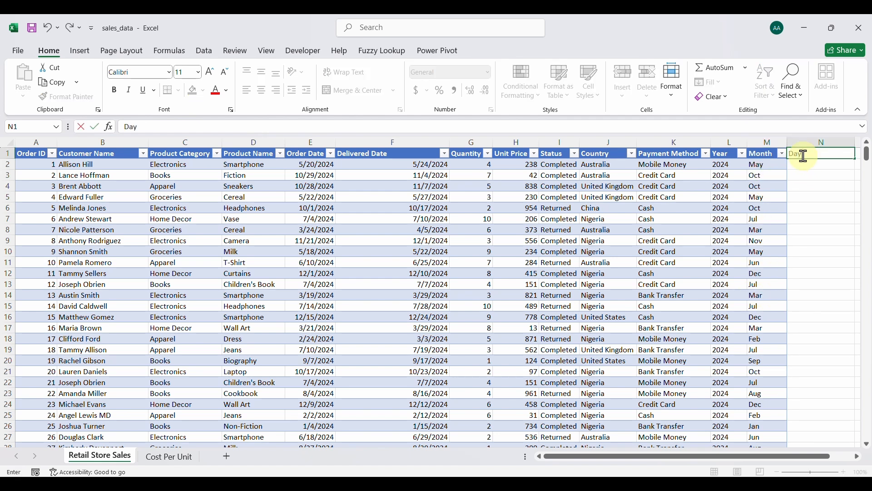
key("Return")
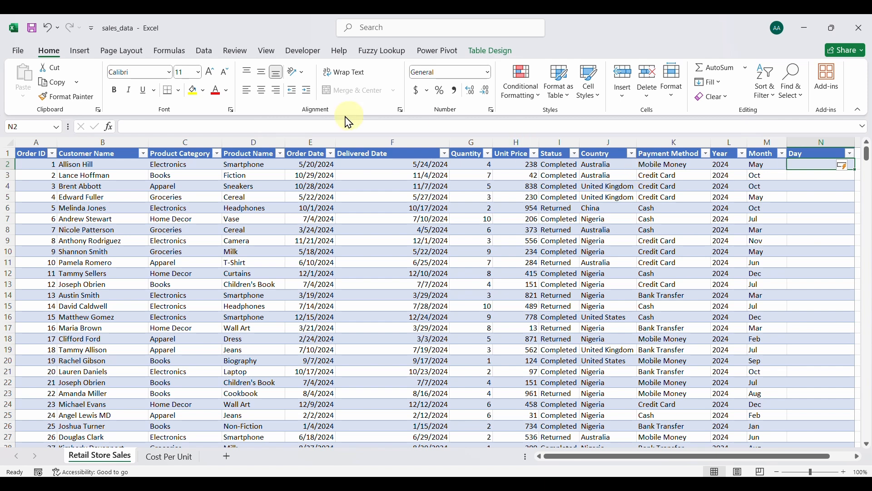
left_click(313, 127)
type("=TEXT(")
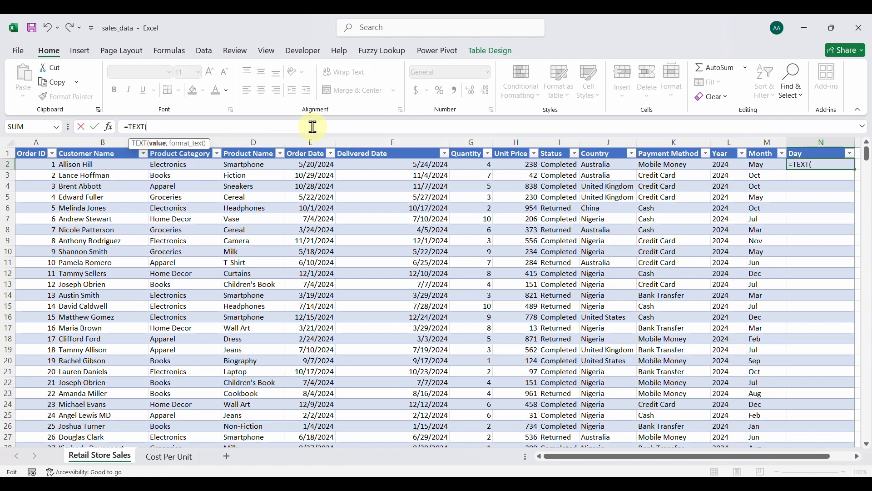
type("E2,\"DDDD")
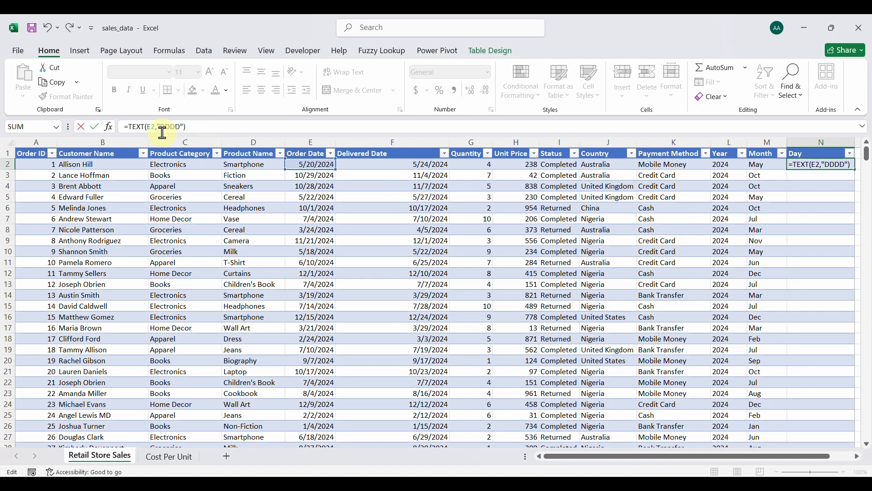
key("Return")
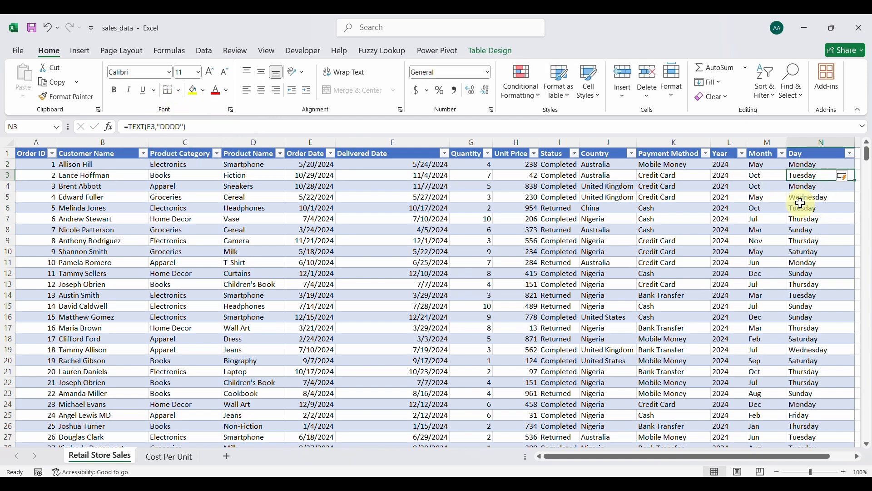
Shorten the weekday formula to =TEXT(E2,"DDD") for names like Mon, Tue and Wed.
left_click(182, 128)
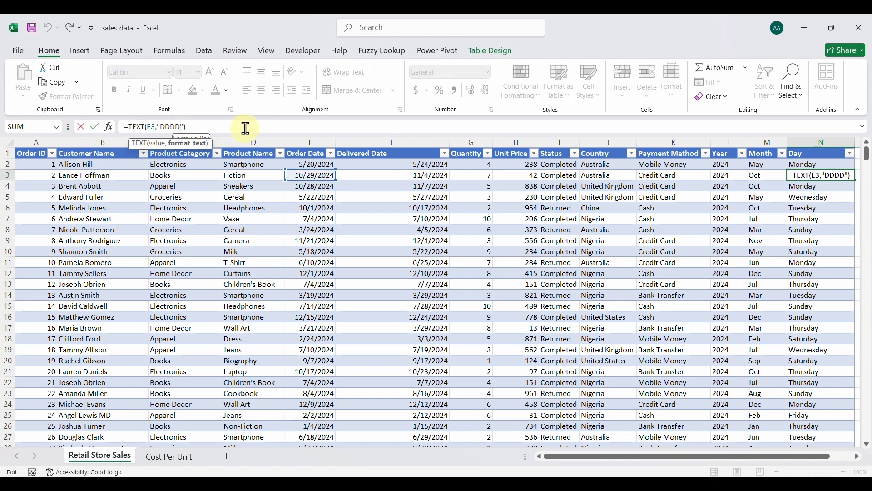
key("BackSpace")
key("Return")
scroll(708, 233, "right", 3)
scroll(708, 232, "right", 1)
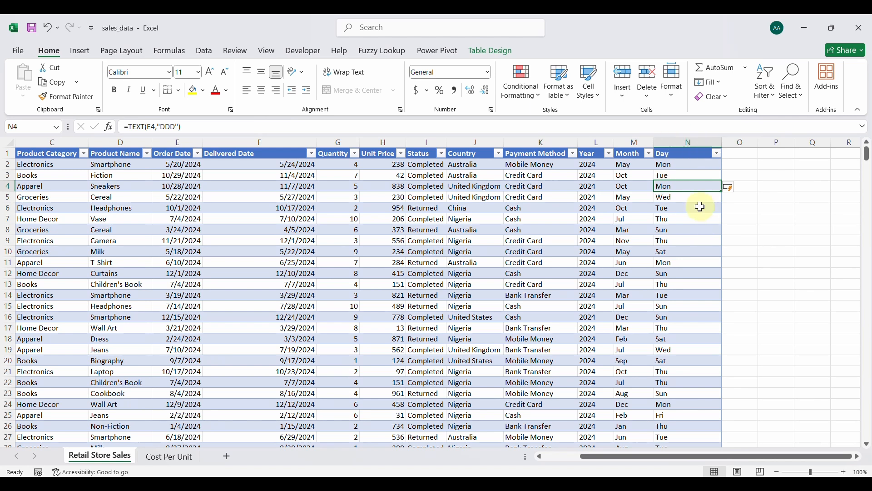
scroll(330, 230, "left", 1)
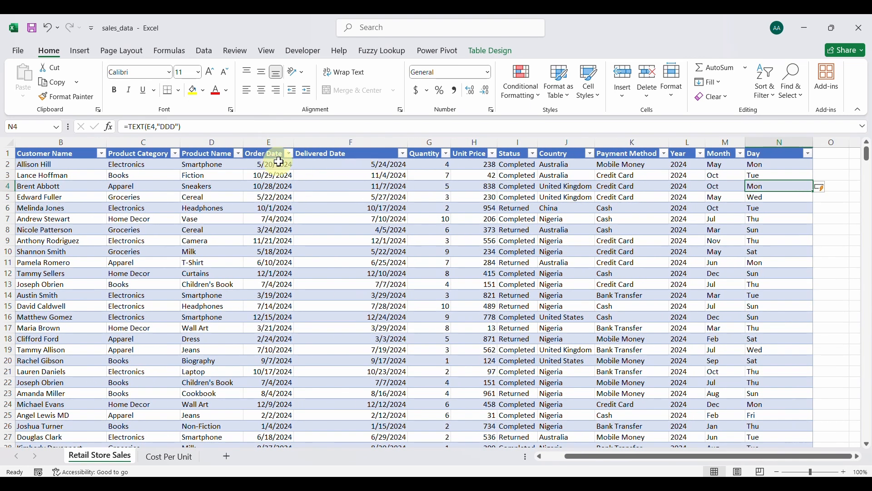
scroll(500, 187, "right", 1)
Add a Delivery Time header in O1 and autofit column O.
left_click(736, 154)
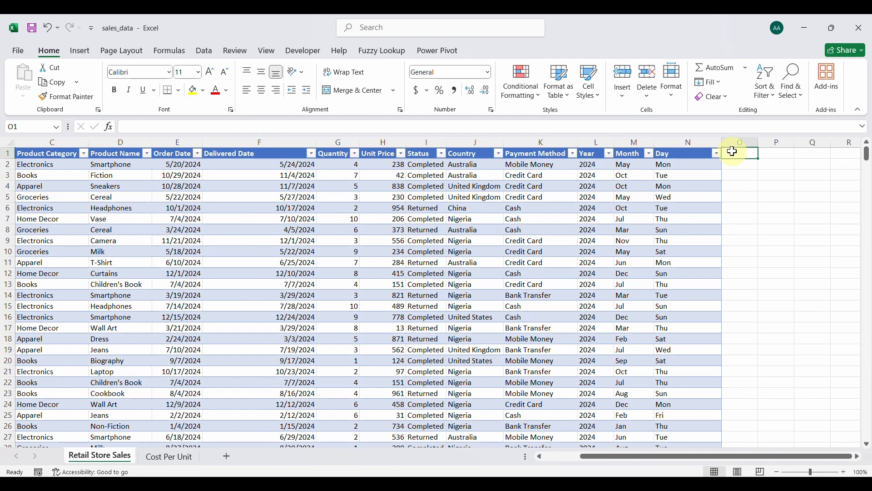
type("Delivery Time")
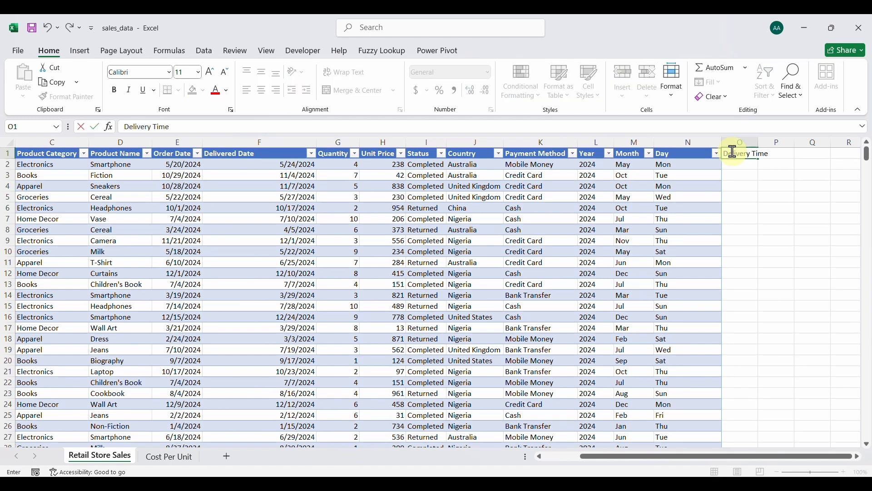
key("Return")
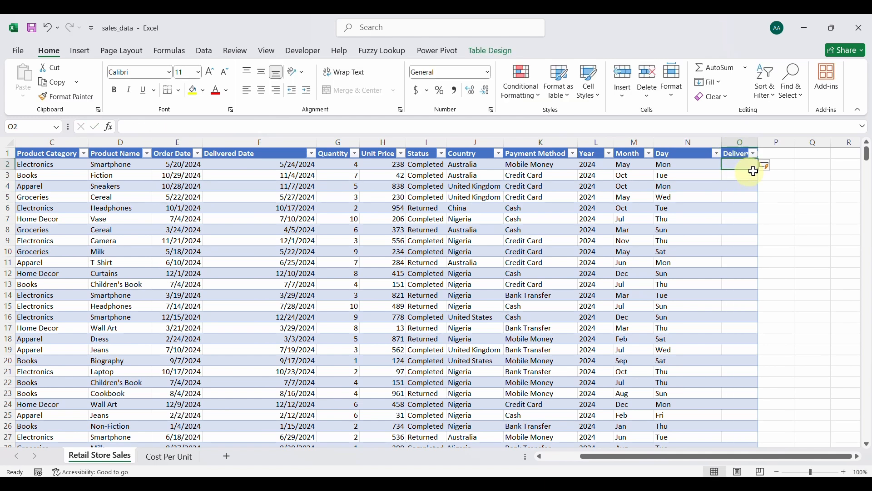
double_click(758, 142)
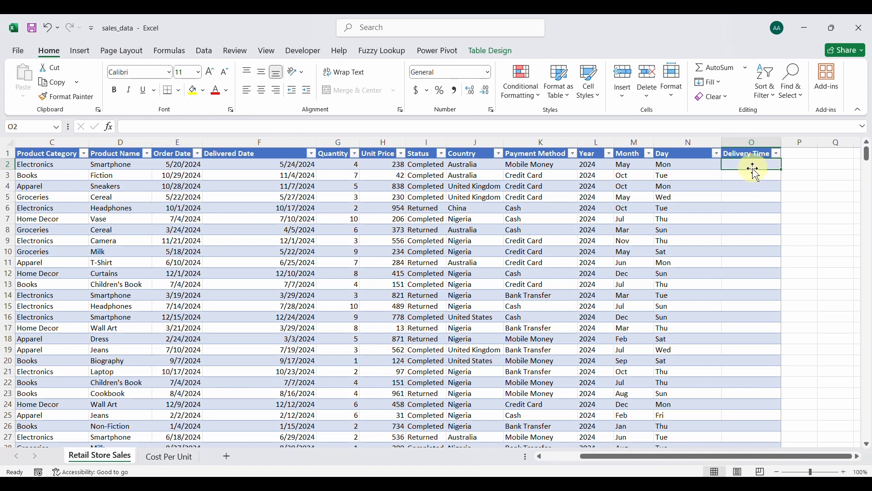
Fill O2 down with =DATEDIF(E2,F2,"D"), giving day counts like 4, 6 and 10.
left_click(236, 127)
type("=DATEDIF")
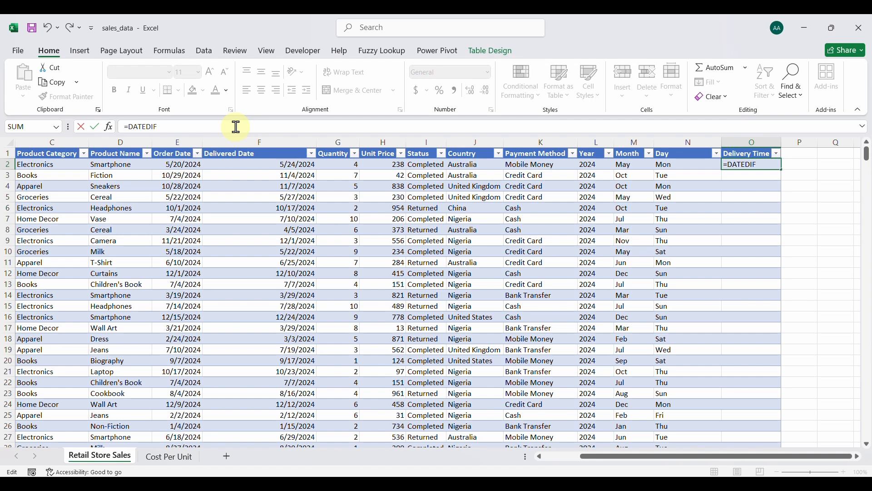
type("(")
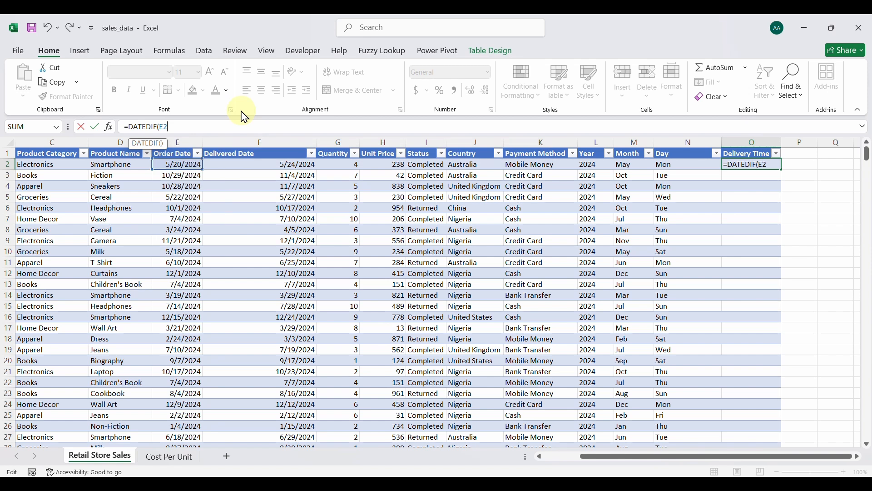
left_click(195, 165)
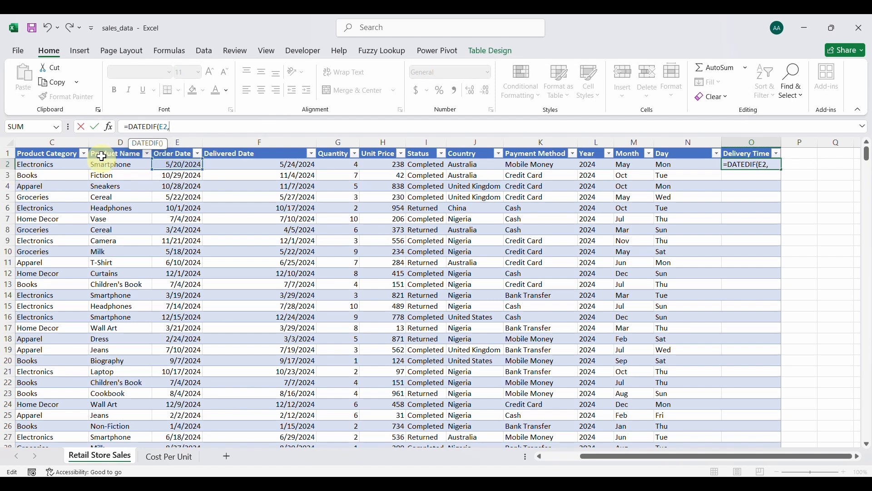
type("F2")
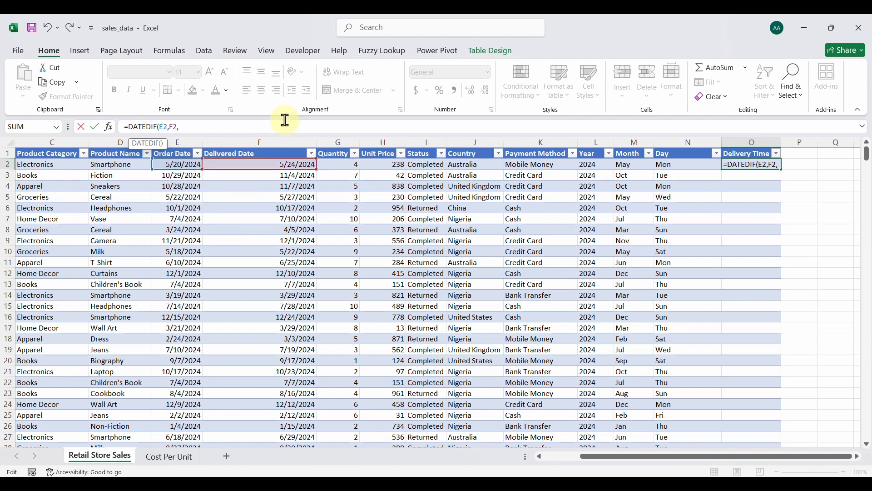
type(",\"D\")")
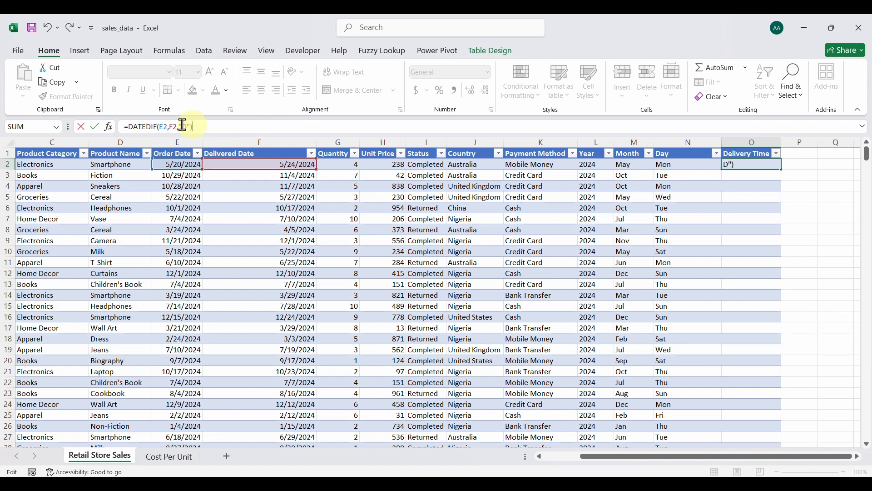
key("Return")
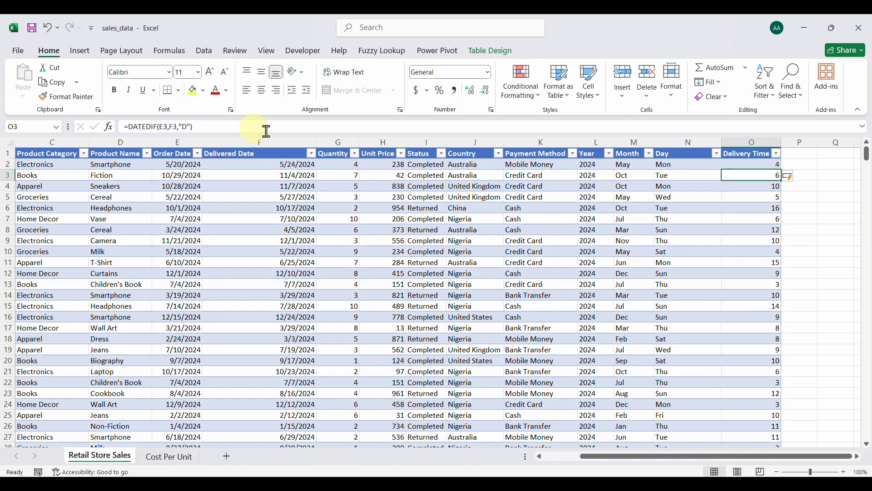
left_click(736, 168)
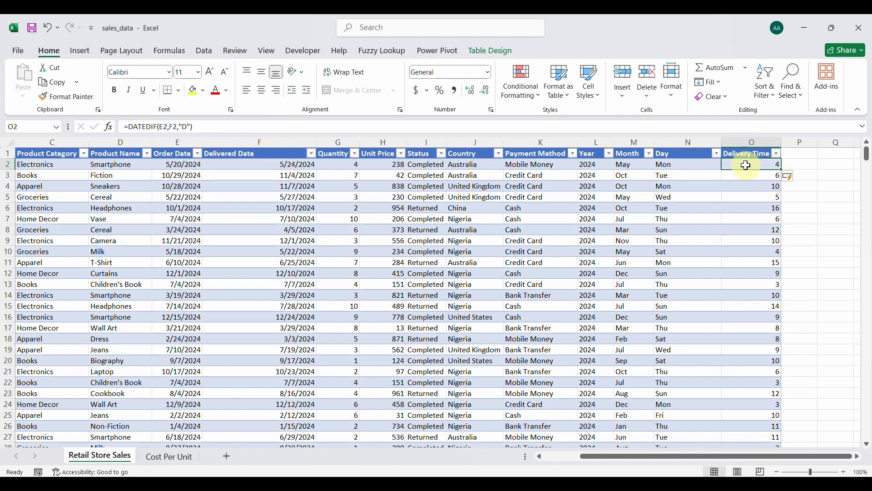
left_click(801, 154)
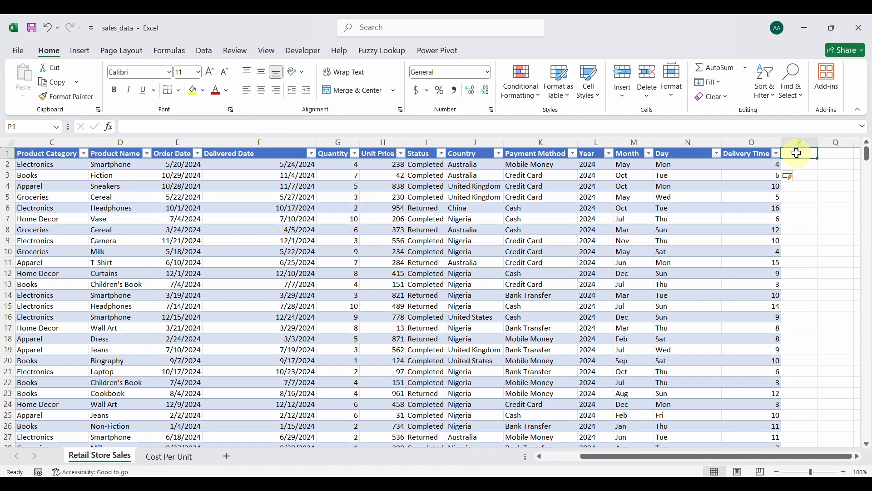
type("Total Costs")
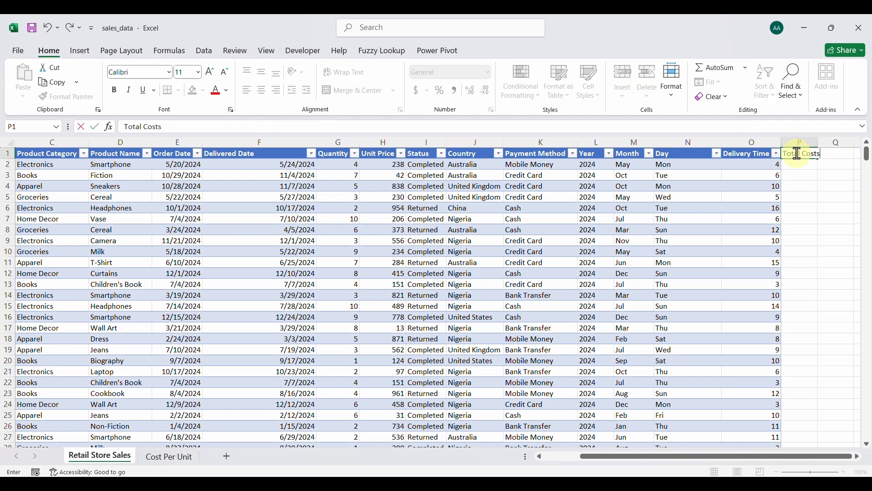
key("Return")
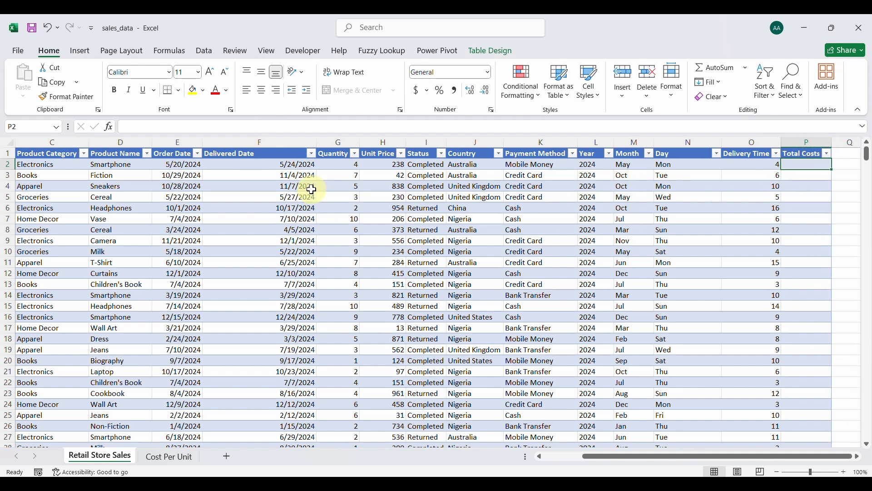
left_click(176, 456)
left_click(67, 296)
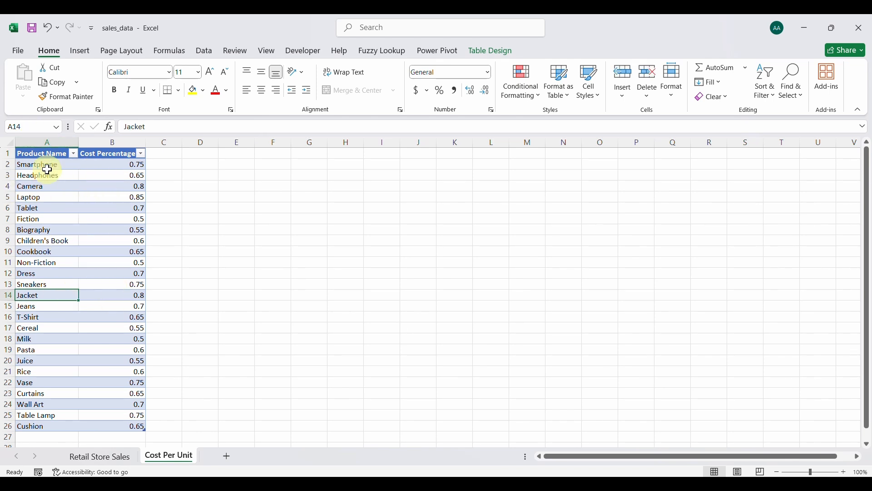
left_click(46, 143)
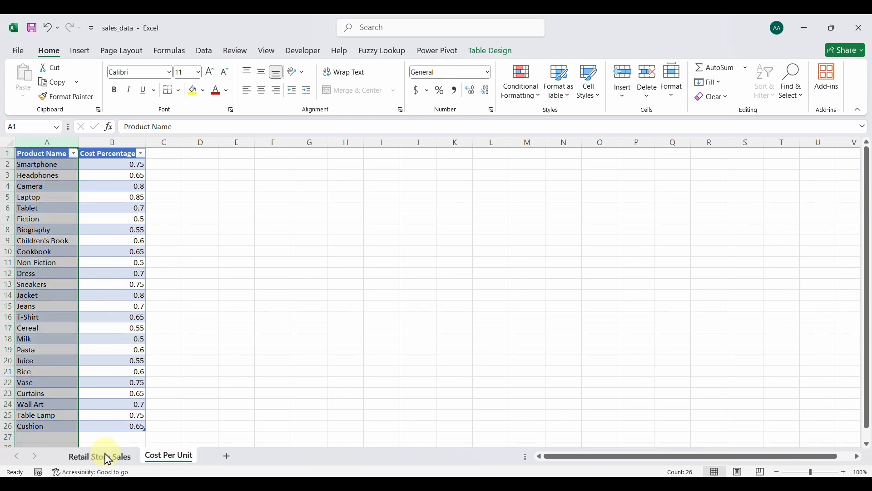
left_click(101, 456)
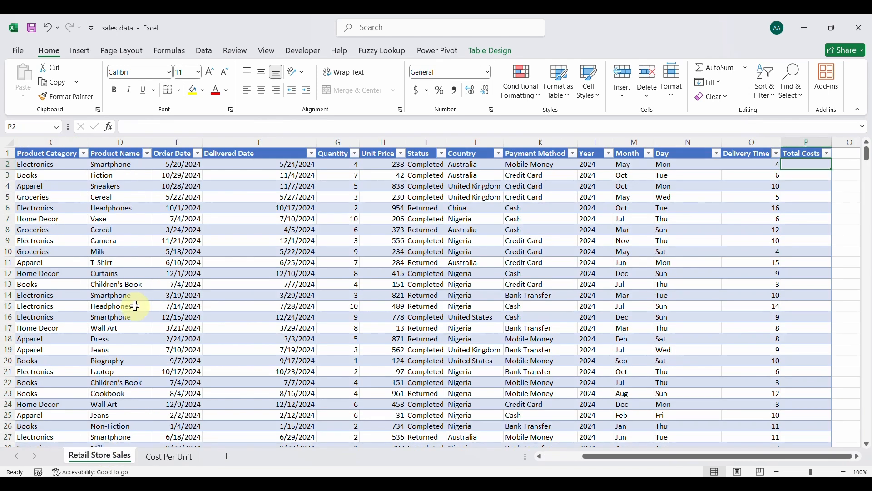
left_click(119, 142)
left_click(169, 457)
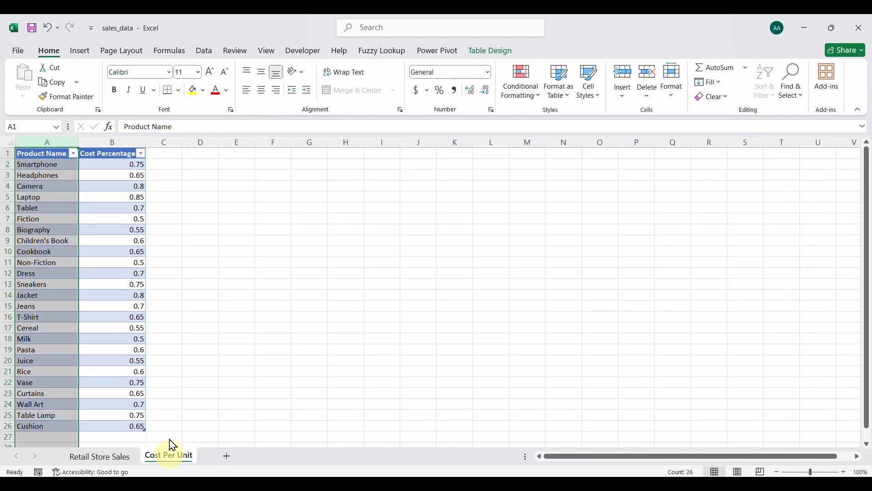
left_click_drag(120, 164, 134, 425)
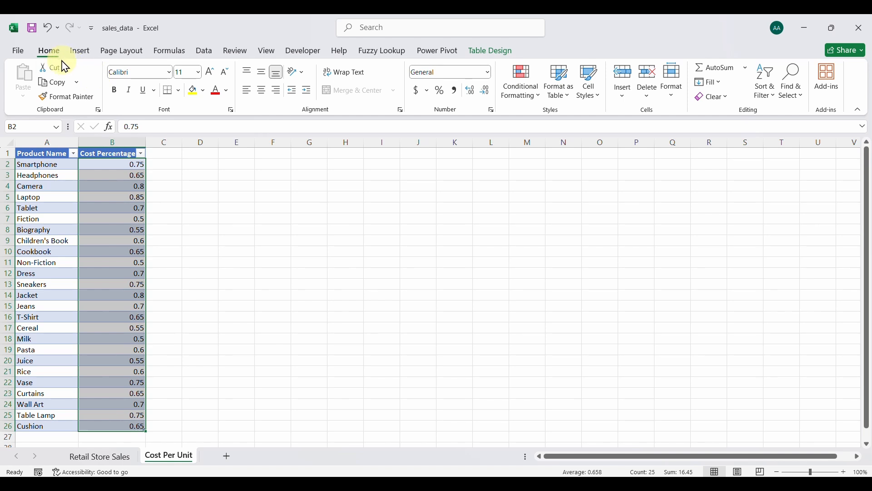
left_click(441, 97)
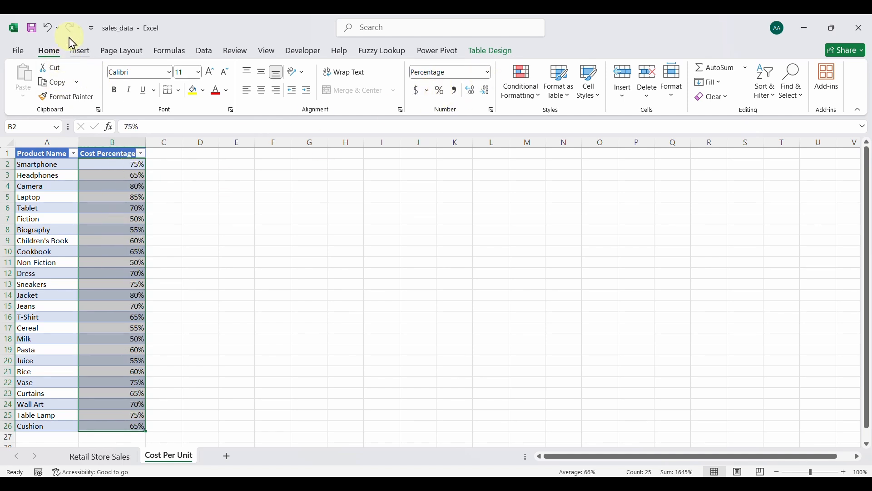
left_click(51, 28)
left_click(130, 178)
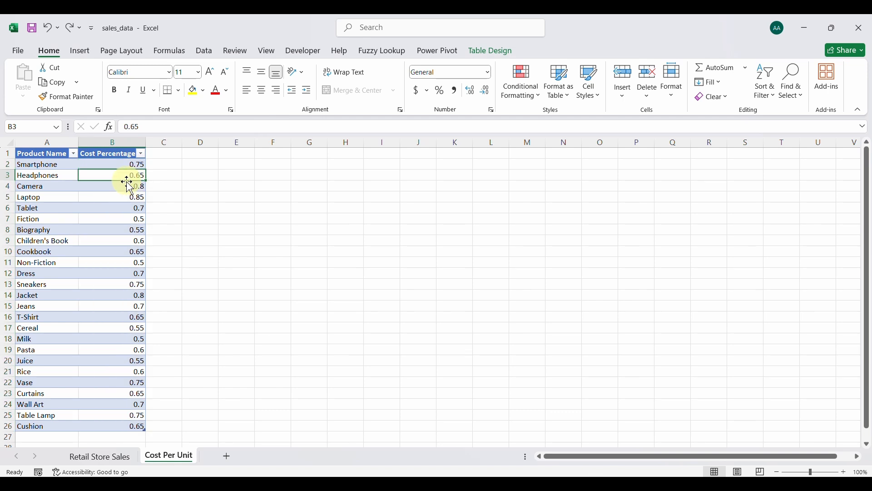
left_click(123, 455)
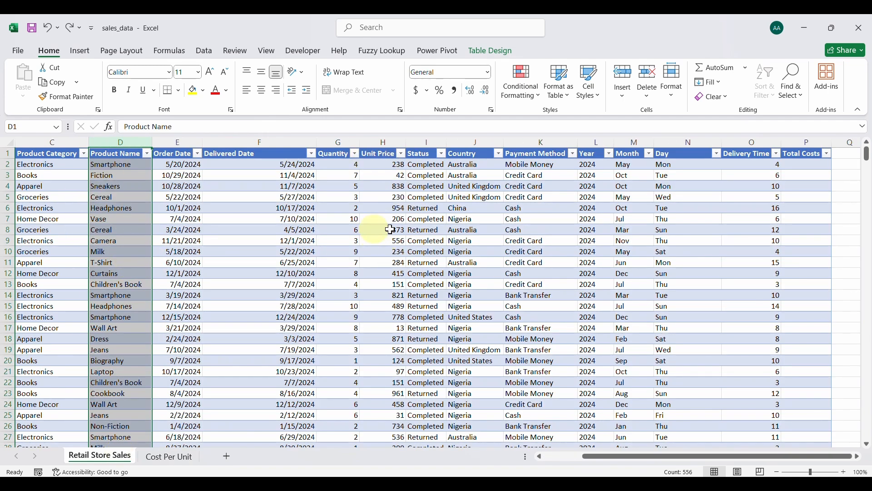
Start the P2 formula =ROUND(G2*H2*VLOOKUP(D2, for Total Costs.
left_click(808, 166)
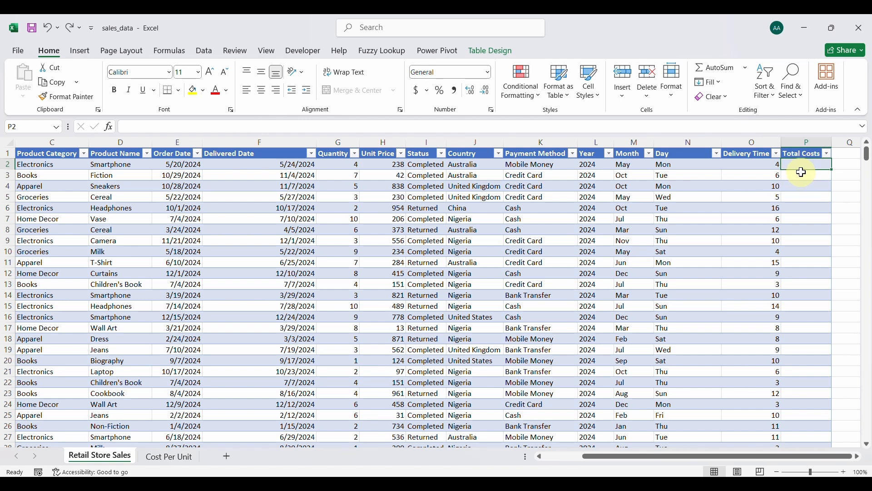
left_click(308, 127)
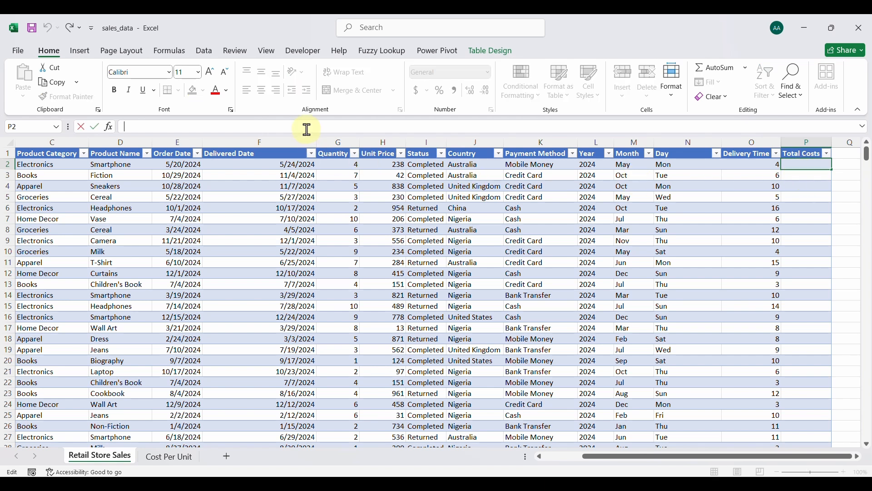
type("=R")
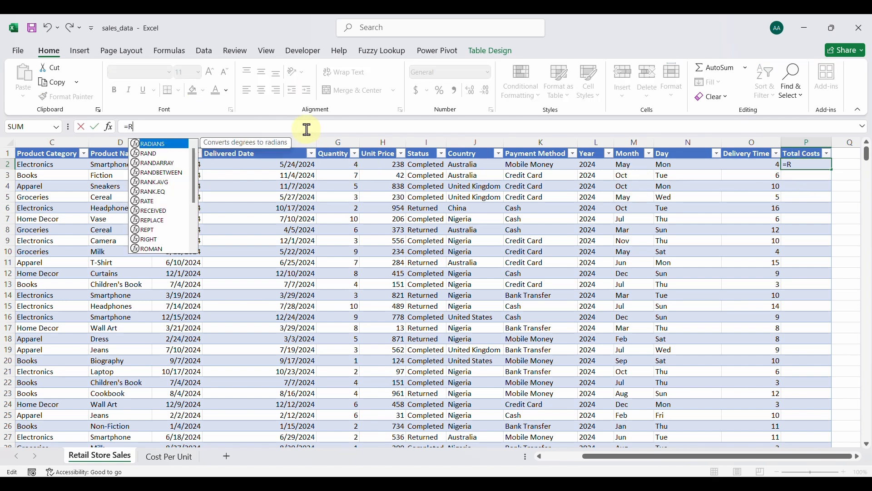
type("OU")
key("Tab")
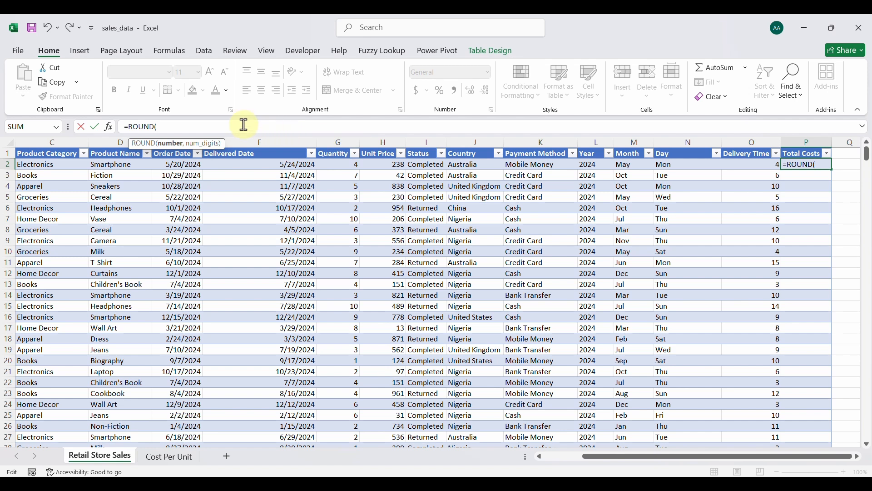
type("G2")
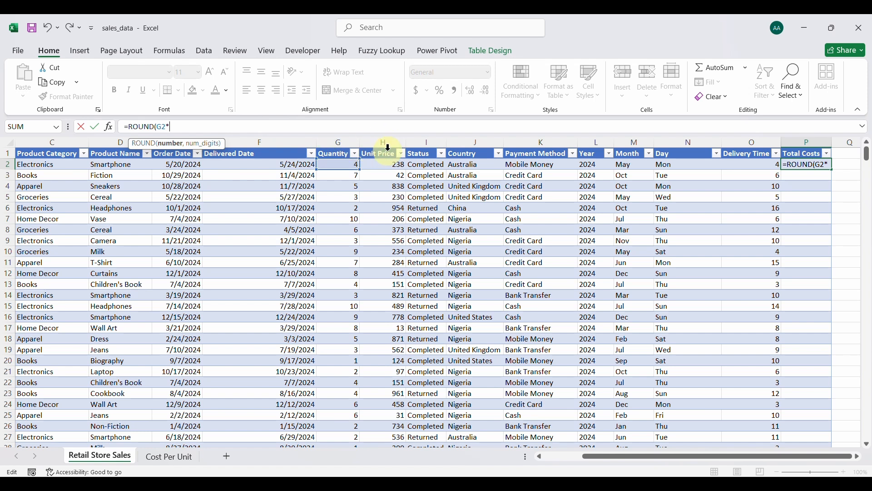
type("*H2")
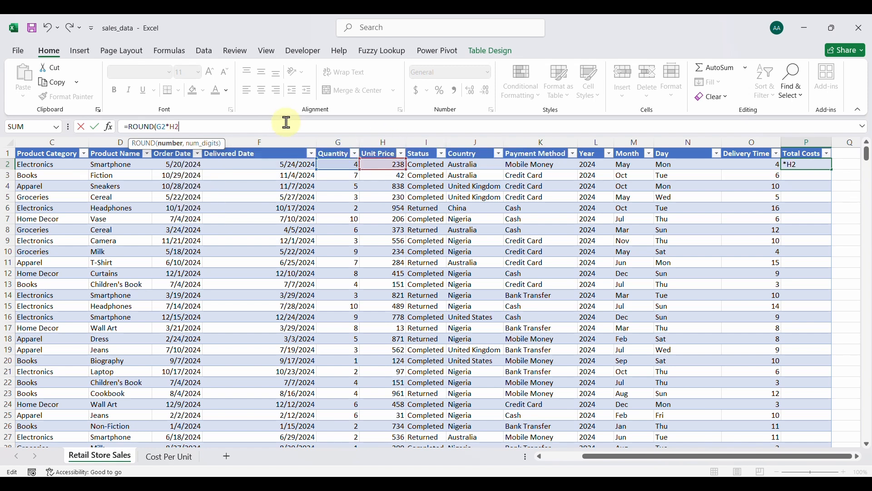
type("*VLOOKUP(")
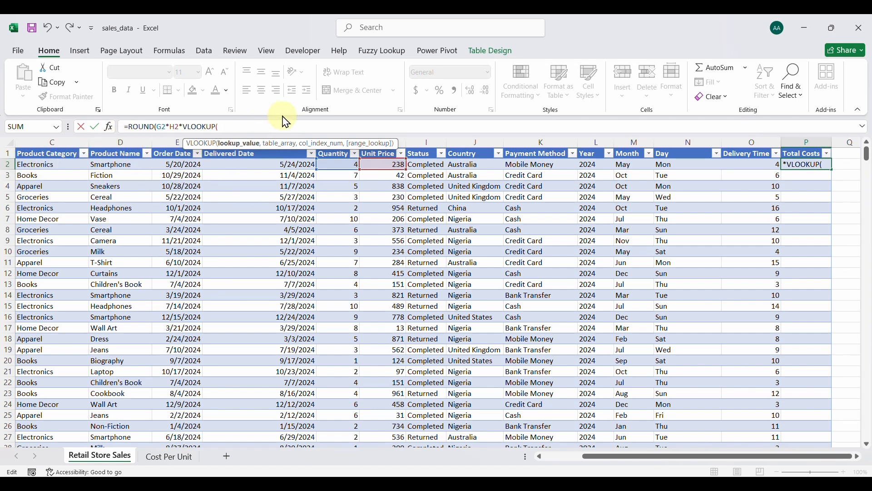
type("D2")
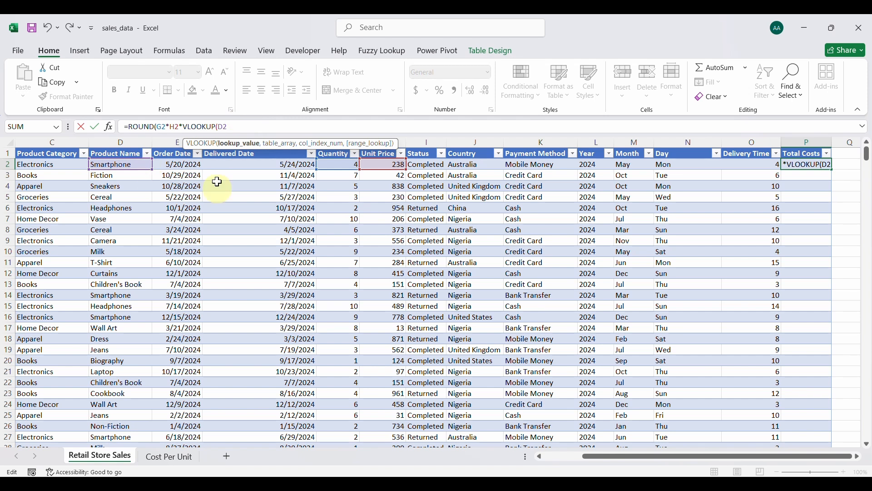
type(",")
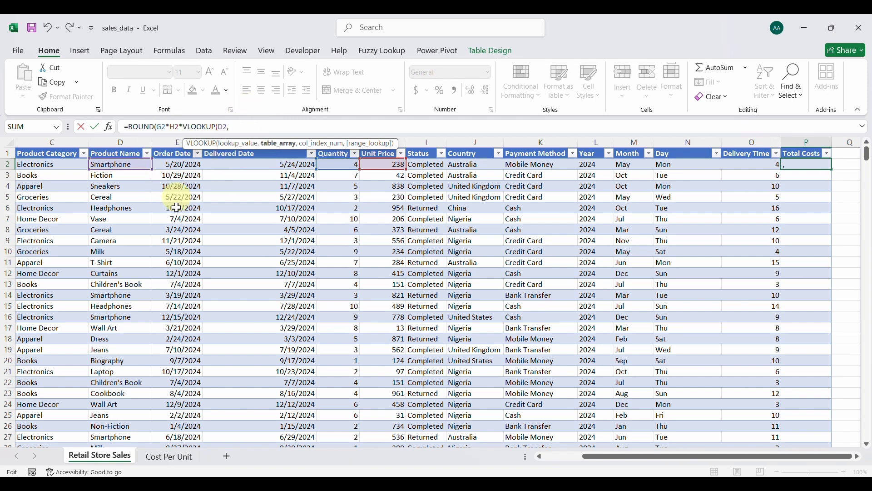
Finish the lookup on the Cost Per Unit table, column 2, FALSE, rounded to 0.
left_click(171, 460)
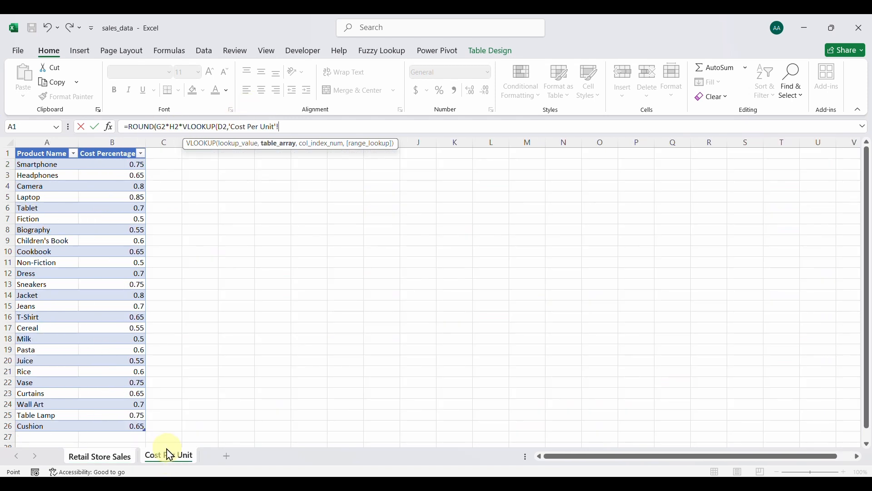
left_click(42, 155)
left_click_drag(41, 154, 128, 427)
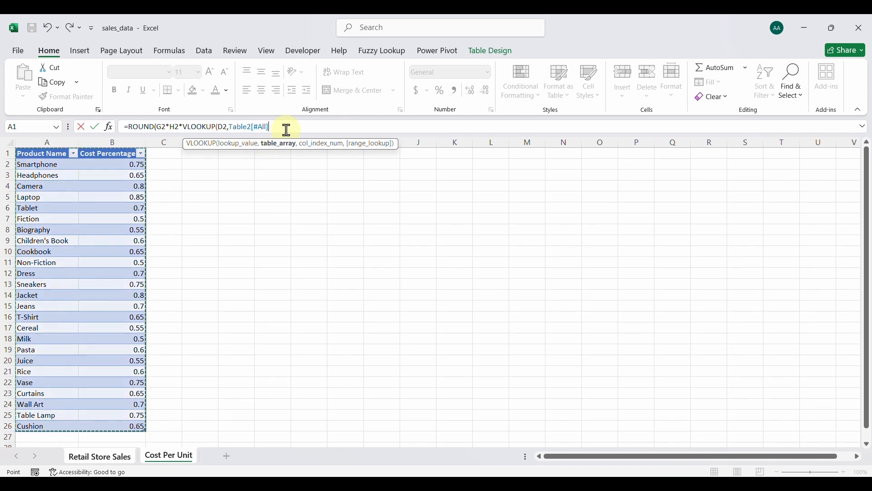
type(",")
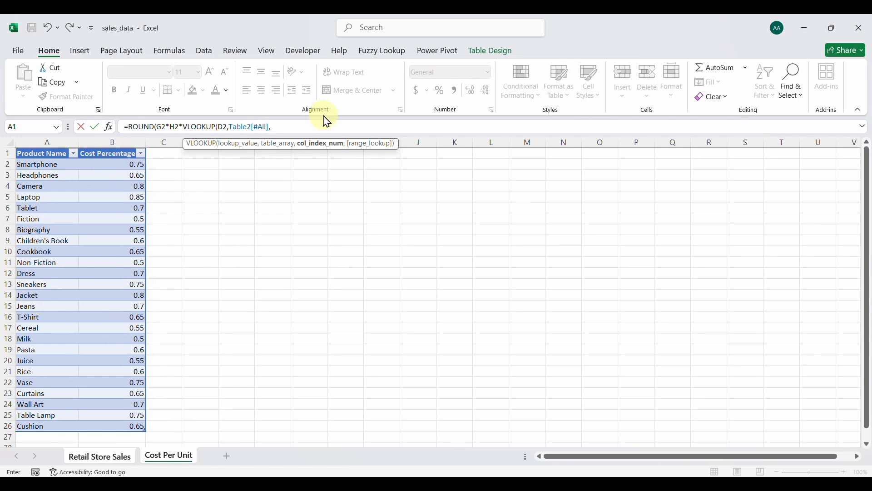
type("2,")
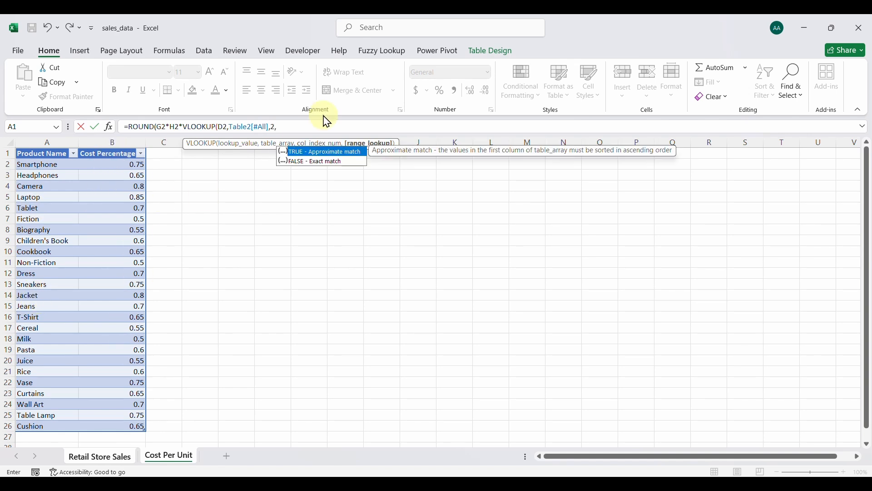
type("FALSE")
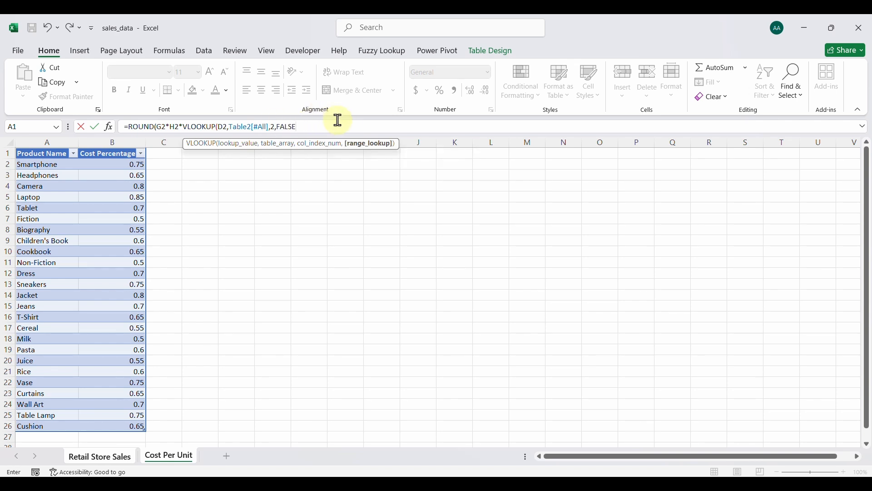
type("),0")
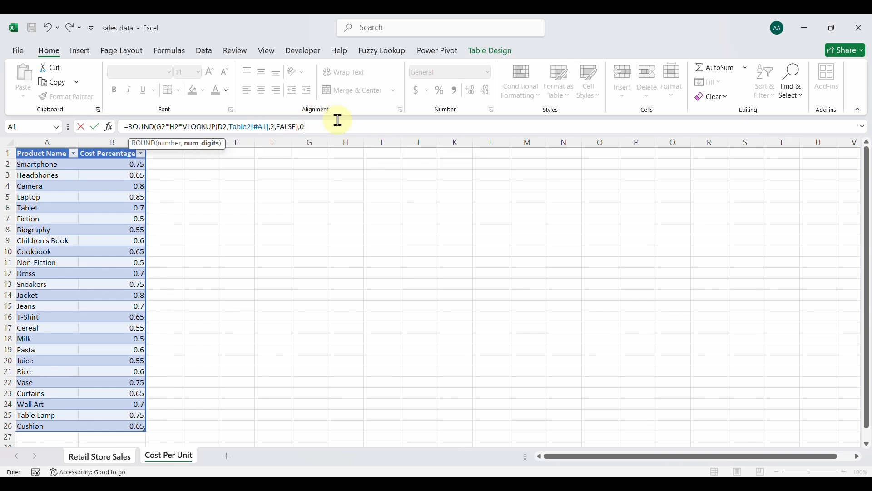
type(")")
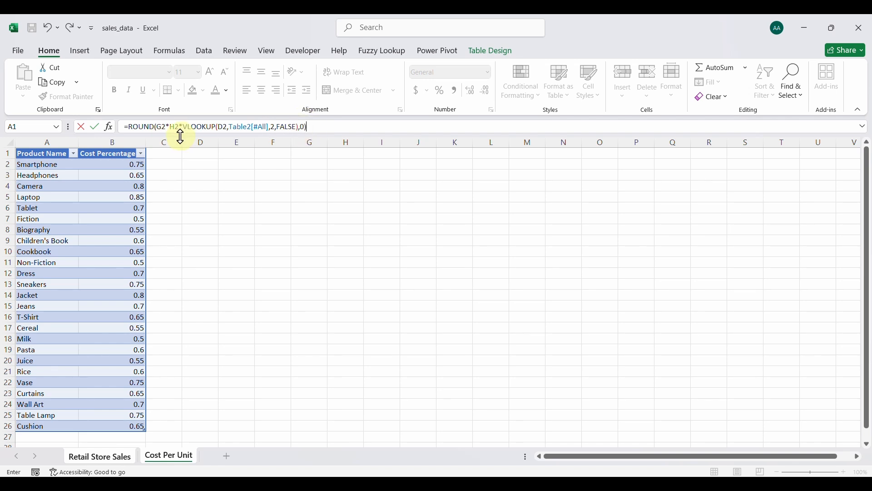
key("Return")
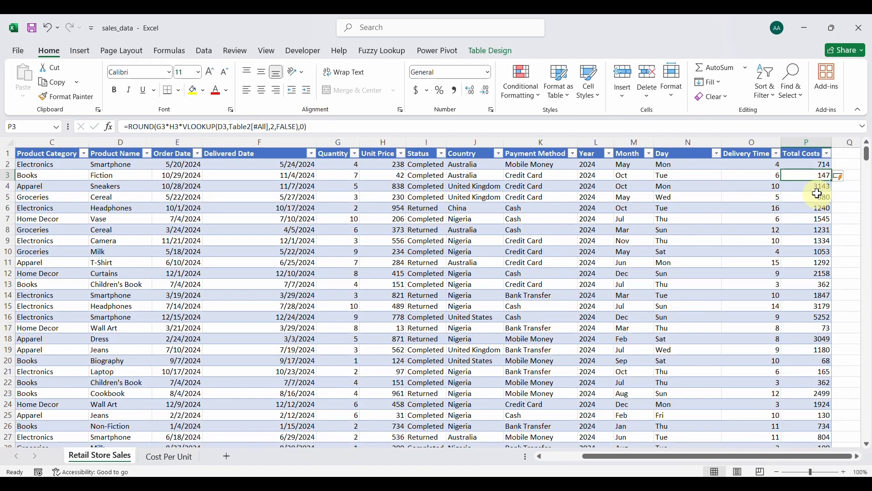
left_click(801, 165)
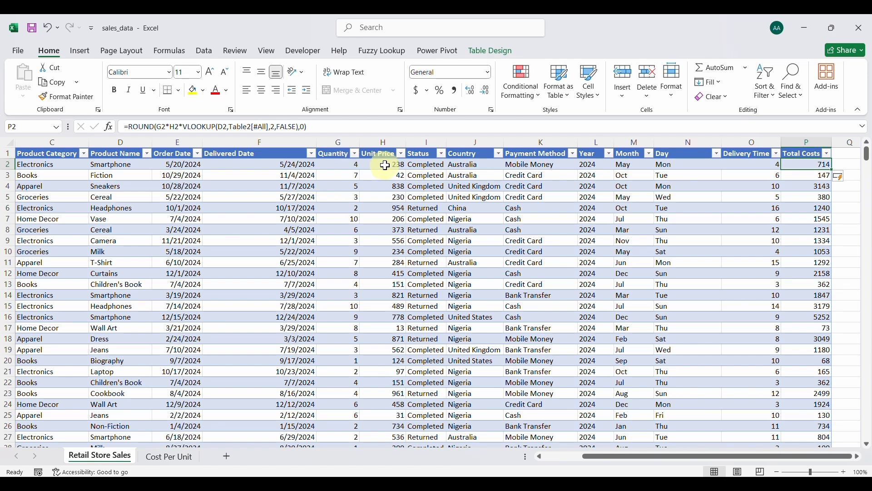
scroll(790, 164, "right", 1)
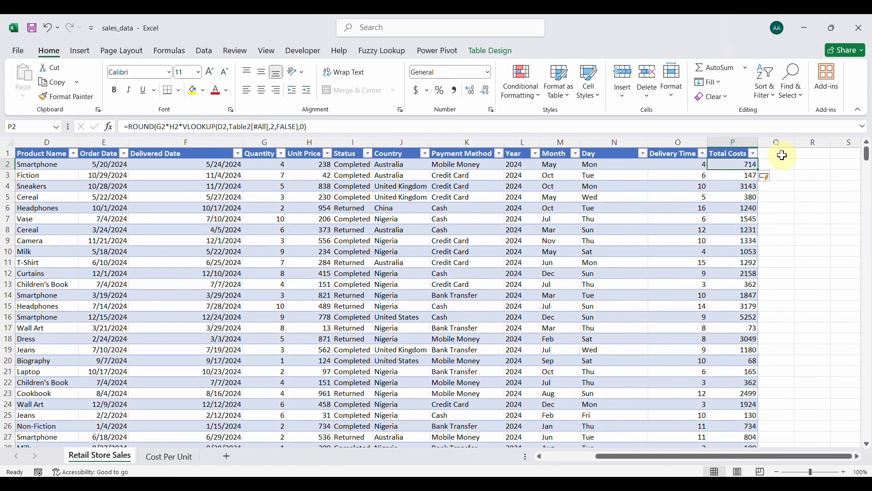
Add a Sales Revenue header in Q1 and autofit column Q.
left_click(782, 156)
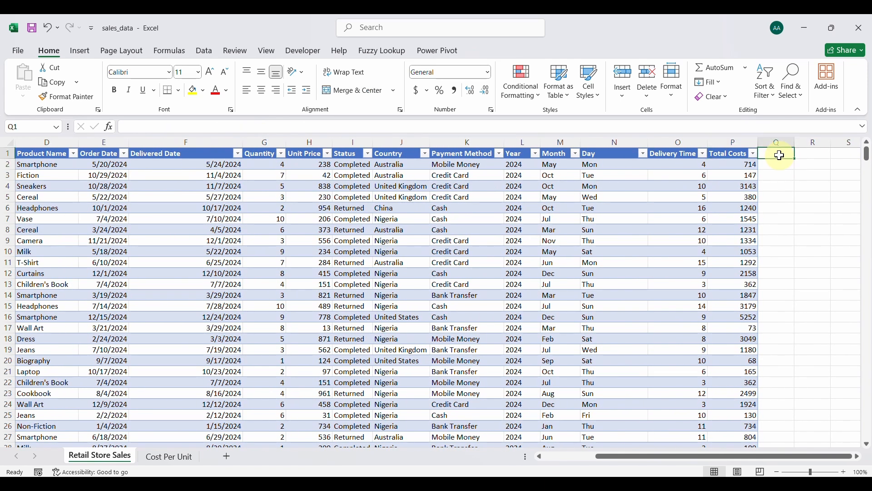
type("Net Profit")
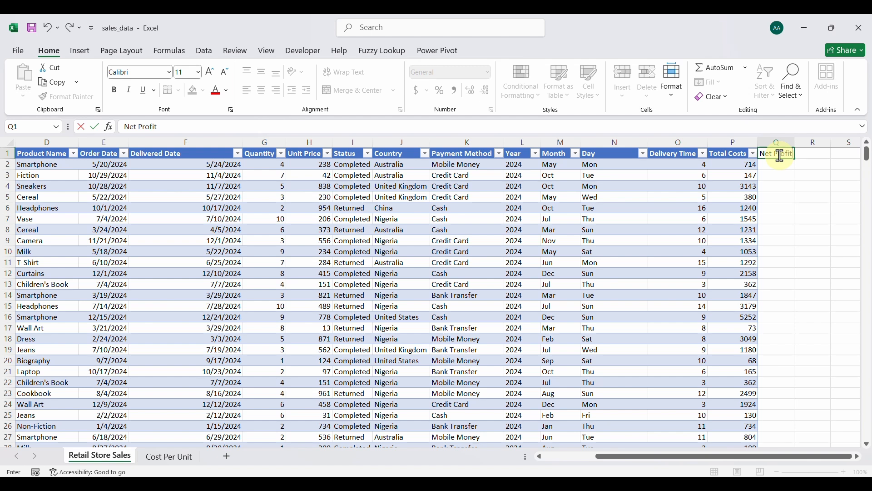
key("Return")
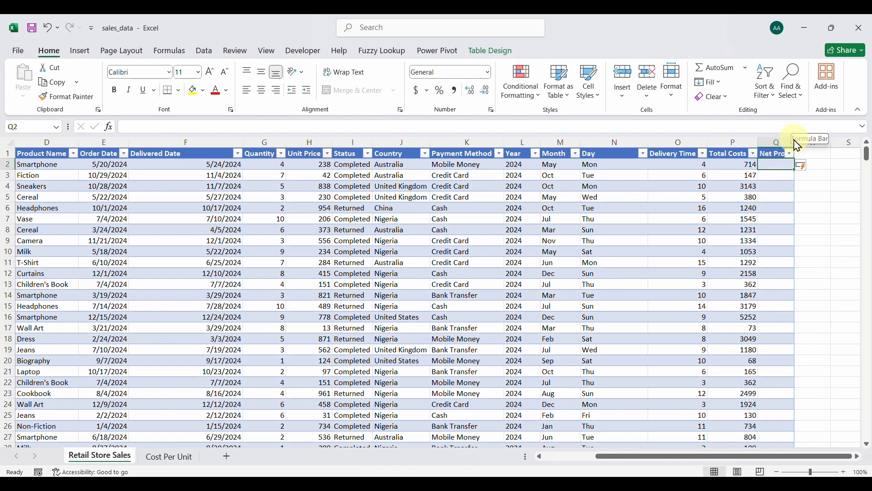
double_click(793, 144)
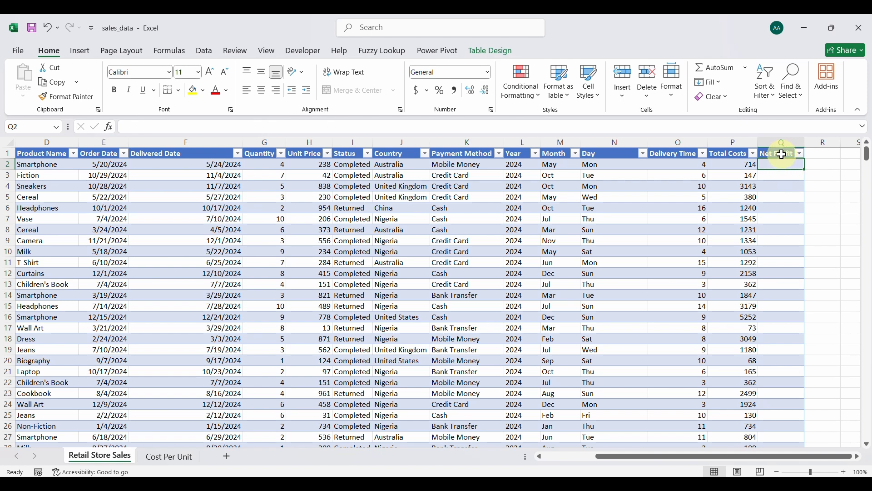
double_click(785, 155)
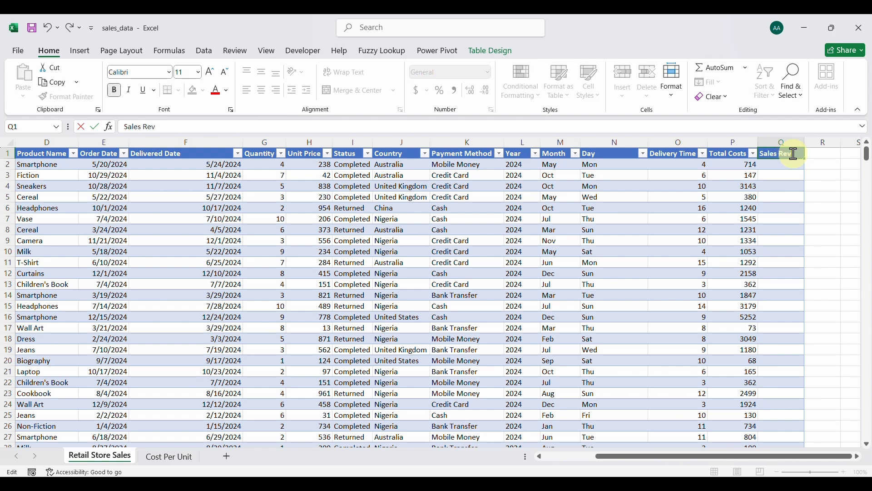
key("Return")
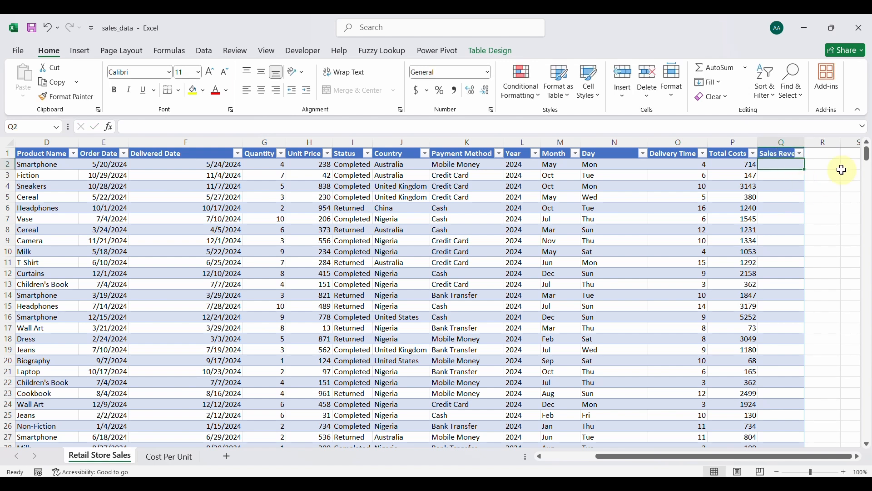
double_click(805, 141)
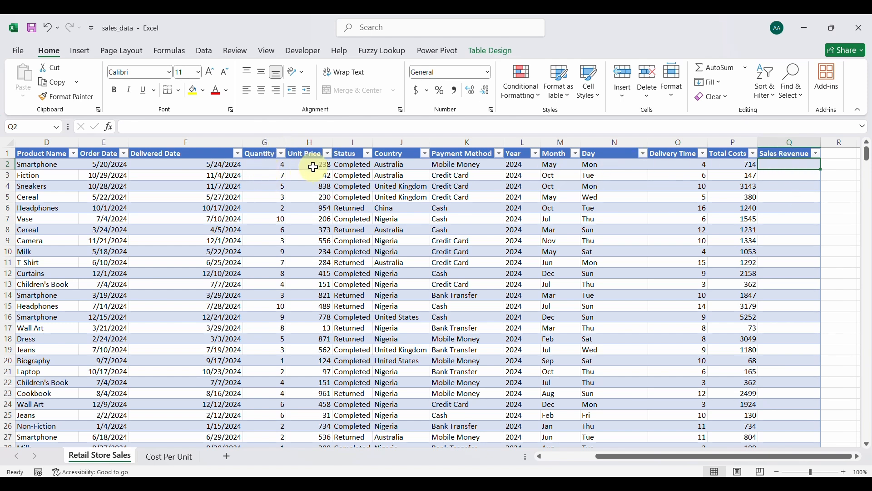
type("=")
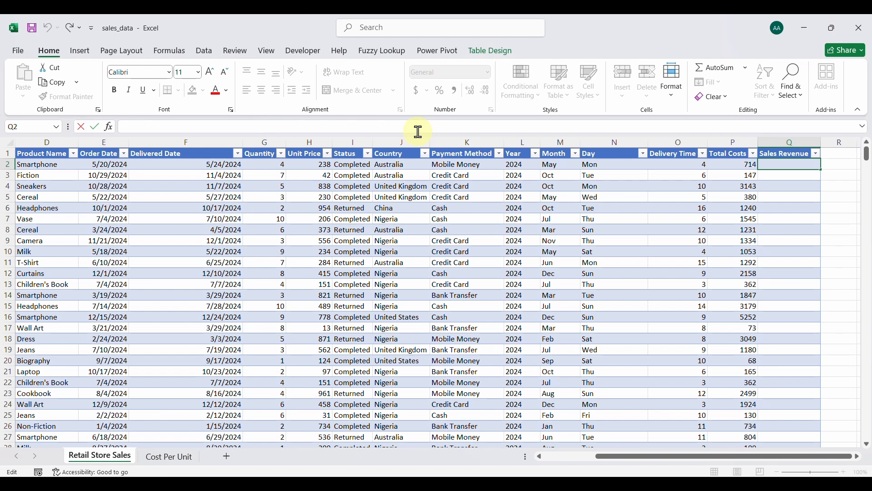
left_click(275, 164)
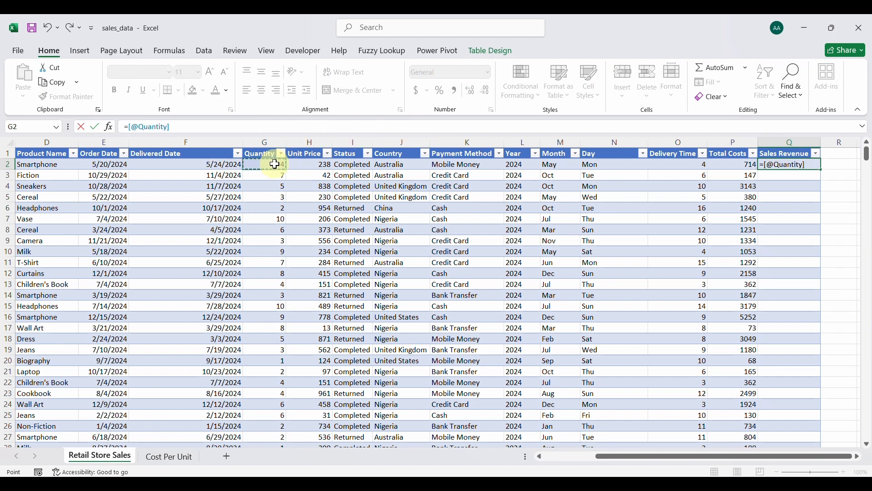
type("*")
left_click(304, 165)
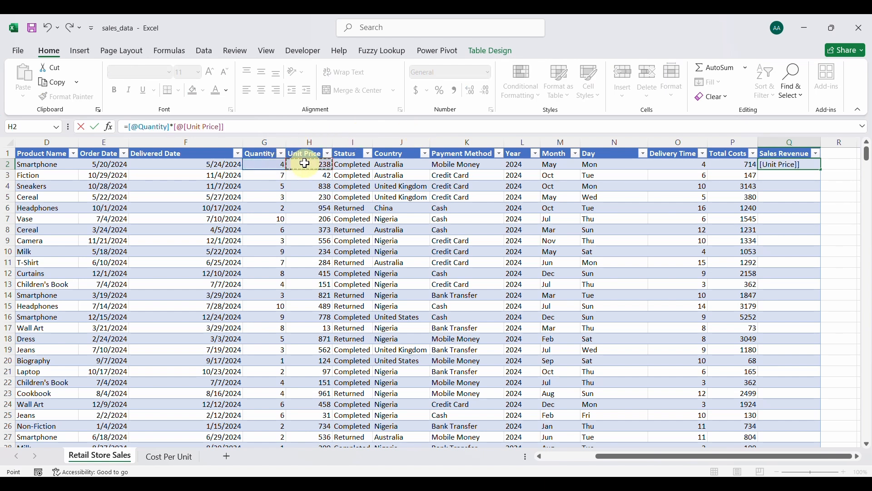
key("Return")
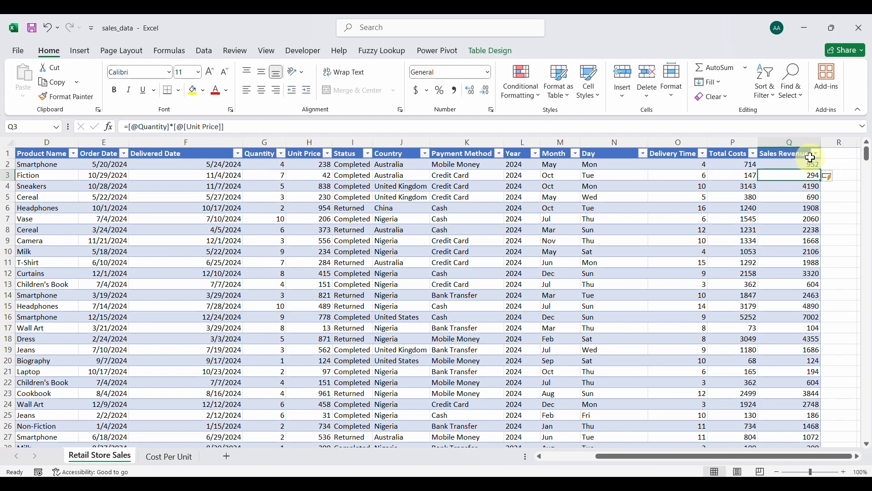
Add a Net Profit header in R1 and autofit column R.
left_click(839, 153)
type("Net Profit")
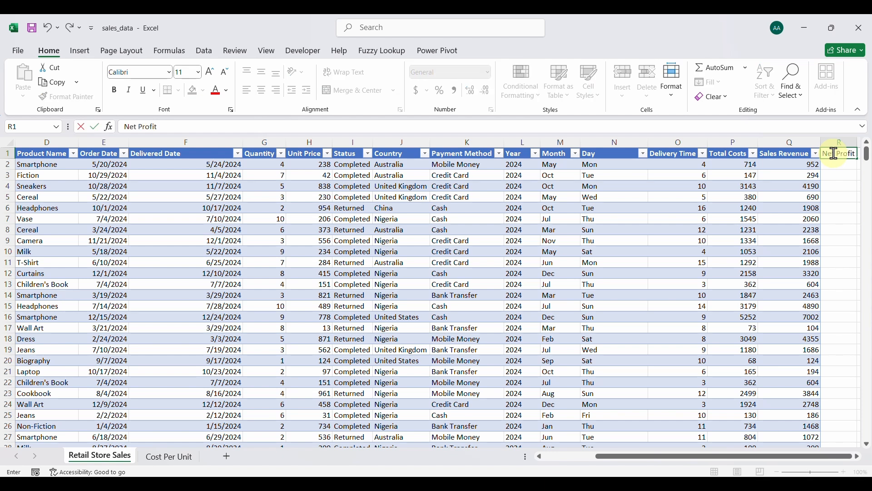
key("Return")
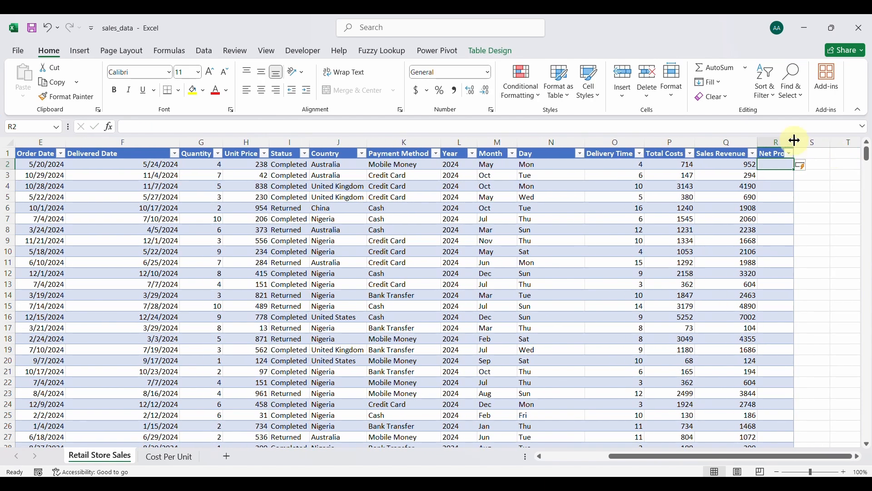
double_click(796, 141)
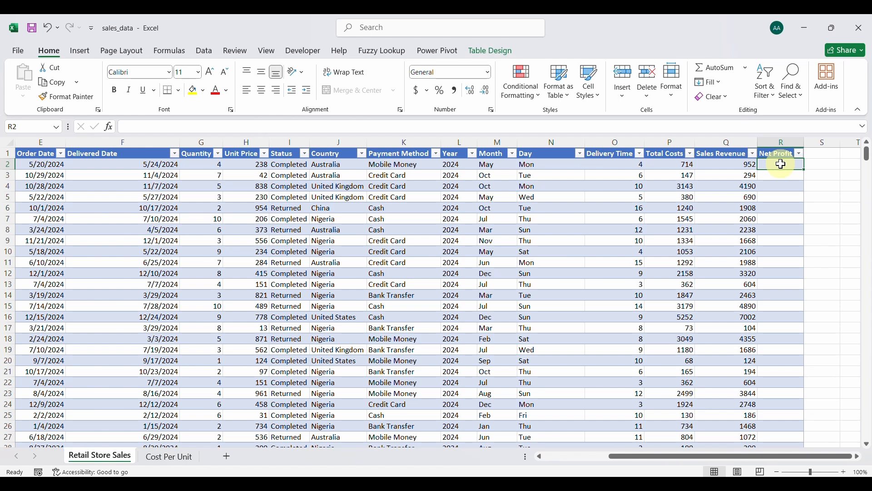
Fill R2 down with =[@[Sales Revenue]]-[@[Total Costs]], giving values like 238, 147 and 1047.
type("=")
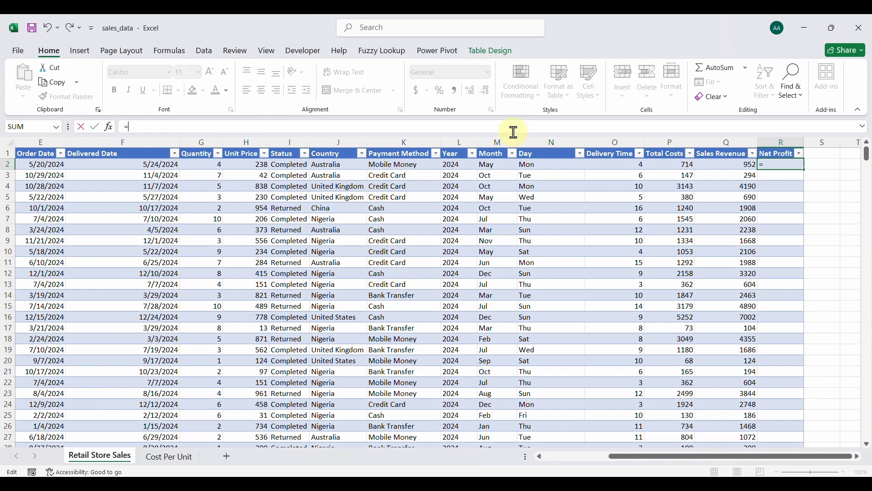
left_click(729, 166)
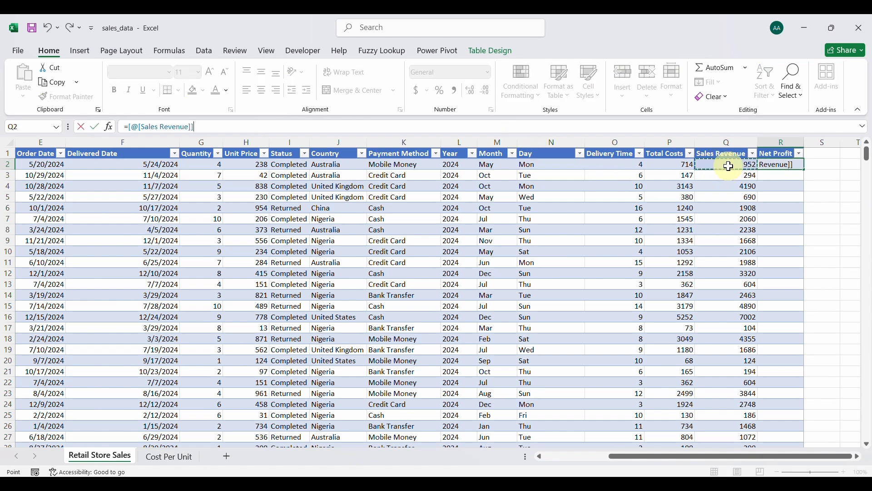
type("-")
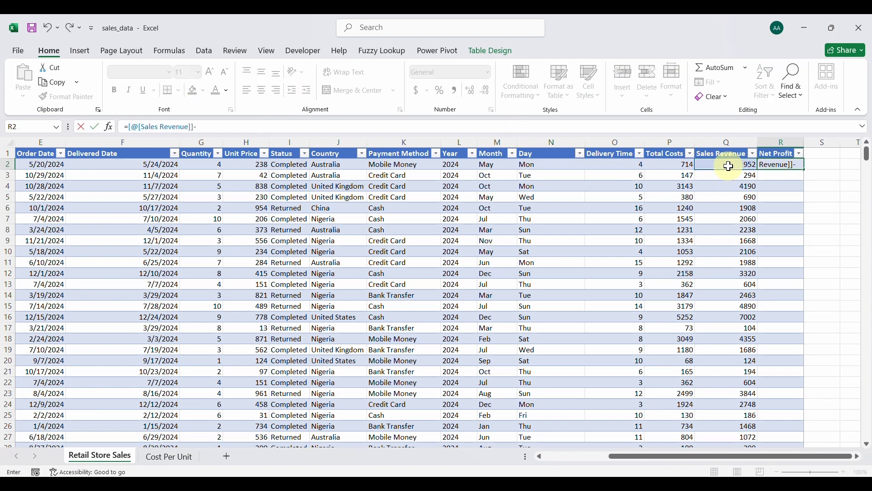
left_click(674, 164)
key("Return")
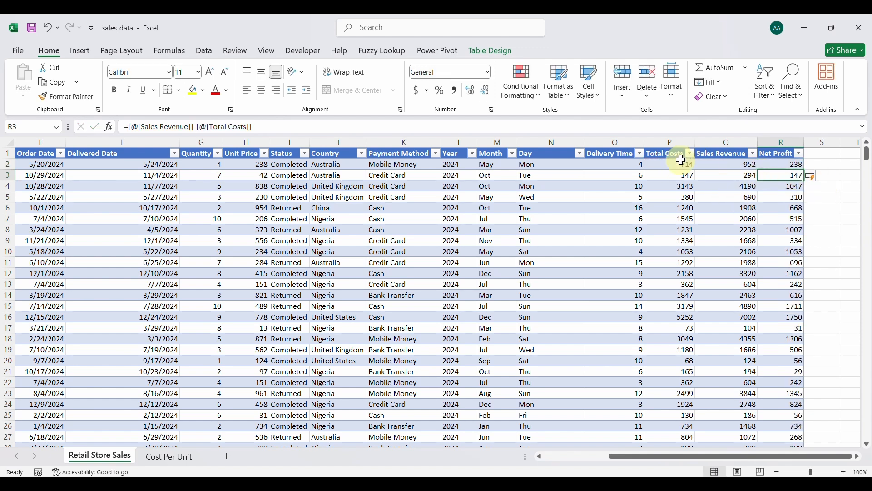
left_click_drag(767, 139, 472, 188)
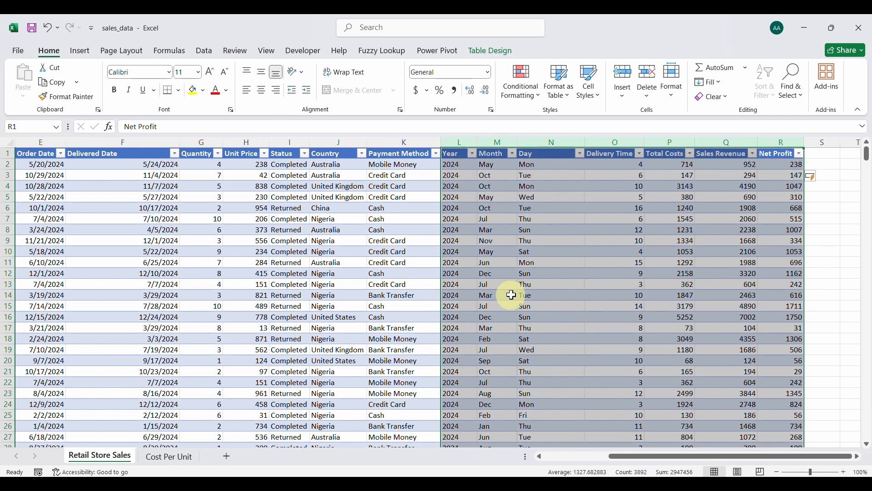
left_click(400, 273)
Hide the Cost Per Unit sheet.
left_click(171, 456)
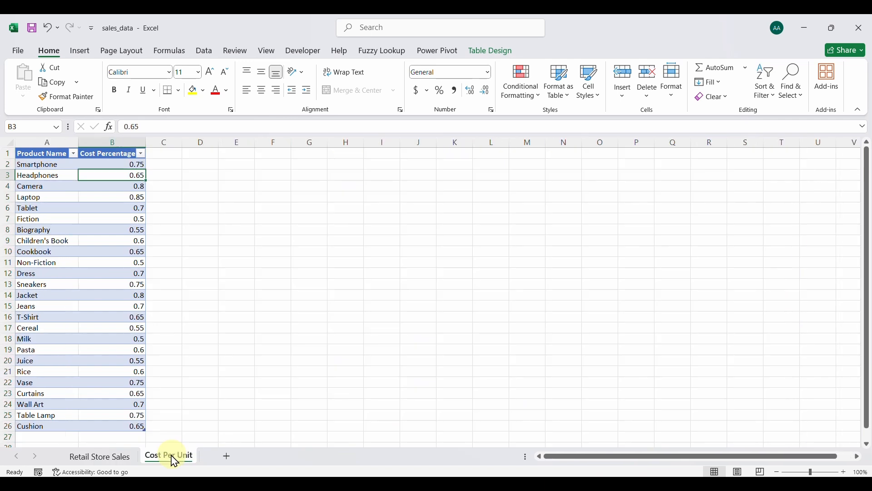
right_click(167, 462)
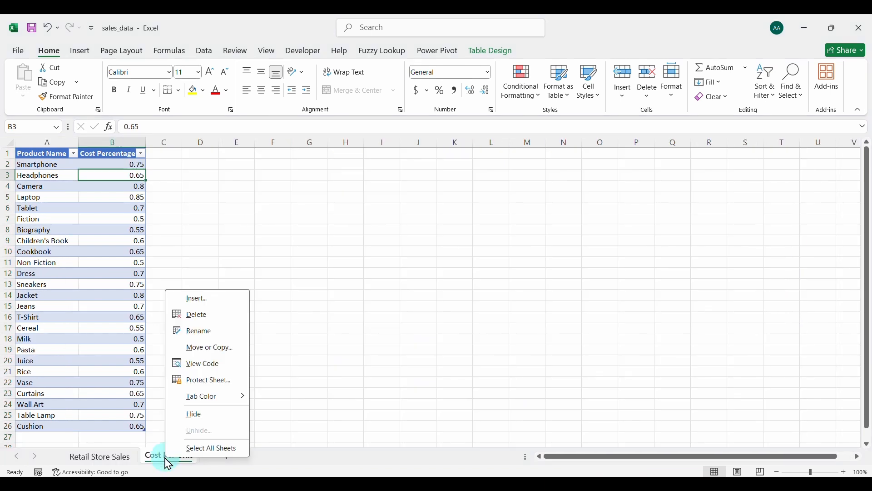
left_click(214, 415)
left_click(527, 284)
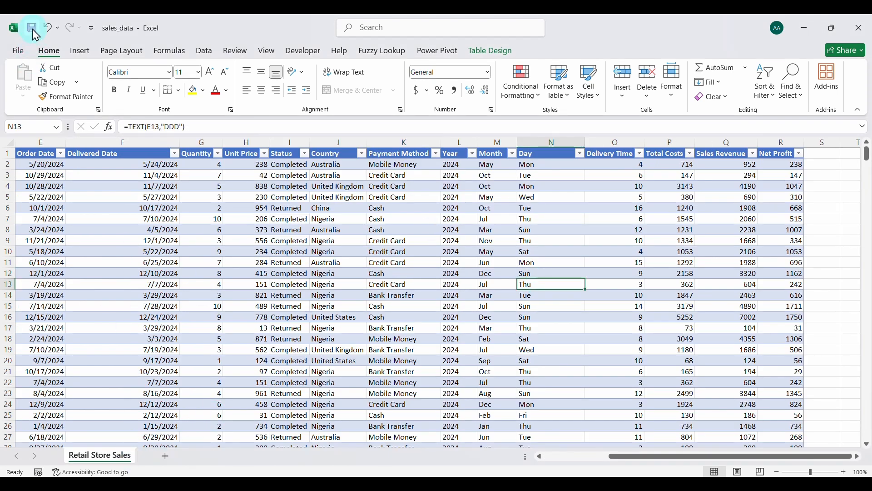
Save the workbook into a new Processed Data folder created inside Data.
left_click(22, 54)
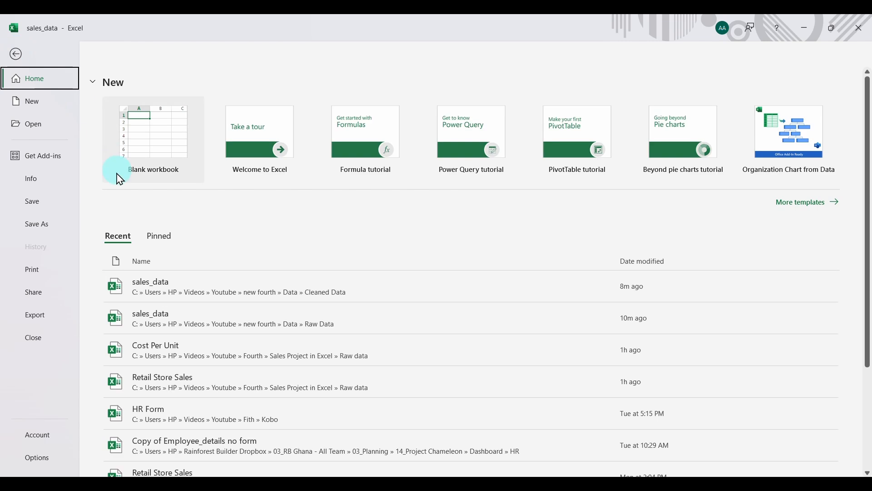
left_click(36, 229)
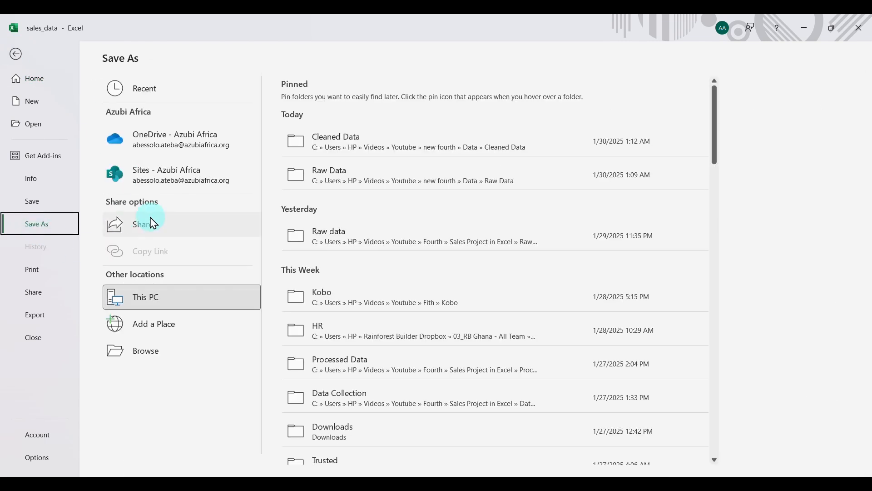
left_click(351, 148)
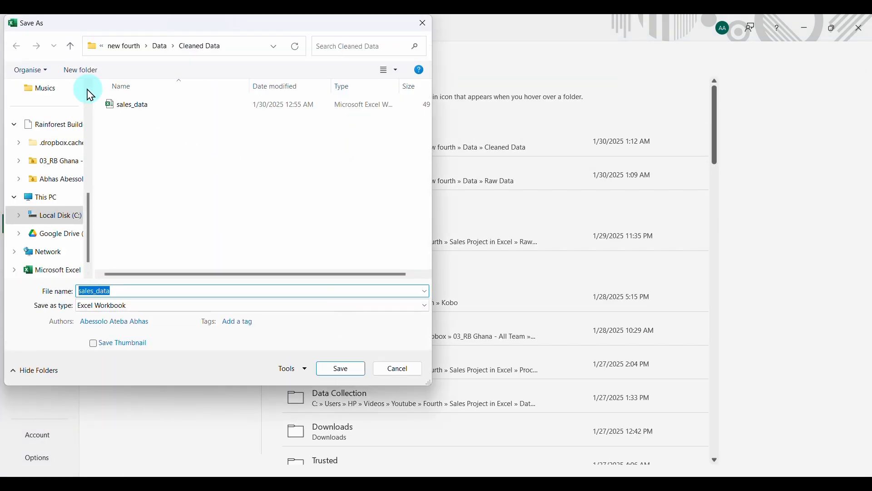
left_click(69, 47)
left_click(74, 70)
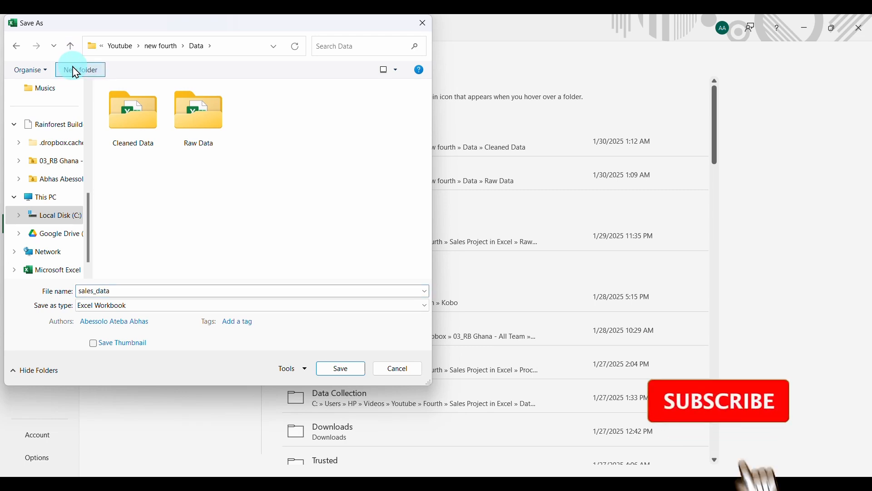
type("Proces")
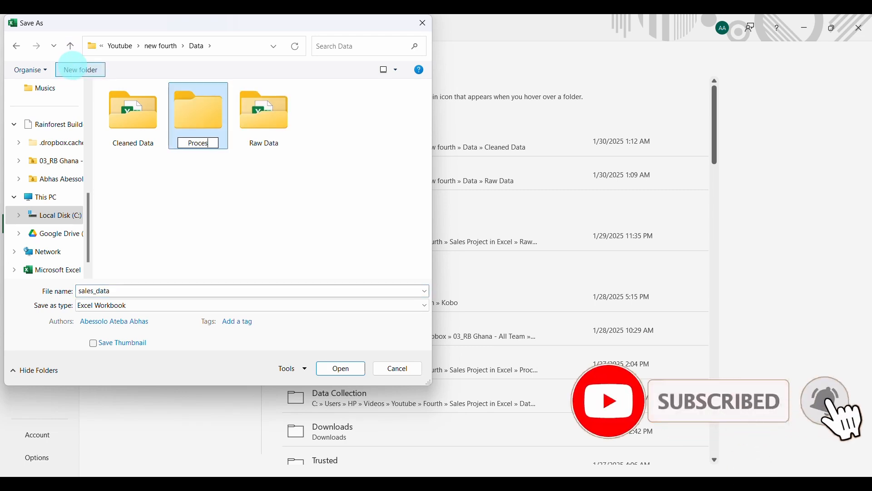
type("sed Data")
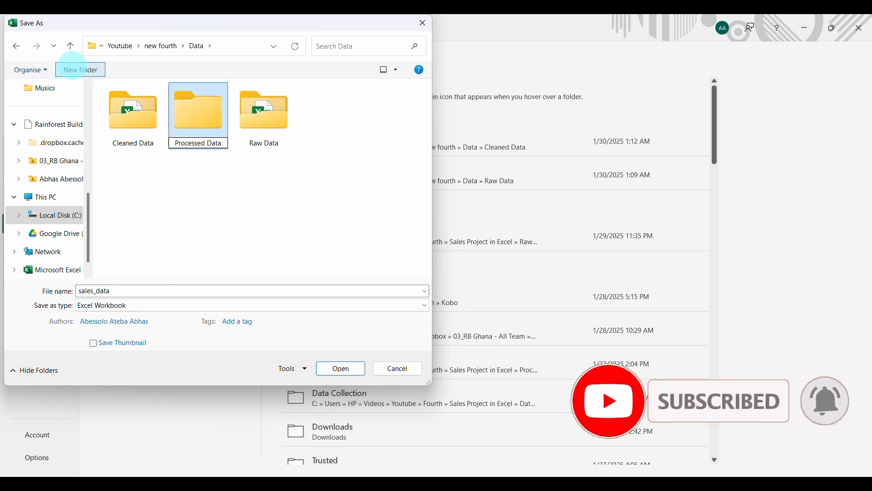
key("Return")
key("Return")
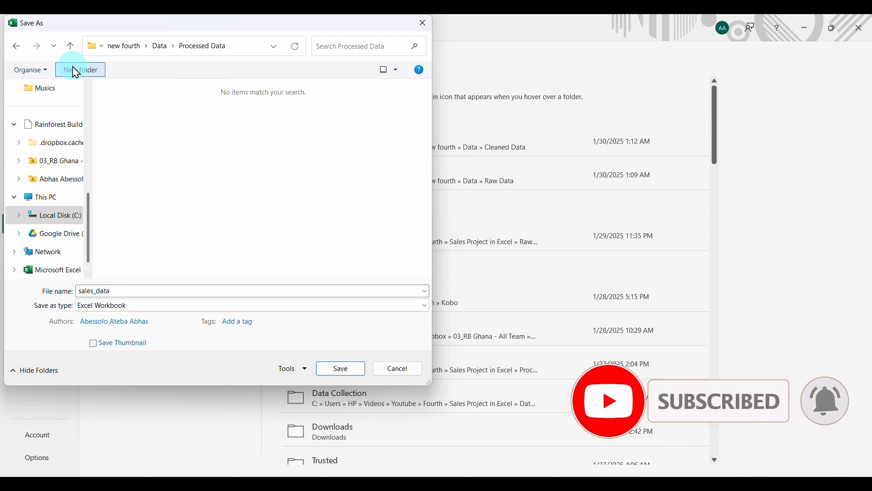
left_click(342, 371)
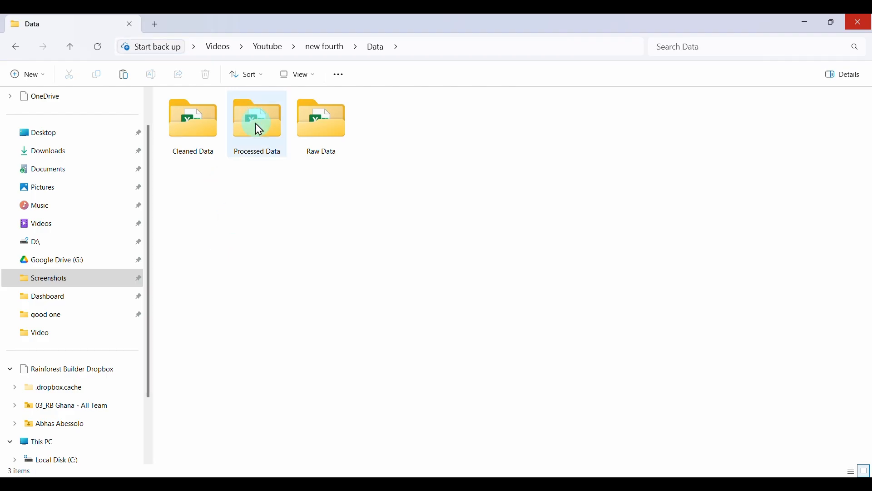
Reopen sales_data from Processed Data and select the Nigeria entries in J12:J15.
double_click(254, 128)
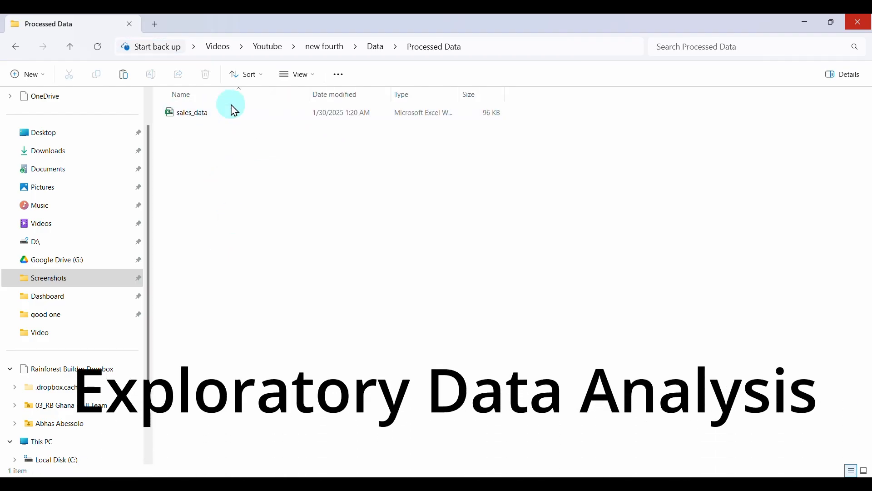
left_click(234, 111)
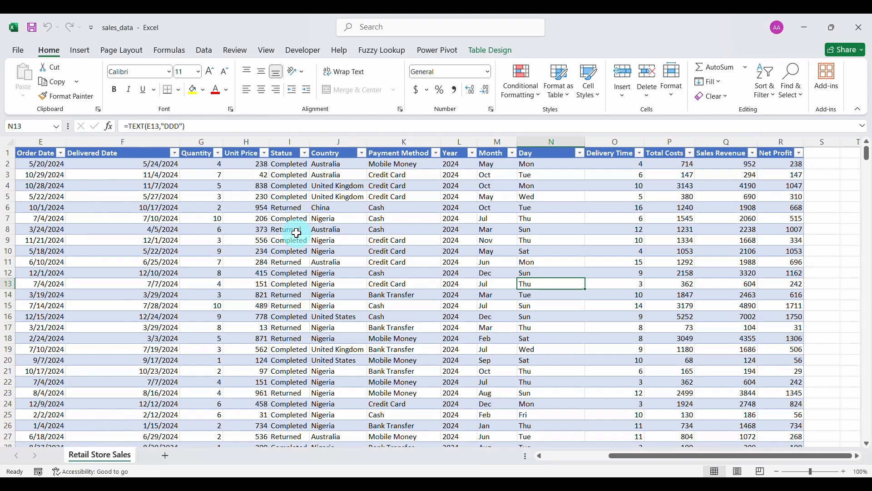
left_click_drag(339, 272, 338, 306)
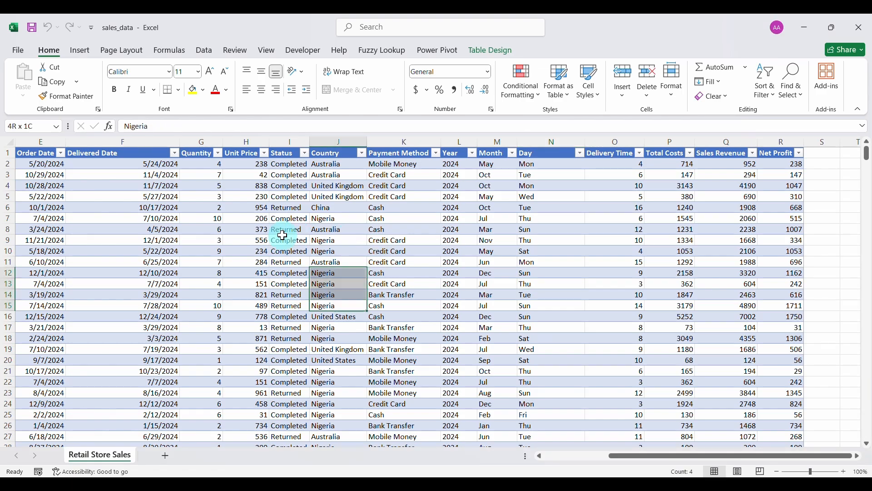
Select a sales table cell and launch Data Analysis from the Data tab.
left_click_drag(282, 235, 327, 305)
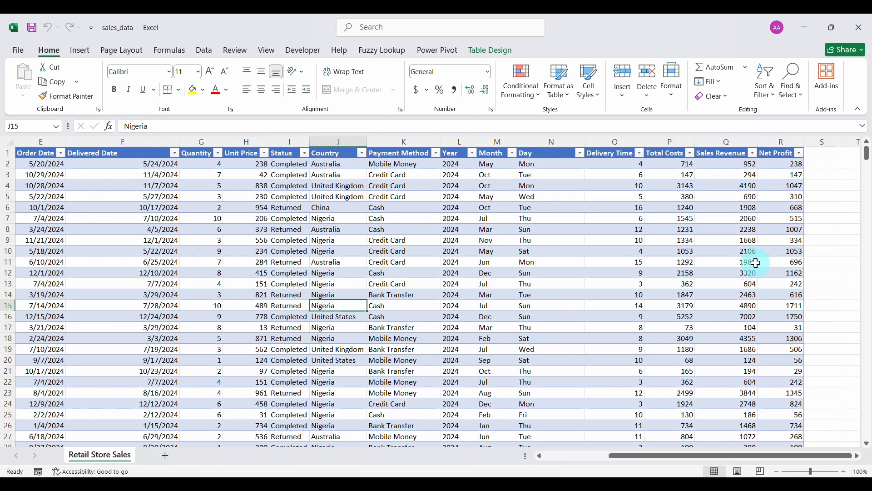
left_click(240, 231)
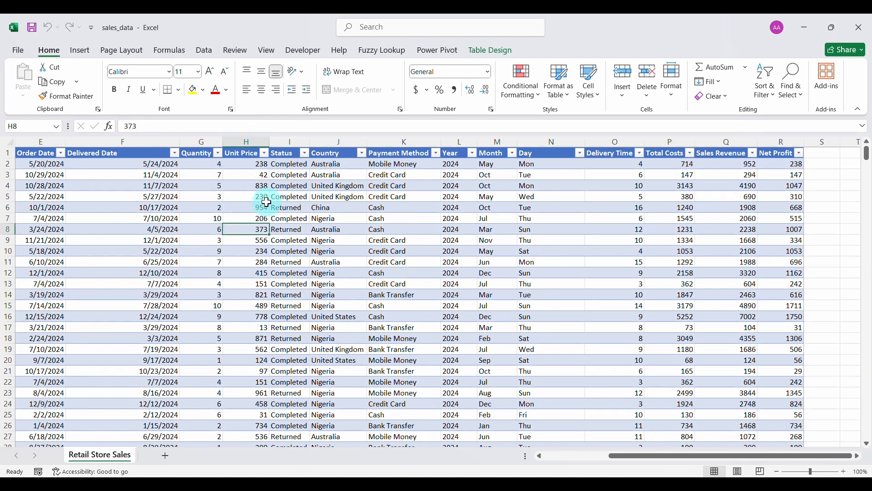
left_click(203, 50)
left_click(813, 67)
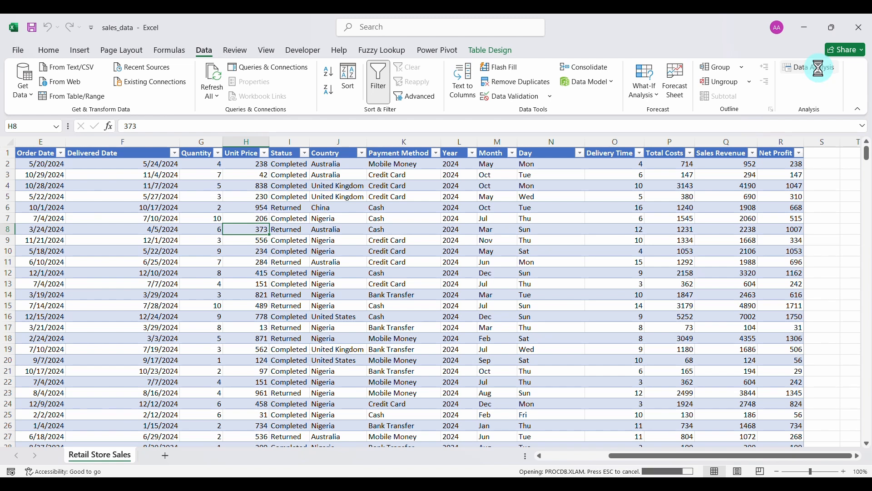
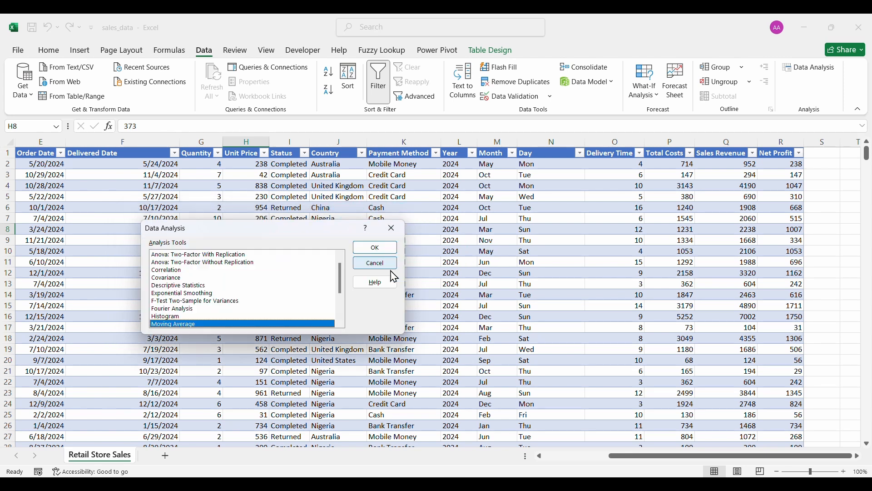
Run Descriptive Statistics on Delivery Time through Net Profit (O1:R556) with labels, output to a new sheet.
left_click(192, 286)
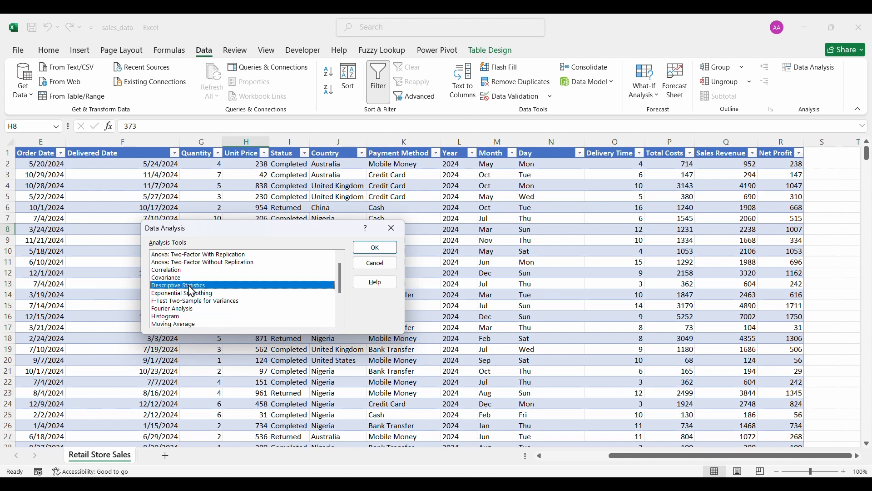
left_click(378, 249)
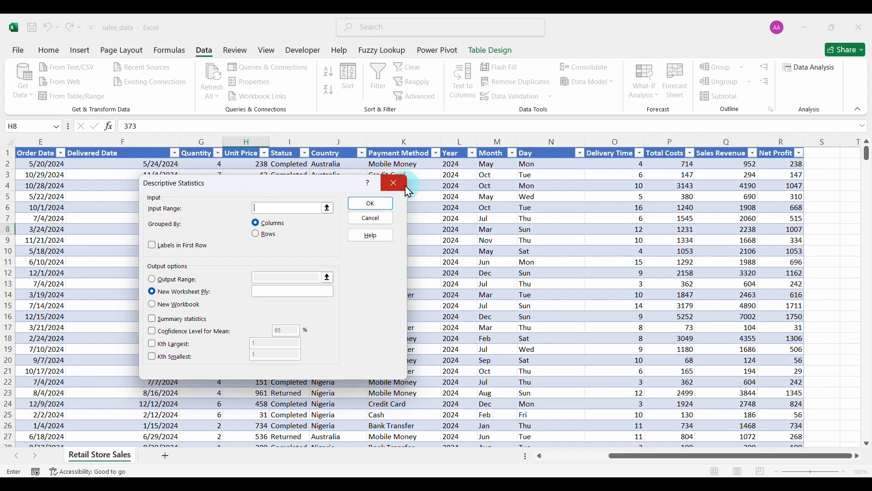
left_click(328, 208)
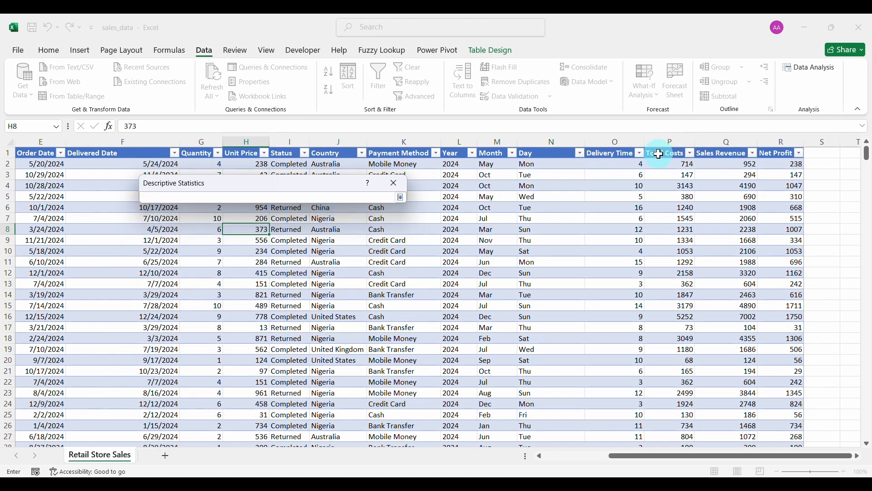
left_click_drag(617, 153, 771, 340)
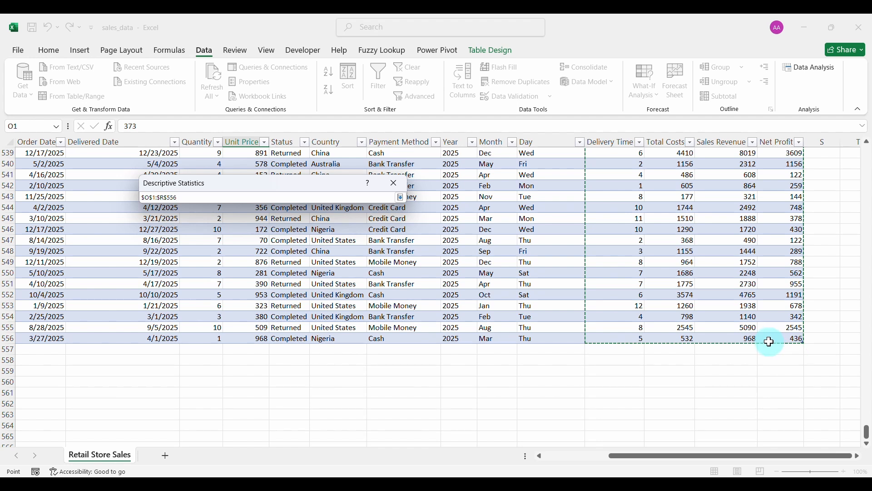
left_click(401, 198)
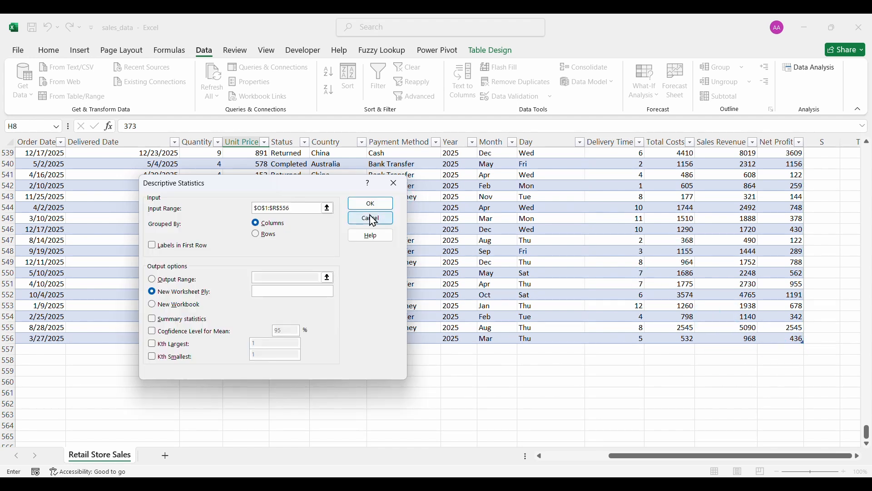
left_click(154, 247)
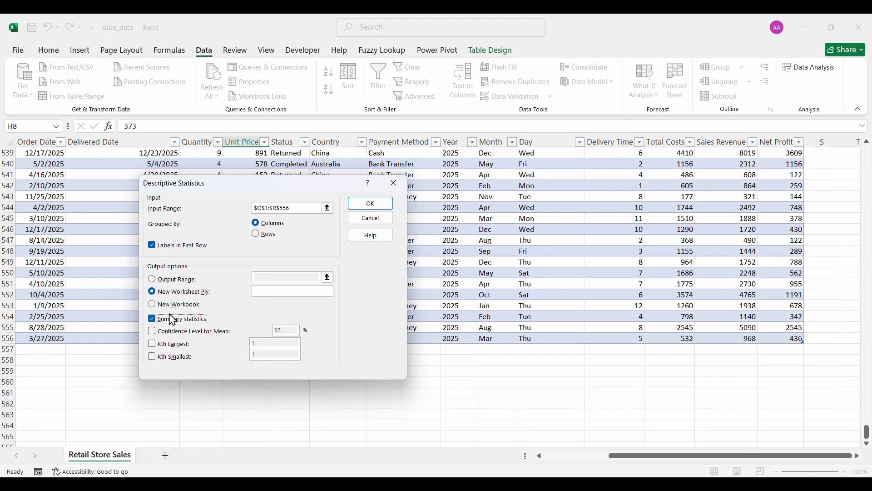
left_click(363, 206)
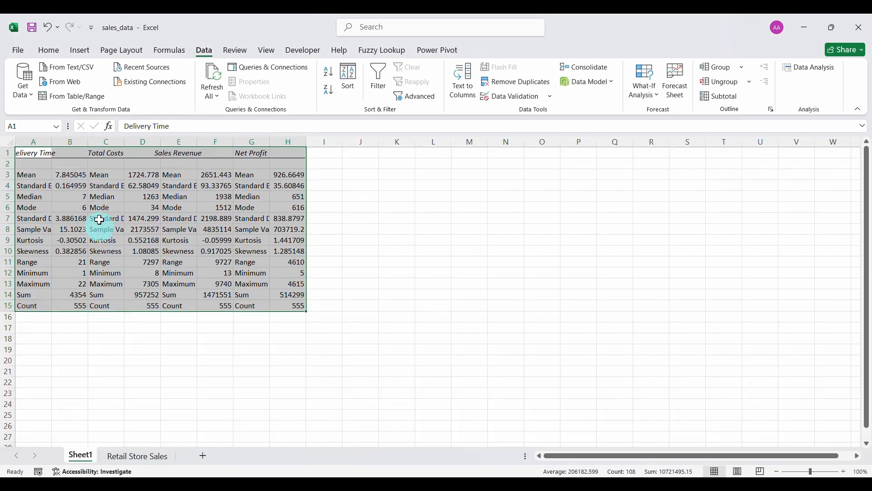
Move the statistics output to D6, auto-fit all columns, and return to Retail Store Sales.
left_click(49, 51)
left_click(55, 69)
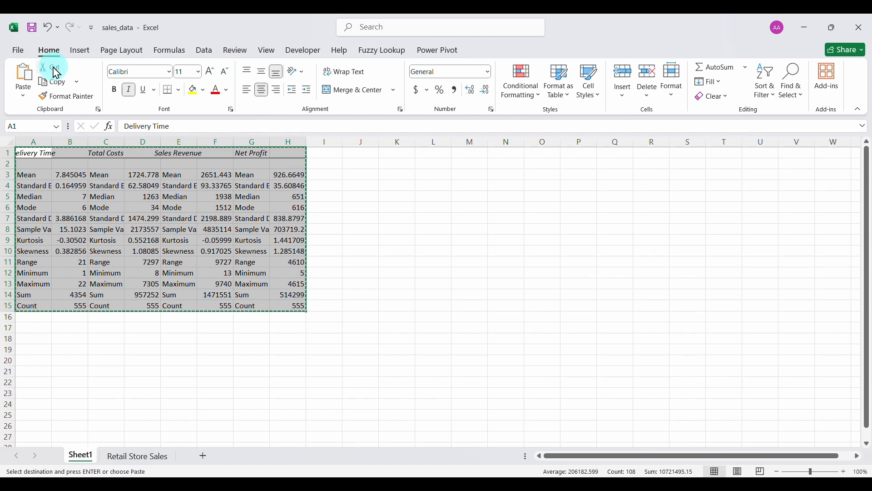
left_click(150, 205)
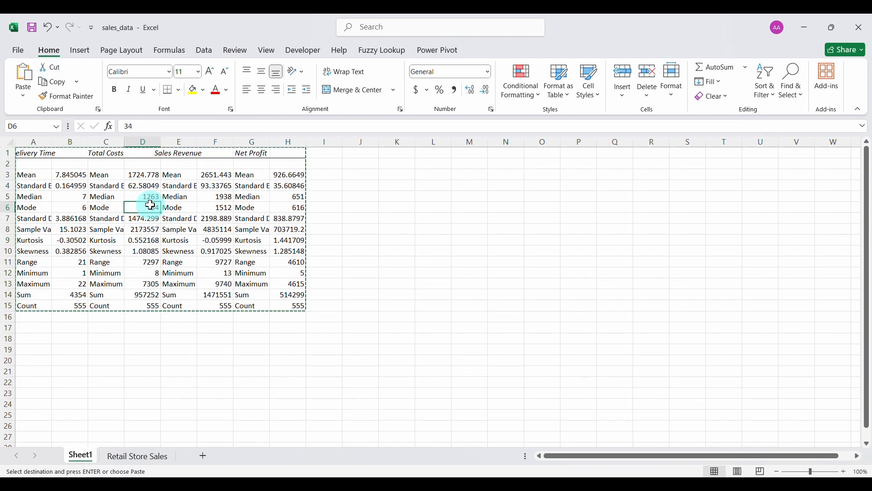
left_click(23, 75)
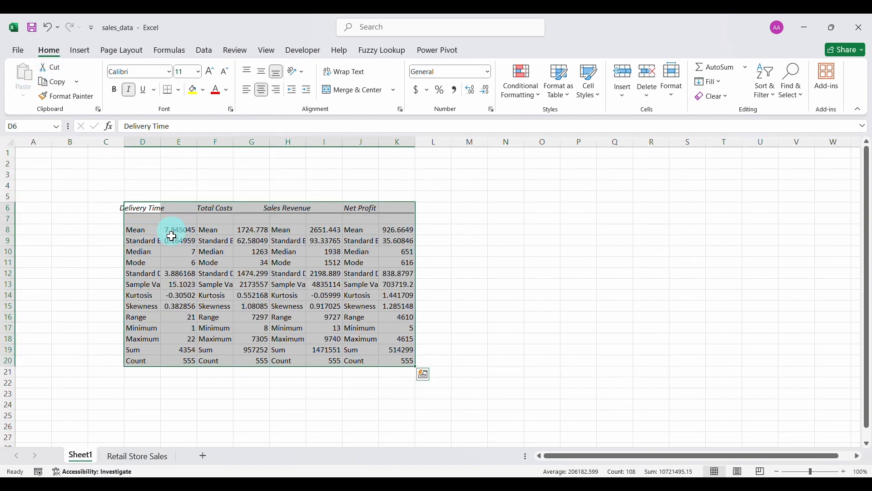
left_click(10, 144)
double_click(53, 141)
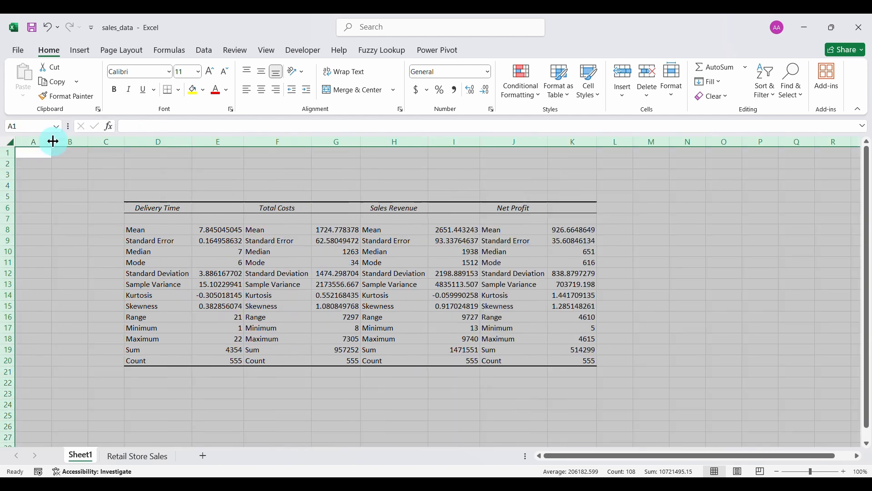
left_click(278, 263)
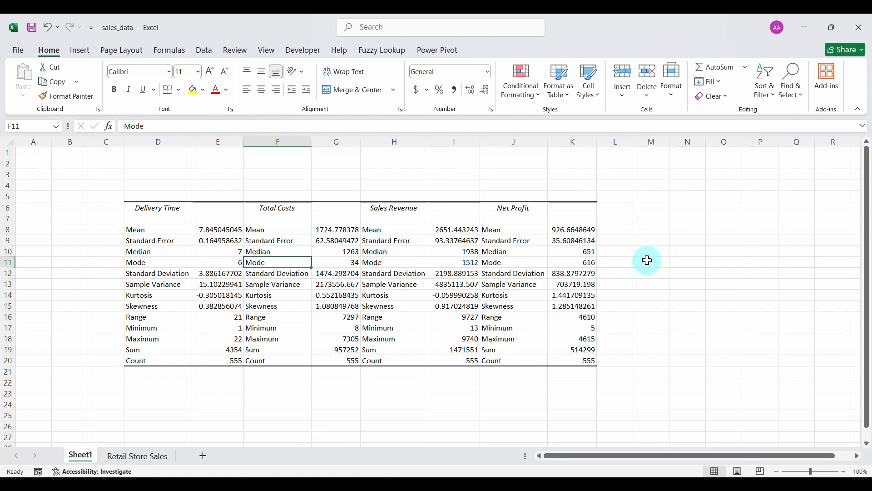
left_click(136, 455)
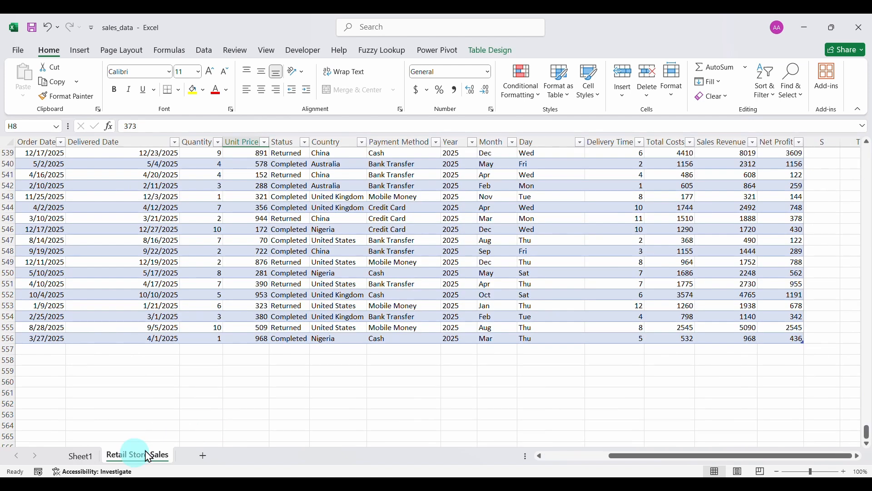
Set up Descriptive Statistics for Quantity and Unit Price with input range G1:H556.
left_click(495, 263)
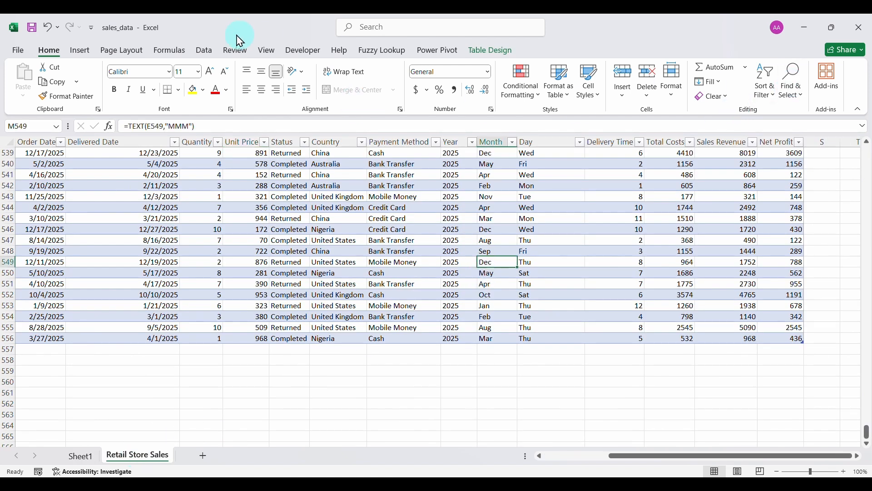
left_click(206, 50)
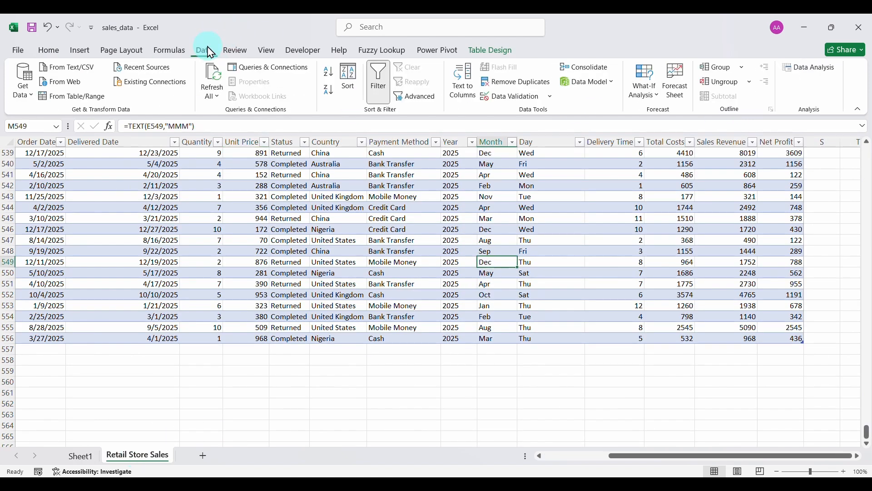
left_click(808, 67)
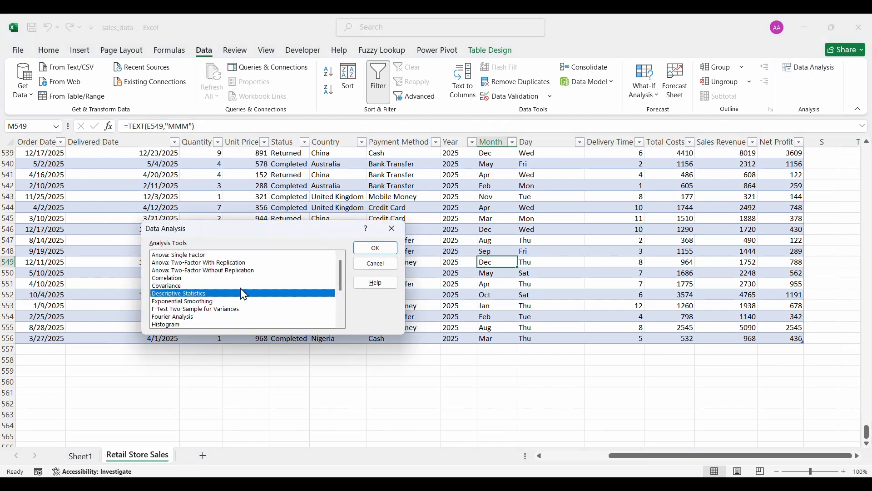
left_click(376, 248)
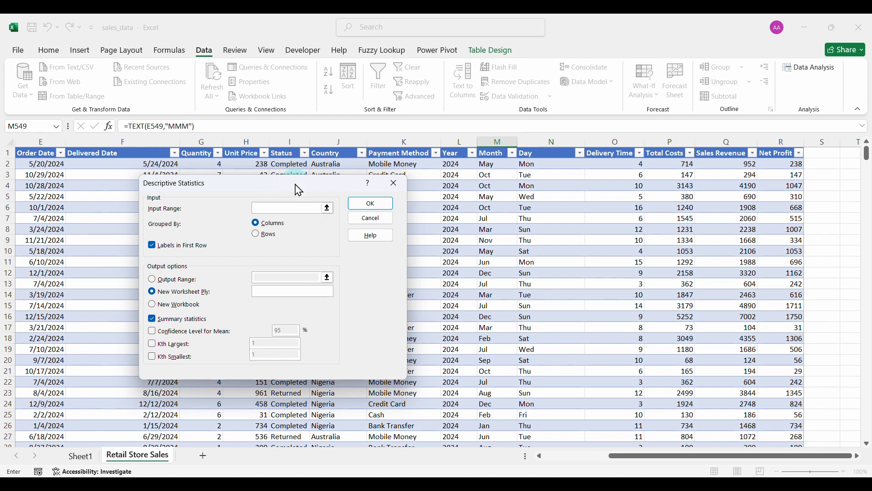
left_click_drag(299, 190, 553, 192)
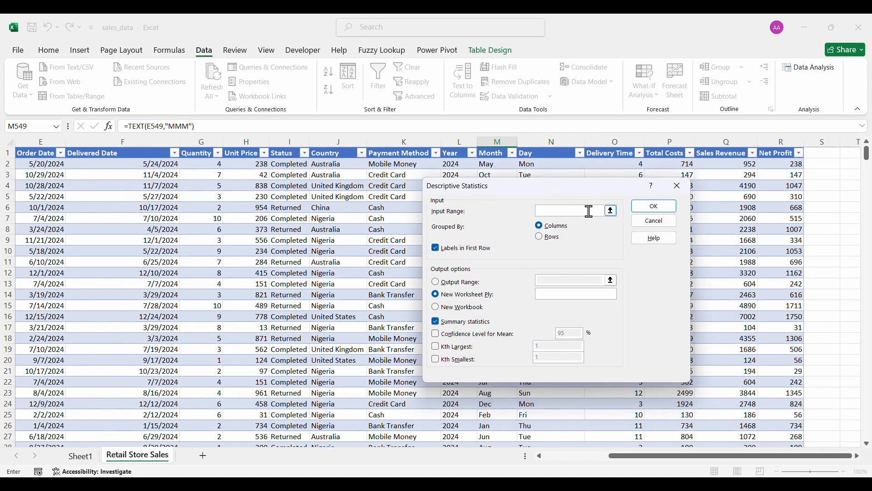
left_click(192, 151)
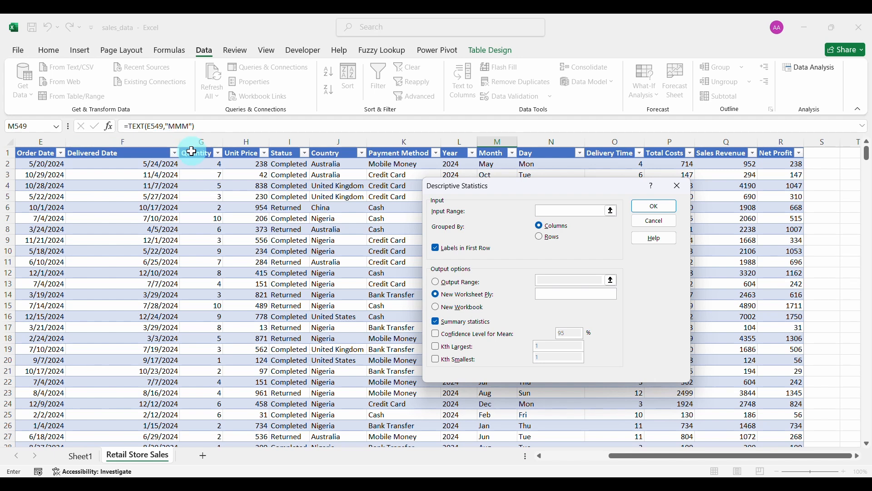
left_click_drag(194, 154, 239, 159)
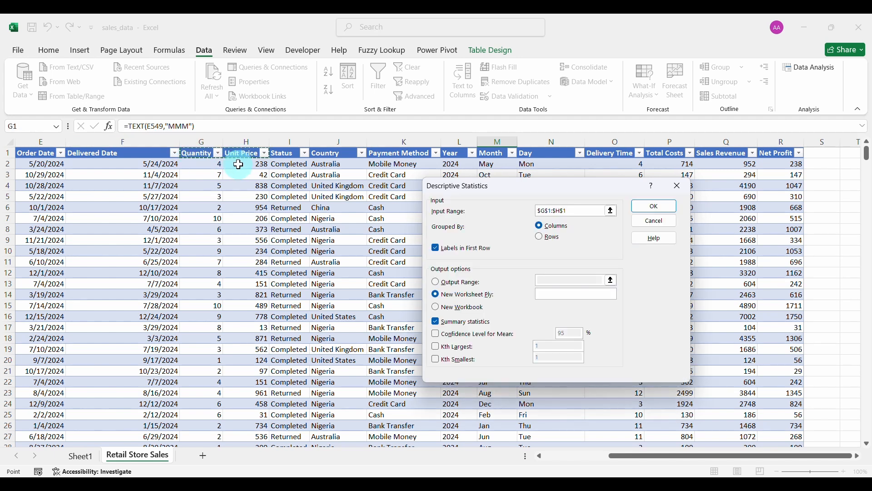
key("ctrl+shift+Down")
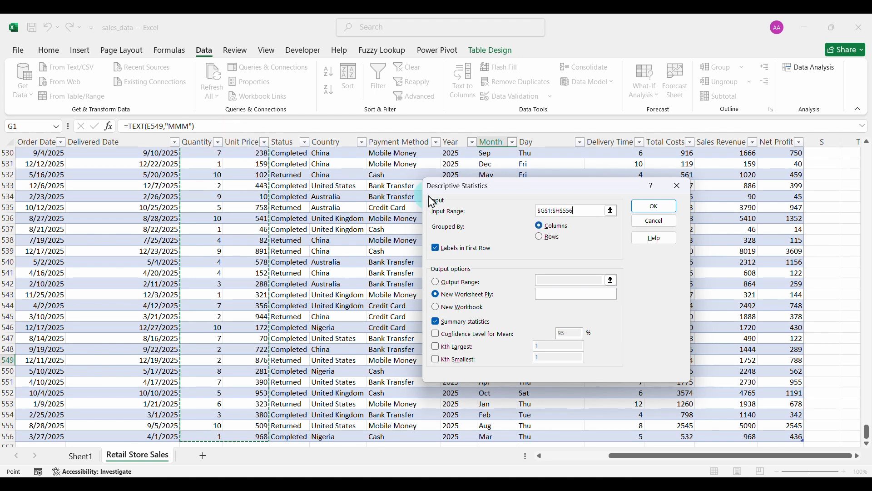
Generate the Quantity and Unit Price statistics, move them to L6 on Sheet1, and auto-fit columns.
left_click(650, 207)
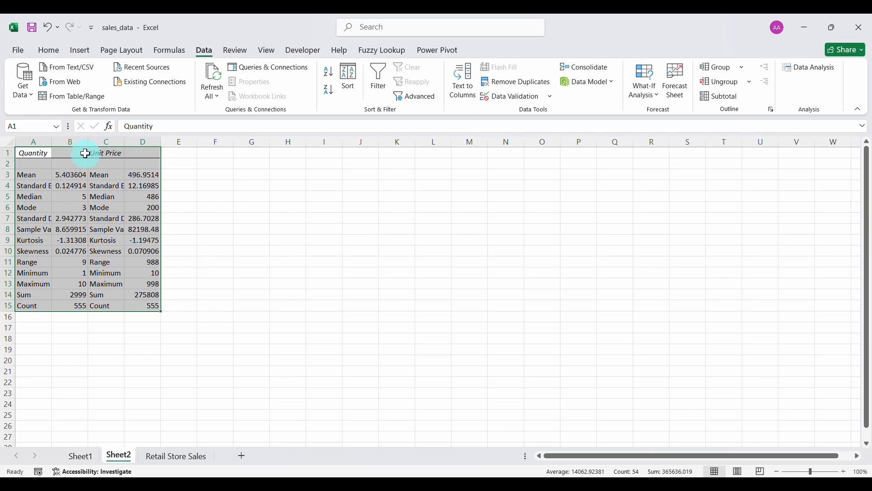
left_click(49, 50)
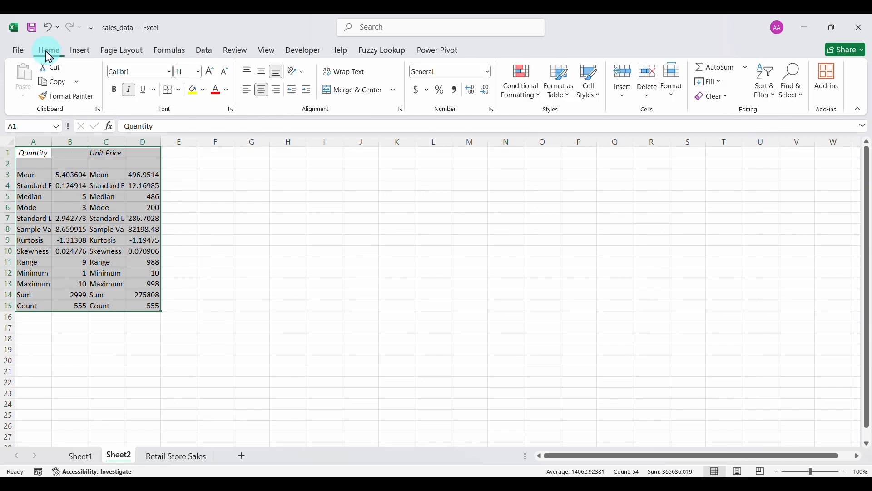
left_click(57, 72)
left_click(86, 457)
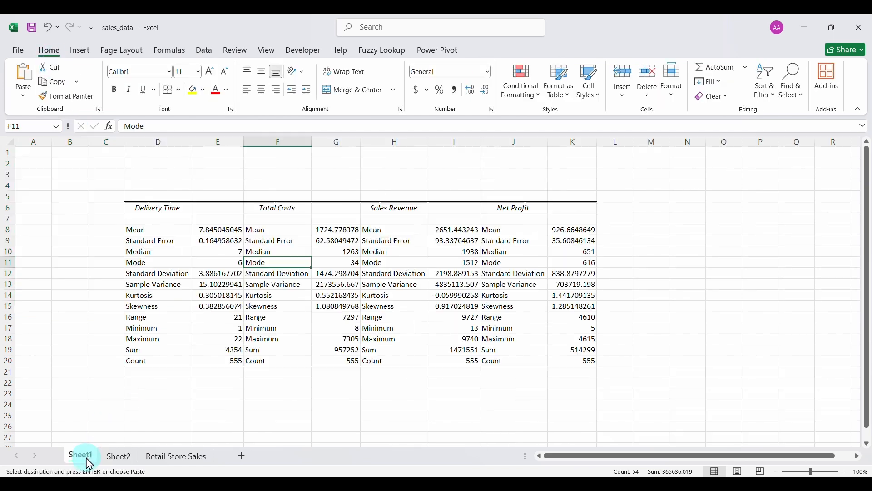
left_click(614, 212)
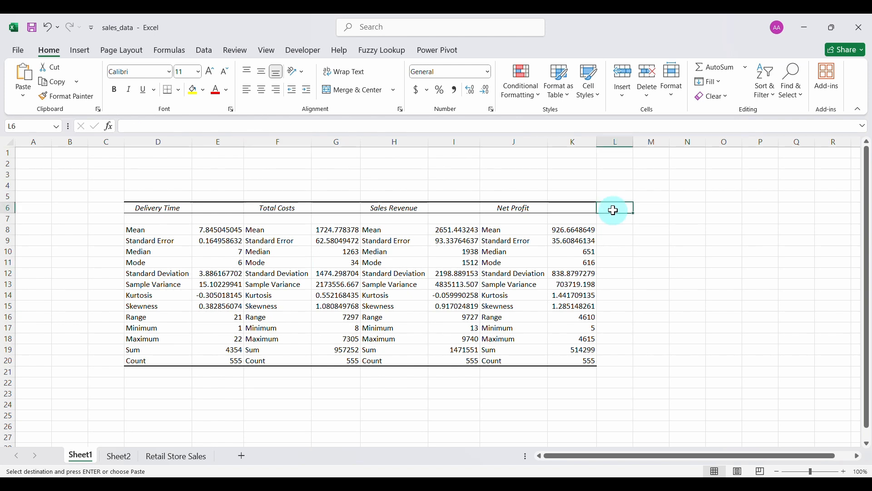
left_click(29, 78)
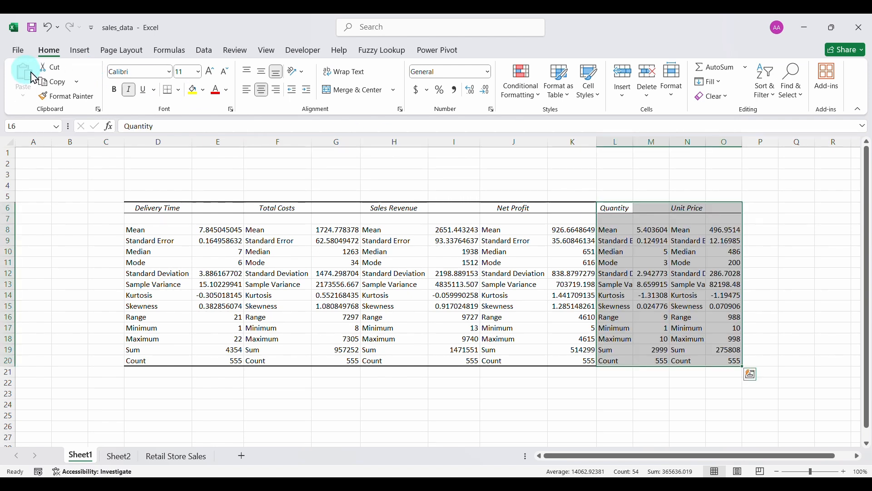
left_click(536, 261)
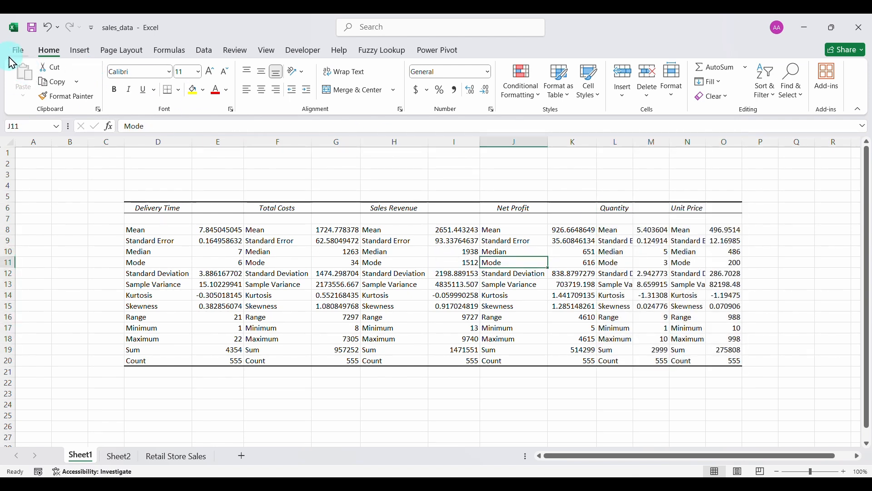
left_click(8, 144)
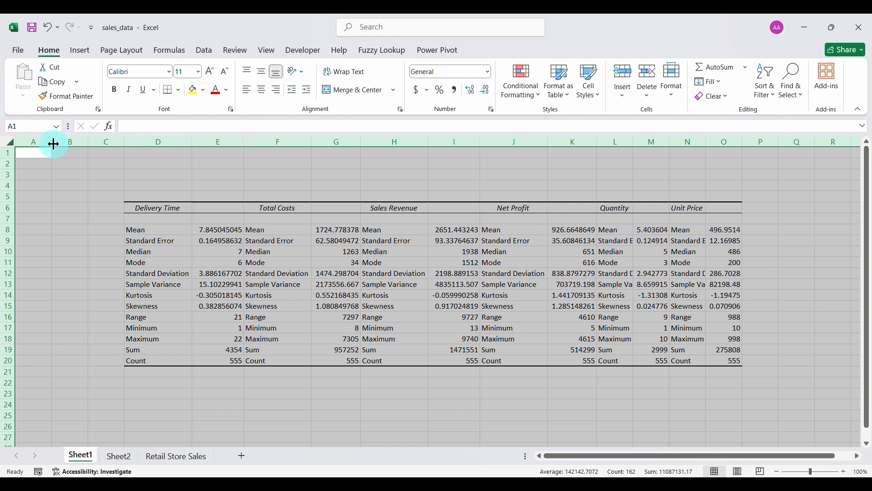
double_click(53, 144)
left_click(526, 273)
scroll(522, 276, "right", 1)
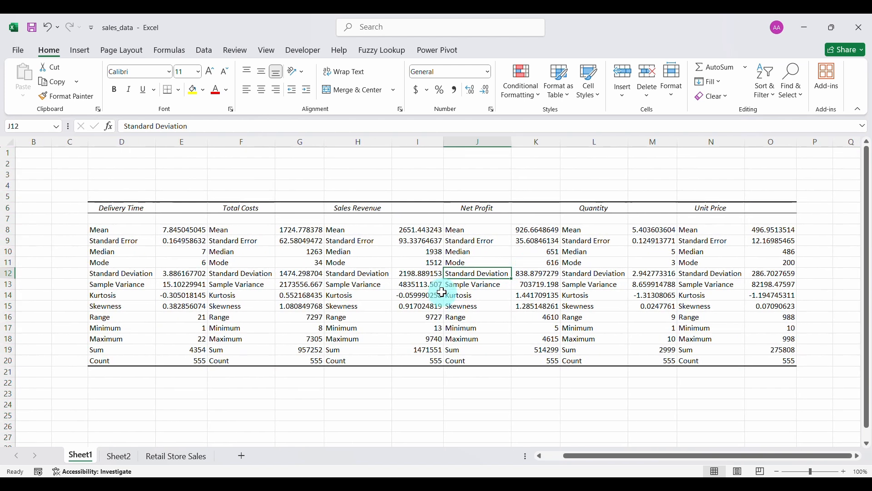
Delete the empty Sheet2.
left_click(121, 460)
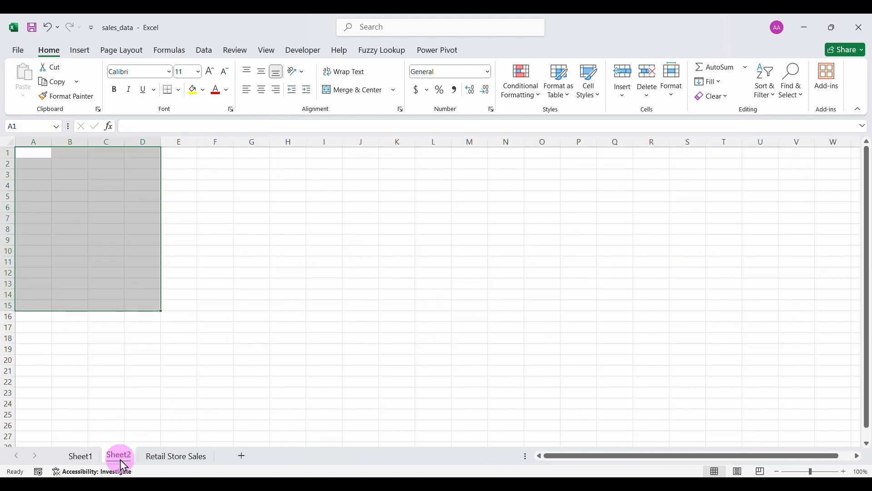
right_click(122, 460)
left_click(154, 317)
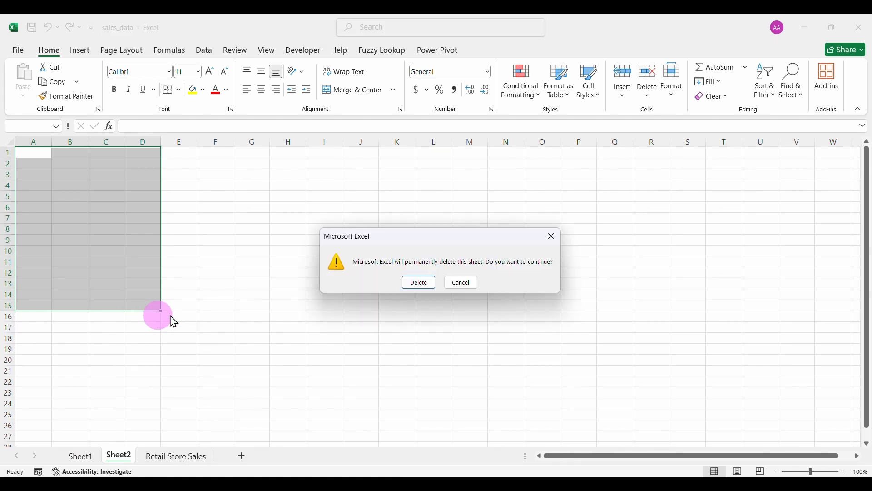
left_click(419, 283)
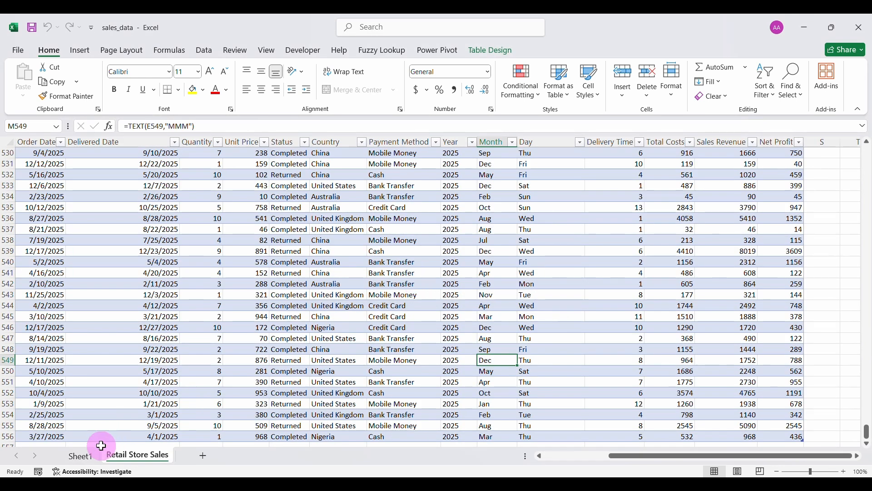
Rename Sheet1 to Analysis.
left_click(87, 456)
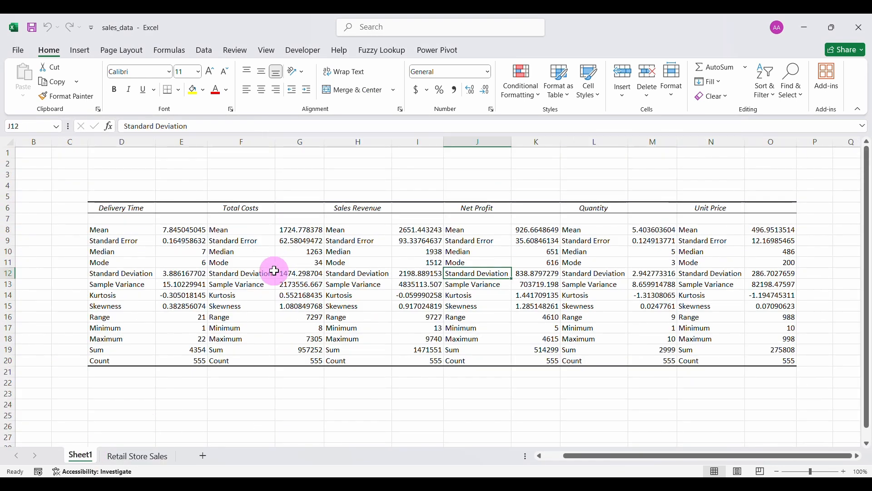
double_click(81, 456)
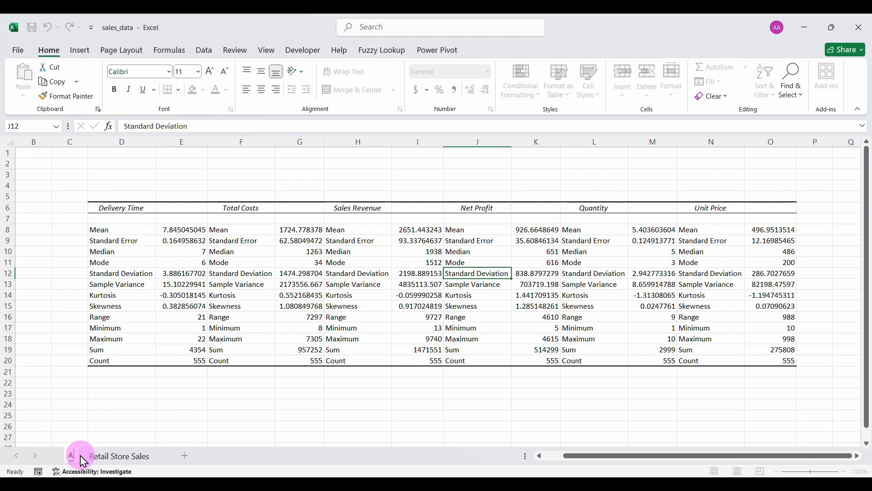
key("Return")
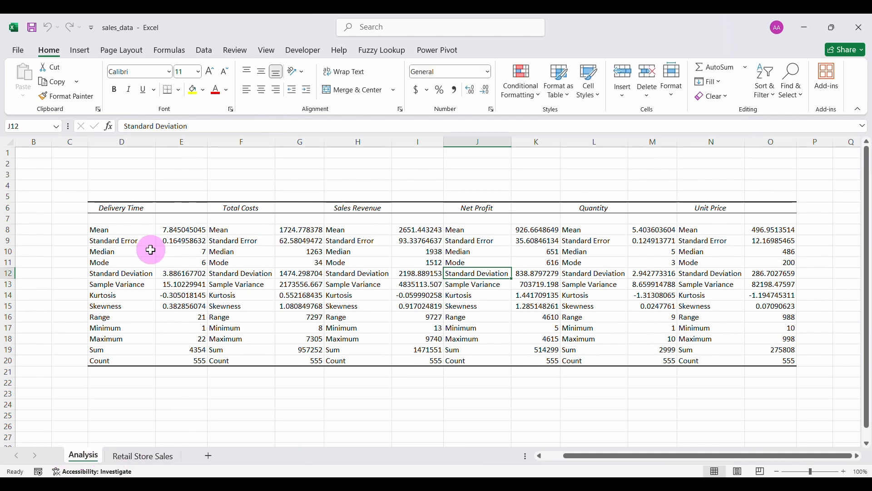
Put a thick outside border around the whole statistics table D6:O20.
left_click_drag(123, 209, 776, 362)
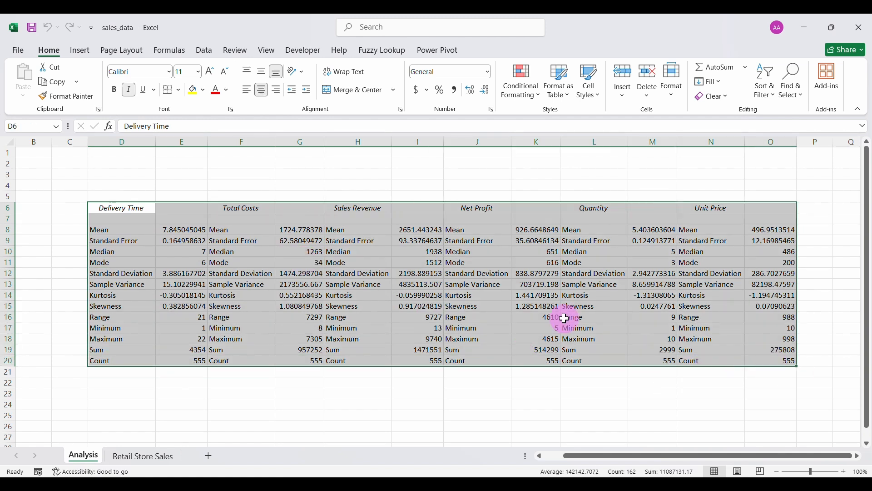
left_click(179, 90)
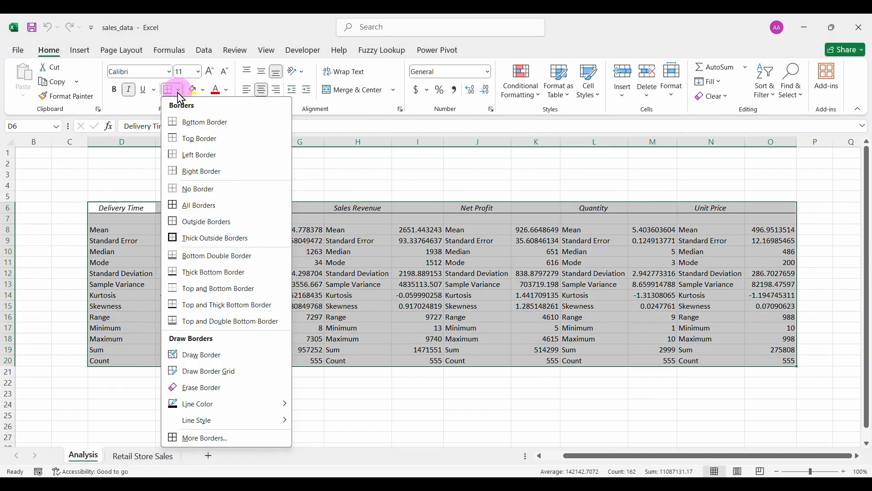
left_click(207, 238)
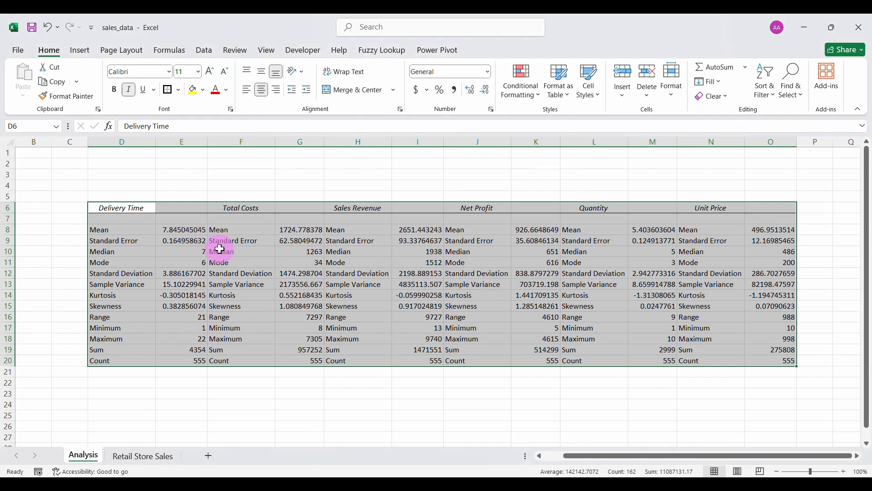
left_click(219, 251)
Give the two-column variable blocks, such as Quantity, thick outside borders.
left_click_drag(124, 207, 184, 360)
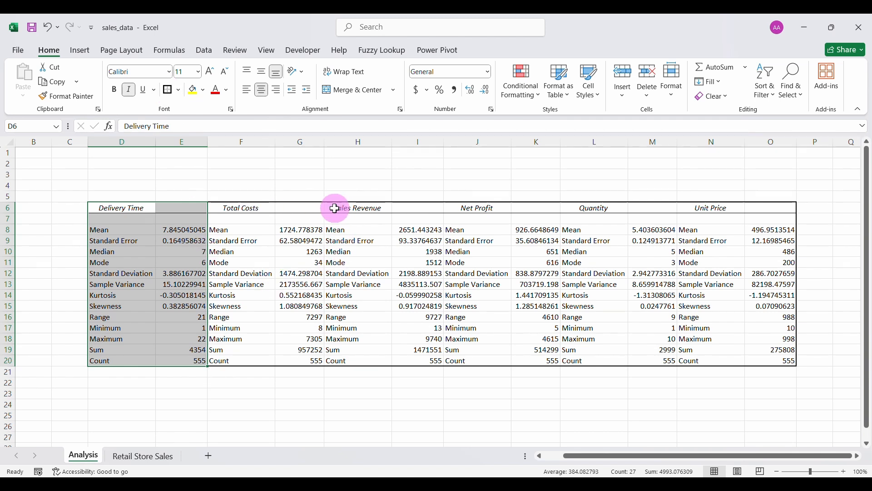
left_click_drag(336, 209, 407, 359)
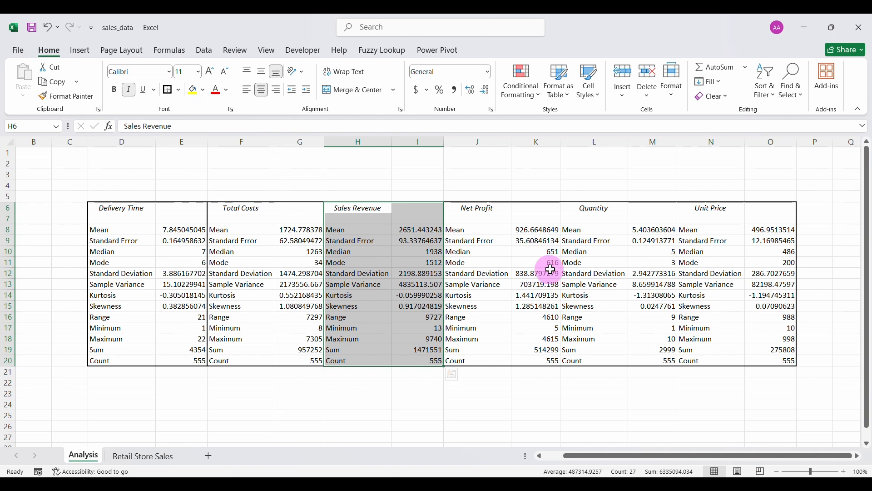
left_click_drag(575, 209, 665, 362)
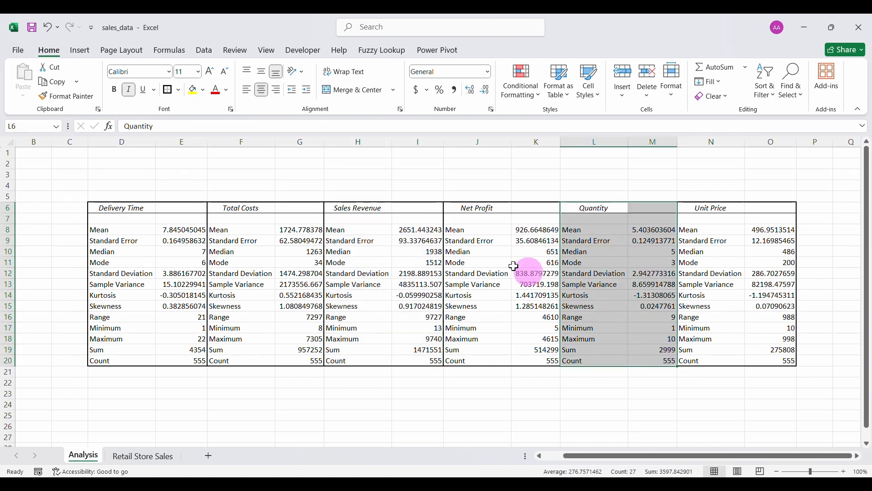
left_click(169, 92)
left_click(239, 228)
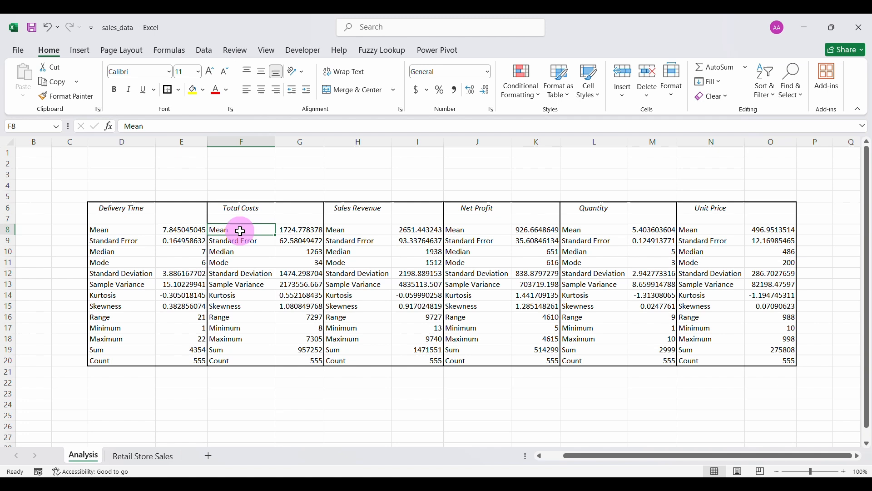
Outline the header row D6:O6 with a thick border.
left_click(185, 209)
left_click_drag(132, 206, 752, 210)
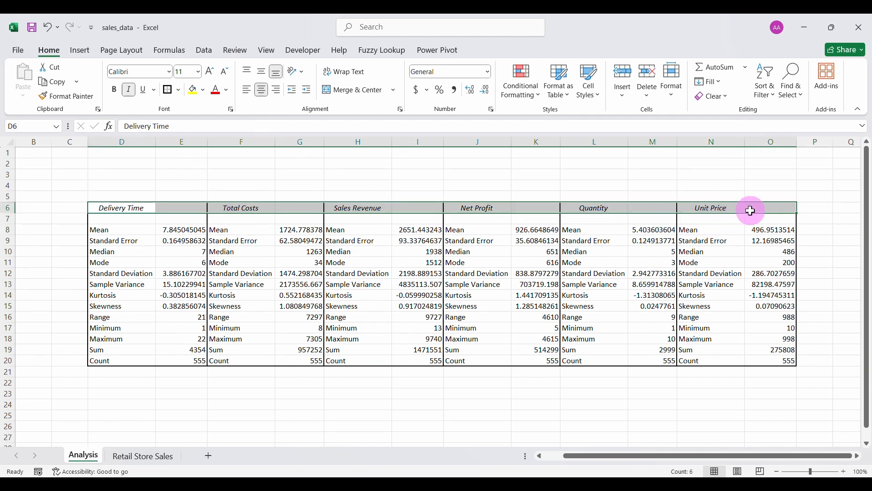
left_click(169, 92)
left_click(187, 230)
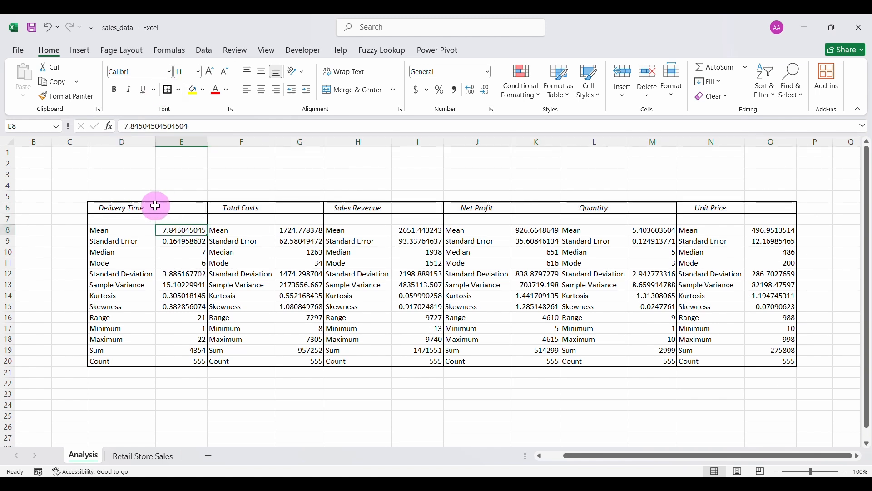
Merge and centre each of the six variable headers across its two columns.
left_click_drag(139, 207, 171, 203)
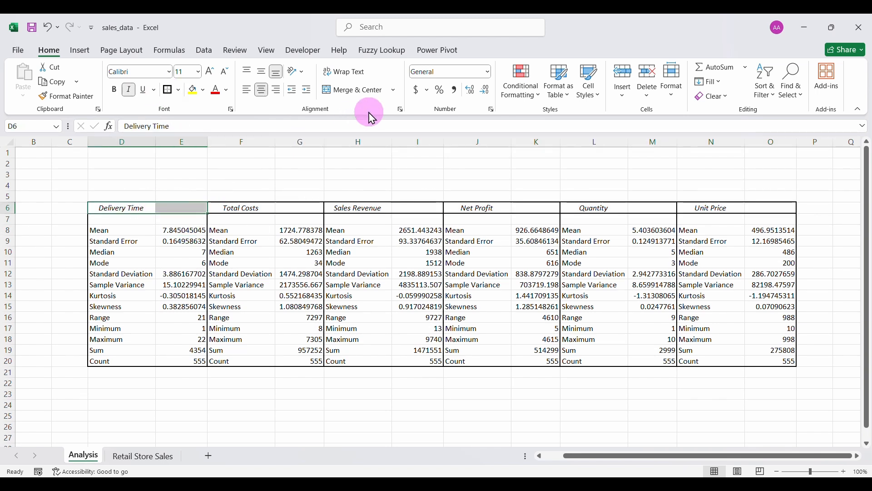
left_click(351, 90)
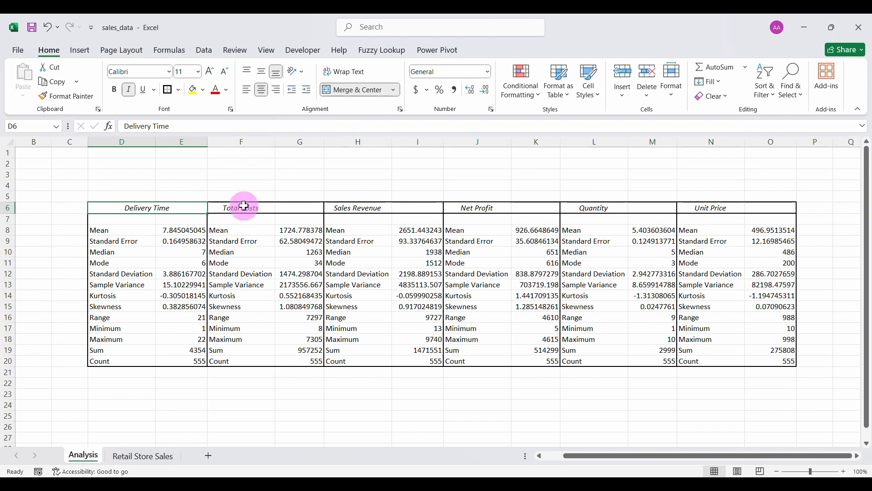
left_click_drag(239, 209, 282, 204)
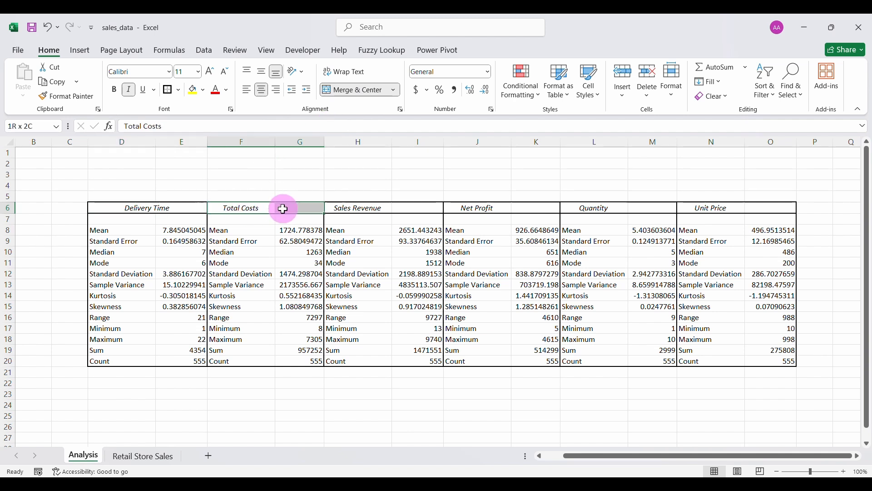
left_click(349, 91)
left_click_drag(363, 207, 418, 207)
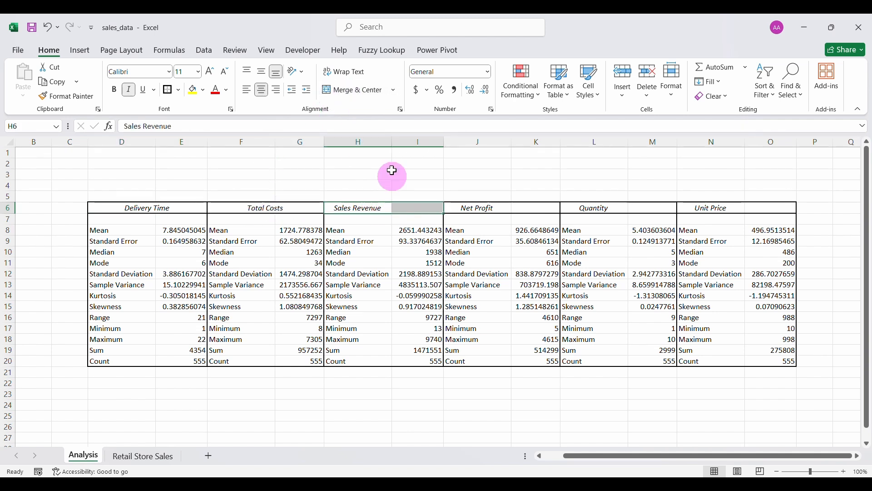
left_click(351, 90)
left_click_drag(489, 206, 518, 210)
left_click(350, 90)
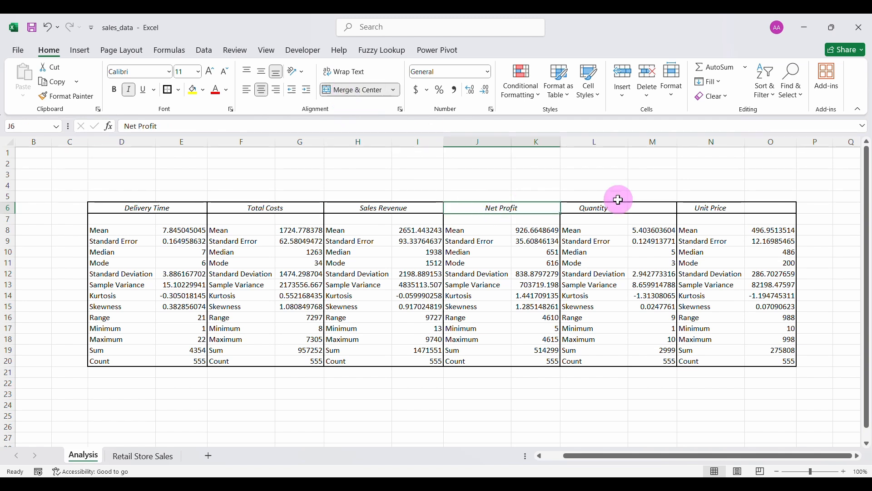
left_click_drag(608, 209, 659, 208)
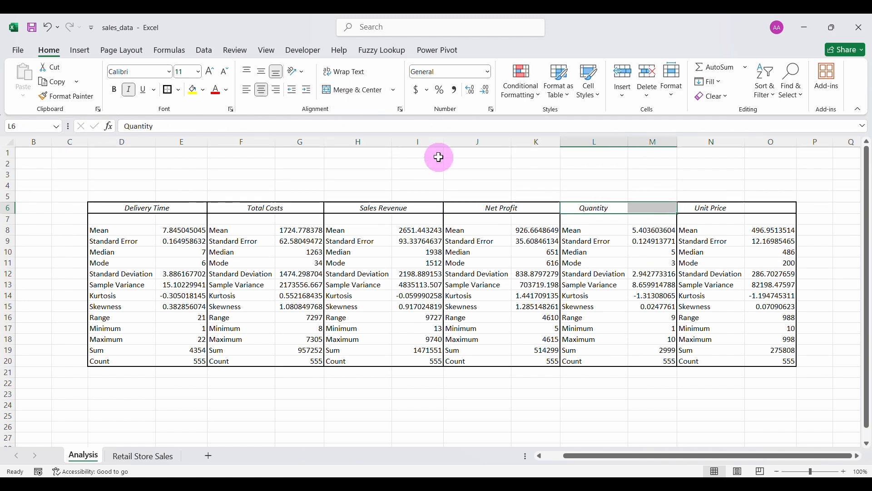
left_click(355, 92)
left_click_drag(723, 207, 750, 207)
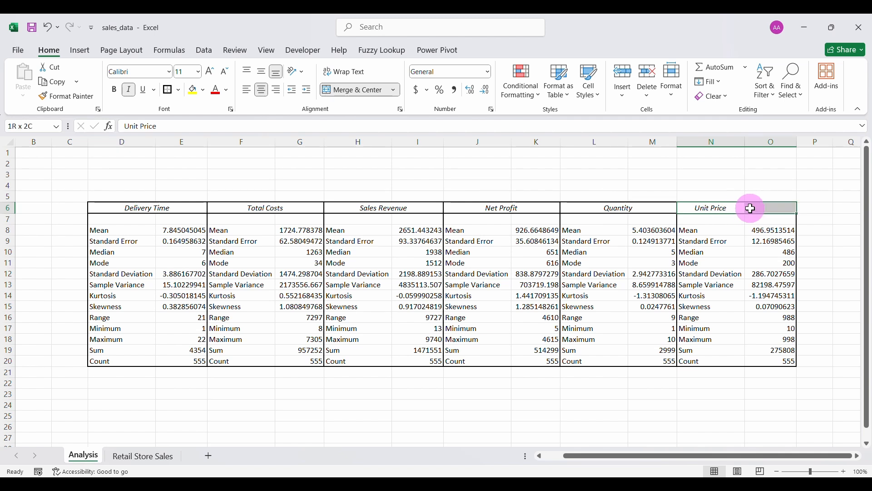
left_click(354, 91)
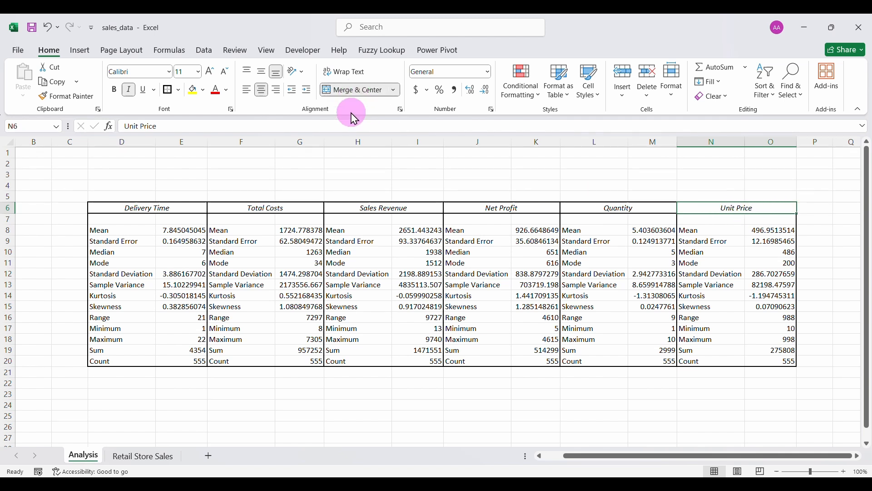
Make all six row 6 headers bold at 12 pt.
left_click(175, 205)
left_click_drag(174, 206, 725, 213)
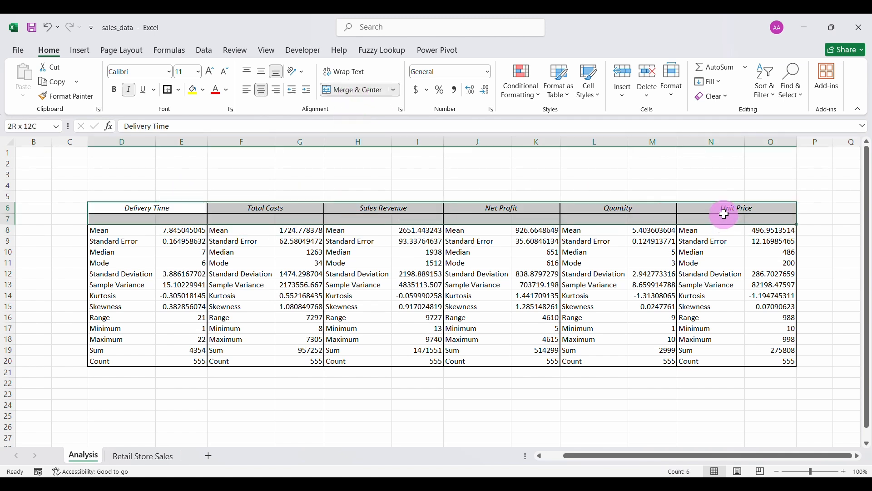
left_click(115, 91)
left_click(211, 73)
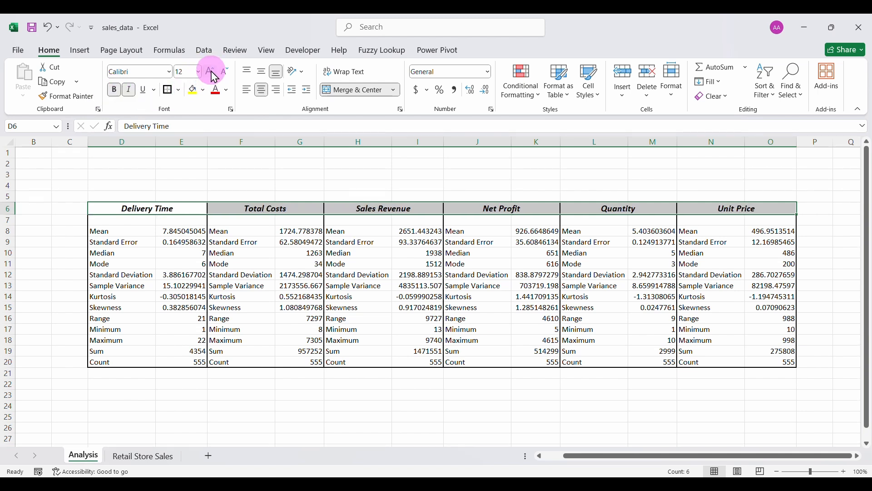
left_click(305, 296)
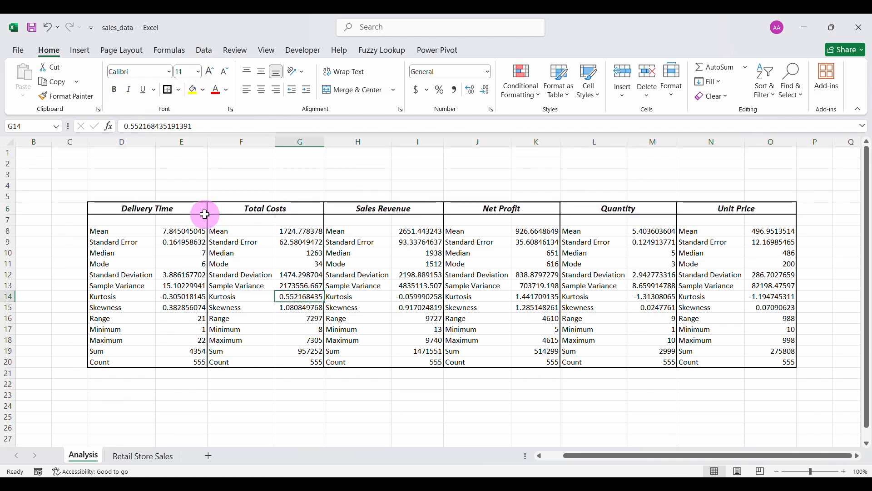
Enter DESCRIPTIVE STATISTICS in D4, merged and centred across the table with a border.
left_click(134, 187)
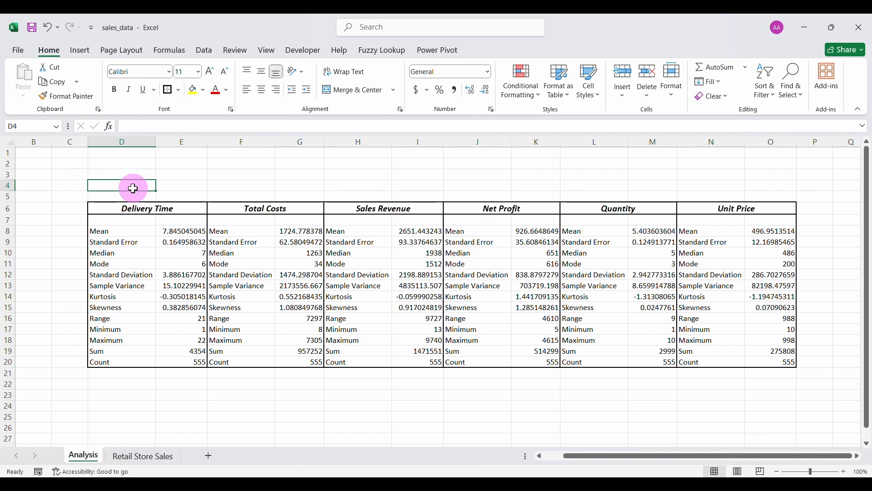
type("DESCRIPTIVE STATISTICS")
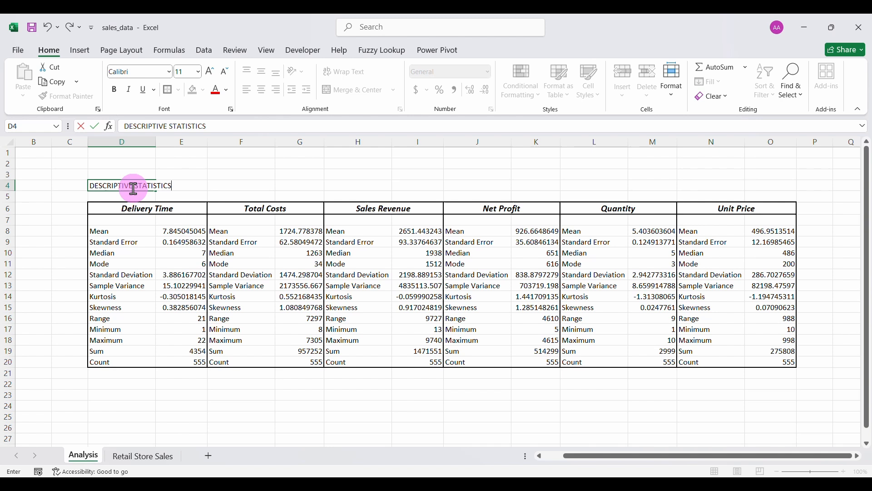
left_click(52, 187)
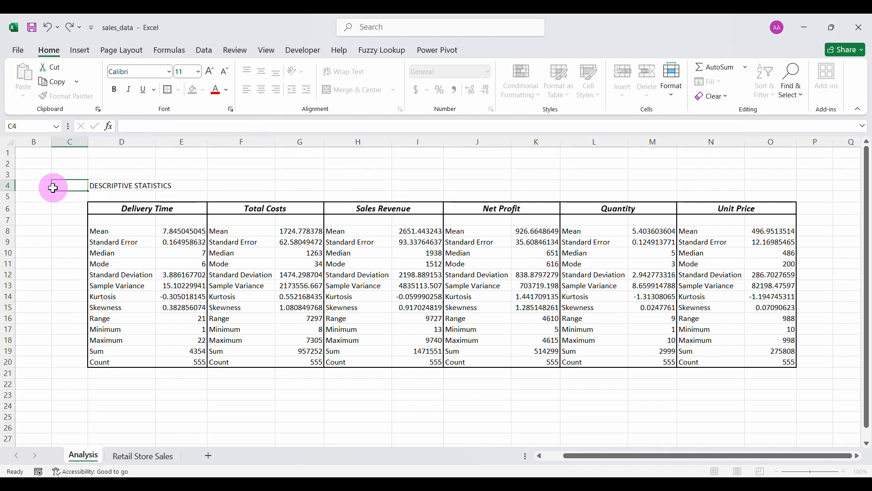
left_click_drag(122, 185, 748, 186)
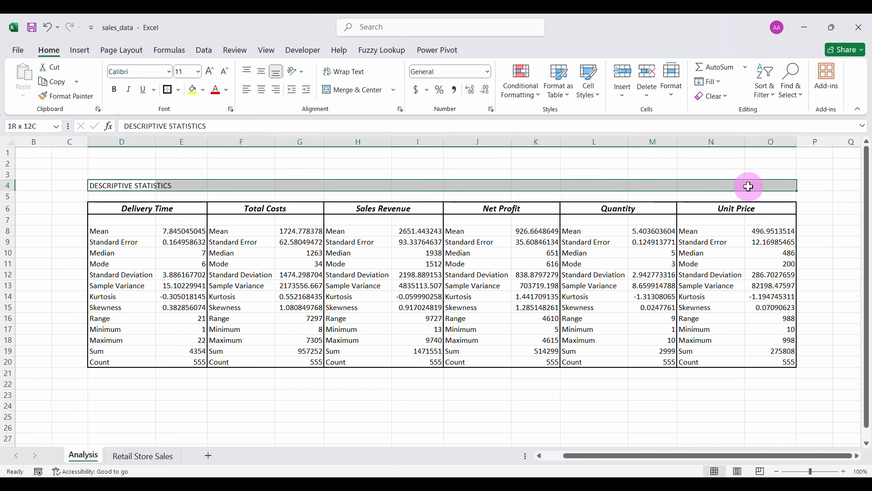
left_click(348, 91)
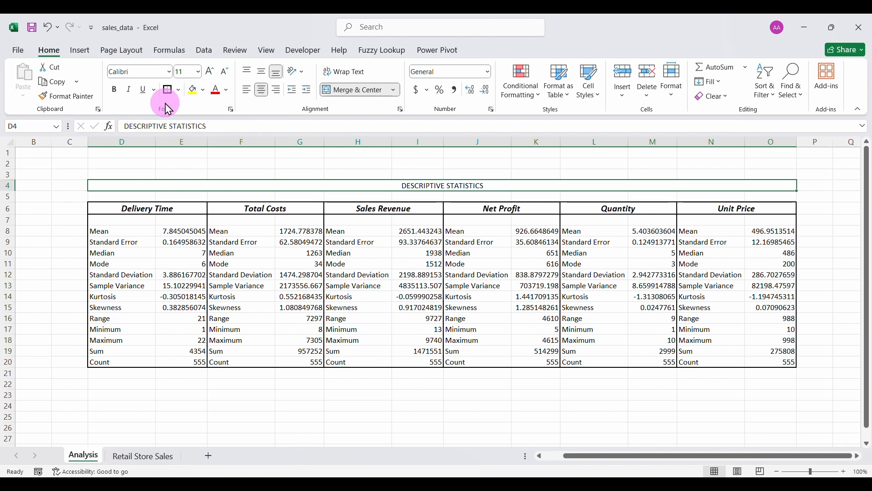
left_click(179, 91)
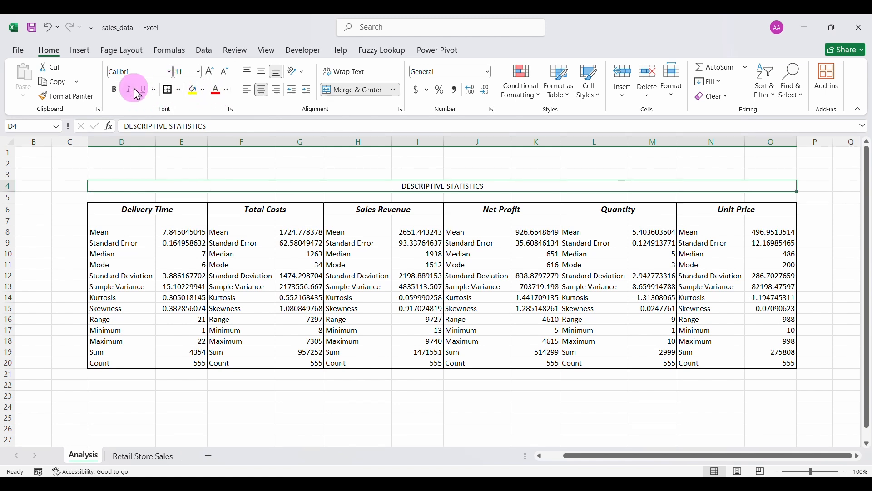
Enlarge the DESCRIPTIVE STATISTICS title to 28 pt.
left_click(211, 72)
left_click(211, 73)
left_click(210, 72)
left_click(211, 72)
left_click(210, 72)
left_click(210, 73)
left_click(210, 73)
left_click(210, 73)
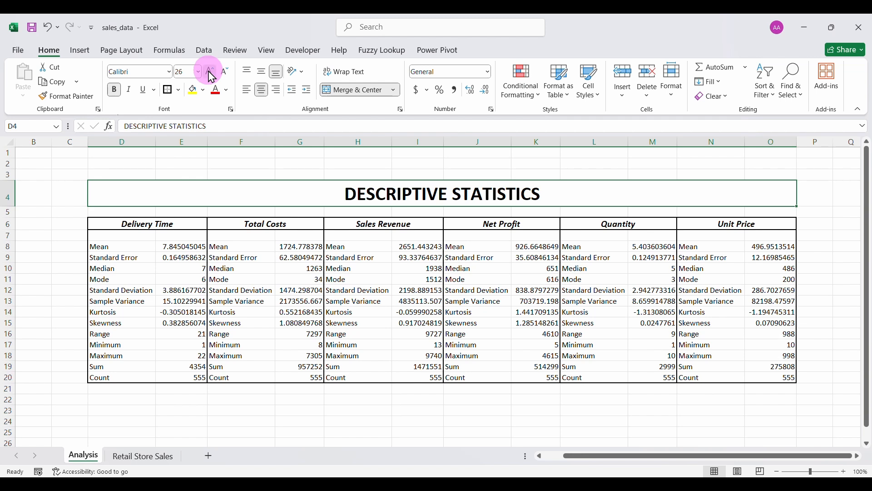
left_click(211, 72)
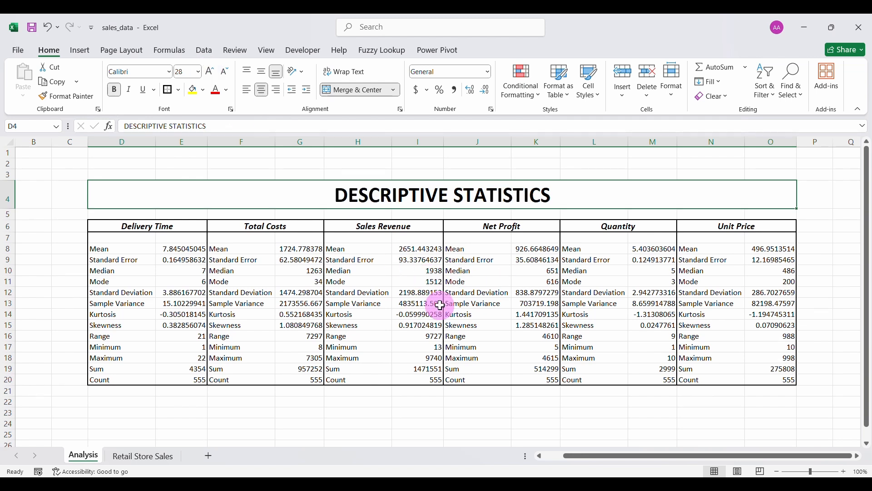
left_click(363, 324)
left_click(260, 181)
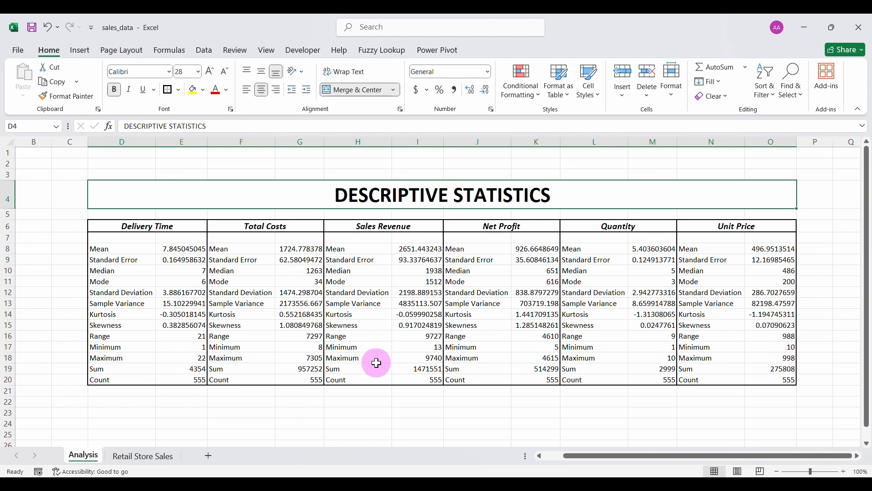
Enter T-TEST in D24, merged and centred across D24:O24, bordered and bold.
scroll(376, 363, "down", 2)
left_click(347, 361)
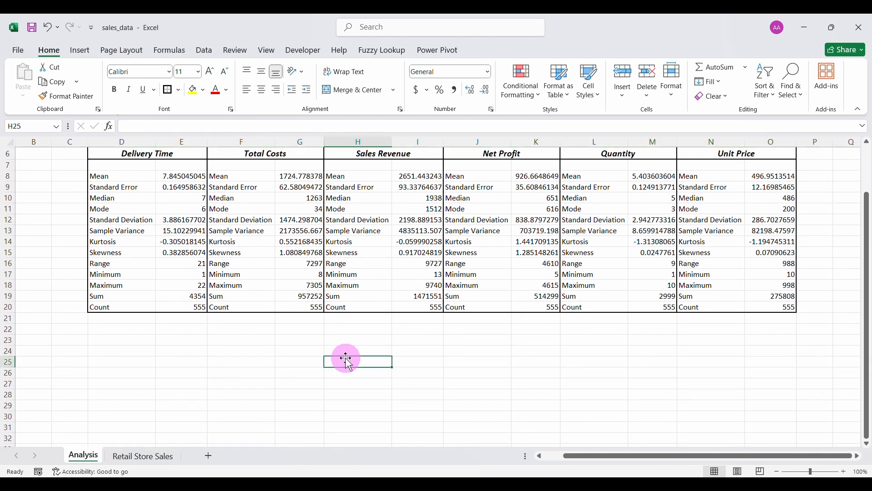
left_click(344, 352)
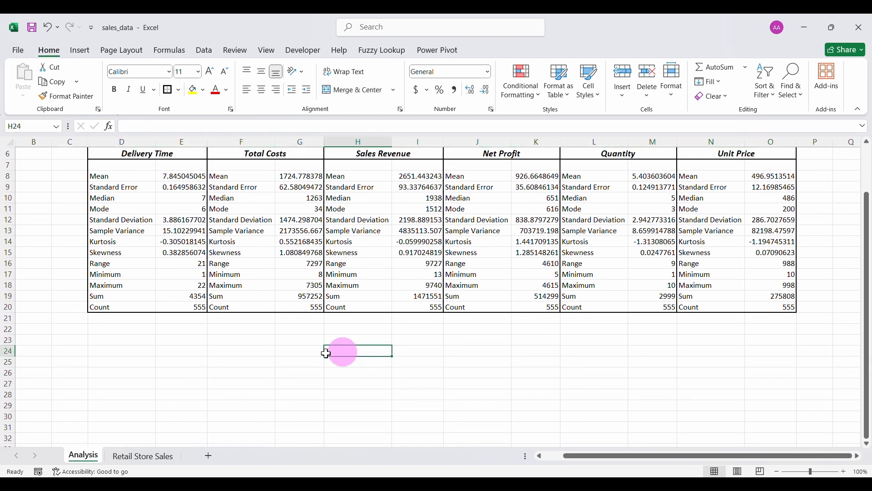
left_click(114, 349)
type("T")
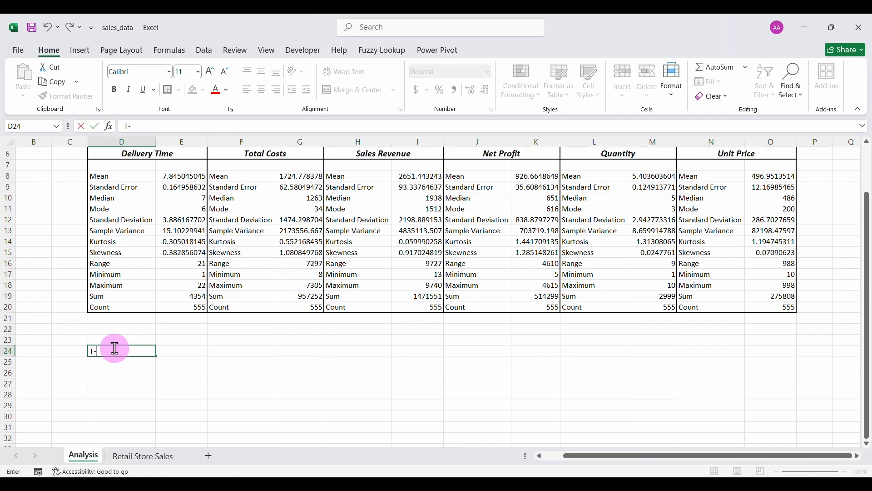
type("-TEST")
key("ctrl+Return")
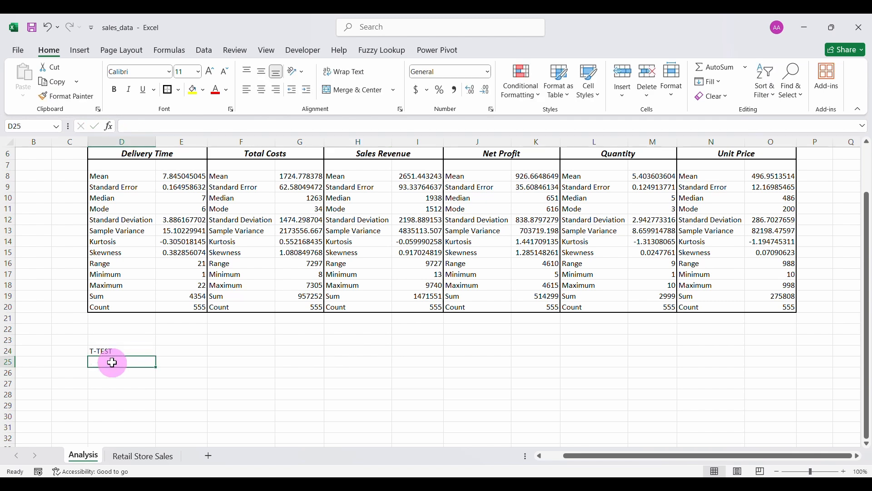
mouse_move(115, 353)
left_mouse_down()
mouse_move(473, 363)
mouse_move(756, 349)
left_mouse_up()
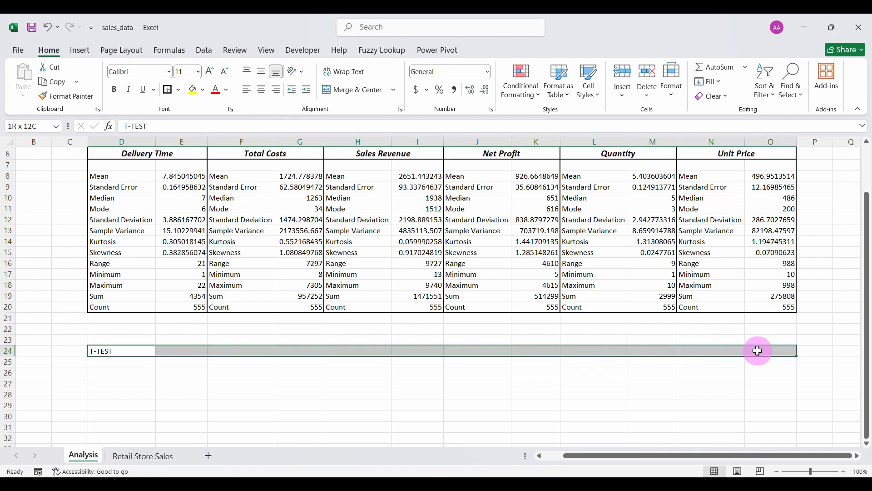
left_click(341, 93)
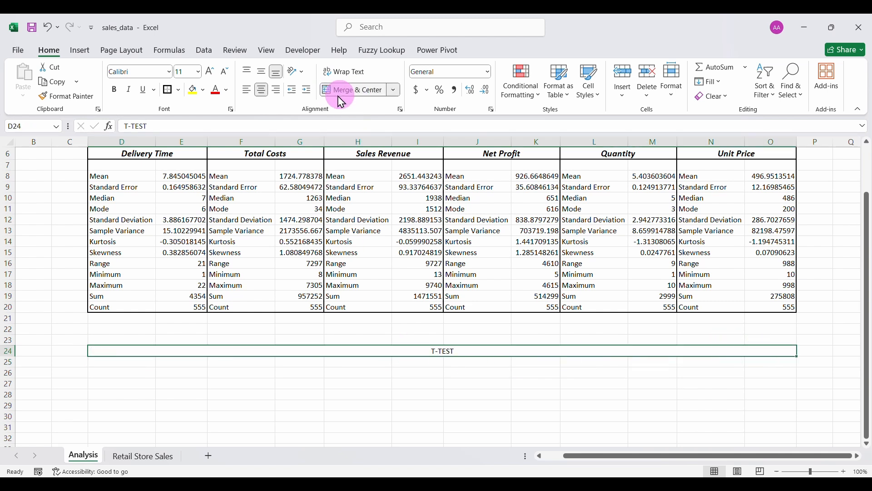
left_click(169, 93)
left_click(114, 90)
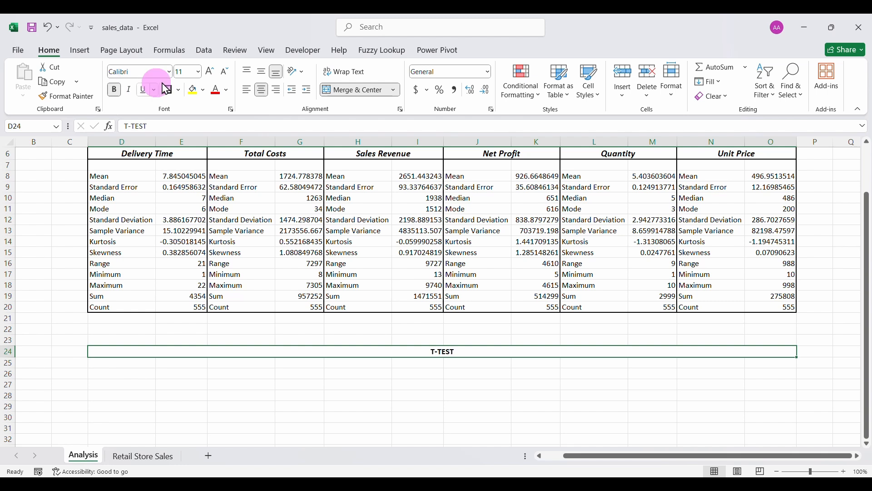
Size the T-TEST heading to 26 pt, compared against the title's size.
left_click(209, 72)
left_click(209, 73)
left_click(209, 73)
left_click(209, 73)
left_click(210, 73)
left_click(210, 73)
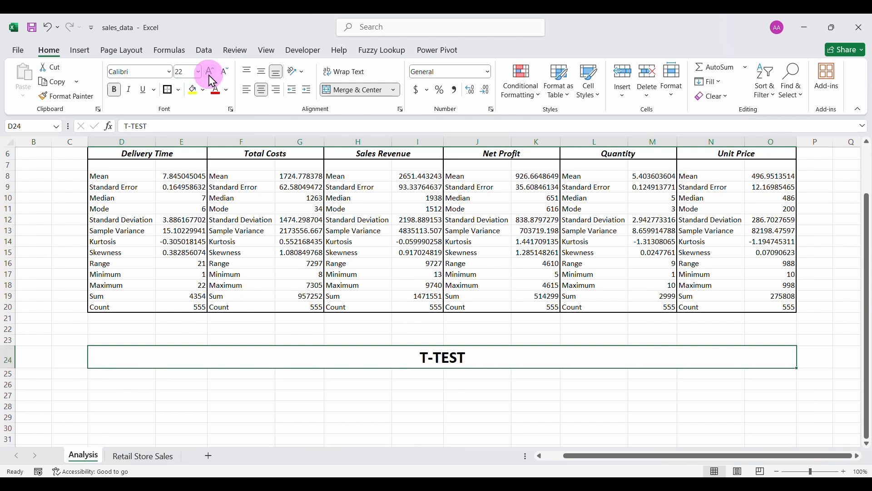
left_click(209, 73)
left_click(209, 73)
left_click(210, 73)
left_click(210, 73)
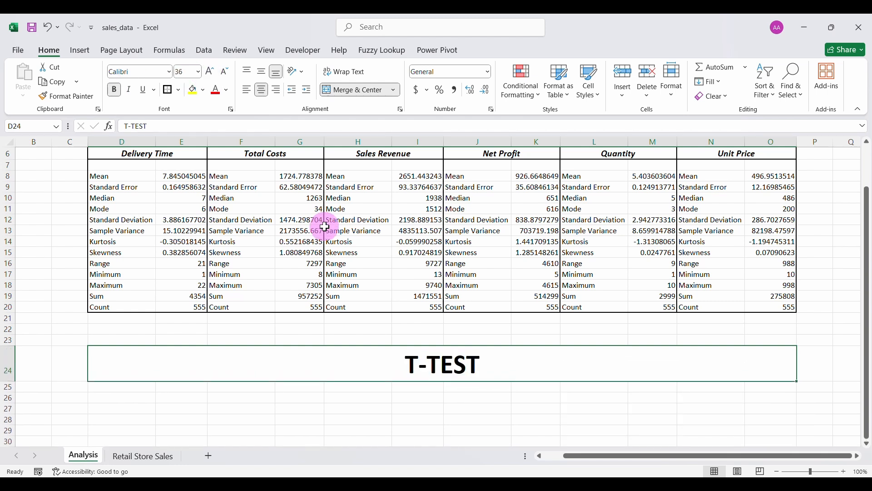
scroll(326, 226, "up", 2)
left_click(306, 199)
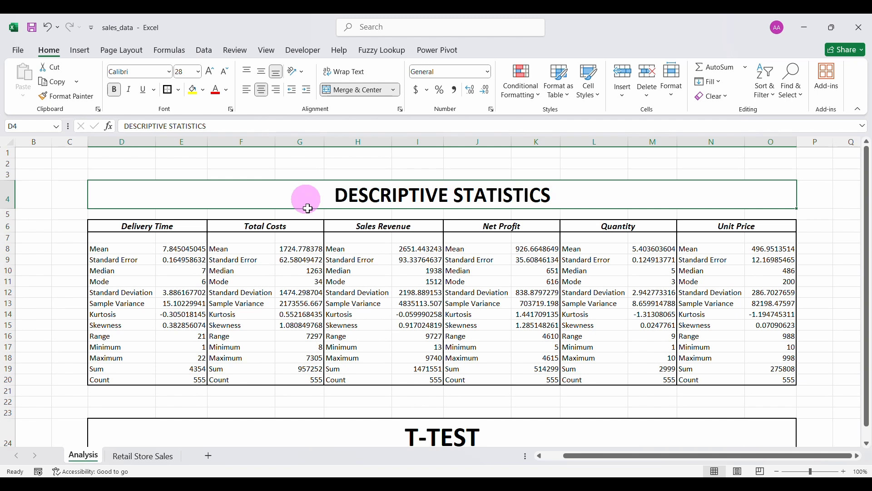
scroll(325, 313, "down", 2)
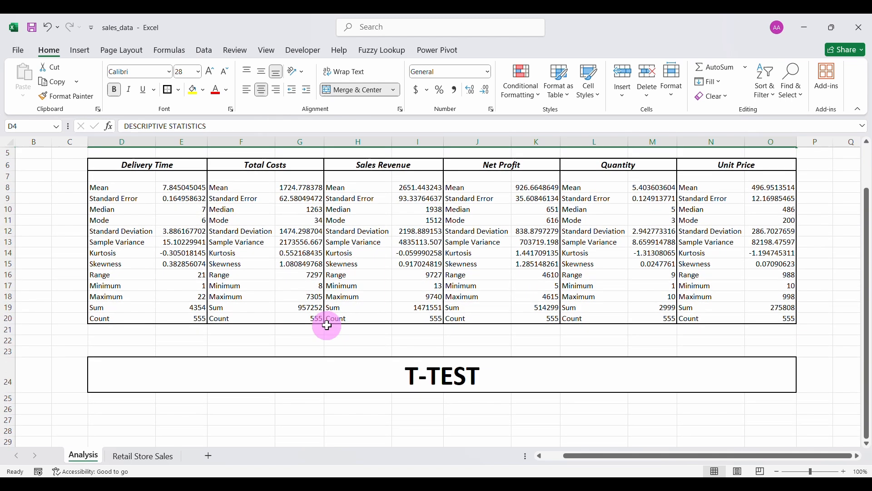
left_click(318, 372)
left_click(225, 73)
left_click(225, 72)
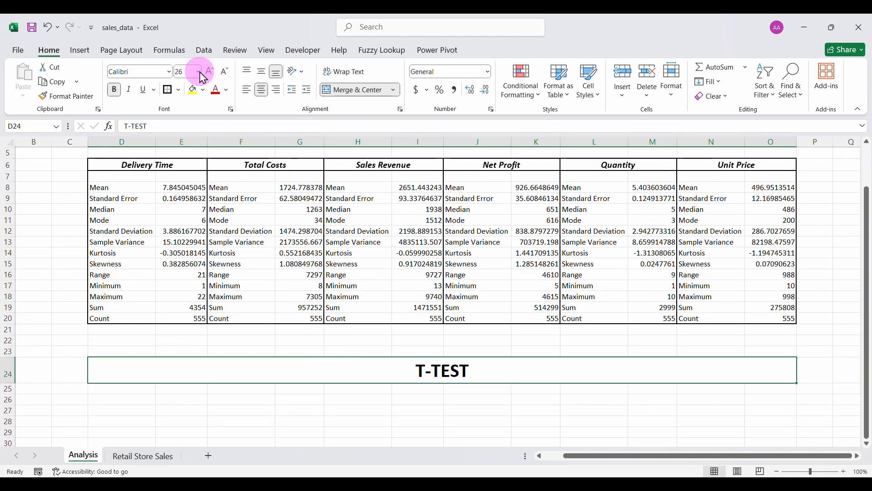
left_click(210, 72)
left_click(189, 422)
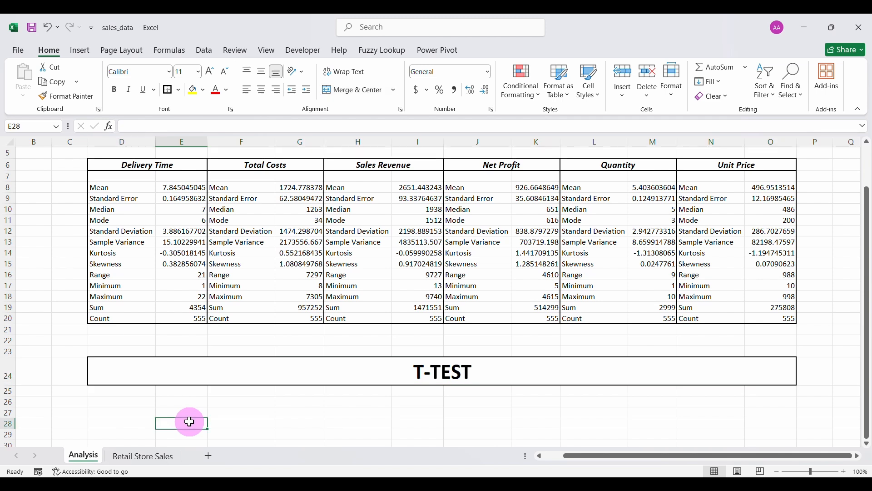
scroll(190, 422, "up", 1)
scroll(187, 421, "down", 3)
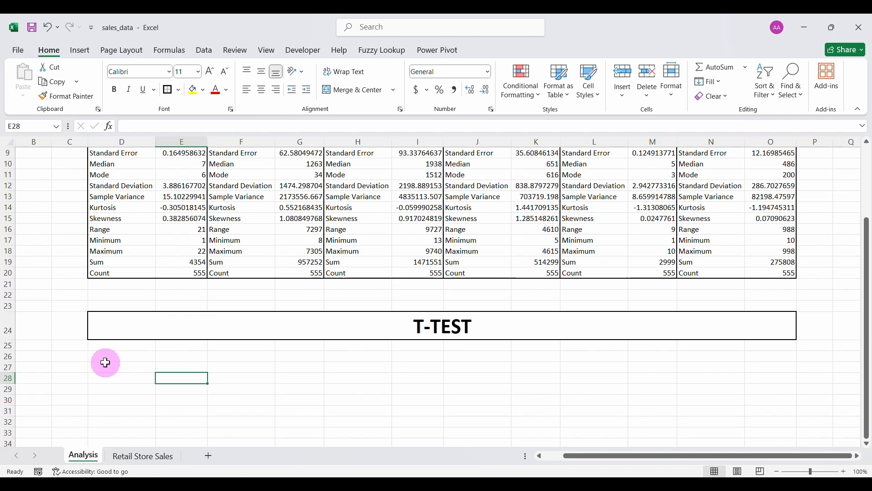
Enter SCENARIO in D26 and the delivery time versus Completed/Returned status question below it.
left_click(113, 364)
left_click(115, 355)
type("SC")
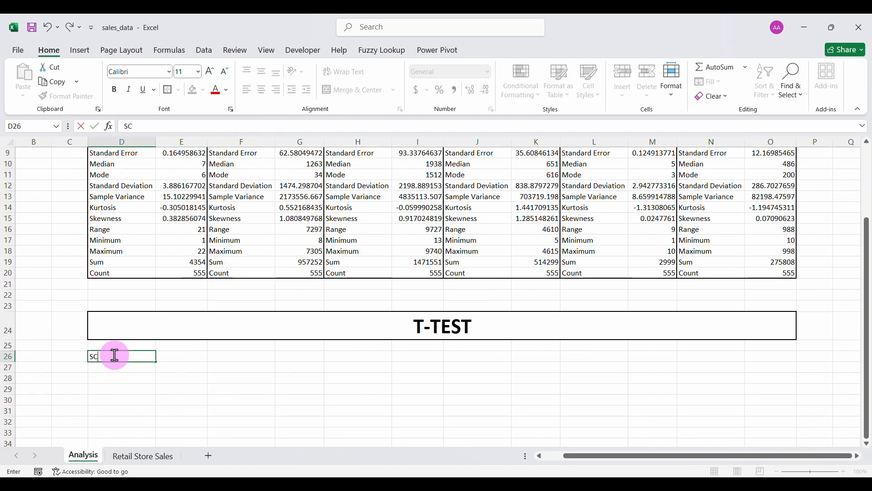
type("ENARIO")
key("Return")
type("W")
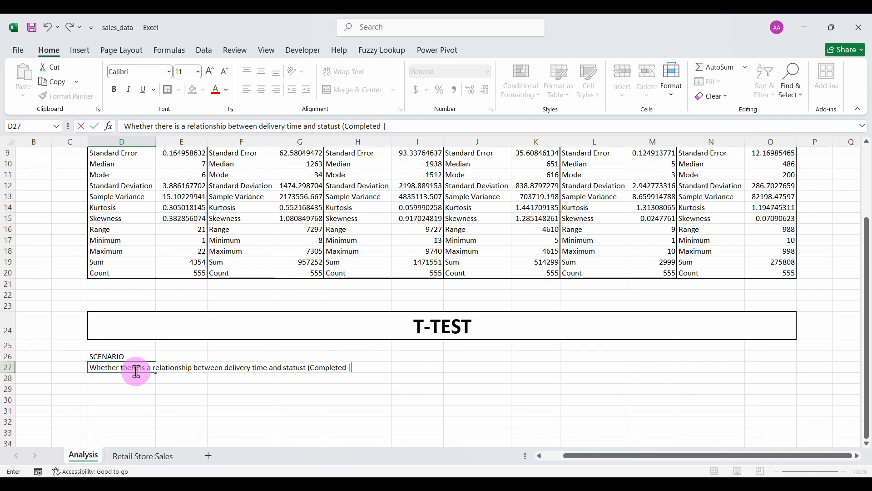
left_click(226, 389)
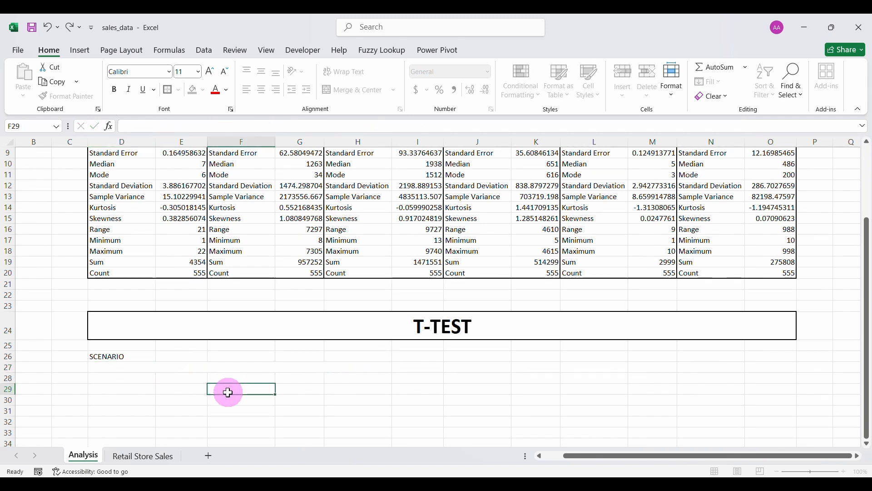
Make the SCENARIO label bold at 22 pt.
left_click(107, 357)
left_click(114, 90)
left_click(211, 76)
Enlarge the SCENARIO label and test bold on the D27 scenario sentence, leaving it unbolded.
left_click(211, 71)
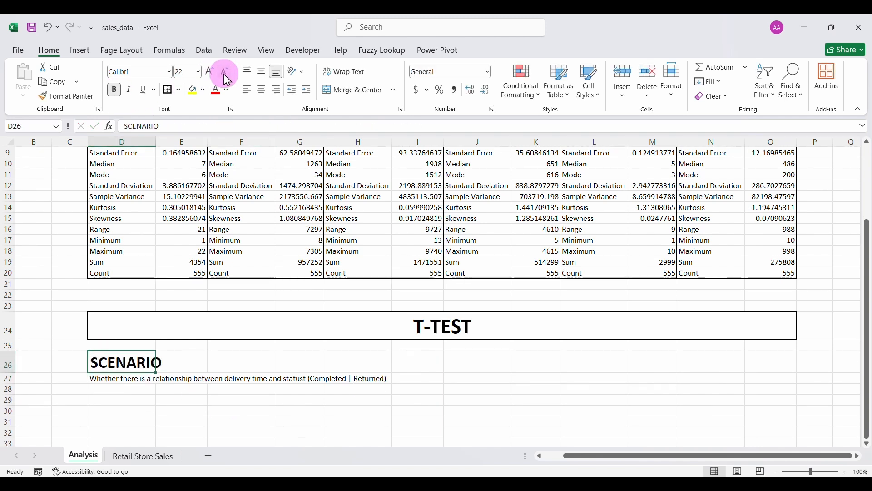
left_click(210, 71)
left_click(121, 380)
left_click(115, 89)
left_click(114, 90)
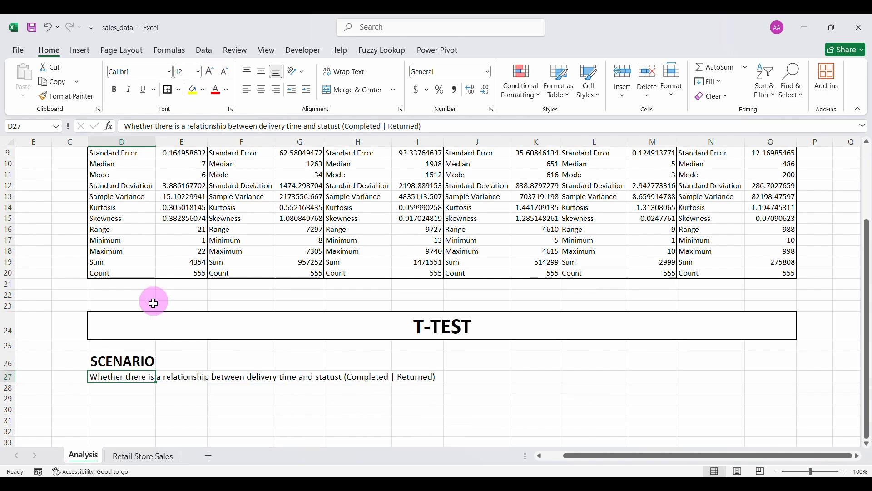
Enter the Null Hypothesis (Ho) label in D29 with its delivery-time sentence below.
left_click(122, 388)
left_click(124, 399)
type("Null Hypothesis (Ho")
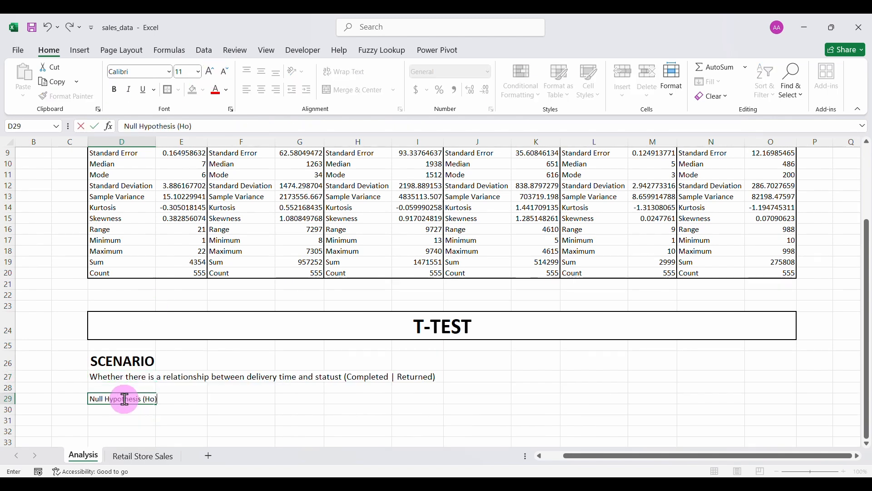
key("Return")
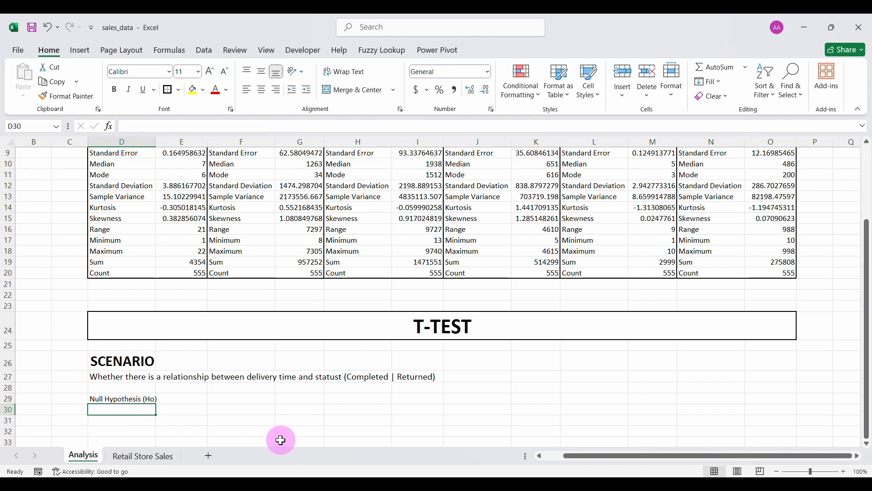
type("Delivery time does not influence whether an")
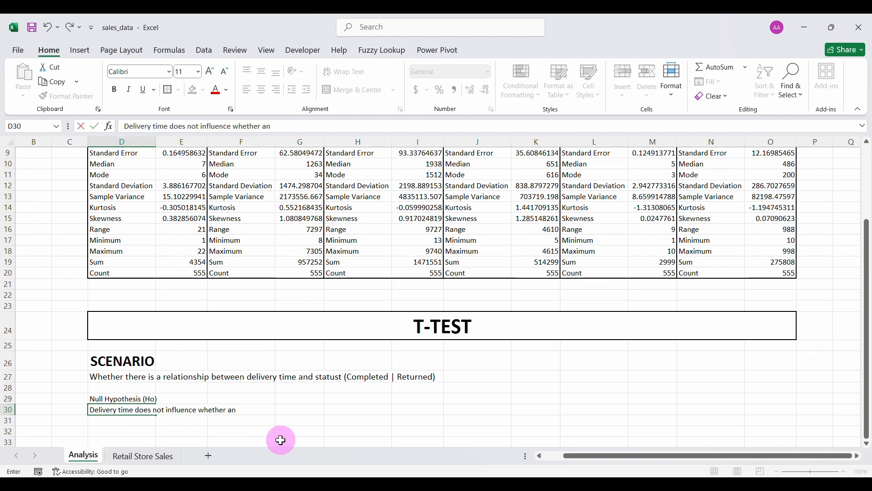
type(".")
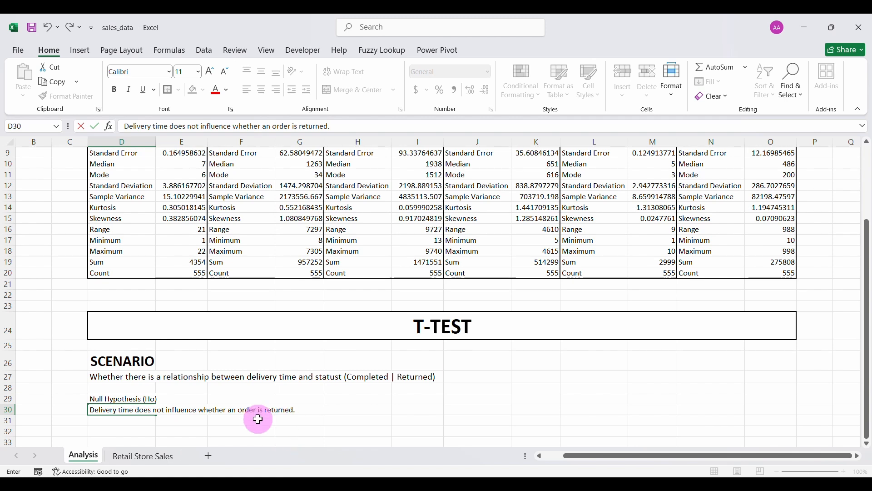
left_click(123, 399)
Enlarge the Null Hypothesis (Ho) label and its sentence.
left_click(210, 71)
left_click(210, 71)
left_click(111, 412)
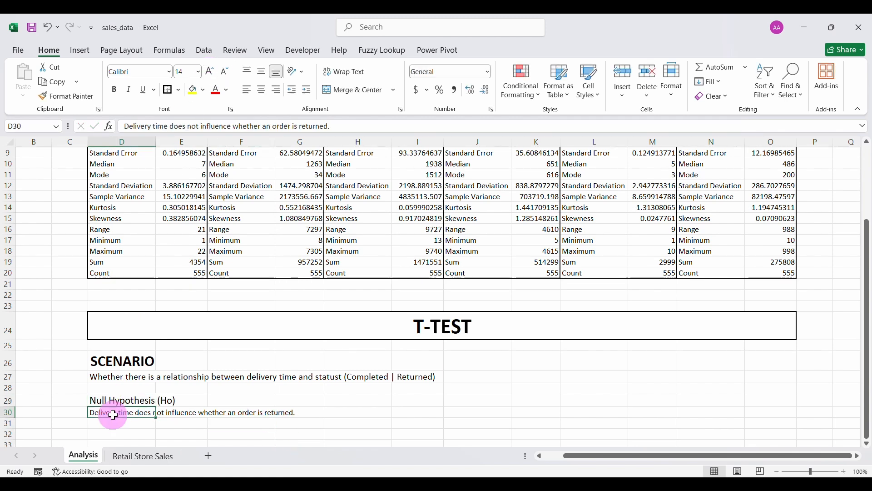
left_click(210, 71)
left_click(210, 71)
left_click(182, 434)
Enter 'Alternative Hypothesis (H1)' in D32 and its sentence below, ending with a period.
scroll(175, 428, "down", 3)
left_click(120, 360)
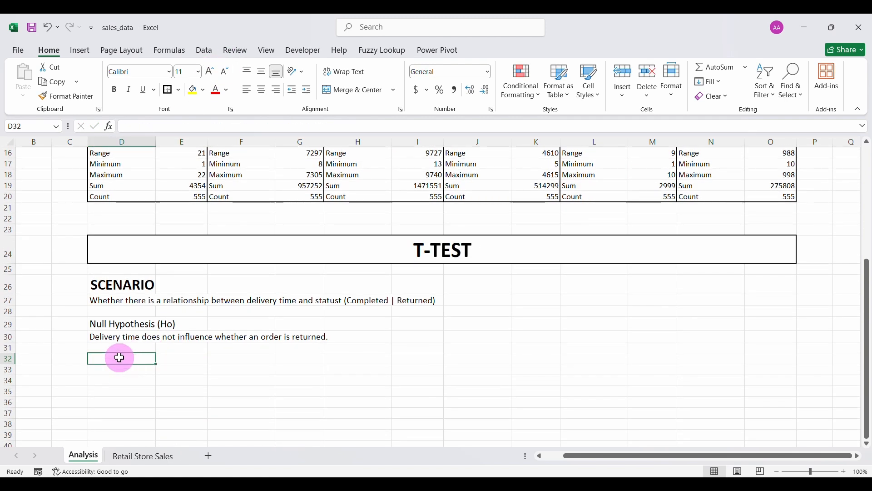
type("Alternative Hypothe")
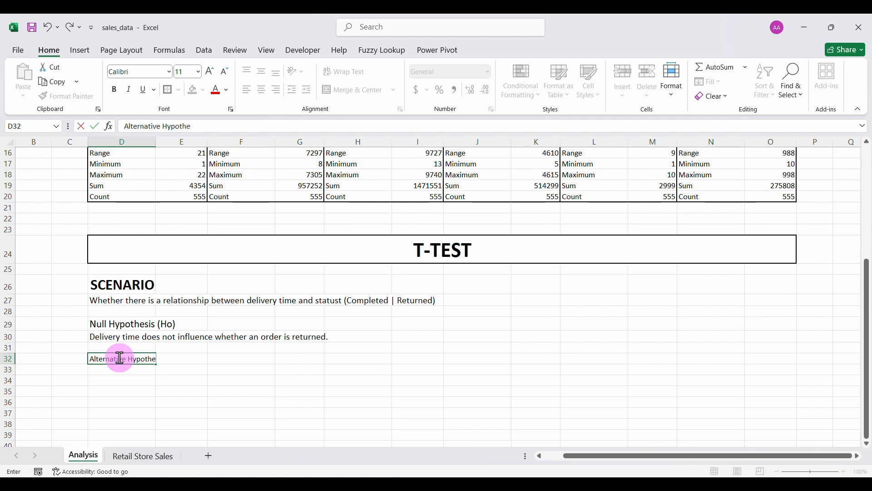
type("sis (H1)")
key("Return")
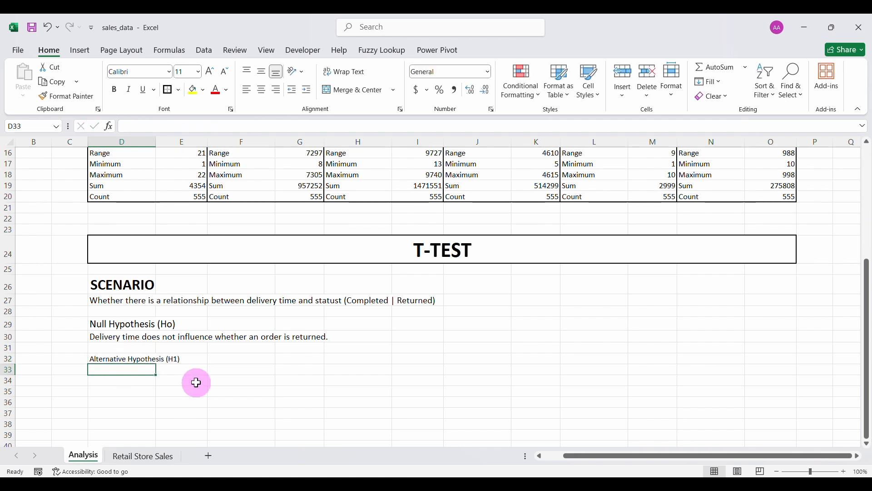
type("Order with longer delivery times are more likely to")
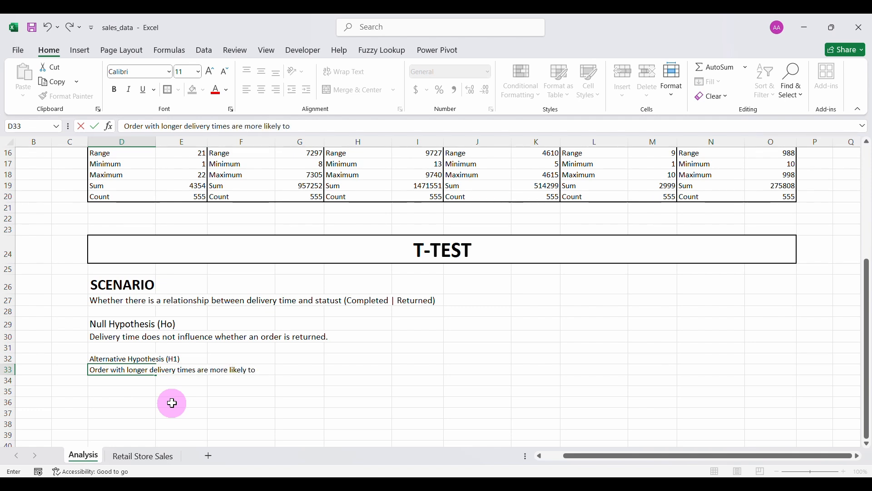
type(".")
left_click(185, 400)
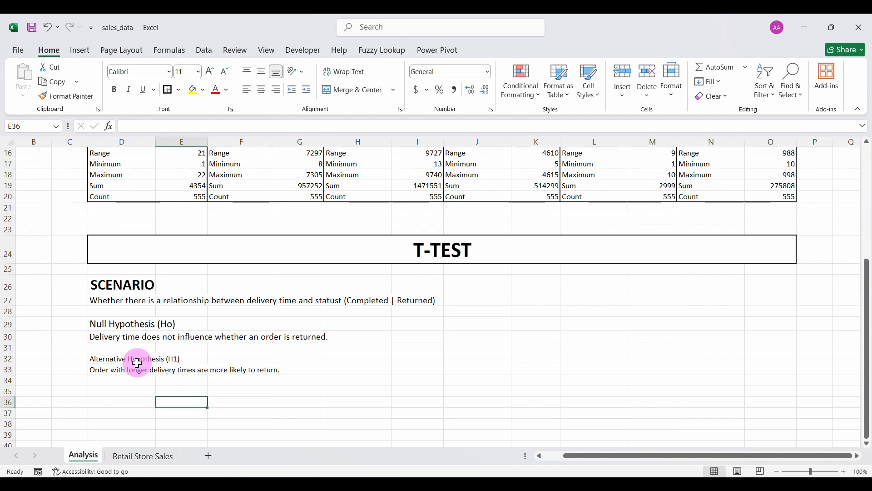
Make both hypothesis headings bold, enlarge the H1 heading and sentence, then go to Retail Store Sales.
left_click(136, 359)
left_click(210, 71)
left_click(210, 71)
left_click(114, 89)
left_click(120, 324)
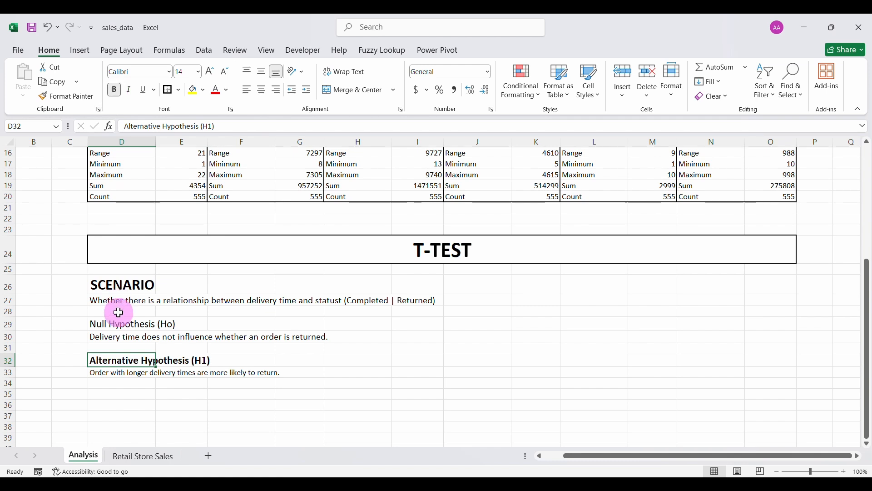
left_click(115, 90)
left_click(130, 372)
left_click(210, 71)
left_click(164, 395)
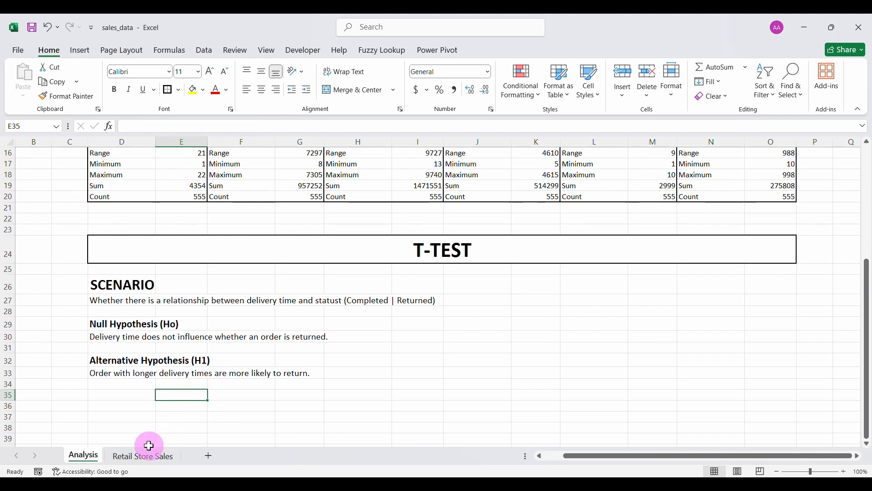
left_click(136, 455)
Filter Status to Completed and copy all the Delivery Time values.
scroll(374, 285, "up", 20)
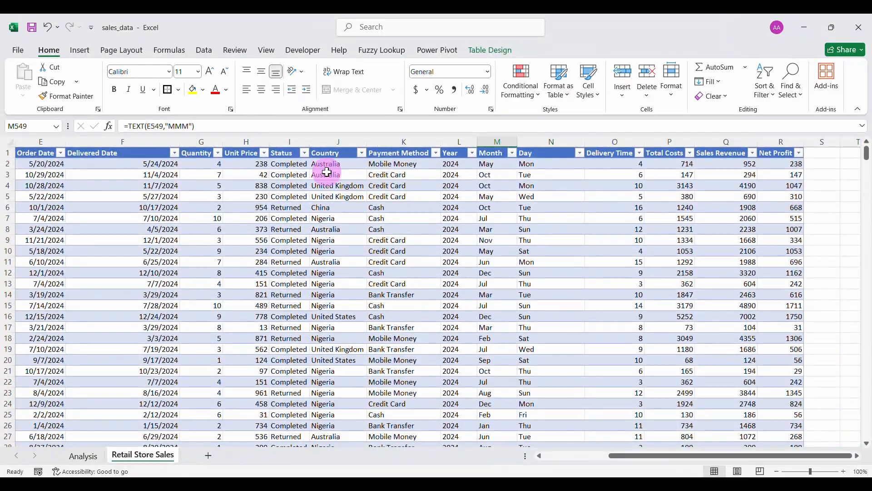
left_click(294, 238)
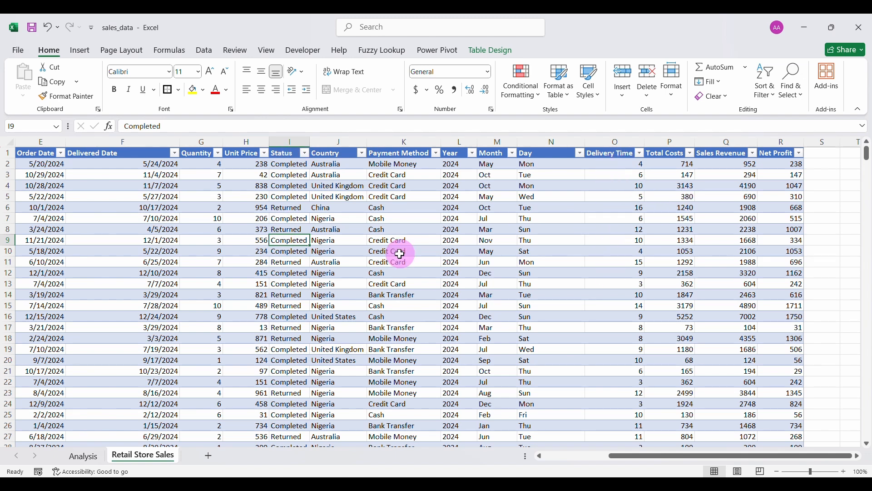
left_click(305, 153)
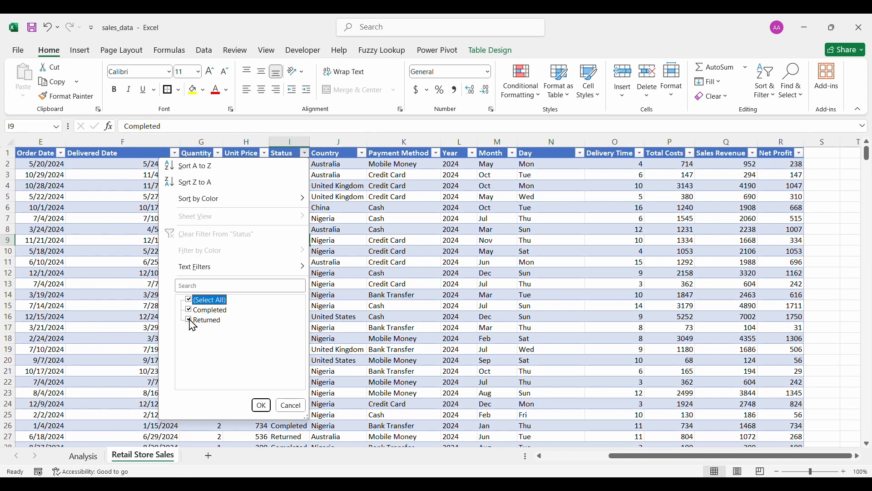
left_click(261, 405)
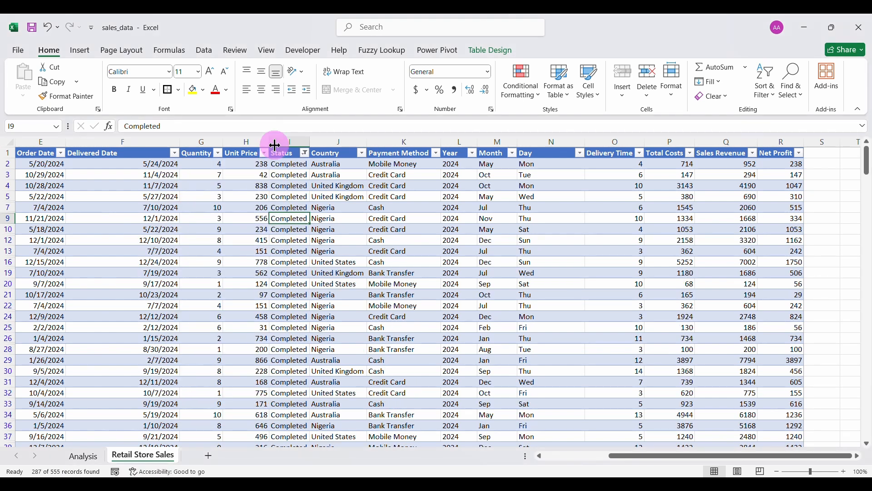
left_click(606, 163)
key("ctrl+shift+Down")
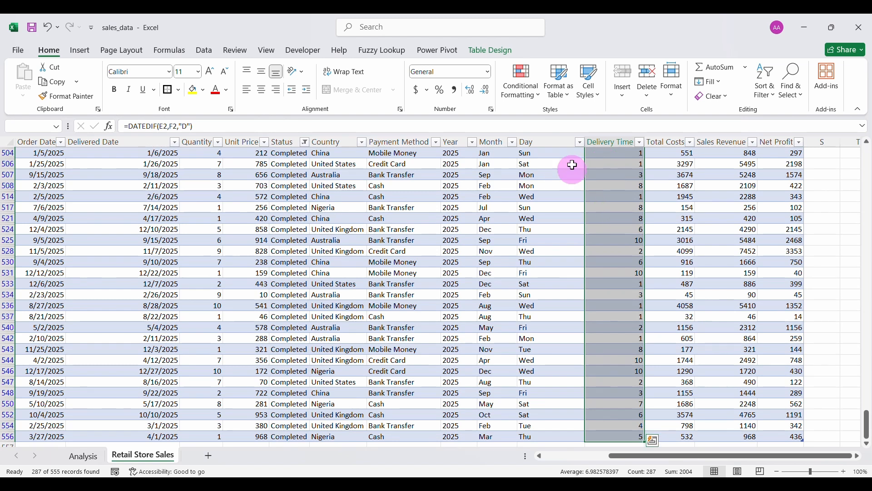
left_click(58, 83)
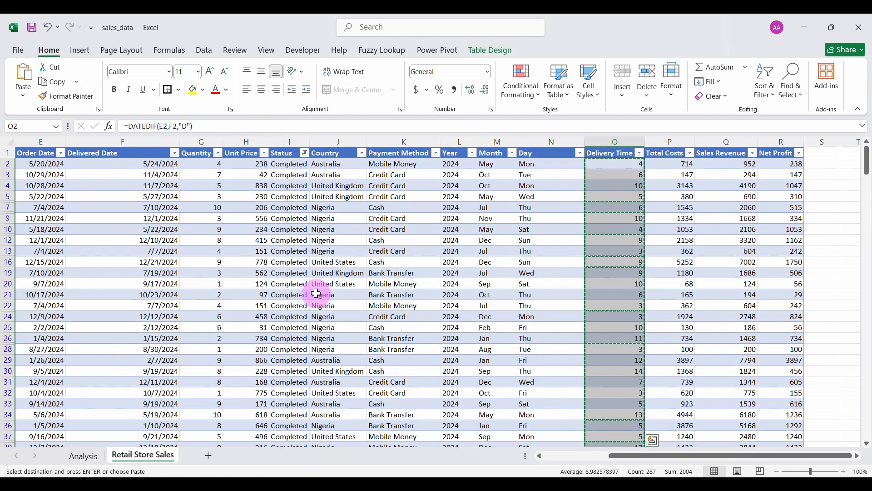
Type the Completed heading in D36 on Analysis and paste the delivery times below as values.
left_click(89, 454)
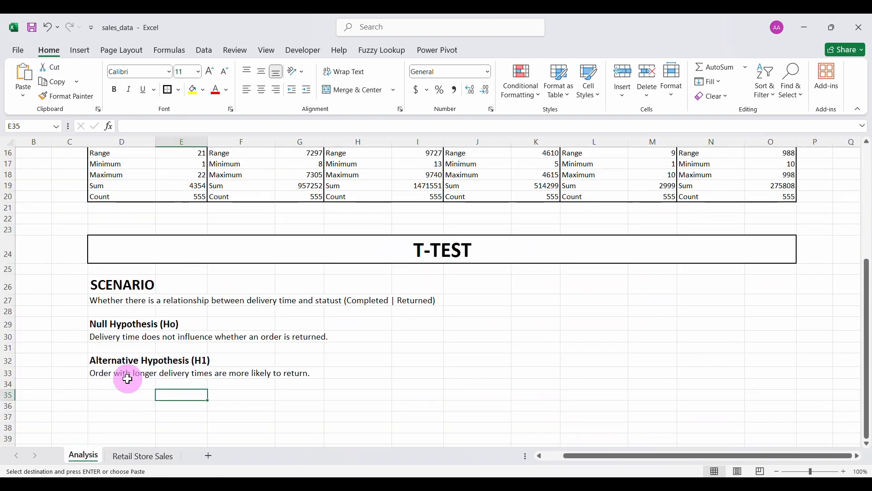
left_click(119, 403)
type("C")
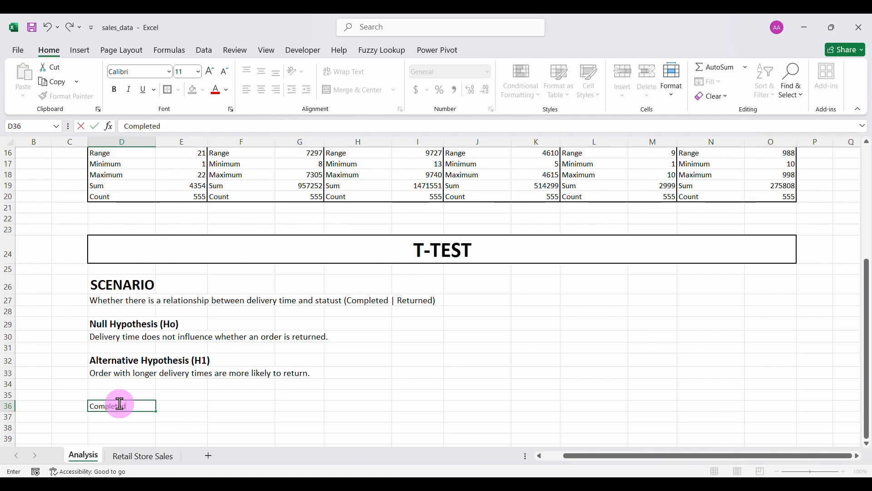
type("ompleted")
key("Return")
right_click(117, 418)
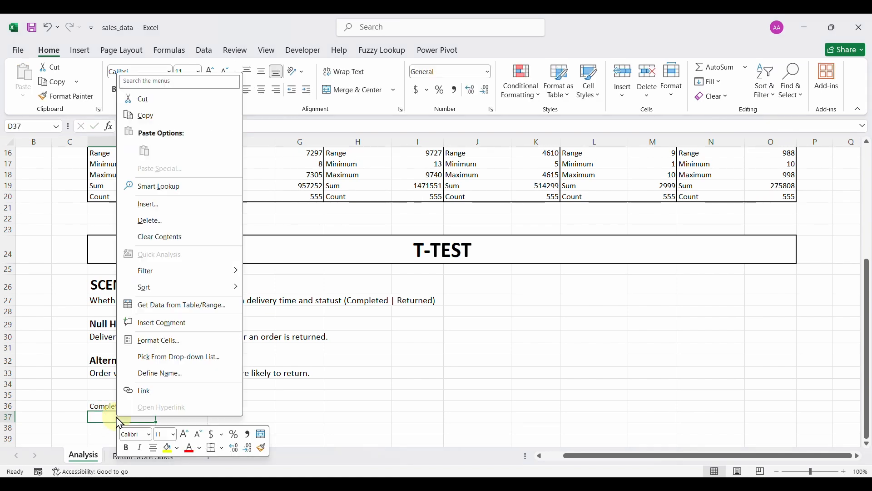
left_click(119, 463)
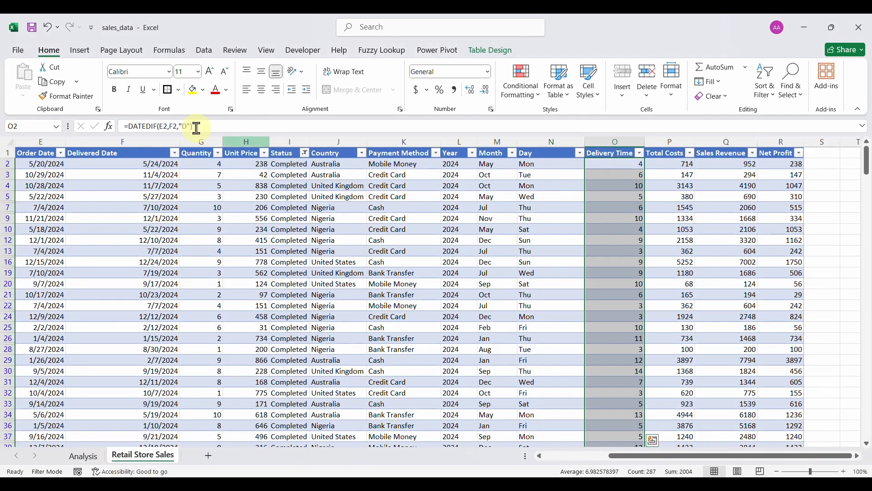
left_click(65, 90)
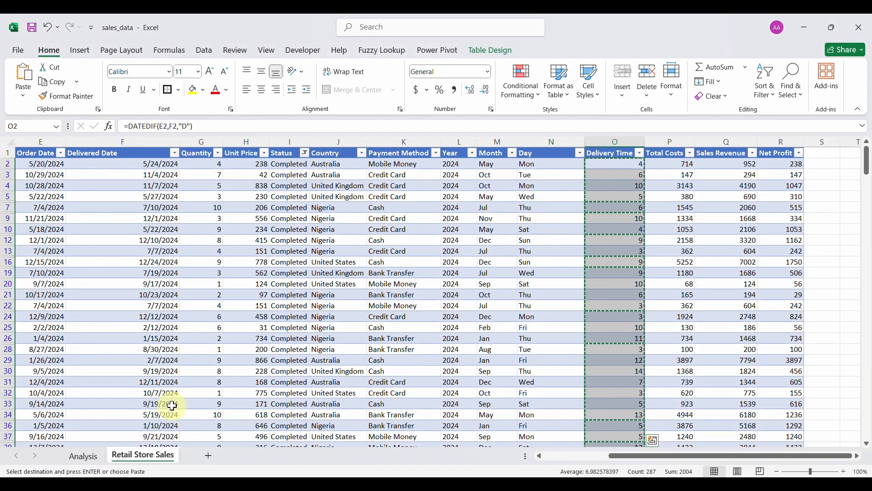
left_click(91, 458)
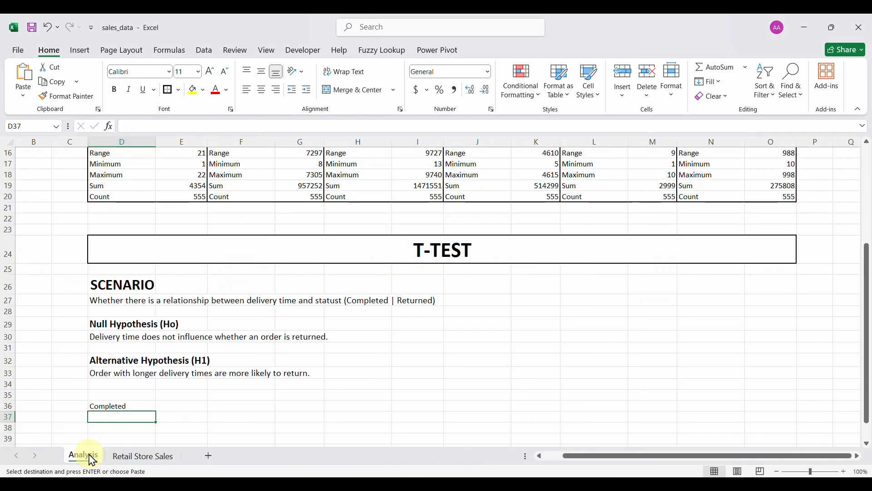
right_click(112, 416)
left_click(157, 153)
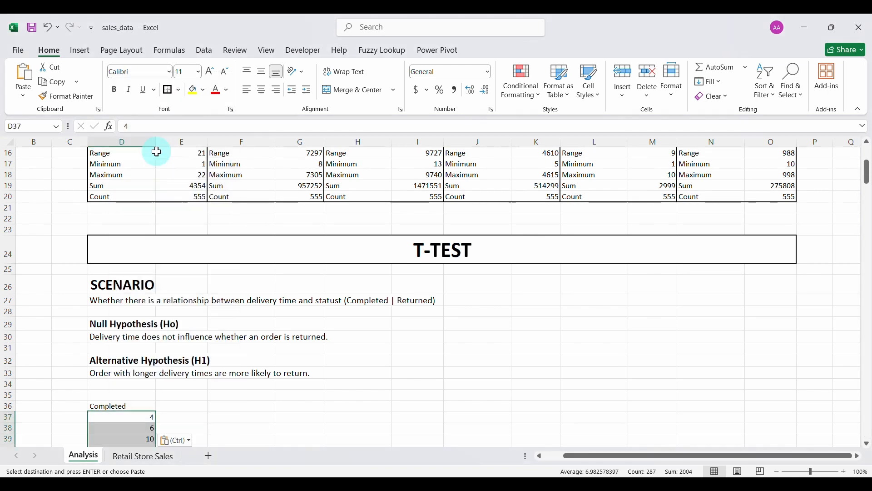
Select the cell beside the Completed heading and cancel the pending copy.
left_click(197, 427)
scroll(157, 340, "down", 3)
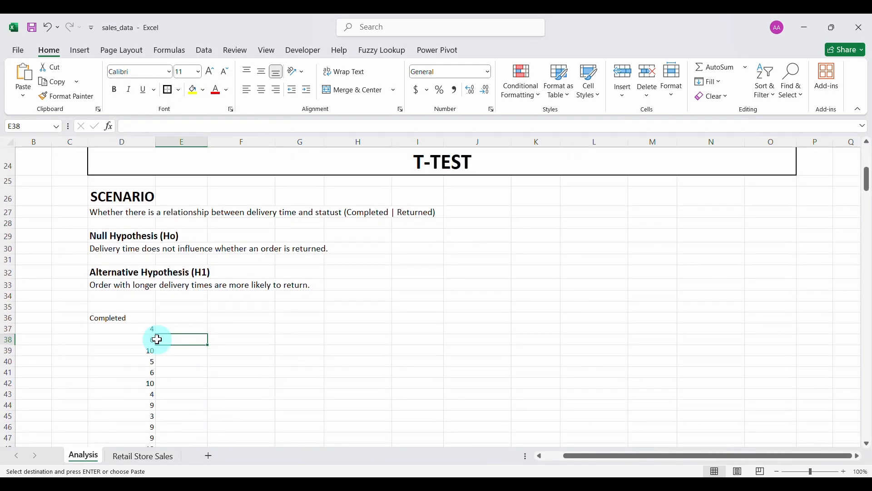
left_click(191, 318)
key("Escape")
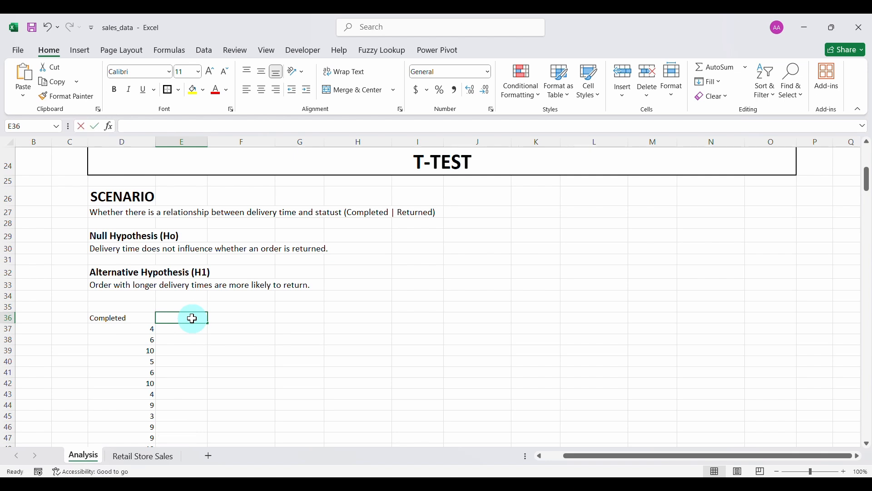
Type the Returned heading in E36, then filter Status to Returned and copy its delivery times.
type("Returned")
key("Return")
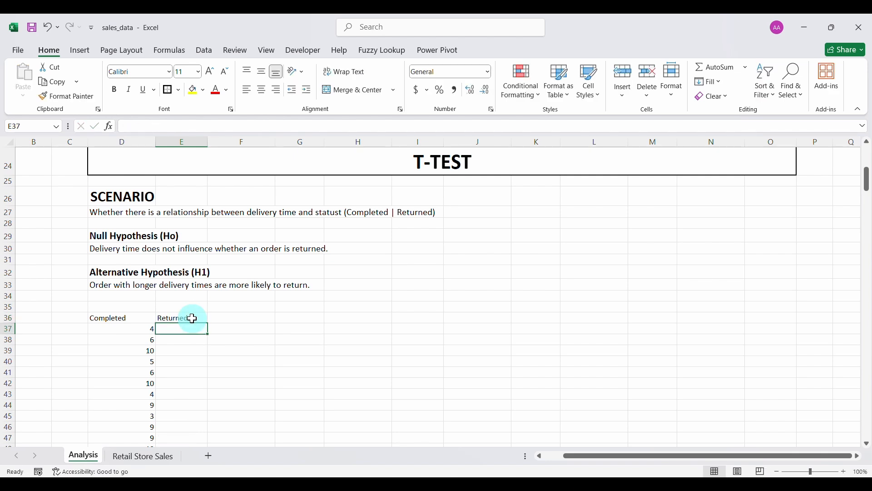
left_click(150, 458)
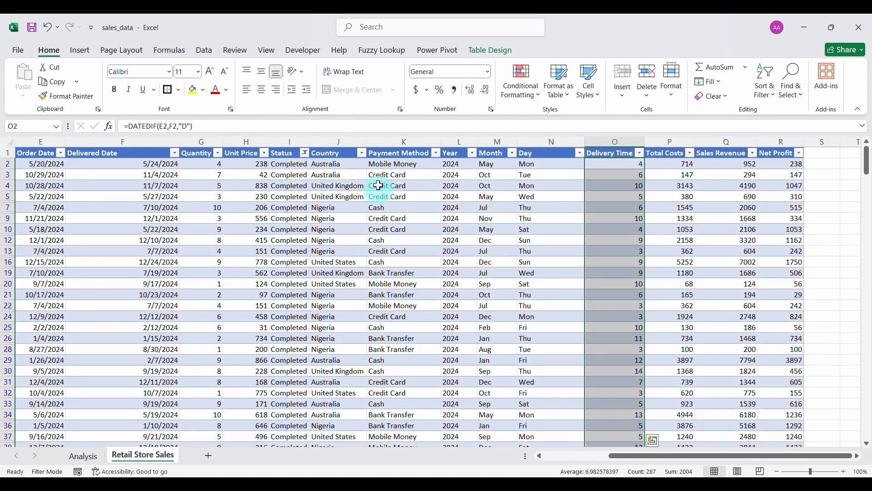
left_click(306, 153)
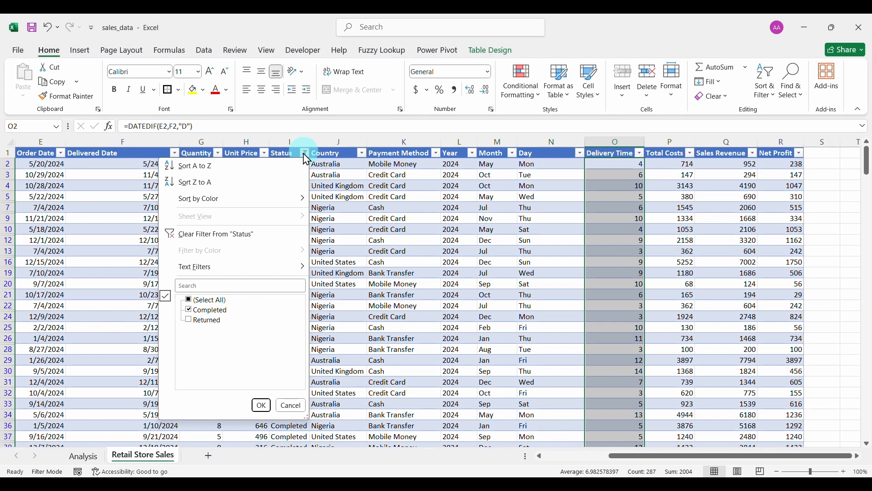
left_click(189, 311)
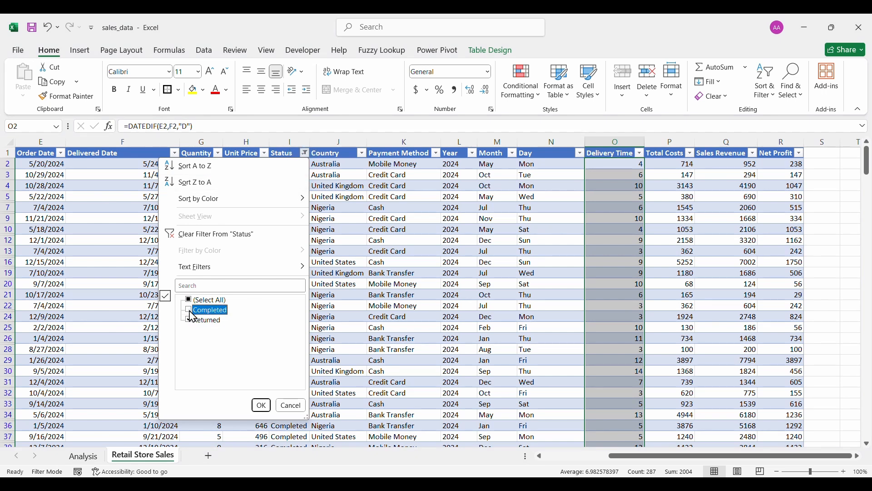
left_click(261, 406)
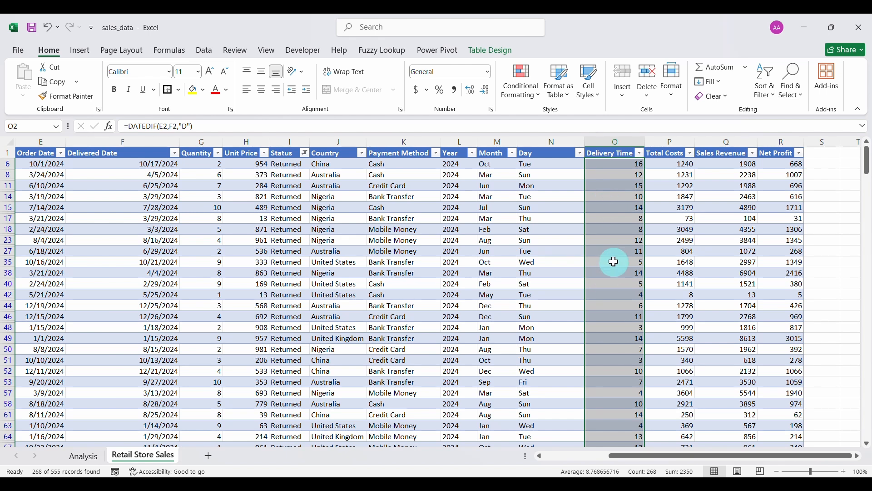
left_click(60, 87)
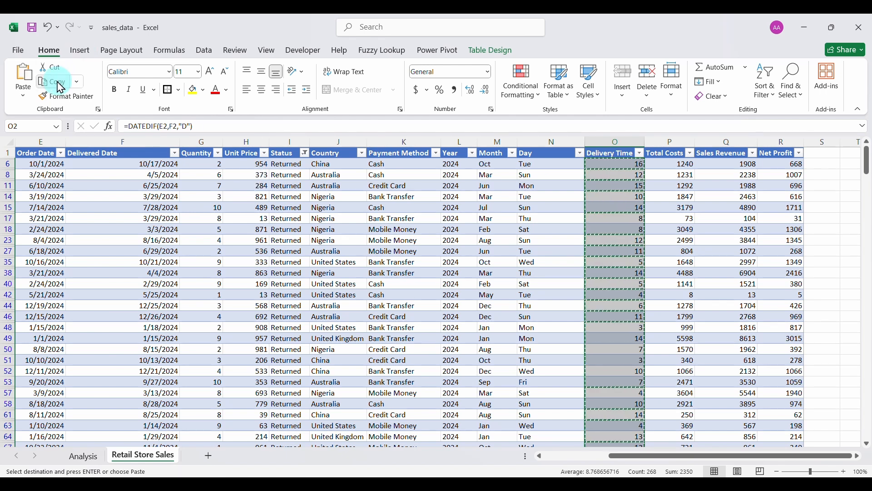
Paste the returned delivery times as values from E37, then go back to Retail Store Sales.
left_click(86, 455)
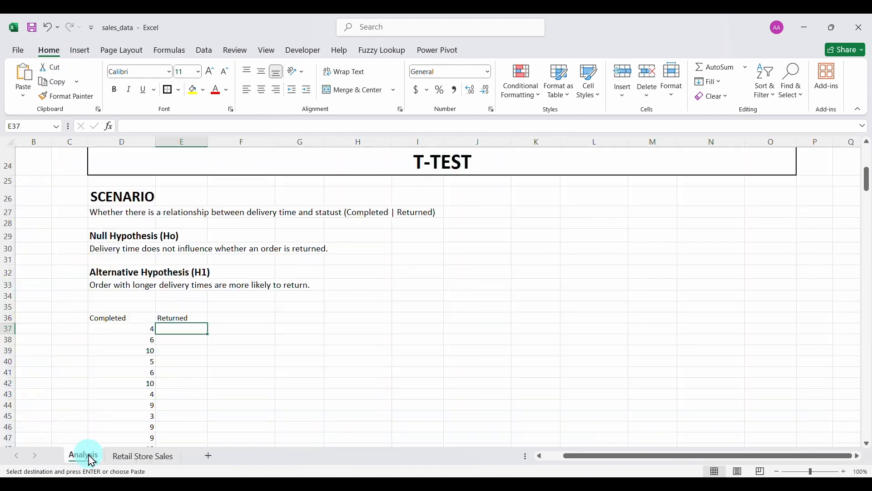
left_click(178, 338)
right_click(177, 331)
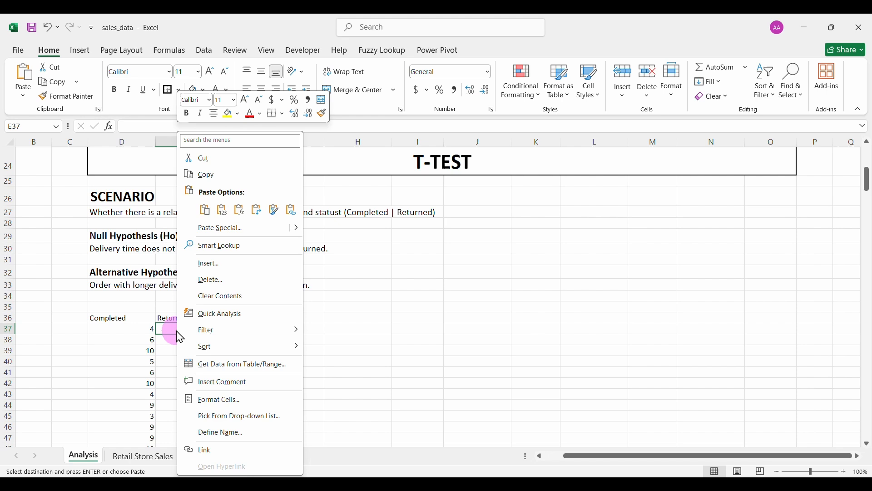
left_click(222, 211)
left_click(195, 371)
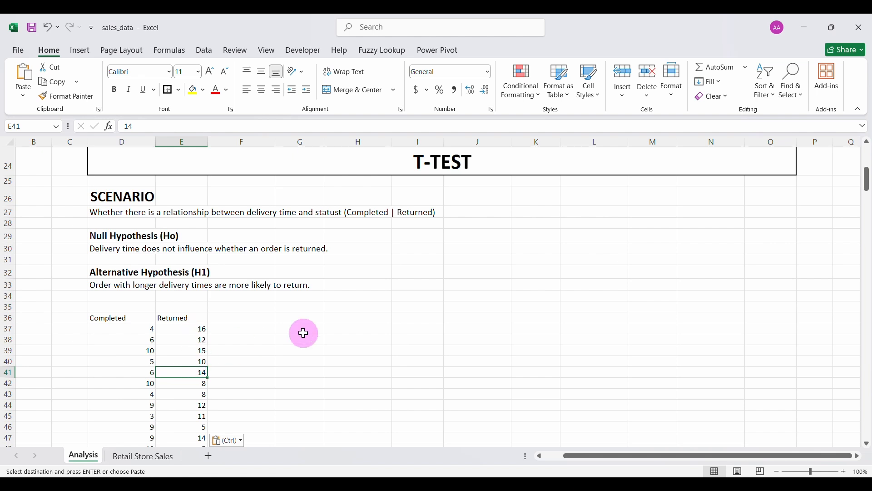
left_click(143, 457)
left_click(332, 284)
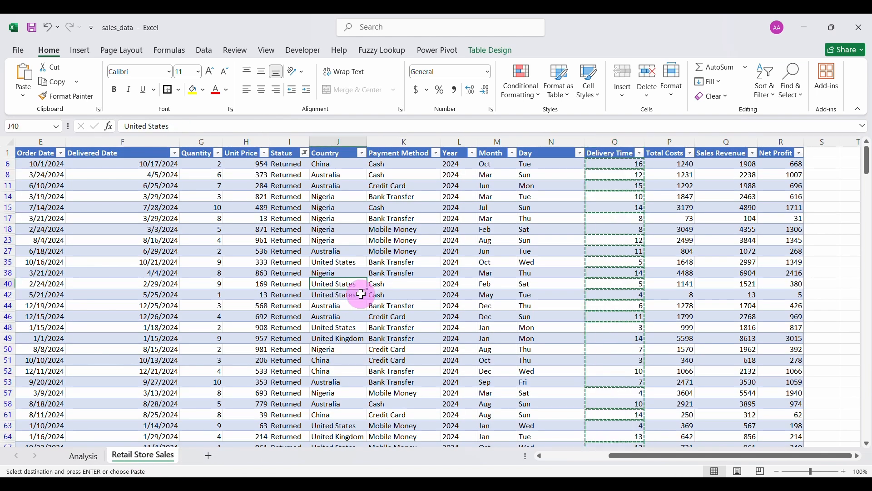
Start a t-Test: Two-Sample Assuming Unequal Variances from Data Analysis.
left_click(204, 51)
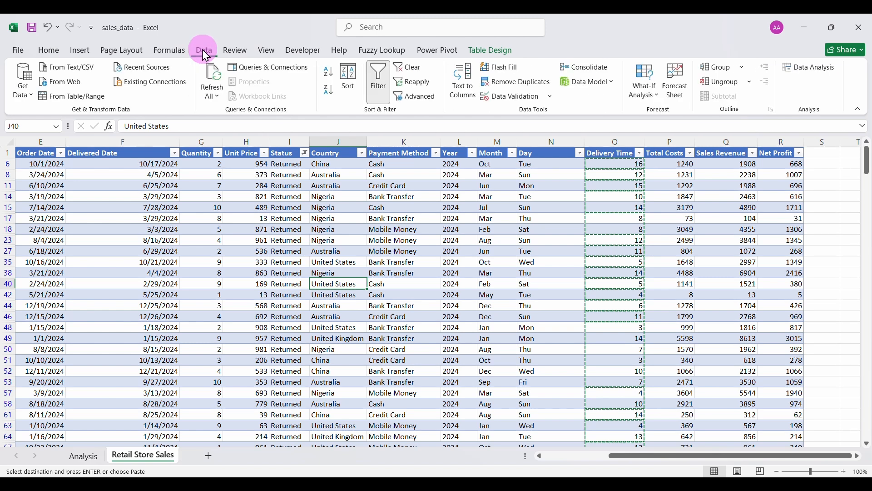
left_click(809, 68)
left_click_drag(622, 286, 623, 321)
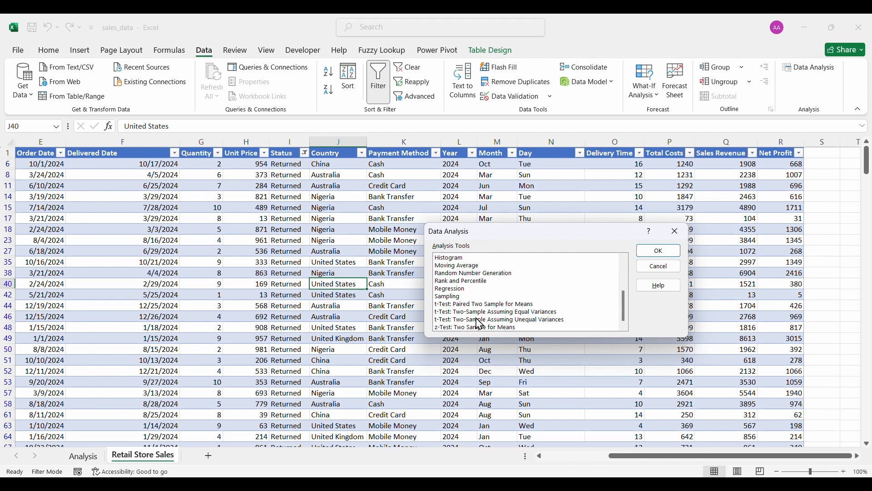
left_click(527, 320)
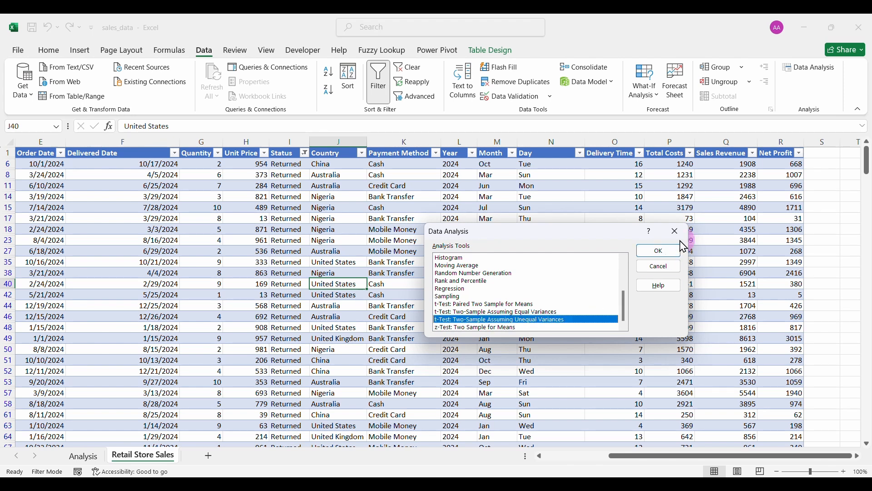
left_click(659, 252)
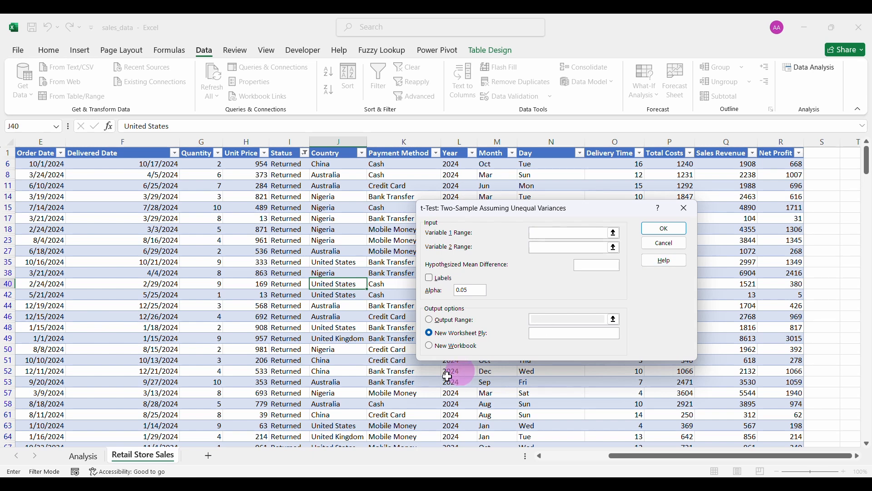
left_click(83, 455)
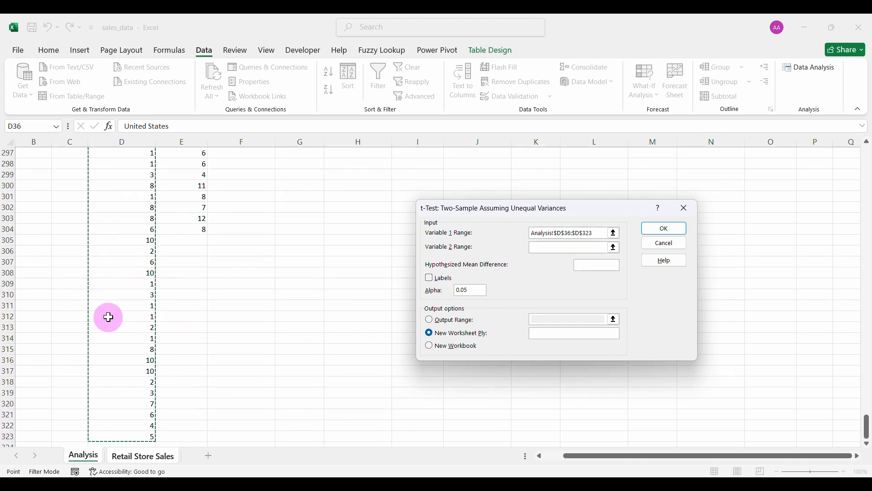
Cancel the t-test setup and close the Data Analysis dialog, returning to the Analysis sheet.
scroll(140, 290, "up", 20)
scroll(140, 290, "up", 20)
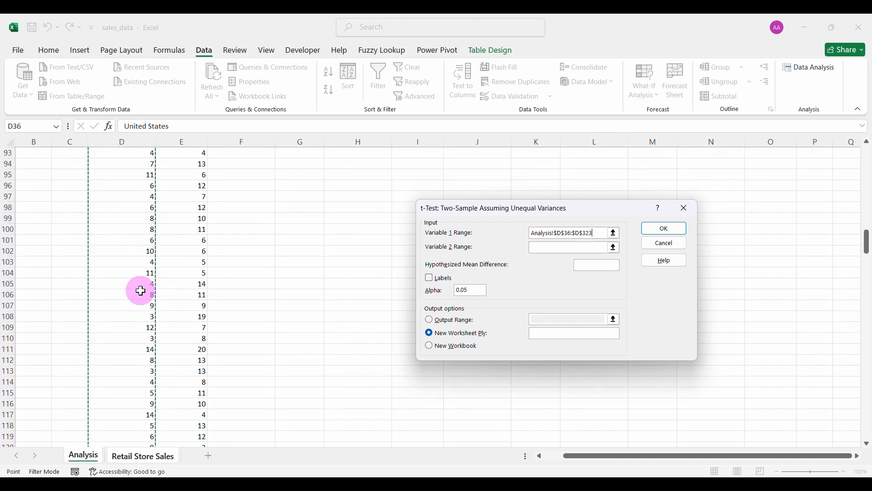
scroll(140, 290, "down", 9)
scroll(140, 290, "down", 1)
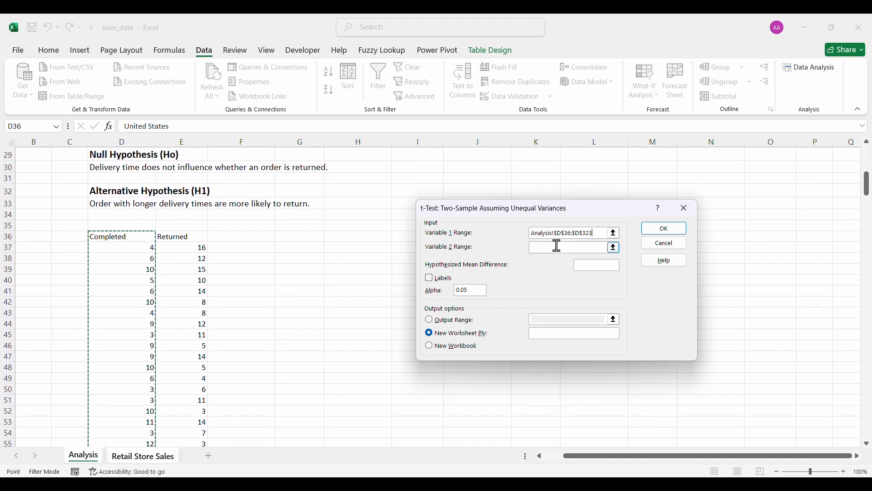
key("ctrl+Page_Down")
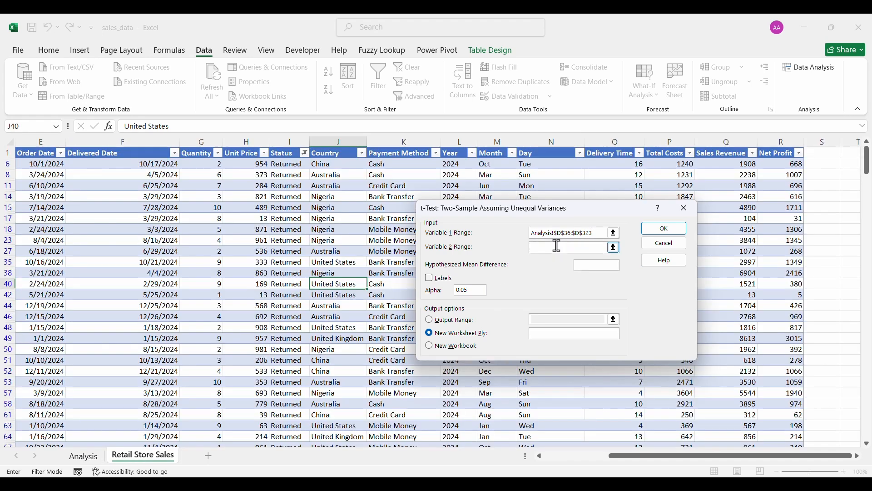
left_click(684, 210)
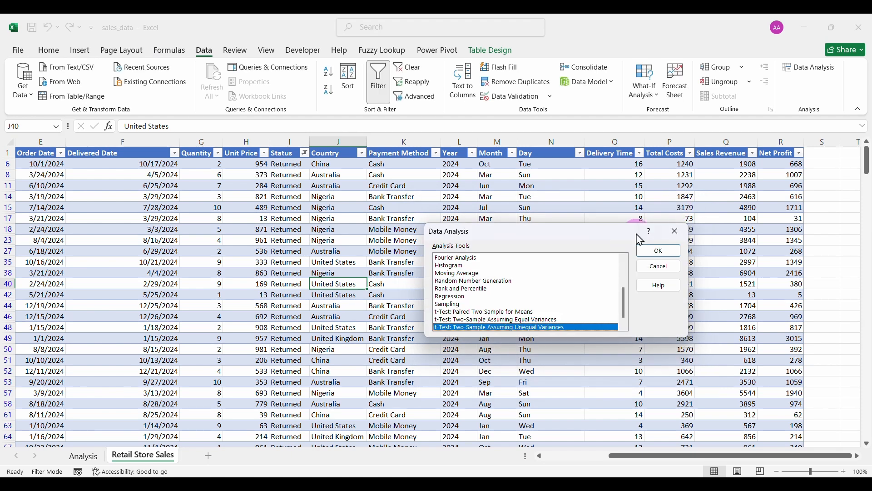
left_click(675, 230)
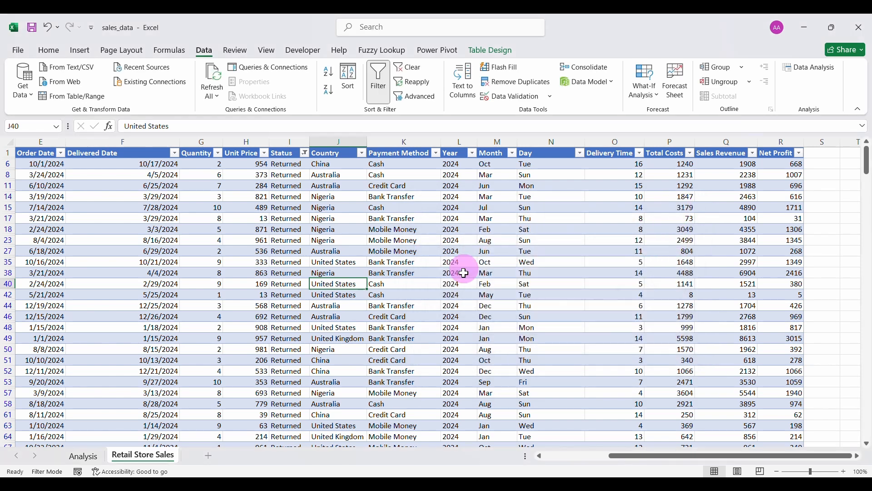
left_click(84, 456)
Open the unequal-variances t-test with the Completed column $D$36:$D$323 as the first range.
left_click(144, 269)
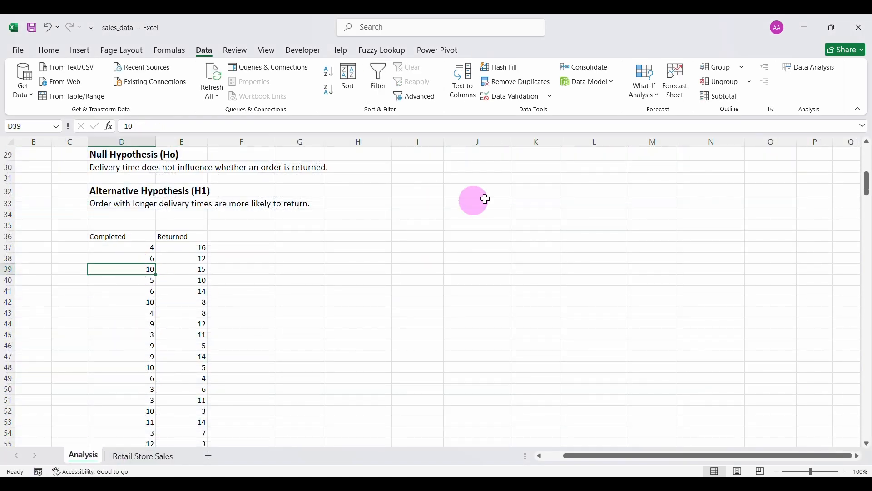
left_click(811, 70)
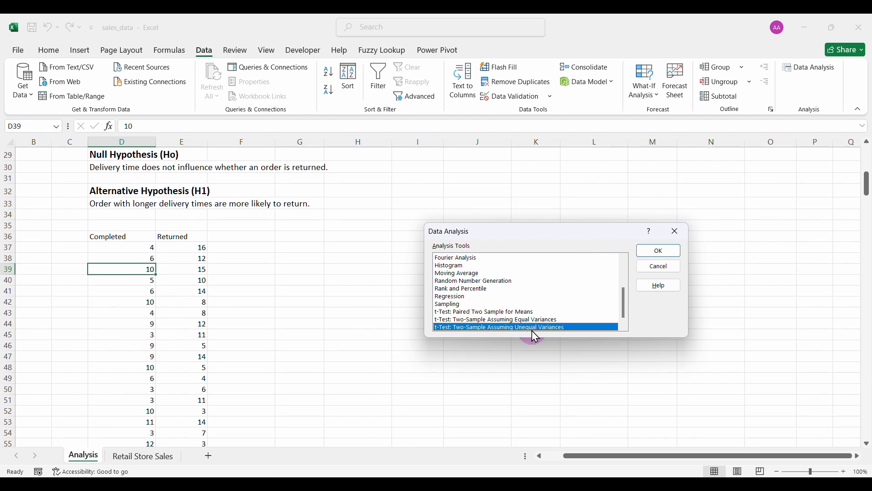
left_click(650, 250)
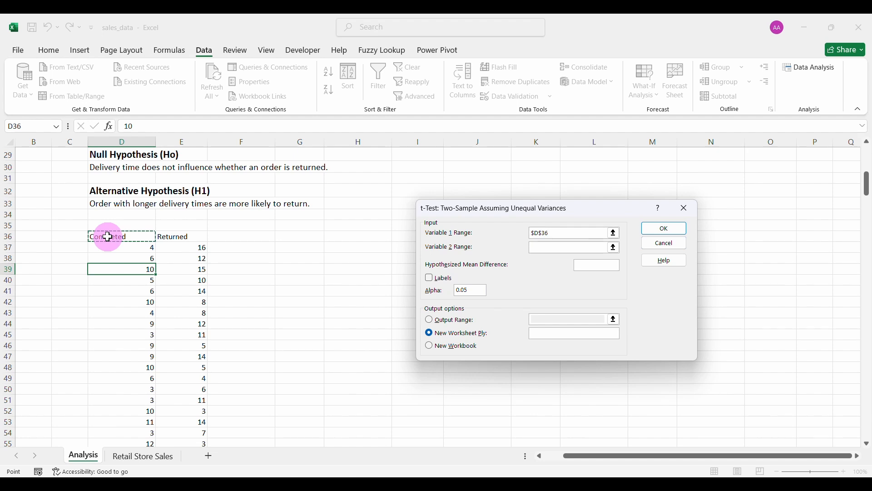
key("ctrl+shift+Down")
left_click(548, 247)
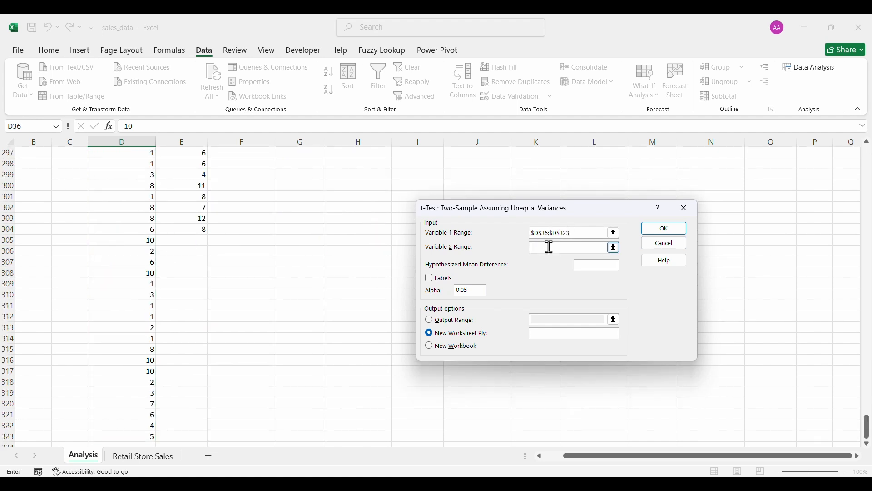
Set the second range to the Returned column $E$36:$E$304.
scroll(313, 271, "up", 20)
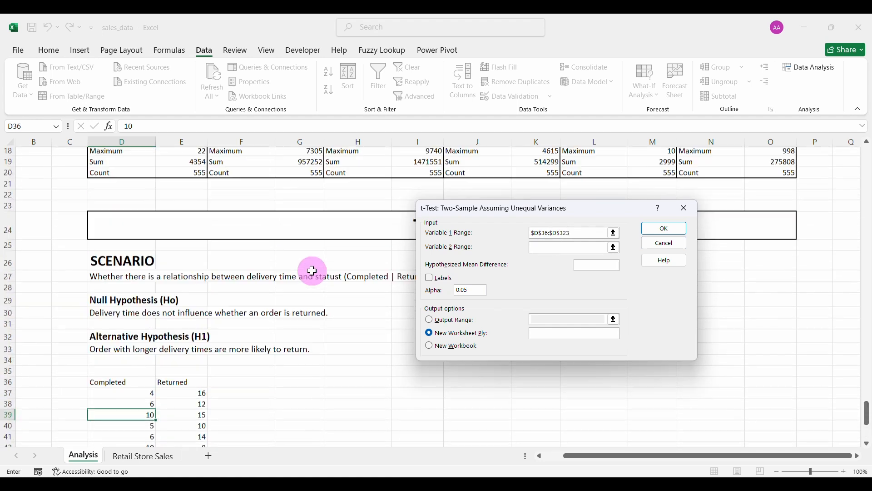
scroll(312, 271, "up", 2)
scroll(312, 271, "down", 8)
scroll(313, 271, "up", 4)
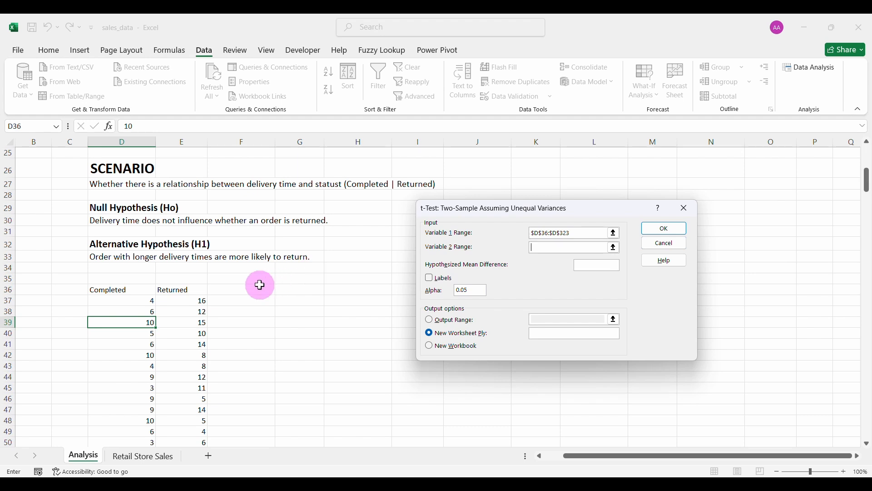
left_click(183, 292)
key("ctrl+shift+Down")
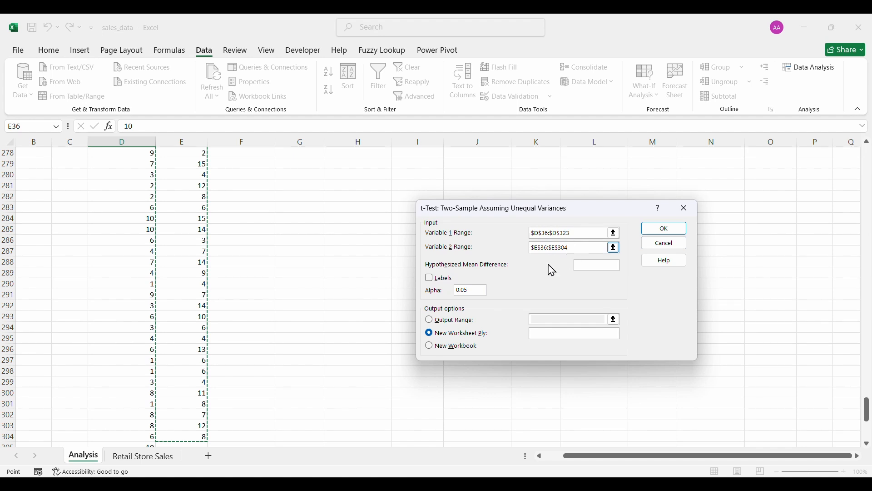
Tick Labels and send the output to range $G$37 on this sheet.
left_click(434, 283)
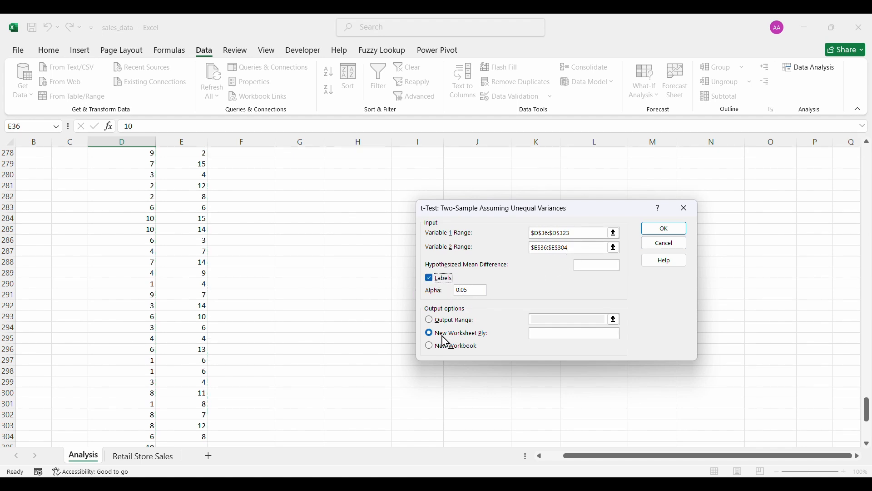
left_click(430, 322)
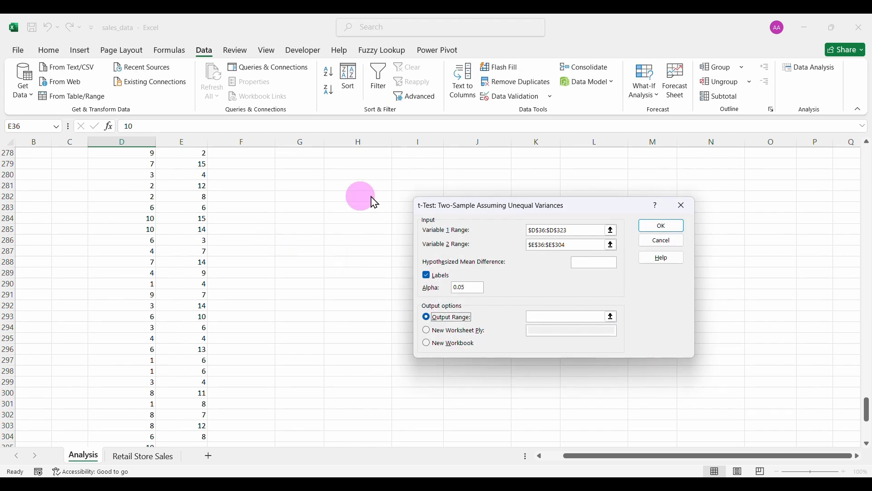
left_click(550, 317)
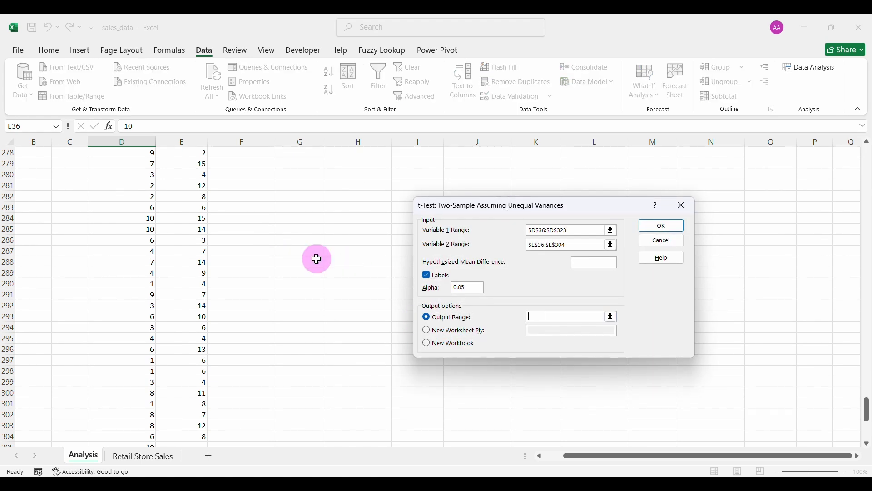
scroll(287, 252, "up", 20)
scroll(288, 252, "down", 8)
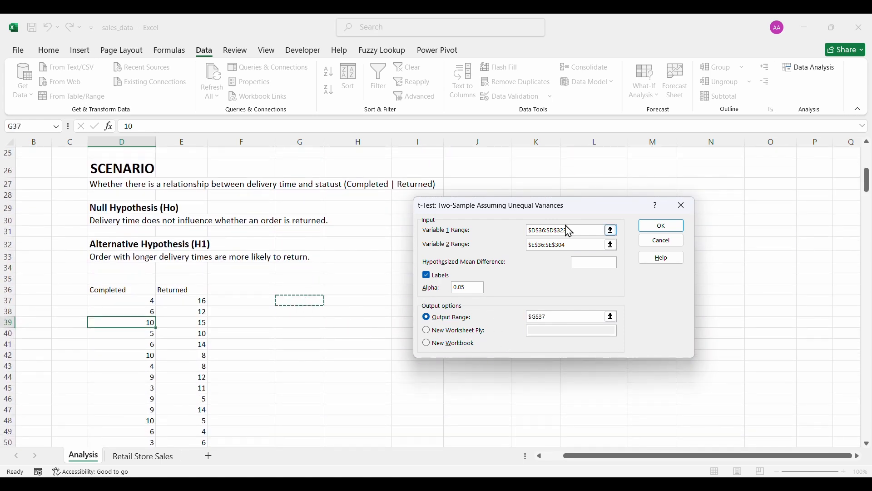
Run the t-test and widen columns G and H to fit the results table.
left_click(654, 224)
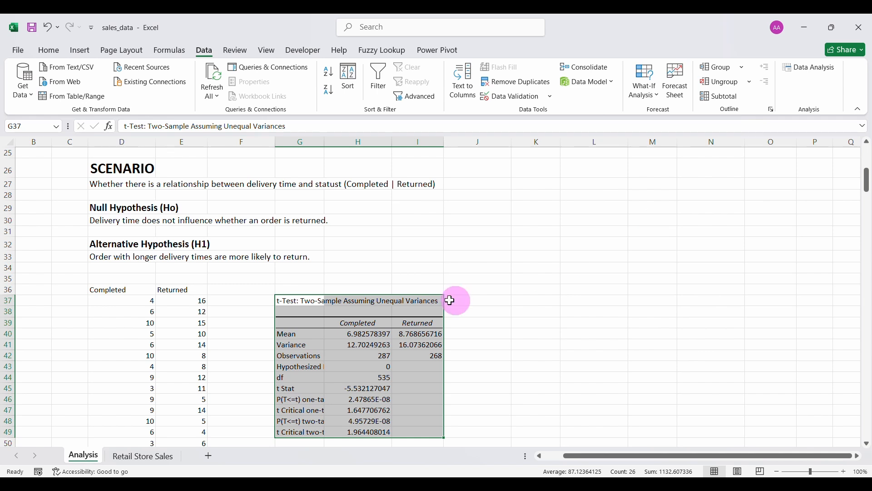
left_click_drag(324, 143, 393, 141)
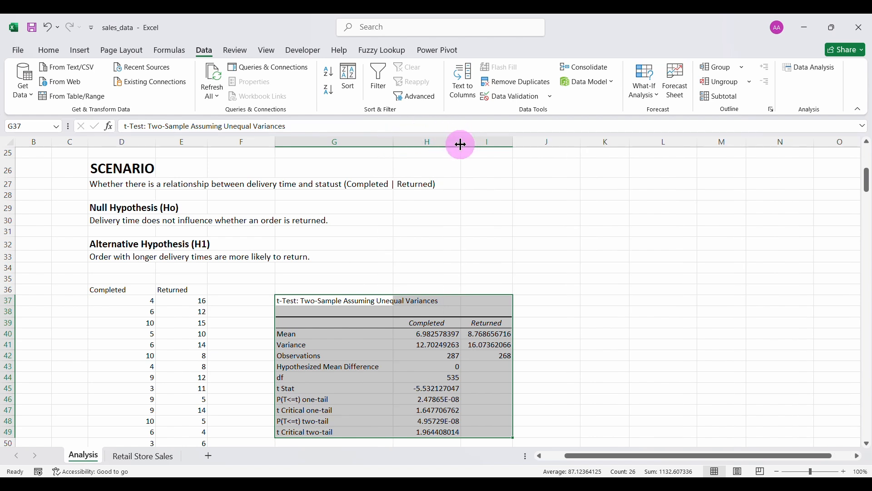
left_click_drag(463, 144, 487, 141)
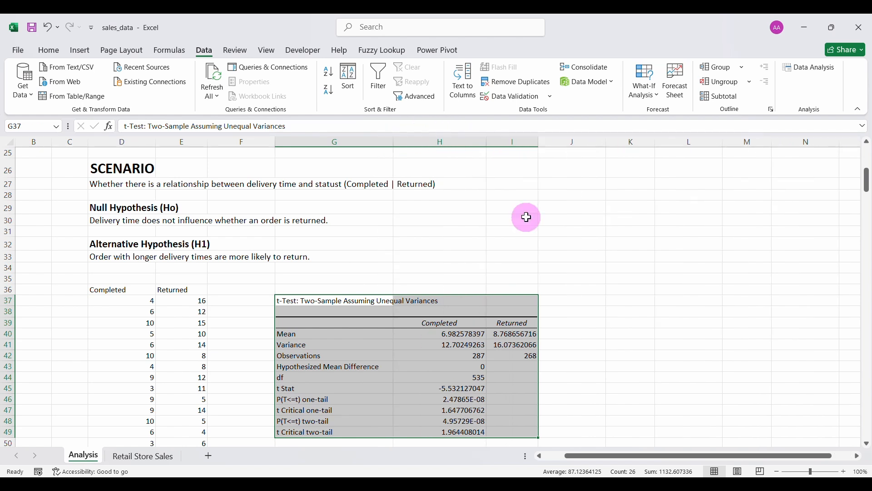
scroll(498, 349, "down", 2)
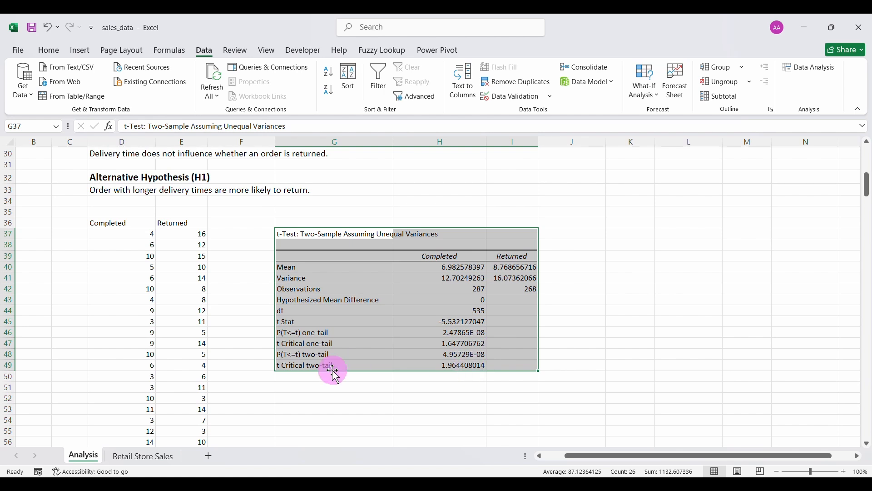
left_click(286, 289)
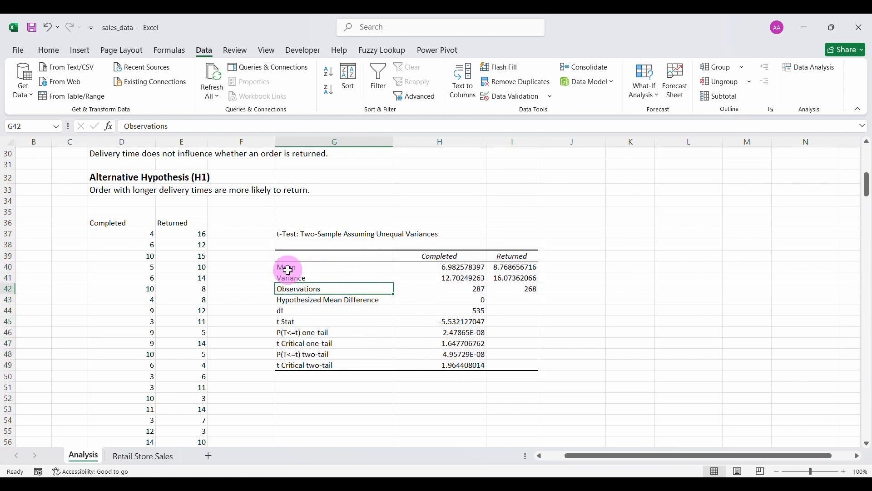
Review the means 6.98 and 8.77 and the two-tail p-value 4.95729E-08 in H48.
left_click(439, 266)
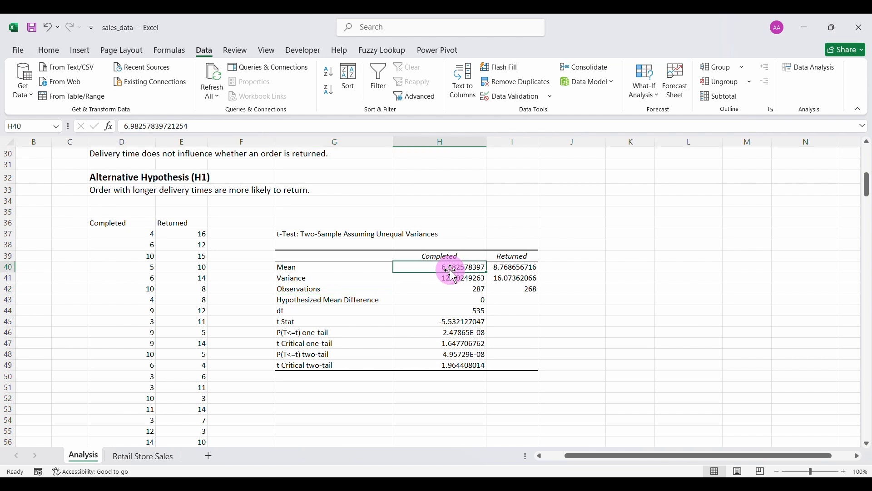
left_click(509, 269)
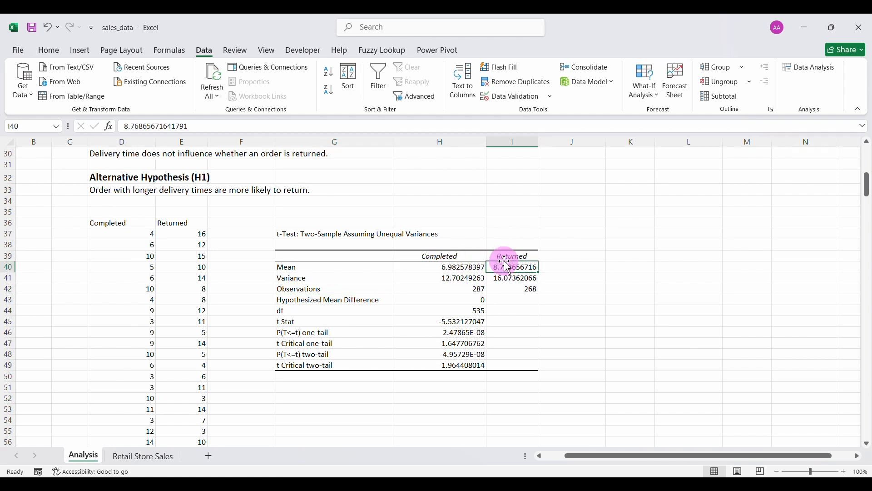
scroll(447, 268, "up", 2)
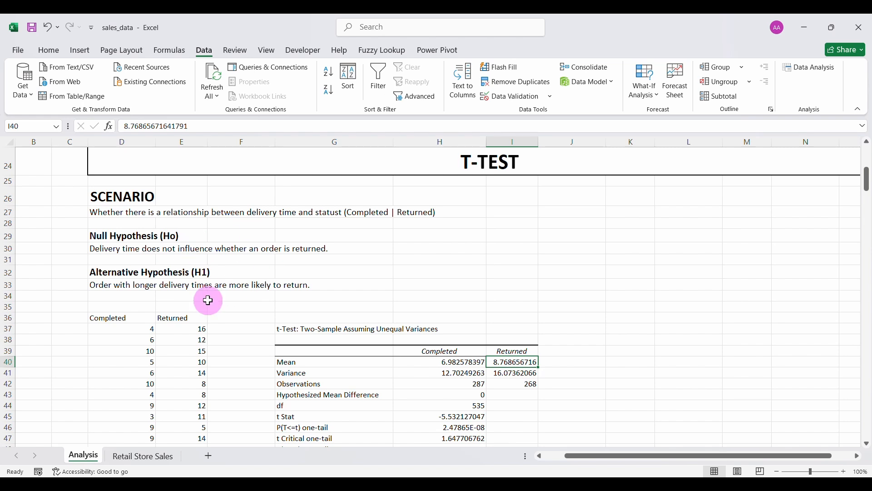
scroll(479, 343, "down", 1)
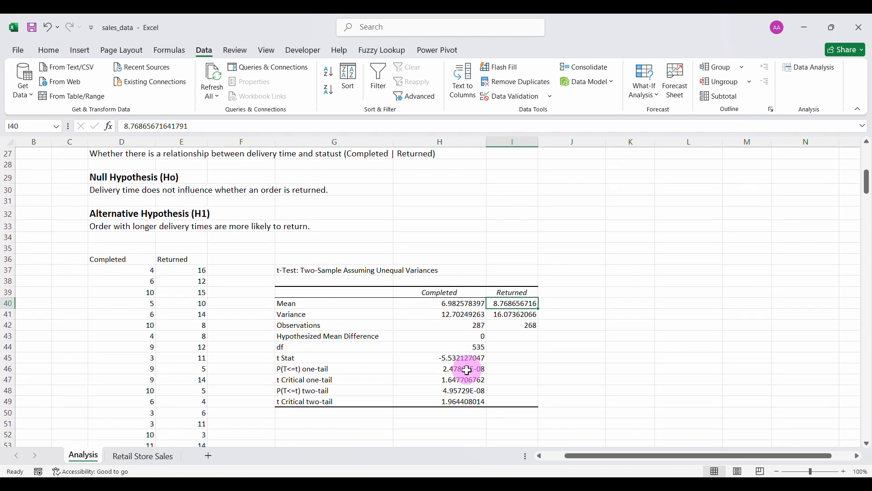
left_click(286, 390)
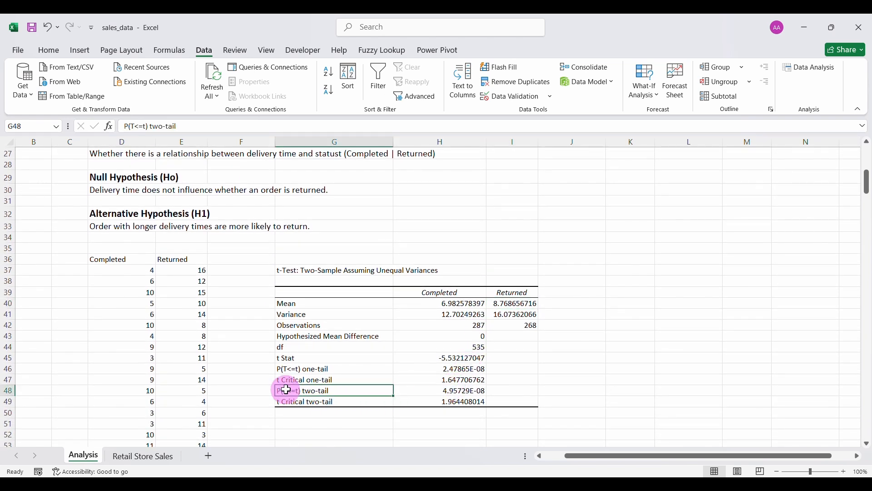
left_click_drag(380, 389, 444, 390)
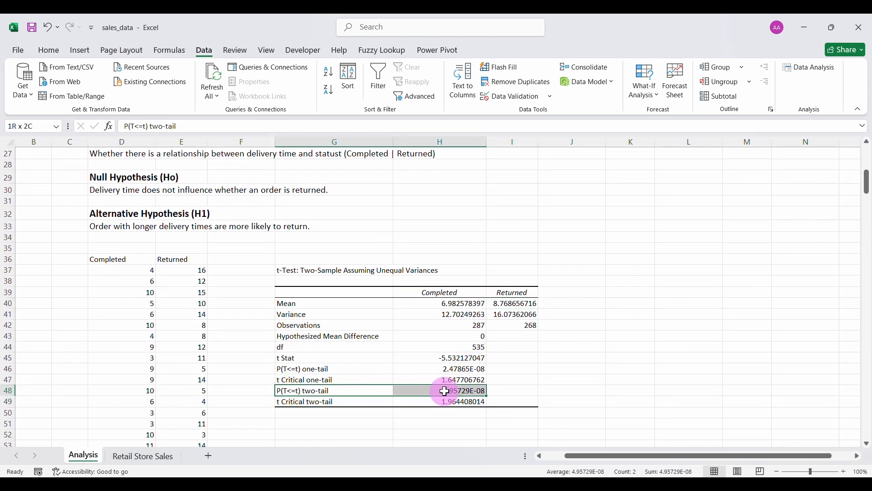
left_click(344, 391)
left_click(466, 389)
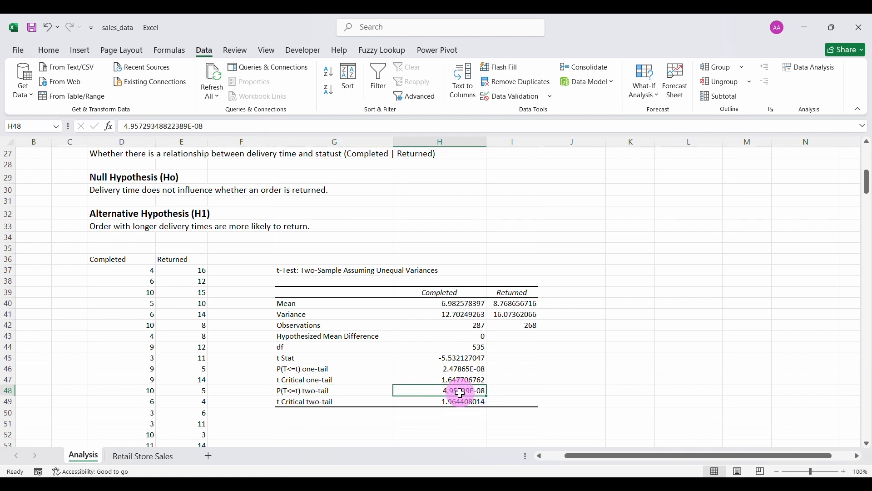
left_click(613, 390)
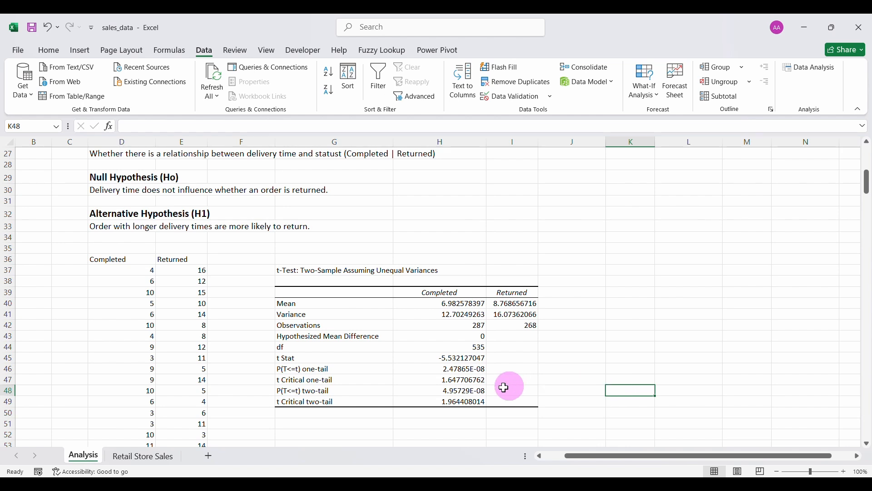
Enter the p-value in K48 and the 0.05 significance level in K47 for comparison.
type("0.0000000495729")
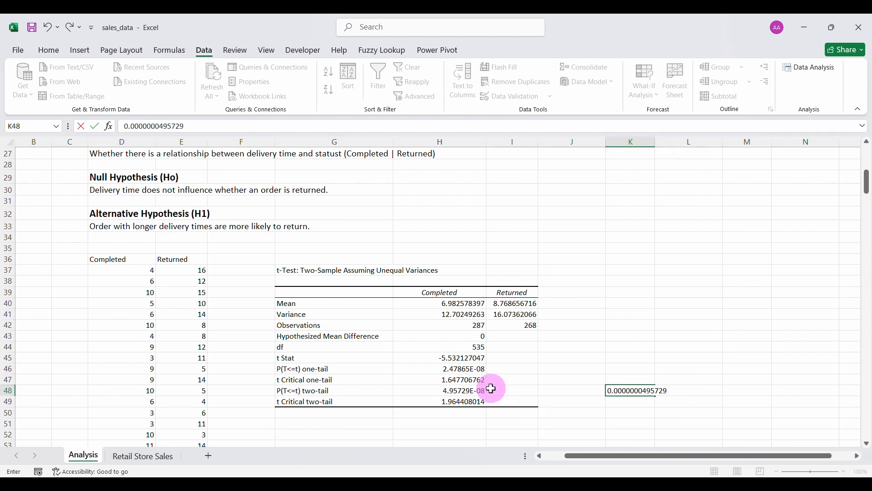
key("Return")
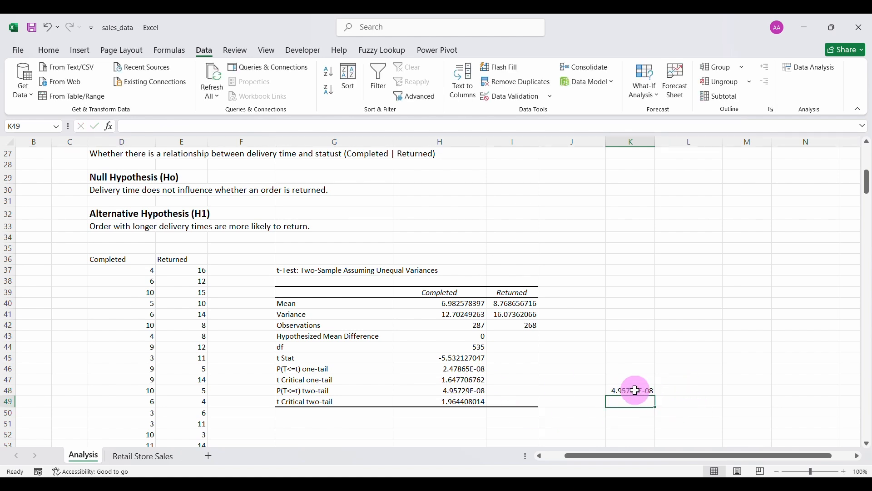
left_click(633, 378)
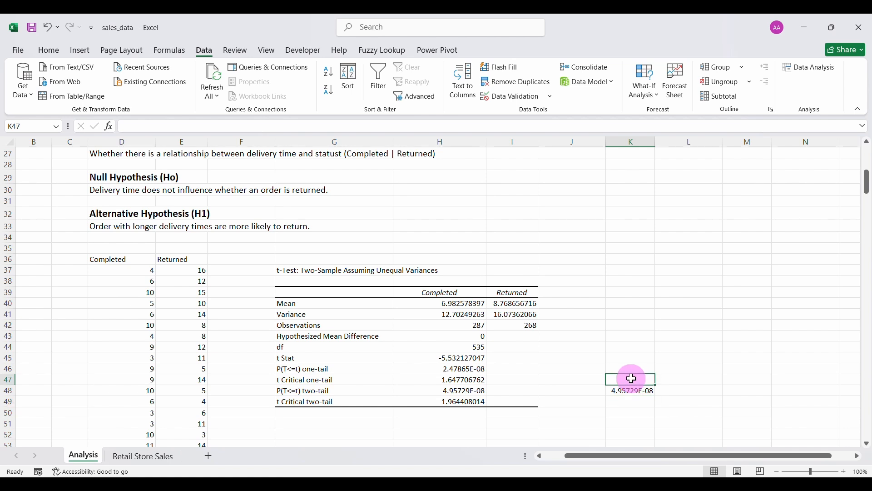
type("0.05")
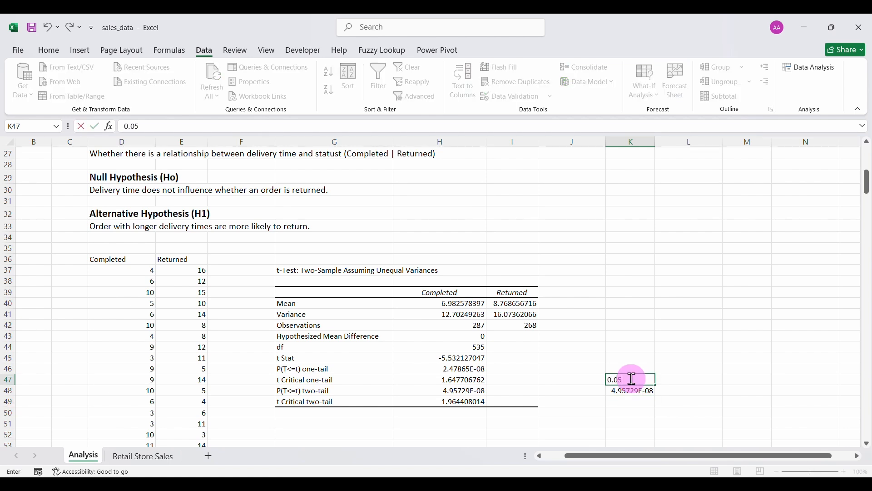
key("Return")
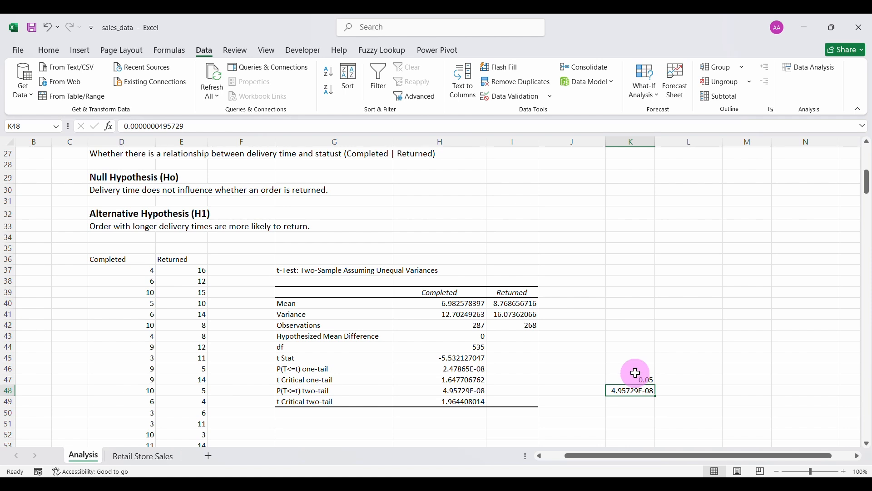
Clear the scratch values from K46:K49.
left_click_drag(636, 373, 637, 399)
key("Delete")
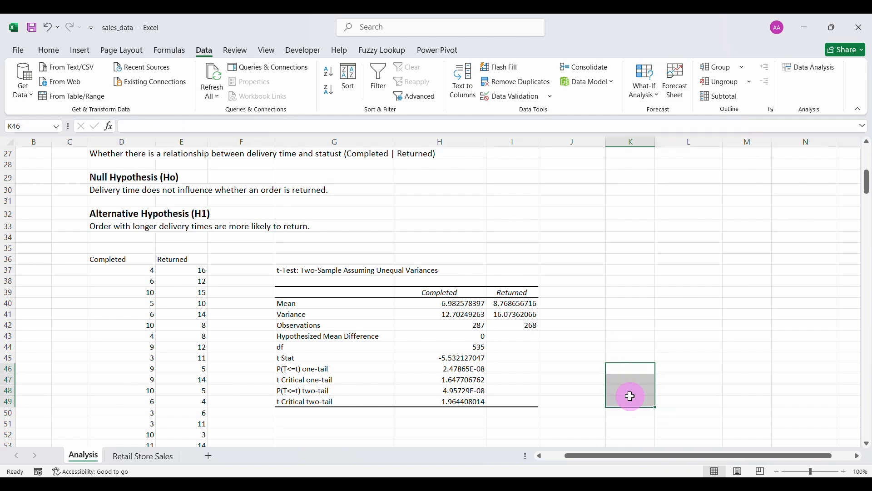
left_click(574, 366)
scroll(575, 362, "up", 3)
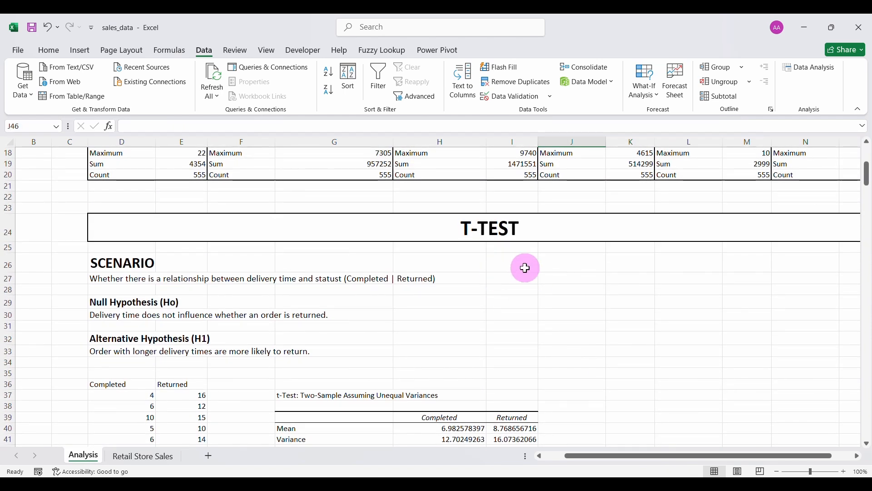
Type 'Interpratation' in J27 and format it bold at 14 pt.
left_click(578, 278)
type("Interprtation")
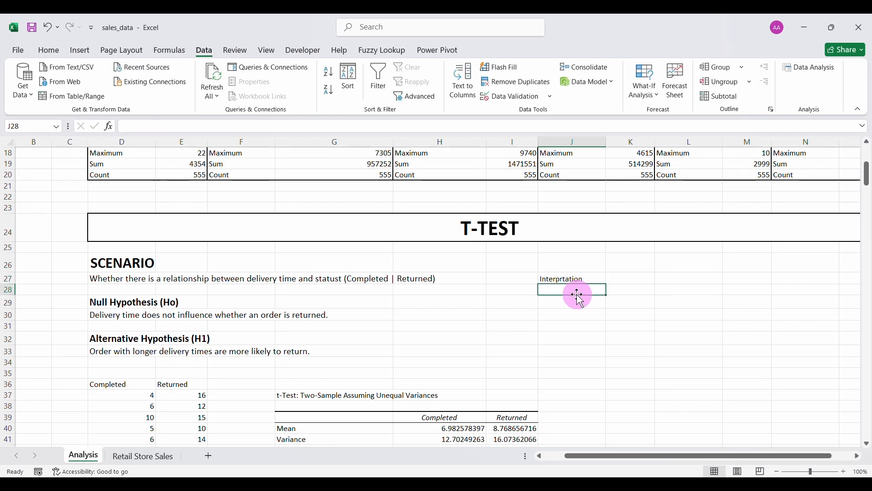
left_click(566, 279)
type("a")
key("Return")
left_click(574, 279)
left_click(48, 50)
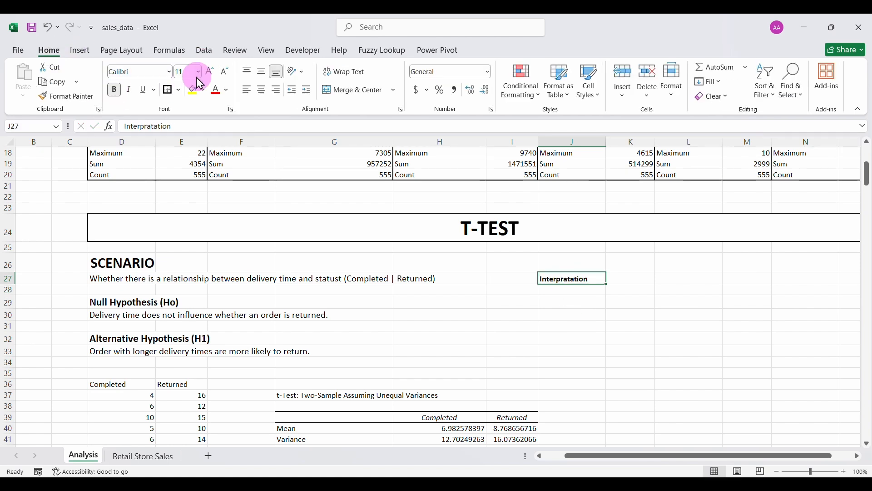
key("ctrl+b")
left_click(210, 72)
Type two interpretation points in J28 and J29: the null is rejected, and delivery time relates to order status.
left_click(573, 293)
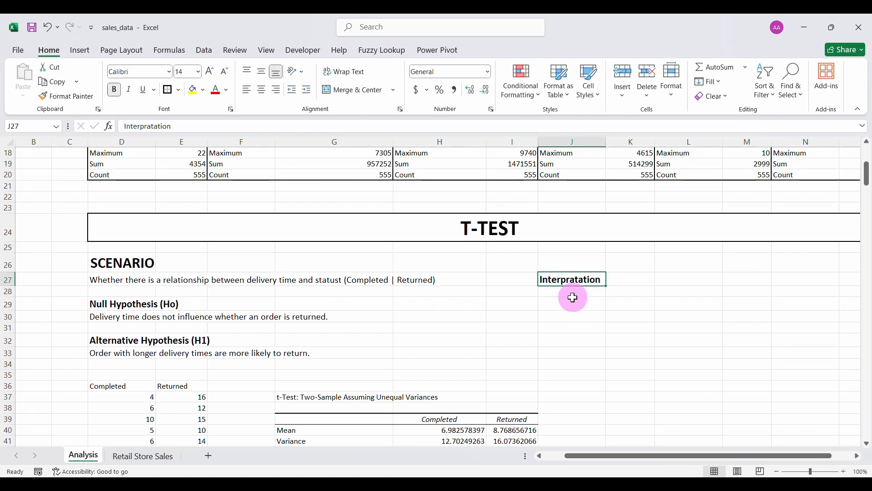
type("1)")
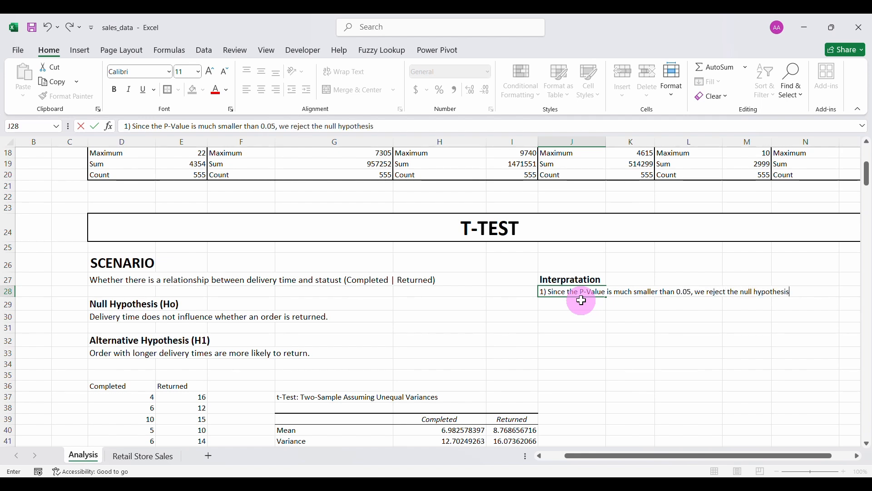
key("Return")
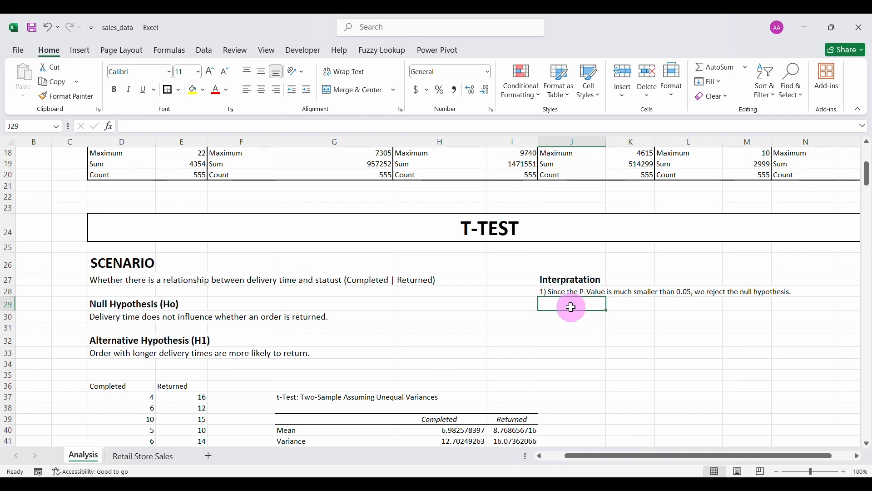
type("2")
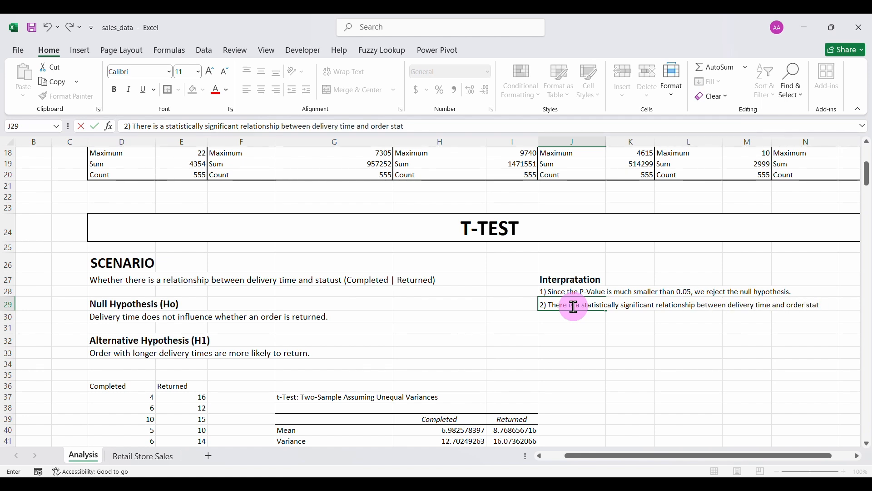
key("Return")
Enlarge both interpretation points in J28:J29 to 12 pt.
left_click(545, 292)
left_click(547, 304, "ctrl")
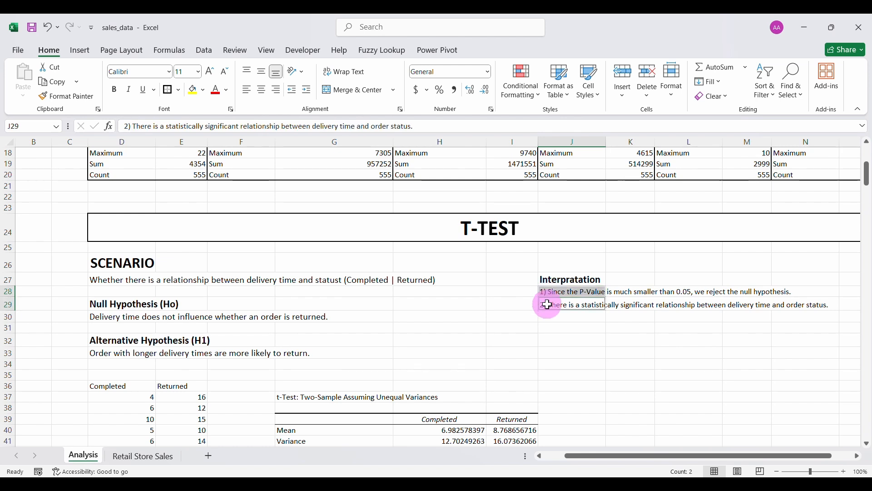
left_click(207, 77)
left_click(565, 320)
left_click(565, 302)
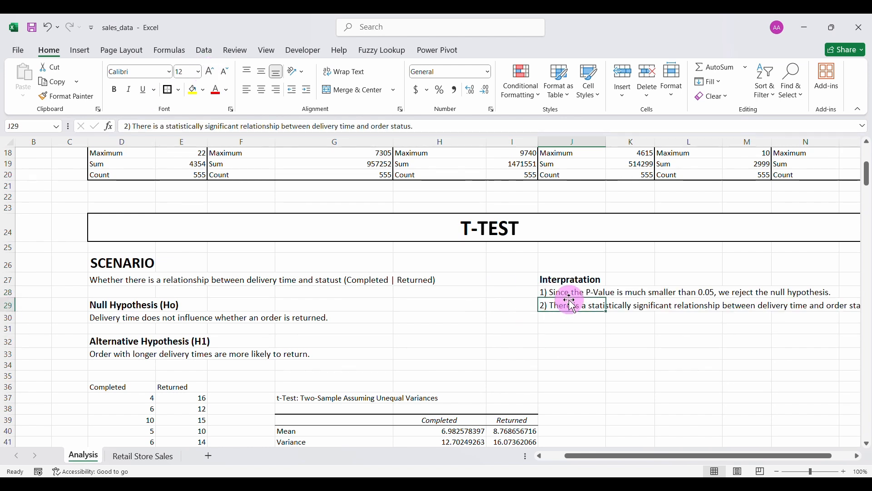
scroll(570, 331, "right", 2)
left_click(495, 329)
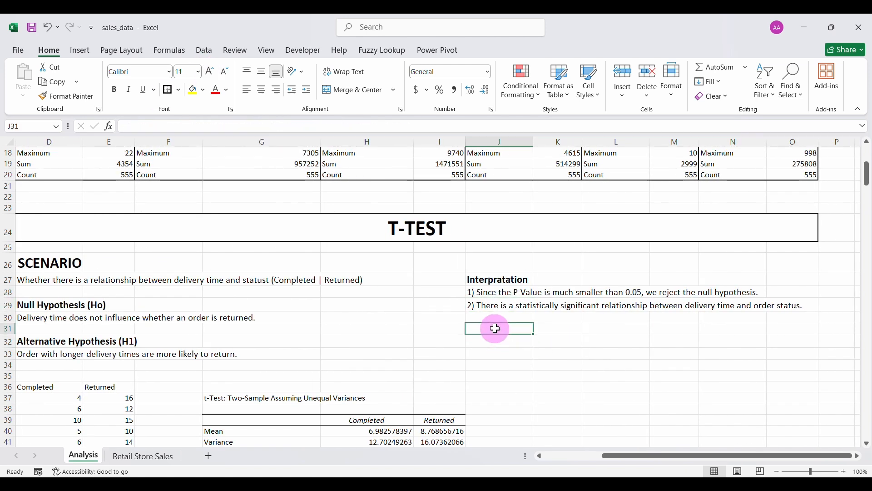
Add a bold 14-pt 'In Business terms' heading in J31 and start J32's point on returned orders.
type("In Business terms")
key("Return")
left_click(495, 329)
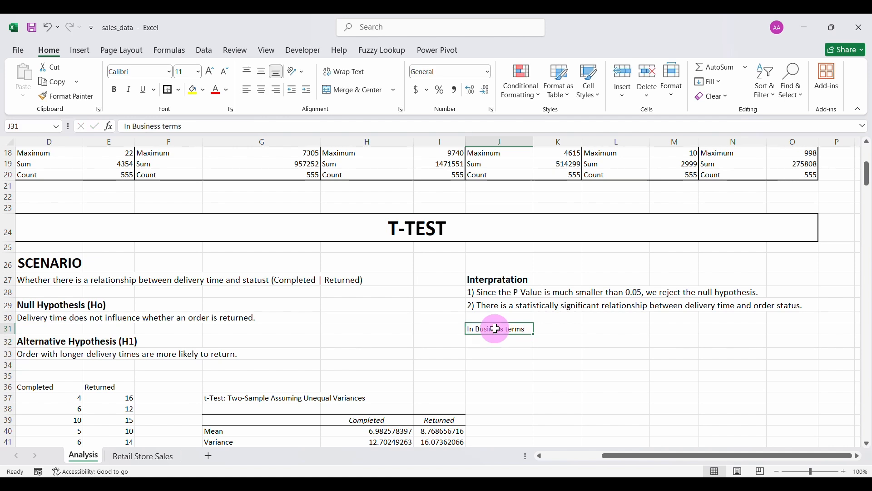
left_click(114, 89)
left_click(209, 71)
left_click(210, 72)
left_click(509, 346)
type("1")
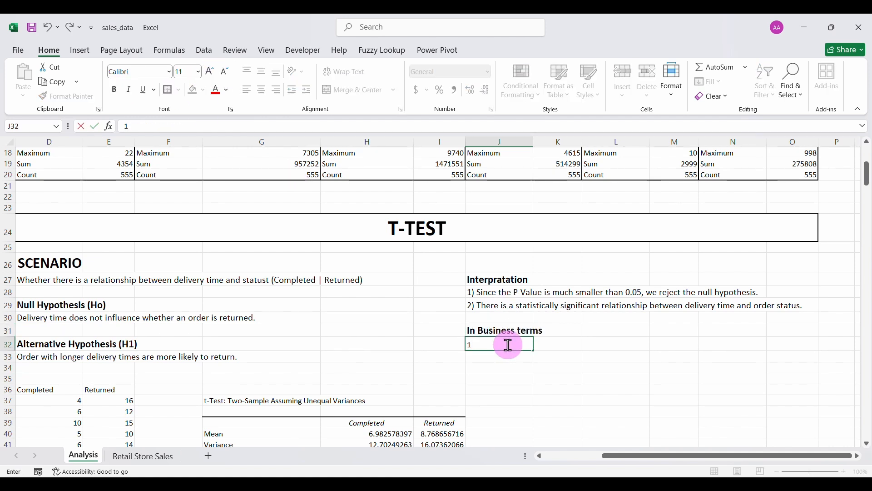
type(") Orders")
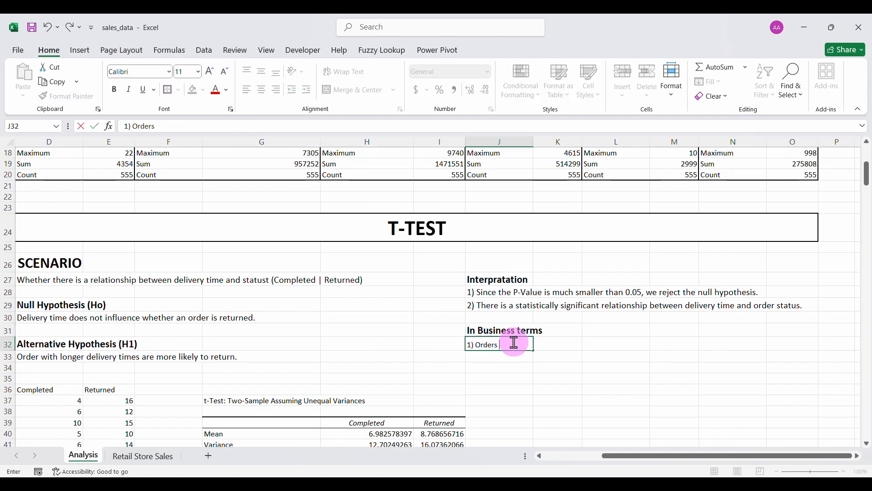
type(" that end up being retur")
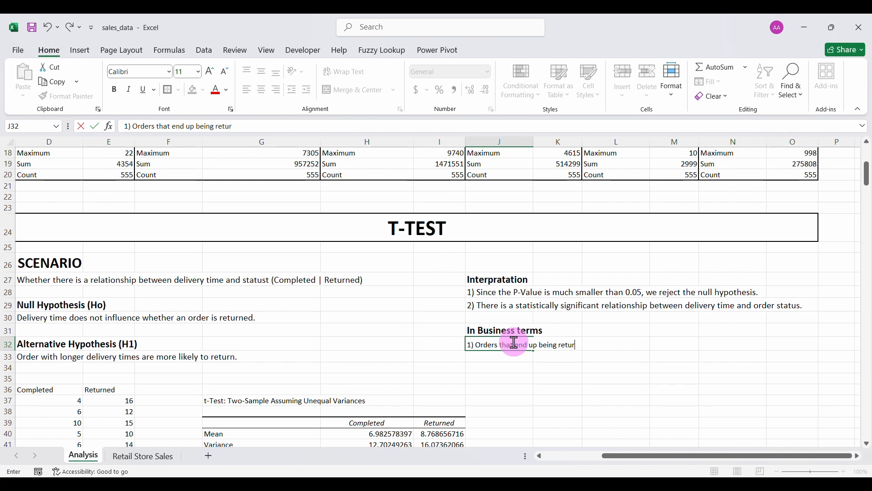
type("ned take an average")
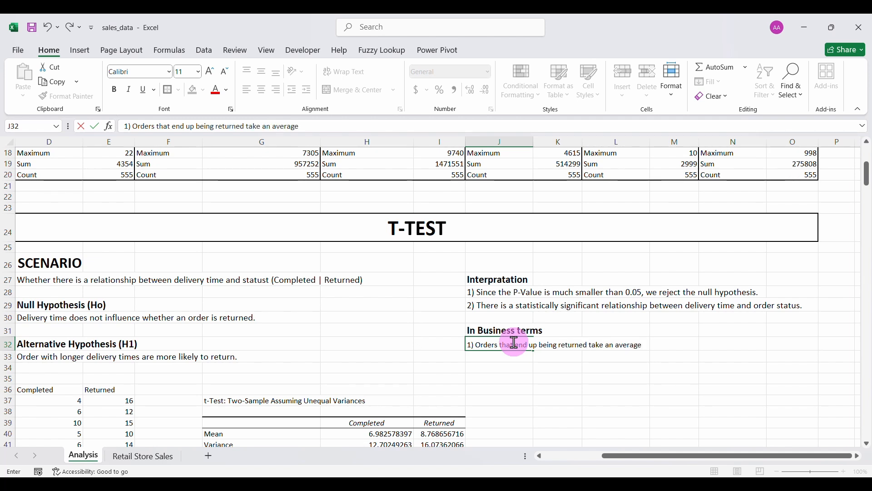
type(" of")
Open Calculator and enter the Returned mean 8.768656716.
left_click(282, 474)
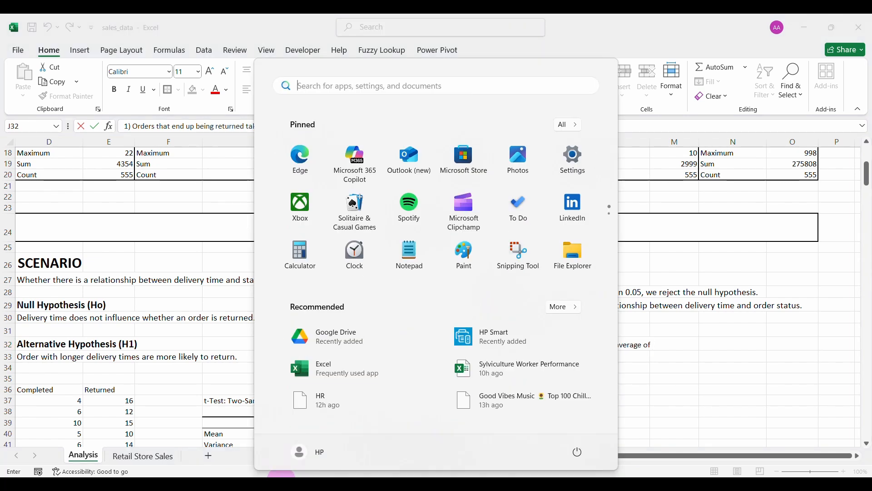
left_click(303, 256)
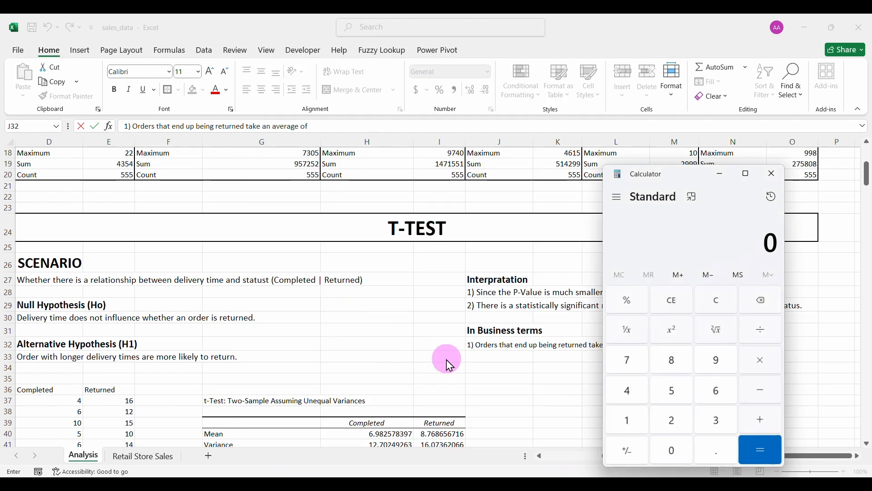
scroll(424, 394, "down", 1)
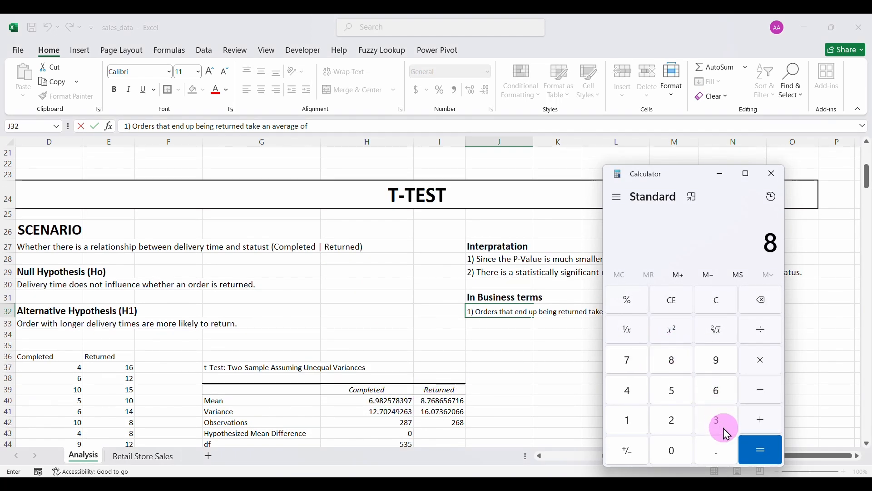
left_click(716, 452)
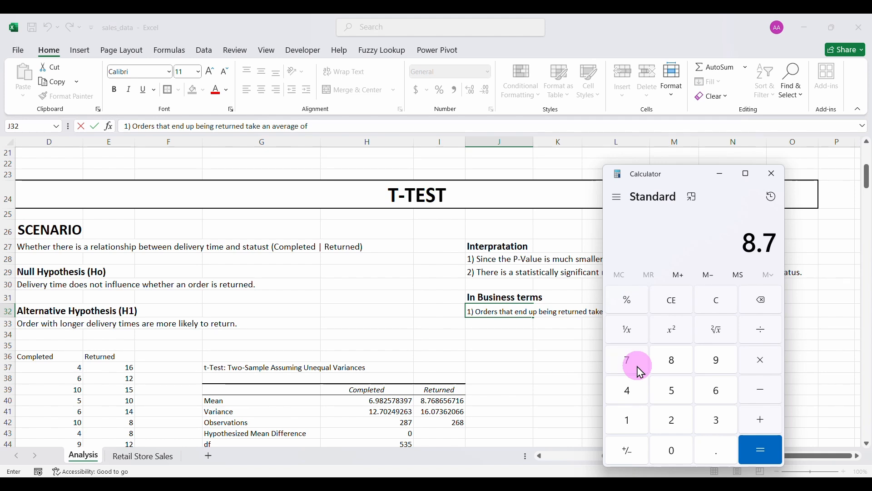
left_click(713, 393)
left_click(671, 363)
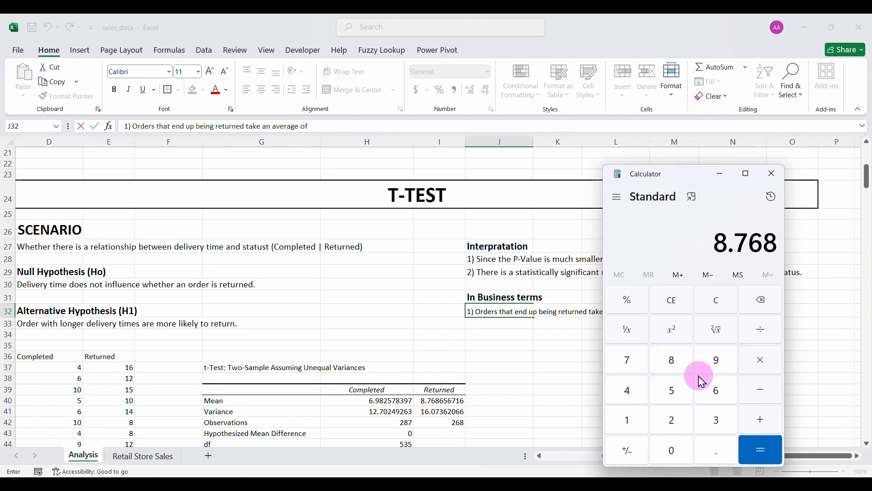
left_click(711, 387)
left_click(675, 390)
left_click(713, 394)
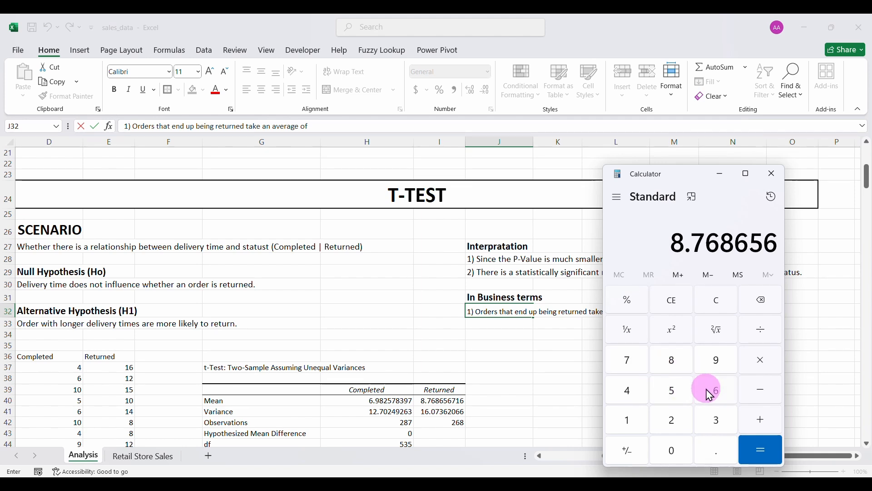
left_click(633, 362)
left_click(639, 418)
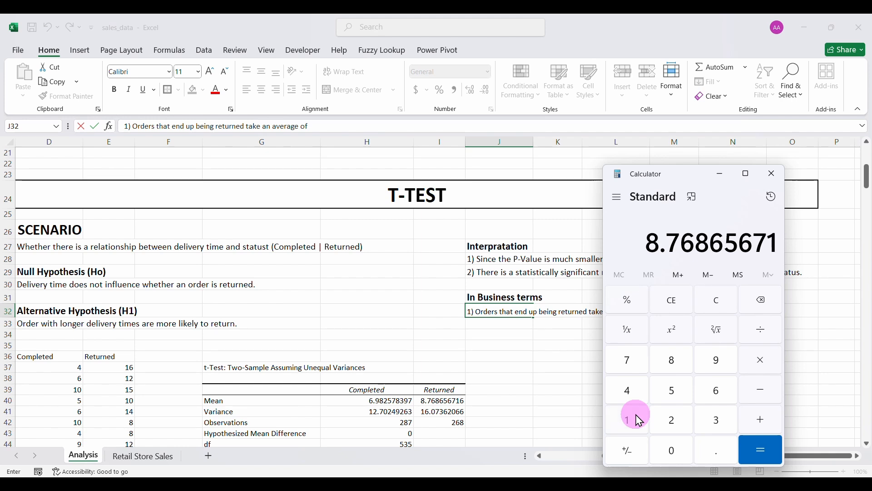
left_click(709, 394)
Subtract the Completed mean 6.982578397 to get 1.786078319.
left_click(760, 397)
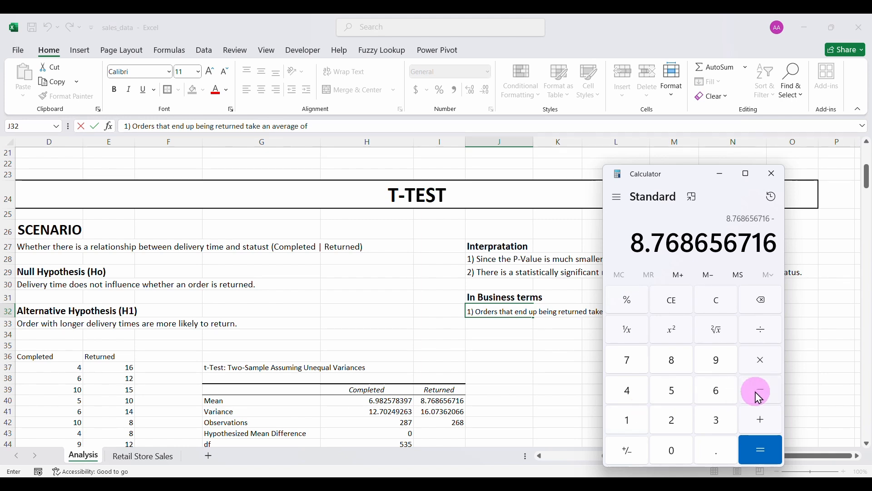
left_click(712, 391)
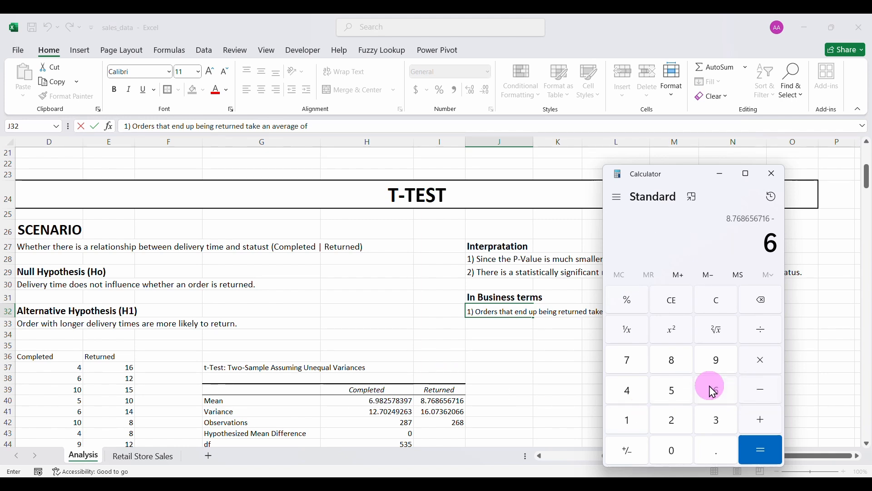
left_click(712, 449)
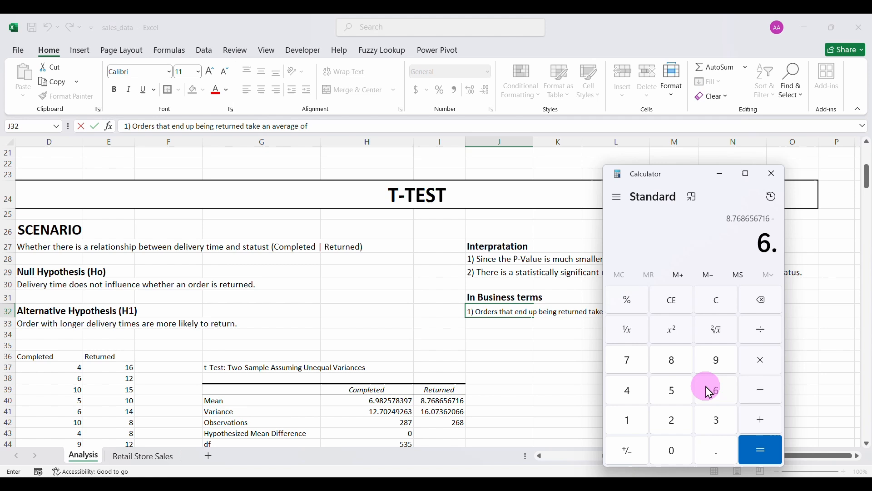
left_click(712, 364)
left_click(673, 360)
left_click(670, 419)
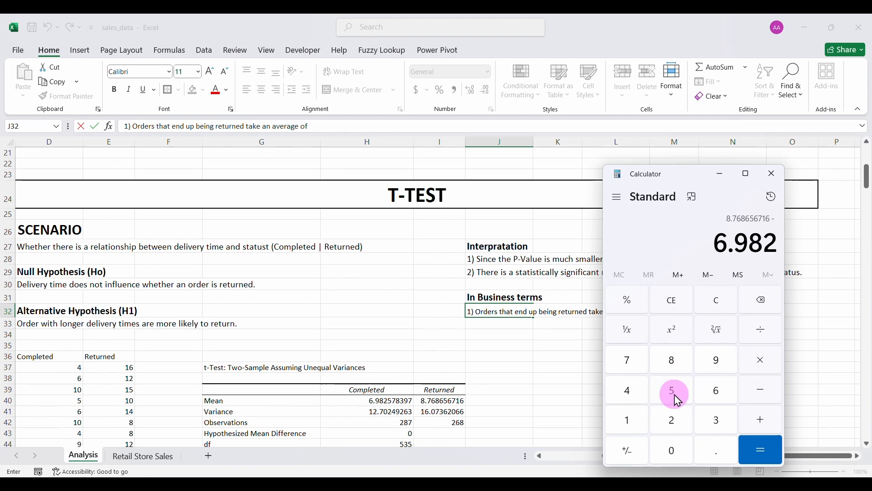
left_click(677, 397)
left_click(632, 364)
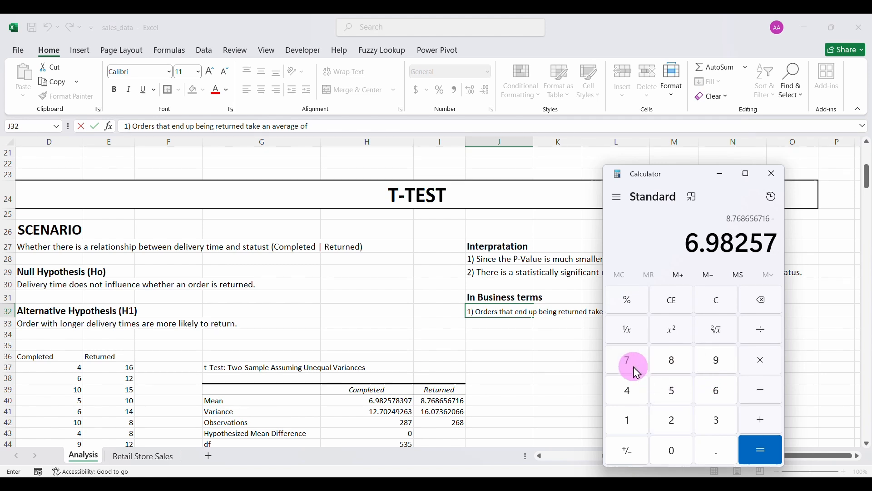
left_click(674, 371)
left_click(718, 415)
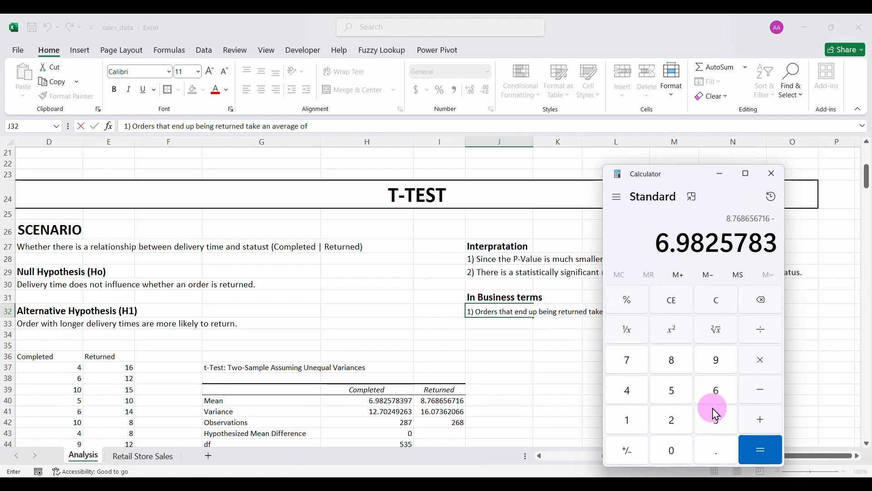
left_click(716, 364)
left_click(630, 366)
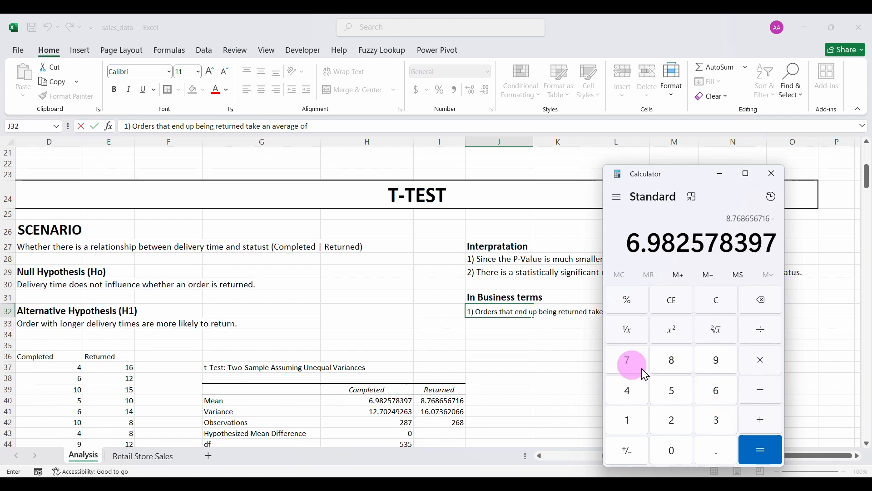
left_click(760, 455)
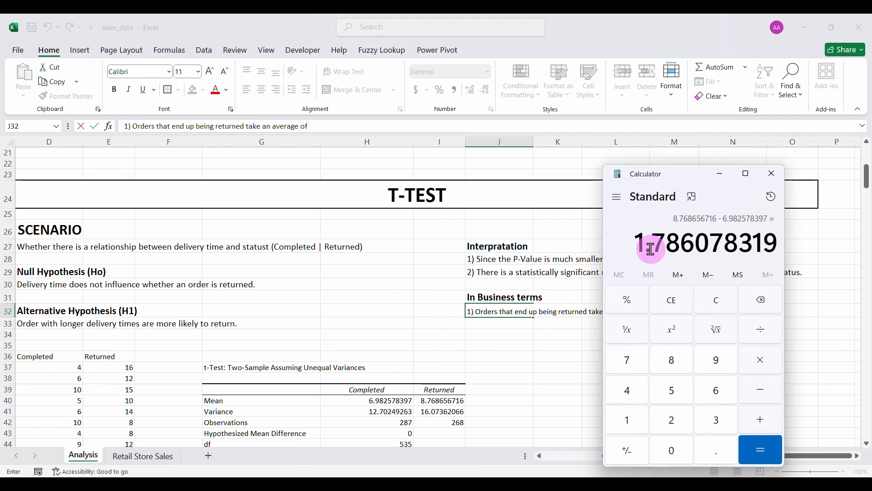
Finish the J32 business note with 'days' and enlarge its font.
left_click(773, 175)
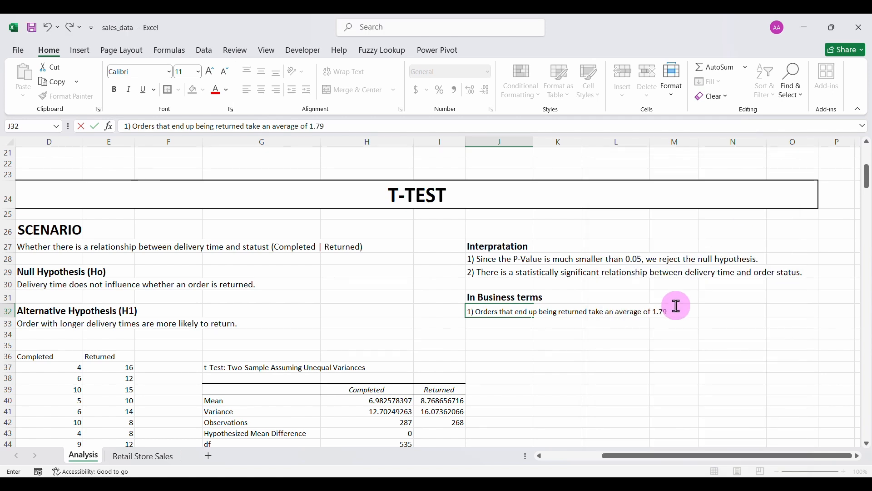
type("days, or about 2 days longer to deliver.")
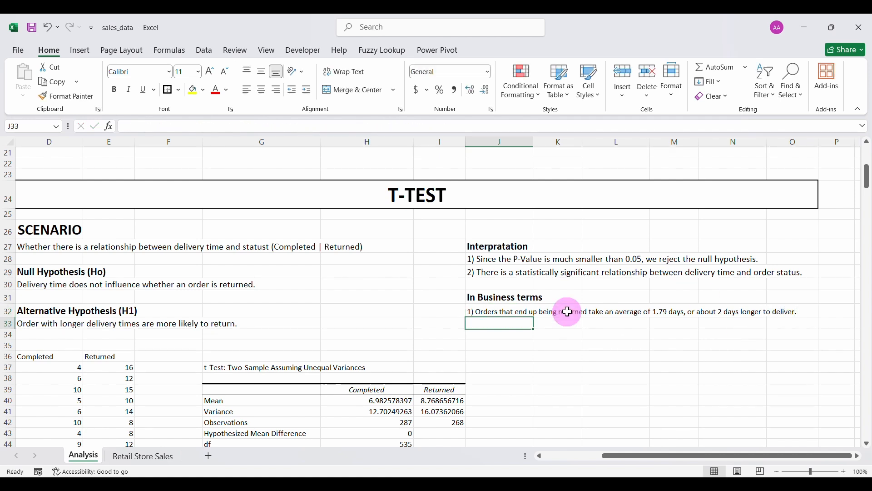
left_click(568, 311)
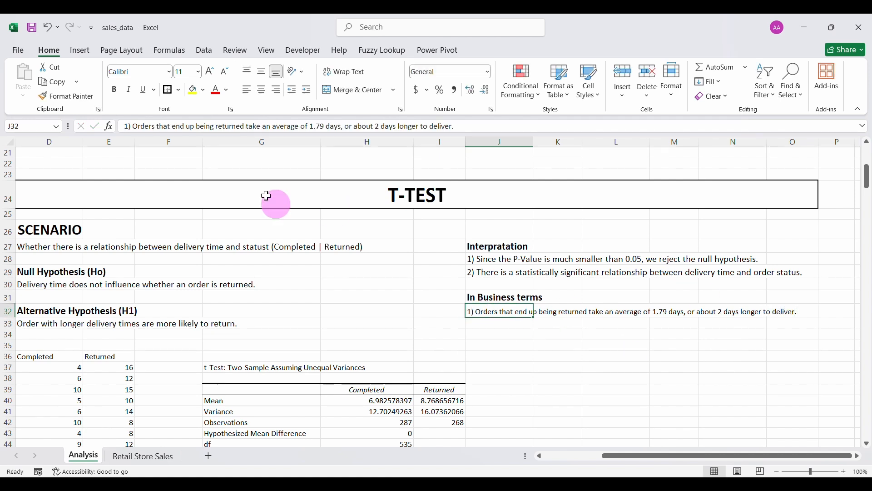
left_click(210, 71)
Add a bold, enlarged 'Recommendations' heading in J34.
left_click(489, 336)
type("Re")
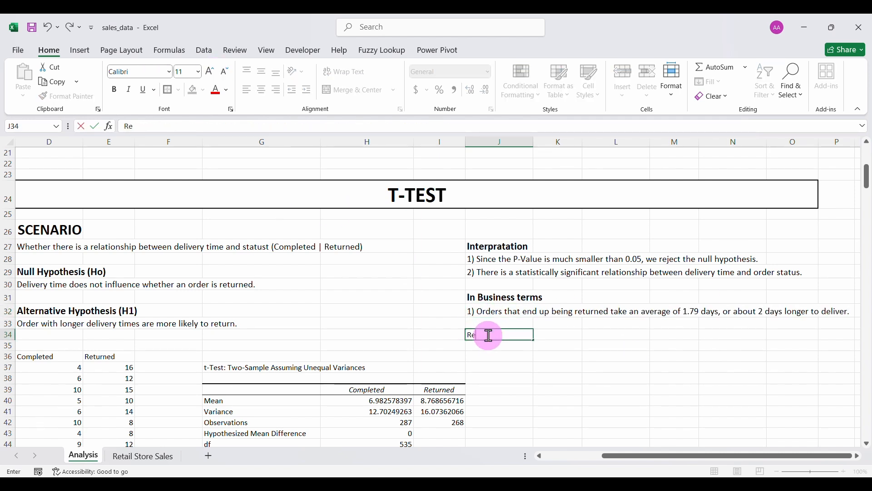
type("commendations")
key("Return")
left_click(507, 335)
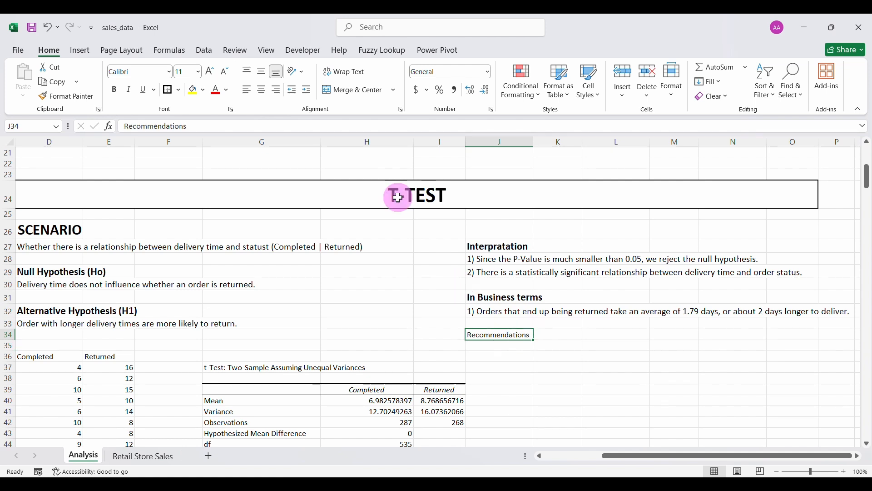
left_click(113, 89)
left_click(210, 72)
Add two enlarged recommendations in J35:J36: monitor slow deliveries and alert on delays.
left_click(502, 350)
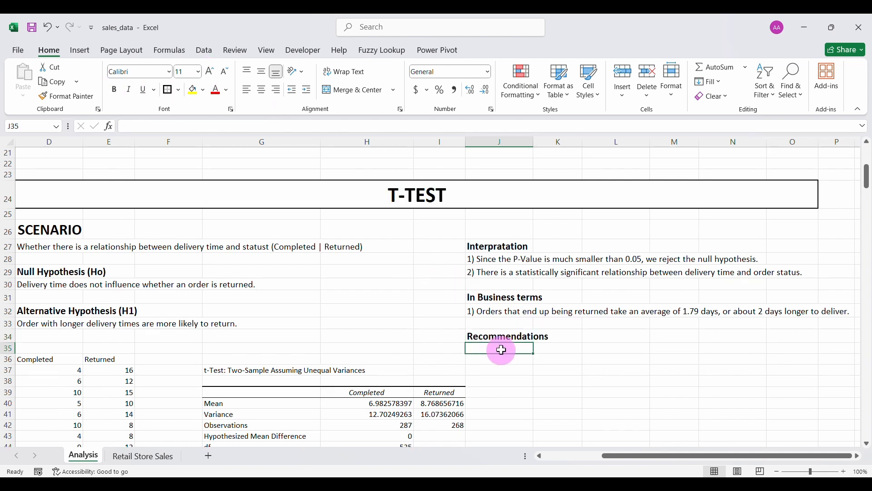
type("1")
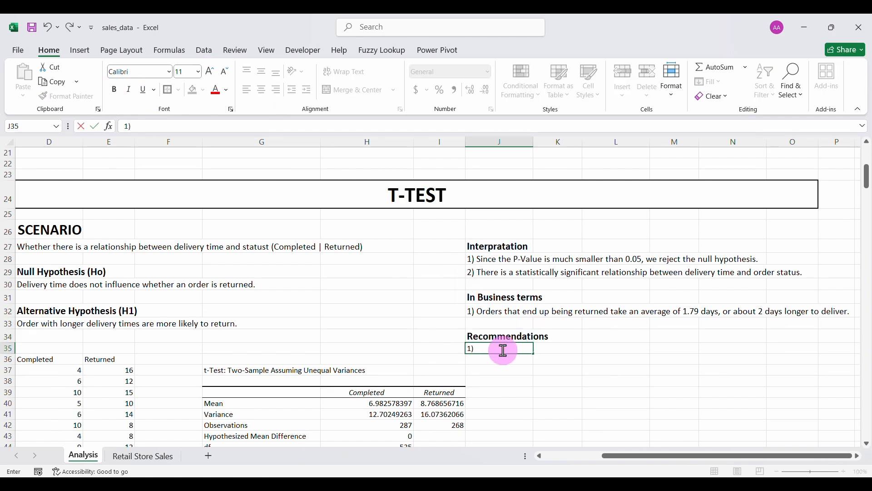
type(") Moniter orde")
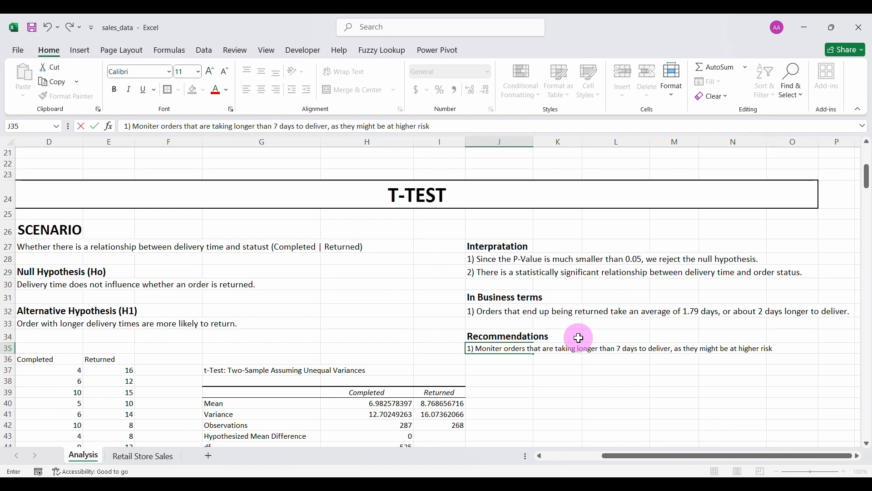
key("Return")
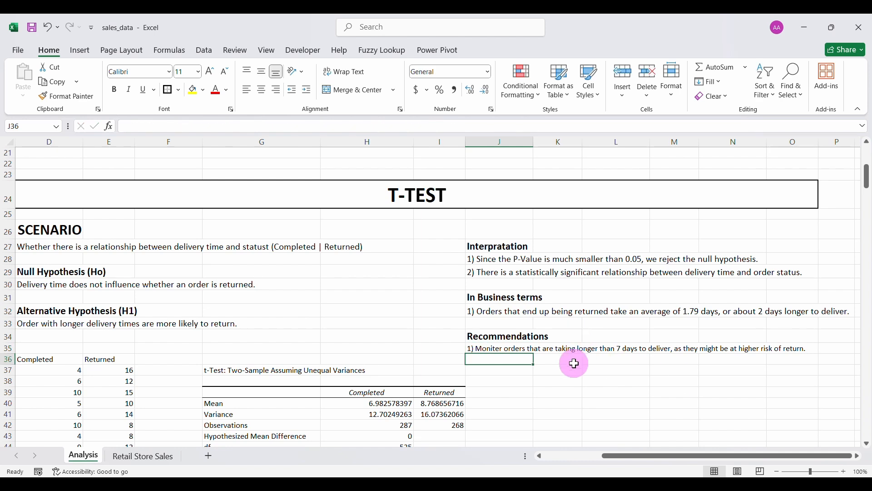
type("2)")
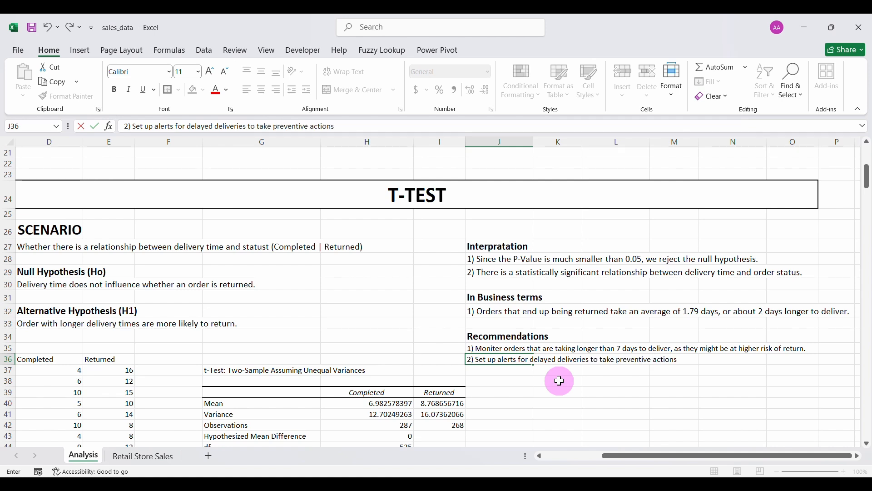
type(".")
key("Return")
left_click(478, 349)
left_click(480, 359, "ctrl")
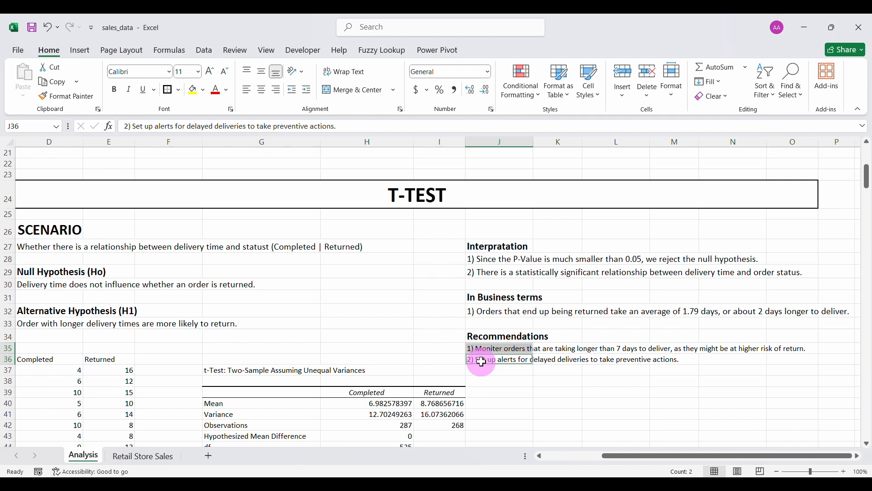
left_click(214, 75)
left_click(444, 296)
scroll(565, 456, "left", 2)
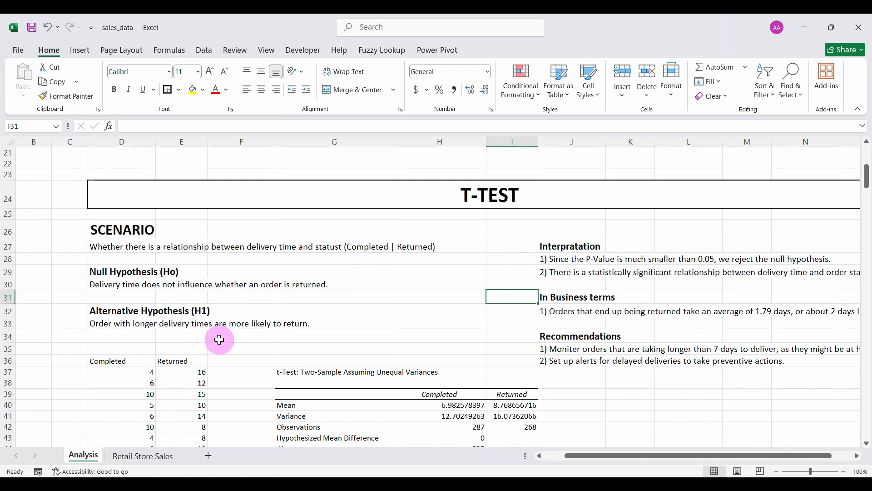
scroll(237, 345, "down", 2)
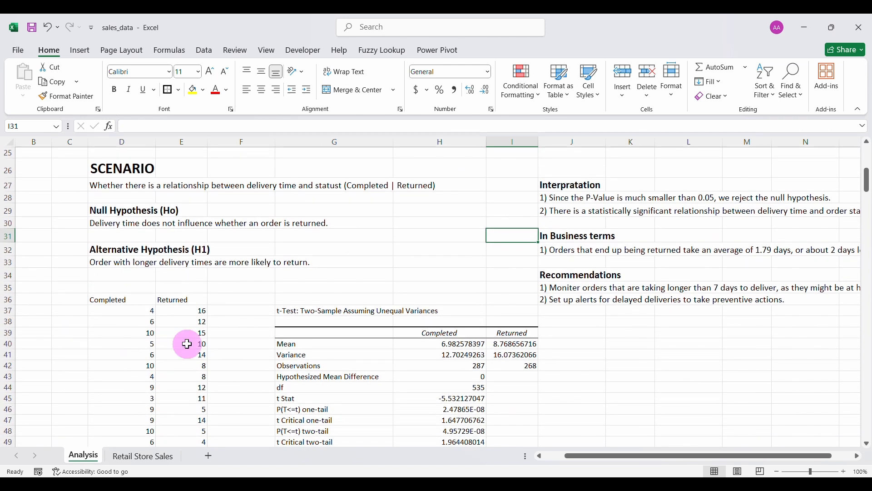
scroll(467, 361, "down", 1)
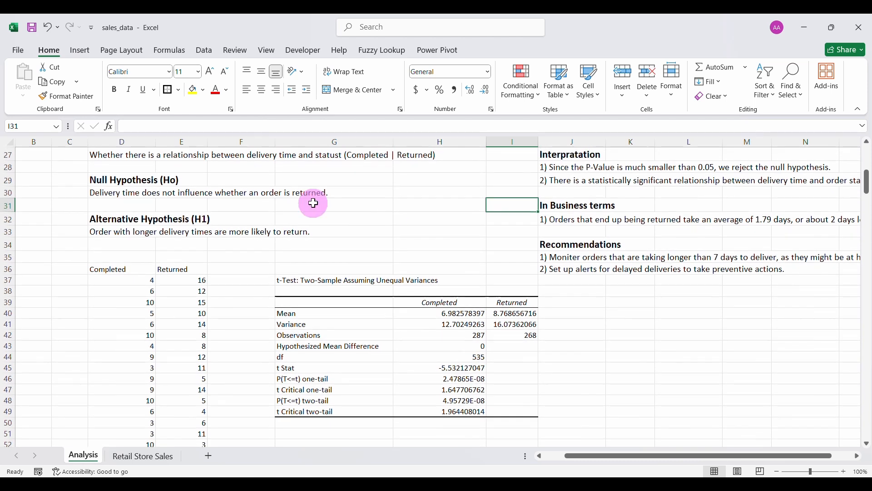
scroll(370, 300, "right", 3)
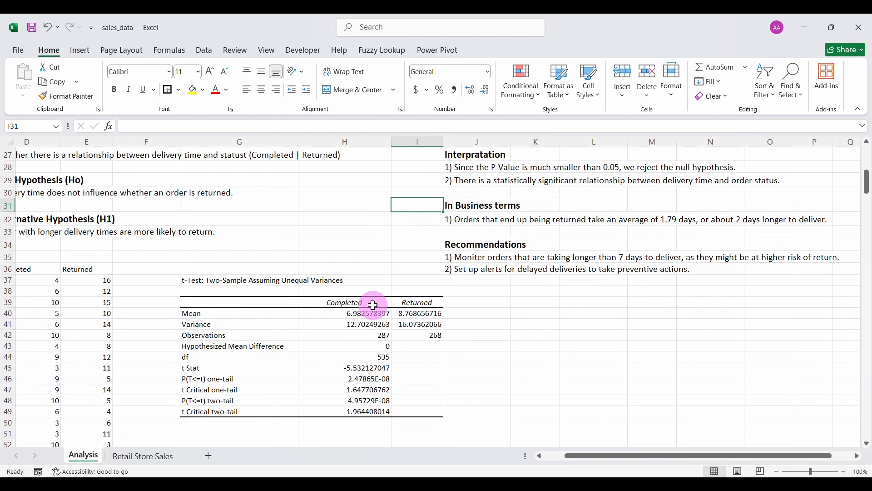
scroll(318, 313, "left", 1)
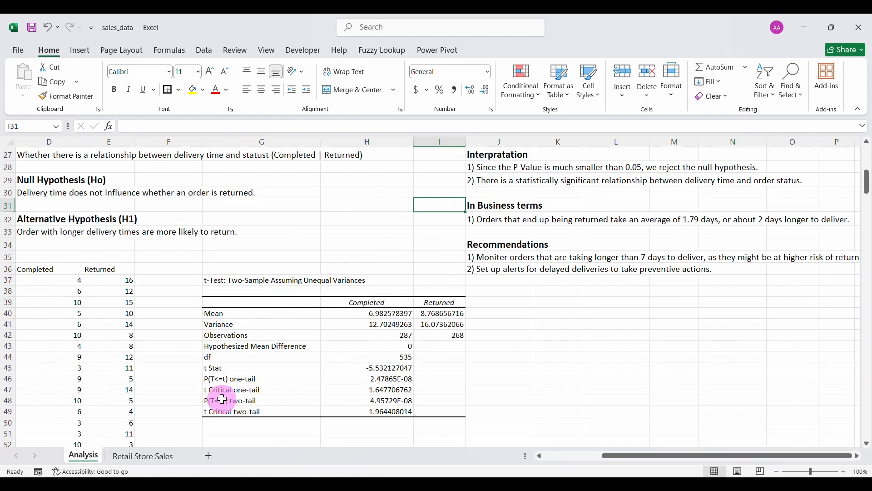
scroll(441, 324, "up", 2)
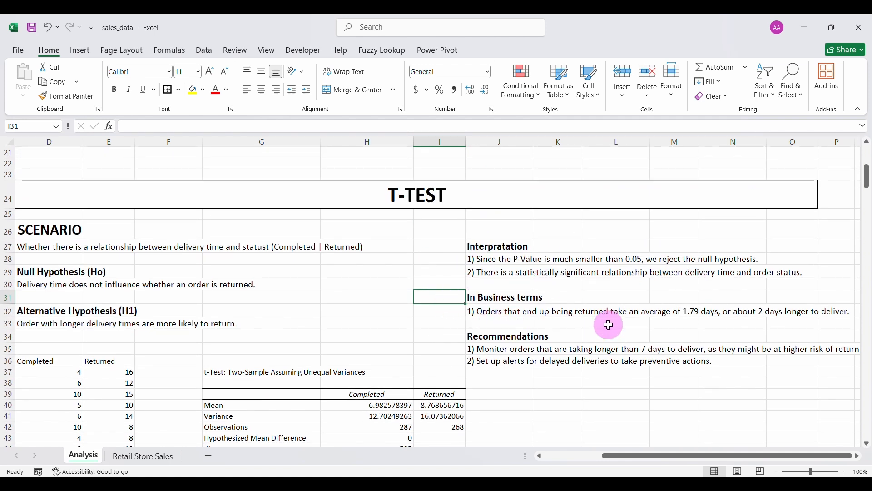
scroll(498, 383, "right", 3)
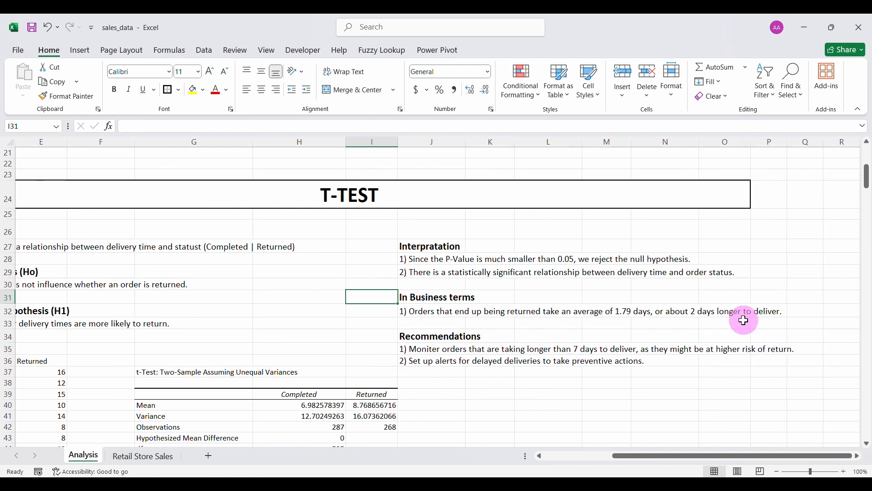
scroll(448, 373, "left", 3)
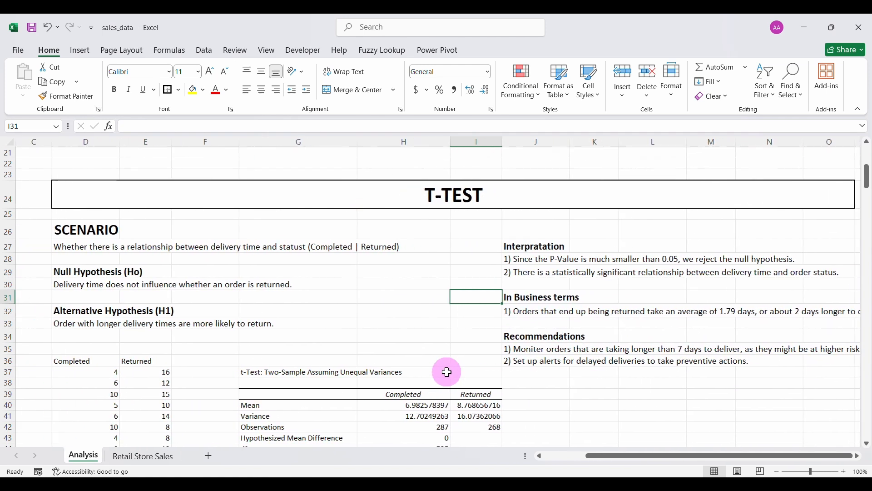
scroll(326, 356, "down", 1)
Put an outside border on the t-Test output and merge-centre its title across G37:I37.
left_click_drag(255, 347, 477, 394)
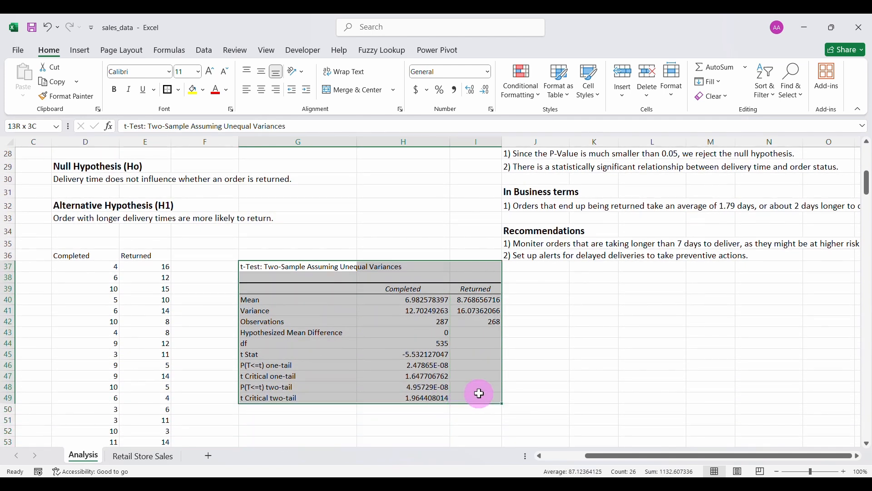
left_click(169, 91)
left_click(289, 269)
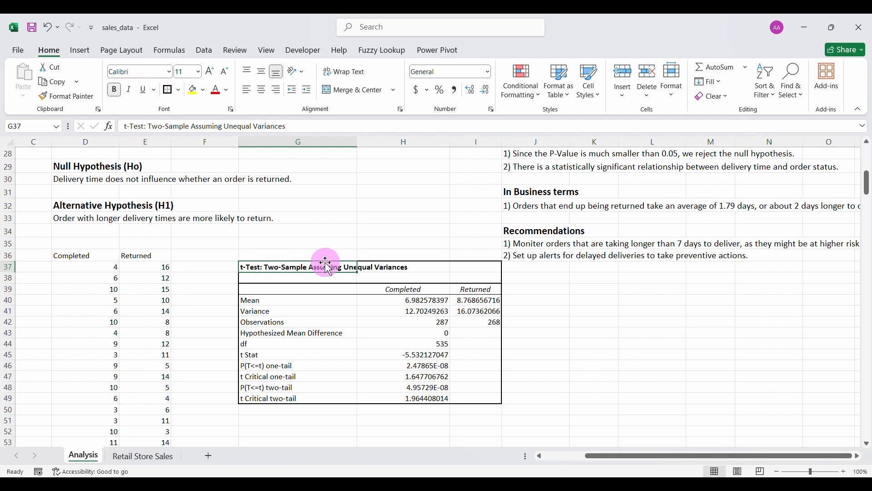
left_click_drag(327, 268, 455, 267)
left_click(348, 91)
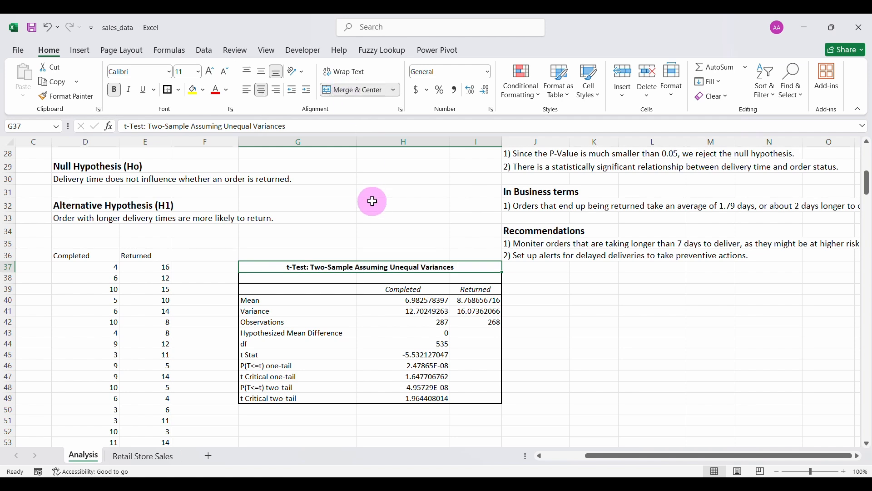
left_click(369, 217)
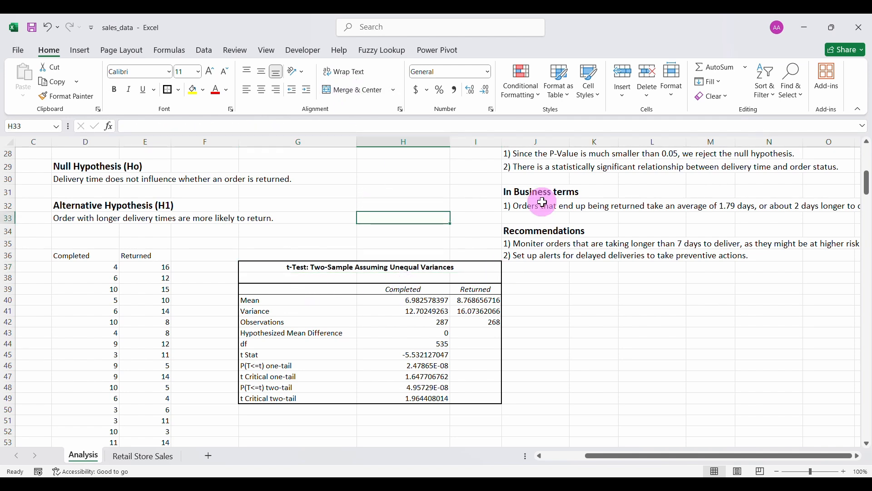
Merge the recommendation rows across columns J to Q.
scroll(350, 238, "up", 1)
left_click(534, 248)
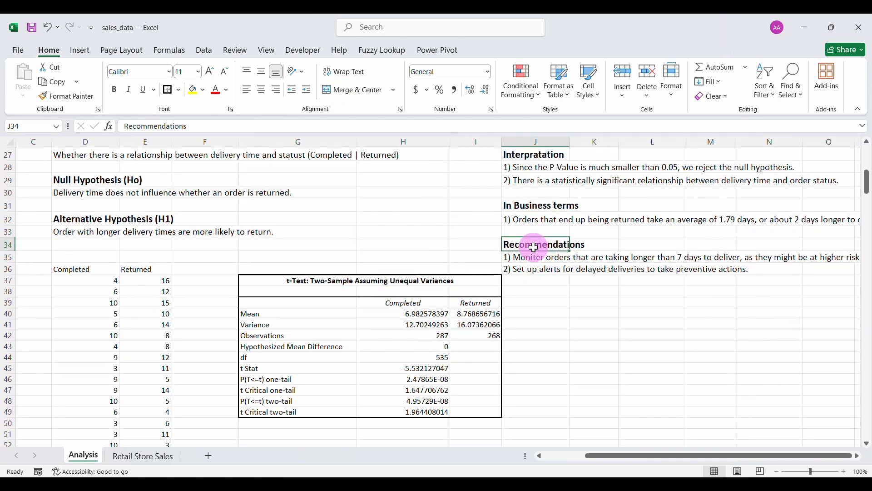
left_click_drag(535, 247, 799, 268)
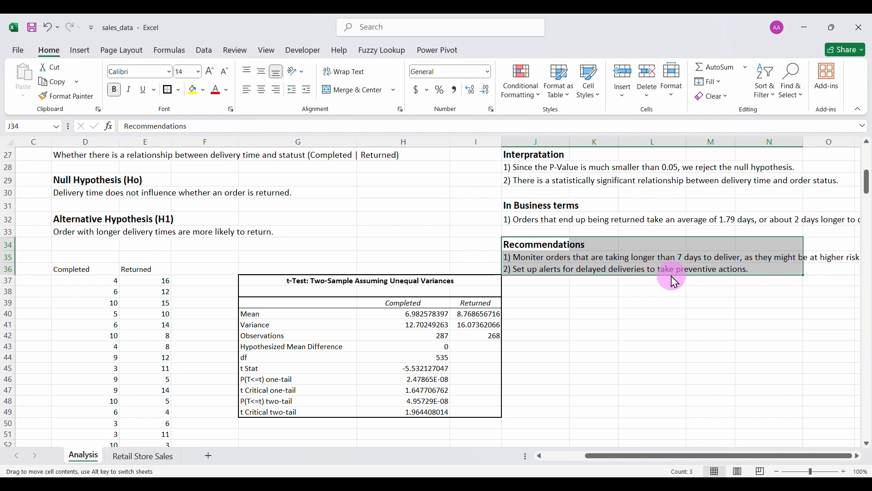
left_click(588, 257)
left_click_drag(544, 247, 820, 257)
left_click(631, 271)
scroll(779, 271, "right", 2)
left_click(410, 258)
left_click_drag(496, 238, 796, 258)
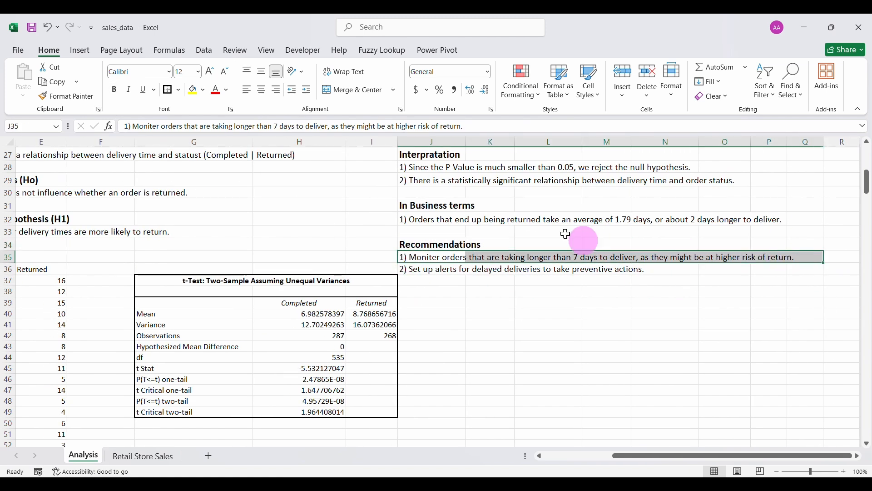
left_click(359, 92)
left_click_drag(420, 269, 823, 268)
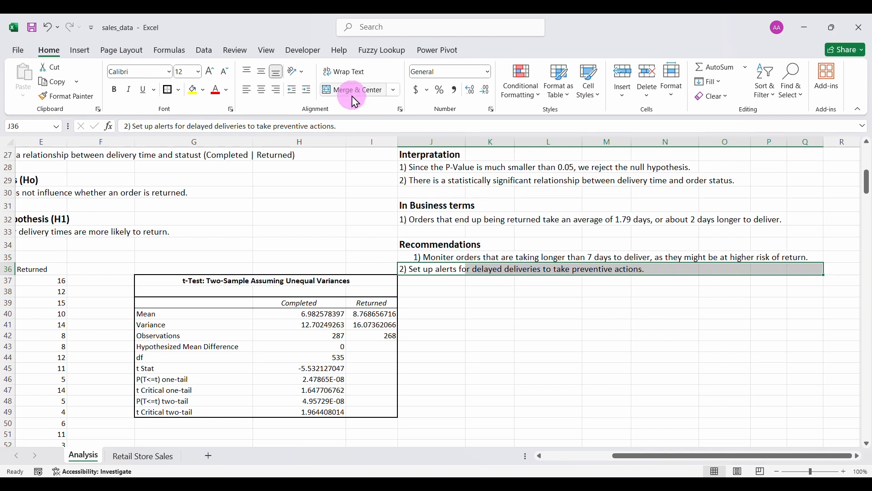
left_click(355, 90)
Undo the recommendation merges so both lines in J35:J36 stay unmerged and left-aligned.
left_click(51, 34)
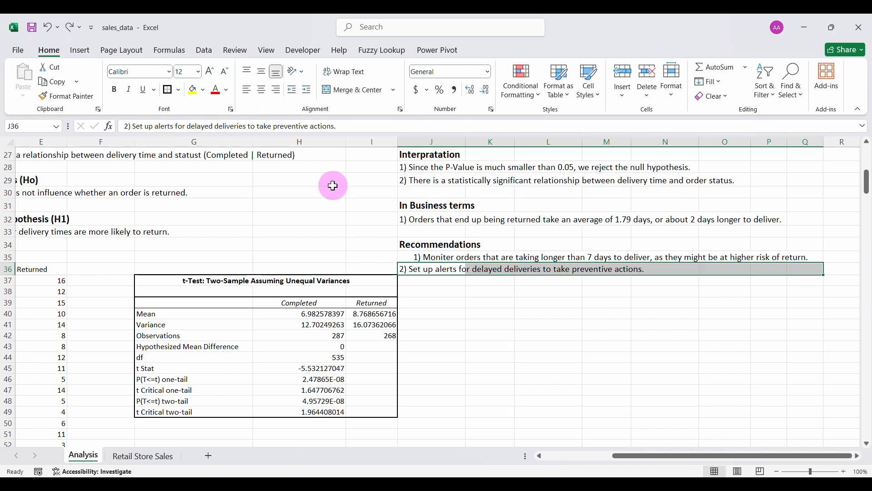
left_click_drag(437, 270, 665, 269)
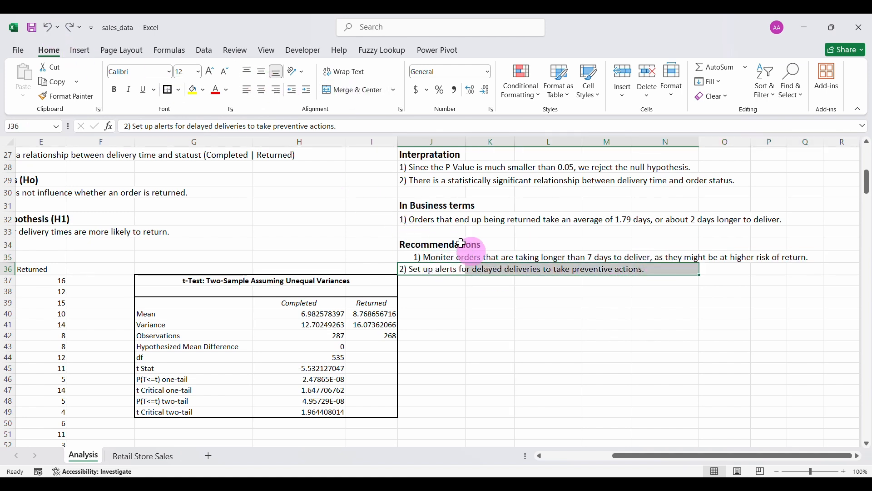
left_click(359, 90)
left_click(453, 258)
left_click(438, 272)
key("ctrl+z")
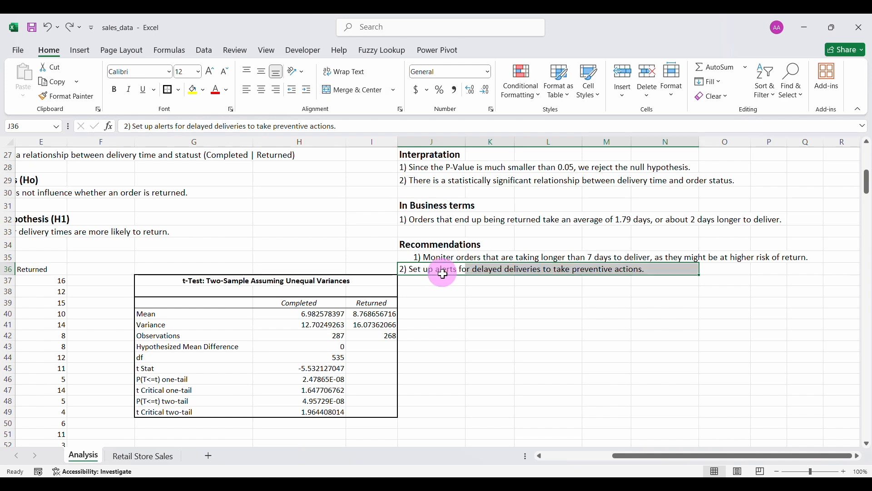
left_click(456, 292)
left_click_drag(437, 264, 437, 271)
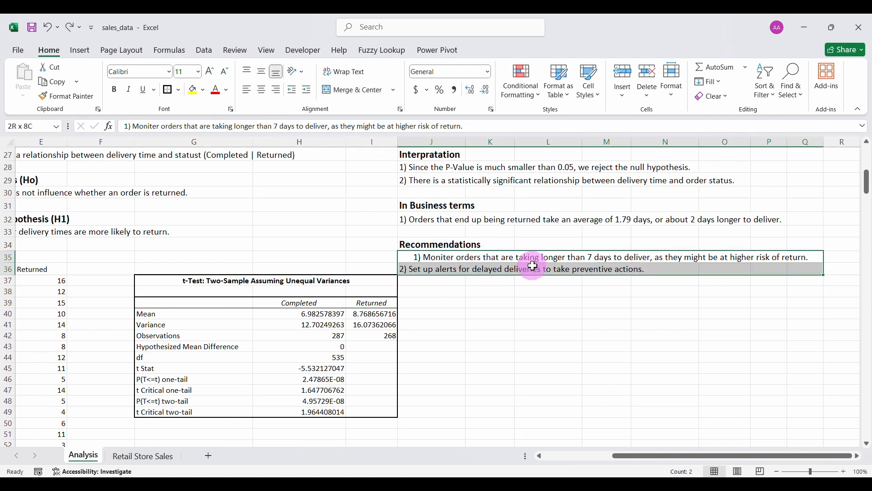
left_click(326, 89)
Make both recommendations bold, 14 pt and purple.
left_click(227, 91)
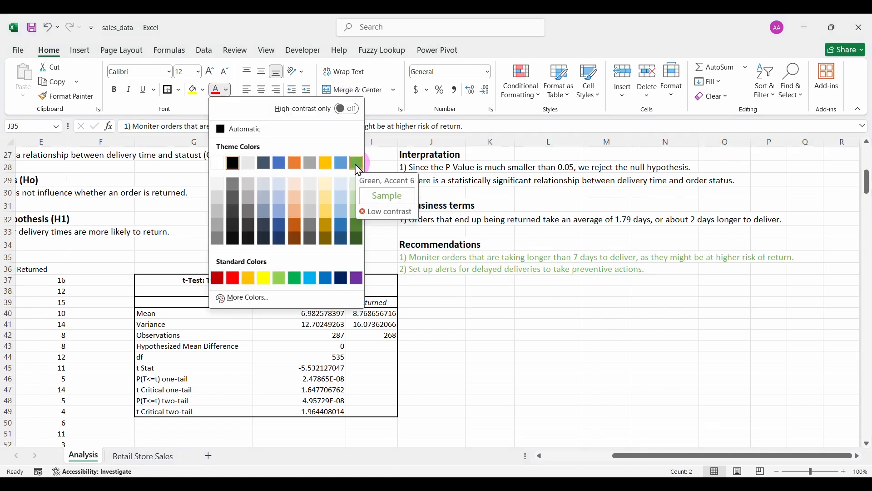
left_click(357, 239)
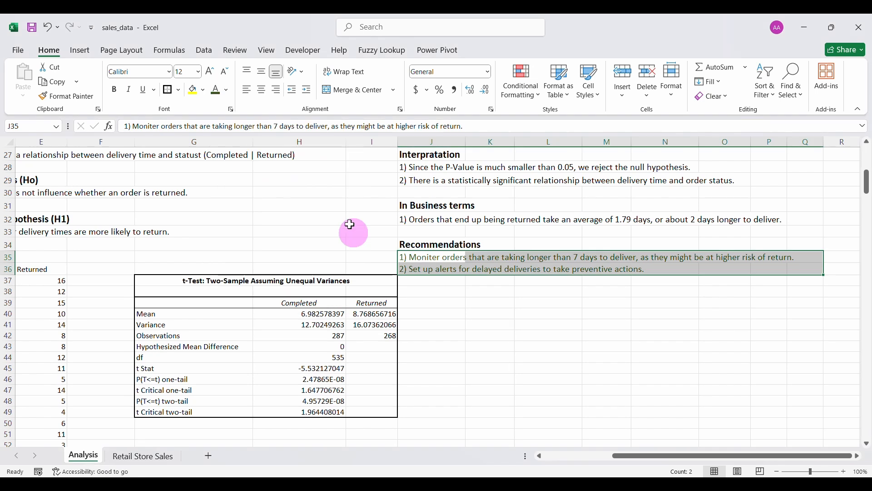
left_click(114, 89)
left_click(211, 72)
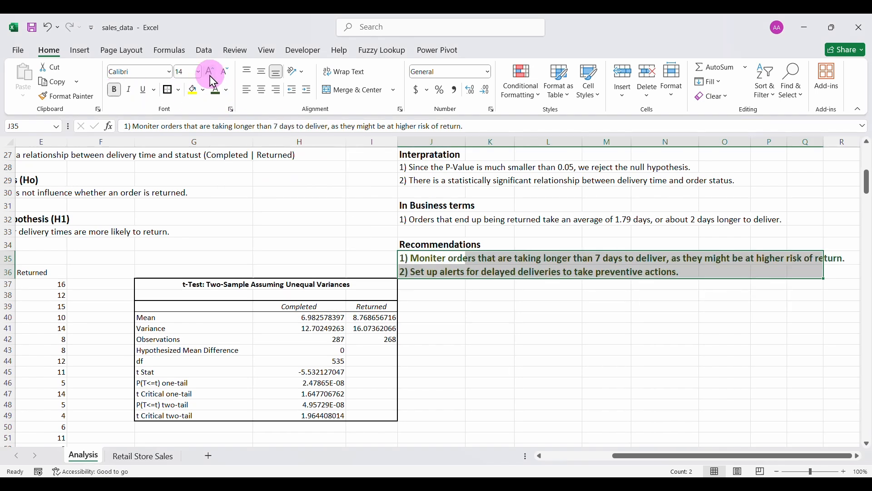
left_click(227, 93)
left_click(357, 277)
left_click(432, 246)
Merge the business-terms sentence across J32:O32, cancelling the Interpretation lines merge.
left_click_drag(413, 221, 758, 221)
left_click(357, 91)
left_click_drag(412, 168, 723, 180)
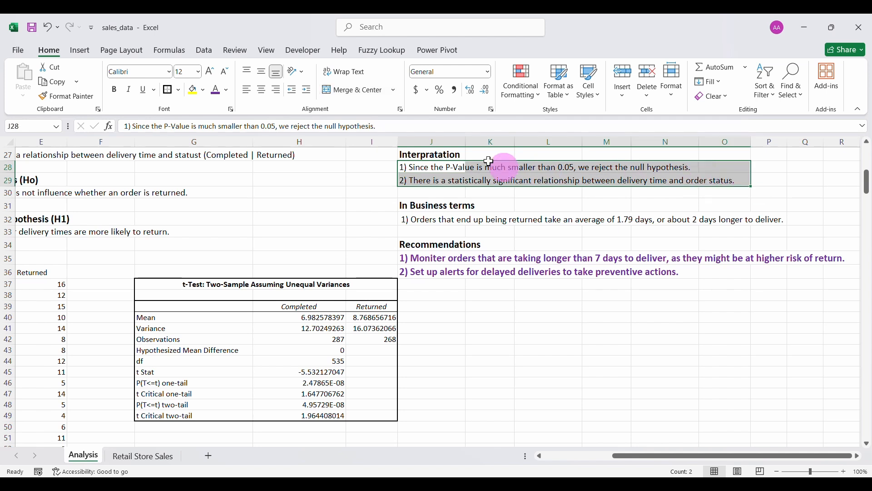
left_click(356, 90)
left_click(462, 281)
left_click(501, 196)
Merge and left-align the sentences in D33:G33, D30:G30 and D27:H27.
scroll(225, 224, "left", 1)
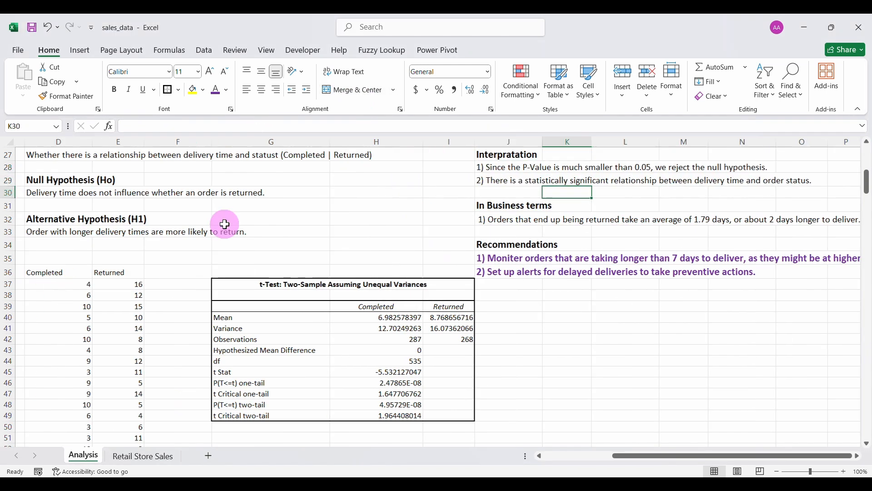
scroll(177, 225, "left", 3)
left_click_drag(129, 231, 341, 231)
left_click(357, 90)
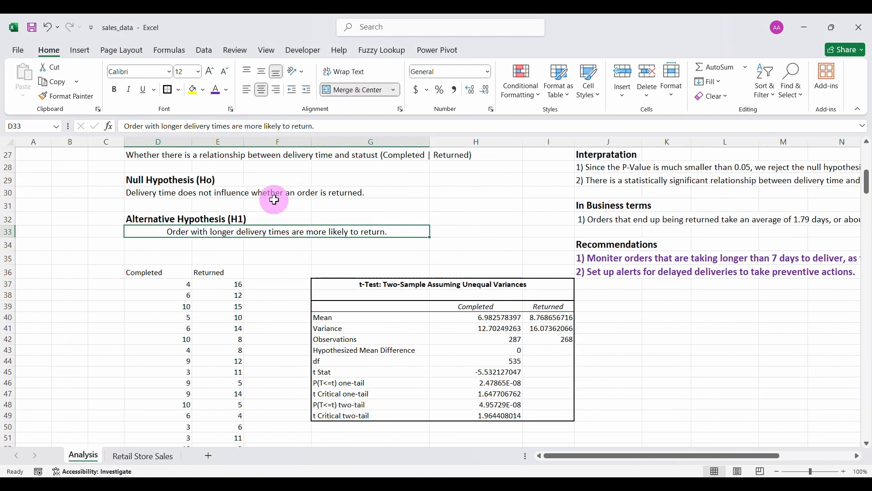
left_click(249, 91)
left_click_drag(134, 193, 348, 192)
left_click(357, 90)
left_click(248, 91)
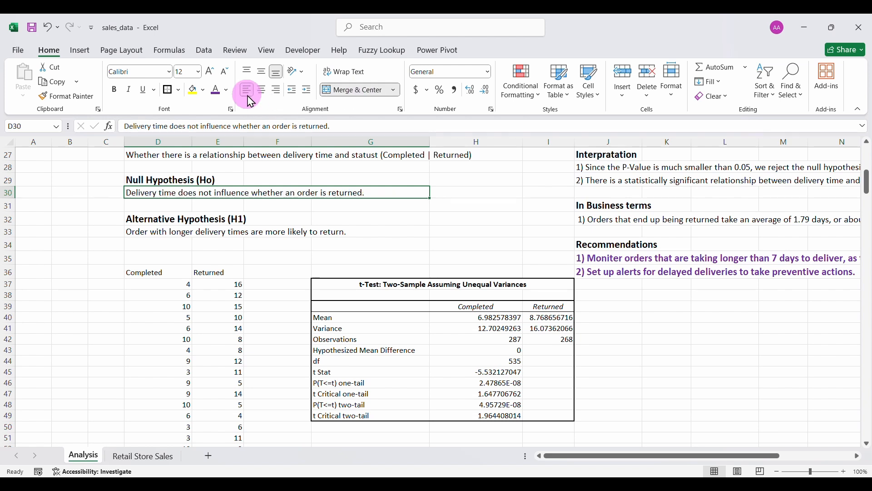
scroll(220, 178, "up", 3)
left_click_drag(137, 213, 500, 213)
left_click(358, 90)
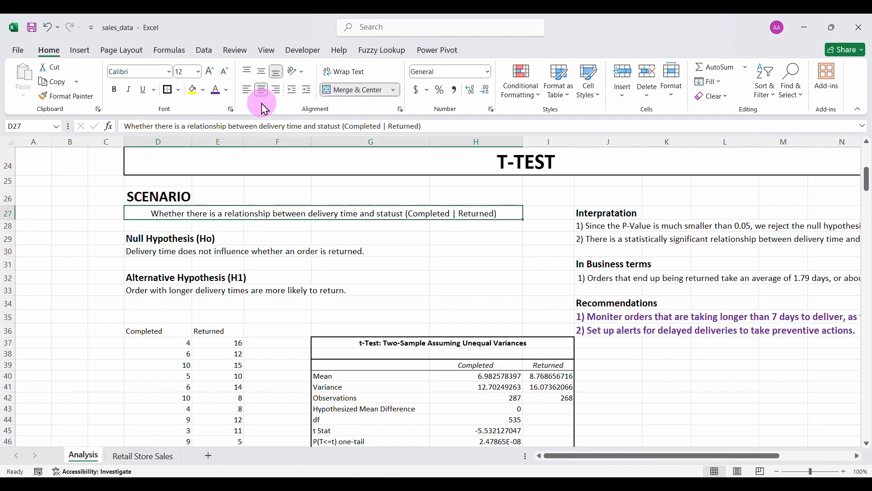
left_click(247, 90)
left_click(346, 344)
Review the Analysis sheet, then reopen sales_data from the Data/EDA folder.
scroll(385, 248, "up", 3)
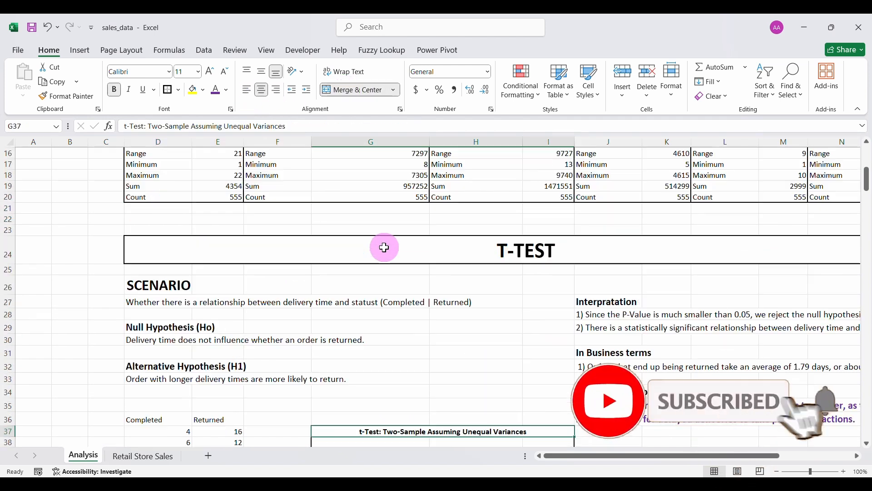
scroll(386, 247, "up", 5)
scroll(385, 247, "right", 2)
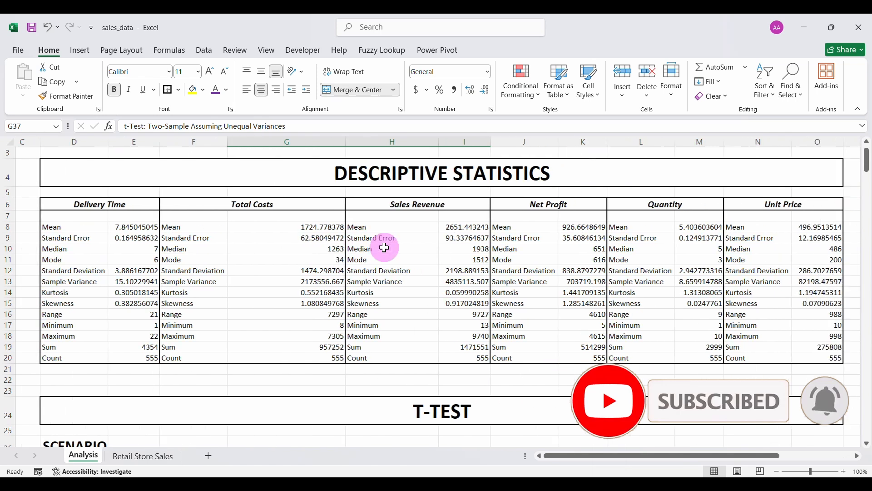
scroll(385, 247, "left", 1)
scroll(385, 247, "down", 6)
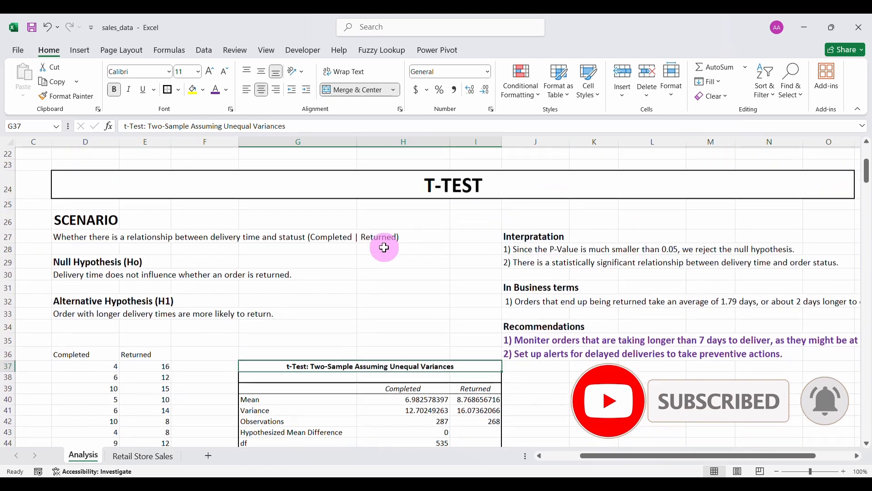
scroll(385, 248, "down", 1)
scroll(385, 247, "down", 2)
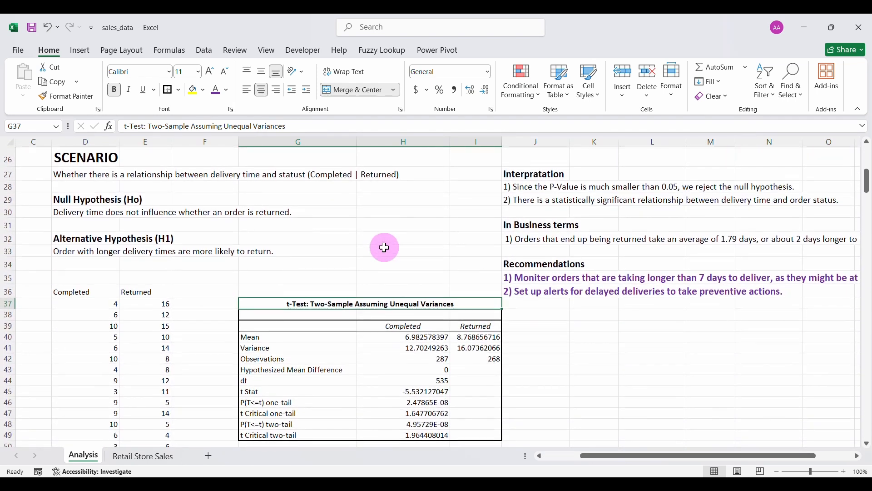
scroll(385, 248, "up", 1)
scroll(386, 248, "up", 2)
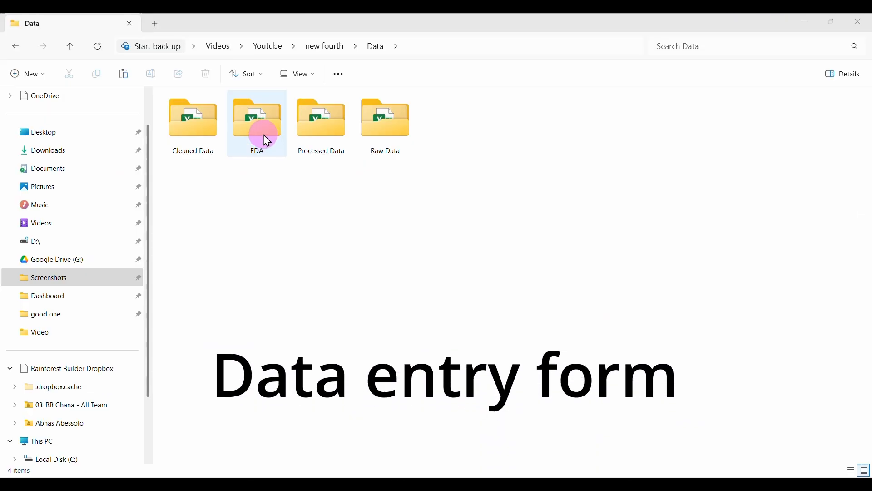
double_click(267, 140)
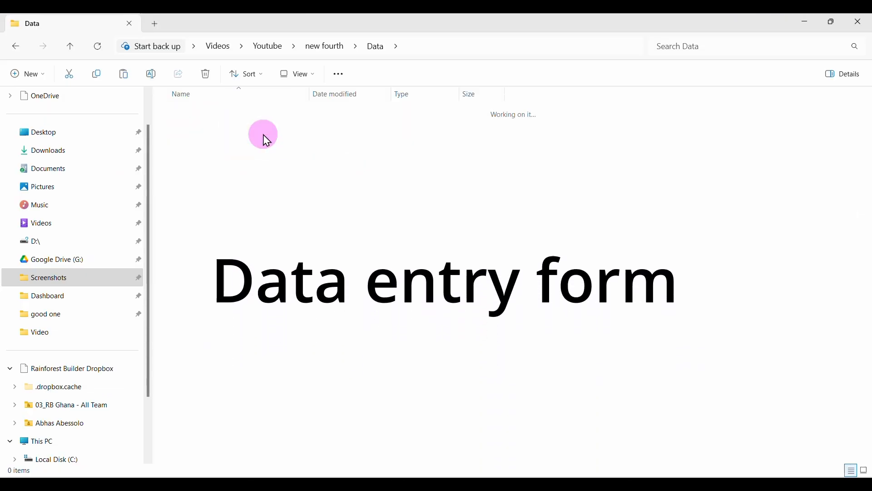
double_click(211, 113)
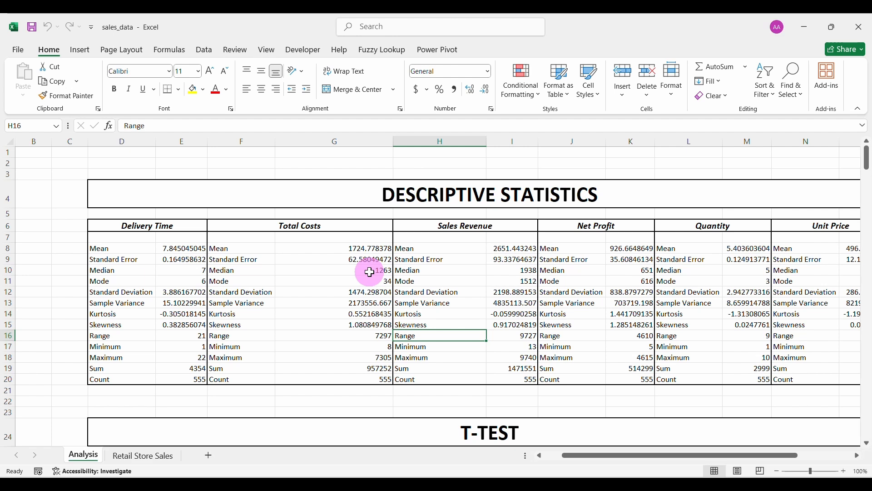
Insert a new blank sheet after Retail Store Sales and name it 'Sales Form'.
left_click(141, 457)
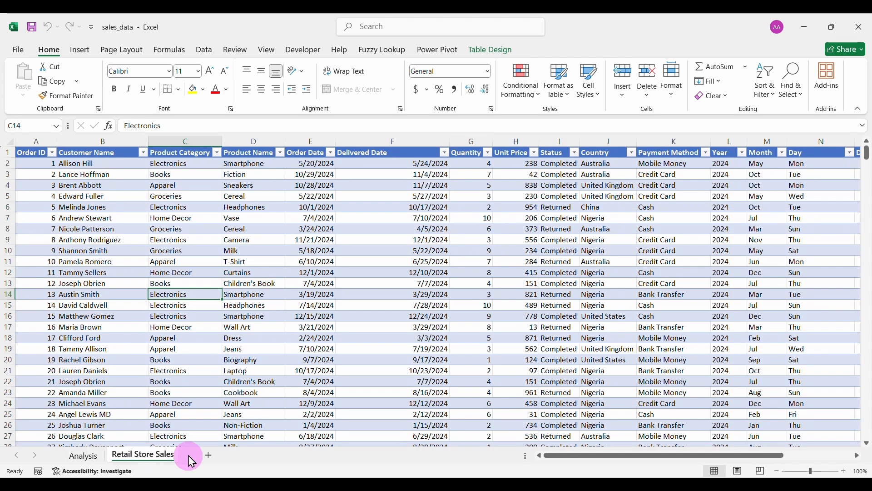
left_click(270, 283)
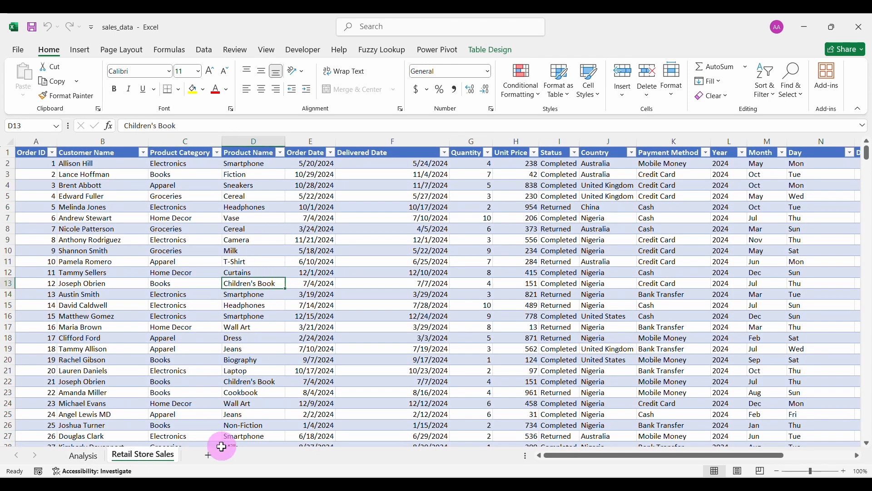
left_click(210, 456)
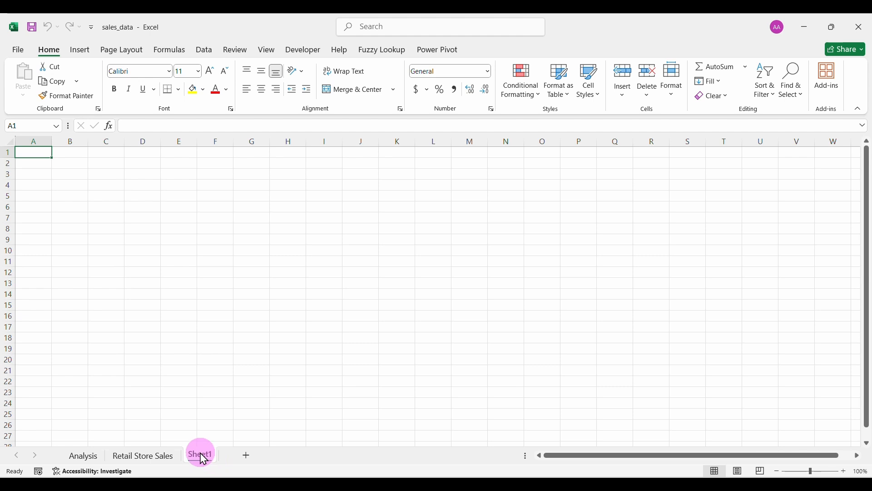
double_click(202, 456)
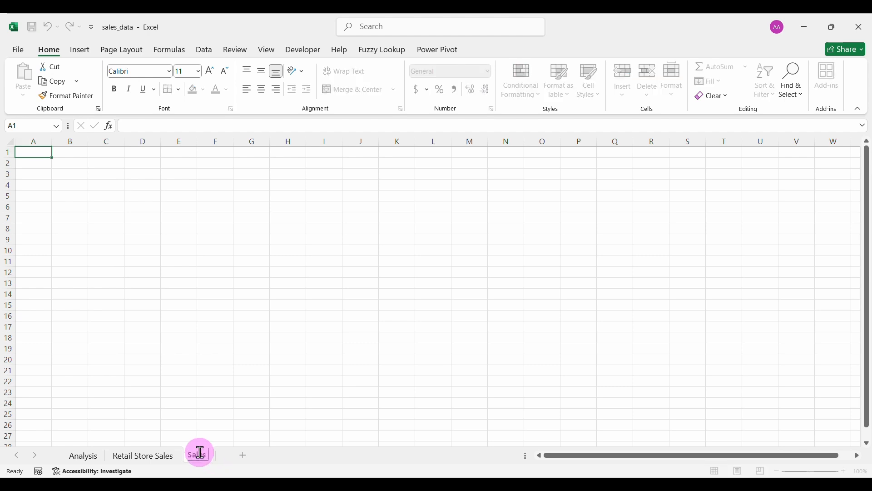
type("Sales Form")
key("Return")
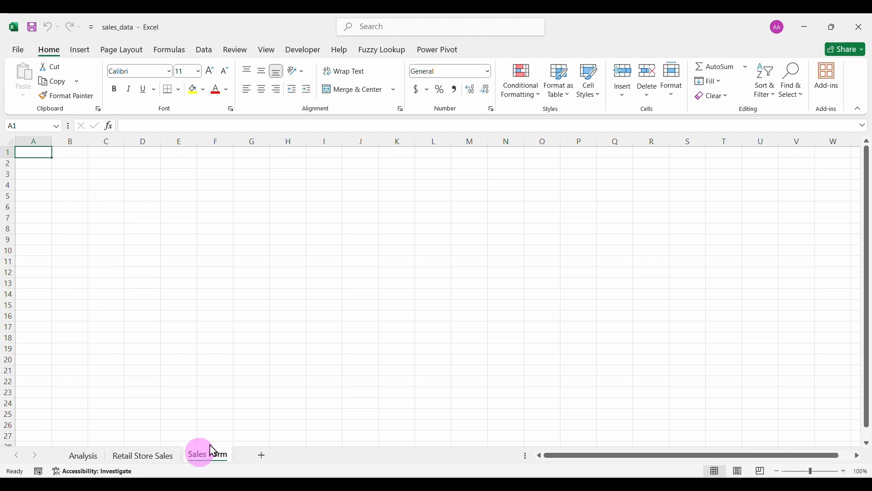
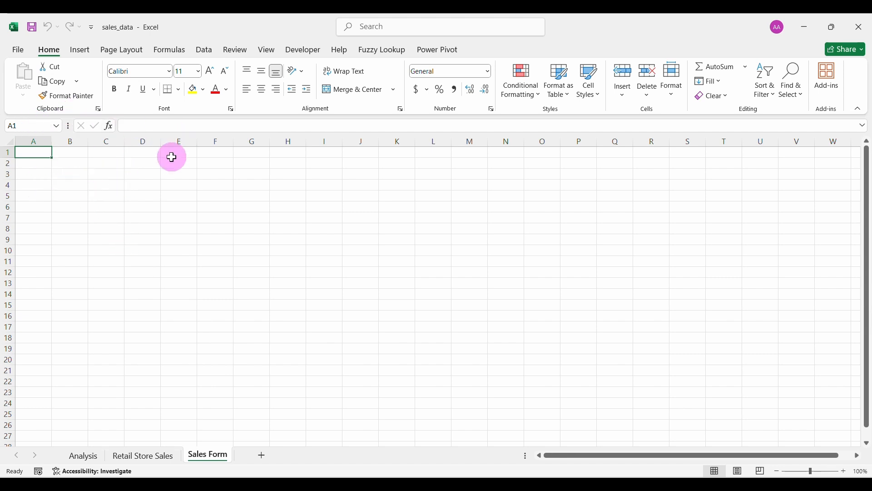
Enter the title SALES FORM in cell D3.
left_click(143, 173)
type("SALES FORM")
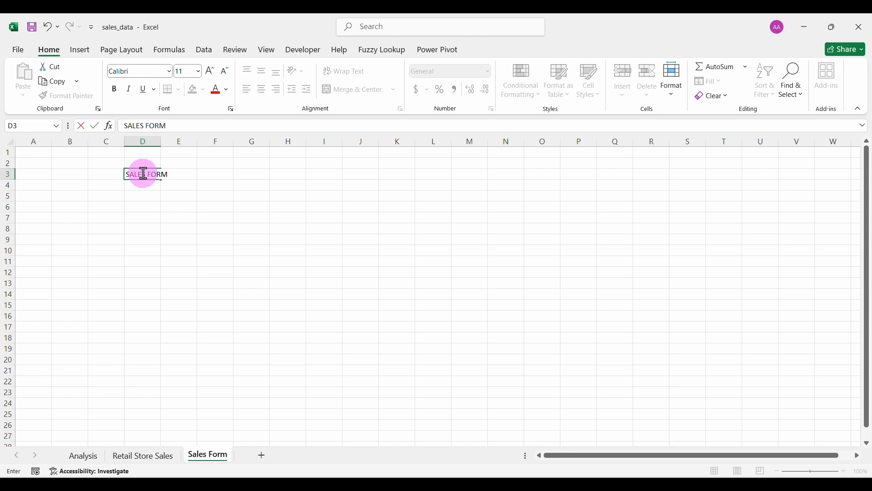
key("Return")
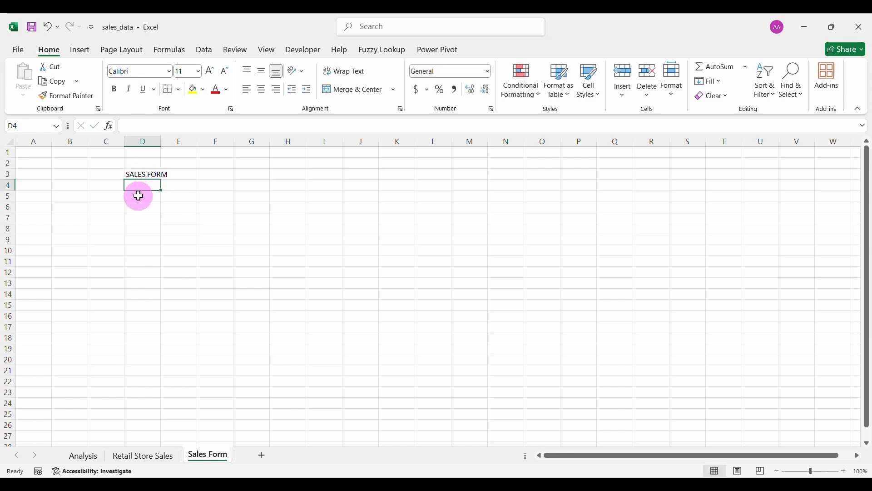
Copy headers B1:K1 from Retail Store Sales into Sales Form row 1 and auto-fit the columns.
left_click(145, 455)
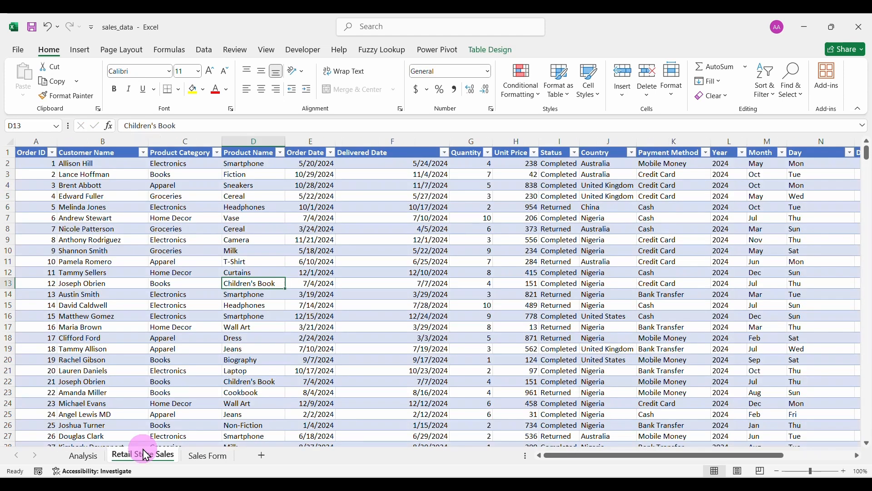
left_click_drag(91, 153, 645, 142)
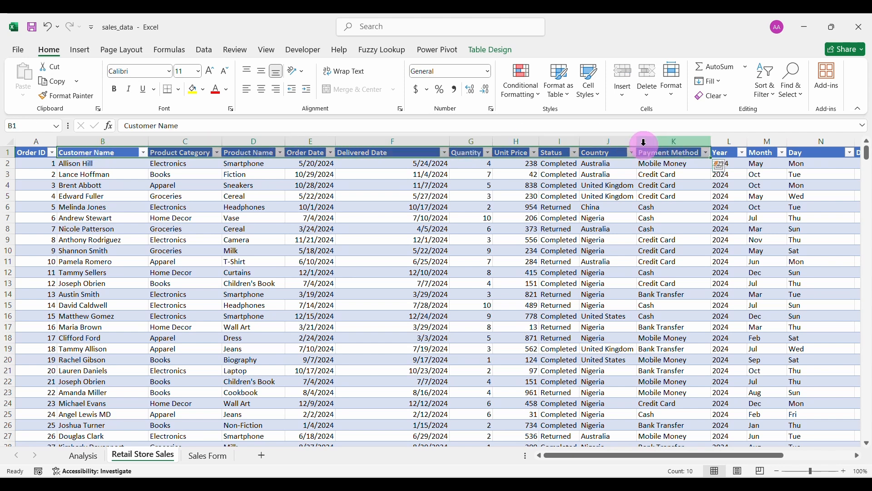
scroll(744, 195, "right", 3)
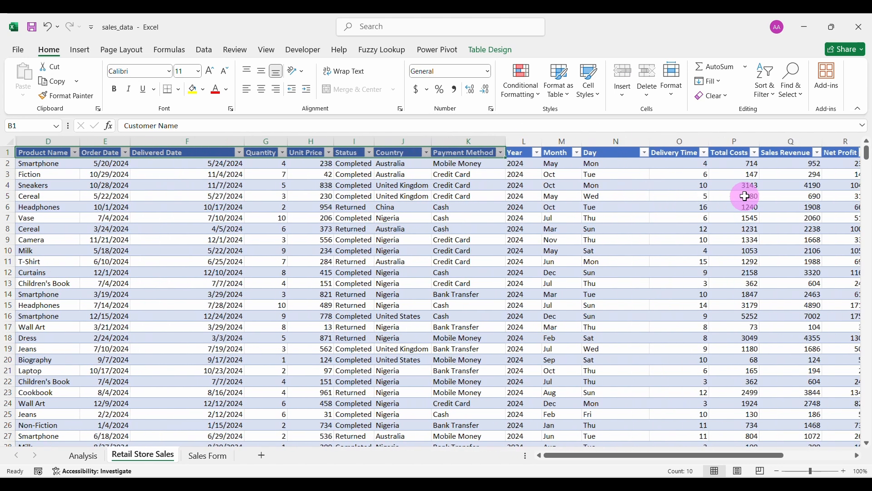
scroll(448, 261, "left", 3)
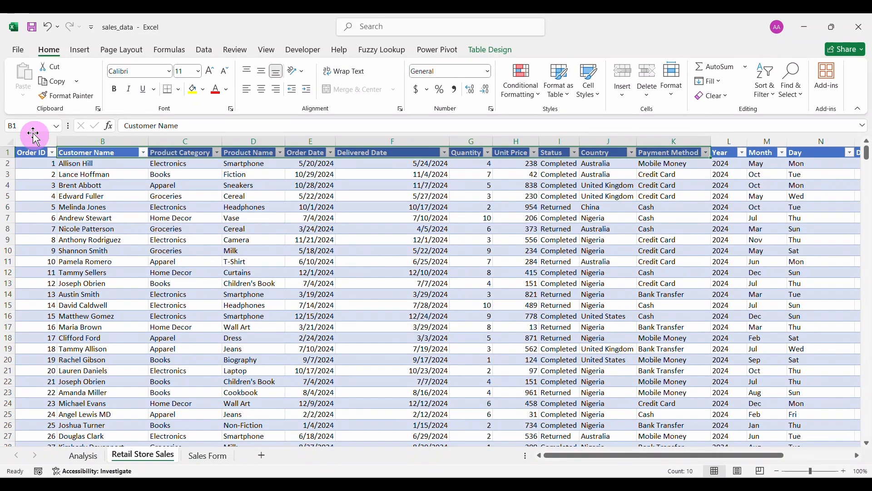
left_click(52, 82)
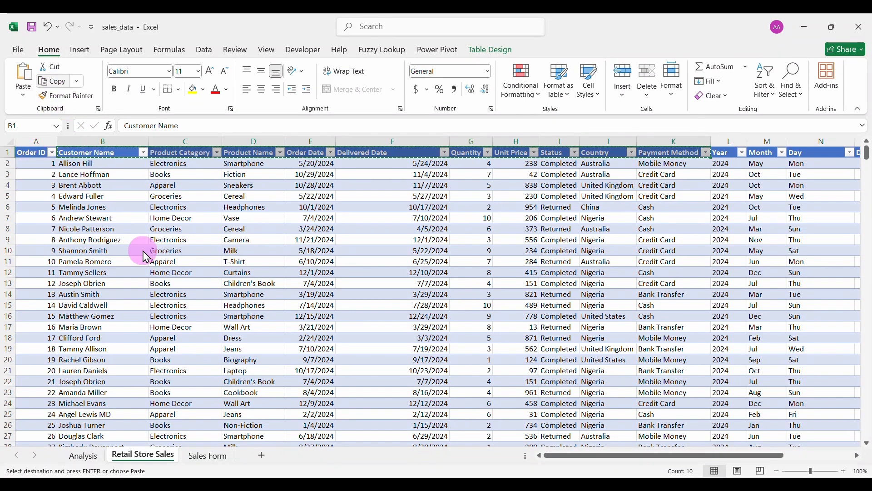
left_click(207, 455)
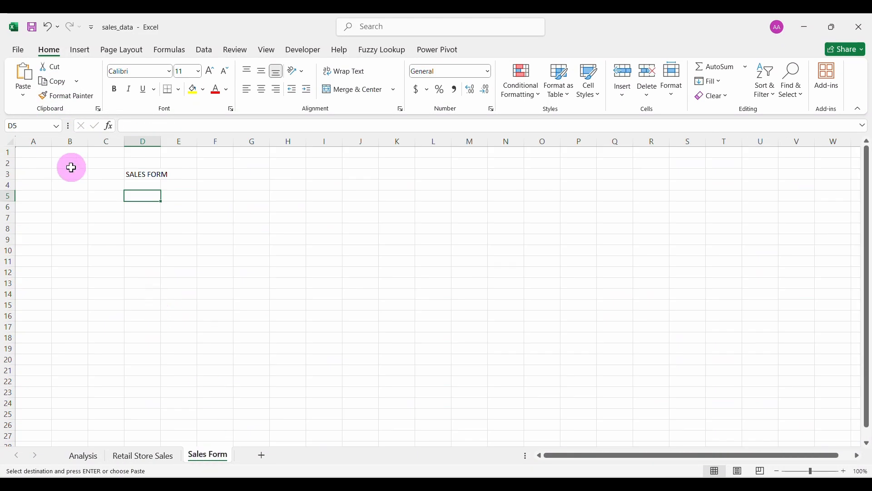
right_click(37, 153)
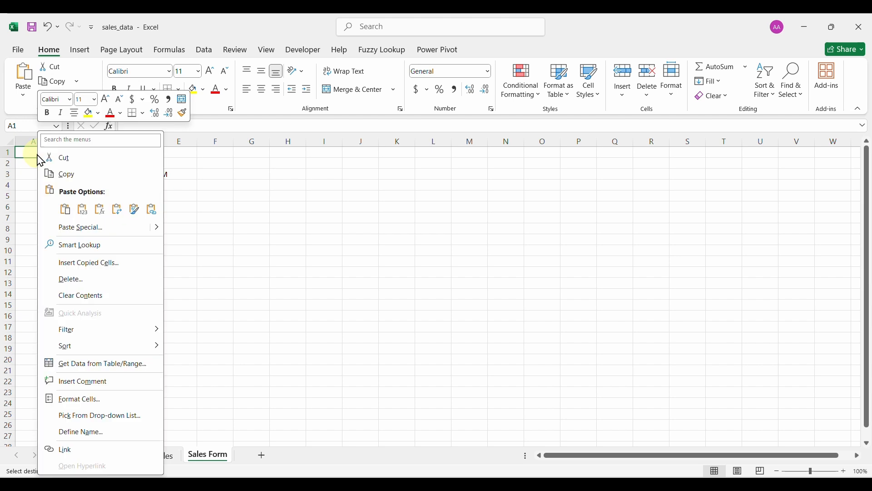
left_click(80, 210)
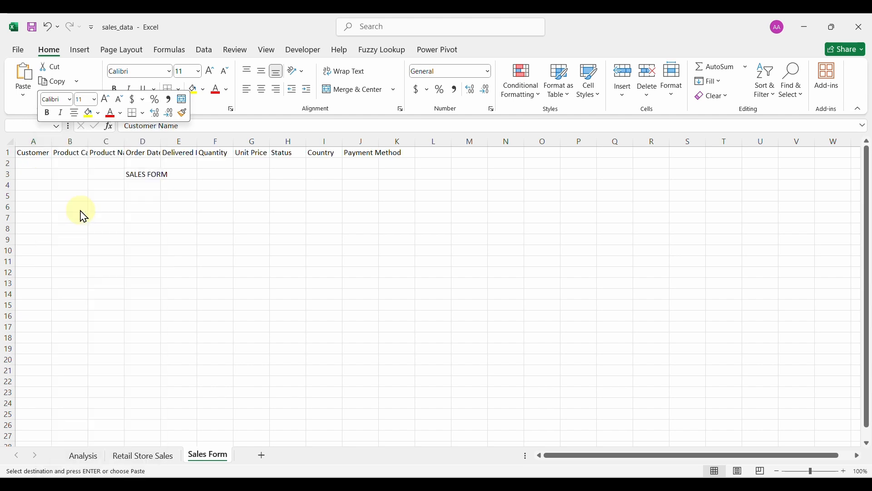
left_click(9, 142)
double_click(51, 141)
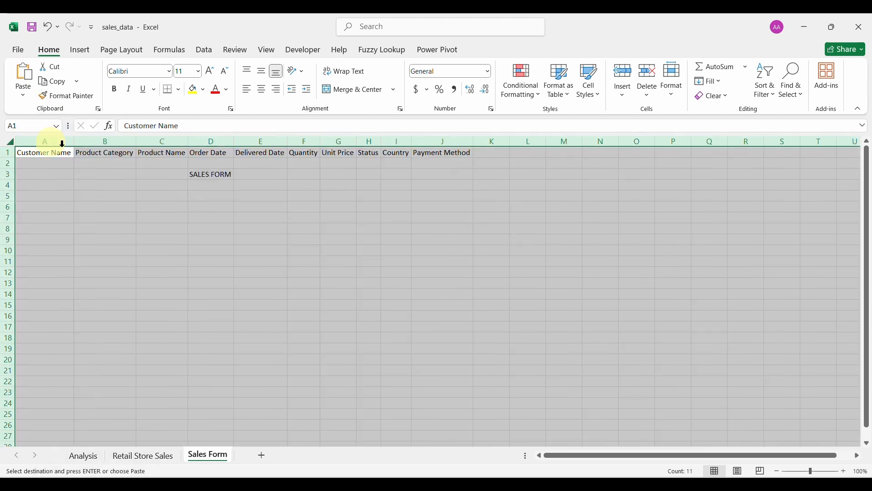
Move Customer Name, Product Category, Product Name, Order Date and Delivered Date into D5, D7, D9, D11 and D13.
left_click(206, 190)
left_click(55, 156)
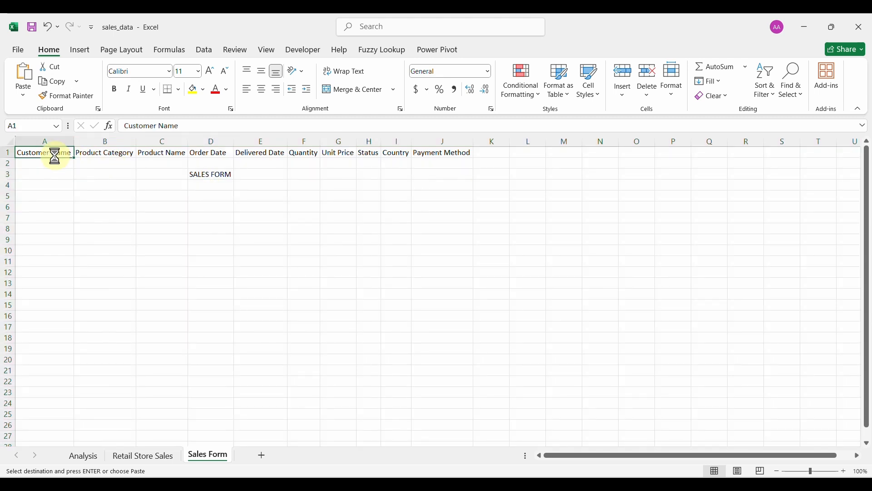
left_click(201, 198)
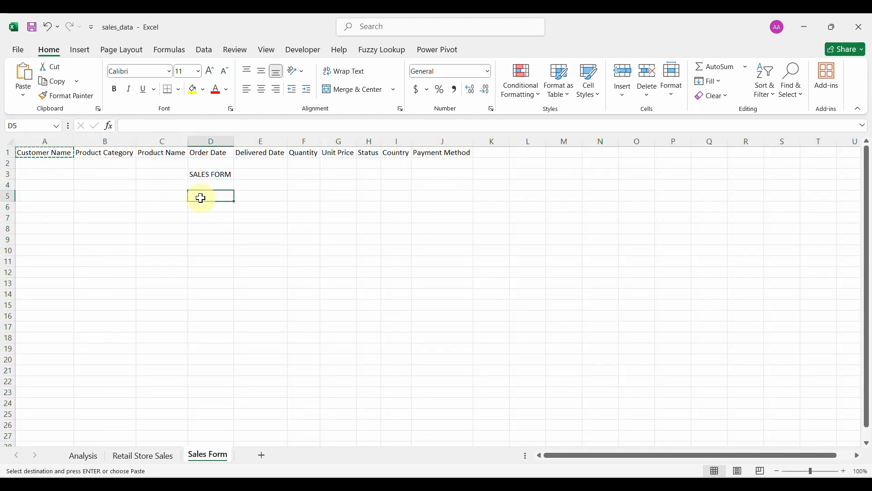
key("ctrl+v")
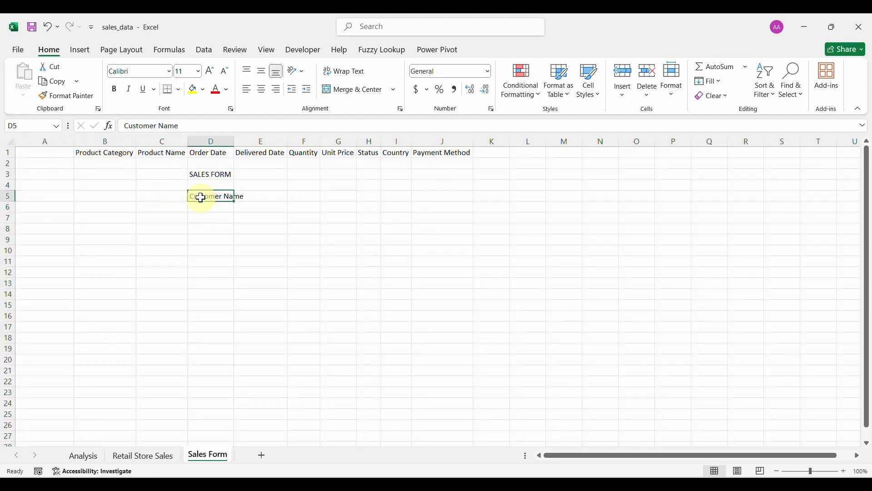
left_click(108, 155)
left_click(209, 216)
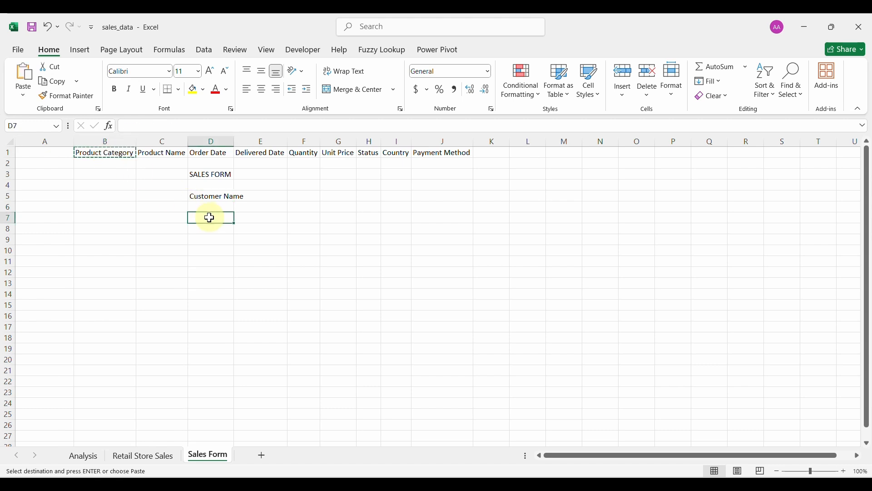
key("ctrl+v")
left_click(165, 153)
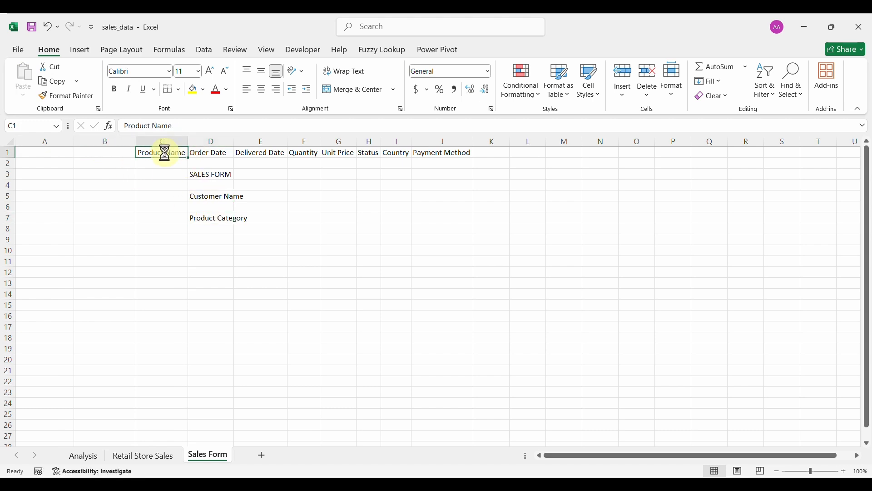
key("ctrl+x")
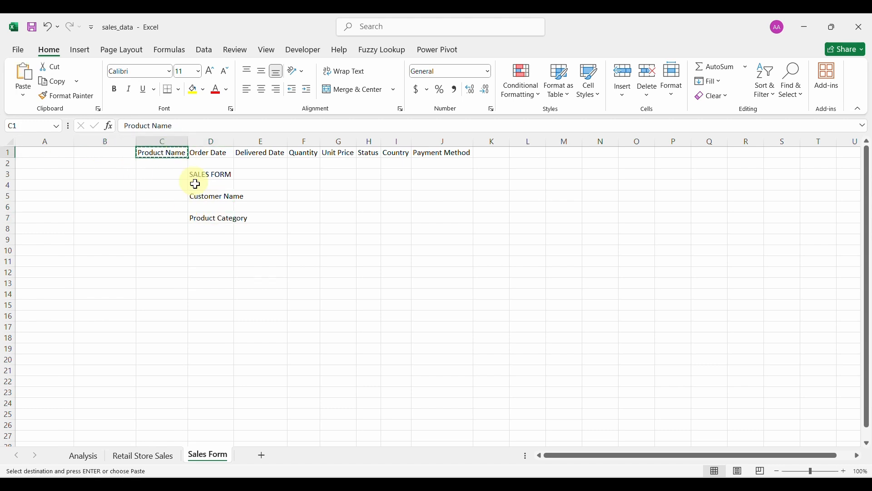
left_click(203, 240)
key("ctrl+v")
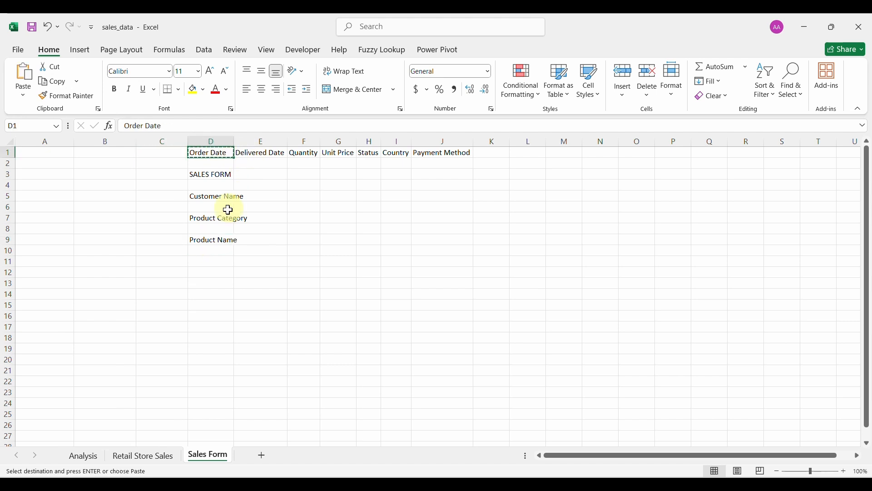
left_click(215, 258)
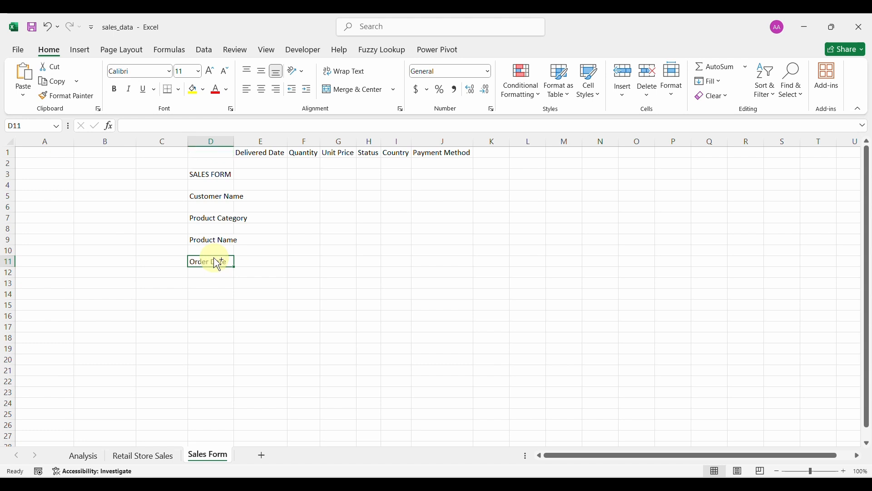
left_click(253, 153)
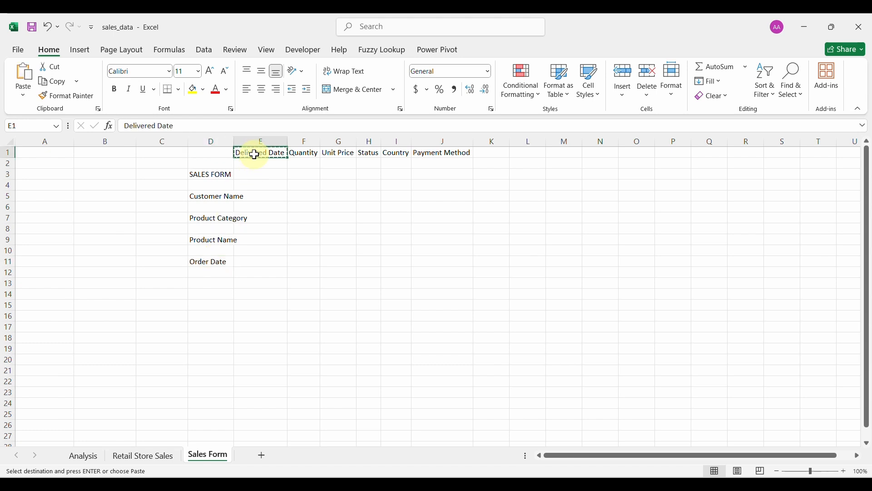
left_click(213, 282)
key("Return")
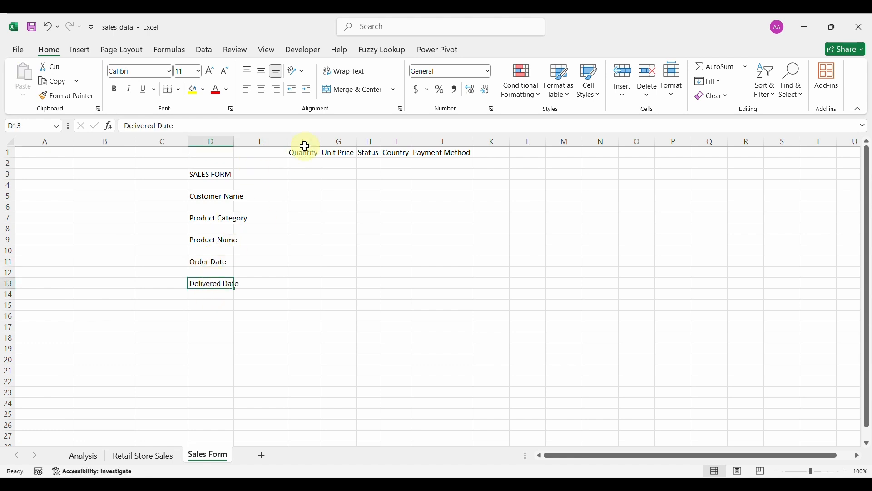
Move Quantity, Unit Price, Status, Country and Payment Method into G5, G7, G9, G11 and G13.
left_click(302, 153)
key("ctrl+x")
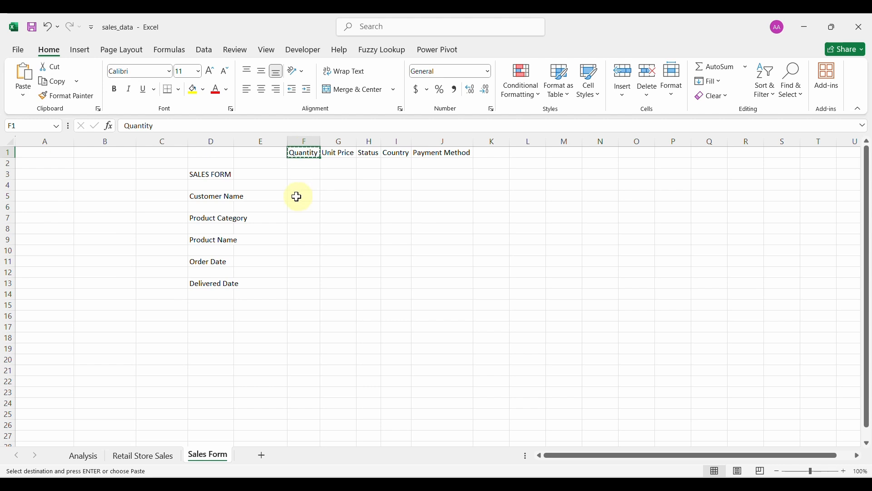
left_click(333, 198)
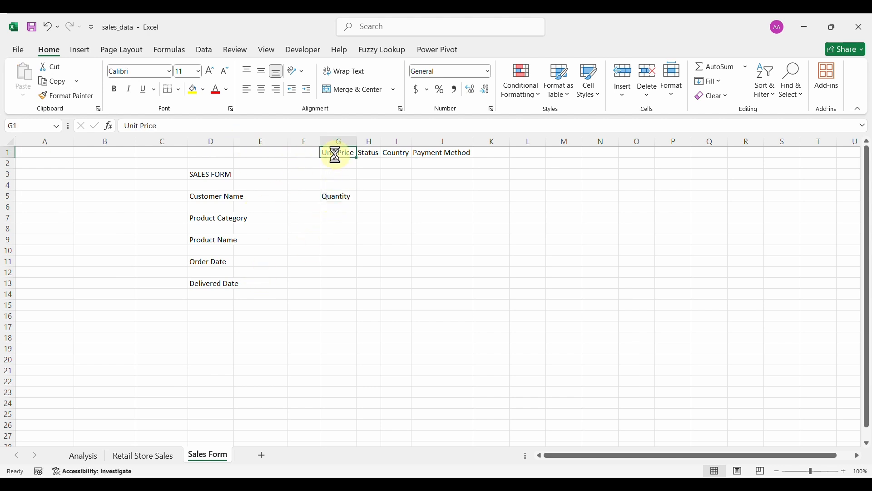
key("ctrl+c")
left_click(337, 220)
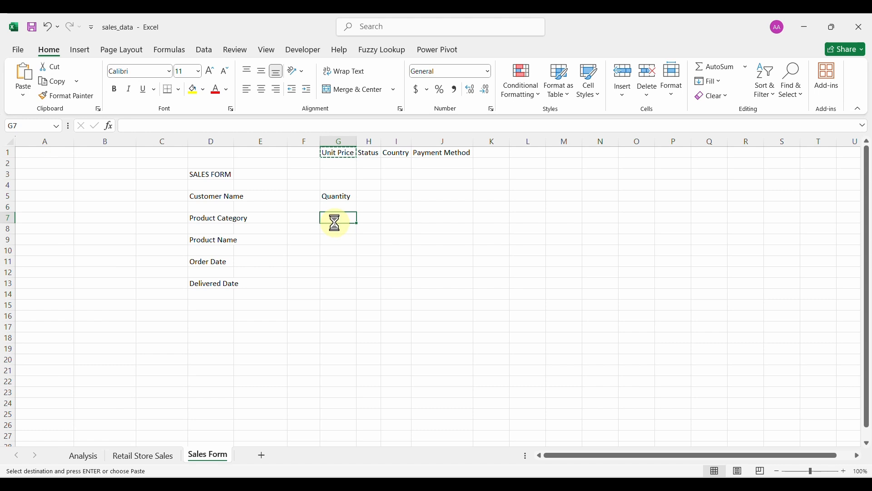
key("ctrl+v")
left_click(372, 152)
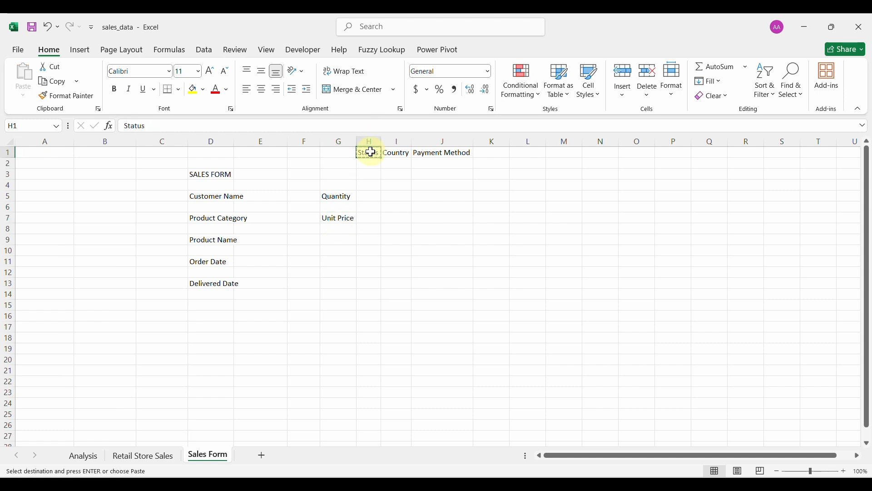
left_click(342, 240)
key("ctrl+v")
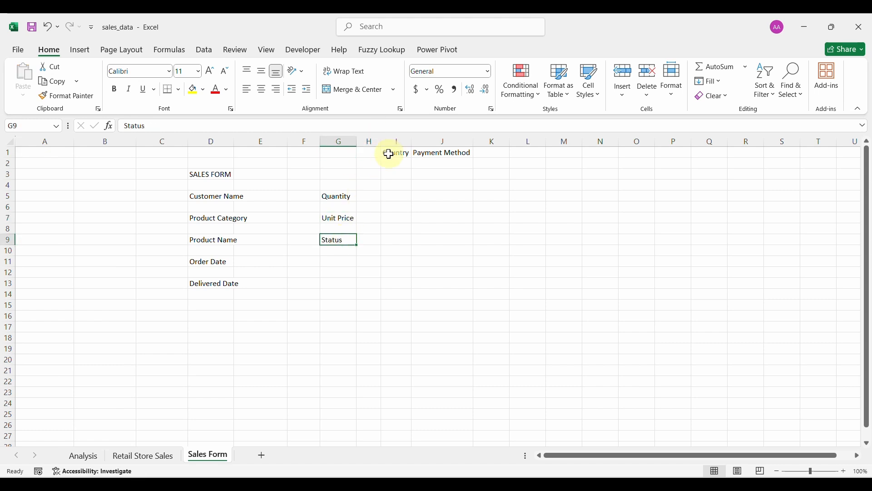
left_click(391, 155)
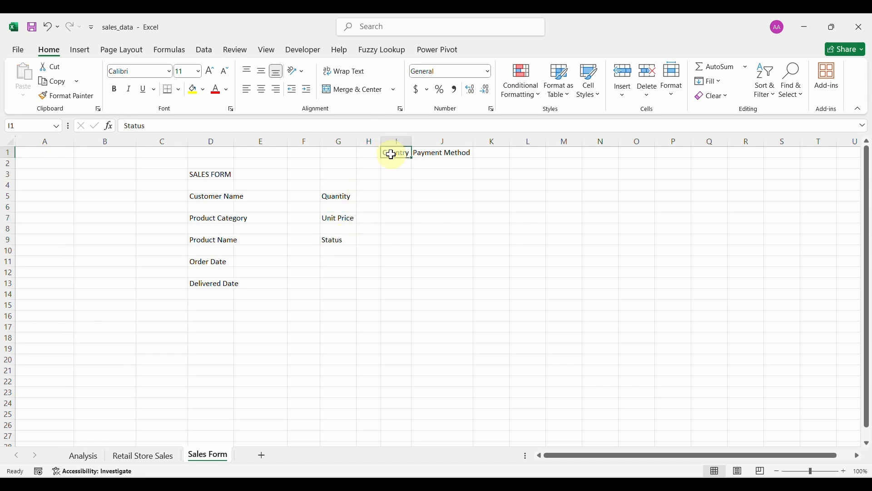
left_click(339, 259)
key("ctrl+v")
left_click(429, 154)
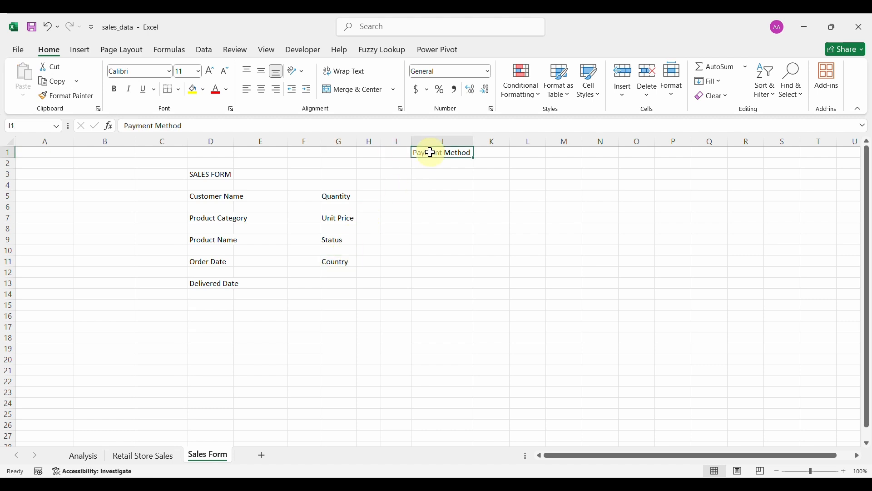
key("ctrl+x")
left_click(337, 282)
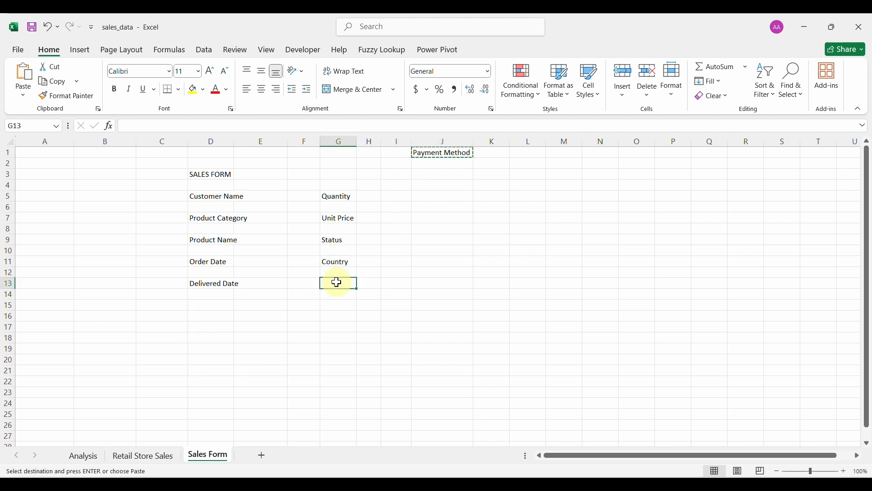
key("ctrl+v")
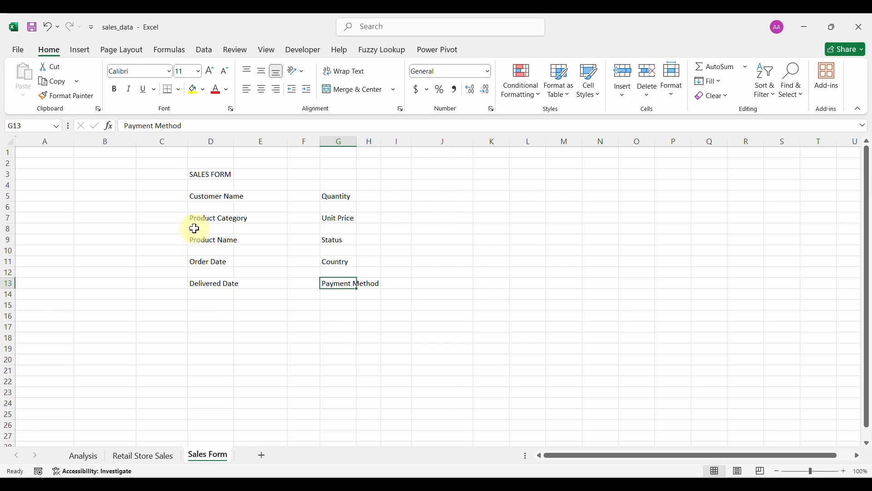
left_click(214, 176)
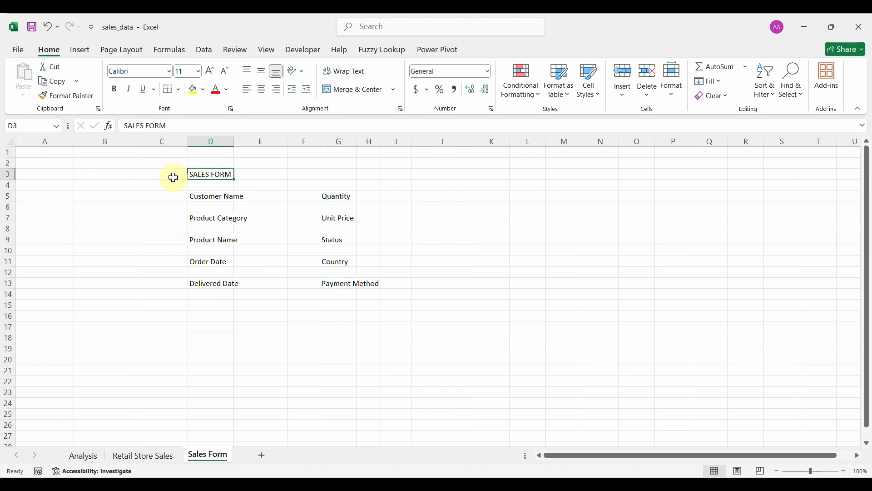
Merge and centre SALES FORM across C3:I3, bold at 48 point.
left_click_drag(174, 178, 410, 180)
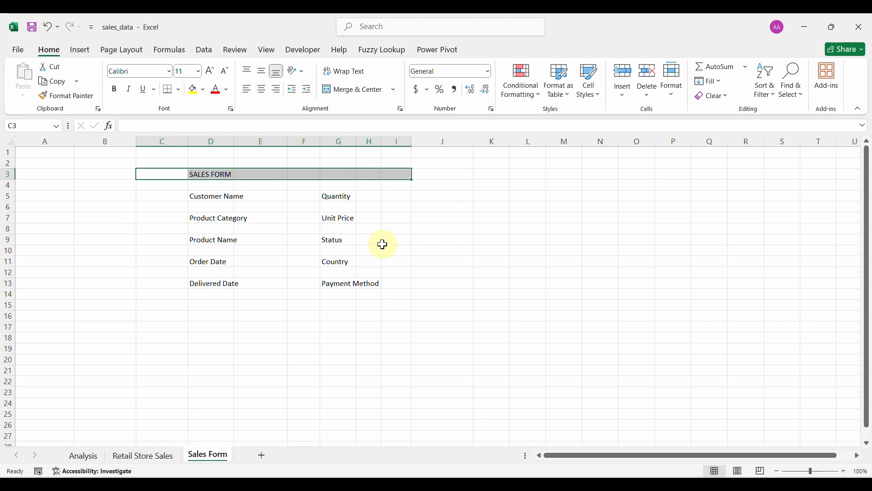
left_click(351, 91)
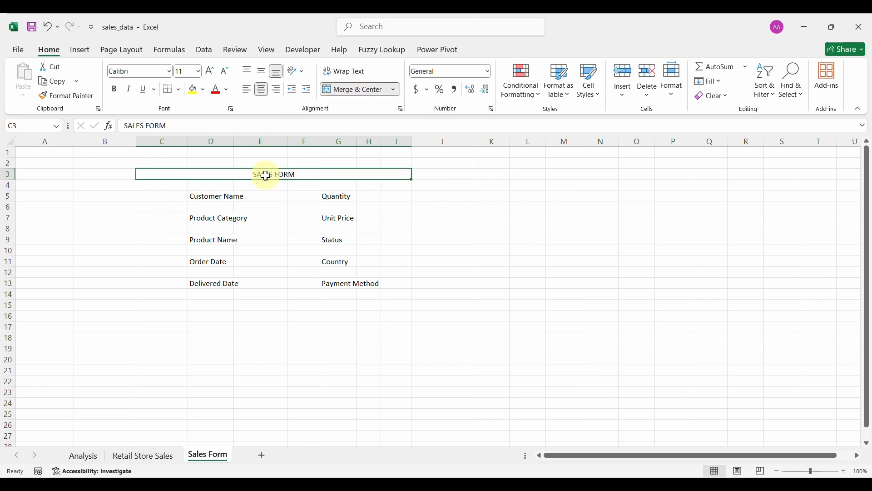
left_click(115, 91)
left_click(210, 72)
left_click(210, 72)
left_click(210, 71)
left_click(210, 72)
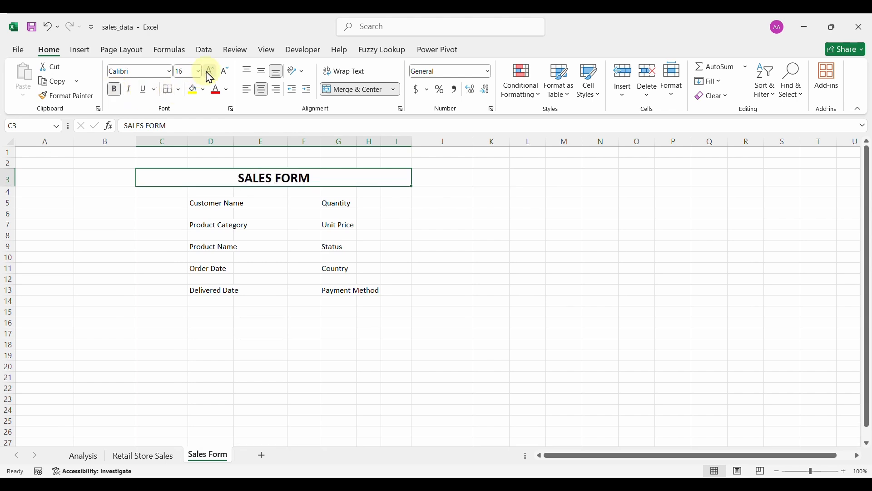
left_click(210, 72)
left_click(209, 72)
left_click(210, 72)
left_click(210, 72)
left_click(210, 72)
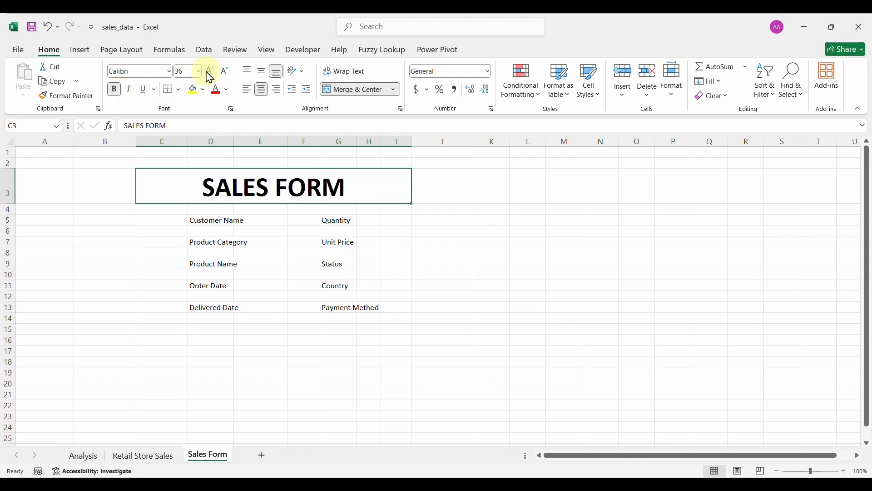
left_click(209, 72)
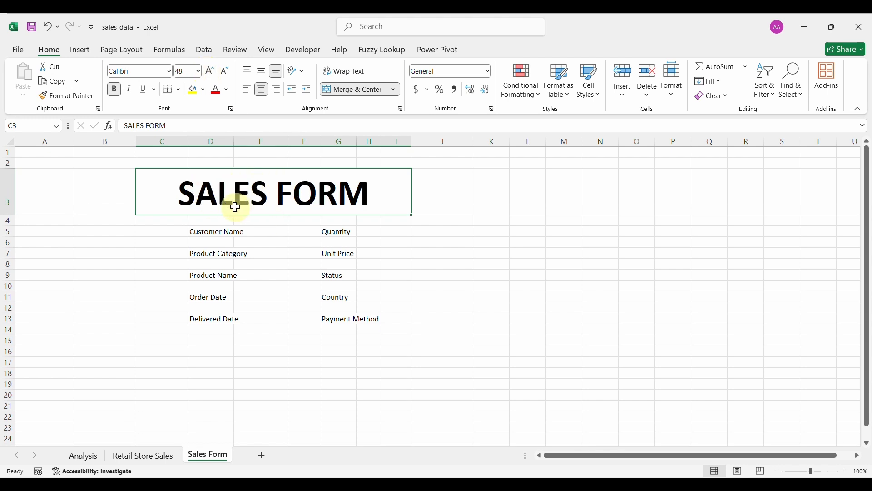
Give the title banner a thick outside border, purple fill and white text.
left_click(179, 90)
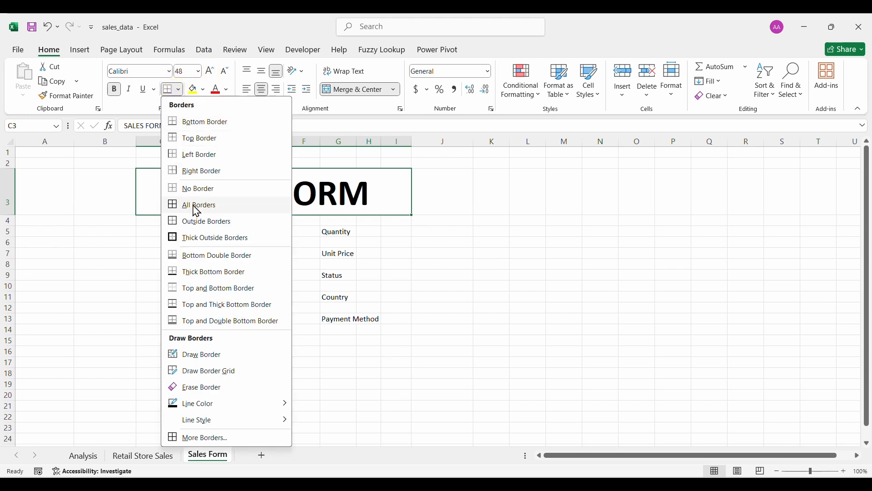
left_click(201, 236)
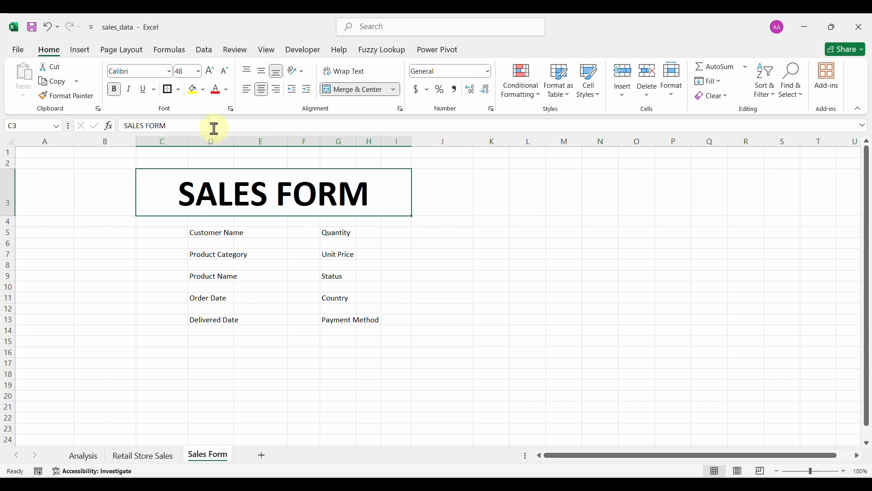
left_click(202, 91)
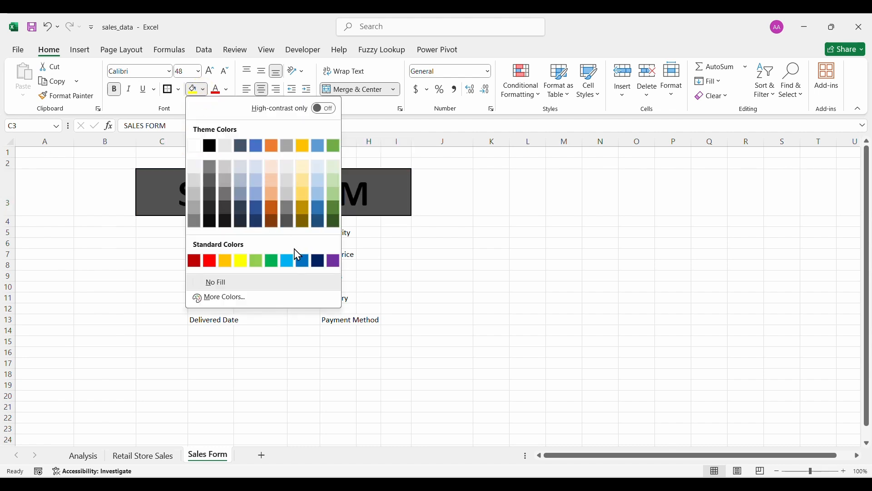
left_click(334, 261)
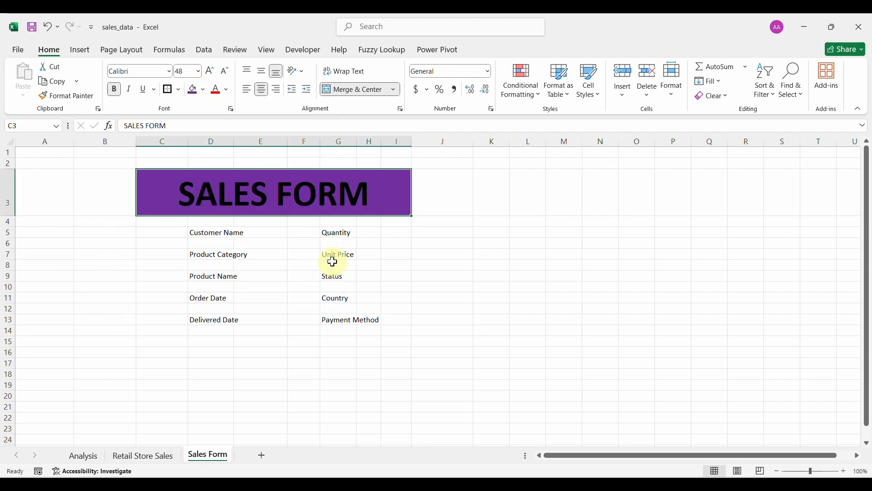
left_click(226, 91)
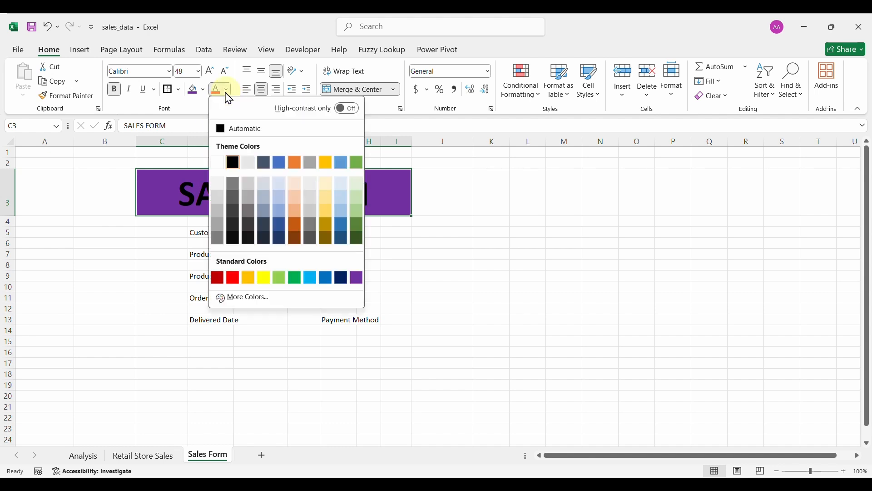
left_click(218, 162)
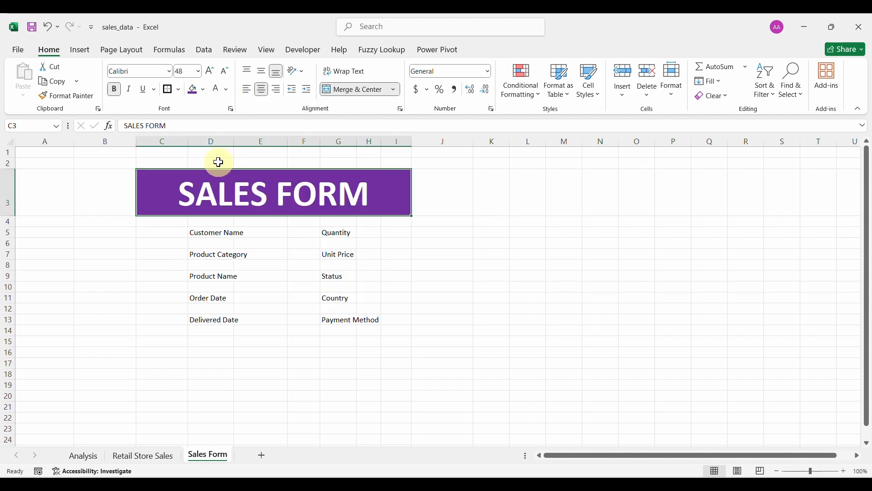
left_click(183, 187)
Make labels D5:D13 and G5:G13 bold 14-point and auto-fit all column widths.
left_click_drag(208, 232, 214, 318)
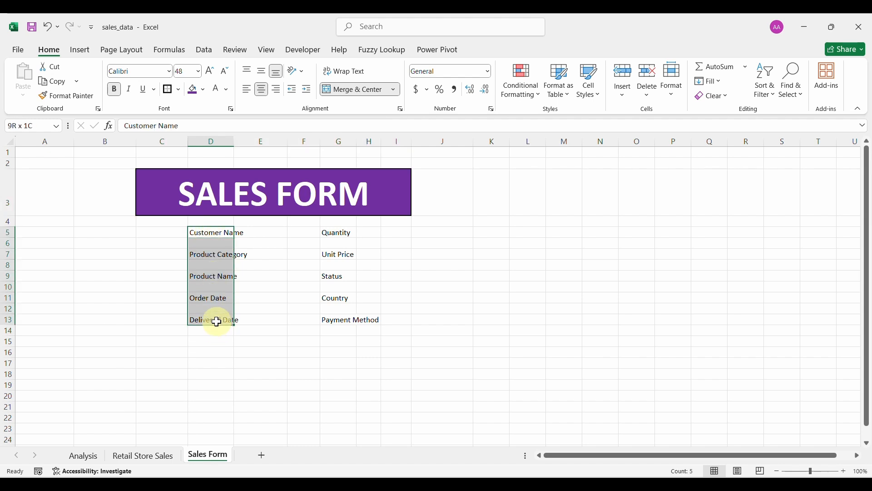
left_click_drag(327, 234, 338, 317)
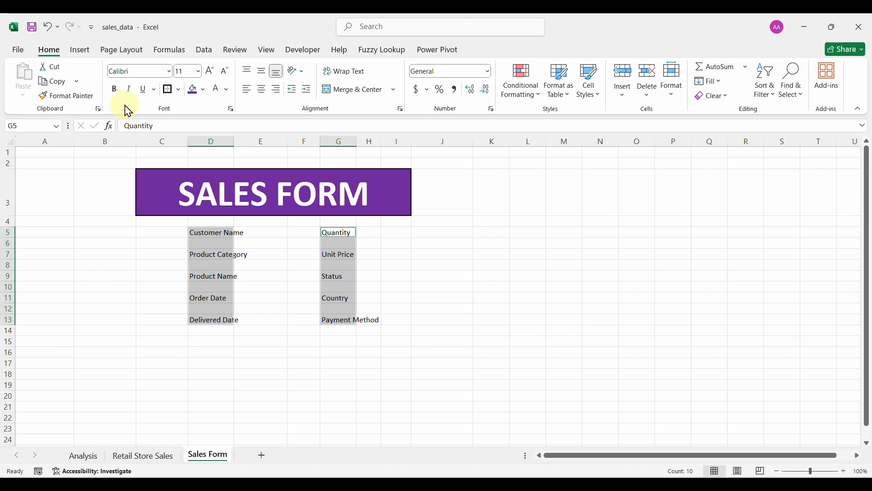
left_click(115, 93)
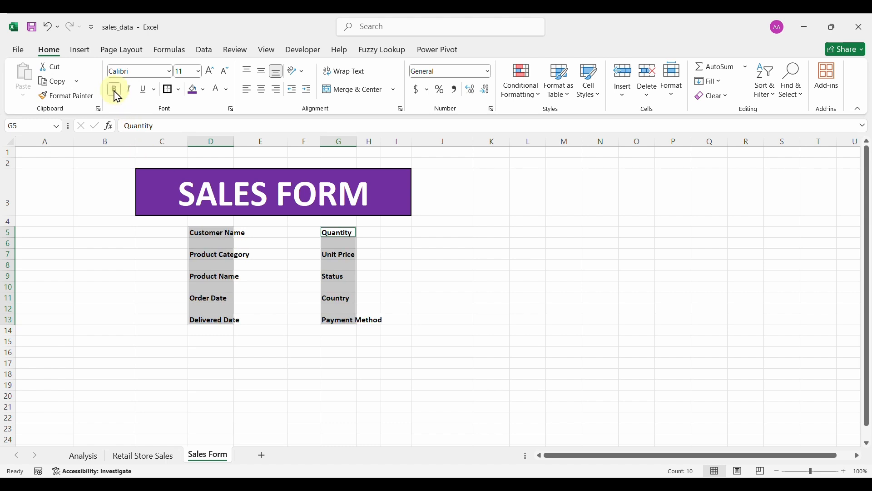
left_click(210, 78)
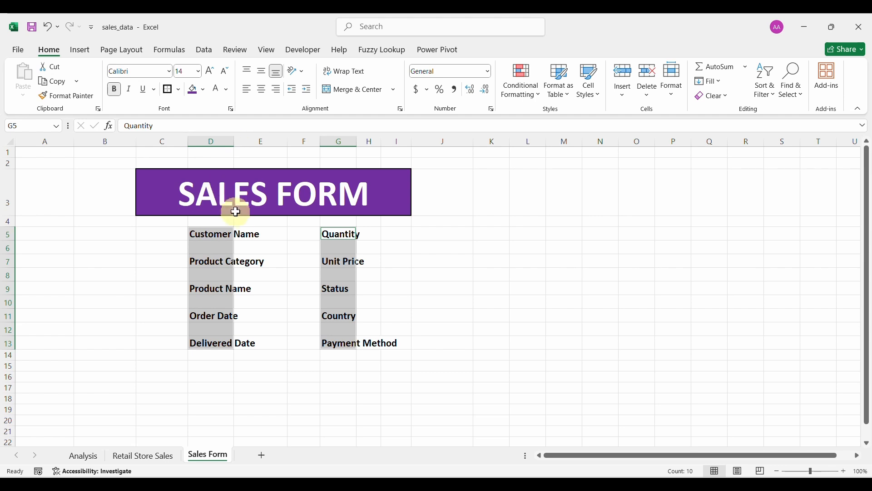
left_click(10, 141)
double_click(72, 140)
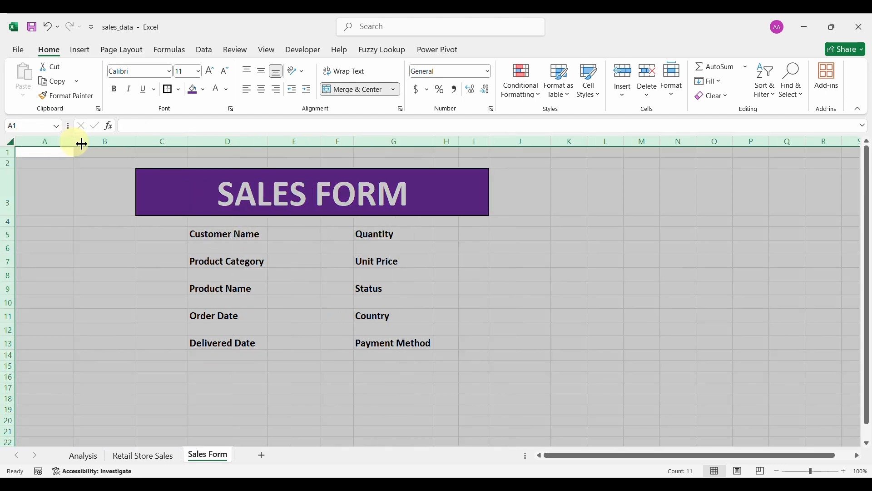
double_click(259, 237)
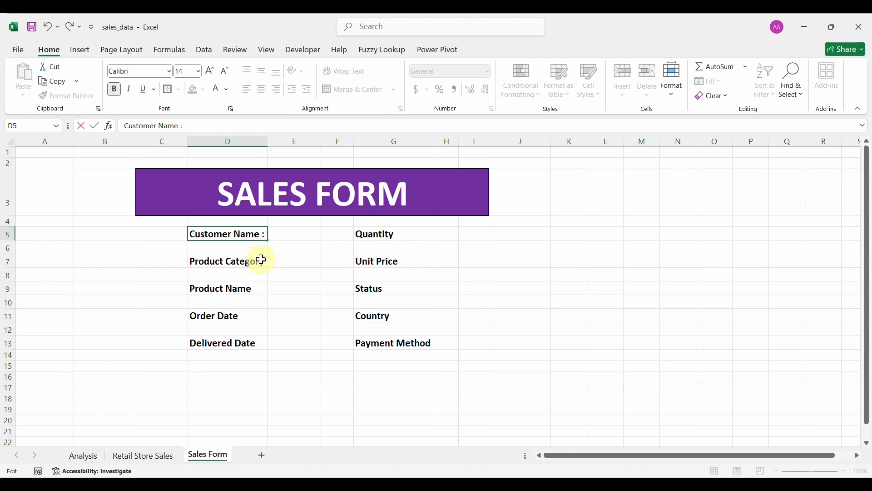
Append ' :' to each of the ten labels, Customer Name : through Payment Method :.
left_click(263, 261)
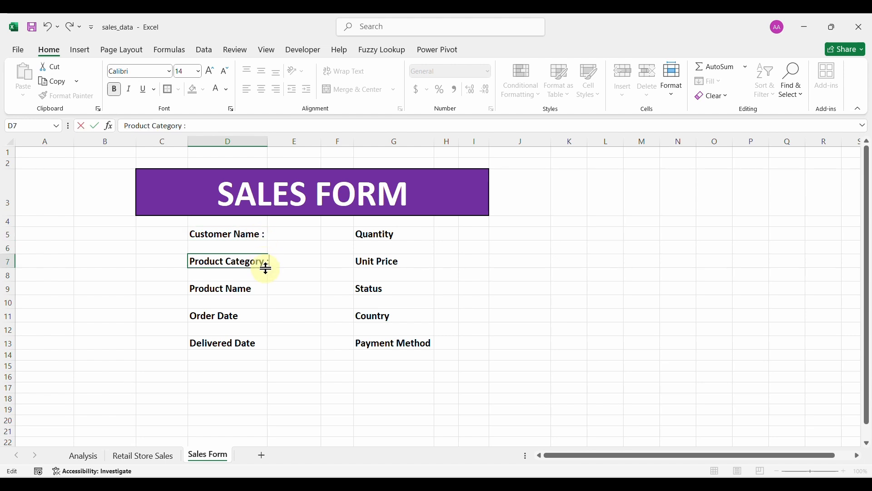
double_click(256, 287)
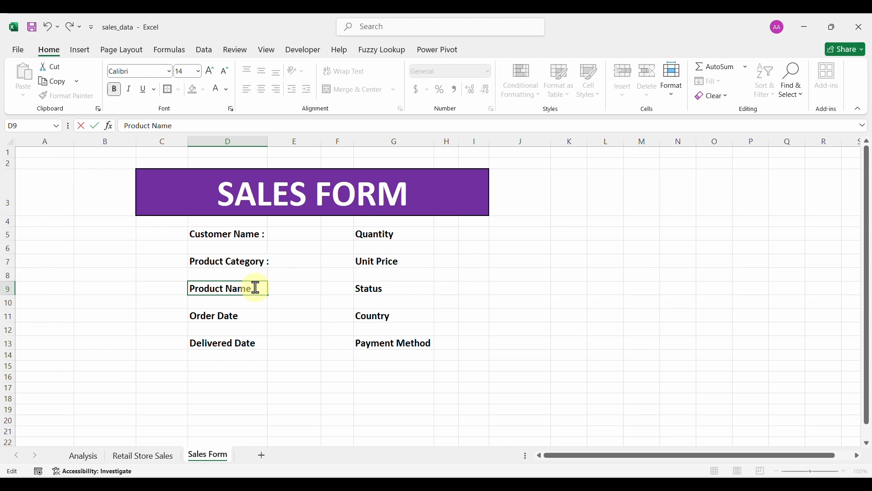
left_click(244, 317)
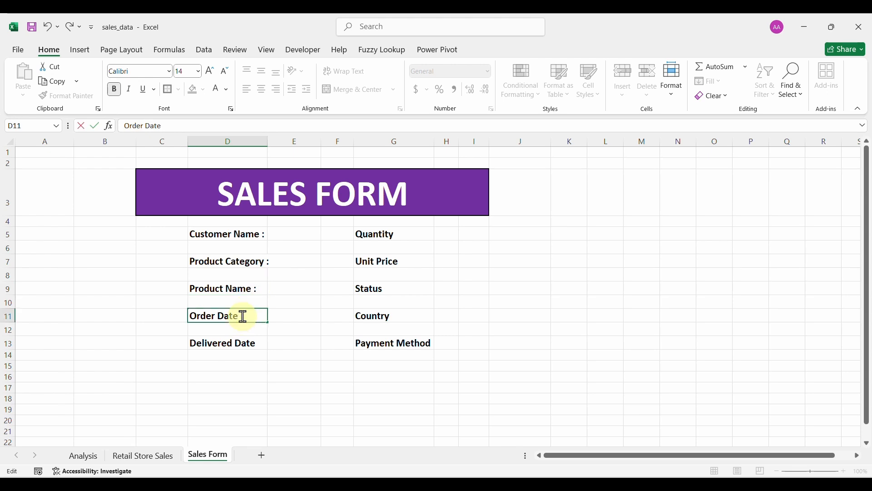
double_click(257, 343)
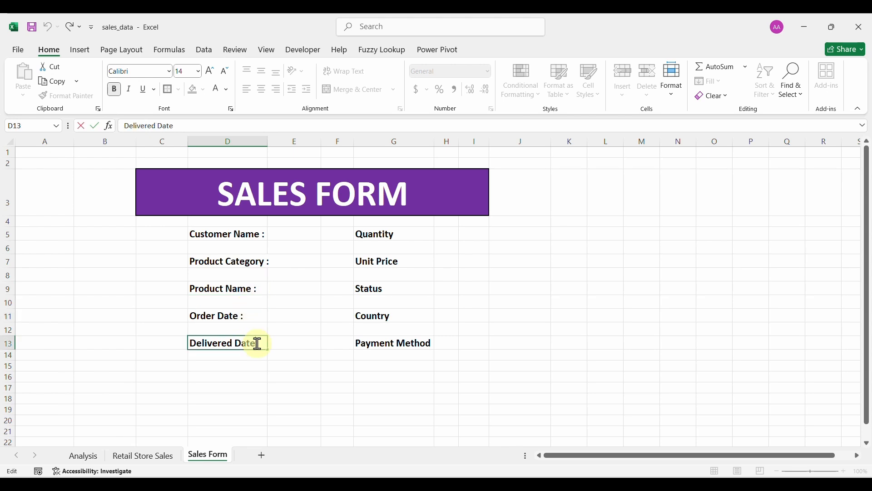
double_click(399, 234)
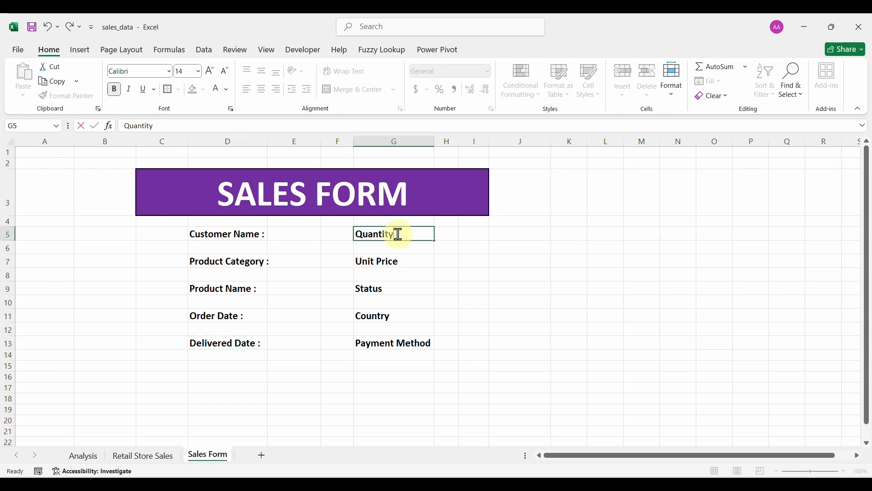
left_click(404, 262)
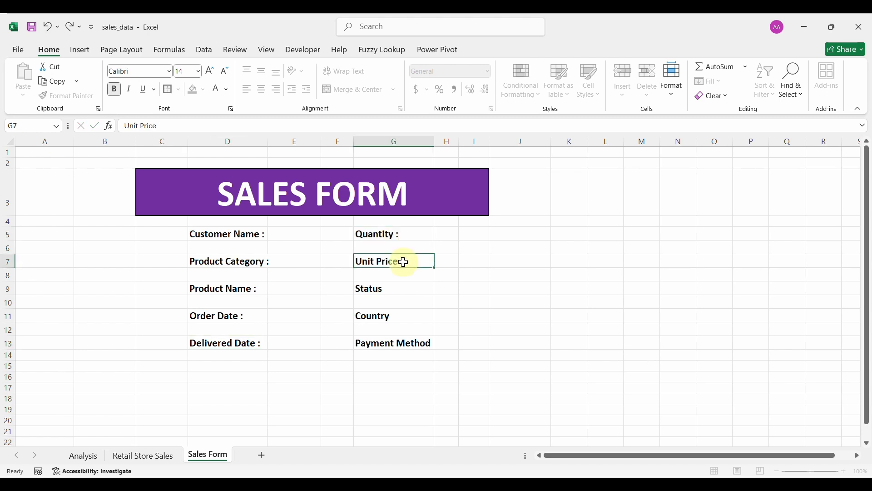
type(":")
double_click(389, 291)
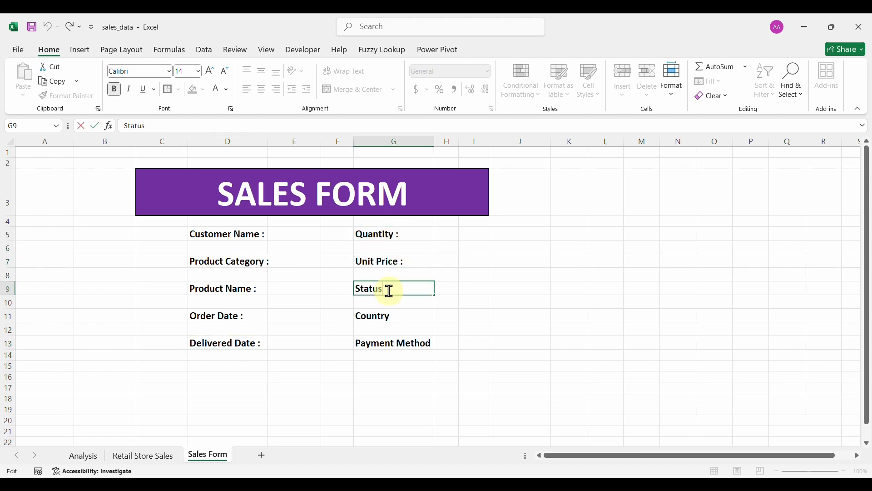
left_click(398, 317)
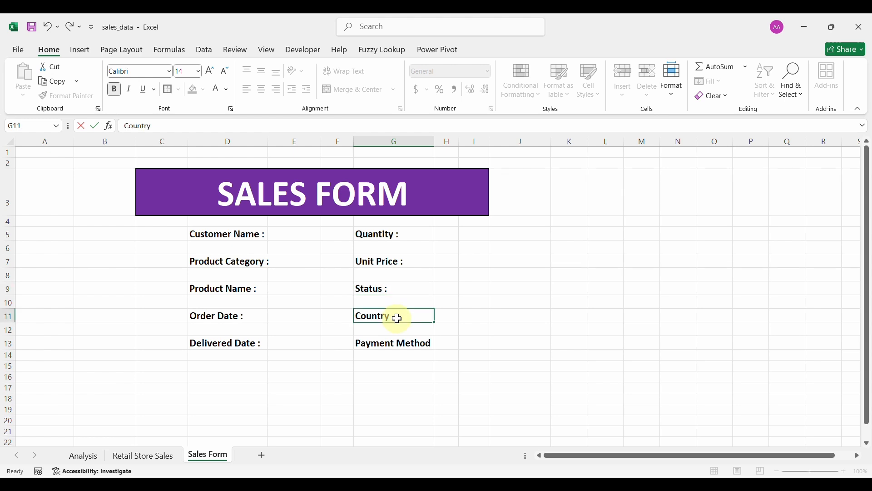
double_click(425, 343)
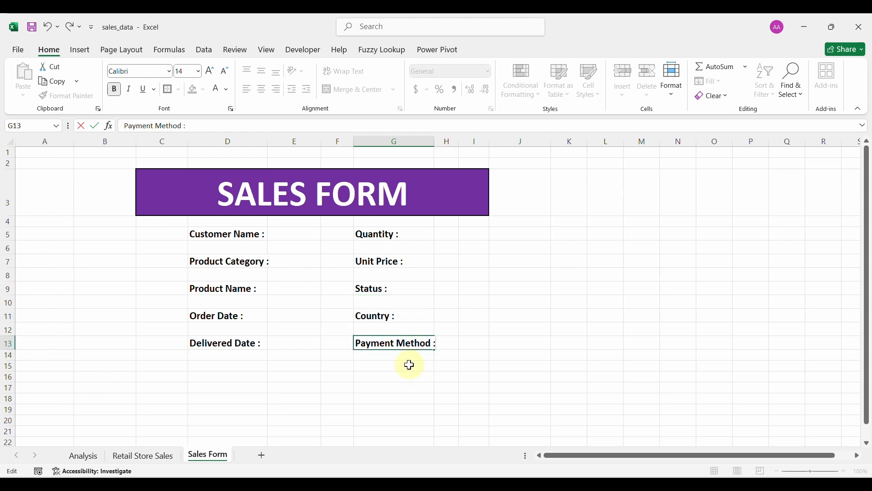
left_click(344, 294)
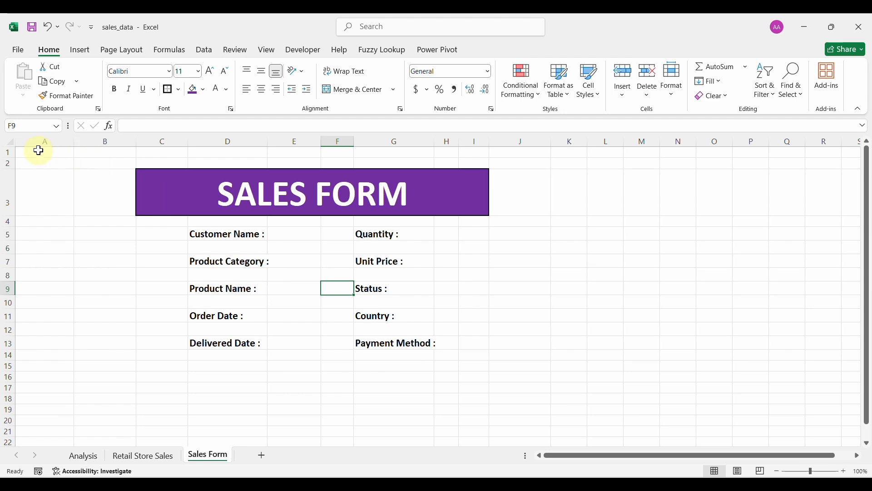
Refit columns and give the Customer Name entry cell E5 an outline border and light grey fill.
left_click(10, 142)
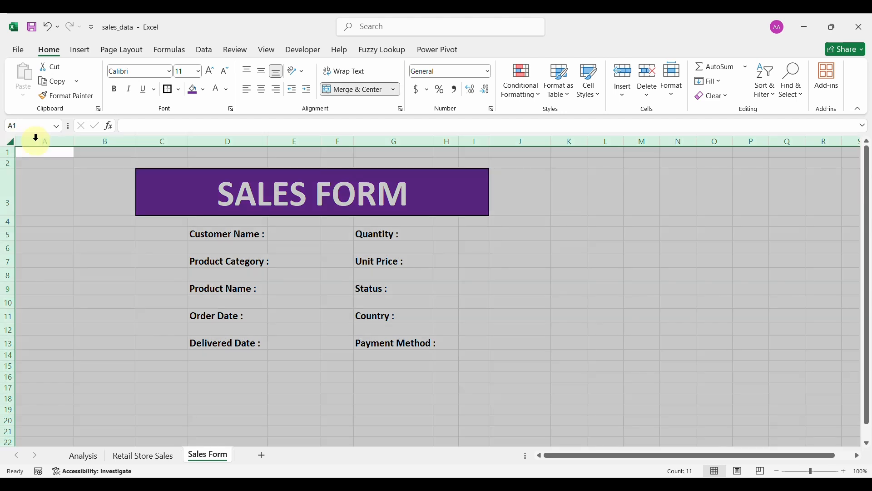
double_click(69, 141)
left_click(309, 288)
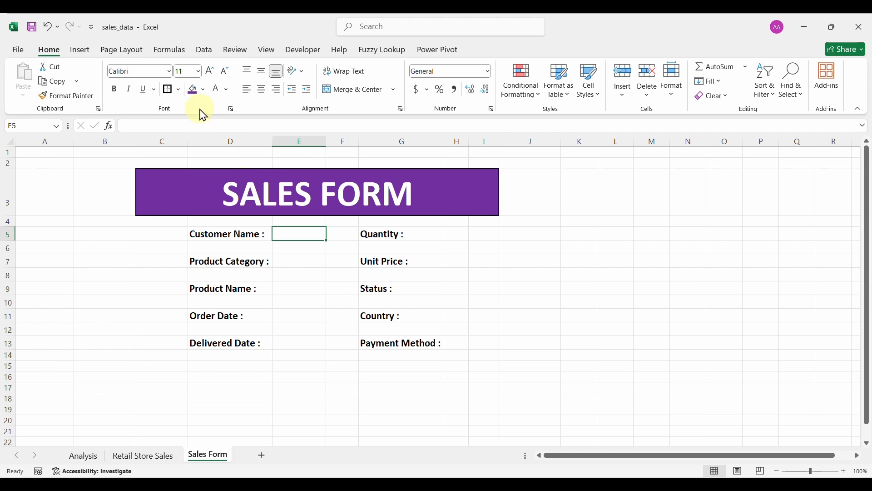
left_click(179, 90)
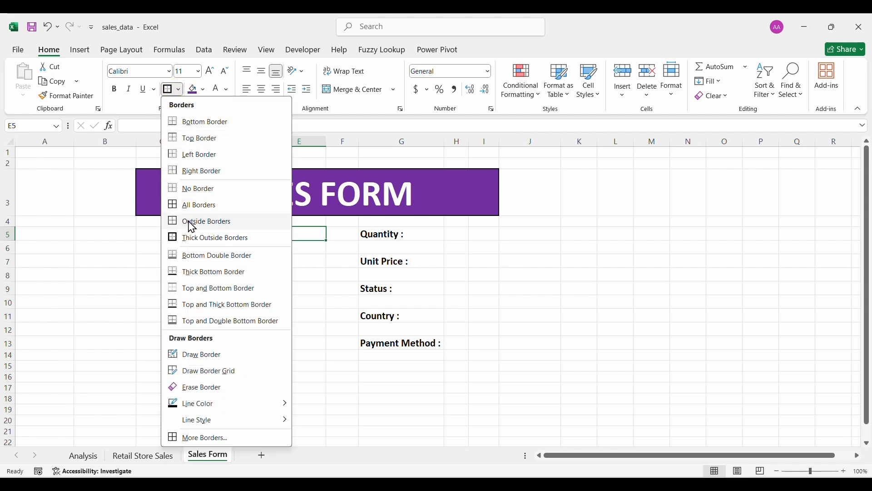
left_click(200, 223)
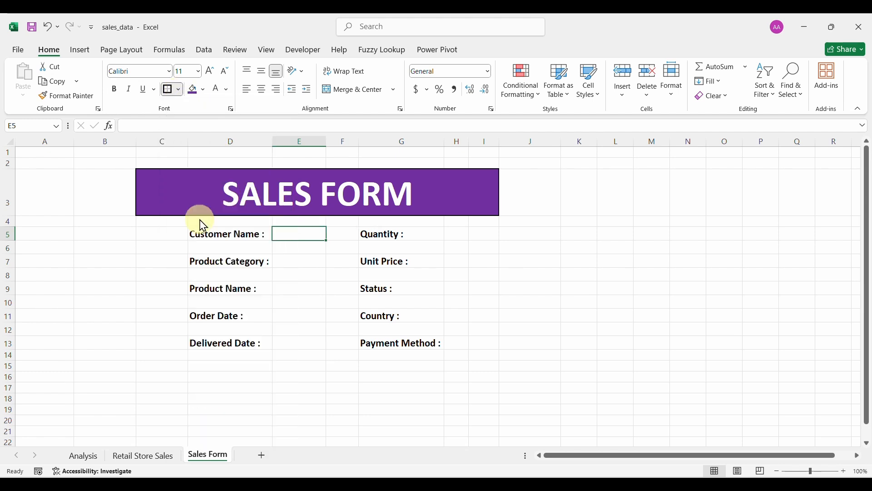
left_click(202, 89)
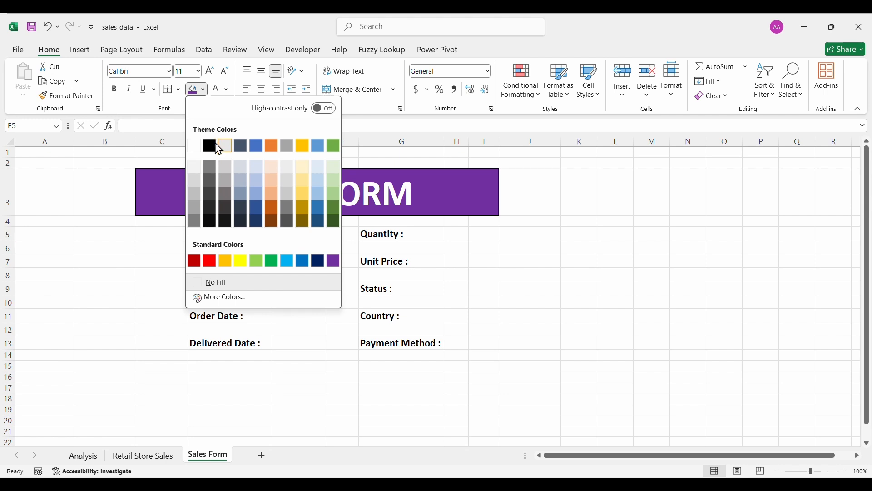
left_click(200, 170)
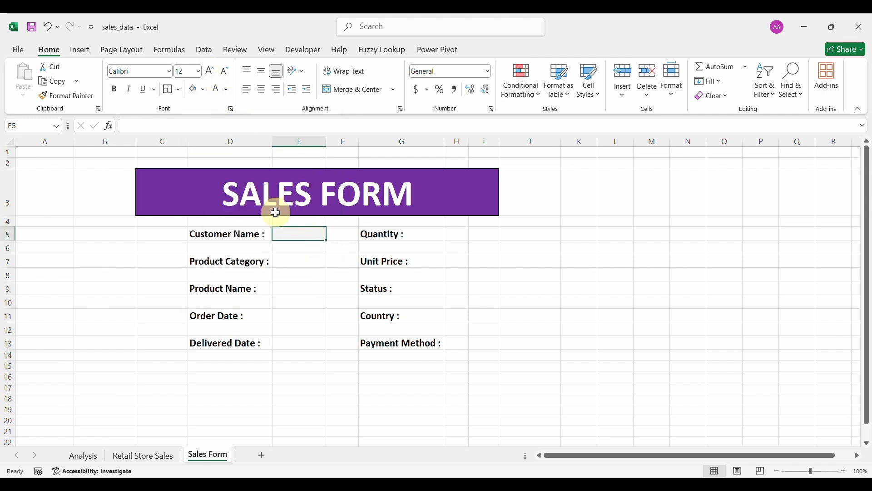
type("JHJHJ")
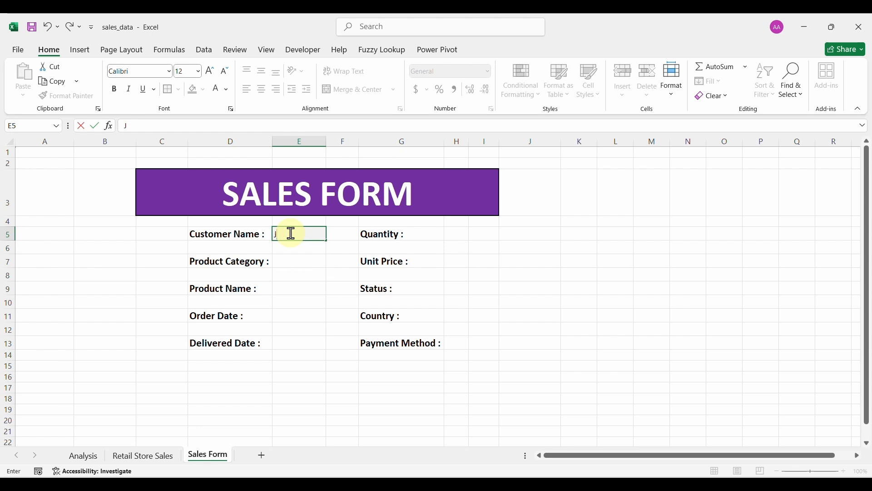
left_click(302, 257)
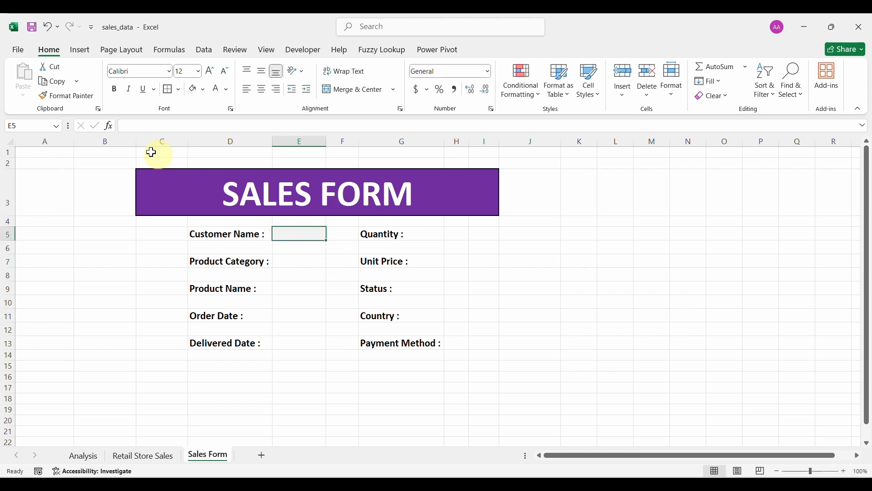
Use Format Painter to copy E5's box style to the other entry cells beside the labels.
left_click(67, 97)
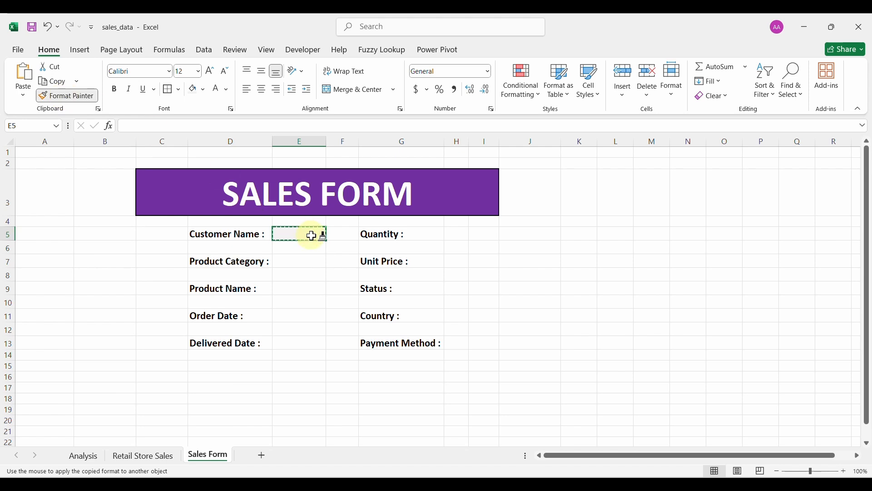
left_click(303, 263)
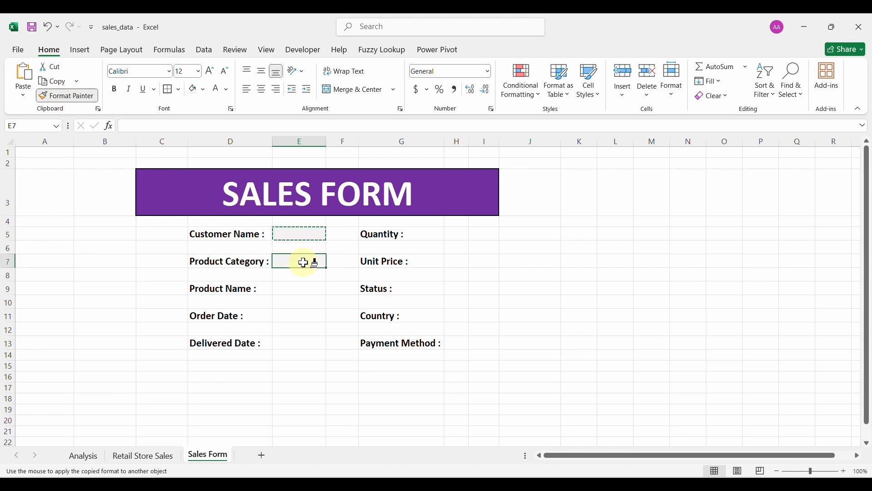
left_click(292, 292)
left_click(294, 316)
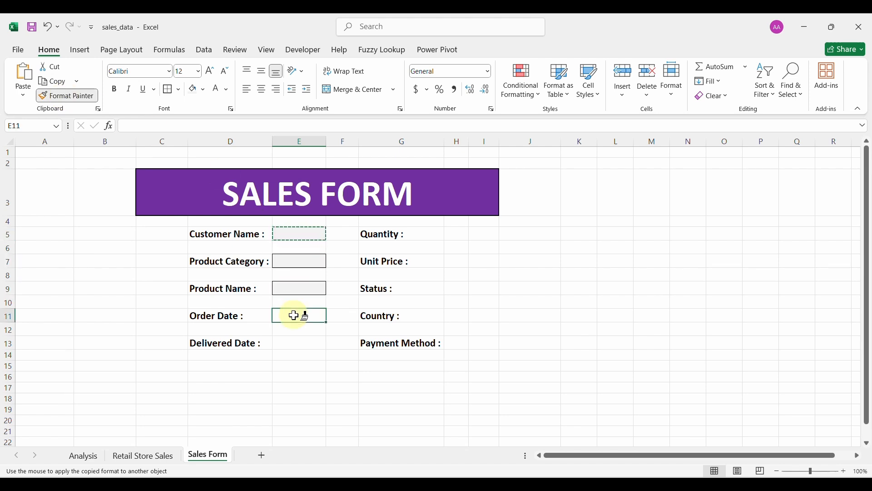
left_click(294, 345)
left_click(457, 347)
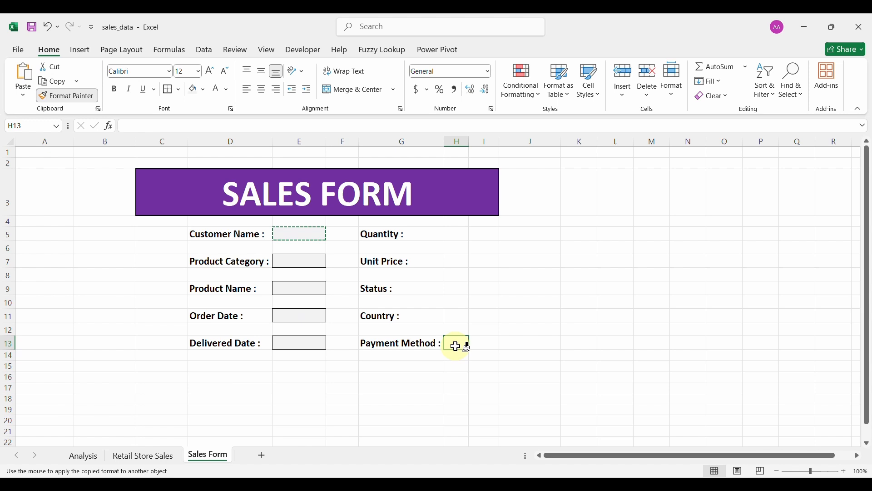
left_click(457, 321)
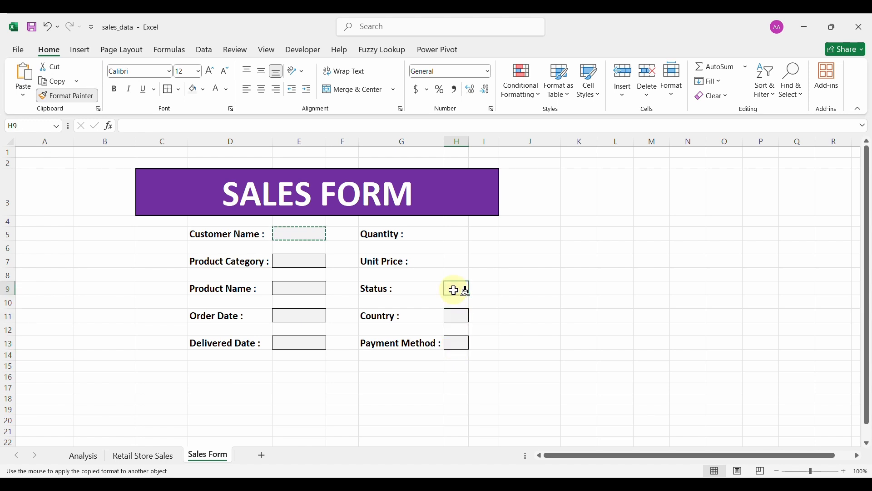
left_click(453, 237)
Widen columns E, H and I so the entry boxes and purple banner extend further right.
key("Escape")
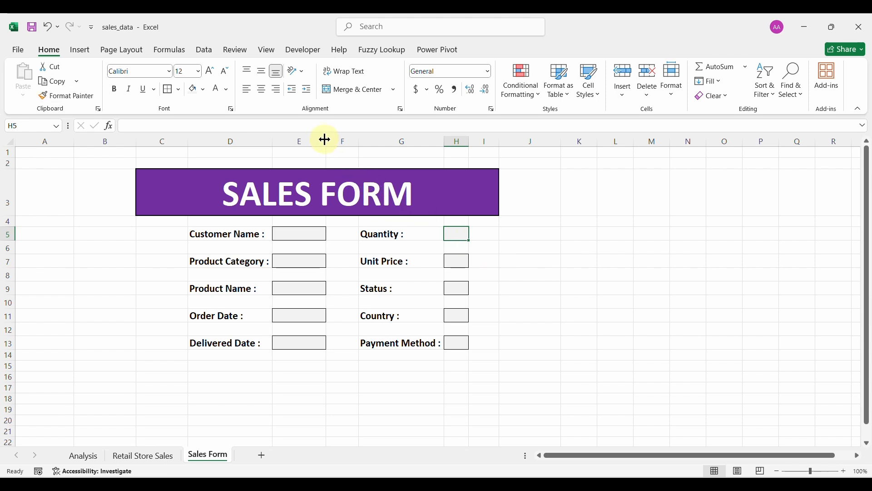
left_click_drag(326, 139, 393, 148)
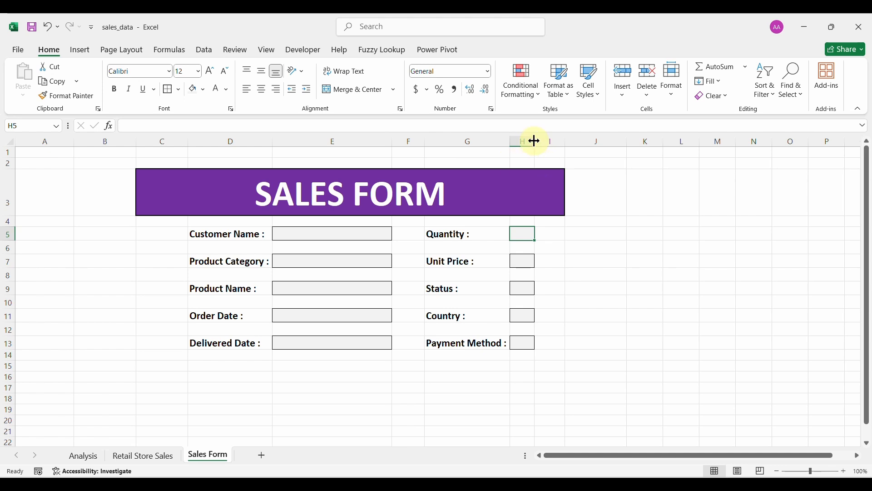
left_click_drag(535, 140, 642, 143)
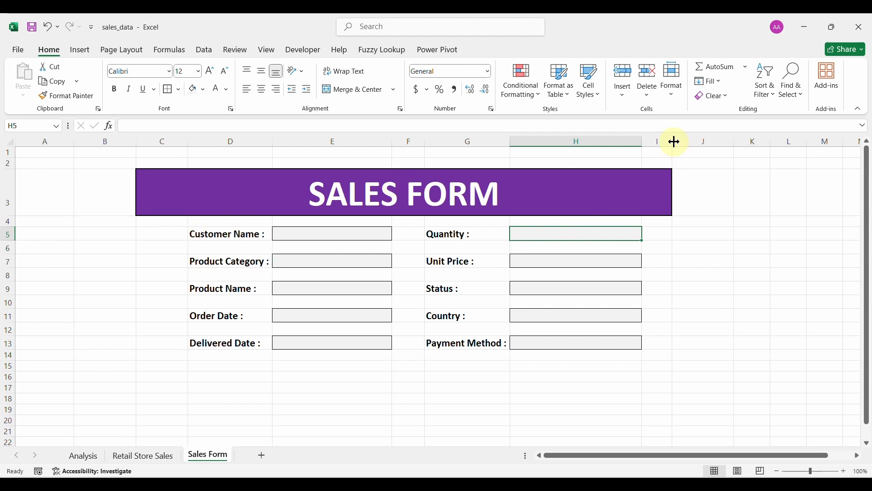
left_click_drag(676, 139, 696, 141)
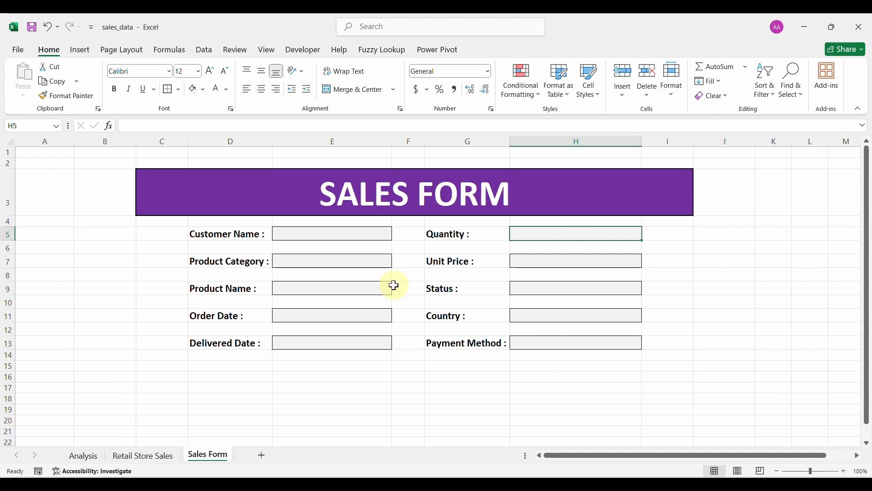
left_click_drag(195, 195, 379, 395)
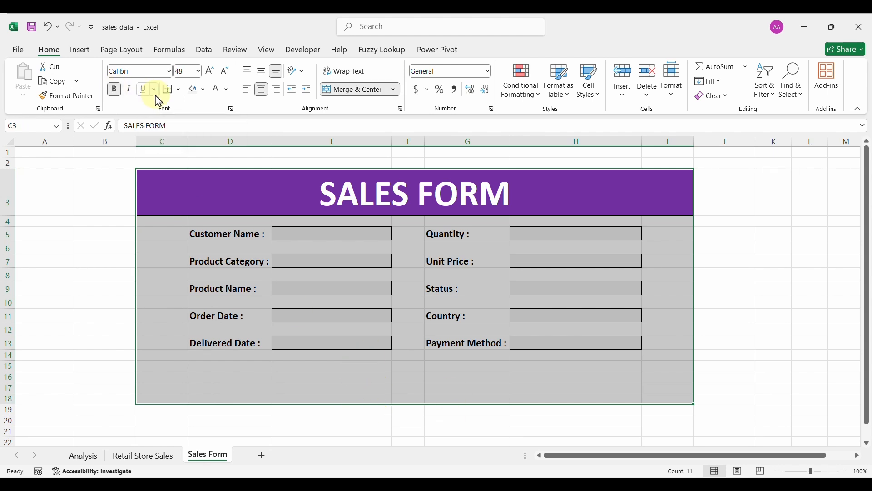
Put a thick outside border around the form area C3:I18 and hide the sheet gridlines.
left_click(179, 89)
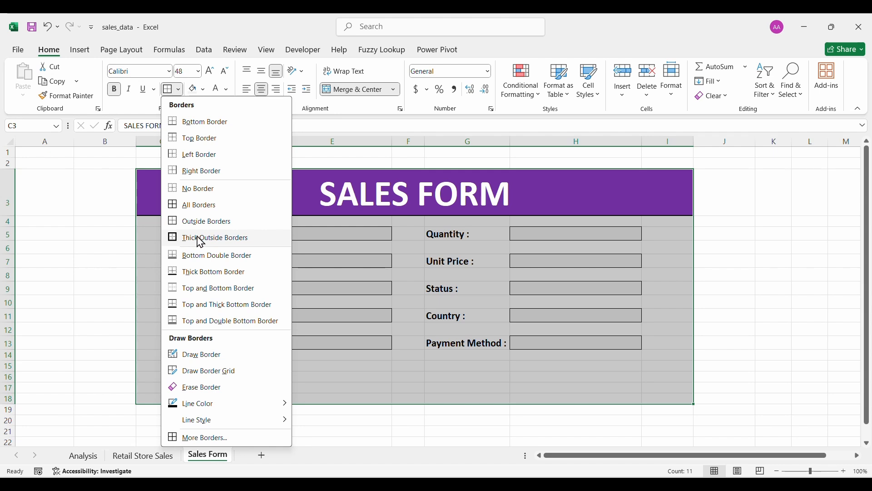
left_click(201, 239)
left_click(275, 180)
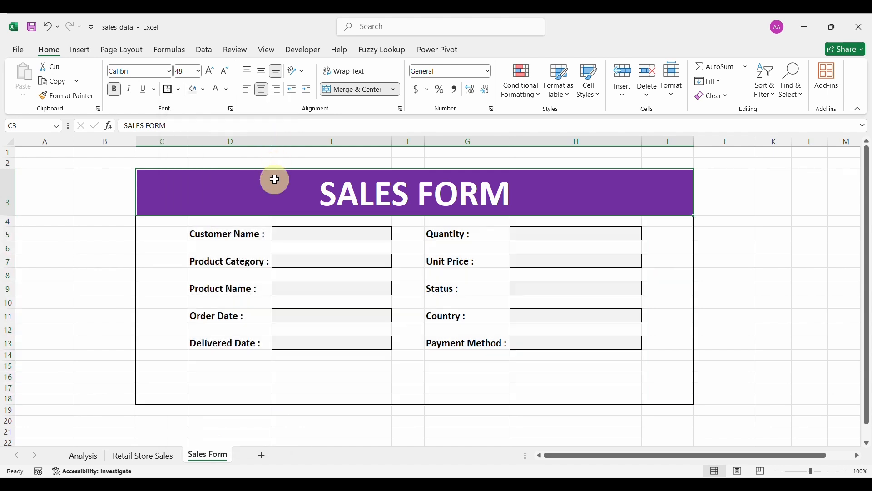
left_click(79, 230)
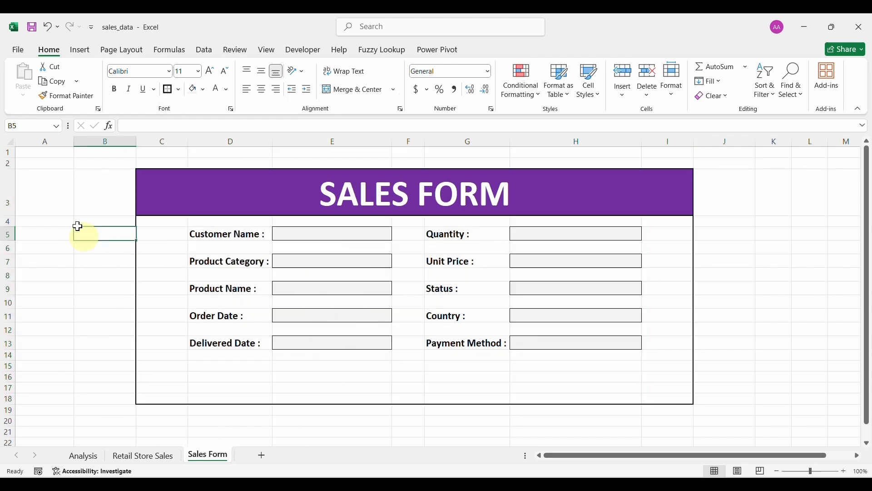
left_click(268, 50)
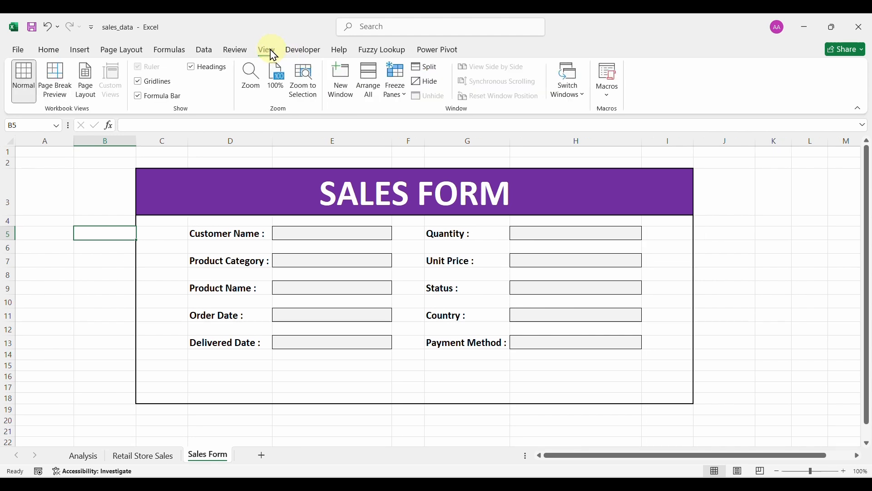
left_click(139, 82)
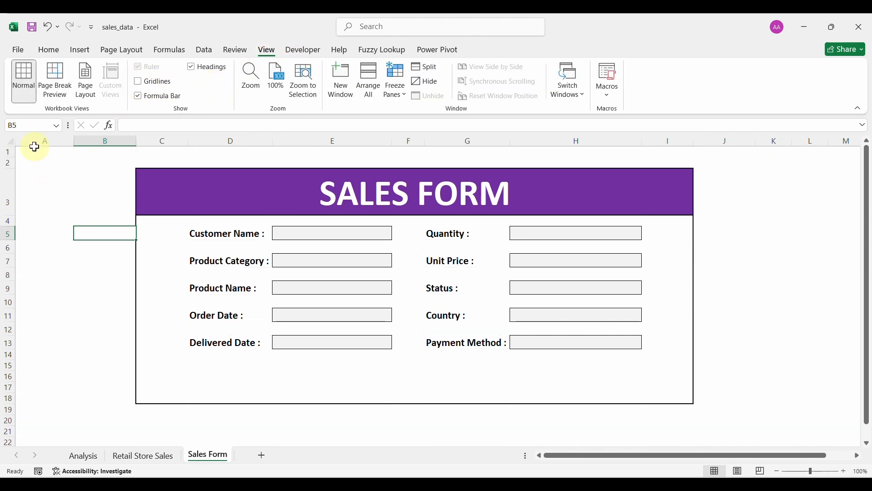
left_click_drag(35, 143, 78, 160)
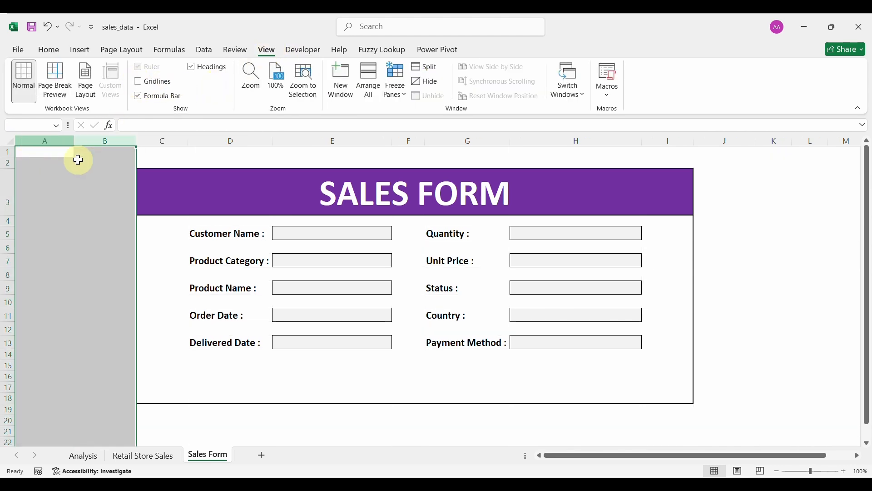
Fill columns A:B, rows 1–2, columns J:AE and rows 19–51 with light green.
left_click(48, 50)
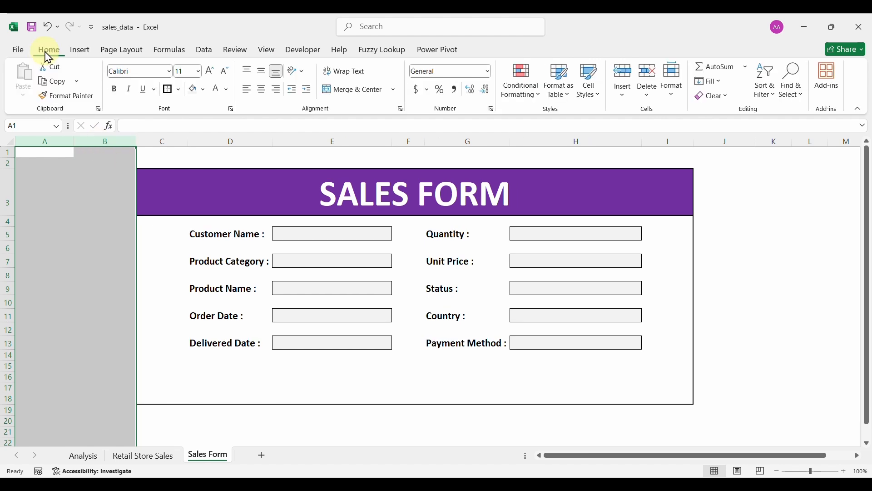
left_click(204, 93)
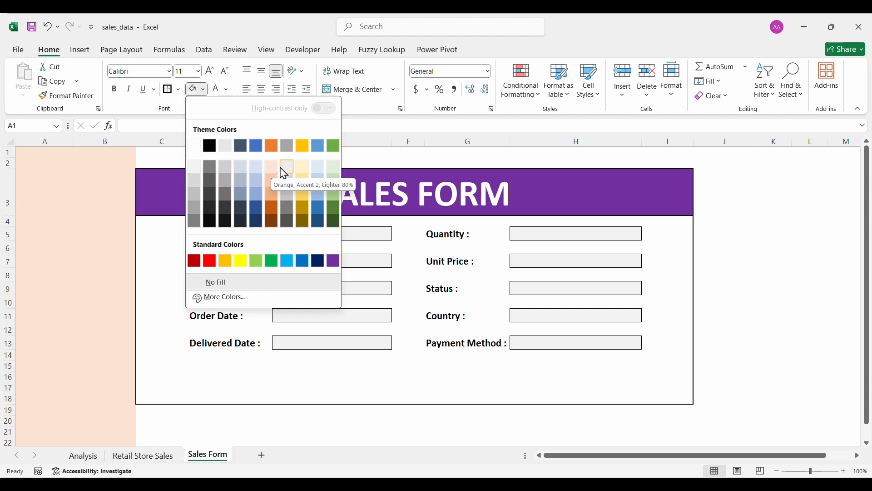
left_click(333, 169)
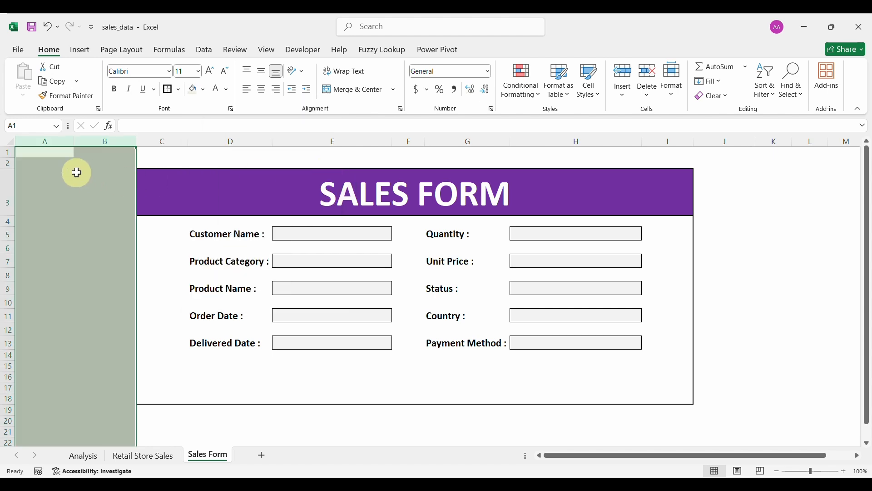
left_click(8, 163)
left_click_drag(9, 163, 6, 153)
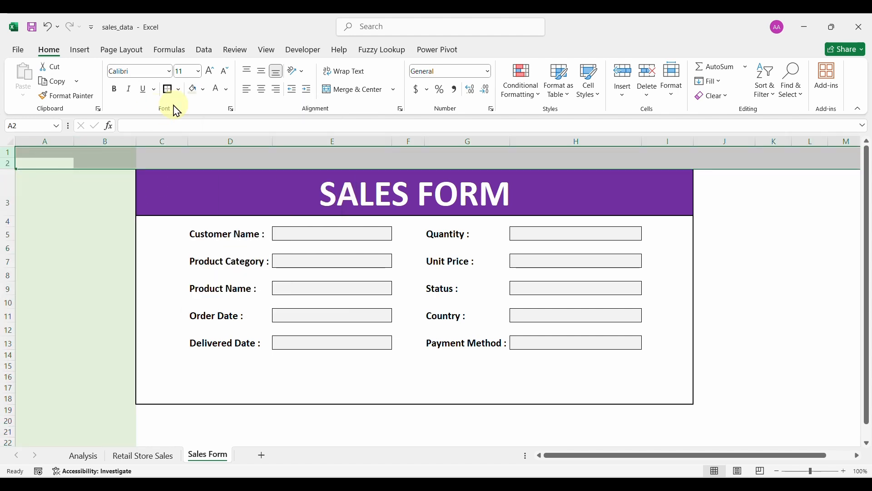
left_click(192, 89)
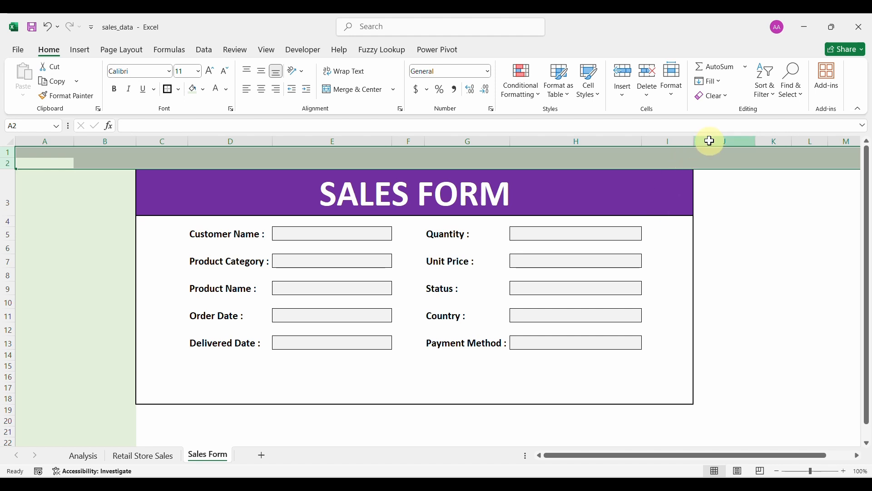
left_click_drag(711, 142, 773, 146)
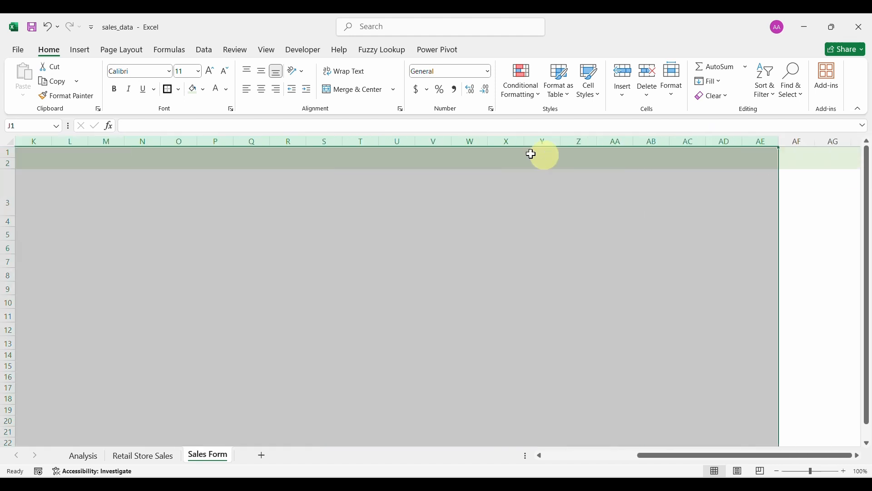
left_click(192, 89)
scroll(211, 286, "left", 15)
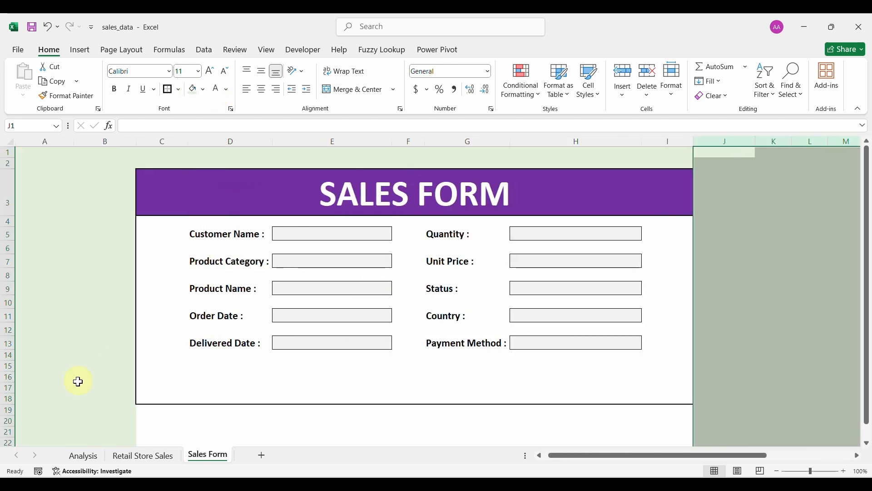
left_click_drag(7, 410, 15, 467)
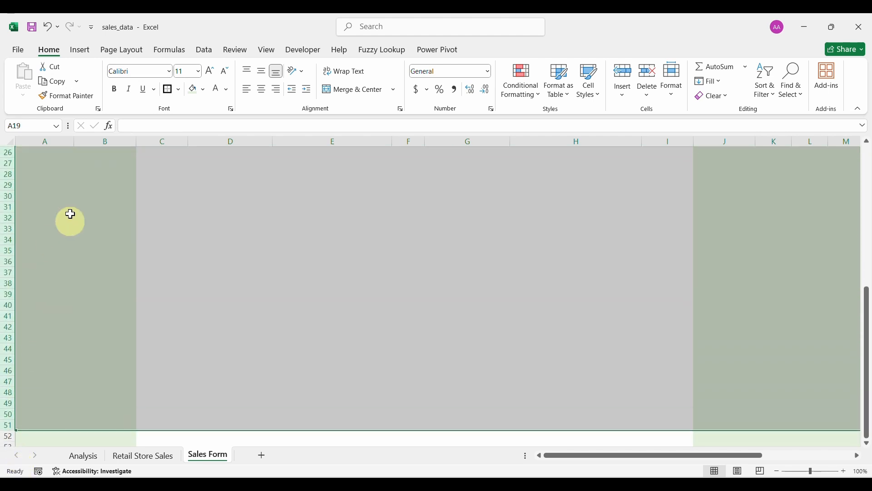
left_click(193, 93)
scroll(208, 279, "up", 8)
Select the Customer Name entry cell, then the Order Date entry cell.
left_click(242, 195)
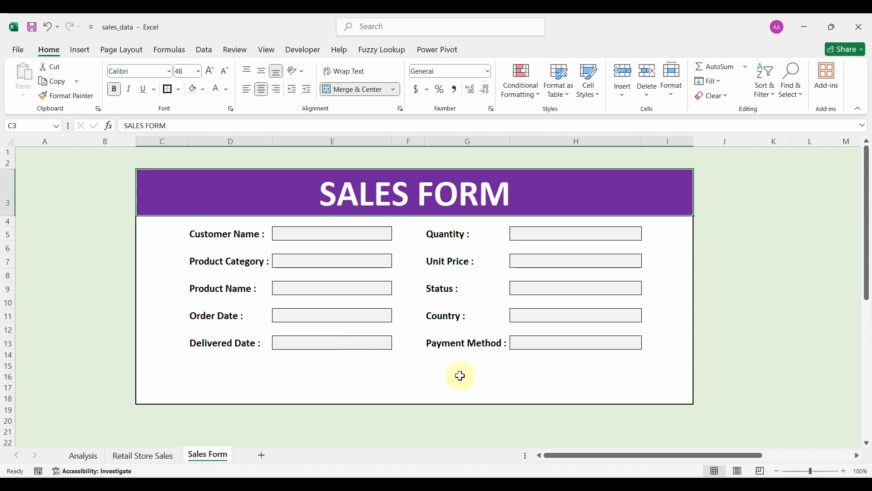
left_click(318, 234)
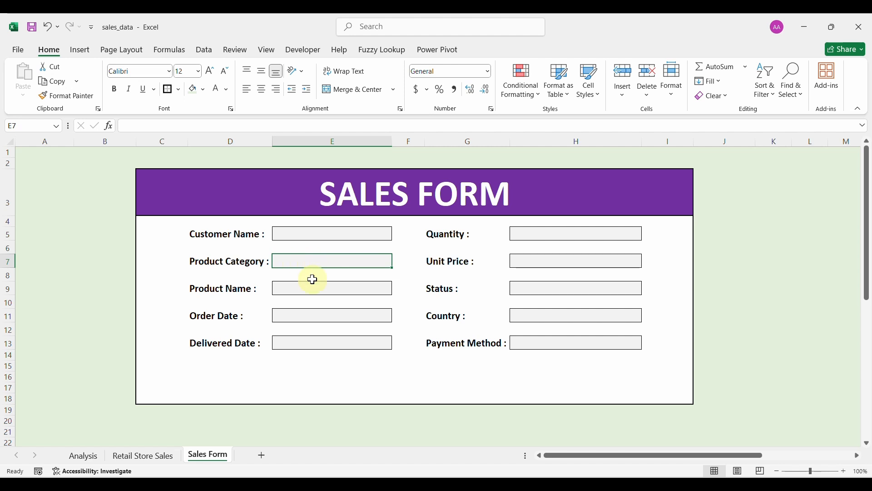
left_click_drag(312, 289, 306, 313)
left_click(306, 314)
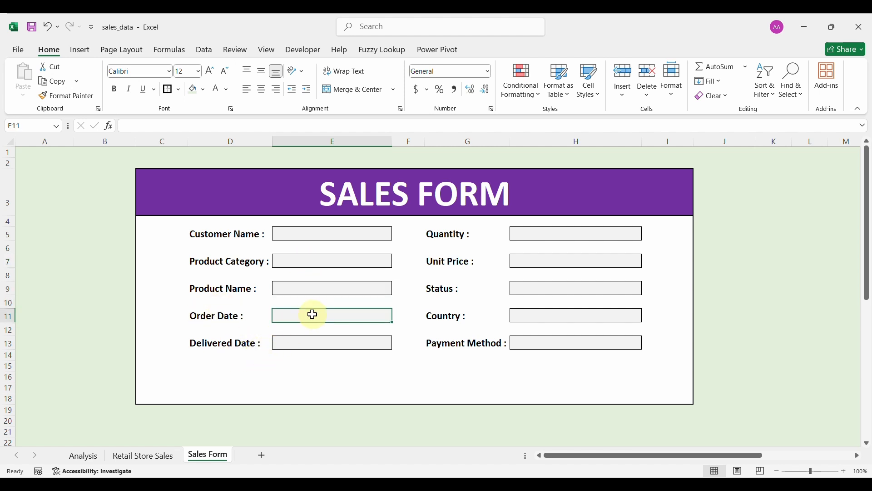
Format the selected date boxes, including Delivered Date, as Short Date.
left_click(316, 344, "ctrl")
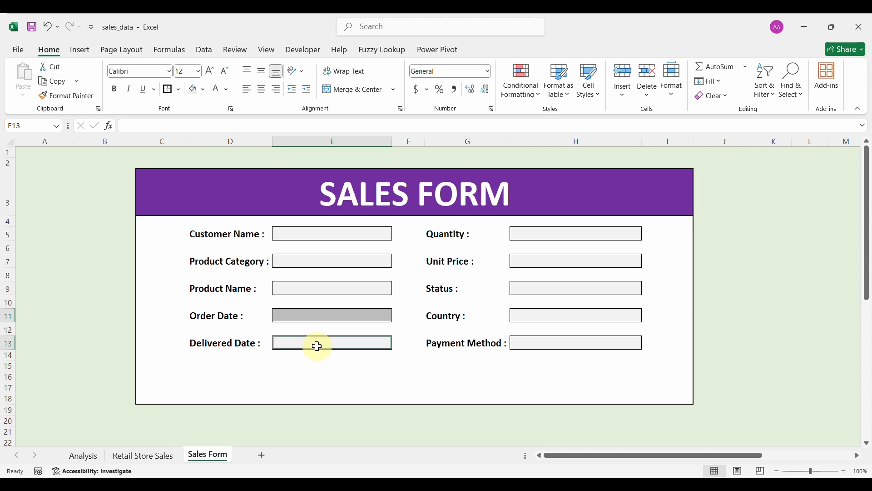
left_click(488, 73)
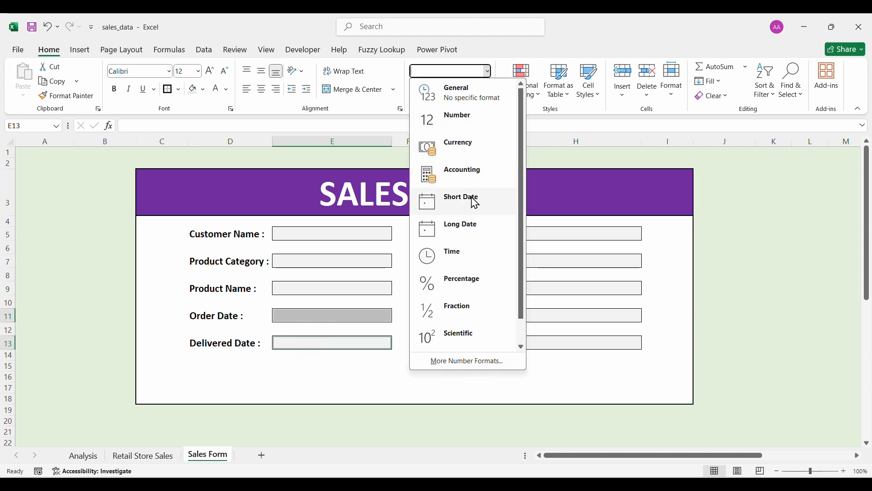
left_click(453, 203)
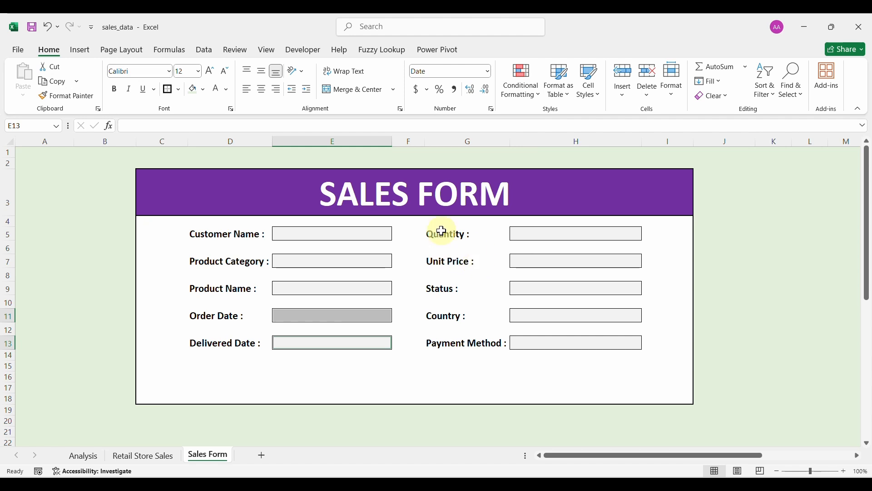
Apply Number format to the Quantity and Unit Price boxes.
left_click(527, 239)
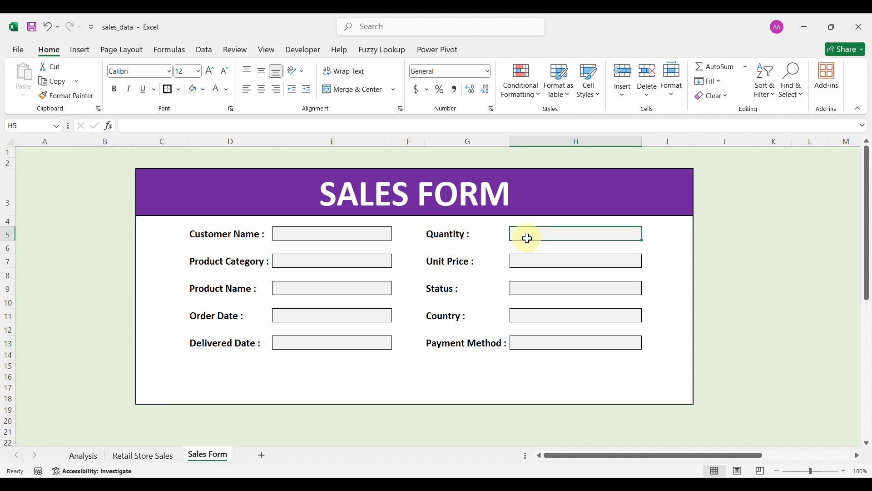
left_click(544, 264, "ctrl")
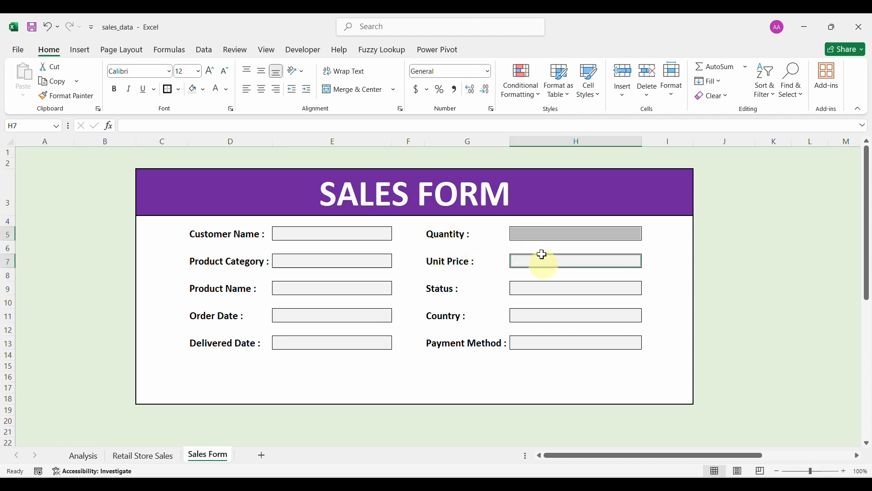
left_click(490, 79)
left_click(460, 117)
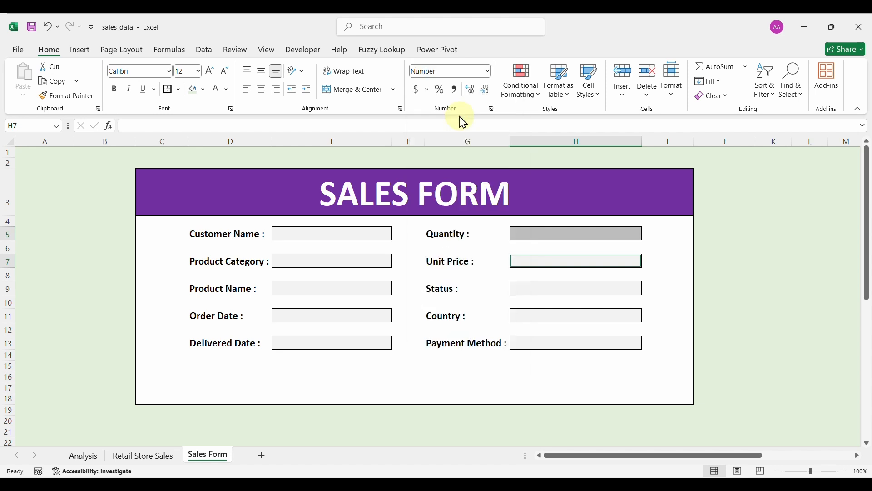
Enter test quantity 757575 and remove its decimal places.
left_click(536, 238)
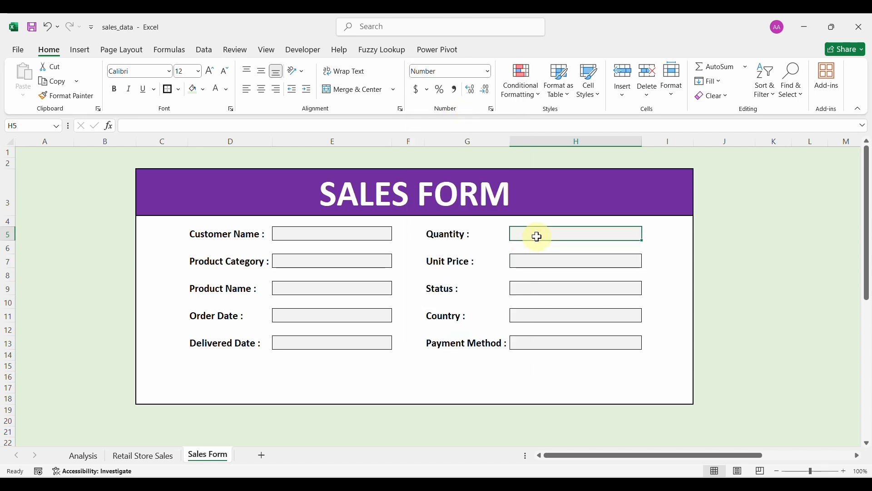
type("757575")
key("Return")
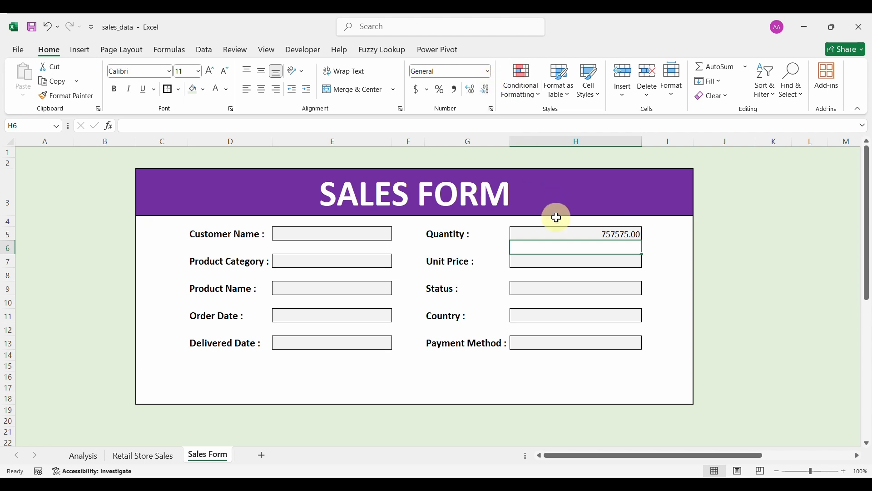
left_click(558, 235)
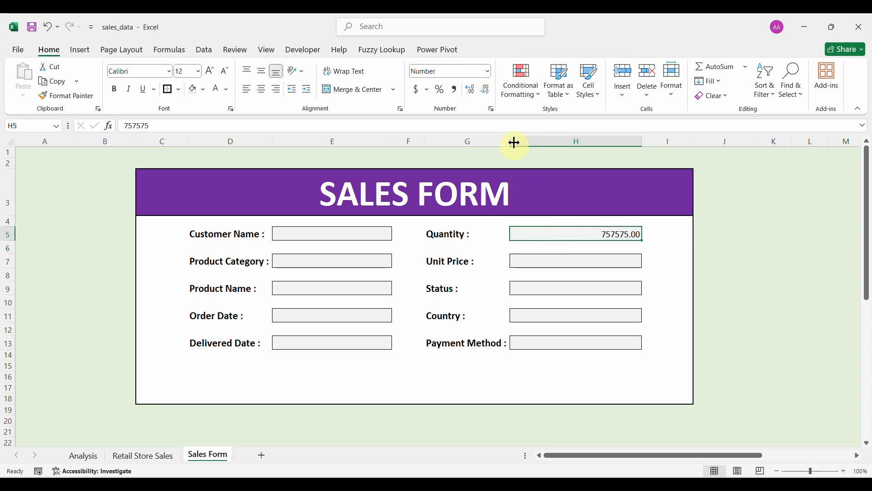
left_click(489, 93)
left_click(489, 93)
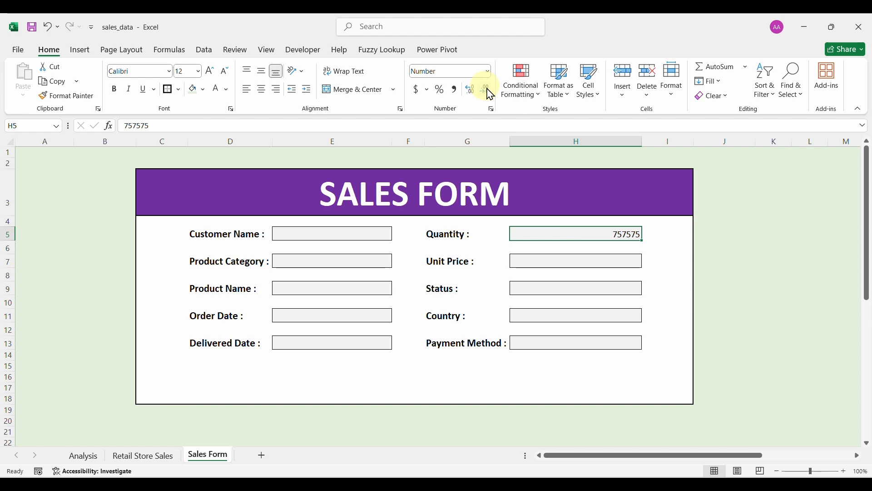
Test Unit Price with 4564, clear both test values, and go to the Retail Store Sales sheet.
left_click(587, 258)
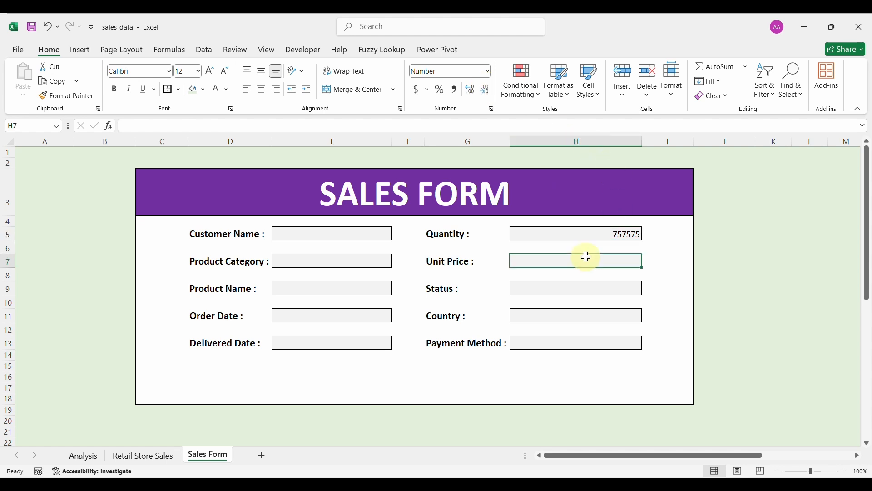
type("4564")
left_click(565, 236)
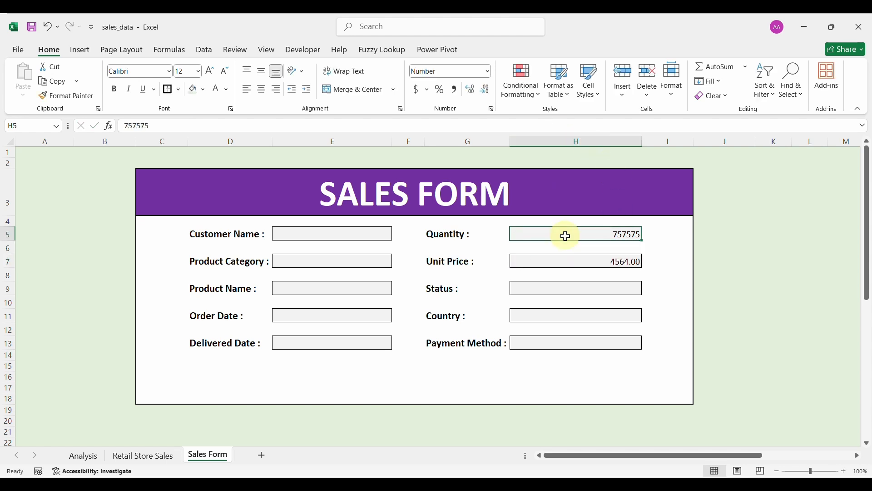
left_click(600, 258)
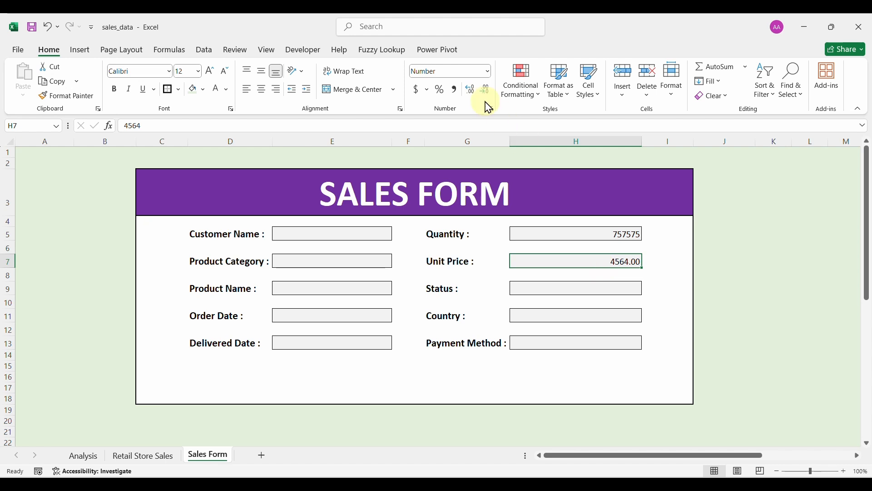
key("BackSpace")
left_click(550, 238)
key("BackSpace")
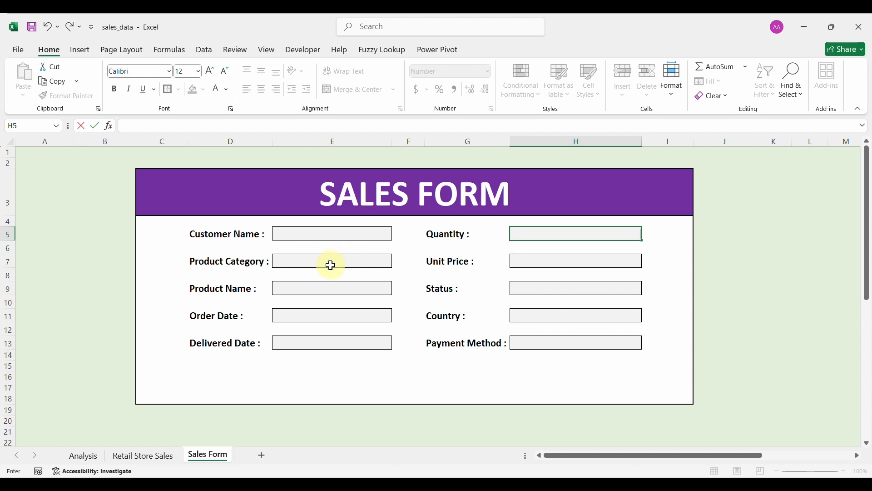
left_click(162, 461)
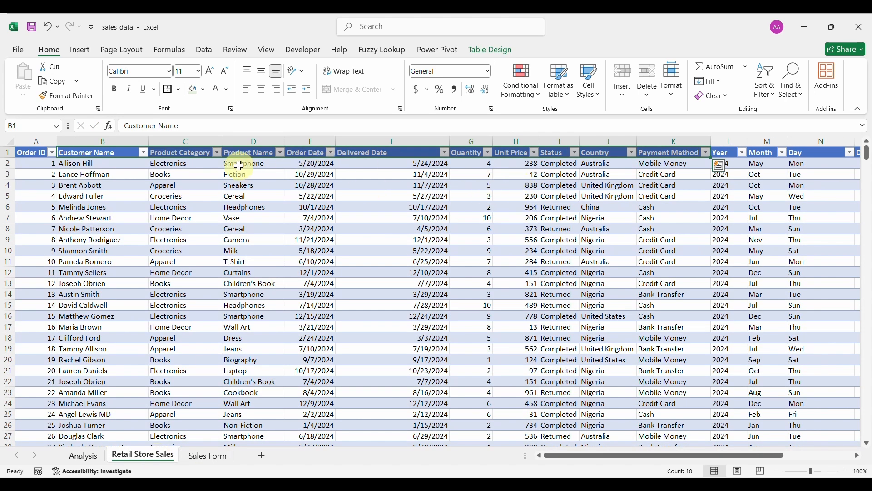
Check the Product Category column values in the sales table.
left_click(217, 154)
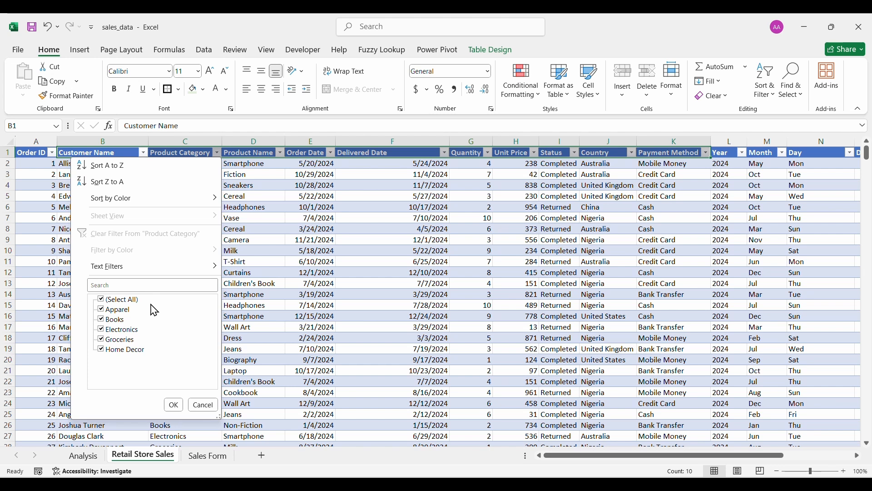
left_click(201, 459)
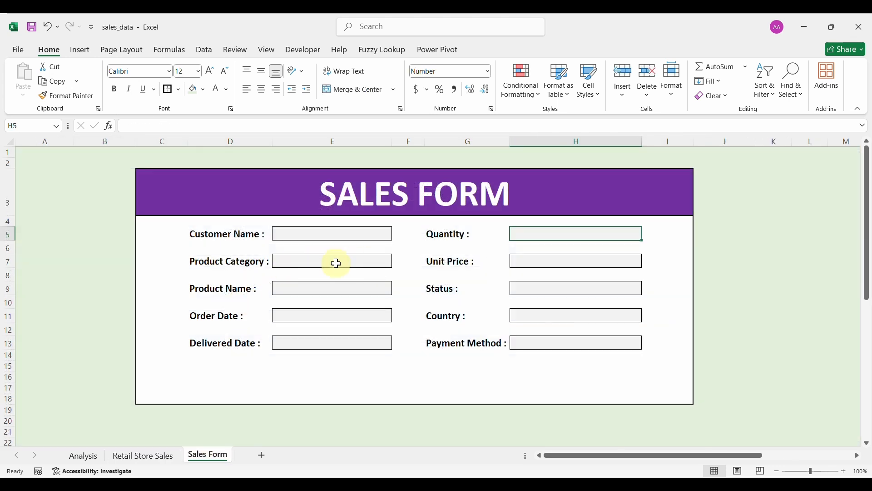
left_click(173, 458)
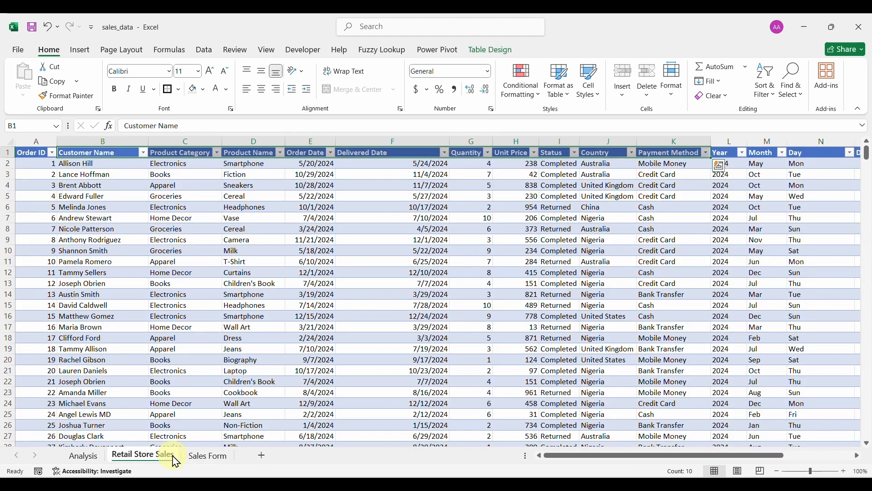
Insert a PivotTable on a new sheet listing Product Category as rows.
left_click(179, 318)
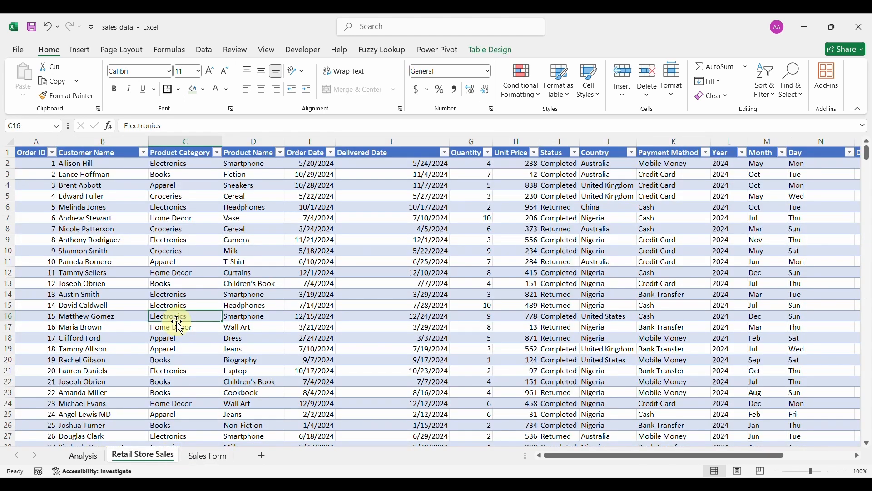
left_click(80, 51)
left_click(28, 75)
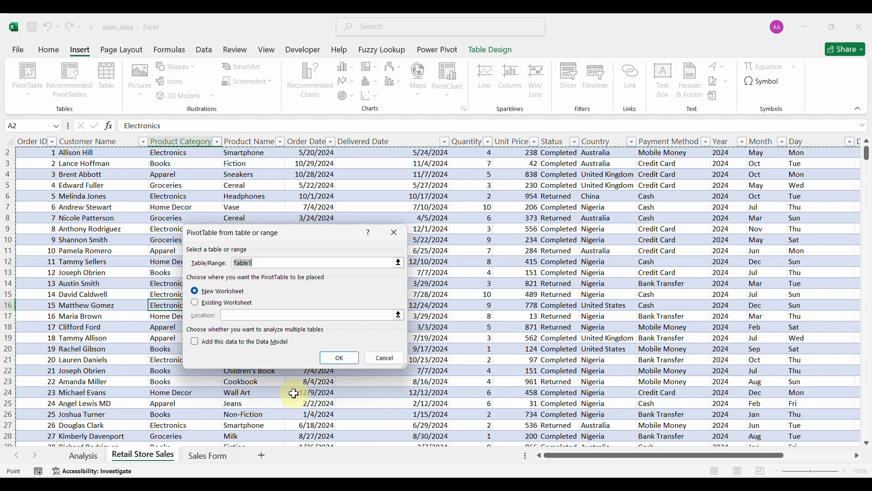
left_click(338, 359)
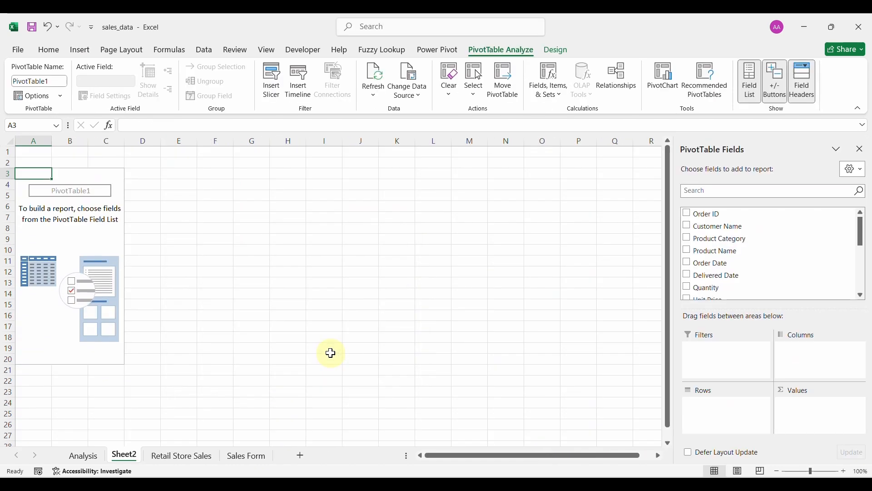
left_click(688, 238)
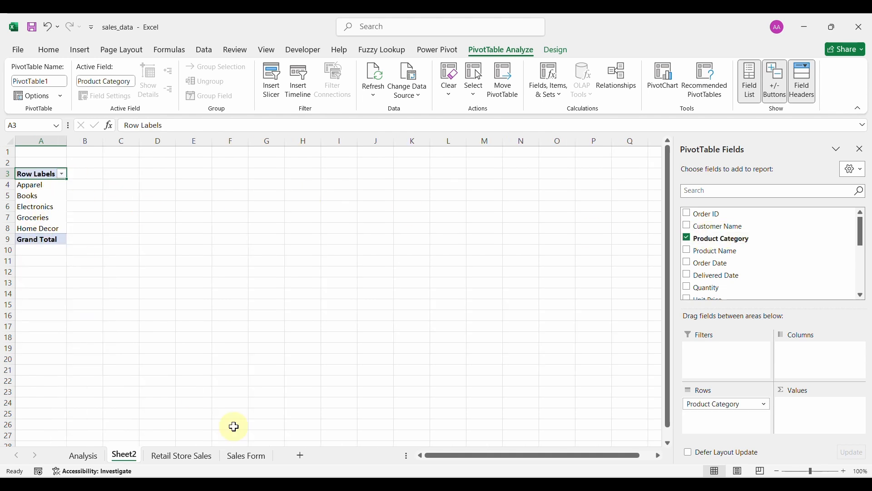
left_click(473, 469)
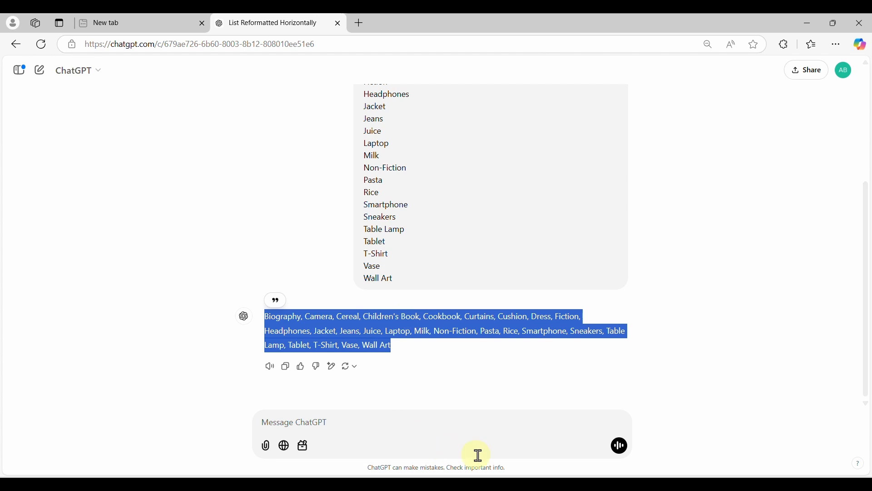
key("alt+Tab")
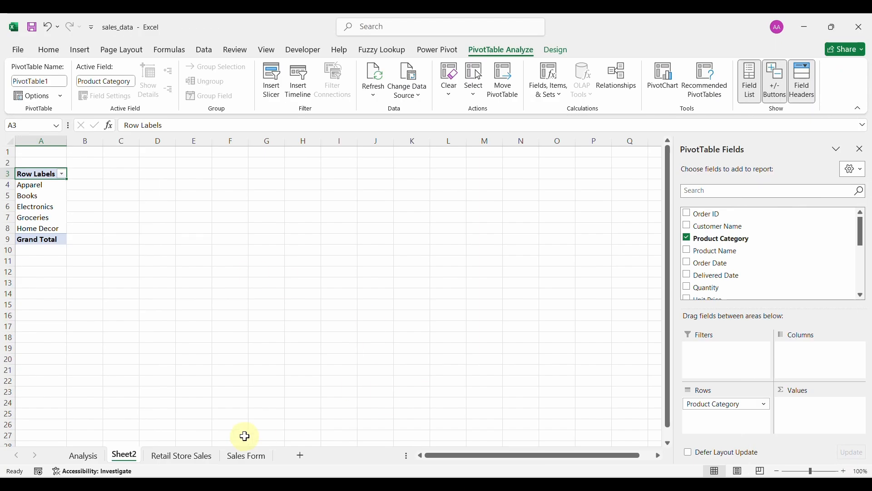
Restrict the Product Category box to the list Apparel, Books, Electronics, Groceries, HomeDecor.
left_click(242, 457)
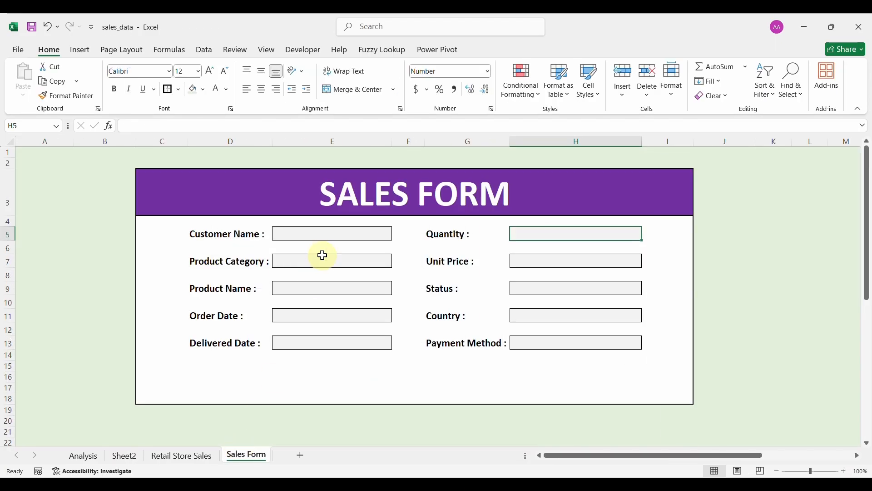
left_click(300, 262)
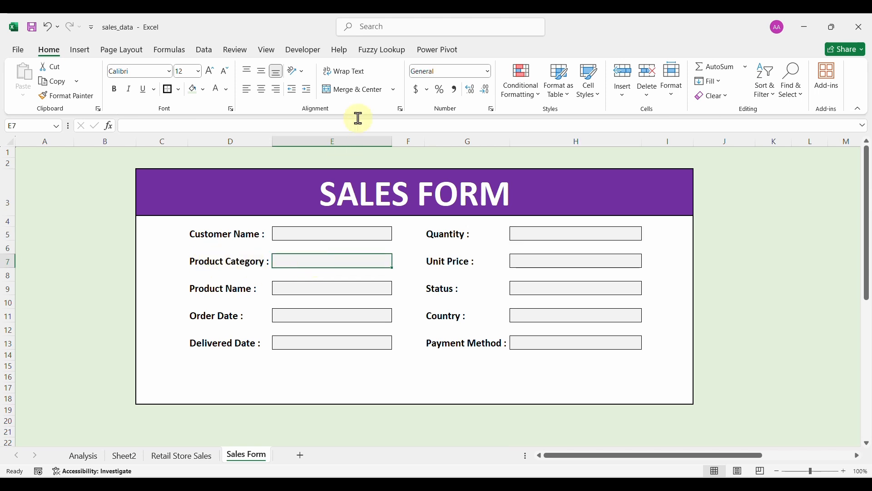
left_click(207, 51)
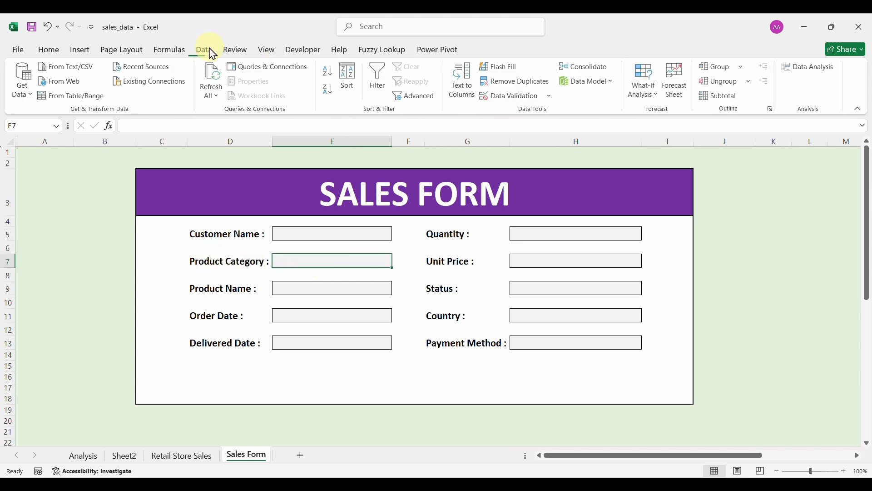
left_click(509, 97)
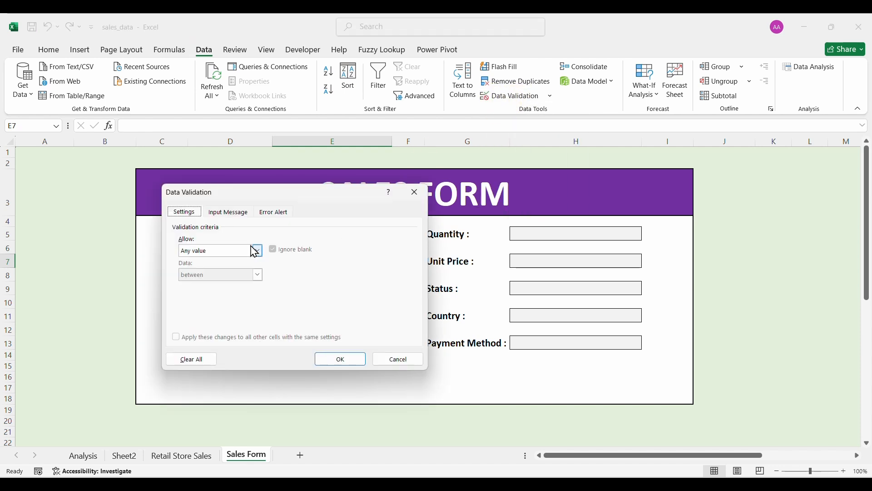
left_click(255, 251)
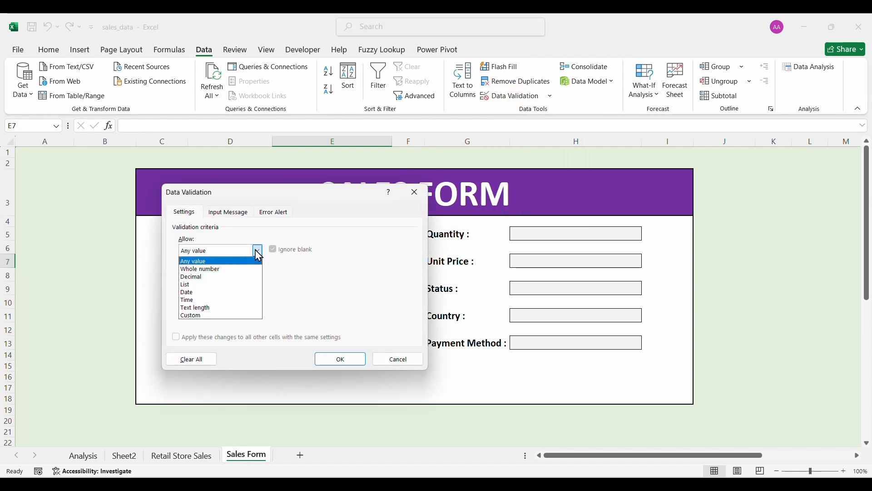
left_click(205, 285)
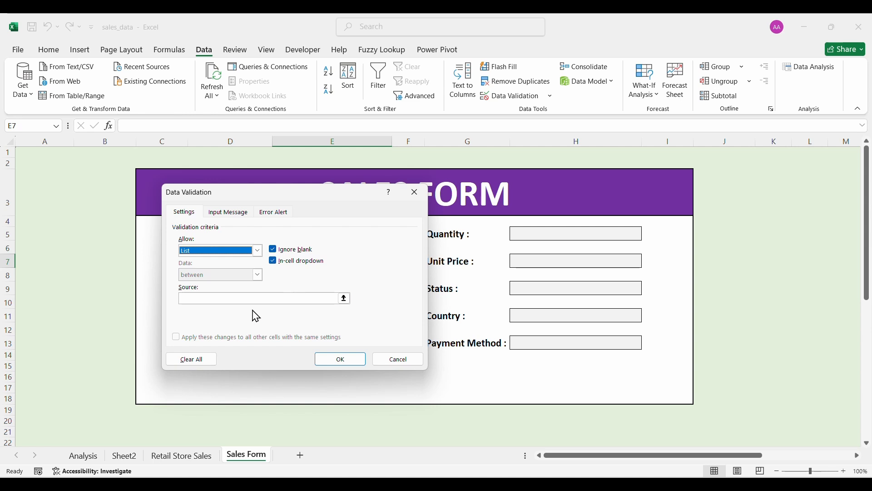
left_click(240, 298)
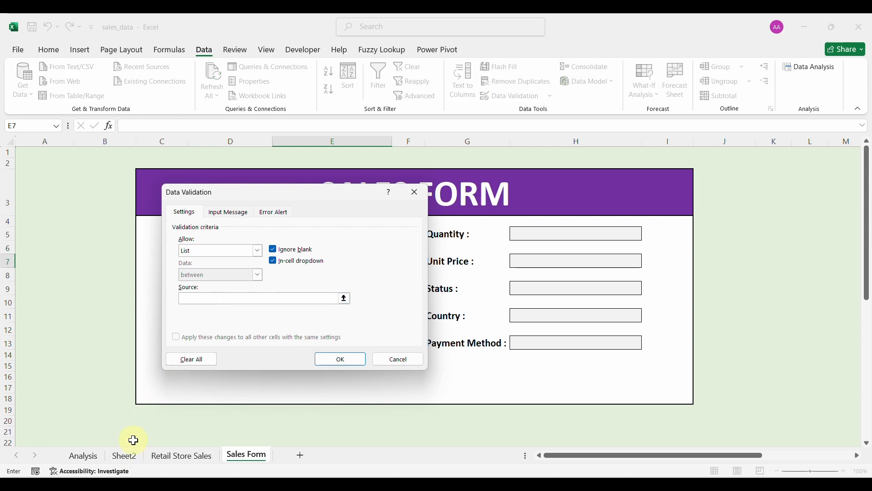
left_click(125, 456)
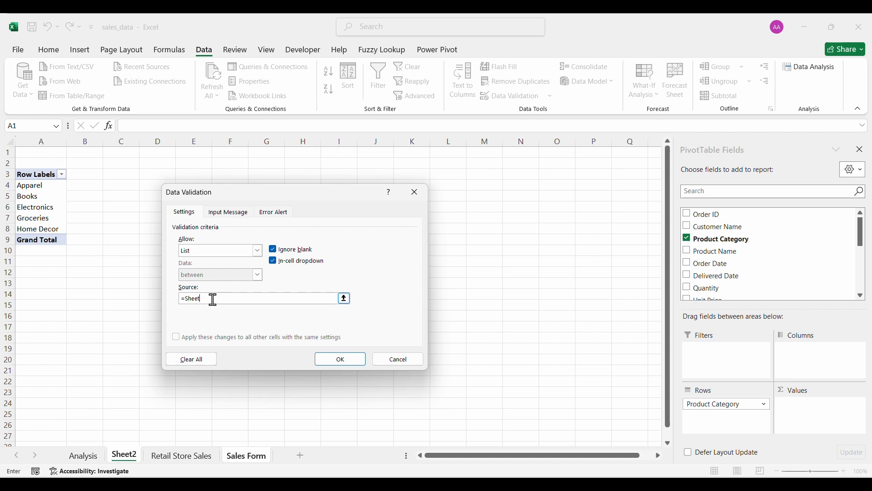
key("BackSpace")
key("BackSpace")
key("BackSpace")
key("BackSpace")
left_click(73, 218)
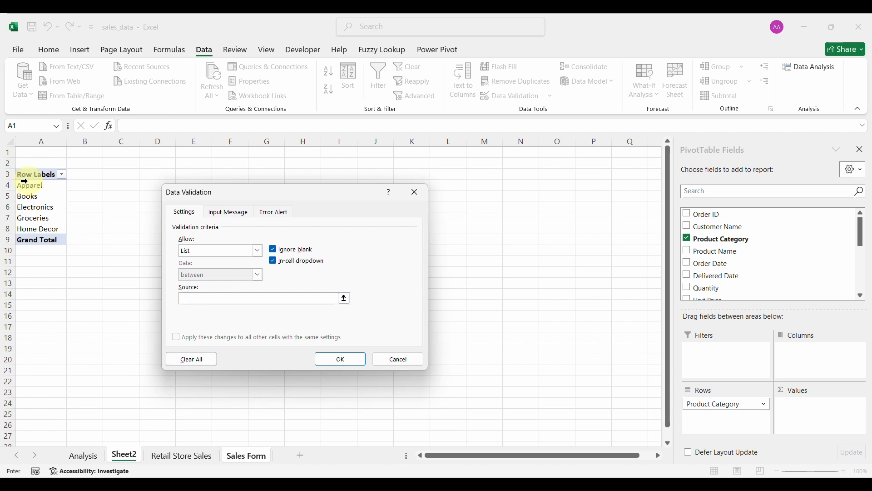
type("ppare")
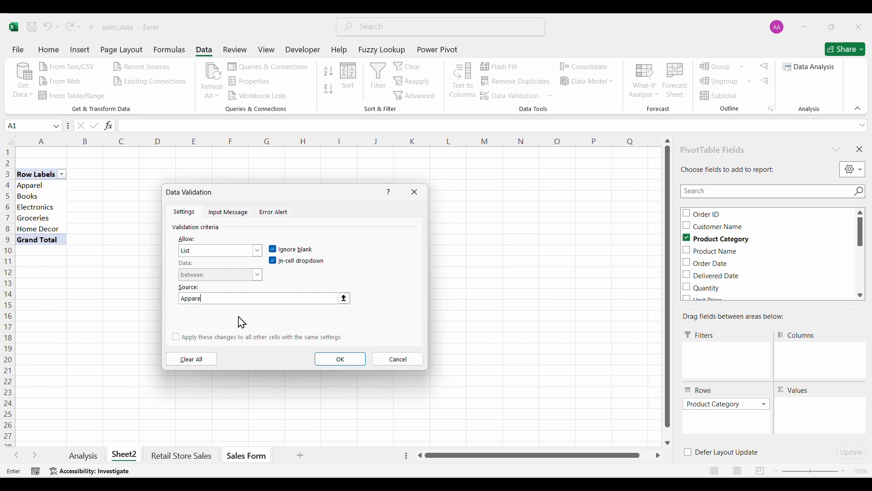
type("l,Books,Electronics,Groceries,HomeDeco")
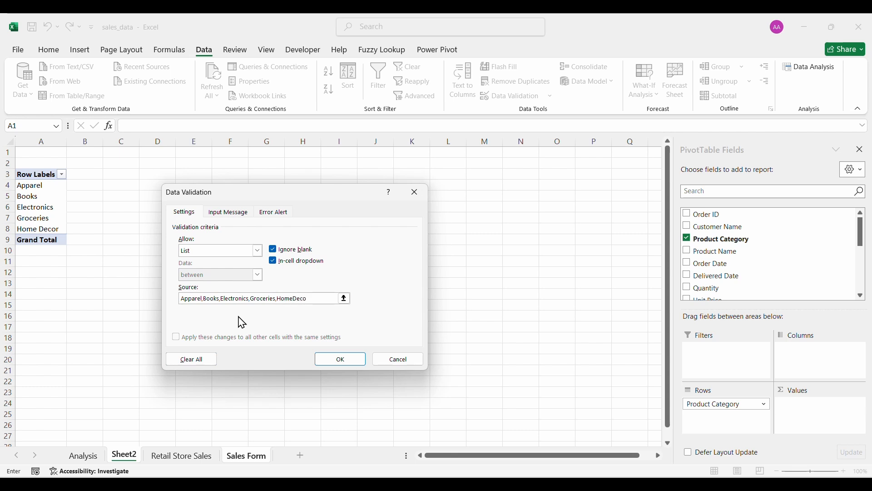
type("r")
left_click(337, 359)
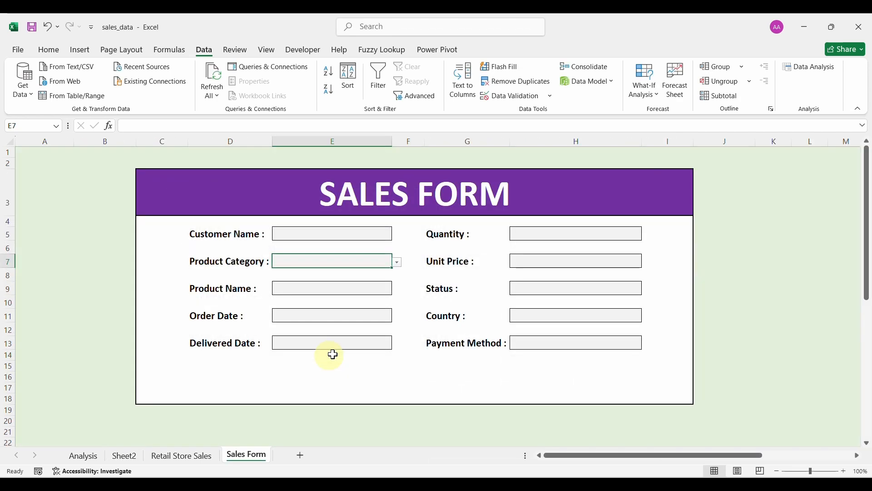
left_click(321, 258)
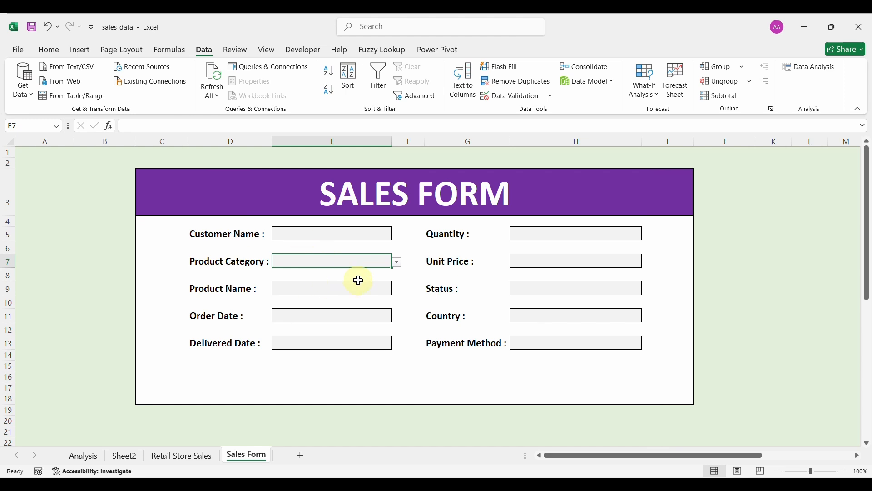
left_click(397, 263)
left_click(338, 308)
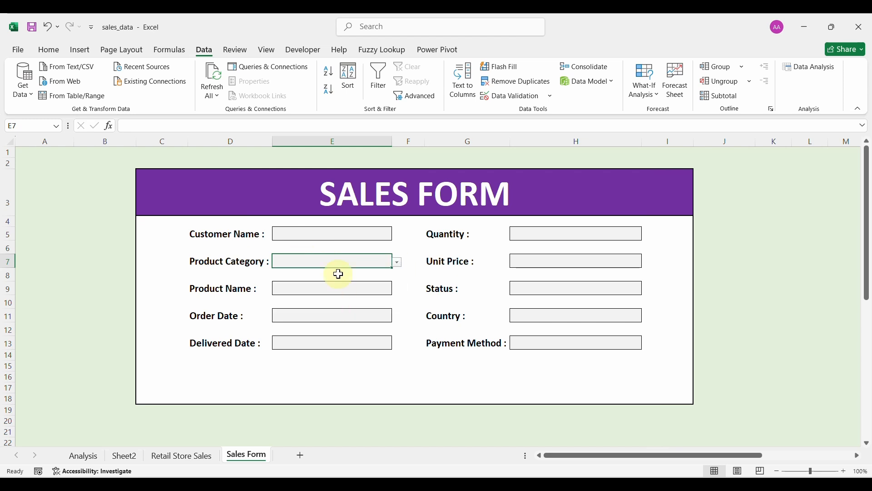
left_click(397, 262)
left_click(343, 296)
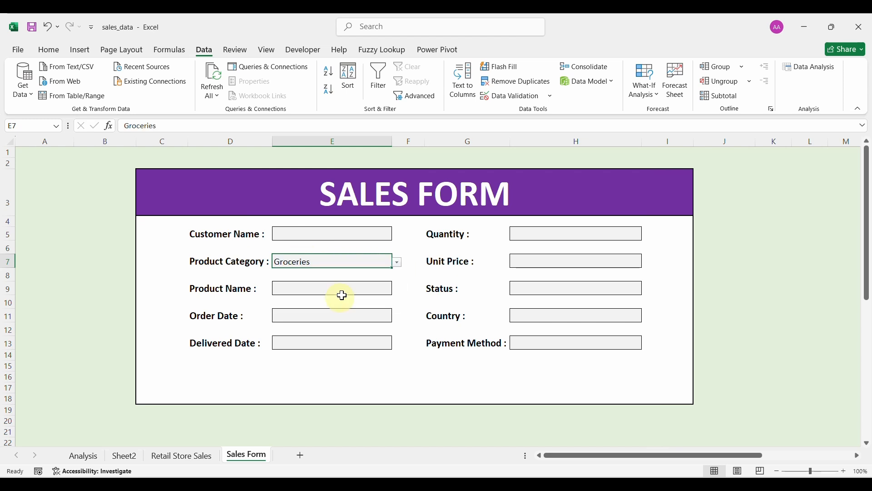
left_click(397, 263)
left_click(329, 286)
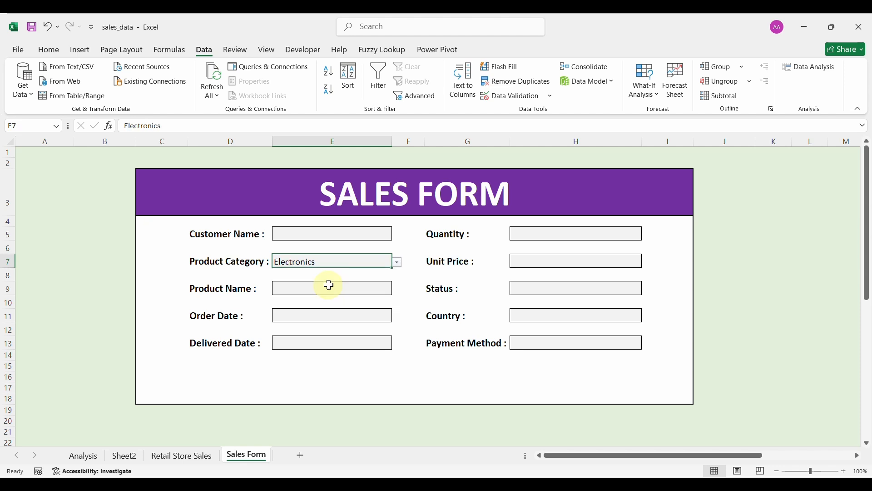
left_click(397, 262)
left_click(335, 279)
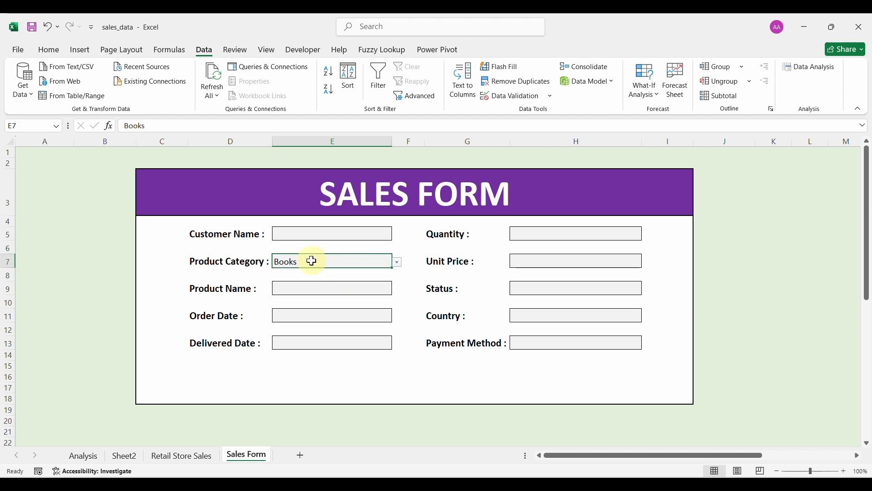
key("BackSpace")
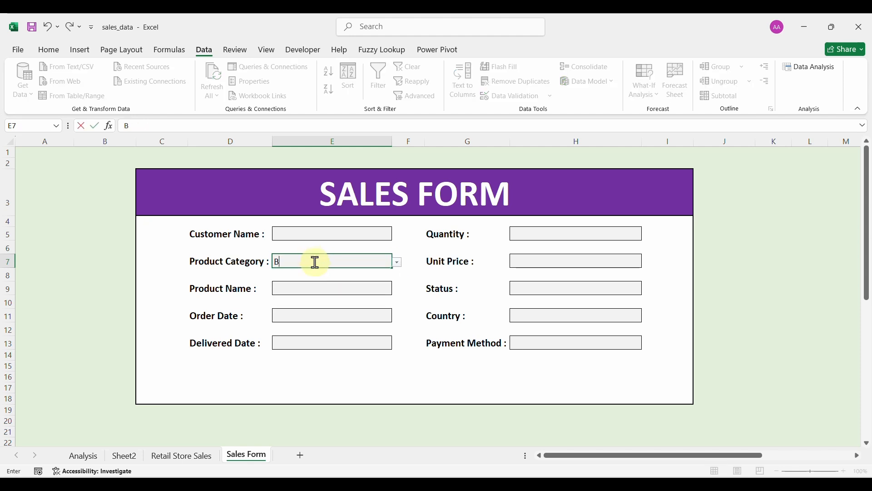
type("Books")
key("Return")
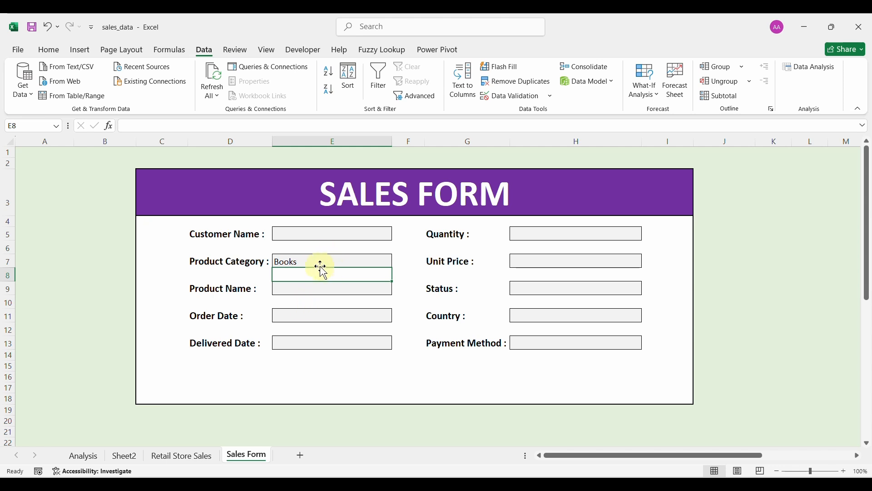
left_click(318, 262)
double_click(318, 262)
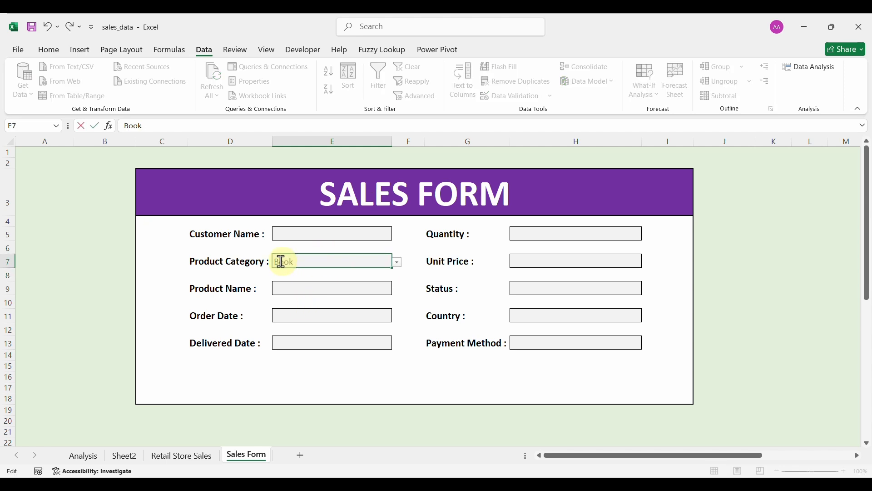
key("Return")
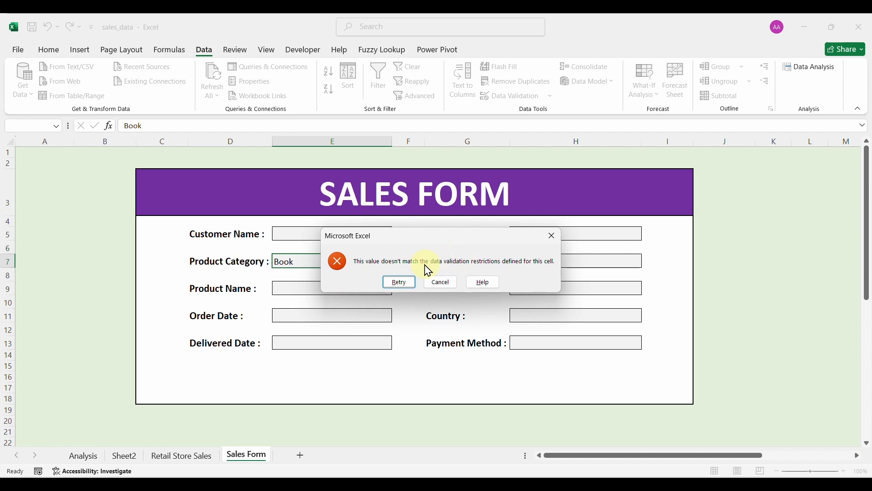
left_click(399, 284)
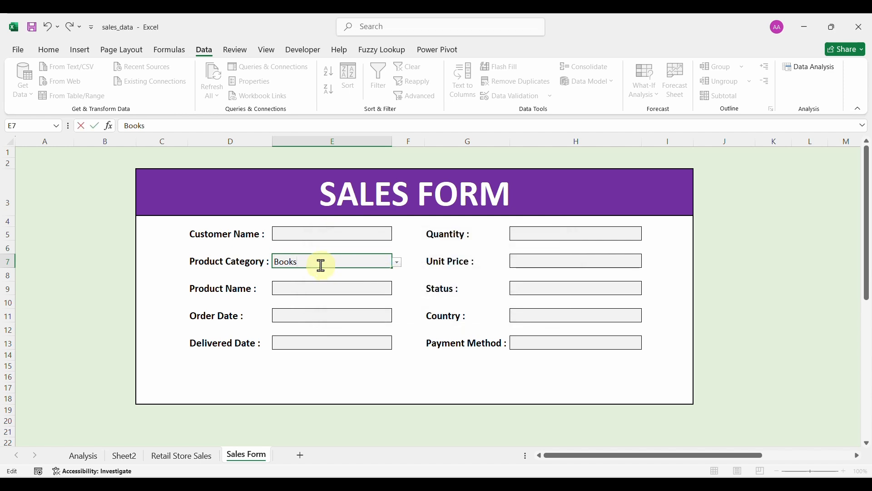
type("s")
key("Return")
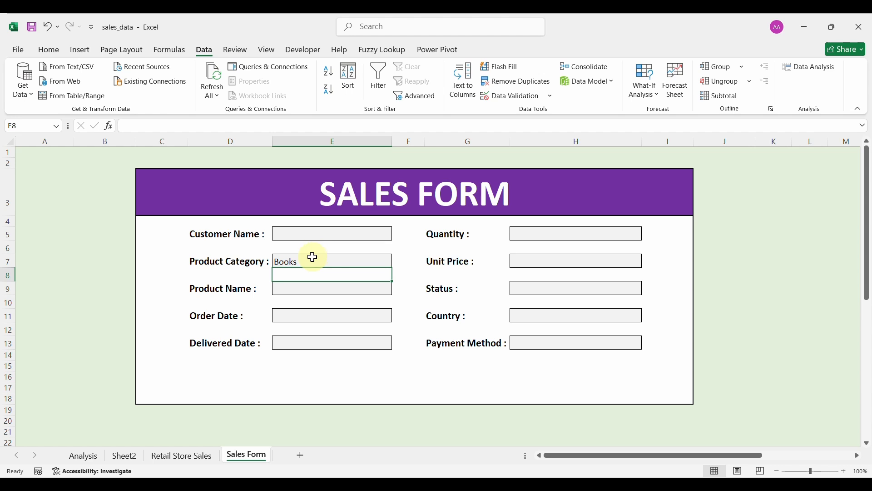
left_click(313, 257)
key("BackSpace")
key("Return")
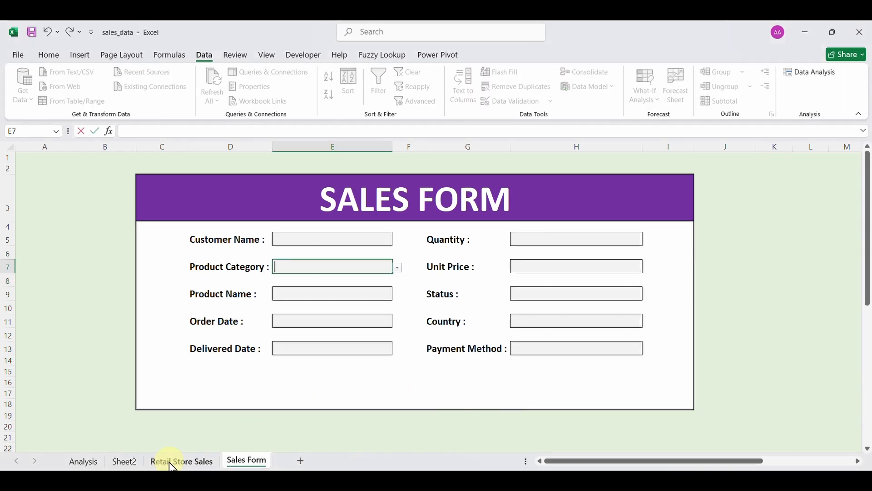
Replace Product Category with Product Name in the Sheet2 pivot rows.
left_click(125, 461)
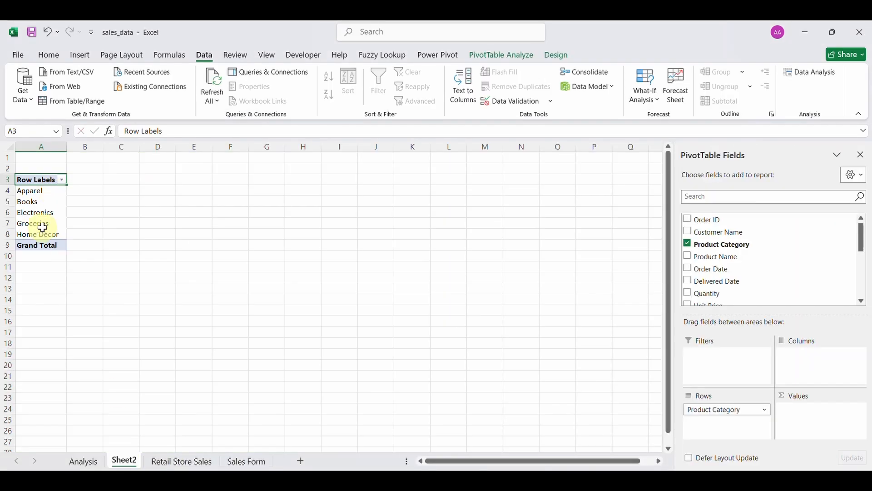
left_click(713, 411)
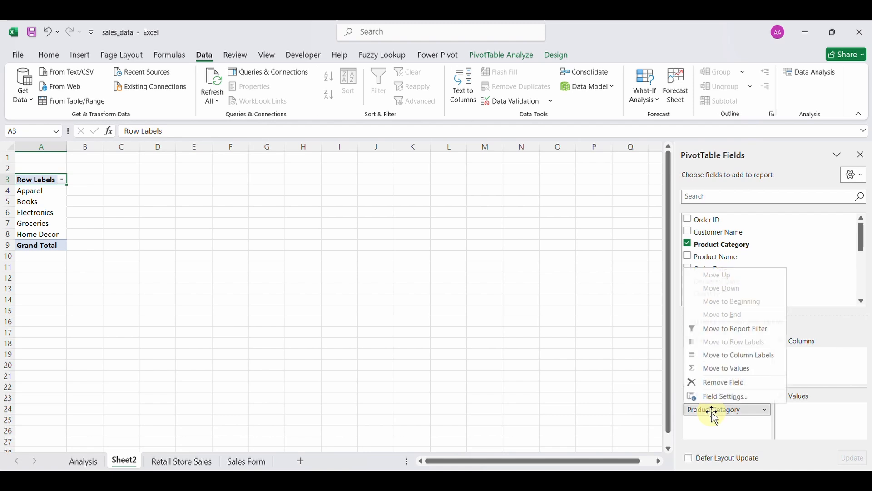
left_click(713, 380)
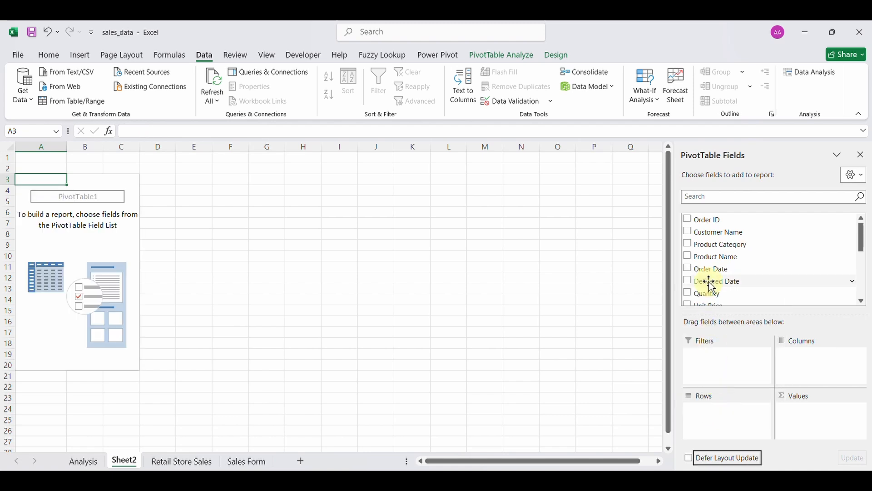
left_click(688, 257)
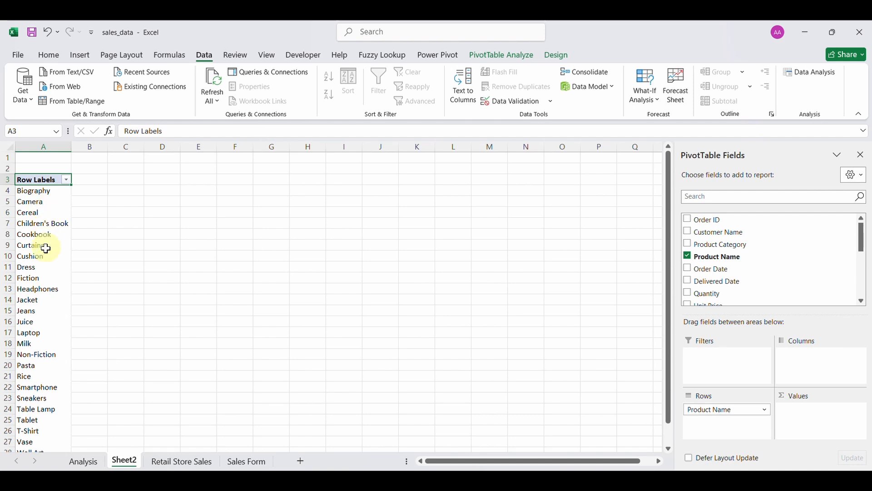
scroll(46, 249, "down", 2)
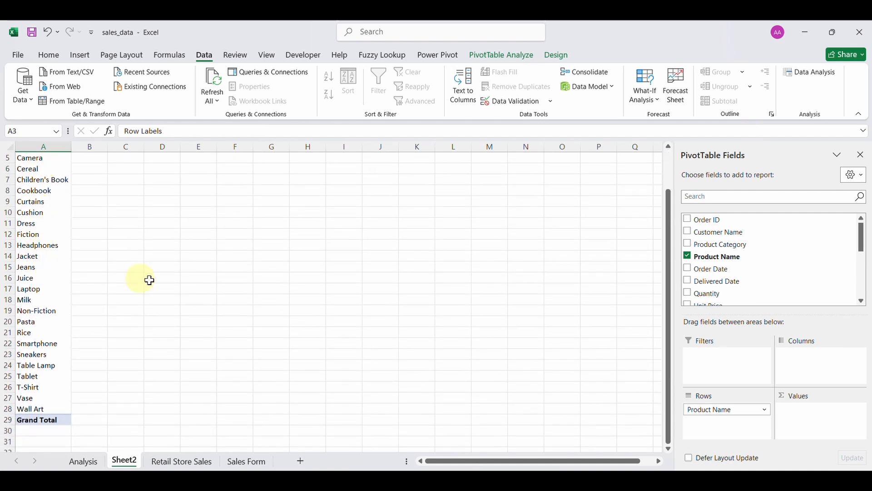
Copy ChatGPT's comma-separated product list, Biography through Wall Art, and return to Excel.
left_click(458, 481)
scroll(395, 255, "up", 1)
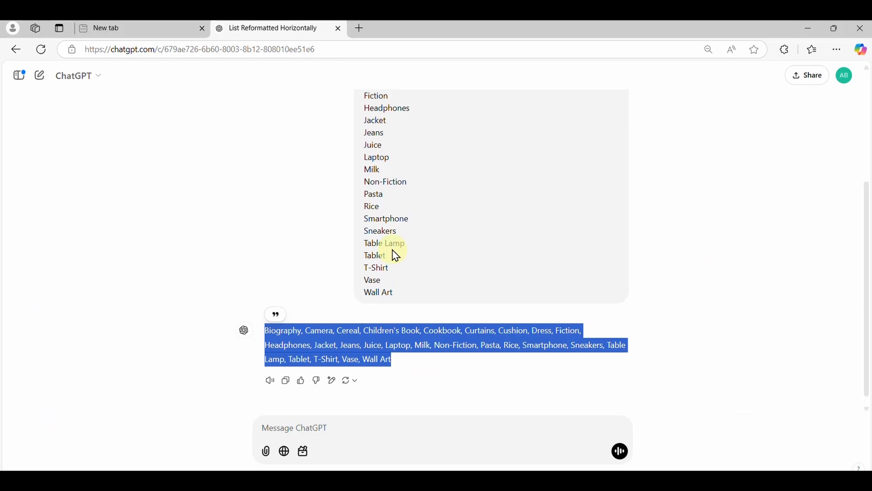
scroll(396, 256, "up", 4)
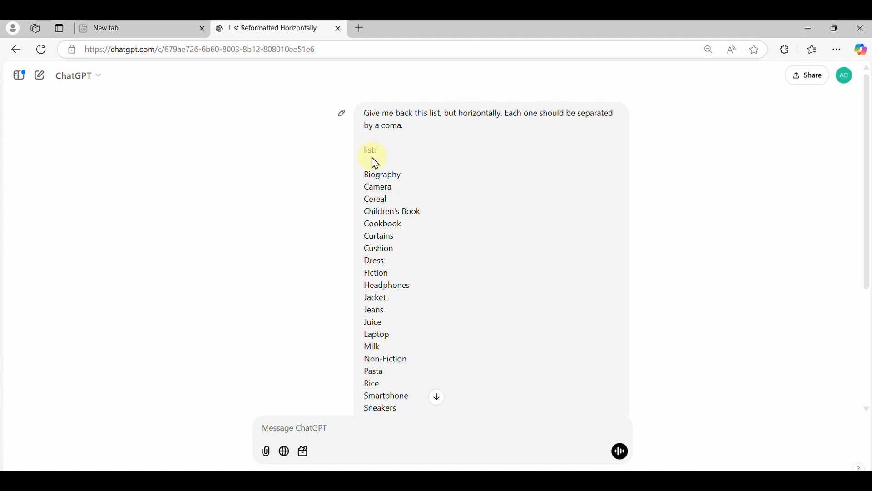
scroll(387, 258, "down", 4)
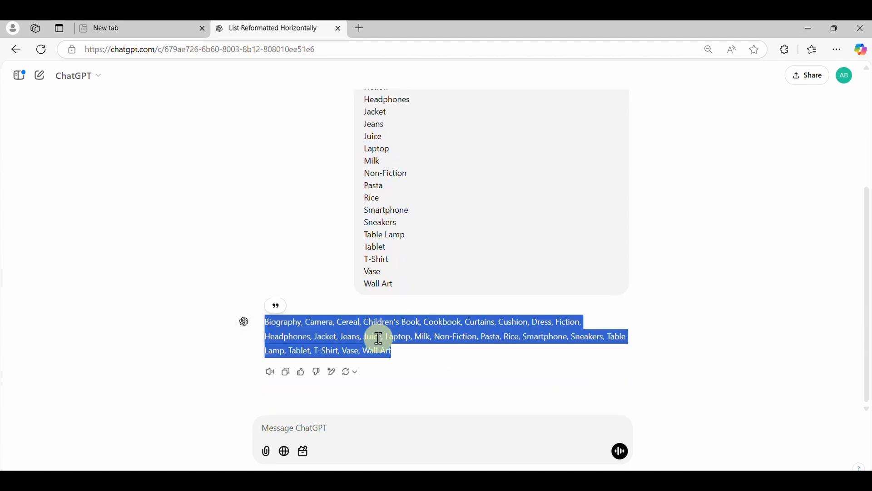
right_click(379, 339)
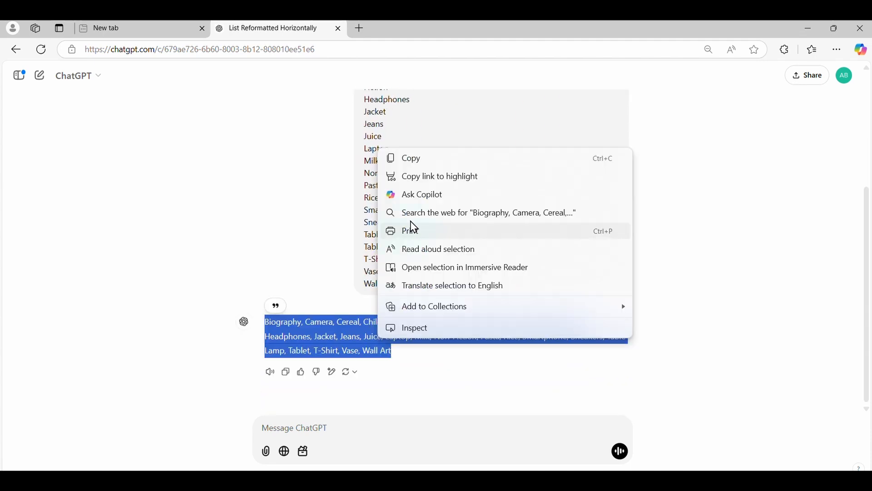
left_click(528, 374)
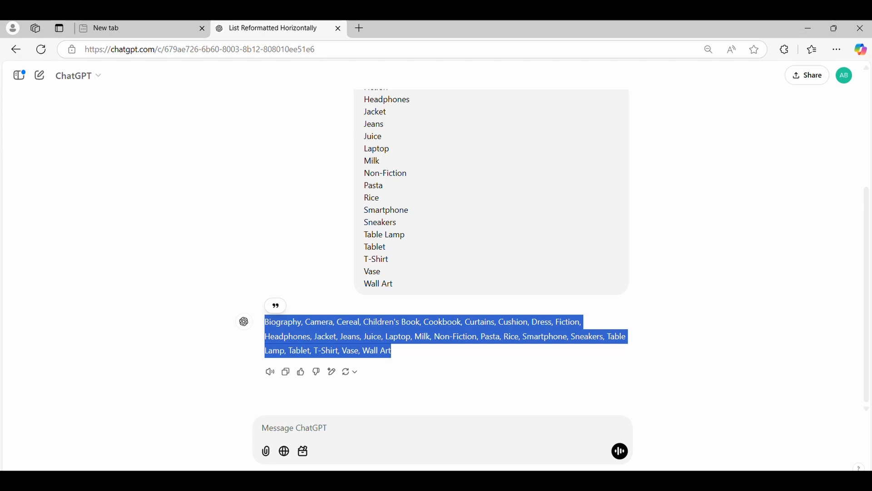
key("alt+Tab")
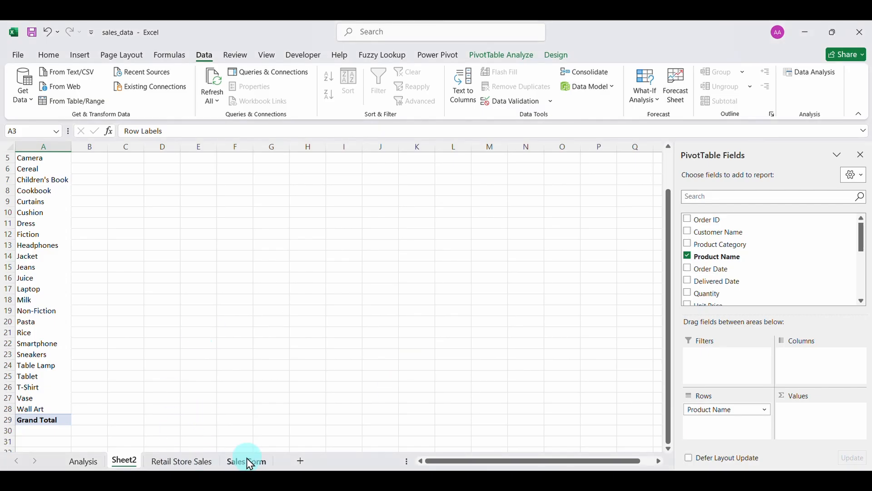
Set the Product Name box's validation to a List using the pasted product names.
left_click(248, 461)
left_click(328, 292)
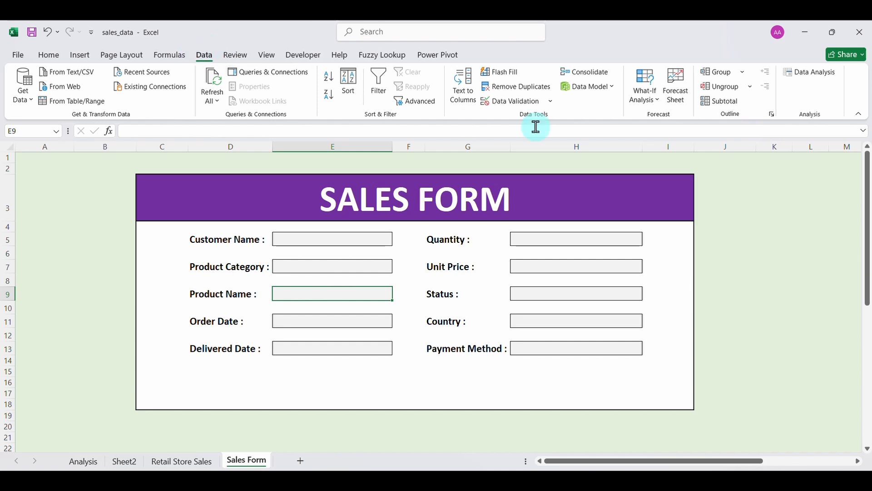
left_click(509, 105)
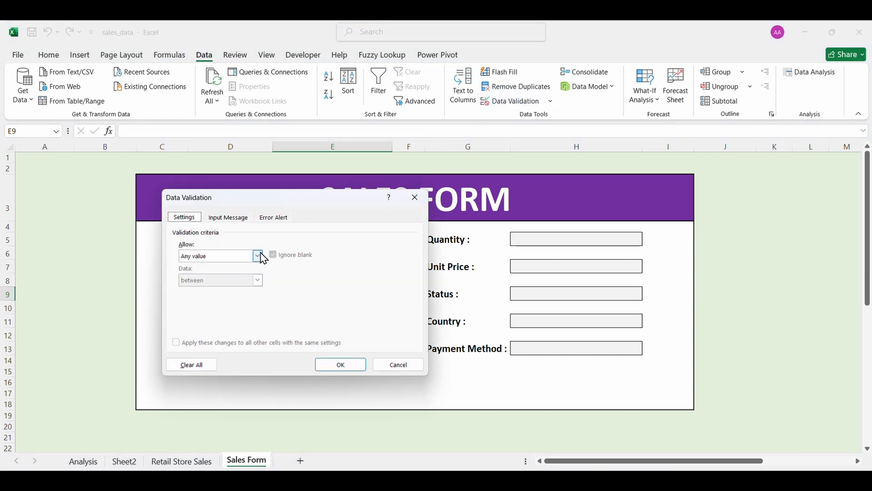
left_click(258, 255)
left_click(204, 288)
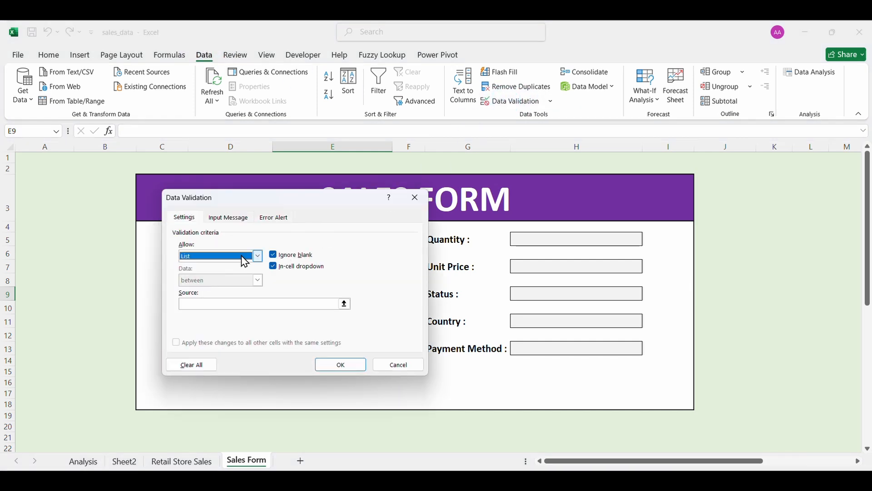
left_click(235, 304)
key("ctrl+v")
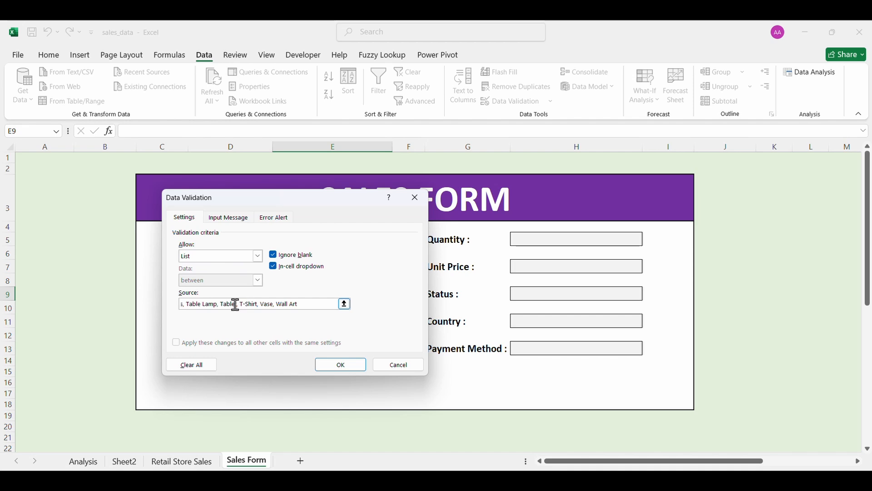
left_click(343, 365)
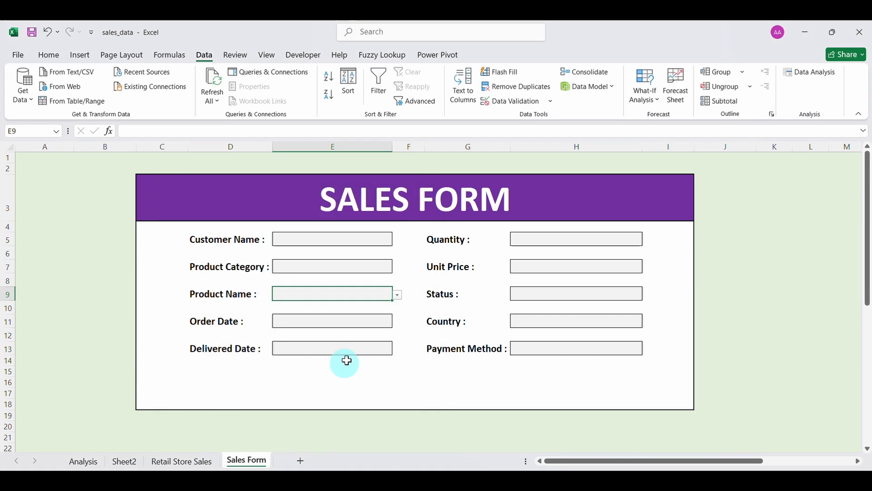
Test the Product Name dropdown by picking Children's Book, then clear it.
left_click(399, 296)
left_click(352, 326)
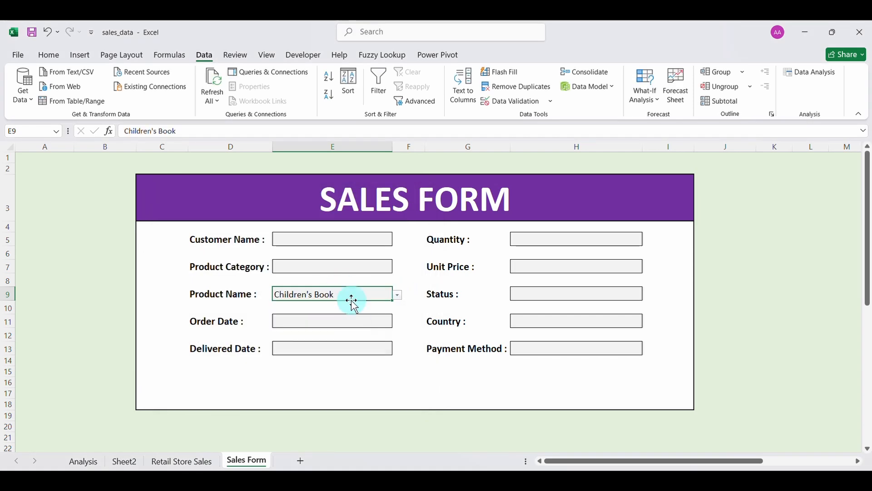
key("BackSpace")
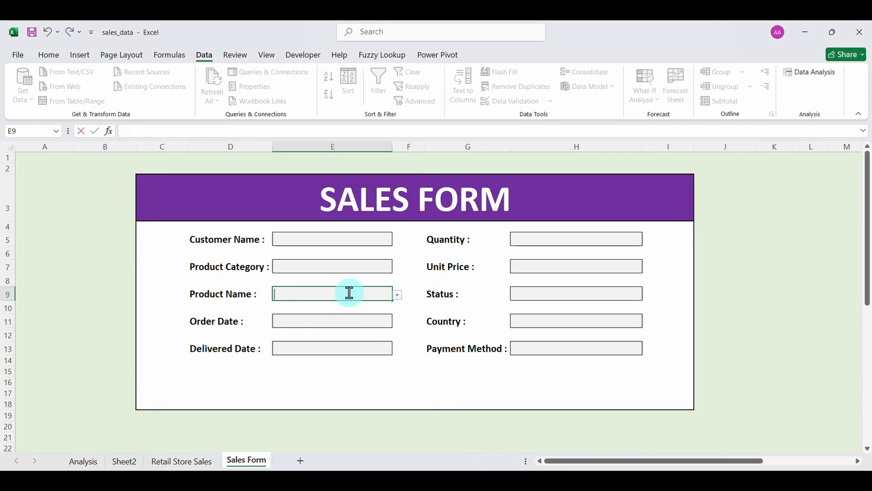
left_click(327, 323)
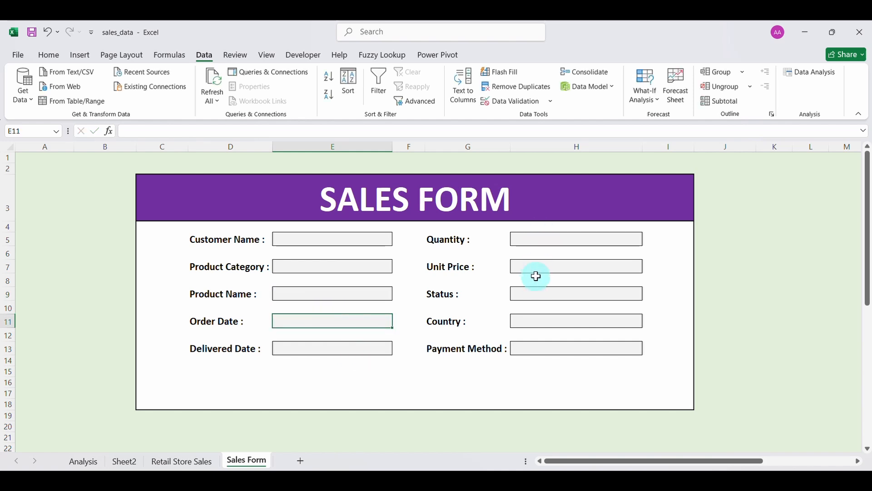
Limit the Status box to a Completed,Returned list, test with Returned, then clear it.
left_click(537, 296)
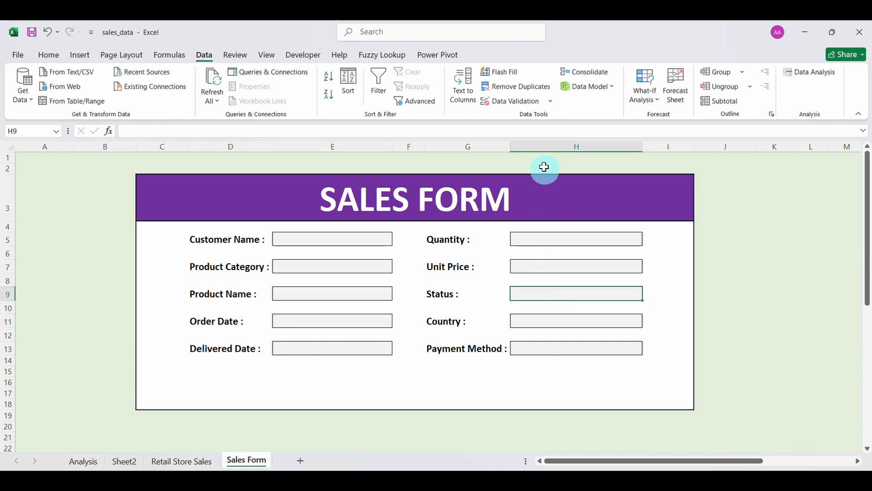
left_click(504, 101)
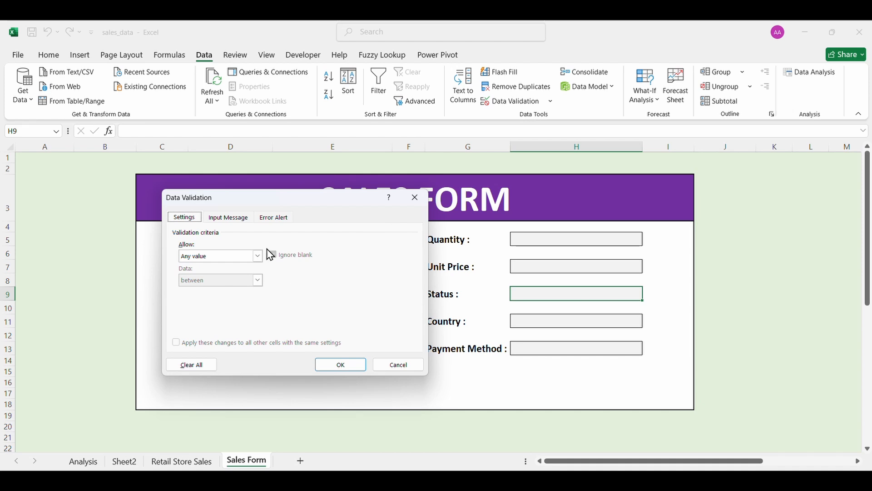
left_click(260, 256)
left_click(215, 291)
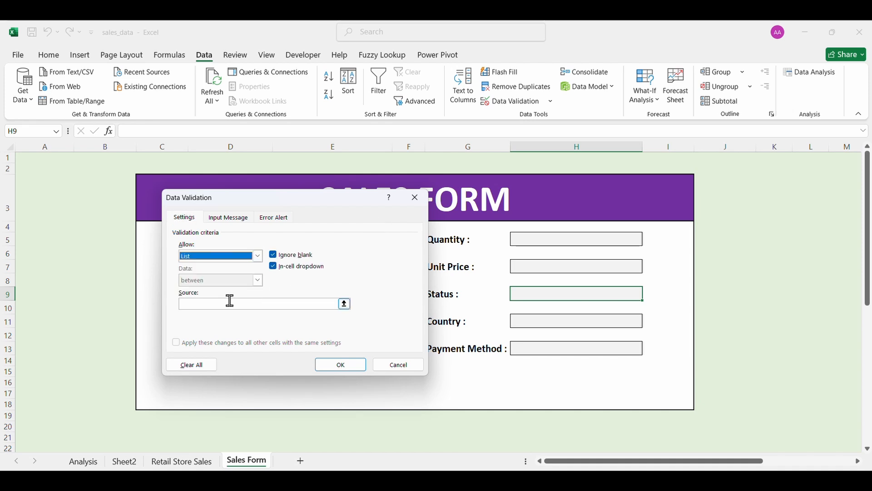
left_click(231, 304)
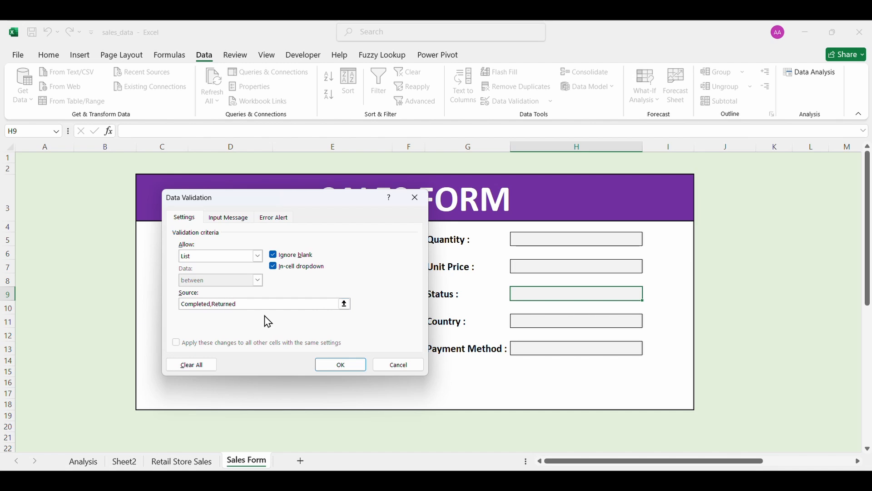
key("Return")
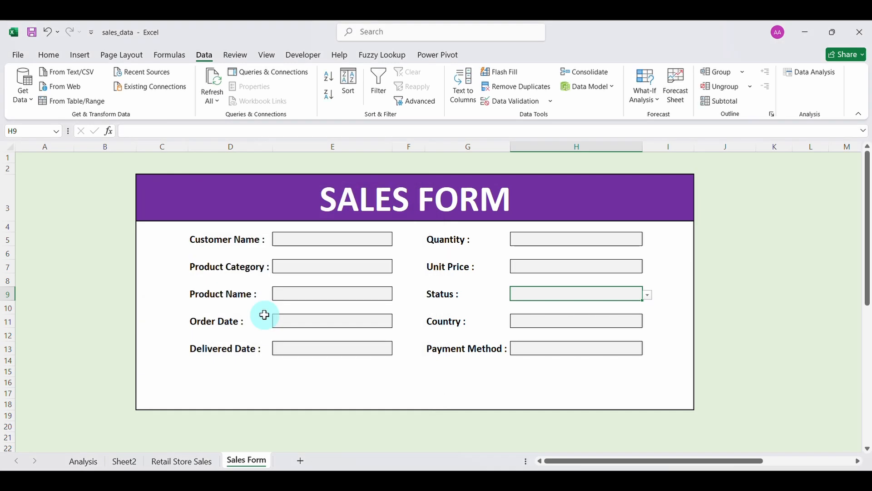
left_click(648, 295)
left_click(600, 311)
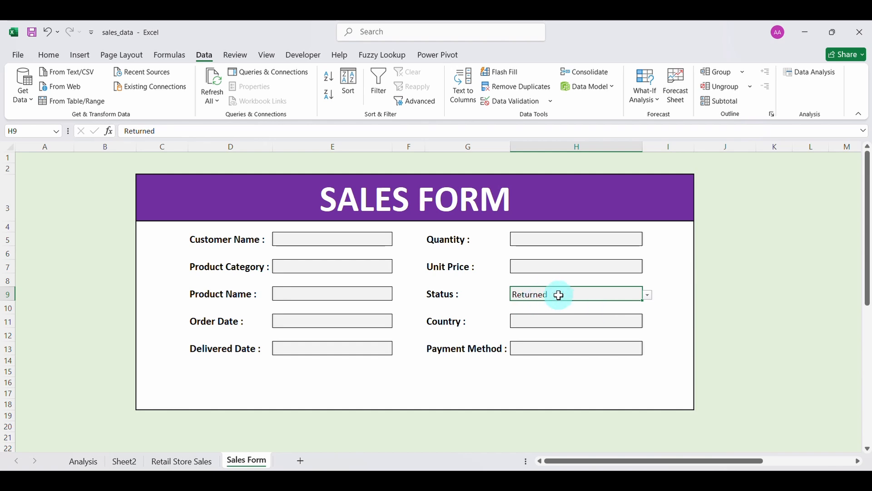
key("BackSpace")
Show Country values as rows in the Sheet2 pivot table.
left_click(545, 329)
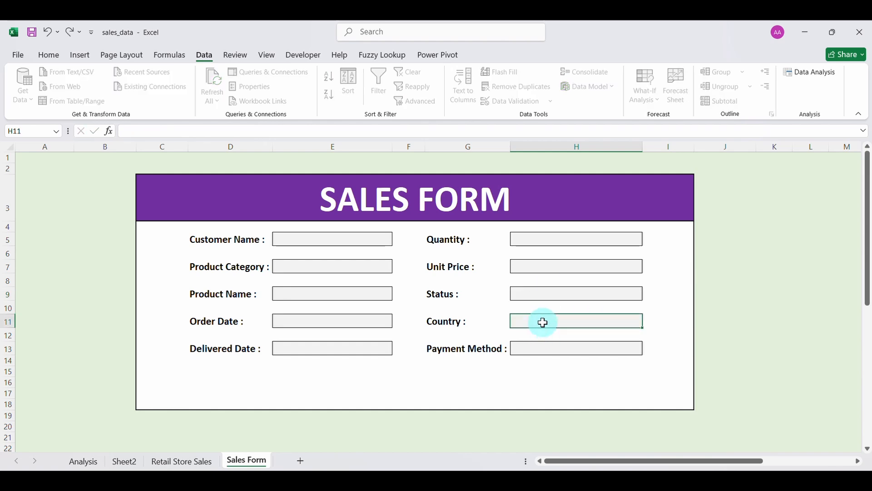
left_click(125, 461)
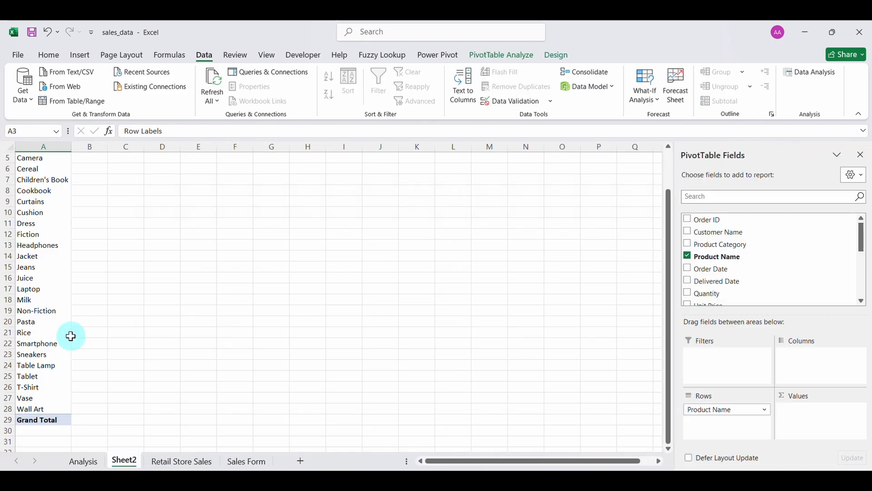
left_click_drag(712, 409, 575, 391)
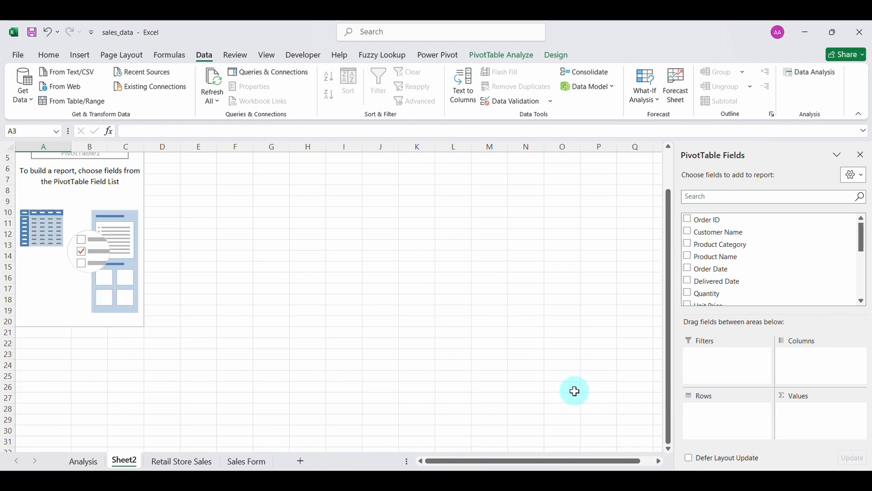
scroll(759, 288, "down", 3)
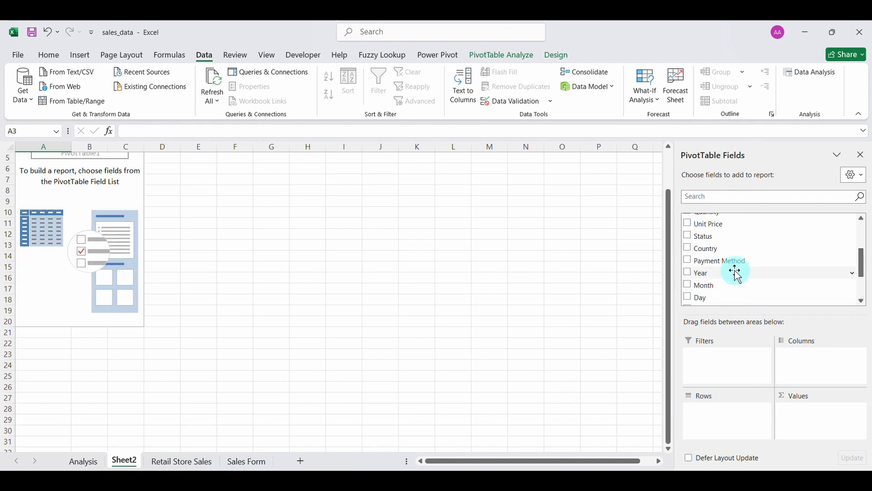
left_click_drag(709, 248, 724, 413)
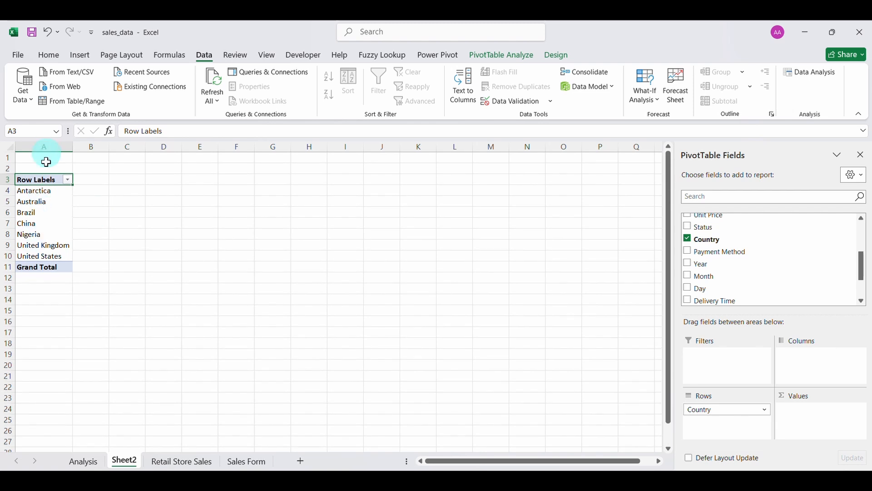
Set the Country box's validation to a List of the seven country names, Antarctica through United States.
left_click(240, 461)
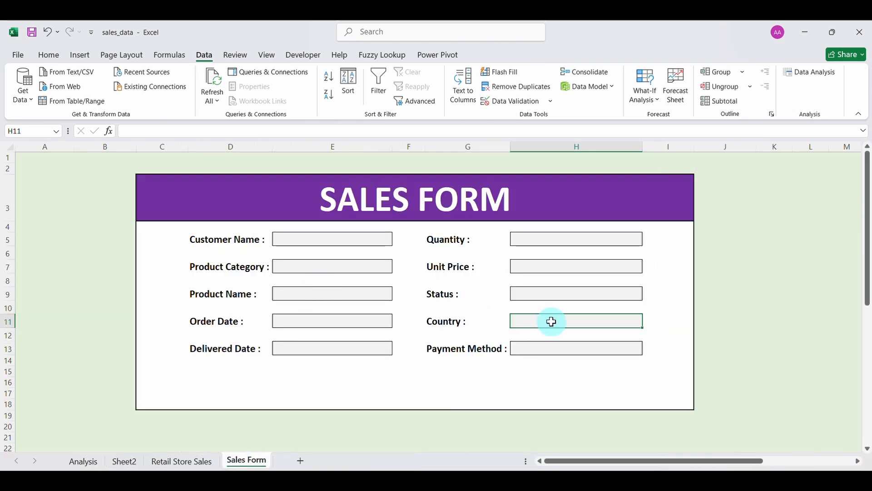
left_click(516, 101)
left_click(260, 256)
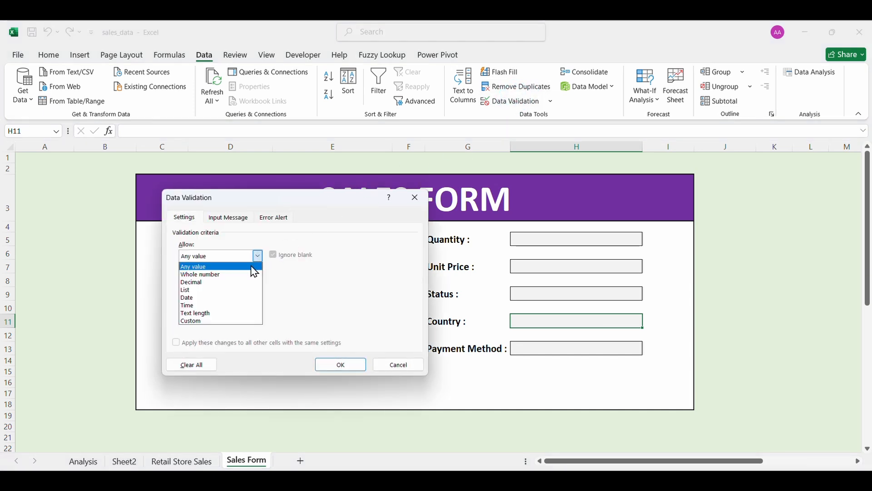
left_click(220, 288)
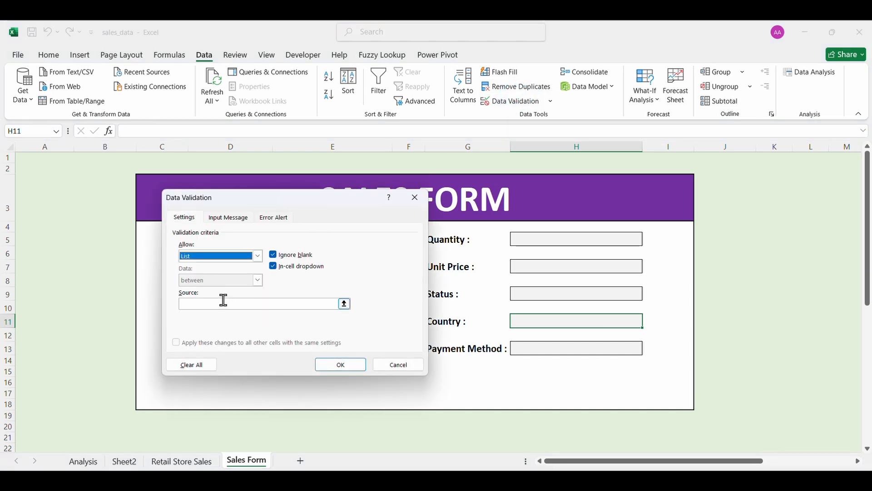
left_click(225, 302)
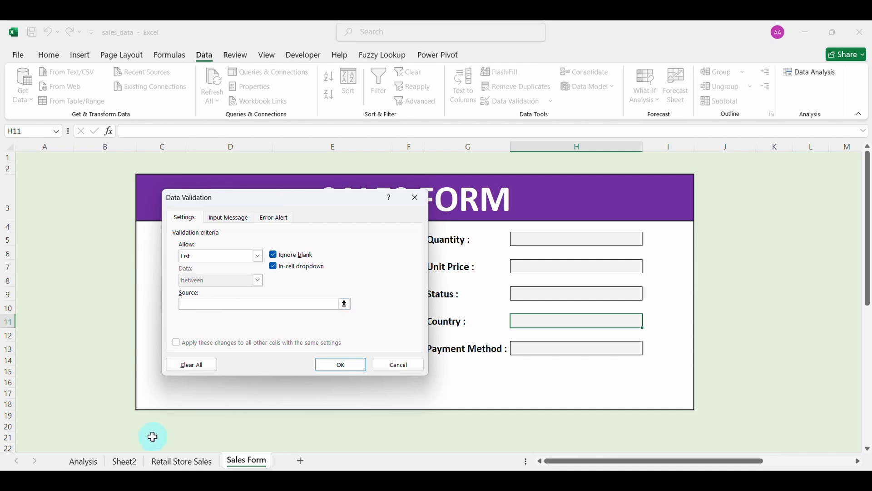
left_click(124, 461)
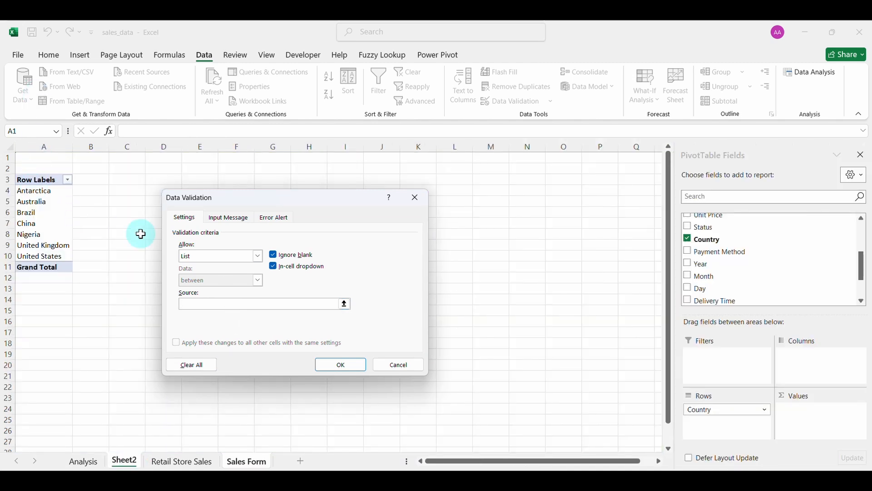
type("Antarctica,Australia,Brazil,China,Nigeria,U")
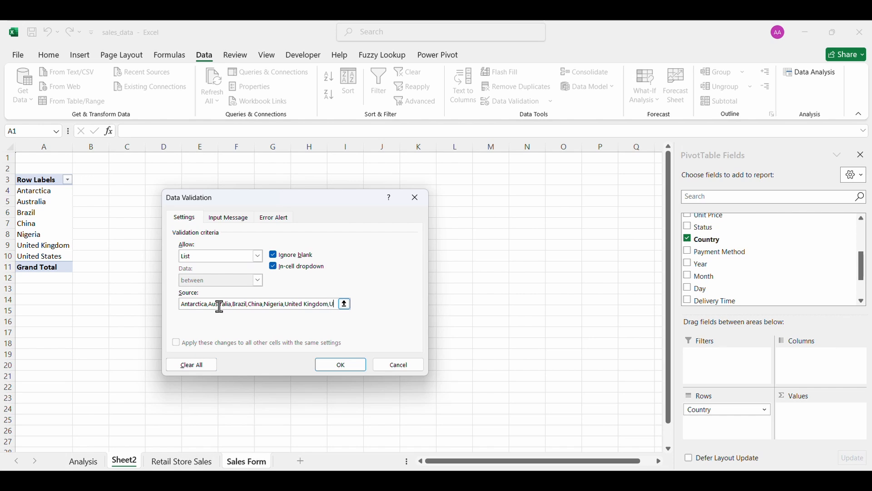
type("nited States")
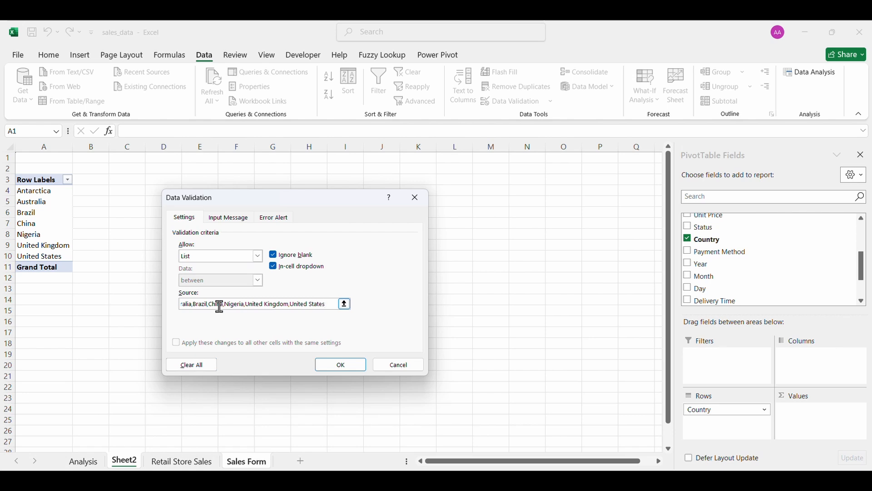
left_click(341, 364)
Test the Country dropdown by picking China, then clear it.
left_click(632, 331)
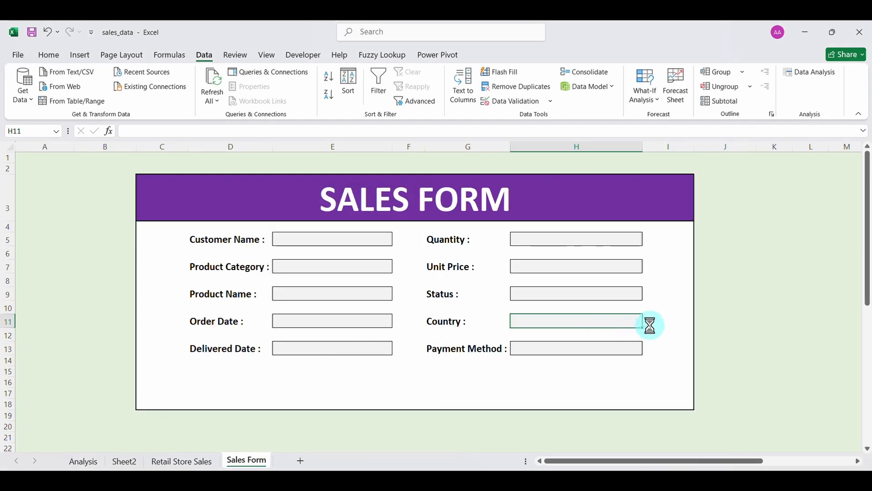
left_click(648, 322)
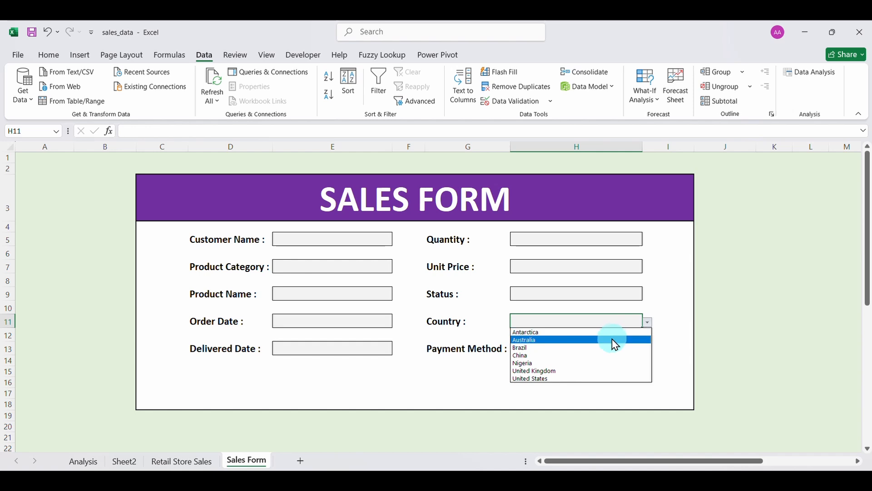
left_click(606, 358)
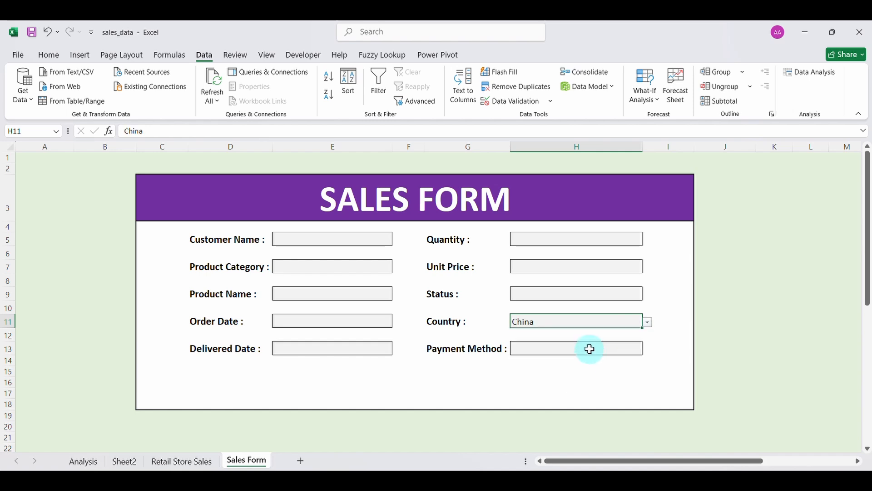
key("BackSpace")
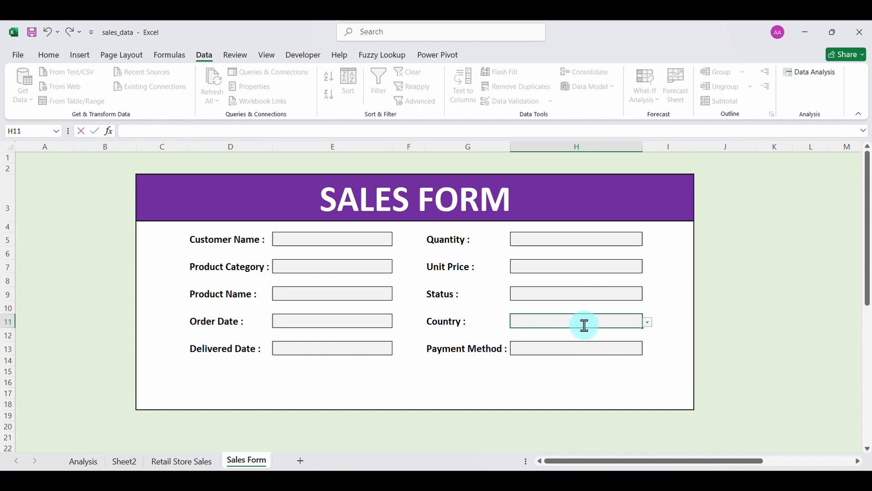
Swap the Sheet2 pivot rows from Country to Payment Method.
left_click(560, 348)
left_click(132, 462)
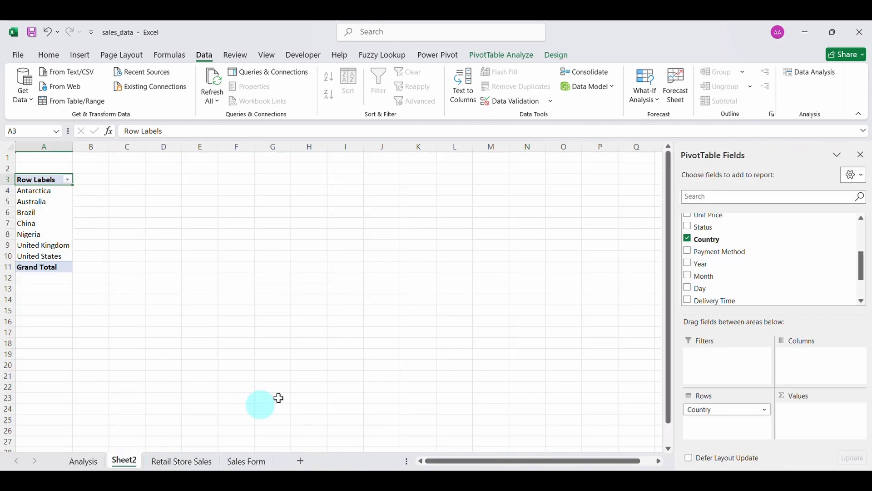
left_click_drag(711, 411, 615, 399)
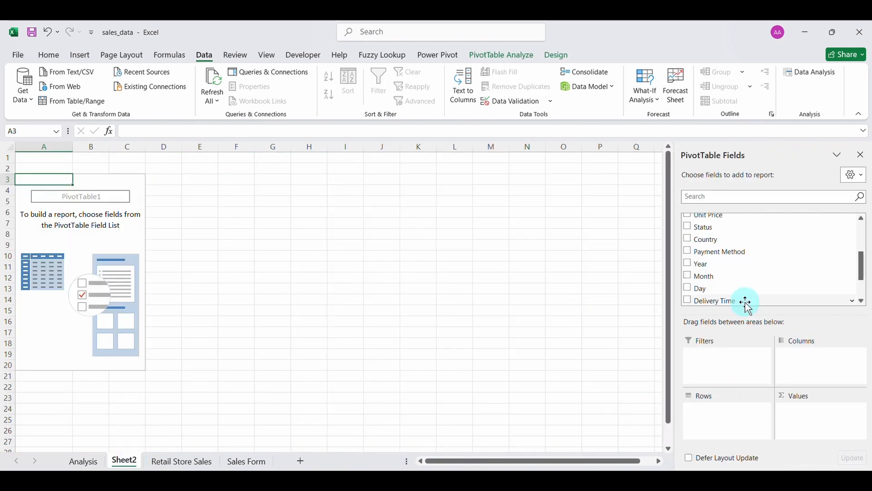
left_click_drag(714, 257, 727, 410)
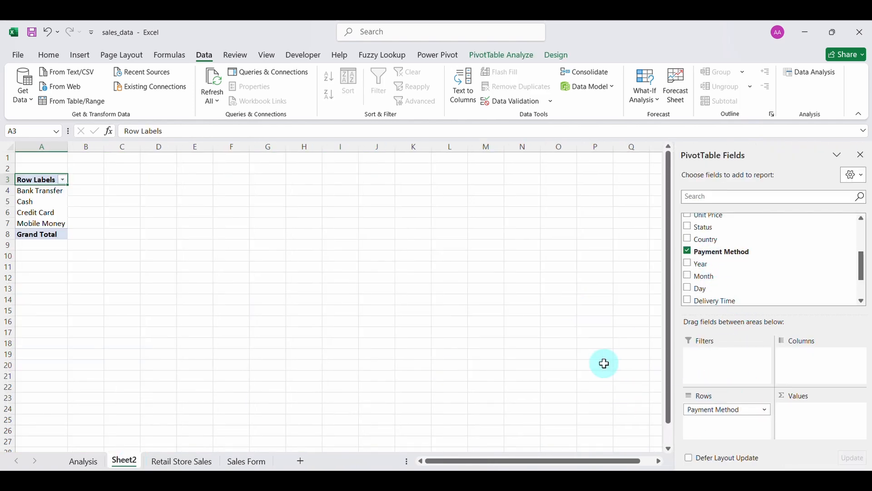
Set Payment Method validation to a List: Bank Transfer, Cash, Credit Card, Mobile Money.
left_click(249, 461)
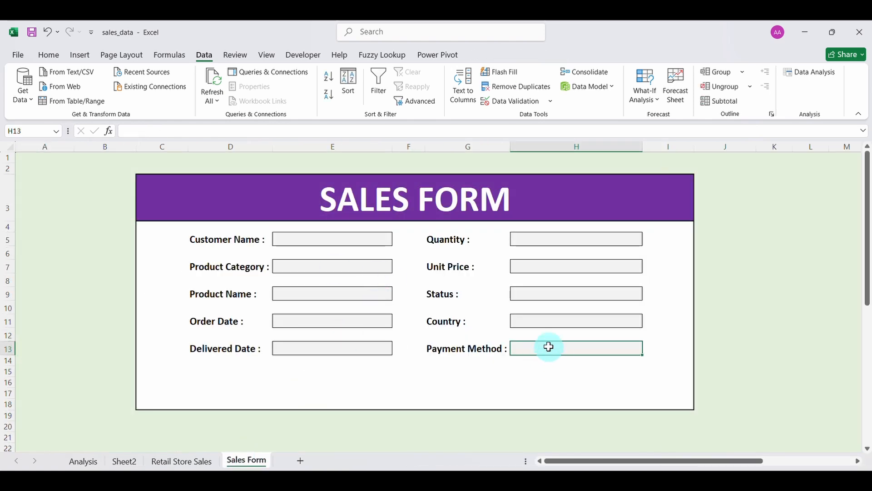
left_click(511, 101)
left_click(258, 257)
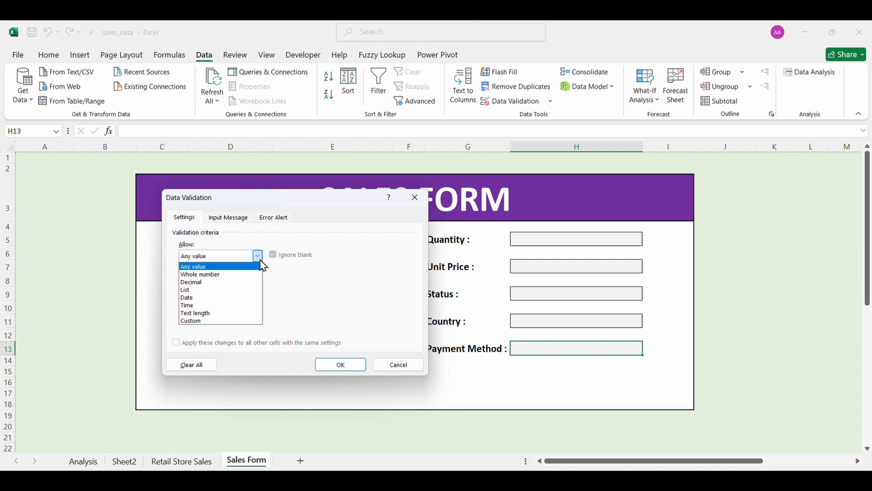
left_click(226, 289)
left_click(232, 304)
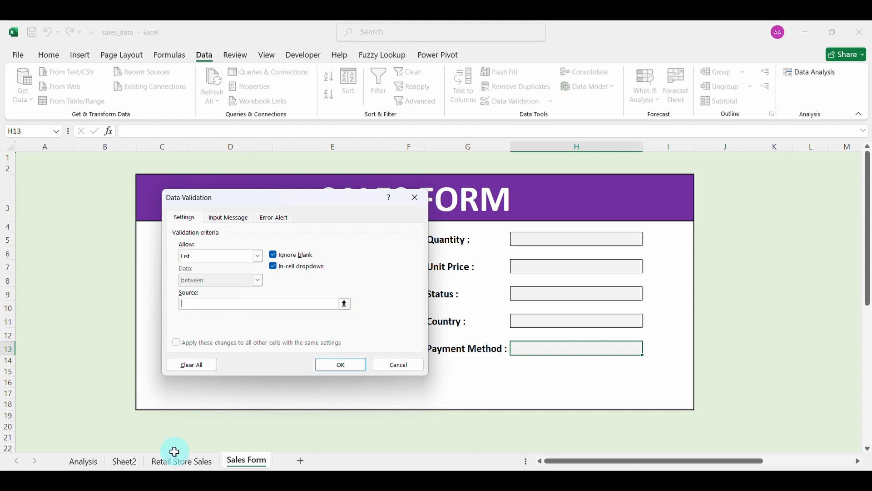
left_click(137, 465)
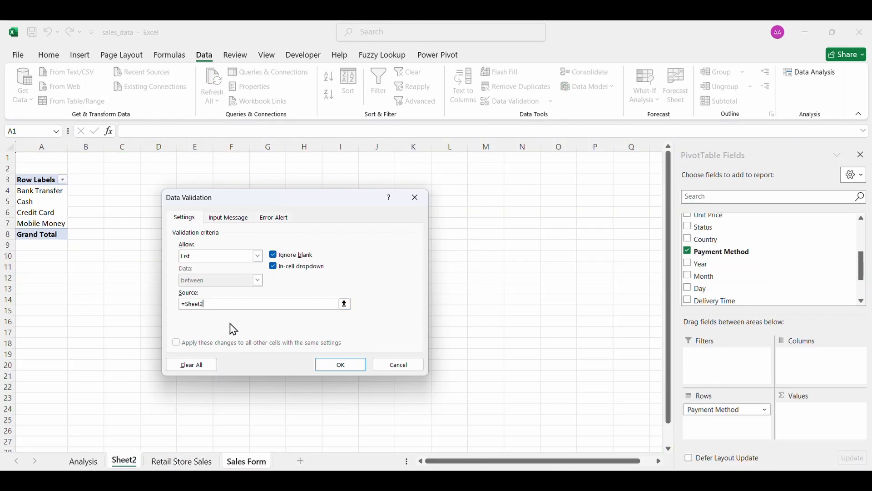
key("BackSpace")
key("BackSpace")
key("BackSpace")
key("BackSpace")
key("BackSpace")
key("BackSpace")
key("BackSpace")
key("BackSpace")
type("Bank Transfer,Cash,Credit")
type("Card,Mobile Mon")
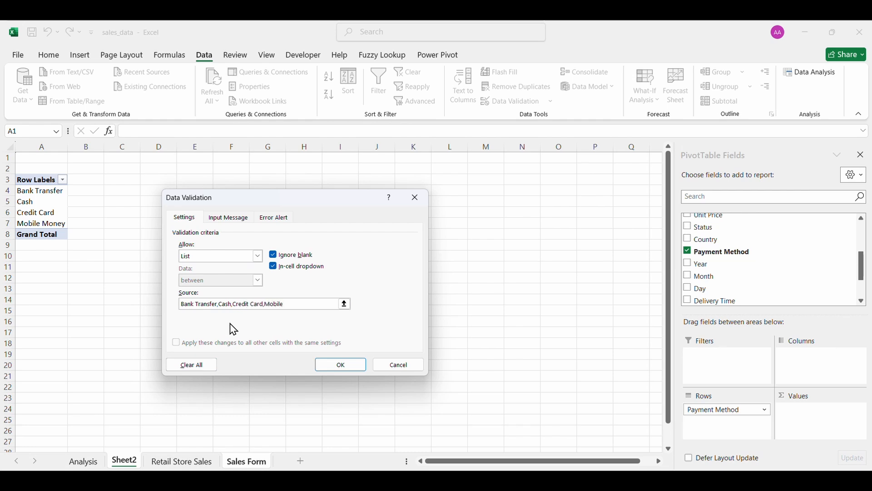
type("ey")
left_click(341, 364)
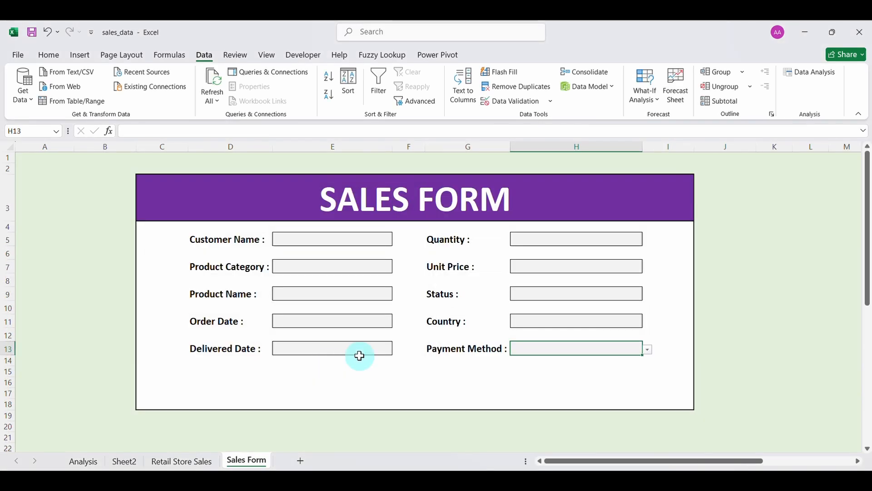
Test the Payment Method dropdown with Credit Card, then clear it.
left_click(648, 349)
left_click(584, 376)
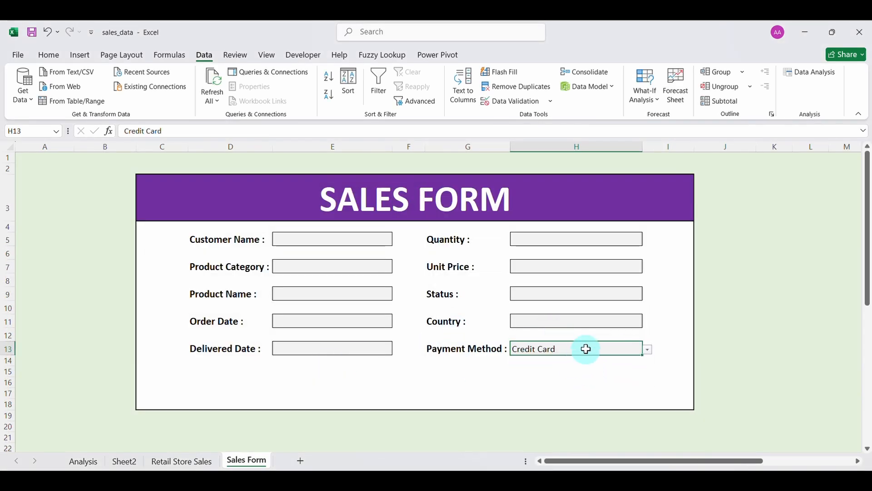
key("BackSpace")
left_click(344, 235)
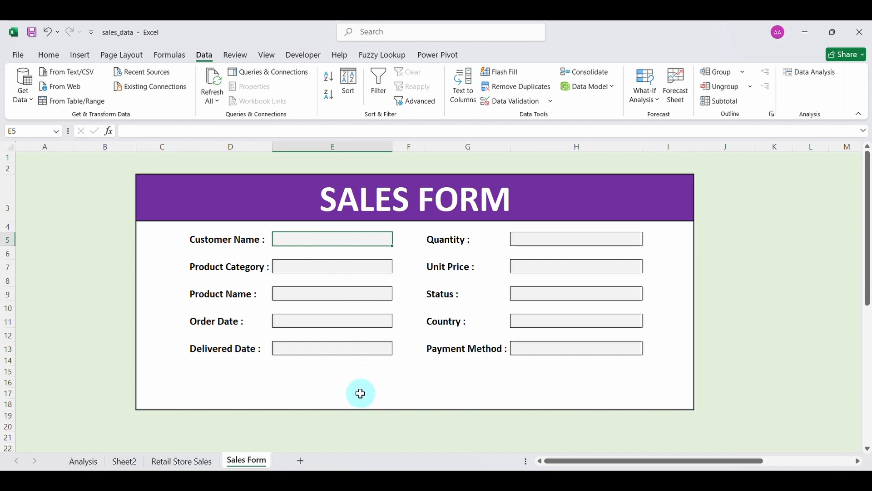
Draw a Form Control button below the Delivered Date box.
left_click(303, 56)
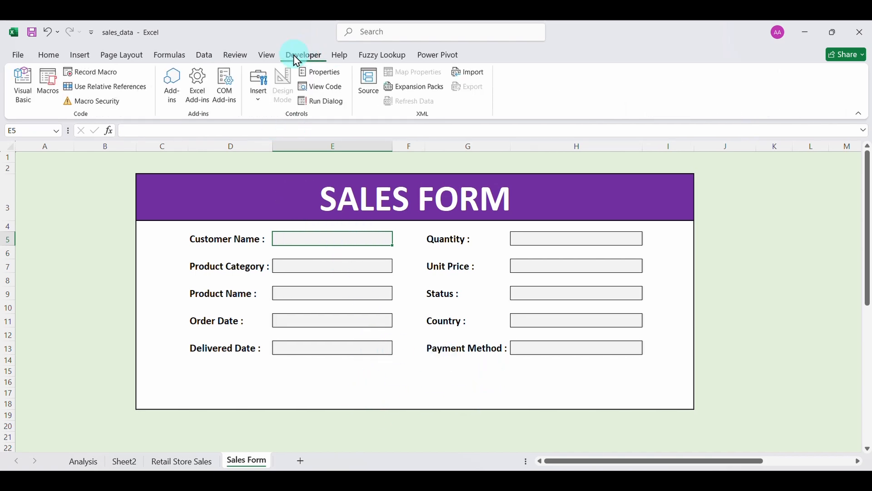
left_click(260, 104)
left_click(253, 133)
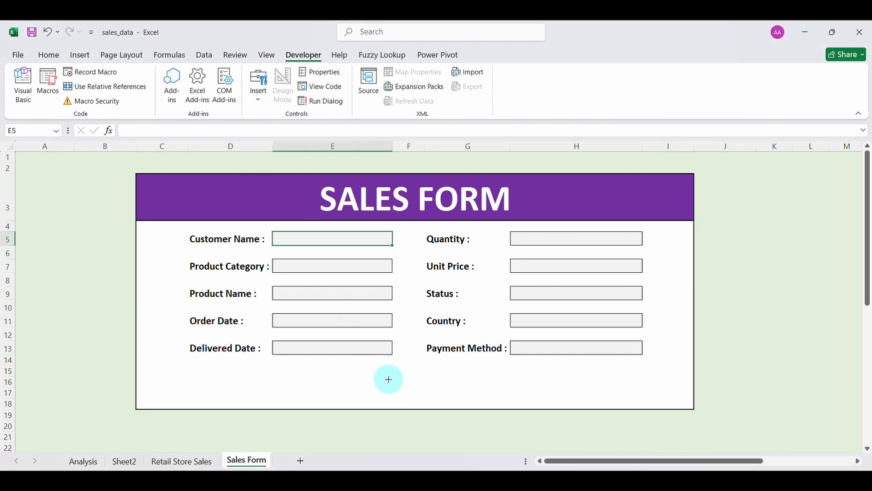
left_click_drag(387, 382, 498, 403)
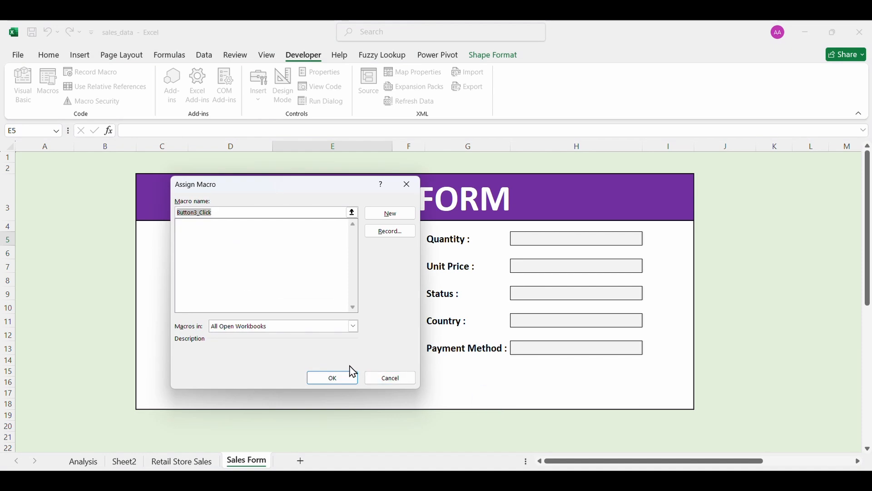
left_click(332, 378)
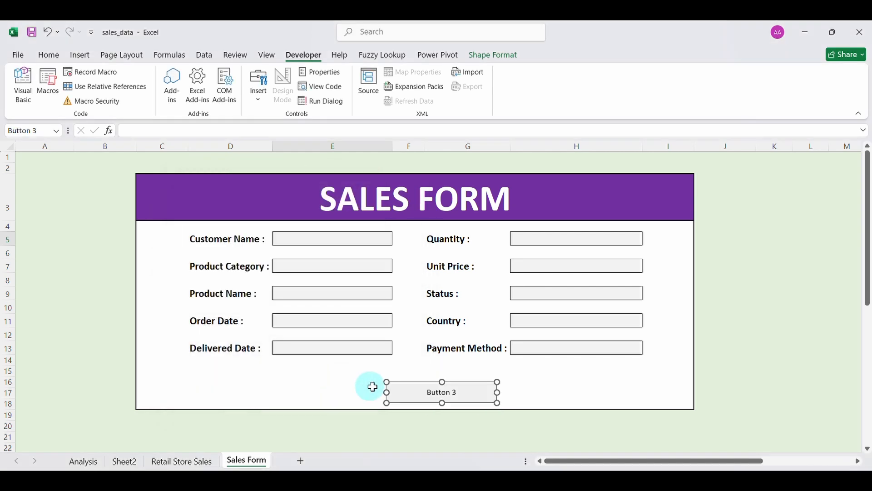
Label the button Submit, in bold at 20 point.
left_click(428, 392)
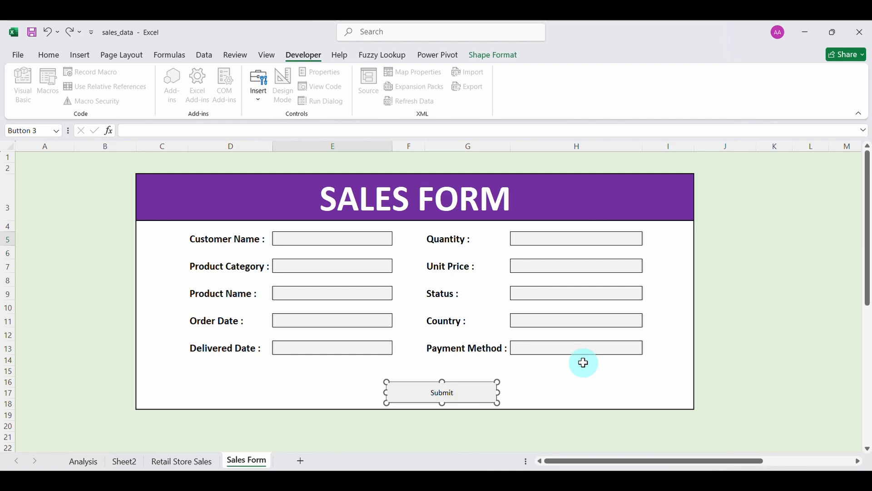
left_click_drag(457, 391, 429, 392)
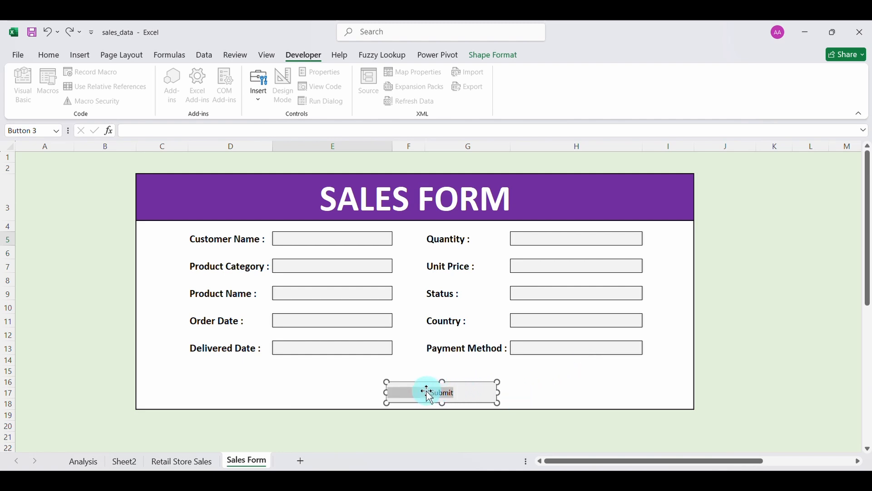
left_click(49, 55)
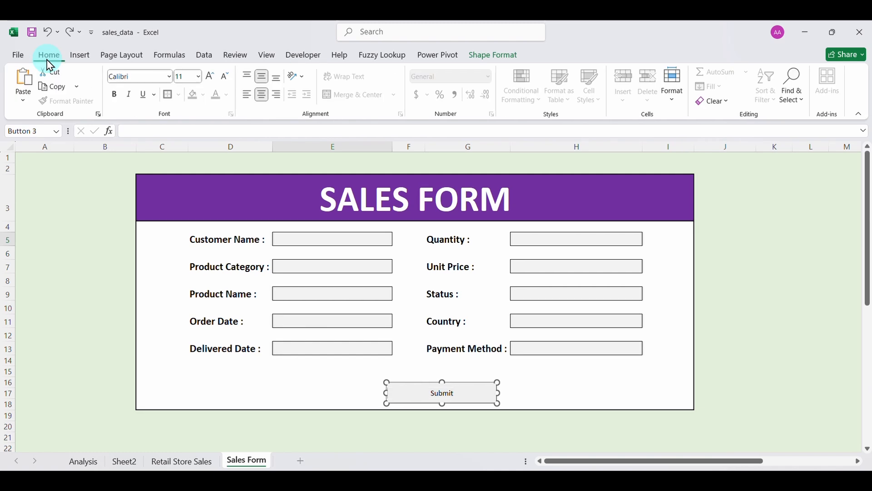
left_click(114, 95)
left_click(210, 78)
left_click(210, 77)
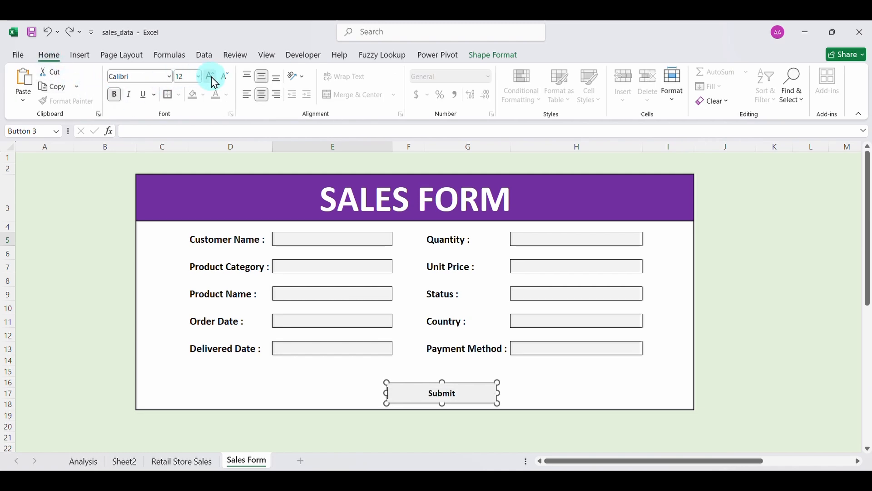
left_click(212, 78)
left_click(213, 78)
left_click(213, 78)
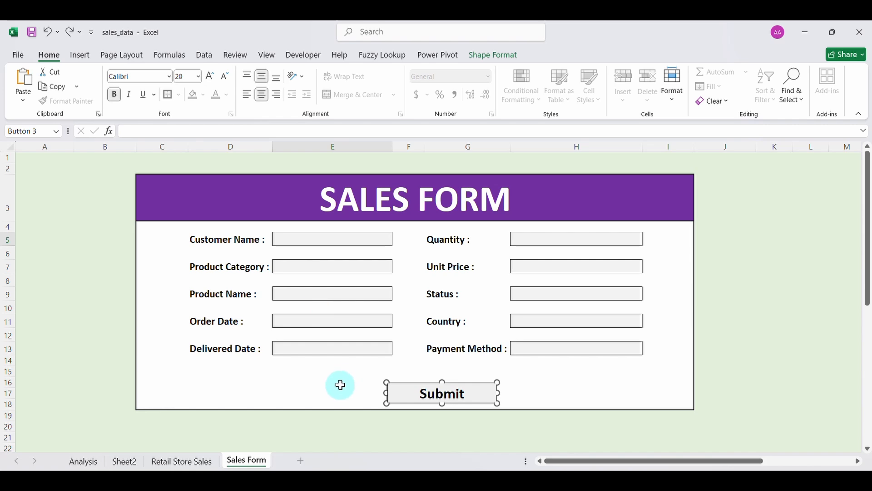
left_click(324, 240)
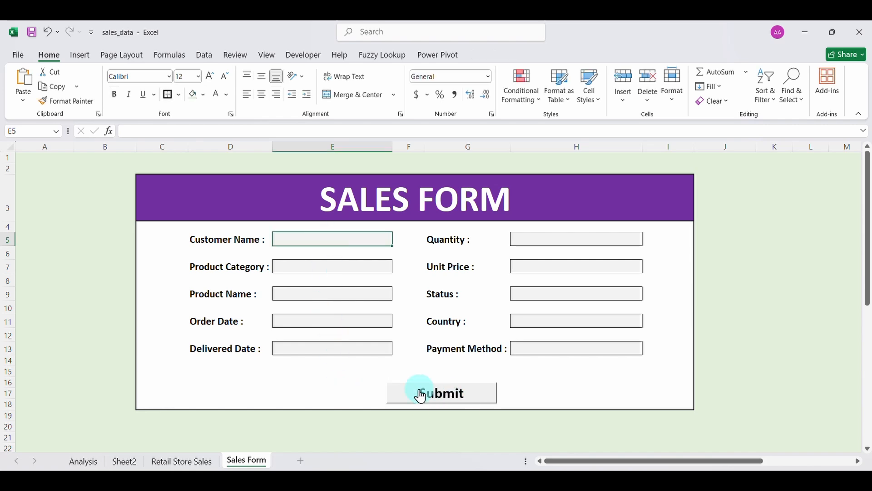
Enter the customer name, then choose Electronics as the category and Curtains as the product.
left_click(321, 239)
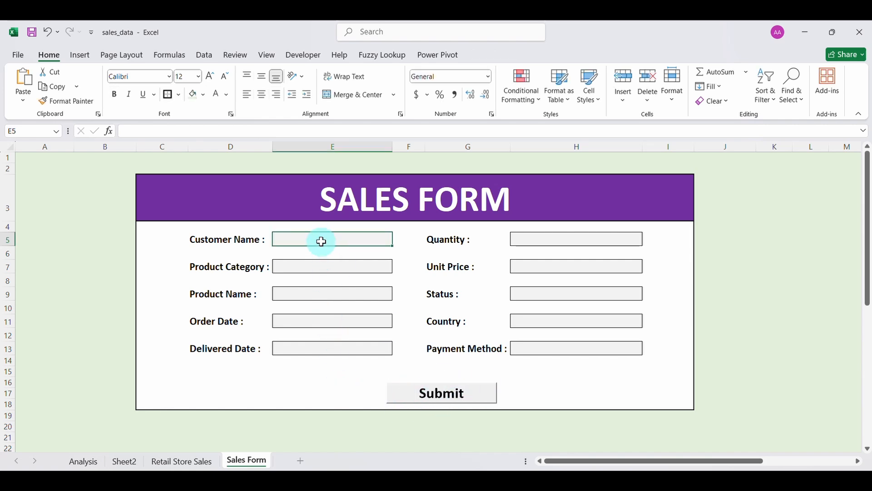
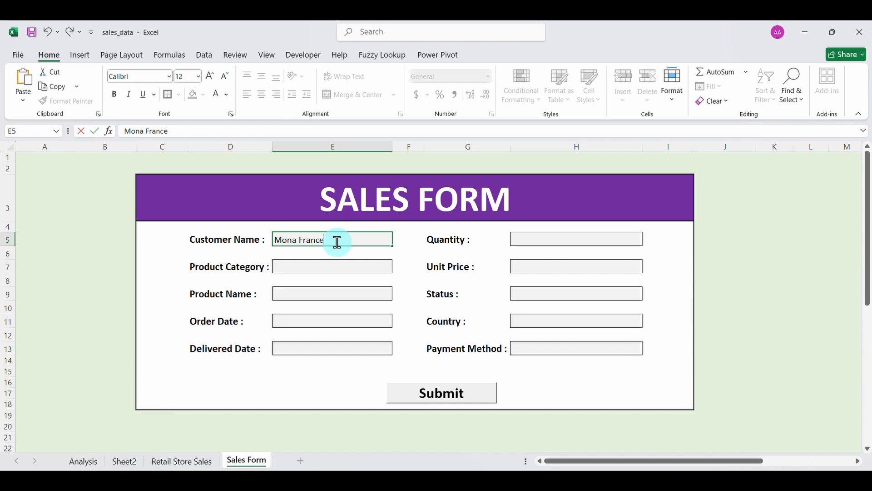
left_click(345, 267)
left_click(398, 267)
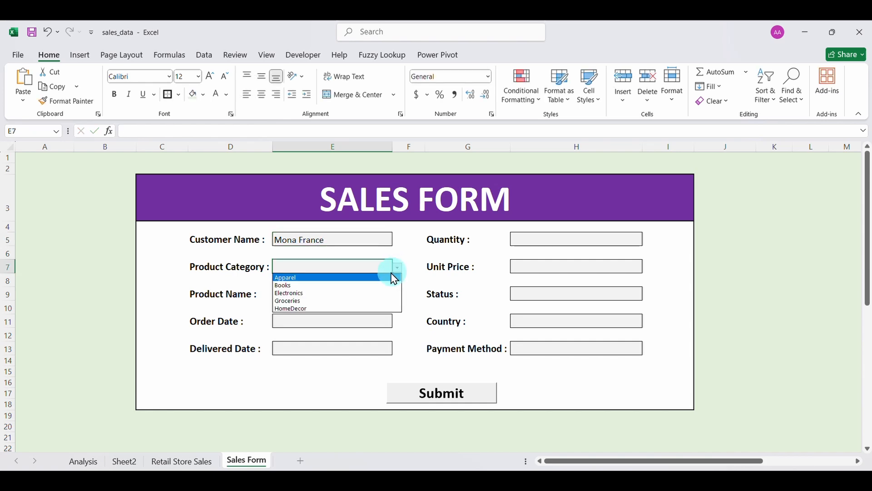
left_click(355, 294)
left_click(347, 295)
left_click(398, 295)
left_click(339, 342)
Fill in the order date, delivered date 4/13/2024, quantity 2 and unit price 180.
left_click(323, 324)
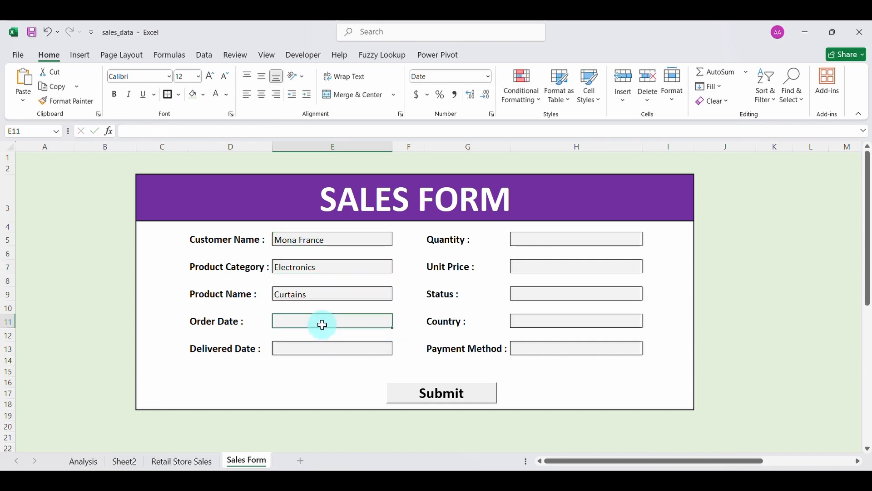
type("4/1/2024")
left_click(312, 348)
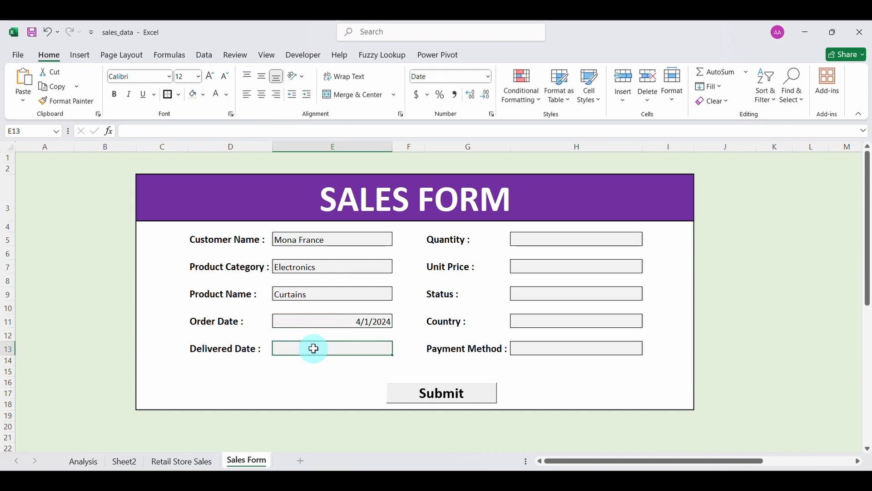
type("4/13/2024")
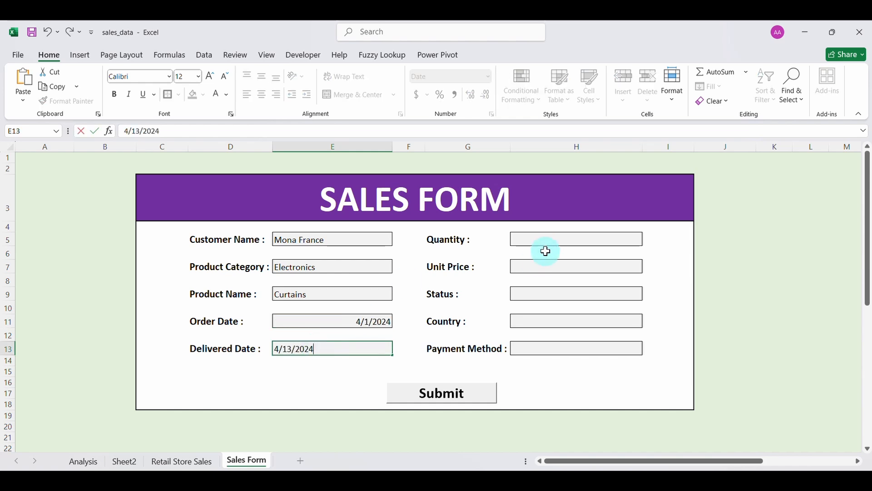
left_click(540, 240)
type("2")
left_click(540, 267)
type("180")
Set Status to Returned, Country to Brazil, Payment Method to Bank Transfer, then view Retail Store Sales.
left_click(546, 292)
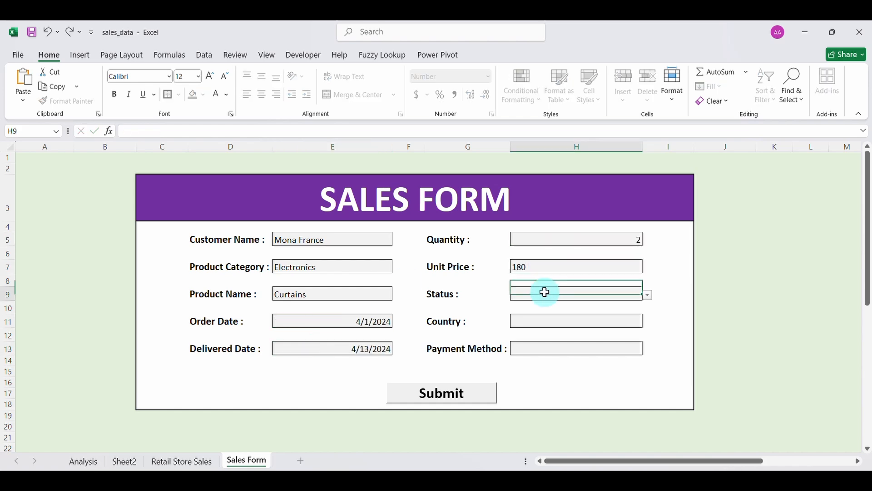
left_click(648, 296)
left_click(575, 311)
left_click(624, 320)
left_click(649, 322)
left_click(588, 348)
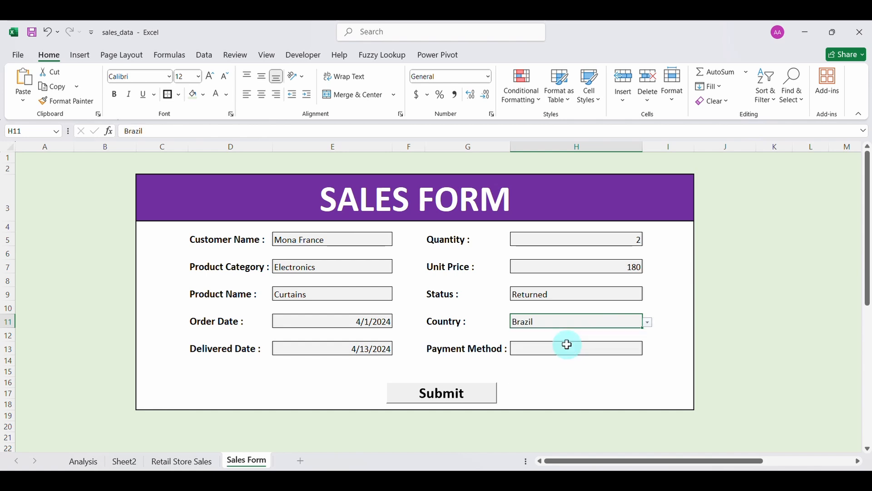
left_click(636, 350)
left_click(648, 350)
left_click(580, 357)
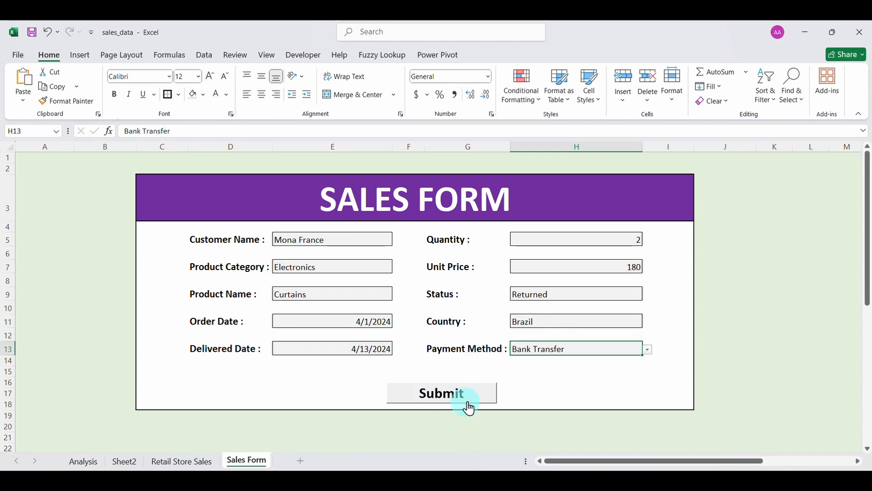
left_click(198, 460)
Scroll through the Retail Store Sales table, then look over the Sales Form sheet.
scroll(185, 383, "down", 20)
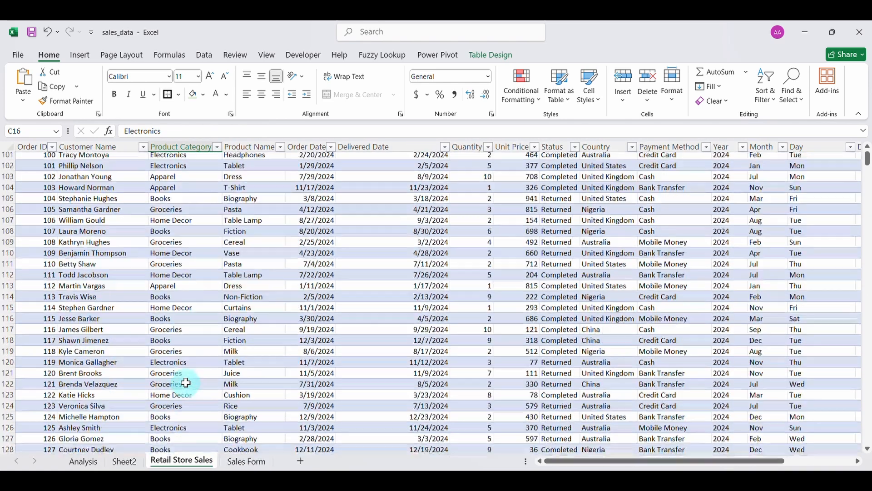
scroll(185, 383, "down", 20)
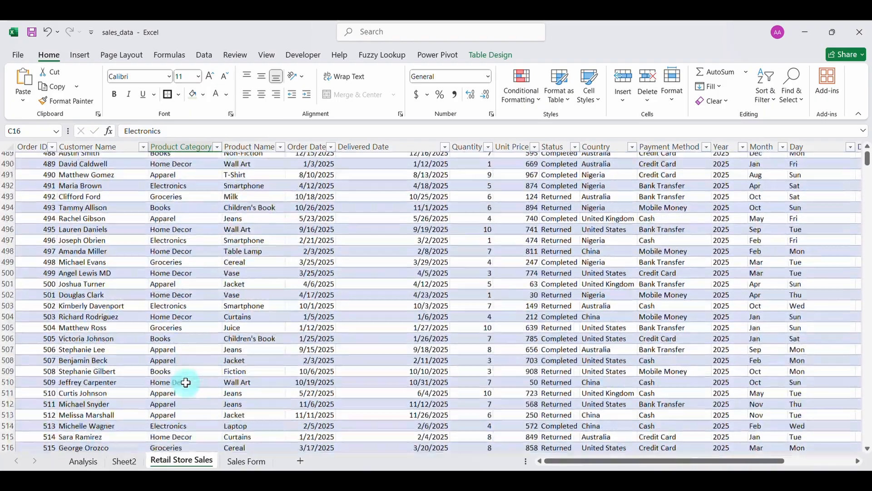
scroll(185, 382, "up", 3)
scroll(186, 382, "up", 1)
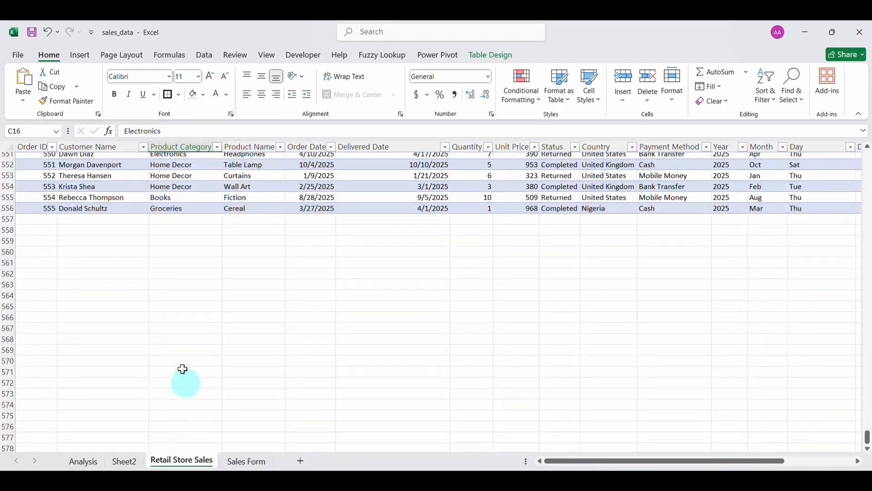
scroll(180, 260, "up", 20)
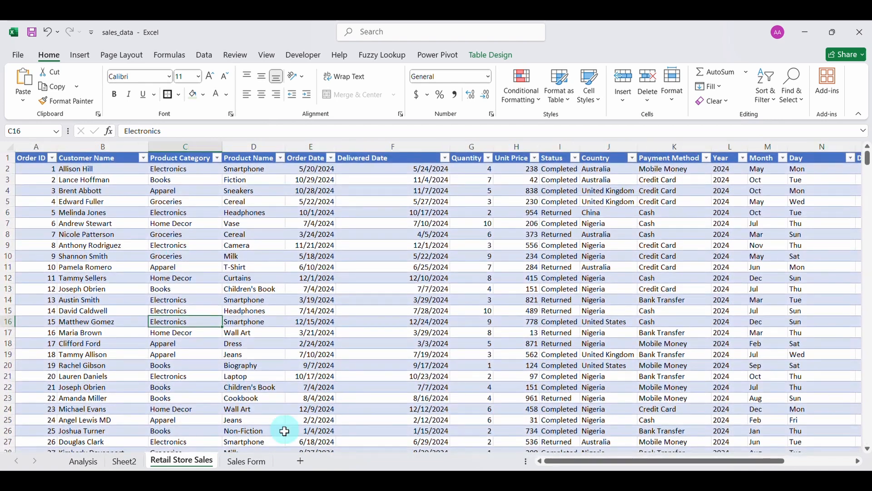
left_click(247, 461)
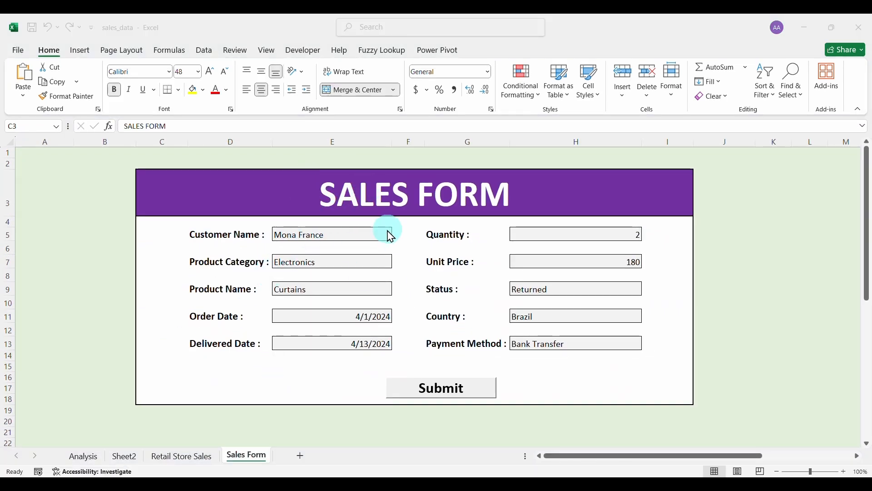
scroll(448, 305, "right", 3)
scroll(445, 304, "right", 3)
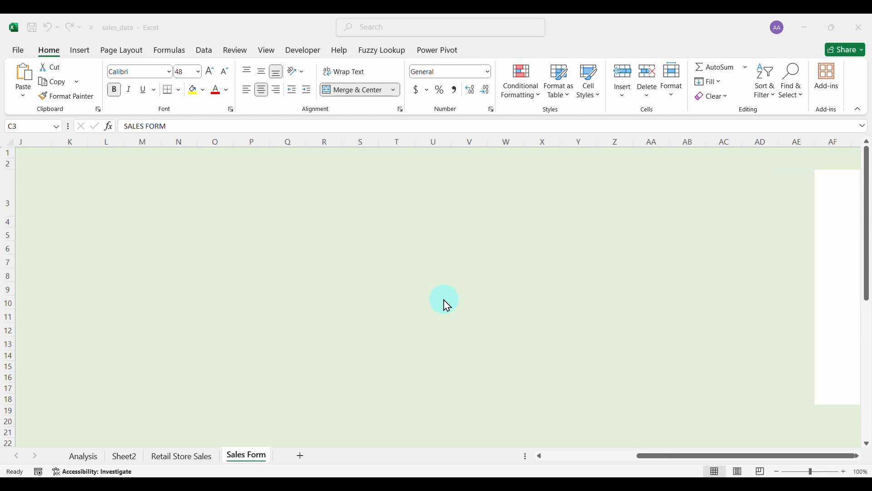
scroll(444, 304, "left", 6)
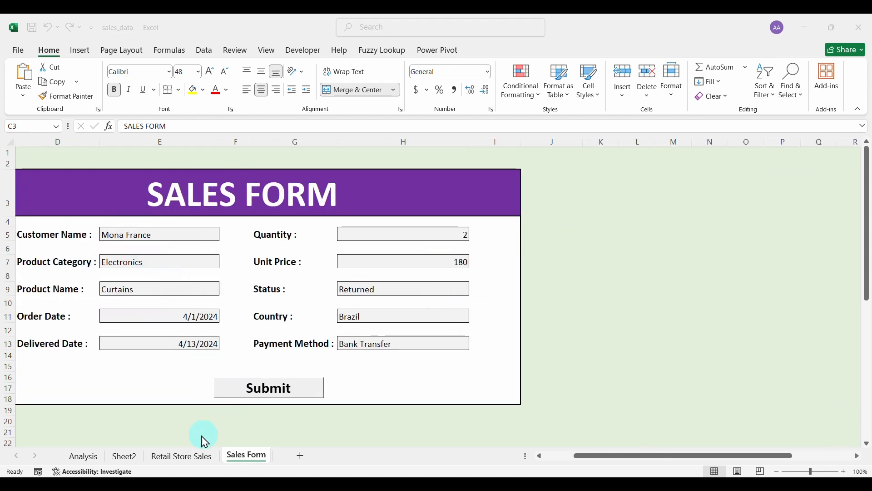
scroll(182, 409, "left", 2)
Permanently delete the Sheet2 pivot sheet, then select the Order ID column on Retail Store Sales.
left_click(130, 459)
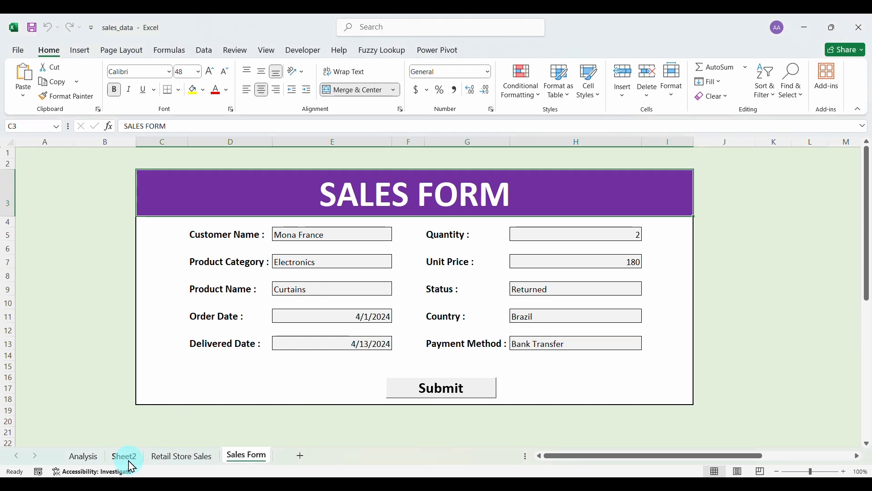
left_click(122, 460)
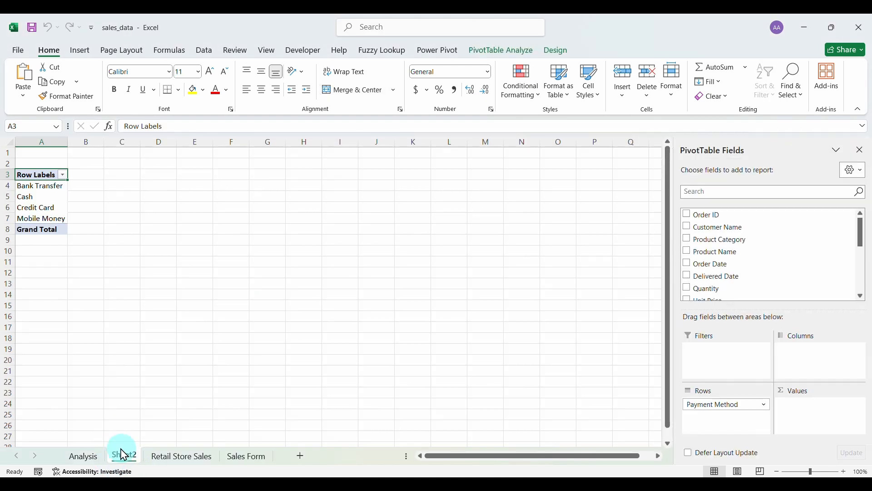
right_click(127, 460)
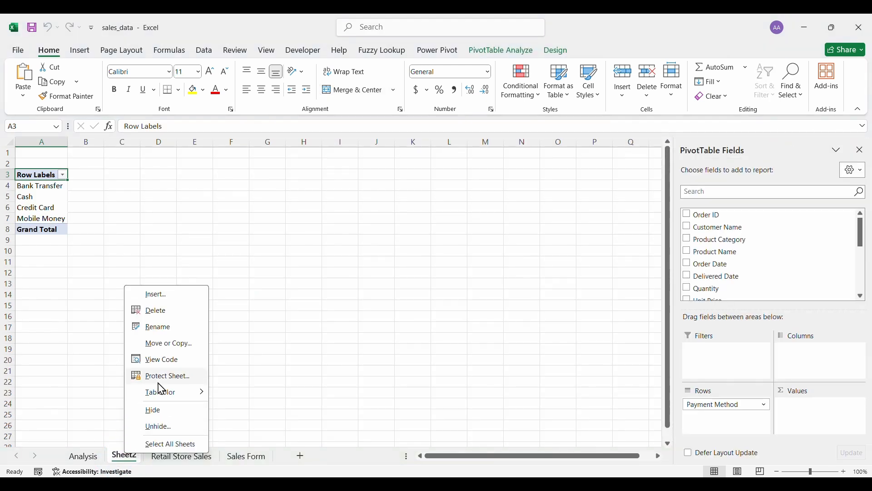
left_click(160, 312)
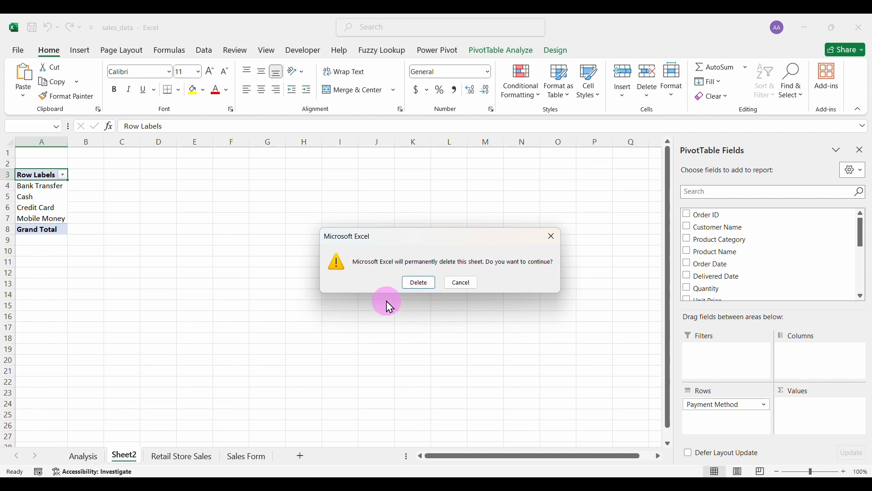
left_click(410, 282)
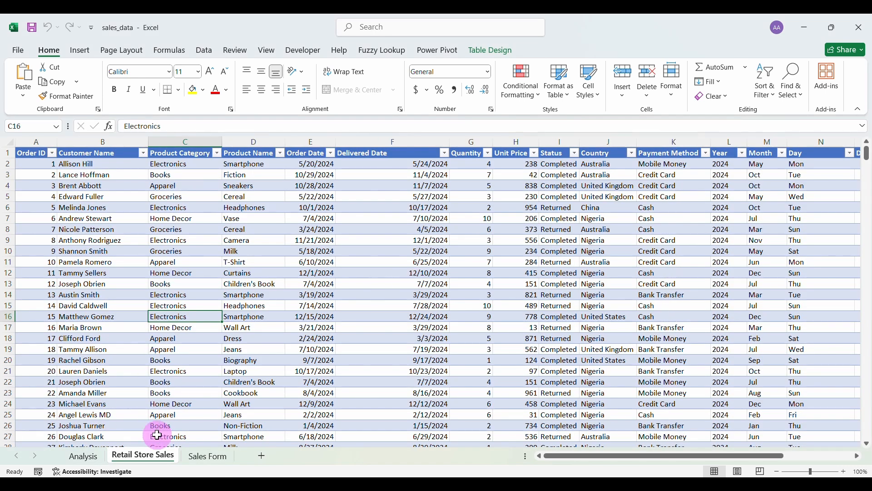
left_click(35, 142)
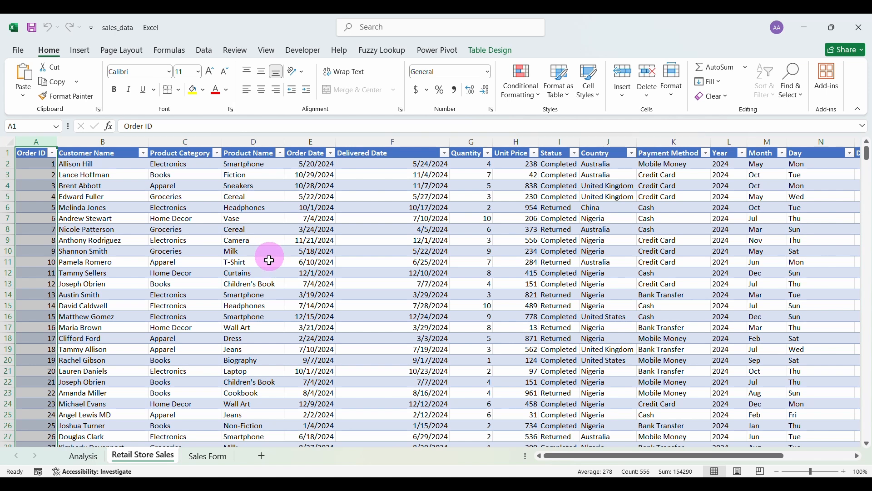
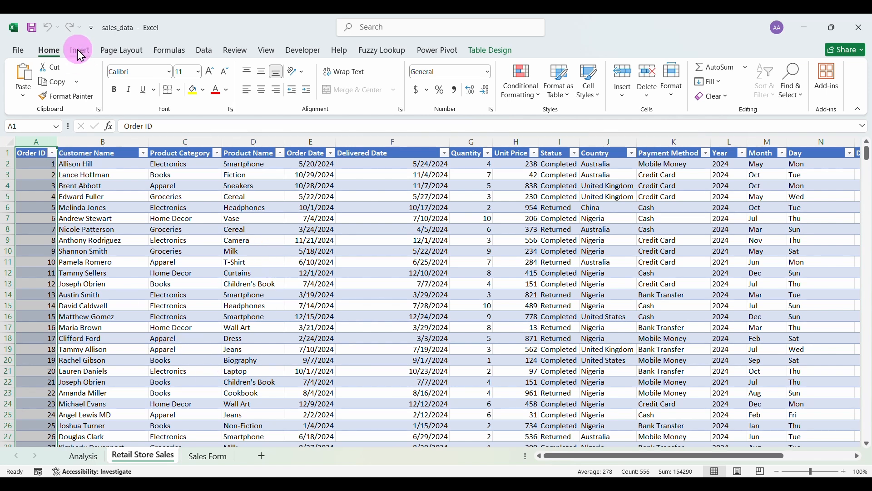
Delete the selected Order ID column (column A) from the Retail Store Sales table.
left_click(648, 77)
left_click(320, 322)
scroll(319, 322, "down", 8)
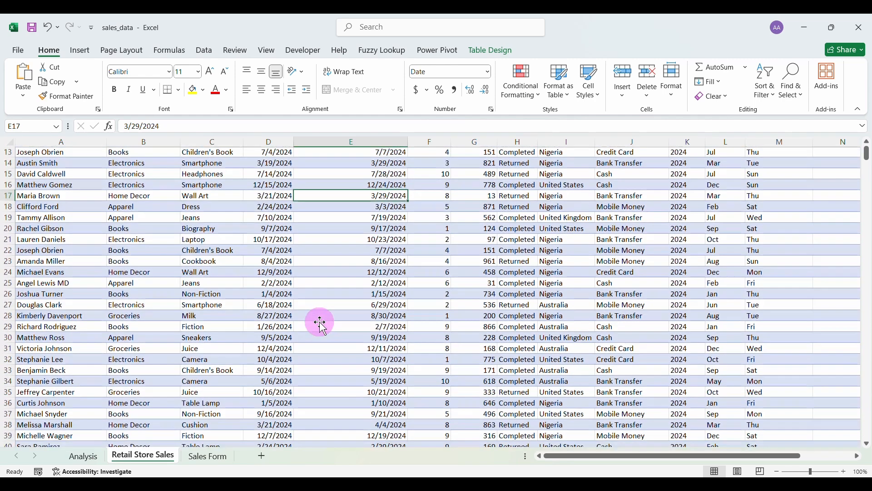
scroll(320, 322, "up", 8)
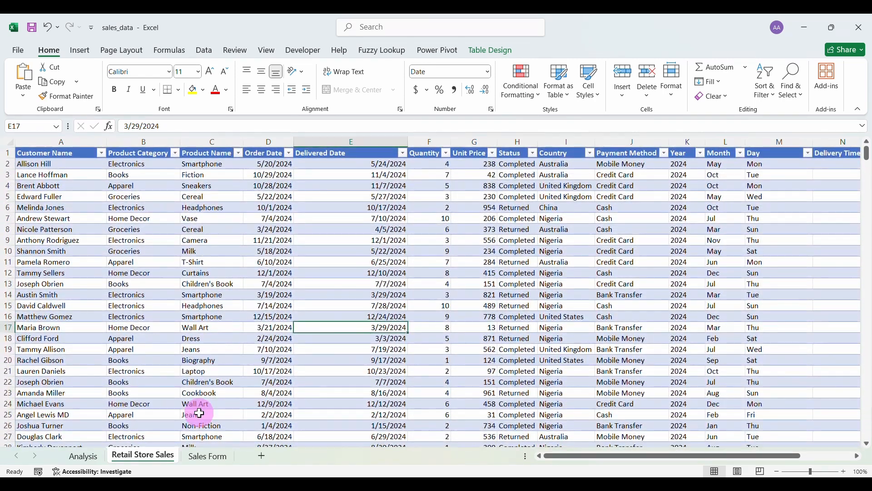
On Sales Form, paste the Customer Name label from D5 into Q4 as a value.
left_click(205, 457)
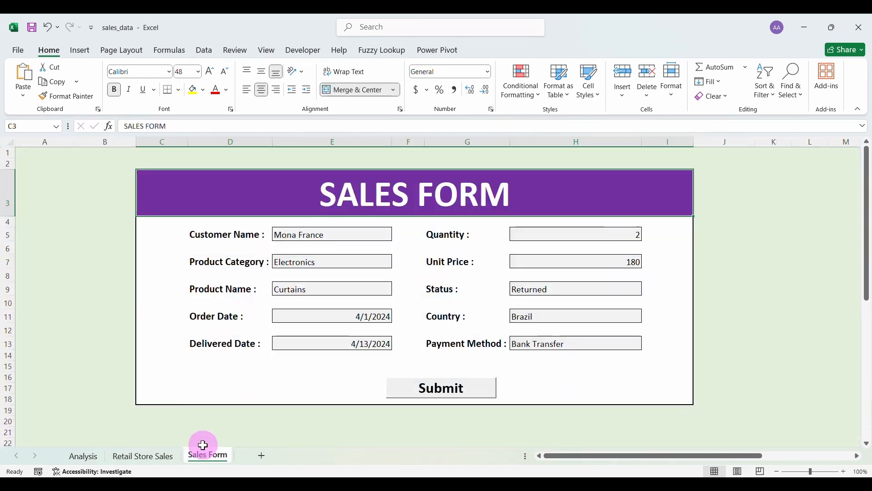
scroll(287, 275, "right", 3)
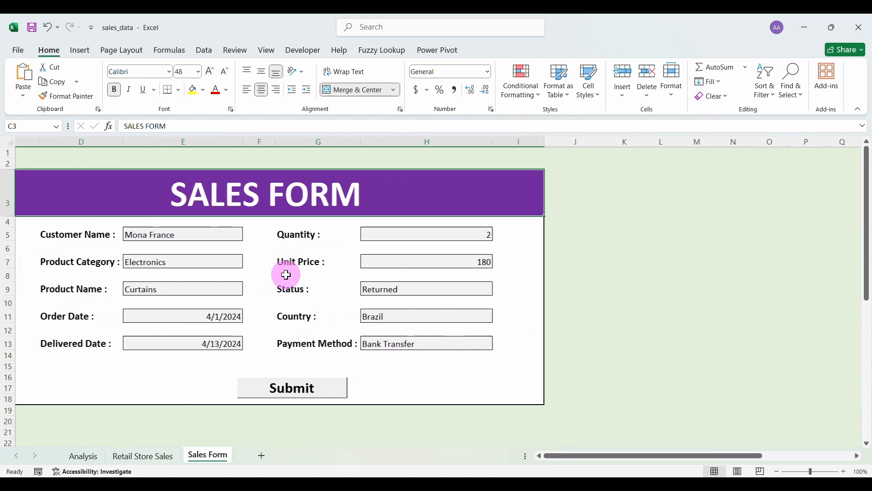
left_click(69, 237)
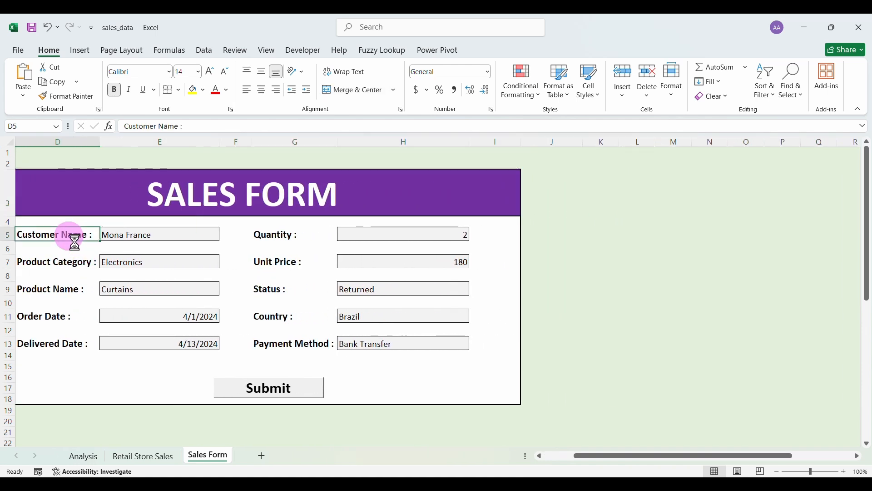
key("ctrl+c")
left_click(808, 222)
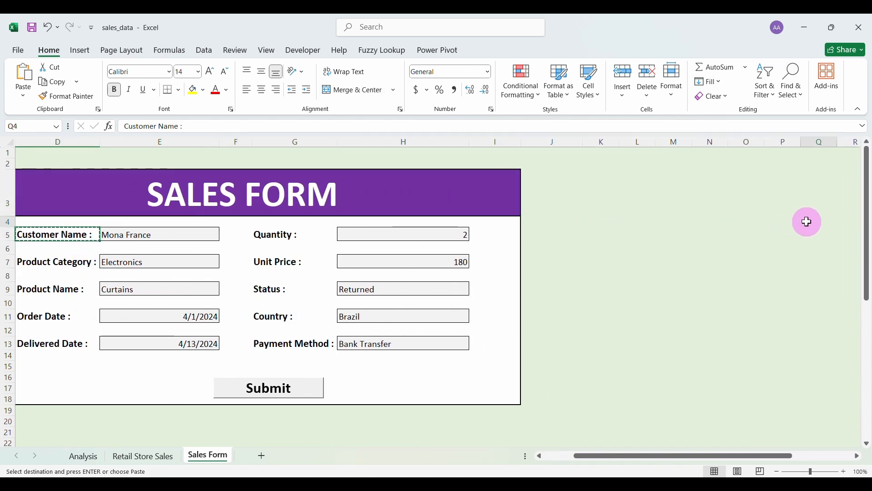
right_click(808, 222)
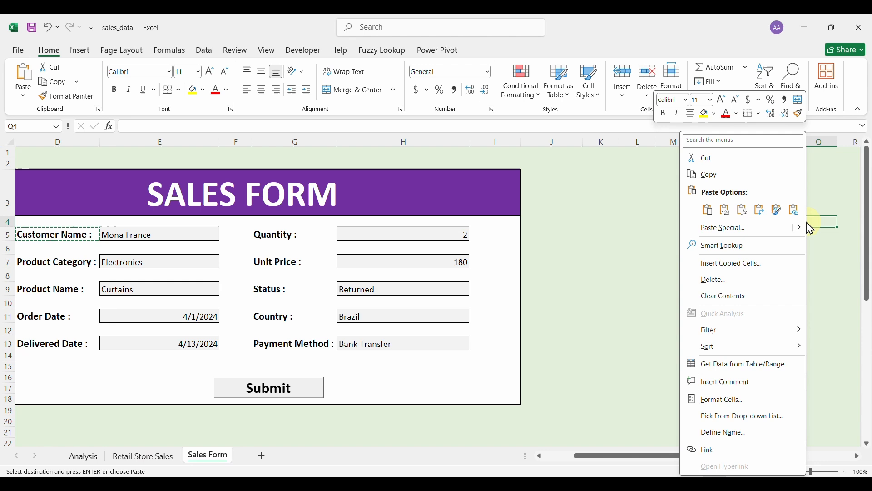
left_click(726, 211)
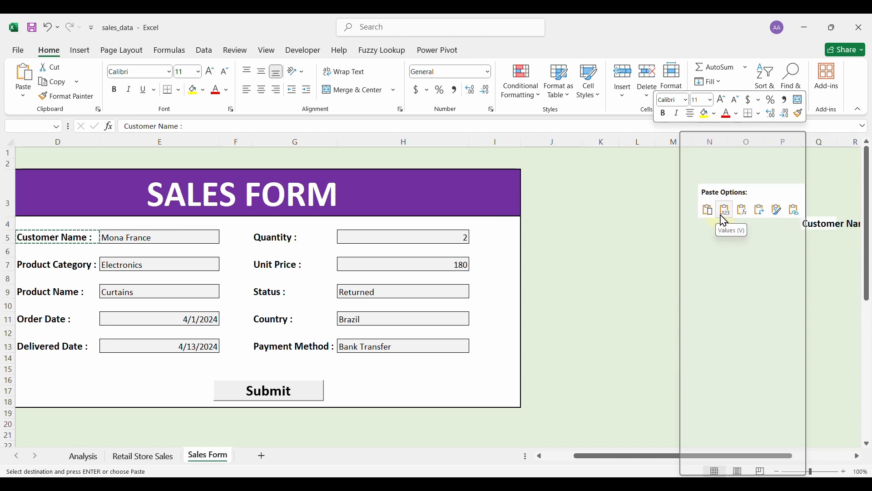
Paste the Product Category label from D7 into R4 as a value.
left_click(73, 267)
key("ctrl+c")
scroll(646, 241, "right", 1)
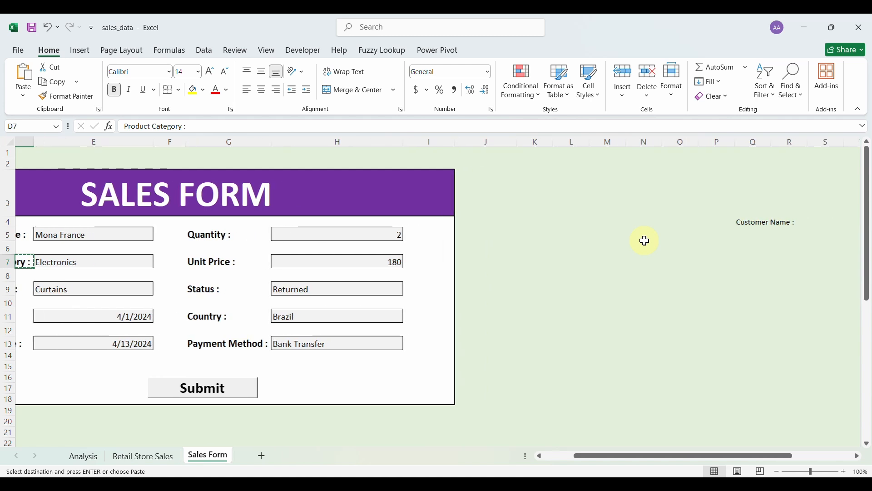
left_click(781, 222)
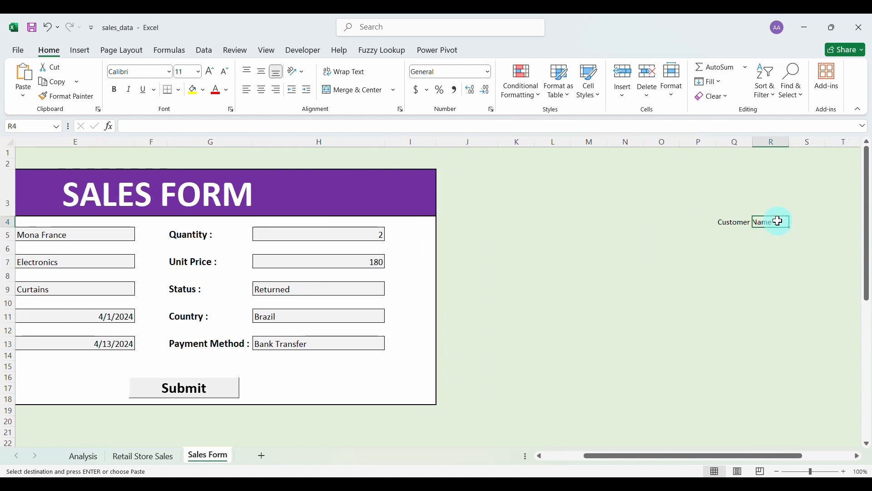
right_click(781, 222)
left_click(696, 210)
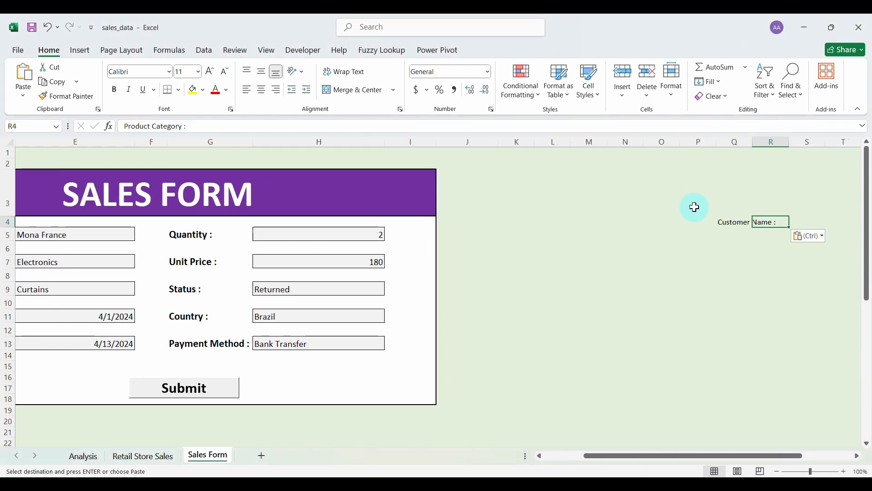
Paste the Product Name label from D9 into S4 as a value.
scroll(145, 278, "left", 1)
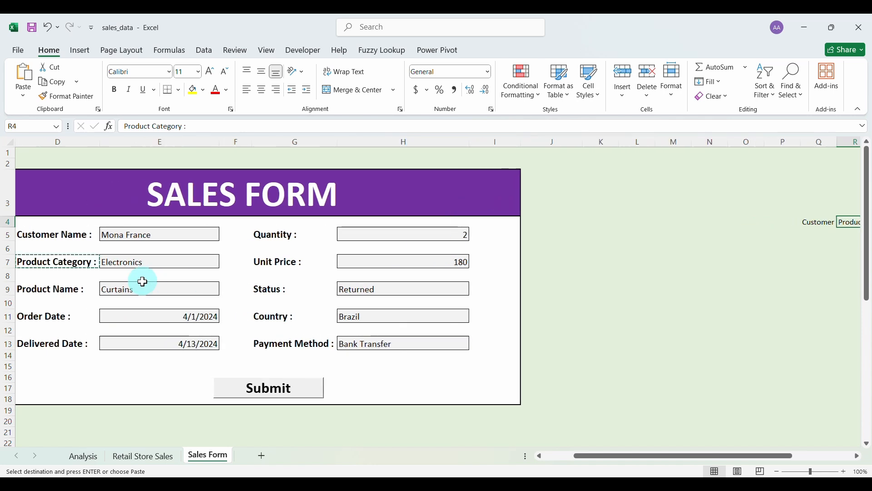
left_click(67, 291)
key("ctrl+c")
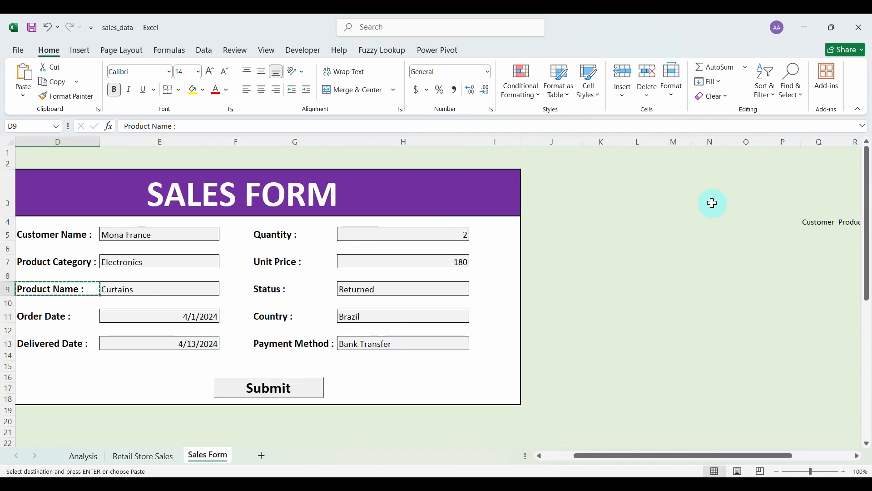
scroll(828, 275, "right", 1)
left_click(814, 222)
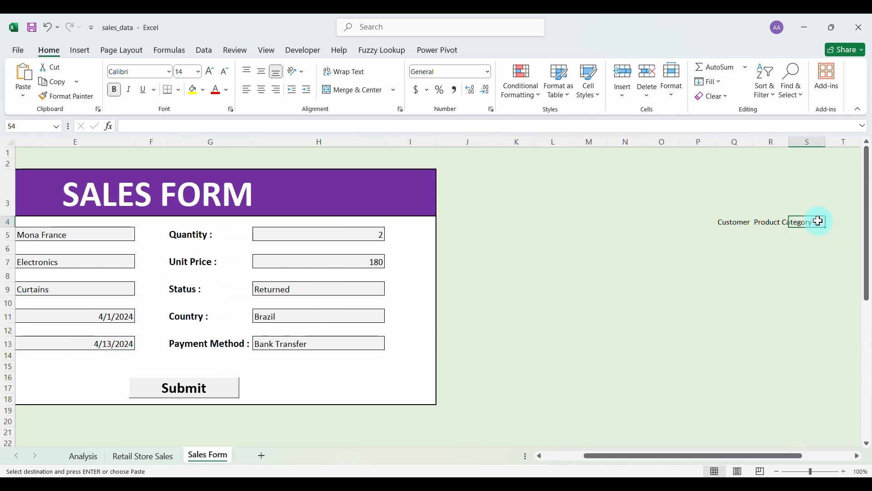
right_click(814, 223)
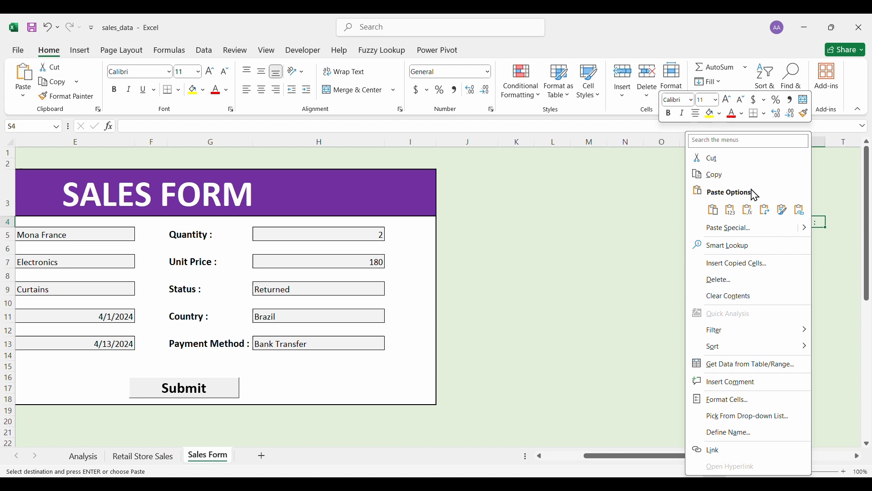
left_click(732, 210)
Paste the Order Date label from D11 into T4 as a value.
scroll(111, 290, "left", 2)
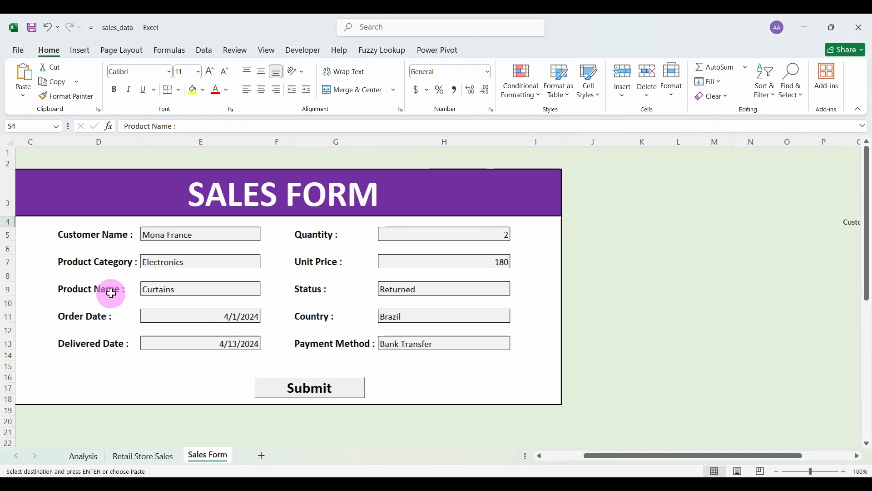
left_click(102, 315)
key("ctrl+c")
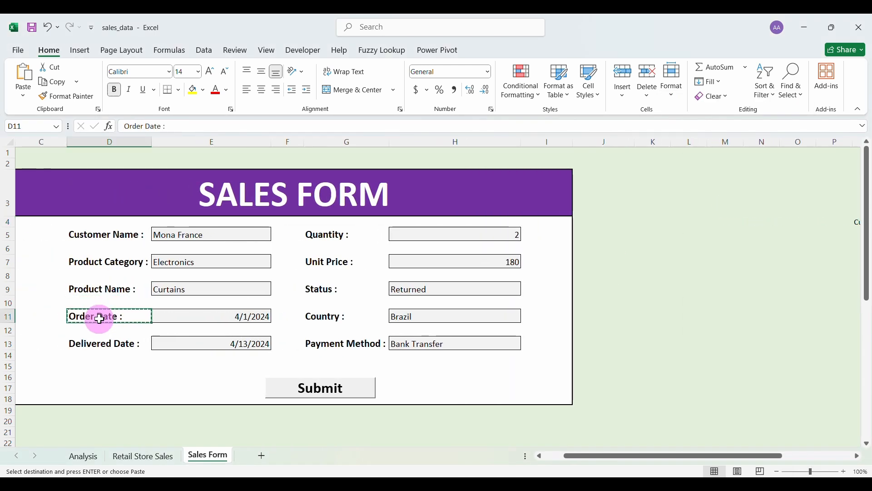
scroll(617, 277, "right", 3)
left_click(724, 221)
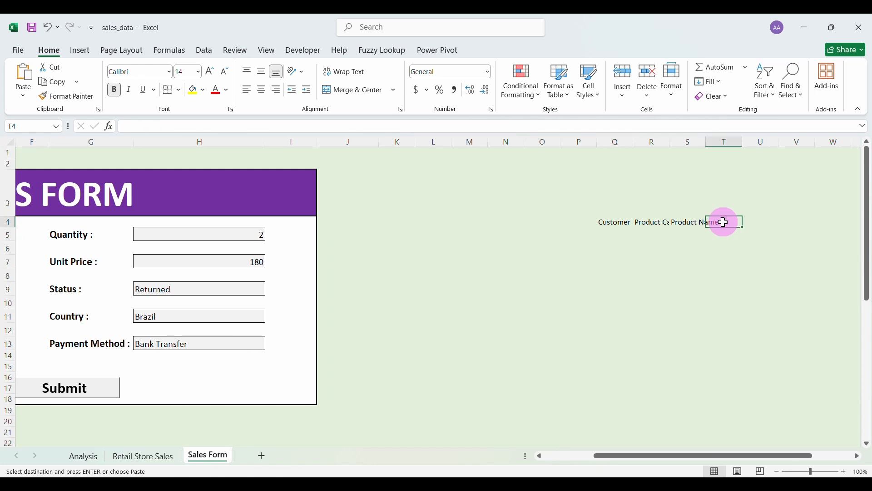
right_click(724, 221)
left_click(769, 210)
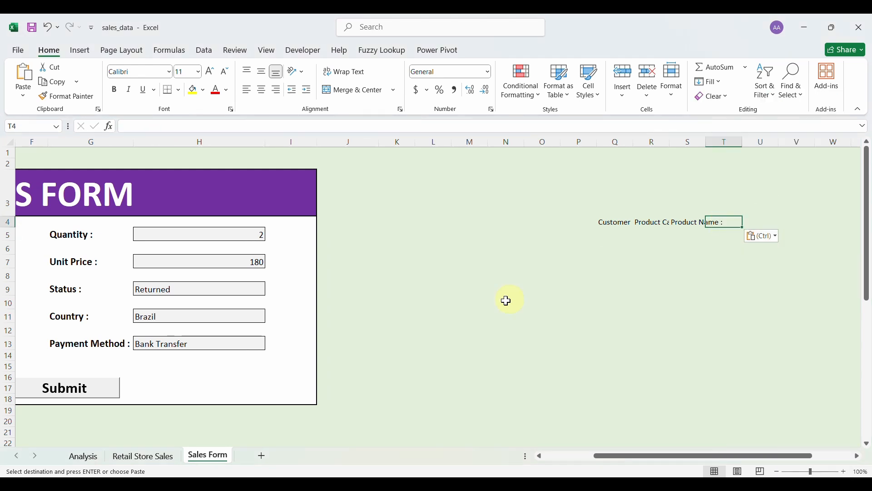
scroll(348, 308, "left", 3)
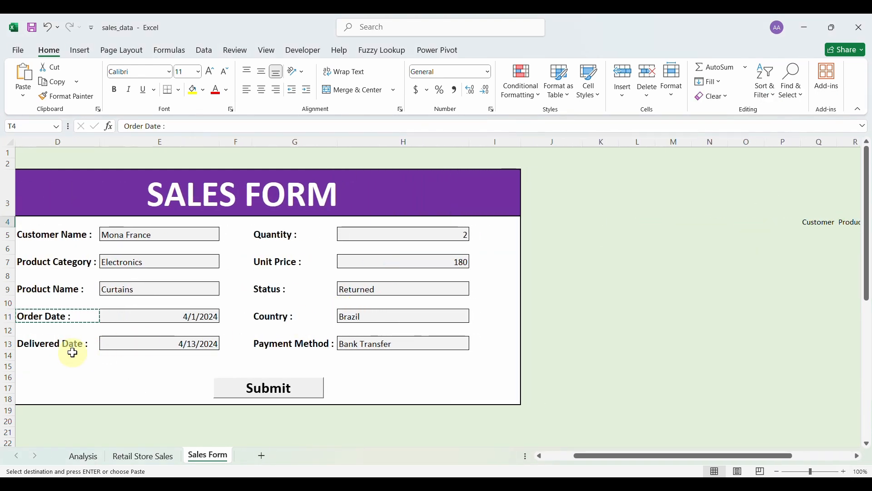
Paste the Delivered Date label from D13 into U4 as a value.
left_click(65, 343)
scroll(466, 284, "right", 3)
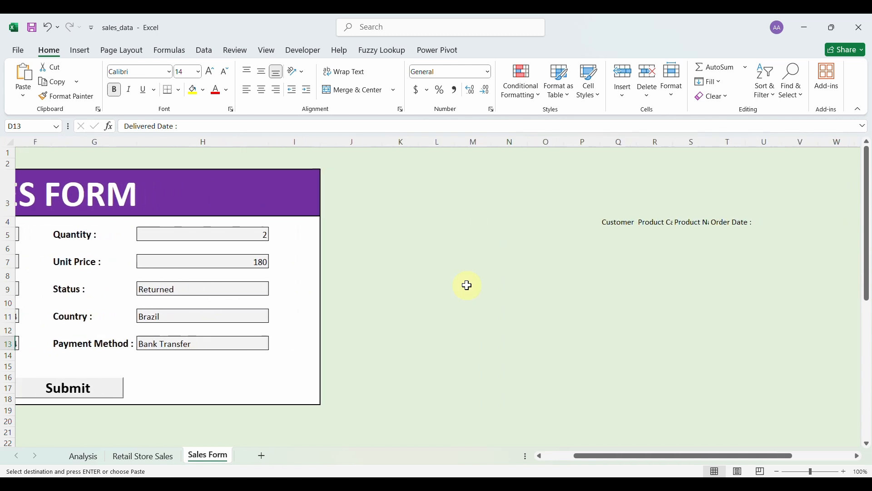
left_click(754, 223)
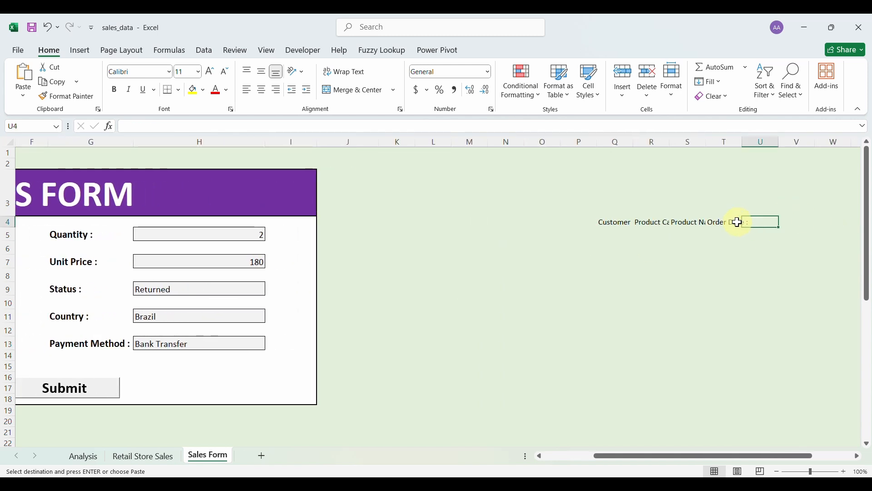
left_click(738, 222)
left_click(753, 221)
right_click(752, 222)
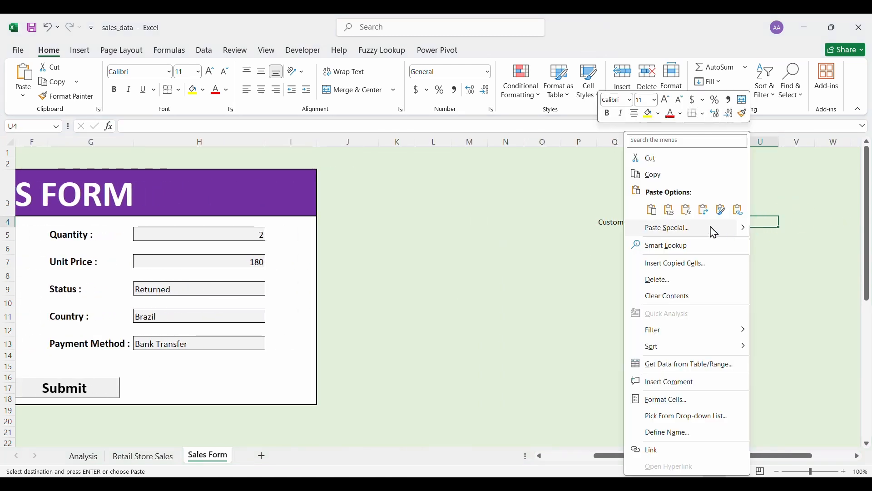
left_click(662, 209)
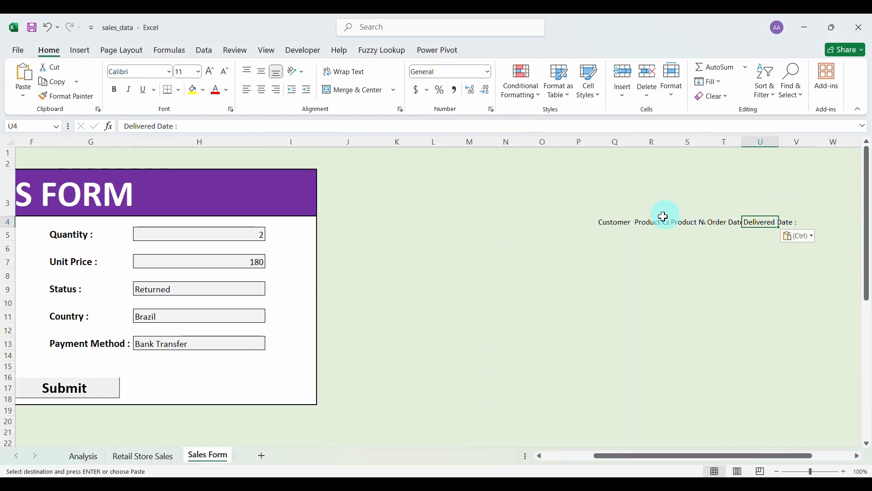
Paste the Quantity label from G5 into V4 as a value.
left_click(80, 235)
key("ctrl+c")
scroll(654, 214, "right", 2)
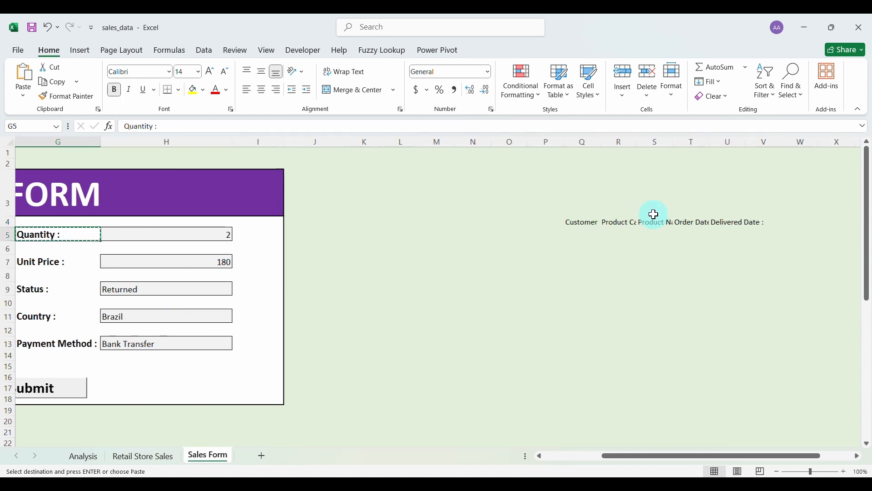
left_click(762, 223)
right_click(763, 225)
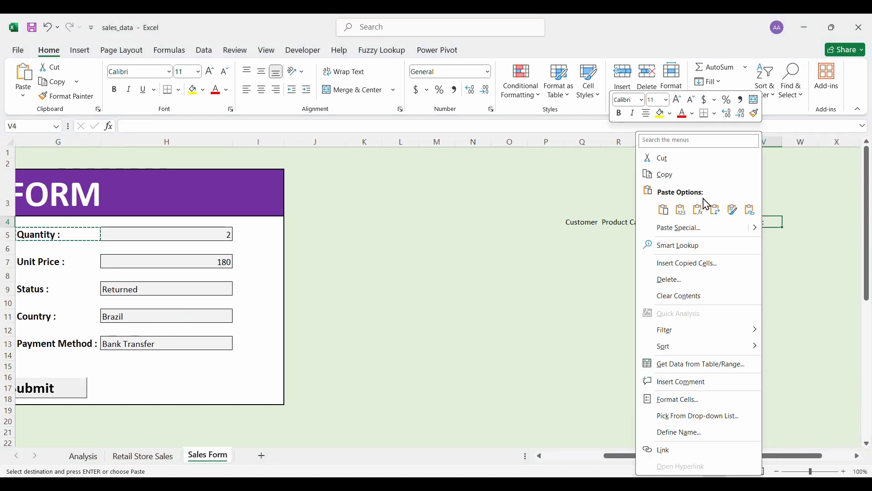
left_click(683, 209)
Paste the Unit Price label from G7 into W4 as a value.
left_click(52, 263)
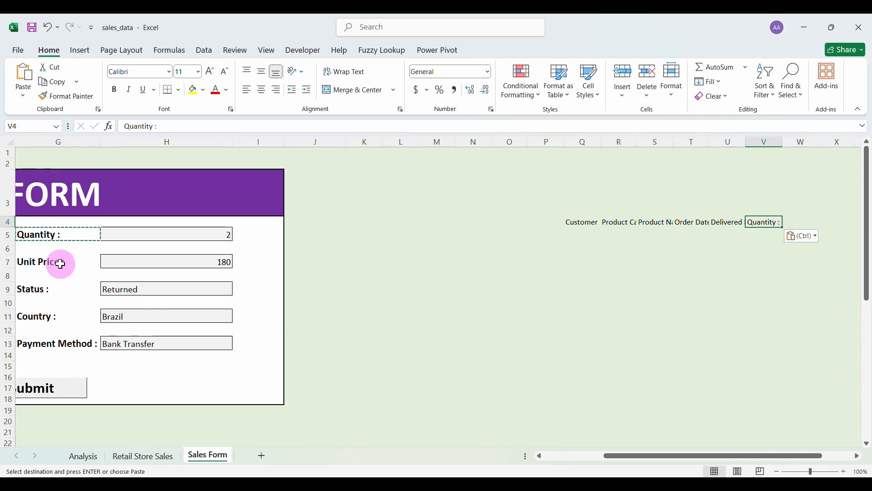
key("ctrl+c")
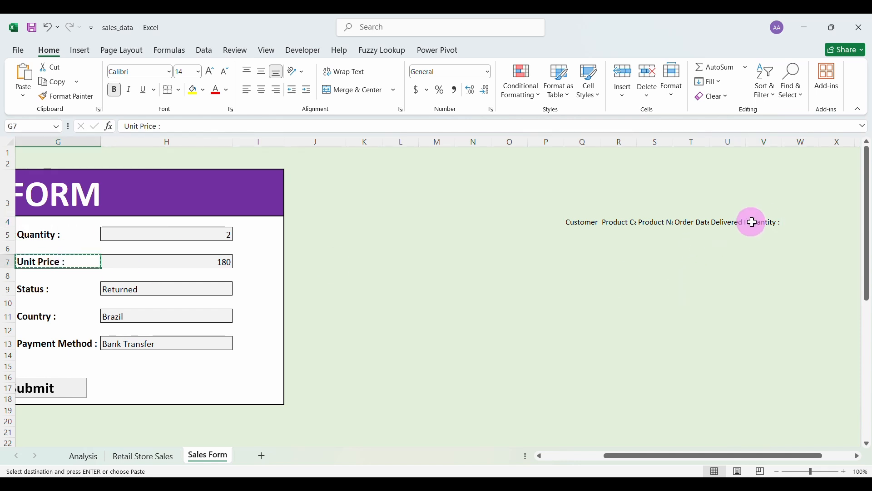
left_click(784, 222)
left_click(774, 223)
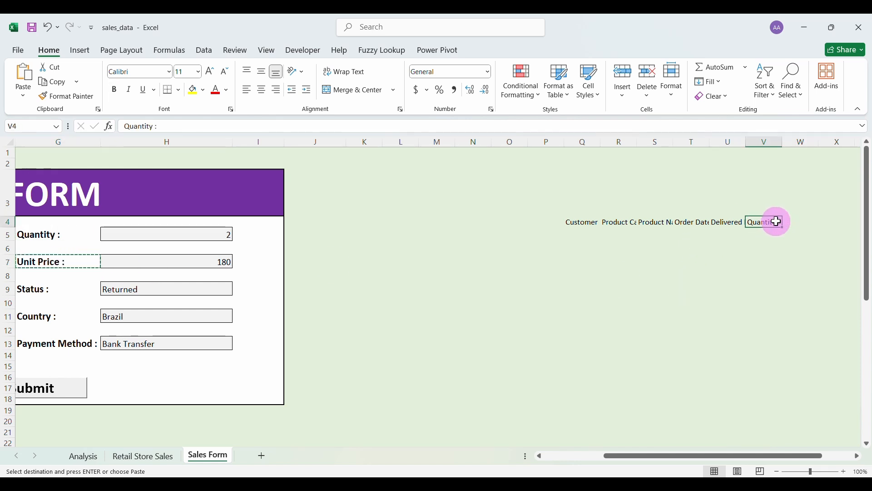
left_click(793, 222)
right_click(793, 223)
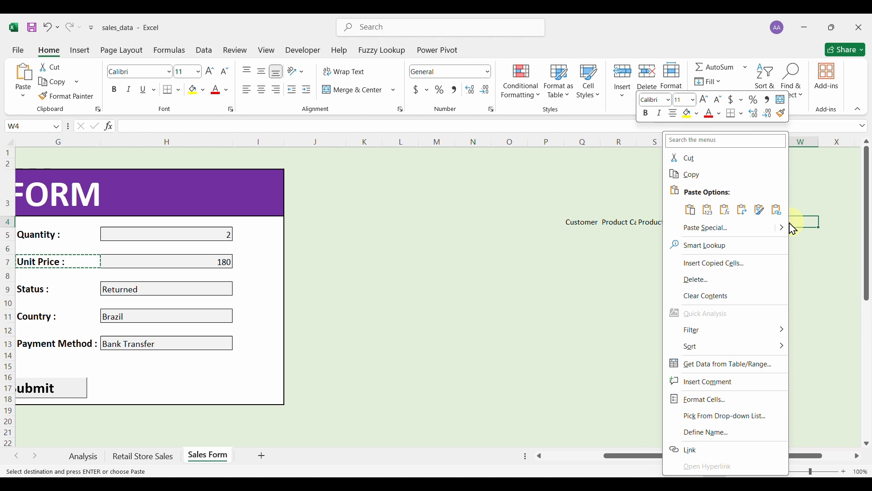
left_click(709, 211)
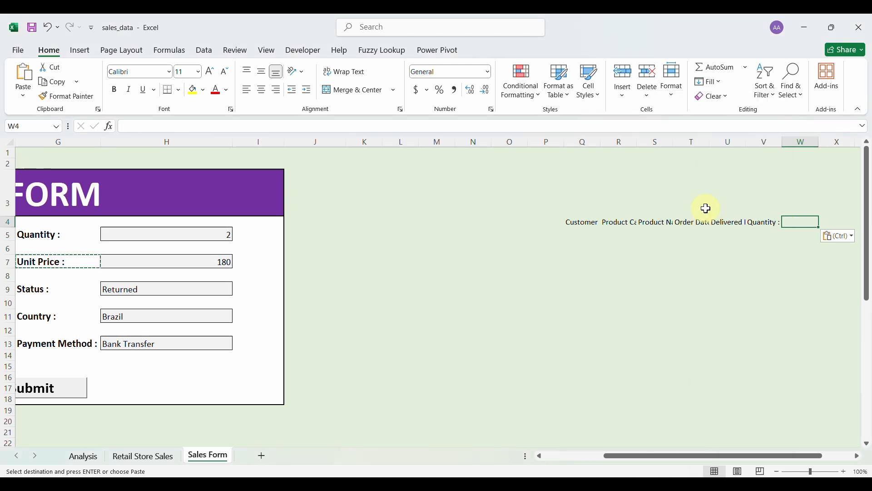
Paste the Status label into X4 as a value.
left_click(30, 290)
scroll(604, 209, "right", 2)
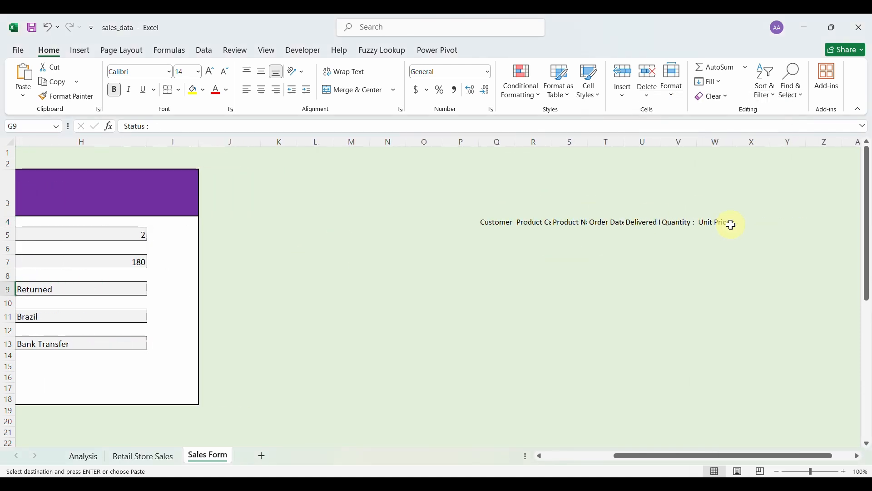
left_click(745, 222)
right_click(743, 224)
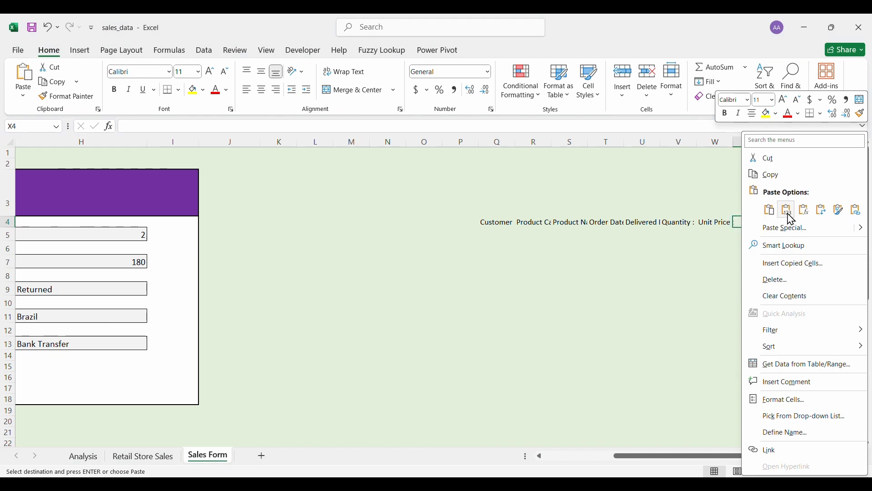
left_click(786, 210)
scroll(165, 326, "left", 3)
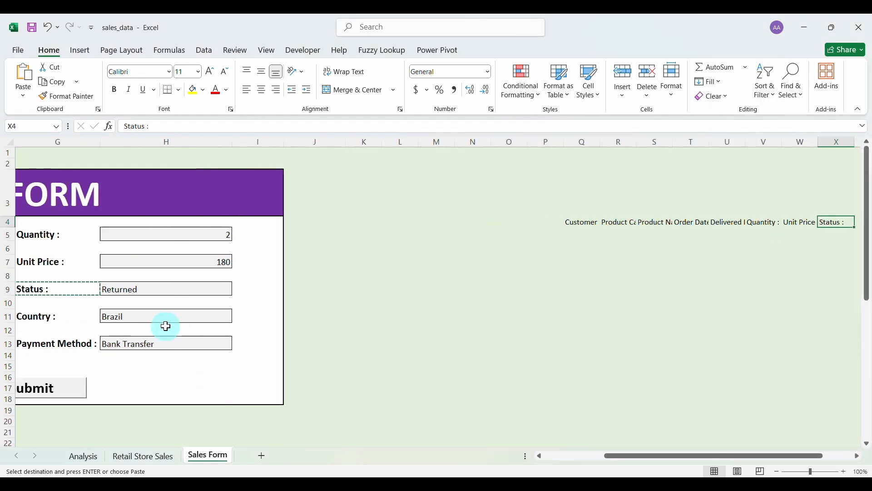
Paste the Country label into Y4 as a value.
left_click(78, 320)
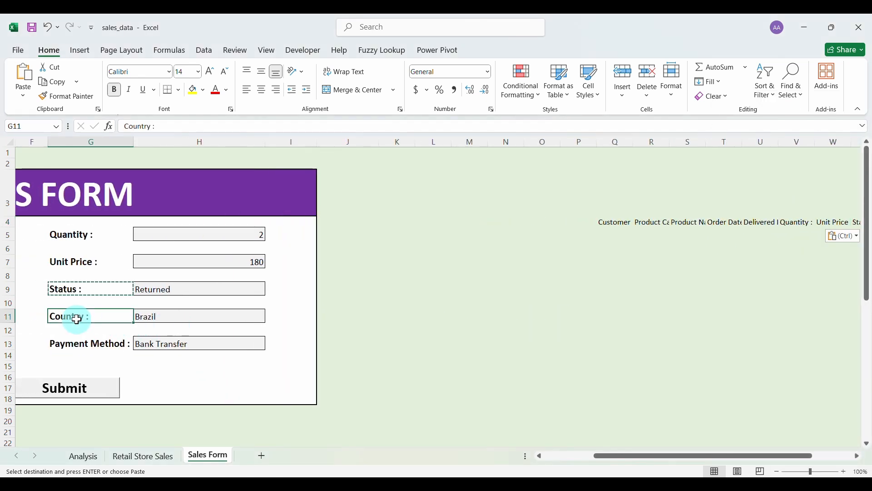
scroll(571, 307, "right", 3)
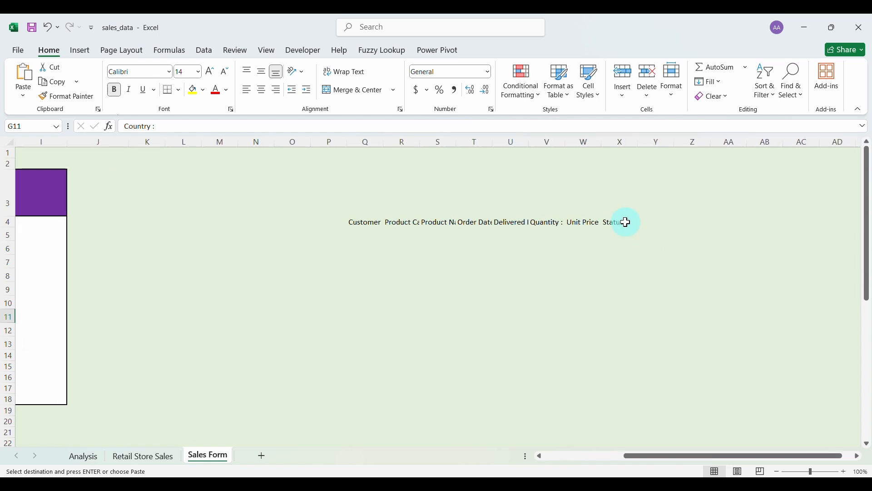
left_click(627, 222)
left_click(645, 223)
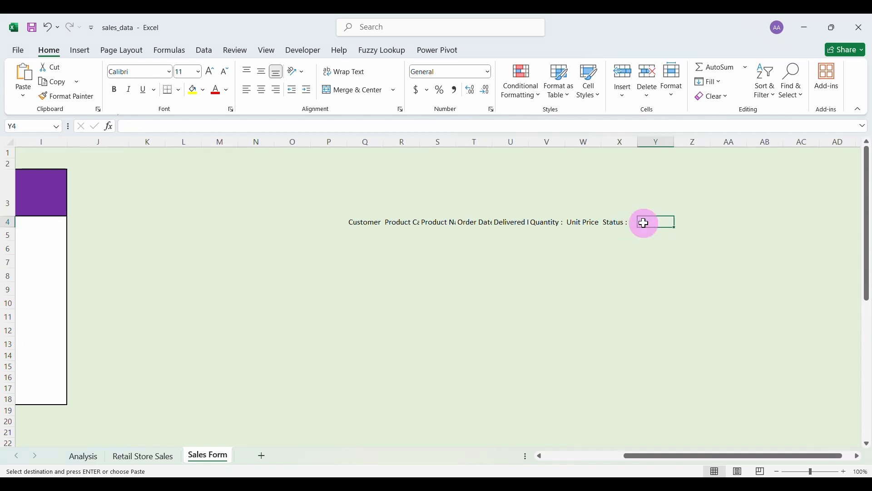
right_click(645, 223)
left_click(684, 209)
scroll(393, 322, "left", 5)
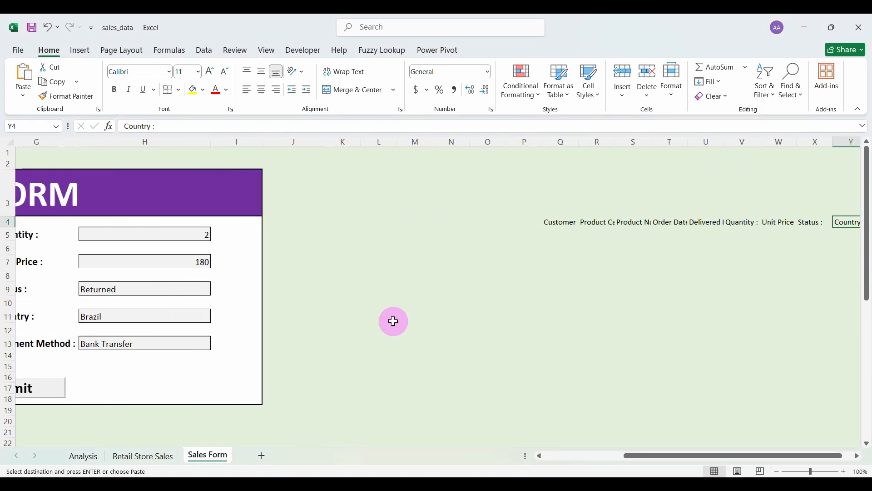
scroll(394, 322, "left", 2)
Paste the Payment Method label into Z4 as a value.
left_click(94, 344)
key("ctrl+c")
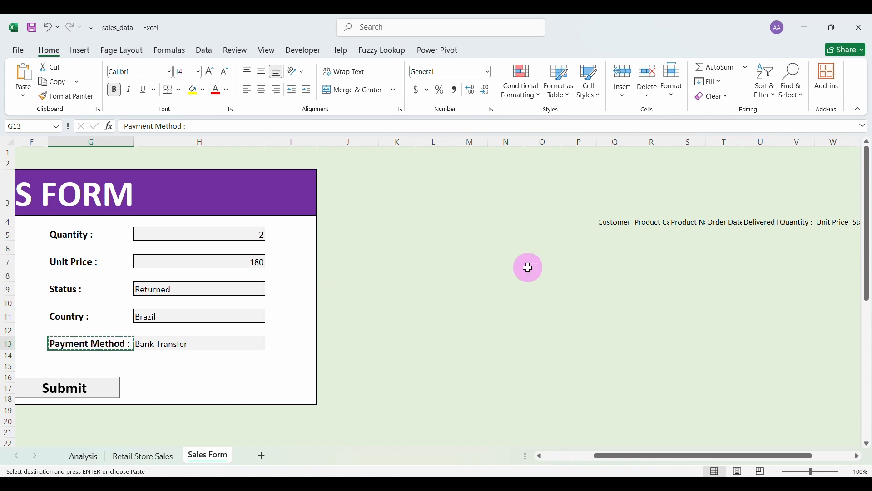
scroll(584, 249, "right", 3)
left_click(767, 223)
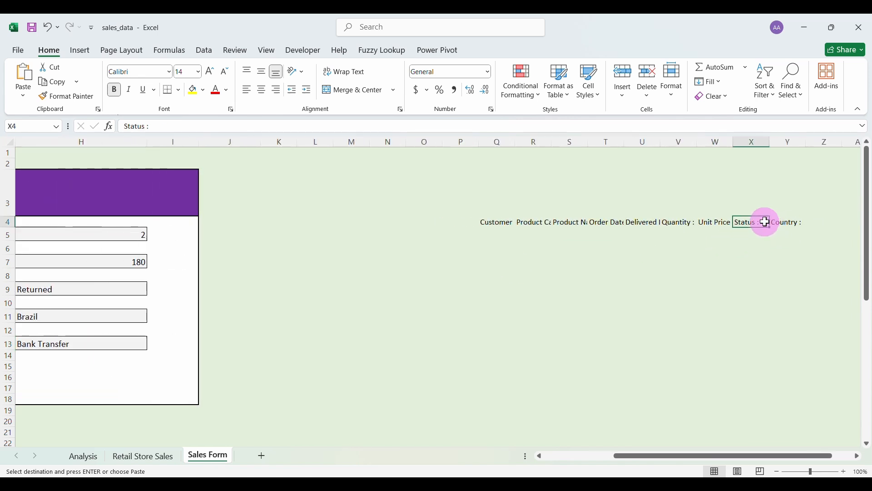
left_click(810, 221)
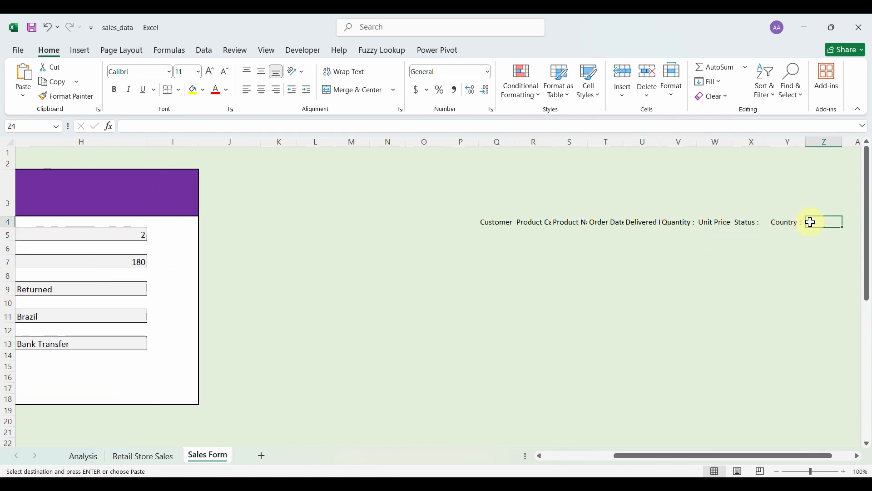
right_click(814, 222)
left_click(725, 210)
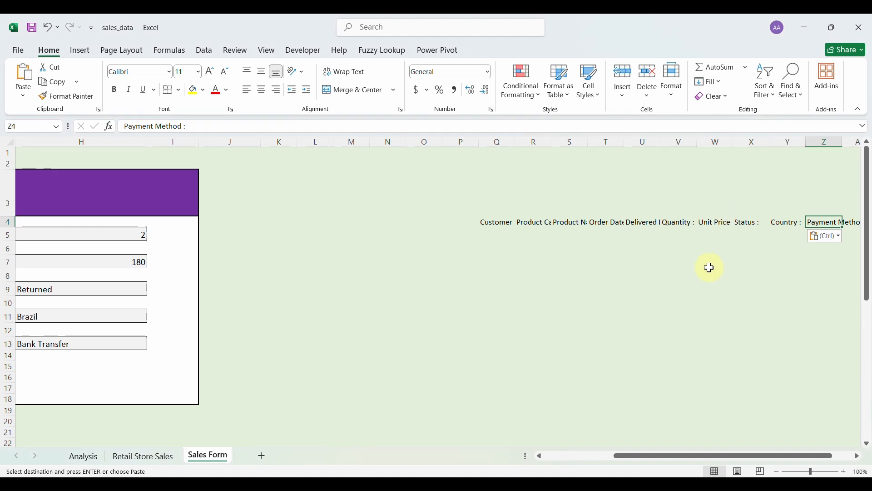
Autofit columns P through AB to fit the header labels.
scroll(658, 233, "right", 2)
left_click_drag(321, 146, 771, 191)
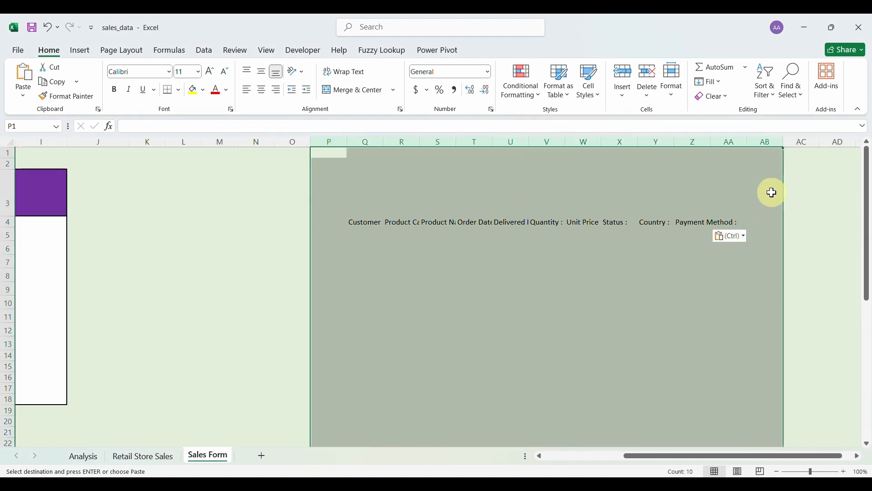
double_click(420, 143)
left_click(482, 261)
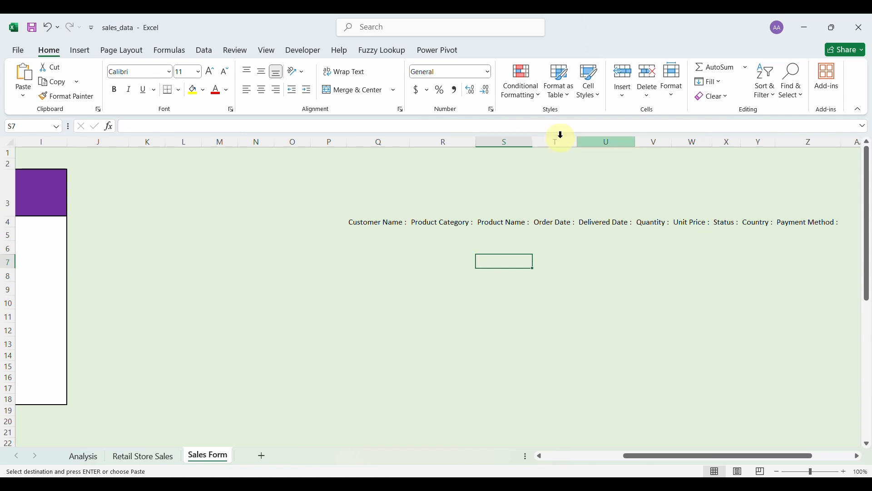
Link Q5 and R5 to the form's Customer Name (E5) and Product Category fields.
left_click(391, 236)
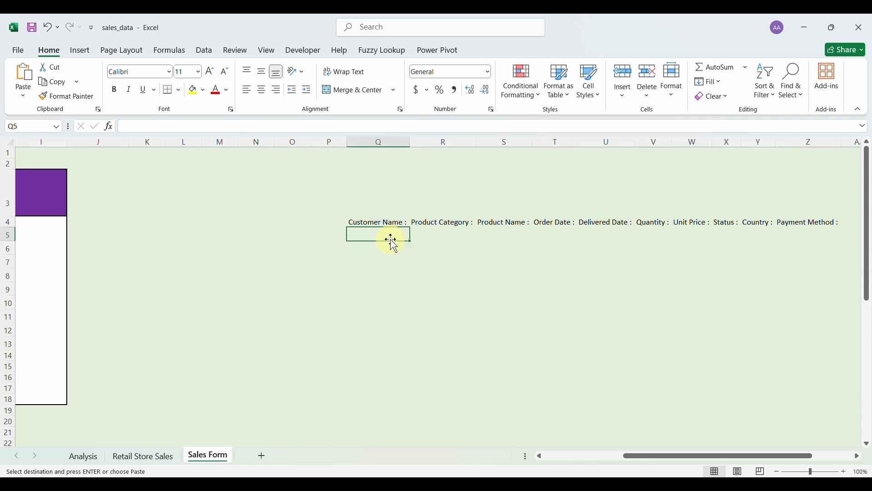
type("=")
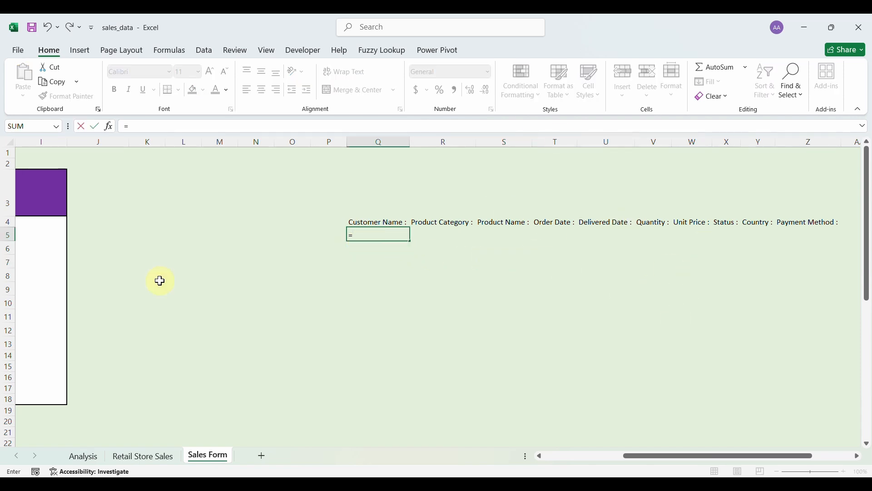
scroll(160, 281, "left", 5)
left_click(252, 239)
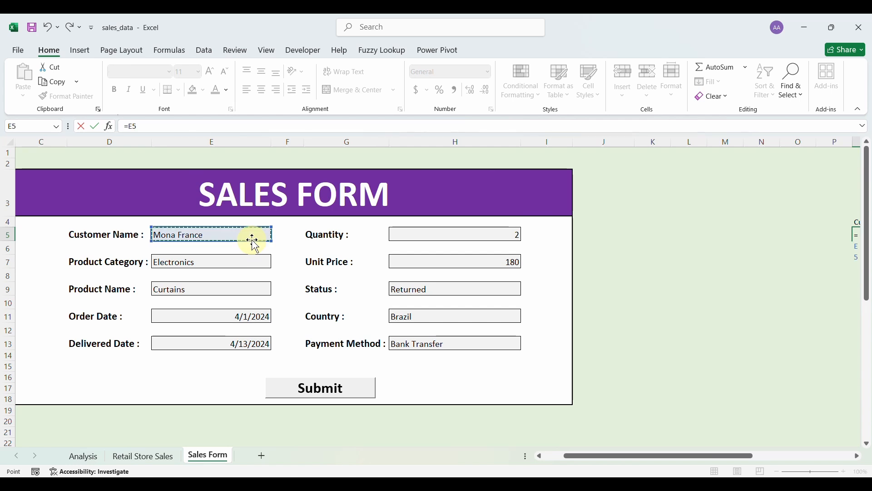
key("Return")
left_click(804, 235)
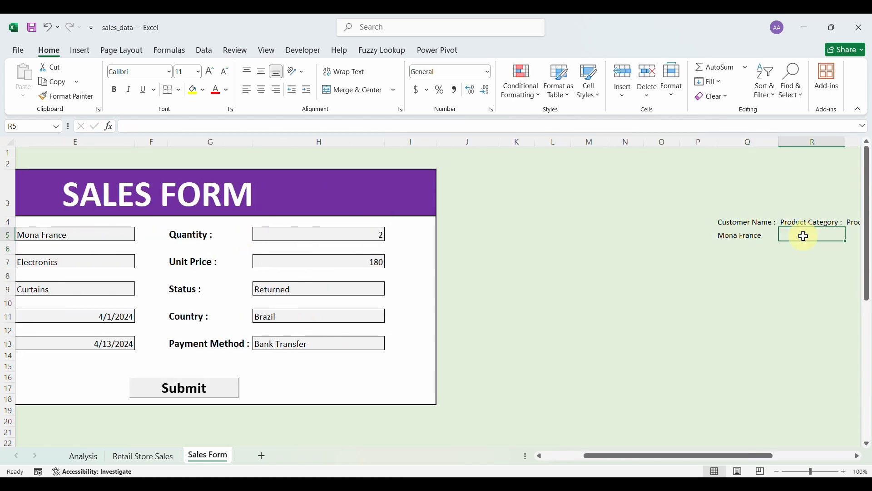
type("=")
left_click(124, 264)
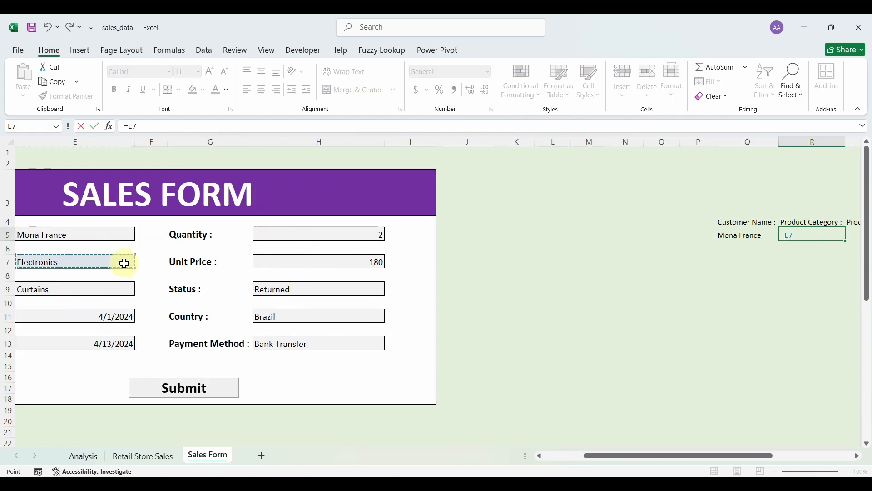
key("Return")
Link S5 and T5 to the form's Product Name and Order Date fields.
left_click(853, 234)
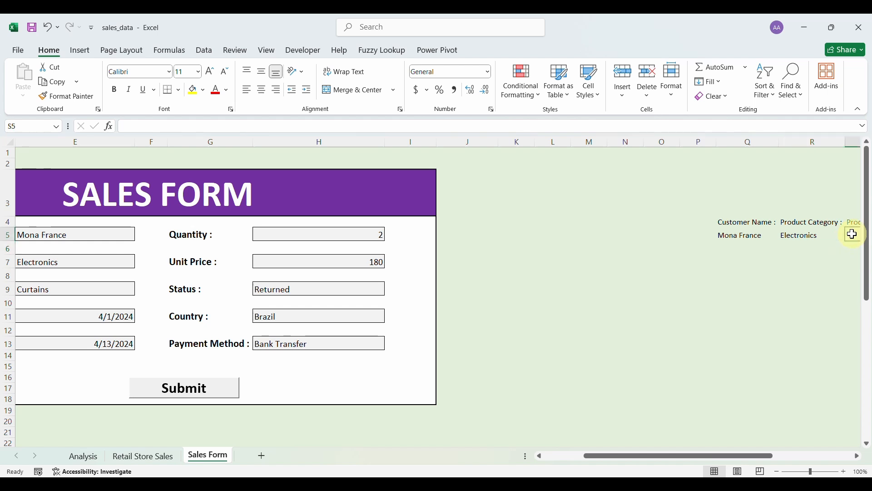
type("=")
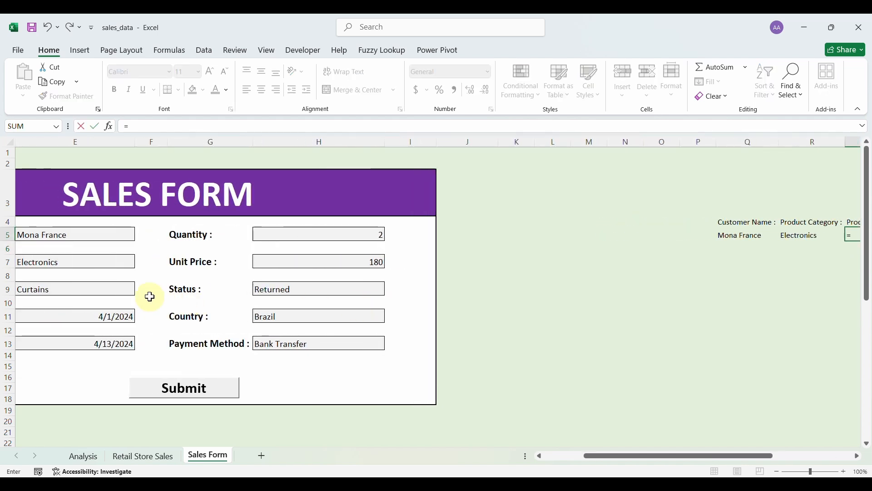
left_click(127, 291)
key("Return")
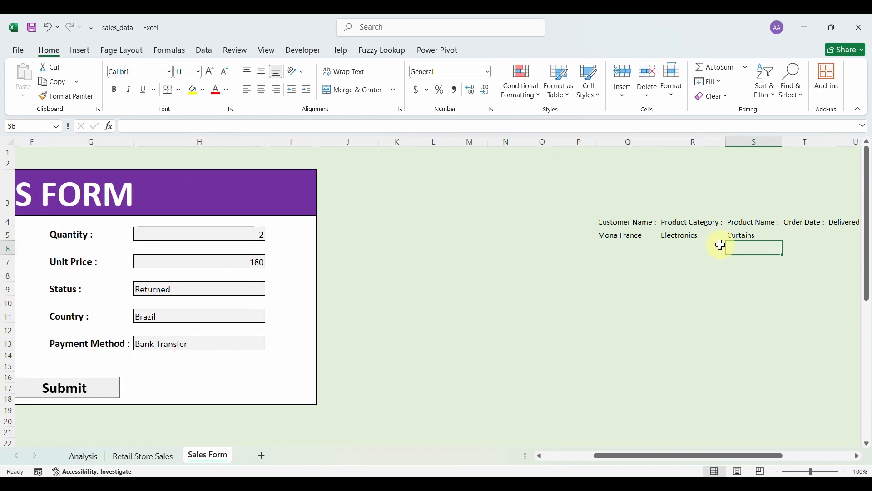
left_click(792, 237)
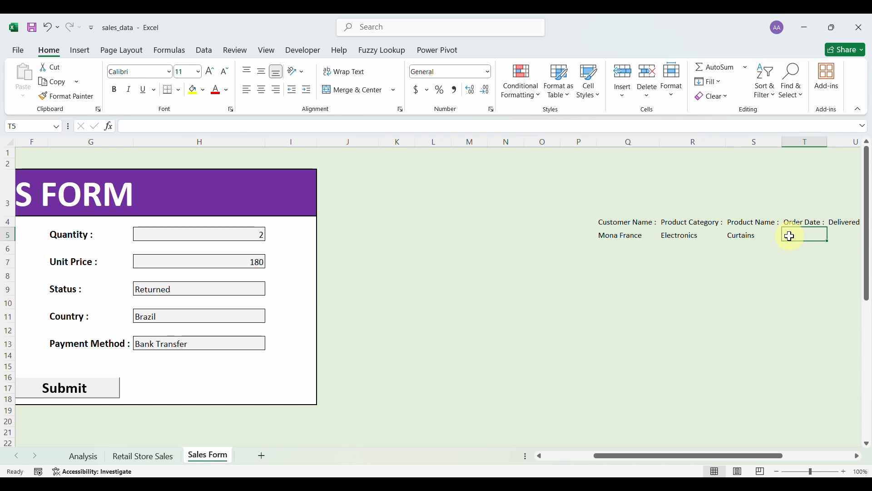
type("=")
scroll(455, 316, "left", 3)
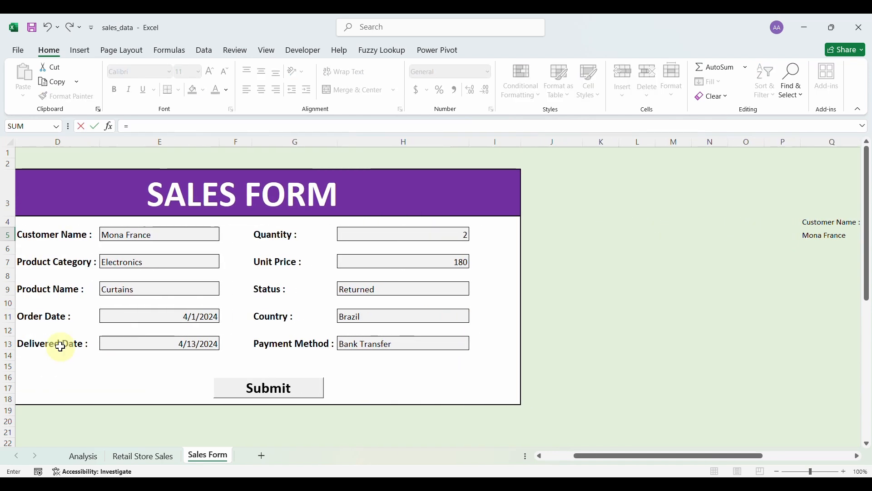
left_click(108, 316)
key("Return")
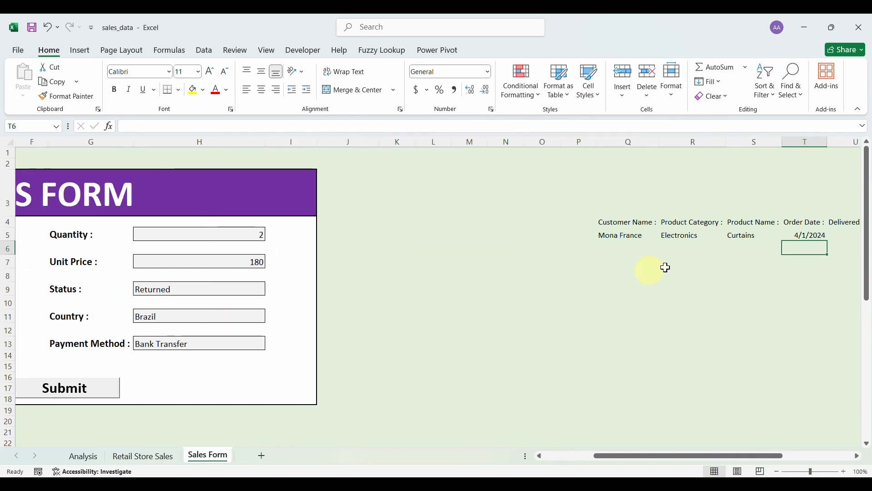
Link U5 and V5 to the form's Delivered Date and Quantity fields.
left_click(843, 234)
type("=")
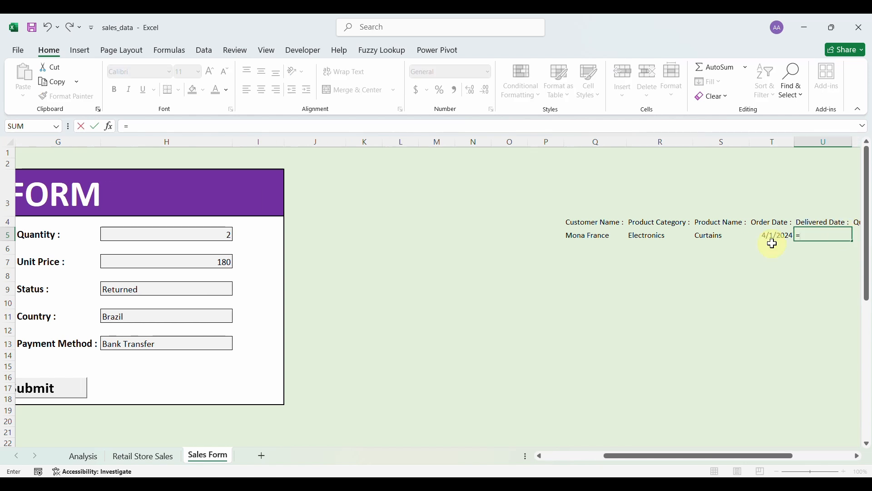
scroll(457, 312, "left", 5)
left_click(294, 340)
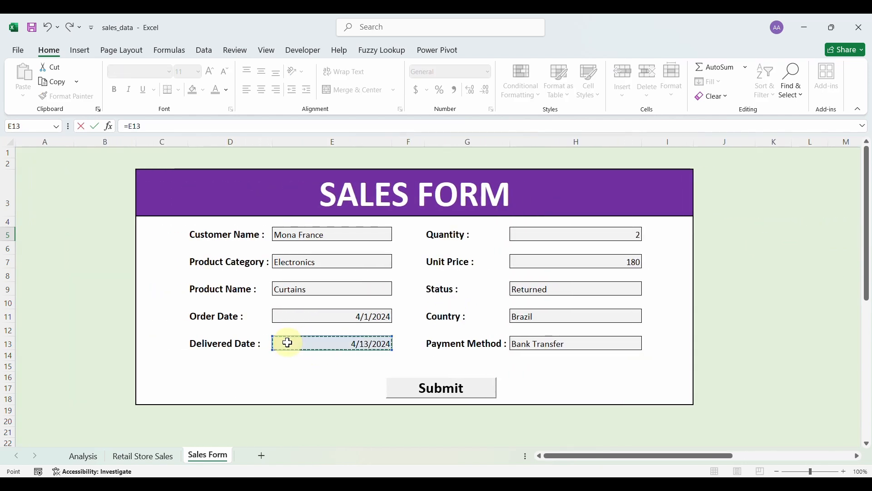
key("Return")
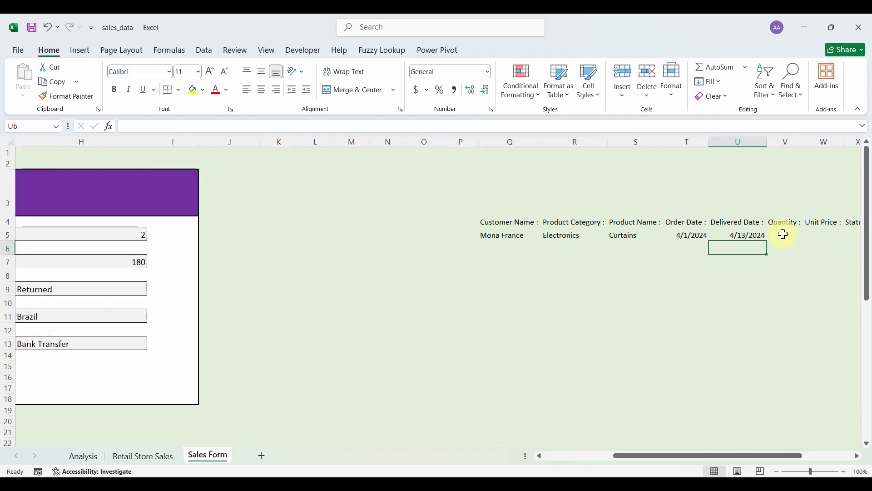
left_click(787, 236)
type("=")
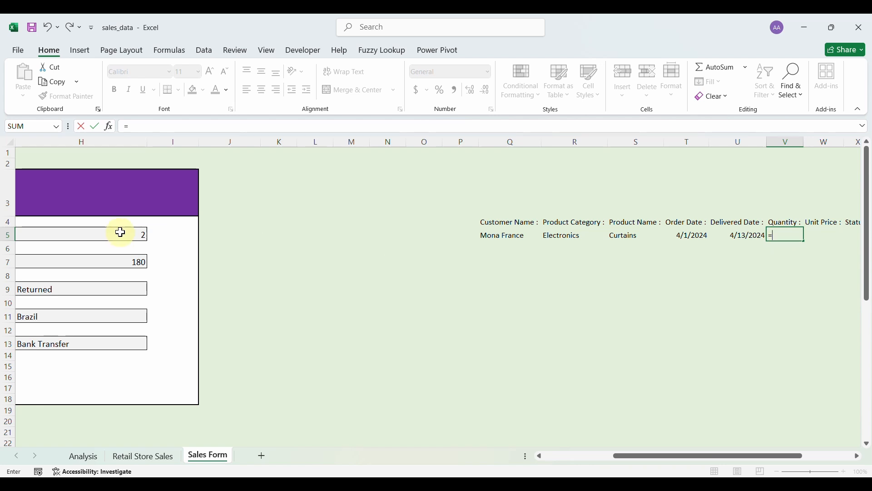
left_click(105, 234)
key("Return")
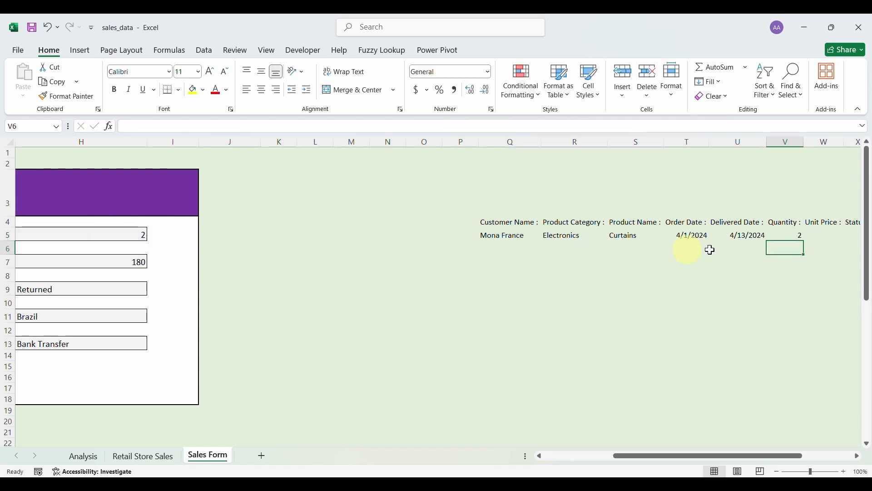
Link W5 and X5 to the form's Unit Price (=H7) and Status (=H9) fields.
left_click(826, 236)
type("=")
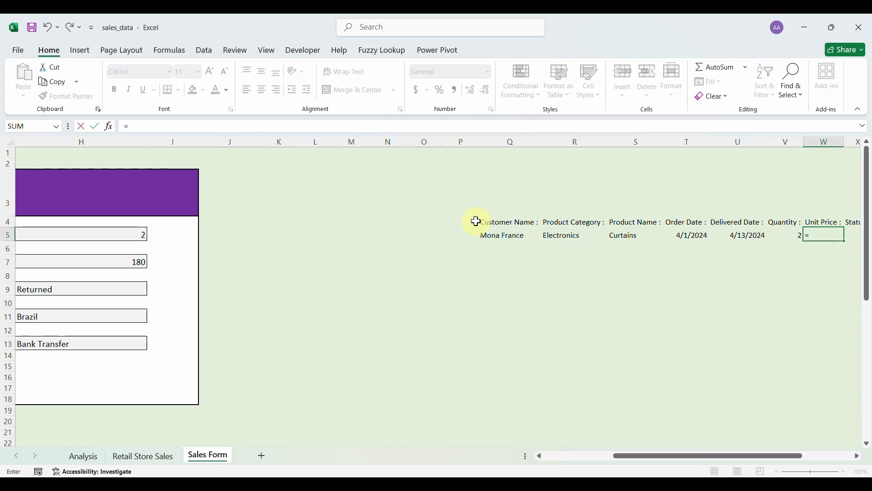
left_click(131, 260)
key("Return")
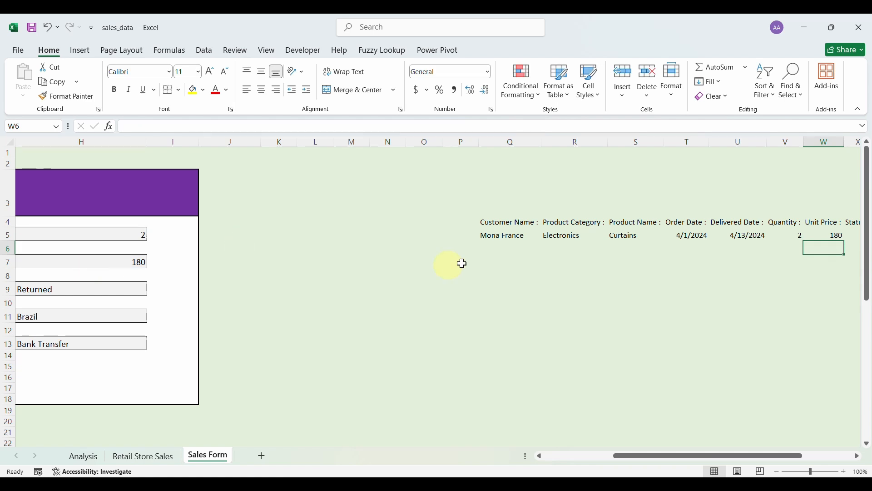
left_click(859, 235)
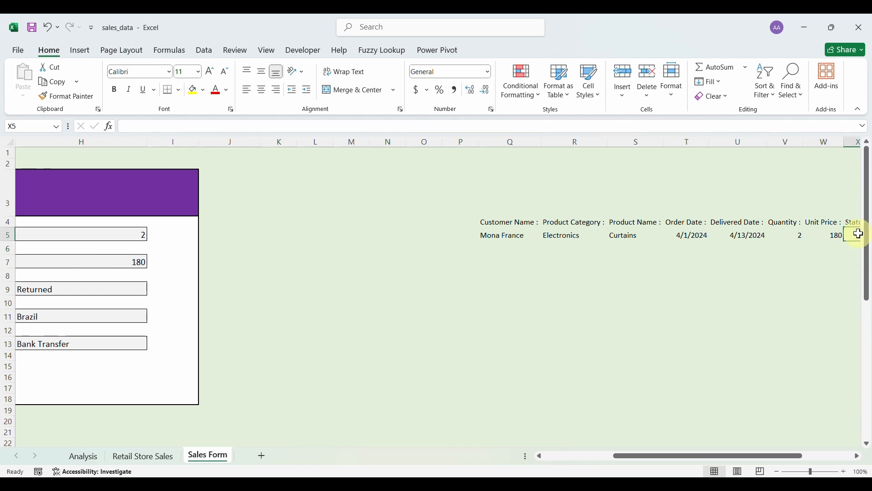
type("=")
scroll(368, 364, "left", 5)
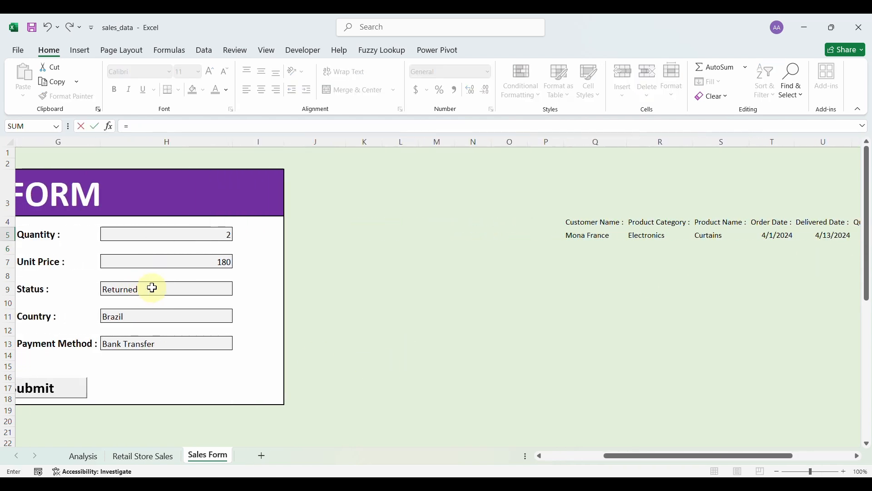
left_click(152, 288)
key("Return")
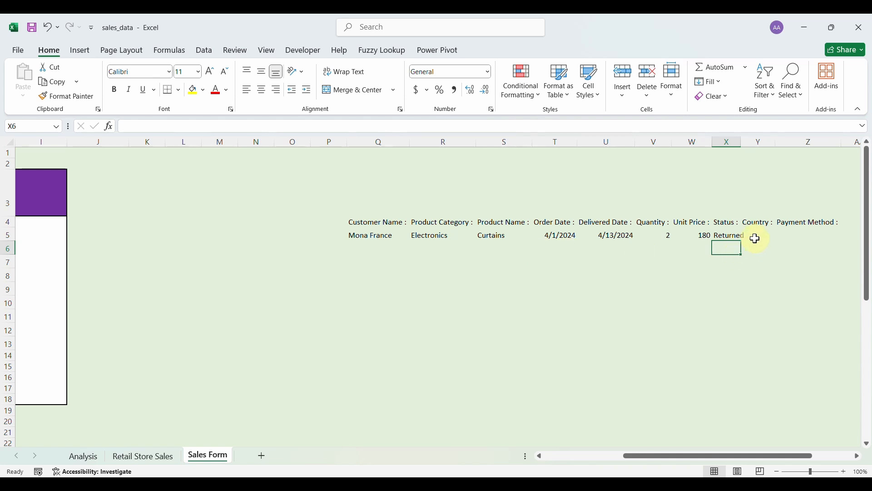
Link Y5 and Z5 to the form's Country (=H11) and Payment Method (=H13) fields.
left_click(762, 236)
type("=")
scroll(607, 269, "left", 5)
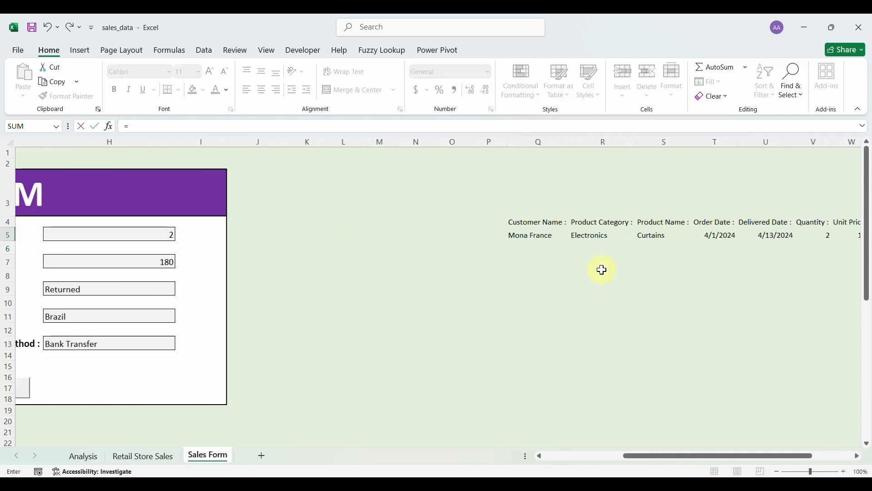
left_click(127, 319)
key("Return")
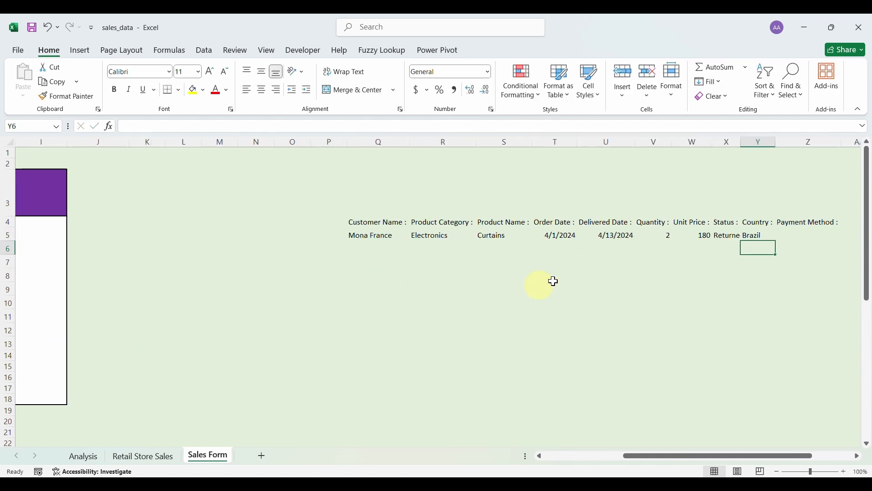
left_click(801, 236)
type("=")
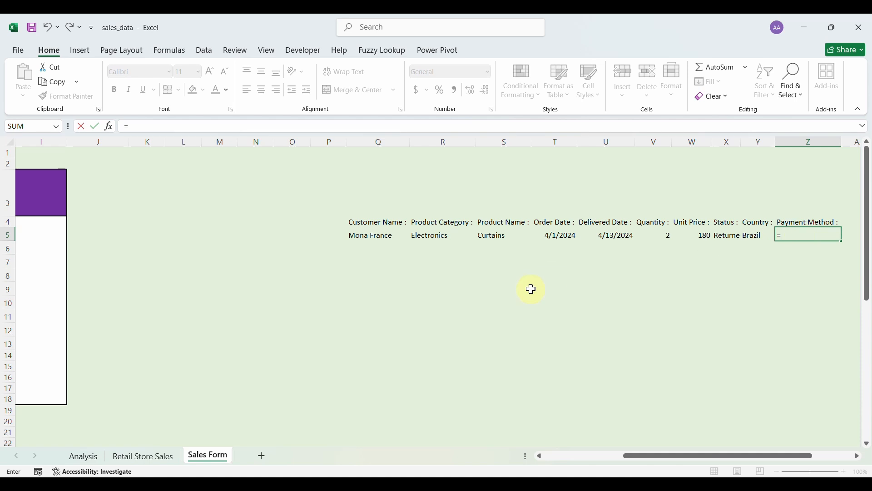
scroll(532, 289, "left", 5)
left_click(325, 343)
key("Return")
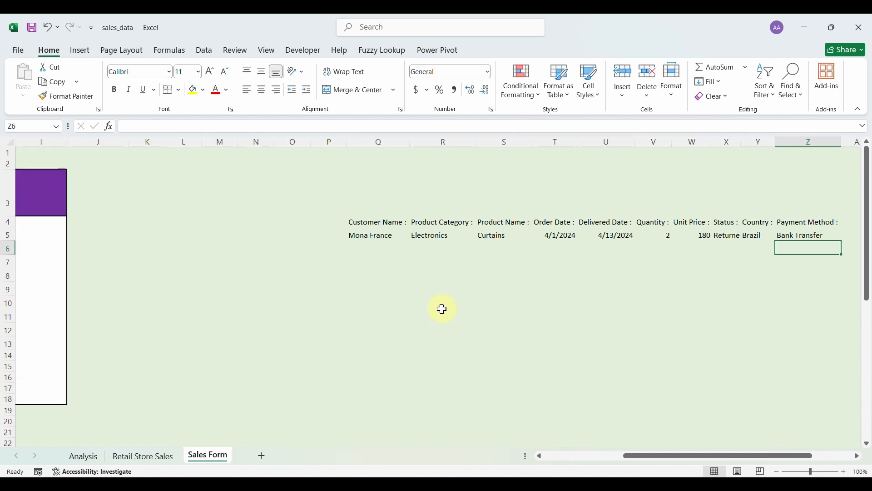
Begin recording a macro named 'submit', stored in This Workbook.
scroll(329, 273, "left", 5)
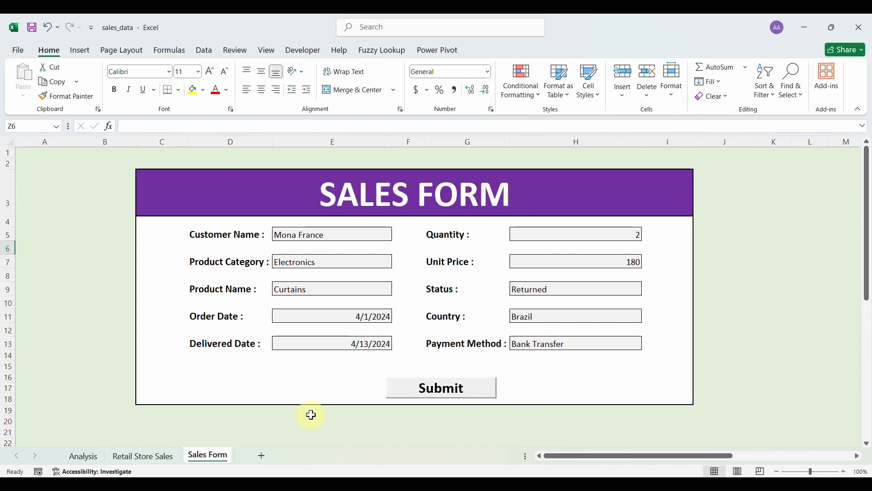
left_click(296, 48)
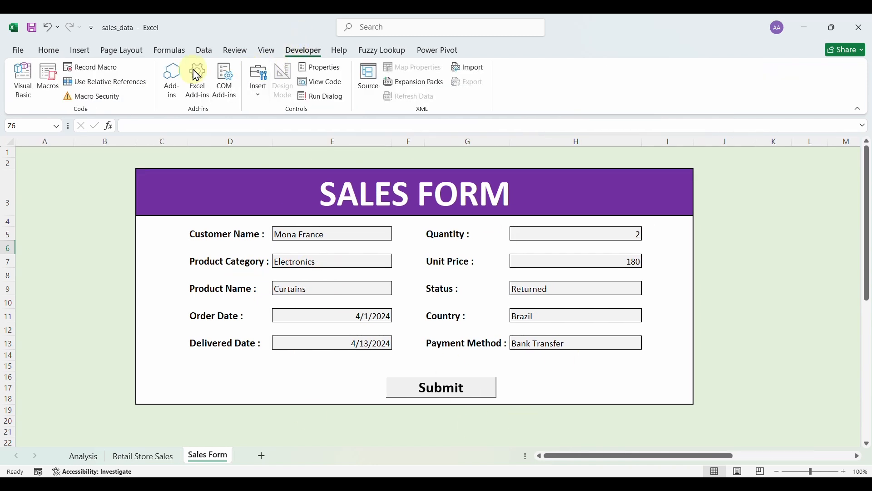
left_click(106, 70)
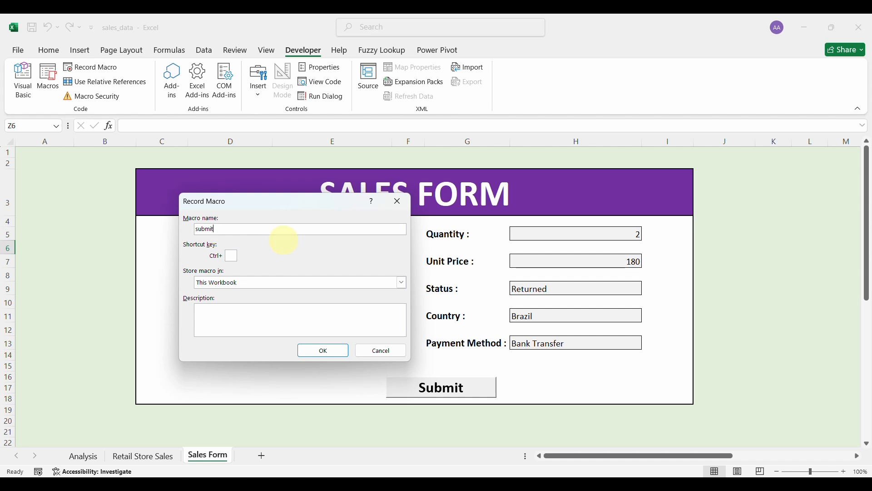
left_click(327, 355)
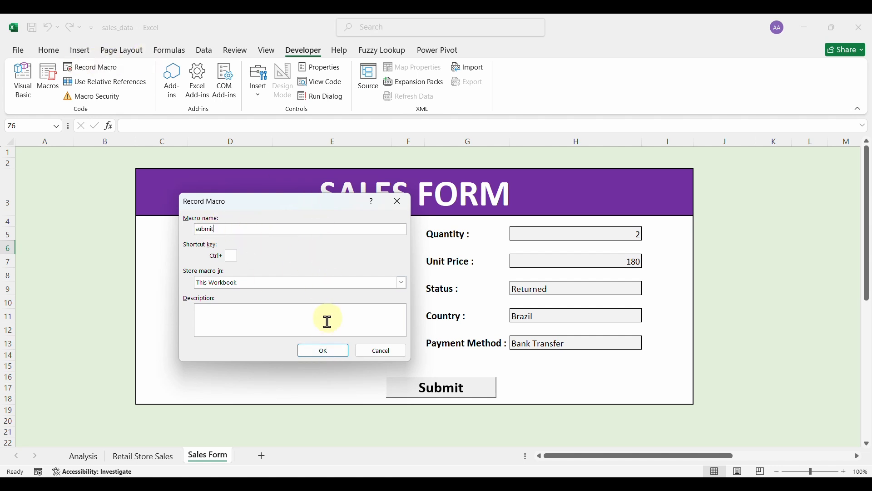
left_click(322, 352)
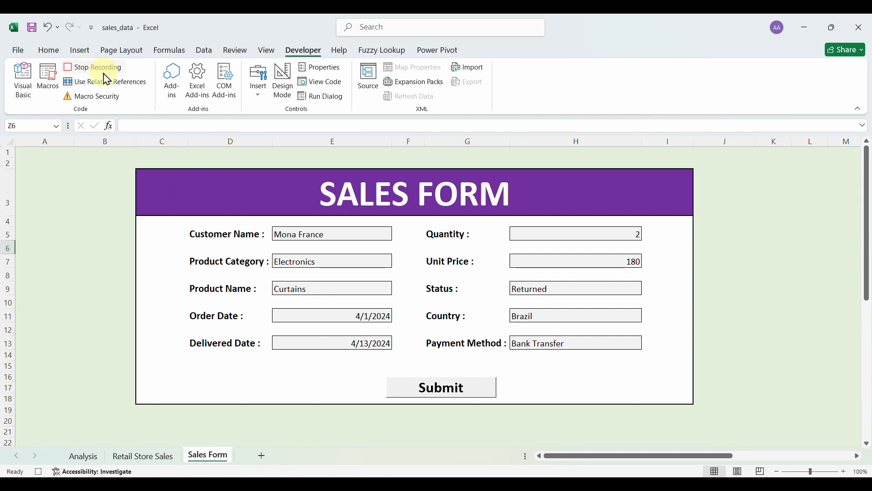
Paste the linked row 5 entry (Q5:Z5) into Q10 as values.
scroll(513, 345, "right", 12)
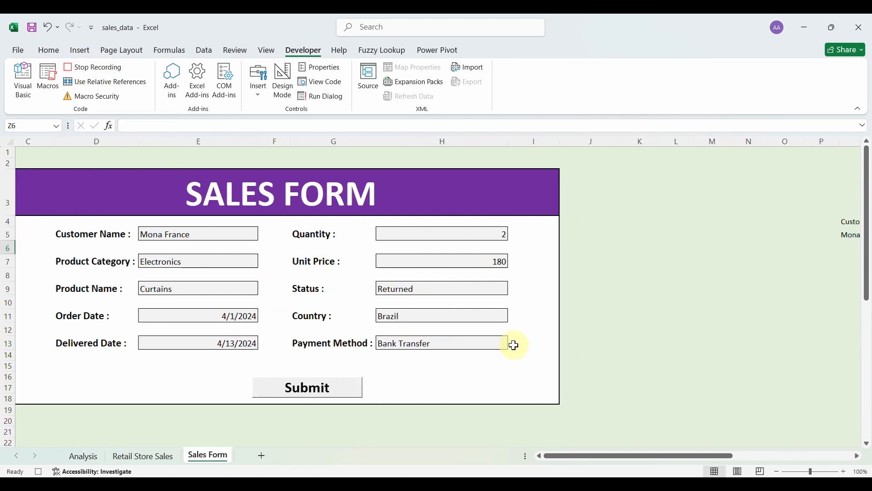
scroll(513, 345, "right", 1)
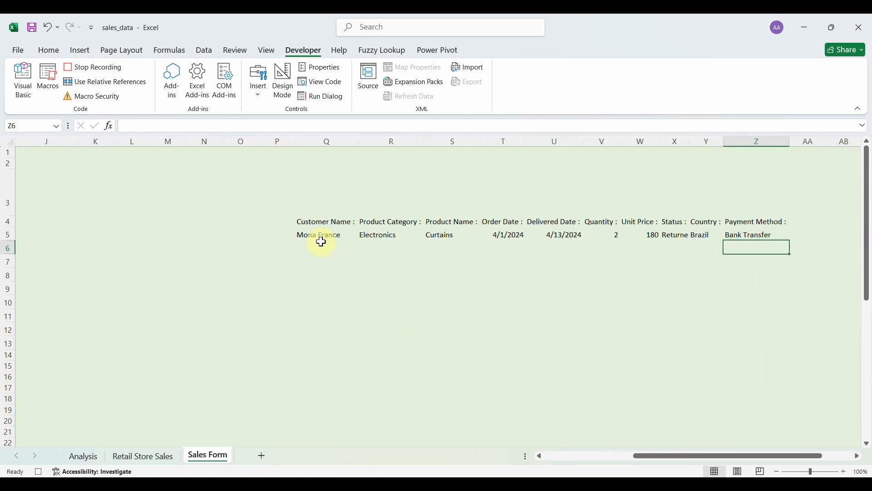
left_click_drag(321, 237, 735, 239)
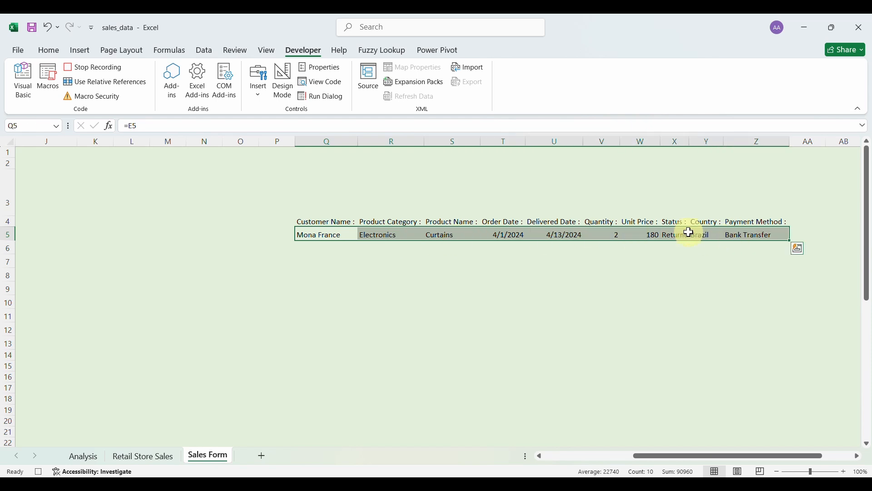
left_click(315, 298)
right_click(317, 303)
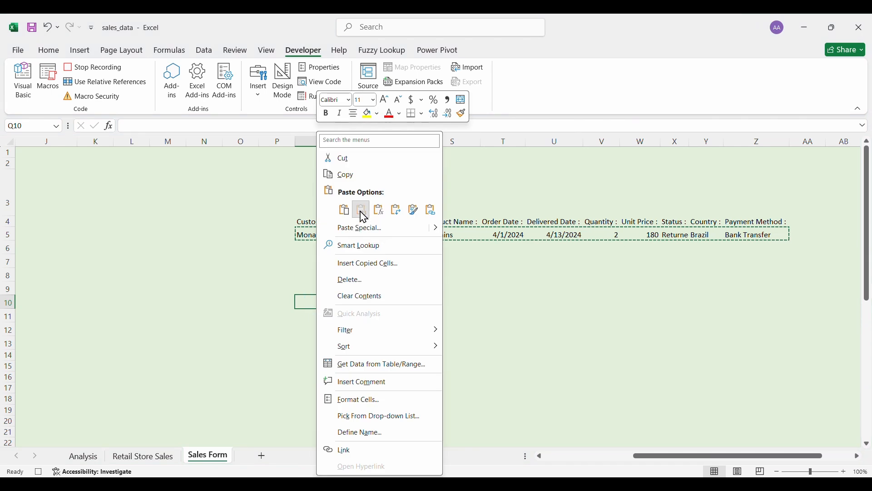
left_click(362, 209)
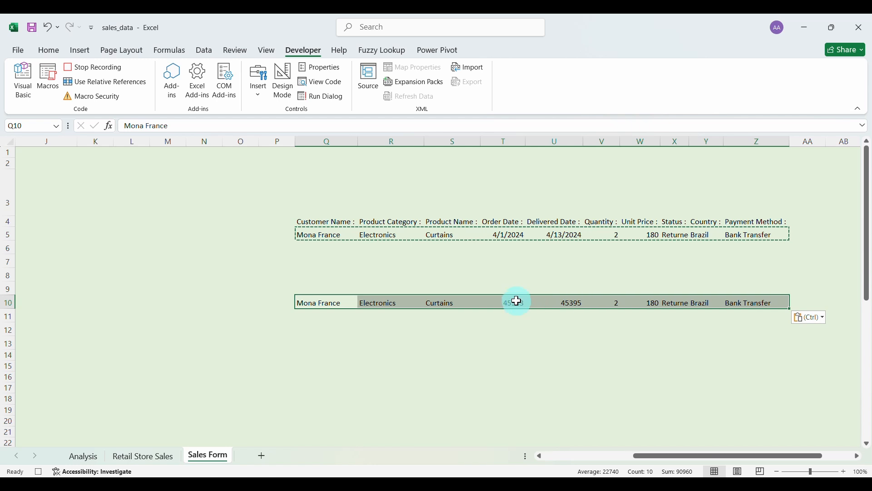
Format the pasted dates in T10:U10 as Short Date, then select Q10:Z10.
left_click_drag(516, 303, 563, 301)
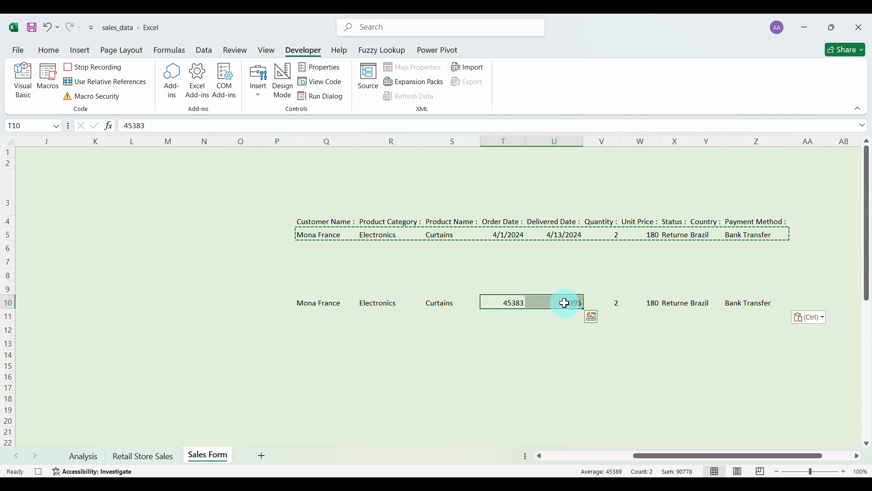
left_click(49, 50)
left_click(491, 72)
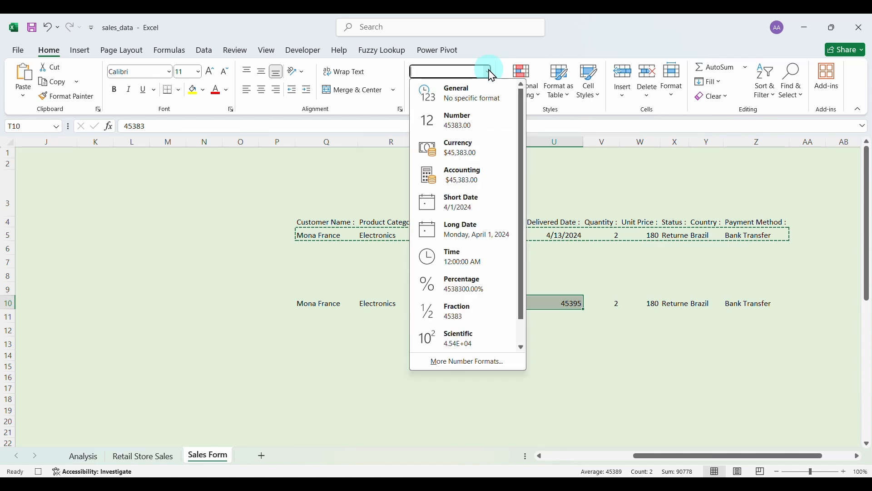
left_click(446, 206)
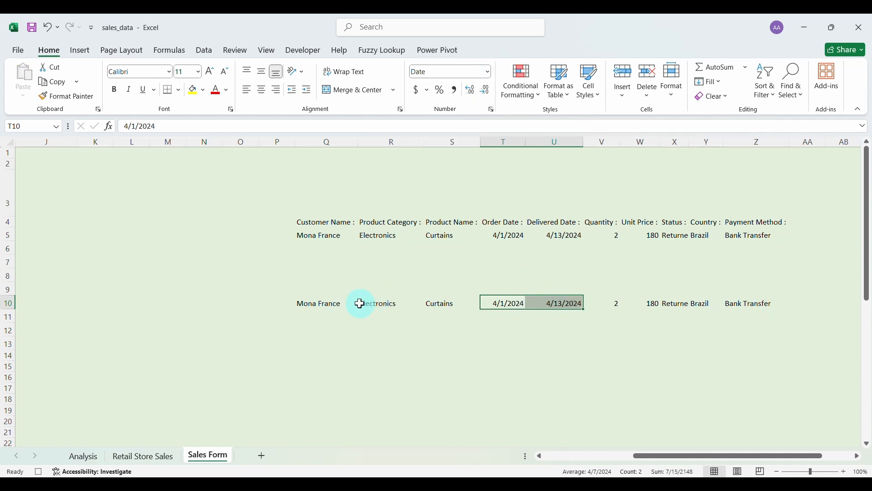
left_click(321, 305)
left_click_drag(321, 305, 732, 305)
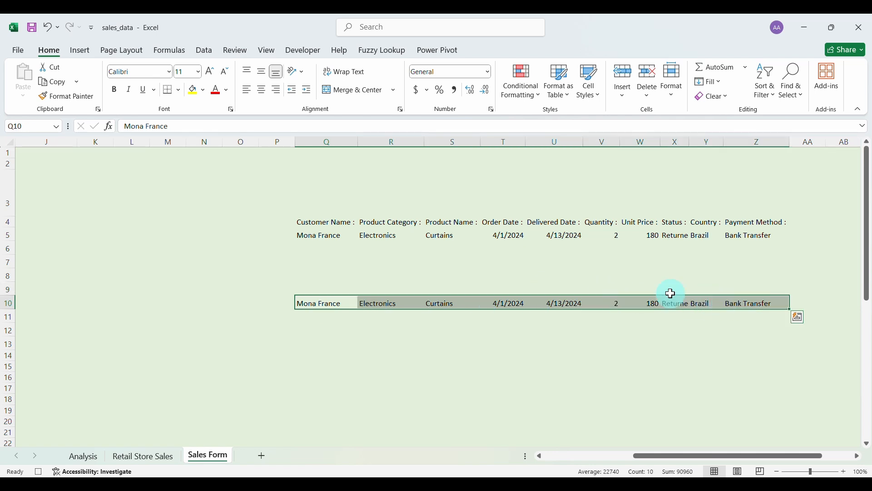
Insert the copied Curtains order as new row 557 of Retail Store Sales, shifting cells down.
left_click(53, 83)
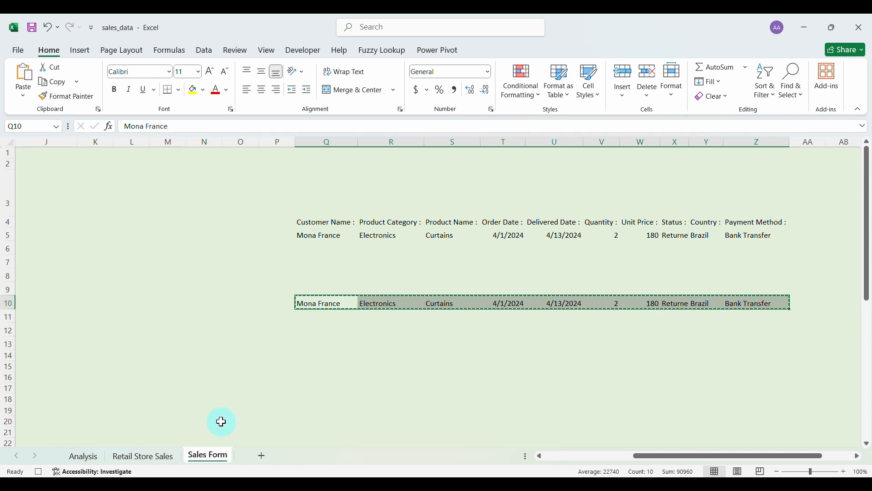
left_click(157, 458)
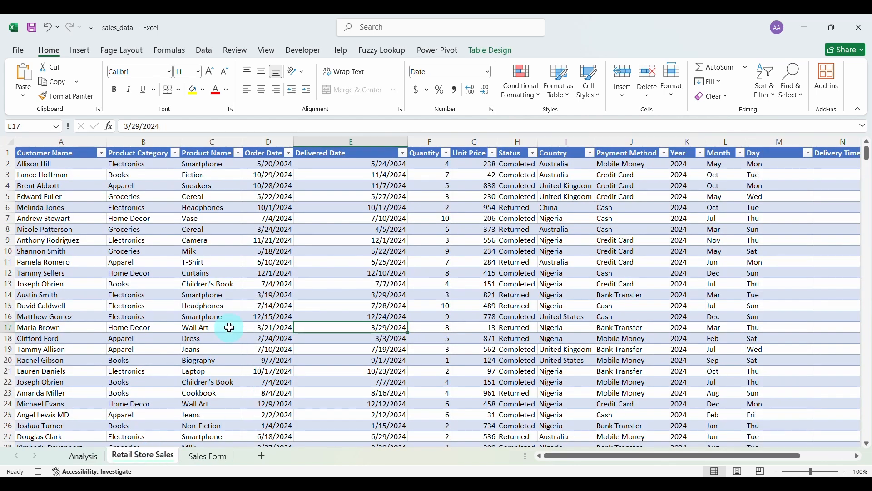
scroll(230, 327, "down", 20)
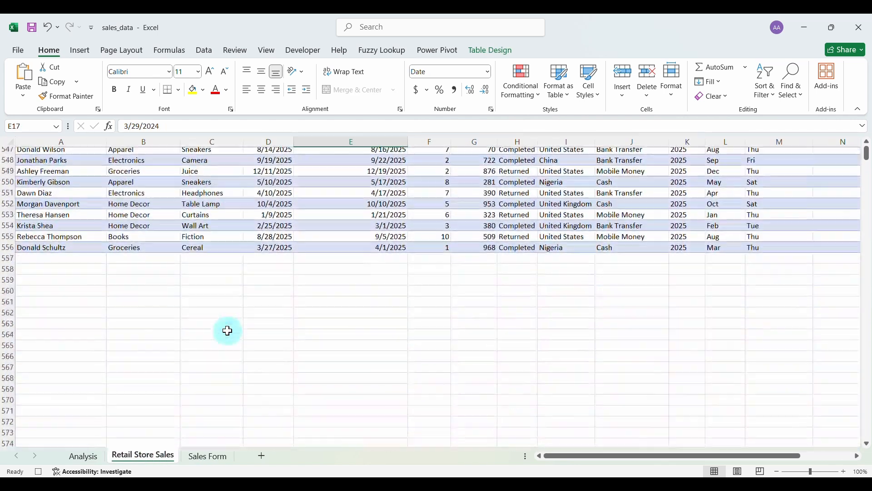
scroll(228, 331, "up", 1)
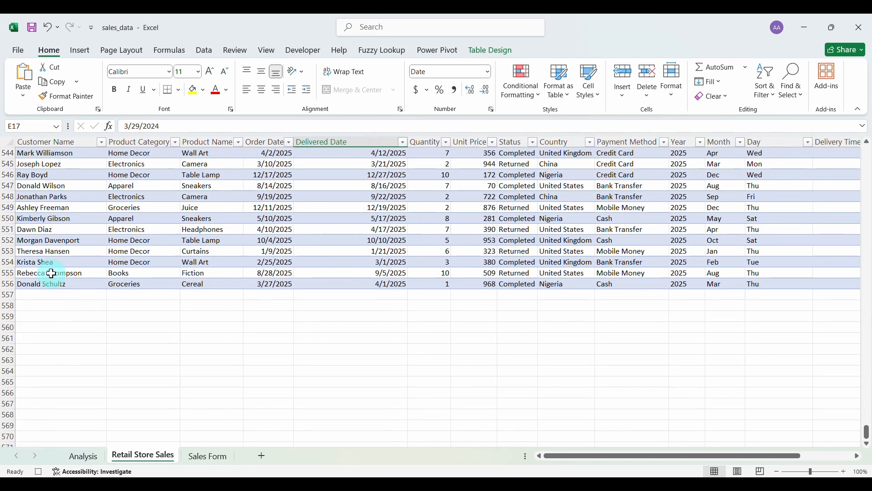
left_click(49, 296)
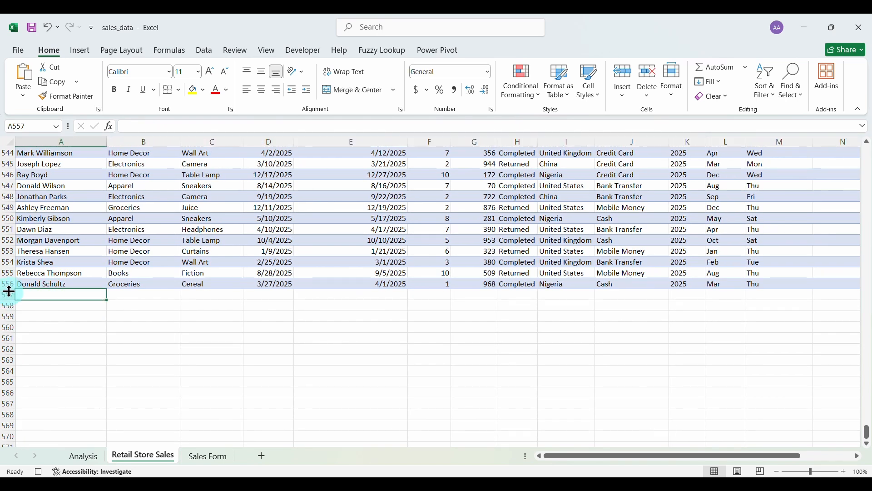
left_click(625, 97)
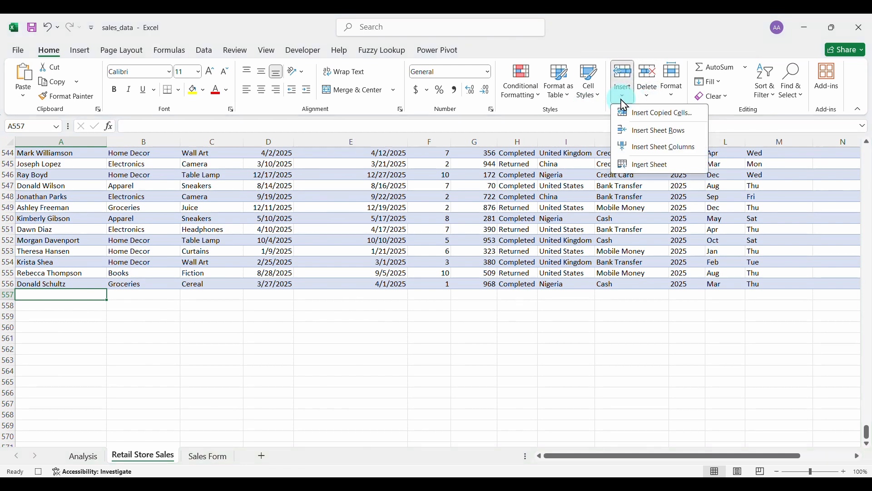
left_click(661, 114)
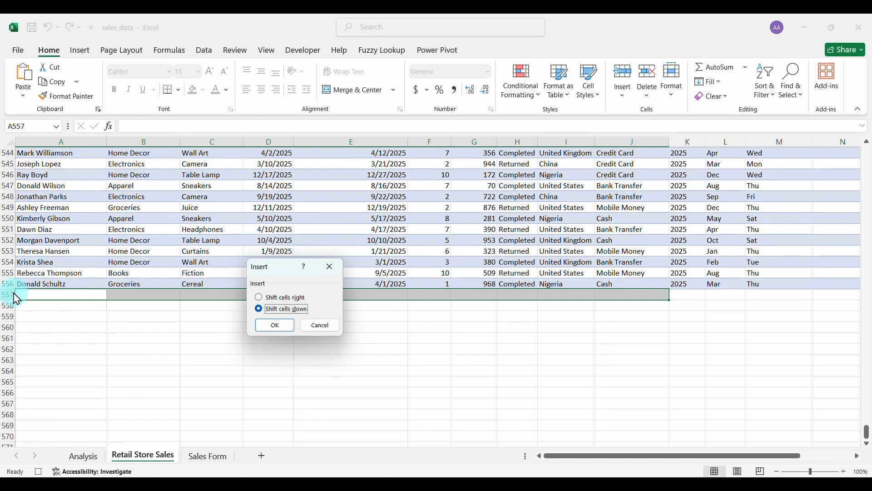
left_click(288, 326)
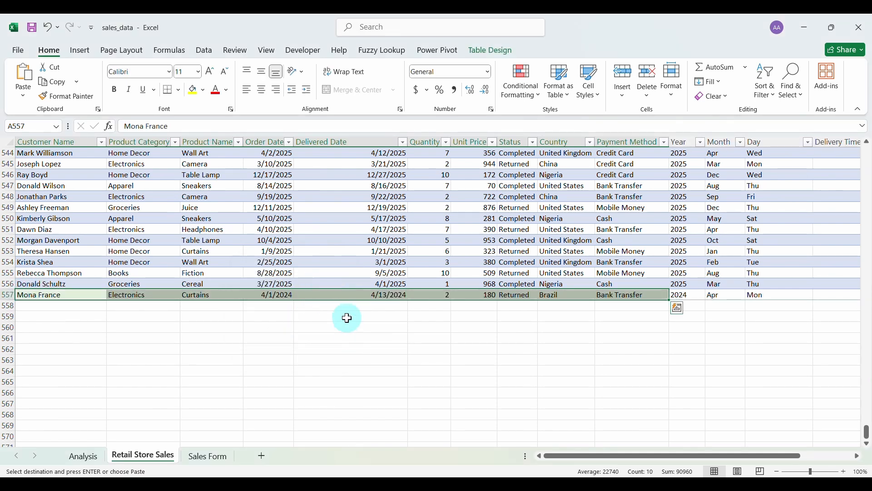
Go back to the Sales Form sheet.
scroll(347, 318, "right", 3)
scroll(346, 318, "left", 3)
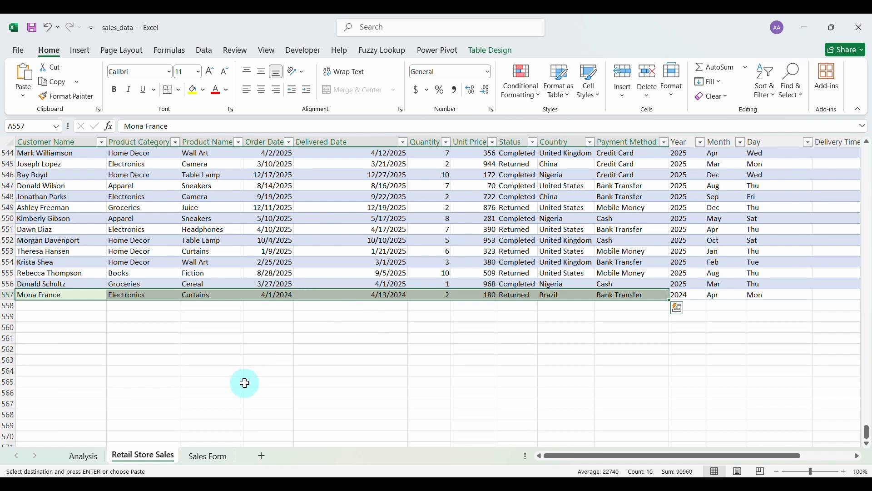
left_click(209, 456)
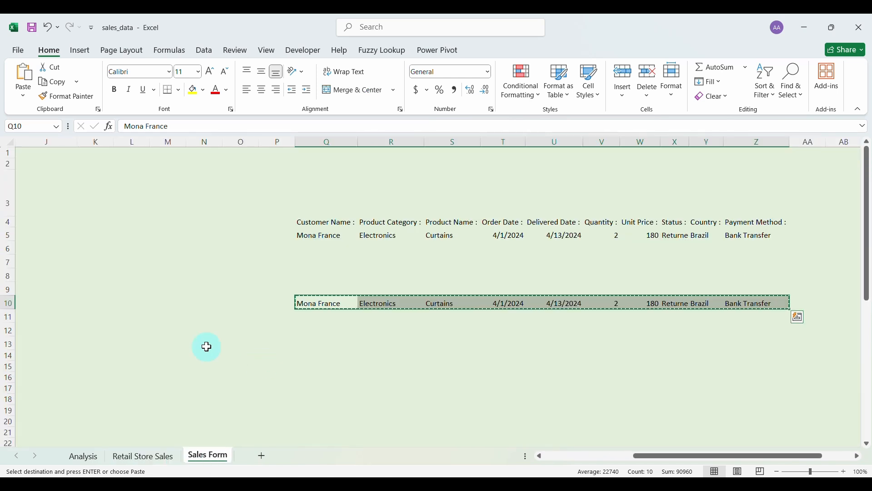
Clear the Customer Name, Product Category, Product Name, Order Date and Delivered Date boxes.
scroll(207, 346, "left", 5)
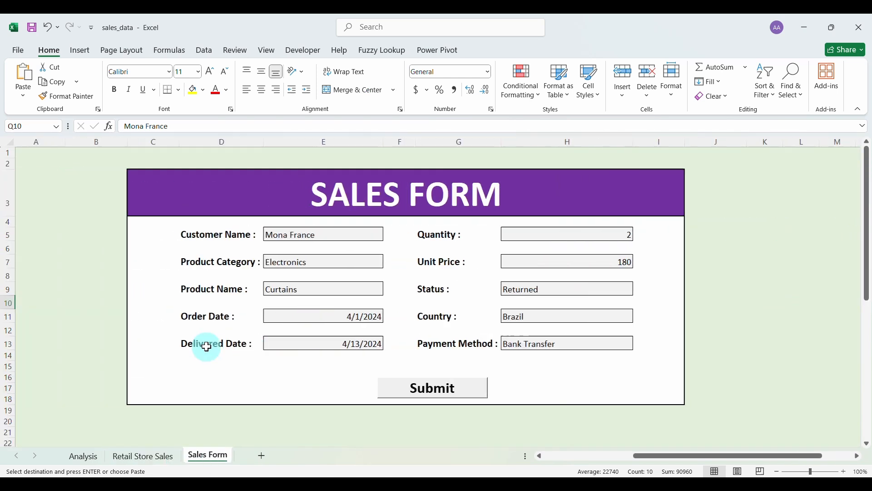
left_click(354, 234)
key("BackSpace")
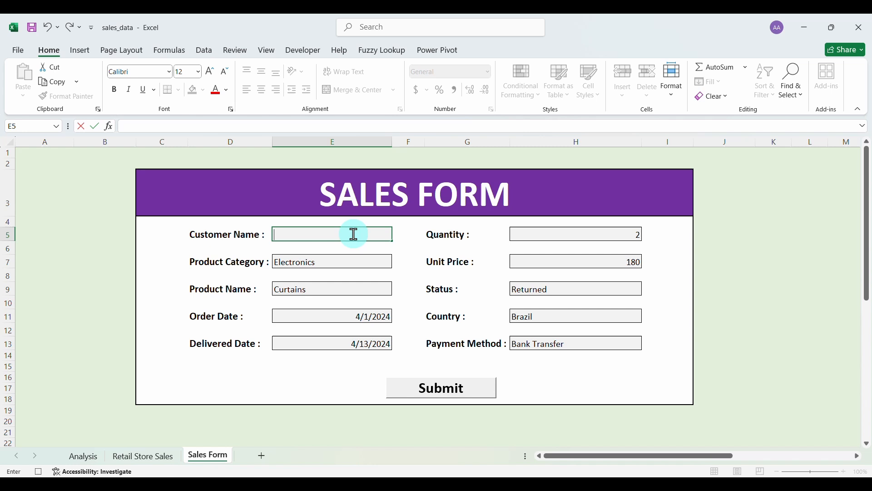
left_click(374, 261)
key("BackSpace")
left_click(374, 287)
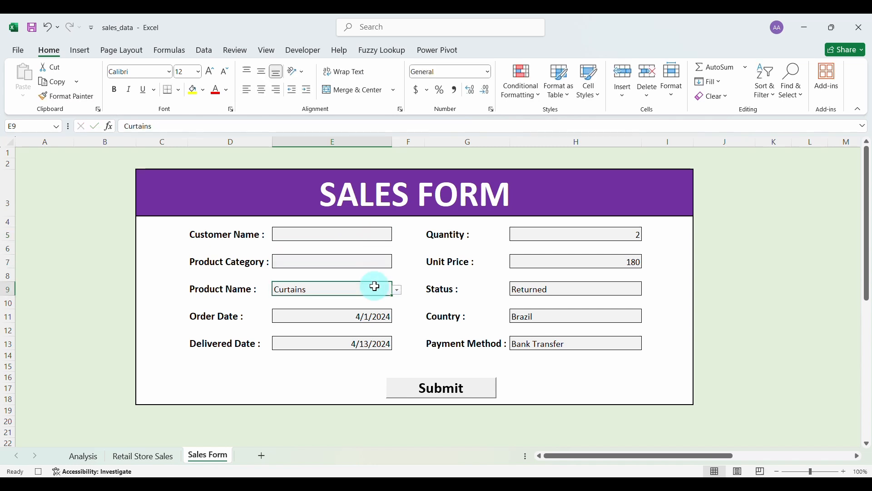
key("BackSpace")
left_click(297, 316)
key("BackSpace")
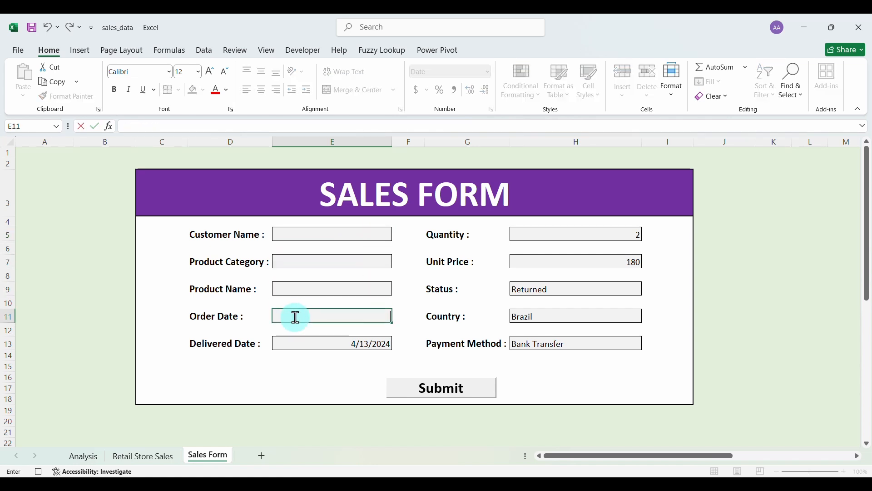
left_click(292, 341)
key("BackSpace")
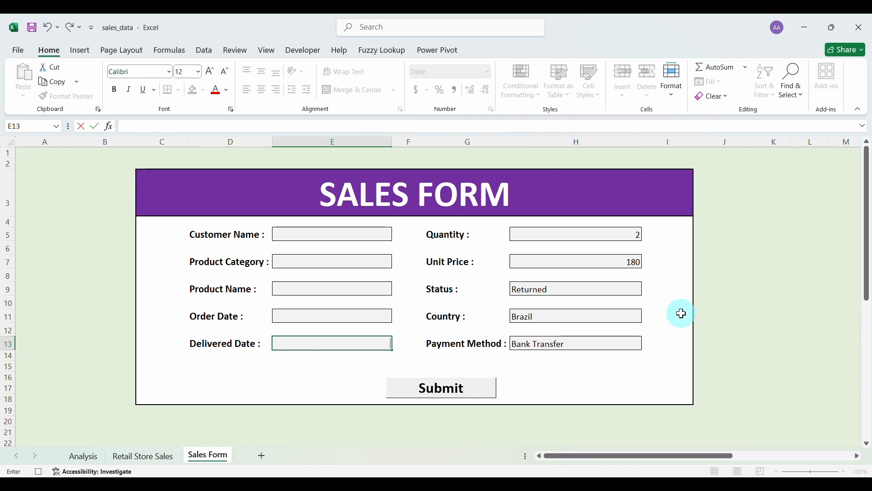
Clear the Payment Method, Country, Status, Unit Price and Quantity boxes.
left_click(636, 344)
key("BackSpace")
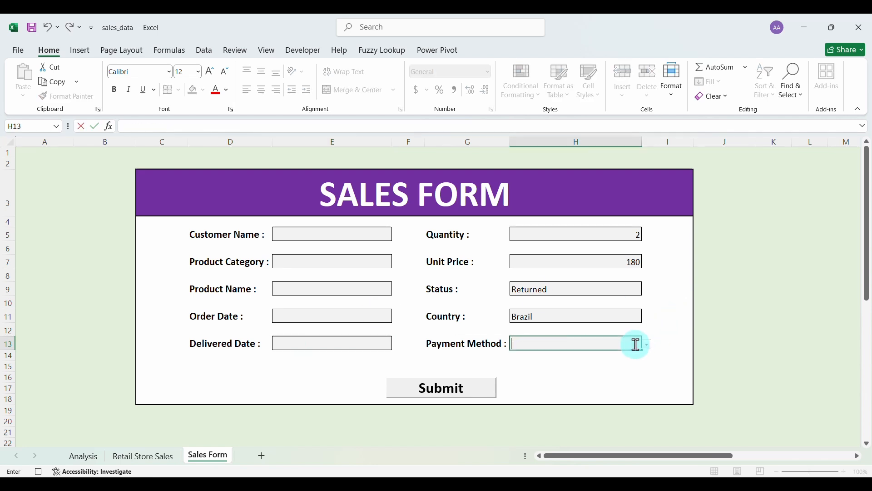
left_click(623, 317)
key("BackSpace")
left_click(625, 289)
key("BackSpace")
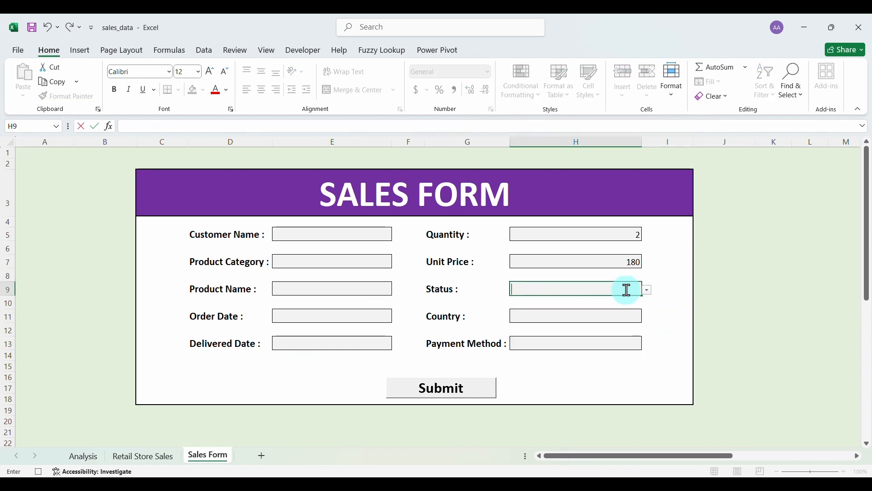
left_click(517, 260)
key("BackSpace")
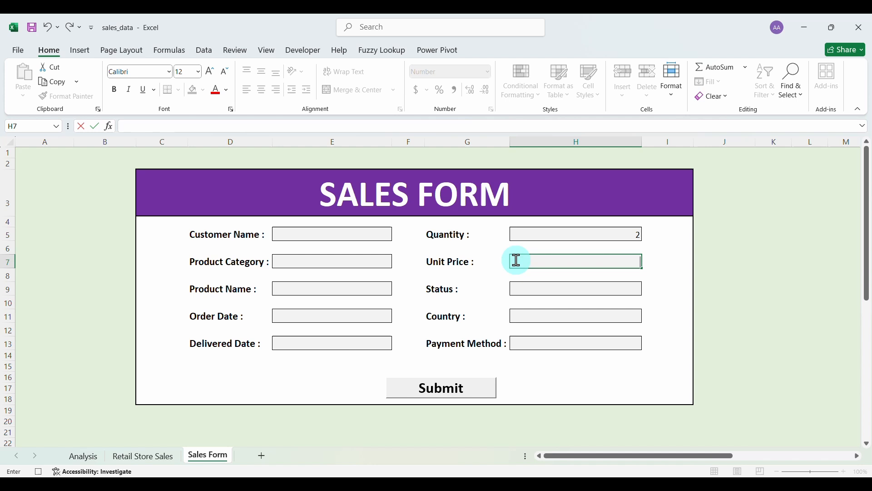
left_click(521, 234)
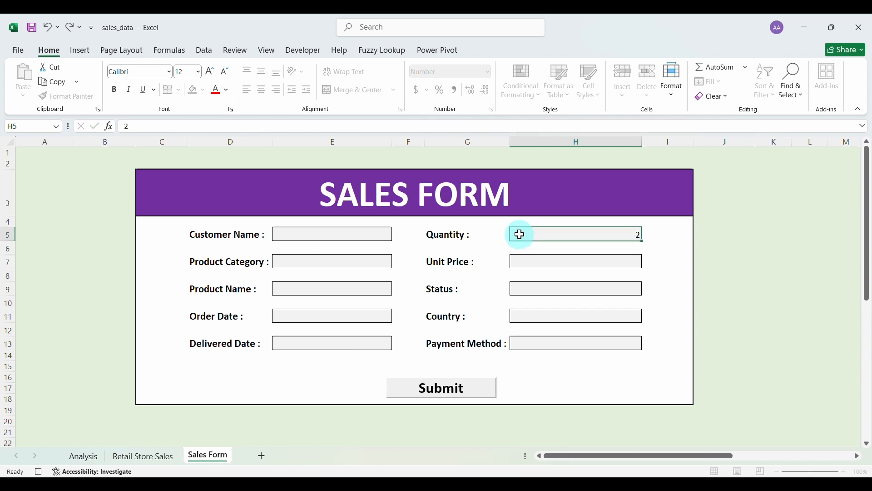
left_click(339, 235)
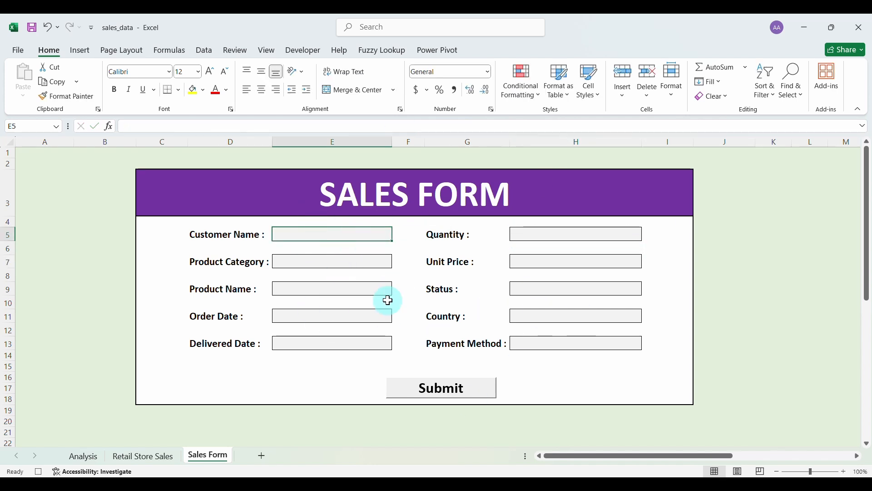
left_click(302, 51)
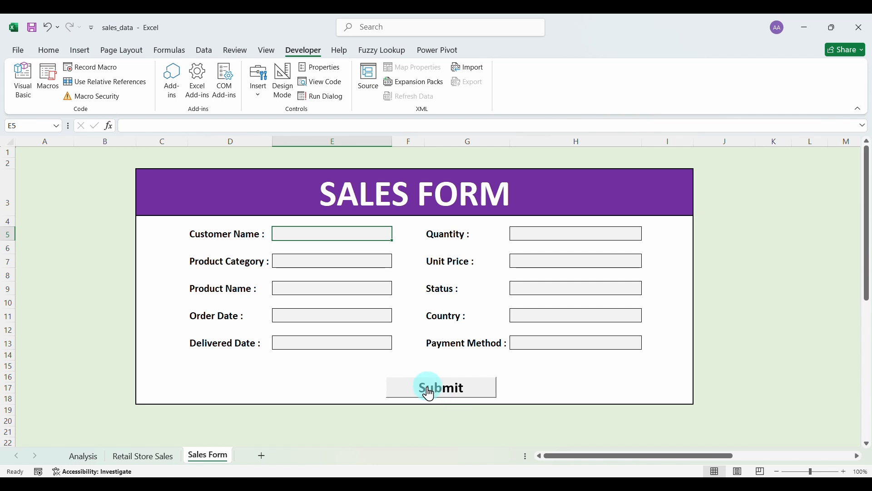
Assign the 'submit' macro to the Sales Form's Submit button.
right_click(429, 395)
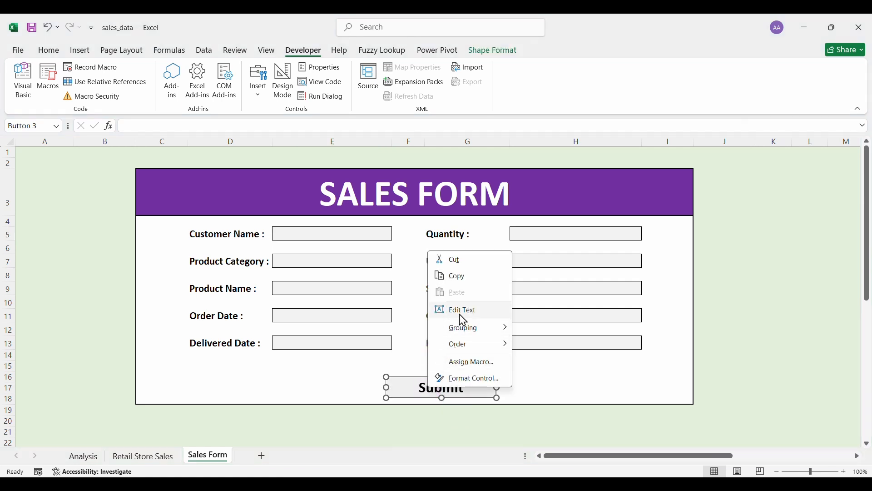
left_click(473, 364)
left_click(370, 296)
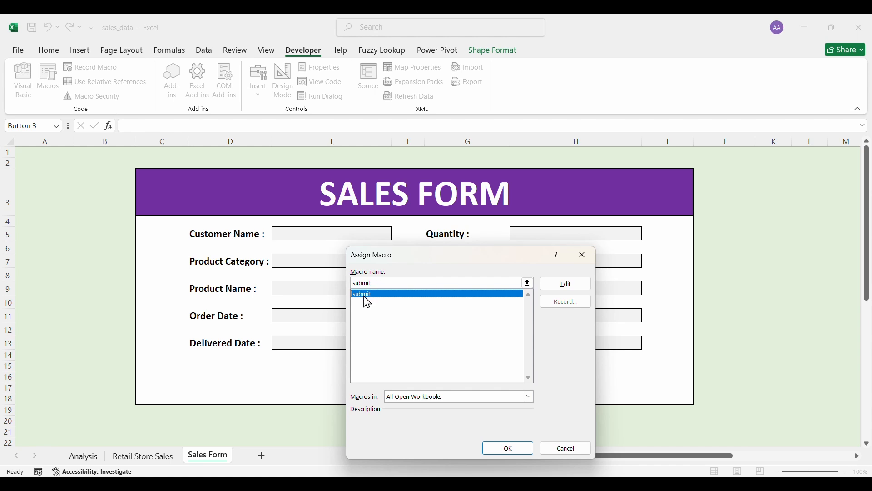
left_click(508, 449)
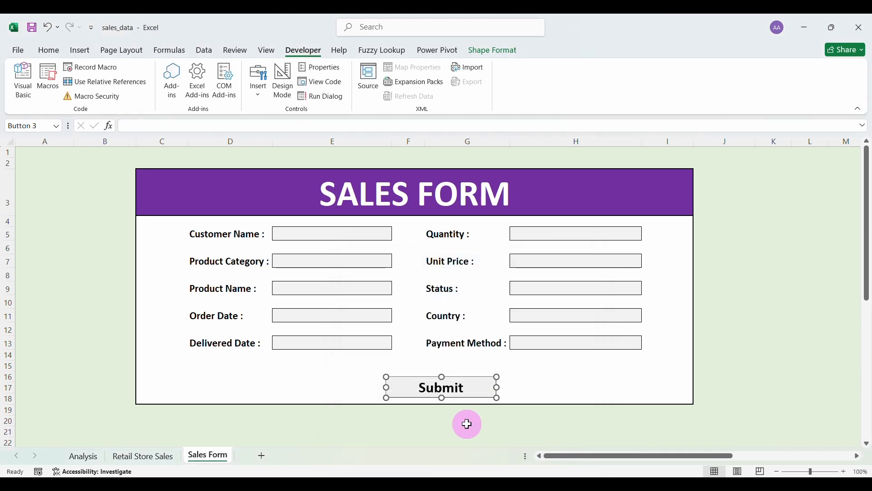
Enter the customer's name, Electronics, Camera, and dates 5/12/2024 to 5/23/2024.
left_click(336, 234)
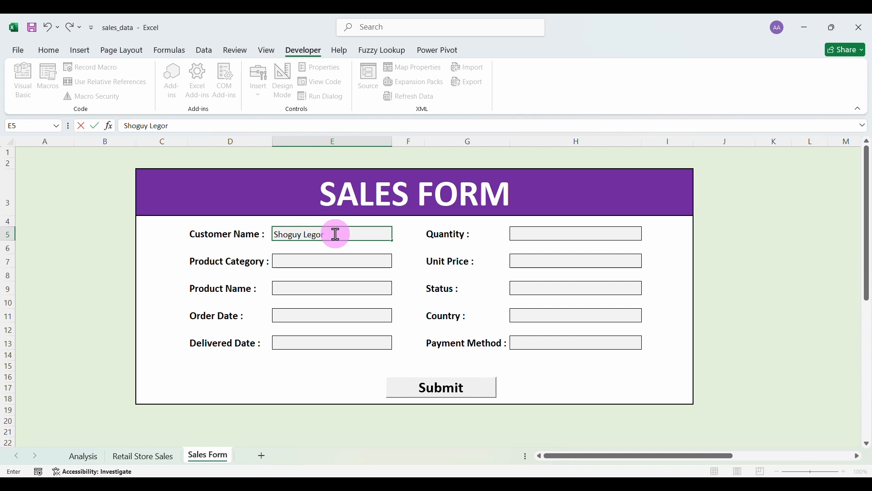
left_click(333, 261)
left_click(397, 264)
left_click(375, 287)
left_click(376, 289)
left_click(398, 290)
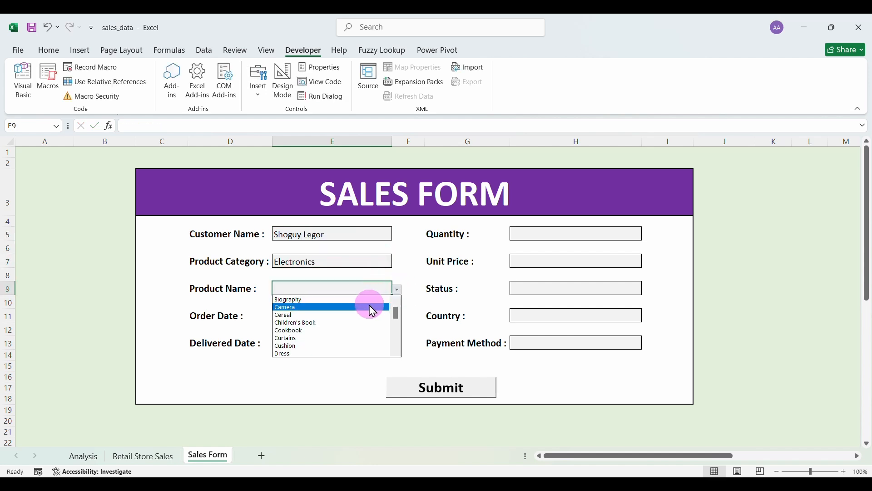
left_click(369, 306)
left_click(361, 317)
type("5/12/2024")
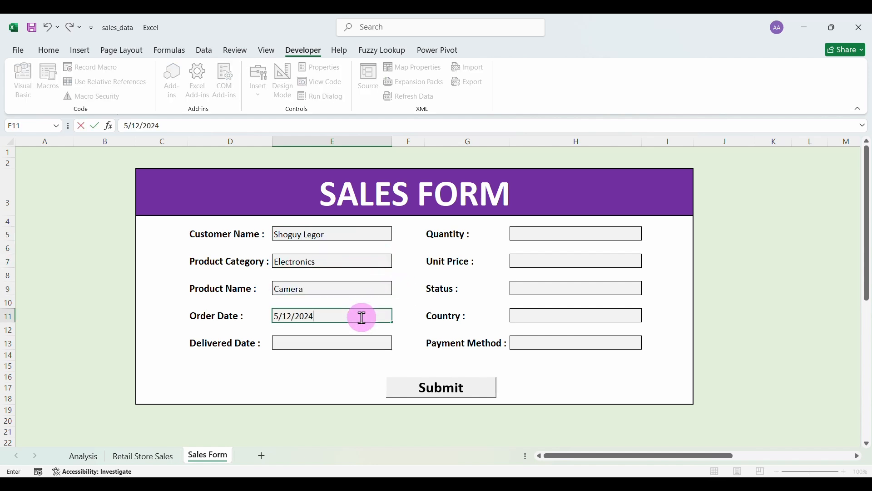
left_click(344, 345)
type("5/23/2024")
Enter quantity 2, price 430, Completed, United Kingdom, Credit Card, and submit the order.
left_click(536, 236)
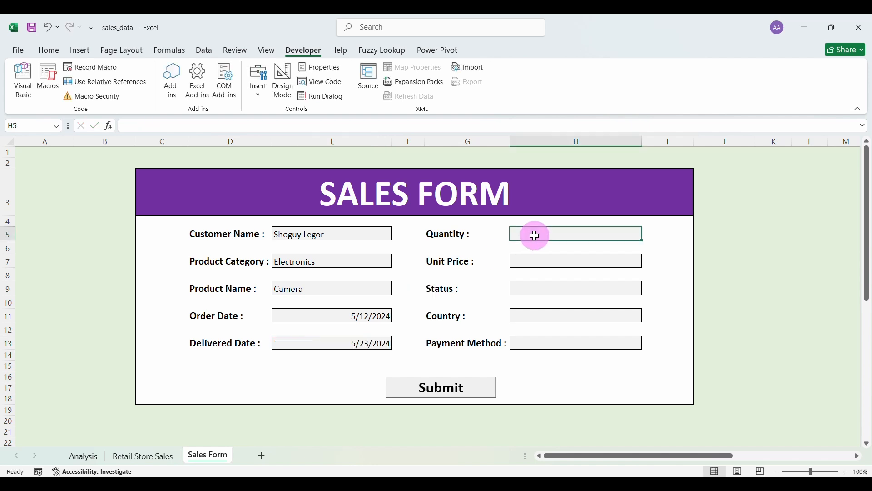
type("2")
left_click(530, 257)
type("430")
left_click(530, 289)
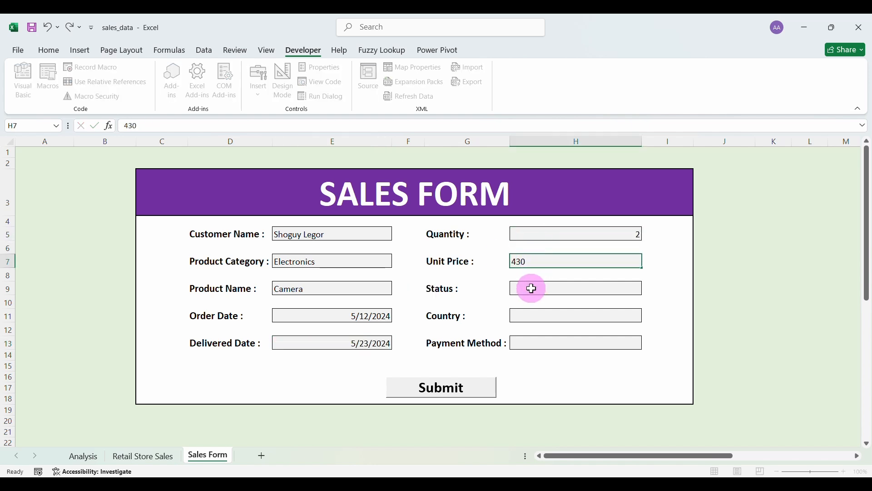
left_click(645, 291)
left_click(591, 298)
left_click(627, 317)
left_click(649, 319)
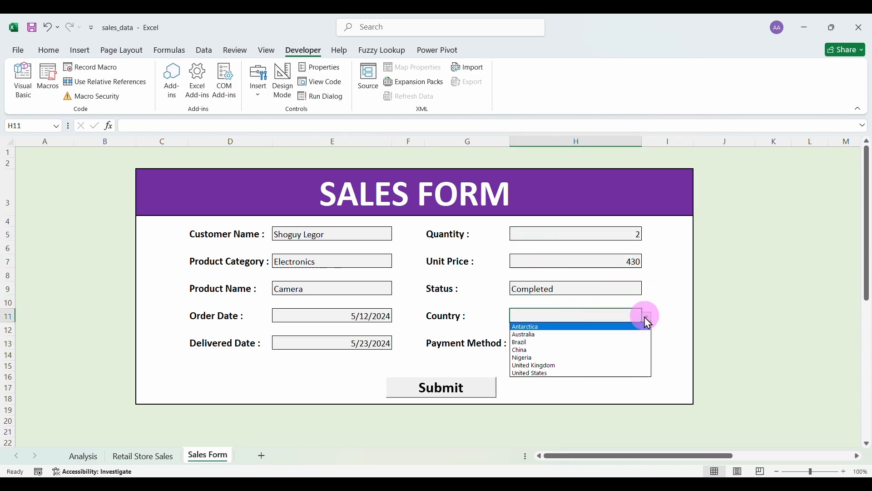
left_click(580, 365)
left_click(623, 341)
left_click(648, 346)
left_click(574, 370)
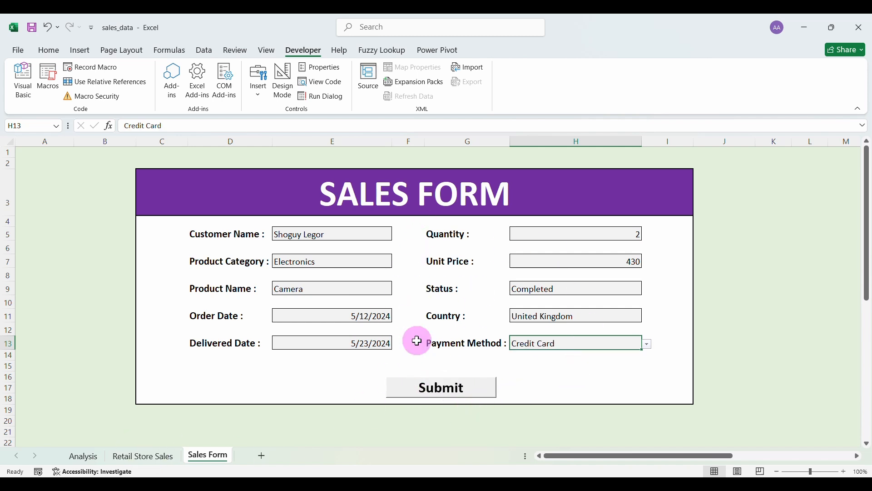
left_click(437, 387)
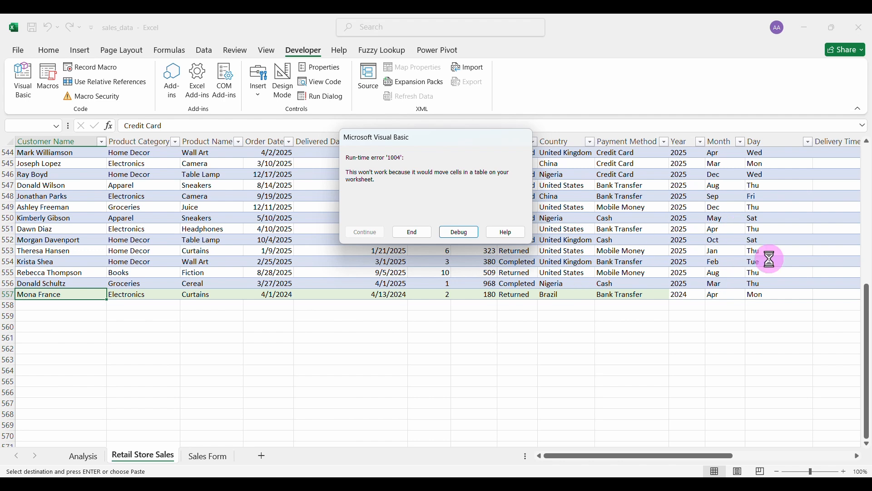
Choose Debug on the run-time error '1004' dialog to see the failing macro line.
left_click(459, 234)
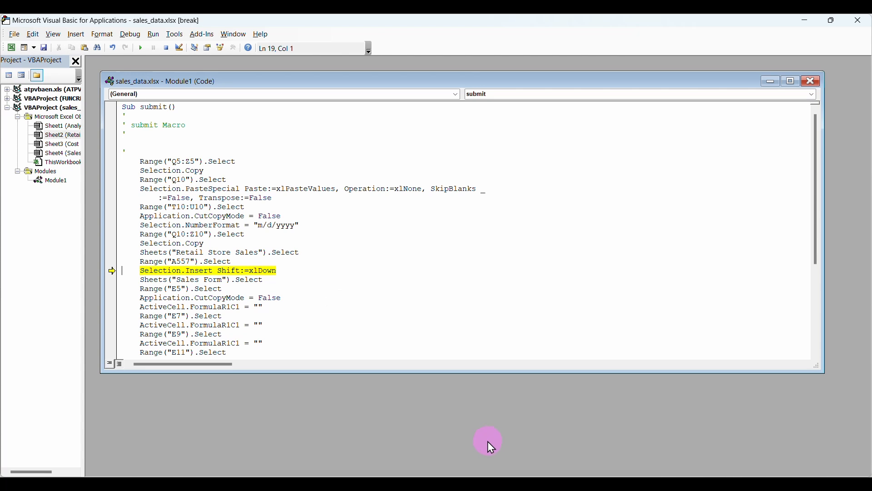
Replace the fixed row-557 insert lines with the last-row code copied from Info.txt.
left_click(563, 486)
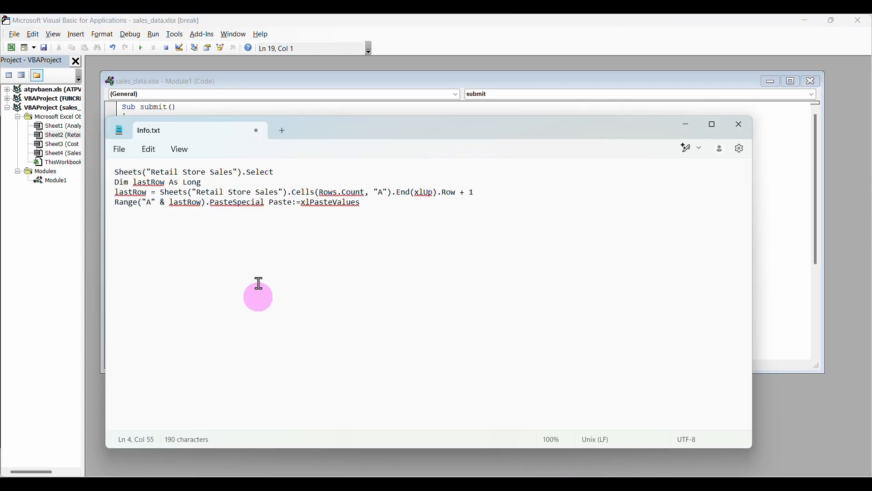
left_click_drag(116, 173, 382, 198)
key("ctrl+c")
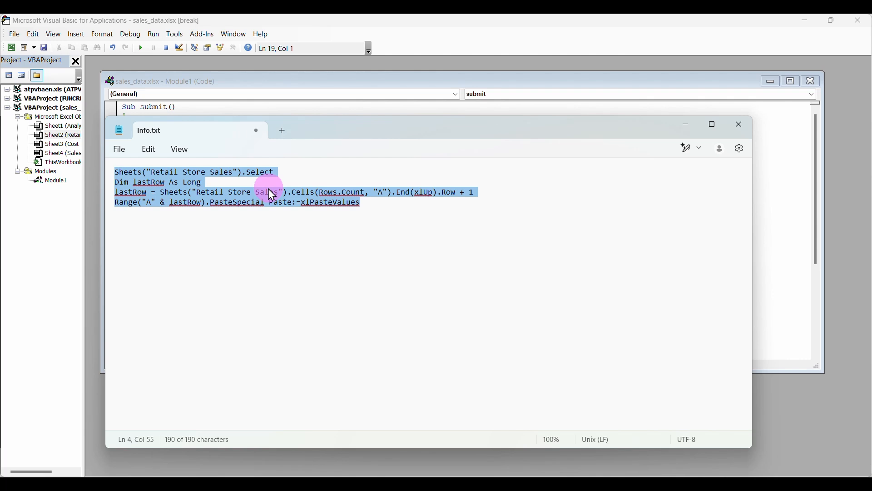
left_click(687, 125)
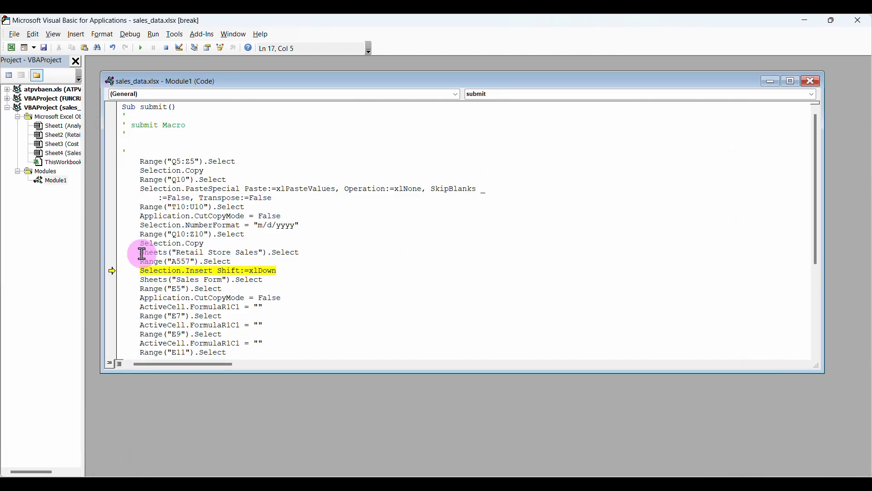
left_click_drag(140, 252, 272, 268)
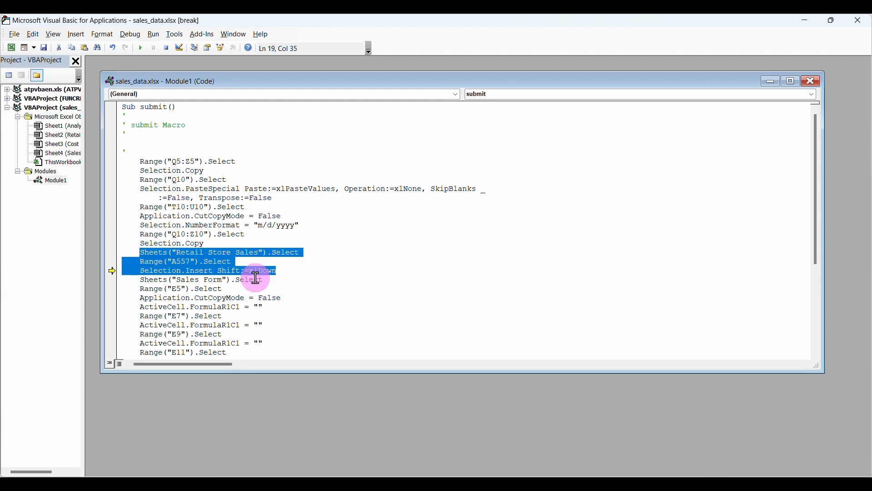
key("ctrl+v")
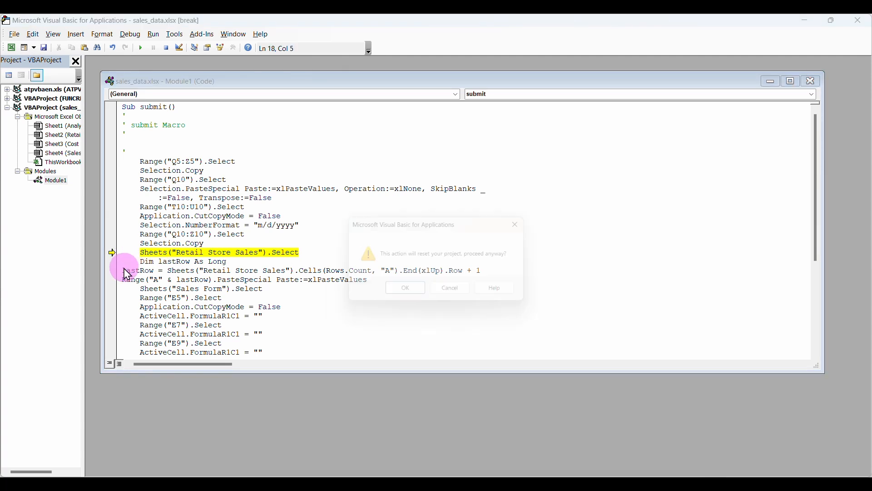
Unindent the Dim lastRow line, dismiss the reset warning, and close the Module1 window.
left_click(528, 223)
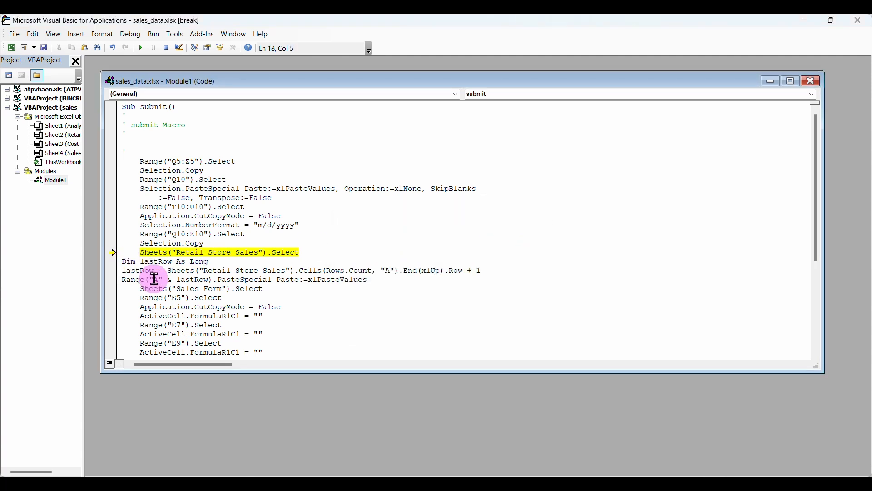
left_click(127, 266)
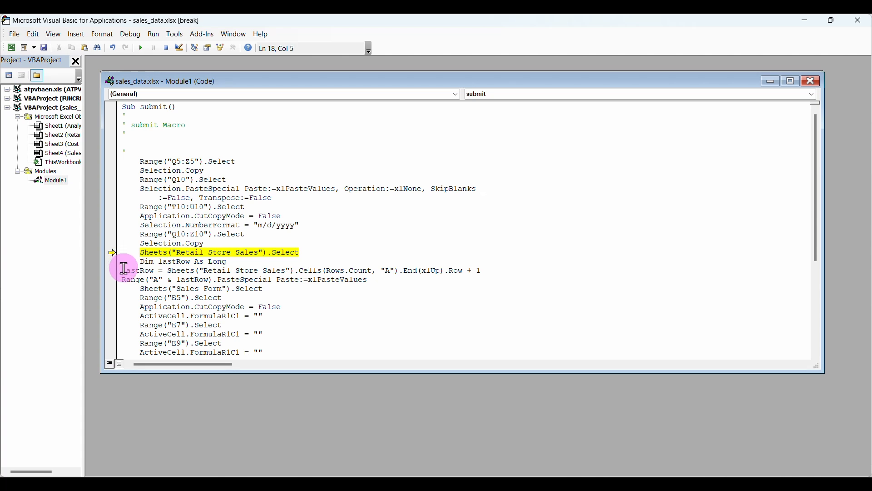
left_click(124, 269)
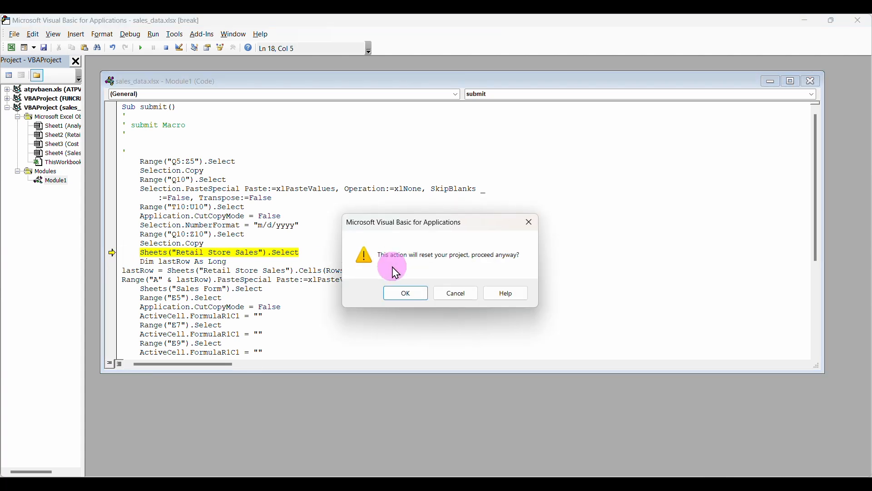
left_click(530, 223)
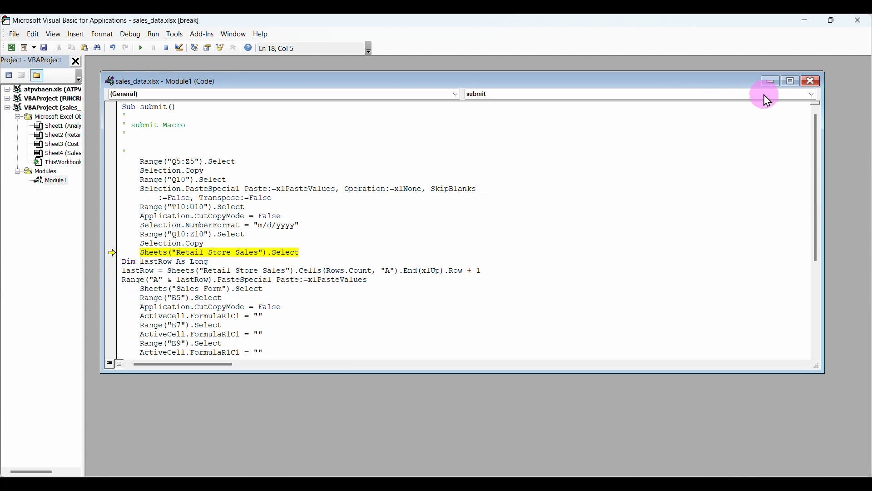
left_click(815, 82)
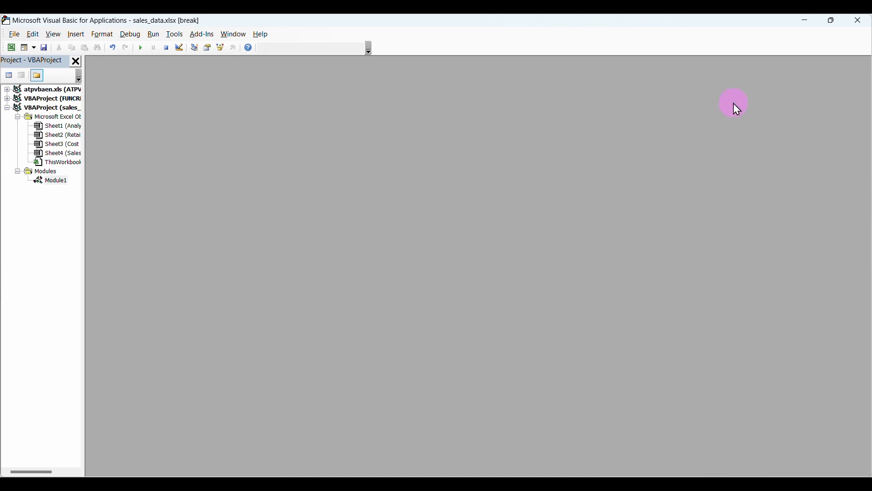
Stop the debugger and submit the filled Camera order from the Sales Form.
left_click(858, 22)
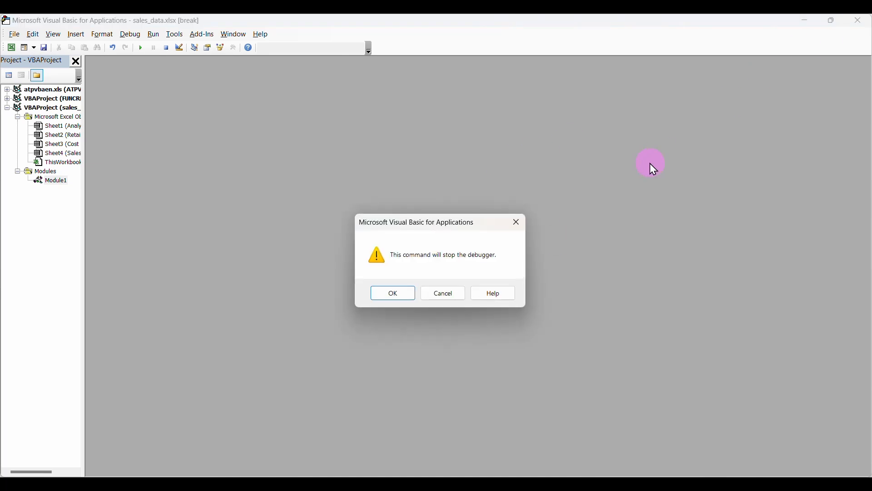
left_click(394, 295)
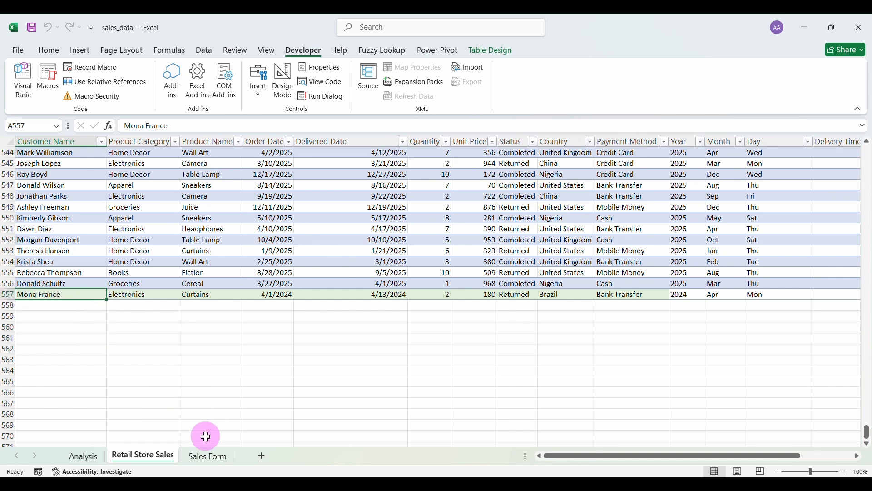
left_click(208, 458)
scroll(177, 352, "left", 8)
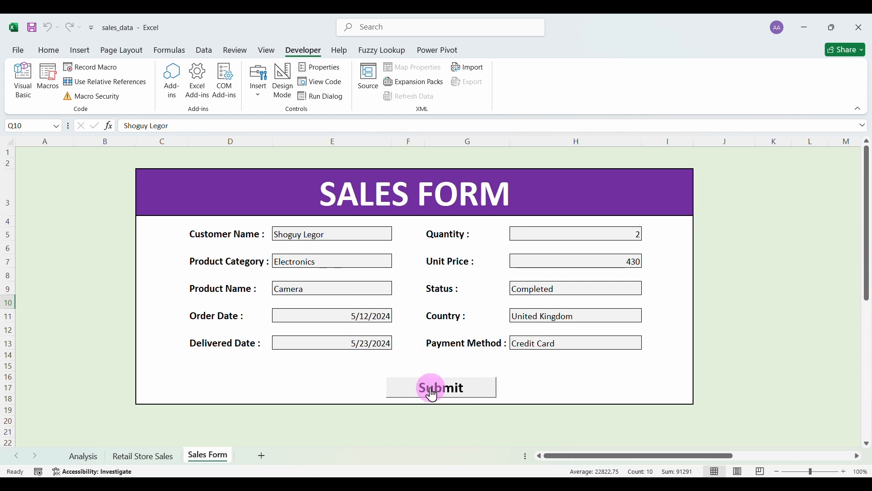
left_click(432, 390)
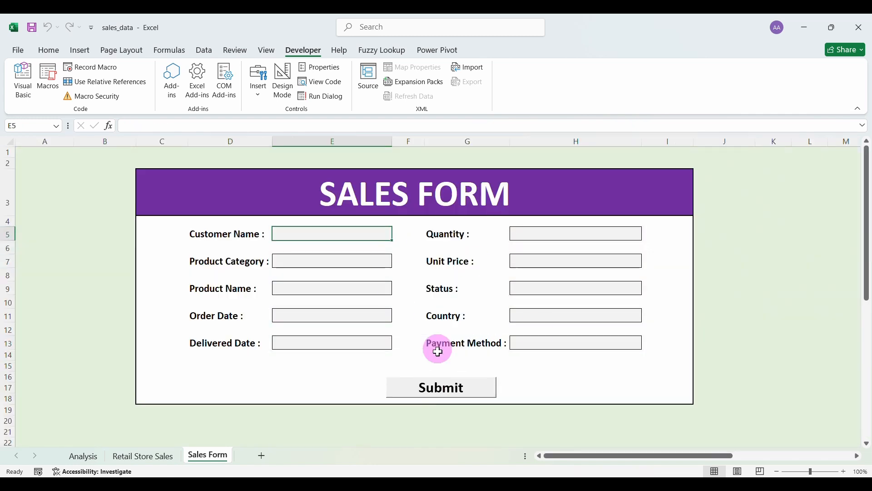
Check the new Camera order in row 558 of Retail Store Sales.
left_click(152, 461)
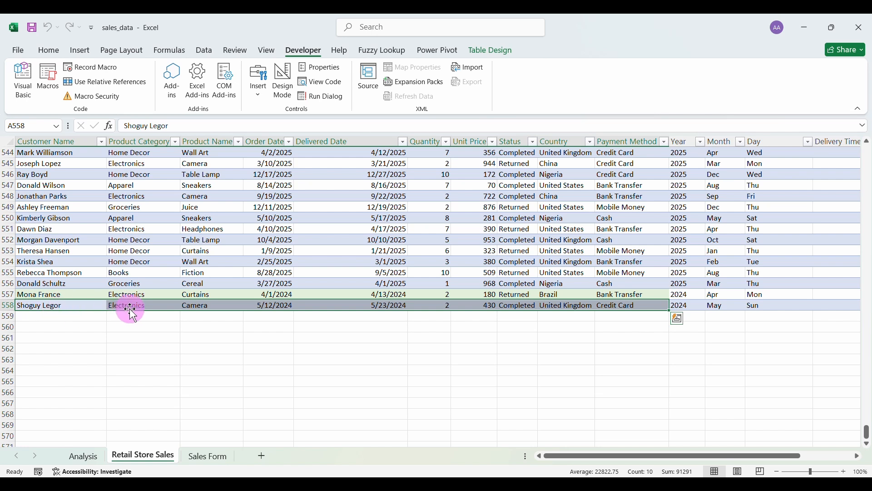
scroll(448, 284, "right", 3)
scroll(447, 284, "right", 2)
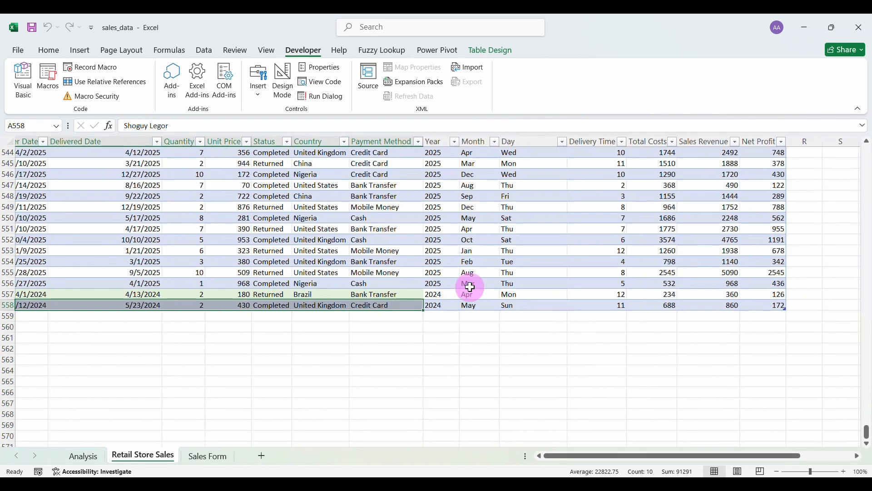
scroll(418, 292, "left", 4)
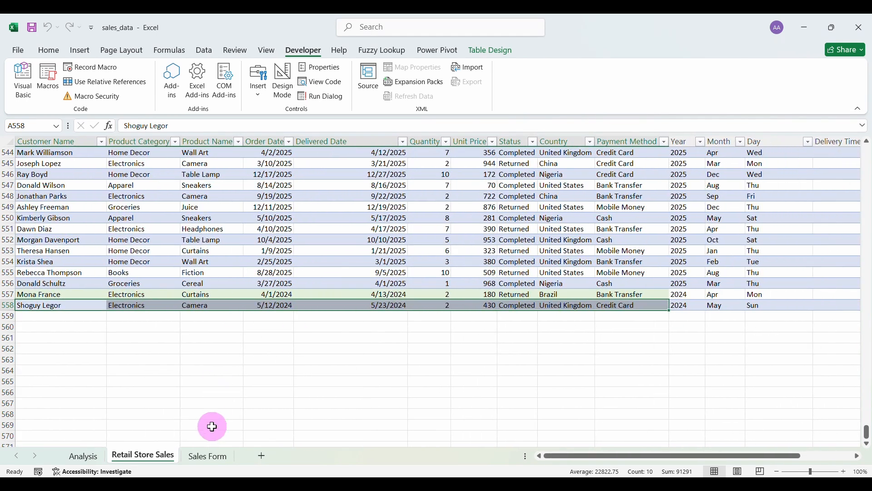
Enter the customer's name and pick Apparel as category and Tablet as product.
left_click(208, 456)
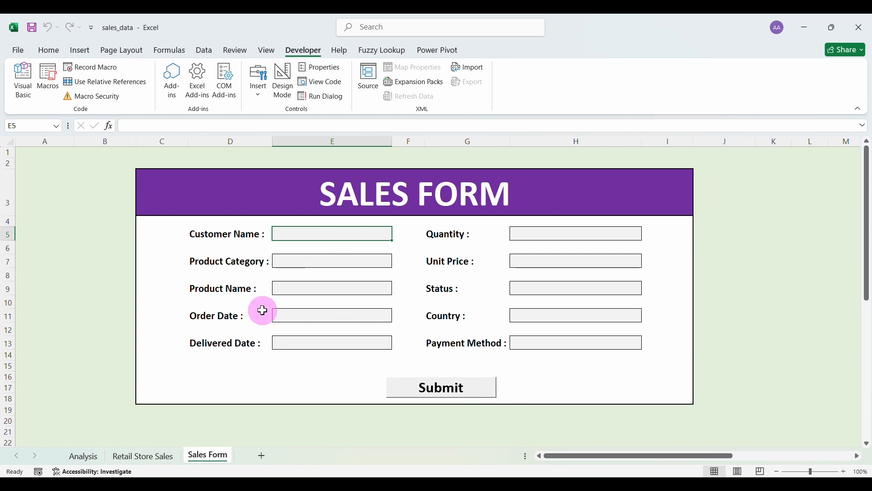
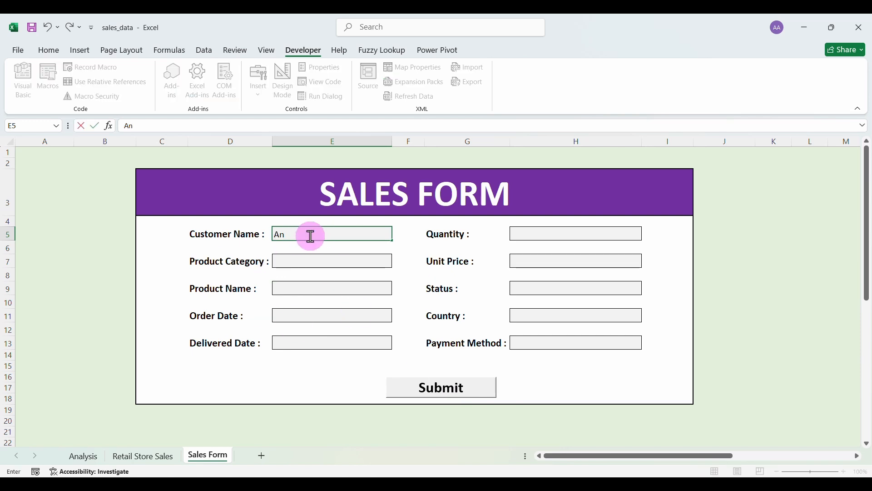
left_click(309, 258)
left_click(397, 261)
left_click(362, 272)
left_click(391, 291)
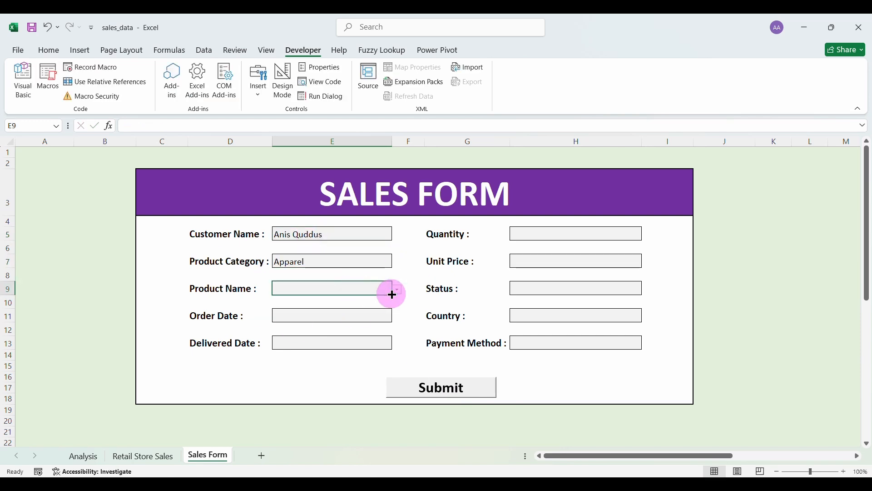
left_click(397, 290)
scroll(345, 336, "down", 5)
left_click(290, 337)
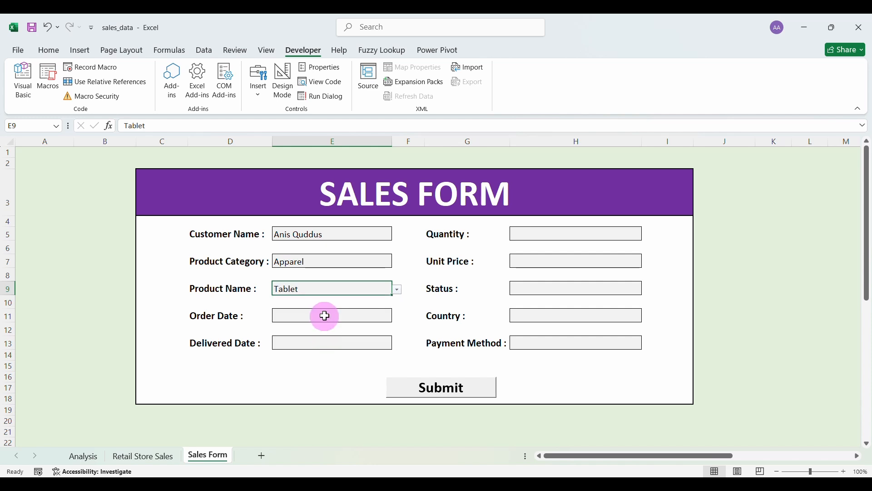
Enter order date 2/27/2024, delivered date 3/5/2024, quantity 1 and price 500.
left_click(326, 316)
type("2/27/2024")
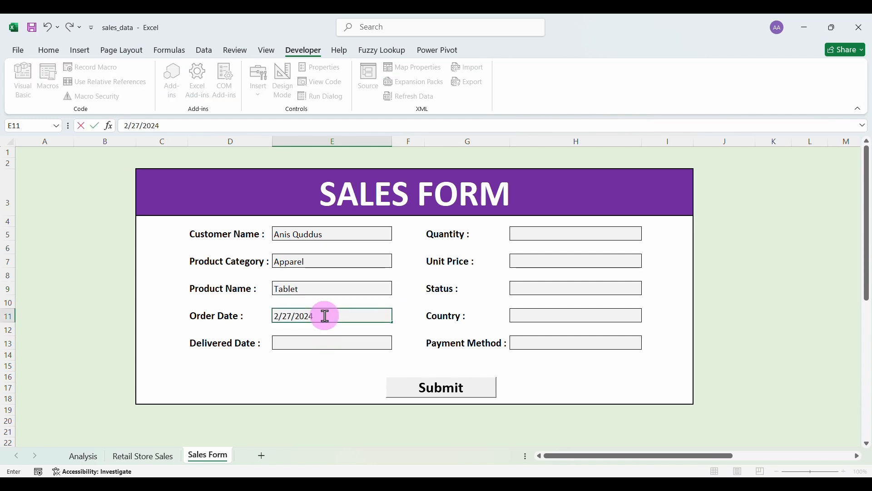
left_click(327, 343)
type("3/5/2024")
left_click(545, 232)
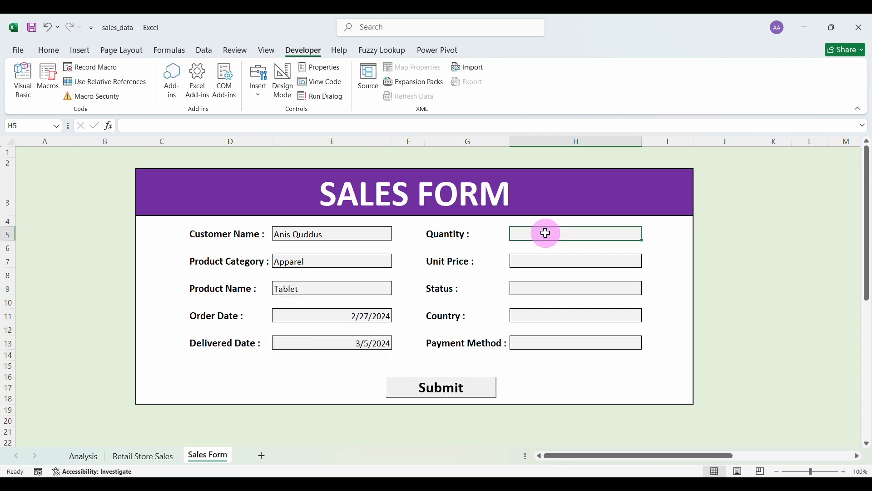
type("1")
left_click(542, 258)
type("500")
Set status Returned, country Australia, payment Mobile Money, then bring up the VBA editor.
left_click(649, 290)
left_click(652, 291)
left_click(601, 309)
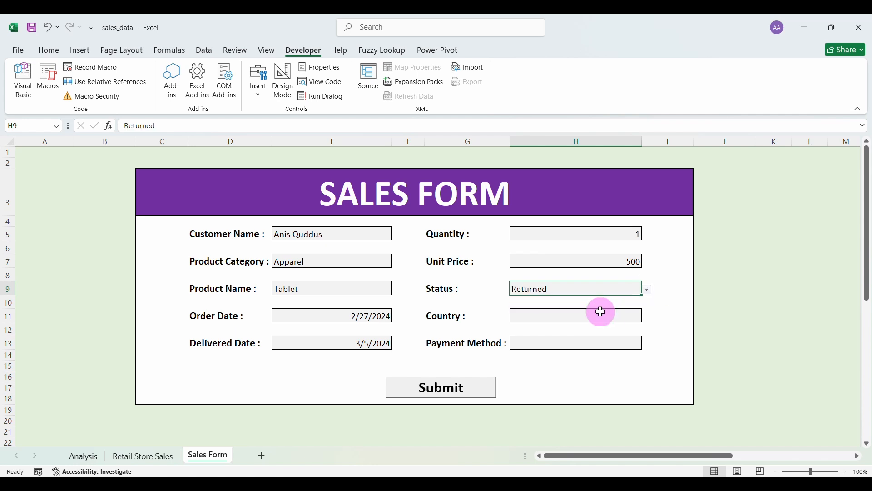
left_click(649, 317)
left_click(648, 318)
left_click(545, 326)
left_click(647, 346)
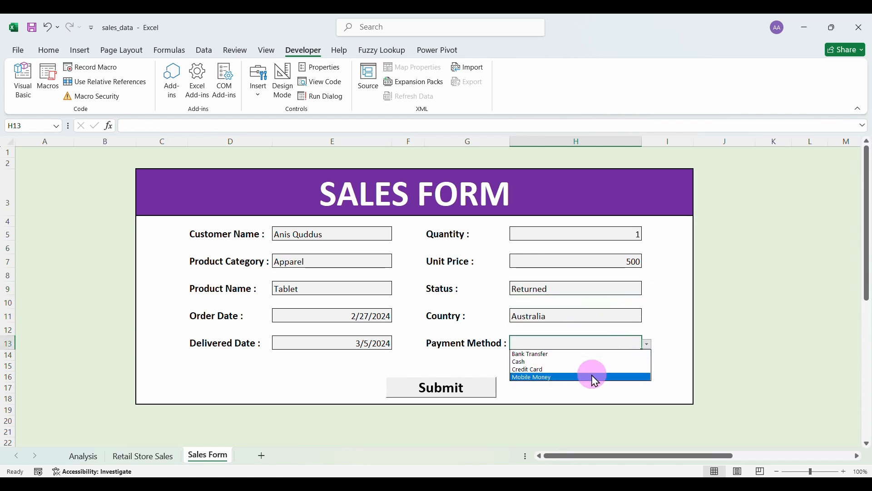
left_click(590, 376)
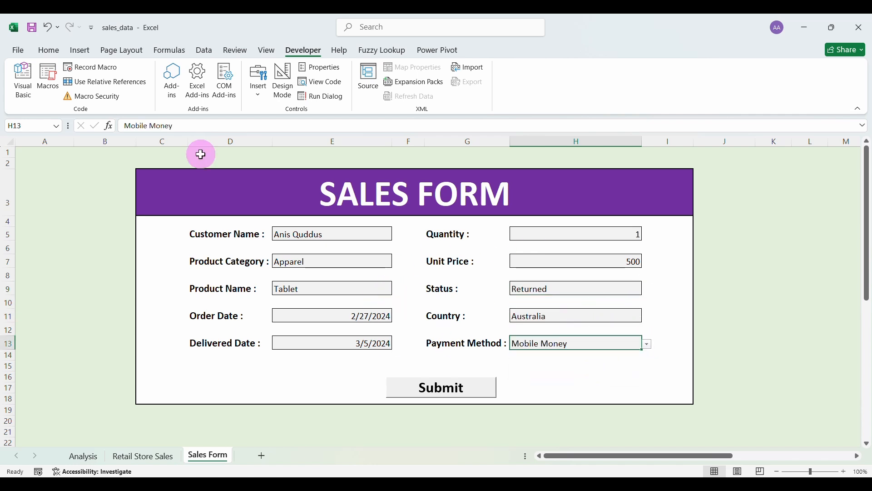
left_click(24, 95)
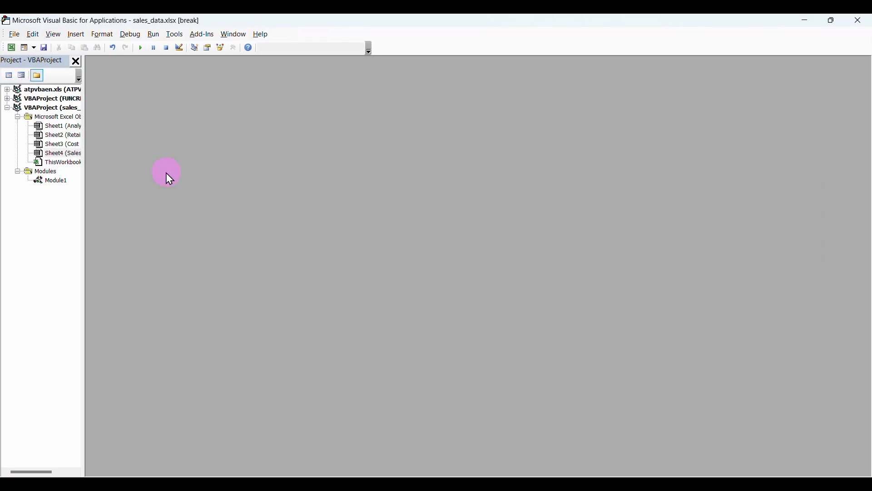
Add 'Application.ScreenUpdating = True' above End Sub in Module1 and close its code window.
left_click(55, 182)
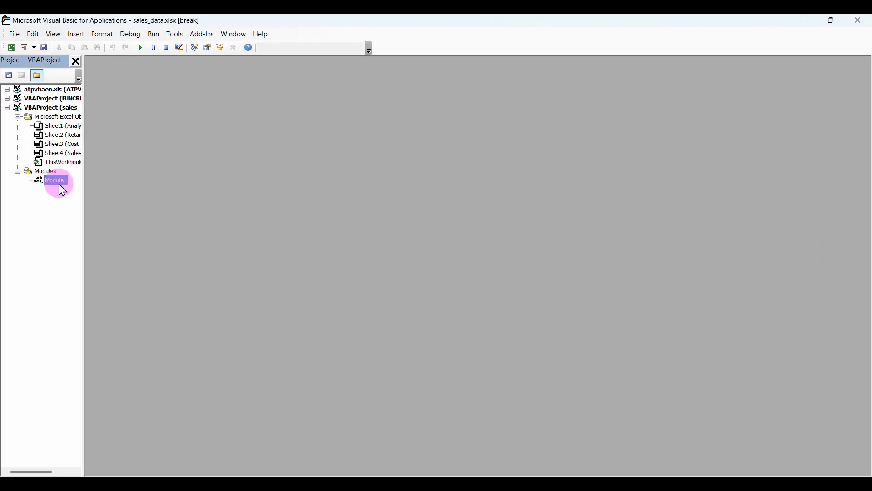
double_click(58, 186)
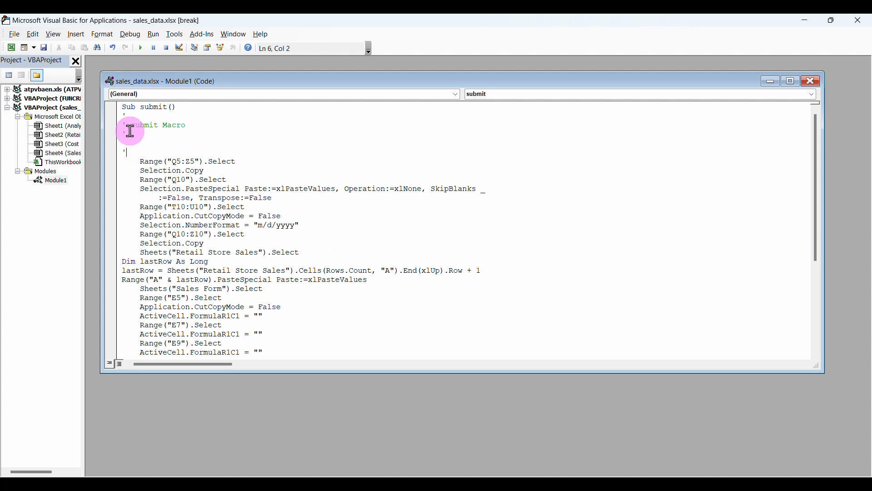
key("Return")
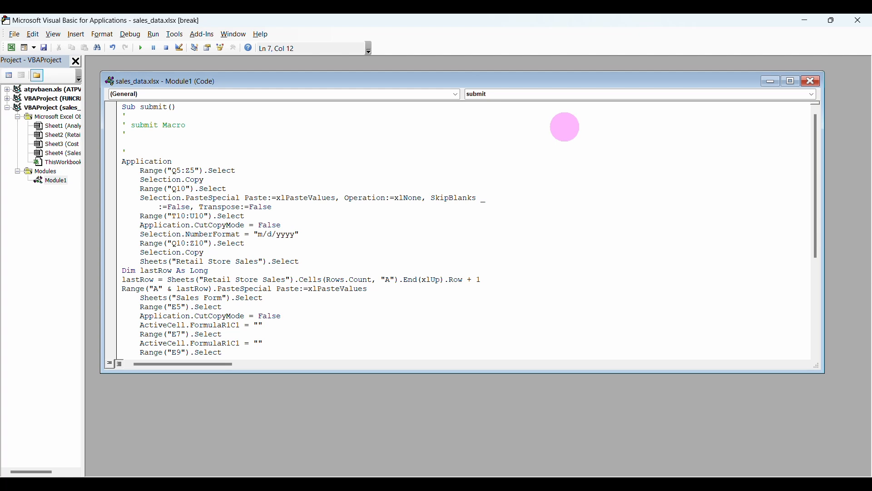
type(".")
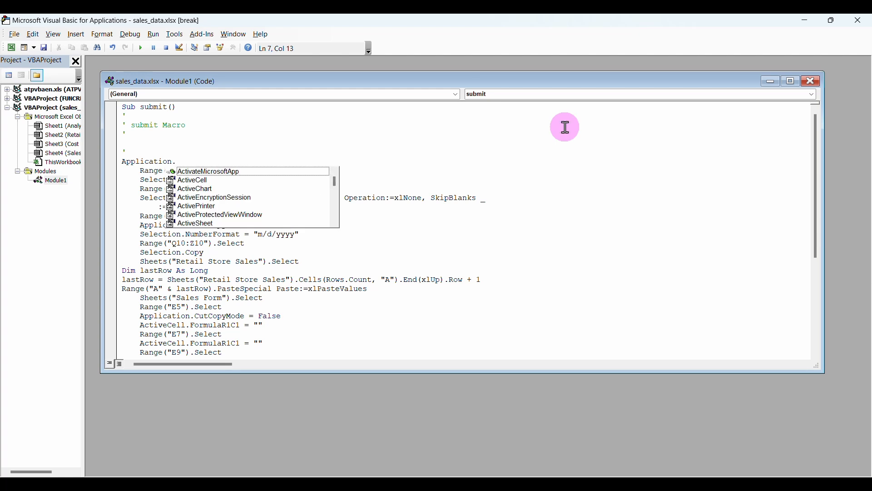
type("S")
key("Tab")
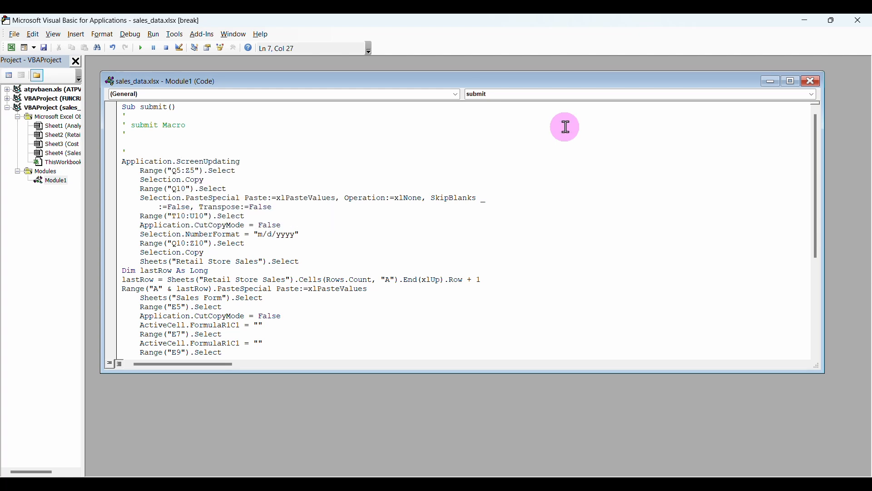
type("= False")
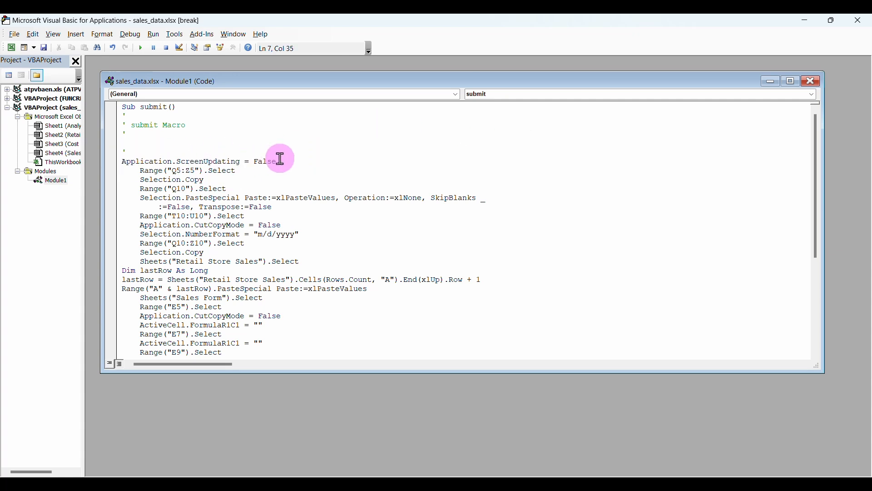
left_click_drag(280, 160, 122, 165)
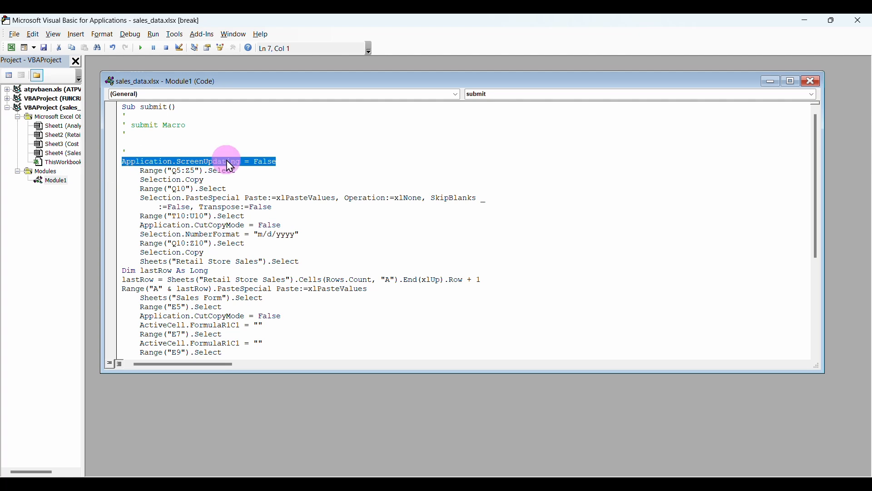
scroll(254, 240, "down", 6)
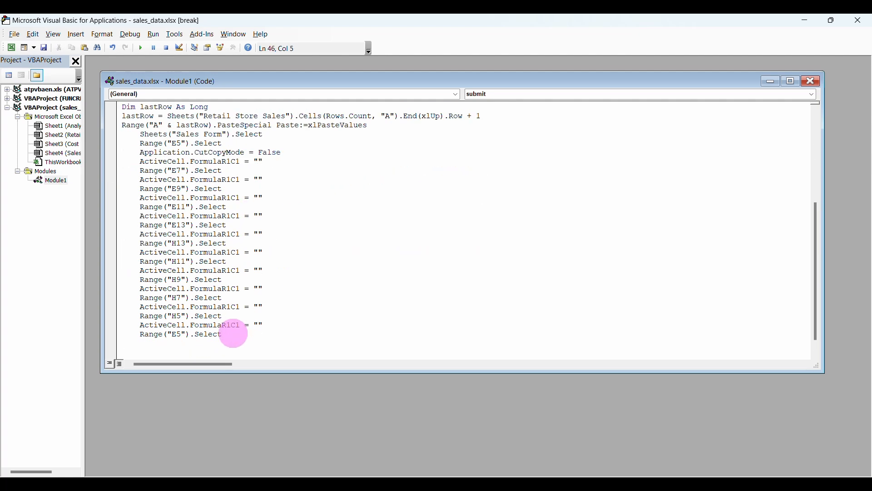
scroll(234, 334, "down", 1)
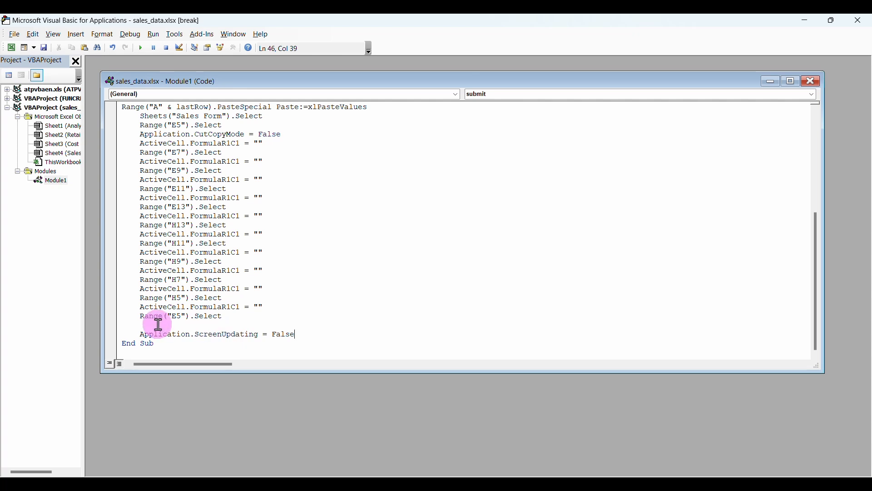
left_click(142, 326)
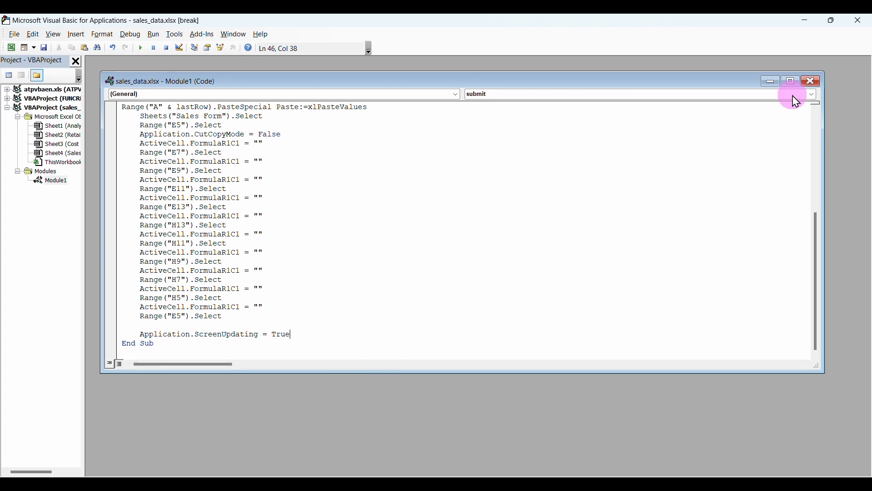
left_click(813, 82)
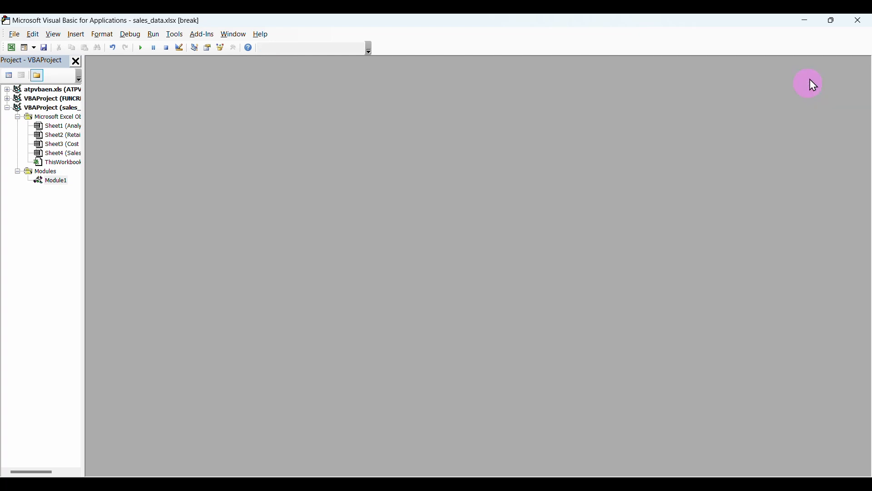
Check the Apparel Tablet order in row 559, then reopen Module1 and select all its code.
left_click(860, 21)
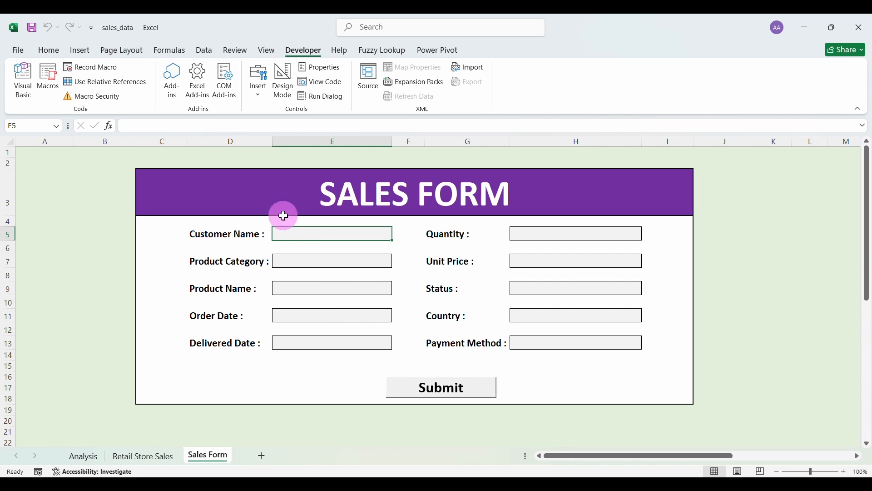
left_click(145, 456)
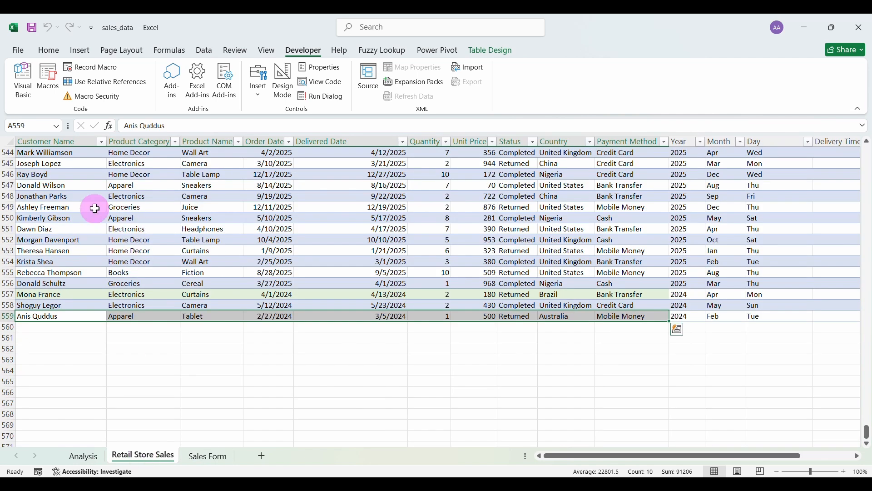
left_click(23, 81)
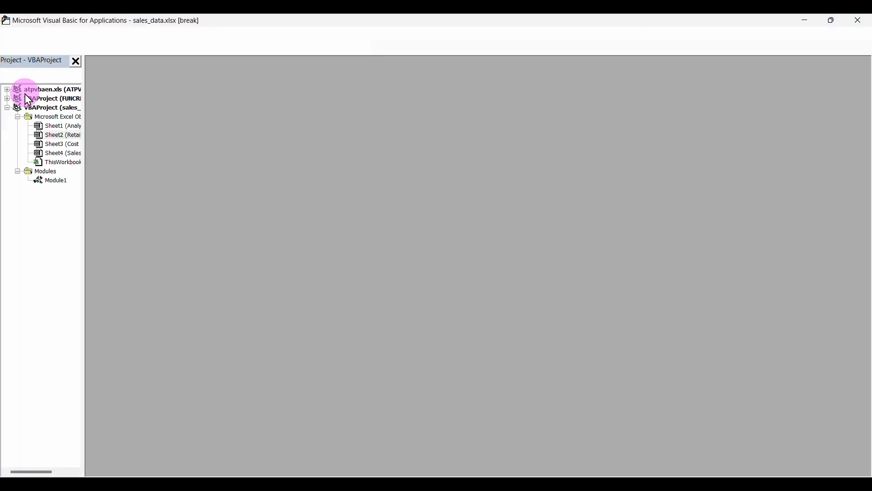
double_click(53, 182)
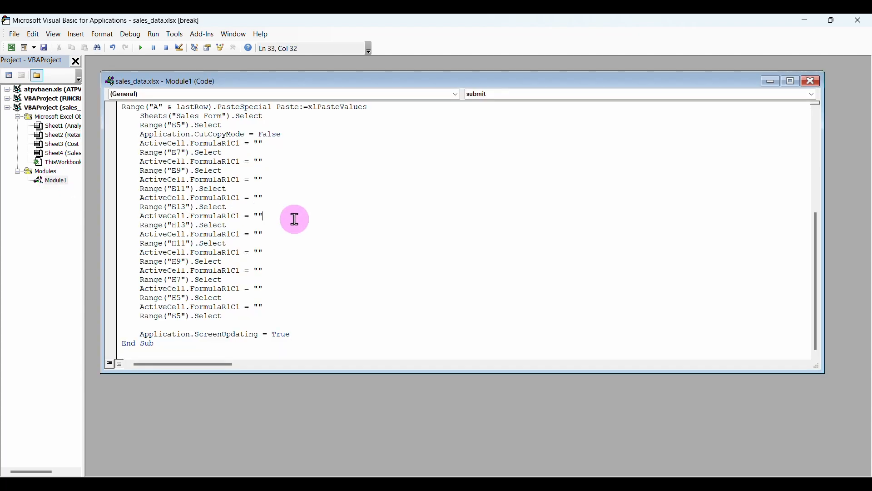
key("ctrl+a")
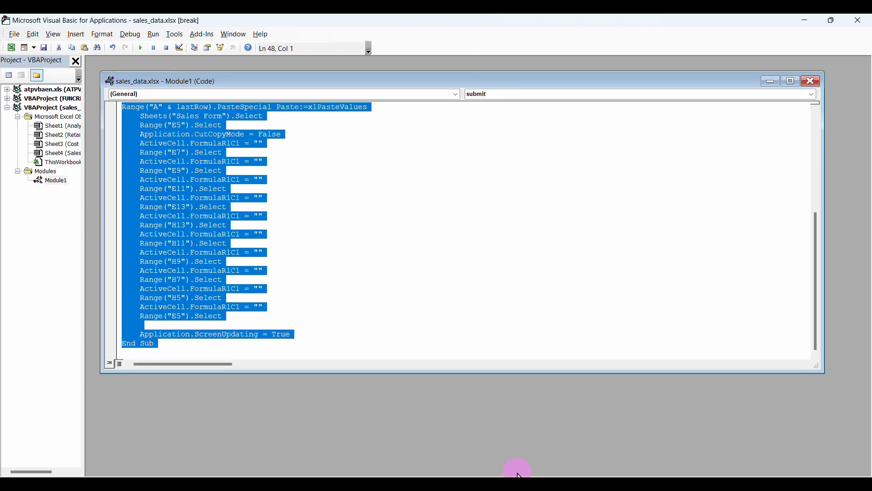
Open ChatGPT in a new browser tab and type the request for a confirmation pop-up.
left_click(488, 484)
left_click(253, 114)
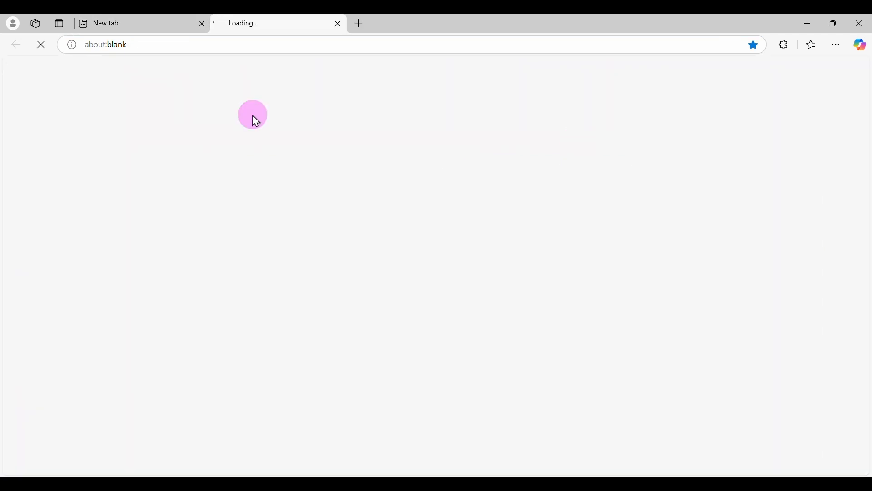
left_click(21, 70)
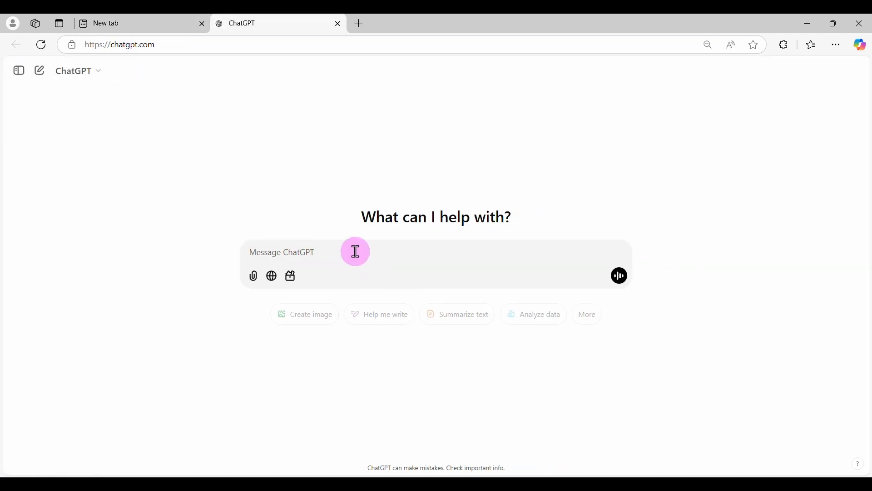
left_click(355, 252)
type("P")
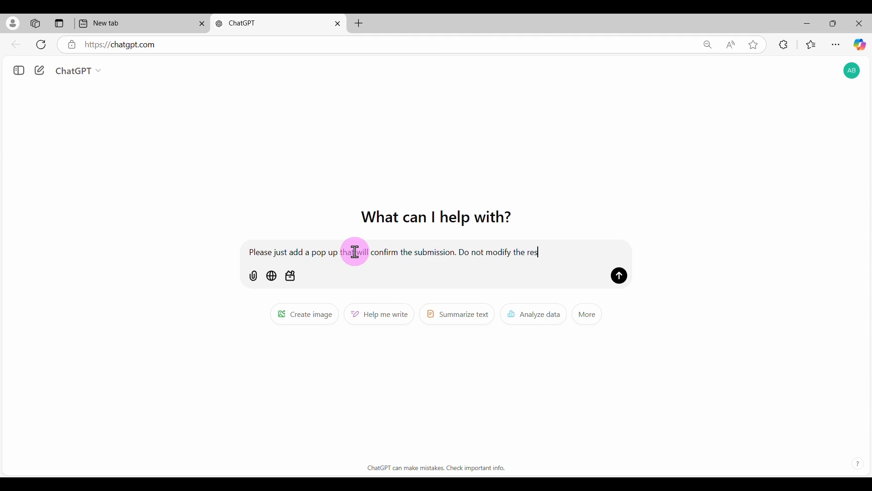
type("Just that successful submission pop up.")
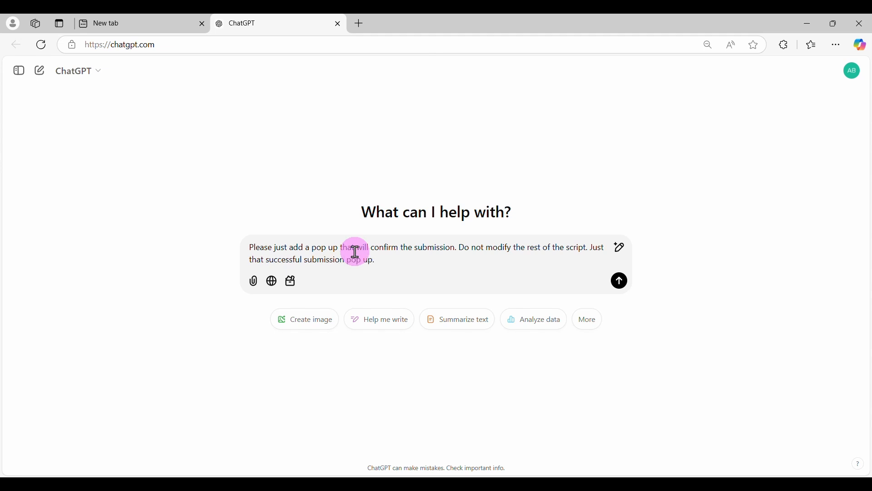
Paste the submit macro below the request, send it, and copy the revised code.
key("shift+Return")
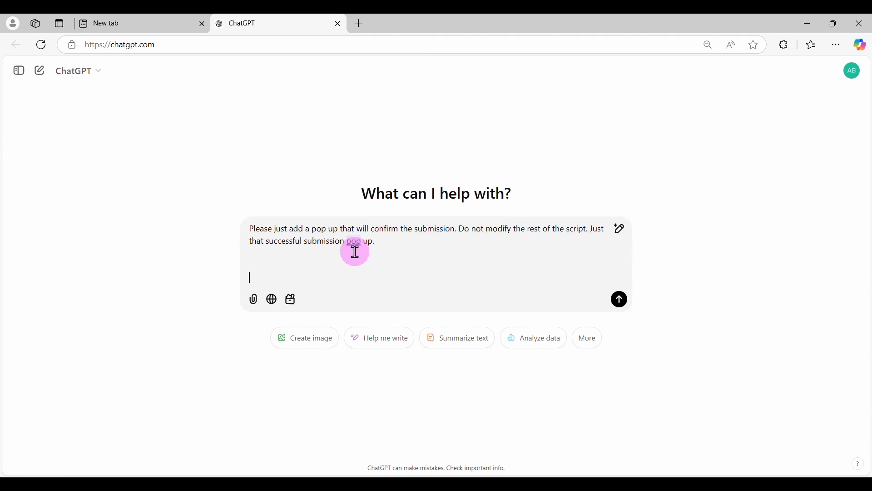
left_click(568, 230)
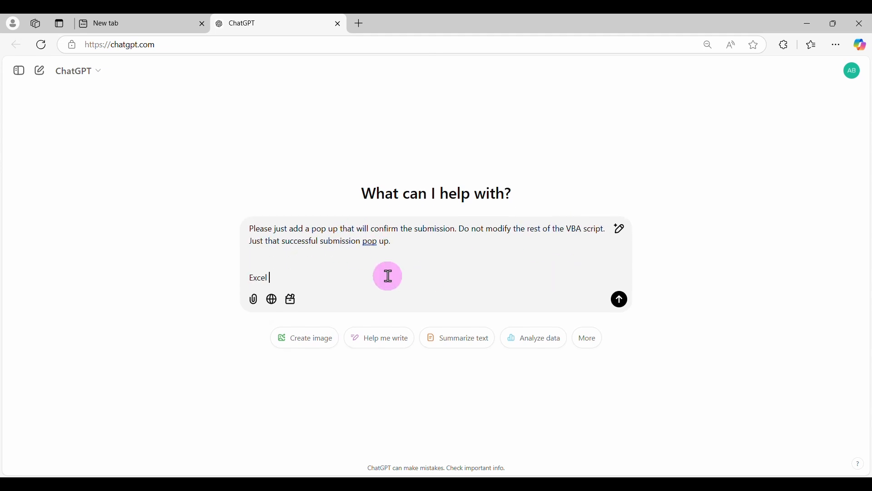
key("shift+Return")
key("ctrl+v")
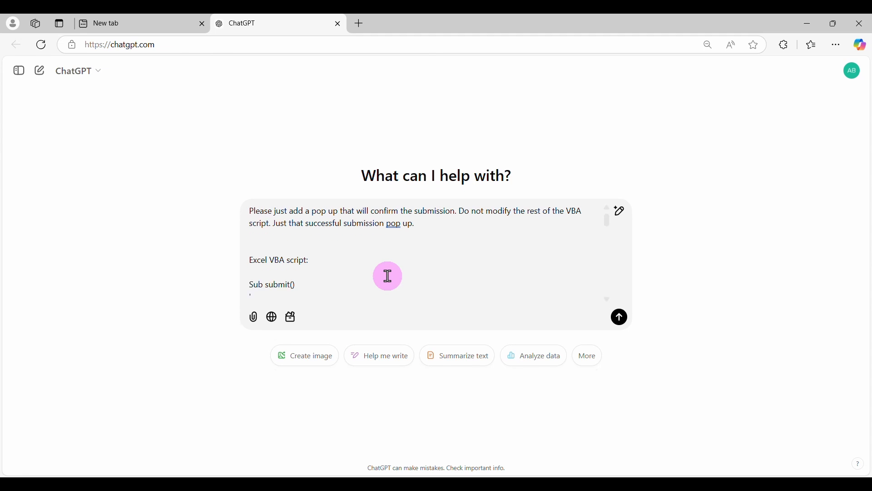
left_click(618, 313)
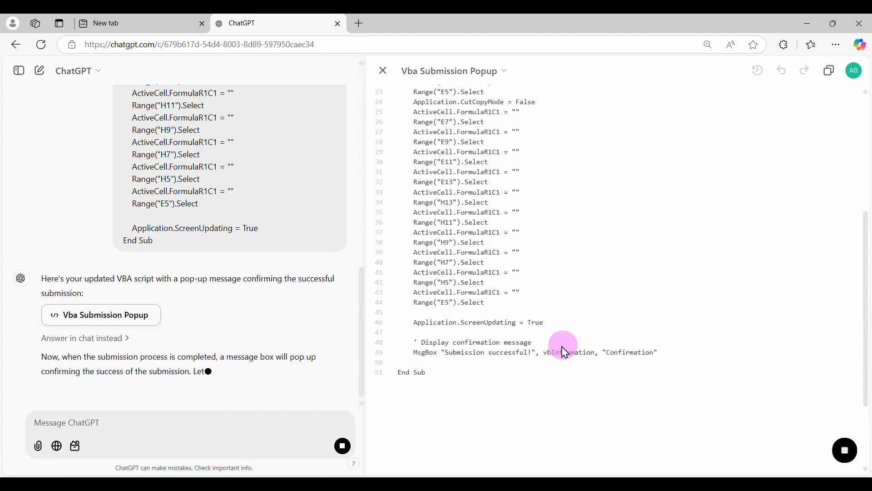
left_click(832, 73)
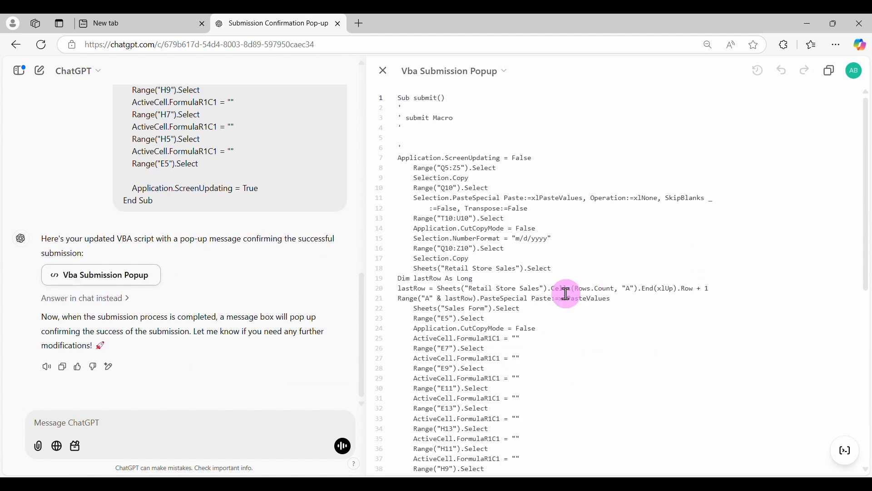
left_click(619, 463)
Swap Module1's old submit code for the pasted MsgBox version and close the VBA editor.
key("ctrl+a")
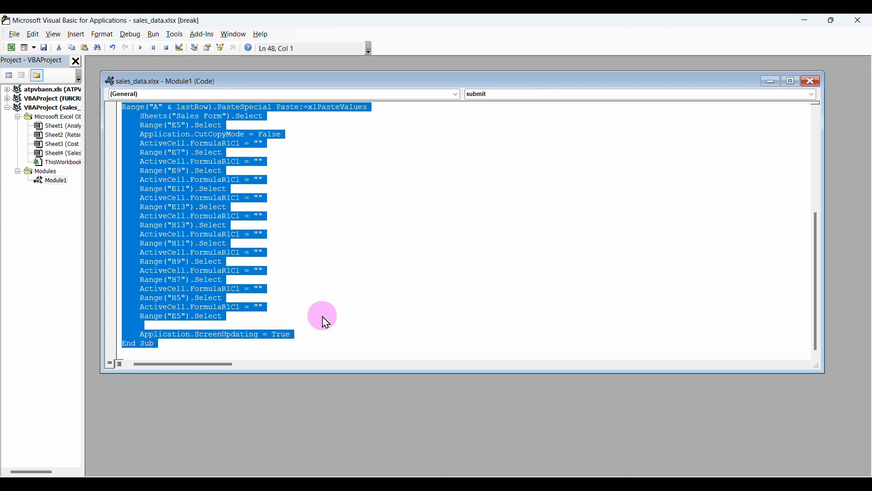
key("Delete")
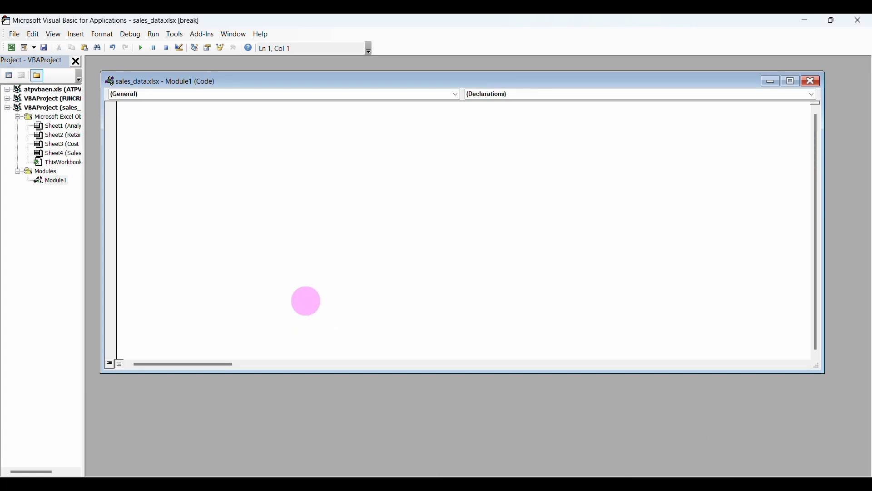
key("ctrl+v")
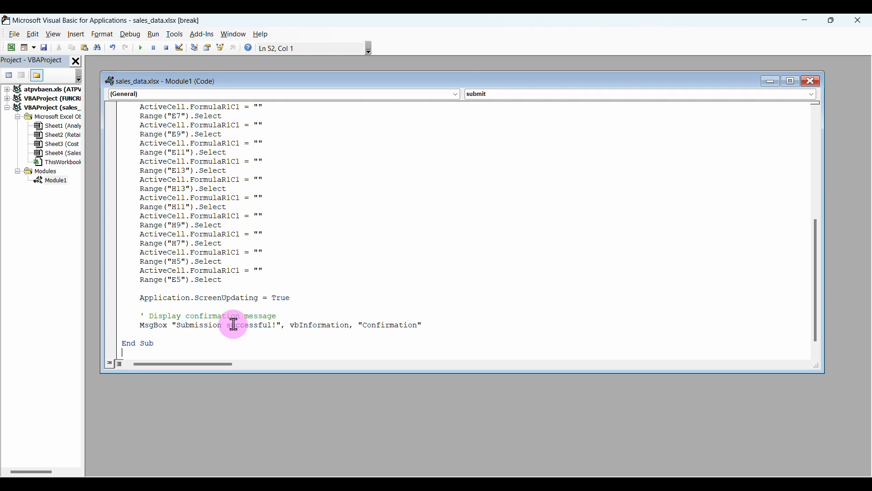
left_click(812, 81)
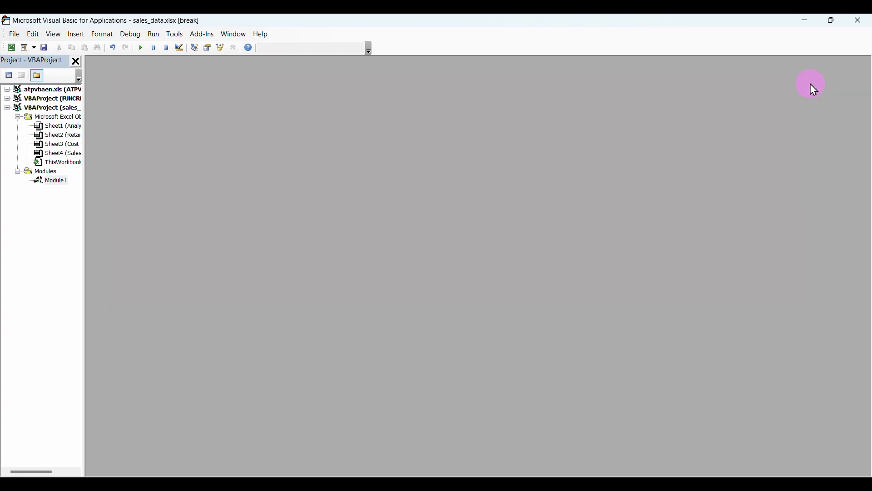
left_click(858, 23)
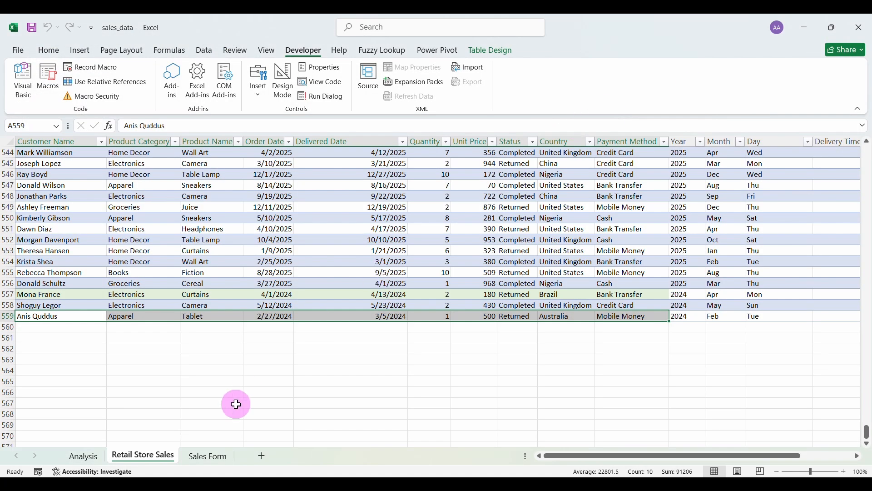
Enter a test customer name, Groceries category, Dress product, order 6/15/2024 and delivery 6/19/2024.
left_click(208, 456)
left_click(299, 232)
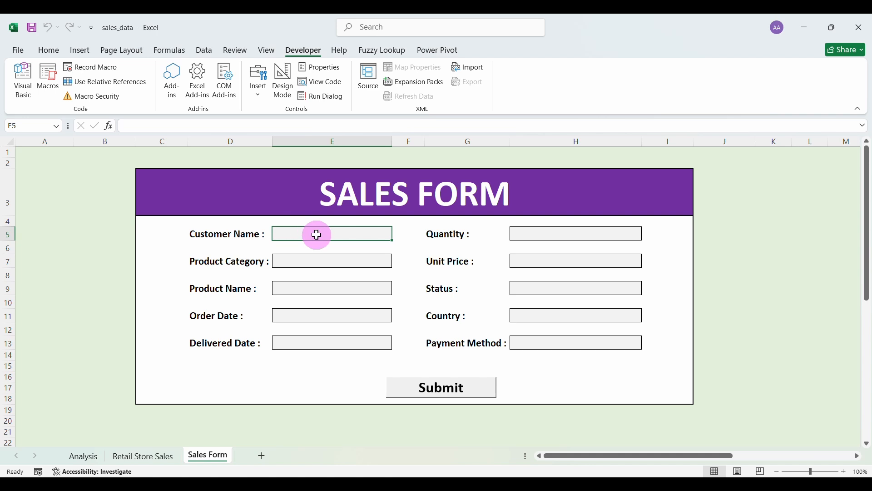
left_click(323, 259)
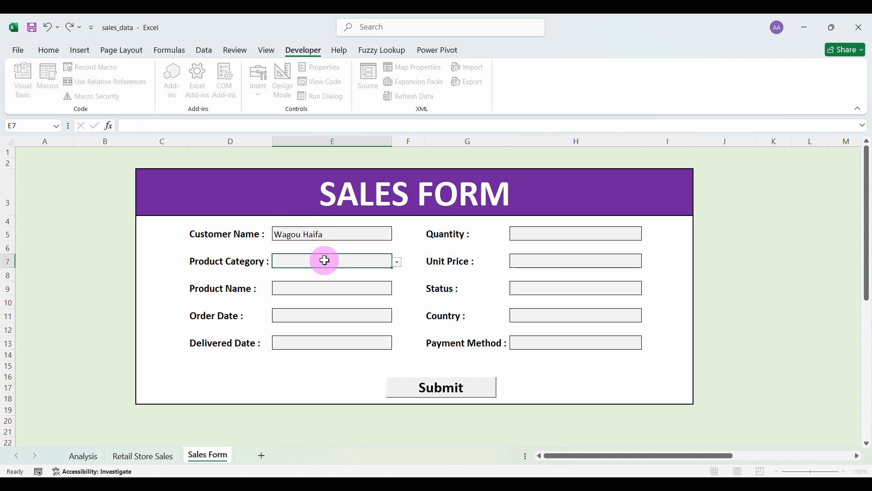
left_click(397, 262)
left_click(366, 286)
left_click(374, 291)
left_click(398, 290)
left_click(335, 354)
left_click(335, 317)
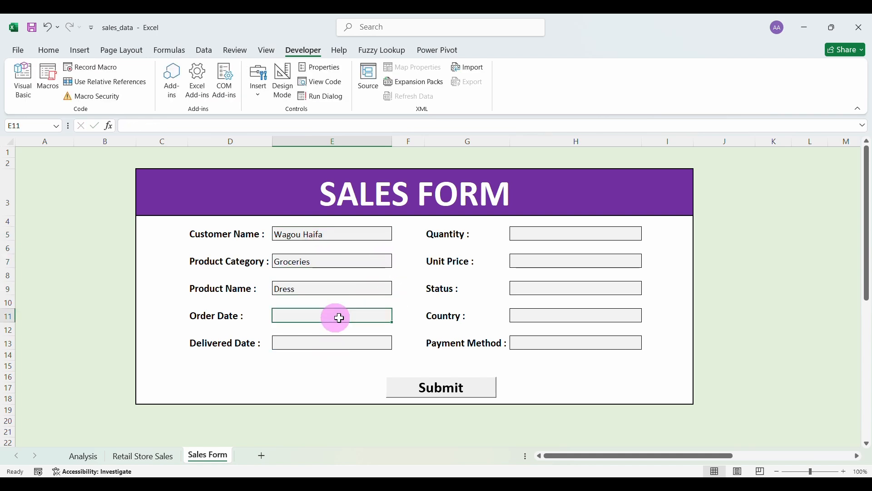
type("6/15/20")
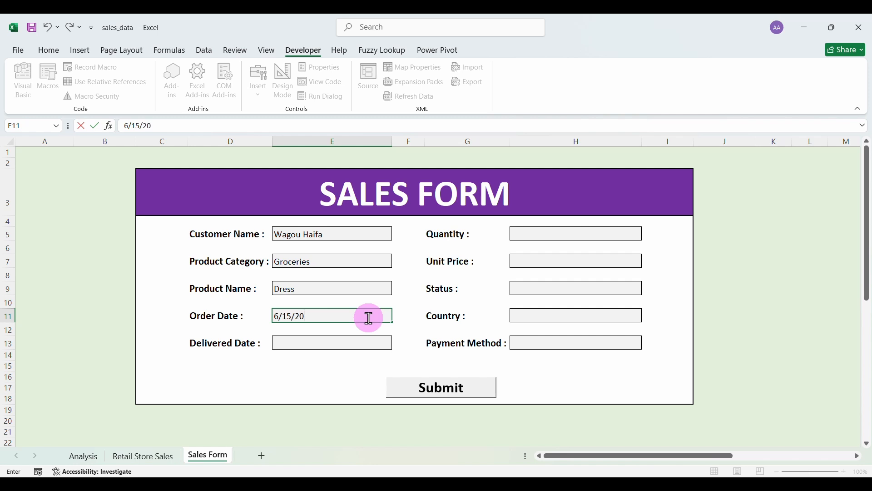
type("24")
left_click(359, 345)
type("6/19/2024")
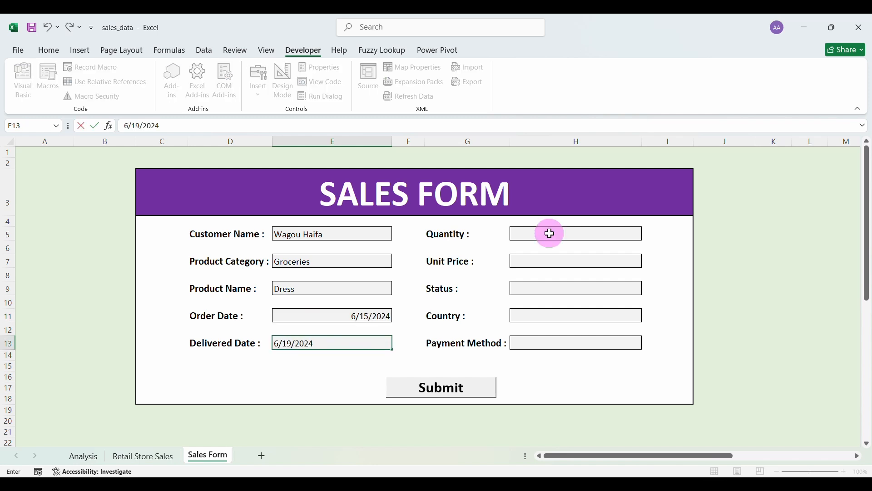
Fill in quantity 5, unit price 125, Completed, Nigeria and Cash, then dismiss the success message.
left_click(549, 232)
type("5")
left_click(542, 255)
type("125")
left_click(625, 286)
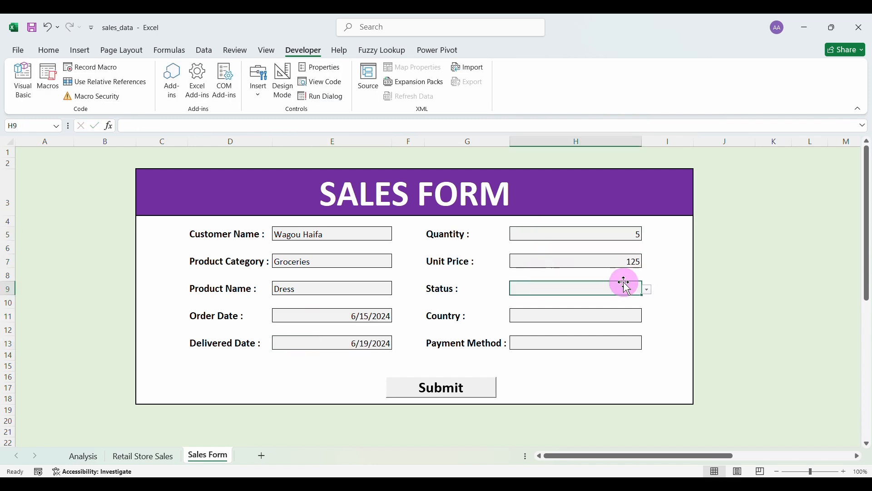
left_click(647, 289)
left_click(629, 299)
left_click(632, 314)
left_click(647, 316)
left_click(601, 354)
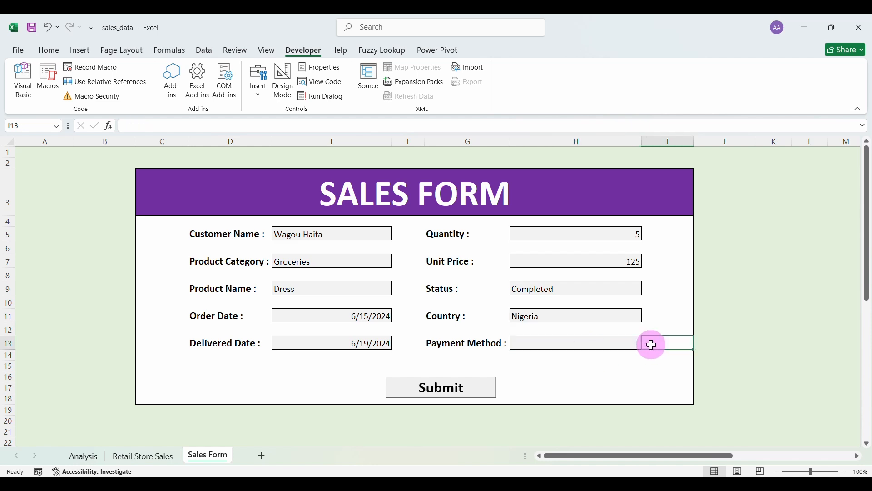
left_click(648, 344)
left_click(596, 353)
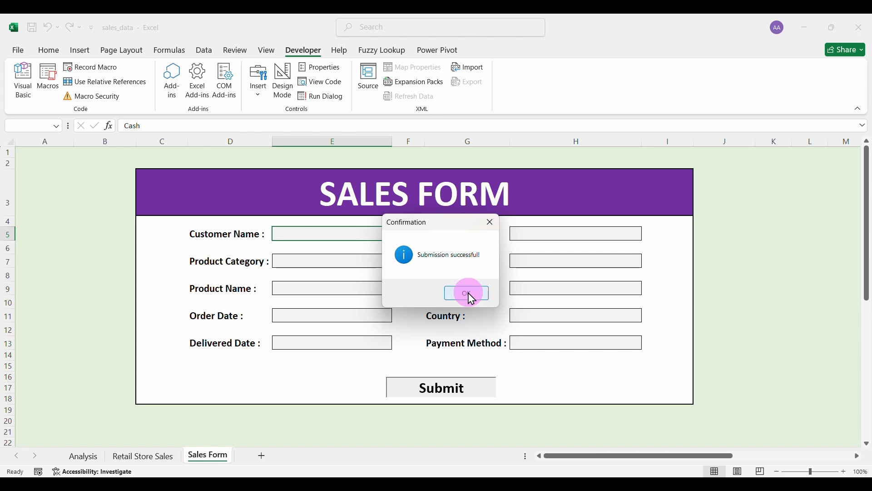
left_click(468, 293)
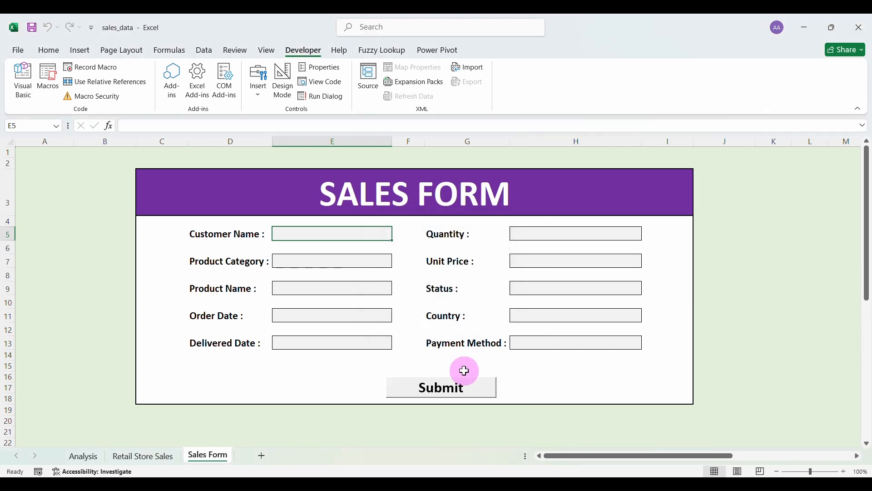
Colour the text in helper columns O–Z light green so it blends into the background.
scroll(639, 272, "right", 5)
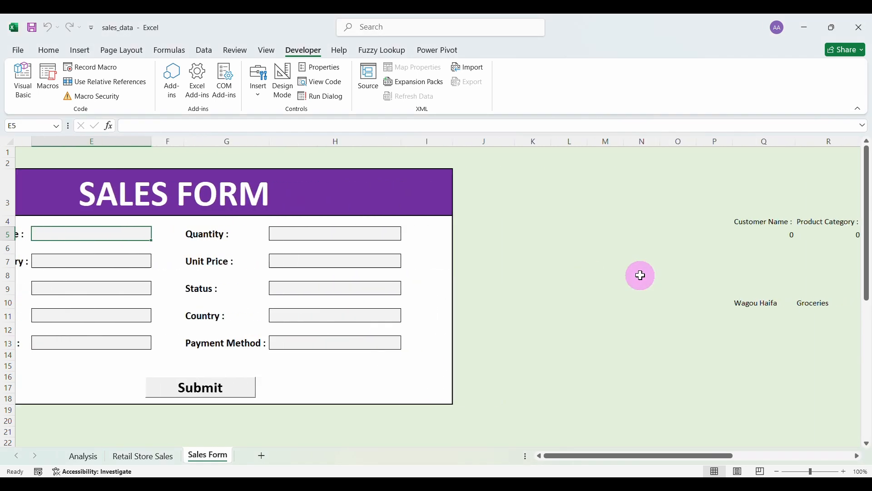
scroll(641, 275, "right", 3)
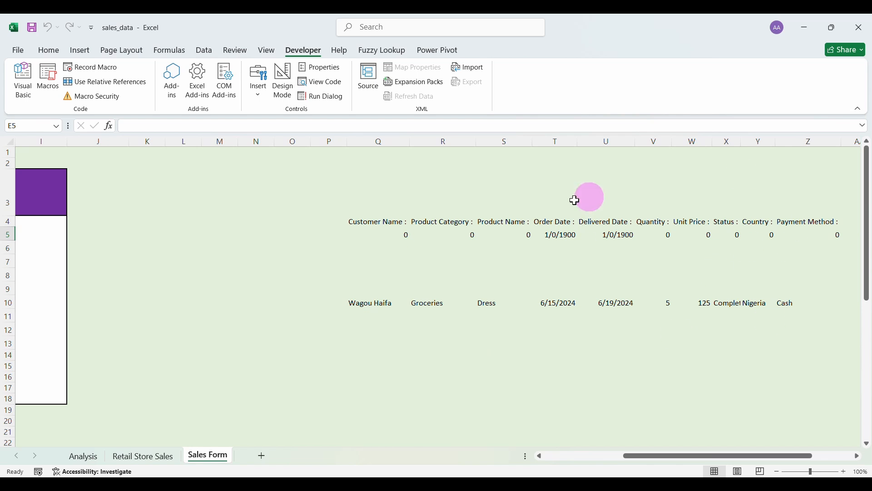
left_click_drag(302, 140, 814, 235)
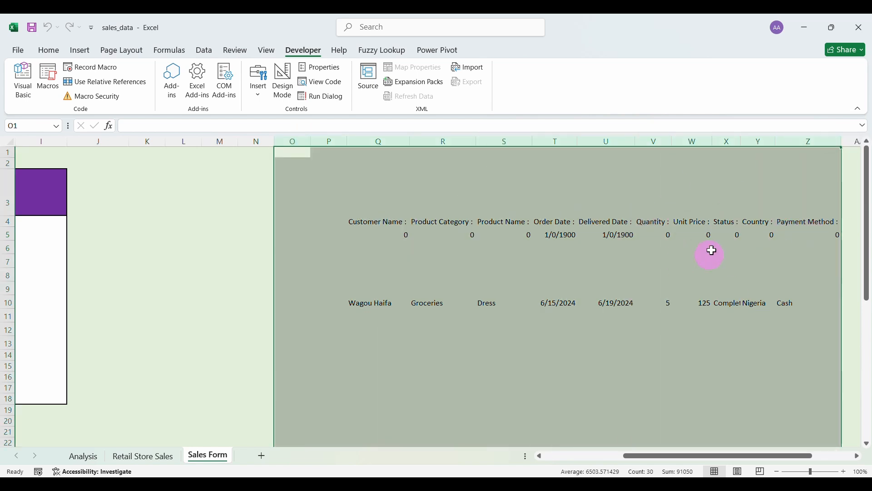
left_click(48, 51)
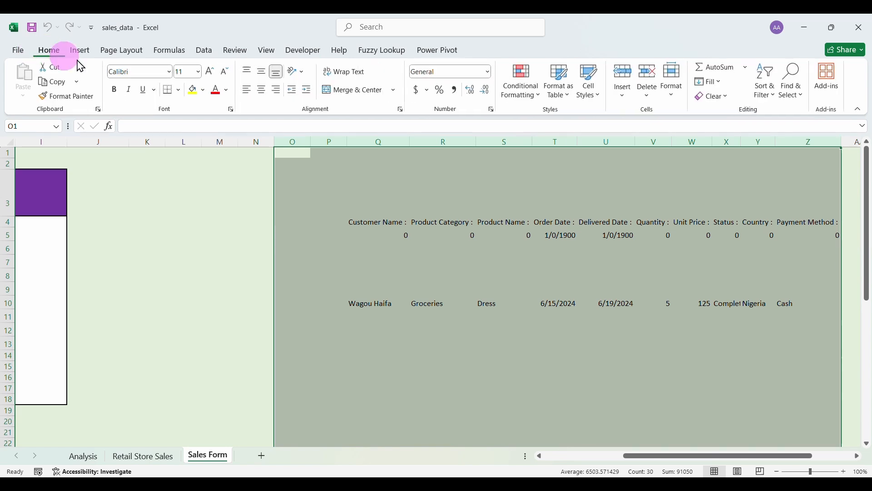
left_click(227, 91)
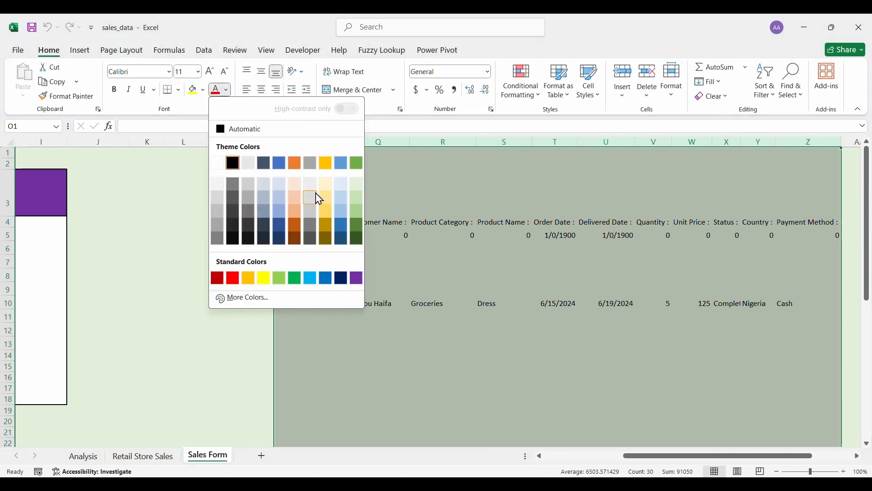
left_click(357, 185)
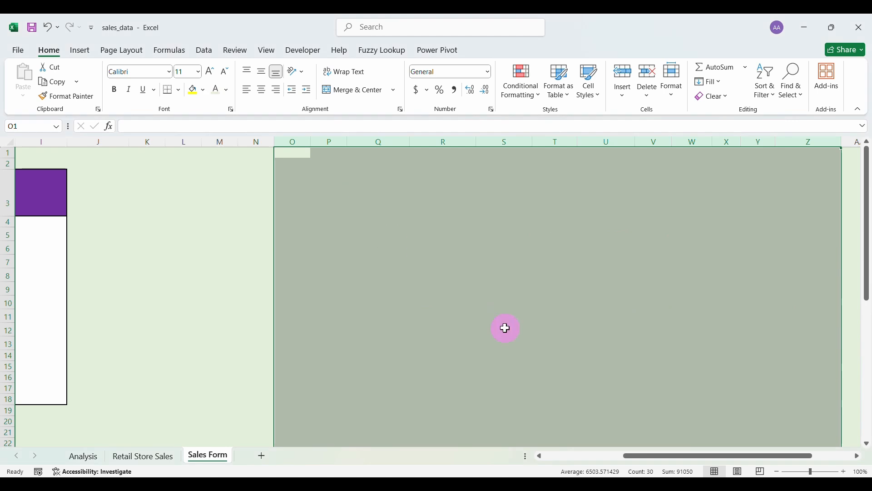
left_click(220, 288)
scroll(408, 308, "left", 8)
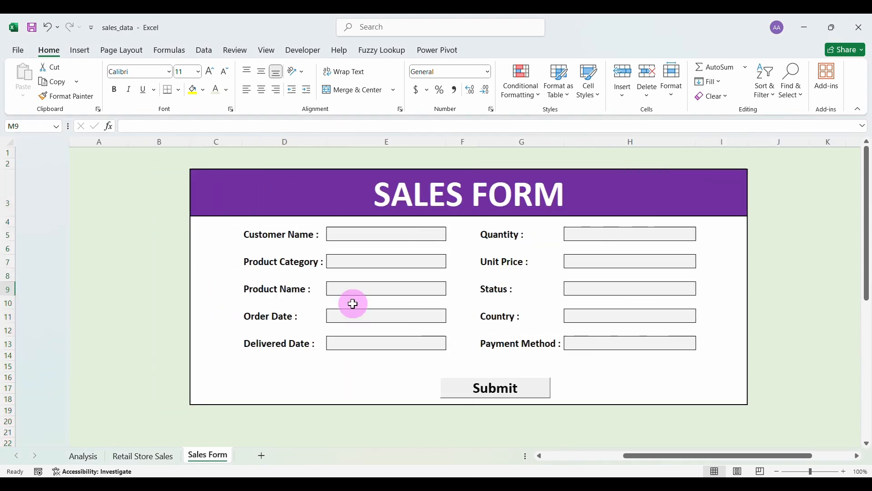
left_click(315, 186)
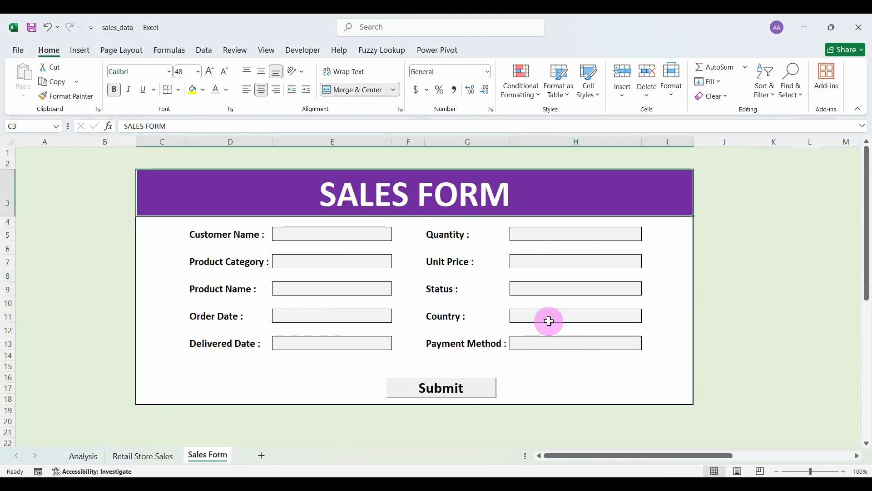
left_click(32, 28)
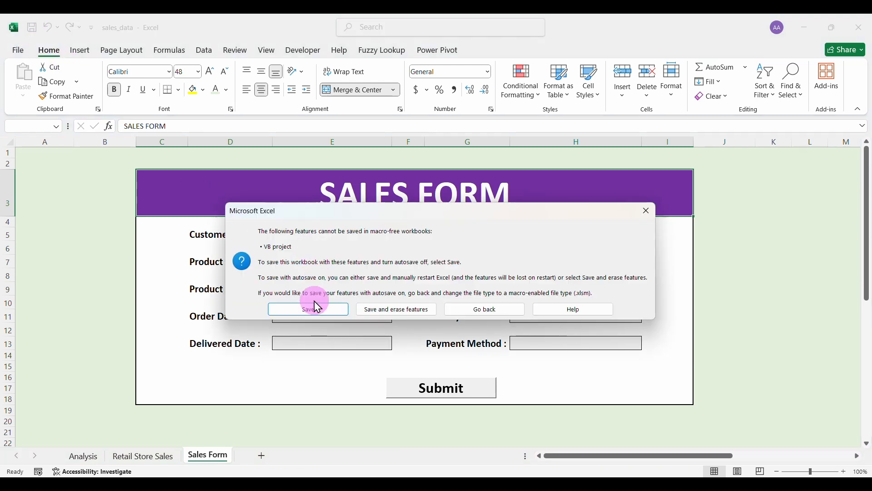
left_click(646, 213)
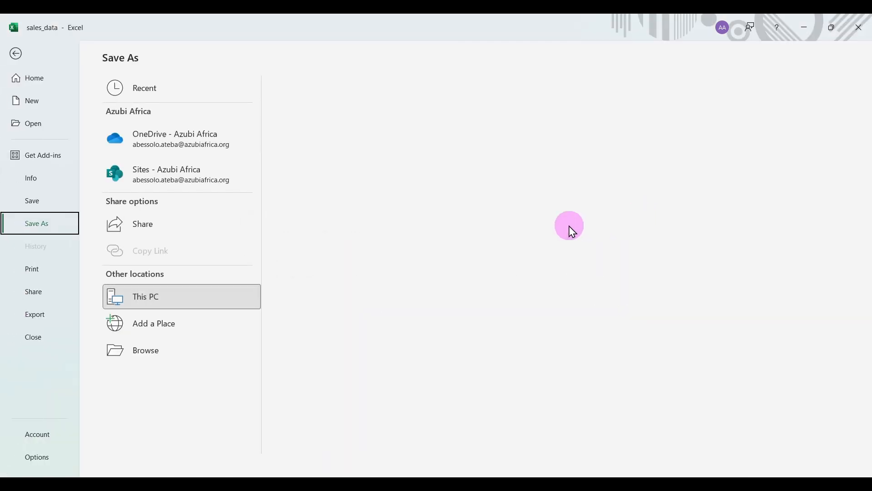
left_click(13, 47)
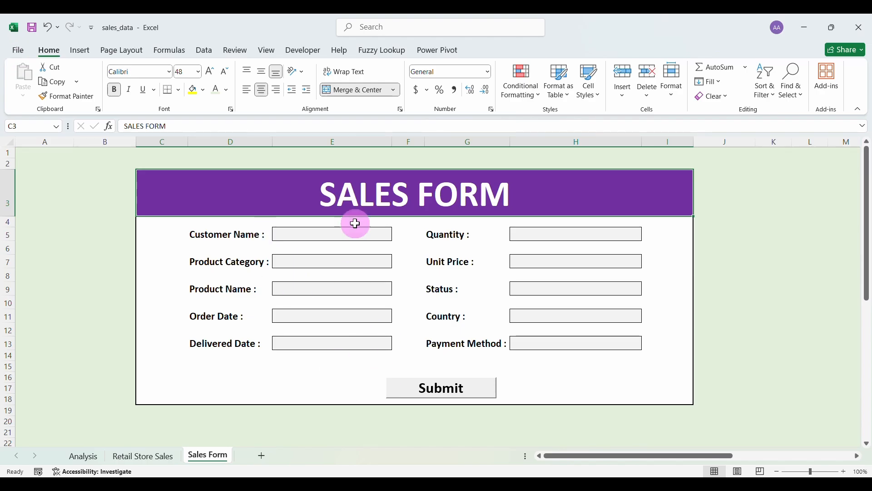
Test overwriting the Customer Name label with 'hhgh', then undo it.
left_click(211, 239)
type("hhgh")
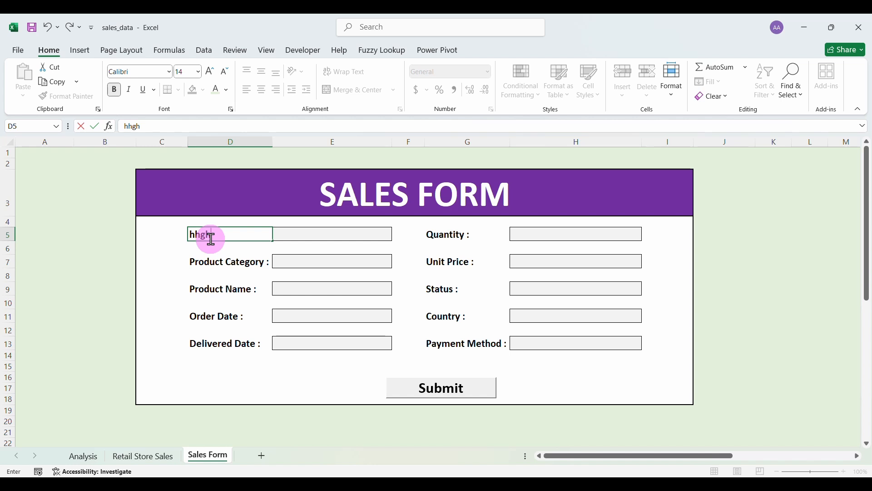
left_click(48, 29)
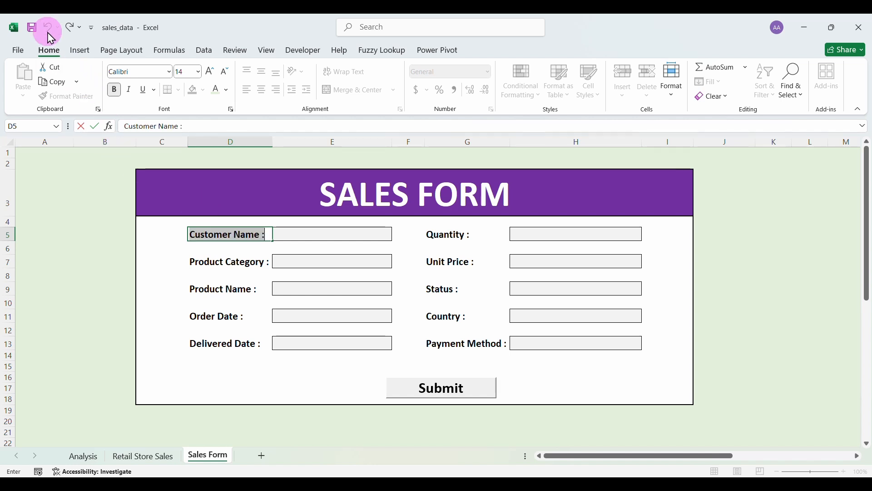
Select the ten input cells in columns E and H and turn off Lock Cell.
left_click(308, 235)
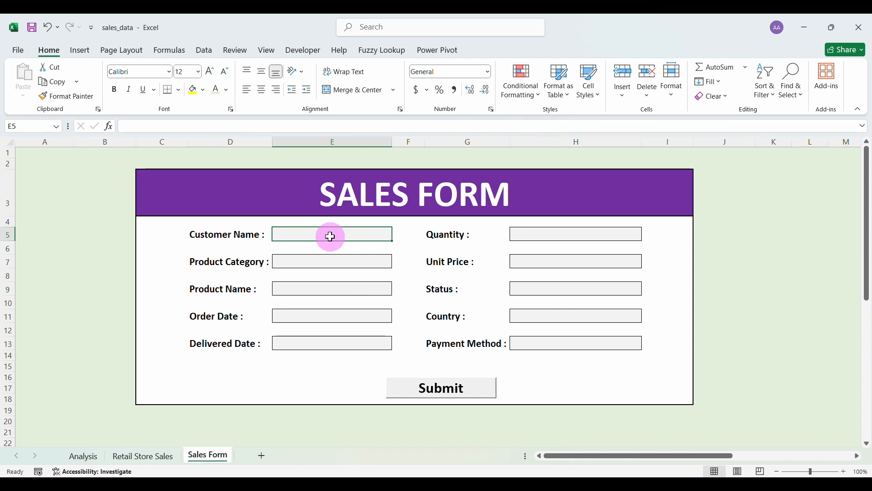
left_click(338, 261)
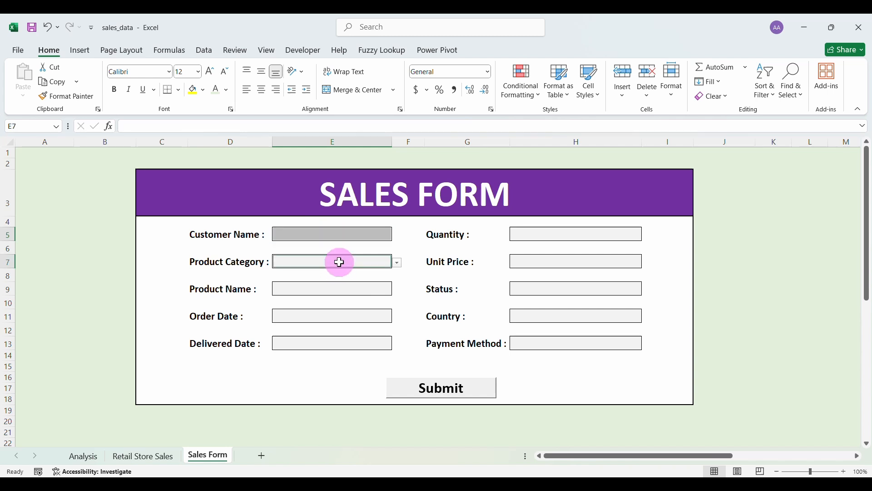
left_click(339, 288)
left_click(341, 317)
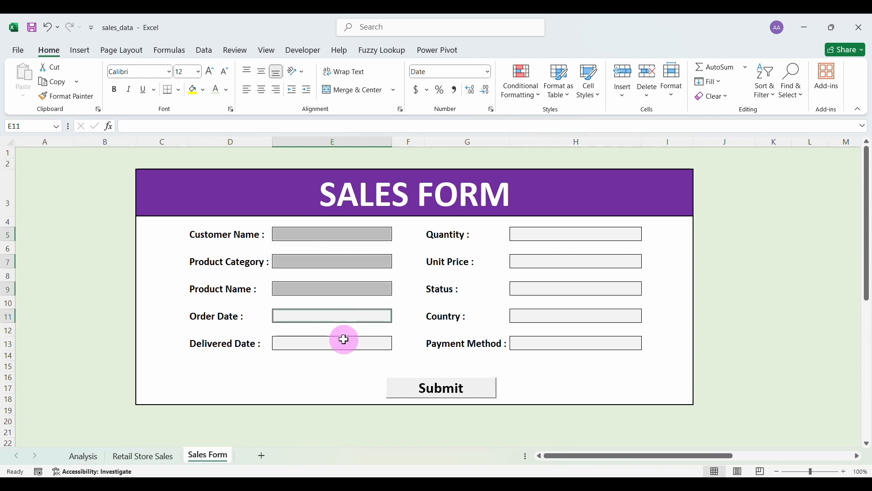
left_click(341, 343)
left_click(539, 343)
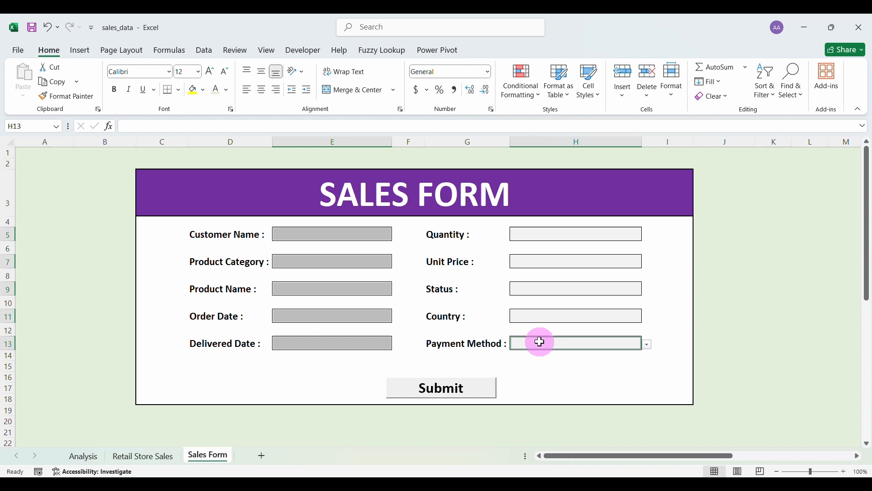
left_click(545, 317)
left_click(547, 289)
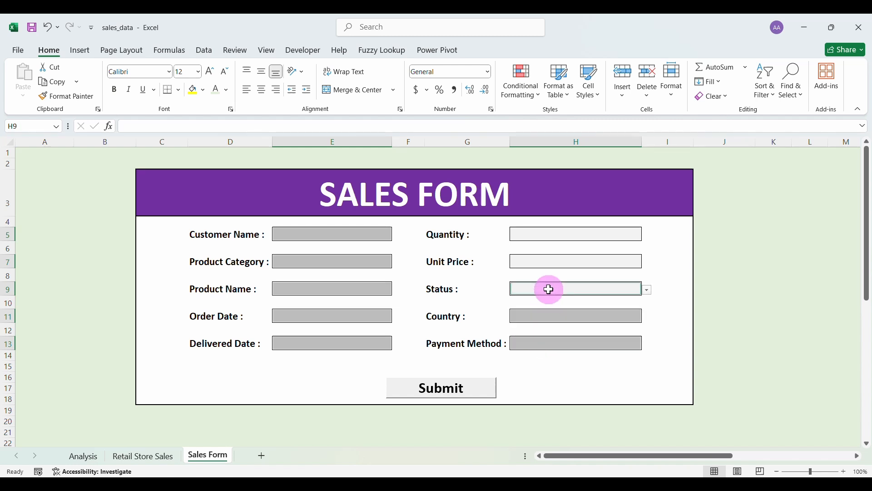
left_click(548, 261)
left_click(550, 231)
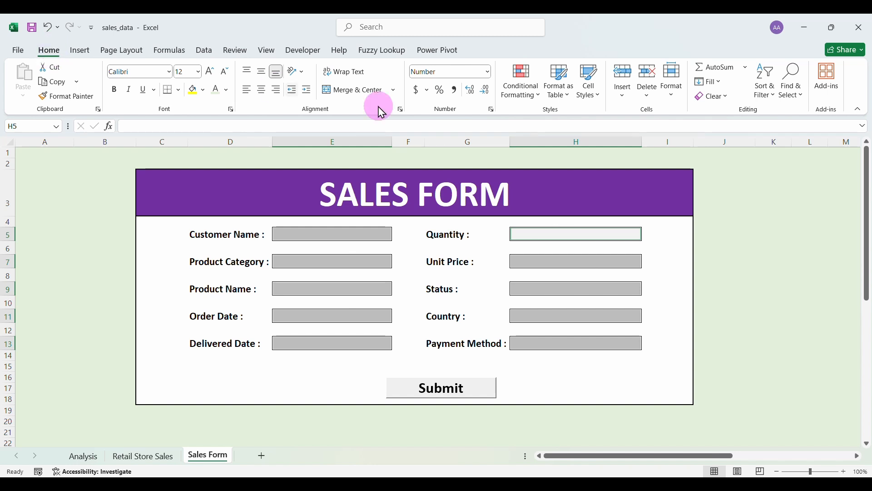
left_click(674, 98)
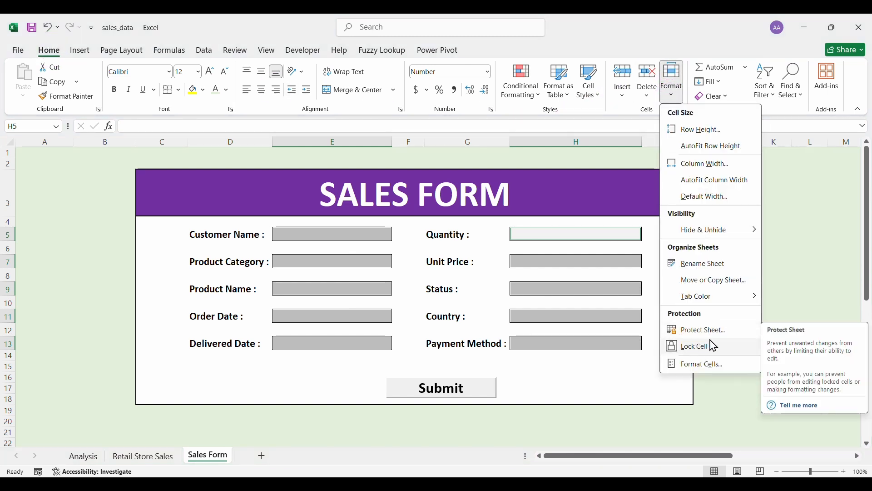
left_click(698, 347)
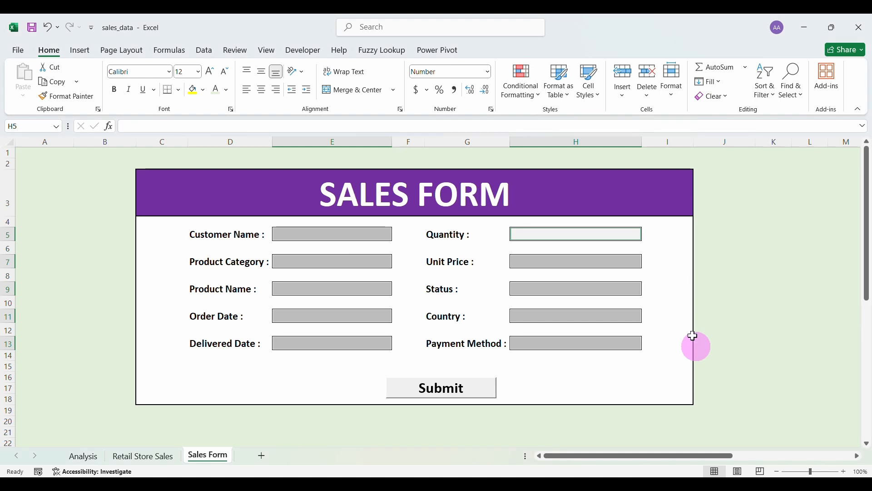
left_click(675, 98)
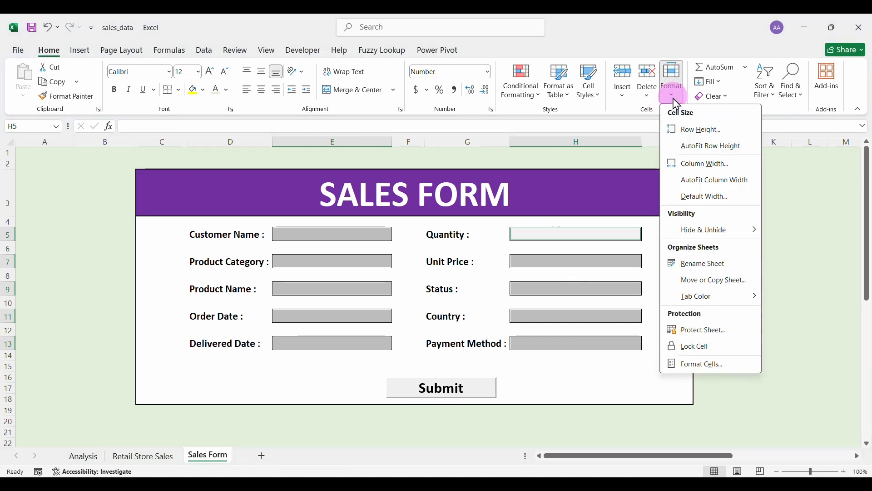
Protect the Sales Form sheet with a confirmed password, then test typing in Customer Name.
left_click(705, 330)
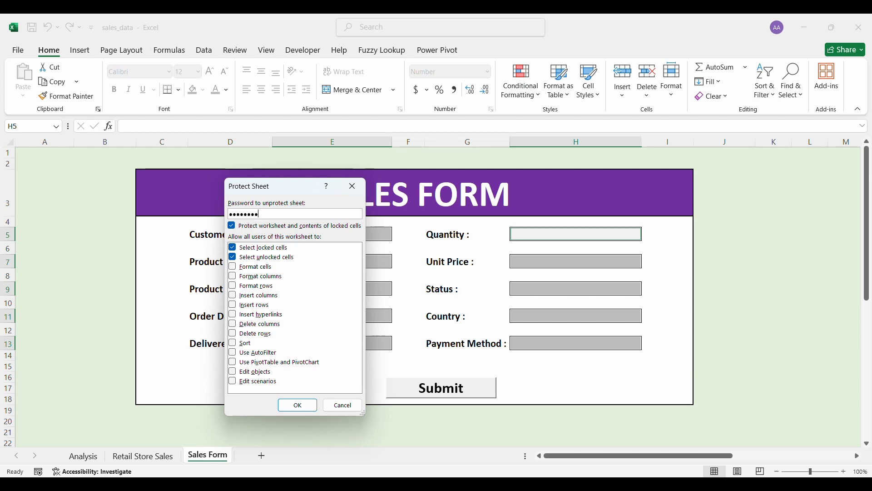
left_click(306, 405)
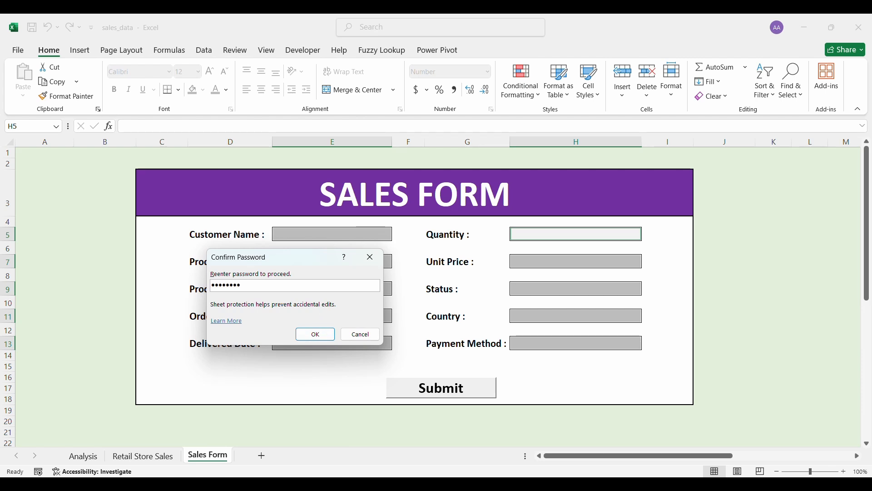
left_click(319, 334)
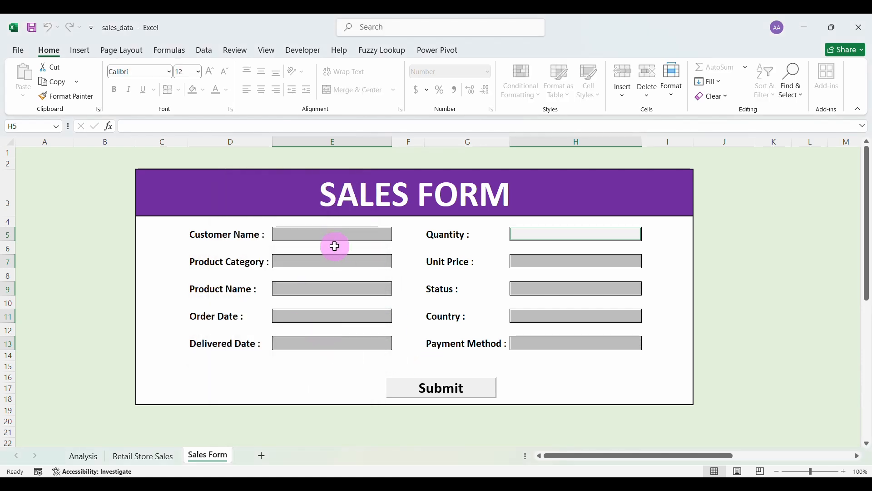
left_click(328, 234)
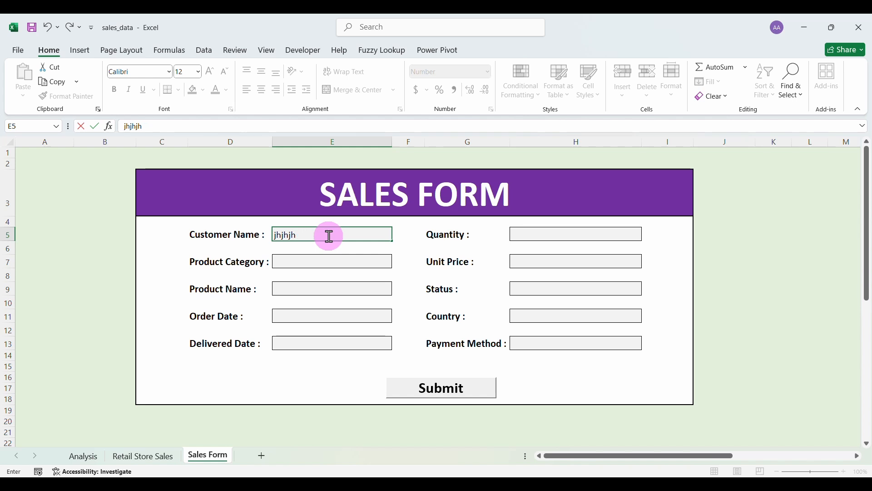
left_click(241, 234)
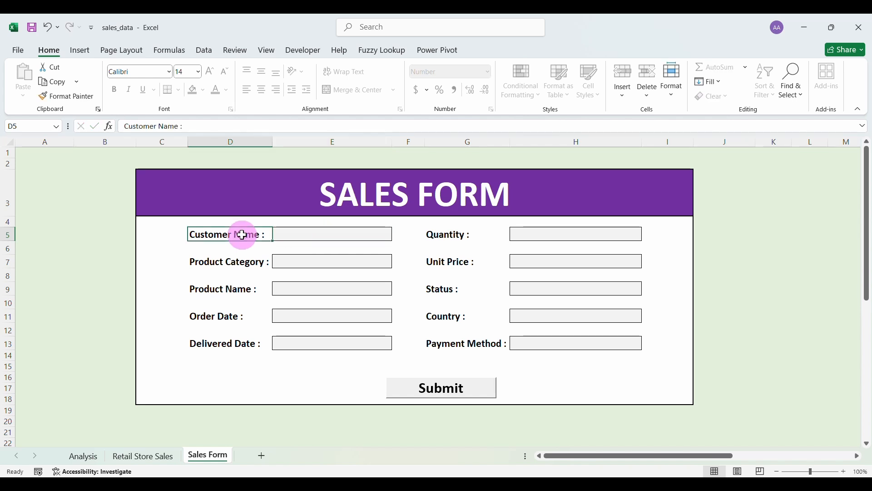
double_click(243, 238)
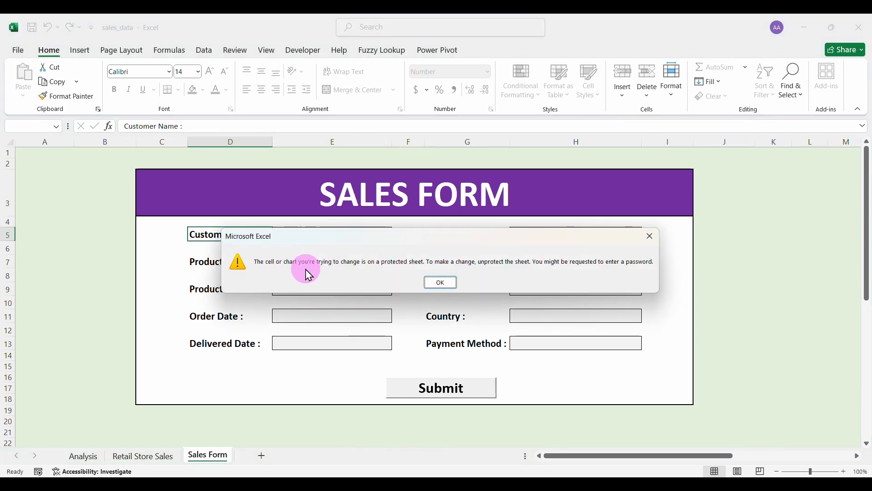
left_click(448, 283)
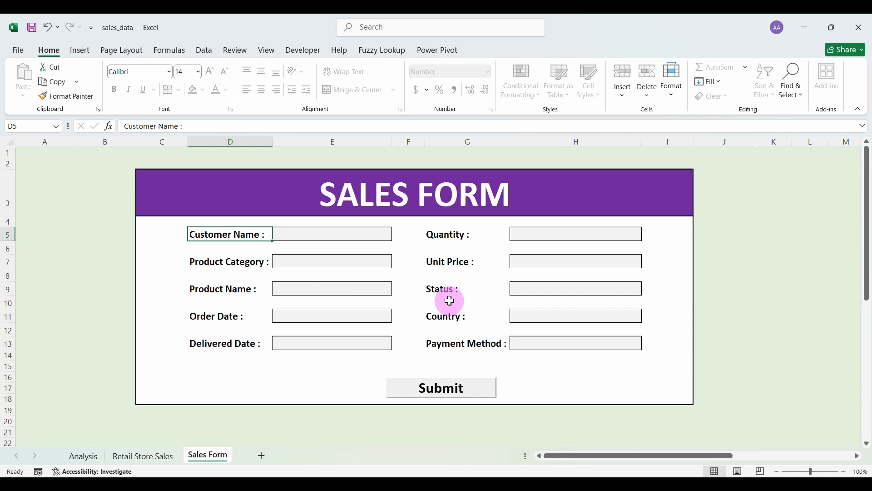
double_click(468, 342)
left_click(443, 284)
left_click(552, 346)
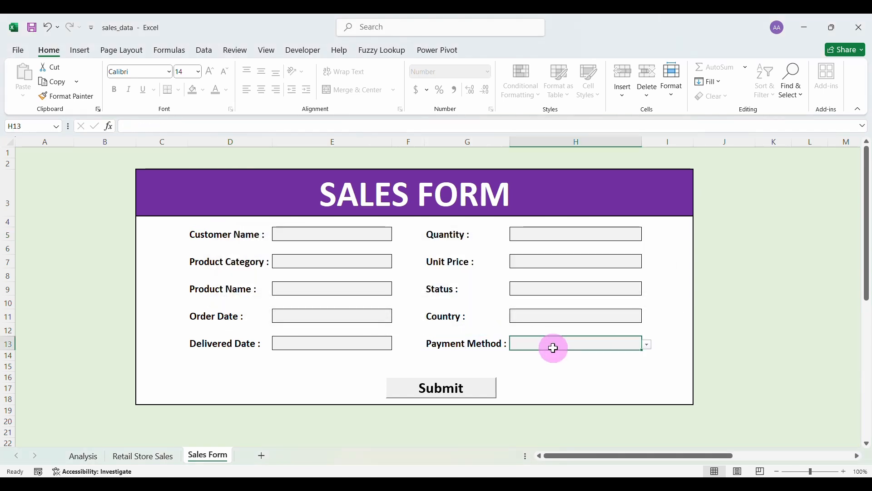
left_click(649, 350)
left_click(591, 362)
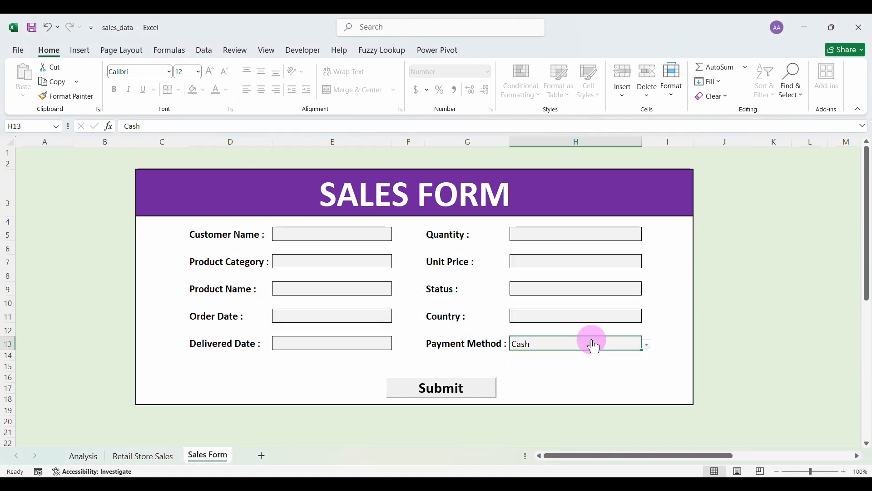
key("alt+Down")
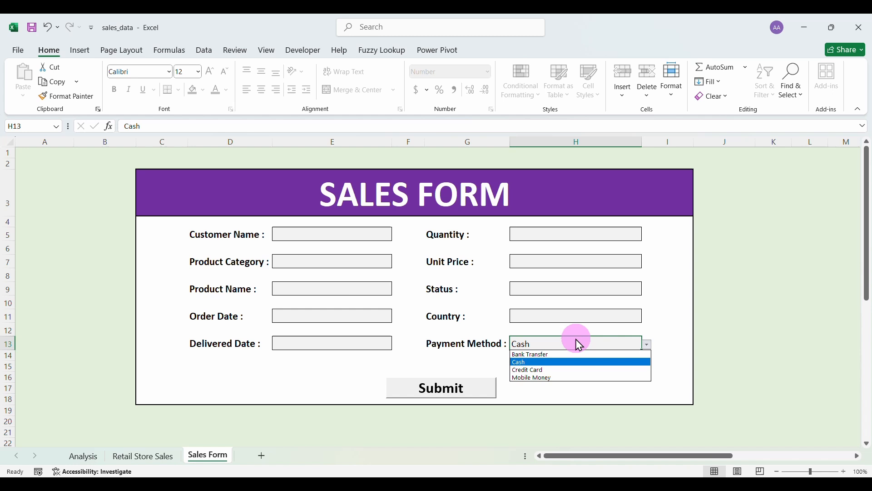
left_click(566, 312)
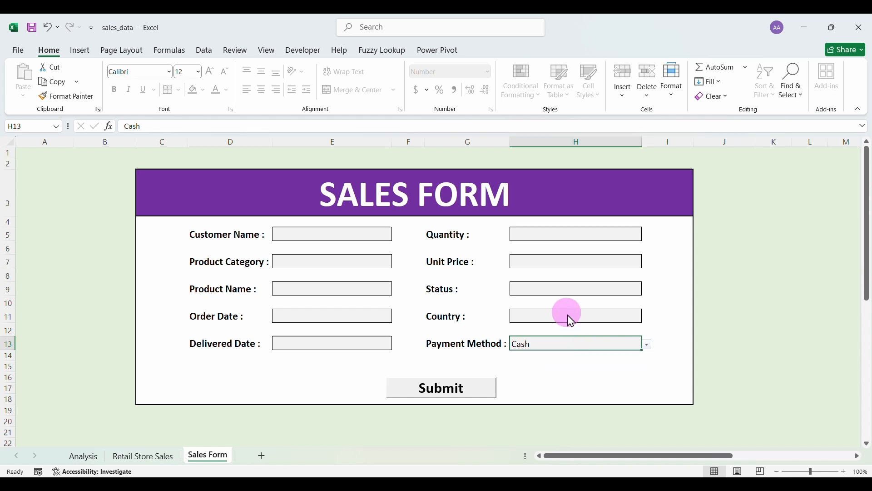
left_click(550, 290)
left_click(540, 347)
key("BackSpace")
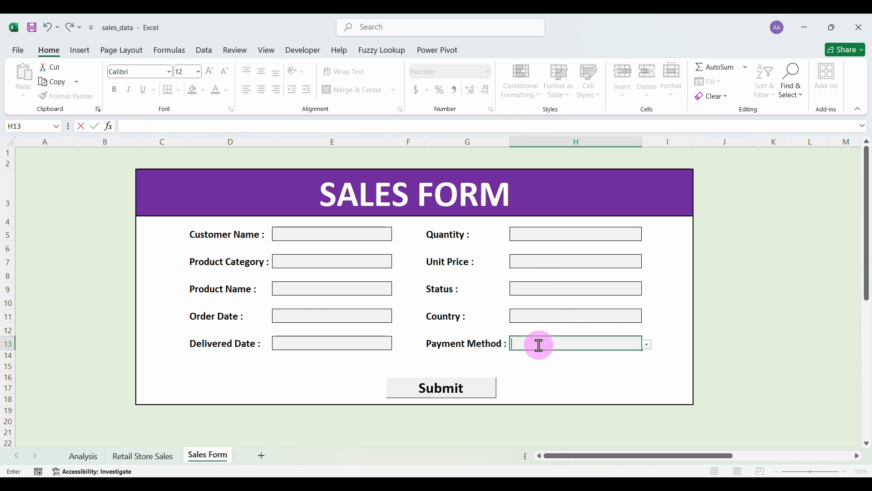
left_click(326, 227)
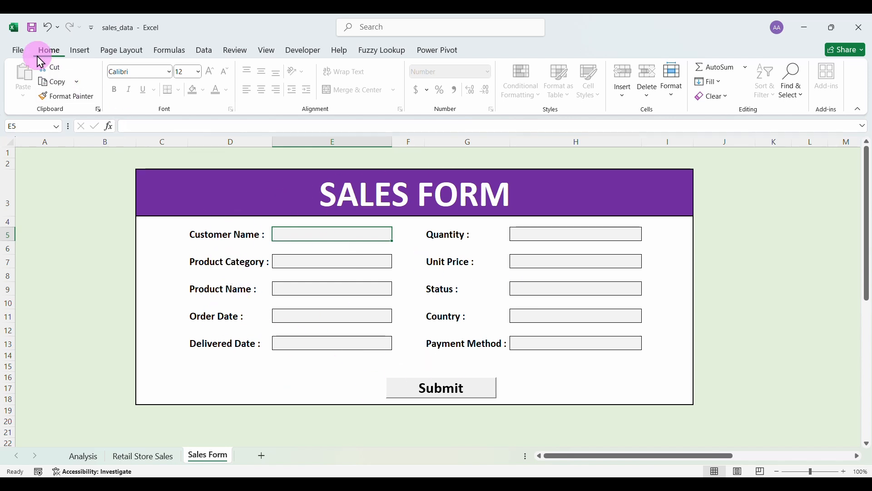
In Save As, create a 'Data entry form' folder inside Data and open it.
left_click(19, 51)
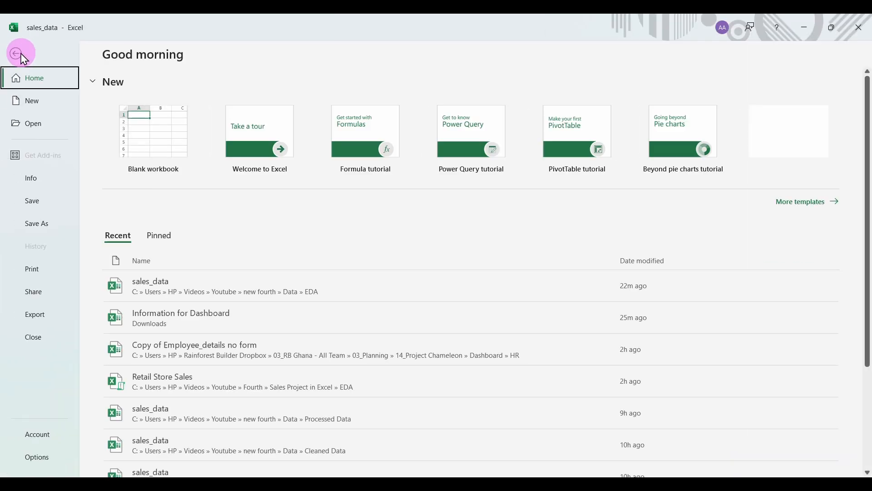
left_click(37, 223)
left_click(363, 150)
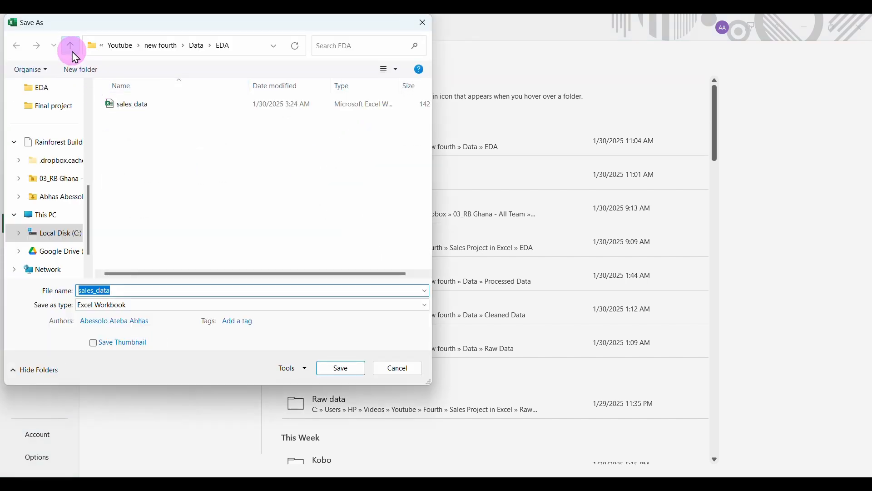
left_click(72, 51)
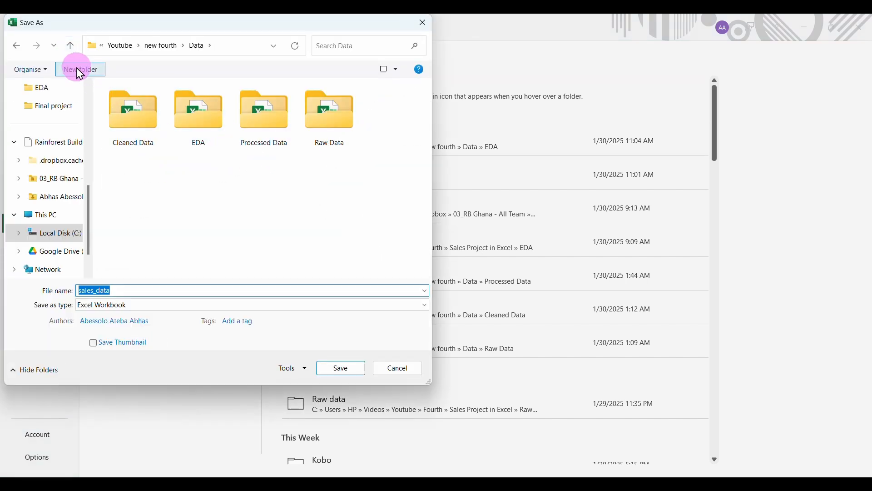
left_click(79, 71)
type("Data entry f")
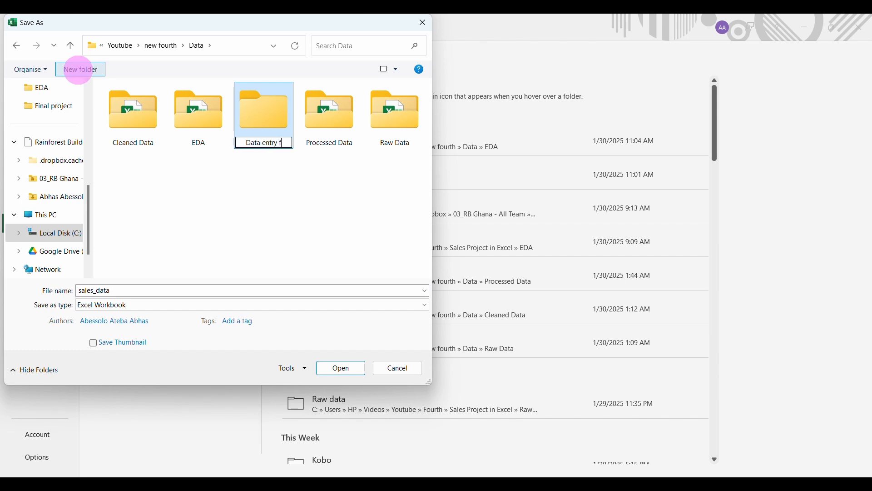
type("orm")
key("Return")
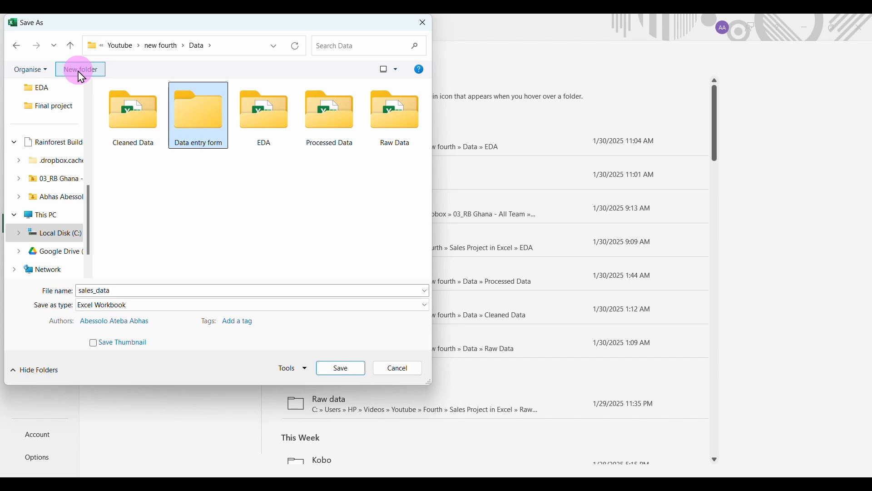
key("Return")
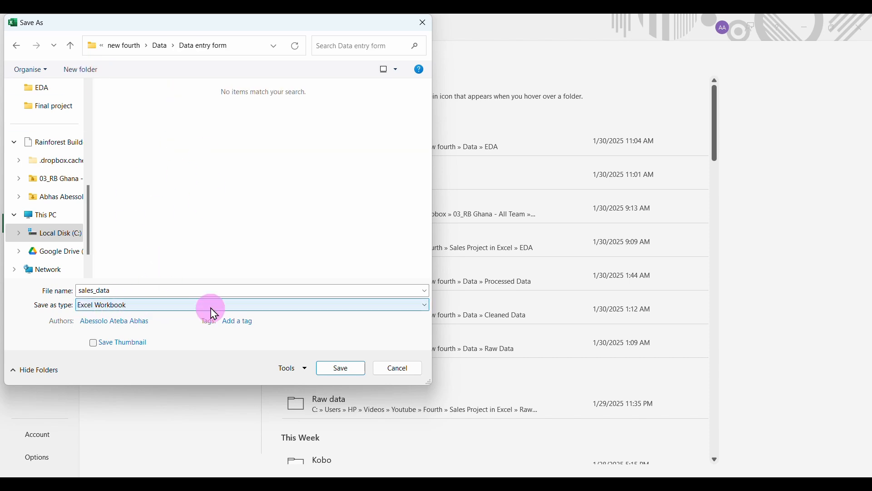
Save sales_data there as an Excel Macro-Enabled Workbook.
left_click(425, 305)
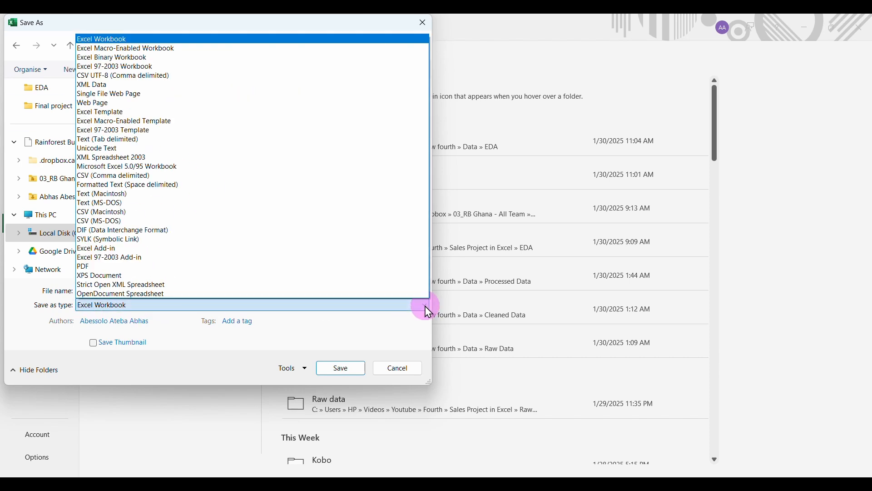
left_click(145, 48)
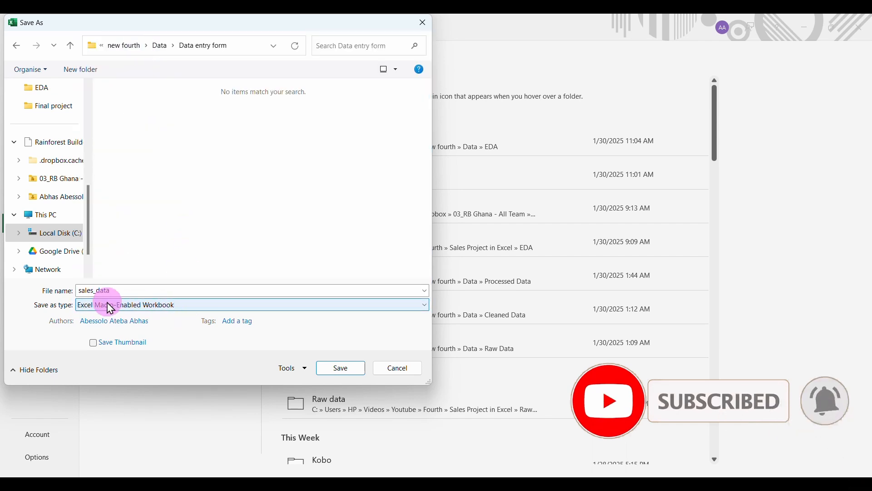
left_click(342, 370)
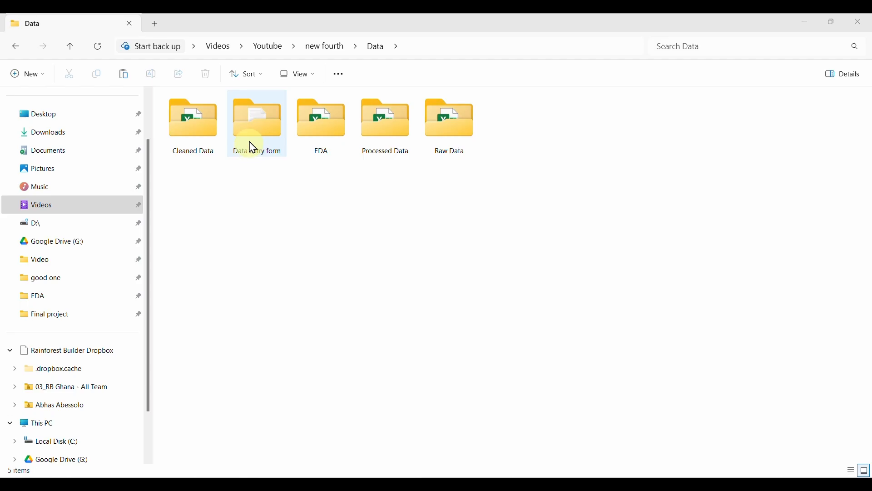
Open sales_data from the Data entry form folder, maximize it, and enable its macros.
double_click(251, 144)
left_click(261, 132)
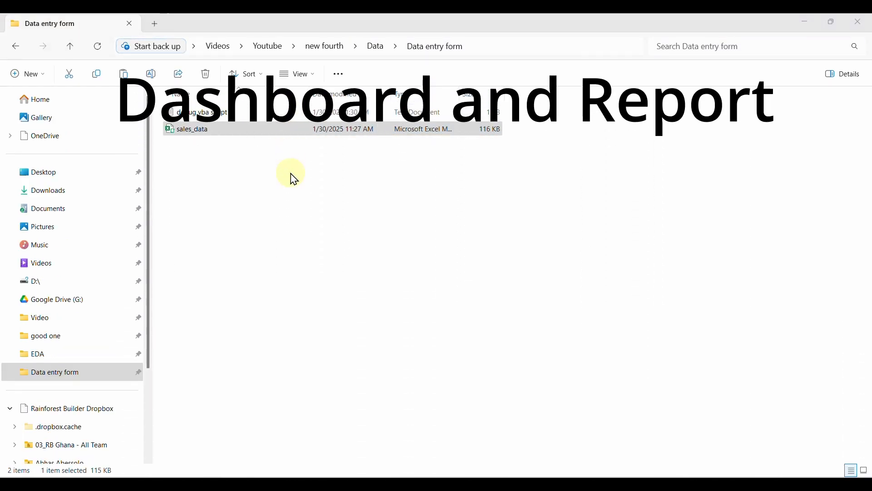
key("Return")
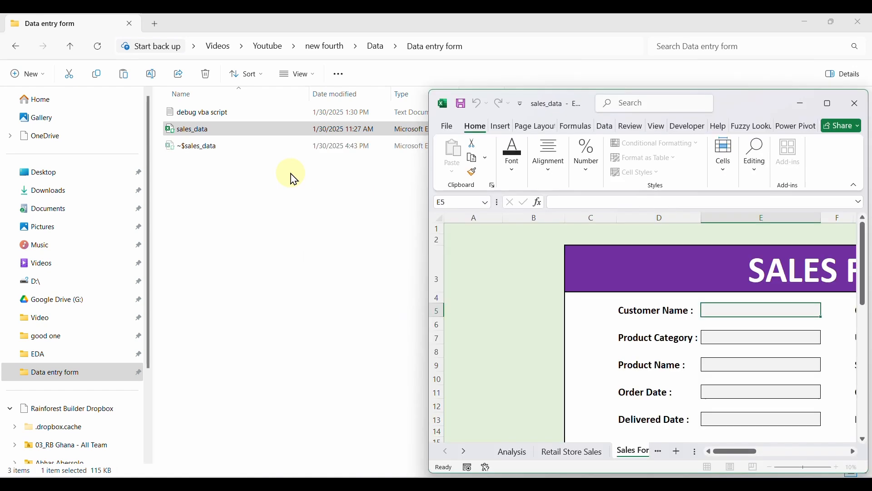
left_click(836, 110)
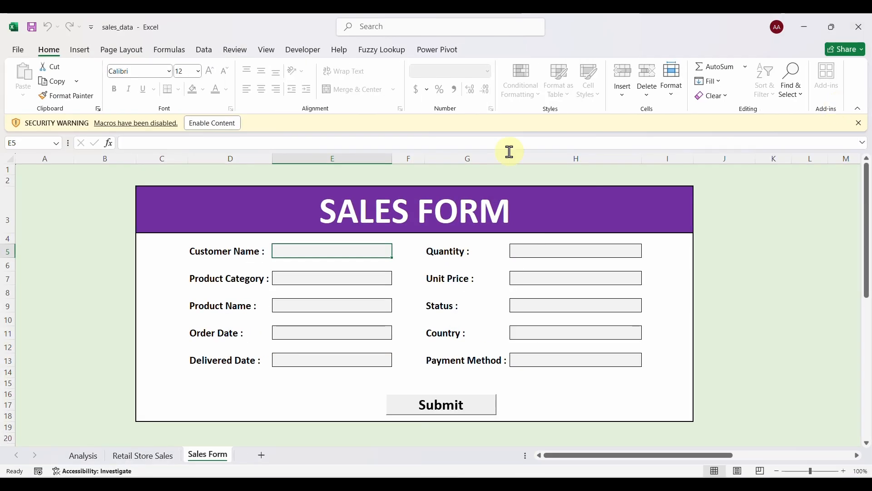
left_click(212, 122)
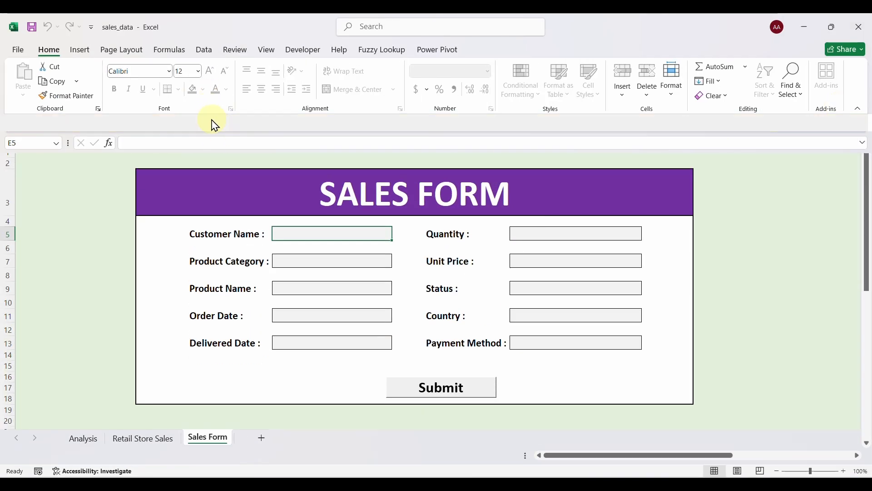
Insert a blank sheet after Analysis and name it Dashboard.
left_click(154, 458)
left_click(91, 457)
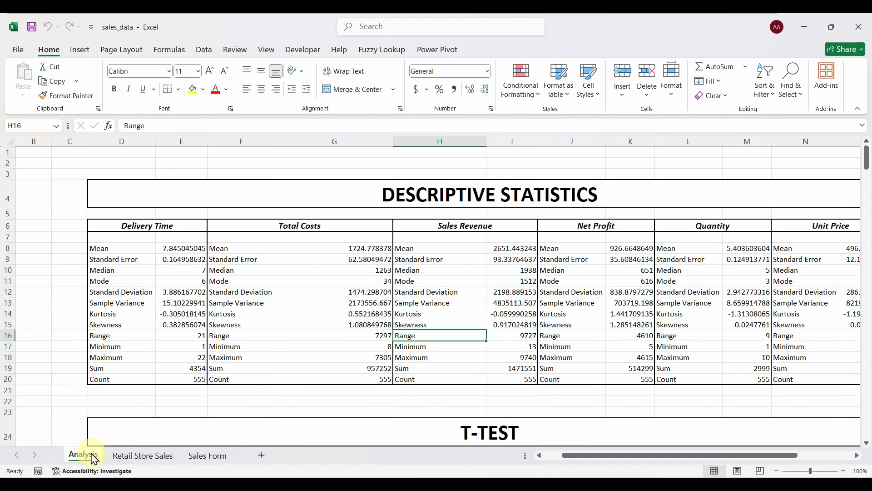
left_click(261, 458)
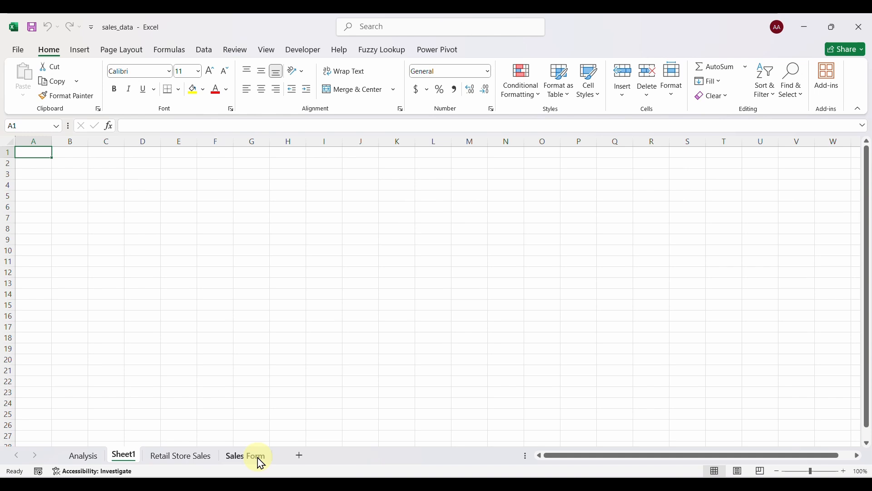
type("Dashboard")
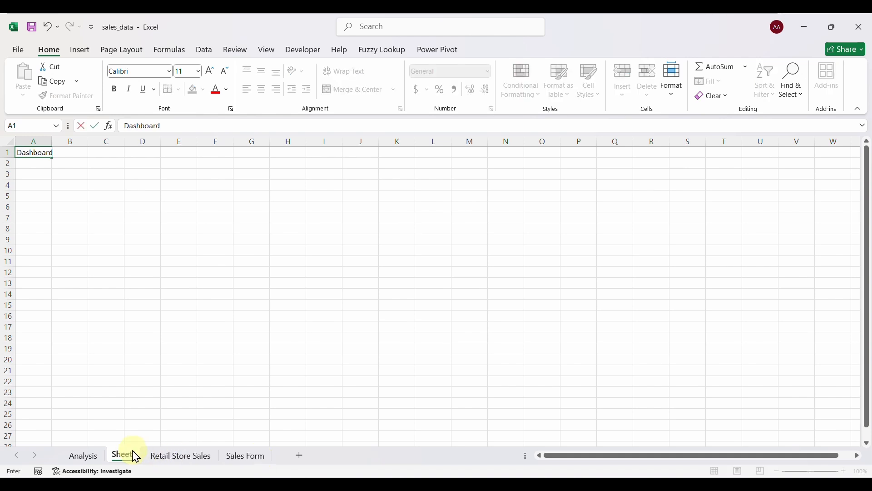
key("shift+Home")
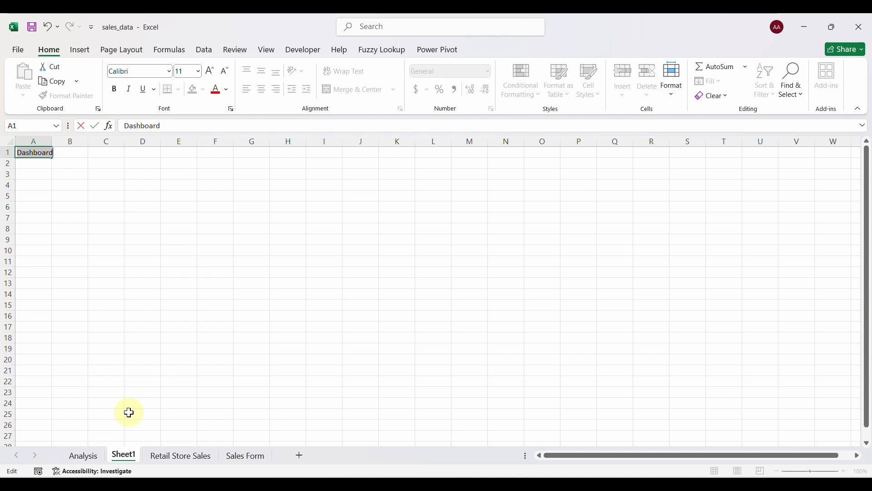
key("BackSpace")
double_click(127, 459)
type("D")
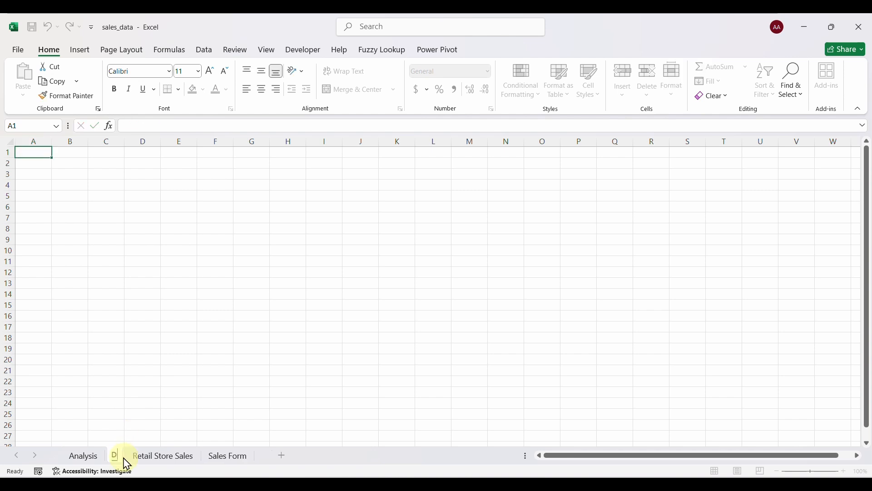
type("ashboard")
key("Return")
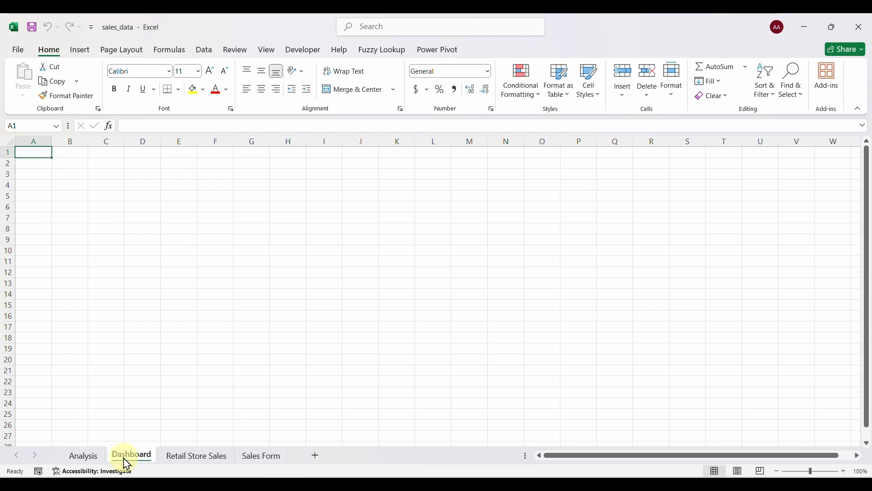
Create a PivotTable from the sales table on a new sheet named KPI.
left_click(215, 462)
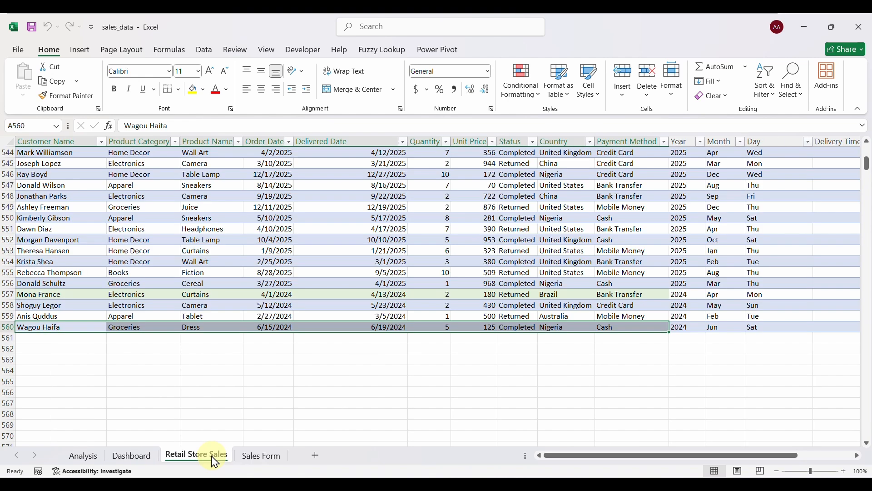
left_click(194, 284)
scroll(194, 286, "up", 20)
scroll(194, 285, "up", 20)
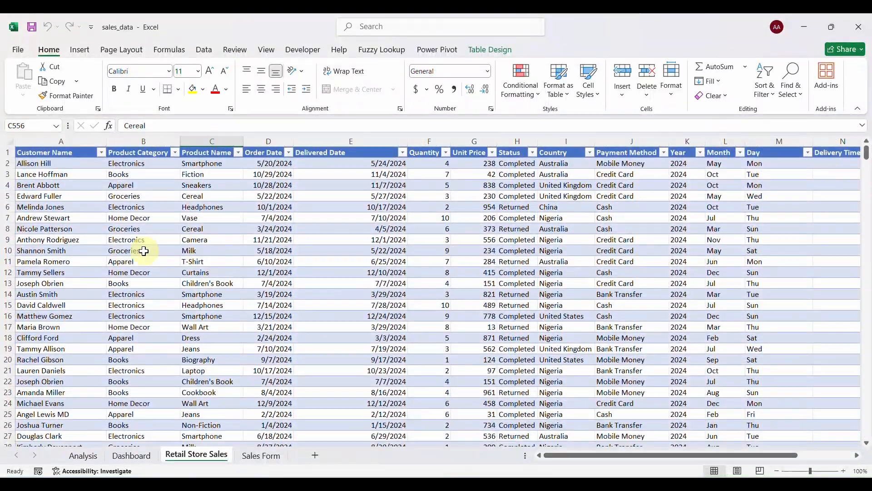
left_click(143, 251)
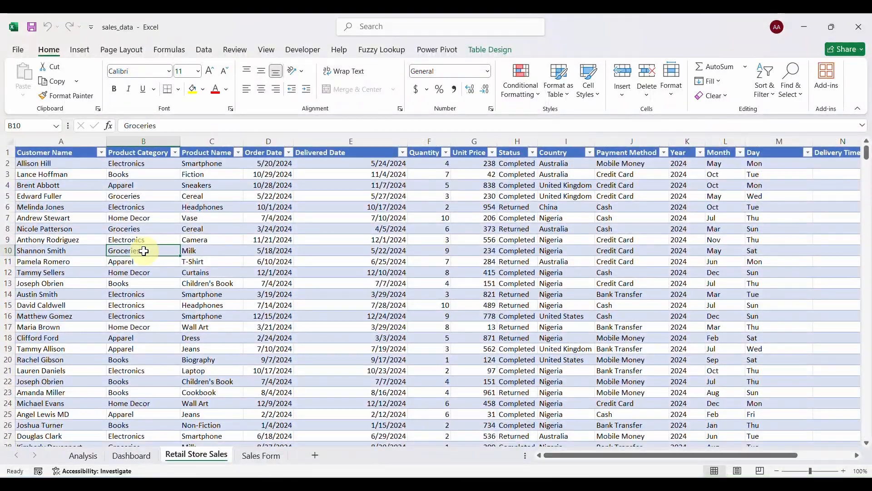
left_click(79, 50)
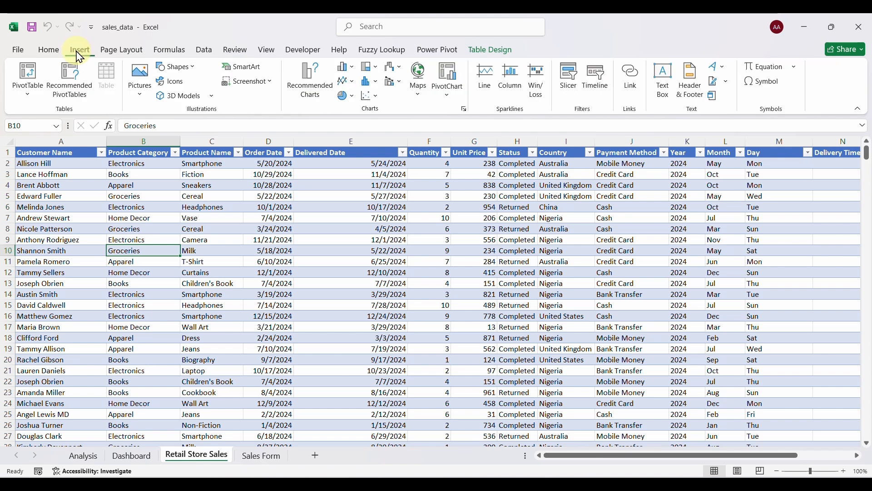
left_click(29, 77)
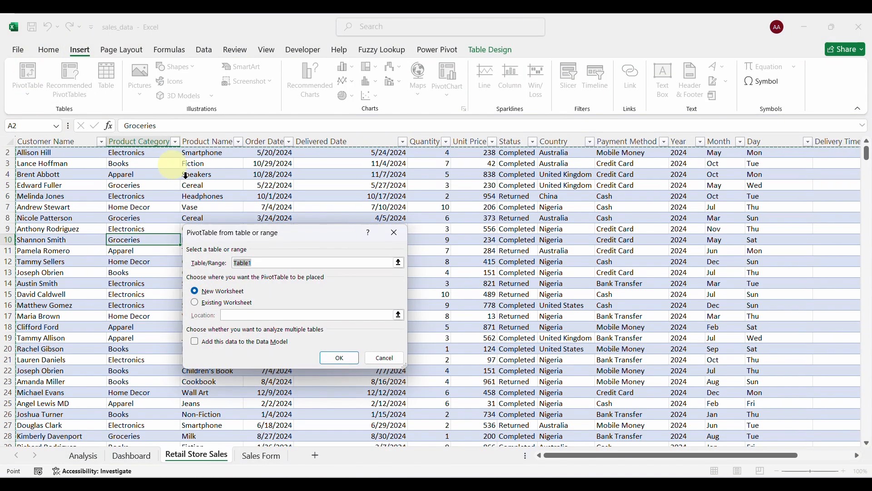
left_click(336, 357)
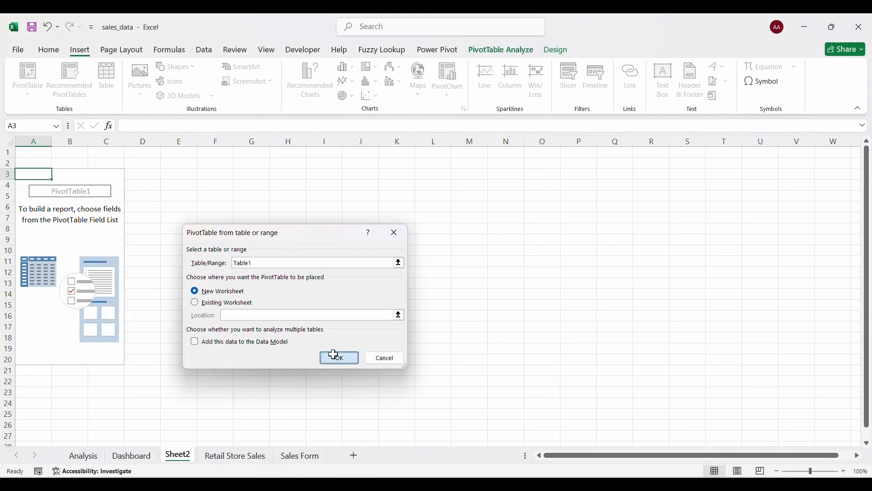
left_click(174, 465)
double_click(178, 462)
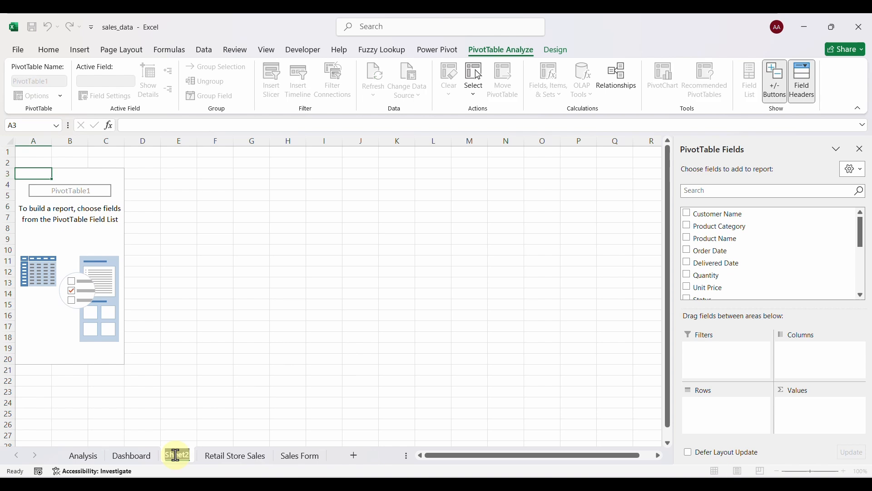
type("KPI")
key("Return")
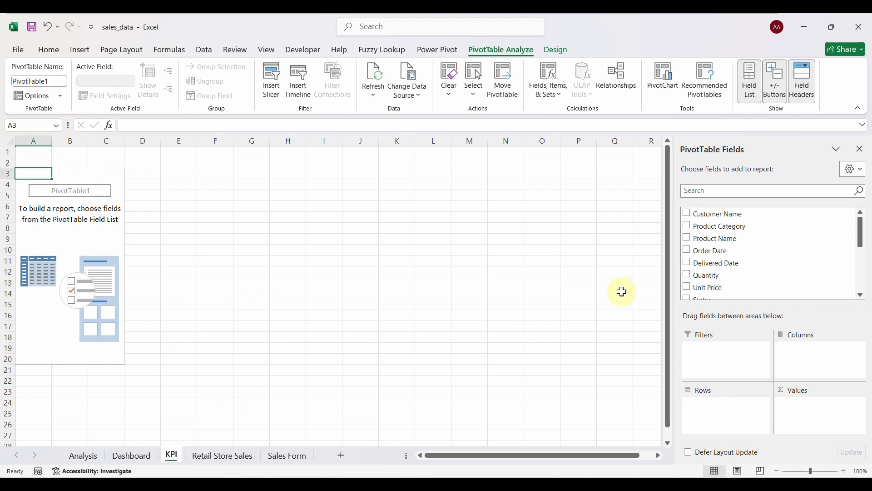
Add Total Costs, Sales Revenue and Net Profit as pivot values.
scroll(704, 259, "down", 5)
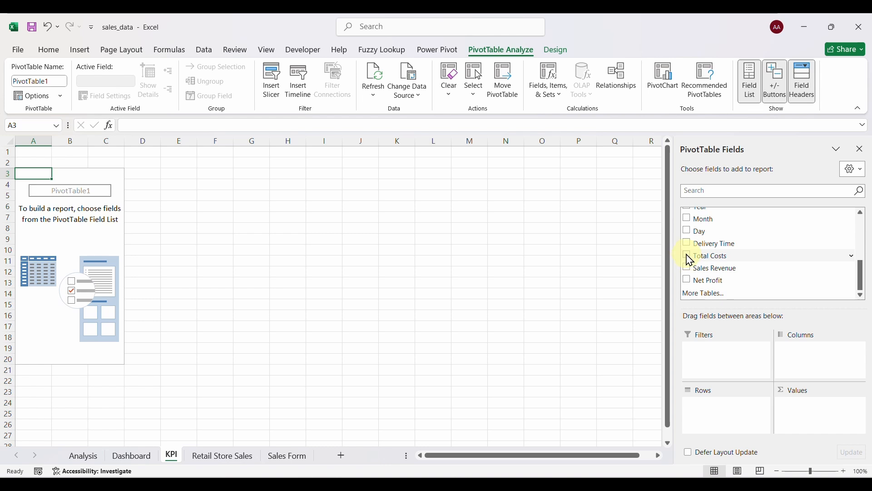
left_click(689, 257)
left_click(689, 269)
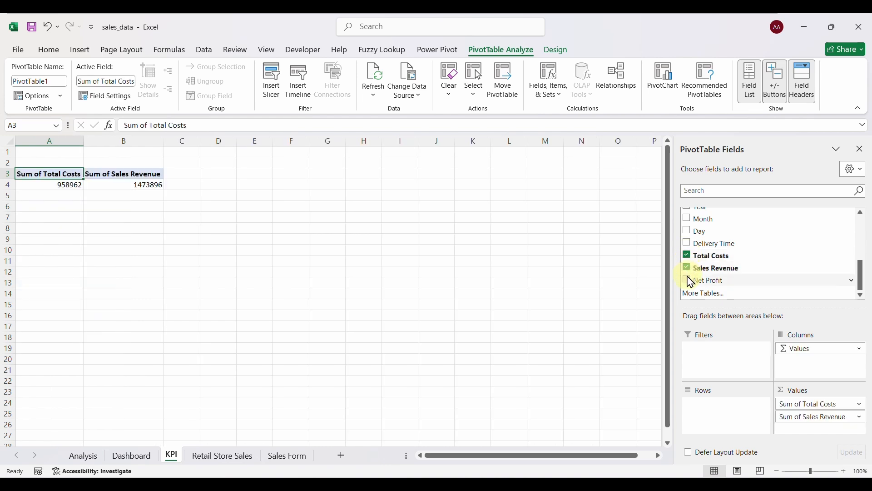
left_click(689, 280)
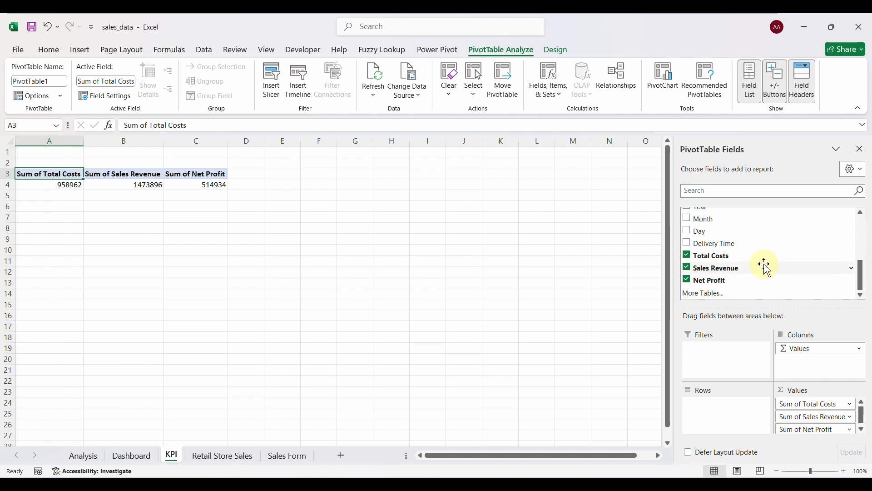
Filter the pivot by Status to show only Completed orders, then select the table A1:D4.
scroll(724, 237, "up", 2)
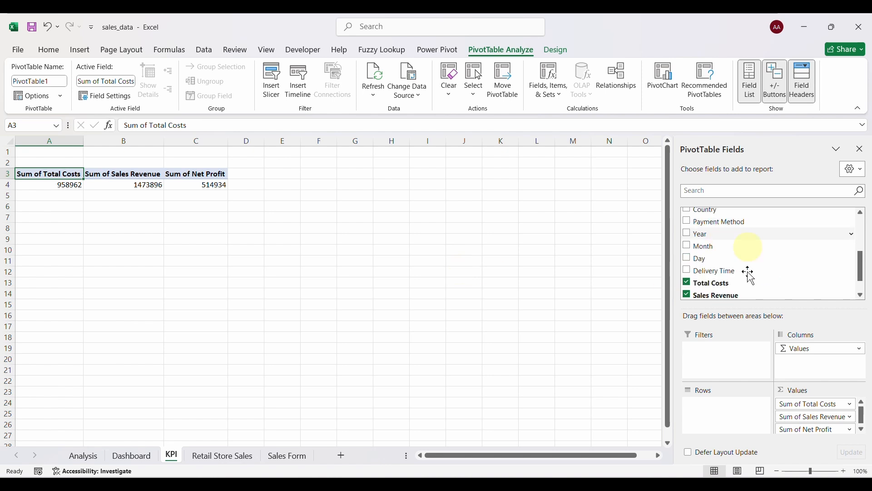
scroll(712, 244, "up", 2)
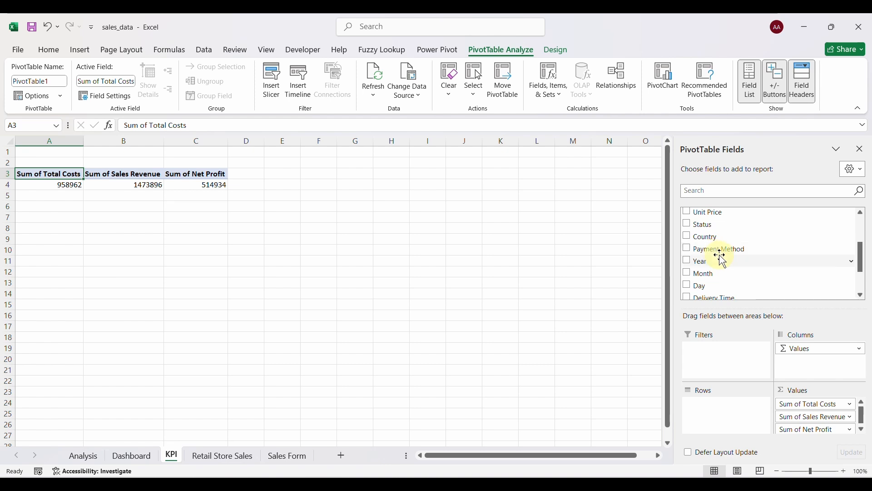
left_click_drag(695, 226, 716, 351)
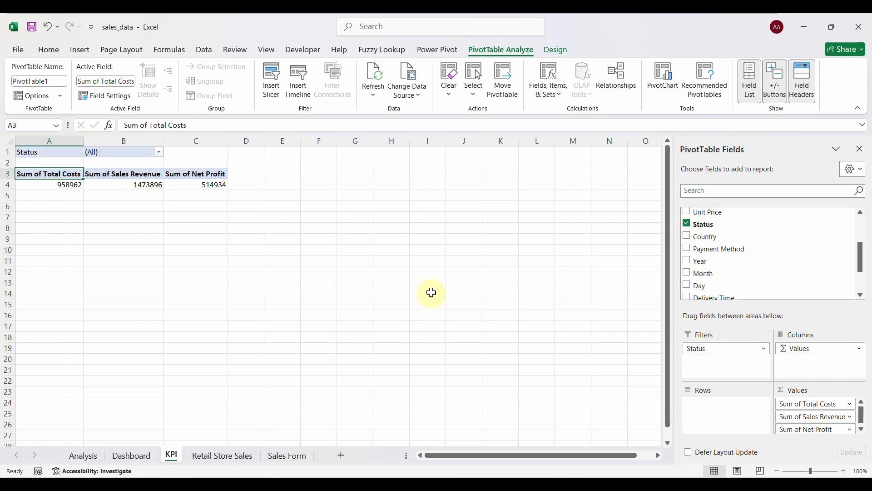
left_click(159, 152)
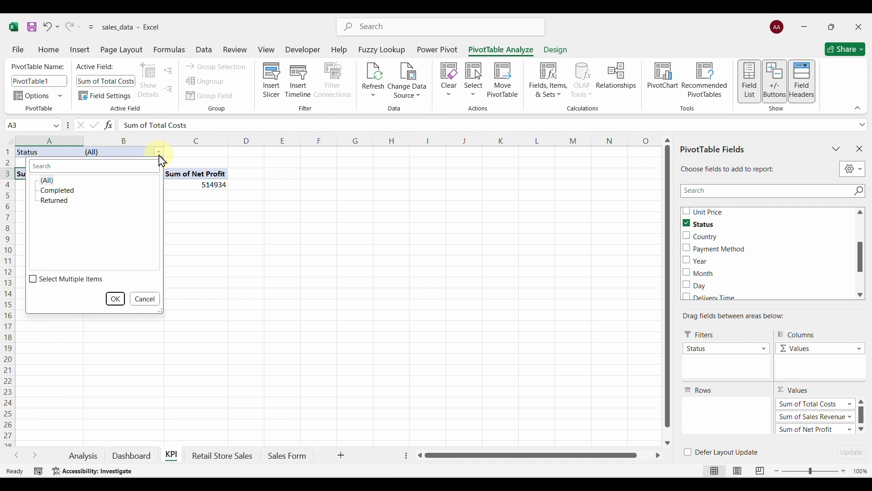
left_click(67, 191)
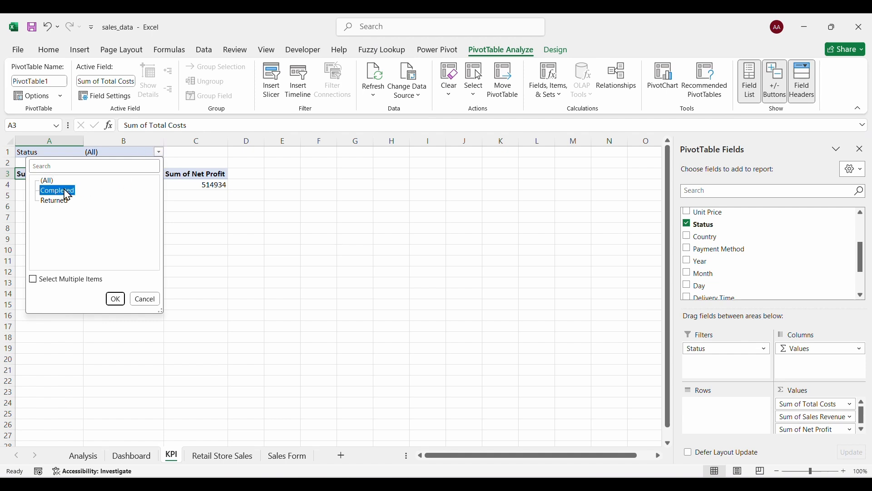
left_click(34, 279)
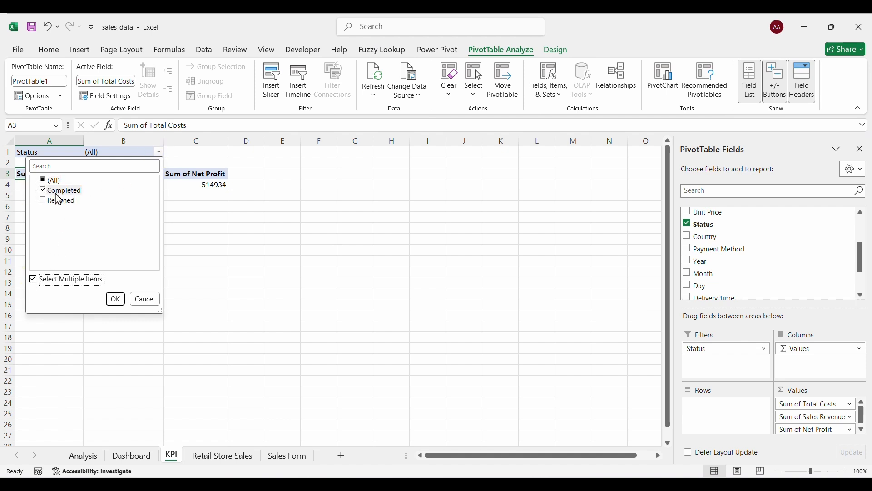
left_click(115, 300)
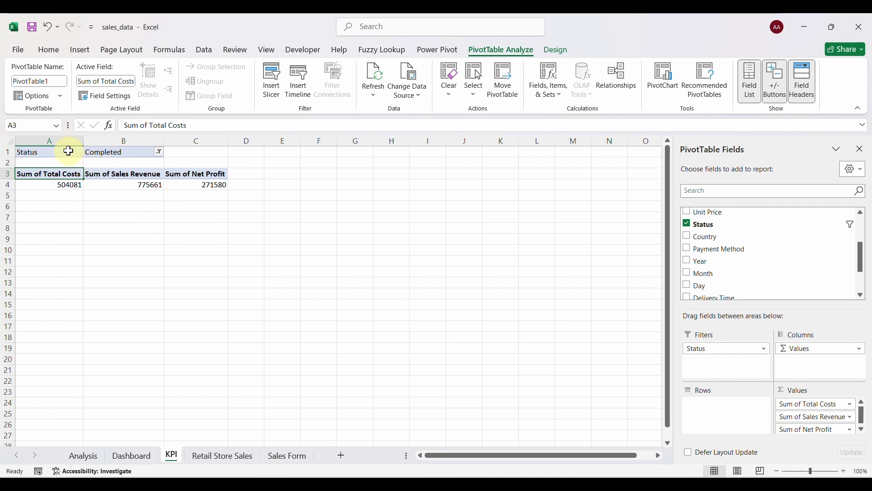
left_click_drag(68, 151, 225, 186)
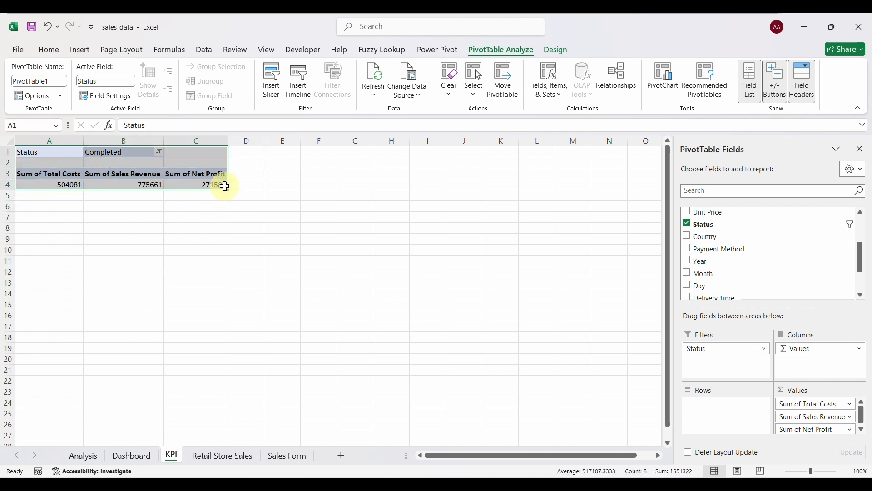
Copy the pivot table and paste the copy starting at F1.
key("ctrl+c")
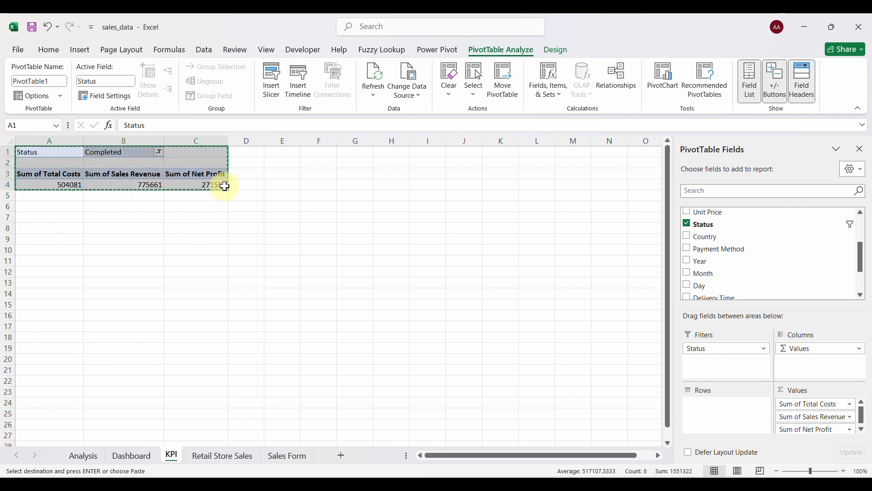
left_click(349, 164)
key("ctrl+v")
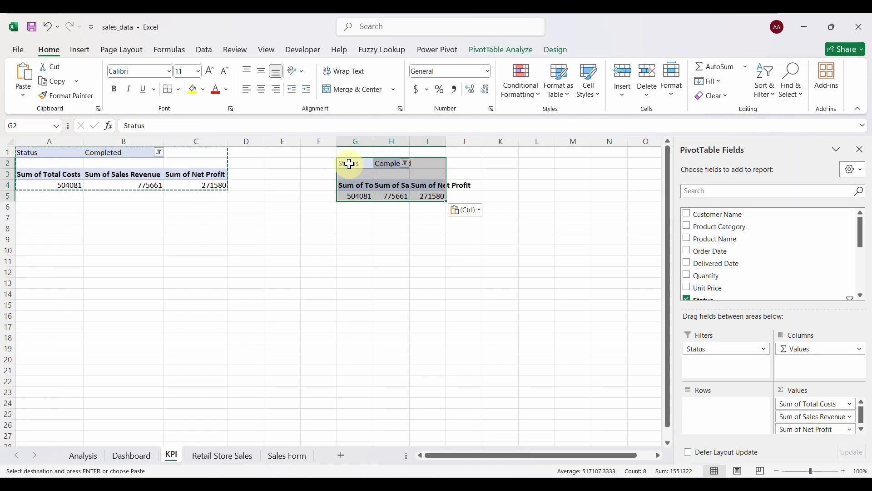
key("ctrl+z")
left_click(328, 154)
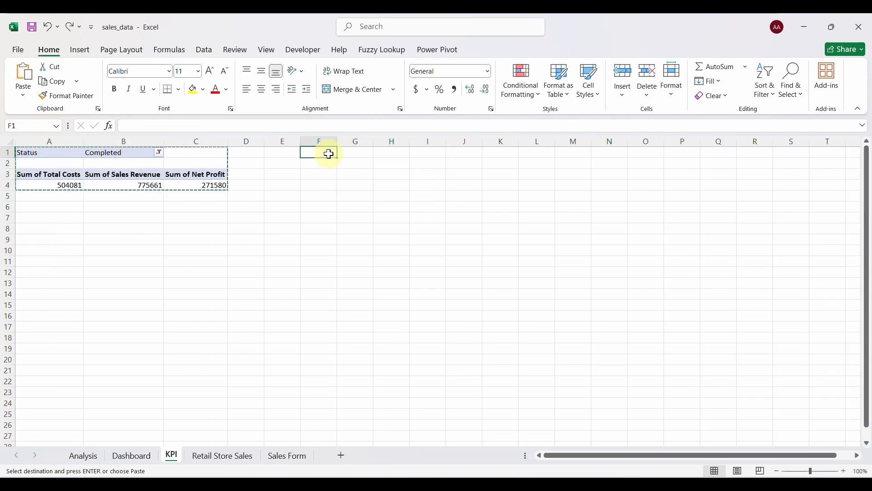
key("ctrl+v")
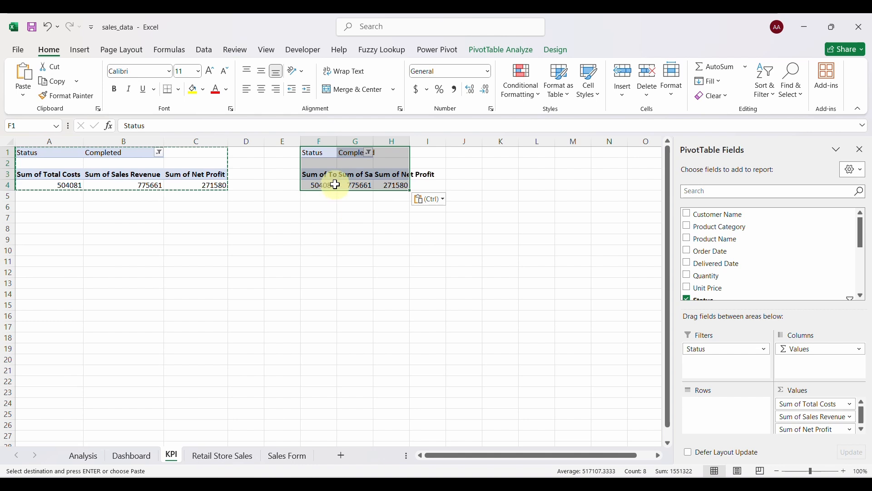
Strip the copy's value and Status fields and make it count Customer Name.
left_click(800, 404)
left_click(803, 376)
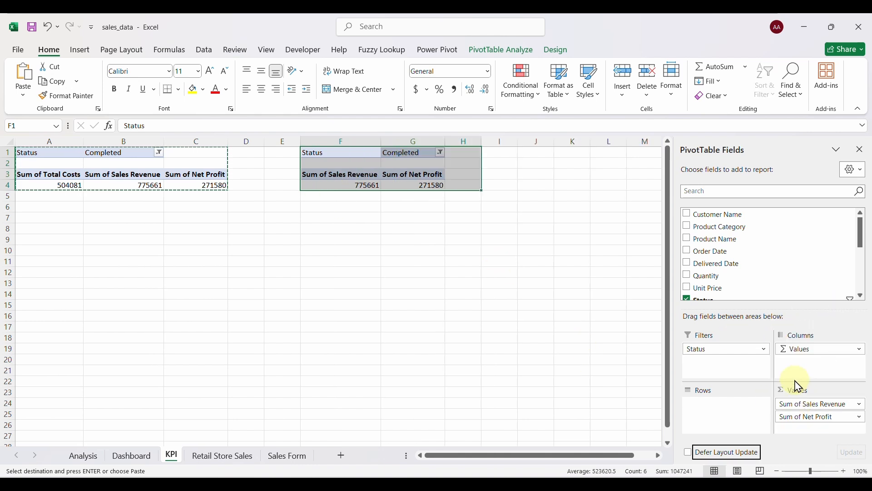
left_click(800, 404)
left_click(804, 376)
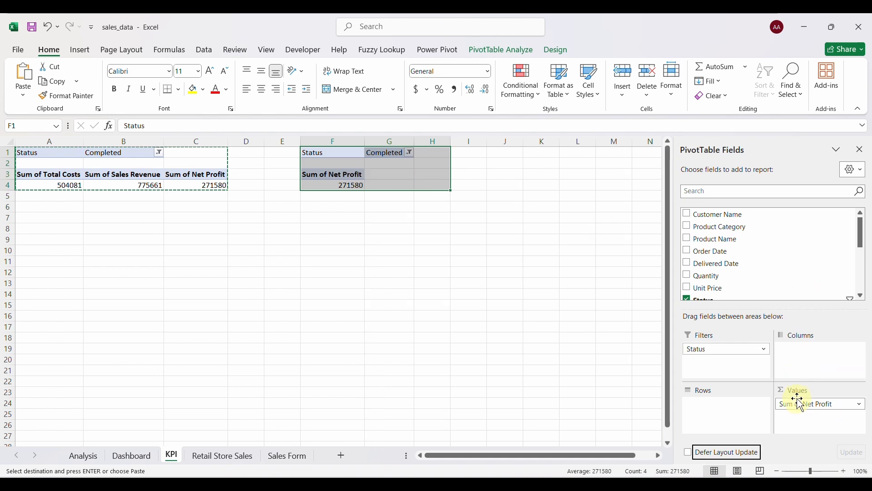
left_click(799, 404)
left_click(802, 377)
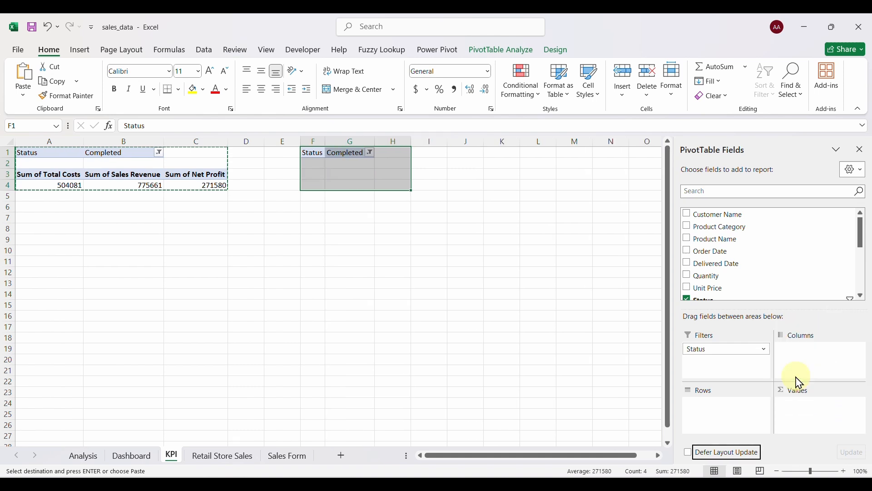
left_click(740, 358)
left_click(727, 323)
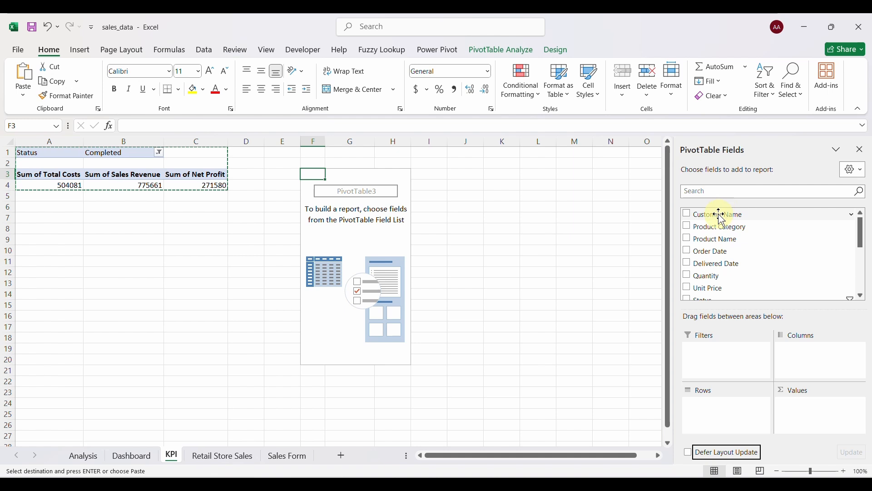
left_click_drag(723, 217, 795, 309)
left_click_drag(814, 395, 817, 410)
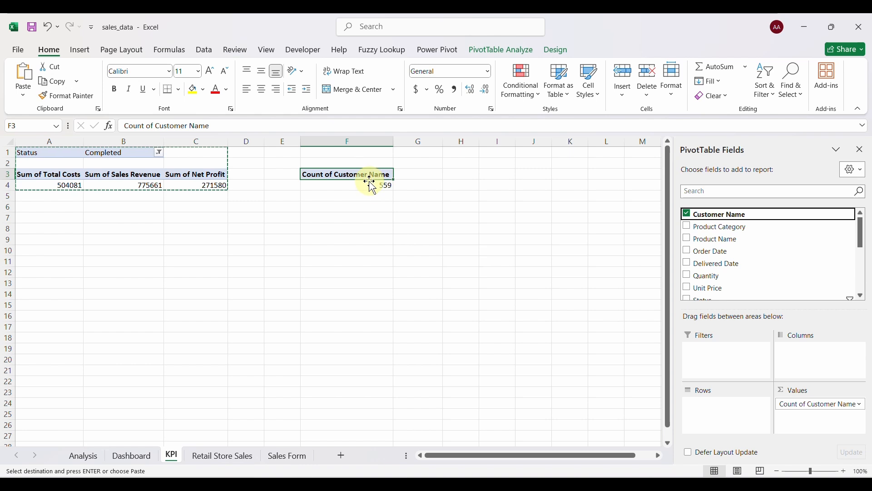
Link A6, B6 and C6 to the pivot's Total Costs, Sales Revenue and Net Profit totals.
left_click(59, 211)
type("=")
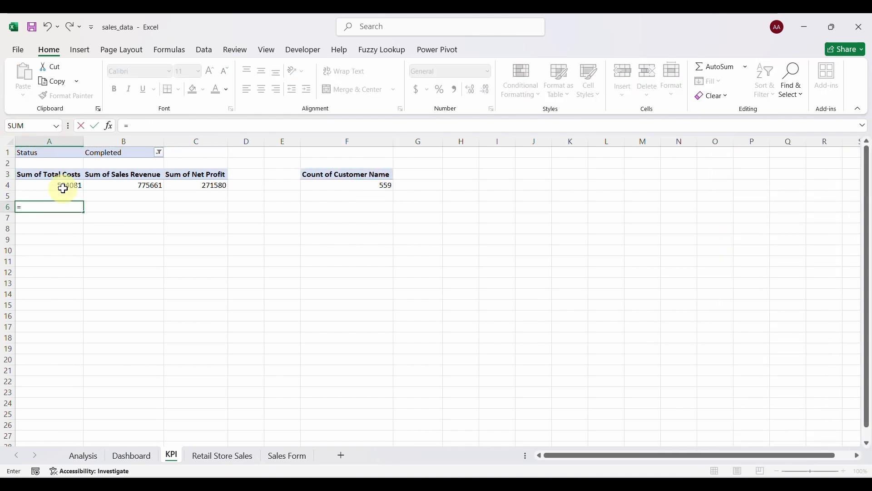
left_click(63, 184)
key("Return")
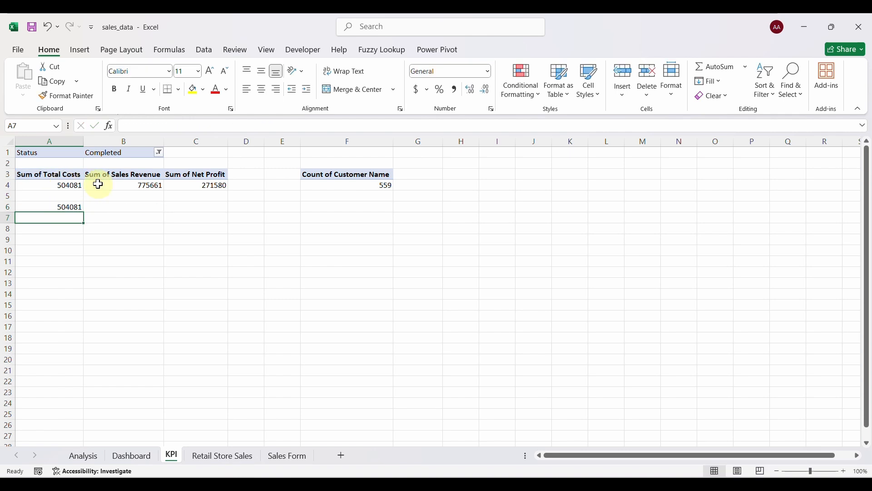
left_click(133, 207)
type("=")
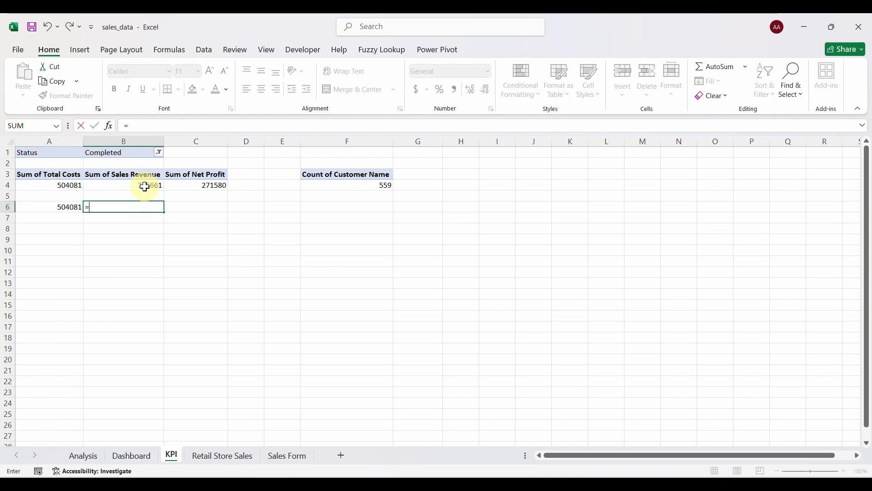
left_click(145, 187)
key("Return")
left_click(197, 207)
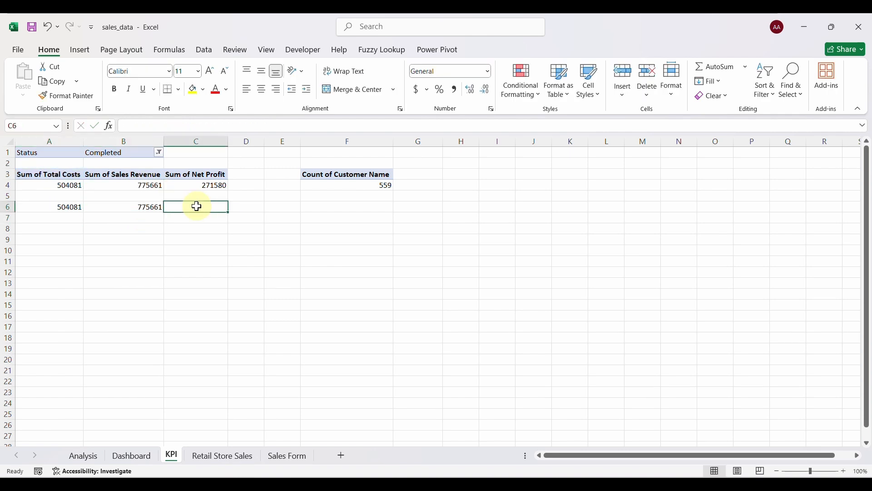
type("=")
left_click(193, 191)
key("Return")
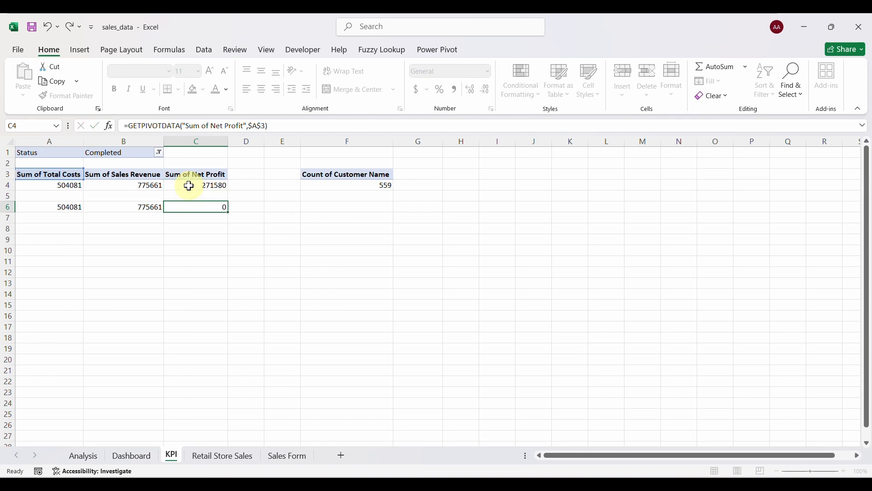
Link F6 to the pivot's Count of Customer Name total.
left_click(376, 199)
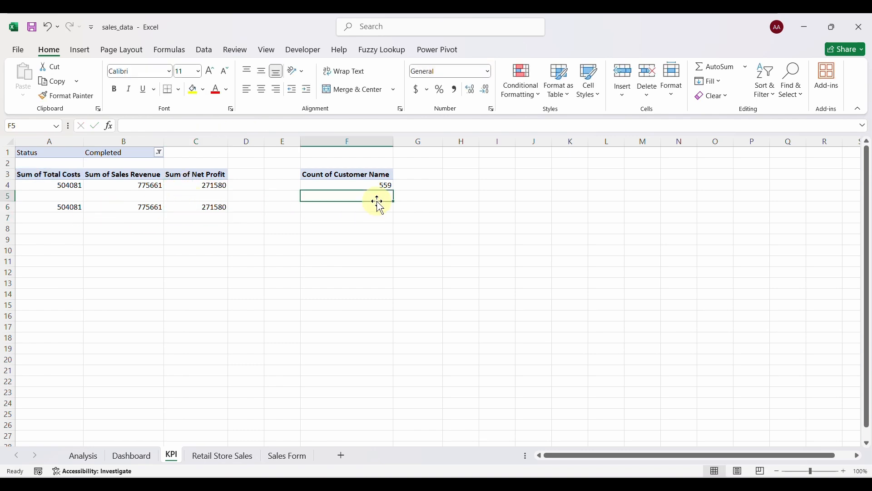
left_click(375, 207)
type("=")
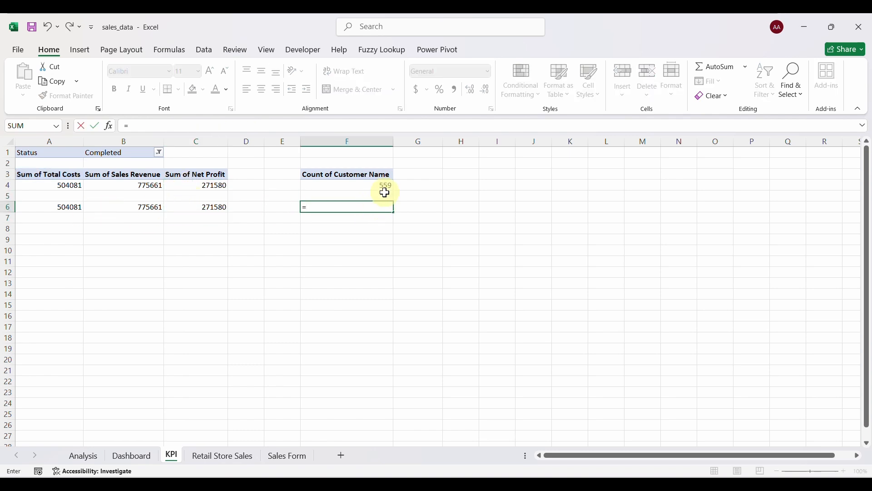
left_click(368, 187)
key("Return")
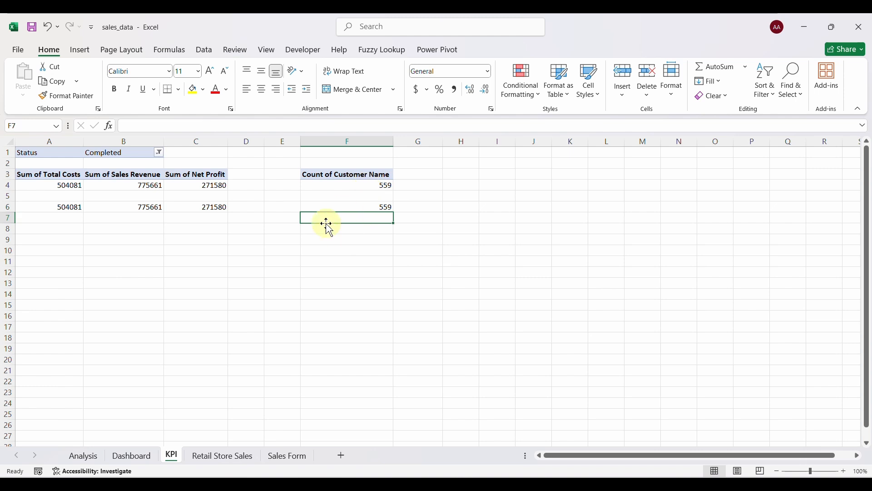
Format A6:C6 as dollar currency with 0 decimal places ($504,081, $775,661, $271,580).
left_click_drag(69, 206, 179, 211)
key("ctrl+1")
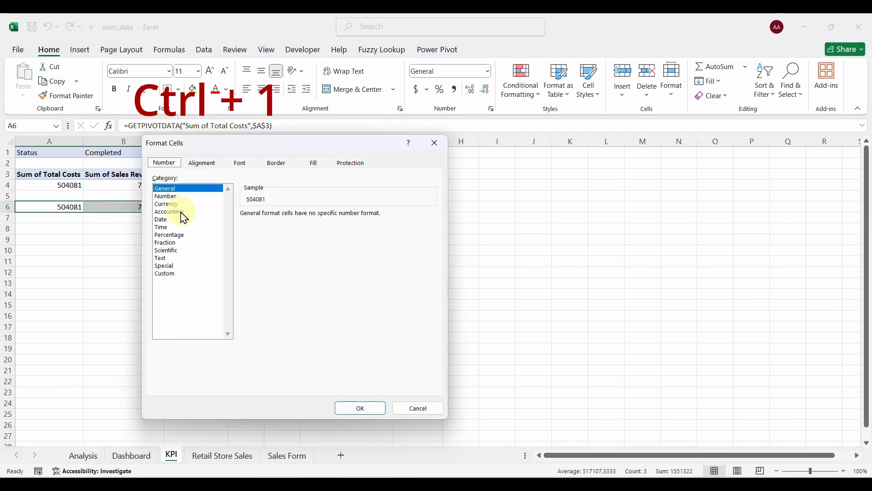
left_click(171, 204)
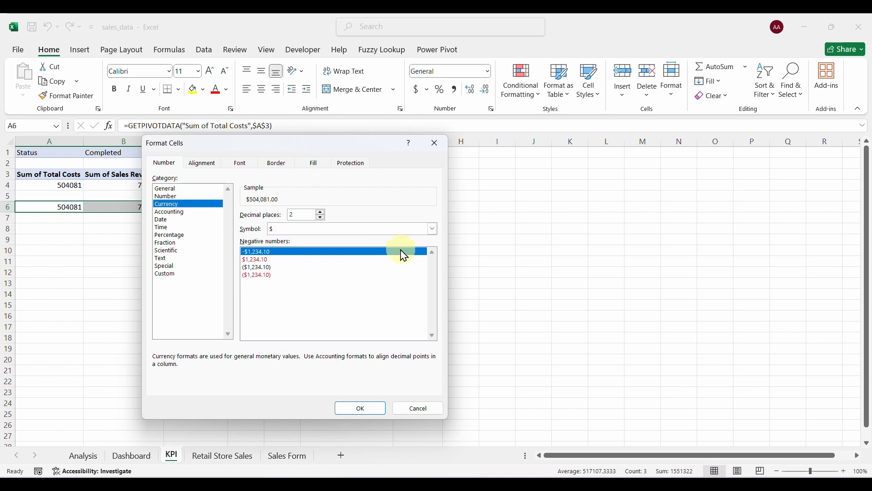
left_click(432, 230)
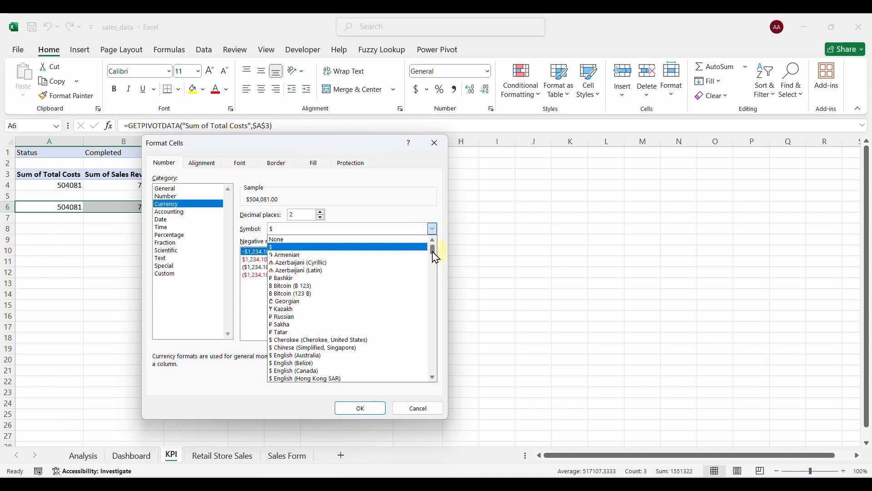
left_click_drag(435, 258, 441, 334)
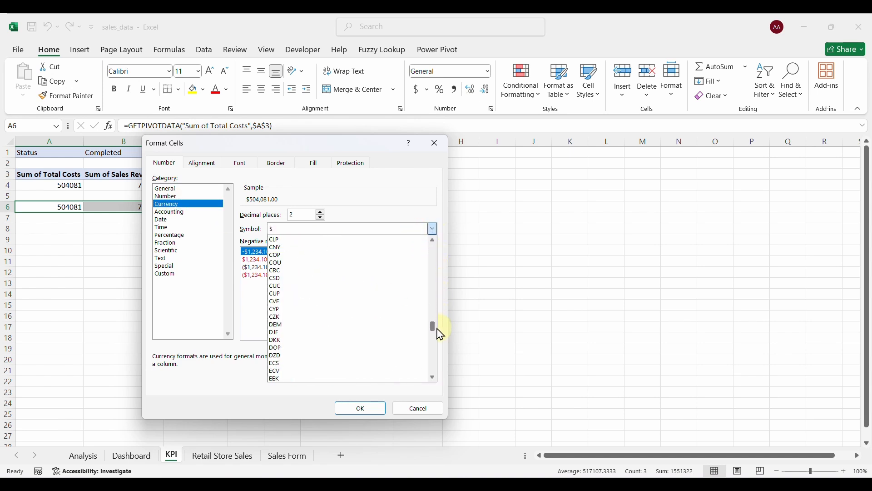
left_click(386, 230)
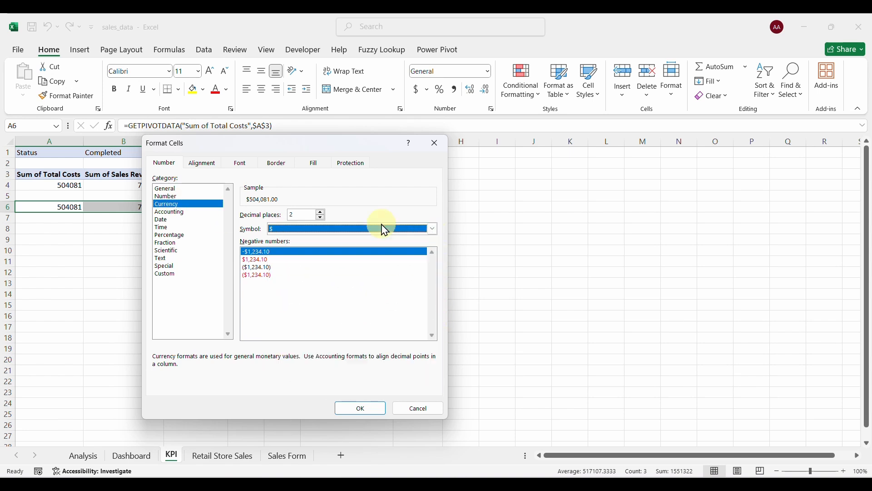
double_click(320, 218)
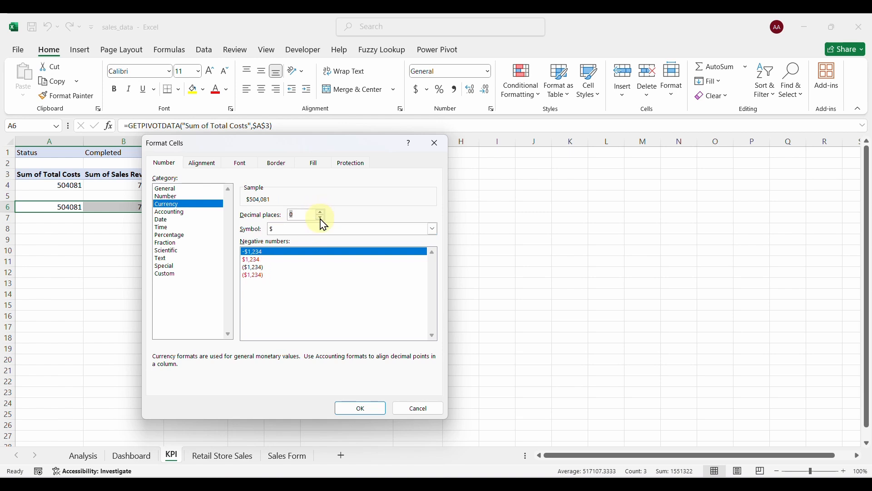
left_click(348, 408)
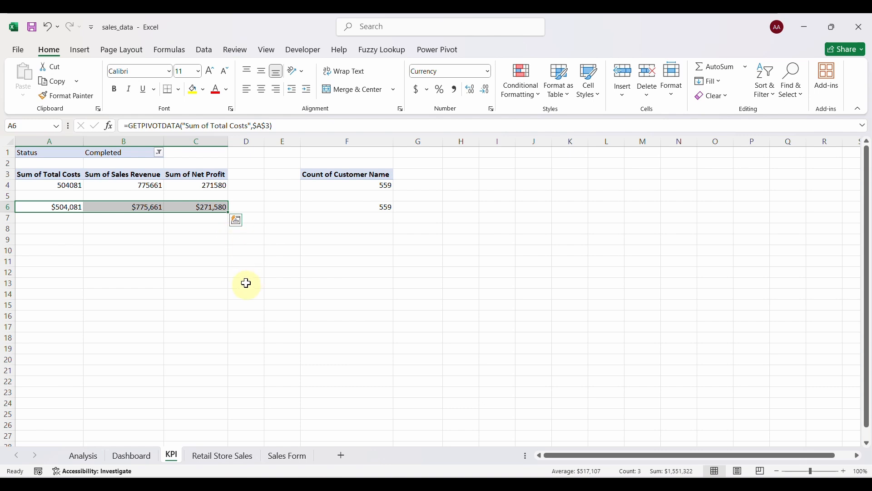
Copy the customer count pivot to A12 and remove its Count of Customer Name field.
left_click_drag(333, 175, 371, 183)
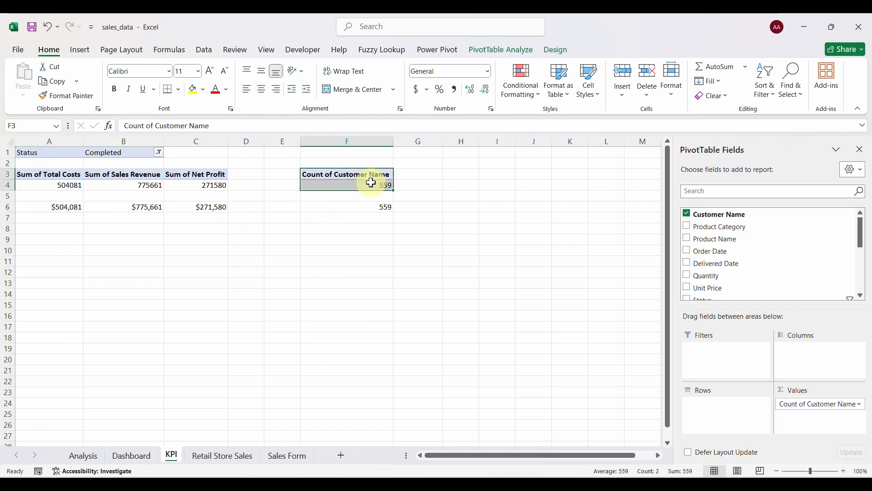
key("ctrl+c")
left_click(46, 272)
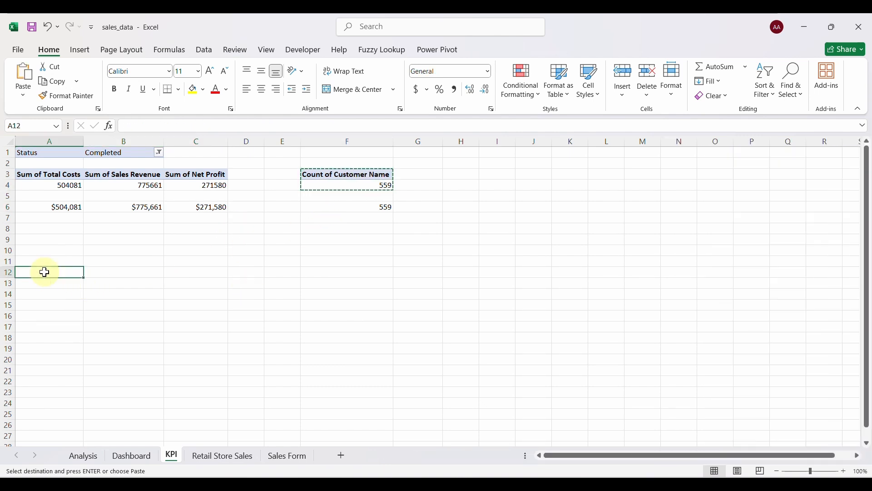
key("ctrl+v")
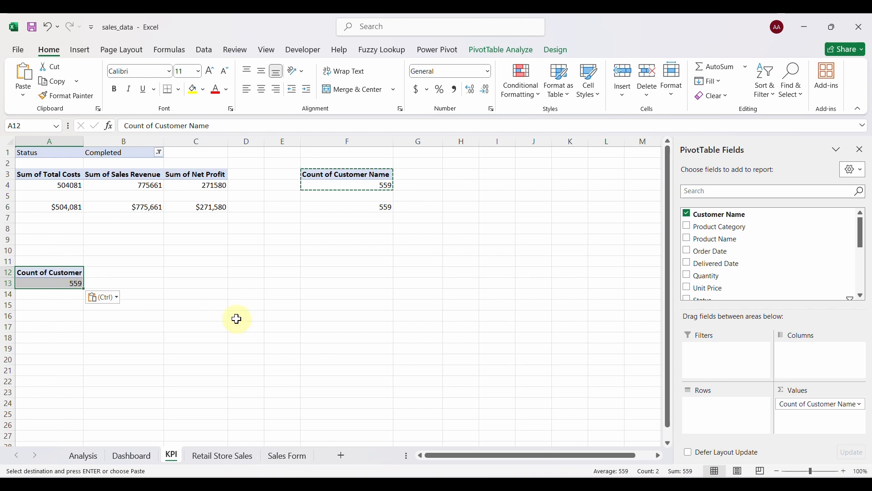
left_click(801, 404)
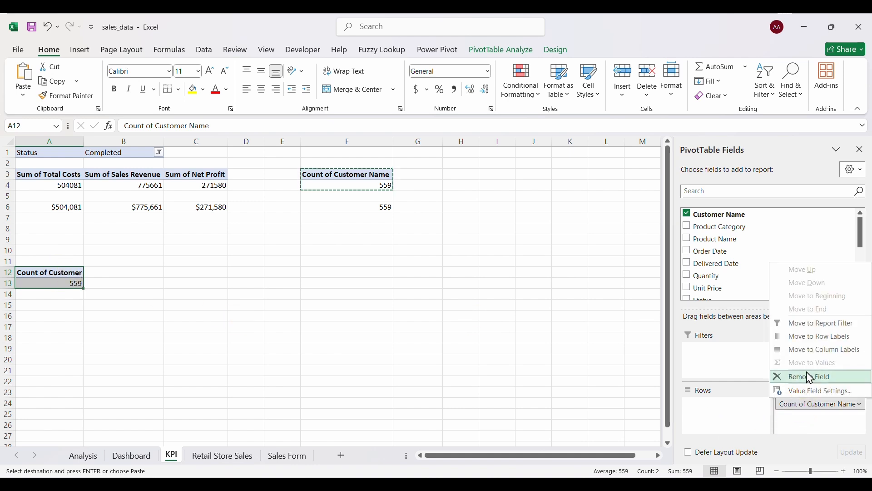
left_click(803, 375)
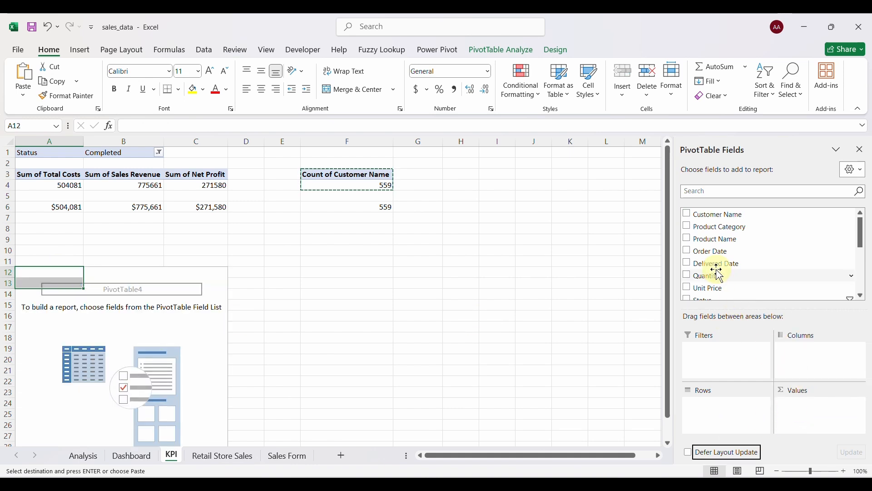
Put Status in rows including Returned, and count Status in values (289 and 270).
scroll(716, 270, "down", 2)
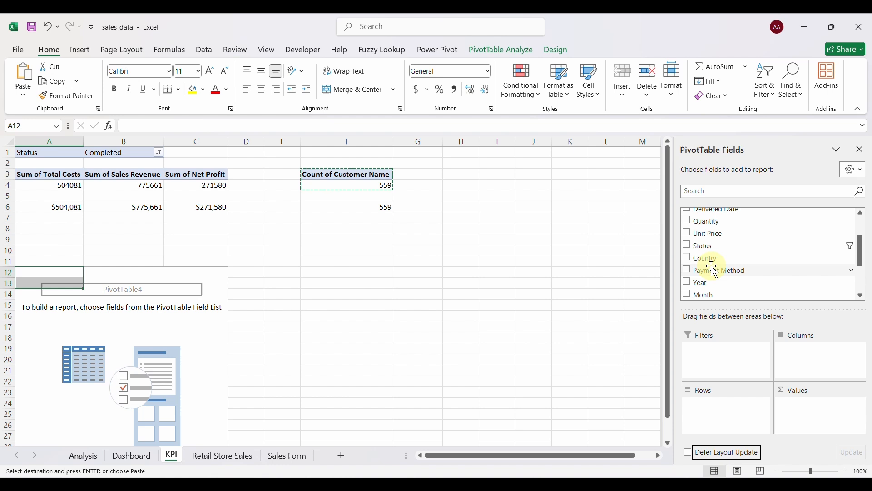
left_click(688, 249)
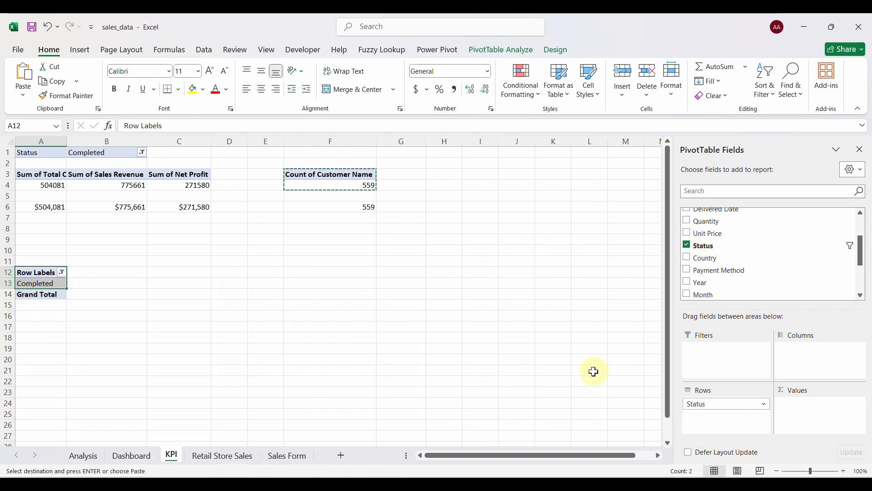
left_click(62, 273)
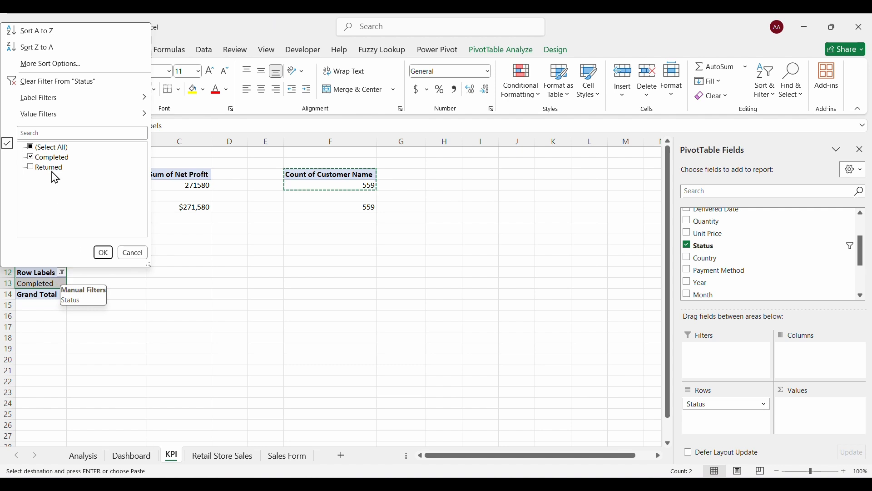
left_click(30, 167)
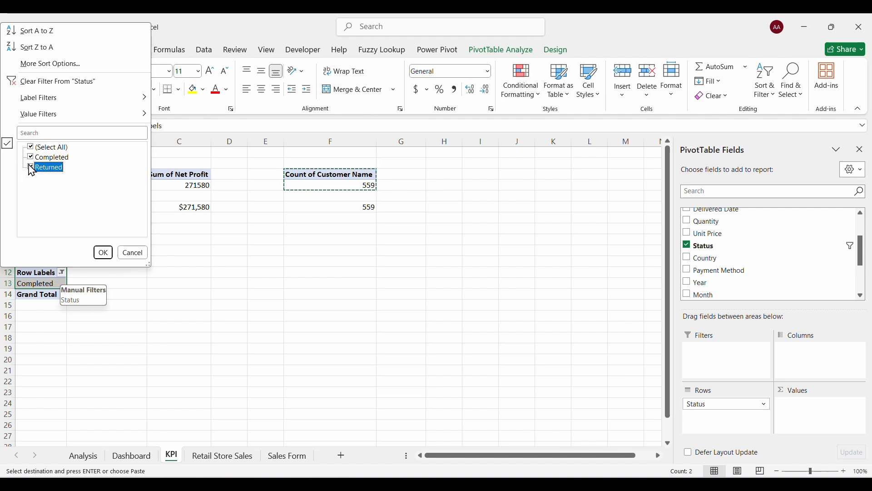
left_click(102, 253)
left_click(50, 294)
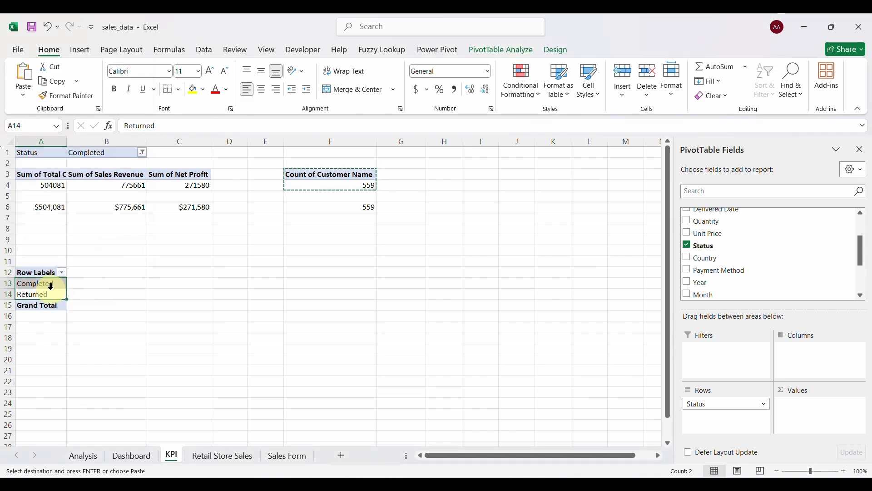
left_click_drag(715, 248, 827, 409)
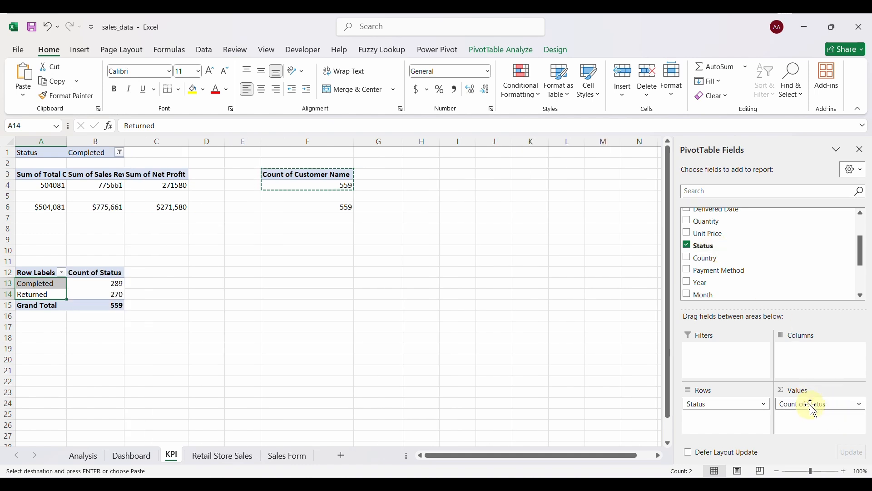
left_click(105, 294)
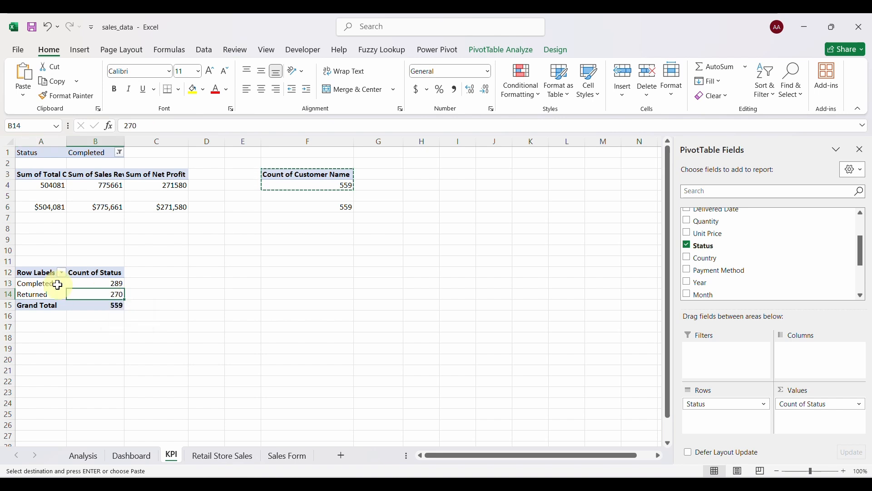
Enter the labels Status, Completed and Other in D12:D14.
left_click(178, 274)
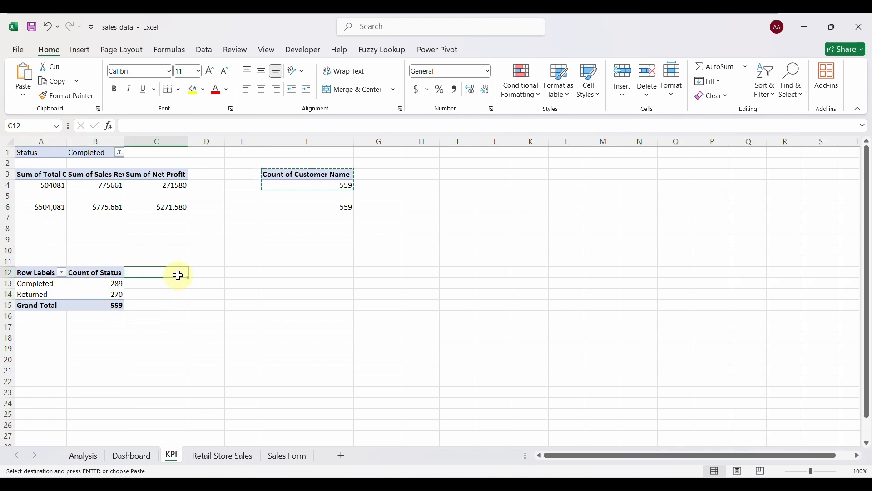
left_click(198, 272)
key("Escape")
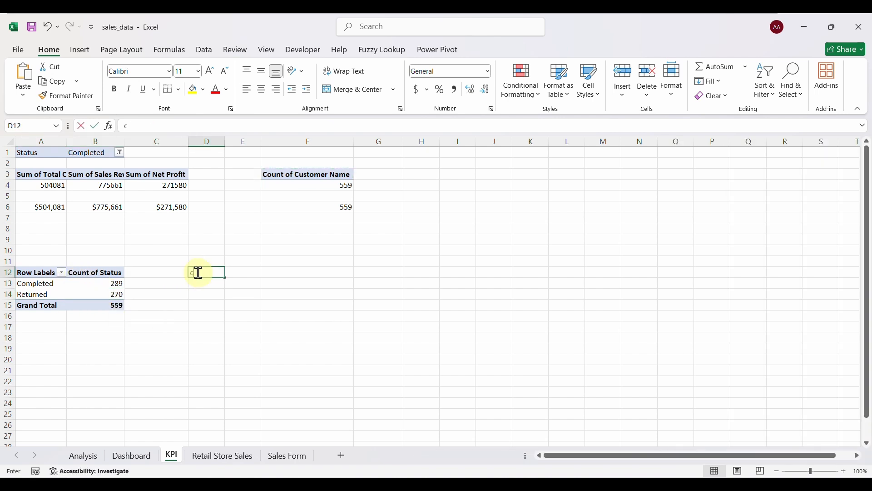
type("c")
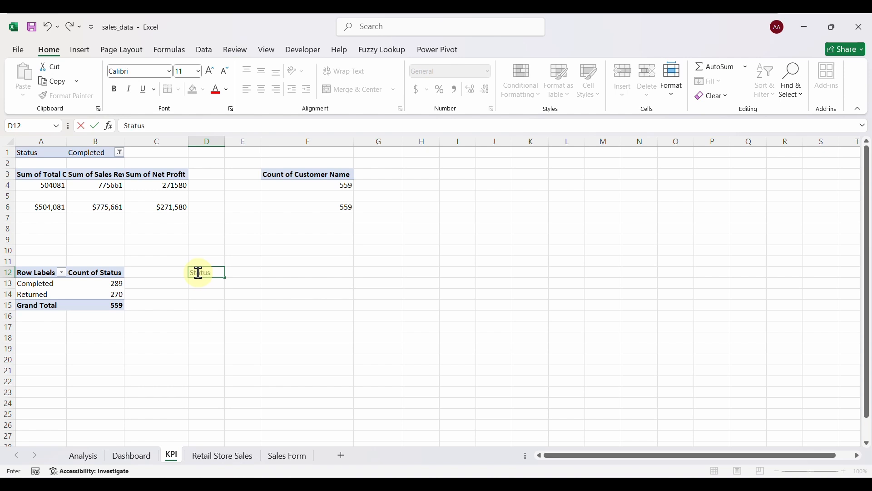
left_click(201, 286)
type("Completed")
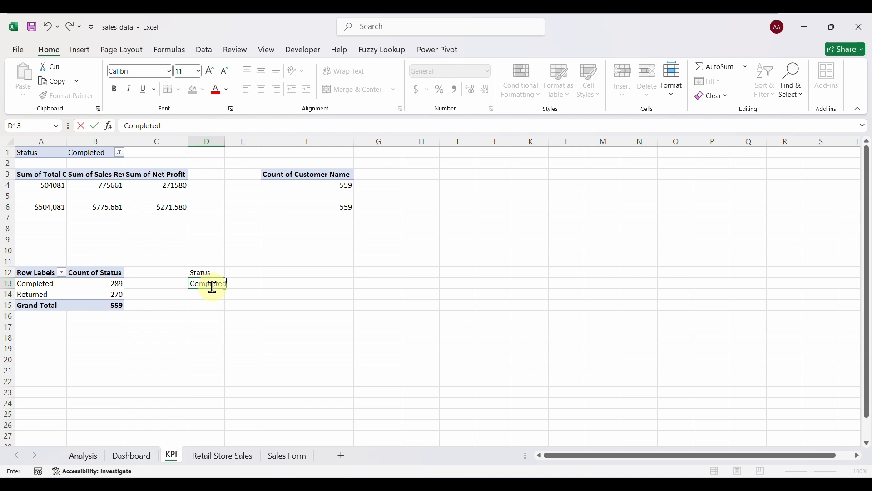
left_click(210, 293)
type("Other")
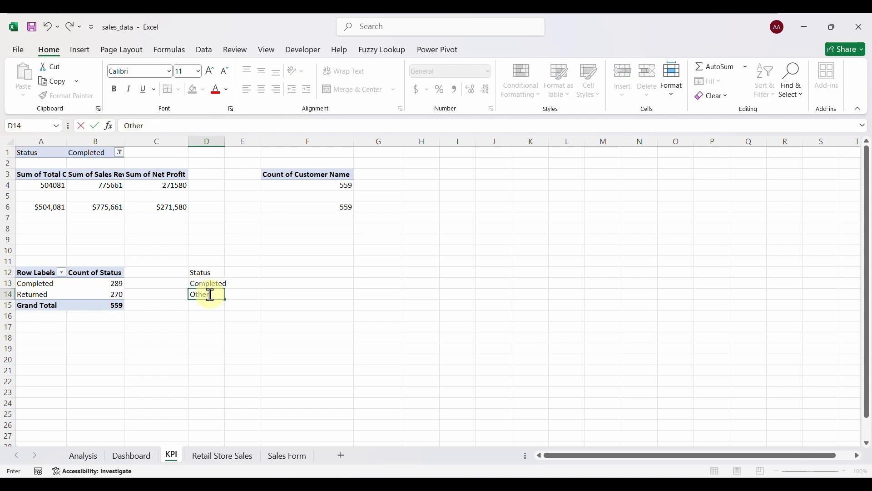
Link E13 and E14 to the pivot's Completed (289) and Returned (270) counts.
left_click(247, 282)
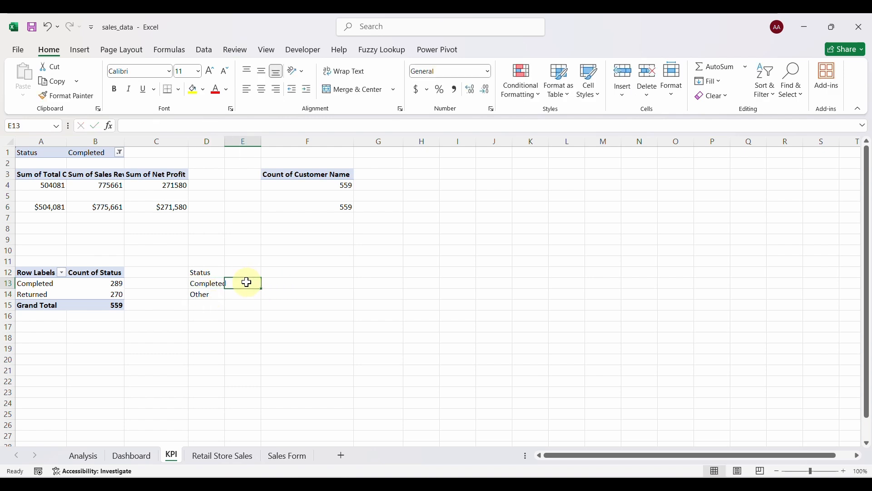
type("=")
left_click(110, 282)
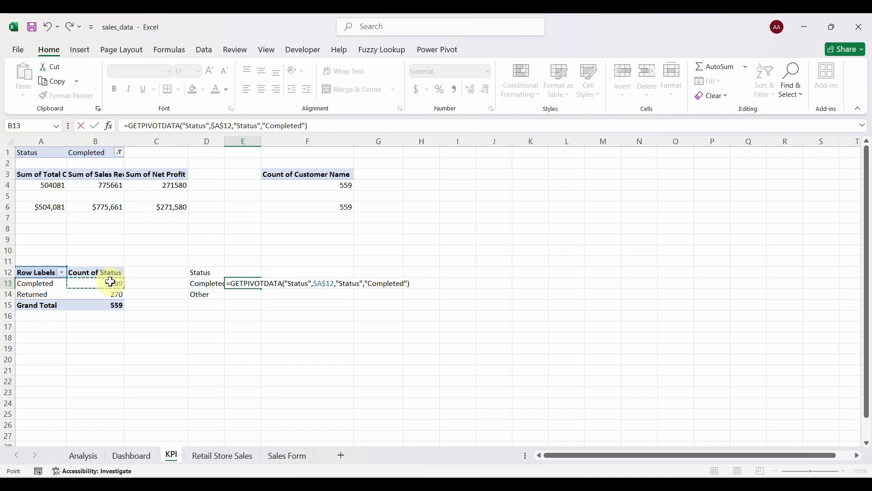
key("Return")
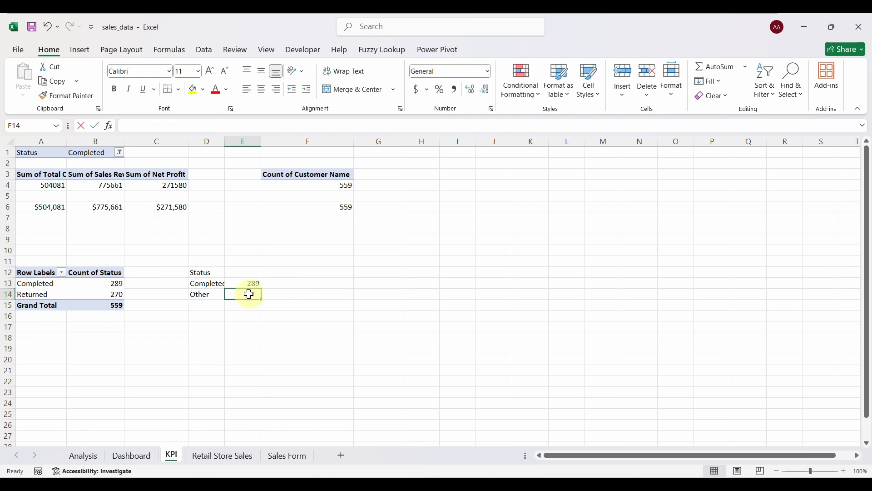
type("=")
left_click(116, 294)
key("Return")
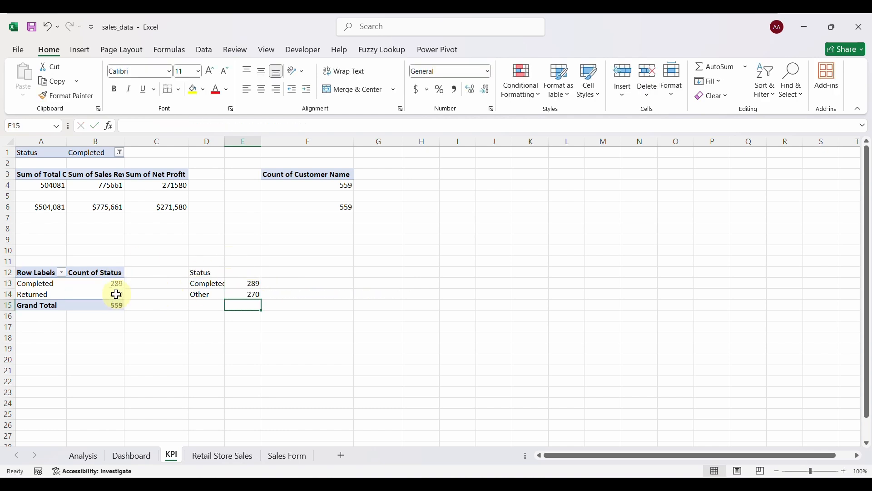
Add a Percentage column with =E13/($E$13+$E$14) filled to F14, shown as 52% and 48%.
left_click(281, 275)
type("Percentage")
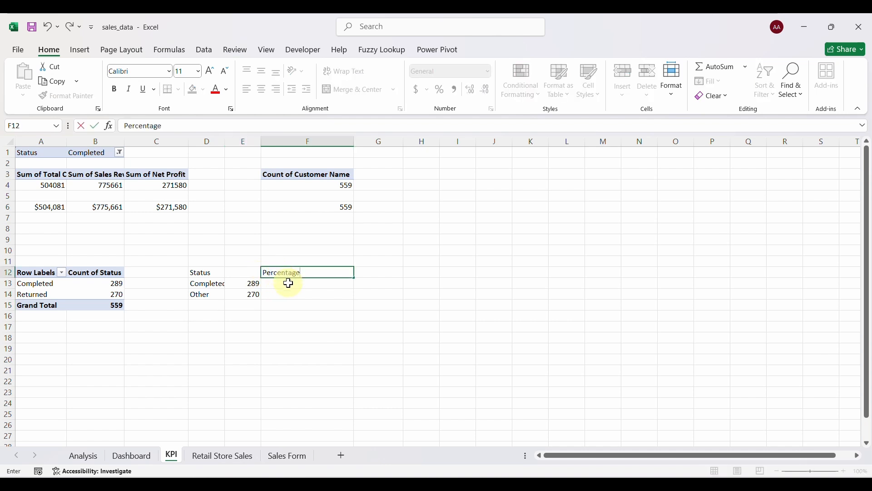
key("Return")
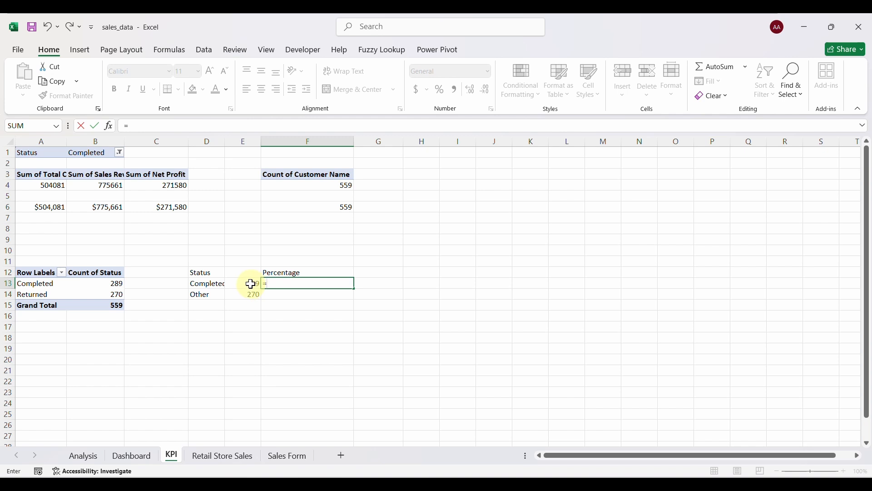
left_click(250, 284)
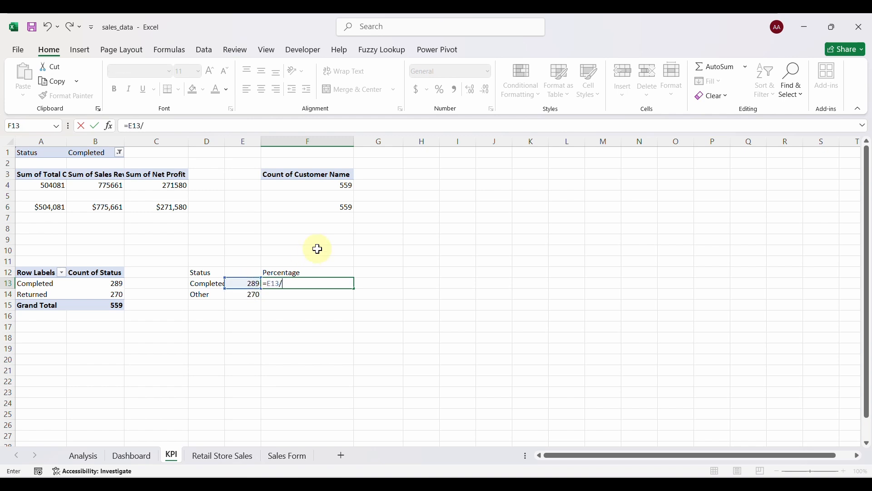
left_click(250, 283)
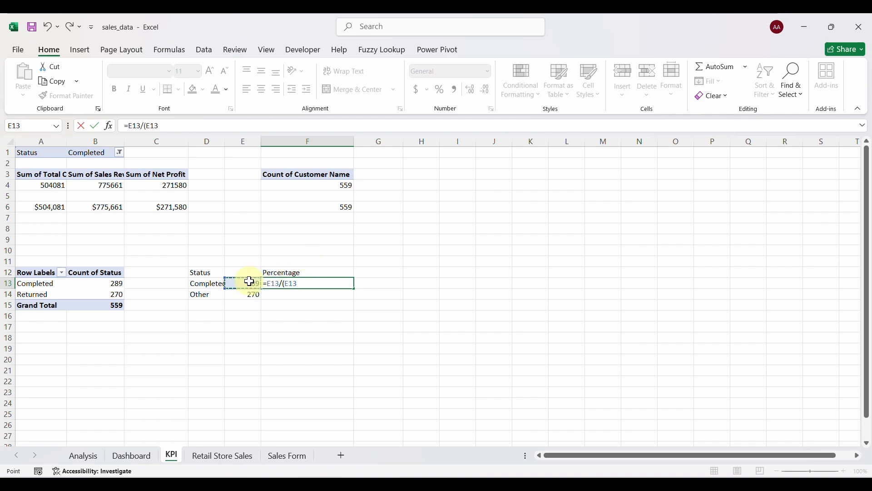
left_click(250, 296)
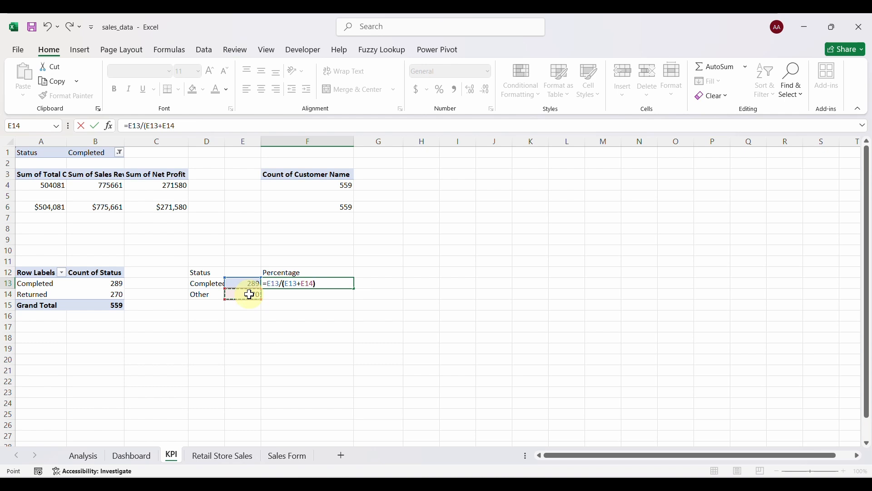
type(")")
left_click(285, 284)
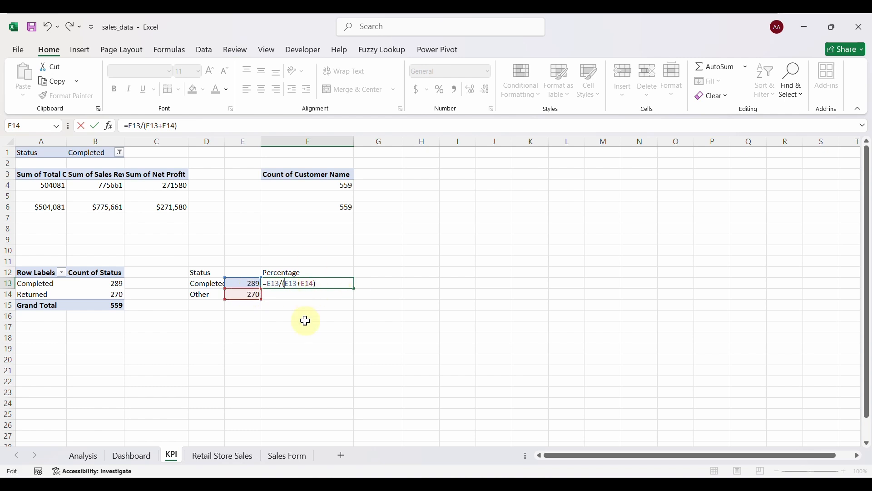
type("$E$")
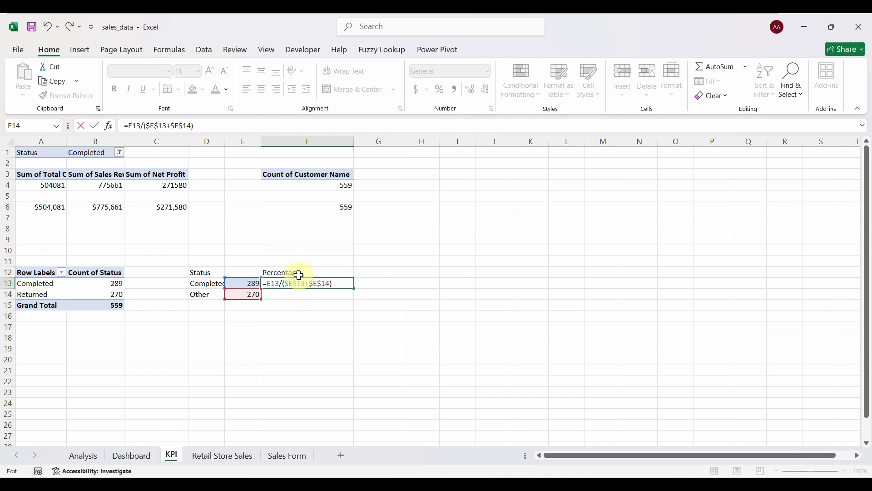
key("Return")
left_click(324, 282)
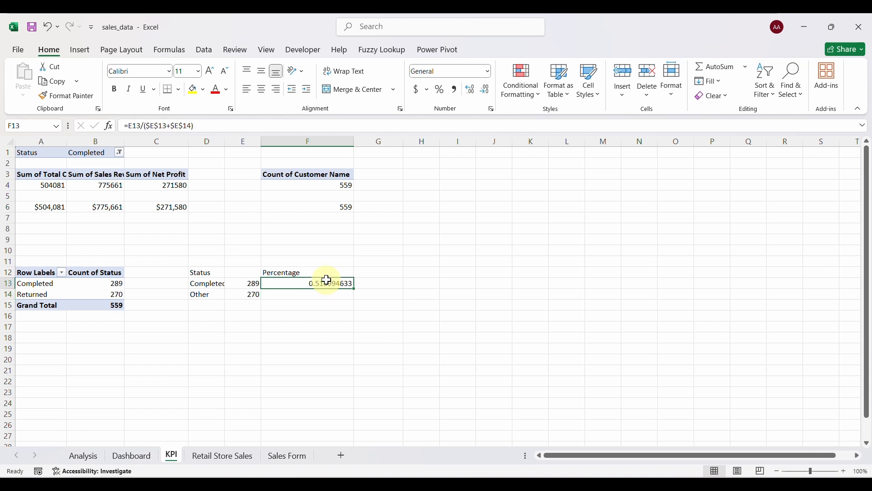
left_click_drag(354, 288, 354, 296)
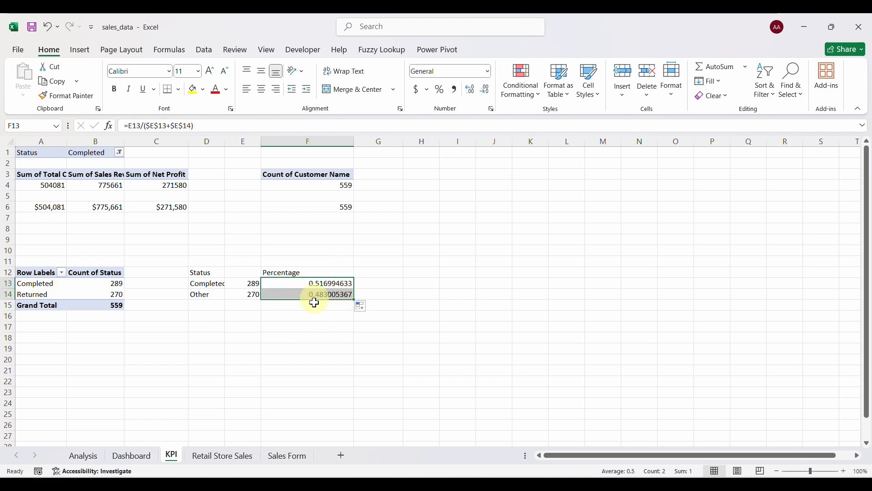
left_click(438, 89)
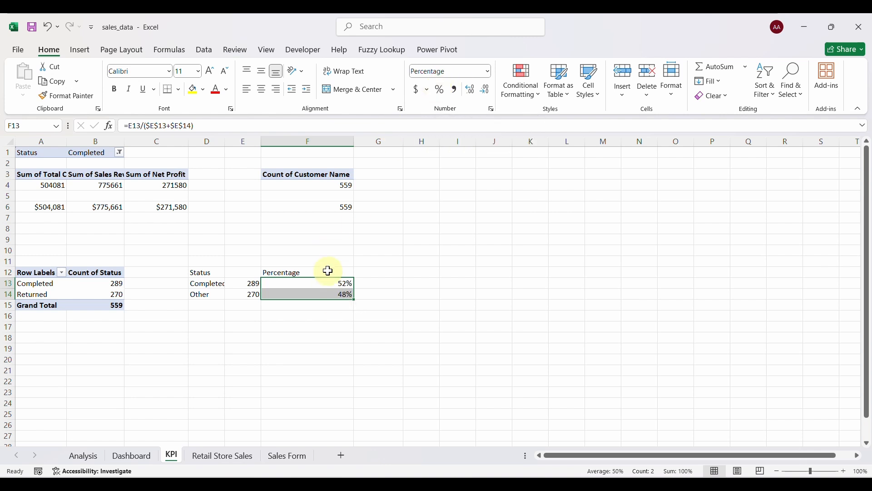
Insert a doughnut chart of F13:F14, delete its title and legend, and shrink it below the table.
left_click(81, 51)
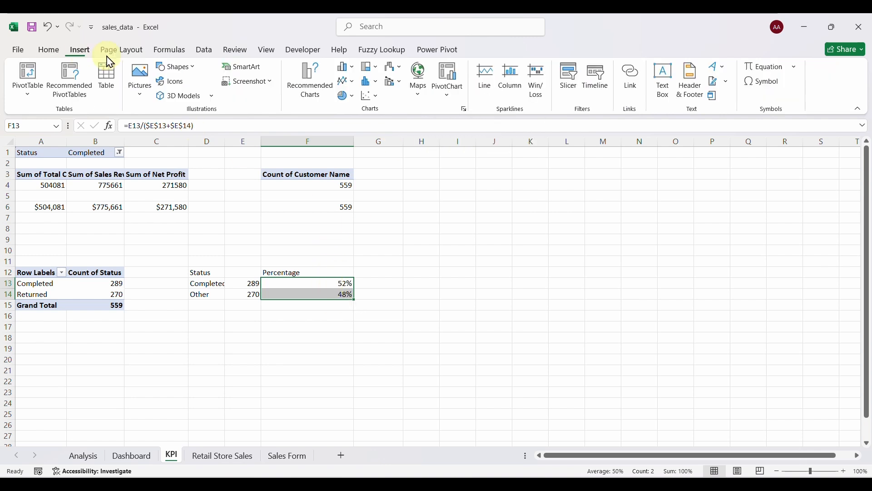
left_click(348, 97)
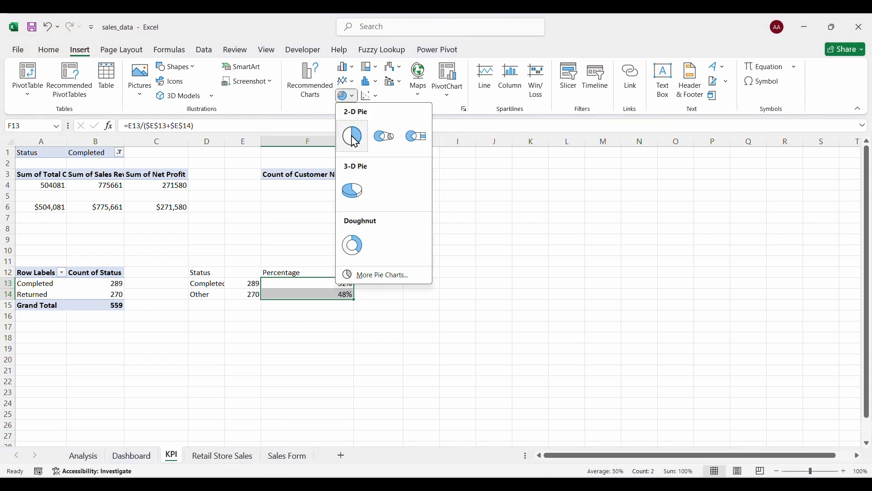
left_click(363, 248)
left_click(438, 227)
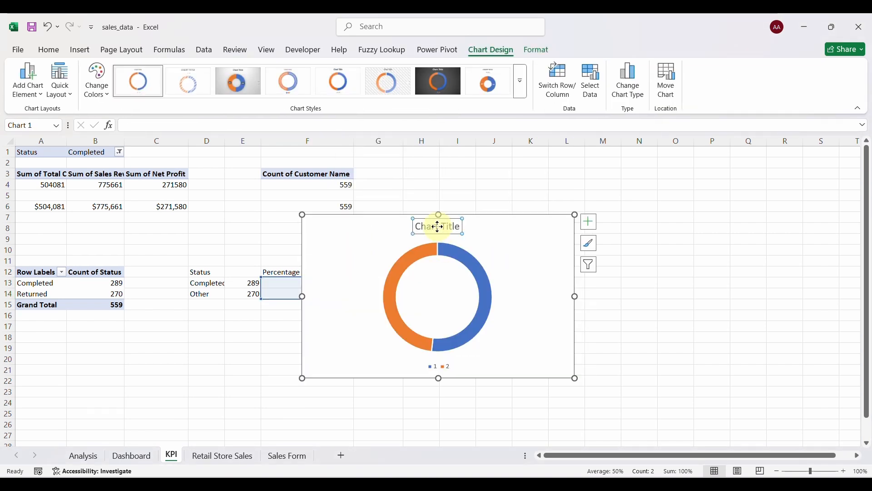
key("Delete")
left_click(443, 366)
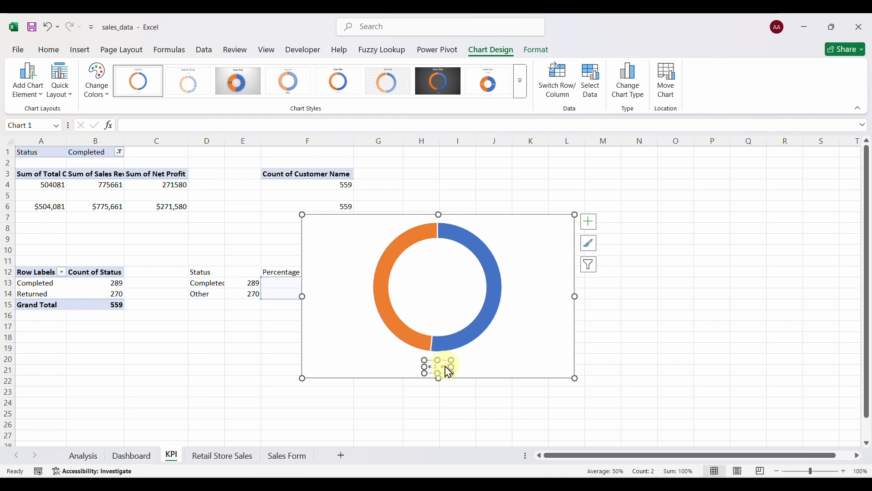
key("Delete")
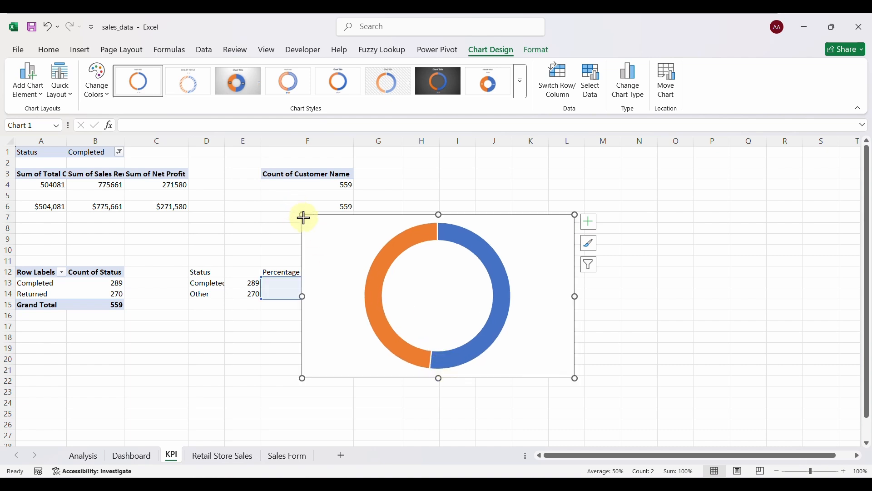
left_click_drag(303, 218, 240, 317)
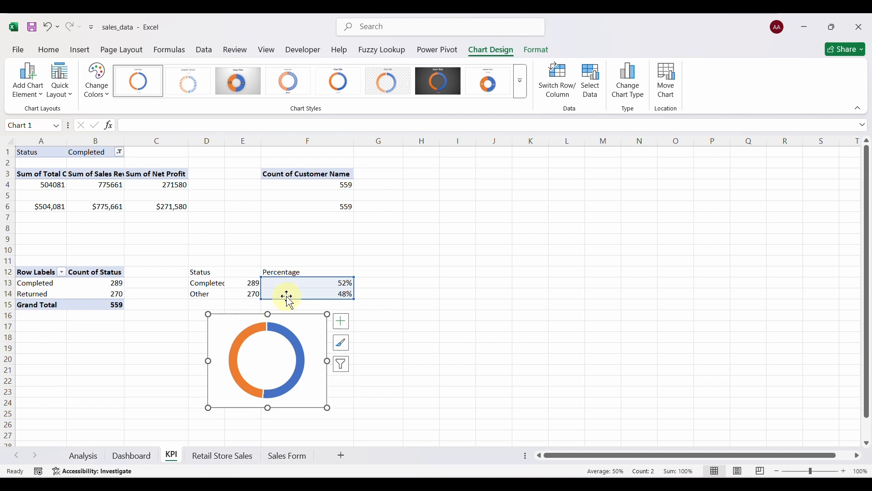
Enter the labels Status, Returned and Other in H12:H14.
left_click(432, 271)
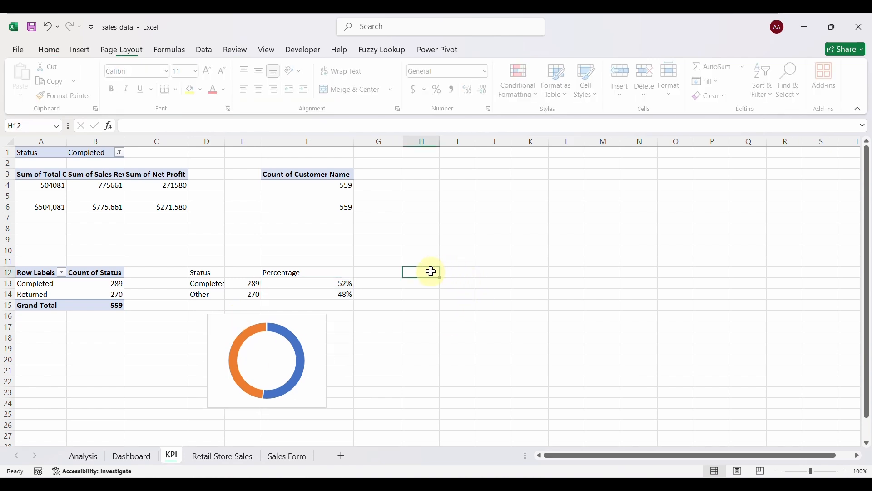
type("Status")
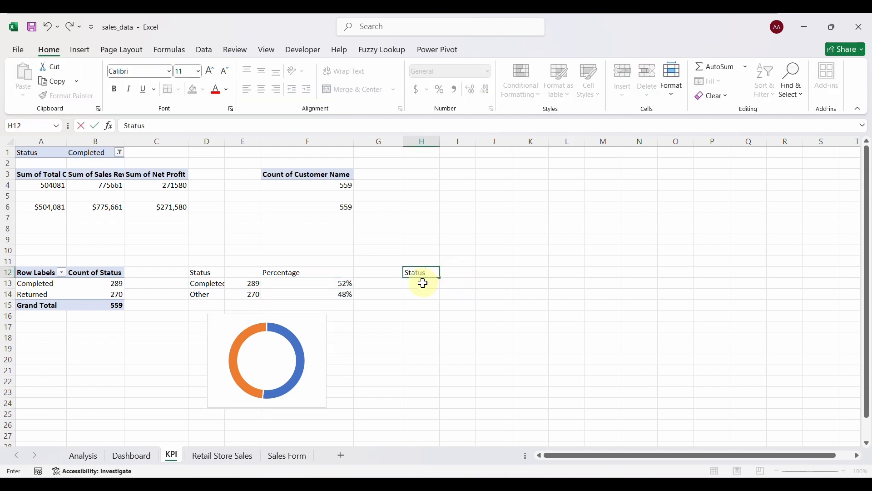
left_click(423, 283)
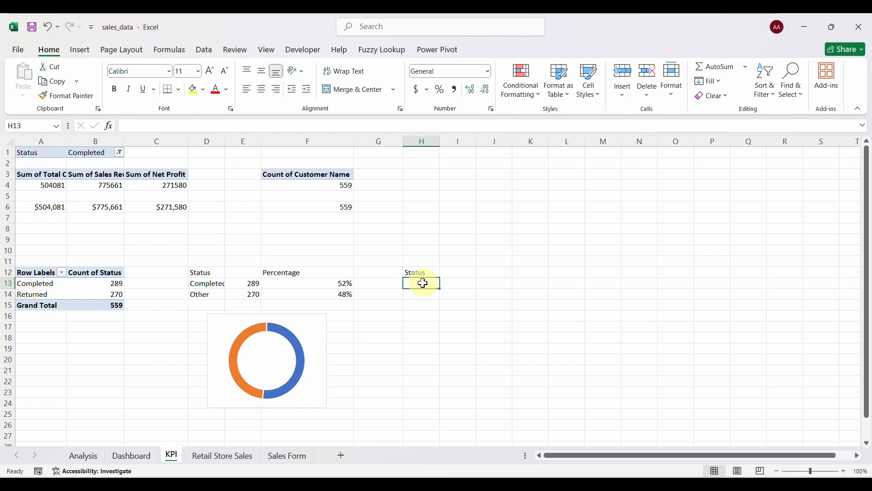
type("Returned")
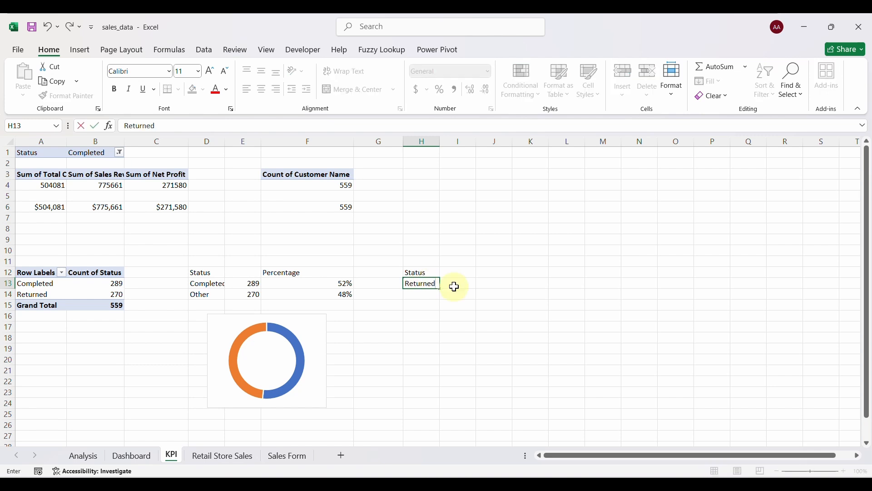
key("Return")
type("O")
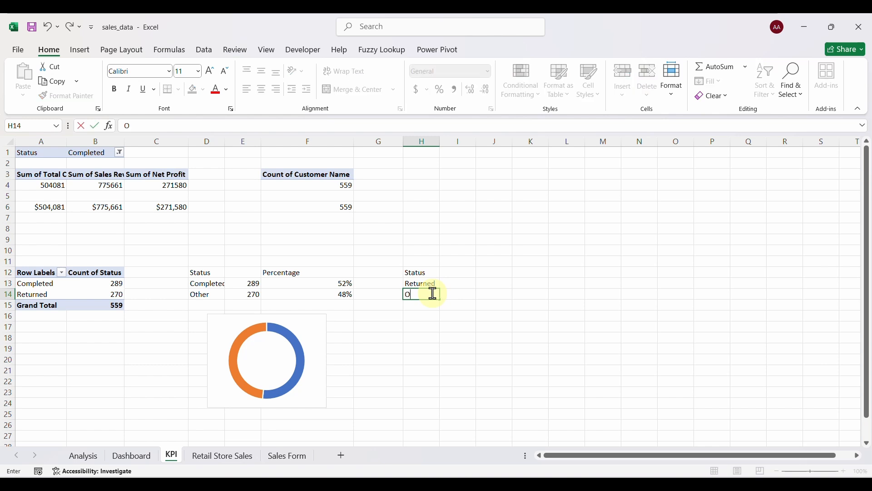
type("ther")
Link I13 to the pivot's Returned count (270) and I14 to the Completed count (289).
left_click(449, 284)
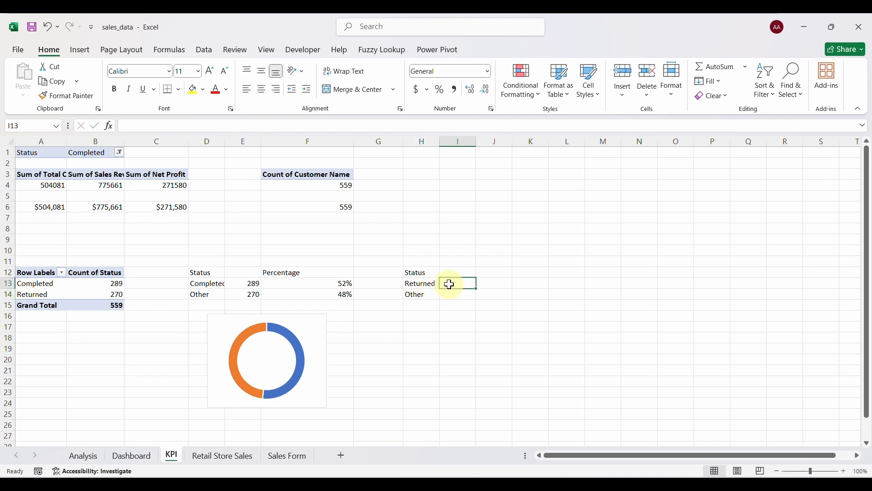
type("=")
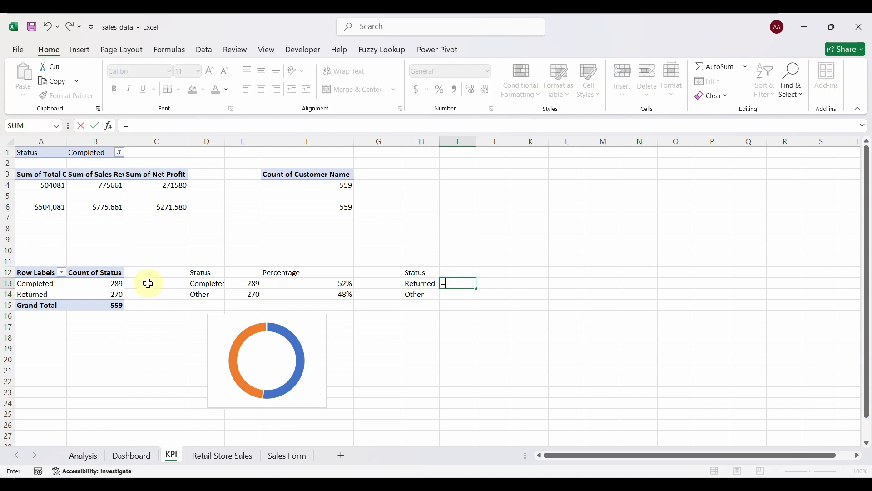
left_click(111, 294)
key("Return")
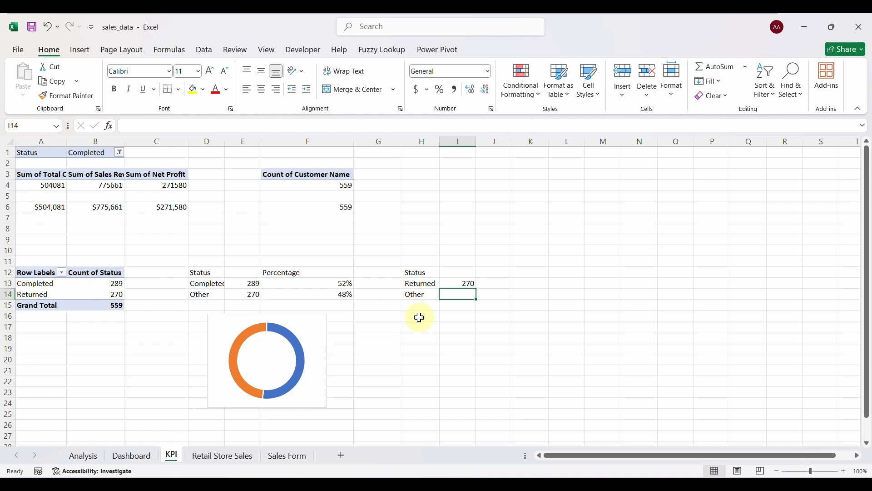
type("=")
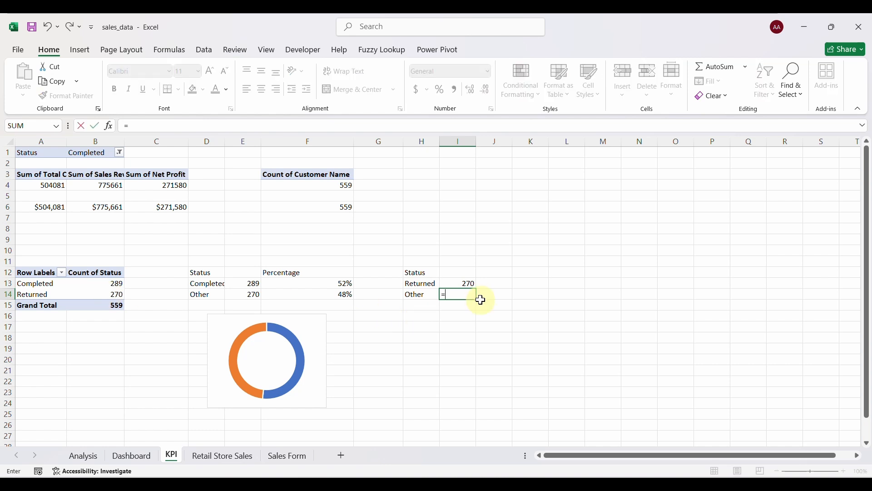
left_click(114, 286)
key("Return")
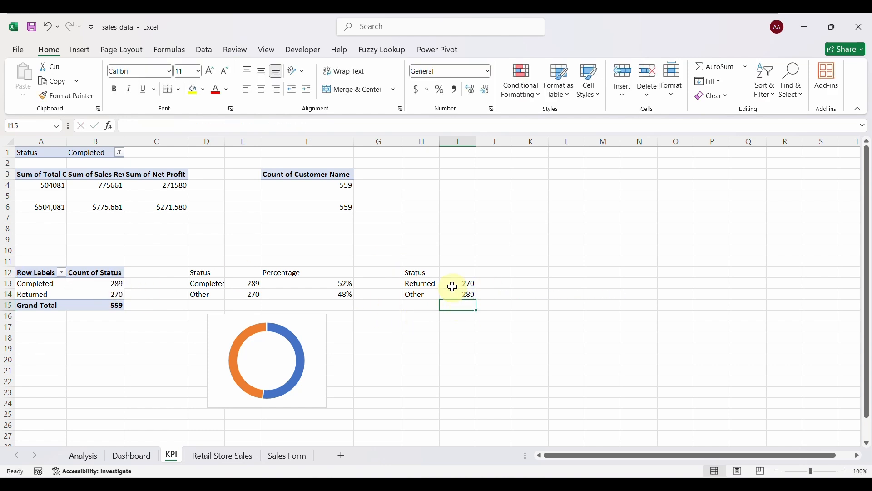
left_click(498, 284)
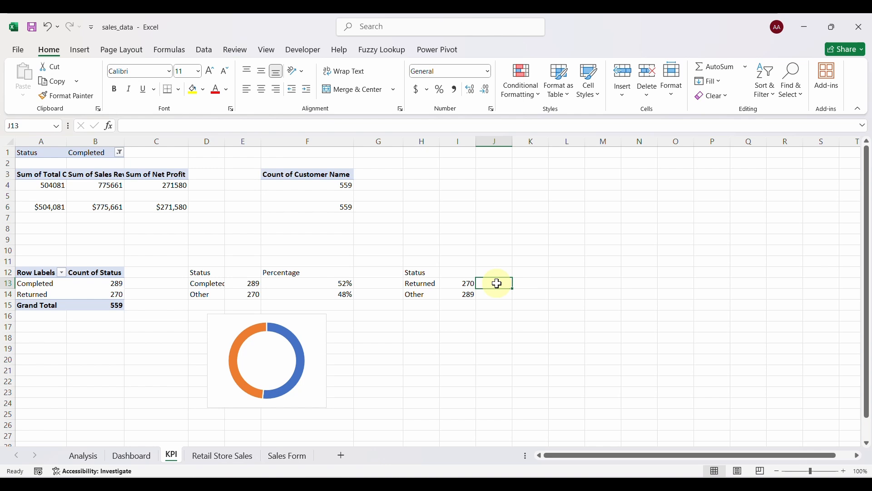
Add the heading Percentage in J12.
type("=")
key("BackSpace")
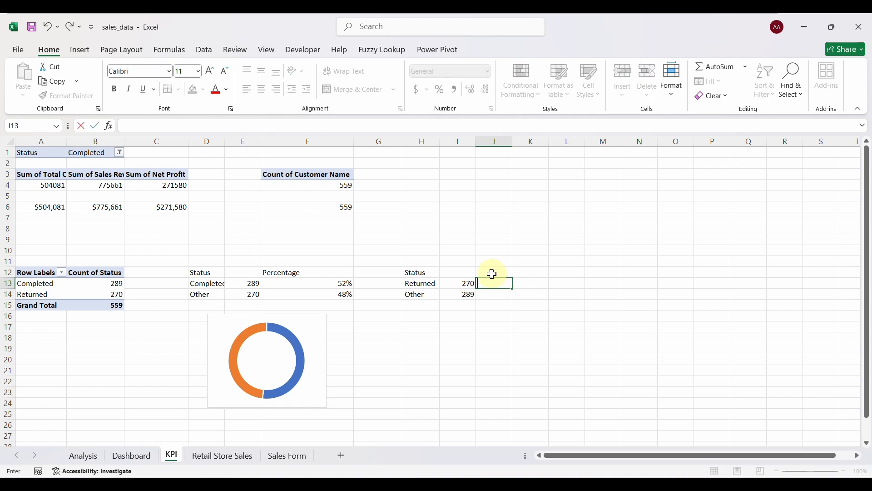
left_click(493, 273)
type("Percentage")
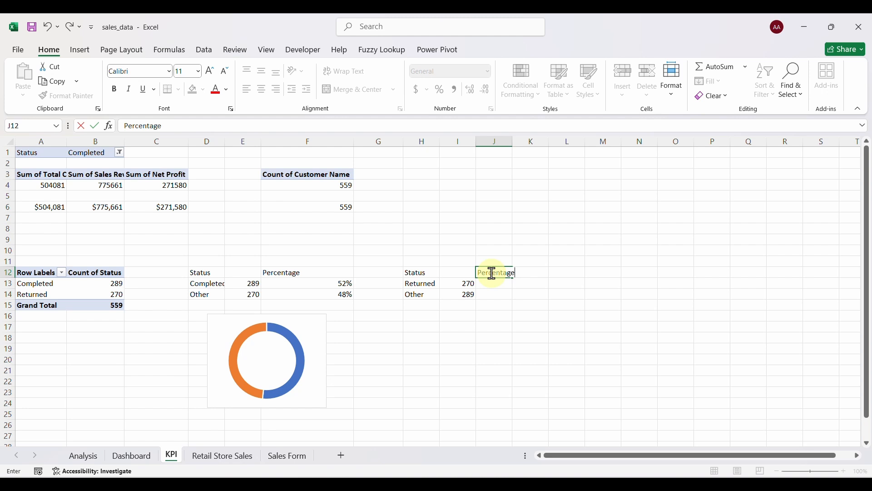
key("Return")
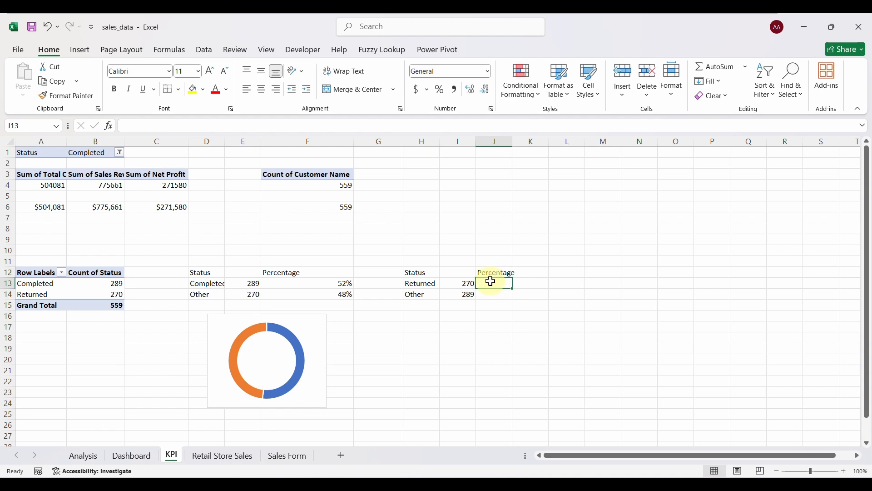
Enter =I13/($I$13+$I$14) in J13, fill it to J14, and apply Percent Style (48%, 52%).
type("=")
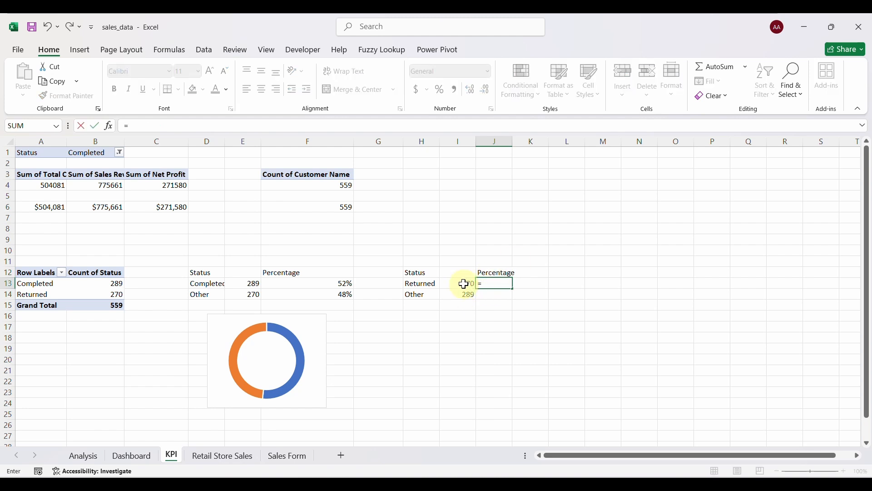
left_click(465, 285)
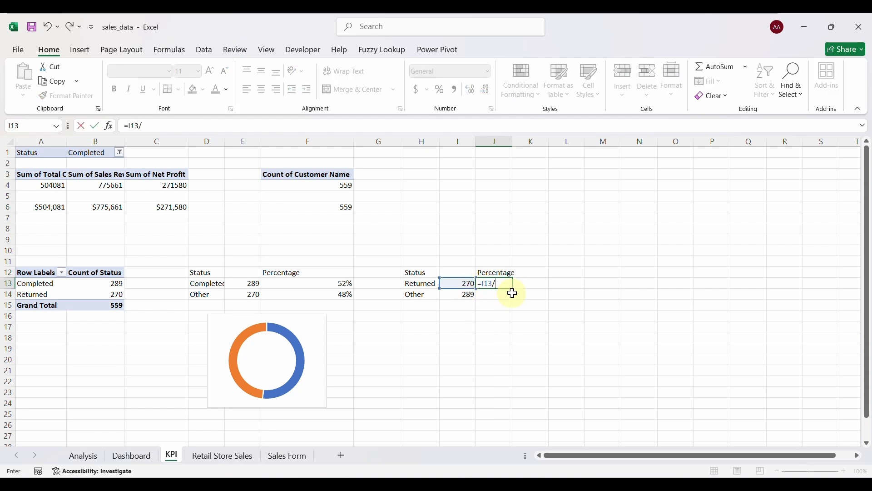
type("/(")
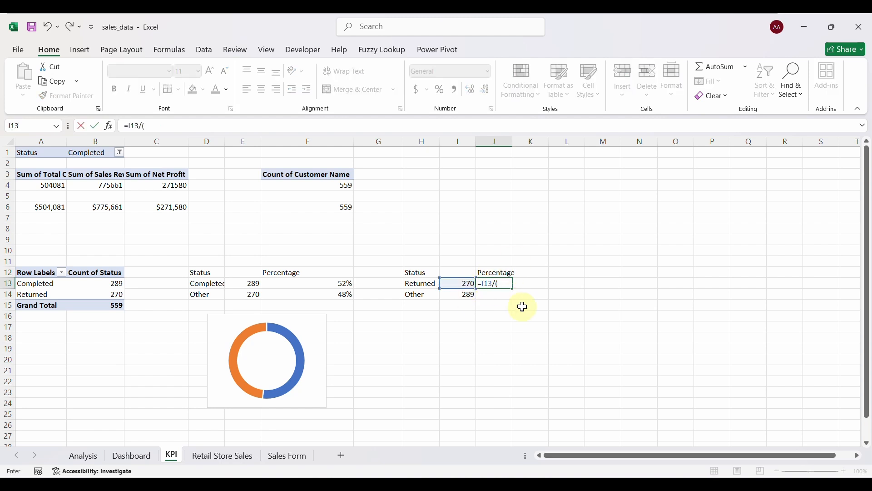
left_click(464, 284)
type("+")
left_click(465, 296)
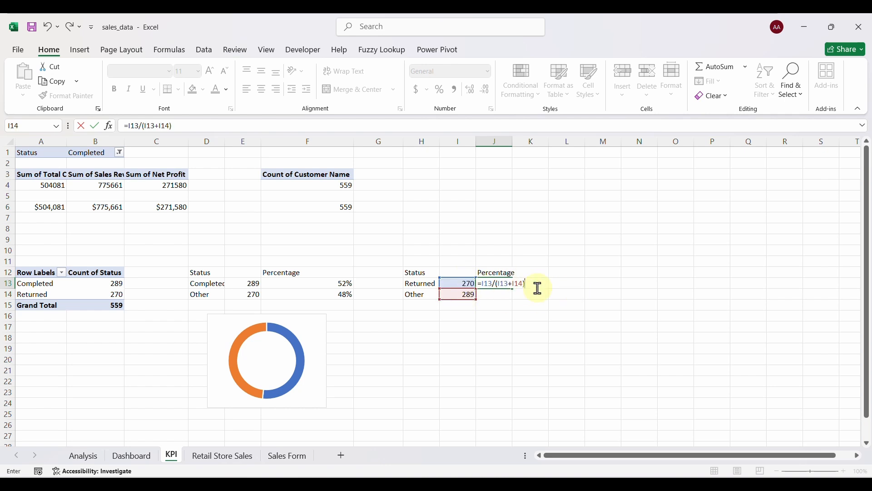
left_click(498, 284)
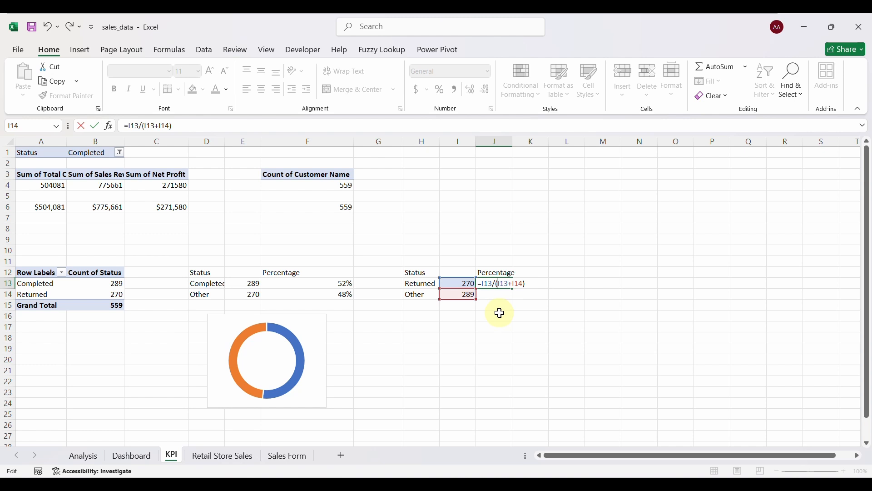
type("$I$13+$I$")
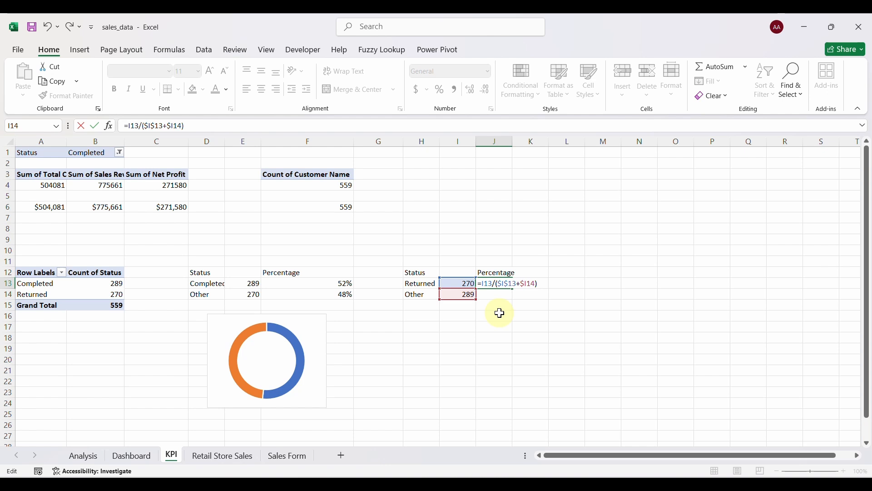
key("Return")
left_click(504, 285)
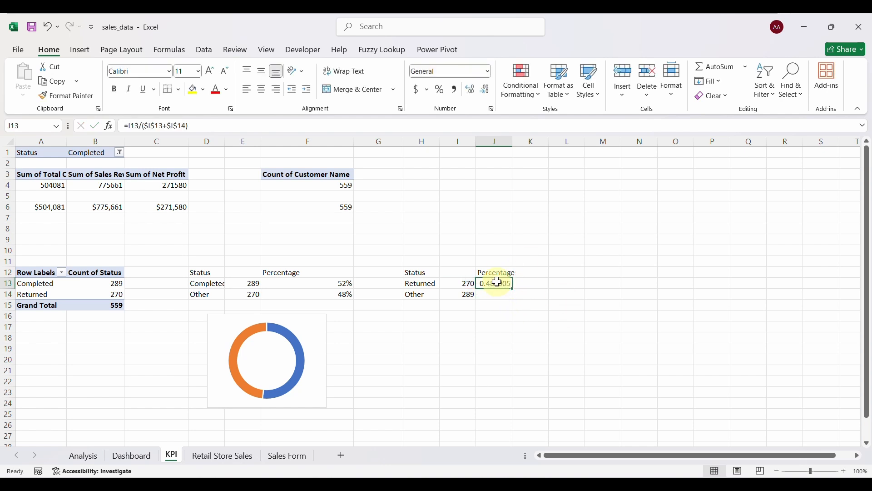
left_click_drag(515, 289, 513, 296)
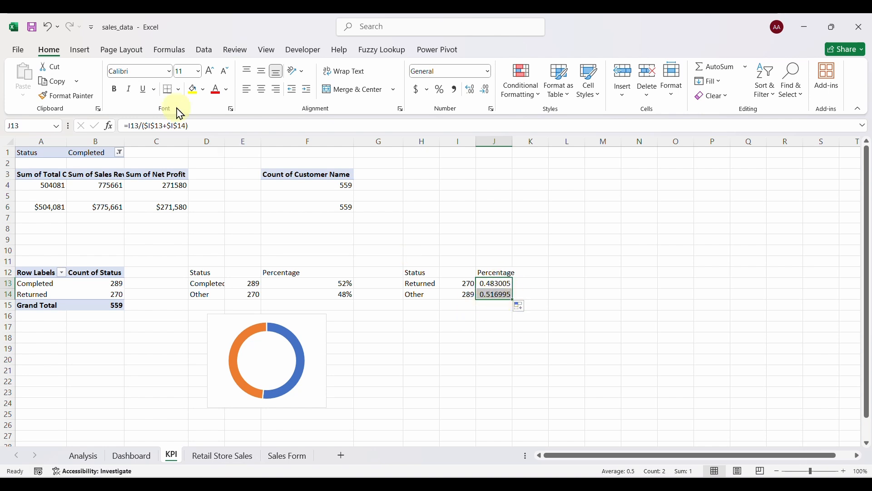
left_click(440, 89)
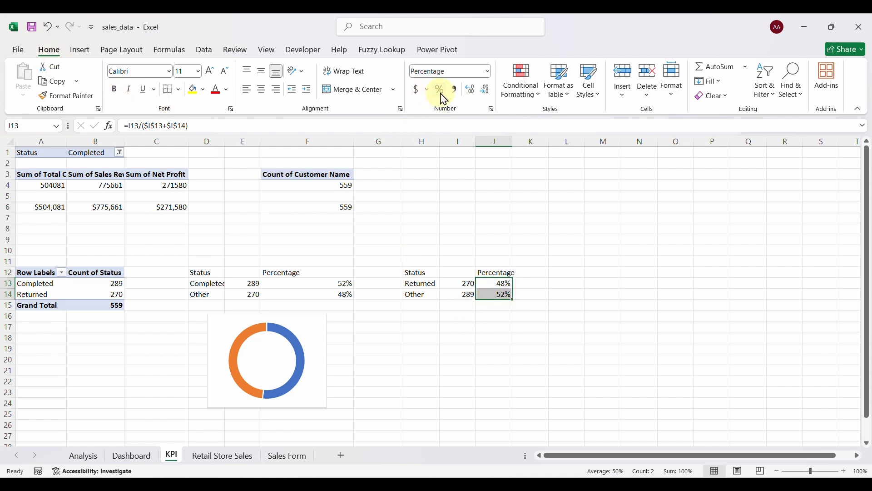
Insert a titleless, legendless doughnut chart of J13:J14 below the table, then go to the Dashboard sheet.
left_click(80, 50)
left_click(347, 96)
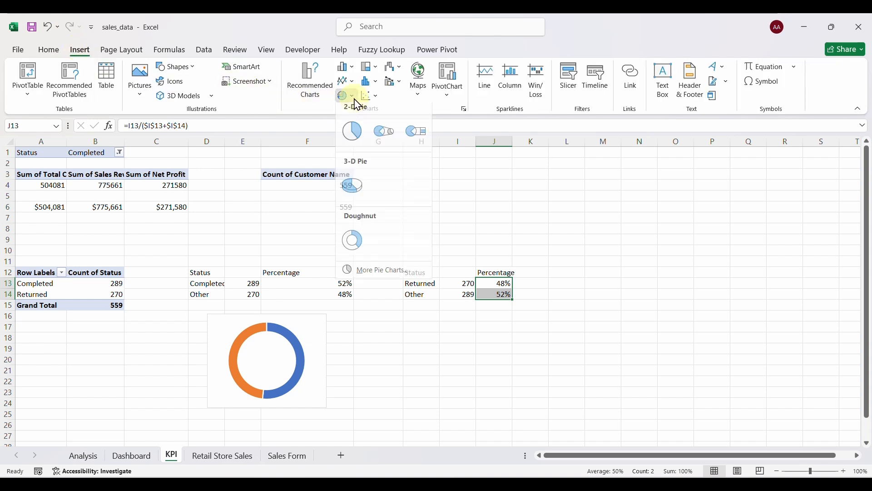
left_click(354, 248)
left_click(427, 229)
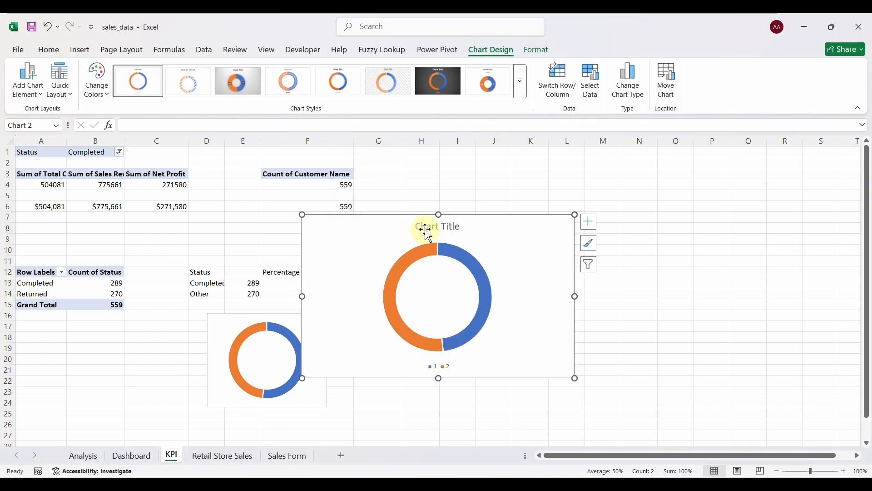
key("Delete")
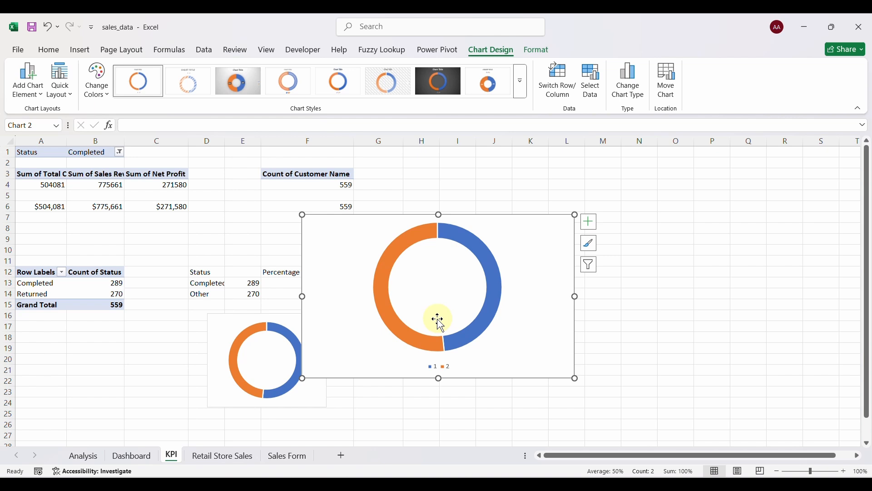
left_click(436, 363)
key("Delete")
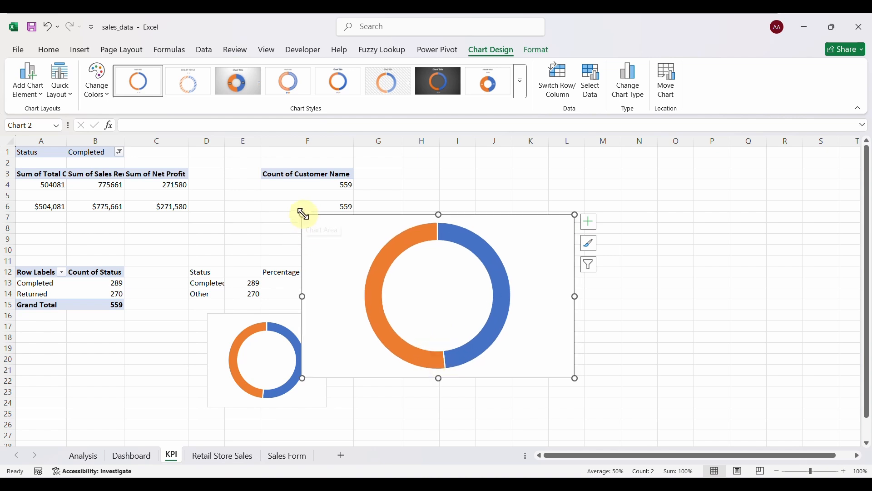
left_click_drag(303, 214, 465, 316)
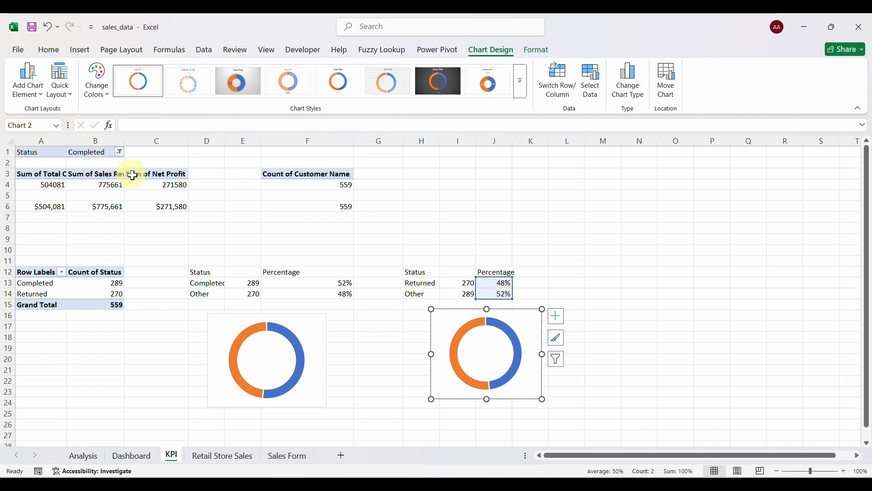
left_click(139, 459)
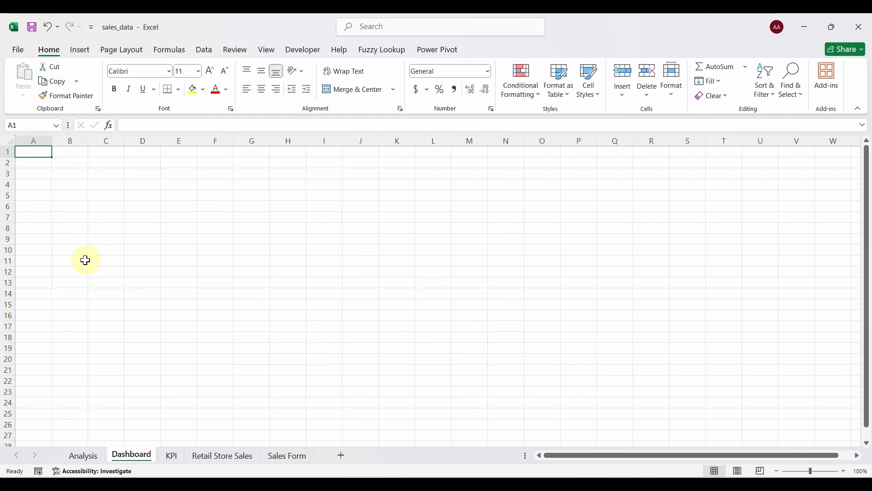
Hide the Dashboard's gridlines and fill the entire sheet white.
left_click(113, 195)
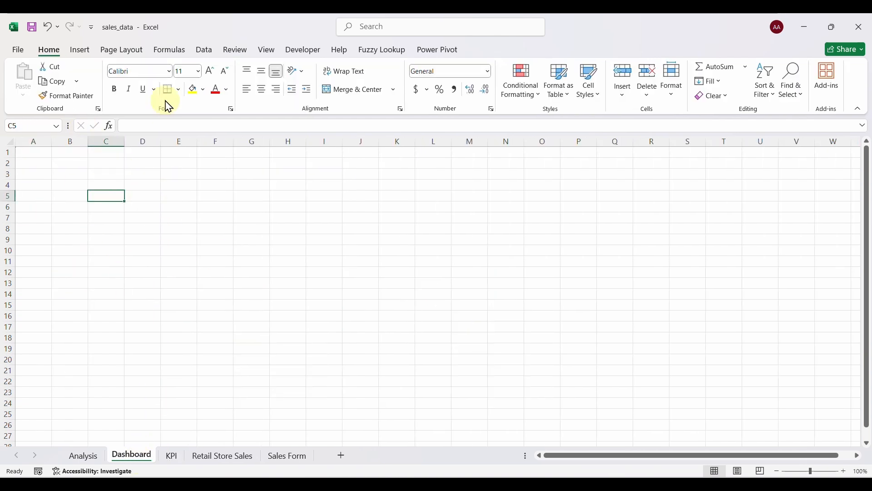
left_click(271, 51)
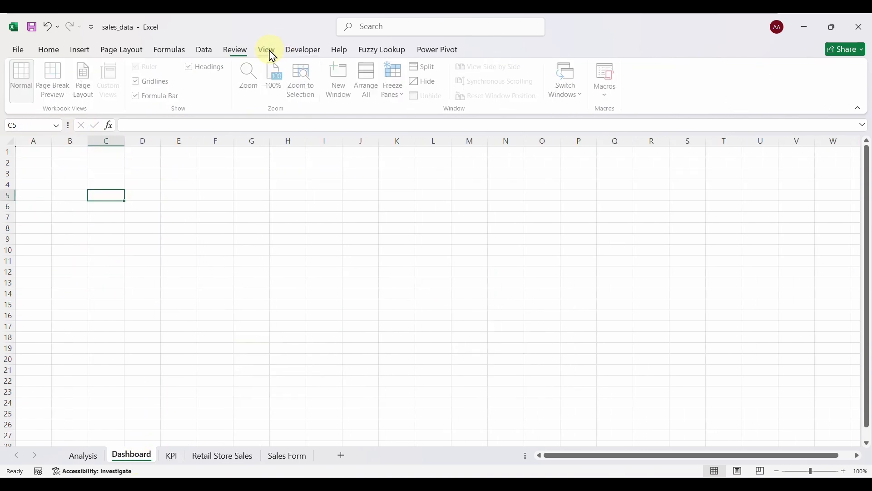
left_click(155, 82)
left_click(149, 250)
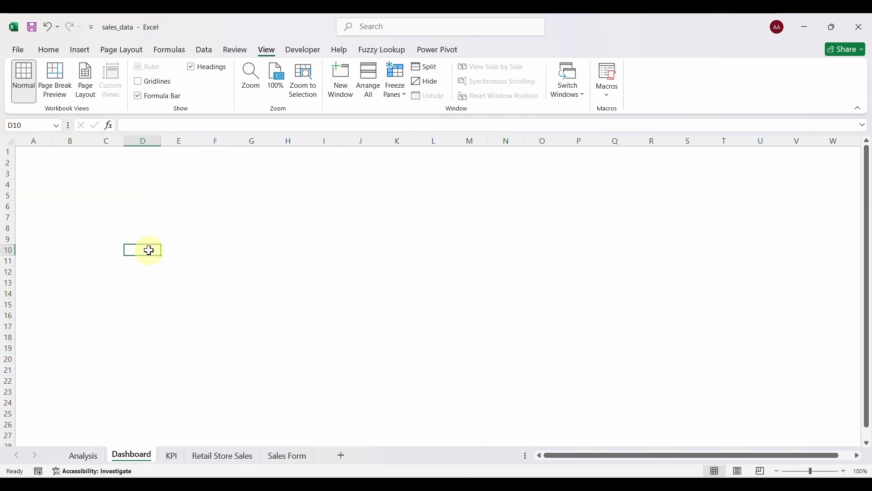
key("ctrl+a")
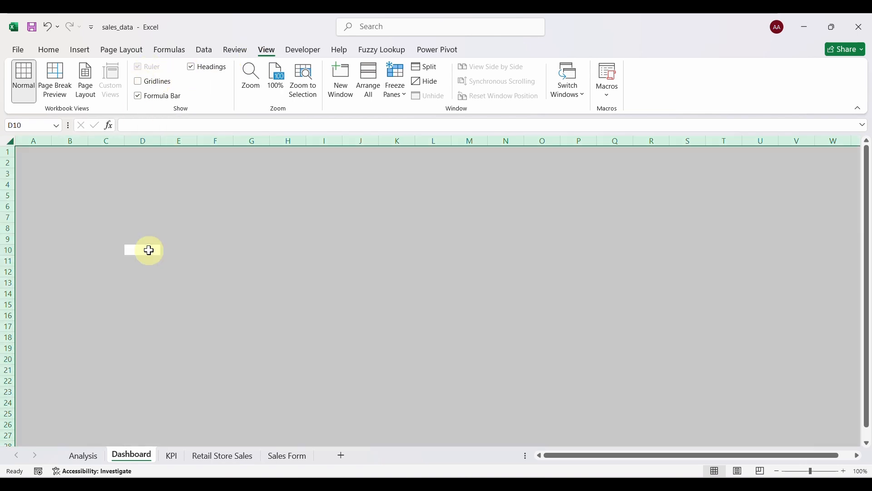
left_click(54, 50)
left_click(203, 90)
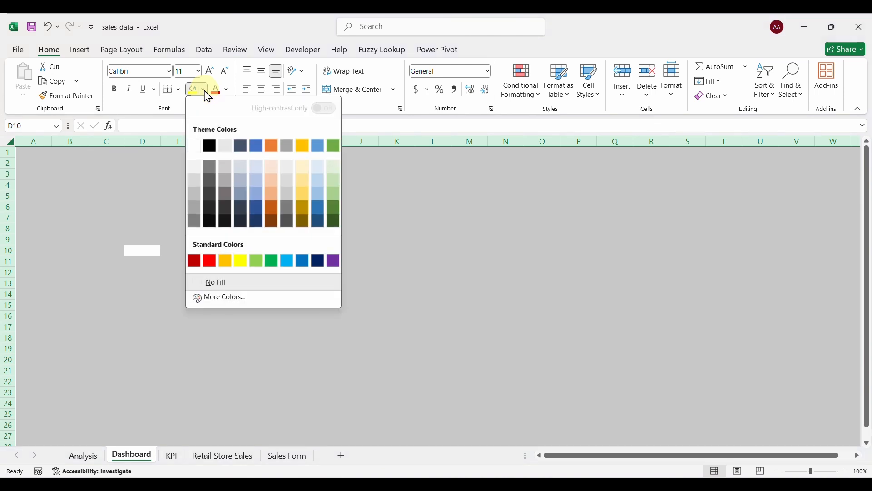
left_click(195, 169)
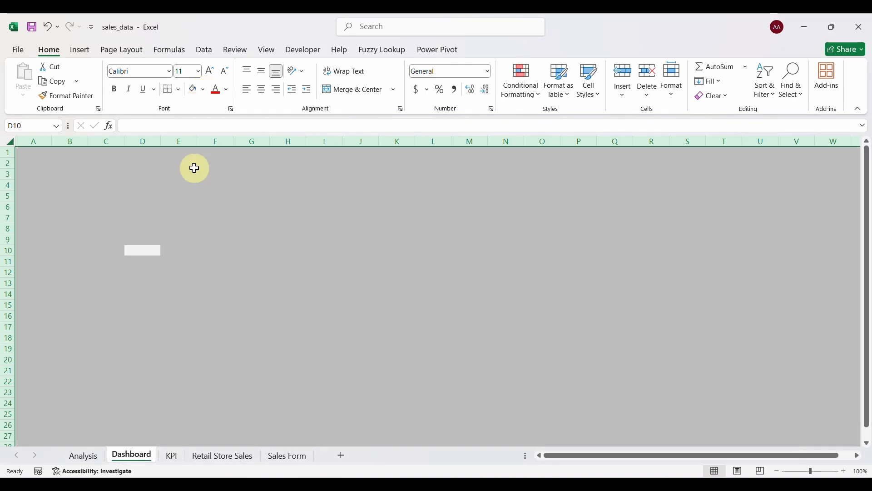
left_click(201, 199)
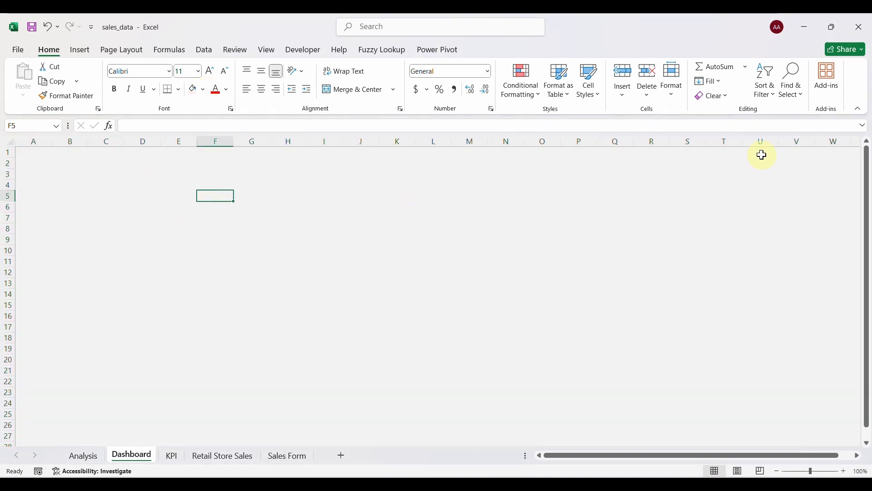
Collapse the ribbon and bring up the Insert Shapes gallery.
left_click(860, 111)
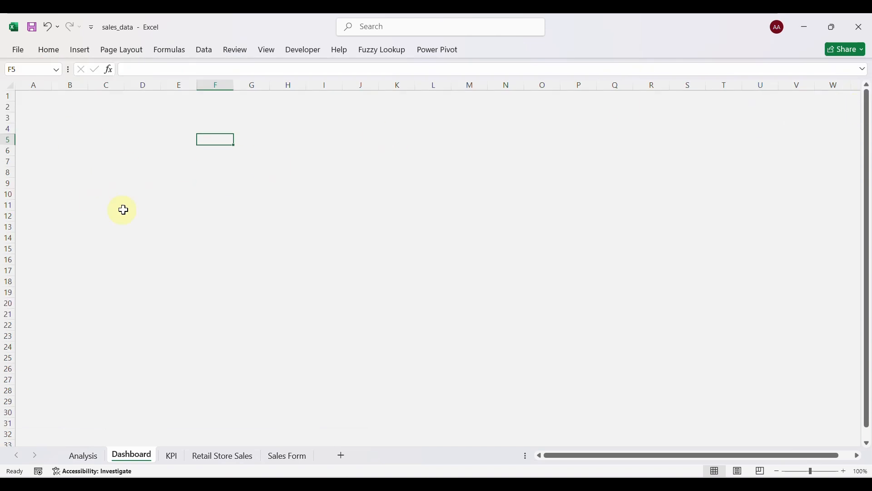
left_click(115, 154)
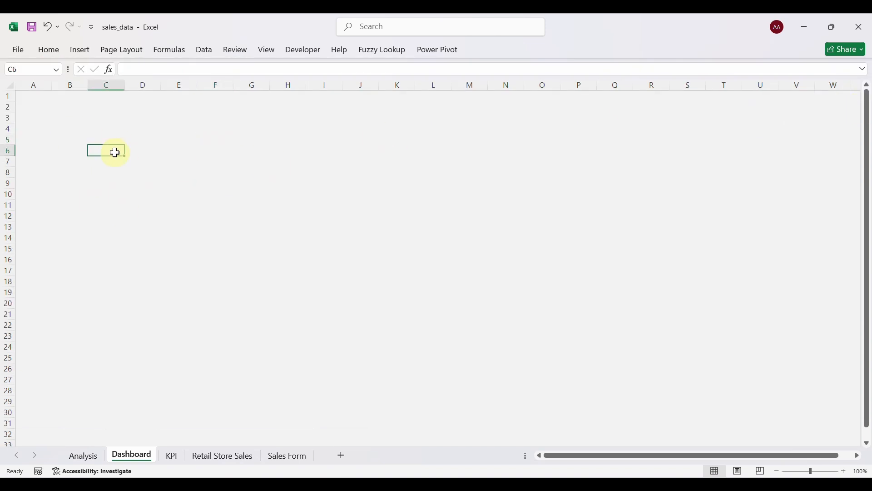
left_click(80, 53)
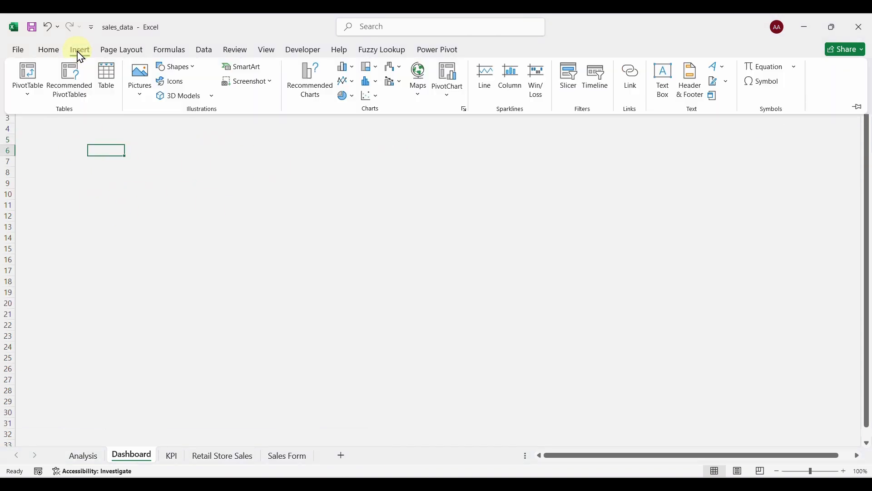
left_click(187, 70)
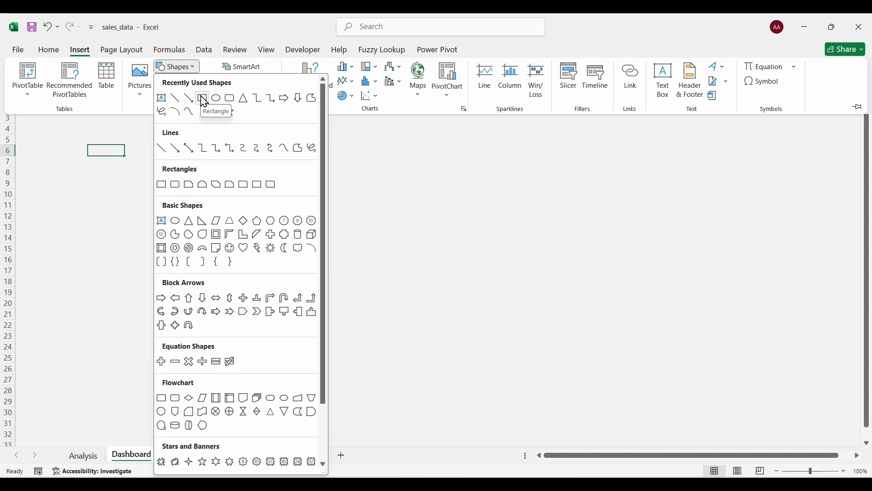
Draw a tall rectangle down column A, starting at row 1 and reaching the bottom of the view.
left_click(203, 98)
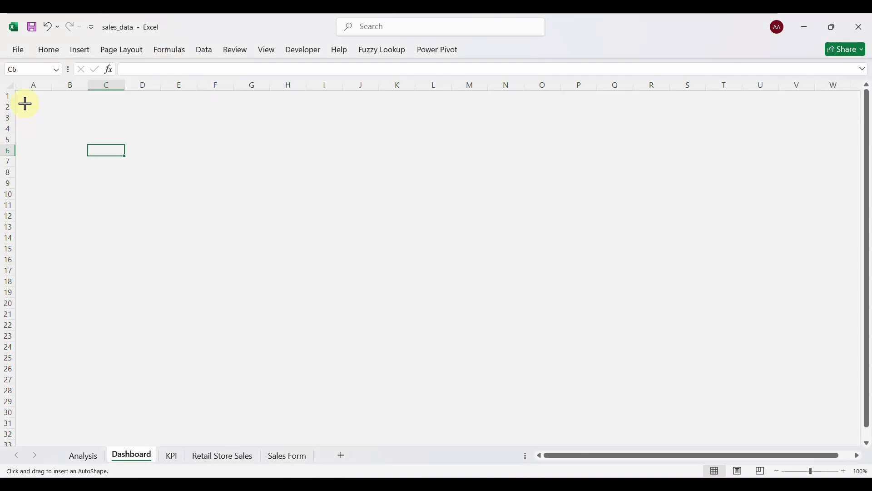
left_click_drag(25, 104, 68, 367)
scroll(120, 311, "up", 3)
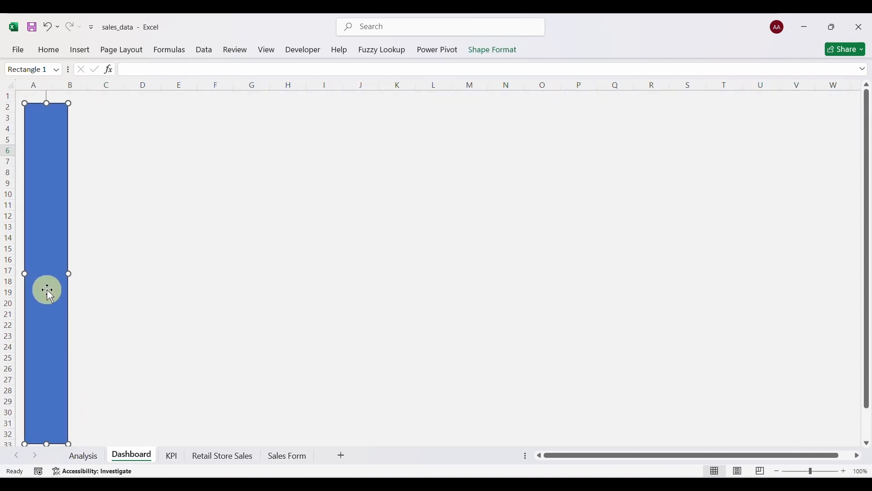
left_click_drag(48, 290, 45, 283)
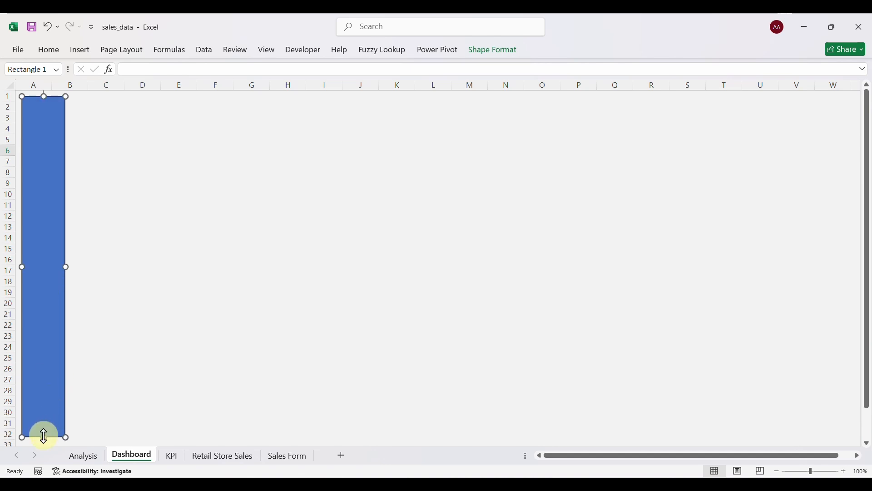
left_click_drag(43, 436, 45, 441)
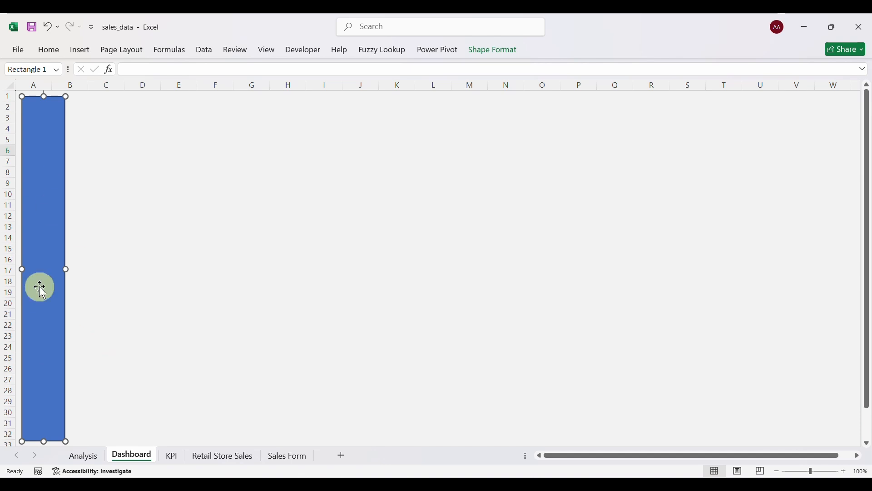
Give the sidebar rectangle a white fill and no outline in Format Shape.
right_click(46, 278)
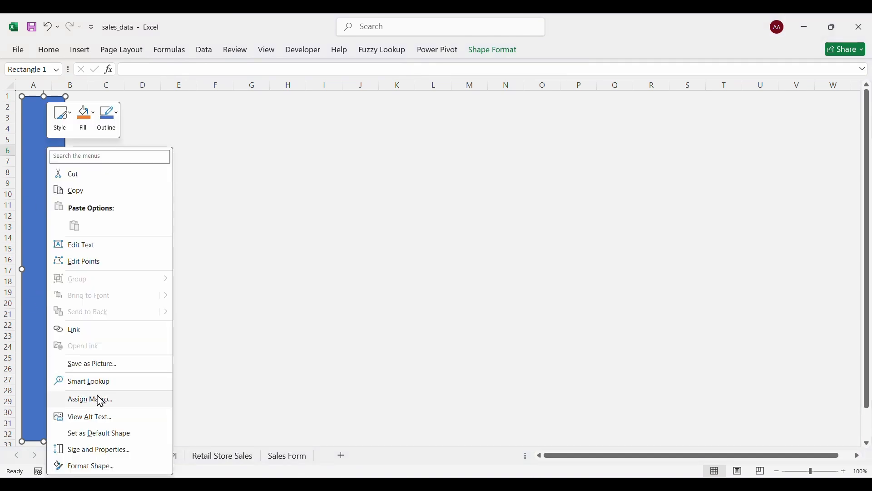
left_click(99, 466)
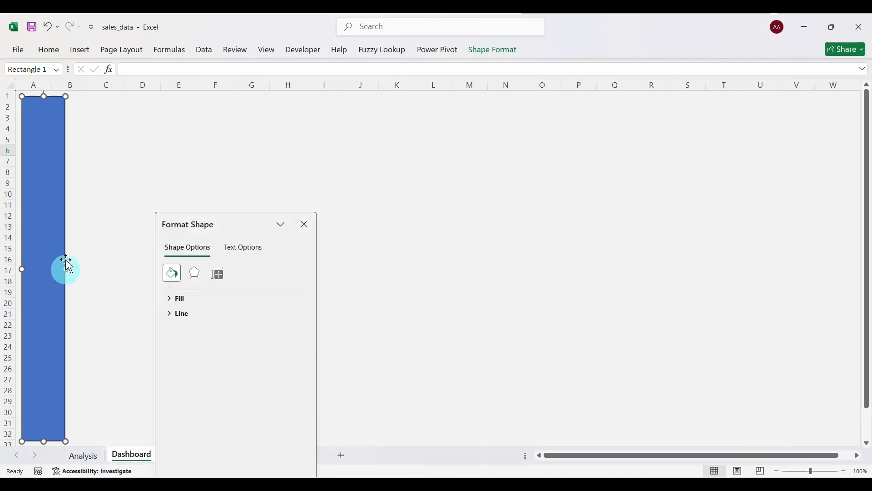
left_click(177, 300)
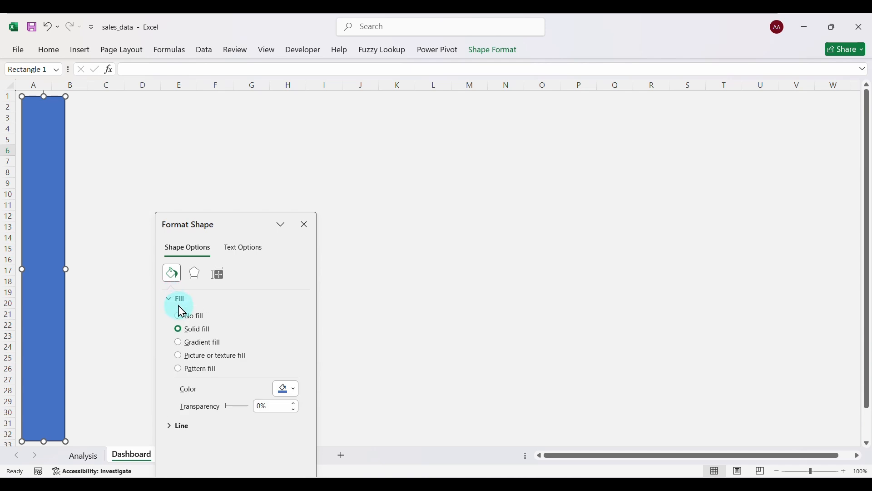
left_click(297, 391)
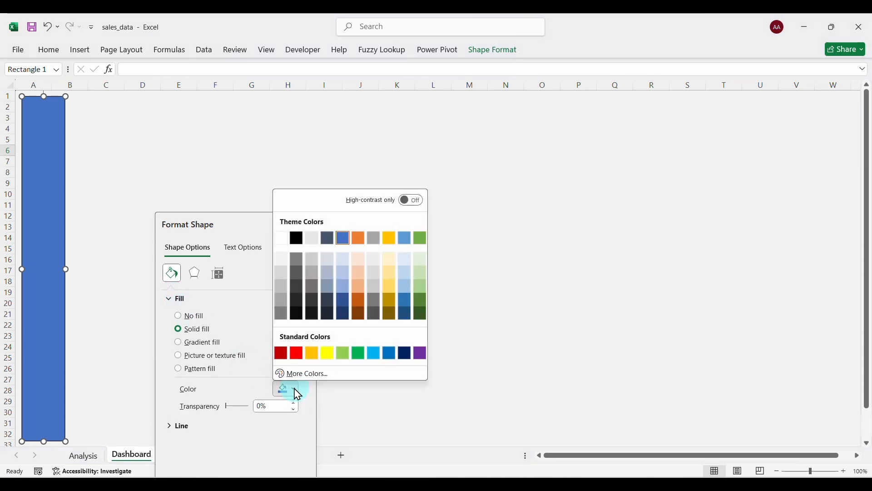
left_click(281, 237)
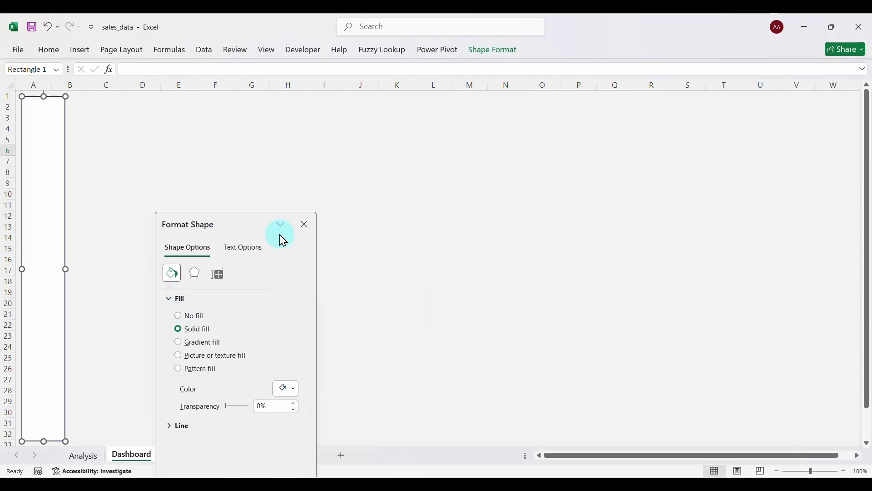
left_click(174, 429)
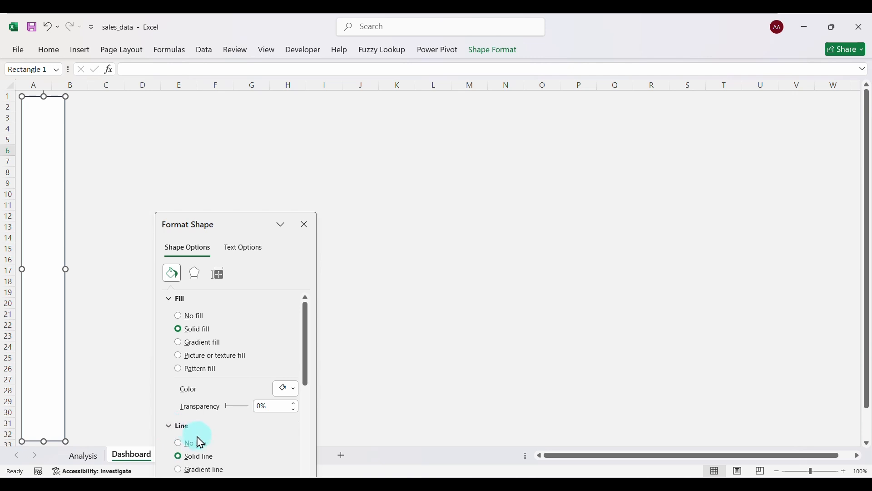
left_click(184, 445)
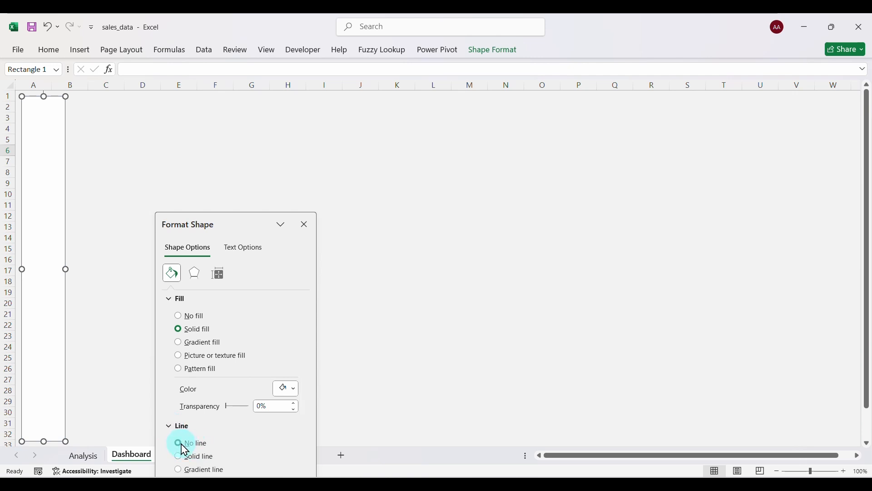
left_click(304, 225)
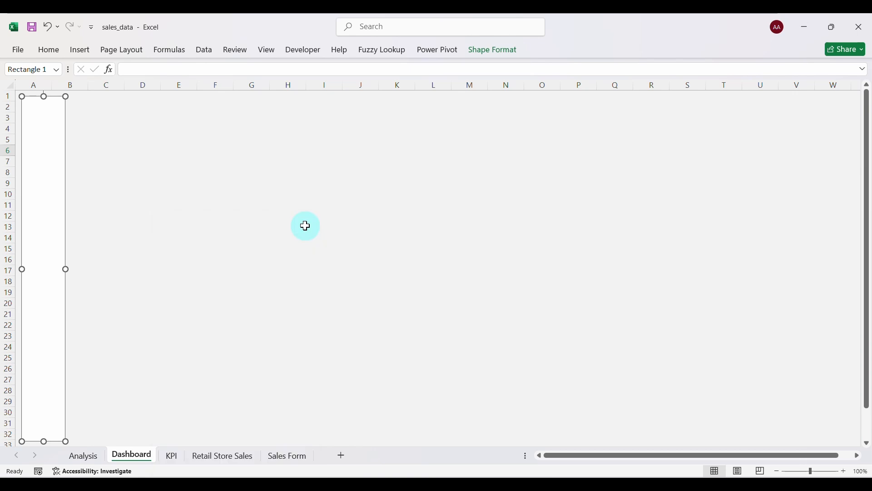
left_click(175, 198)
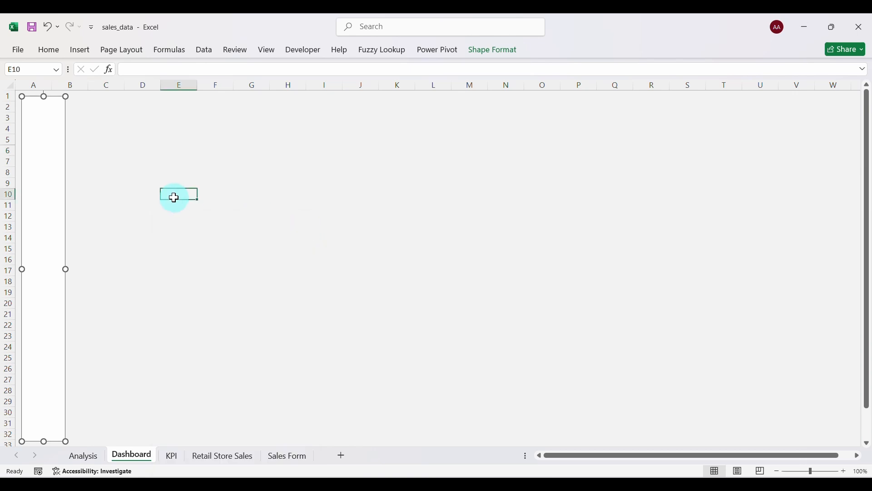
Duplicate the white sidebar and stretch the copy into a banner across rows 1–3, columns B–W.
left_click(46, 146)
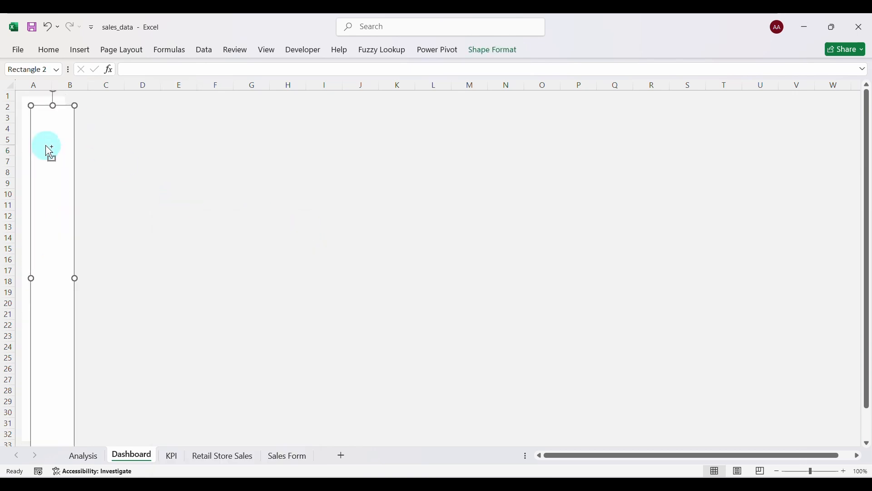
left_click_drag(48, 152, 92, 133)
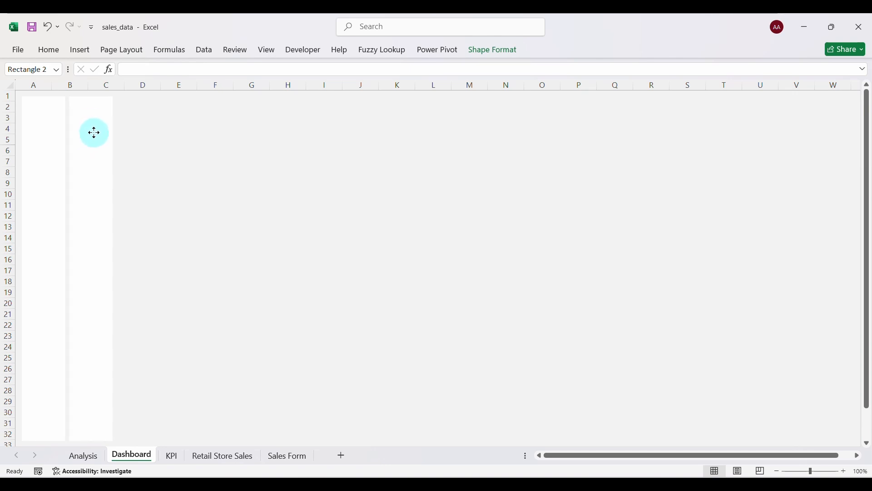
left_click_drag(91, 440, 854, 132)
left_click(201, 203)
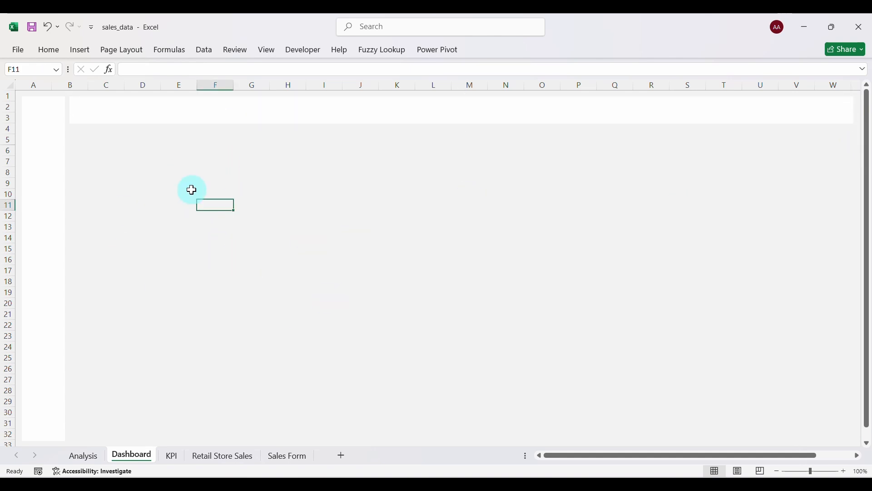
Draw a wide rounded rectangle below the header strip and adjust its corner rounding.
left_click(82, 54)
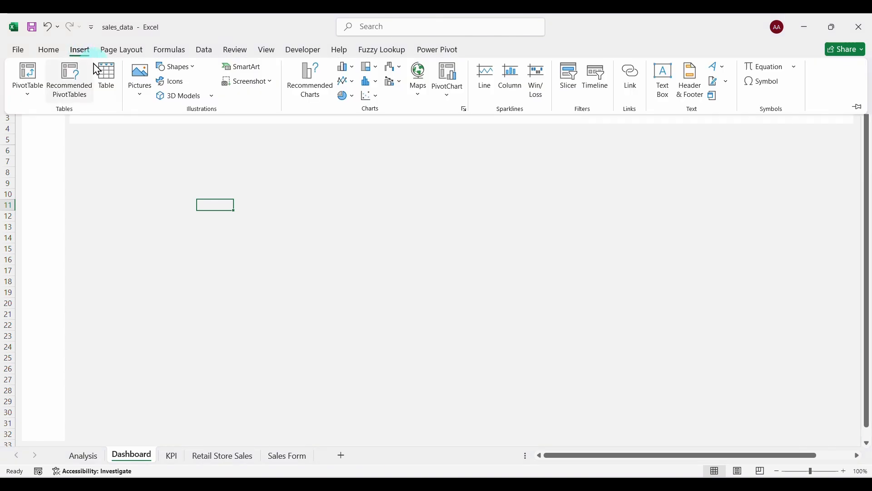
left_click(192, 74)
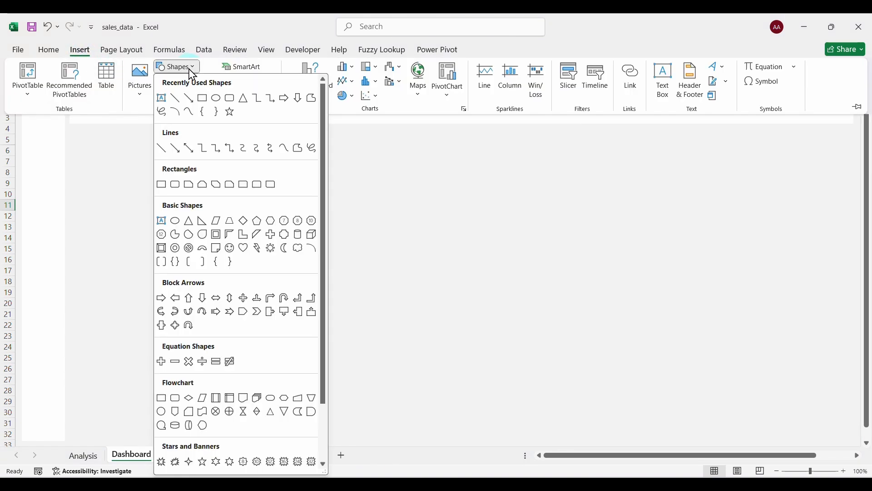
left_click(231, 100)
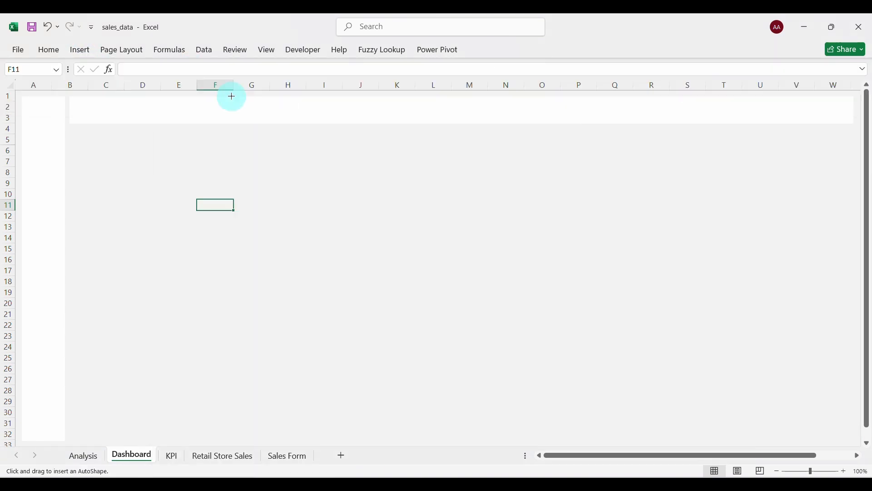
left_click_drag(129, 153, 529, 223)
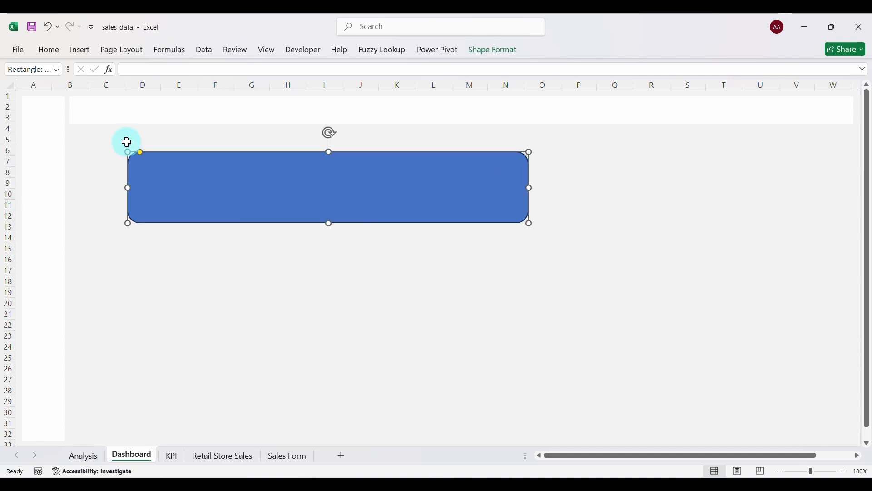
left_click_drag(140, 151, 135, 152)
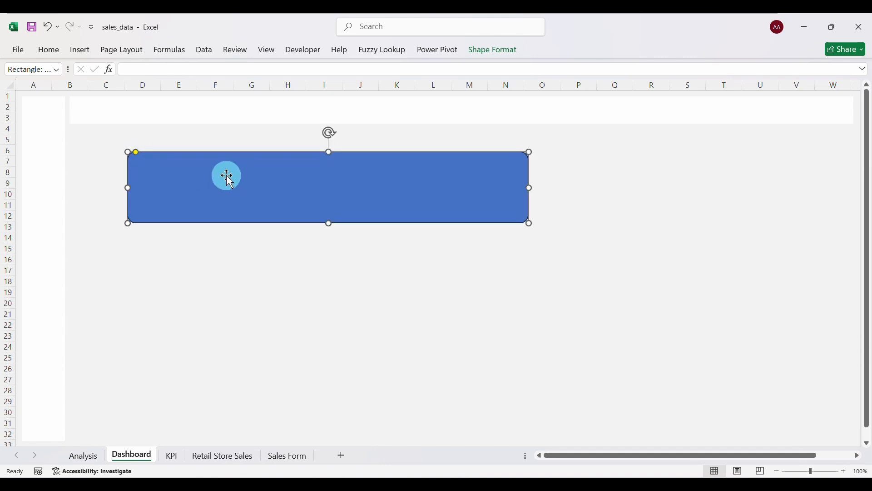
Set the rounded rectangle's fill to white and its line to No line.
right_click(227, 175)
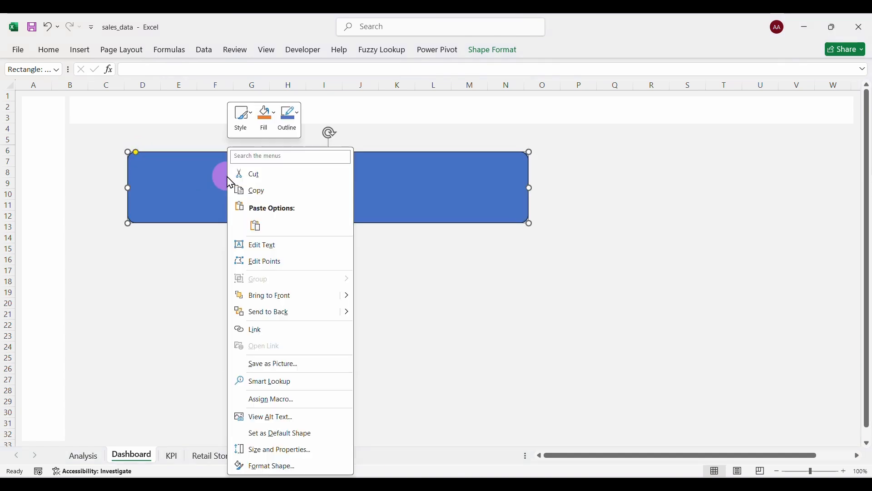
left_click(272, 466)
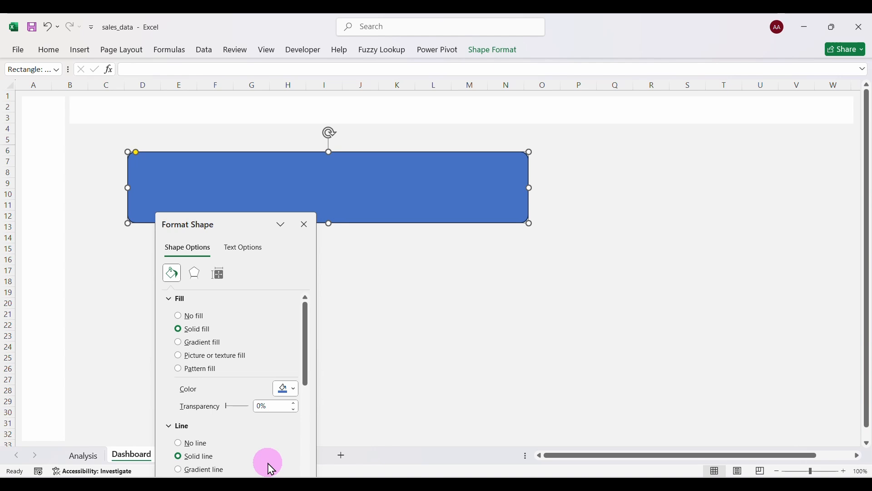
left_click(293, 390)
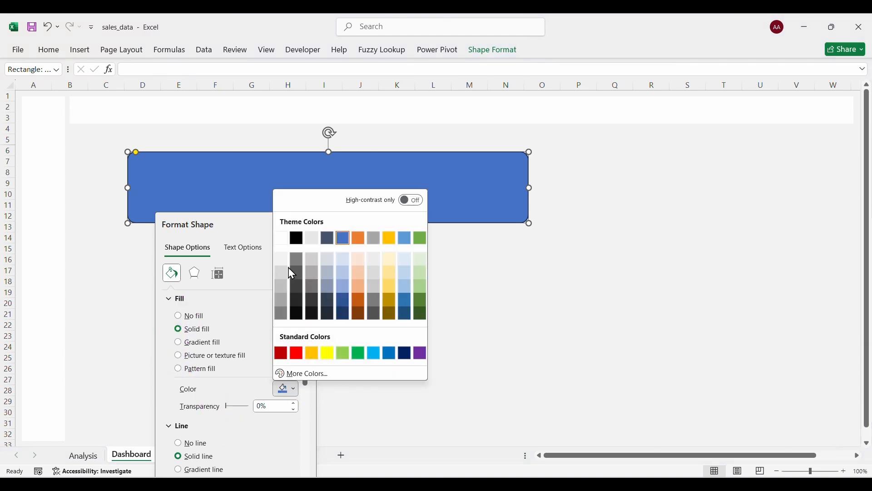
left_click(284, 238)
scroll(247, 391, "down", 2)
left_click(176, 389)
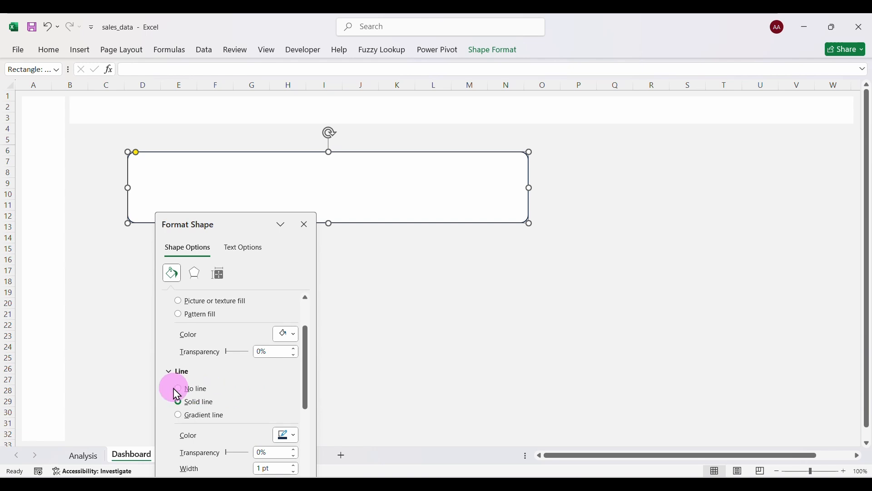
left_click(183, 389)
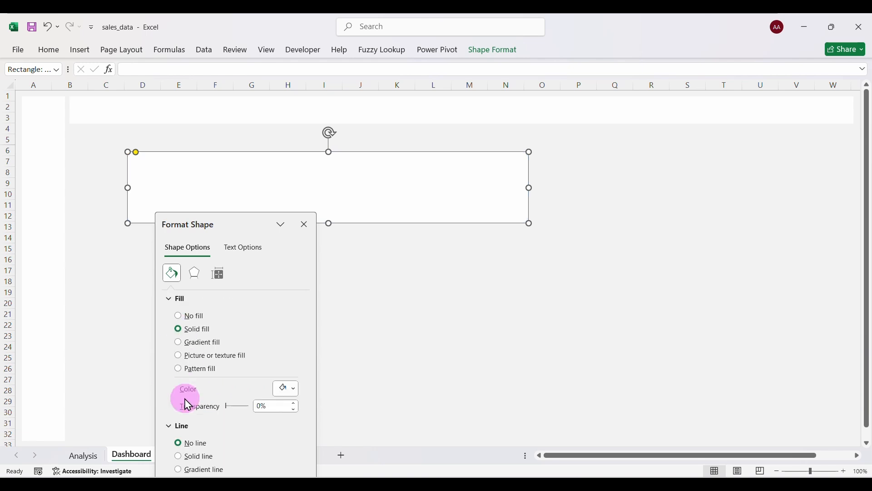
left_click(304, 224)
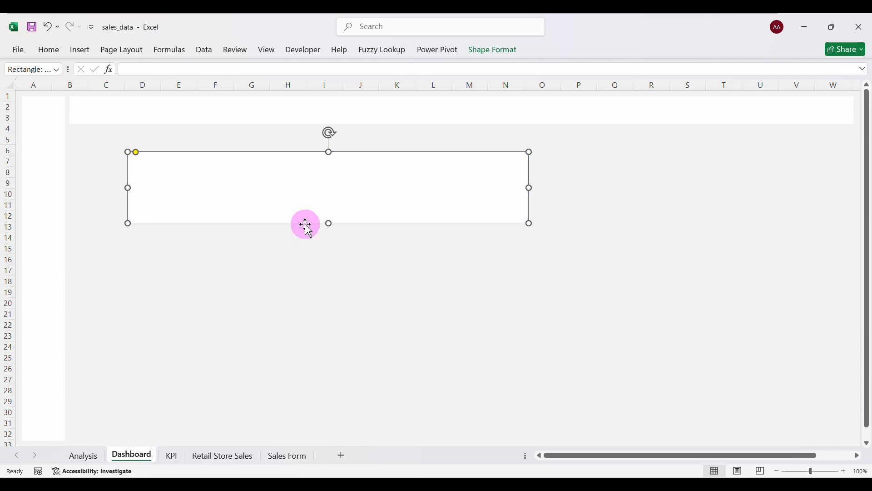
left_click(295, 301)
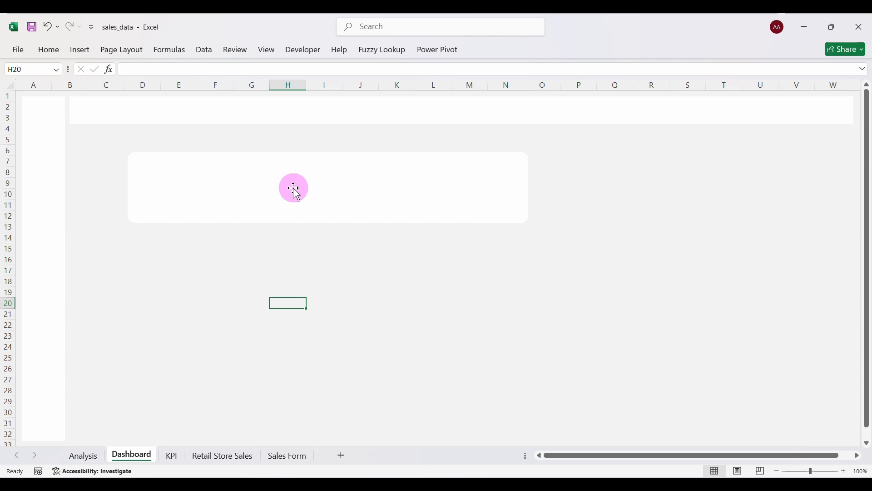
Reposition the wide white panel and add a narrower copy beside it in columns P–W.
left_click_drag(294, 188, 254, 166)
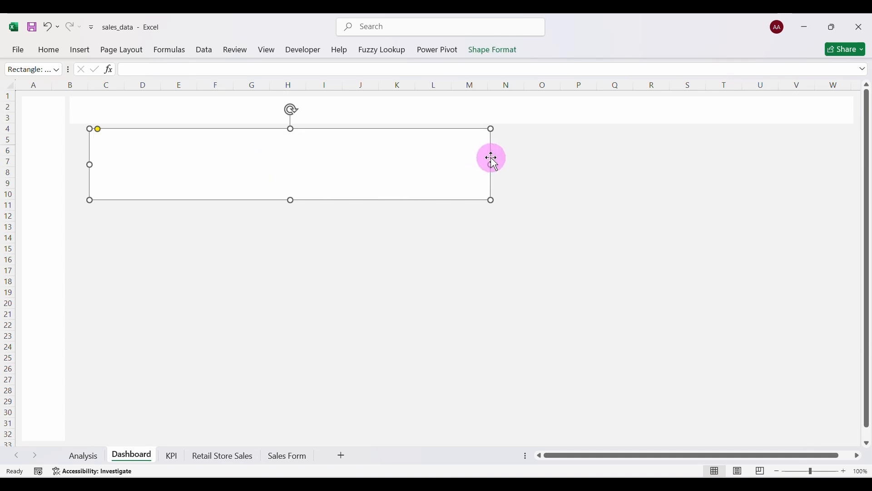
left_click_drag(493, 164, 535, 159)
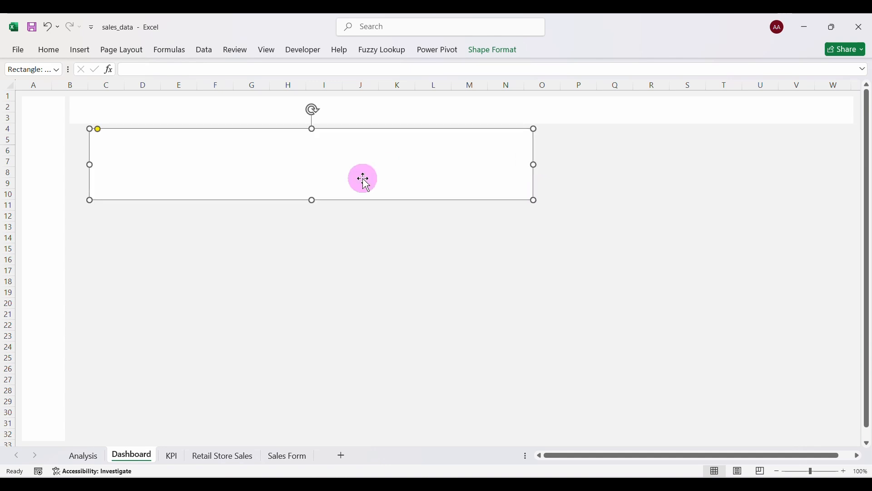
left_click_drag(362, 179, 676, 169)
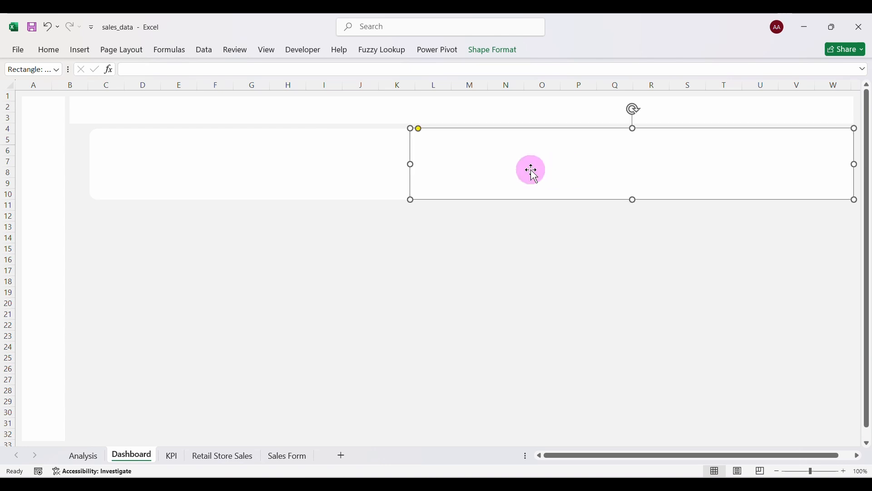
left_click_drag(408, 164, 571, 155)
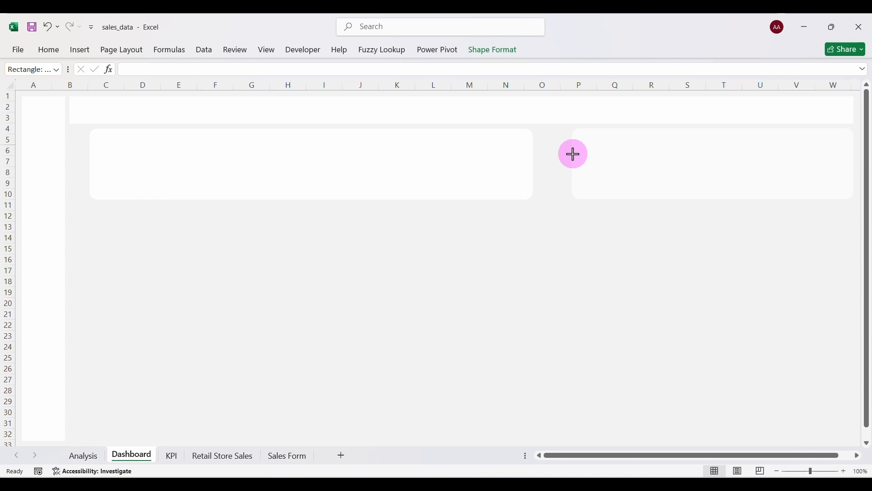
left_click_drag(574, 154, 571, 154)
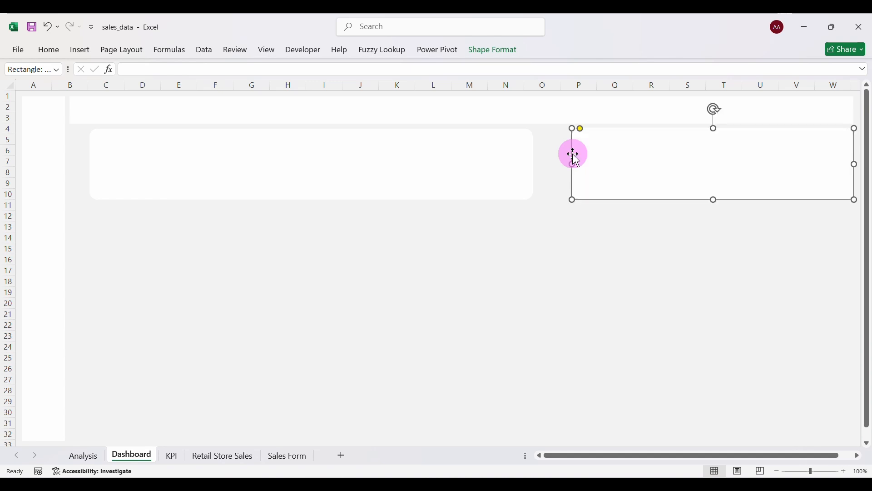
left_click(518, 229)
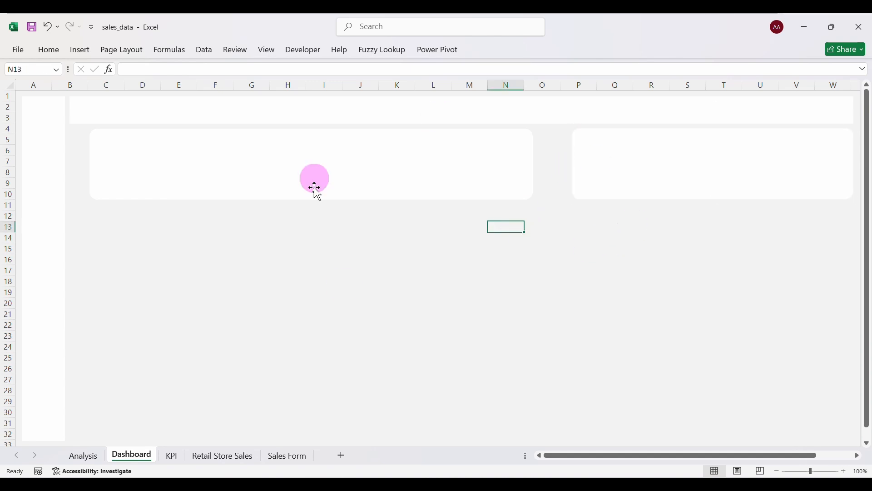
Duplicate the right white panel with Ctrl+D and move the copy below the panels.
left_click(636, 163)
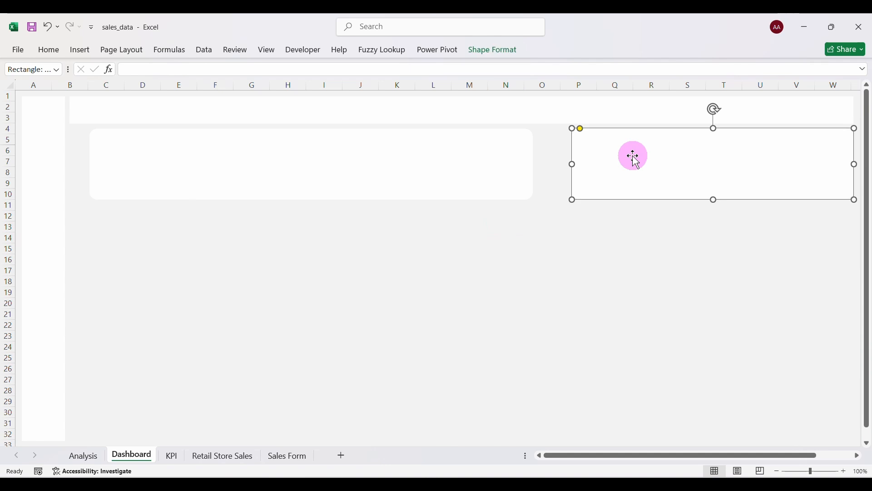
key("ctrl+d")
left_click_drag(637, 156, 230, 273)
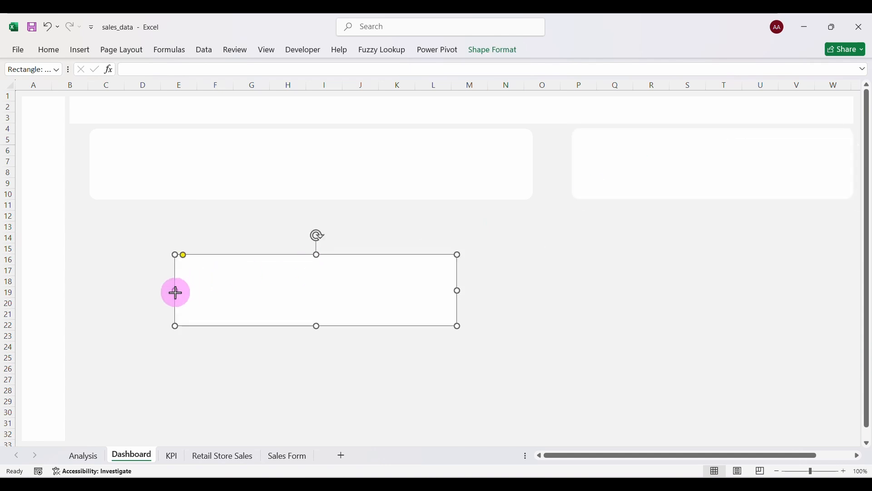
Shrink the copy into a small card over rows 5–10, columns B–D, filled light grey.
left_click_drag(173, 292, 364, 298)
left_click_drag(410, 253, 111, 156)
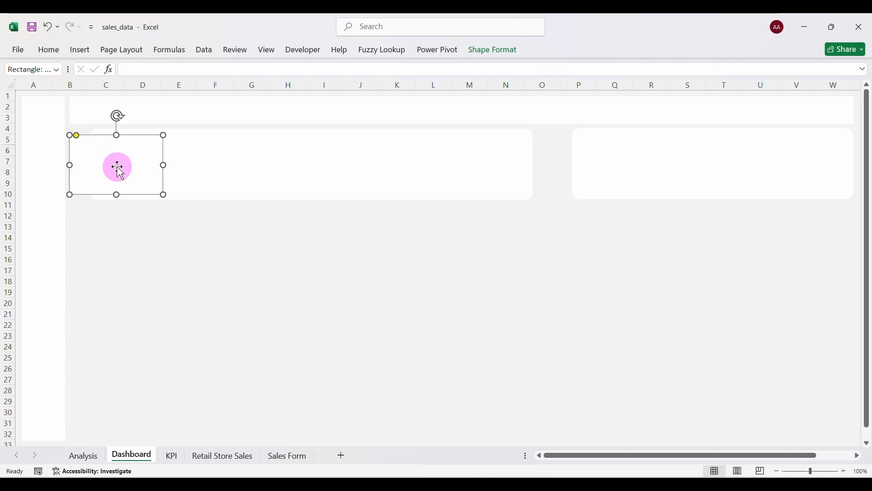
right_click(118, 168)
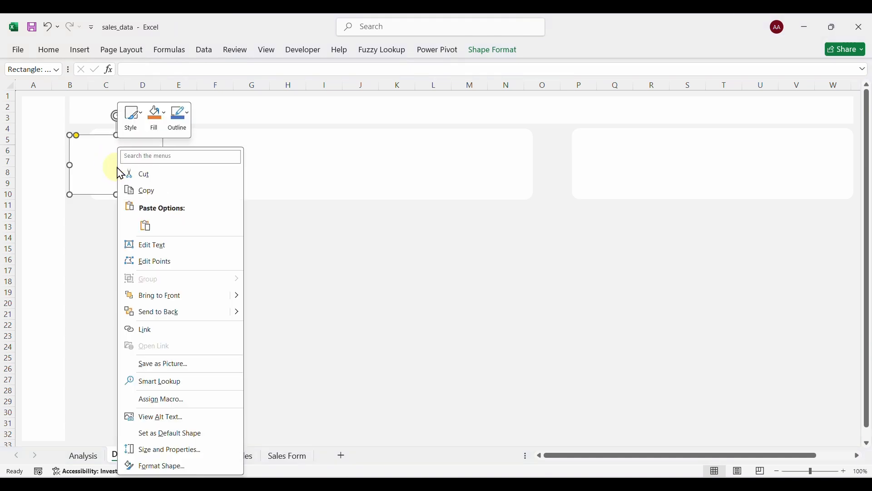
left_click(157, 468)
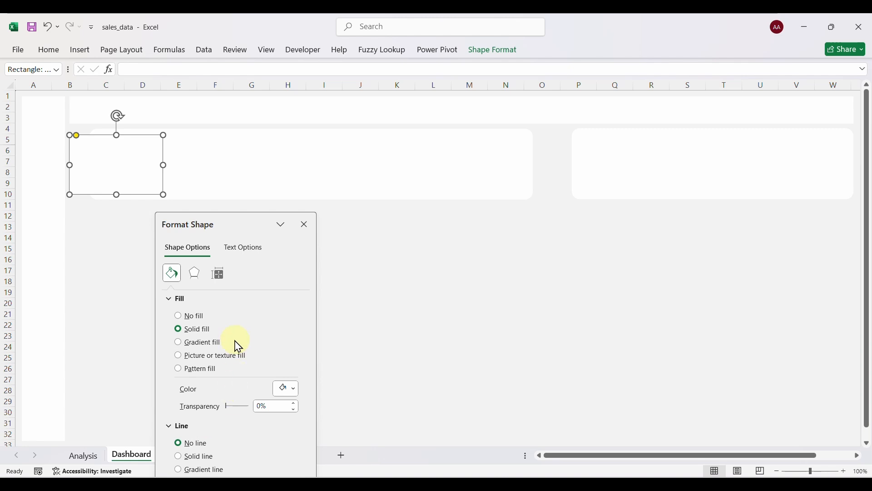
left_click(295, 392)
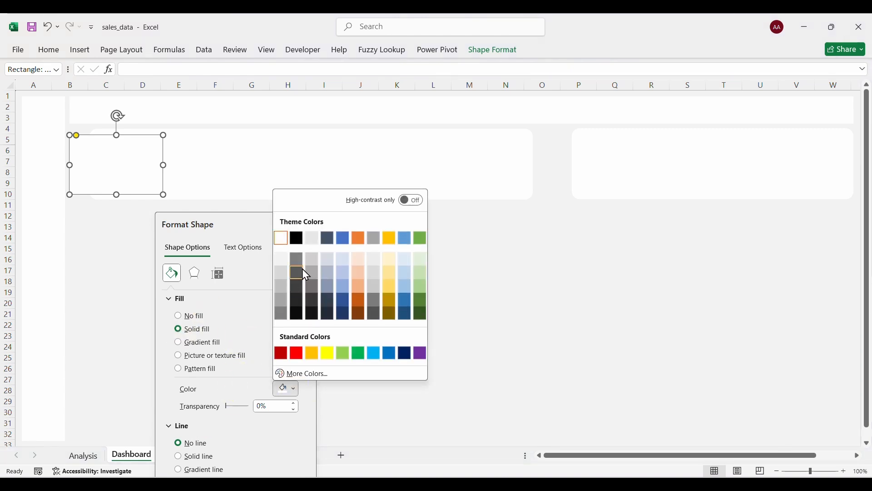
left_click(315, 257)
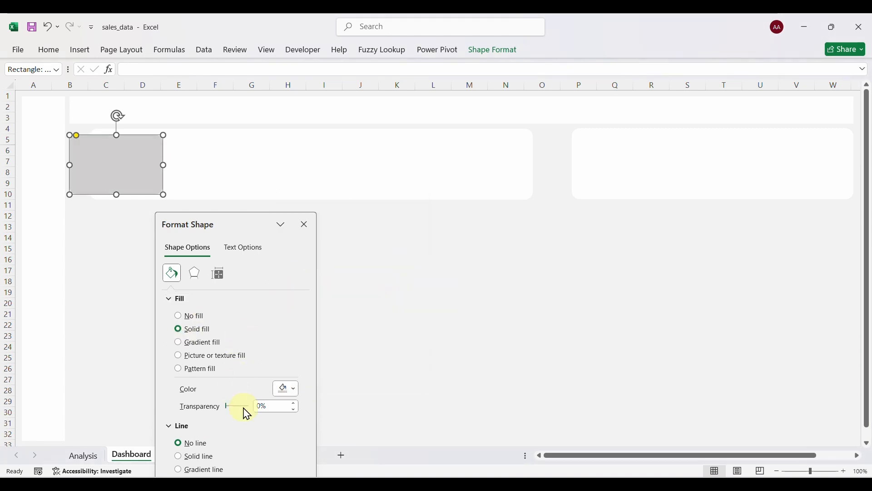
left_click(304, 224)
left_click(207, 259)
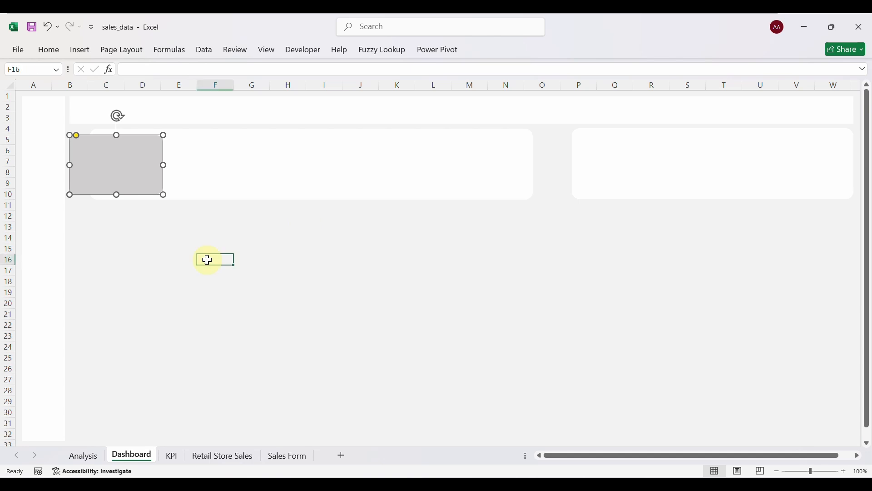
Place grey card copies at columns M–N, I–J and E–F beside the first card.
left_click(123, 172)
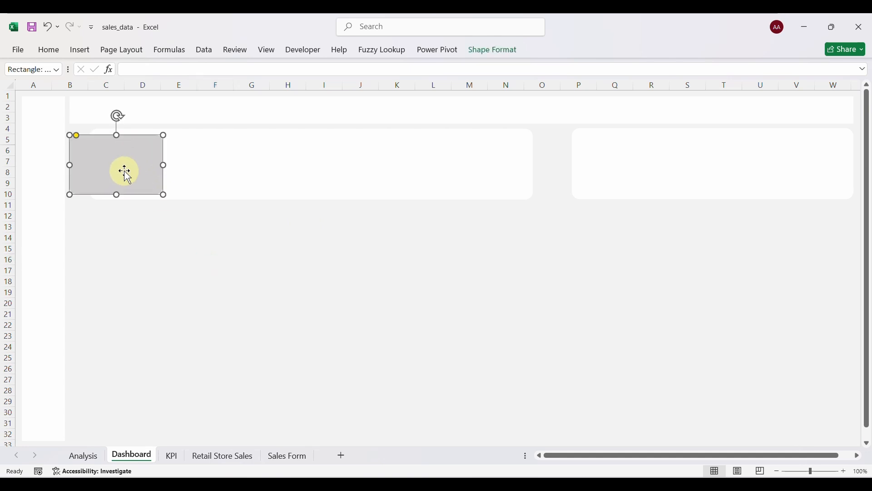
left_click_drag(122, 172, 495, 171)
left_click_drag(125, 198, 371, 181)
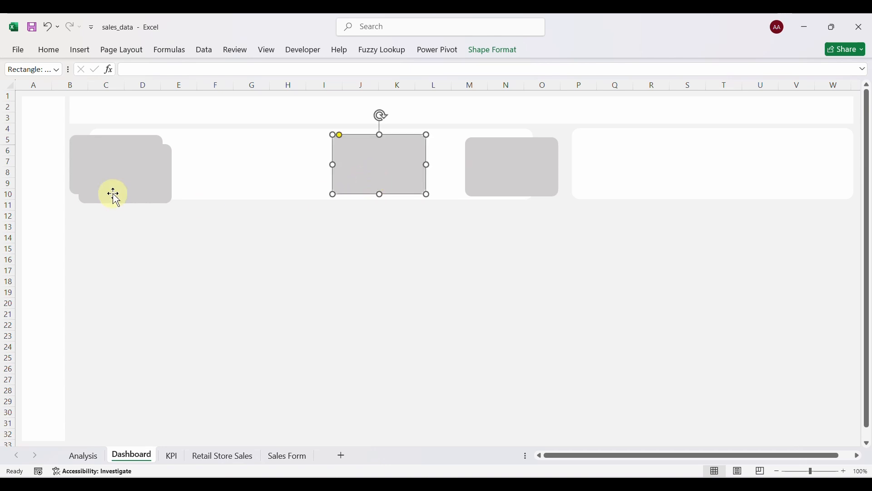
left_click_drag(107, 181, 224, 172)
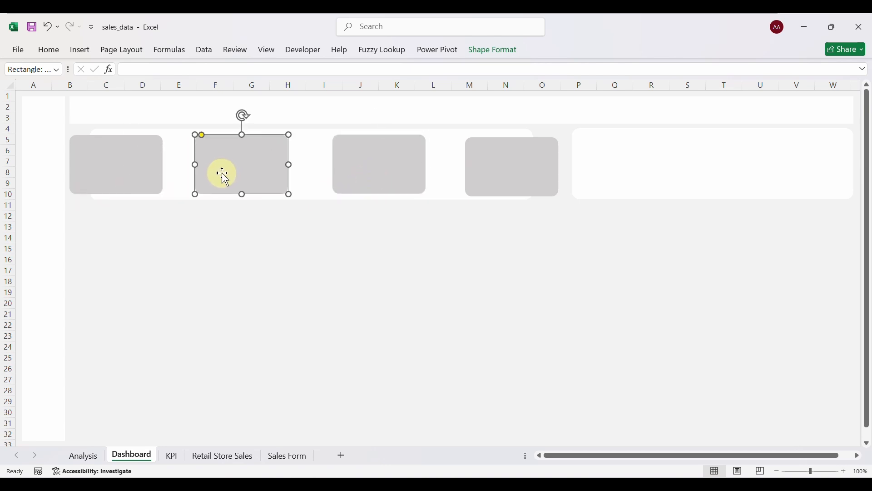
left_click(383, 172)
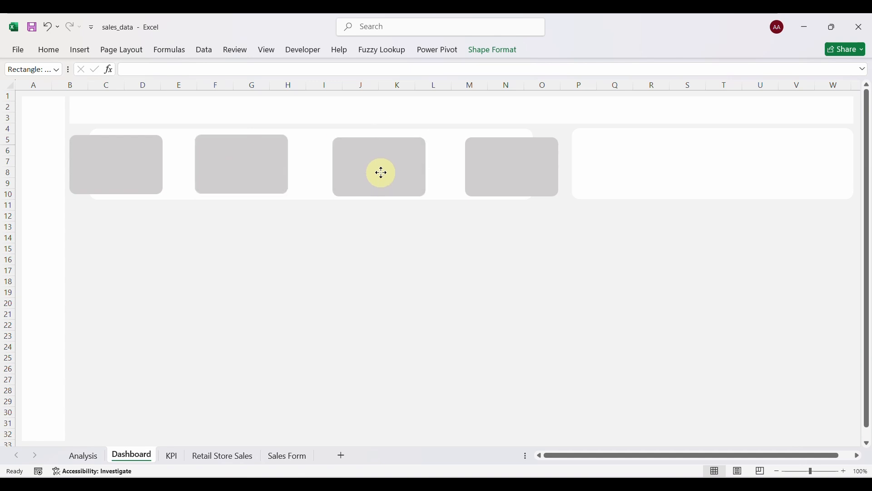
left_click(245, 161)
left_click_drag(245, 162, 246, 163)
left_click(137, 165)
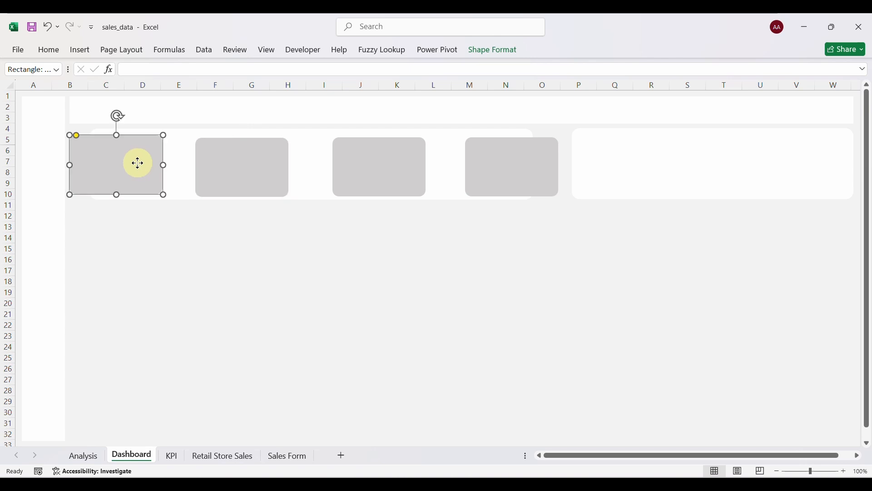
left_click(136, 165)
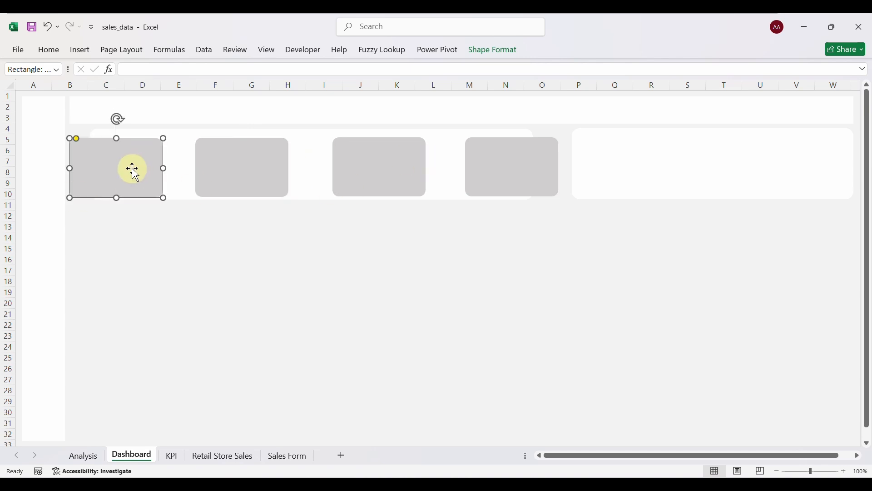
Nudge the wide white panel and make the right white panel slightly taller.
left_click(176, 185)
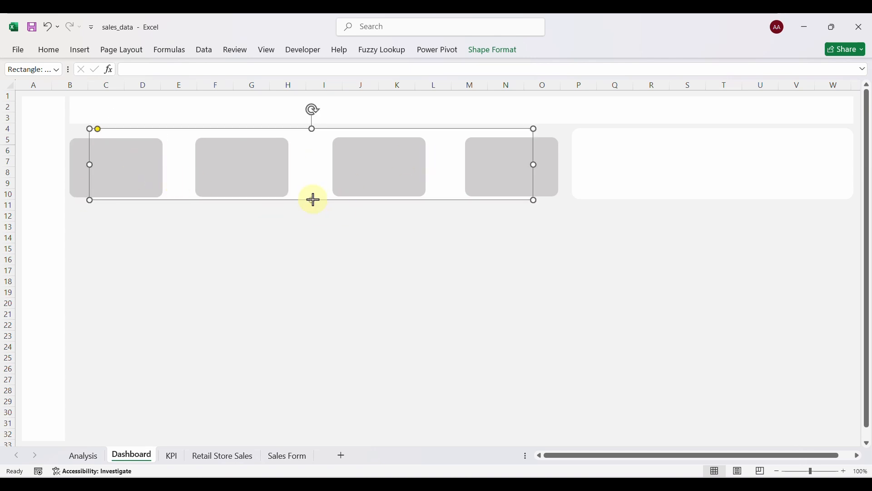
left_click_drag(313, 200, 314, 201)
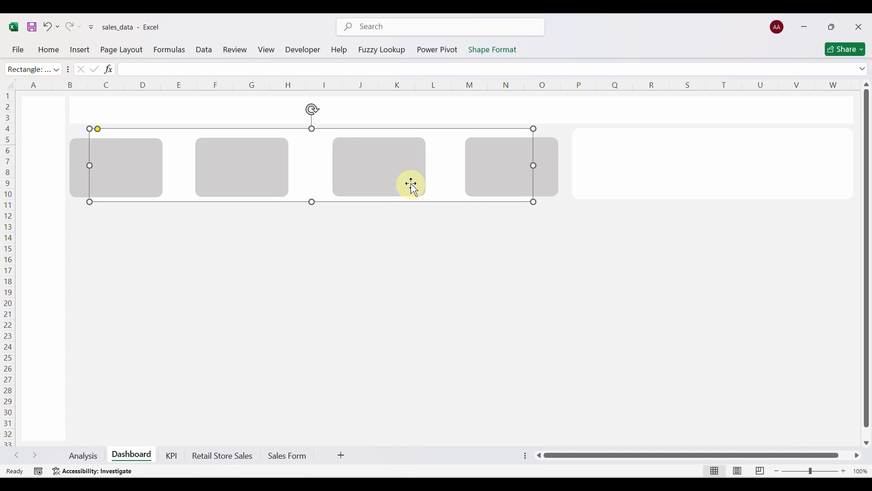
left_click(646, 162)
left_click_drag(715, 197, 715, 200)
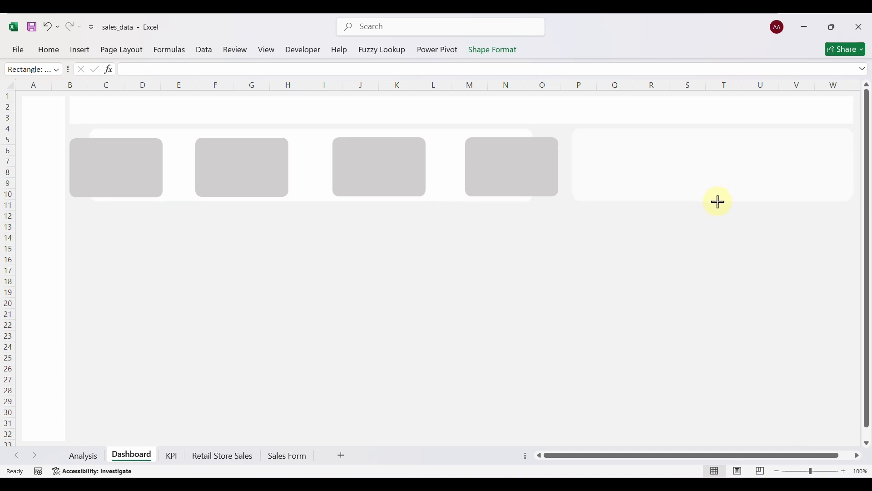
left_click_drag(719, 202, 718, 201)
left_click(536, 260)
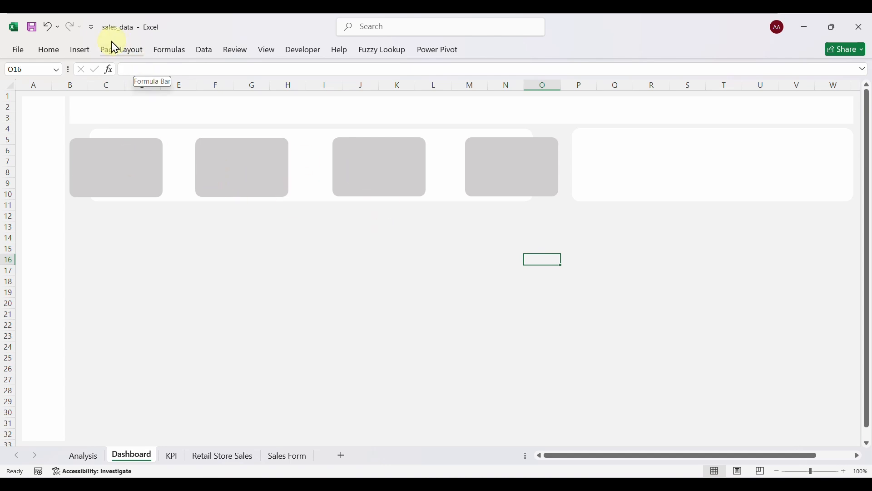
Draw an oval and place it at the top of the leftmost grey card.
left_click(79, 54)
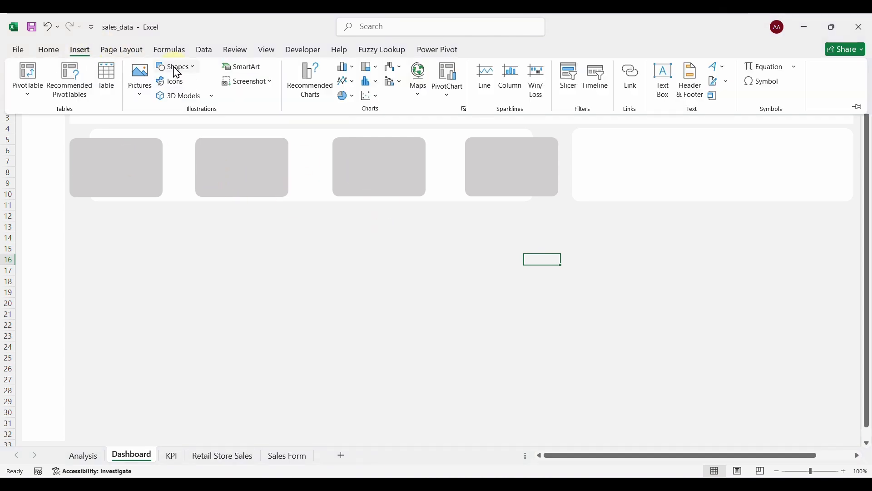
left_click(187, 72)
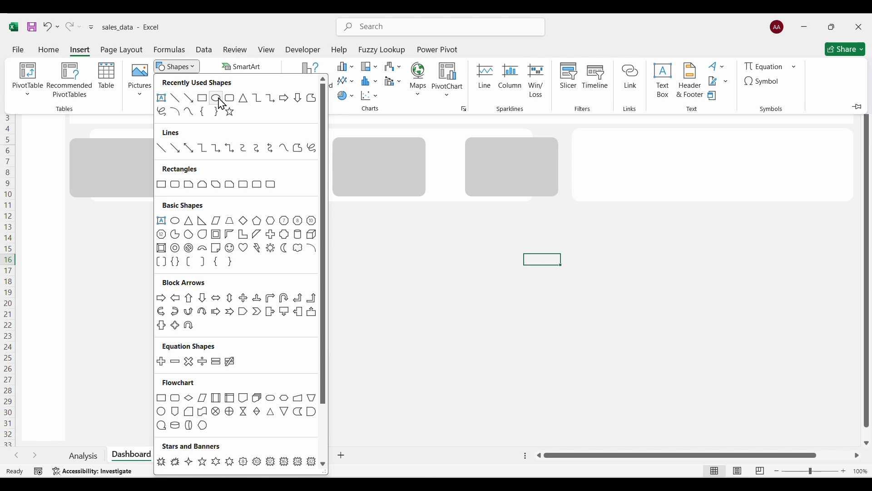
left_click(217, 98)
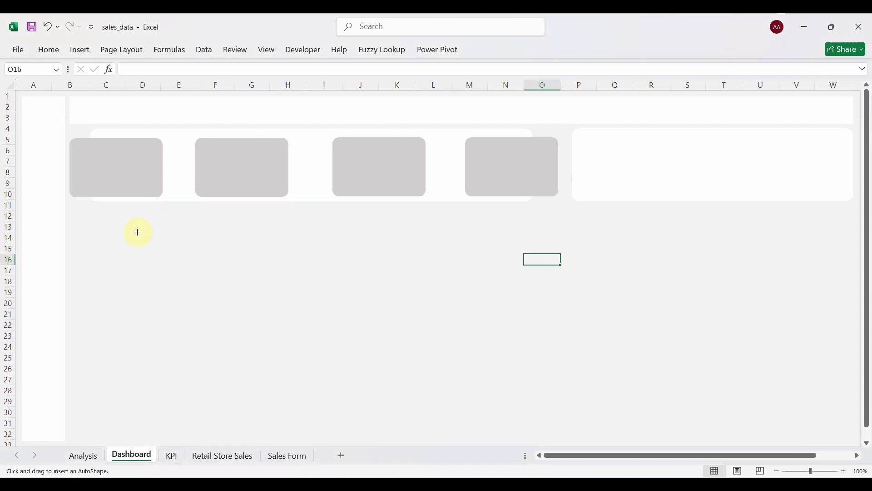
left_click_drag(152, 236, 184, 251)
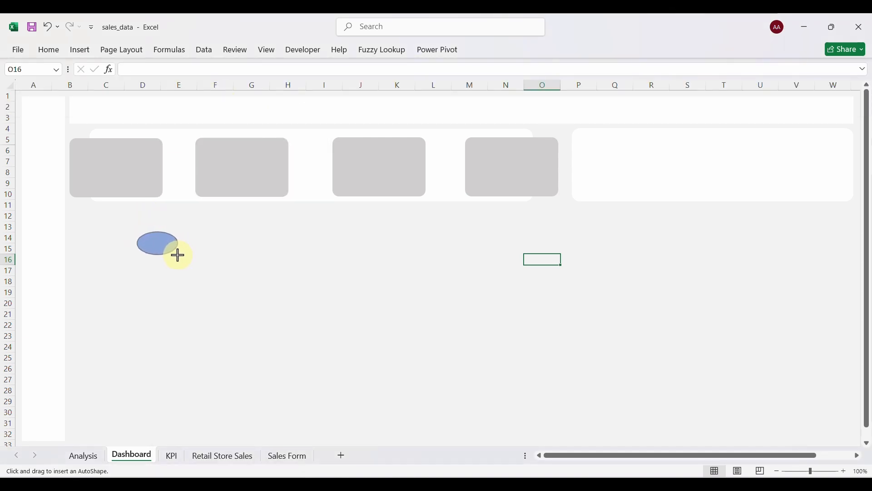
left_click_drag(178, 255, 119, 146)
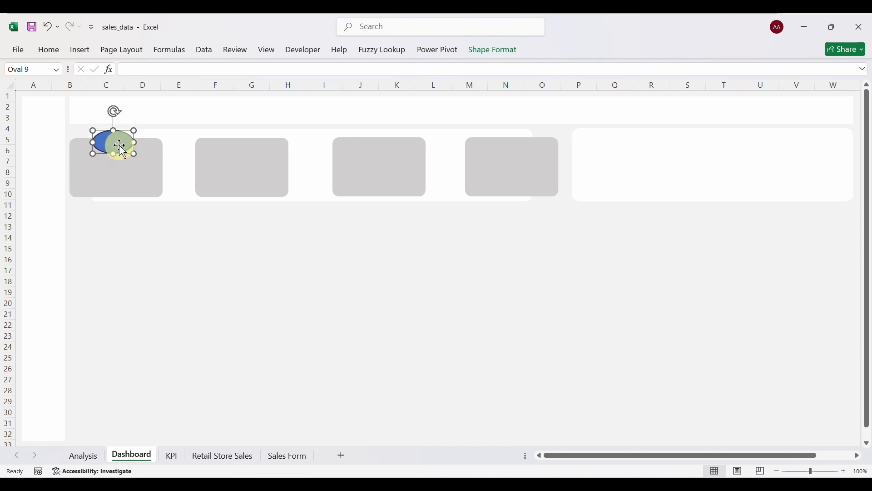
Set the oval's fill colour to white in Format Shape.
right_click(120, 145)
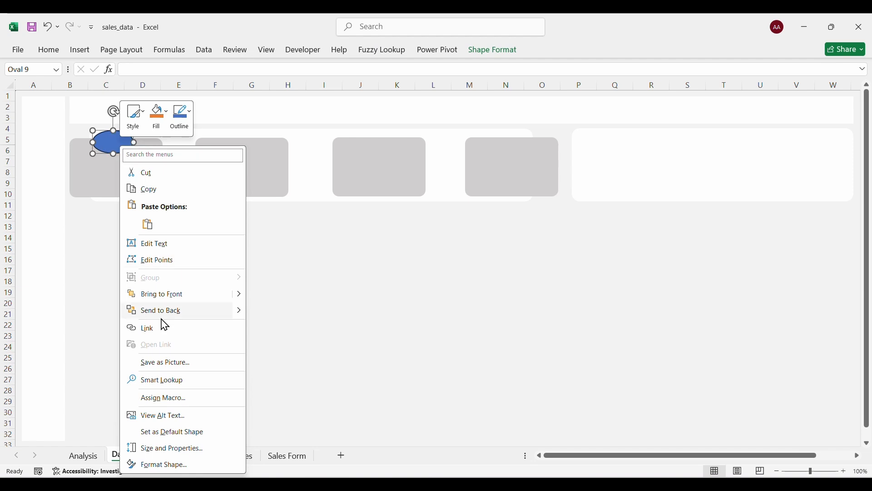
left_click(171, 465)
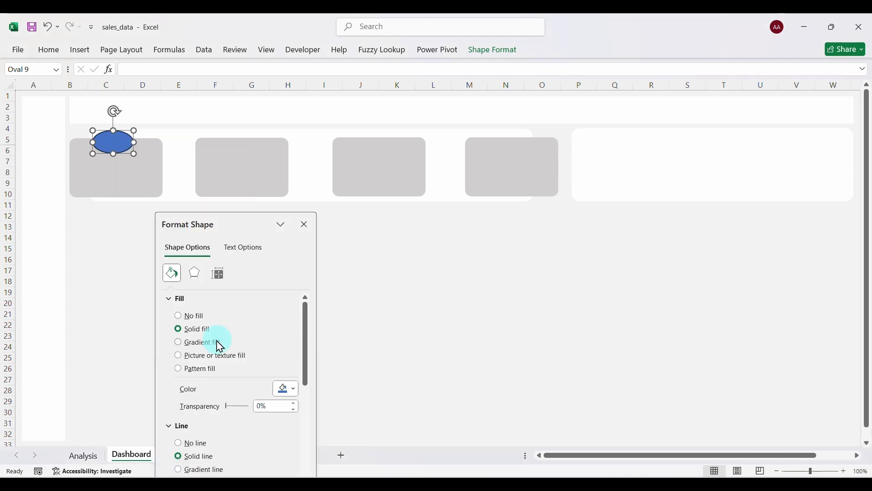
left_click(294, 391)
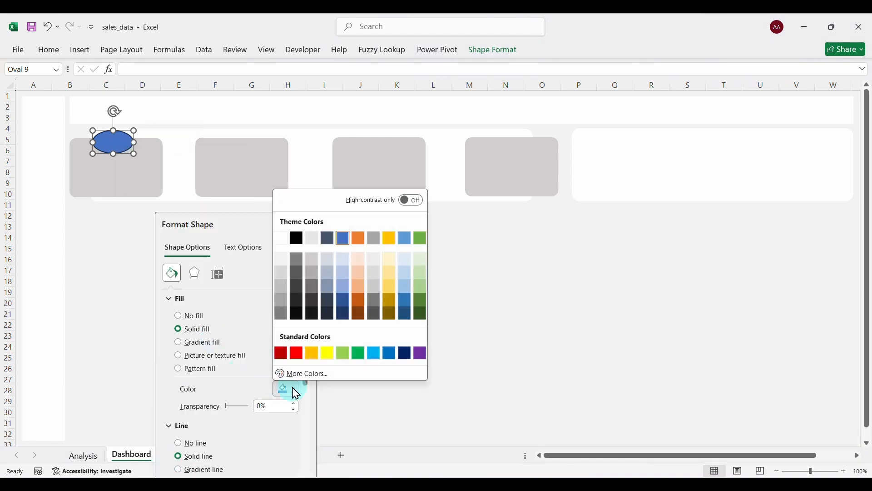
left_click(285, 239)
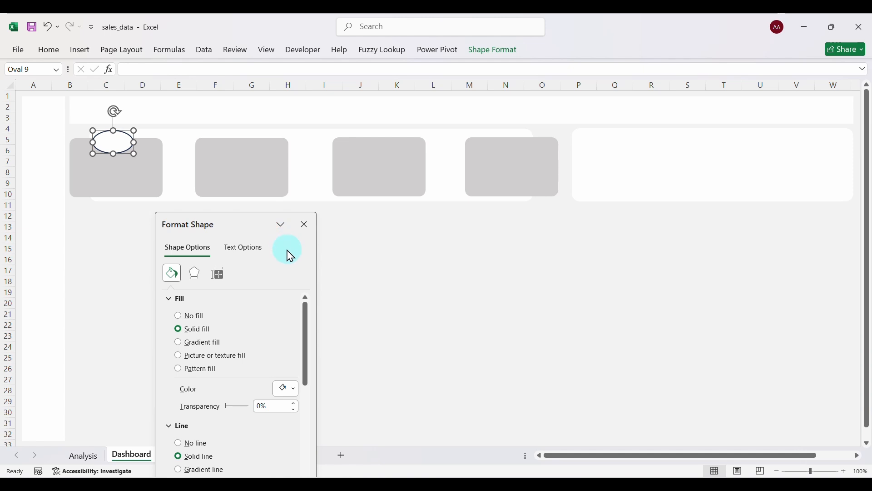
left_click(303, 225)
left_click(208, 242)
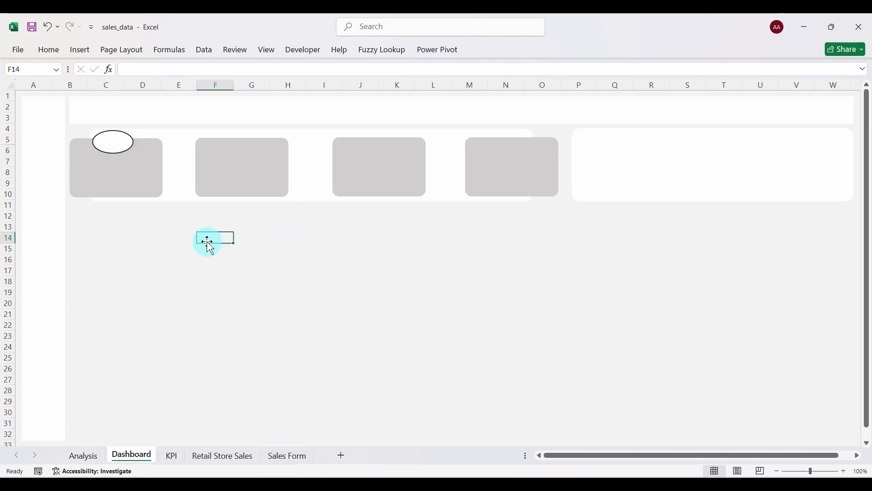
Duplicate the white oval and move copies onto the fourth, third and second grey cards.
left_click(119, 144)
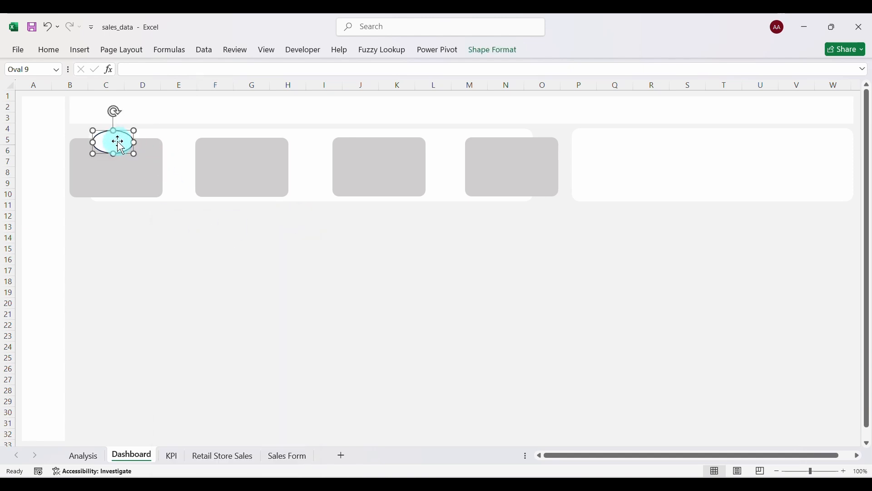
key("ctrl+d")
key("ctrl+d")
key("ctrl+d")
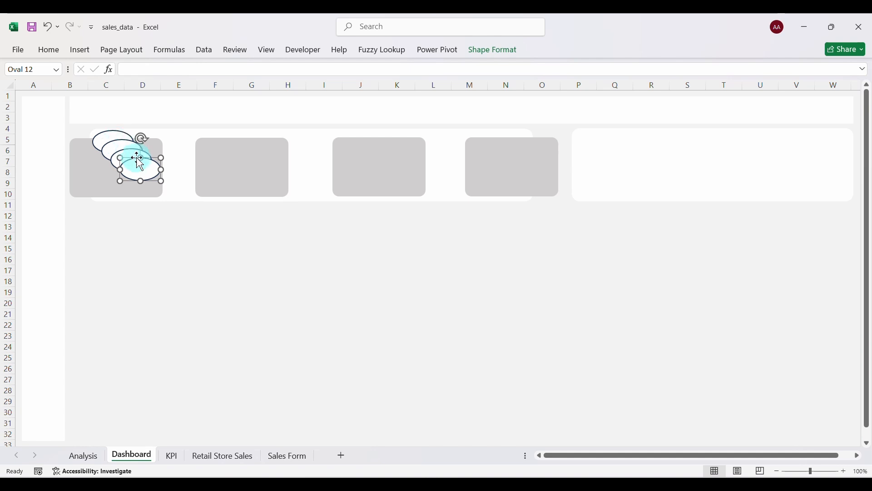
left_click_drag(142, 169, 512, 137)
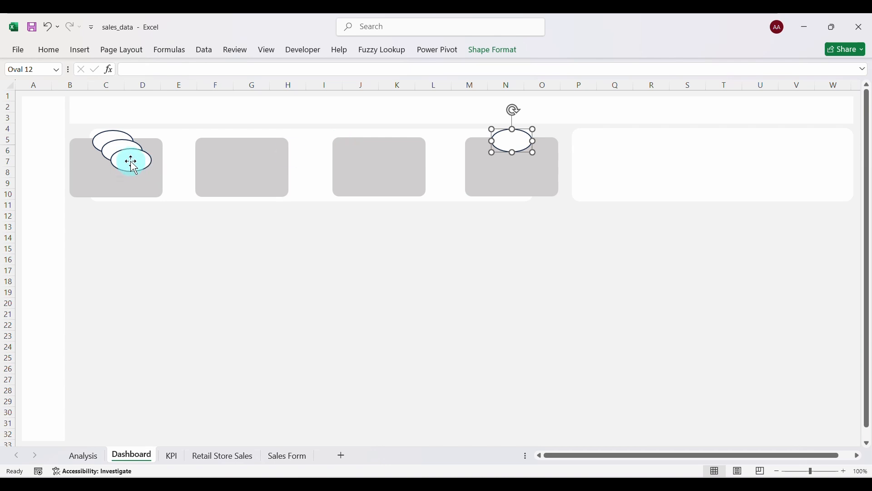
left_click_drag(131, 160, 379, 141)
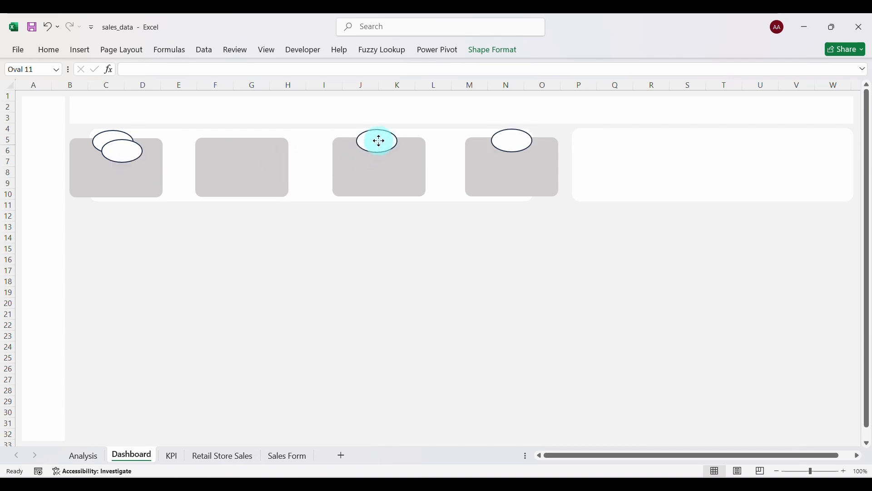
left_click_drag(131, 156, 250, 145)
left_click(323, 293)
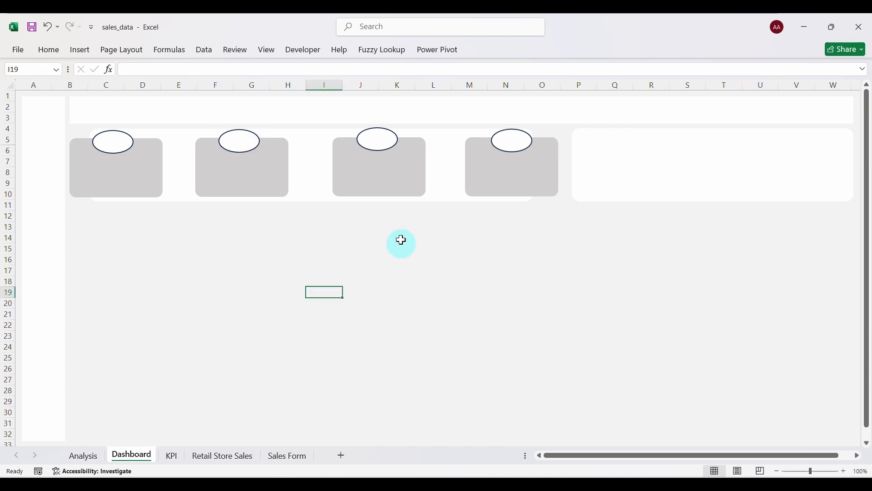
left_click(514, 173)
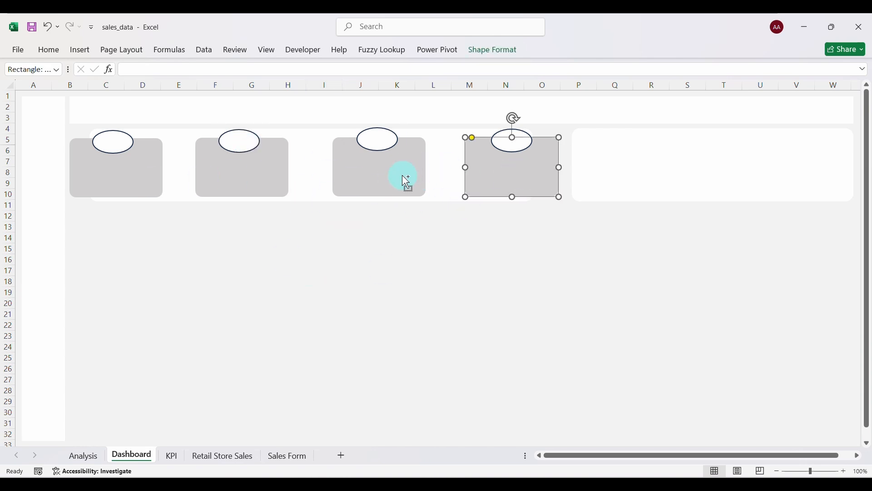
Align the four grey cards on their middles and distribute them horizontally.
left_click(406, 181, "ctrl")
left_click(253, 180, "ctrl")
left_click(128, 180, "ctrl")
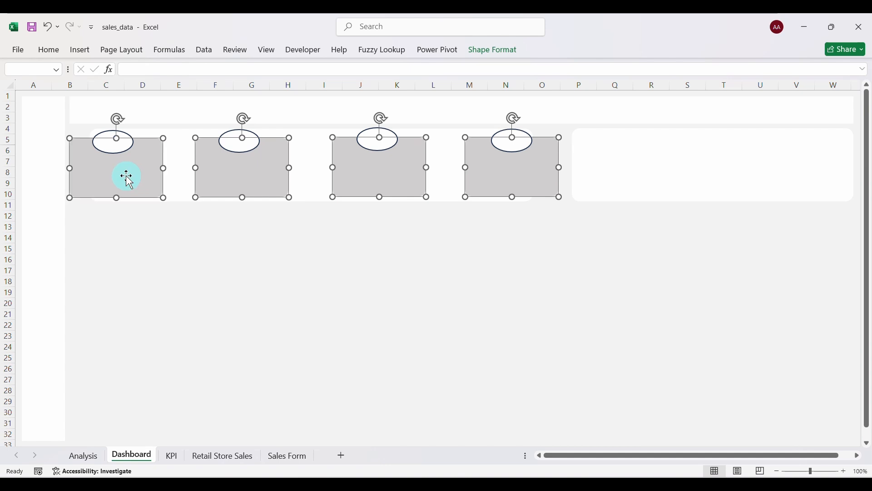
left_click(486, 58)
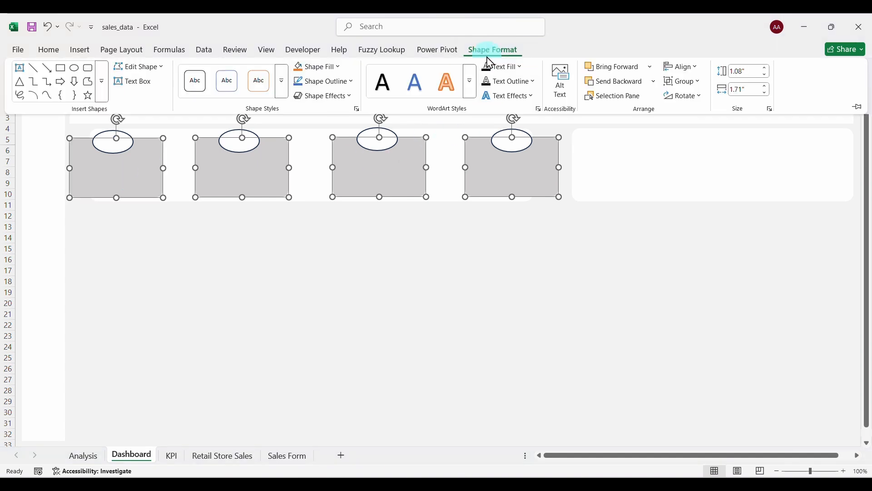
left_click(690, 68)
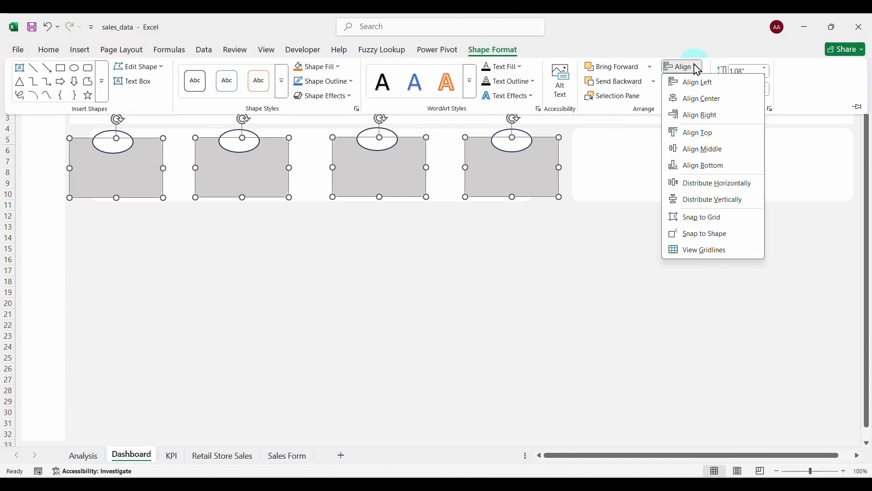
left_click(702, 150)
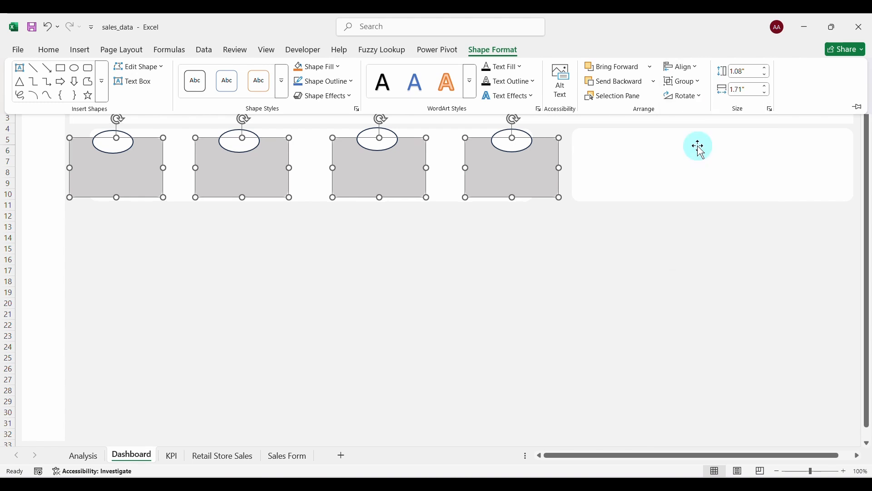
left_click(696, 67)
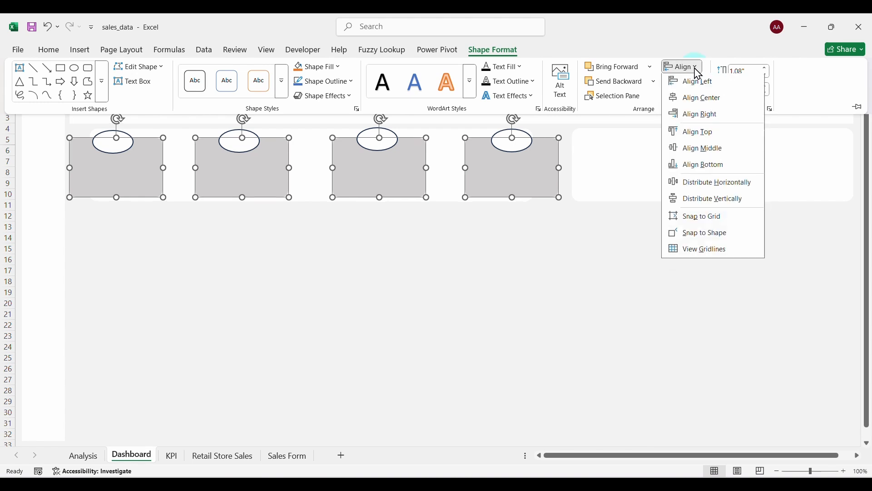
left_click(714, 185)
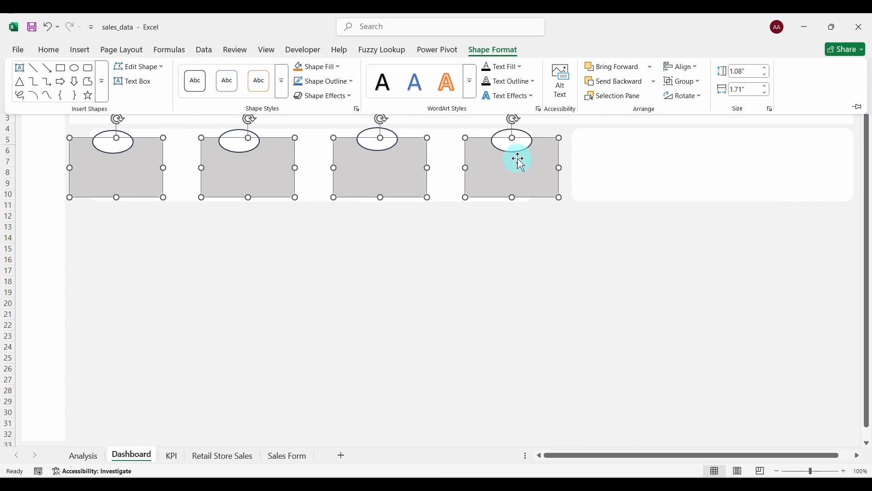
Align the four oval badges on their middles and distribute them horizontally.
left_click(510, 136)
left_click(377, 137, "ctrl")
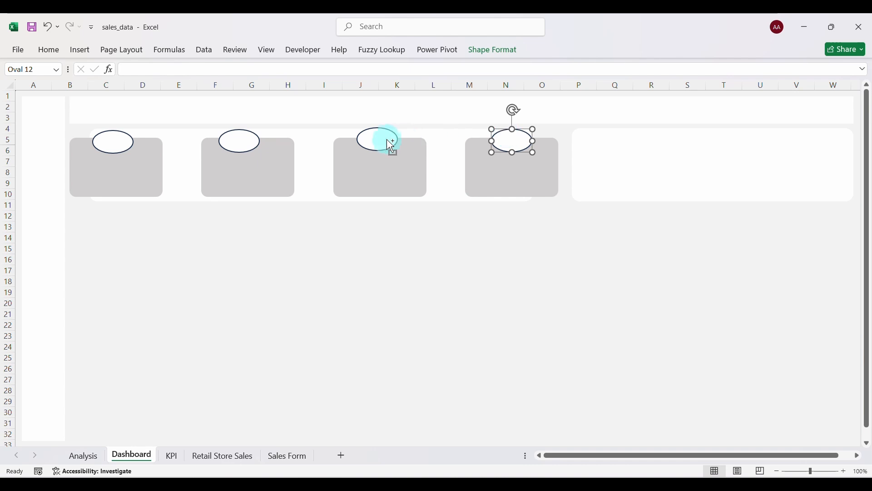
left_click(249, 139, "ctrl")
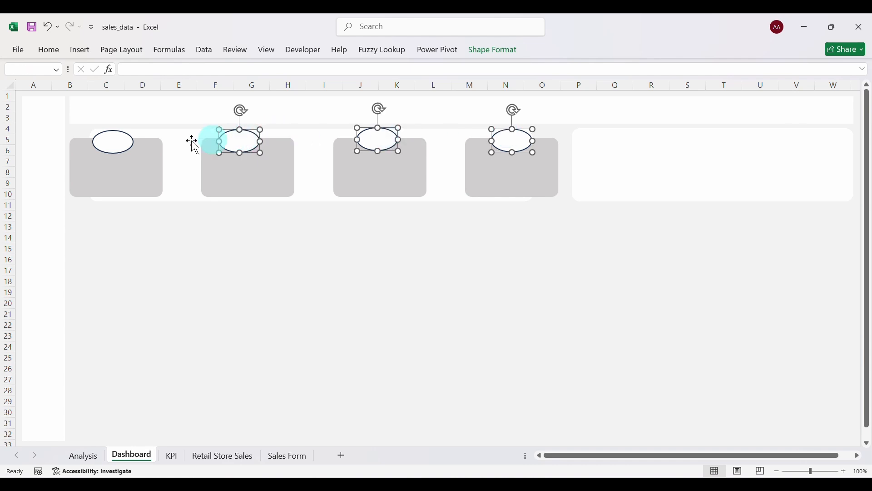
left_click(114, 141, "ctrl")
left_click(495, 51)
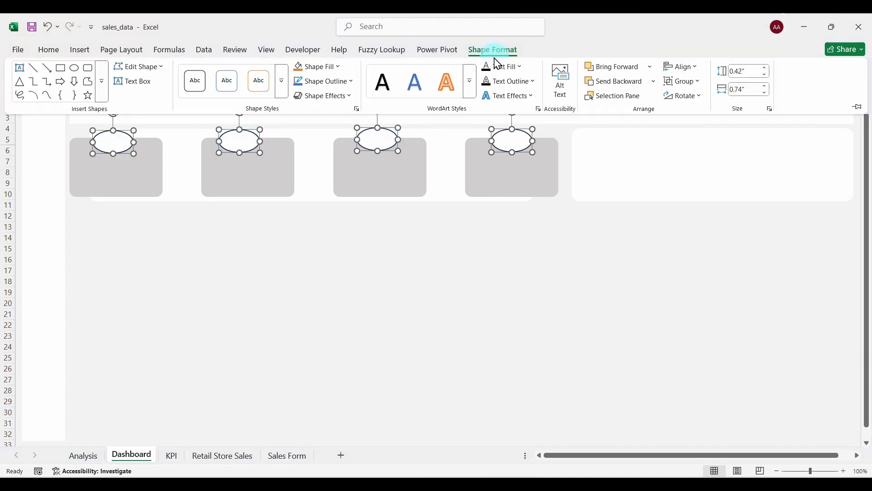
left_click(694, 68)
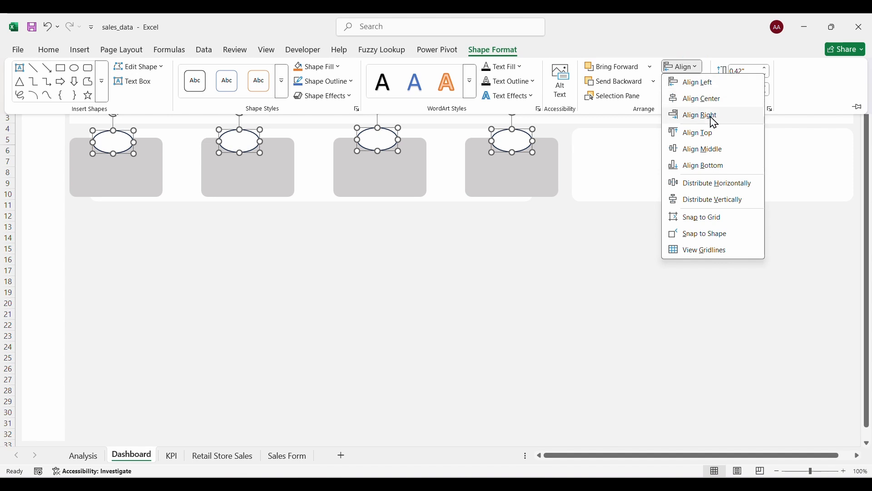
left_click(702, 151)
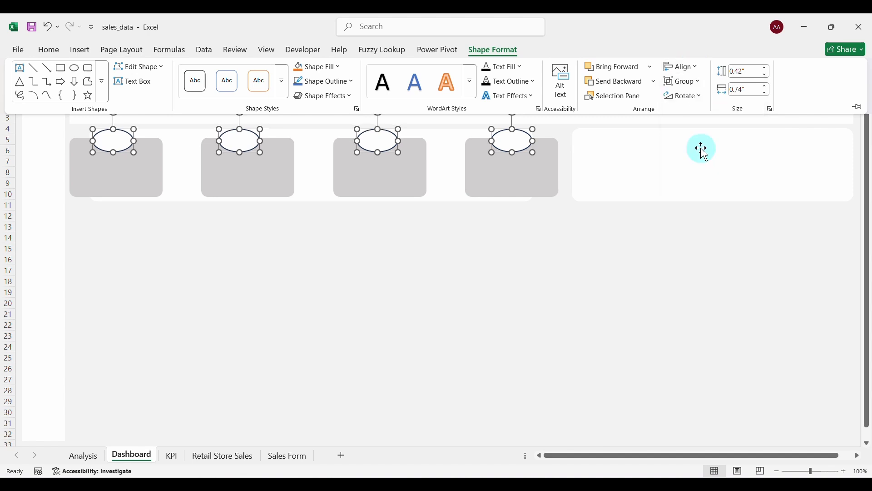
left_click(694, 69)
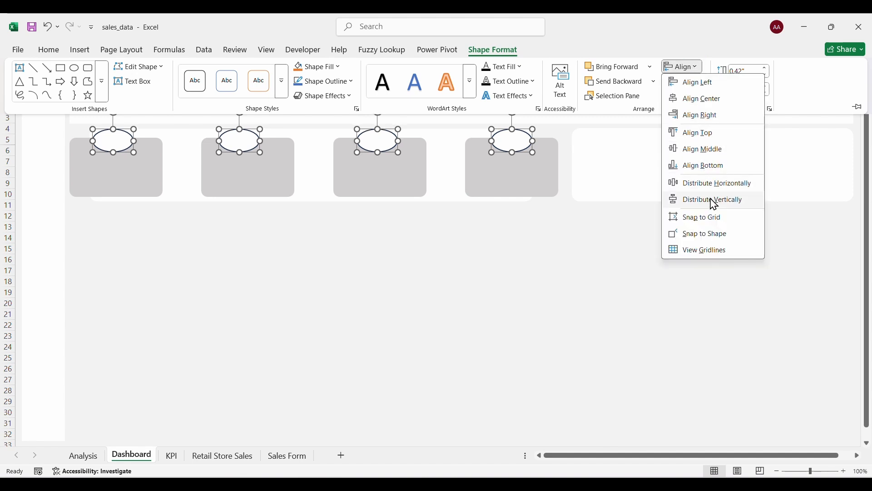
left_click(700, 184)
left_click(327, 260)
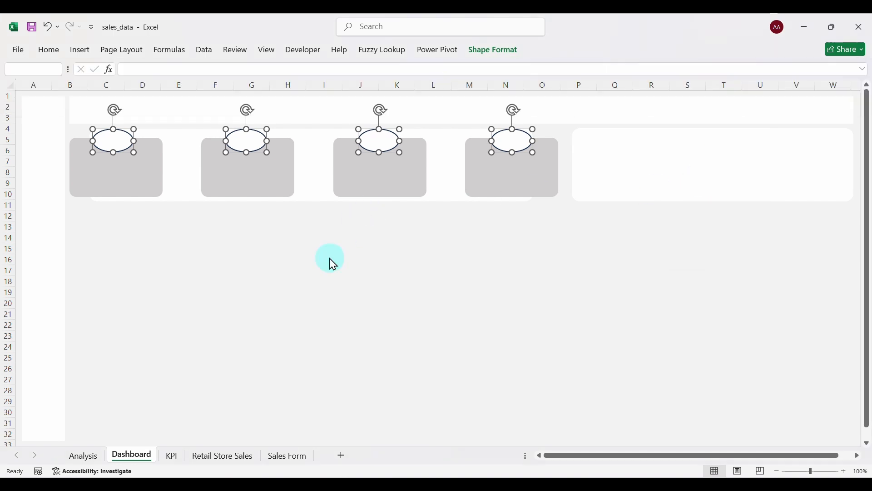
Insert the order-delivery, income, discount and money icons from Downloads onto the Dashboard.
left_click(80, 51)
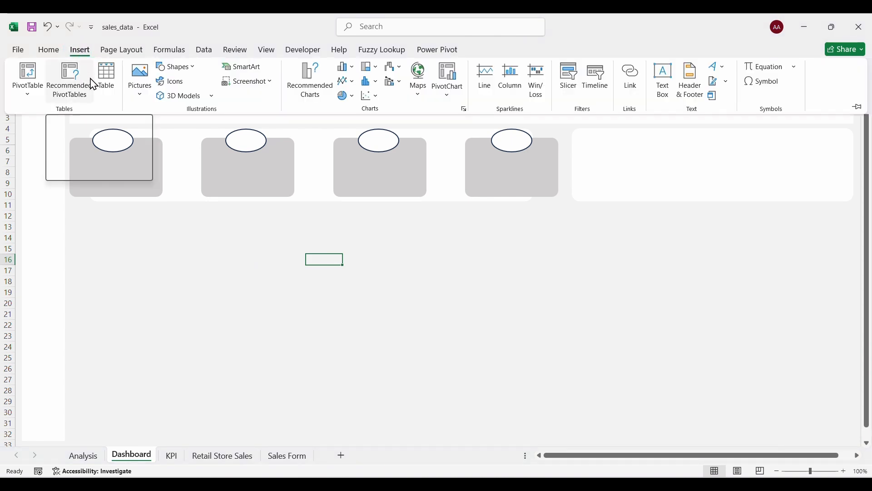
left_click(140, 93)
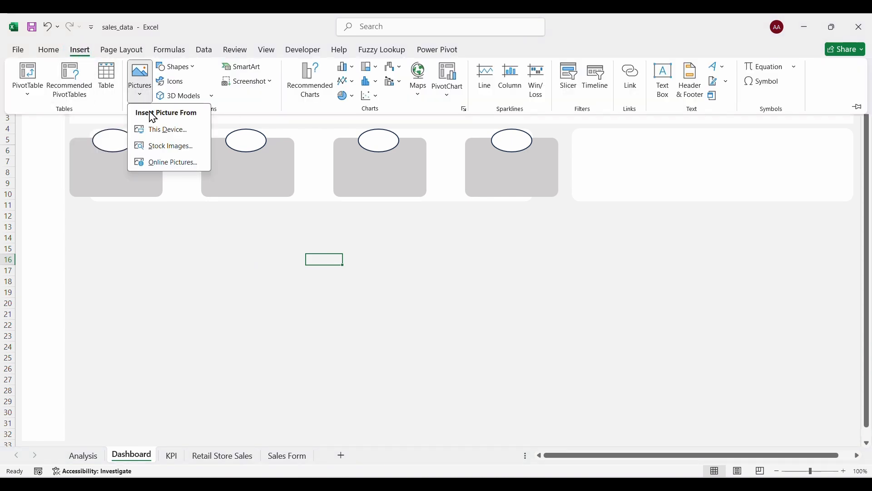
left_click(158, 130)
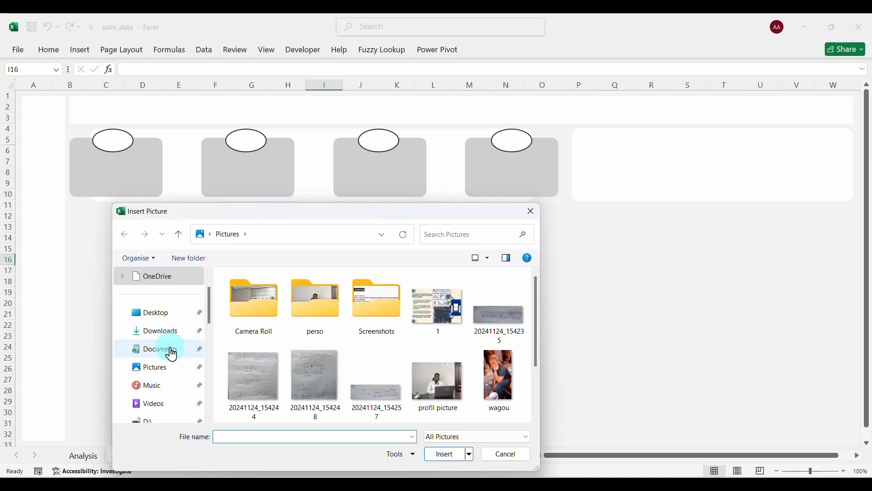
left_click(169, 341)
scroll(350, 350, "down", 10)
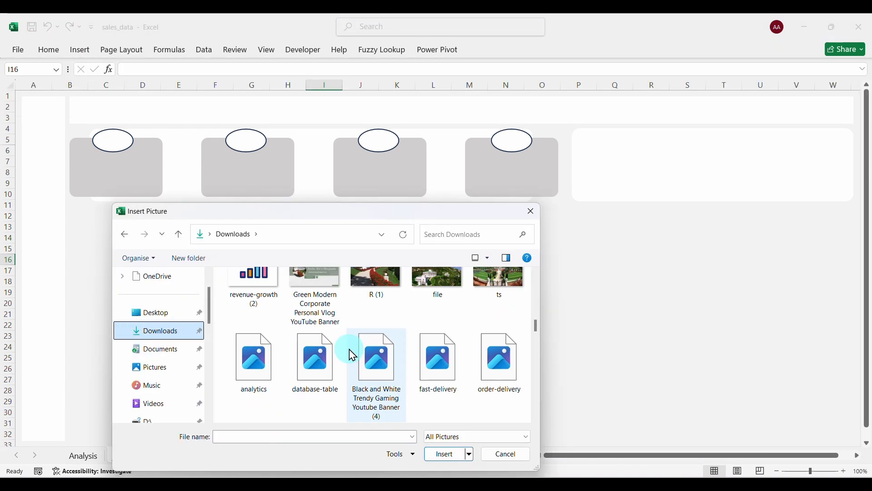
left_click(500, 293)
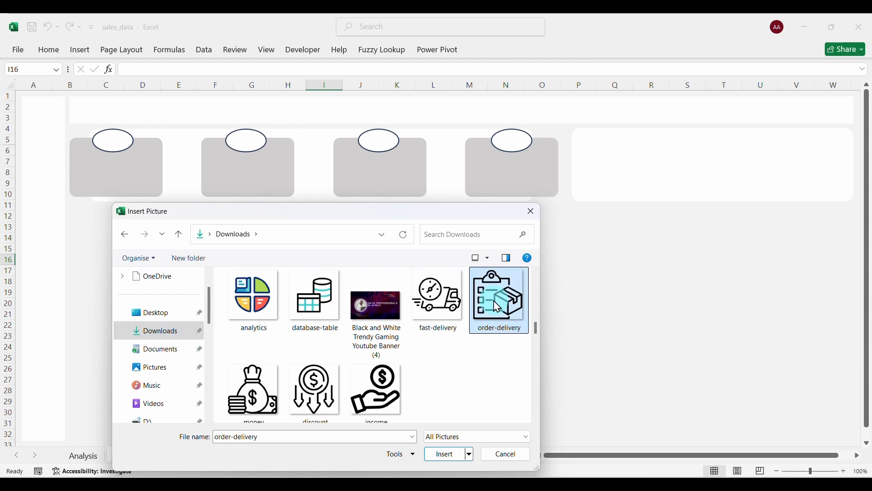
left_click(390, 391, "ctrl")
left_click(325, 386, "ctrl")
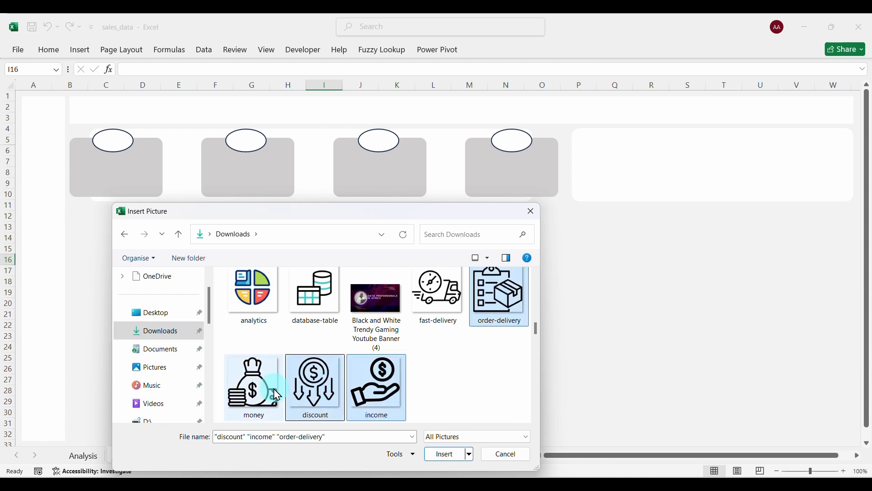
left_click(278, 396, "ctrl")
left_click(443, 455)
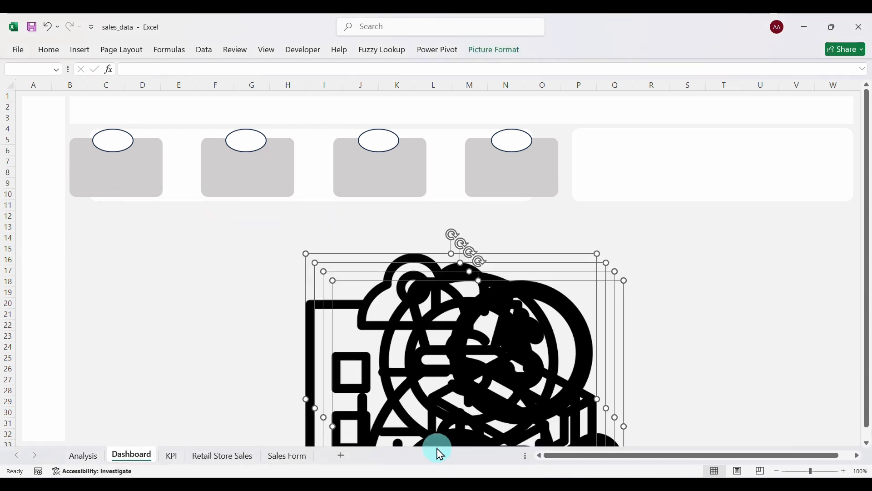
left_click(373, 298)
Shrink the icons to badge size and set the money bag, discount, income and order-delivery icons in cards one to four.
left_click_drag(307, 253, 460, 372)
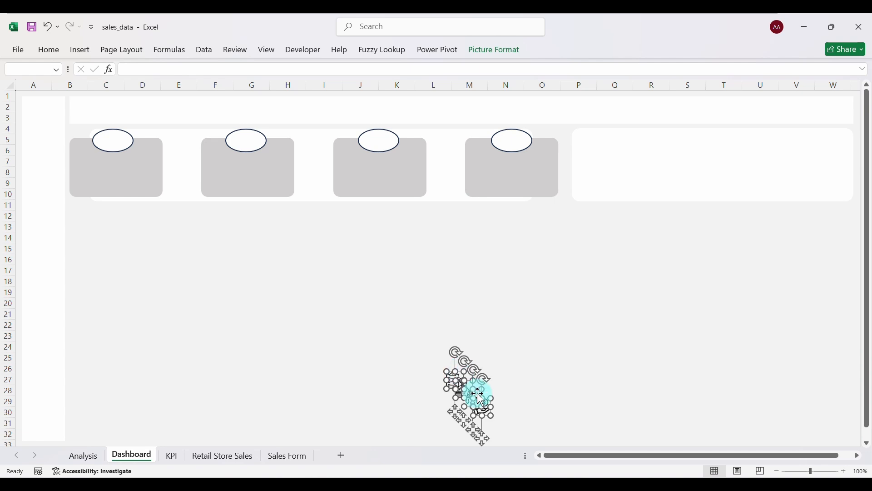
left_click(568, 380)
left_click(486, 411)
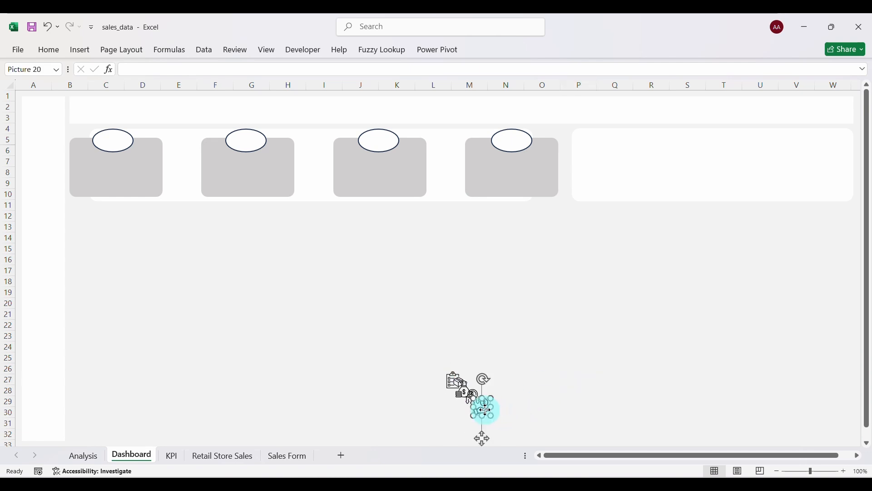
left_click_drag(385, 156, 381, 145)
left_click_drag(472, 396, 246, 141)
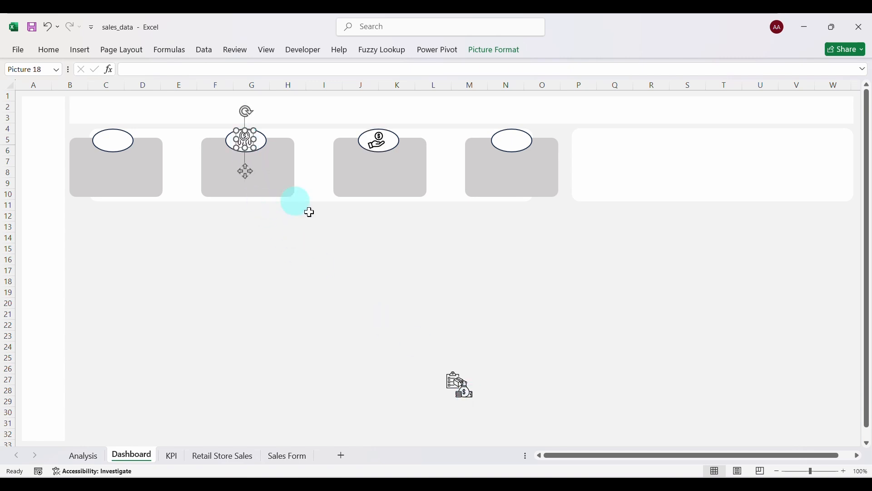
left_click_drag(455, 383, 512, 138)
left_click_drag(464, 389, 112, 141)
left_click(214, 346)
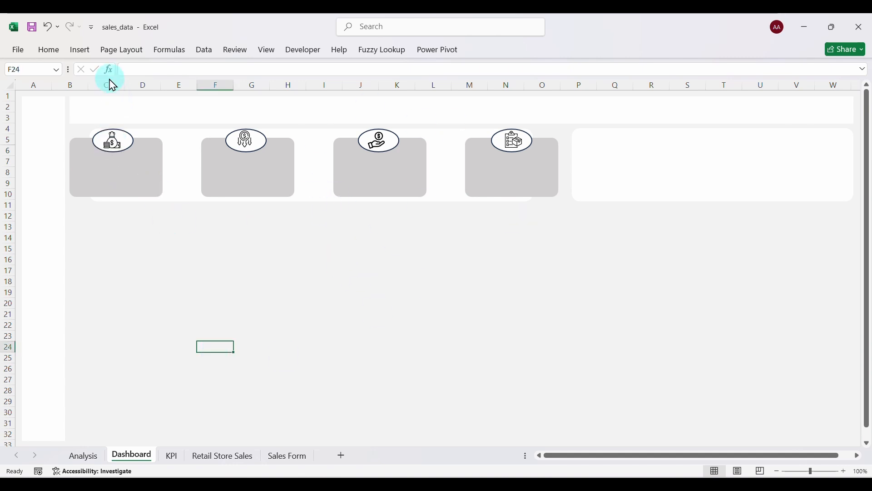
Draw a text box below the cards to hold the Sales Revenue label.
left_click(82, 52)
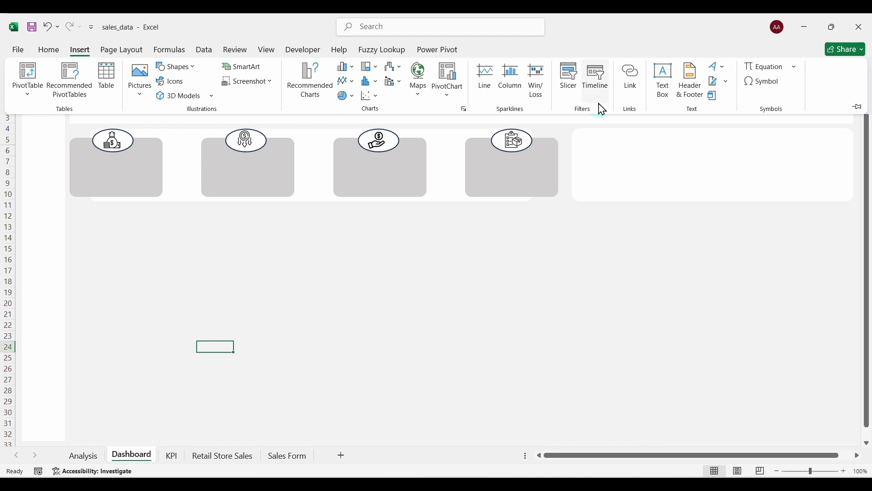
left_click(674, 79)
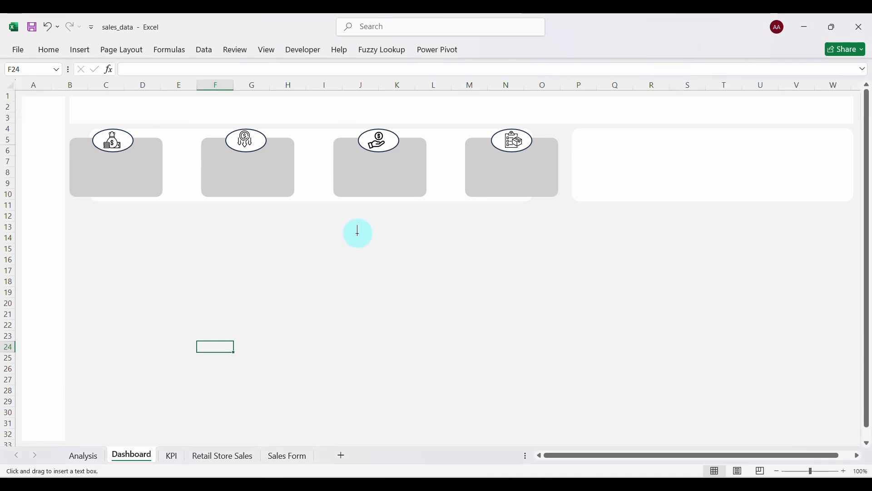
left_click_drag(182, 246, 257, 260)
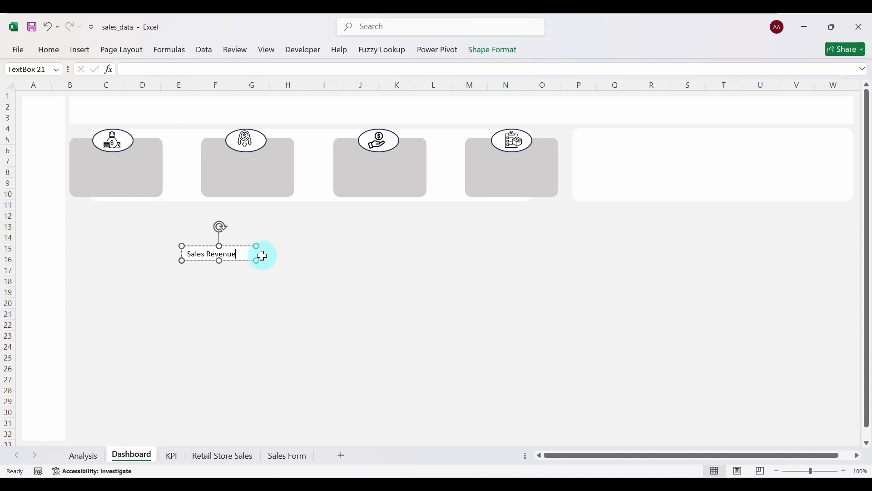
left_click_drag(258, 260, 182, 252)
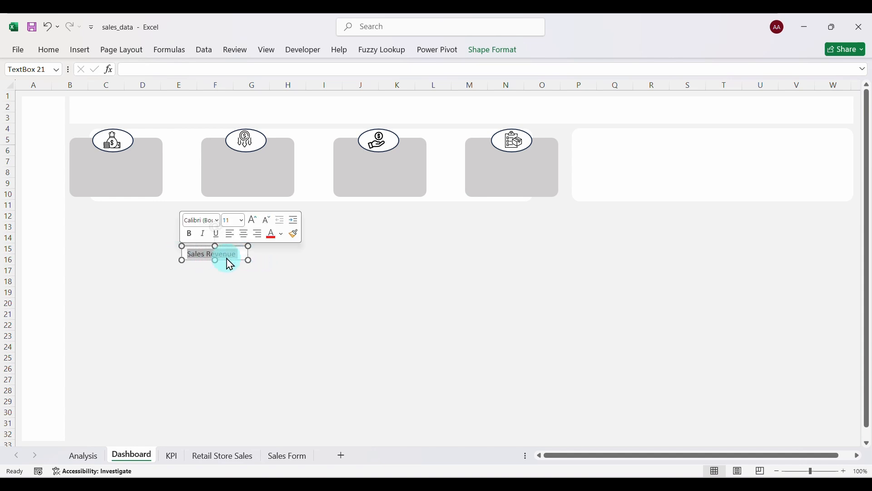
Make the Sales Revenue label bold, dark blue, 14-point and centred, widened to fit one line.
left_click(50, 50)
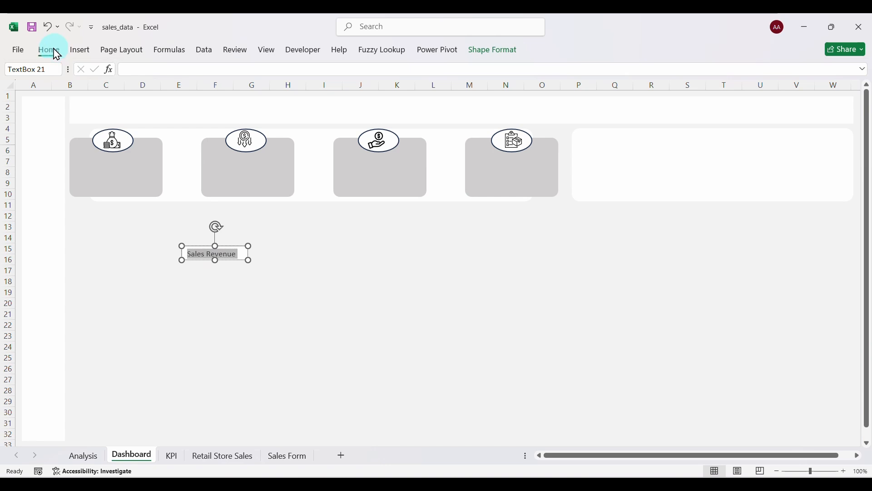
left_click(116, 89)
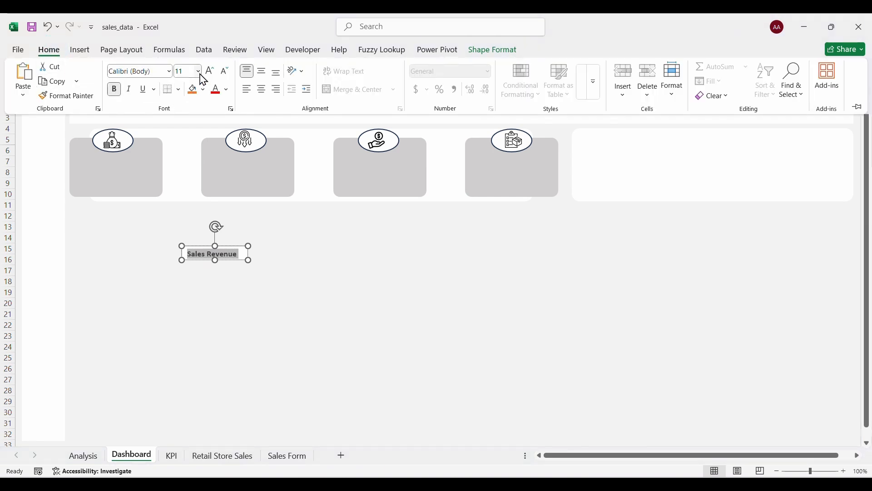
left_click(227, 90)
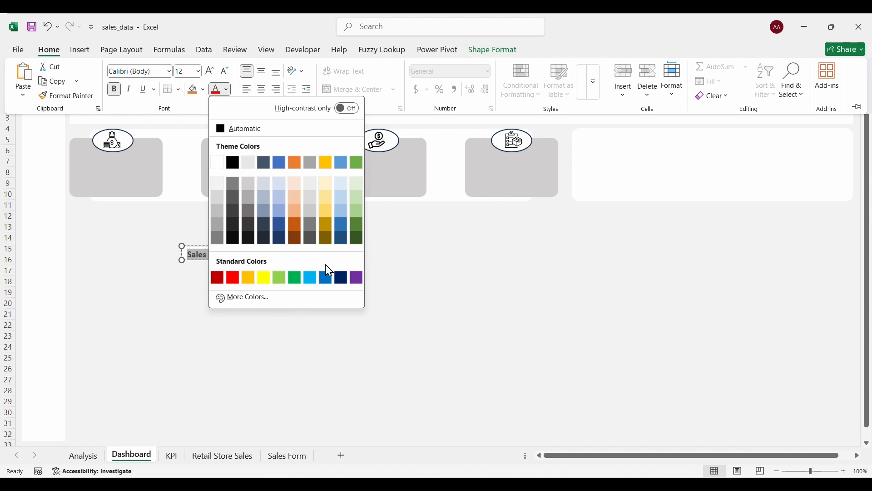
left_click(340, 278)
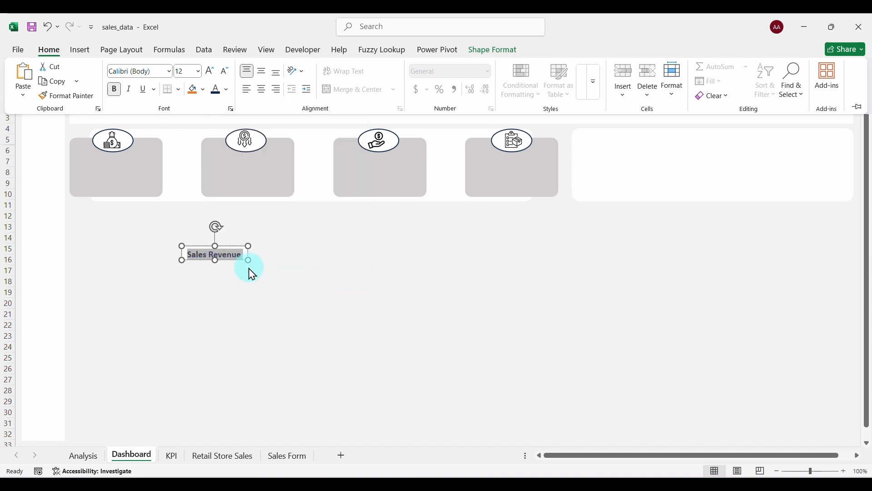
left_click(210, 71)
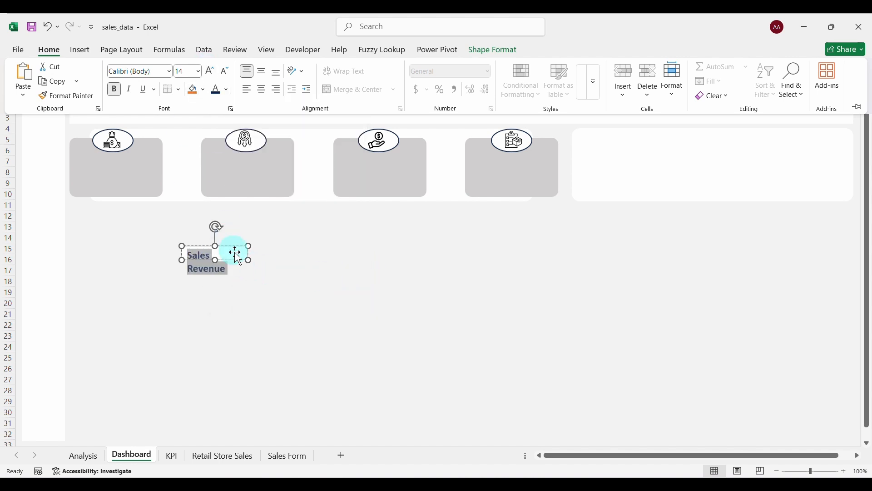
key("ctrl+F1")
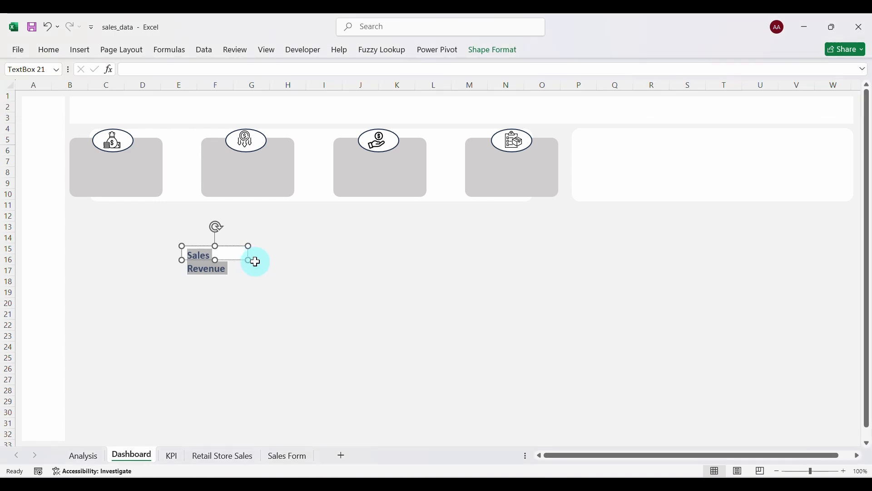
left_click_drag(251, 248, 185, 245)
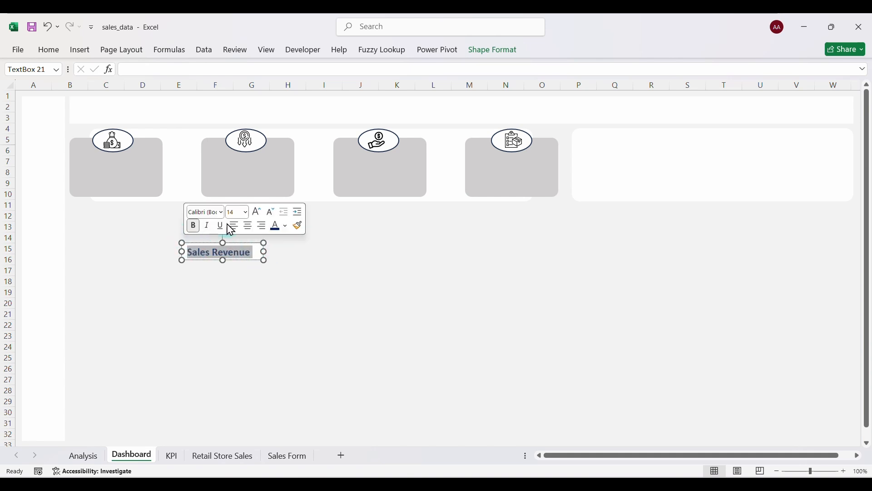
left_click(249, 228)
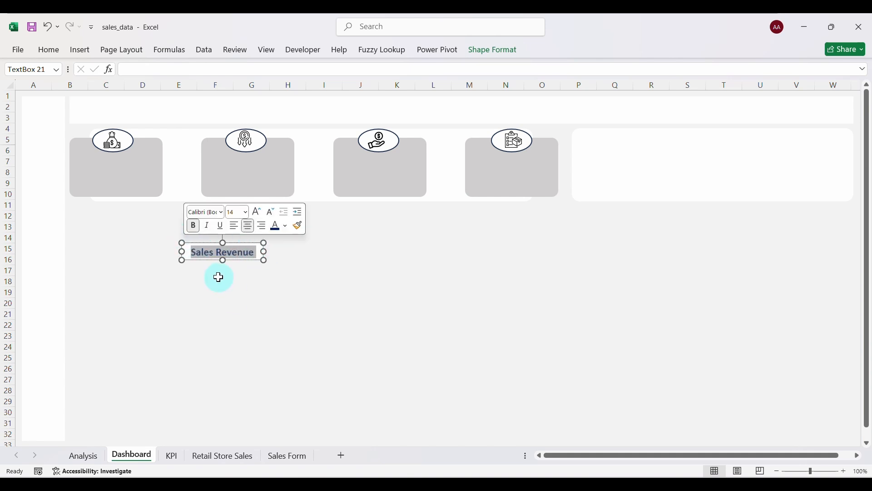
Give the Sales Revenue text box No fill and No line, then move it onto the first grey card.
right_click(200, 258)
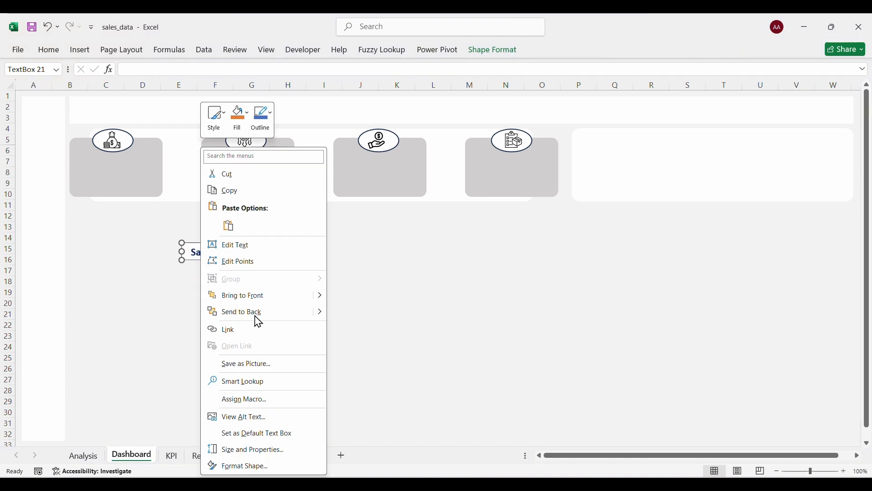
left_click(227, 465)
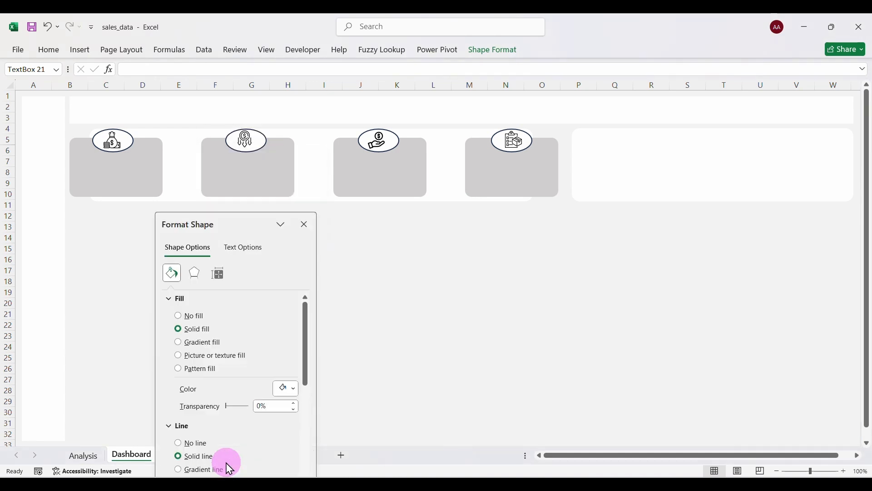
left_click(181, 318)
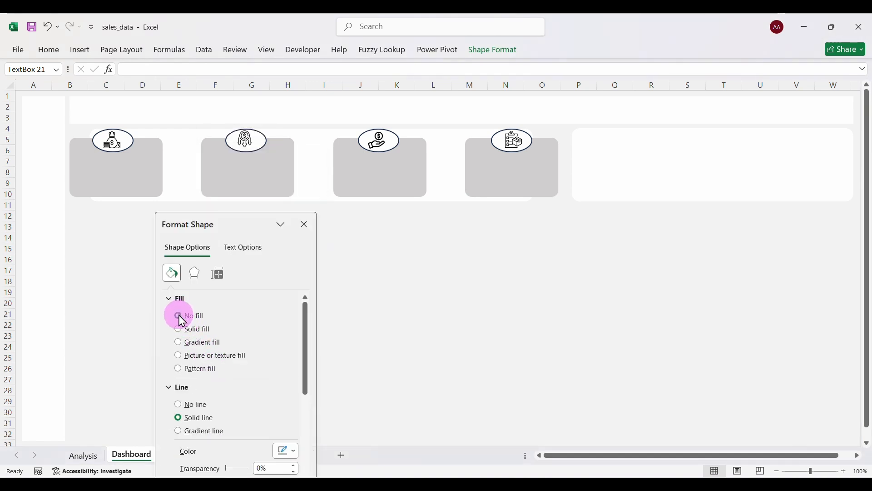
left_click(179, 404)
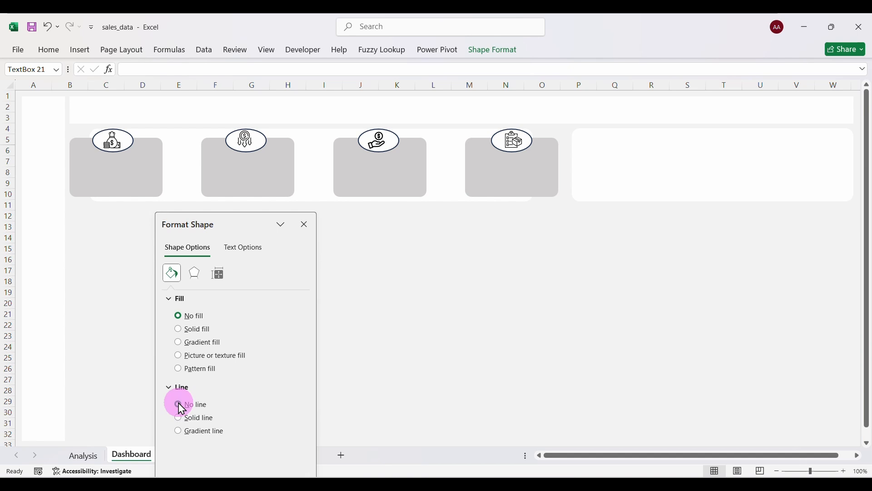
left_click(304, 225)
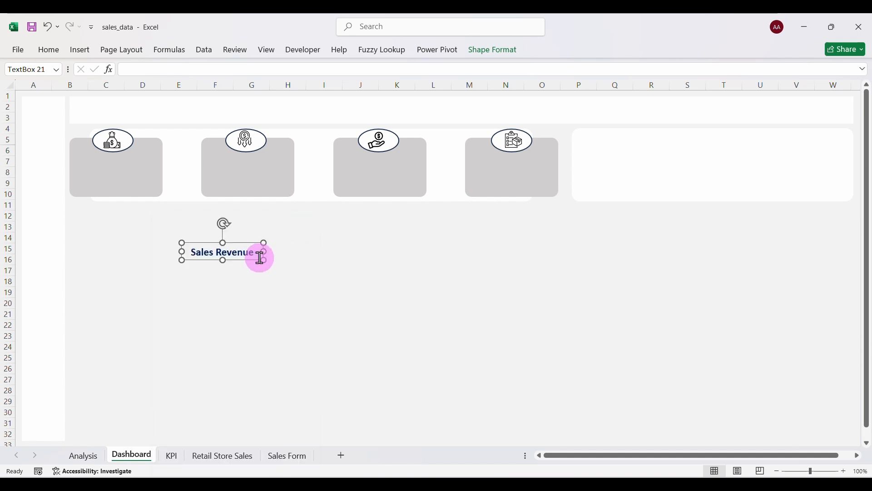
left_click_drag(250, 260, 145, 168)
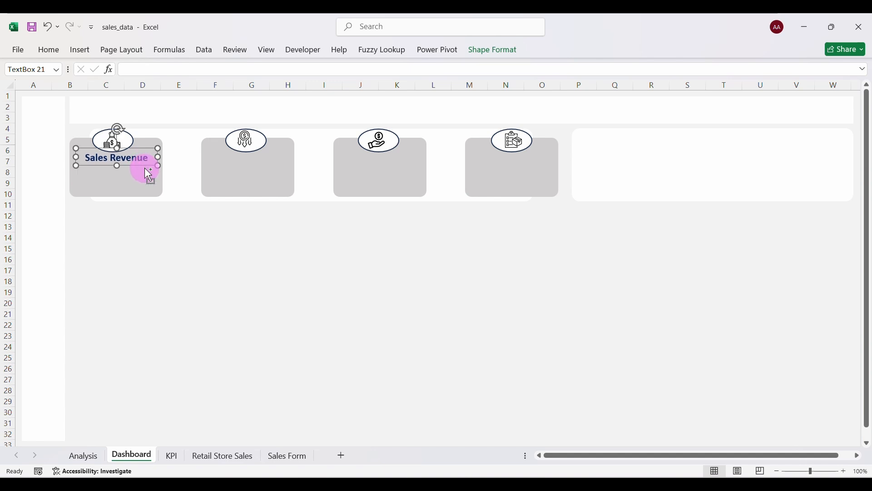
Duplicate the Sales Revenue label and move copies onto the fourth and third cards.
key("ctrl+d")
key("ctrl+d")
key("ctrl+d")
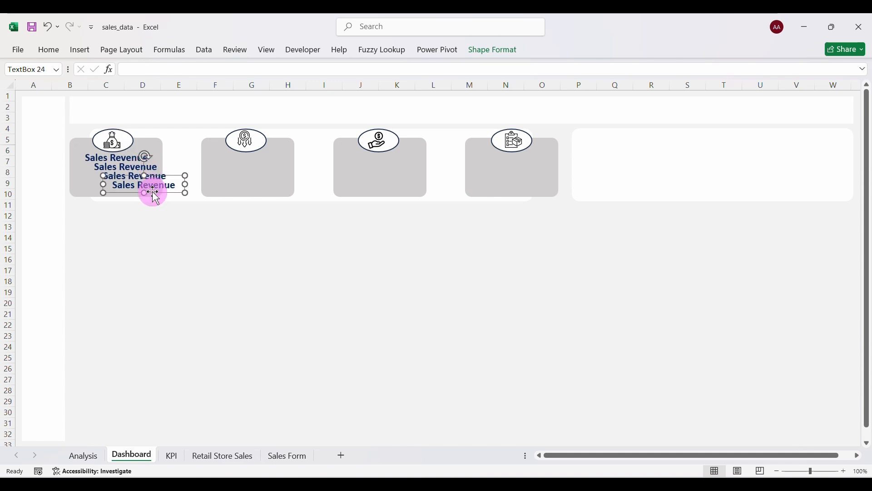
left_click_drag(154, 194, 523, 168)
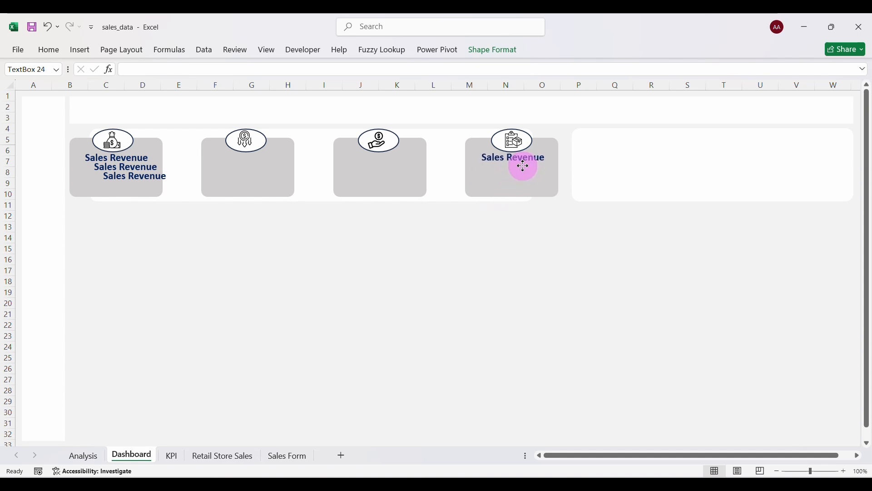
left_click_drag(523, 168, 522, 168)
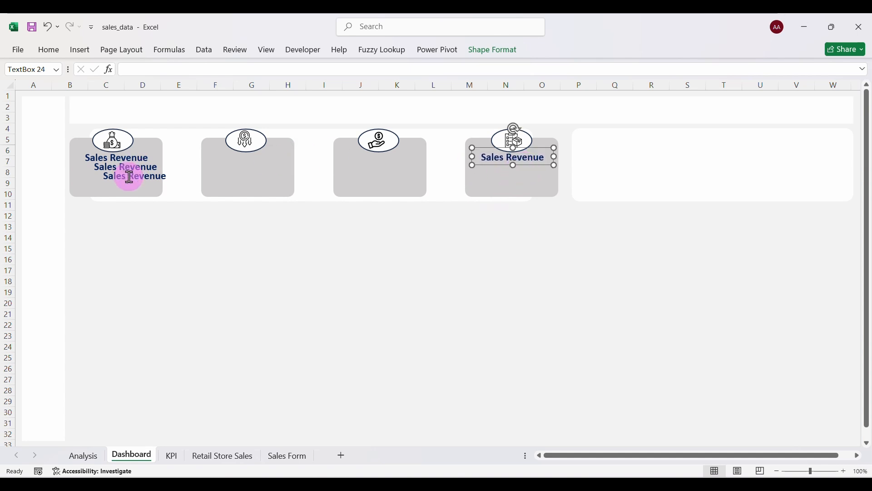
left_click(136, 182)
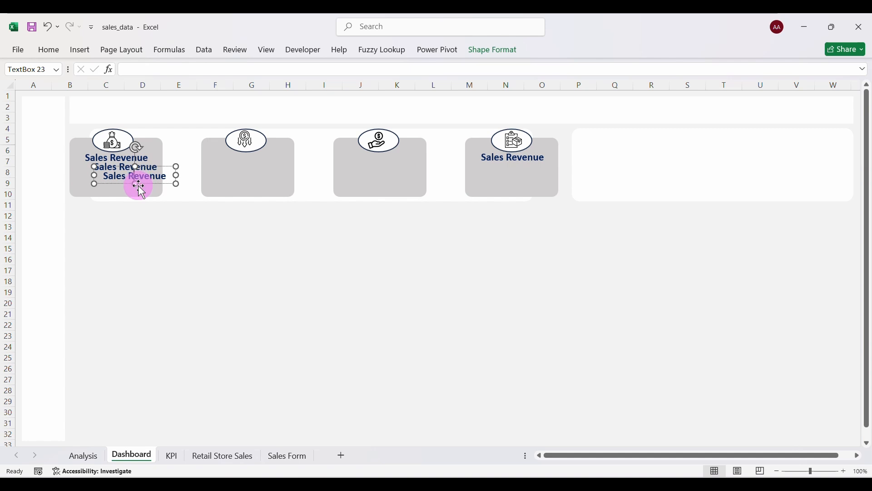
left_click(141, 190)
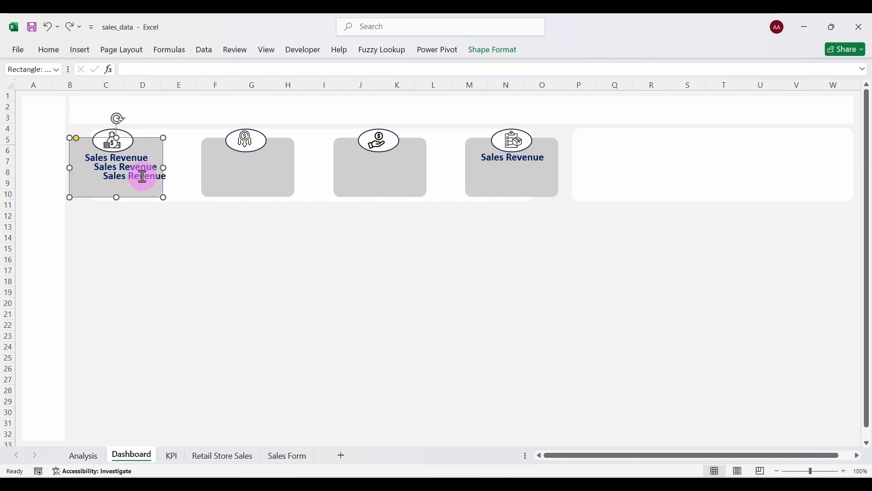
left_click(143, 176)
left_click_drag(149, 186, 397, 168)
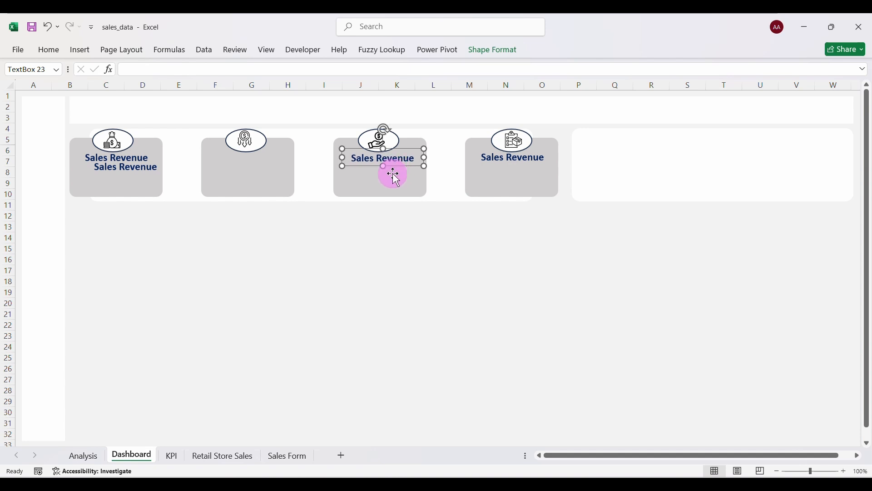
Move the last copy onto the second card, then select the first and second cards' labels.
left_click(138, 168)
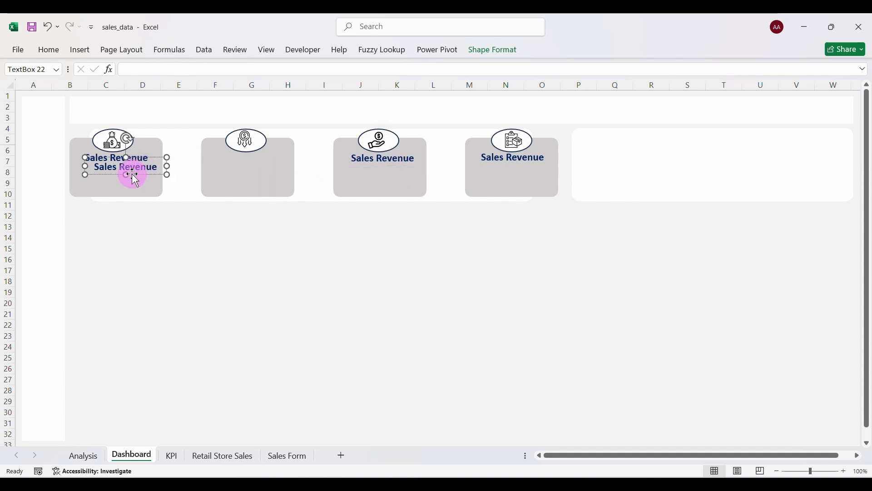
left_click_drag(132, 175, 255, 167)
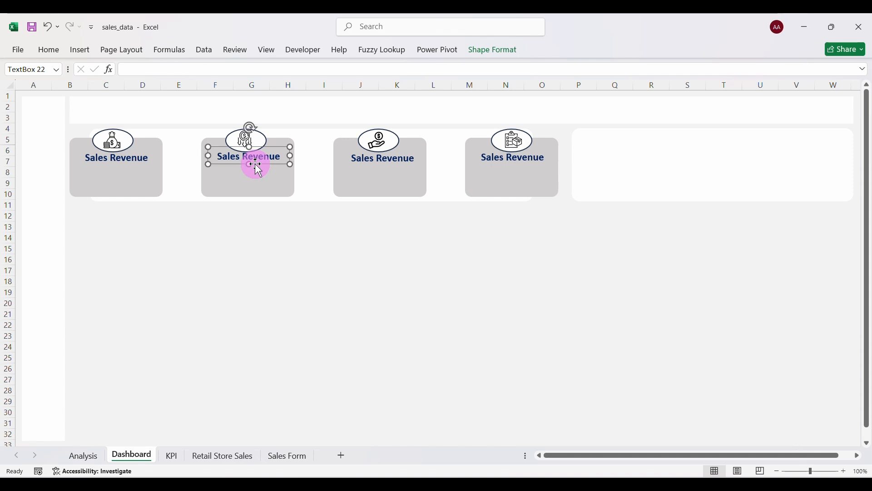
left_click(132, 159)
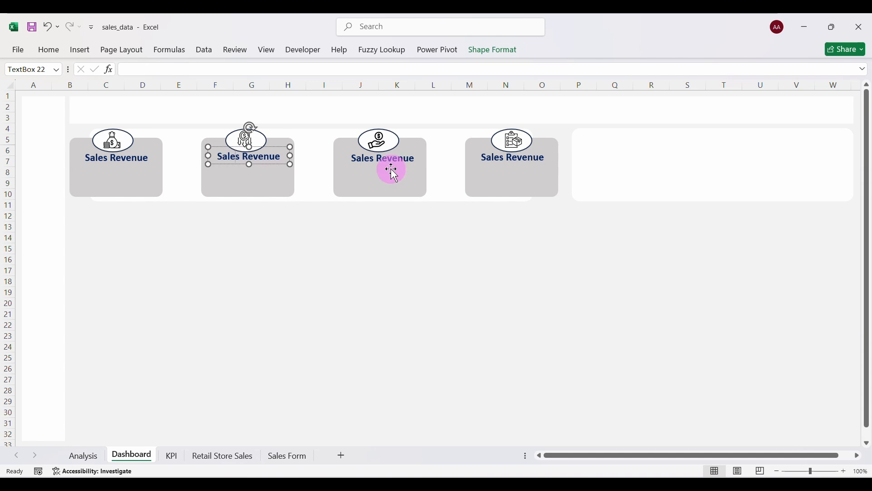
left_click(135, 162)
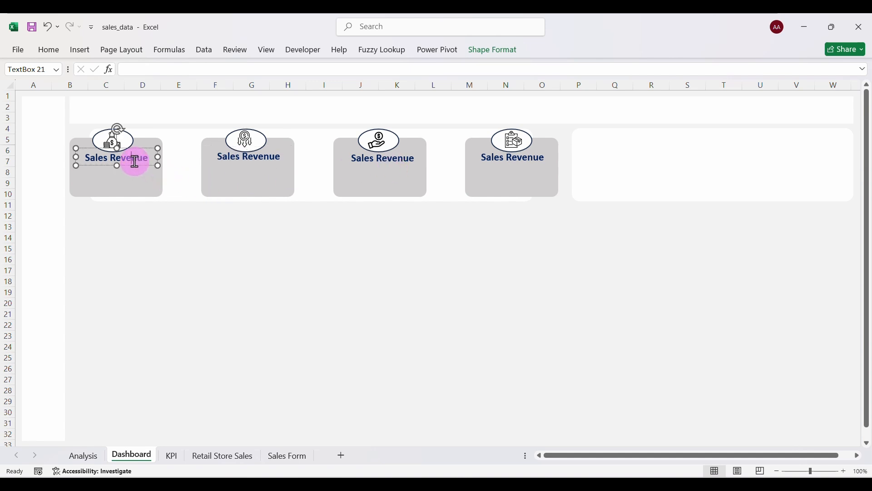
left_click(131, 165, "ctrl")
left_click(125, 162)
left_click(127, 173, "ctrl")
left_click(123, 163)
left_click(241, 161, "ctrl")
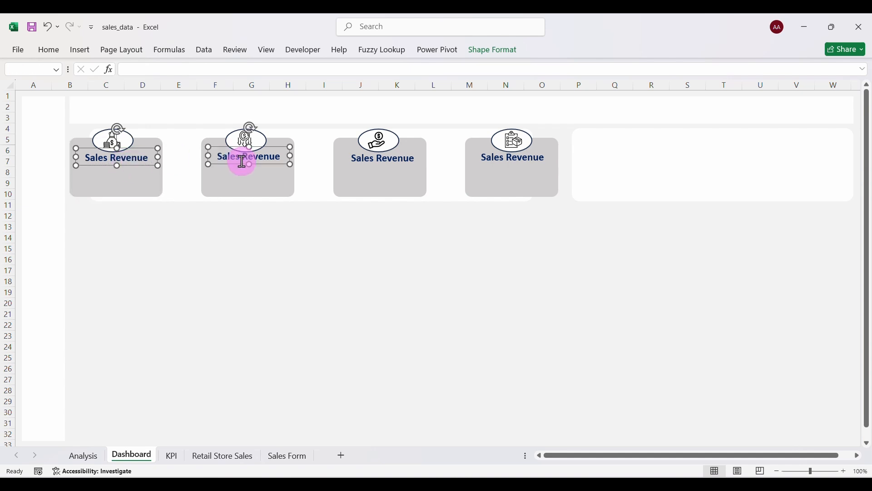
Select all four labels, apply Align Middle, then Distribute Horizontally across the cards.
left_click(365, 159, "ctrl")
left_click(497, 158, "ctrl")
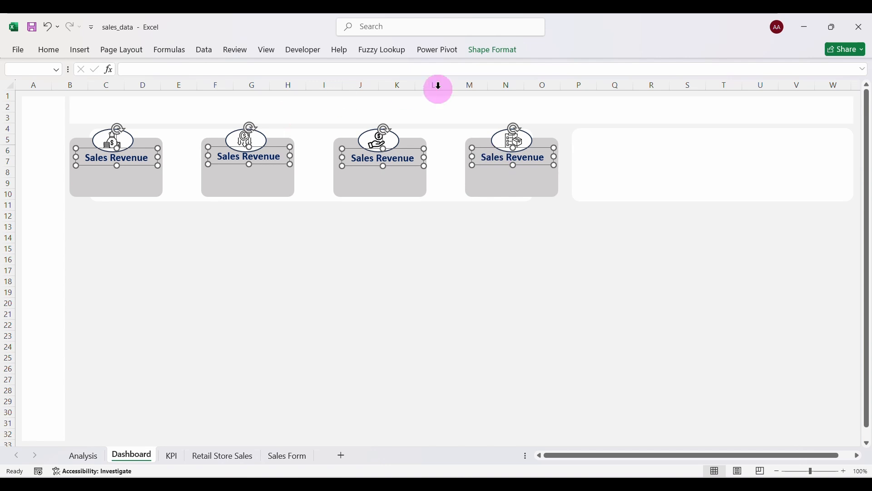
left_click(489, 53)
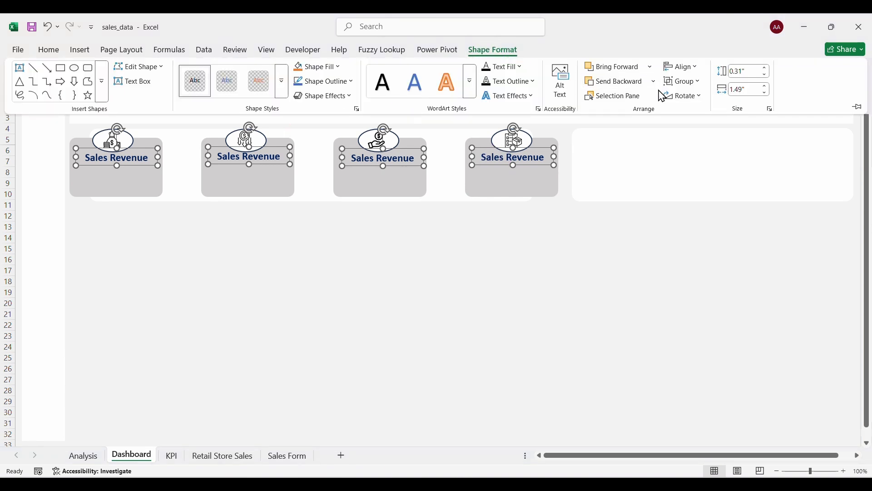
left_click(695, 68)
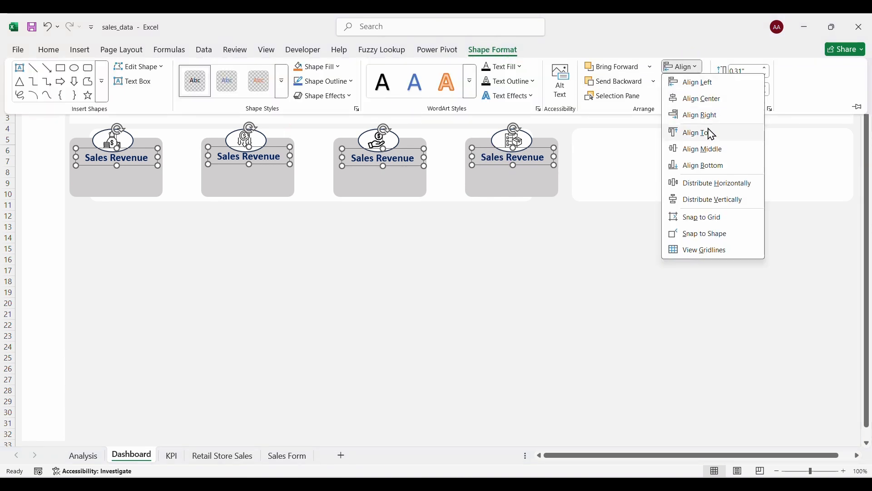
left_click(699, 149)
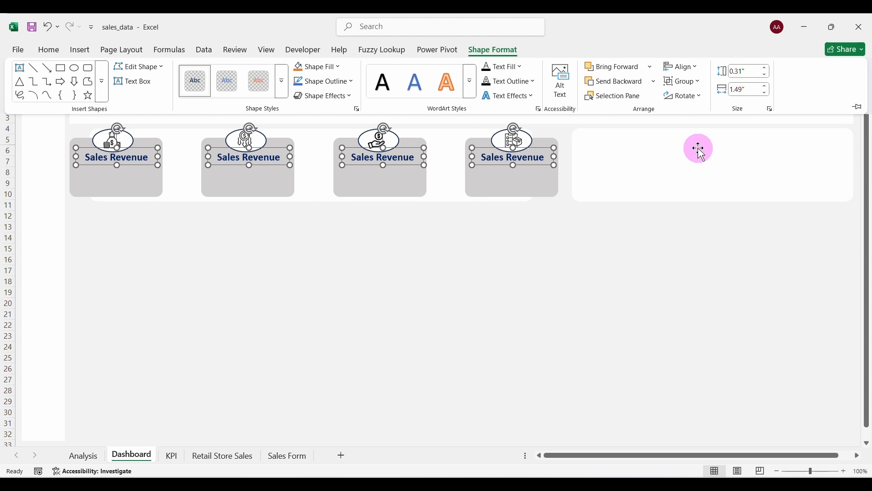
left_click(695, 72)
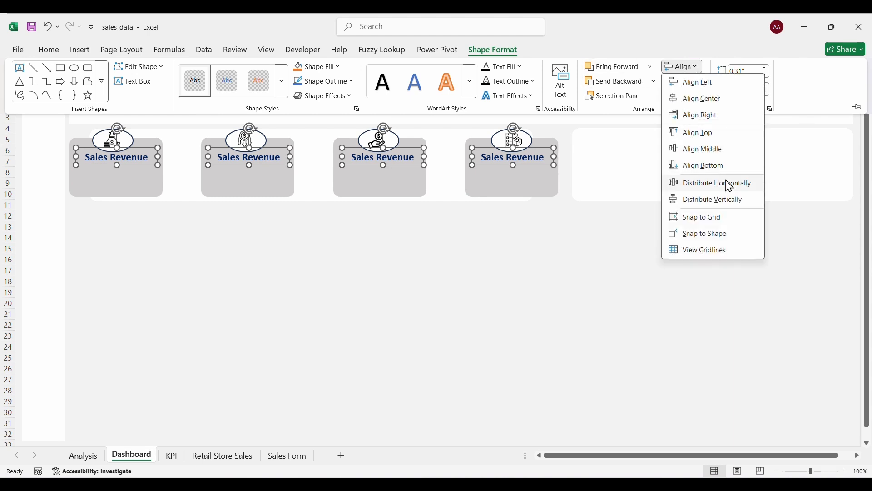
left_click(707, 182)
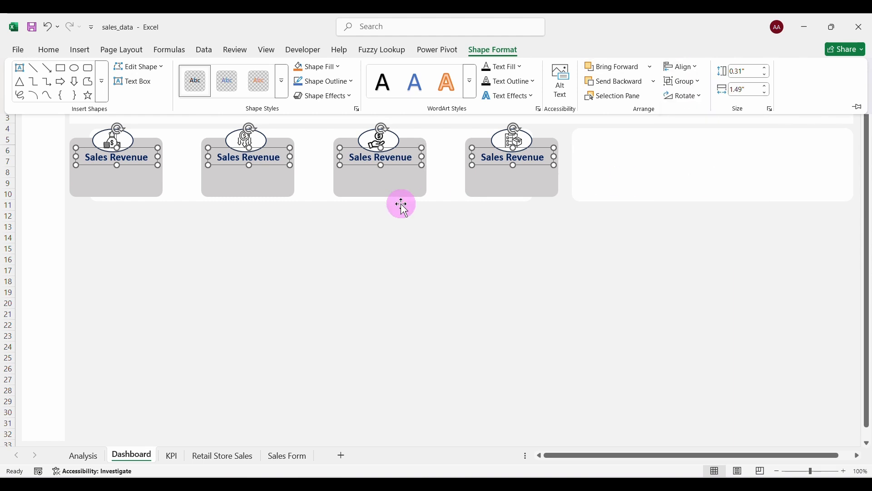
left_click(333, 258)
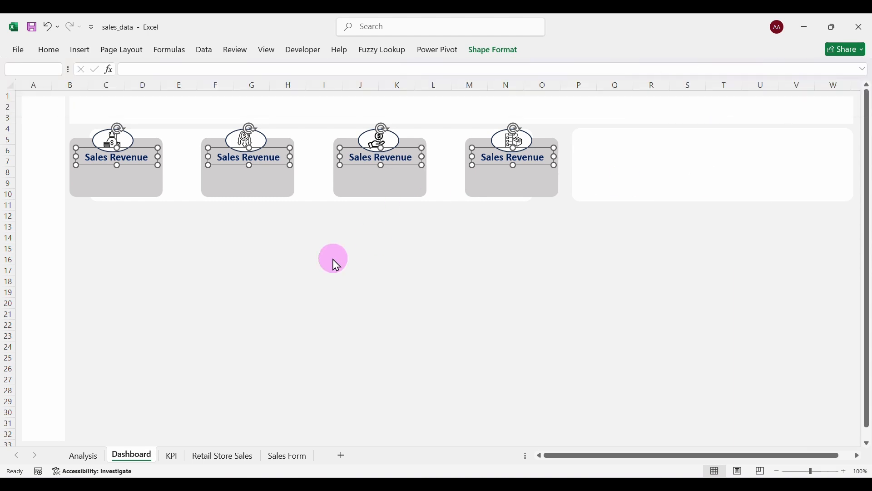
Retype the second and third labels as Total Costs and Net Profit, and clear the fourth label's text.
left_click(279, 156)
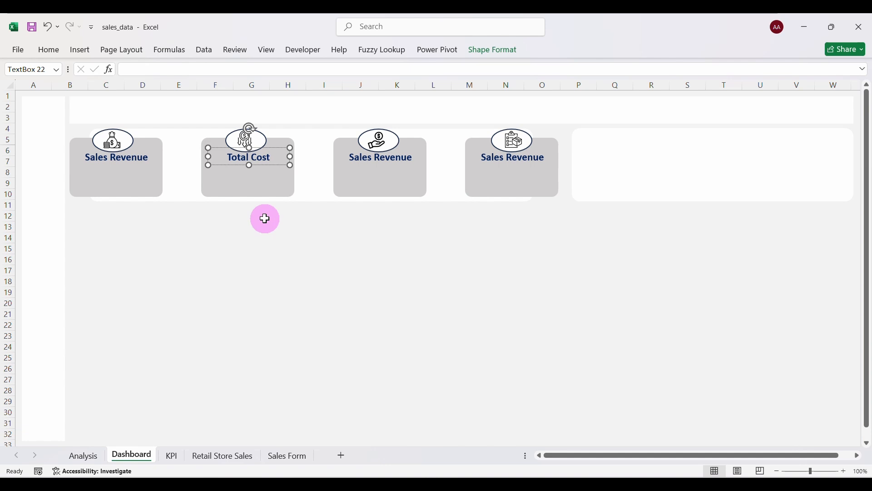
left_click(405, 161)
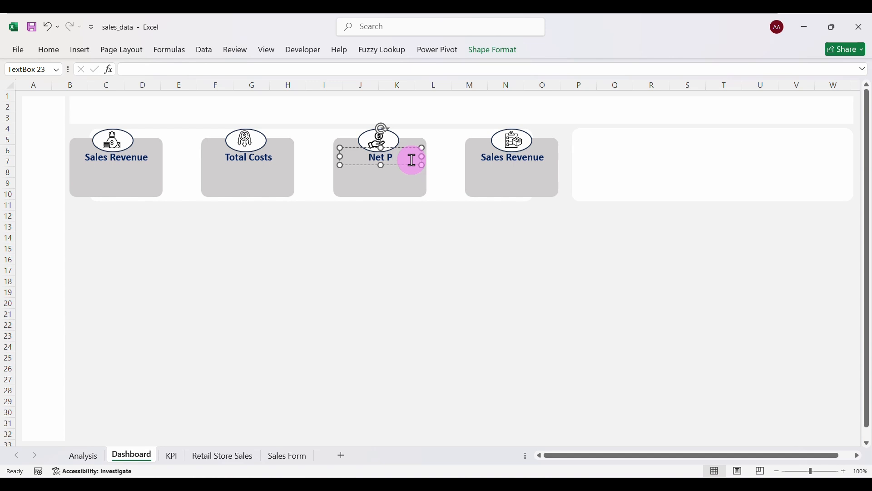
left_click(523, 157)
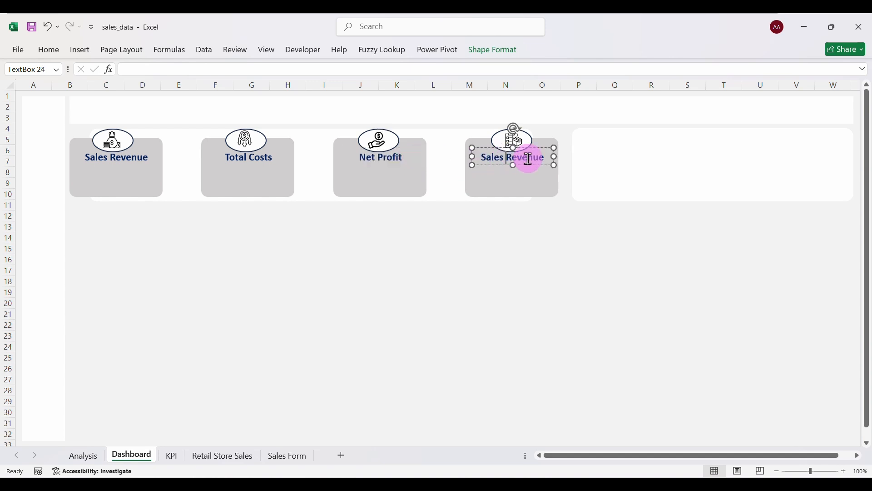
left_click_drag(547, 158, 476, 151)
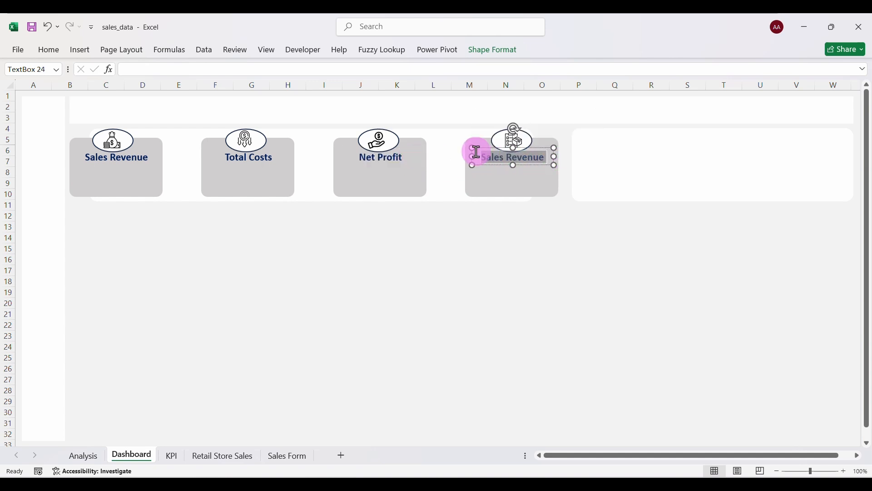
key("BackSpace")
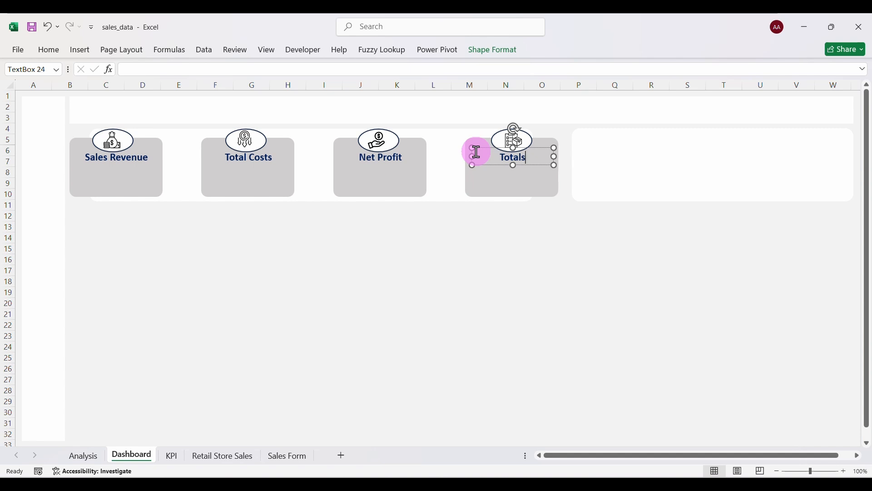
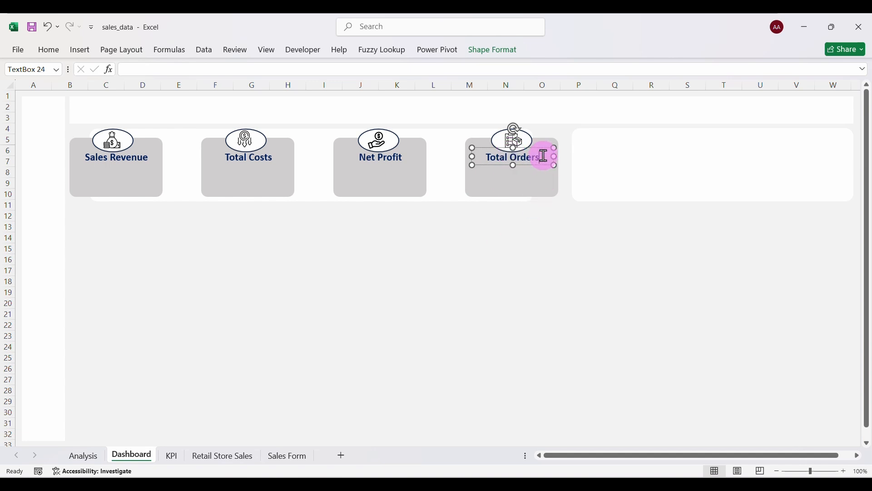
Duplicate the Sales Revenue label into a value box below it, linked to =KPI!$B$6.
left_click(482, 253)
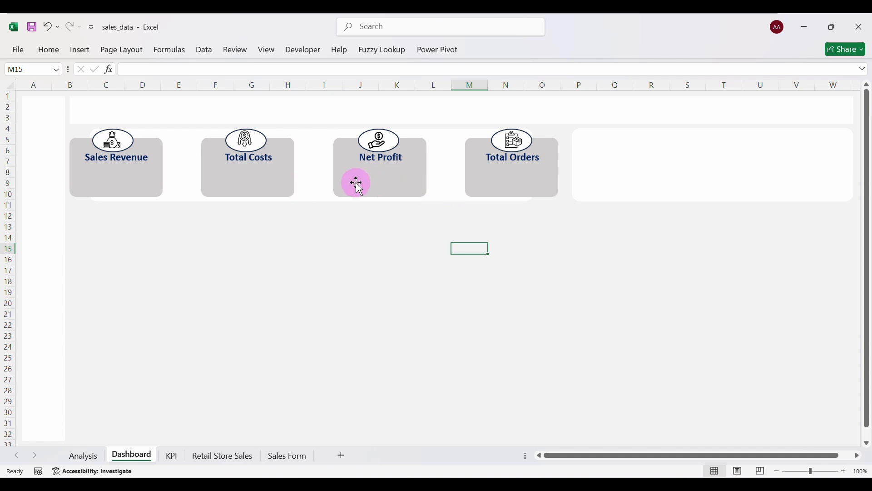
left_click(144, 162)
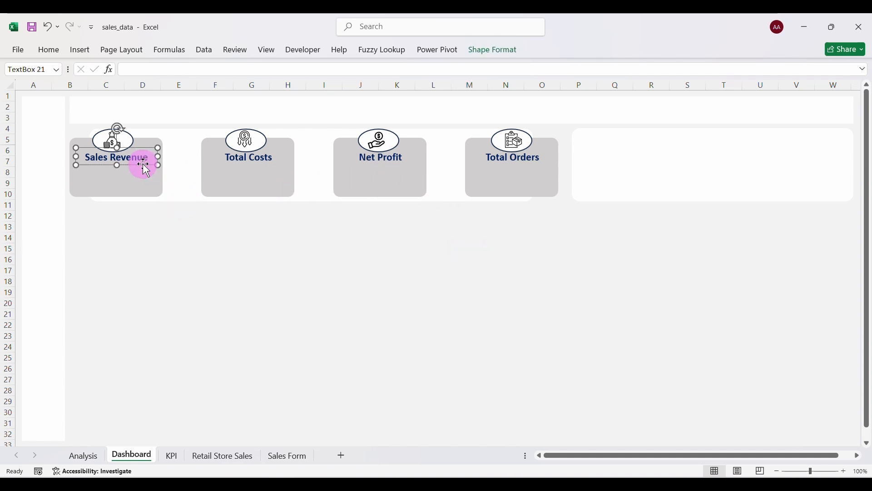
key("ctrl+d")
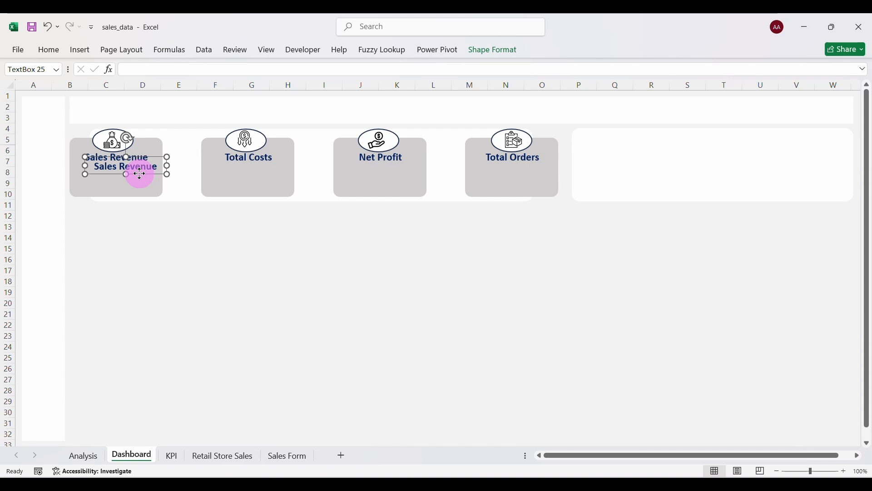
left_click_drag(140, 174, 98, 173)
key("BackSpace")
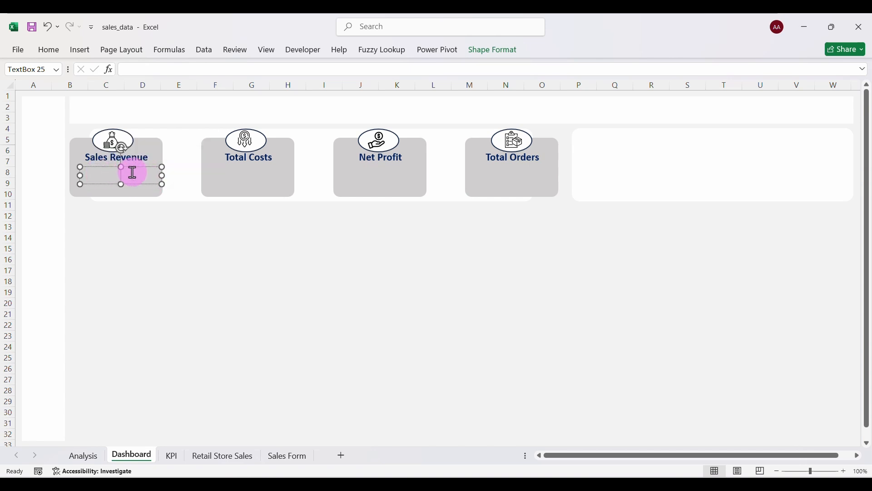
left_click(150, 69)
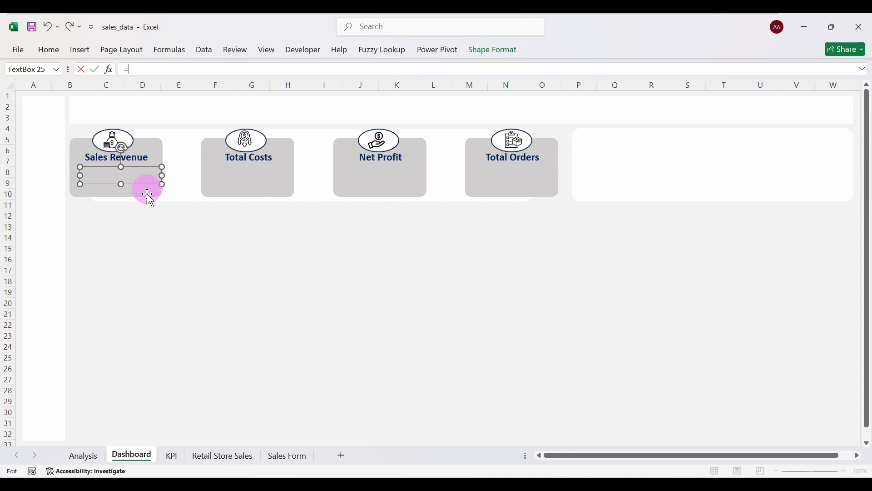
left_click(172, 456)
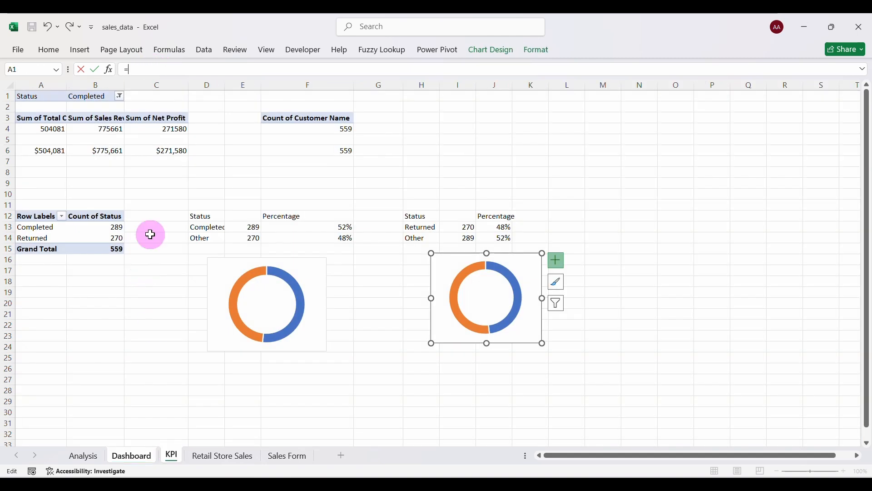
left_click(107, 152)
key("Return")
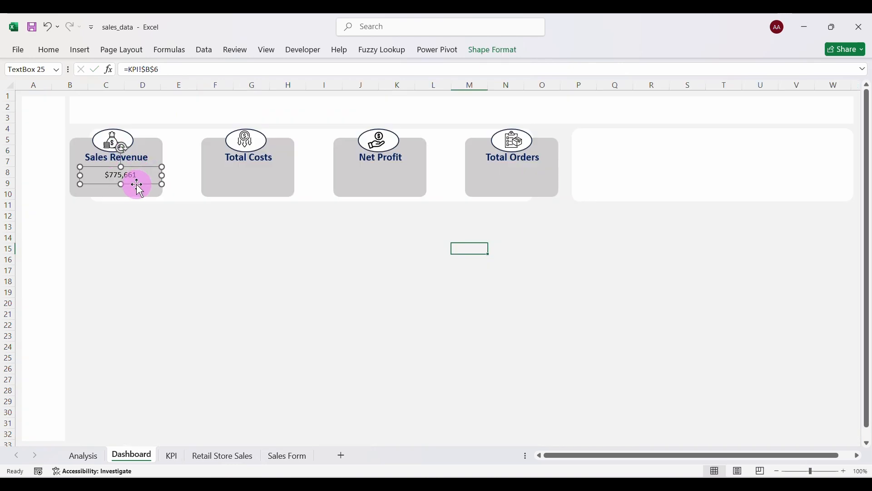
Copy the value box into the Total Orders, Net Profit and Total Costs cards.
key("ctrl+d")
key("ctrl+d")
key("ctrl+d")
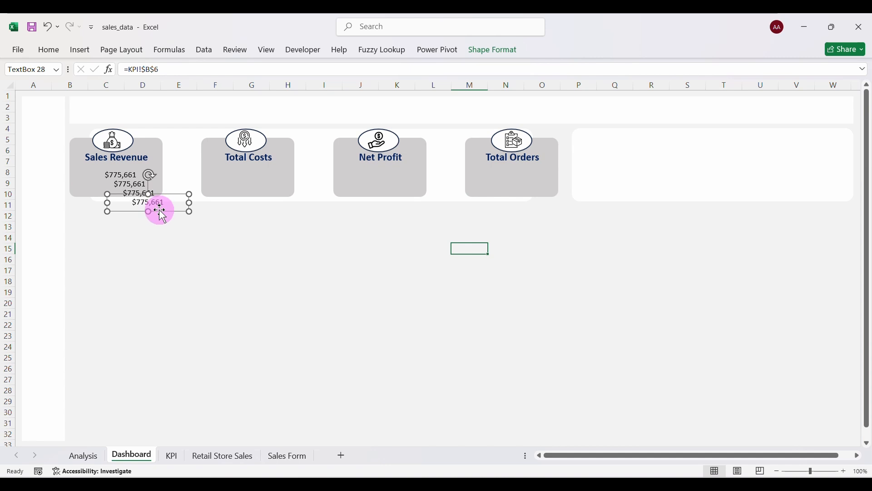
left_click_drag(160, 210, 524, 177)
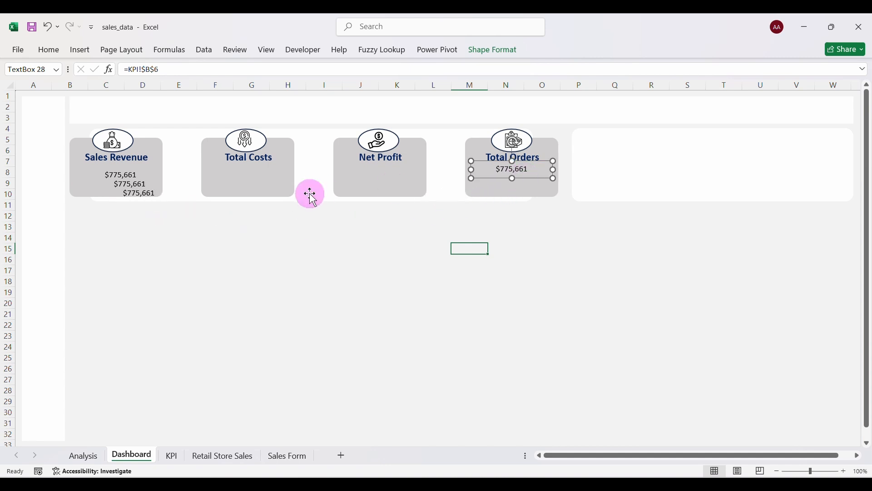
left_click(137, 194)
left_click_drag(146, 201, 390, 177)
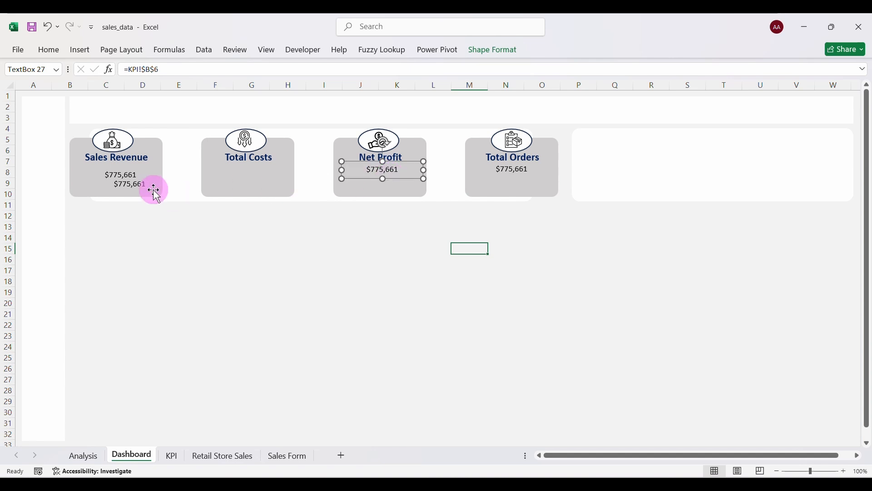
left_click(144, 186)
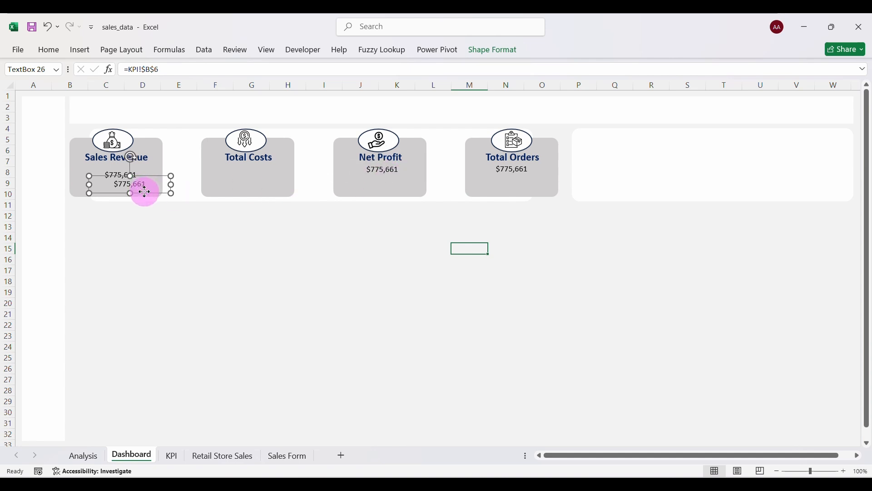
left_click_drag(145, 191, 261, 177)
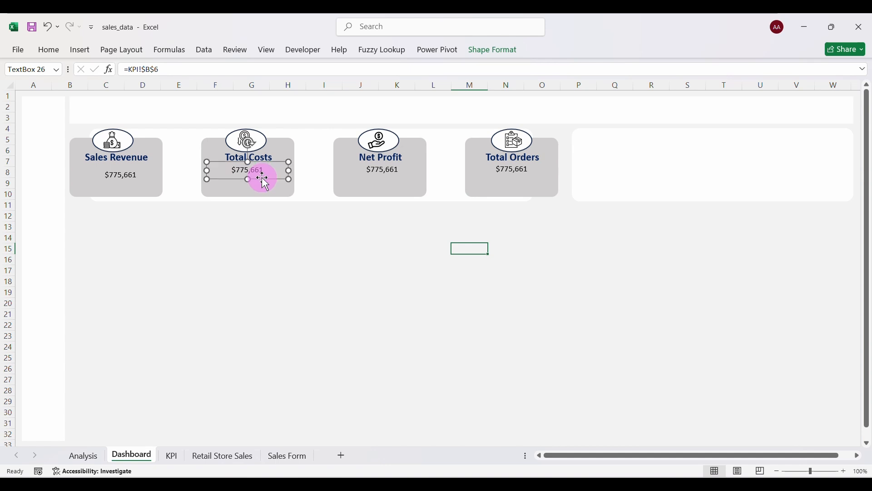
left_click(138, 179)
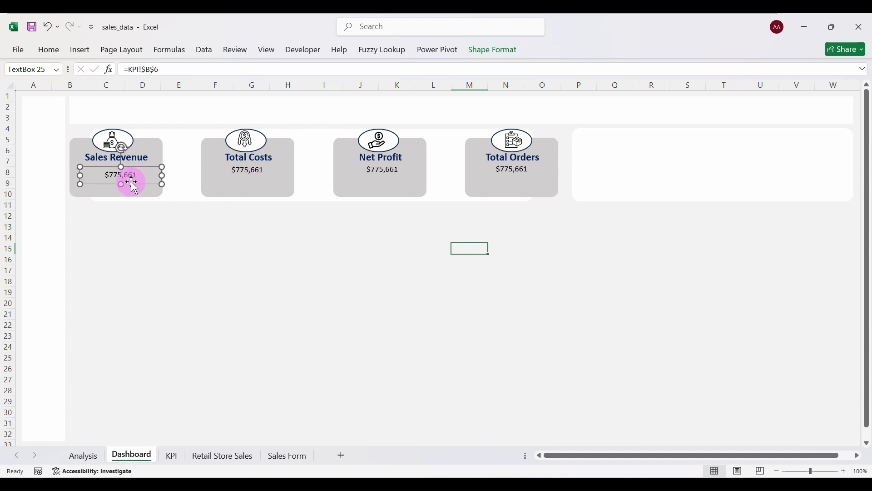
left_click_drag(130, 181, 127, 180)
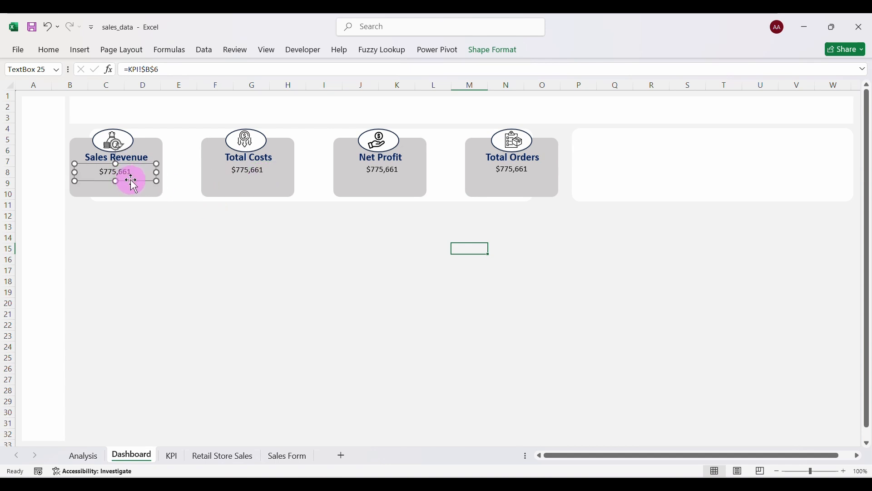
Format the Sales Revenue value as bold Orange Accent 2, size 20, middle-aligned.
left_click(56, 51)
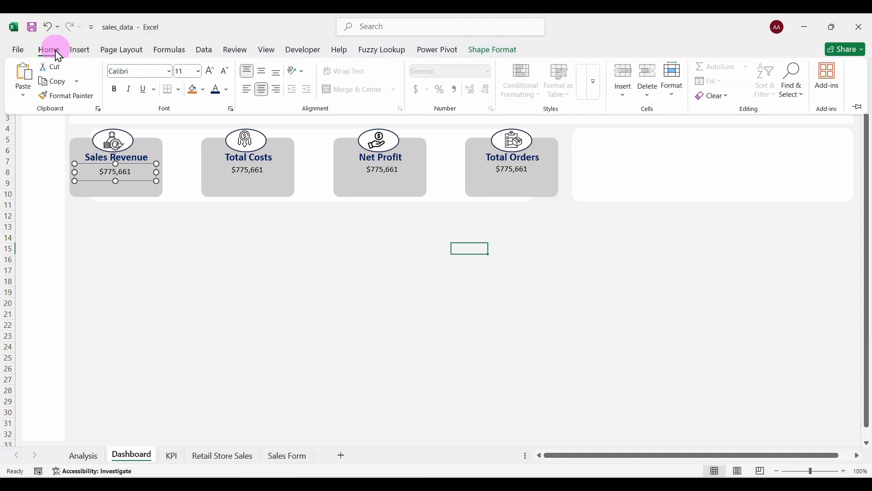
left_click(118, 93)
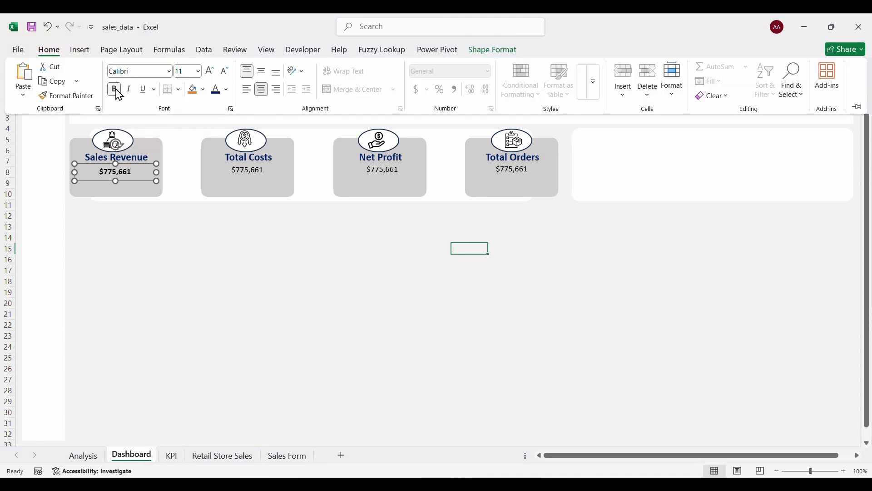
left_click(227, 90)
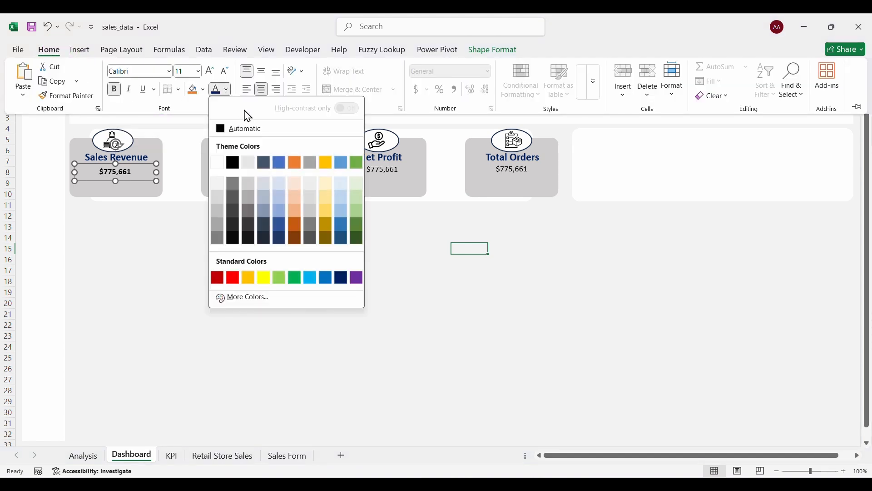
left_click(295, 162)
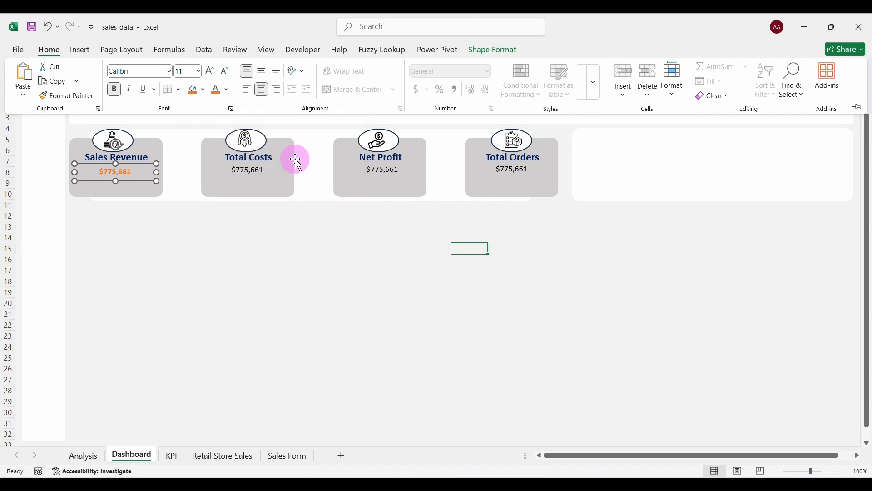
left_click(209, 72)
left_click(209, 73)
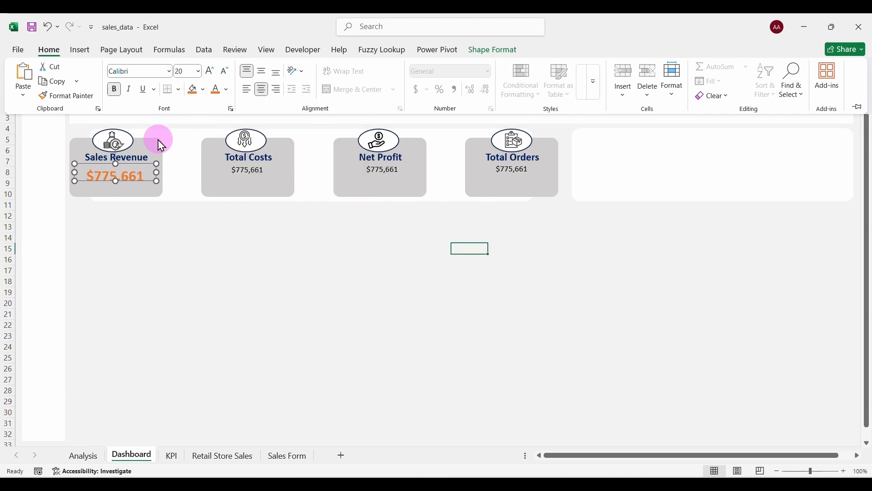
left_click(124, 174)
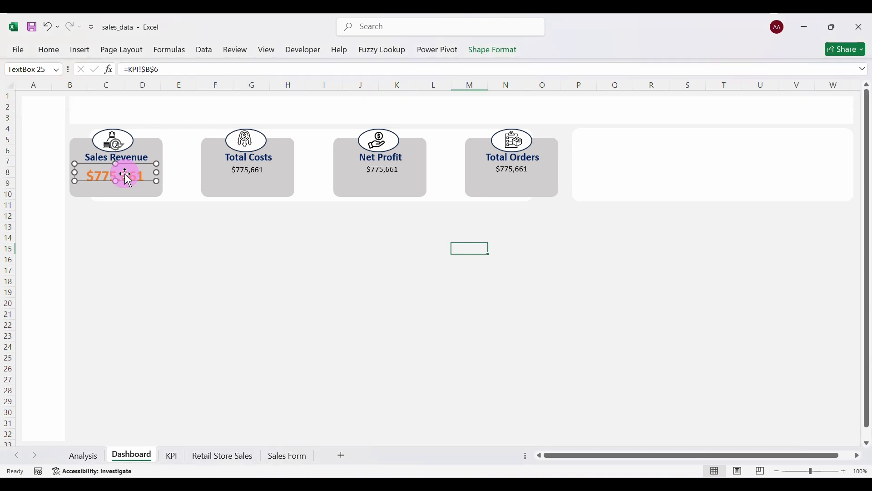
left_click(54, 48)
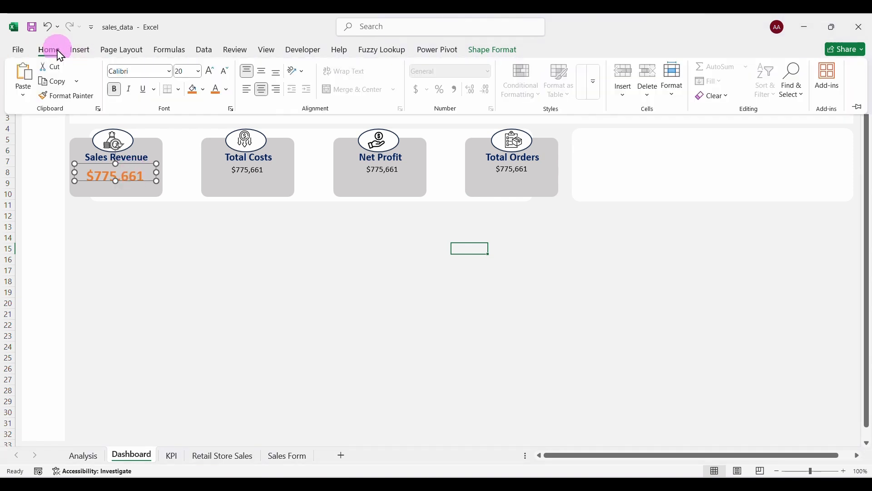
left_click(262, 71)
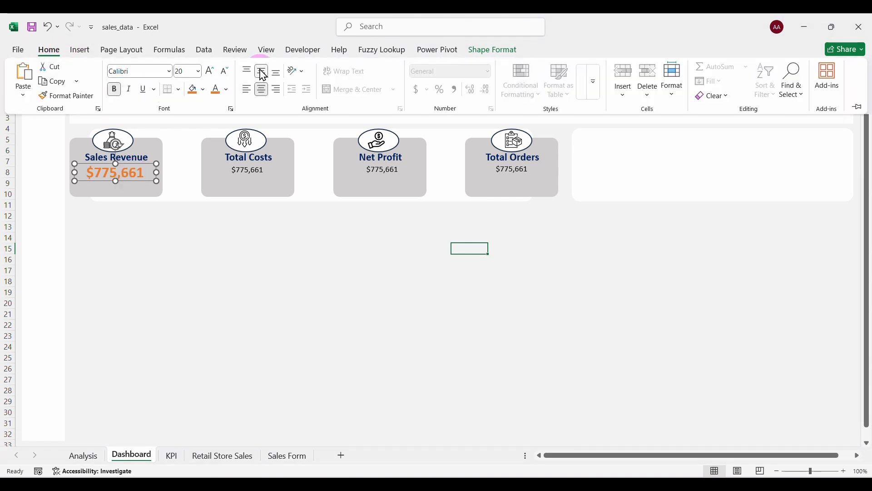
left_click(131, 221)
left_click(131, 218)
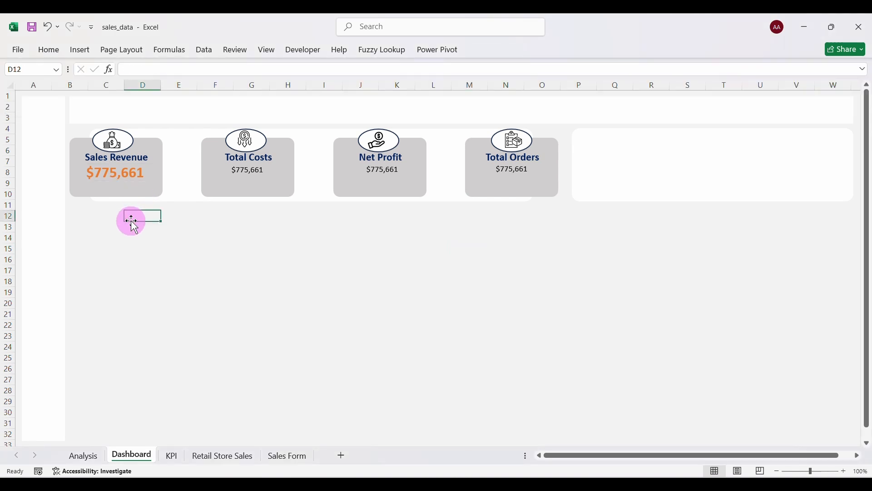
Relink the Total Costs and Net Profit values to KPI cells A6 ($504,081) and C6 ($271,580).
left_click(239, 172)
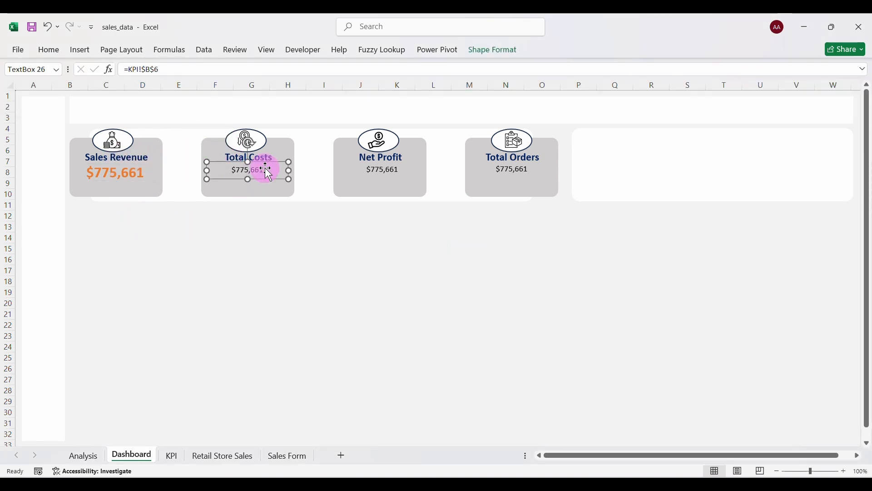
left_click(168, 69)
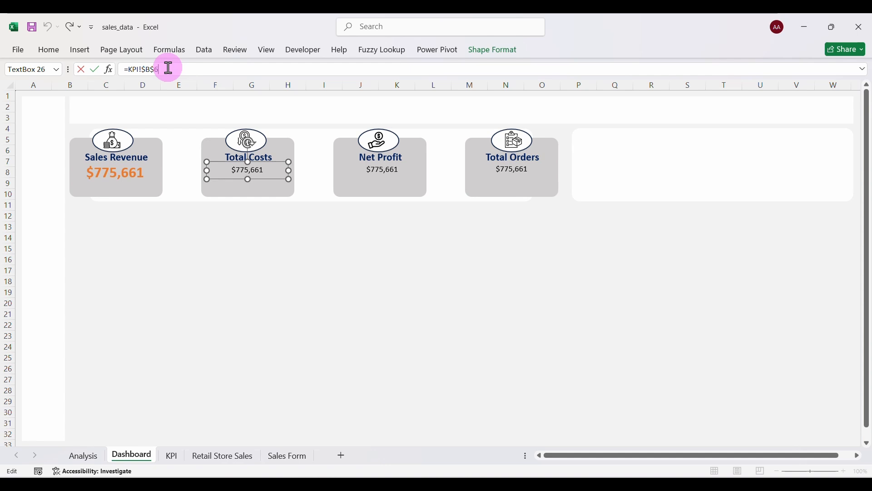
key("BackSpace")
key("BackSpace")
key("BackSpace")
key("BackSpace")
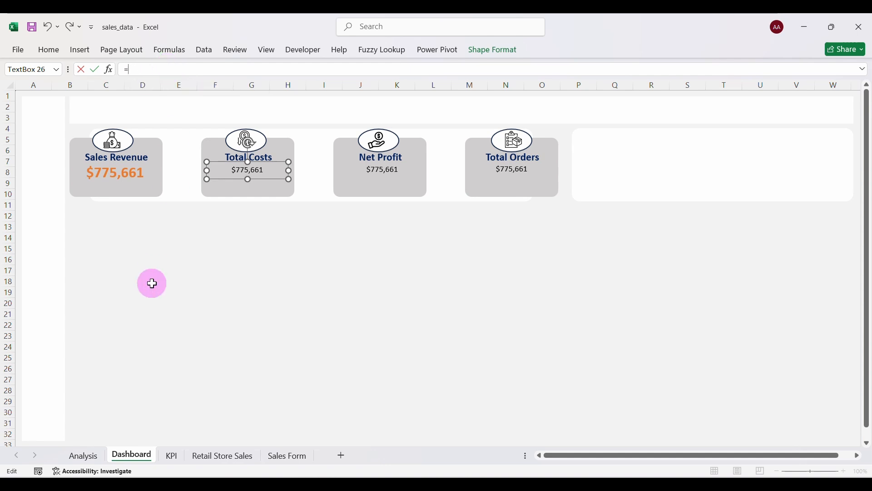
left_click(171, 456)
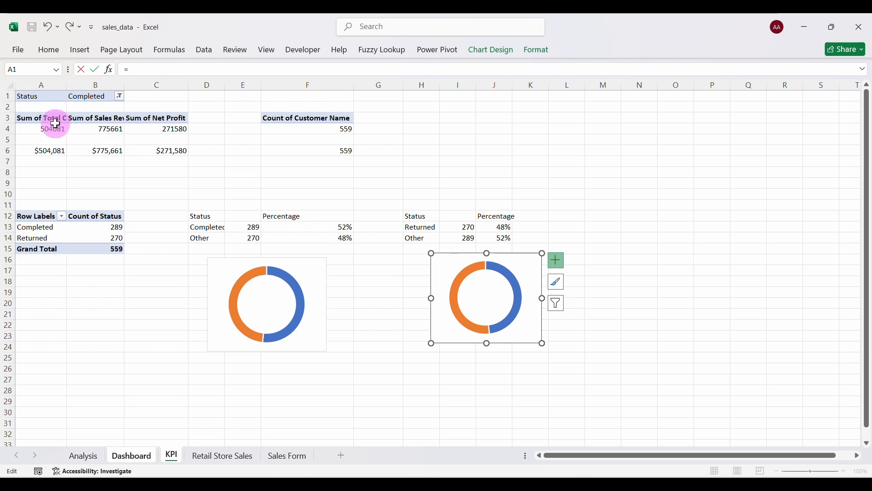
key("Return")
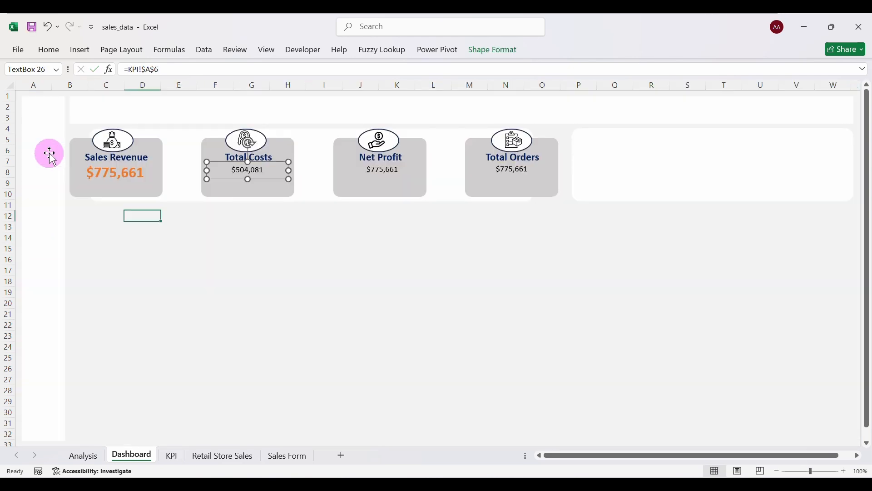
left_click(384, 170)
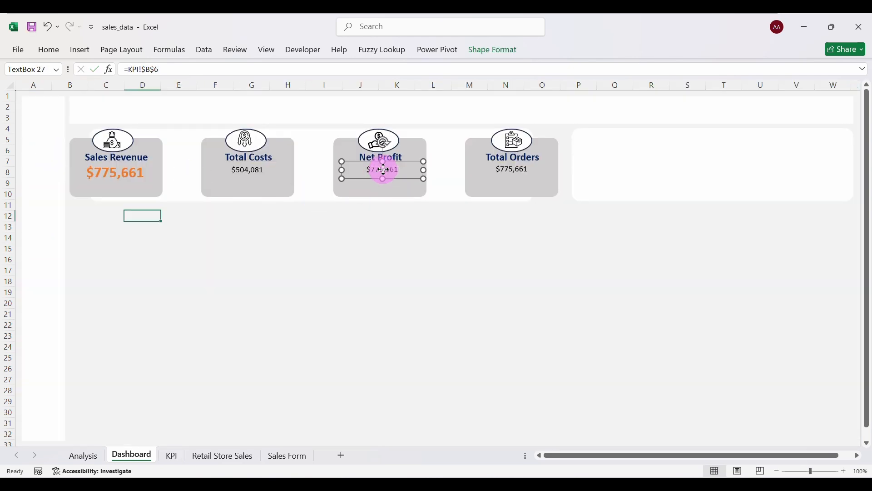
left_click(196, 71)
key("BackSpace")
key("BackSpace")
key("BackSpace")
key("BackSpace")
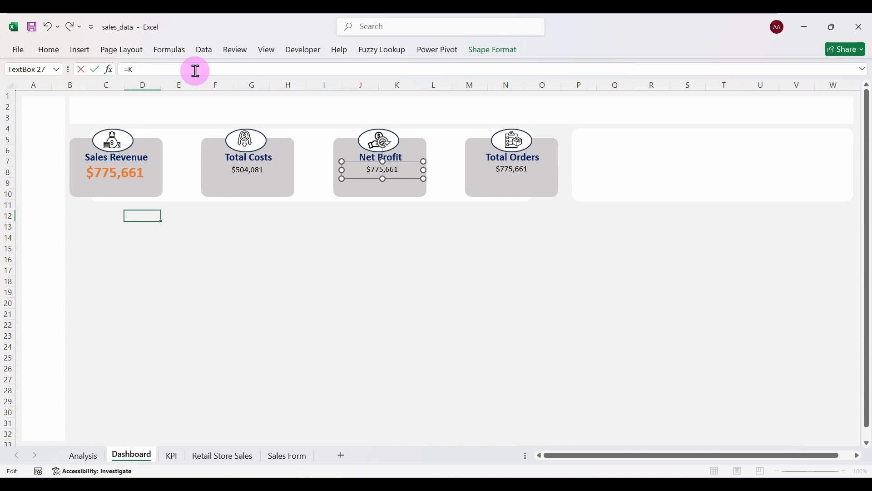
left_click(172, 455)
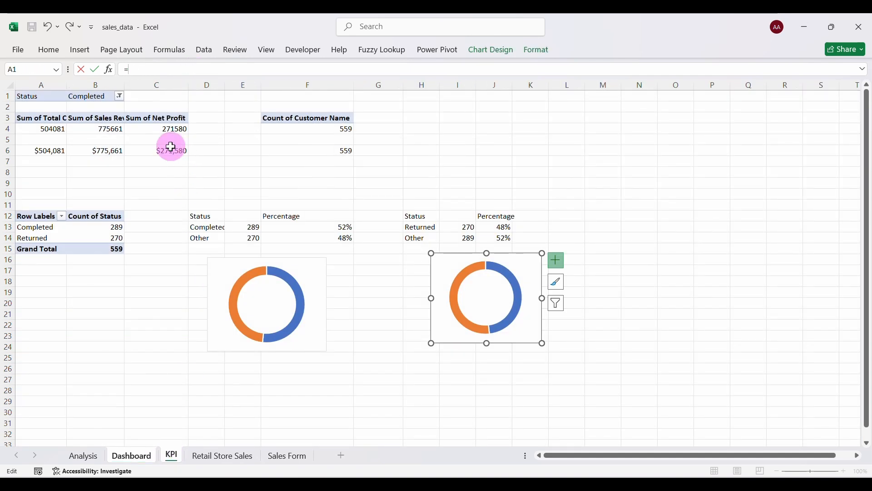
key("Return")
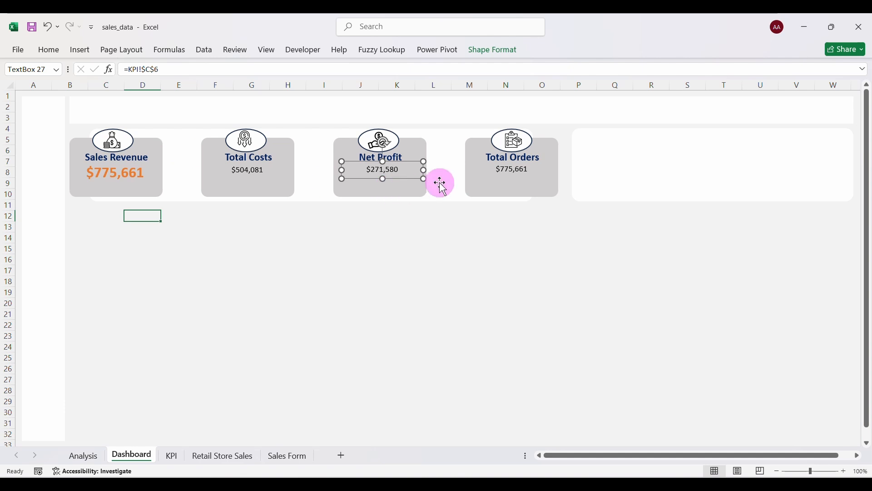
Link the Total Orders value to the KPI order count so it shows 559.
left_click(520, 175)
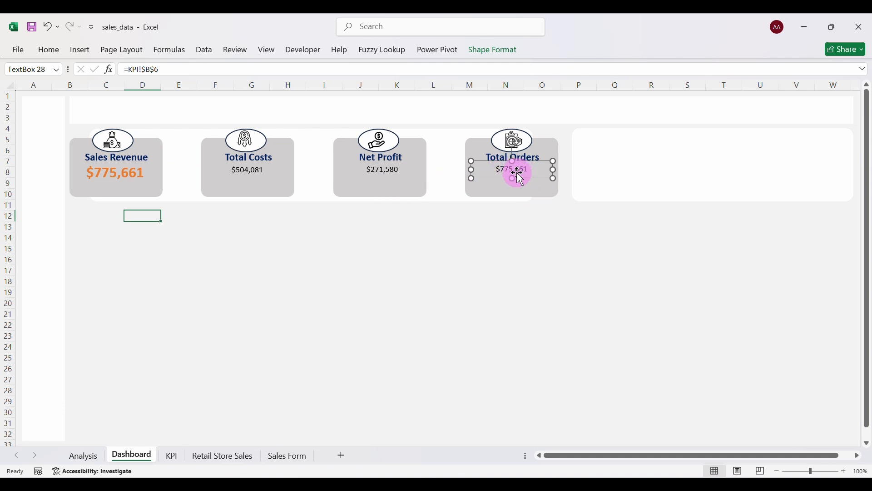
left_click(199, 68)
key("BackSpace")
key("BackSpace")
key("BackSpace")
key("BackSpace")
key("BackSpace")
key("BackSpace")
key("BackSpace")
key("BackSpace")
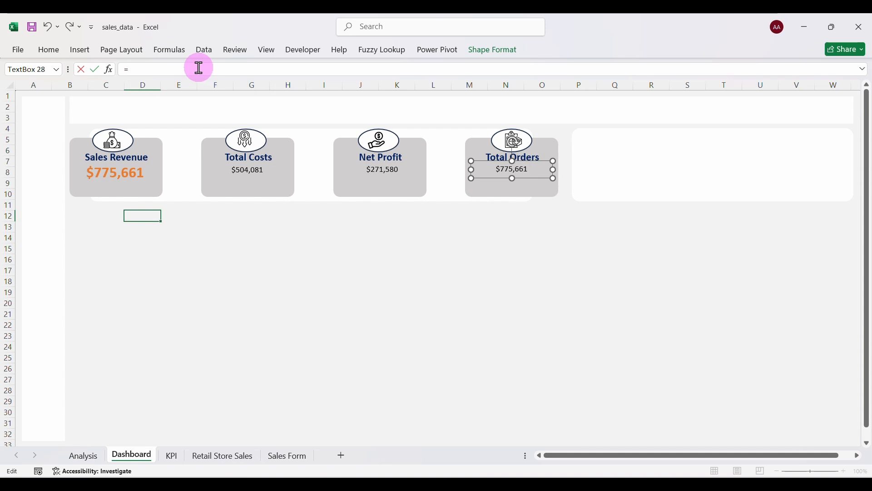
left_click(172, 455)
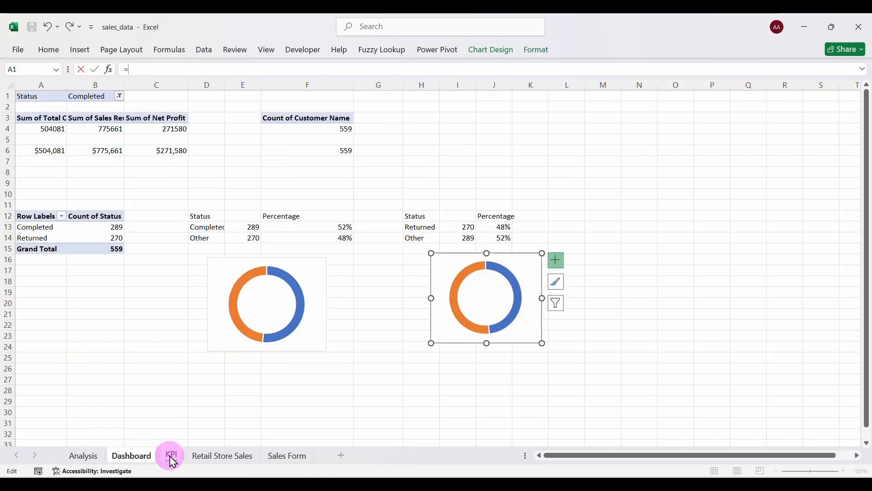
key("Return")
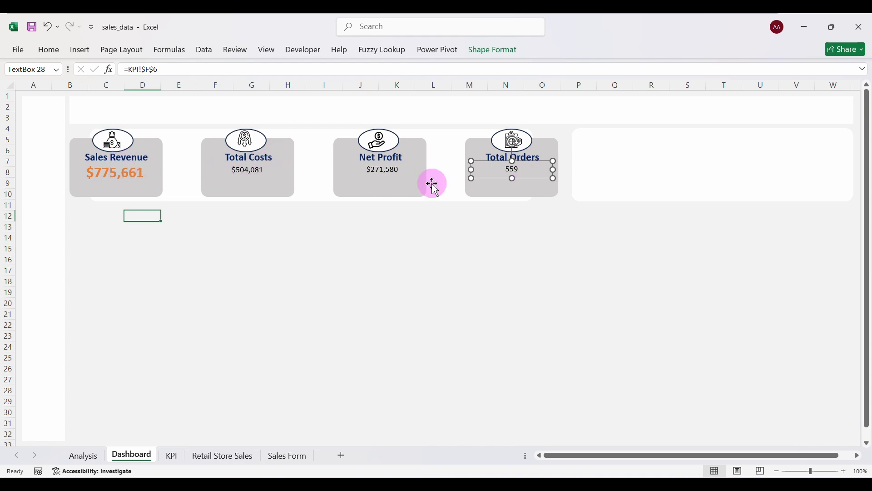
left_click(111, 173)
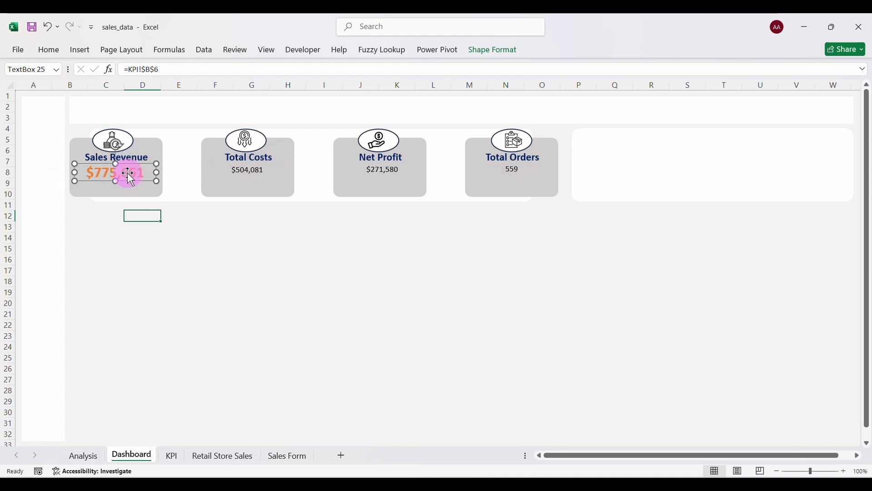
Format Paint the Sales Revenue style onto the Total Costs, Net Profit and Total Orders values.
left_click(49, 49)
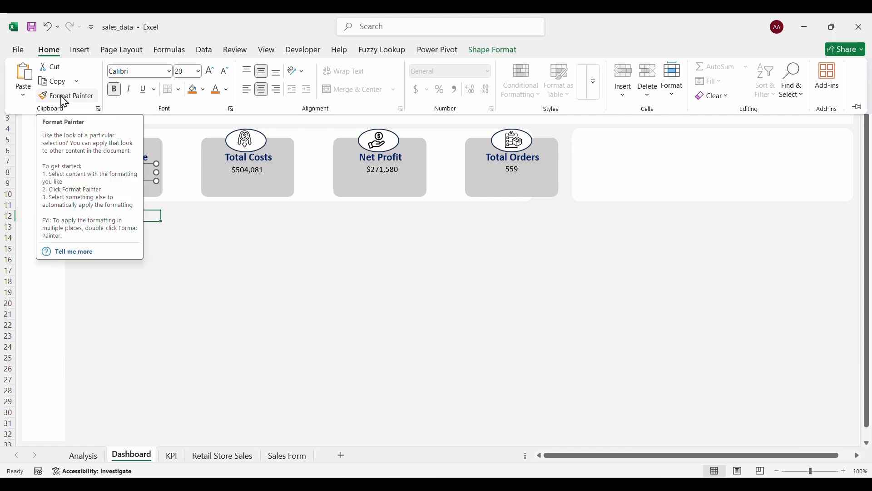
left_click(64, 96)
left_click(253, 172)
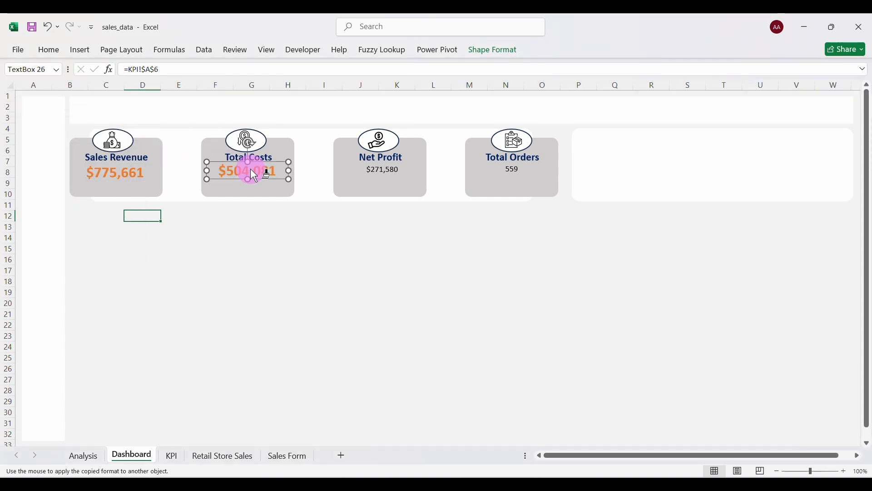
left_click(381, 172)
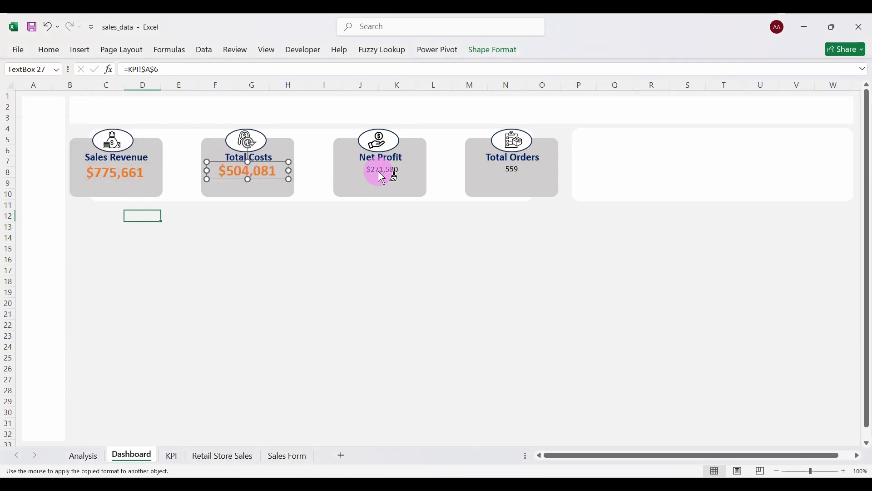
left_click(519, 174)
key("Escape")
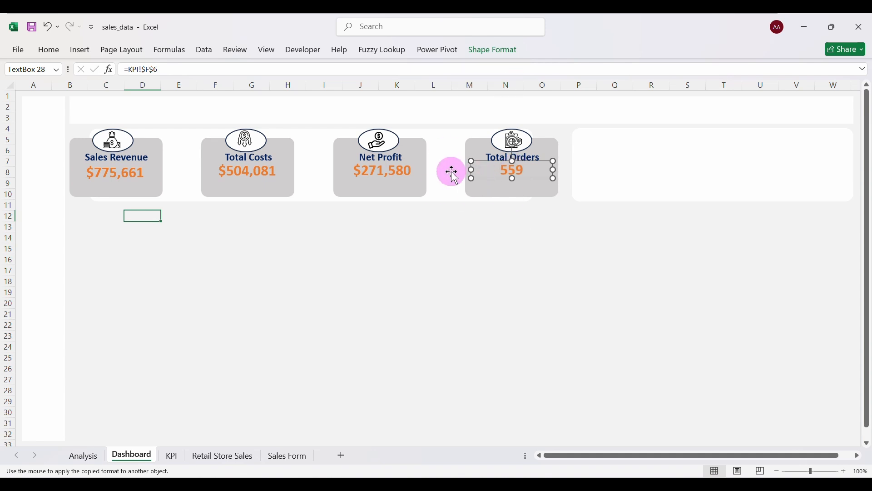
Align Middle and Distribute Horizontally the four KPI values.
left_click(400, 172, "shift")
left_click(271, 173, "shift")
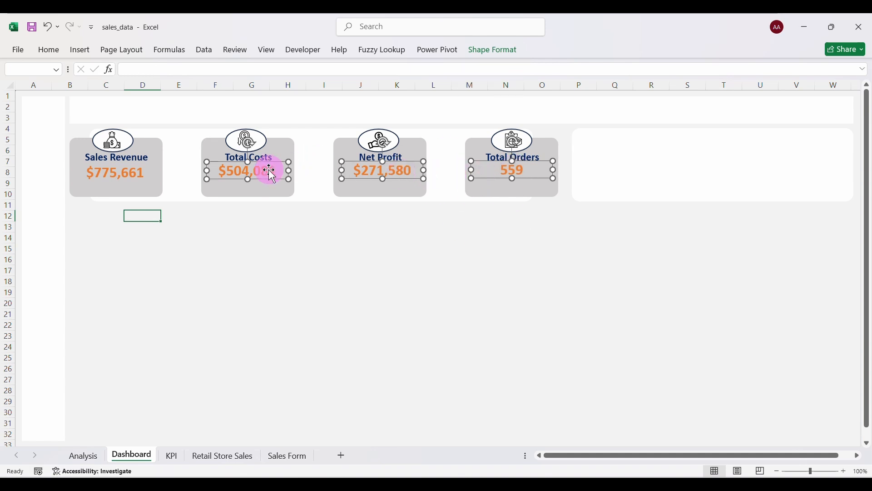
left_click(136, 175, "shift")
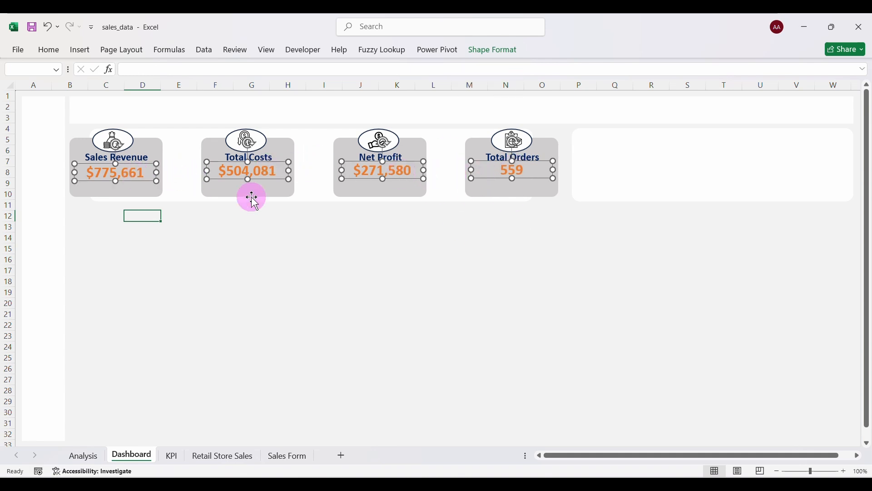
left_click(496, 59)
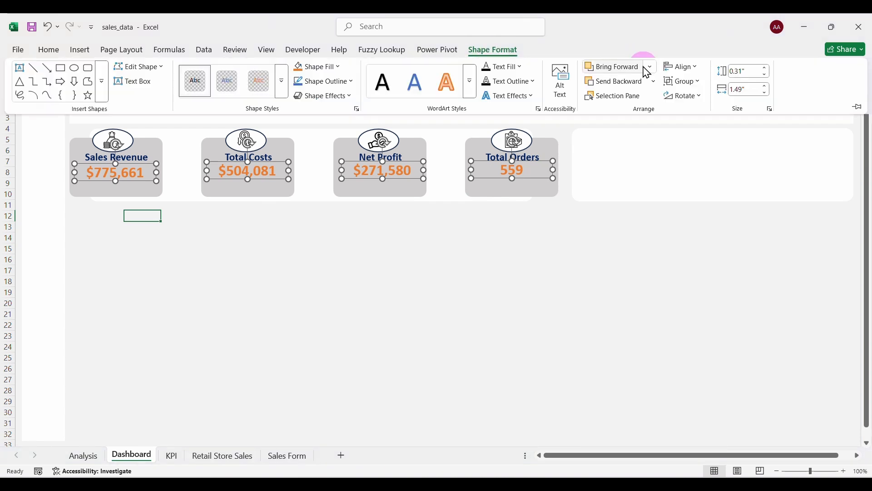
left_click(695, 72)
left_click(698, 151)
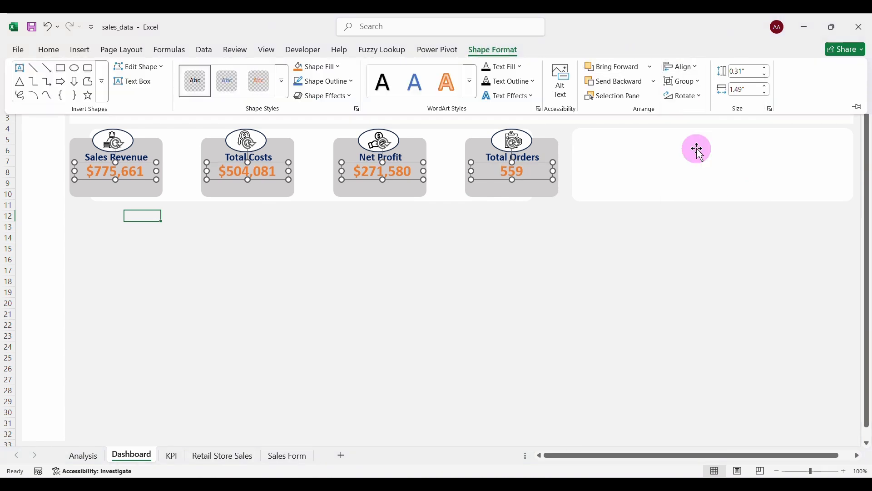
left_click(695, 69)
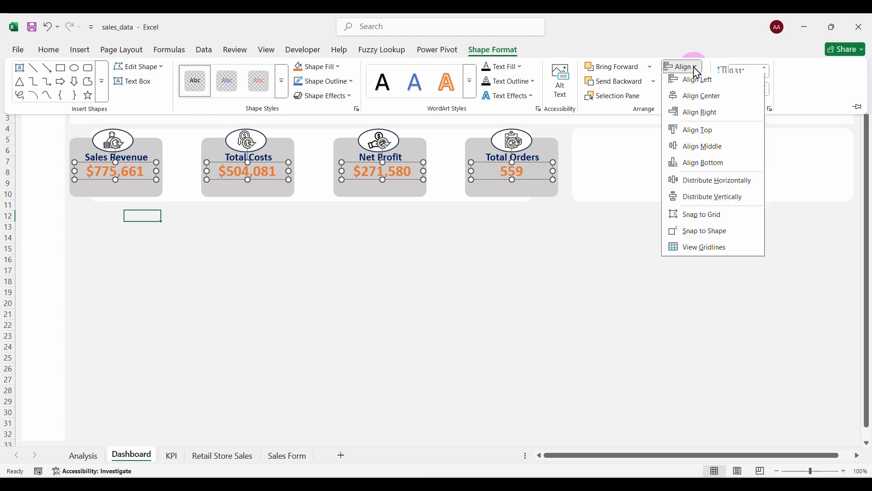
left_click(701, 180)
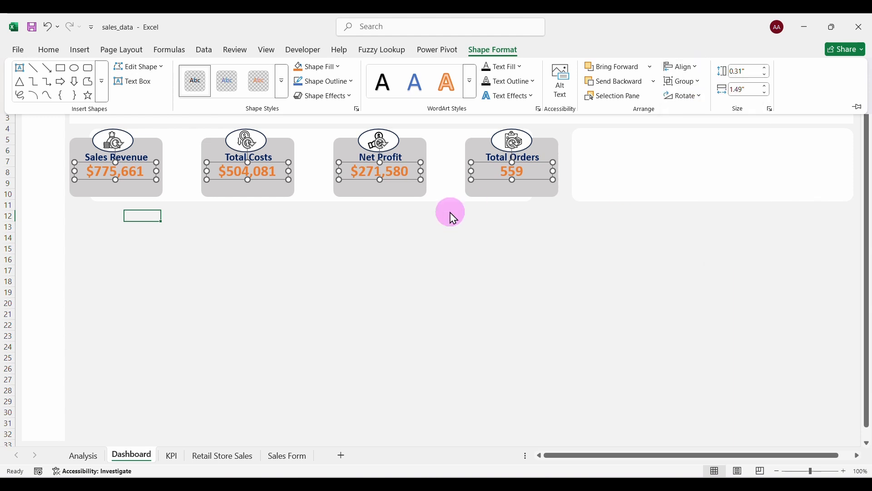
left_click(405, 234)
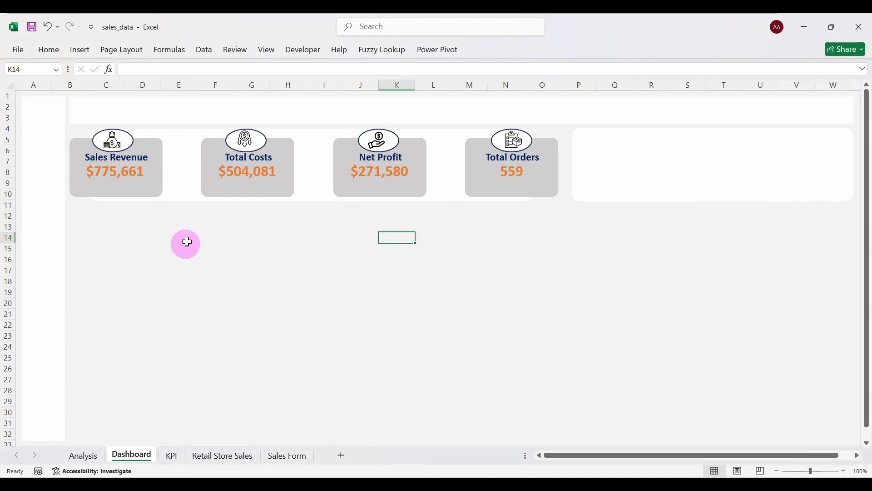
left_click(82, 55)
Draw a short horizontal line below the KPI cards, formatted white at 1 pt.
left_click(194, 72)
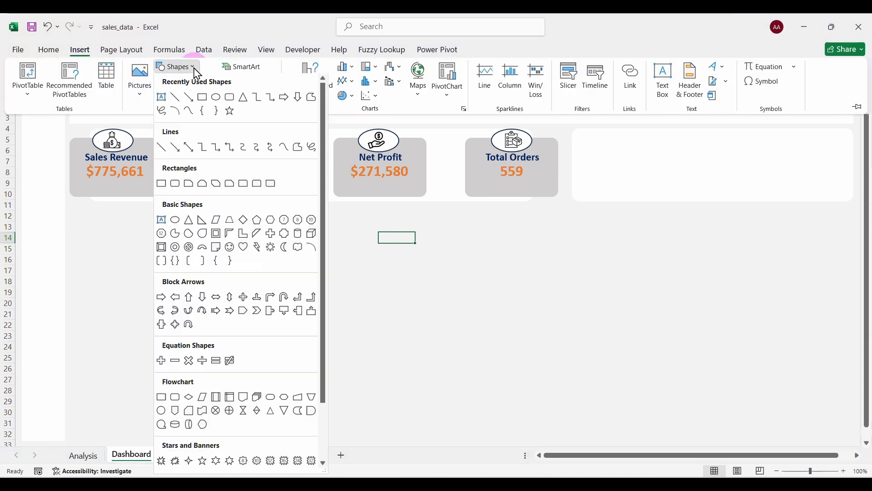
left_click(162, 149)
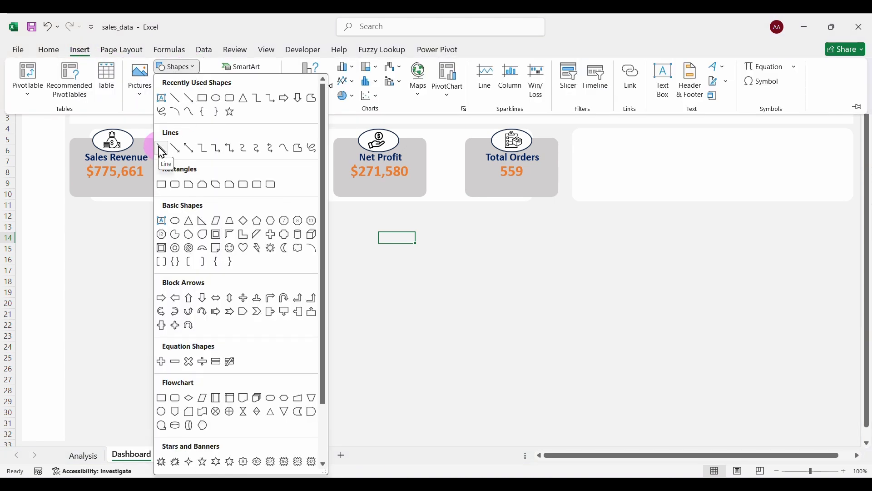
left_click(165, 150)
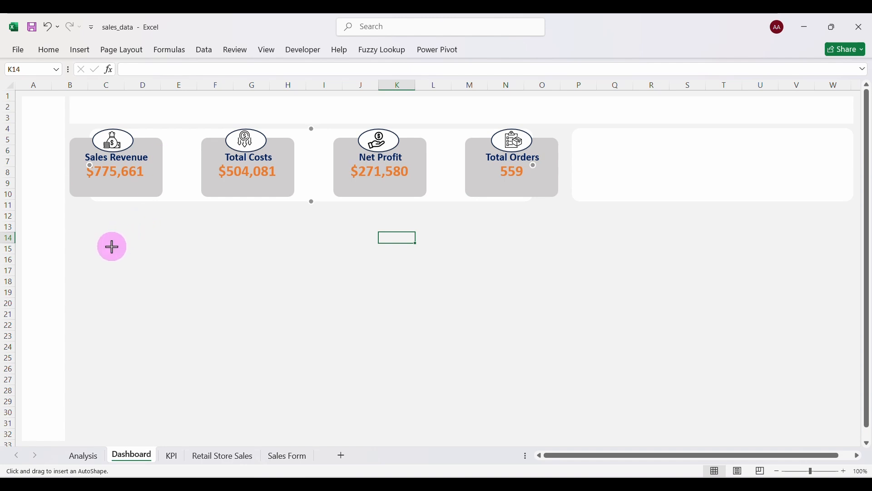
left_click_drag(116, 247, 171, 246)
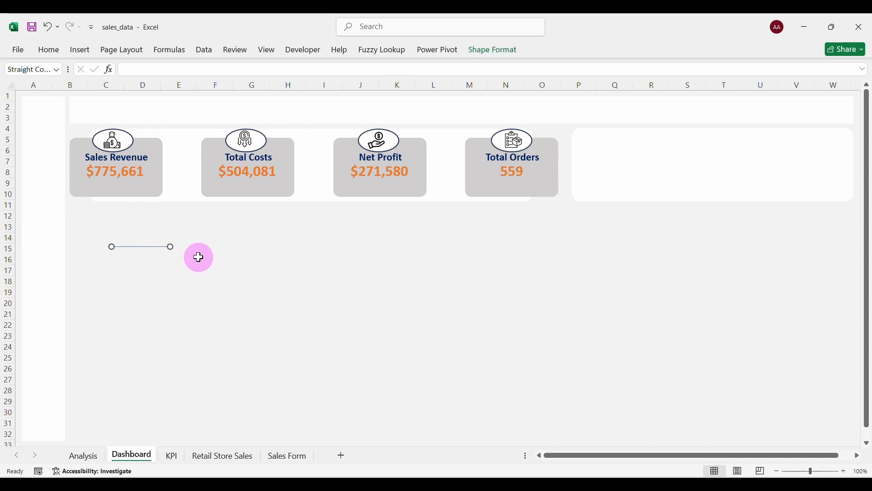
right_click(158, 247)
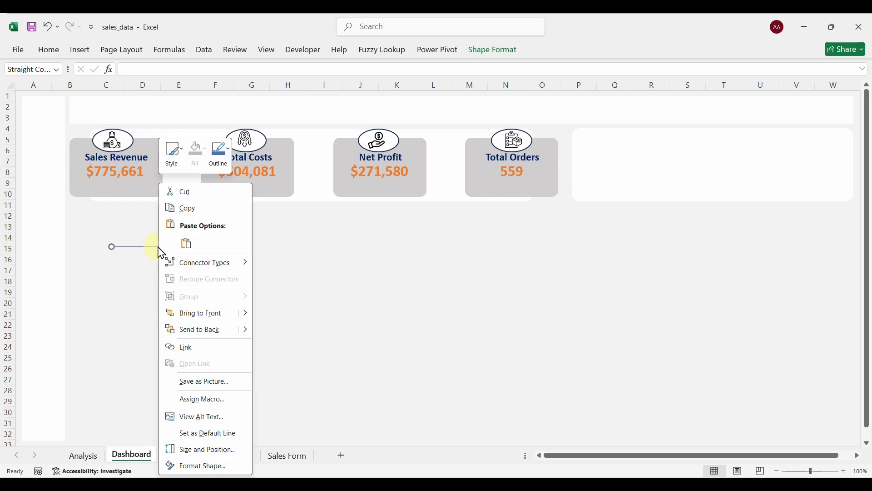
left_click(201, 469)
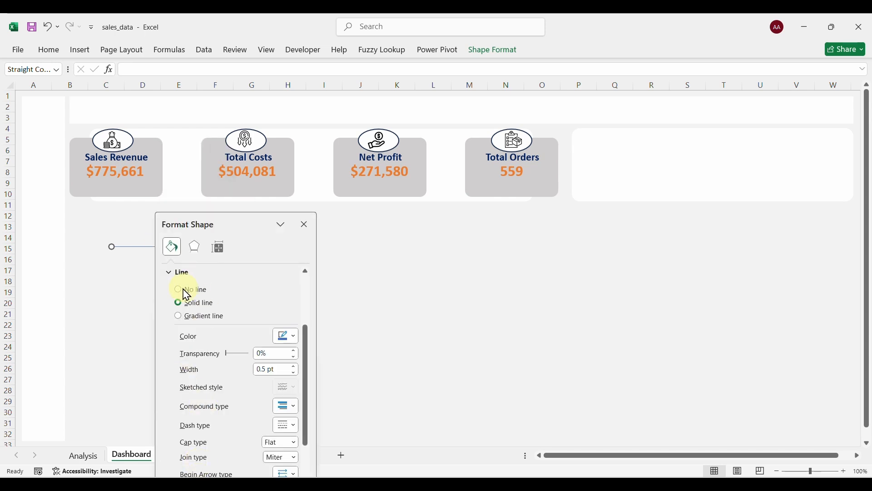
left_click(295, 339)
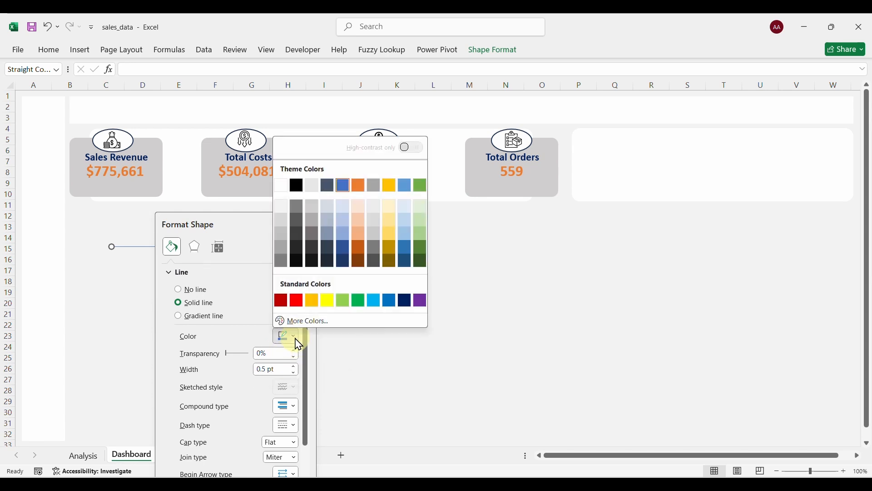
left_click(282, 186)
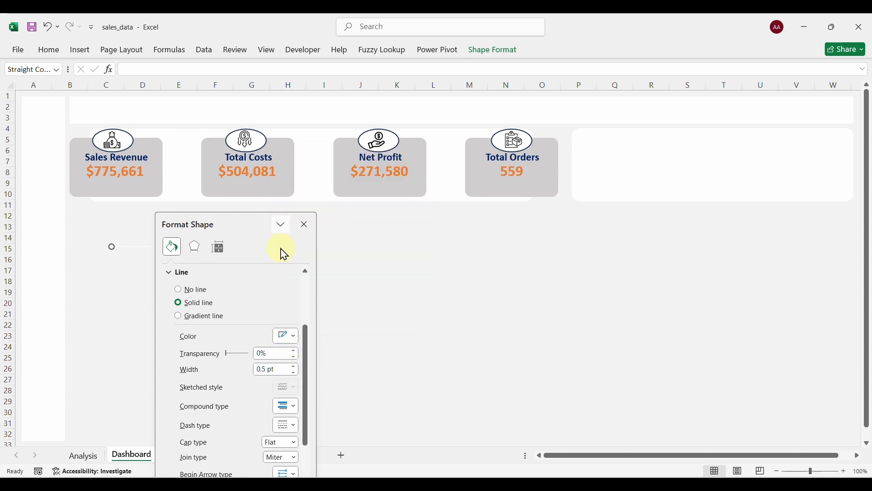
left_click(294, 366)
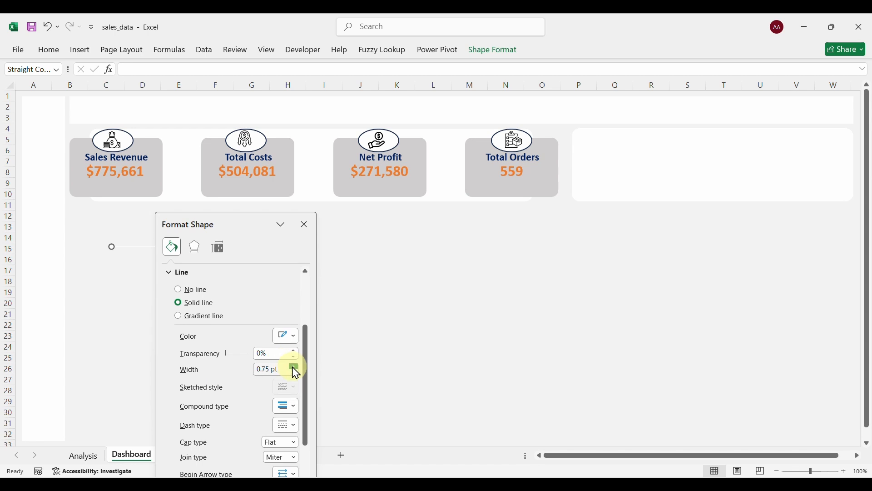
left_click(304, 226)
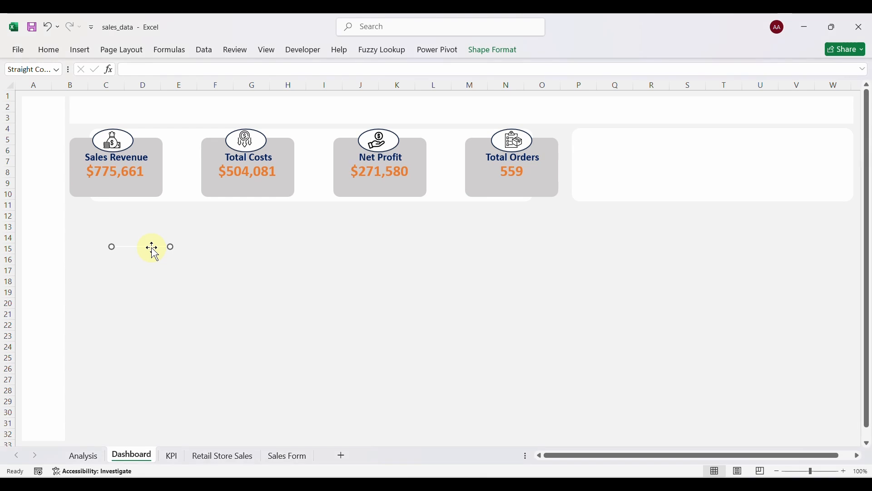
Position the line under the value in the Sales Revenue card.
left_click_drag(137, 220, 117, 184)
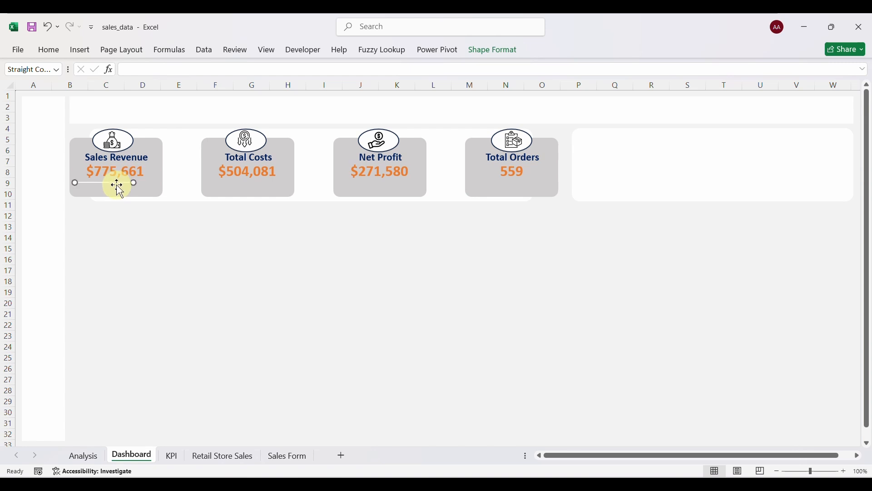
left_click(144, 183)
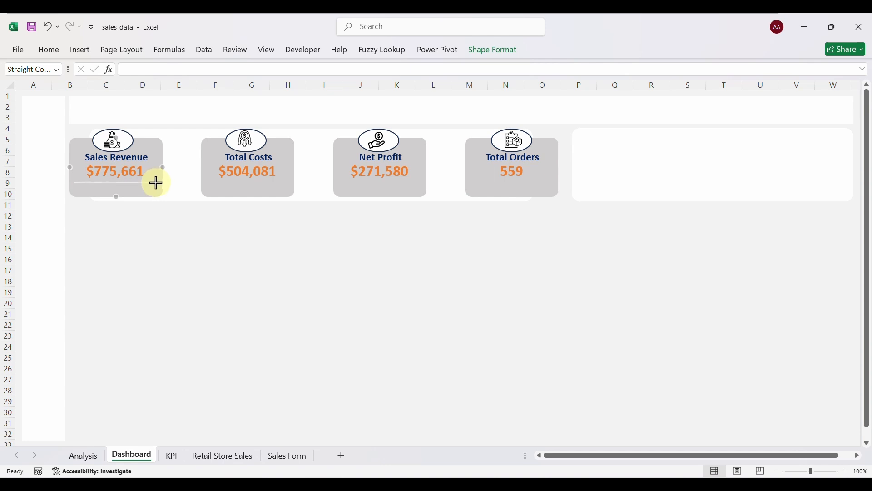
left_click(156, 182)
left_click_drag(155, 184, 156, 183)
left_click(141, 231)
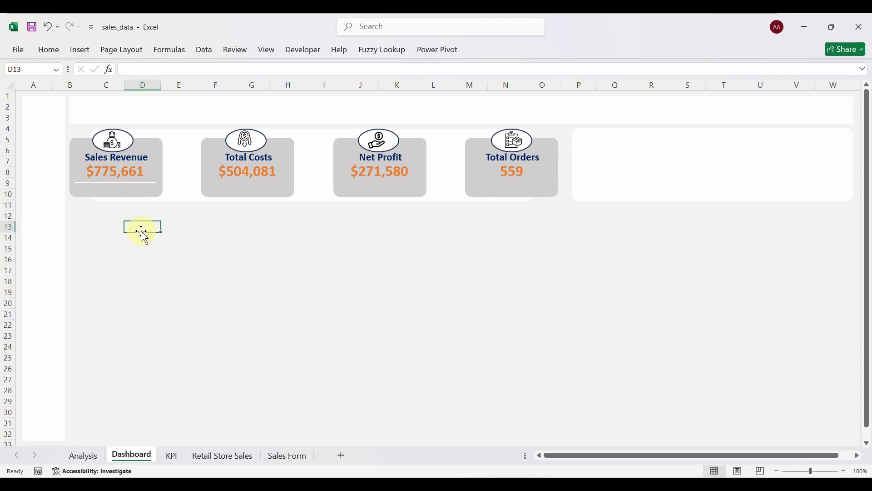
left_click(118, 183)
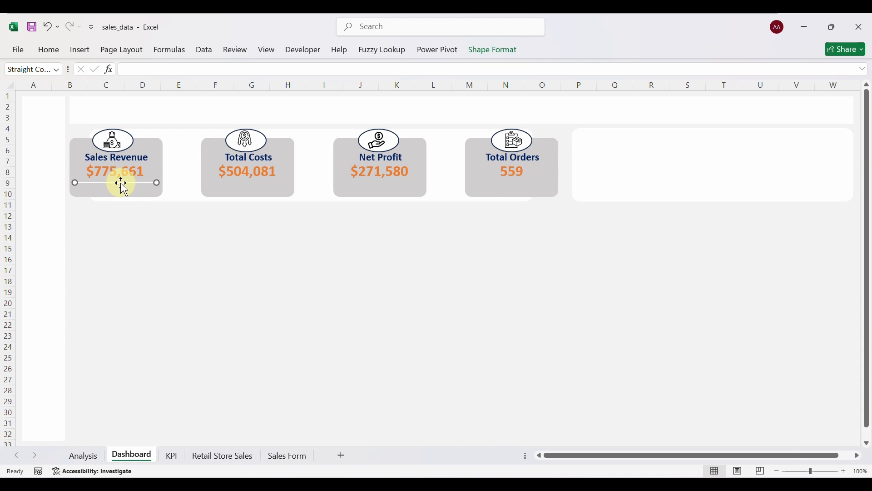
Copy the underline into the Total Costs, Net Profit and Total Orders cards, deleting stray extras.
key("ctrl+d")
left_click_drag(121, 185, 227, 181)
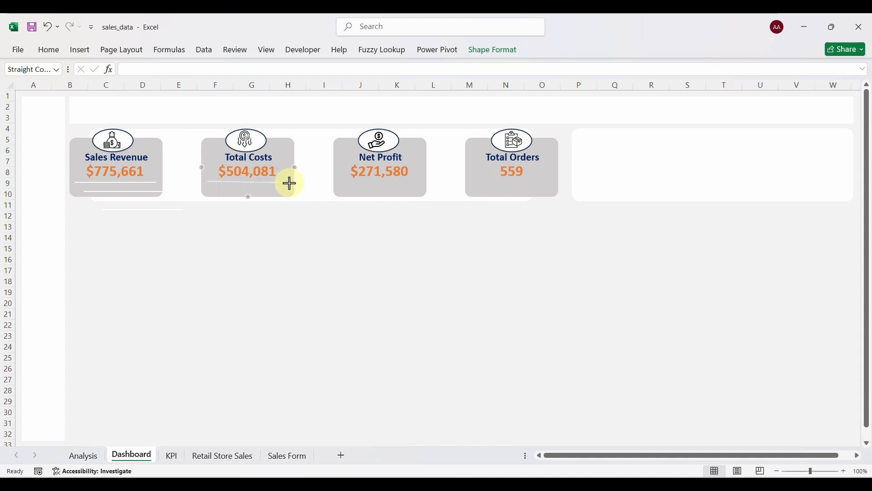
left_click(265, 240)
left_click(168, 212)
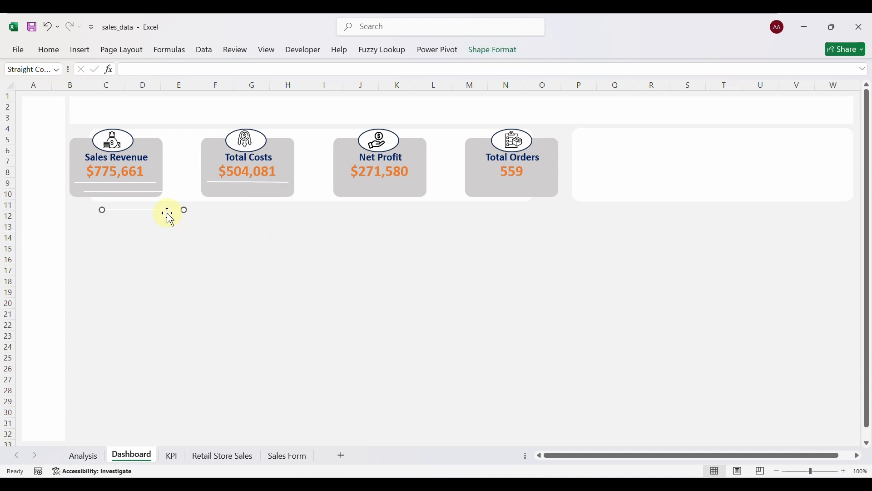
key("Delete")
left_click(116, 190)
key("Delete")
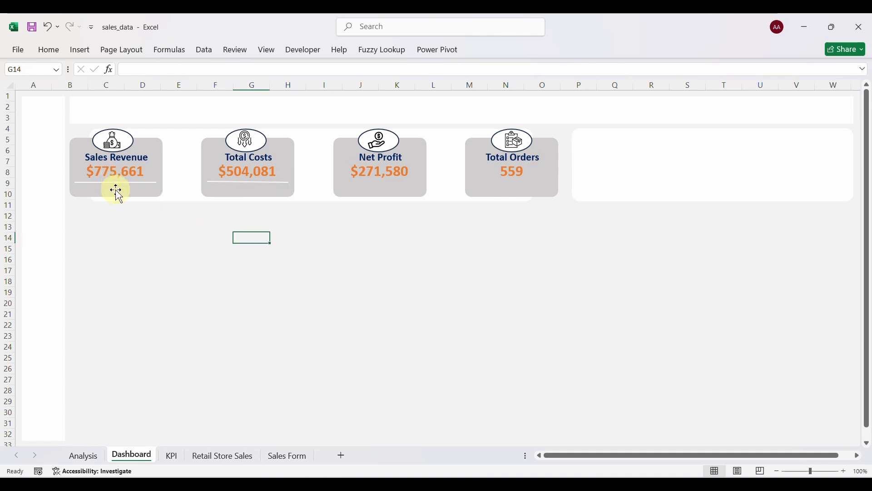
left_click(132, 182)
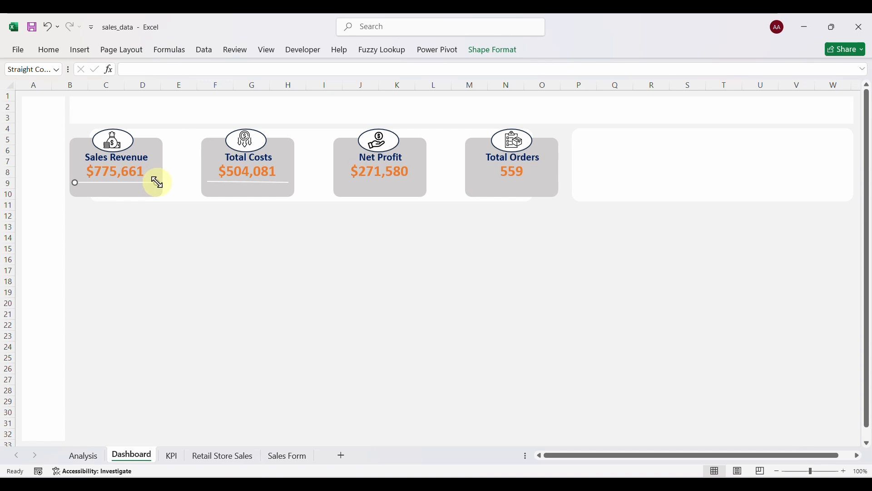
mouse_move(157, 182)
left_mouse_down()
mouse_move(227, 198)
mouse_move(152, 171)
mouse_move(158, 183)
left_mouse_up()
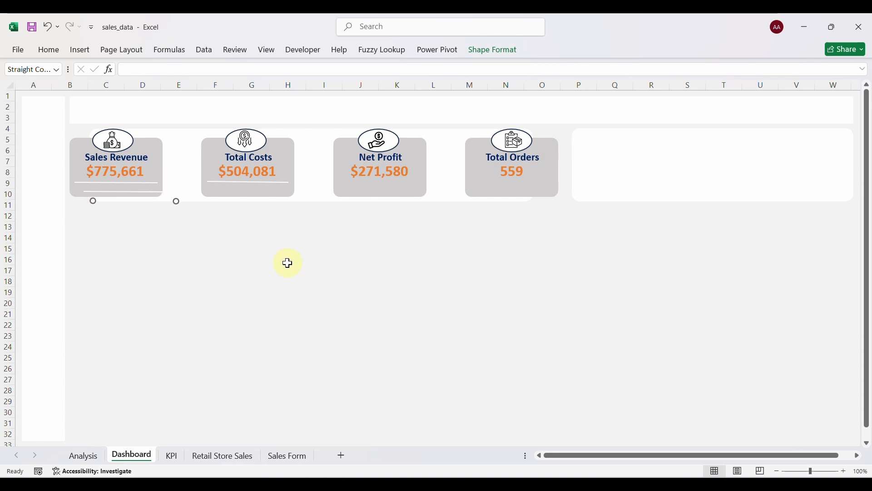
left_click_drag(146, 202, 395, 182)
left_click_drag(138, 191, 527, 180)
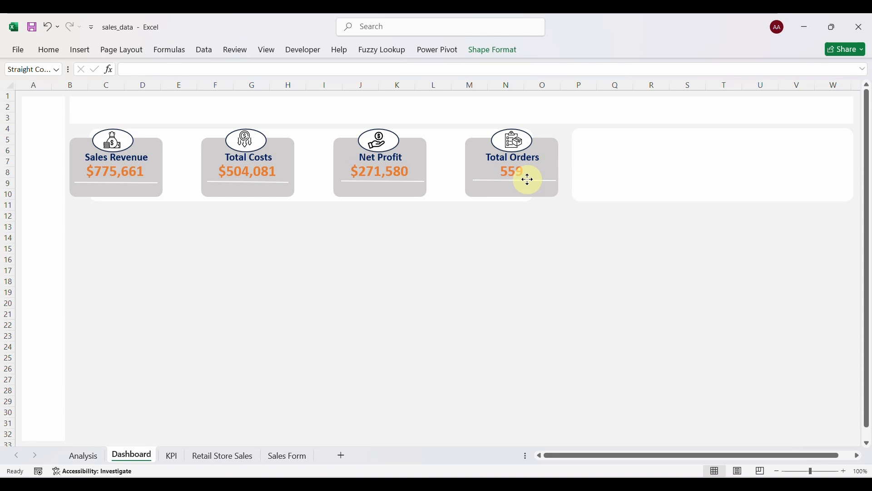
Align Middle and Distribute Horizontally the four underlines.
left_click(372, 183, "shift")
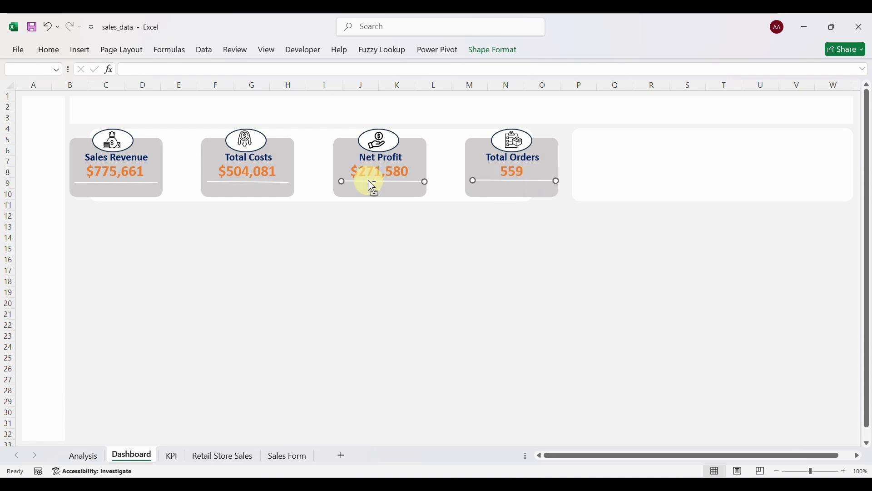
left_click(278, 184, "shift")
left_click(141, 184, "shift")
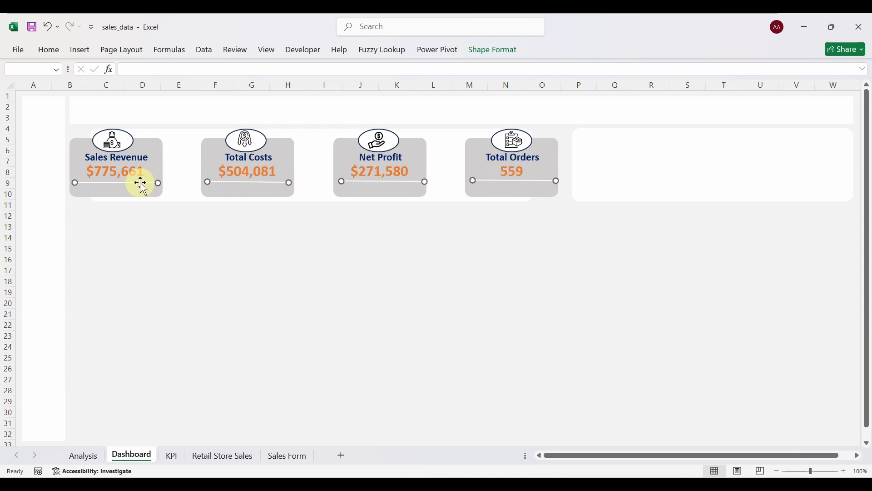
left_click(493, 51)
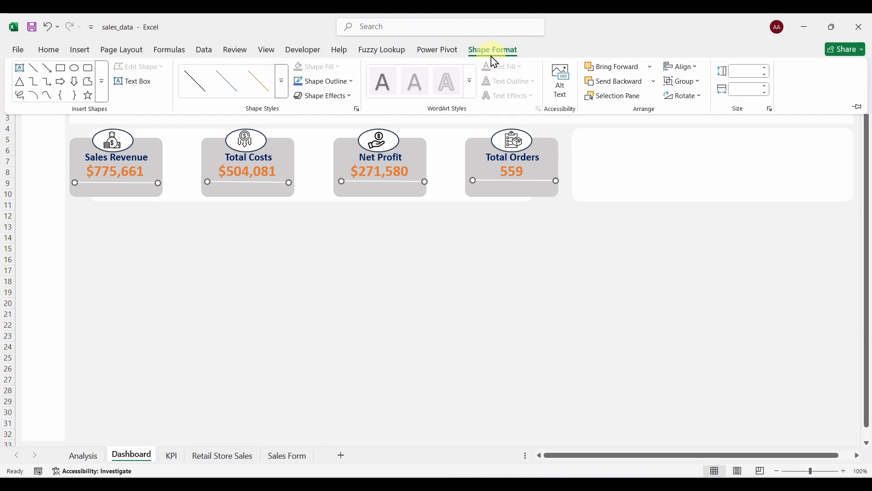
left_click(695, 67)
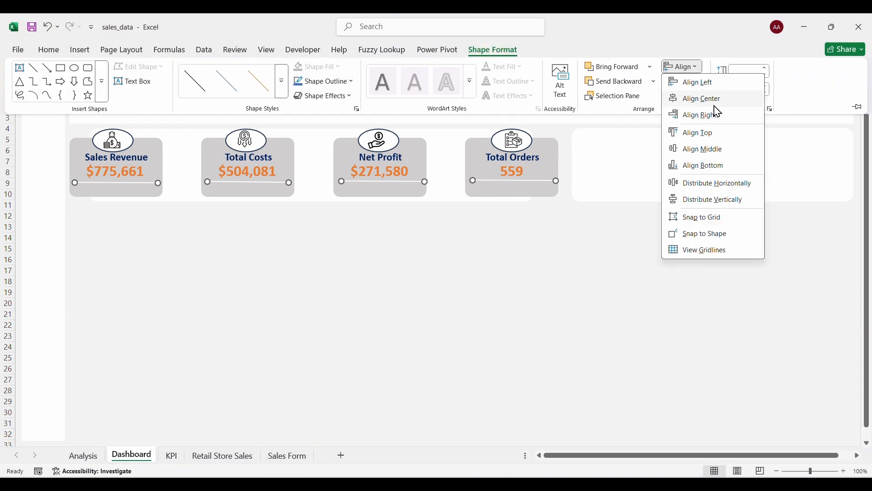
left_click(711, 147)
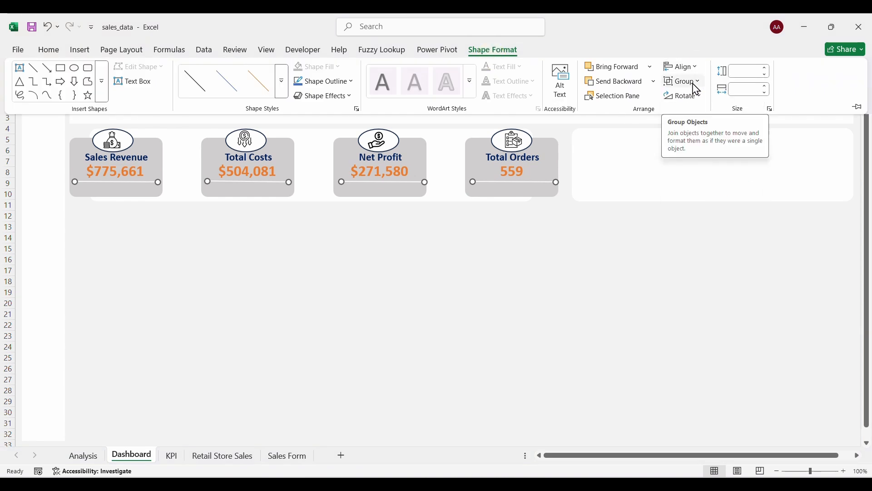
left_click(695, 68)
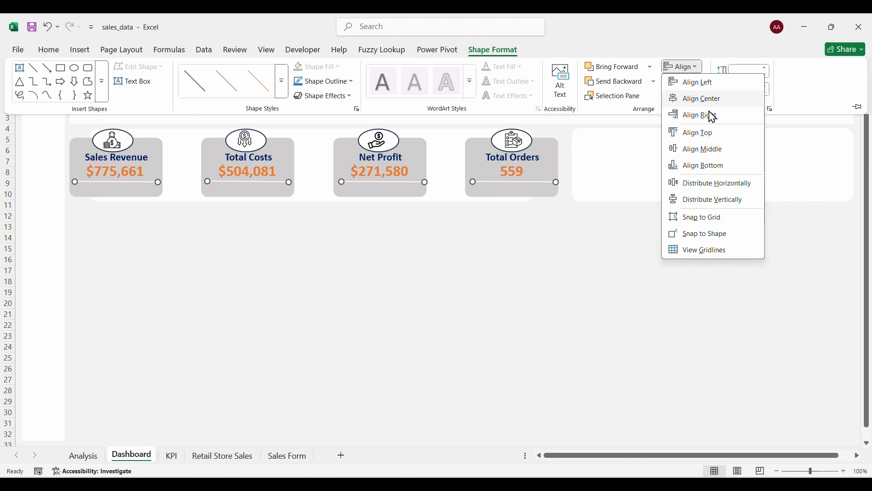
left_click(707, 183)
left_click(247, 285)
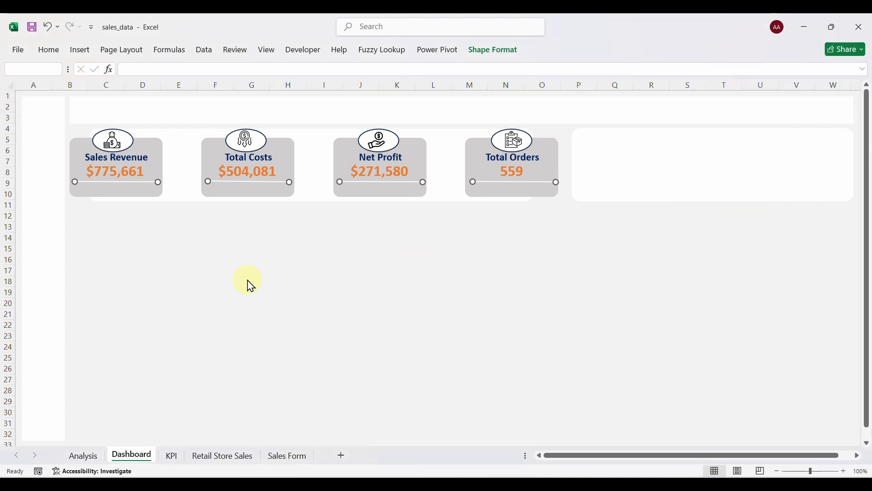
left_click(384, 252)
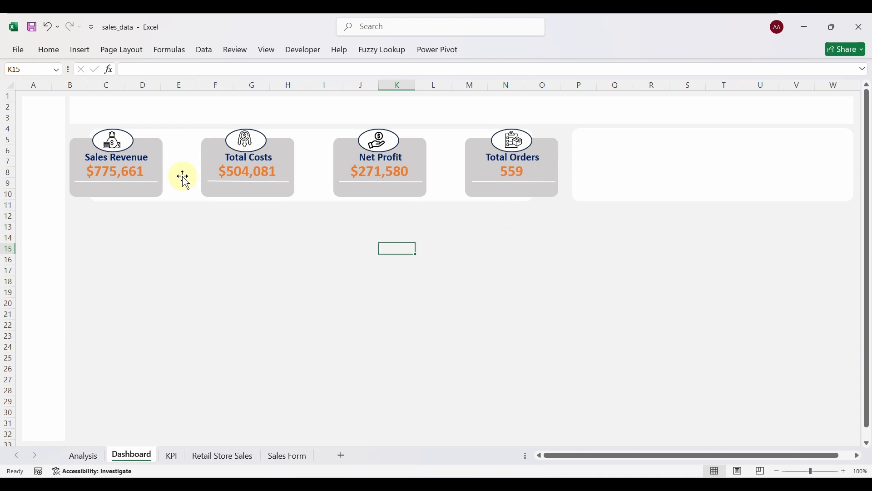
Move the Completed donut chart from the KPI sheet onto the Dashboard panel beside Total Orders.
left_click(79, 50)
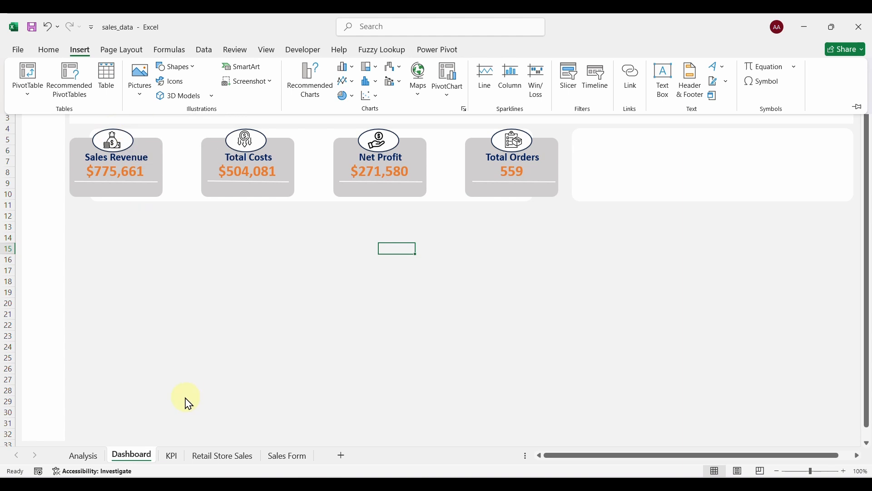
left_click(175, 455)
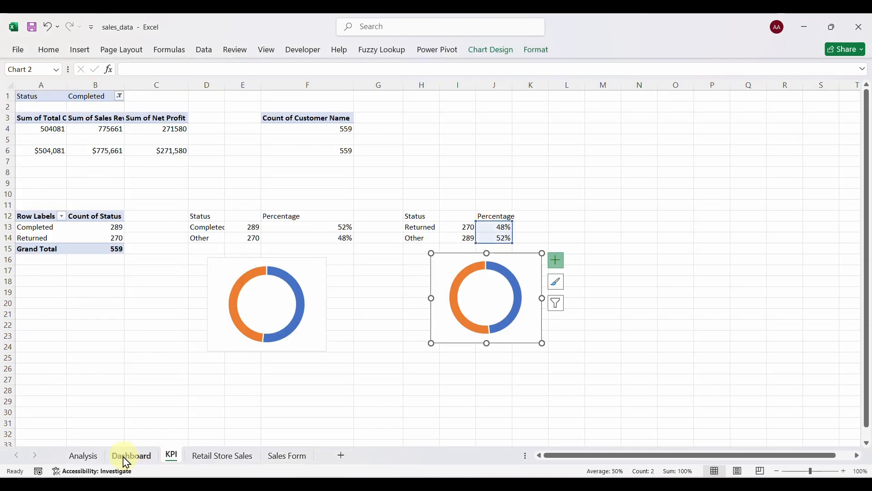
left_click(221, 266)
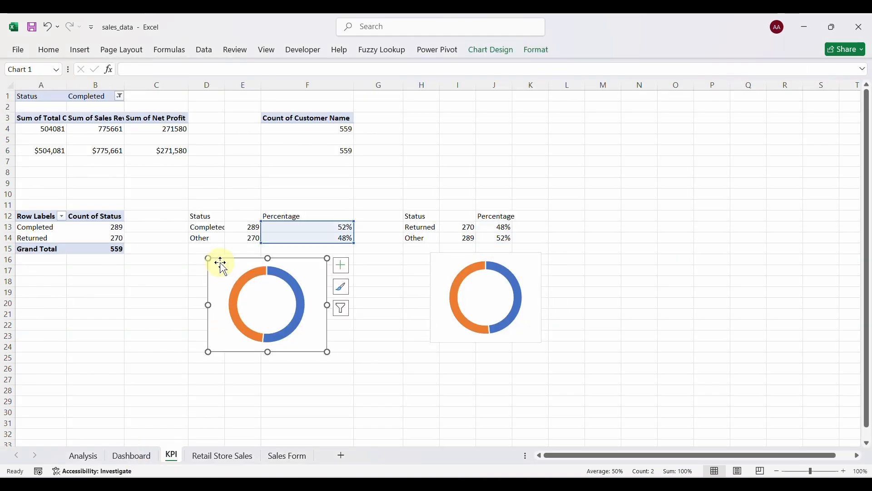
key("ctrl+v")
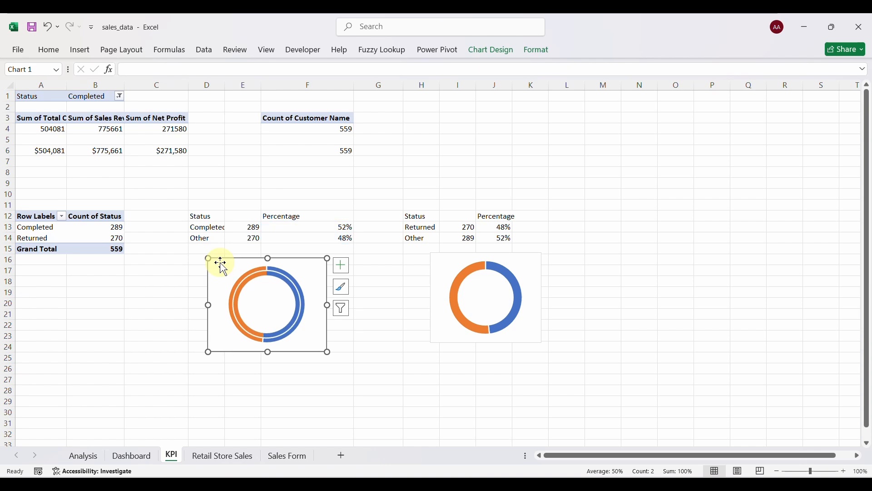
key("ctrl+z")
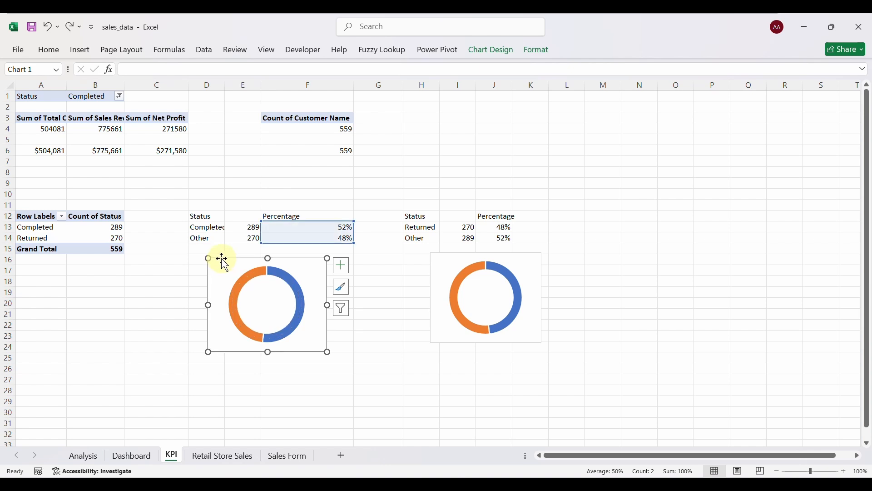
key("ctrl+x")
left_click(133, 456)
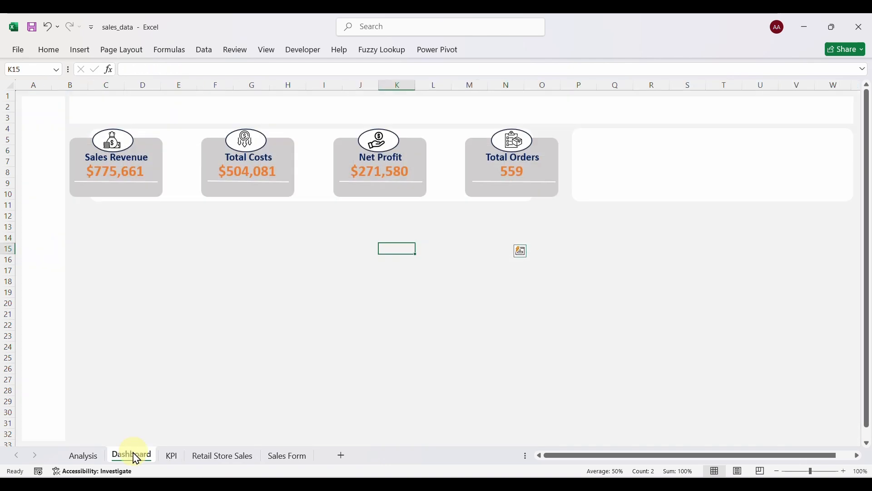
left_click(603, 171)
key("ctrl+v")
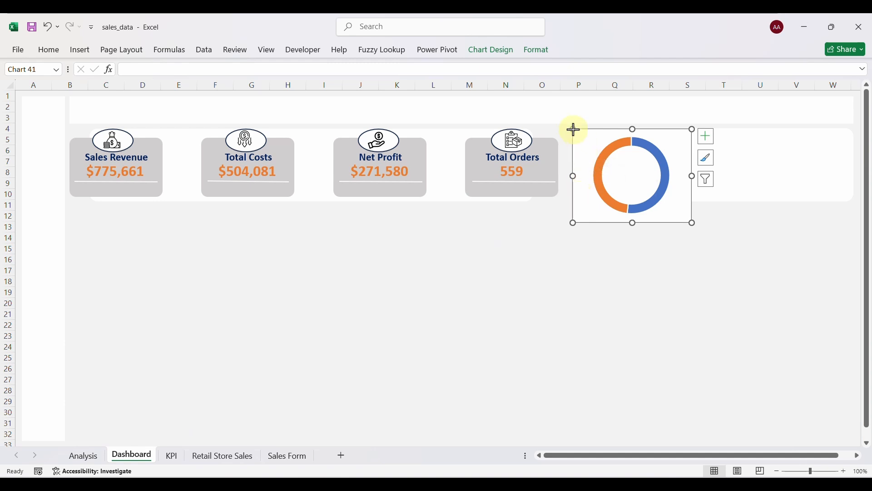
Resize the donut chart and its plot area to fit the panel.
left_click_drag(575, 130, 595, 135)
left_click(609, 147)
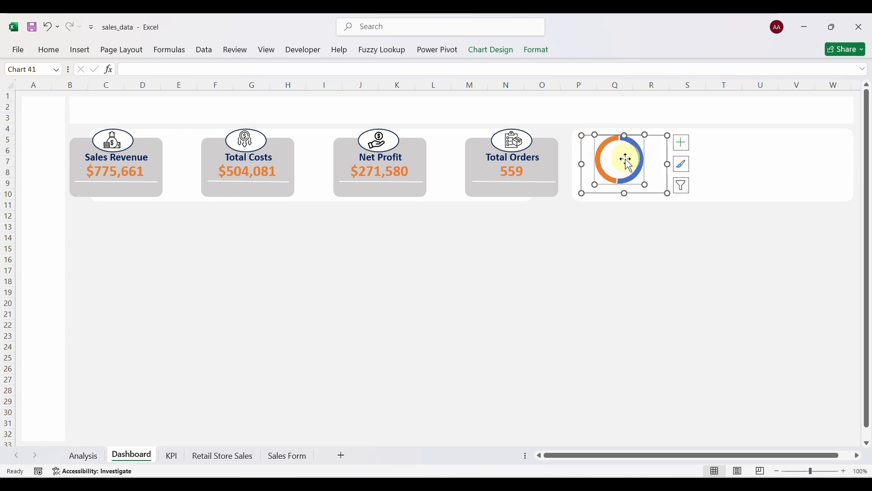
left_click_drag(647, 184, 658, 193)
left_click(664, 138)
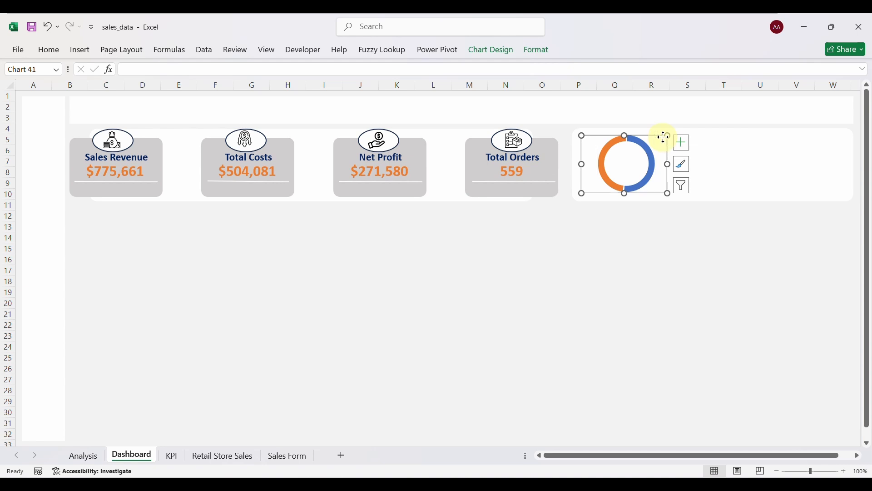
left_click_drag(664, 137, 655, 135)
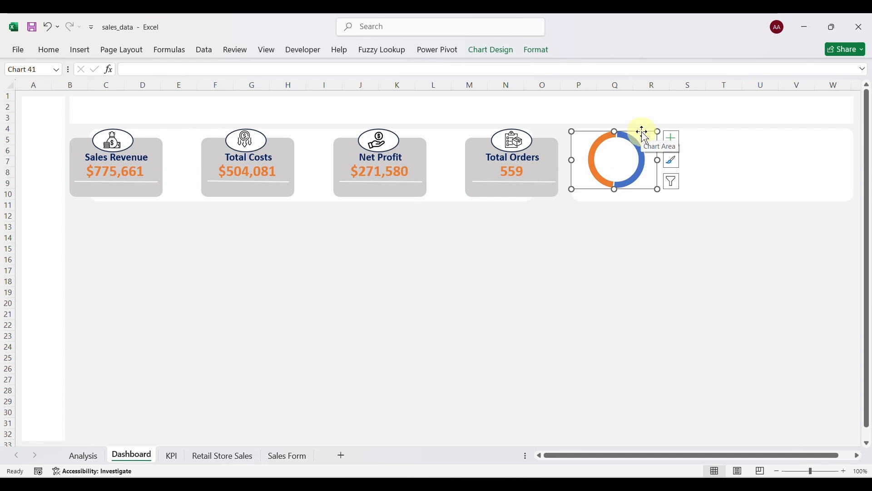
Set the donut chart area to no fill and no line, and remove the ring outline.
right_click(645, 133)
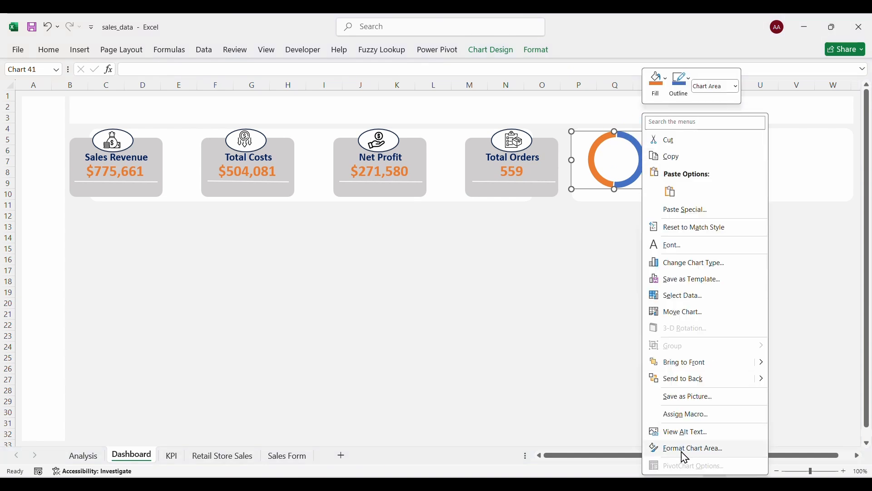
left_click(686, 451)
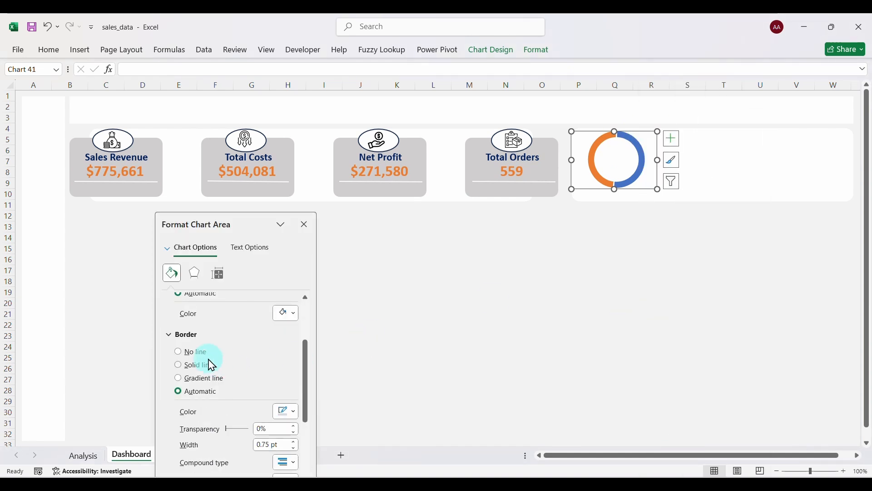
left_click(183, 355)
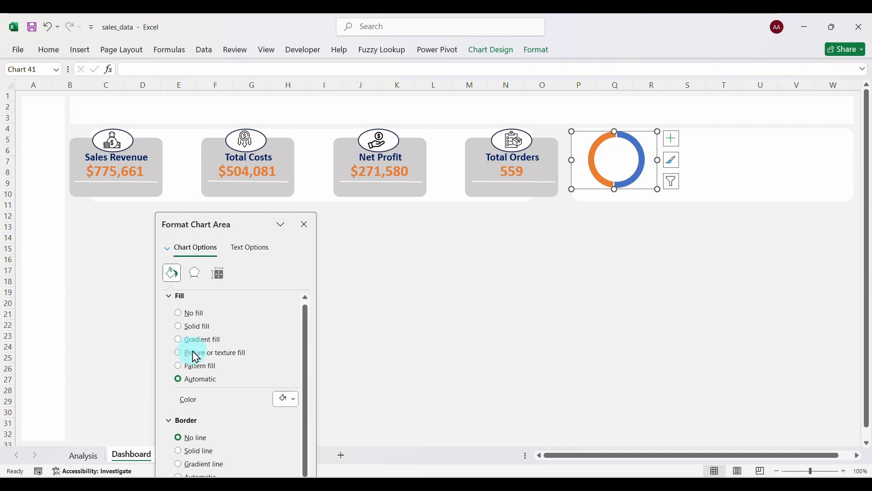
left_click(180, 316)
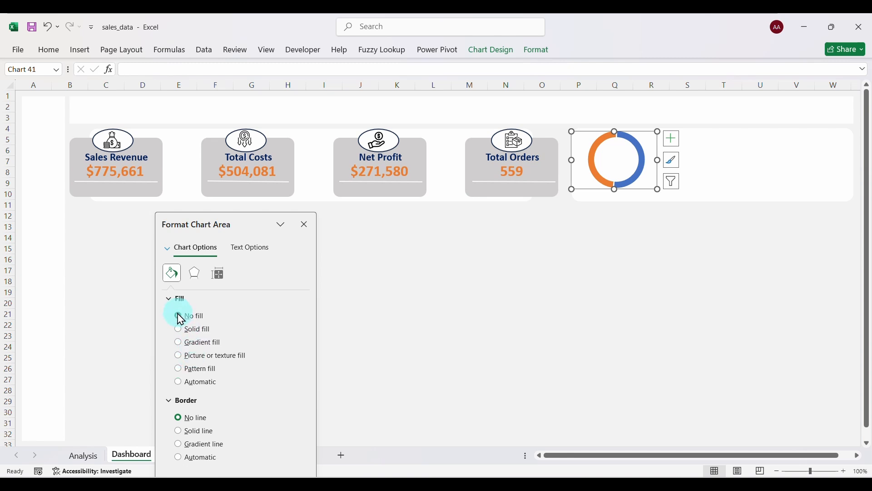
left_click(631, 138)
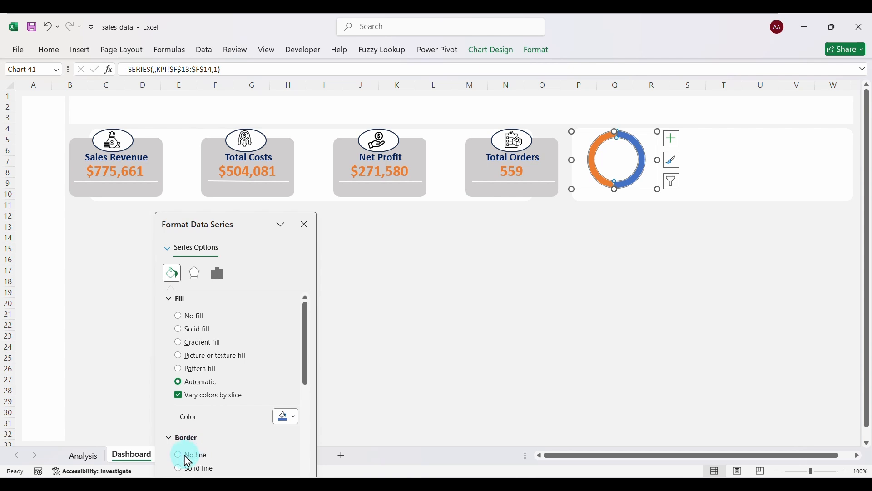
left_click(187, 459)
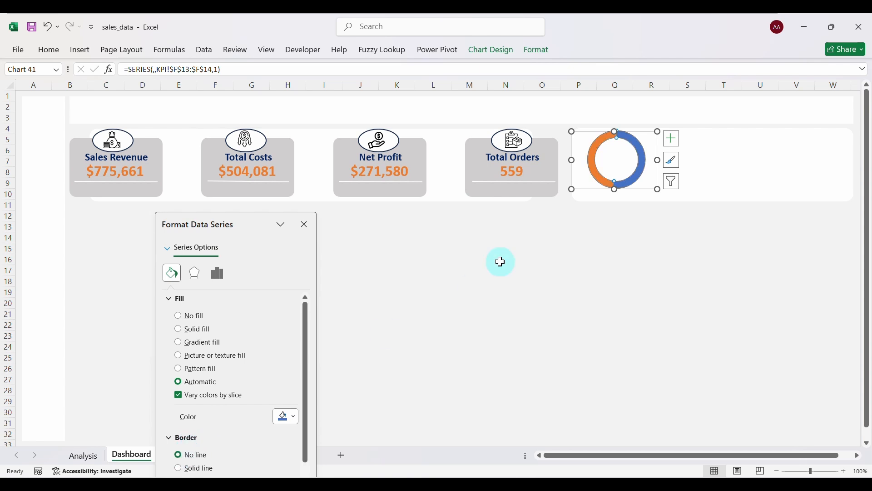
Recolour the donut's orange slice light gray.
left_click(598, 149)
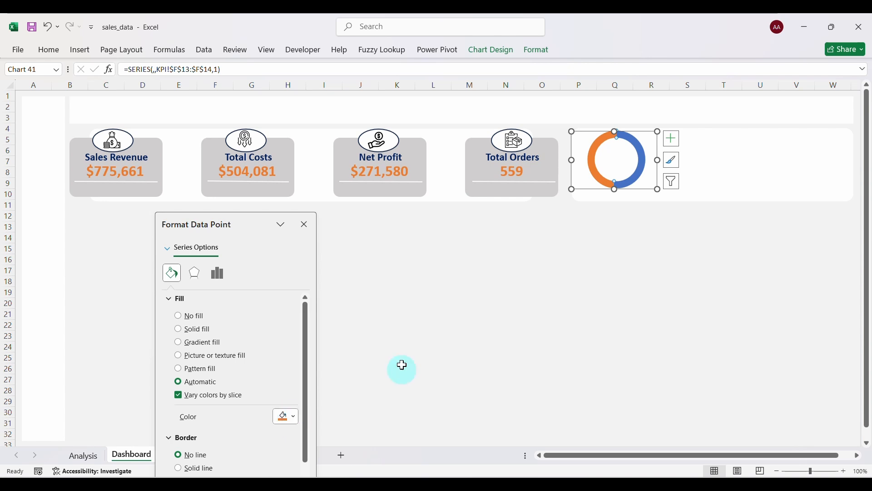
left_click(294, 418)
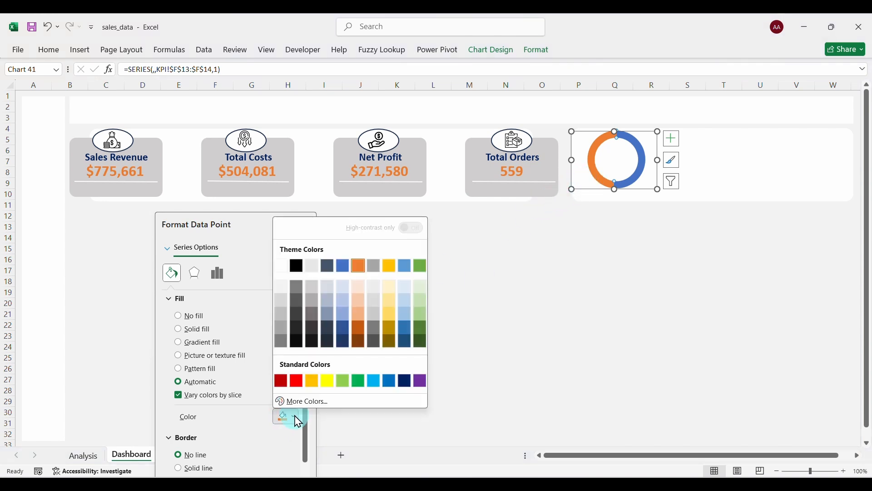
left_click(288, 291)
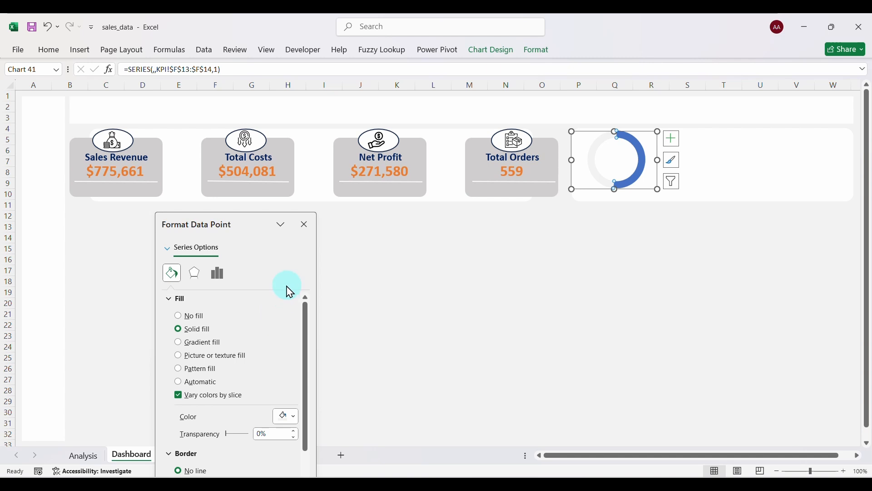
left_click(640, 165)
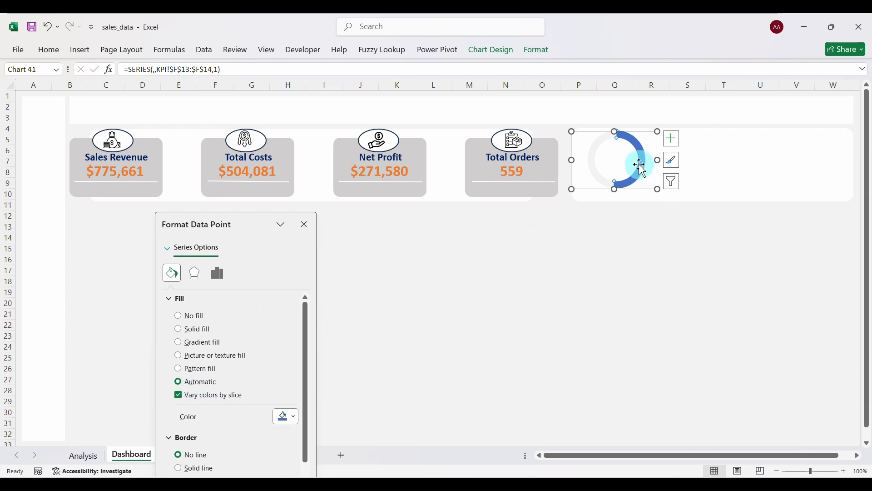
left_click(294, 417)
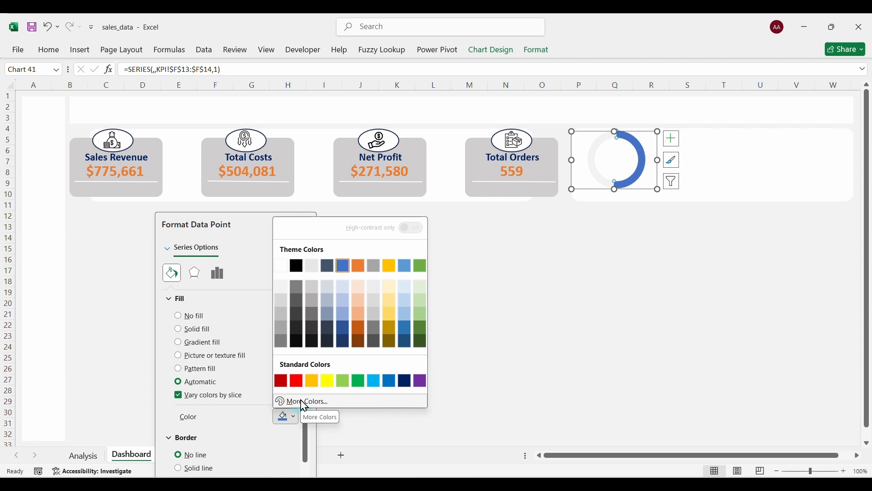
left_click(236, 415)
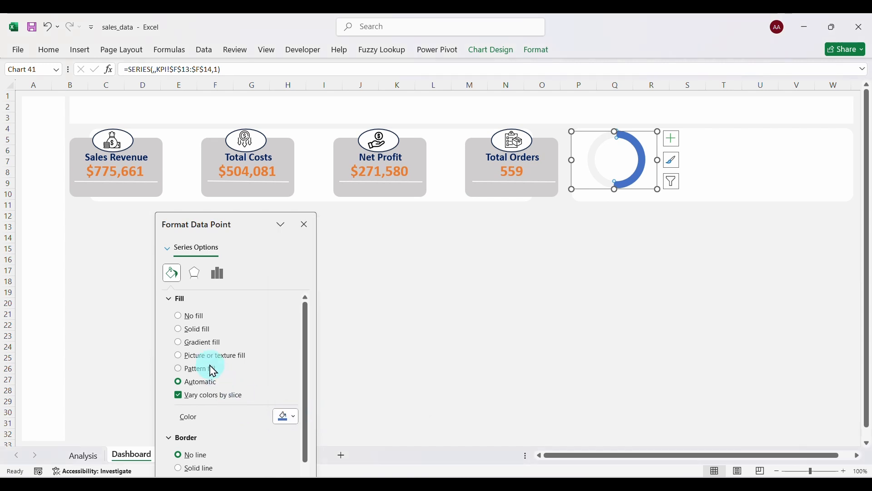
Switch the progress slice to a gradient fill reduced to two stops.
left_click(183, 347)
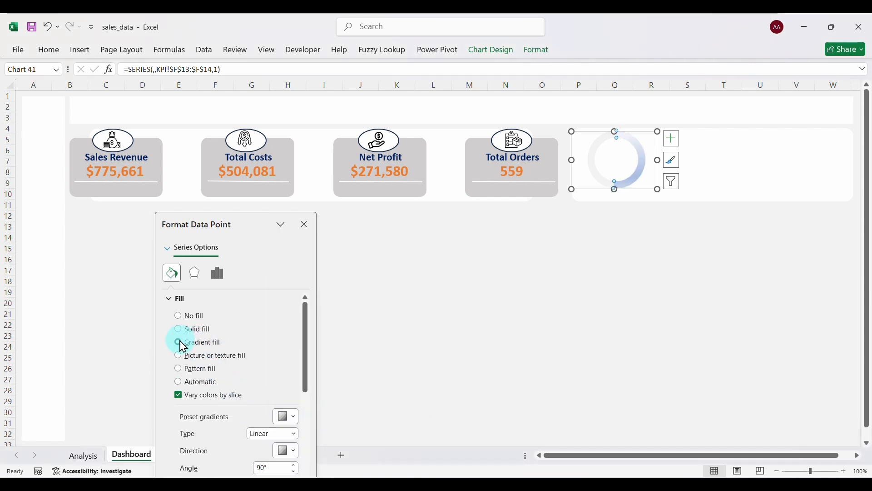
scroll(250, 411, "down", 3)
left_click(190, 449)
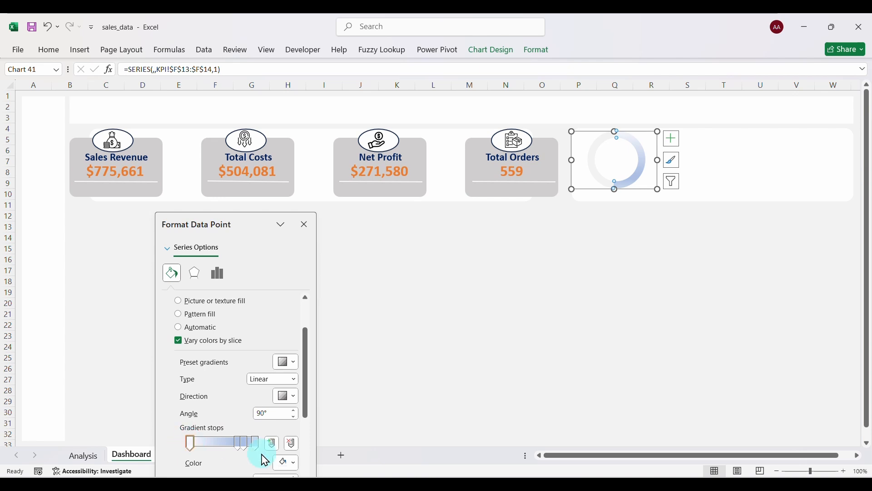
left_click(294, 445)
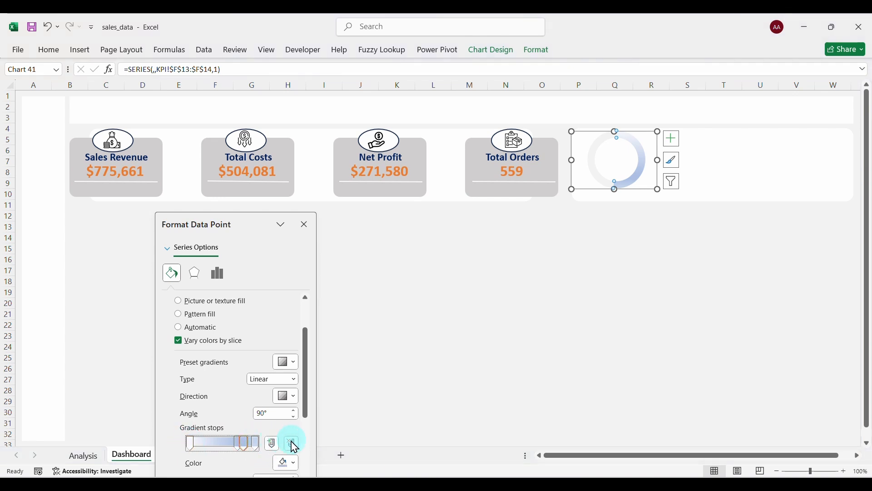
left_click(295, 445)
left_click(296, 450)
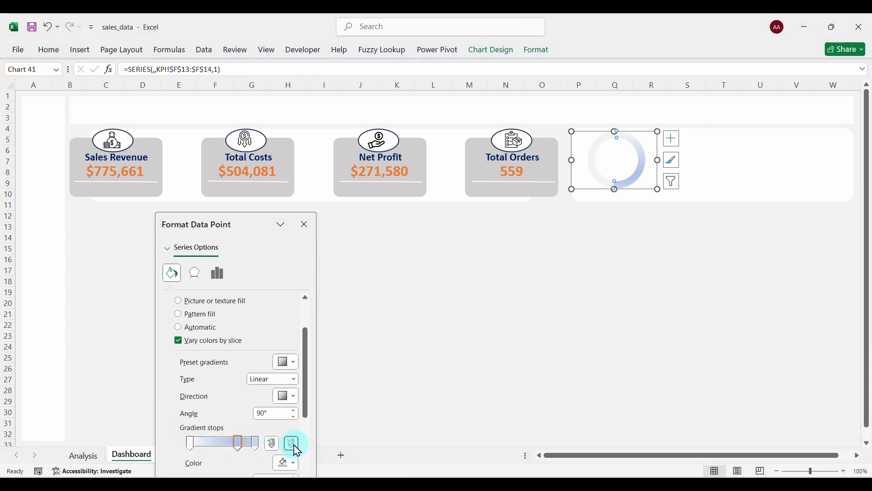
Colour the left gradient stop dark green #2C5E4F.
left_click(190, 443)
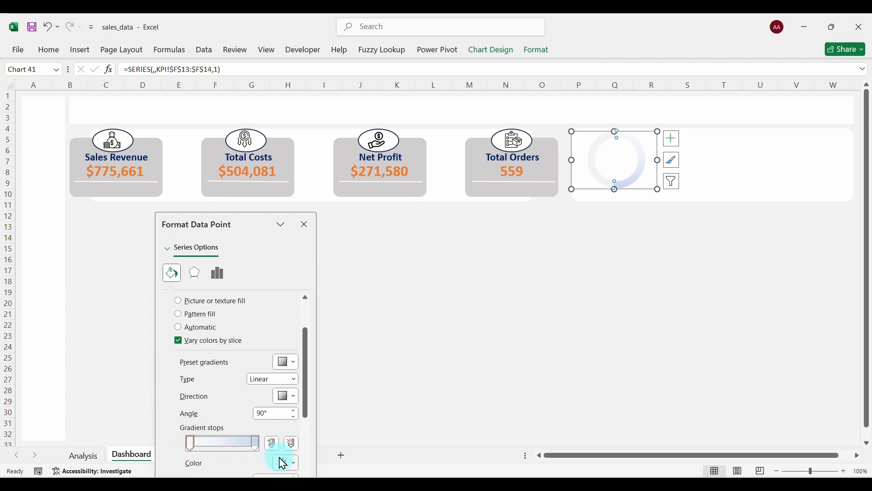
left_click(296, 466)
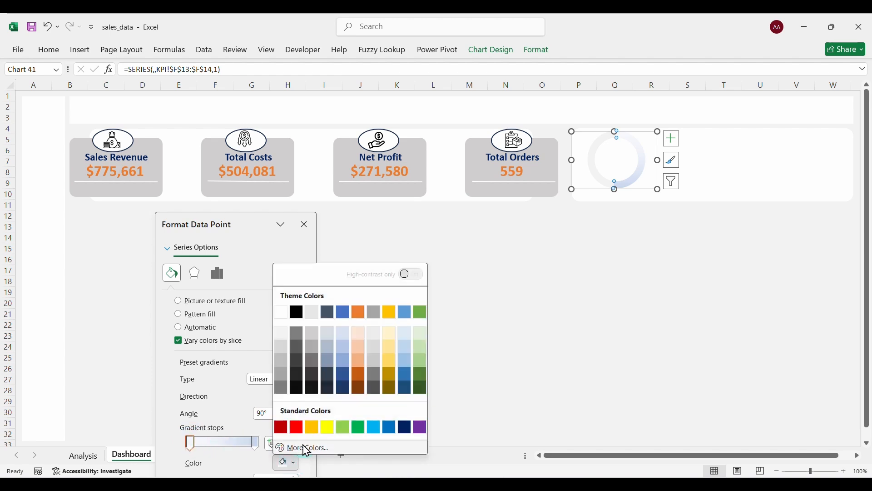
left_click(300, 449)
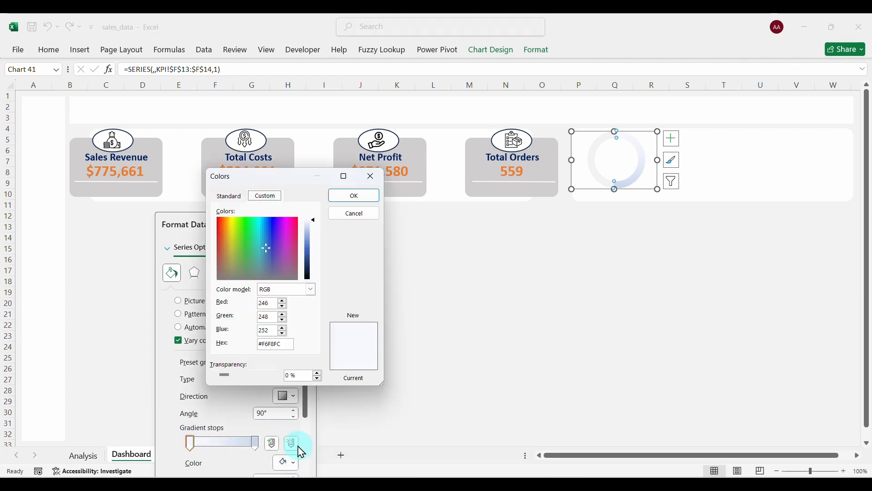
left_click(253, 257)
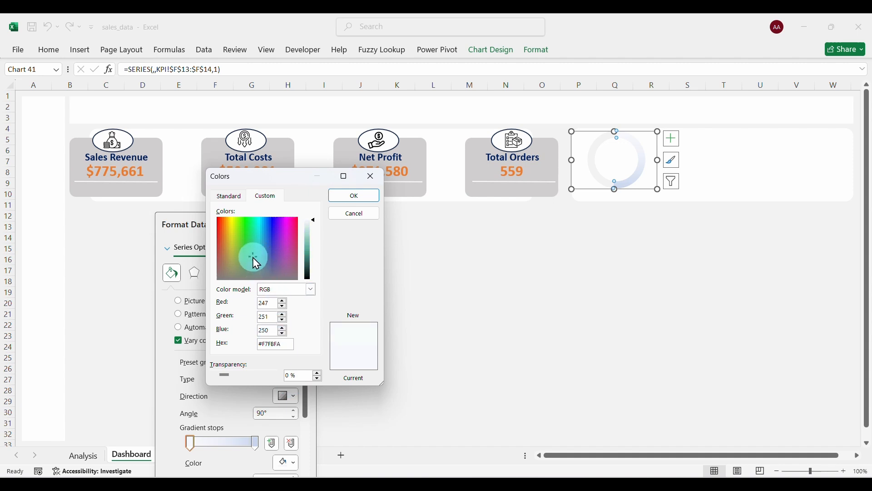
left_click(314, 222)
left_click_drag(314, 223, 313, 263)
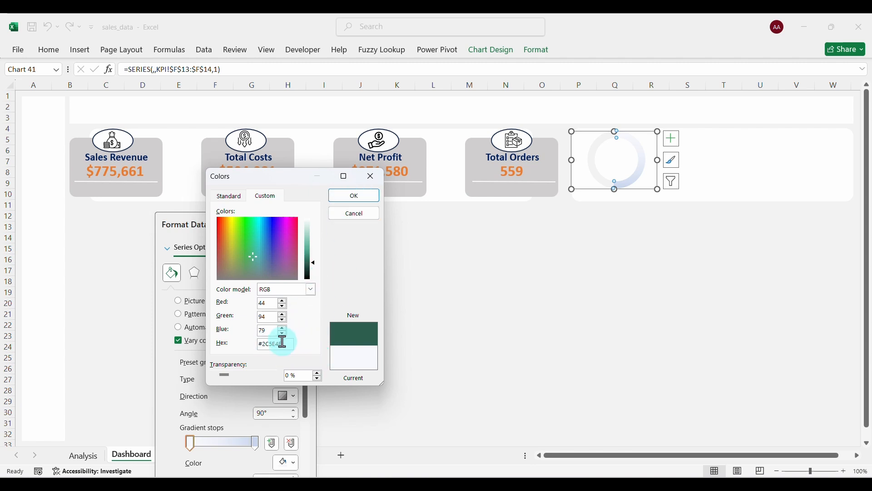
left_click_drag(283, 342, 255, 350)
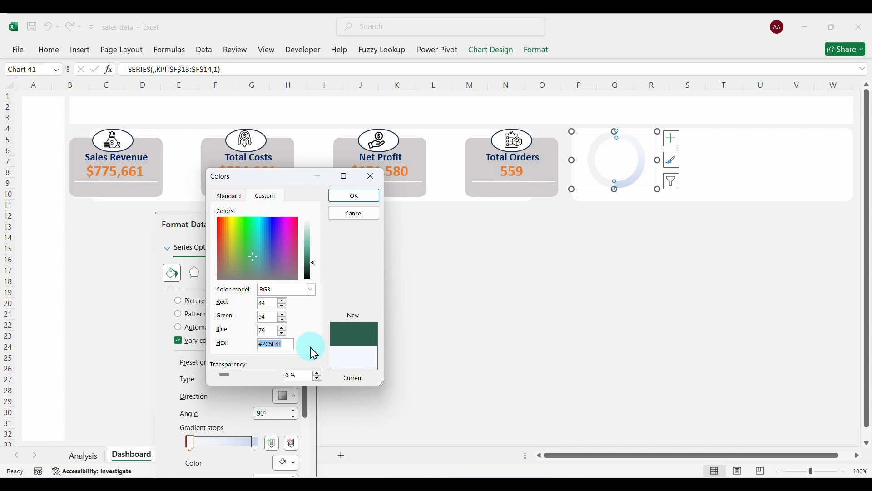
left_click(359, 199)
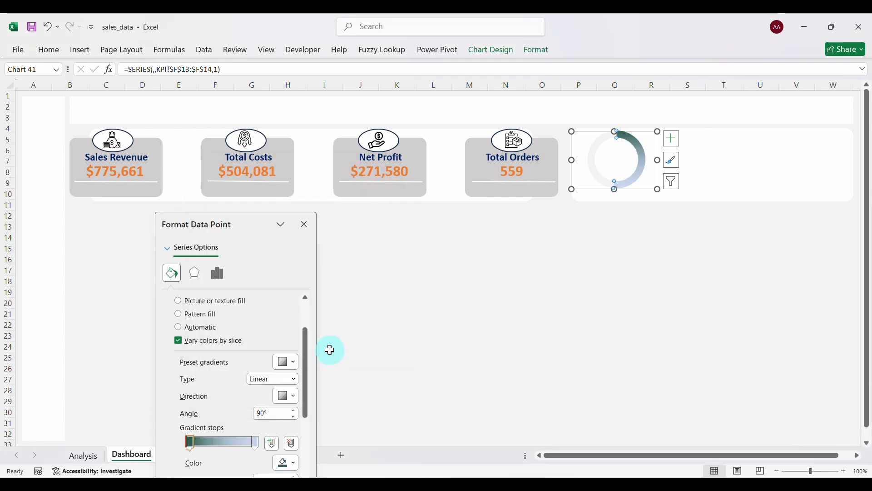
Set the right gradient stop to #2C5E4F, then lighten it to a soft green.
left_click(257, 444)
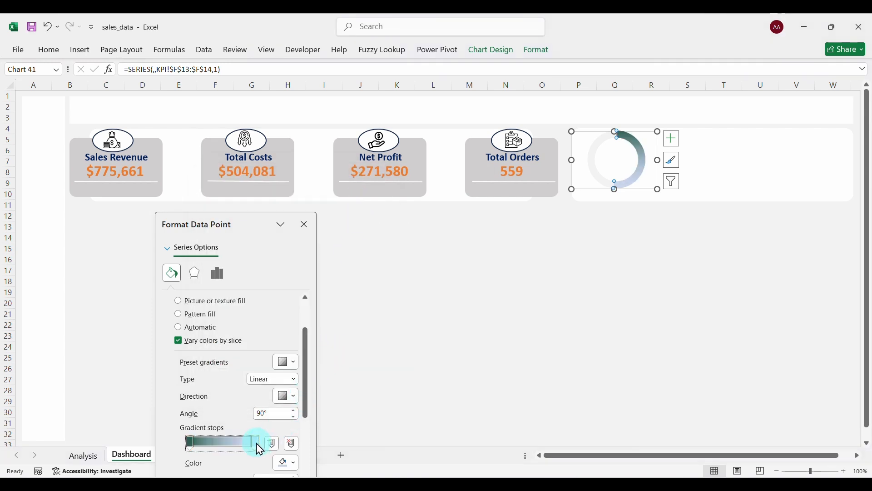
left_click(293, 463)
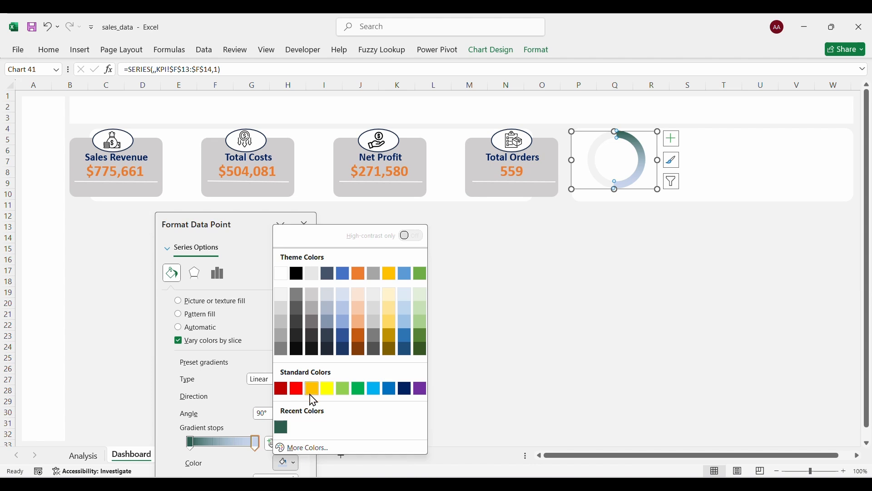
left_click(299, 447)
left_click(286, 344)
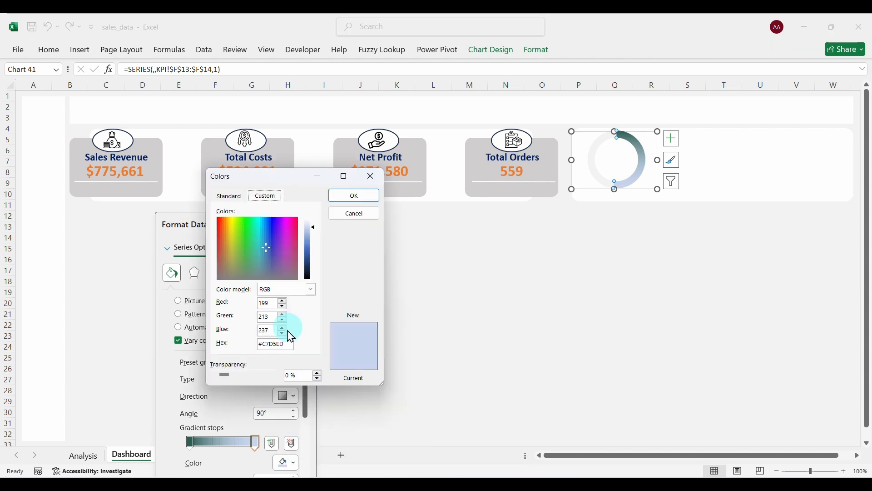
left_click_drag(286, 344, 258, 342)
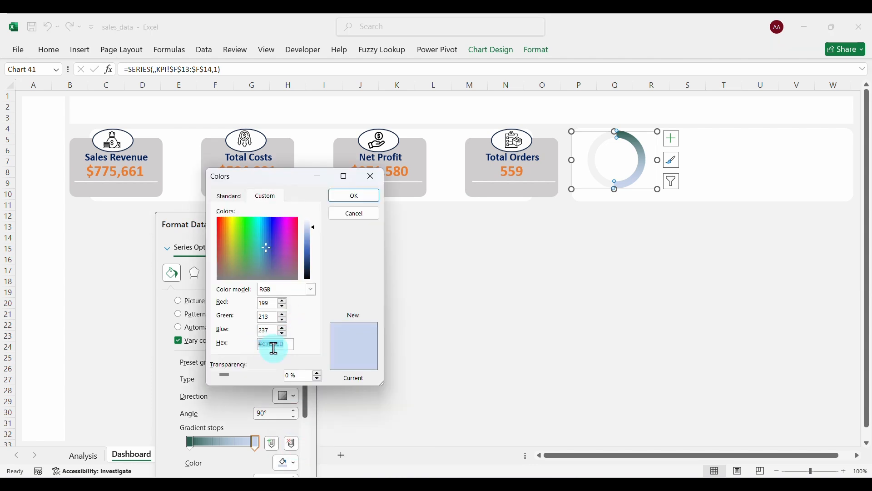
type("#2C5E4F")
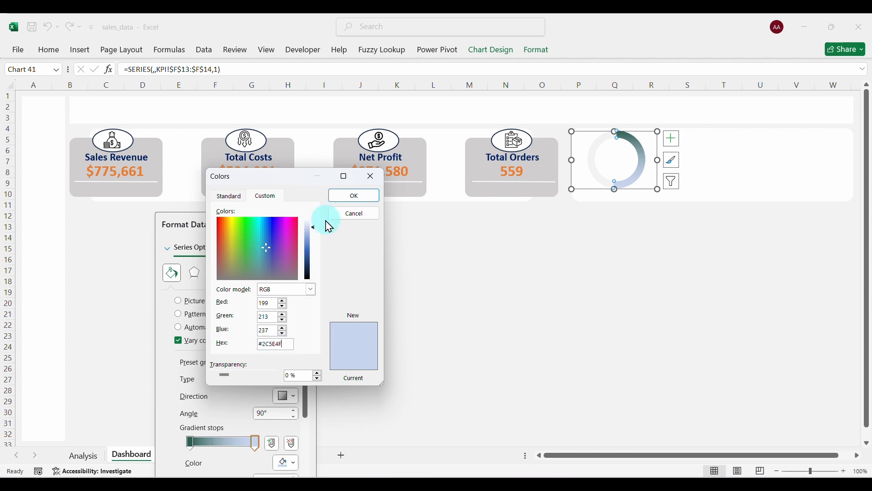
left_click(357, 200)
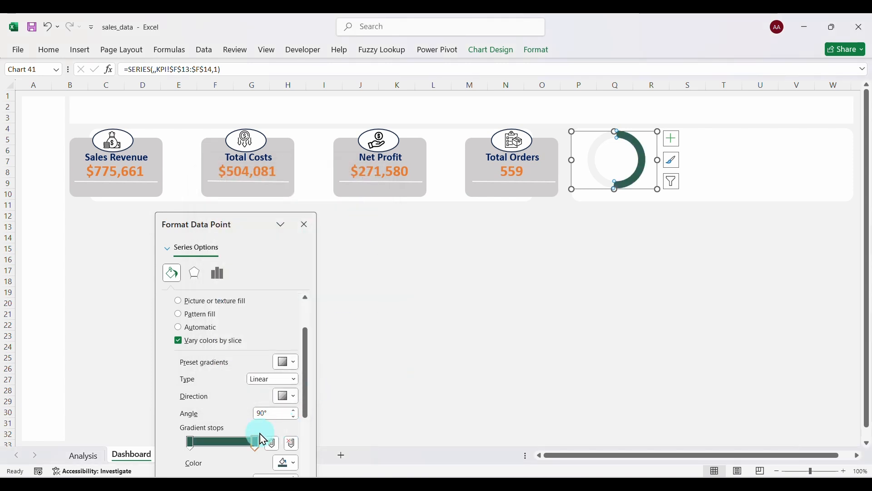
left_click(298, 464)
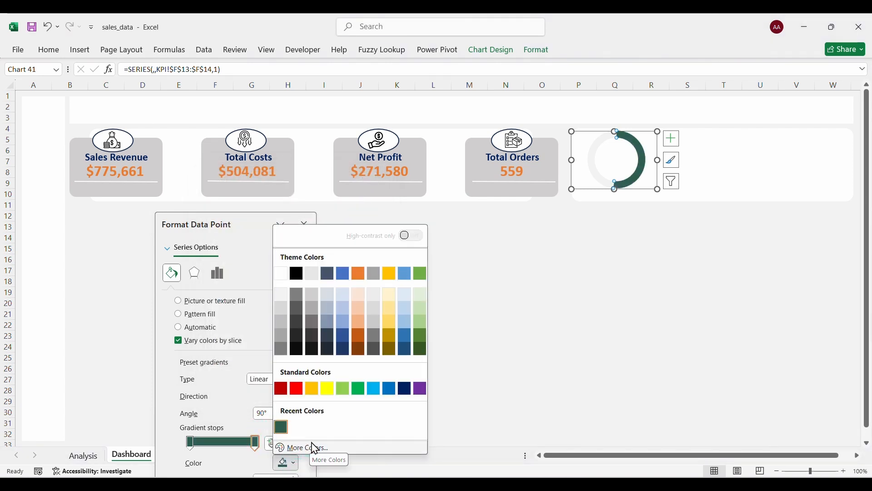
left_click(303, 448)
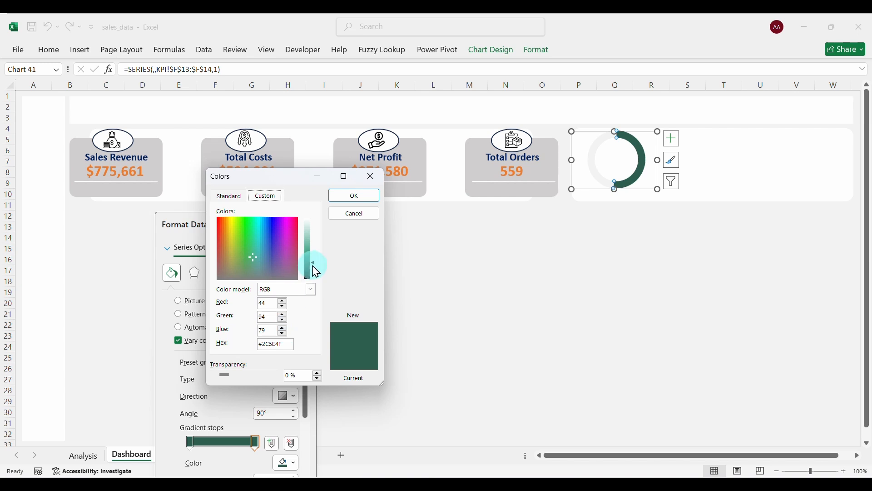
left_click_drag(319, 268, 313, 245)
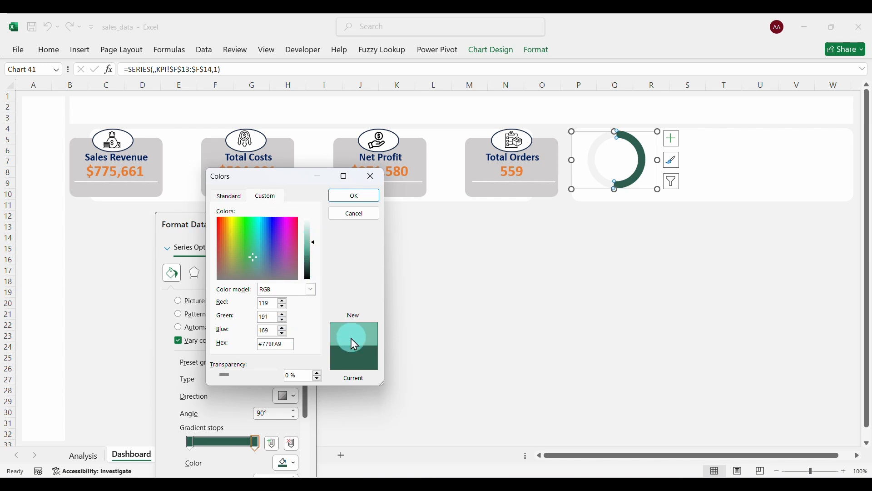
left_click(365, 198)
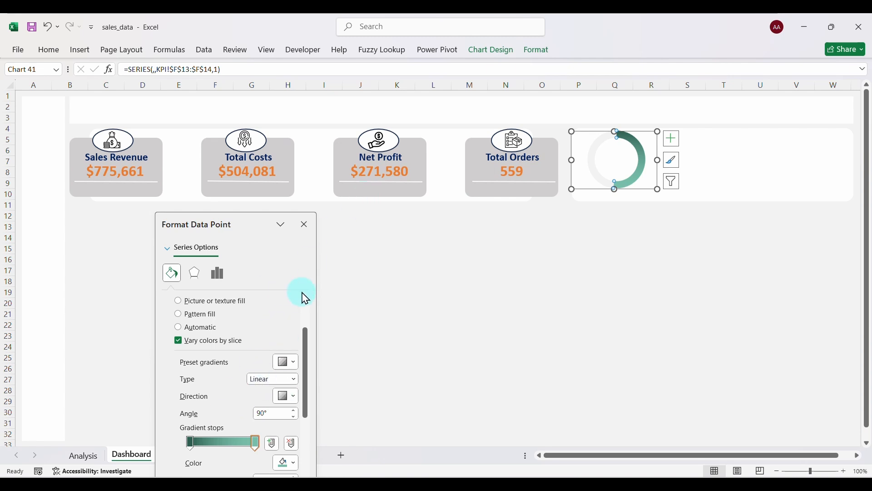
Set the doughnut hole size to 65%.
left_click(590, 159)
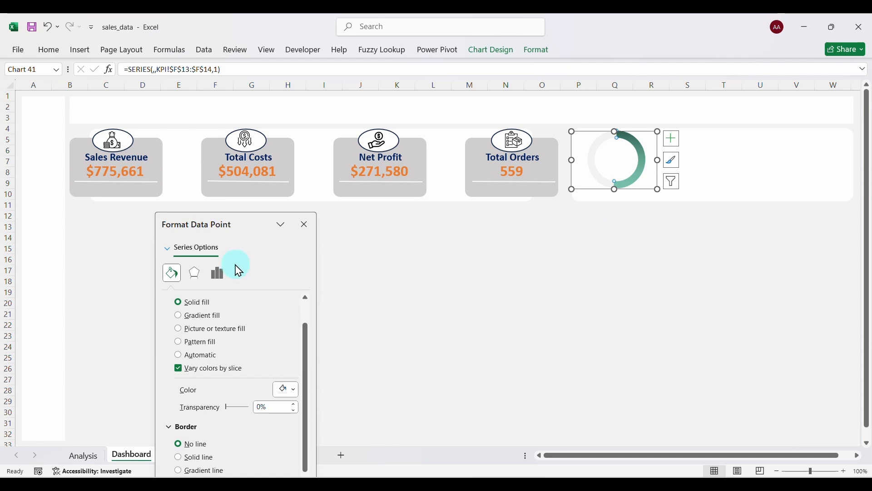
left_click(223, 276)
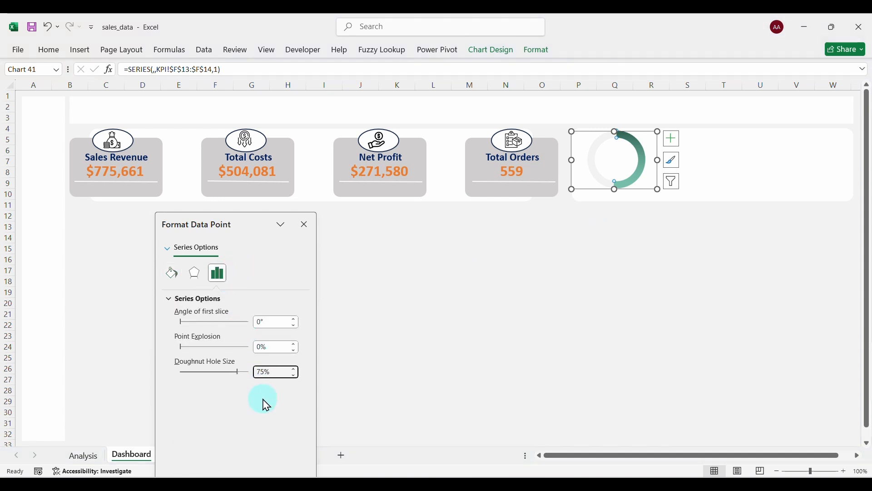
key("BackSpace")
key("Return")
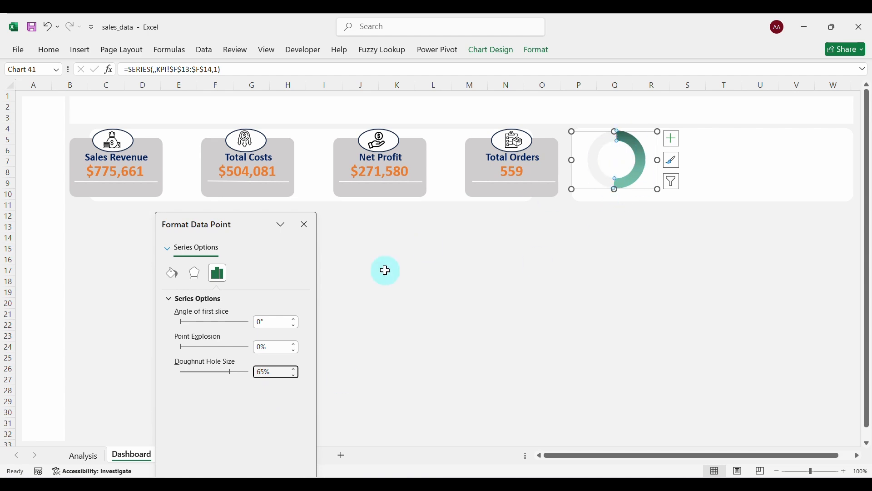
left_click(304, 224)
left_click(613, 259)
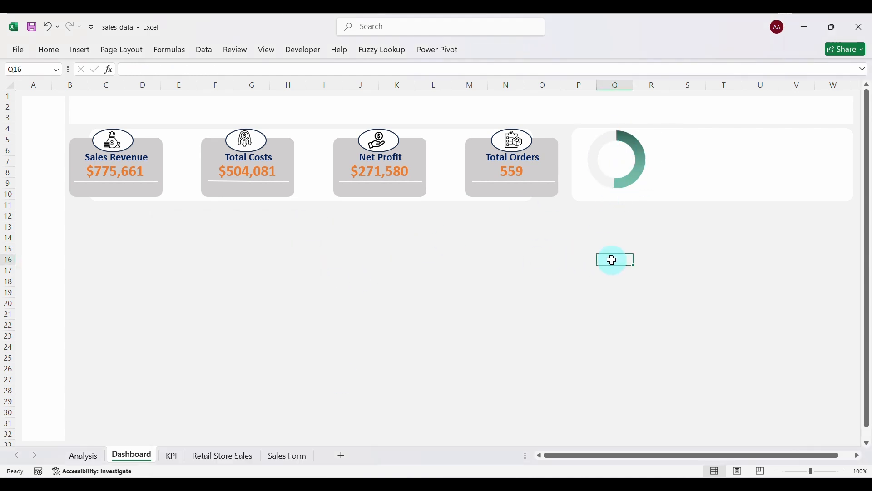
Duplicate the 559 value box into the donut centre and link it to =KPI!F13.
left_click(518, 175)
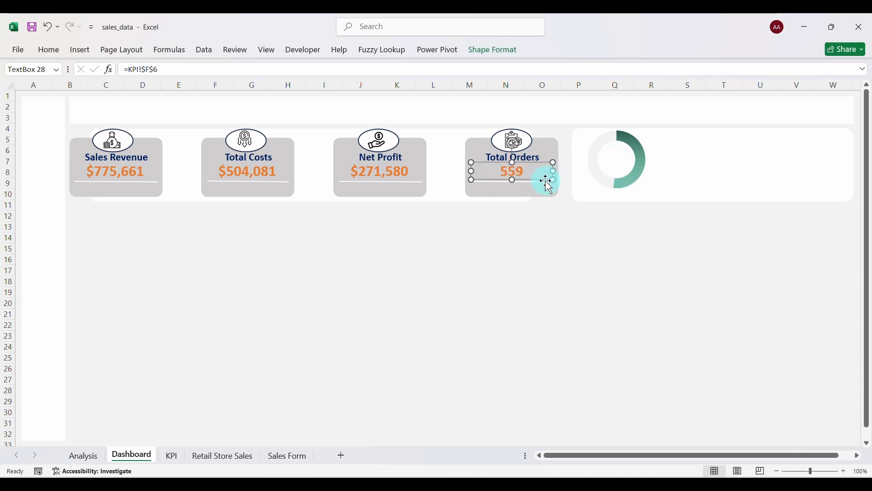
key("ctrl+d")
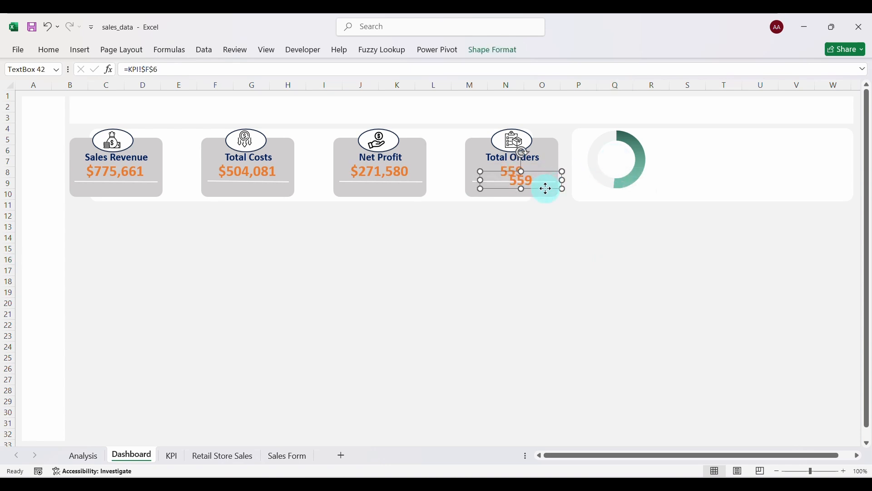
left_click_drag(548, 188, 641, 162)
left_click_drag(574, 159, 607, 165)
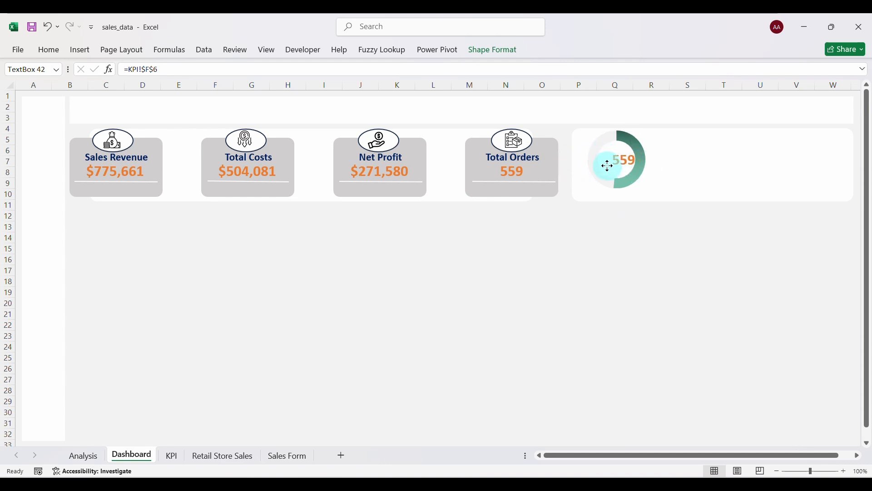
left_click(181, 66)
key("BackSpace")
key("BackSpace")
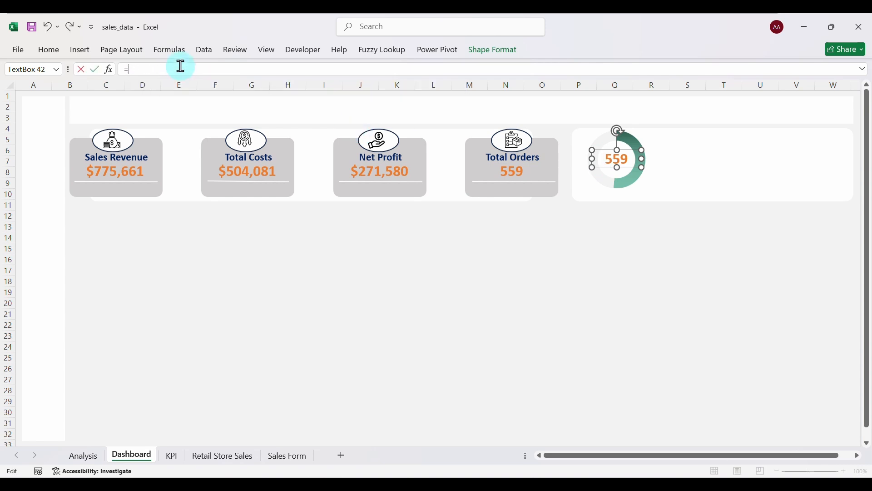
left_click(173, 460)
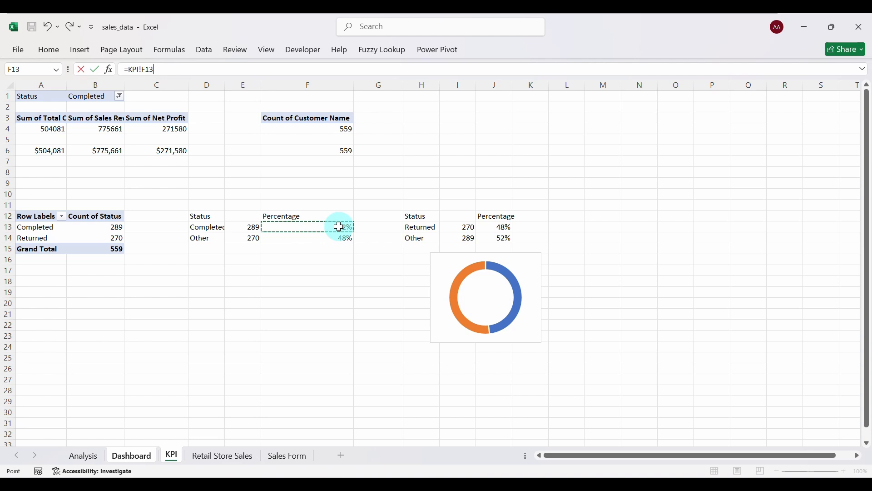
key("Return")
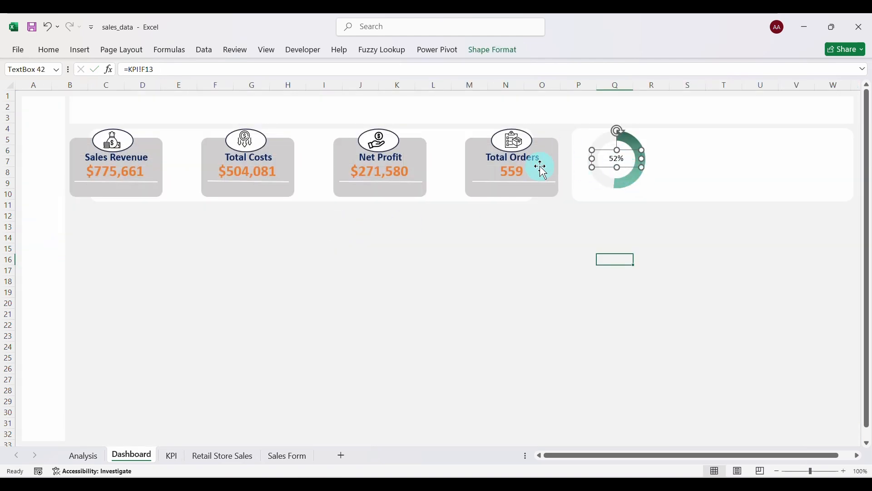
Apply the 559 box's bold orange style to the 52% label with Format Painter.
left_click(523, 172)
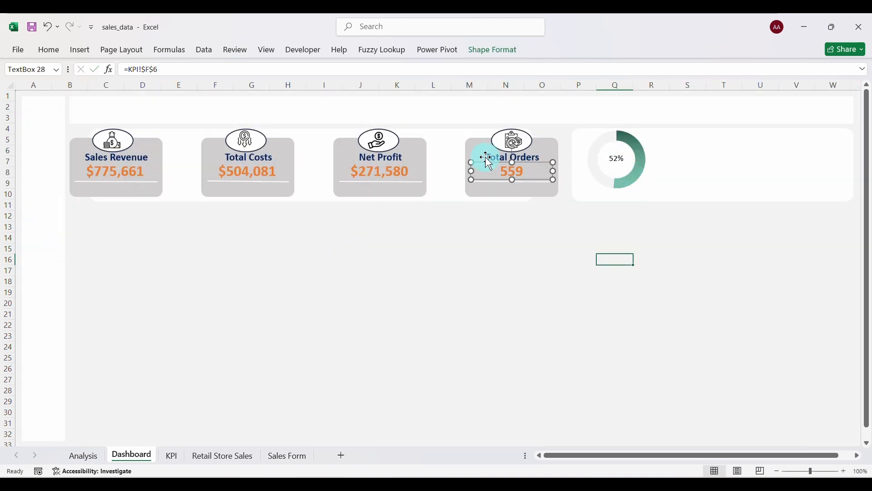
left_click(49, 50)
left_click(62, 99)
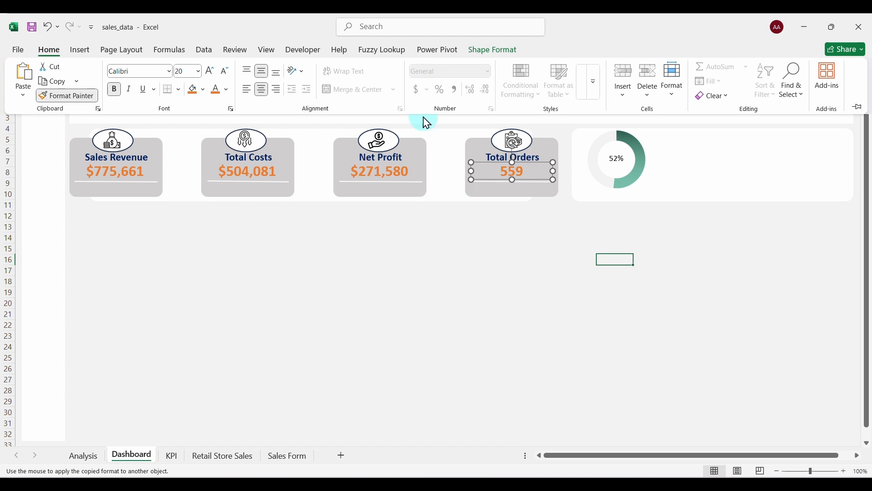
left_click(621, 163)
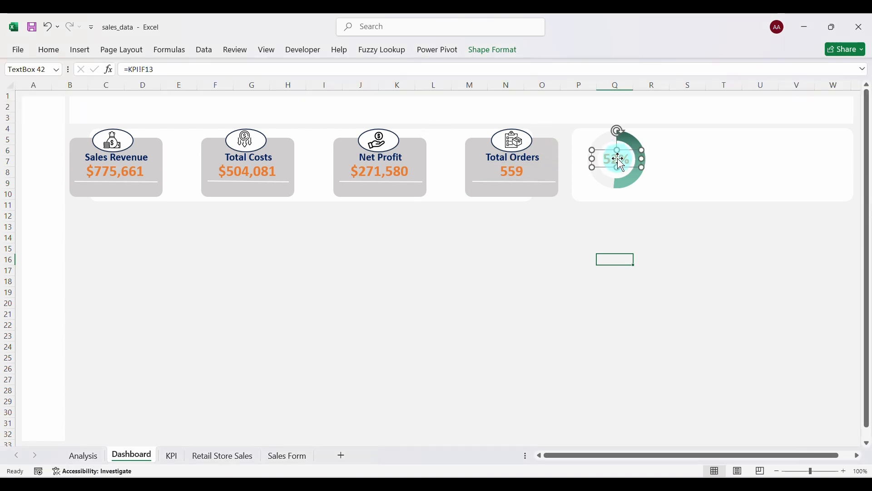
key("Escape")
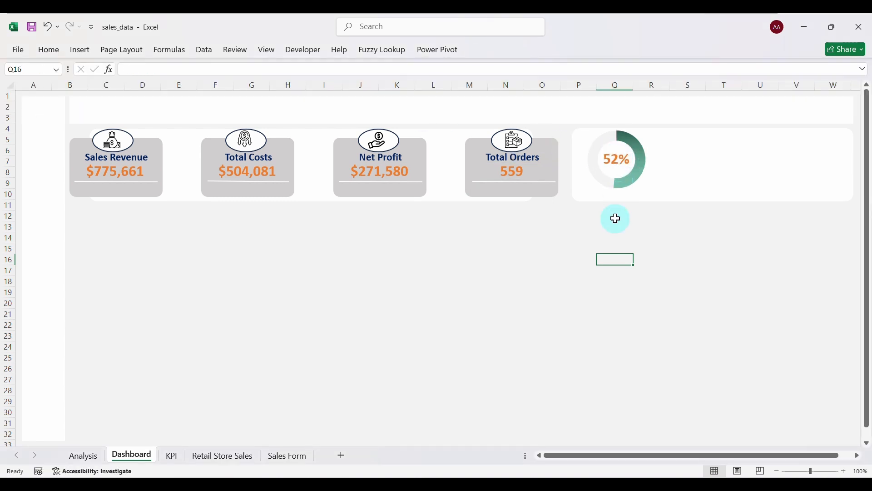
Duplicate the Total Orders title box beneath the 52% donut as a 'Completed' caption.
left_click(530, 161)
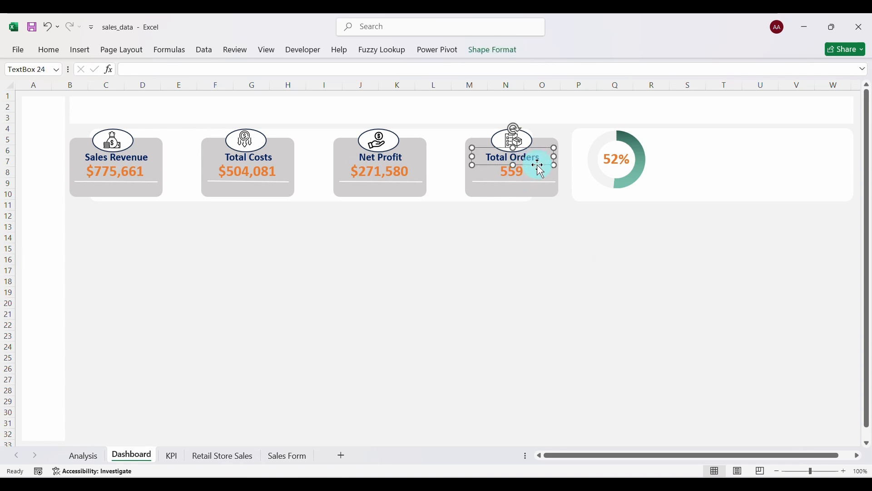
key("ctrl+d")
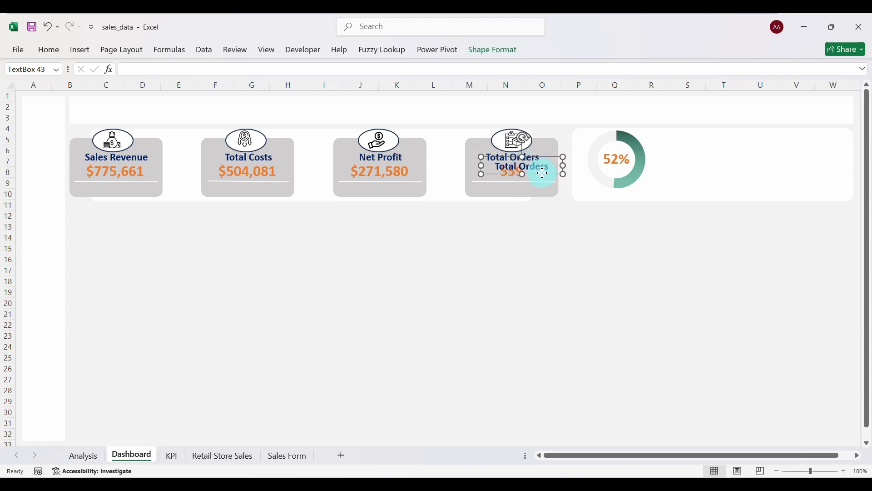
left_click_drag(544, 173, 638, 202)
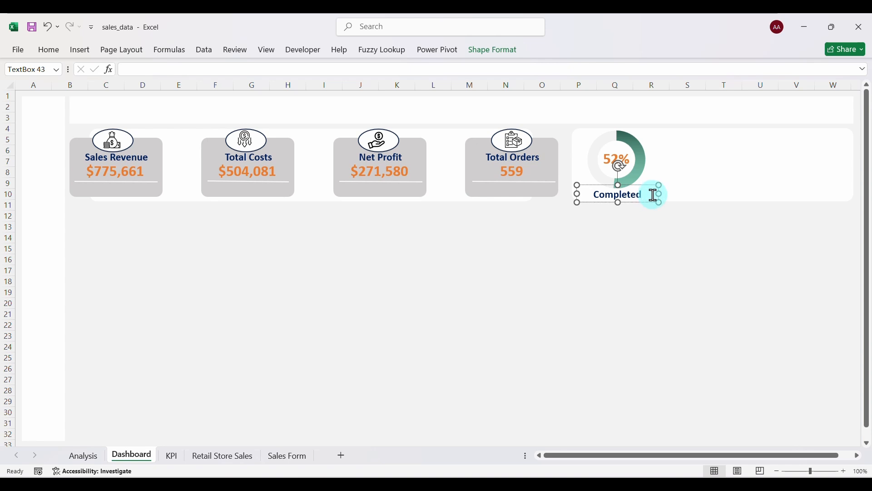
left_click(628, 236)
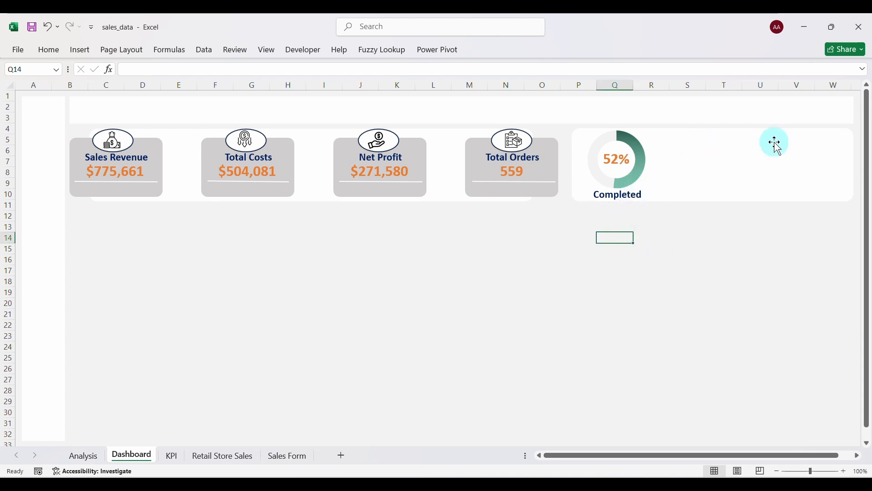
Move the Returned/Other donut chart from the KPI sheet onto the Dashboard.
left_click(173, 456)
left_click(450, 262)
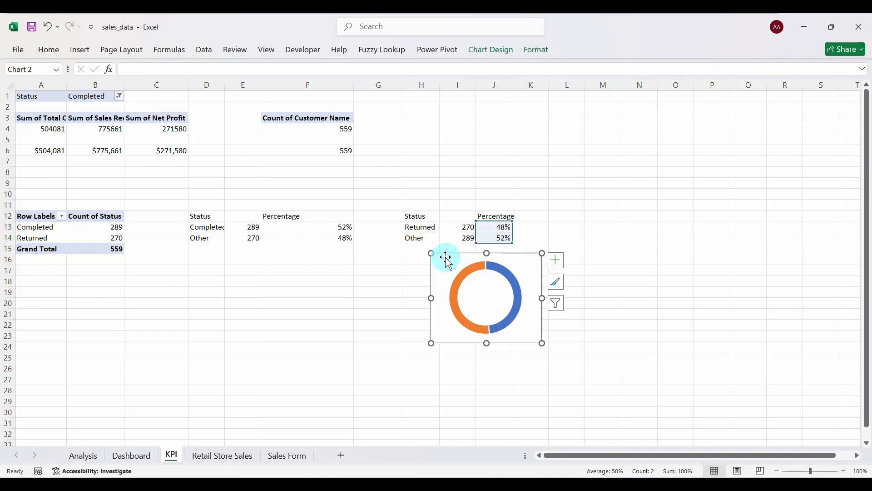
key("Delete")
left_click(136, 456)
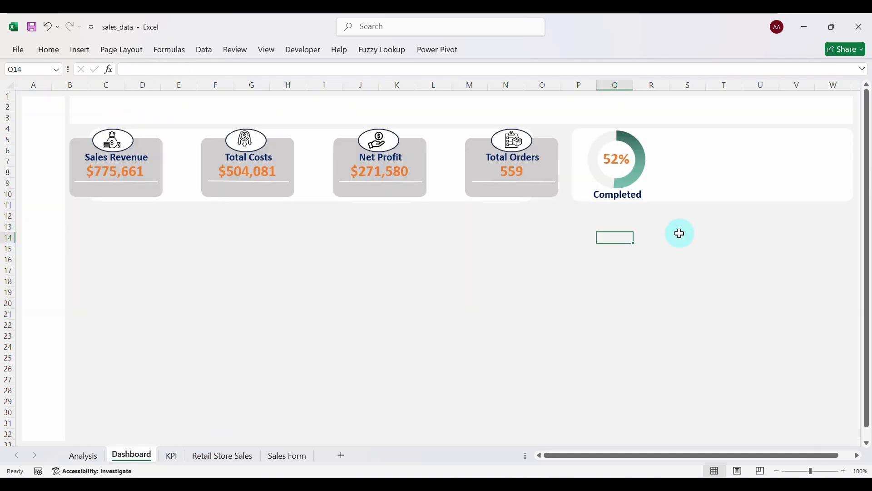
left_click(798, 150)
key("ctrl+v")
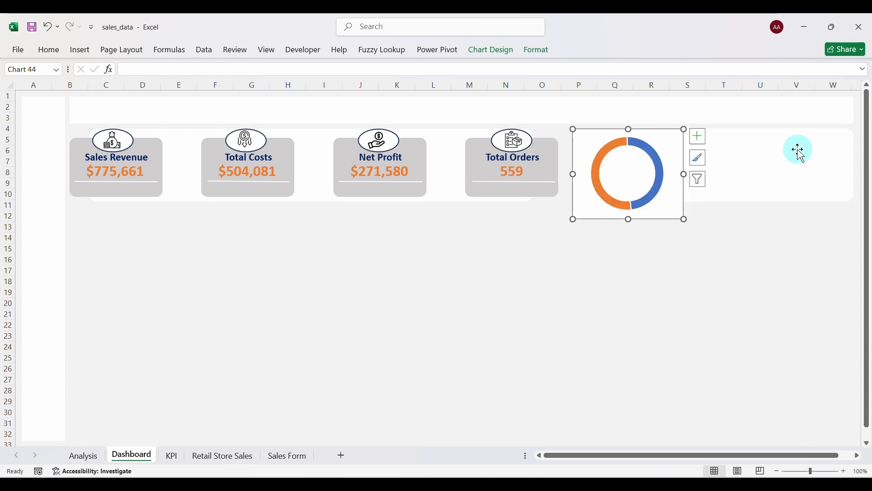
Position the pasted donut at the card's right end and resize its plot area to fit.
left_click_drag(602, 132, 753, 132)
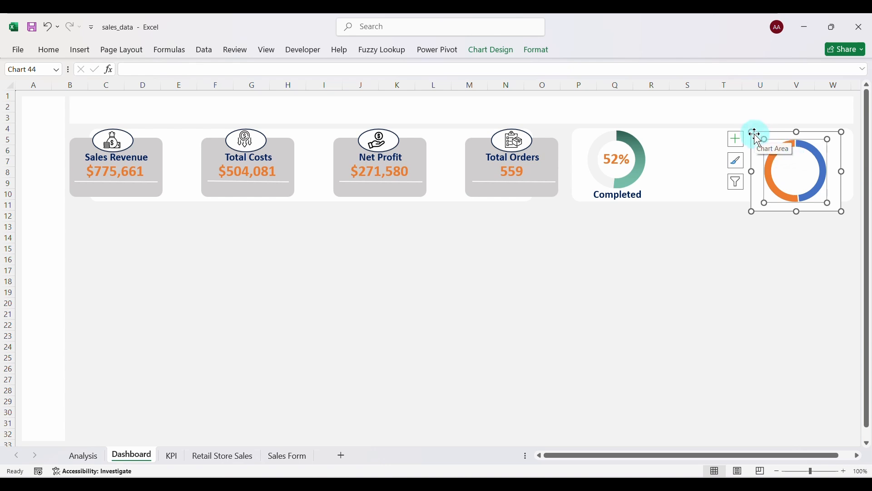
left_click_drag(753, 132, 768, 141)
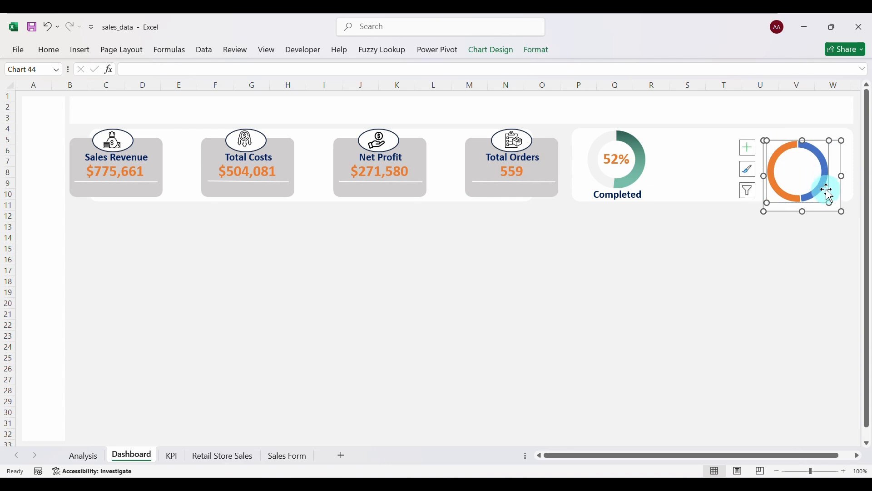
left_click_drag(829, 200, 843, 210)
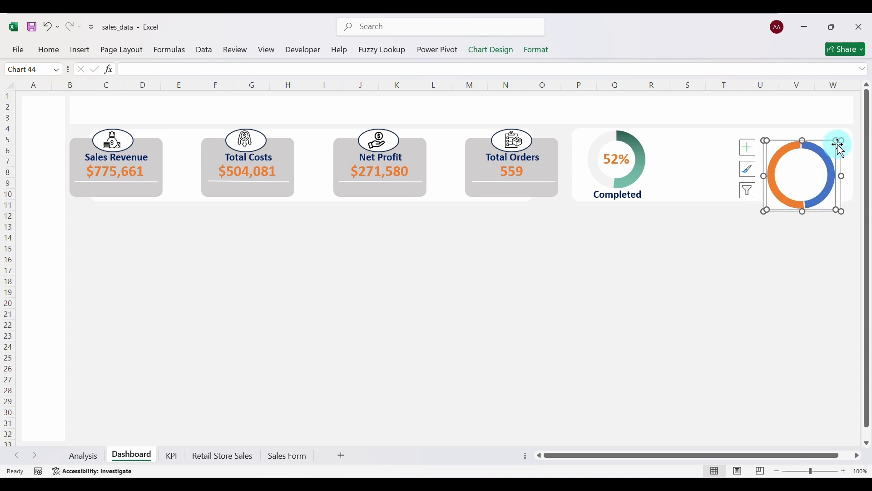
left_click_drag(840, 148, 841, 139)
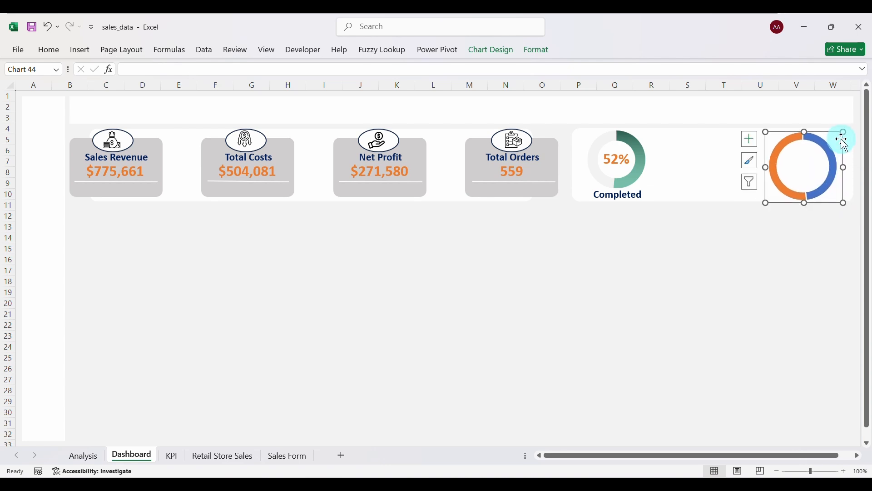
left_click_drag(766, 130, 771, 137)
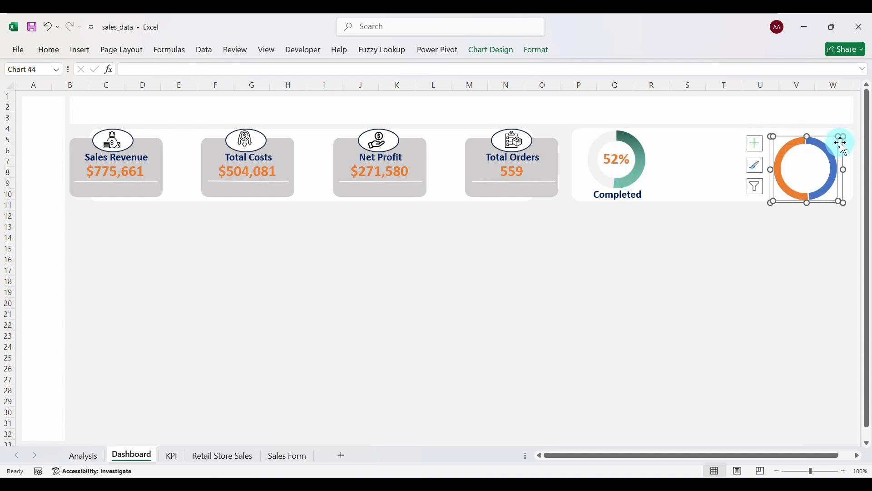
left_click_drag(843, 143, 849, 134)
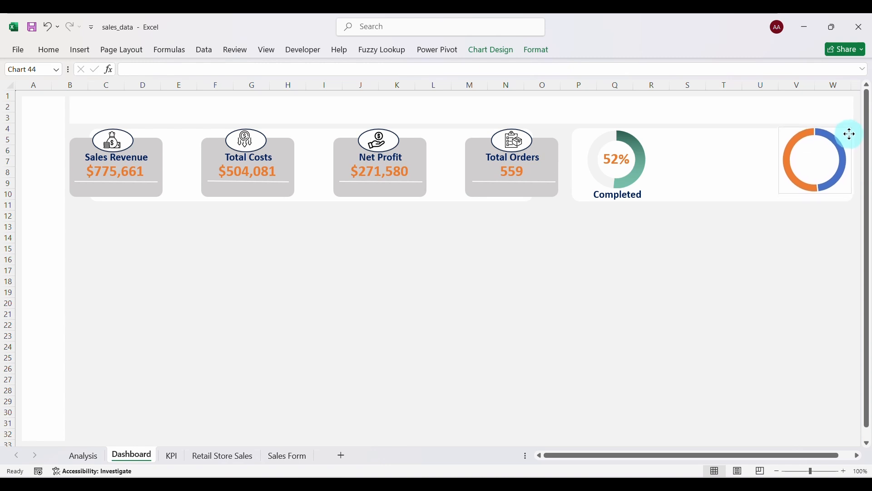
Make the second donut's chart area transparent with no fill and no border.
left_click_drag(854, 134, 846, 134)
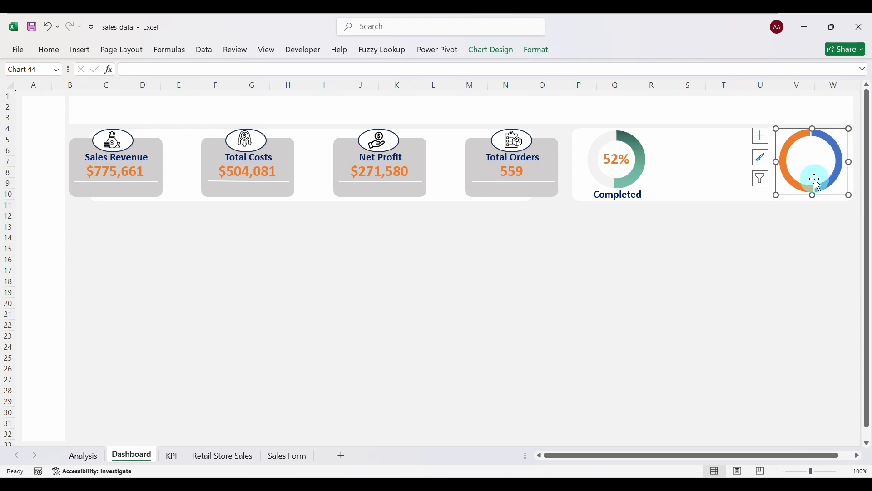
left_click(818, 159)
right_click(838, 129)
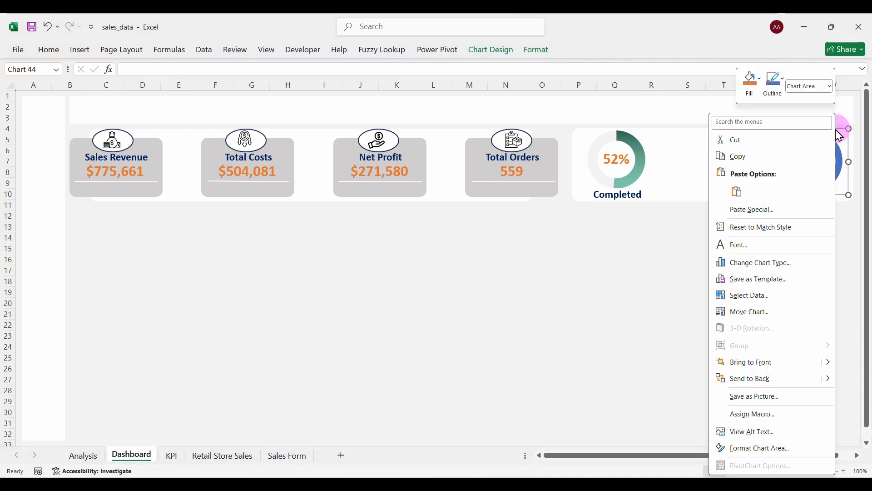
left_click(760, 451)
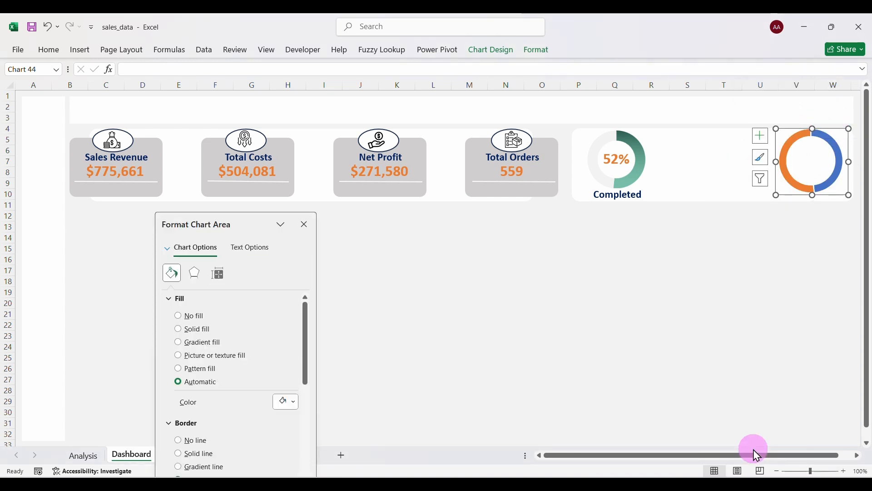
left_click(178, 317)
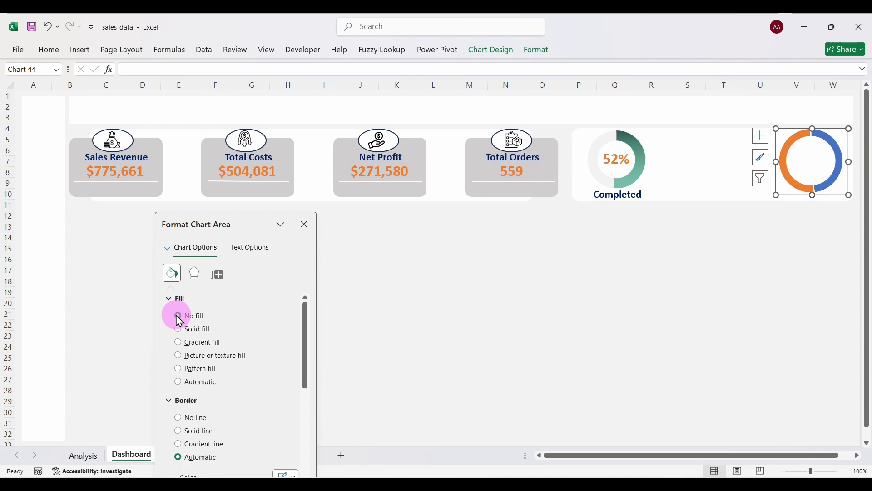
left_click(184, 418)
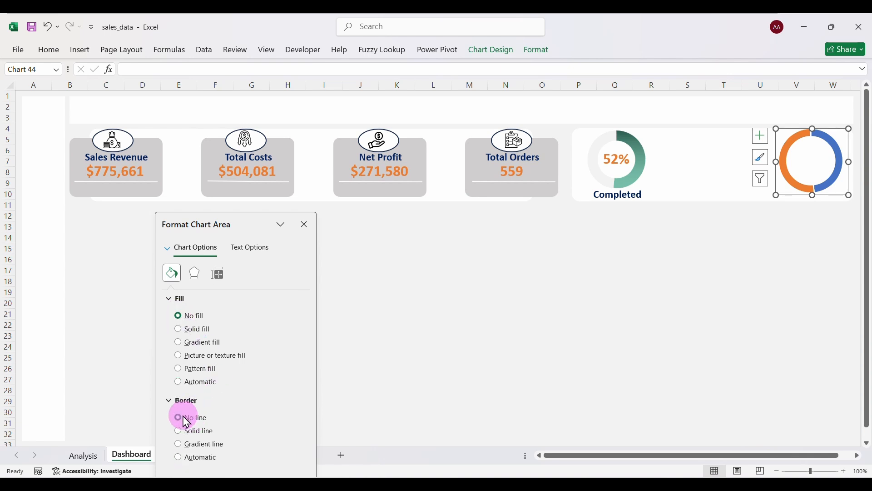
Remove the ring's outline and make the 52% slice near-white.
left_click(810, 131)
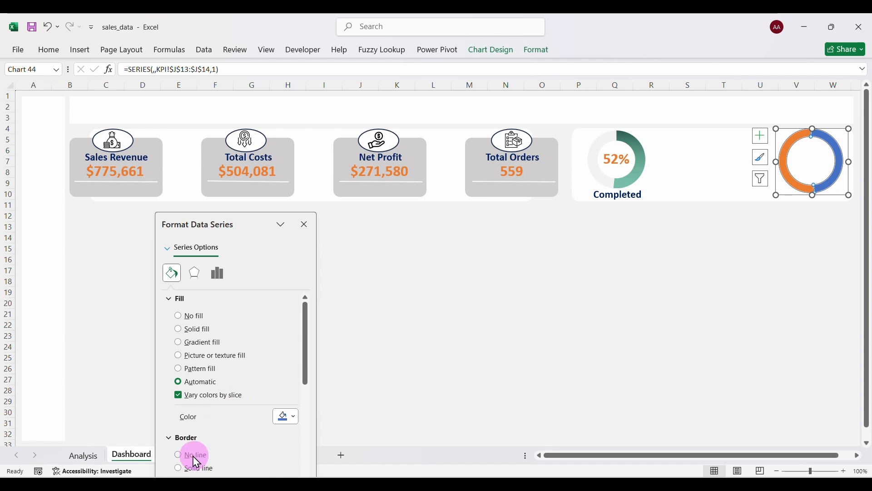
left_click(200, 457)
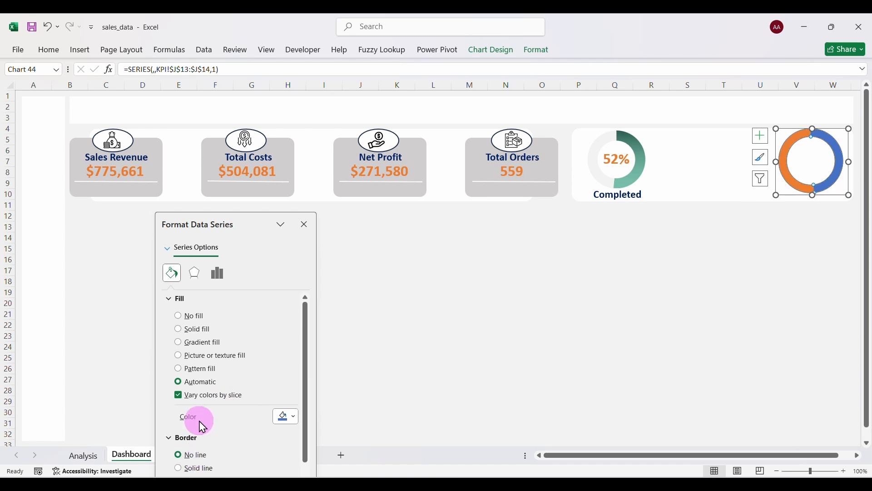
left_click(201, 346)
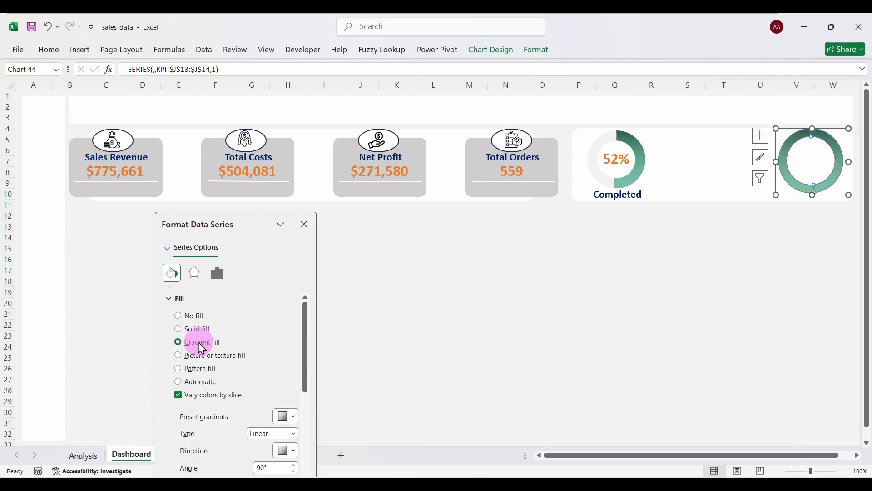
key("ctrl+z")
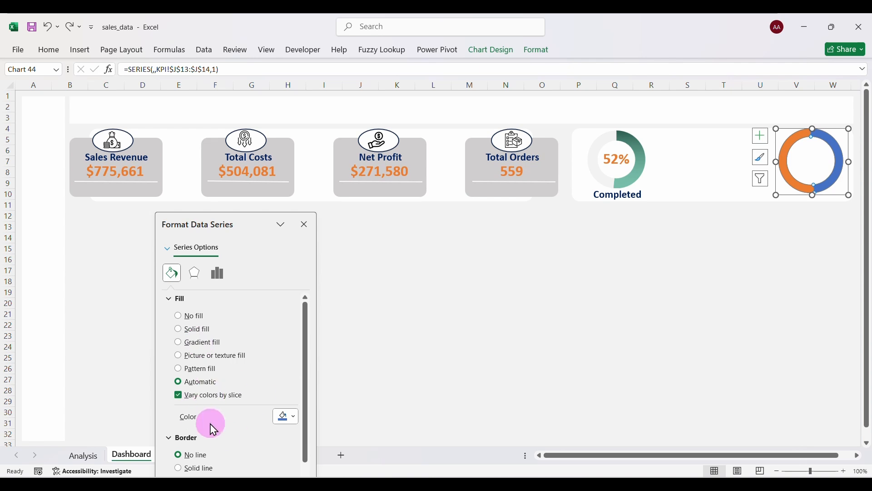
mouse_move(785, 159)
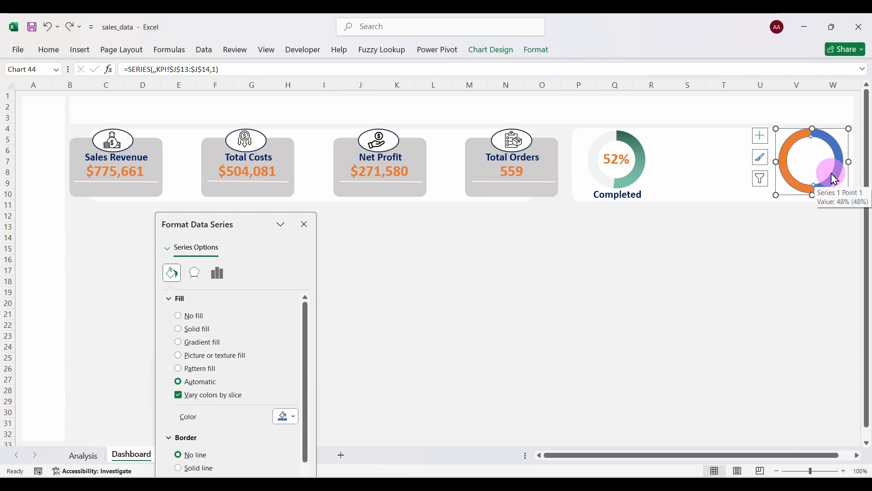
left_click(792, 178)
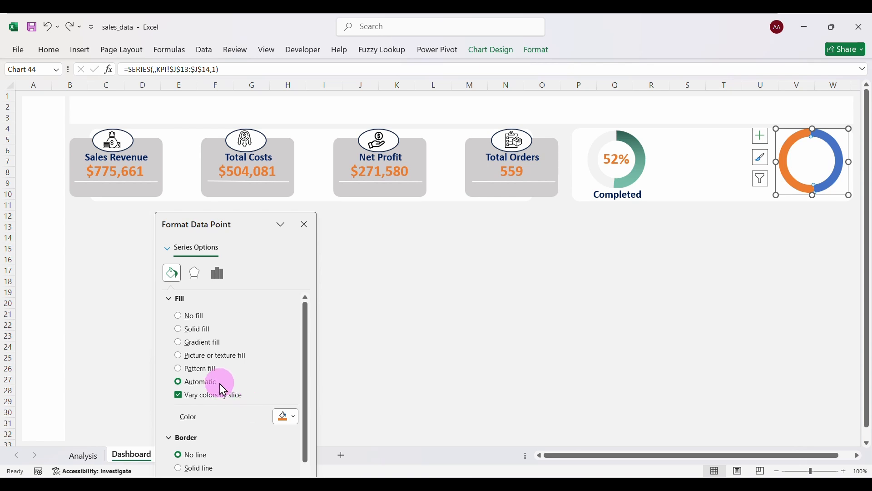
left_click(294, 416)
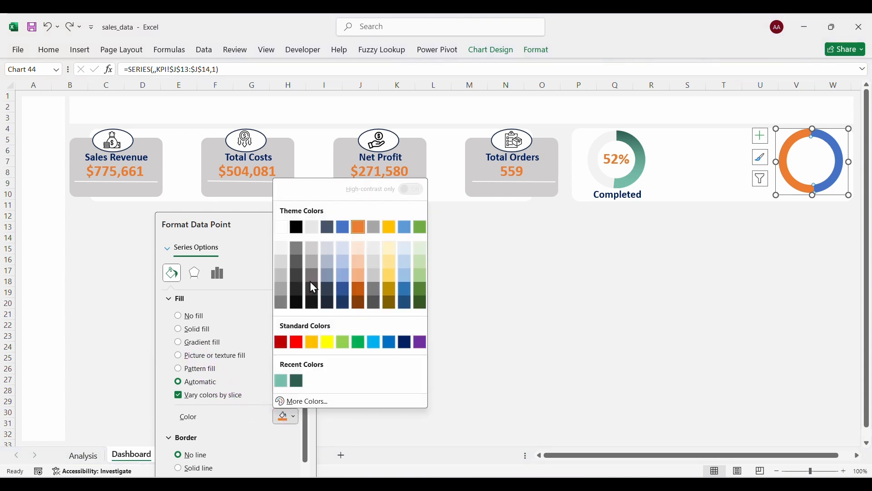
left_click(282, 249)
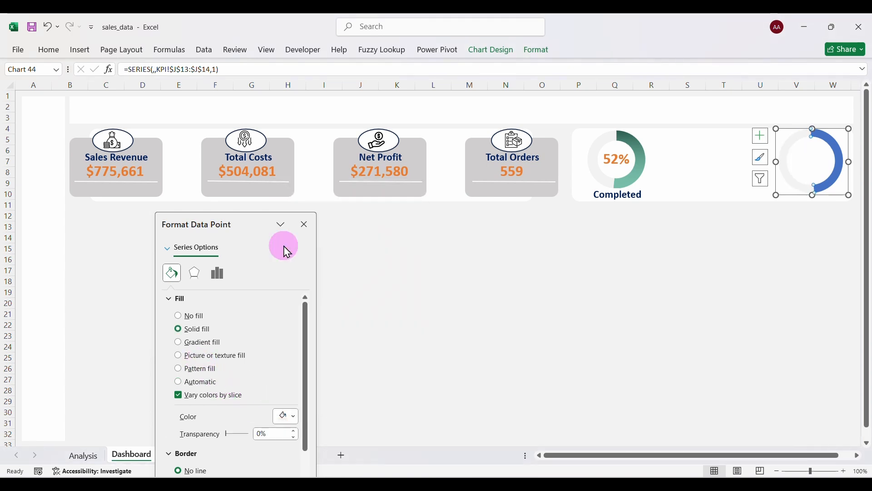
Keep the blue 48% slice on solid fill after testing a gradient.
left_click(837, 145)
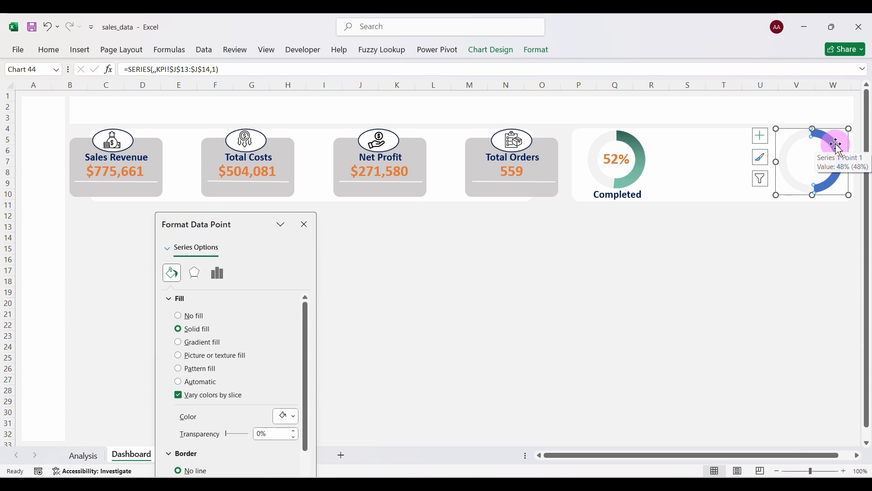
left_click(298, 422)
left_click(244, 403)
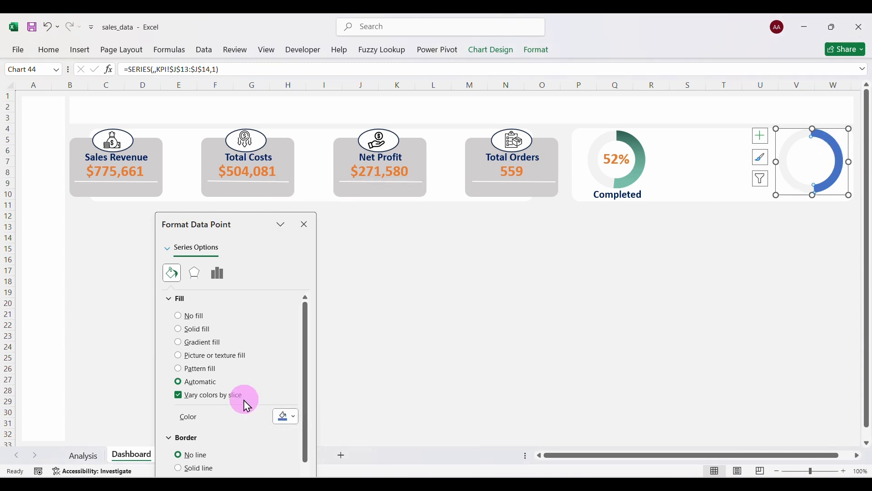
left_click(202, 344)
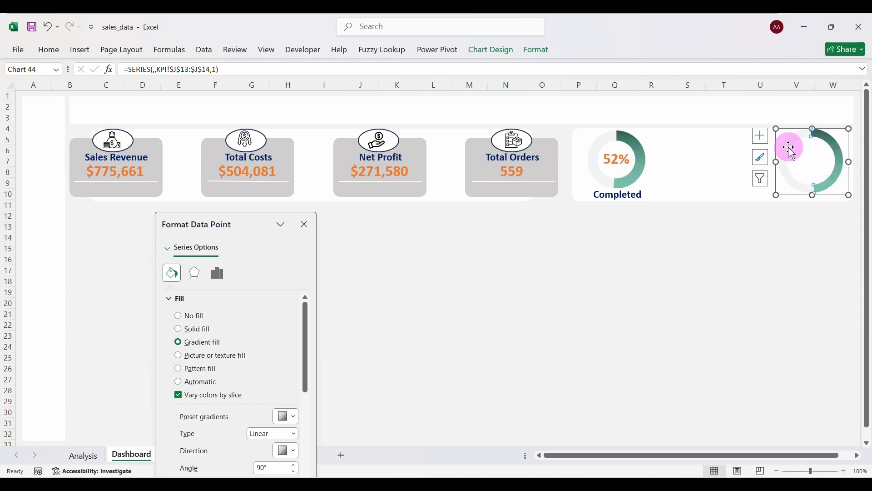
key("ctrl+z")
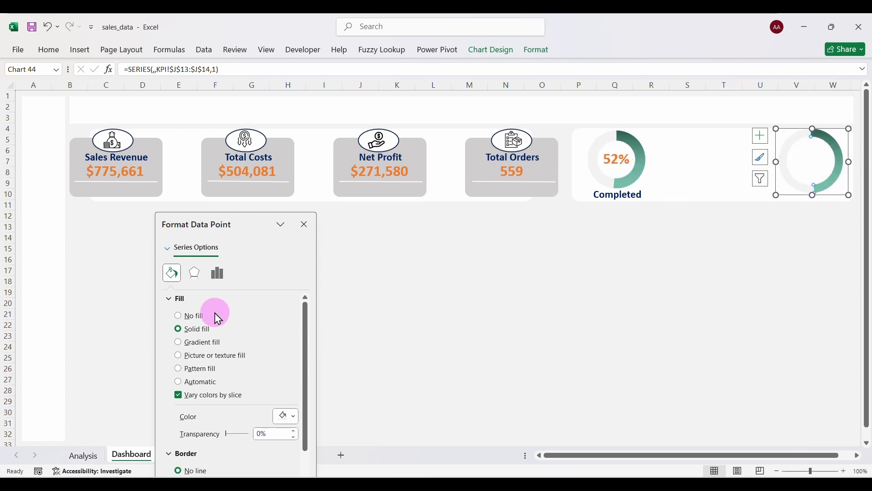
Set the second doughnut's hole size to 65% and adjust the chart size slightly.
left_click(218, 273)
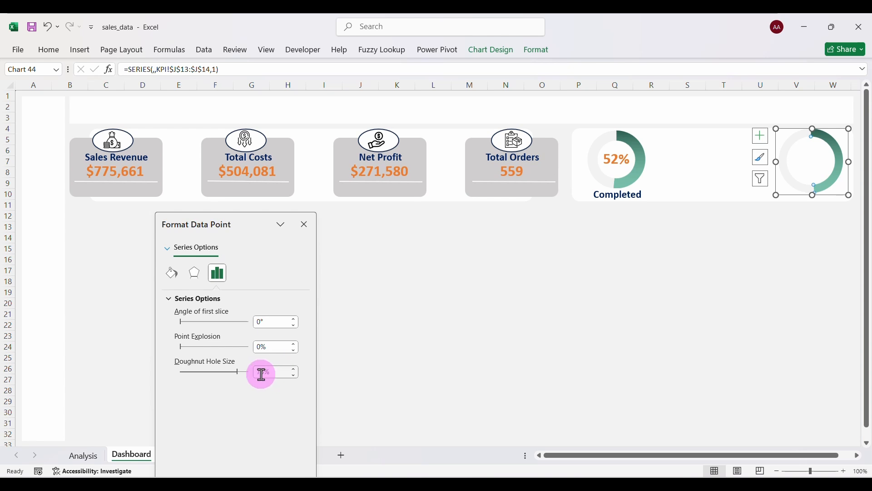
type("65")
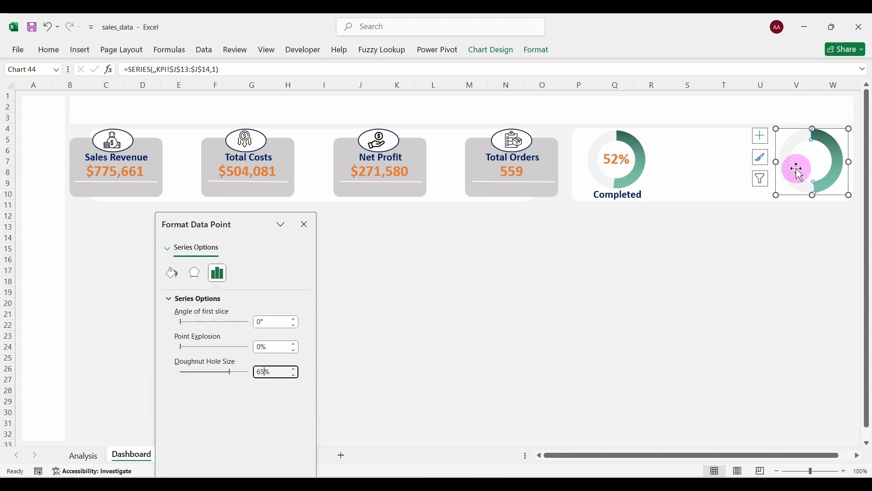
left_click(779, 130)
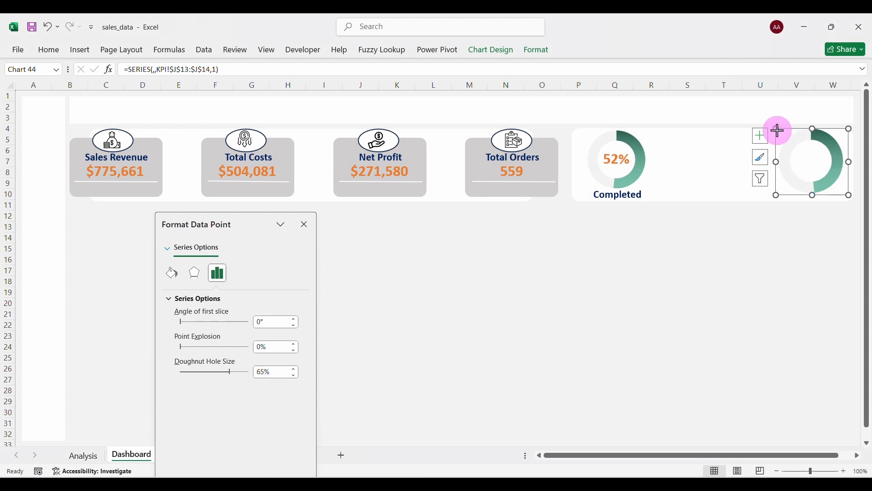
left_click_drag(779, 130, 780, 131)
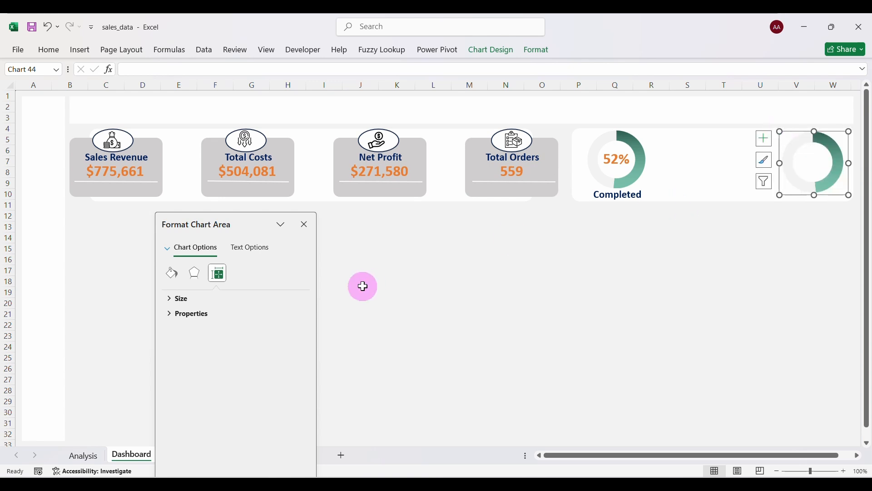
left_click(304, 226)
left_click(691, 263)
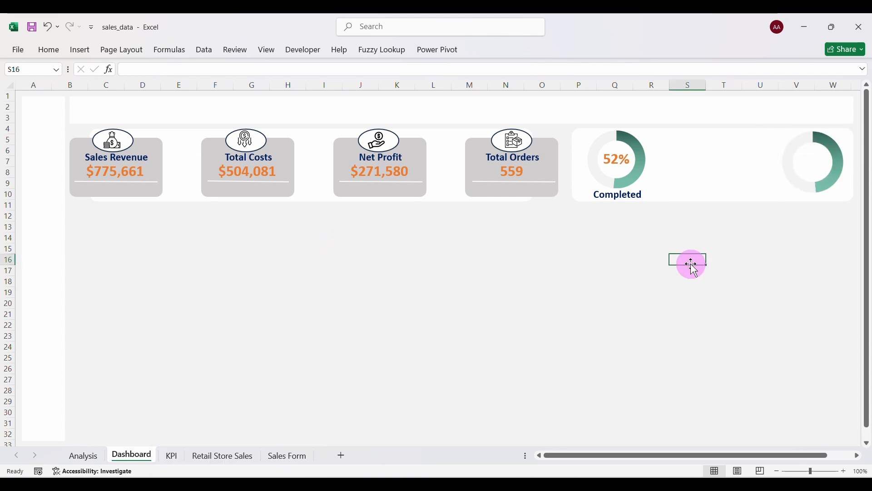
Duplicate the 52% label onto the second doughnut and link it to =KPI!J13.
left_click(616, 162)
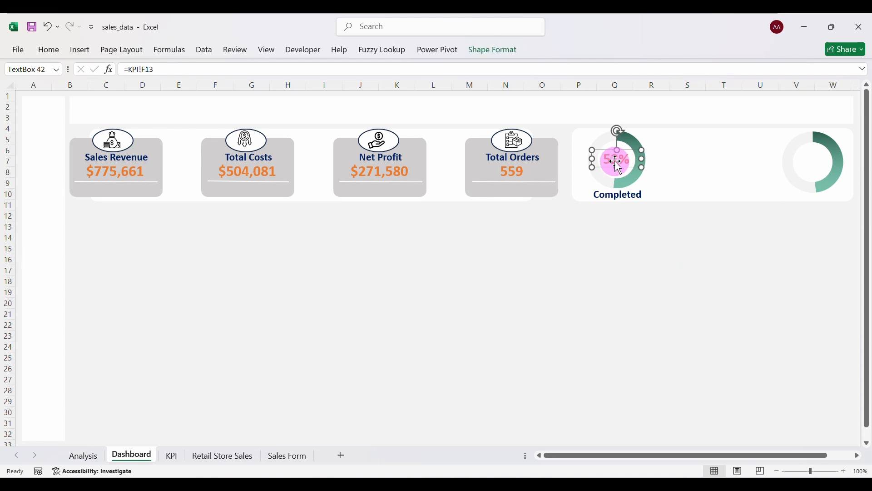
key("ctrl+d")
left_click_drag(636, 175, 828, 166)
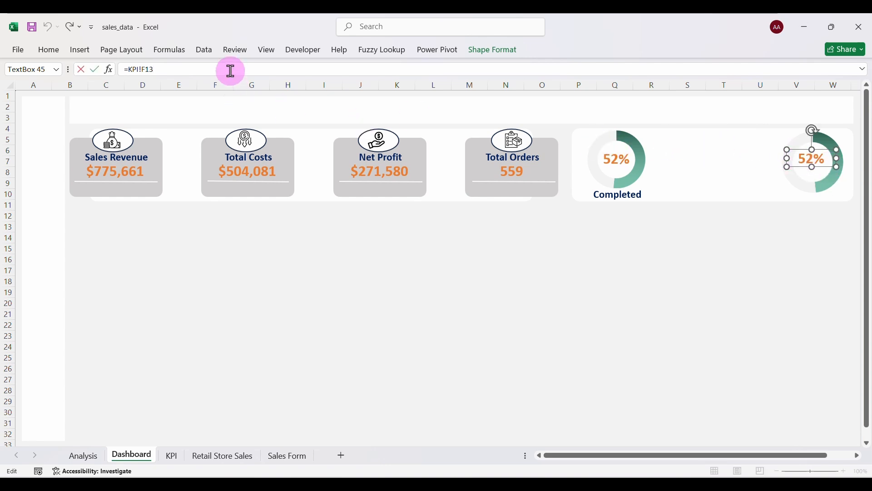
key("BackSpace")
key("BackSpace")
key("BackSpace")
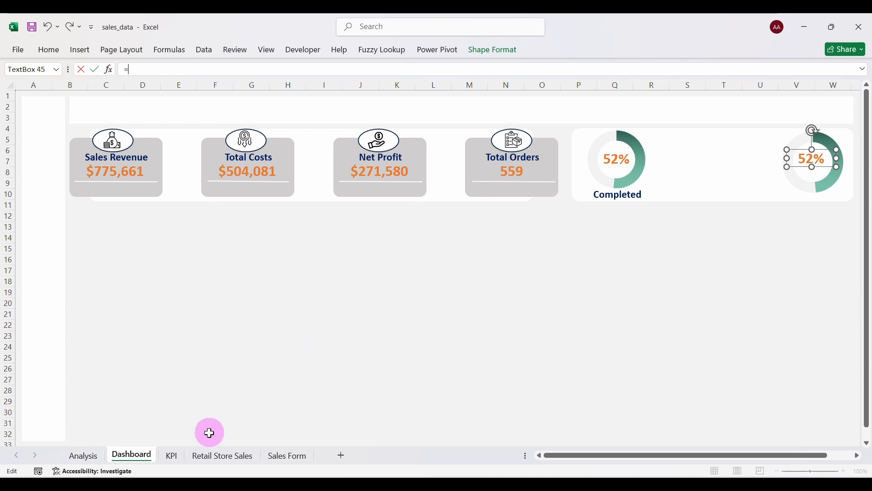
left_click(172, 456)
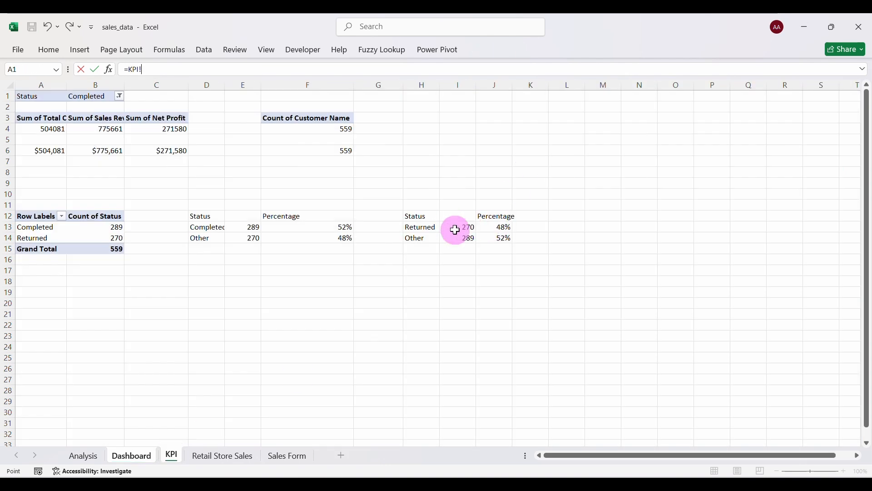
key("Return")
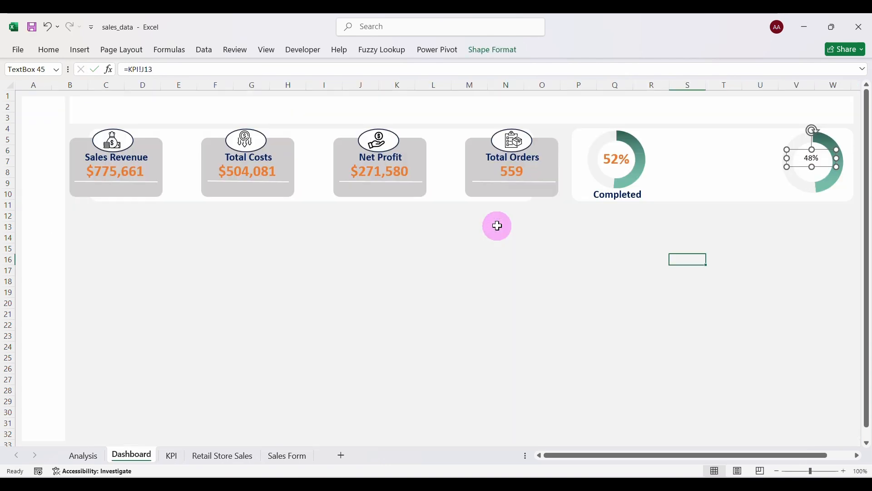
Copy the 52% label's style onto the 48% label and centre it in the ring.
left_click(616, 158)
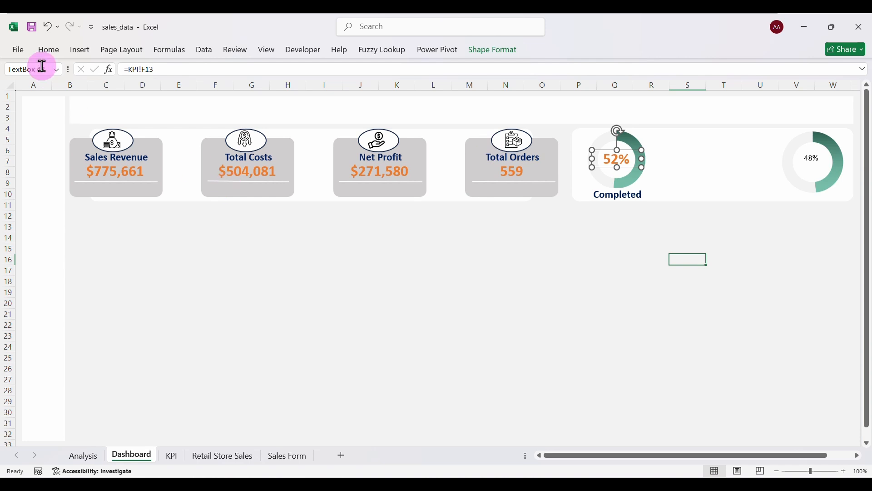
left_click(48, 49)
left_click(61, 99)
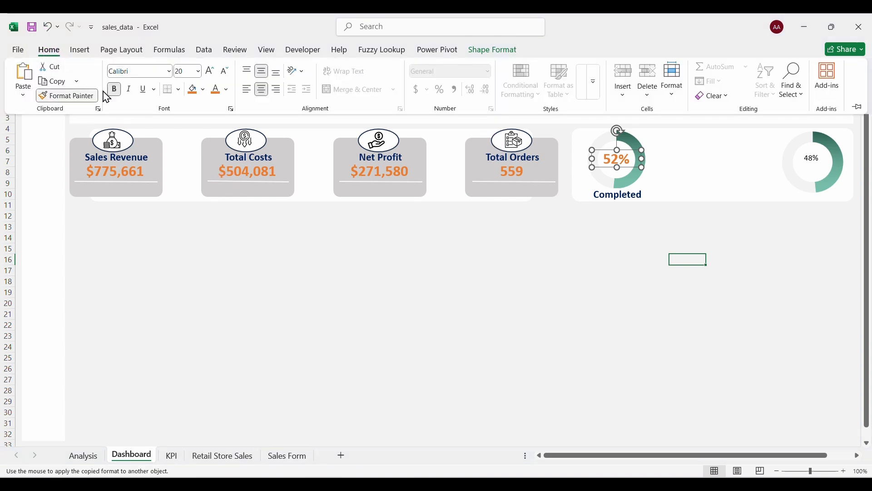
left_click(818, 164)
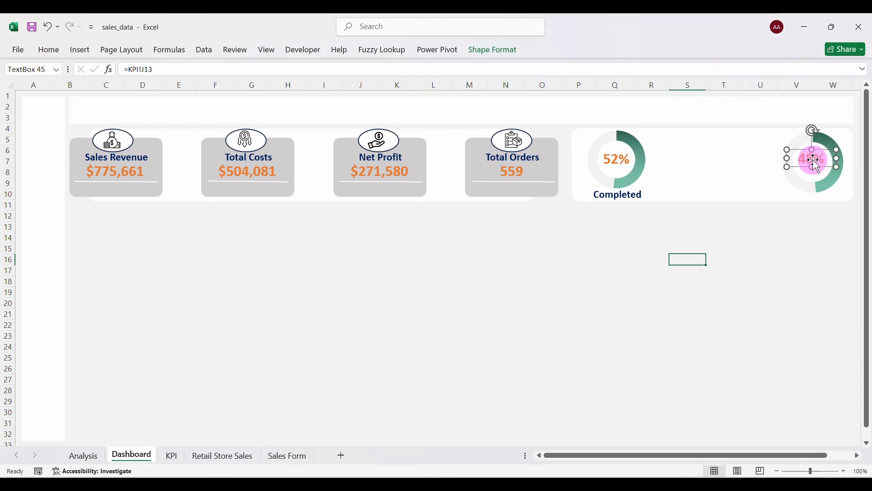
left_click(767, 237)
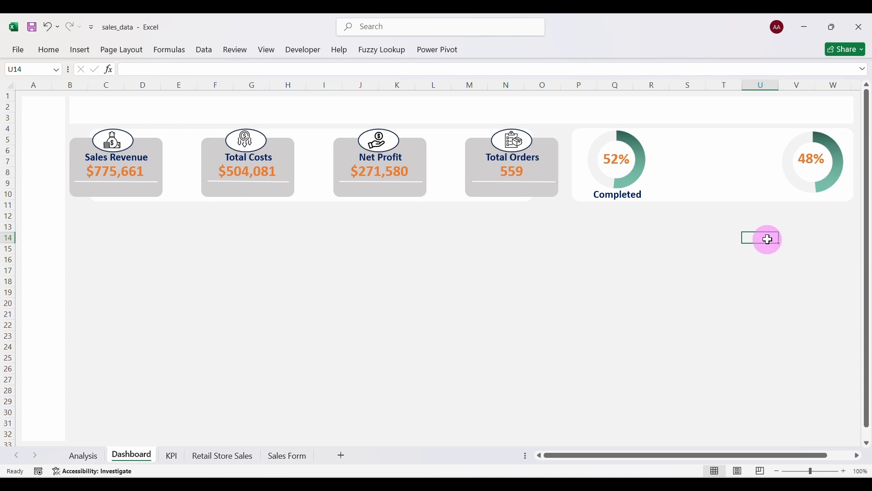
left_click(826, 154)
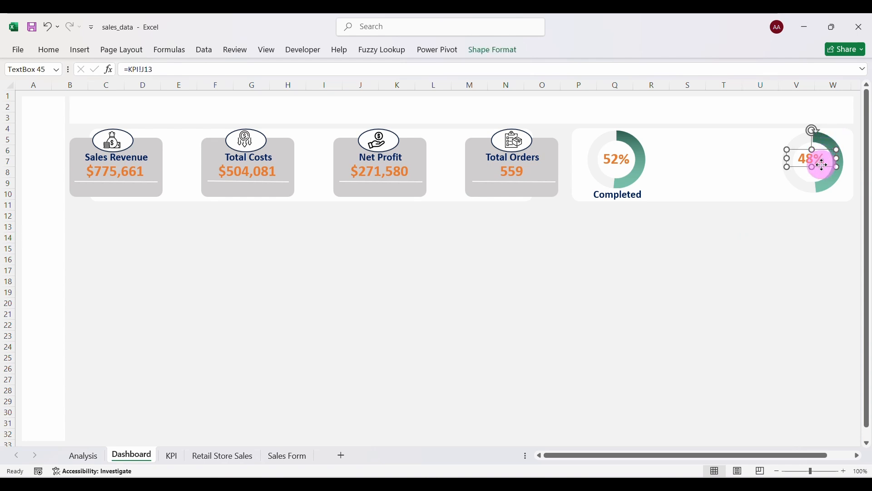
left_click_drag(822, 164, 818, 165)
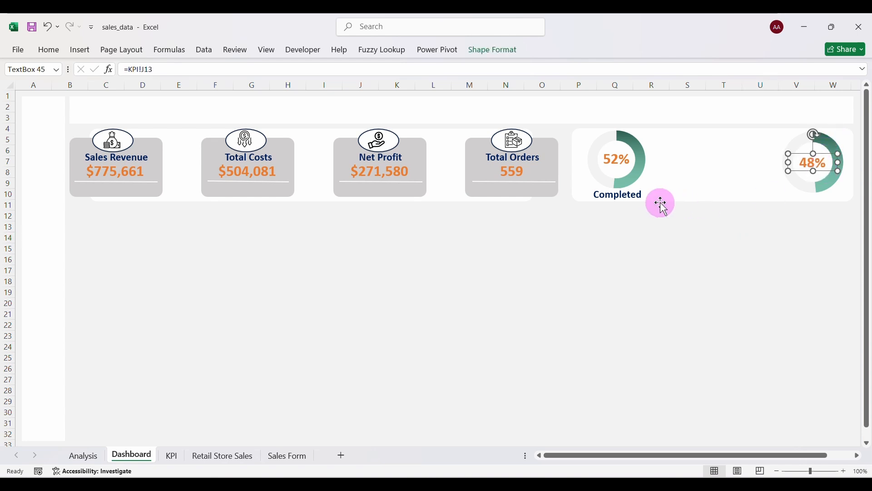
Duplicate the Completed caption and move the copy toward the second doughnut.
left_click(637, 196)
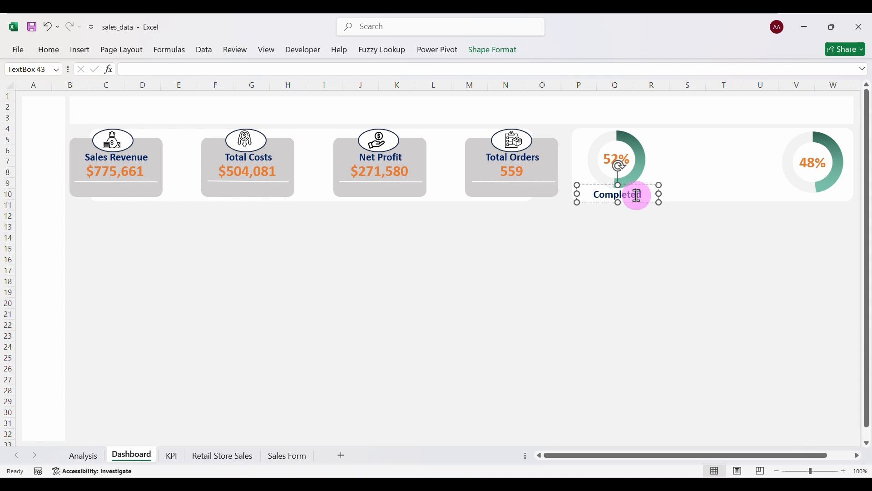
key("ctrl+v")
key("ctrl+z")
key("ctrl+v")
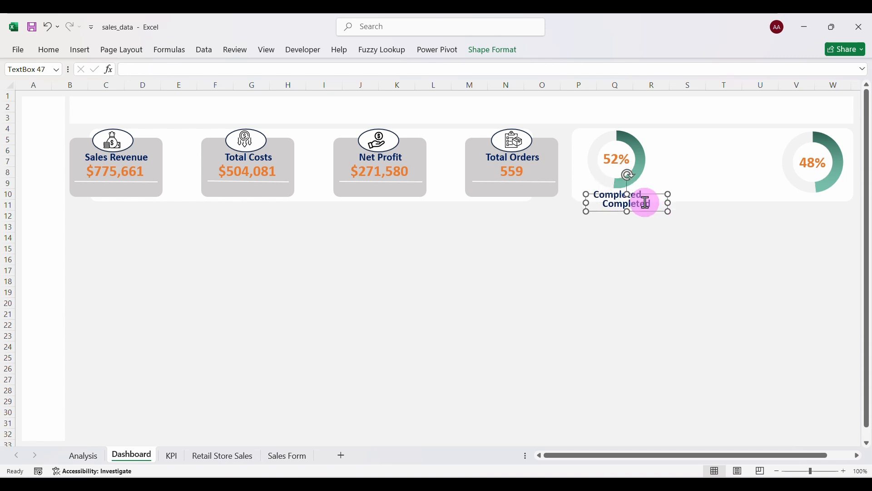
left_click_drag(655, 210, 834, 201)
Nudge the 48% and 52% doughnut charts slightly upward.
left_click(834, 137)
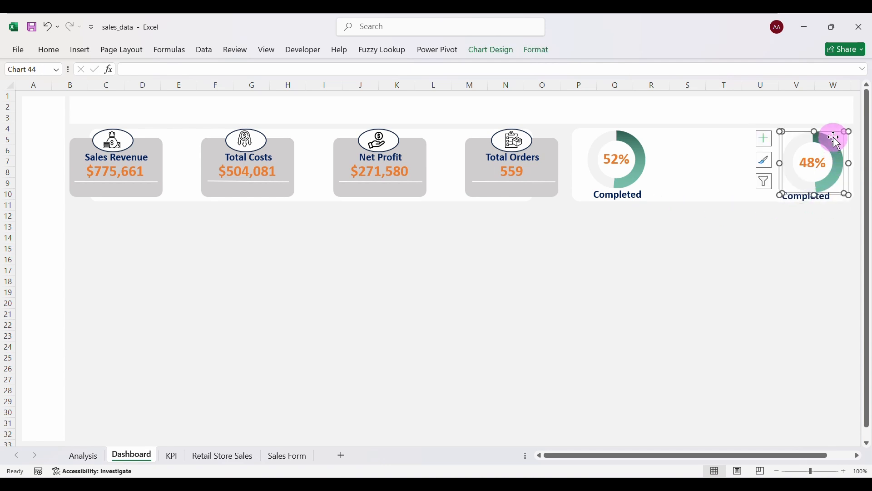
left_click_drag(848, 135, 848, 134)
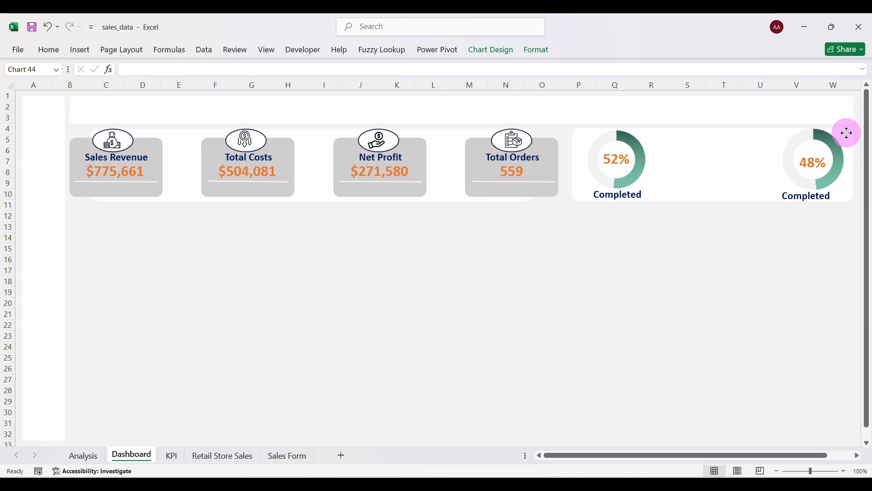
left_click_drag(848, 134, 848, 133)
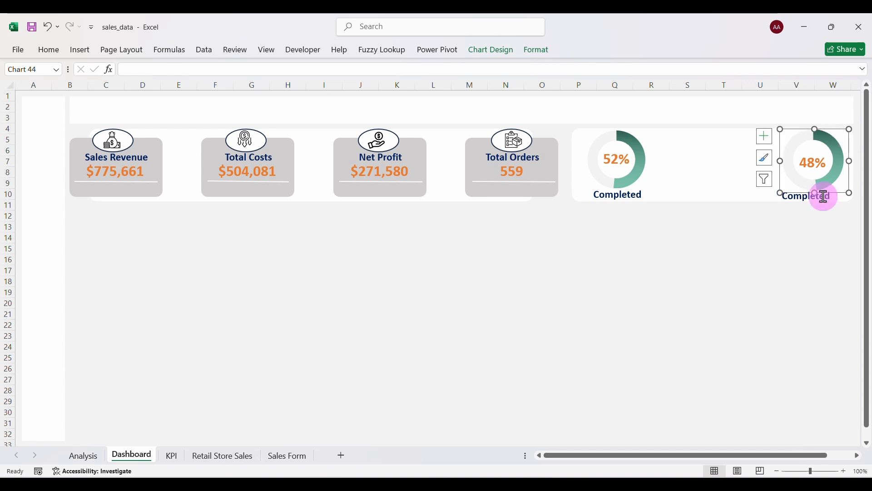
left_click(650, 158)
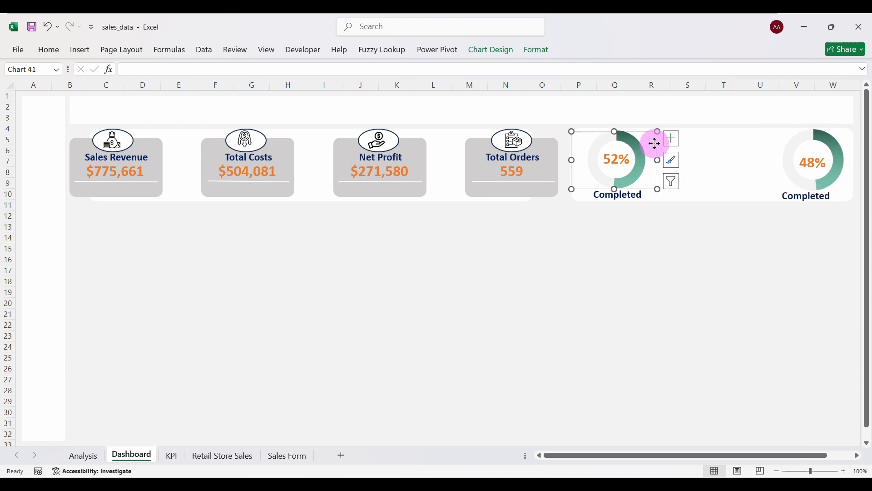
left_click_drag(656, 143, 656, 141)
Place the copied caption under the 48% doughnut and rename it 'Returned'.
left_click(823, 196)
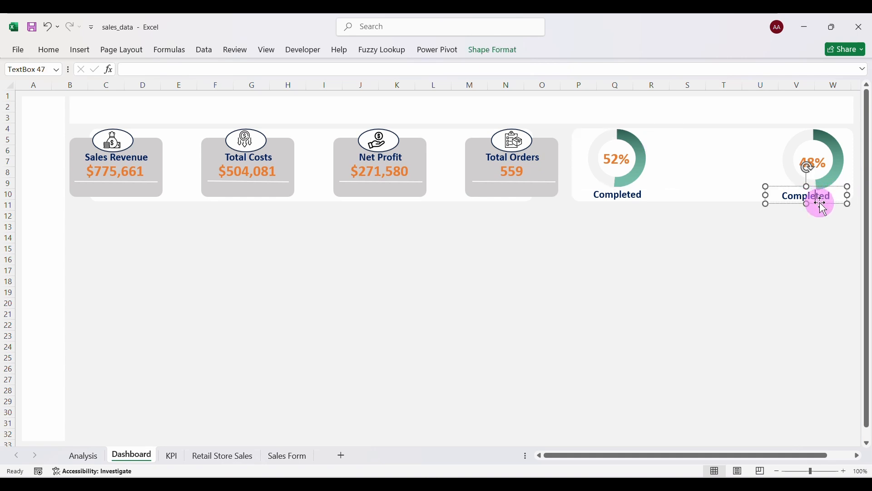
left_click_drag(824, 203, 834, 200)
left_click(845, 195)
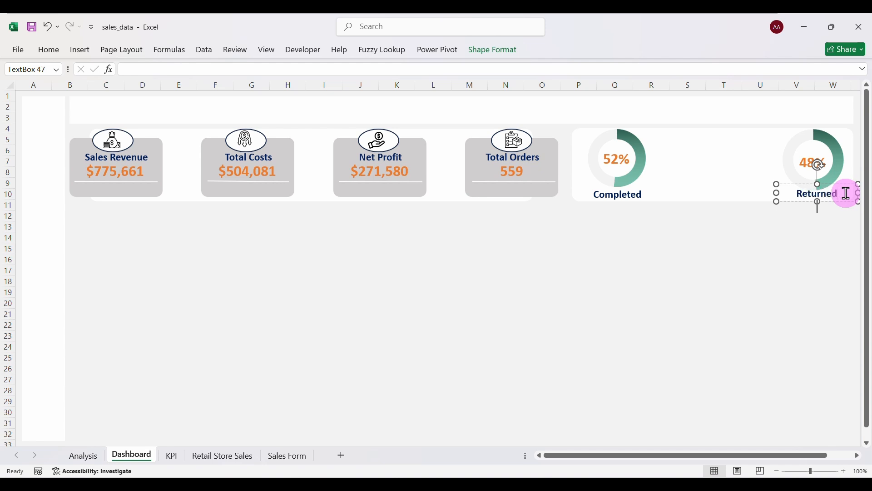
left_click(795, 225)
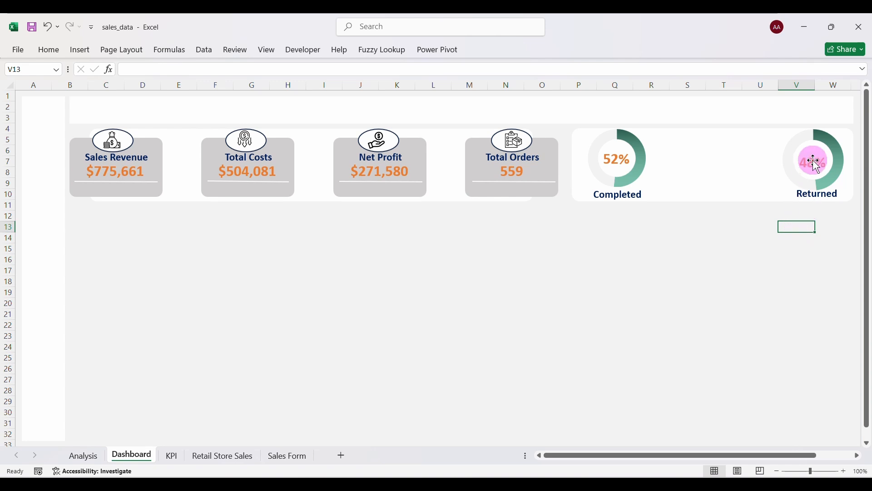
Shrink and reposition both doughnut charts and recentre the 48% label.
left_click(836, 143)
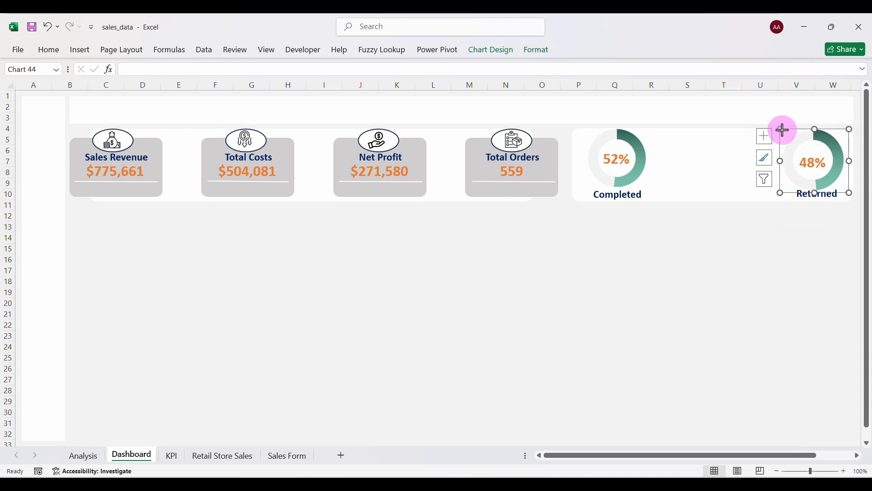
left_click_drag(782, 130, 787, 133)
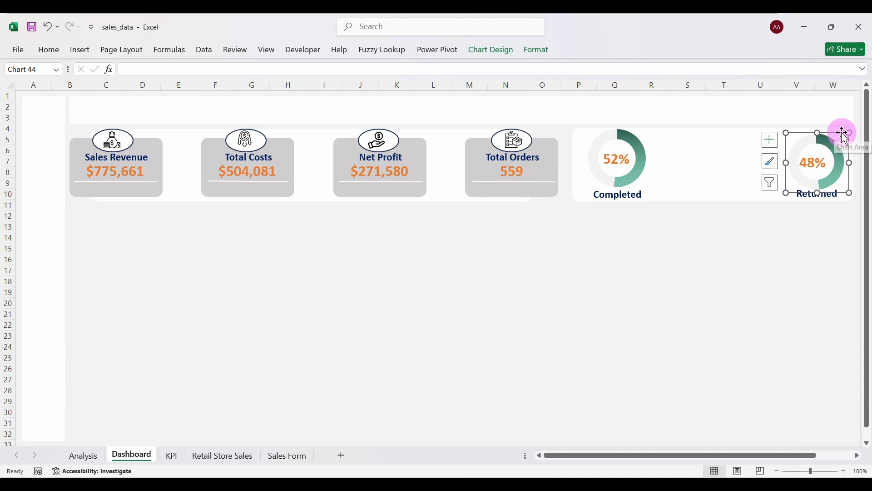
left_click_drag(842, 133, 841, 127)
left_click(816, 161)
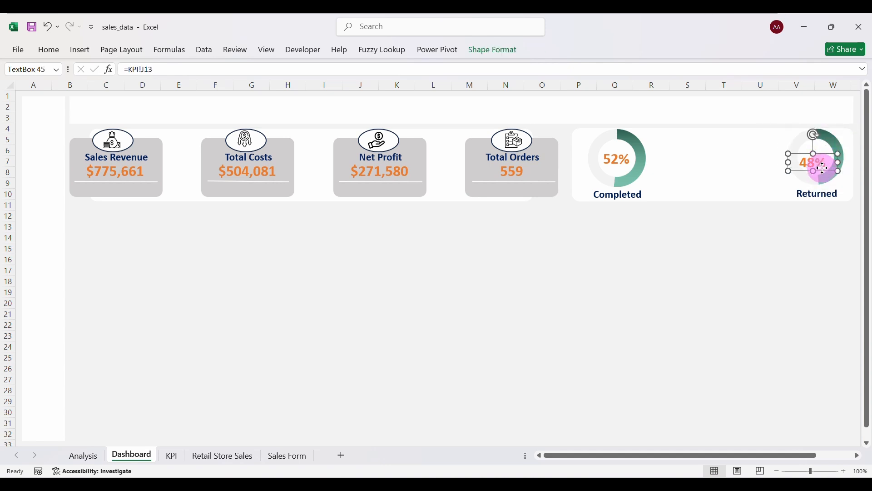
left_click_drag(822, 167, 825, 157)
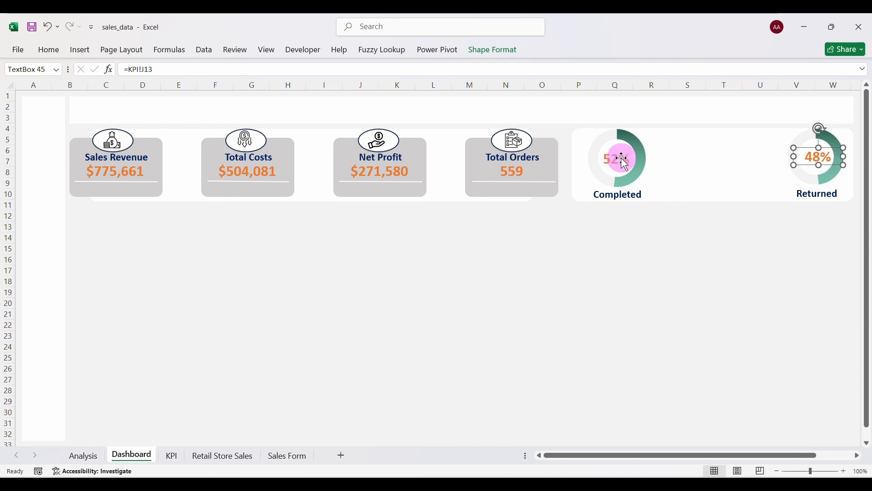
left_click(604, 141)
left_click_drag(573, 130, 579, 133)
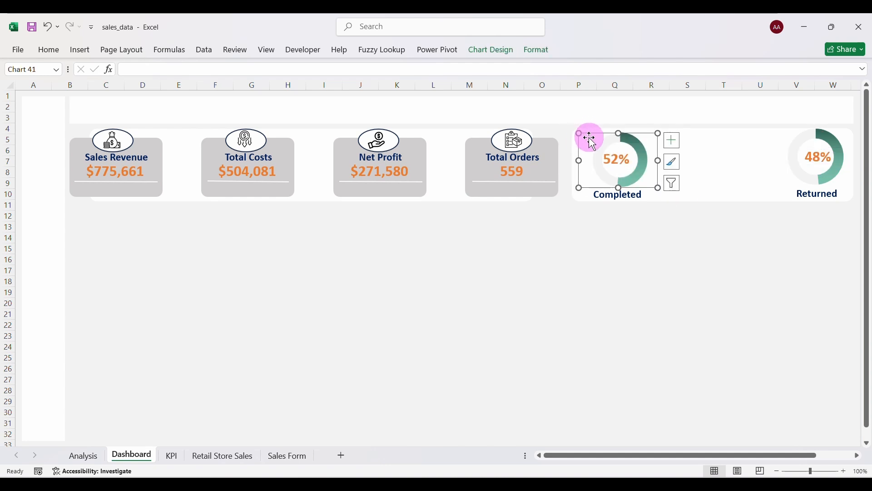
key("Escape")
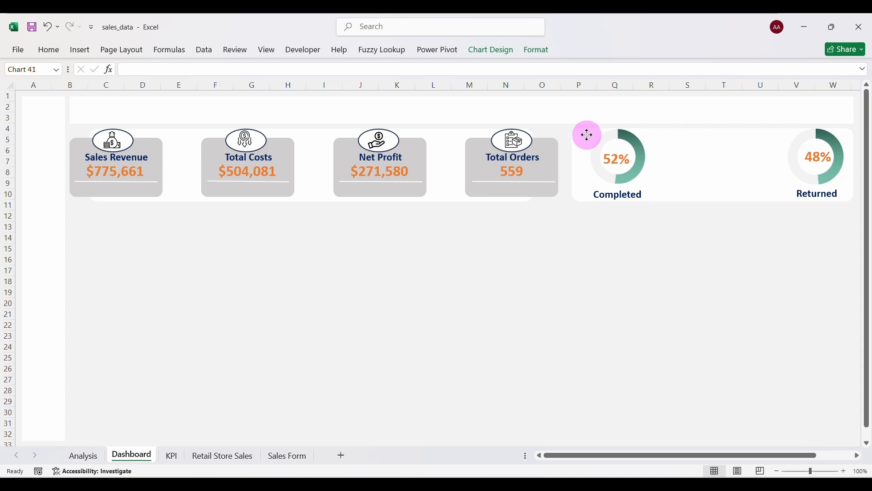
left_click_drag(587, 135, 589, 135)
Centre the 52% and 48% labels and raise the Completed and Returned captions slightly.
left_click(625, 163)
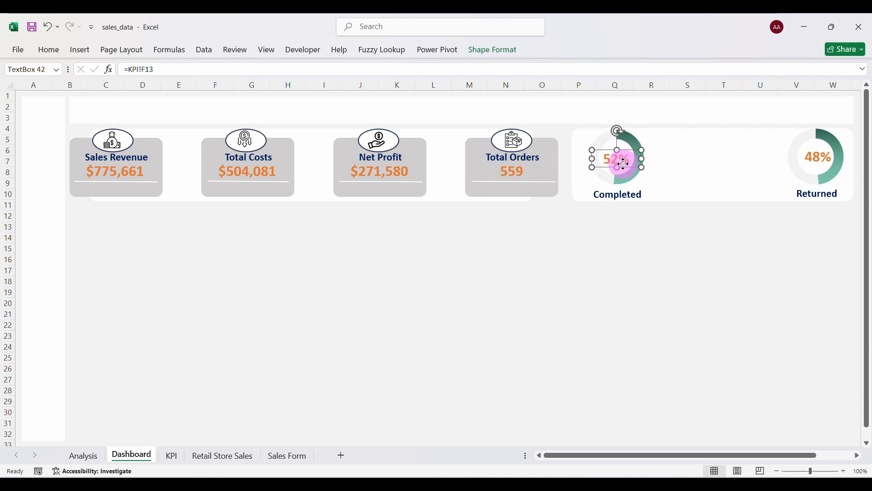
left_click_drag(623, 164, 621, 164)
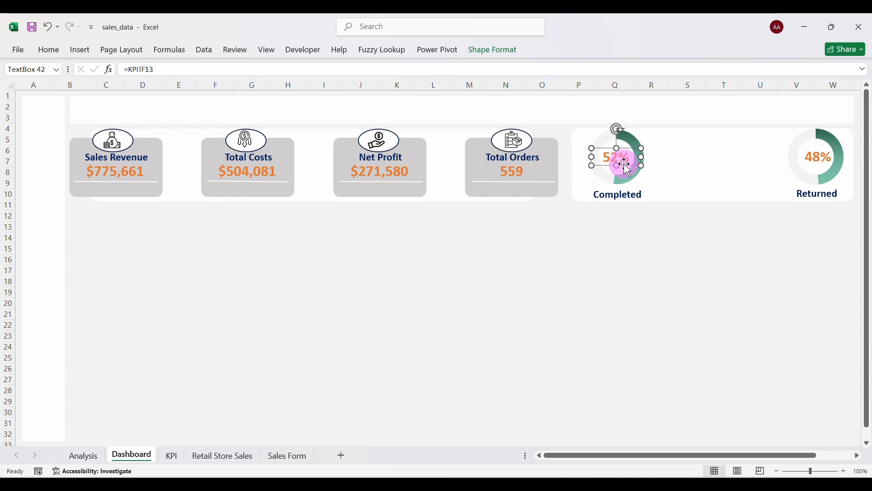
left_click(814, 157)
left_click(821, 164)
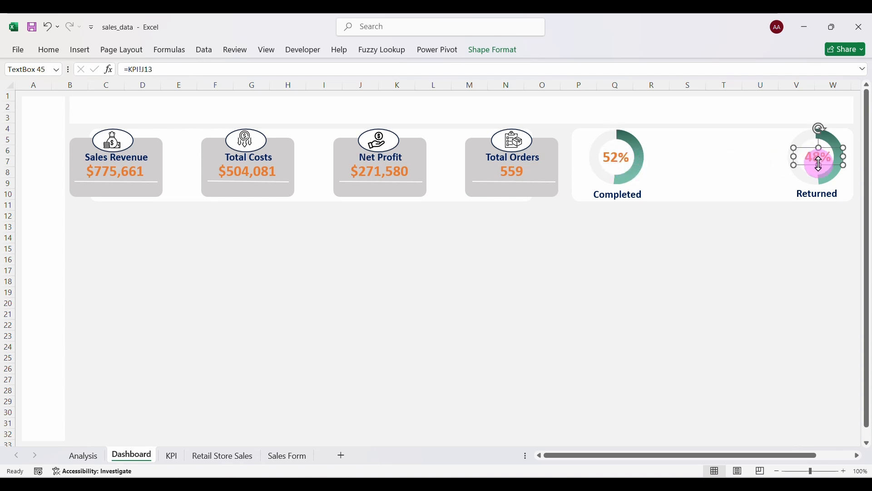
left_click_drag(821, 164, 819, 162)
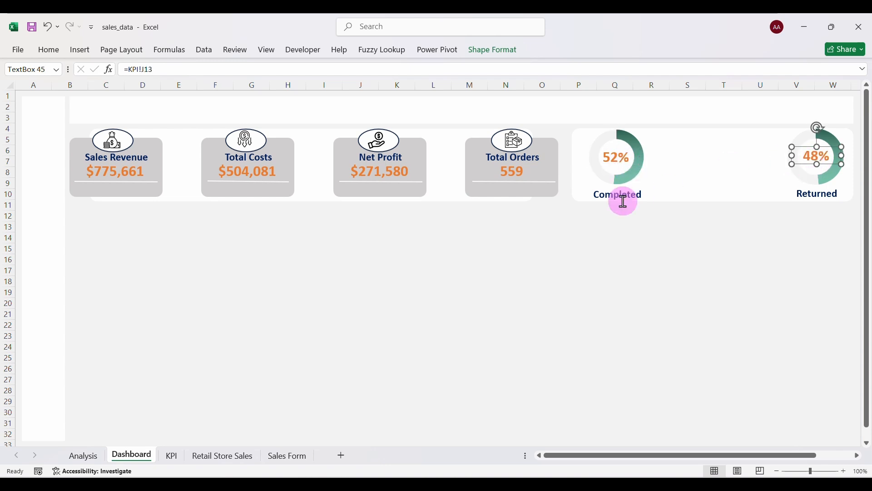
left_click(629, 199)
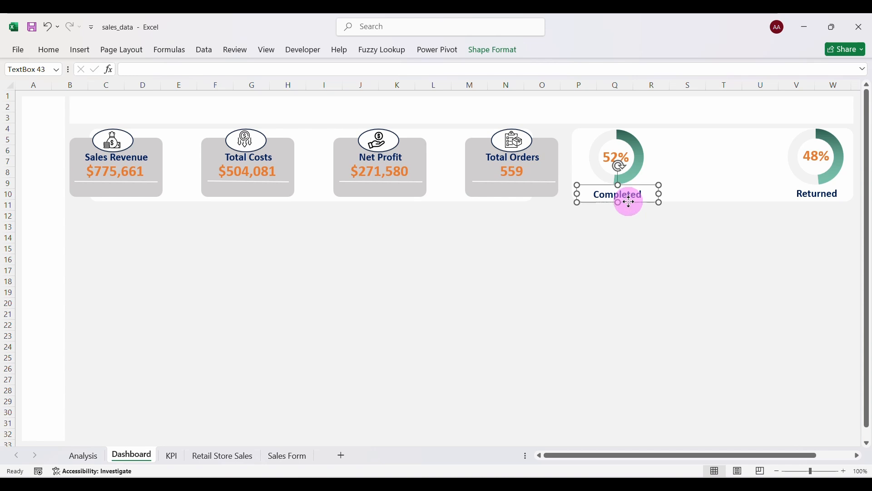
left_click_drag(629, 202, 631, 199)
left_click(812, 195)
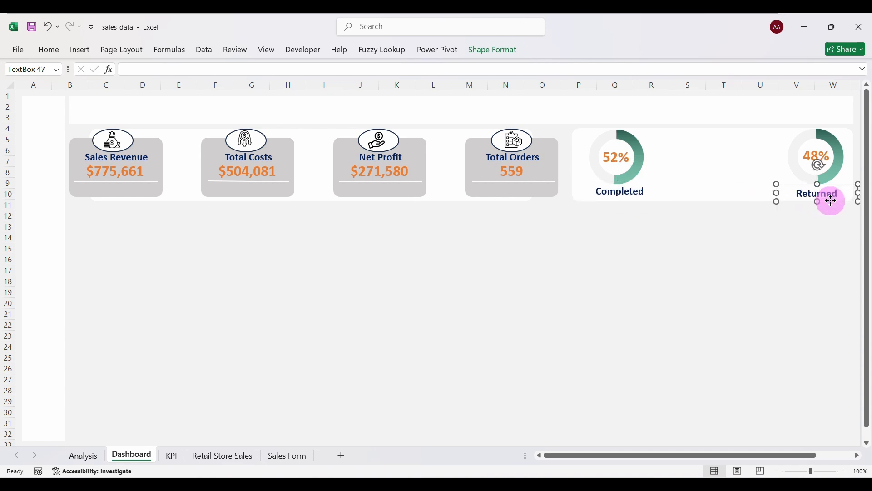
left_click_drag(832, 201, 834, 199)
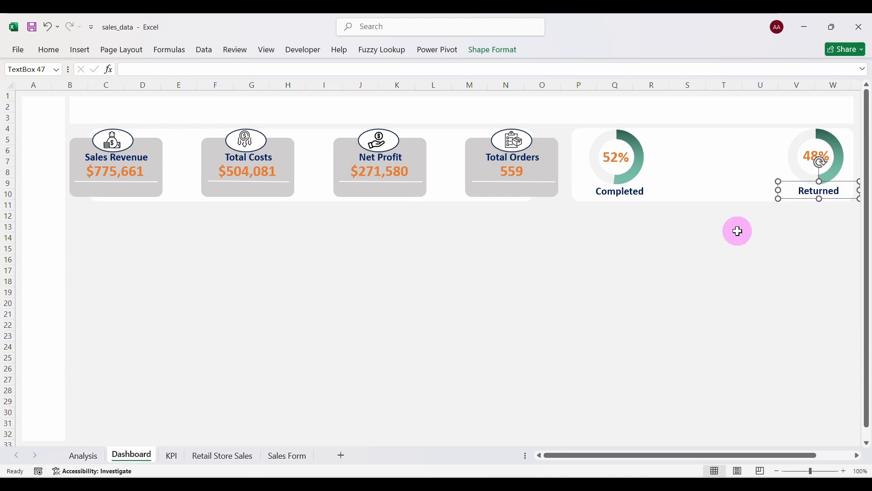
Duplicate the Returned caption between the doughnuts and retype it as two-line 'Orders By Status'.
key("ctrl+d")
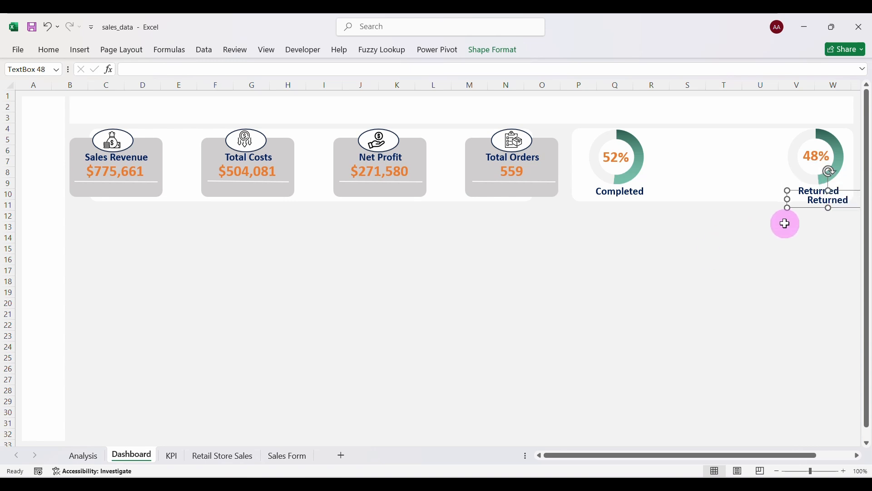
left_click_drag(811, 207, 691, 154)
double_click(717, 147)
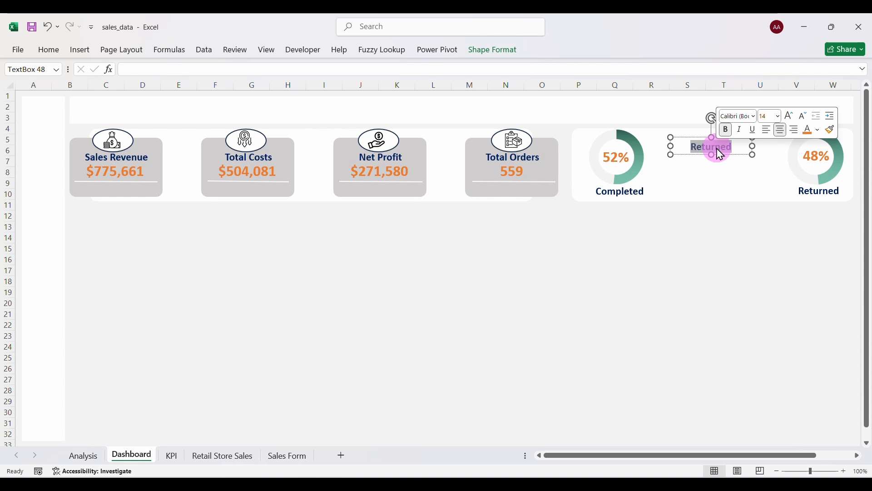
type("Orders")
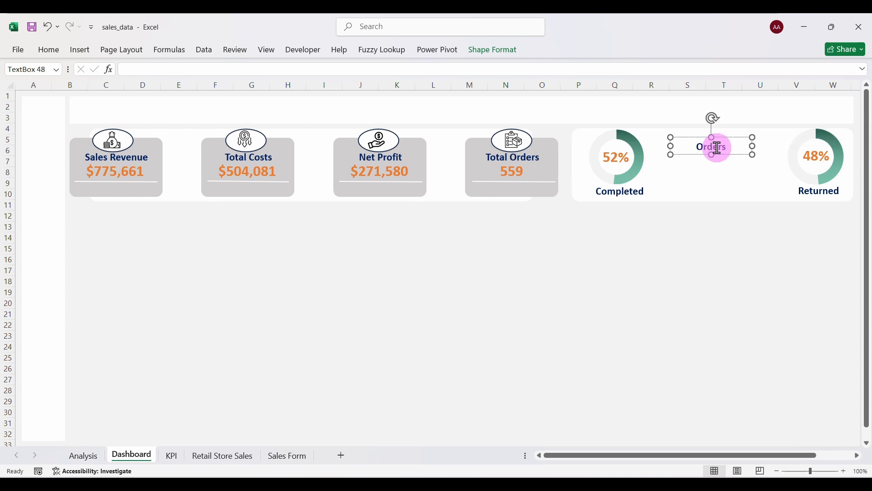
type(" By Status")
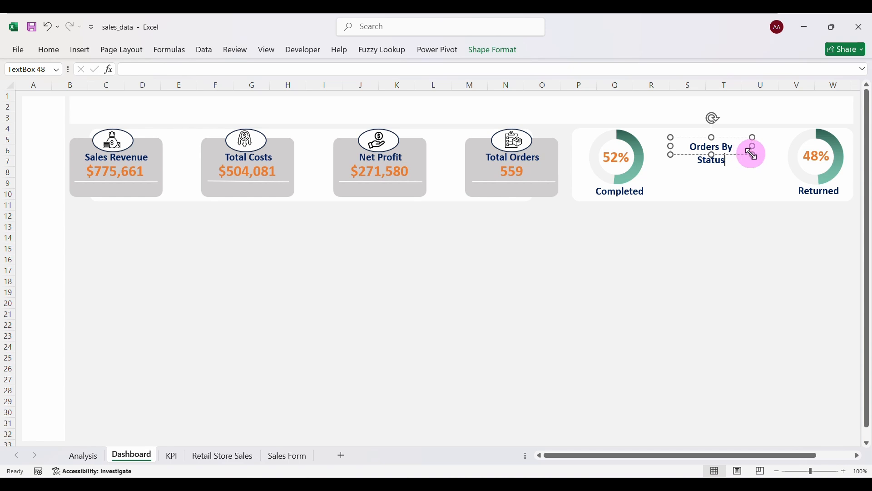
left_click_drag(753, 154, 756, 169)
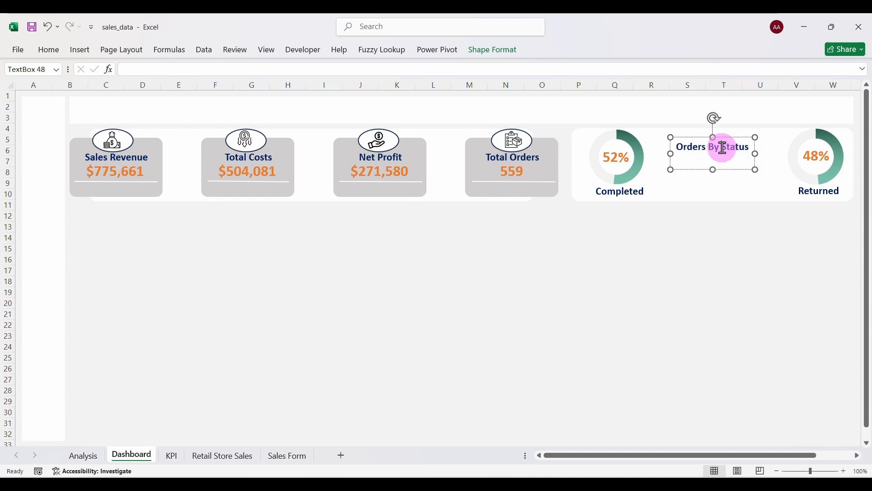
left_click(723, 148)
key("Return")
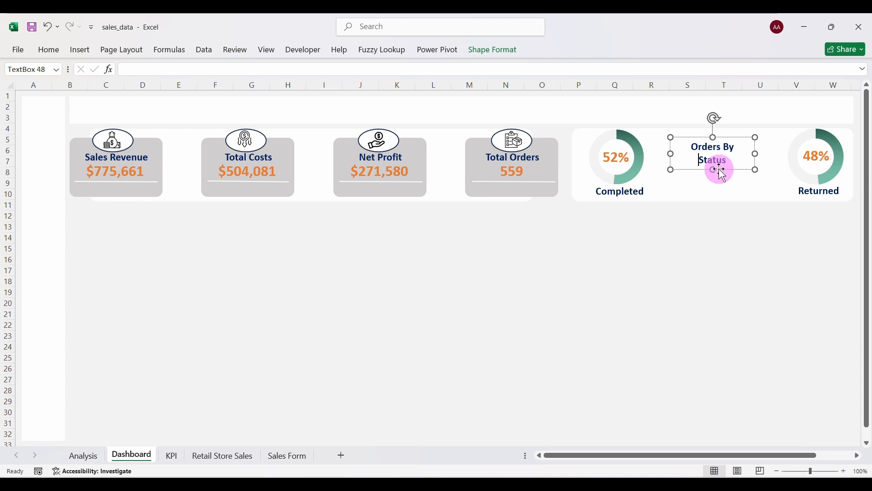
Enlarge the heading text to size 20 and make its box taller to fit.
right_click(733, 155)
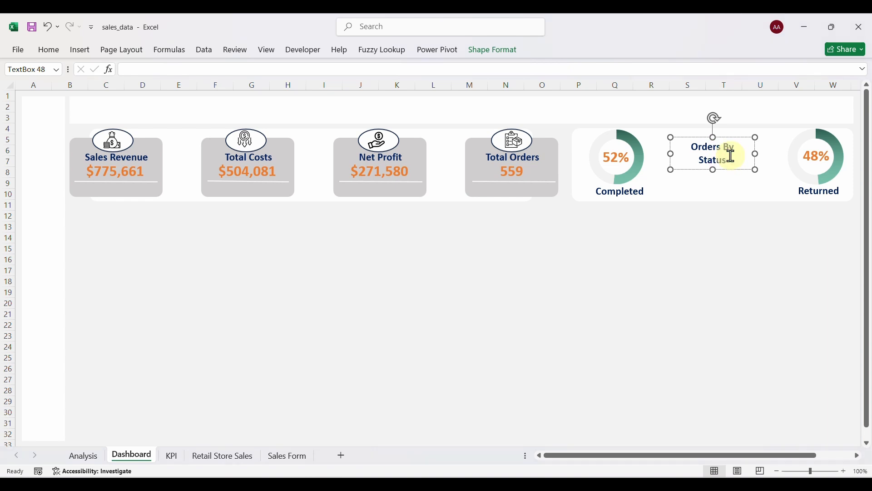
left_click(698, 145)
left_click_drag(696, 145, 730, 162)
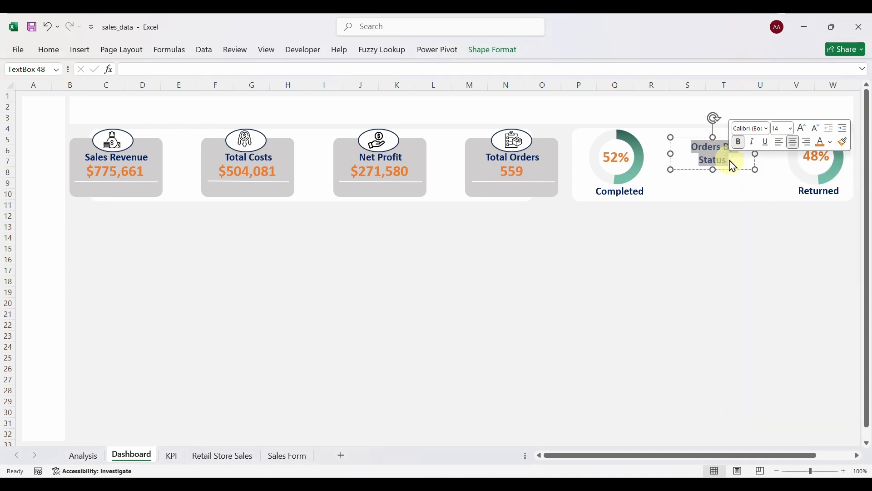
left_click(804, 129)
left_click(804, 131)
left_click(803, 130)
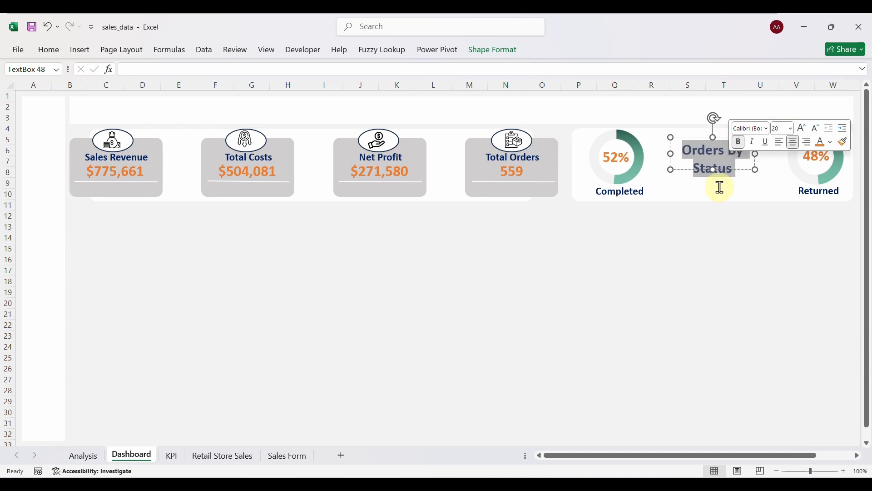
left_click_drag(713, 170, 716, 184)
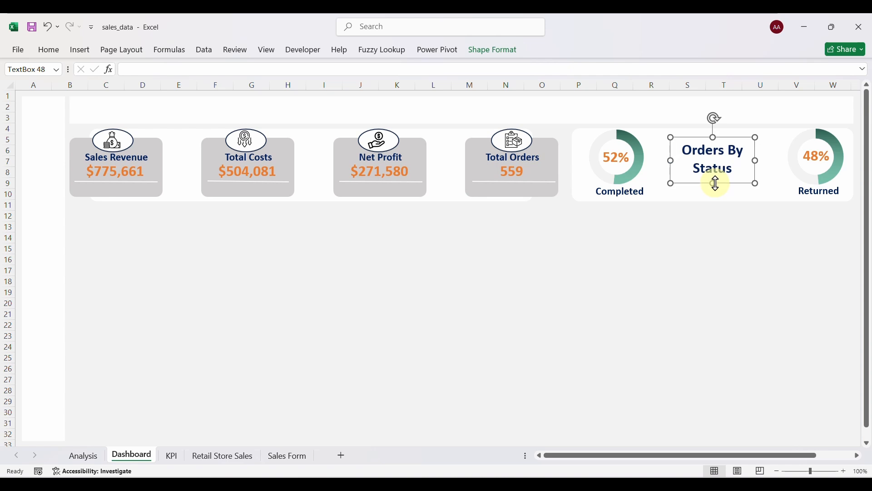
left_click(637, 285)
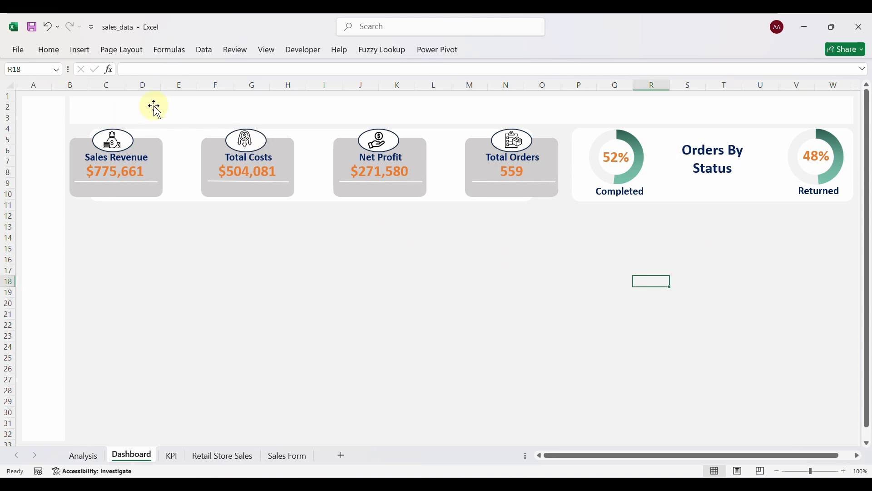
left_click(707, 153)
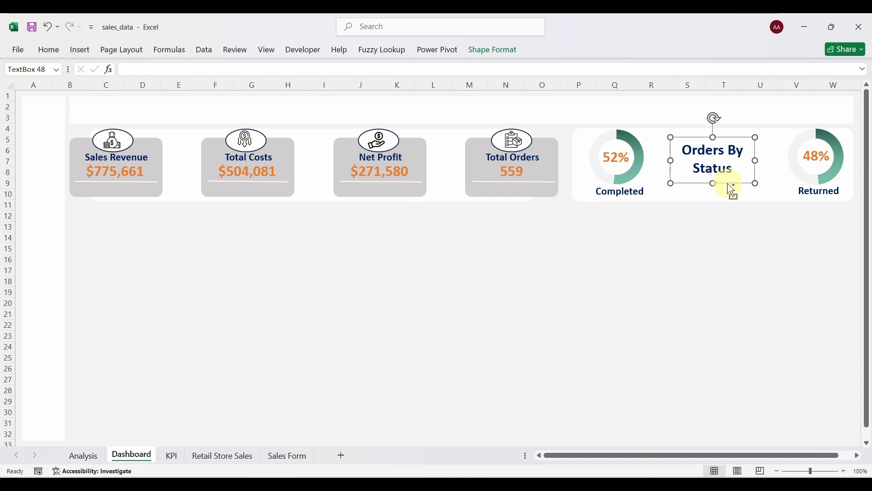
Copy the heading above the KPI cards and retype it as 'SALES ANALYTICS DASHBOARD'.
key("ctrl+d")
left_click_drag(736, 193, 203, 140)
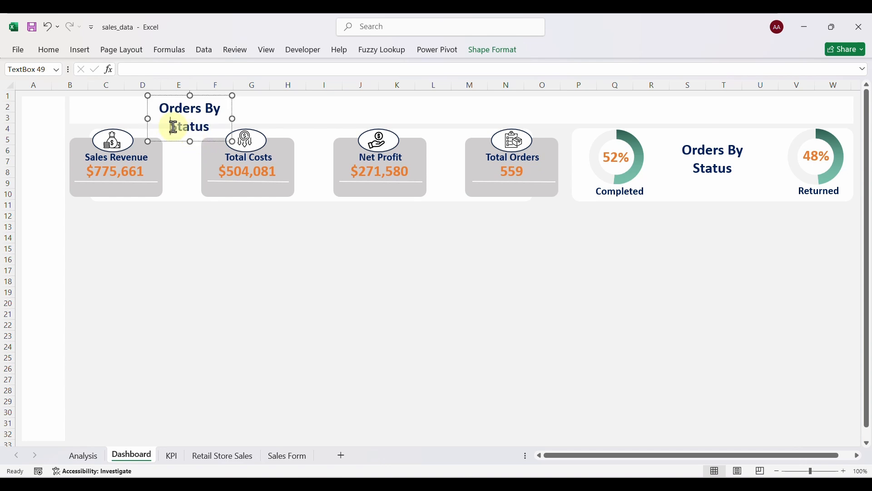
left_click_drag(232, 118, 539, 111)
left_click_drag(418, 110, 286, 111)
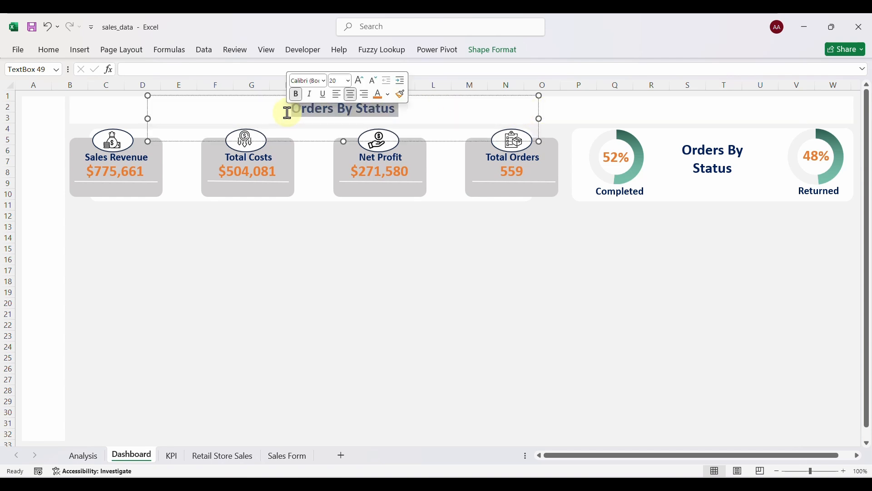
type("Sal")
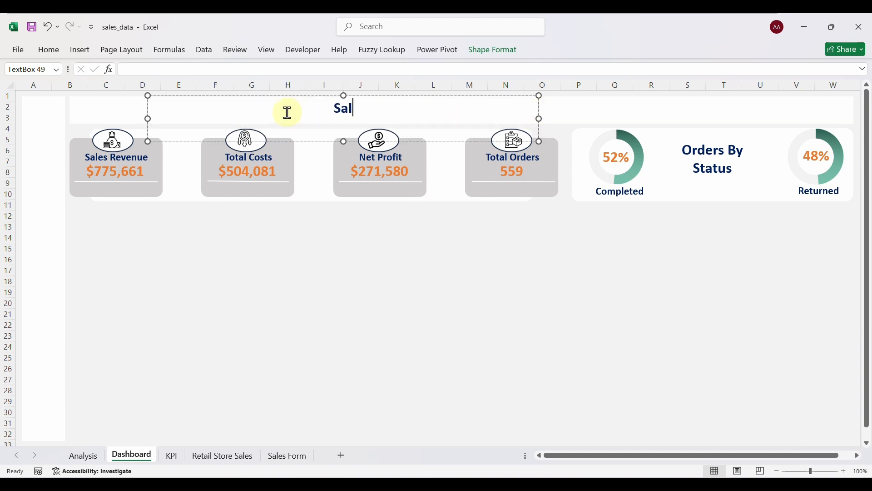
type("es An")
key("BackSpace")
type("NA")
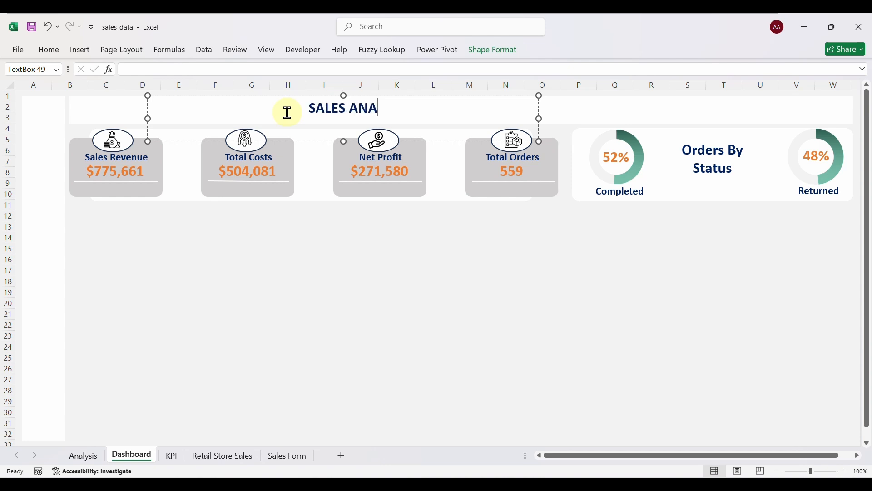
type("LYTICS")
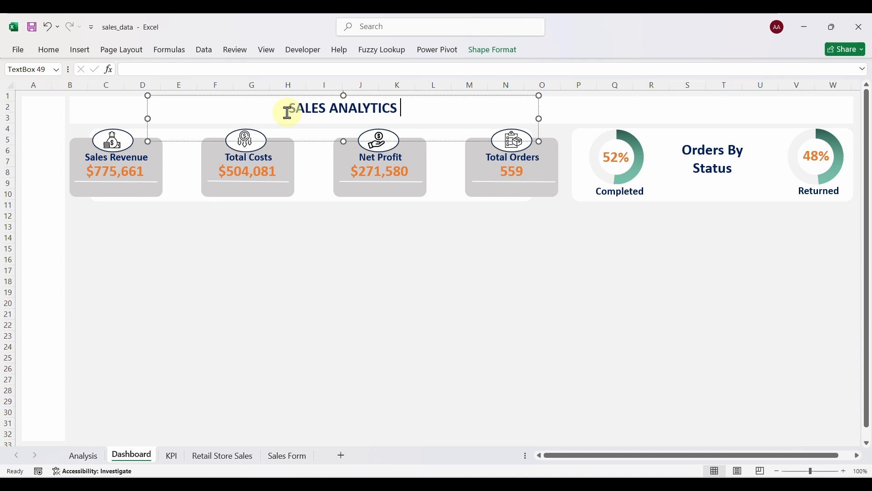
type(" DASHBOARD")
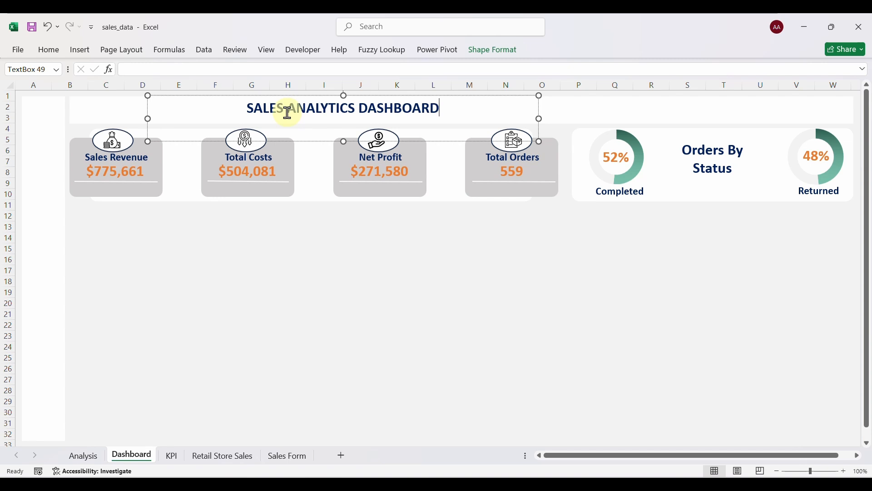
Enlarge the dashboard title to size 32 and move it left to start near column C.
left_click_drag(449, 106, 286, 110)
left_click(333, 79)
left_click(333, 78)
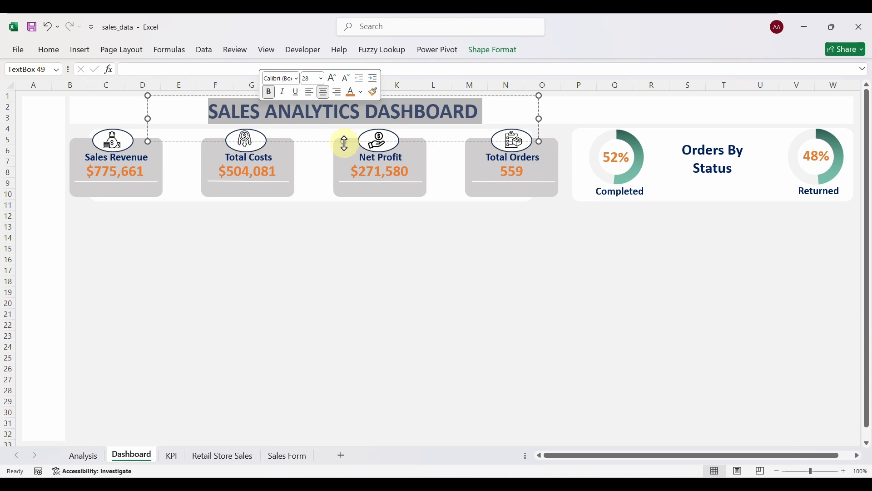
left_click_drag(344, 143, 348, 127)
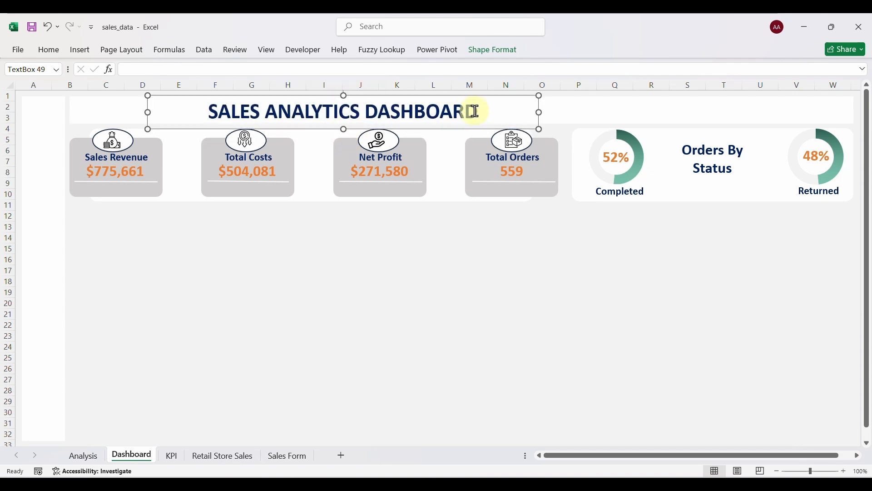
left_click_drag(479, 111, 250, 111)
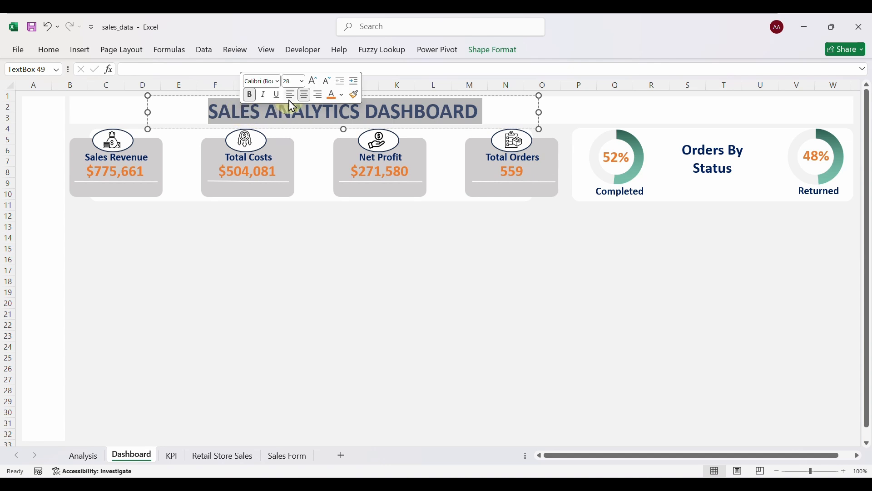
left_click(314, 82)
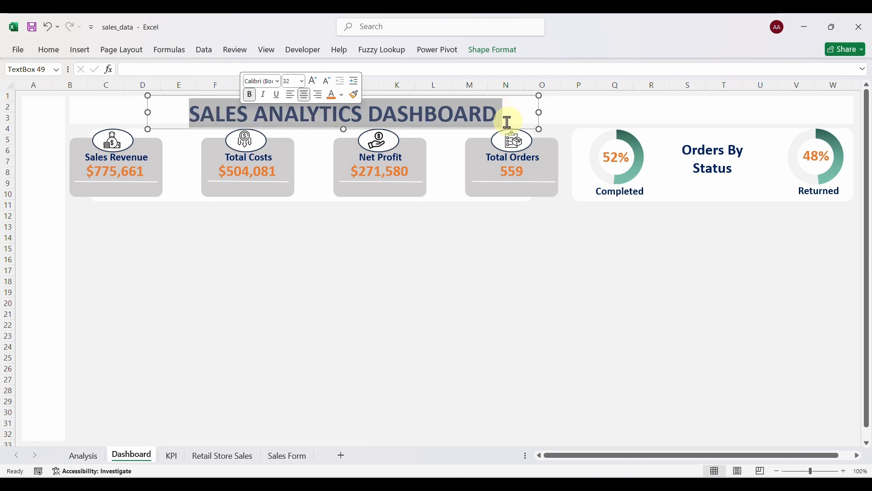
left_click(471, 237)
left_click(383, 113)
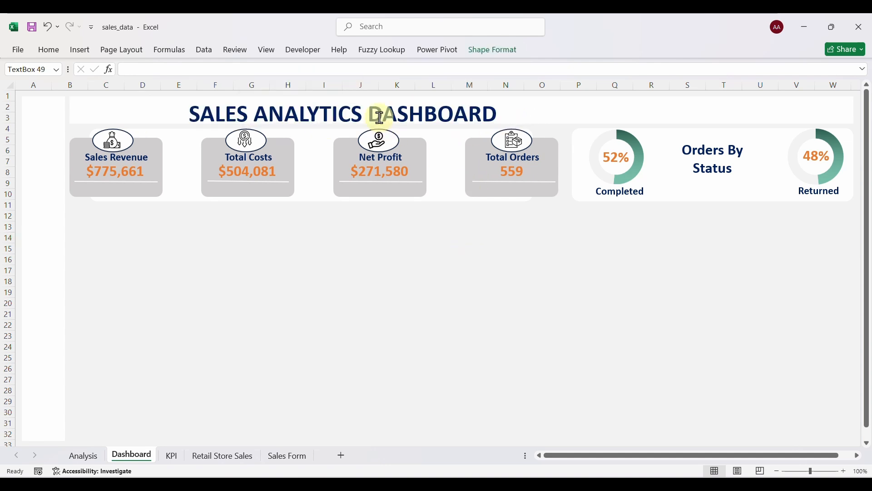
left_click_drag(410, 131, 299, 124)
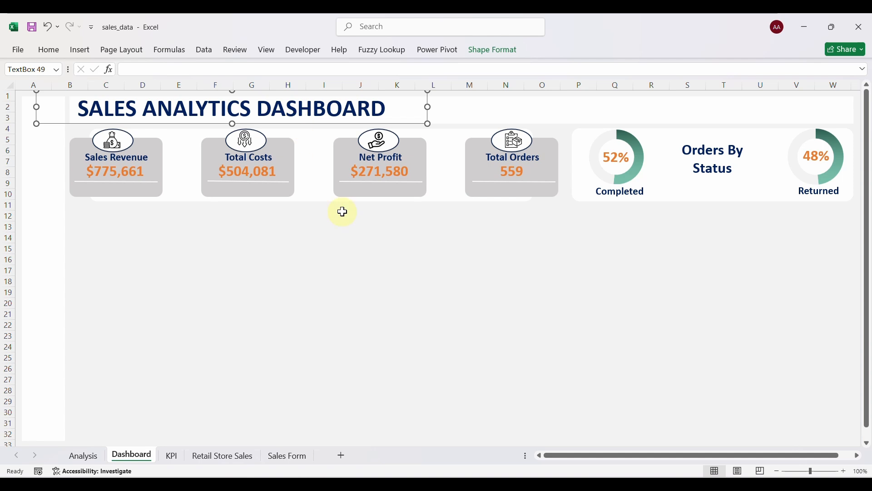
left_click(326, 269)
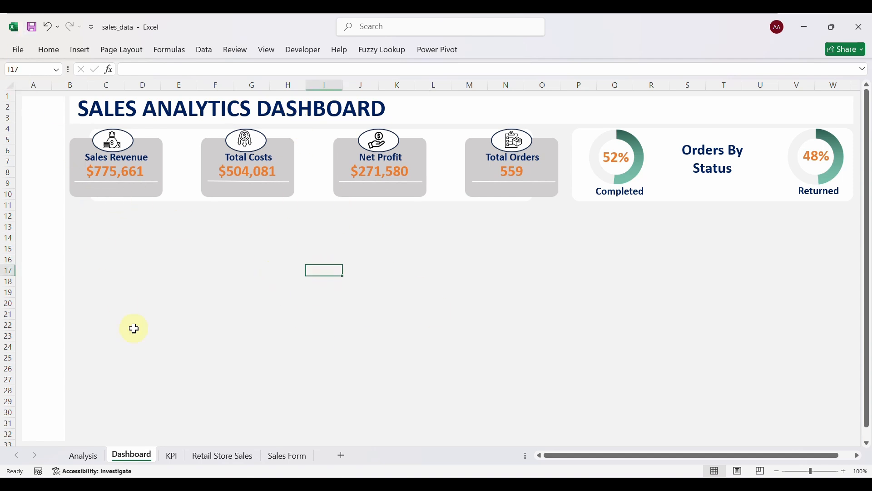
Bring up the KPI sheet after a quick look back at the Dashboard.
left_click(173, 464)
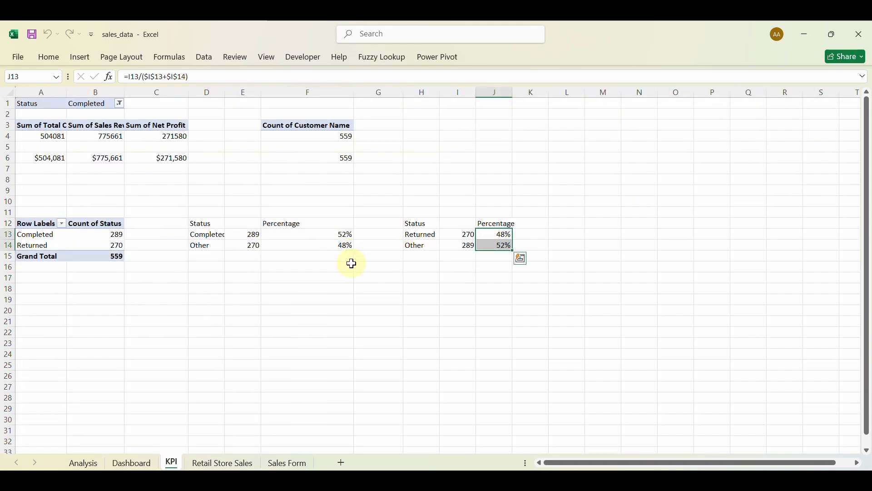
left_click(131, 463)
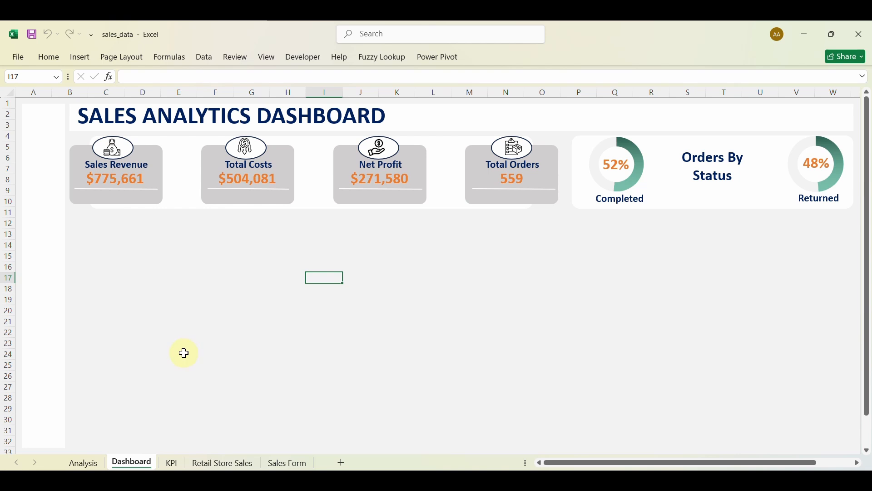
left_click(172, 463)
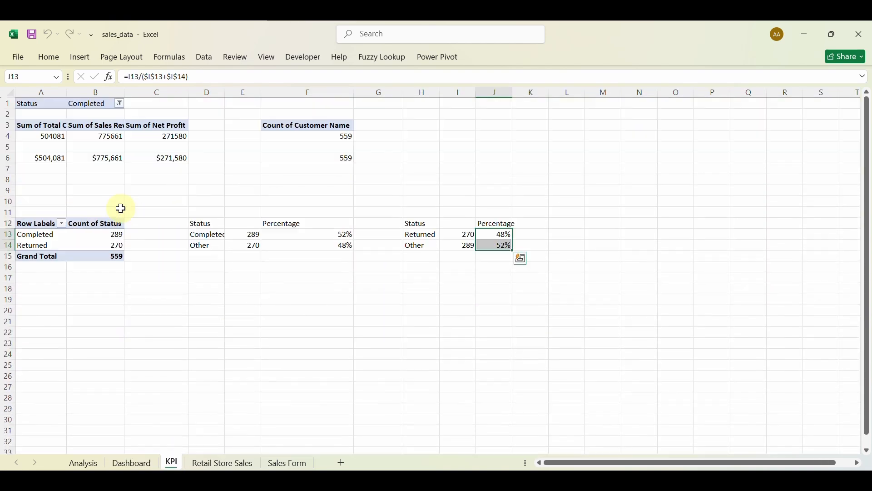
Copy the A1:C4 totals pivot to A21 and break it down by Month.
left_click_drag(38, 109, 181, 133)
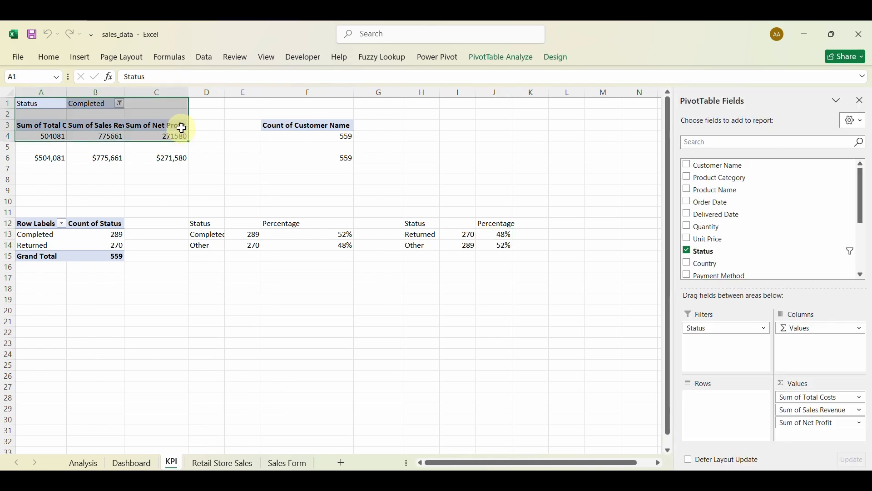
key("ctrl+c")
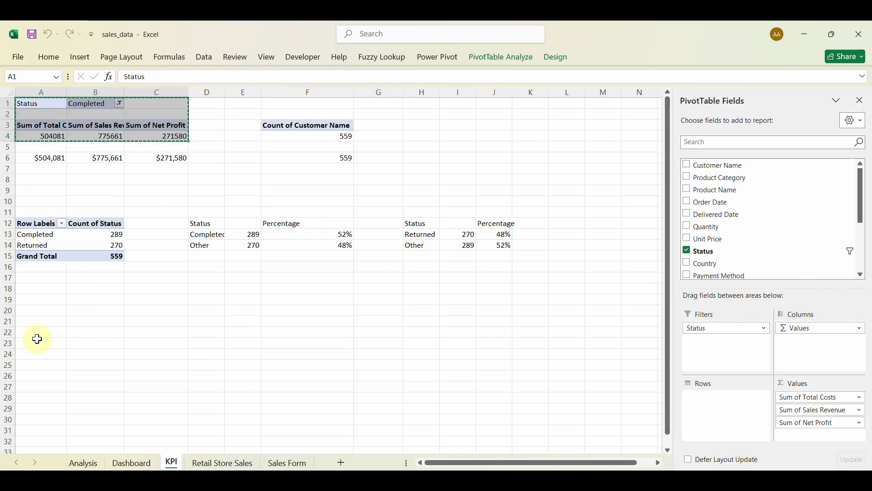
left_click(33, 325)
key("ctrl+v")
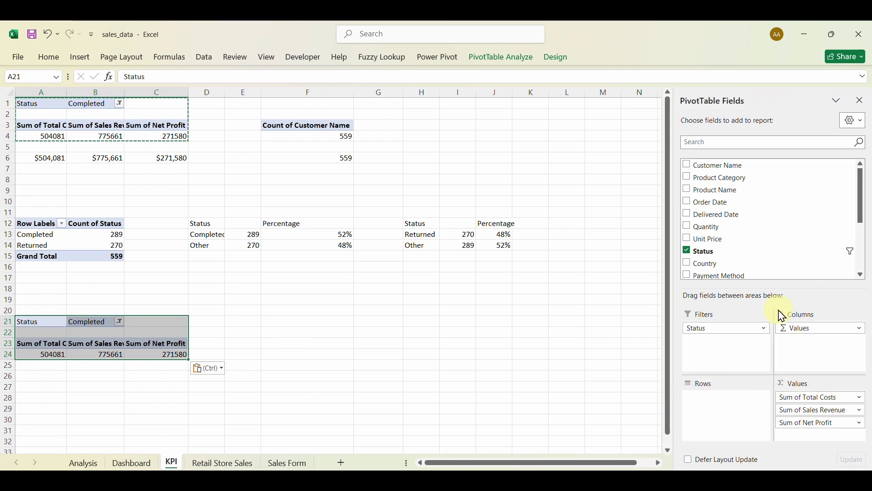
scroll(752, 230, "down", 1)
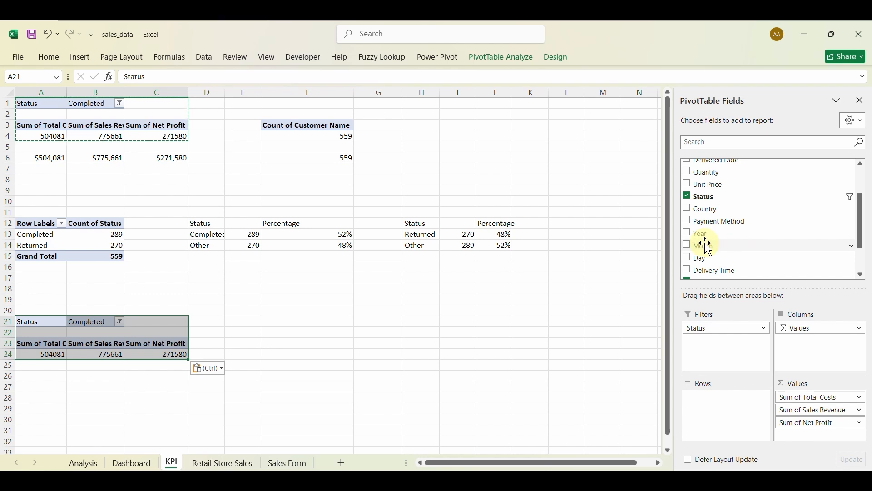
left_click(690, 248)
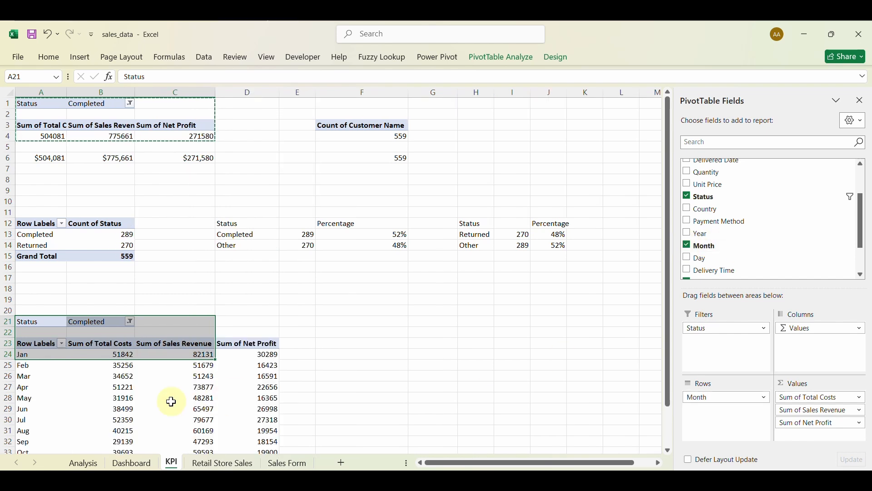
scroll(171, 402, "down", 3)
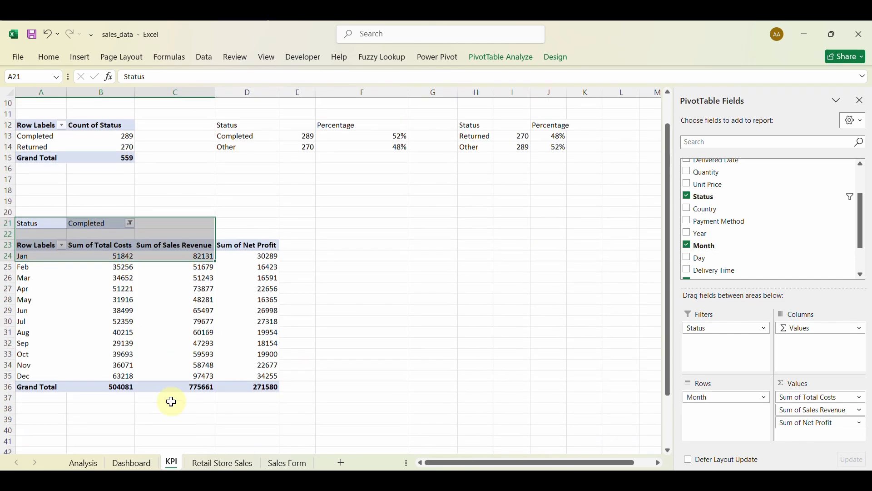
left_click(170, 338)
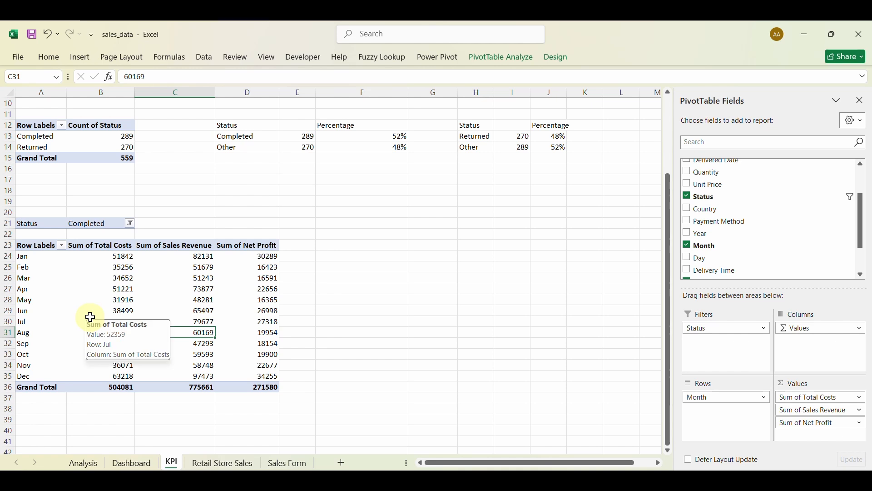
Move the monthly pivot to B22 and paste a second copy at A42.
left_click_drag(41, 225, 269, 383)
key("ctrl+c")
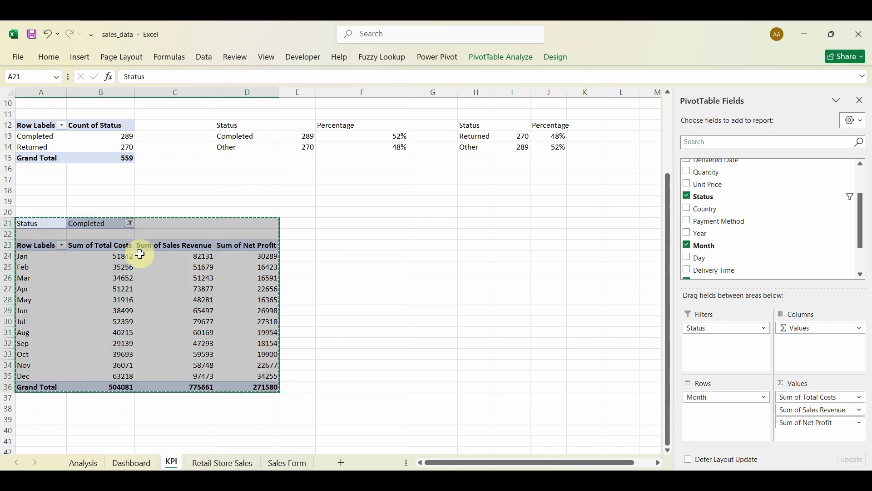
left_click(117, 235)
key("ctrl+v")
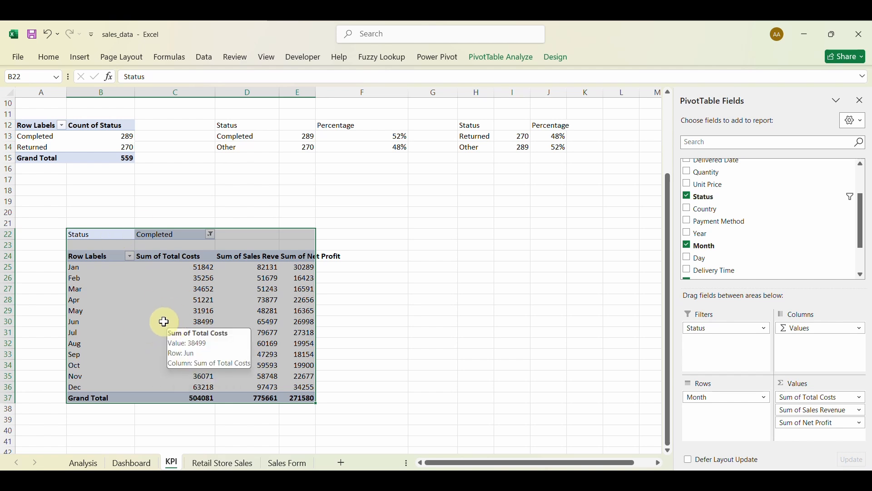
scroll(152, 369, "down", 2)
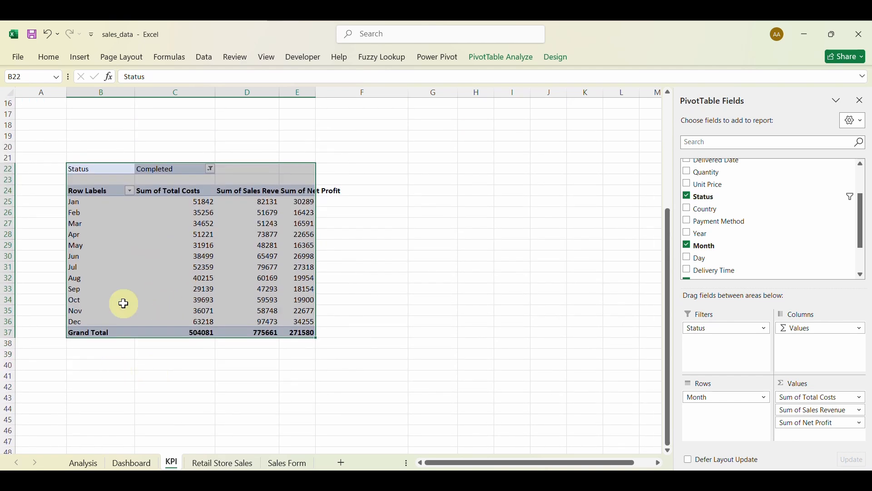
key("ctrl+c")
left_click(50, 390)
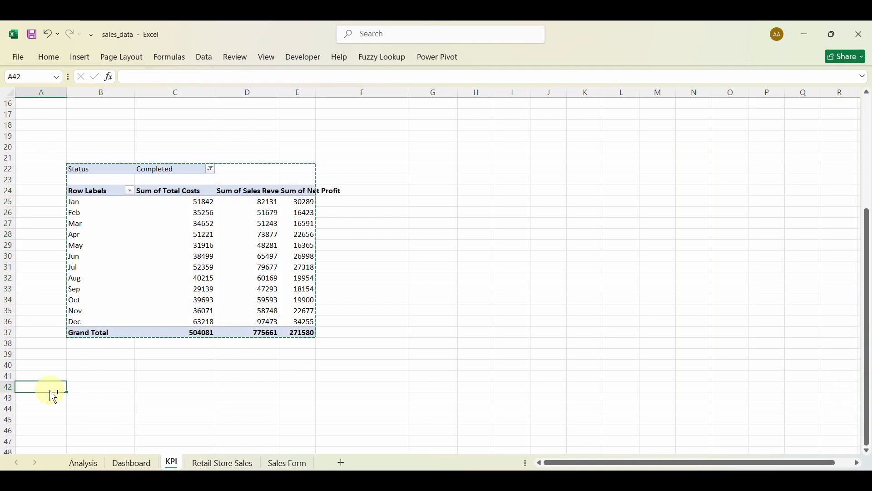
key("ctrl+v")
Remove Total Costs, Sales Revenue, Net Profit and the Status filter from the second pivot.
scroll(50, 390, "down", 3)
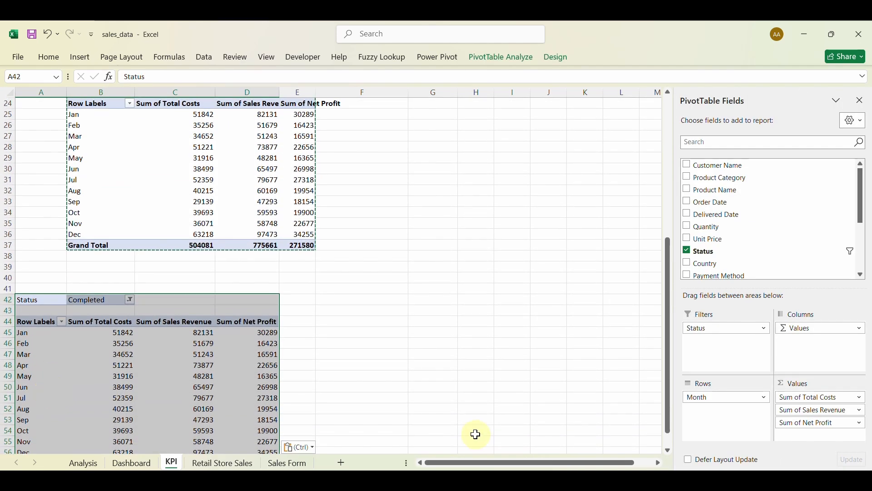
left_click(816, 399)
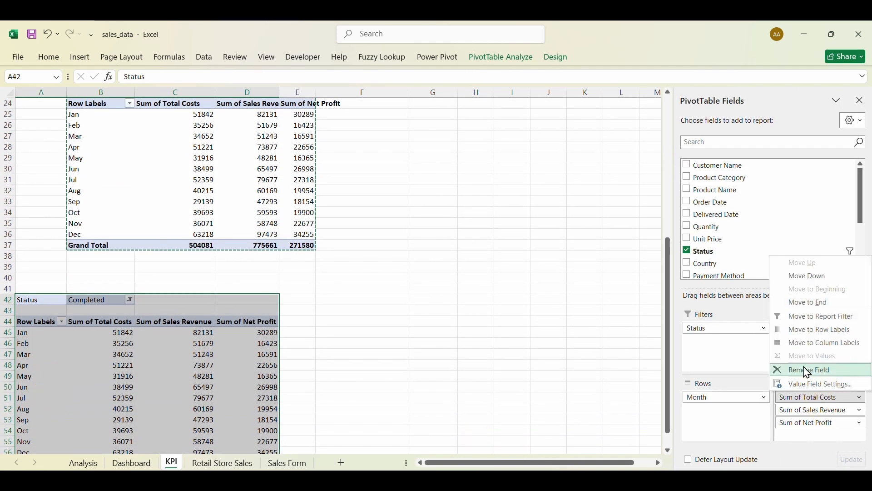
left_click(802, 366)
left_click(813, 397)
left_click(802, 366)
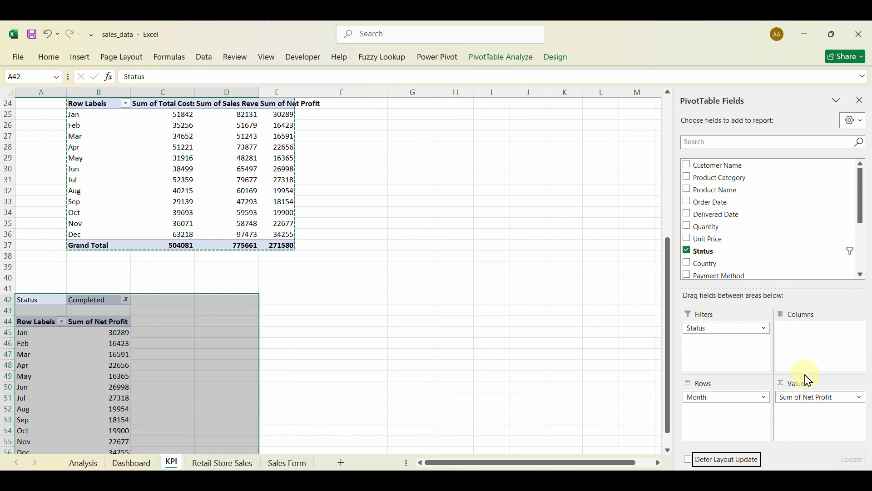
left_click(812, 400)
left_click(802, 366)
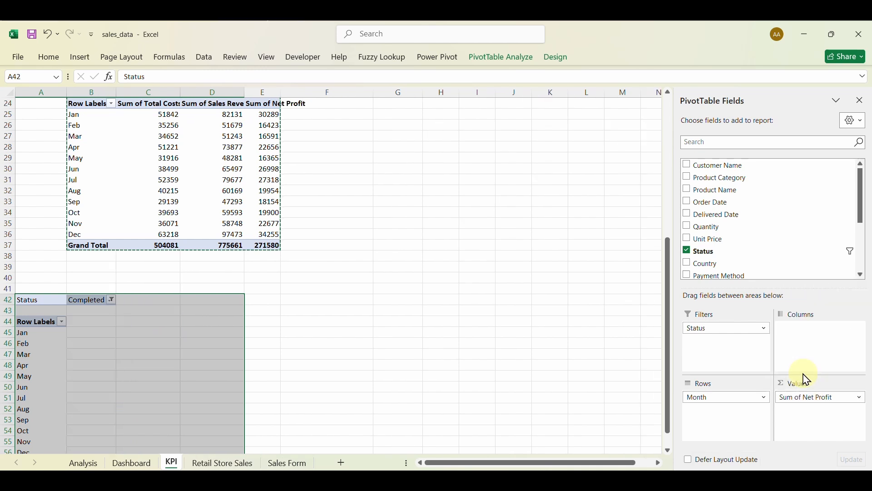
left_click(726, 330)
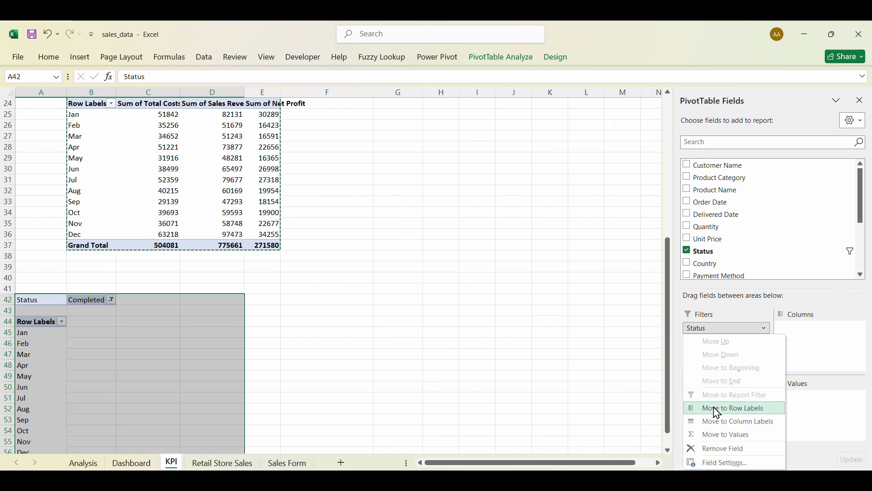
left_click(722, 450)
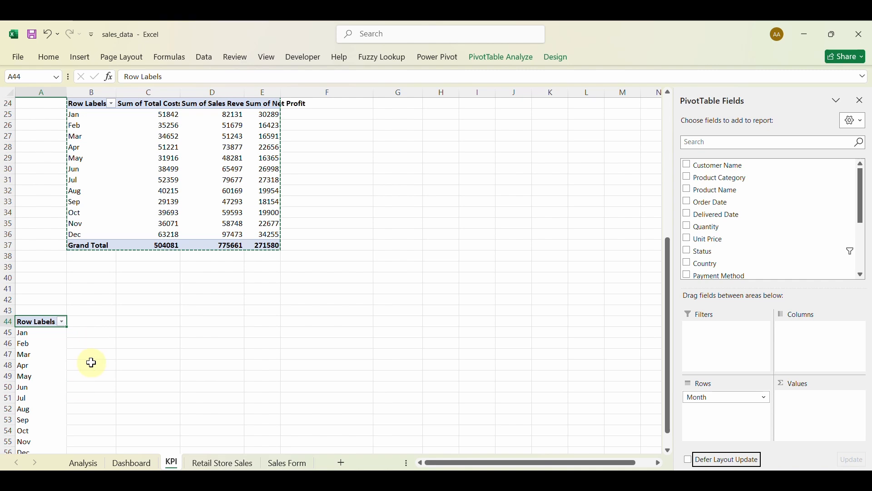
Name the monthly values pivot 'monthtable' and the months-only pivot 'month'.
scroll(91, 363, "up", 3)
left_click(168, 224)
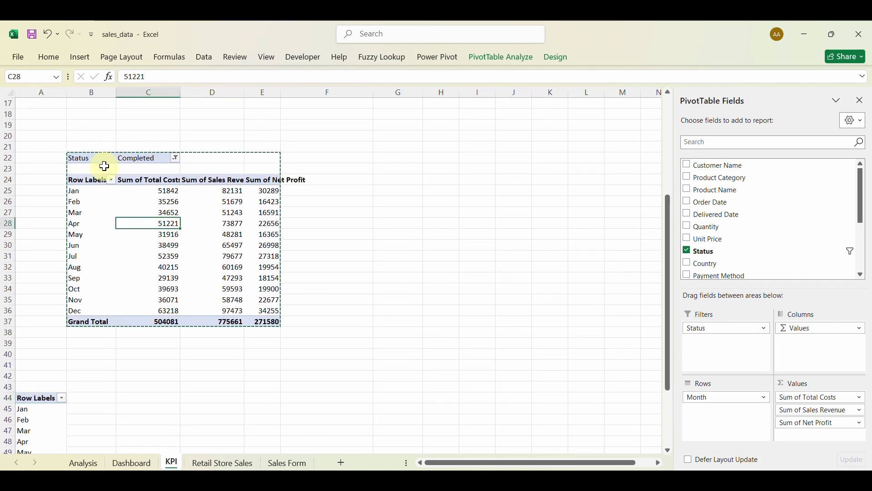
left_click(488, 62)
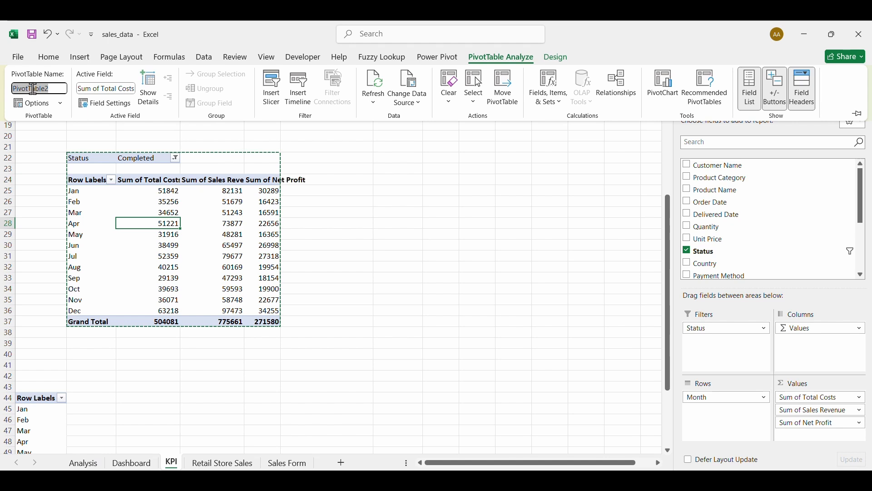
type("montht")
key("Return")
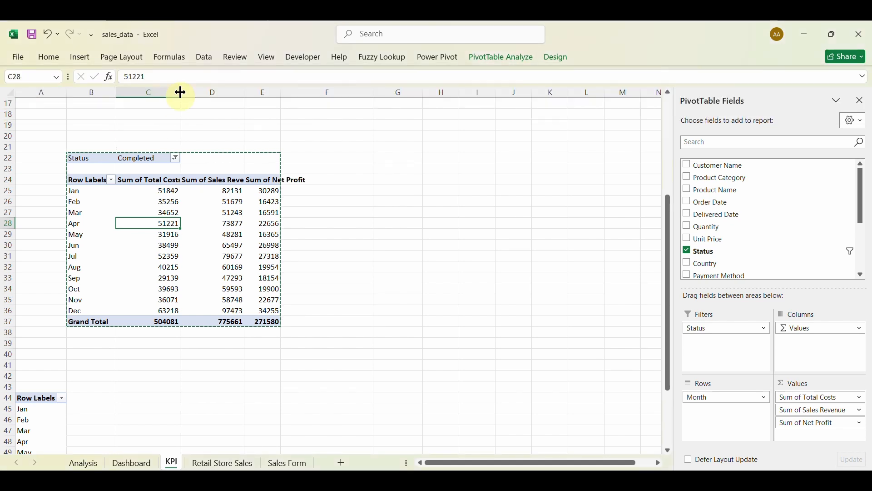
scroll(177, 309, "down", 2)
left_click(50, 346)
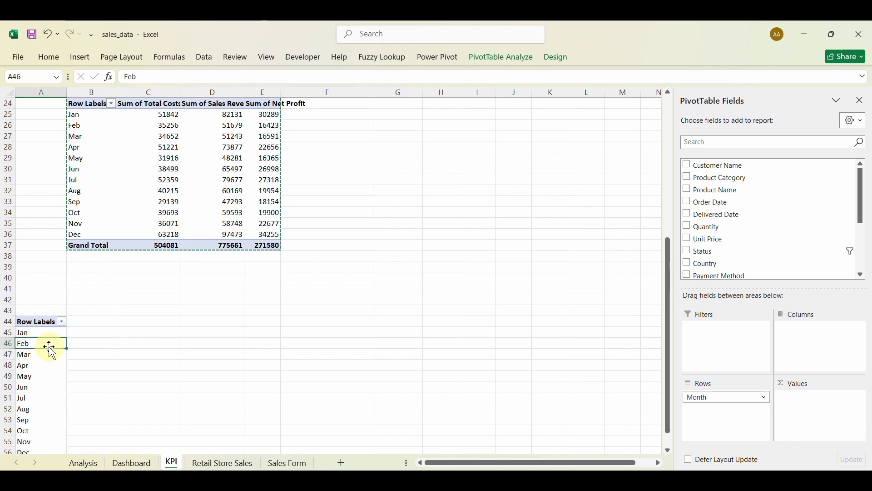
left_click(515, 67)
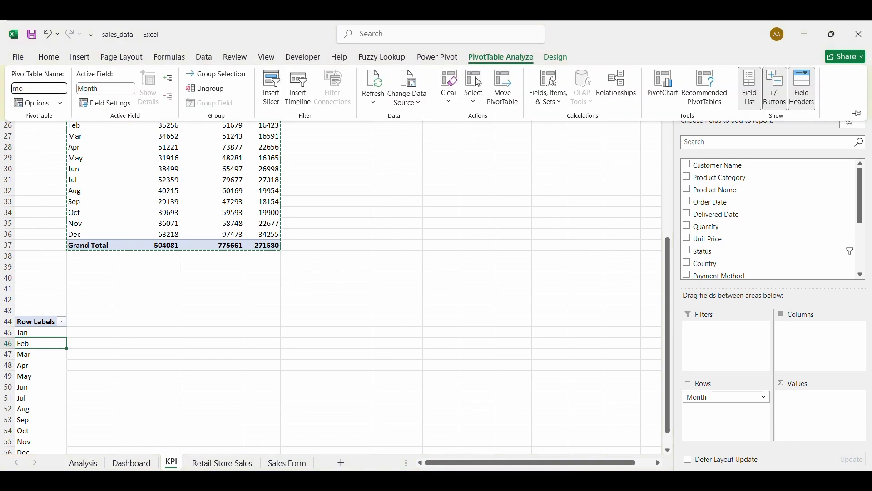
key("Return")
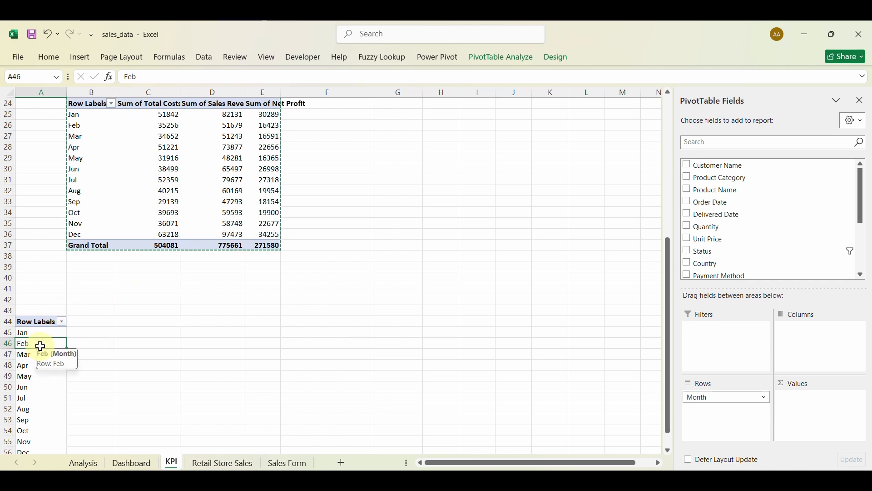
left_click(81, 58)
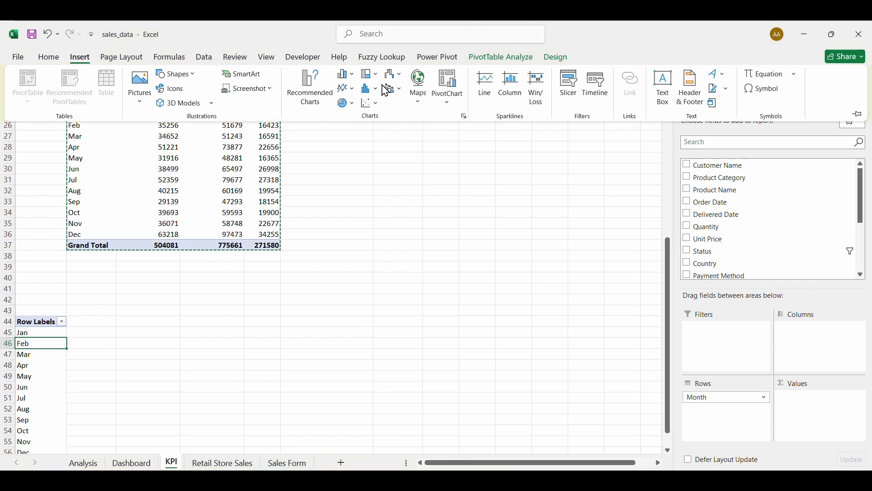
Insert a Month slicer for the months-only pivot and try the Jan, Feb and Mar filters.
left_click(571, 90)
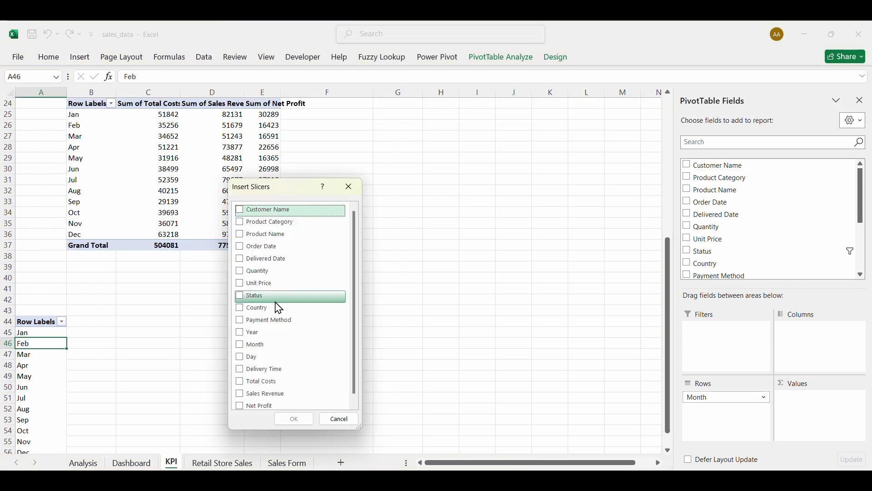
left_click(243, 342)
left_click(294, 418)
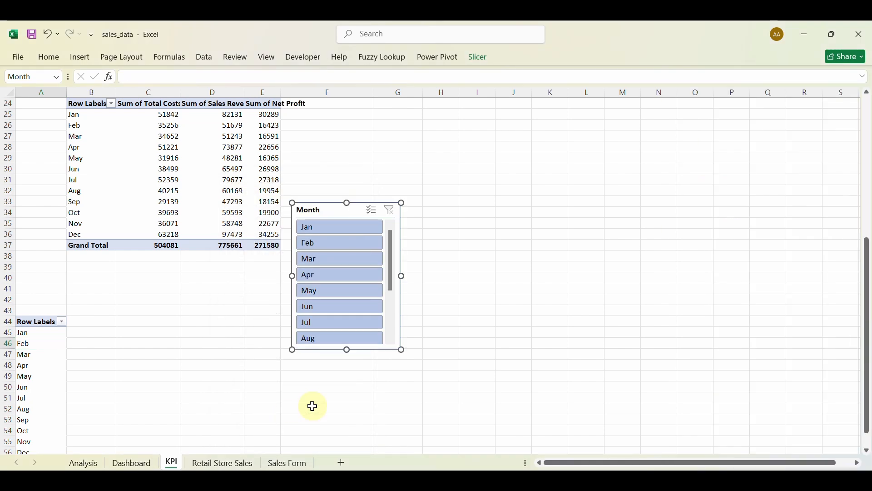
left_click(331, 229)
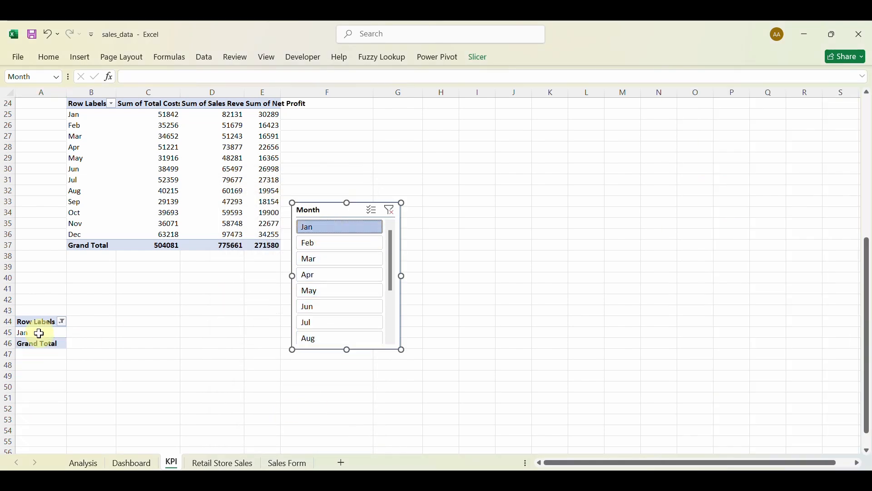
left_click(309, 245)
left_click(316, 260)
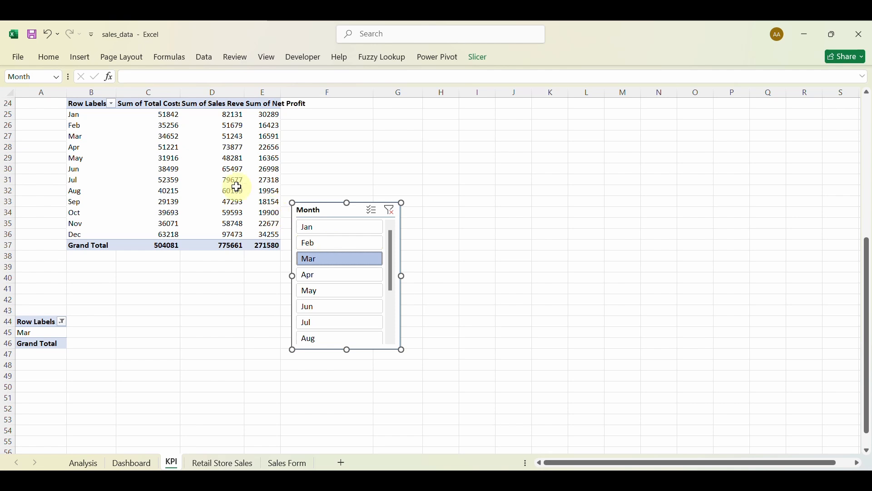
Move the Month slicer up beside the status tables and filter it to Feb.
scroll(235, 186, "up", 6)
scroll(235, 187, "up", 2)
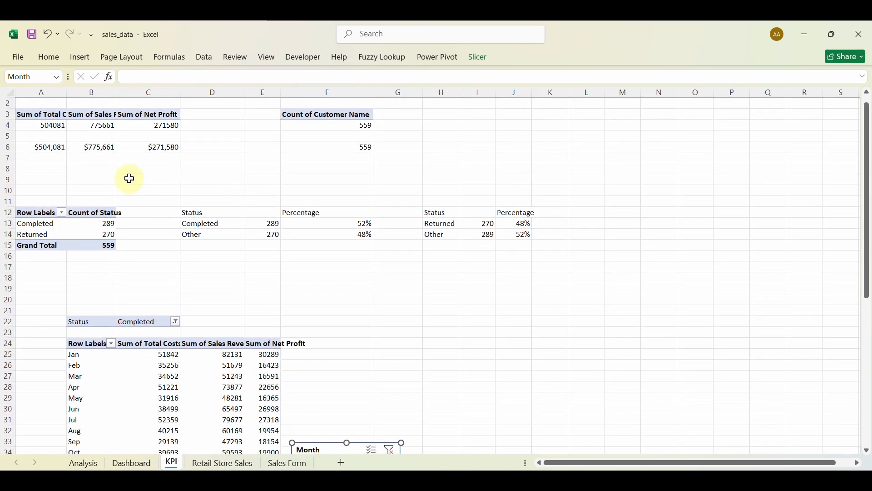
left_click_drag(328, 447, 328, 261)
left_click(329, 343)
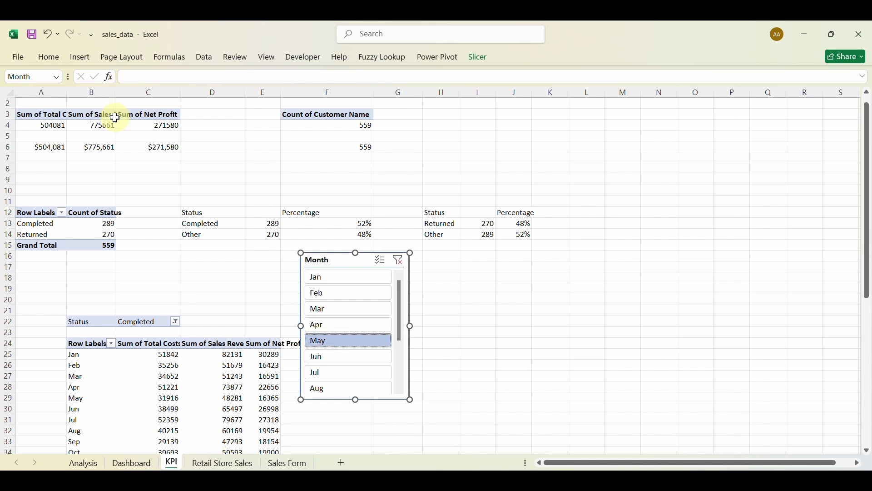
left_click(325, 278)
left_click(325, 293)
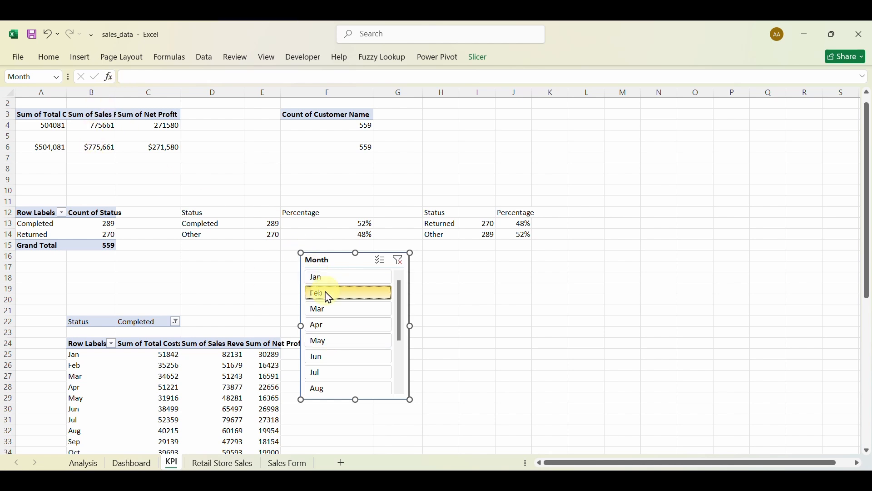
Review the slicer's report connections and the sales totals pivot's name without changing anything.
right_click(335, 264)
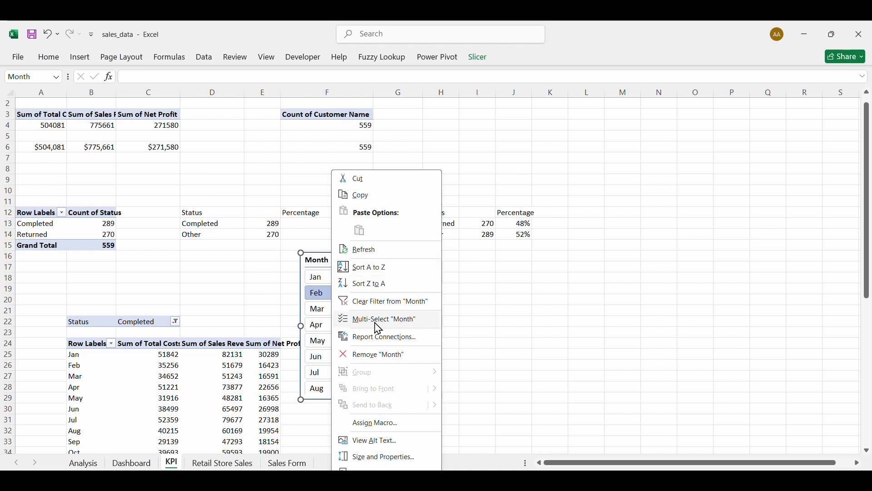
left_click(380, 337)
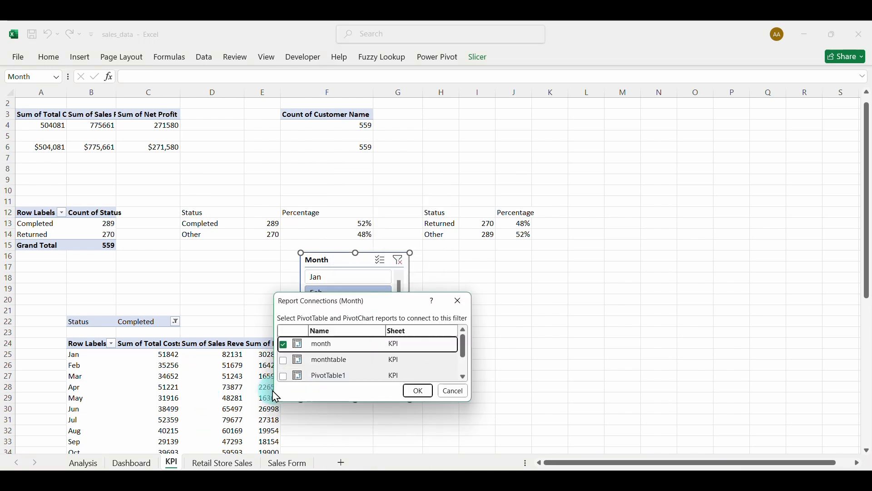
left_click(464, 377)
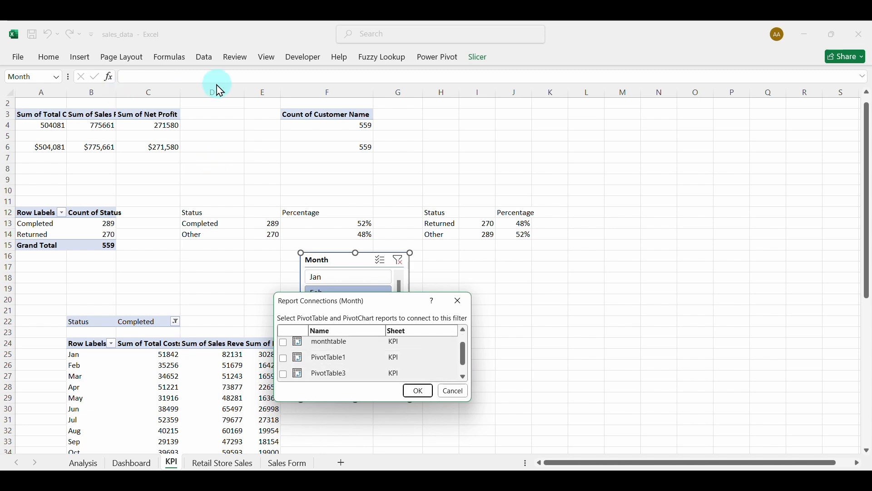
left_click(464, 377)
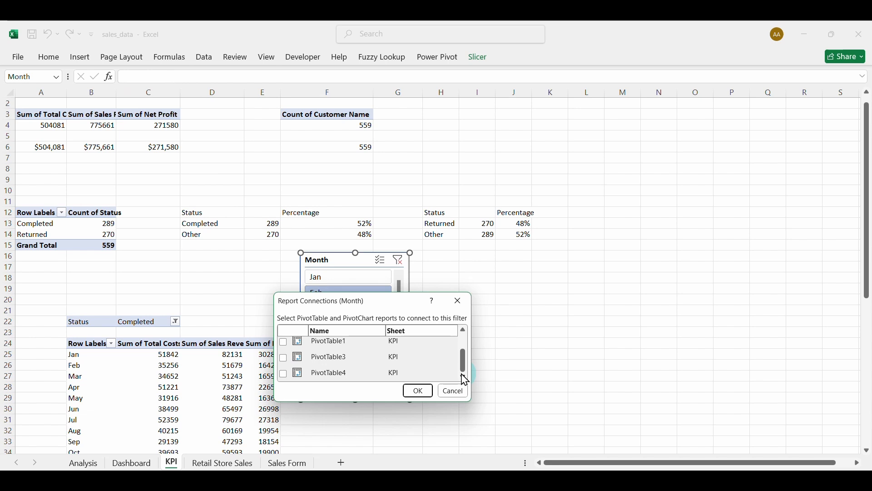
left_click(454, 392)
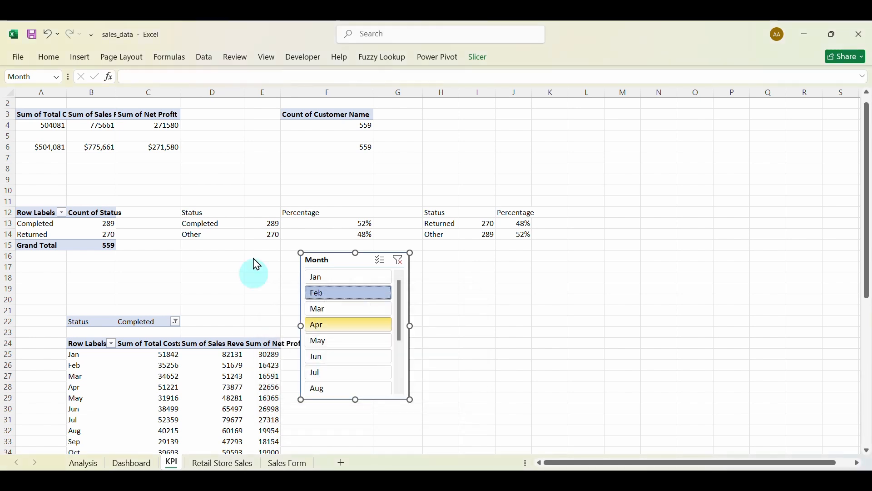
left_click(103, 107)
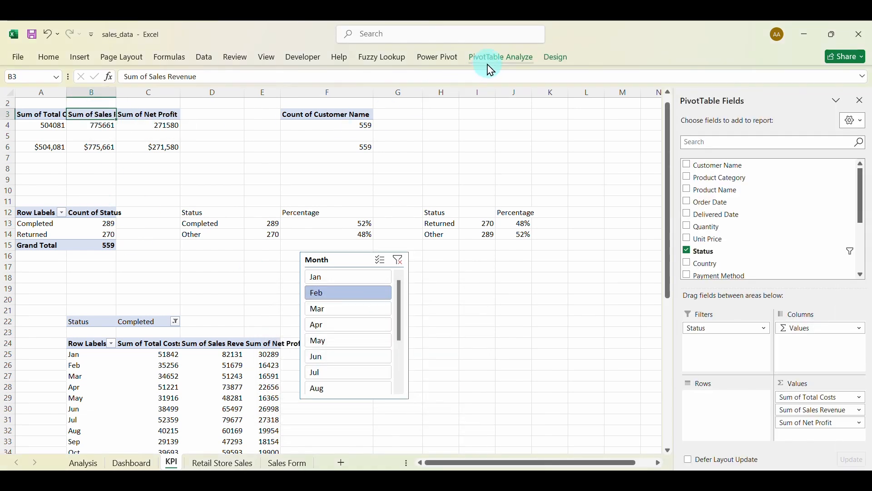
left_click(491, 68)
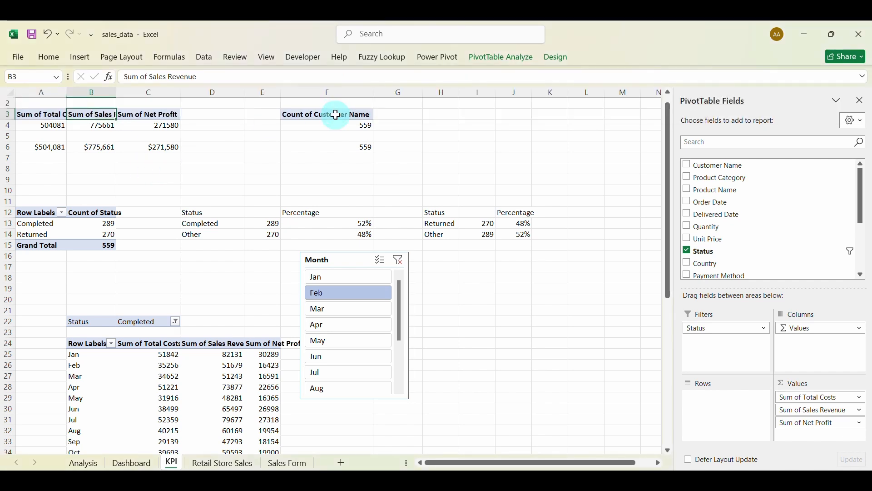
Name the customer-count pivot 'KPI2' and the status-count pivot 'Status'.
left_click(336, 115)
left_click(531, 59)
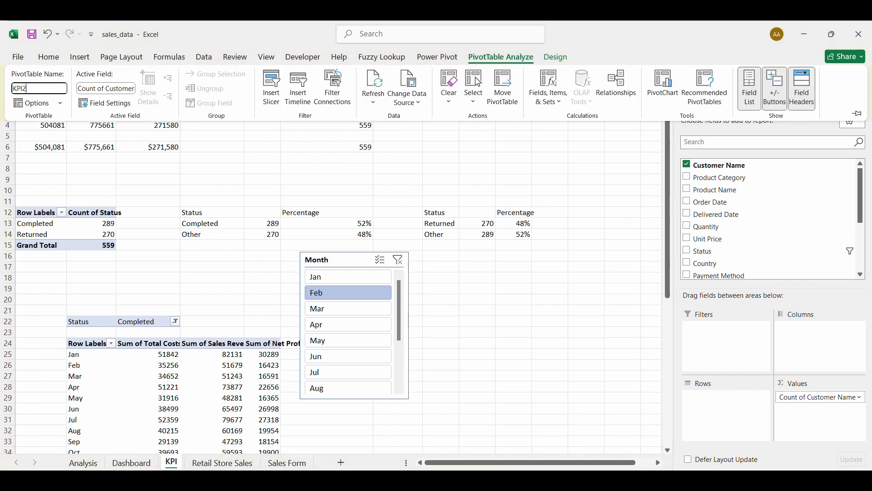
key("Return")
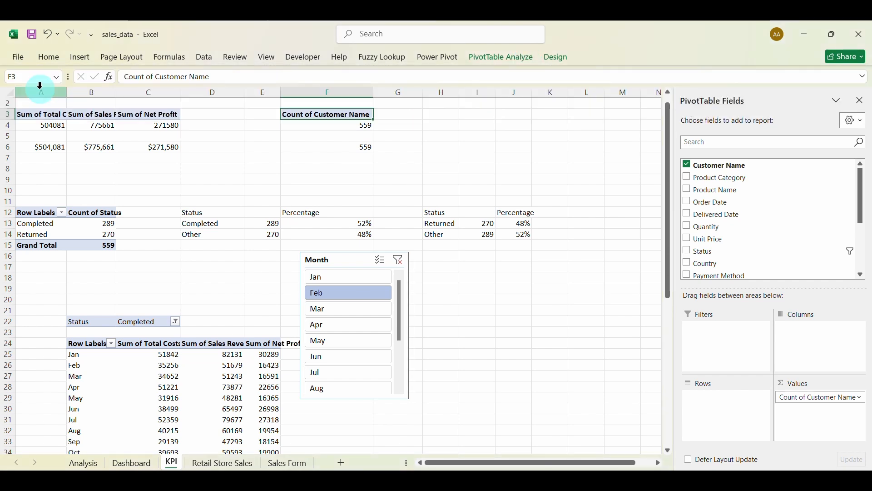
left_click(43, 215)
left_click(523, 59)
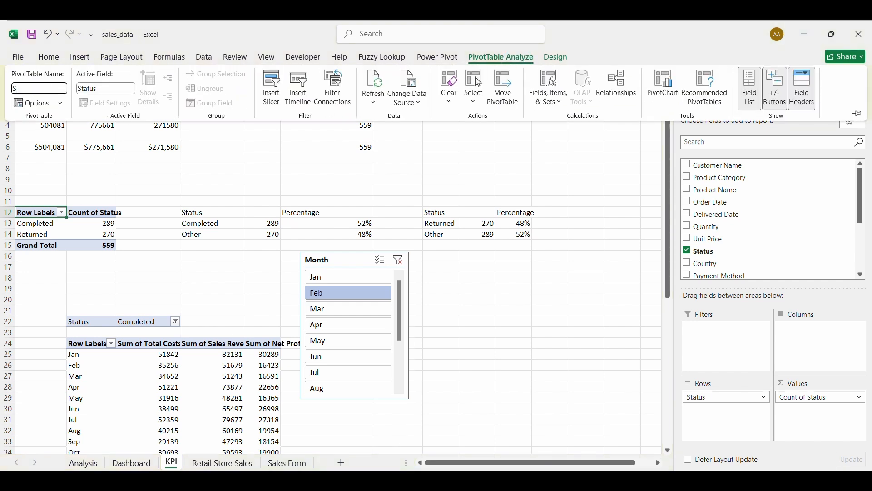
left_click(35, 88)
type("Status")
key("Return")
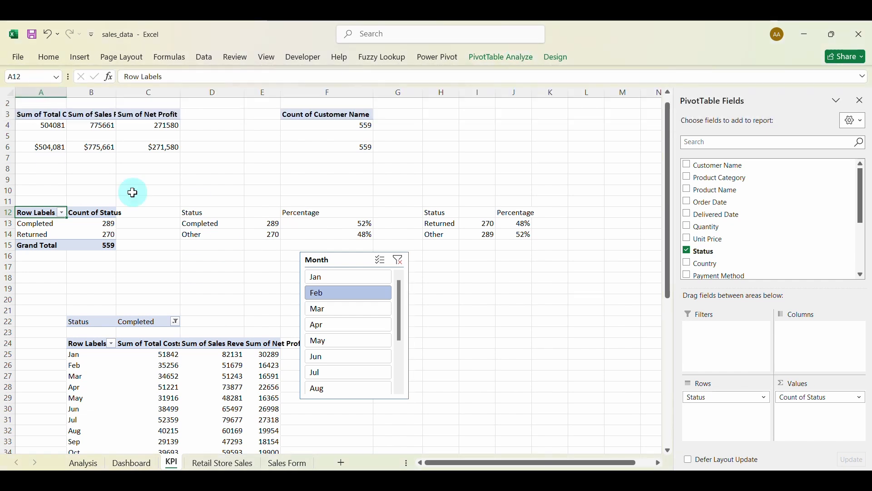
Connect the Month slicer to the KPI1, KPI2 and Status pivots.
left_click(354, 259)
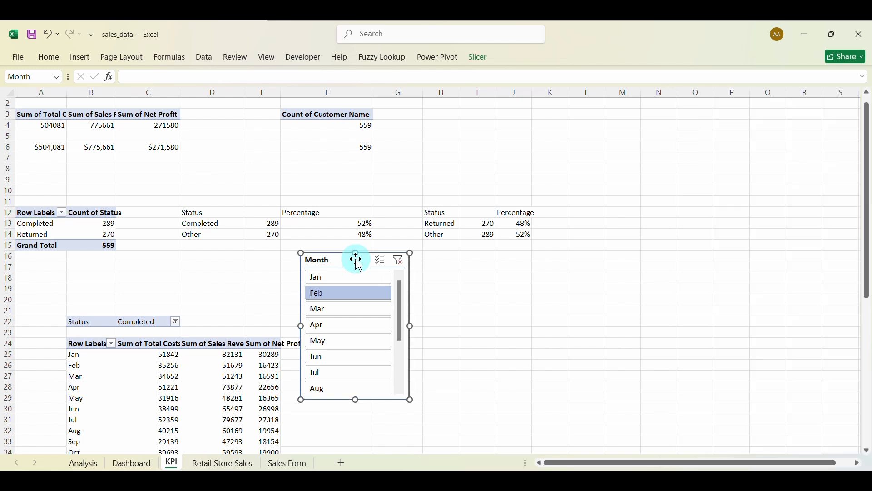
right_click(354, 259)
left_click(400, 343)
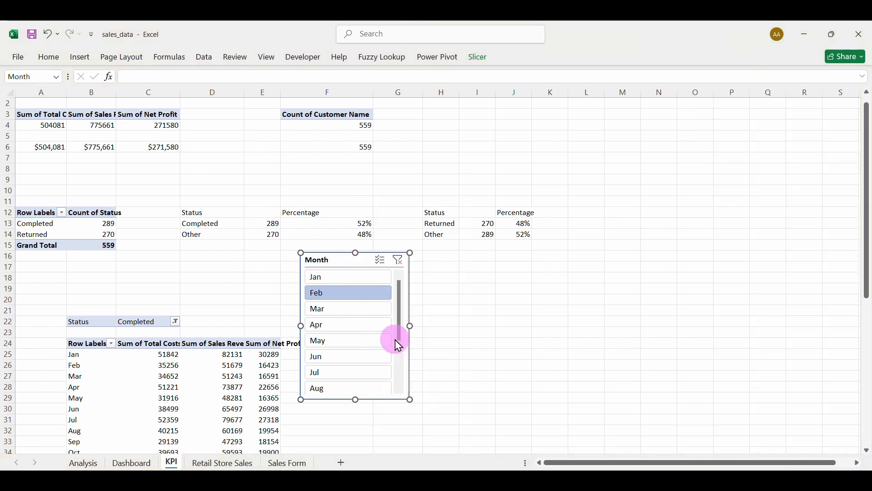
left_click(306, 349)
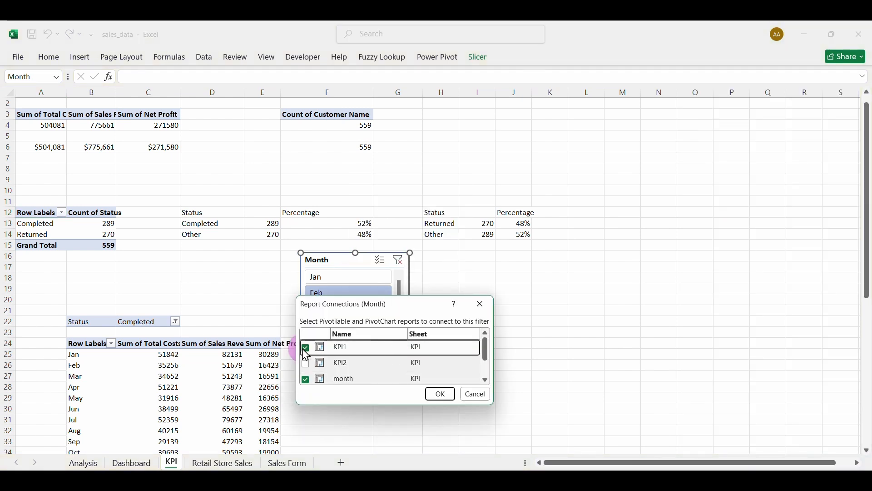
left_click(305, 364)
left_click(486, 381)
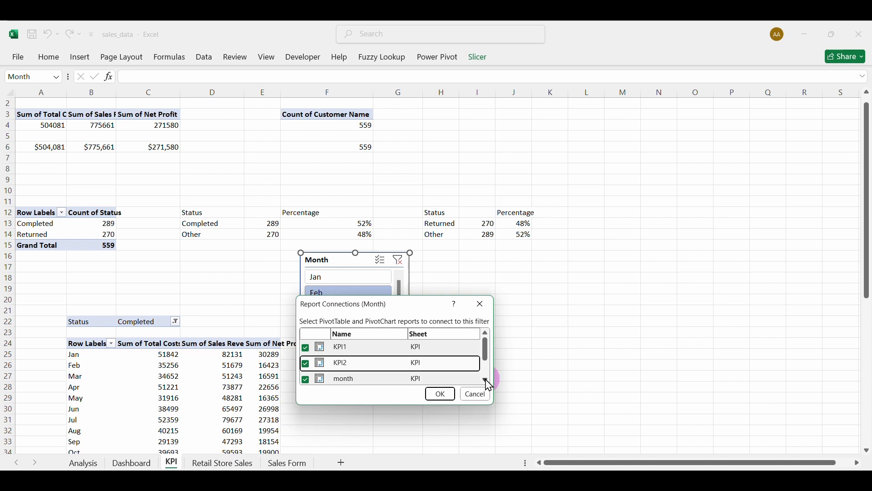
left_click(486, 381)
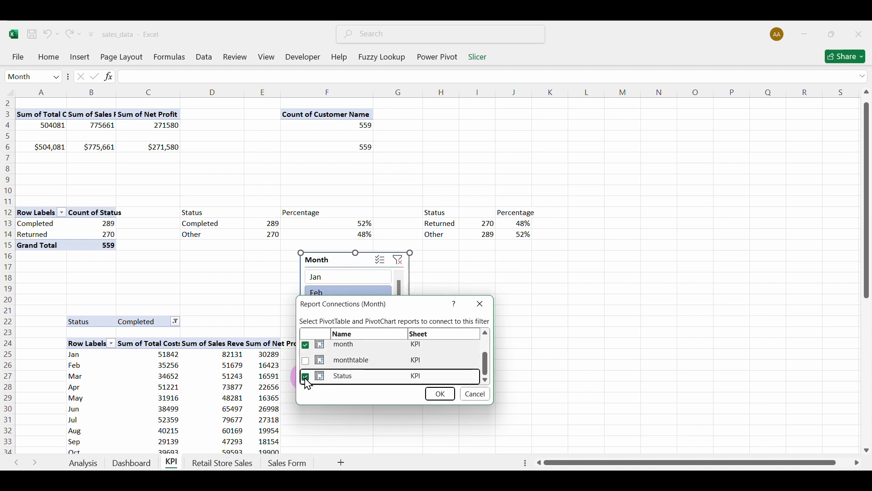
left_click(429, 400)
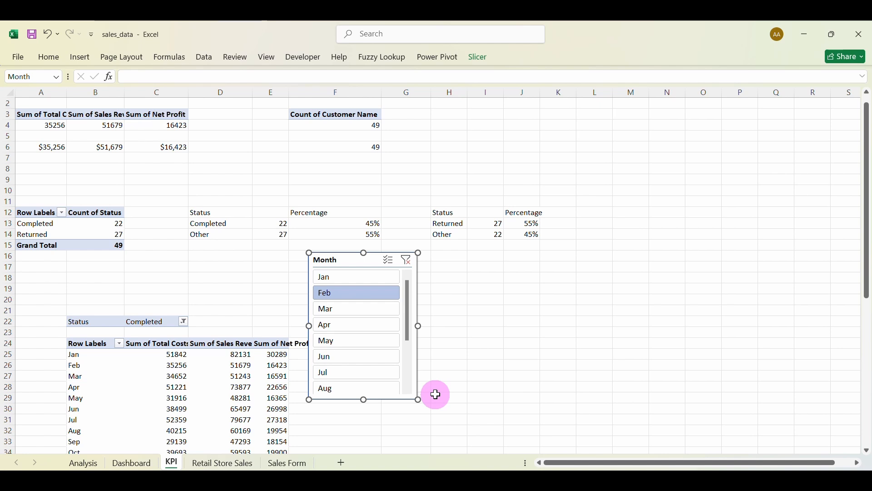
Filter the KPIs to Mar and place the Month slicer beside the monthly table.
left_click(341, 310)
left_click(345, 326)
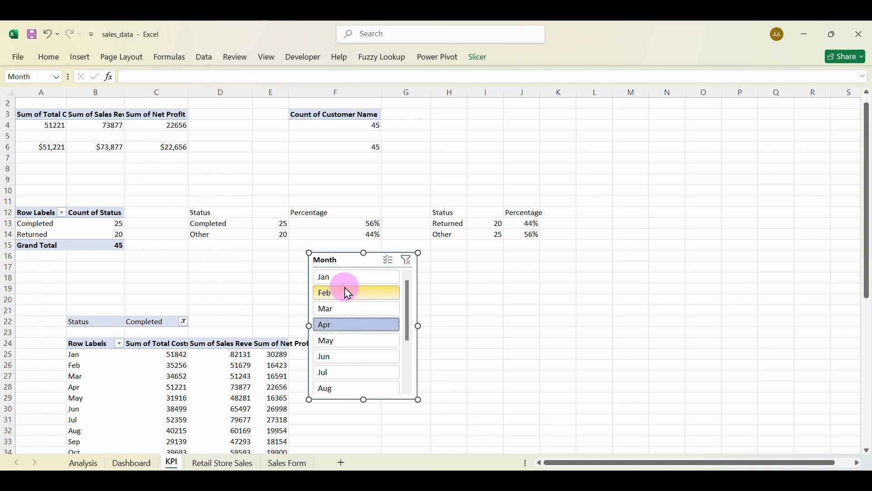
left_click(347, 292)
left_click(346, 308)
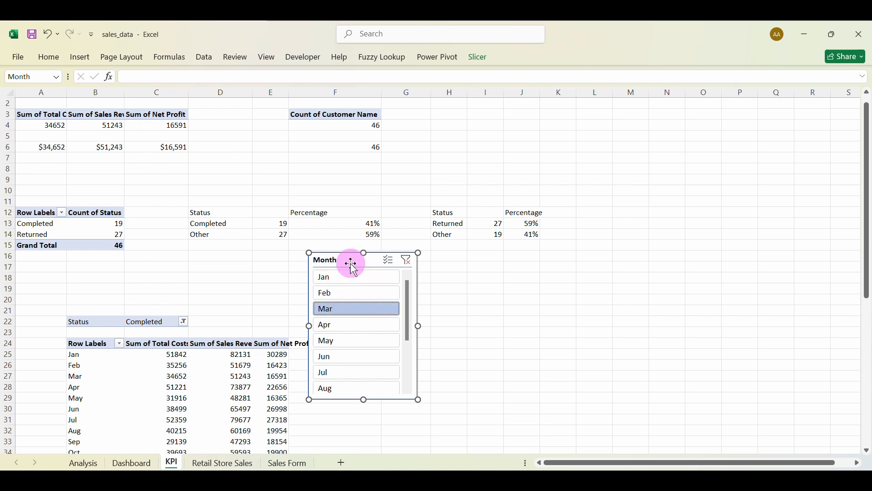
left_click_drag(353, 266, 368, 395)
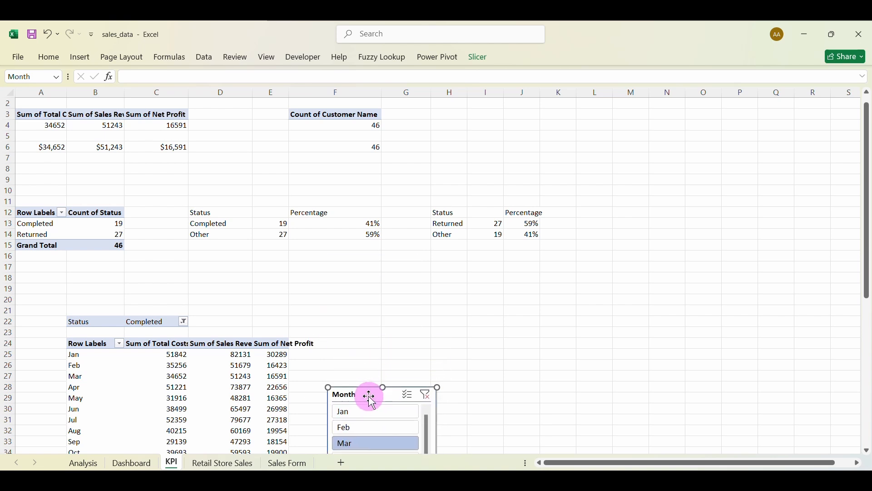
scroll(372, 402, "down", 4)
scroll(370, 397, "down", 2)
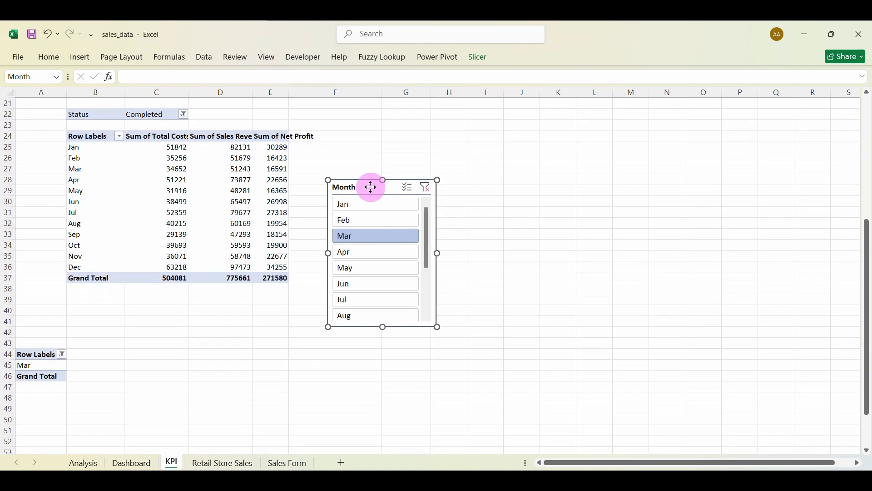
left_click_drag(372, 187, 346, 187)
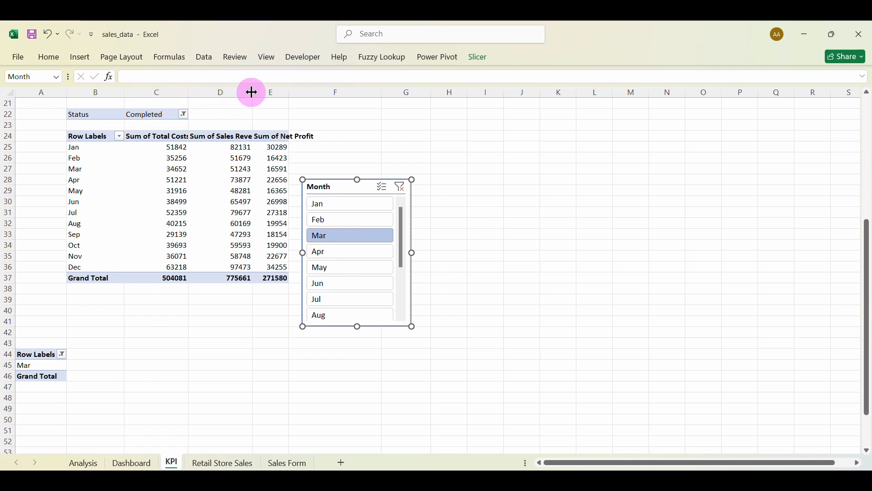
Widen column D, then all worksheet columns, so the monthly headers show fully.
left_click_drag(252, 92, 300, 92)
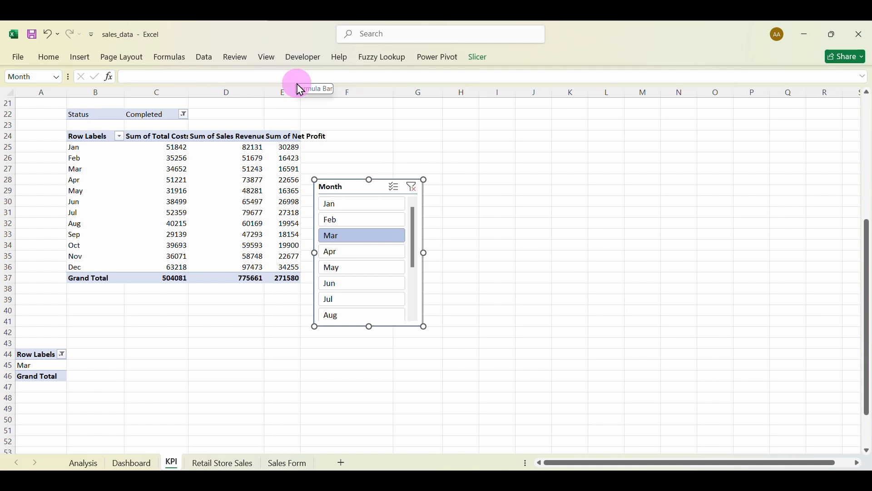
left_click(9, 91)
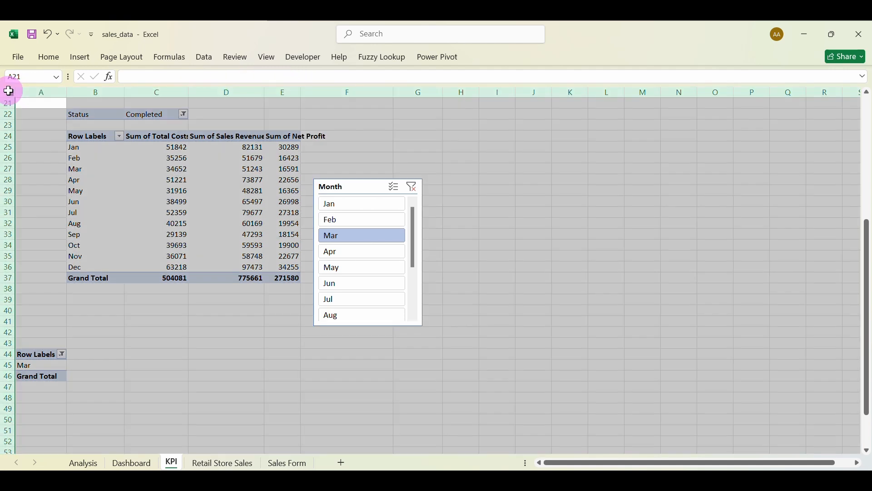
left_click_drag(66, 92, 83, 92)
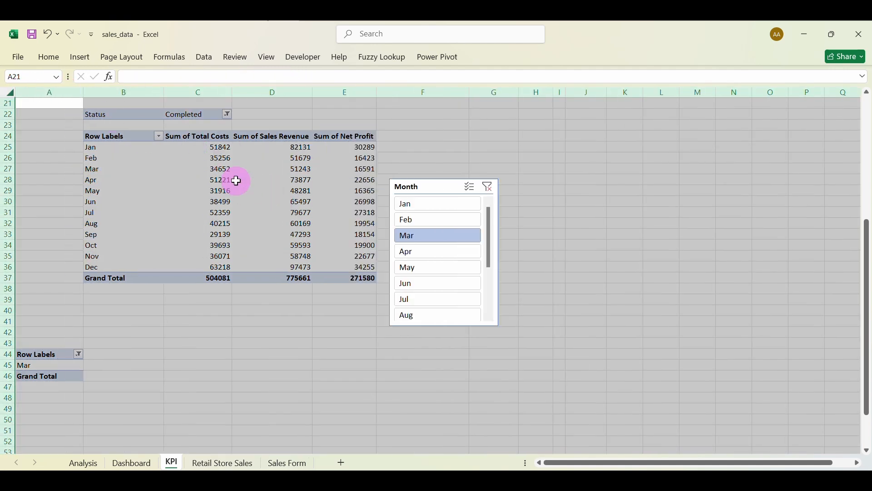
left_click(429, 188)
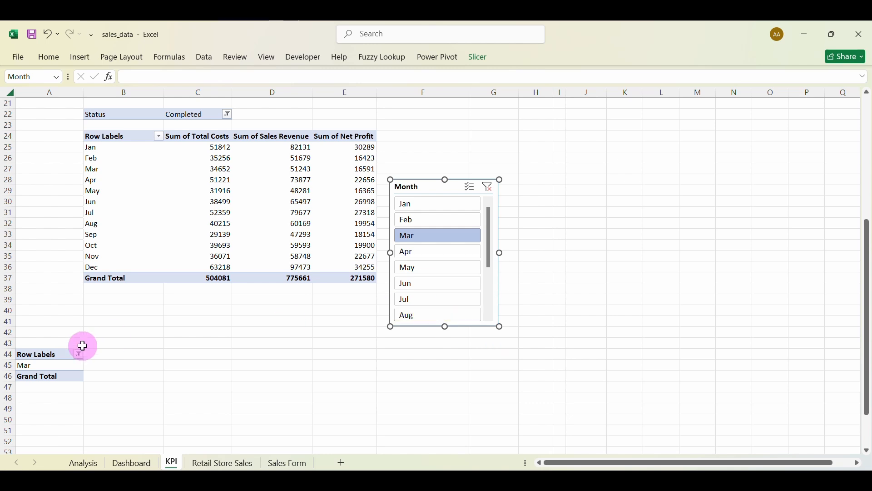
left_click(125, 354)
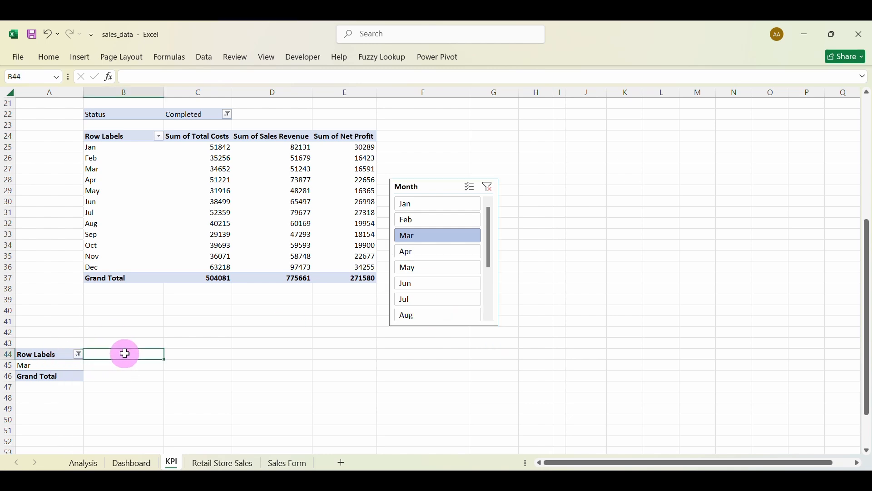
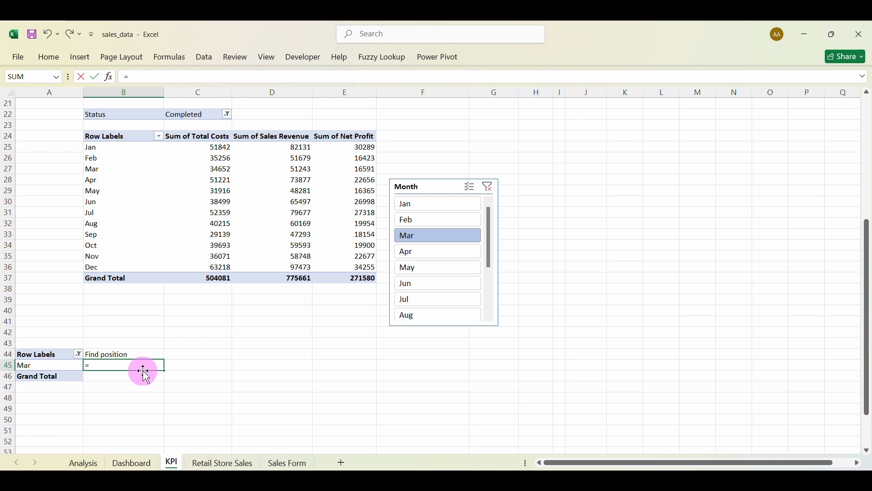
Enter =MATCH(A45,B25:B36,0) in B45 to find the filtered month in the Jan–Dec labels.
type("atc")
key("Tab")
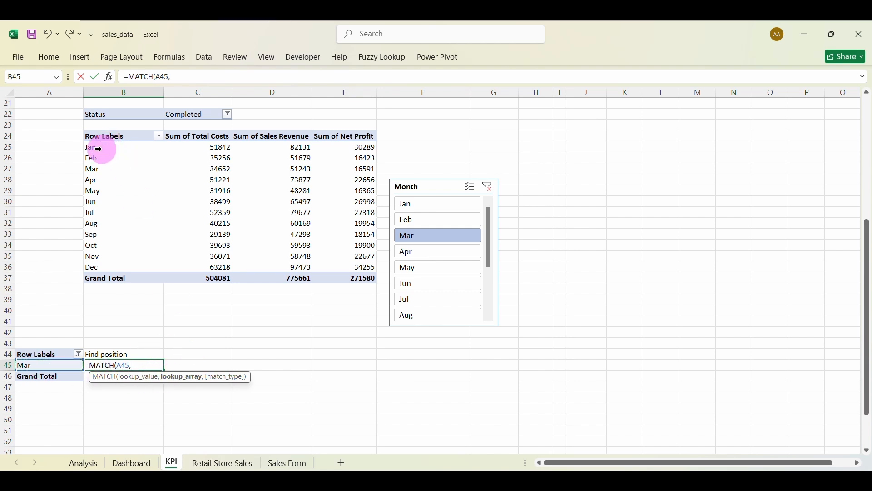
left_click_drag(98, 149, 334, 266)
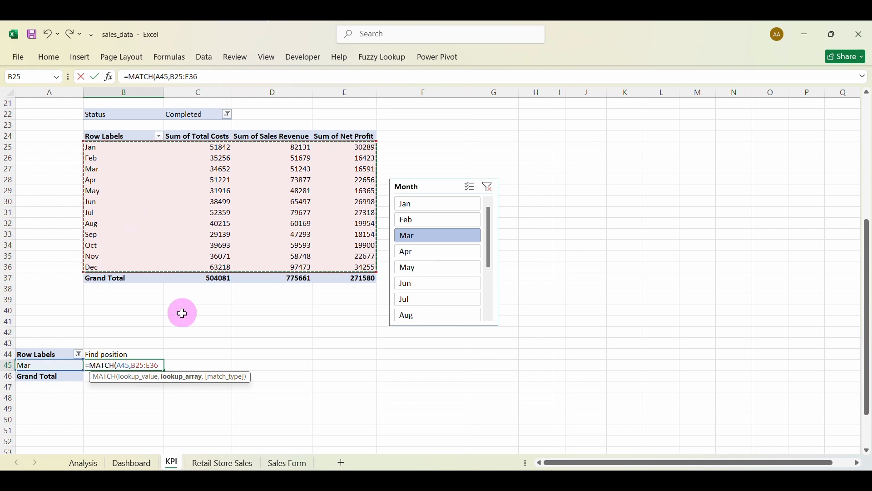
key("BackSpace")
key("BackSpace")
key("BackSpace")
key("BackSpace")
key("BackSpace")
key("BackSpace")
key("BackSpace")
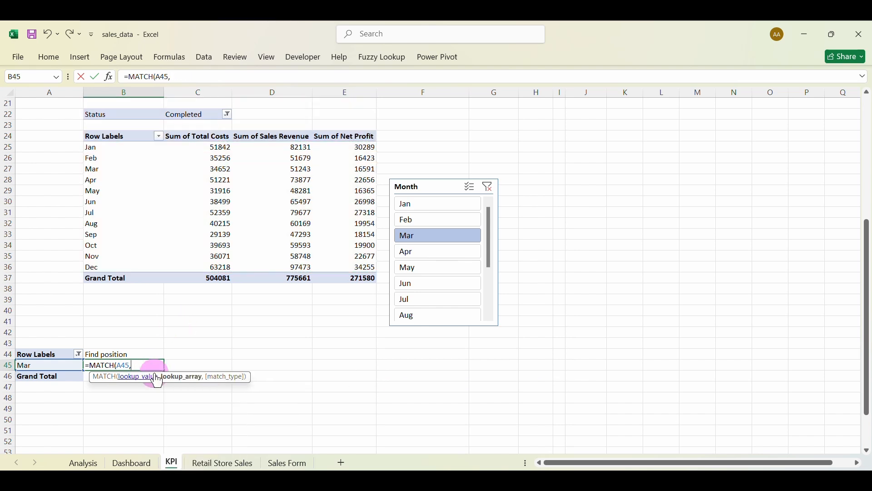
left_click_drag(114, 147, 110, 267)
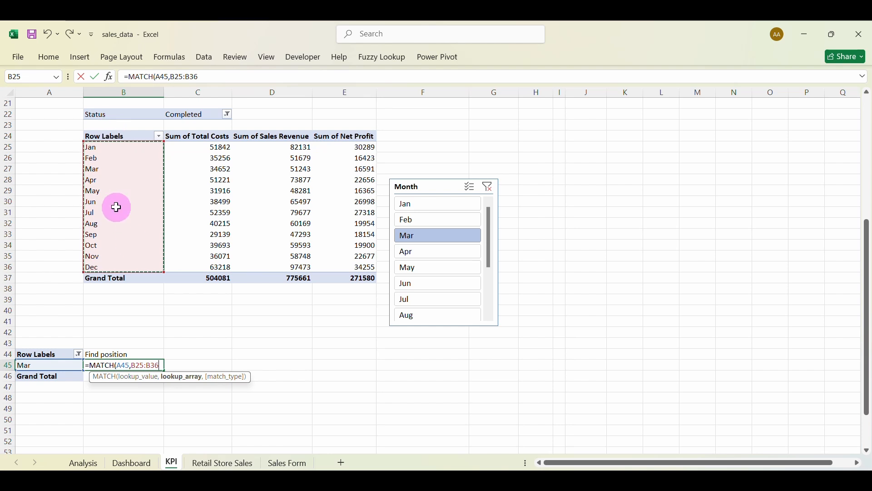
type(",")
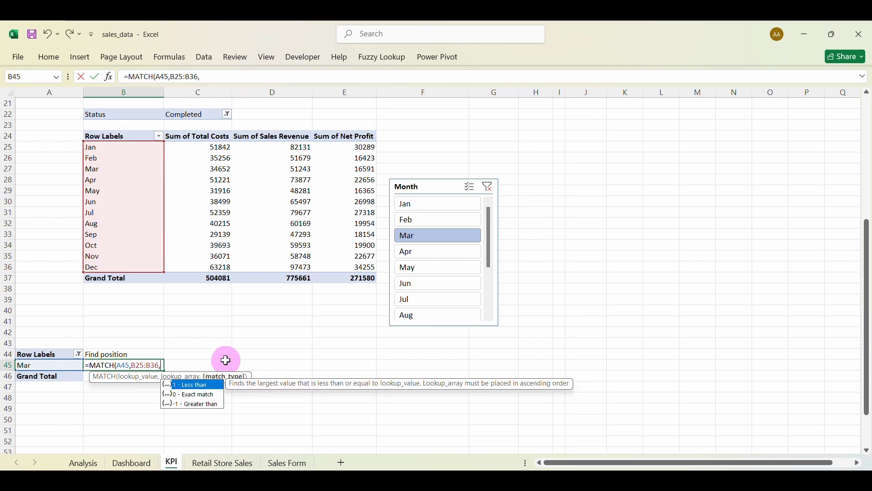
type("0)")
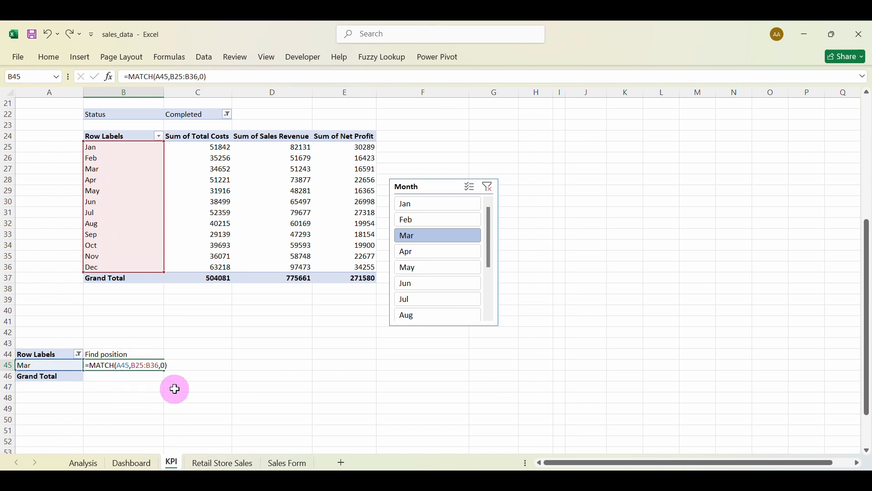
key("Return")
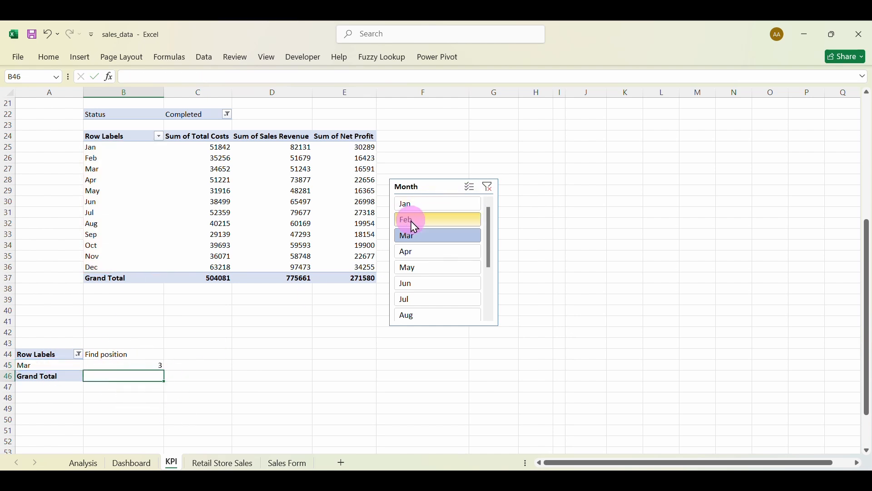
Subtract one from the MATCH result and verify via the Month slicer that Mar returns 2.
left_click(403, 254)
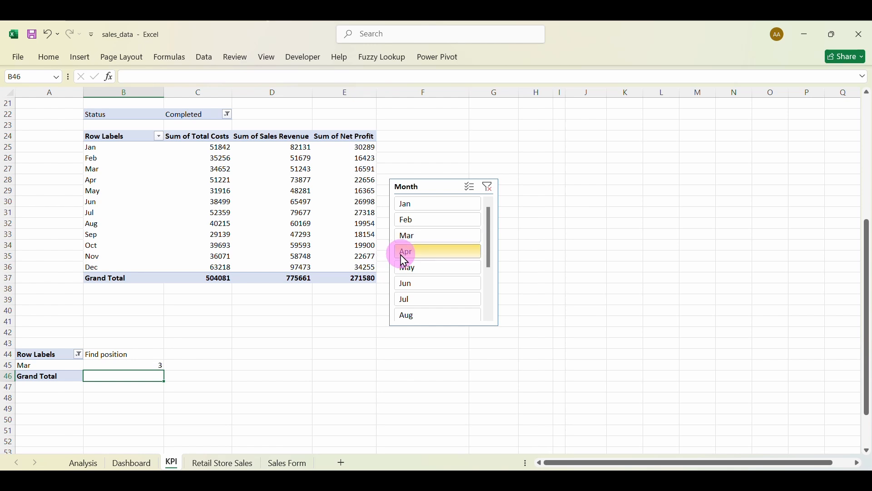
left_click(392, 267)
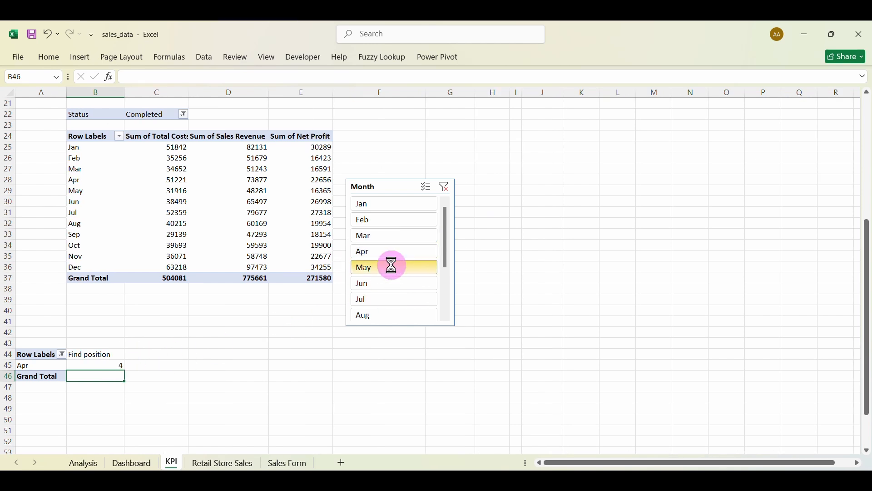
double_click(118, 362)
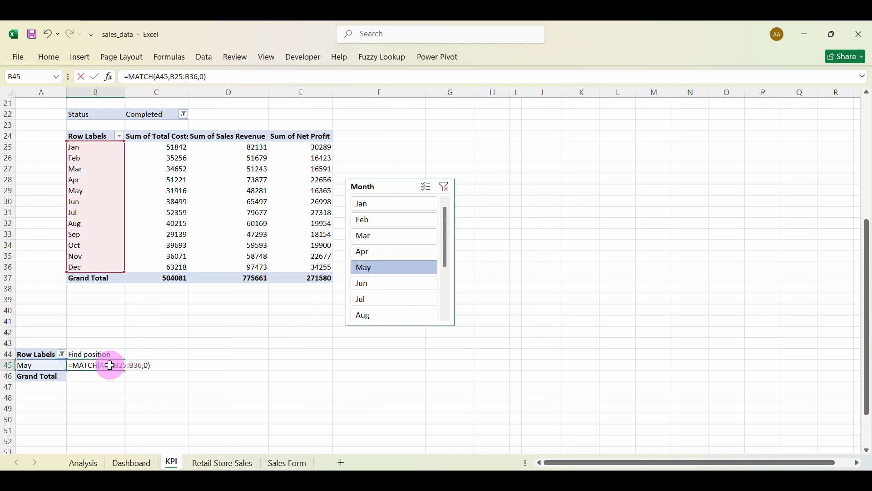
left_click(153, 364)
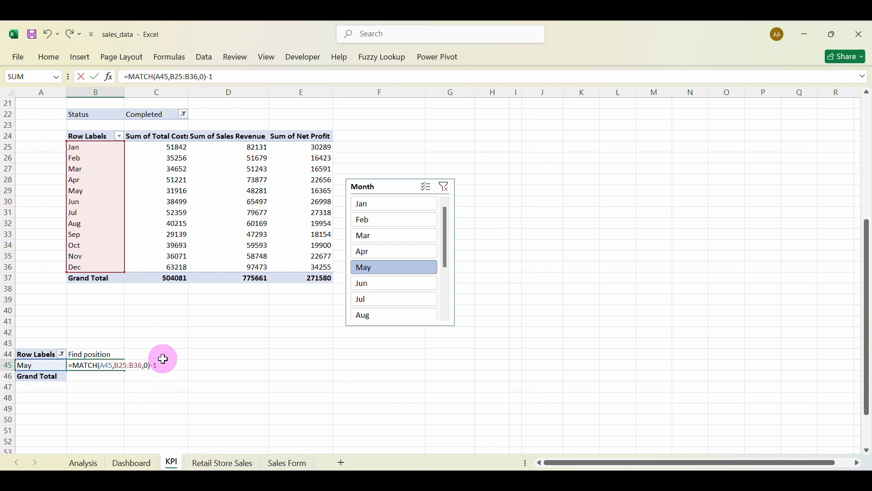
key("Return")
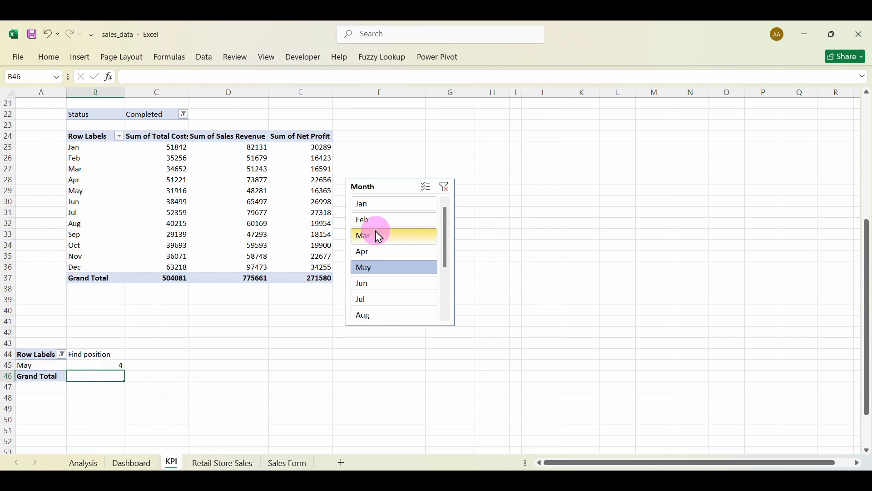
left_click(377, 252)
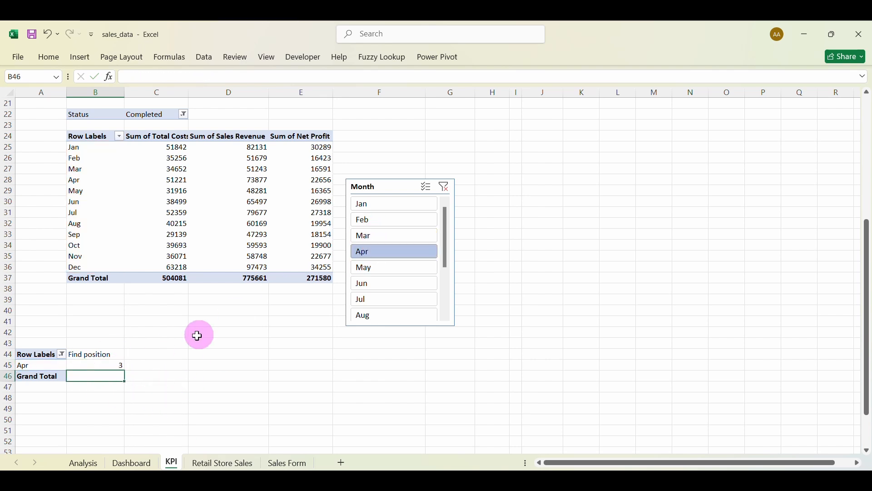
left_click(370, 236)
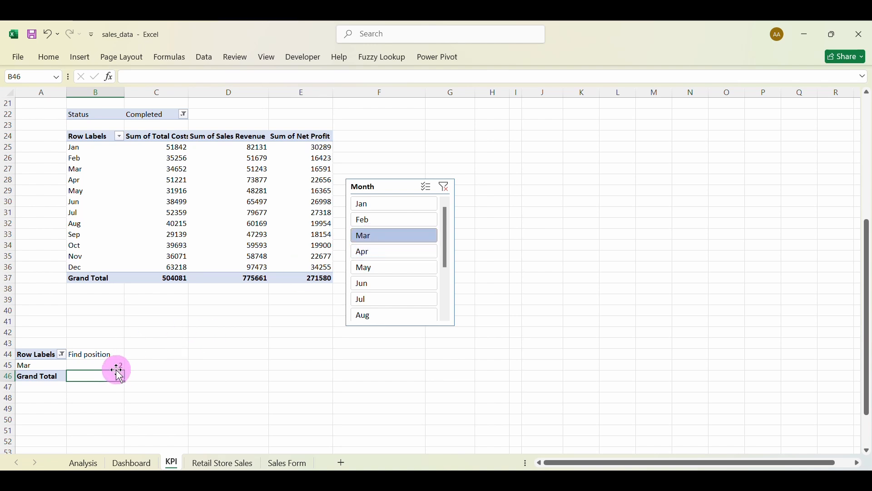
left_click(143, 354)
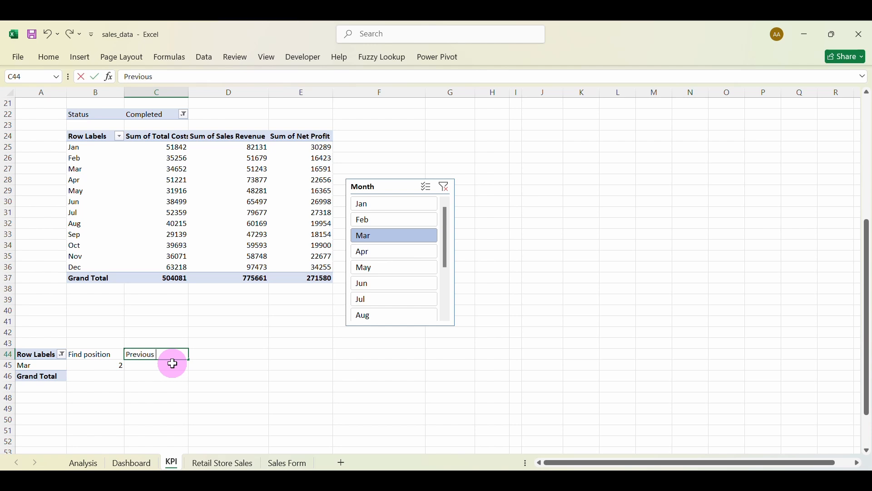
Head C44 'Previous month' and A24 'Support'.
key("Return")
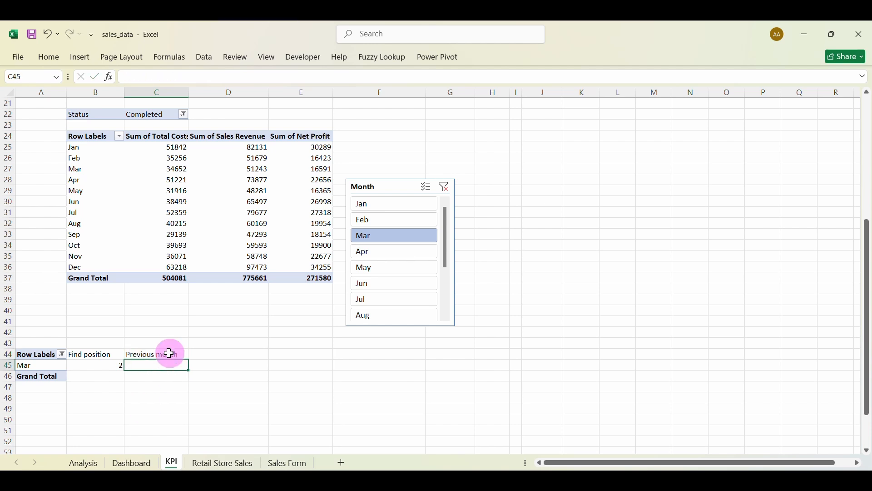
left_click(38, 136)
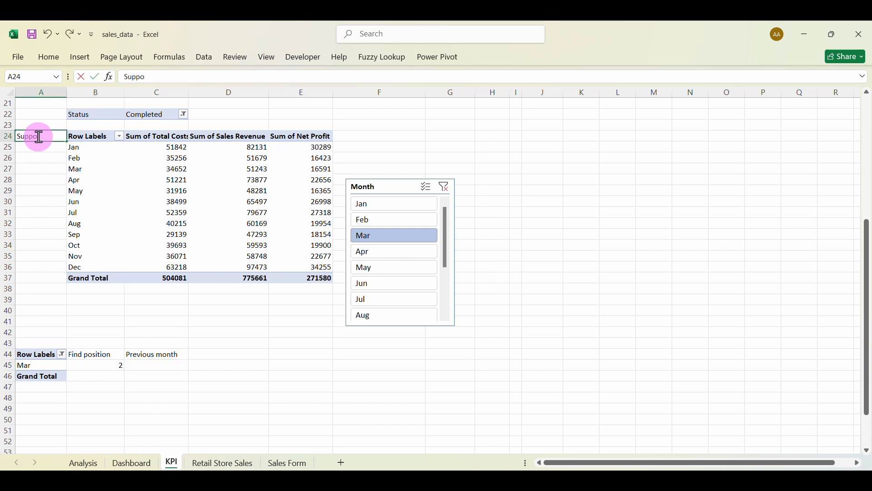
key("Escape")
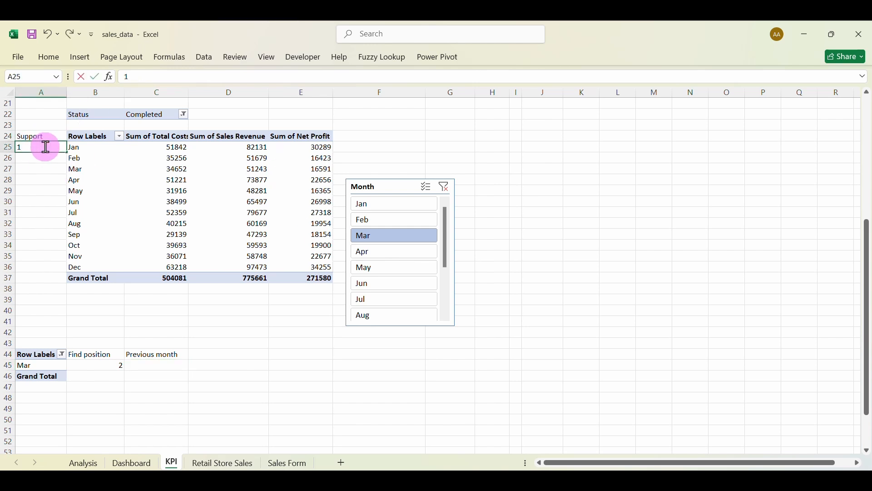
Number A25:A36 from 1 to 12 using Fill Series.
double_click(45, 147)
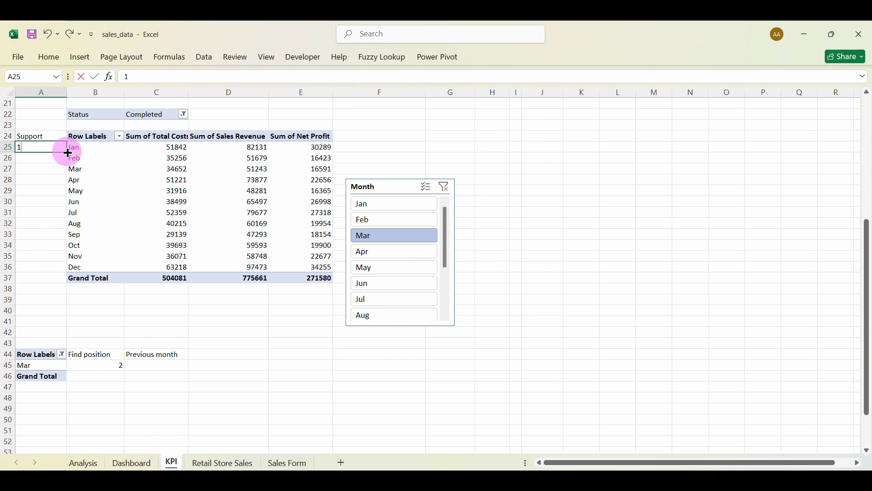
left_click_drag(67, 153, 65, 274)
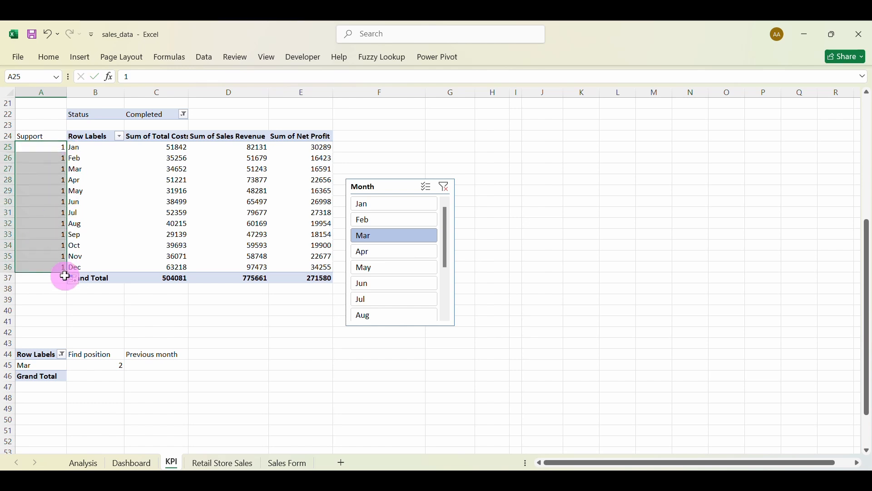
left_click(76, 280)
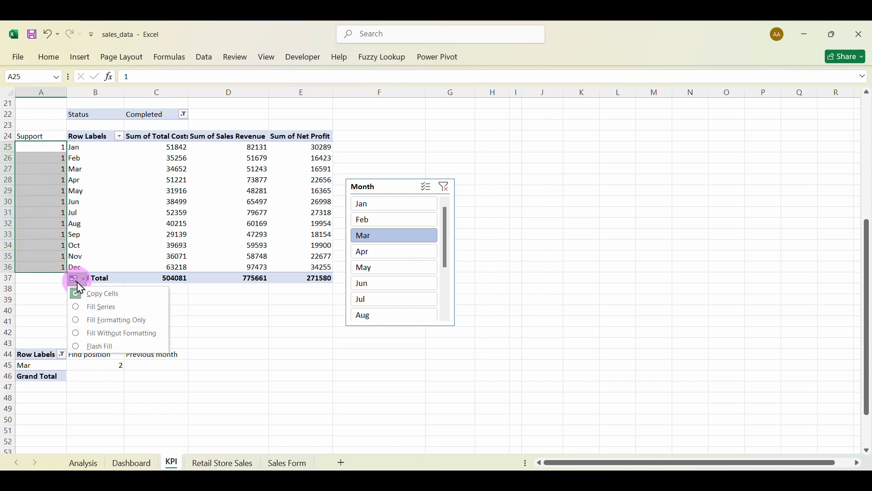
left_click(82, 313)
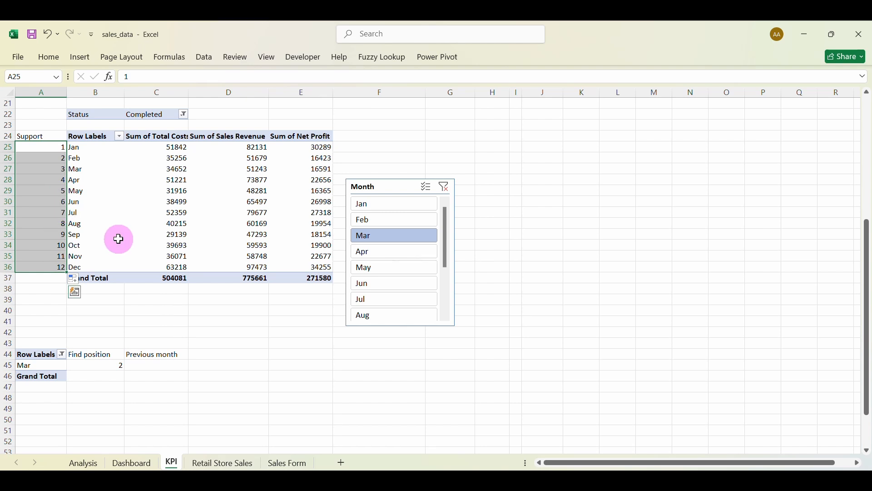
left_click(47, 191)
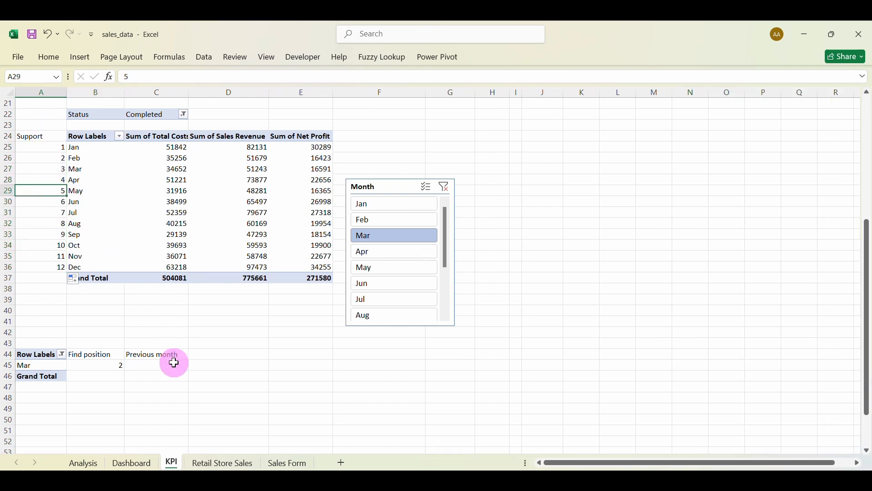
left_click(159, 368)
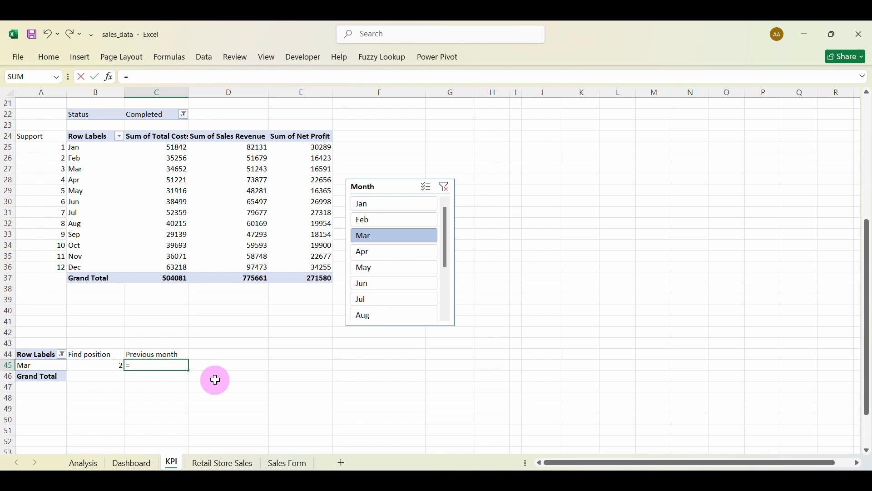
Enter =IFERROR(VLOOKUP(B45,A25:E36,2,0),0) in C45 and confirm it shows Mar when Apr is filtered.
type("ifer")
key("Tab")
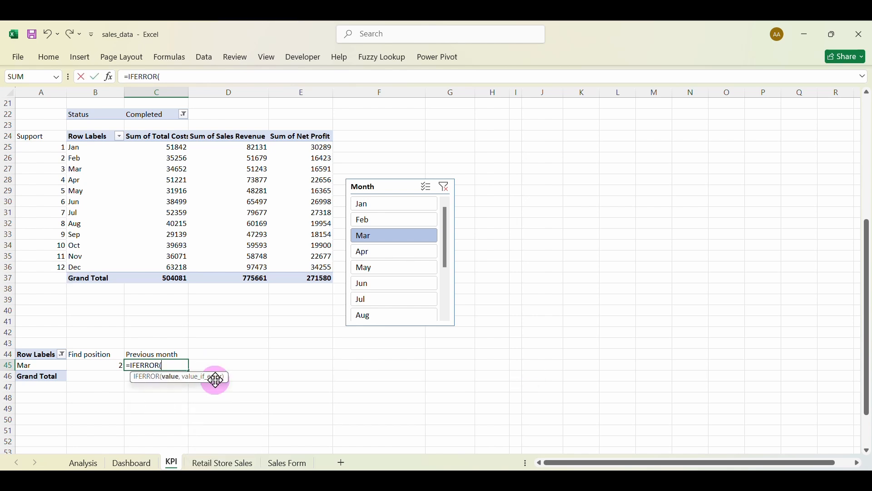
type("v")
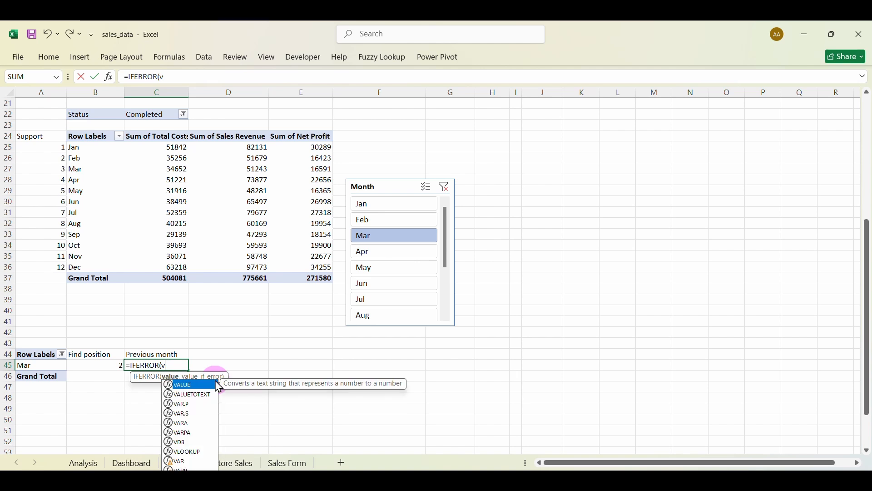
type("l")
key("Tab")
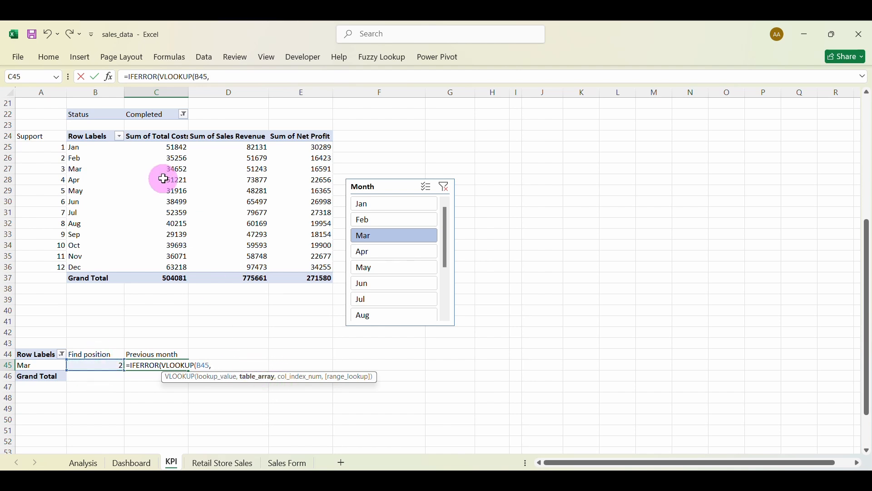
left_click_drag(40, 146, 210, 234)
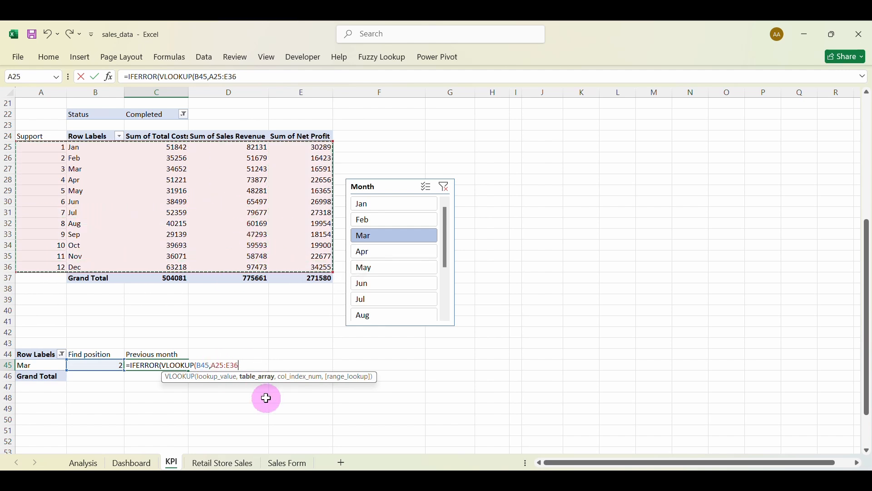
type(",2")
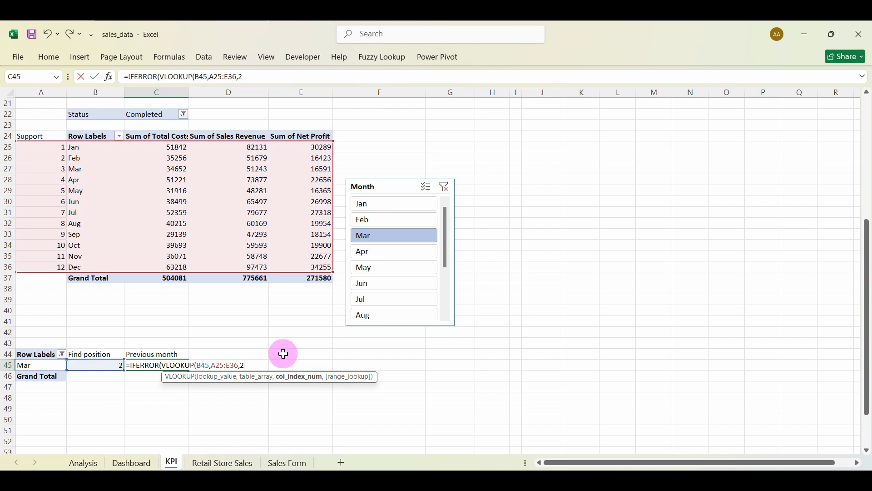
type(",0")
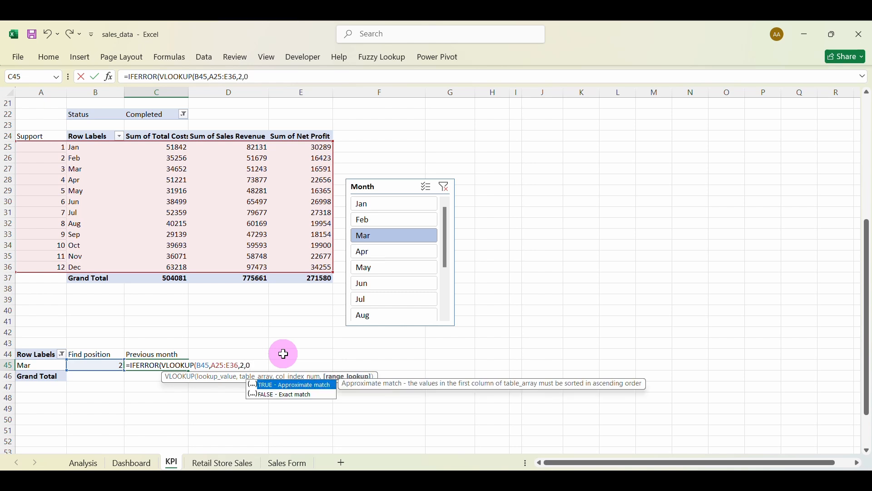
type("),0")
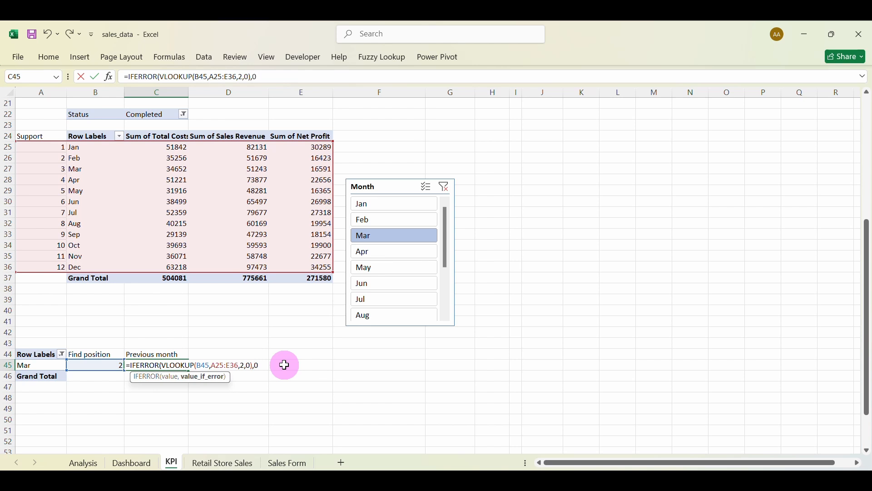
type(")")
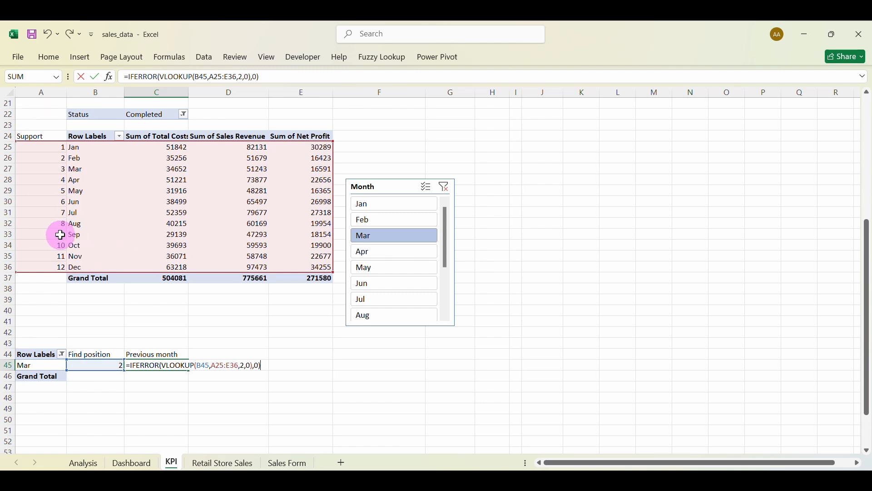
key("Return")
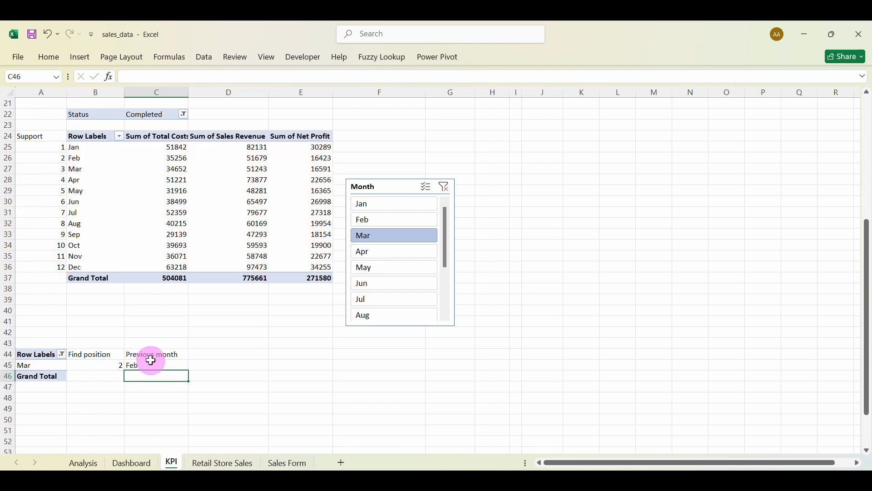
left_click(386, 251)
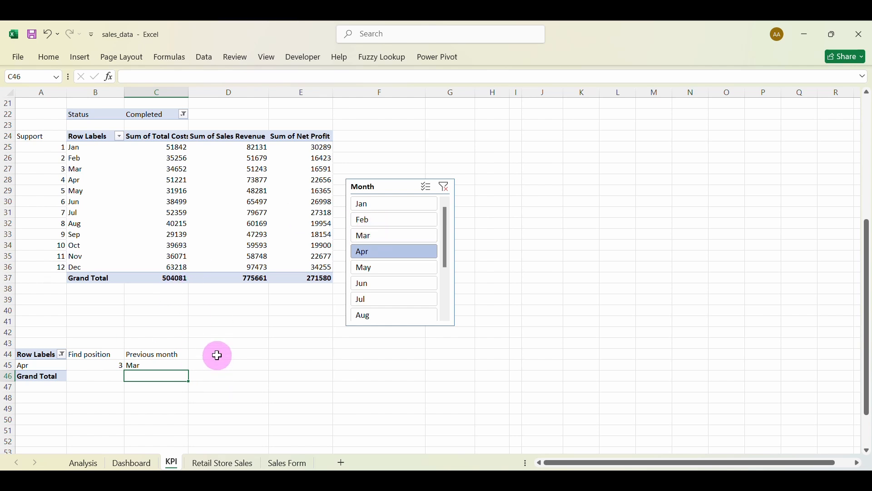
left_click(243, 357)
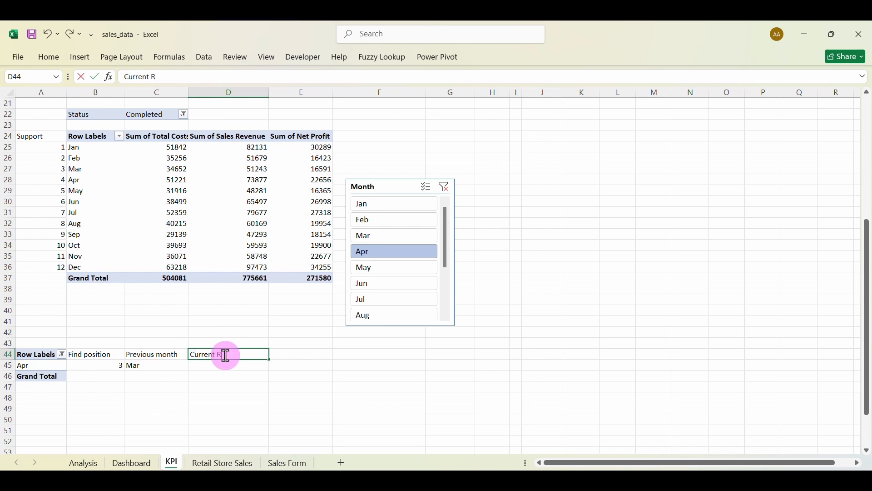
Head D44 'Current Revenue'.
type("Current Revenue")
key("Return")
scroll(255, 253, "up", 7)
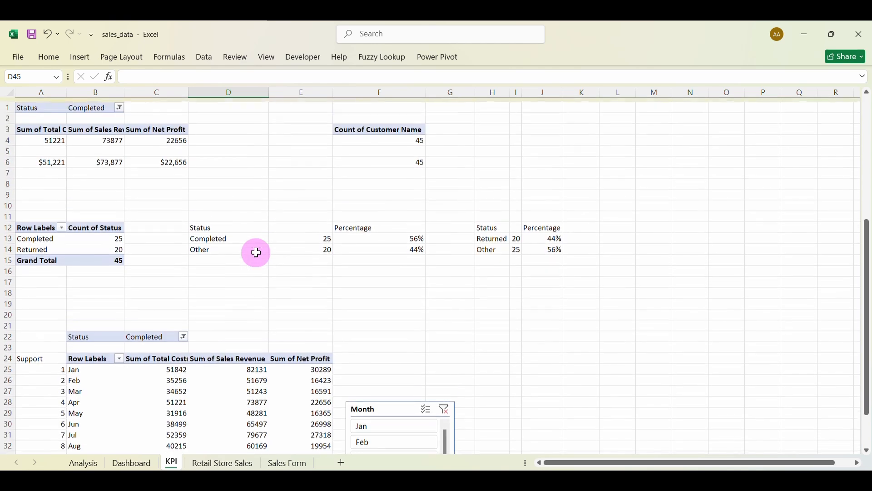
Link A7, B7 and C7 to the pivot's total costs, sales revenue and net profit.
left_click(47, 171)
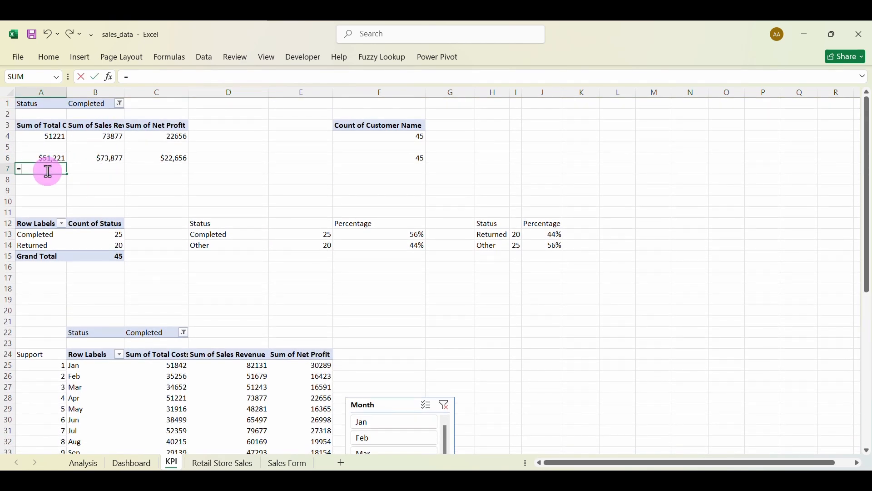
type("=")
left_click(51, 137)
key("Return")
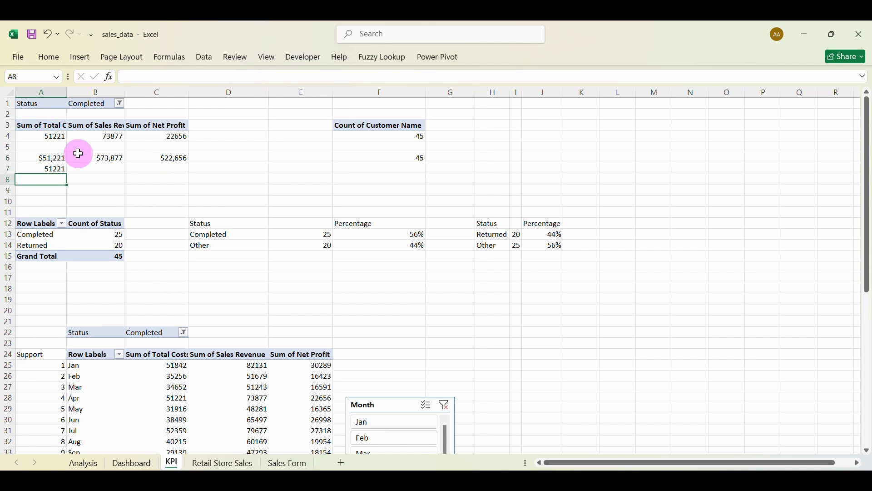
left_click(96, 168)
type("=")
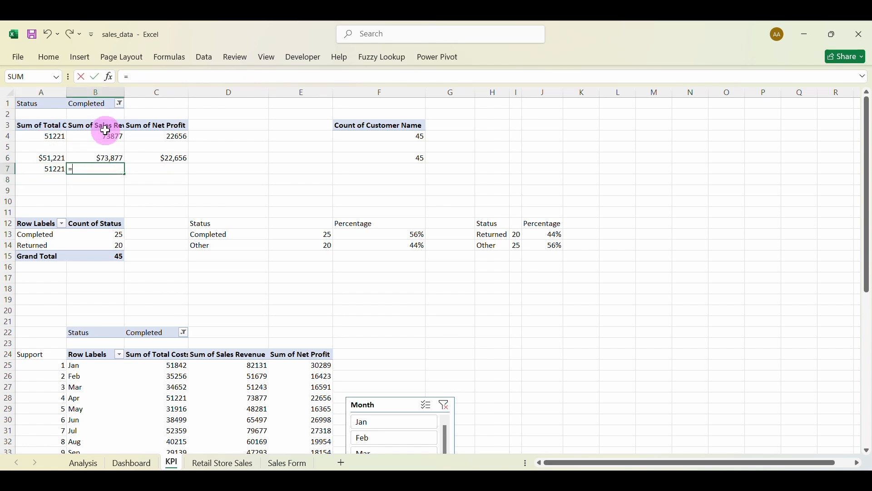
left_click(111, 136)
key("Return")
left_click(152, 169)
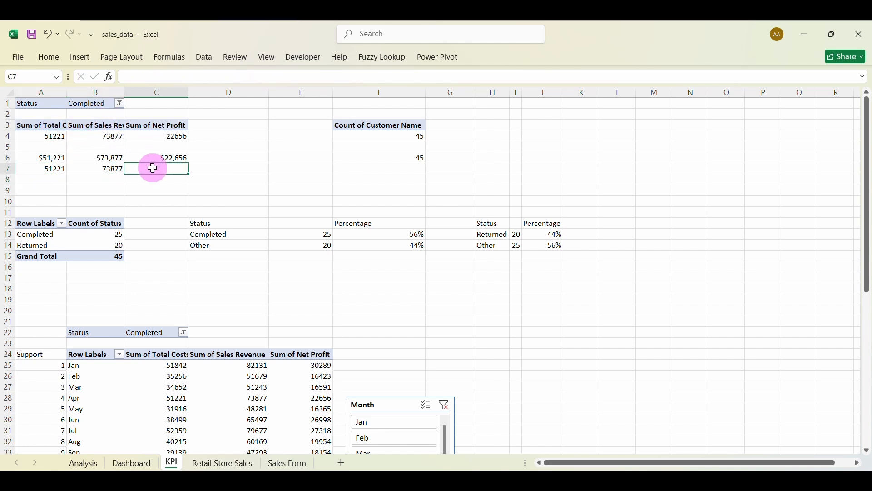
type("=")
left_click(159, 136)
key("Return")
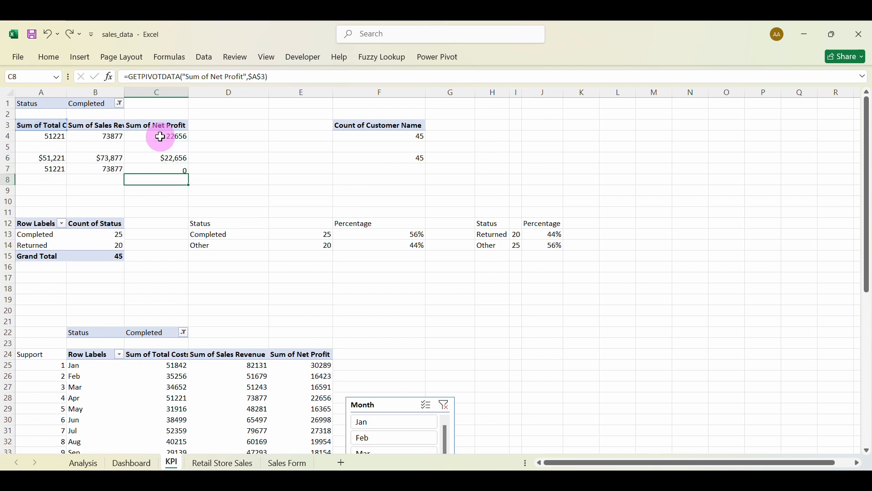
Set D45 to =B7 so it shows the current revenue, 73877.
scroll(331, 216, "down", 7)
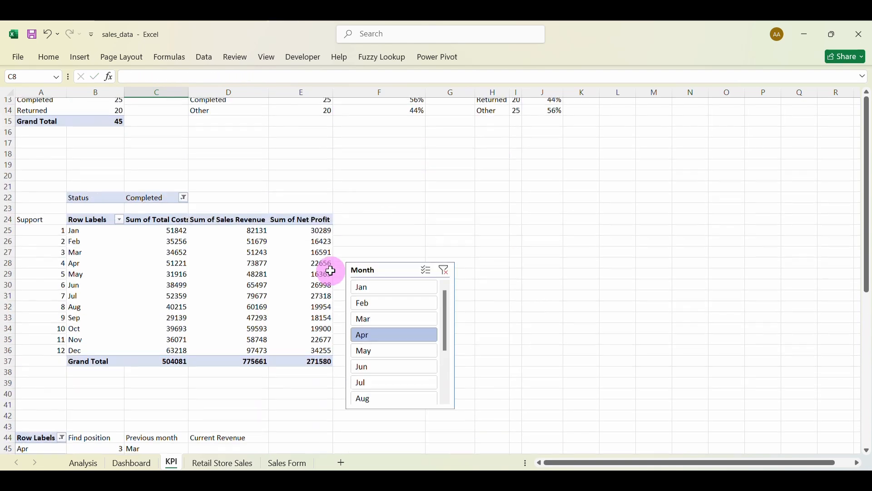
left_click(218, 367)
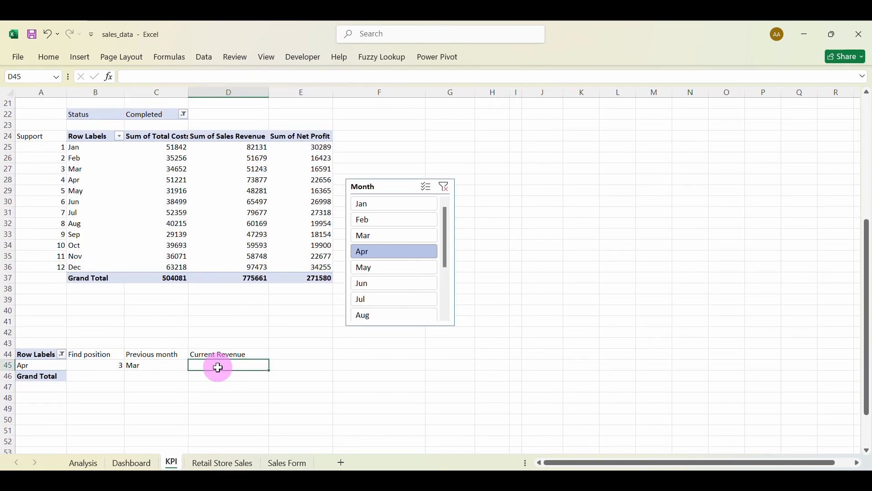
scroll(194, 273, "up", 7)
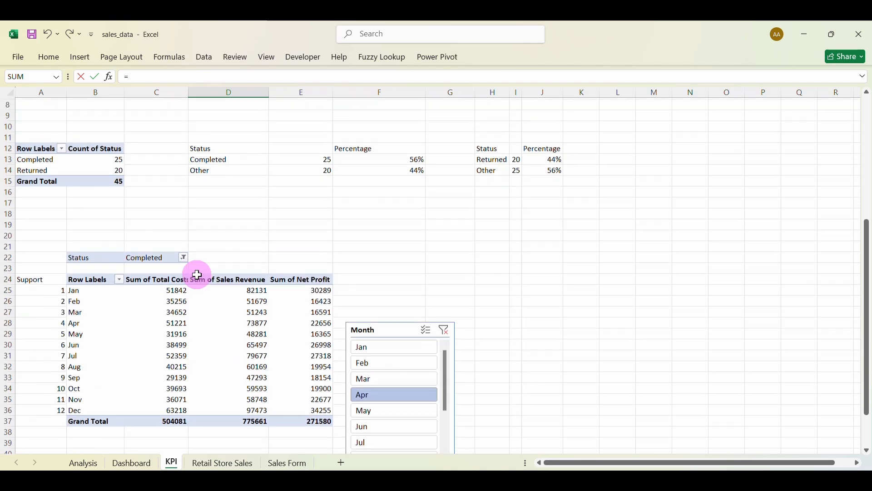
left_click(110, 170)
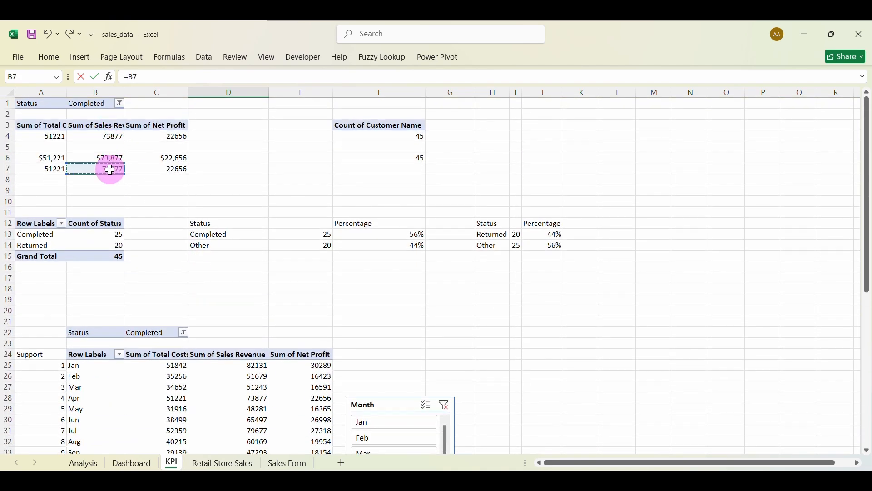
key("Return")
Head E44 'Previous Revenue' and enter =VLOOKUP(B45,A25:E36,4,0) in E45.
scroll(253, 387, "down", 1)
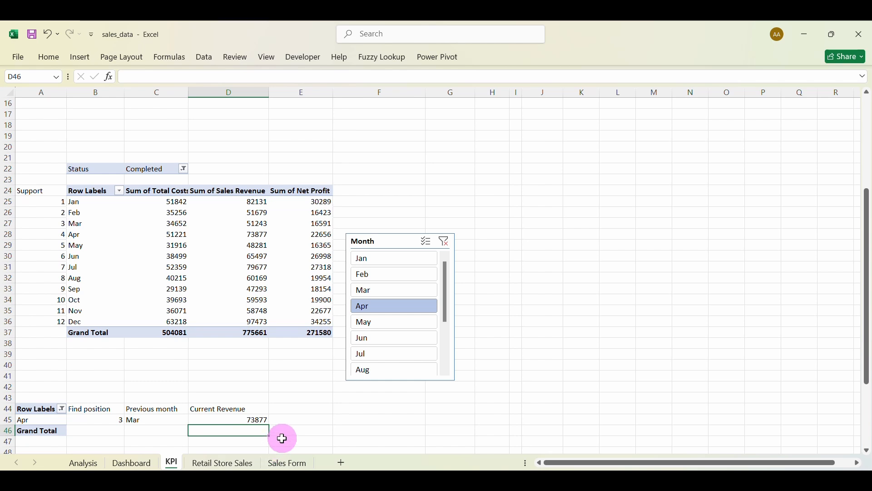
left_click(288, 408)
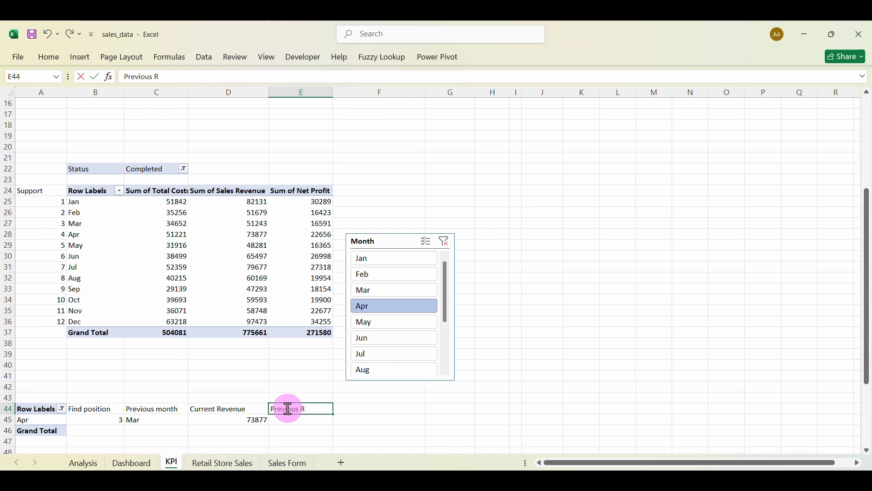
key("Return")
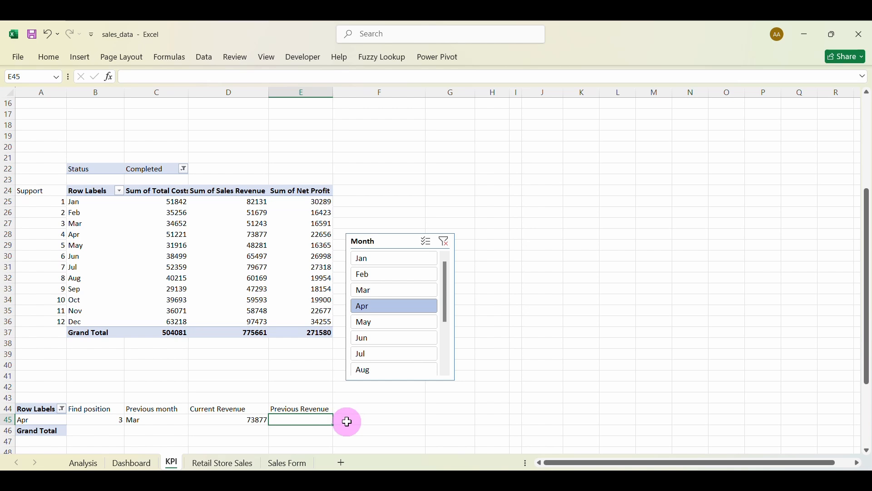
type("=vl")
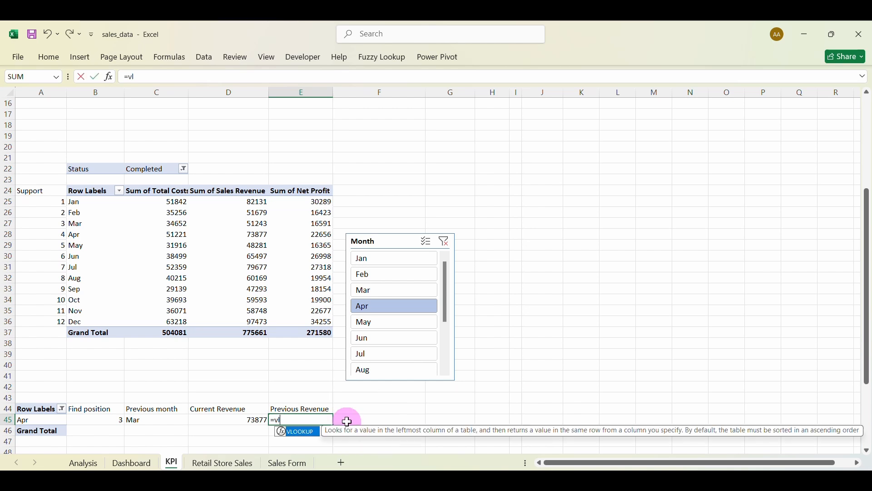
key("Tab")
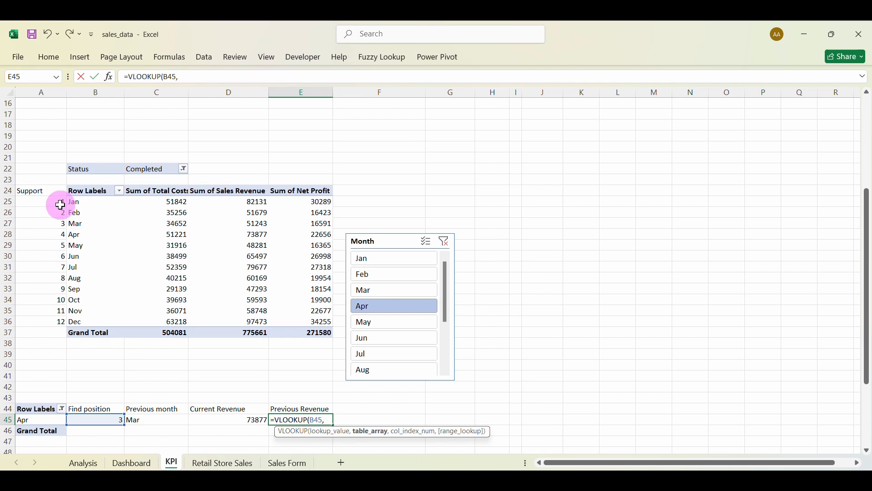
left_click_drag(60, 205, 287, 318)
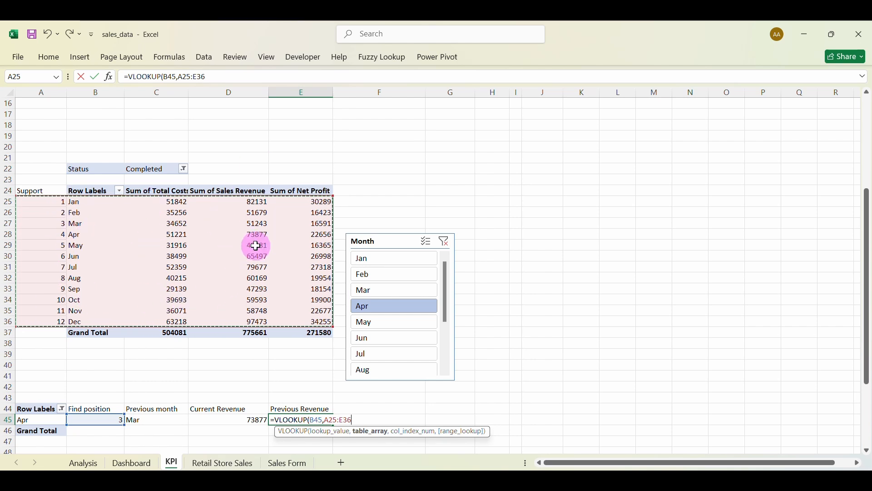
type(",")
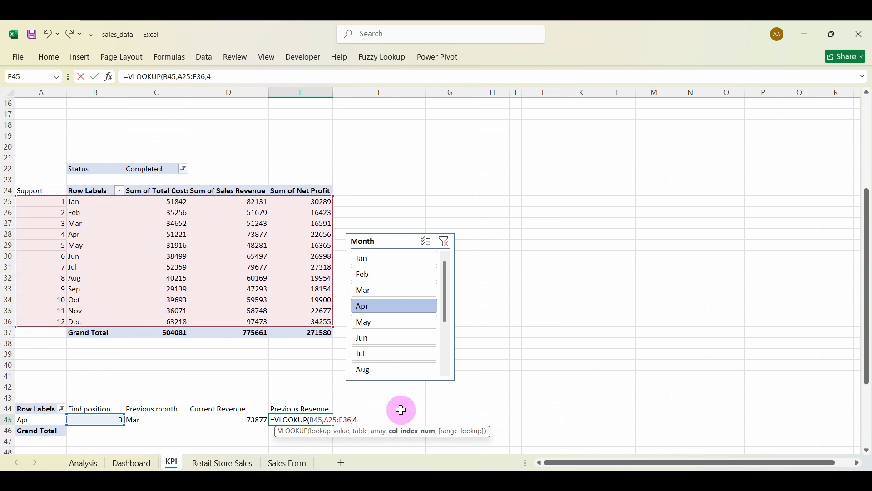
type("4")
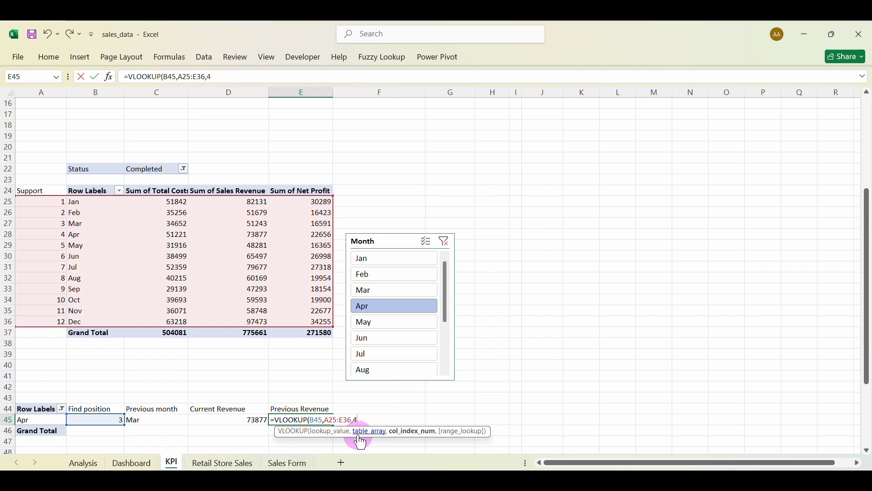
type(",0)")
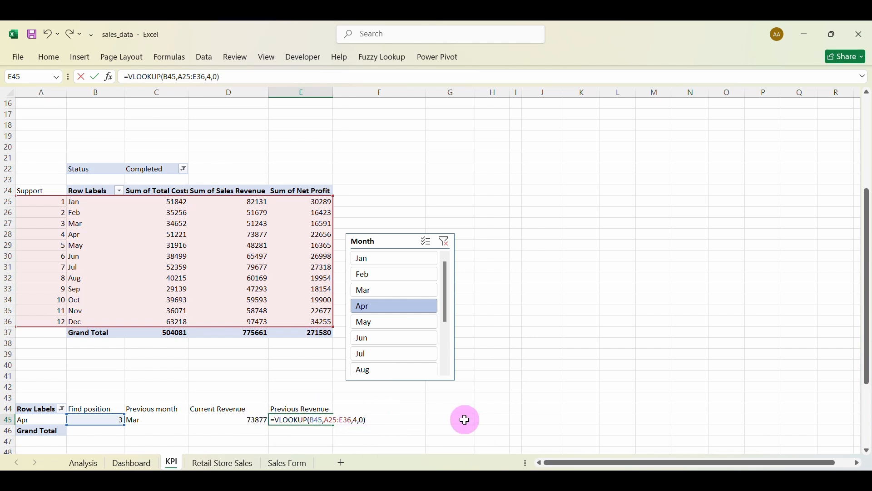
key("Return")
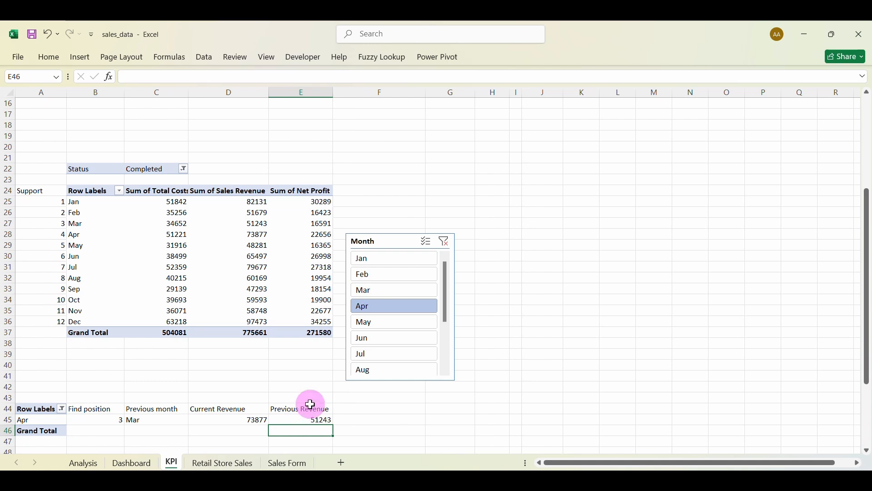
Check E45 follows the slicer: 51679 for Mar, 51243 for Apr.
left_click(359, 294)
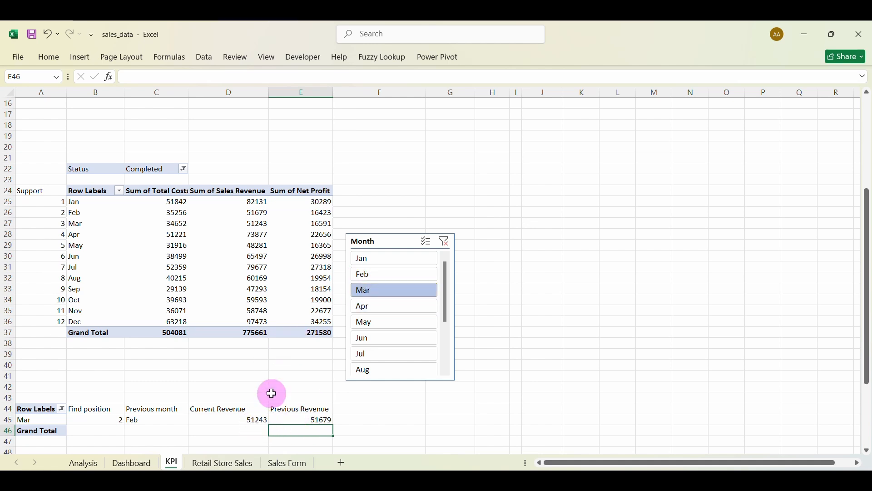
left_click(381, 313)
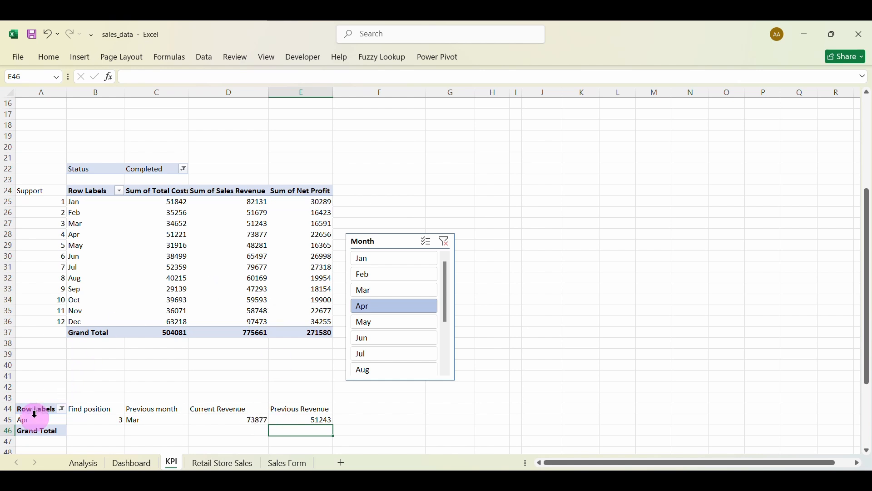
left_click(170, 288)
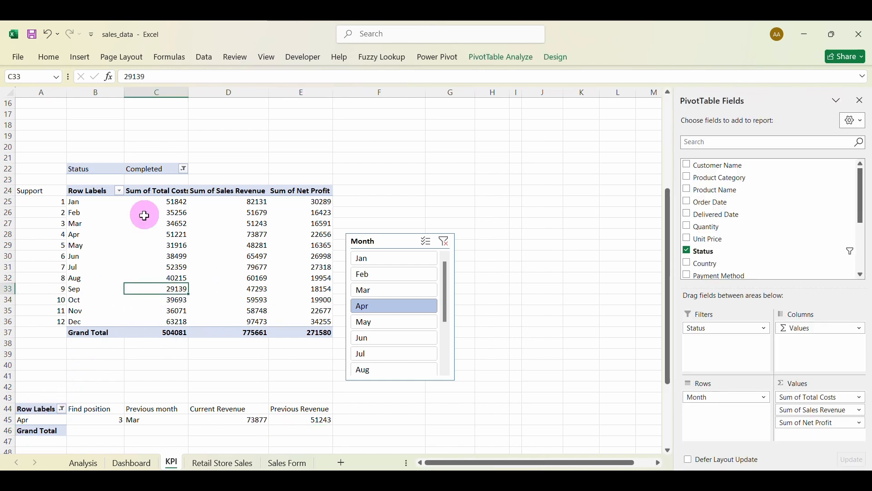
Insert a Year slicer for the month pivot table.
left_click(82, 57)
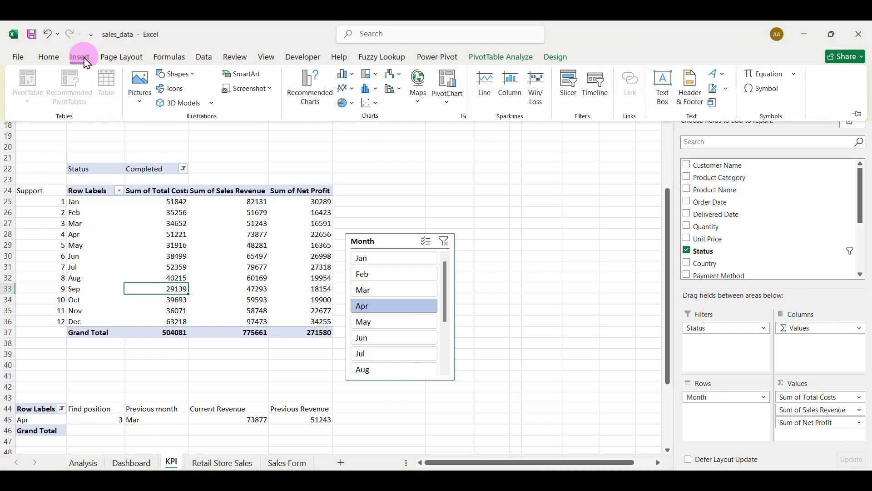
left_click(566, 95)
left_click(241, 335)
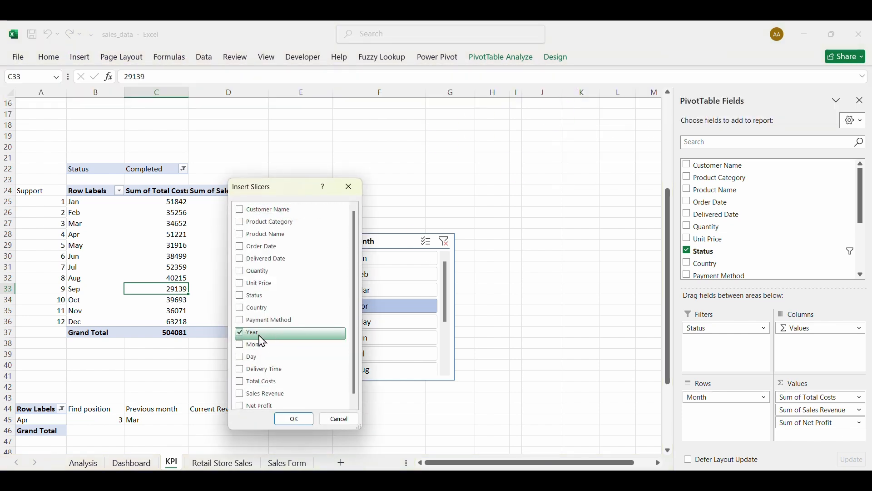
left_click(293, 420)
left_click(347, 233)
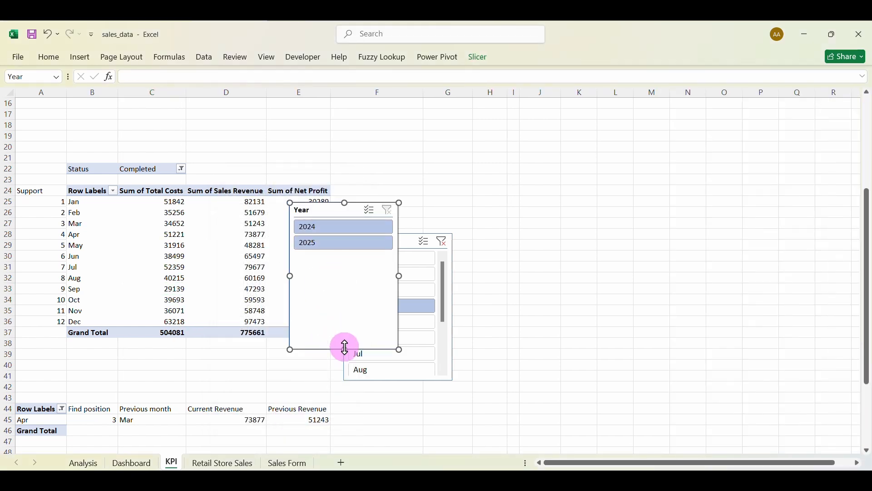
Shorten the Year slicer, place it beside the Month slicer and filter to 2024.
left_click_drag(345, 348, 351, 264)
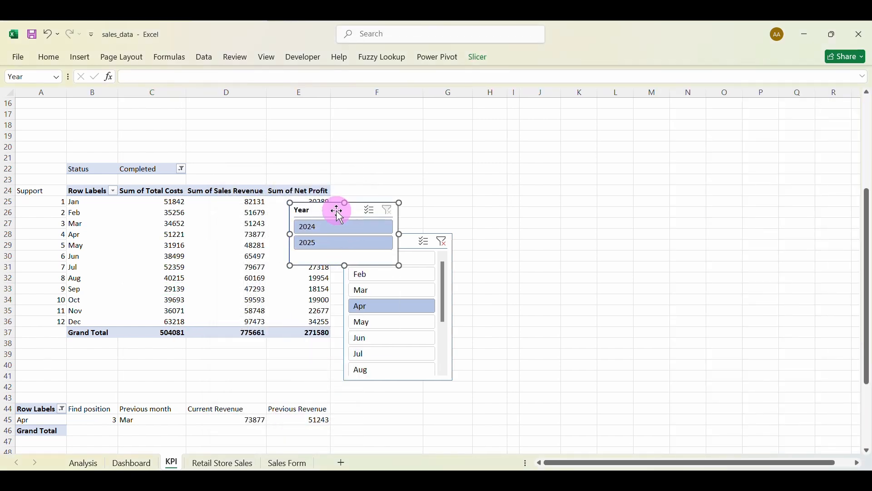
left_click_drag(337, 212, 501, 319)
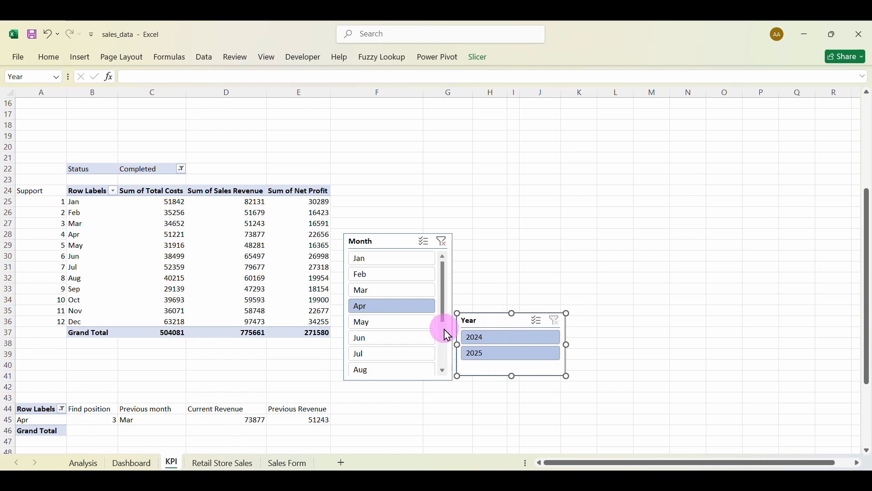
left_click(482, 341)
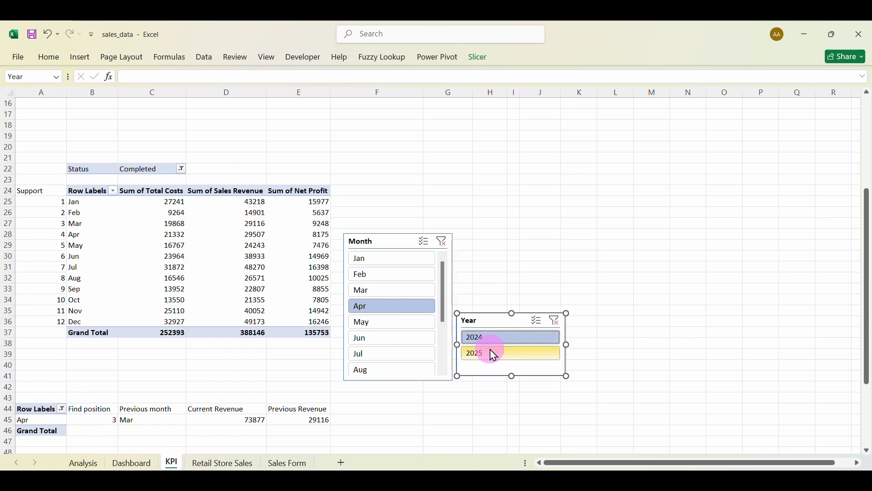
left_click(494, 359)
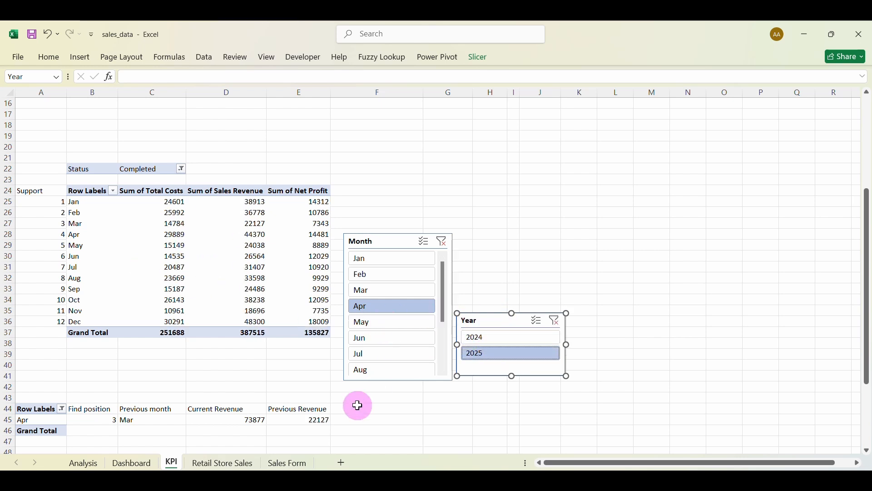
left_click(473, 340)
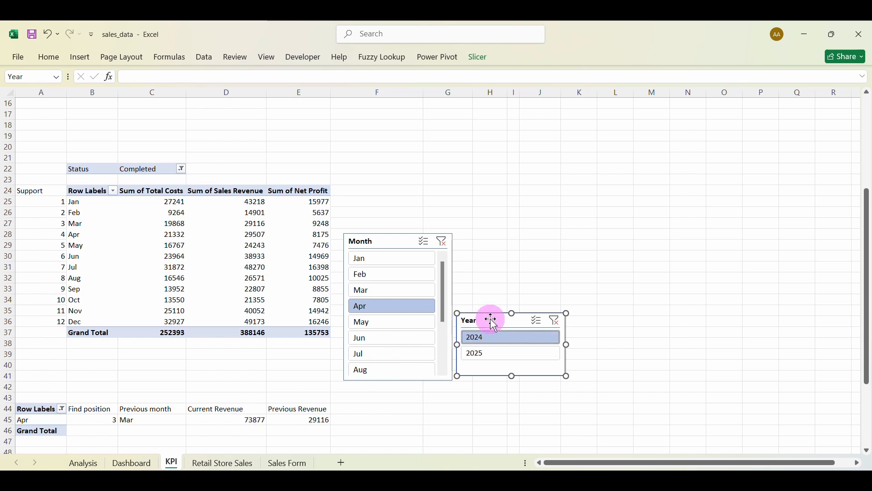
scroll(347, 185, "up", 5)
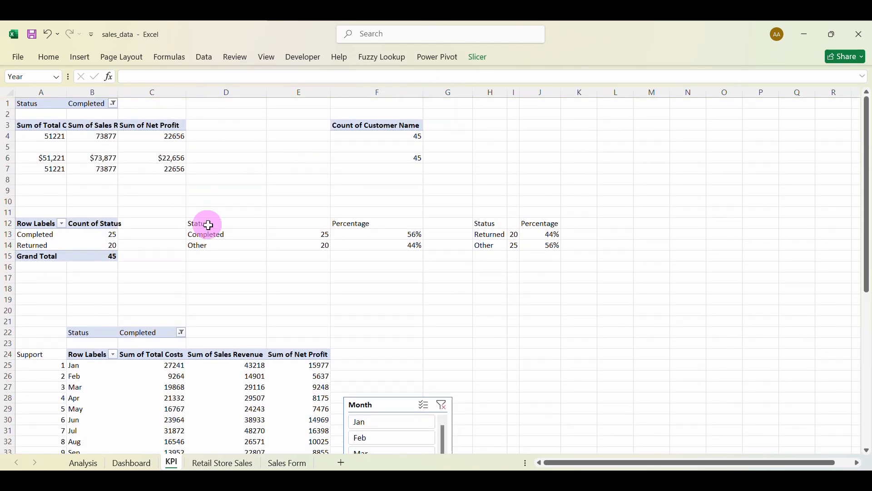
scroll(475, 271, "down", 4)
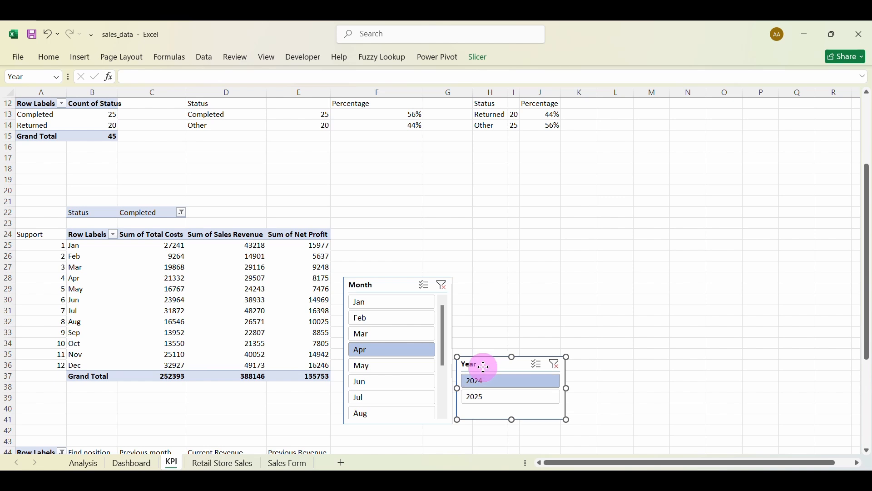
Connect the Year slicer to the KPI2, month and Status pivot tables via Report Connections.
right_click(484, 373)
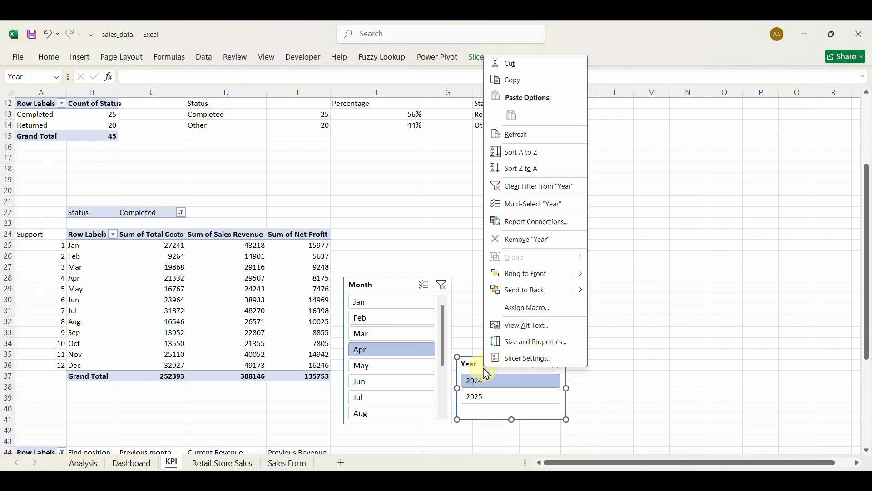
left_click(506, 226)
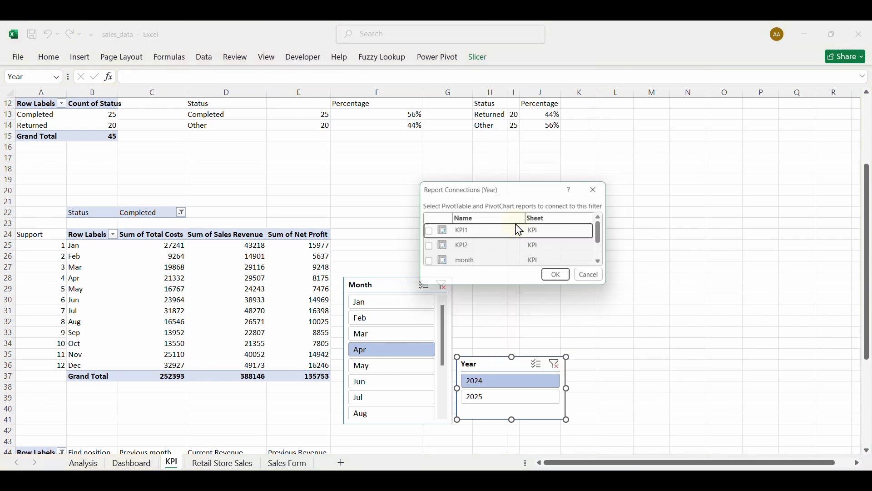
left_click(426, 248)
left_click(426, 264)
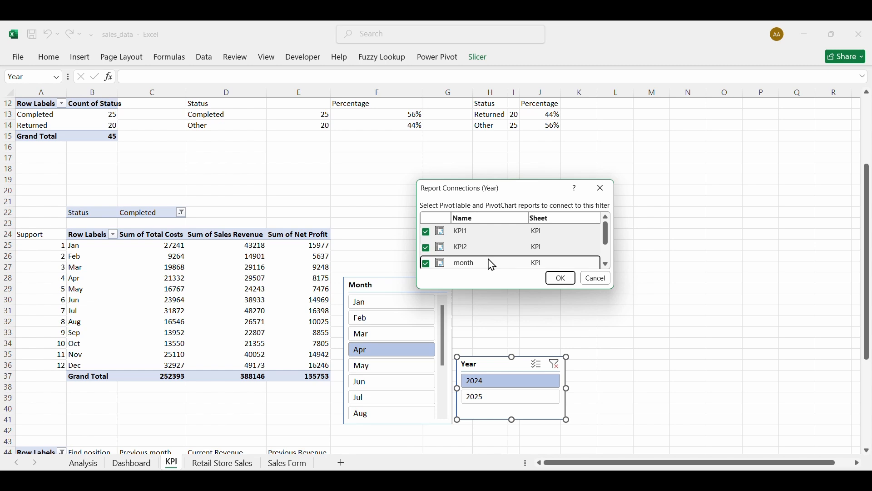
left_click(608, 264)
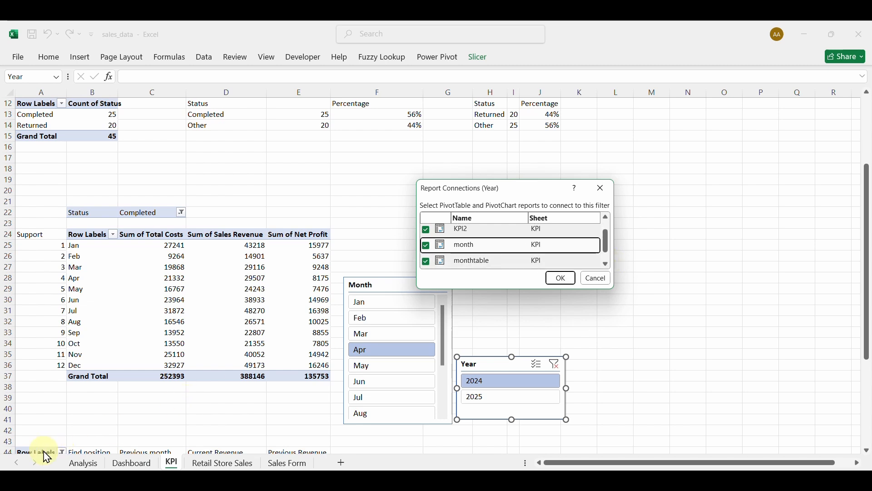
left_click(608, 265)
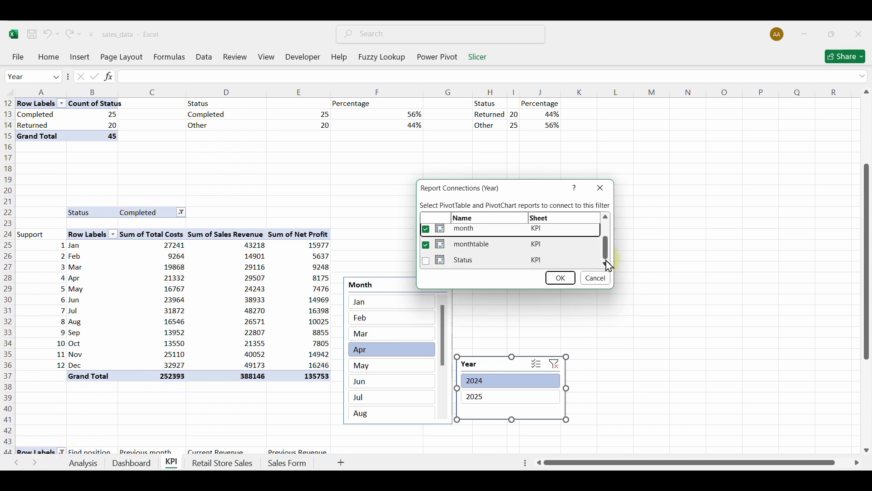
left_click(426, 261)
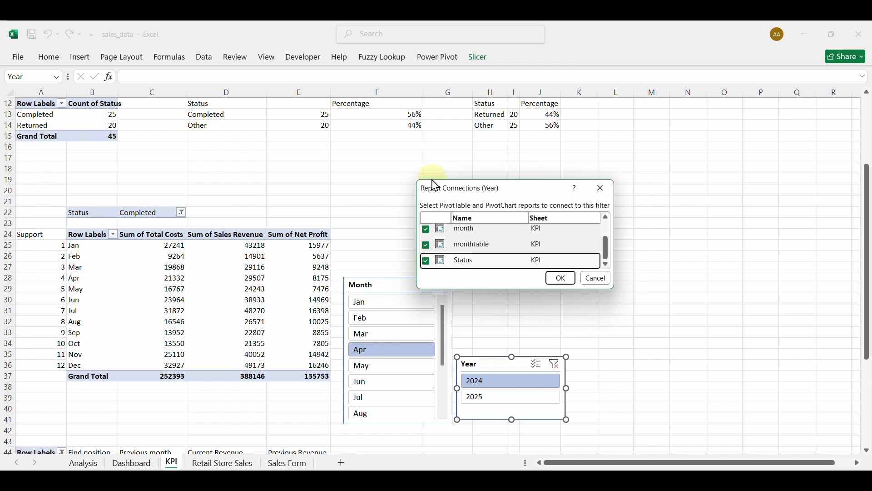
left_click(559, 280)
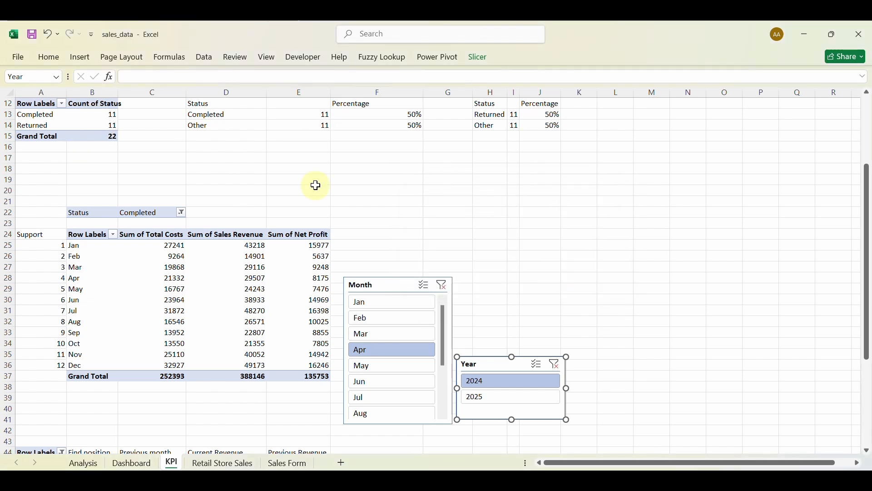
Toggle the Year slicer between 2025 and 2024 to check the connected pivots.
left_click(498, 397)
scroll(499, 400, "down", 2)
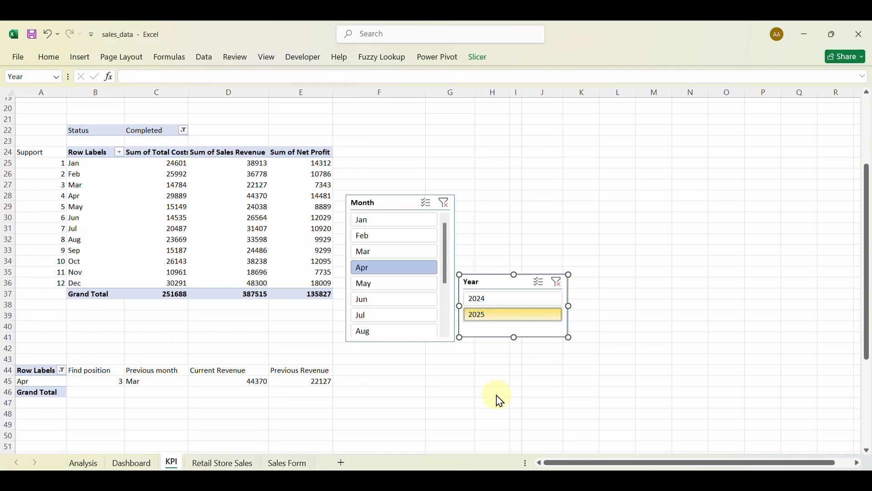
left_click(513, 274)
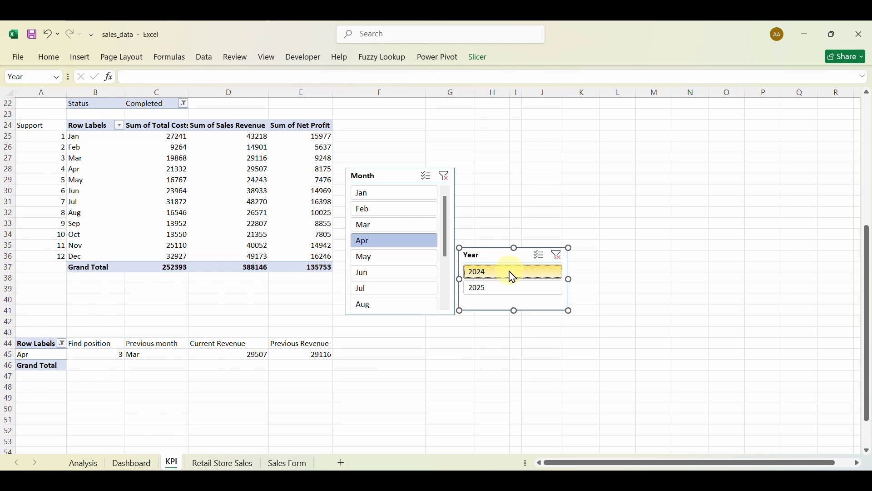
left_click(500, 286)
left_click(495, 276)
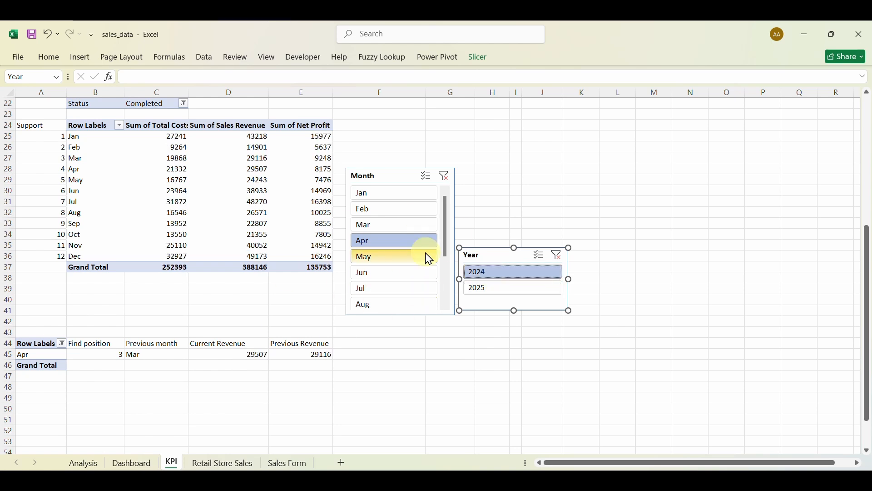
left_click(368, 347)
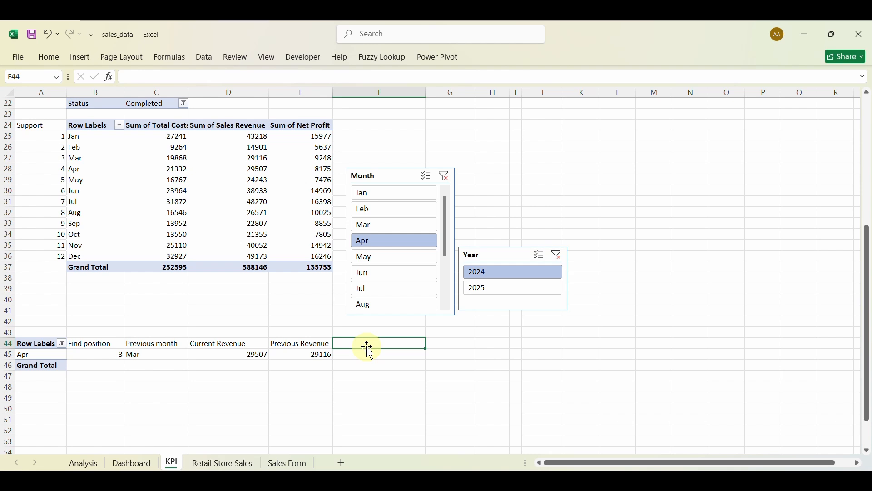
Head F44 'Value difference' and compute =D45-E45 below it, giving 391.
type("Value difference")
key("Return")
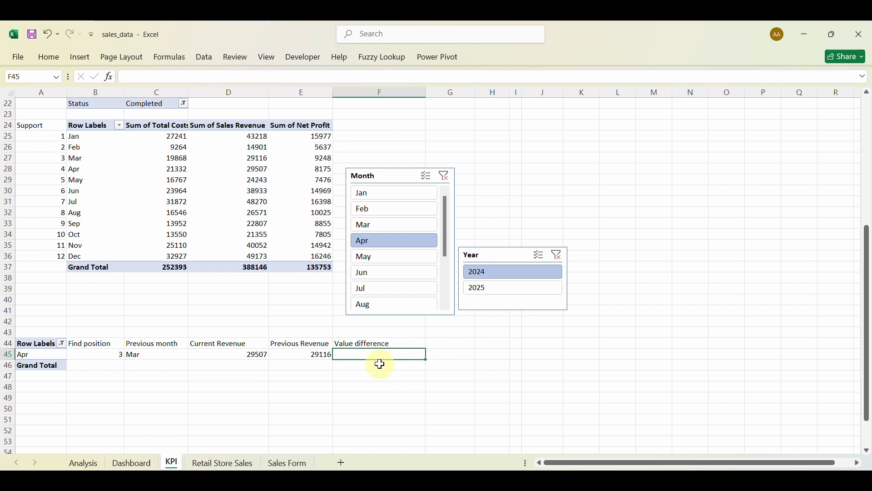
type("=")
left_click(241, 354)
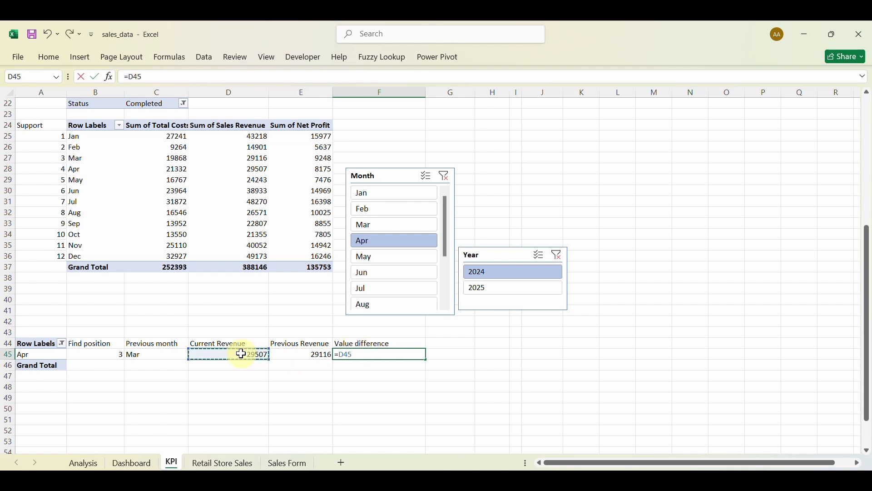
type("-")
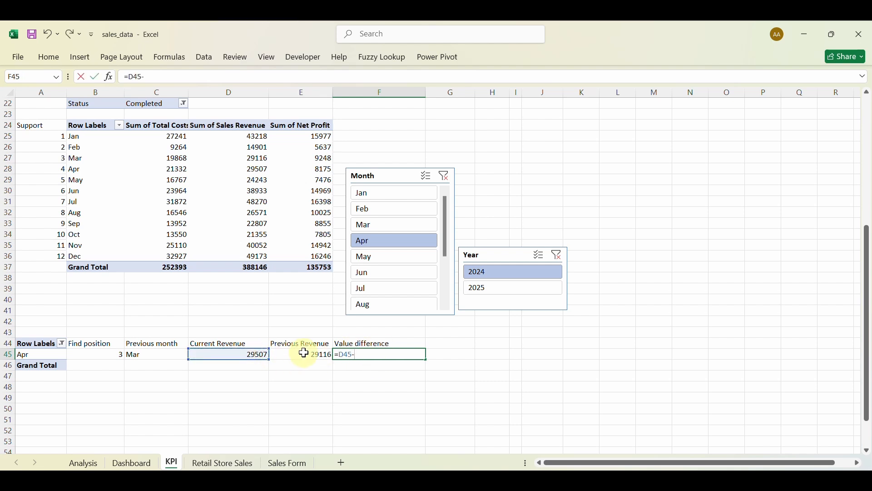
left_click(301, 354)
key("Return")
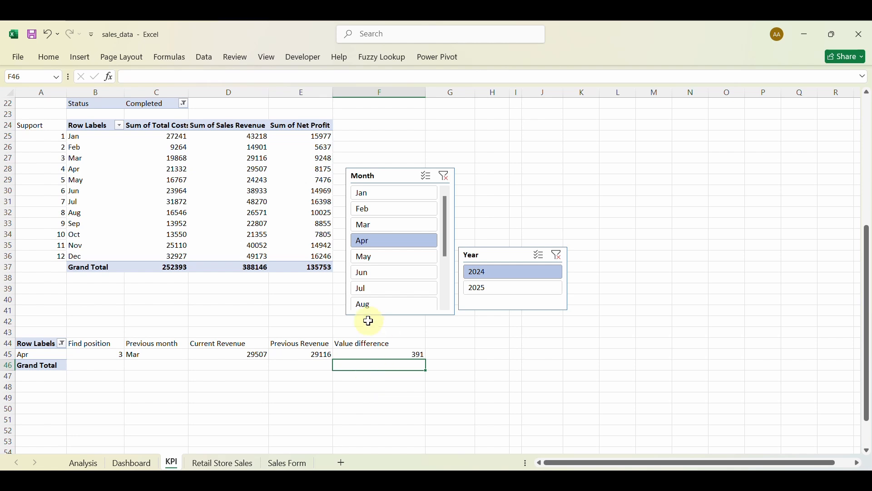
Head G44 'Percentage Difference' and enter =(D45-E45)/E45 in G45.
left_click(456, 343)
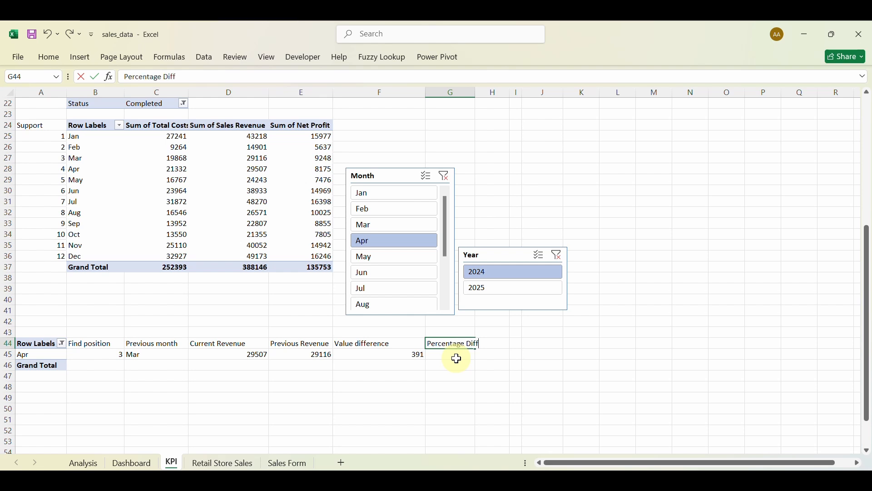
type("Percentage Difference")
key("Return")
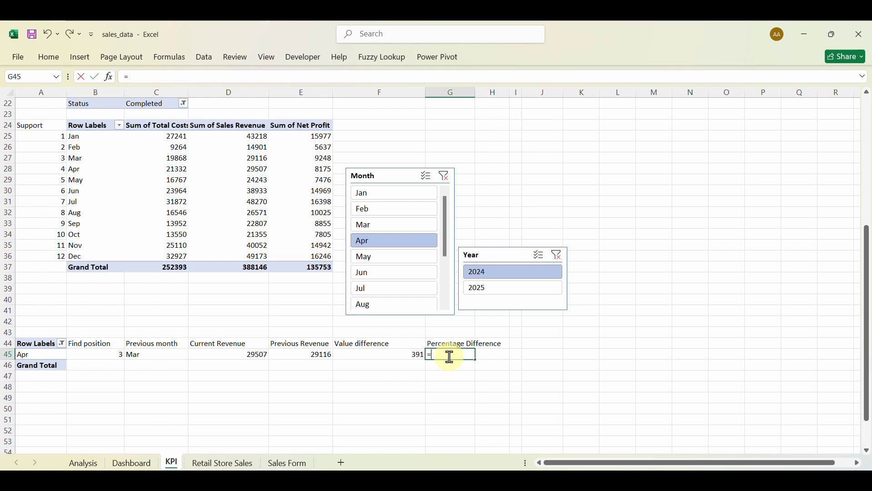
type("=(")
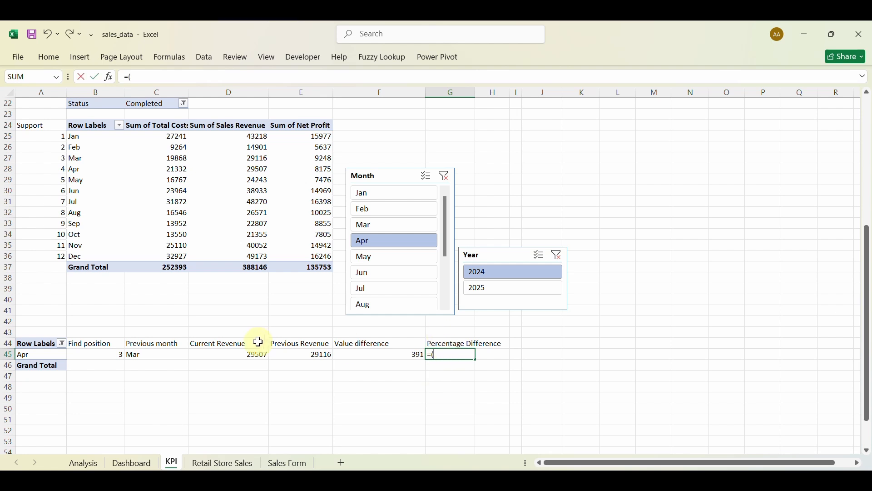
left_click(246, 355)
type("-")
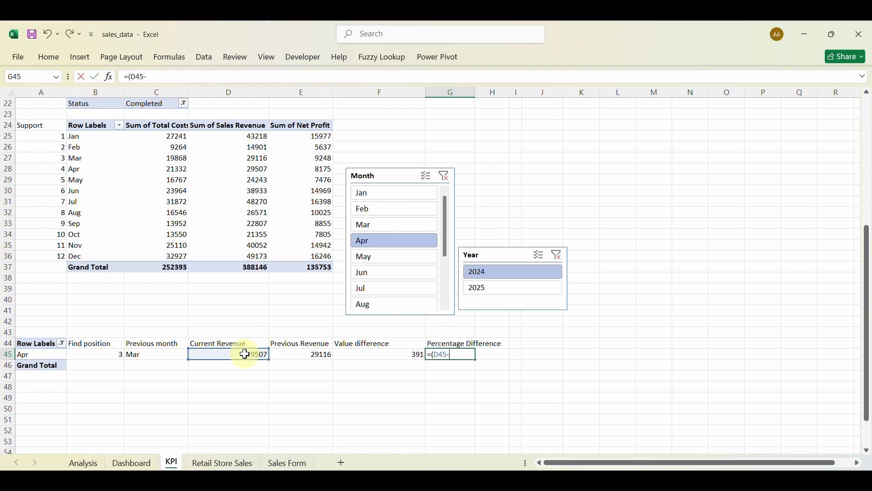
left_click(300, 355)
type(")/")
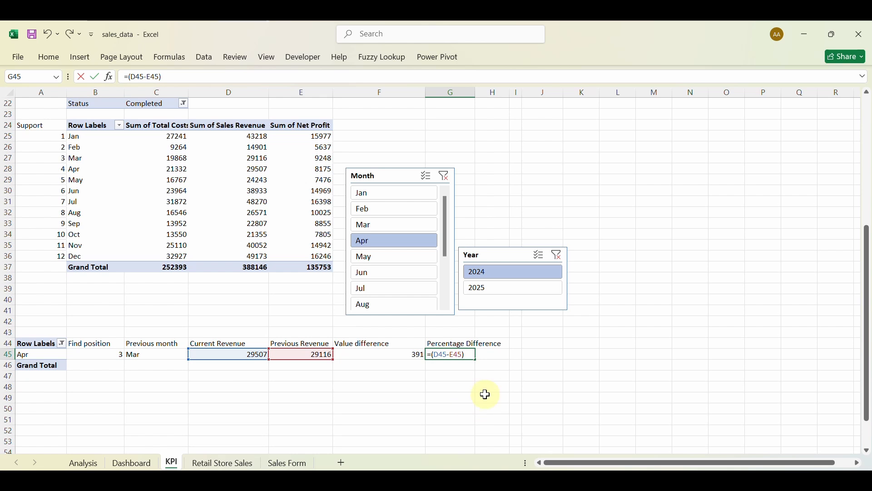
left_click(312, 359)
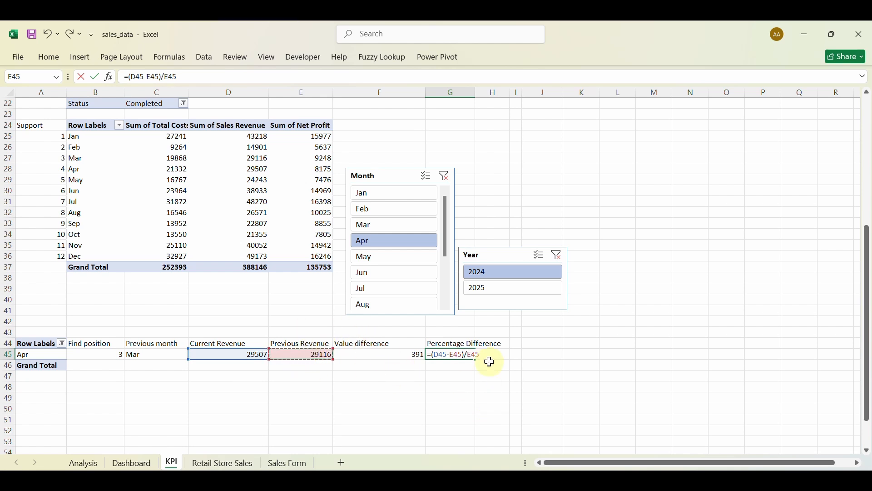
key("Return")
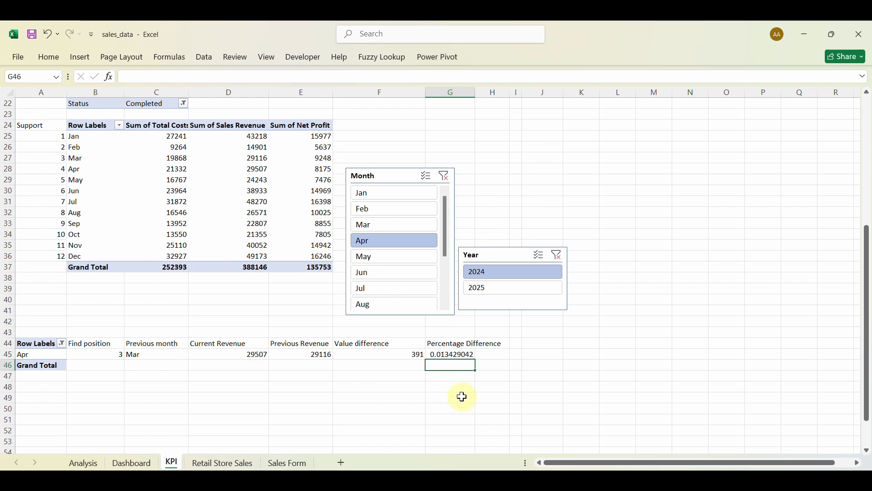
Apply Percent Style to G45 and test it by filtering May, then Apr.
left_click(452, 356)
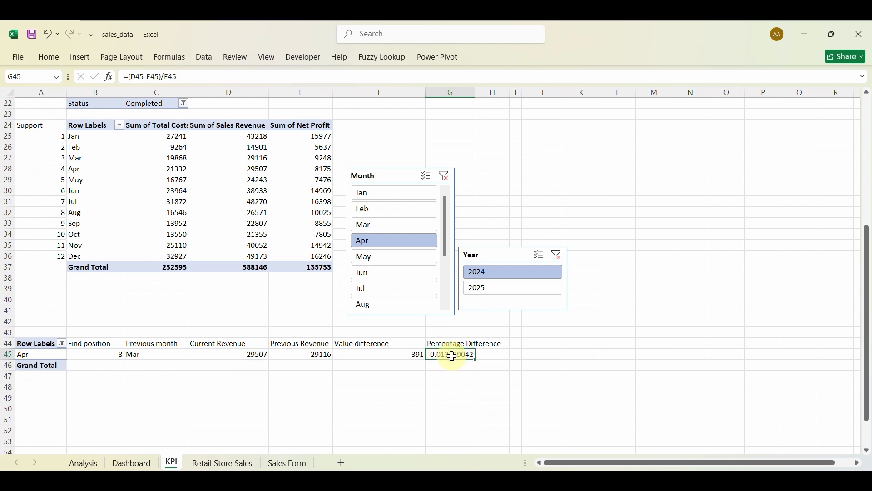
left_click(48, 57)
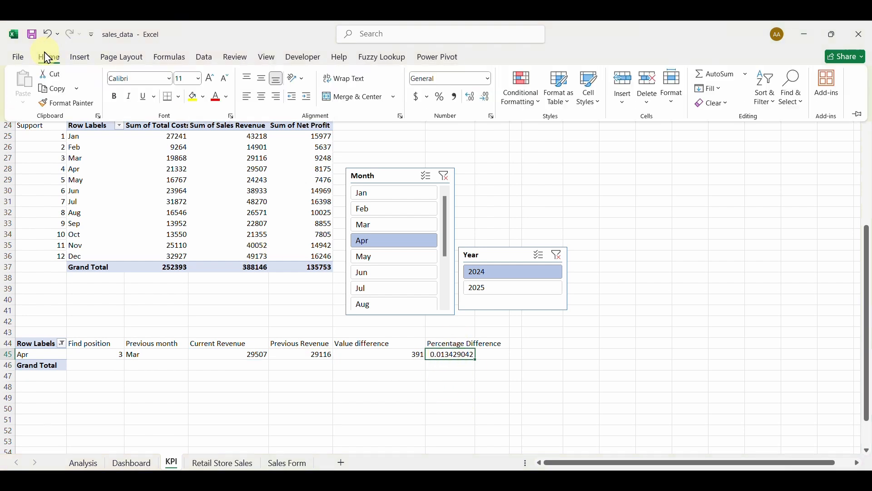
left_click(440, 96)
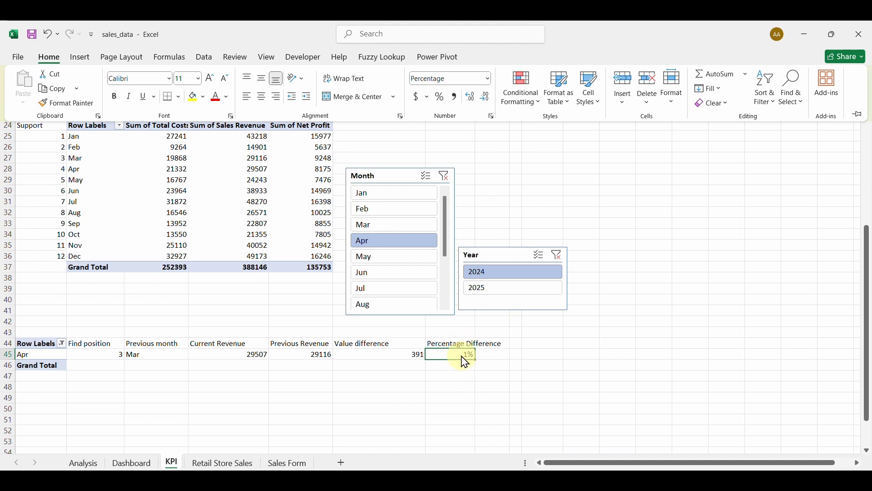
left_click(390, 258)
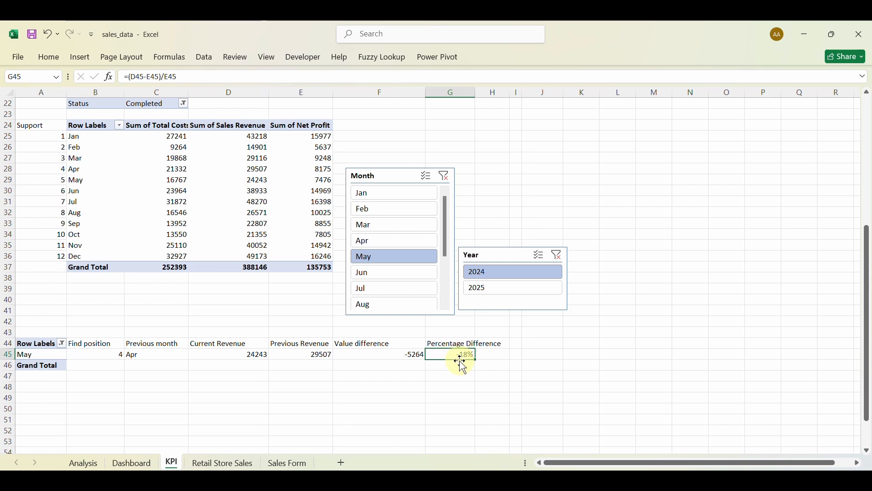
left_click(380, 244)
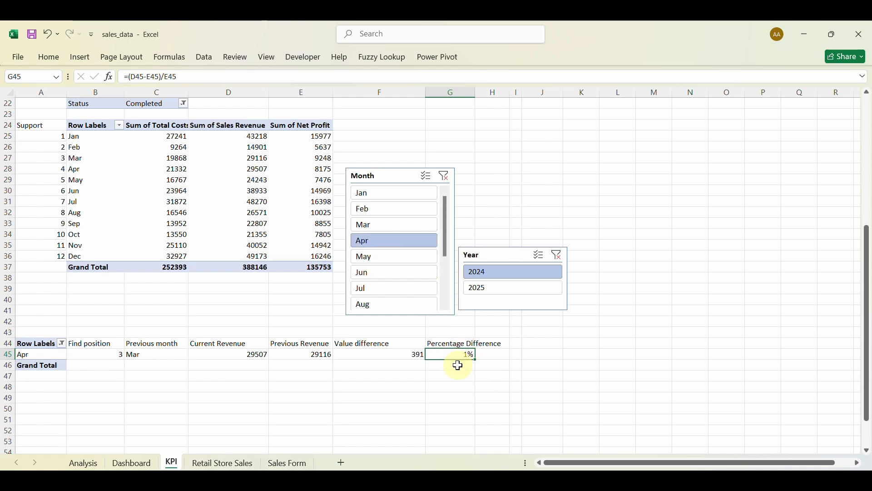
left_click(458, 367)
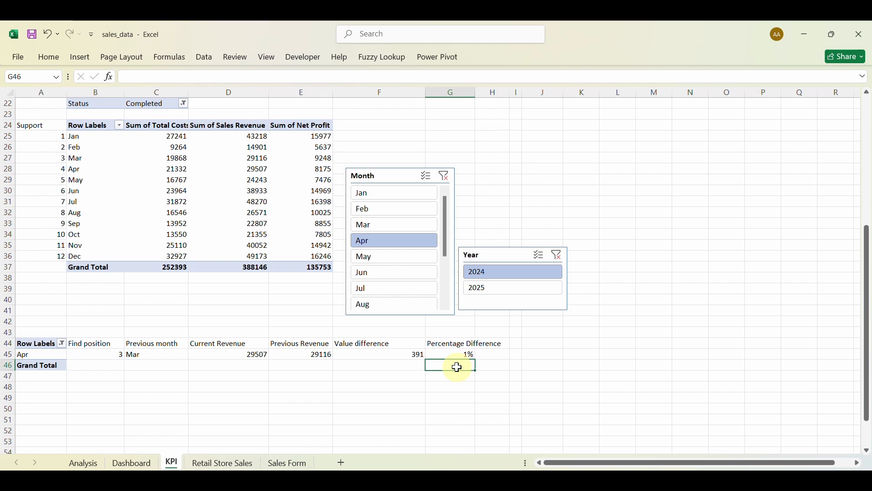
Type =IF(G45>0,"+"&TEXT(G45,"0.0%"), into G46, inserting IF and TEXT from autocomplete.
type("=if")
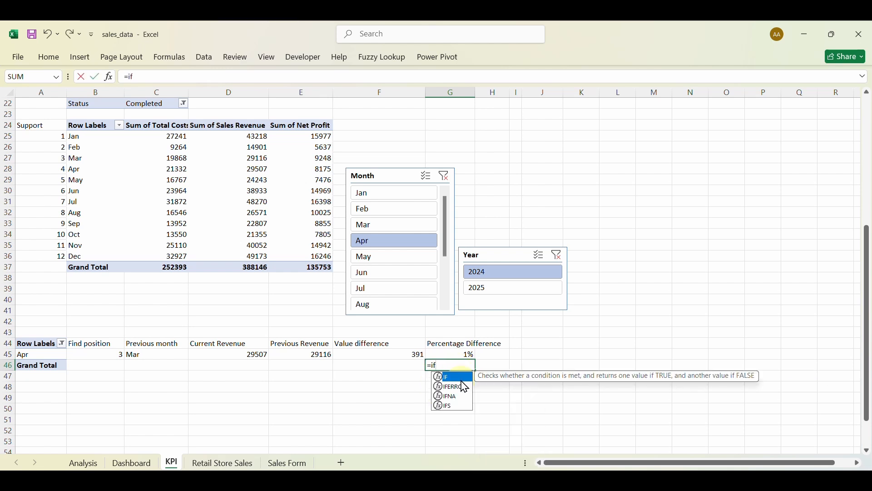
key("Tab")
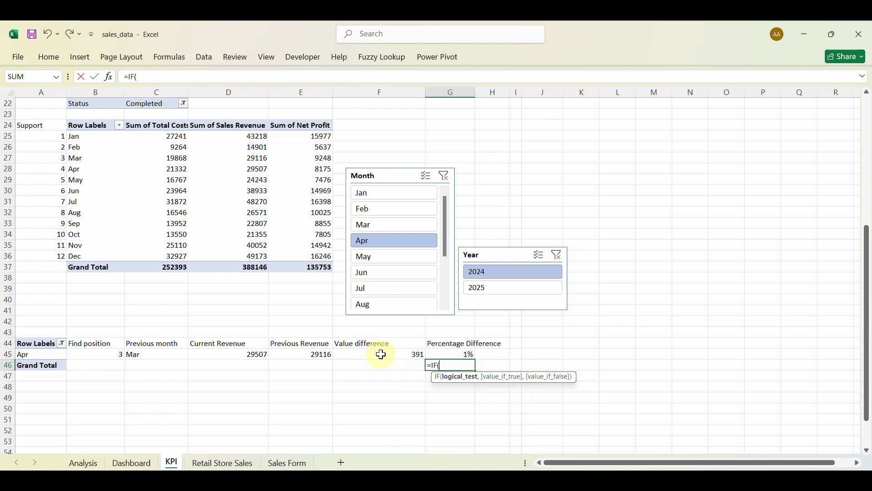
left_click(454, 354)
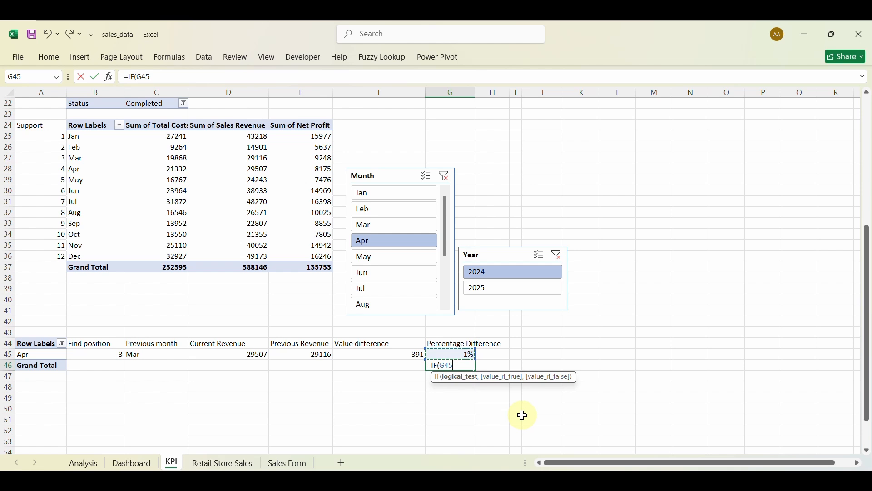
type(">0,\"+\"&")
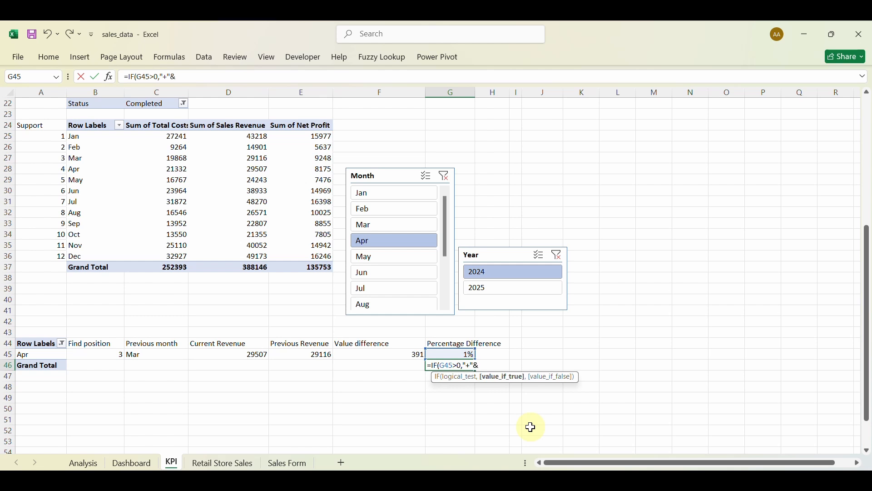
type("te")
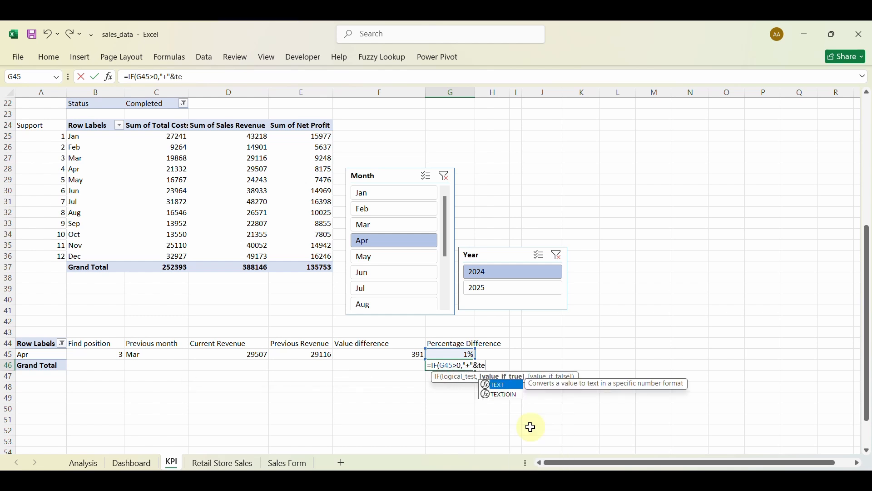
key("Tab")
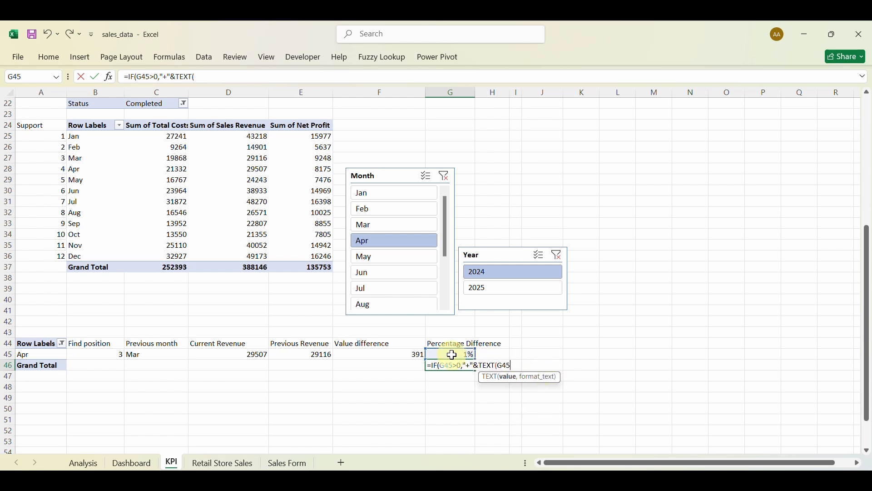
type(",\"0.0%),te")
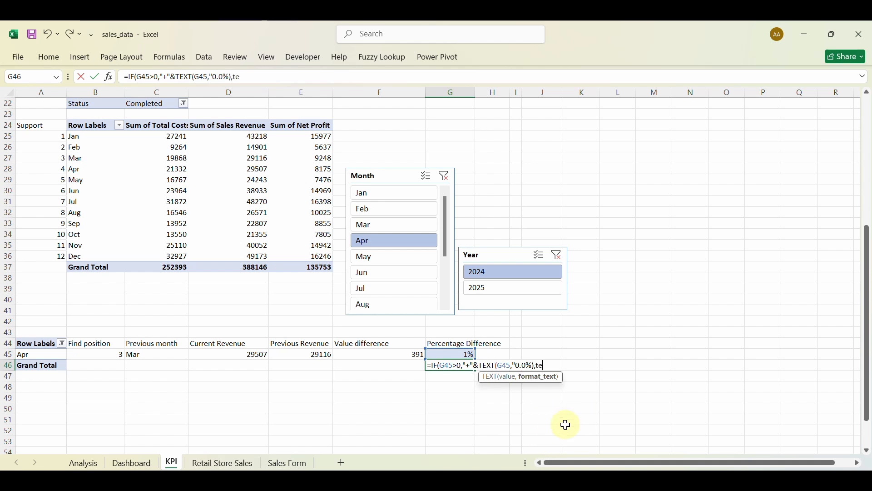
Dismiss Excel's formula error messages and delete the stray ',tex' from G46's formula.
left_click(565, 424)
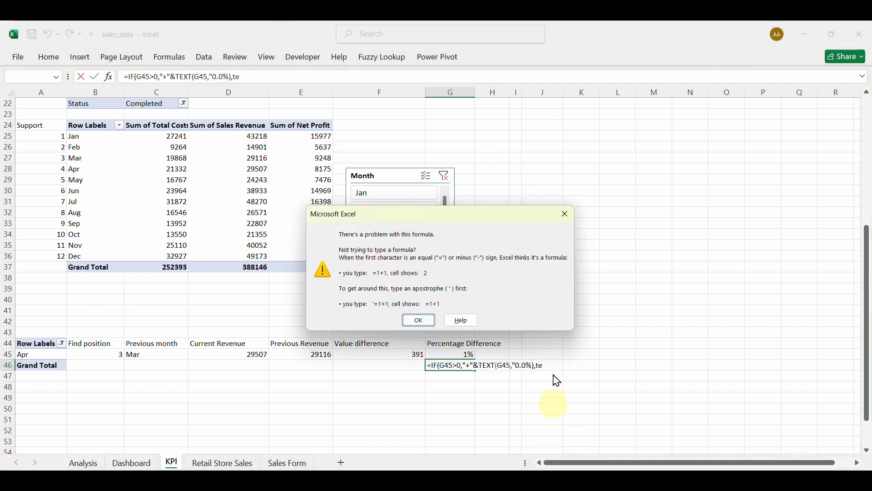
left_click(566, 216)
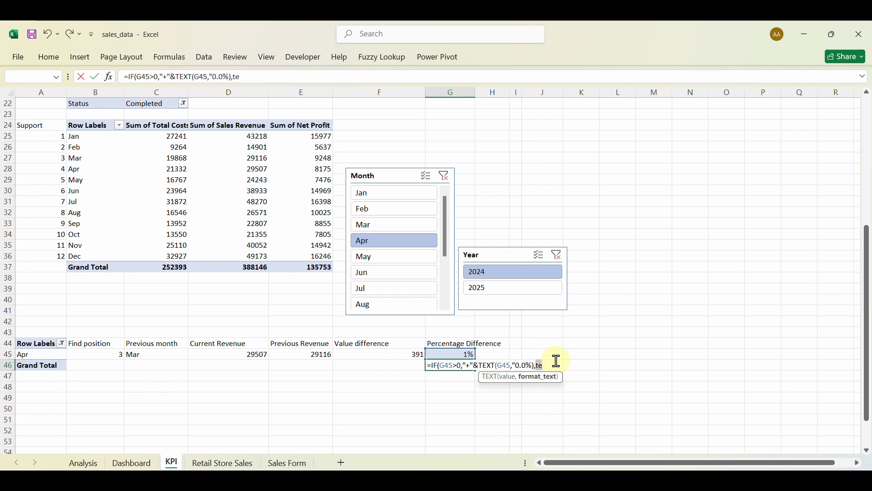
key("BackSpace")
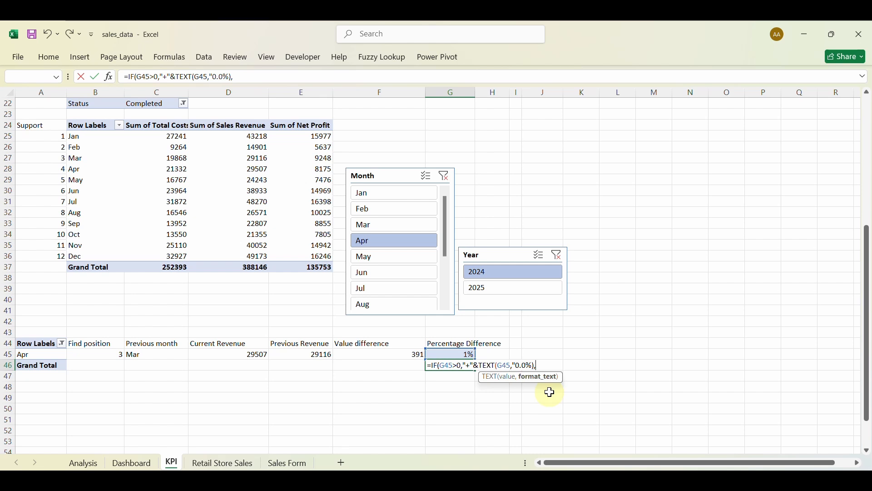
key("Return")
left_click(526, 232)
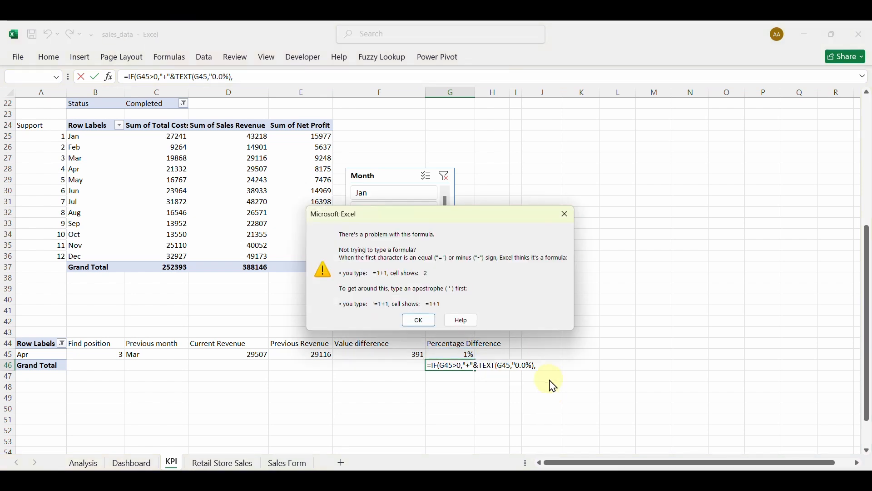
left_click(566, 214)
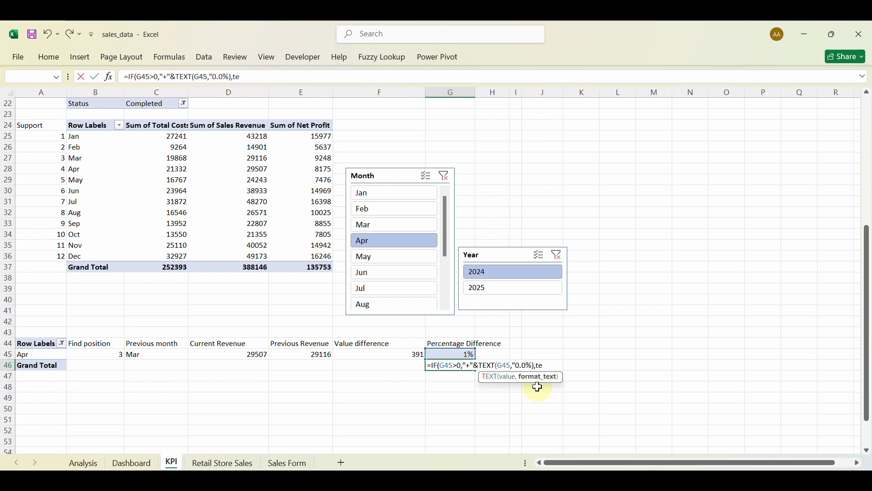
key("Return")
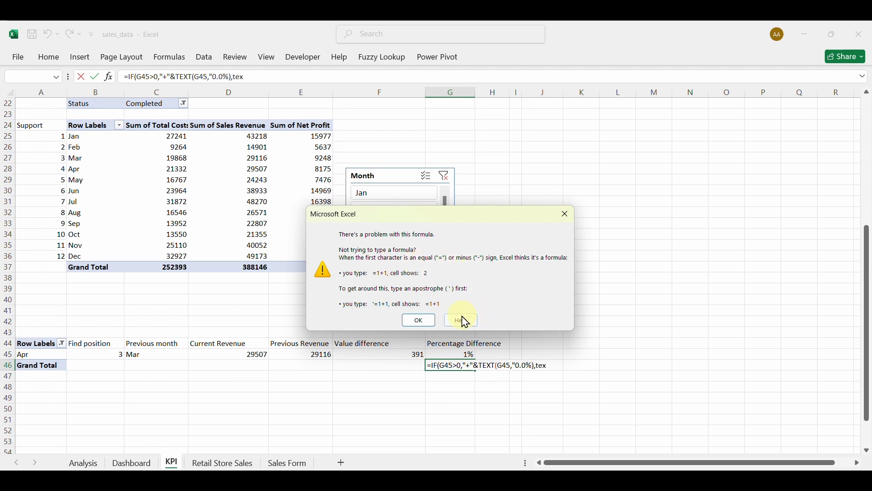
left_click(419, 322)
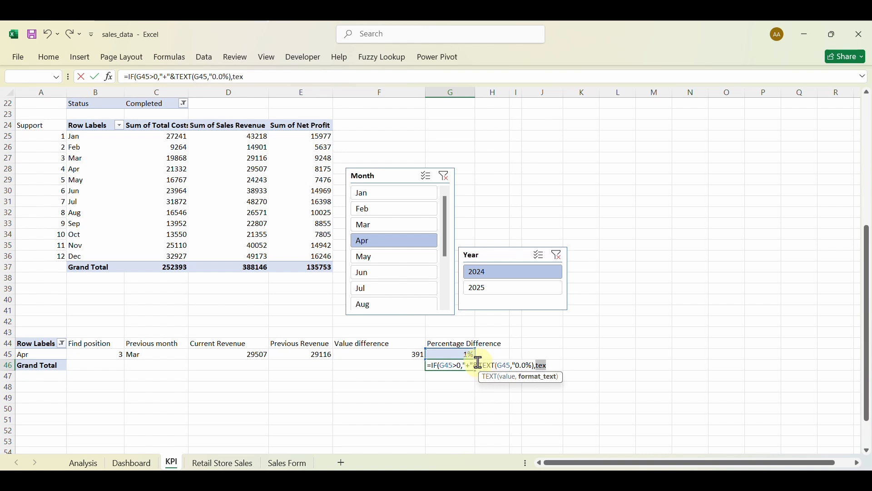
left_click(539, 365)
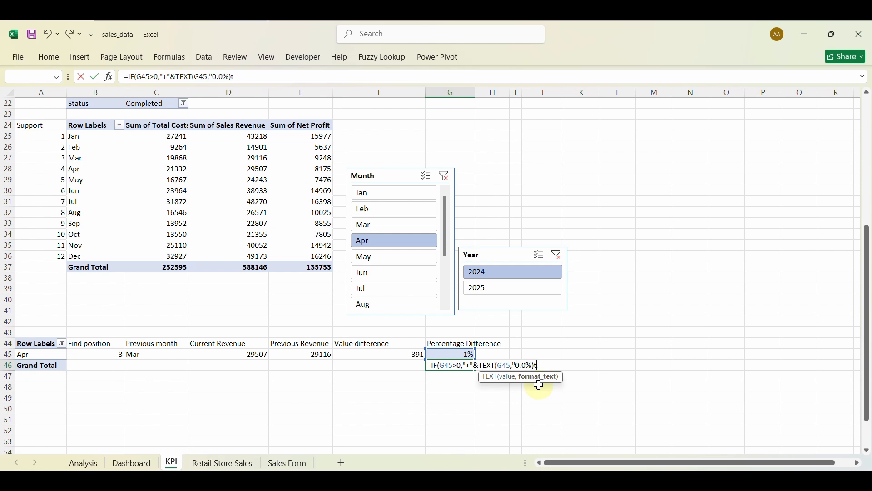
Complete G46 as =IF(G45>0,"+"&TEXT(G45,"0.0%"),TEXT(G45,"0.0%")) and accept Excel's correction.
type("te")
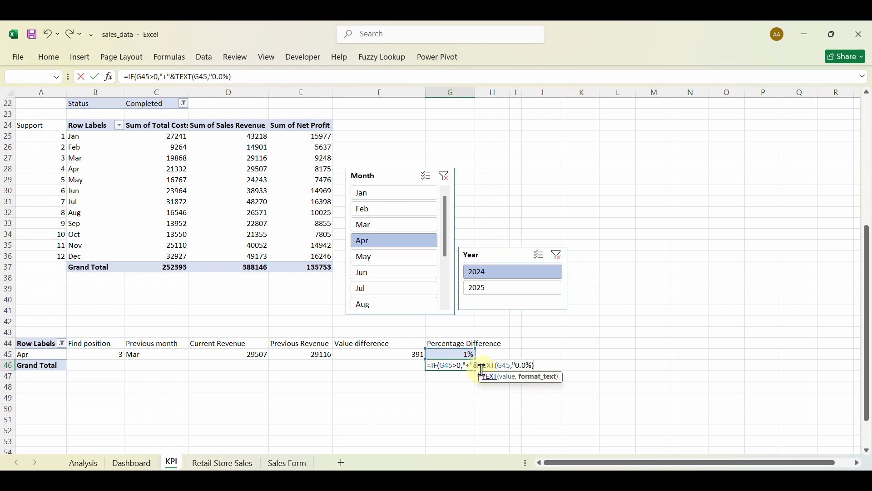
left_click(431, 367)
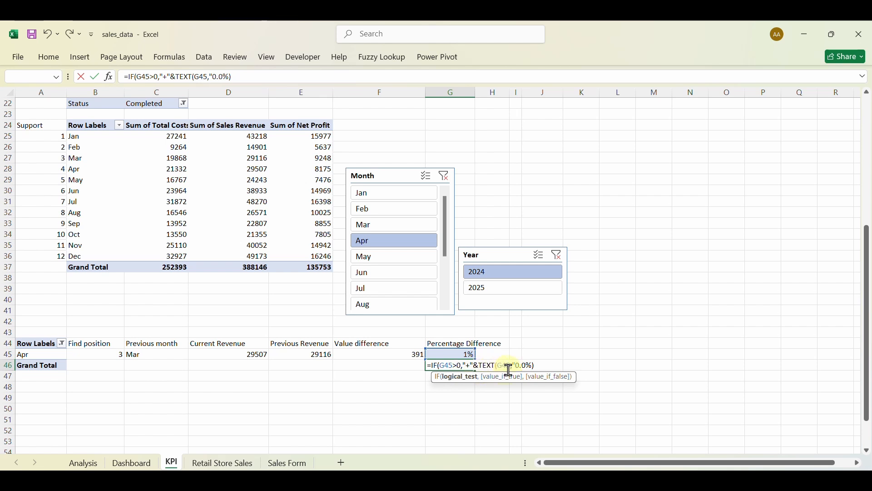
left_click(533, 365)
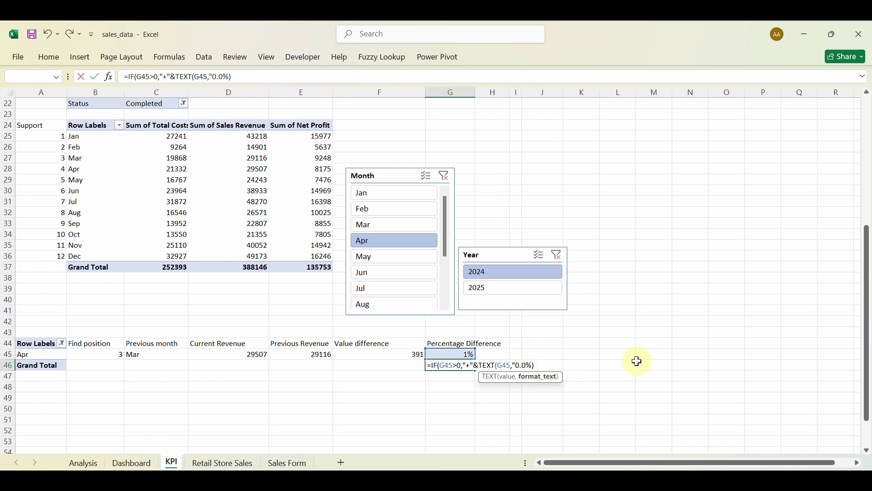
left_click(549, 363)
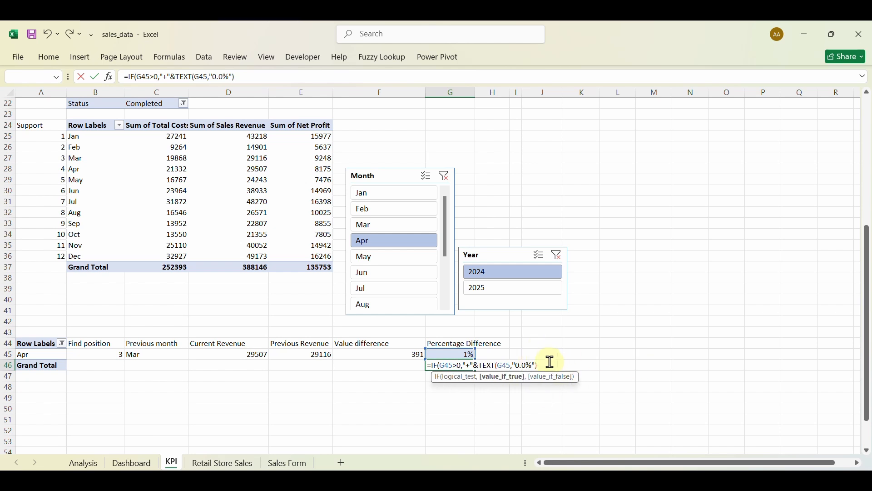
type(",te")
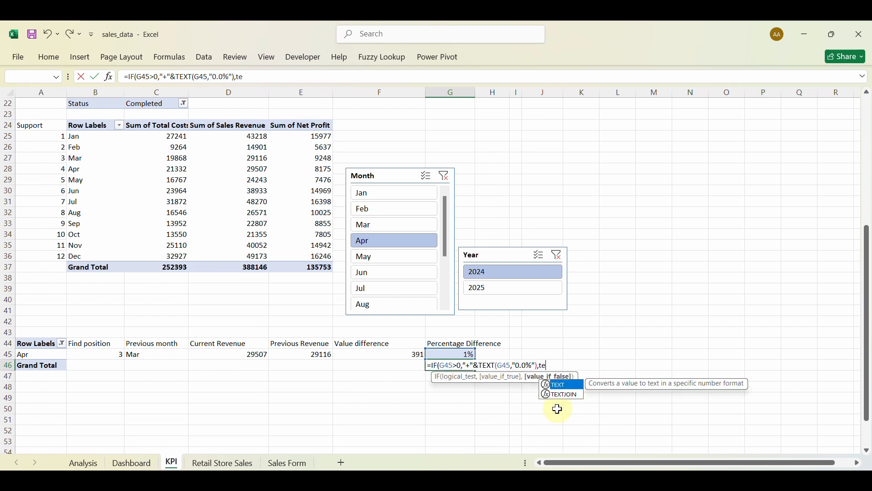
key("Tab")
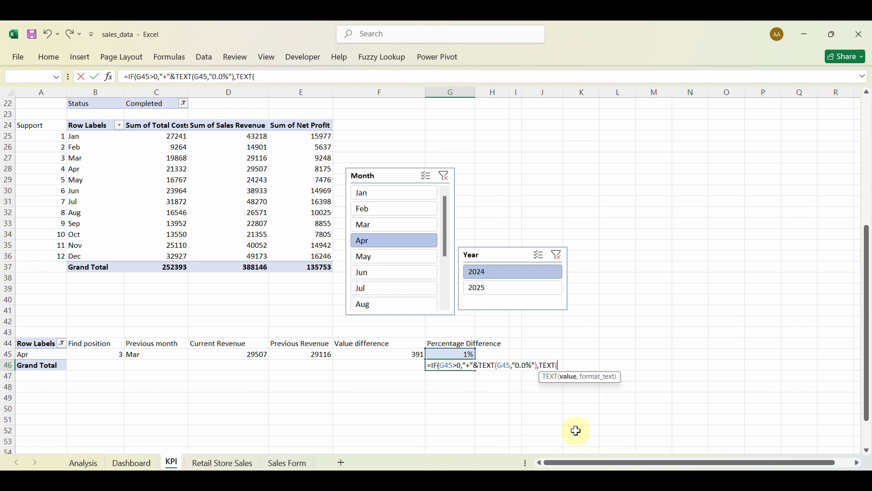
left_click(450, 354)
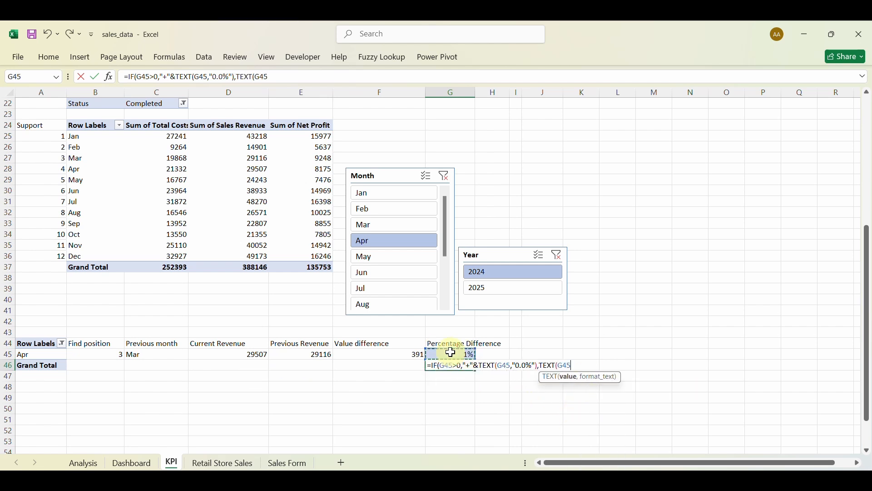
type(",")
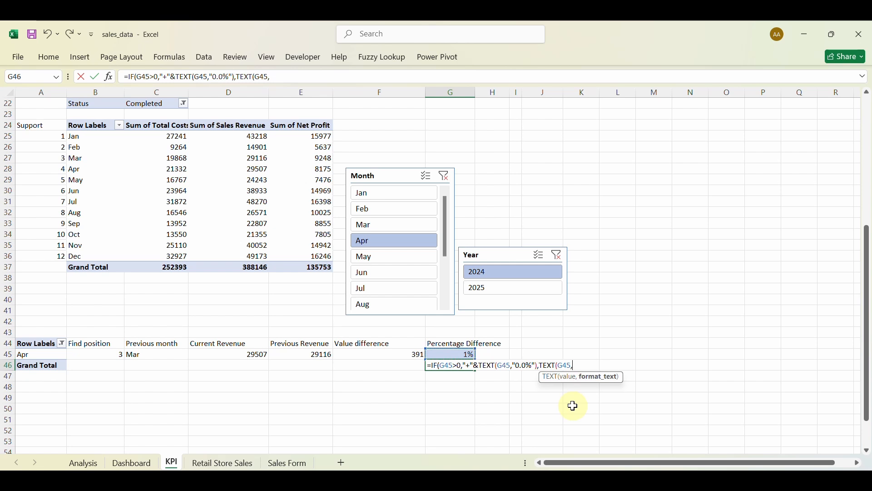
type("\"0.0%")
type(")")
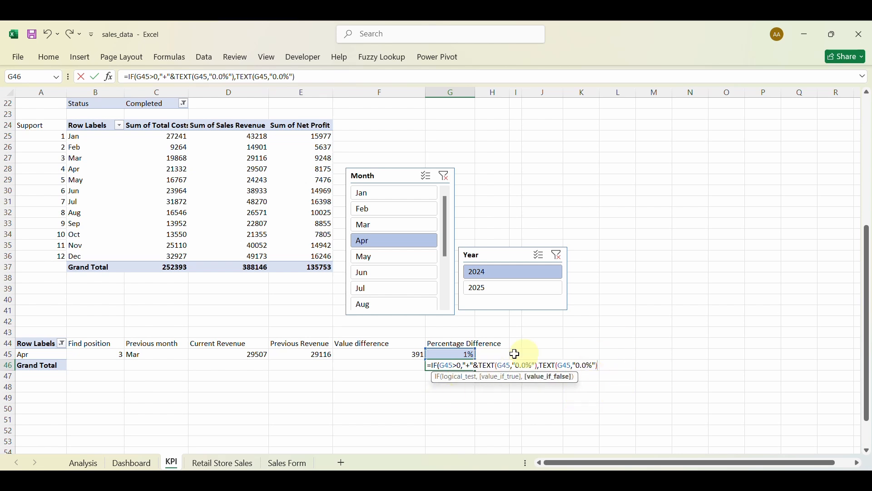
key("Return")
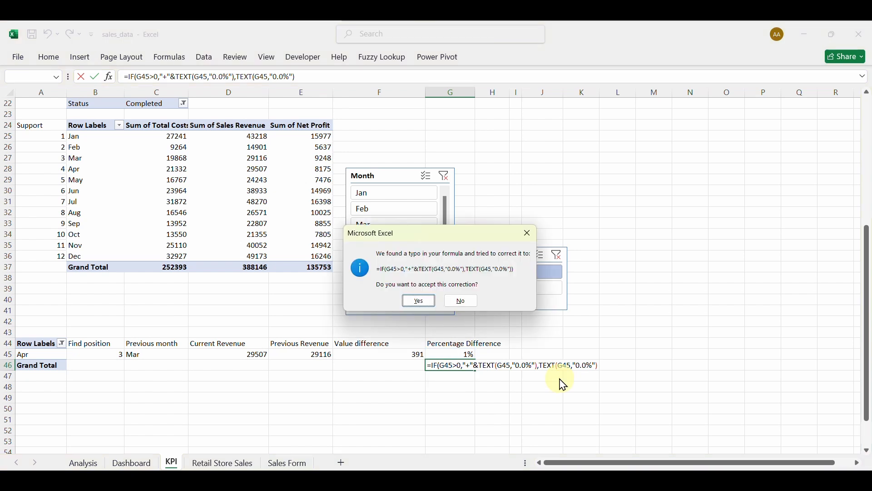
left_click(420, 300)
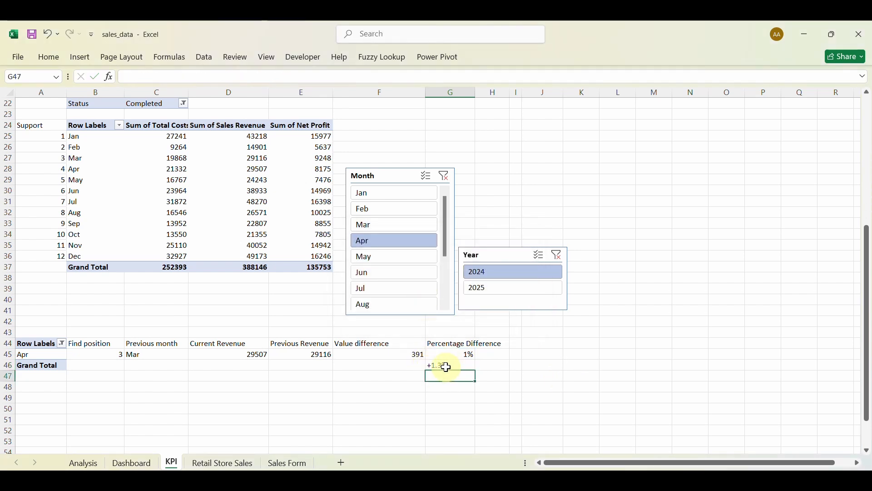
Test the signed percentage label by filtering May, Jun, then back to Apr.
left_click(393, 257)
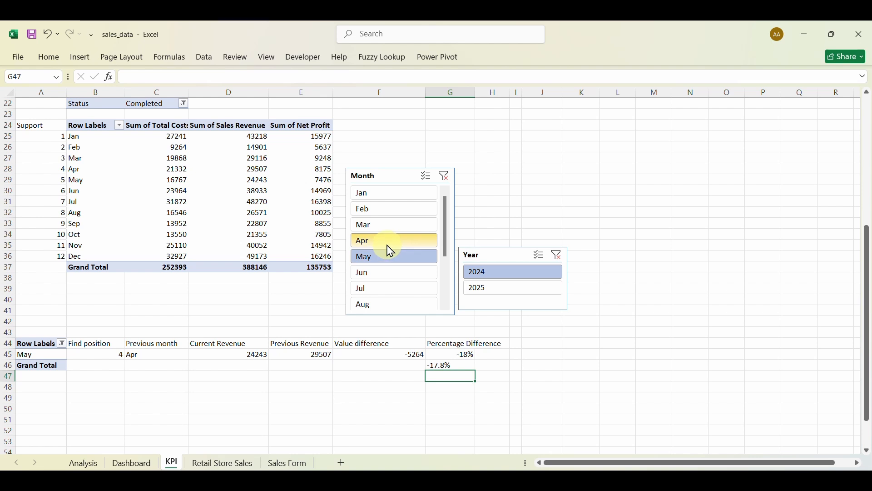
left_click(390, 245)
left_click(389, 258)
left_click(389, 272)
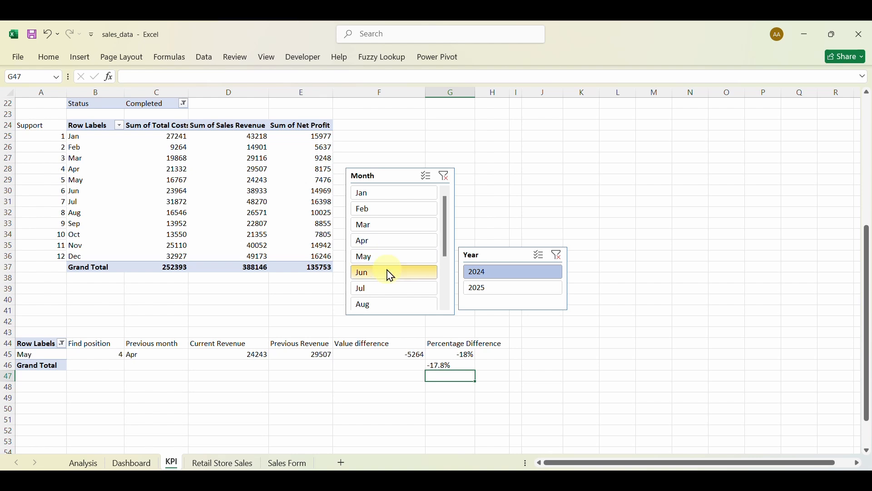
left_click(393, 242)
left_click(443, 378)
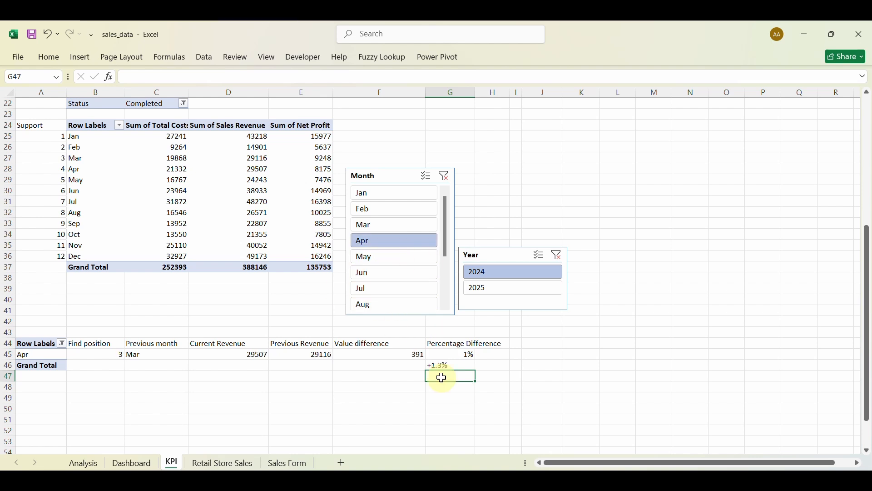
left_click(381, 367)
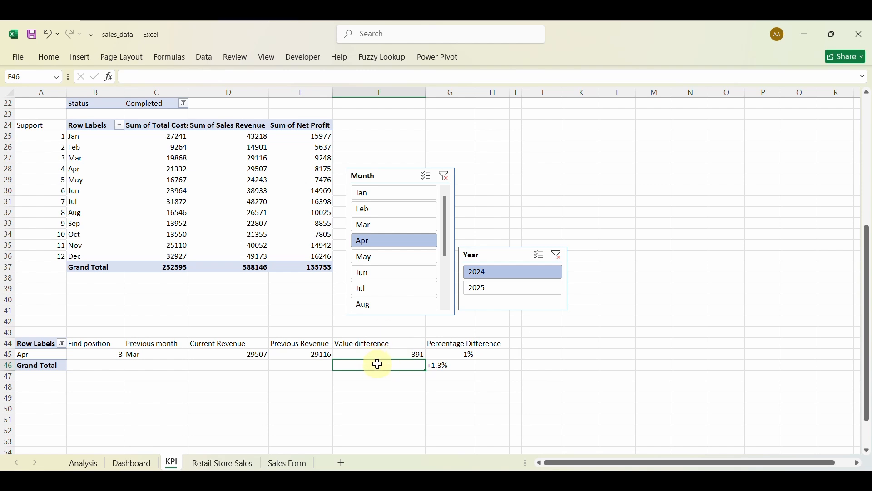
Enter =IF(F45<>0,TEXT(F45,"+$#,##;-$#,##"),"$0") in F46, fixing the stray format character.
type("=if")
key("Tab")
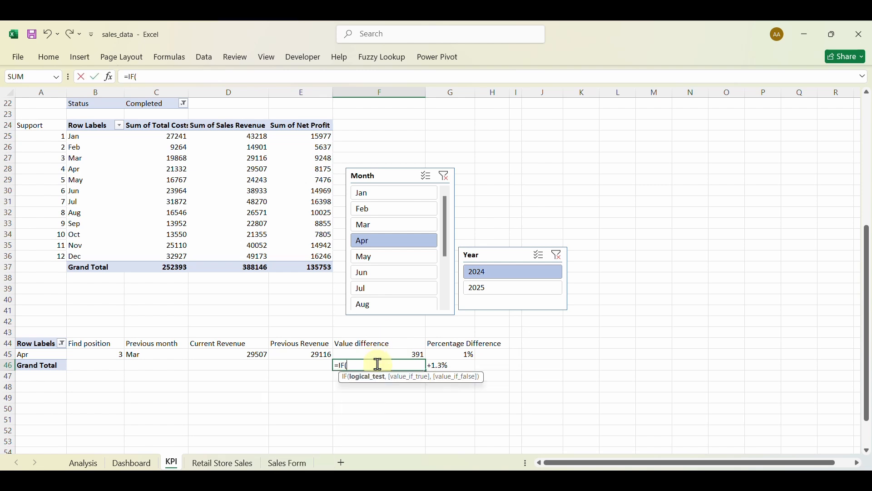
left_click(369, 357)
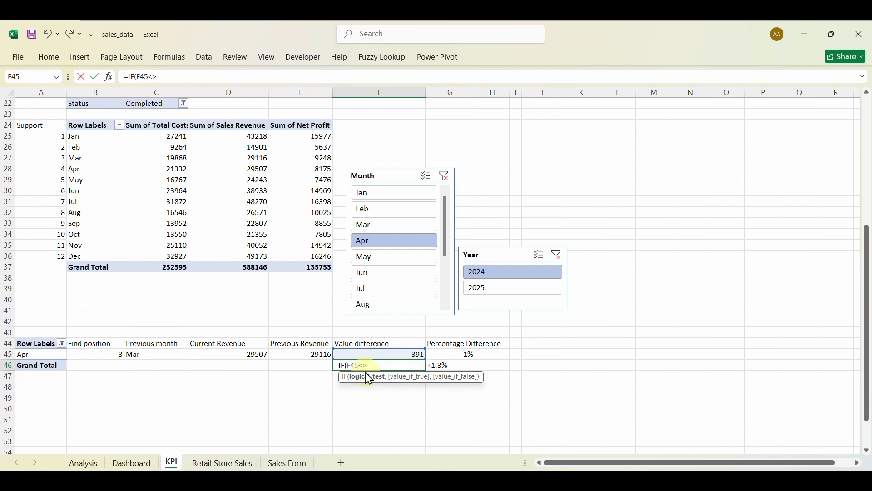
type("<>0,")
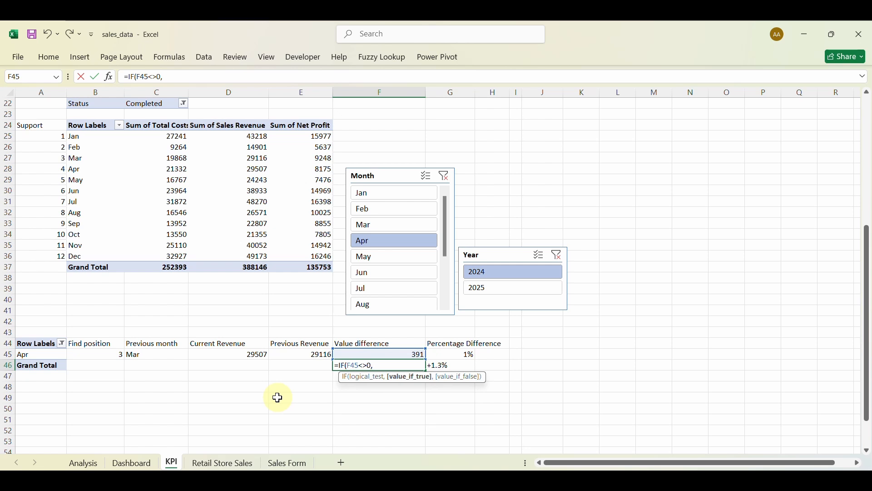
type("TEXT(")
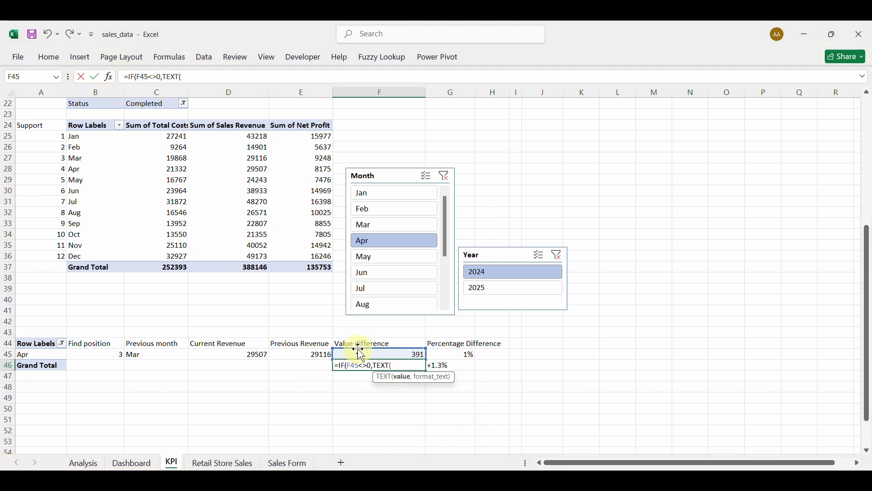
left_click(379, 353)
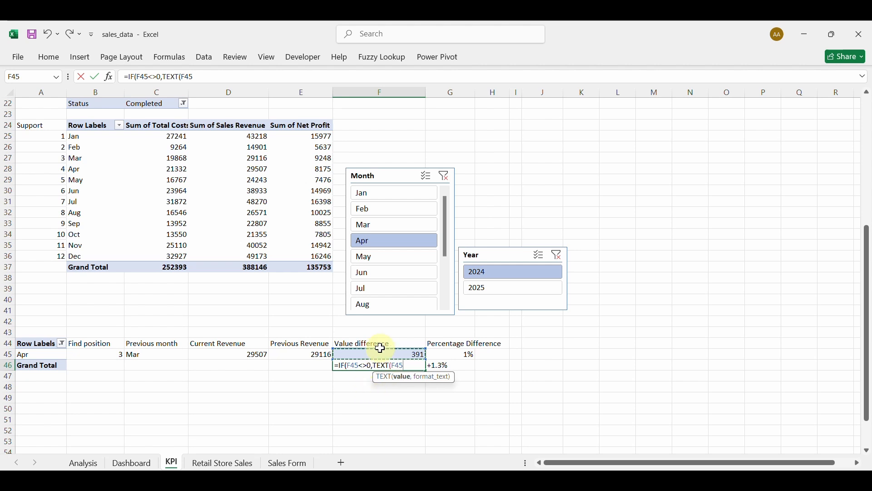
type(",\"+,+")
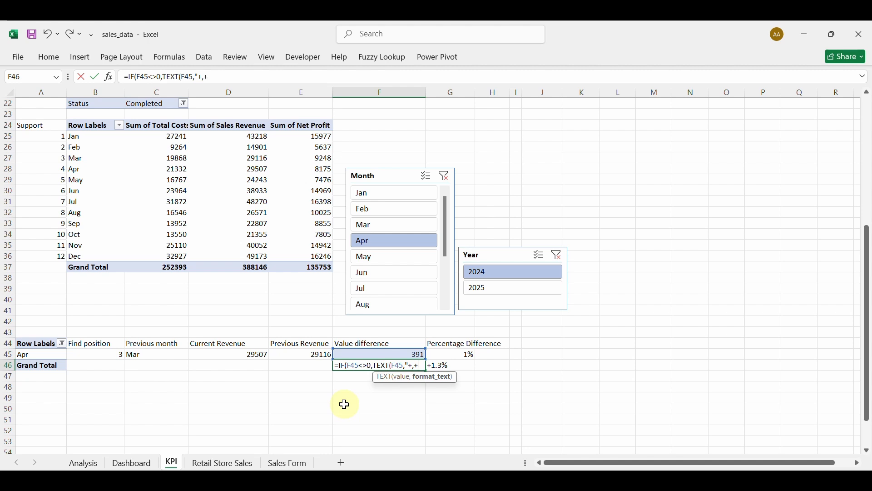
type("$#,##;")
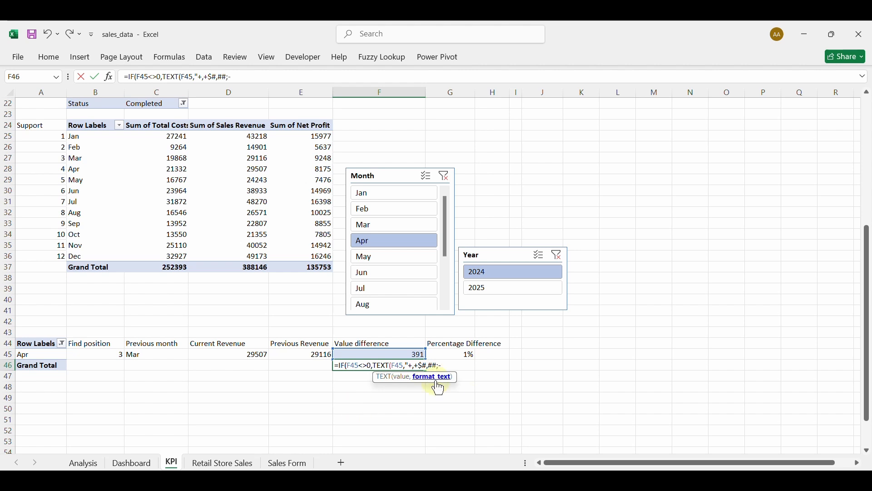
type("-$#,##")
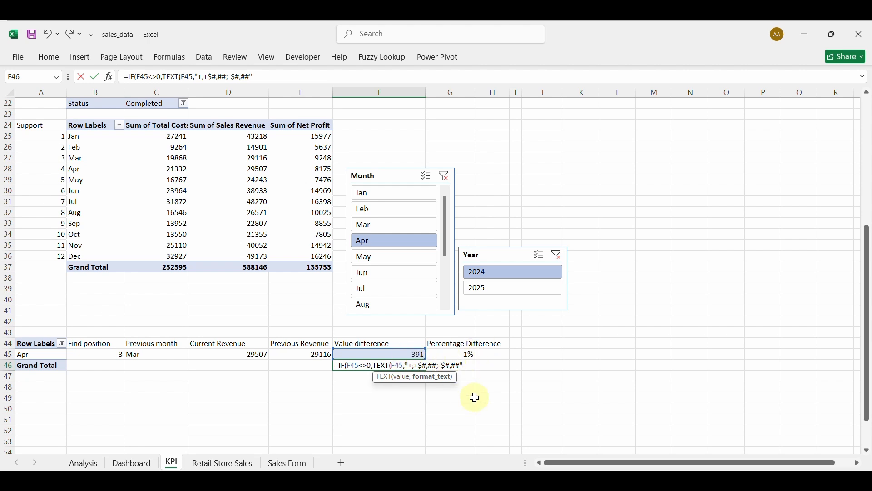
type("),")
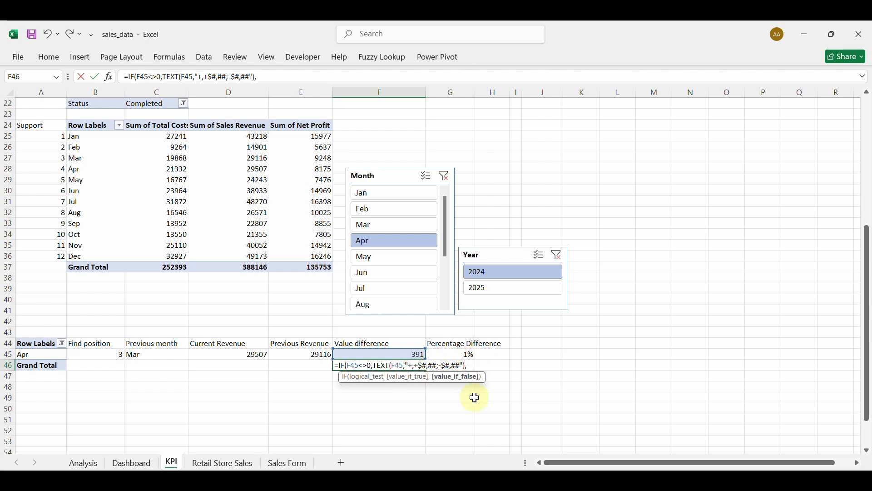
type("\"+")
type("$")
type("0\")")
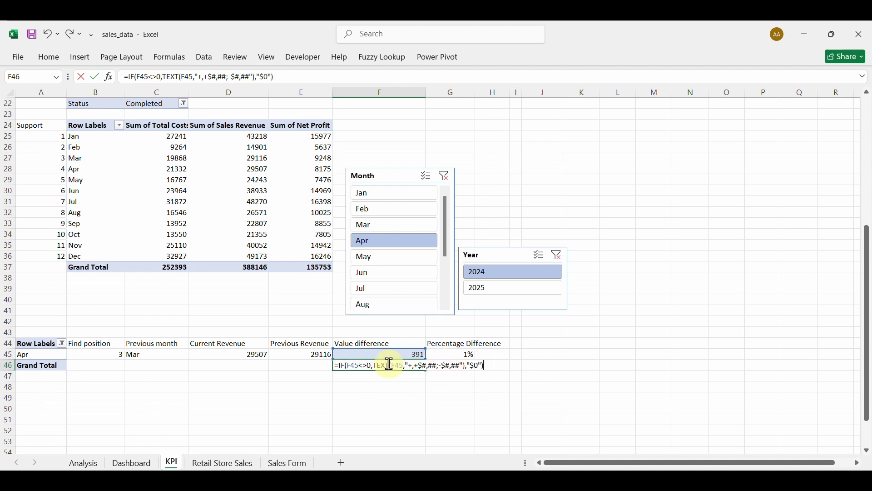
key("Return")
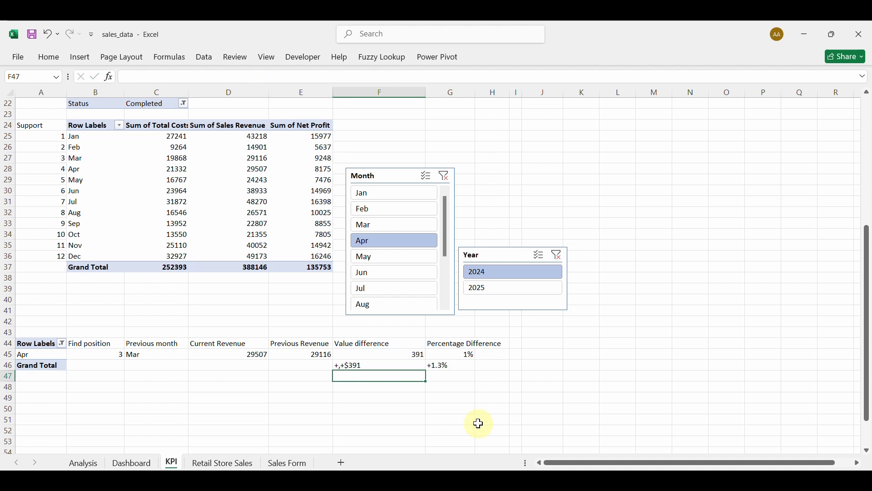
double_click(363, 366)
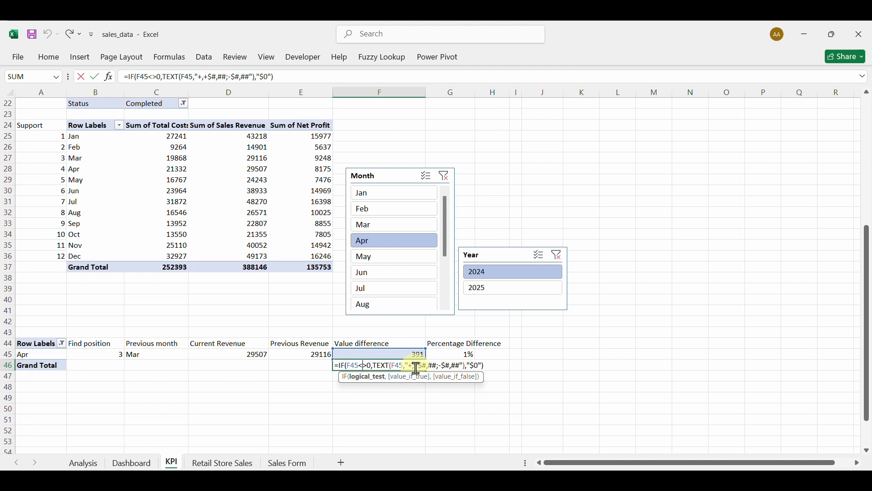
left_click(416, 367)
key("BackSpace")
key("BackSpace")
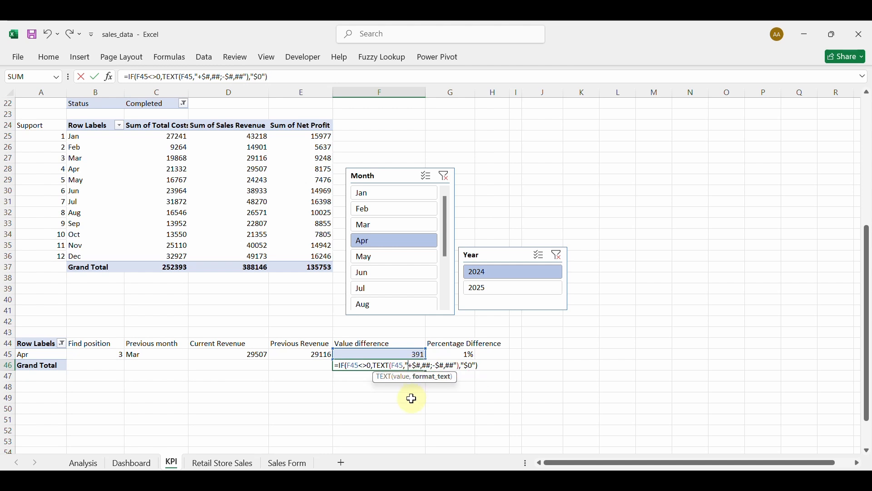
key("Return")
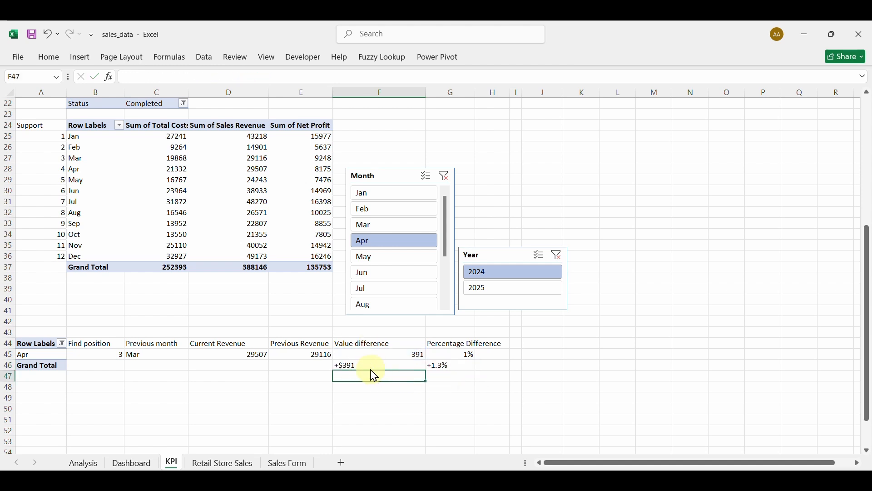
Test the dollar label by filtering May, Apr, Mar, and finally Feb.
left_click(373, 256)
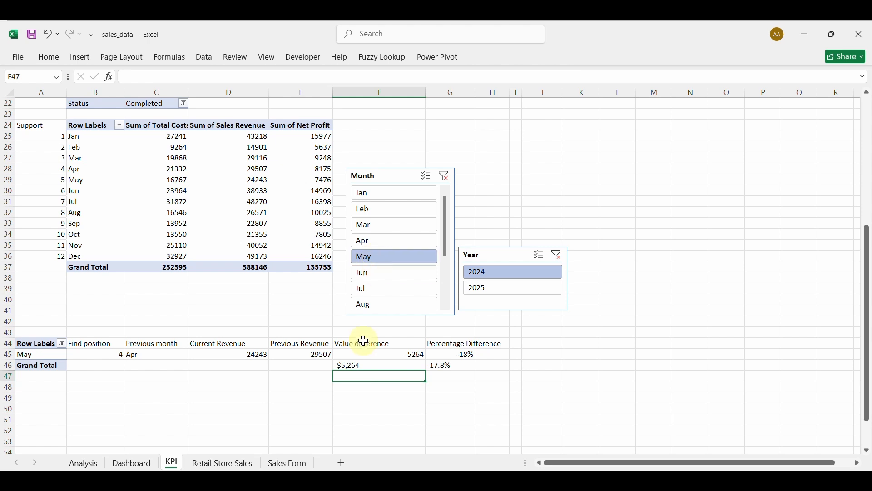
left_click(375, 245)
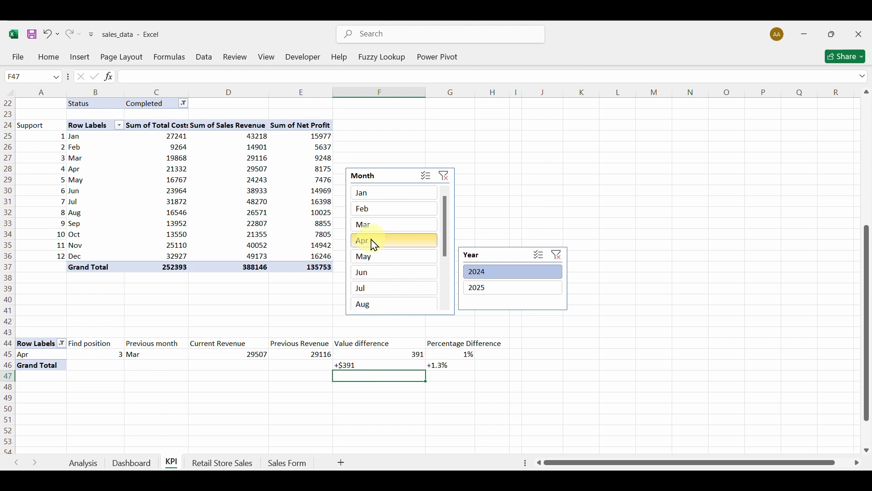
left_click(375, 226)
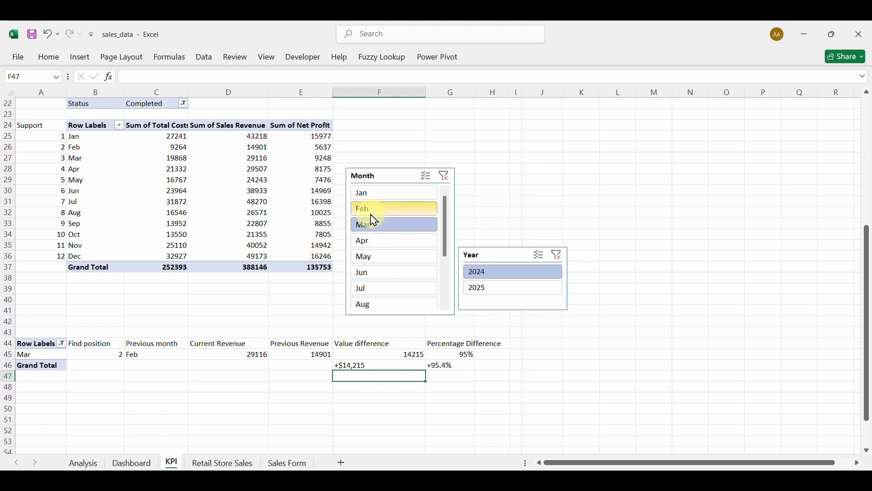
left_click(371, 213)
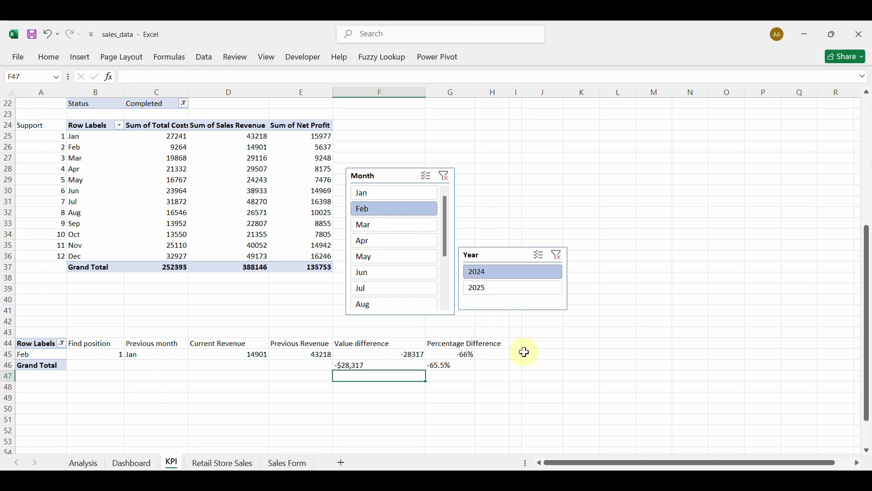
left_click(499, 345)
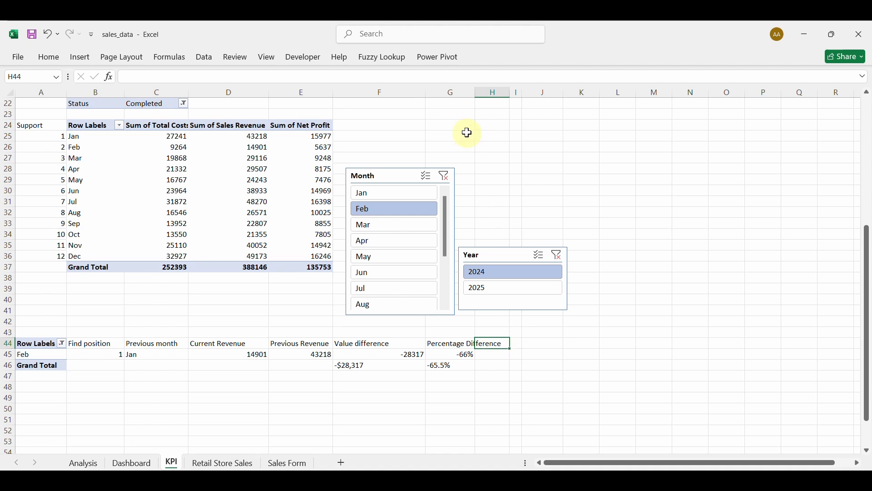
Finish the 'Final Revenue VS LM' header in H44 and autofit all columns.
double_click(473, 93)
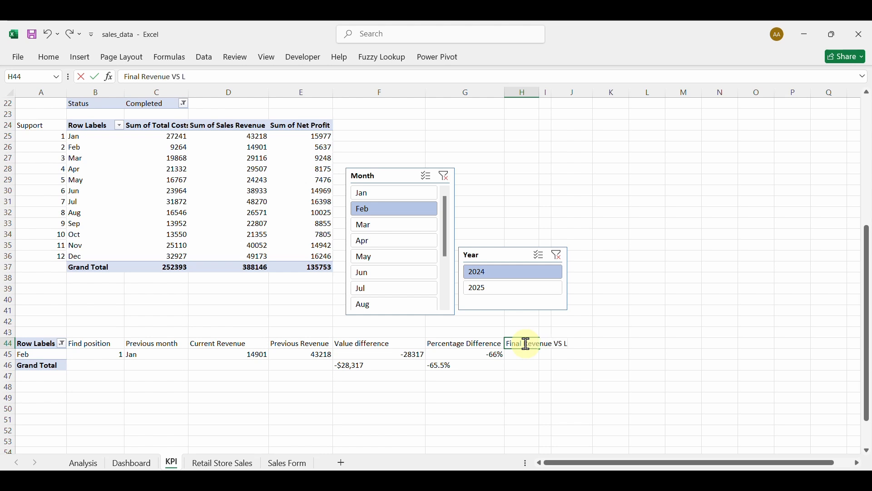
type("M")
key("Return")
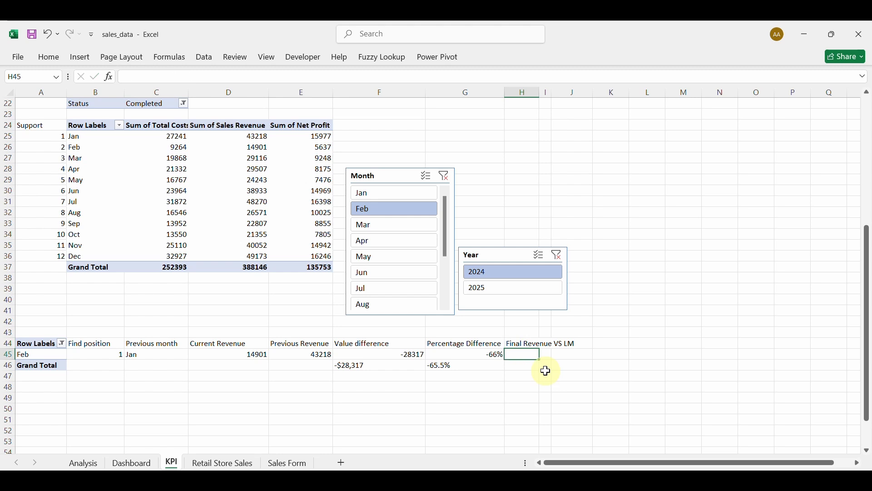
left_click(7, 93)
double_click(67, 91)
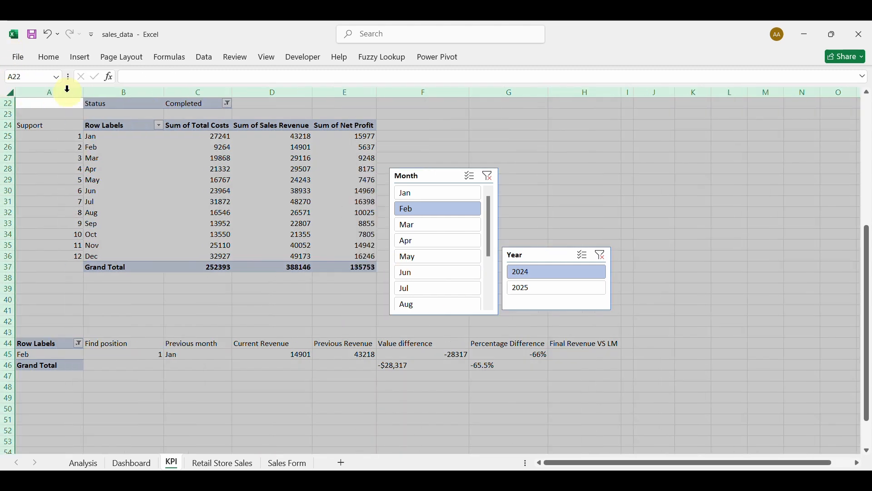
Enter =G46&" \ "&F46 in H45 and widen column H to fit.
left_click(579, 356)
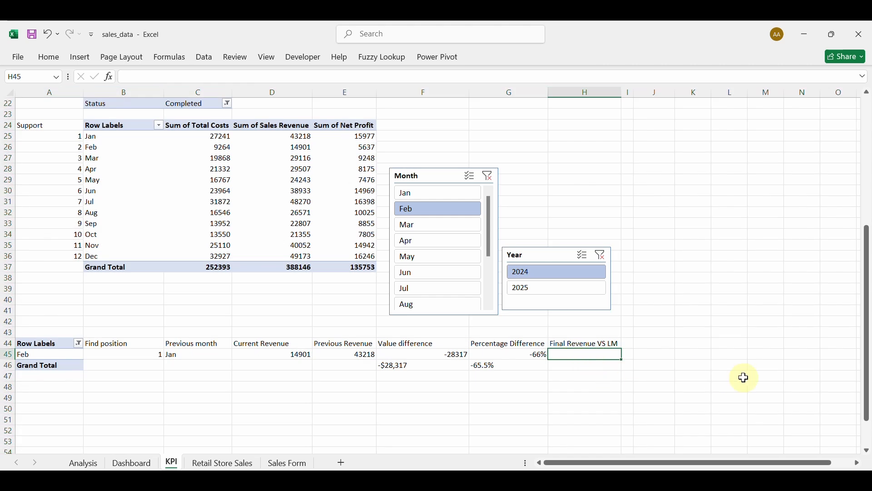
type("=")
left_click(496, 364)
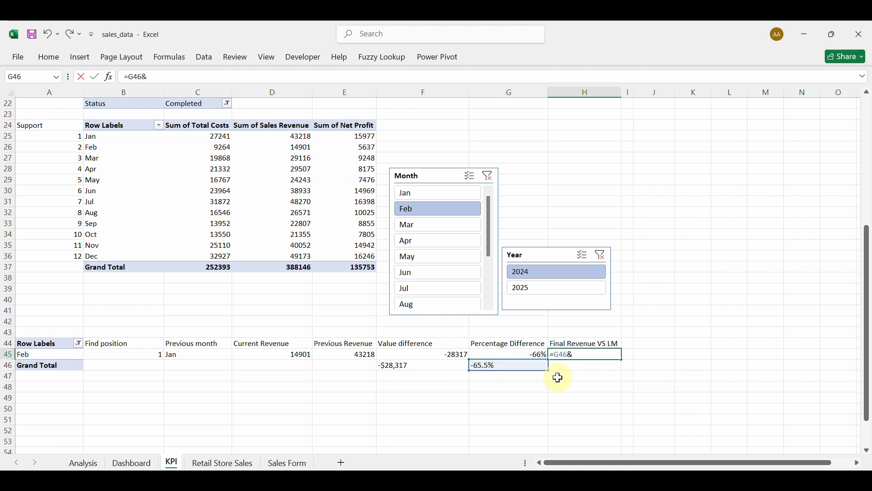
type("&\" \\ \"&")
left_click(415, 365)
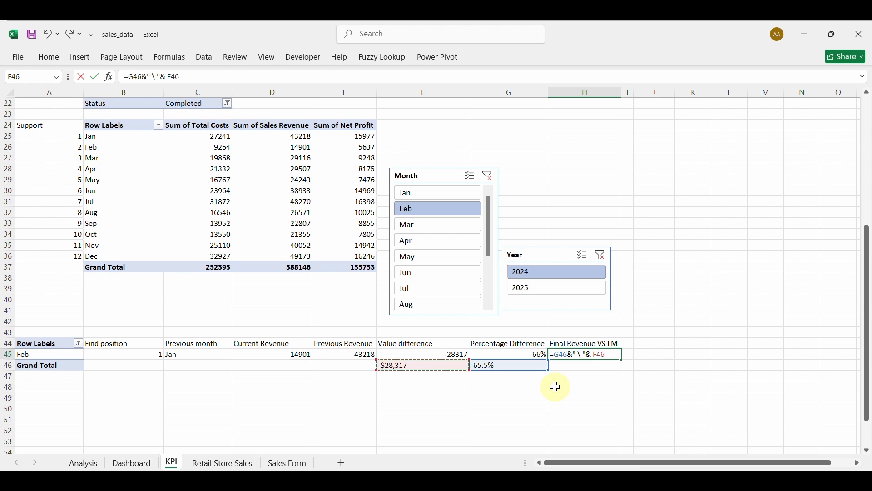
key("Return")
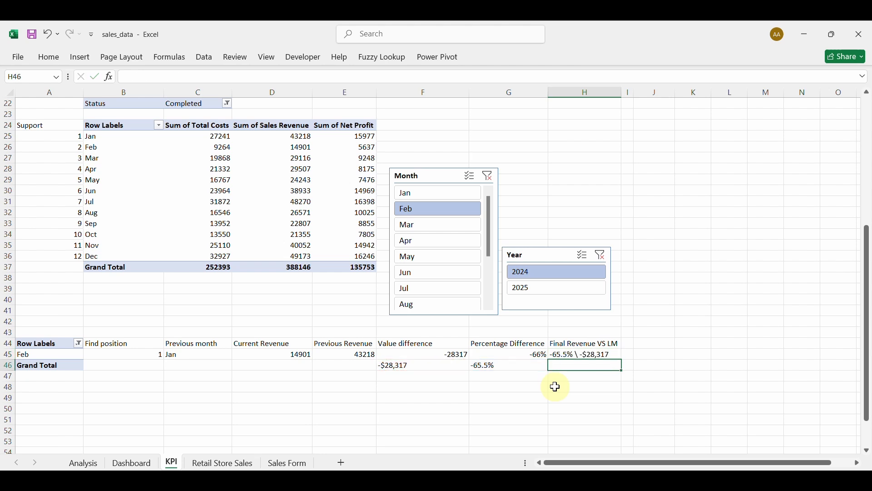
left_click(583, 355)
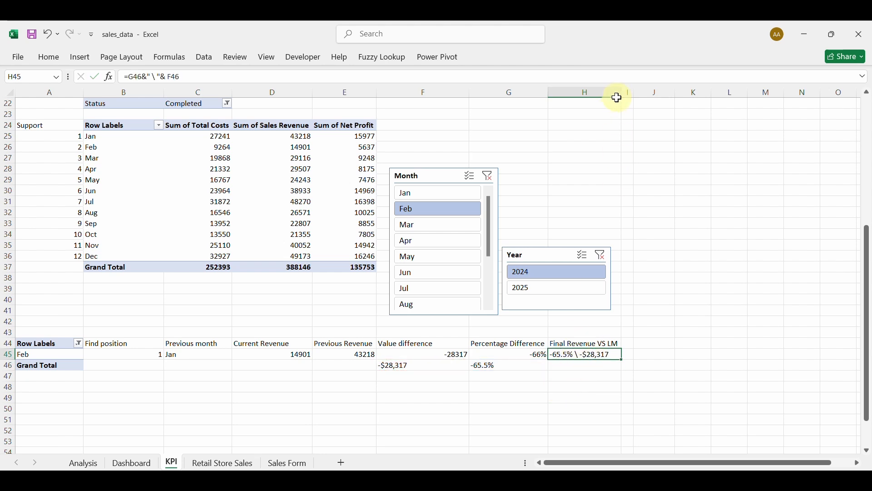
left_click_drag(620, 93, 634, 96)
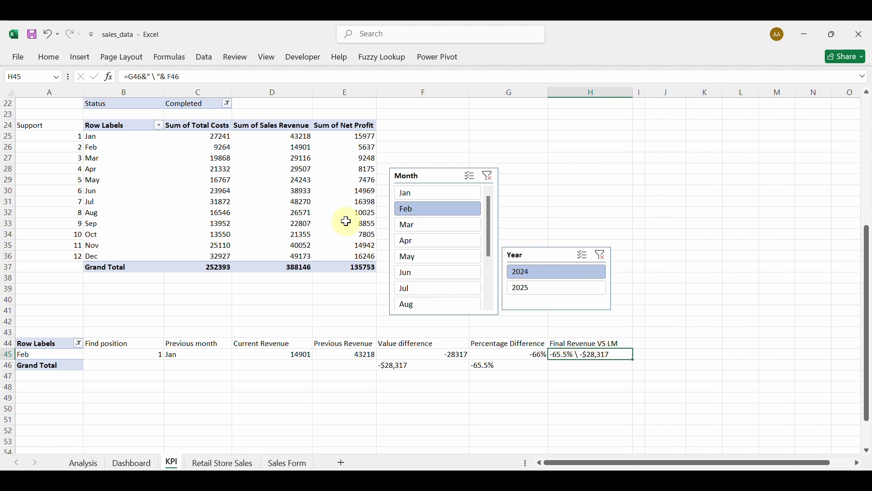
Bold H45 and change its separator from " \ " to " | ".
left_click(48, 58)
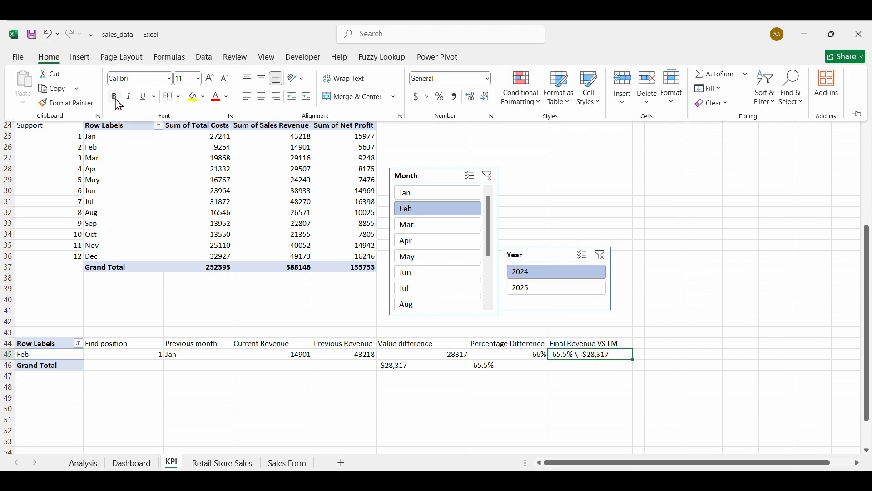
left_click(116, 95)
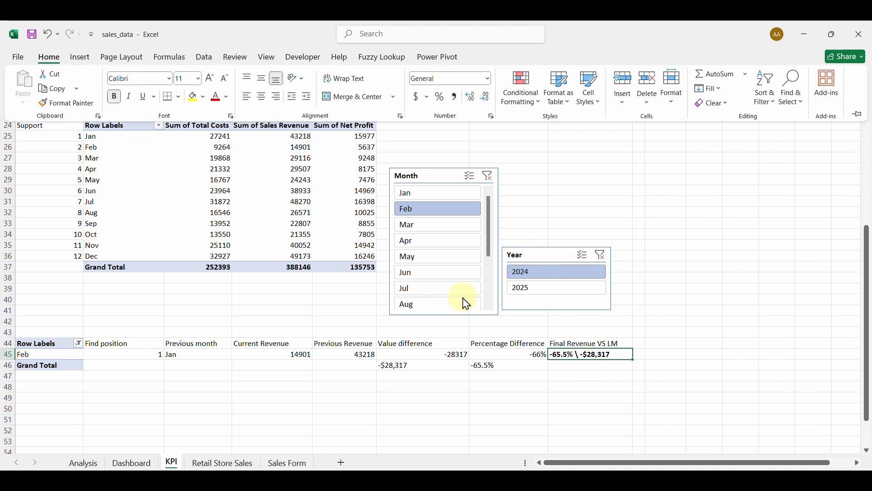
left_click(572, 359)
double_click(590, 356)
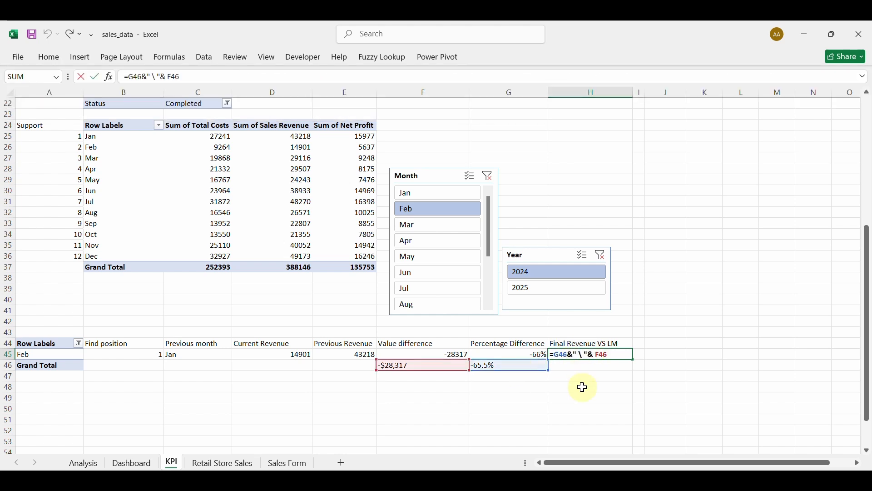
key("BackSpace")
type("|")
key("Return")
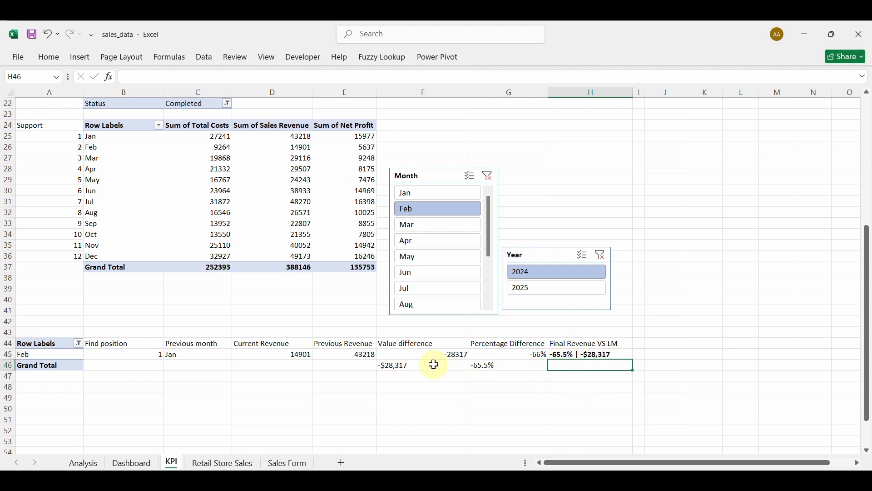
Cycle the slicers through Mar–Jun and 2025 Apr, ending on Jan 2024.
left_click(436, 225)
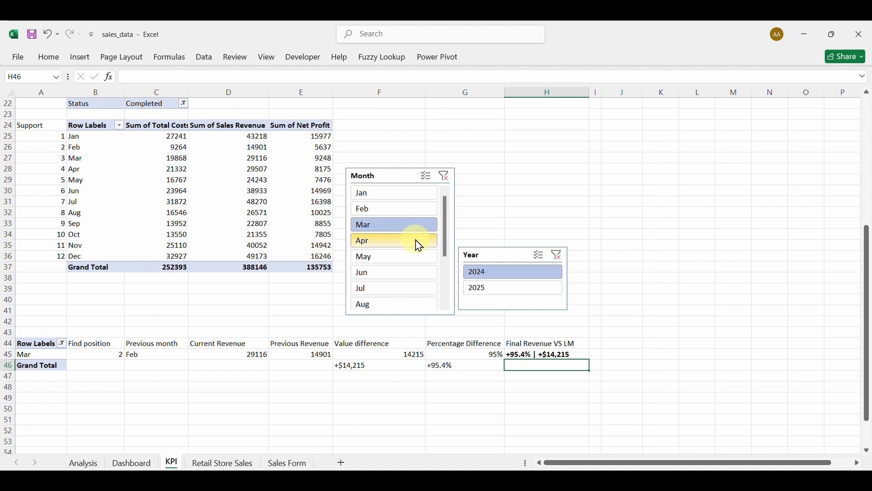
left_click(416, 243)
left_click(407, 256)
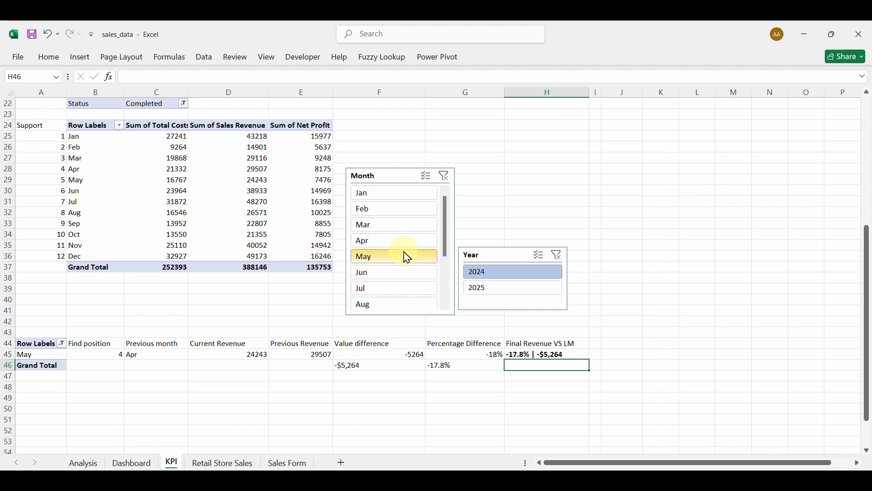
left_click(404, 273)
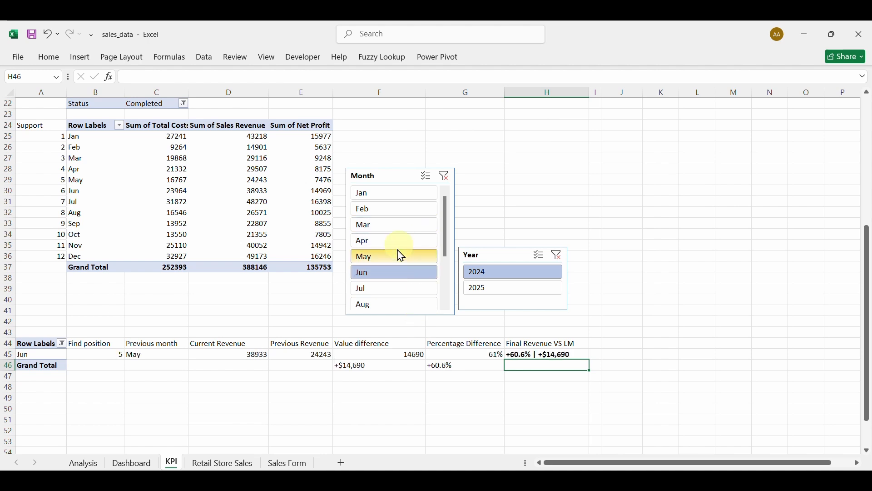
left_click(494, 286)
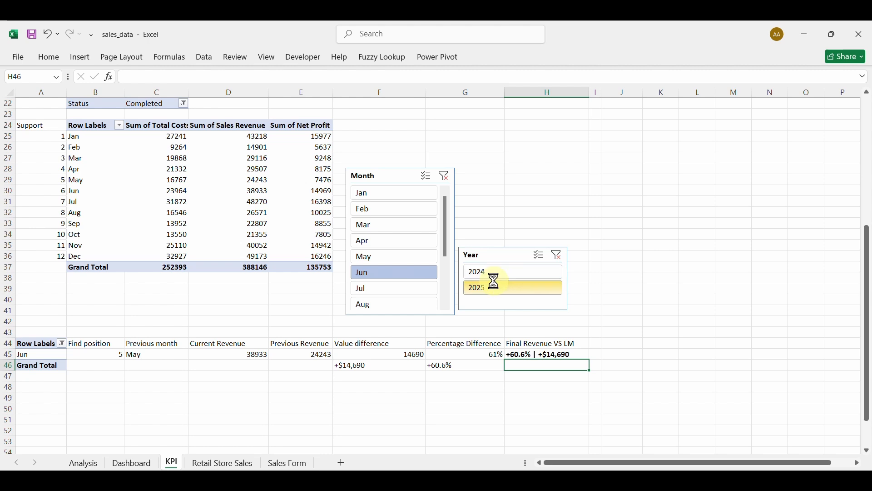
left_click(400, 239)
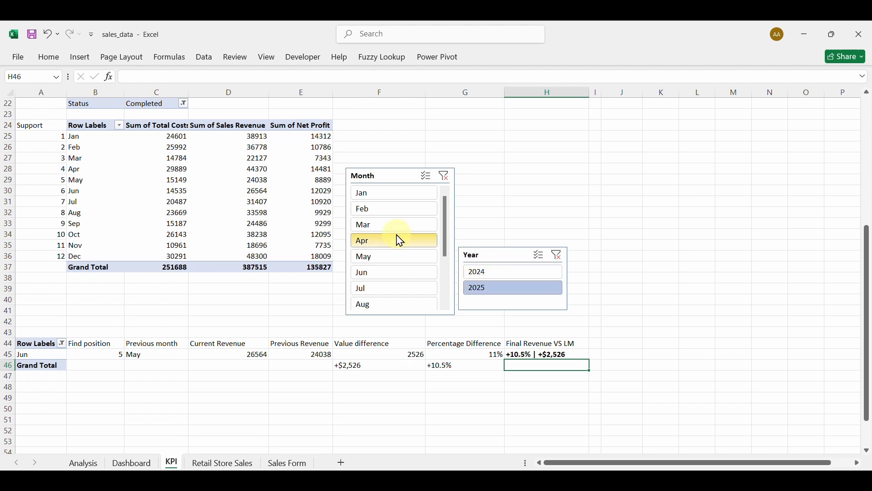
left_click(479, 274)
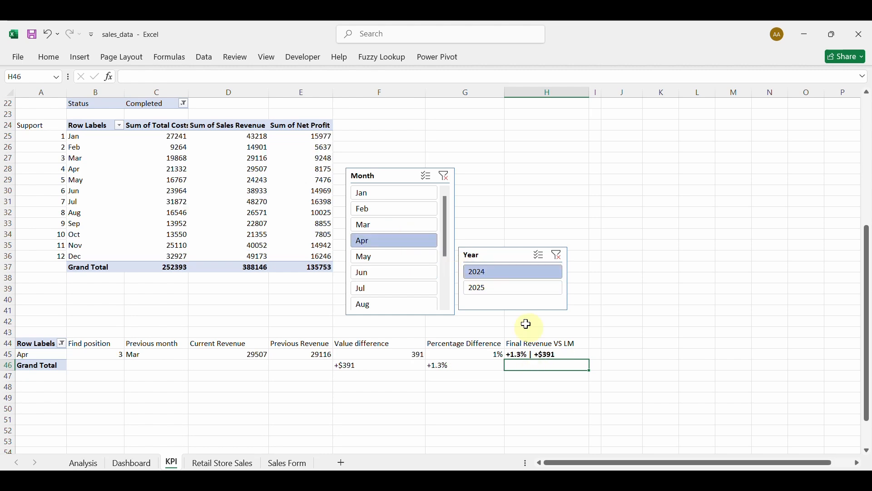
left_click(524, 354)
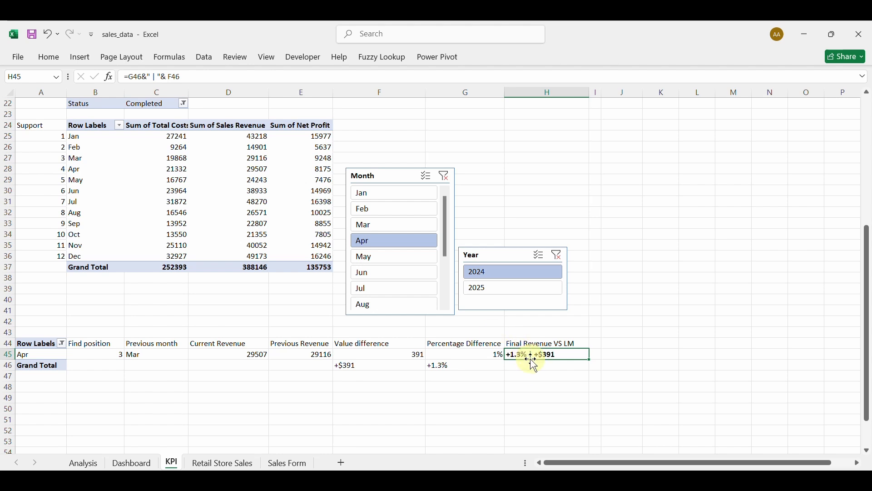
left_click(385, 201)
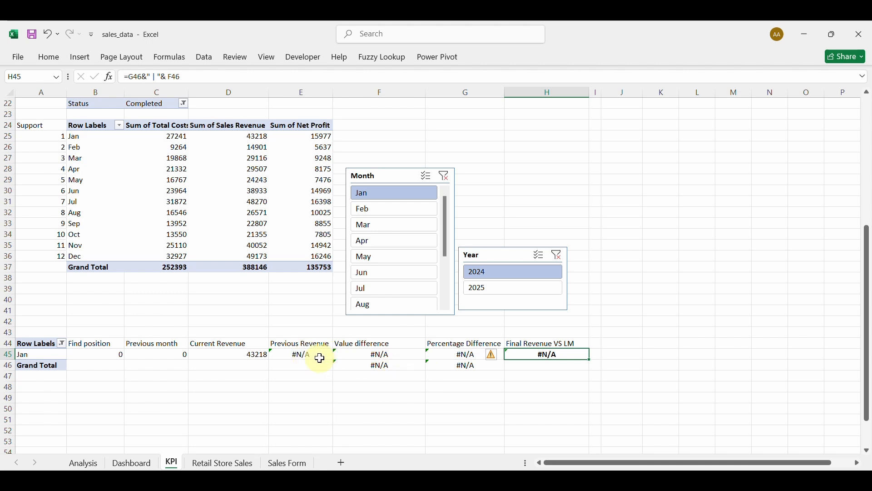
Wrap E45's VLOOKUP in IFERROR(...,0) so Jan's Previous Revenue shows 0.
double_click(302, 354)
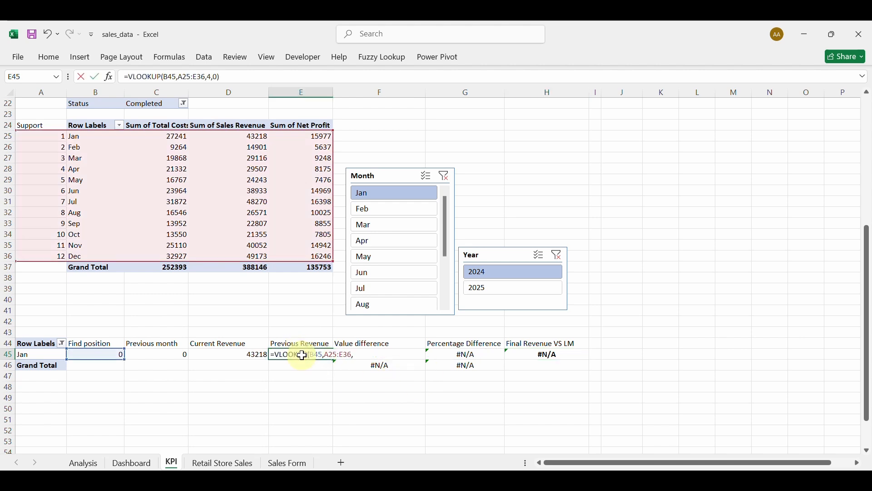
left_click(274, 354)
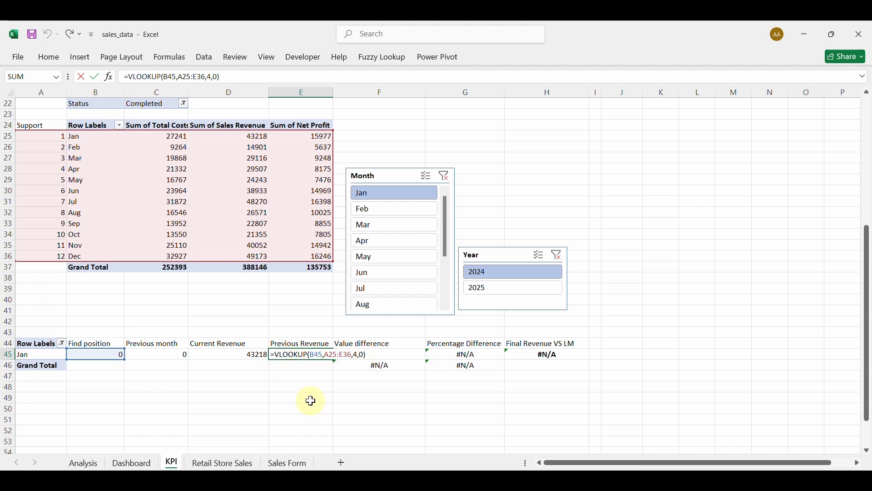
type("IFER")
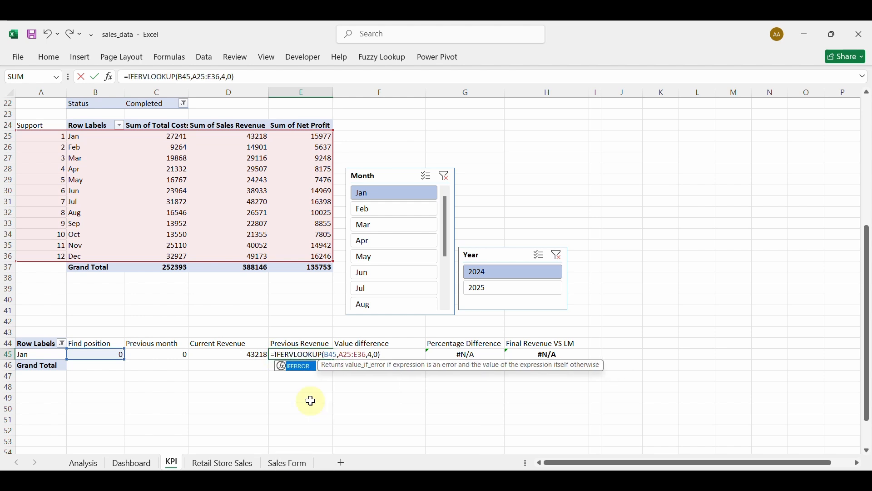
key("Tab")
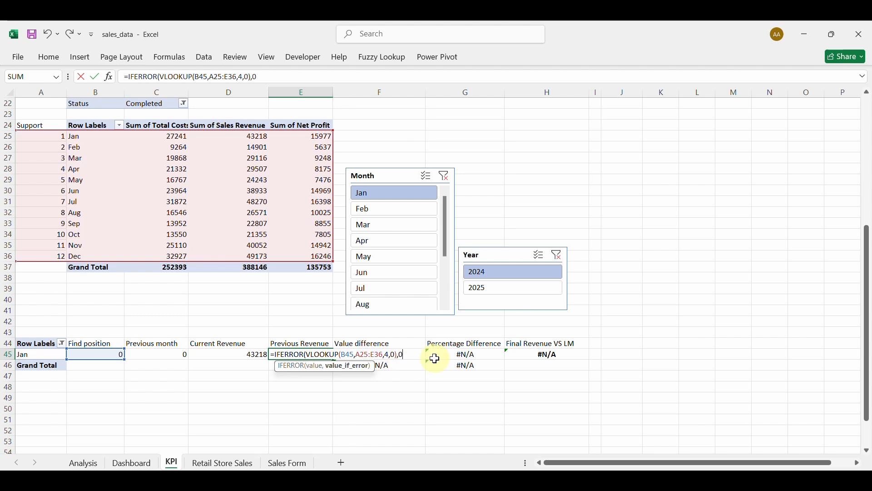
type(")")
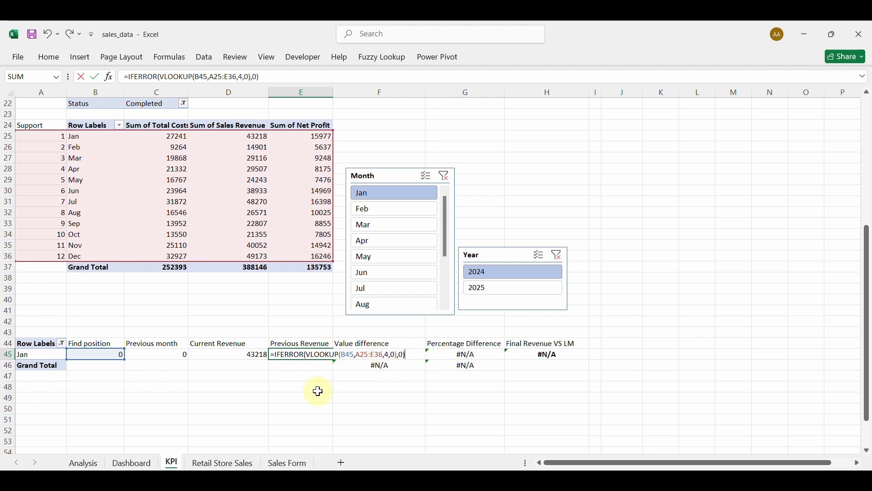
key("Return")
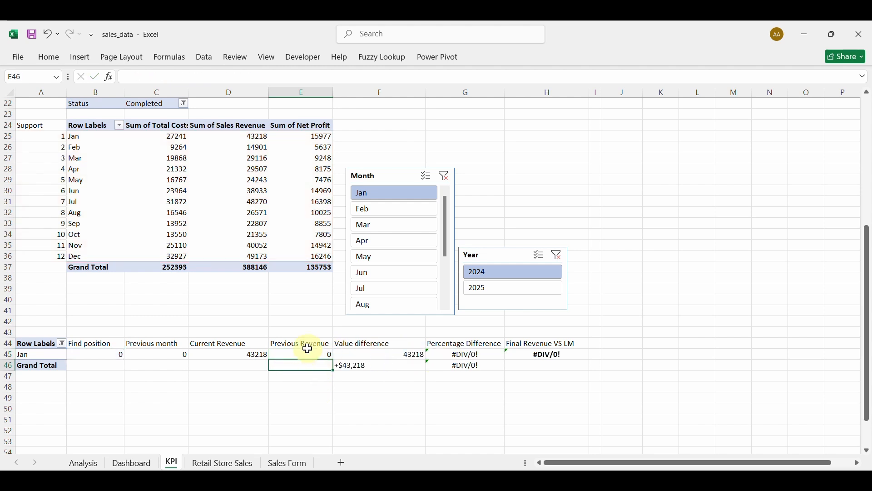
Change F45 to =IF(E45=0,0,D45-E45), fixing the too-many-arguments error.
double_click(386, 355)
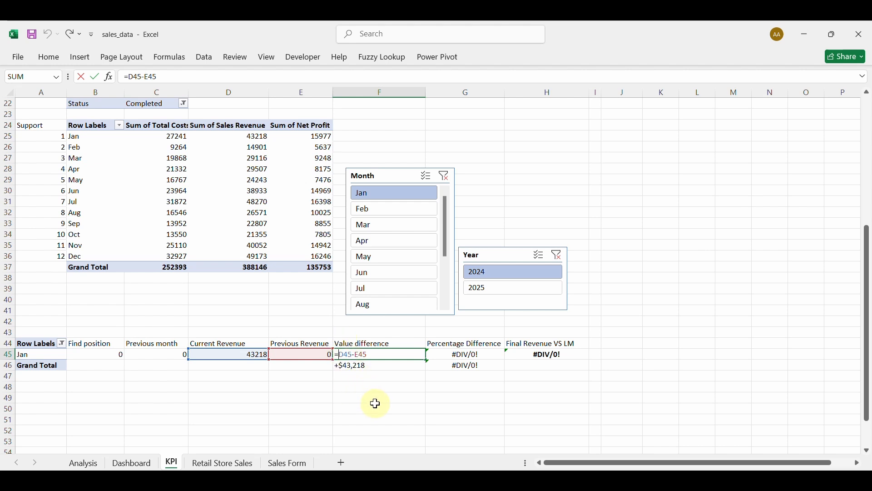
type("IF")
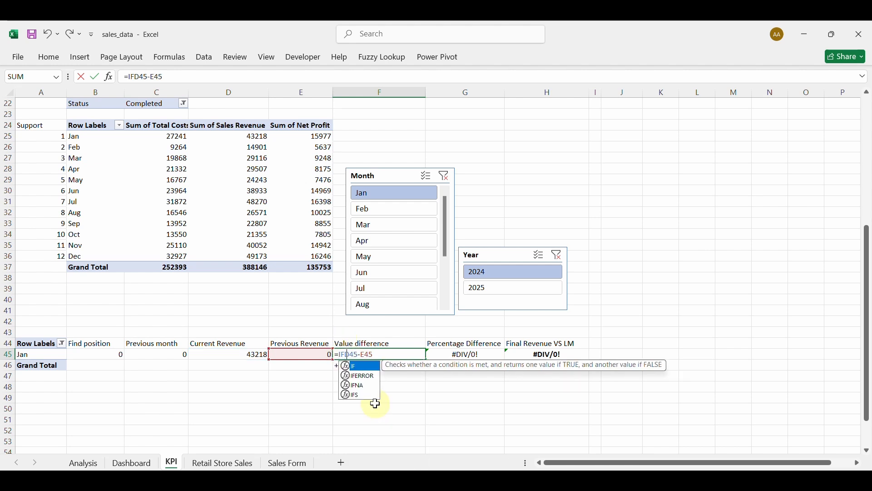
type("(")
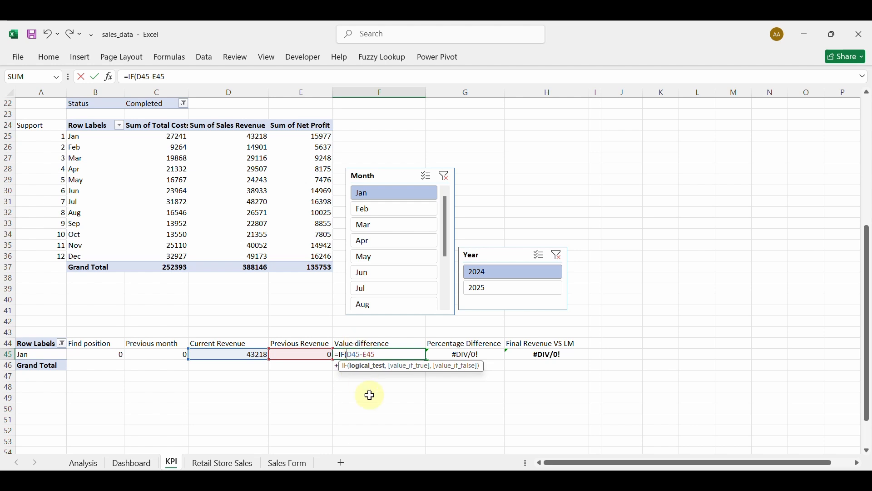
left_click(304, 356)
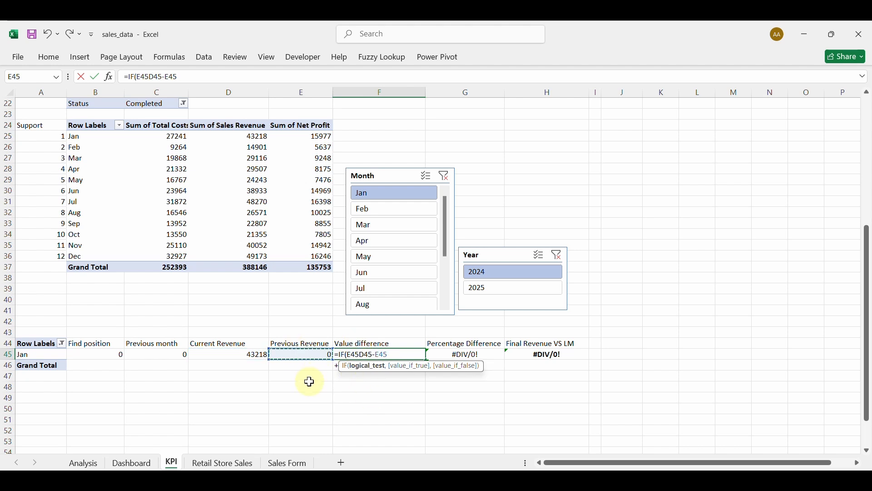
type("=0,")
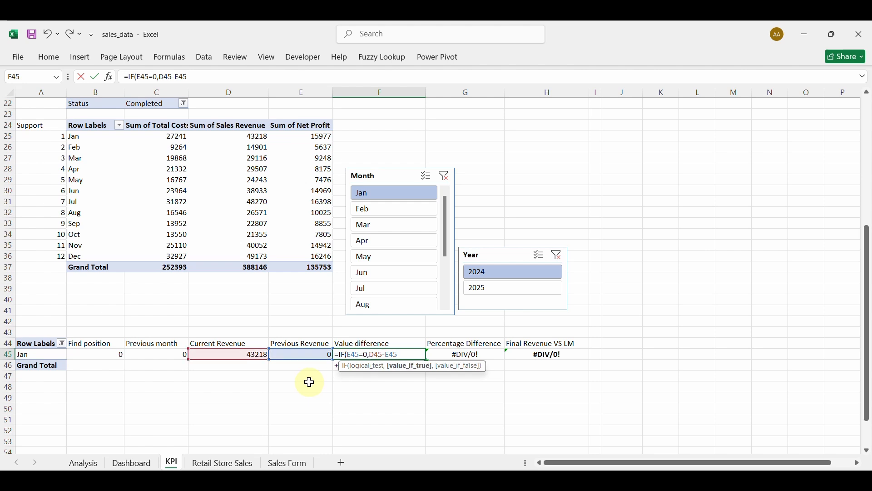
type("0")
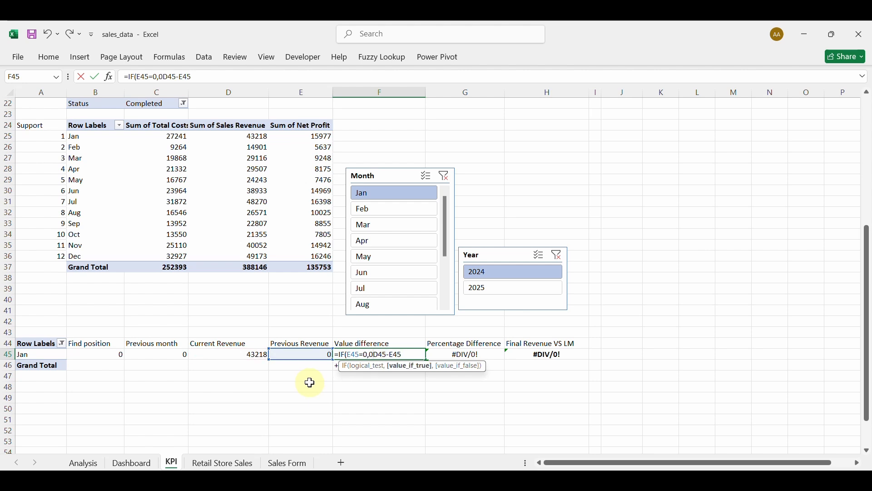
type(",")
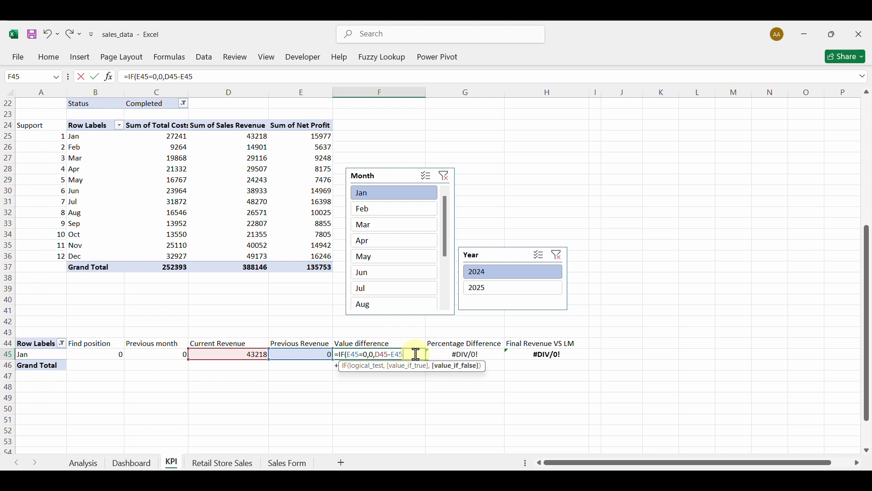
type(")")
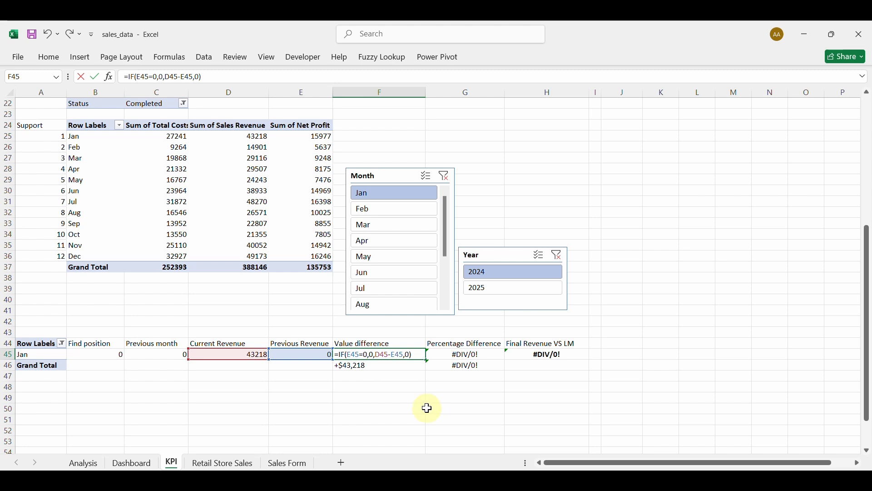
key("Return")
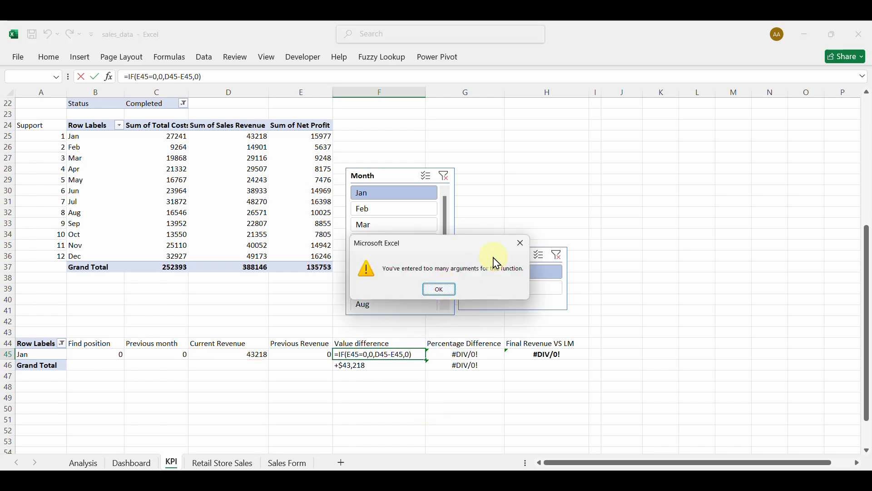
left_click(523, 243)
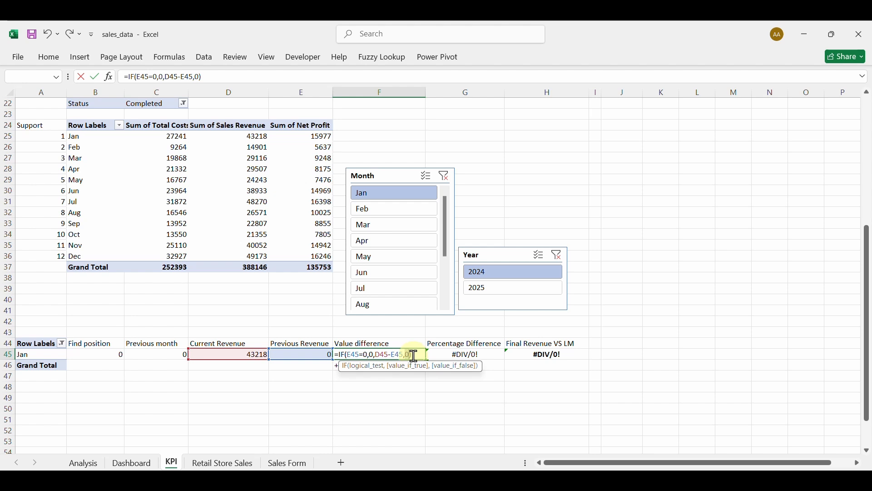
key("BackSpace")
left_click(408, 353)
key("Return")
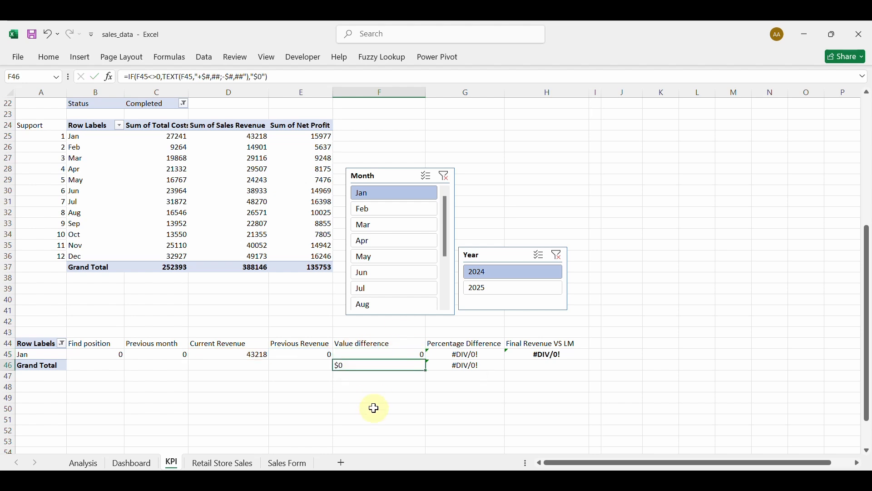
left_click(373, 354)
double_click(373, 353)
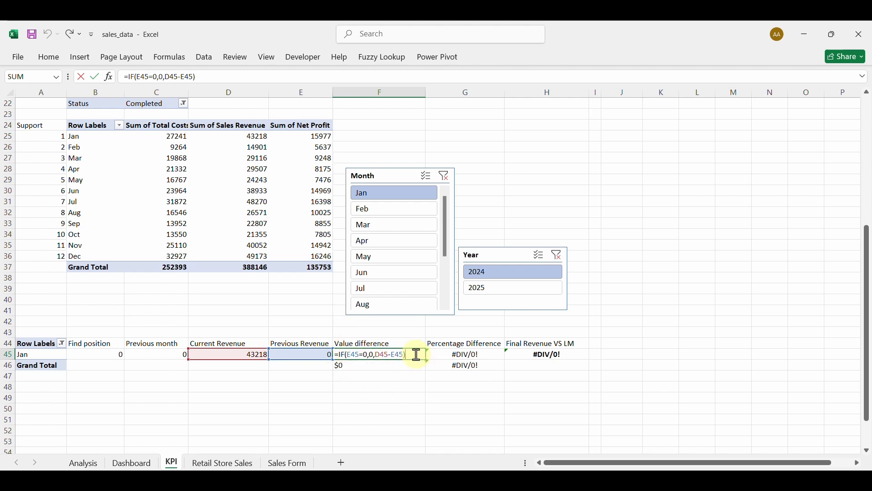
key("Return")
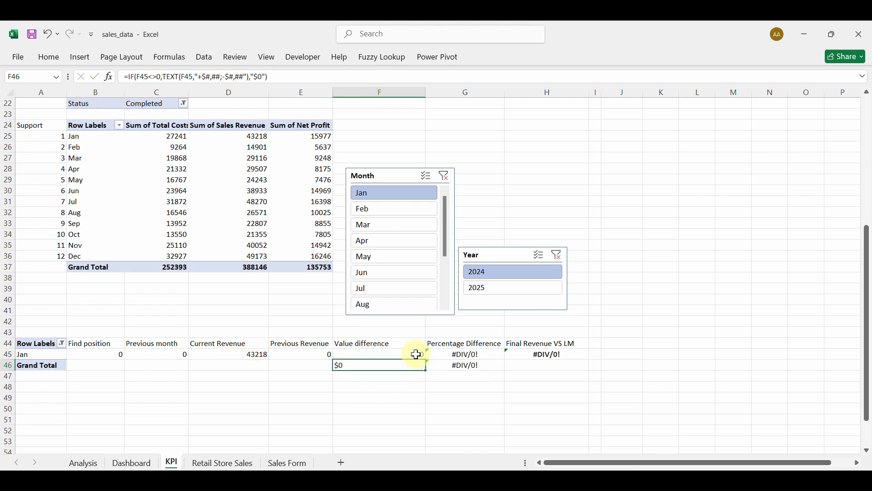
Change G45 to =IF(E45=0,0,(D45-E45)/E45) to clear the #DIV/0! errors.
double_click(471, 356)
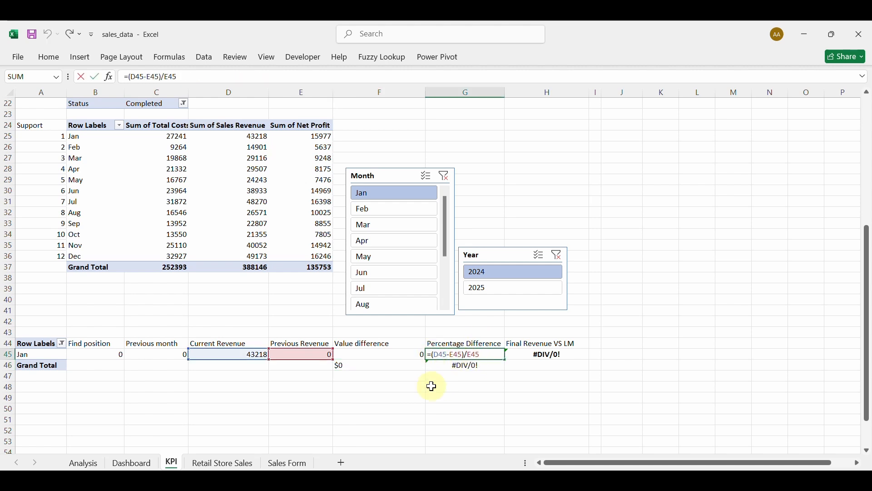
type("IF")
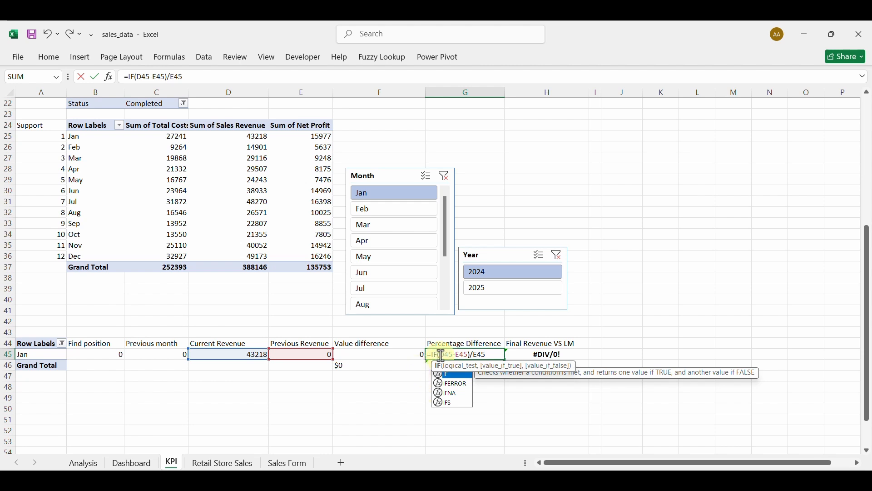
type("(")
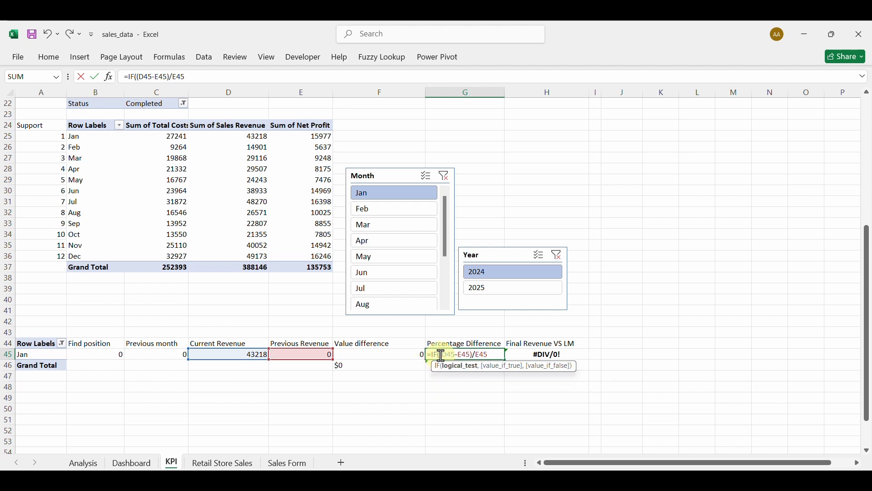
left_click(306, 354)
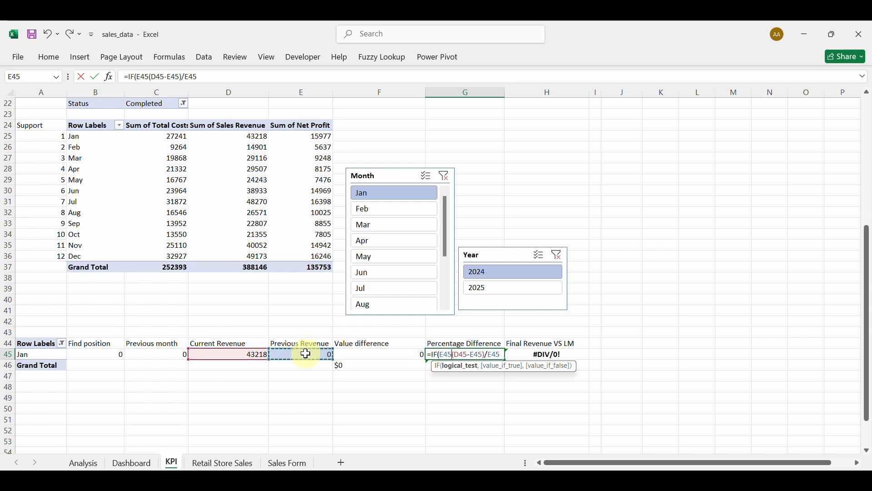
type("=0,0")
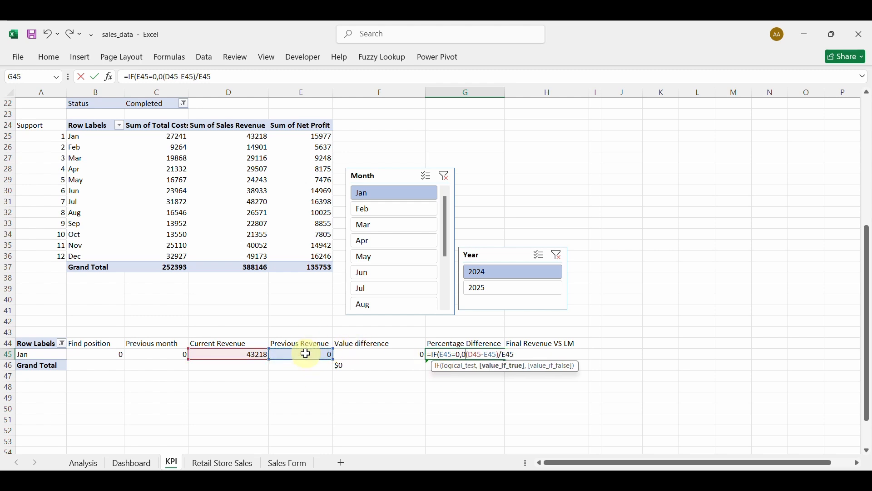
type(",")
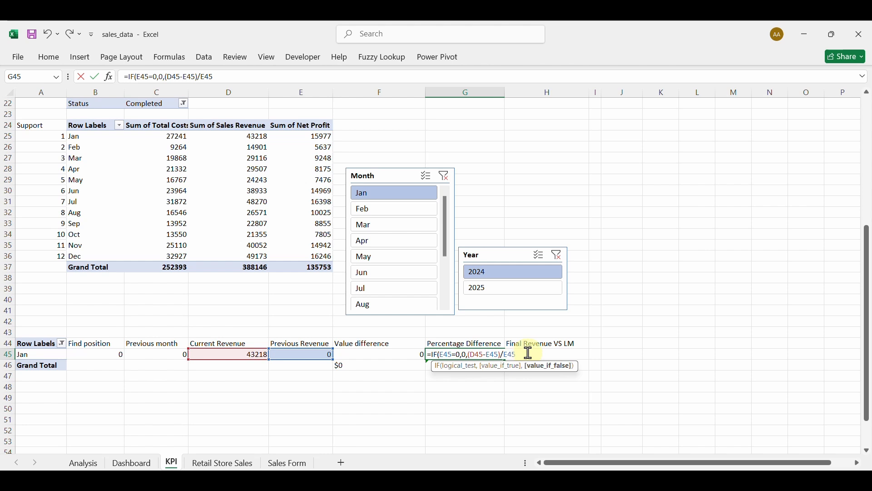
type(")")
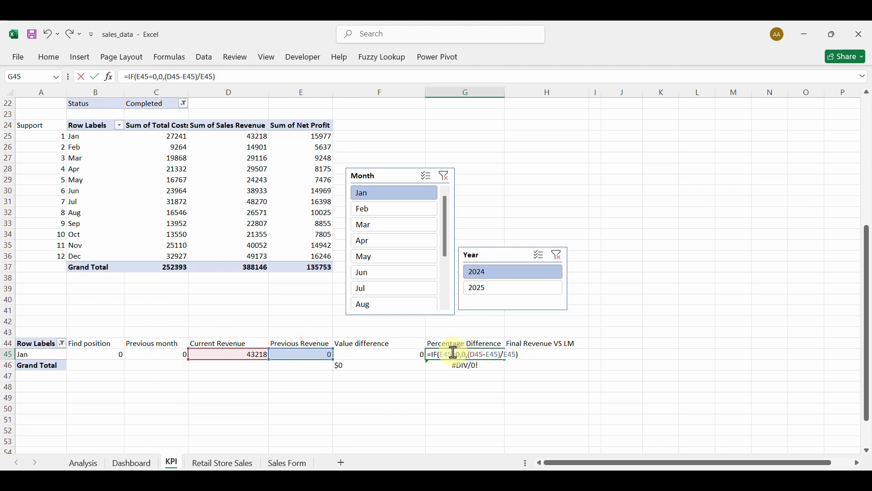
key("Return")
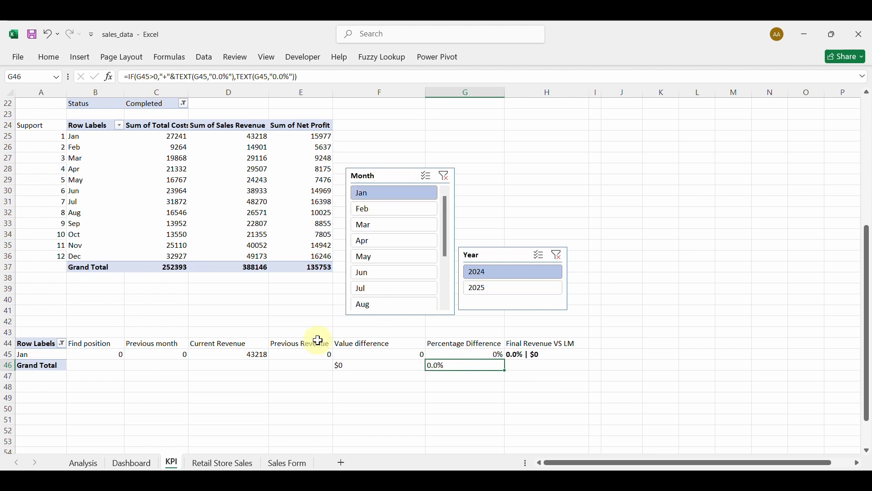
Clear both slicers, filter to Feb and 2024, and select H45.
left_click(399, 210)
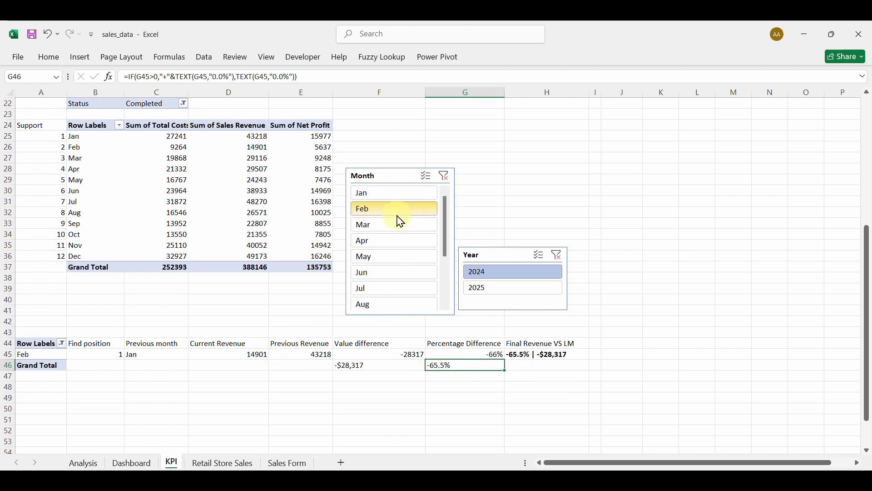
left_click(394, 195)
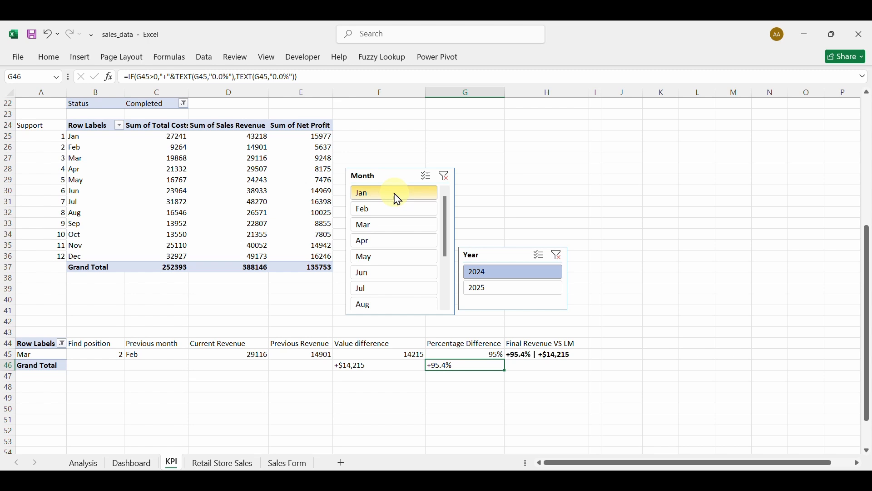
left_click(444, 178)
left_click(558, 256)
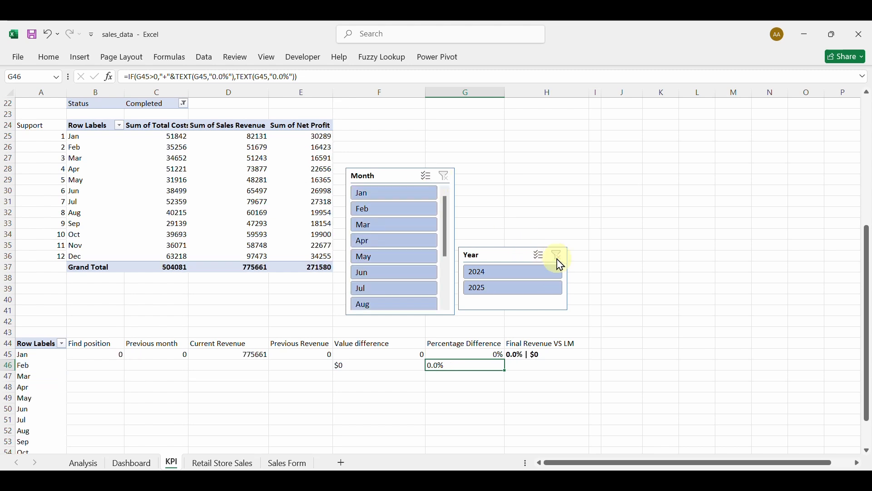
left_click(394, 208)
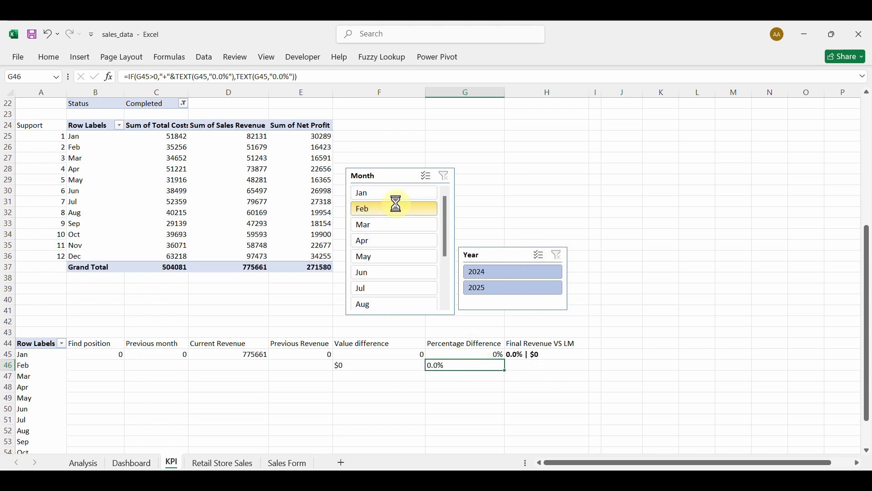
left_click(481, 277)
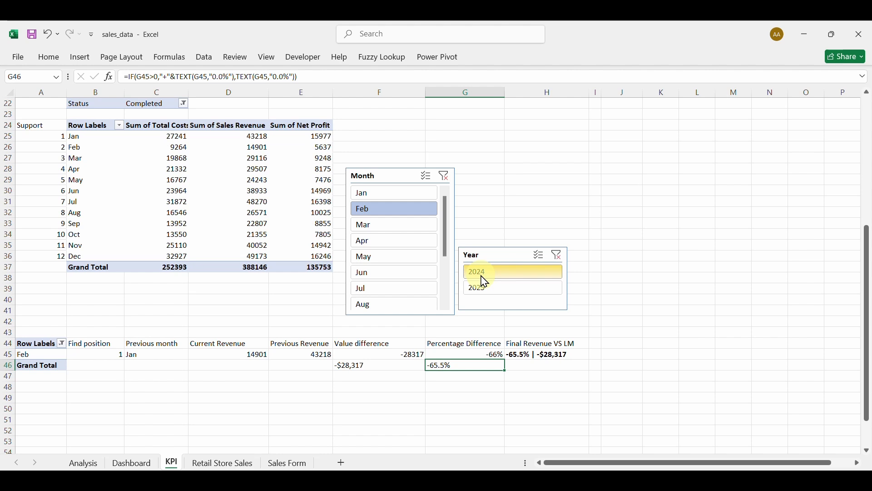
left_click(553, 355)
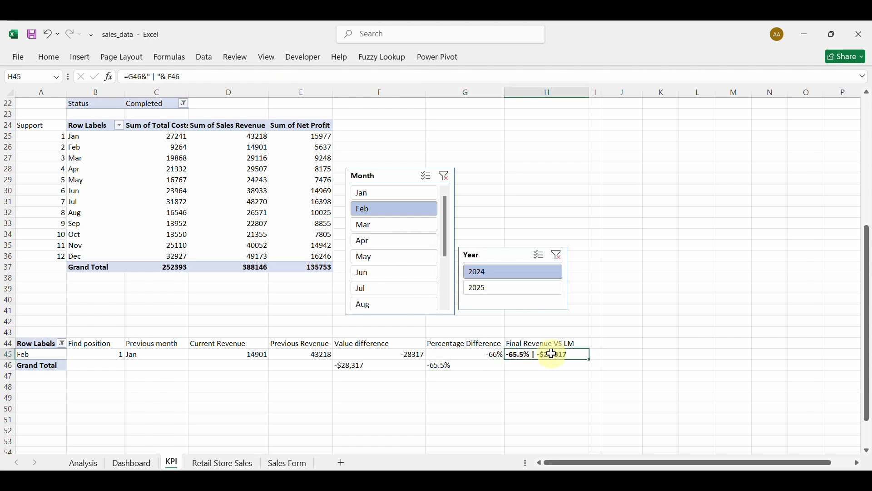
left_click(48, 57)
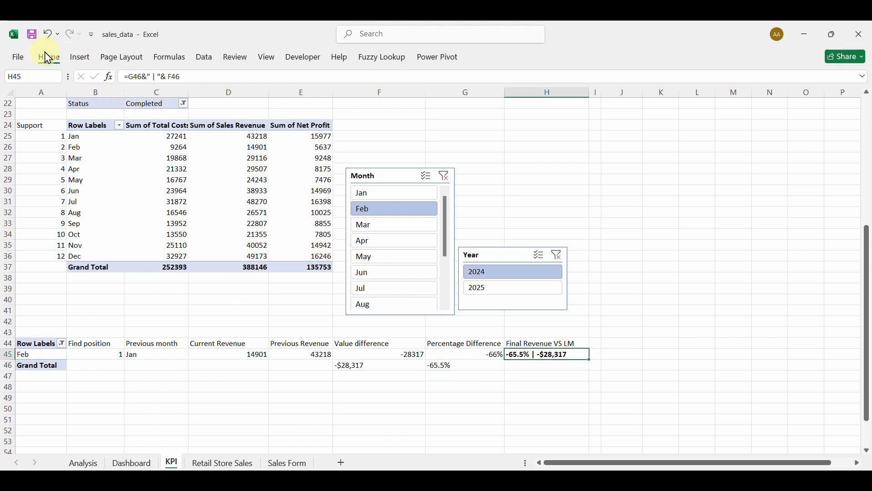
Create a formula rule =$F$45<=0 that colours H45's text red.
left_click(525, 100)
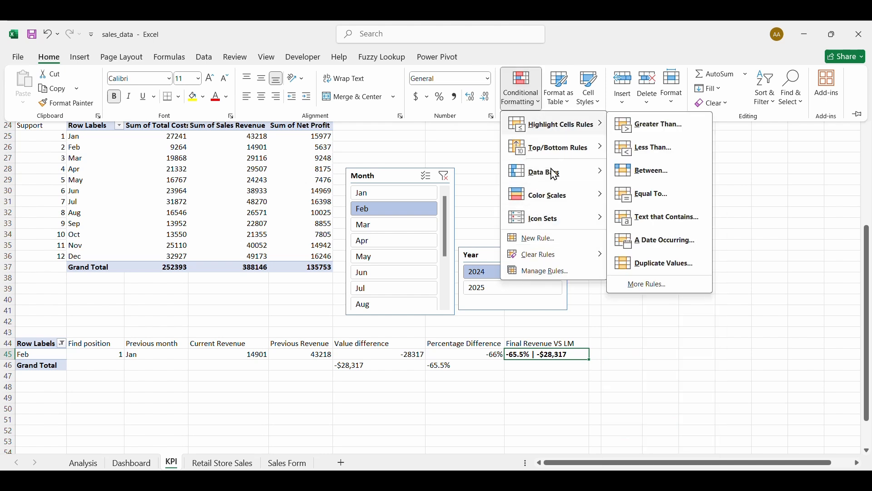
left_click(551, 272)
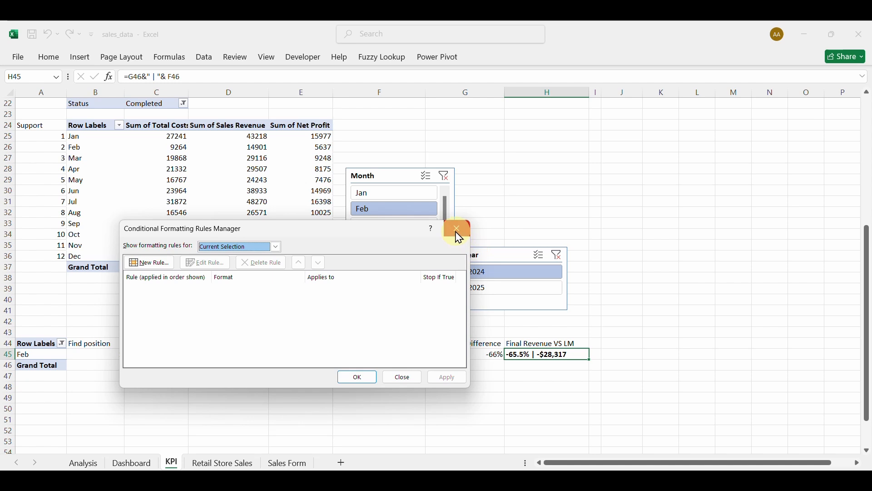
left_click(146, 264)
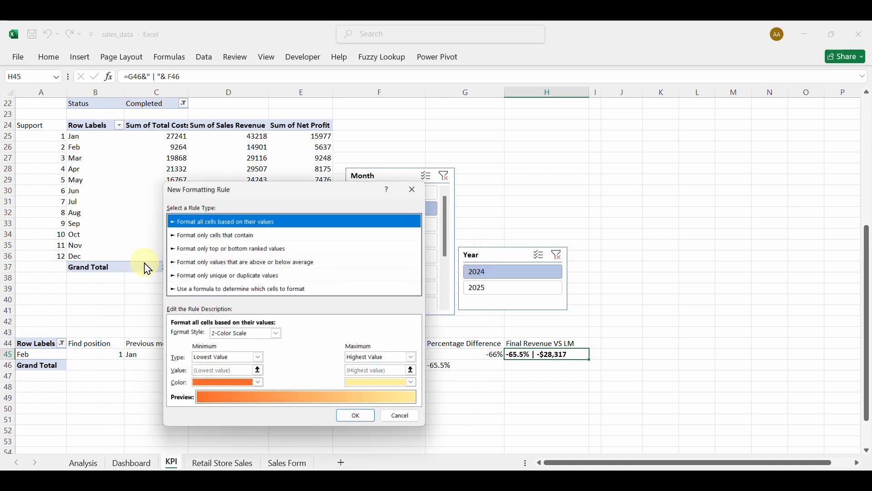
left_click(251, 293)
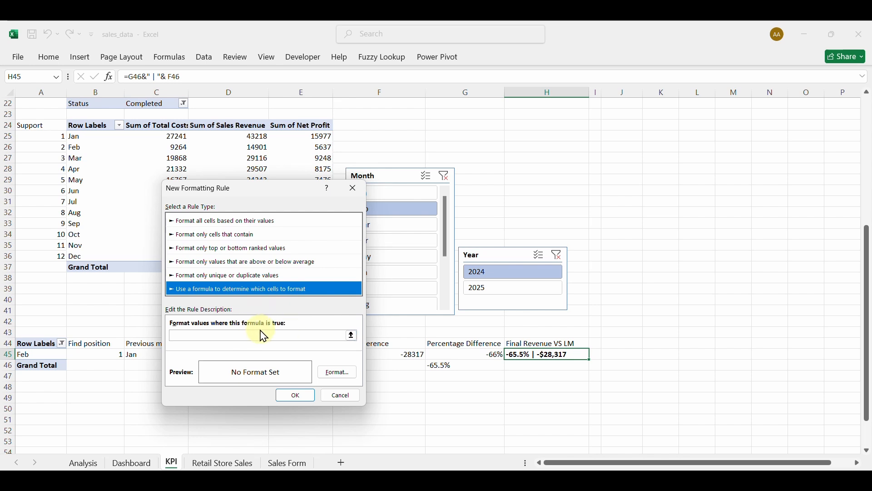
left_click_drag(262, 196, 696, 181)
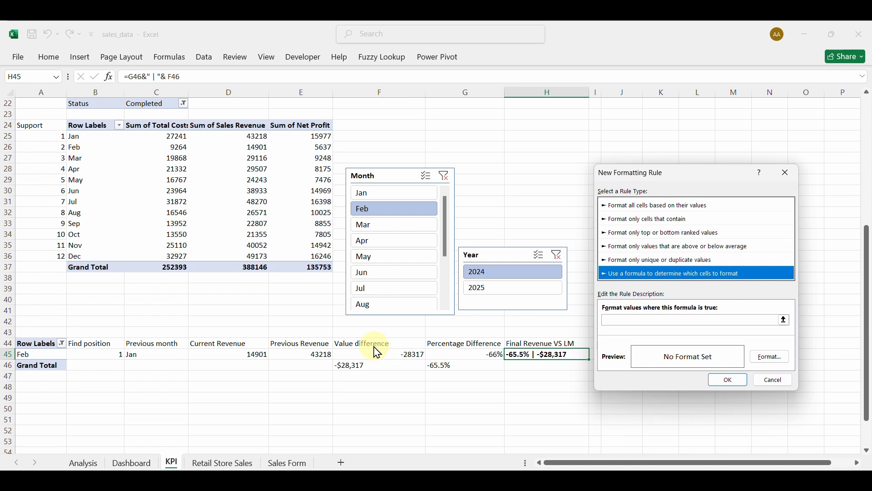
left_click(648, 321)
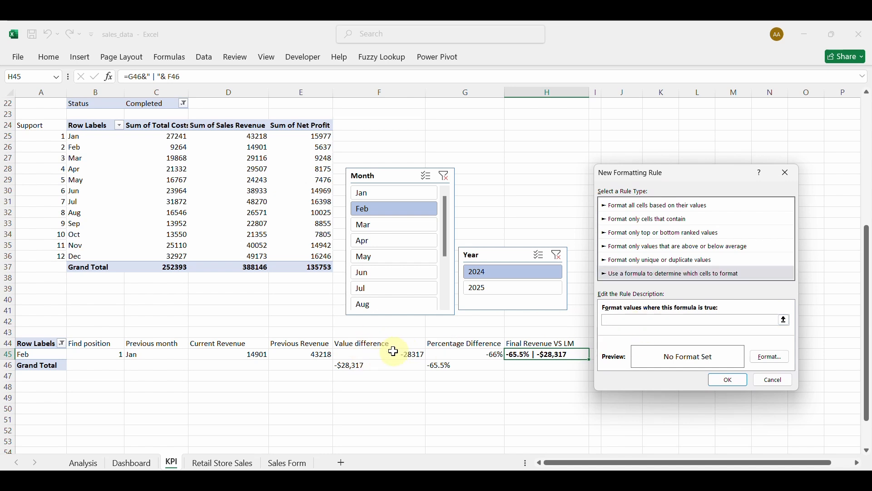
left_click(384, 356)
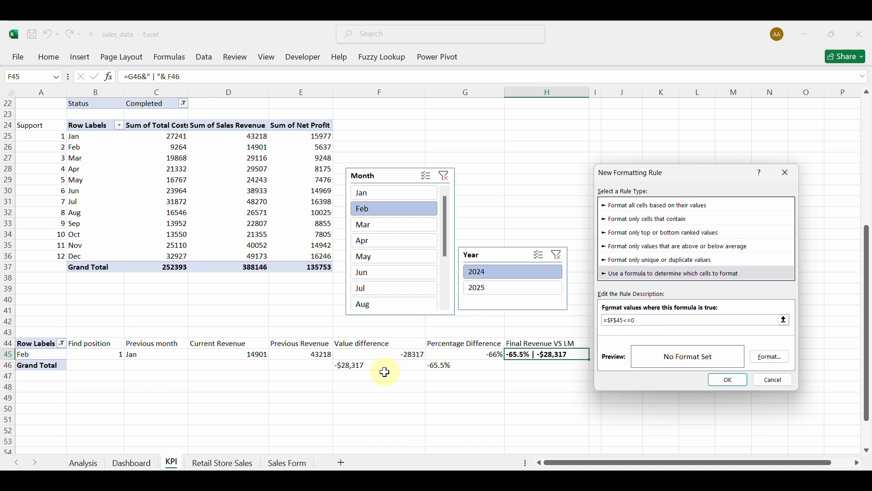
left_click(774, 357)
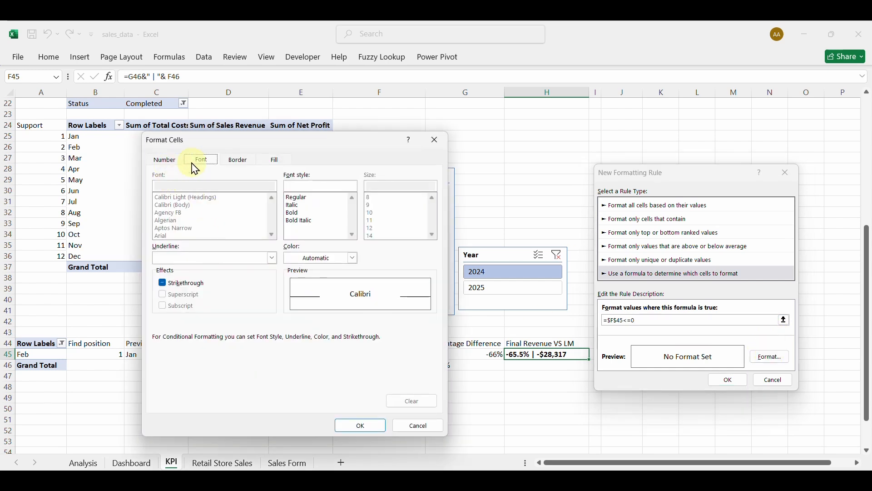
left_click(353, 259)
left_click(311, 187)
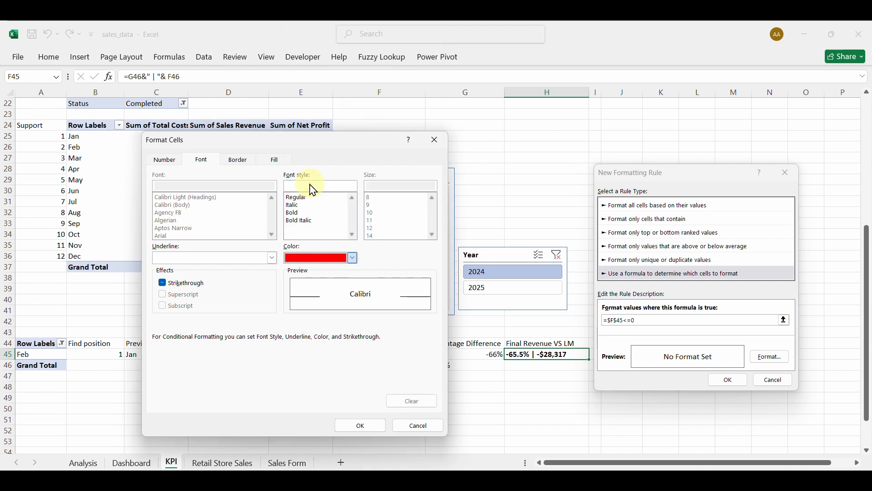
left_click(363, 426)
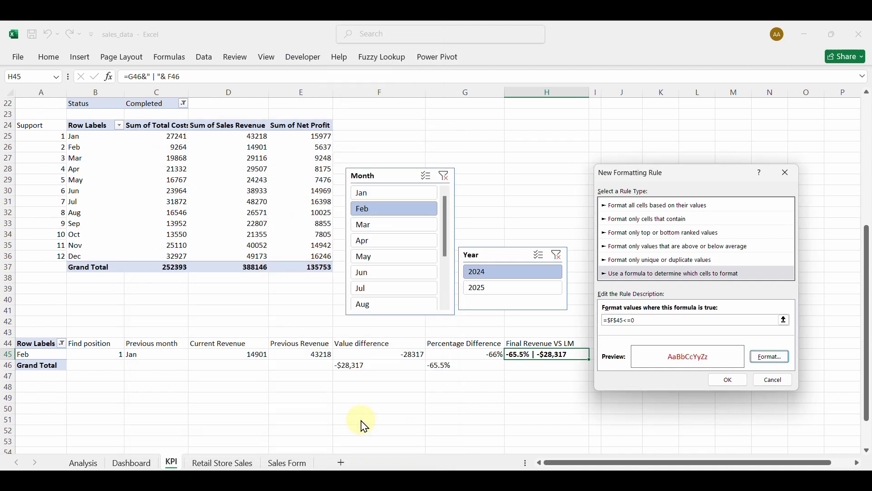
left_click(729, 380)
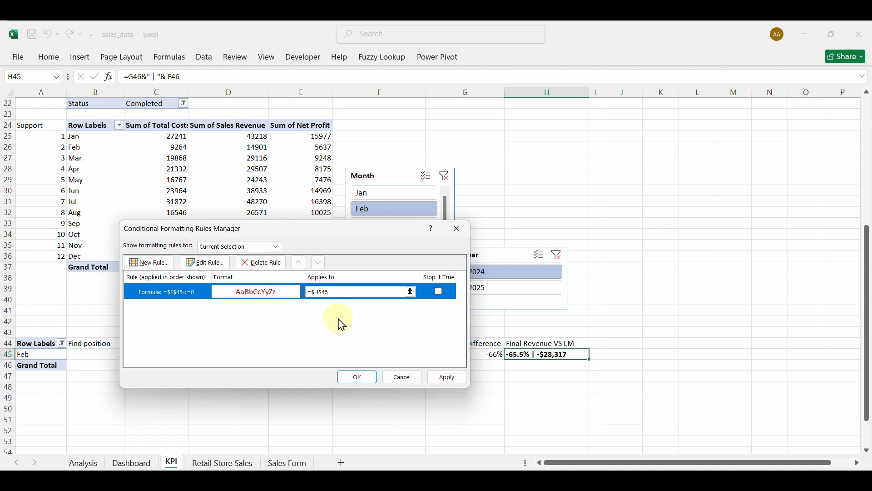
Add a green-font rule =$F$45>0 and apply both rules to H45.
left_click(165, 262)
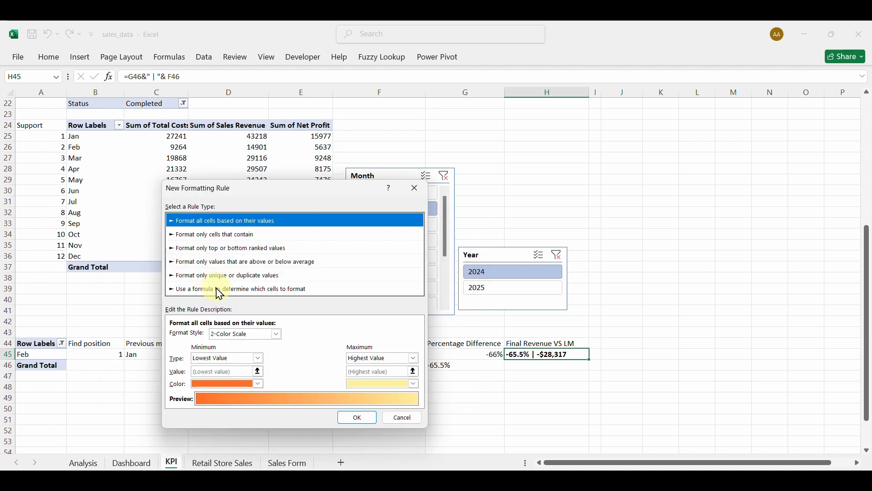
left_click(222, 293)
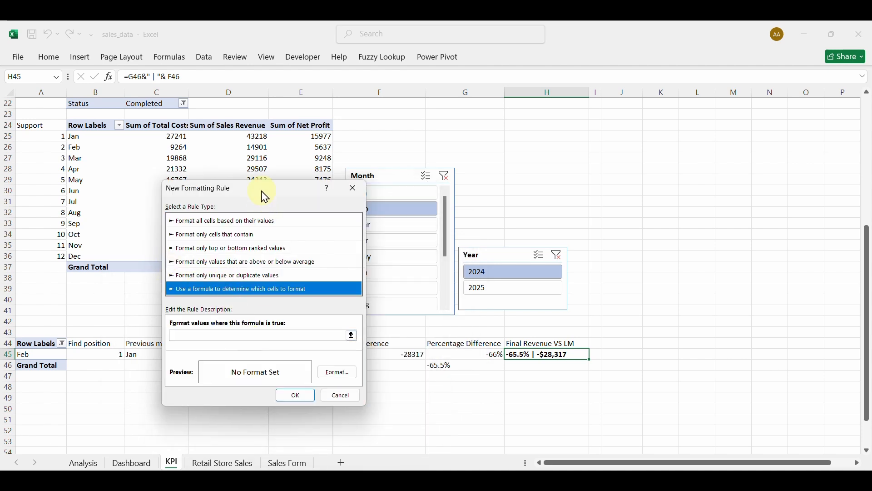
left_click_drag(265, 196, 705, 225)
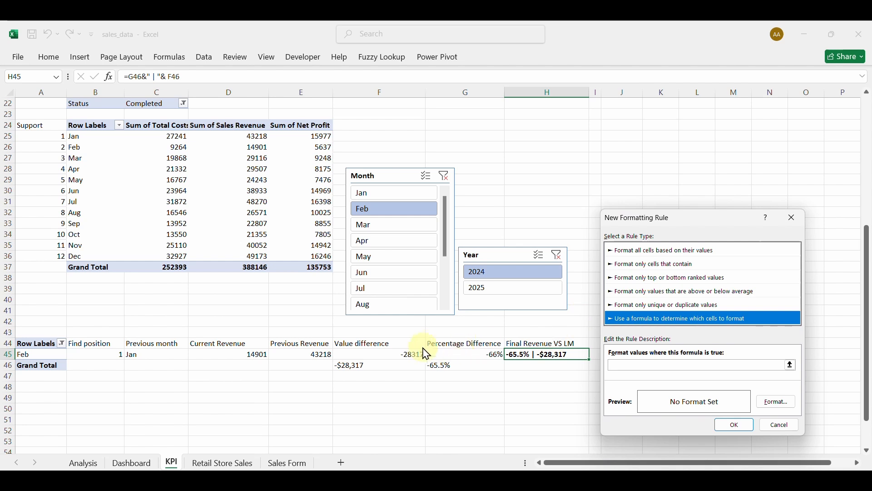
left_click(647, 365)
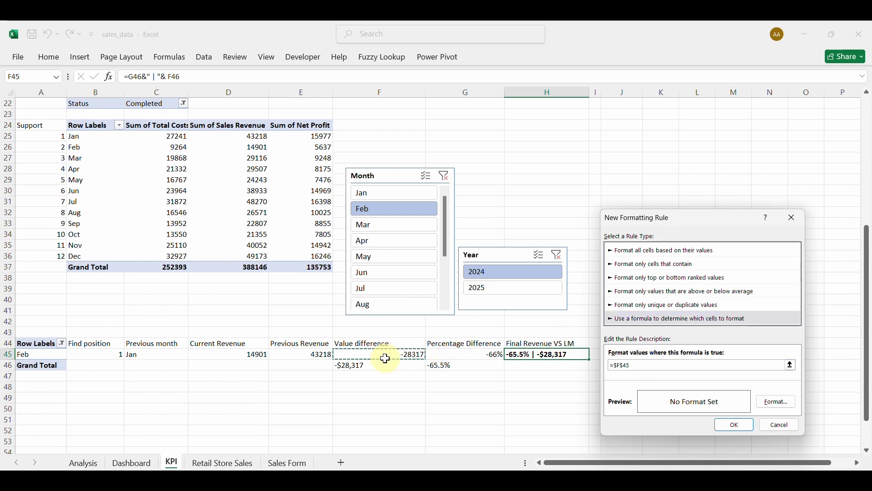
type(">0")
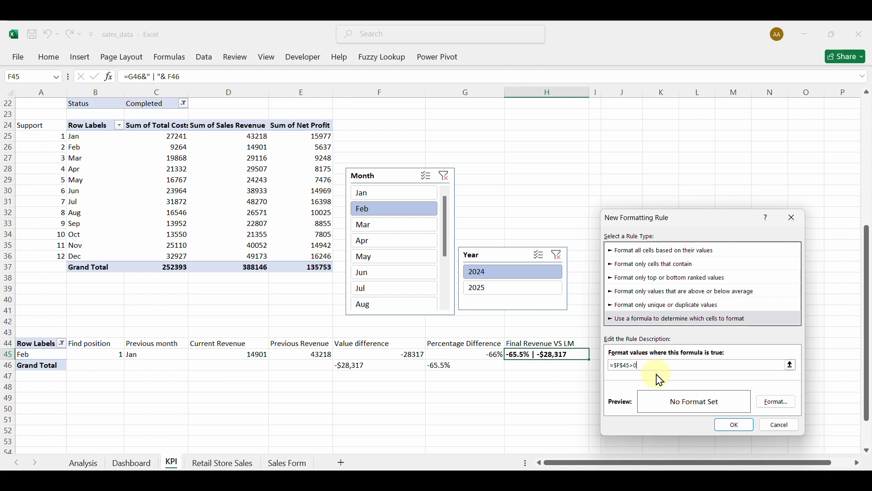
left_click(772, 402)
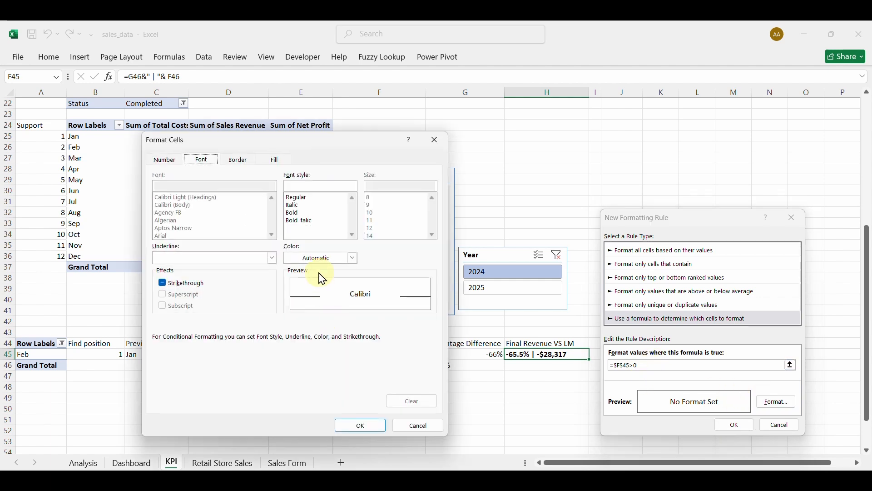
left_click(354, 259)
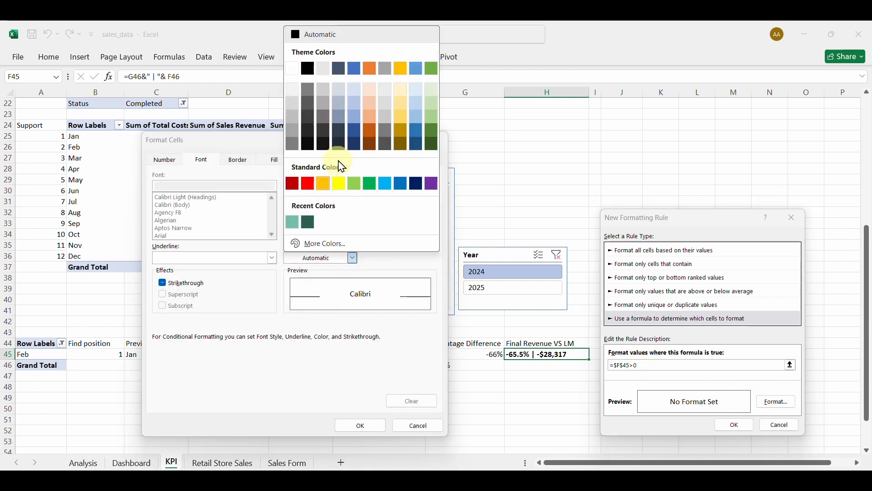
left_click(371, 187)
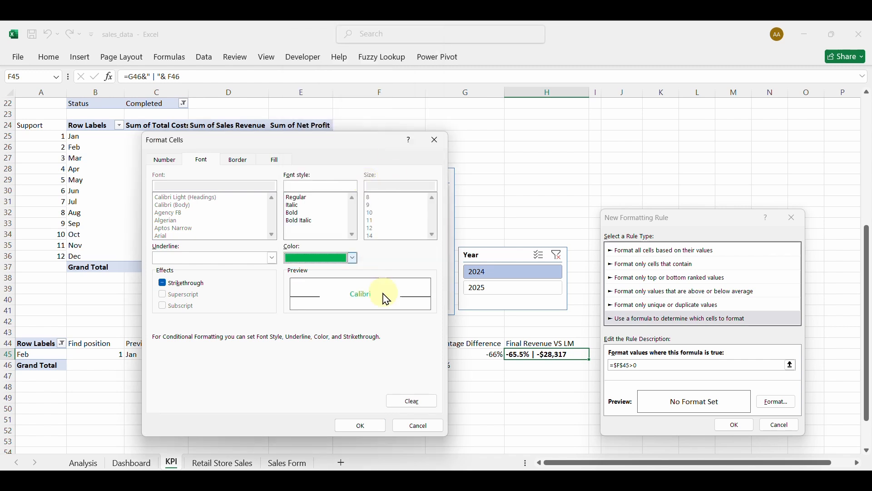
left_click(362, 427)
left_click(733, 426)
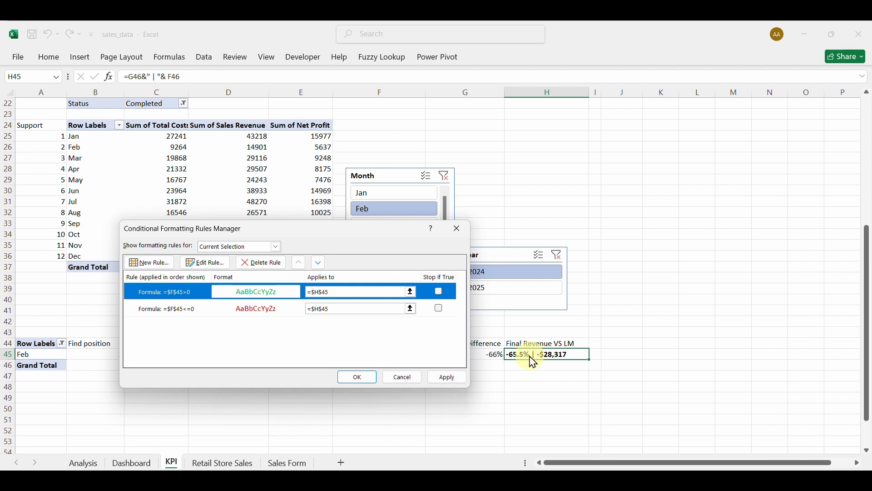
left_click(454, 379)
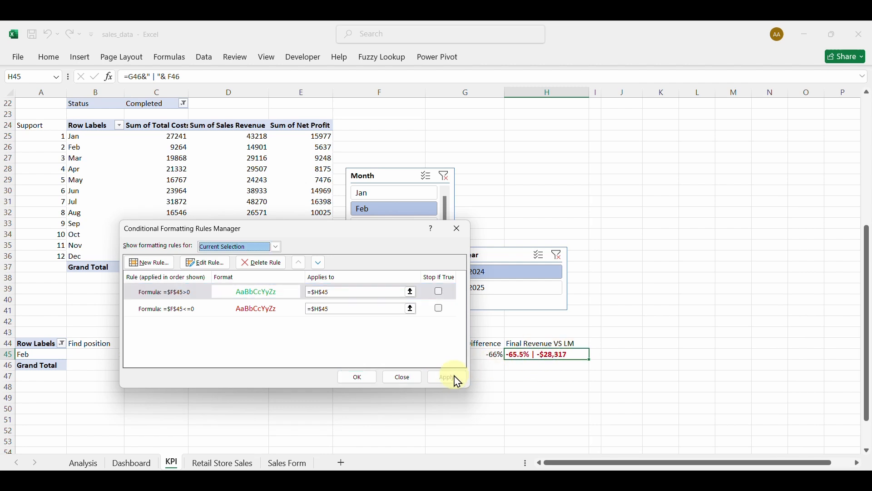
left_click(359, 379)
Filter to May, check the Dashboard sheet, and widen column H on KPI.
left_click(386, 226)
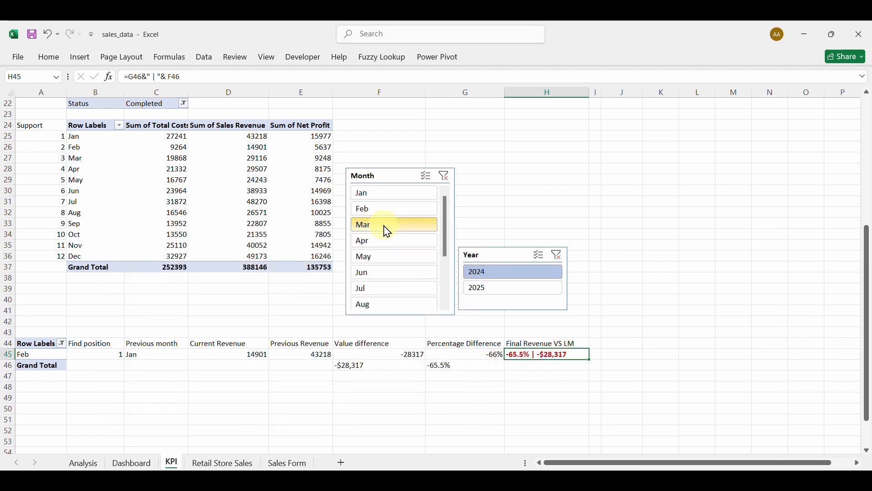
left_click(384, 240)
left_click(384, 256)
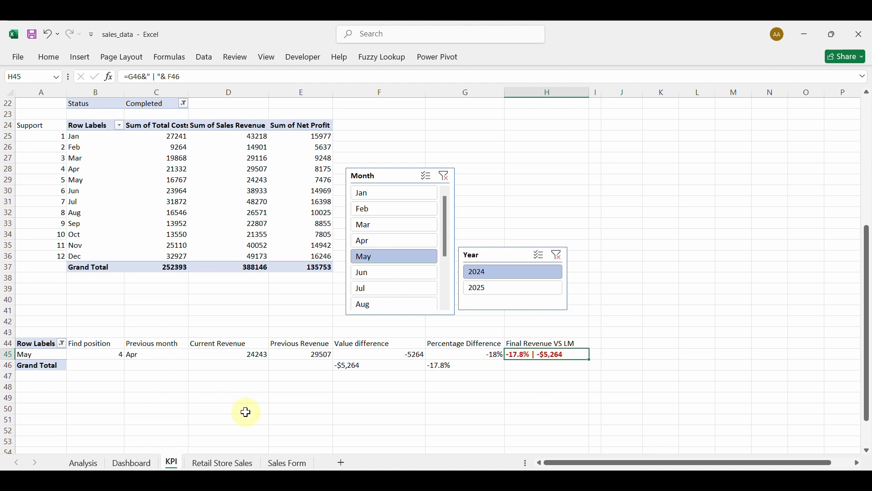
left_click(132, 463)
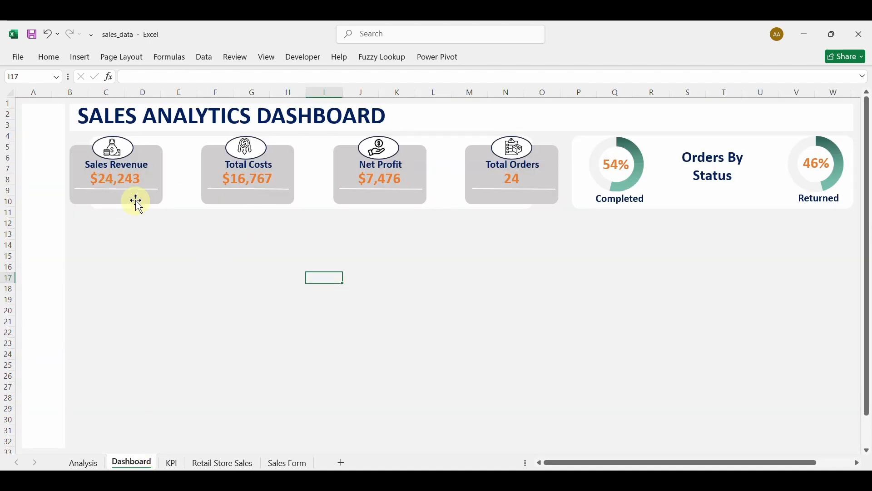
left_click(172, 463)
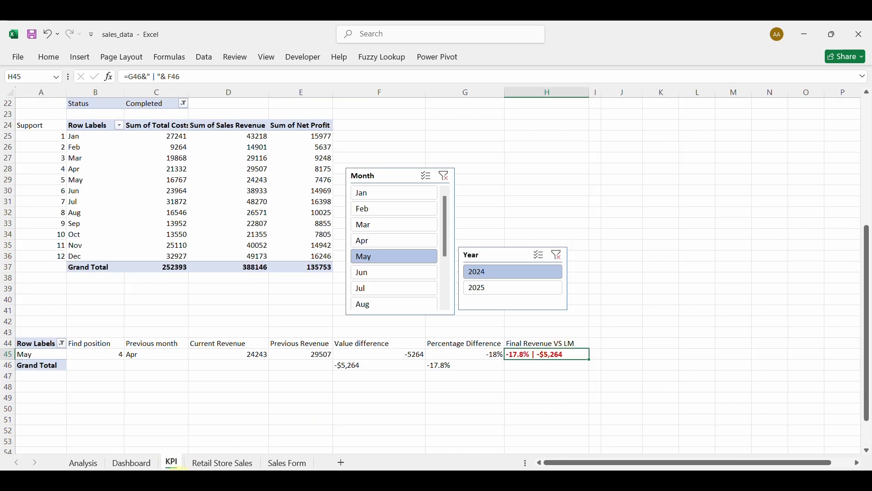
left_click(137, 463)
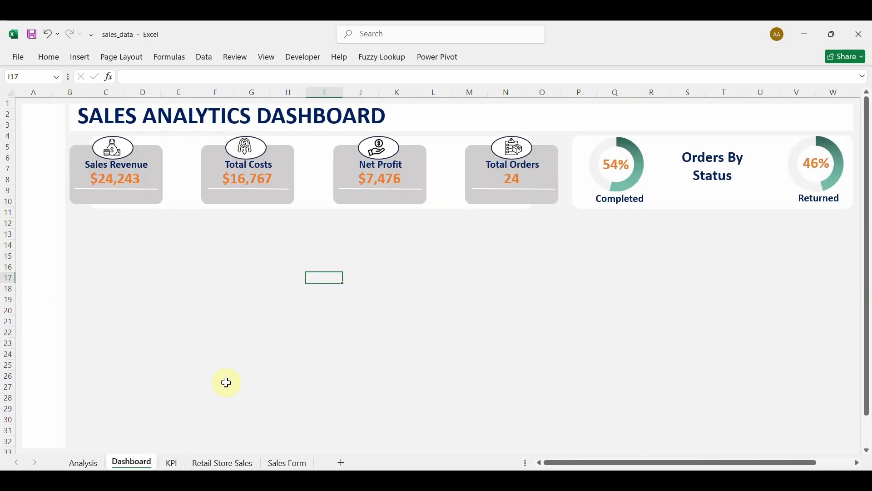
left_click(172, 463)
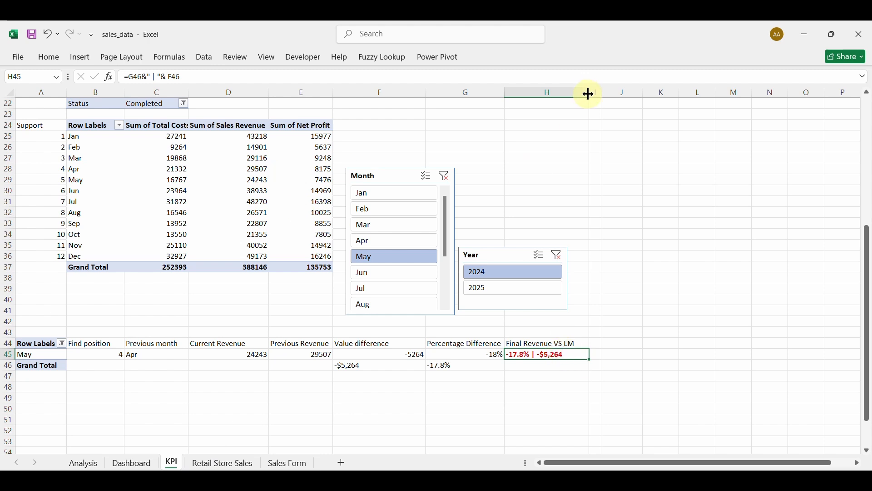
mouse_move(590, 94)
left_mouse_down()
mouse_move(605, 95)
mouse_move(598, 95)
left_mouse_up()
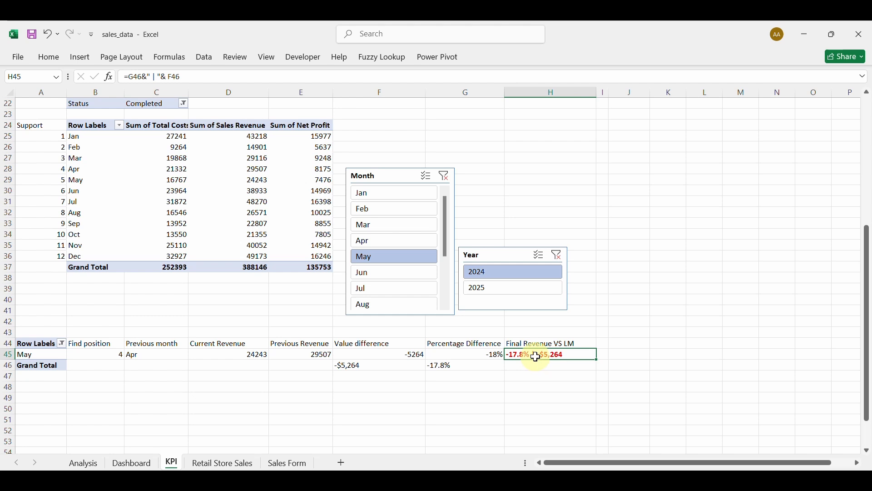
left_click(52, 58)
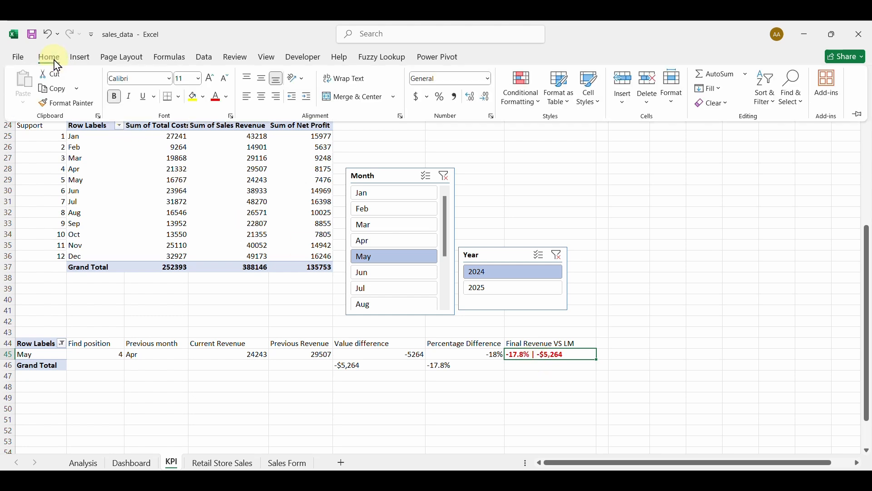
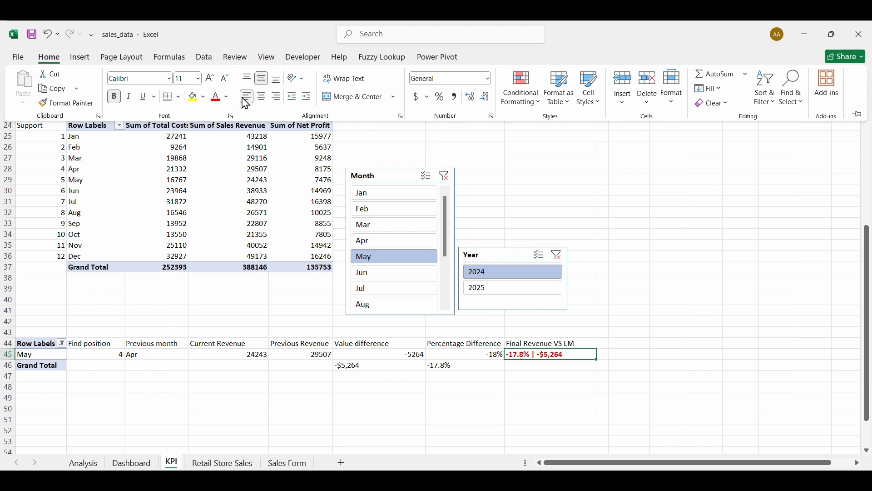
Fill the Final Revenue VS LM cell H45 light grey and copy it.
left_click(204, 97)
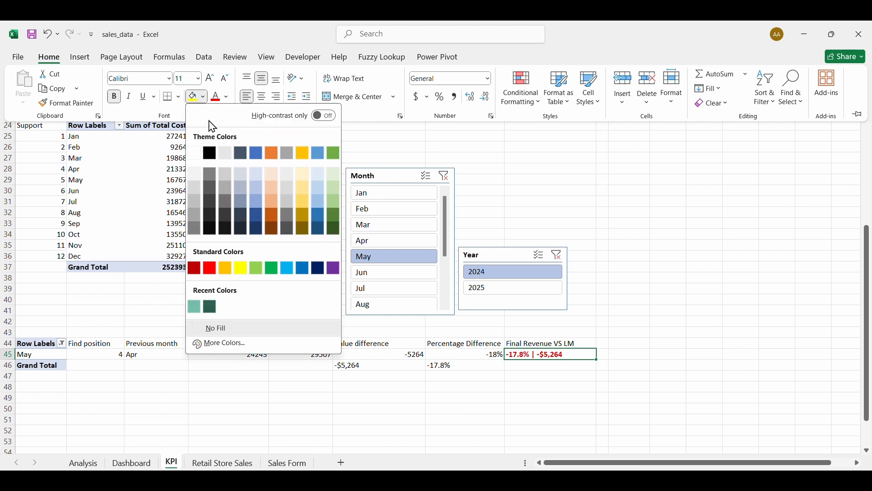
left_click(225, 173)
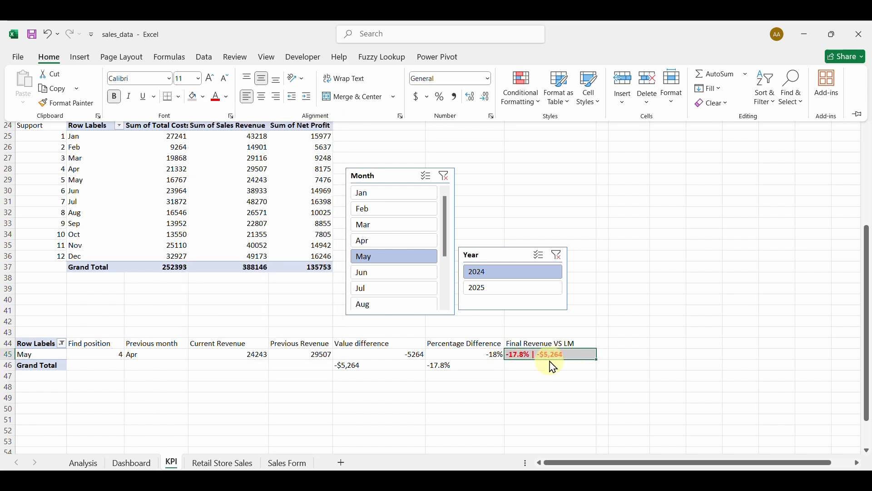
left_click(55, 89)
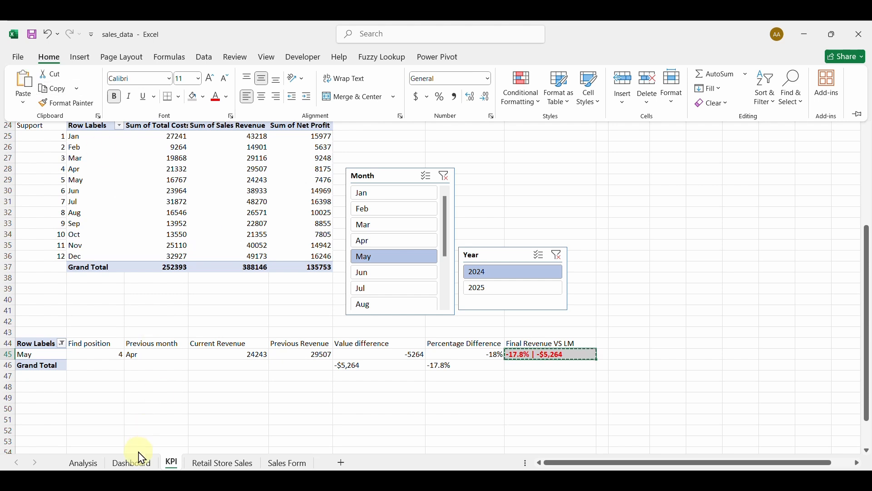
Paste H45 on the Dashboard as a linked picture and place it on the Sales Revenue card.
left_click(134, 464)
left_click(134, 463)
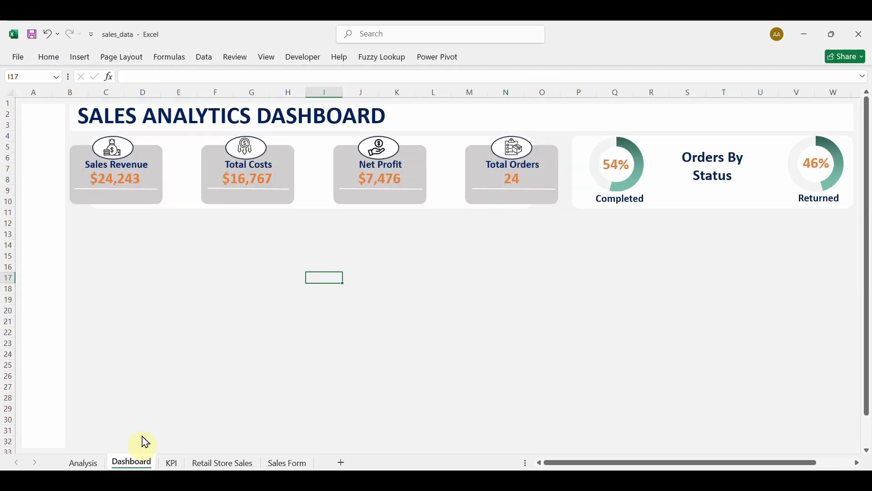
left_click(120, 246)
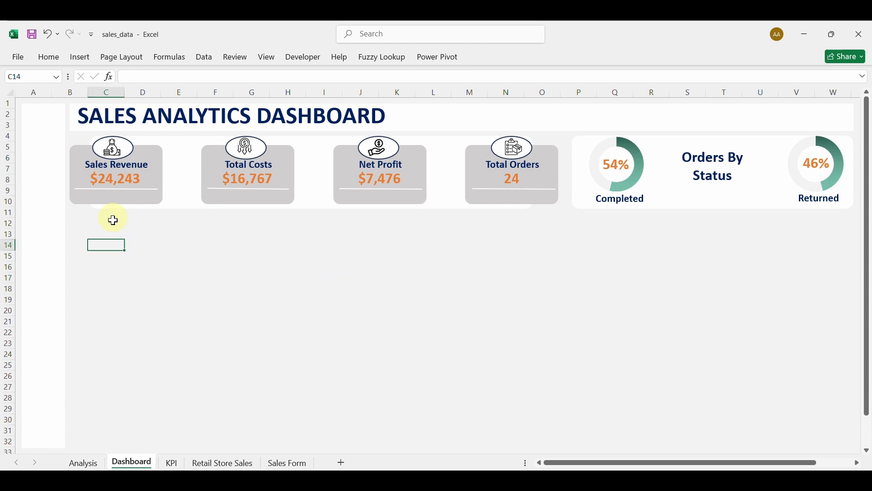
left_click(46, 57)
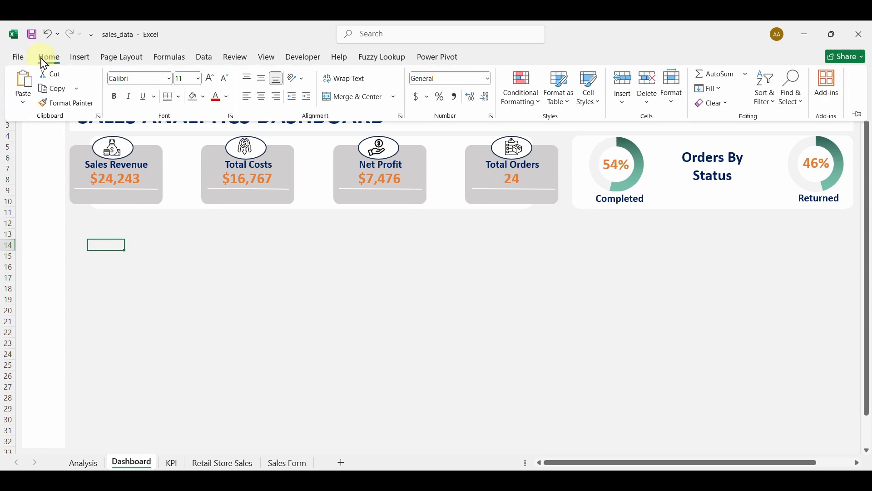
left_click(23, 105)
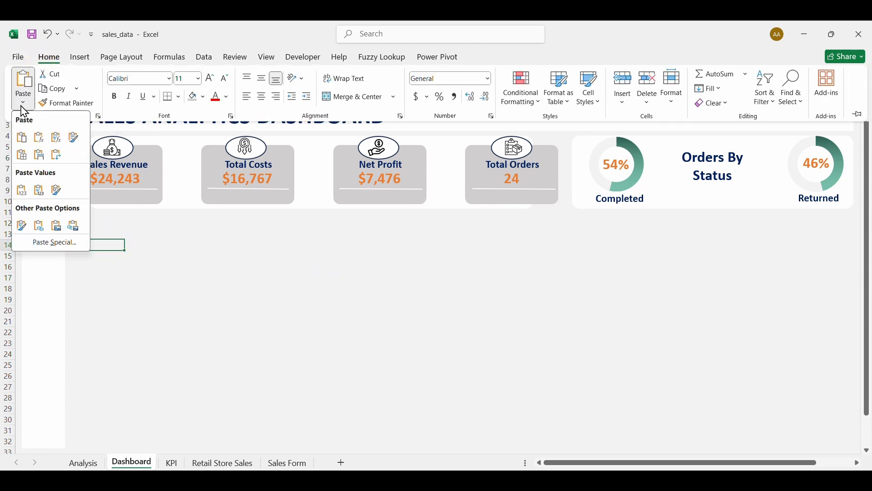
left_click(75, 226)
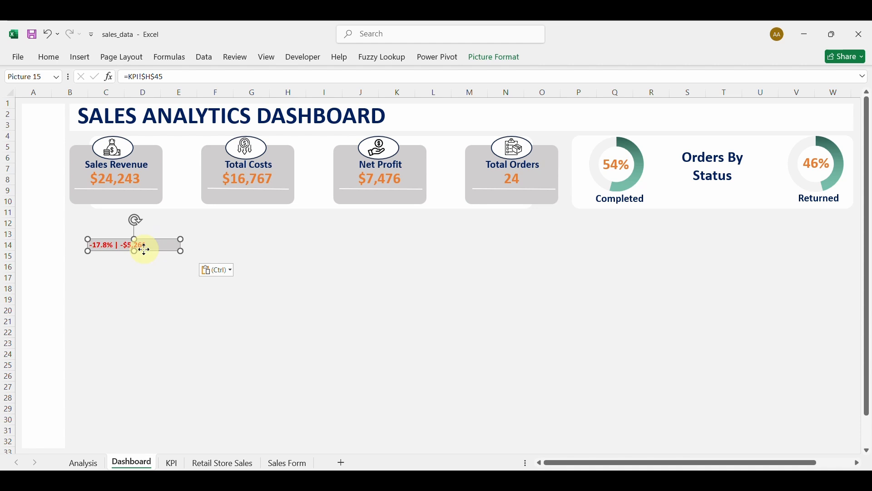
left_click_drag(144, 249, 124, 198)
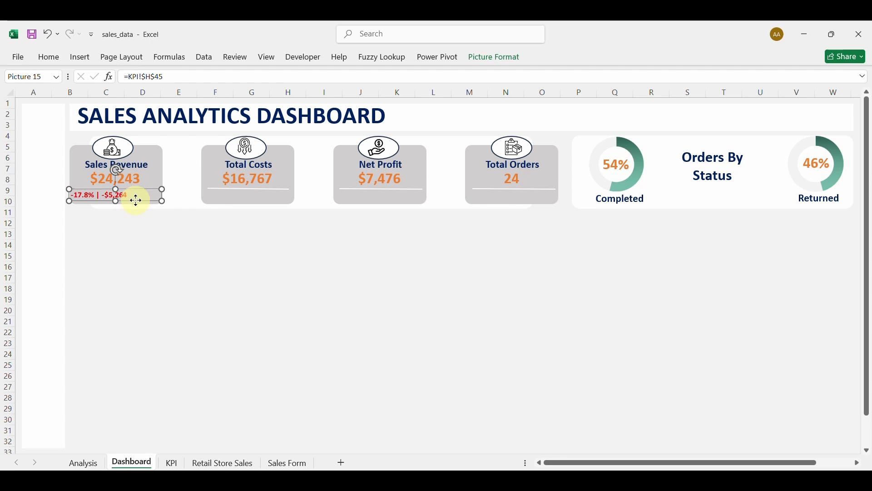
left_click(176, 311)
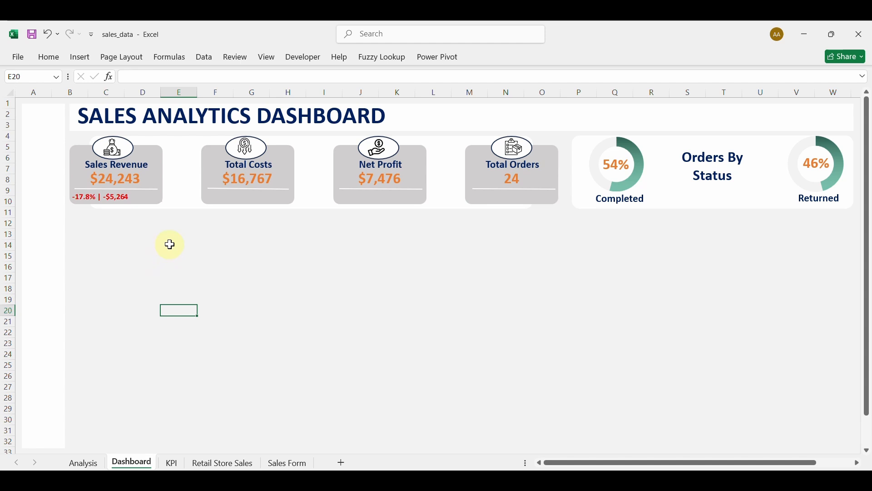
Duplicate the Total Costs title box and change its text to 'VS LM'.
left_click(253, 167)
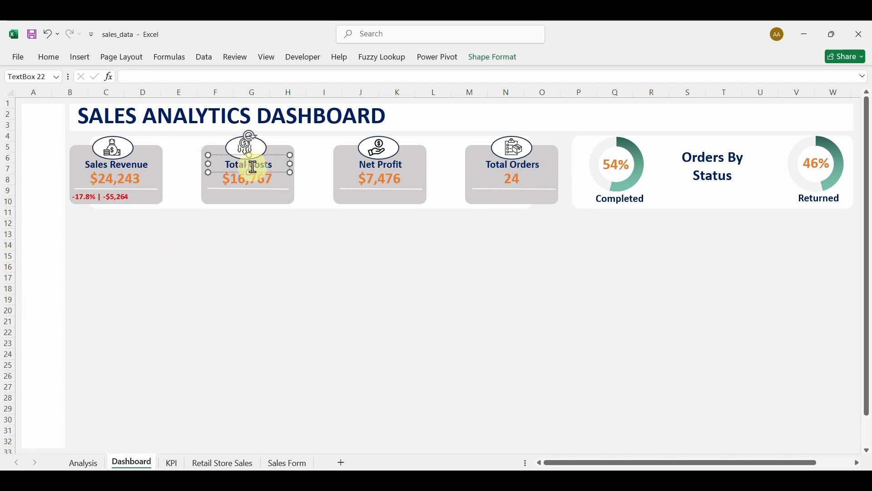
key("ctrl+d")
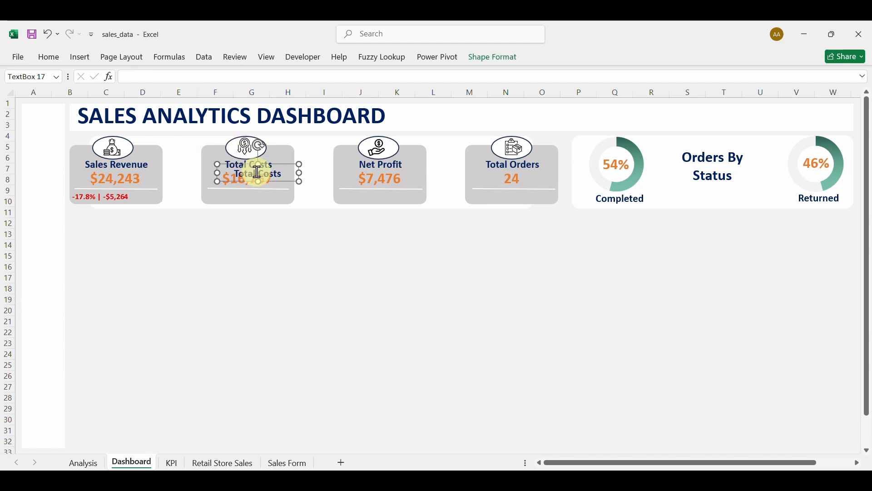
left_click_drag(277, 181, 233, 221)
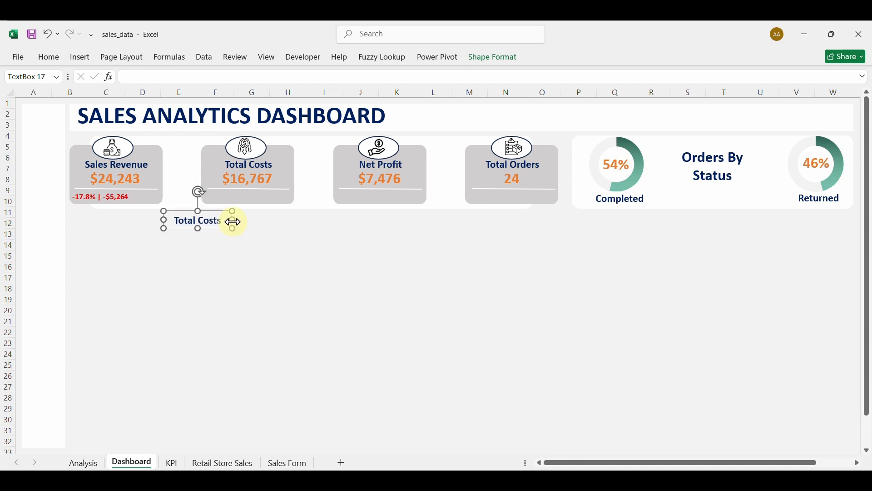
key("BackSpace")
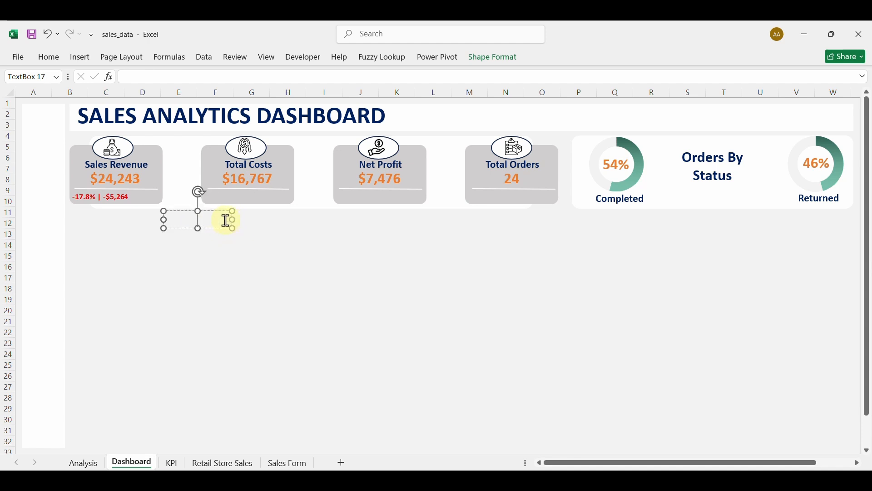
type("VS LM")
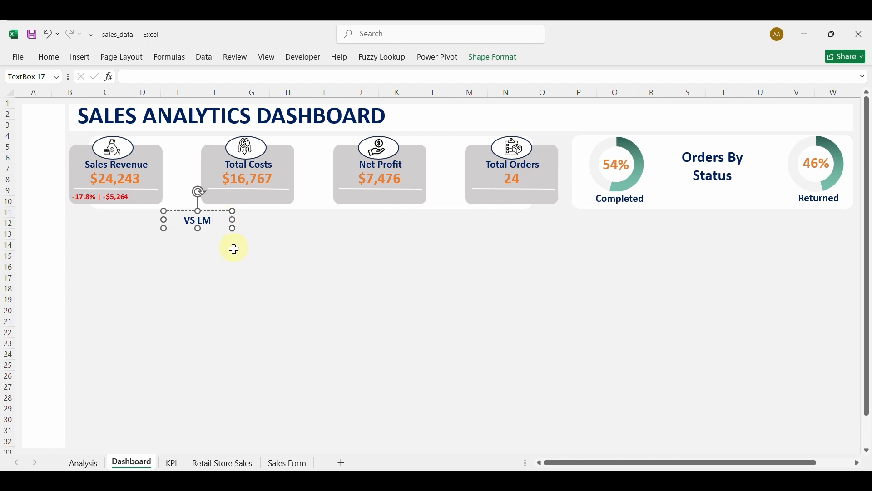
Adjust the VS LM font size and fit the label beside the Sales Revenue comparison.
left_click_drag(233, 220, 180, 227)
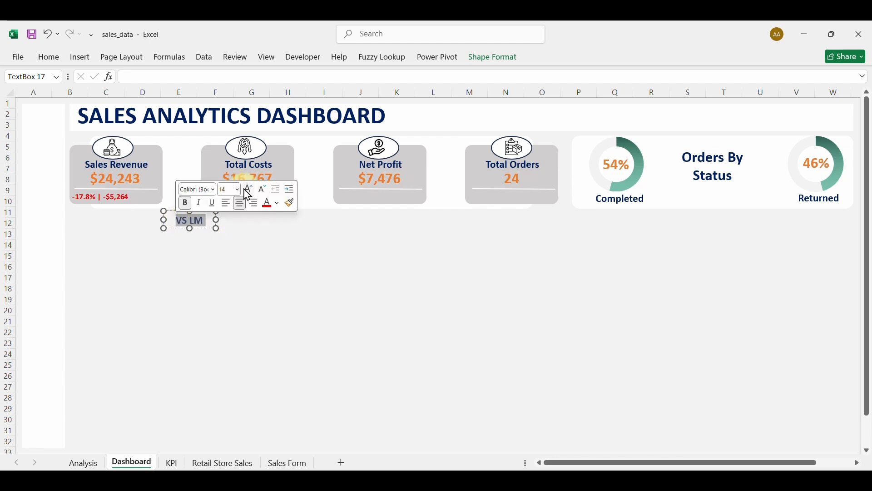
left_click(264, 190)
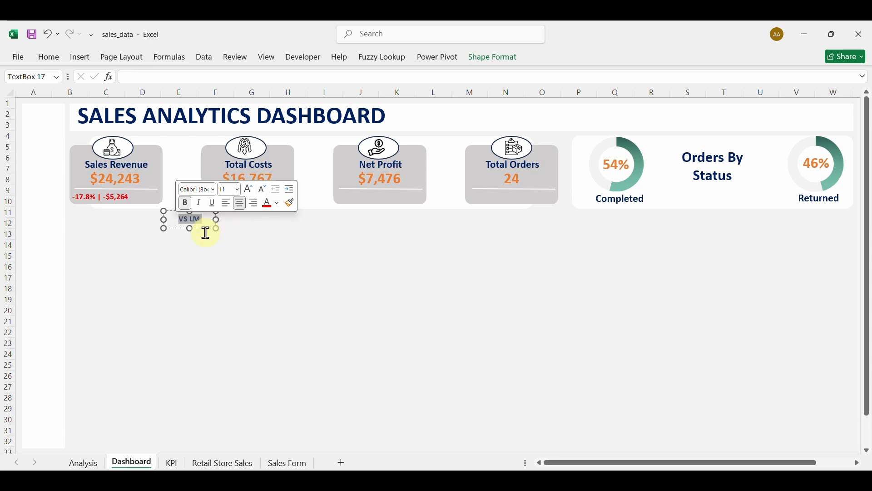
left_click(249, 191)
left_click(212, 250)
left_click(206, 220)
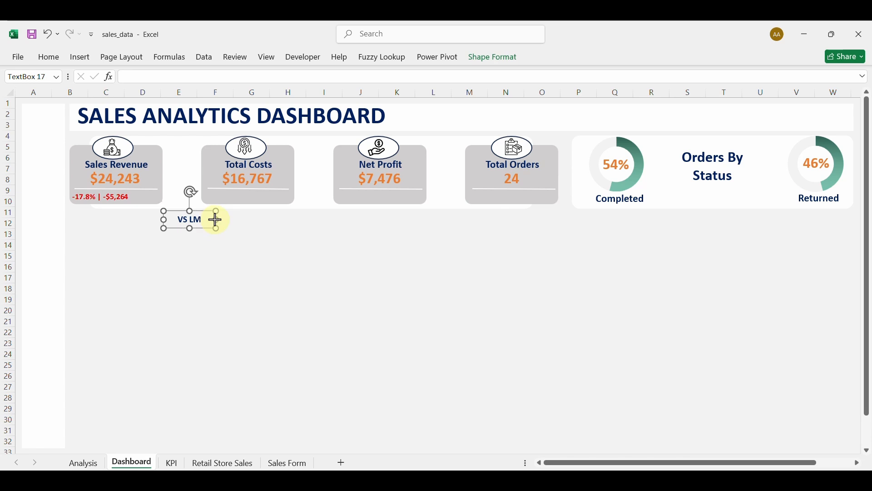
left_click_drag(216, 220, 153, 201)
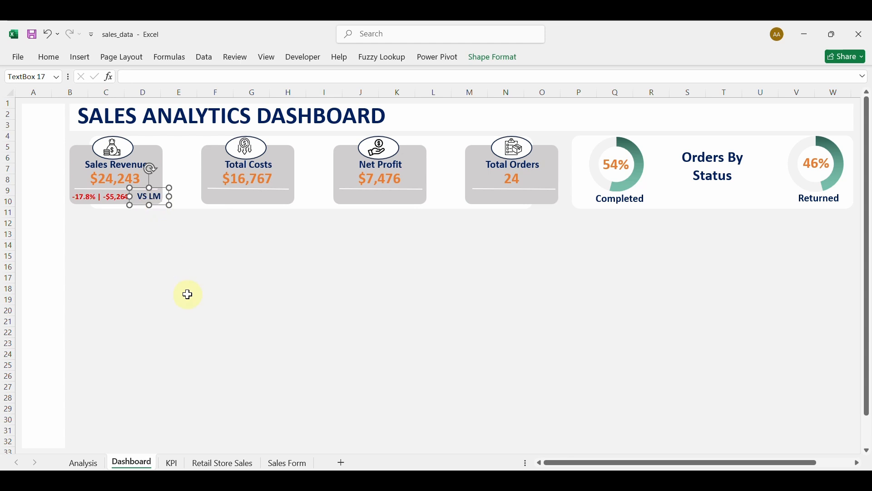
left_click(186, 298)
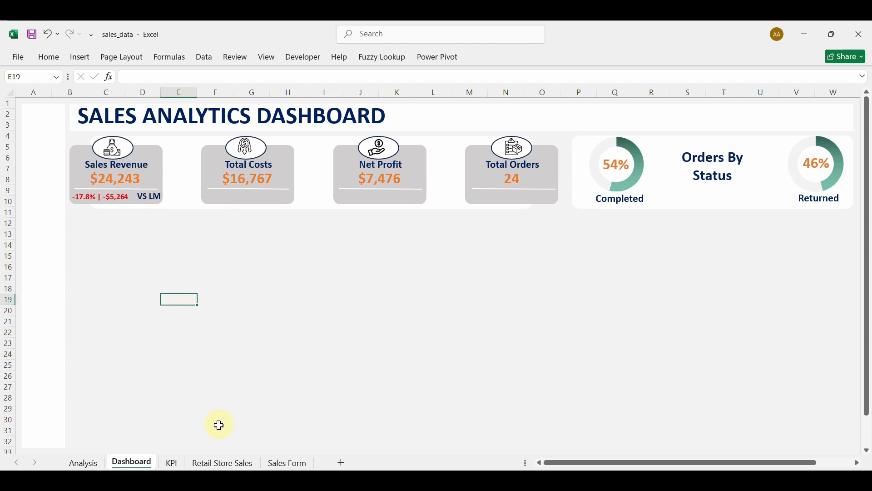
Filter the KPI pivot to Apr, showing +1.3% | +$391, and nudge the VS LM label left.
left_click(173, 463)
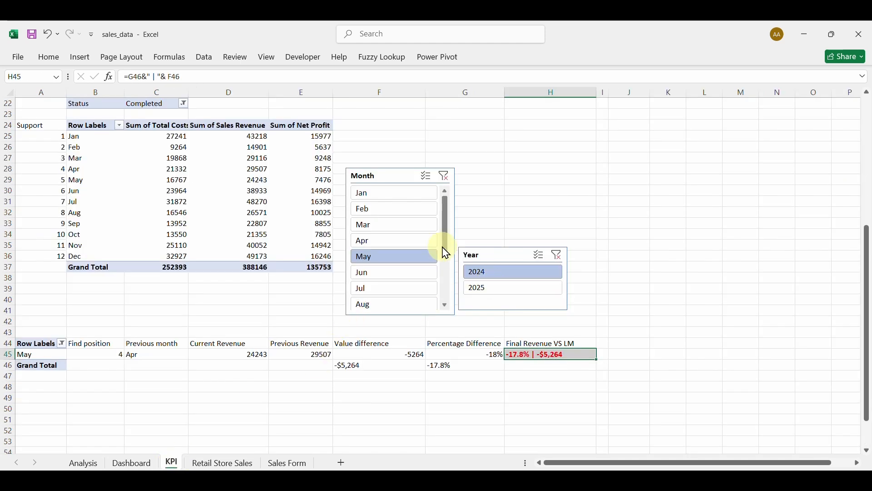
left_click(413, 241)
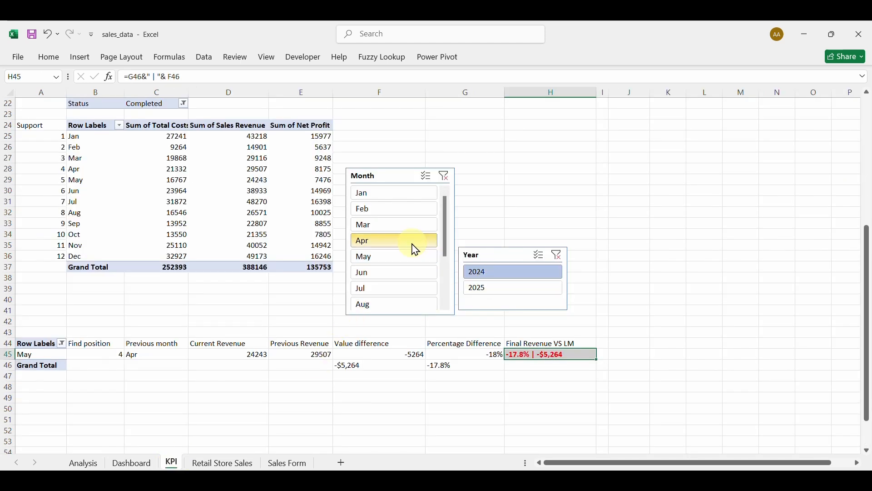
left_click(151, 465)
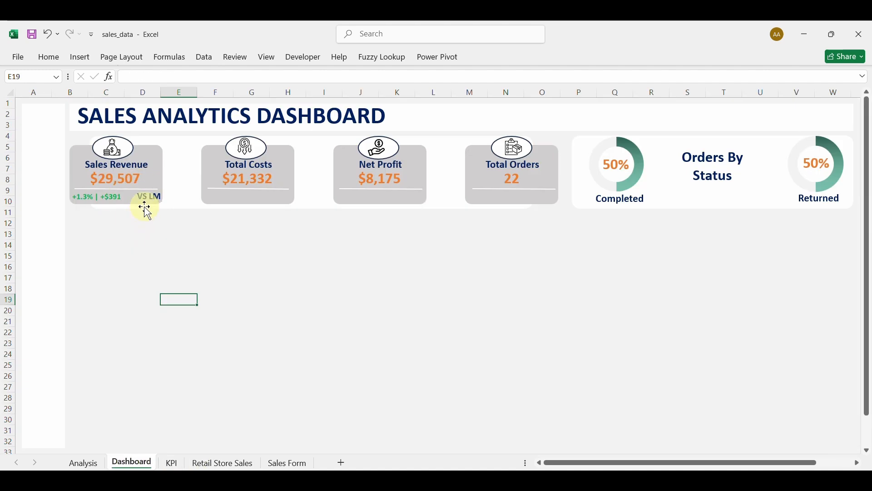
left_click(151, 196)
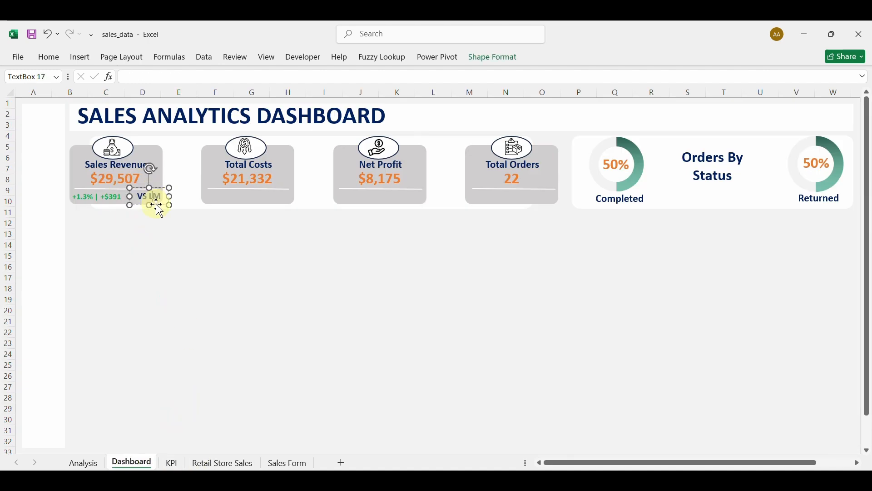
left_click_drag(156, 205, 154, 205)
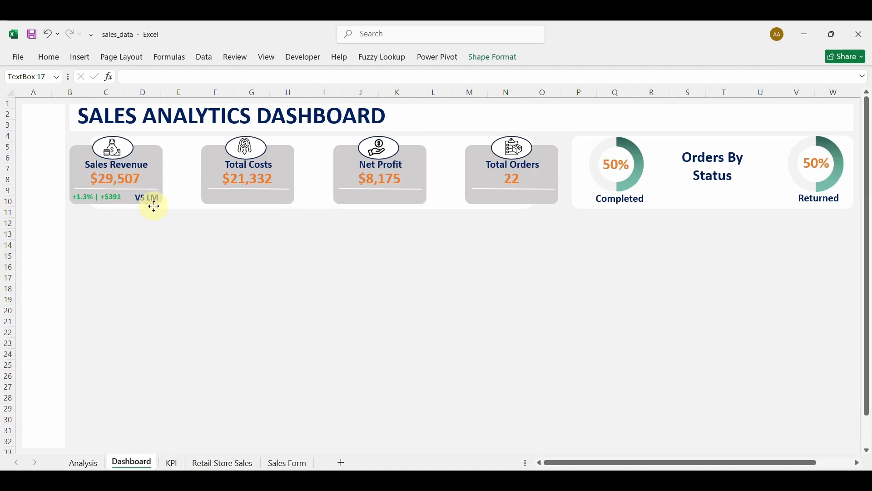
left_click(175, 264)
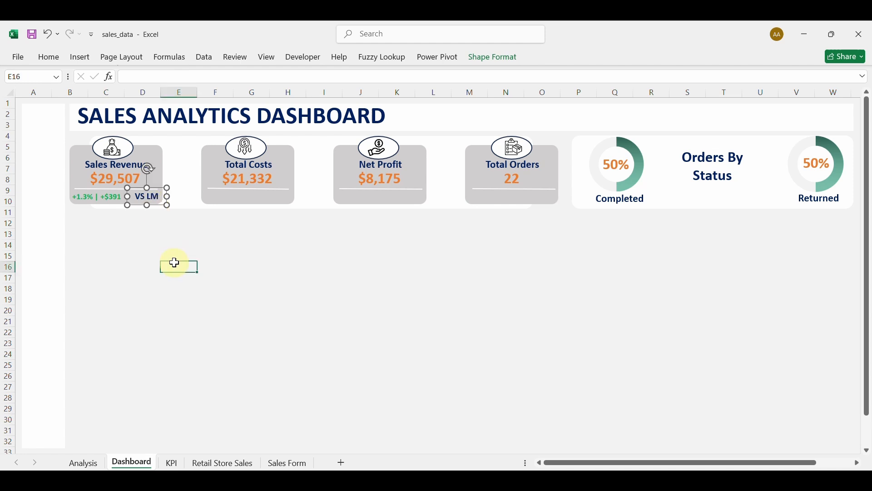
left_click(171, 464)
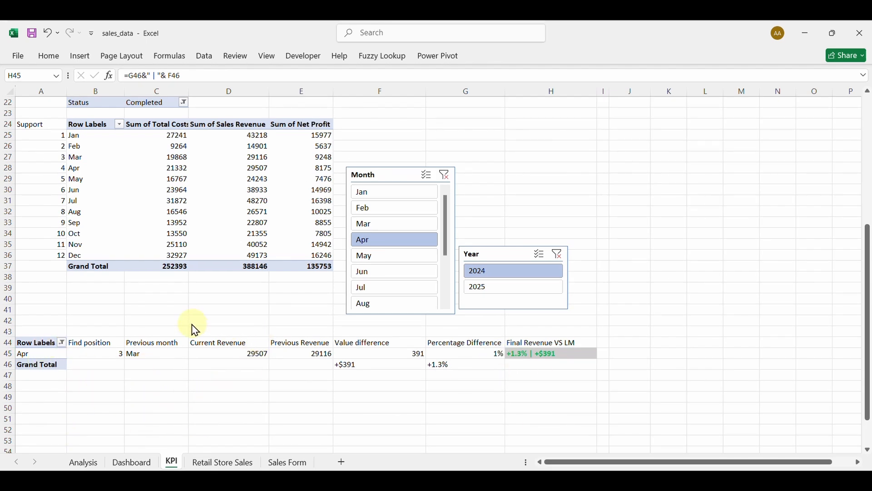
Merge and centre C42:H42 and enter a bold 'Revenue' heading.
left_click(163, 322)
left_click_drag(164, 323, 550, 323)
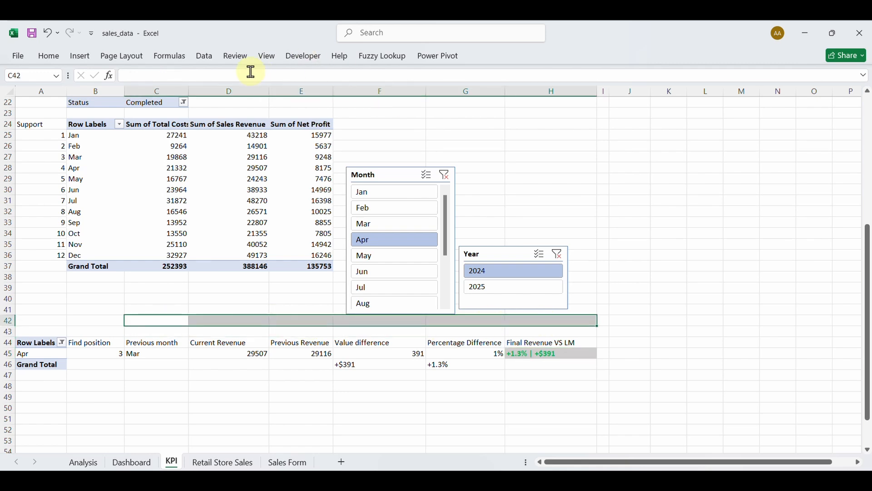
left_click(63, 61)
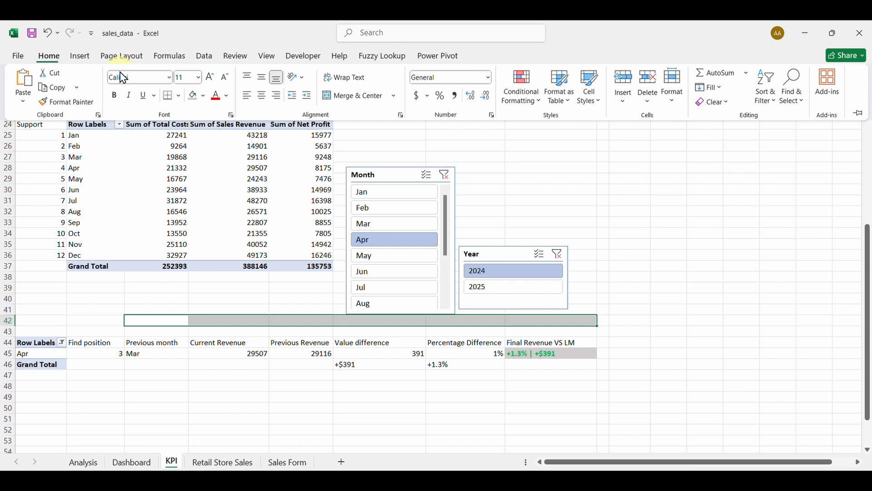
left_click(352, 97)
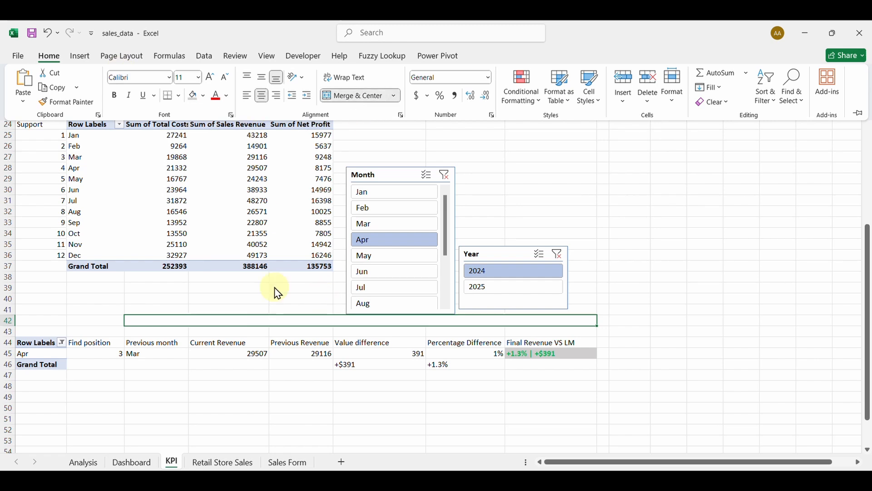
left_click(283, 316)
type("Revenue")
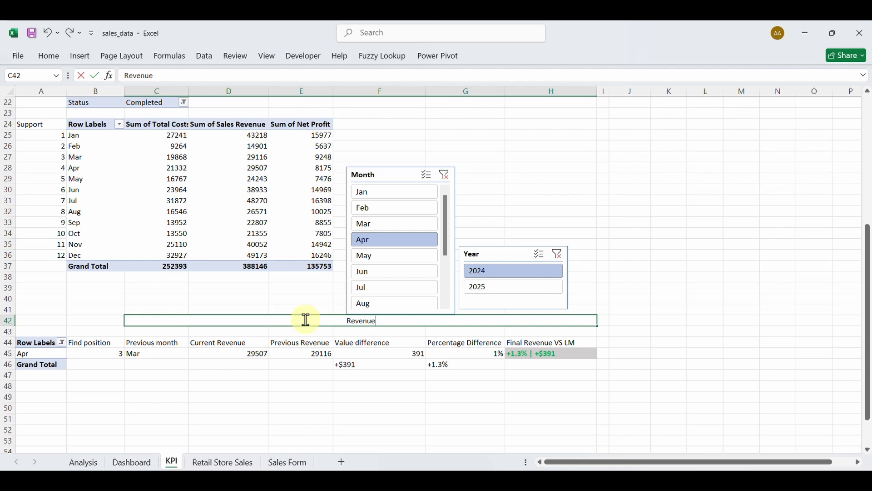
left_click_drag(398, 324, 327, 318)
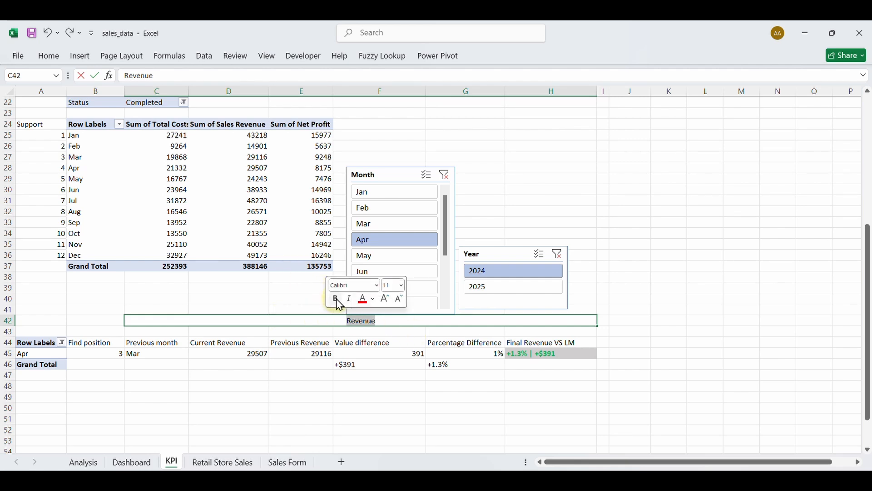
left_click(336, 299)
left_click(295, 415)
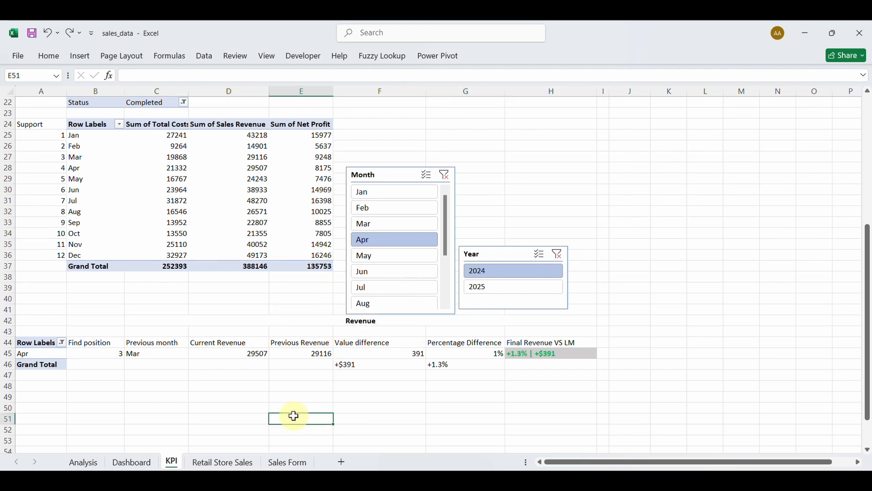
Merge and centre C48:H48 and enter a bold 'Costs' heading.
left_click_drag(163, 385, 552, 385)
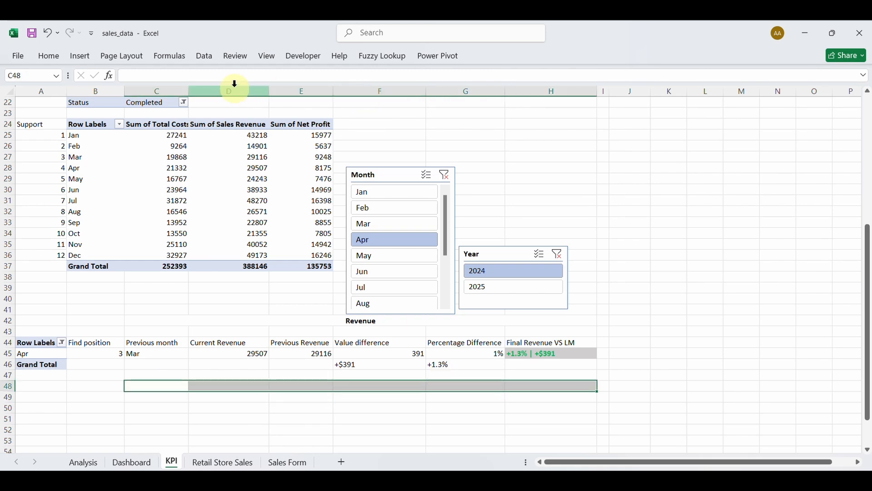
left_click(49, 56)
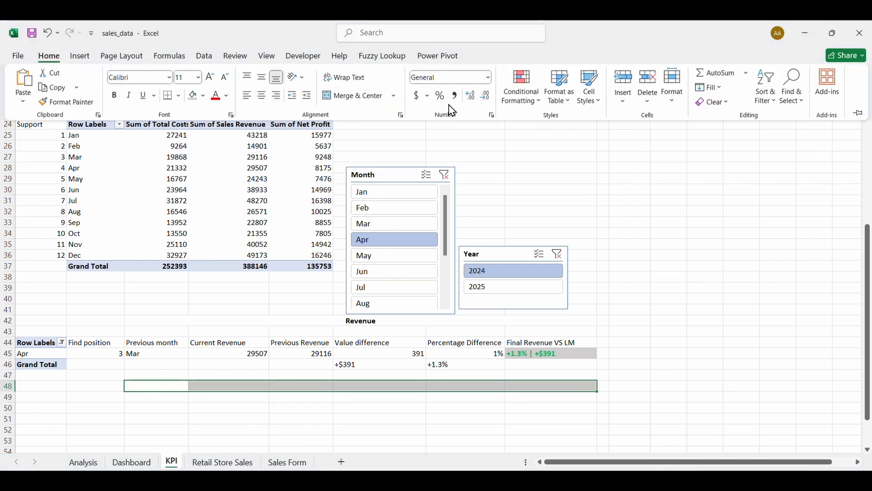
left_click(354, 99)
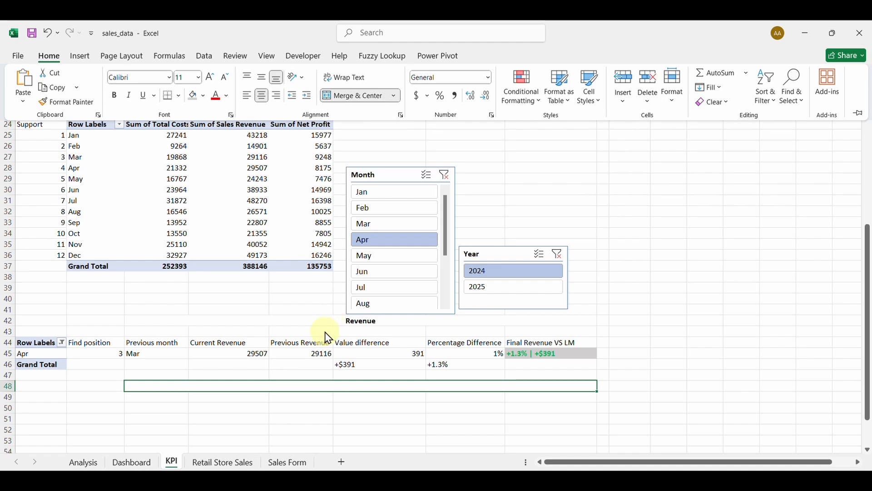
type("Costs")
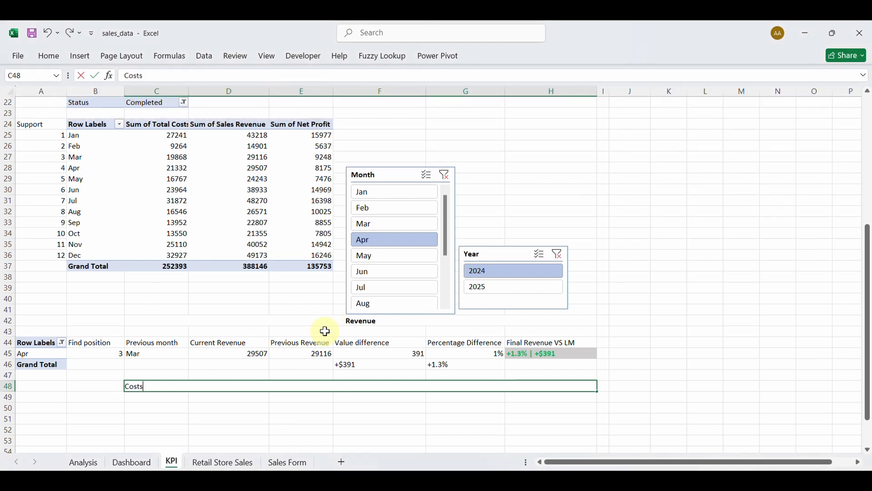
key("Return")
left_click(374, 386)
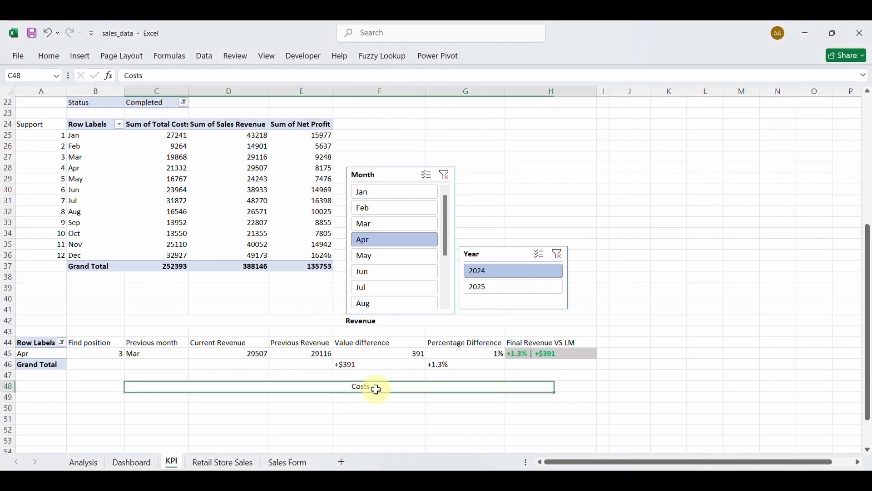
left_click(49, 56)
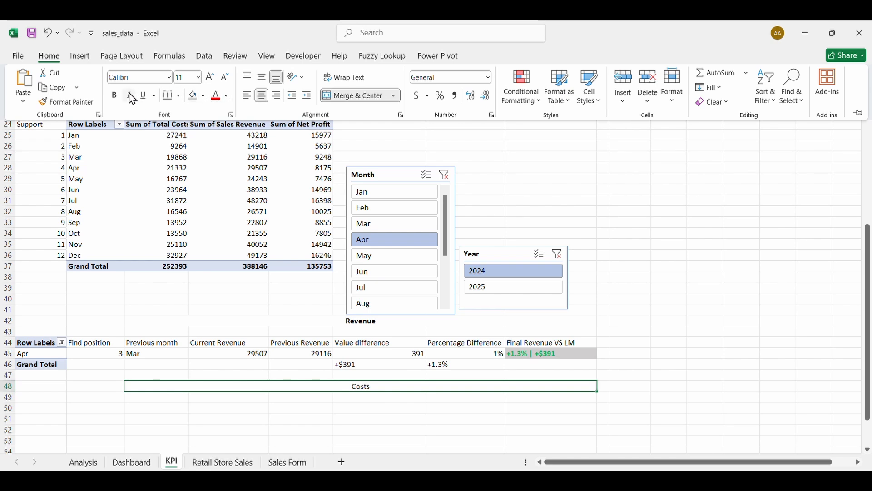
left_click(172, 400)
left_click(167, 396)
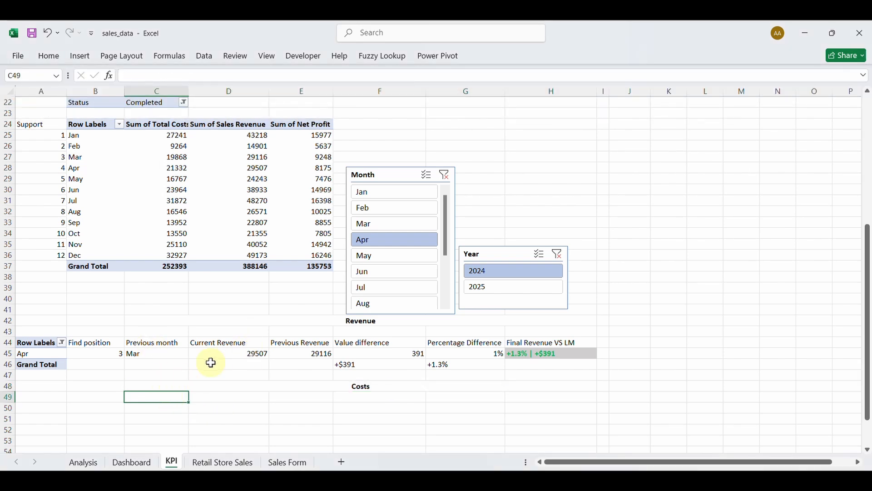
Label D49 'Current Costs' and link D50 to A7, showing 21332.
left_click(217, 398)
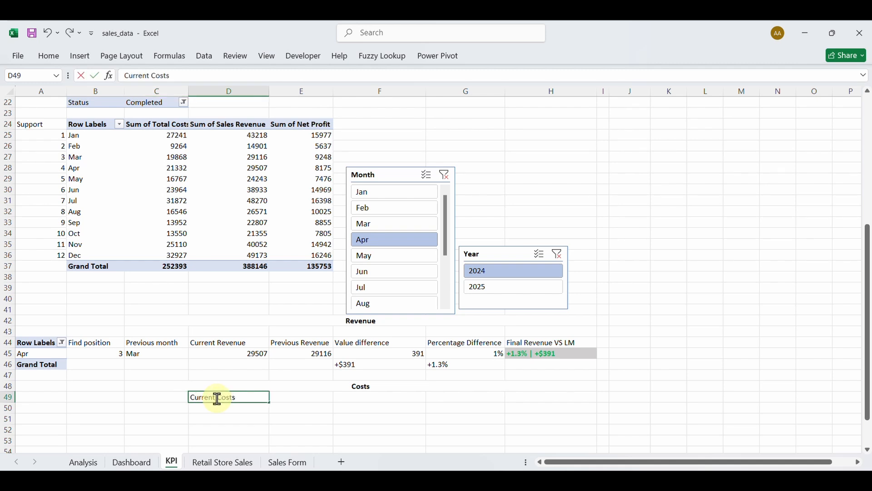
key("Return")
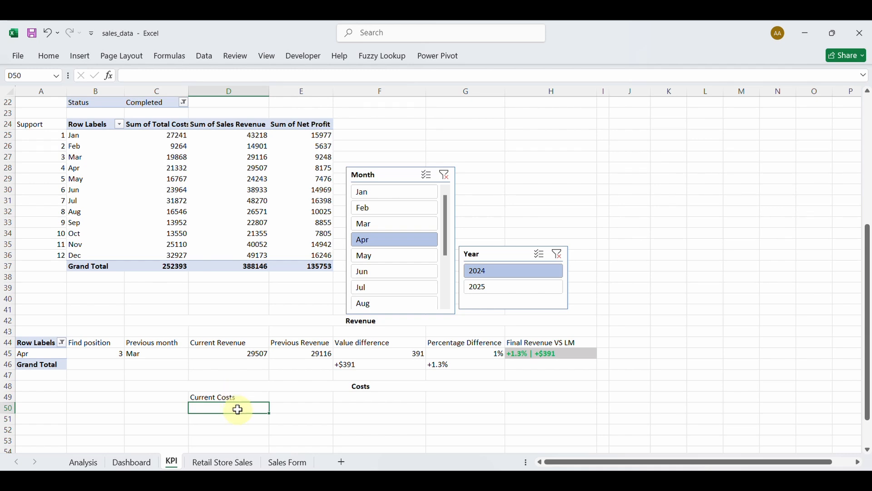
type("=")
scroll(202, 250, "up", 7)
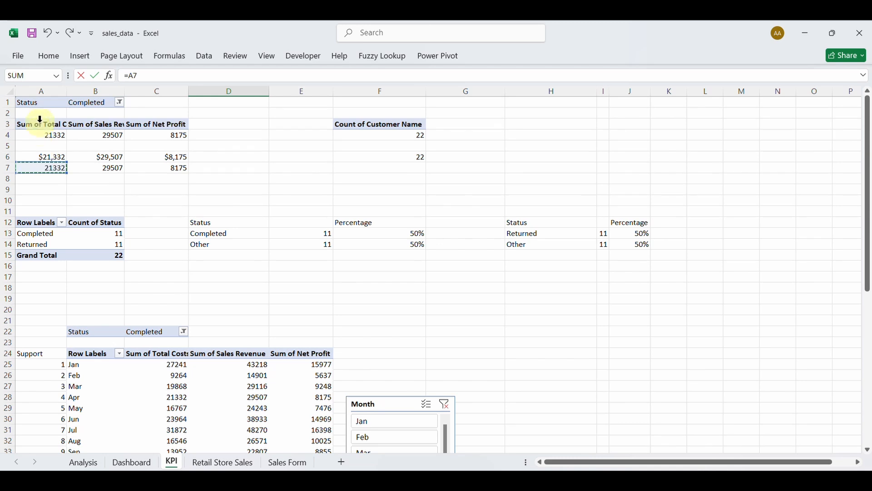
left_click(49, 169)
key("Return")
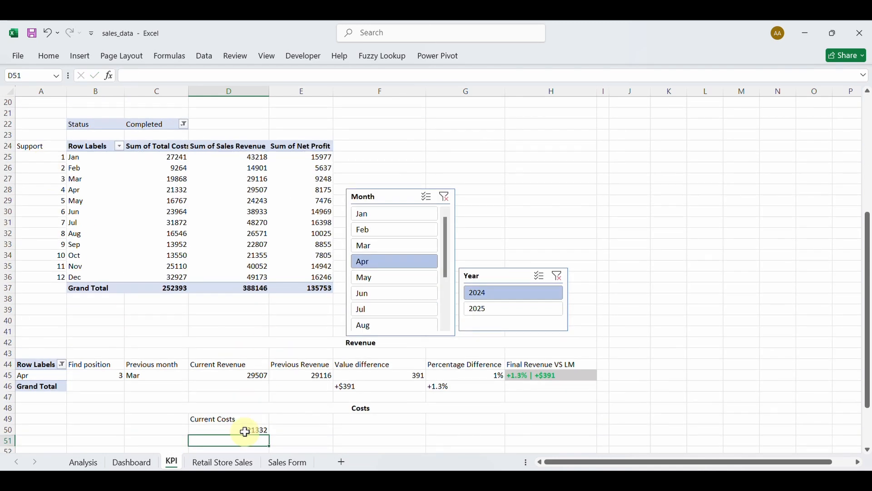
left_click(296, 419)
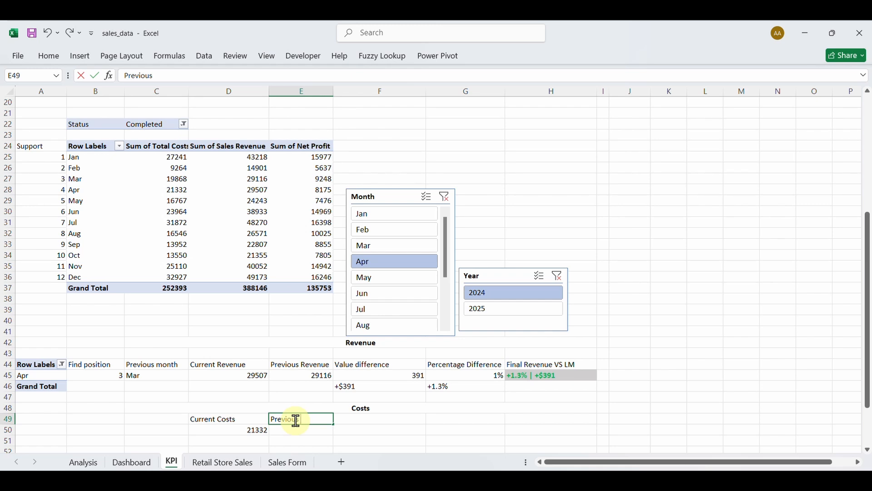
Copy the Previous Revenue IFERROR(VLOOKUP) formula from E45 into E50.
left_click(314, 436)
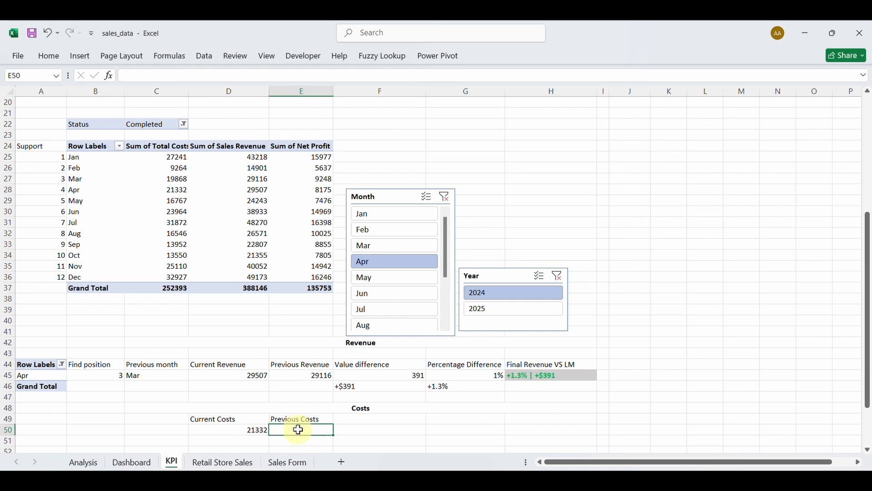
type("=")
key("Escape")
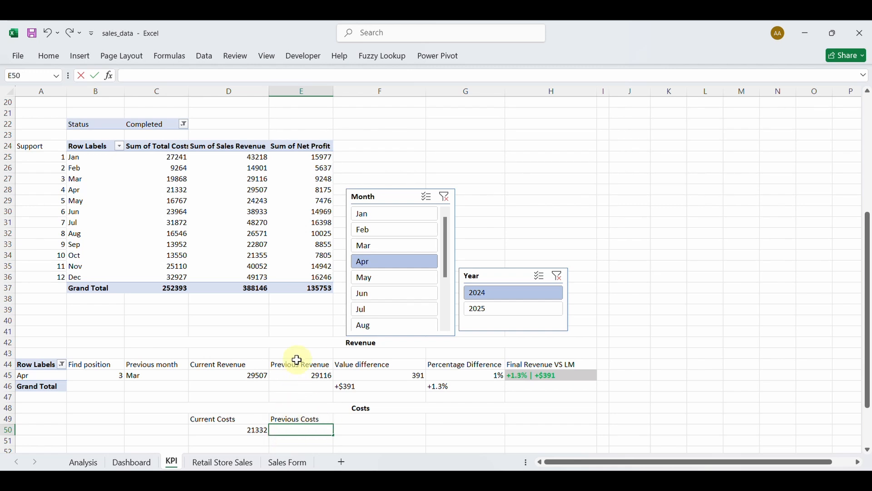
left_click(302, 375)
double_click(302, 375)
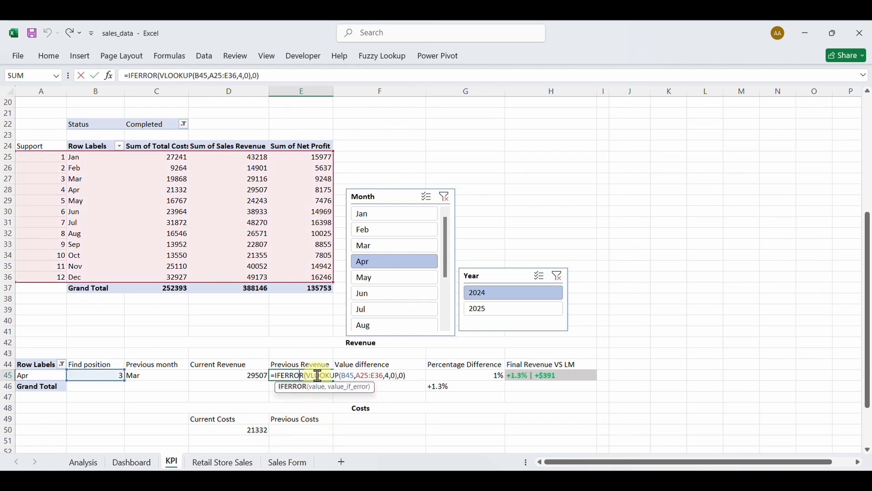
triple_click(300, 376)
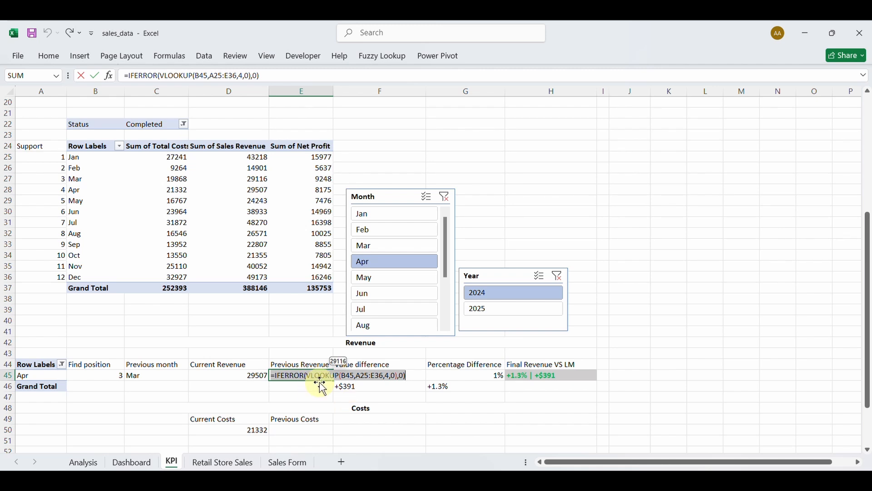
key("Escape")
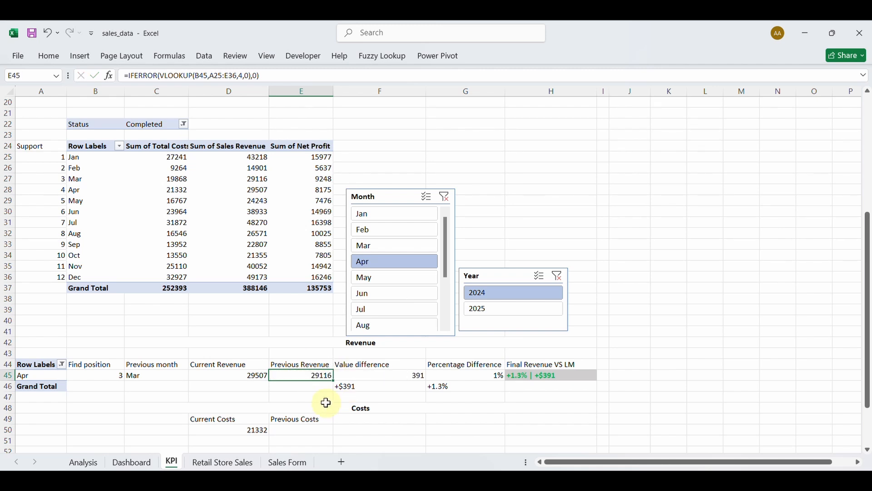
left_click(322, 432)
type("29116")
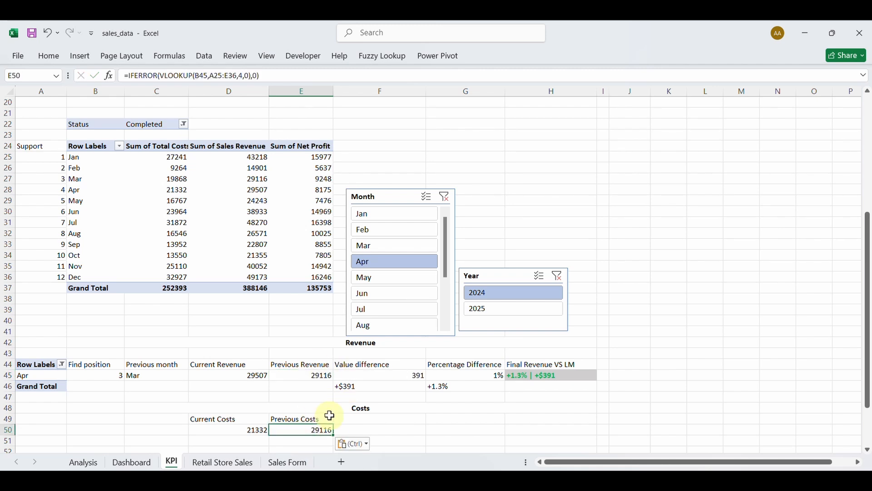
Change E50's lookup column index from 4 to 3 so Previous Costs shows 19868.
double_click(297, 431)
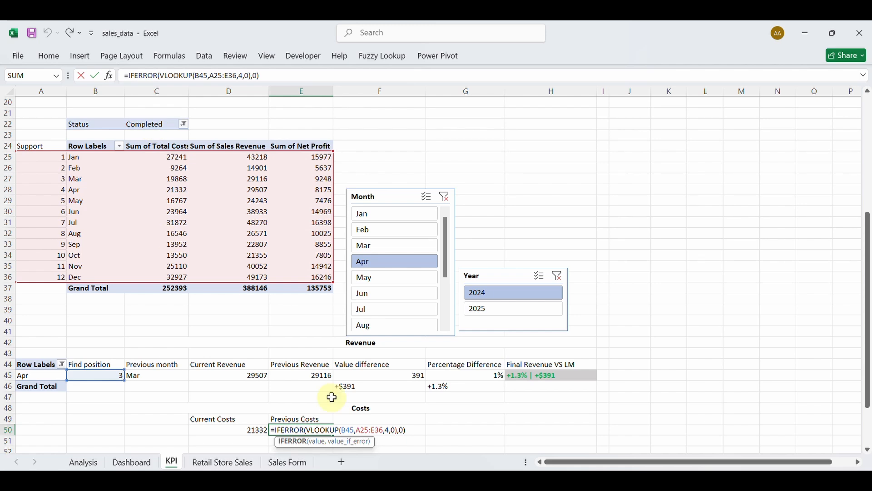
left_click(390, 430)
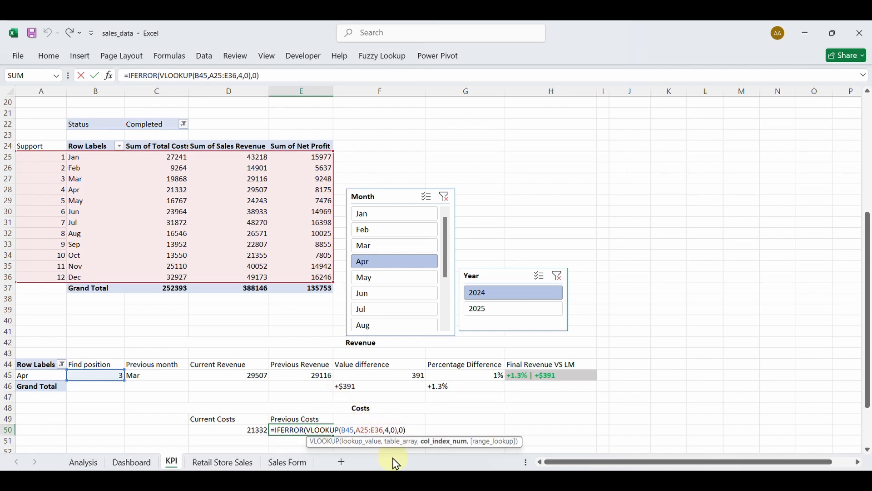
key("BackSpace")
type("3")
key("Return")
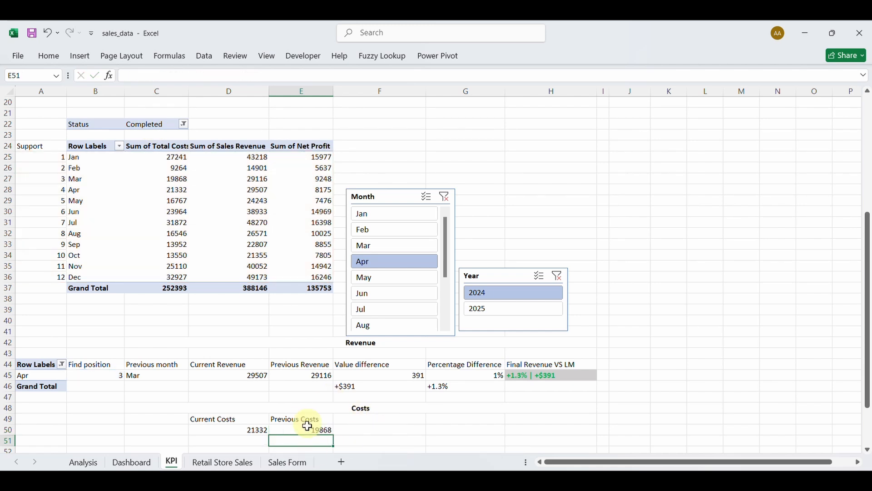
left_click(355, 421)
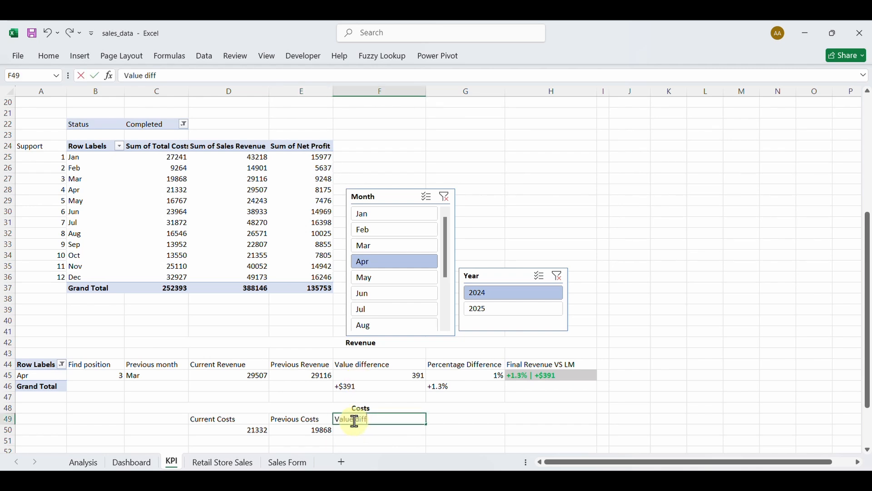
Enter the 'Value difference' label and paste F45's difference formula into F50.
key("Return")
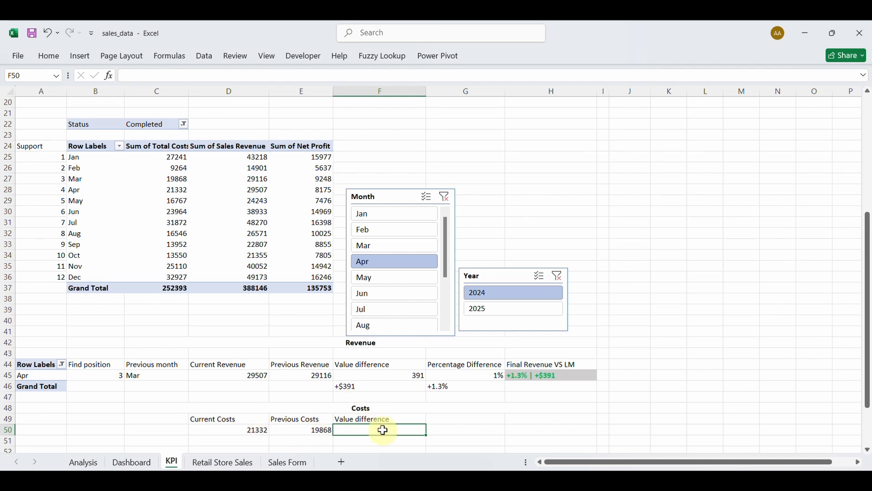
double_click(373, 375)
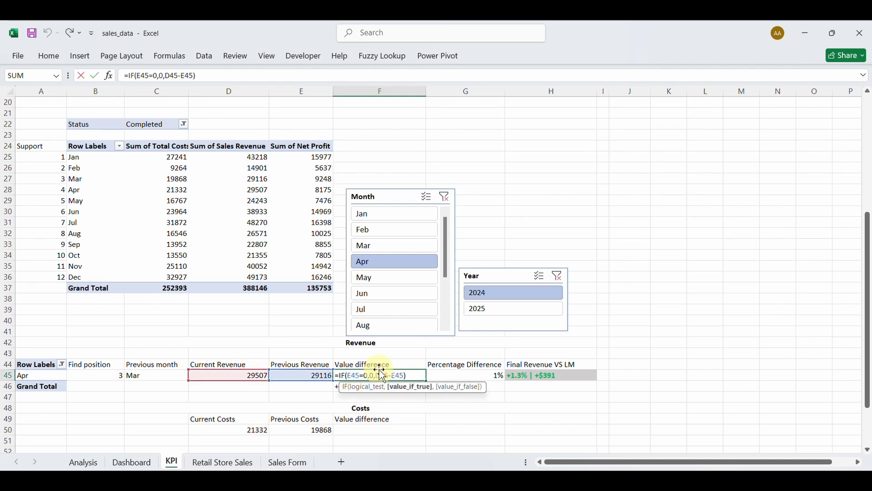
key("ctrl+a")
key("ctrl+c")
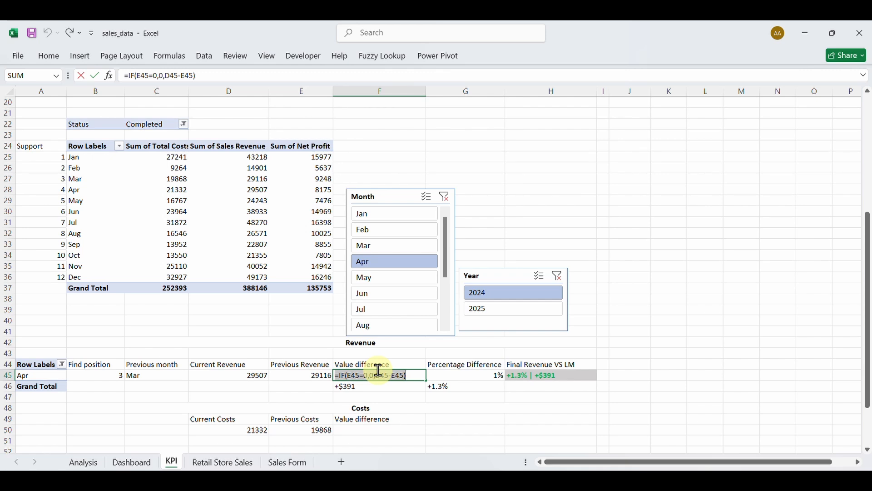
left_click_drag(381, 376, 357, 380)
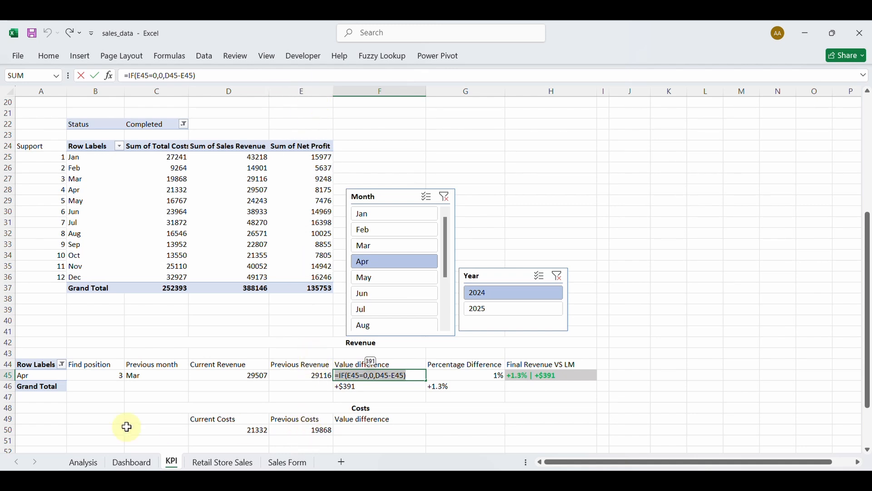
left_click(370, 431)
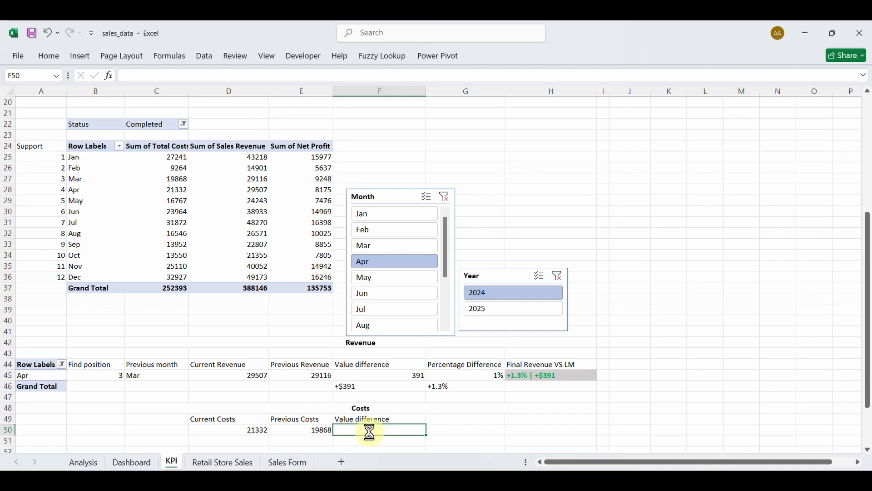
key("ctrl+v")
Repoint F50's formula to =IF(E50=0,0,D50-E50), giving 1464.
double_click(391, 428)
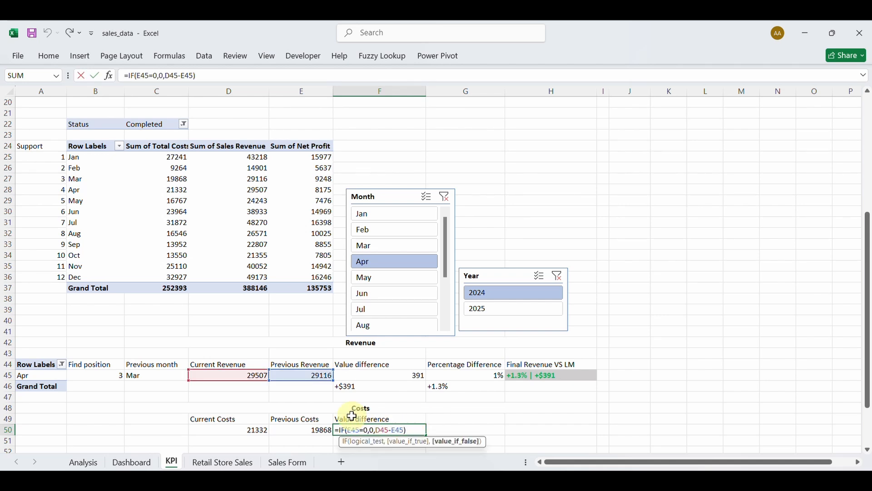
left_click(359, 430)
key("BackSpace")
key("BackSpace")
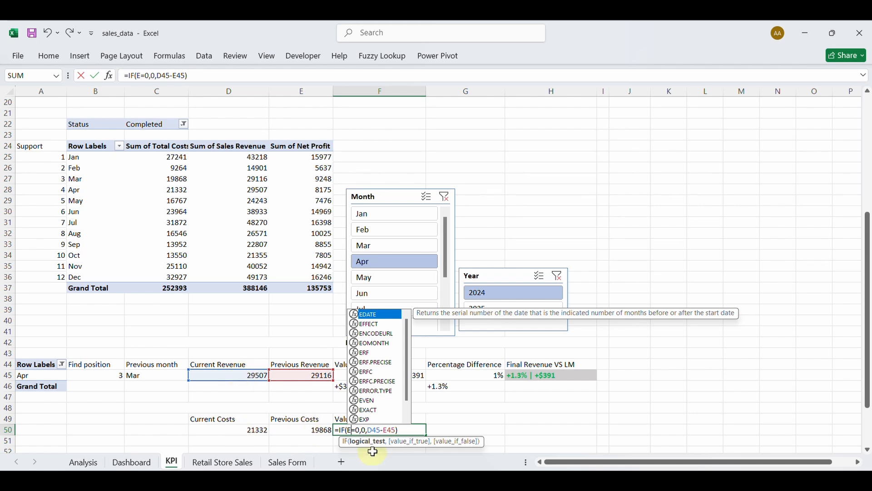
type("50")
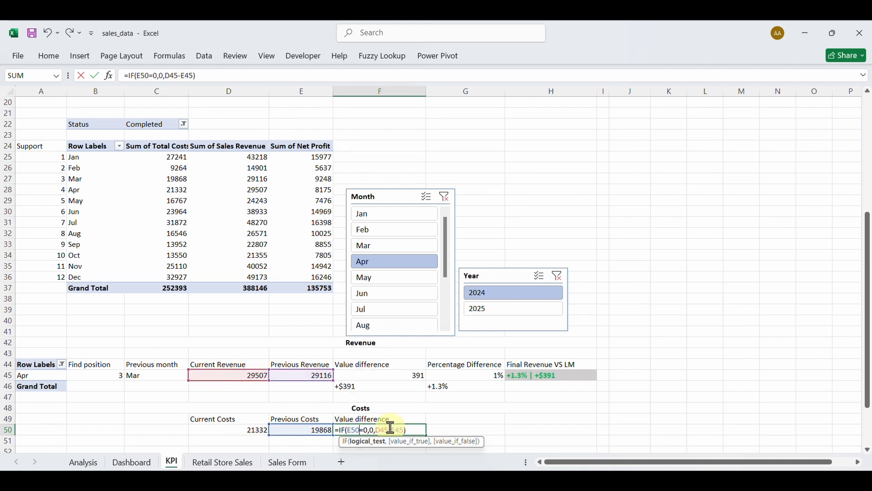
left_click(417, 430)
key("BackSpace")
key("BackSpace")
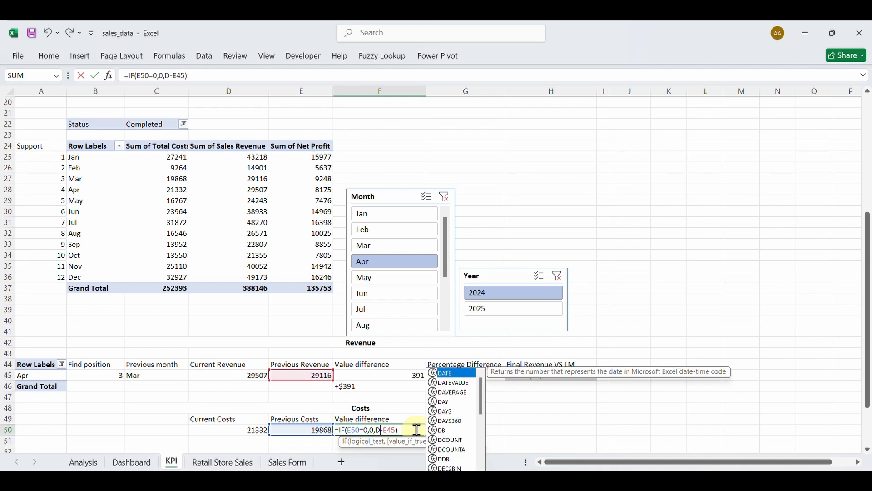
type("50")
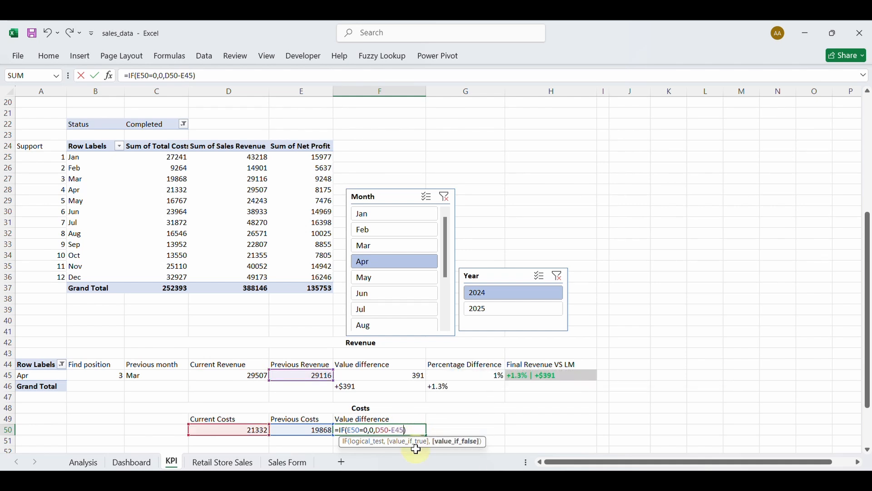
key("BackSpace")
key("BackSpace")
type("50")
key("Return")
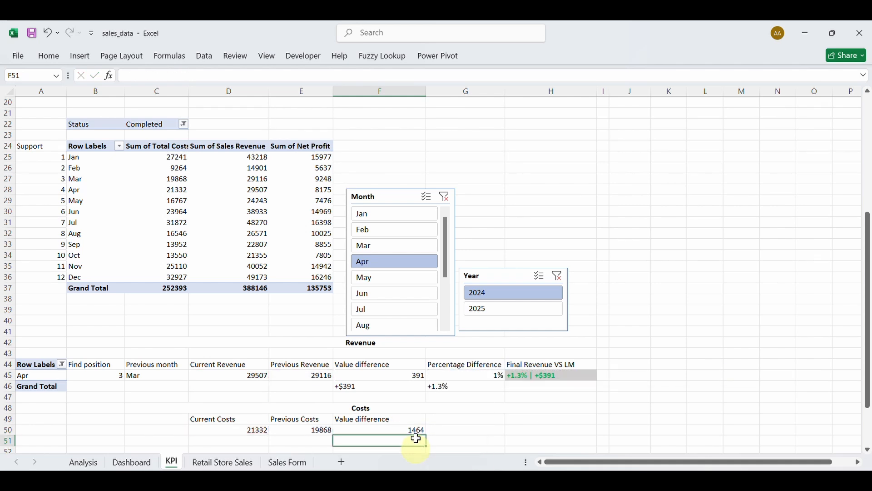
Copy the Percentage Difference heading from G44 into G49.
left_click(451, 366)
key("ctrl+c")
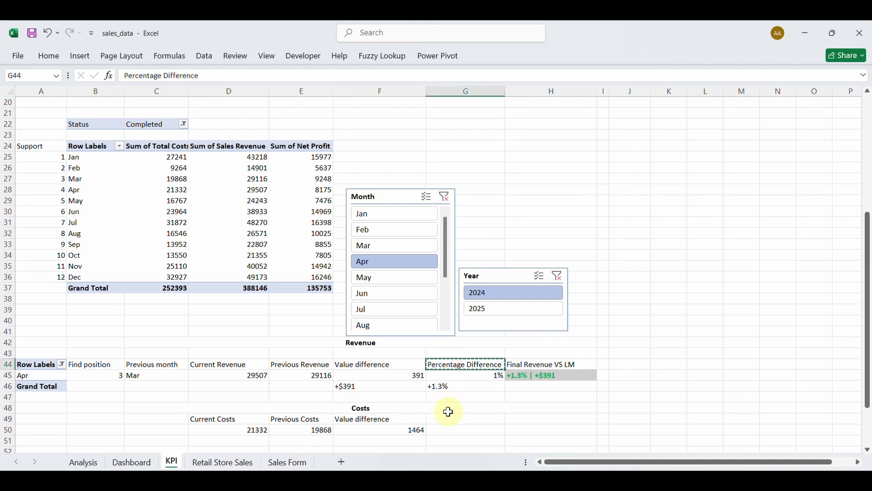
left_click(448, 419)
key("ctrl+v")
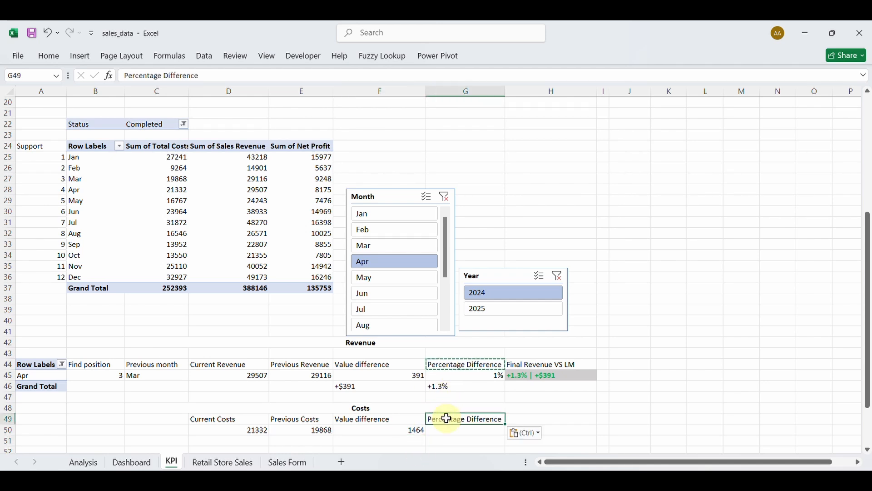
Paste G45's percentage difference formula into G50.
double_click(468, 376)
triple_click(478, 377)
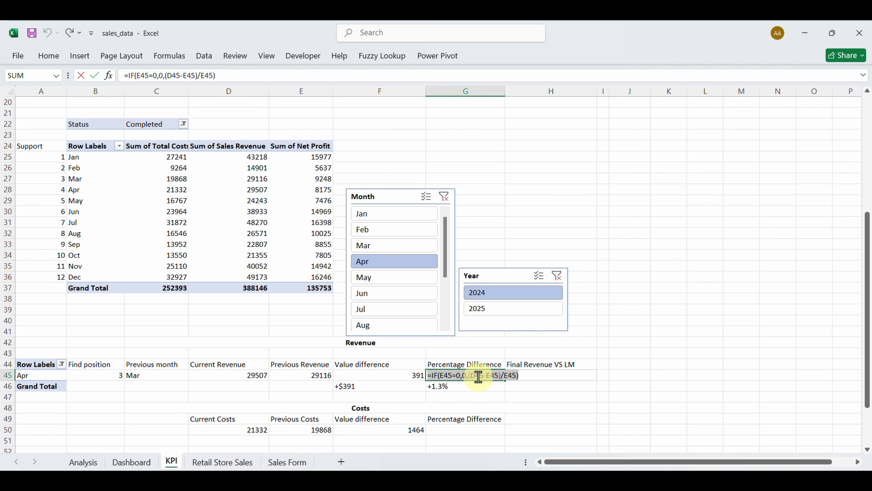
key("Escape")
left_click(453, 433)
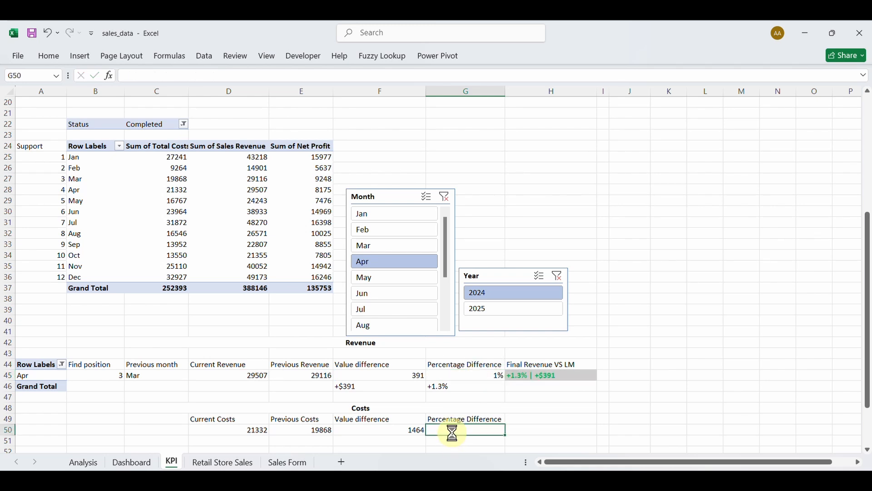
key("ctrl+v")
Edit G50 to =IF(E50=0,0,(D50-E50)/E50).
double_click(453, 433)
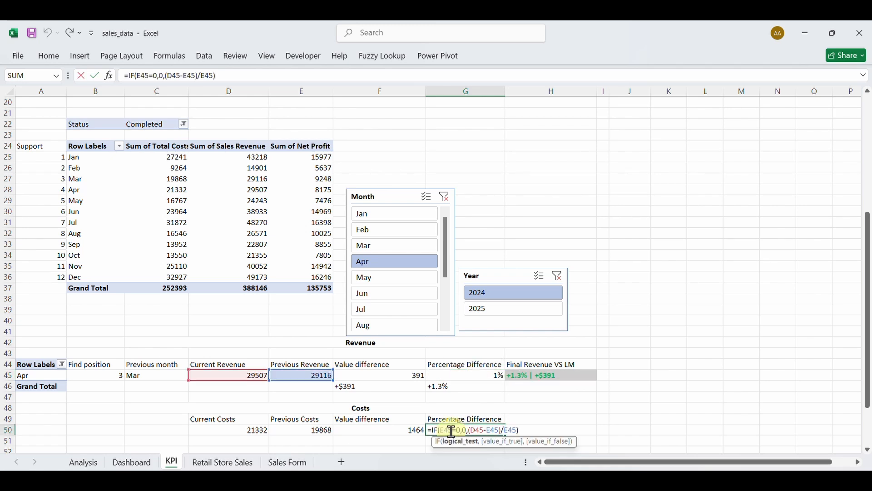
key("BackSpace")
key("BackSpace")
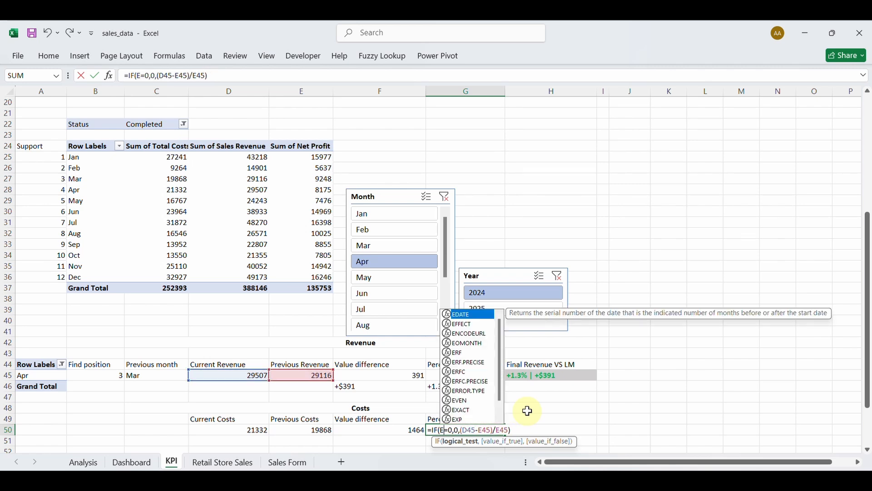
type("5-")
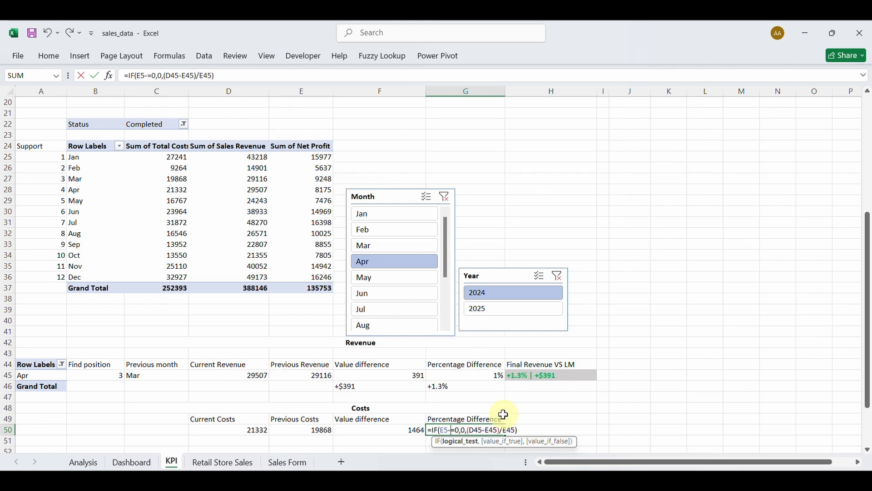
type("0")
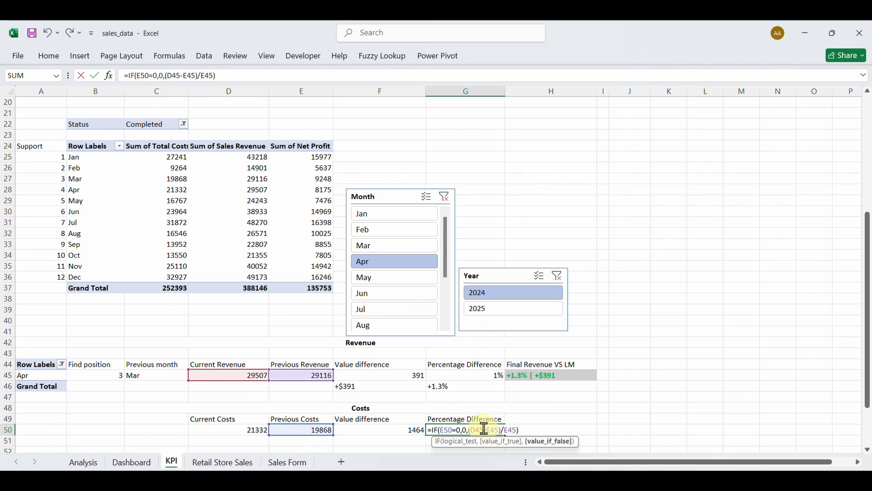
key("BackSpace")
key("BackSpace")
type("50")
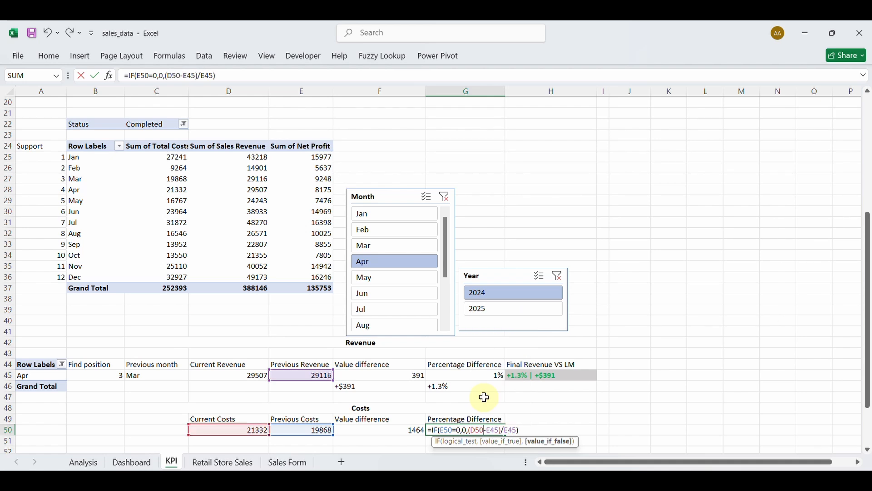
left_click(500, 432)
key("BackSpace")
key("BackSpace")
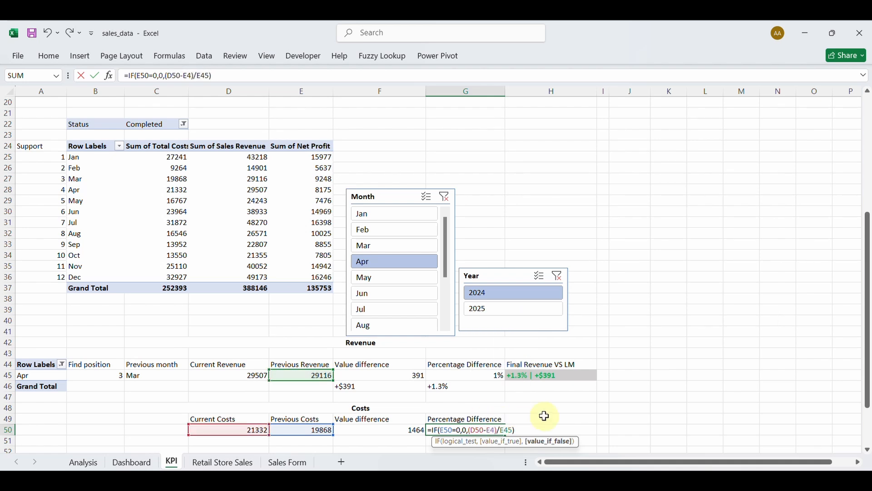
type("50")
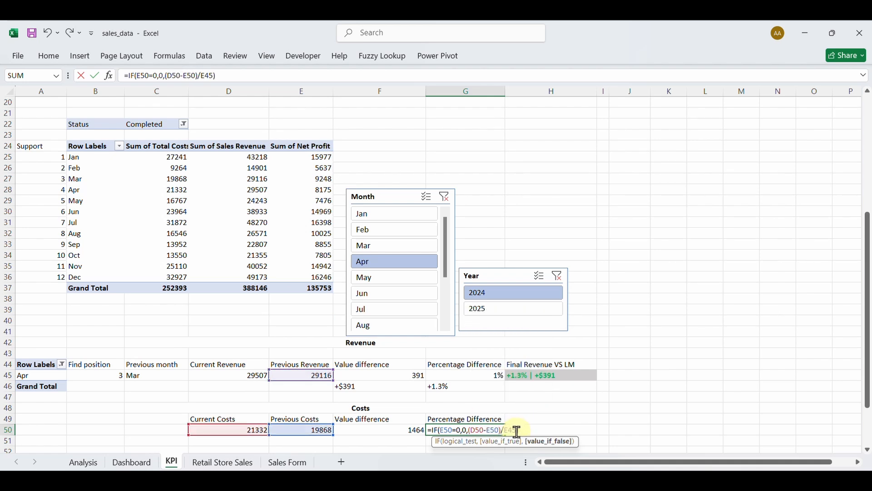
key("End")
key("BackSpace")
key("BackSpace")
type("50")
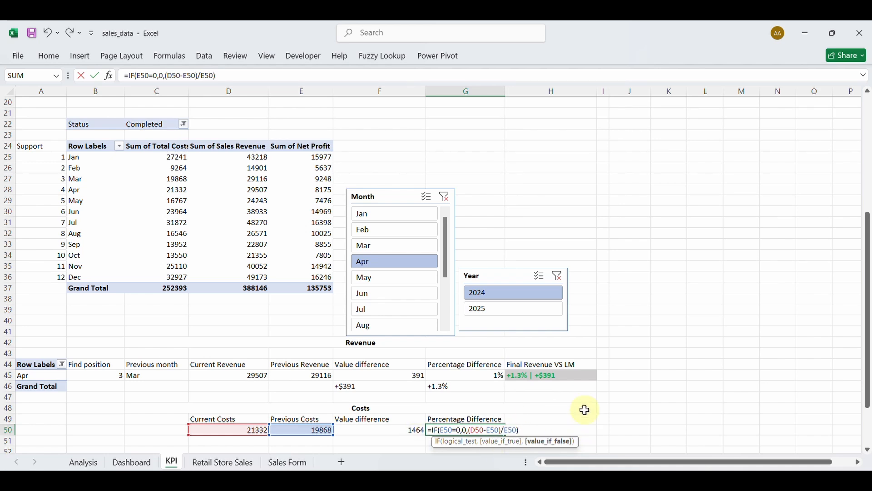
key("Return")
Apply Percent Style to G50 so it shows 7%.
left_click(483, 429)
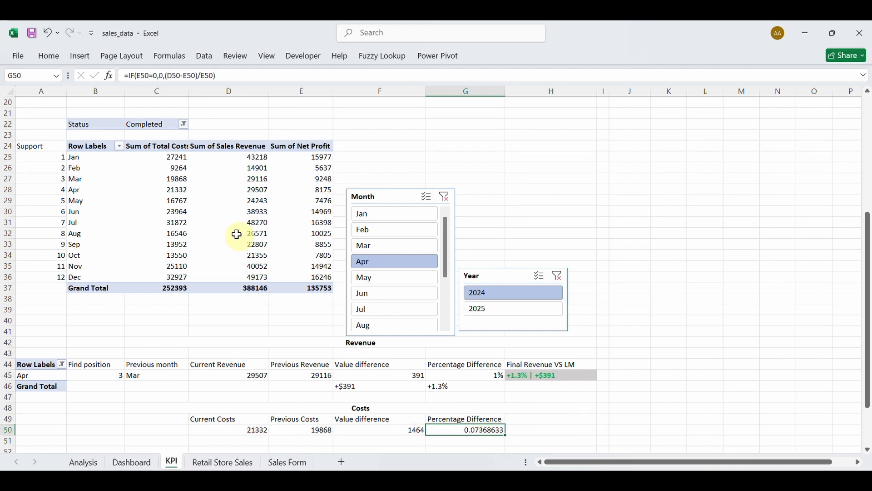
left_click(50, 57)
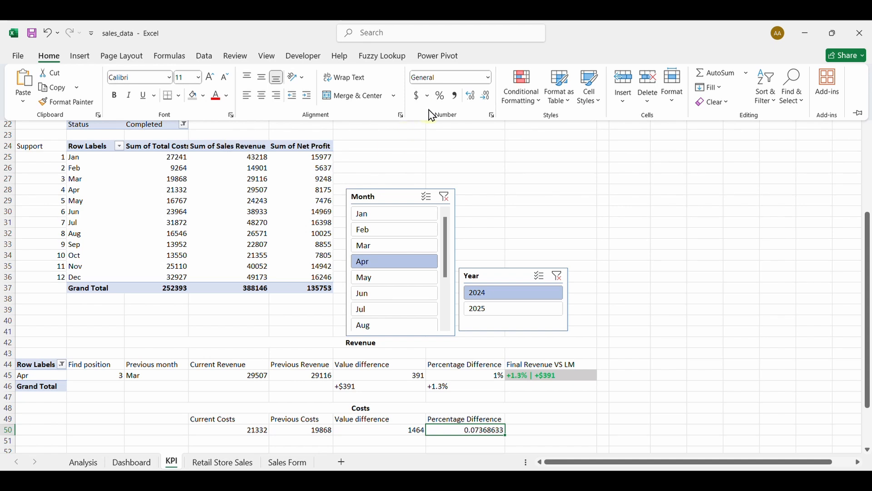
left_click(441, 96)
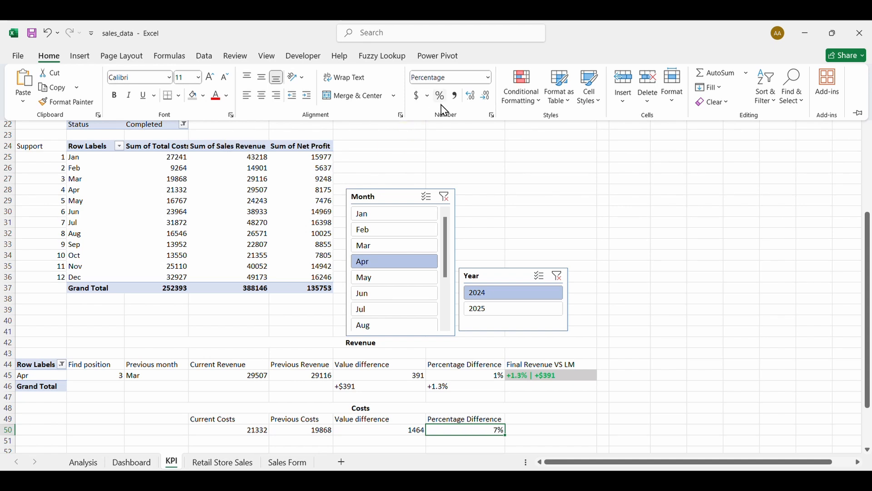
left_click(468, 431)
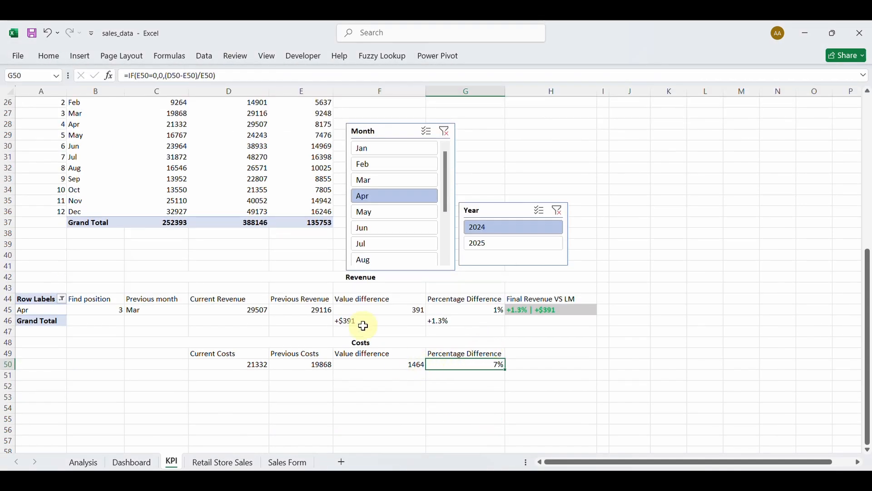
left_click(362, 325)
Copy F46's signed label formula into F51 and point it at F50, showing +$1,464.
key("Down")
key("Down")
double_click(357, 322)
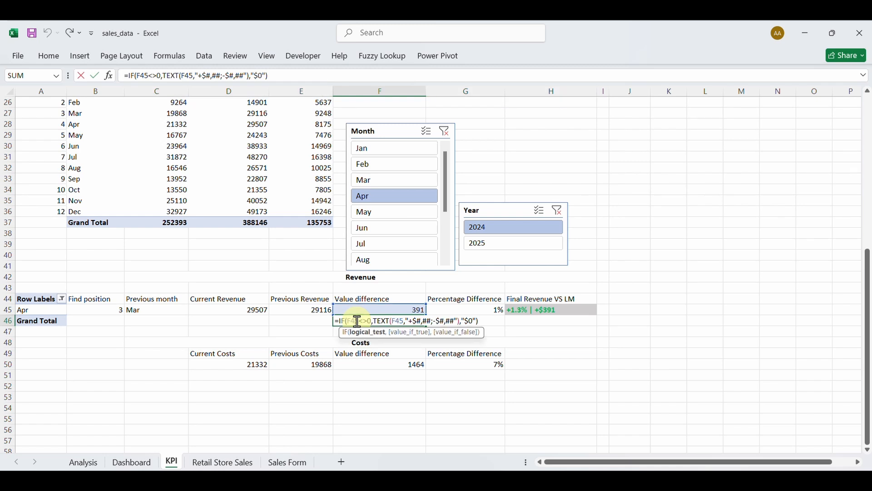
key("ctrl+a")
key("ctrl+c")
key("Escape")
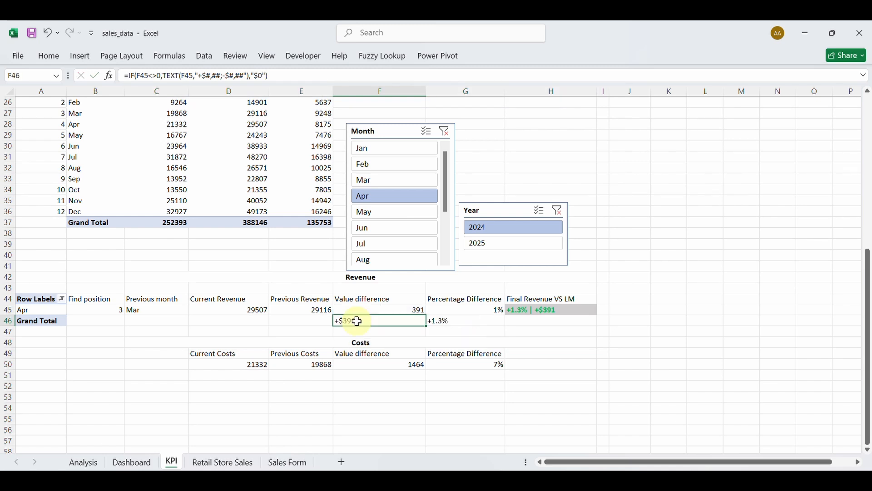
left_click(372, 376)
key("ctrl+v")
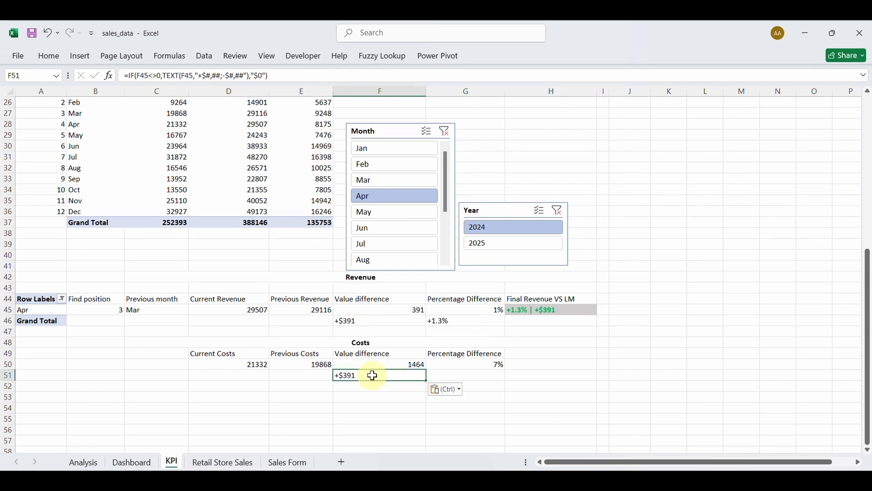
double_click(373, 376)
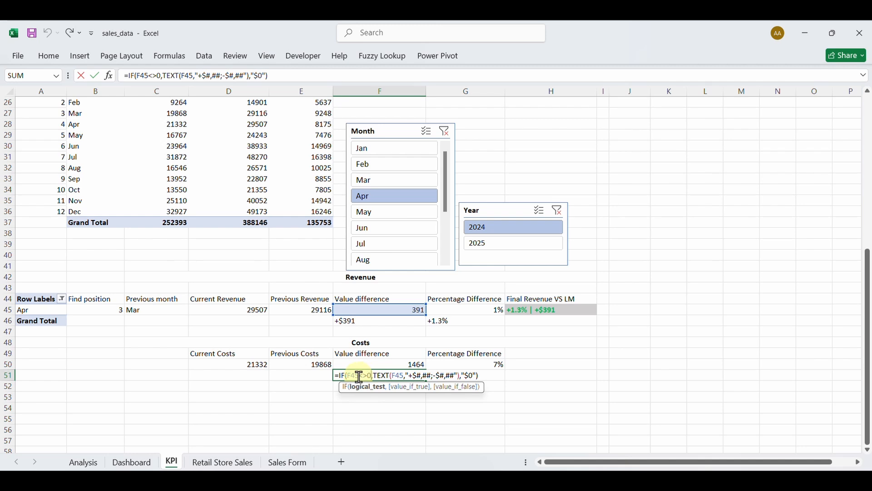
double_click(359, 376)
type("F50")
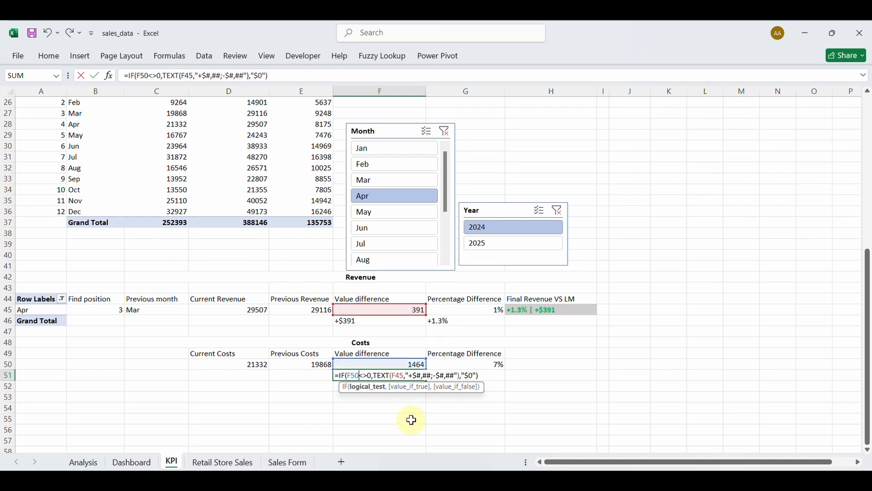
double_click(405, 375)
type("F50")
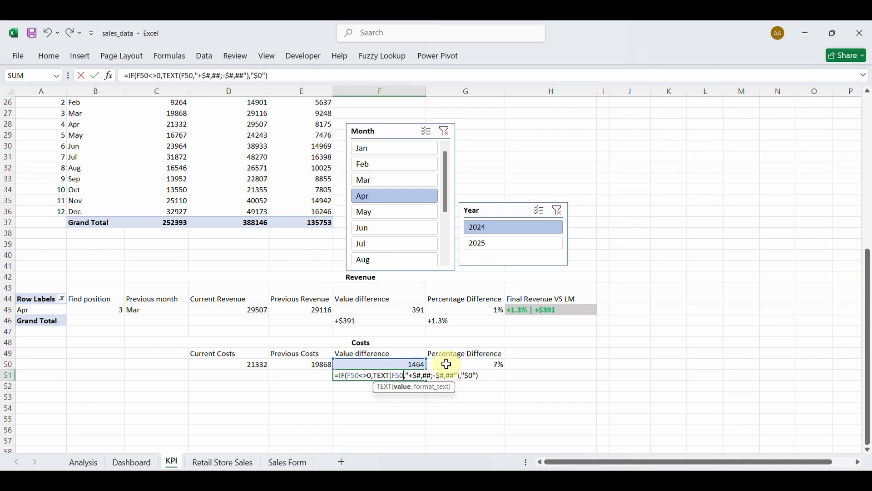
key("Return")
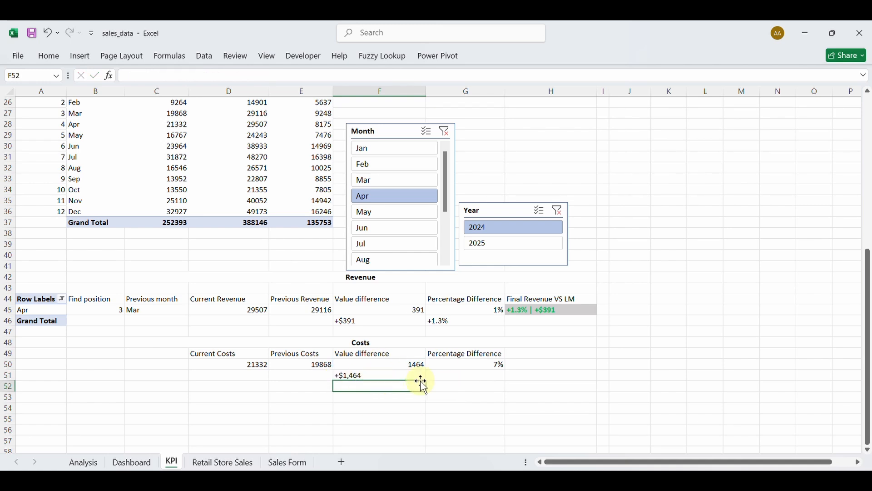
Copy the revenue percentage label formula from G46 into G51.
left_click(465, 321)
double_click(465, 321)
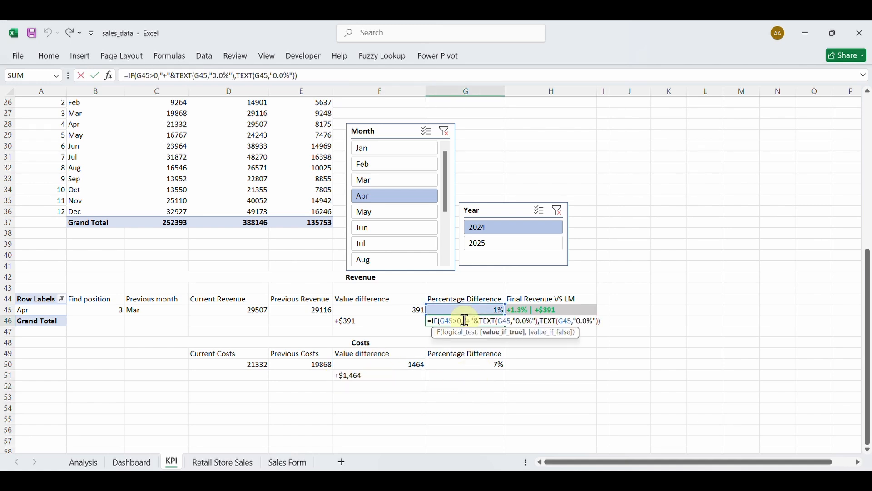
key("ctrl+c")
key("Escape")
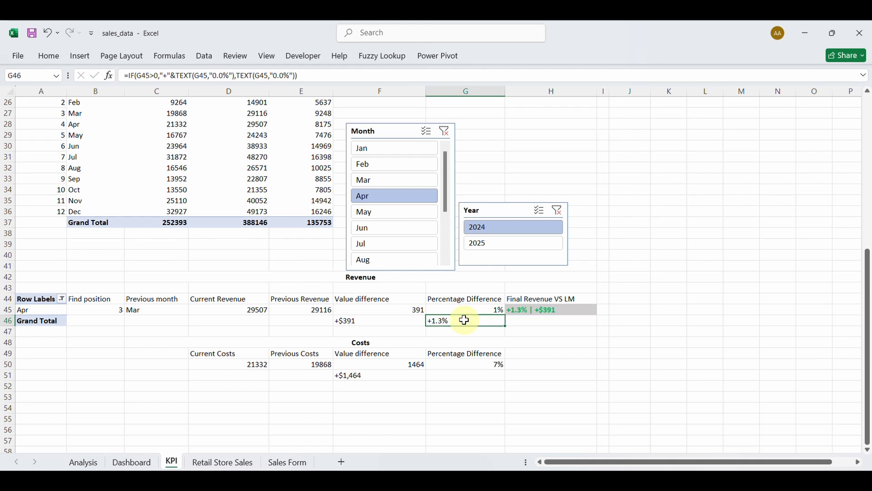
left_click(459, 374)
key("ctrl+v")
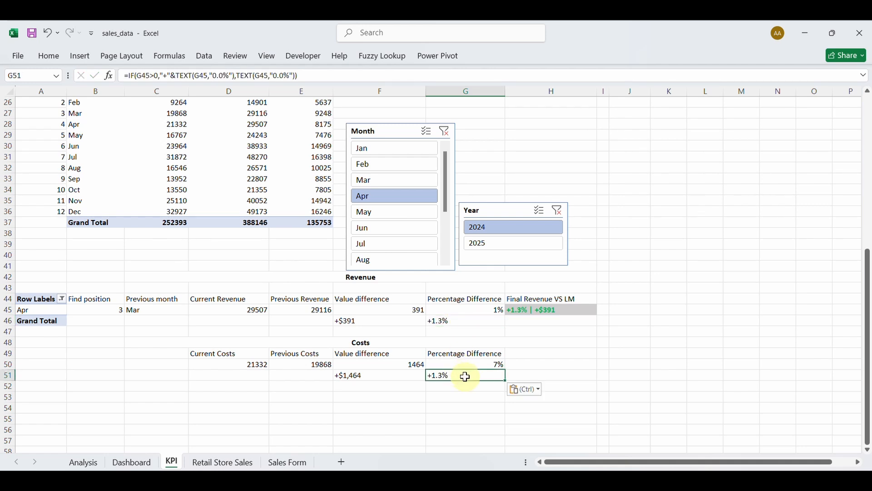
Replace G51's G45 references with G50 so the label reads +7.4%.
double_click(474, 378)
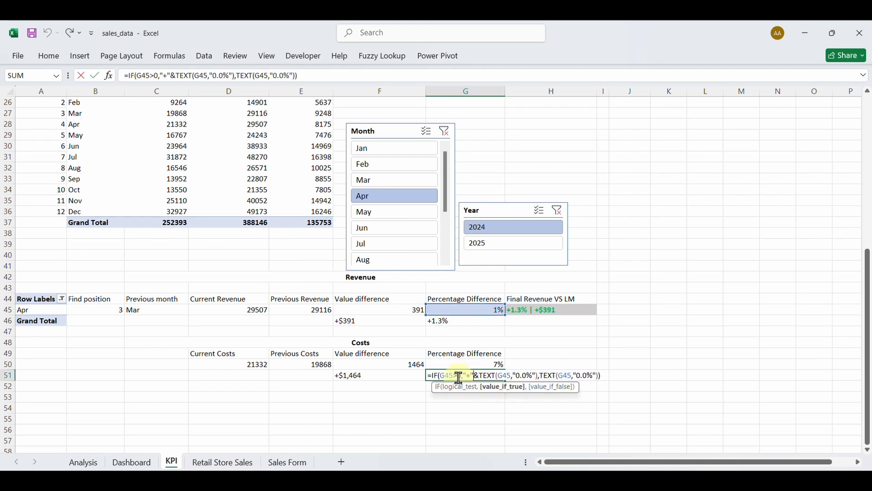
key("BackSpace")
key("BackSpace")
key("BackSpace")
type("G50")
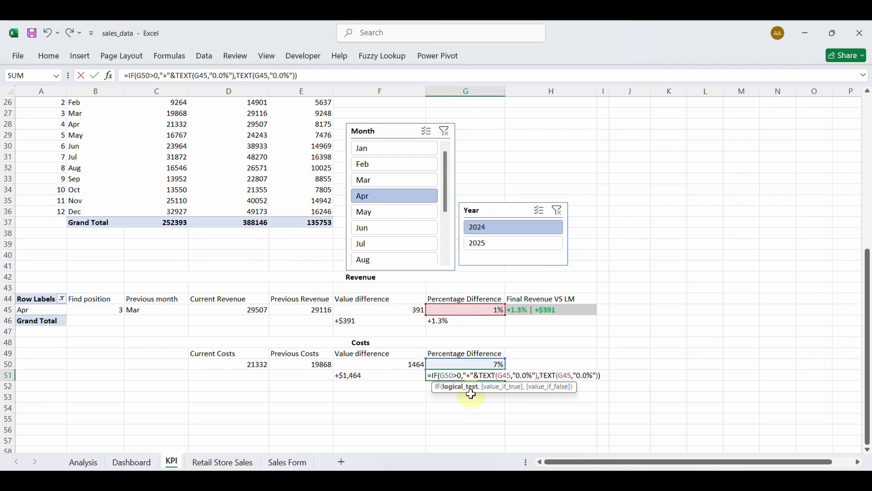
left_click(511, 376)
key("BackSpace")
key("BackSpace")
key("BackSpace")
type("G50")
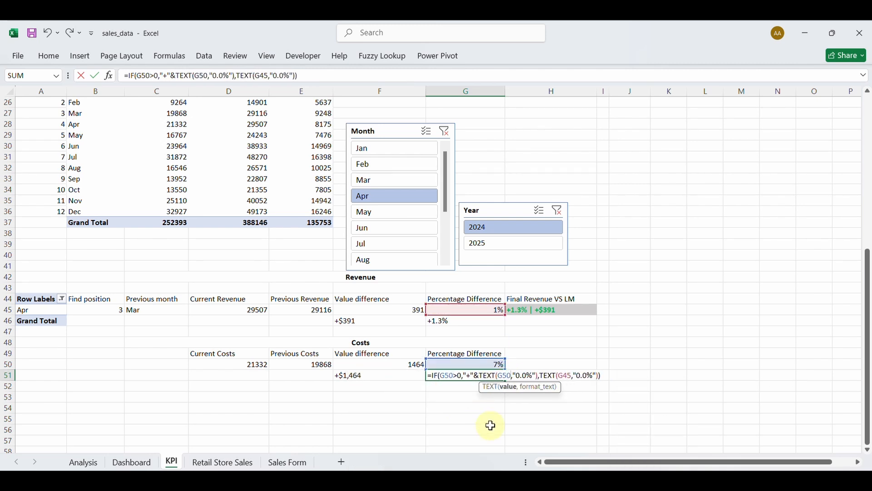
left_click(569, 376)
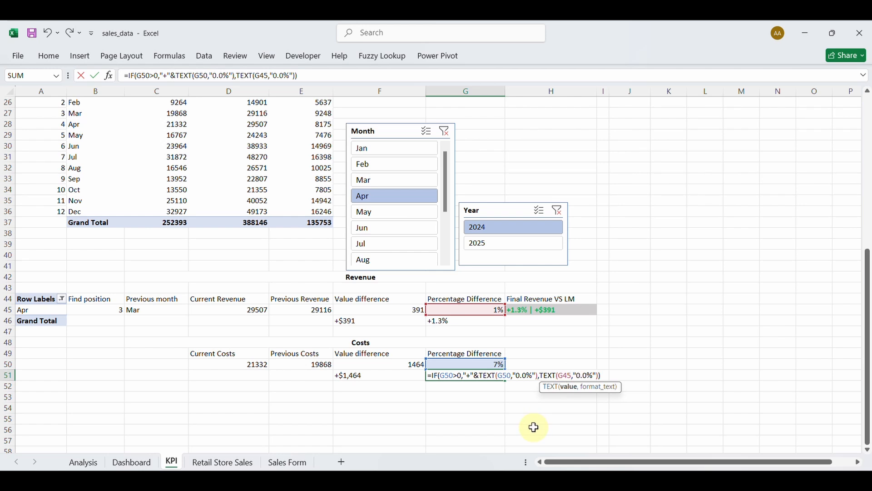
key("BackSpace")
type("0")
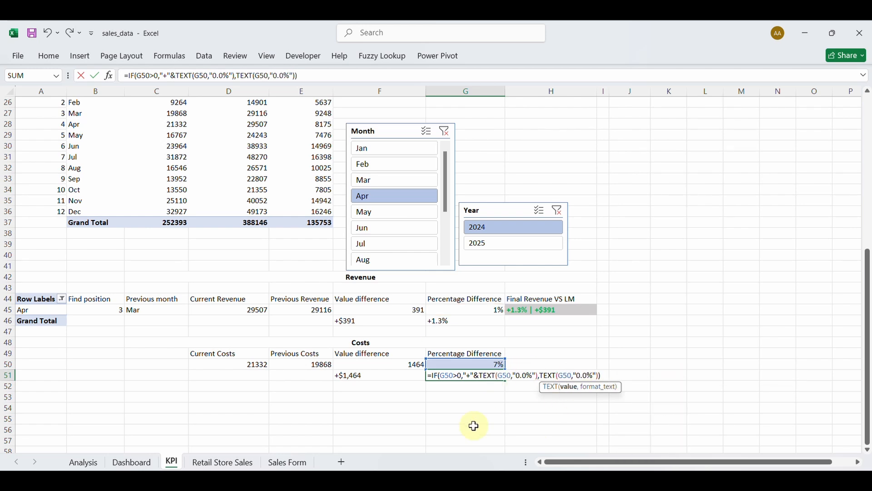
key("Return")
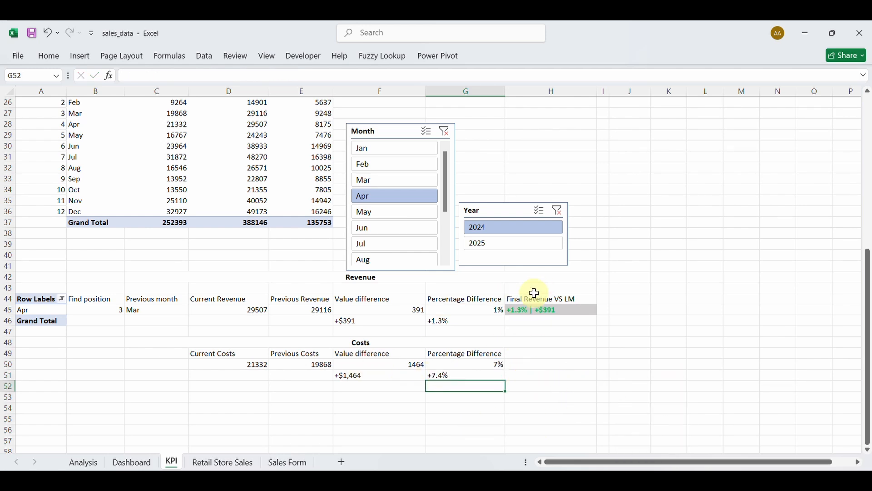
Copy the Final Revenue VS LM heading into H49 and rename it Final Costs VS LM.
left_click(533, 296)
key("ctrl+c")
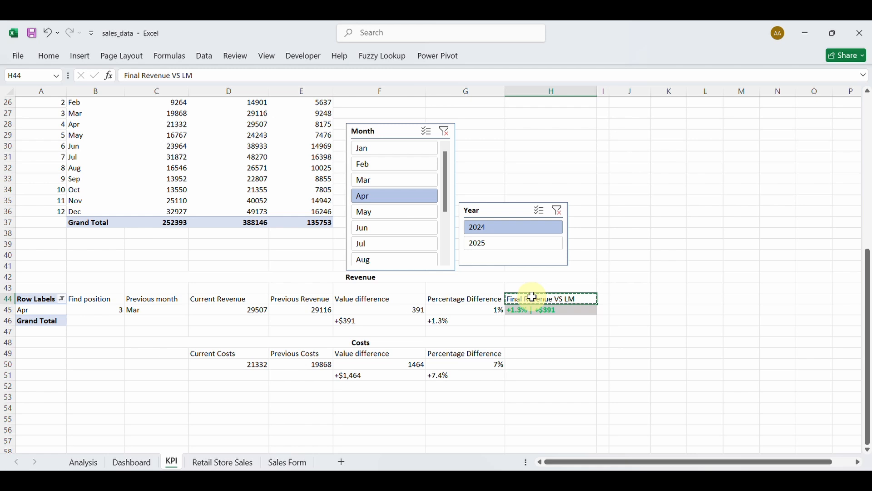
left_click(543, 354)
key("ctrl+v")
double_click(532, 353)
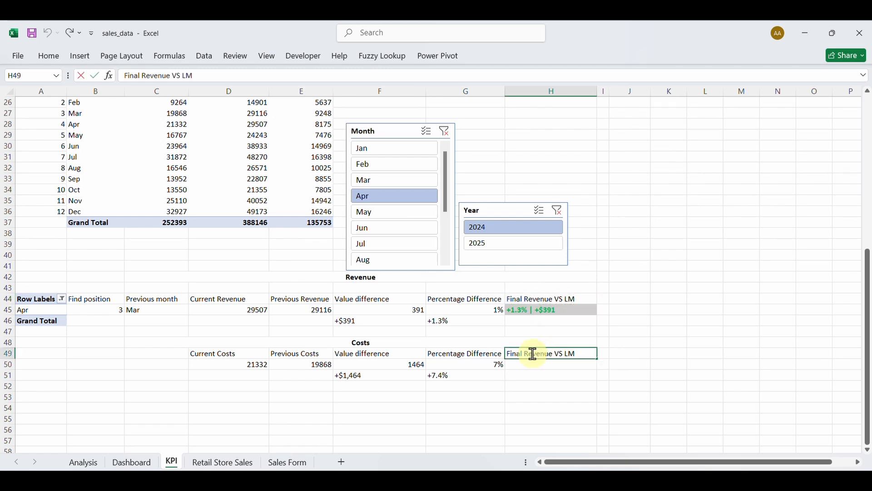
double_click(533, 353)
type("Cost")
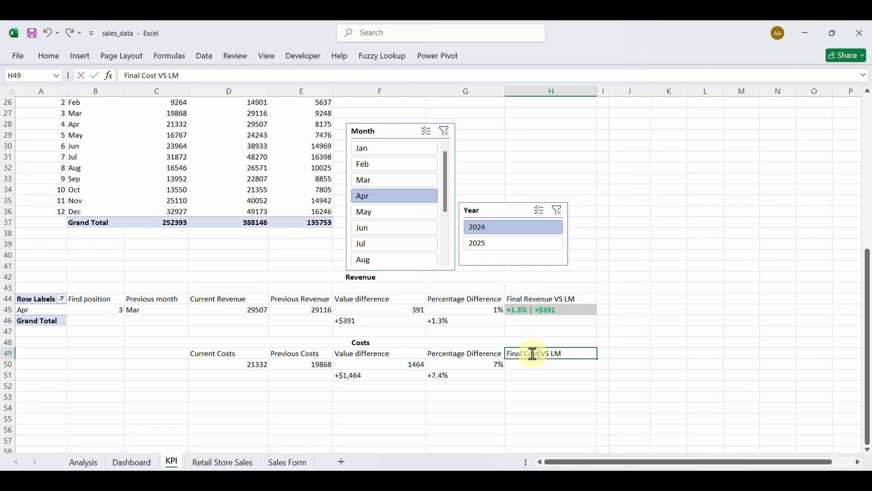
type("s")
key("Return")
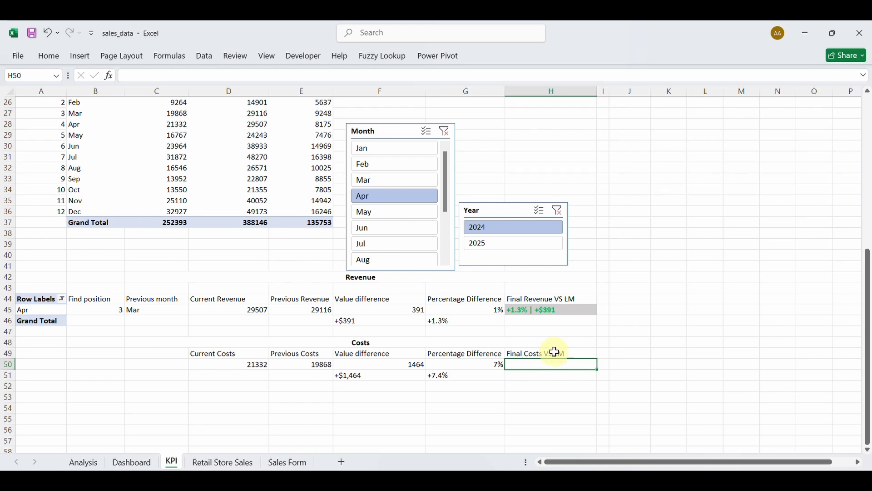
Reuse H45's combined label formula in H50 as =G51&" | "&F51, showing +7.4% | +$1,464.
double_click(533, 310)
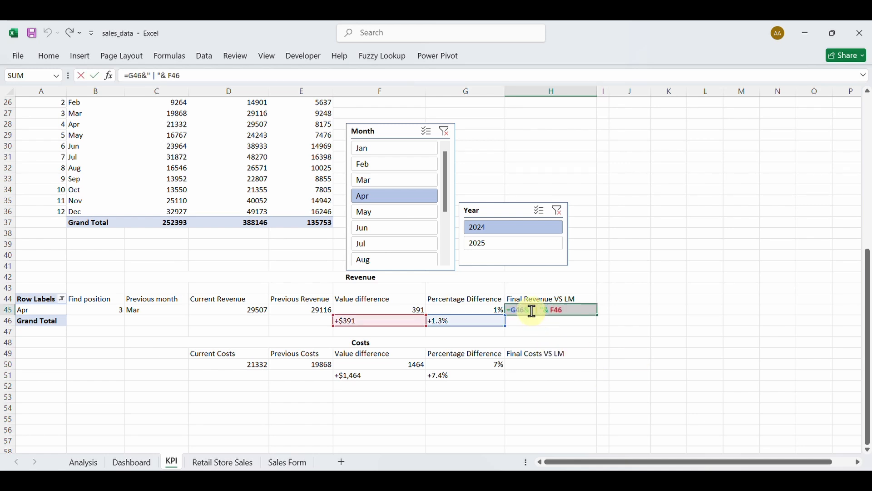
key("ctrl+a")
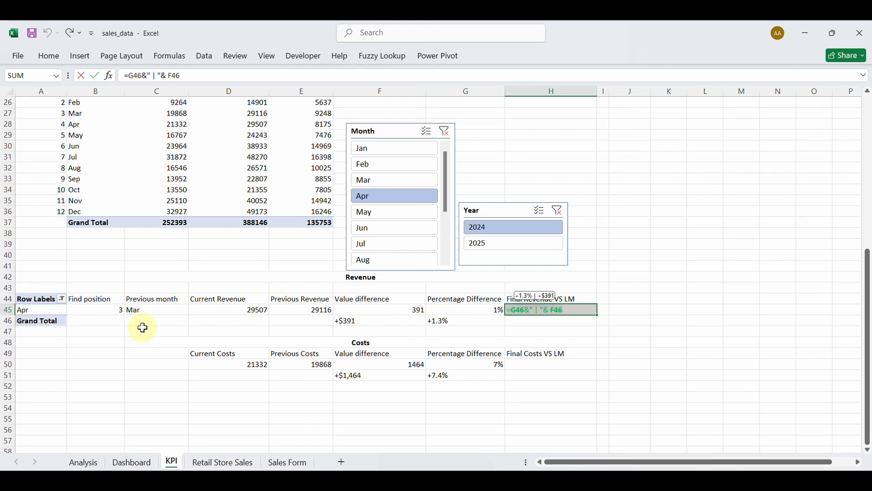
key("ctrl+Return")
double_click(530, 367)
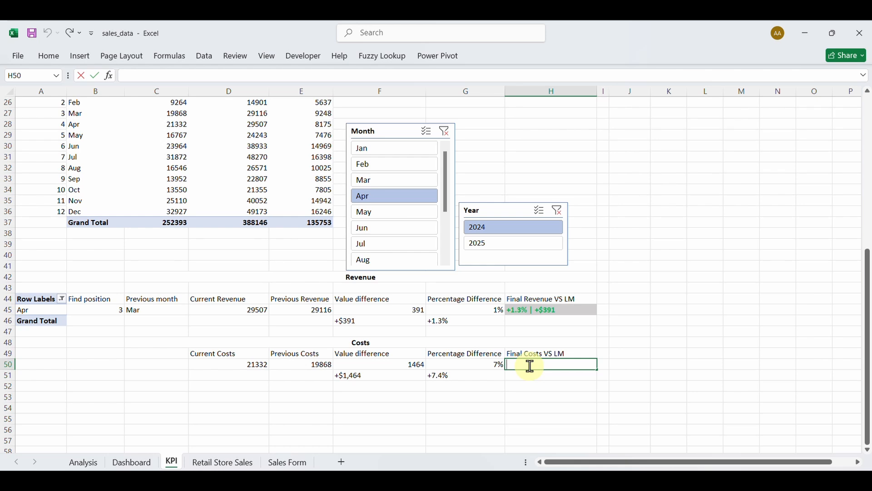
key("ctrl+v")
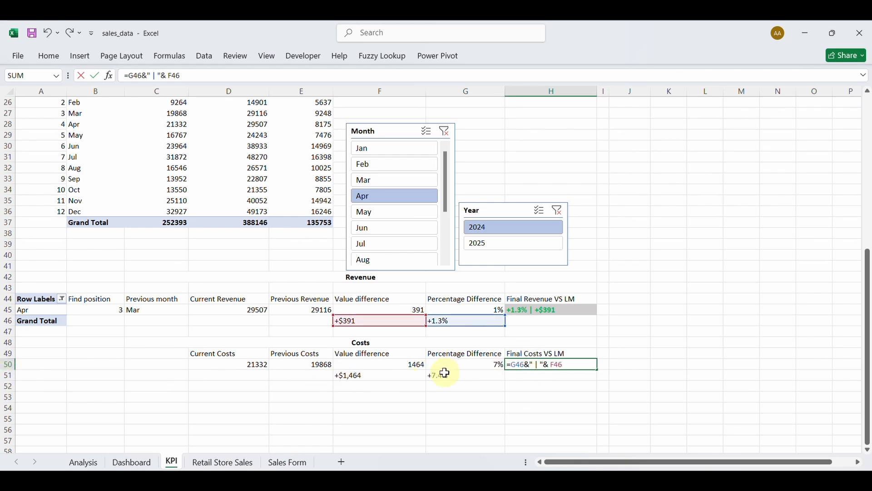
left_click(525, 365)
key("BackSpace")
key("BackSpace")
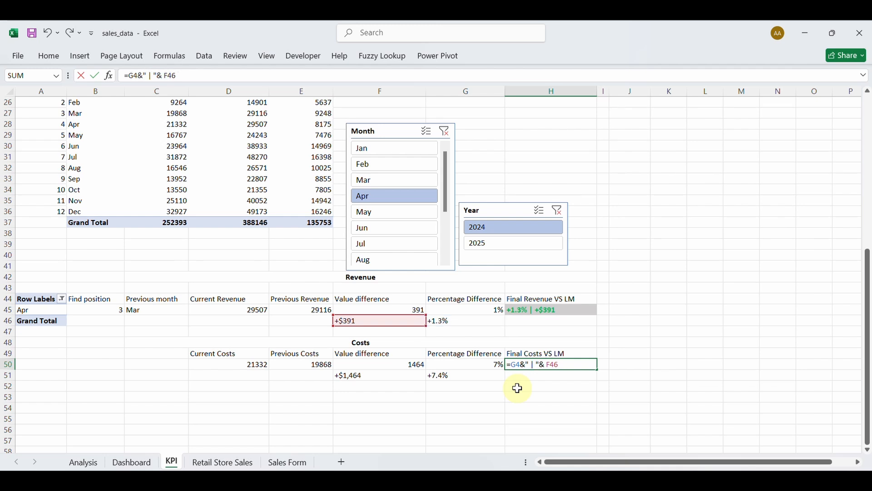
type("51")
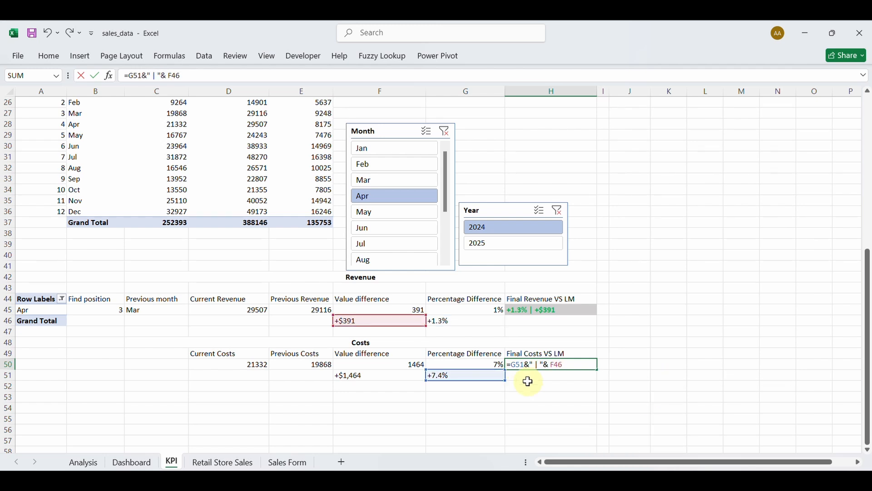
left_click(565, 365)
key("BackSpace")
key("BackSpace")
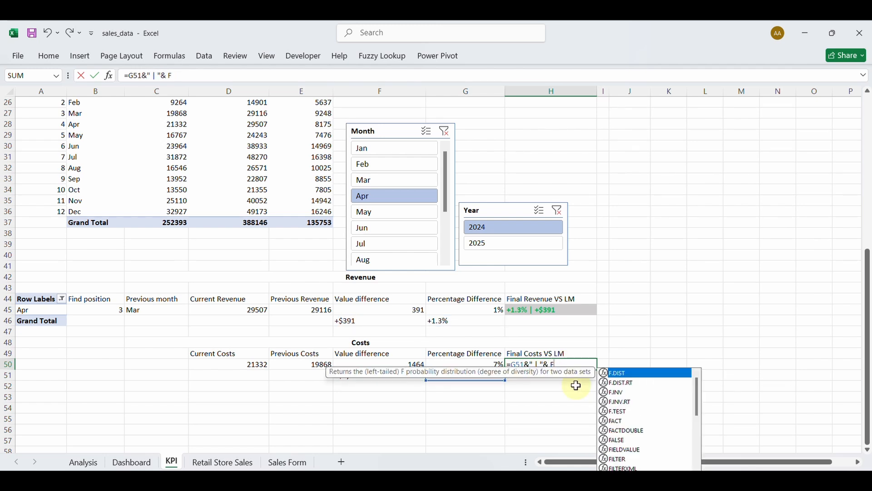
type("51")
key("Return")
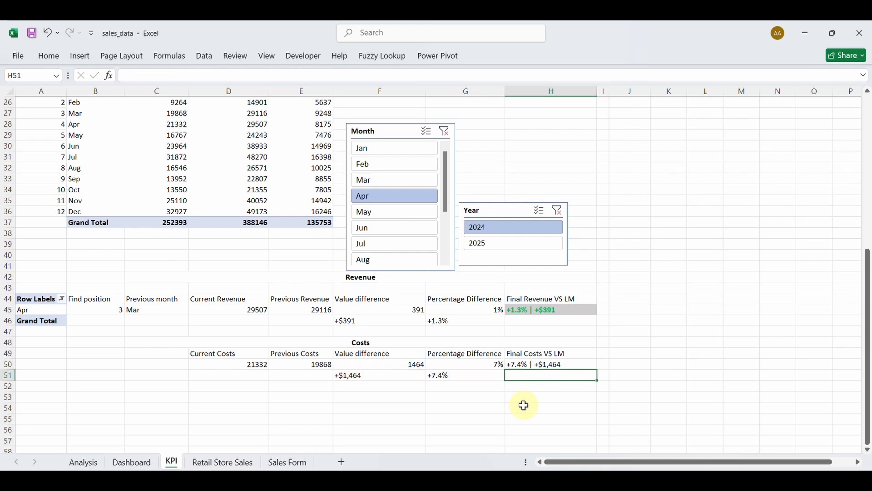
left_click(535, 364)
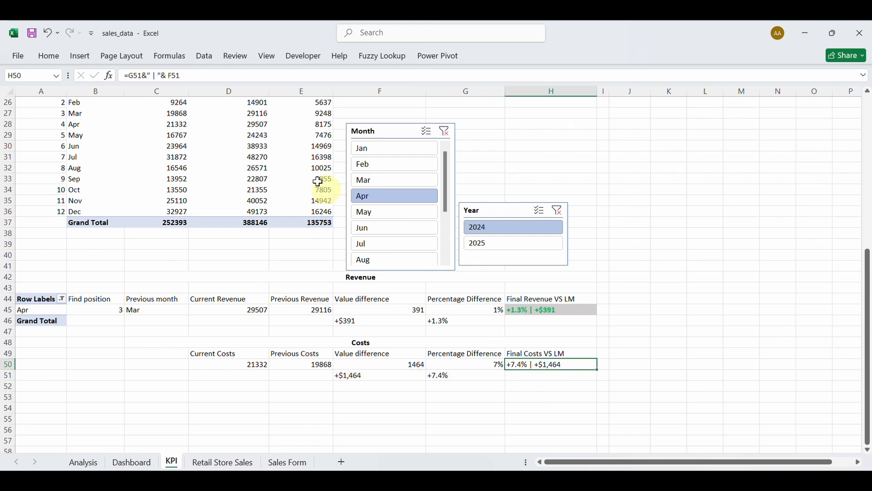
Bold H50 and add a conditional formatting rule =$F$50<=0 with red font.
left_click(50, 57)
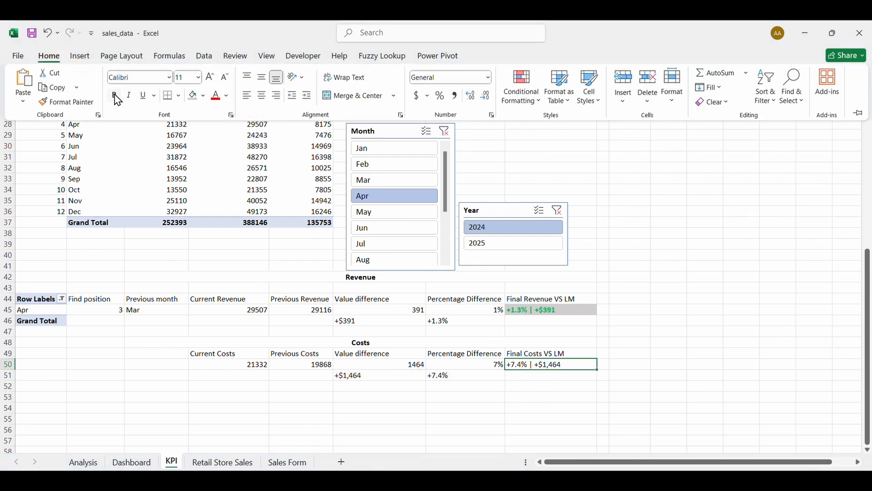
left_click(115, 96)
left_click(527, 104)
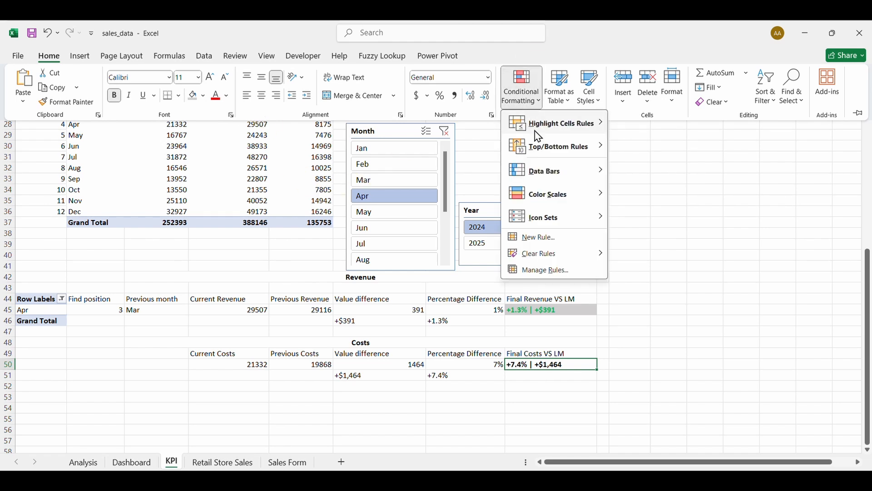
left_click(542, 271)
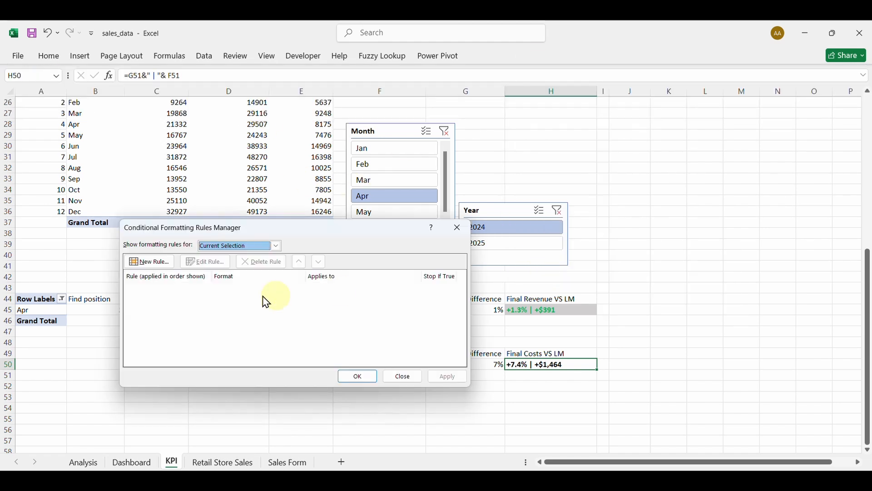
left_click(154, 261)
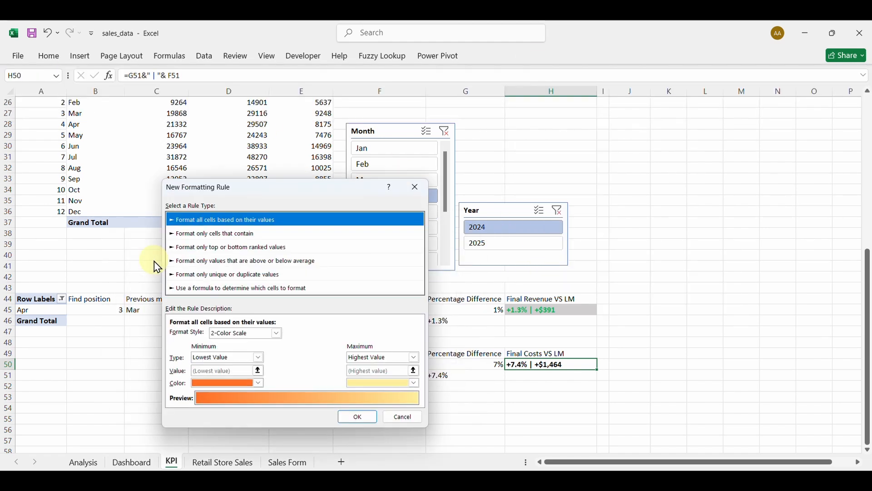
left_click(218, 289)
left_click_drag(251, 193, 170, 206)
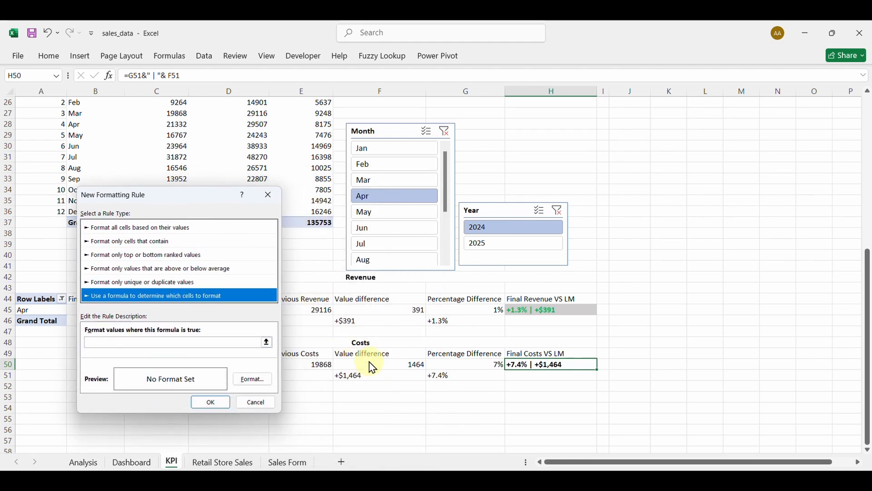
left_click(198, 343)
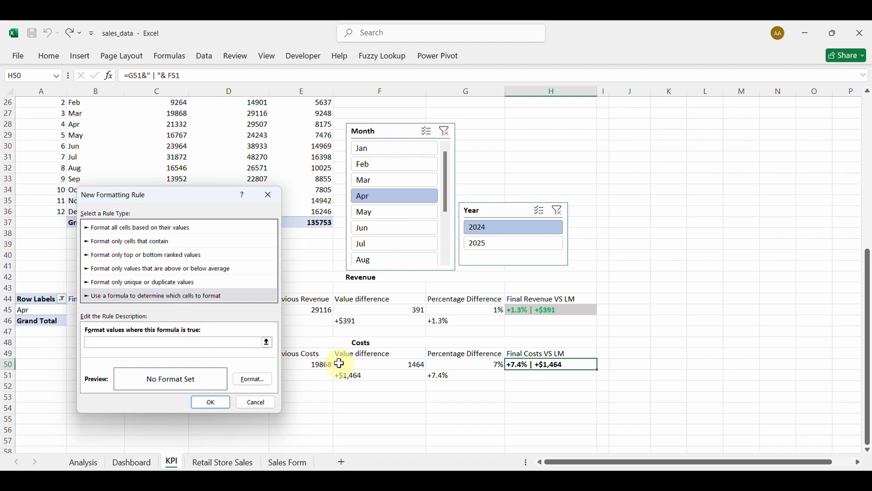
left_click(361, 366)
type("<=0")
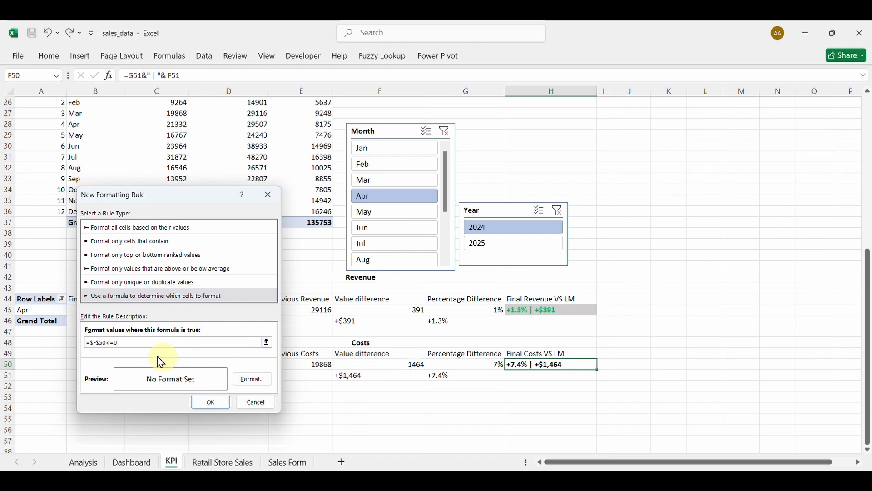
left_click(252, 379)
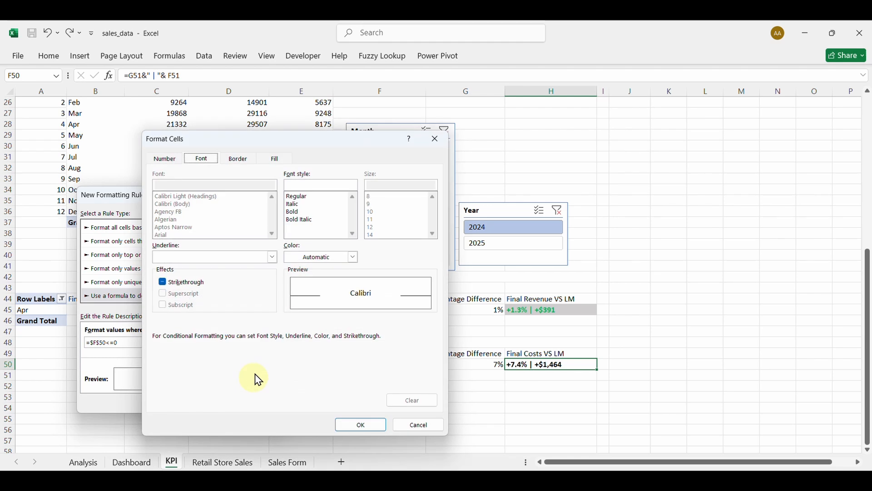
left_click(355, 256)
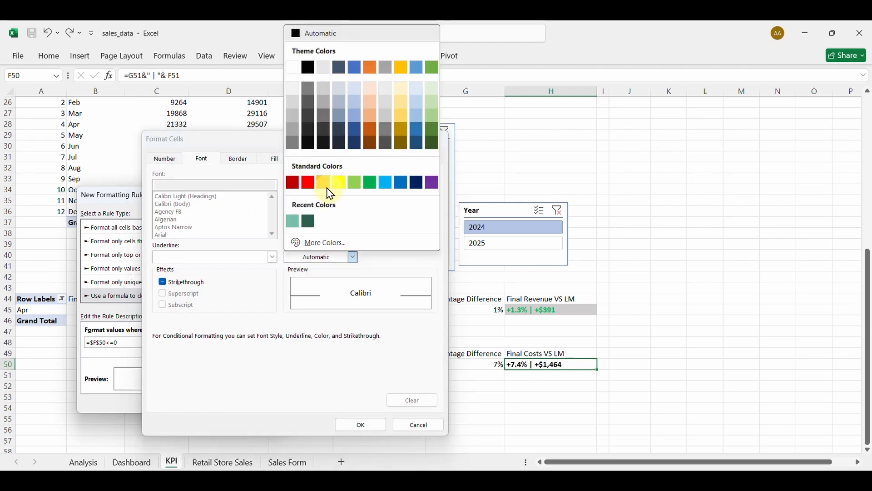
left_click(312, 182)
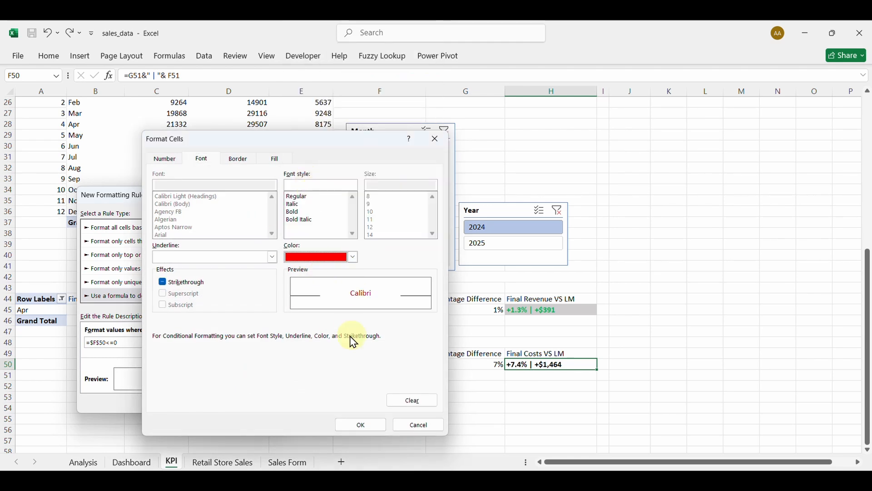
left_click(375, 426)
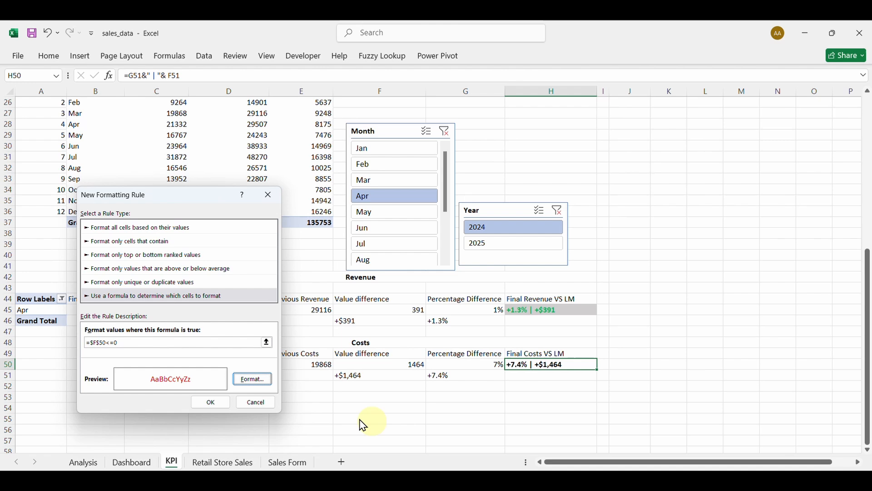
left_click(208, 402)
left_click(138, 297)
Add a second rule =$F$50>0 with green font and apply both rules to H50.
left_click(149, 262)
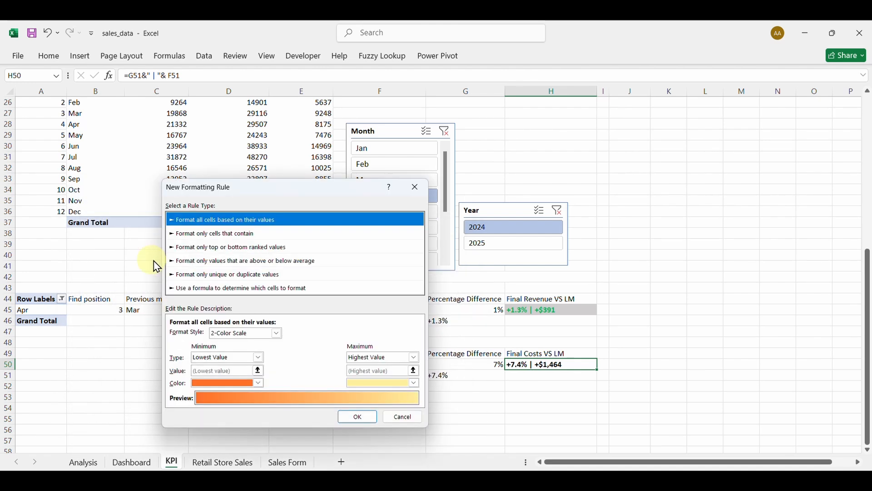
left_click(198, 287)
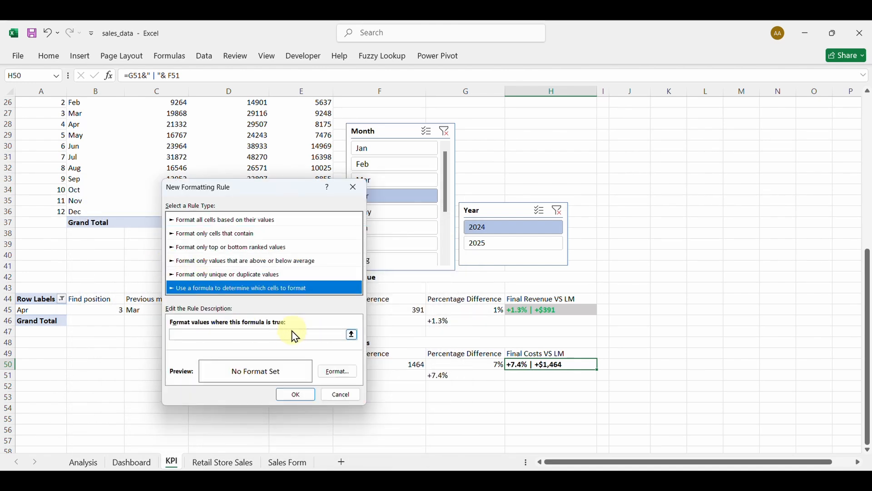
left_click_drag(278, 194, 222, 201)
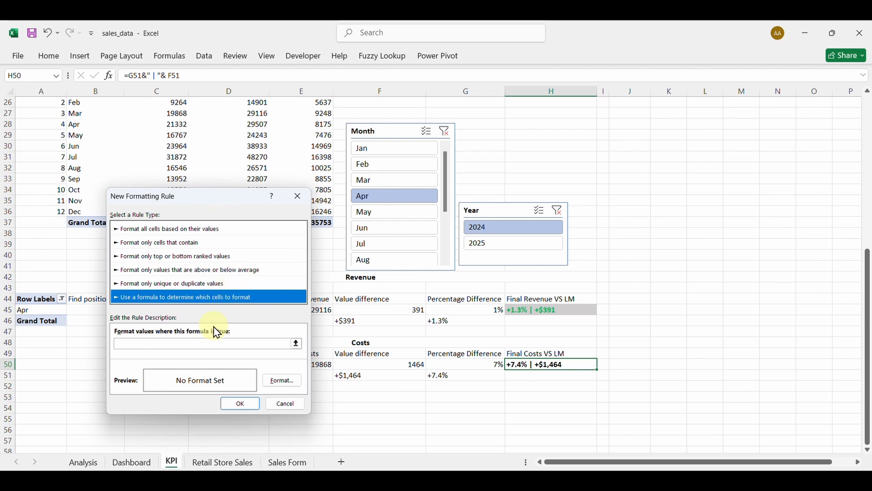
left_click(206, 345)
left_click(377, 363)
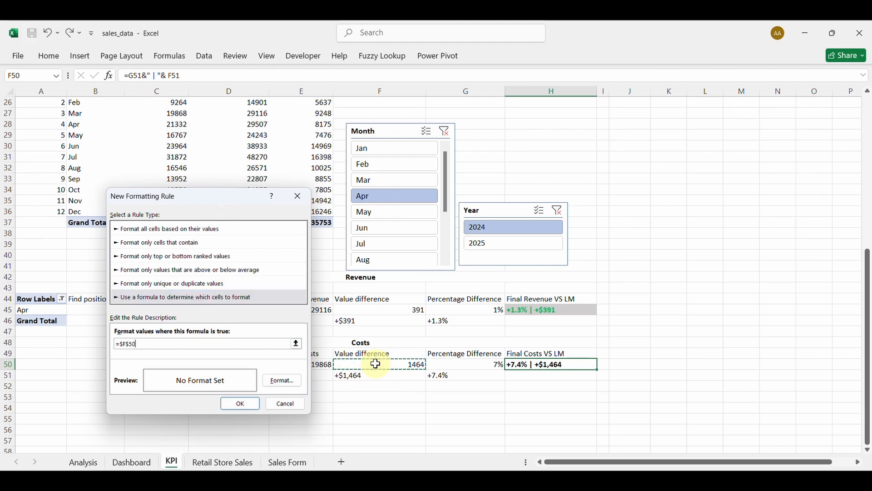
left_click(205, 345)
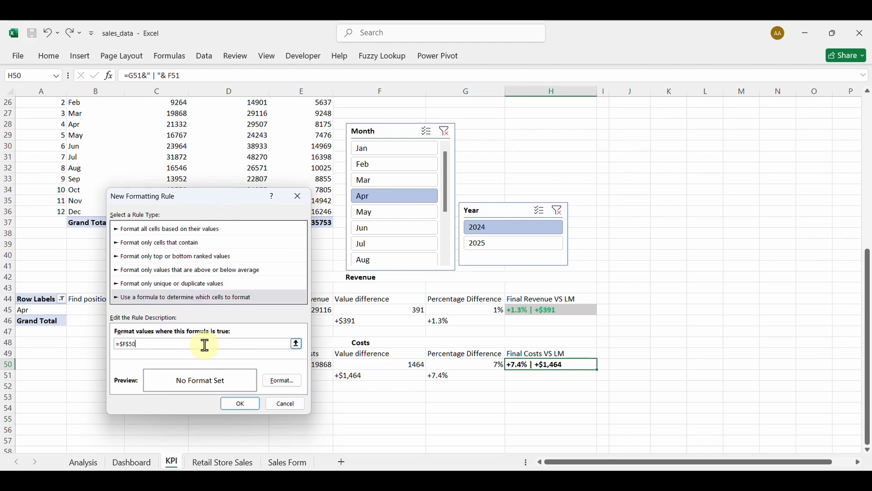
left_click(283, 384)
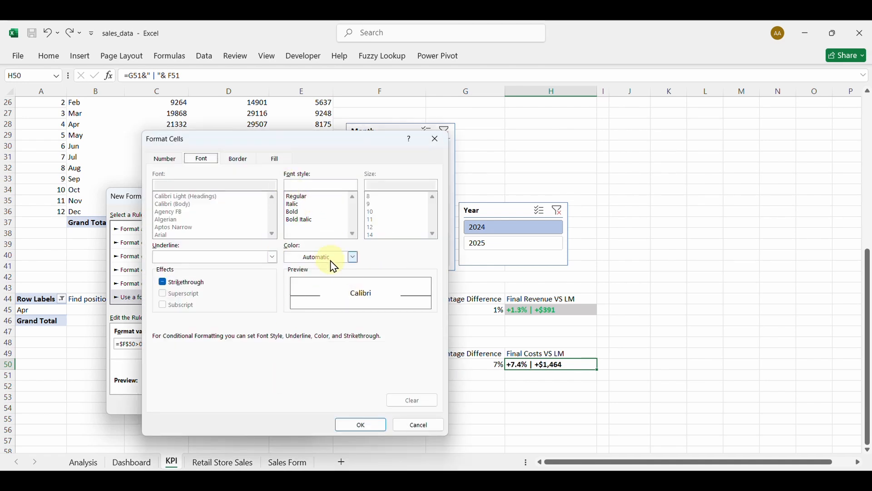
left_click(352, 257)
left_click(370, 182)
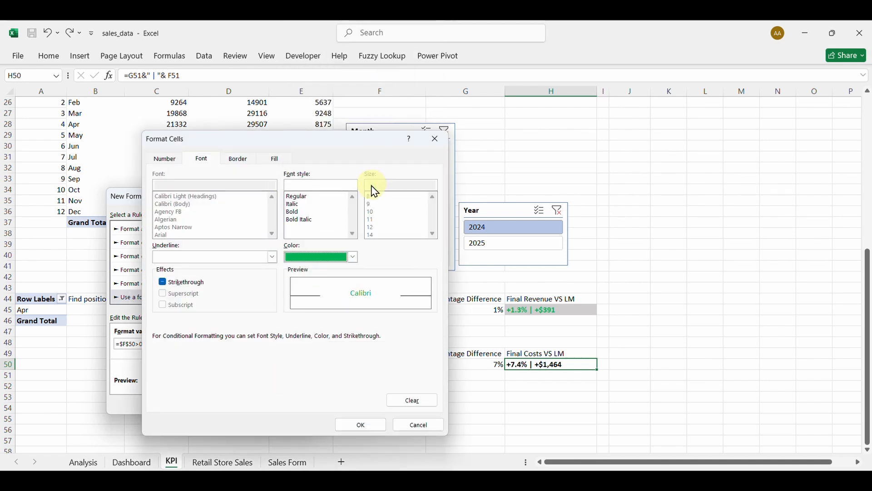
left_click(362, 423)
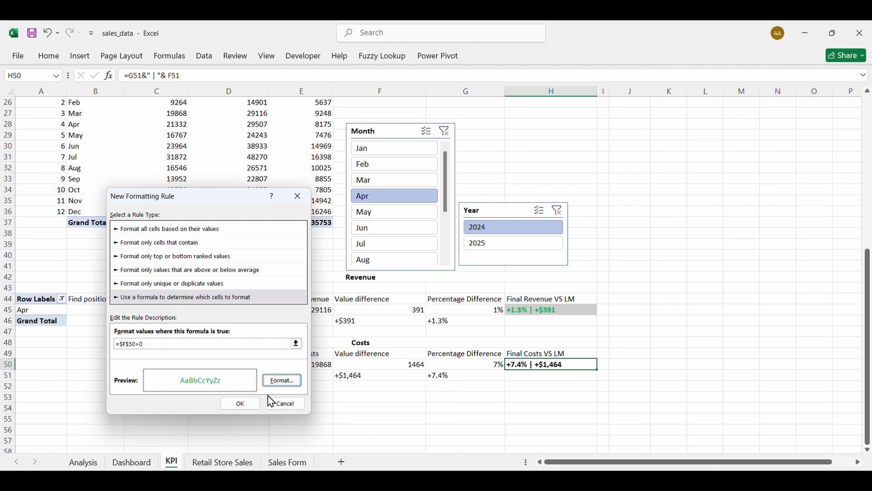
left_click(234, 408)
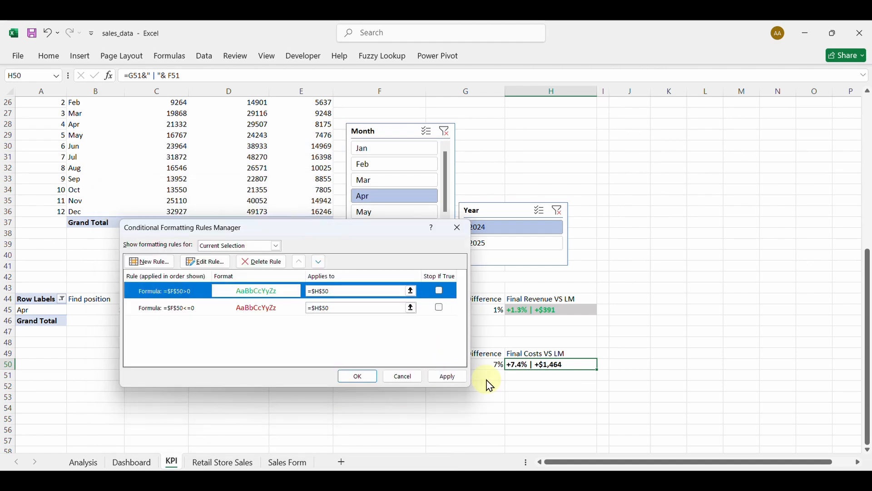
left_click(438, 380)
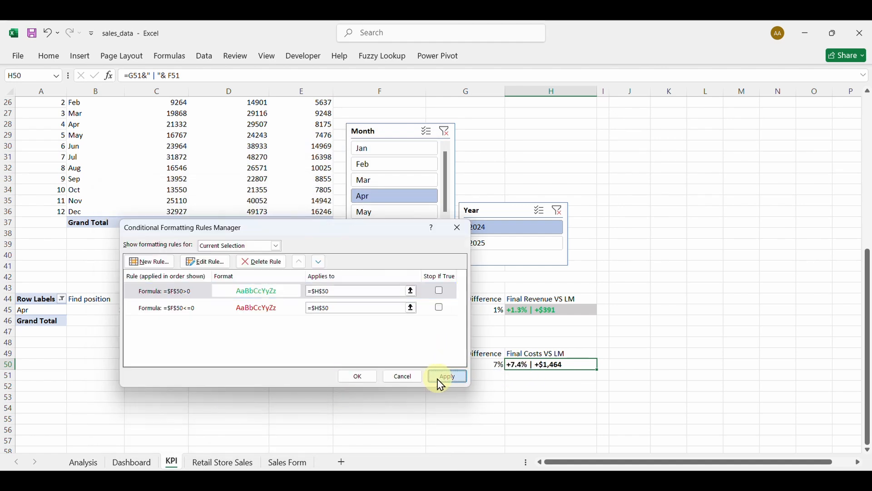
left_click(357, 375)
Test the label colours with the Month slicer on May and Jun, then return to Apr.
left_click(368, 212)
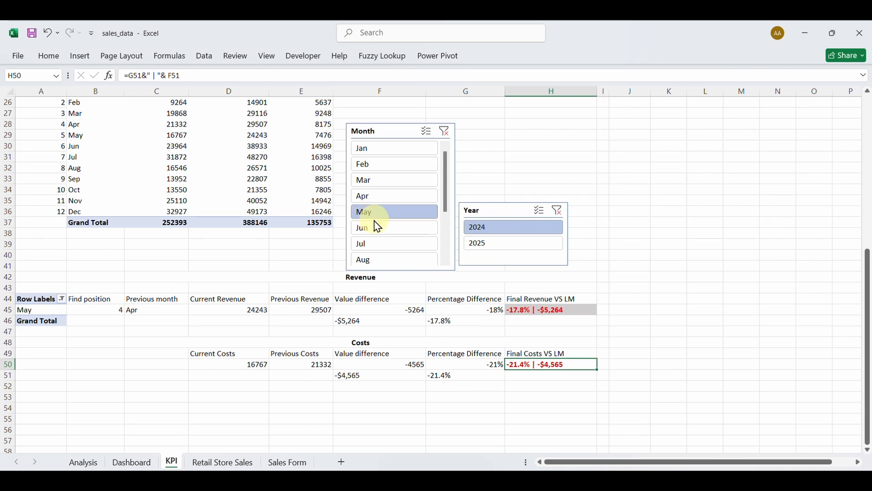
left_click(379, 229)
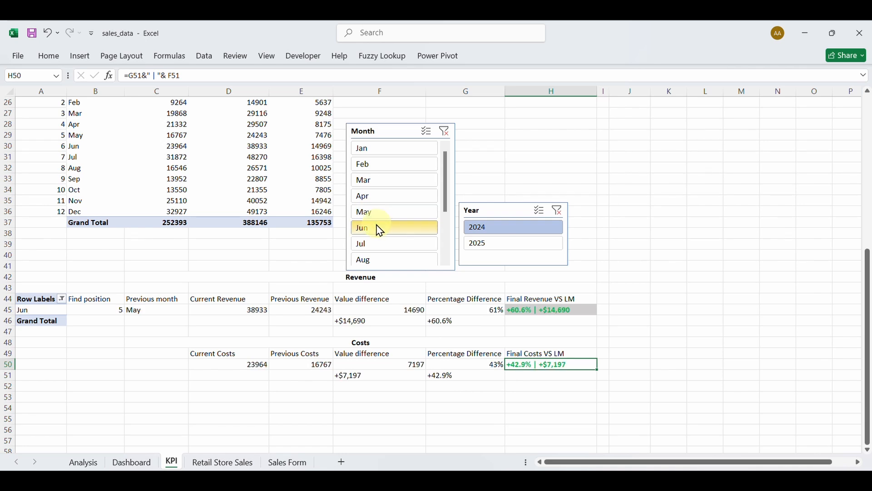
left_click(377, 197)
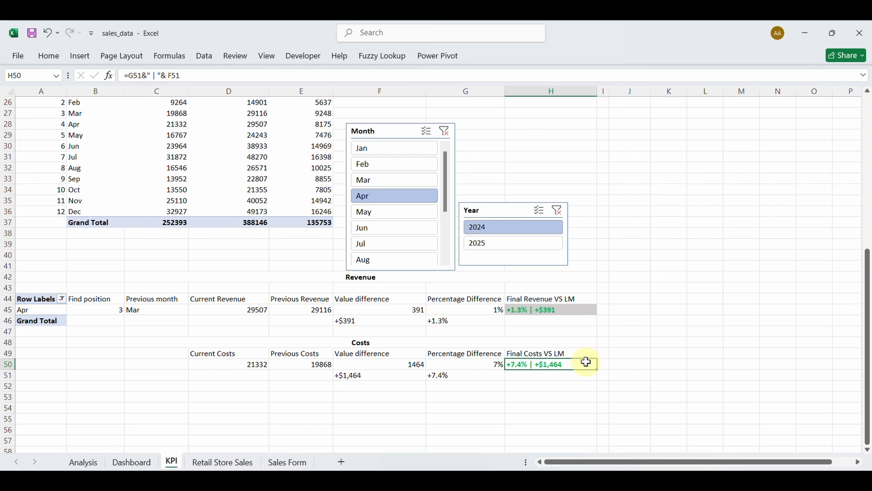
left_click(55, 56)
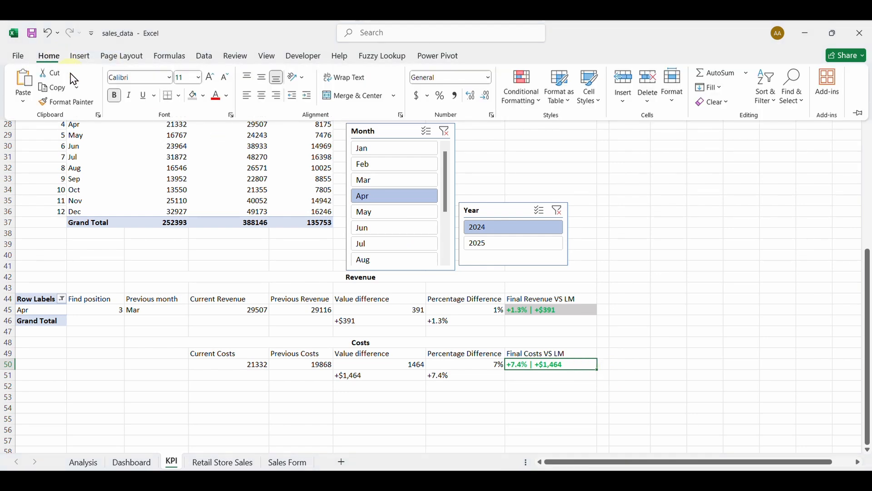
left_click(203, 96)
Give the Final Costs VS LM cell grey fill and copy it.
left_click(228, 173)
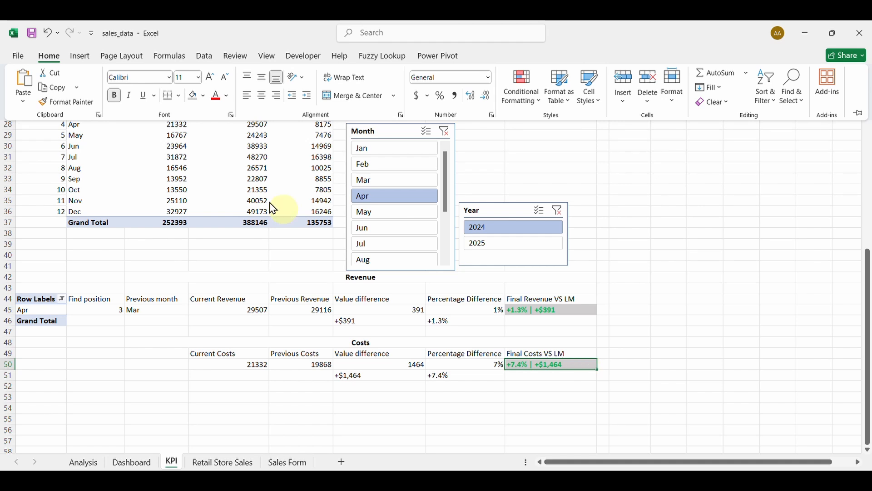
left_click(53, 88)
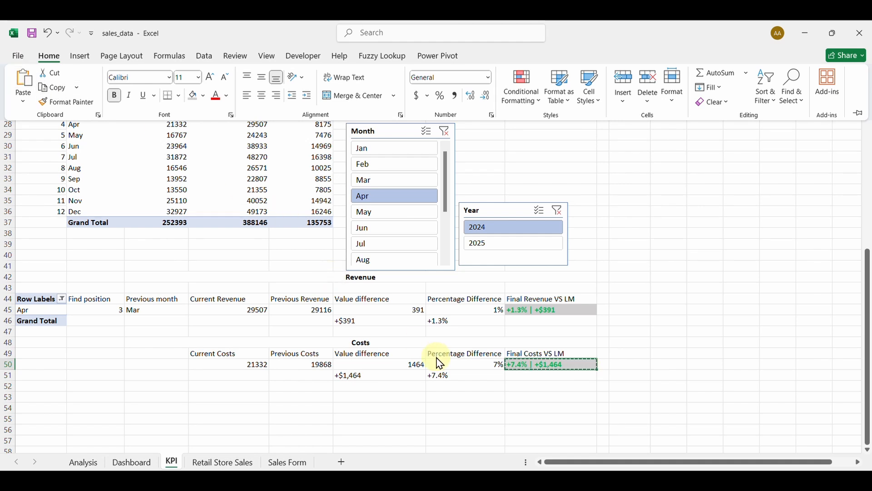
key("ctrl+F1")
Paste the label as a linked picture on the Dashboard inside the Total Costs card.
left_click(131, 464)
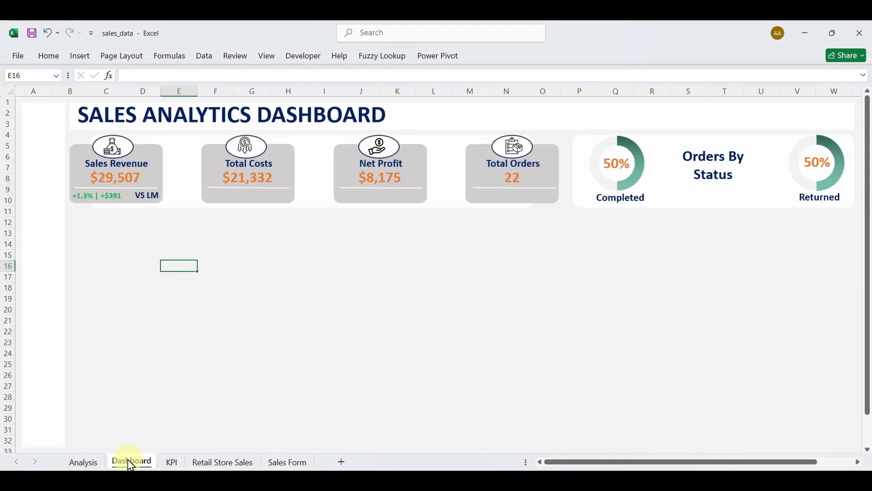
left_click(141, 263)
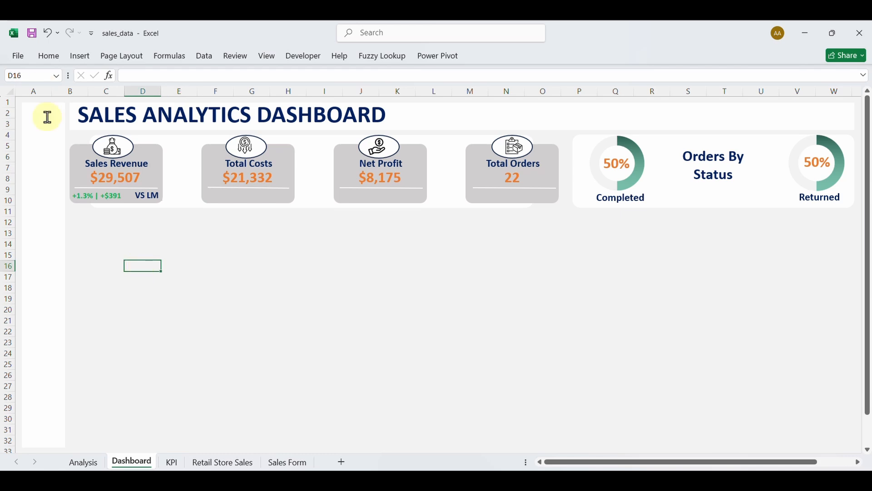
left_click(22, 56)
left_click(23, 59)
left_click(44, 57)
left_click(23, 104)
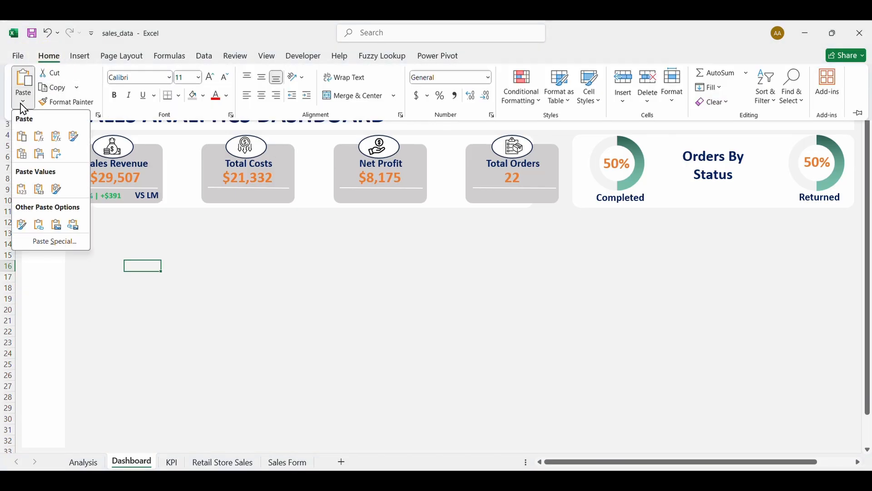
left_click(77, 231)
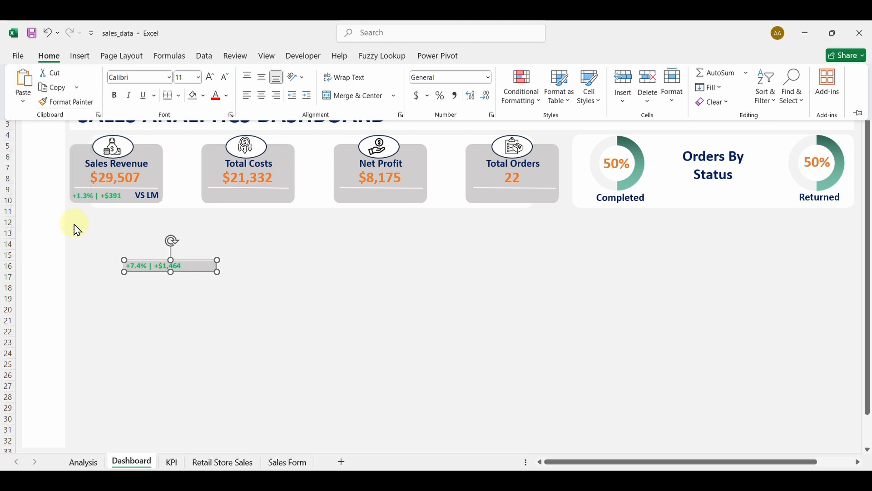
left_click(189, 272)
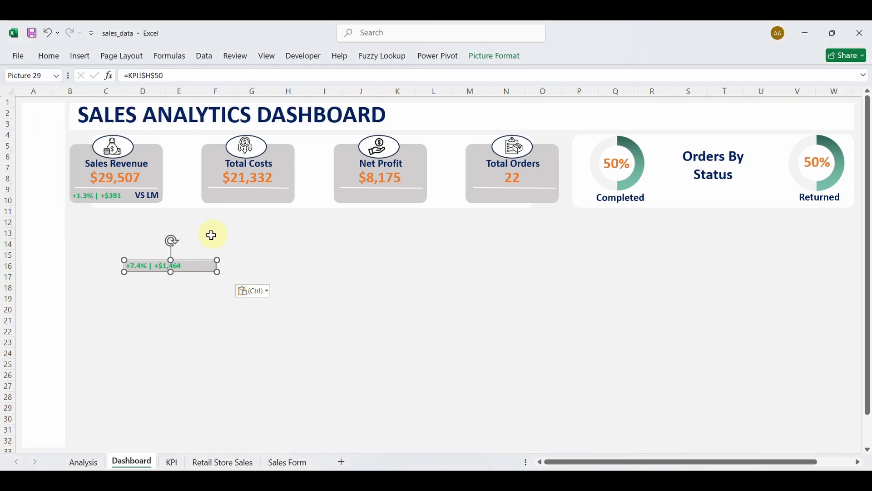
left_click_drag(185, 272, 266, 200)
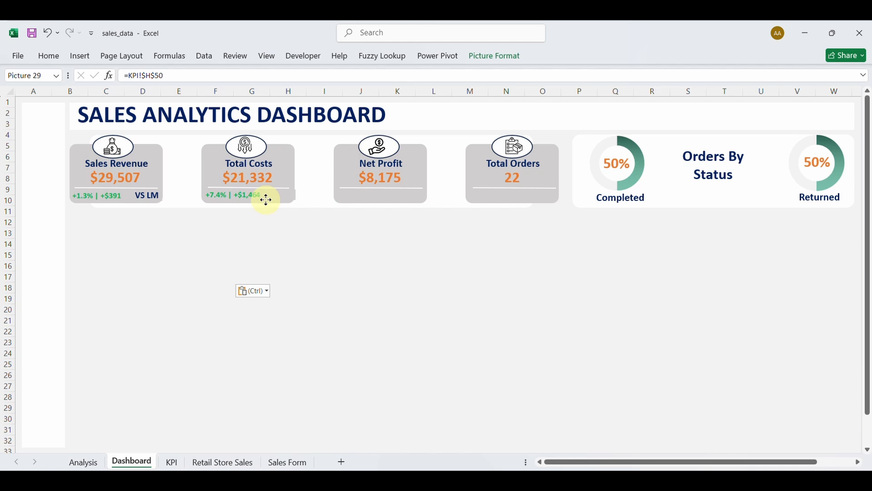
left_click_drag(266, 200, 263, 200)
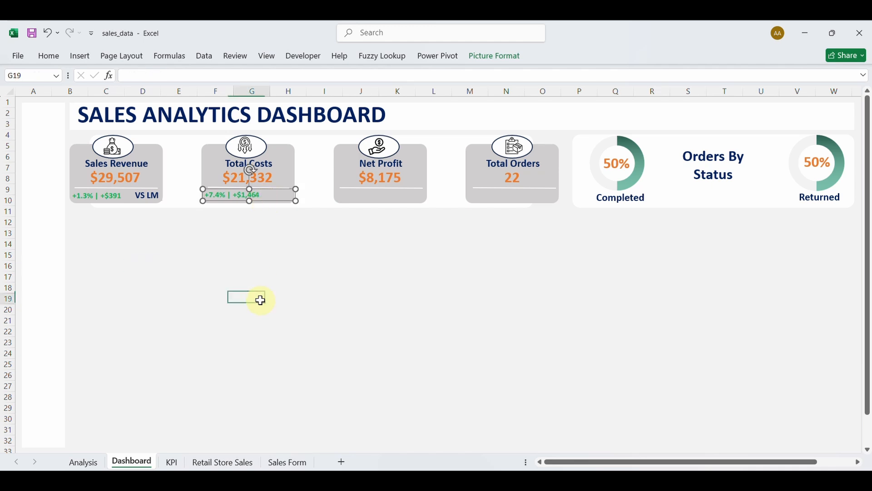
left_click(260, 300)
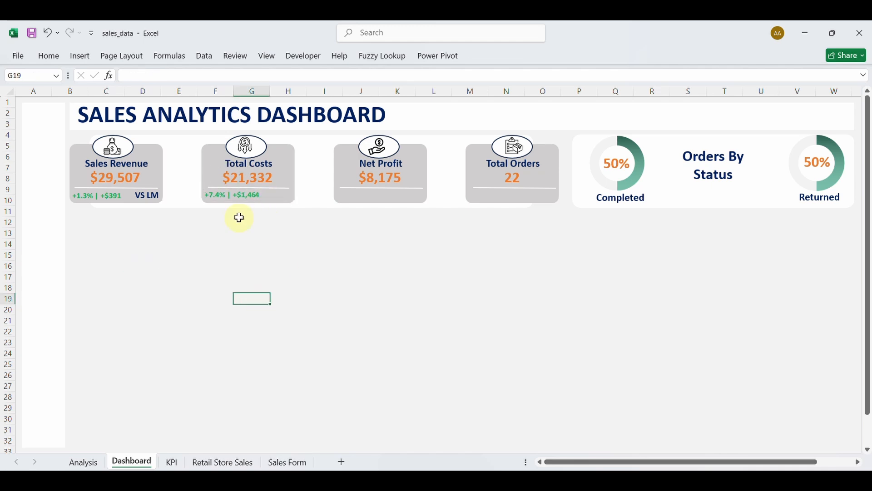
Duplicate the Sales Revenue card's VS LM text box and move it onto the Total Costs card.
left_click(150, 199)
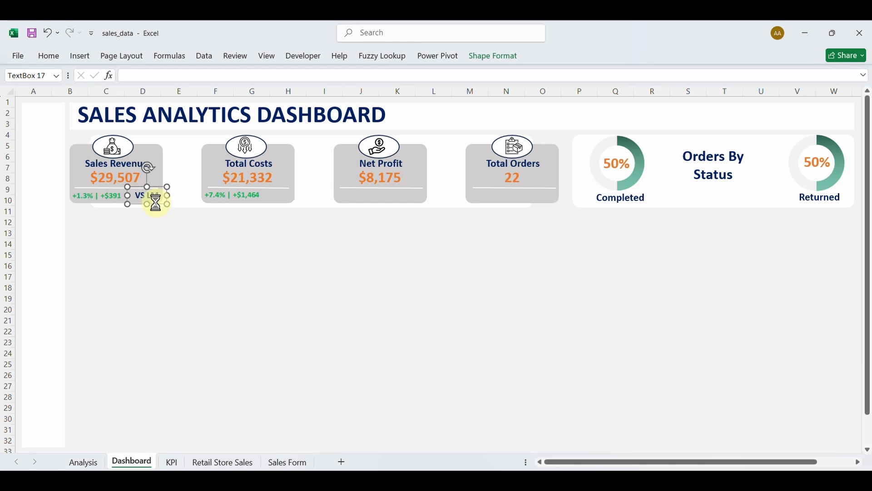
key("ctrl+d")
left_click_drag(164, 212, 284, 205)
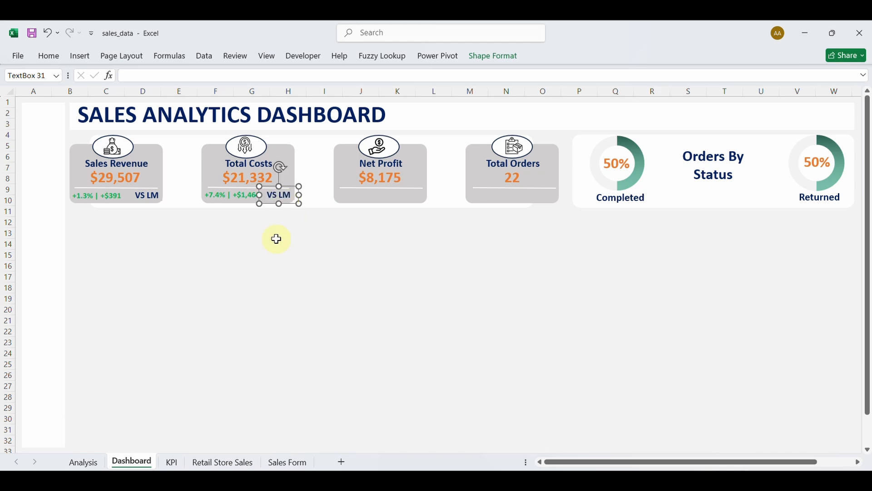
left_click(273, 264)
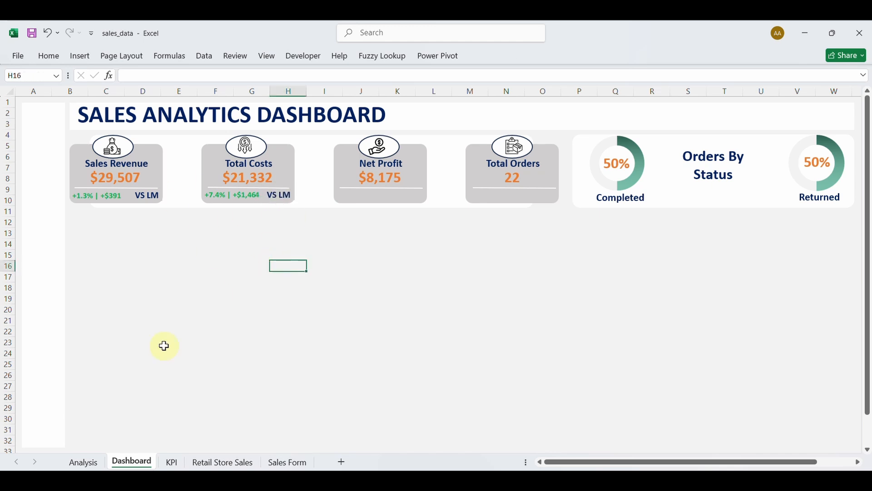
On the KPI sheet, merge and centre C53:H53 and enter a bold Profit heading.
left_click(171, 460)
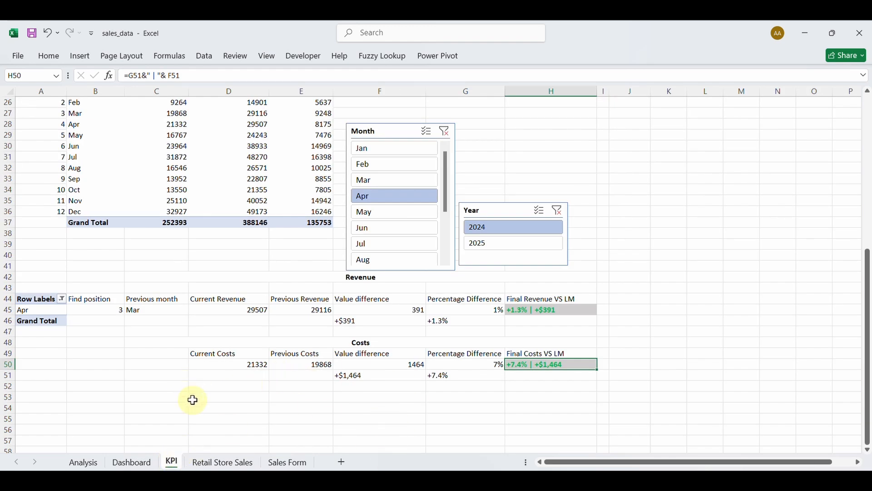
left_click_drag(235, 396, 341, 394)
left_click(160, 399)
left_click_drag(159, 399, 567, 401)
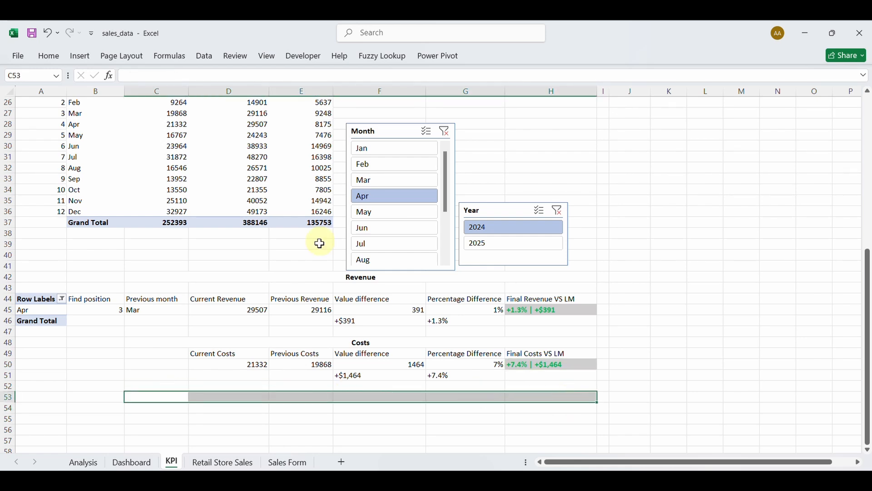
left_click(50, 56)
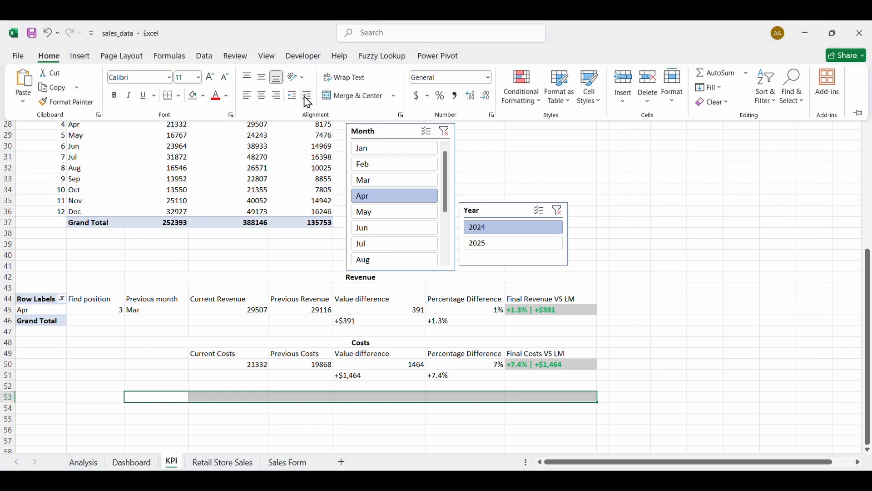
left_click(352, 95)
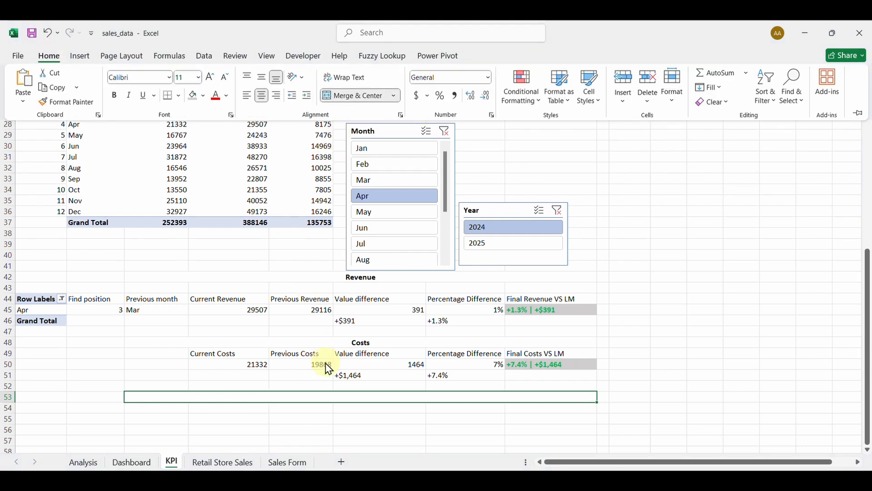
left_click(331, 398)
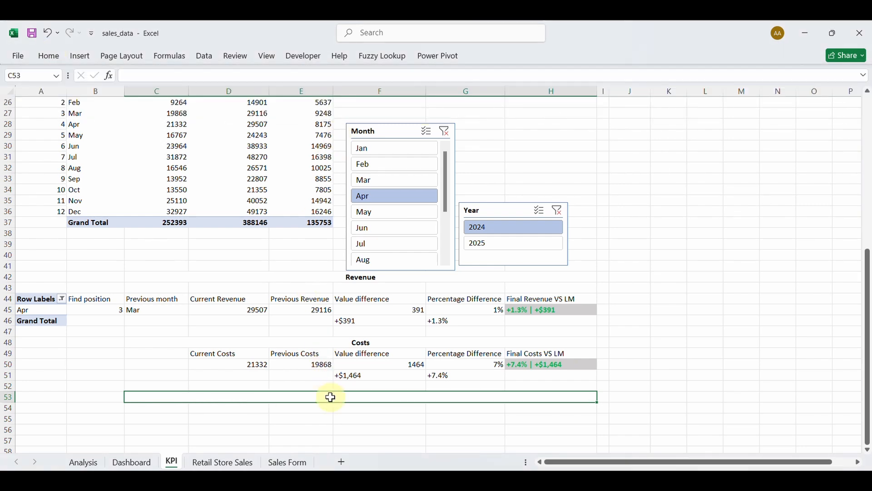
type("Profit")
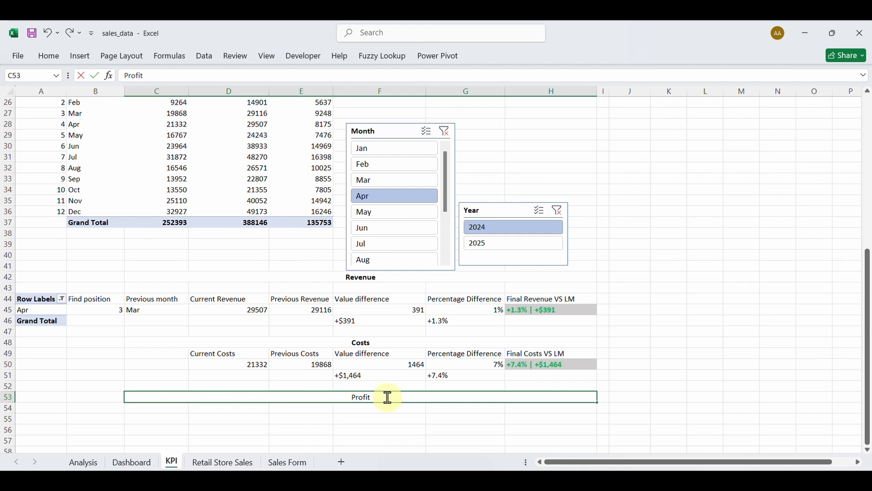
left_click_drag(387, 398, 340, 398)
left_click(350, 380)
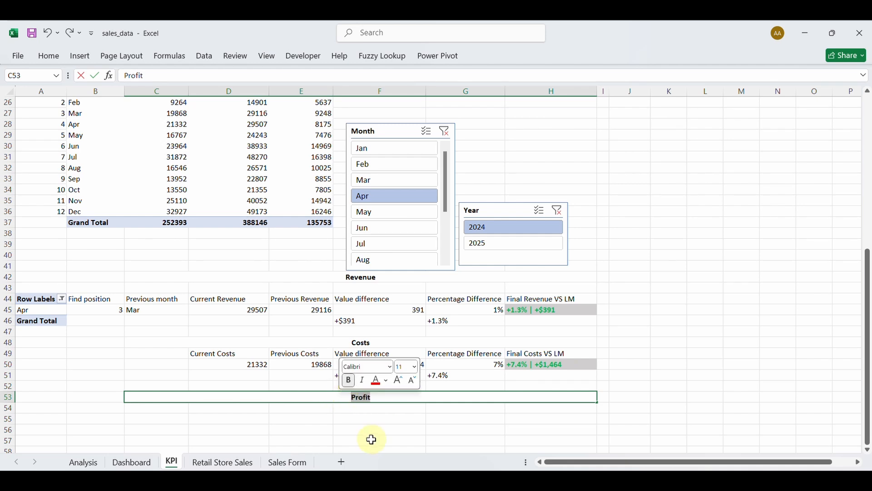
left_click(362, 418)
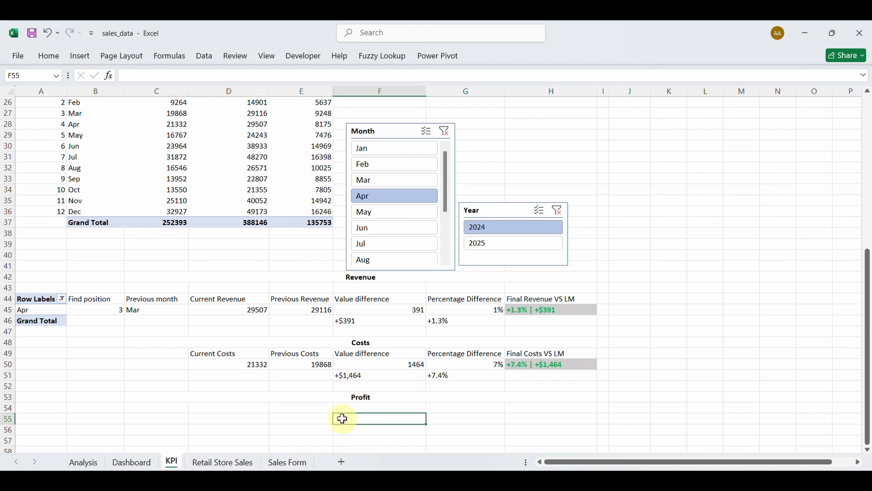
Delete the empty row 43 above the pivot table.
left_click(5, 287)
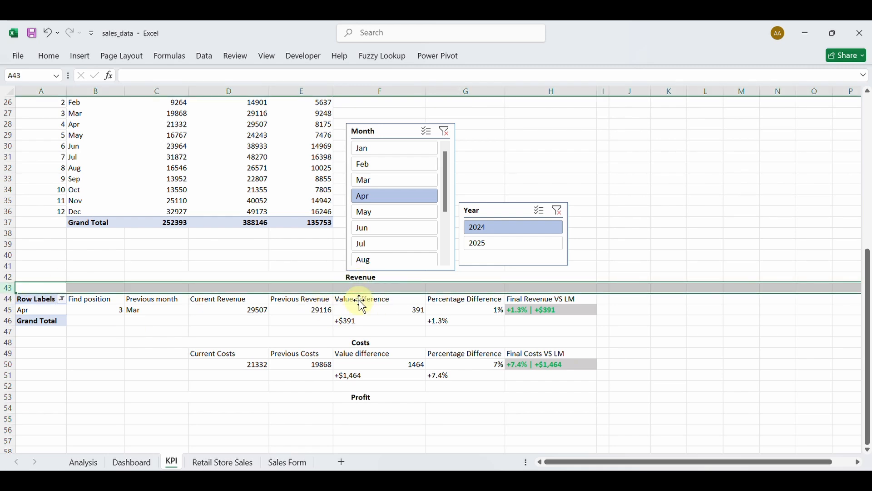
left_click(49, 56)
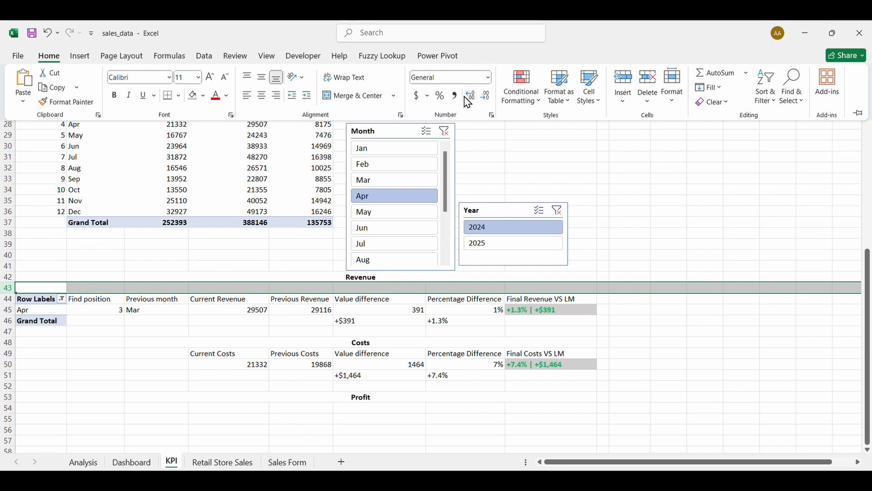
left_click(649, 84)
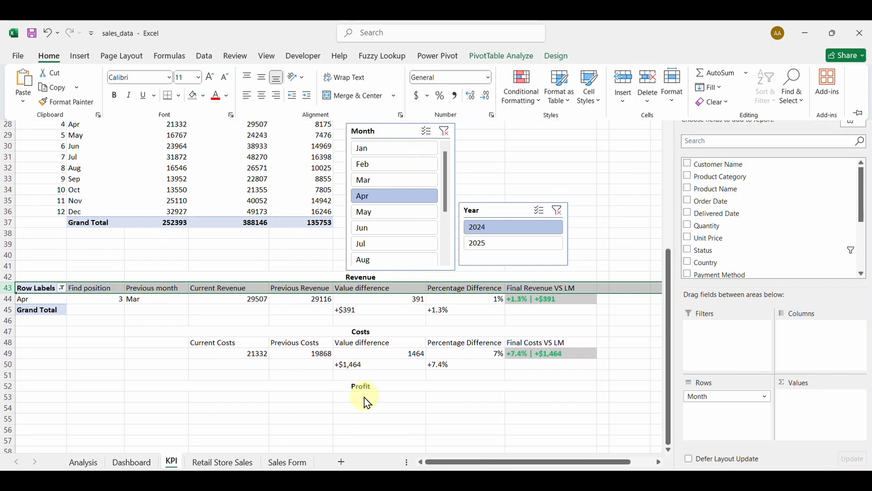
left_click(366, 405)
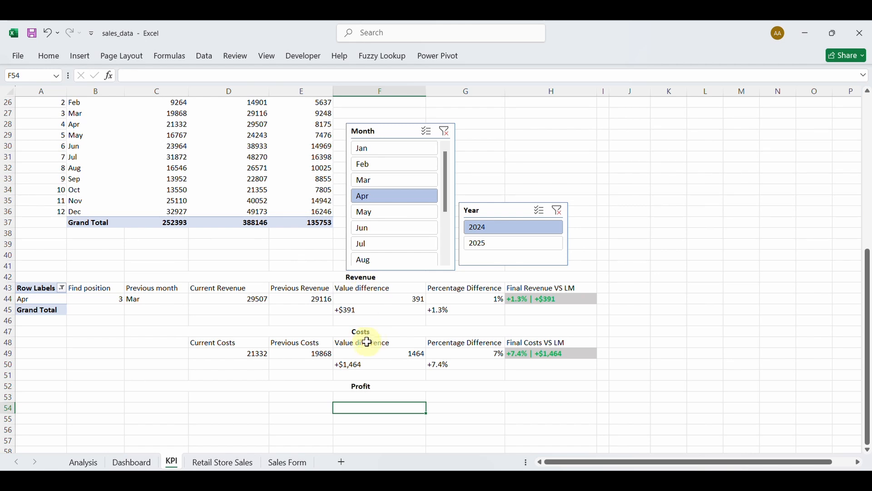
Label D53 Current Profit and set D54 to =C7, giving 8175.
left_click(221, 400)
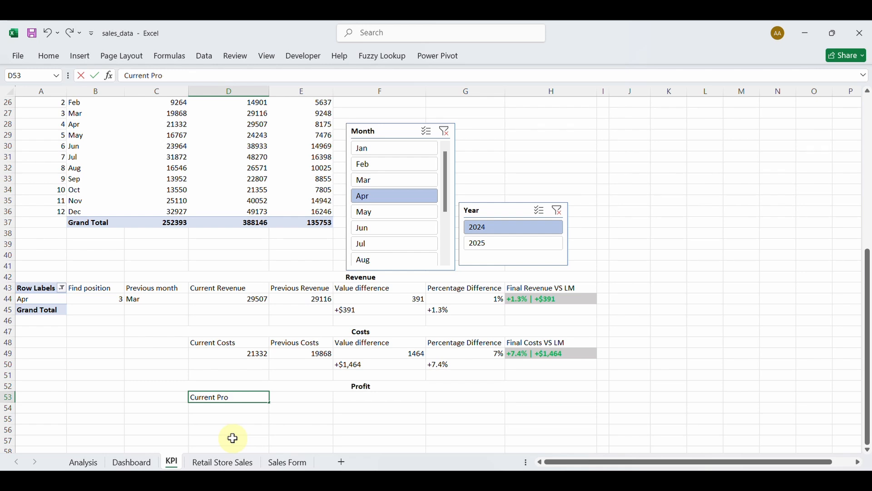
left_click(245, 410)
type("=")
scroll(204, 342, "up", 8)
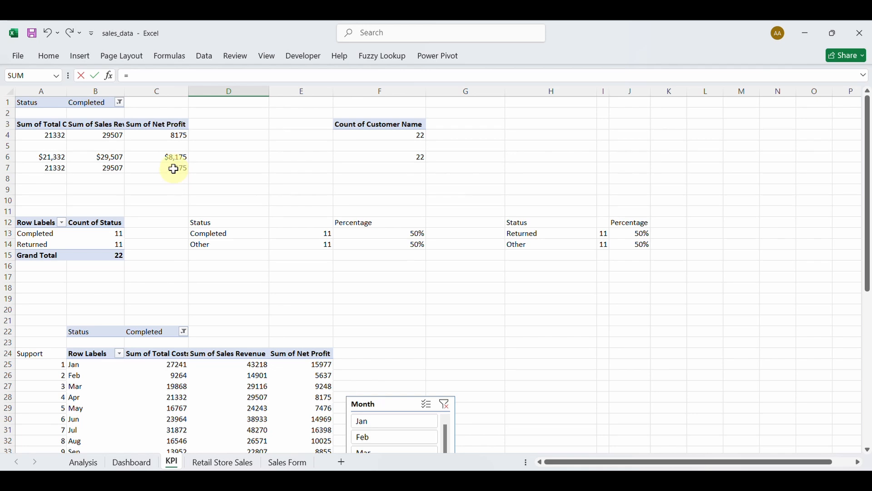
left_click(174, 169)
key("Return")
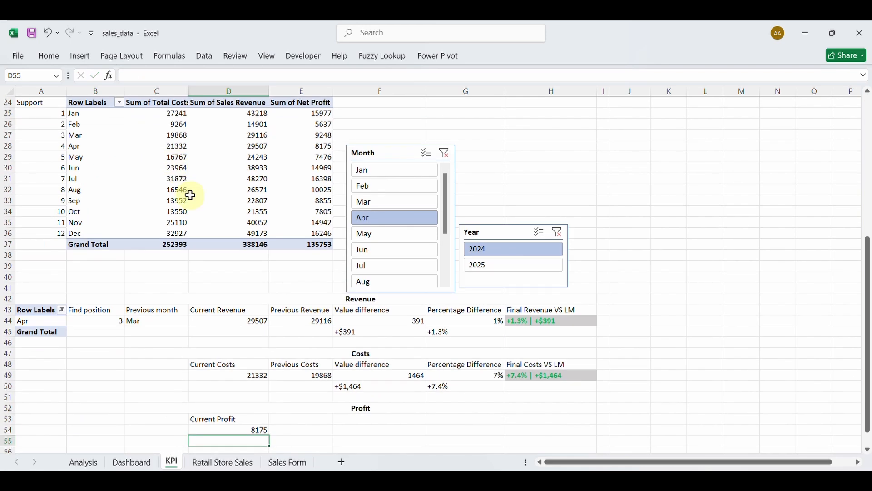
Enter the Previous Profit label in E53.
left_click(295, 419)
type("Previous Profit")
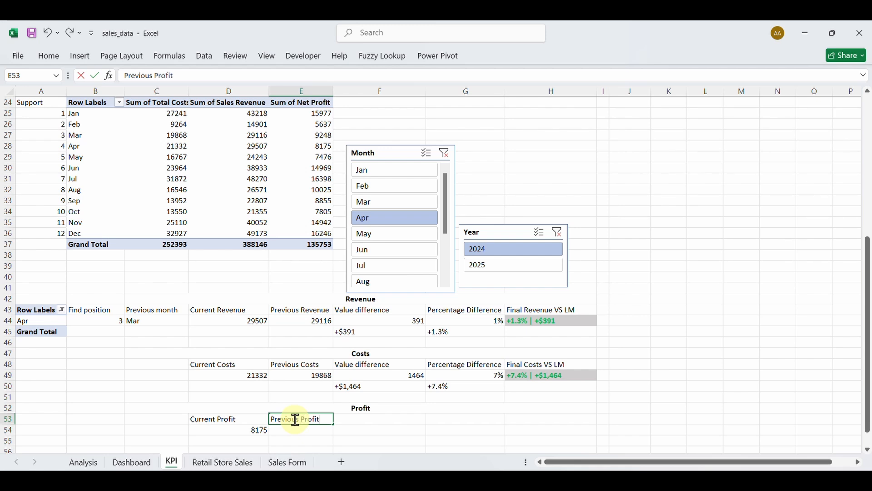
key("Return")
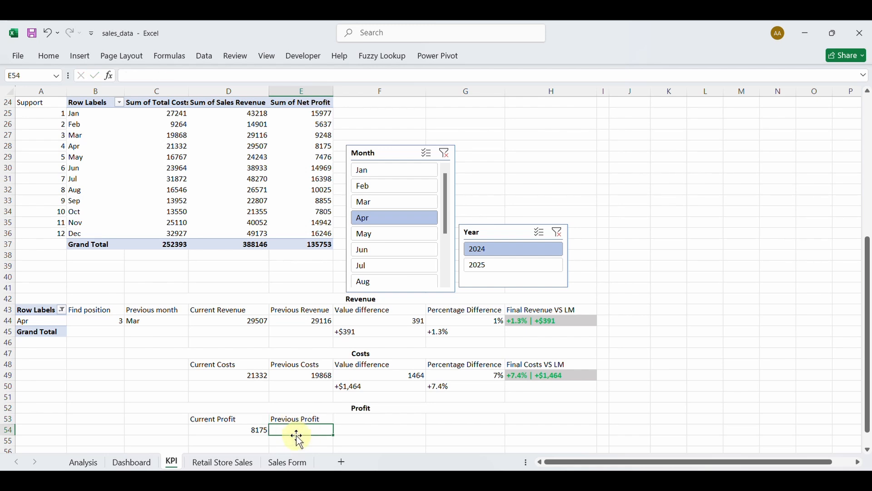
Copy E49's VLOOKUP into E54 and change its column index from 3 to 5, giving 9248.
double_click(312, 376)
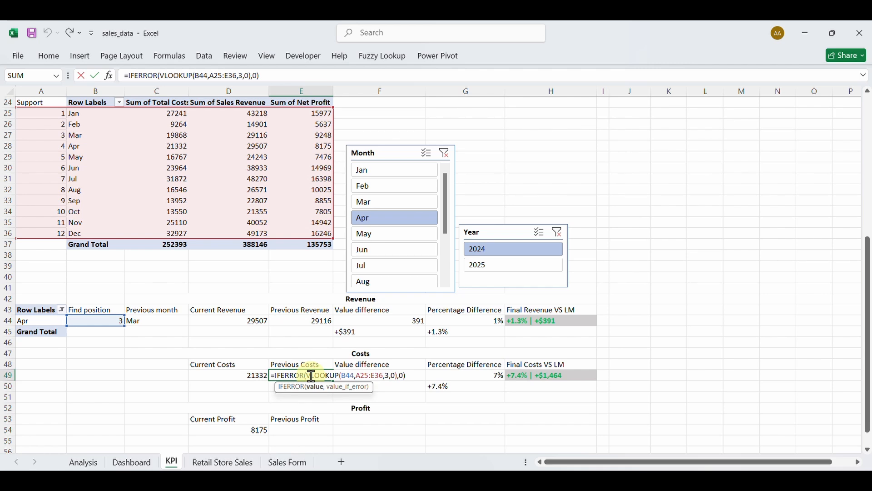
triple_click(311, 376)
key("ctrl+c")
key("Escape")
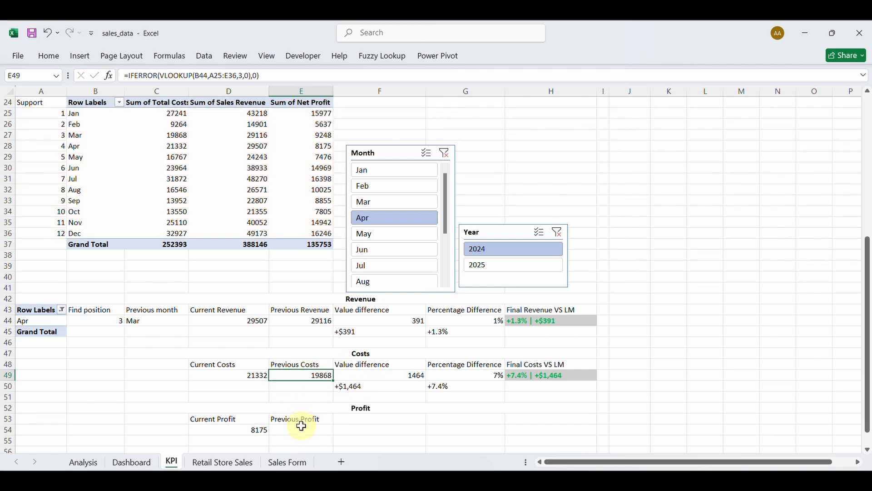
left_click(304, 428)
key("ctrl+v")
double_click(302, 429)
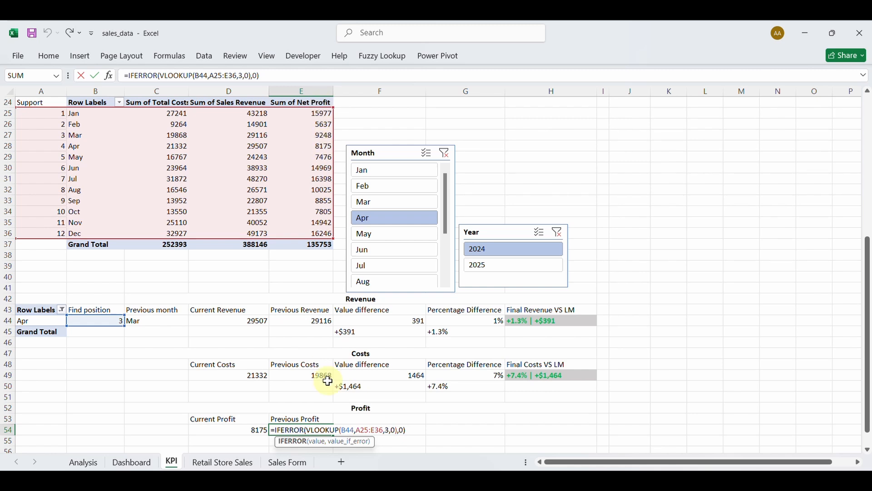
left_click(388, 430)
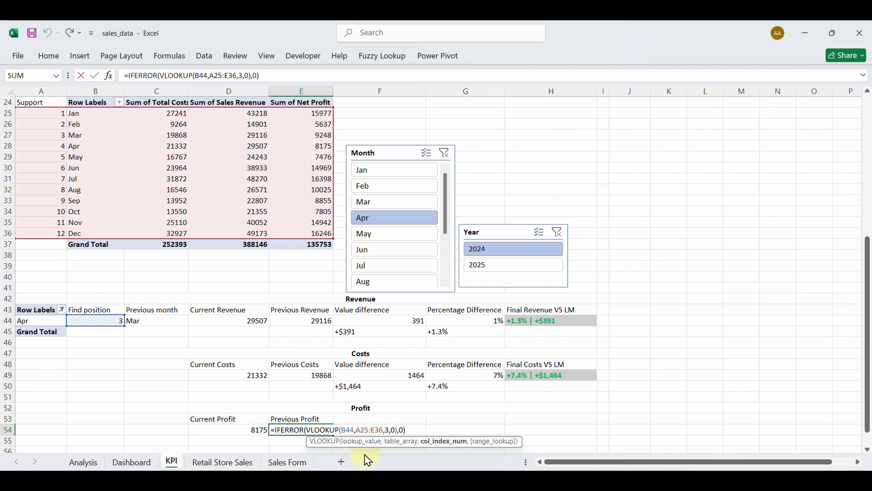
key("BackSpace")
type("5")
key("Return")
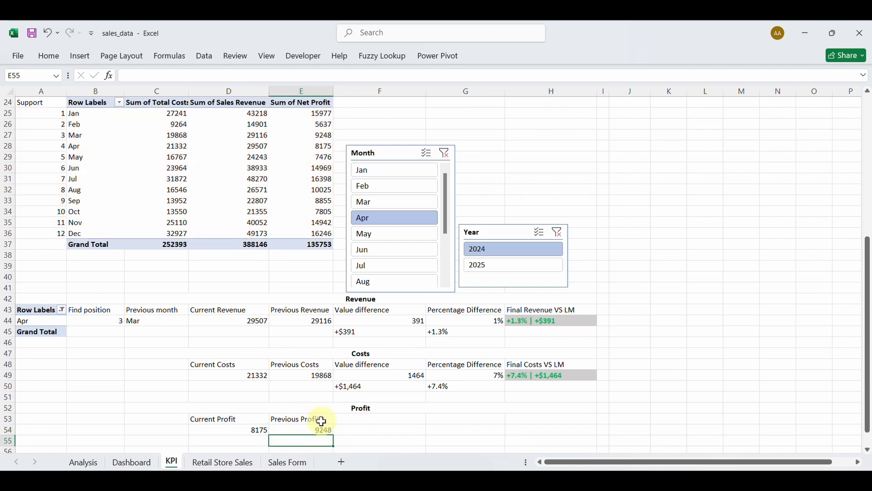
Copy the Value difference and Percentage Difference headers into F53 and G53.
left_click(361, 364)
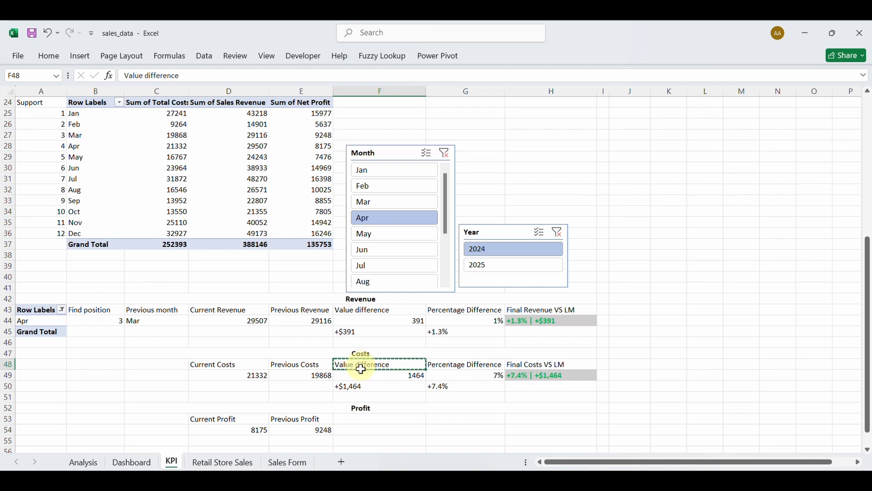
left_click(361, 419)
key("ctrl+v")
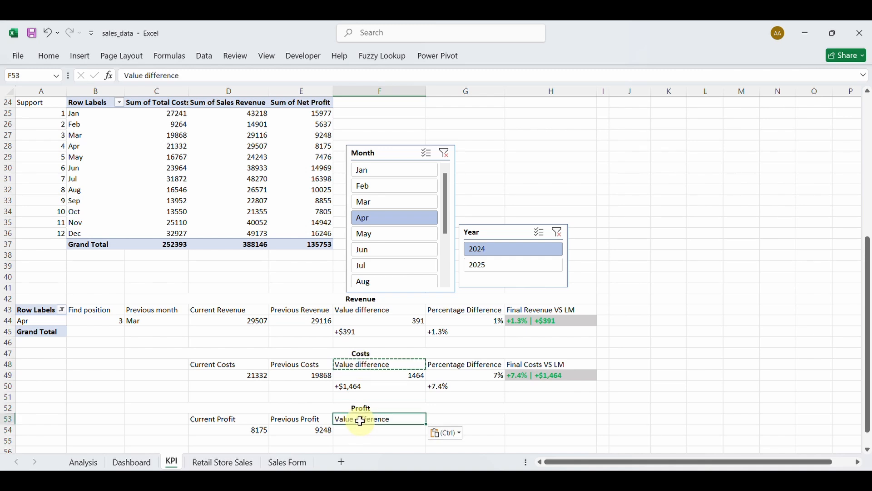
left_click(439, 367)
key("ctrl+c")
left_click(461, 418)
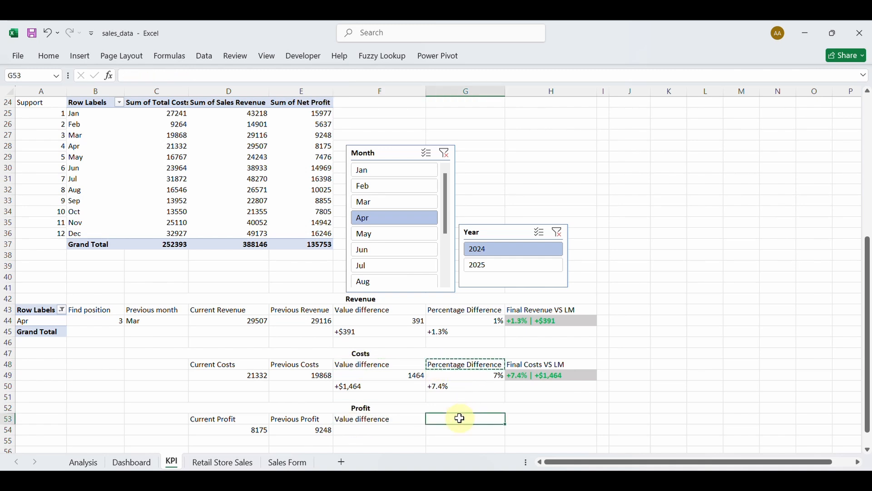
key("ctrl+v")
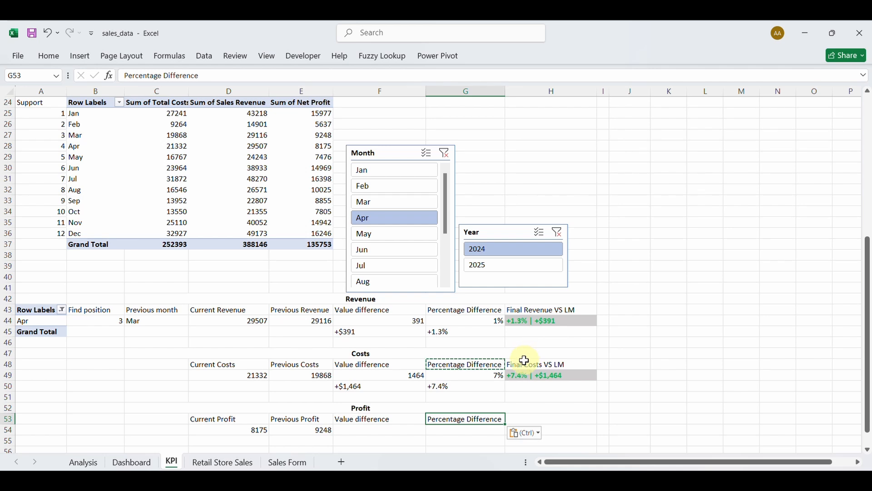
Copy Final Costs VS LM into H53 and change Costs to Profit.
left_click(526, 363)
key("ctrl+c")
left_click(531, 418)
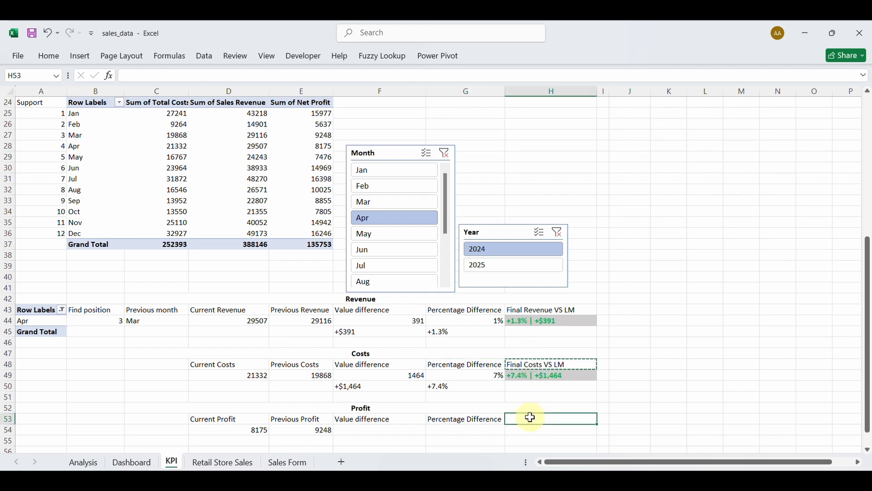
key("ctrl+v")
double_click(530, 420)
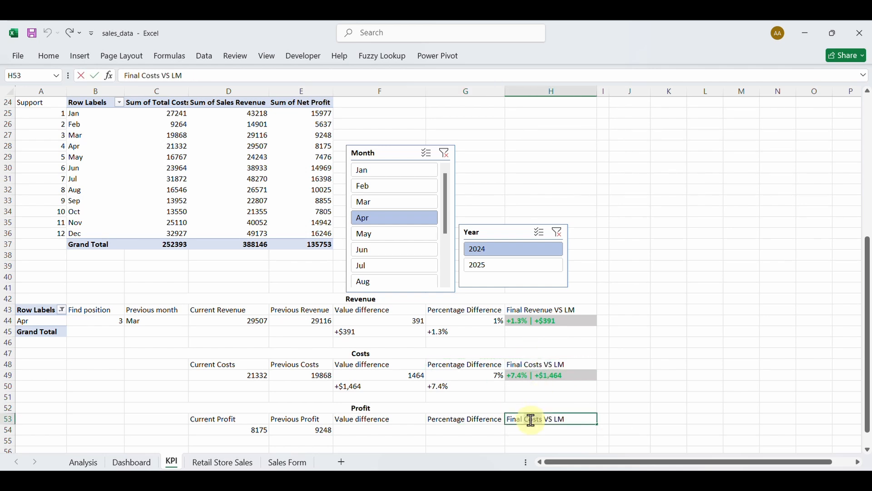
double_click(531, 420)
type("Profit")
key("Return")
left_click(366, 429)
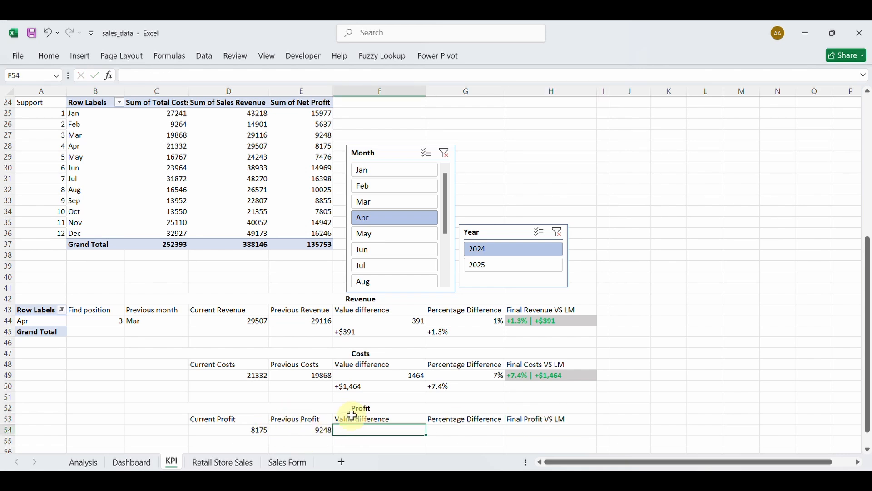
left_click(356, 385)
Paste F49's difference formula into F54 as =IF(E54=0,0,D54-E54), giving -1073.
double_click(364, 376)
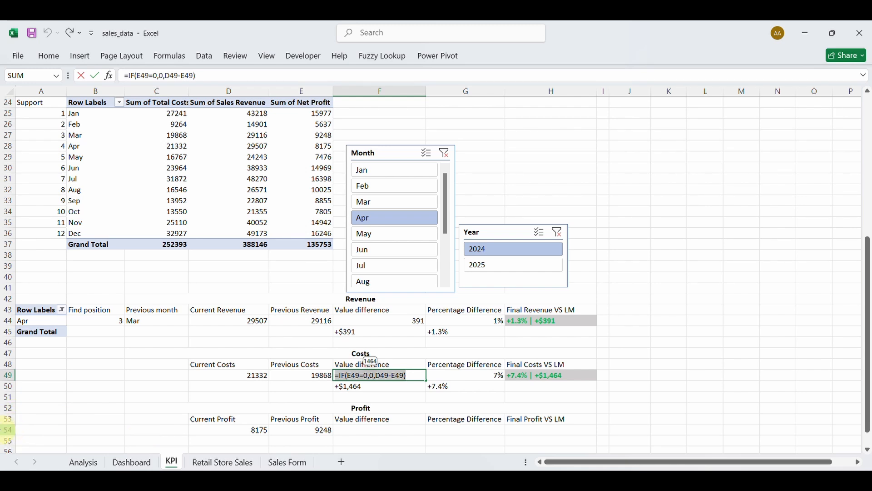
left_click(368, 429)
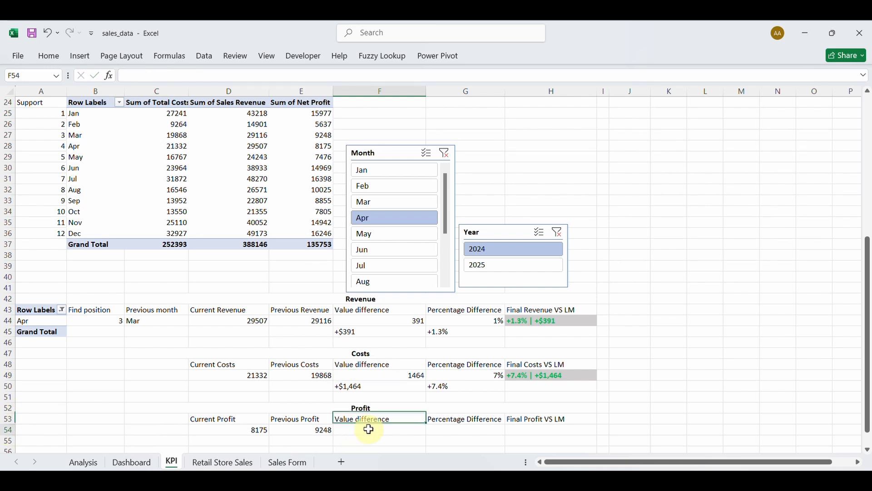
key("ctrl+v")
double_click(369, 429)
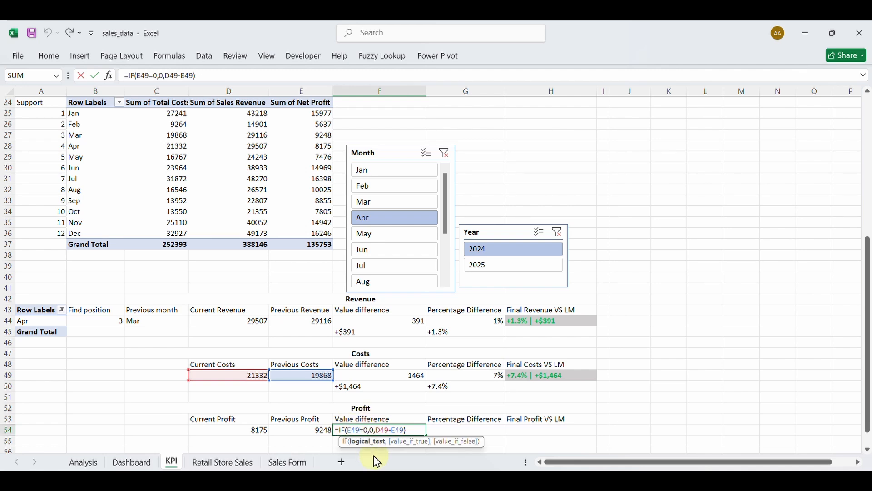
key("BackSpace")
key("BackSpace")
key("BackSpace")
type("E5")
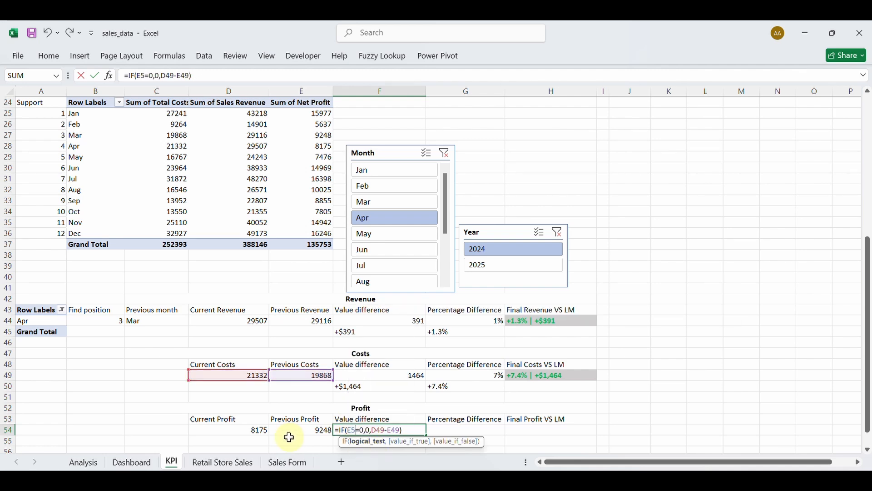
type("4")
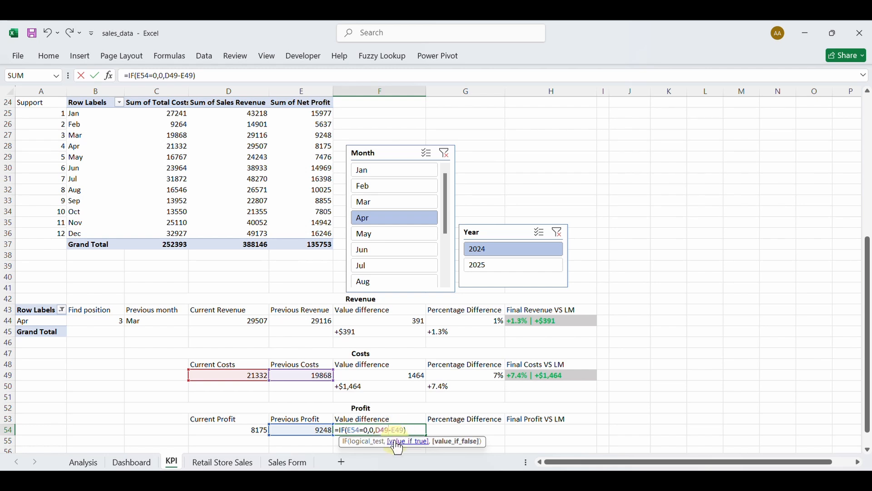
key("BackSpace")
key("BackSpace")
type("54")
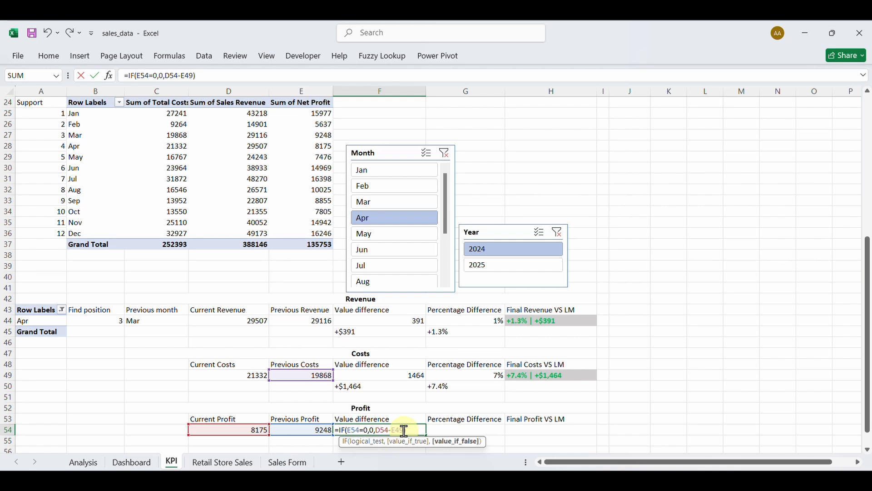
key("BackSpace")
key("BackSpace")
type("54")
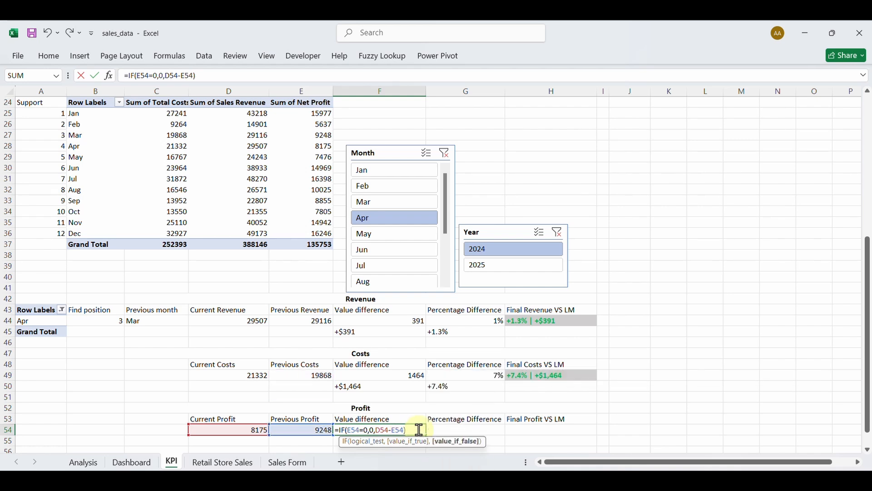
key("Return")
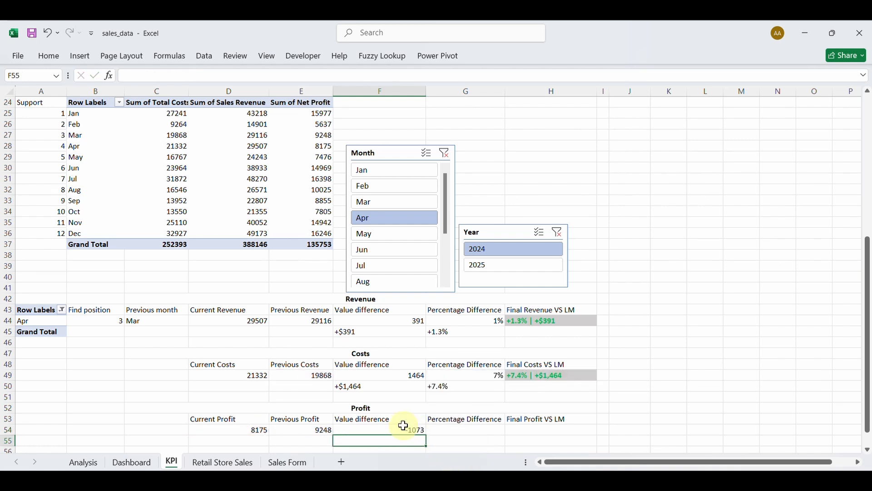
Copy the Costs percentage-difference formula from G49 into G54.
left_click(461, 429)
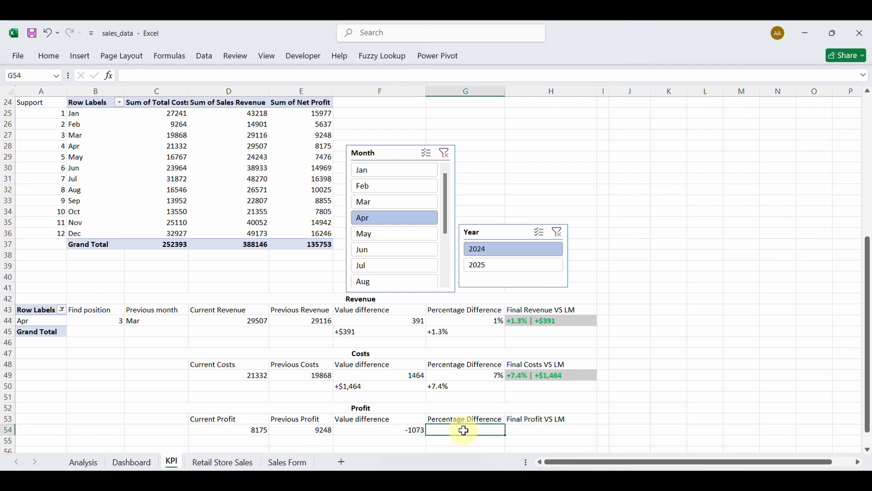
double_click(470, 375)
triple_click(470, 375)
key("ctrl+c")
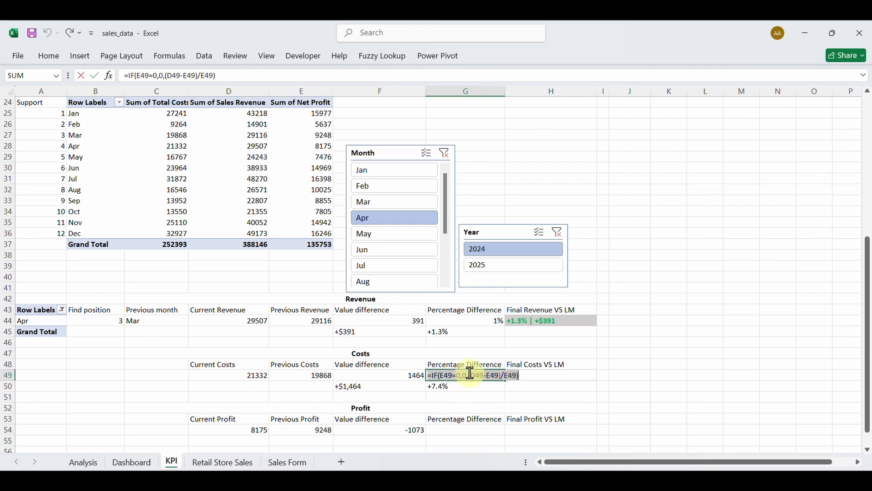
key("ctrl+Return")
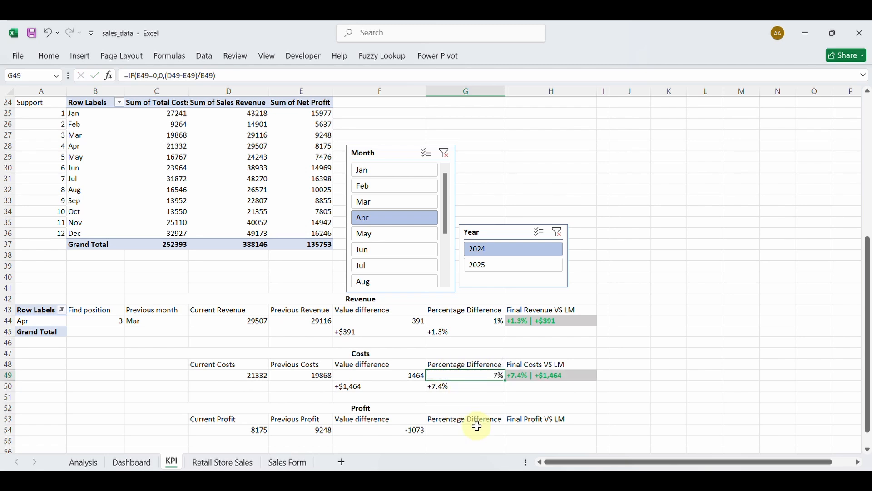
left_click(456, 432)
key("ctrl+v")
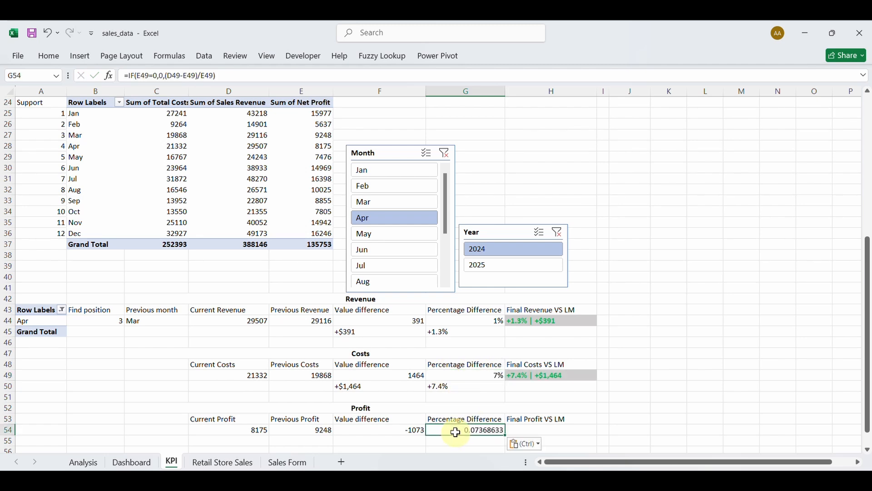
Change G54's formula to =IF(E54=0,0,(D54-E54)/E54).
double_click(453, 430)
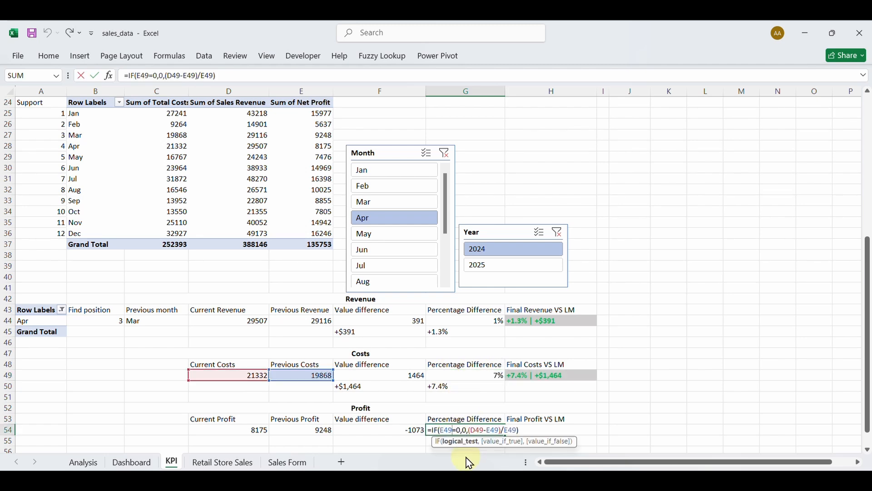
key("BackSpace")
key("BackSpace")
key("BackSpace")
type("E54")
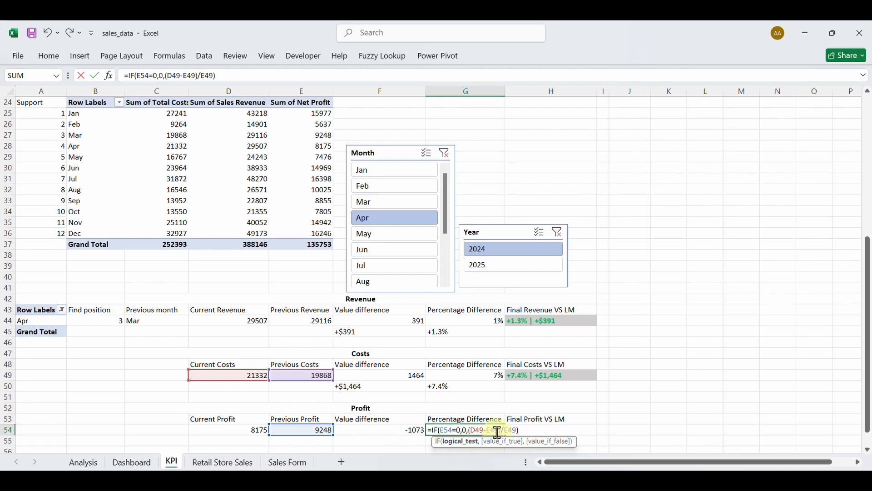
left_click(483, 430)
key("BackSpace")
key("BackSpace")
key("BackSpace")
type("D54")
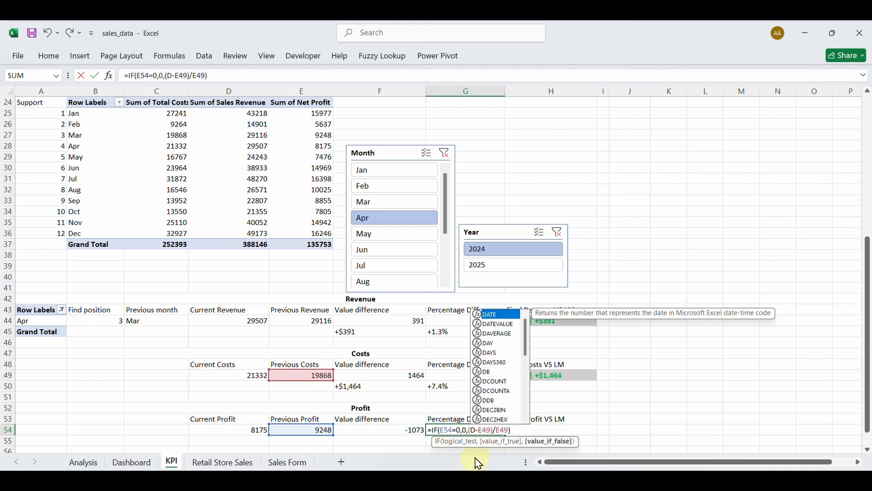
left_click(499, 430)
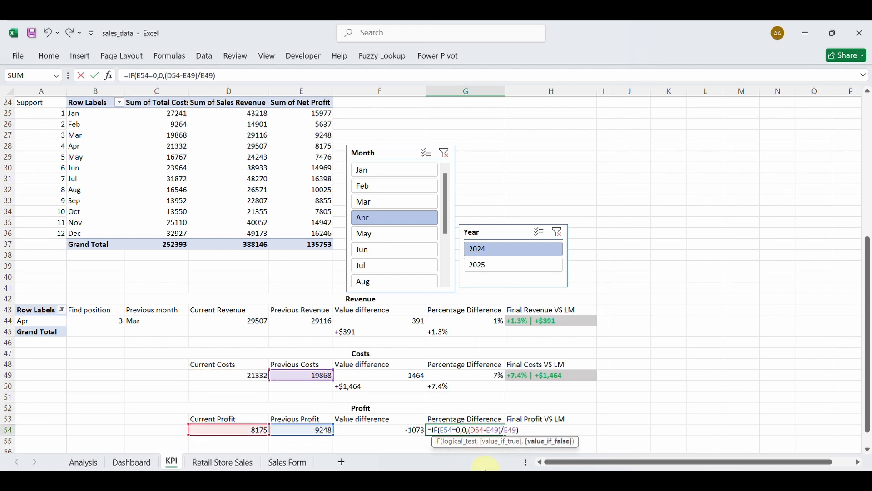
key("BackSpace")
key("BackSpace")
key("BackSpace")
type("E54")
left_click(520, 430)
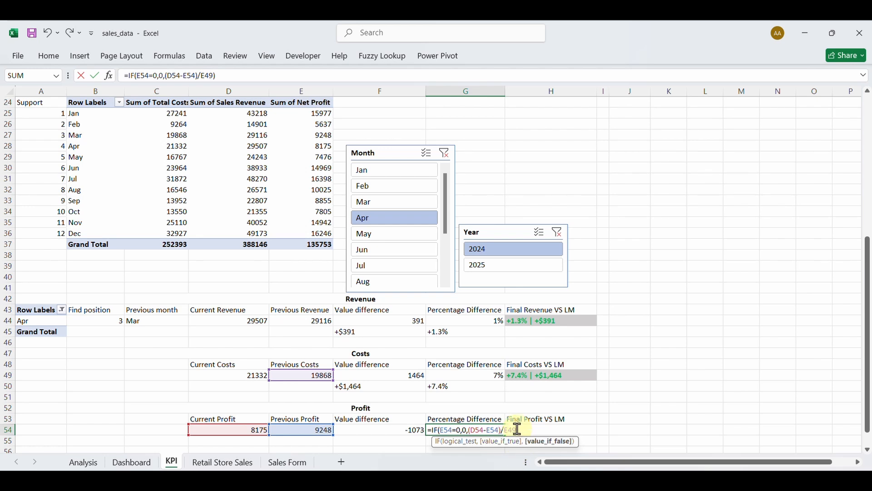
key("BackSpace")
key("BackSpace")
type("54")
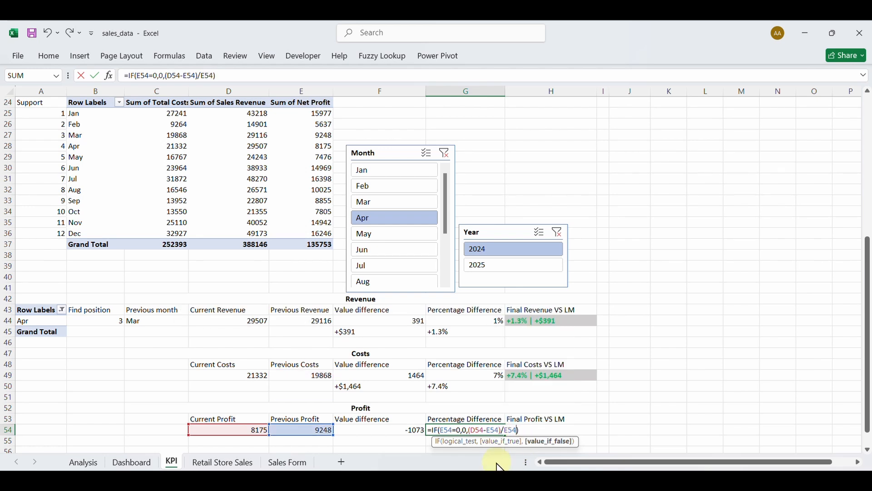
key("Return")
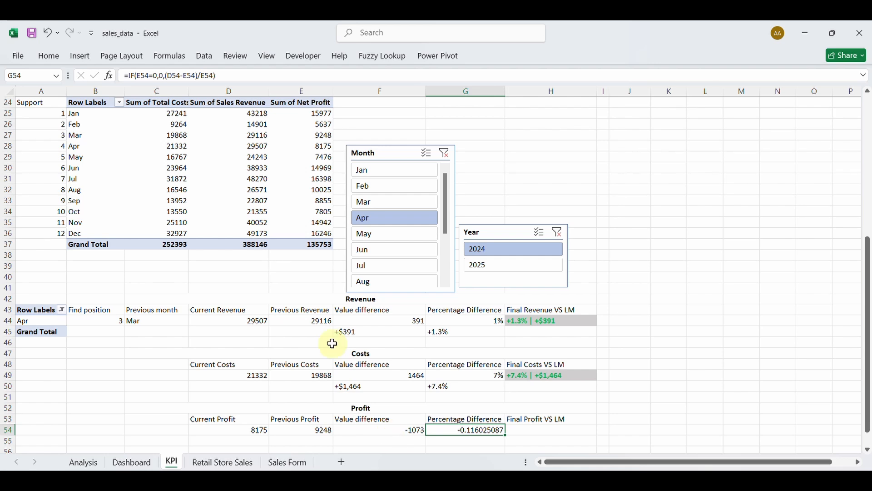
Apply Percent Style to G54 so it shows -12%.
left_click(49, 56)
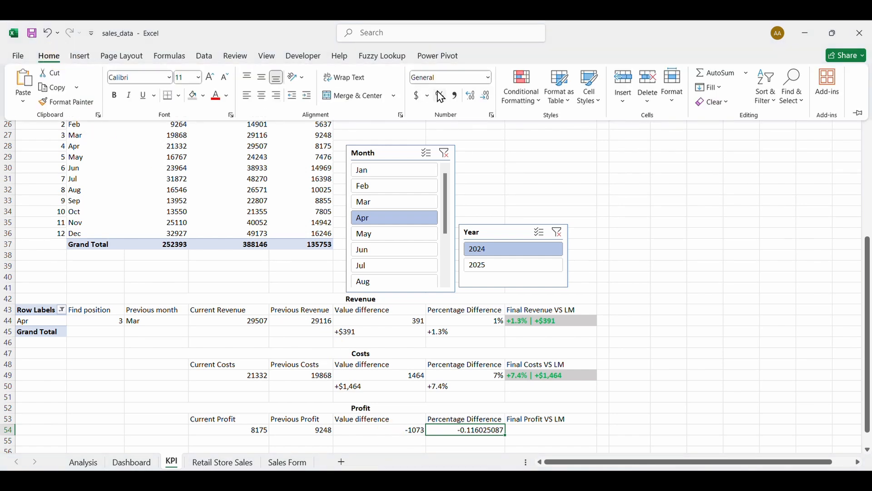
left_click(441, 96)
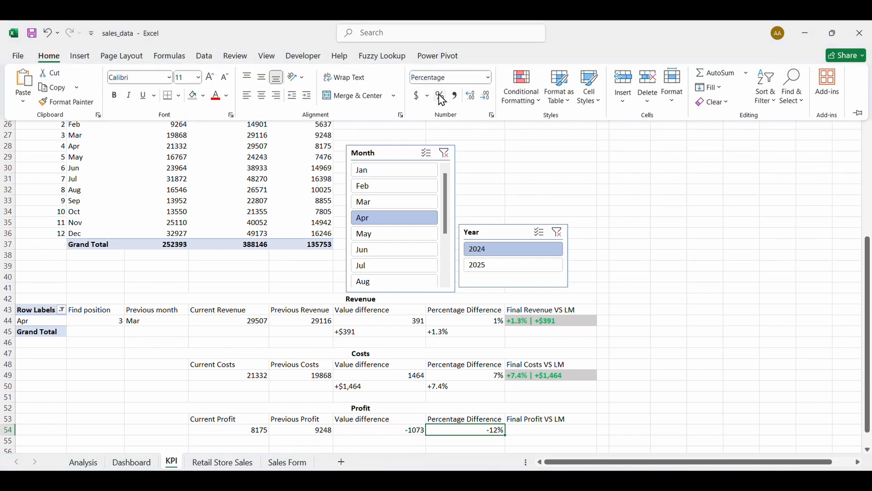
left_click(518, 432)
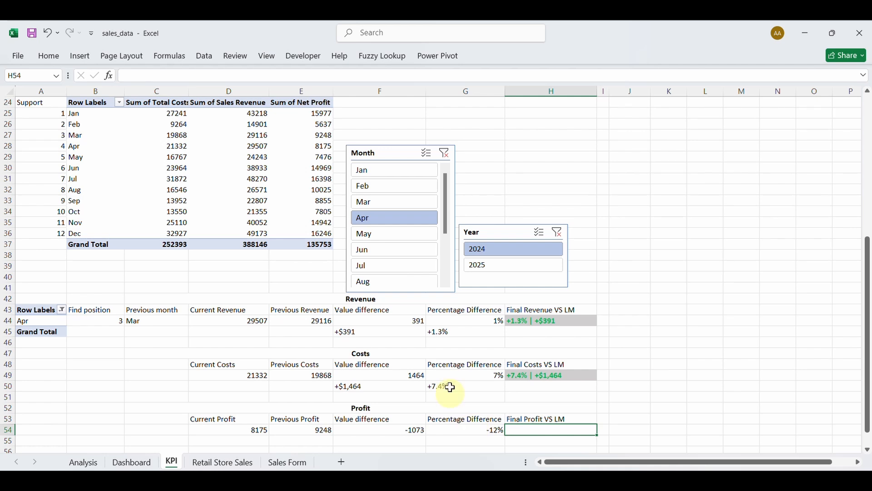
double_click(395, 321)
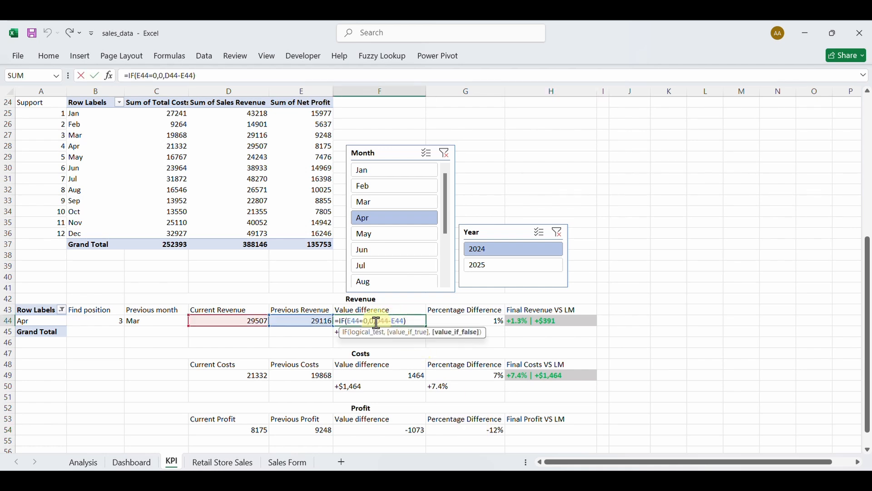
key("Escape")
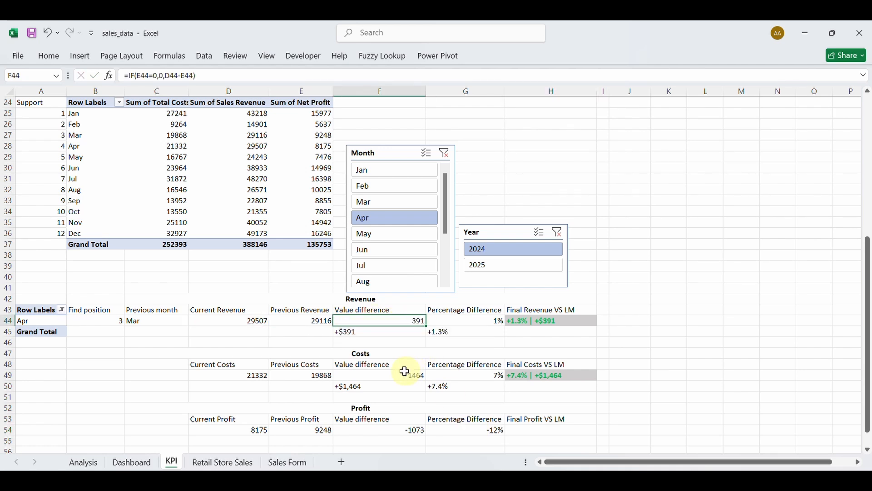
double_click(391, 375)
key("Escape")
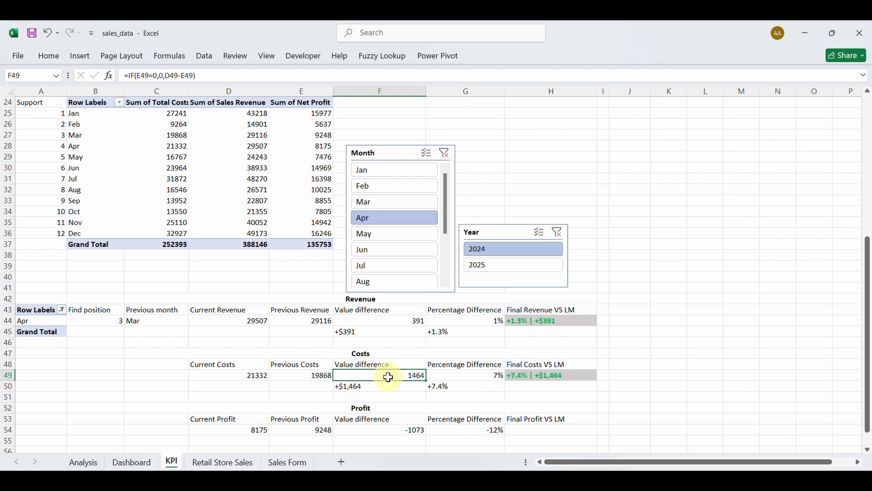
double_click(384, 428)
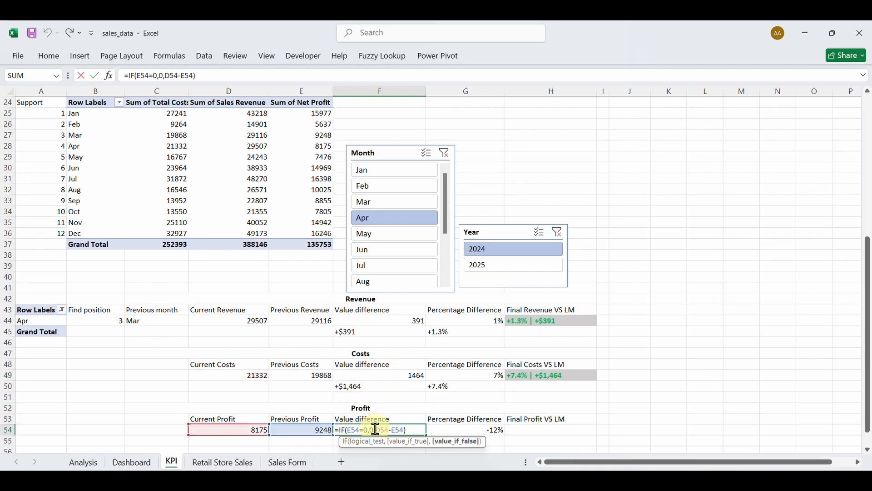
key("Escape")
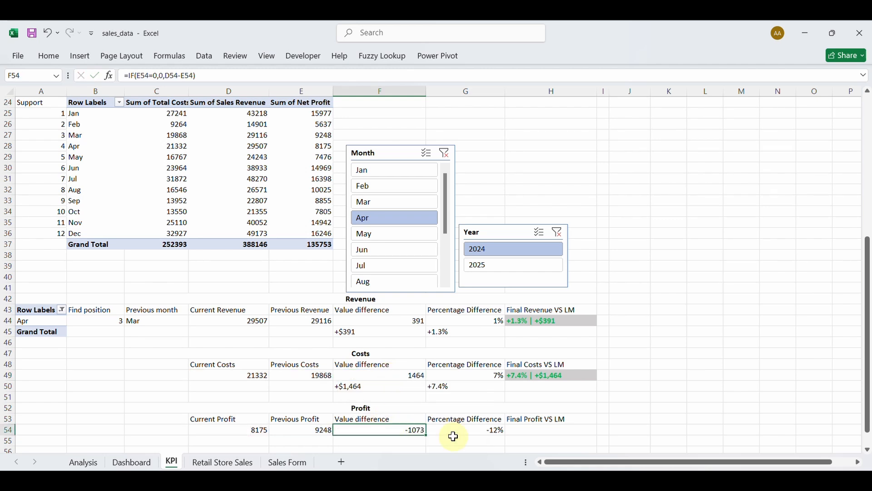
left_click(536, 432)
left_click(454, 440)
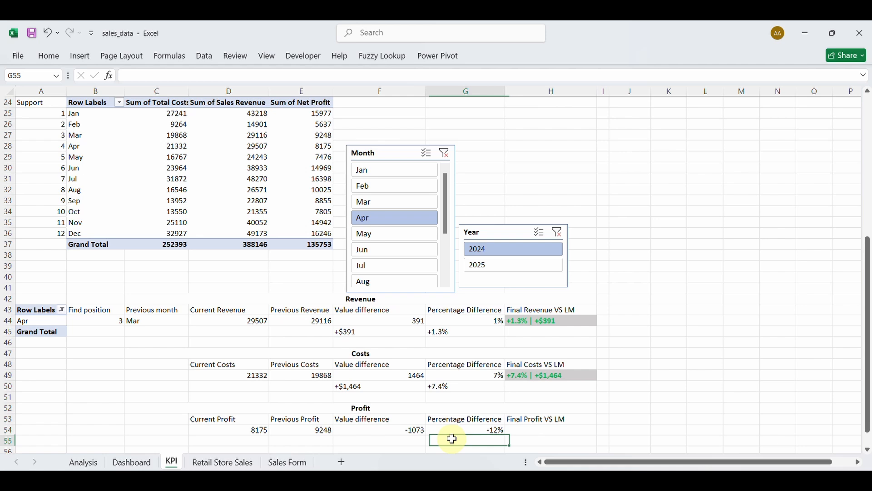
Copy the G50 percentage label formula into G55.
double_click(448, 390)
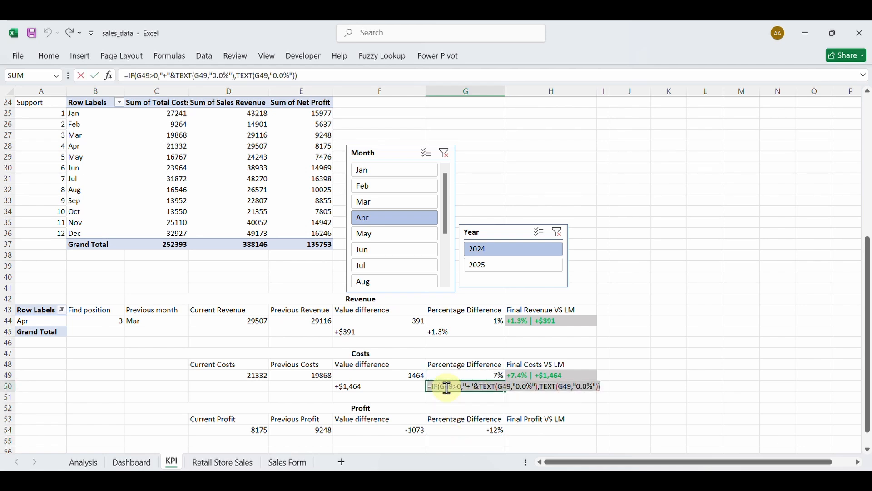
left_click_drag(561, 388, 469, 387)
key("ctrl+c")
key("Escape")
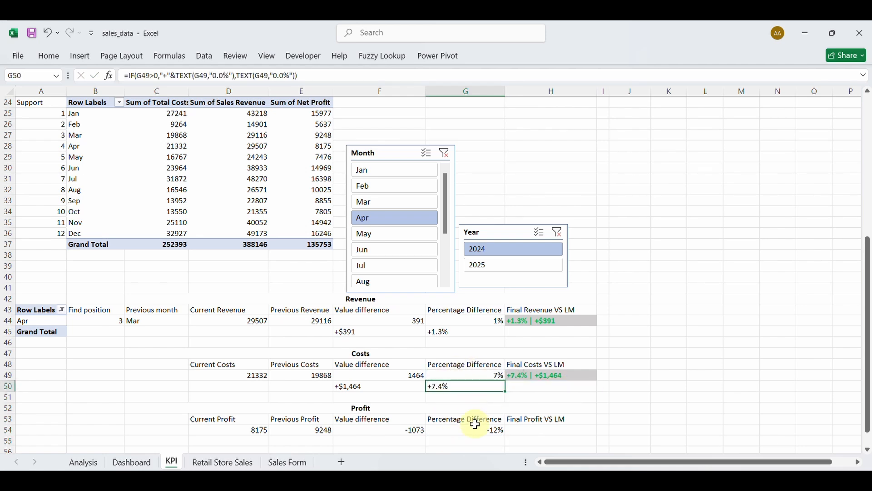
left_click(467, 440)
key("ctrl+v")
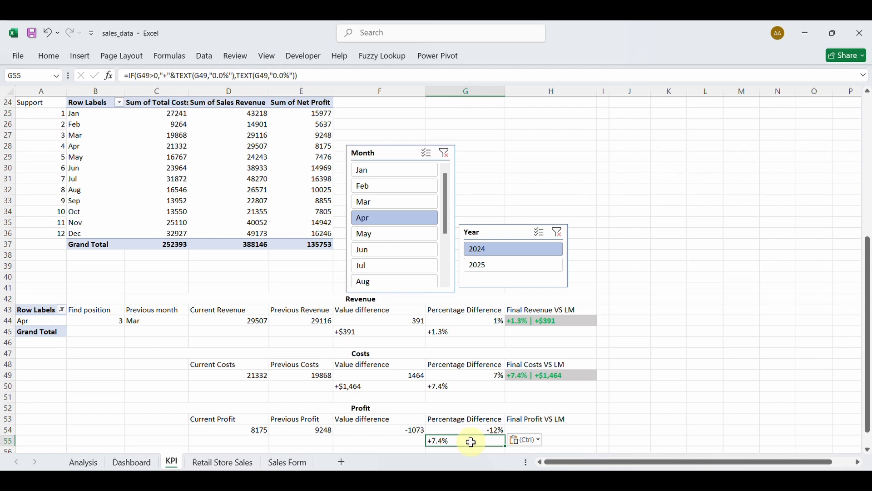
Replace G55's three G49 references with G54, giving the -11.6% label.
double_click(473, 442)
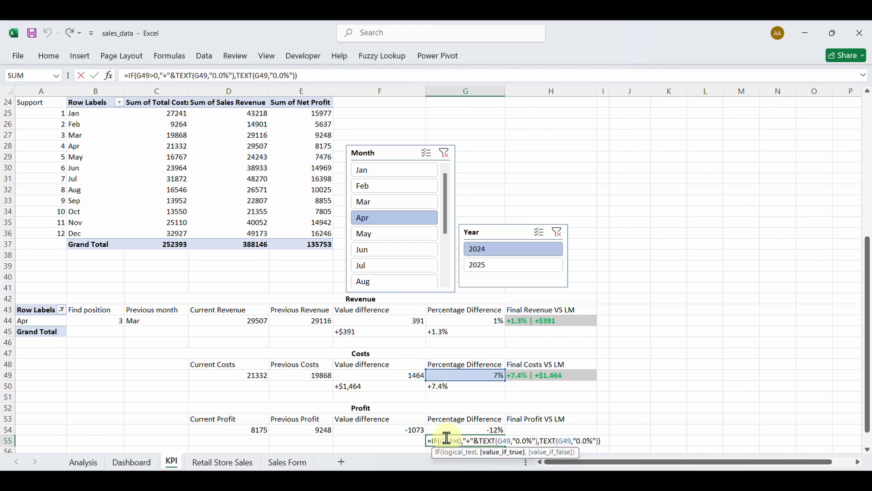
left_click(454, 440)
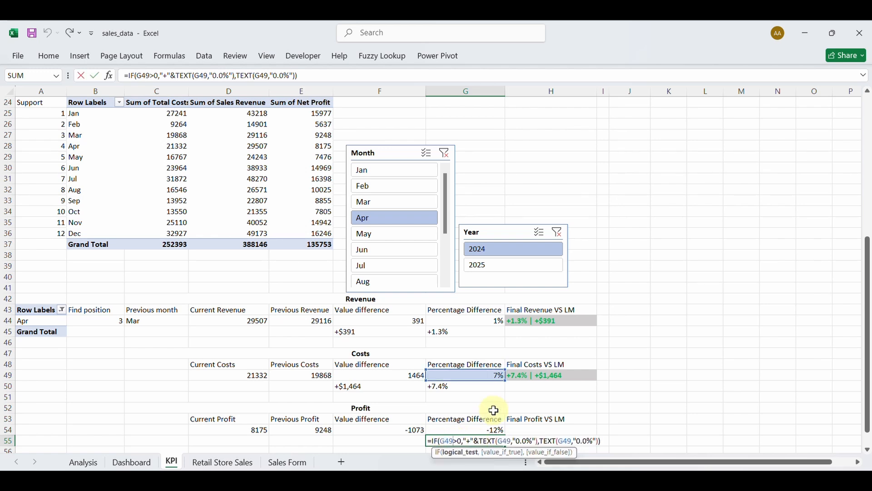
key("BackSpace")
key("BackSpace")
key("BackSpace")
type("G54")
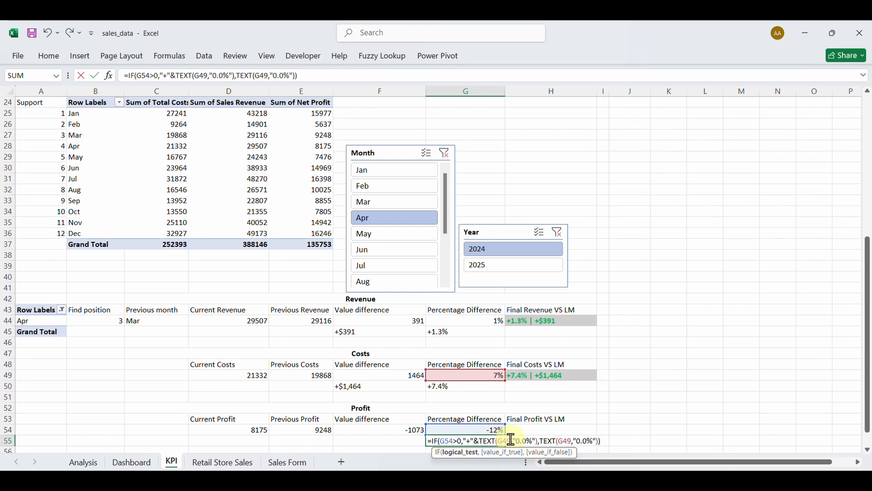
left_click(511, 440)
key("BackSpace")
key("BackSpace")
key("BackSpace")
type("G54")
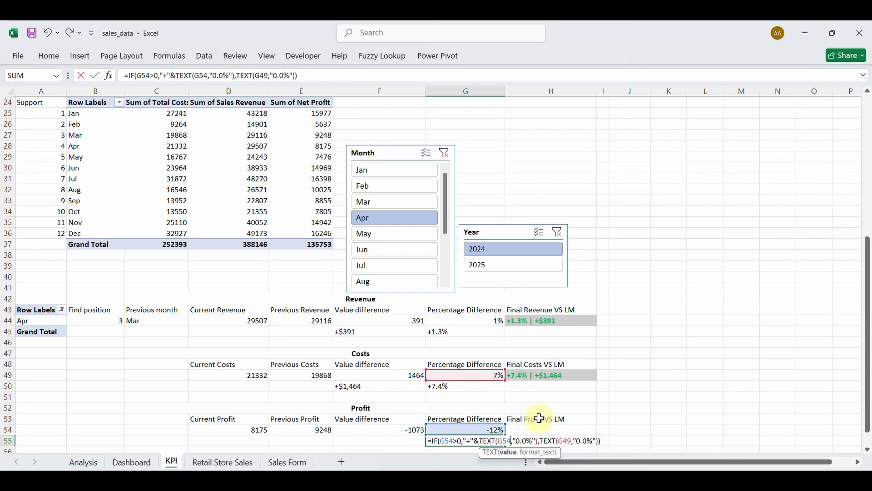
left_click(574, 441)
key("BackSpace")
key("BackSpace")
key("BackSpace")
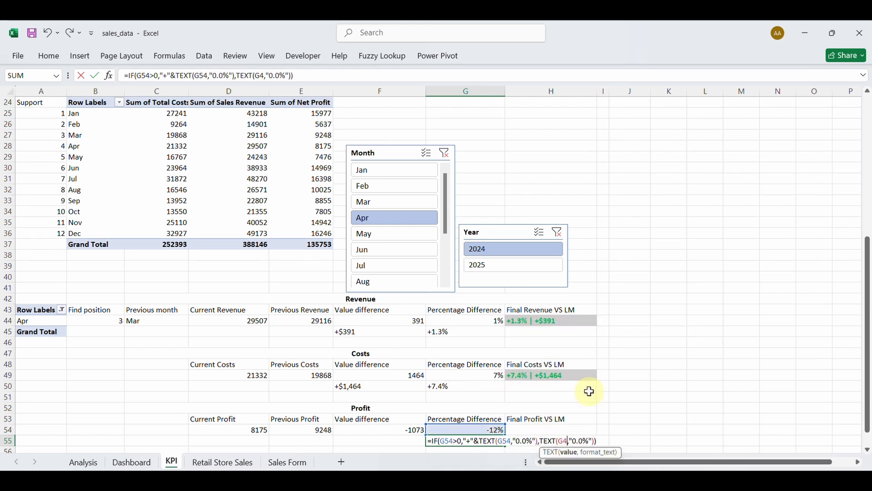
type("G54")
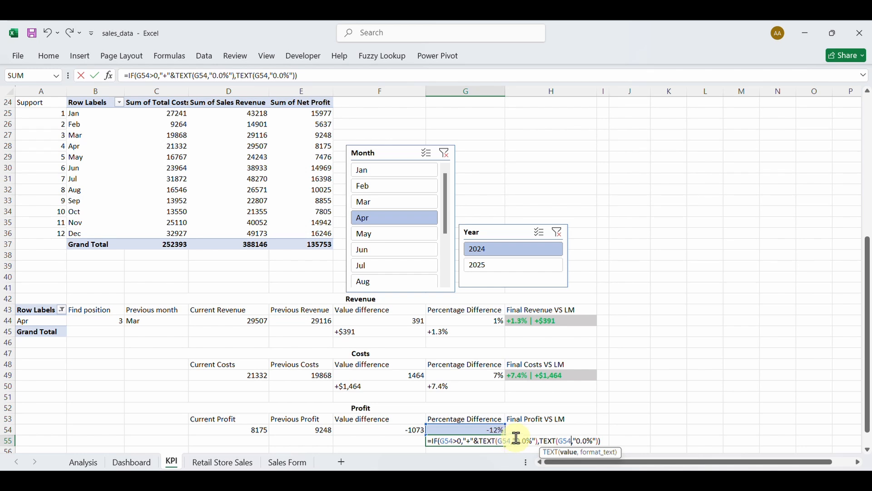
key("Return")
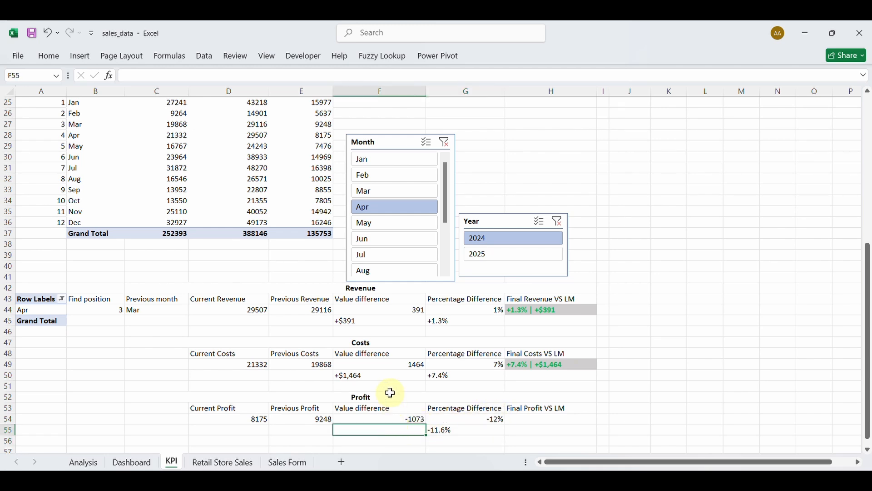
Copy the F50 value-difference label formula into F55.
left_click(382, 376)
key("ctrl+c")
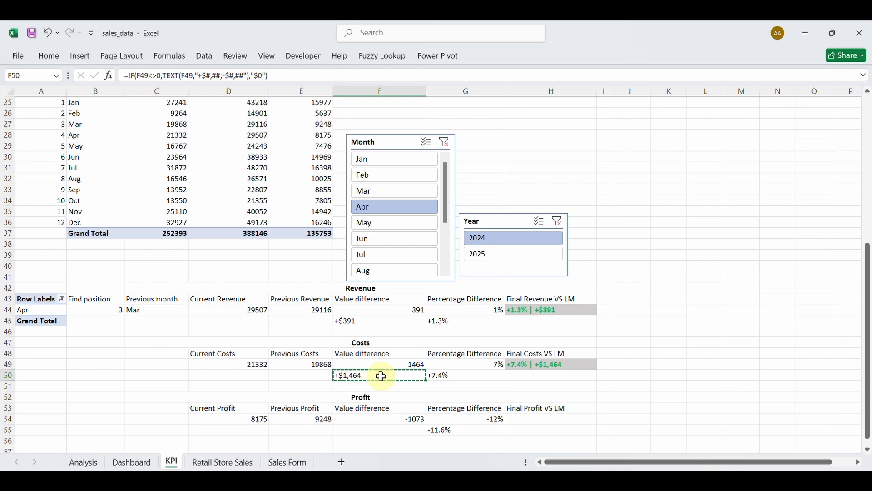
left_click(372, 429)
double_click(371, 376)
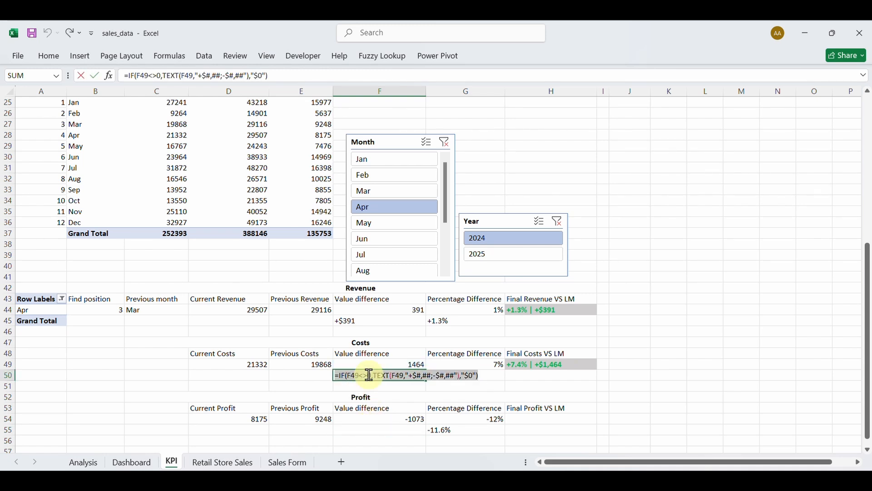
key("Escape")
left_click(372, 430)
key("ctrl+v")
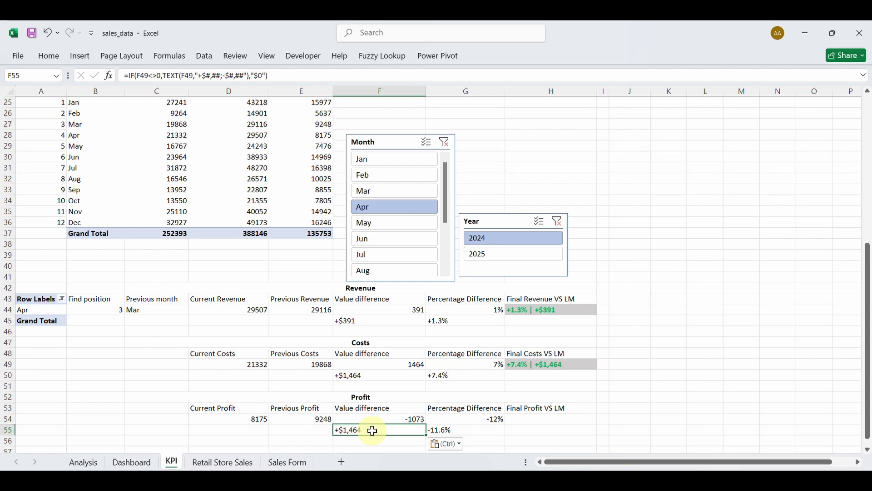
Change F55's references from F49 to F54, giving the -$1,073 label.
double_click(372, 430)
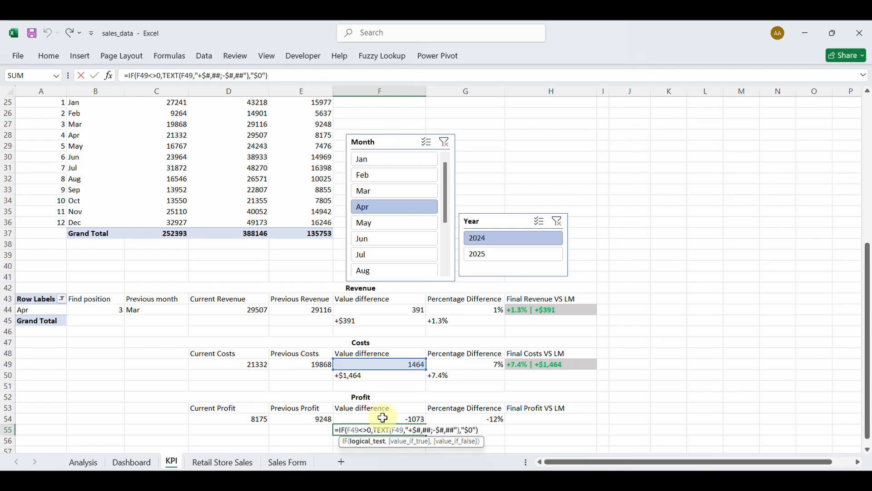
key("BackSpace")
key("BackSpace")
type("54")
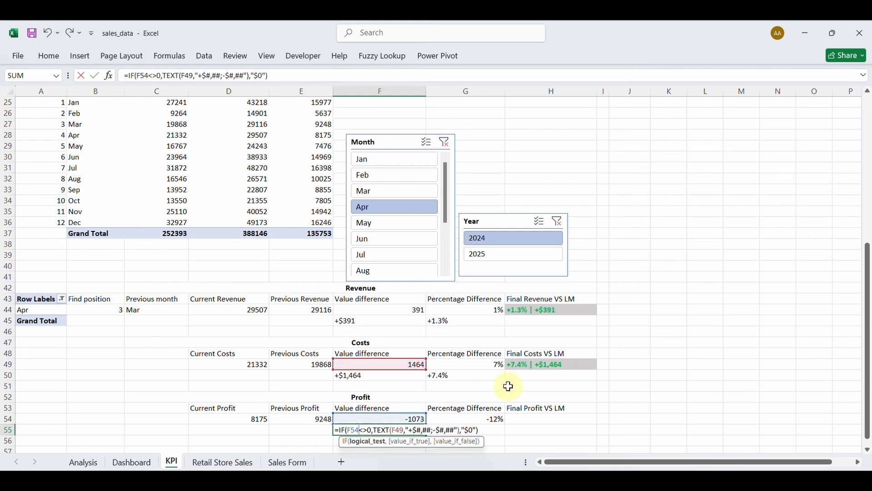
left_click(403, 430)
key("BackSpace")
key("BackSpace")
type("54")
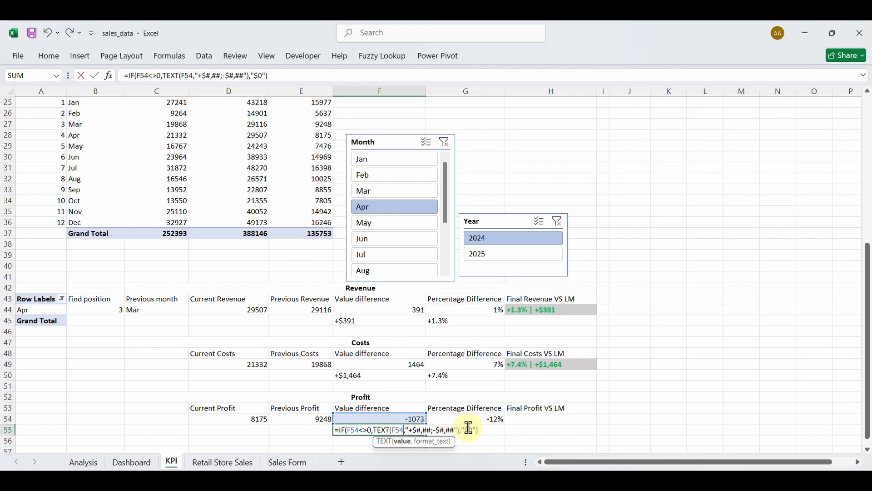
key("Return")
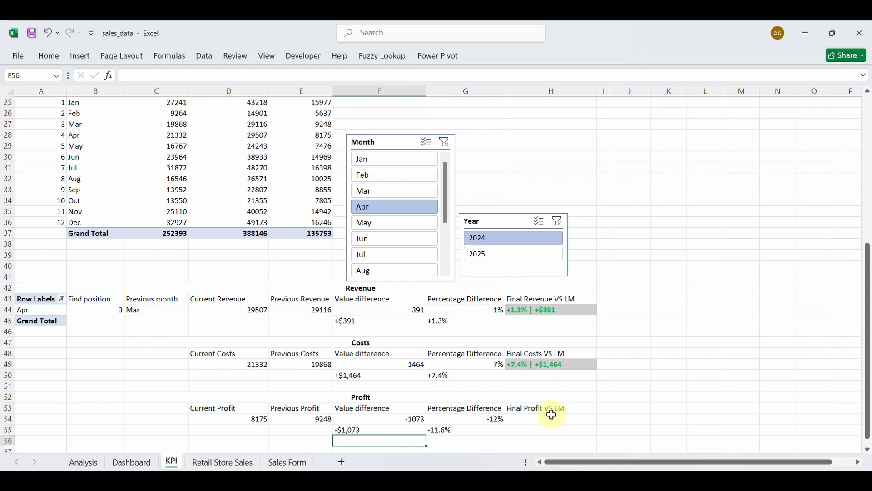
Paste H49's Final Costs VS LM label formula into H54 and begin editing it.
double_click(541, 364)
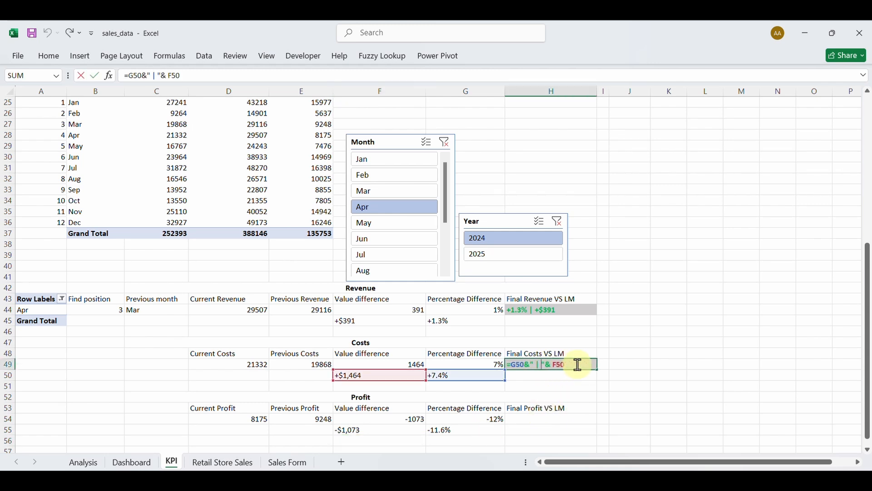
key("Return")
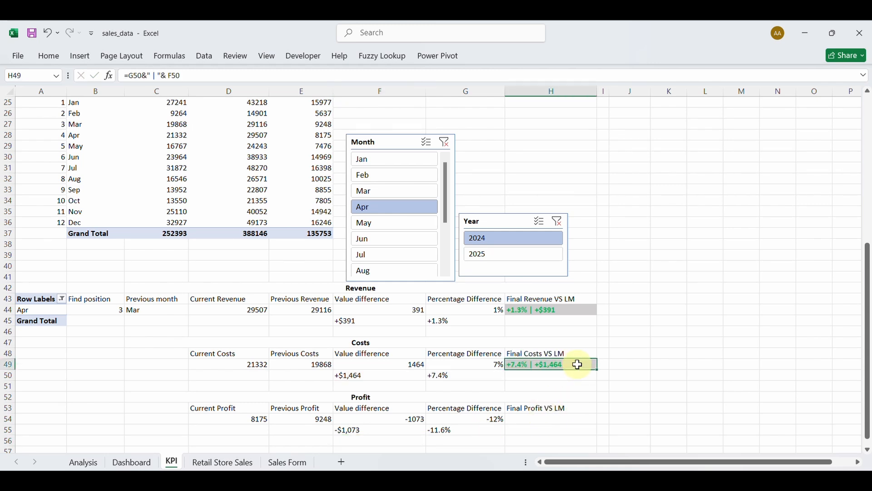
left_click(550, 417)
type("=G50&\" | \"&F50")
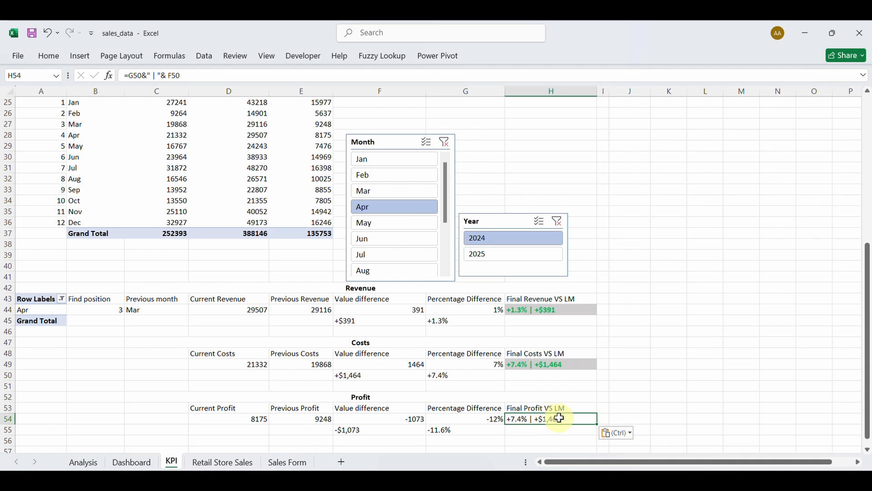
double_click(570, 418)
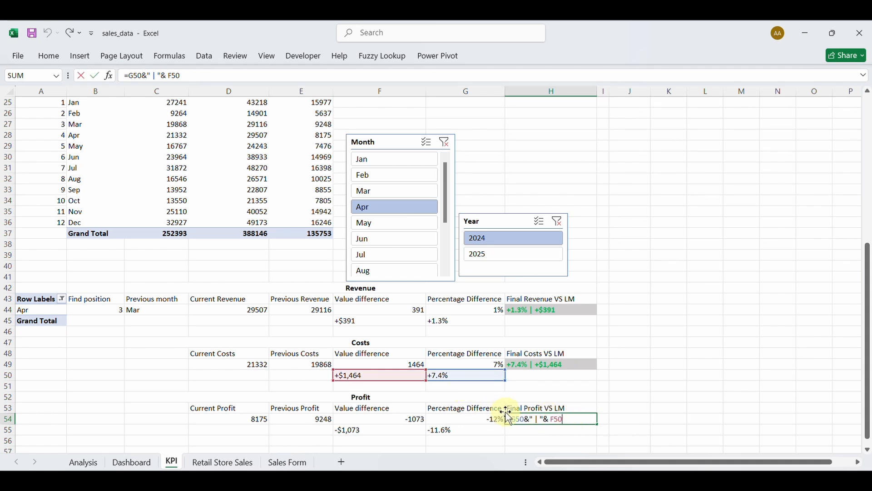
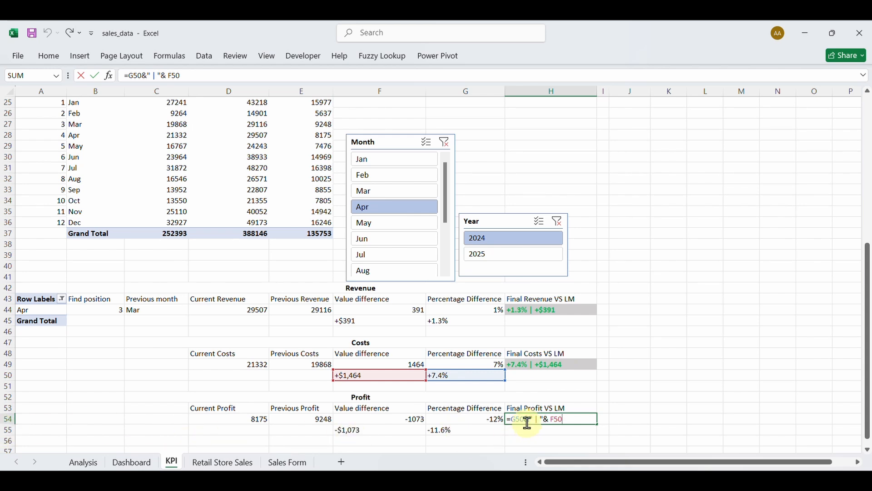
Point H54's formula at rows 55 to get =G55&" | "&F55, showing -11.6% | -$1,073.
key("BackSpace")
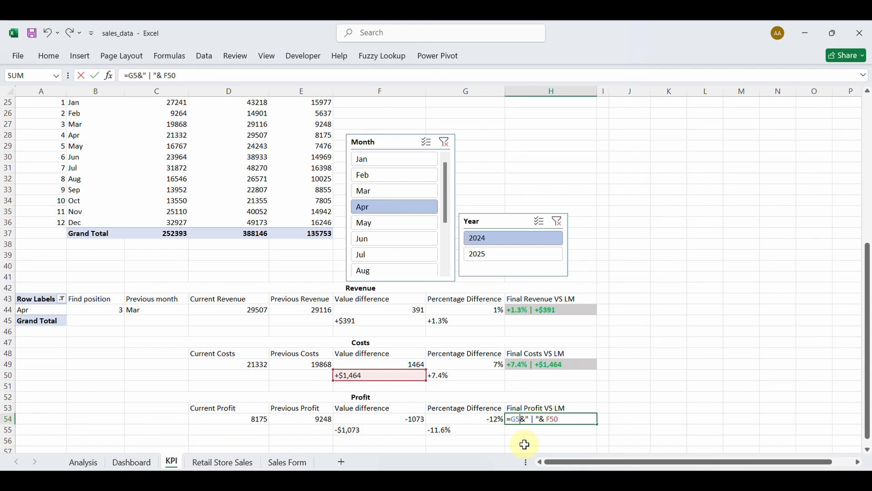
type("5")
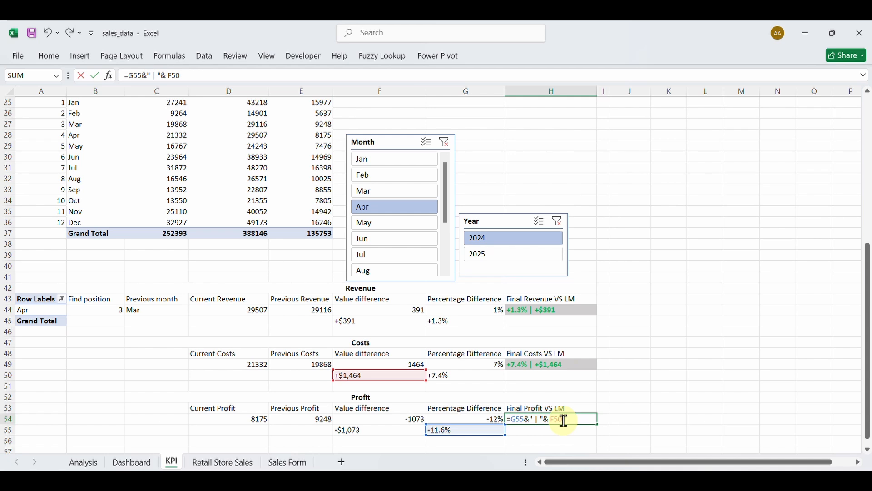
key("BackSpace")
type("5")
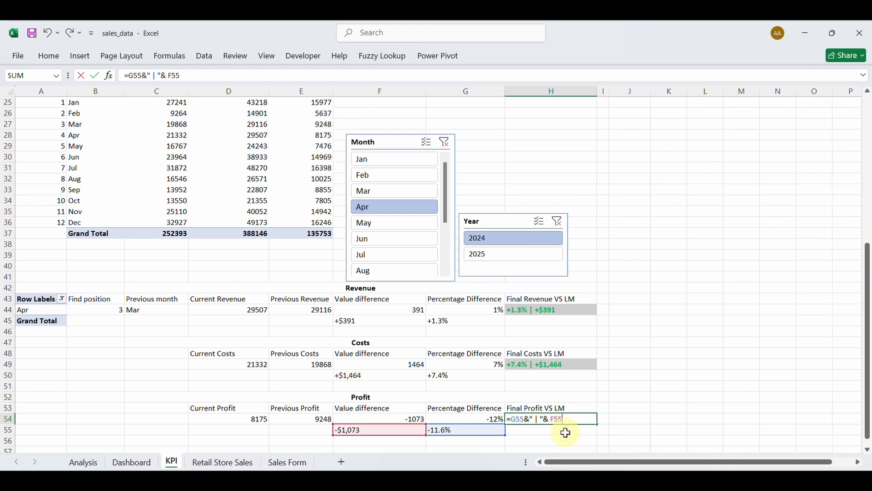
key("Return")
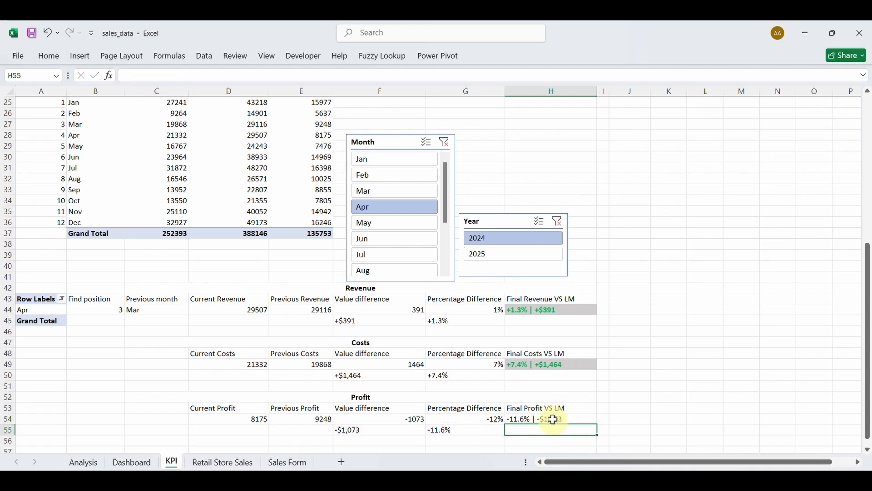
Check G44's revenue percentage formula without changing it, then reselect H54.
double_click(486, 312)
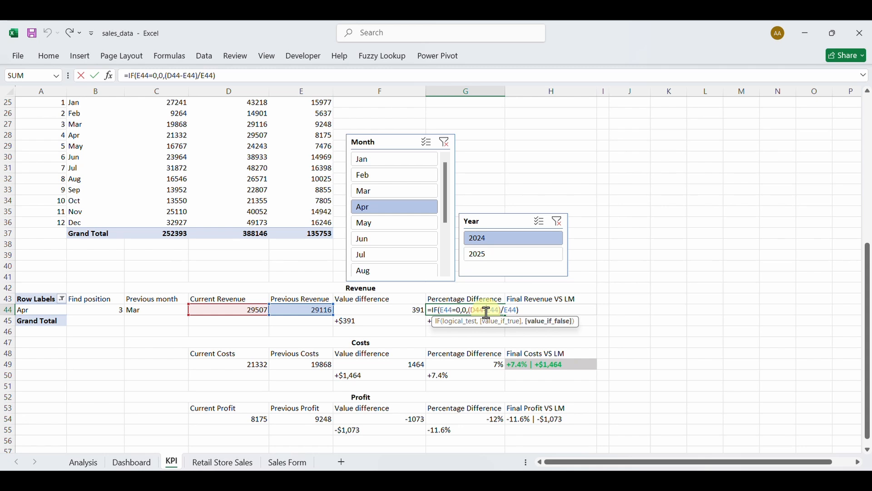
key("Escape")
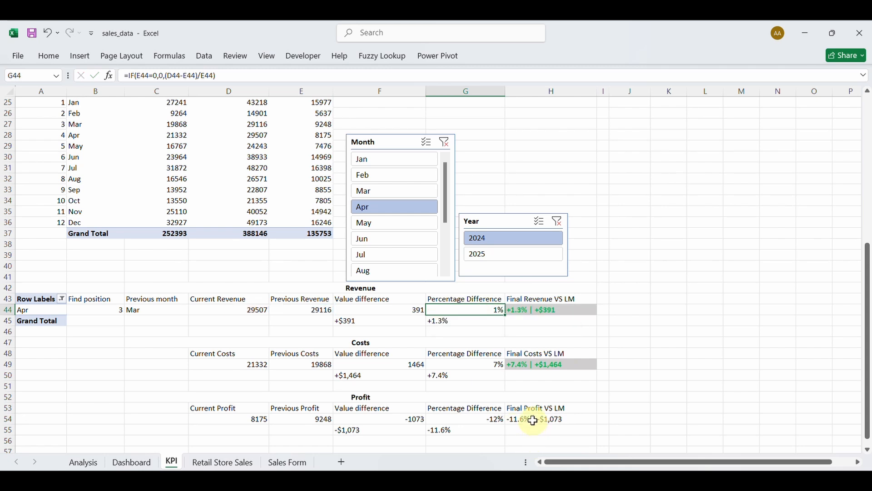
left_click(536, 422)
Bold H54 and start a new formula-based conditional formatting rule for it.
left_click(52, 56)
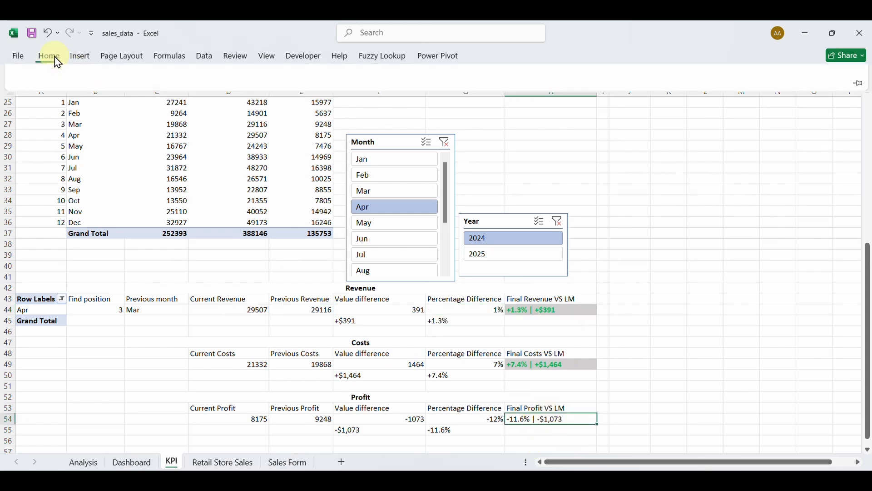
left_click(115, 96)
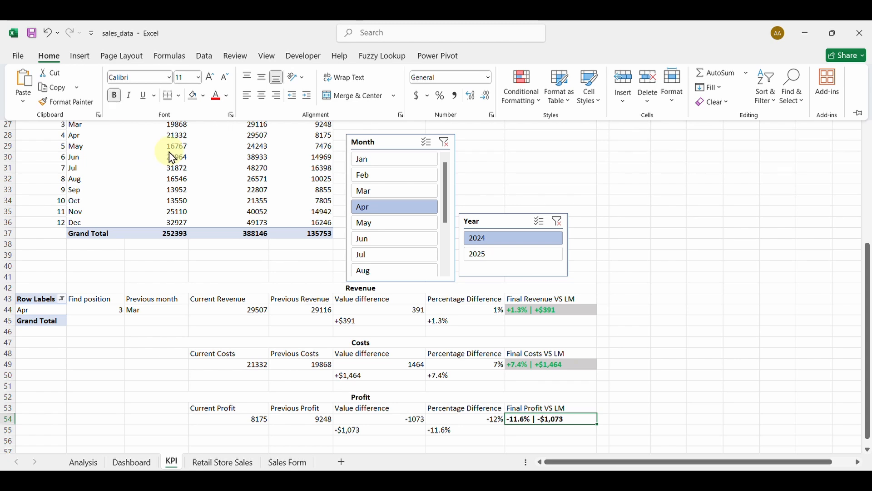
left_click(536, 108)
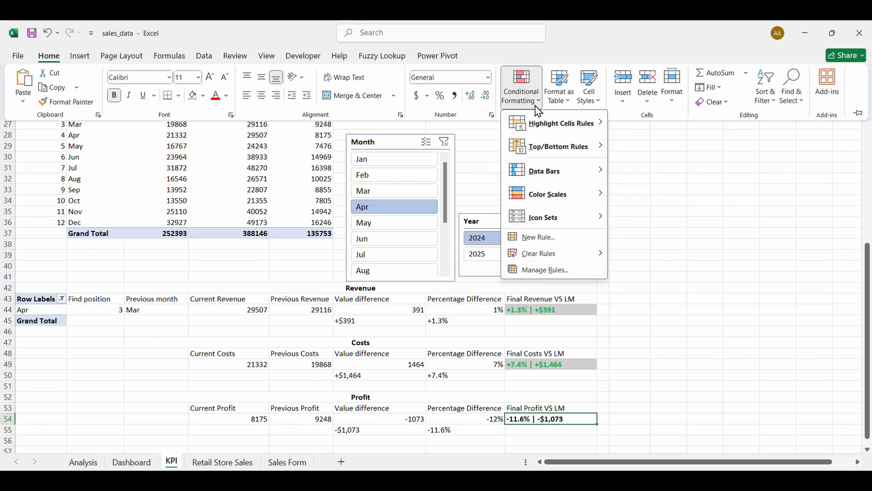
left_click(544, 271)
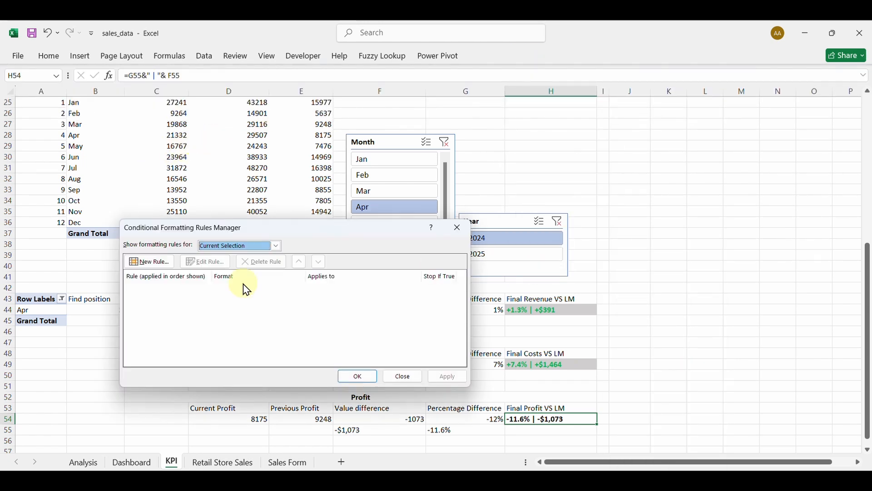
left_click(156, 259)
left_click(207, 291)
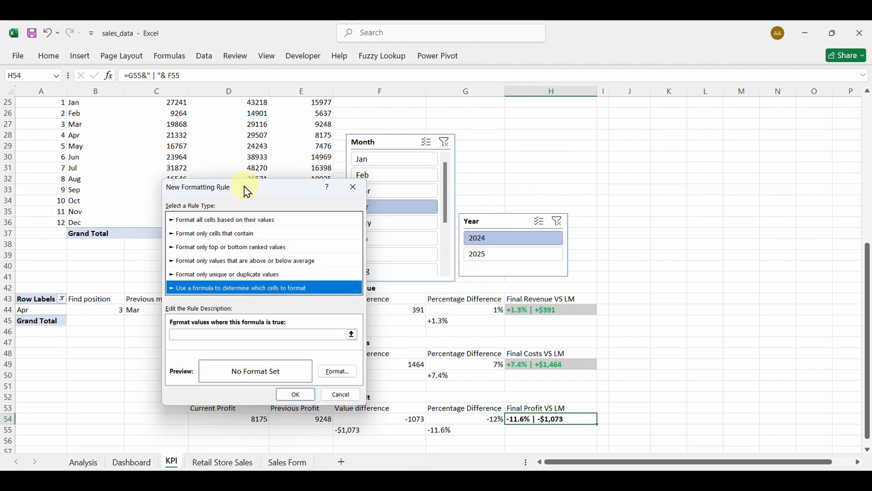
Set the rule formula to =$F$54<=0 with a red font and save it.
left_click_drag(244, 186, 175, 206)
left_click(173, 356)
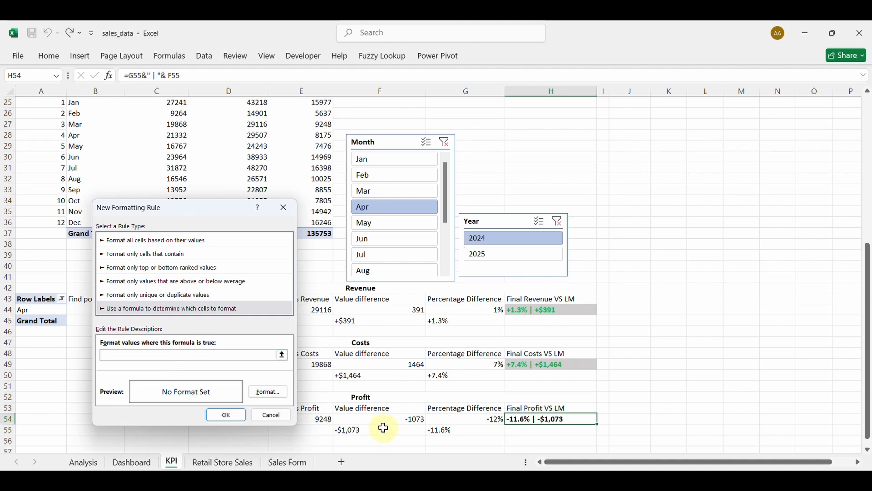
left_click(373, 417)
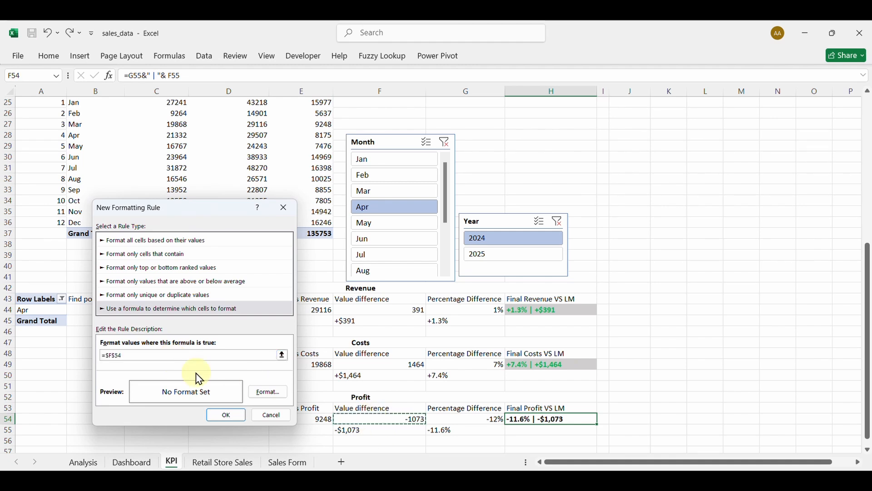
type("<=0")
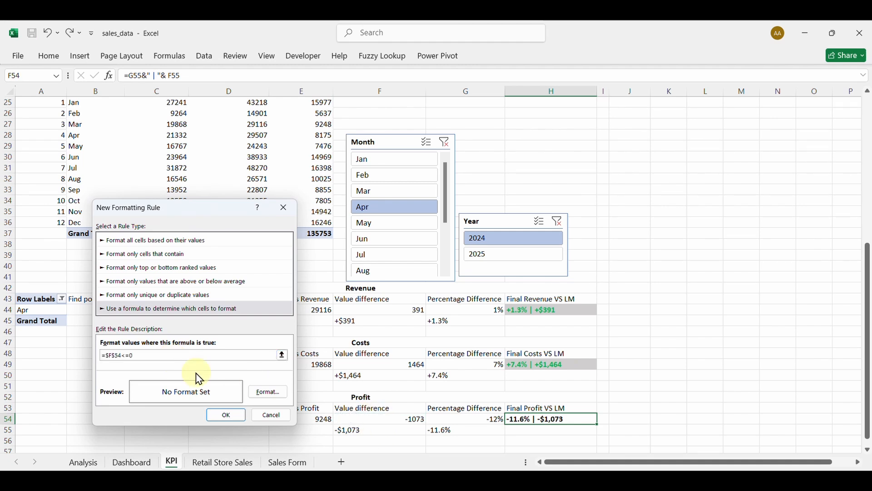
left_click(271, 391)
left_click(351, 258)
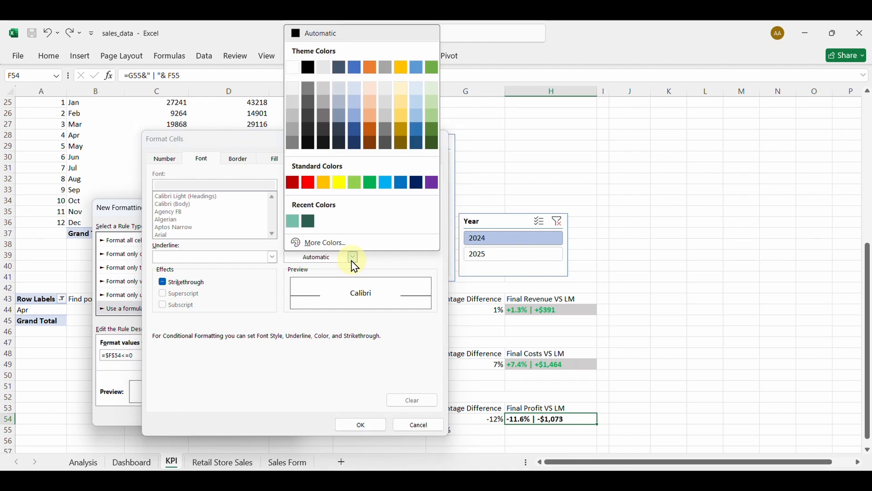
left_click(308, 182)
left_click(370, 425)
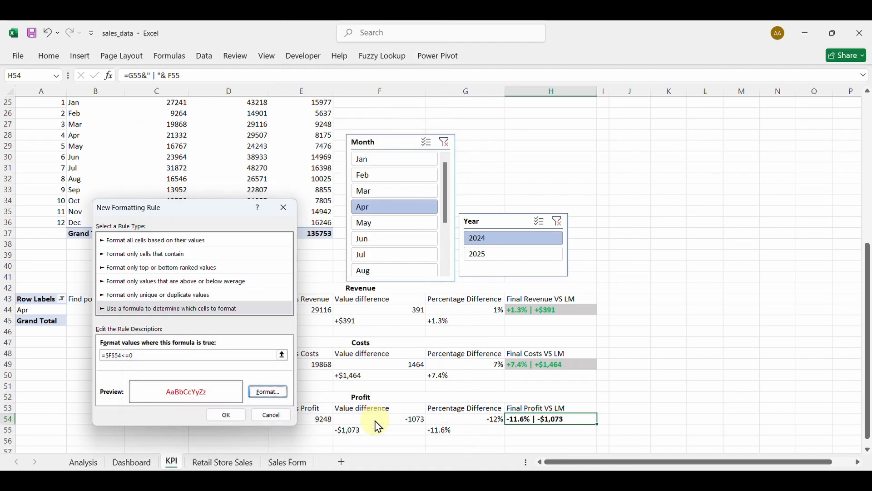
left_click(218, 417)
Add a second formula rule =$F$54>0 with a red font and apply it.
left_click(147, 260)
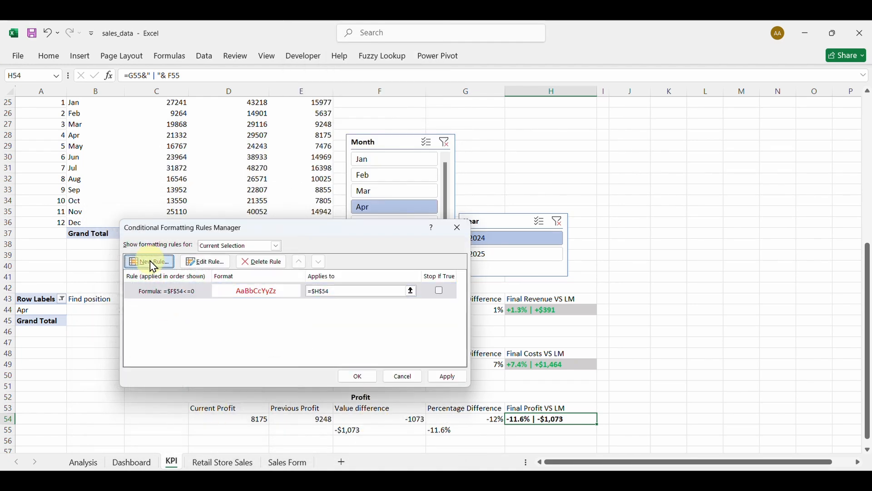
left_click(225, 289)
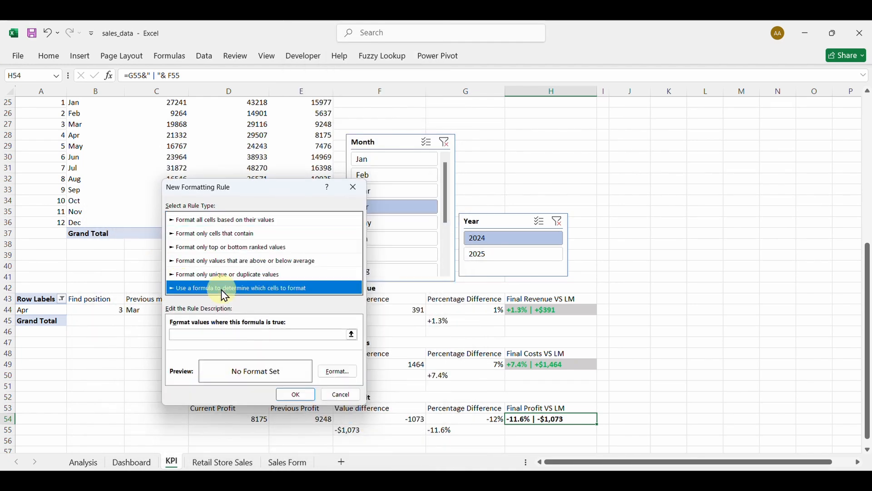
left_click(248, 335)
left_click(402, 420)
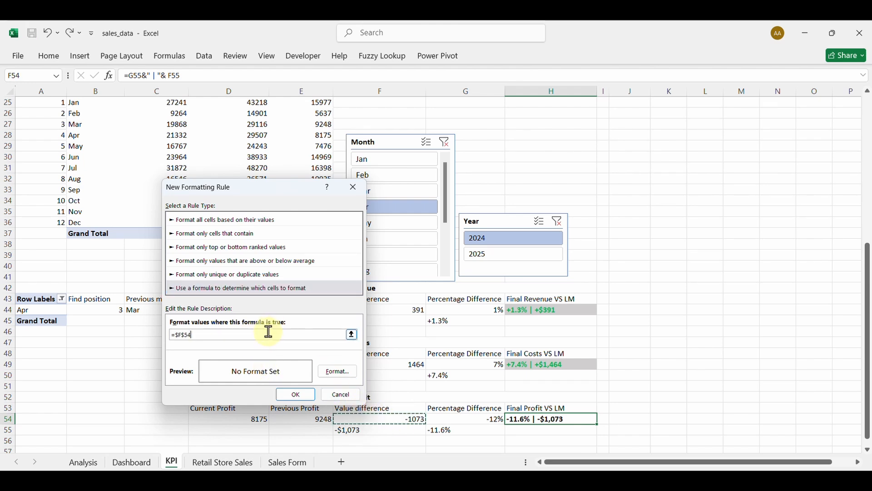
type(">0")
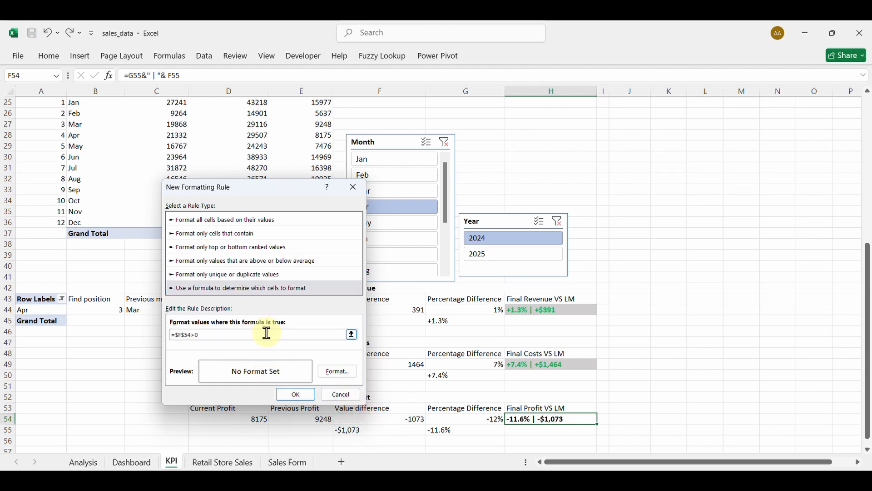
left_click(321, 375)
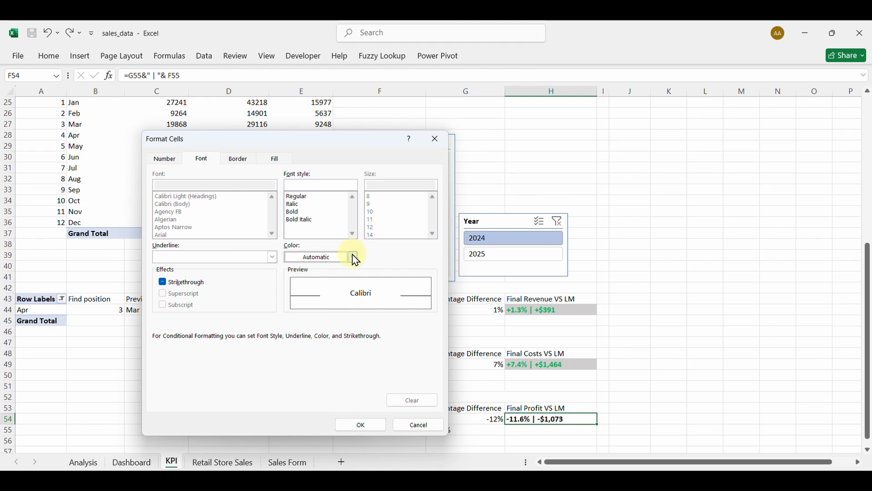
left_click(355, 258)
left_click(308, 183)
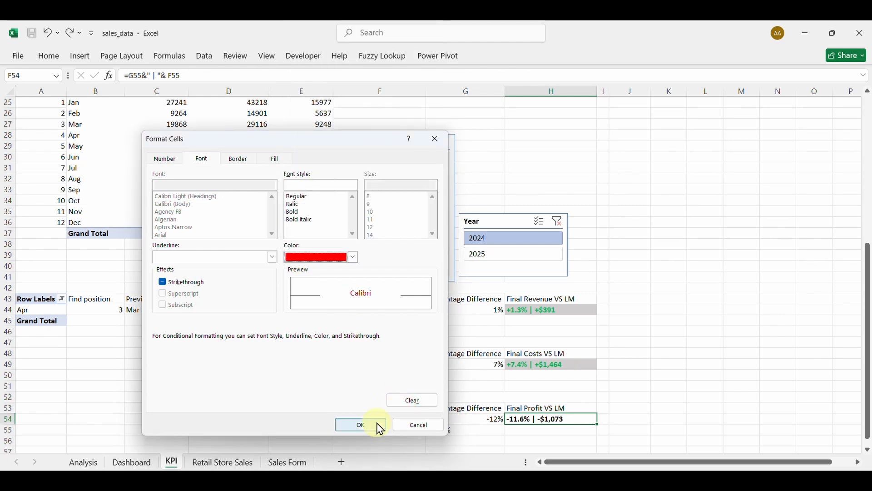
left_click(363, 426)
left_click(299, 395)
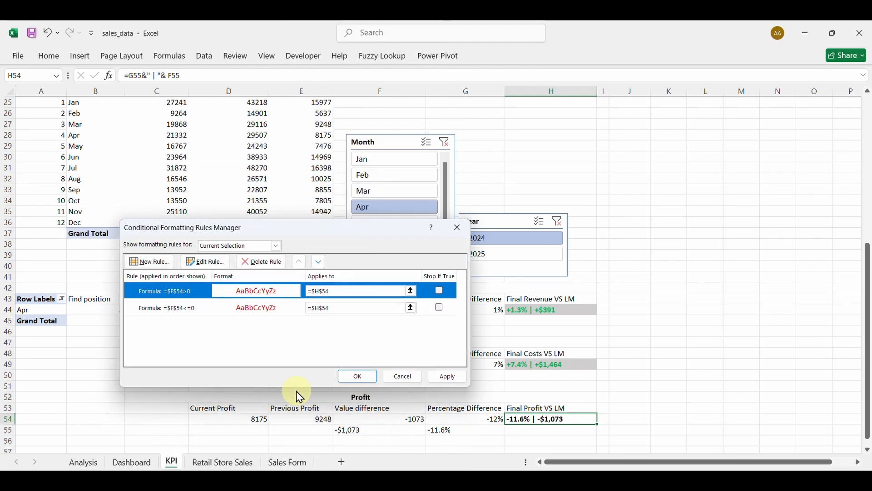
left_click(455, 381)
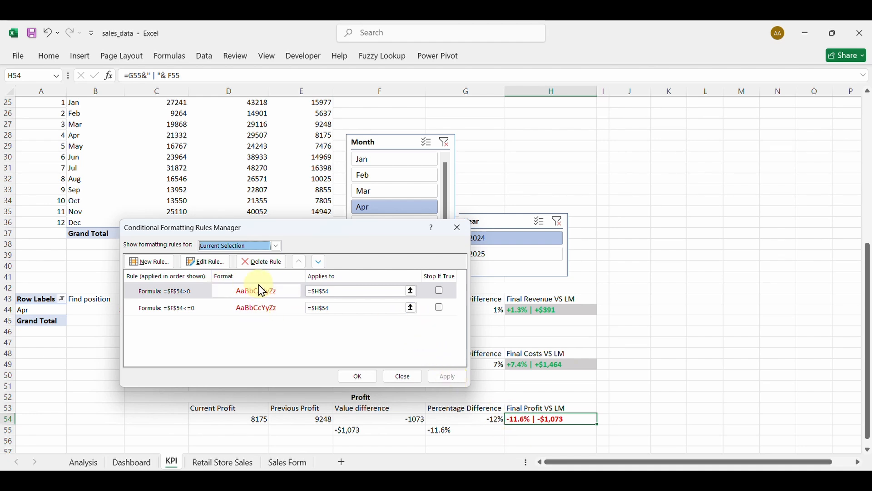
Edit the =$F$54>0 rule so its font colour is green, and apply the change.
left_click(413, 291)
left_click(462, 246)
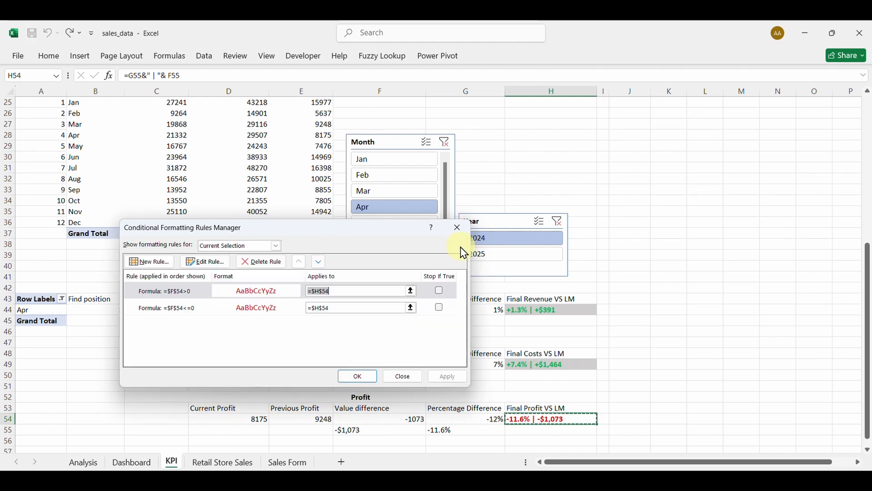
left_click(186, 295)
double_click(183, 295)
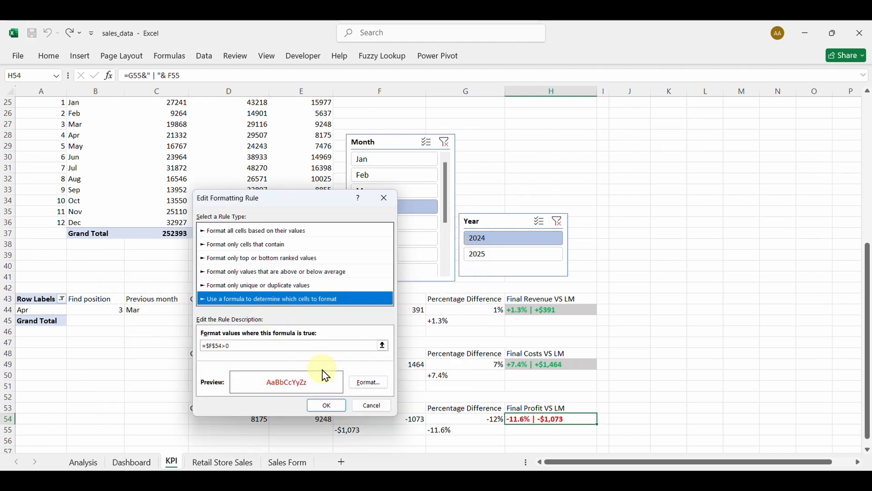
left_click(370, 382)
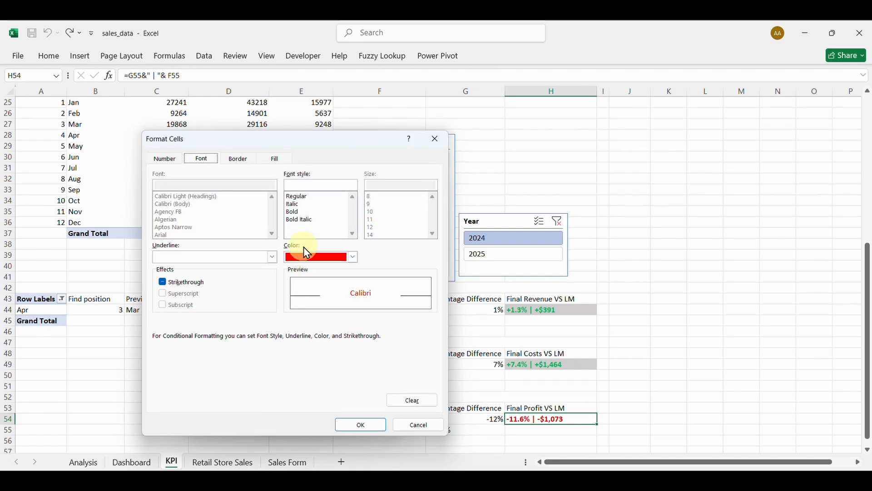
left_click(353, 257)
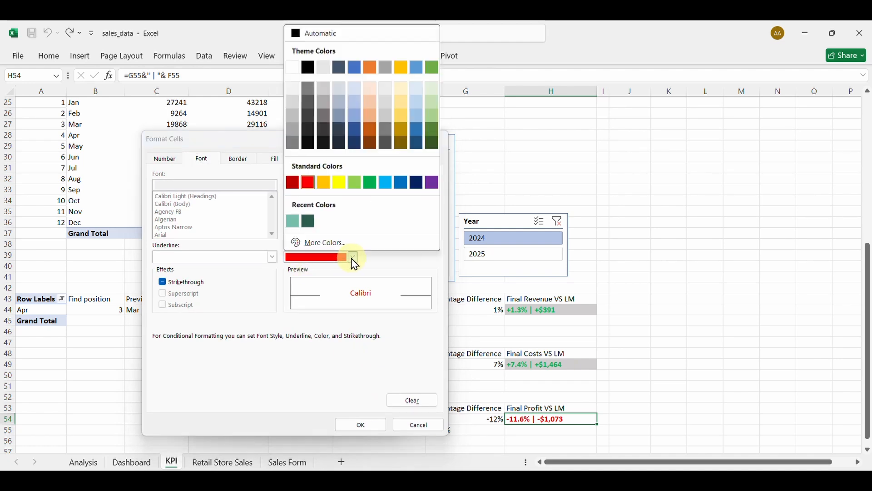
left_click(372, 184)
left_click(369, 424)
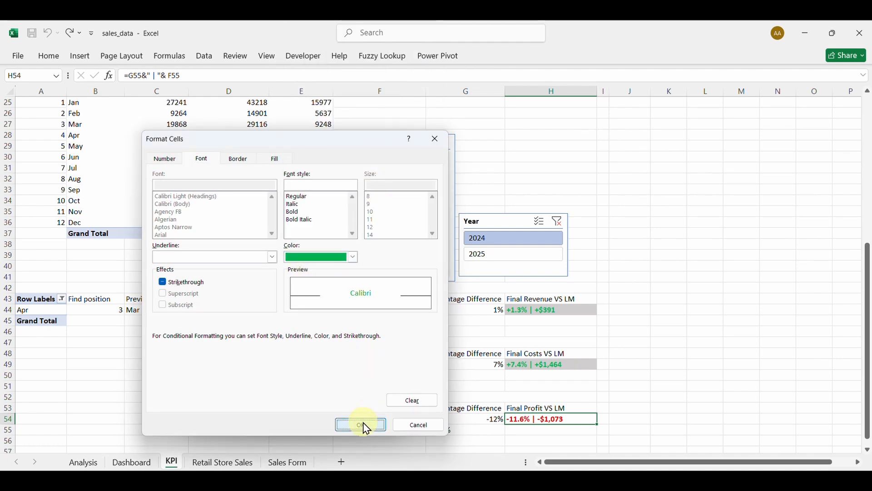
left_click(335, 405)
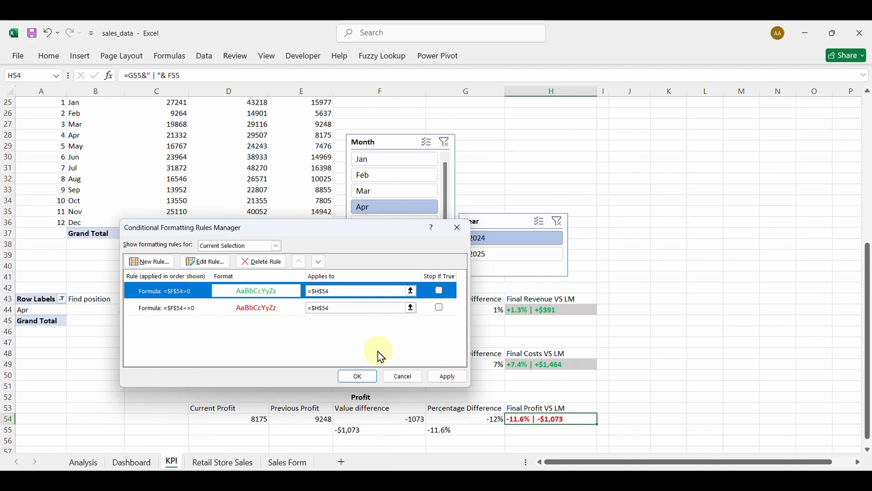
left_click(448, 377)
Close the rules manager and test the Month slicer on May, June and July, then March.
left_click(359, 377)
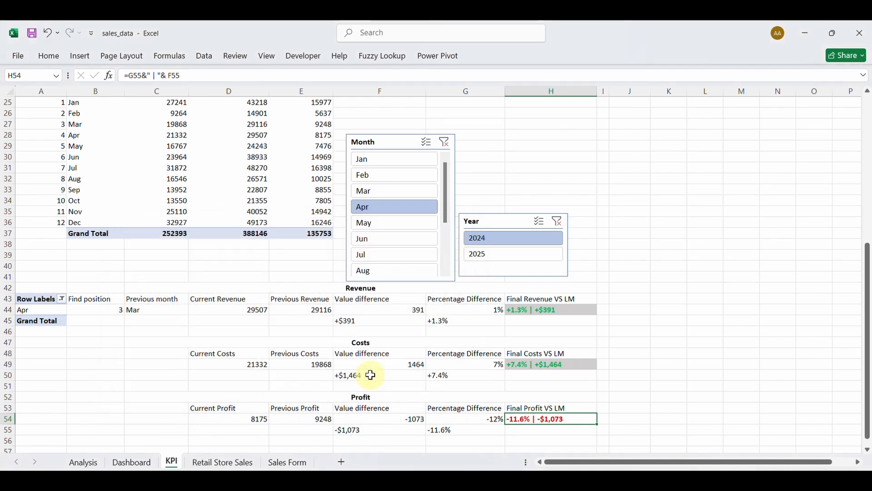
left_click(394, 224)
left_click(399, 240)
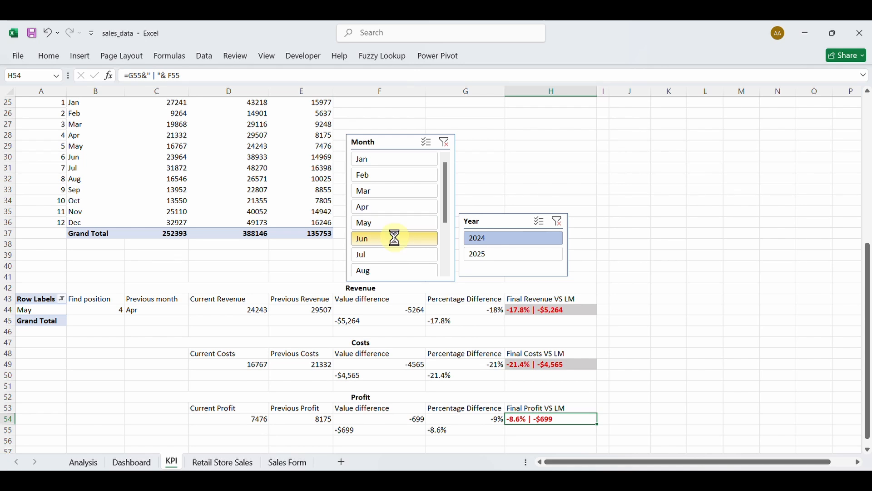
left_click(393, 251)
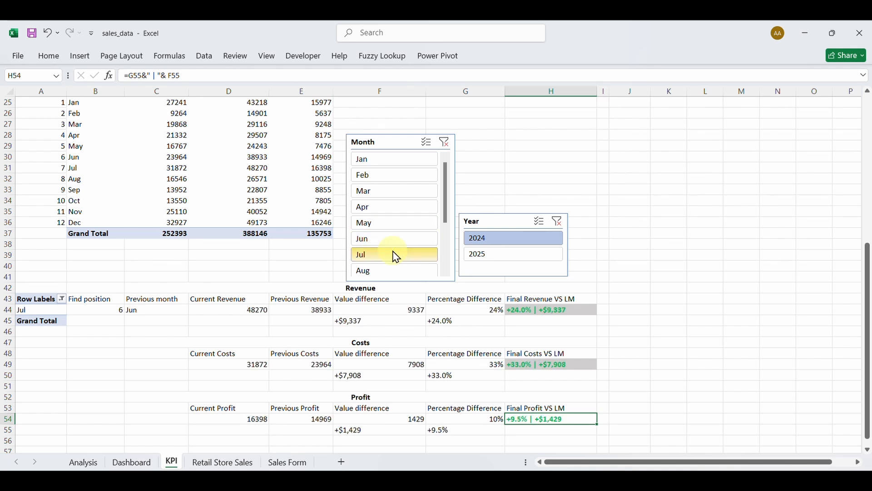
left_click(397, 222)
left_click(398, 191)
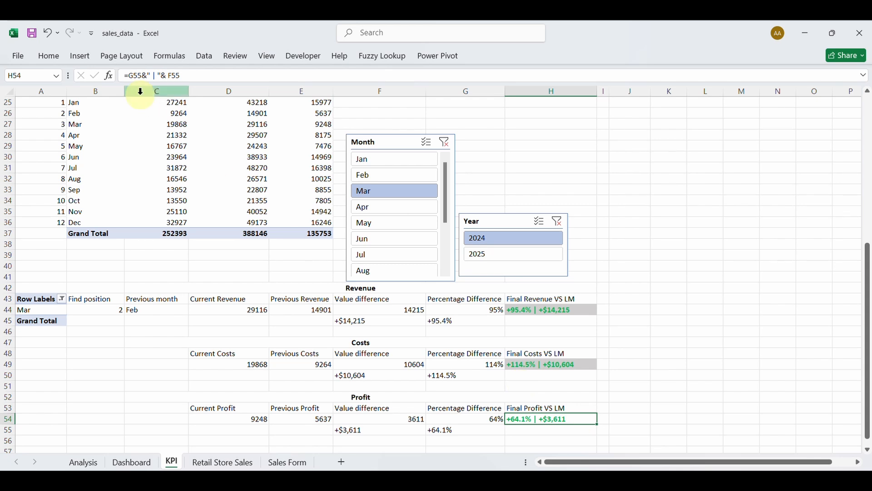
Give H54 a grey fill and copy the cell.
left_click(51, 57)
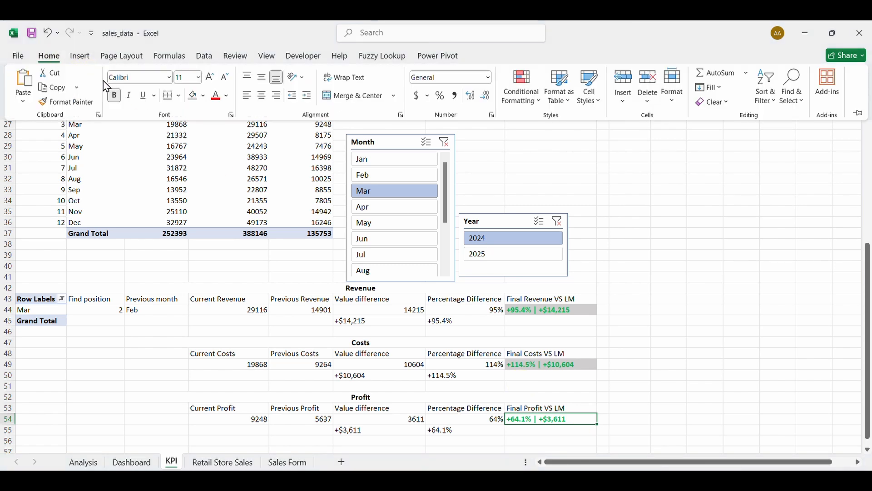
left_click(192, 95)
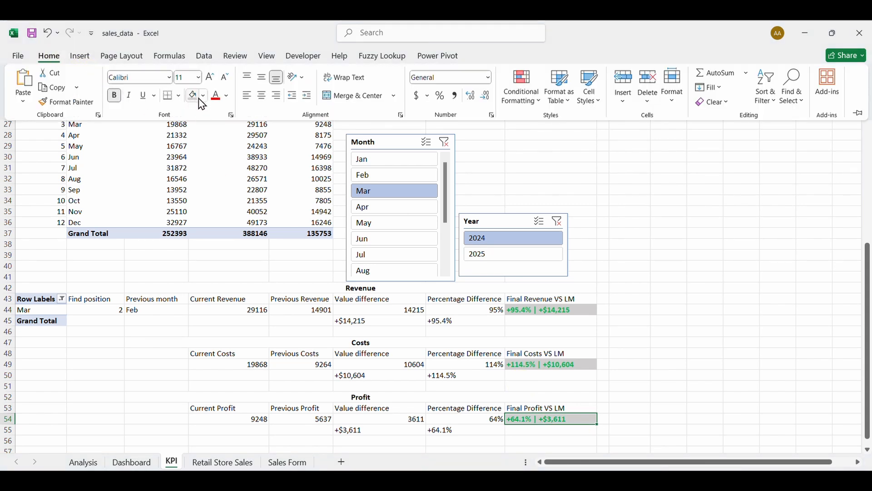
left_click(54, 87)
left_click(145, 466)
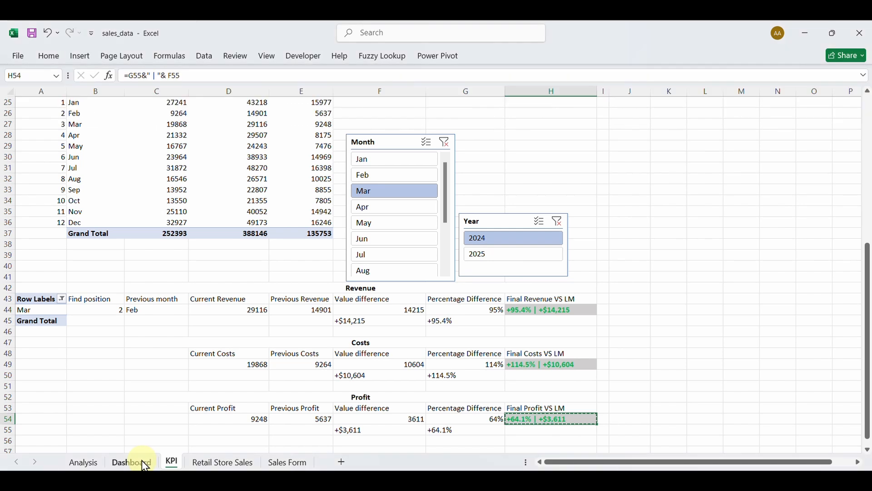
On the Dashboard sheet, nudge the Total Costs VS LM label slightly right.
left_click(146, 466)
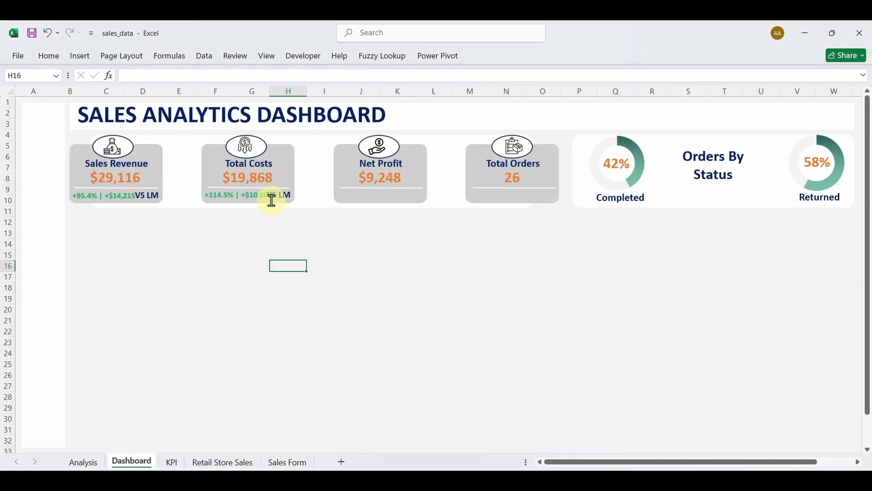
left_click(286, 197)
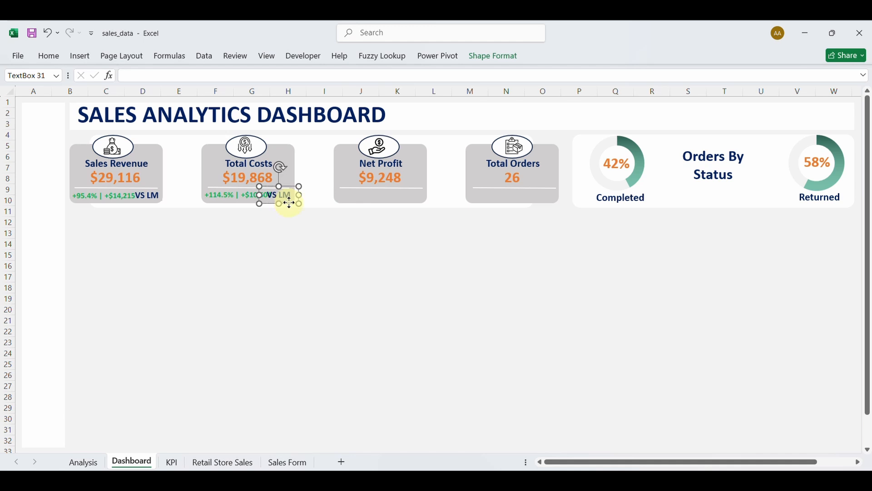
left_click_drag(290, 203, 296, 204)
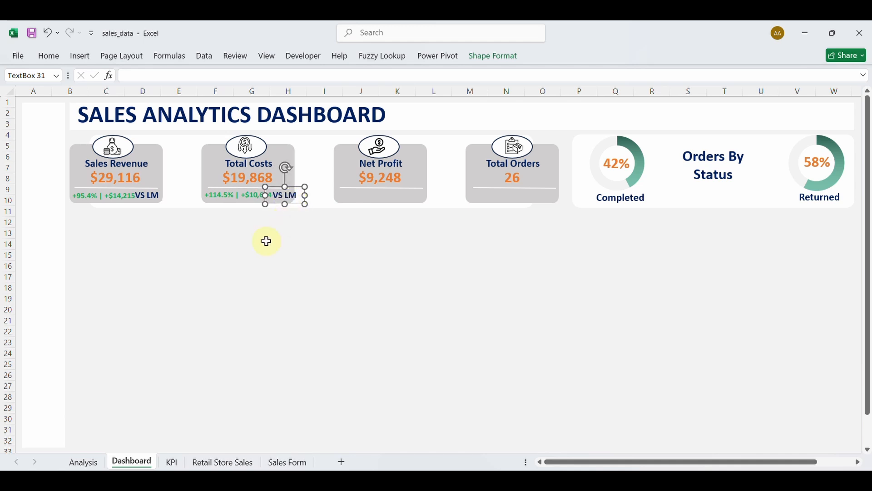
left_click(202, 311)
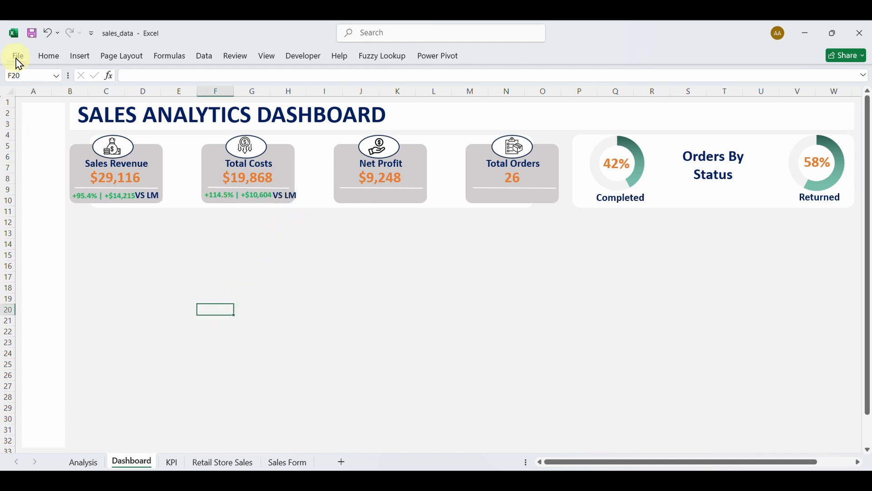
left_click(48, 57)
Paste the profit comparison as a linked picture and drag it into the Net Profit card.
left_click(26, 108)
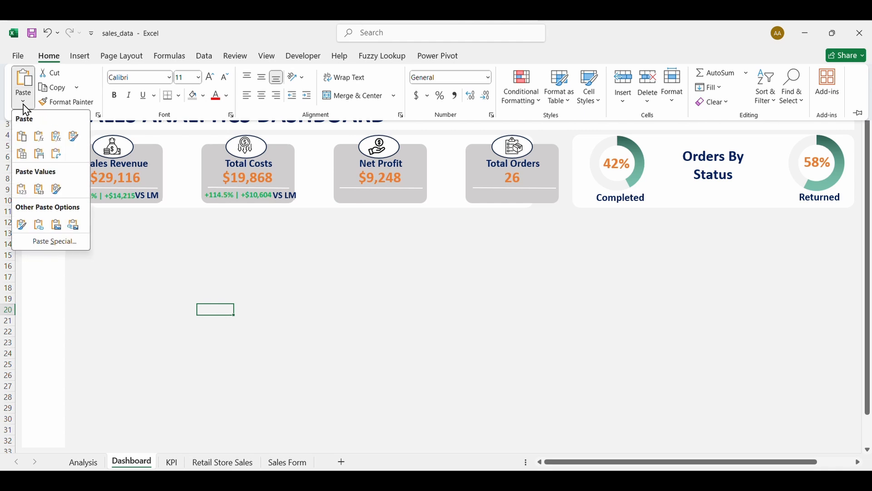
left_click(74, 224)
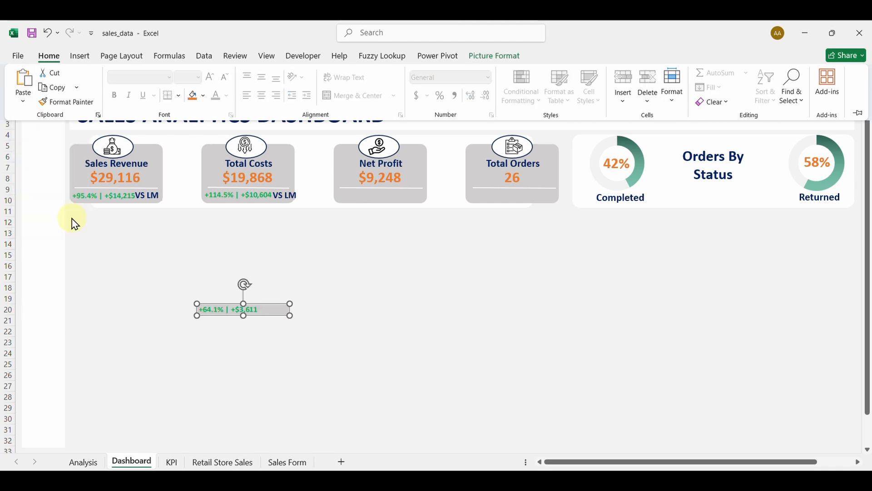
left_click(268, 312)
left_click(276, 340)
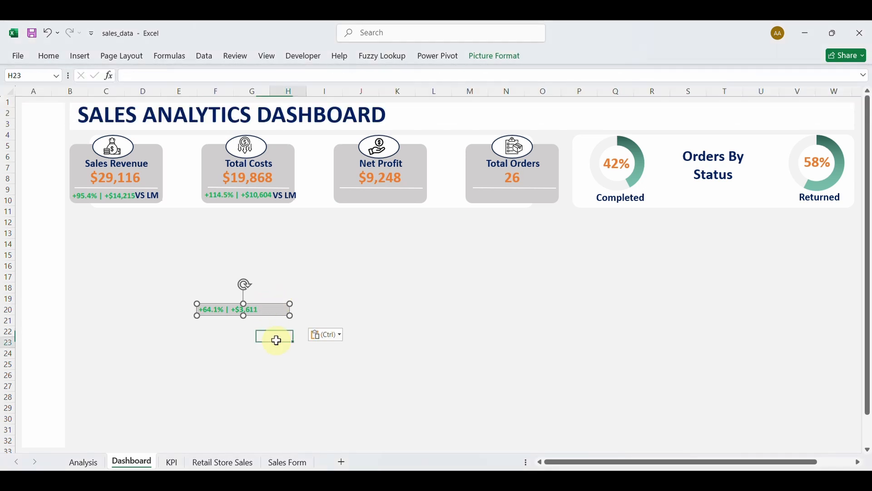
left_click(268, 314)
left_click_drag(265, 315, 403, 202)
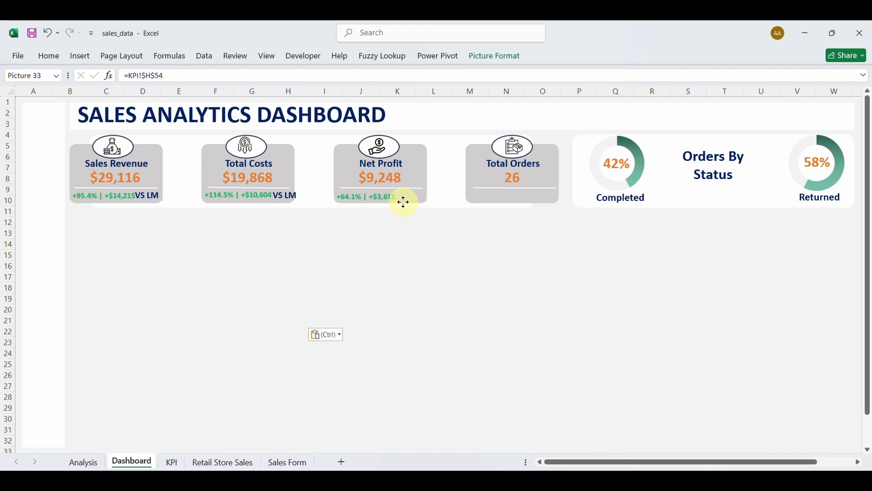
left_click_drag(404, 201, 405, 201)
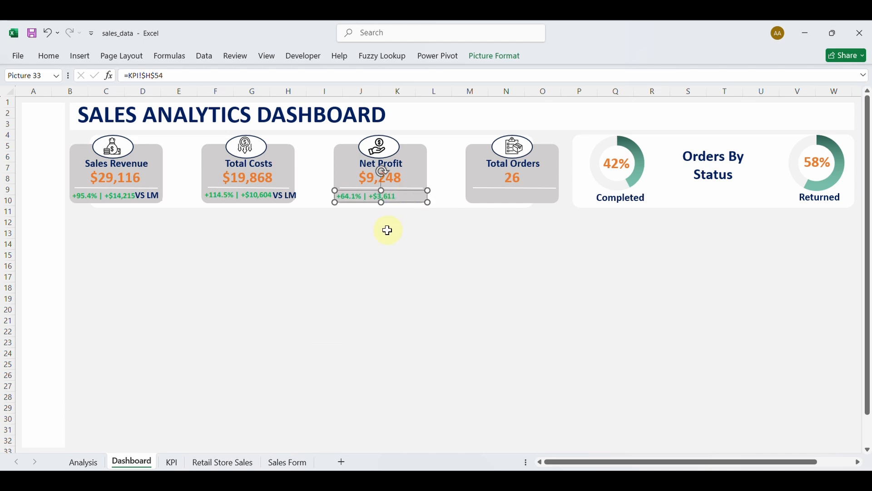
left_click(384, 257)
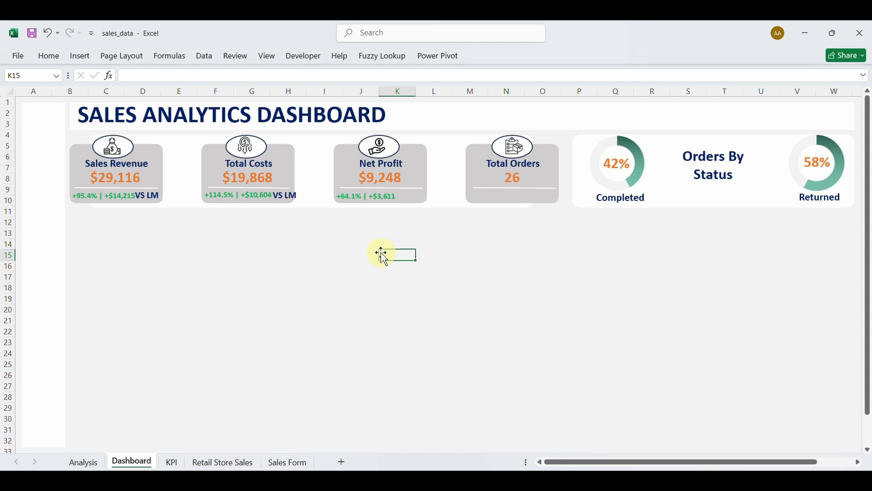
Shrink the Total Costs VS LM text to size 11 and narrow its text box.
left_click(294, 196)
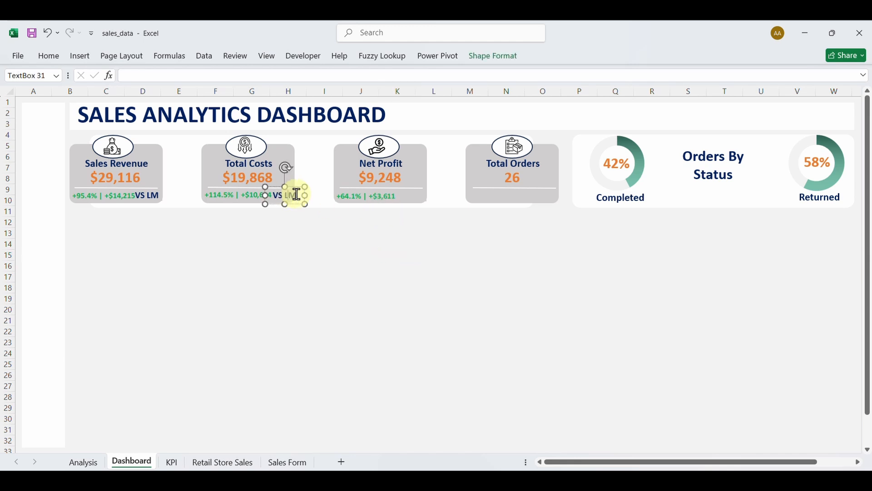
left_click_drag(301, 195, 281, 195)
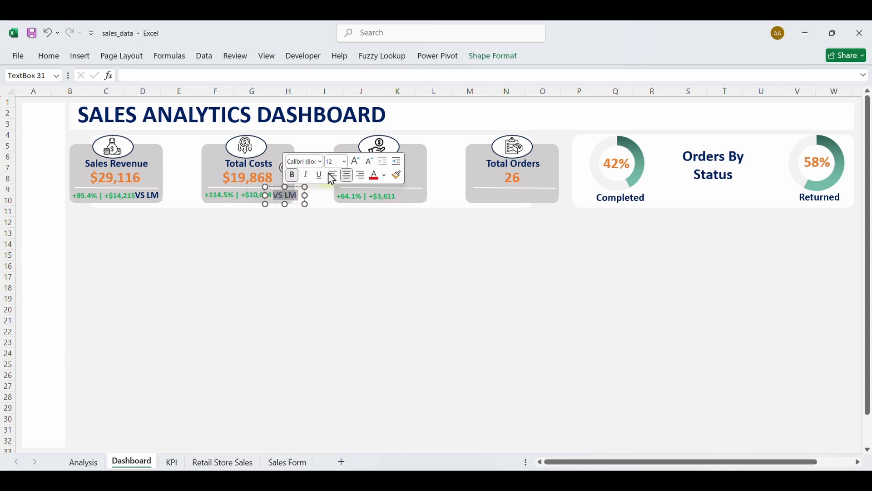
left_click(369, 163)
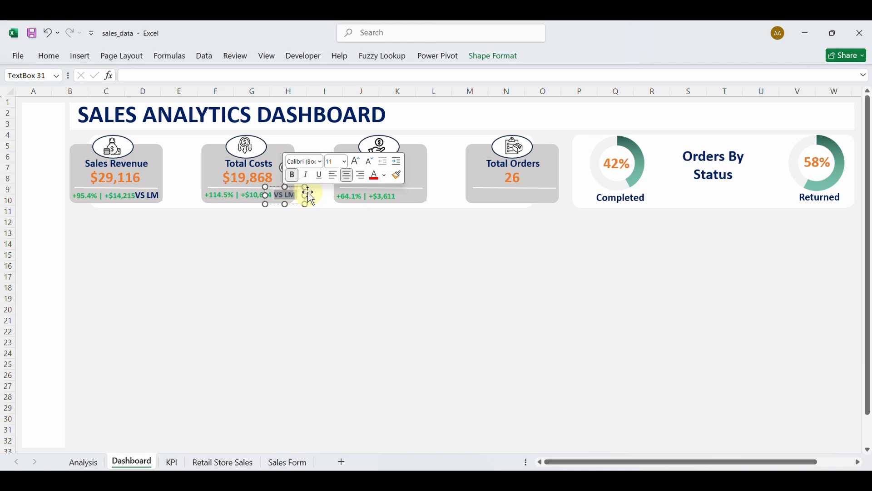
left_click_drag(307, 194, 277, 196)
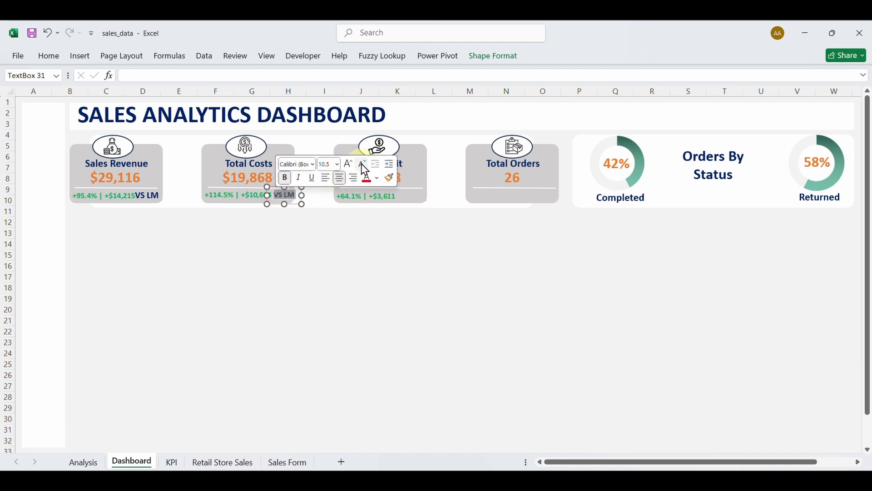
left_click(263, 232)
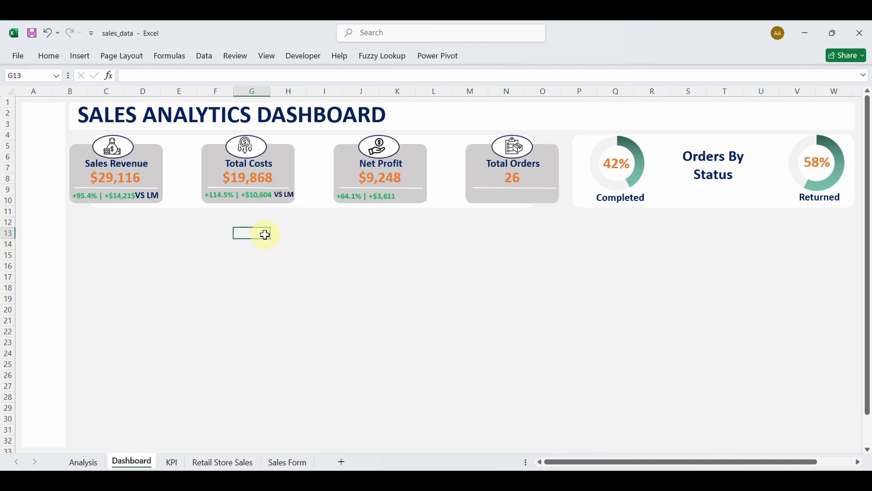
Reduce the Sales Revenue VS LM text size and nudge that label into place.
left_click_drag(159, 193, 136, 195)
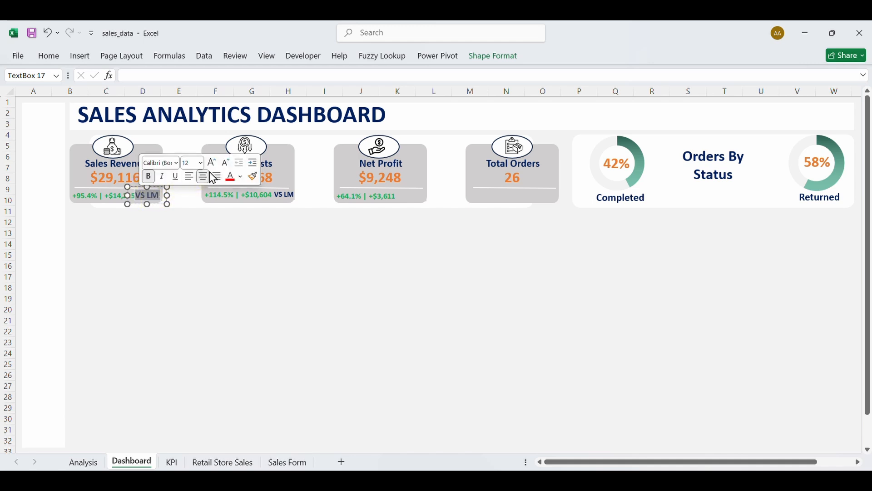
left_click(226, 163)
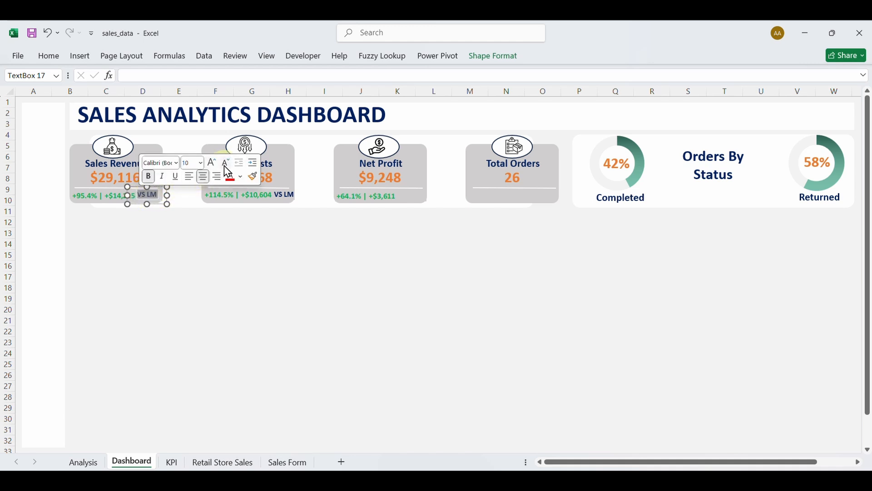
left_click(184, 227)
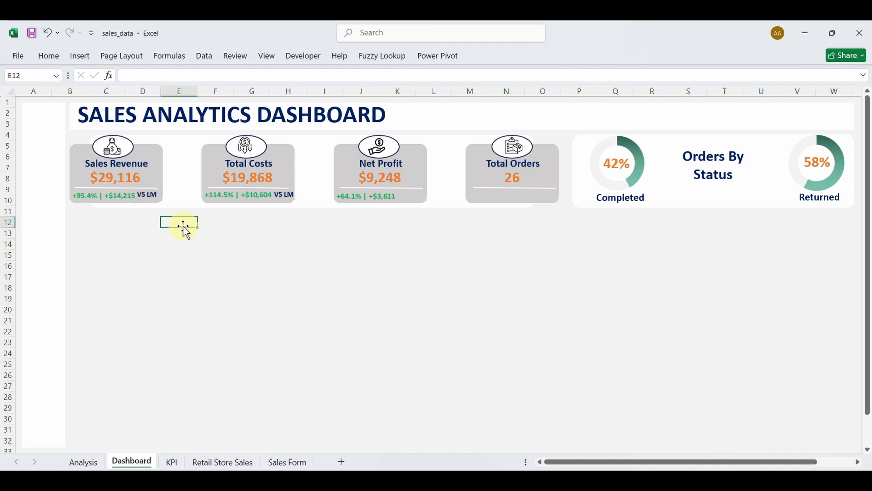
left_click(152, 197)
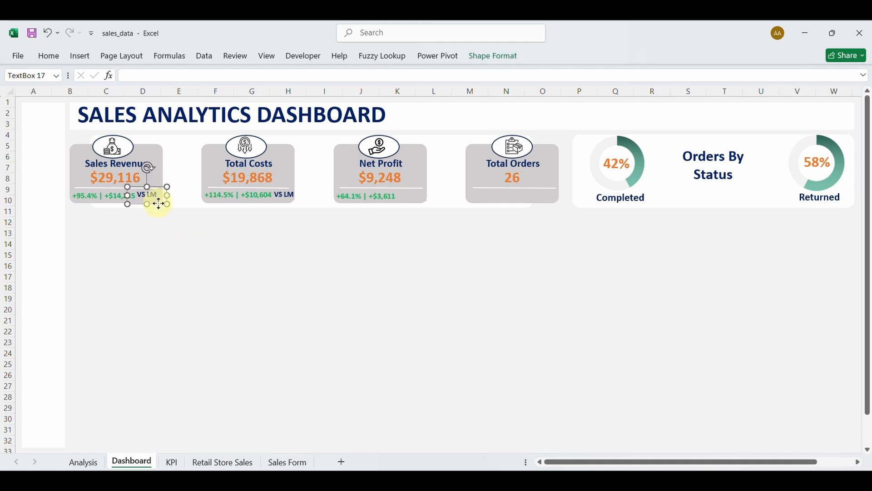
left_click_drag(159, 203, 159, 204)
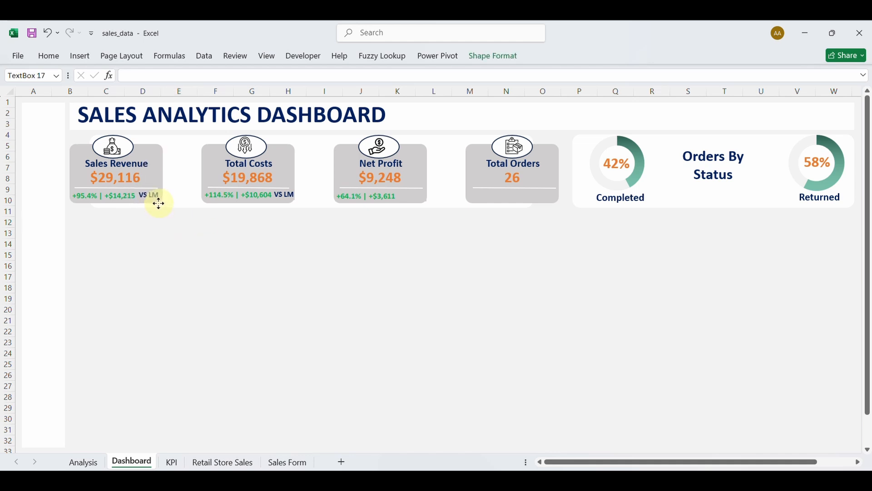
left_click_drag(160, 204, 160, 204)
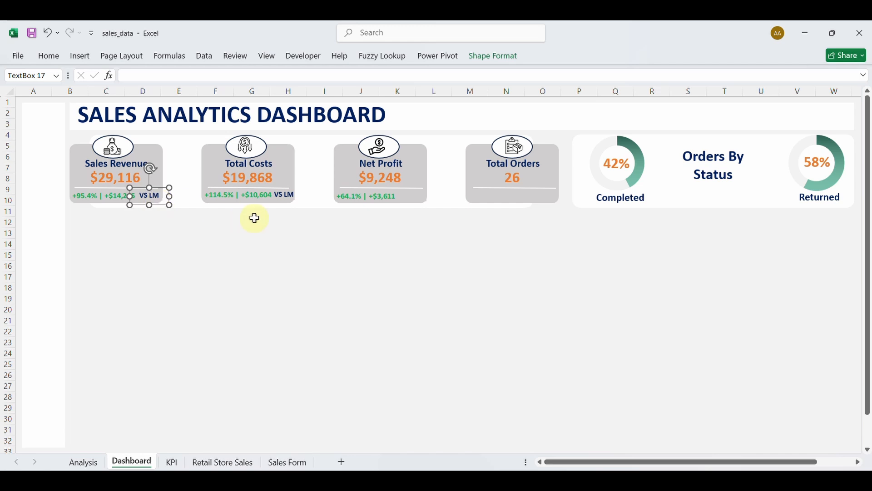
Fine-tune the position of the Total Costs VS LM label.
left_click(288, 196)
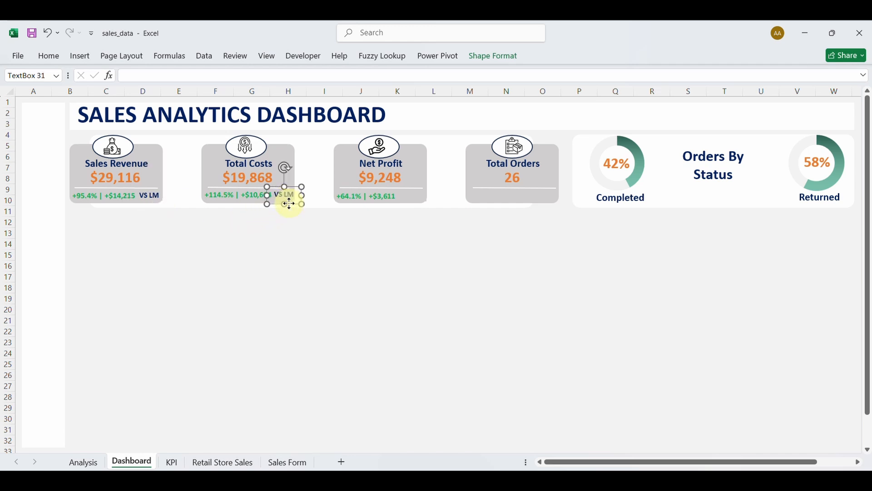
left_click_drag(289, 205, 289, 206)
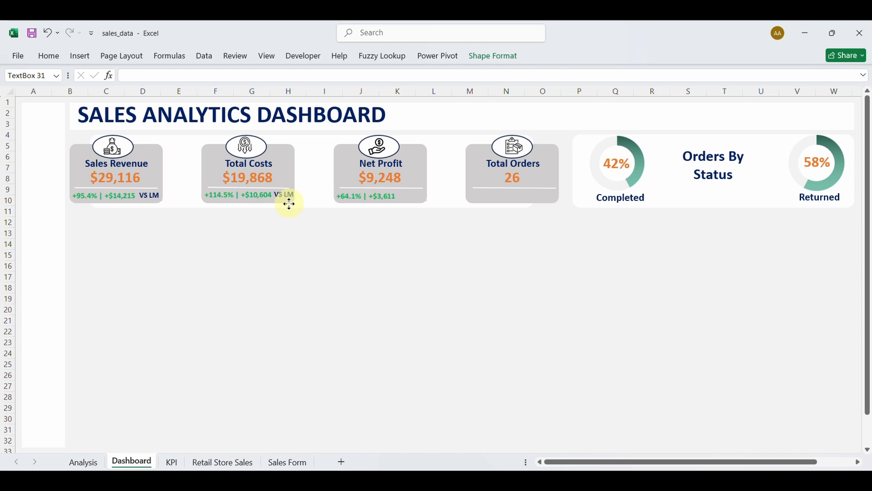
left_click_drag(289, 205, 289, 203)
left_click(225, 257)
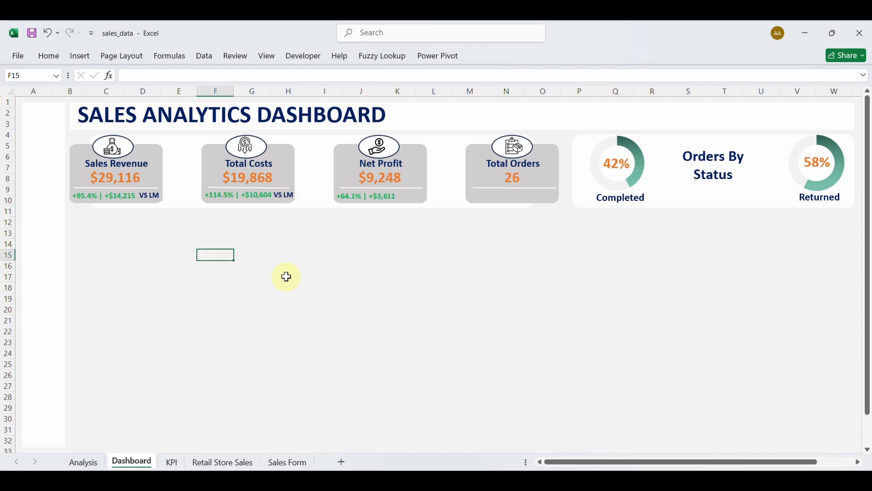
Duplicate the Total Costs VS LM label into the Net Profit card, then return to the KPI sheet.
left_click(285, 195)
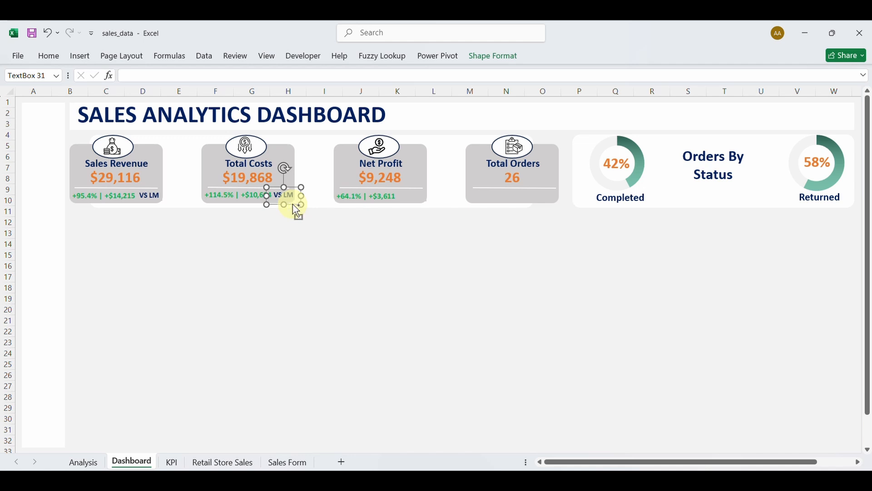
left_click_drag(294, 205, 422, 204, "ctrl")
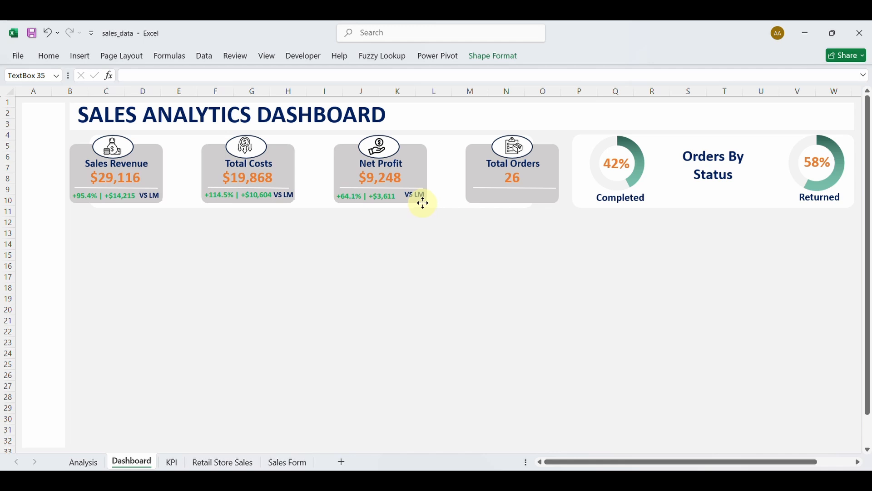
left_click_drag(424, 203, 424, 203, "ctrl")
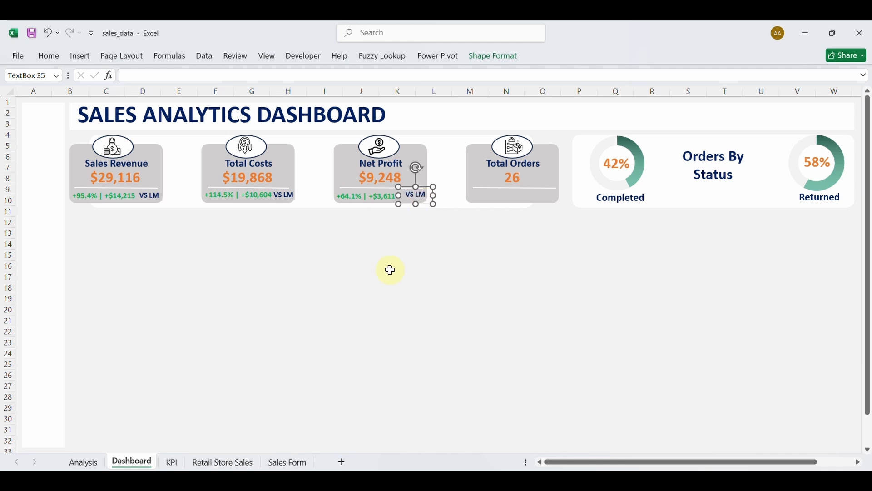
left_click(391, 273)
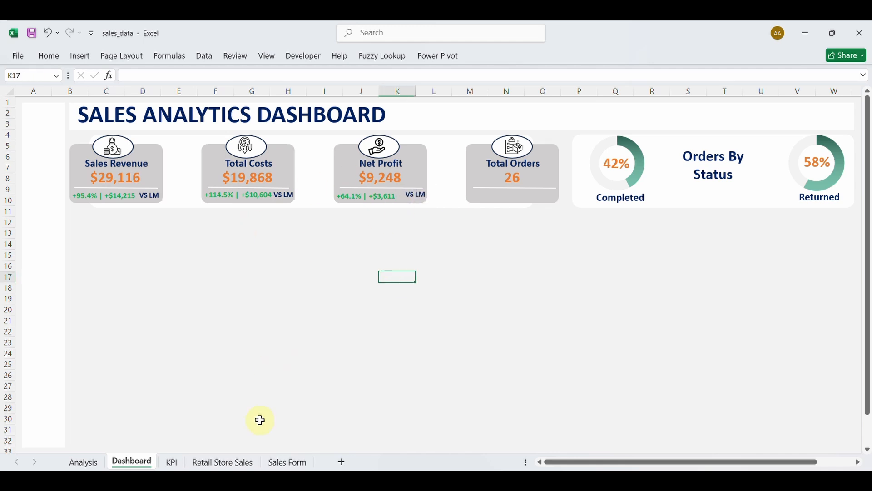
left_click(171, 463)
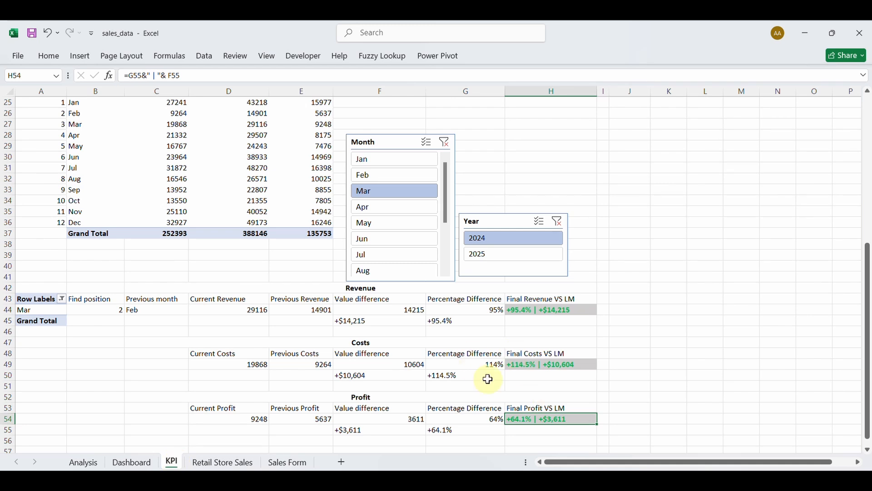
Merge and centre C57:H57 and enter a bold 'Order' heading.
scroll(485, 390, "down", 3)
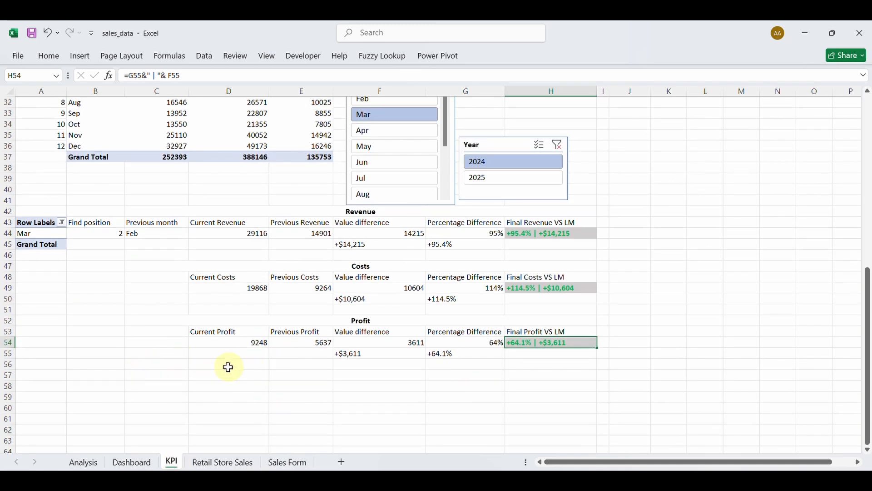
left_click_drag(163, 376, 530, 375)
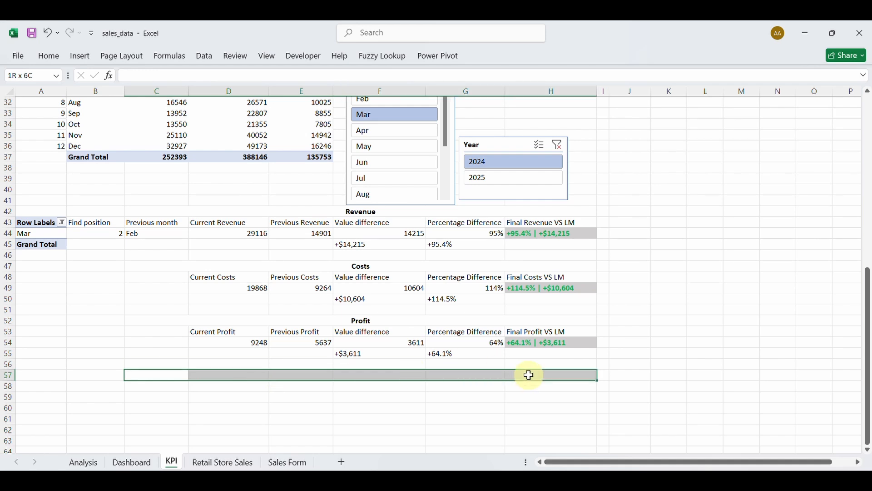
left_click(50, 56)
left_click(366, 101)
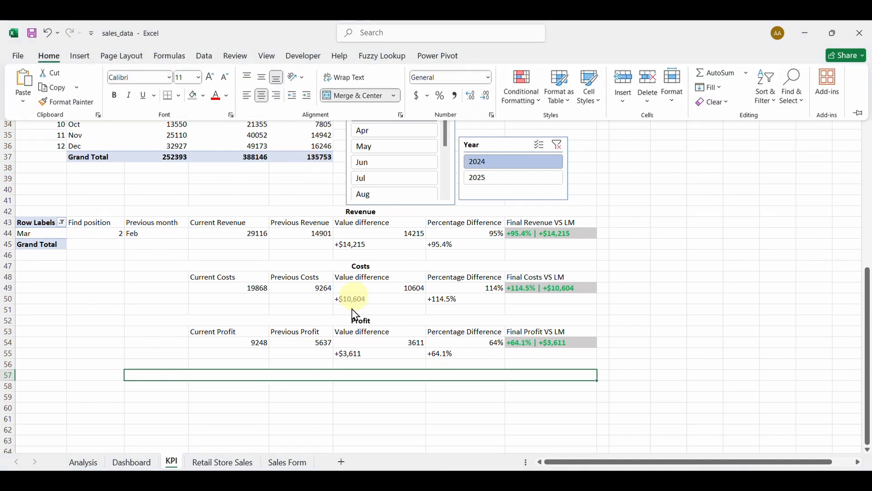
type("Orde")
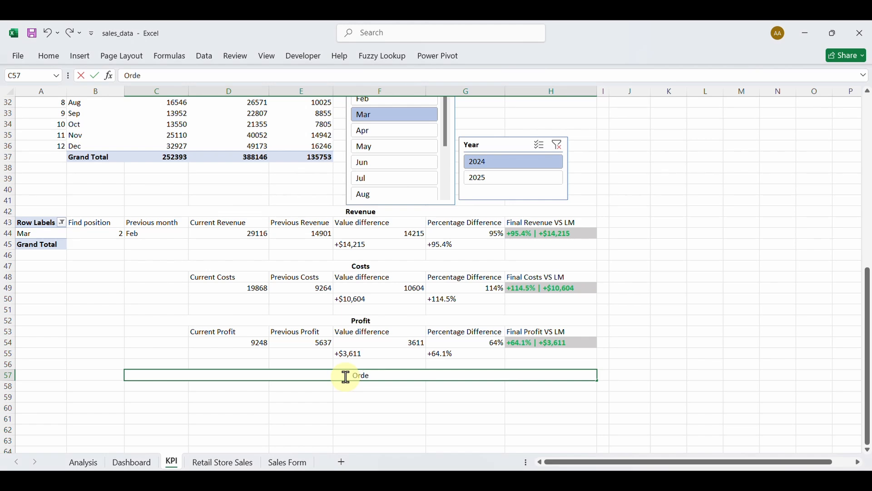
type("r")
left_click_drag(384, 371, 306, 370)
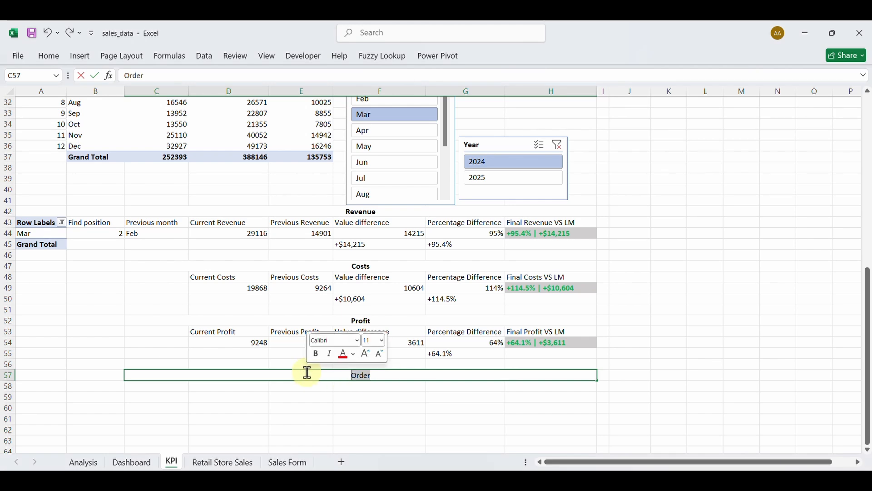
left_click(52, 58)
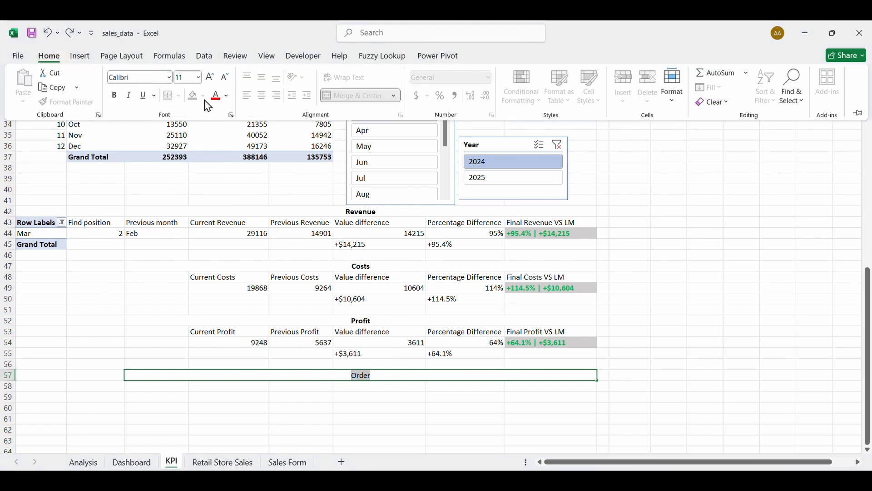
left_click(114, 95)
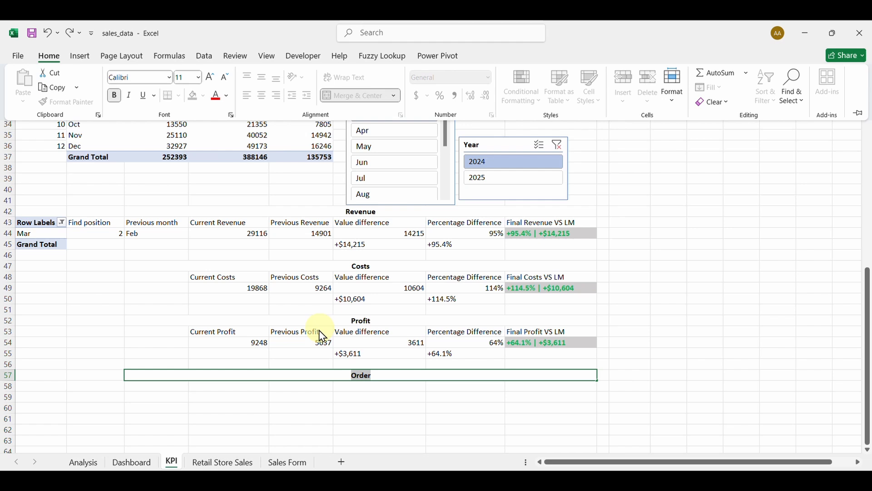
left_click(233, 386)
Label D58 'Current Order' and put =F6 in D59, showing 26.
left_click(233, 385)
type("C")
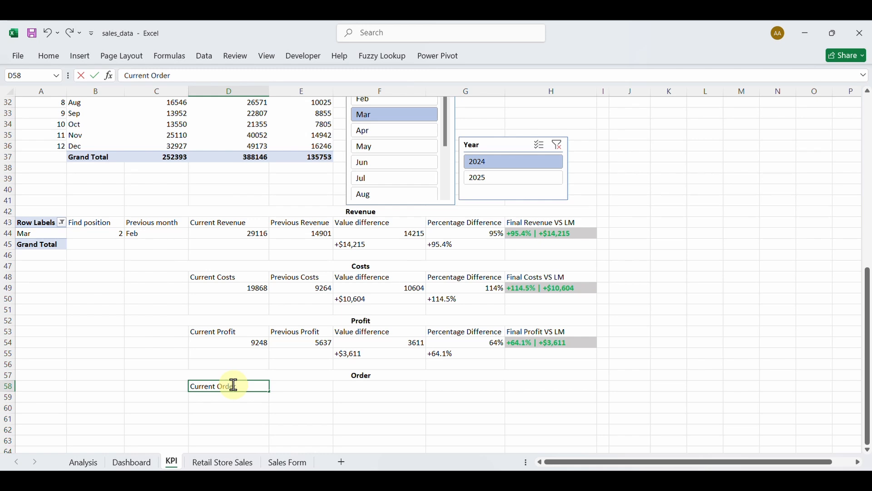
type("urrent Order")
key("Return")
type("=")
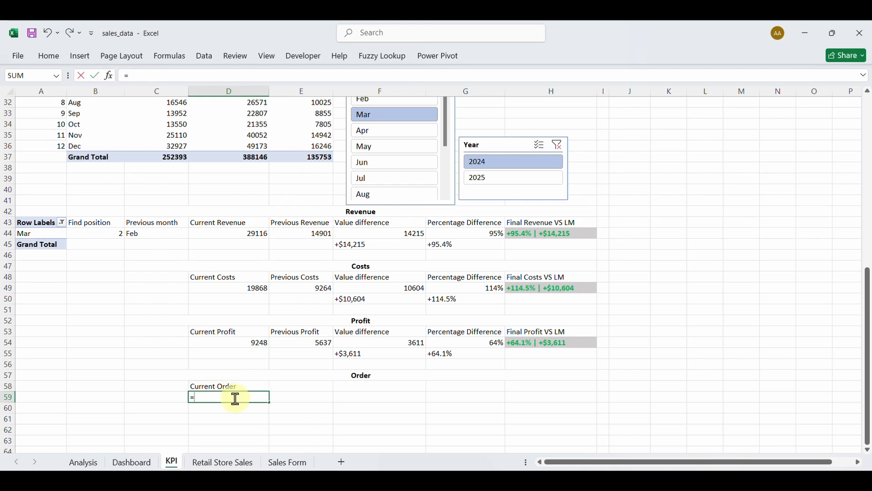
scroll(248, 312, "up", 10)
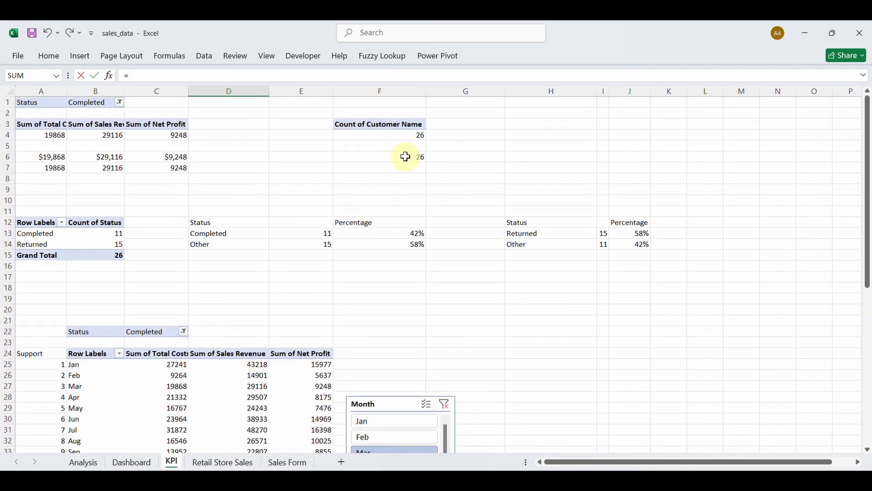
left_click(394, 158)
key("Return")
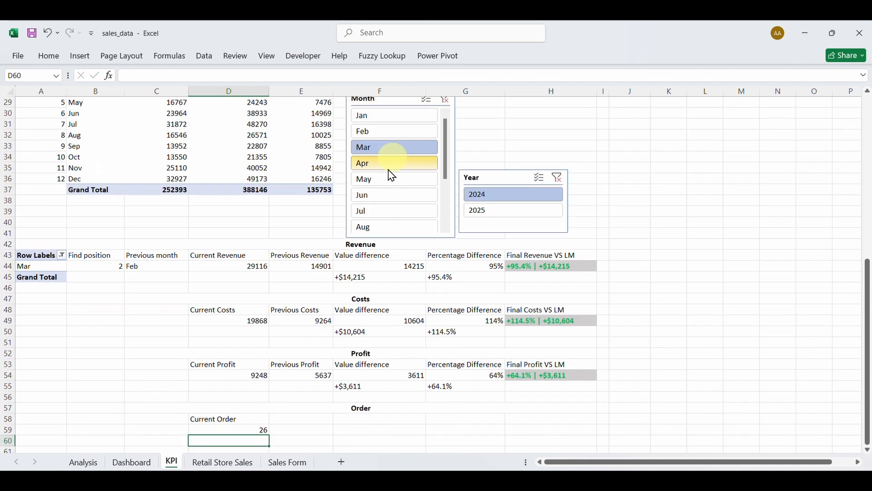
scroll(256, 430, "down", 1)
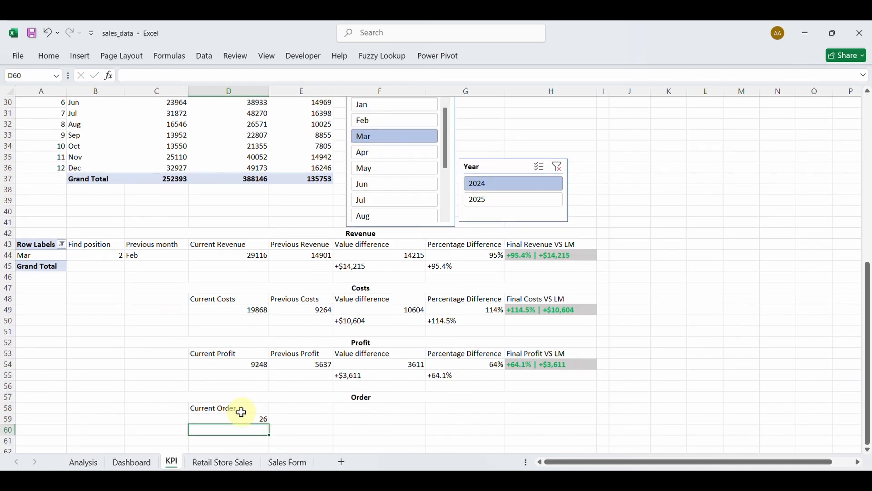
Type 'Previous Order' in E58 and select the month pivot in A43:A45.
left_click(285, 410)
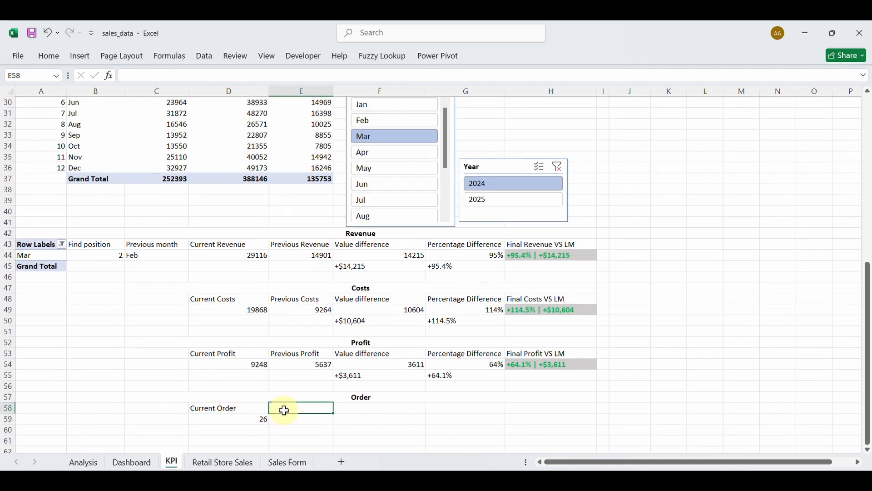
type("Previous")
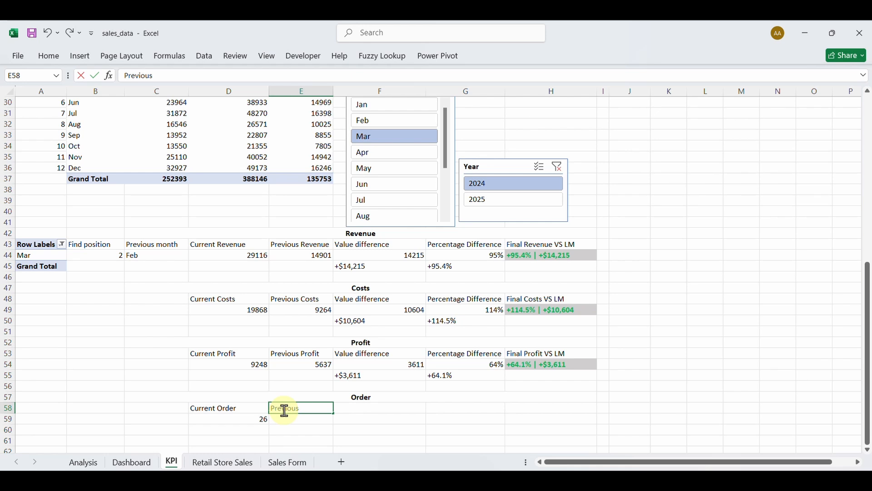
type(" Order")
key("Return")
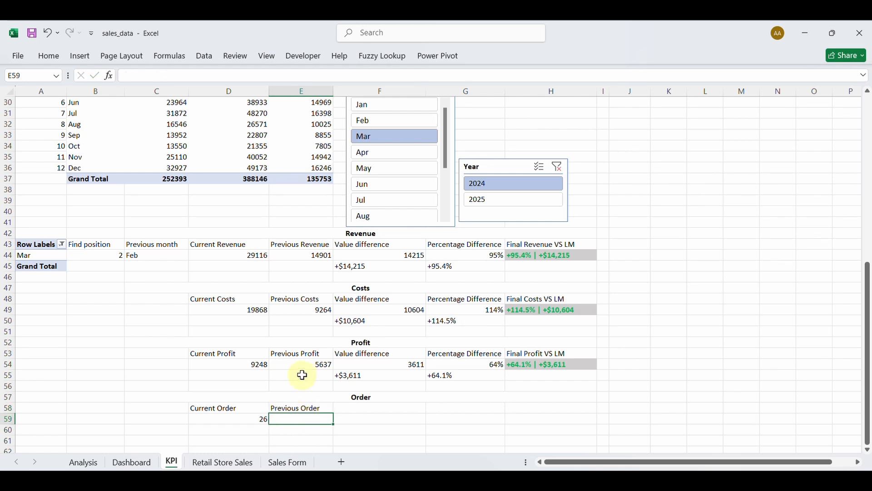
scroll(292, 245, "up", 3)
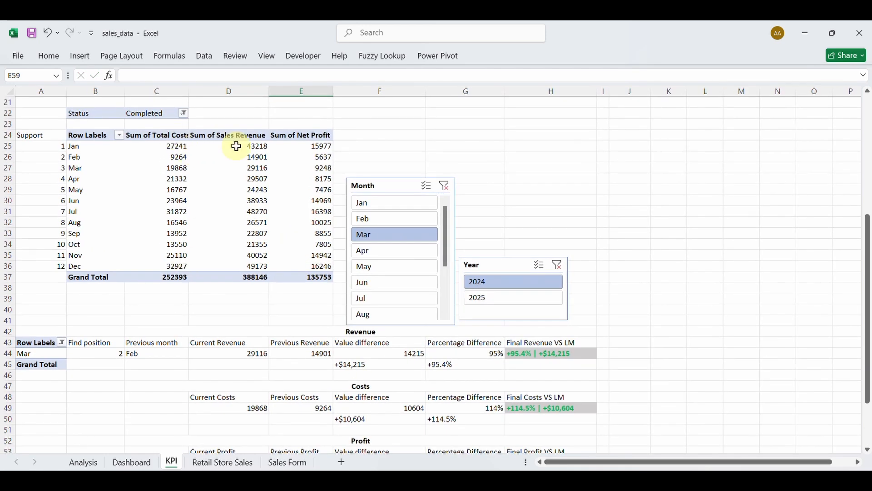
scroll(308, 410, "down", 4)
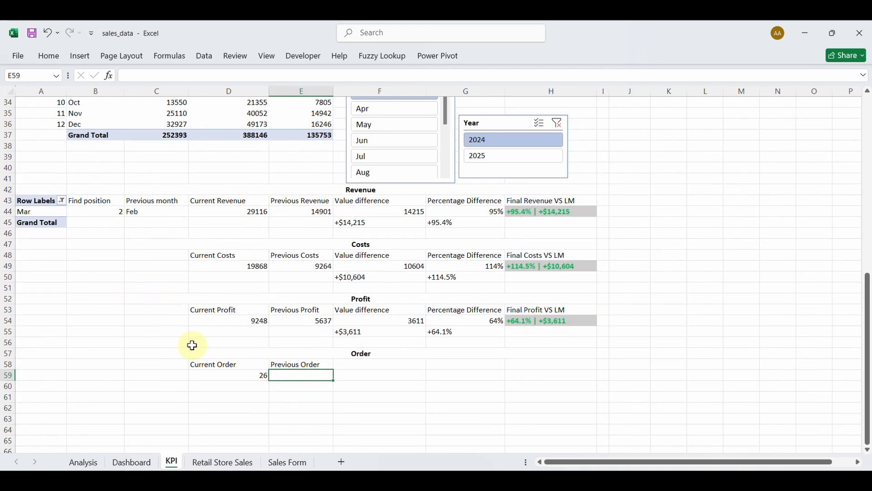
scroll(132, 290, "up", 4)
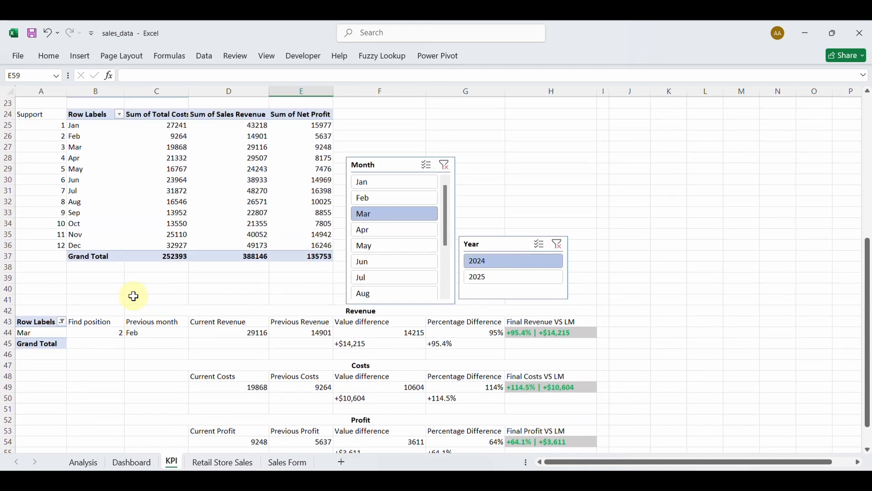
left_click_drag(40, 332, 40, 350)
key("ctrl+c")
Paste a copy of the month pivot at B65 and set its filter to all months.
scroll(40, 351, "down", 5)
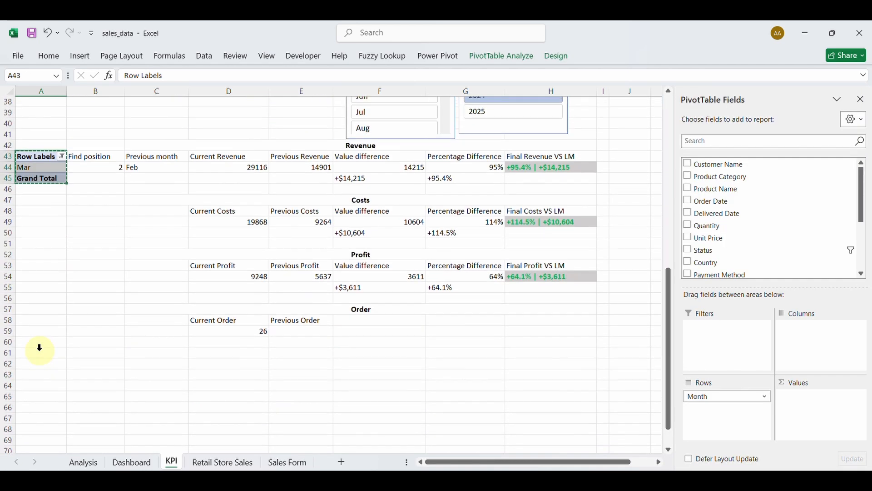
left_click(35, 397)
key("ctrl+v")
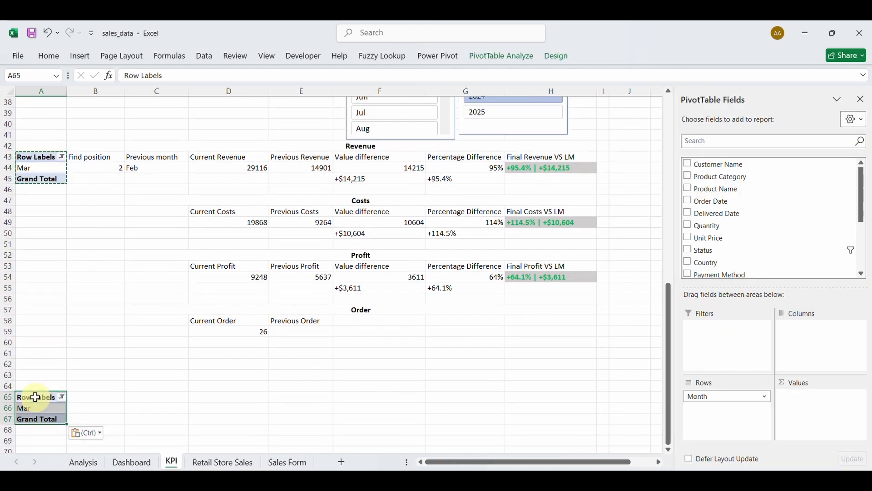
key("ctrl+z")
left_click(78, 397)
key("ctrl+v")
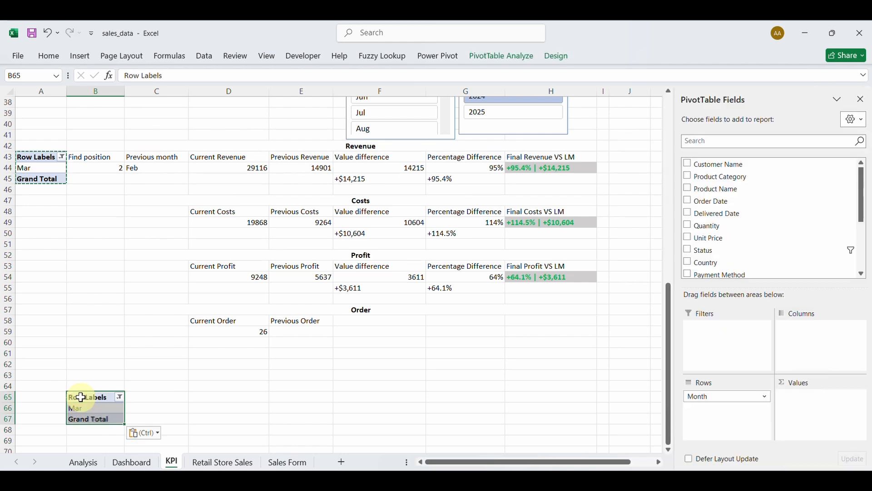
scroll(154, 309, "up", 2)
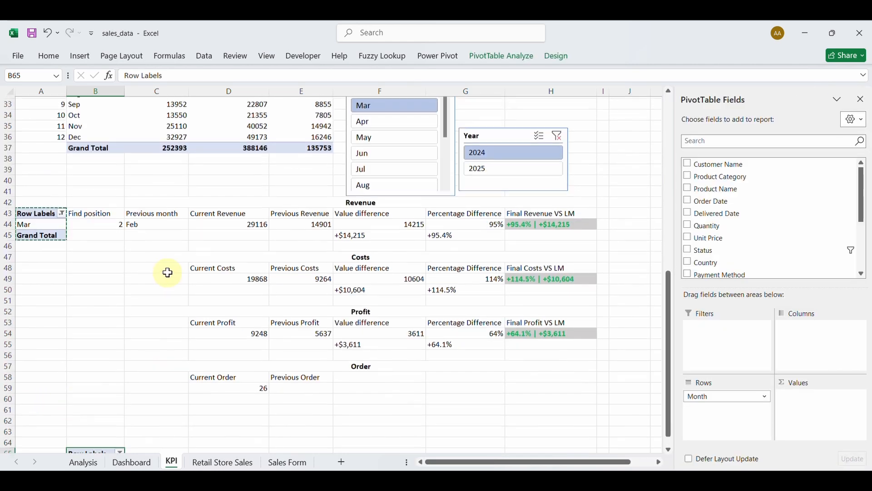
scroll(249, 356, "down", 3)
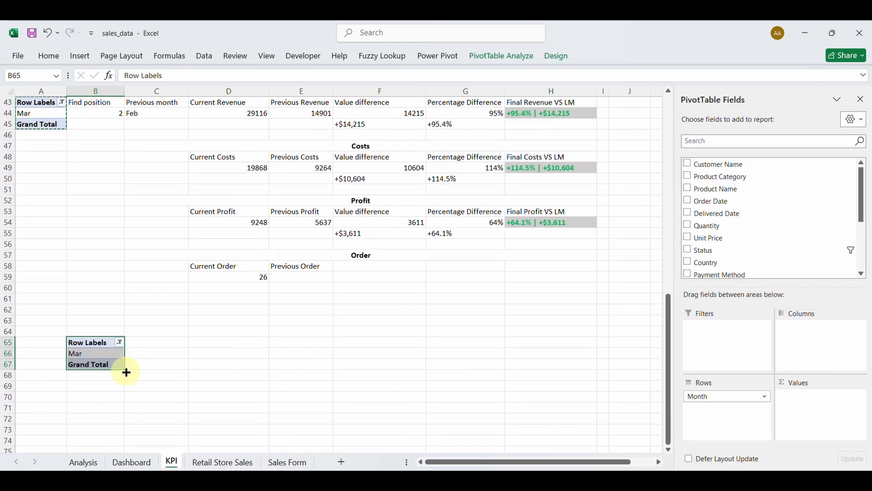
left_click(120, 344)
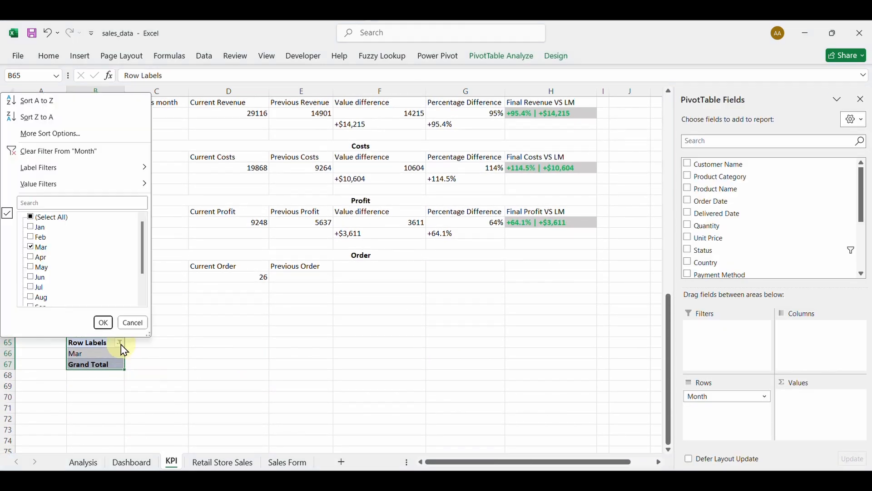
left_click(32, 218)
left_click(103, 323)
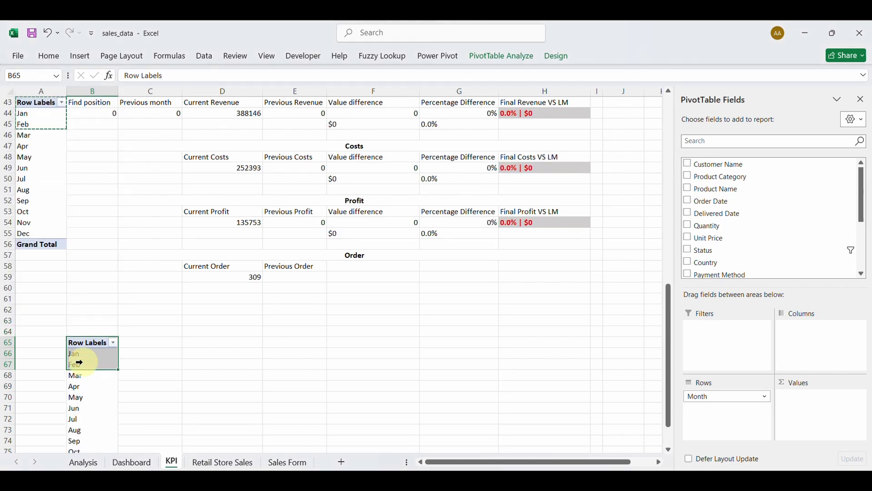
Add a Support label in A65 and fill A66:A77 with the series 1 to 12.
scroll(97, 396, "down", 2)
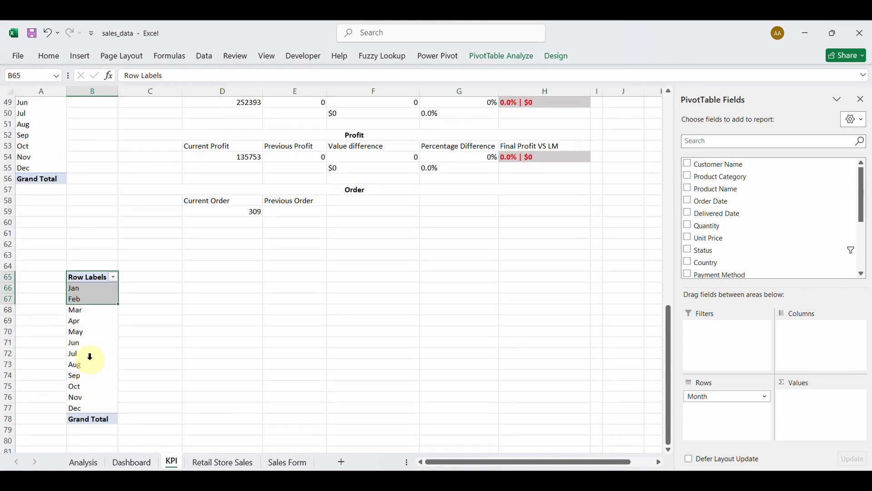
left_click(52, 277)
type("P")
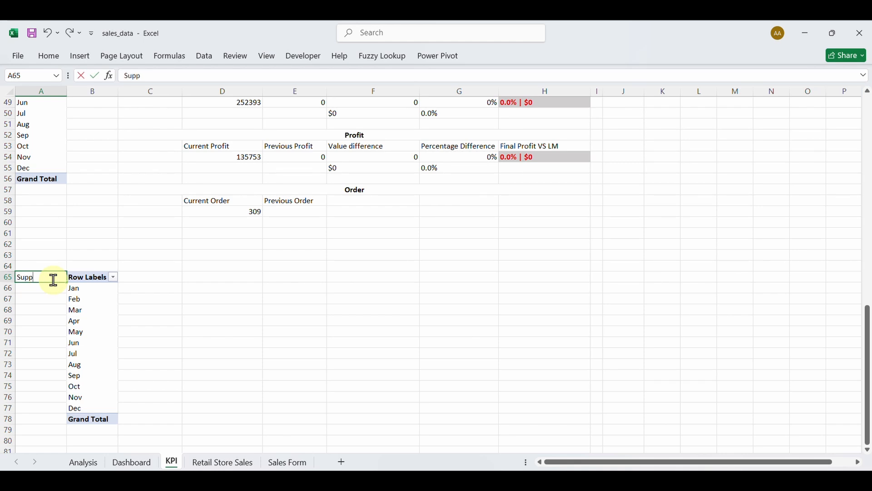
key("Return")
type("1")
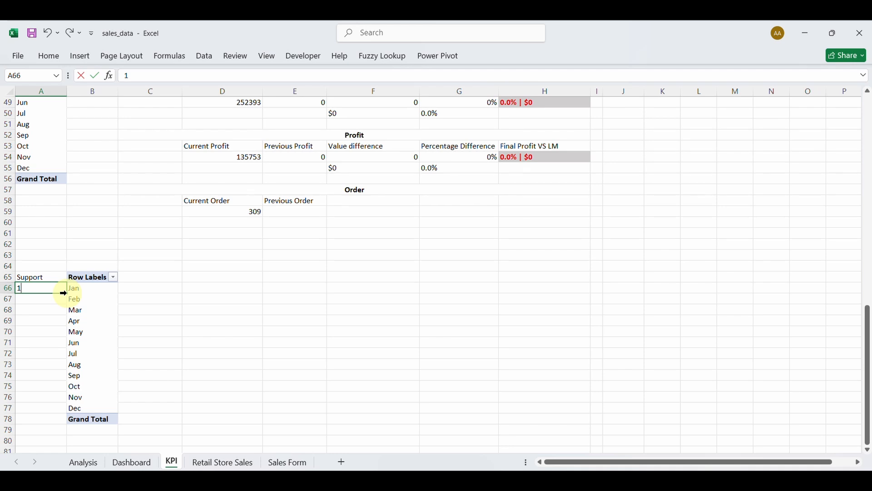
left_click_drag(66, 294, 57, 409)
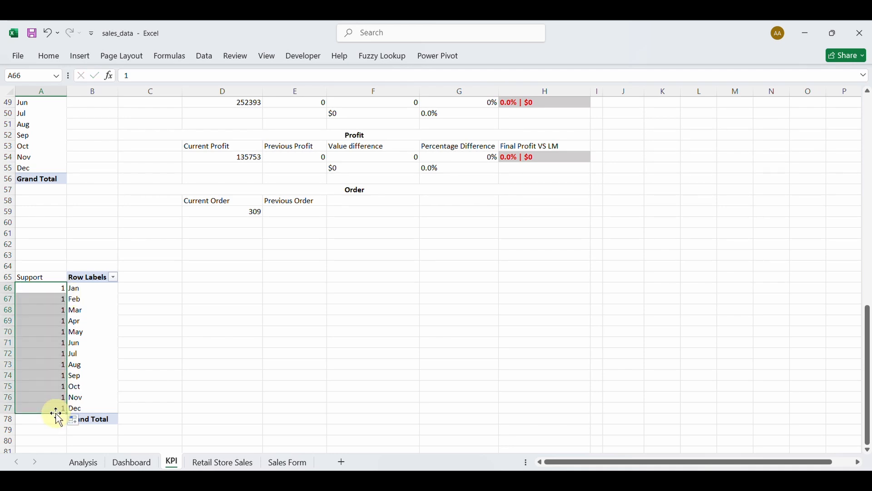
left_click(79, 427)
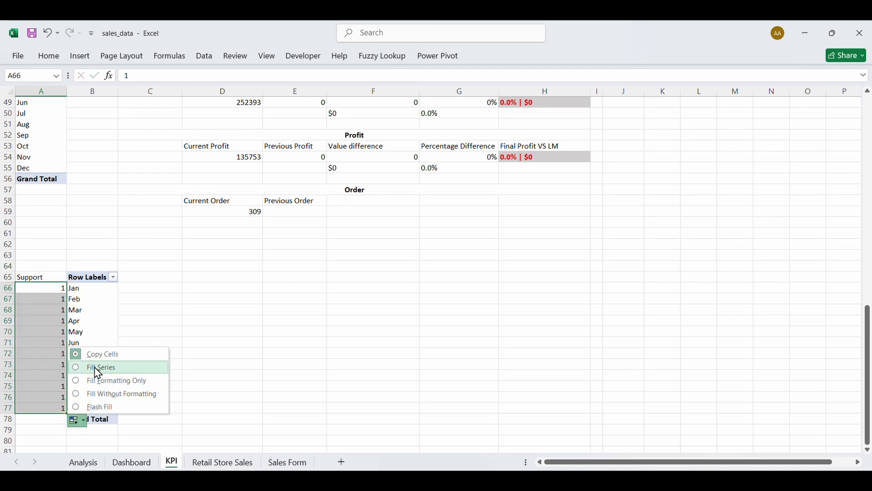
left_click(93, 366)
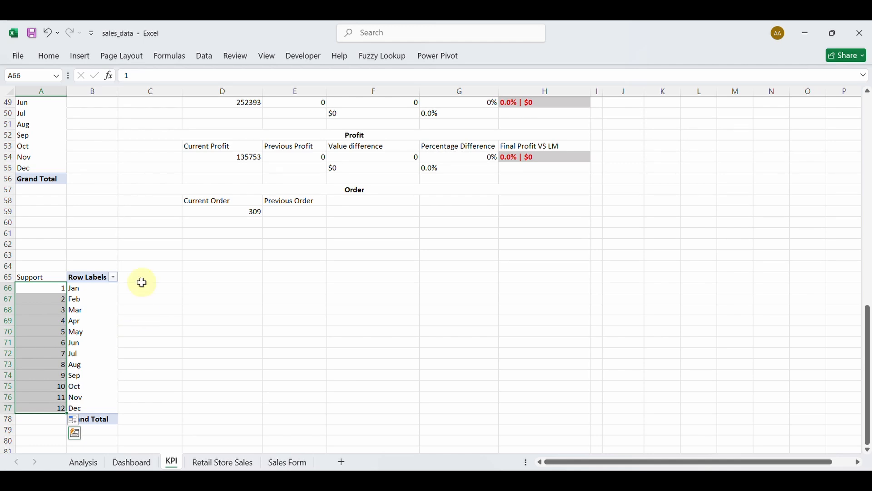
Add a Customer Name count to the copied pivot, Jan 19 through Dec 32, total 309.
left_click(109, 282)
left_click(94, 314)
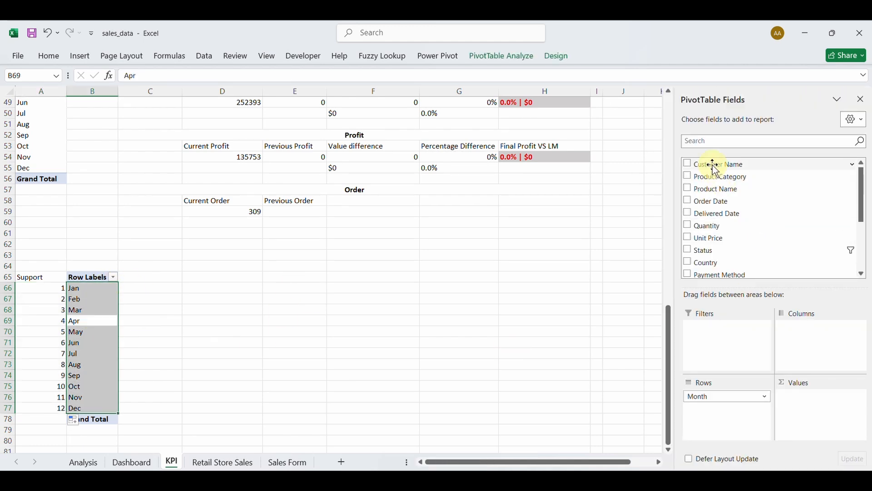
left_click_drag(715, 164, 822, 398)
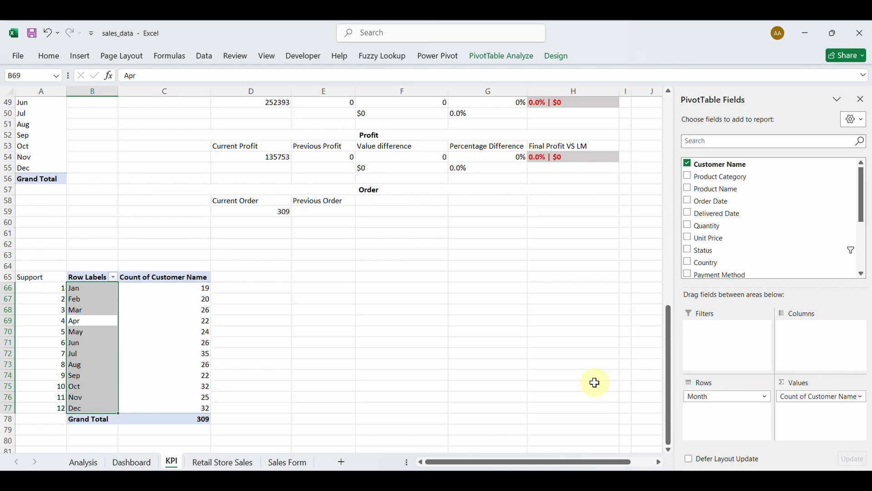
left_click(150, 331)
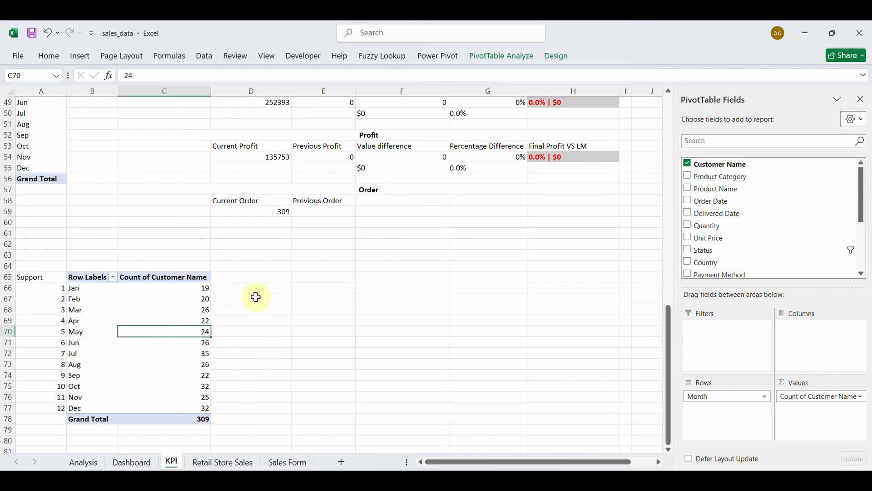
scroll(318, 255, "up", 2)
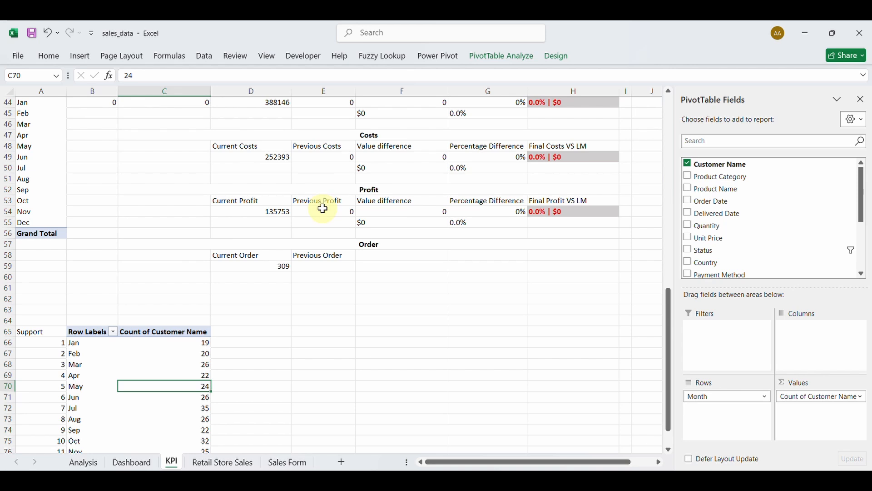
scroll(323, 208, "up", 1)
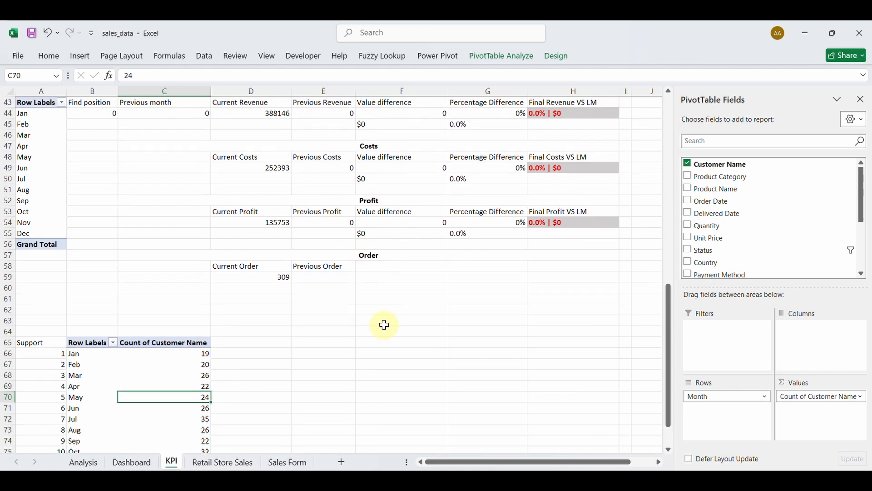
Enter =VLOOKUP(B44,A66:C77,3,0) in E59 to pull the previous month's order count.
left_click(327, 279)
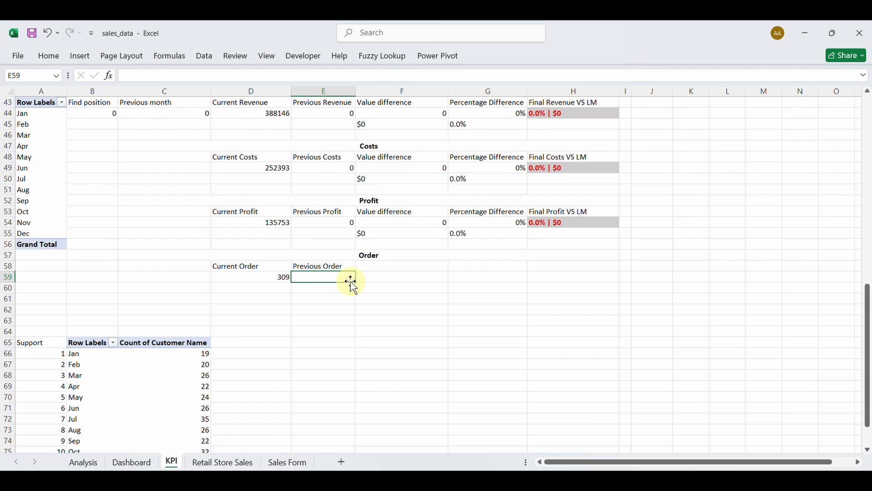
type("=")
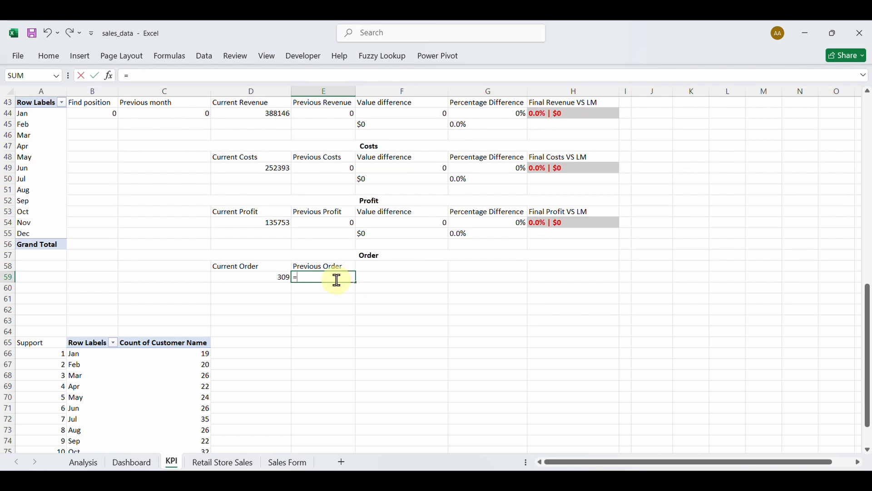
type("vl")
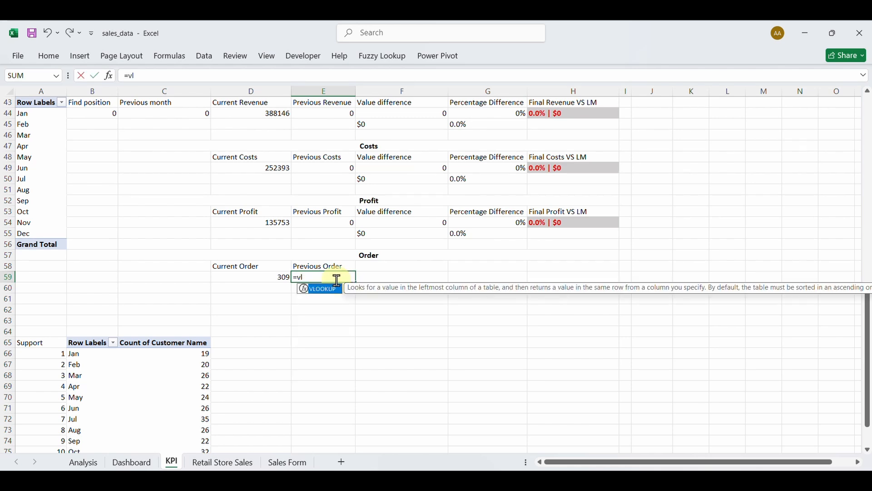
key("Tab")
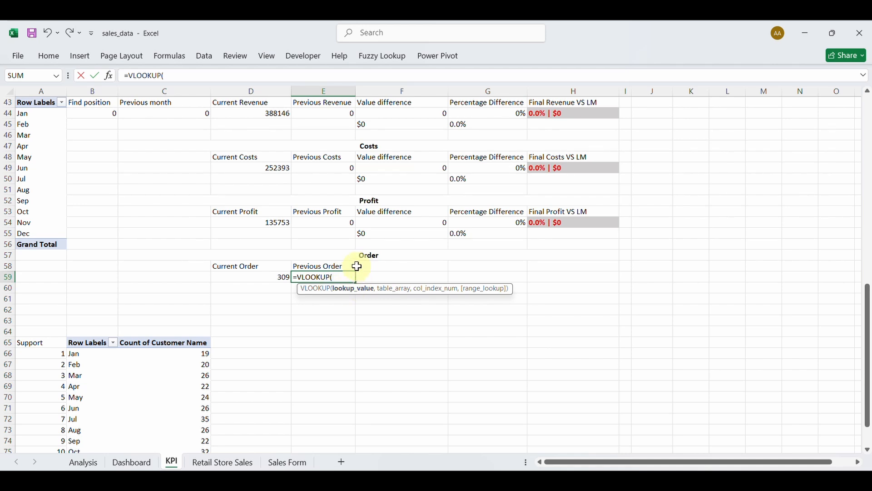
scroll(188, 218, "up", 2)
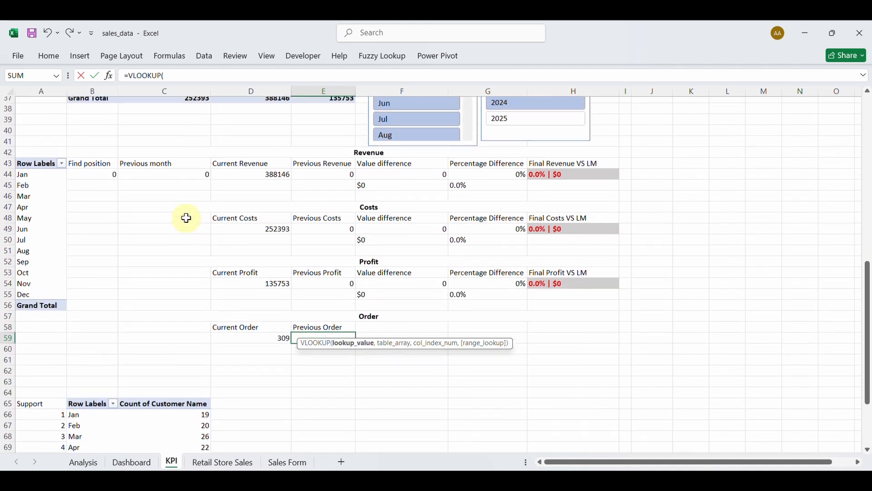
left_click(103, 178)
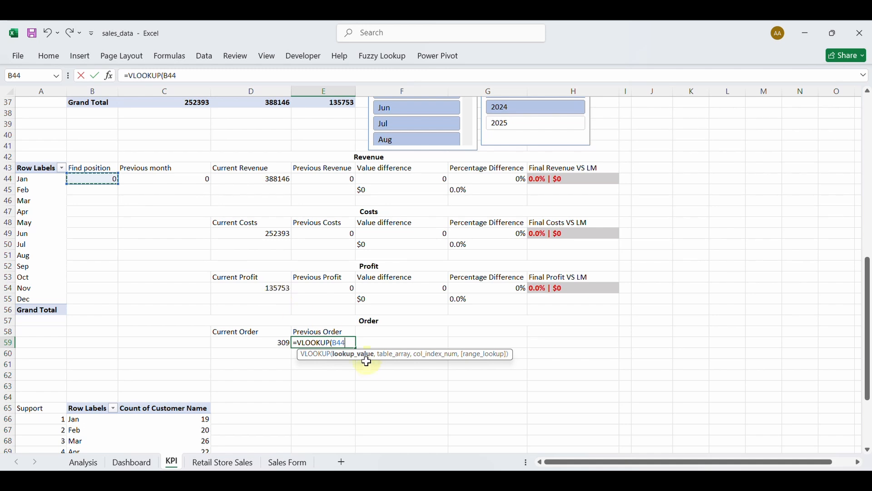
type(",")
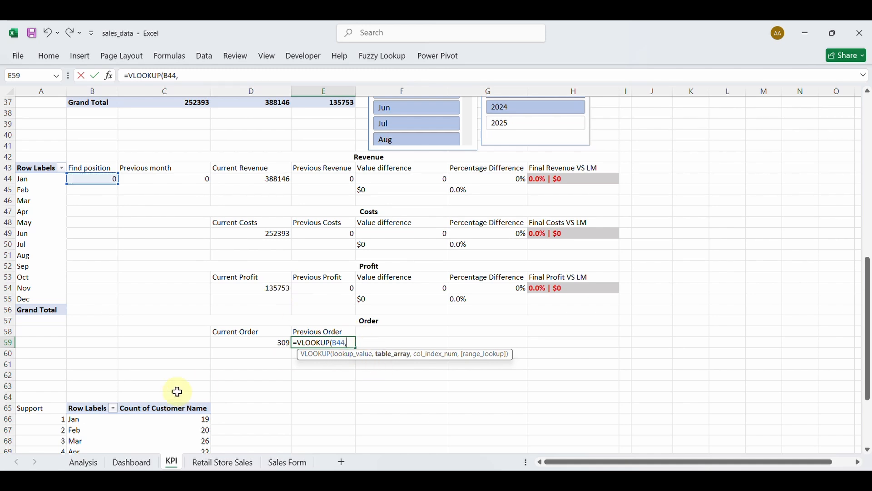
scroll(177, 392, "down", 2)
scroll(176, 391, "down", 2)
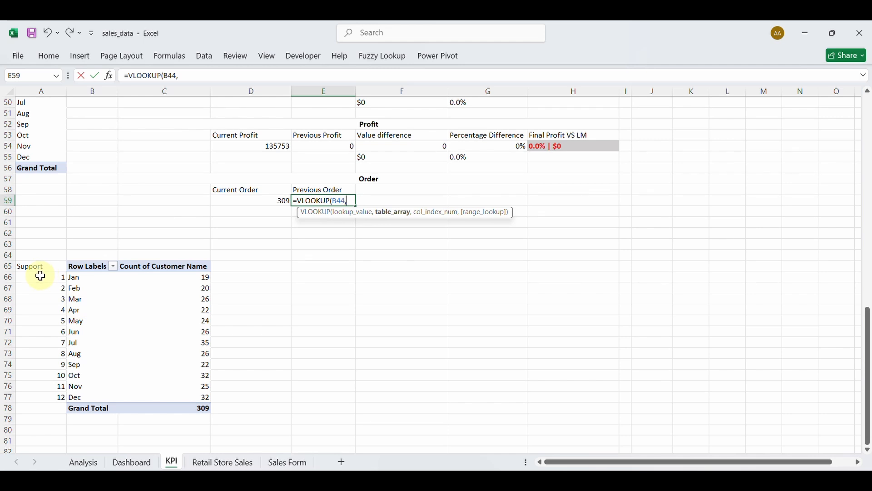
left_click_drag(37, 276, 195, 396)
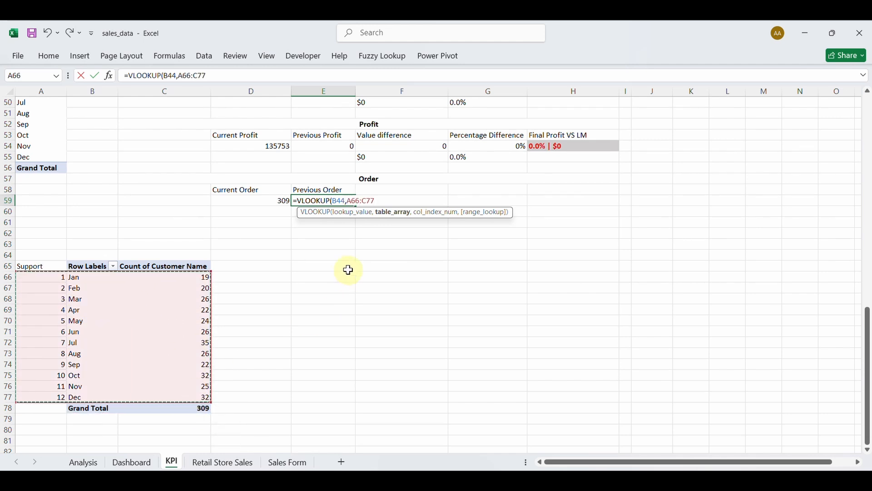
type(",")
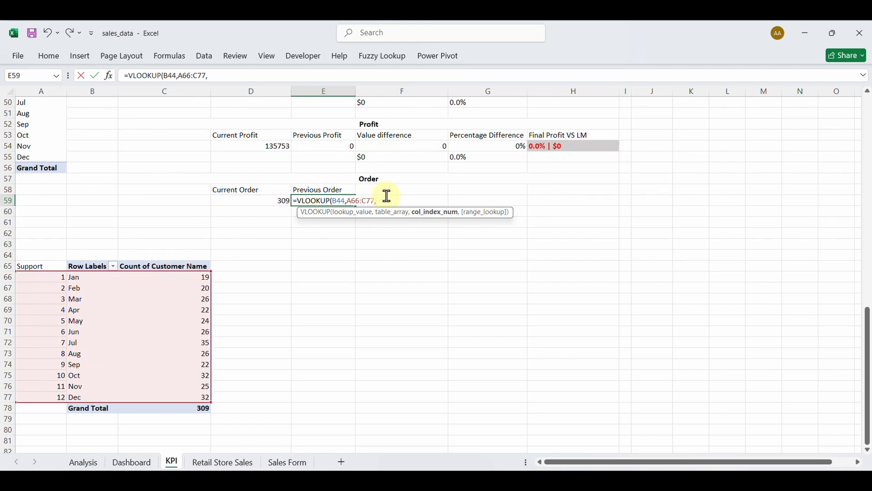
type("3,")
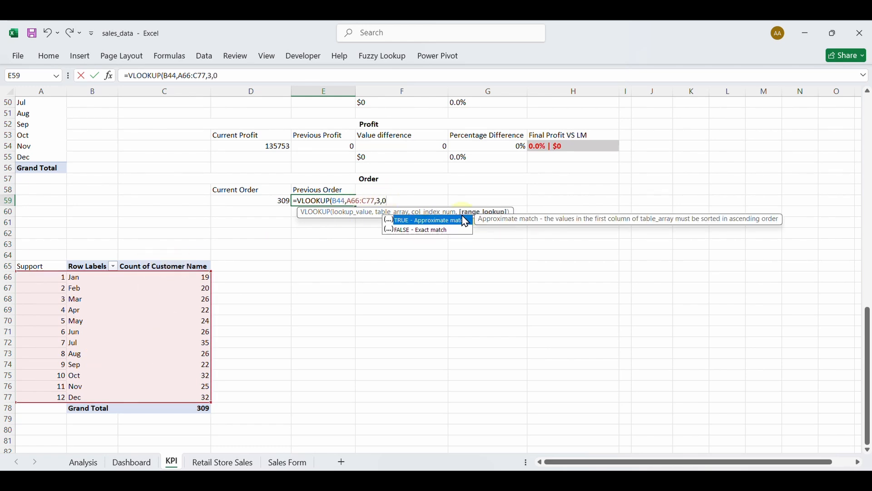
type("0)")
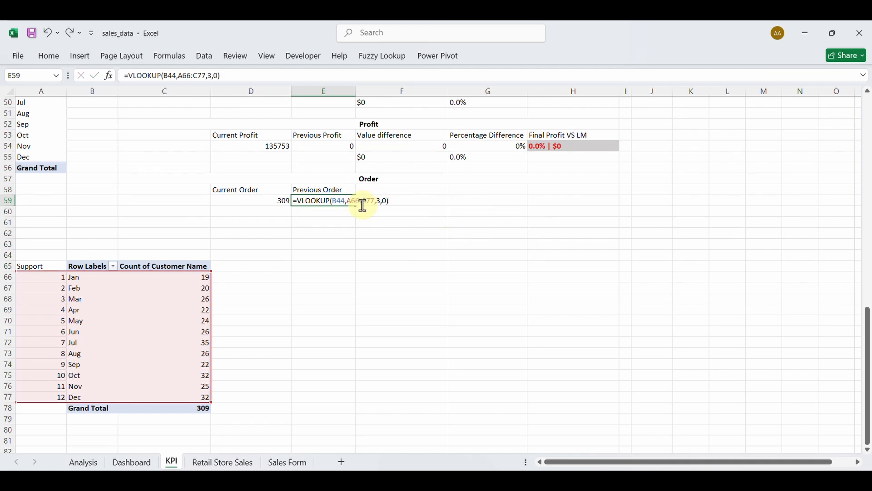
key("Return")
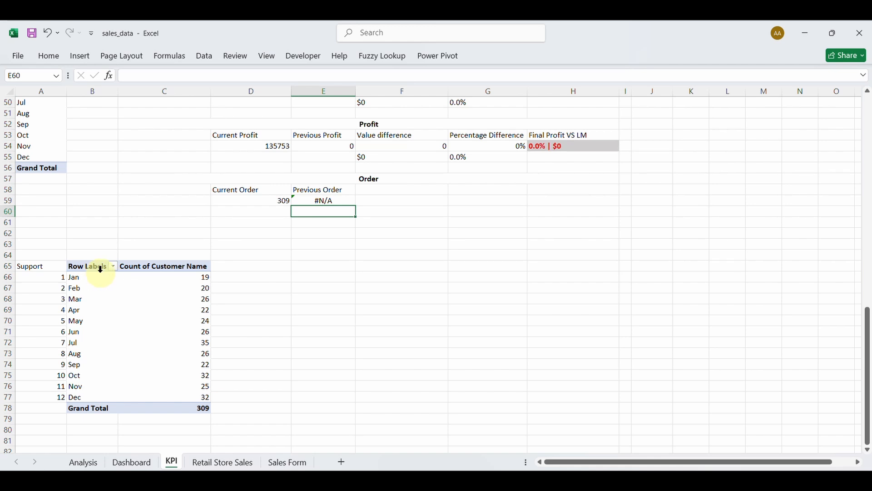
Rename the order count pivot table to Ordertable.
left_click(137, 270)
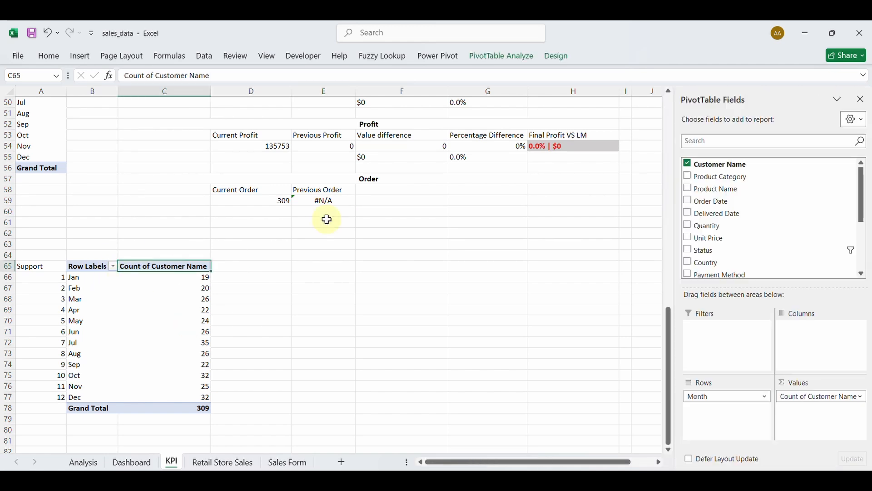
scroll(328, 220, "up", 5)
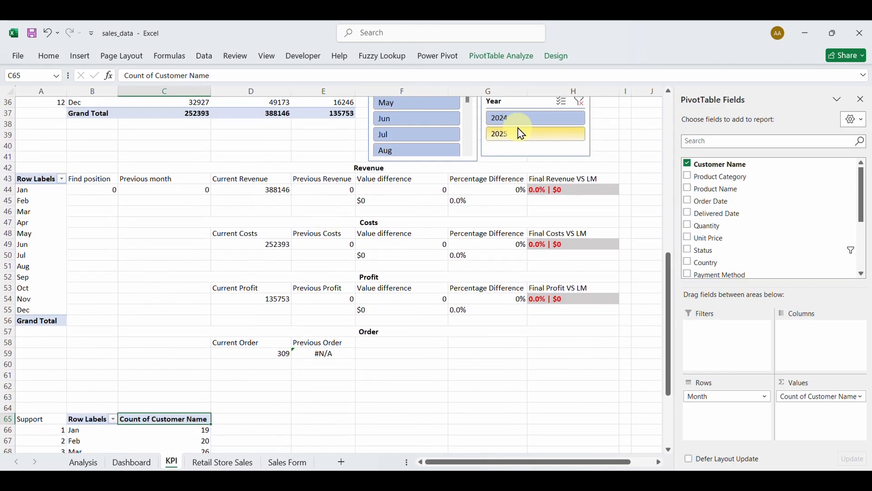
left_click(490, 57)
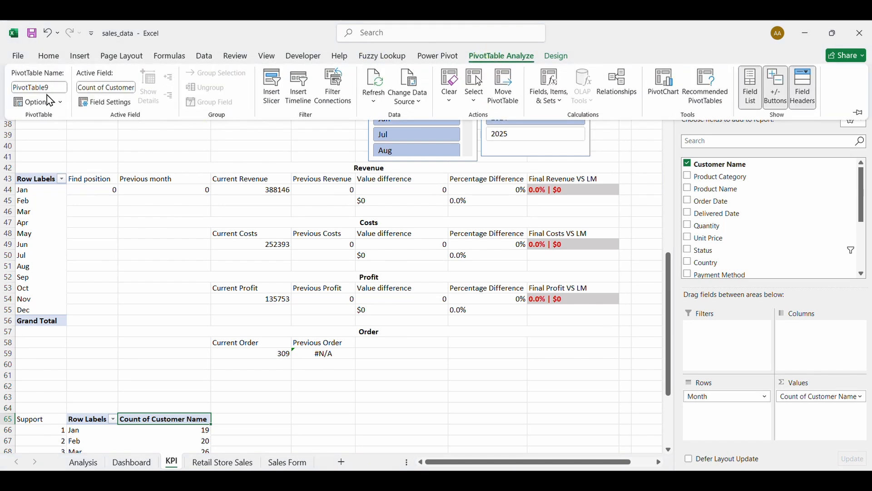
left_click(40, 87)
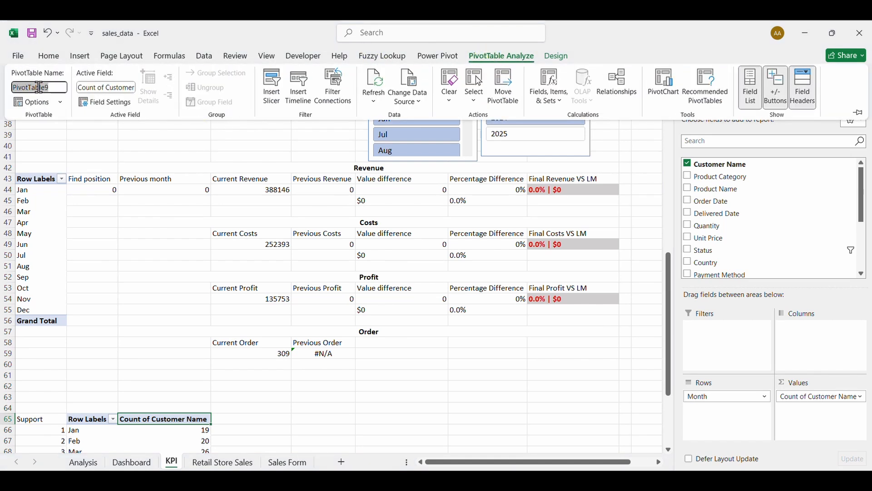
type("Ordertable")
key("Return")
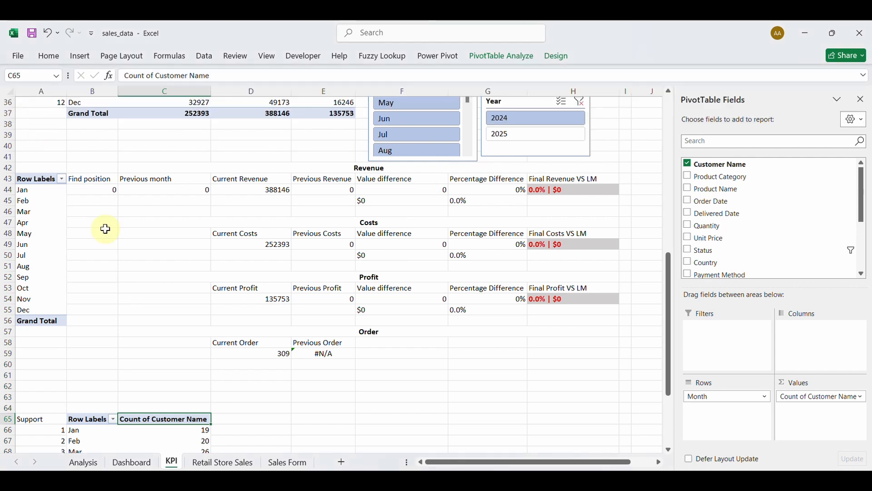
scroll(388, 286, "up", 3)
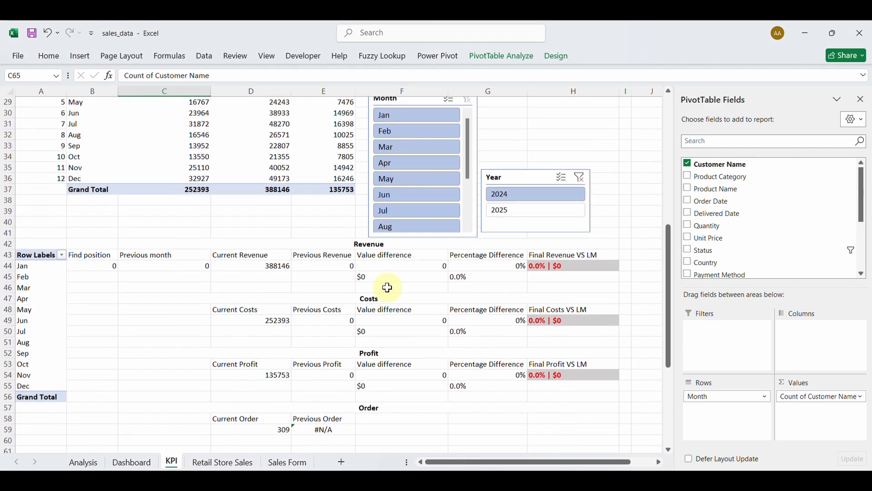
Change the Year slicer's report connections, unticking the Ordertable pivot.
right_click(522, 178)
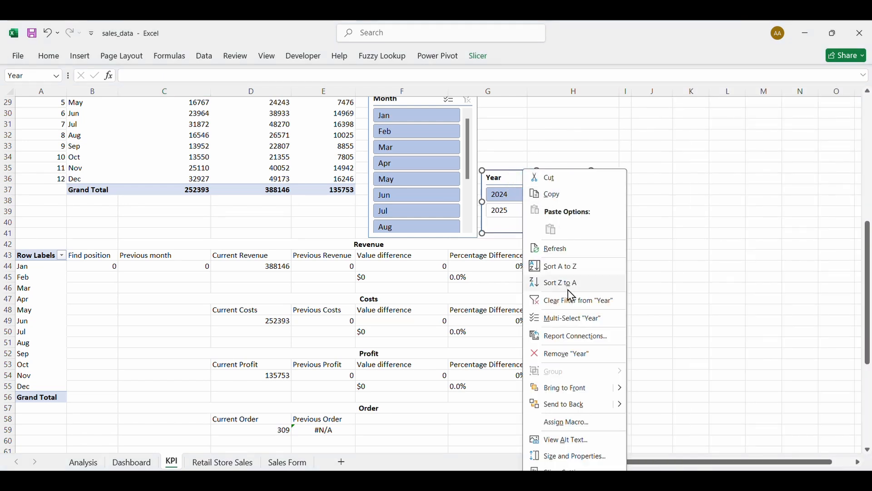
left_click(568, 336)
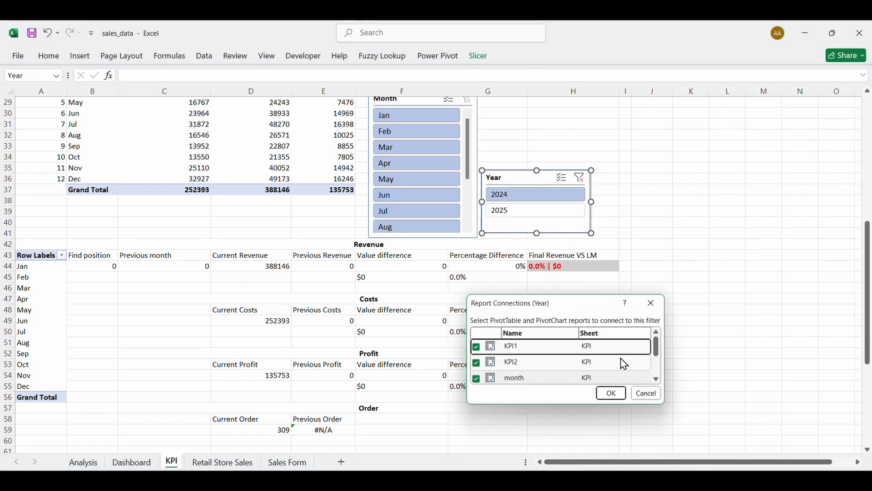
left_click(656, 380)
left_click(656, 380)
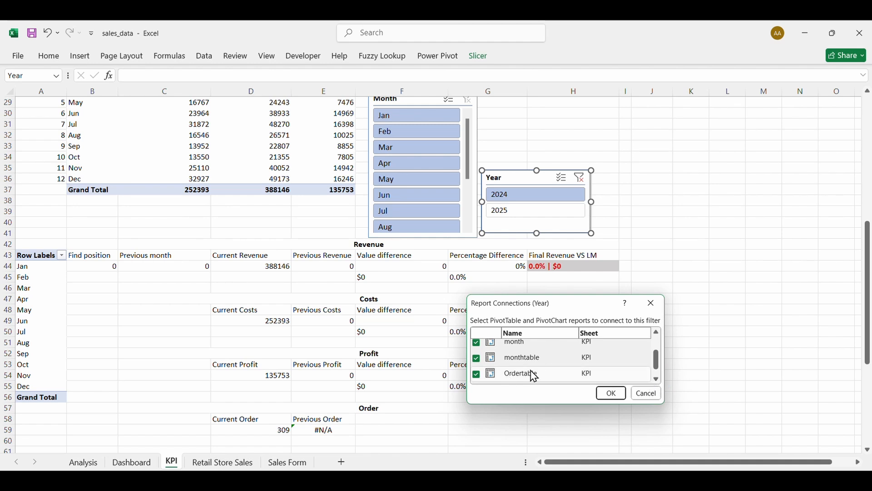
left_click(478, 376)
left_click(612, 393)
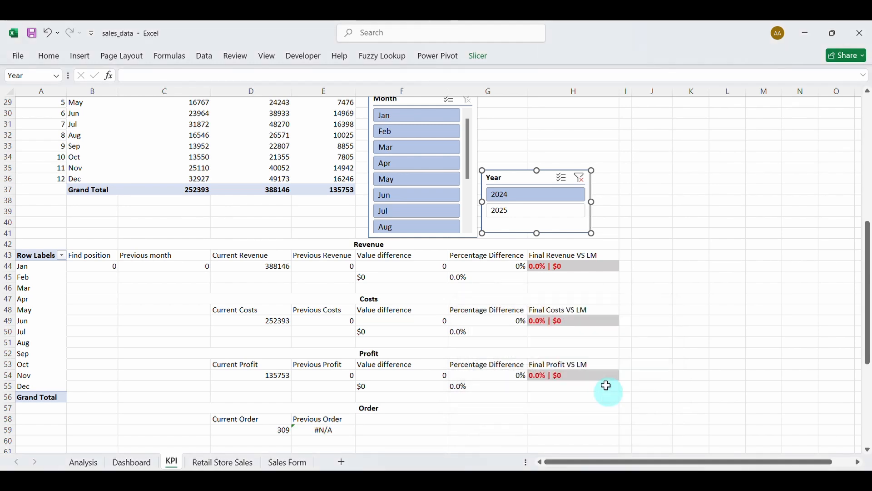
scroll(445, 228, "up", 2)
Update the Month slicer's report connections to include the Ordertable pivot.
left_click(412, 161)
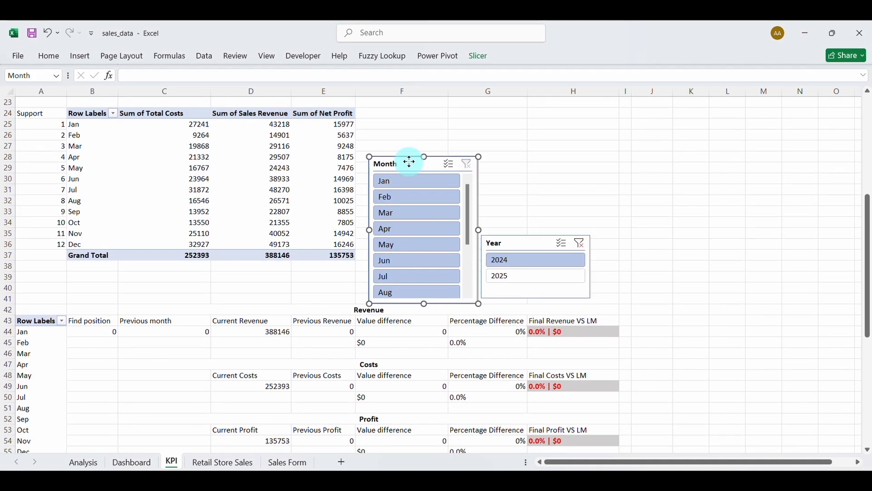
right_click(411, 162)
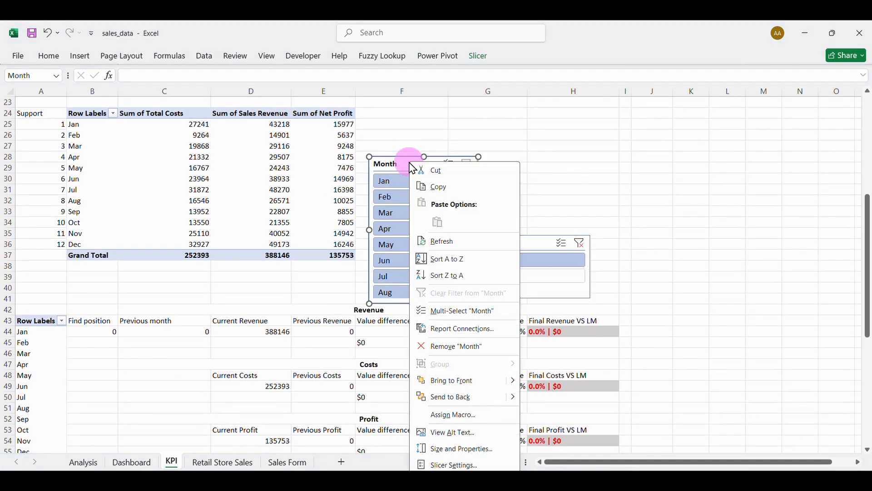
left_click(453, 329)
left_click(540, 372)
left_click(540, 372)
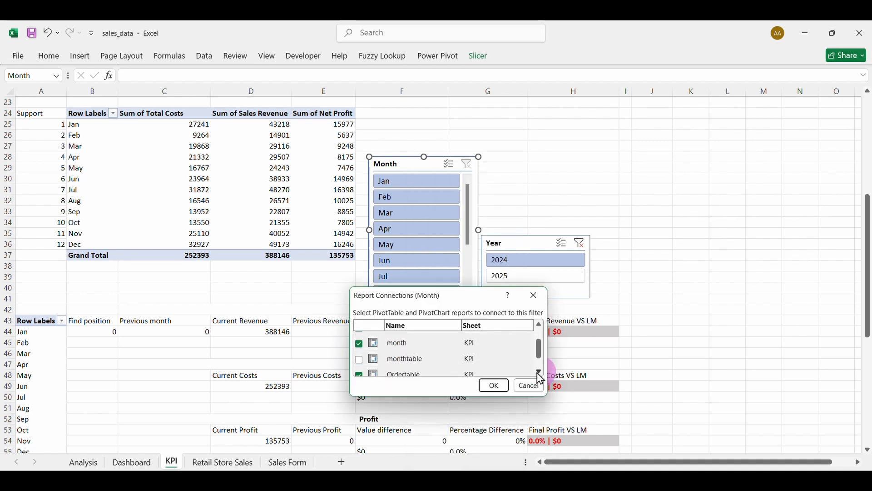
left_click(359, 359)
left_click(359, 360)
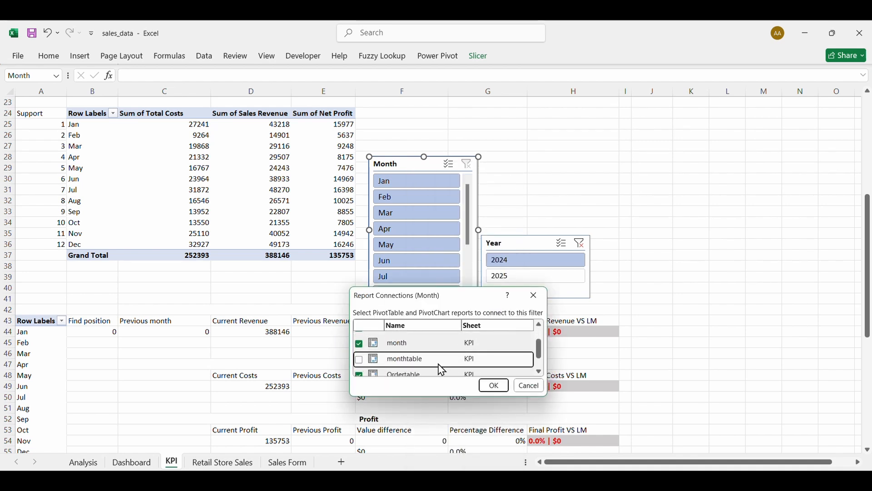
left_click(540, 373)
left_click(363, 369)
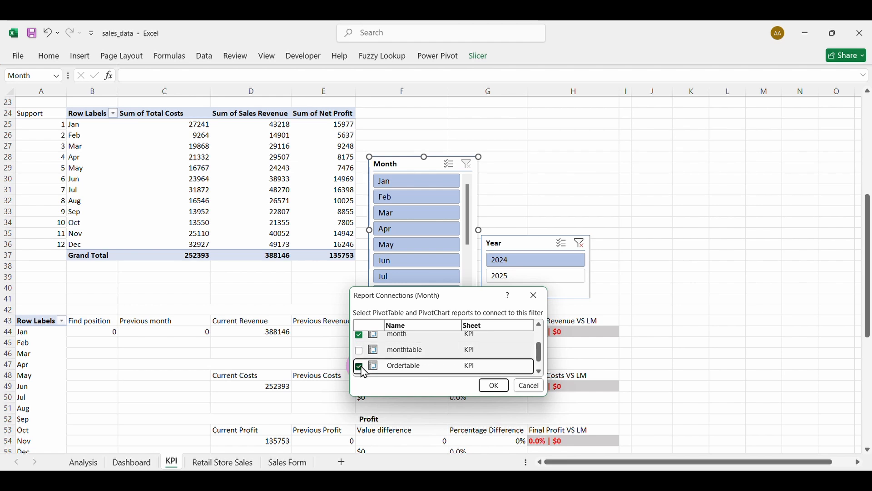
left_click(547, 262)
left_click(494, 387)
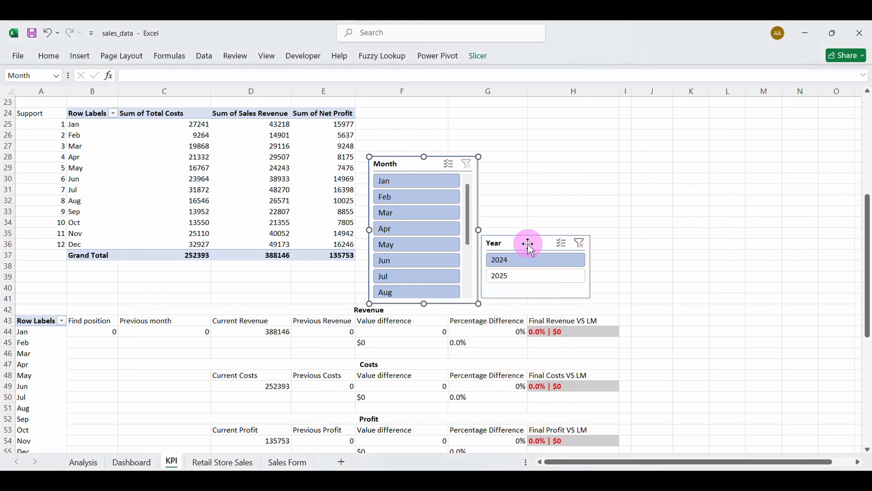
Reconnect the Year slicer to the Ordertable pivot.
right_click(532, 249)
left_click(564, 335)
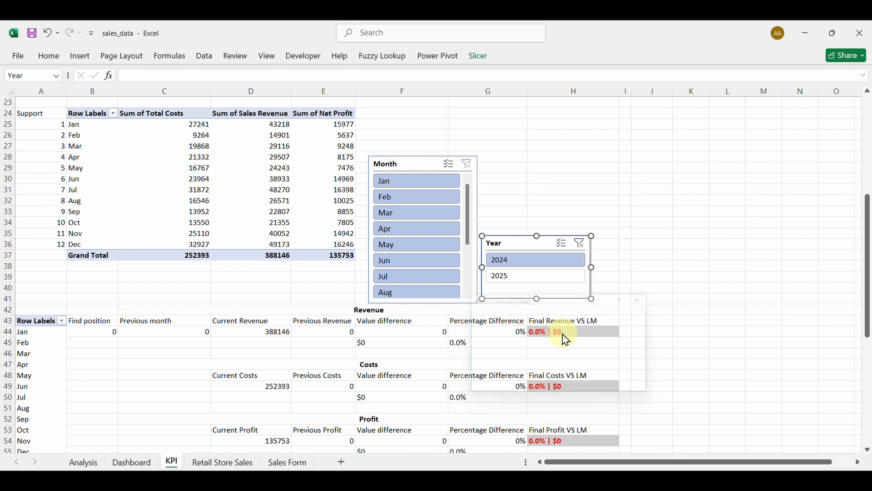
left_click(655, 376)
left_click(655, 375)
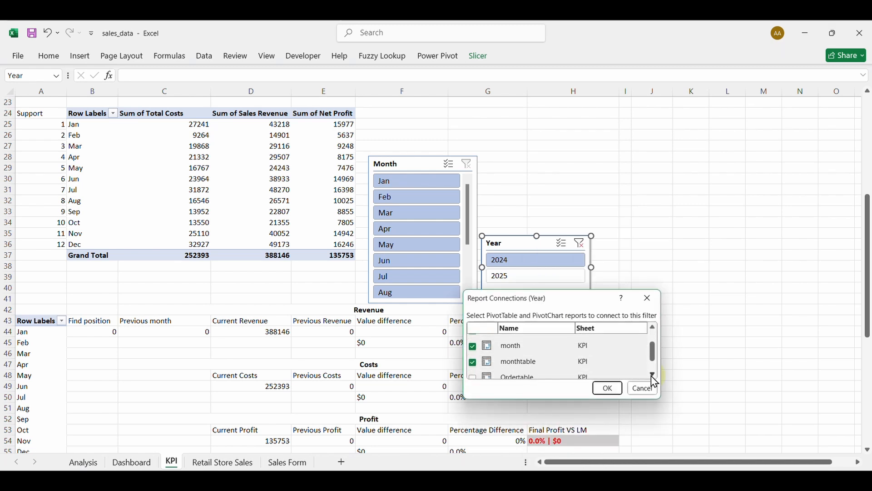
left_click(473, 370)
left_click(608, 389)
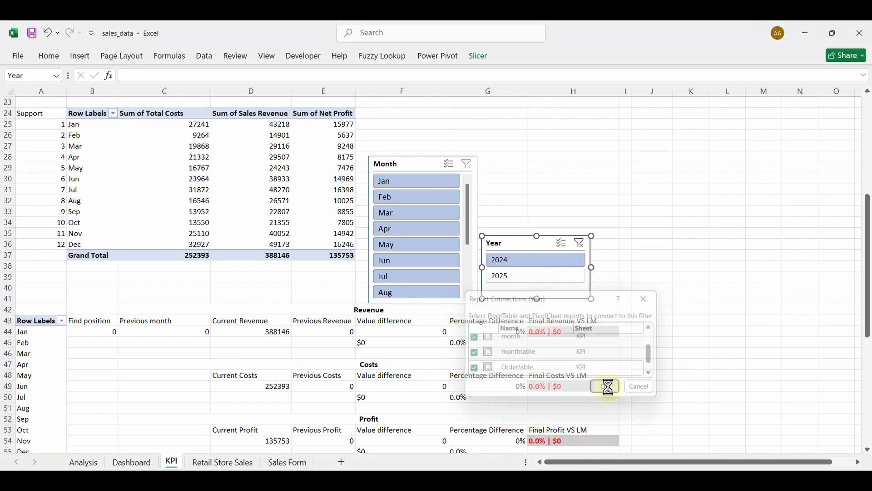
scroll(433, 394, "down", 5)
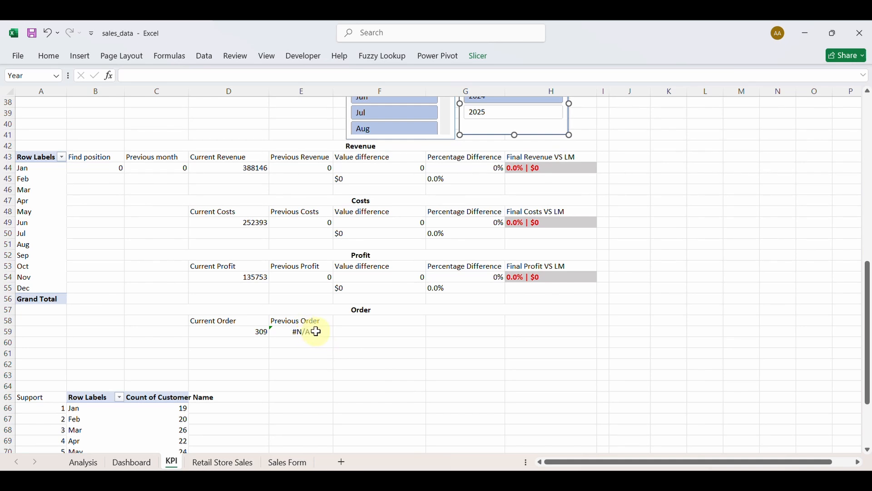
Review E59's VLOOKUP, then filter to Jul (26 previous orders) and Jan (#N/A).
double_click(317, 332)
scroll(304, 386, "down", 2)
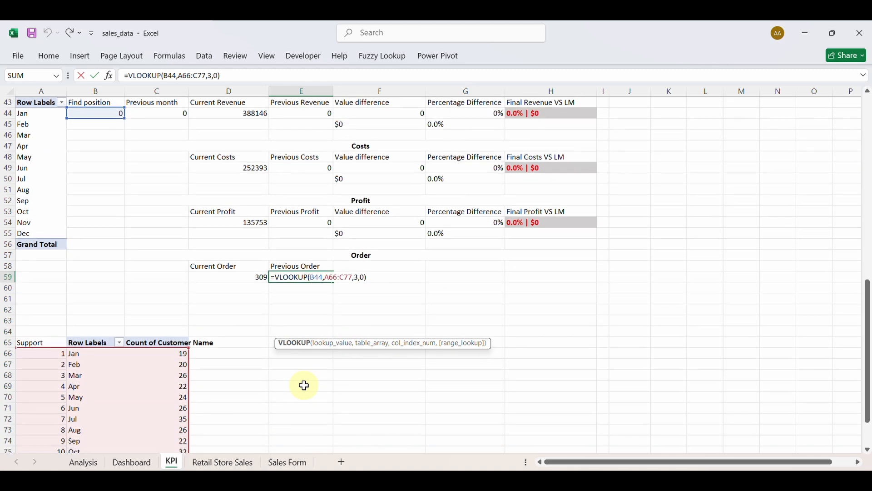
scroll(304, 386, "down", 2)
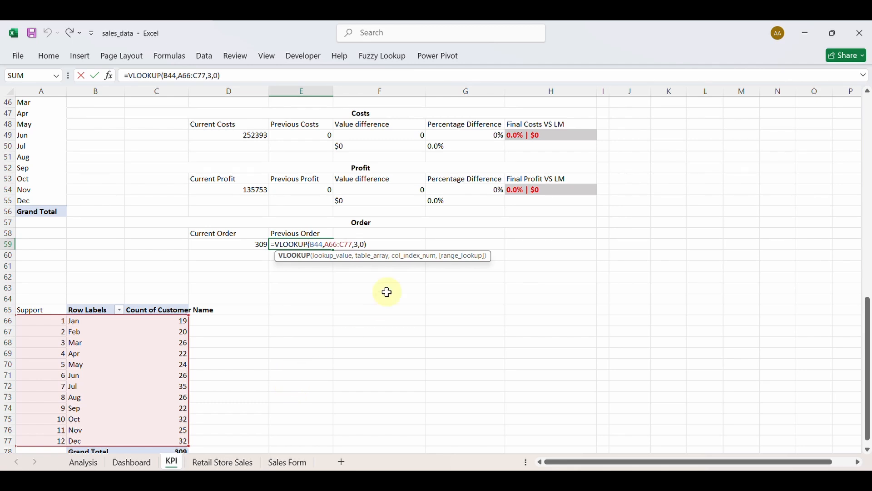
scroll(282, 293, "up", 3)
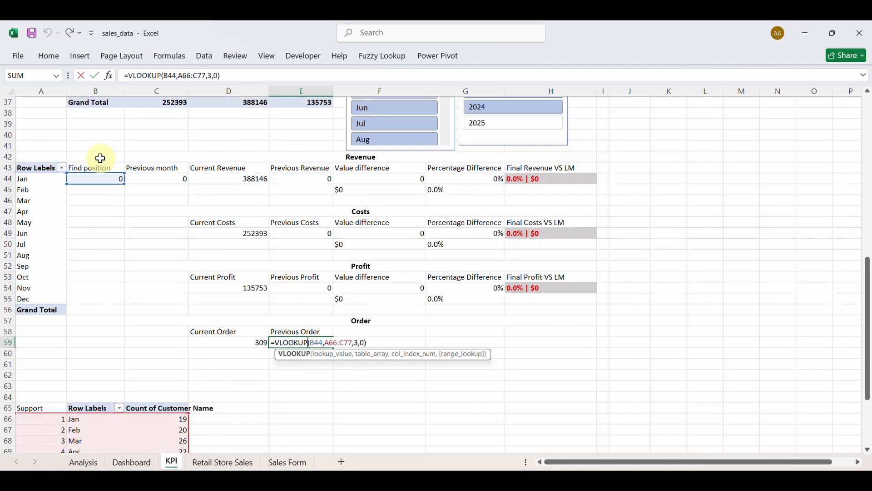
left_click(402, 134)
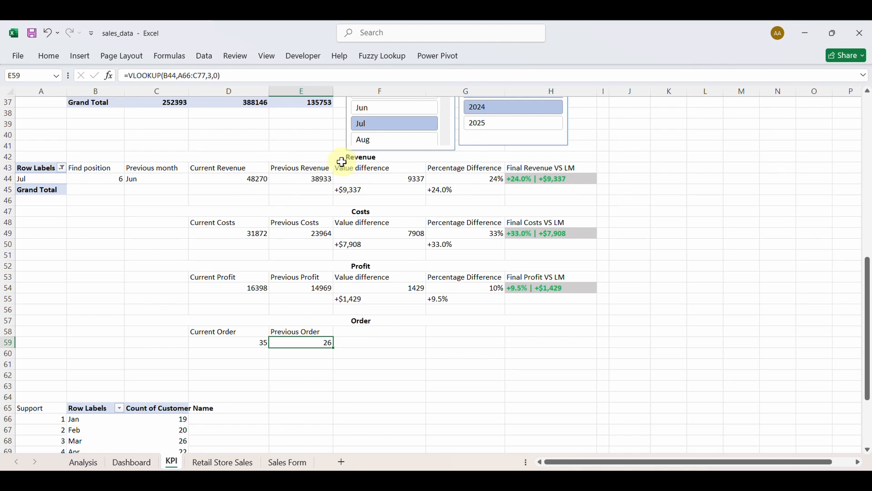
scroll(369, 150, "up", 3)
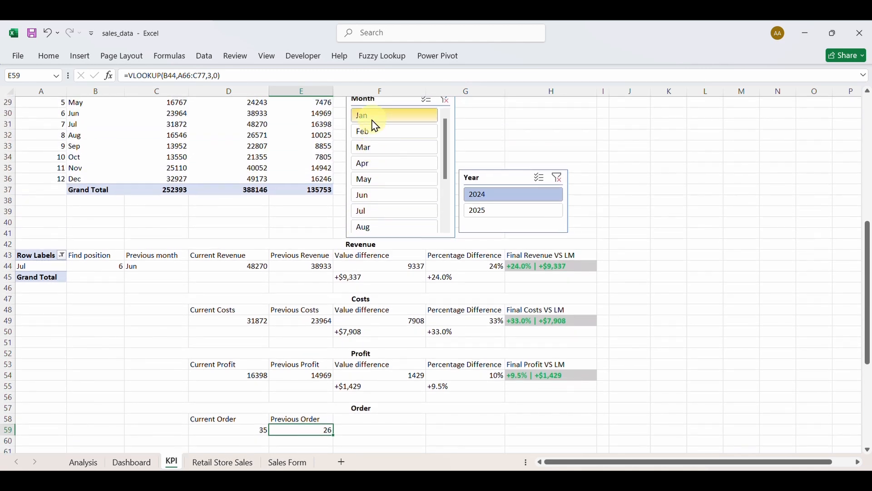
left_click(372, 119)
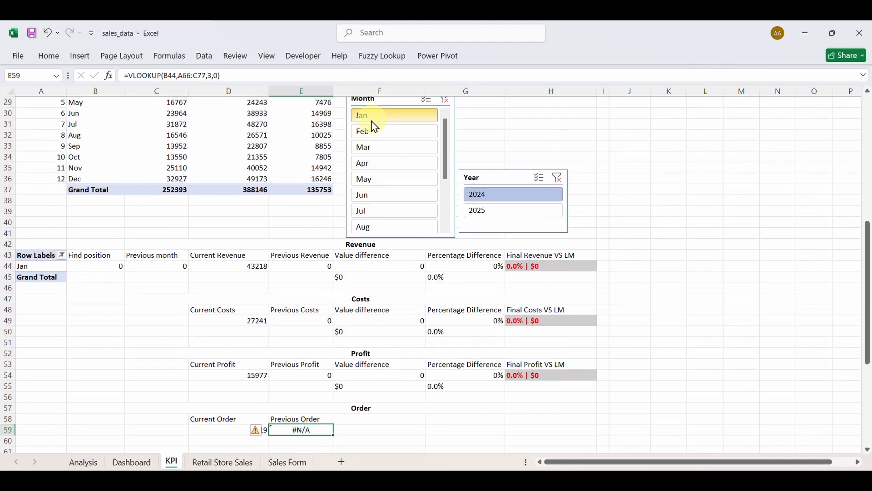
Change E59 to =IFERROR(VLOOKUP(B44,A66:C77,3,0),0), then filter the KPIs to Feb.
double_click(308, 433)
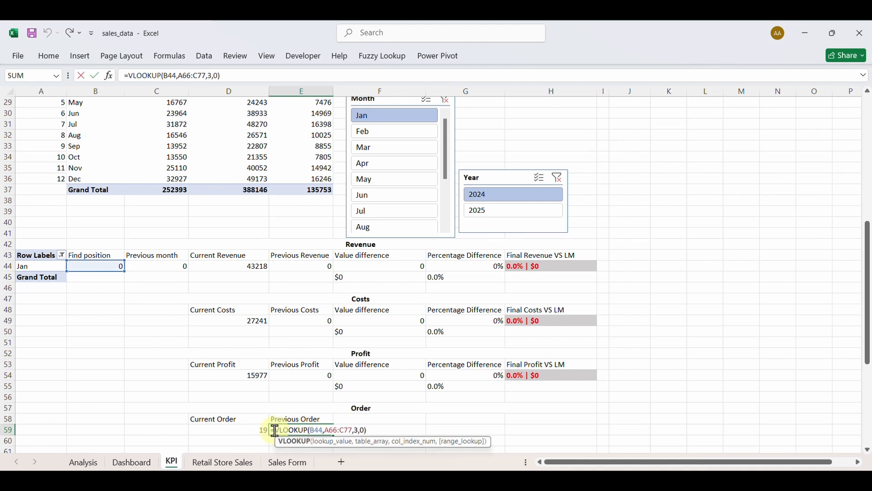
type("i")
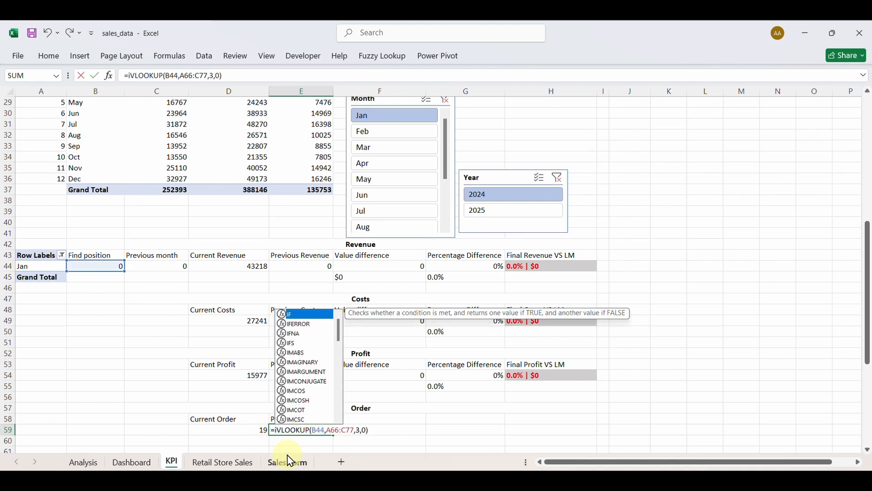
type("fer")
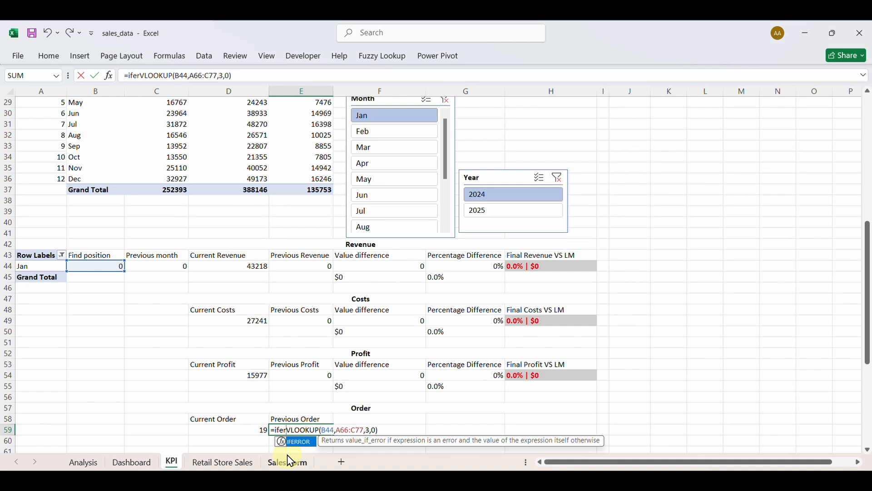
key("Tab")
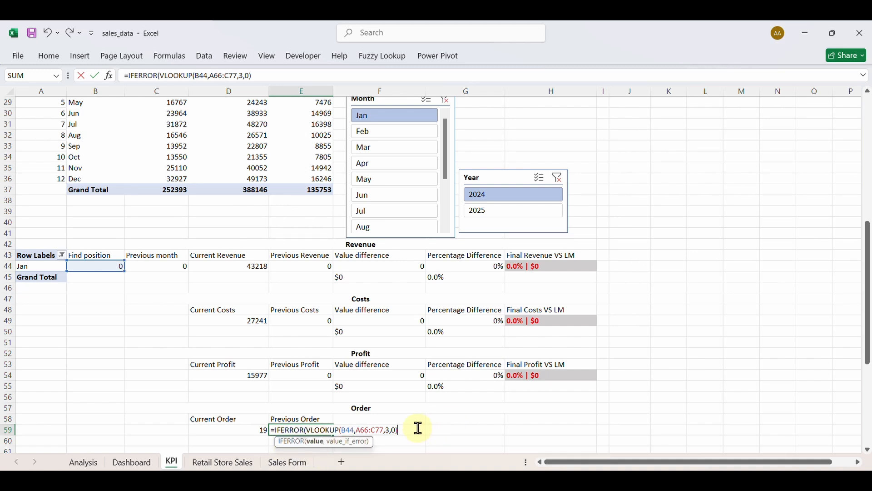
type(",")
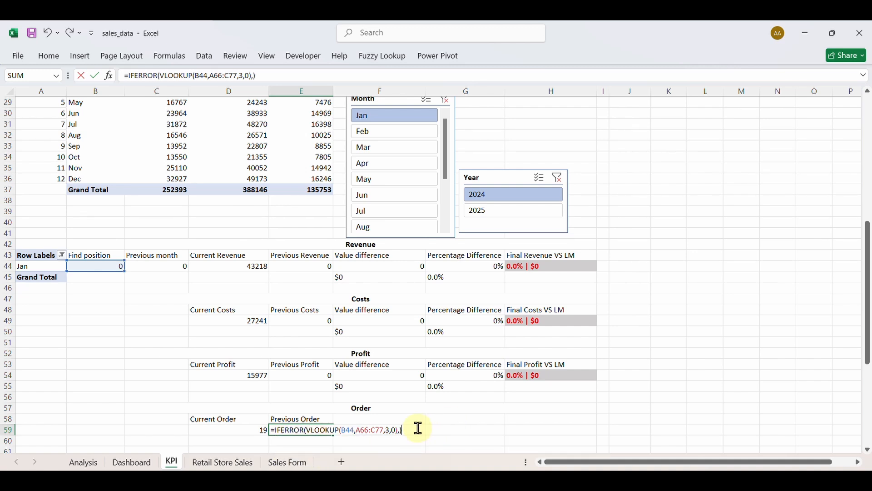
type("0")
key("Return")
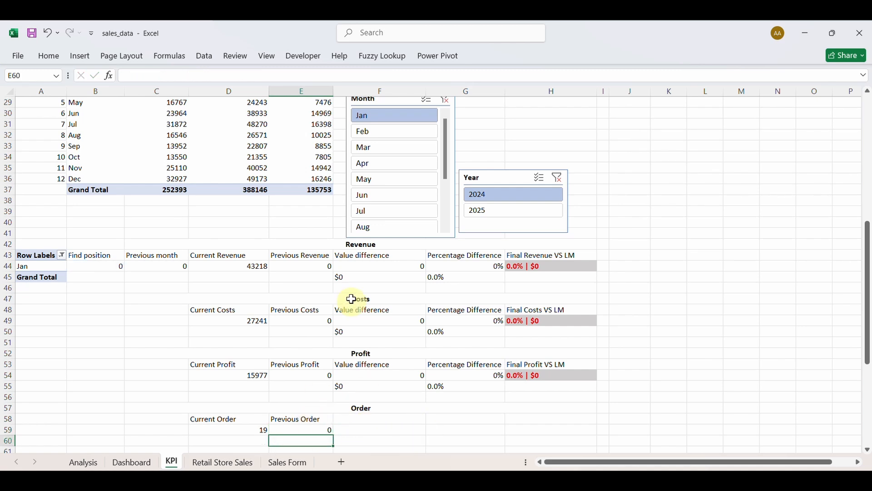
left_click(403, 130)
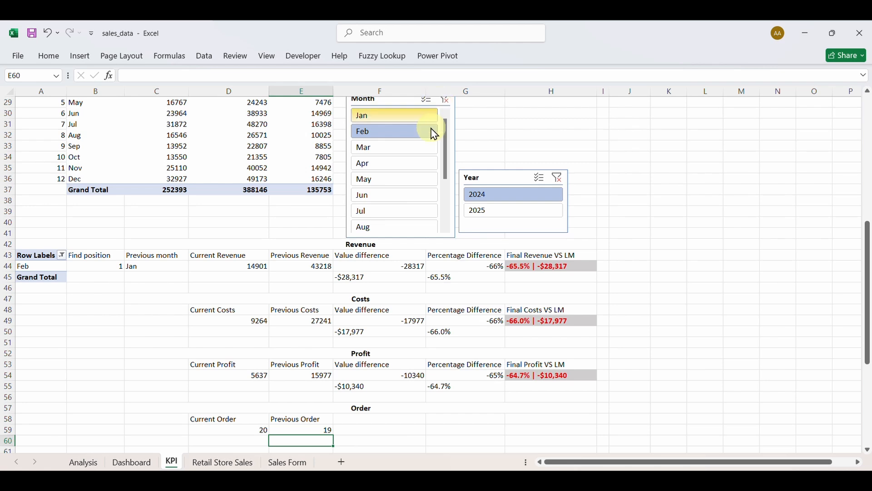
scroll(390, 347, "down", 7)
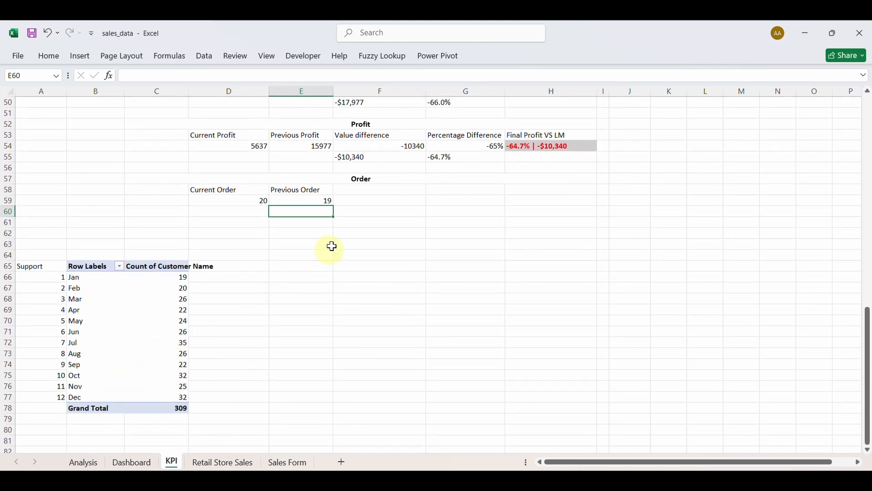
Copy the Value difference and Percentage Difference headings into the Order block.
left_click(358, 191)
left_click(366, 136)
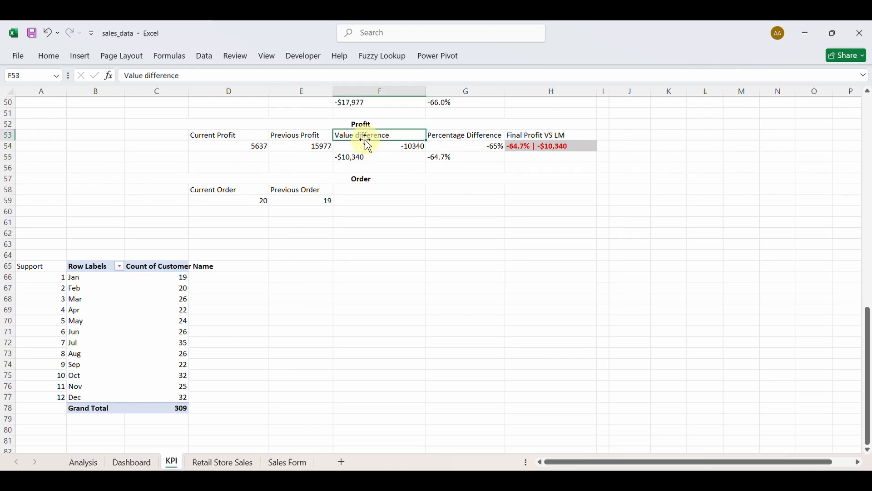
key("ctrl+c")
left_click(363, 190)
key("ctrl+v")
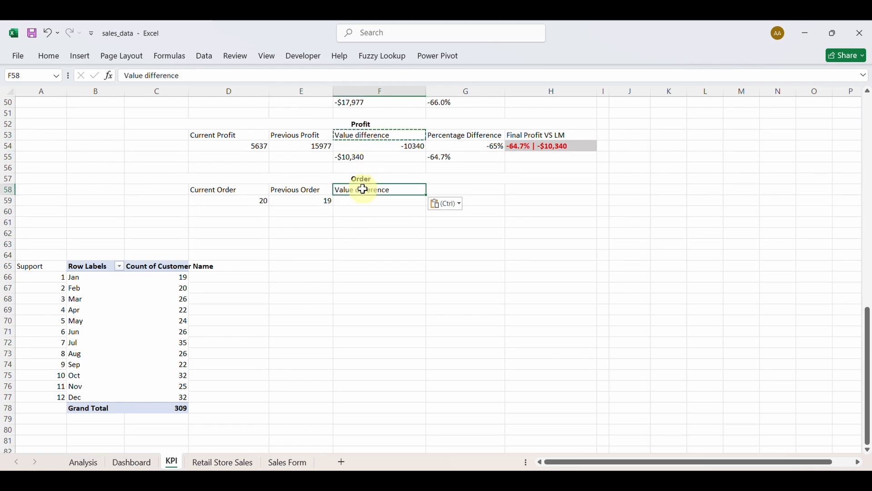
left_click(452, 134)
key("ctrl+v")
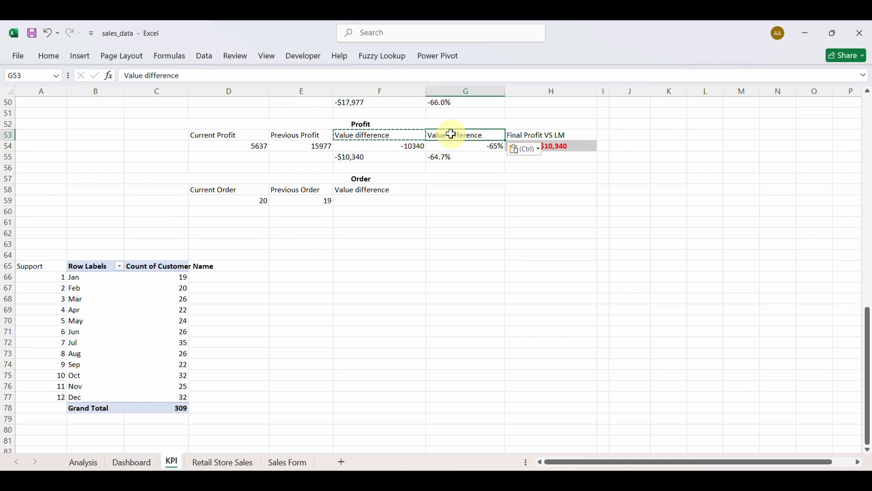
key("ctrl+z")
key("ctrl+c")
left_click(447, 168)
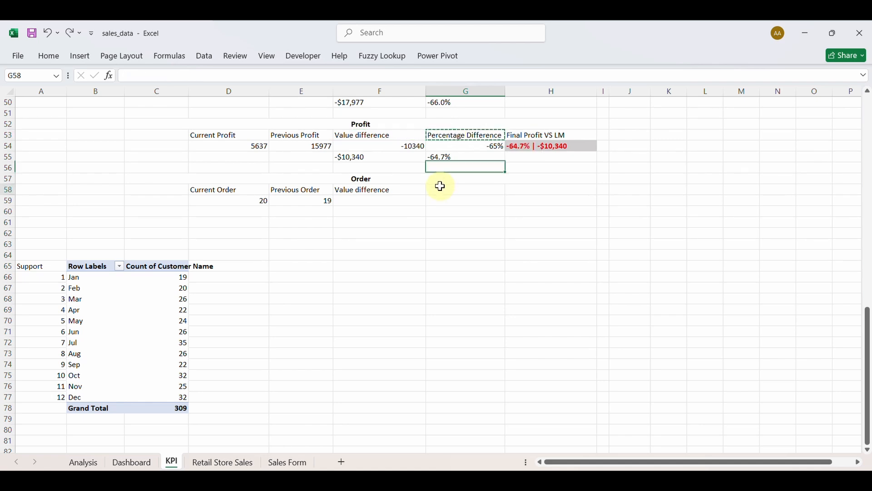
left_click(442, 189)
key("ctrl+v")
Add a Final Order VS LM heading in H58, adapted from Final Profit VS LM.
left_click(514, 137)
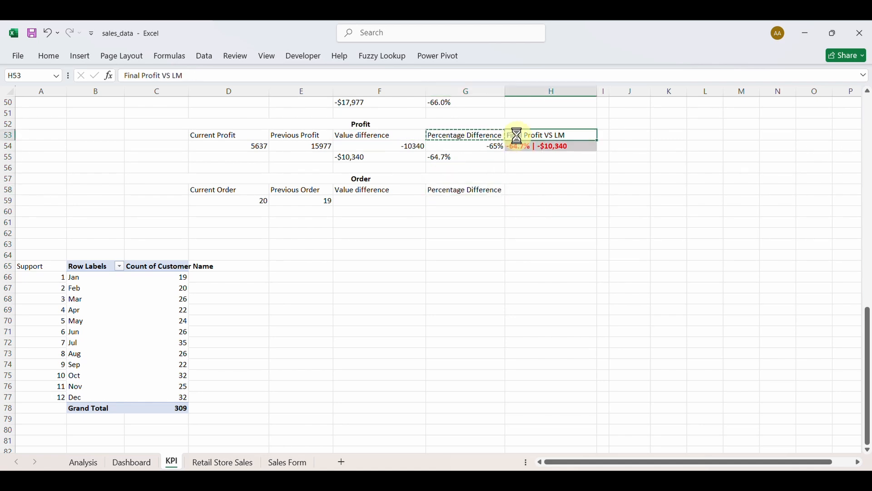
key("ctrl+c")
left_click(544, 190)
key("ctrl+v")
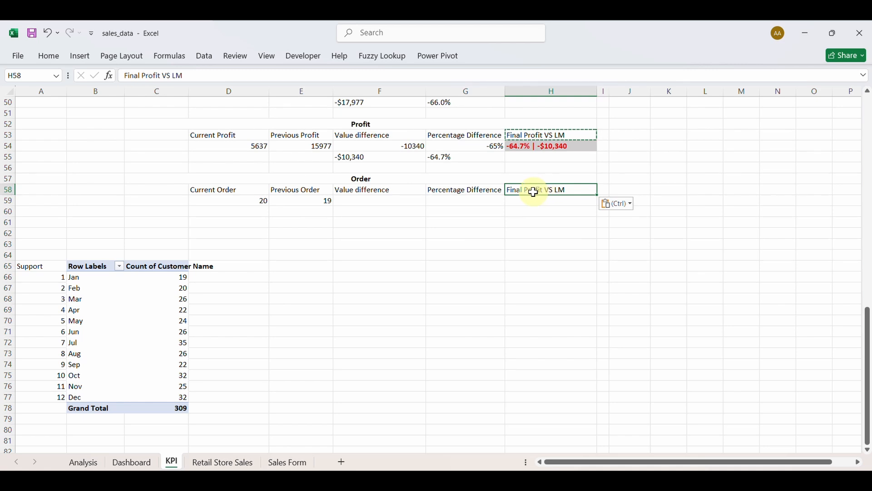
double_click(534, 192)
double_click(534, 192)
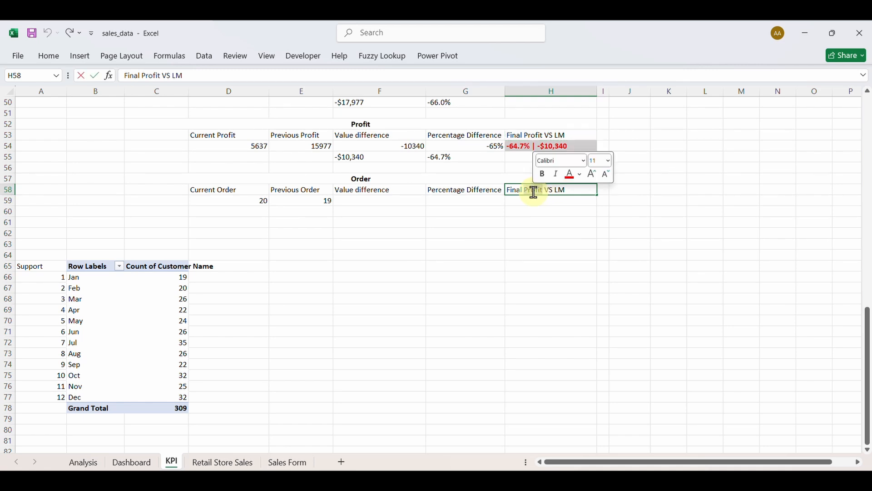
type("Order")
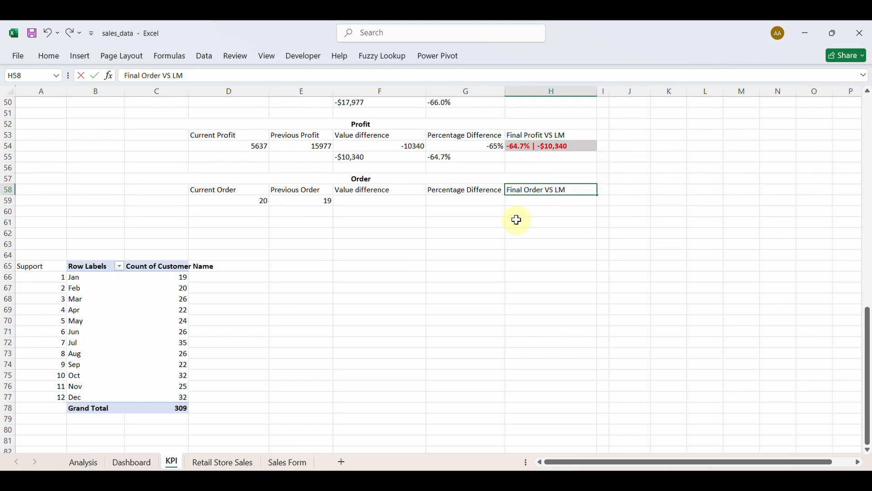
key("Return")
left_click(370, 200)
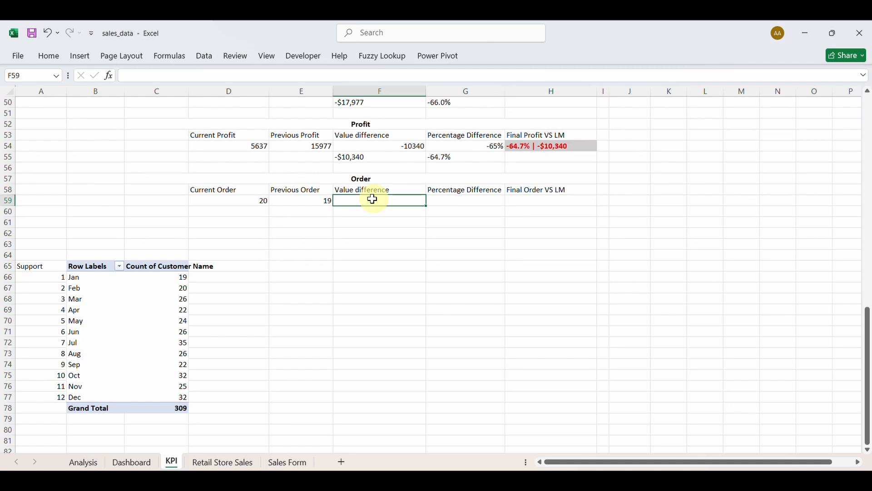
scroll(390, 197, "up", 1)
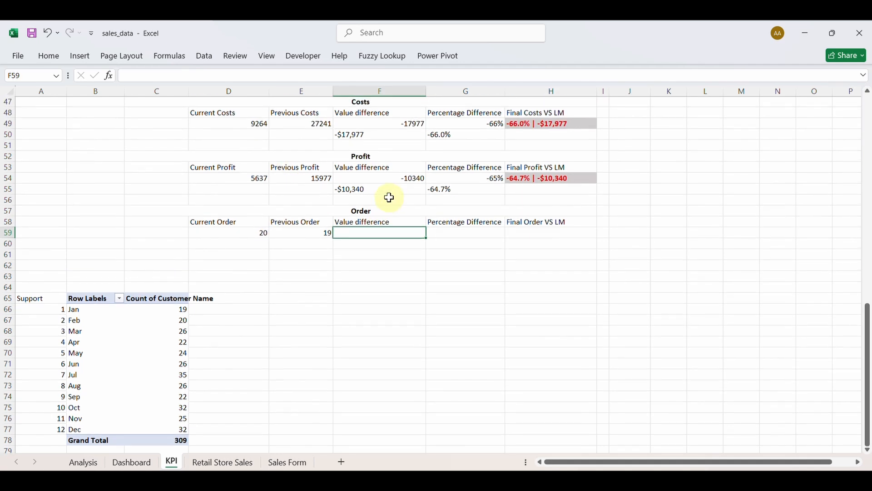
Reuse F54's formula in F59 as =IF(E59=0,0,D59-E59), giving 1.
double_click(368, 178)
triple_click(368, 179)
key("ctrl+c")
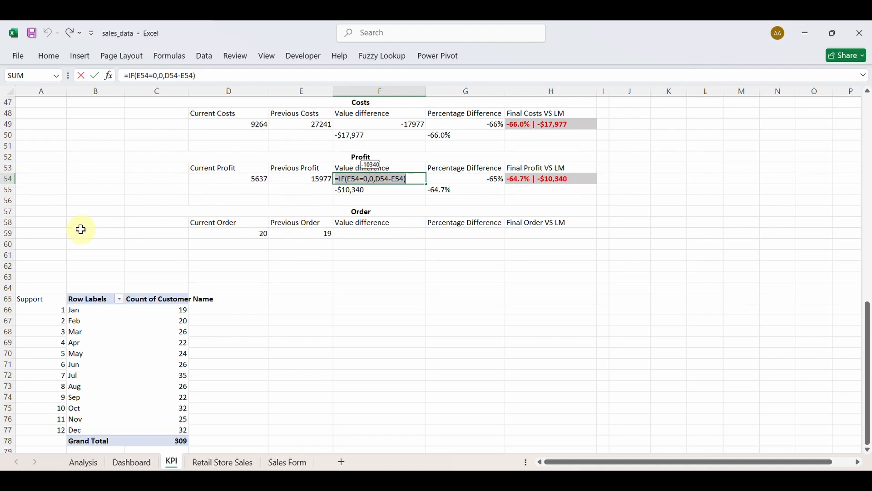
key("Escape")
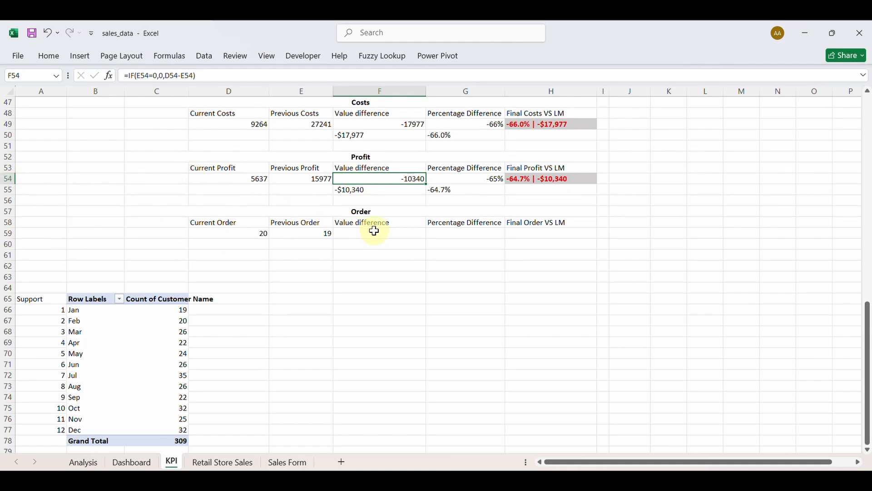
left_click(375, 232)
key("ctrl+v")
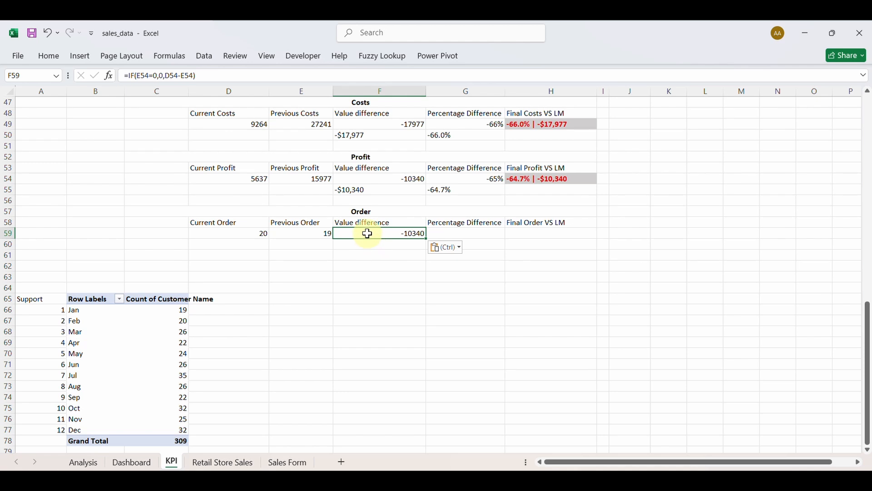
double_click(368, 234)
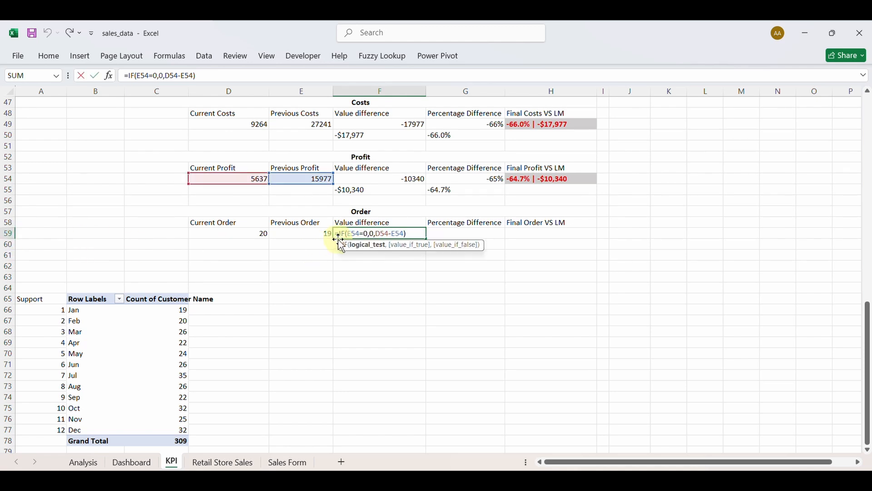
left_click(358, 234)
key("BackSpace")
type("9")
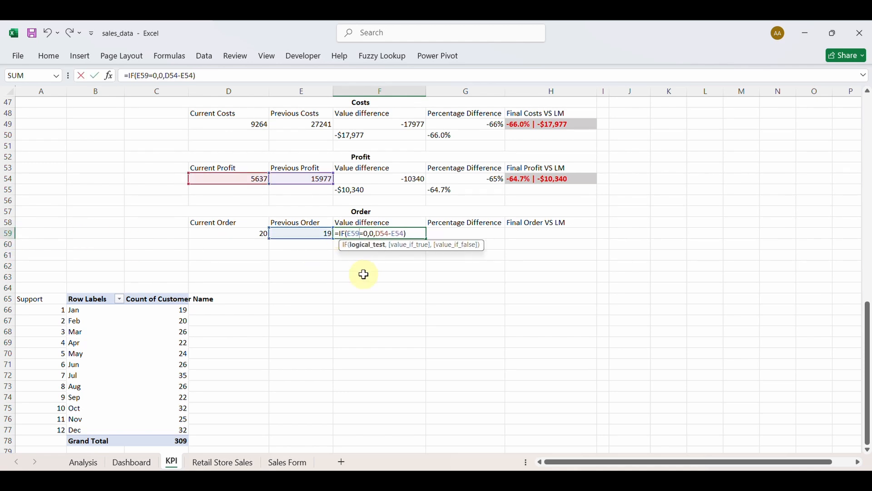
left_click(389, 234)
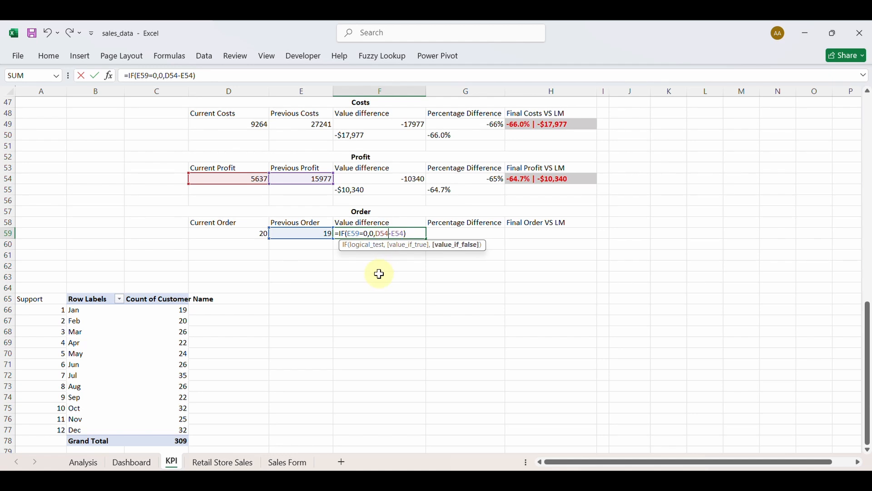
key("BackSpace")
type("9")
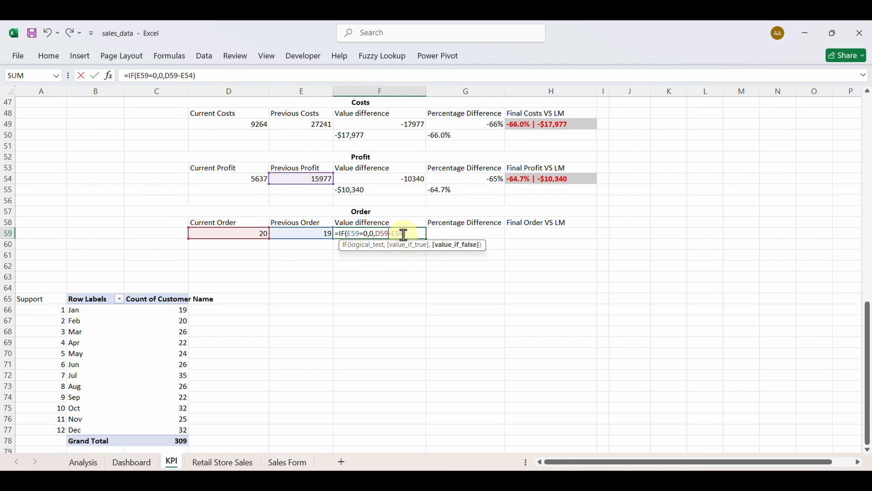
key("BackSpace")
type("9")
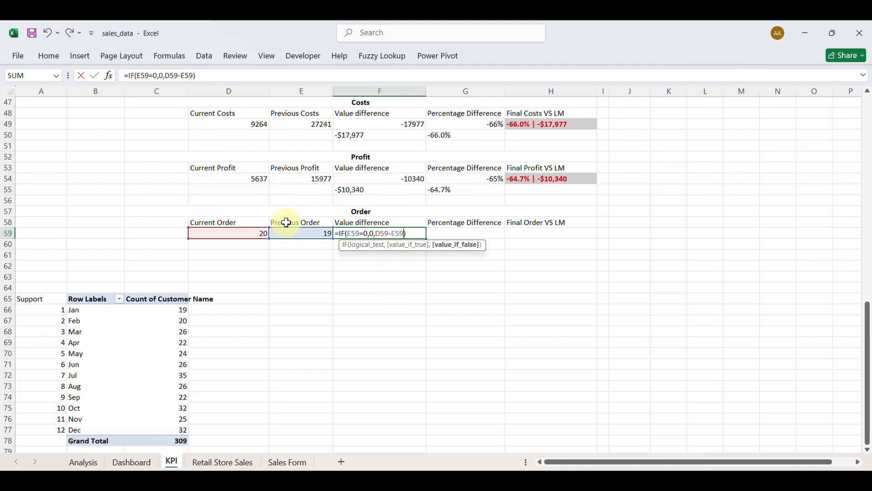
key("Return")
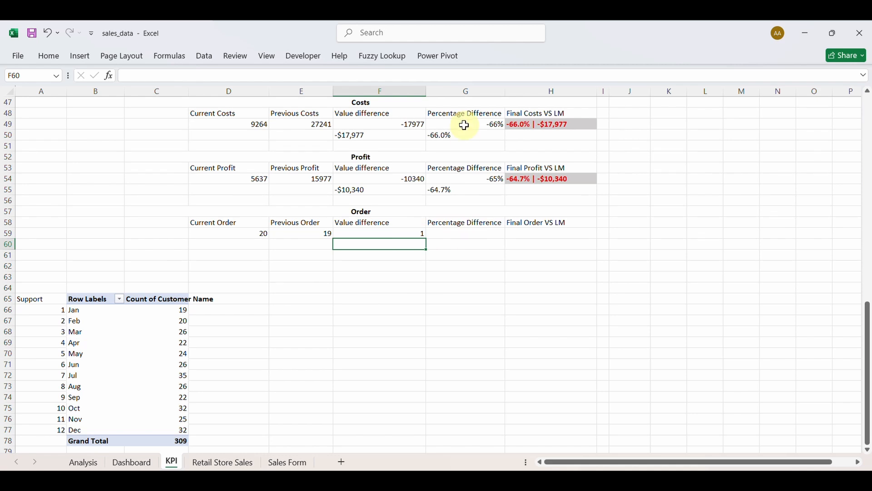
left_click(462, 179)
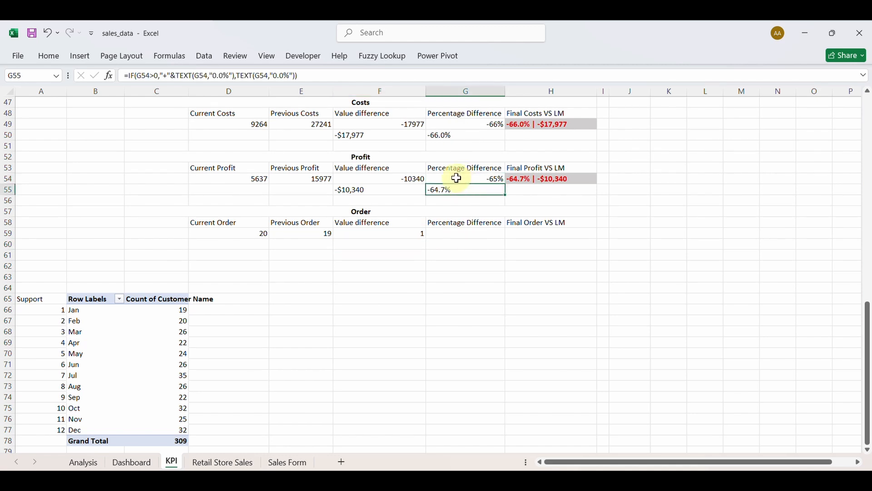
Enter =IF(E59=0,0,(D59-E59)/E59) in G59, adapted from G54's formula.
double_click(458, 178)
left_click(457, 179)
key("ctrl+c")
key("Escape")
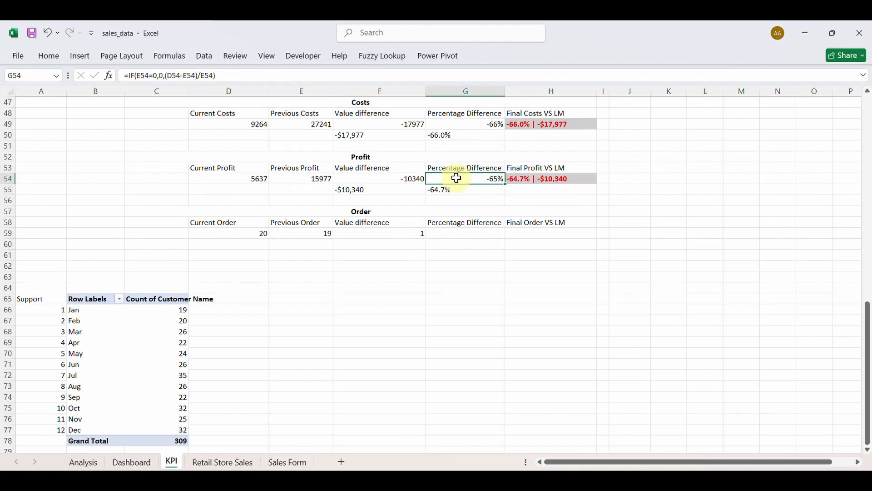
left_click(454, 233)
key("ctrl+v")
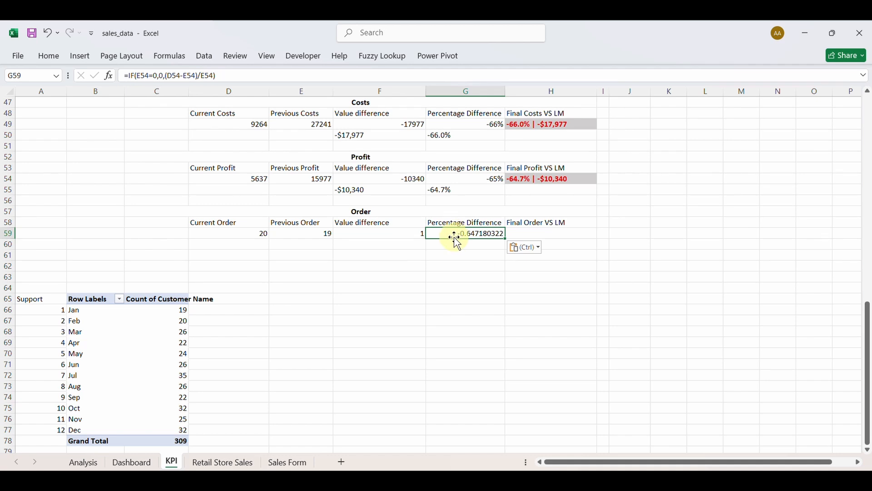
double_click(456, 234)
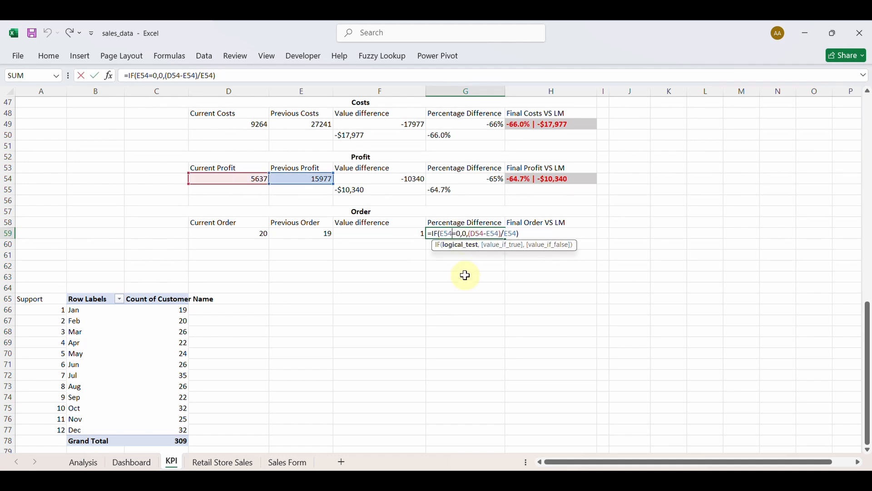
key("BackSpace")
type("9")
left_click(484, 234)
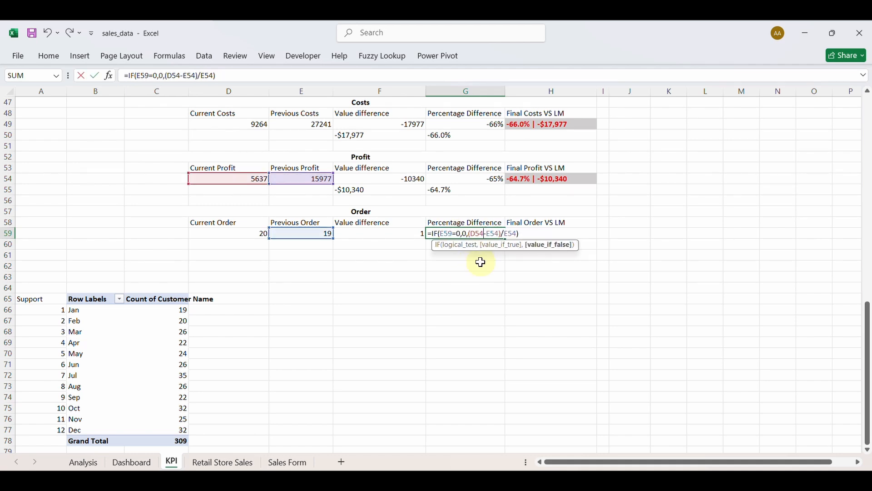
key("BackSpace")
type("9")
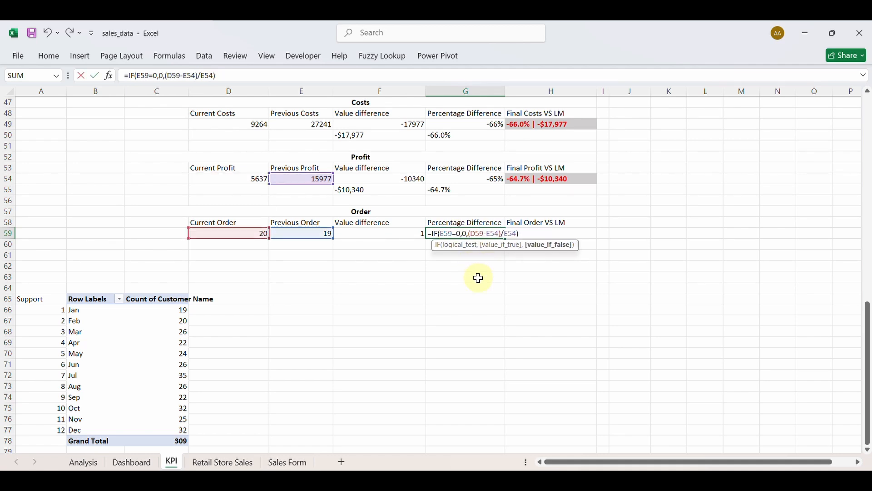
left_click(499, 233)
key("BackSpace")
type("9")
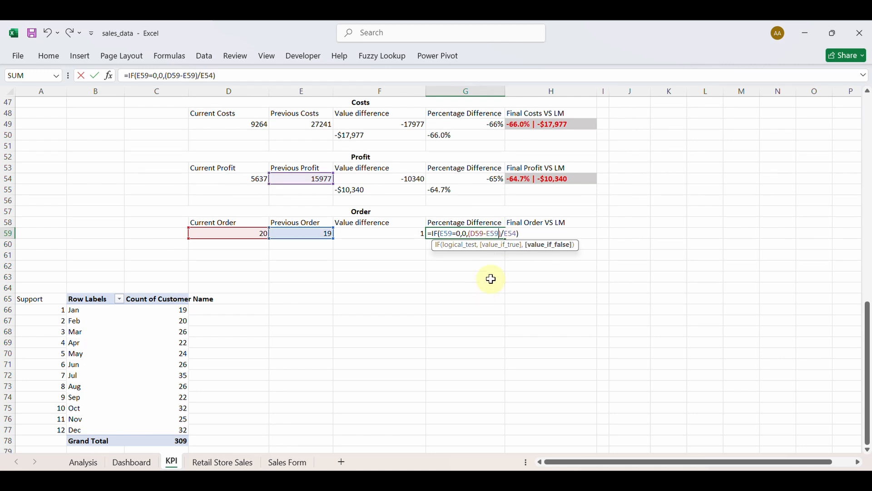
left_click(522, 233)
key("BackSpace")
type("9")
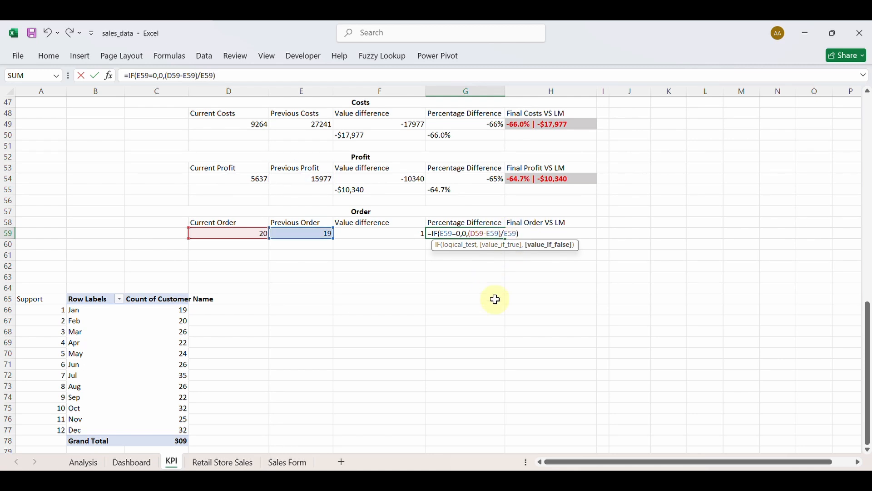
key("Return")
Format G59 as a percentage so it shows 5%.
left_click(458, 232)
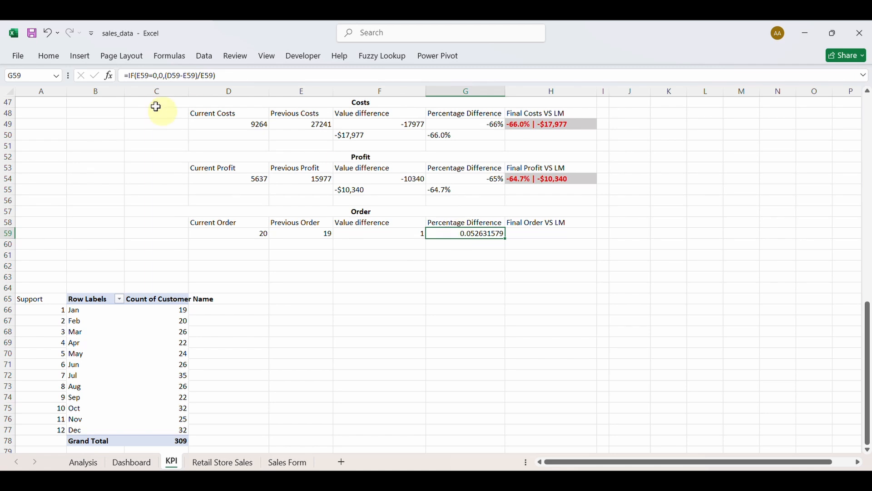
left_click(53, 56)
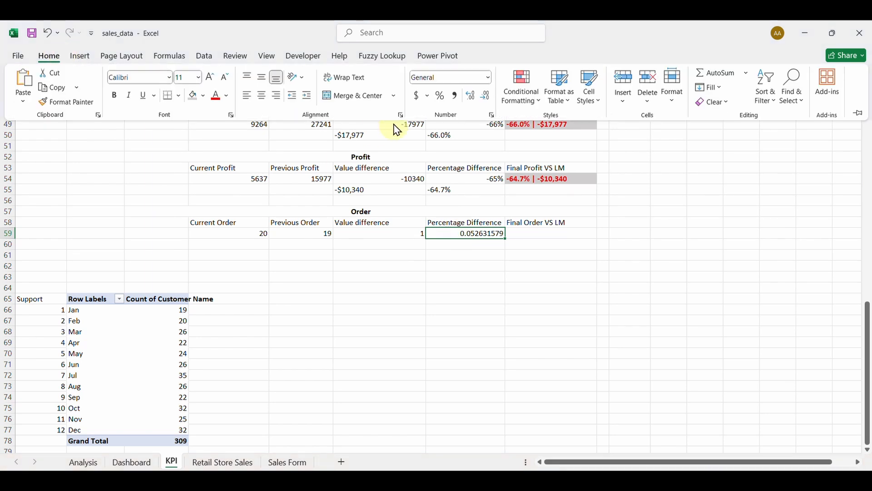
left_click(440, 96)
left_click(478, 248)
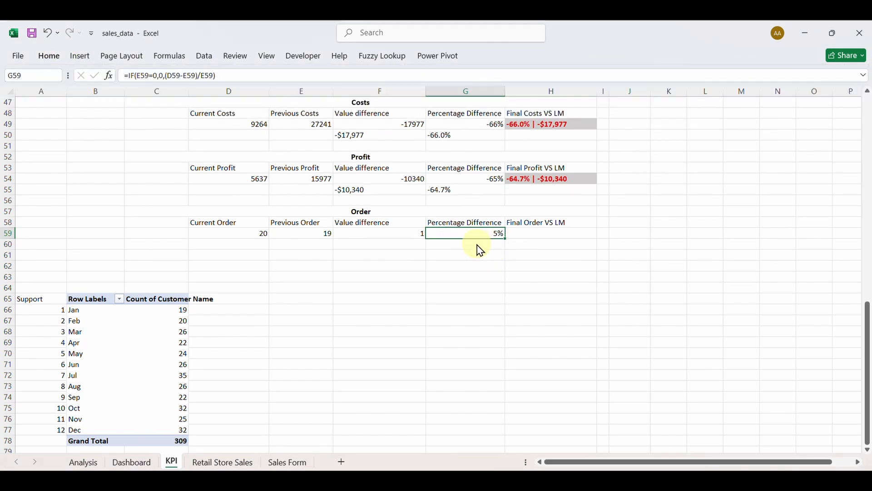
left_click(476, 244)
Copy G55's signed TEXT formula into G60, repointing its references to G59 to show +5.3%.
double_click(450, 190)
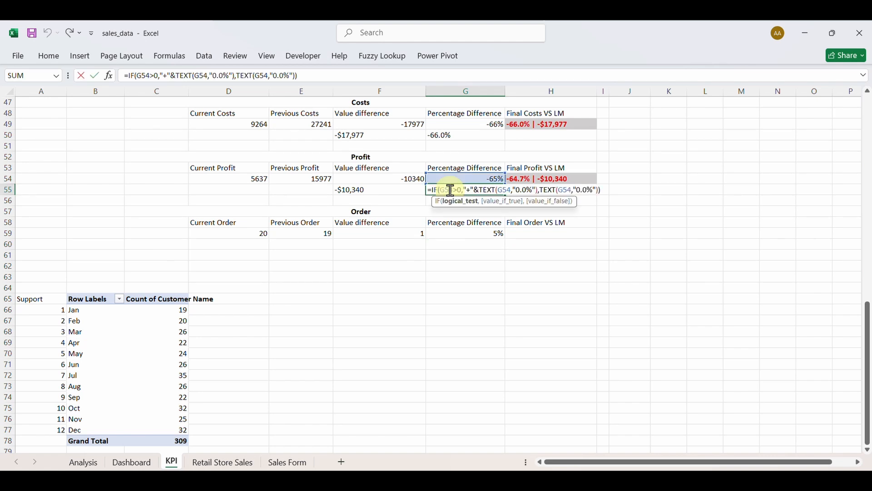
key("ctrl+c")
key("Escape")
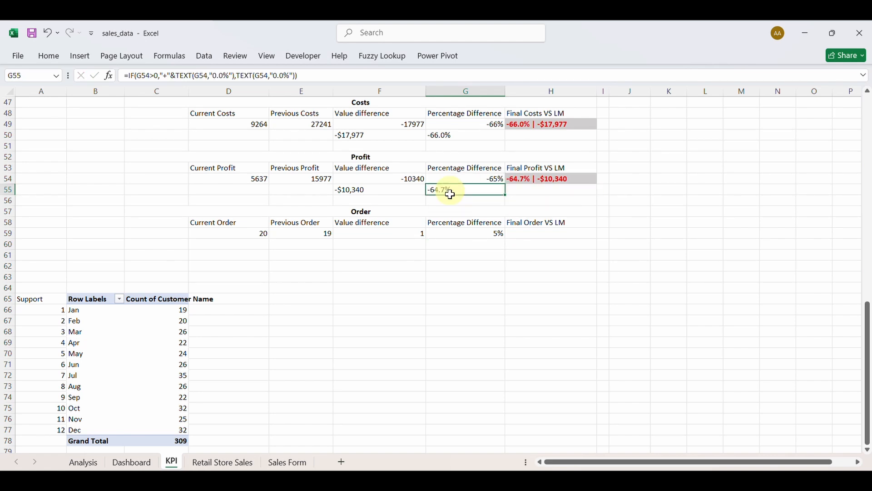
left_click(471, 246)
key("ctrl+v")
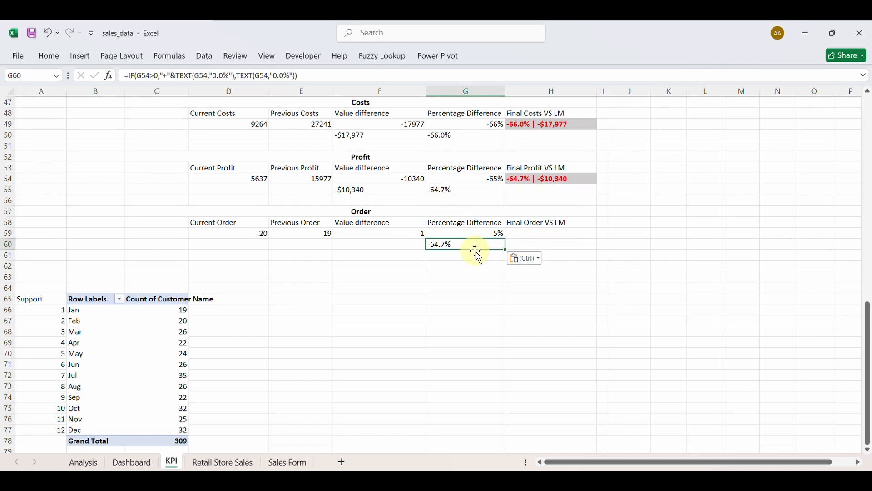
double_click(460, 245)
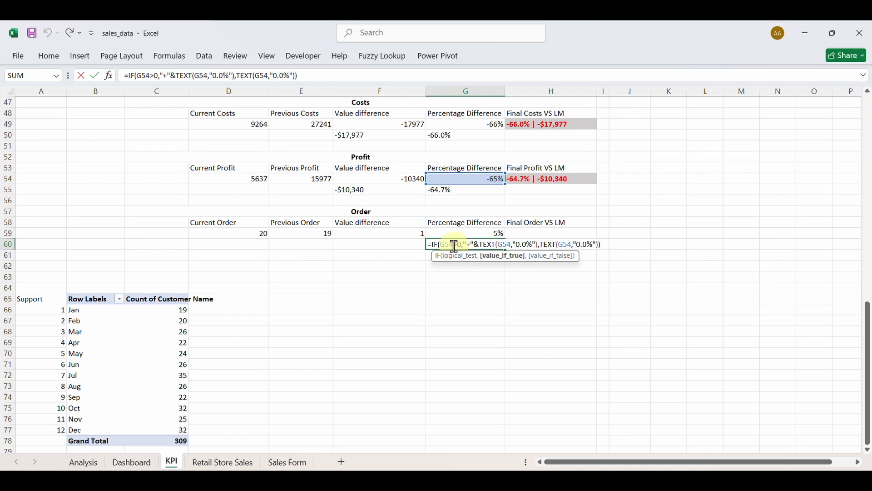
left_click(454, 247)
key("BackSpace")
type("9")
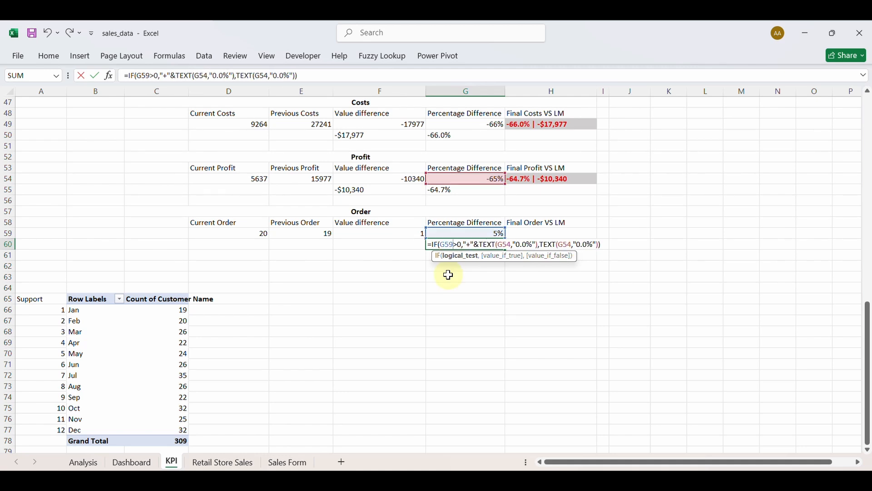
left_click(510, 245)
key("BackSpace")
type("9")
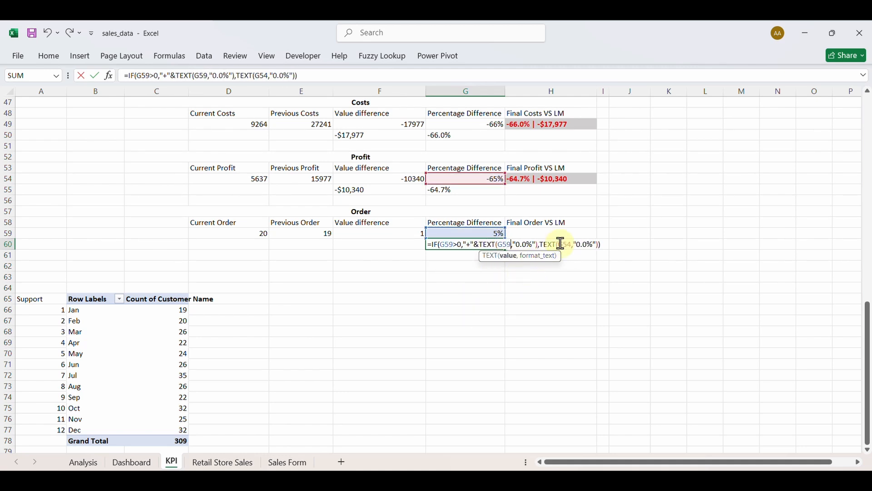
left_click(572, 245)
key("BackSpace")
type("9")
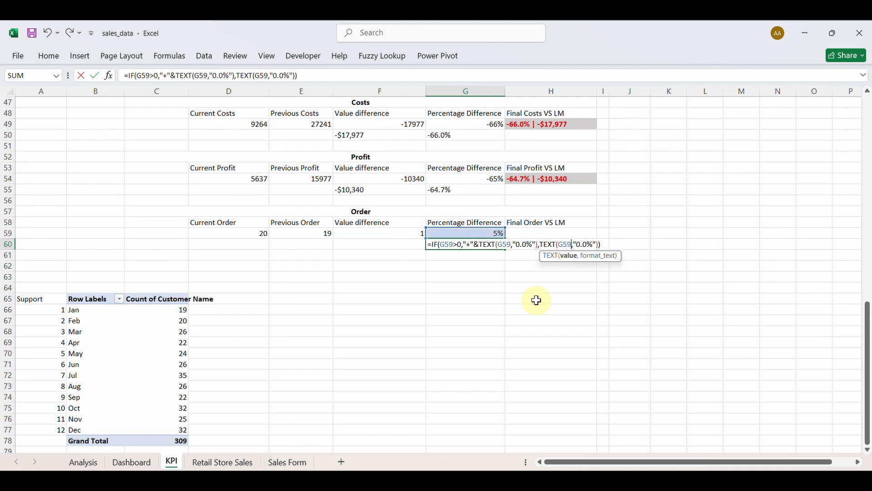
key("Return")
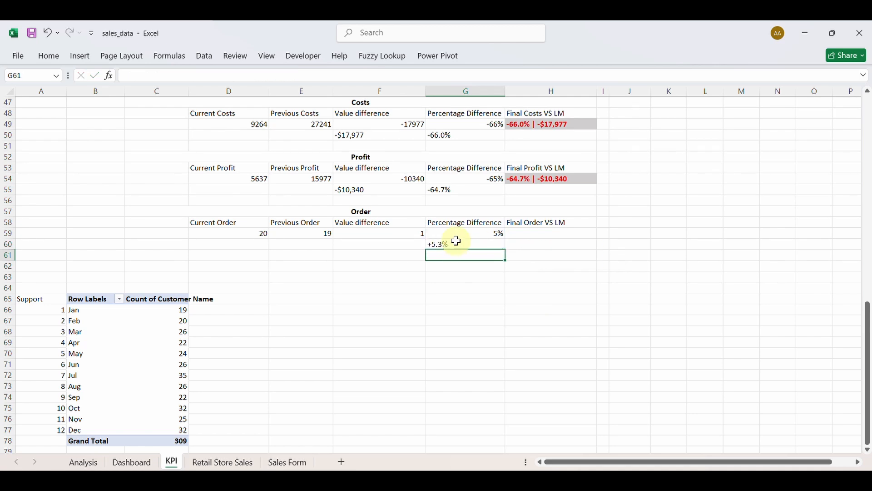
Copy the profit value-difference formula from F55 into F60.
left_click(383, 194)
double_click(382, 193)
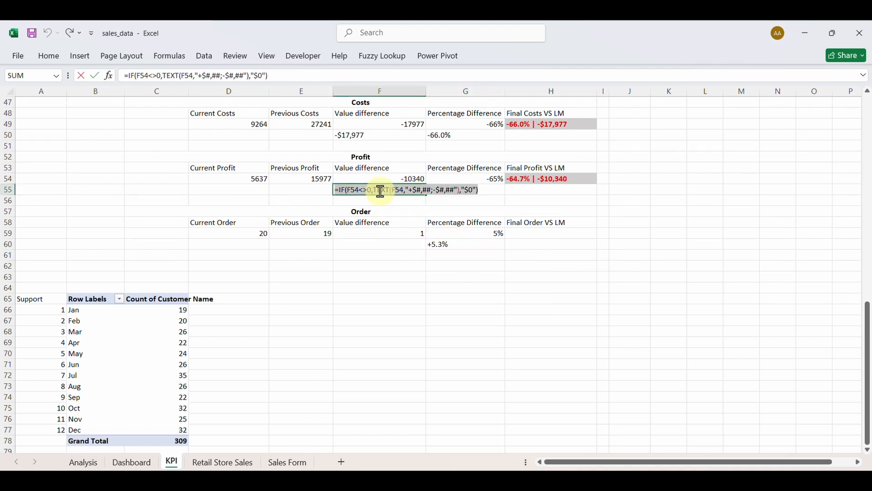
key("Escape")
left_click(393, 242)
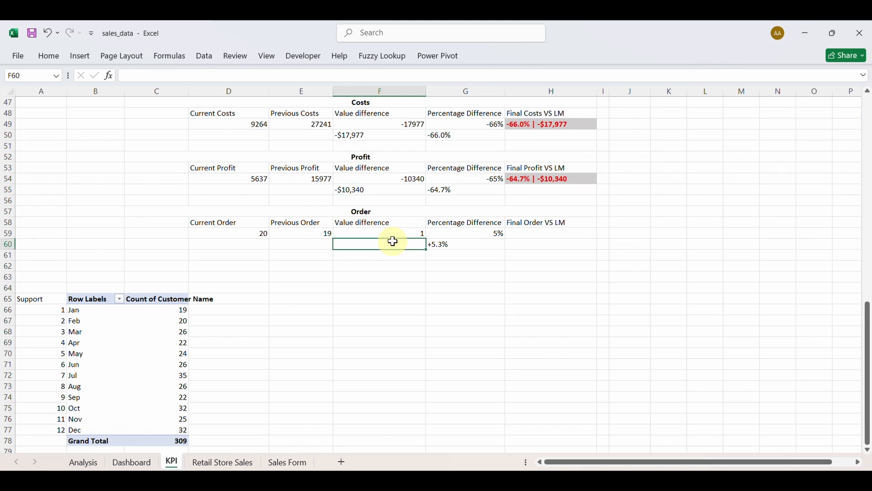
type("-$10,340")
Point both F54 references in F60's formula to F59.
double_click(389, 245)
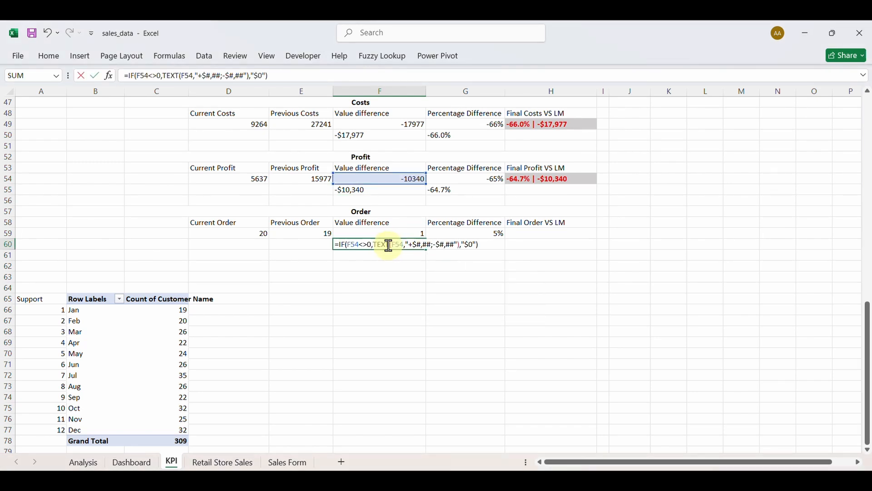
left_click(360, 244)
key("BackSpace")
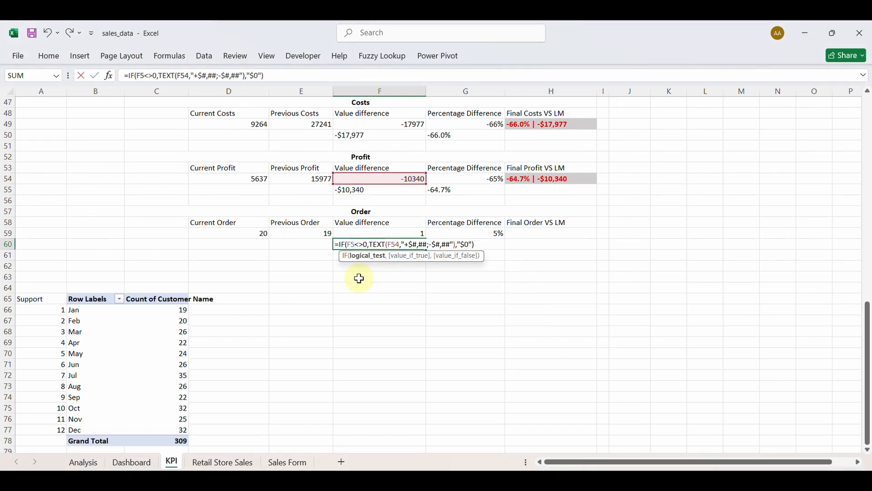
type("9")
left_click(404, 245)
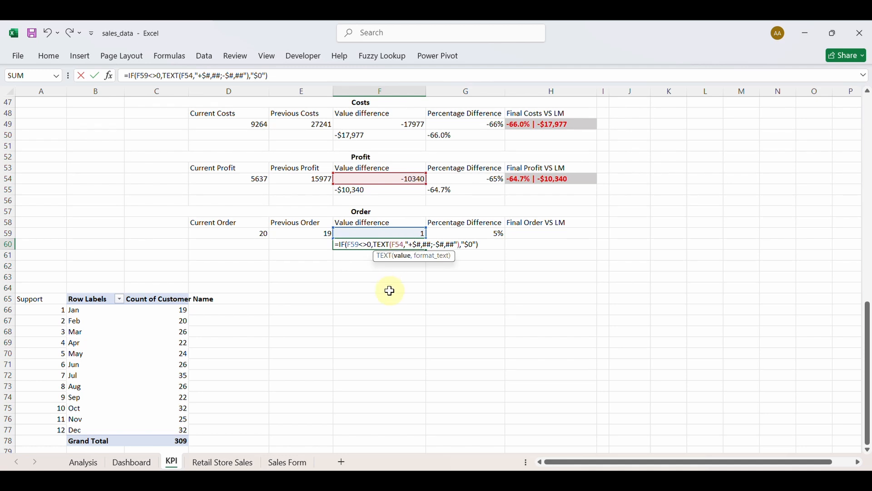
key("BackSpace")
type("9")
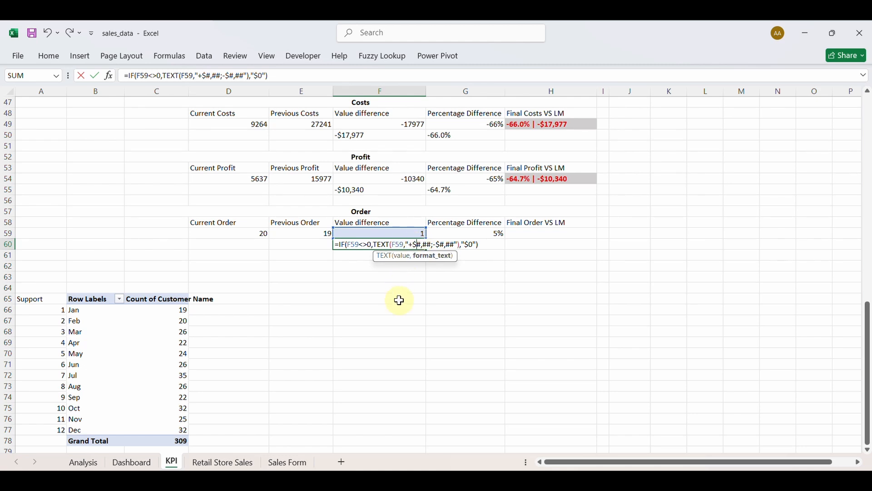
Strip the dollar signs from the format and fallback so F60 shows +1.
key("BackSpace")
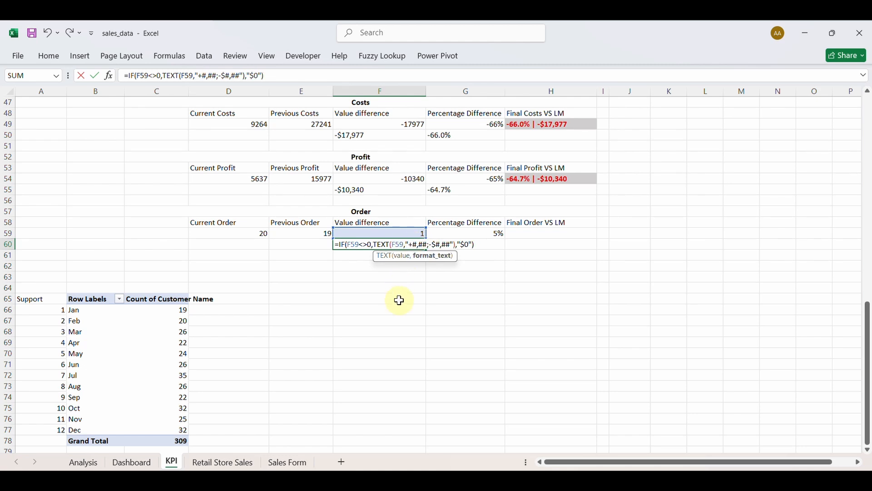
left_click(438, 244)
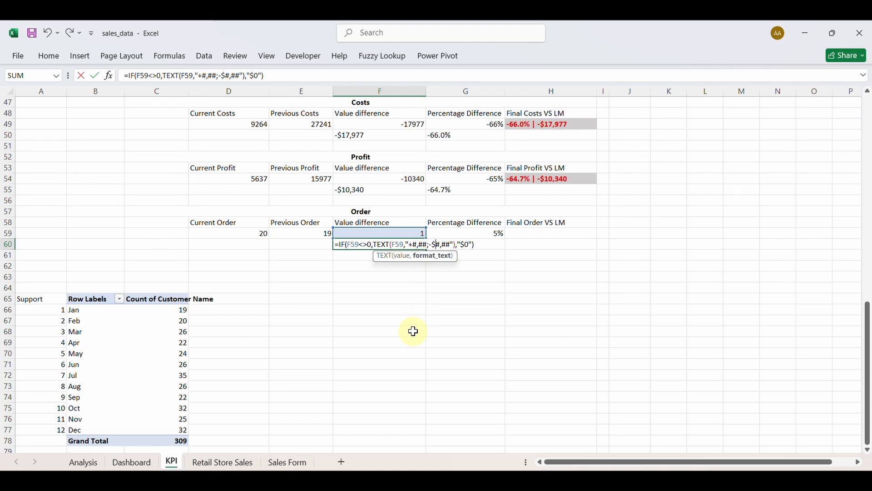
key("BackSpace")
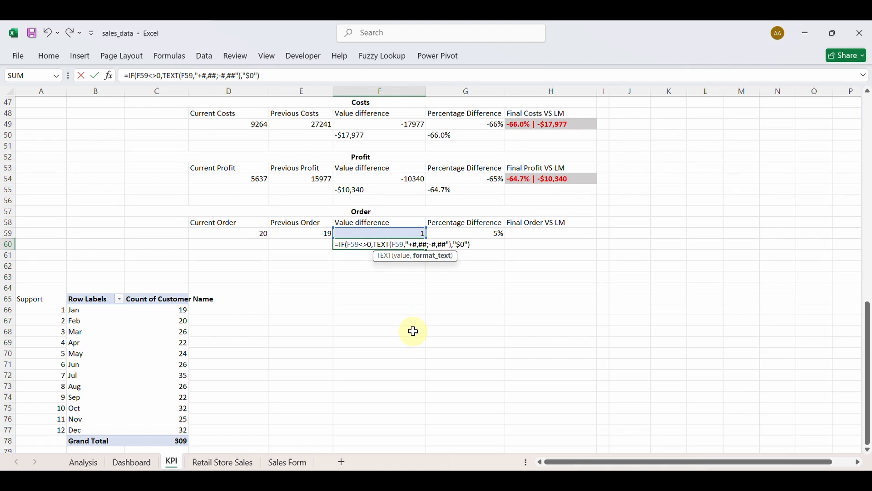
left_click(462, 245)
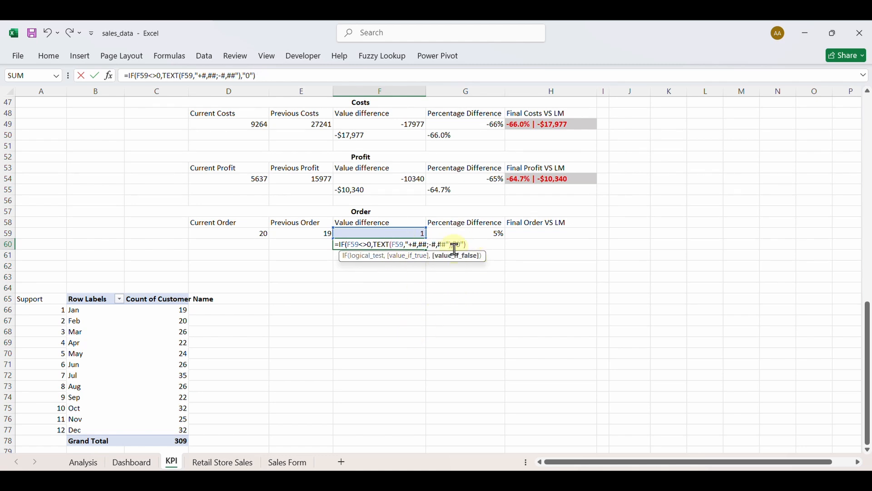
key("Return")
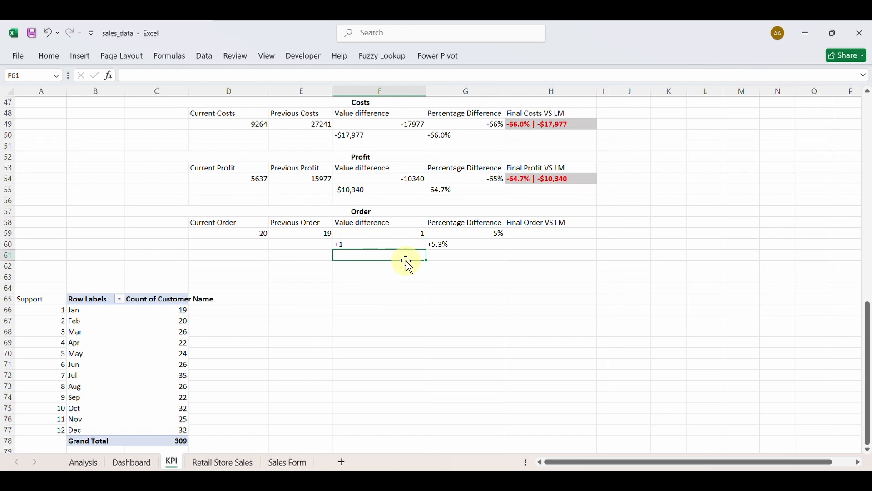
Review the Final Profit and Final Costs VS LM formulas in H54 and H49.
scroll(464, 237, "up", 4)
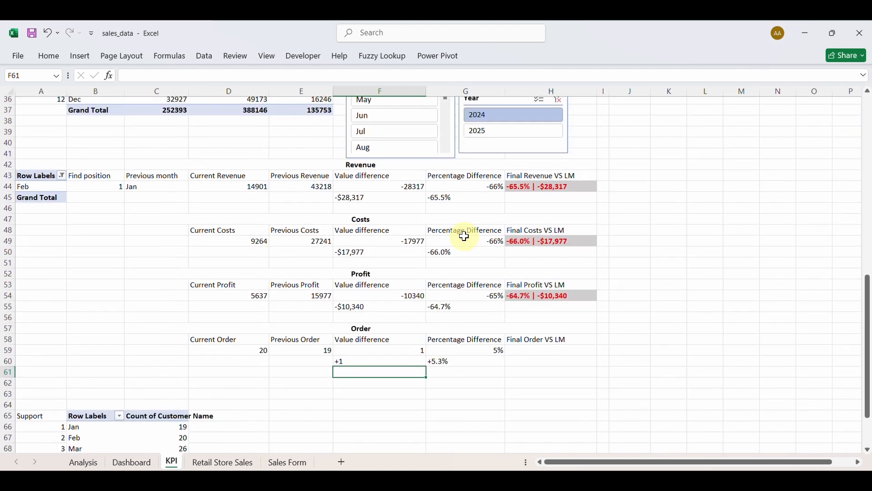
left_click(528, 353)
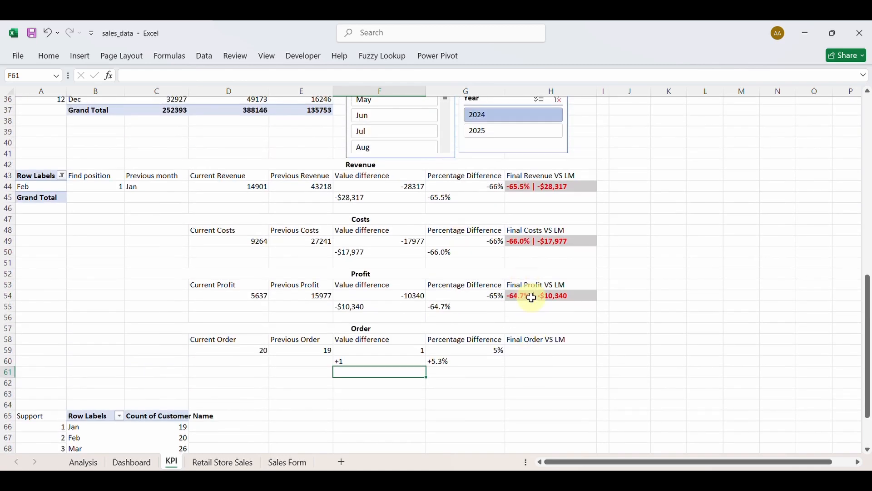
double_click(531, 298)
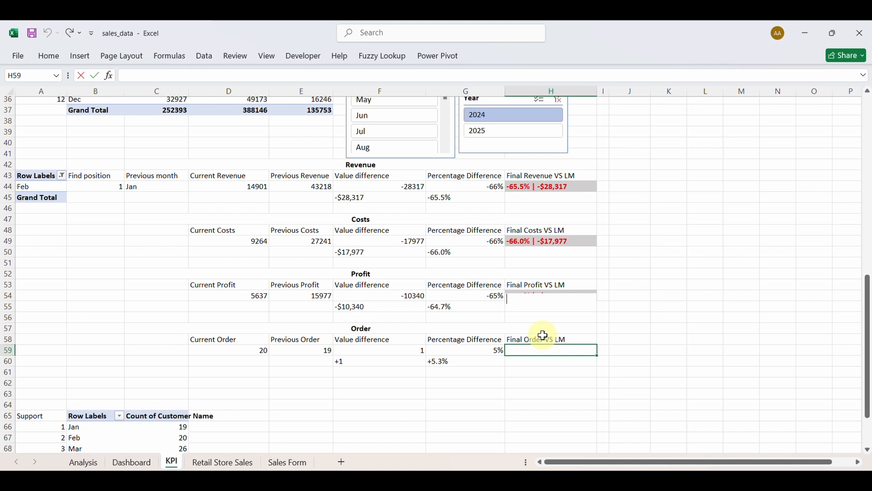
key("Escape")
key("Up")
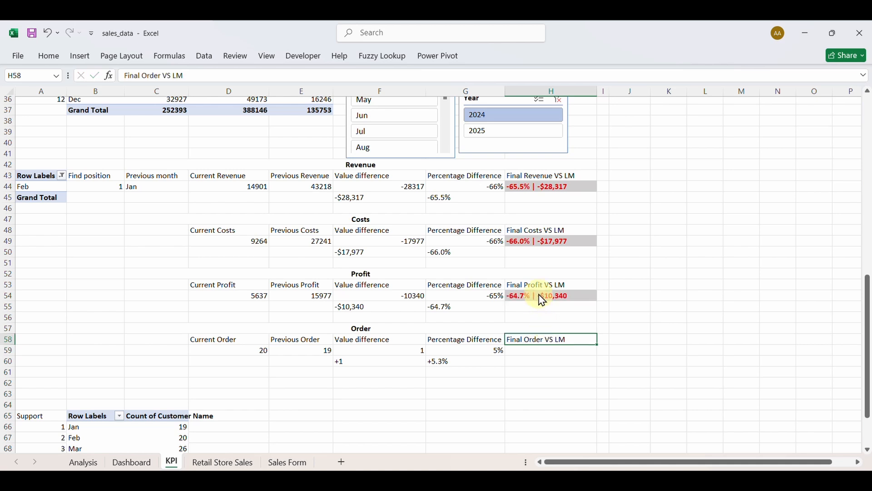
key("Down")
key("Down")
key("Down")
key("Down")
key("Down")
scroll(499, 294, "up", 2)
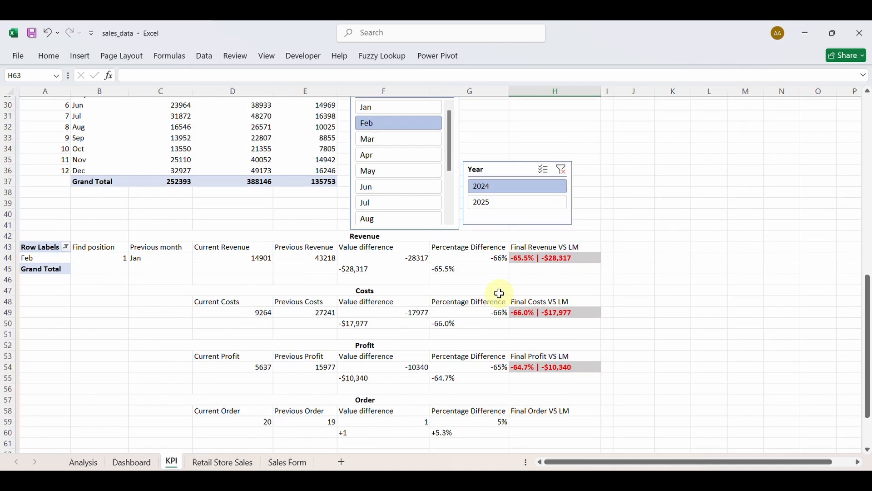
scroll(499, 292, "down", 1)
left_click(542, 275)
Copy H54's combined VS LM formula into H59.
double_click(536, 331)
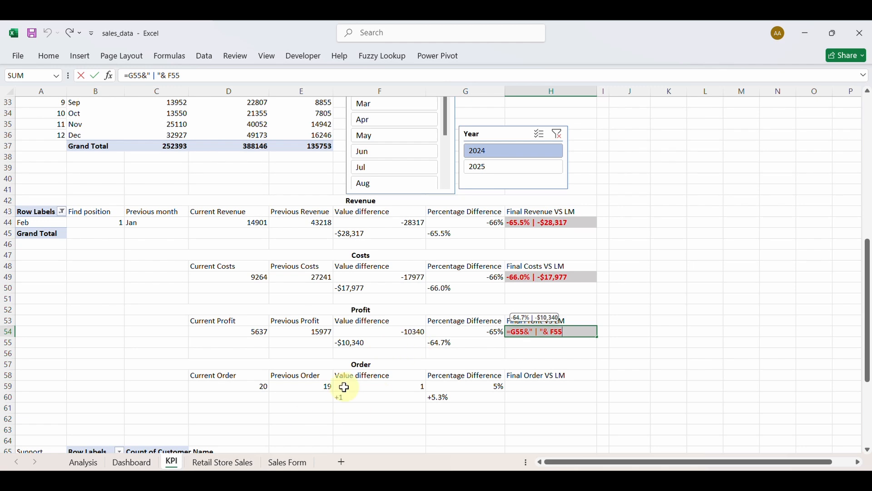
key("Escape")
left_click(545, 388)
type("=G55&\" | \"& F55")
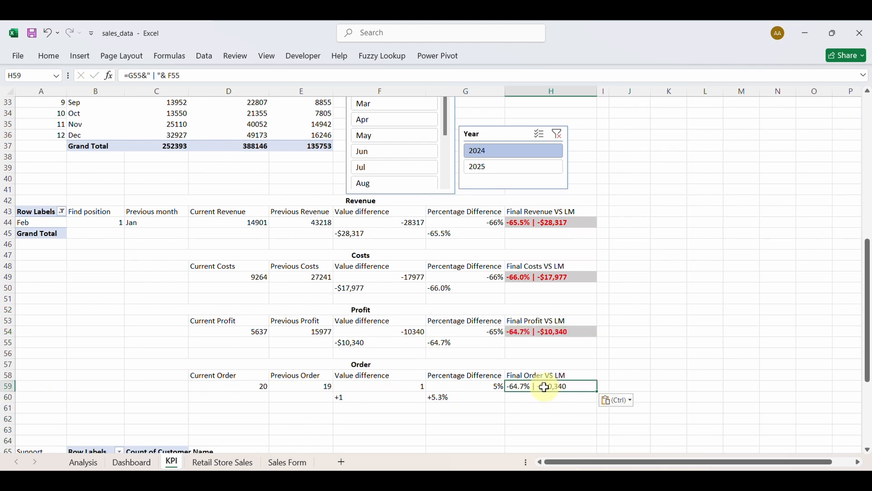
Change H59's references to G60 and F60, then filter the report to Jan.
double_click(541, 386)
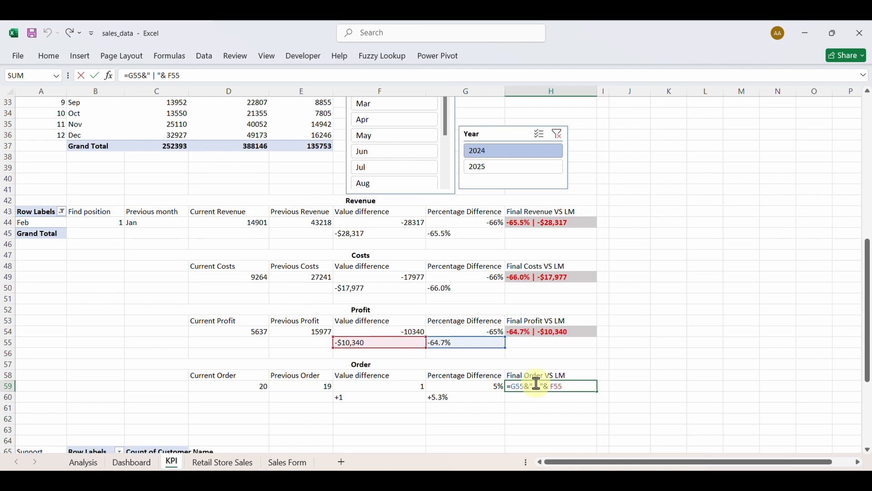
left_click(526, 387)
key("BackSpace")
key("BackSpace")
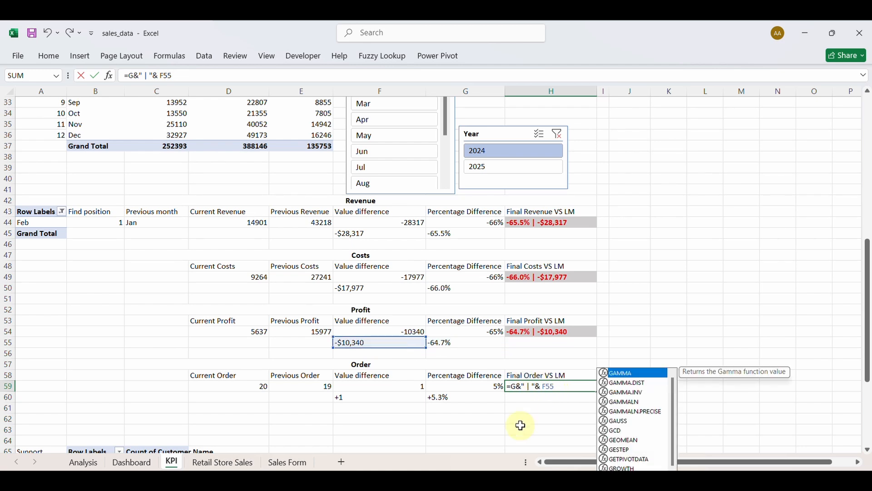
type("60")
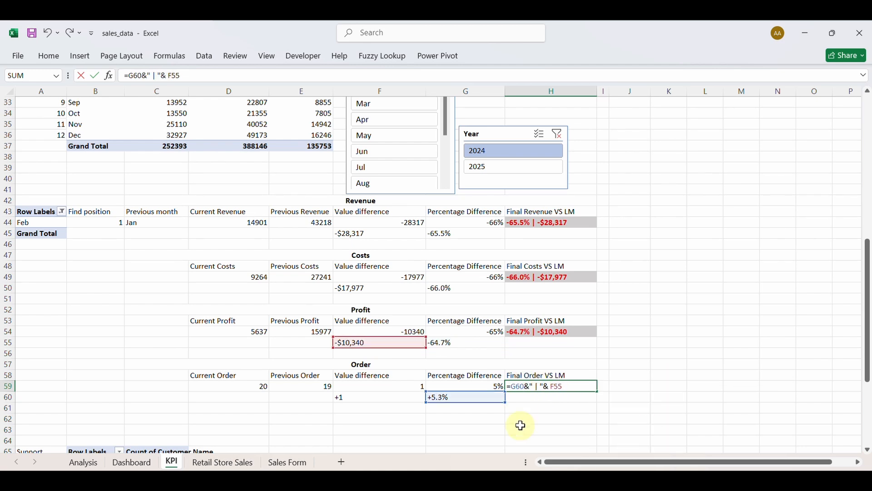
left_click(563, 387)
key("BackSpace")
key("BackSpace")
type("6")
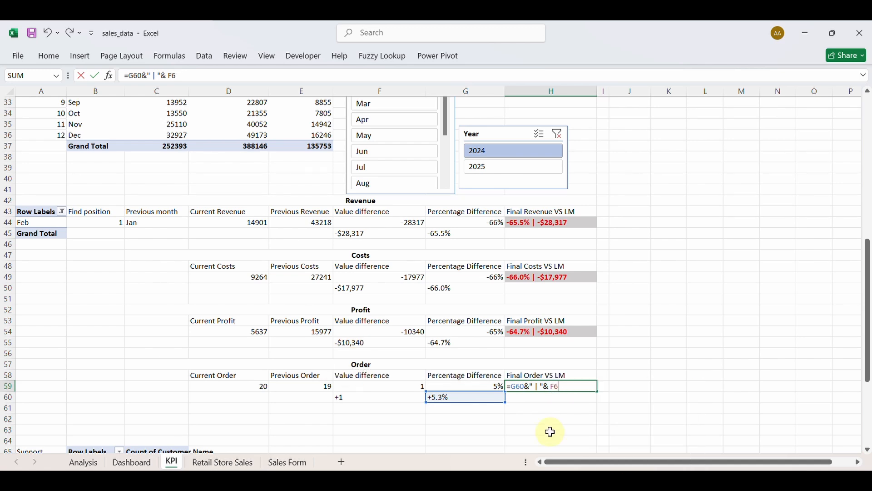
type("0")
key("Return")
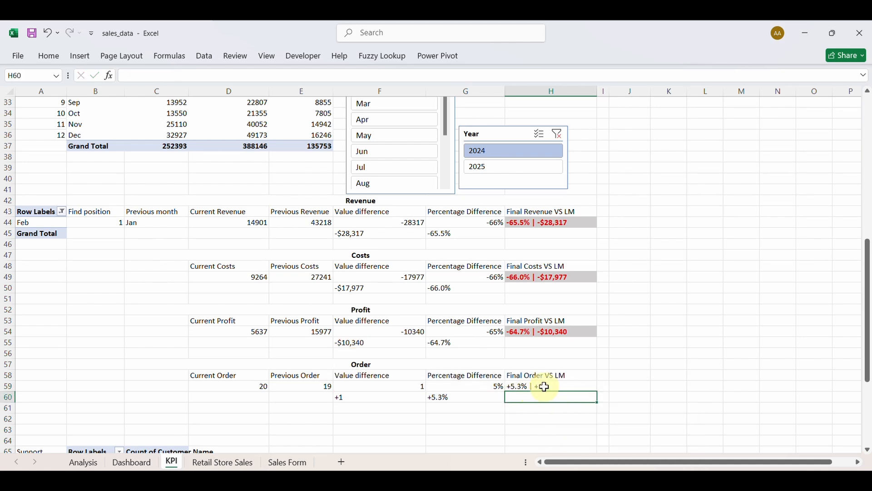
scroll(427, 259, "up", 2)
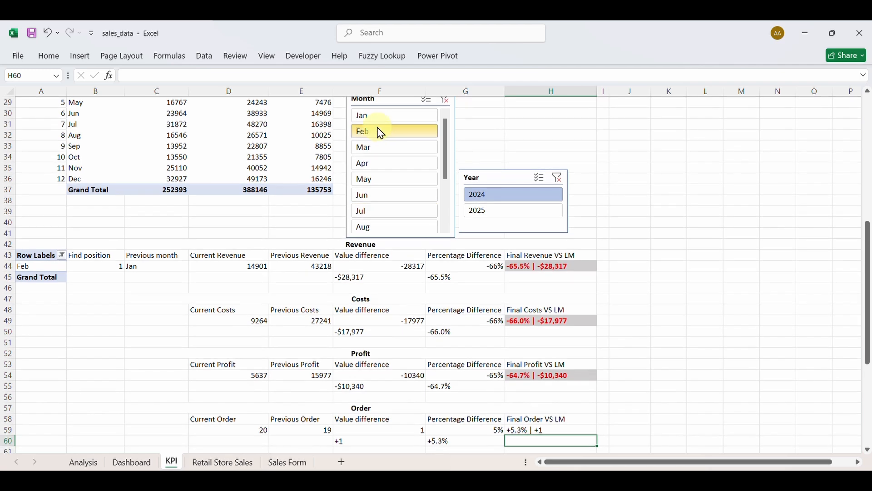
left_click(377, 117)
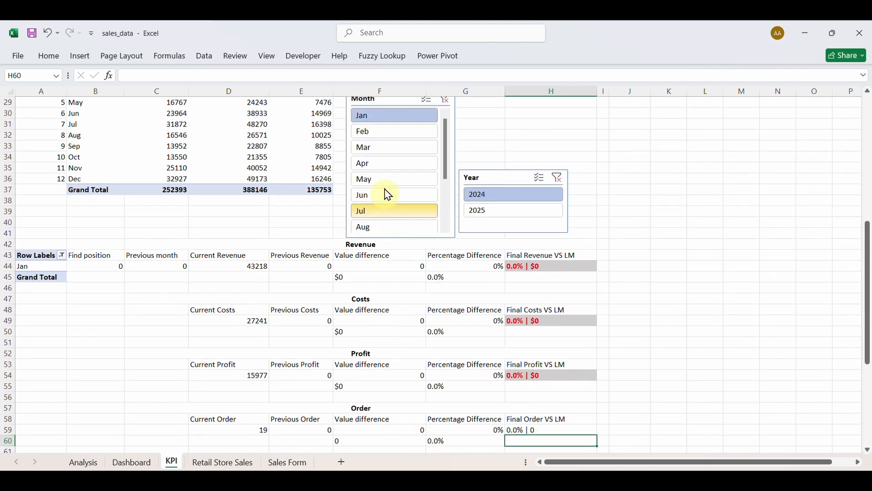
Try the Month slicer on Feb, Mar and all months, ending on Jul.
left_click(379, 132)
left_click(382, 149)
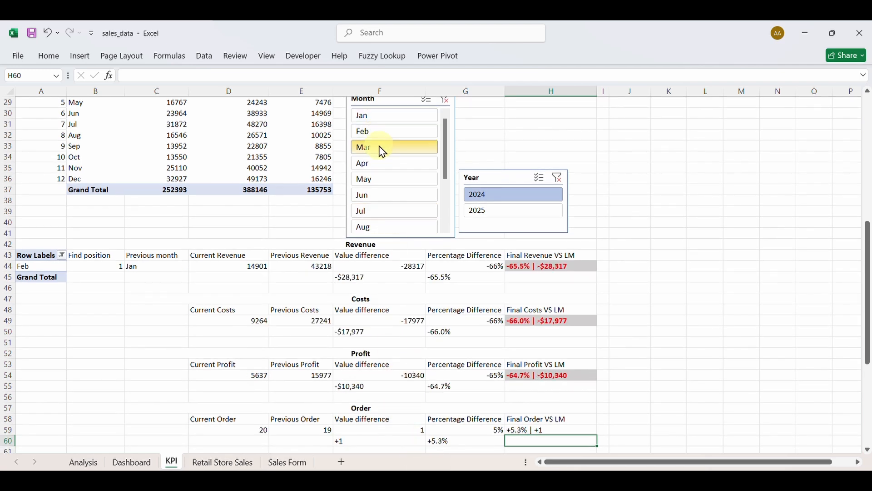
scroll(412, 136, "up", 1)
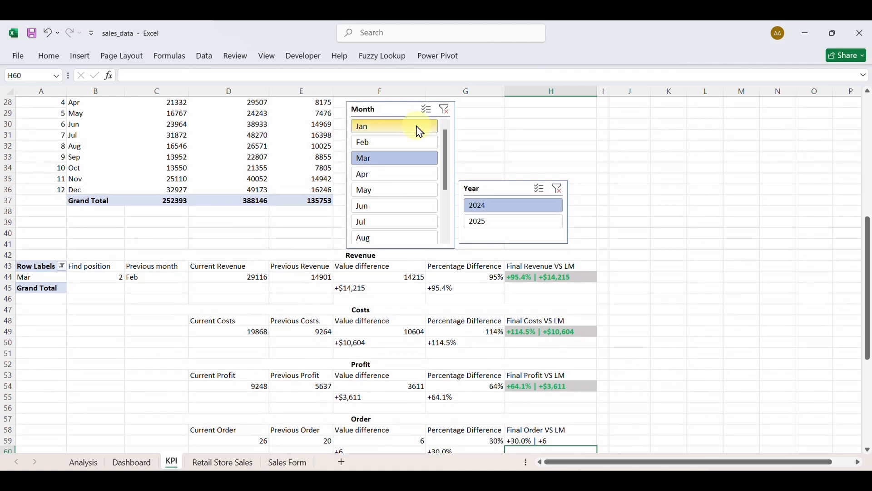
left_click(445, 100)
scroll(425, 315, "down", 3)
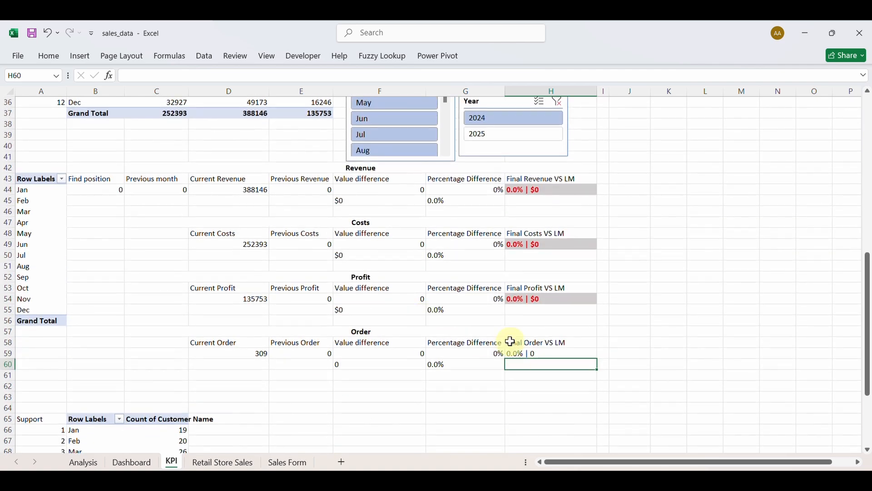
left_click(391, 135)
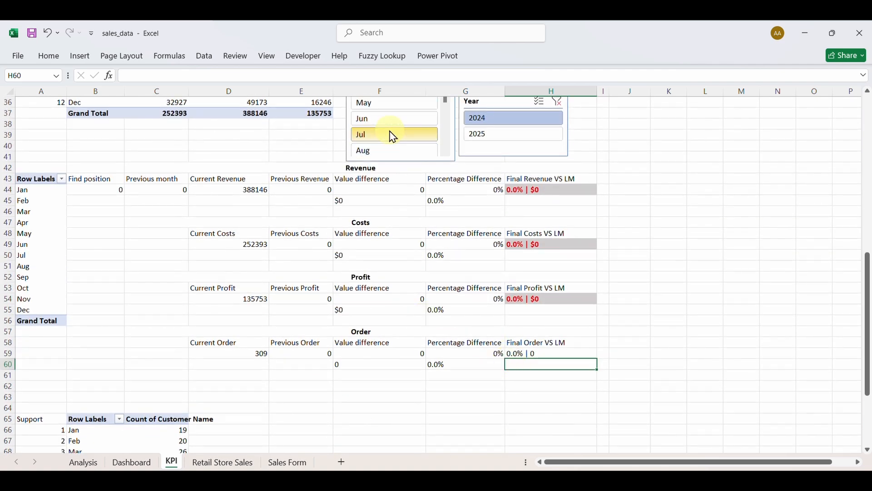
Fill the Final Order VS LM cell H59 with grey and open Conditional Formatting.
left_click(534, 353)
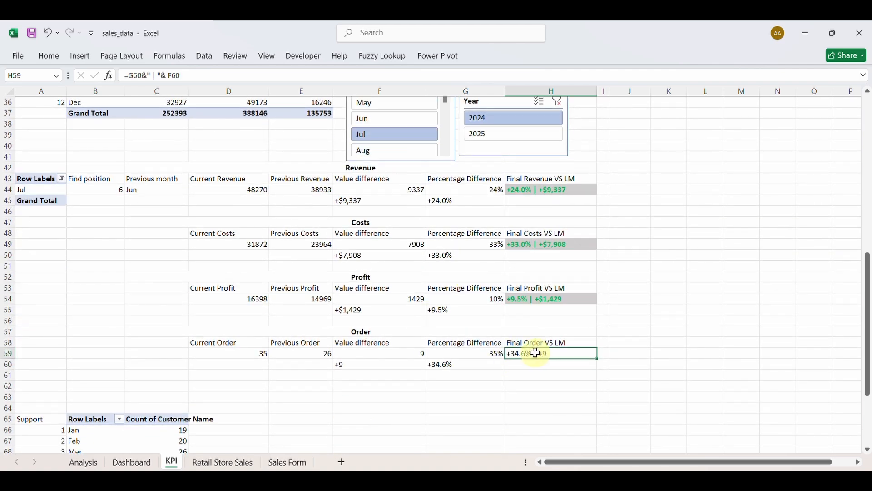
left_click(47, 56)
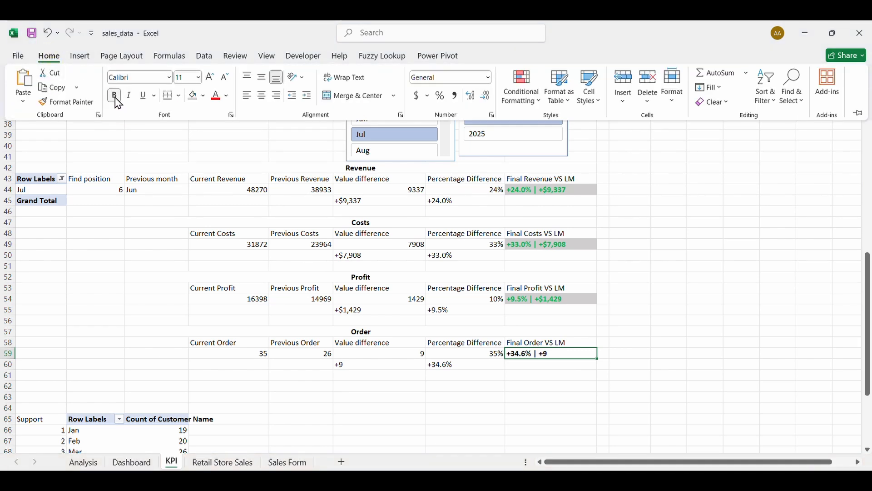
left_click(203, 95)
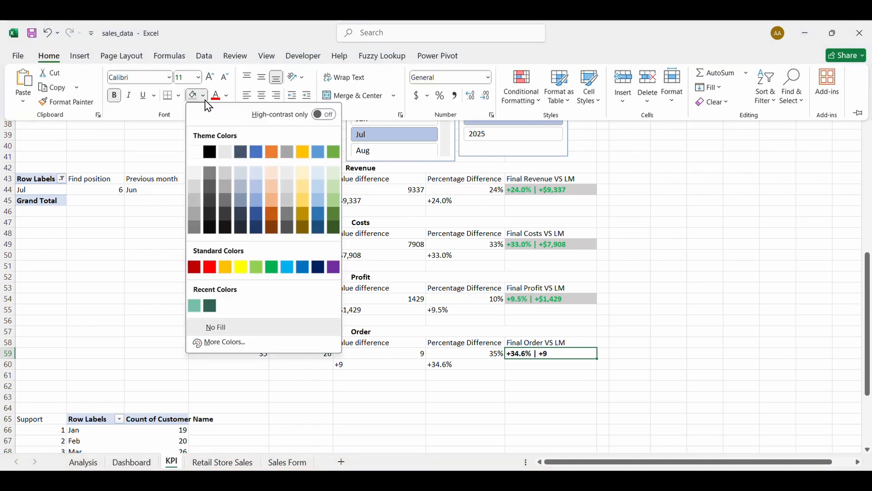
left_click(244, 170)
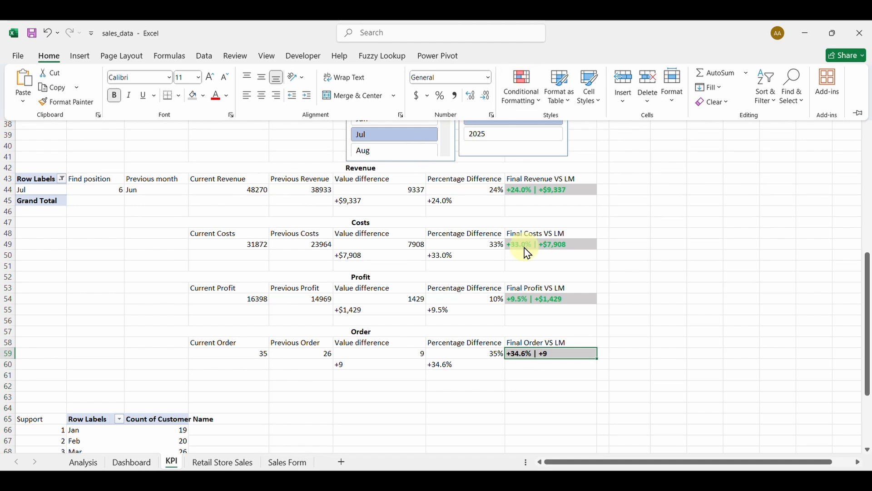
left_click(535, 100)
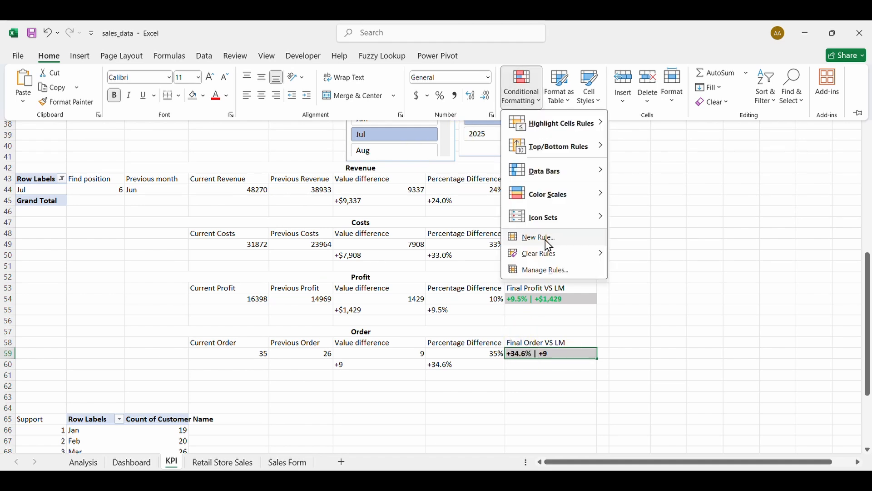
Start a new formula-based conditional formatting rule and move its window aside.
left_click(548, 271)
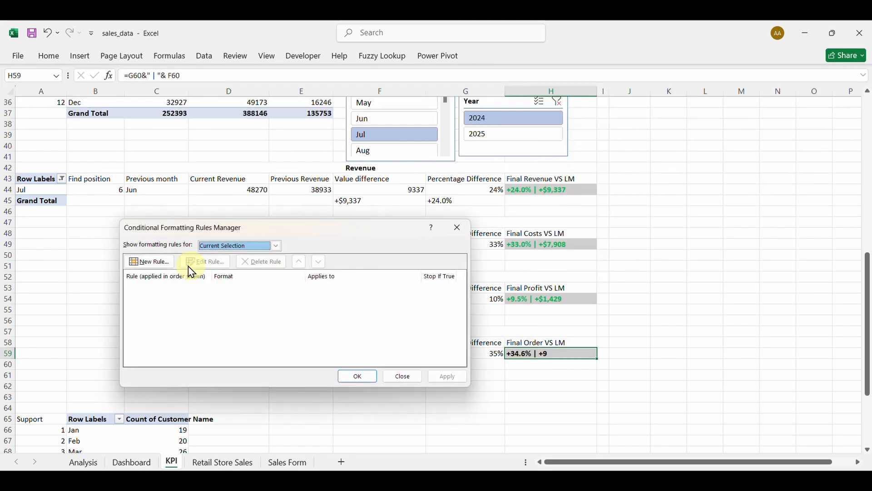
left_click(154, 263)
left_click(233, 294)
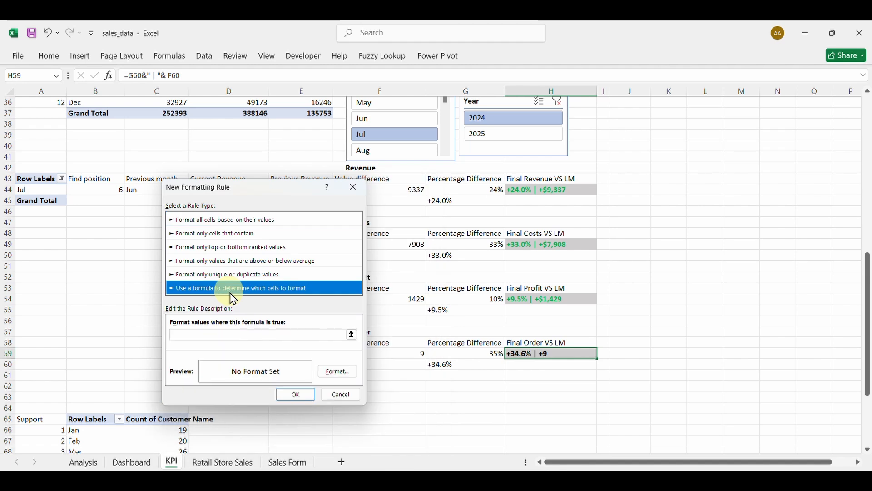
left_click(243, 335)
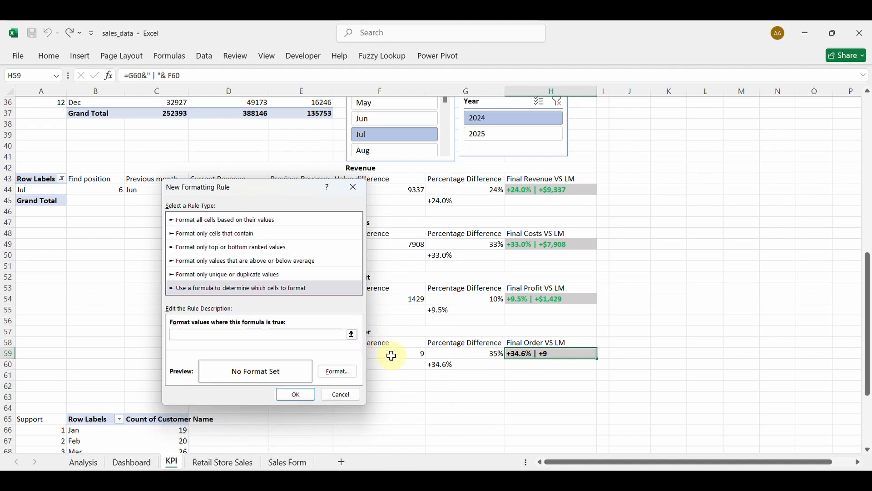
right_click(210, 192)
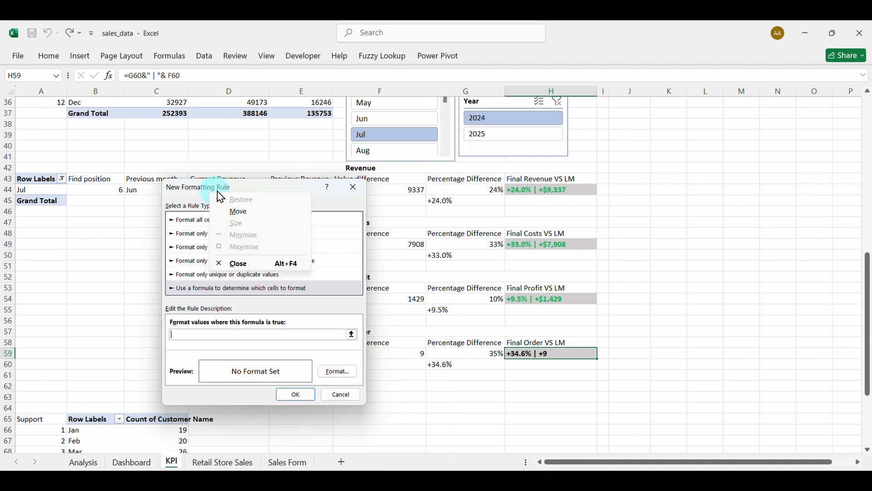
left_click(278, 183)
left_click_drag(277, 184, 229, 187)
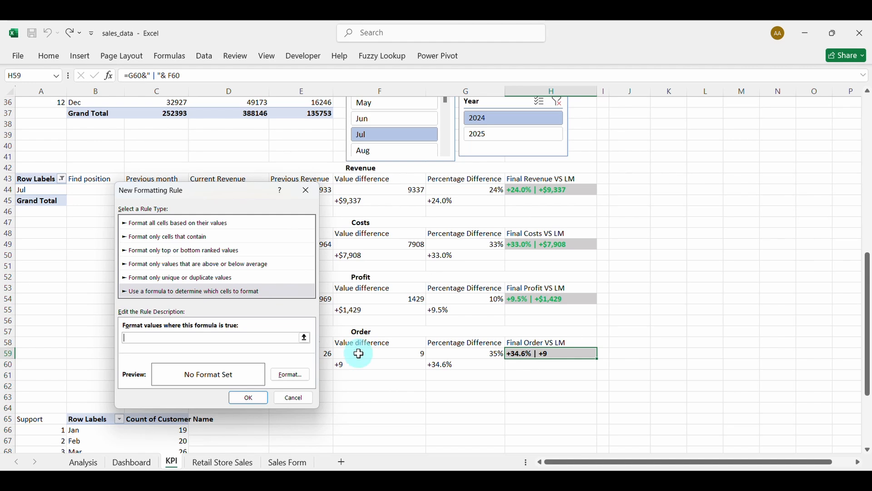
Make the rule =$F$59<=0 turn the text red.
left_click(401, 353)
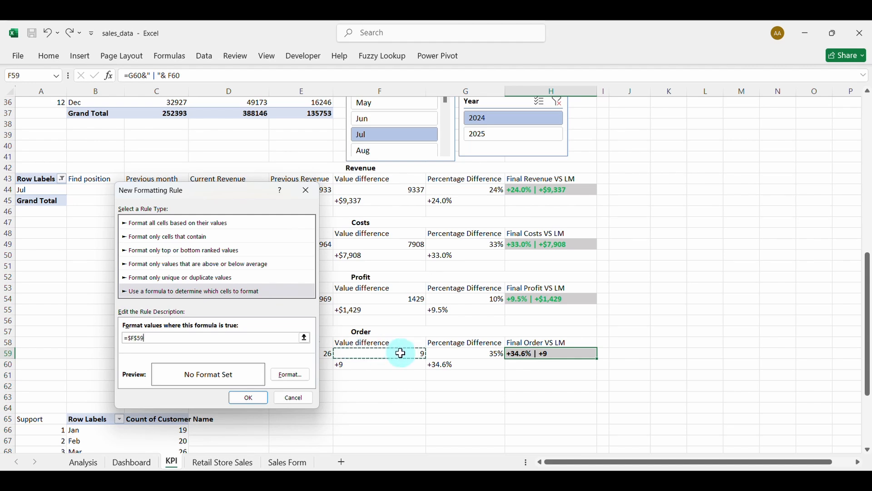
type("<=0")
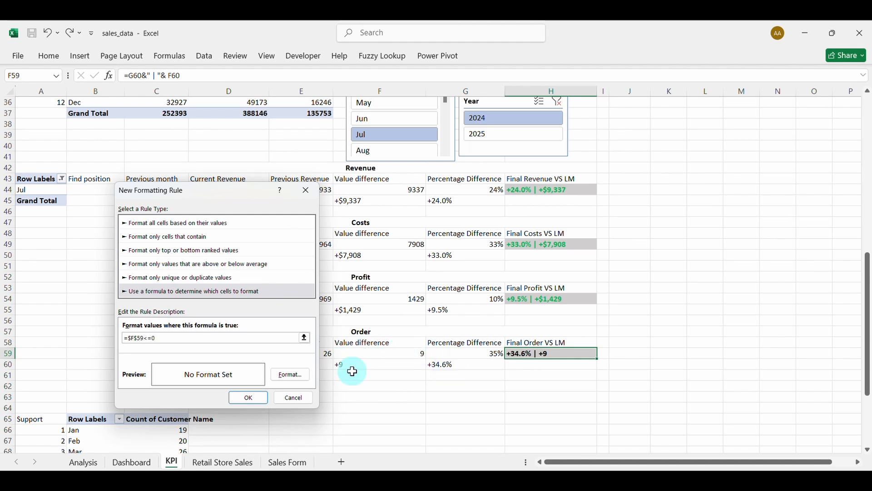
left_click(298, 372)
left_click(355, 258)
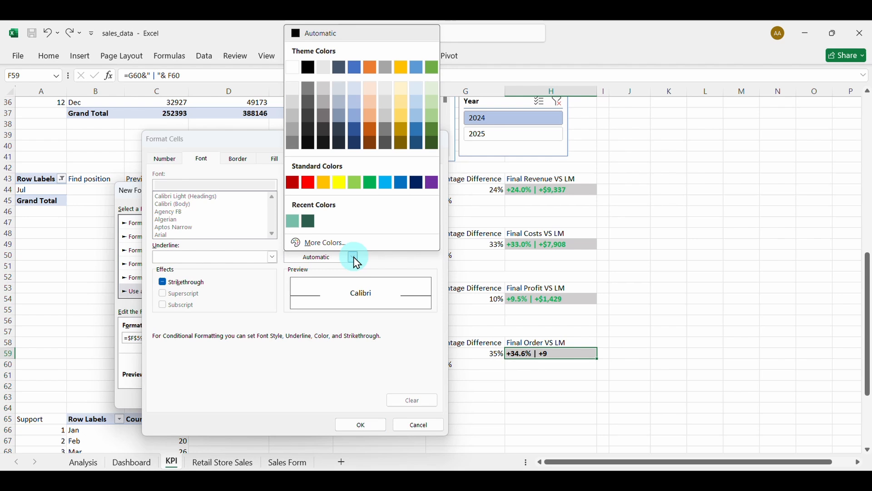
left_click(309, 183)
left_click(362, 424)
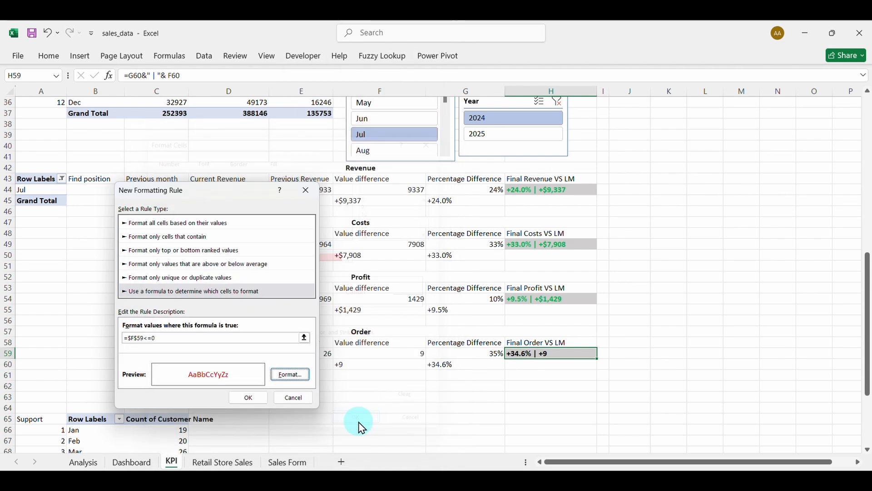
left_click(253, 397)
Add a second rule =$F$59>0 with green font.
left_click(163, 267)
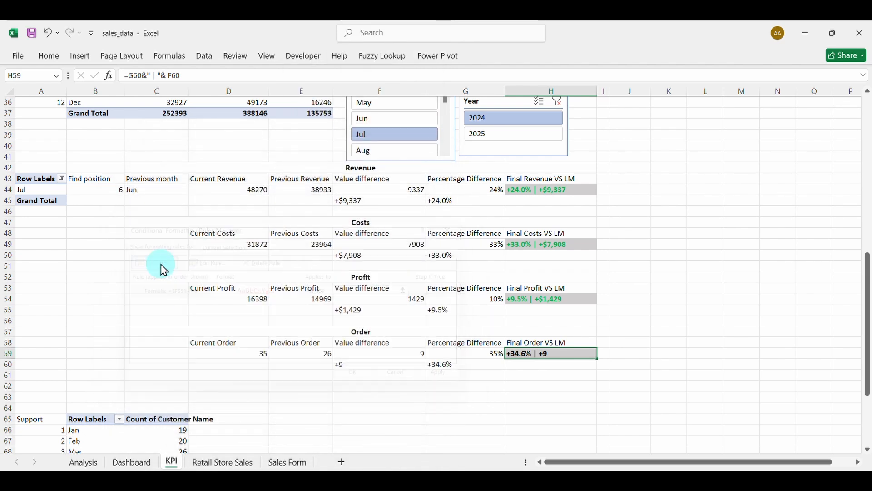
left_click(211, 289)
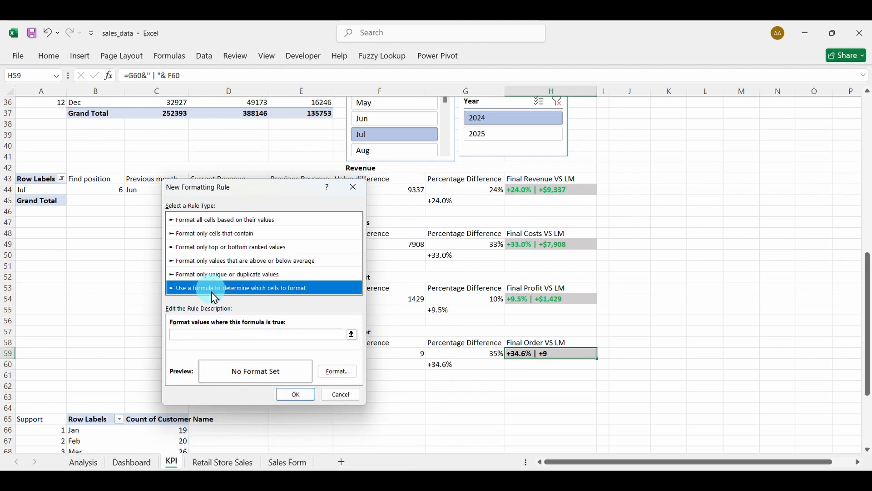
left_click(224, 335)
left_click(395, 353)
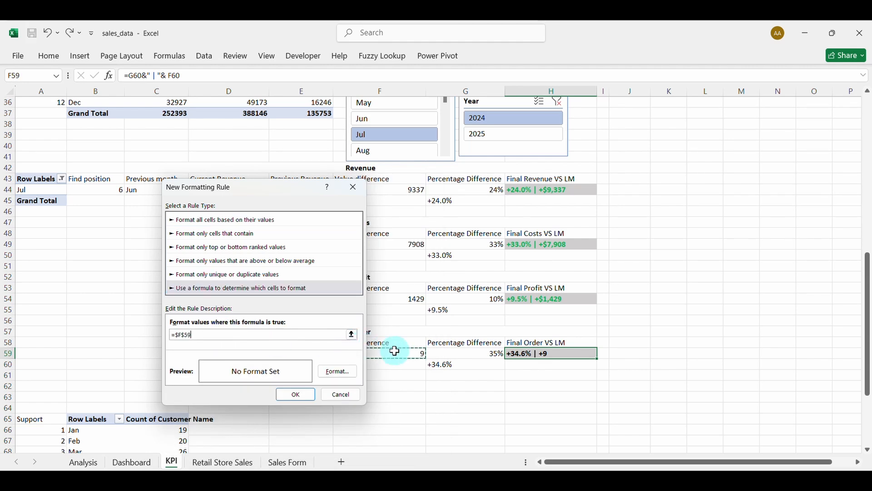
type(">0")
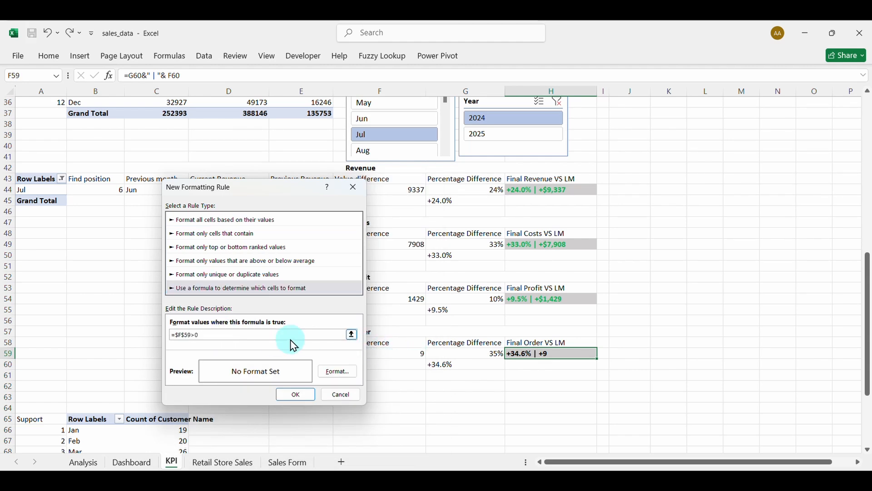
left_click(327, 370)
left_click(353, 258)
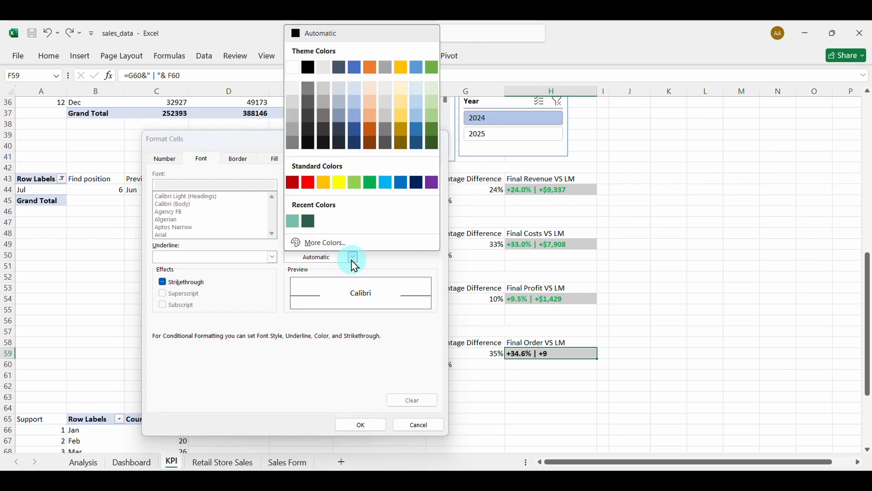
left_click(370, 184)
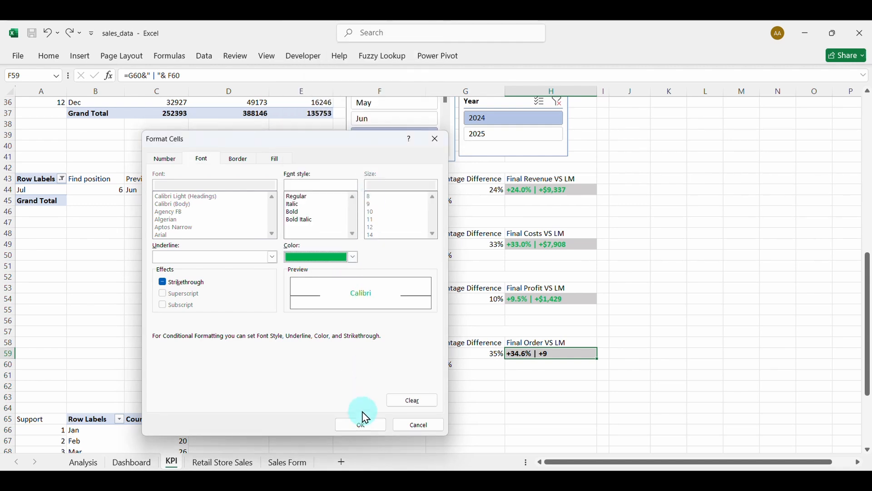
left_click(362, 423)
left_click(307, 396)
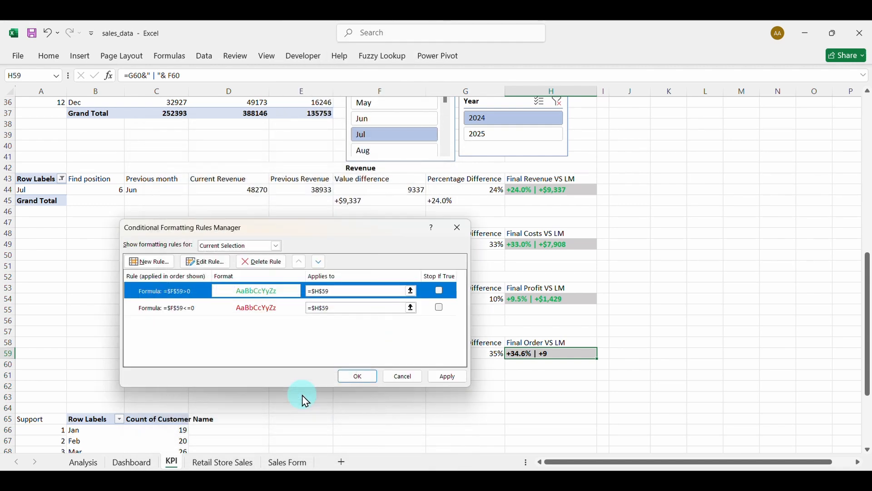
Apply both rules, then test them with Jun and years 2025 and 2024.
left_click(448, 377)
left_click(392, 378)
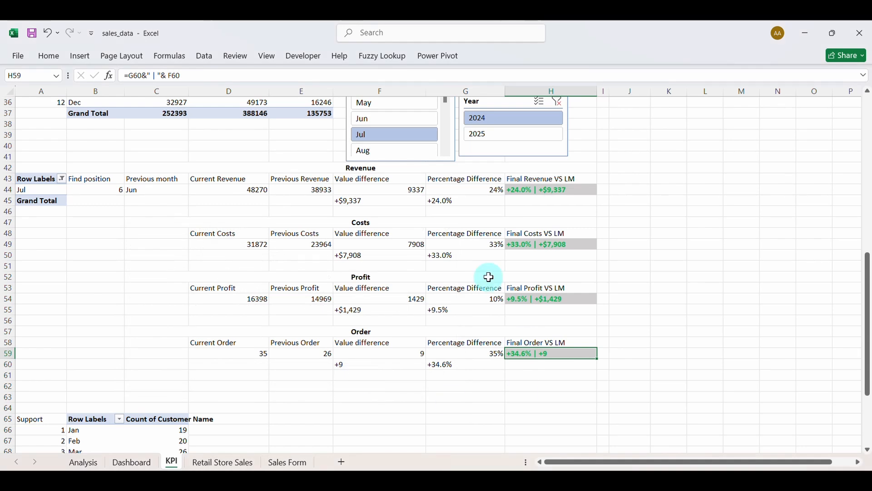
left_click(399, 121)
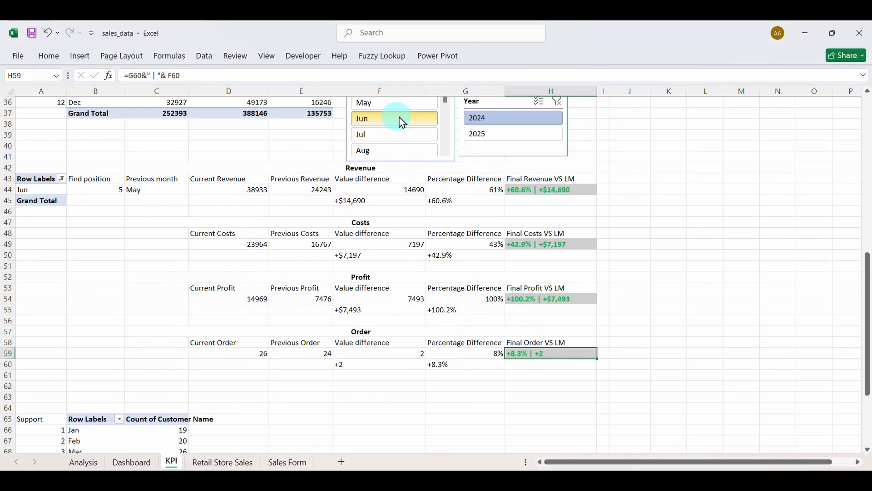
left_click(479, 135)
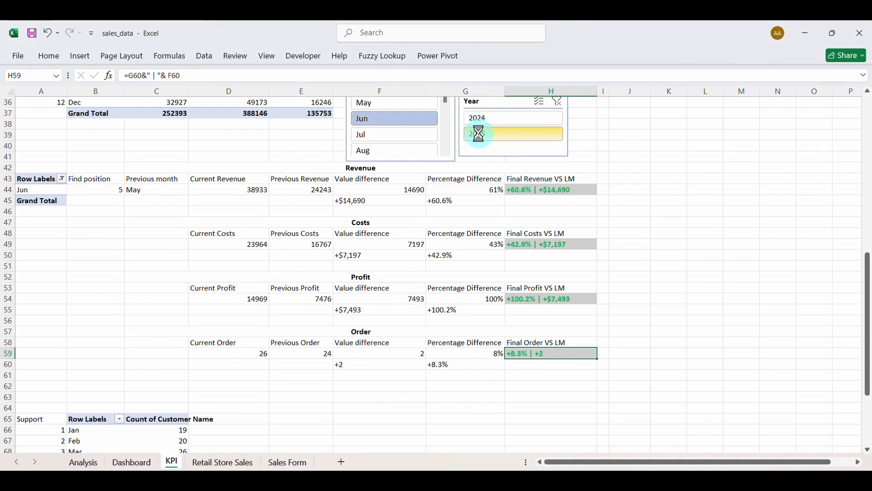
left_click(502, 120)
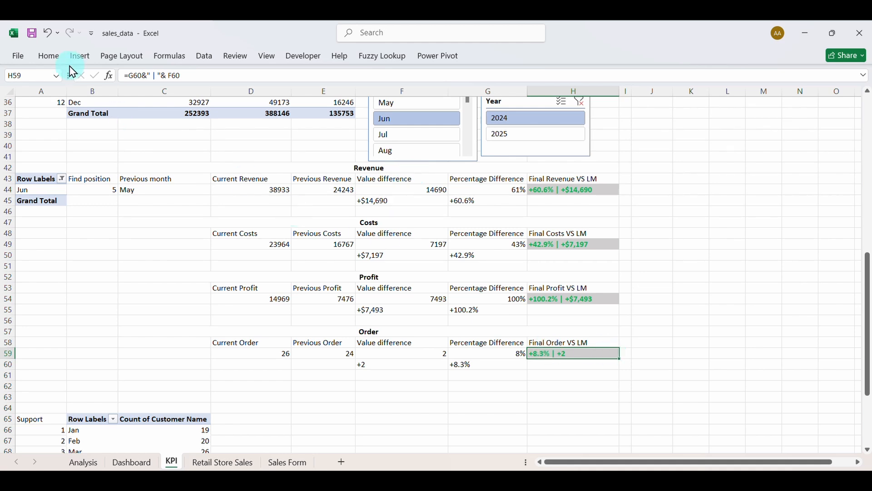
left_click(49, 56)
Copy KPI!H59 and paste it on the Dashboard sheet as a linked picture.
left_click(58, 88)
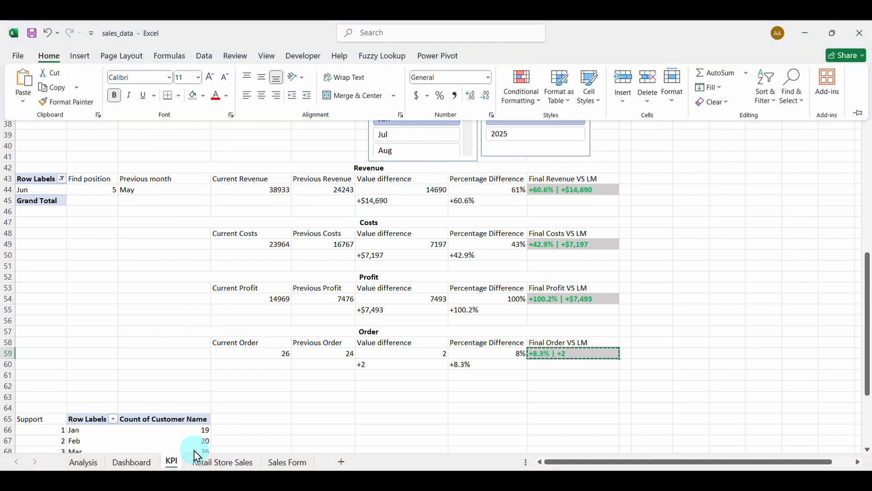
left_click(137, 463)
left_click(139, 463)
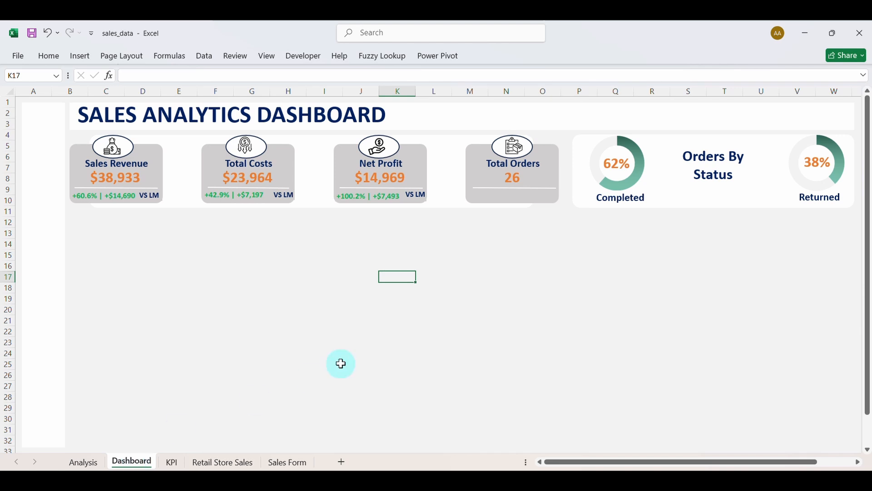
left_click(50, 55)
left_click(26, 101)
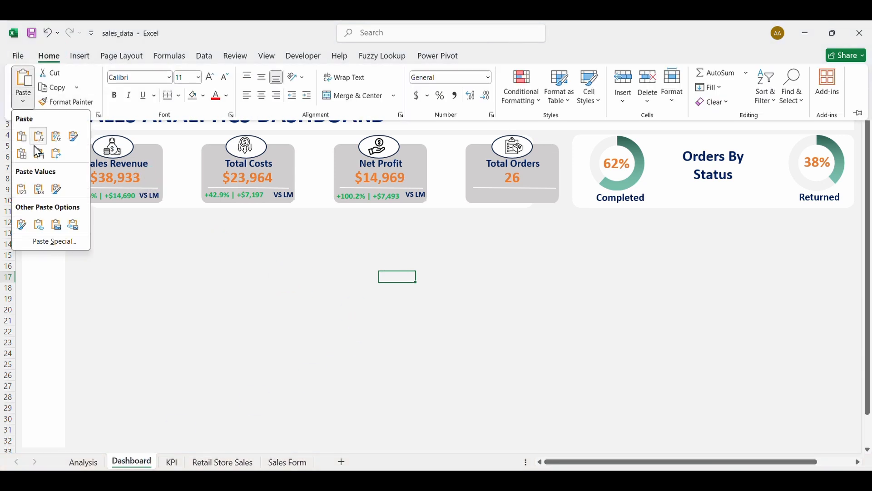
left_click(74, 226)
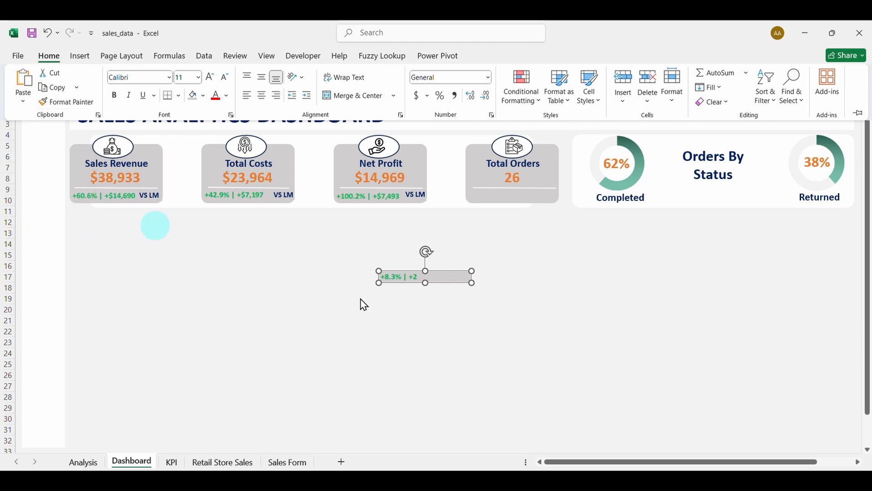
Position the linked picture on the Total Orders card under the value 26.
left_click(397, 284)
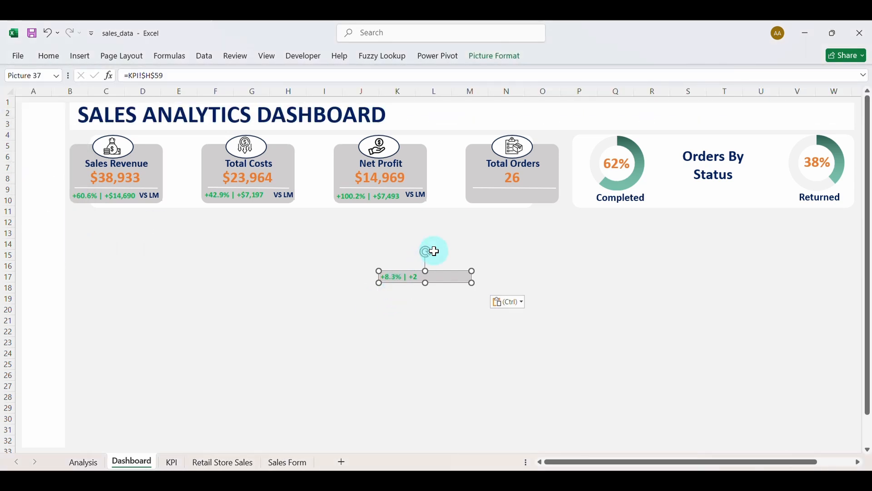
left_click_drag(443, 282, 532, 202)
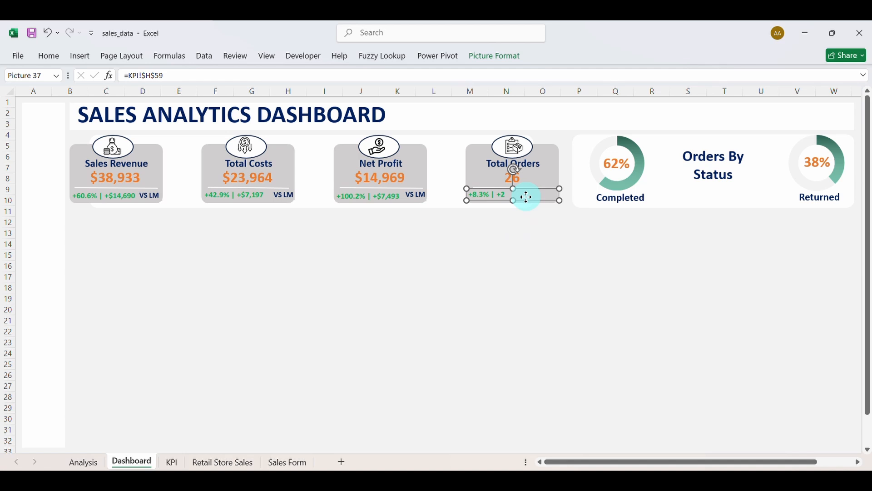
left_click_drag(527, 197, 527, 199)
left_click(506, 243)
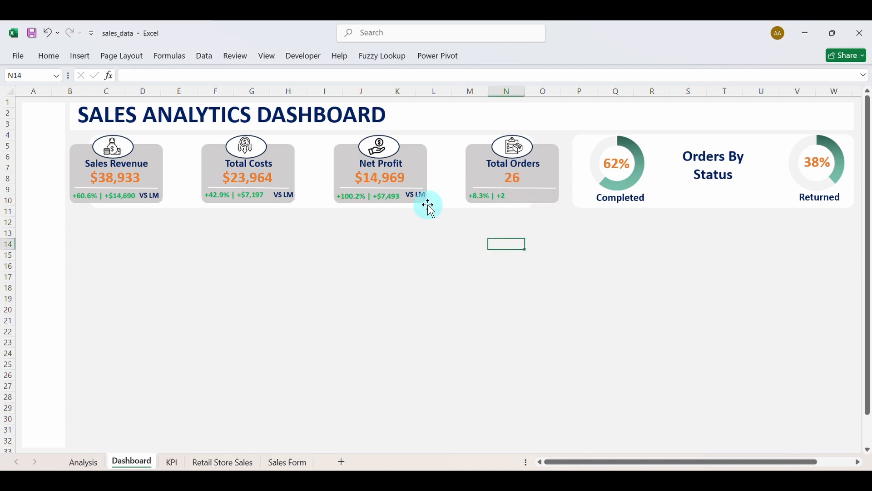
left_click(416, 194)
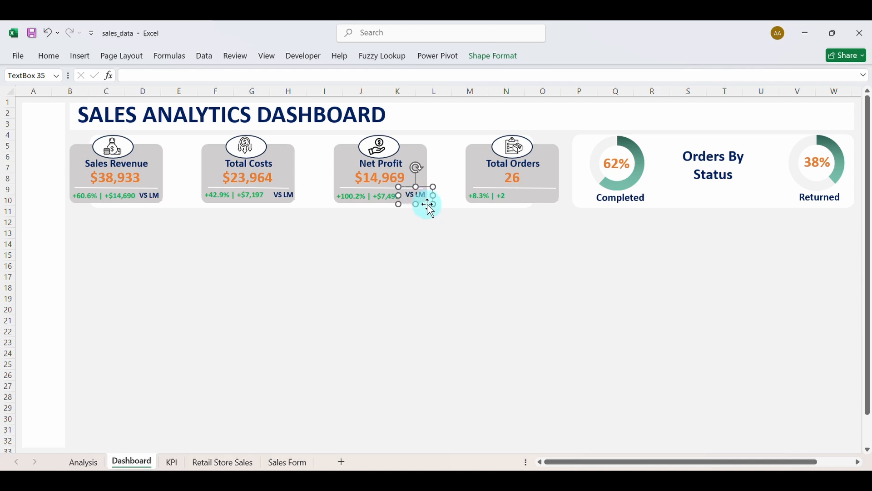
Copy the VS LM label to Total Orders, then align and evenly distribute all four VS LM labels.
left_click_drag(428, 206, 549, 207)
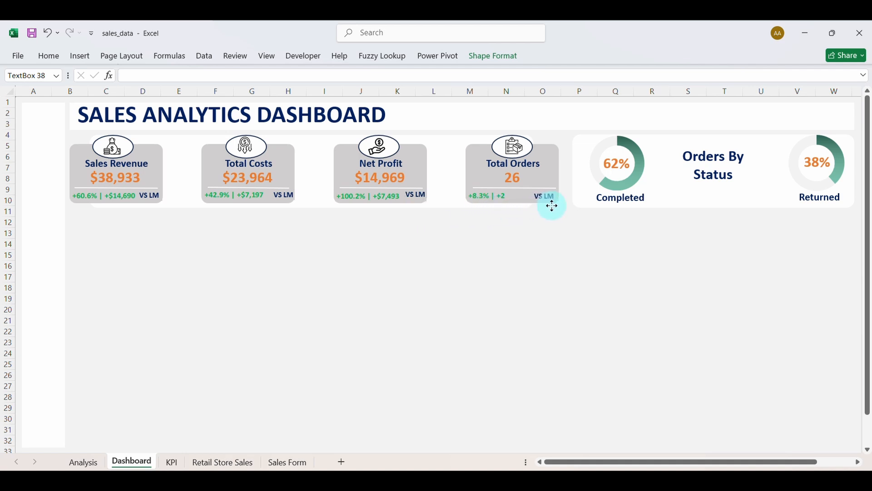
left_click_drag(553, 205, 552, 205)
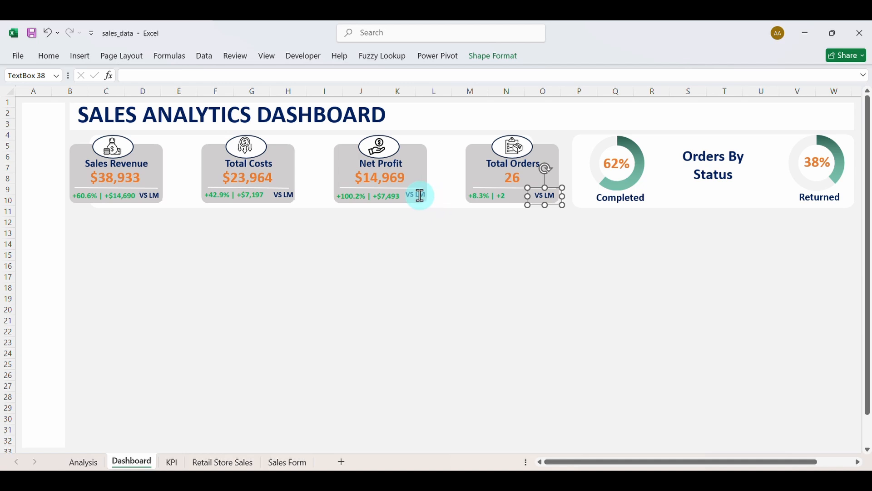
left_click(420, 196, "ctrl")
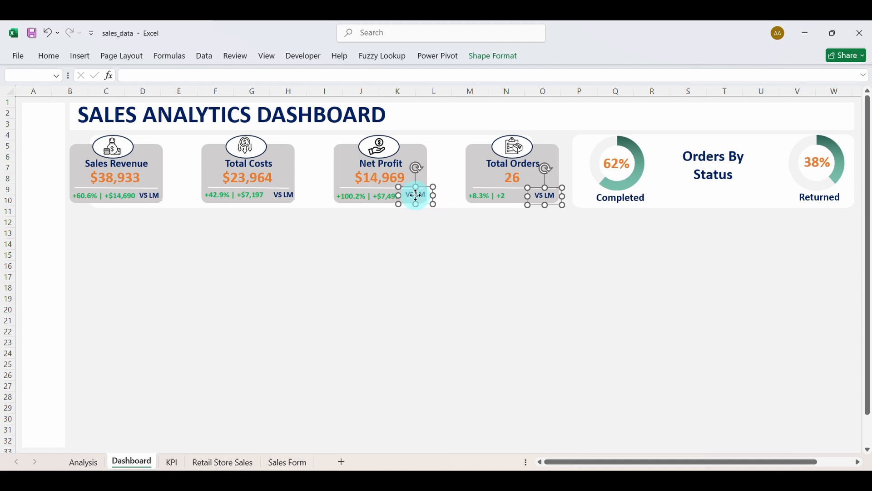
left_click(286, 193, "ctrl")
left_click(169, 201, "ctrl")
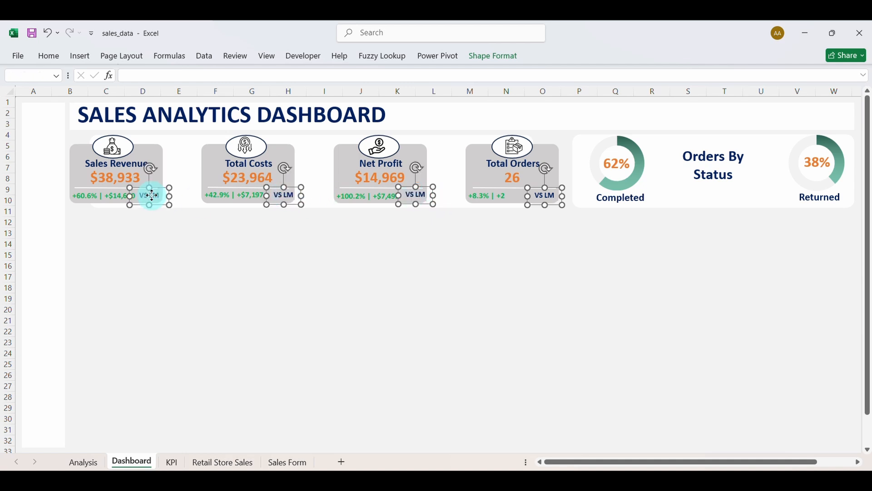
left_click(497, 56)
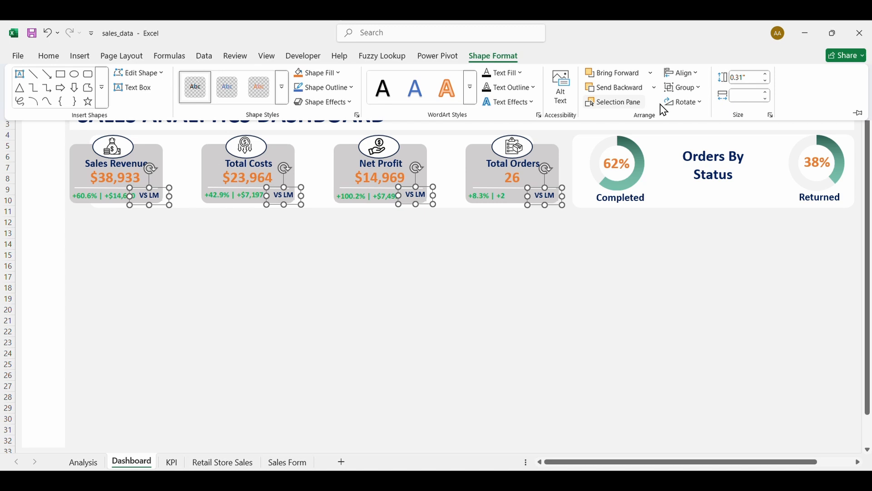
left_click(698, 75)
left_click(710, 191)
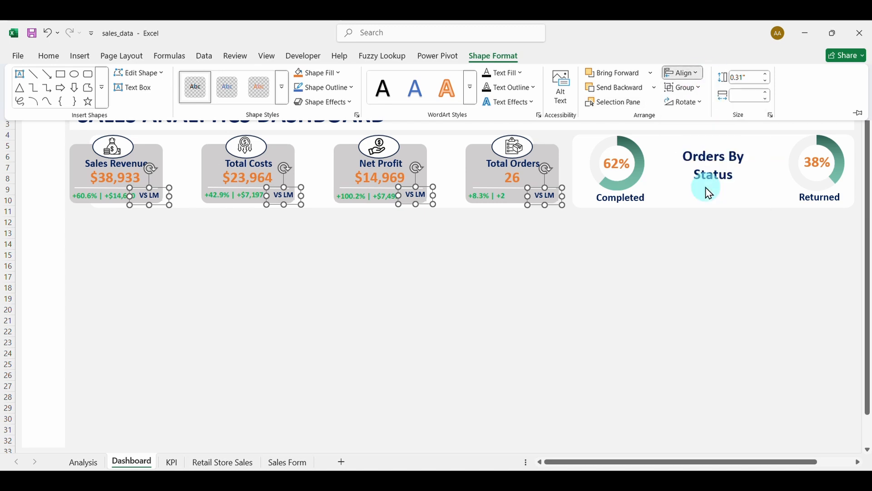
left_click(697, 74)
left_click(704, 153)
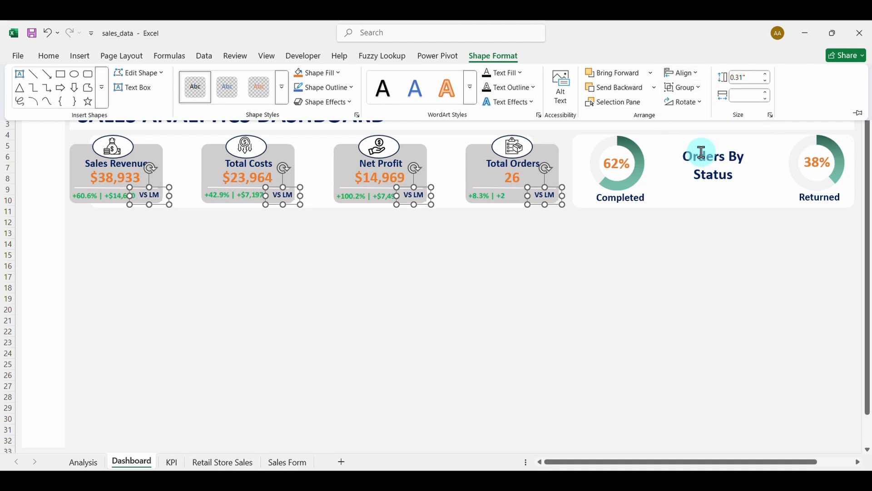
Align the four comparison figures to the same middle and distribute them horizontally.
left_click(119, 198)
left_click(234, 200, "ctrl")
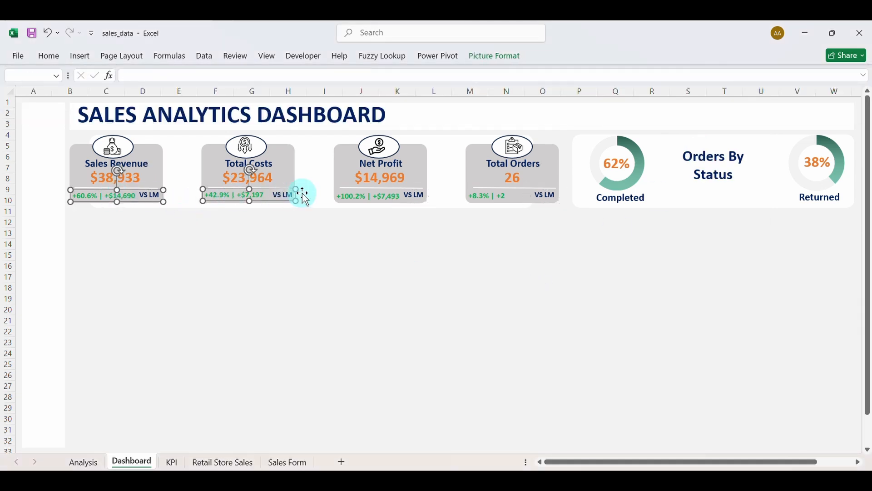
left_click(357, 199, "ctrl")
left_click(477, 195, "ctrl")
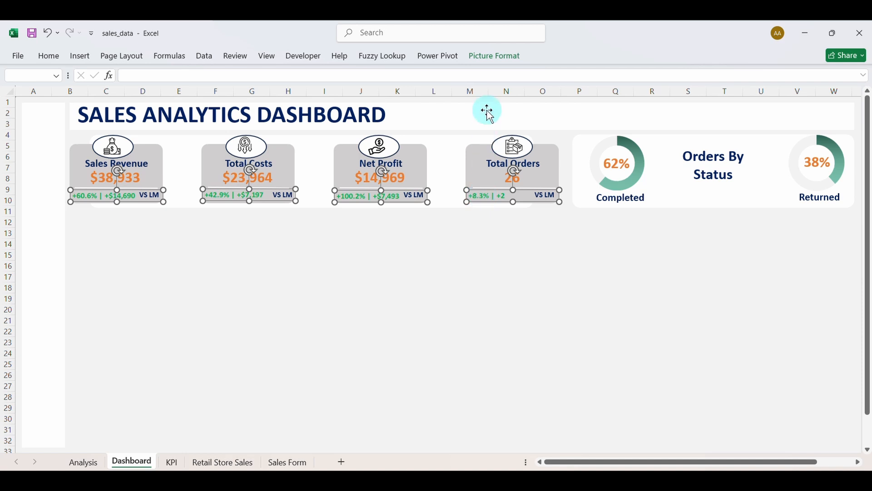
left_click(494, 56)
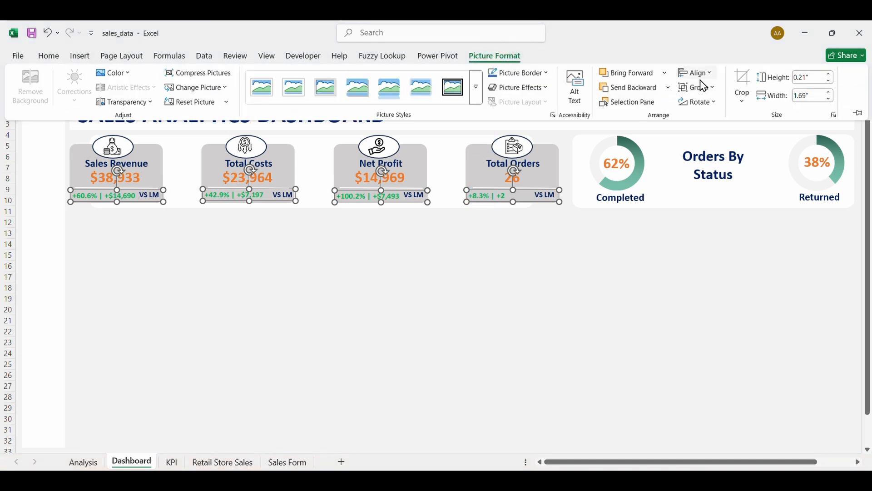
left_click(702, 74)
left_click(717, 157)
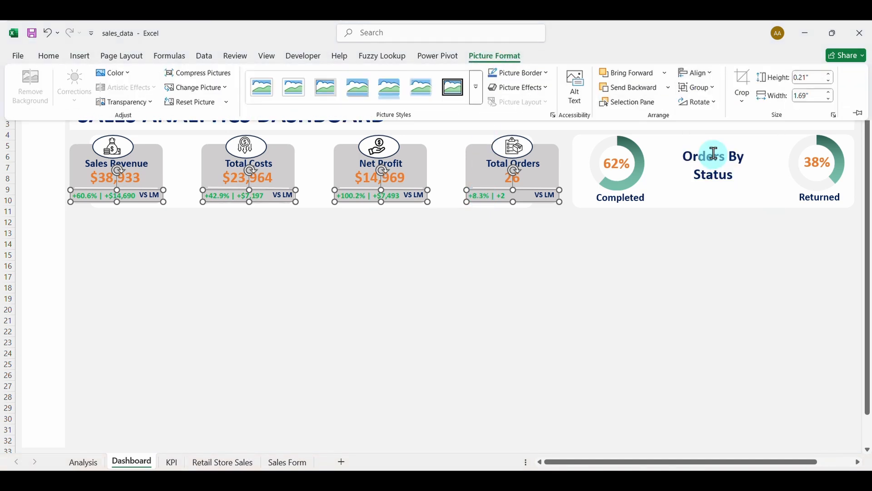
left_click(699, 74)
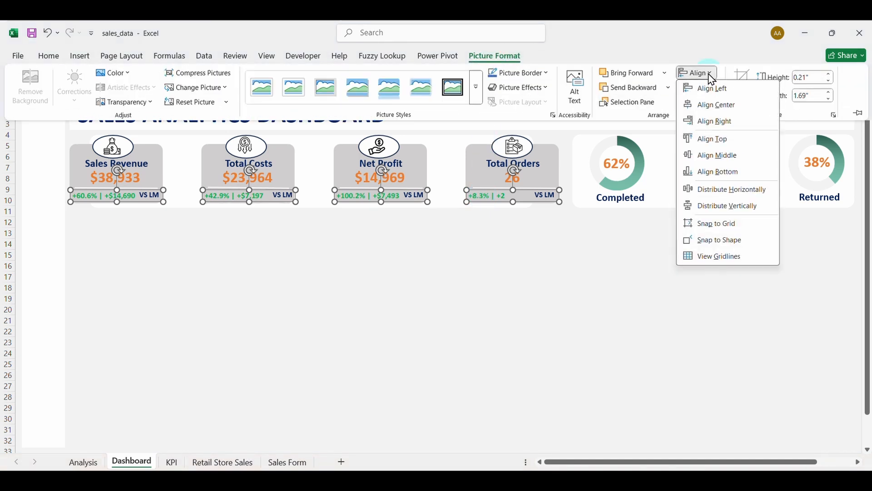
left_click(718, 190)
left_click(423, 303)
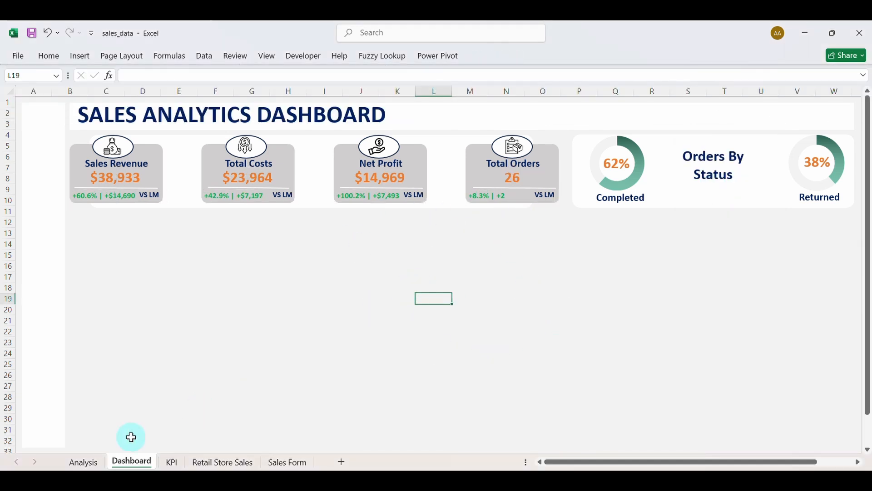
Copy the Year and Month slicers from the KPI sheet onto the Dashboard, side by side.
left_click(173, 463)
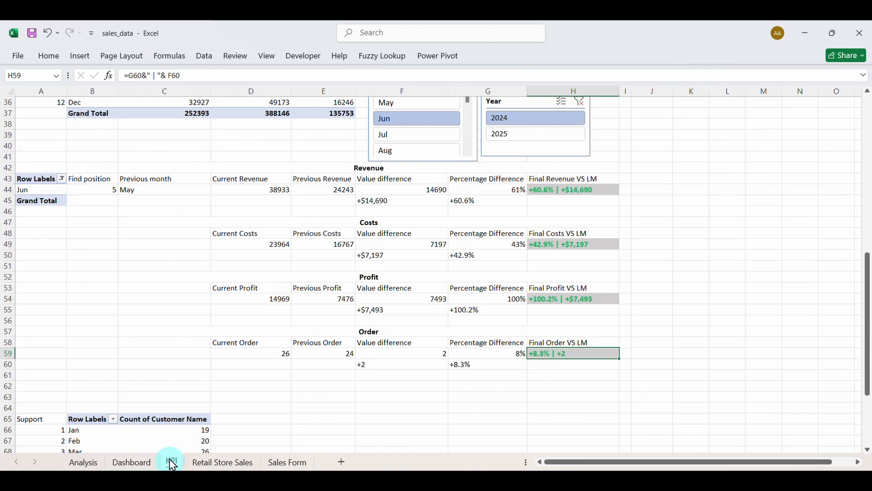
scroll(414, 339, "up", 3)
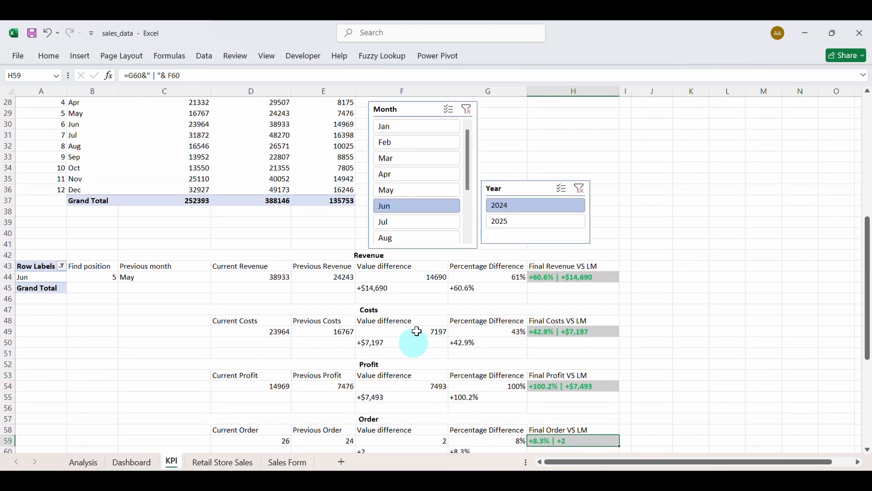
left_click(518, 191)
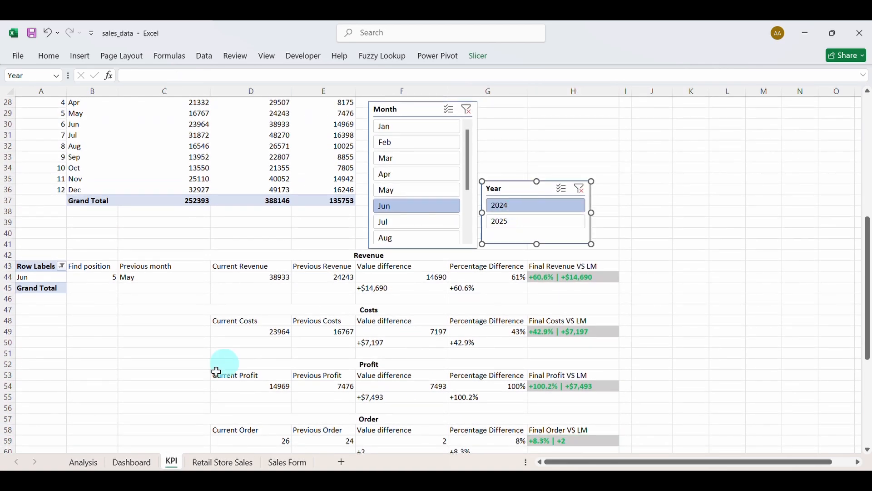
left_click(134, 462)
key("ctrl+v")
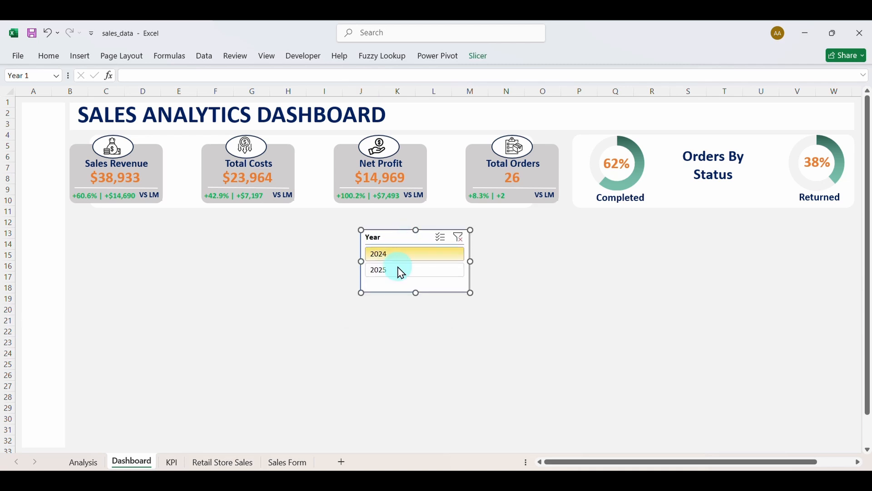
left_click(172, 462)
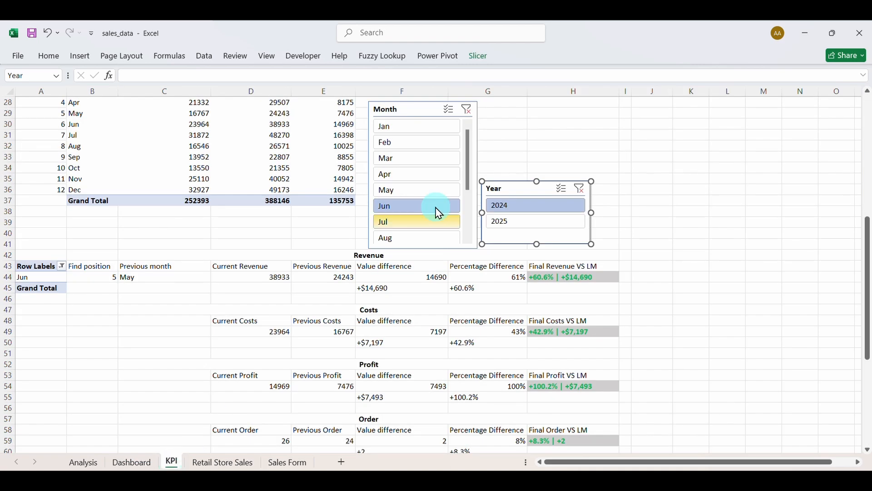
left_click(423, 111)
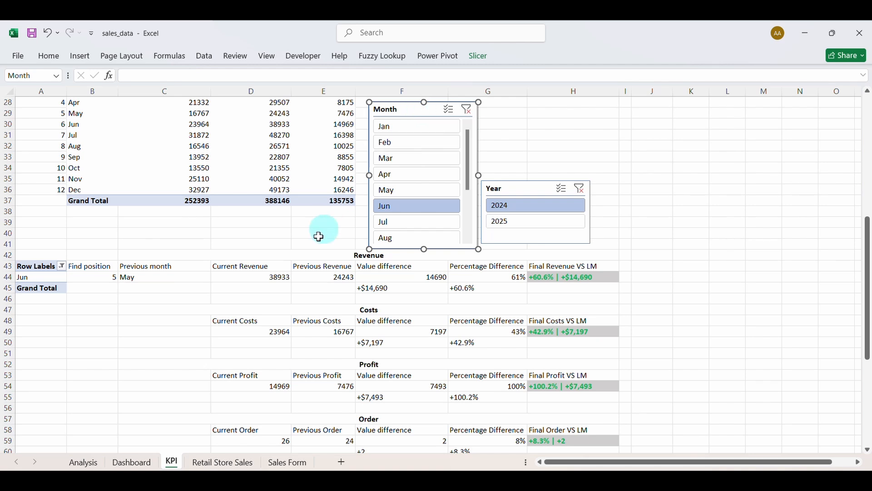
left_click(135, 462)
left_click(509, 246)
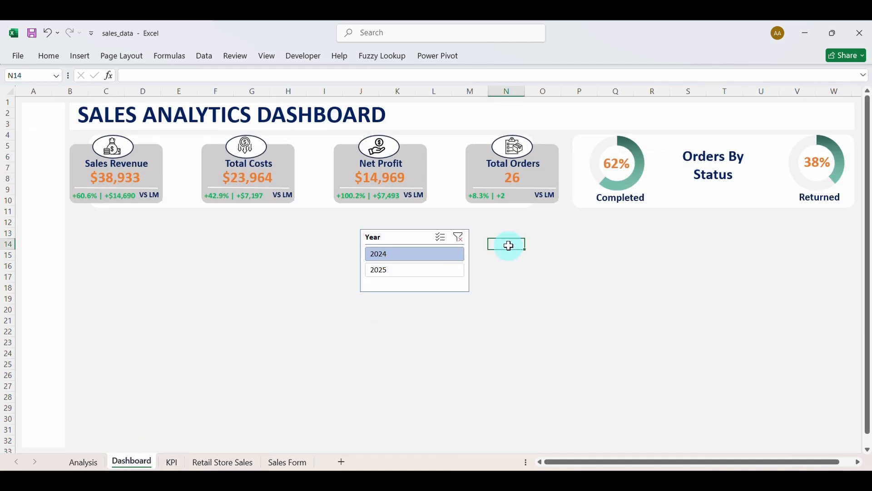
key("ctrl+v")
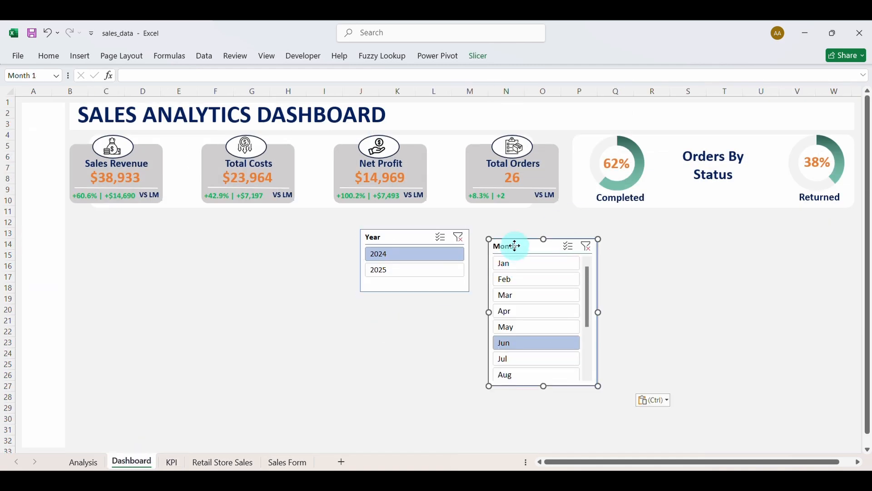
left_click_drag(516, 246, 513, 229)
Test month and 2025 year selections on the slicers, then clear both filters.
left_click(531, 345)
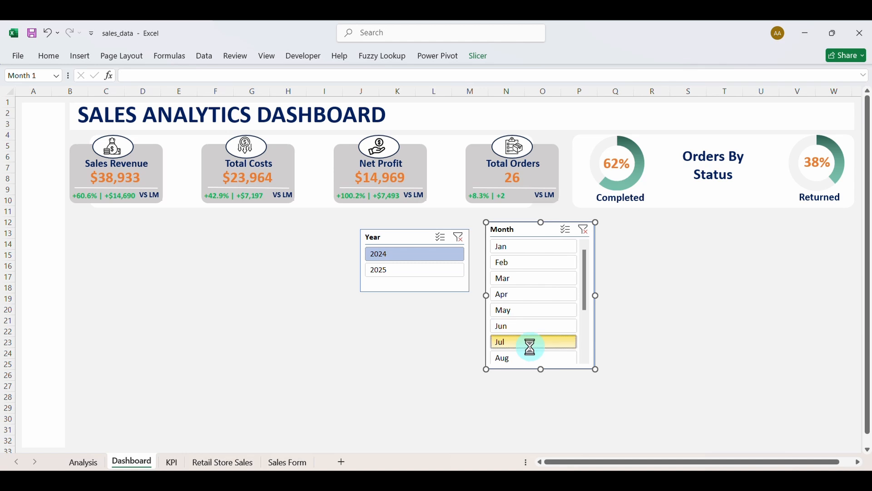
left_click(528, 328)
left_click(522, 311)
left_click(519, 294)
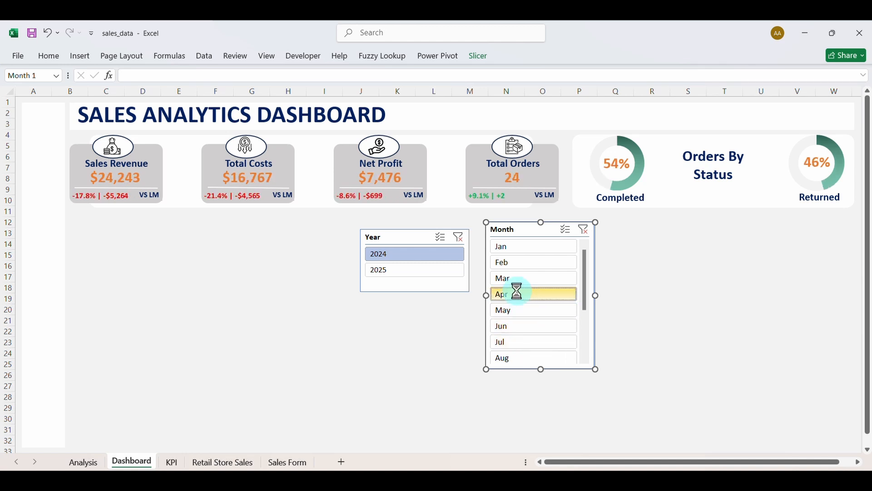
left_click(517, 278)
left_click(511, 262)
left_click(510, 247)
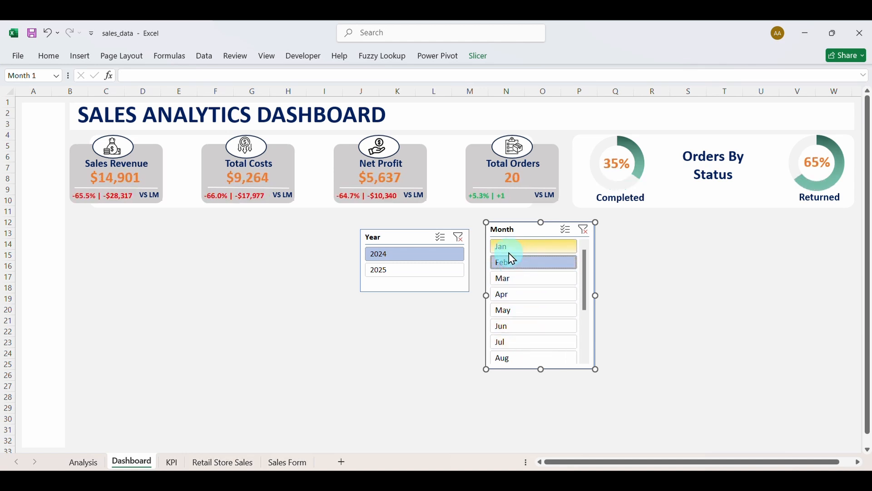
left_click(522, 310)
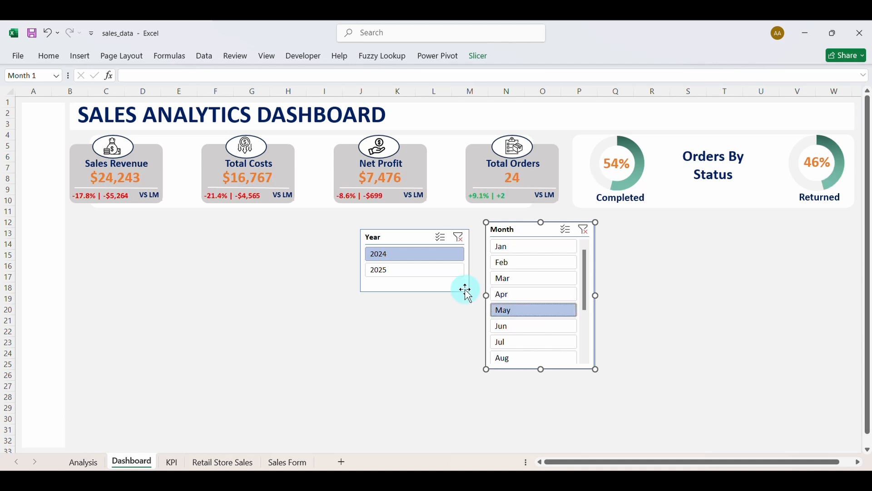
left_click(413, 276)
left_click(523, 327)
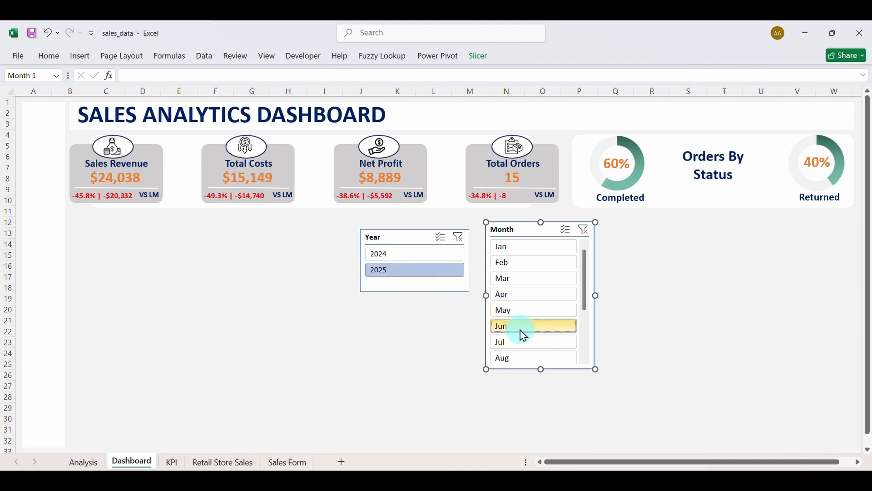
left_click(588, 232)
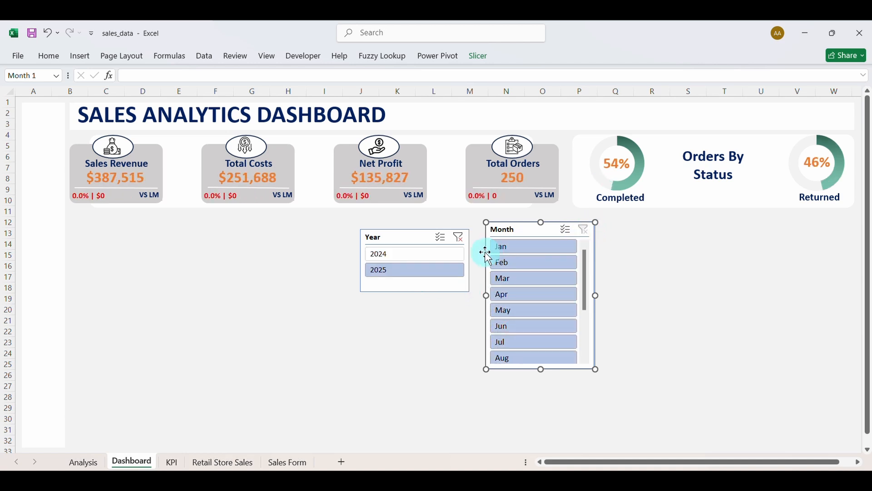
left_click(460, 240)
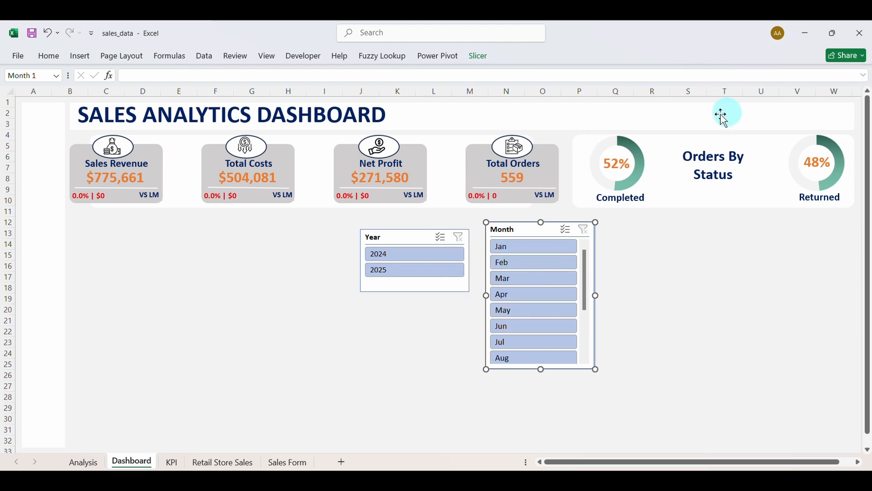
Give the Year slicer 2 columns and no header, and shrink it around its 2024/2025 buttons.
left_click(412, 236)
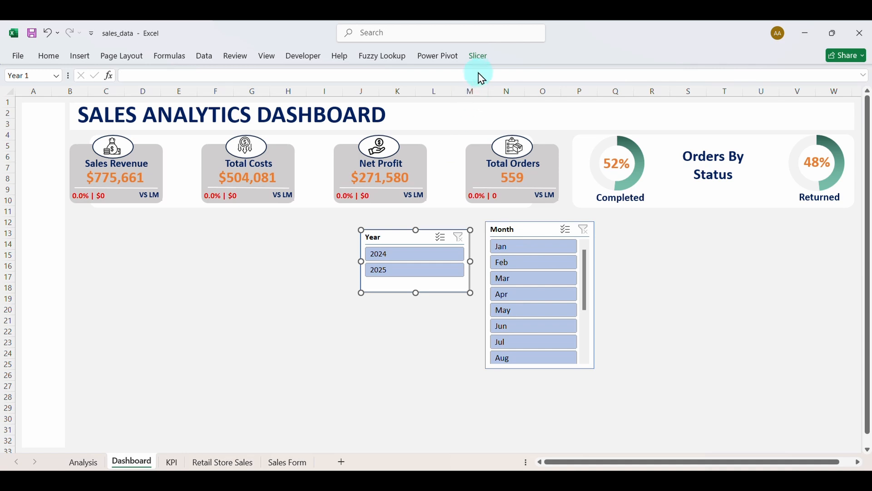
left_click(479, 57)
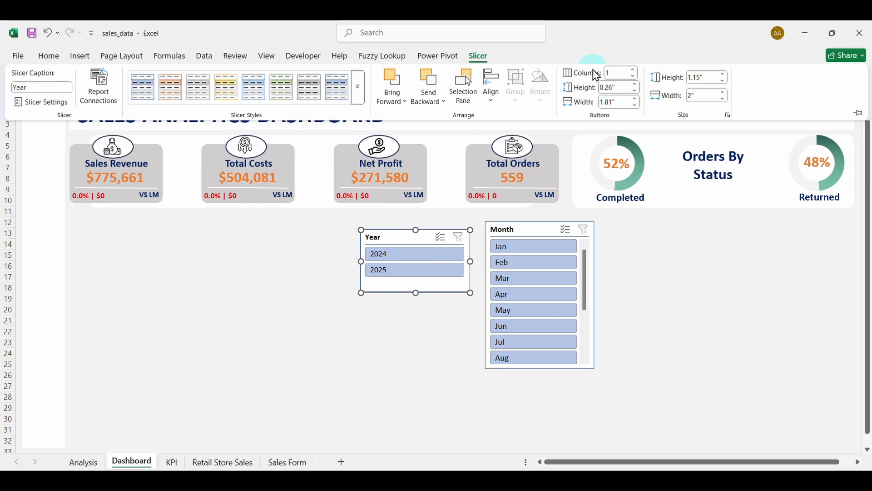
left_click(634, 70)
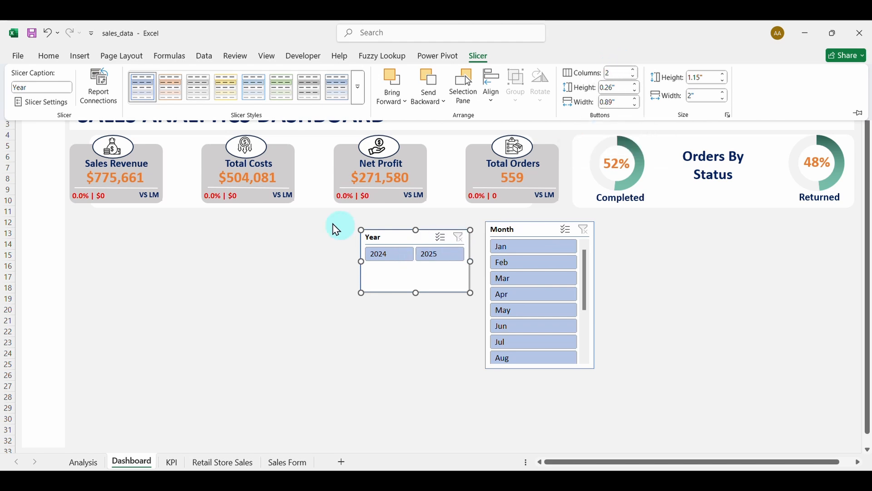
left_click(40, 102)
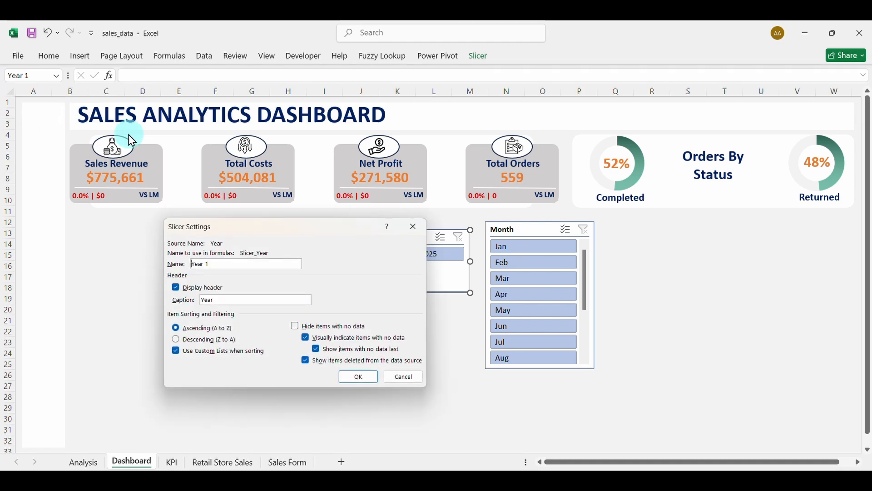
left_click_drag(246, 231, 188, 249)
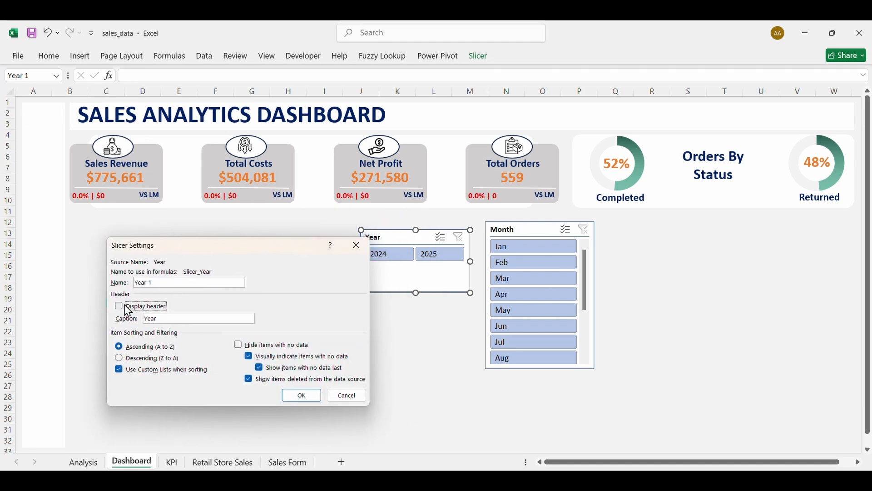
left_click(298, 397)
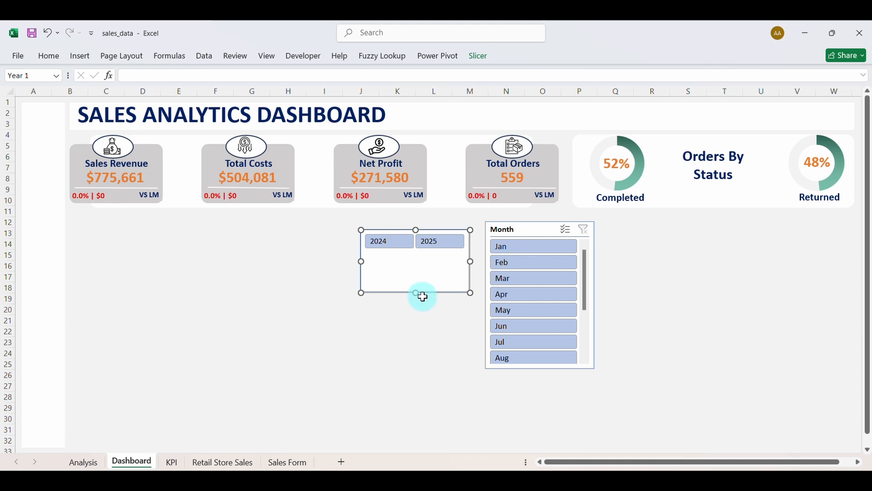
left_click_drag(418, 294, 499, 128)
Set the Month slicer's button columns to 12.
left_click(535, 233)
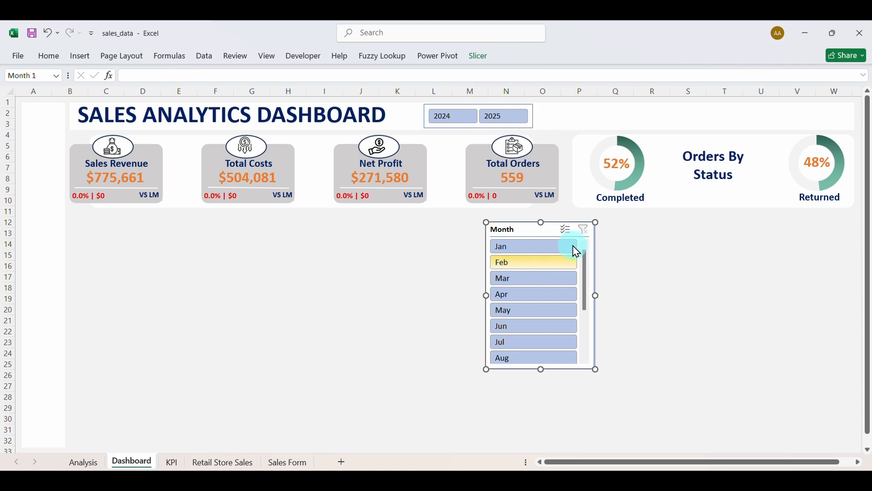
left_click(481, 56)
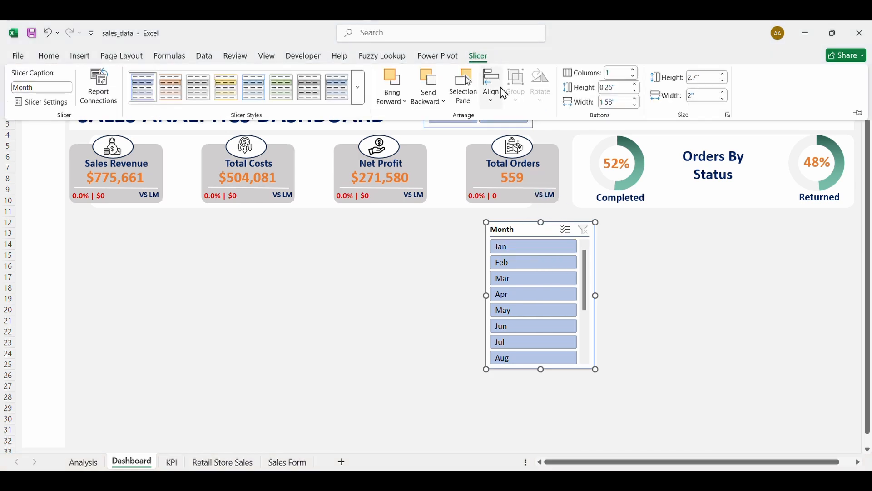
left_click(637, 71)
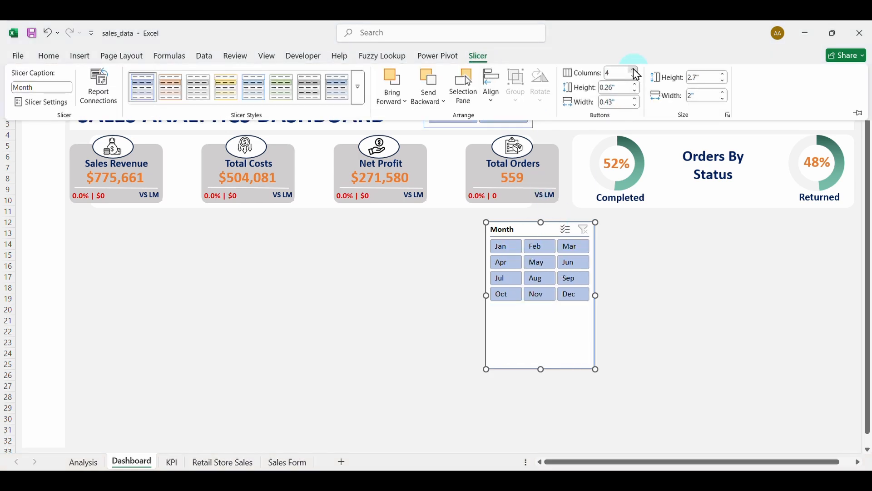
left_click(636, 71)
left_click(636, 70)
left_click(637, 71)
left_click(636, 71)
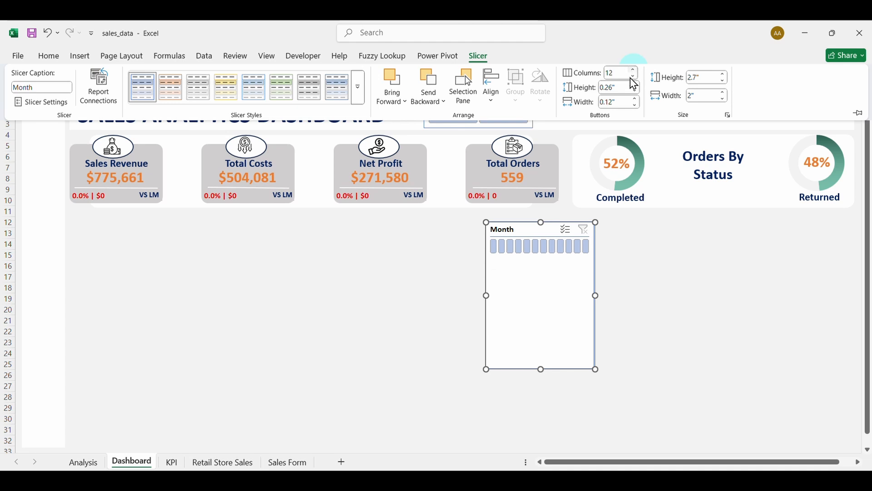
Widen the Month slicer so Jan–Dec fit in one row and open Slicer Settings.
left_click(595, 295)
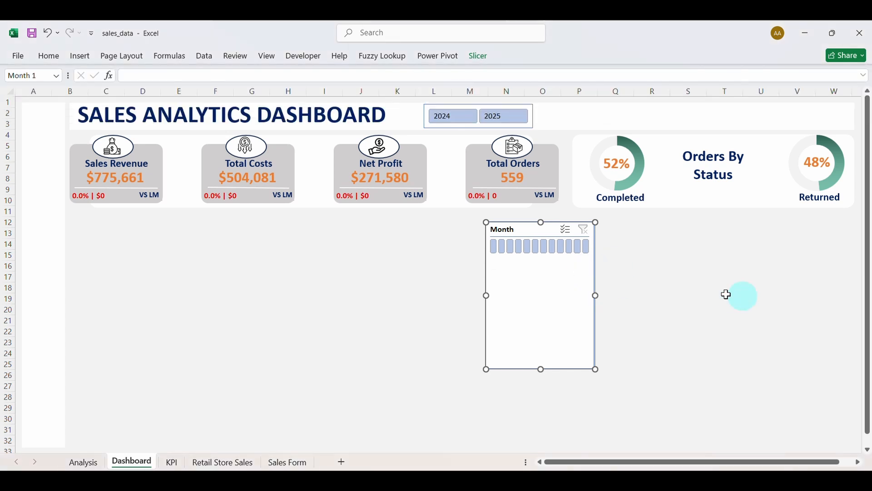
left_click_drag(599, 296, 804, 298)
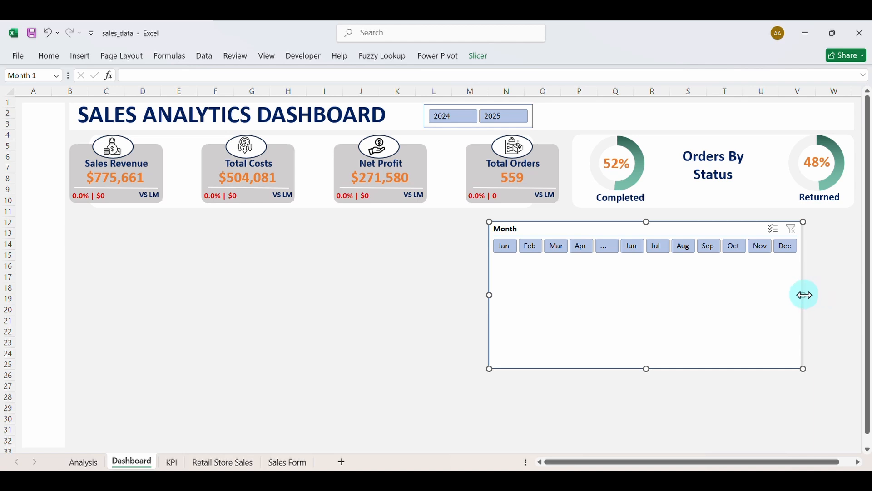
left_click_drag(806, 295, 817, 296)
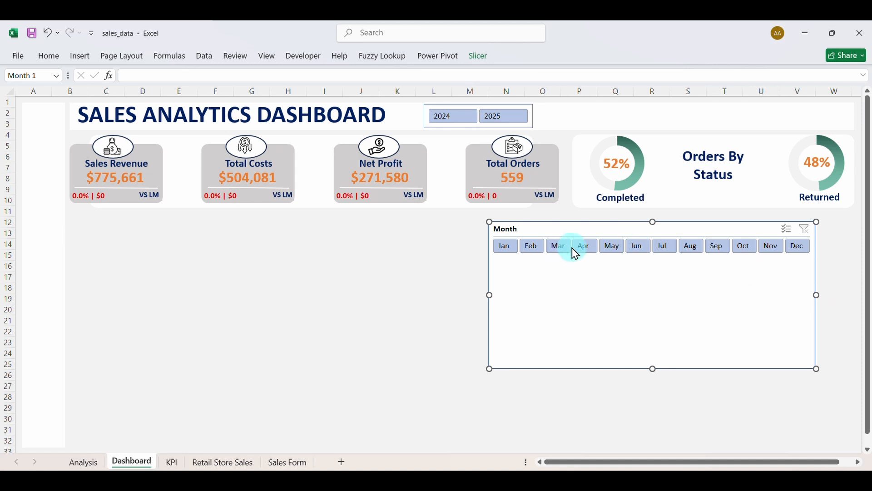
left_click(481, 63)
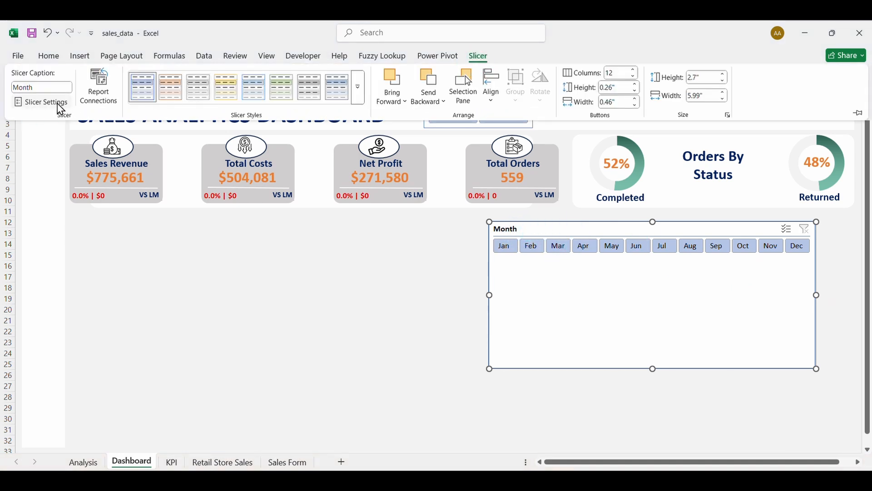
left_click(58, 104)
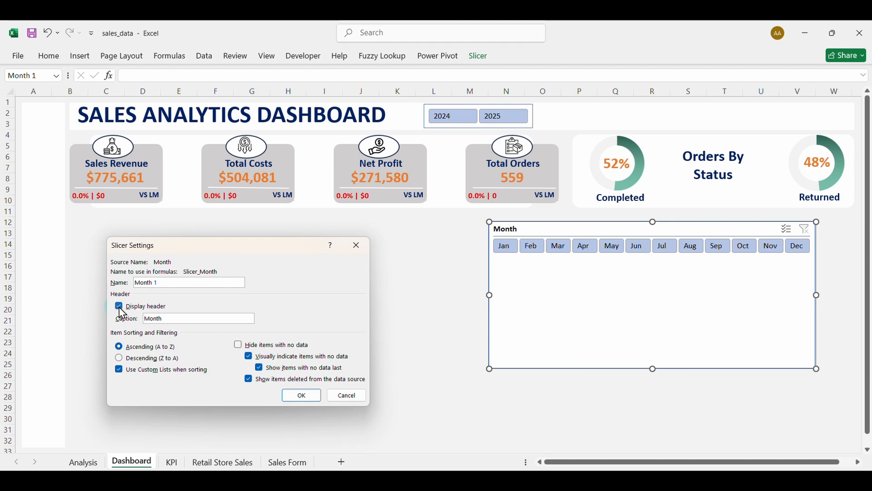
Remove the Month slicer header, slim it to one strip, and line it up beside the Year slicer.
left_click(303, 398)
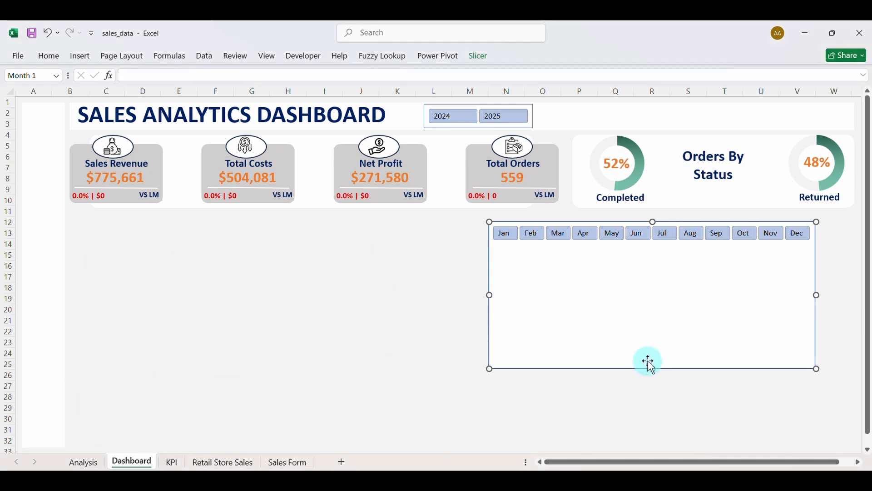
left_click_drag(653, 369, 723, 127)
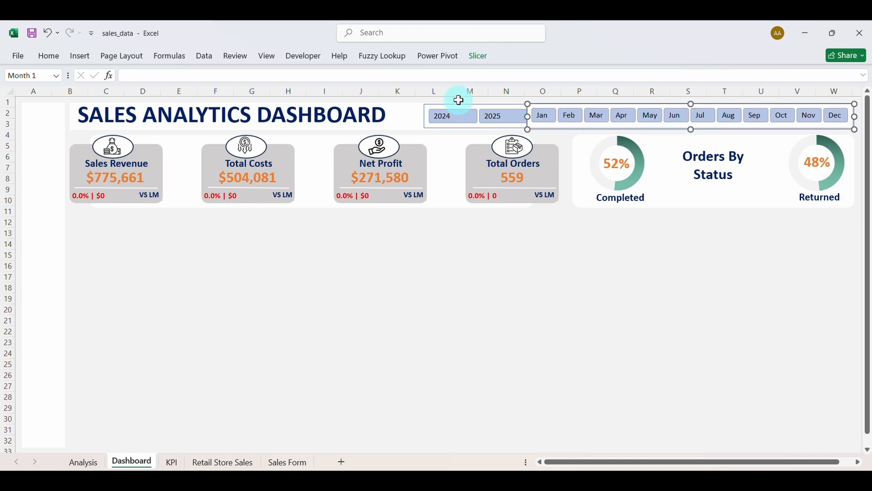
left_click_drag(466, 109, 450, 105)
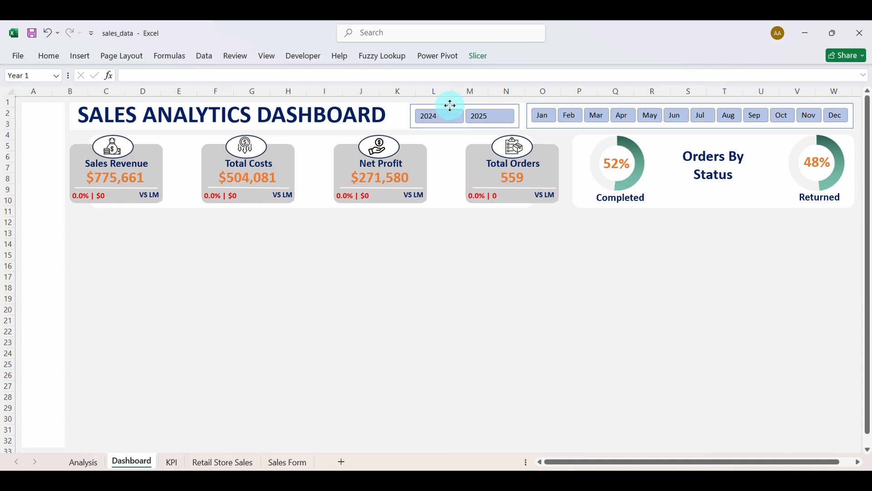
left_click(457, 277)
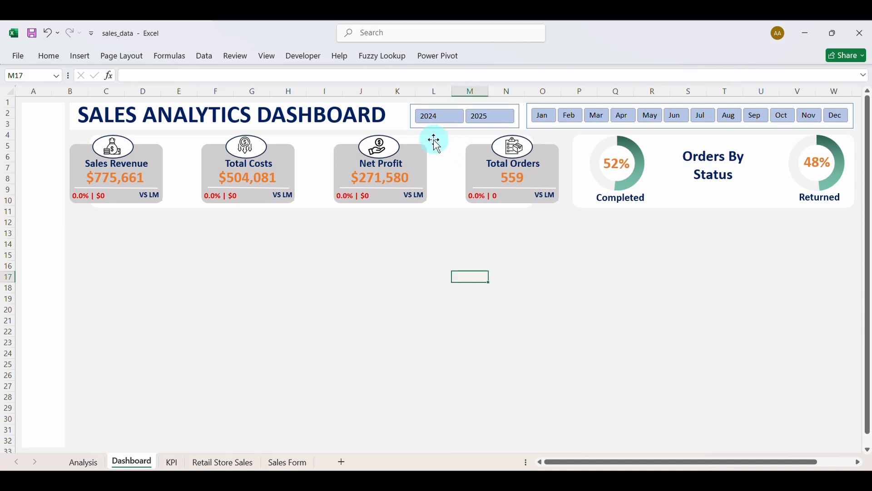
left_click(489, 122)
left_click(493, 123)
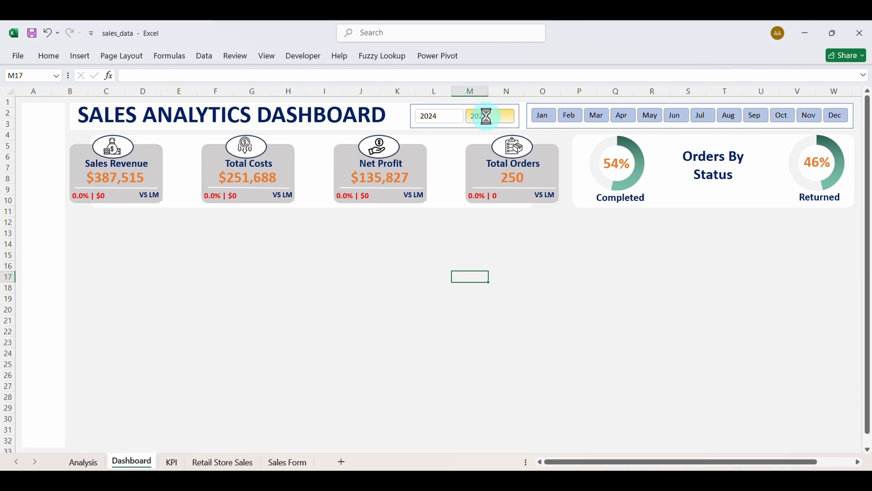
left_click(437, 119)
left_click(548, 121)
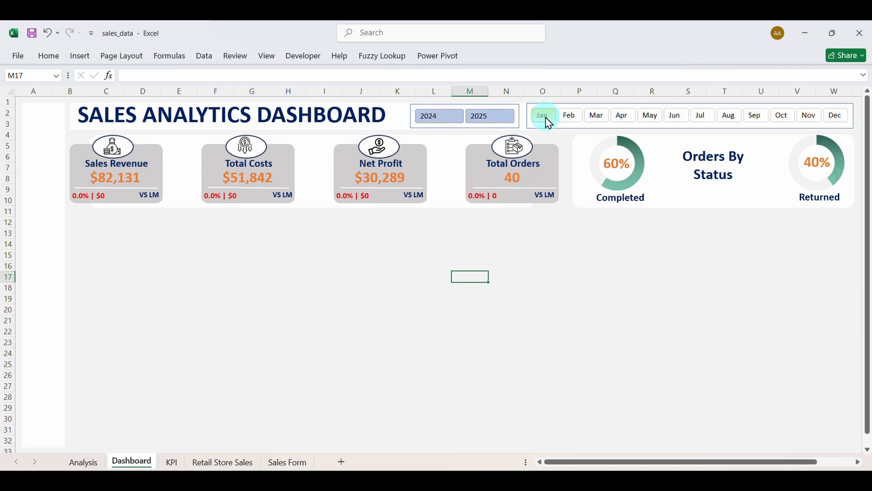
left_click(570, 123)
left_click(597, 123)
left_click(625, 124)
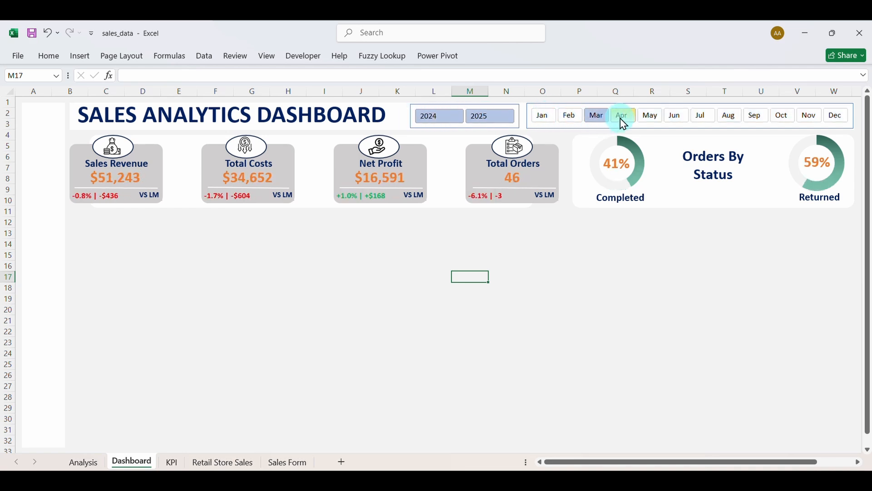
left_click(623, 121, "ctrl")
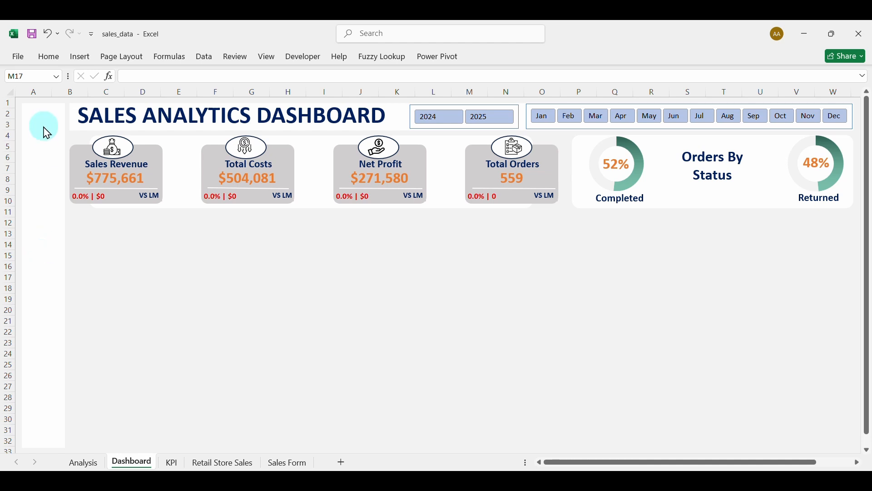
Start inserting a picture from this device and browse to the Downloads folder.
left_click(88, 50)
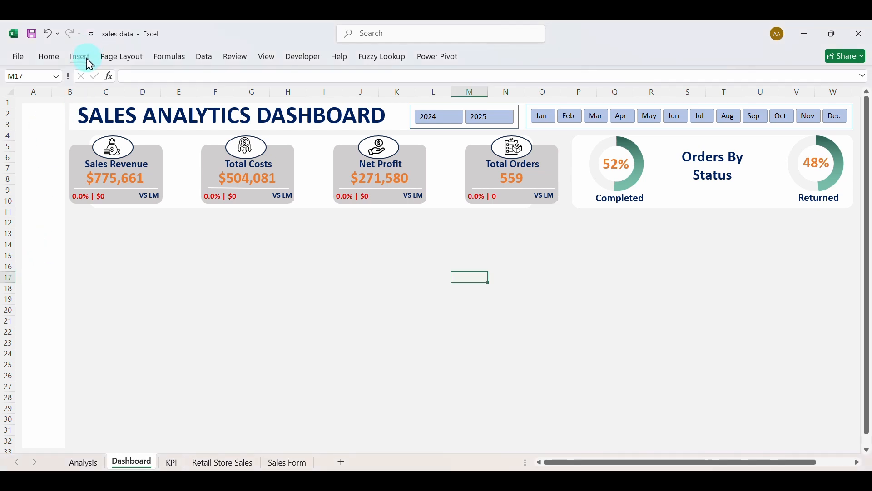
left_click(89, 61)
left_click(146, 108)
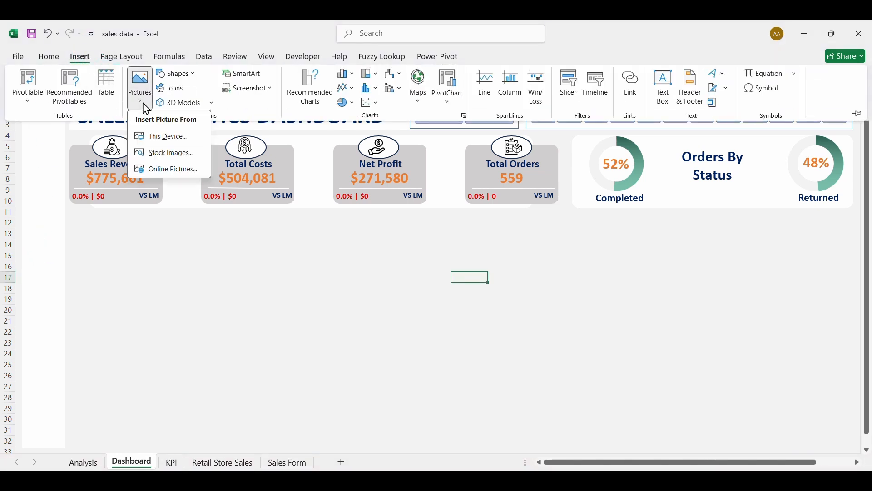
left_click(159, 139)
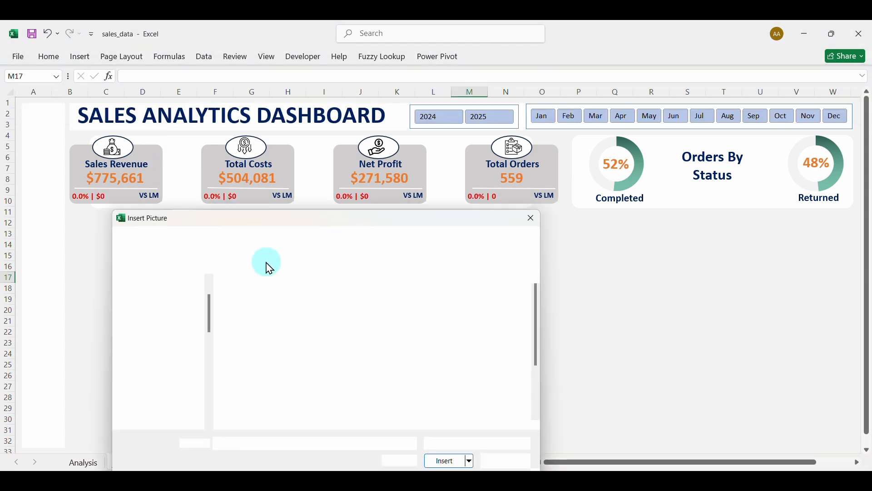
left_click(169, 340)
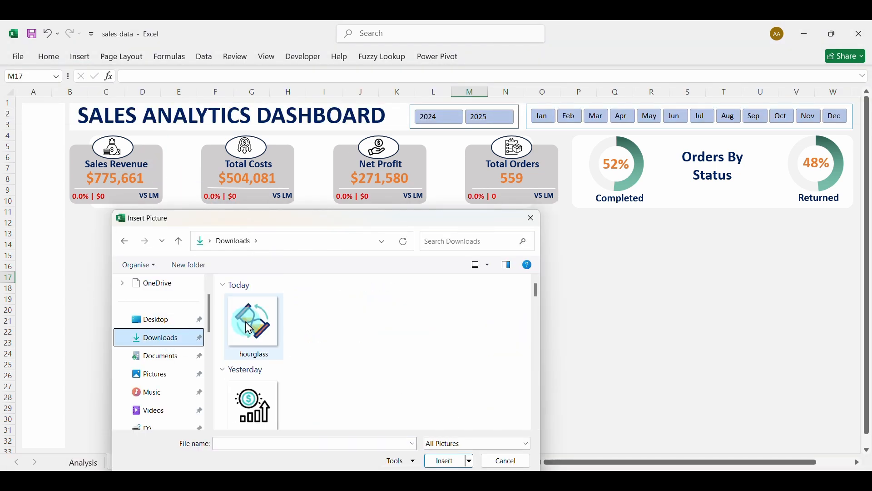
Select the hourglass, productivity and registration icon files and insert them.
left_click(254, 327)
left_click_drag(537, 290, 539, 348)
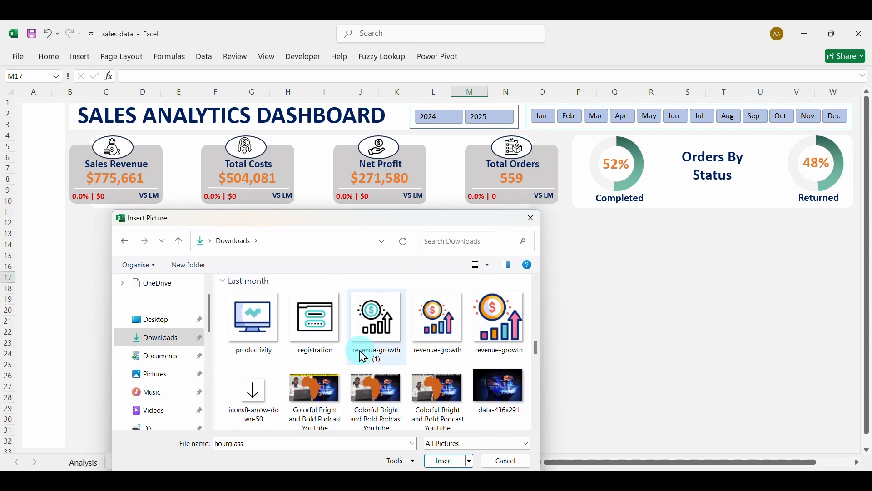
left_click(332, 336)
left_click(269, 335, "ctrl")
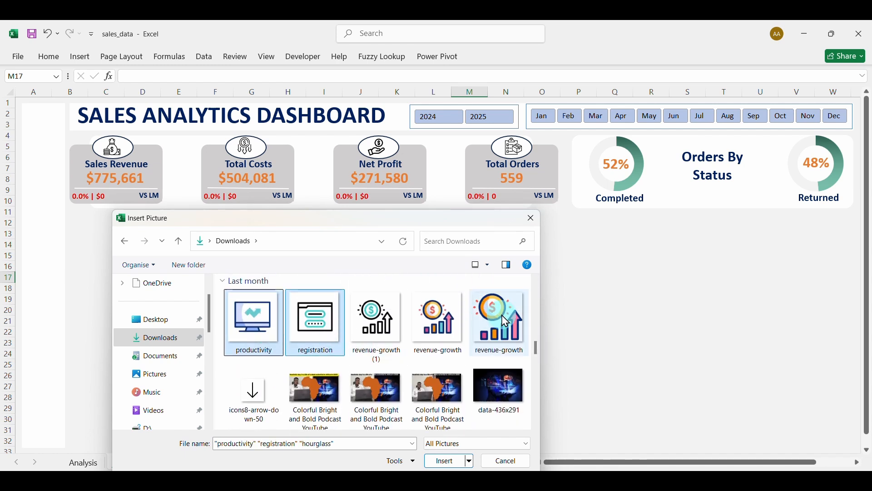
left_click(538, 284)
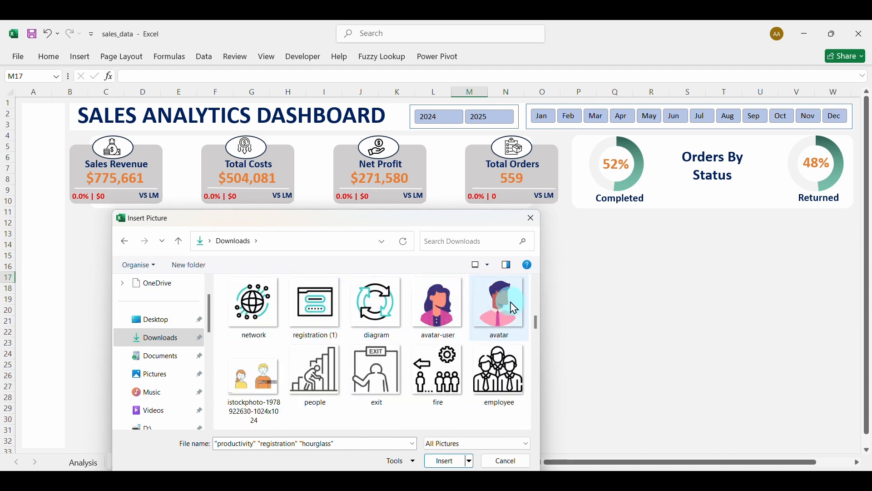
left_click(538, 285)
left_click(538, 286)
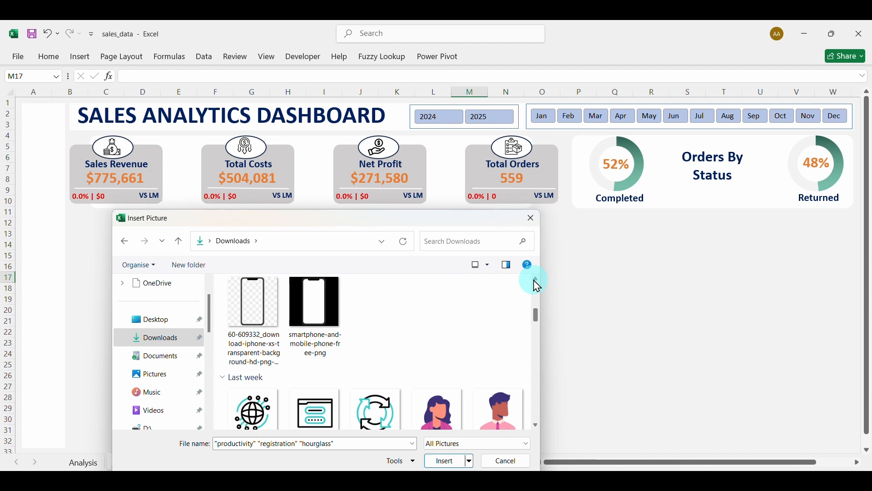
mouse_move(539, 324)
left_mouse_down()
mouse_move(537, 296)
mouse_move(537, 324)
left_mouse_up()
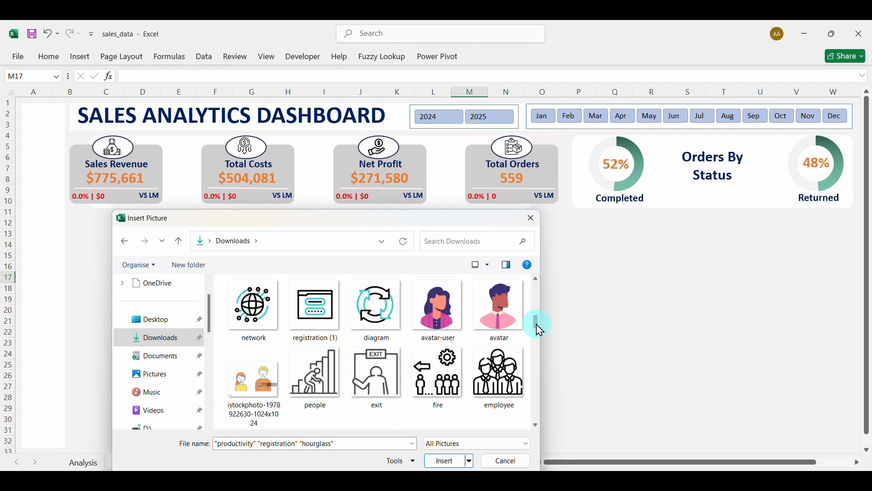
left_click(320, 323, "ctrl")
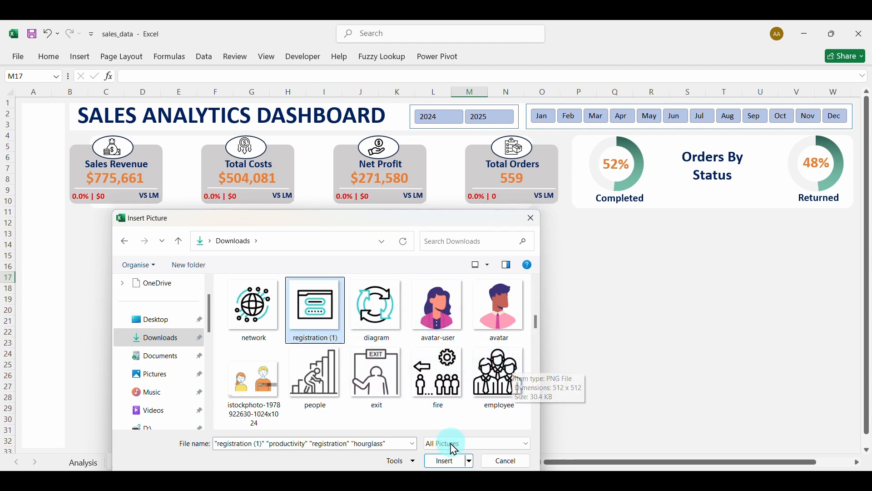
left_click(443, 462)
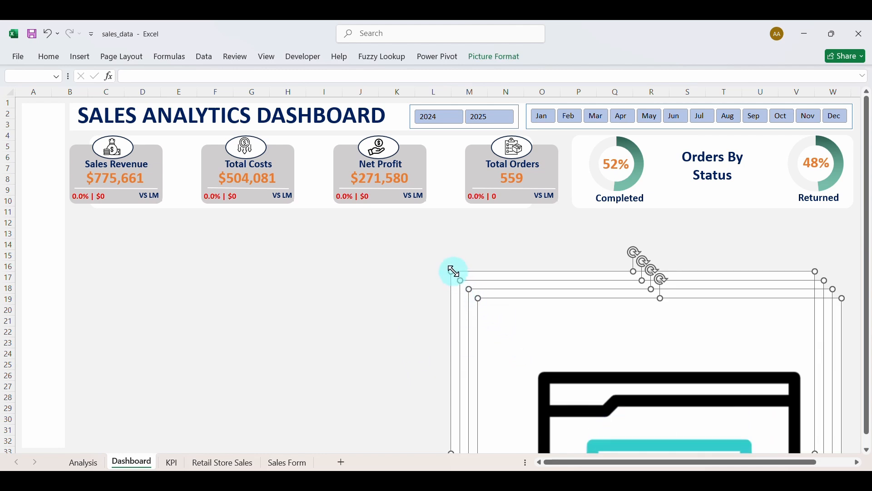
Shrink the stack of inserted icons and leave it near cells D15:E19.
left_click_drag(451, 268, 390, 228)
left_click_drag(465, 294, 153, 249)
left_click(265, 308)
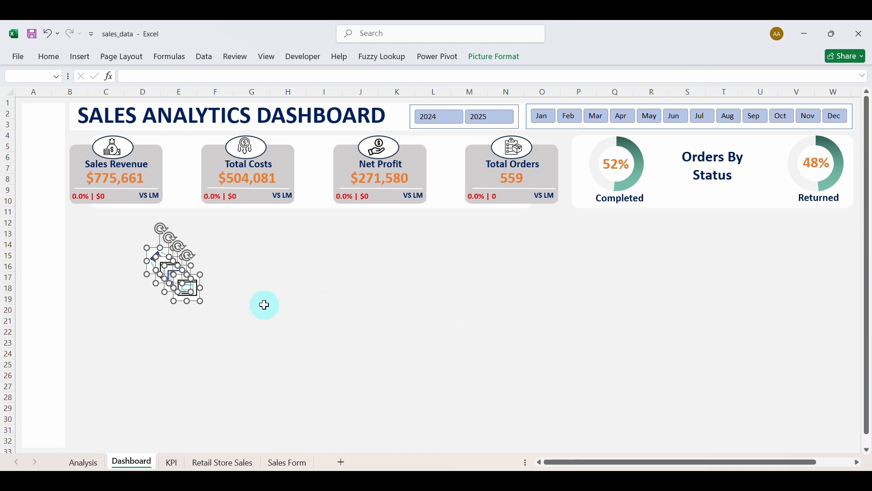
Move the top icon and the monitor icon into the left sidebar and delete the duplicate monitor.
left_click_drag(195, 301, 50, 351)
left_click_drag(181, 288, 53, 196)
left_click(129, 284)
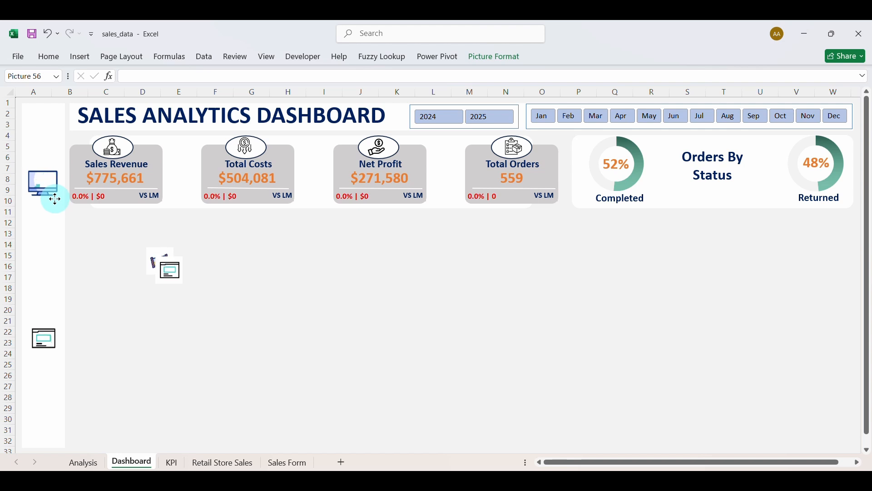
left_click_drag(54, 199, 55, 199)
left_click(176, 278)
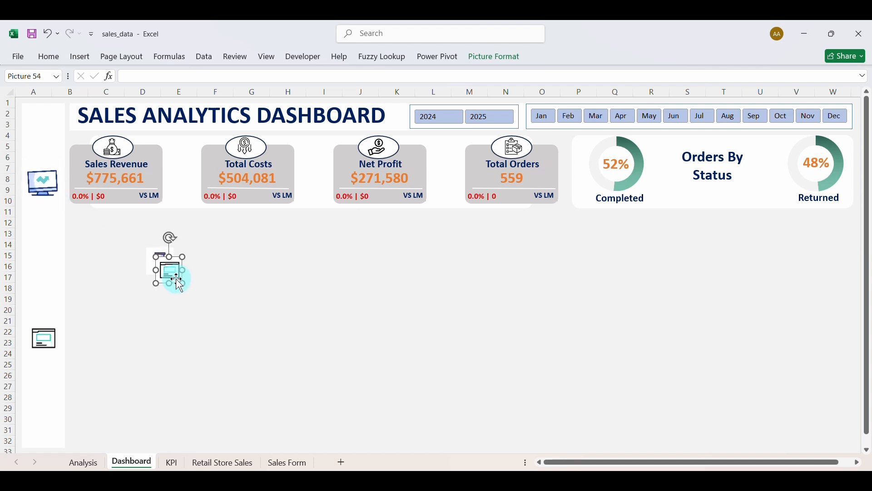
key("Delete")
Place the hourglass icon at the top of the left sidebar.
left_click(155, 271)
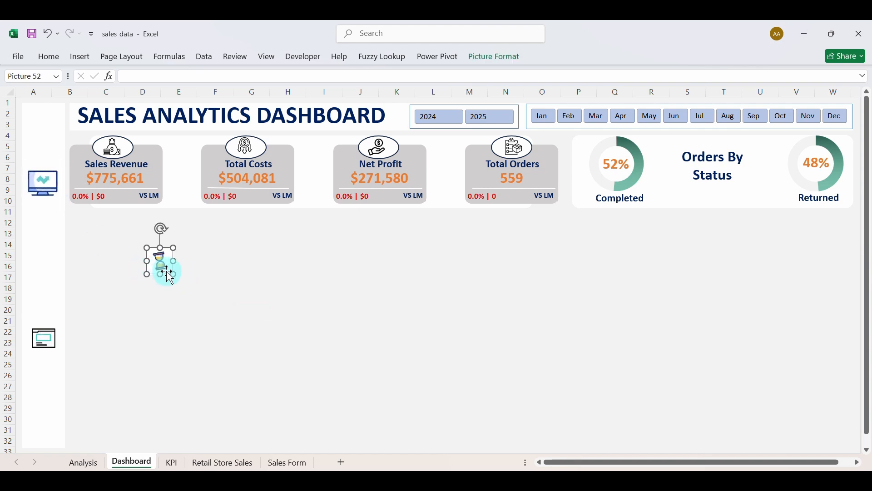
left_click_drag(174, 274, 62, 154)
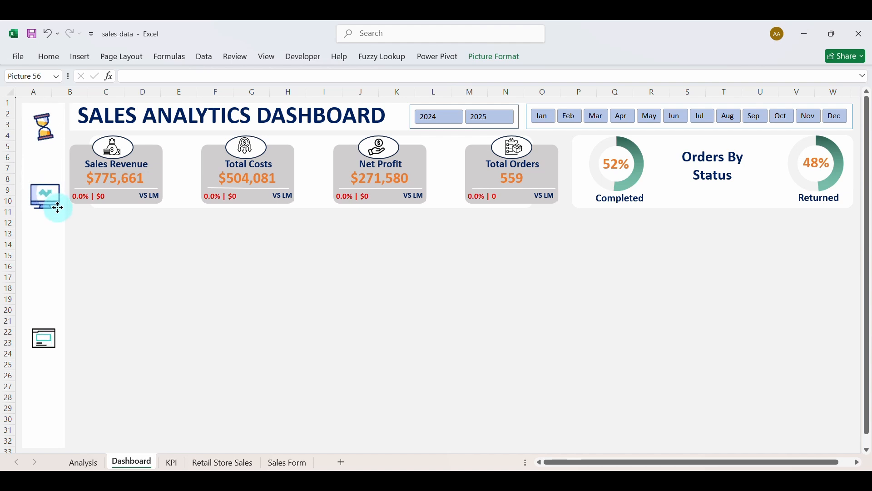
left_click(141, 298)
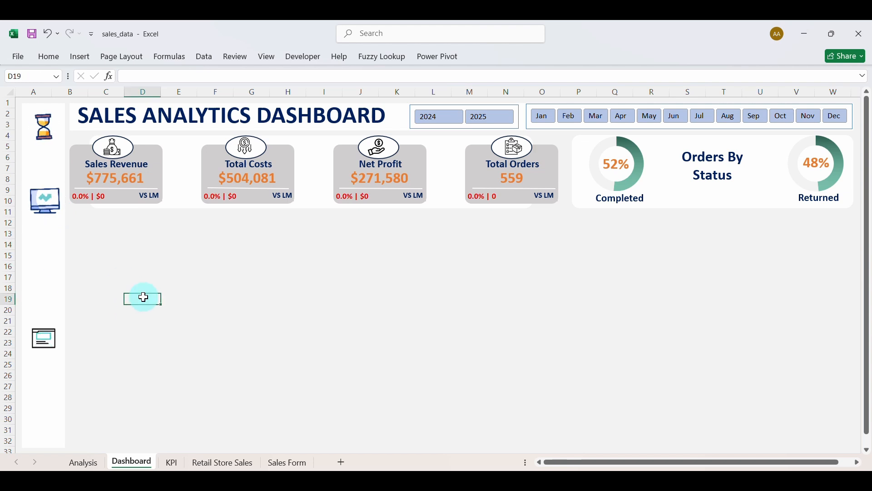
Insert the analytics and database-table icons from Downloads via Pictures > This Device.
left_click(81, 57)
left_click(139, 87)
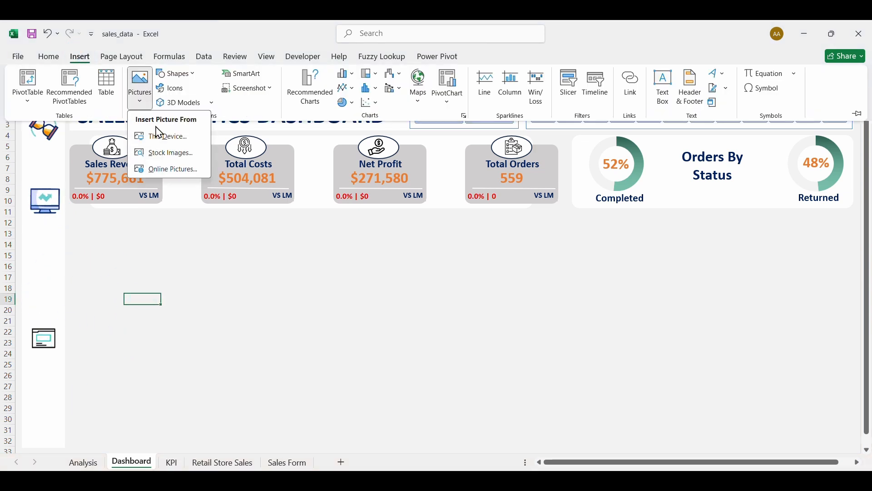
left_click(159, 136)
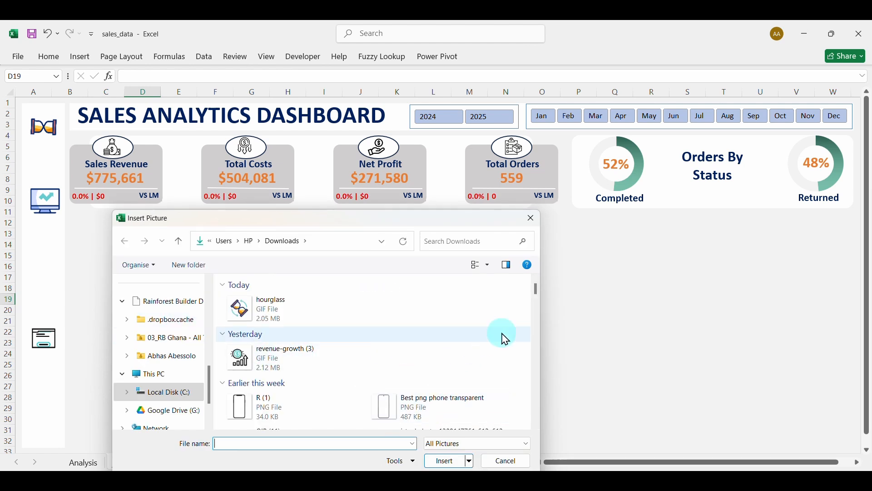
left_click_drag(539, 291, 534, 327)
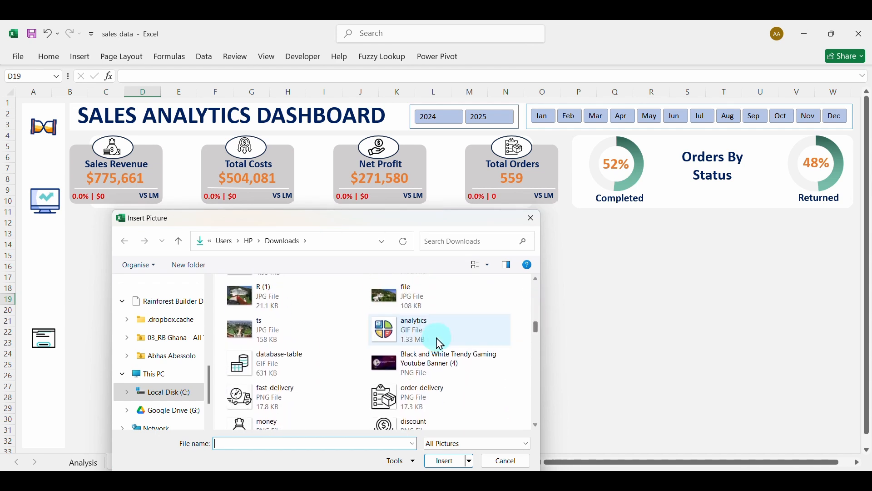
left_click(429, 335)
left_click(290, 368, "ctrl")
left_click(448, 461)
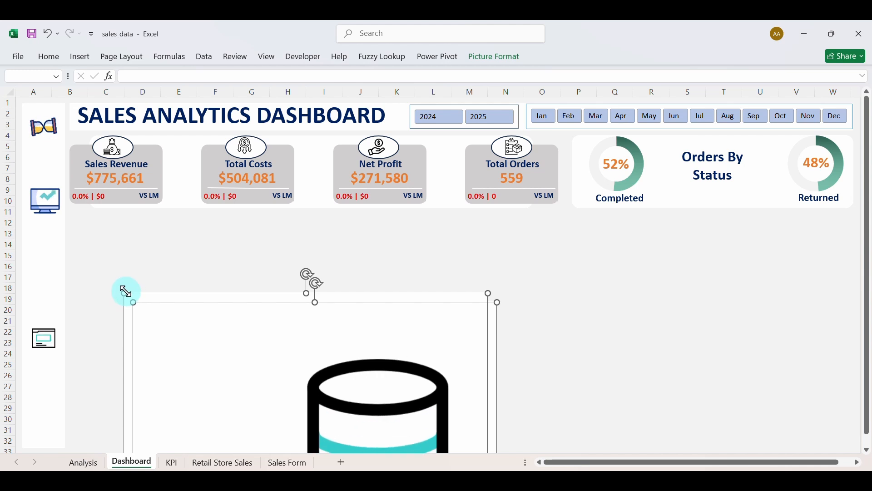
Shrink the analytics and database-table pictures down to icon size.
left_click_drag(127, 290, 207, 373)
left_click_drag(261, 390, 220, 255)
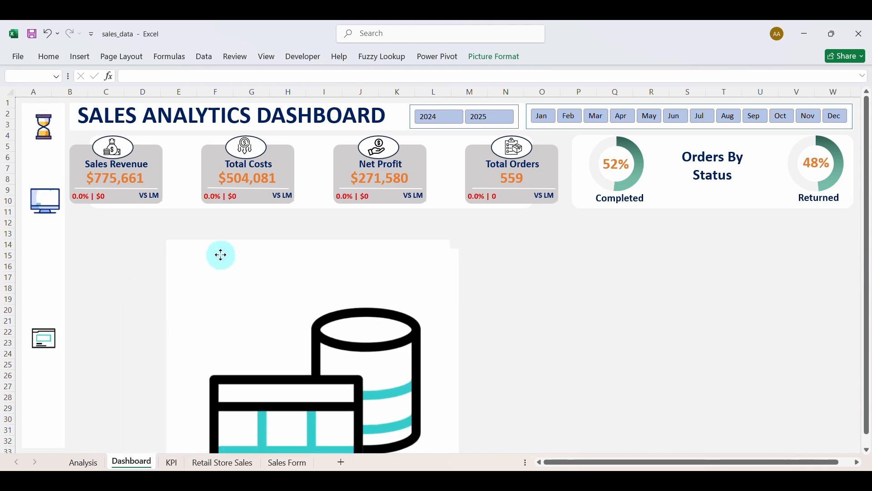
left_click_drag(168, 240, 355, 367)
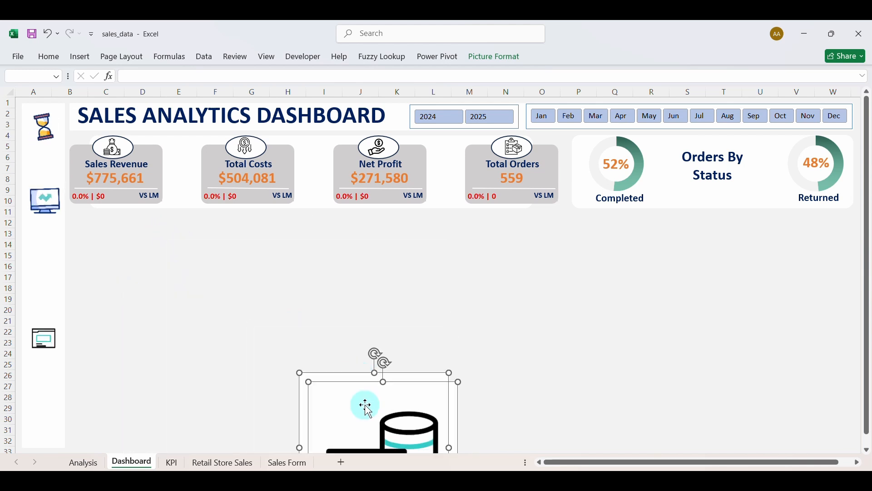
left_click_drag(362, 405, 275, 261)
left_click_drag(208, 230, 31, 408)
left_click(241, 339)
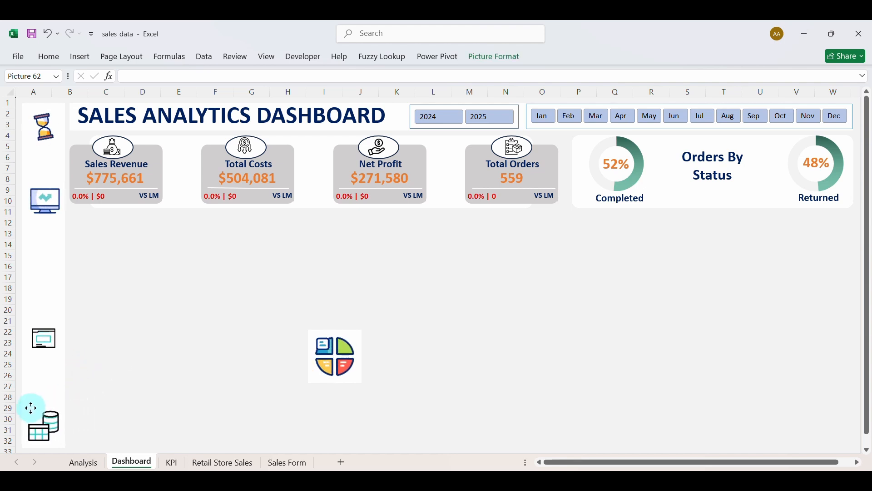
Move the analytics icon into the sidebar below the monitor and select the sidebar icons.
left_click(60, 340)
left_click(50, 341)
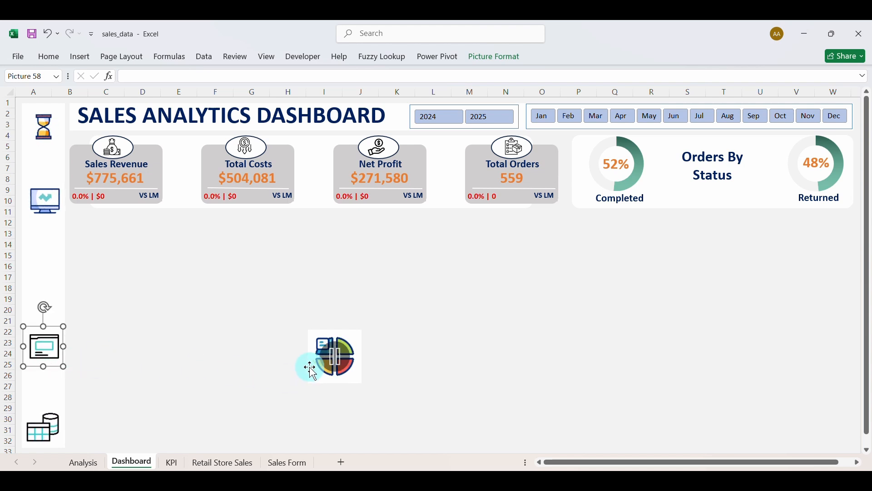
left_click(314, 333)
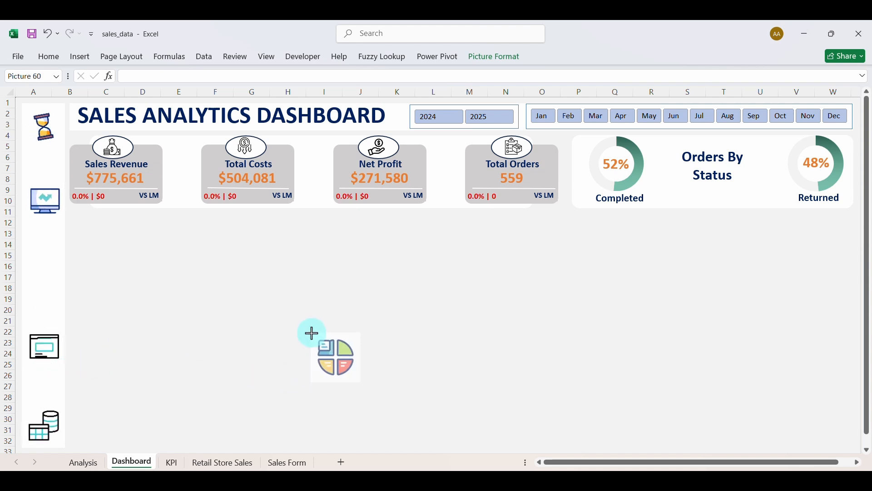
left_click_drag(342, 361, 53, 293)
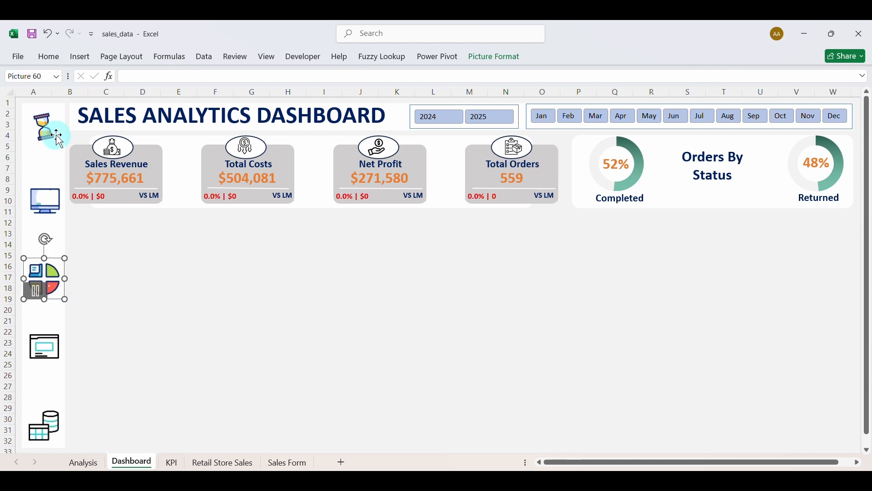
left_click(59, 189, "ctrl")
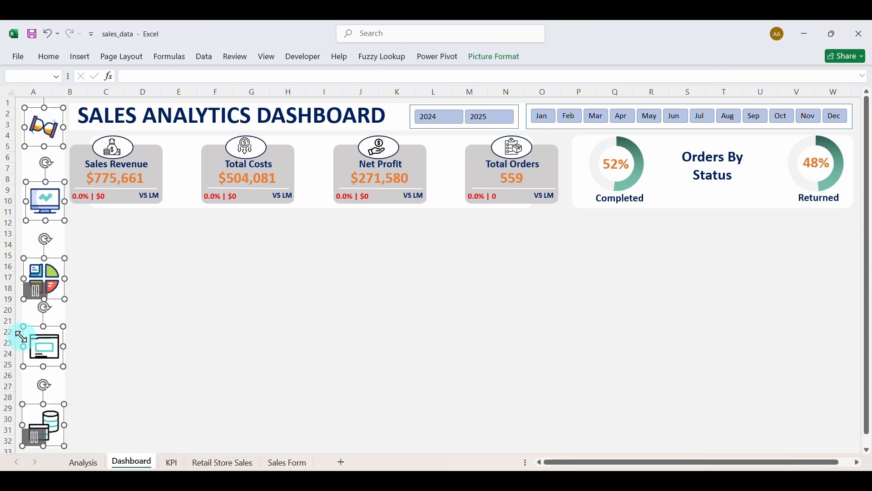
Align Center the five sidebar icons and Distribute Vertically, undoing a mistaken Align Middle.
left_click(492, 57)
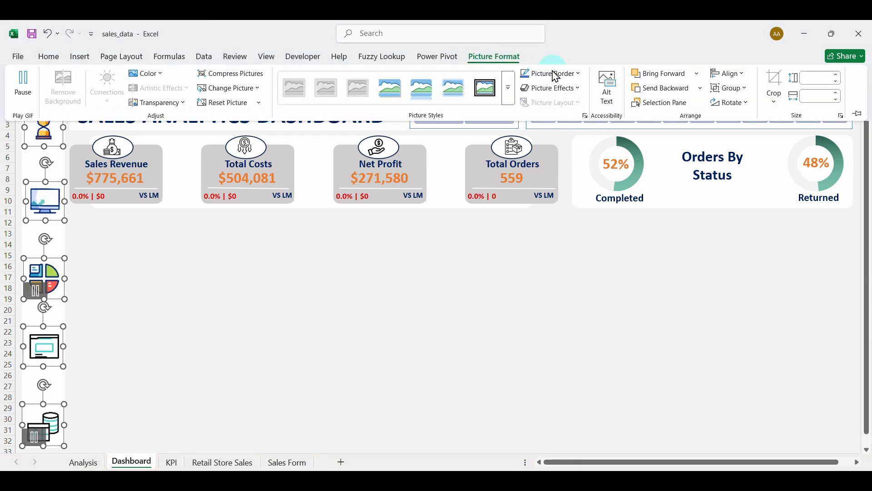
left_click(730, 74)
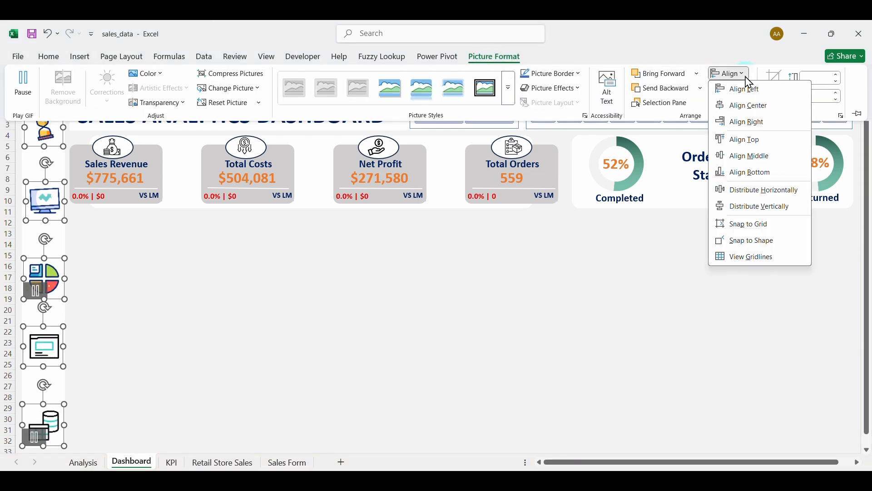
left_click(755, 156)
key("ctrl+z")
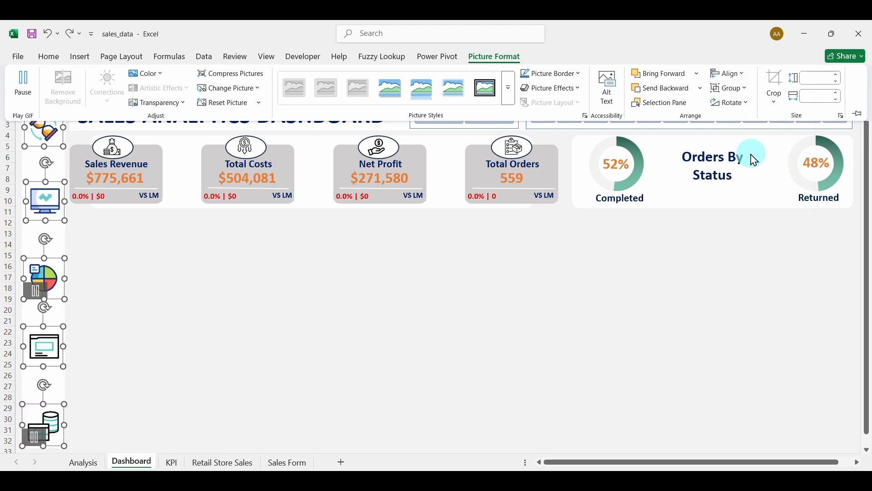
left_click(752, 80)
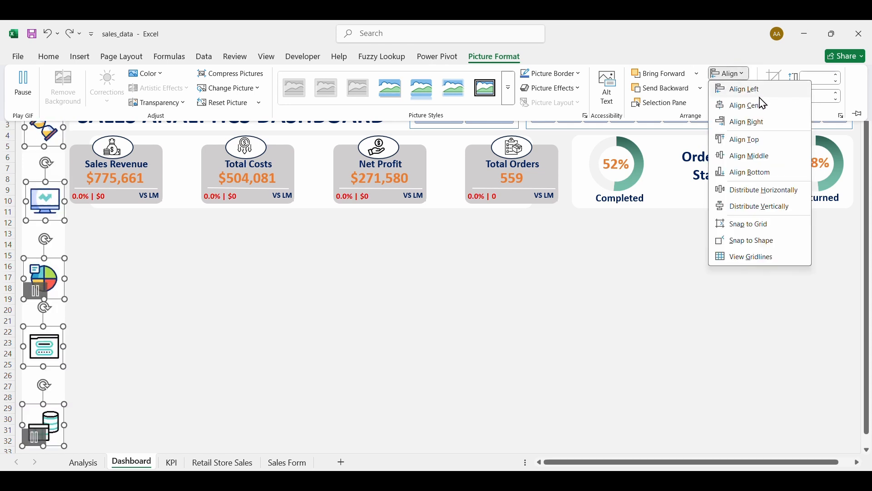
left_click(759, 103)
left_click(741, 78)
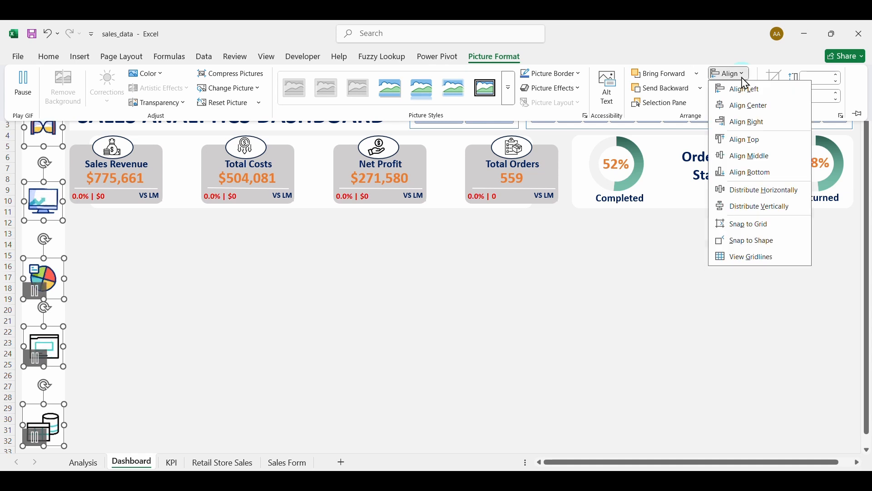
left_click(771, 208)
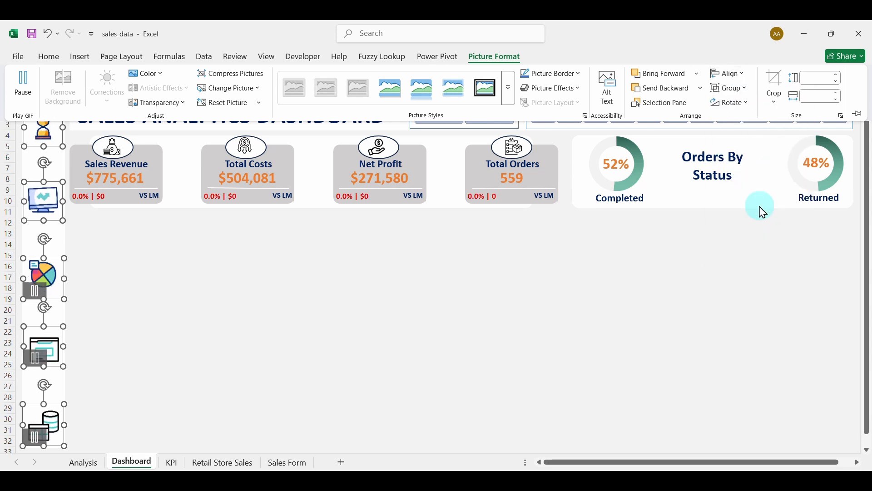
left_click(220, 308)
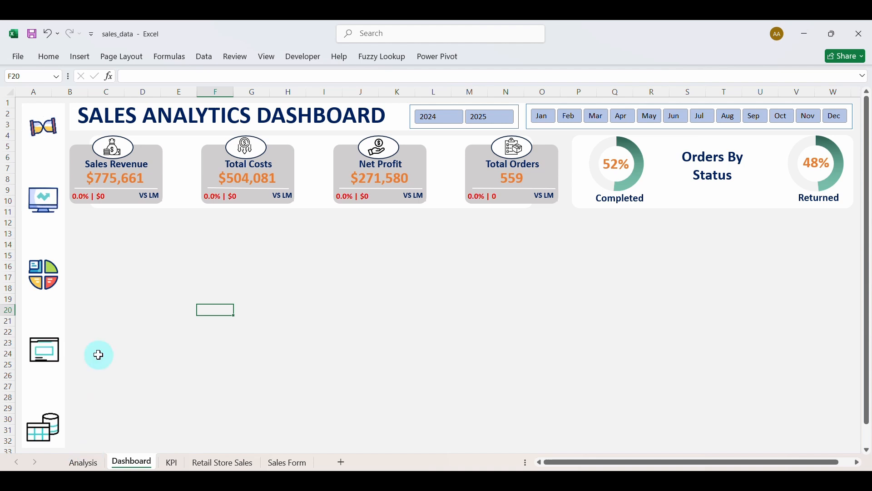
Hyperlink the sidebar database icon to the Retail Store Sales sheet in this workbook.
left_click(59, 421)
right_click(60, 422)
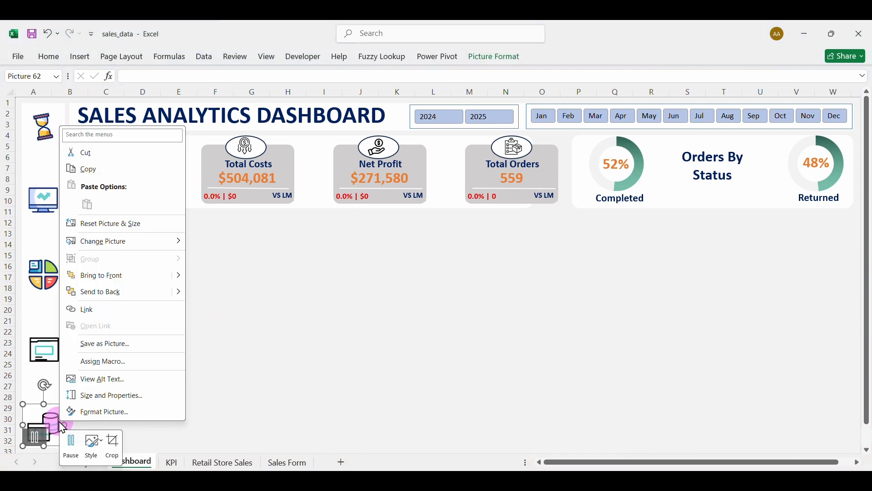
left_click(97, 316)
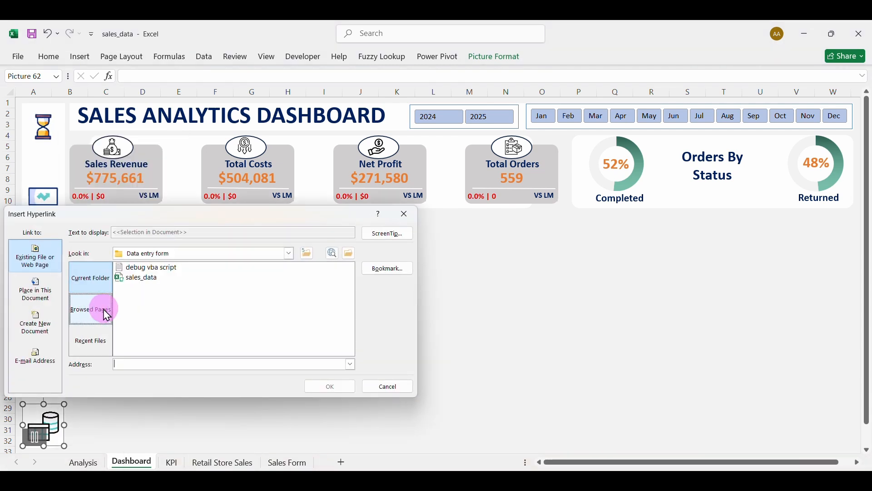
left_click(34, 302)
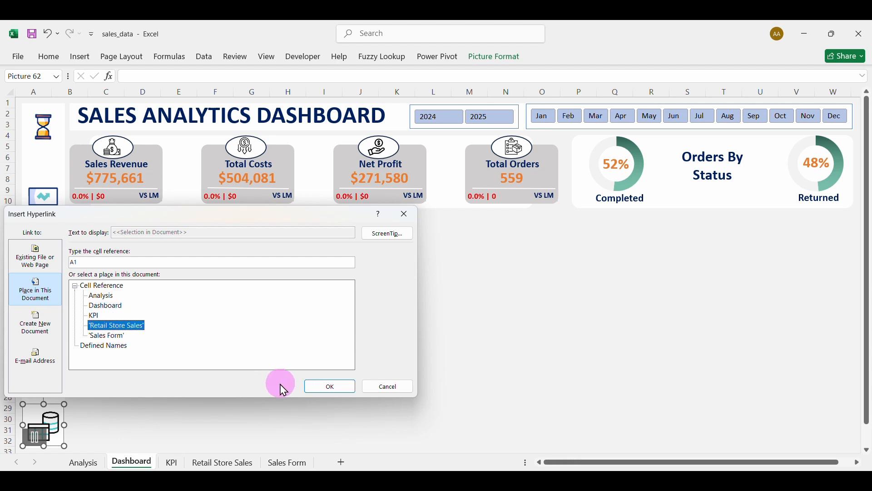
left_click(317, 385)
Test the database icon's link to Retail Store Sales, then return to the Dashboard.
left_click(109, 403)
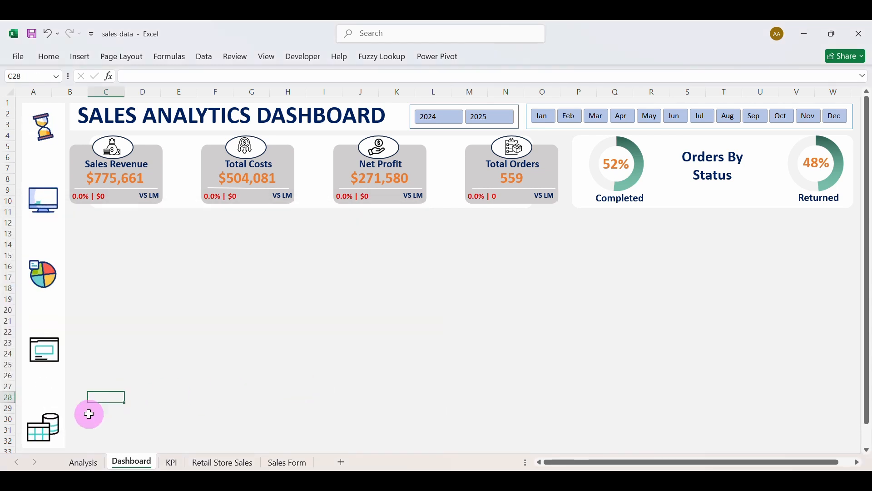
left_click(54, 415)
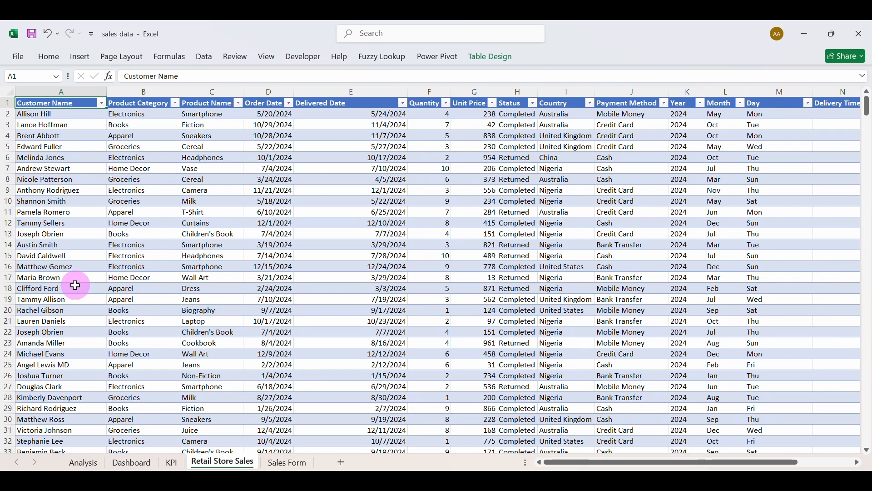
left_click(132, 463)
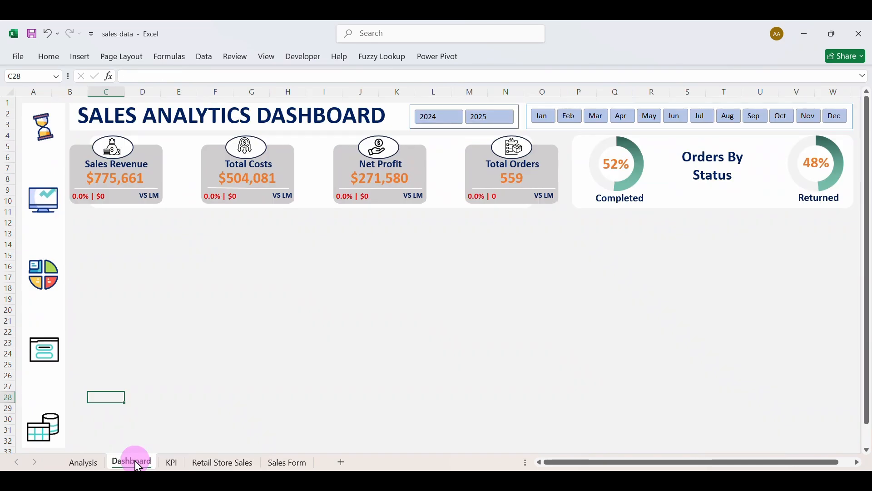
Link the form icon to the Analysis sheet and test it from the Dashboard.
right_click(59, 365)
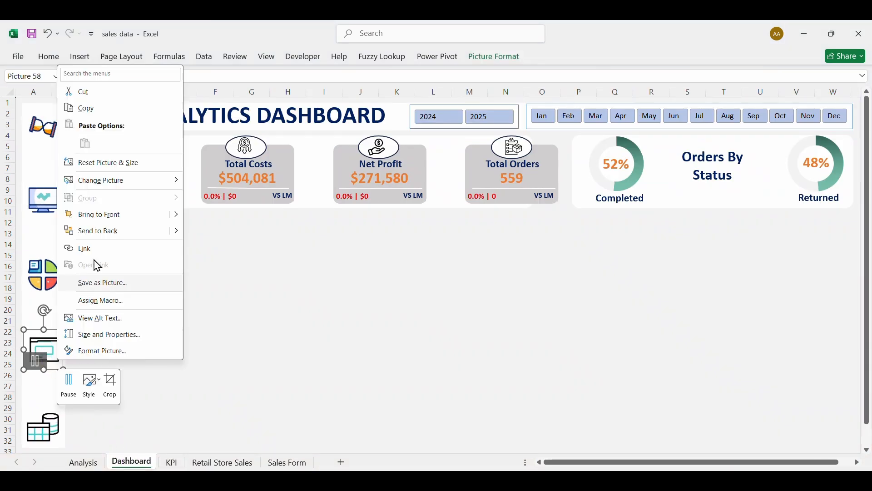
left_click(124, 251)
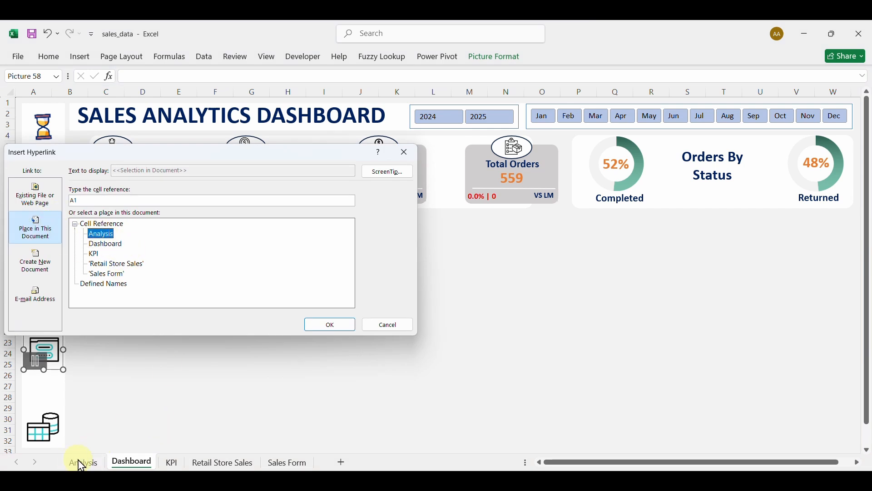
left_click(322, 325)
left_click(188, 330)
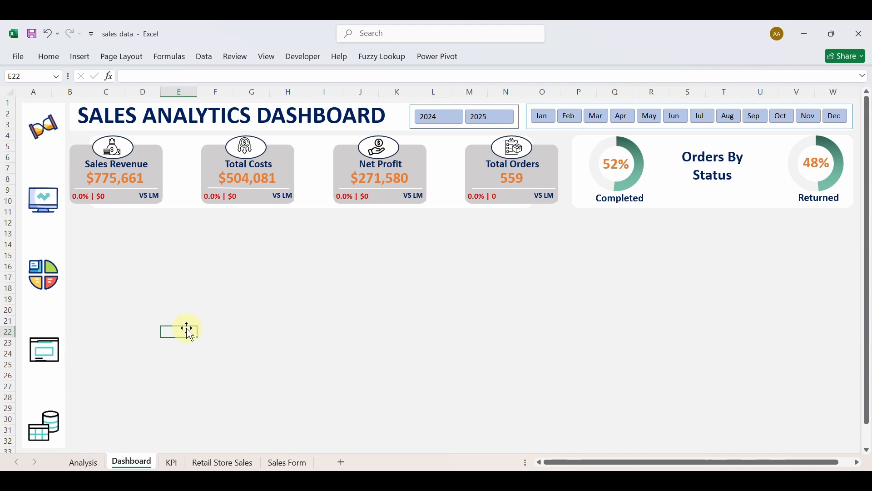
left_click(62, 367)
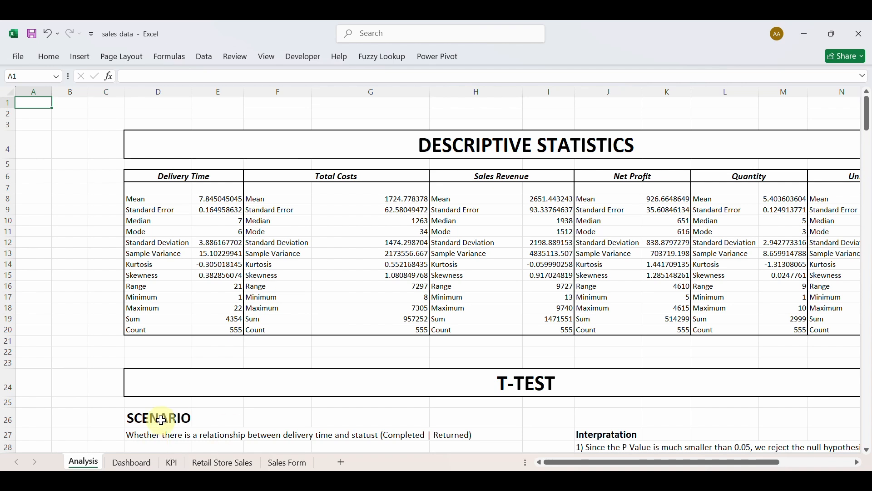
left_click(131, 463)
Retarget the form icon's hyperlink to the KPI sheet and test it.
right_click(59, 357)
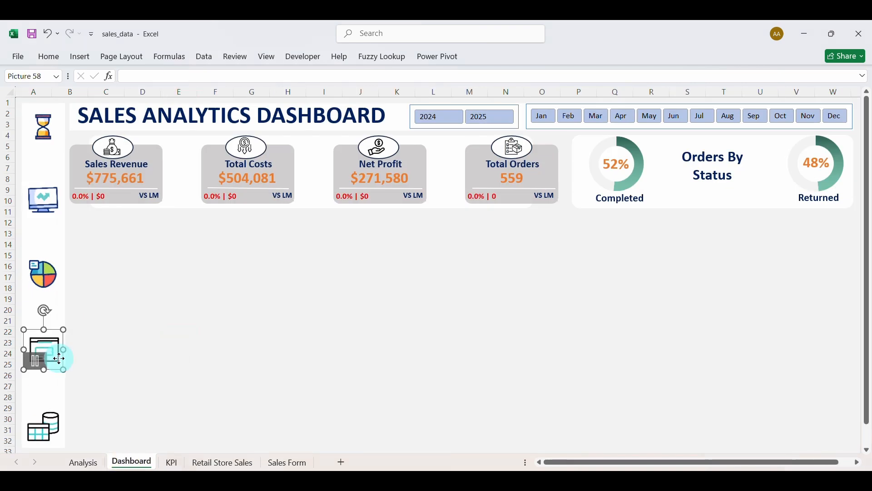
left_click(102, 232)
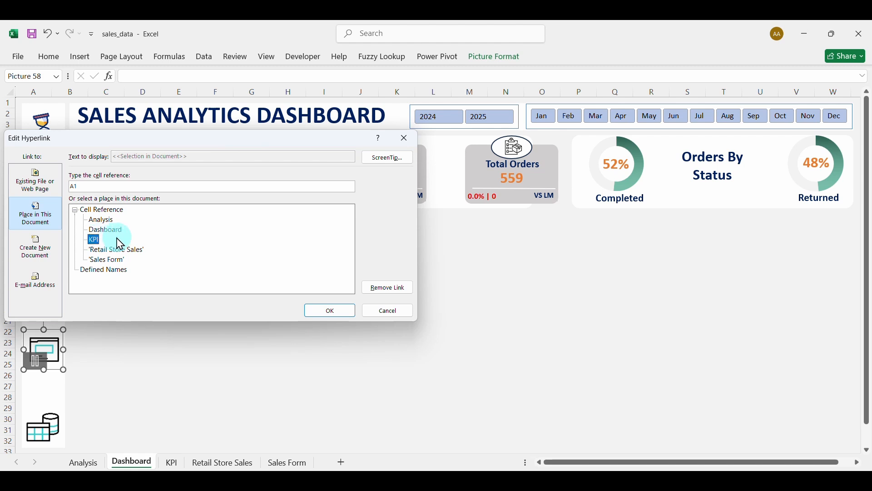
left_click(325, 313)
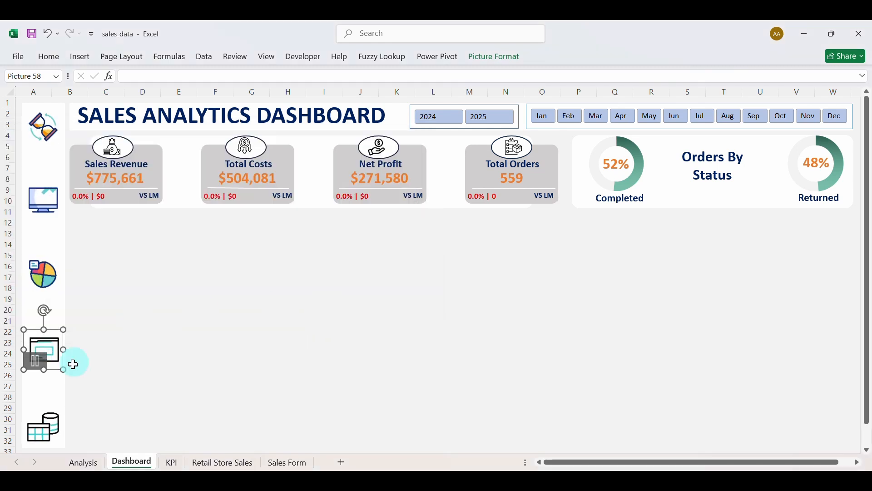
left_click(126, 335)
left_click(57, 364)
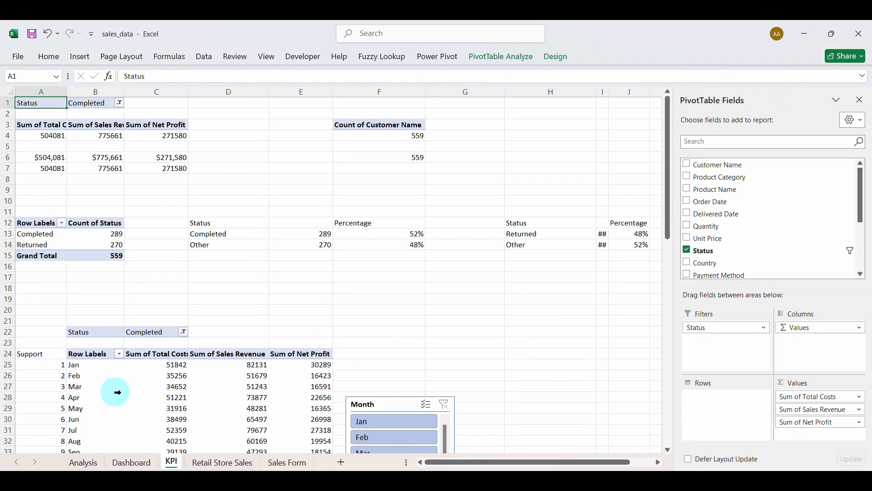
left_click(133, 464)
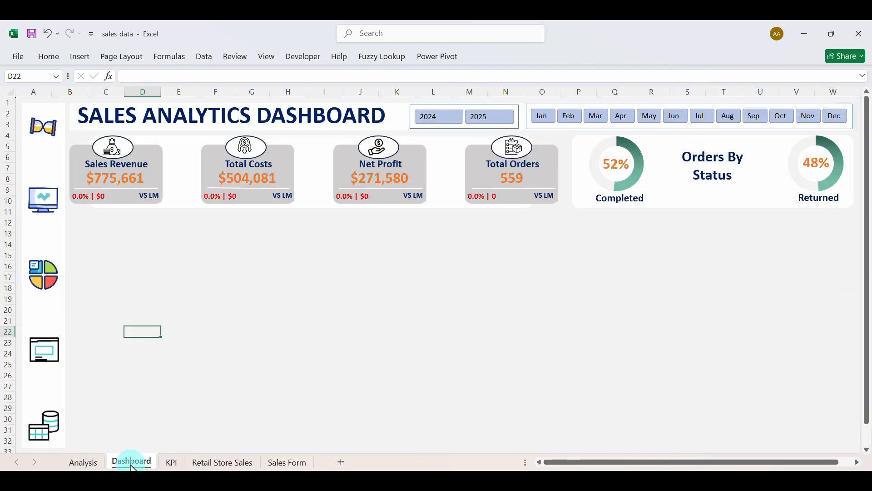
Point the form icon's hyperlink at the Sales Form sheet, test it, and return to Dashboard.
right_click(54, 365)
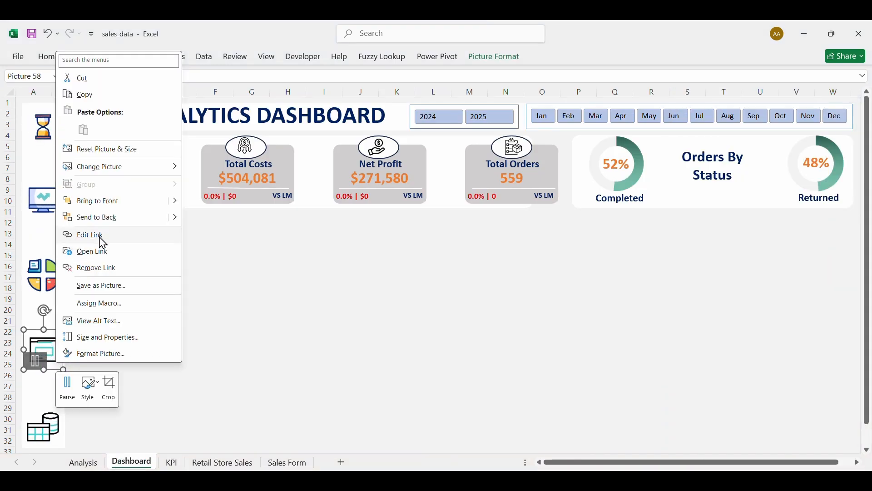
left_click(75, 236)
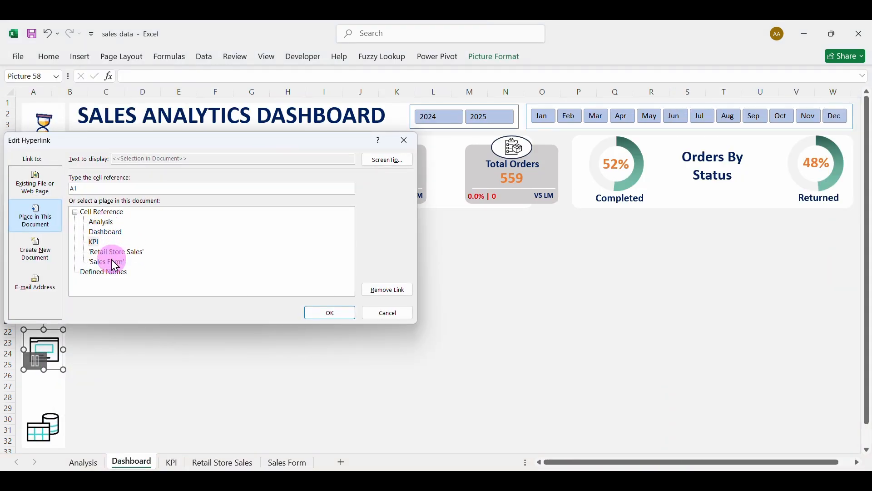
left_click(323, 314)
left_click(170, 330)
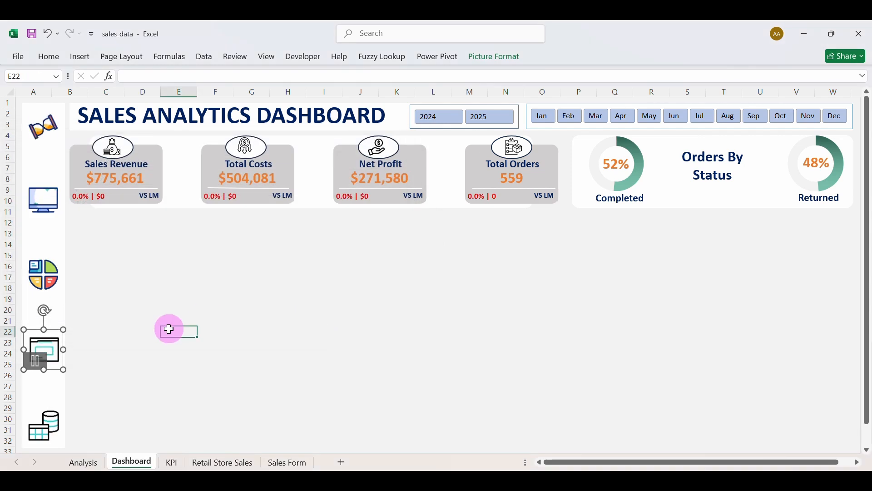
left_click(53, 361)
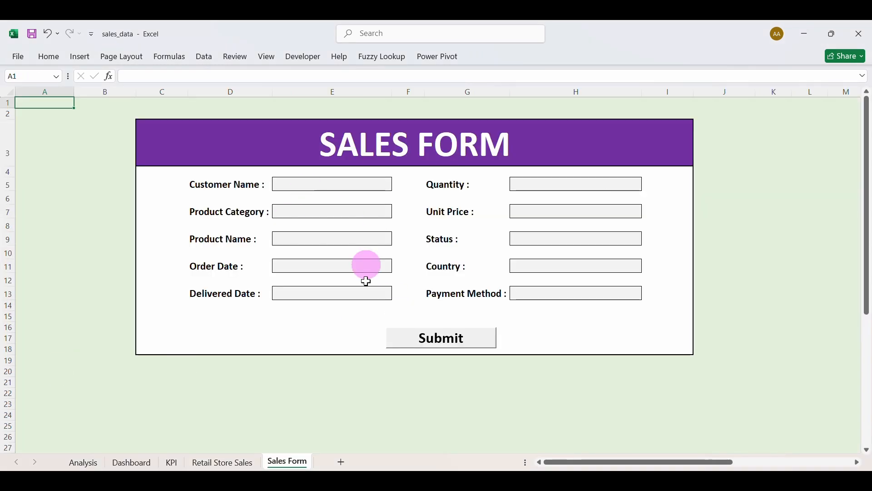
left_click(132, 463)
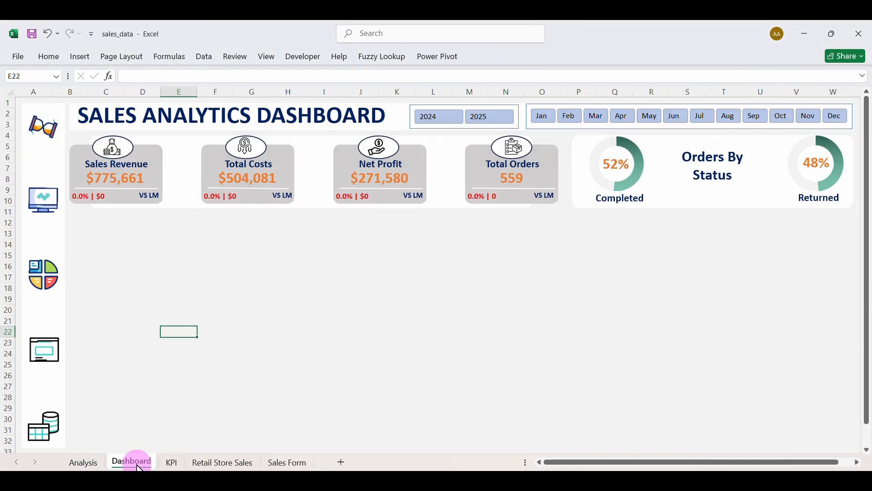
Hyperlink the pie-chart icon to the Analysis sheet and test it.
right_click(57, 286)
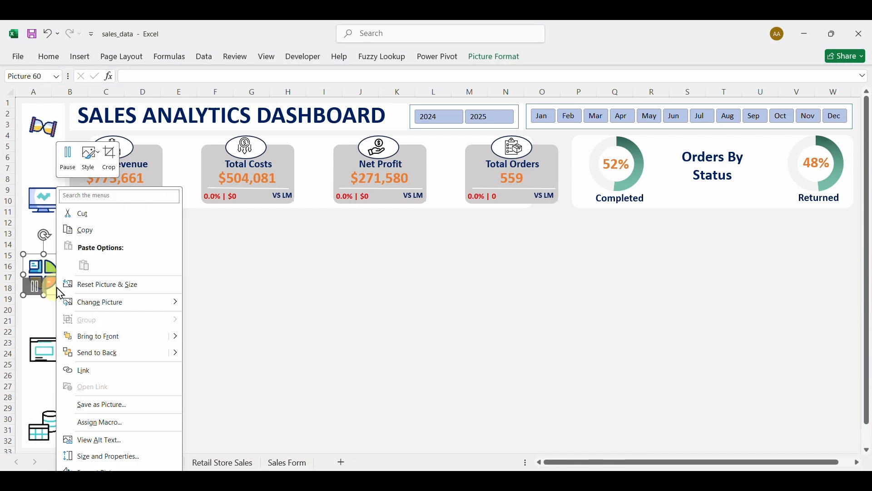
left_click(84, 370)
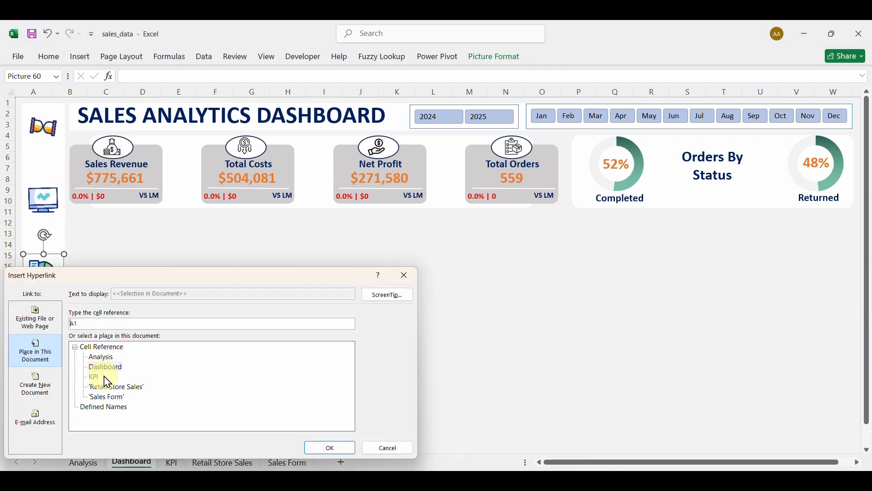
left_click(322, 448)
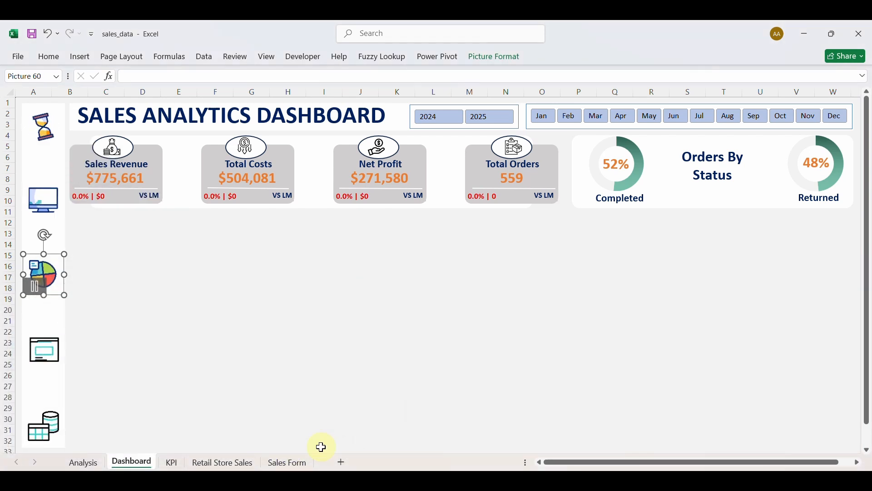
left_click(159, 314)
left_click(65, 290)
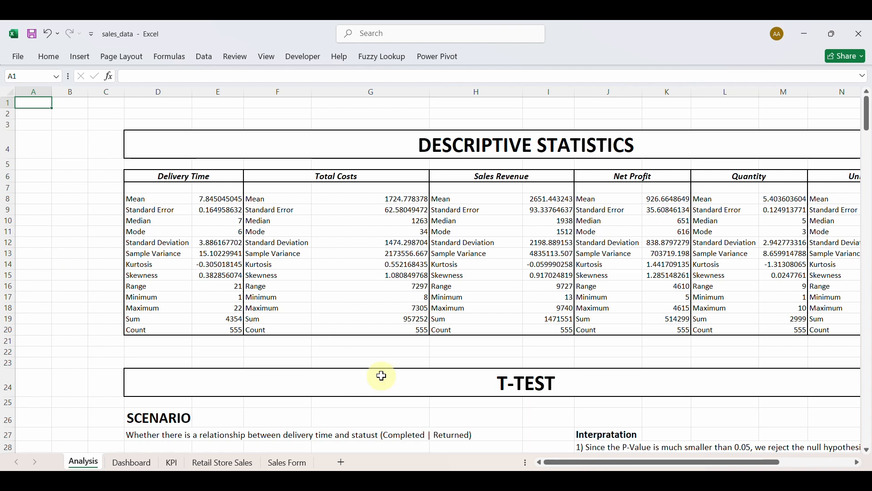
left_click(132, 463)
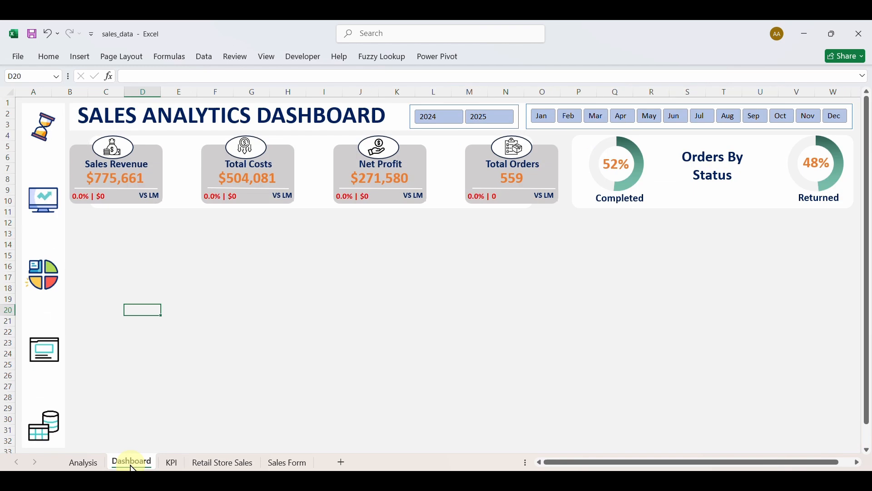
Hyperlink the monitor icon to the Dashboard sheet, then check KPI and come back.
right_click(53, 206)
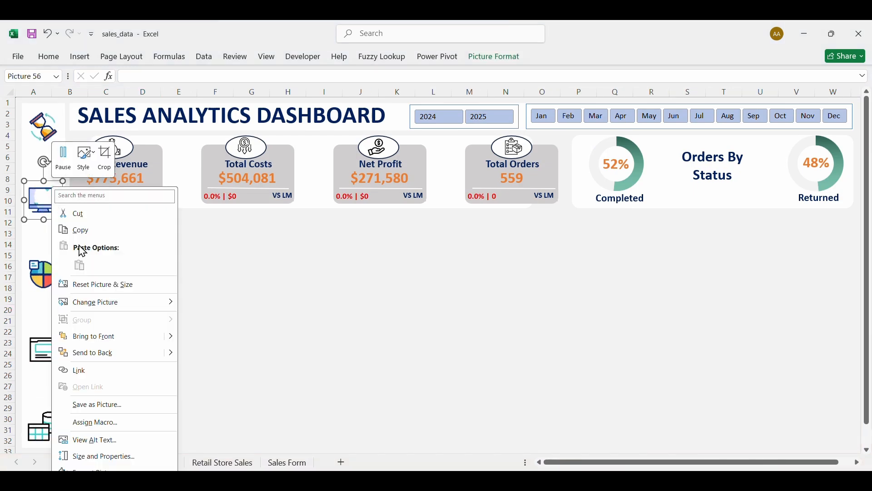
left_click(80, 372)
left_click(98, 367)
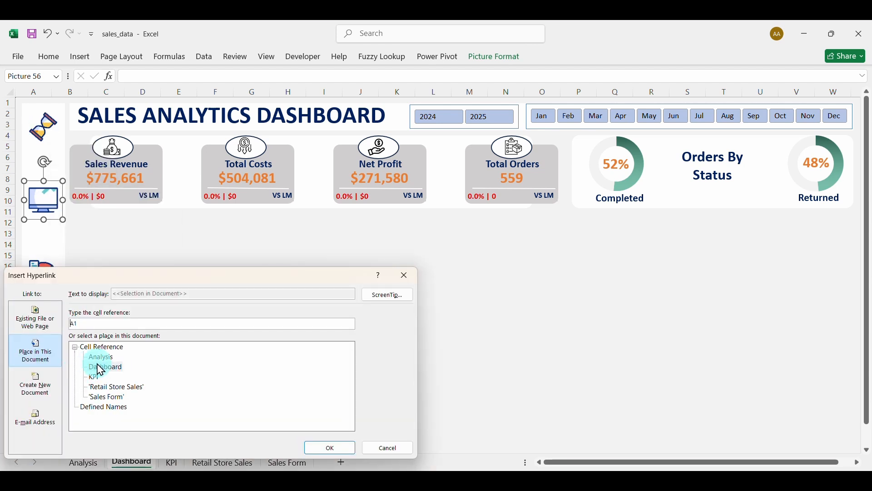
left_click(325, 446)
left_click(199, 342)
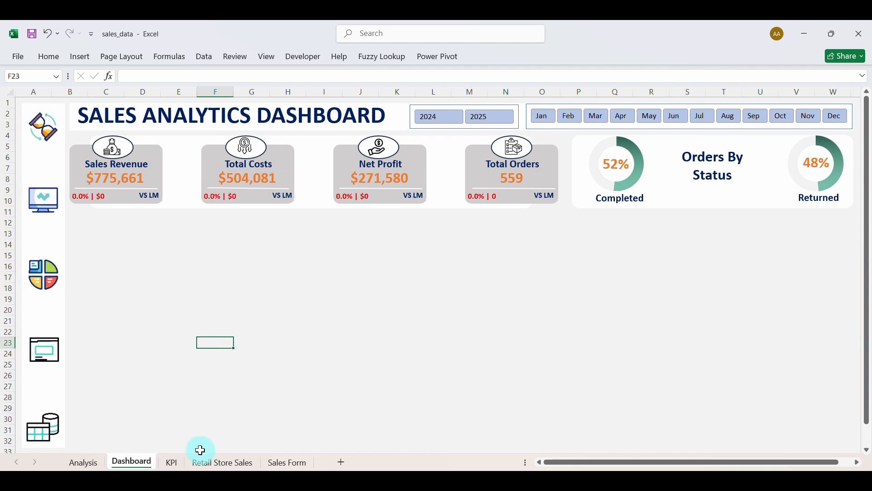
left_click(173, 464)
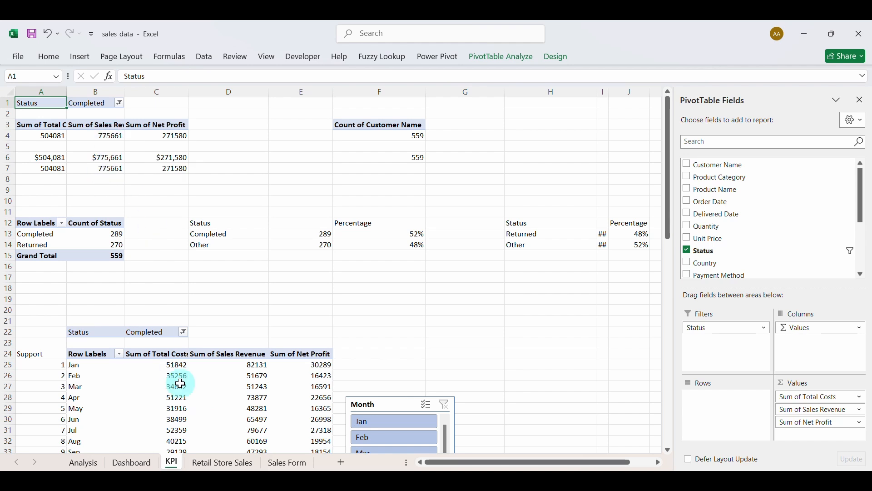
left_click(139, 462)
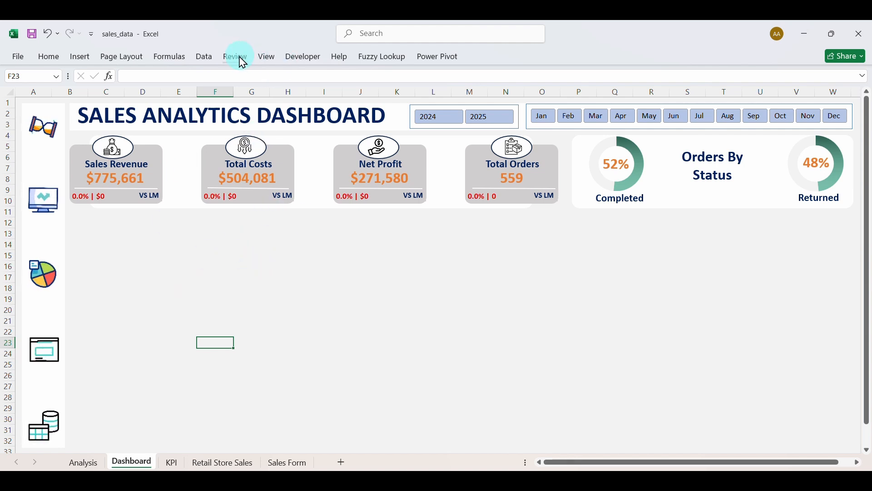
Start recording a new macro named refresh.
left_click(304, 57)
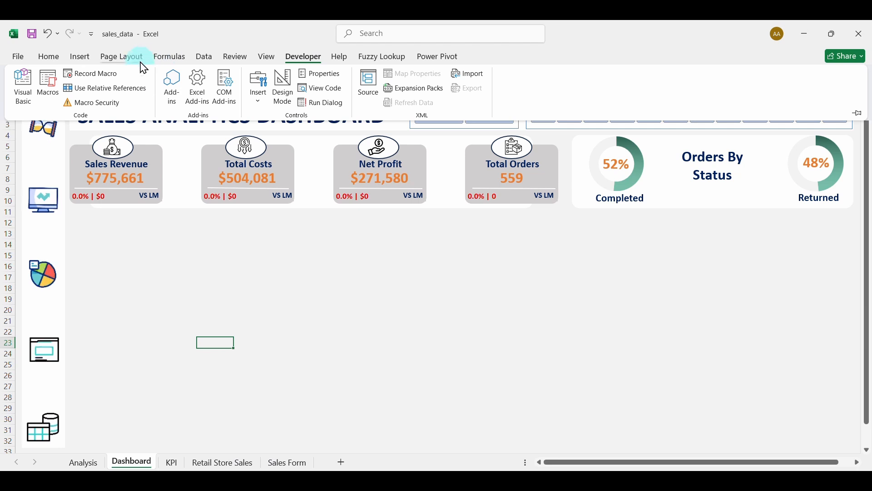
left_click(94, 74)
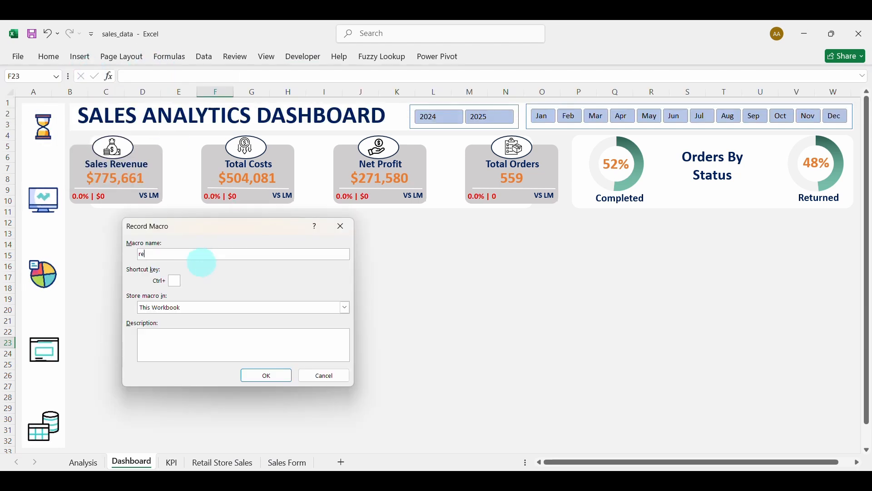
left_click(277, 380)
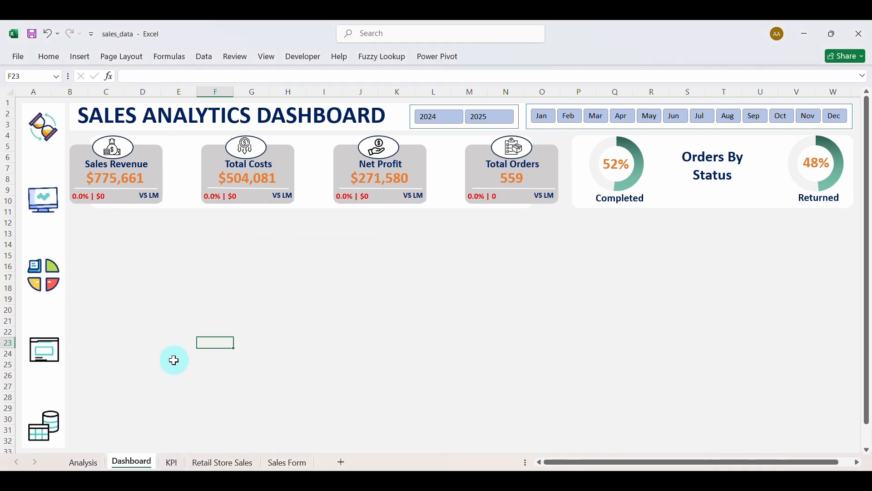
Refresh the KPI sheet's pivot table data with Alt+F5.
left_click(171, 464)
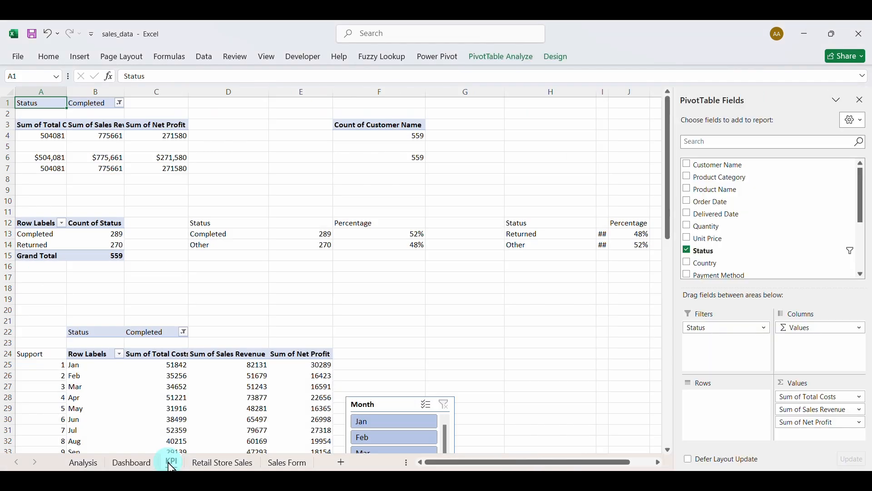
left_click(104, 135)
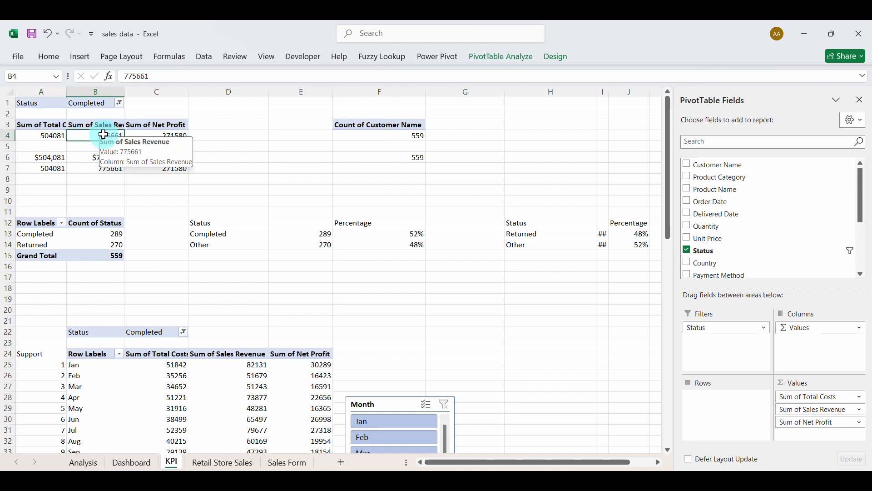
key("alt+F5")
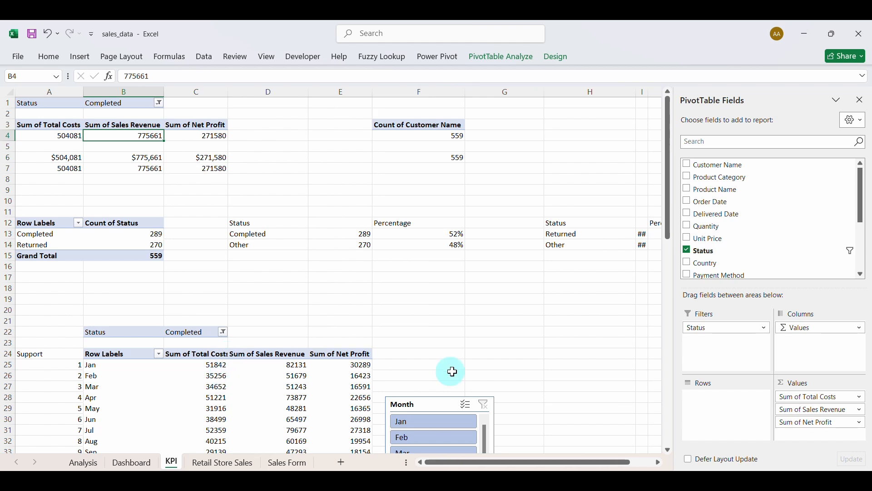
scroll(452, 372, "down", 7)
scroll(453, 371, "right", 1)
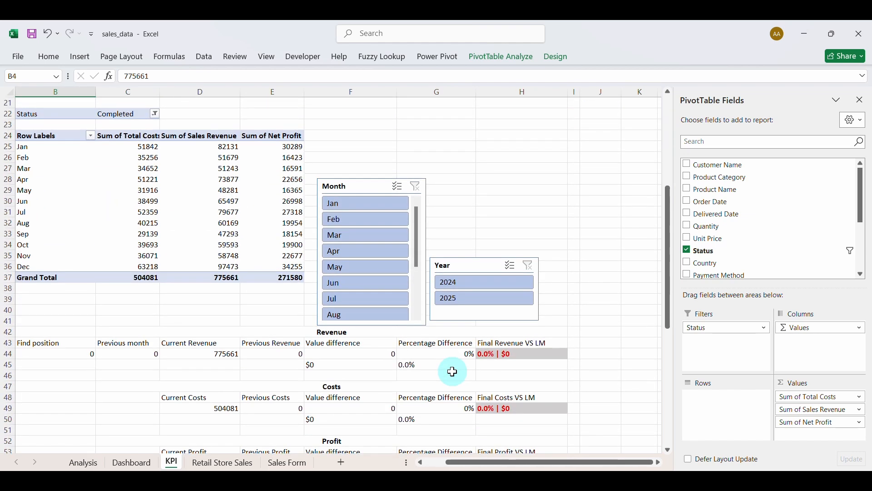
scroll(453, 372, "down", 1)
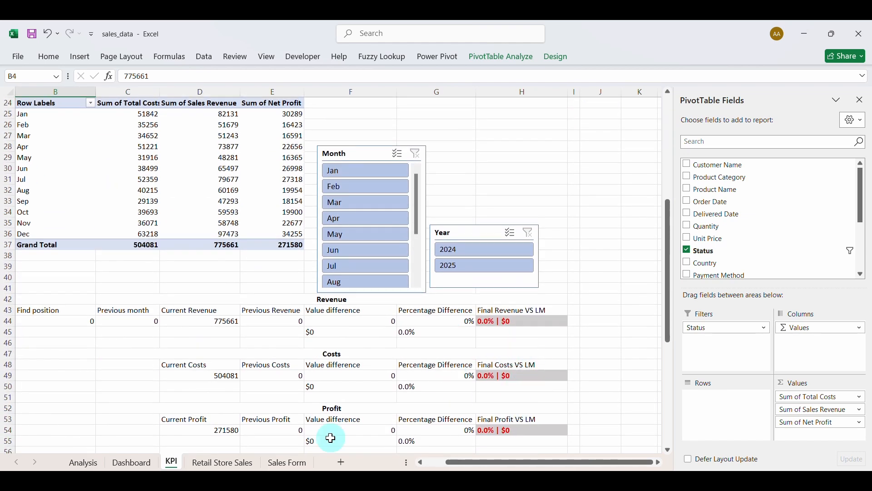
Back on the Dashboard, select B4 and bring up the hourglass picture's context menu.
left_click(136, 463)
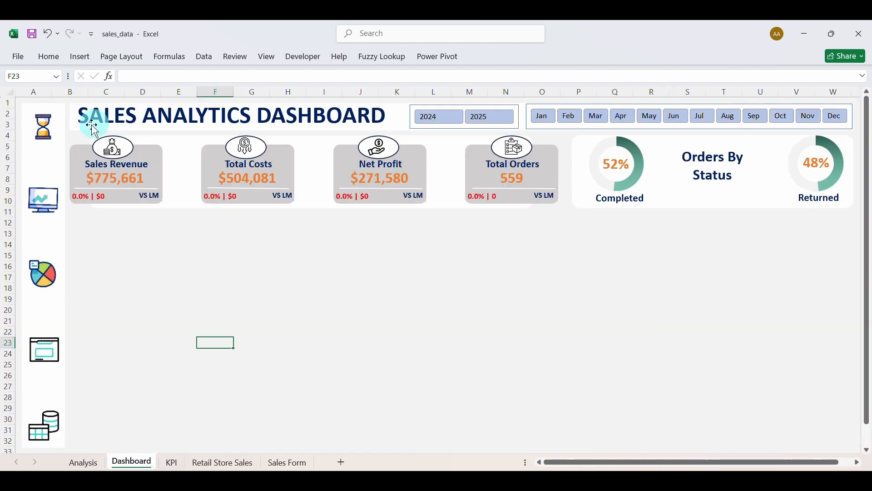
left_click(76, 138)
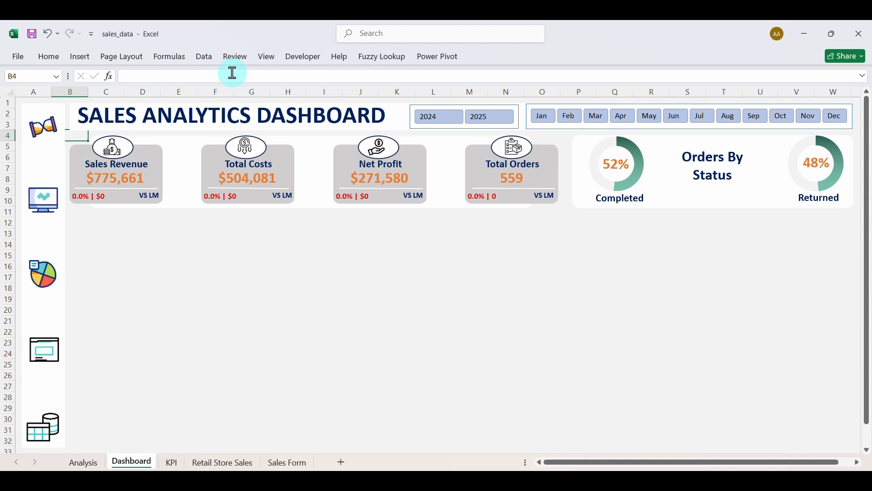
left_click(304, 57)
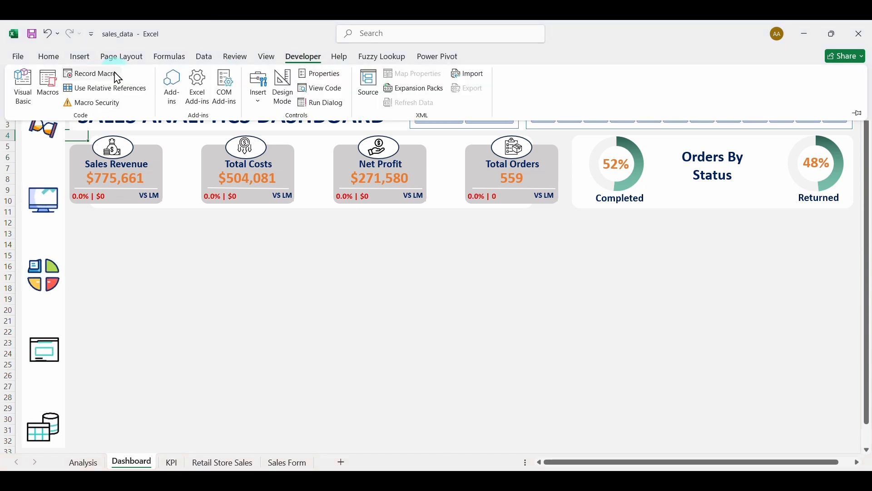
left_click(180, 252)
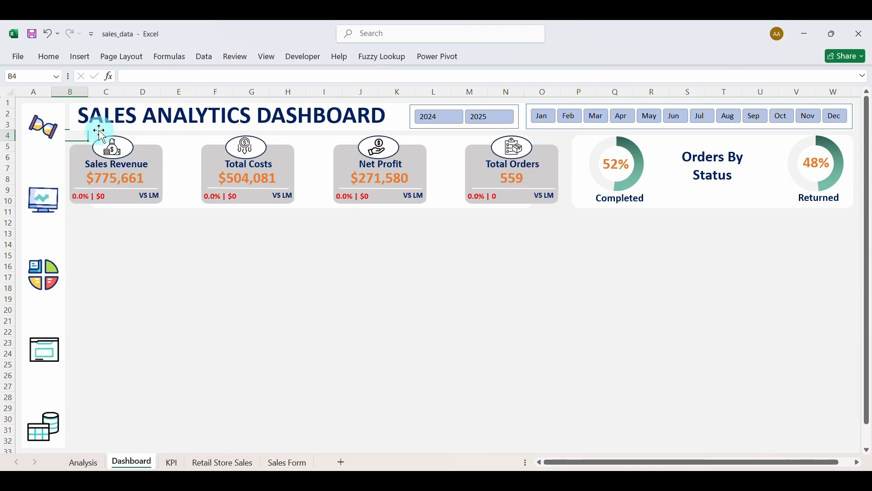
right_click(44, 131)
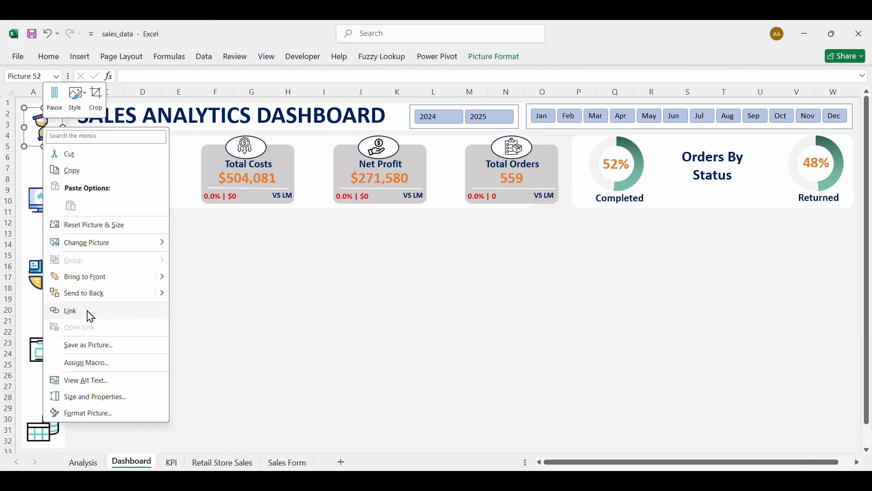
Assign the refresh macro to the hourglass picture via Assign Macro.
left_click(99, 365)
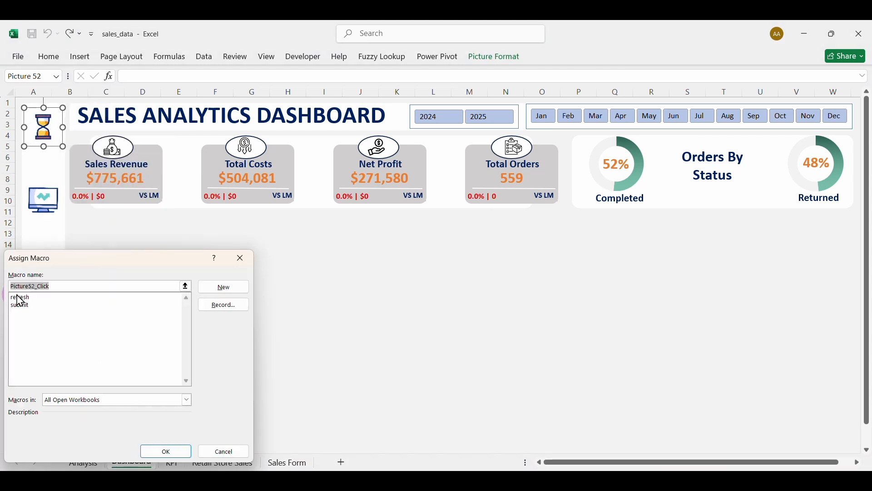
left_click(20, 297)
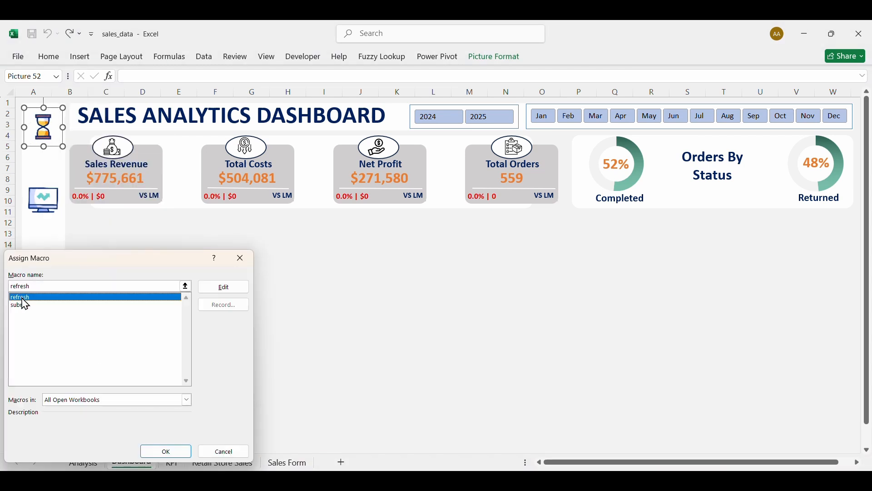
left_click(173, 453)
left_click(173, 320)
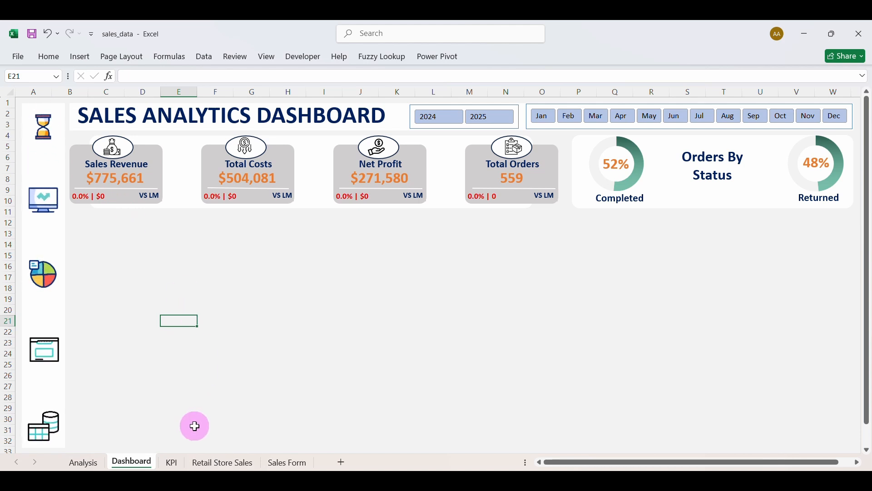
On the Sales Form, enter a customer name, Electronics, Cereal, order 1/23/2024 and delivery 2/4/2024.
left_click(54, 365)
left_click(340, 186)
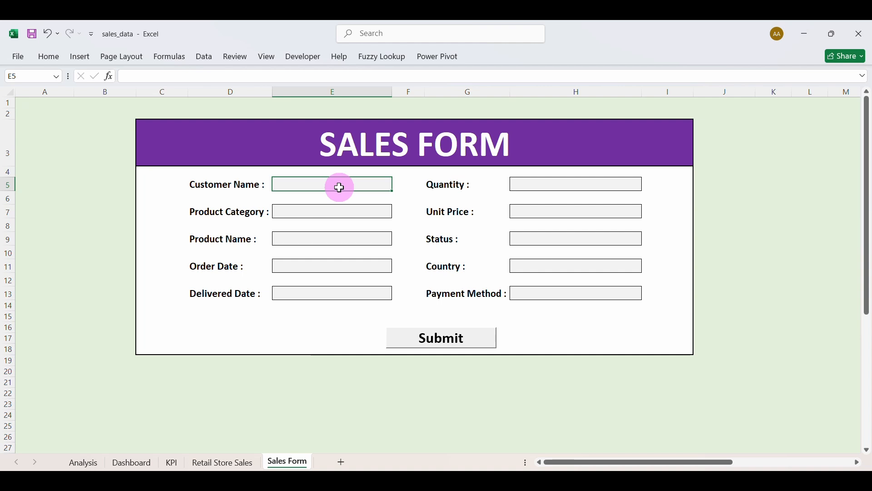
type("Test Refresh")
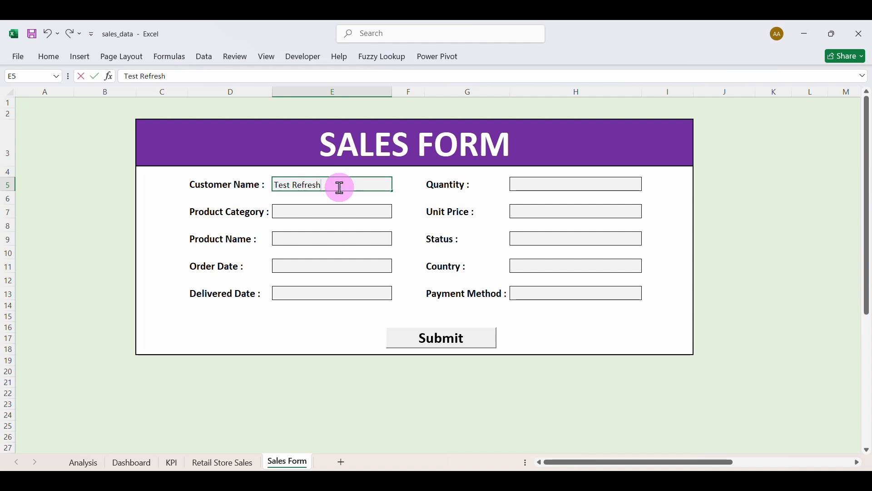
left_click(400, 214)
type("Electronics")
left_click(361, 236)
type("Cereal")
left_click(371, 266)
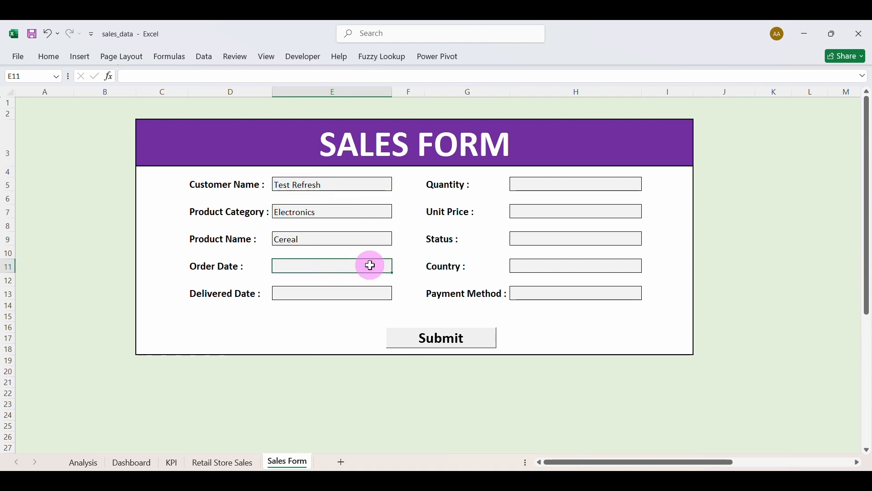
type("1/23/2024")
left_click(356, 298)
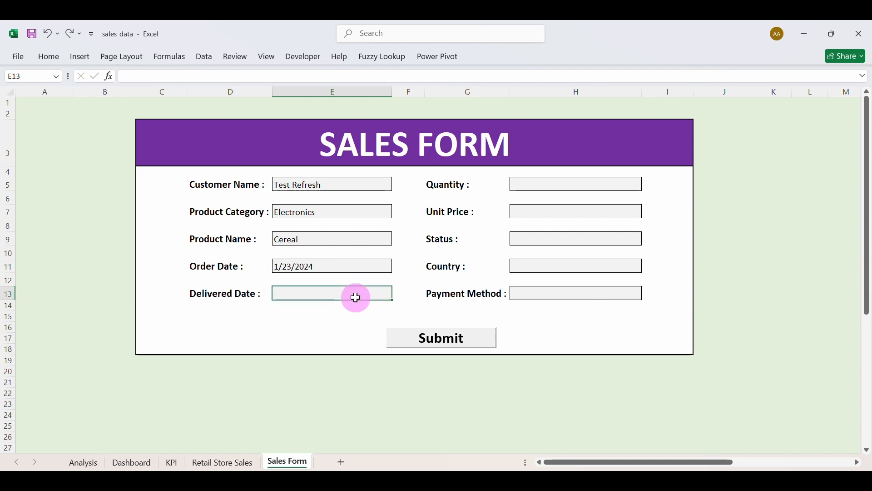
type("2/4/2024")
Enter quantity 4 and unit price 60, correcting the mistyped price.
left_click(553, 188)
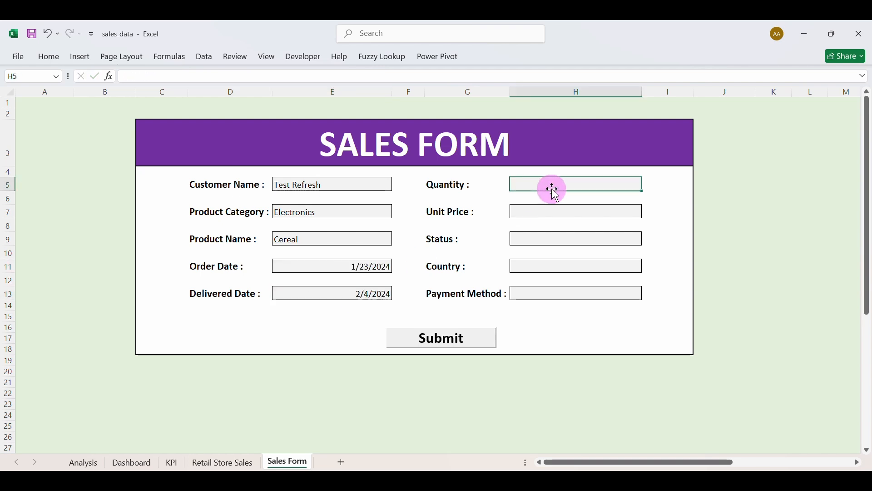
type("4")
left_click(550, 209)
type("600")
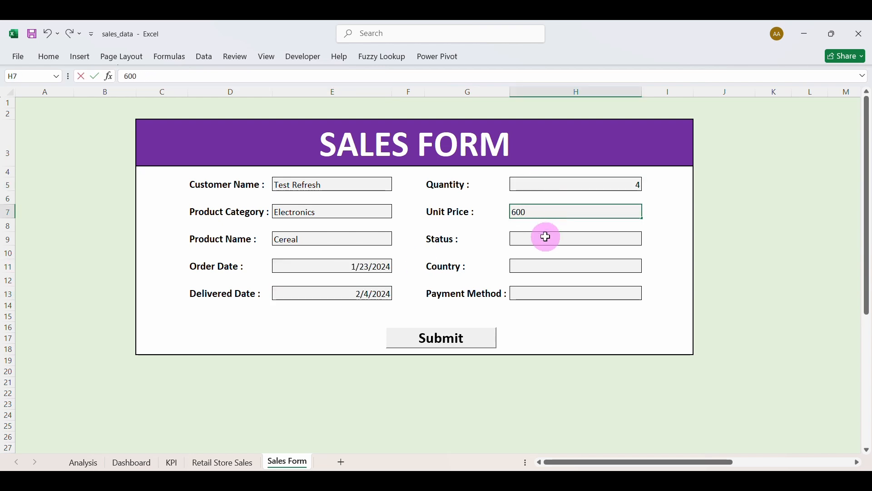
left_click(547, 237)
left_click(559, 210)
double_click(636, 210)
key("BackSpace")
left_click(594, 236)
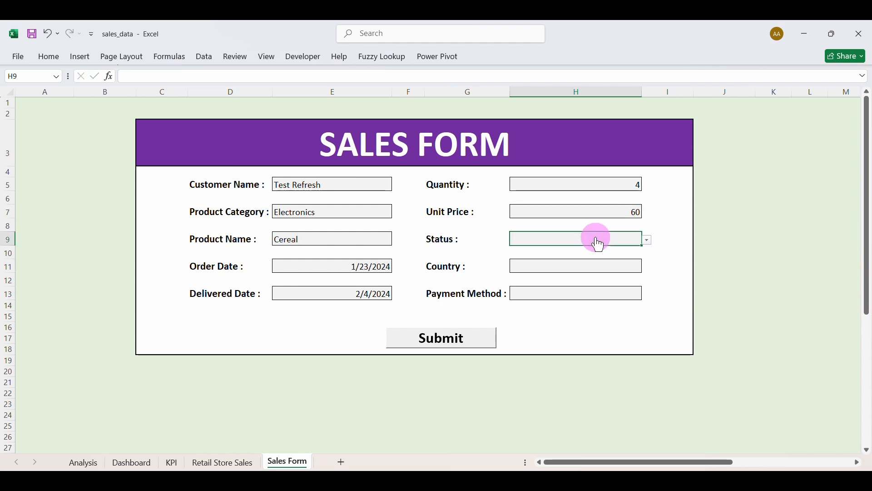
Choose Returned status, China as country and Mobile Money as payment method.
left_click(648, 240)
left_click(617, 258)
left_click(574, 269)
left_click(647, 268)
left_click(579, 293)
left_click(560, 293)
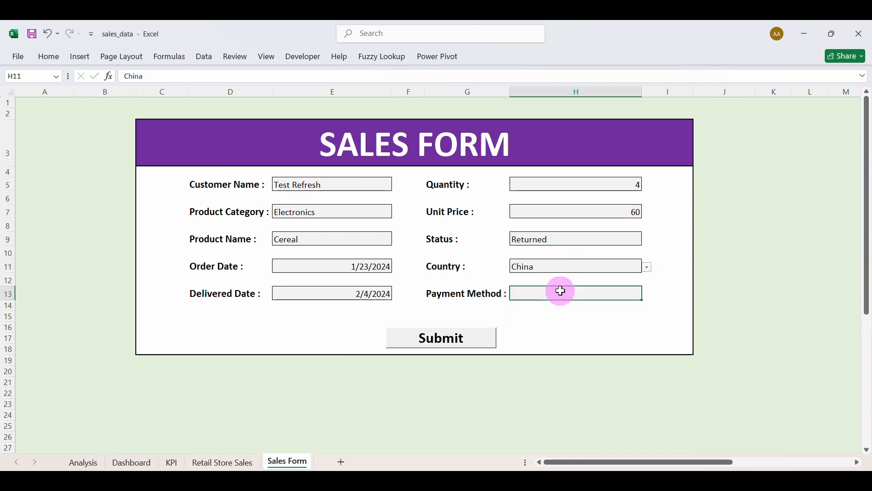
left_click(649, 295)
left_click(536, 328)
Submit the form, end the run-time error 1004, and return to the Sales Form.
left_click(461, 337)
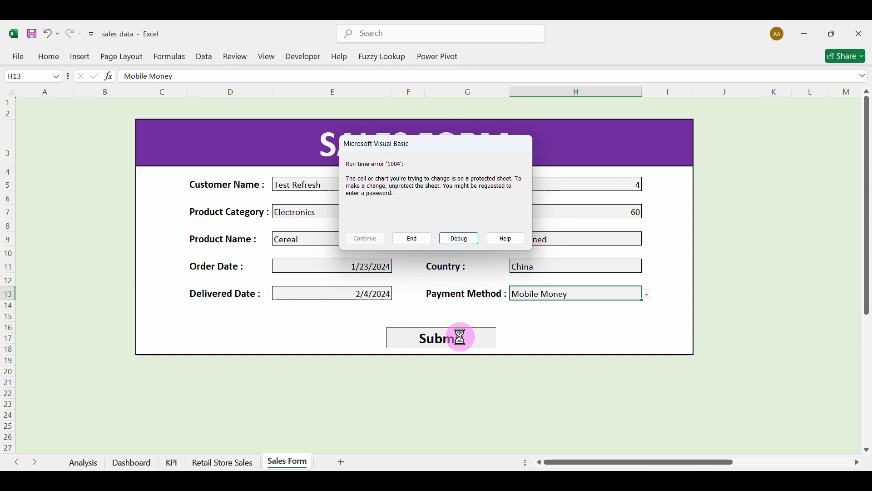
left_click(412, 239)
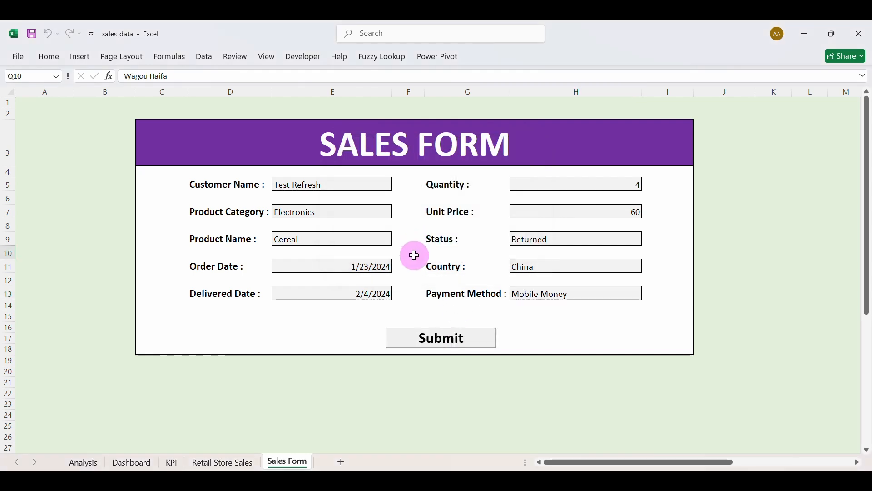
left_click(136, 462)
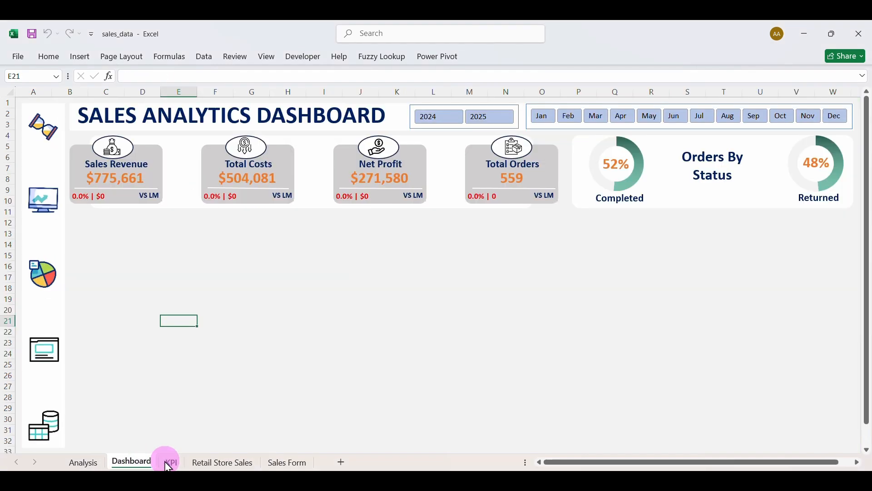
left_click(290, 463)
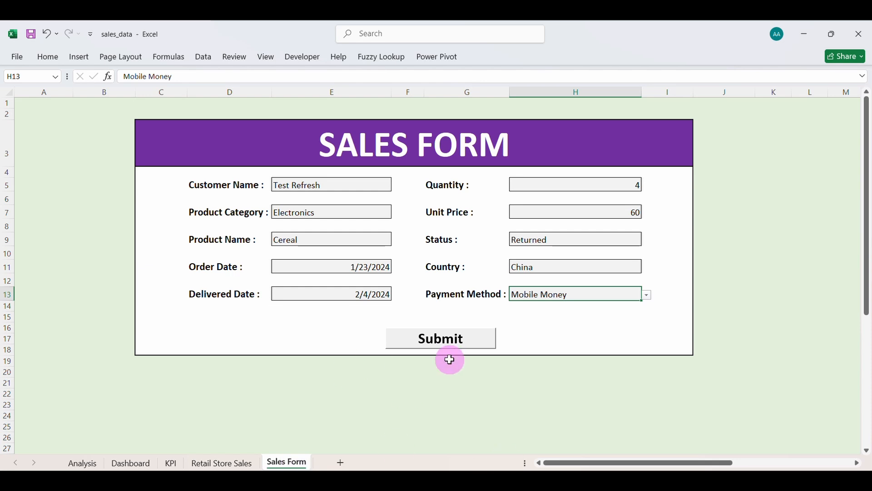
Inspect the helper cells linked to the form in columns N through Y.
scroll(476, 362, "right", 5)
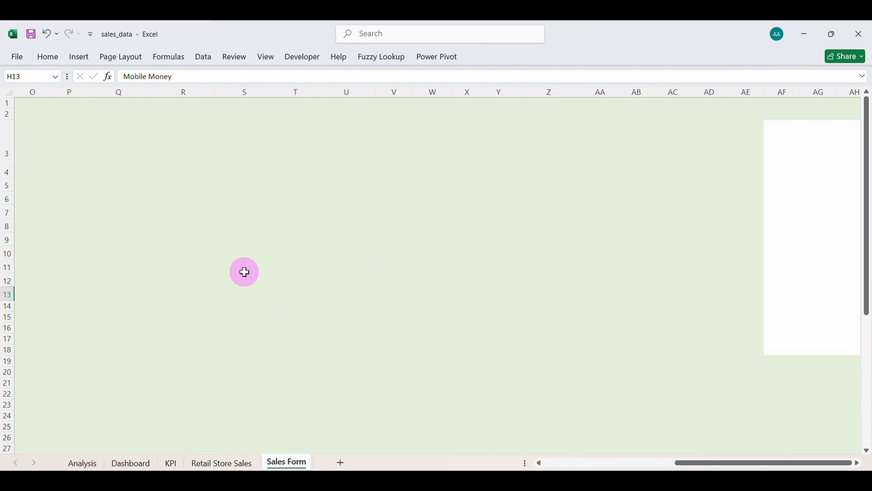
scroll(244, 271, "left", 3)
left_click(357, 181)
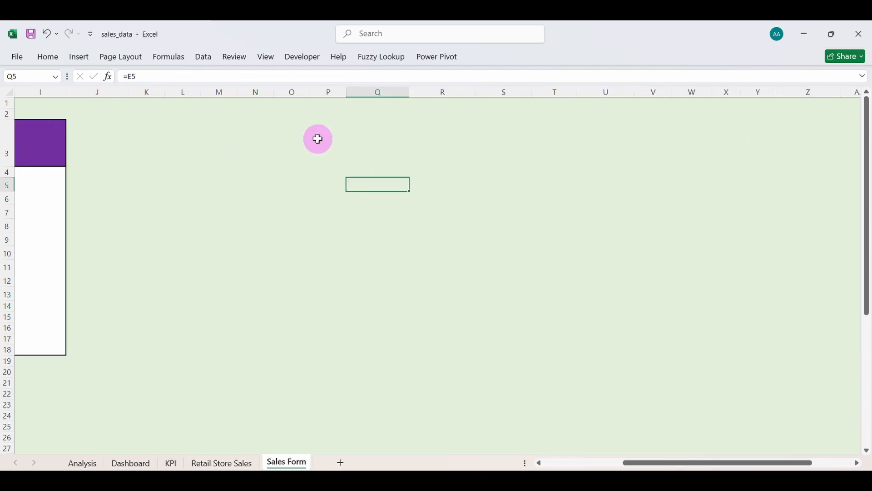
left_click(316, 113)
left_click_drag(246, 91, 768, 218)
left_click(49, 57)
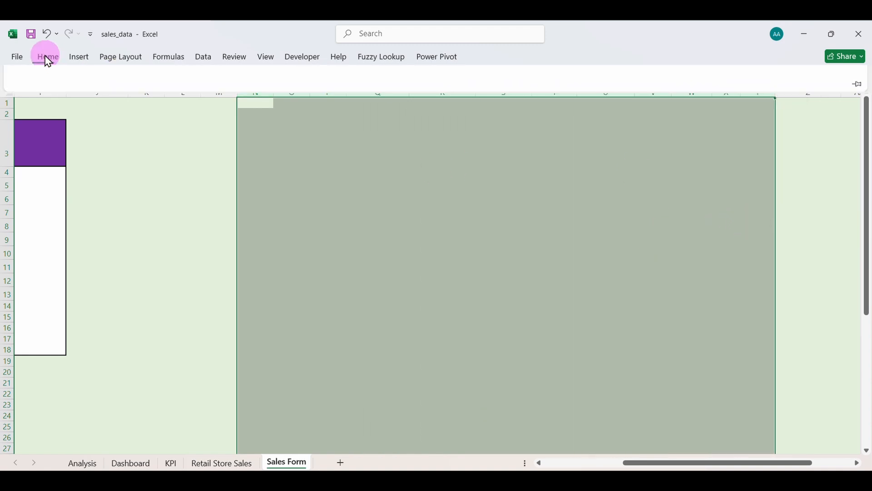
left_click(213, 191)
scroll(213, 192, "left", 5)
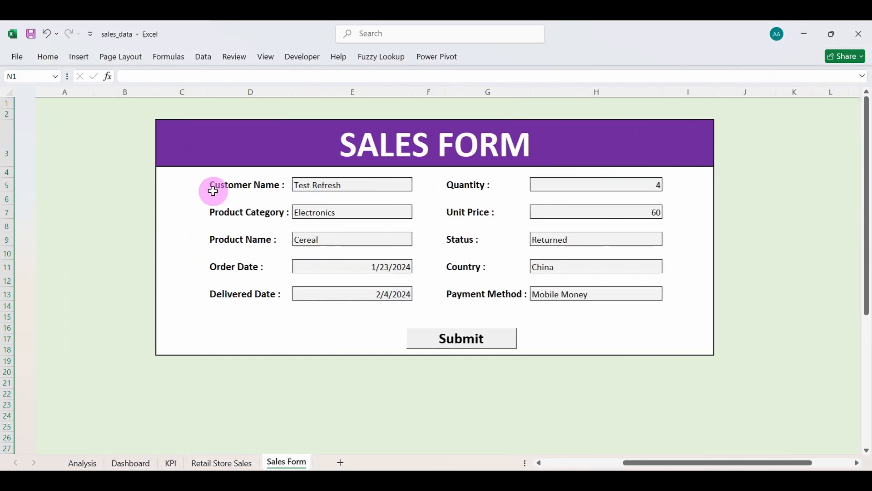
Unprotect the Sales Form sheet from Home > Format, confirming the password.
left_click(57, 66)
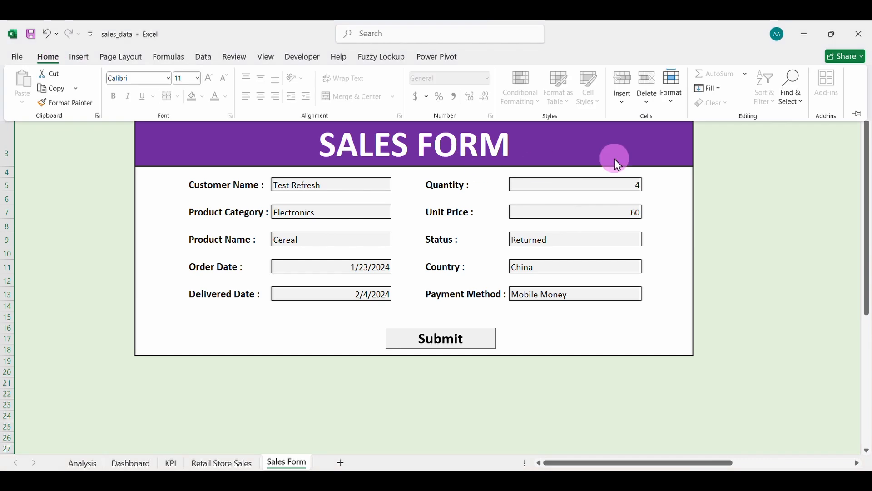
left_click(674, 104)
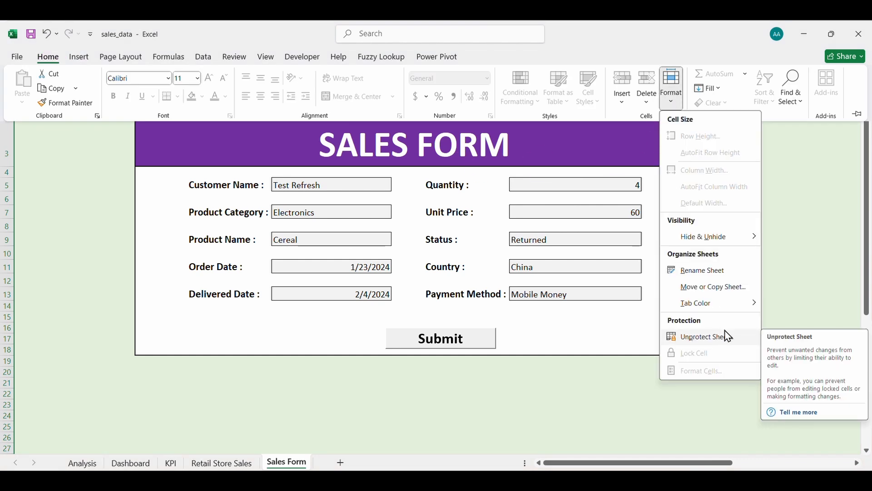
left_click(709, 338)
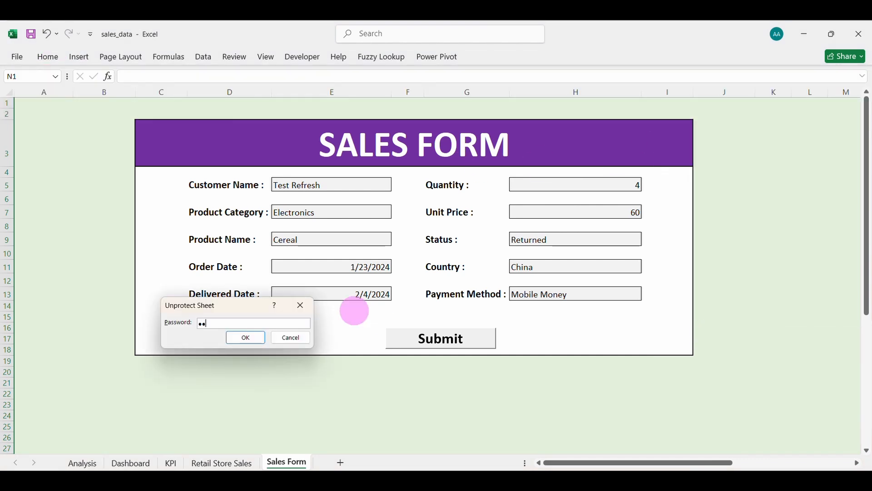
key("Return")
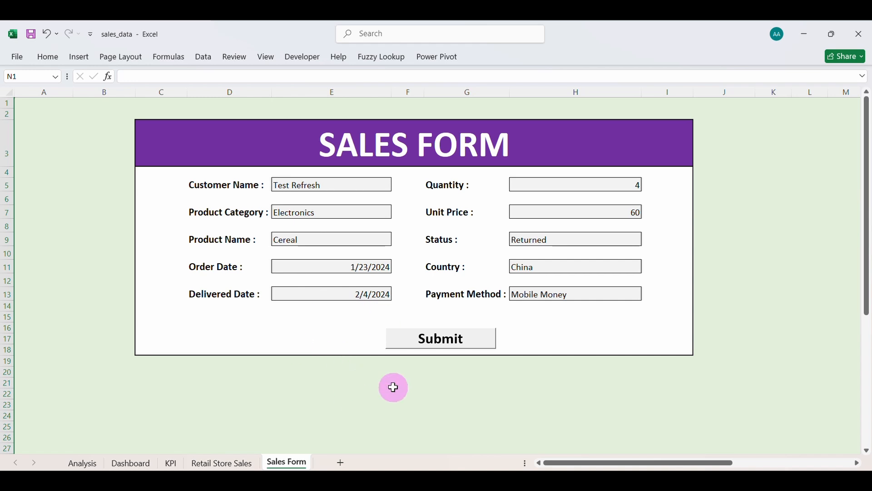
Set the font colour of columns M:AA to Automatic so hidden data shows black.
scroll(394, 387, "right", 10)
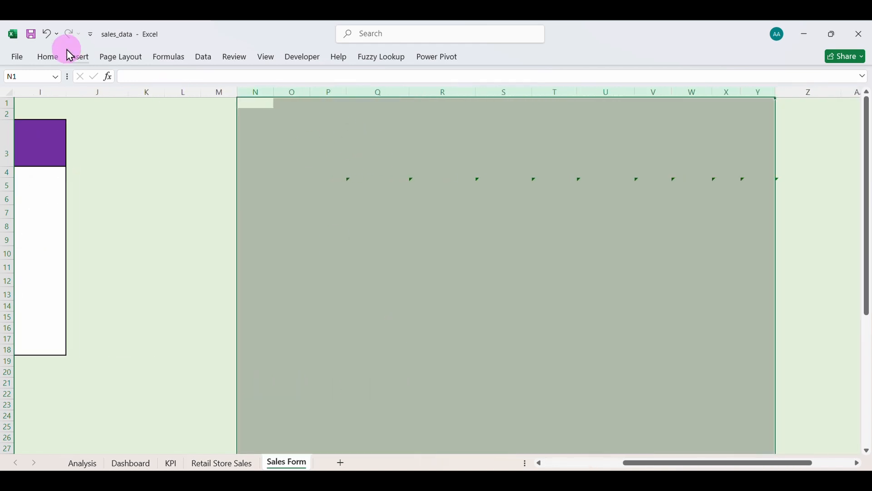
left_click_drag(220, 92, 839, 247)
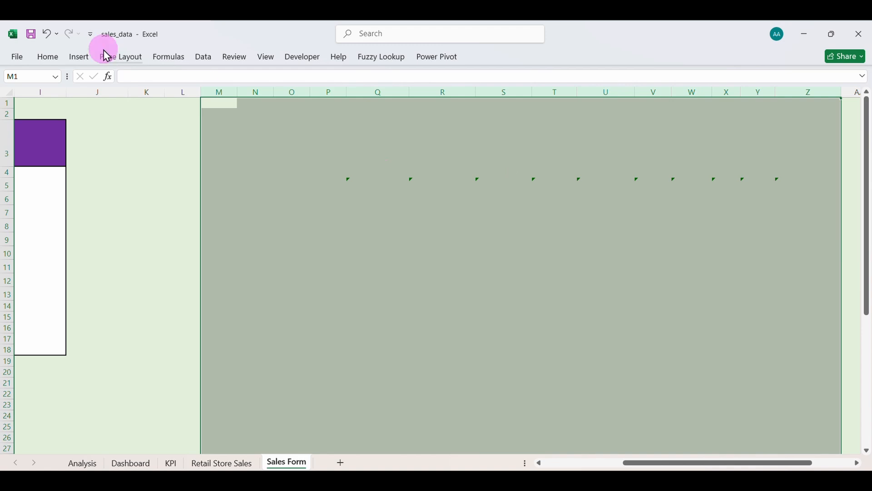
left_click(49, 58)
left_click(223, 98)
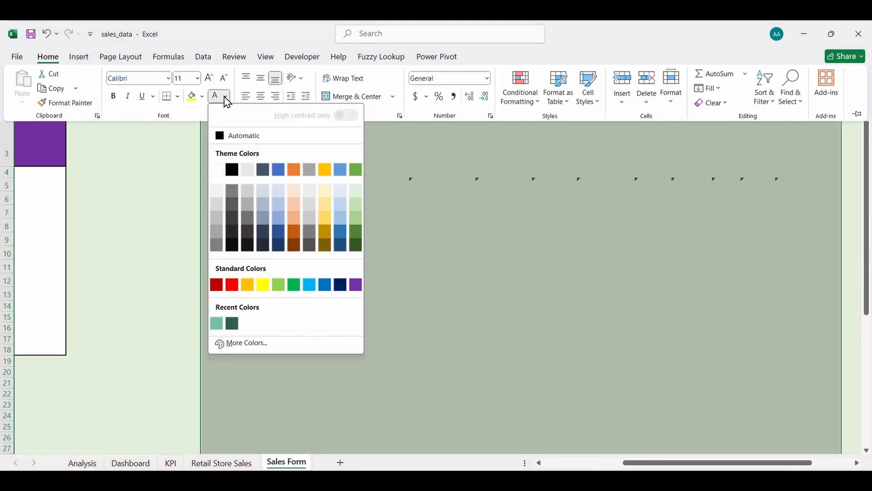
left_click(223, 135)
Paste the Sales Form headers Q4:Z4 as values into KPI cell CR27.
left_click(456, 320)
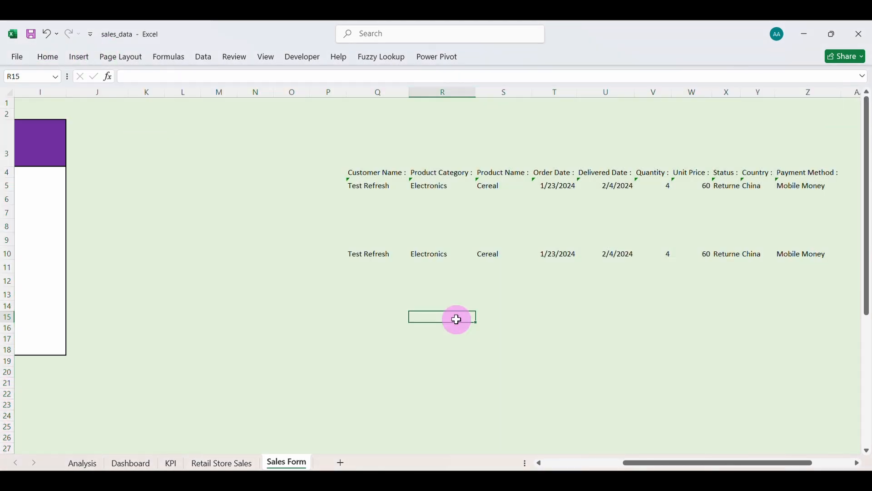
scroll(455, 318, "right", 3)
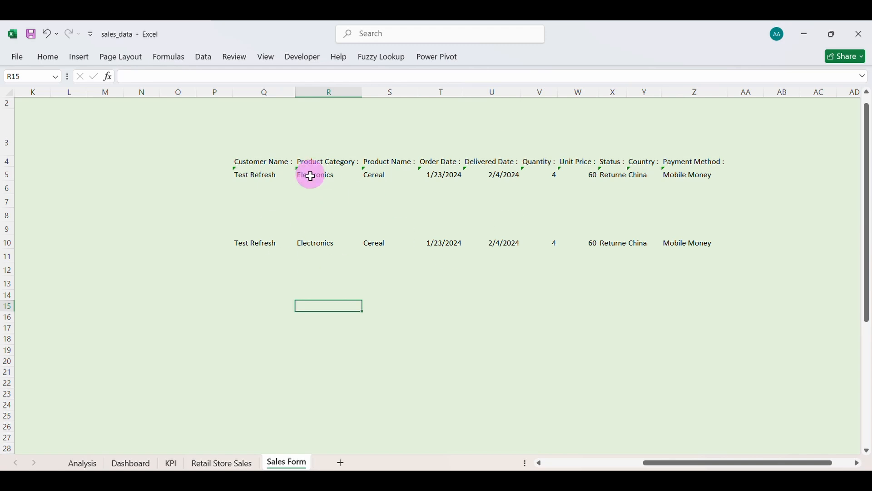
left_click(246, 162)
left_click_drag(246, 162, 681, 163)
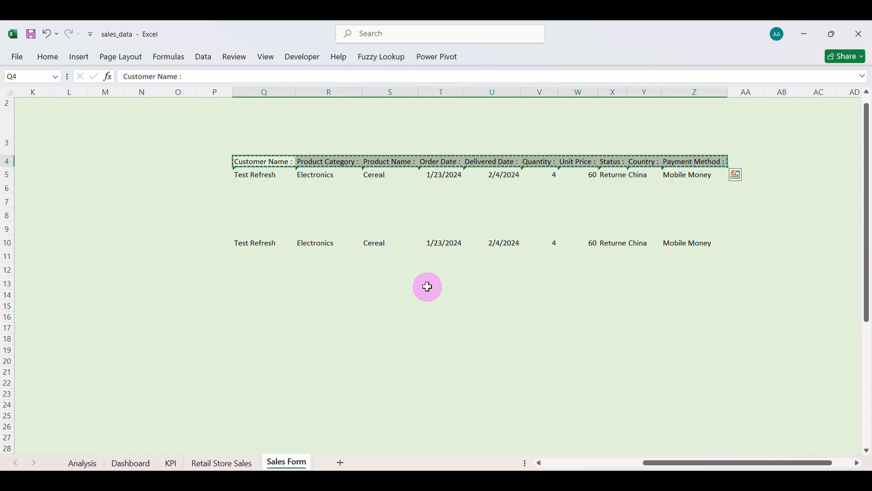
left_click(171, 462)
scroll(295, 387, "right", 20)
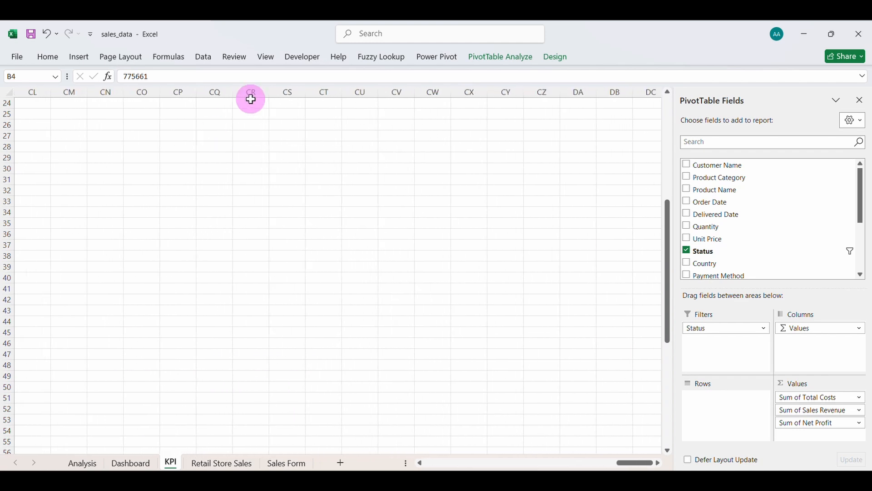
left_click(247, 139)
right_click(247, 135)
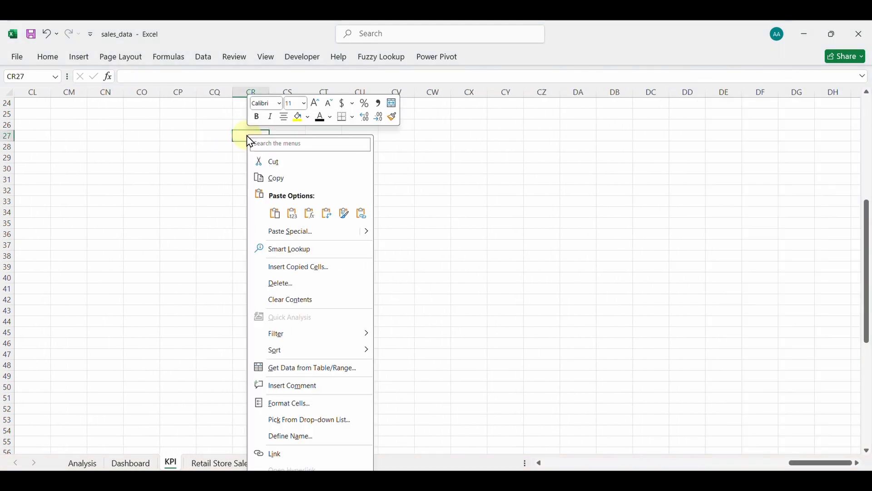
left_click(293, 217)
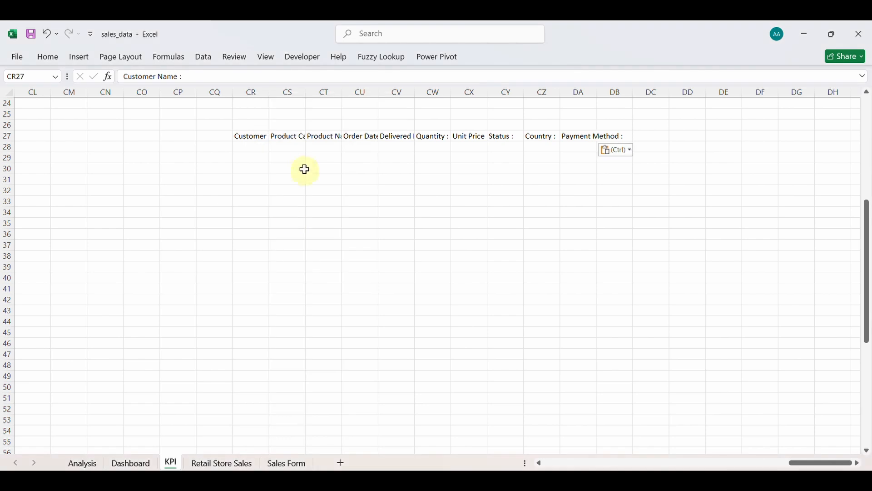
Autofit KPI columns CQ:DD to the pasted headers, then go back to Sales Form.
key("ctrl+shift+Right")
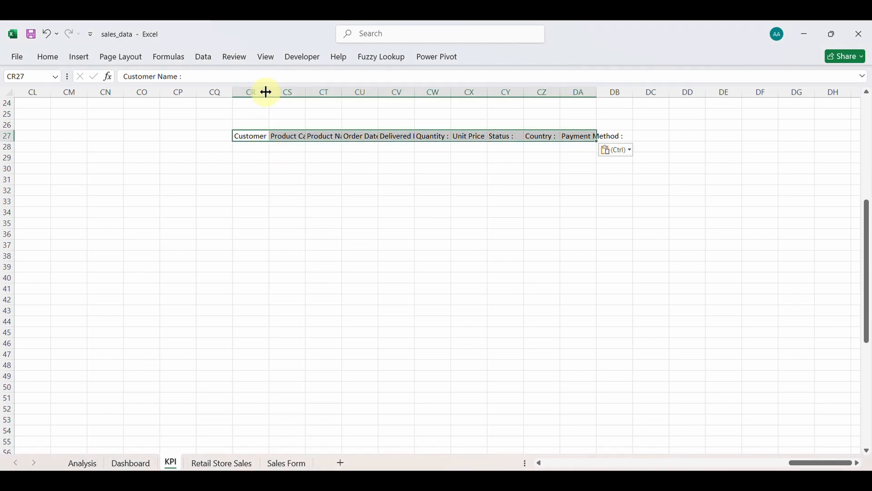
left_click_drag(227, 86, 686, 179)
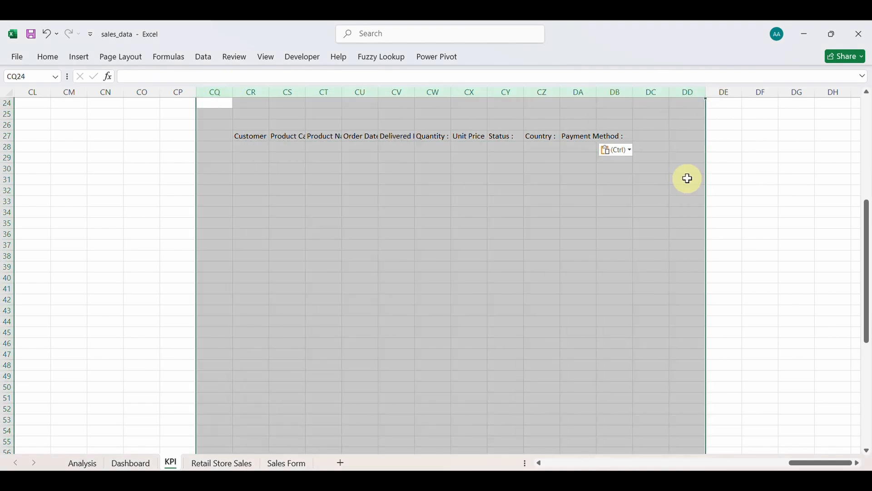
double_click(268, 92)
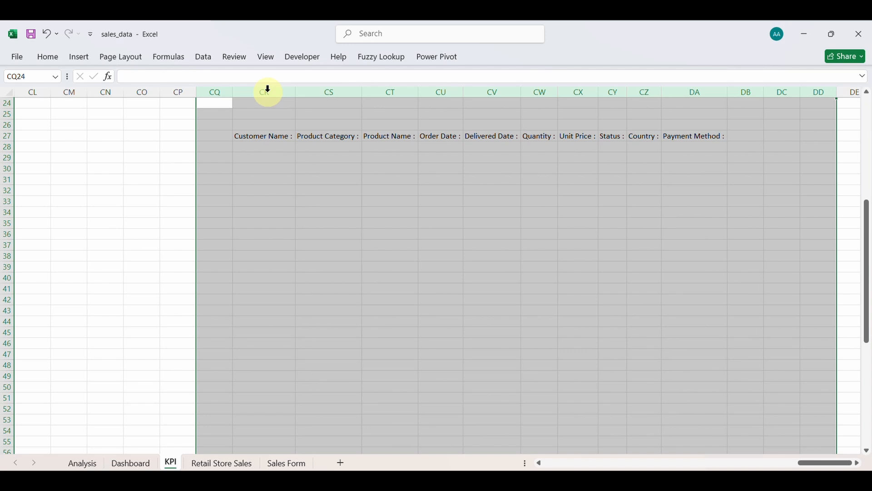
left_click(257, 146)
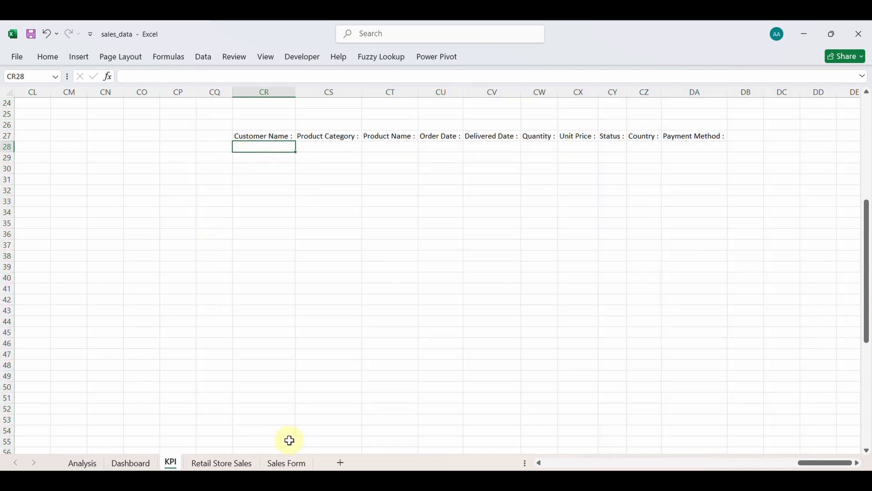
left_click(288, 464)
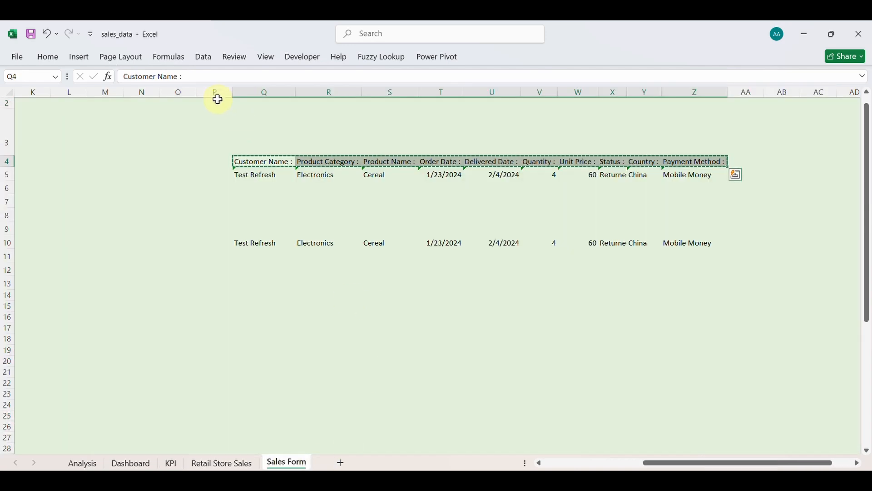
Give columns P:AC light green font and fill so the helper text disappears.
left_click_drag(218, 99, 811, 257)
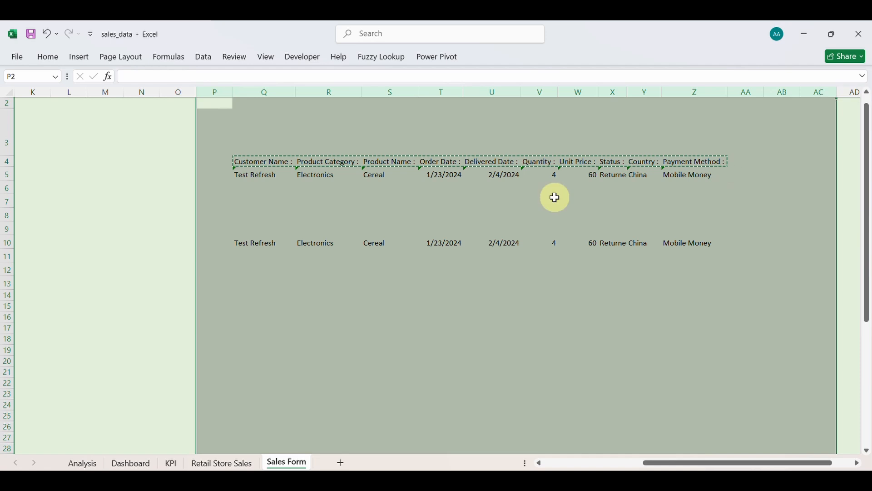
left_click(18, 59)
left_click(17, 59)
left_click(47, 58)
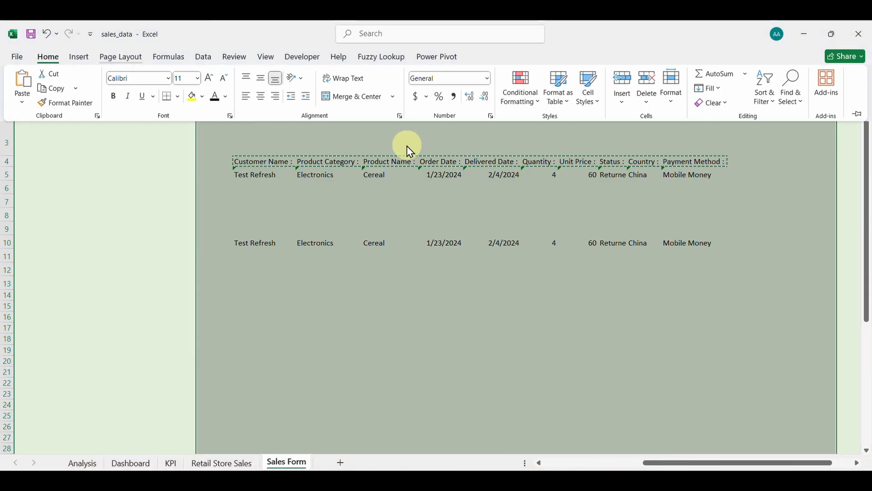
left_click(648, 82)
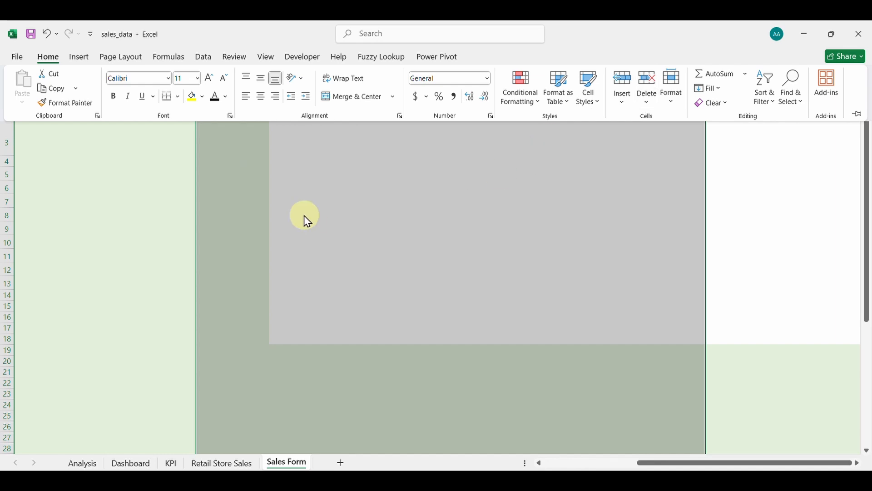
left_click(203, 97)
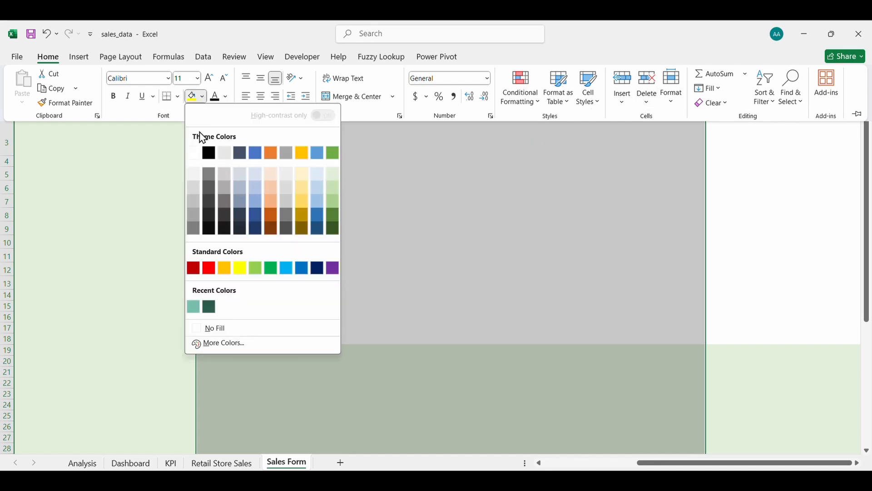
left_click(335, 174)
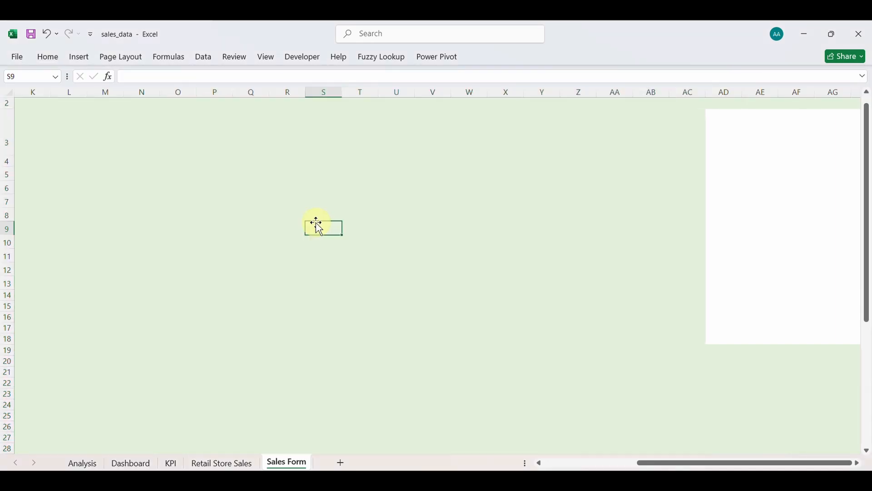
scroll(307, 269, "left", 10)
scroll(308, 269, "up", 1)
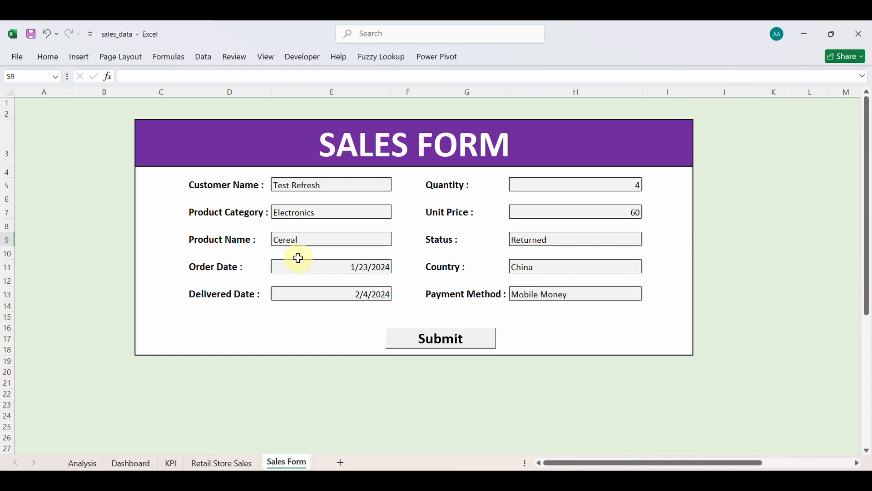
Move through the Retail Store Sales and Sales Form sheets, ending on the Dashboard.
left_click(223, 463)
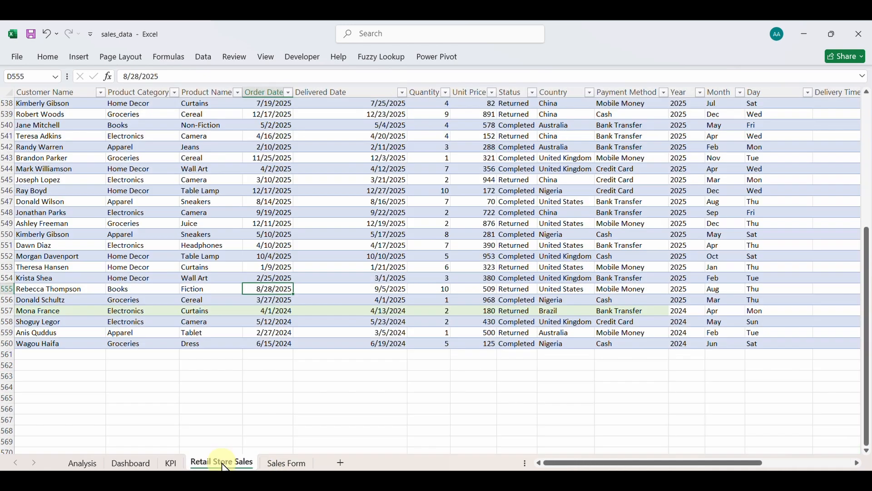
left_click(295, 464)
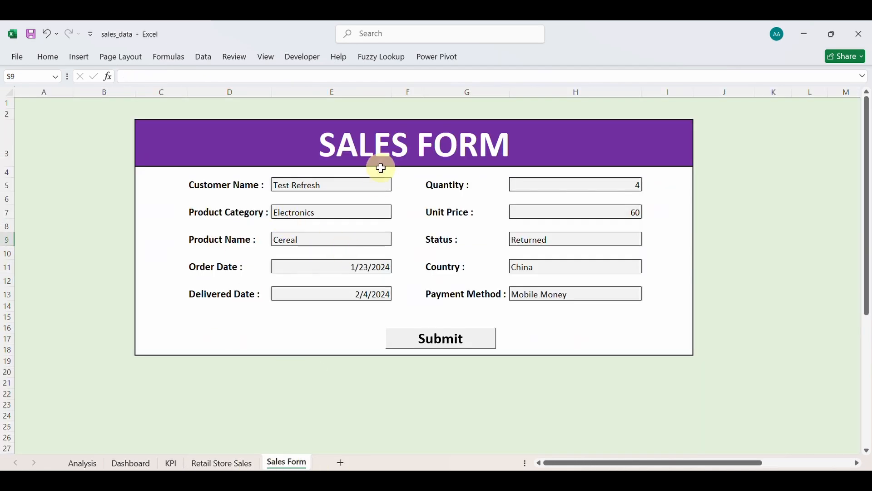
left_click(300, 57)
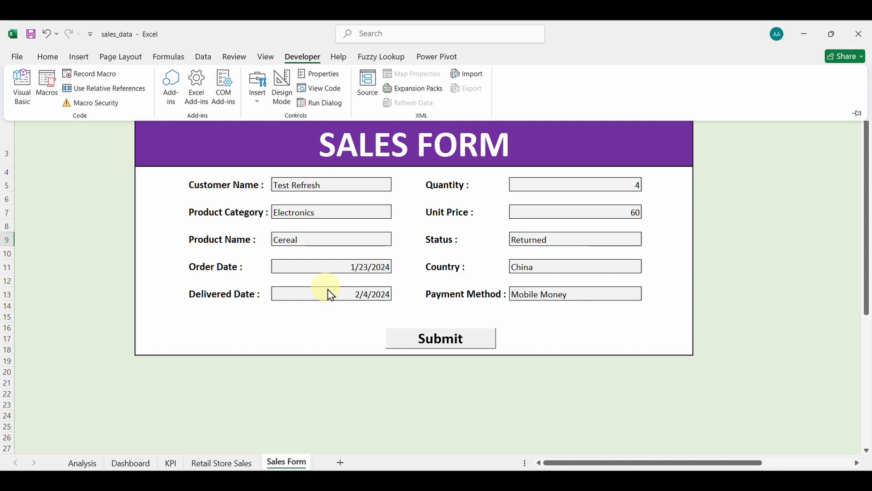
left_click(312, 292)
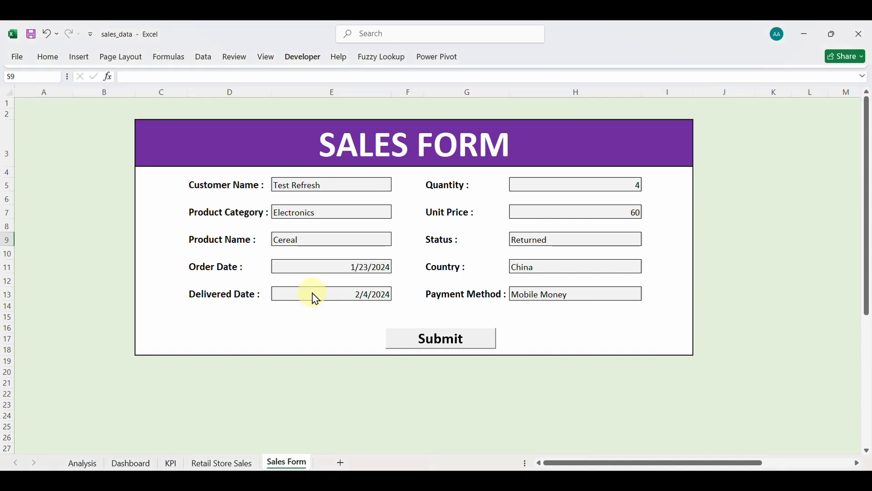
left_click(222, 463)
left_click(136, 463)
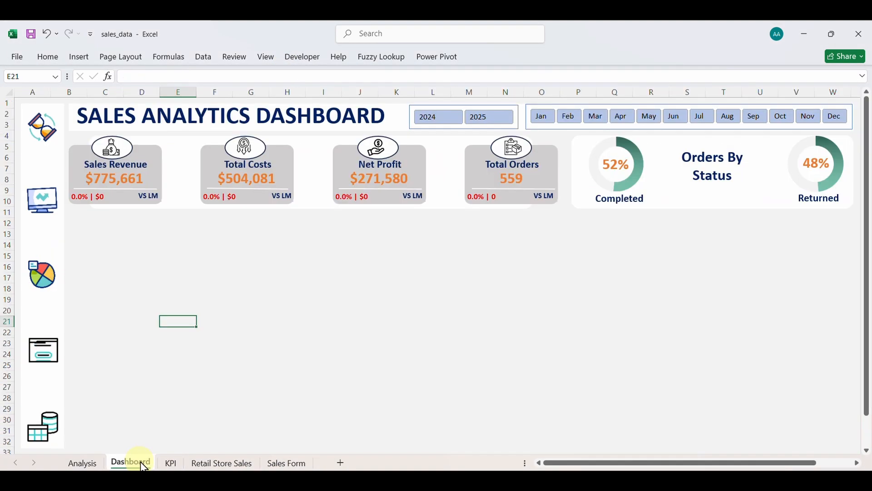
Link KPI cells CR28:CT28 to the Sales Form's Customer Name, Product Category and Product Name.
left_click(171, 464)
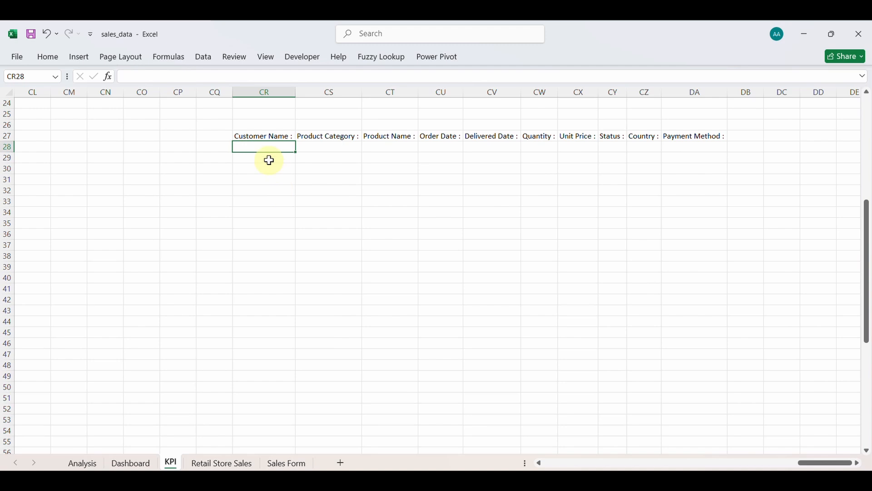
left_click(286, 464)
left_click(339, 185)
key("Return")
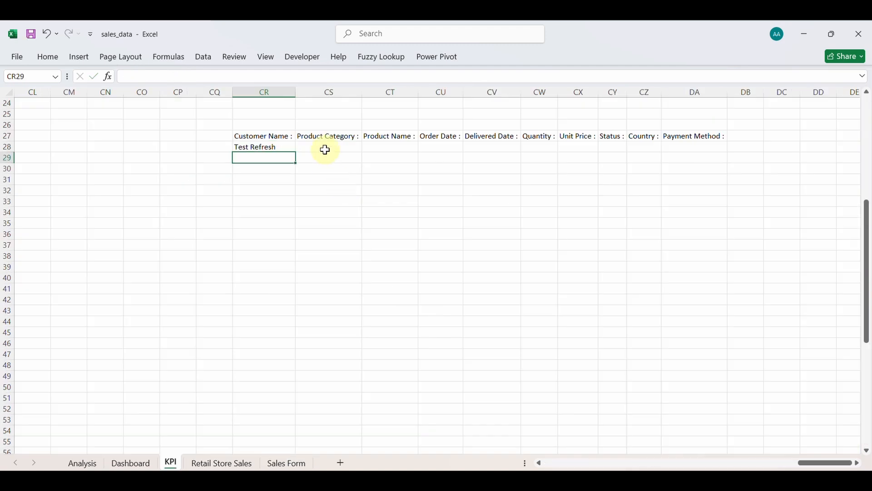
left_click(325, 148)
type("=")
left_click(286, 464)
left_click(333, 212)
key("Return")
left_click(388, 149)
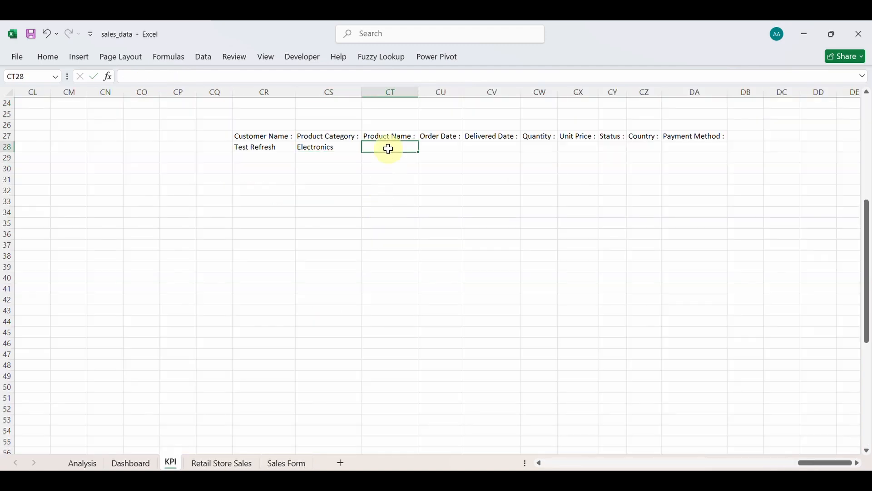
left_click(286, 463)
left_click(375, 237)
key("Return")
Link KPI cells CU28:CW28 to the form's Order Date, Delivered Date and Quantity.
left_click(442, 148)
type("=")
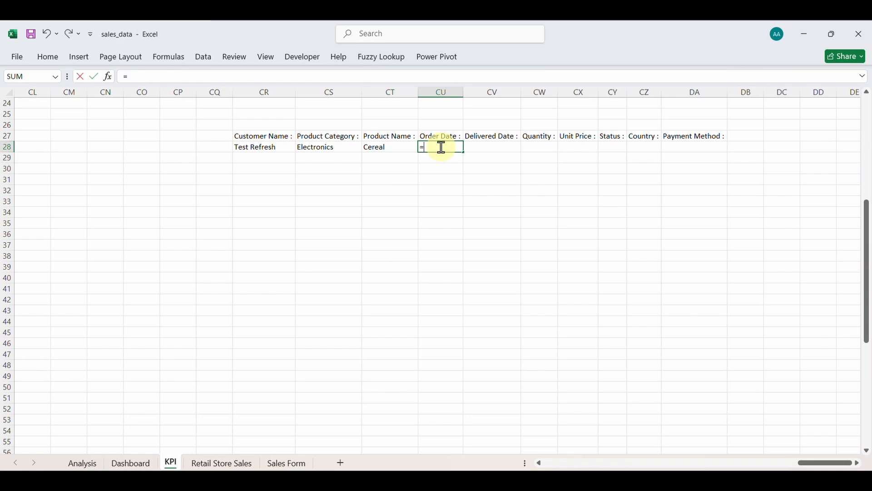
left_click(287, 464)
left_click(296, 267)
key("Return")
left_click(488, 146)
type("=")
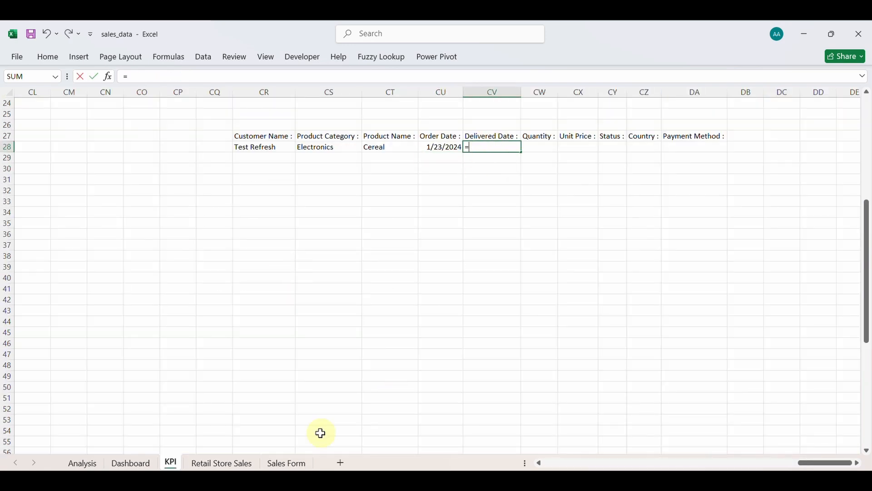
left_click(286, 464)
left_click(308, 291)
key("Return")
left_click(546, 146)
type("=")
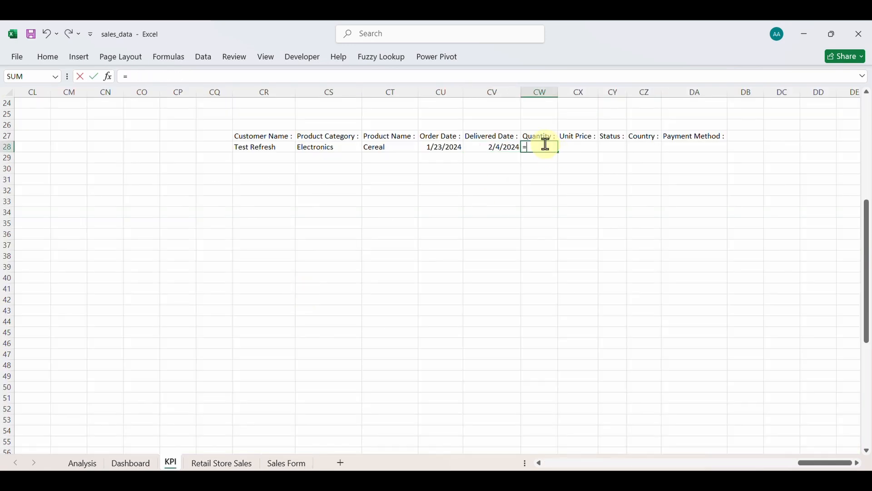
left_click(287, 464)
left_click(576, 184)
key("Return")
Link KPI cells CX28:CZ28 to the form's Unit Price, Status and Country.
left_click(583, 148)
type("=")
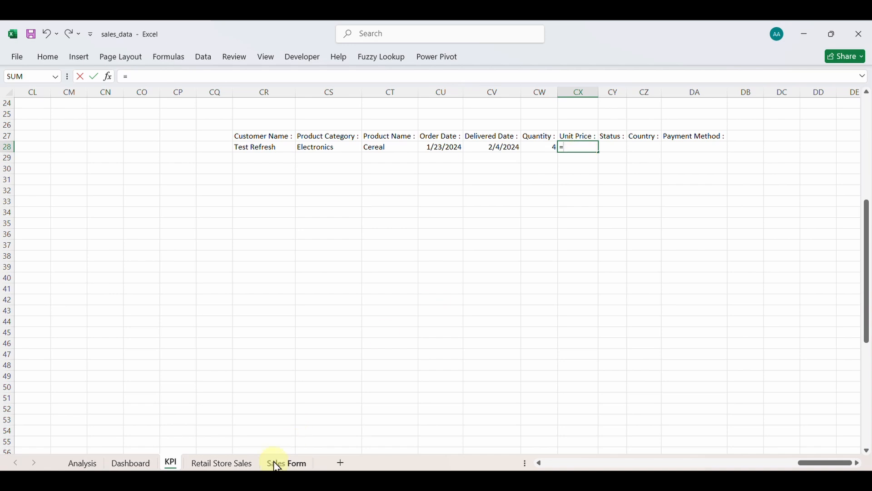
left_click(277, 465)
left_click(527, 212)
key("Return")
left_click(614, 147)
type("=")
left_click(288, 463)
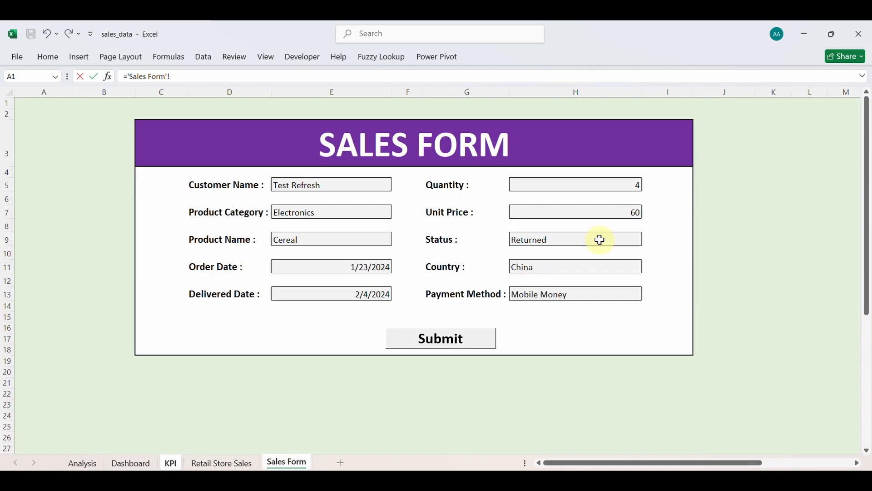
left_click(600, 240)
key("Return")
left_click(650, 146)
type("=")
left_click(287, 462)
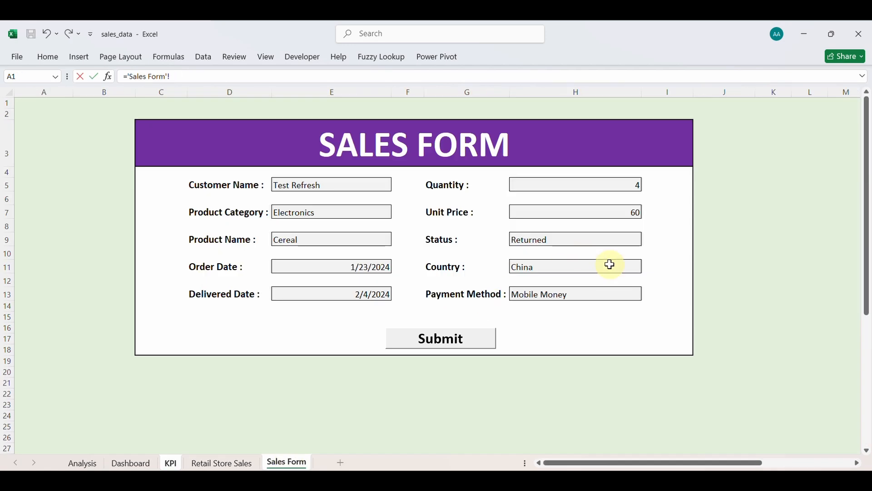
left_click(610, 264)
key("Return")
Link DA28 to the form's Payment Method, then go back to the Sales Form.
left_click(677, 146)
type("=")
left_click(287, 464)
left_click(609, 296)
key("Return")
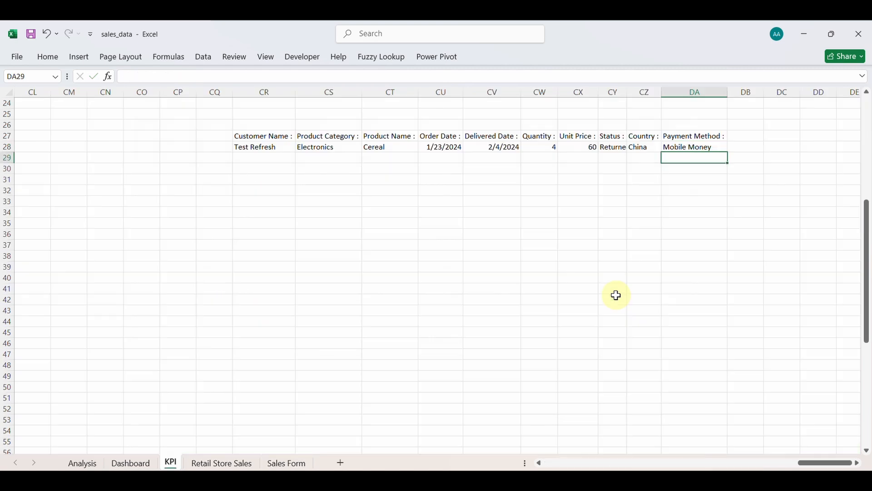
left_click(213, 461)
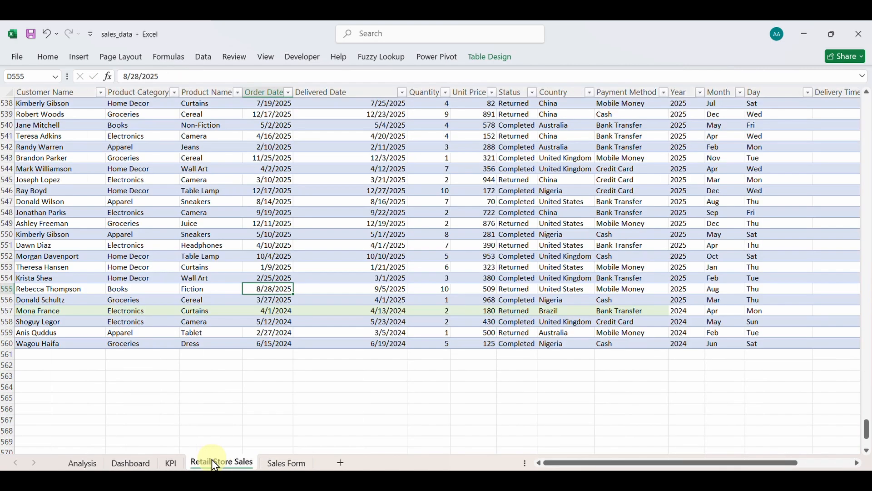
left_click(303, 466)
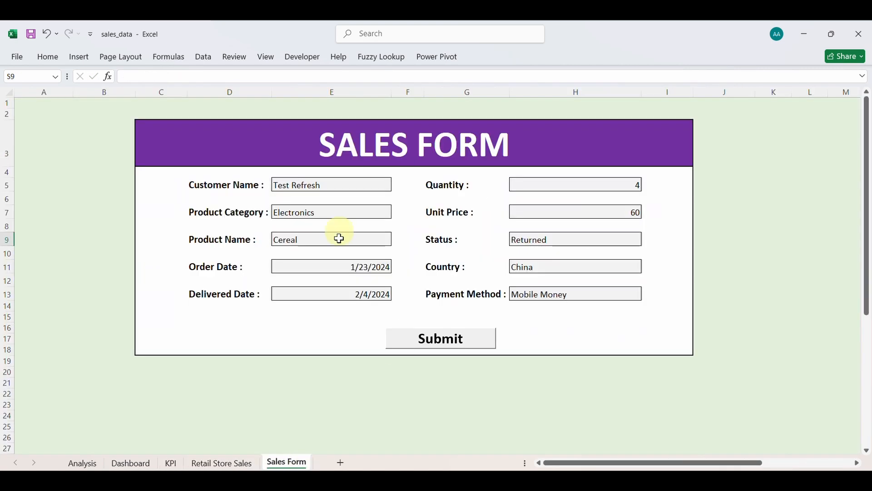
Start recording a new macro named refresh2.
left_click(307, 59)
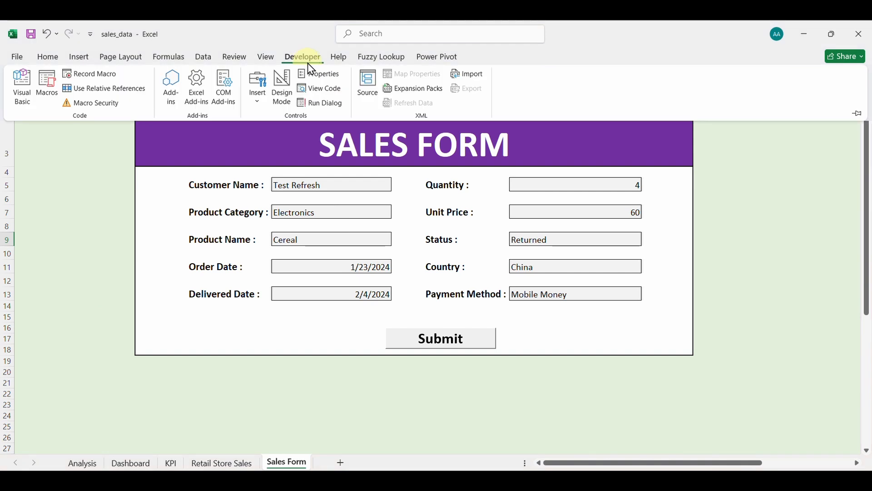
left_click(88, 77)
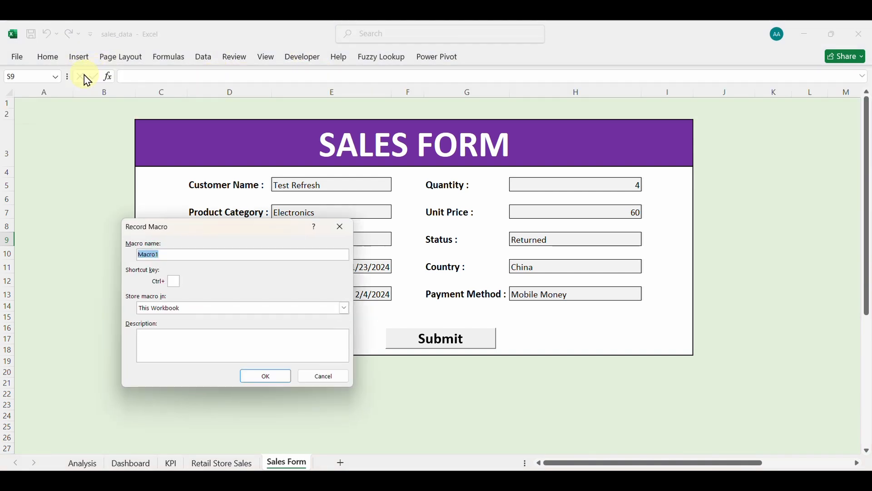
type("refresh2")
key("Return")
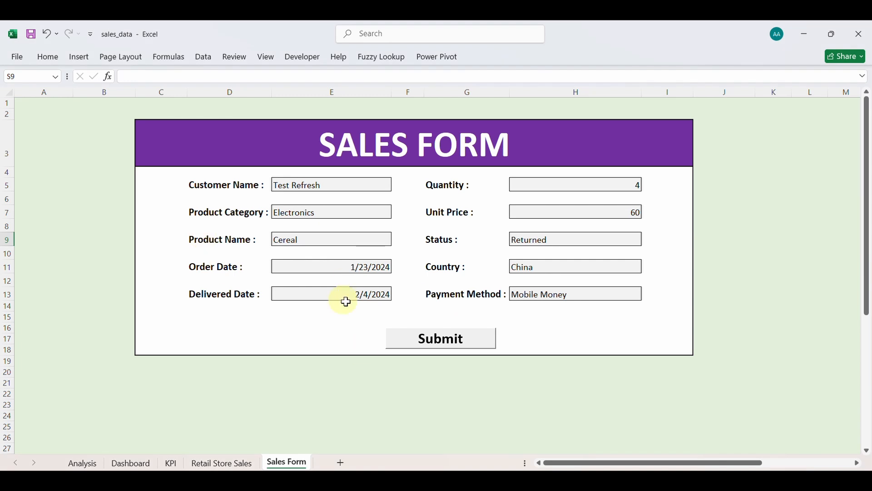
Copy KPI row CR28:DA28 and paste it as values into CR32.
left_click(176, 465)
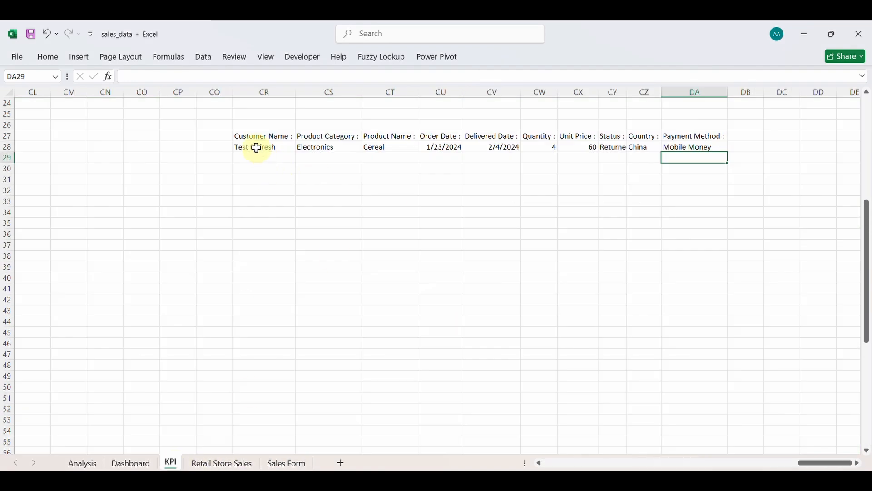
left_click_drag(256, 148, 673, 150)
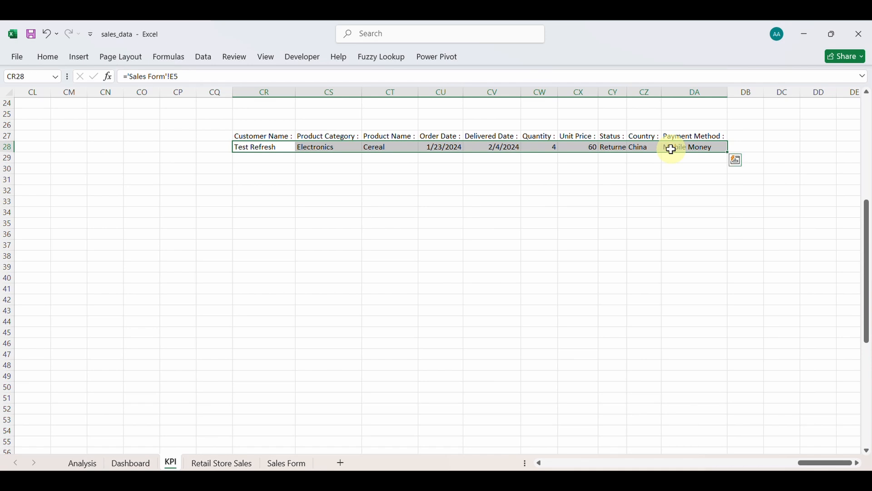
key("ctrl+c")
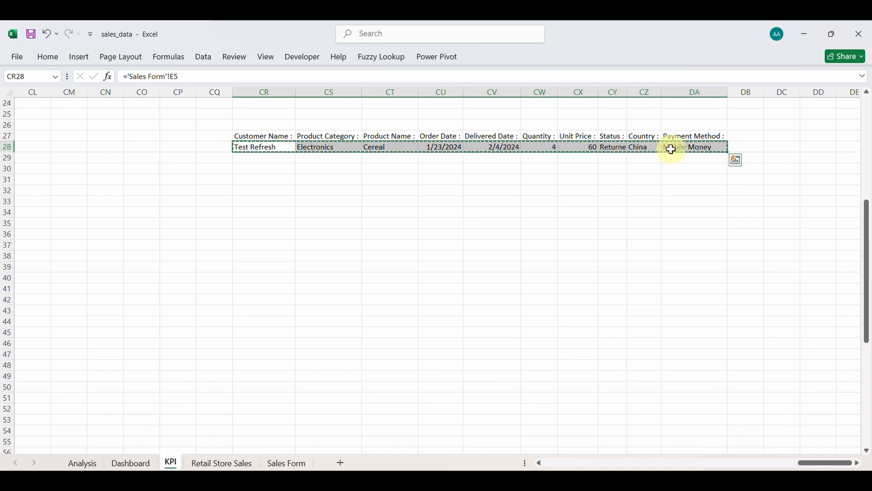
left_click(262, 190)
right_click(262, 191)
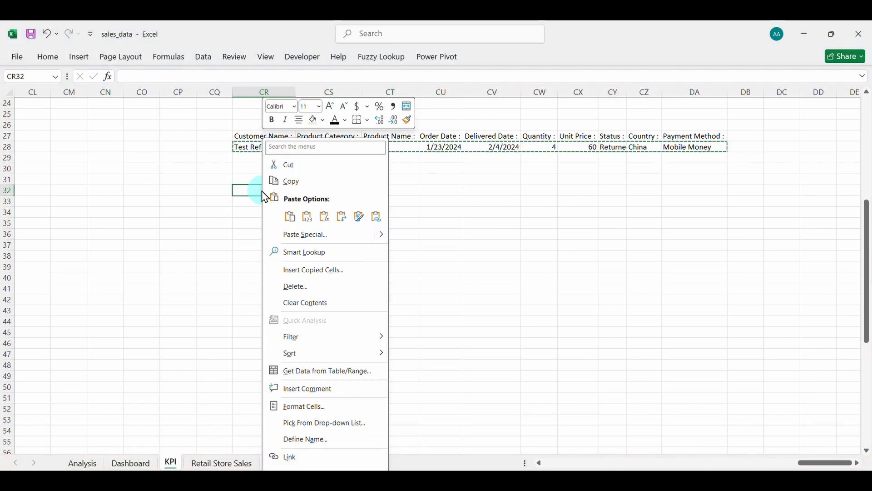
left_click(308, 216)
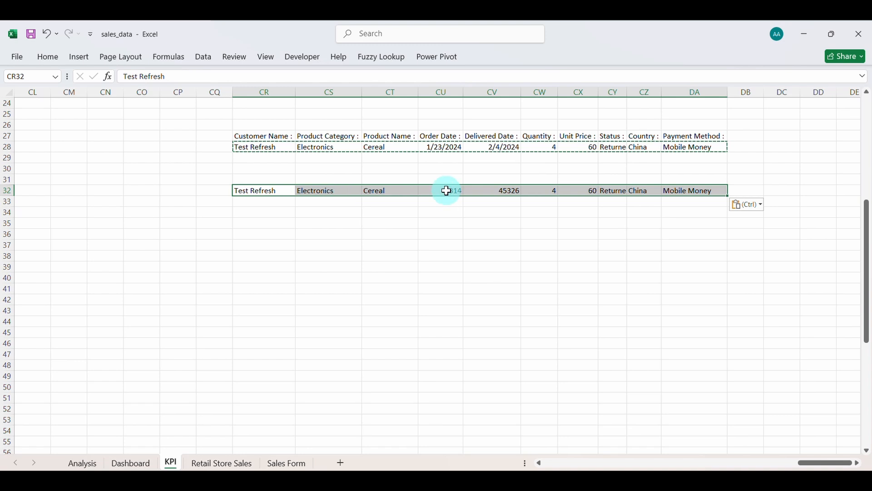
Format CU32:CV32 as Short Date and copy the row 32 values.
left_click_drag(447, 190, 483, 191)
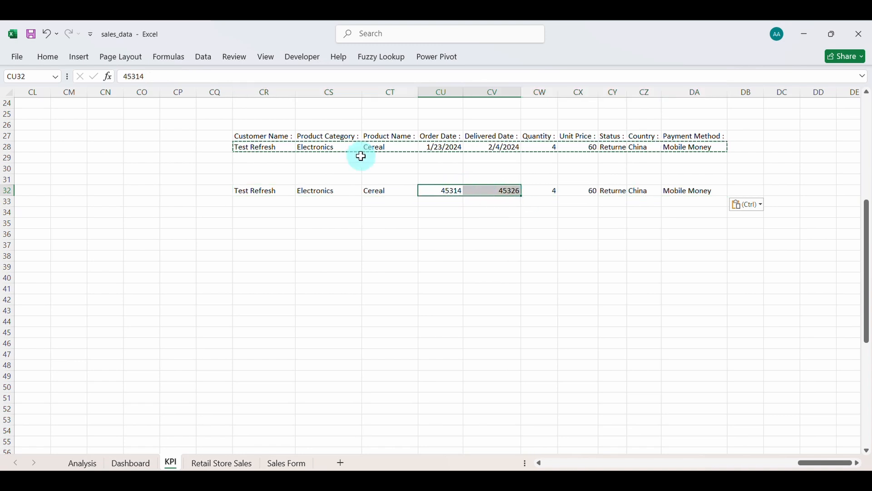
left_click(48, 56)
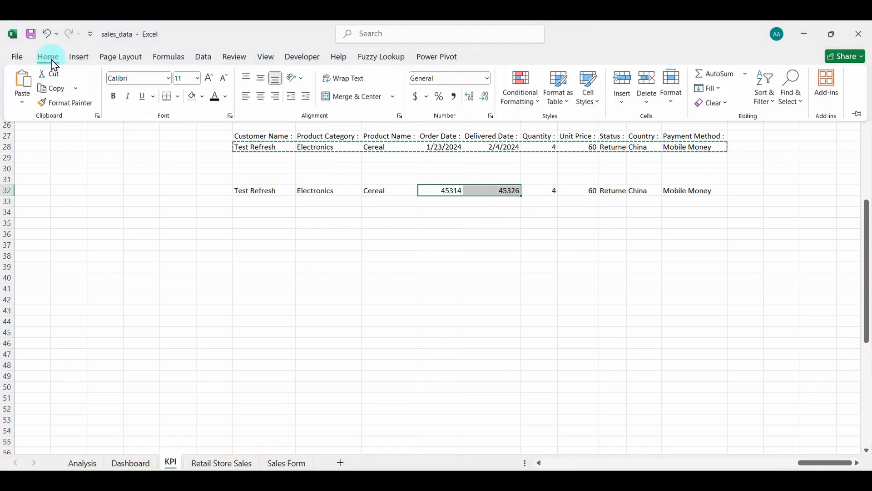
left_click(487, 78)
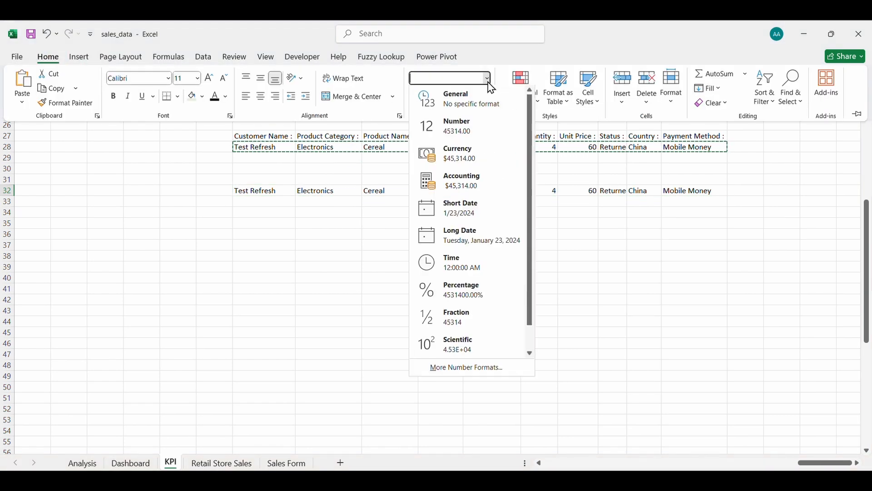
left_click(469, 214)
left_click(479, 202)
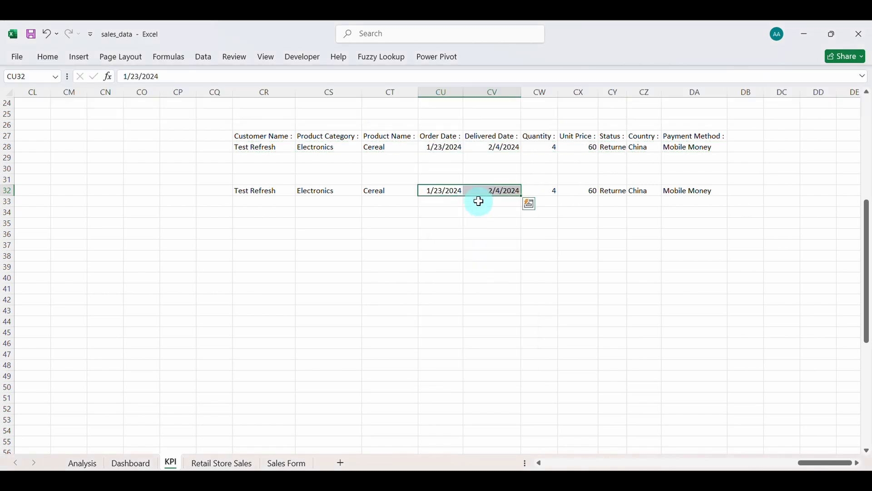
left_click(430, 190)
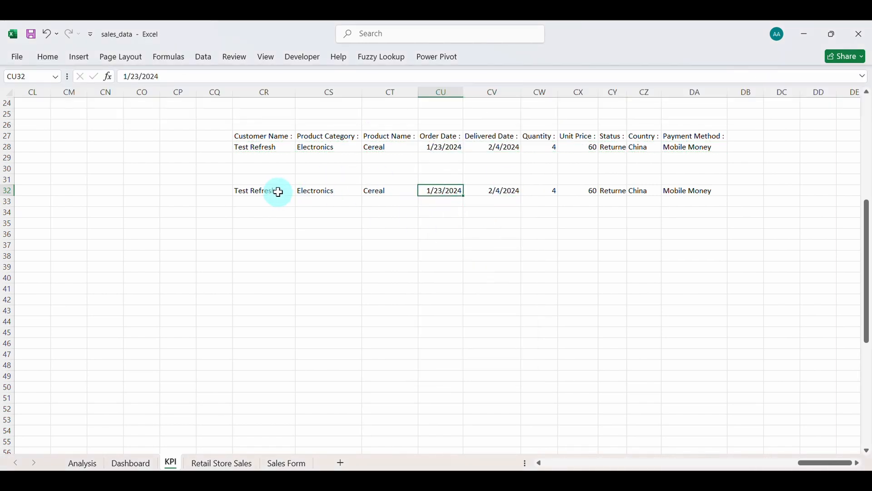
left_click_drag(266, 191, 672, 191)
key("ctrl+c")
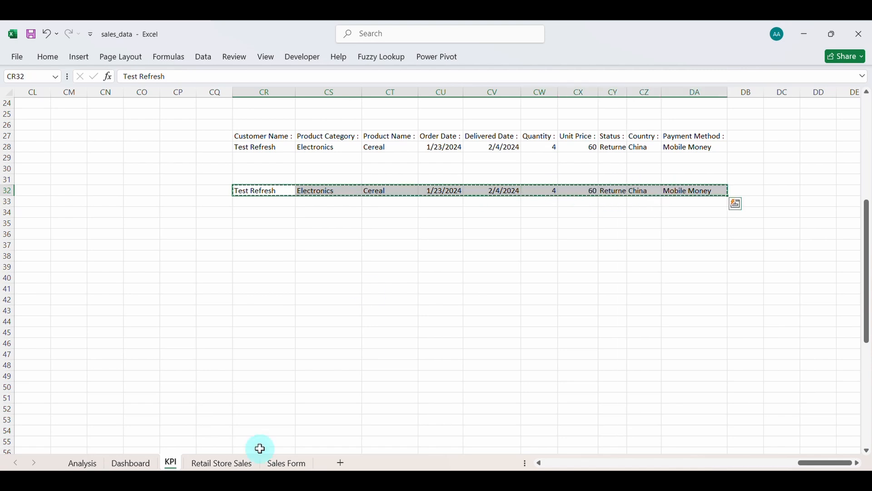
Insert the copied order at A561 in Retail Store Sales, shifting cells down.
left_click(232, 464)
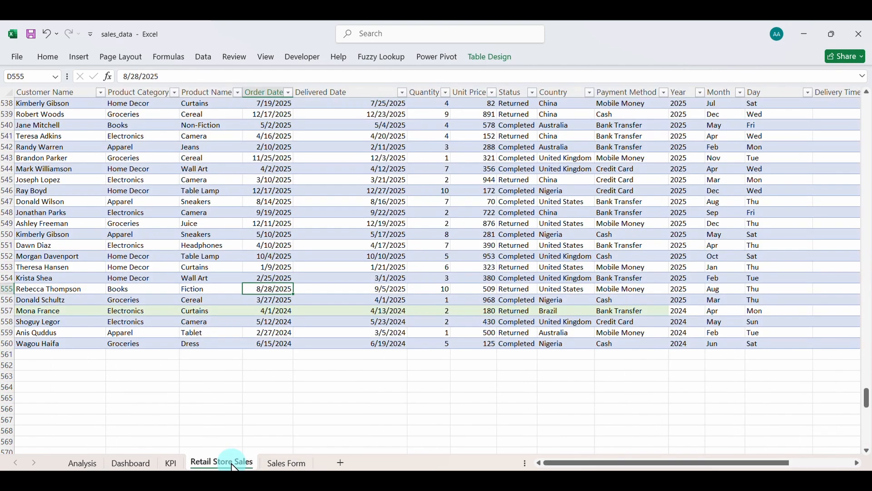
left_click(81, 353)
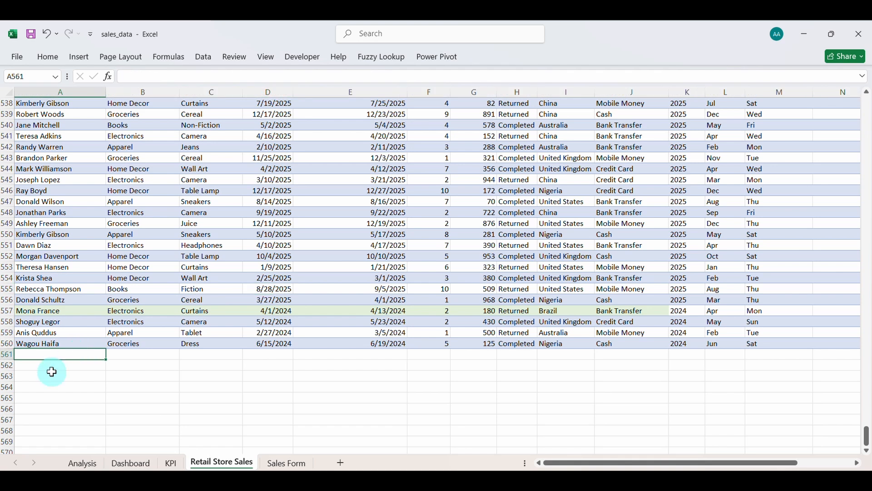
left_click(50, 57)
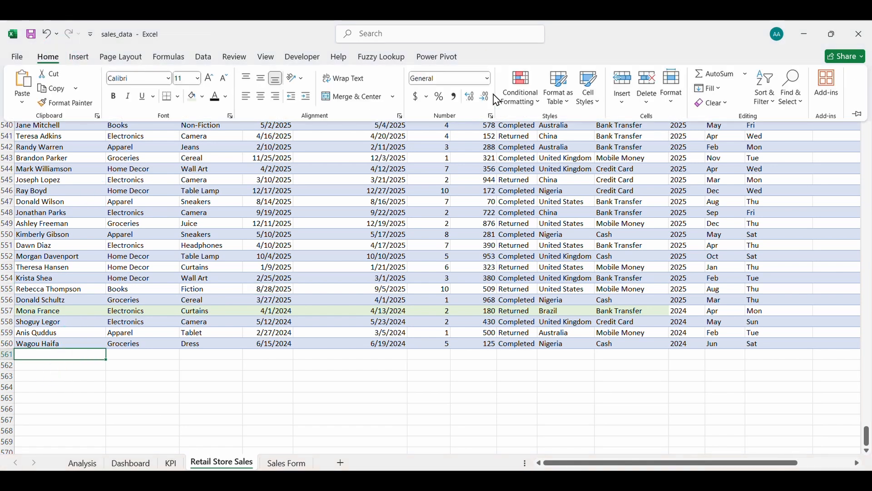
left_click(623, 101)
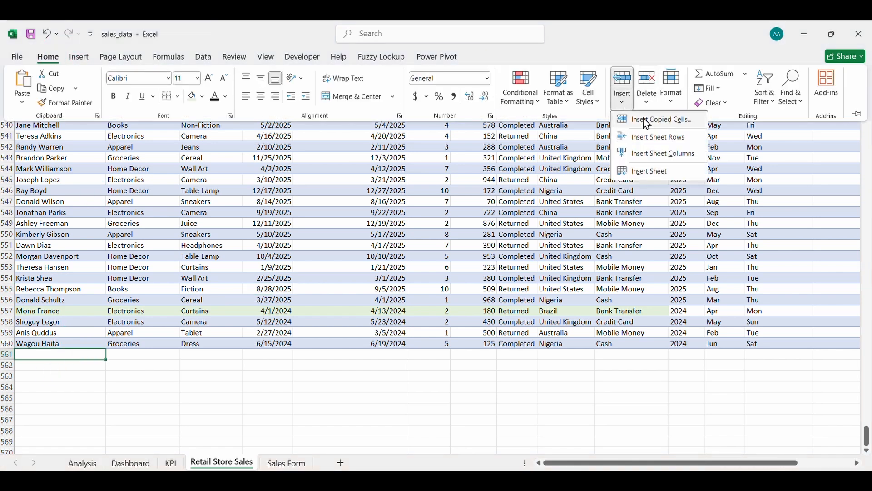
left_click(659, 120)
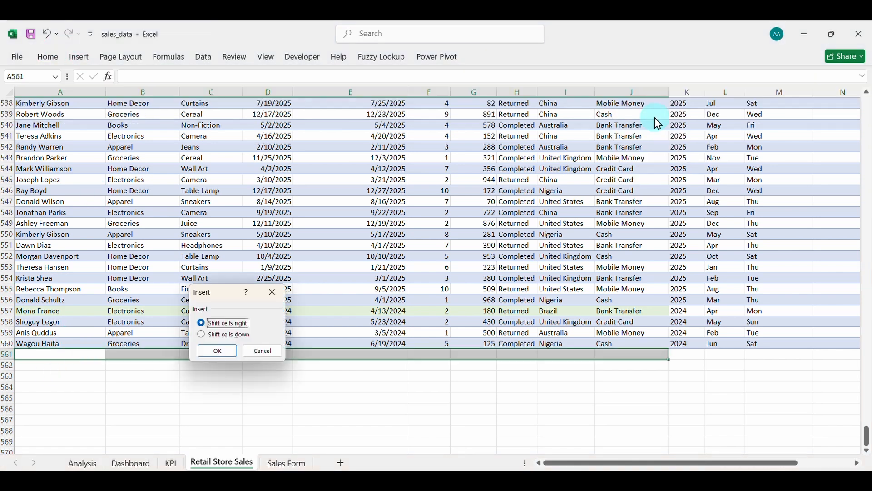
left_click(218, 350)
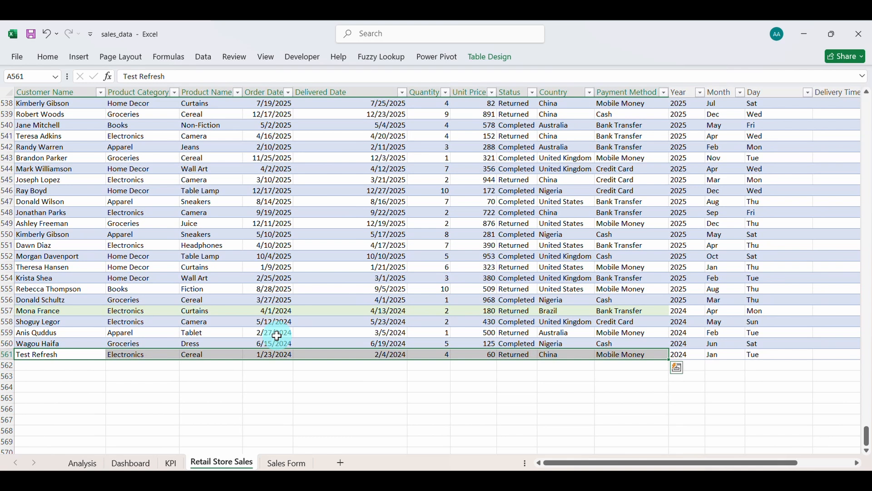
Clear the Sales Form's Customer Name, Product Category, Product Name, Order Date and Delivered Date.
left_click(280, 465)
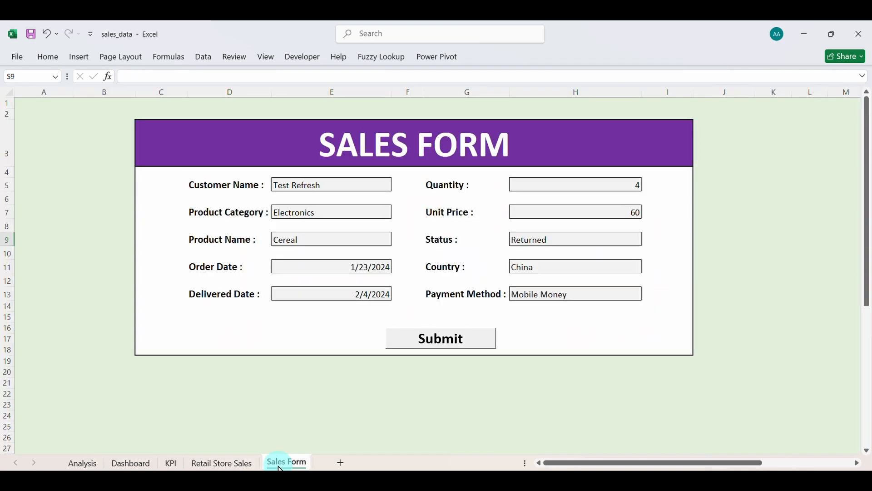
left_click(345, 189)
key("Delete")
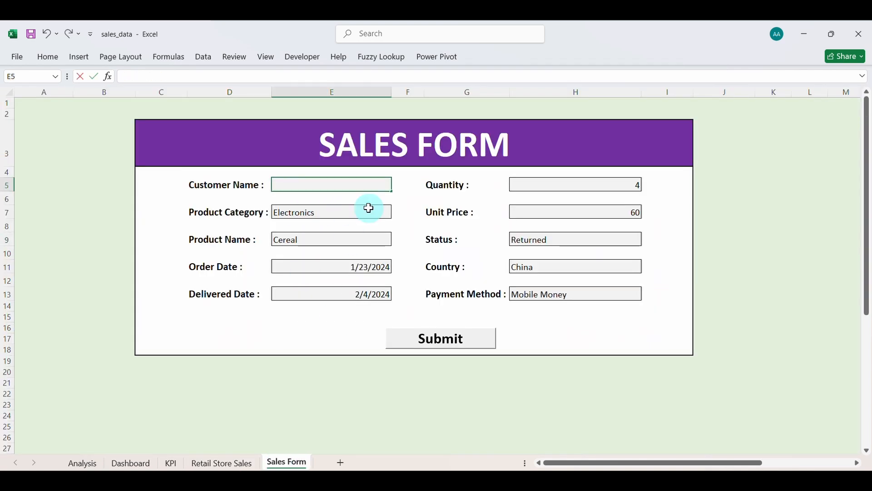
left_click(371, 211)
left_click(364, 241)
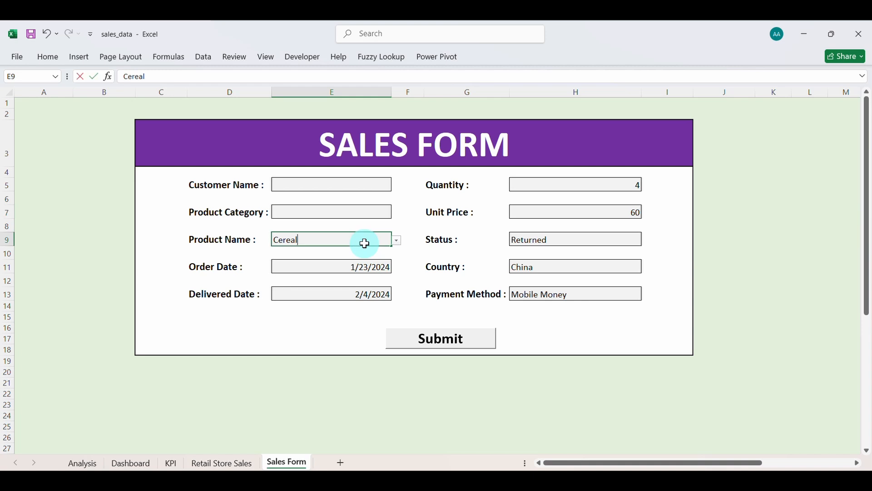
key("Delete")
left_click(314, 270)
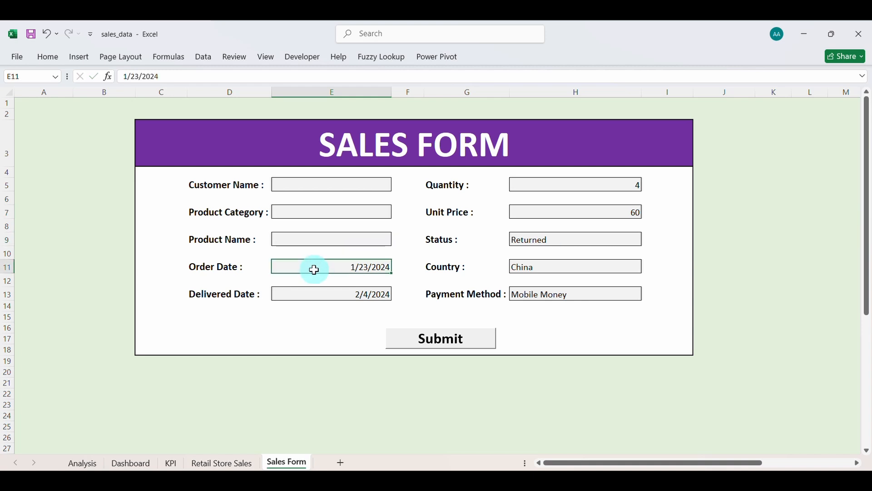
left_click(286, 289)
key("Delete")
Clear Quantity, Unit Price, Status, Country and Payment Method, then stop macro recording.
left_click(519, 186)
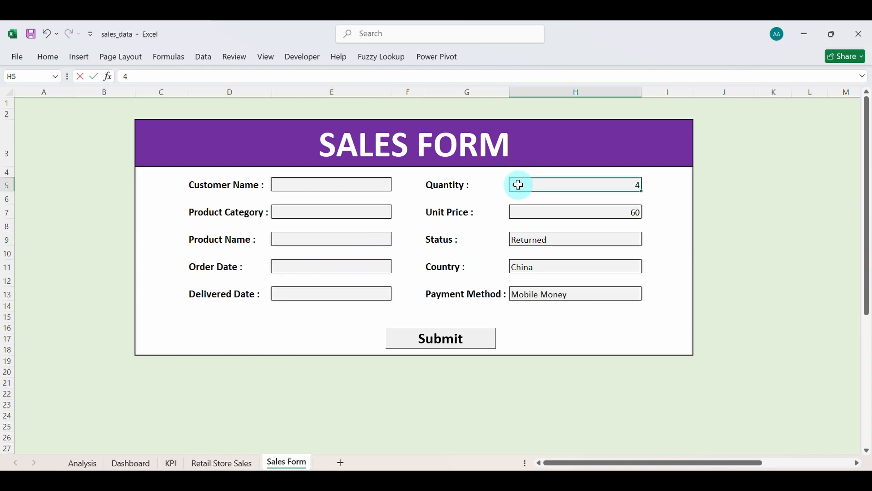
left_click(524, 214)
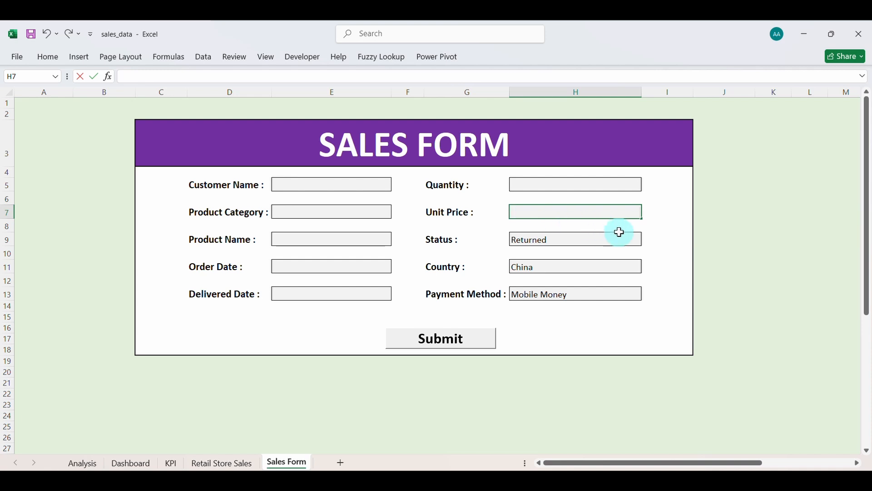
left_click(630, 239)
left_click(632, 266)
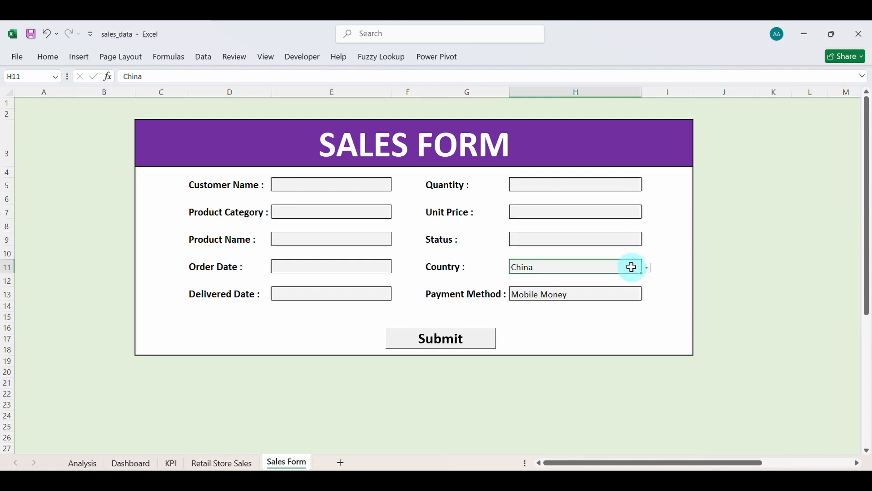
left_click(634, 298)
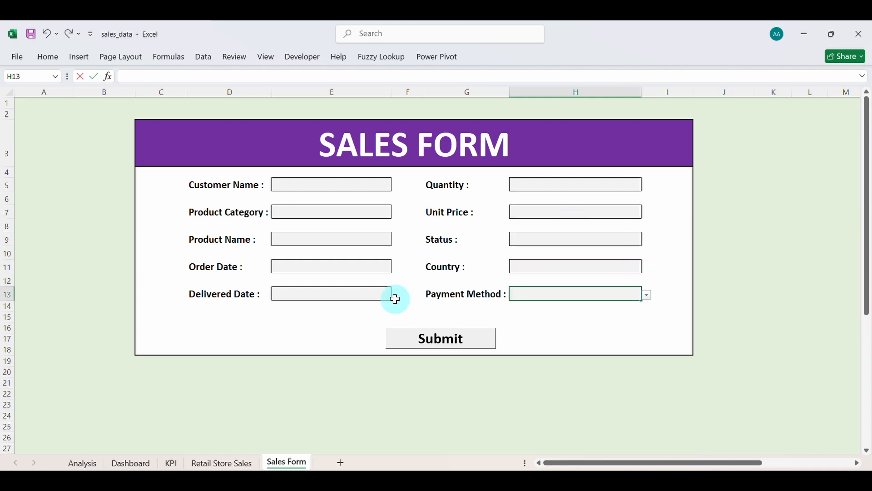
left_click(348, 184)
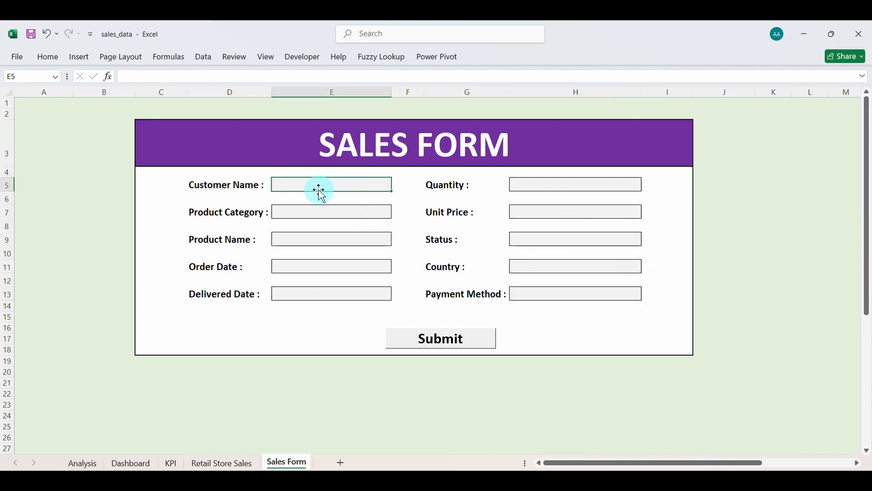
left_click(303, 59)
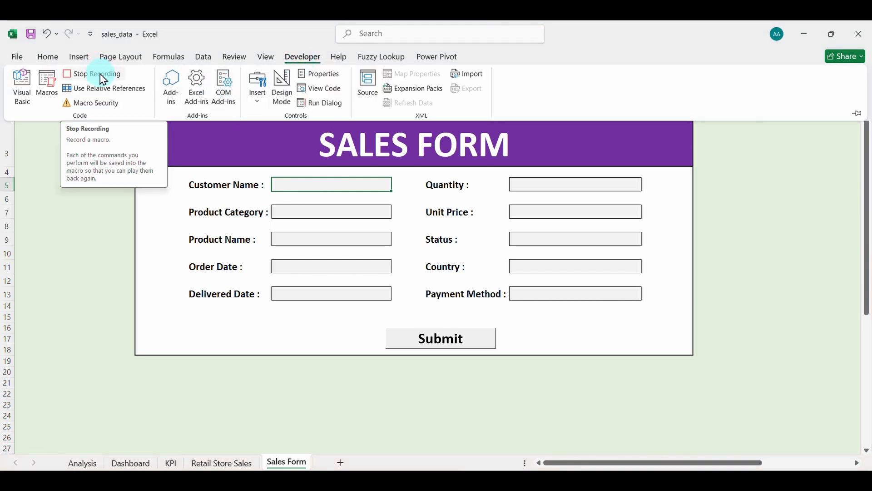
left_click(102, 76)
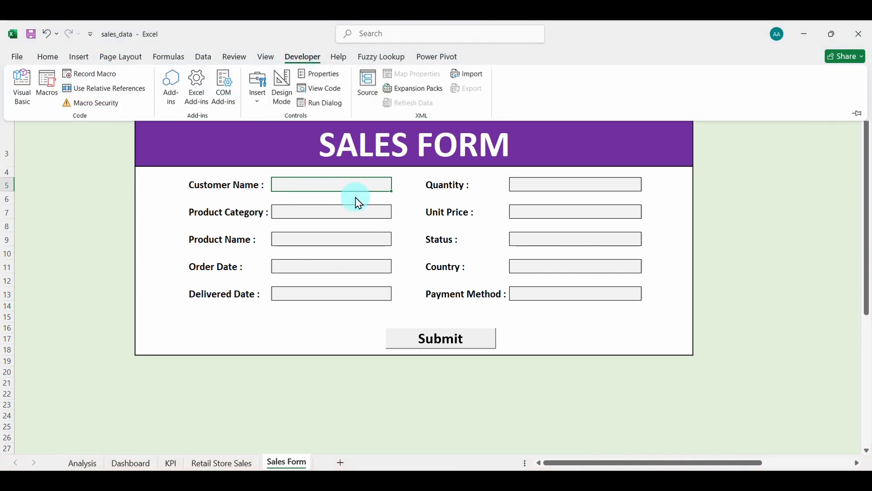
Assign the refresh2 macro to the Submit button.
right_click(461, 346)
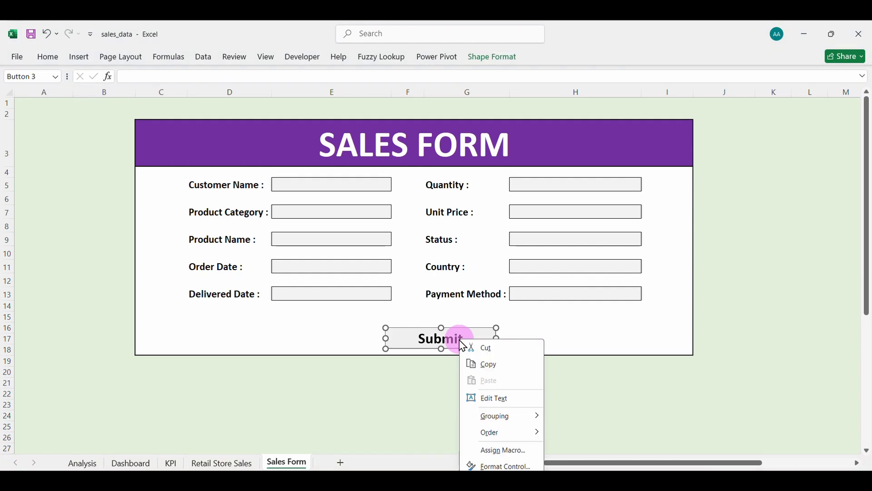
left_click(504, 452)
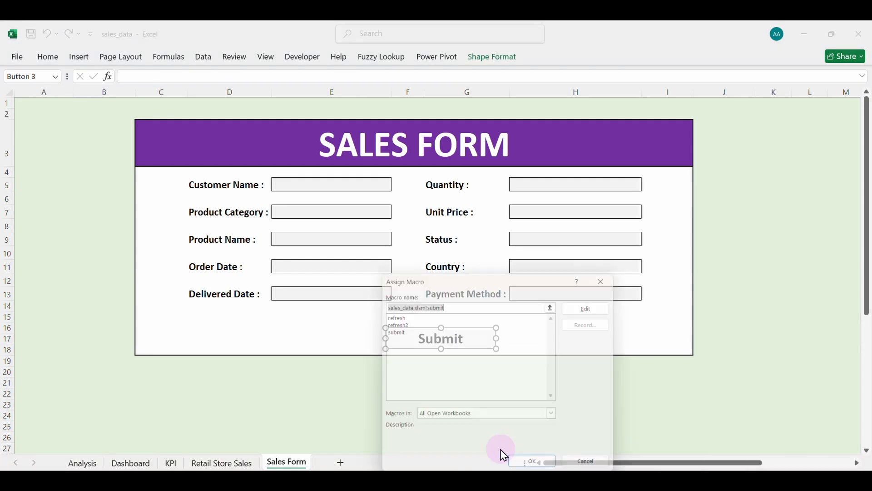
left_click(399, 325)
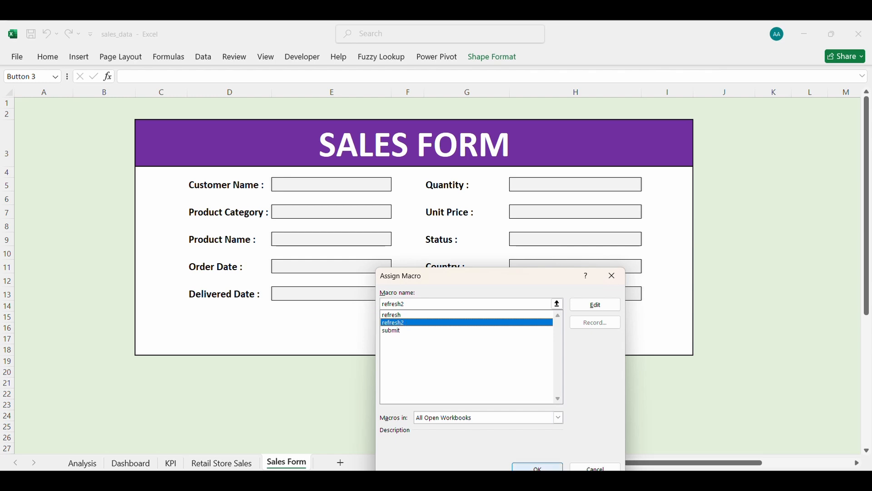
left_click(538, 467)
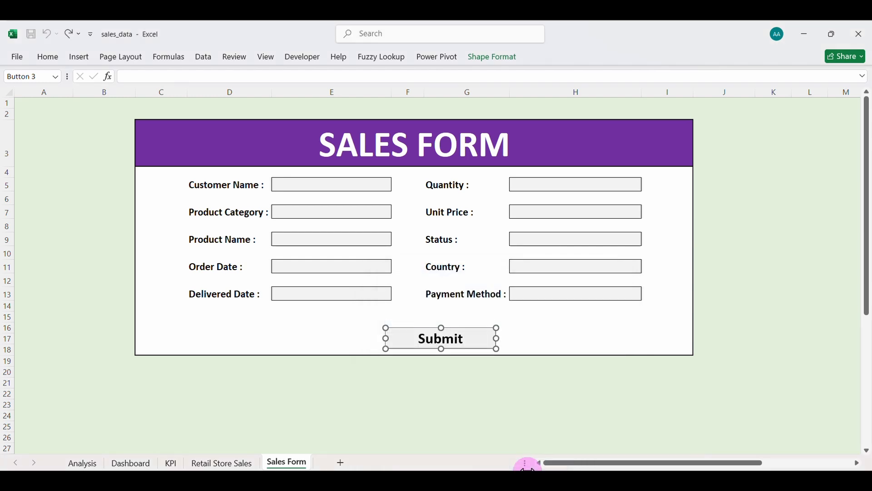
Enter 'Test 2', Electronics, Dress, order date 2/21/2025 and delivered date 2/28/2025.
left_click(346, 186)
type("Test 2")
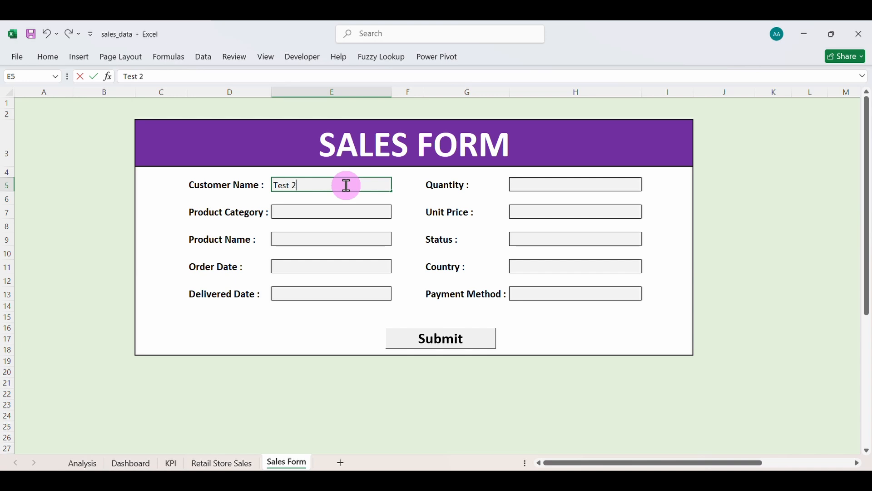
left_click(334, 210)
left_click(397, 213)
left_click(376, 239)
left_click(377, 241)
left_click(396, 241)
scroll(372, 267, "down", 1)
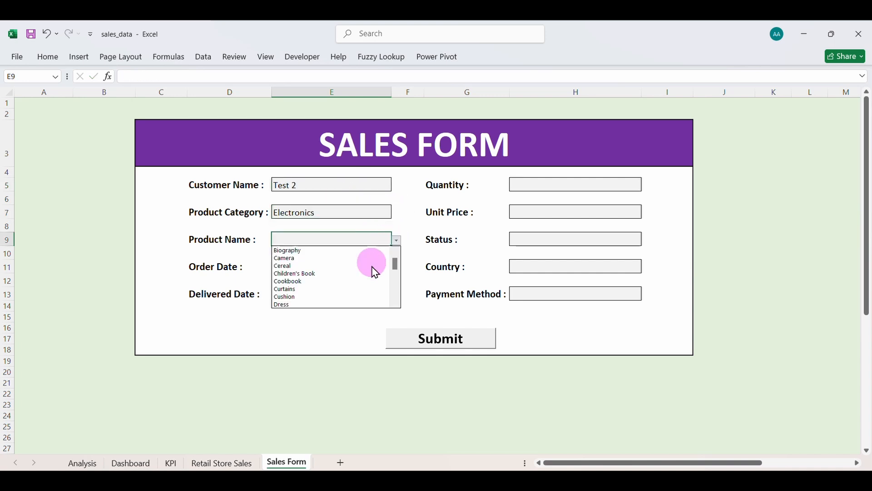
left_click(341, 305)
left_click(319, 265)
type("2/21/2025")
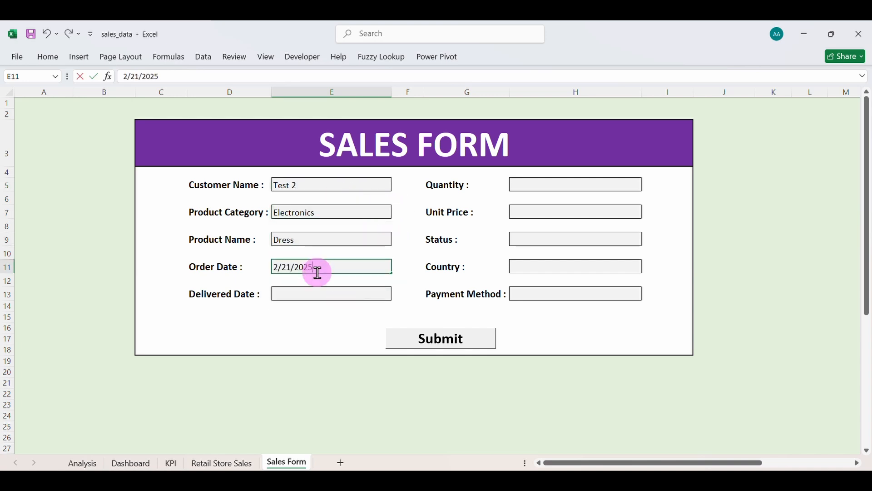
left_click(310, 293)
type("2/28/2")
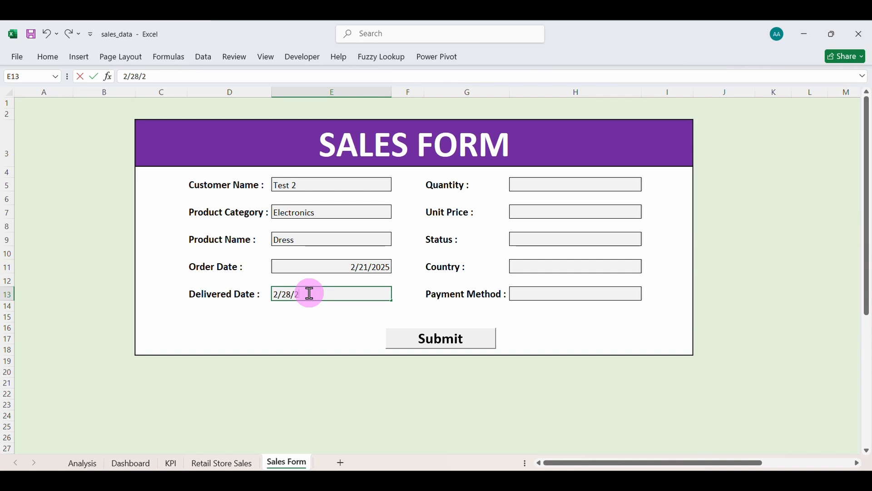
type("025")
Enter quantity 3, price 50, Completed, United Kingdom, Cash, and submit, hitting error 1004.
left_click(536, 185)
type("3")
left_click(545, 208)
type("50")
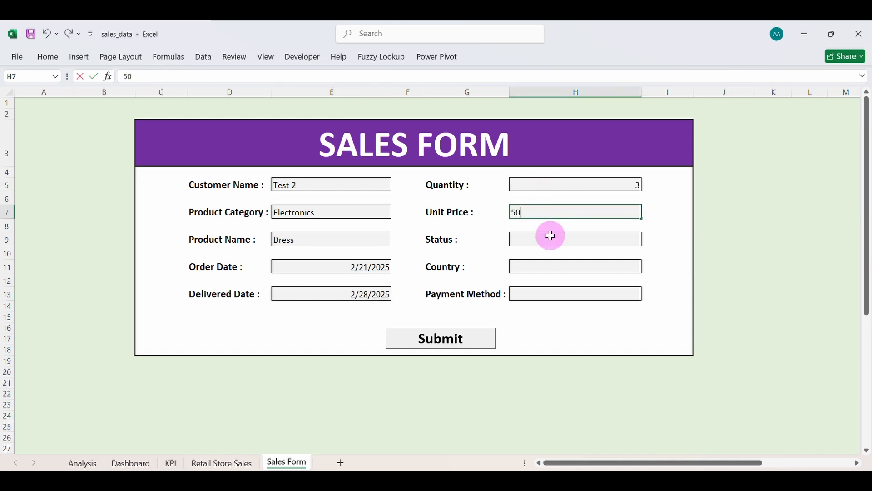
left_click(554, 235)
left_click(648, 239)
left_click(623, 254)
left_click(595, 266)
left_click(648, 268)
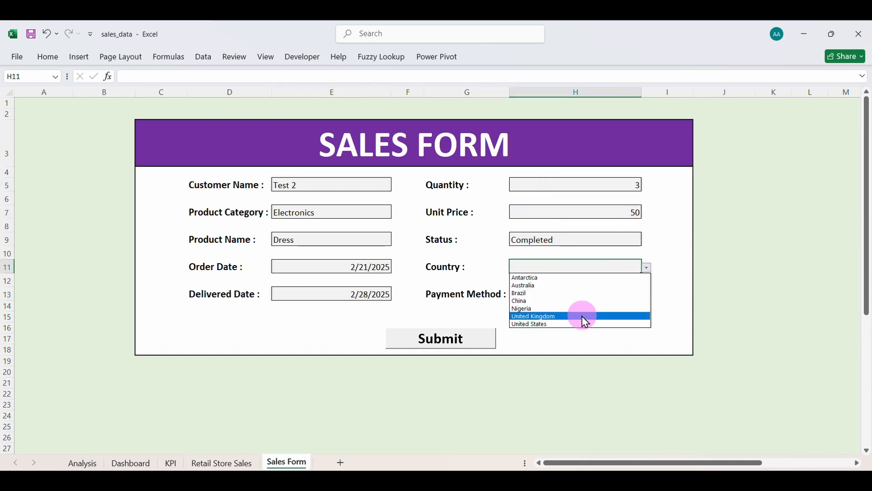
left_click(586, 317)
left_click(635, 294)
left_click(647, 295)
left_click(584, 313)
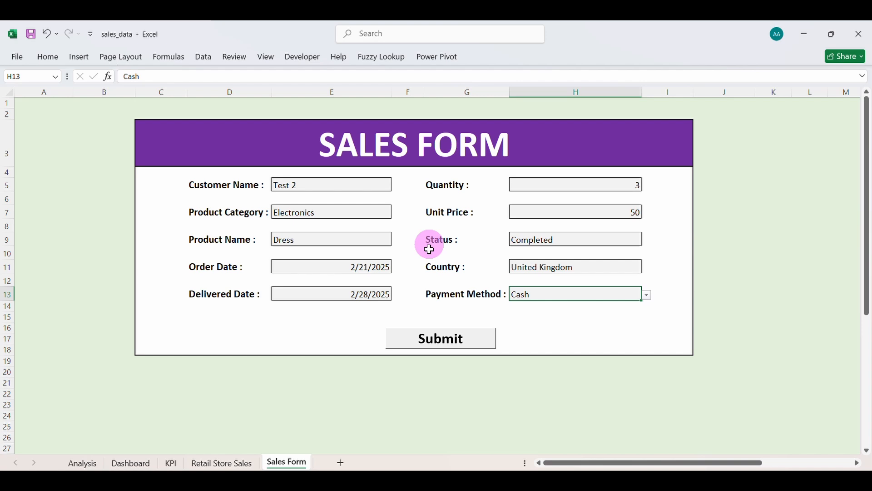
left_click(470, 346)
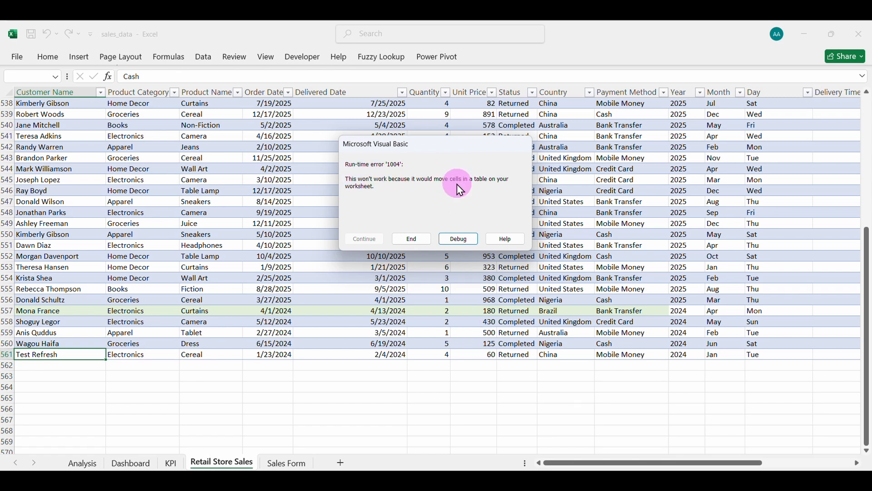
Debug the error and replace Module3's three Insert lines with the lastRow PasteSpecial script.
left_click(459, 239)
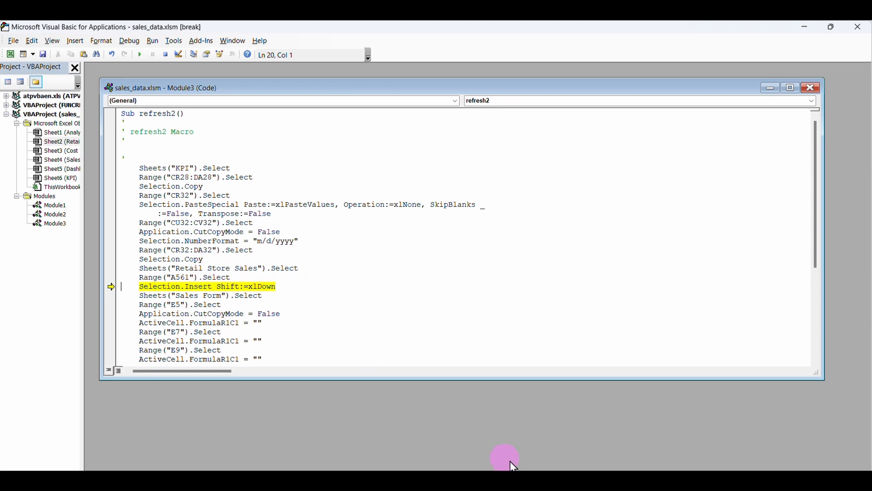
left_click(591, 481)
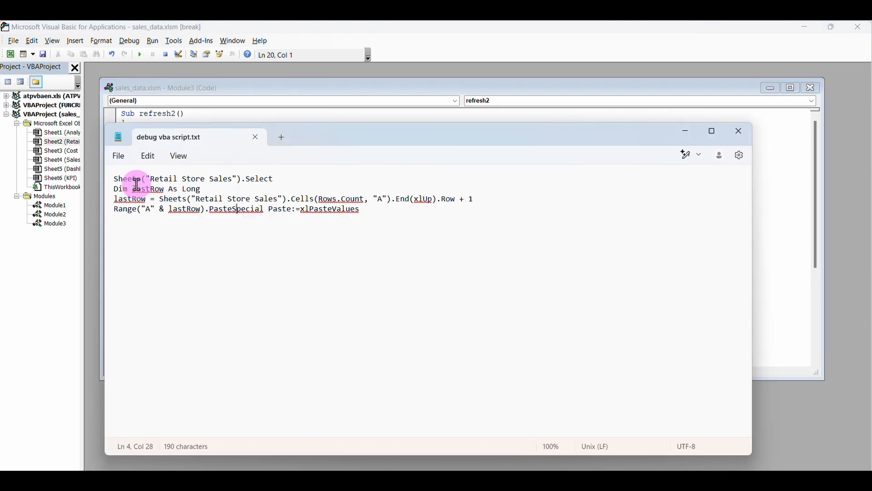
left_click_drag(119, 181, 393, 220)
key("ctrl+c")
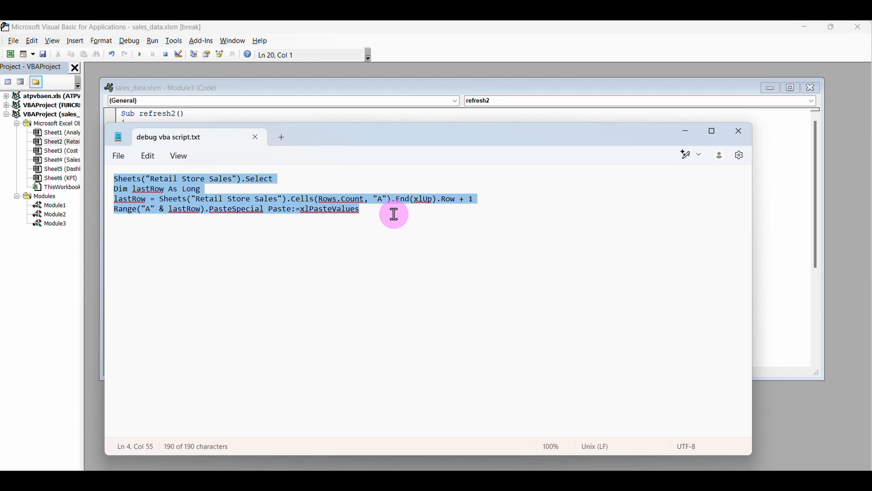
left_click(684, 133)
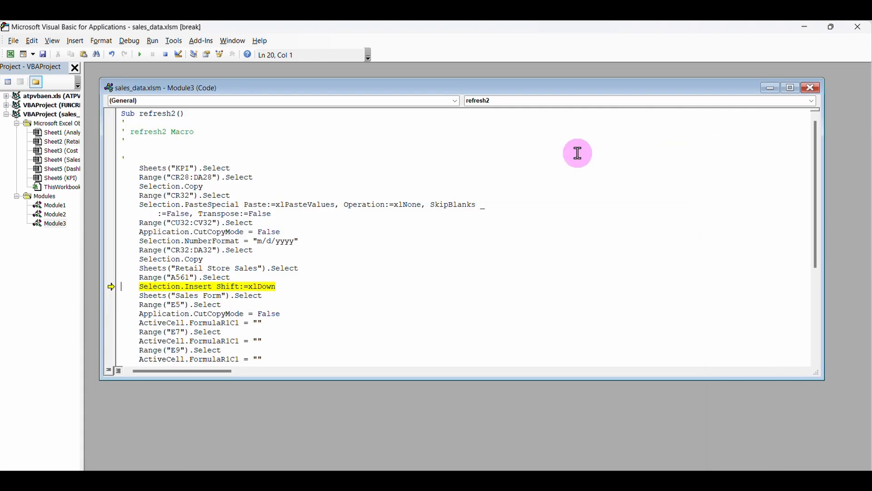
left_click_drag(142, 269, 275, 285)
key("ctrl+v")
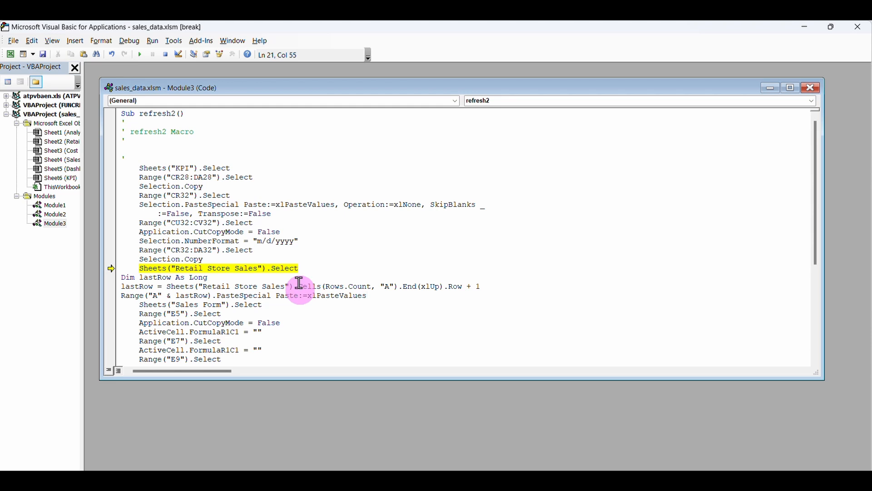
Close the VBA editor and confirm stopping the debugger.
left_click(811, 89)
left_click(862, 26)
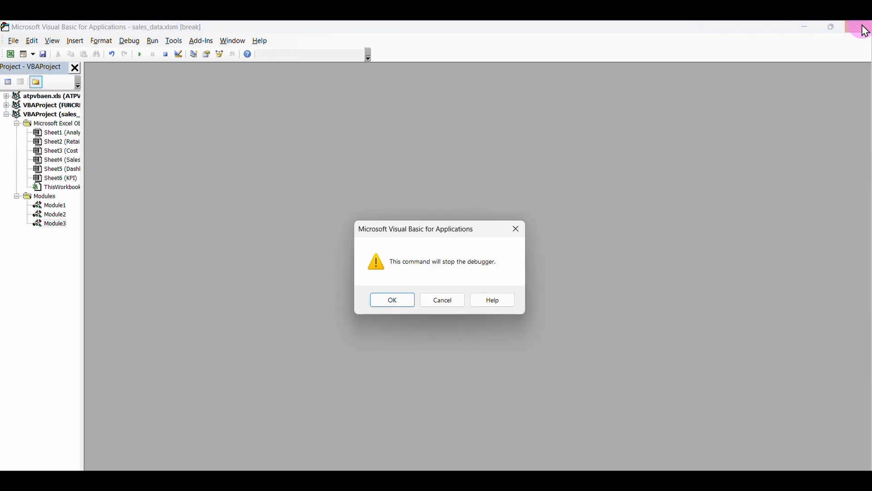
left_click(401, 301)
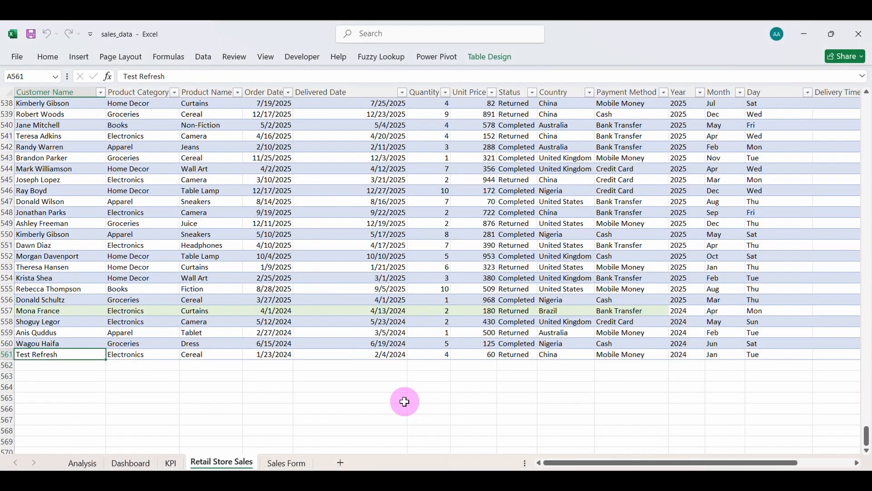
Resubmit the Sales Form and confirm the Test 2 order landed in Retail Store Sales row 562.
left_click(288, 462)
left_click(451, 337)
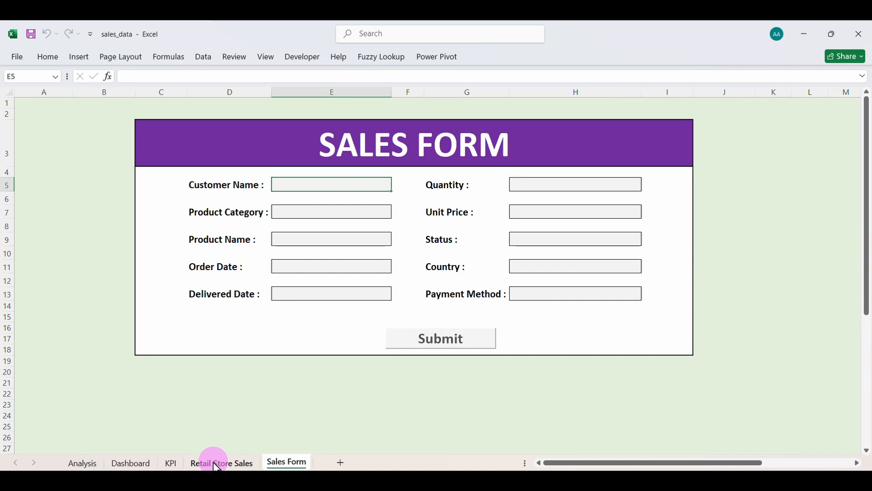
left_click(216, 462)
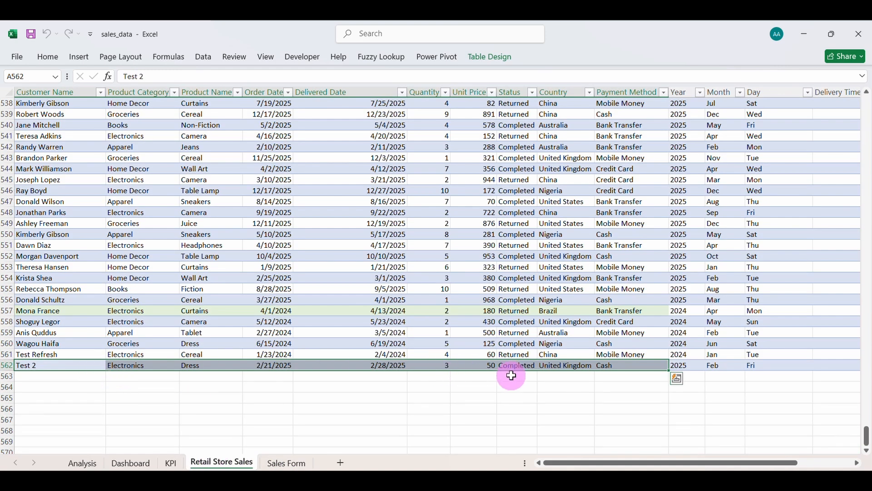
scroll(511, 374, "right", 3)
scroll(511, 375, "left", 3)
scroll(518, 373, "up", 3)
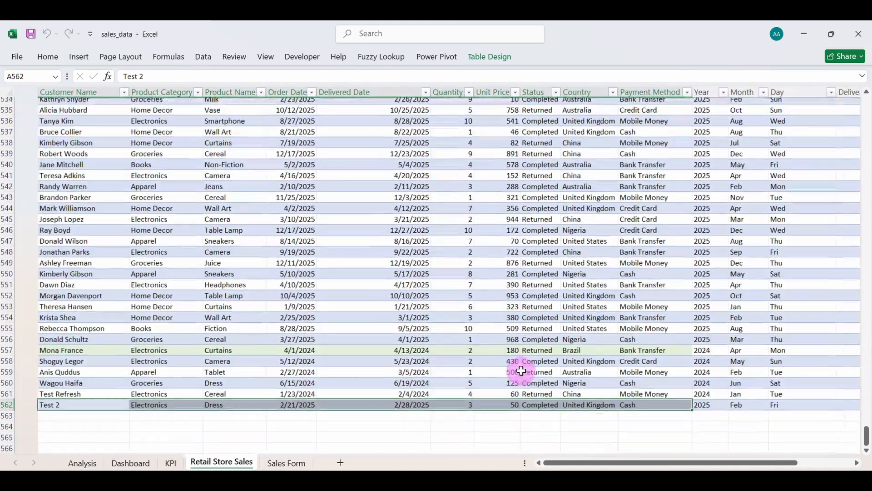
scroll(454, 375, "down", 3)
Return to the Sales Form sheet.
left_click(287, 462)
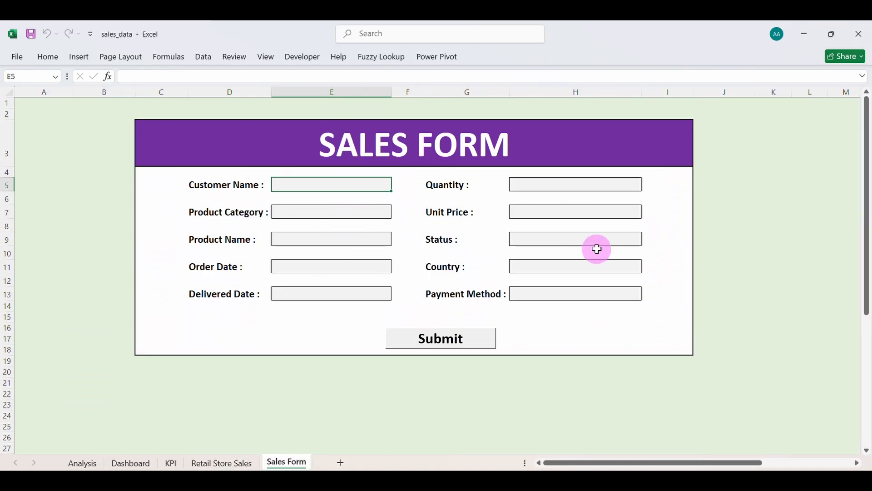
scroll(596, 247, "right", 3)
scroll(596, 247, "left", 3)
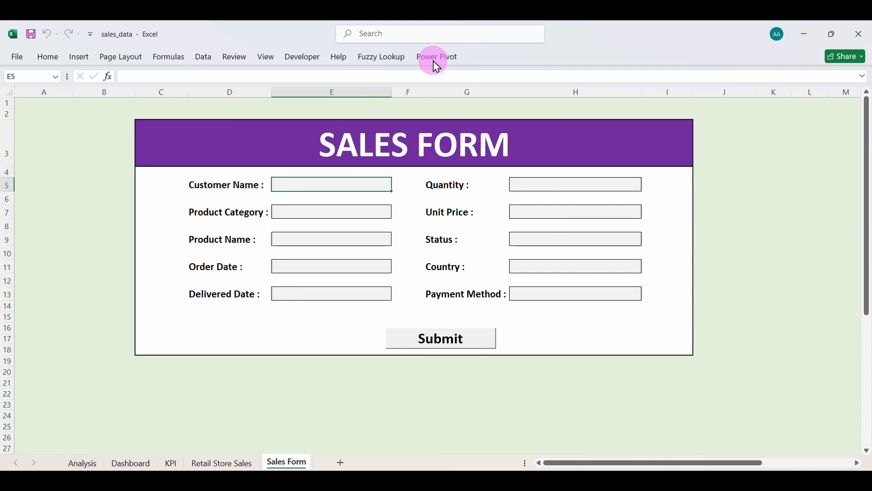
Toggle the Lock Cell setting on the Customer Name input box.
left_click(49, 58)
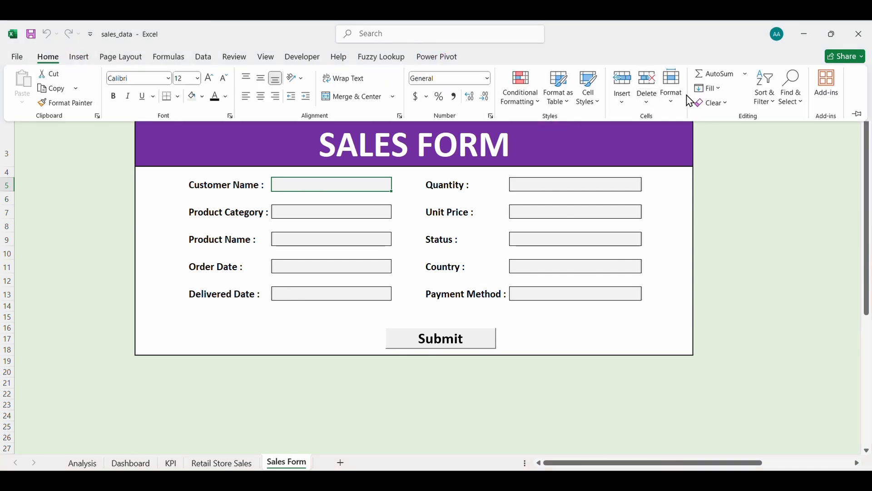
left_click(677, 108)
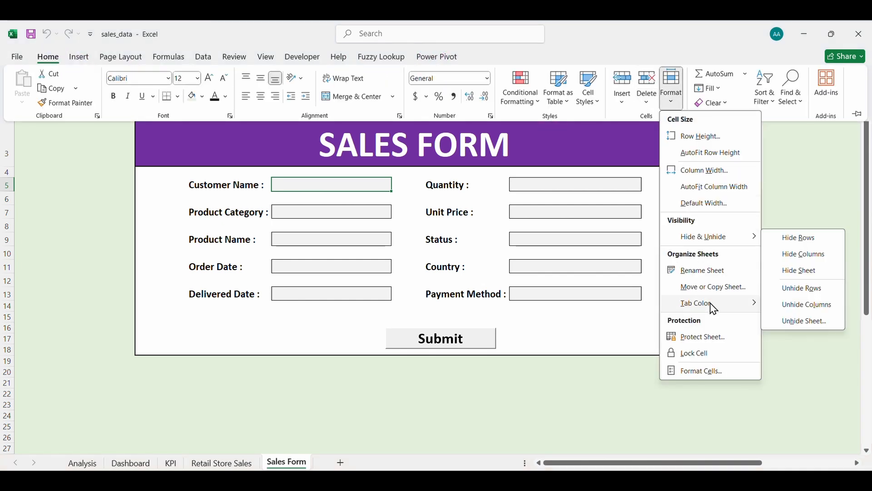
mouse_move(710, 302)
left_click(703, 353)
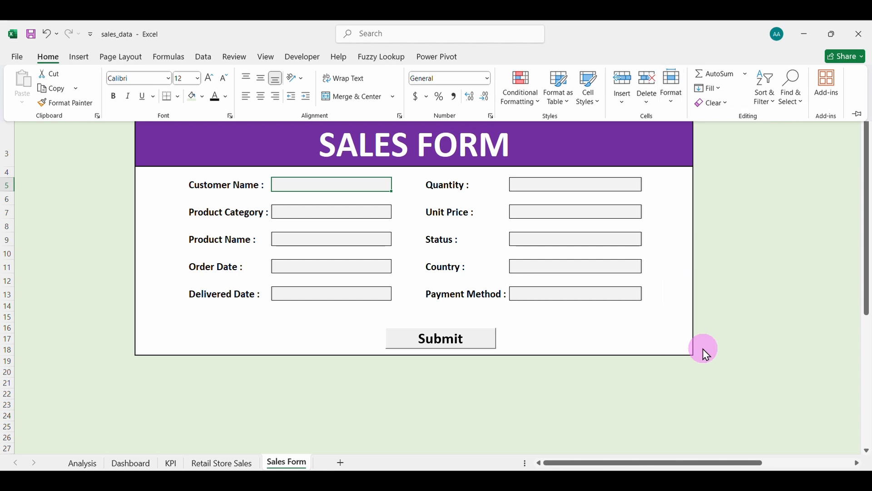
left_click(672, 97)
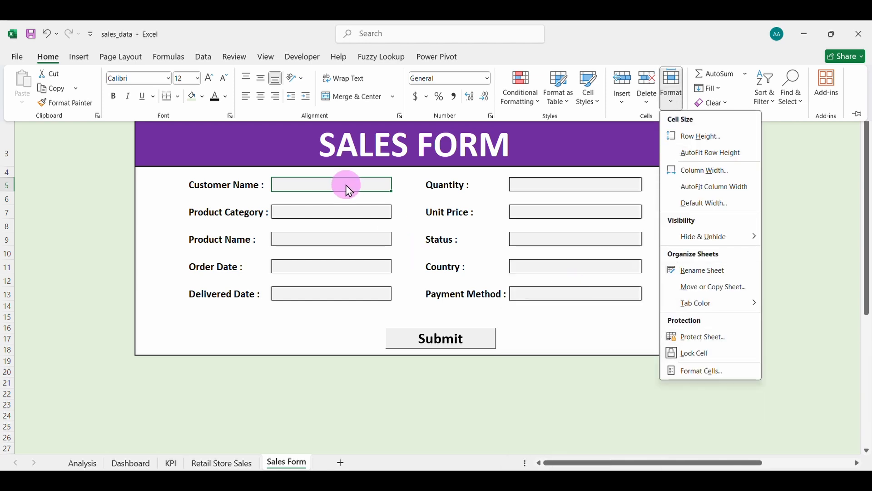
left_click(356, 218)
Select the ten input boxes, Customer Name through Quantity, together.
left_click(352, 214)
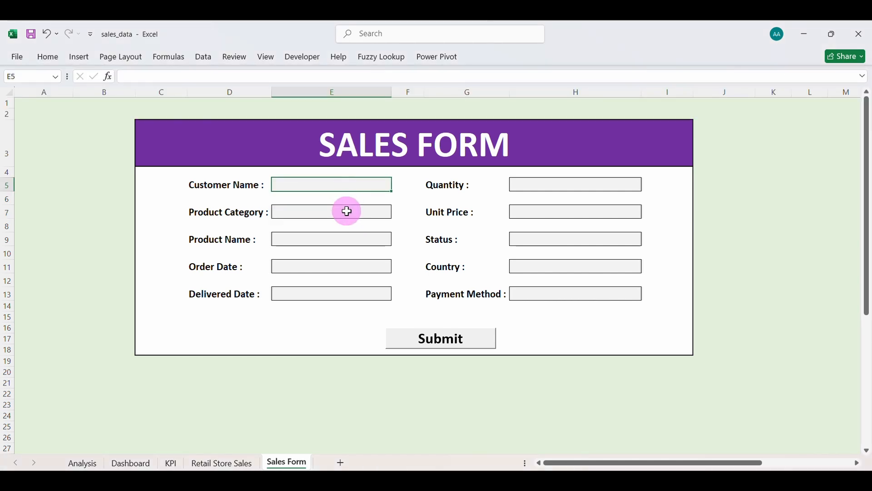
left_click(348, 212)
left_click(338, 239)
left_click(333, 266)
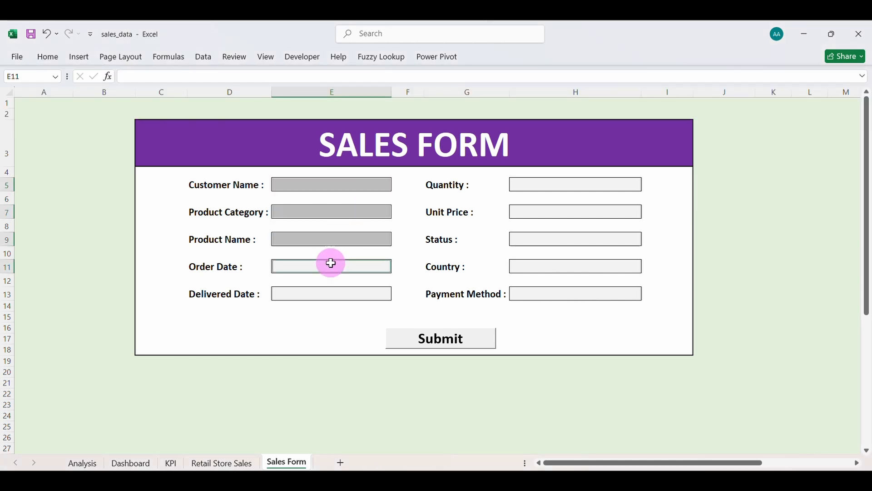
left_click(325, 293)
left_click(520, 292)
left_click(533, 266)
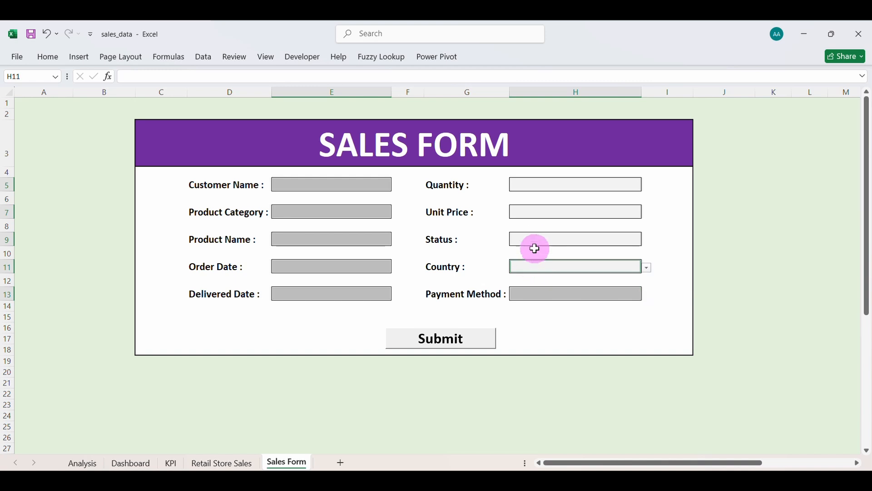
left_click(534, 239)
left_click(535, 211)
left_click(537, 184)
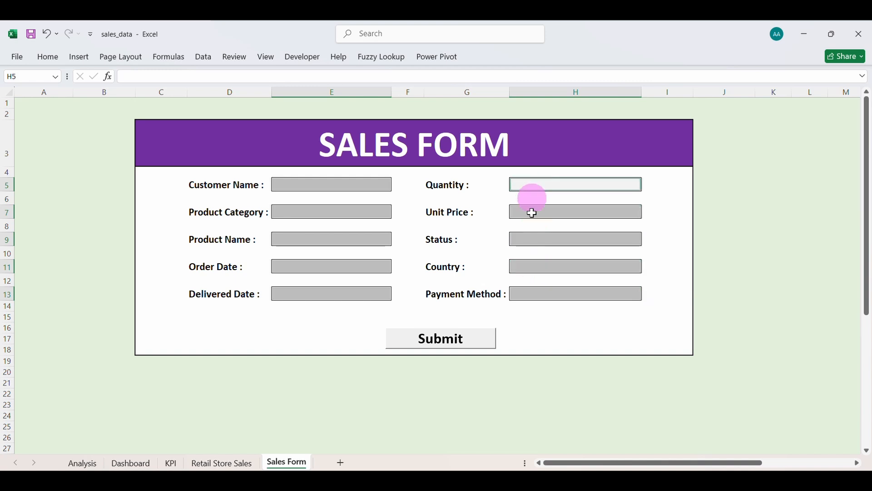
Unlock the selected boxes, password-protect the sheet, and verify a locked cell raises a warning.
left_click(50, 57)
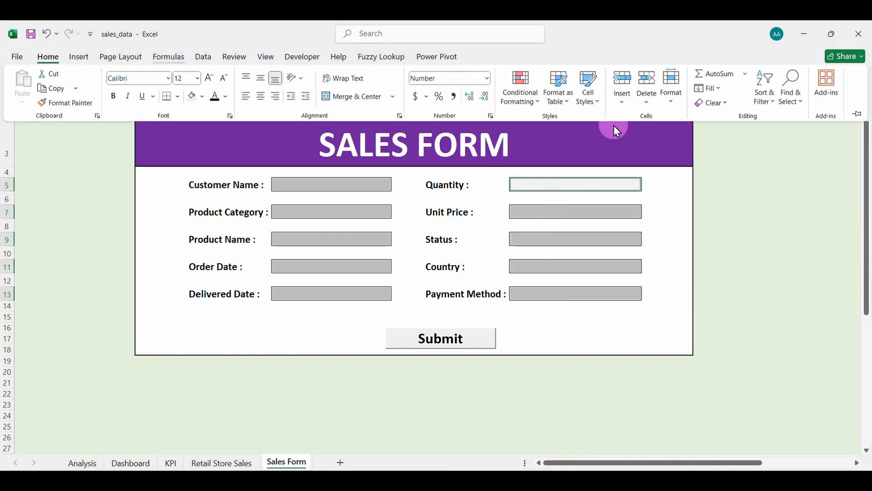
left_click(673, 101)
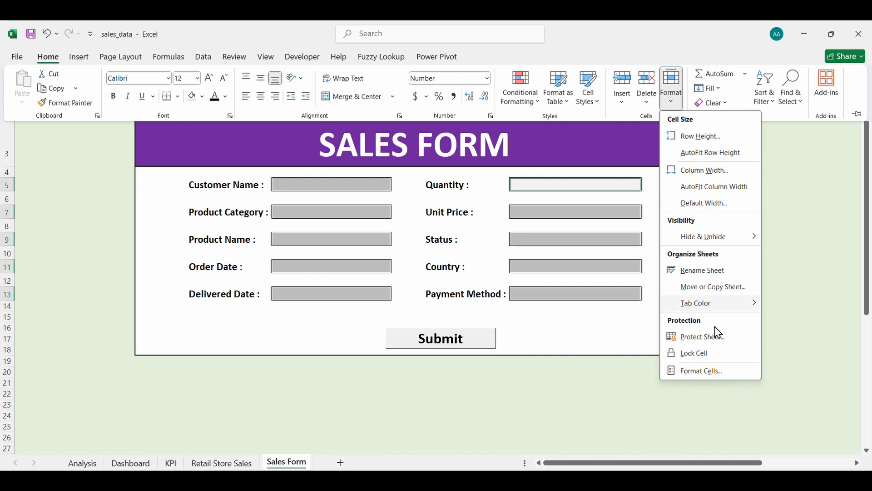
left_click(708, 356)
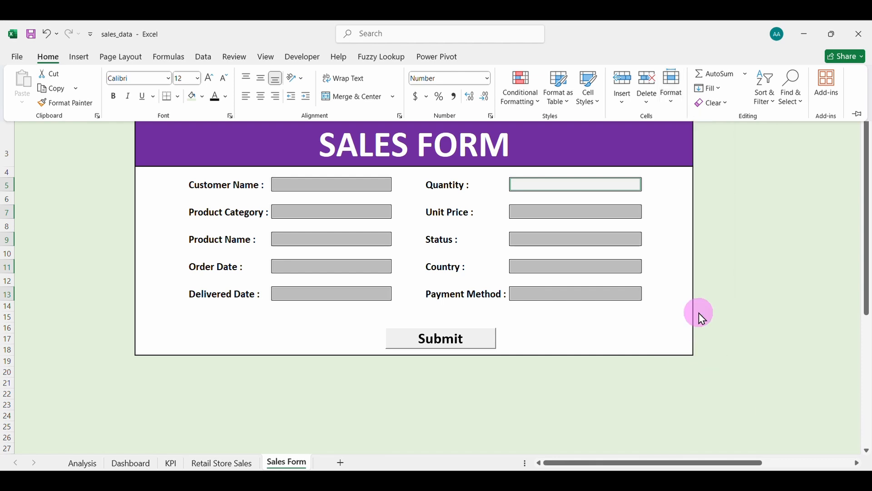
left_click(673, 104)
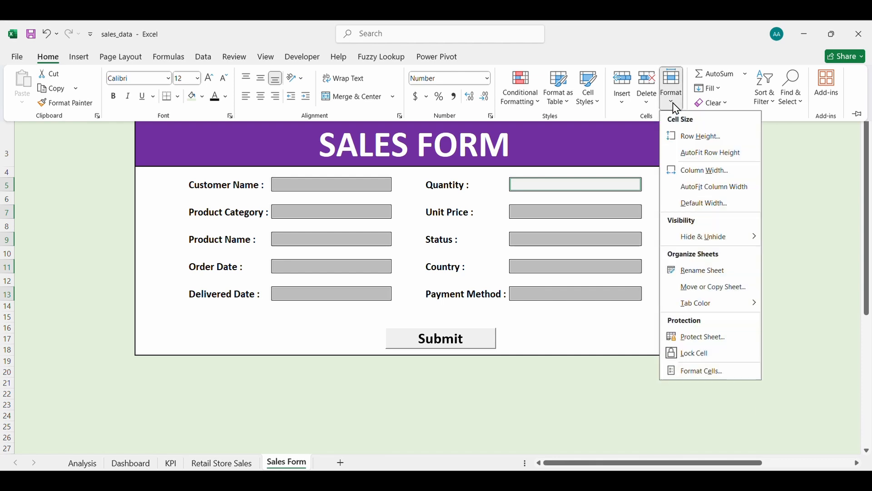
left_click(708, 341)
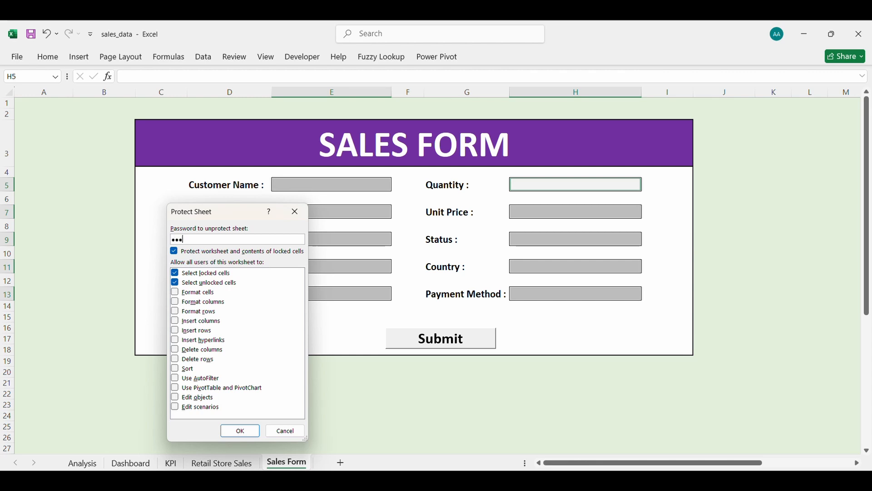
key("Return")
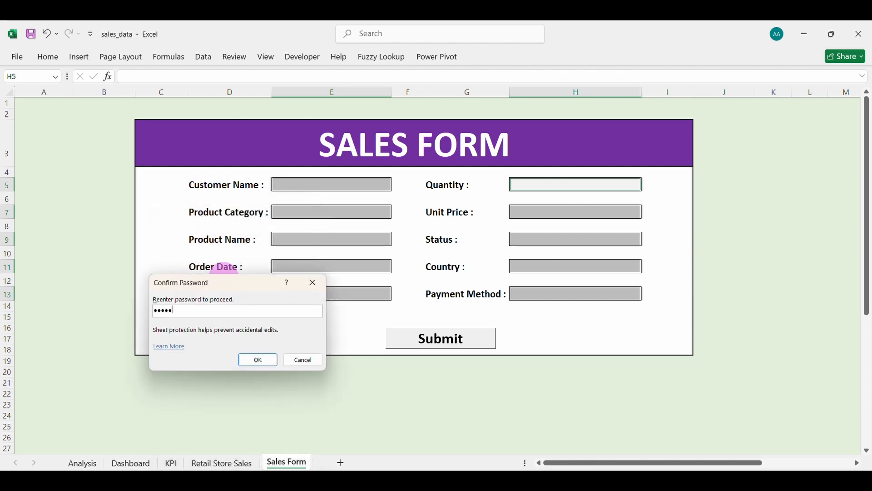
key("Return")
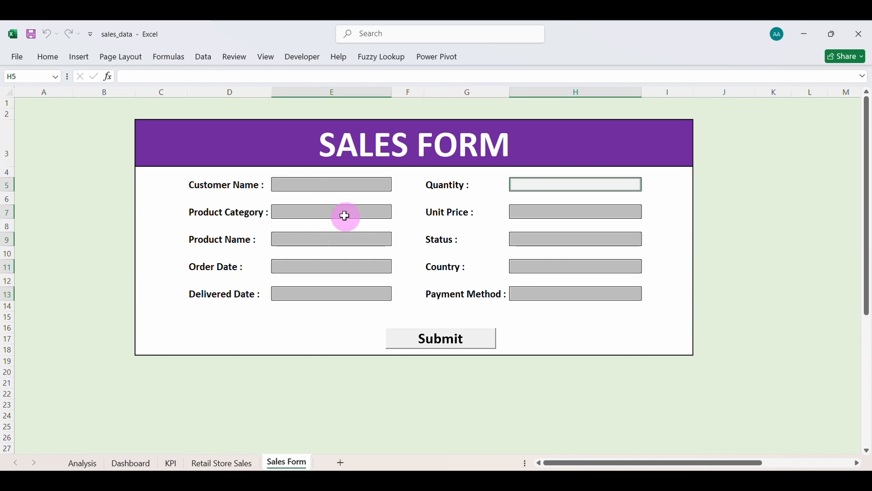
double_click(330, 186)
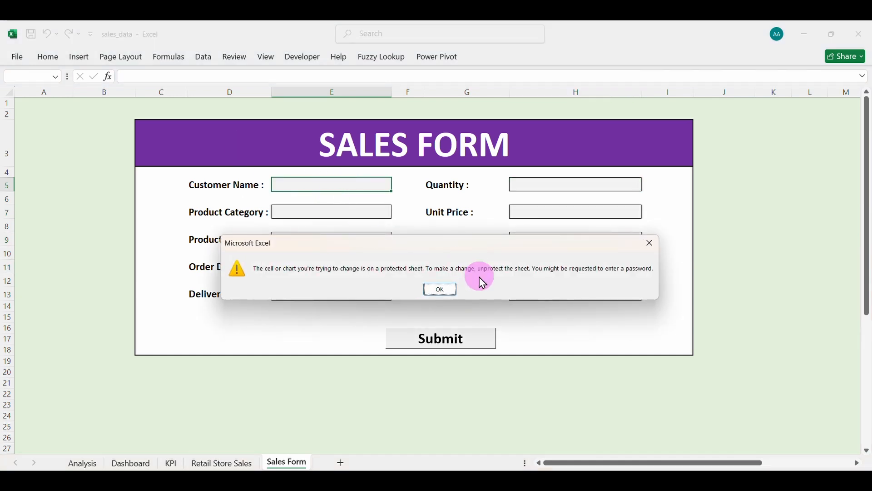
left_click(458, 291)
Reselect the nine input boxes from Product Category through Quantity.
left_click(349, 210)
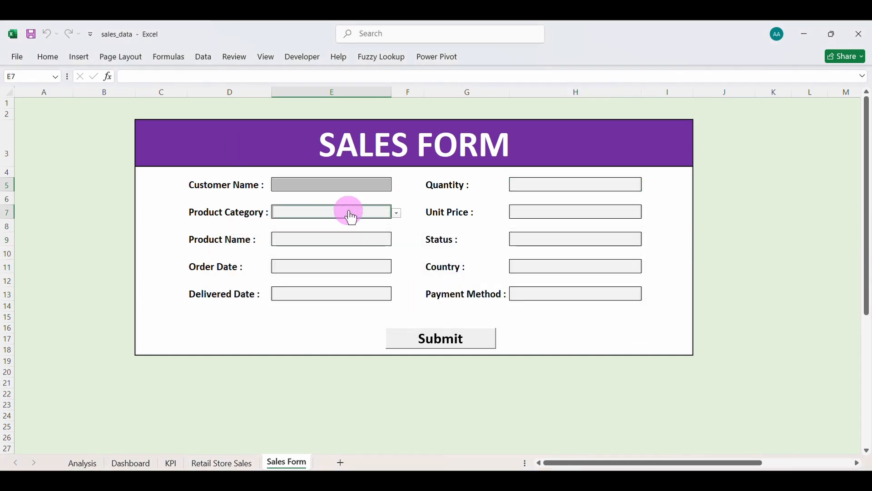
left_click(347, 238)
left_click(346, 266)
left_click(347, 293)
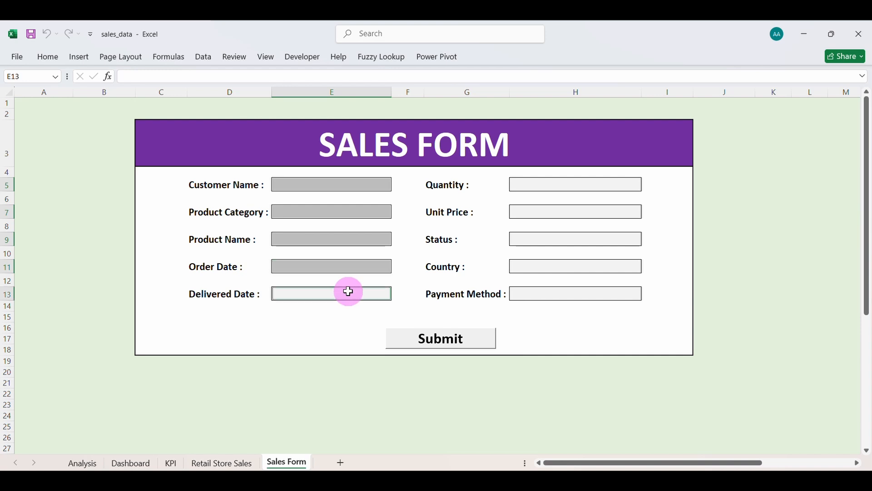
left_click(538, 290)
left_click(536, 268)
left_click(537, 238)
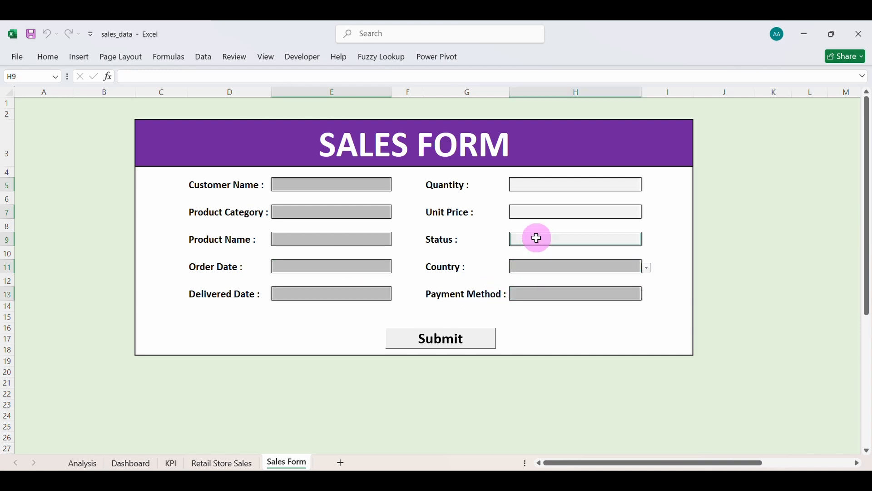
left_click(537, 214)
left_click(537, 185)
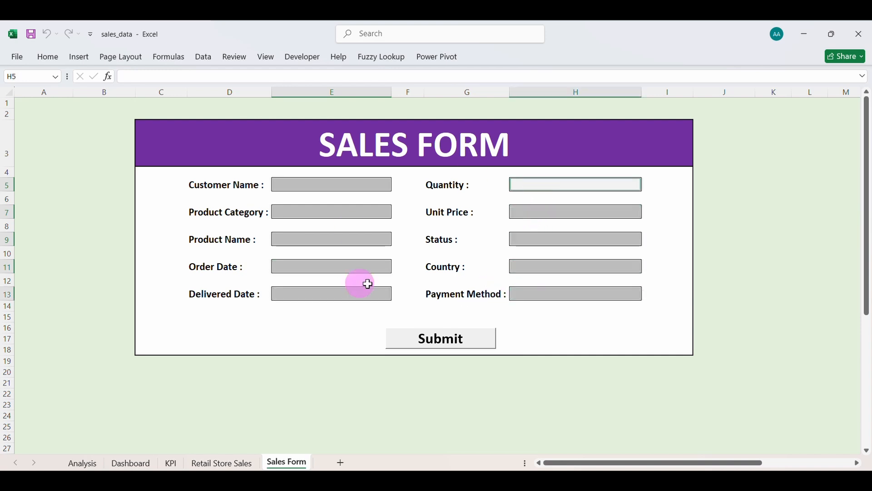
Remove the Sales Form sheet protection and cancel a stray edit to the Product Name label.
left_click(45, 57)
left_click(669, 107)
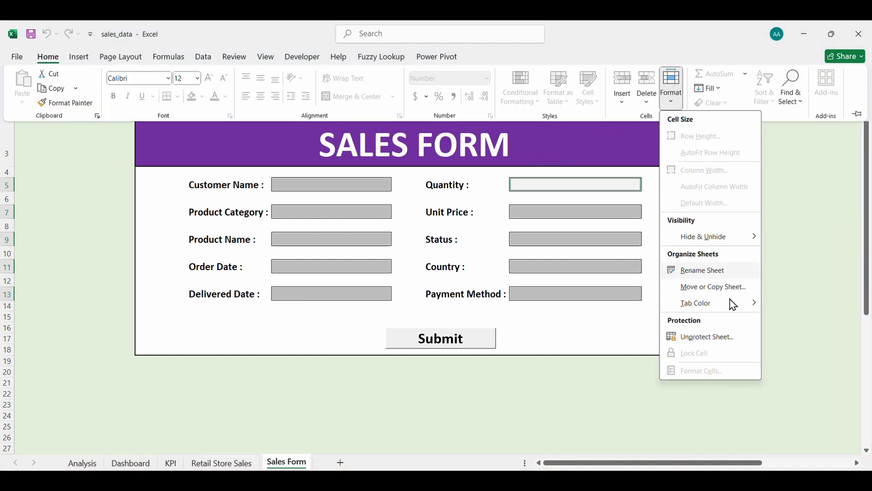
left_click(705, 336)
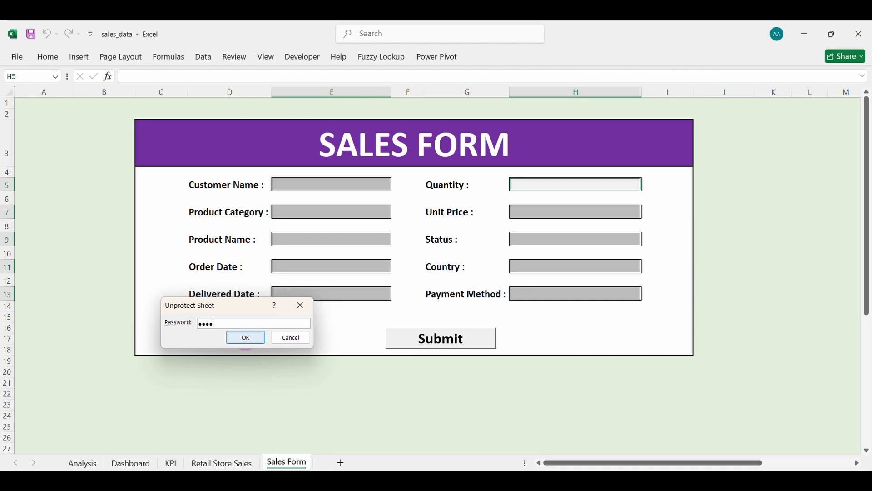
left_click(246, 339)
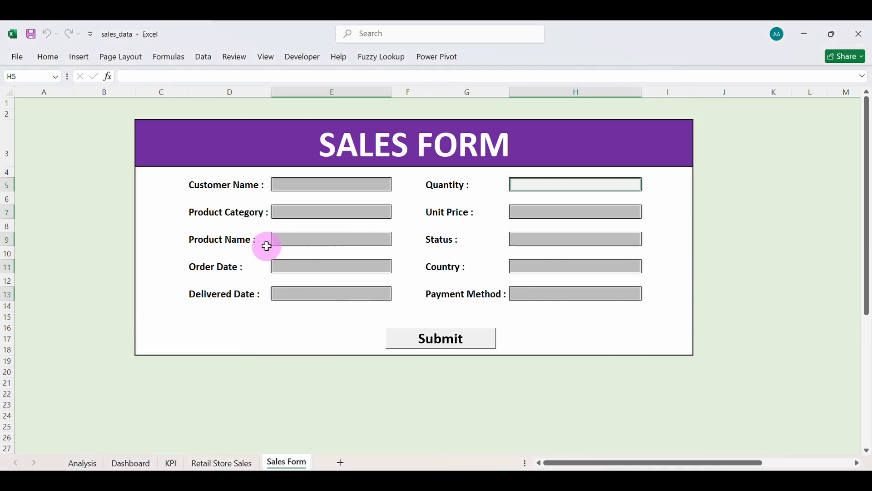
left_click(215, 242)
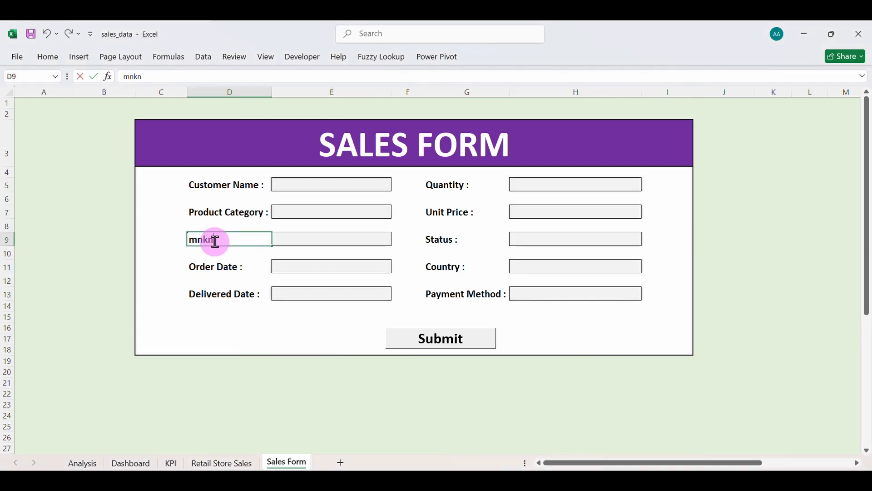
left_click(44, 35)
Start selecting the Customer Name through Order Date fields, ending with only Order Date selected.
left_click(318, 185)
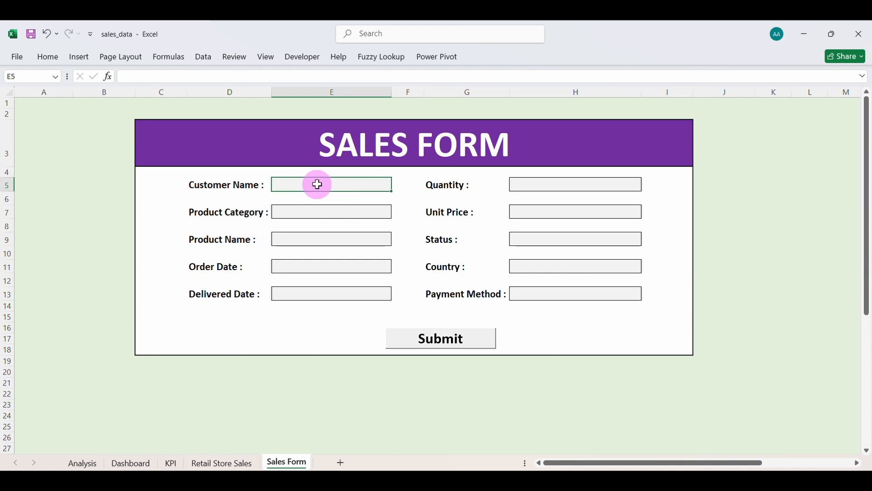
left_click(327, 210)
left_click(335, 238)
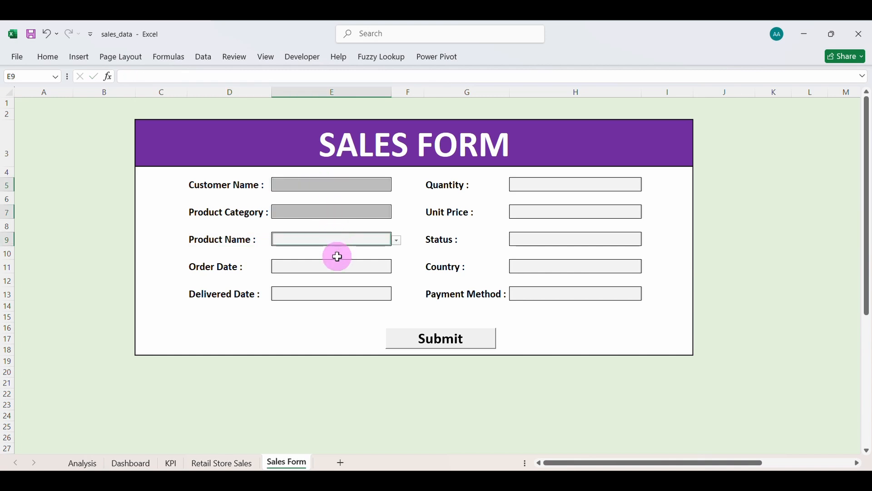
left_click_drag(337, 263, 345, 304)
left_click(328, 269)
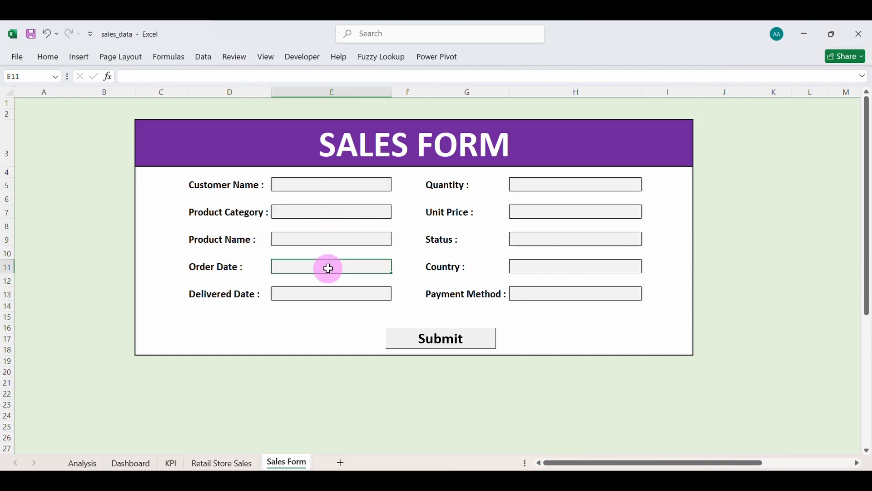
Multi-select all ten input fields from Customer Name to Quantity in one selection.
left_click(318, 185)
left_click(323, 211, "ctrl")
left_click(324, 238, "ctrl")
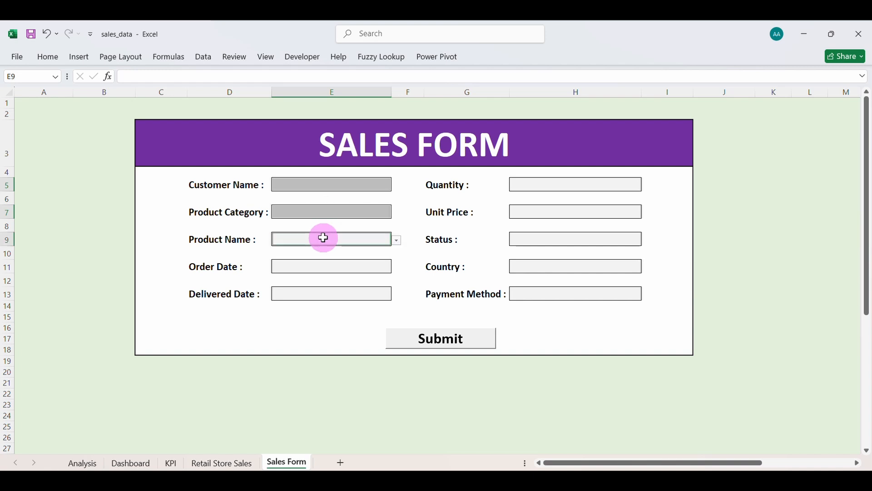
left_click(327, 266, "ctrl")
left_click(331, 293, "ctrl")
left_click(558, 293, "ctrl")
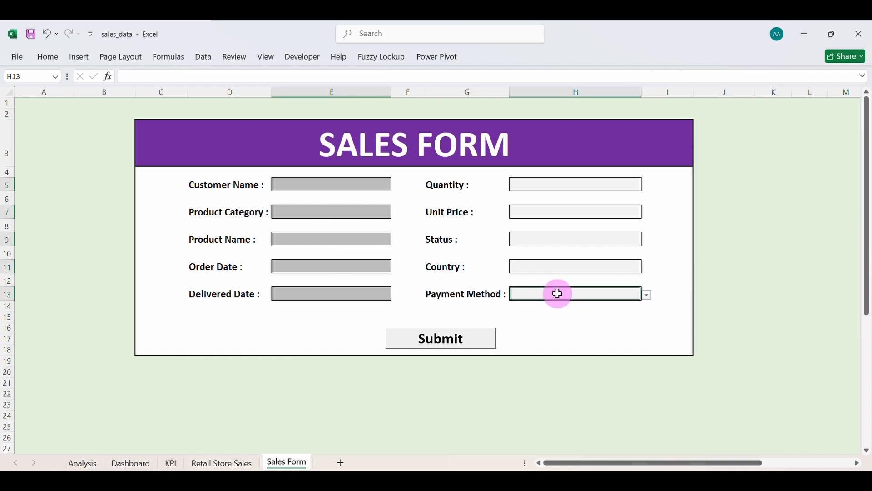
left_click(552, 262, "ctrl")
left_click(549, 235, "ctrl")
left_click(546, 210, "ctrl")
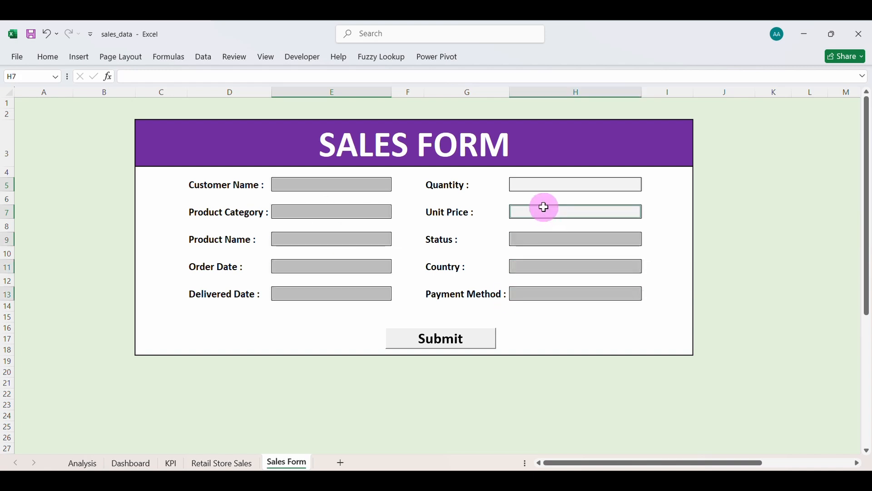
left_click(541, 183, "ctrl")
Unlock the selected input cells and password-protect the Sales Form sheet.
left_click(48, 57)
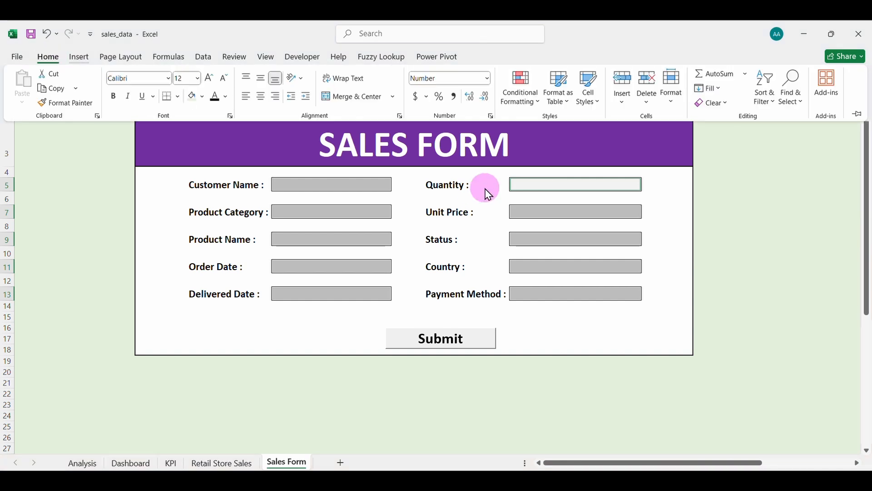
left_click(668, 98)
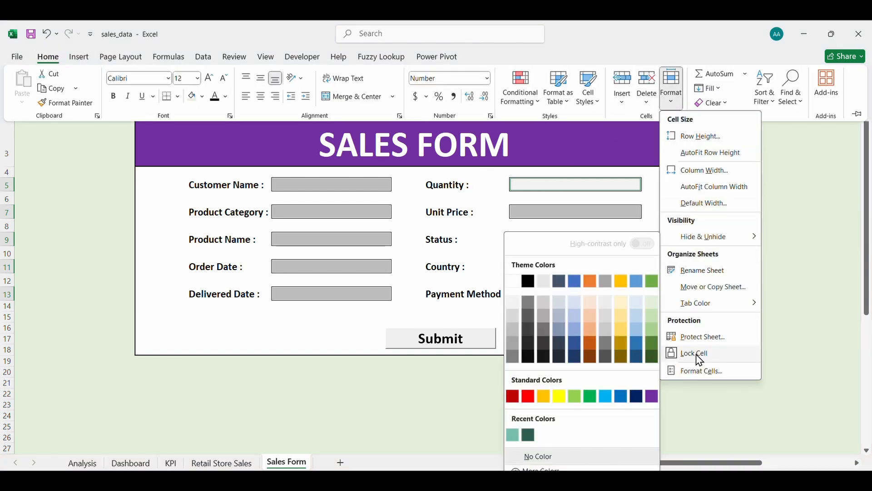
left_click(704, 359)
left_click(679, 115)
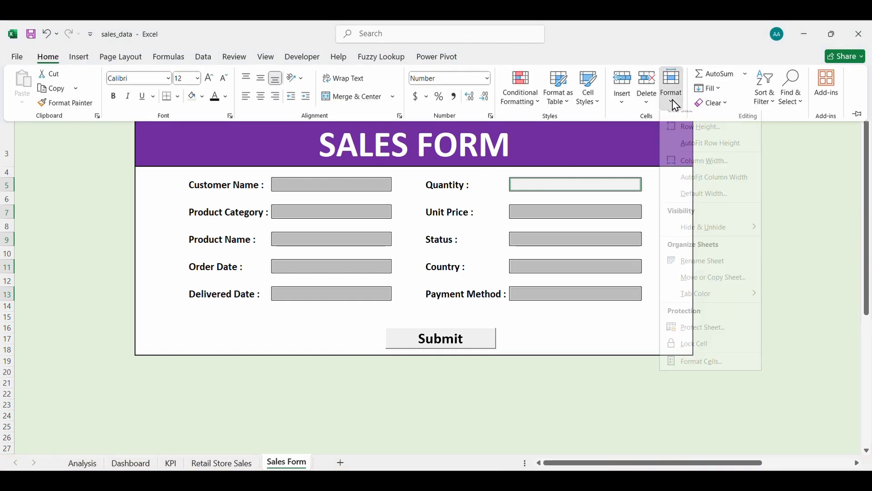
left_click(705, 338)
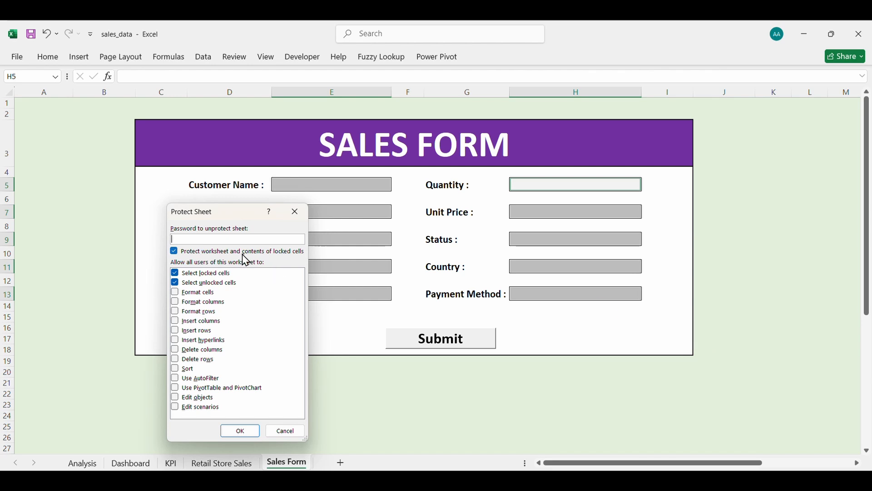
key("Return")
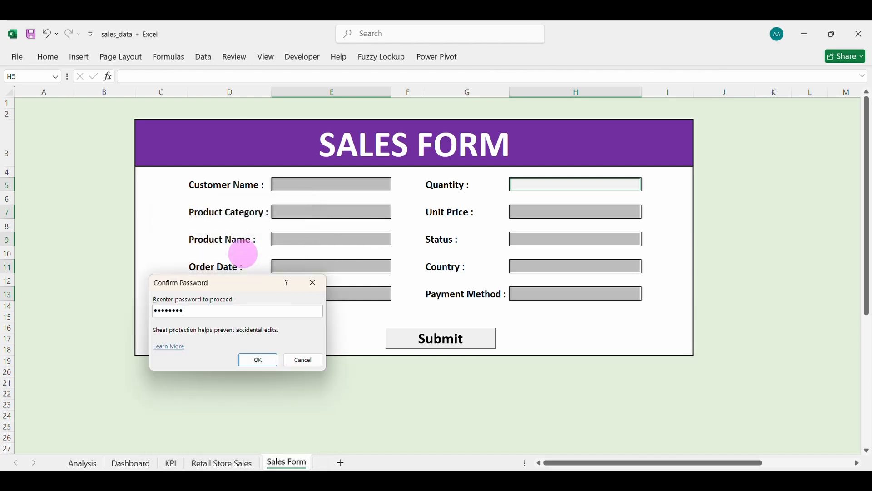
key("Return")
Test typing 'b' into Customer Name and confirm the label cells trigger the protection warning.
left_click(306, 179)
type("b")
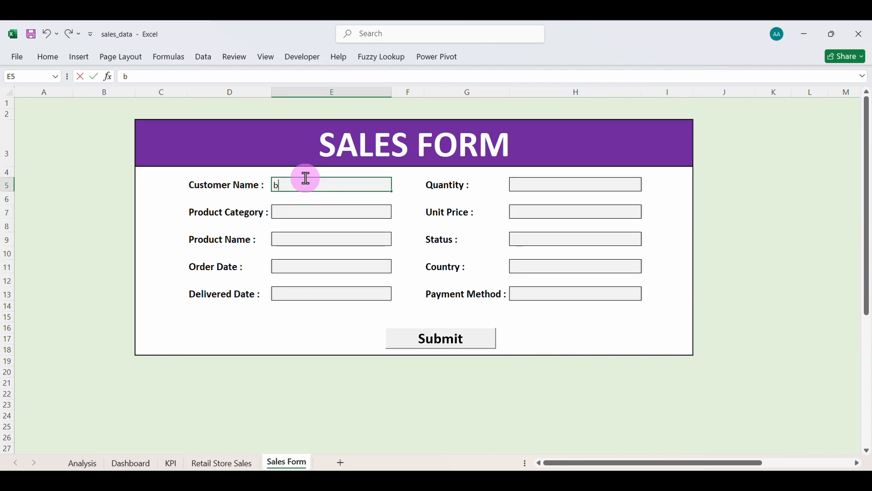
left_click(211, 181)
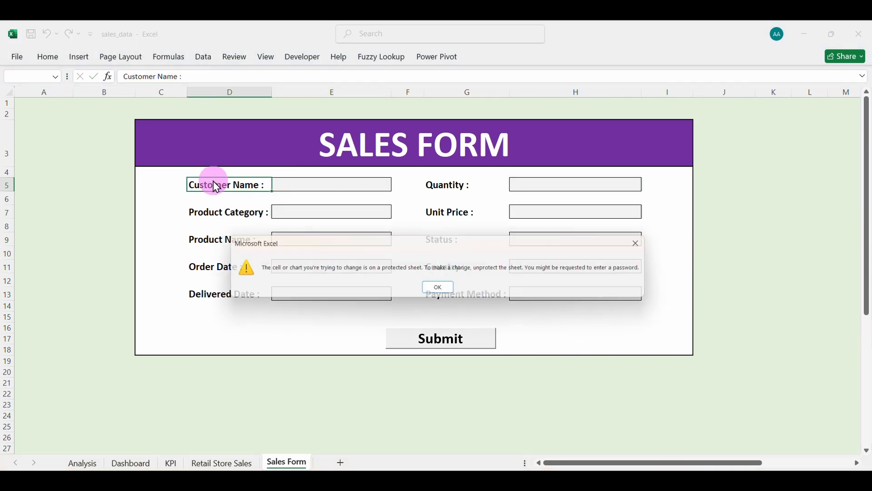
left_click(441, 289)
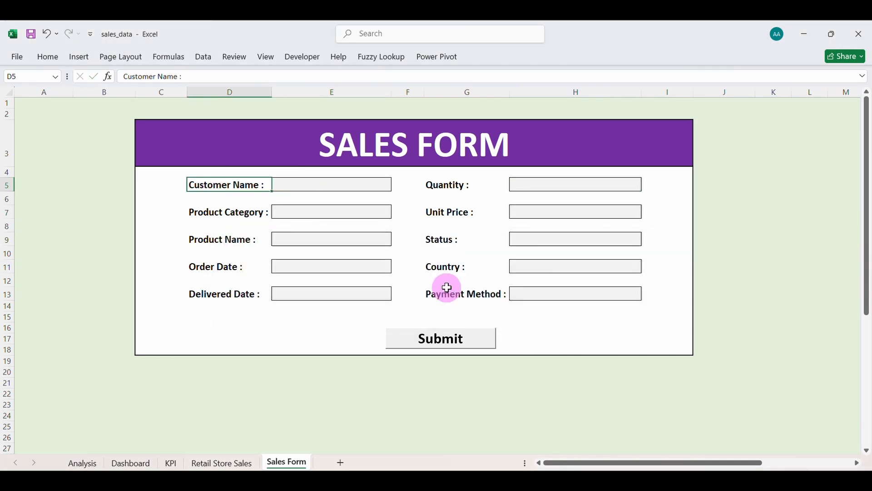
left_click(343, 187)
left_click(295, 57)
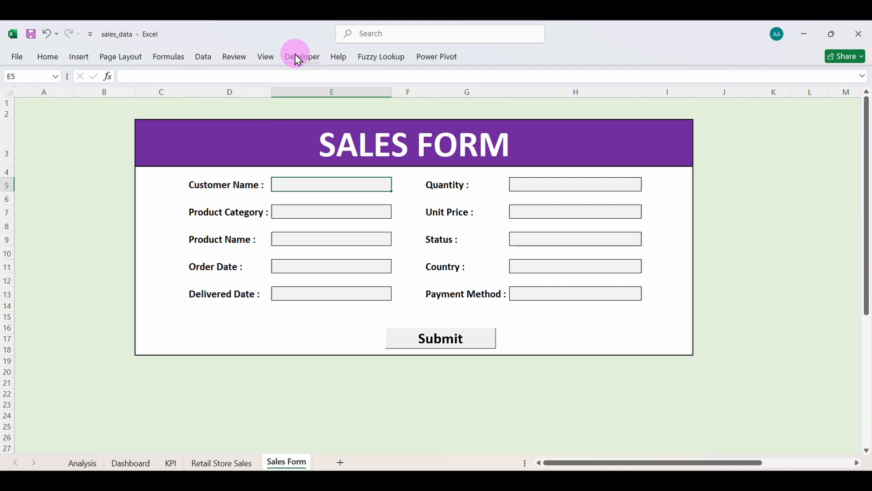
In Module3's refresh2 macro, add Application.ScreenUpdating = False after the header comment and copy it.
left_click(29, 109)
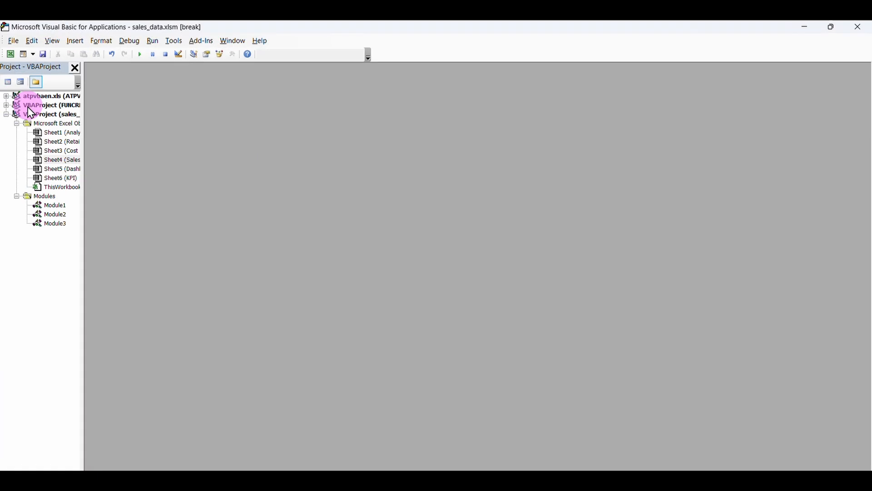
double_click(57, 225)
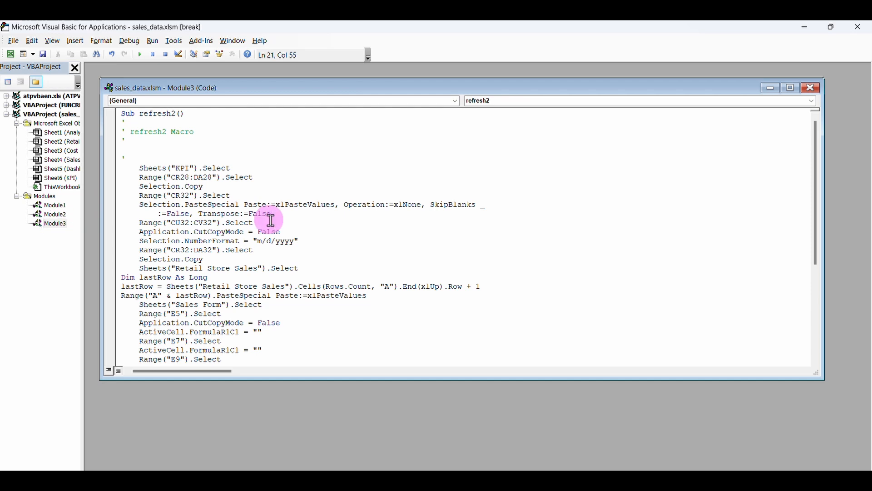
left_click(140, 162)
key("Return")
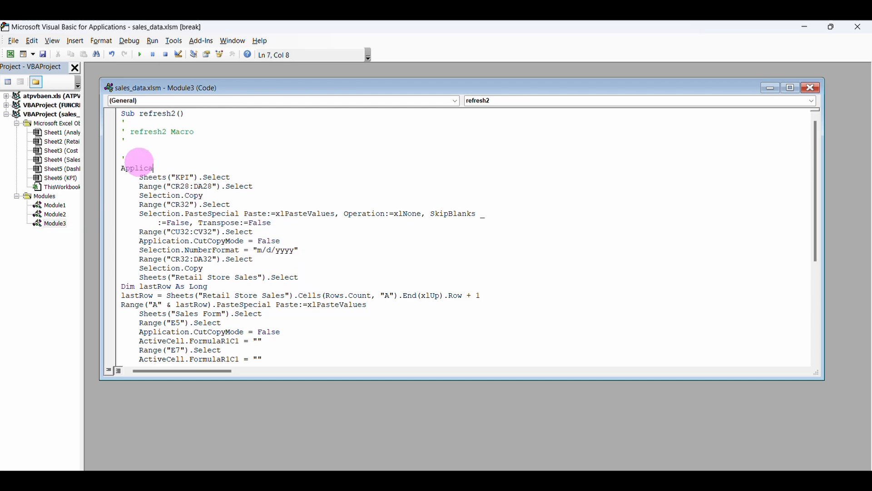
type("Application.")
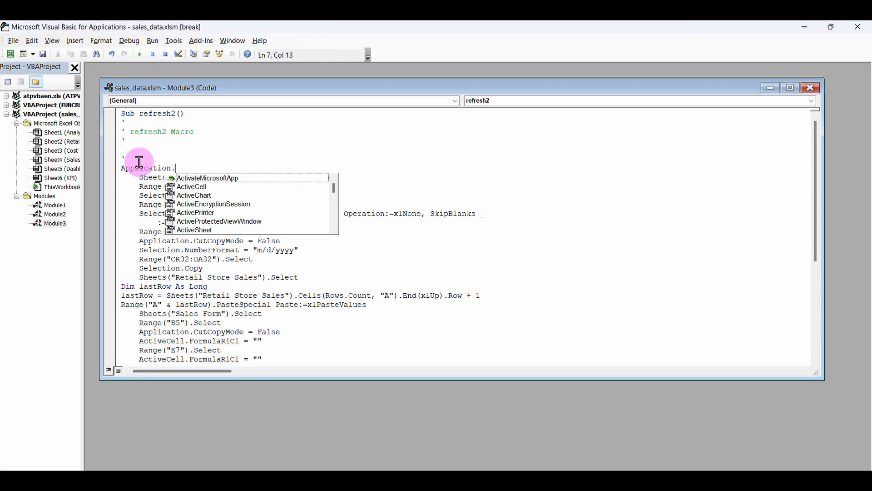
type("ScreenUpdating = False")
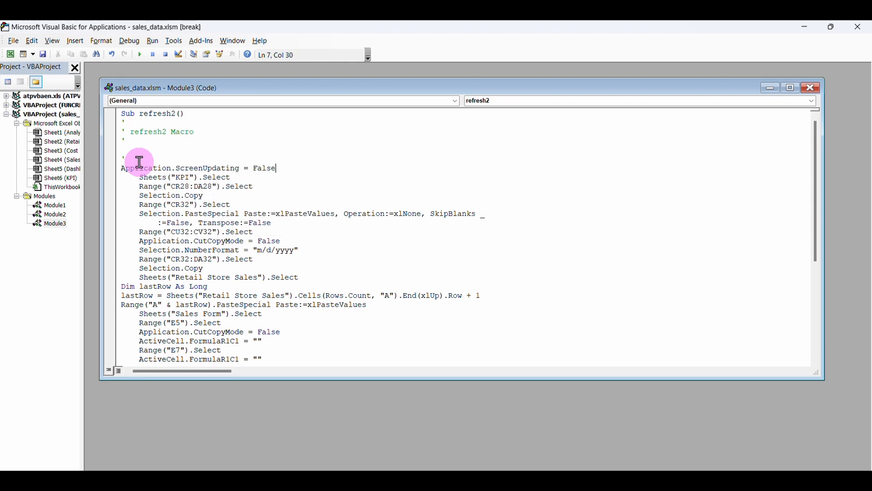
left_click_drag(287, 168, 113, 167)
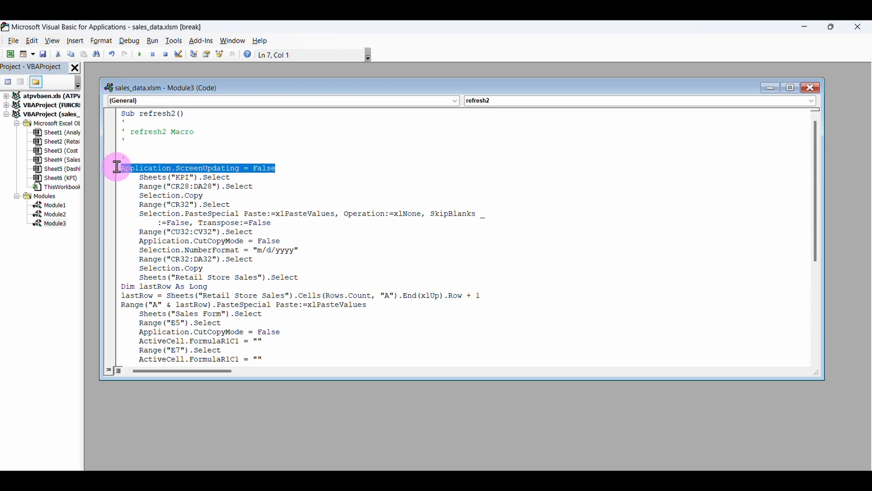
key("ctrl+c")
Paste the ScreenUpdating line before End Sub and close the Module3 code window.
scroll(322, 240, "down", 6)
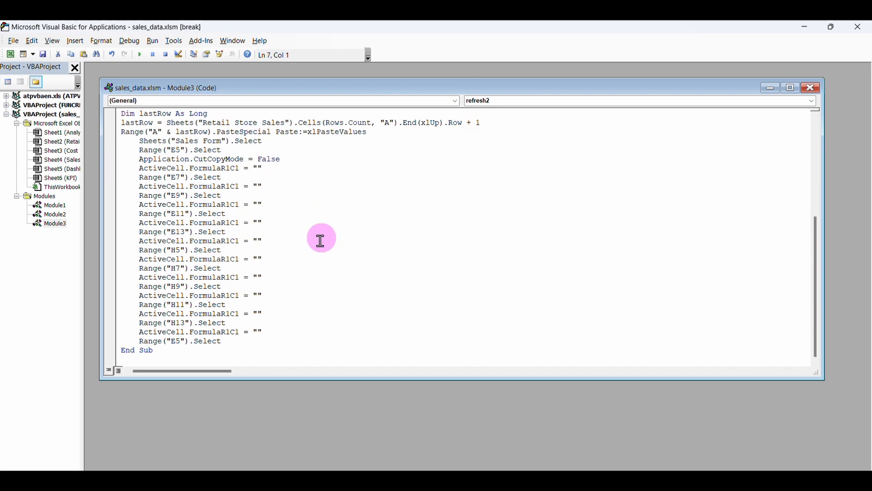
left_click(240, 334)
key("Return")
key("ctrl+v")
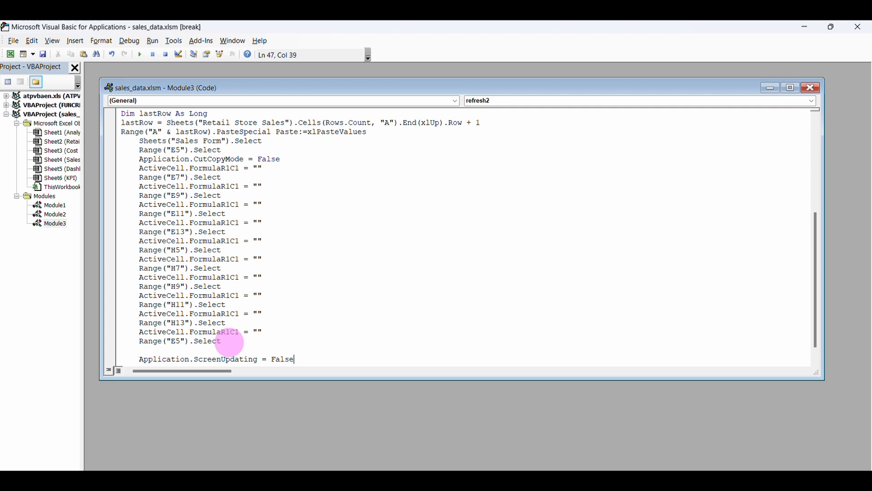
scroll(265, 303, "down", 1)
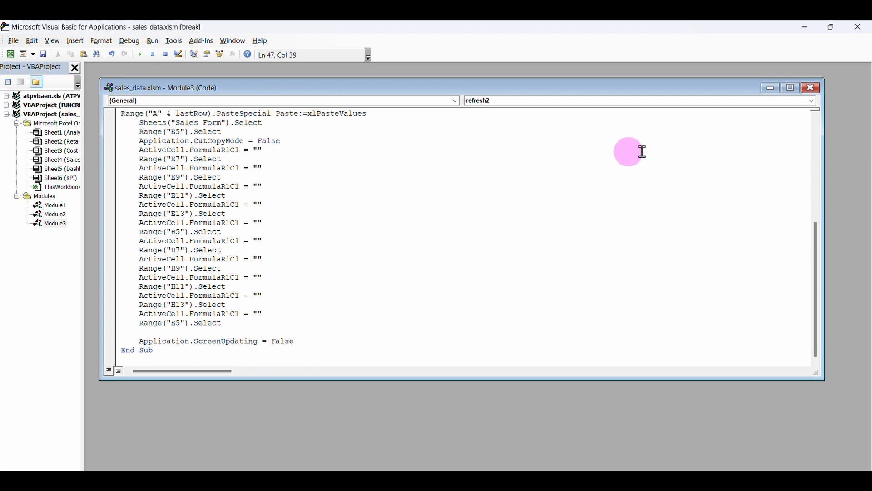
left_click(815, 89)
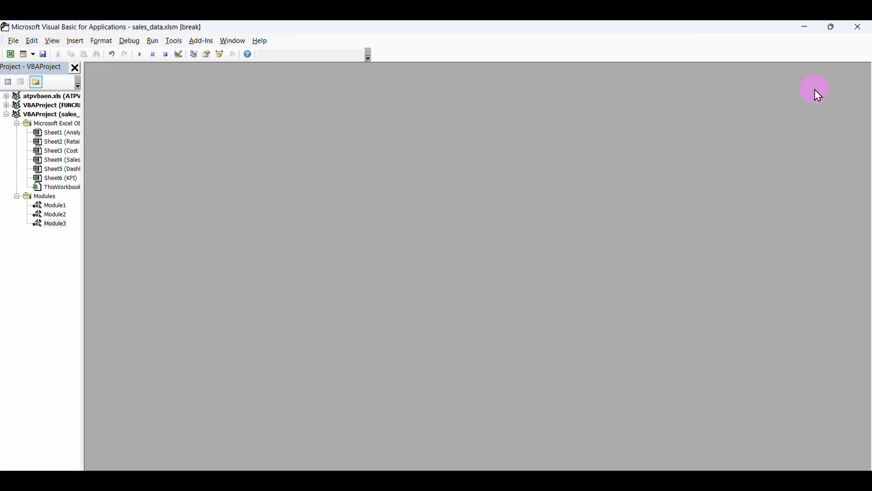
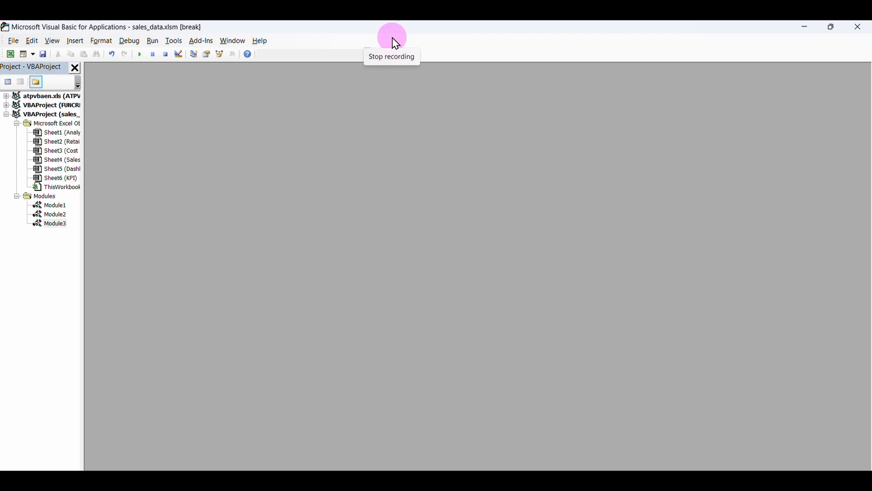
Review Module1's code and its procedure list.
double_click(63, 207)
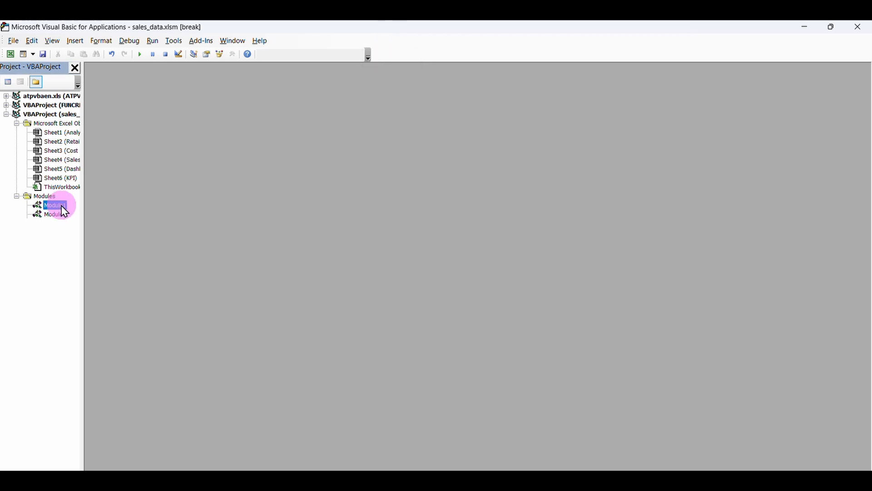
scroll(235, 263, "down", 9)
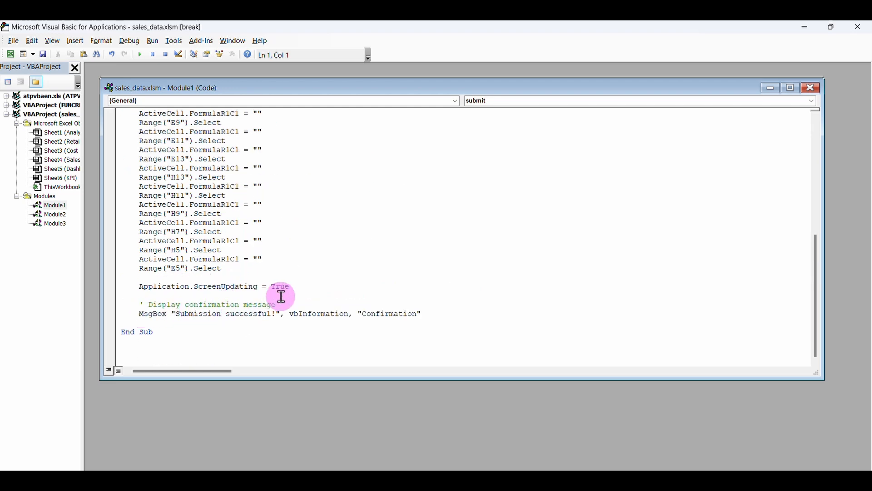
scroll(330, 293, "up", 1)
scroll(330, 293, "up", 6)
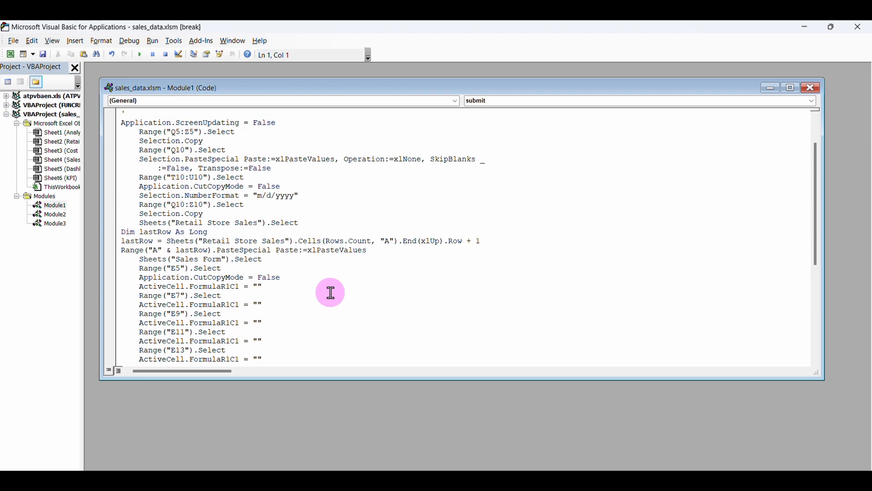
scroll(331, 293, "down", 7)
left_click(812, 101)
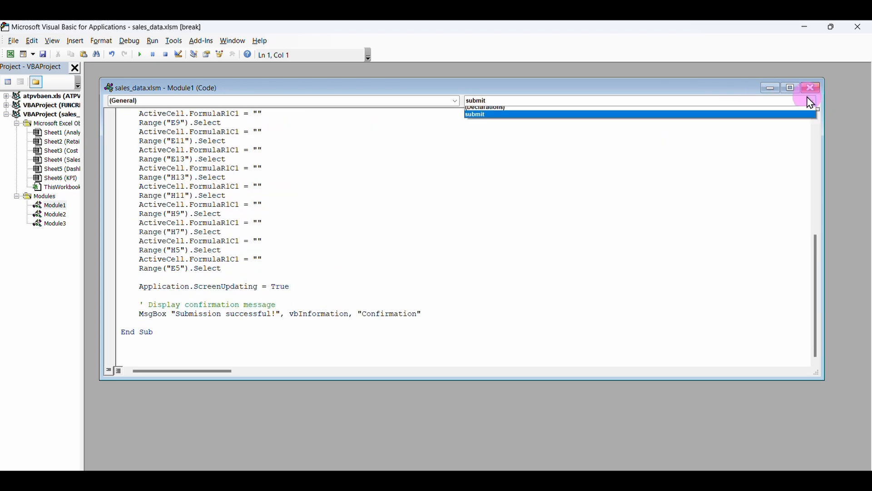
left_click(808, 86)
left_click(808, 86)
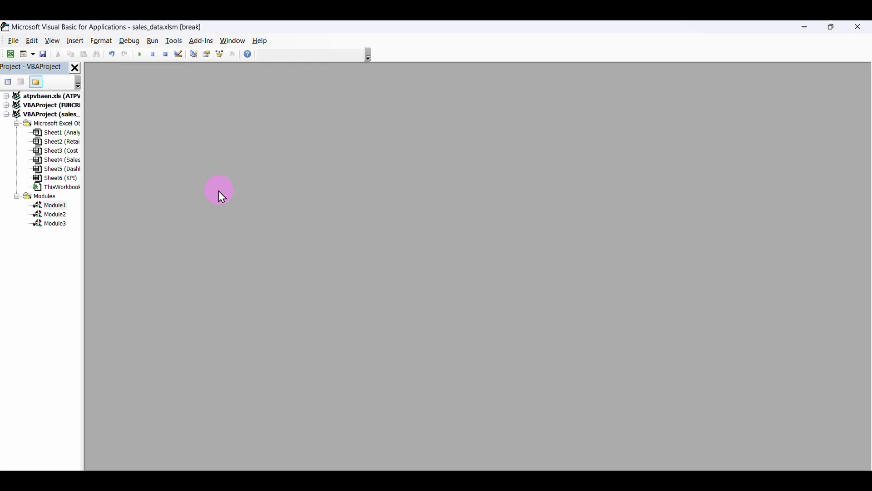
Copy Module1's 'Submission successful!' MsgBox line and paste it before End Sub in refresh2.
double_click(43, 224)
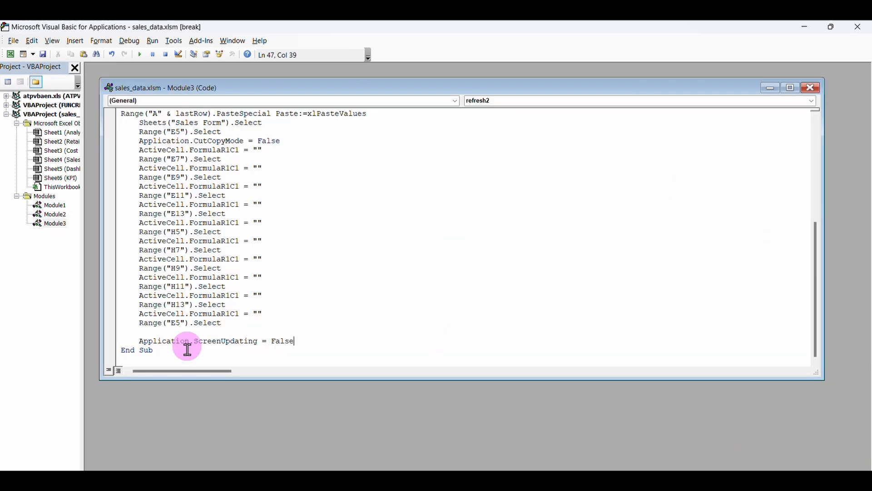
double_click(50, 205)
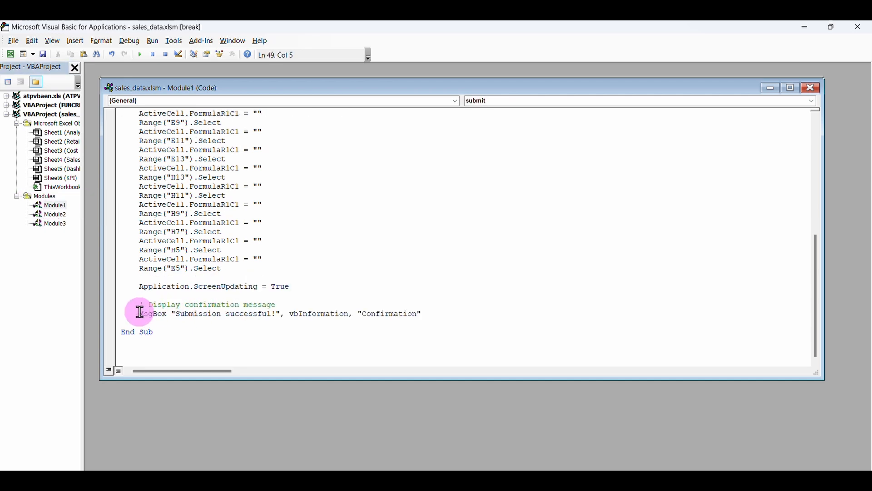
left_click_drag(140, 313, 387, 319)
key("ctrl+c")
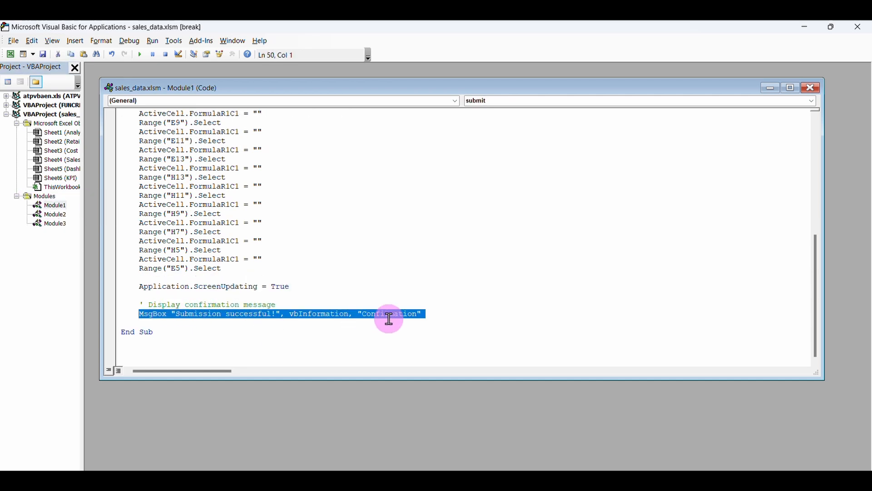
double_click(51, 224)
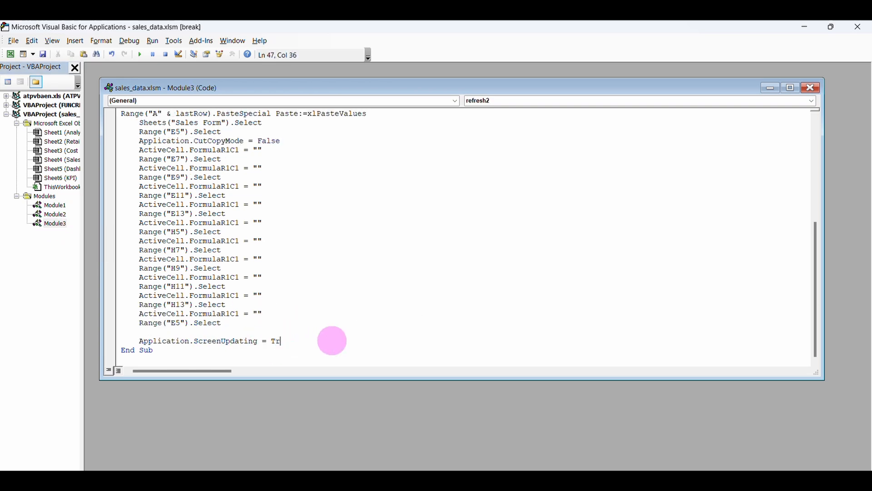
key("Return")
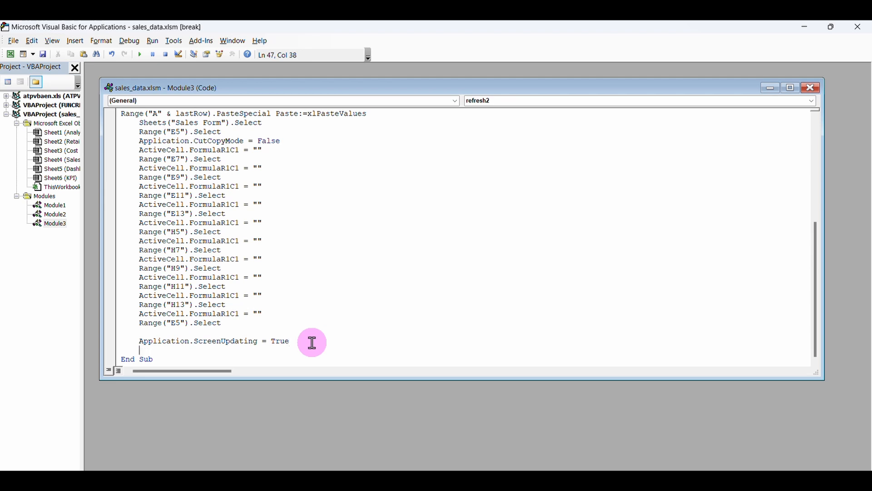
scroll(312, 342, "down", 1)
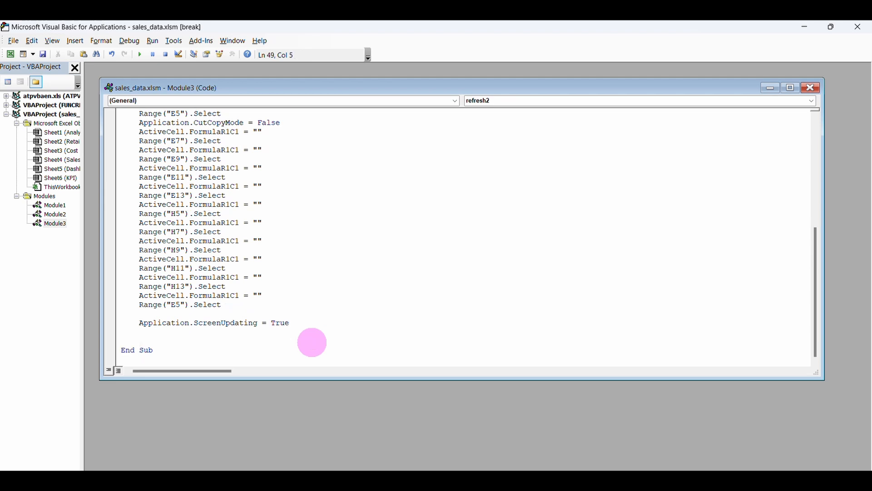
key("ctrl+v")
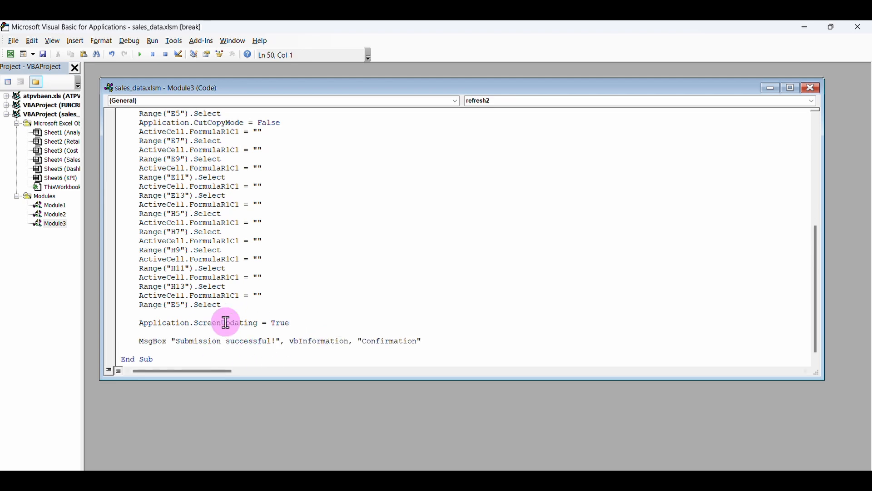
key("BackSpace")
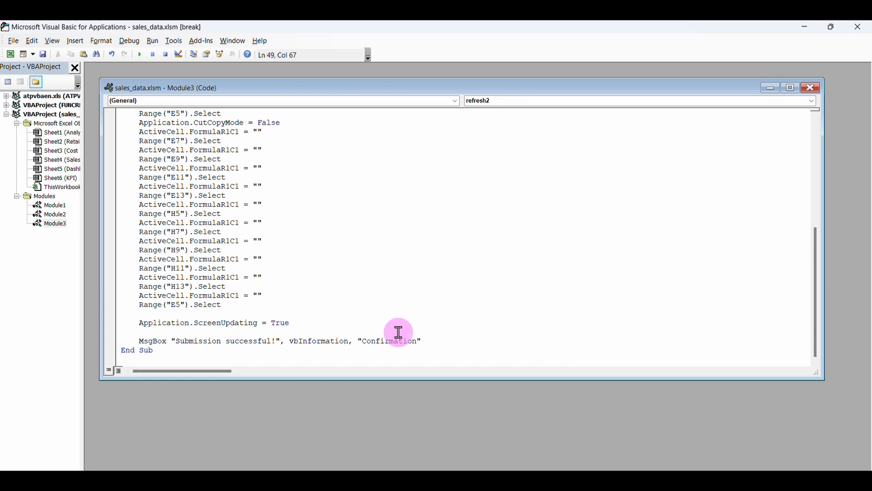
Close the Module3 and Module1 code windows and exit the VBA editor.
left_click(805, 93)
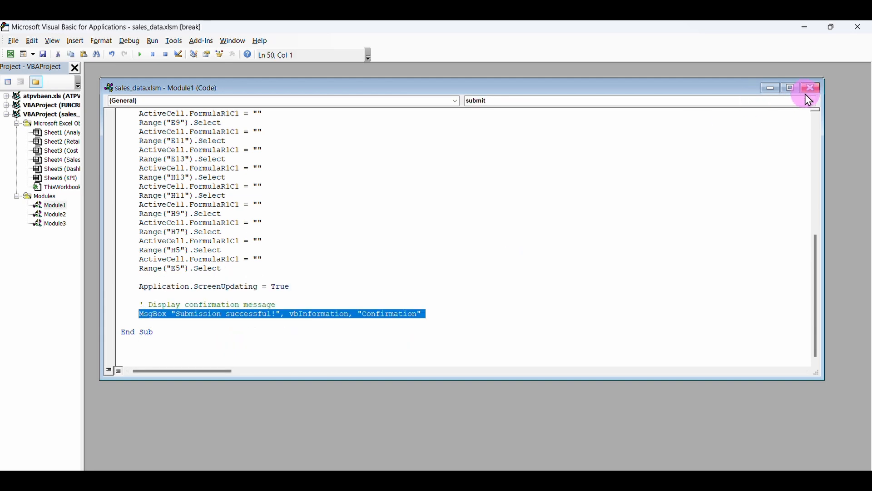
left_click(811, 88)
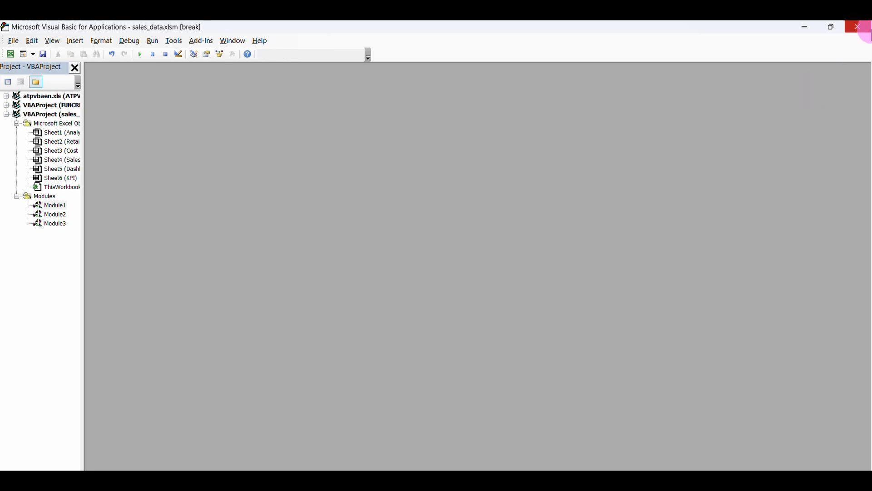
left_click(859, 27)
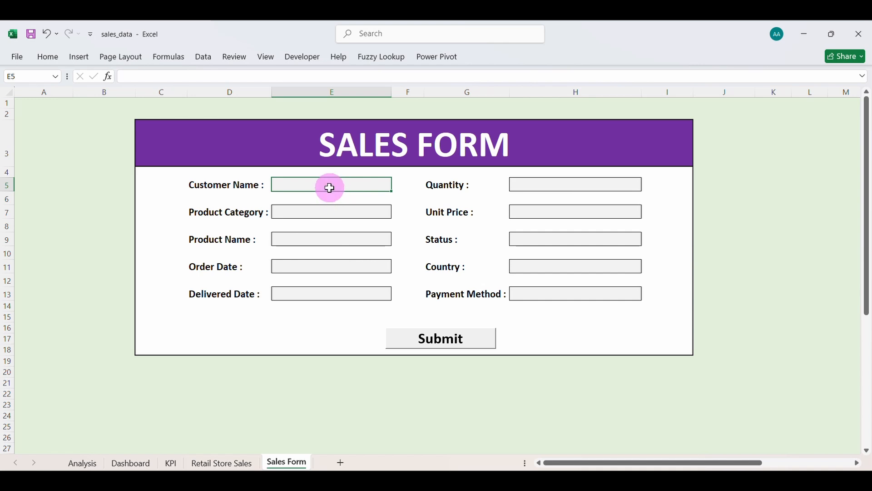
Enter customer Test 3, Groceries, Dress, order date 4/2/2025 and delivered date 4/9/2025.
type("3")
key("Return")
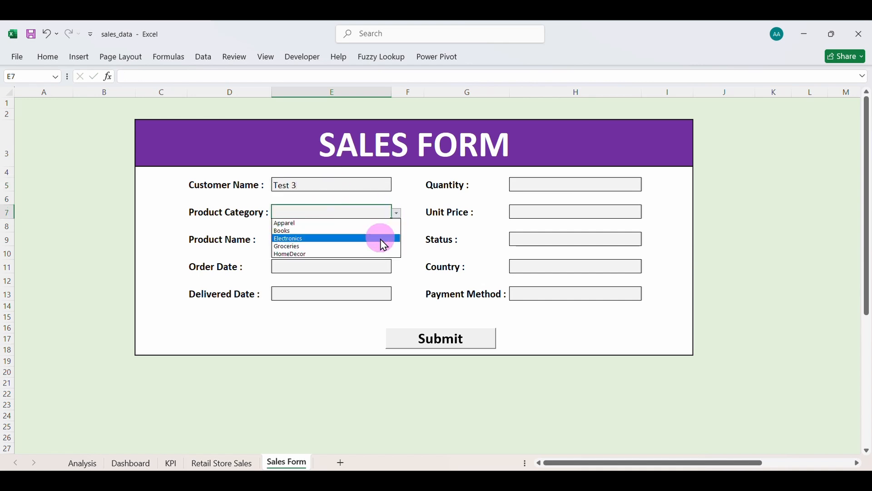
left_click(383, 242)
left_click(319, 304)
left_click(309, 266)
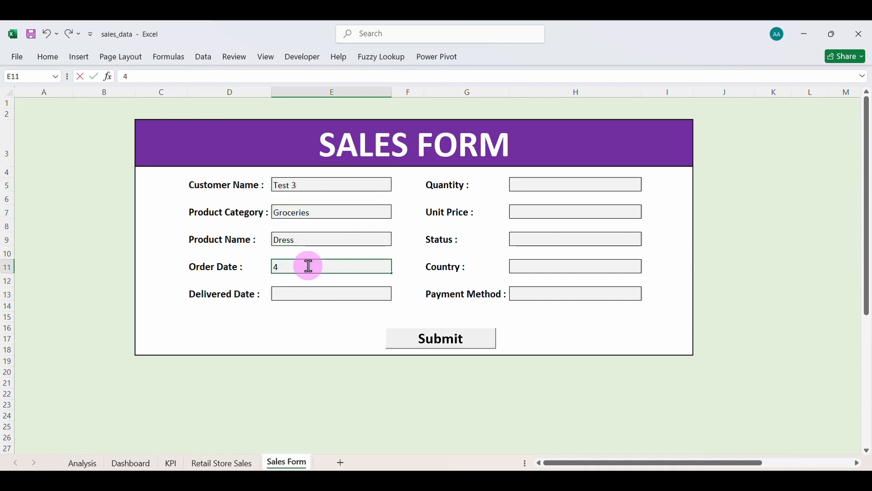
type("4/2/2025")
left_click(315, 291)
type("4/9/")
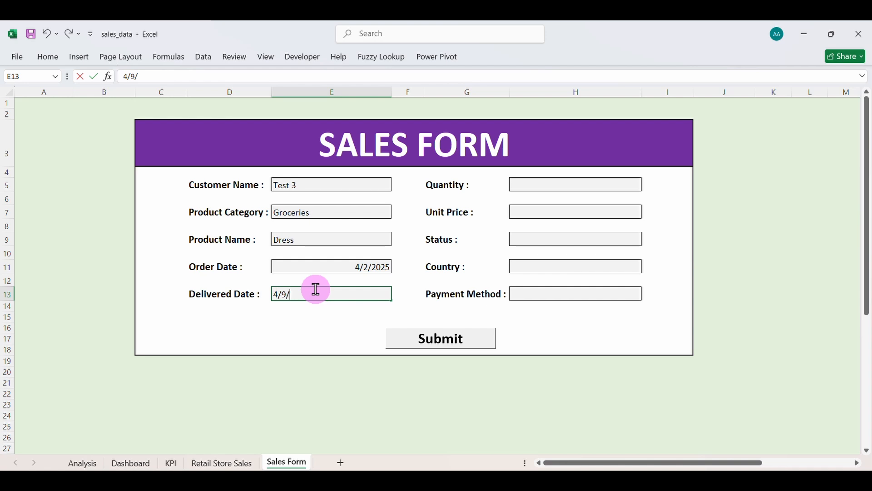
type("2025")
Set quantity 5, unit price 35, Returned, Antarctica, Mobile Money, and submit the sale.
left_click(564, 182)
type("5")
left_click(559, 210)
type("35")
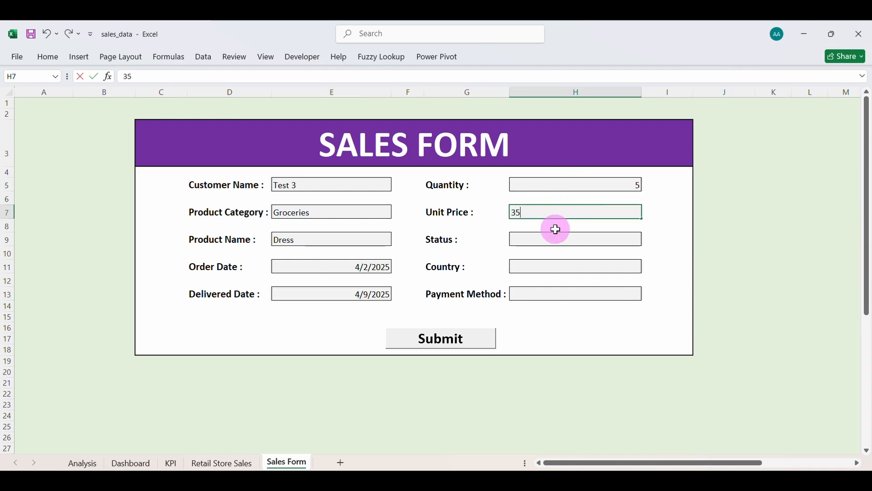
left_click(563, 239)
left_click(588, 250)
left_click(553, 268)
left_click(536, 278)
left_click(542, 292)
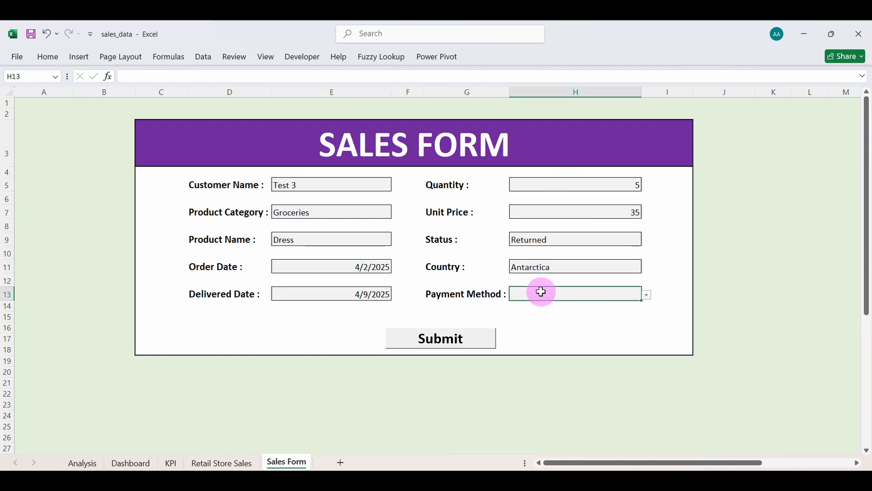
key("alt+Down")
left_click(537, 328)
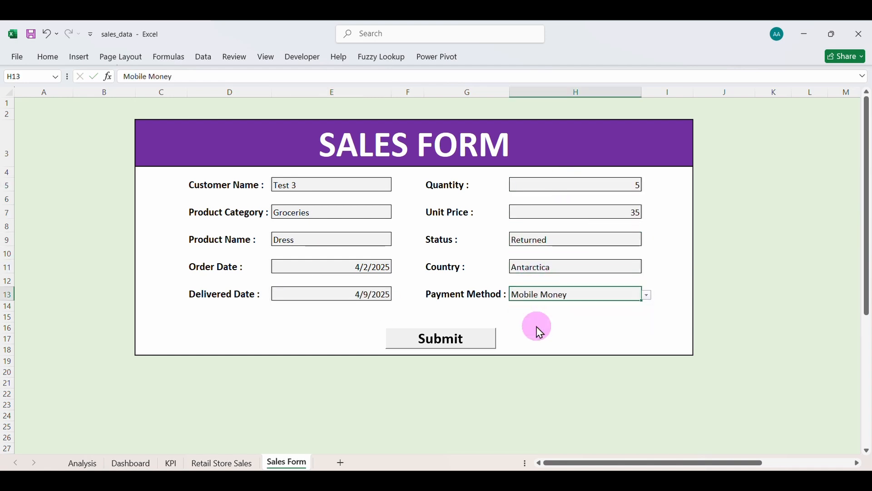
left_click(475, 348)
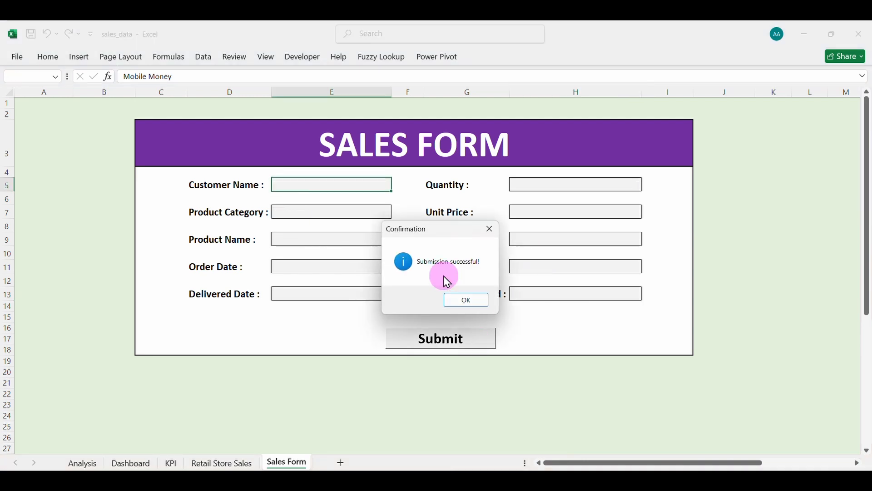
Dismiss the confirmation and verify new row 563 on the Retail Store Sales sheet.
left_click(469, 298)
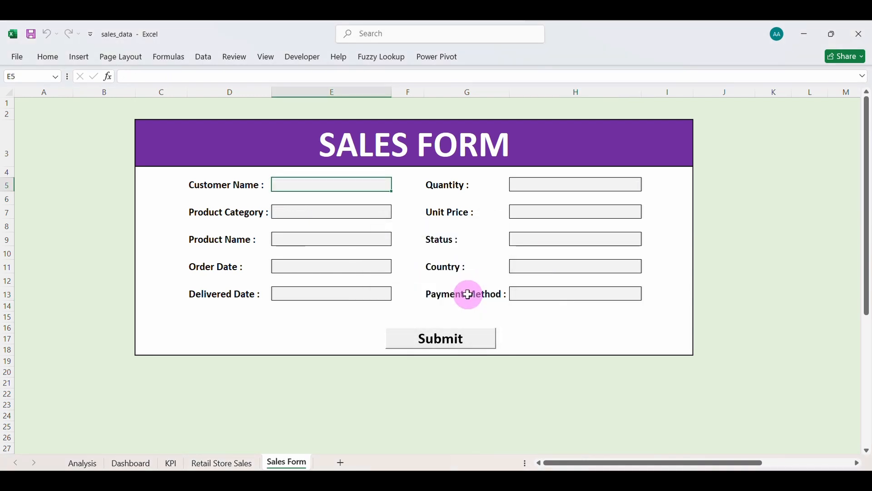
left_click(228, 462)
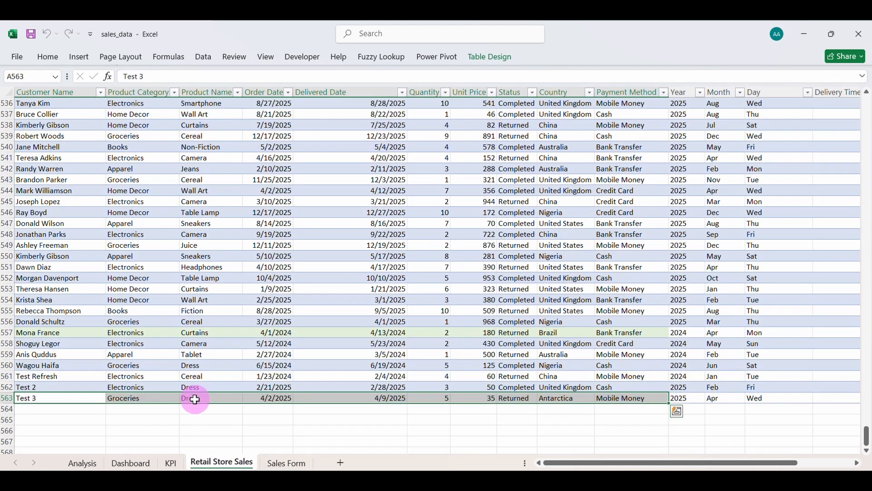
scroll(195, 399, "right", 3)
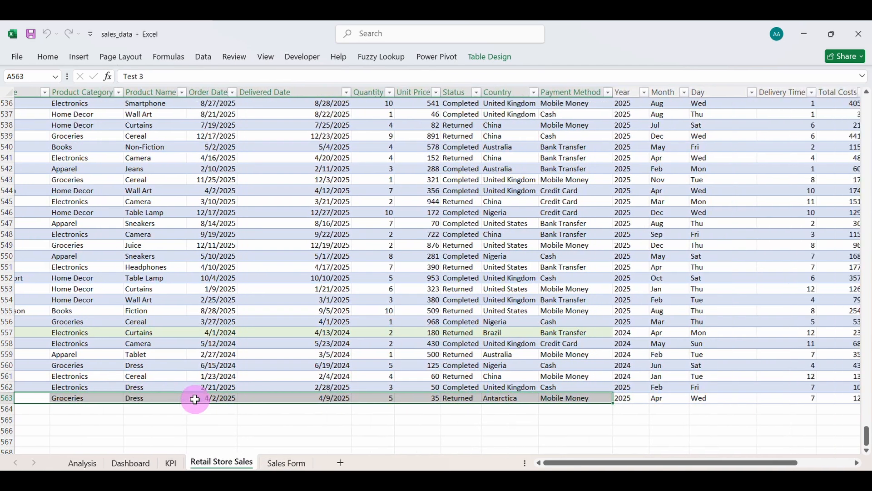
scroll(195, 399, "left", 3)
left_click(175, 359)
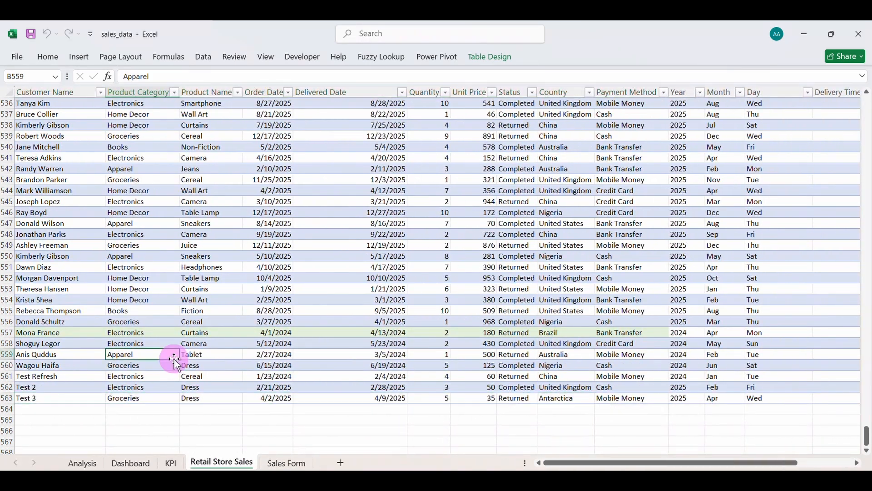
left_click(132, 461)
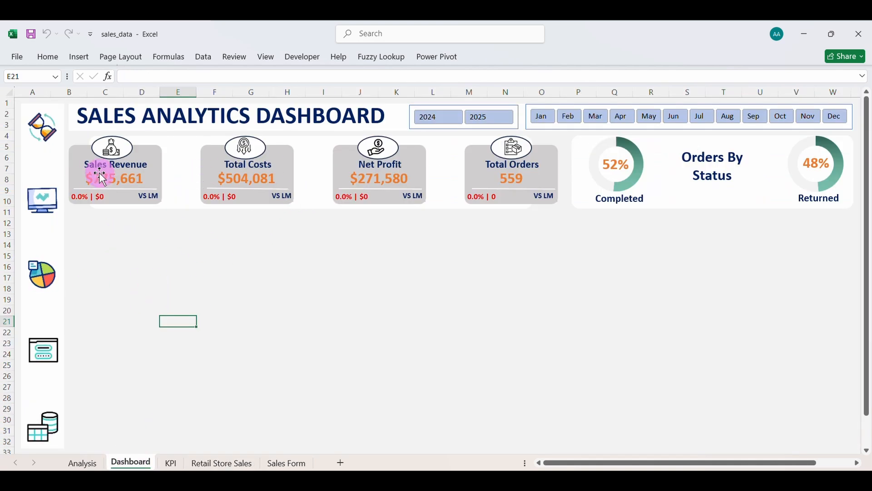
Refresh the dashboard, then open Module2's code in the VBA editor.
left_click(48, 136)
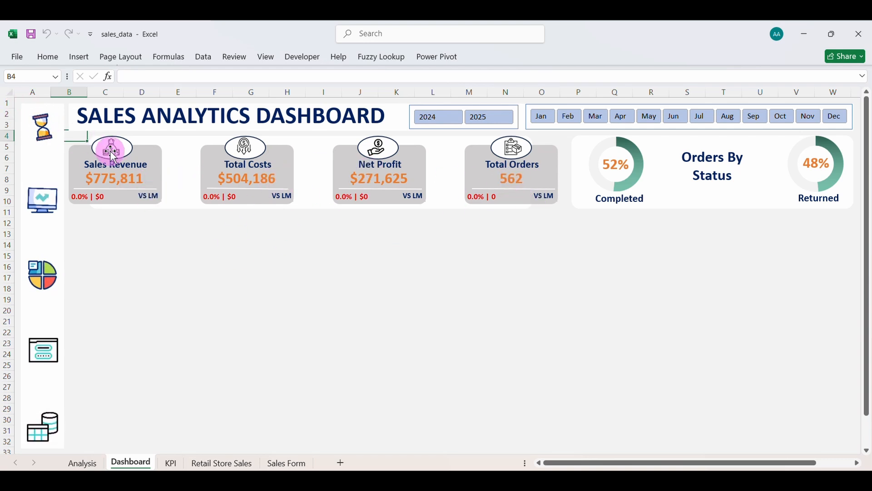
left_click(303, 58)
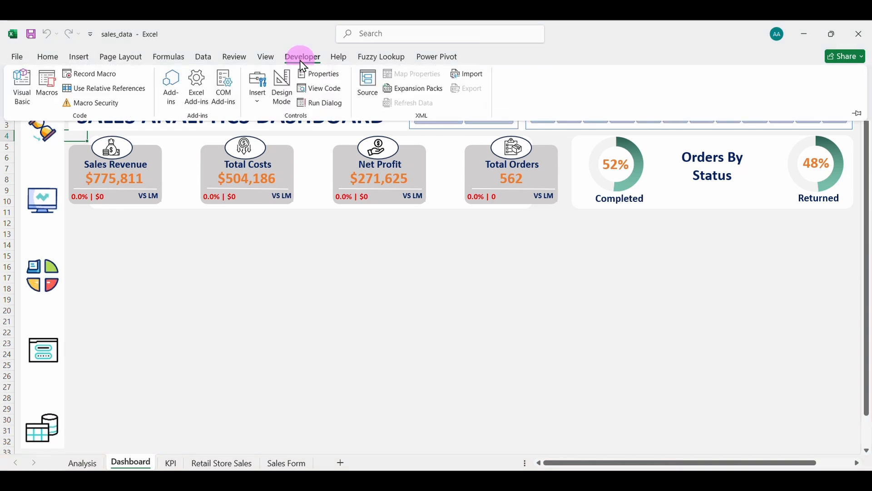
left_click(33, 104)
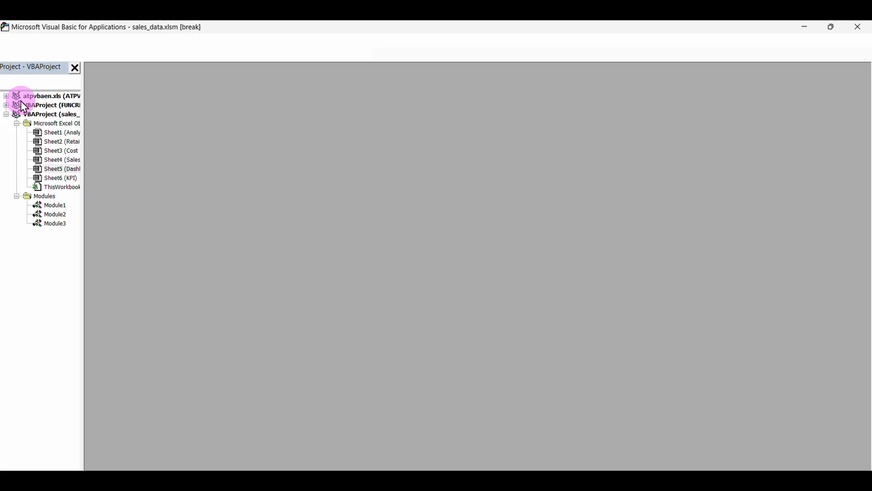
double_click(54, 214)
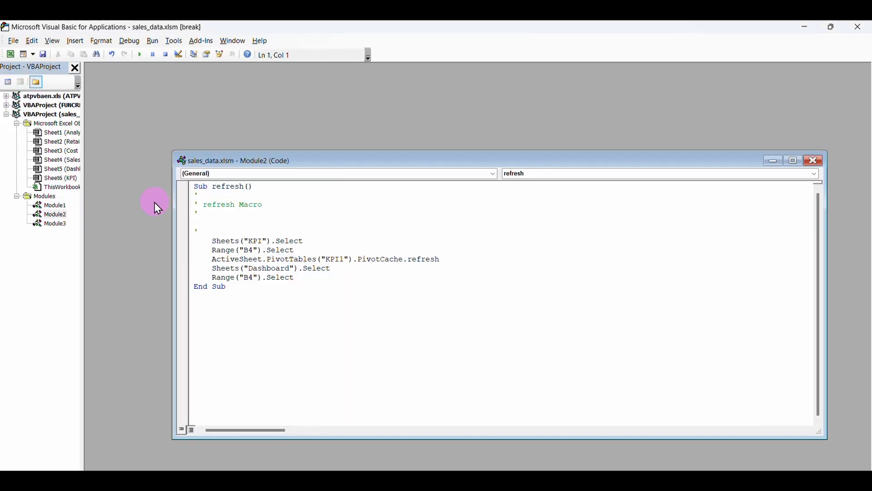
Add Application.ScreenUpdating = False at the macro's start and = True before End Sub.
left_click(222, 229)
key("Return")
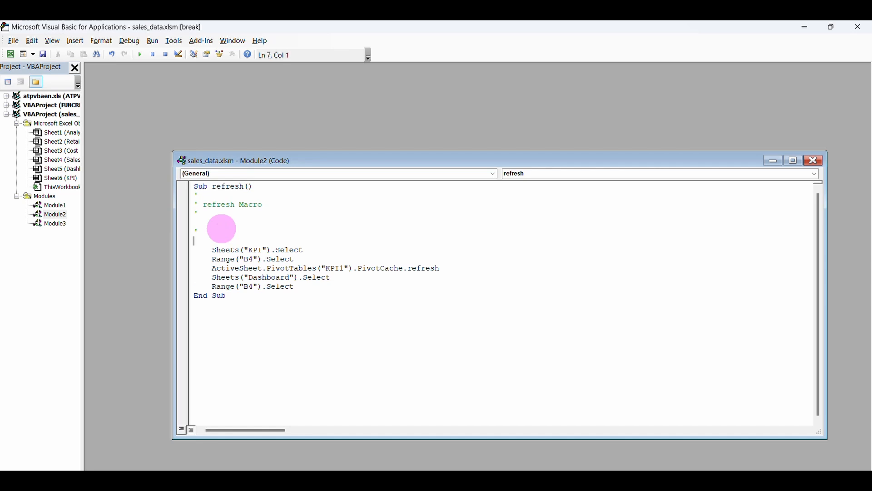
type("Application.")
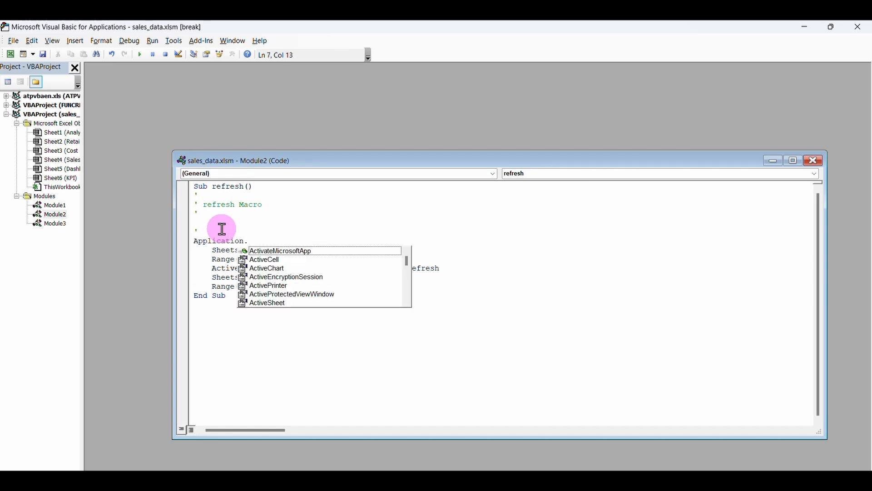
type("S")
key("Tab")
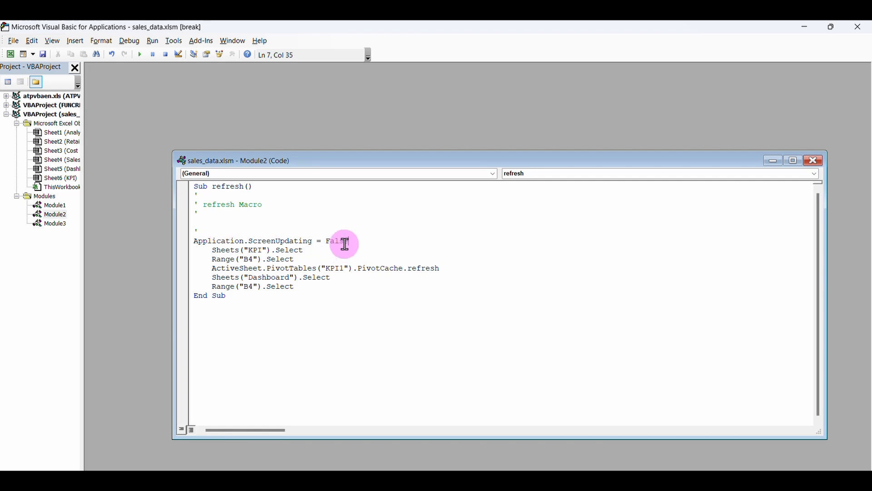
left_click_drag(350, 242, 189, 242)
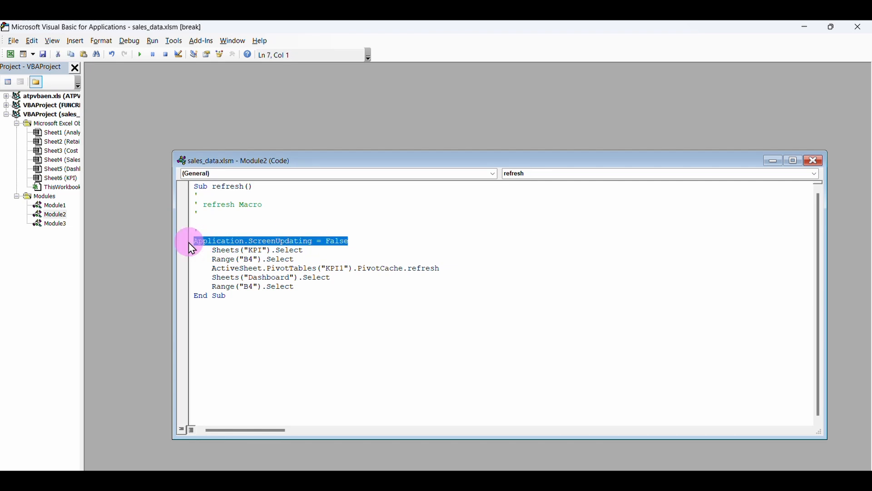
left_click(317, 284)
key("Return")
key("Return")
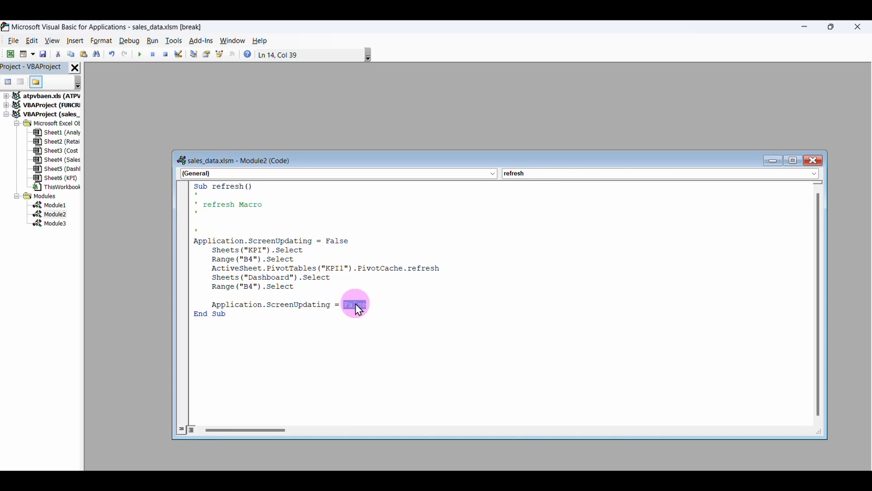
type("True")
left_click(814, 165)
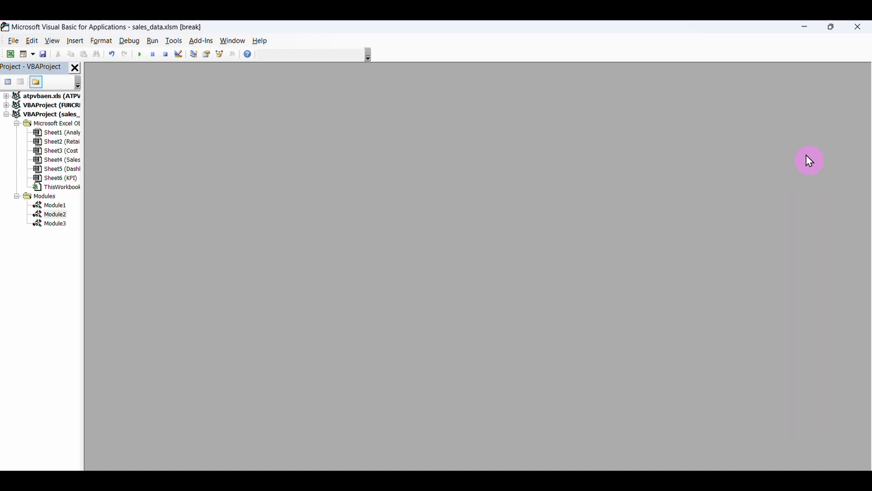
Duplicate the Orders By Status white panel and resize the copy into a tall right-hand panel.
left_click(857, 35)
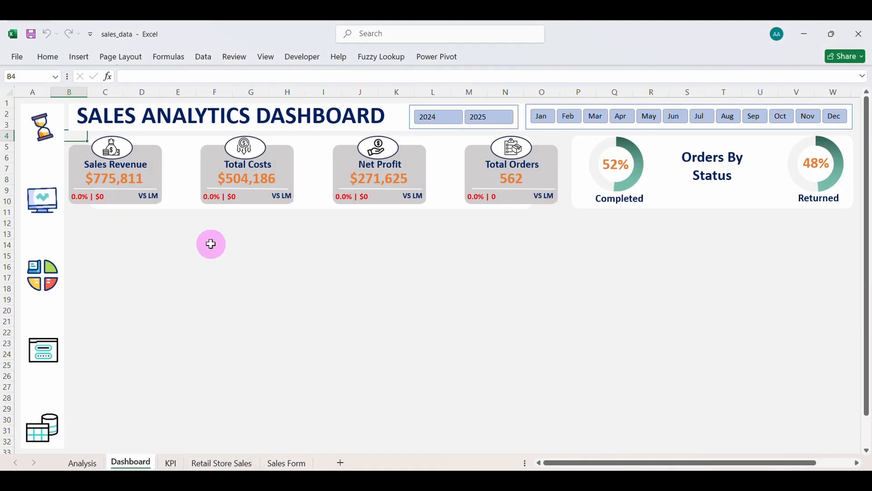
left_click(693, 200)
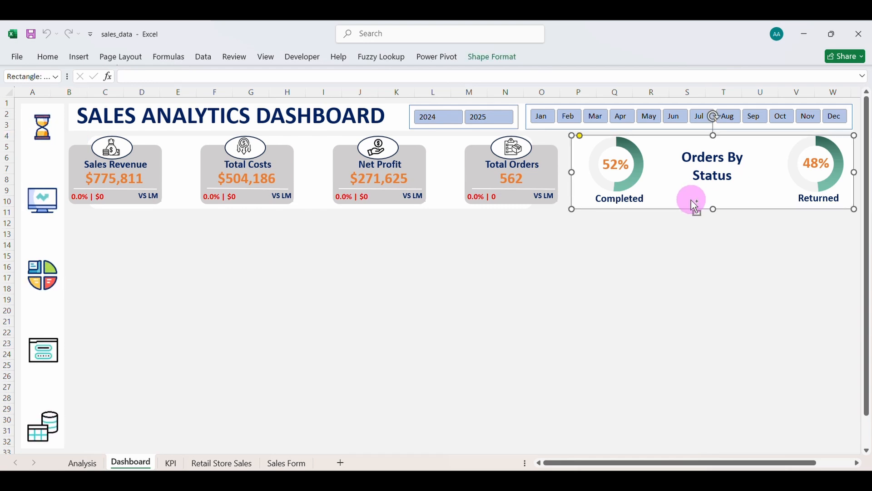
key("ctrl+d")
left_click_drag(691, 199, 673, 278)
left_click_drag(579, 249, 762, 261)
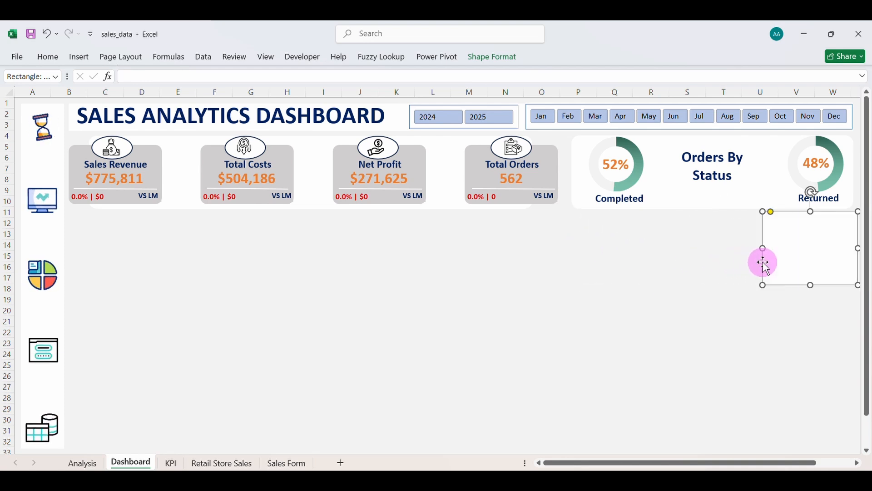
left_click_drag(813, 286, 821, 439)
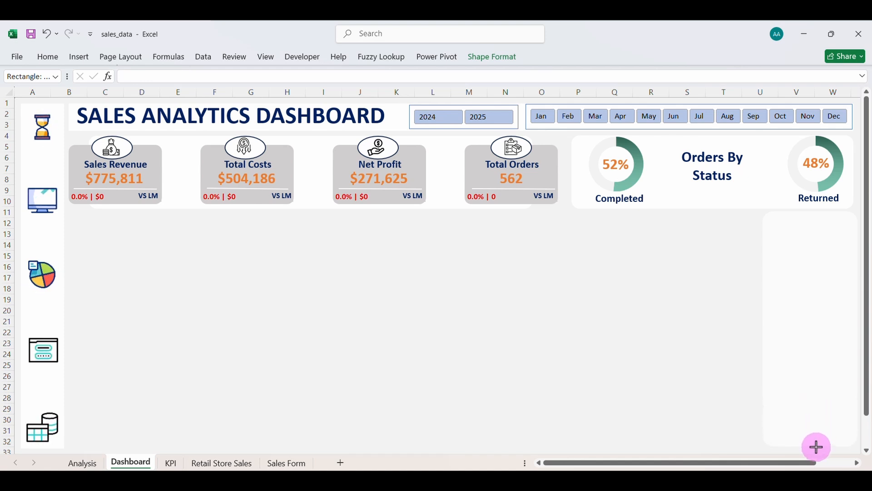
left_click_drag(818, 449, 818, 449)
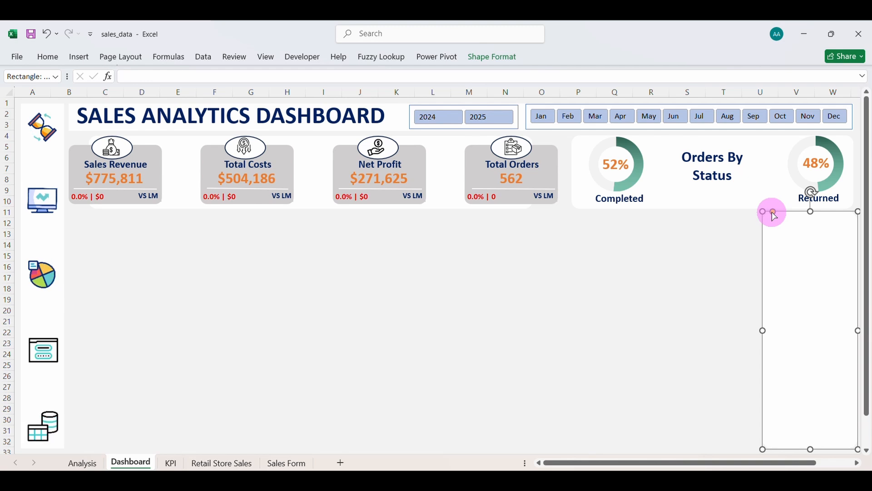
left_click_drag(772, 211, 767, 211)
left_click(715, 236)
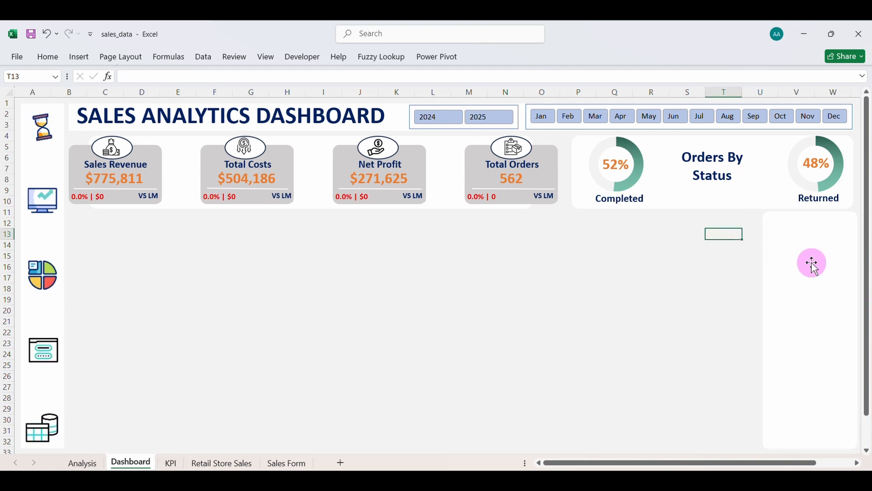
On the KPI sheet, select the Completed count in the status pivot table.
left_click(170, 463)
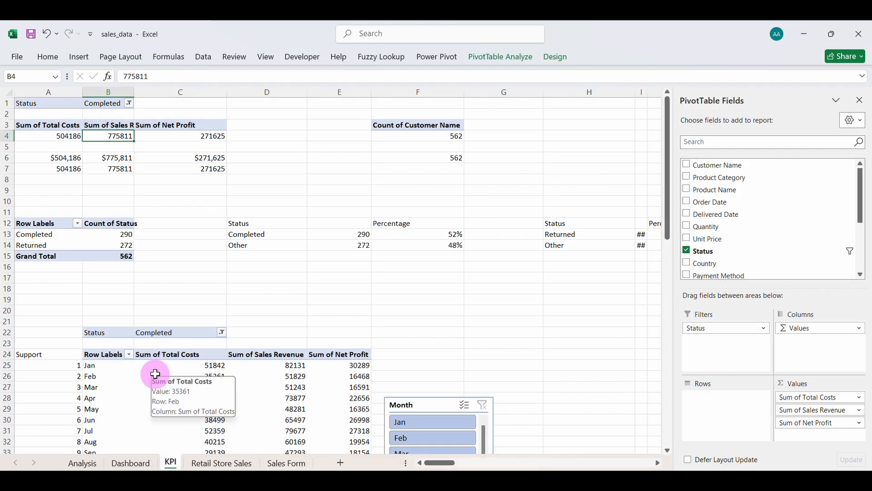
left_click_drag(68, 245, 74, 230)
left_click(94, 237)
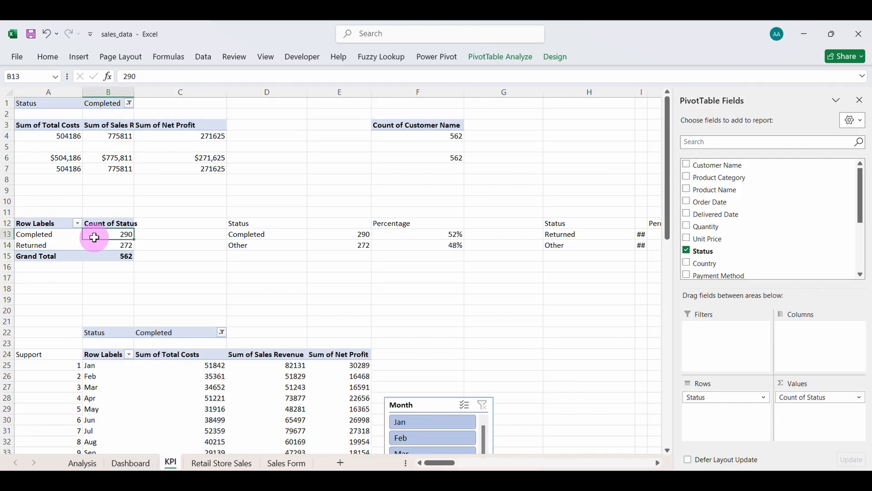
left_click(78, 57)
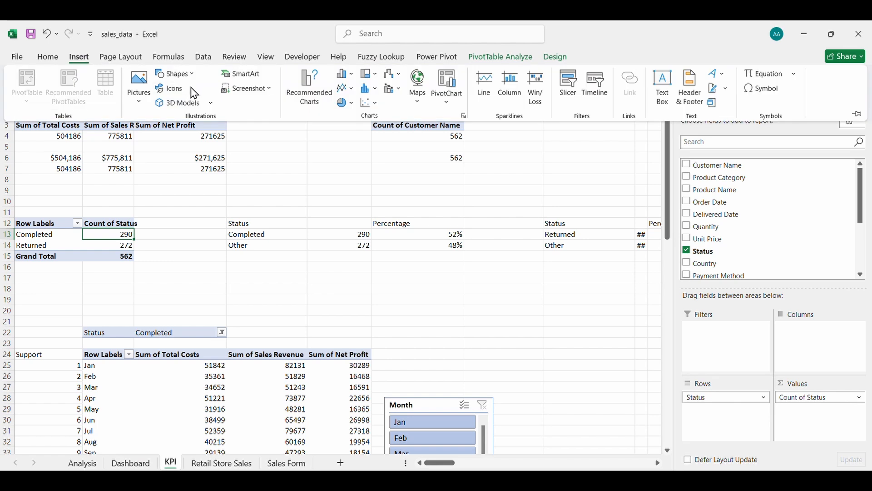
Insert a Country slicer for the status pivot and shrink it.
left_click(570, 91)
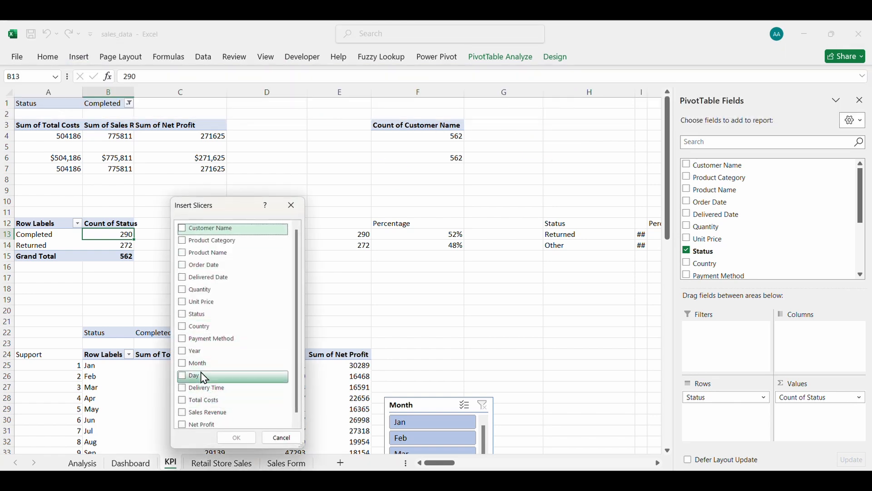
left_click(183, 328)
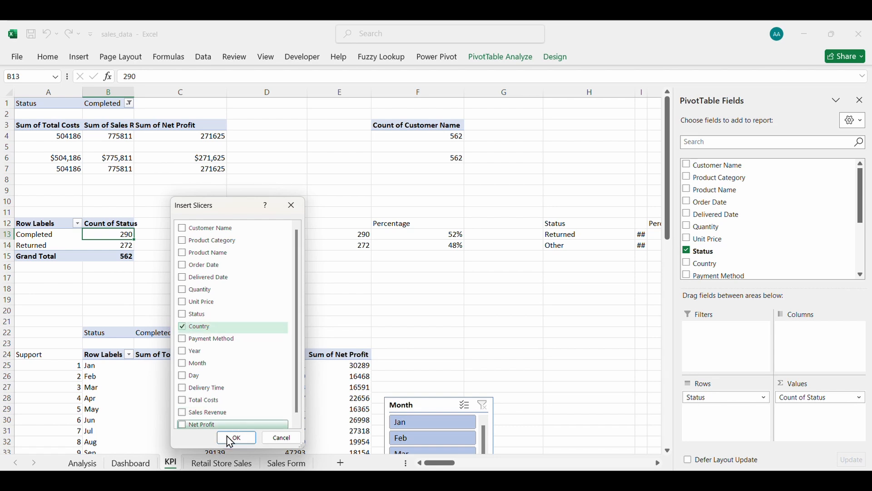
left_click(235, 437)
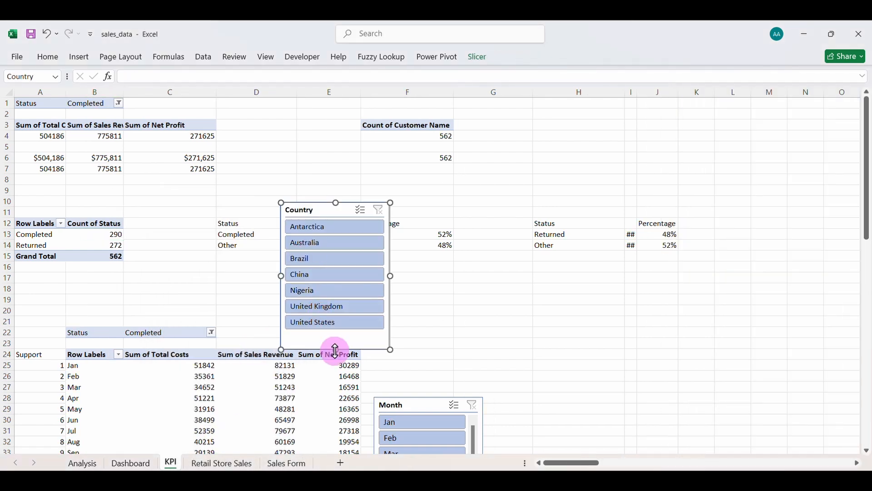
left_click_drag(336, 350, 337, 337)
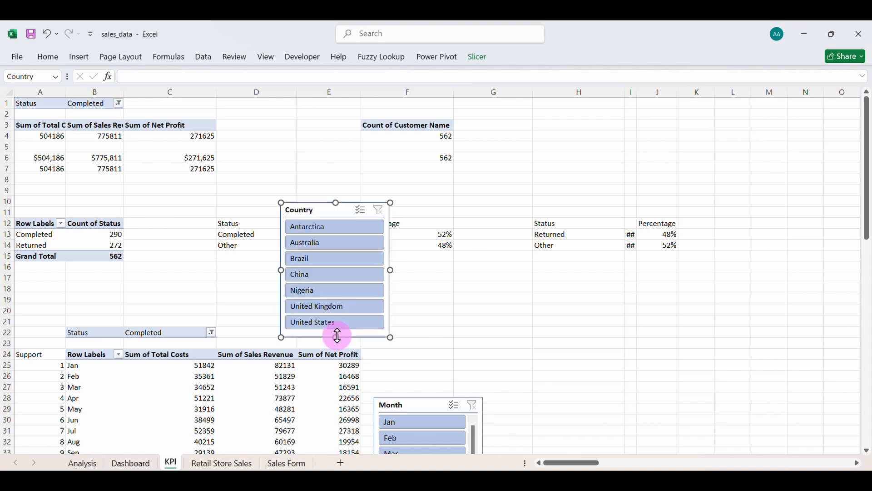
left_click_drag(281, 270, 310, 272)
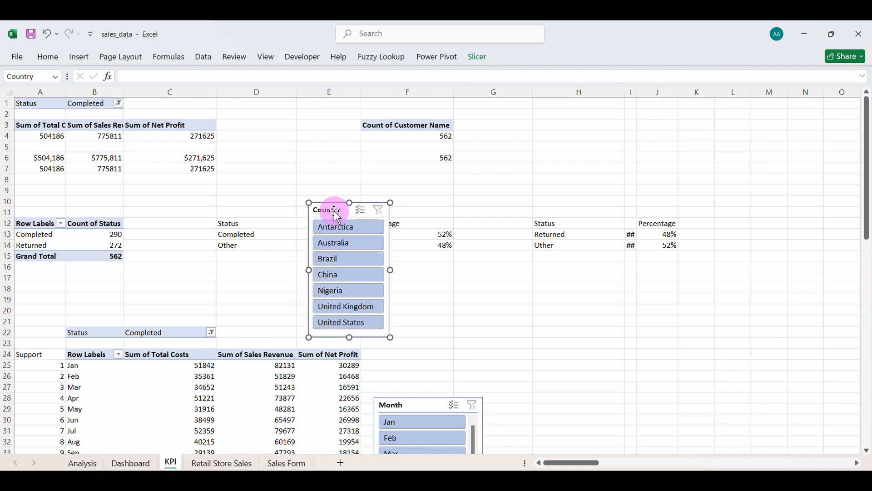
Paste the Country slicer at S18 on the Dashboard and position it on the white panel.
left_click(129, 462)
left_click(674, 295)
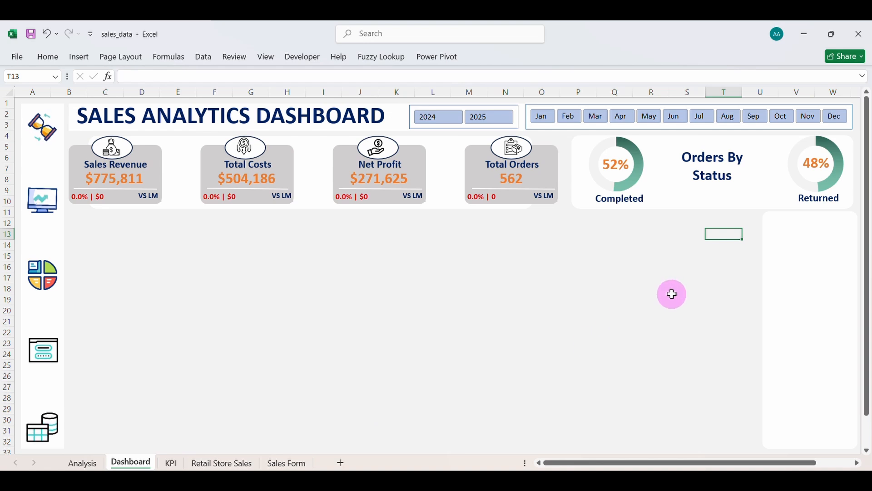
key("ctrl+v")
left_click_drag(686, 292, 789, 224)
left_click(770, 226)
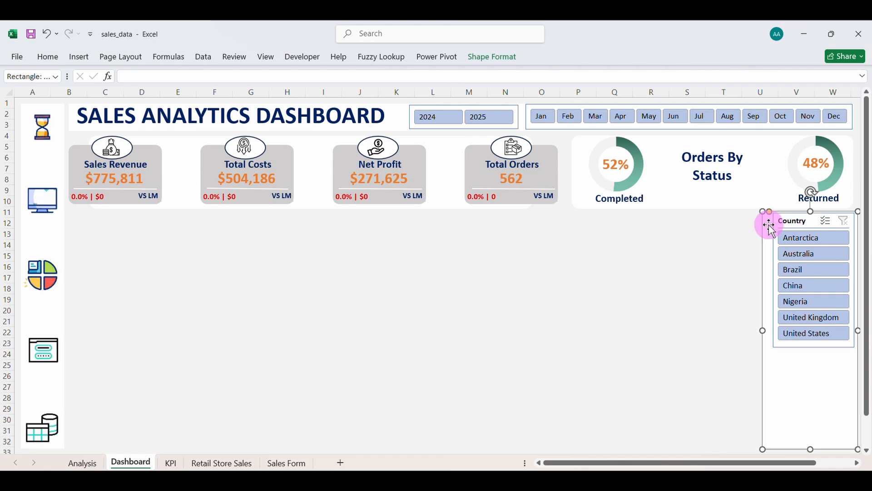
left_click(772, 215)
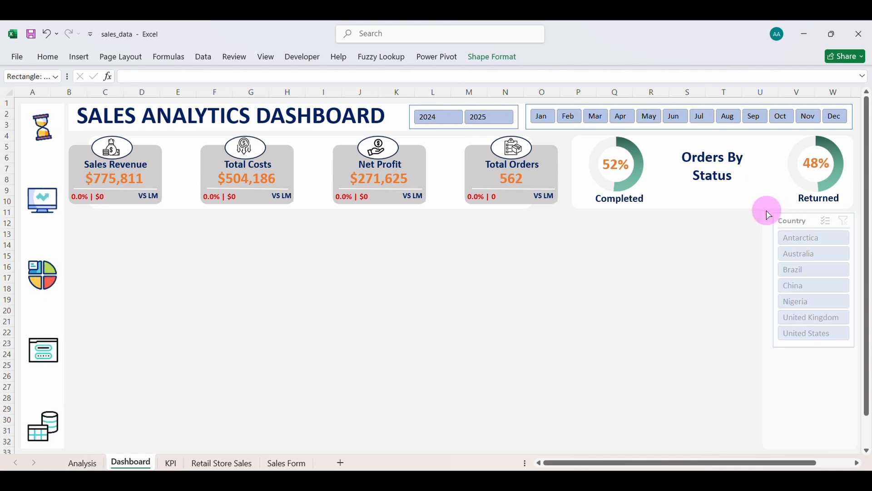
left_click(797, 215)
mouse_move(796, 217)
left_mouse_down()
mouse_move(788, 220)
mouse_move(798, 217)
left_mouse_up()
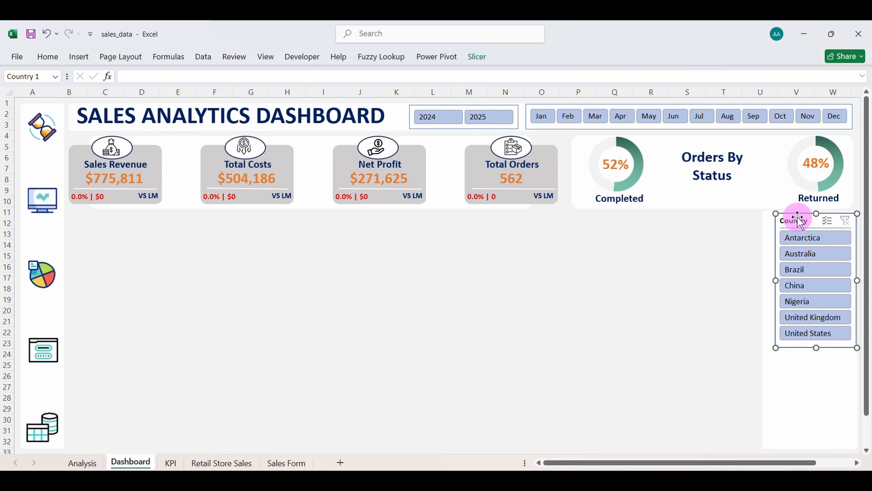
left_click(778, 353)
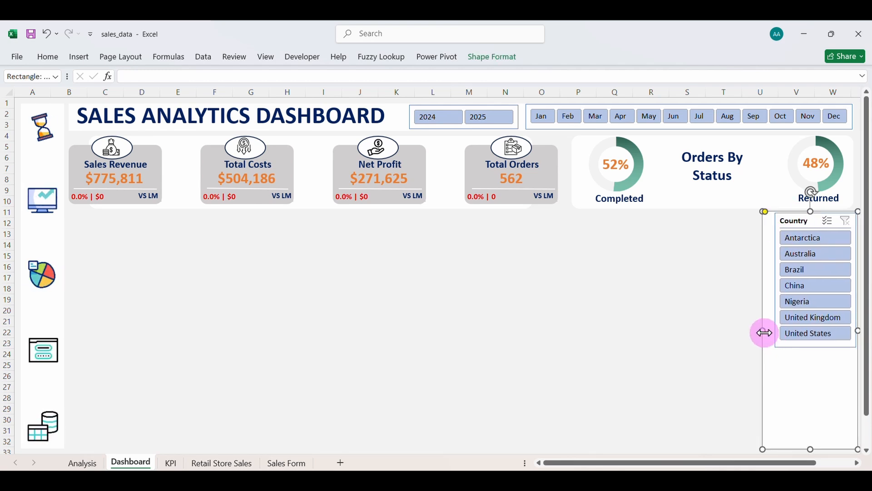
left_click_drag(765, 332, 774, 333)
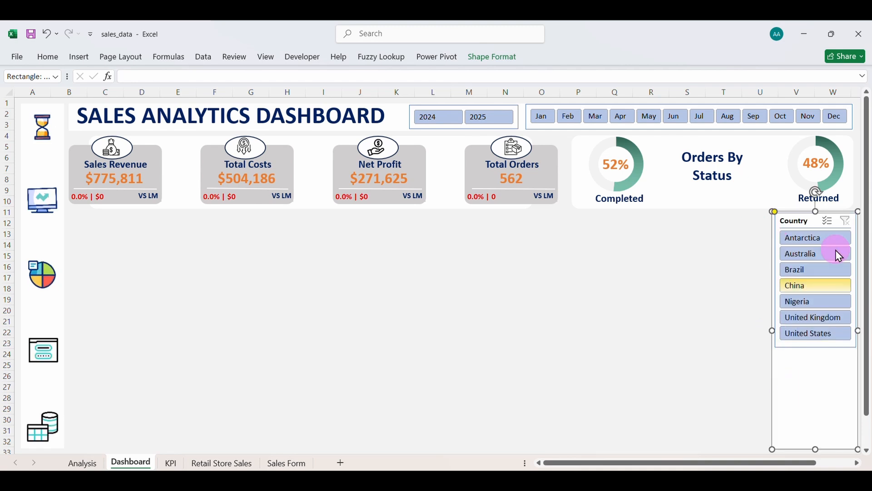
Insert a Product Category slicer from the KPI monthly pivot table and resize it.
left_click(170, 463)
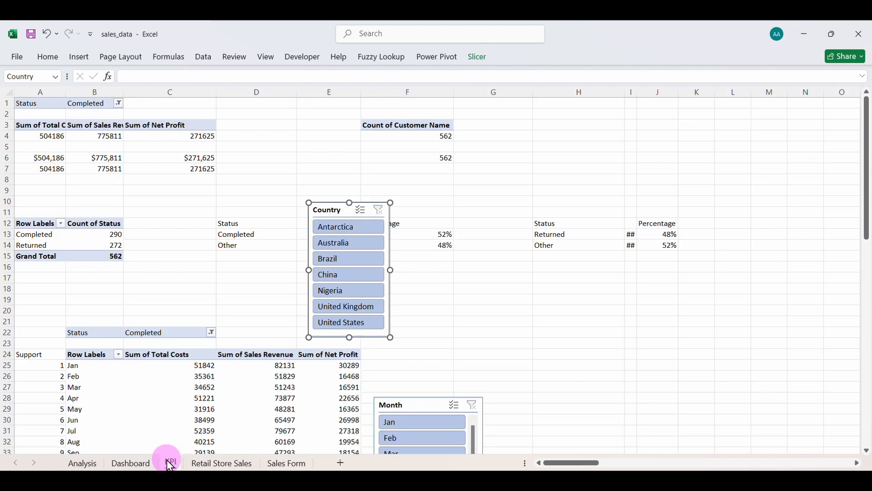
left_click(151, 398)
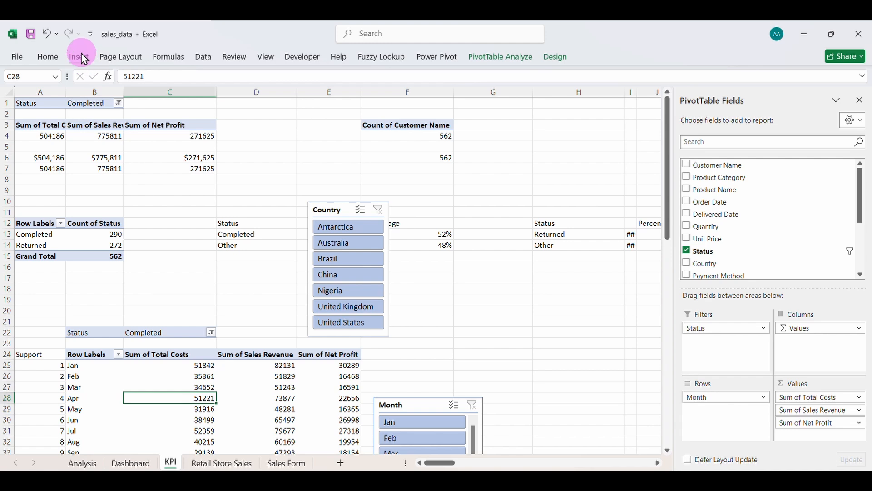
left_click(82, 57)
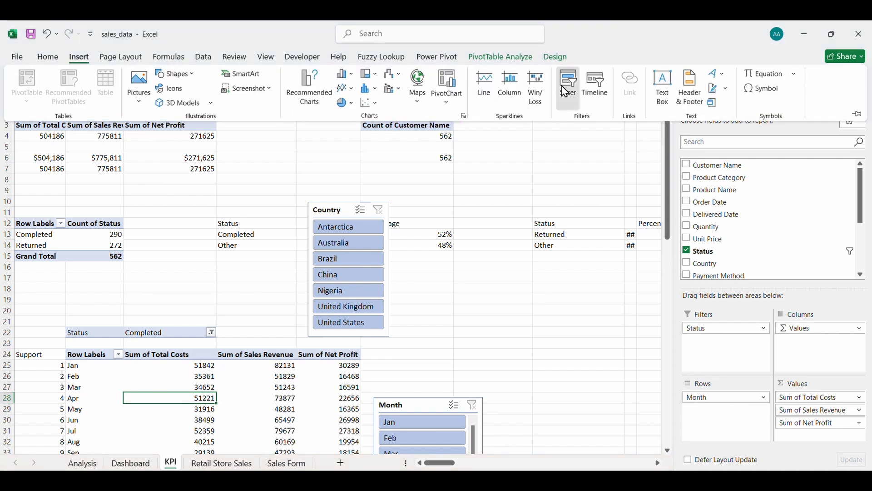
left_click(565, 91)
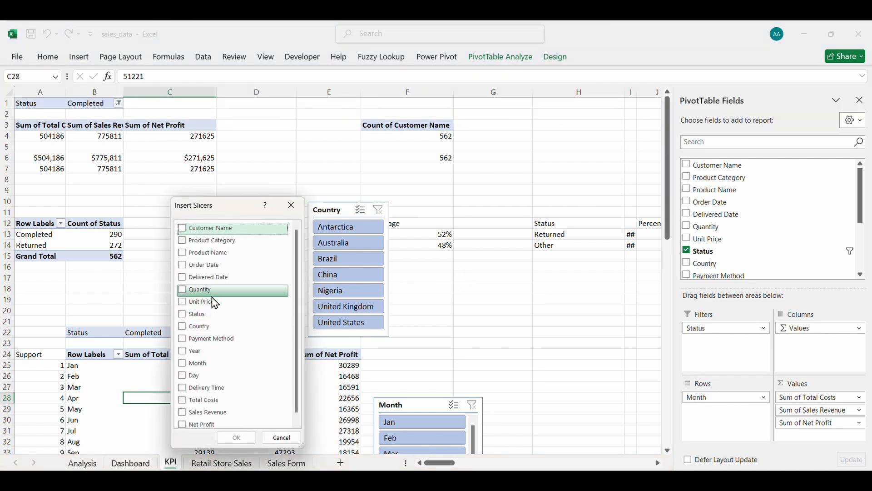
left_click(182, 240)
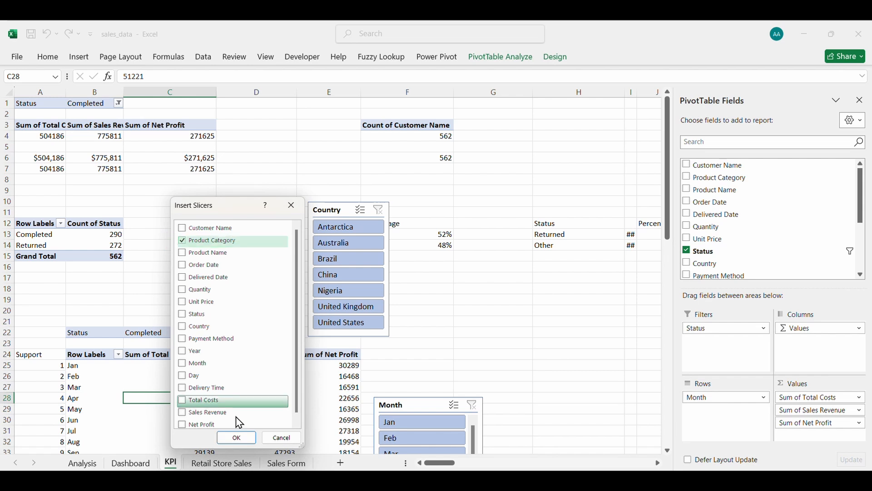
left_click(231, 439)
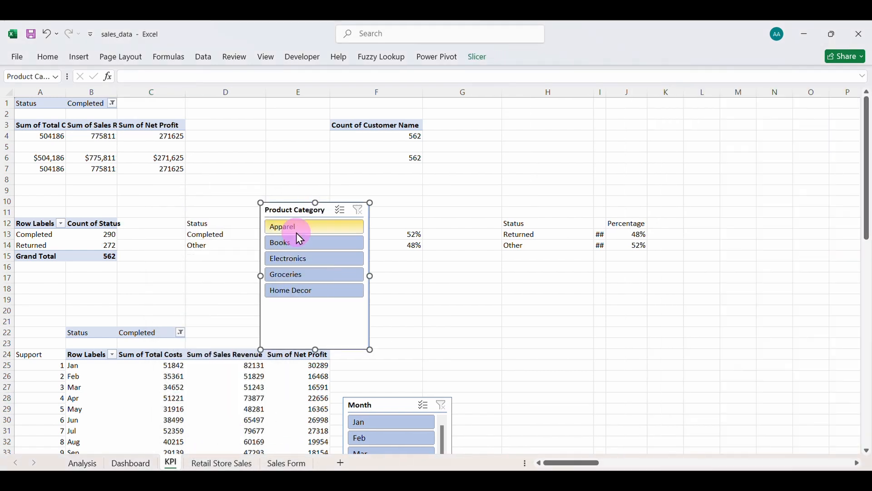
left_click_drag(316, 348, 318, 304)
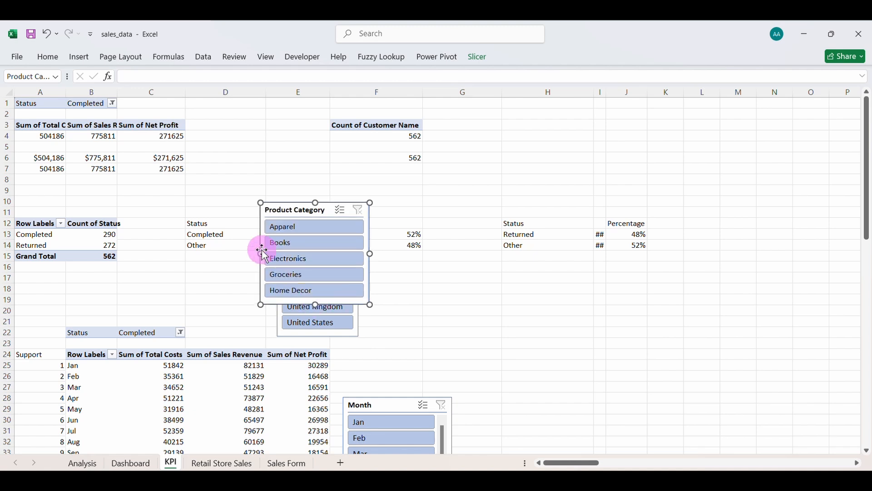
left_click_drag(260, 254, 289, 253)
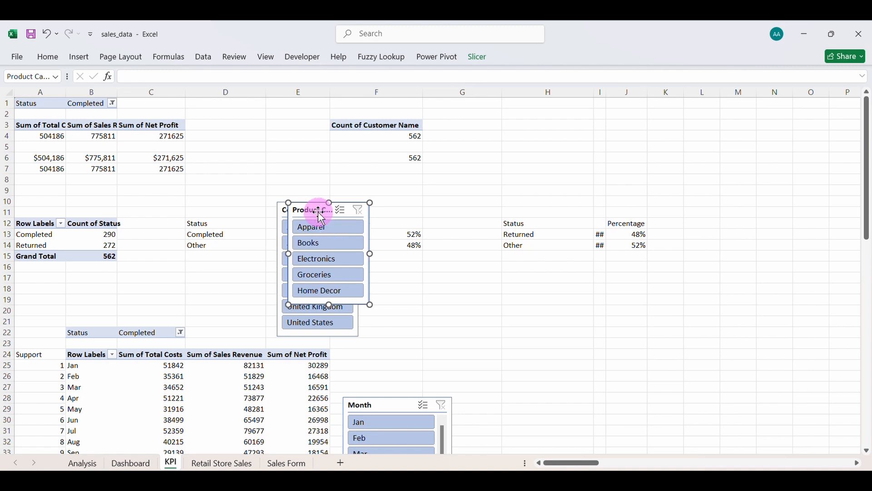
Place the slicer below Country on the Dashboard and change its caption to Category.
left_click(130, 463)
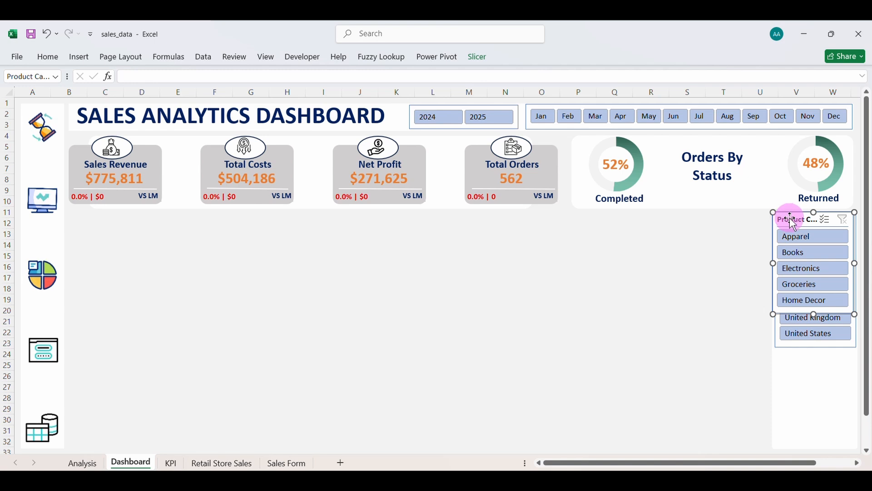
left_click_drag(785, 217, 796, 355)
left_click(805, 360)
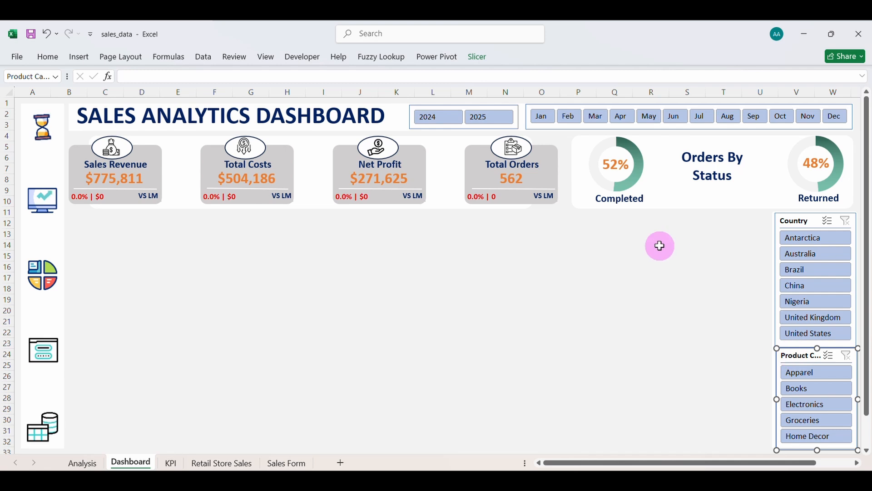
left_click(480, 60)
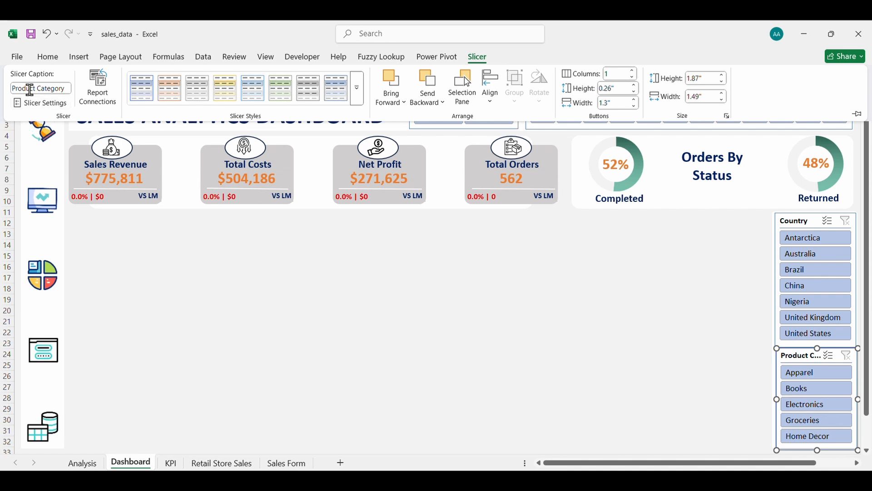
left_click(36, 90)
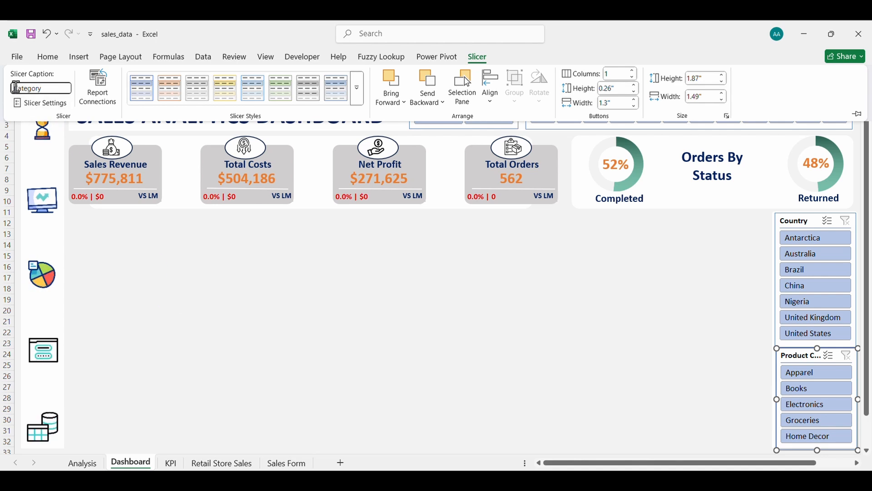
key("Return")
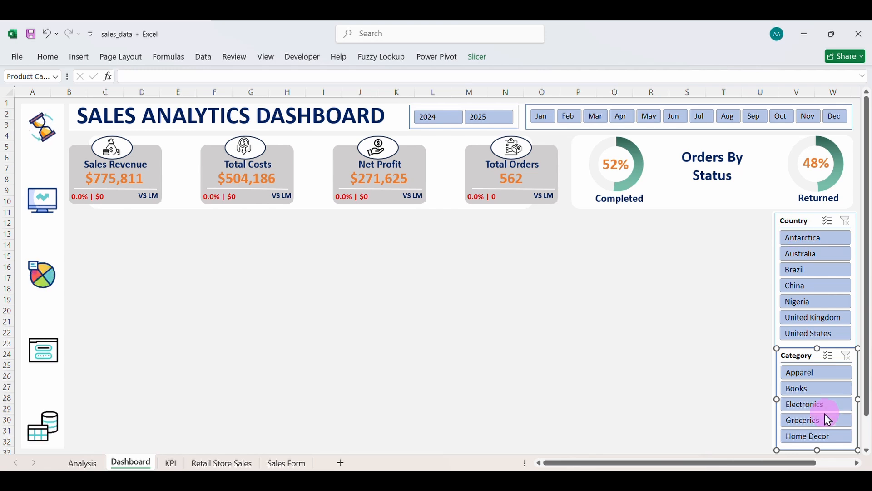
Realign the white panel's left edge around the two slicers.
left_click(776, 380)
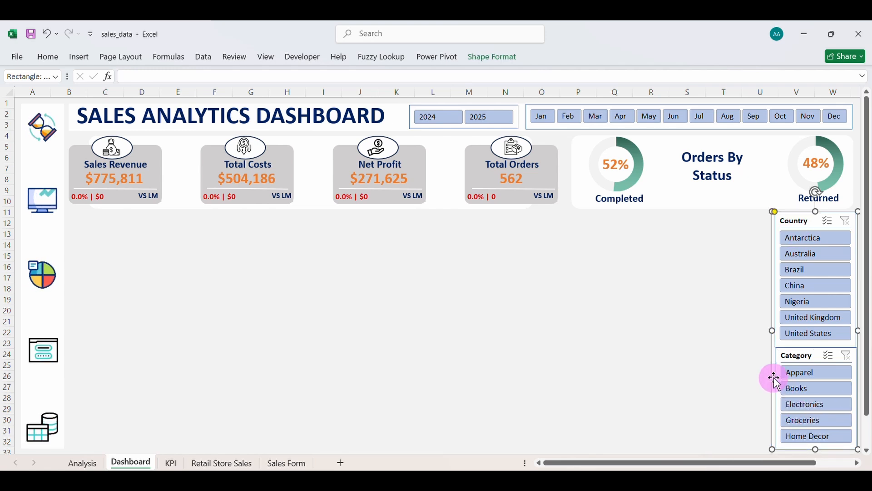
left_click_drag(773, 331, 776, 332)
left_click(685, 278)
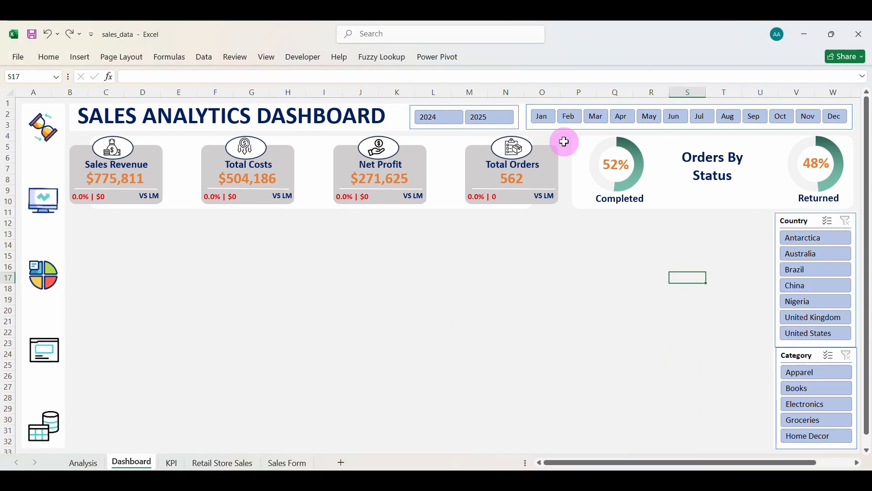
left_click(489, 111)
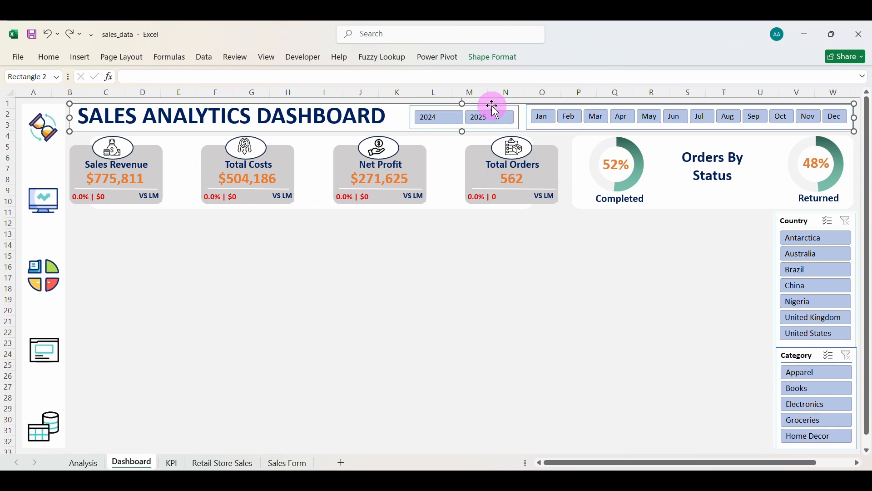
Start the data_professionals slicer style and give the Whole Slicer bold white Calibri text.
left_click(495, 110)
left_click(483, 64)
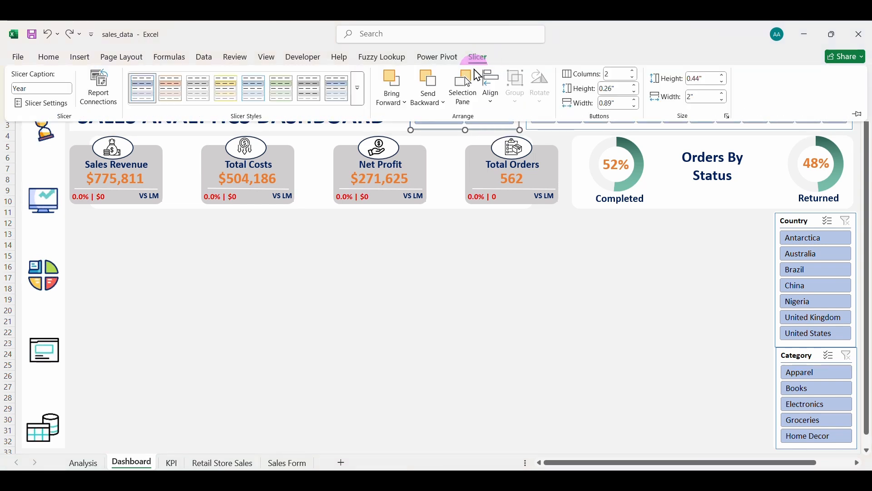
left_click(359, 89)
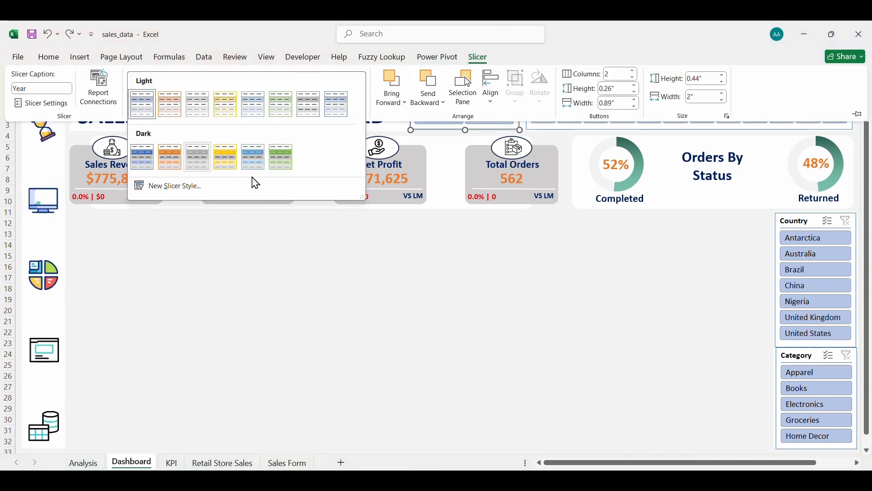
left_click(178, 186)
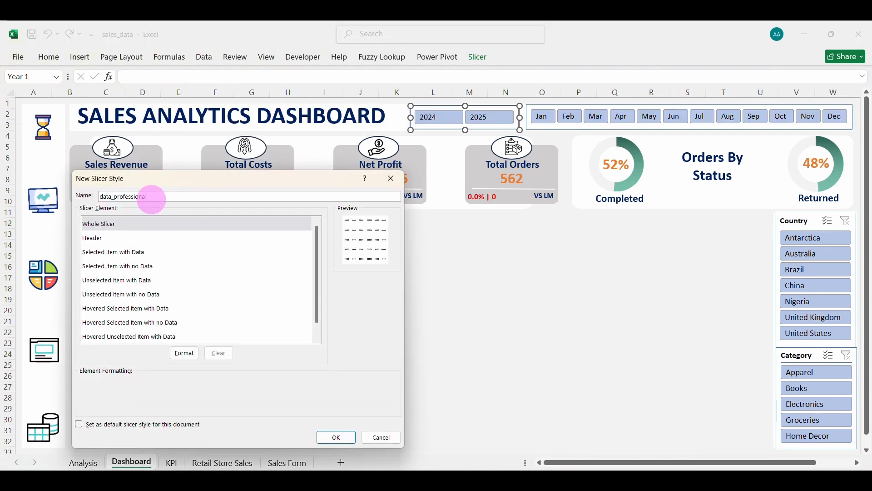
left_click(117, 226)
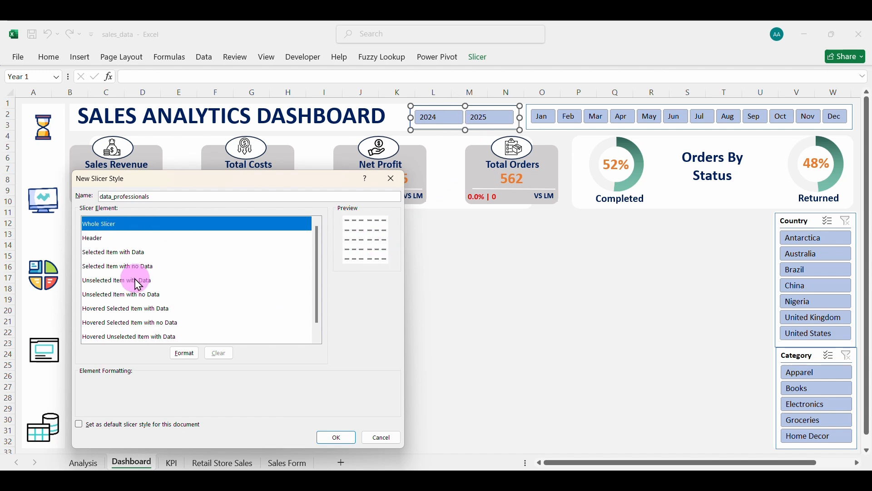
left_click(183, 354)
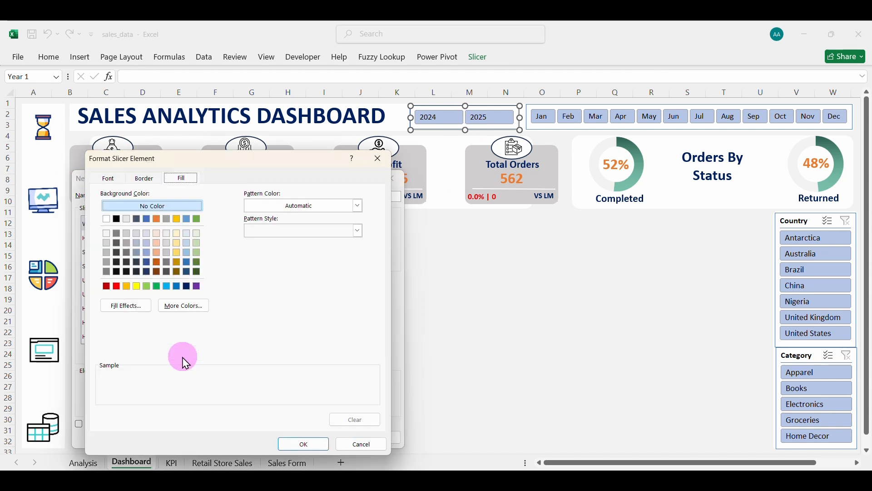
left_click(108, 178)
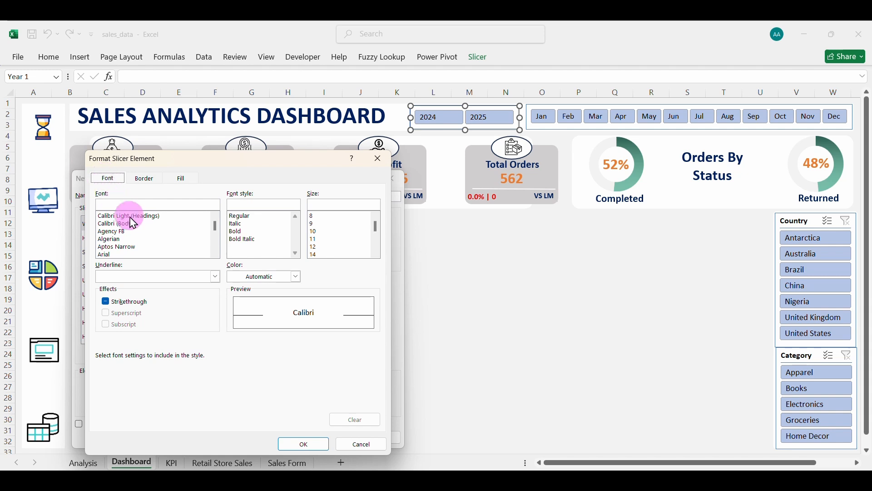
left_click(110, 225)
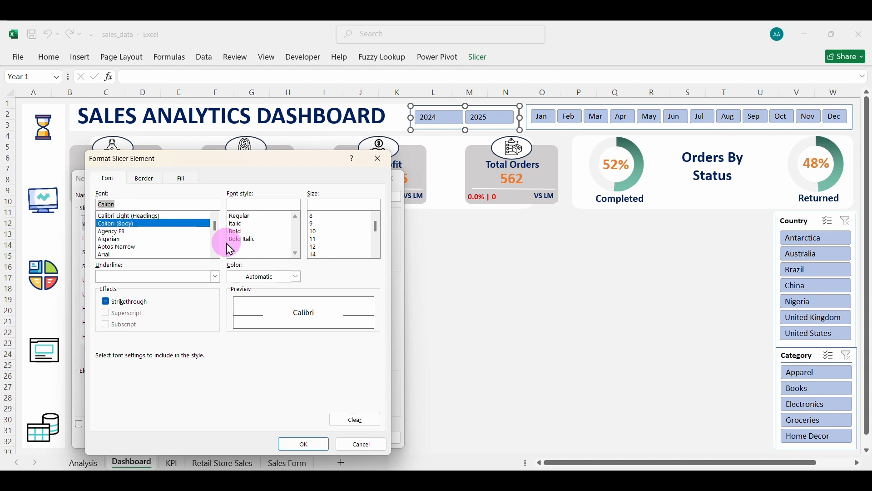
left_click(243, 232)
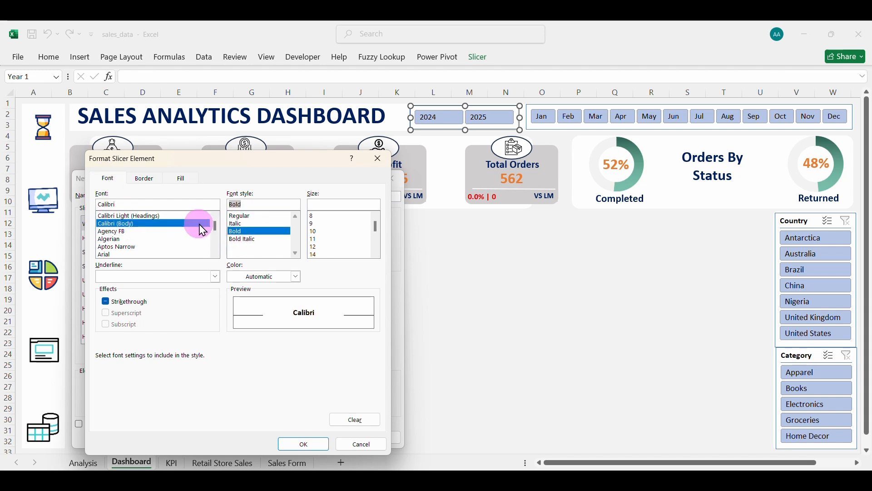
left_click(296, 277)
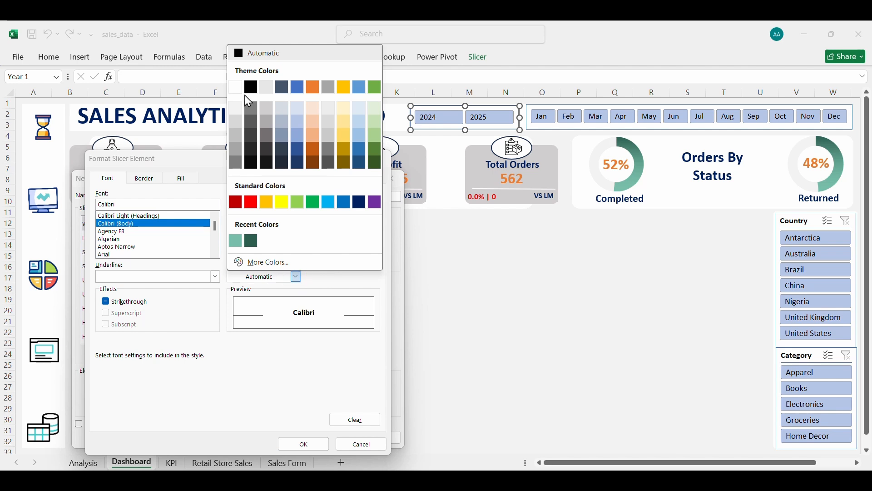
left_click(236, 87)
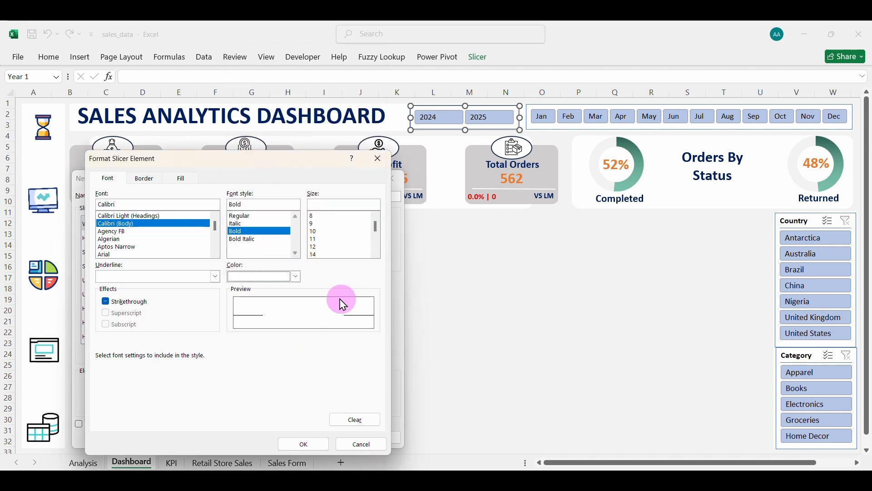
left_click(302, 443)
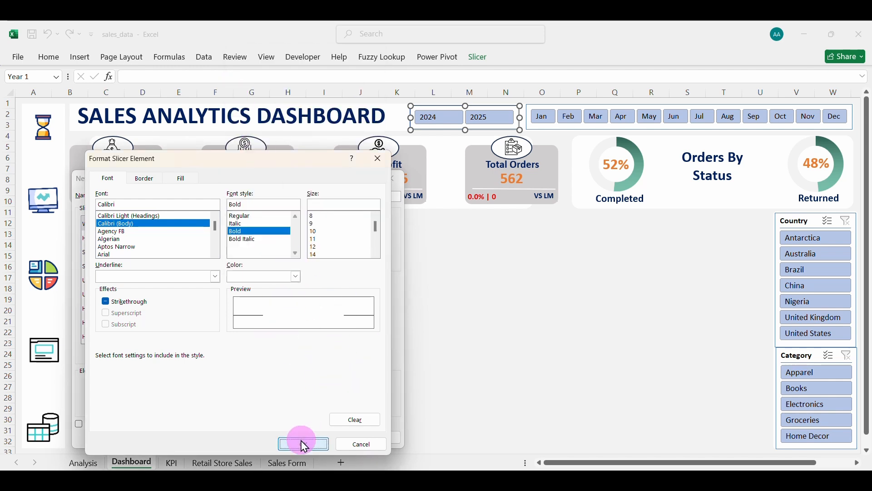
Format the Header element with bold 12-point black Calibri.
left_click(125, 238)
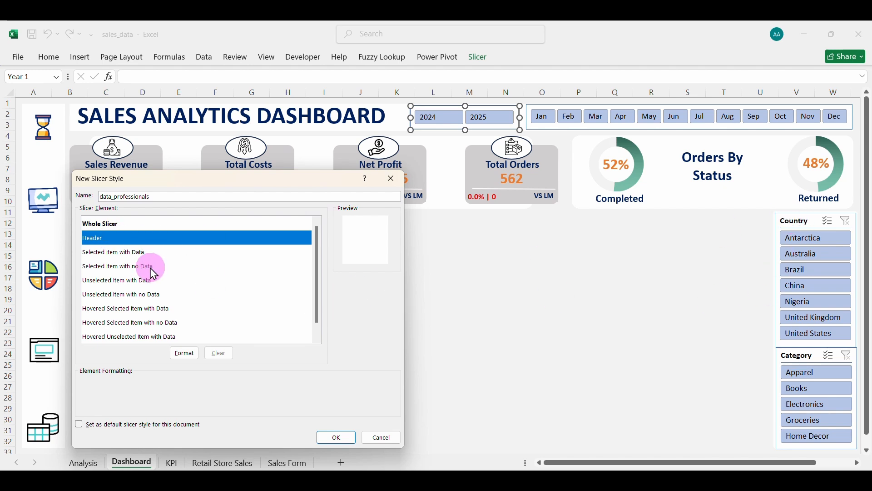
left_click(179, 353)
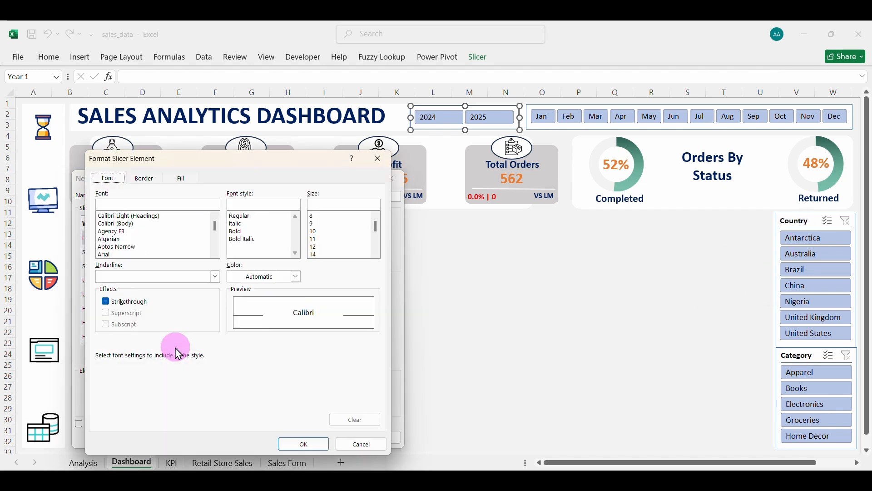
left_click(131, 224)
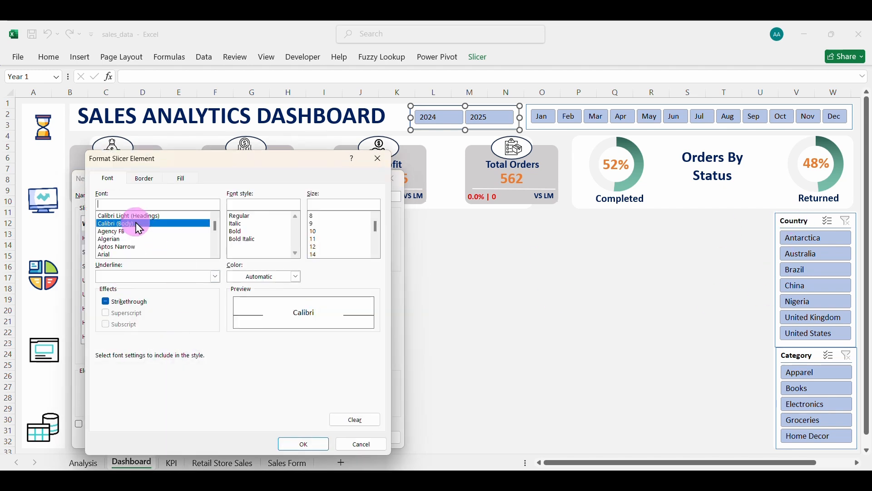
left_click(240, 231)
left_click(295, 277)
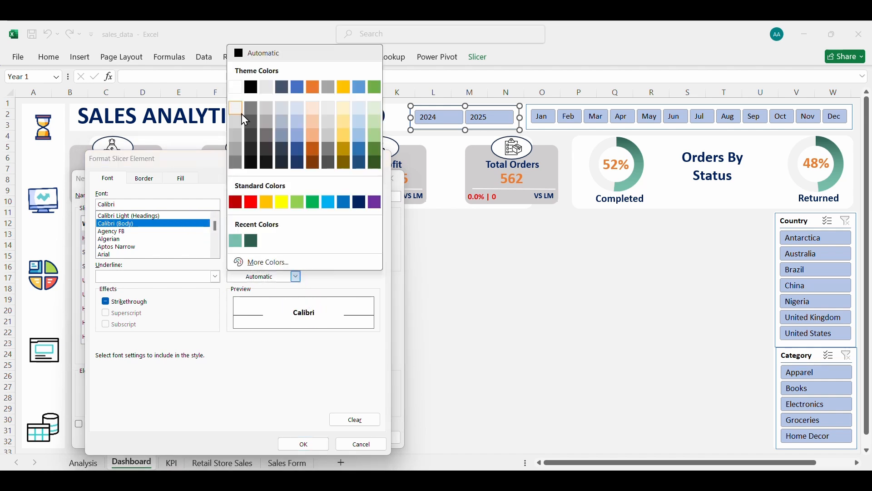
left_click(251, 86)
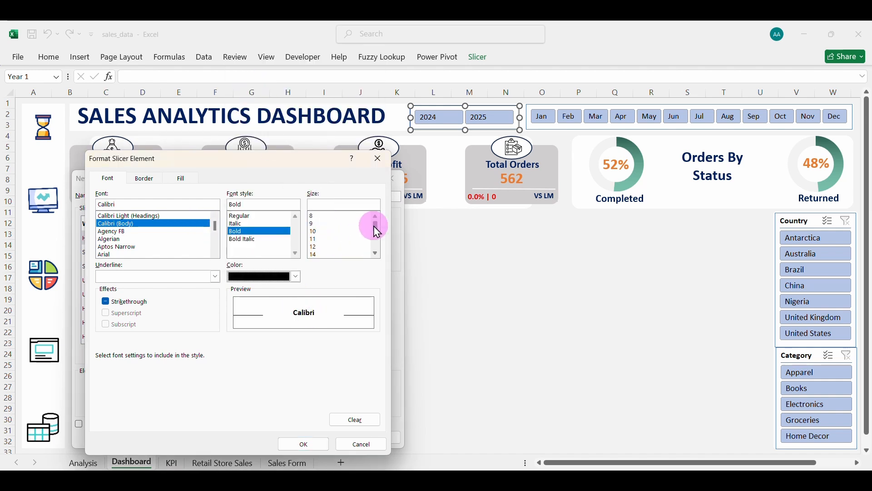
left_click_drag(376, 227, 375, 230)
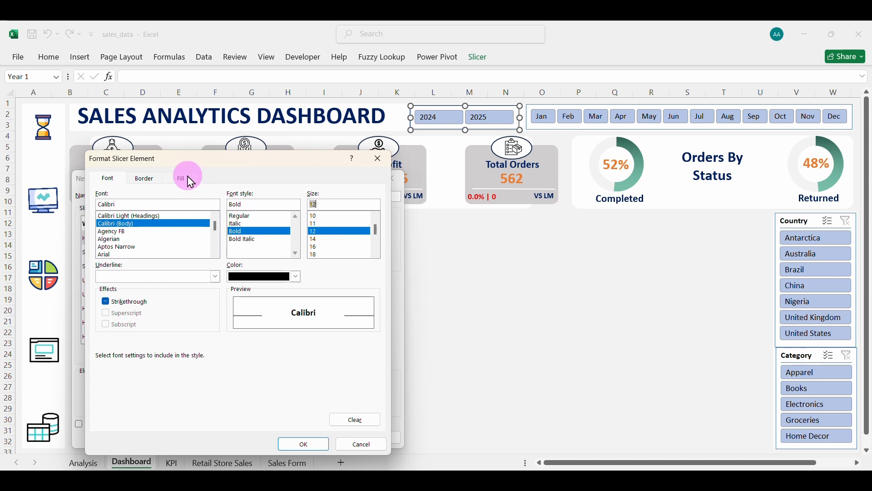
left_click(306, 443)
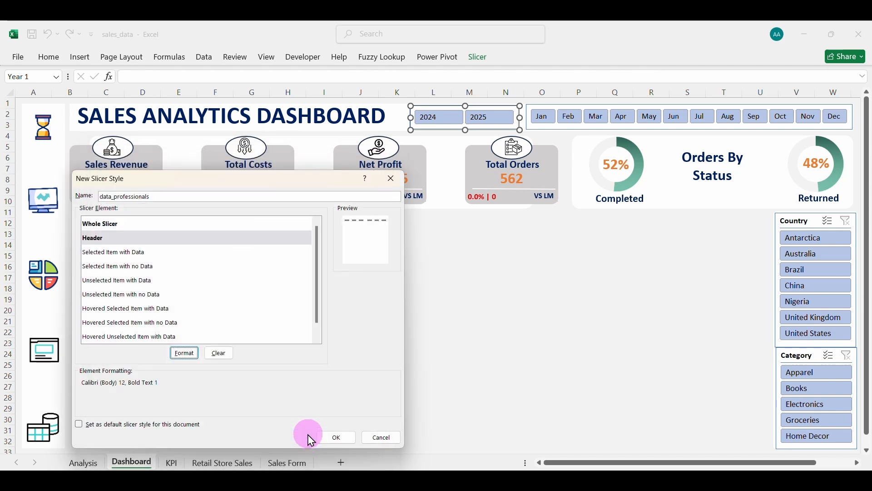
Give Selected Item with Data bold Calibri text and a vertical dark-blue gradient fill.
left_click(121, 254)
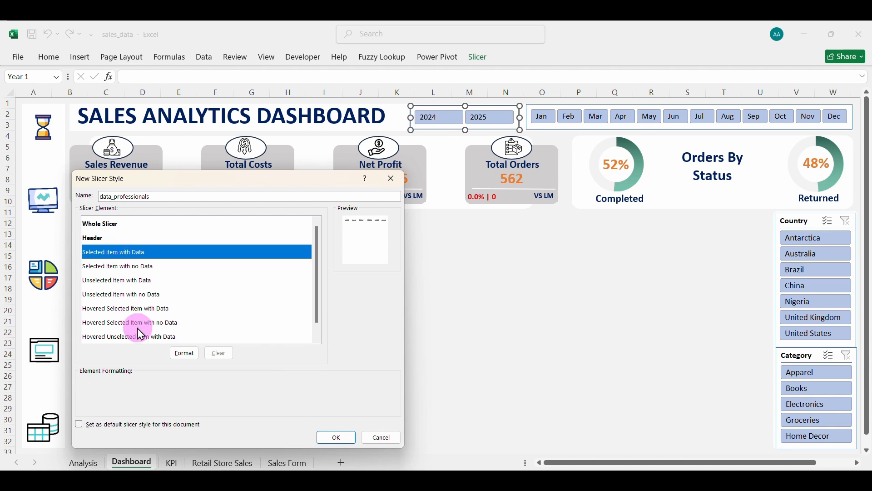
left_click(188, 354)
left_click(119, 224)
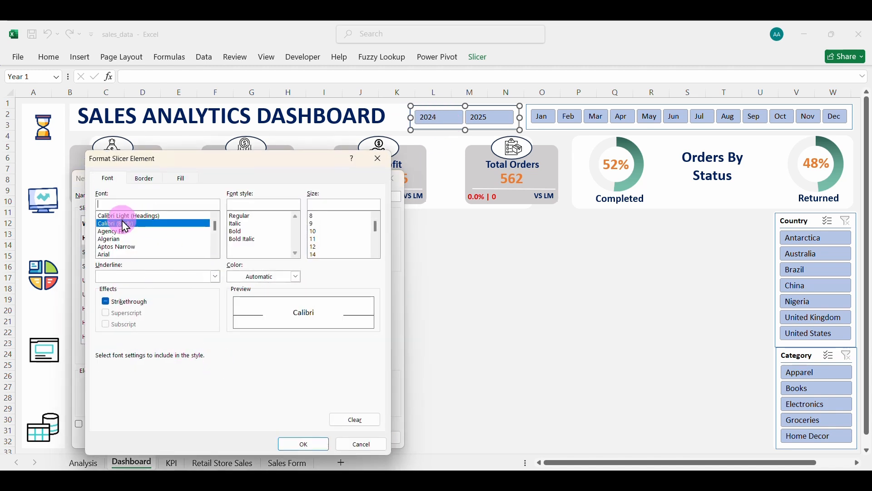
left_click(185, 181)
left_click(124, 305)
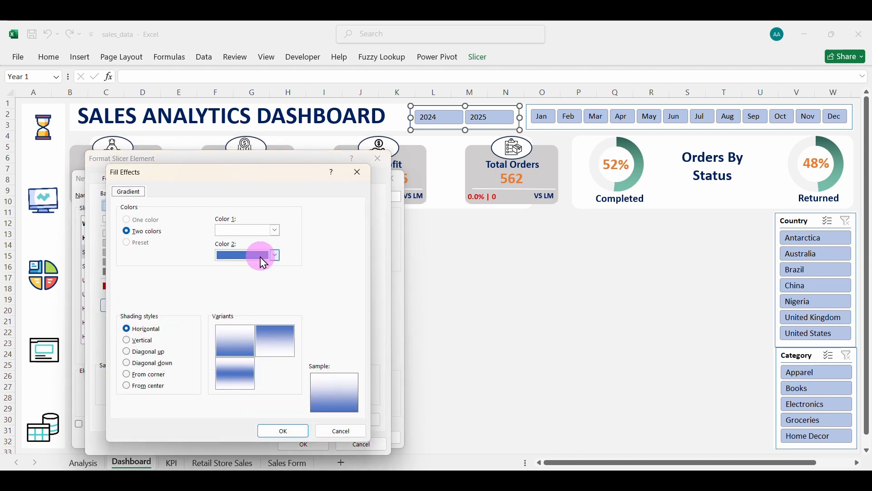
left_click(275, 230)
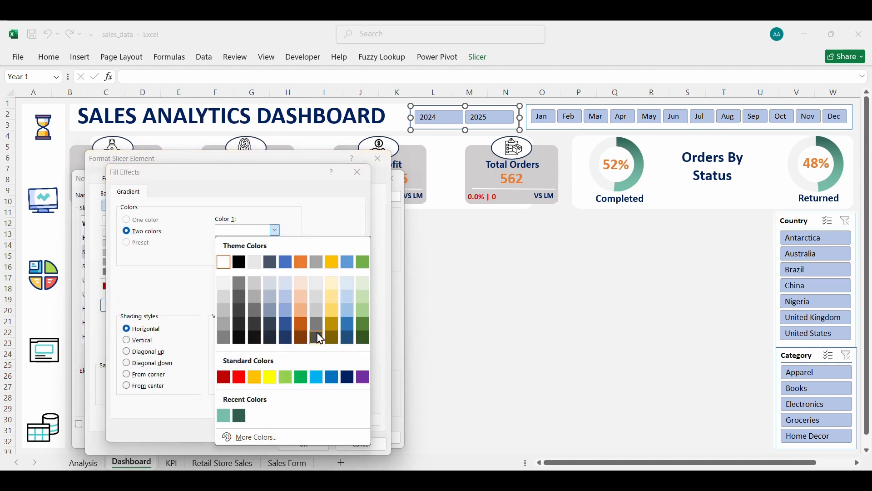
left_click(348, 376)
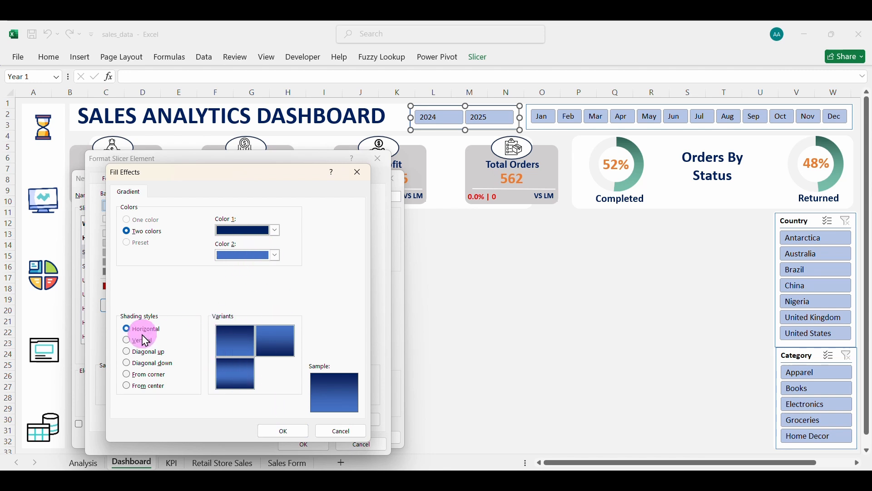
left_click(136, 341)
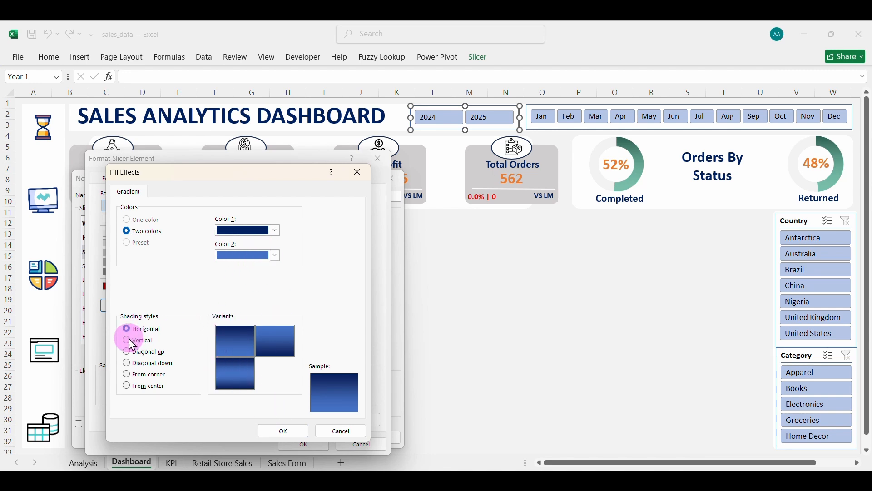
left_click(282, 432)
left_click(304, 445)
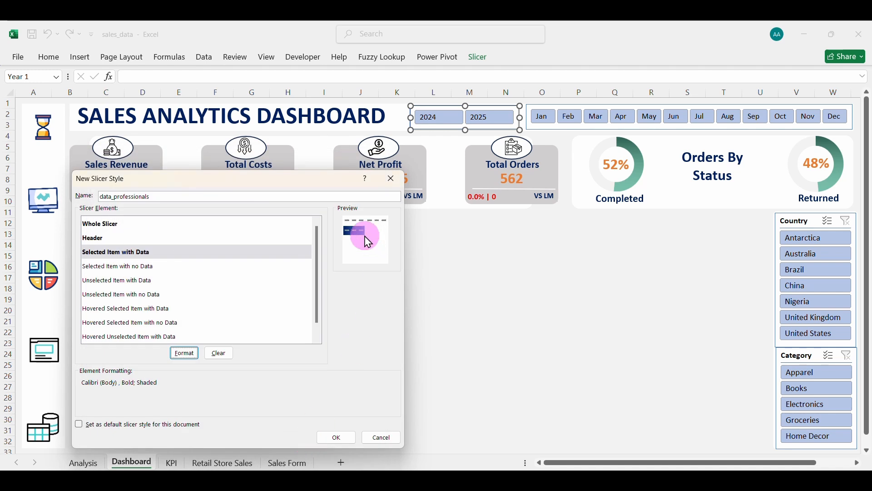
Give the Selected Item with no Data element Calibri text and a vertical grey-to-light-grey gradient fill.
left_click(114, 268)
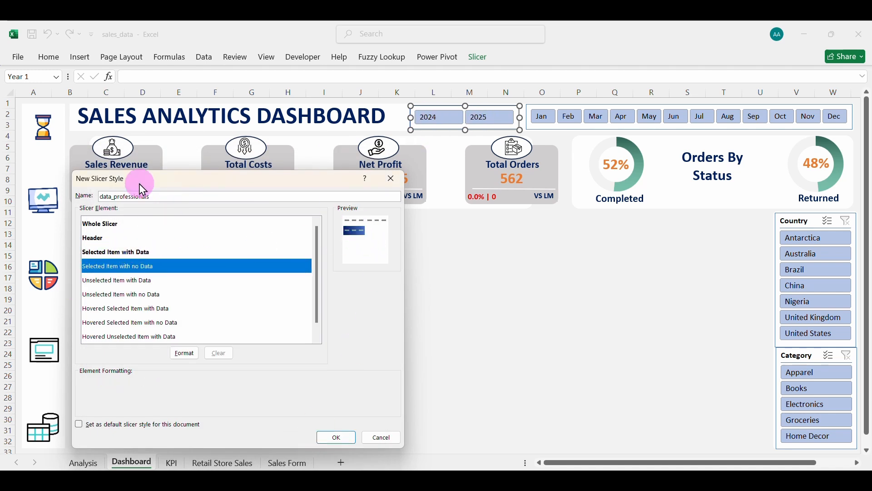
left_click(184, 357)
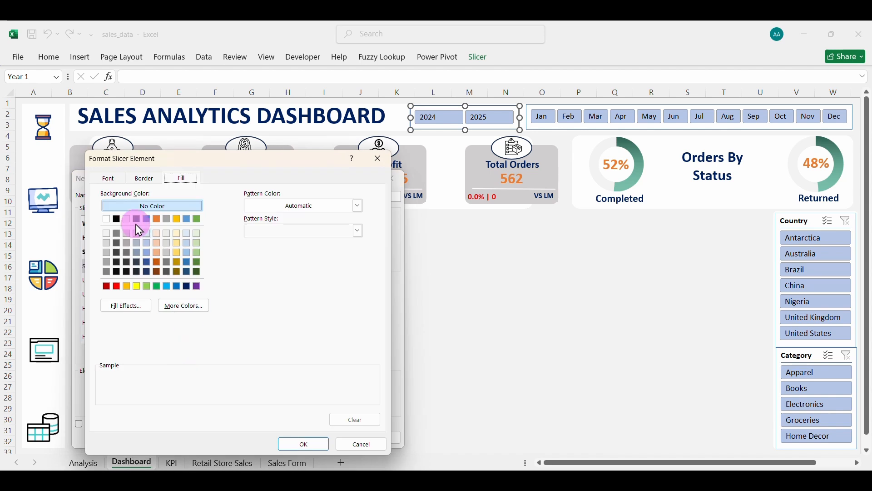
left_click(107, 179)
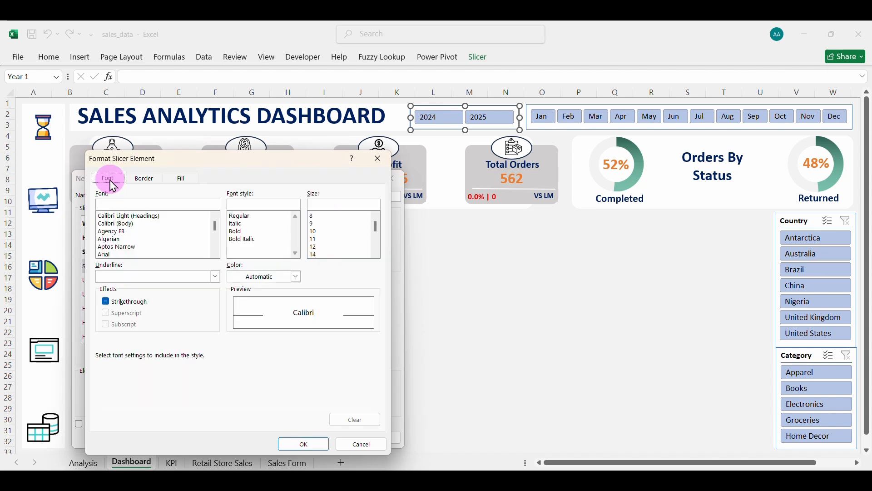
left_click(113, 224)
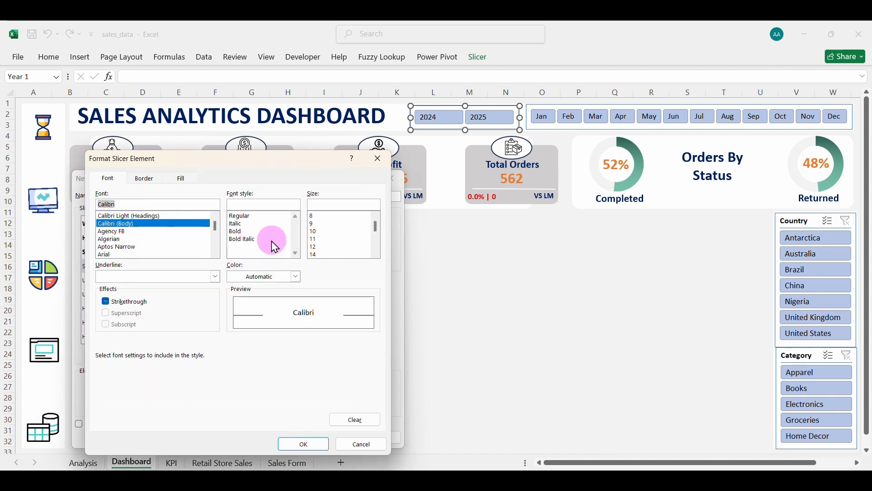
left_click(181, 178)
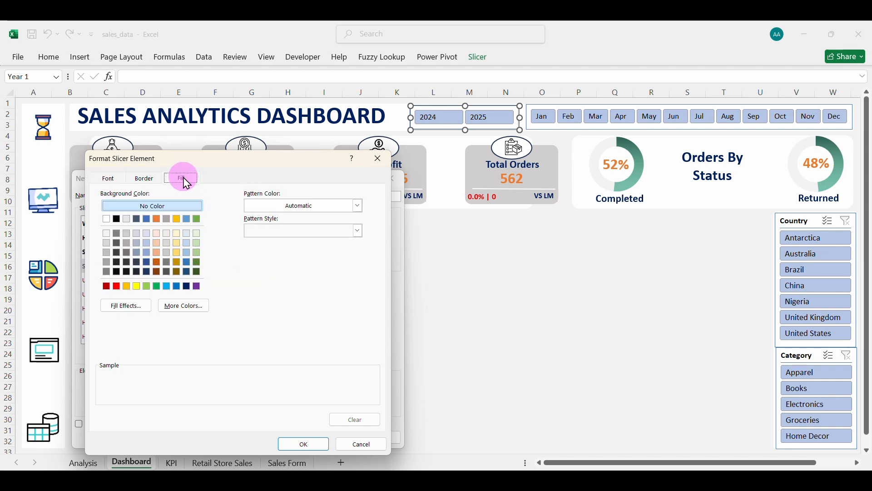
left_click(141, 313)
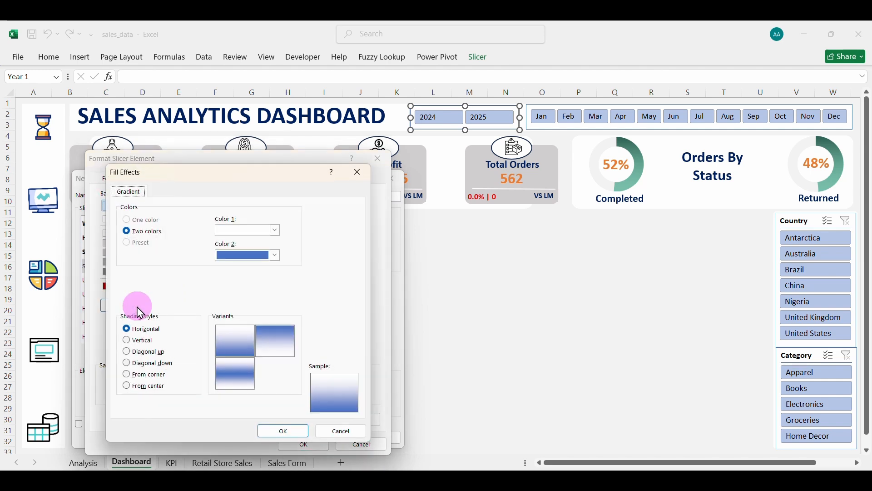
left_click(276, 231)
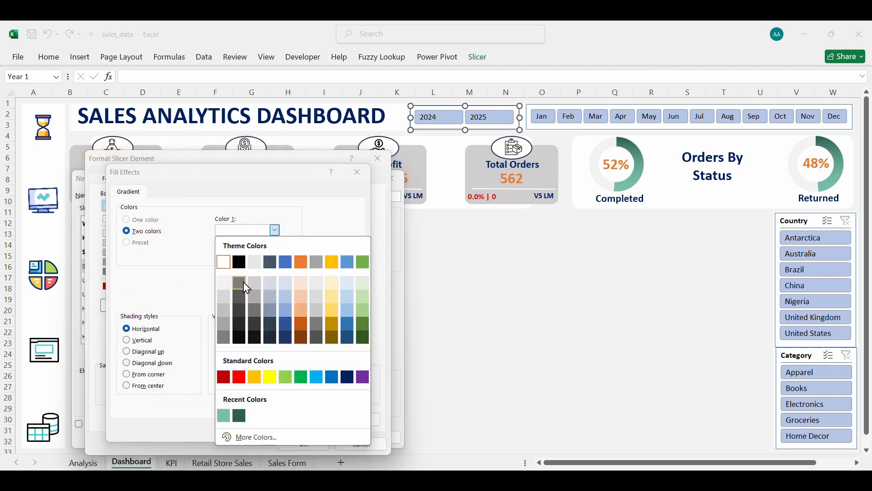
left_click(254, 310)
left_click(275, 255)
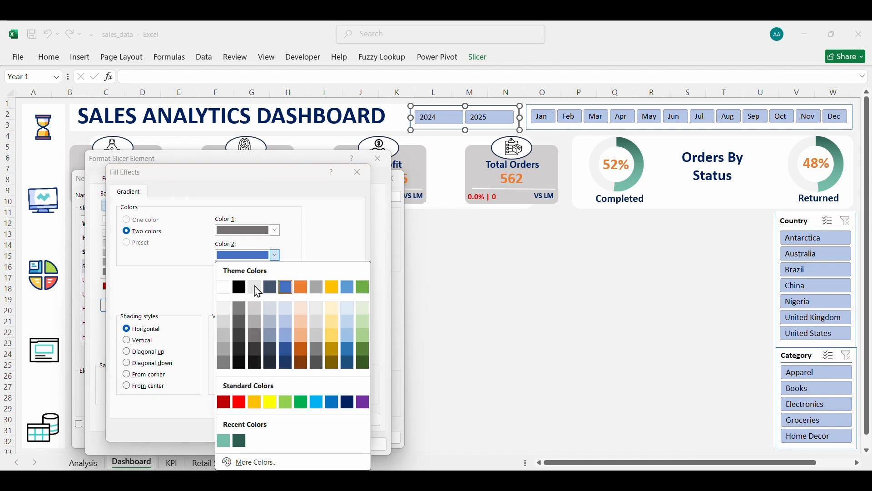
left_click(224, 336)
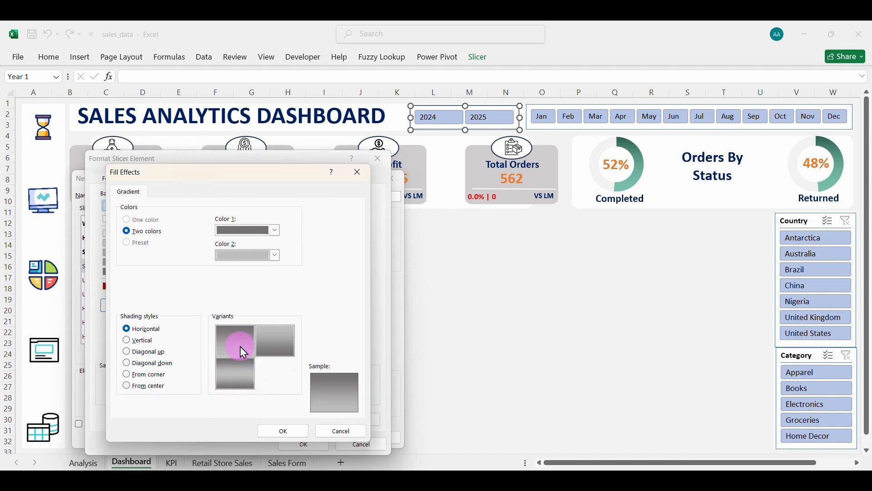
left_click(153, 341)
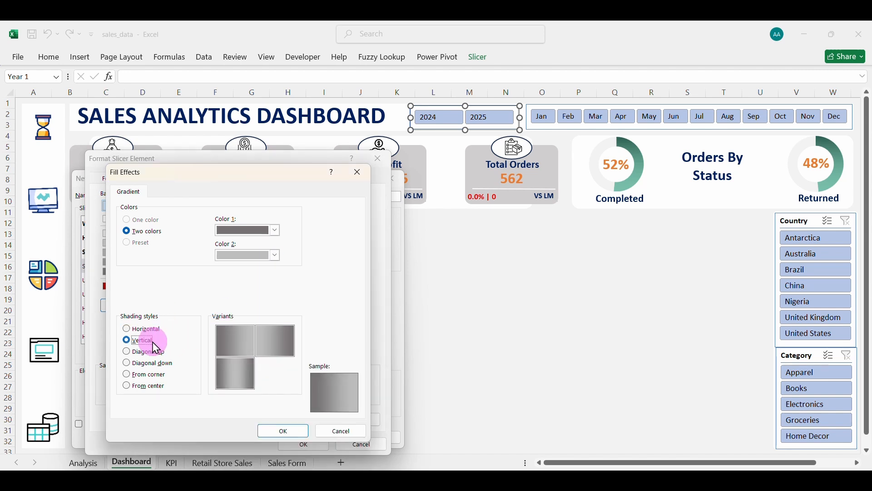
left_click(280, 431)
left_click(302, 445)
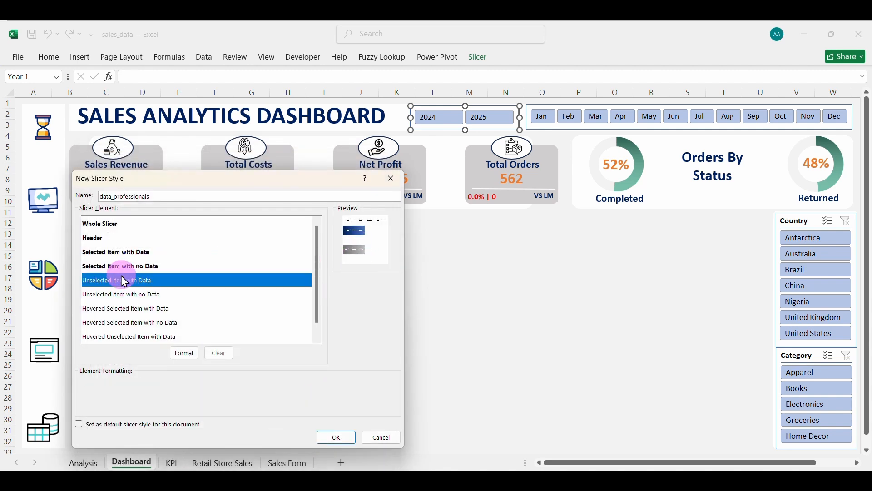
Make Unselected Item with Data text bold black Calibri on a white fill, and save the style.
left_click(184, 356)
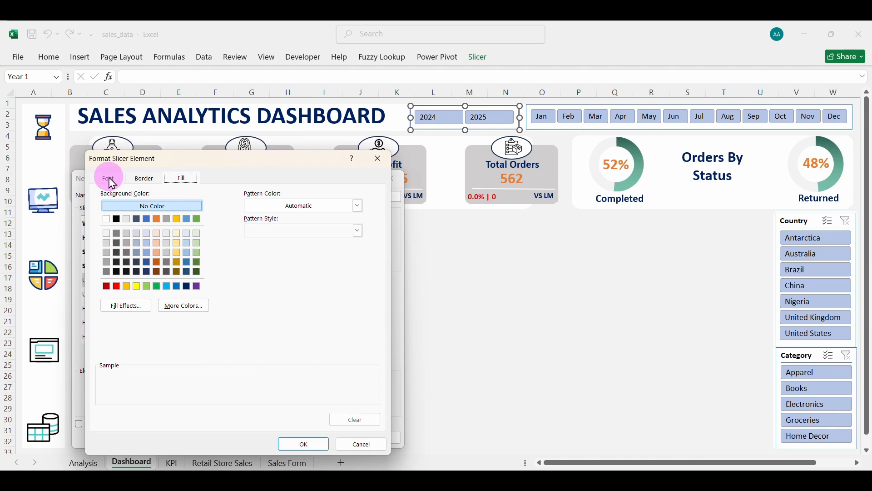
left_click(112, 183)
left_click(117, 224)
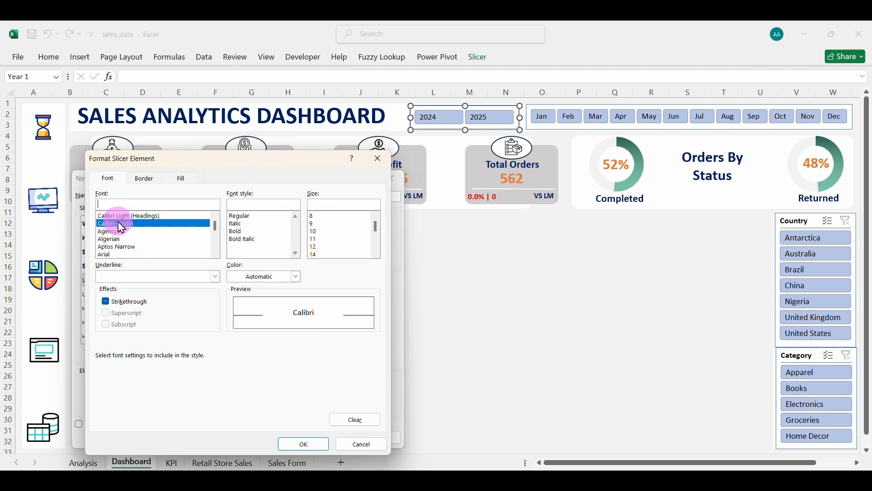
left_click(235, 232)
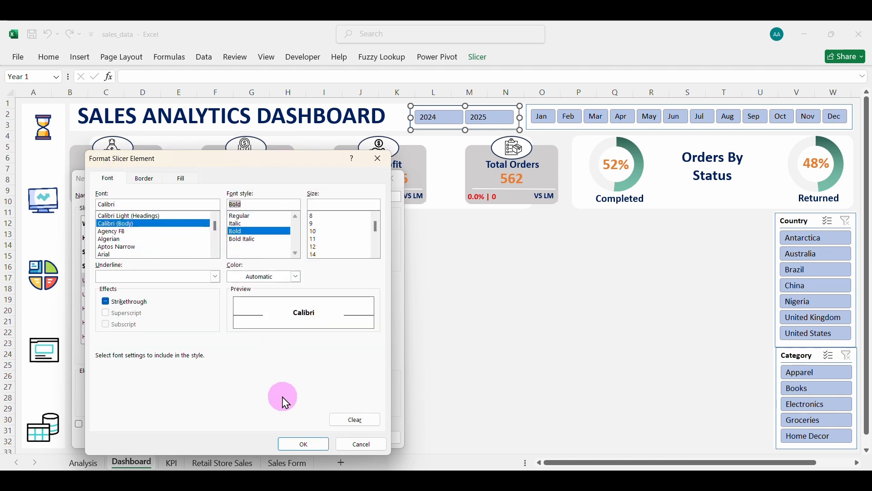
left_click(298, 281)
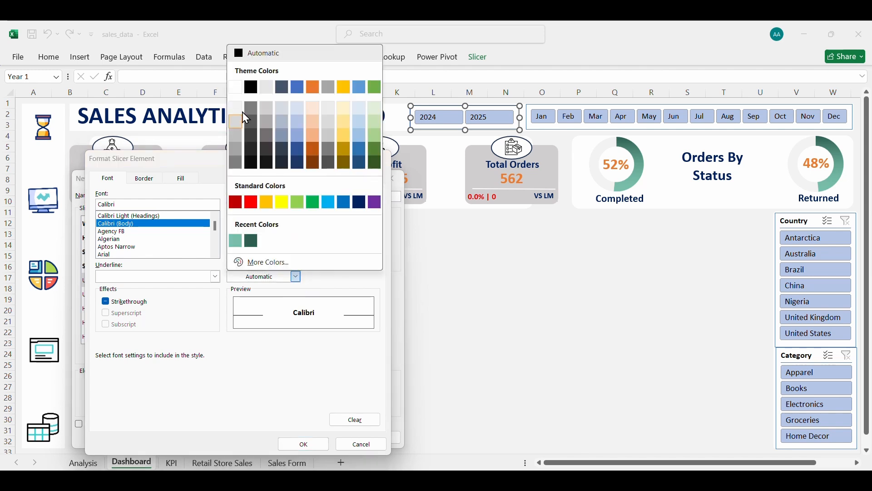
left_click(251, 87)
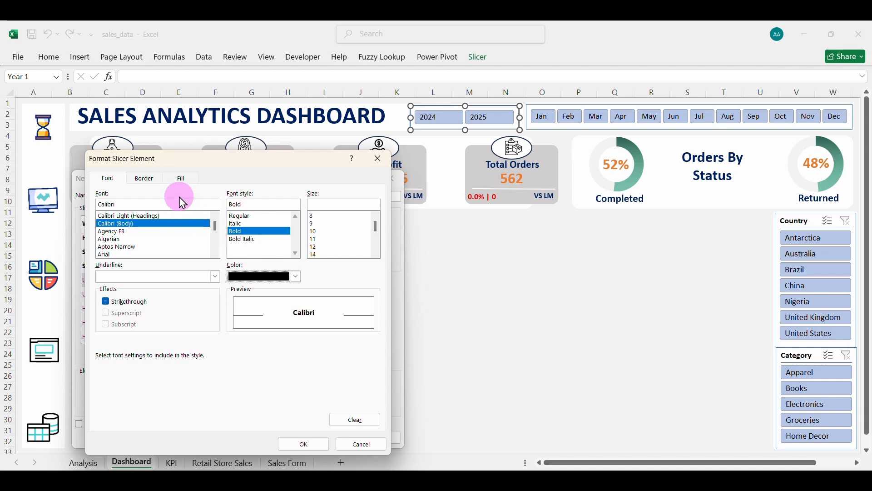
left_click(181, 178)
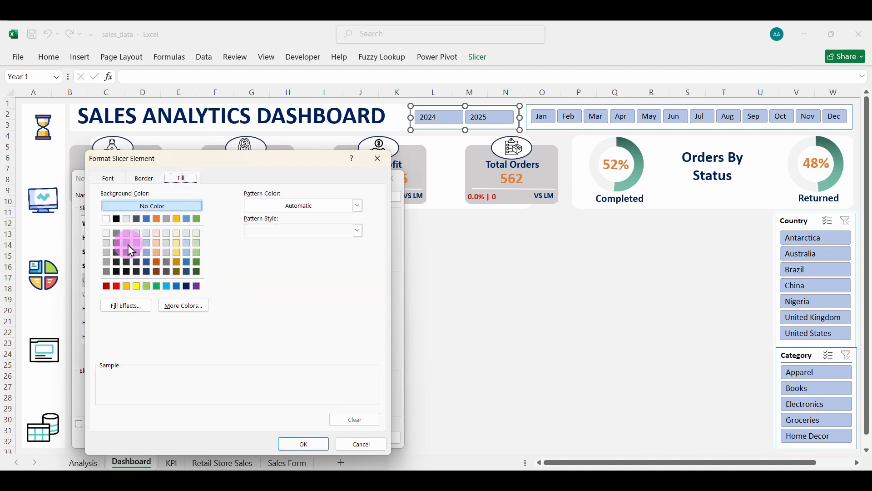
left_click(107, 234)
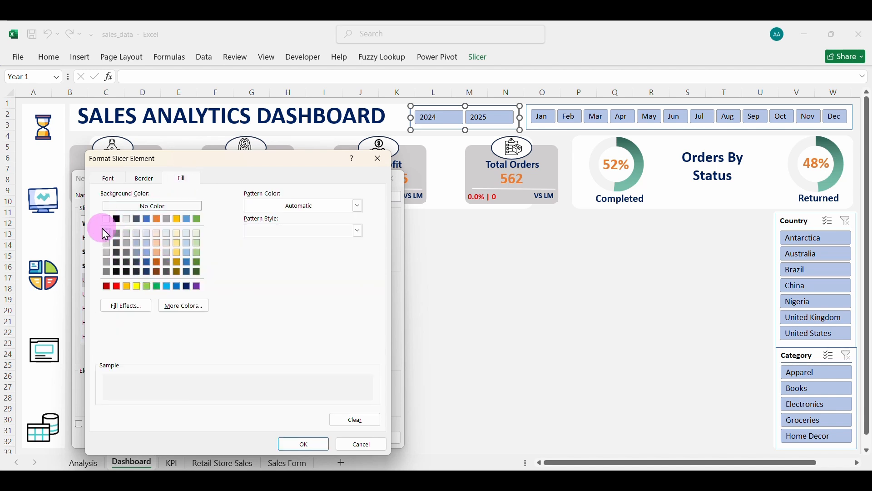
left_click(304, 445)
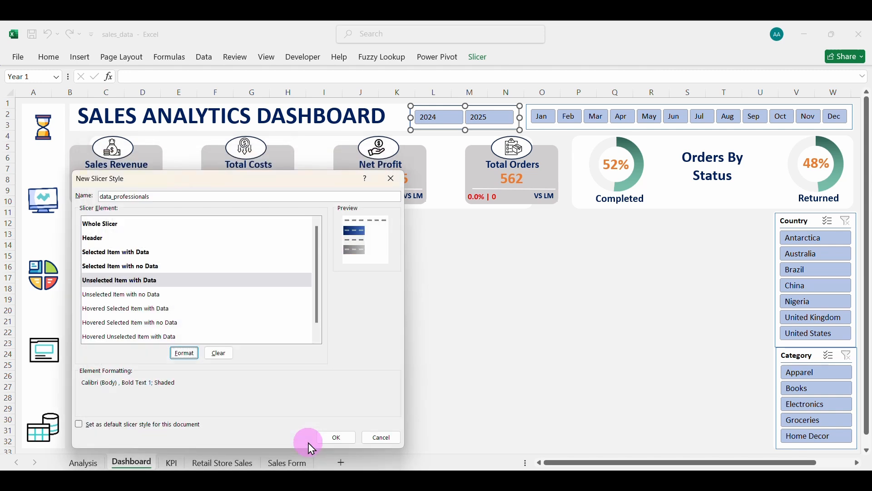
left_click(335, 438)
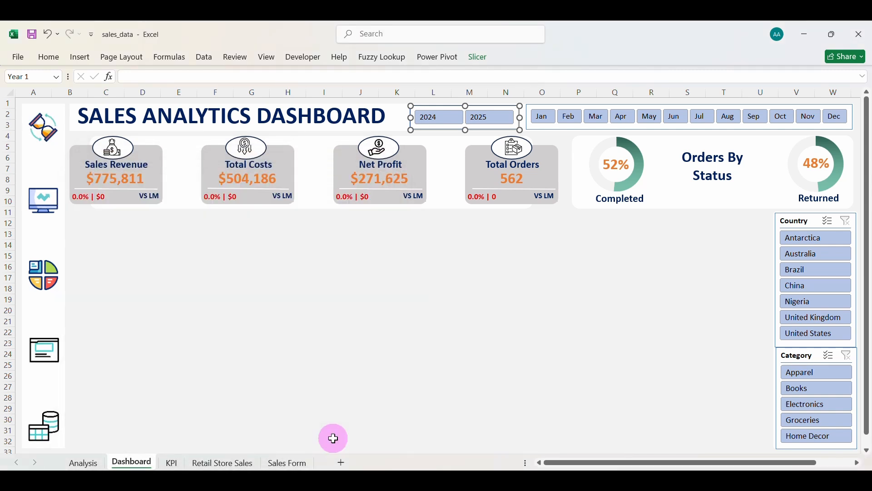
Apply the custom navy style to the Year slicer, testing 2024 and then both 2024 and 2025.
left_click(479, 58)
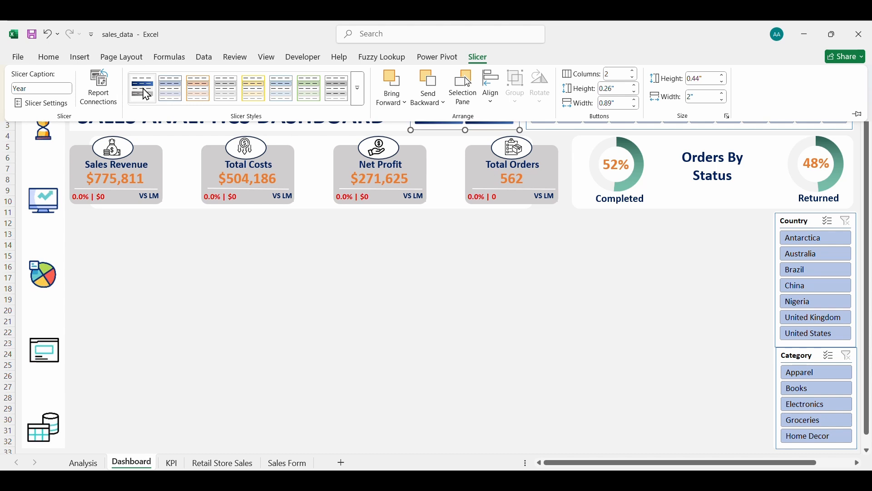
left_click(422, 269)
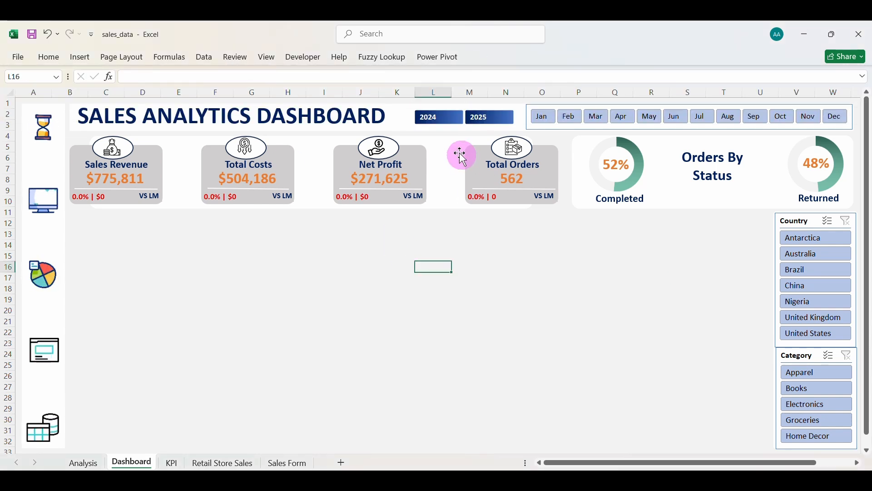
left_click(445, 120)
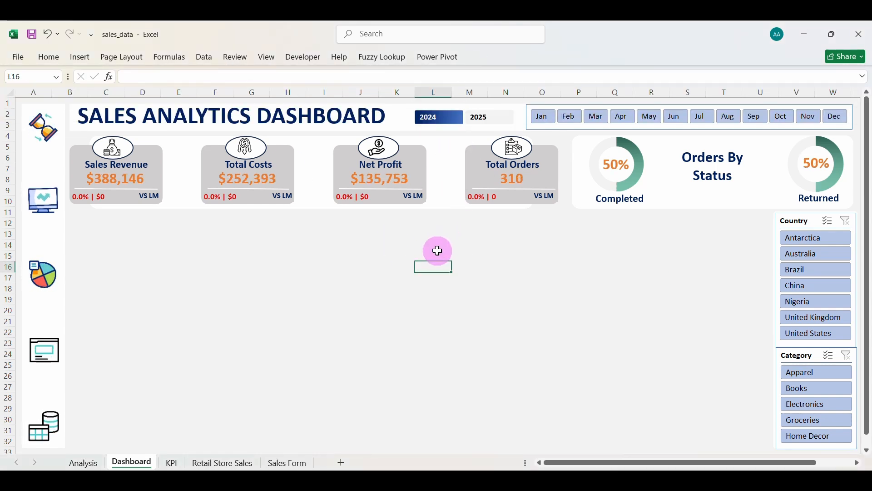
left_click(486, 117)
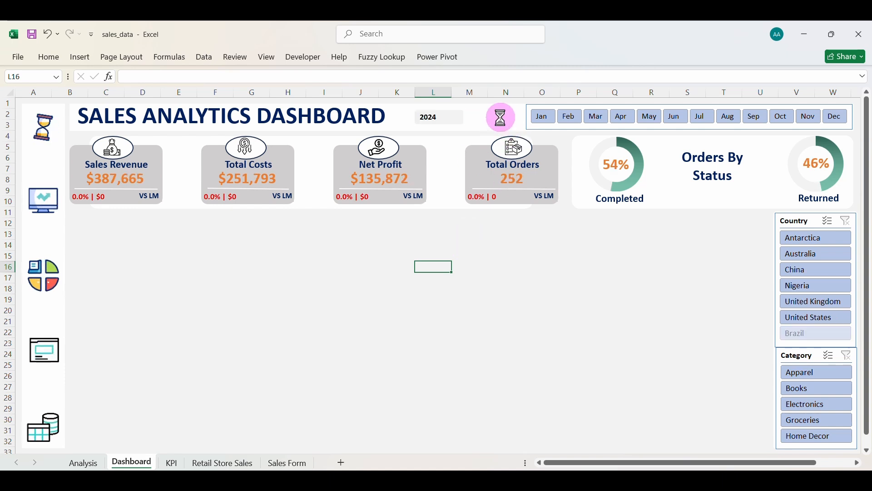
Apply the custom navy style to the Month slicer and filter the dashboard to May.
left_click(556, 132)
left_click(478, 59)
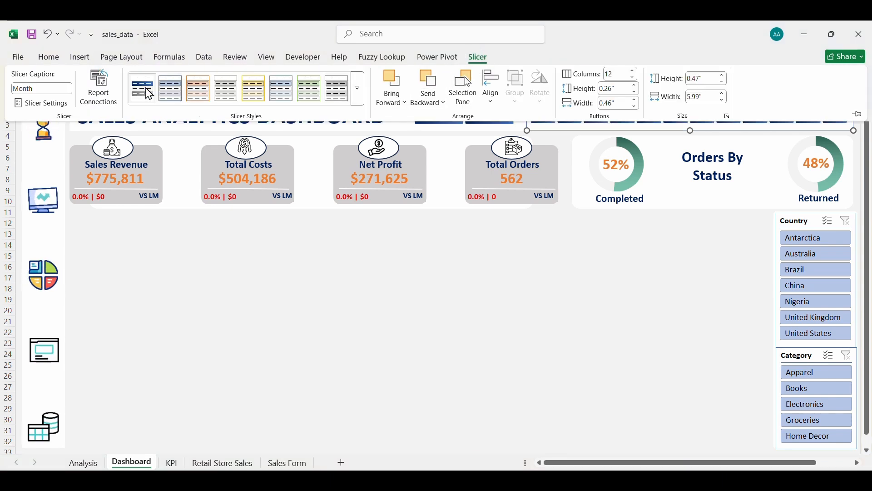
left_click(585, 298)
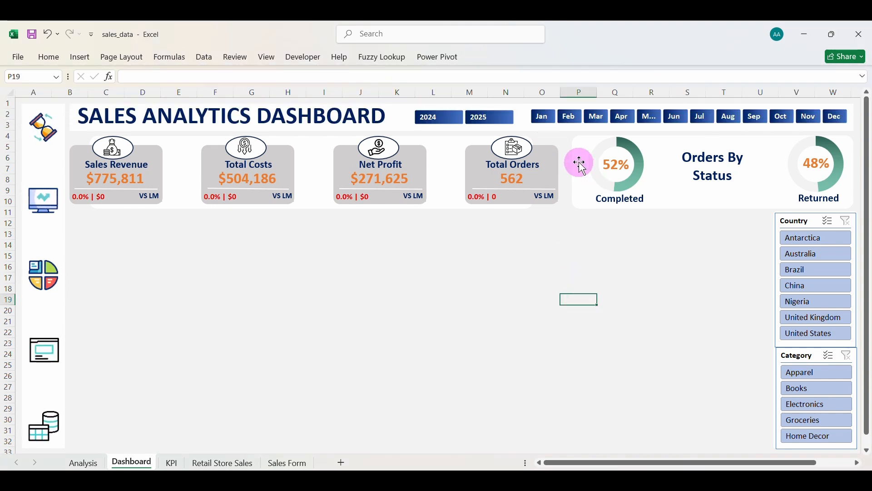
left_click(545, 119)
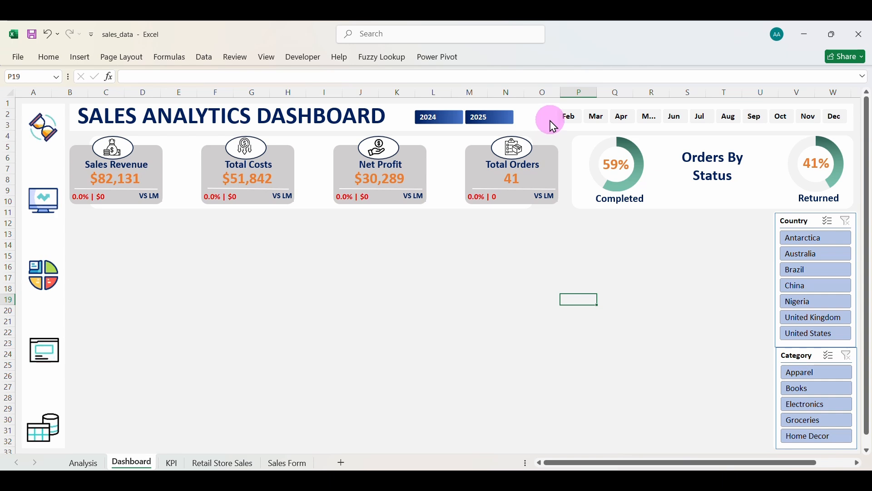
left_click(563, 117)
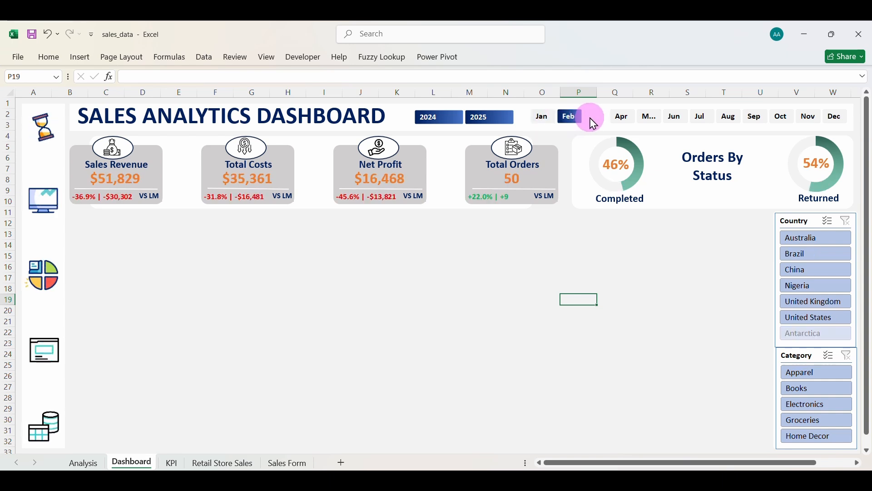
left_click(625, 119)
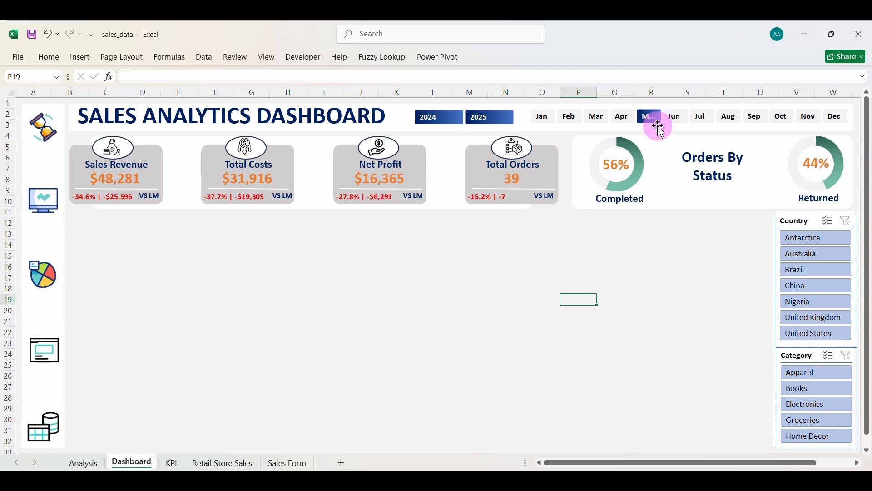
left_click(558, 120)
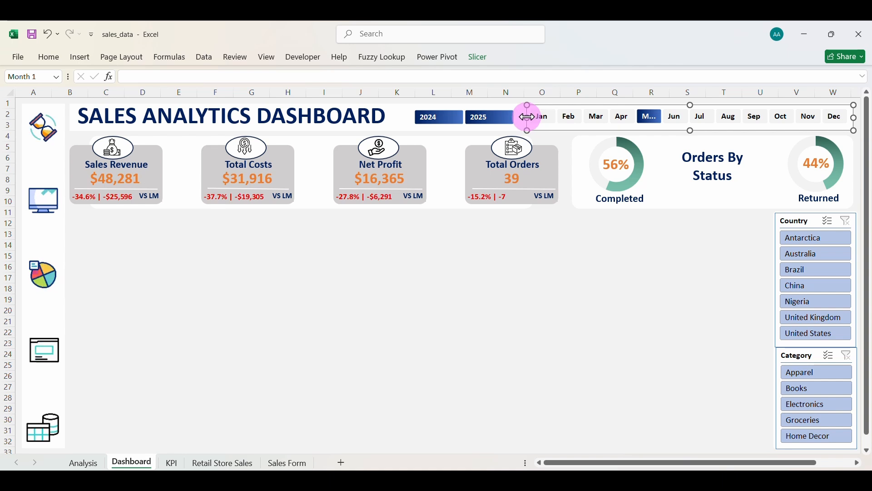
Widen the Month slicer and give the Country slicer the navy style, testing Antarctica and Australia.
left_click_drag(527, 116, 480, 126)
left_click(487, 127)
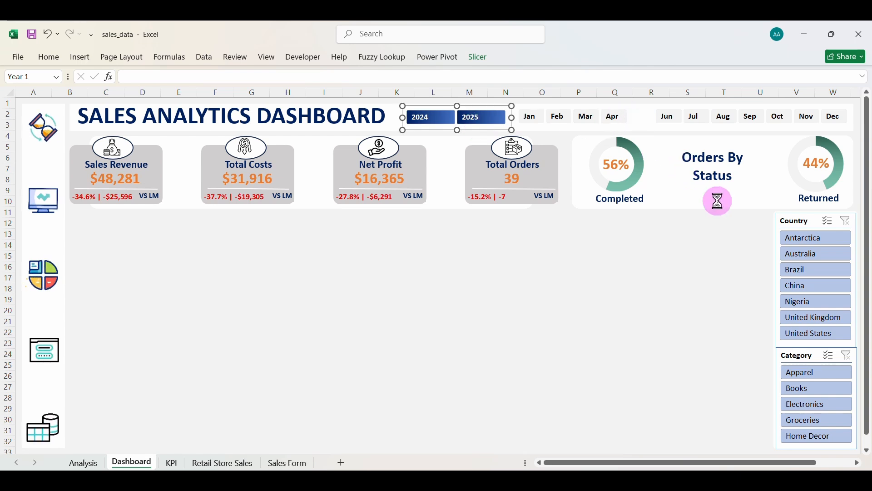
left_click(802, 221)
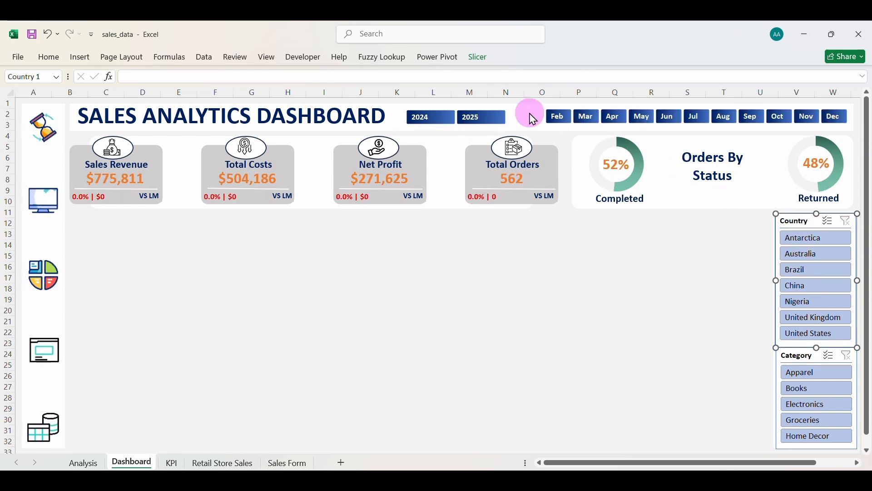
left_click(486, 65)
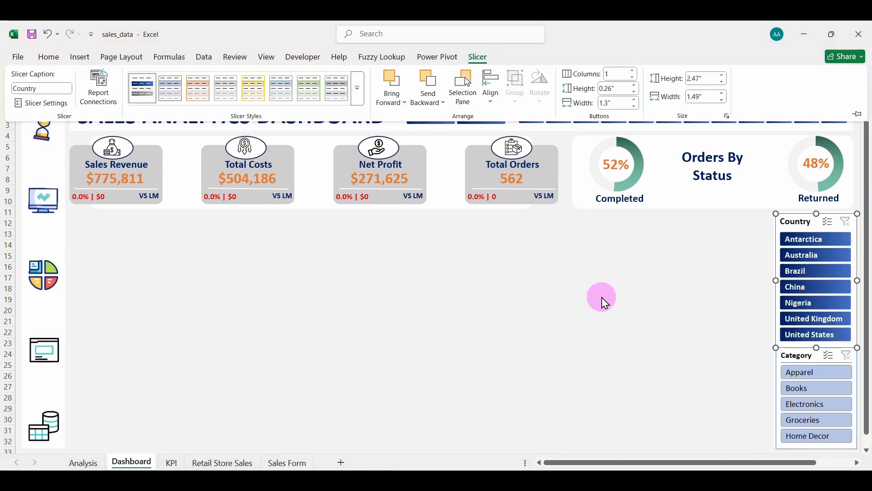
left_click(619, 300)
left_click(618, 301)
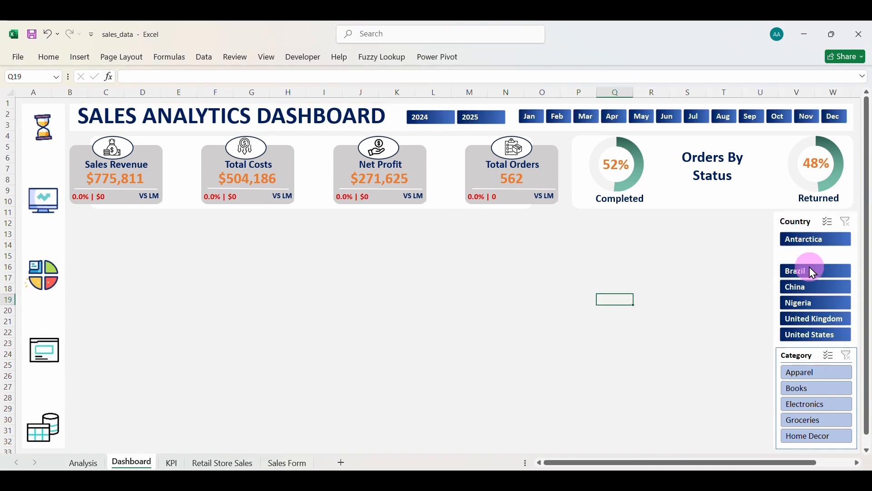
left_click(803, 244)
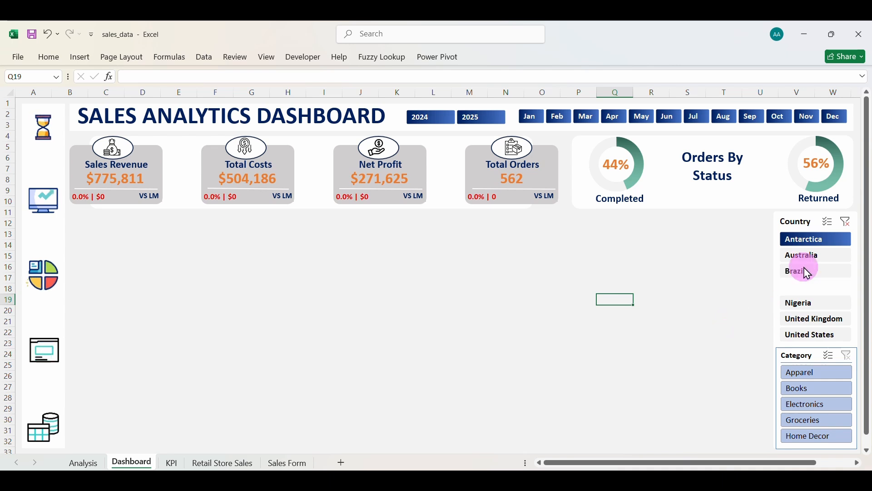
left_click(803, 255)
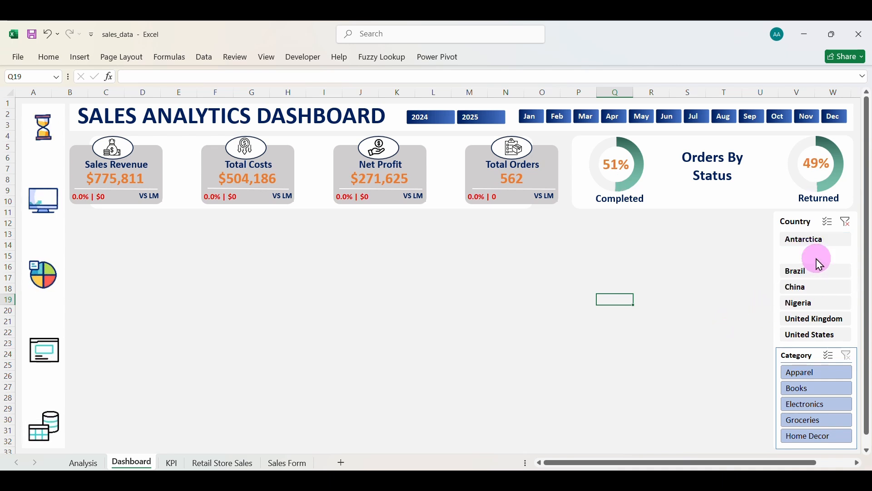
Give the Category slicer the navy style, test then clear the Apparel filter, and go to the KPI sheet.
left_click(818, 355)
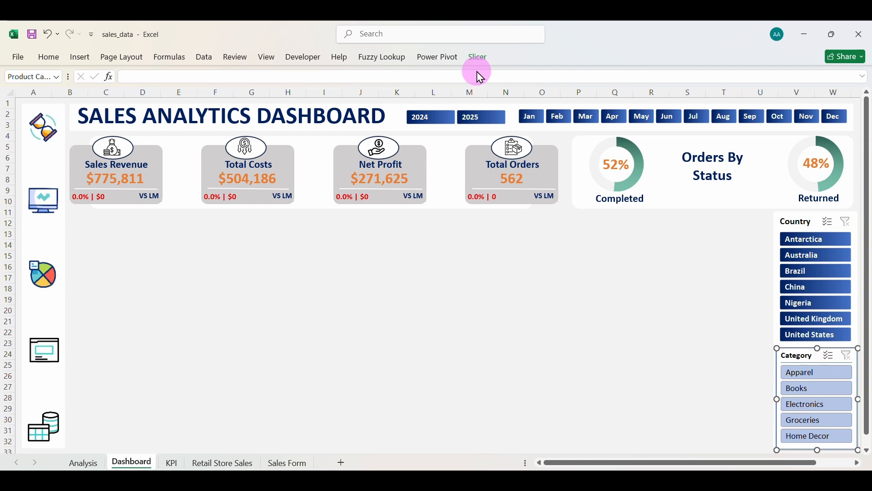
left_click(482, 64)
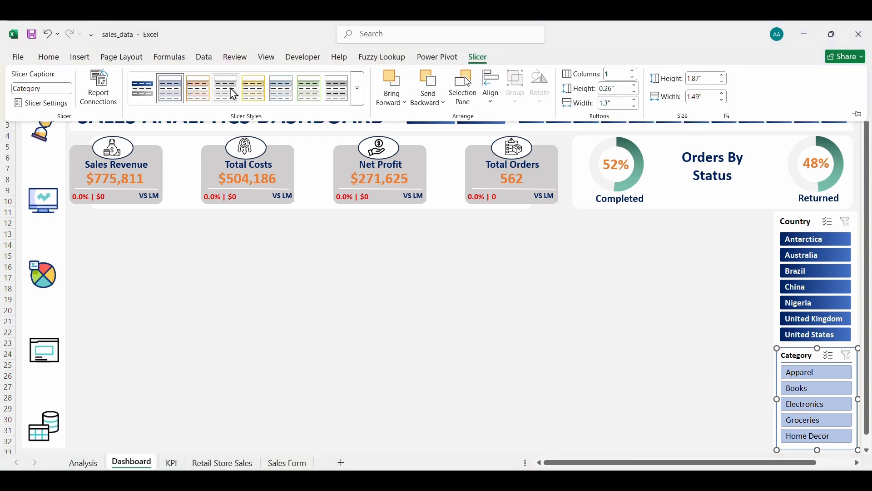
left_click(150, 94)
left_click(458, 317)
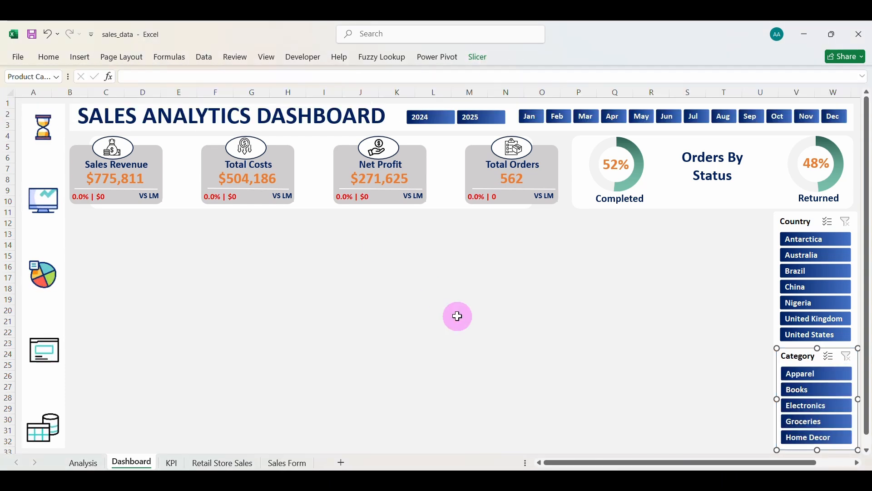
left_click(834, 375)
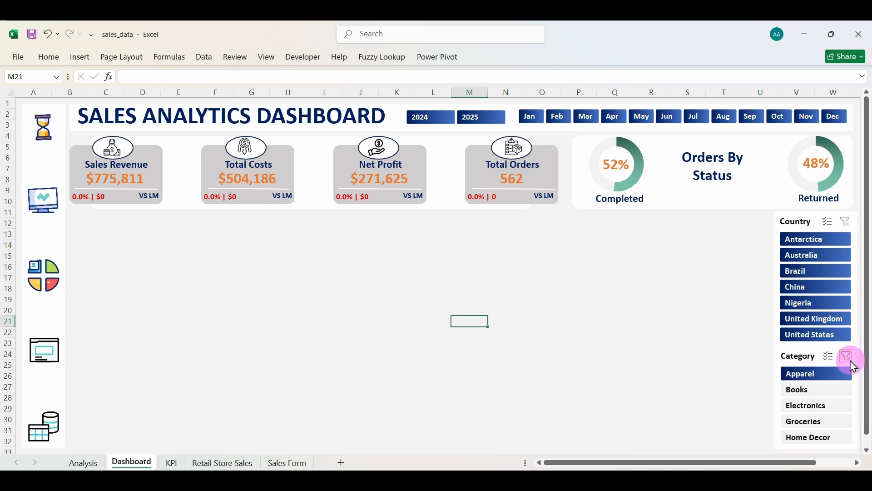
left_click(848, 358)
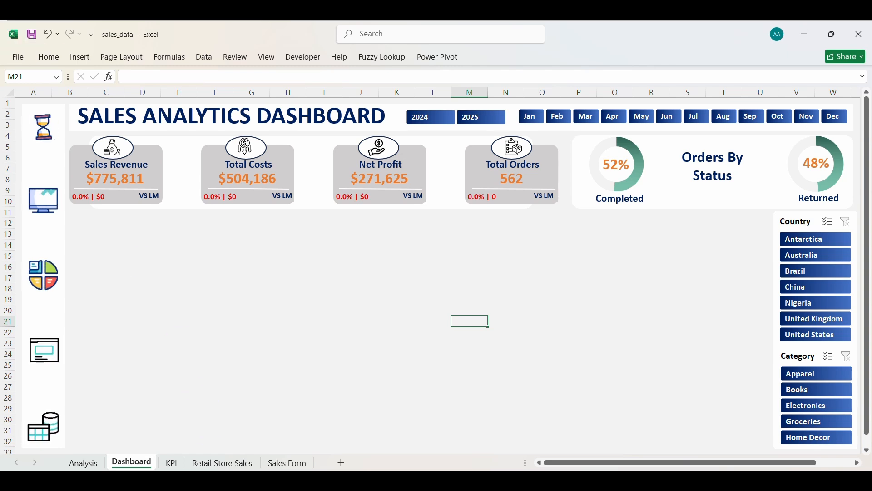
left_click(172, 463)
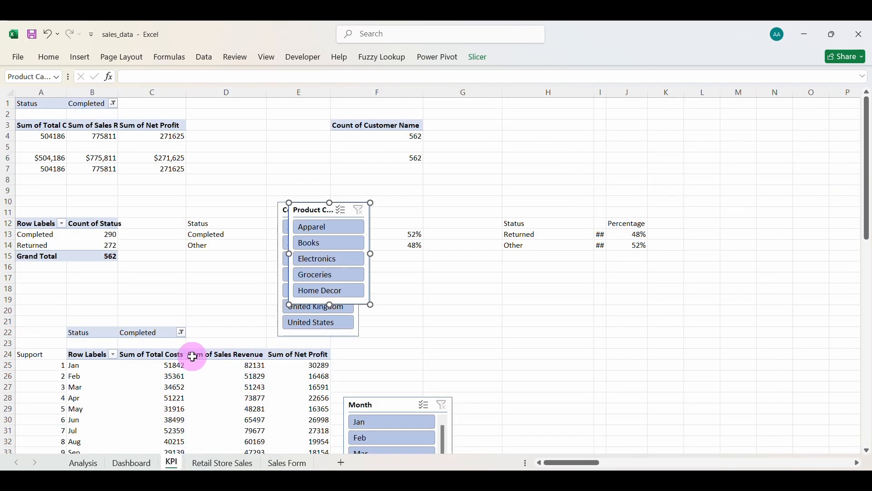
Paste a copy of the monthly order count pivot table at cell F65.
scroll(192, 358, "down", 19)
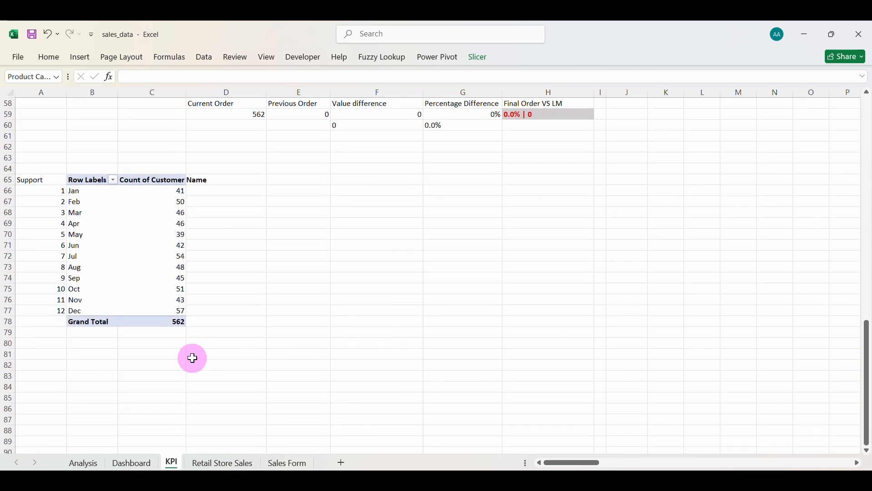
left_click_drag(83, 180, 181, 316)
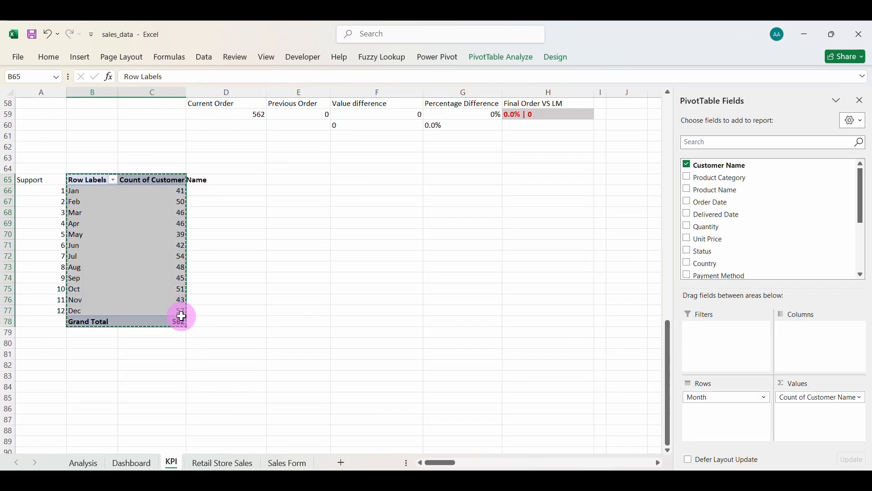
left_click(349, 178)
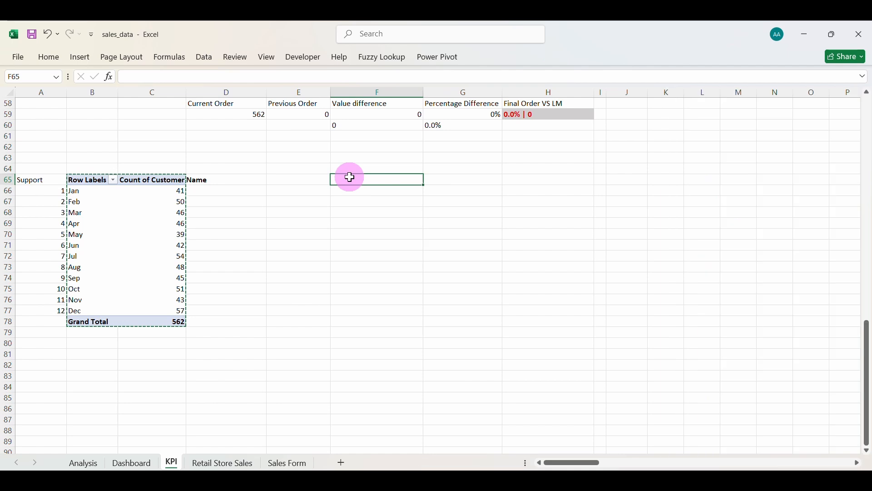
key("ctrl+v")
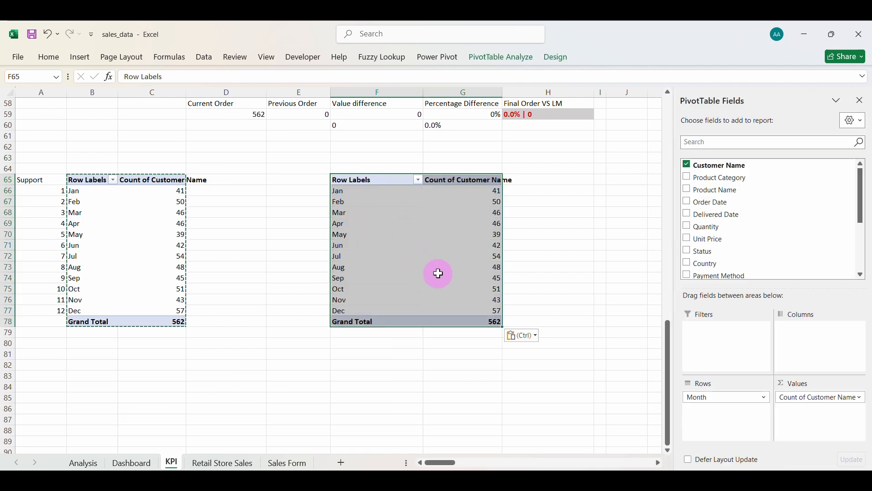
Replace the count and Month fields with Product Category rows and Sales Revenue, Total Costs, Net Profit values.
left_click(795, 398)
left_click(800, 369)
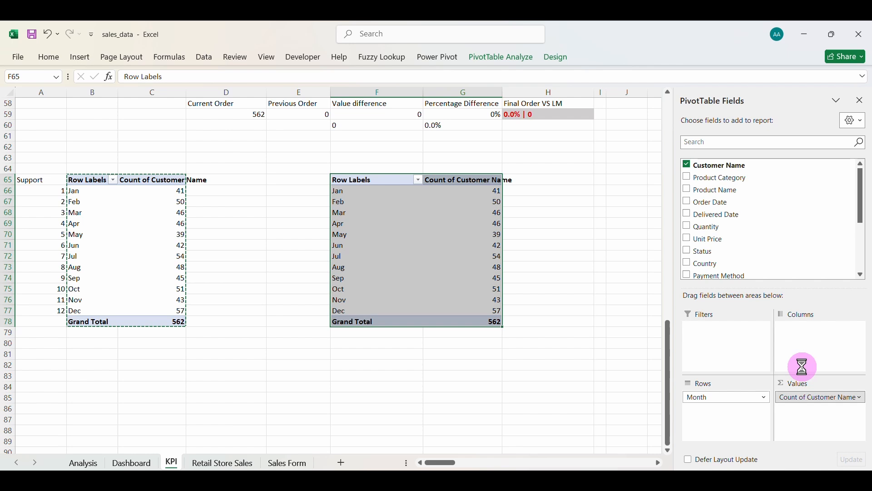
left_click(735, 400)
left_click(727, 370)
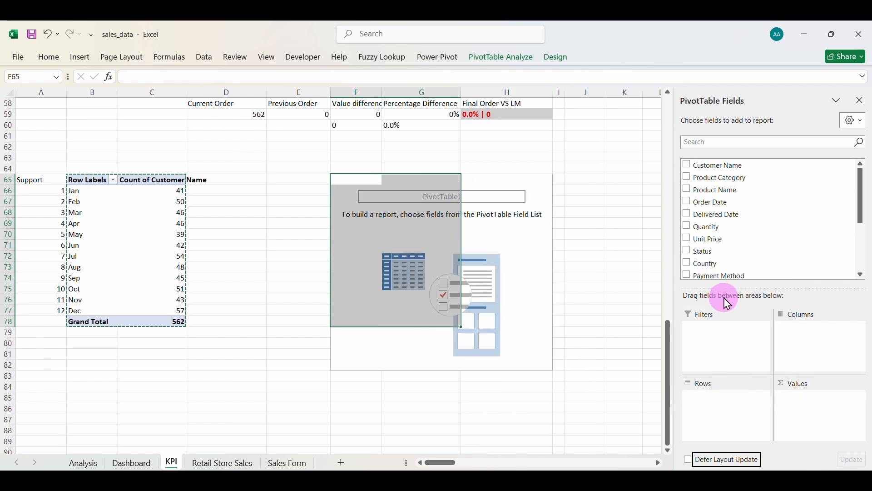
left_click(688, 177)
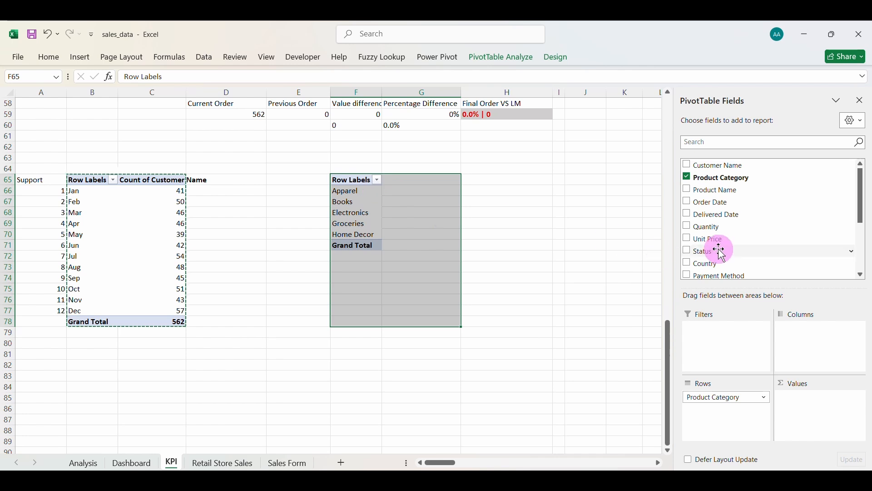
scroll(722, 255, "down", 3)
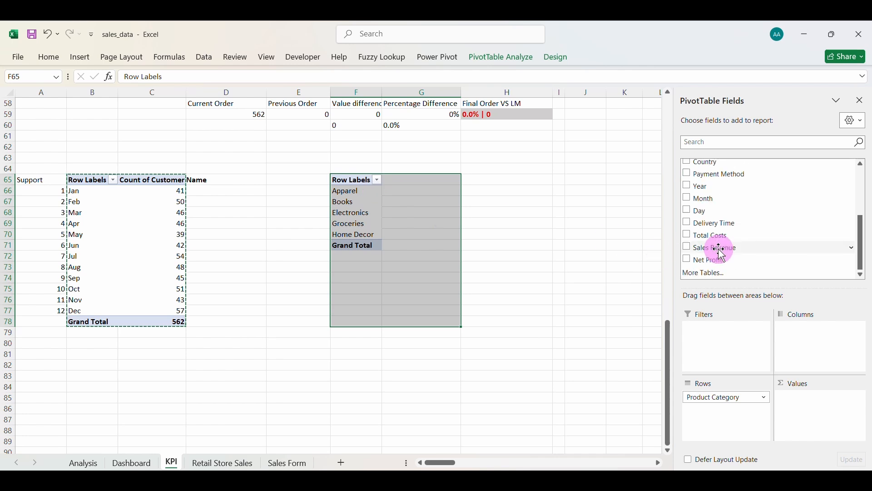
left_click(689, 235)
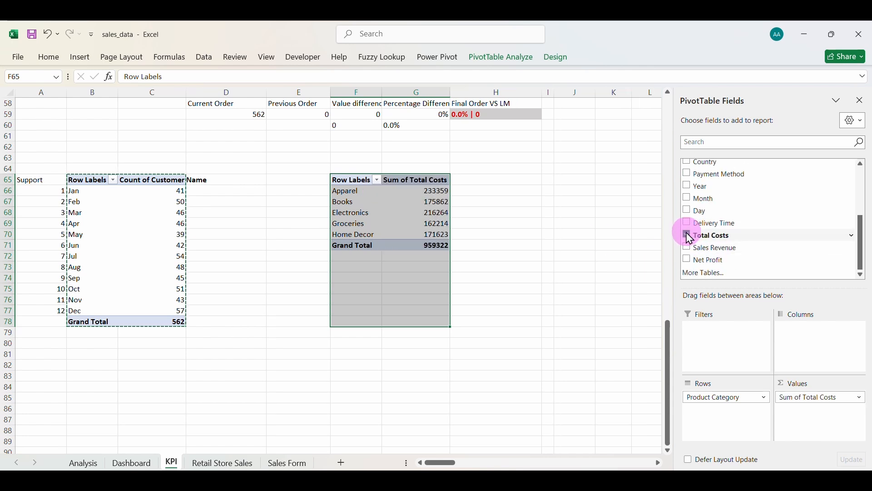
left_click(689, 235)
left_click(689, 248)
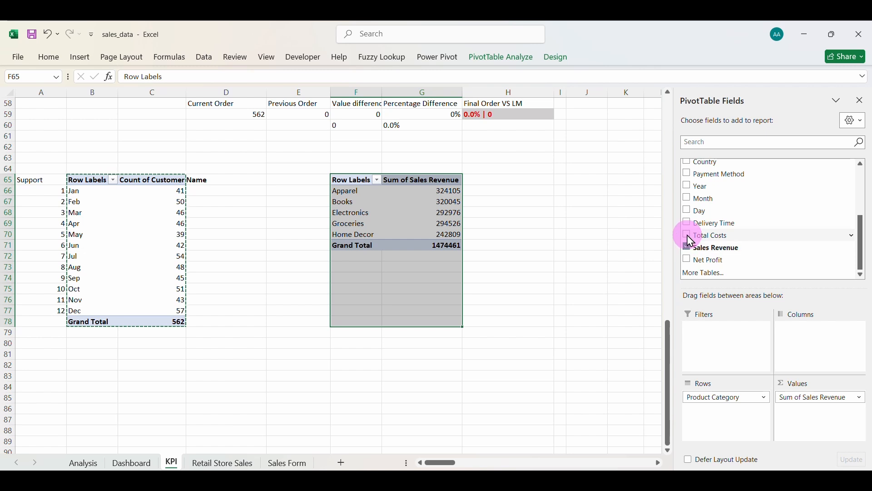
left_click(690, 237)
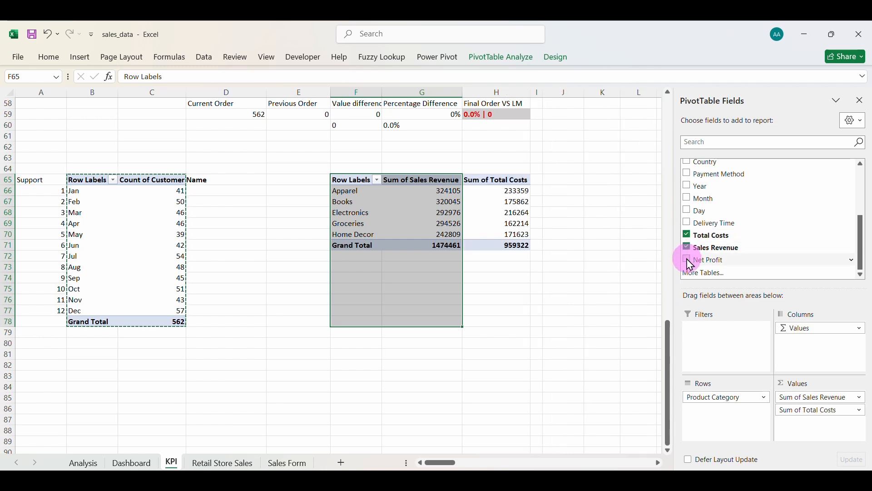
left_click(690, 262)
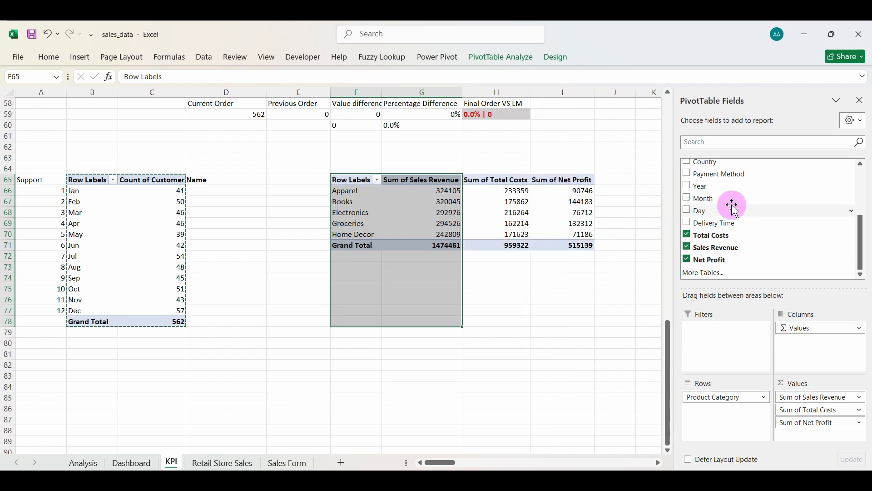
scroll(732, 207, "up", 1)
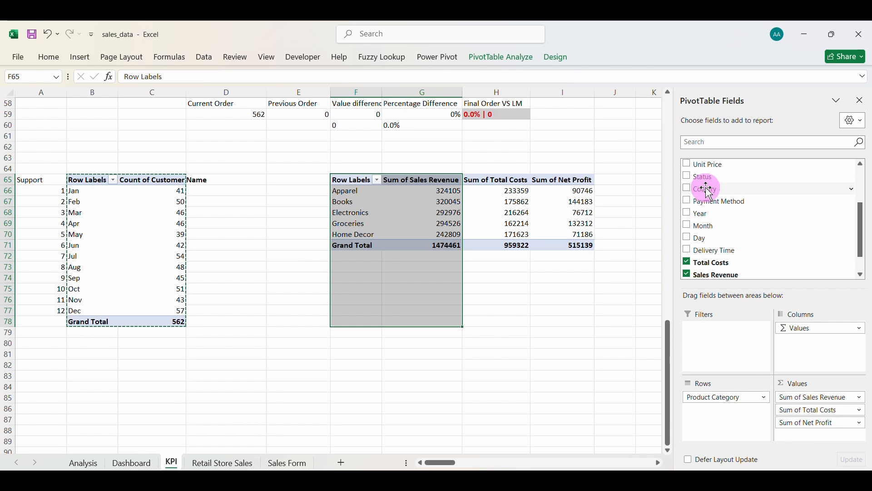
Add Status as a pivot filter showing only Completed orders, excluding Returned.
left_click_drag(707, 183, 716, 338)
left_click(458, 158)
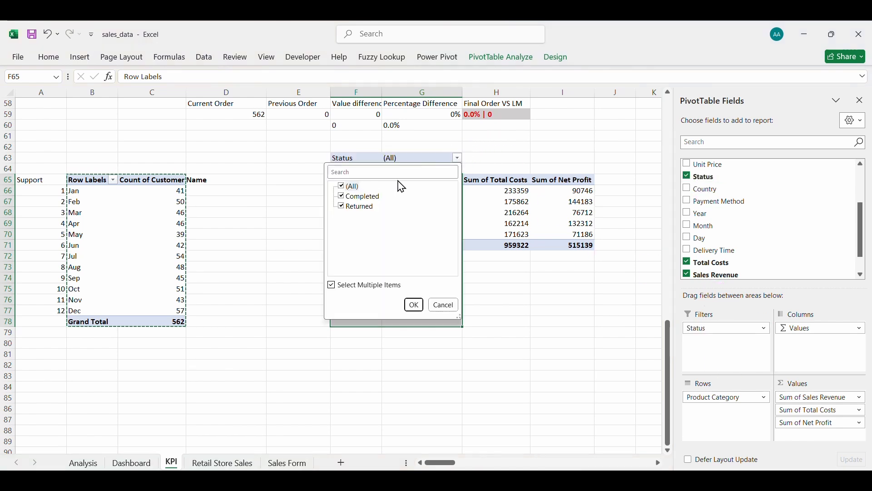
left_click(343, 207)
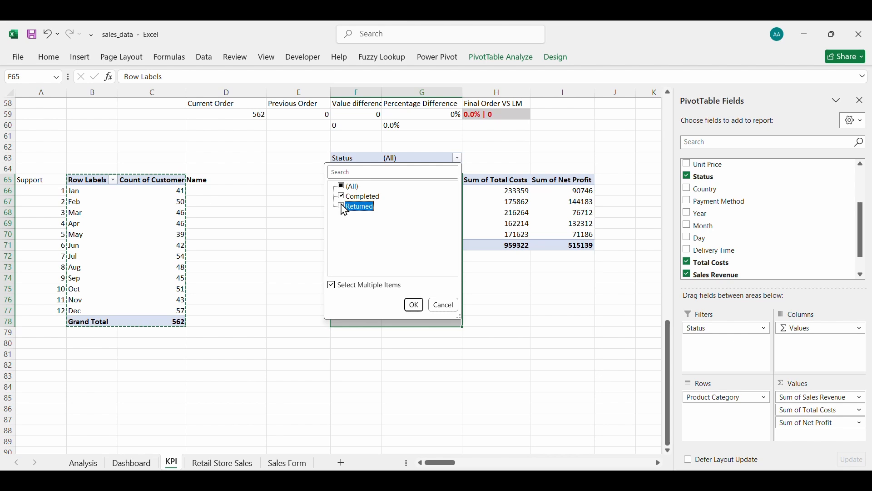
left_click(415, 306)
left_click(481, 220)
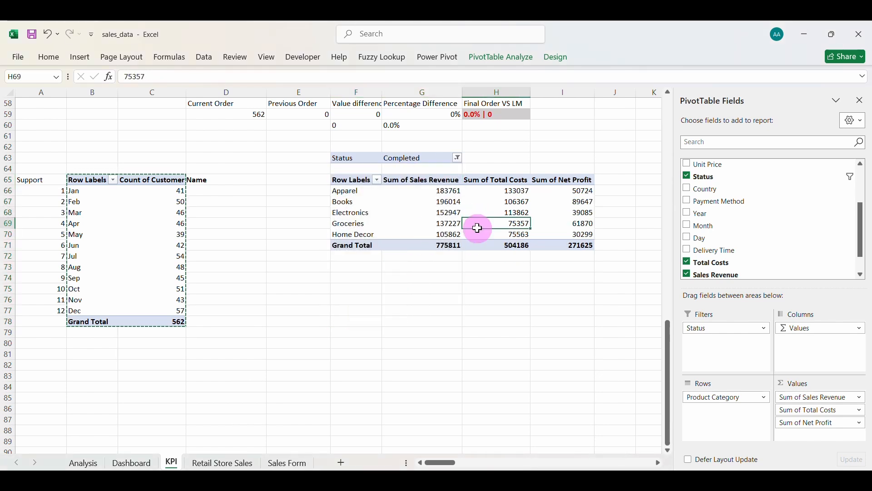
left_click(81, 56)
Insert a 3-D clustered column pivot chart from the Completed pivot table.
left_click(310, 89)
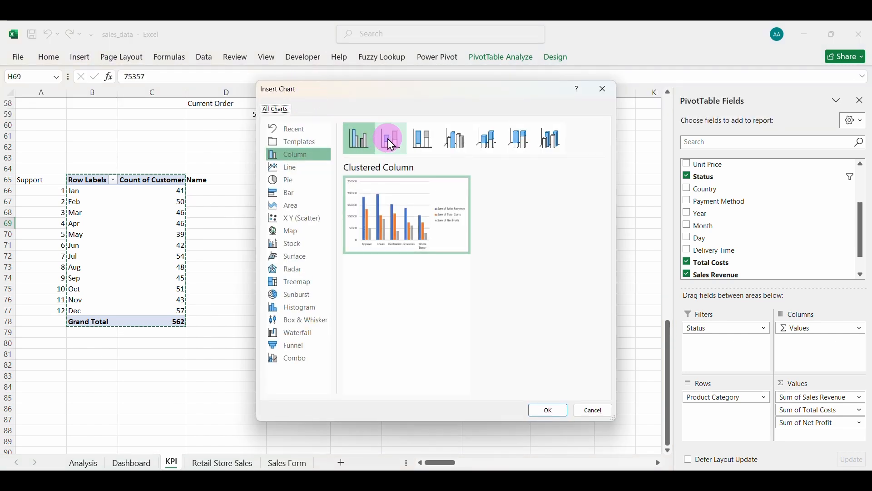
left_click(462, 148)
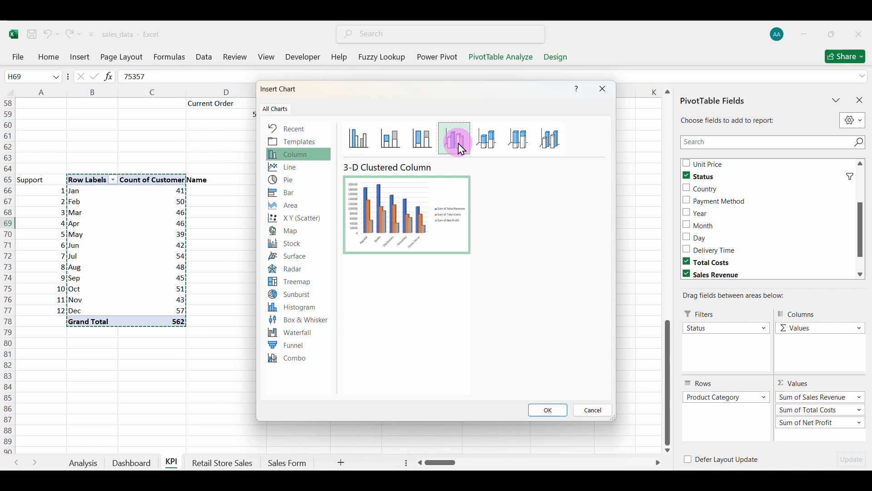
left_click(549, 411)
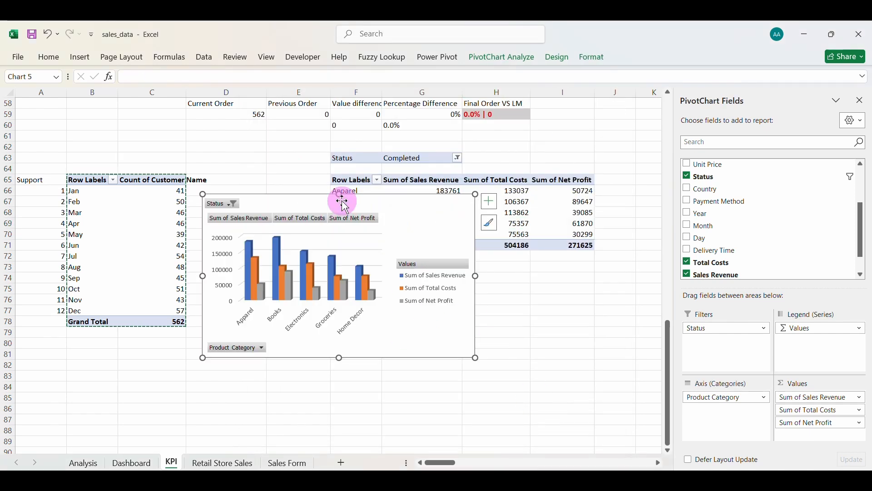
Hide all field buttons on the chart and move it below the pivot table.
right_click(345, 219)
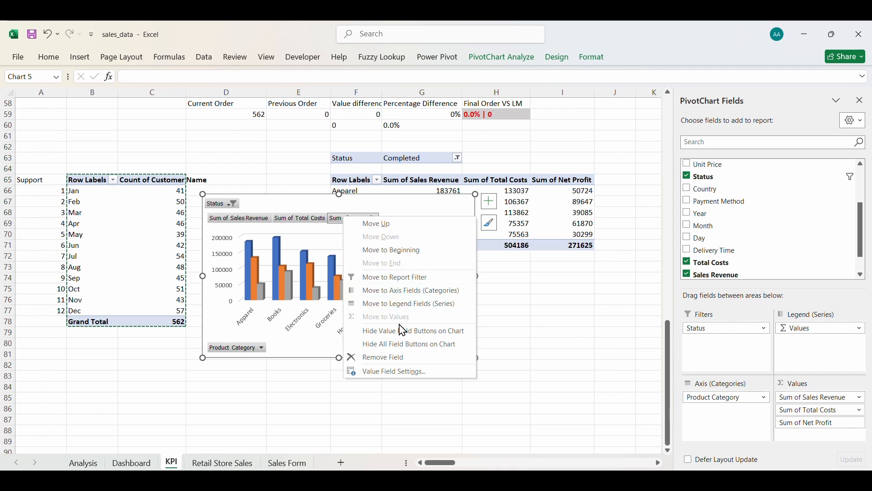
left_click(386, 347)
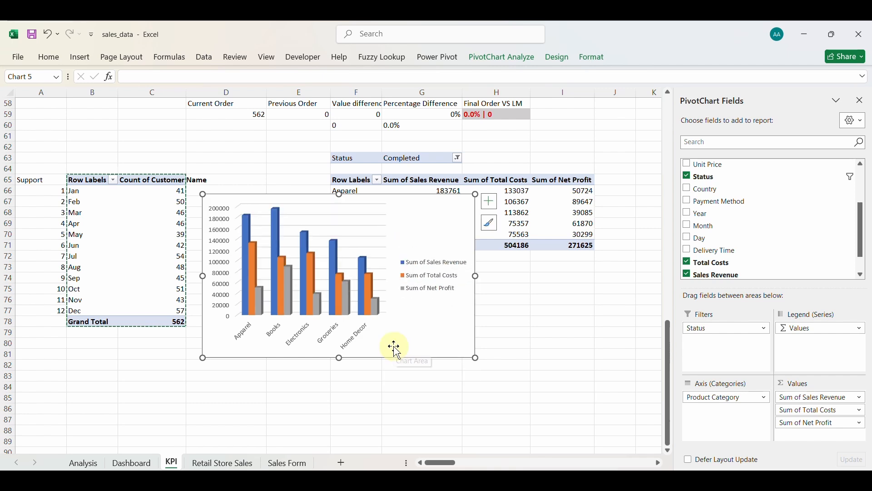
left_click(427, 272)
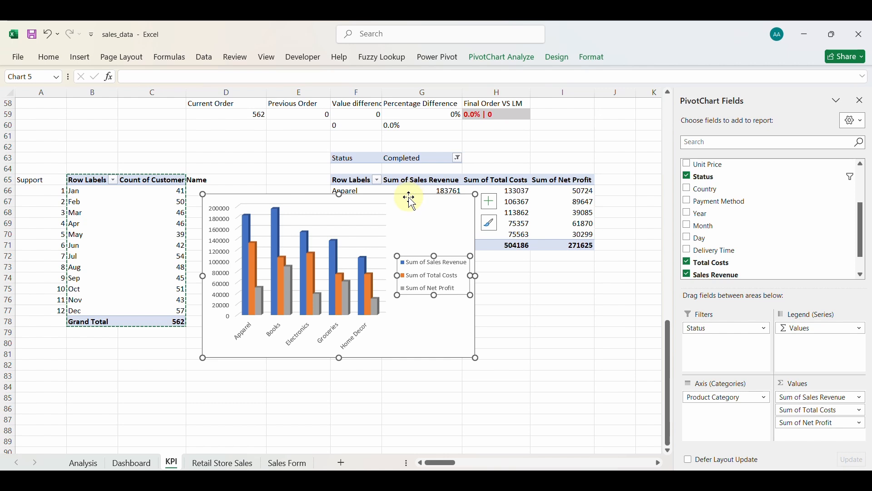
left_click_drag(410, 198, 399, 281)
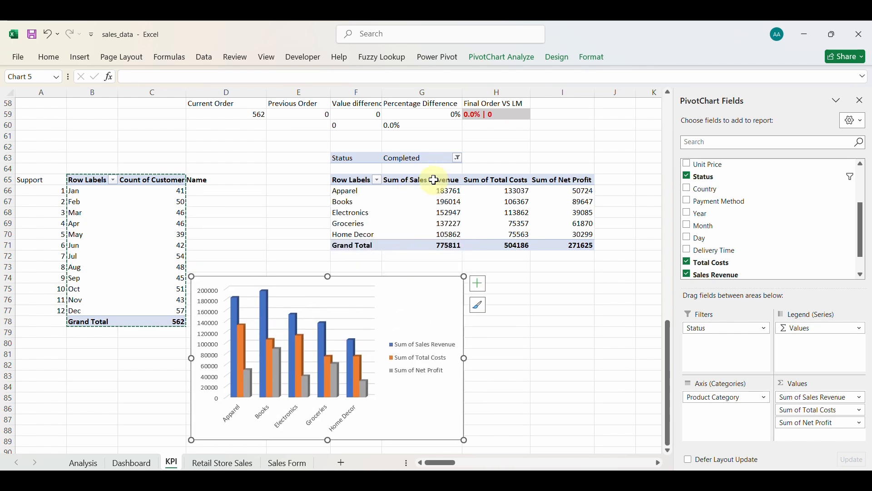
left_click(435, 180)
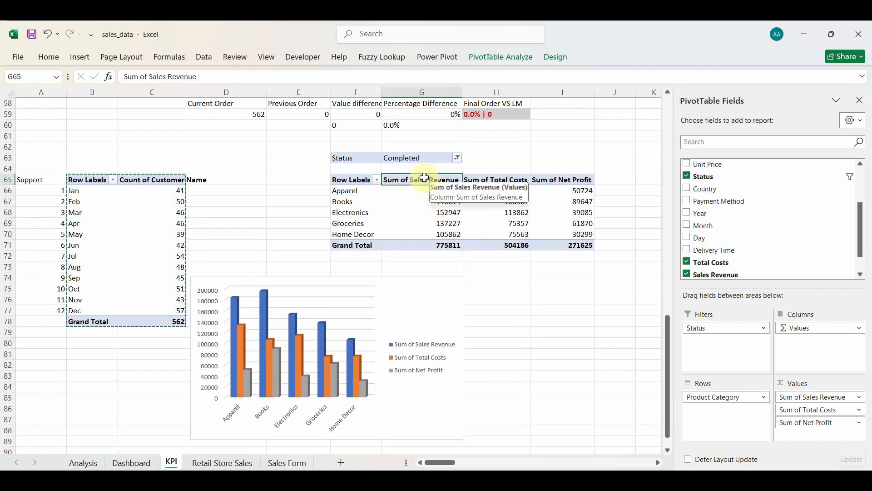
Rename the value headers from 'Sum of …' to Sales Revenue, Total Costs and Net Profit.
left_click(151, 75)
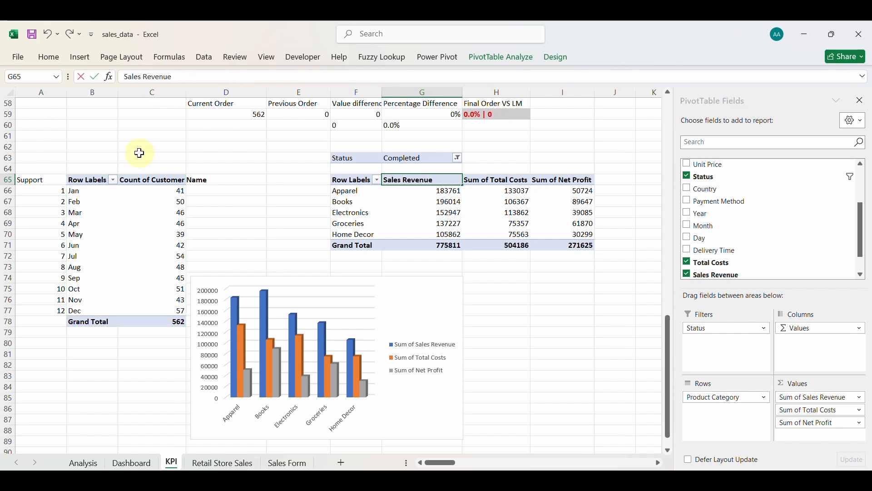
left_click(493, 179)
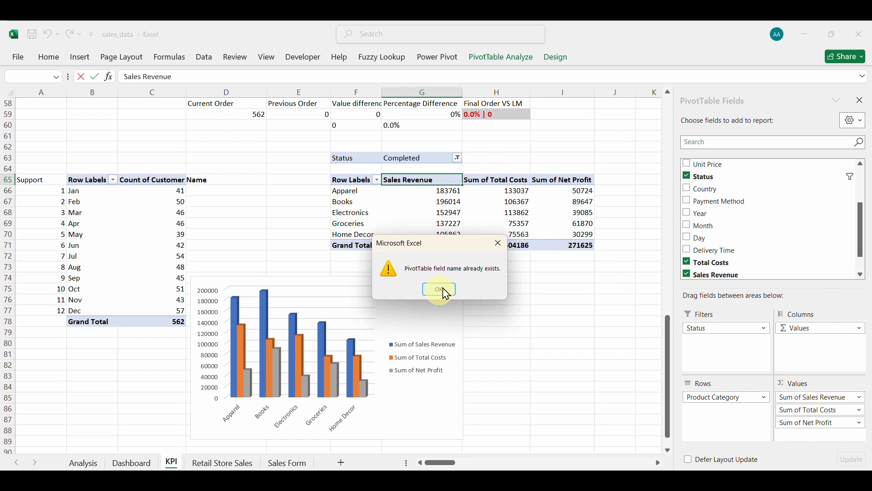
left_click(499, 244)
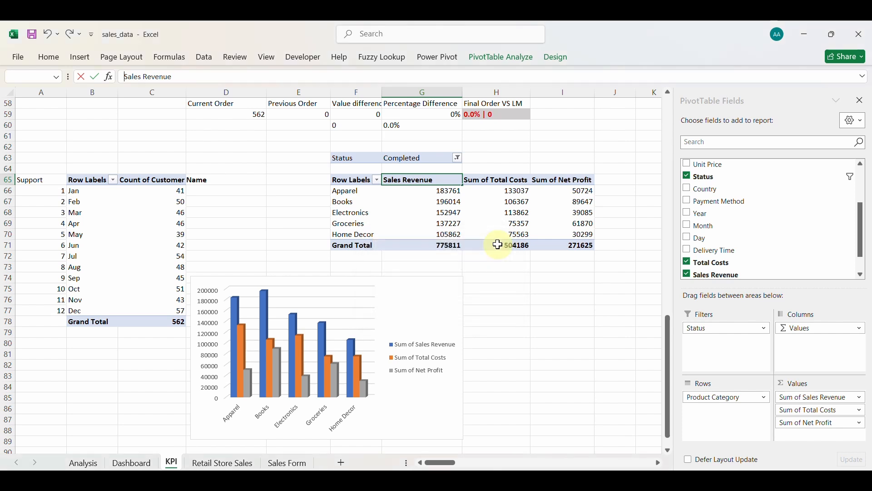
left_click(182, 78)
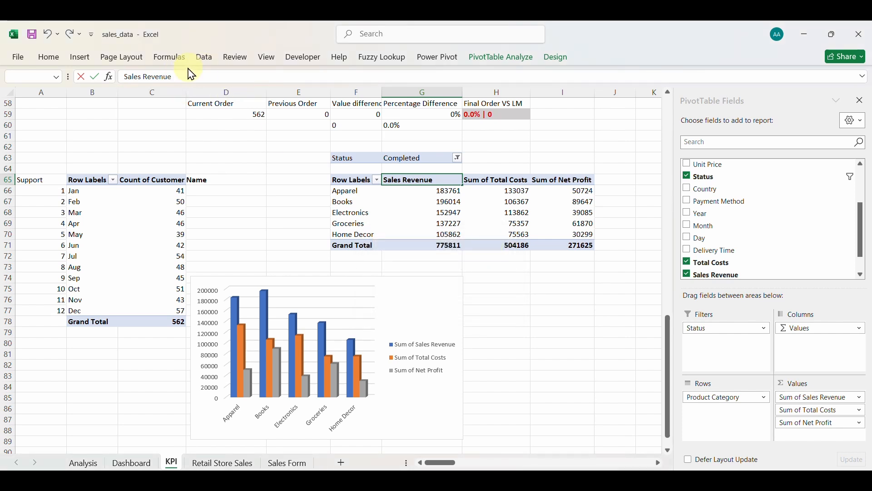
left_click(489, 179)
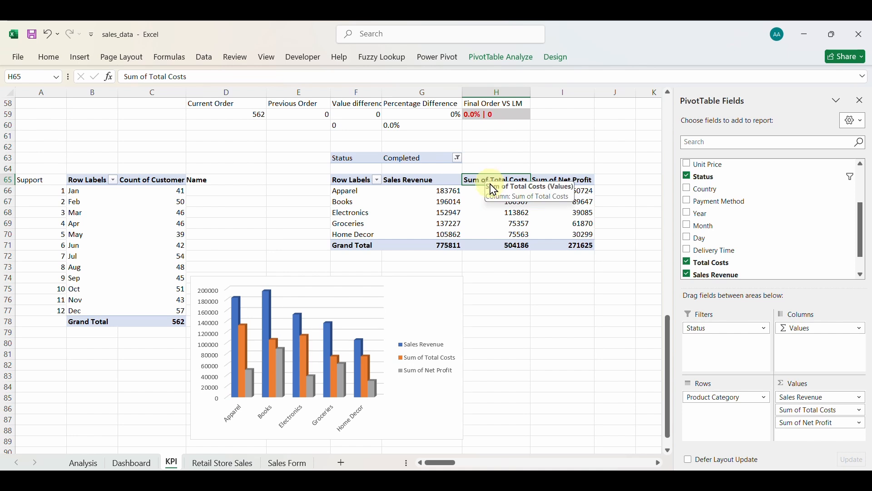
left_click(151, 75)
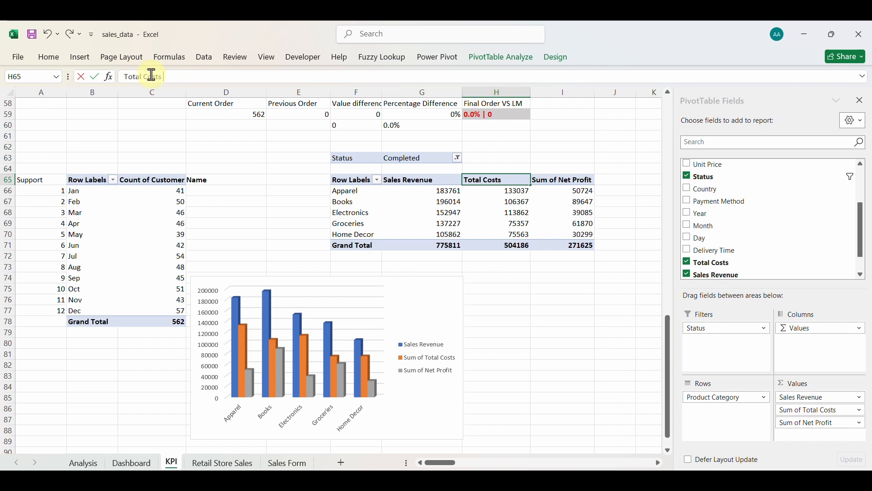
left_click(562, 181)
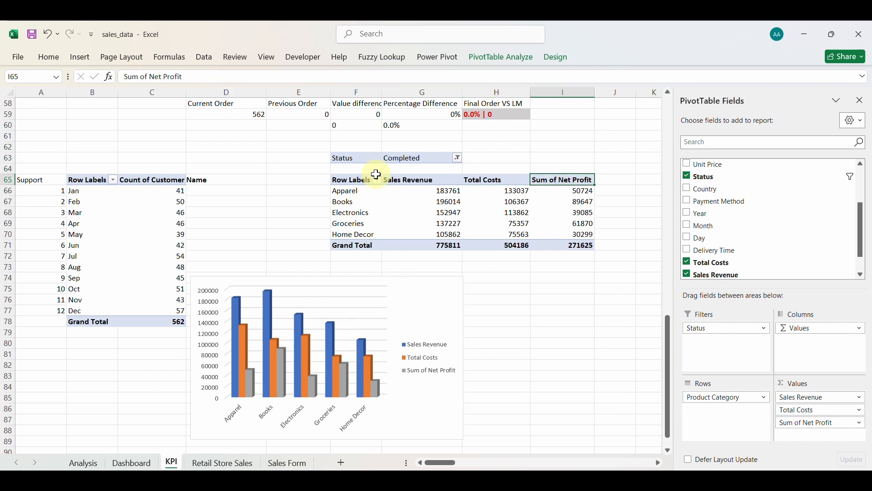
left_click(151, 74)
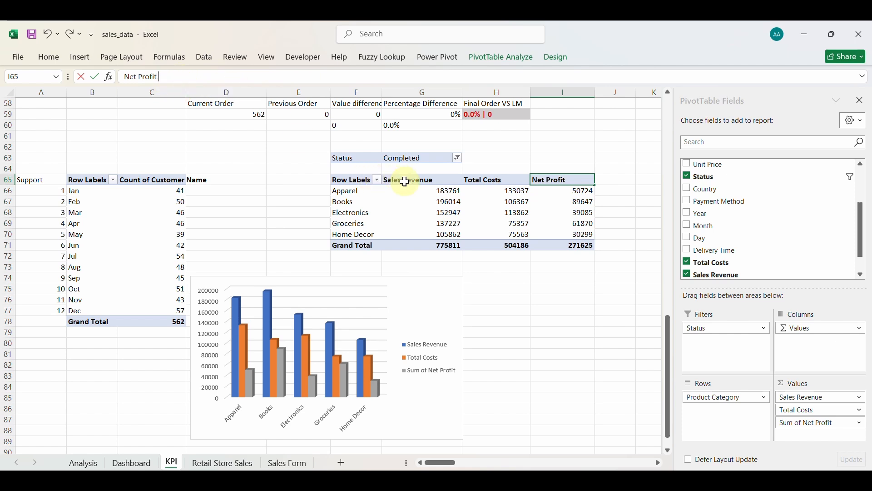
left_click(426, 322)
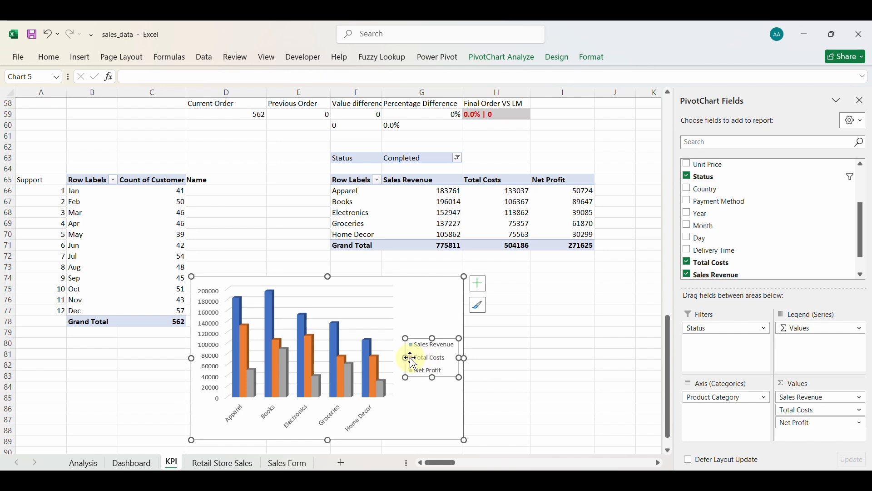
Make the chart legend narrower and taller, and shrink the chart from the top and left.
double_click(425, 358)
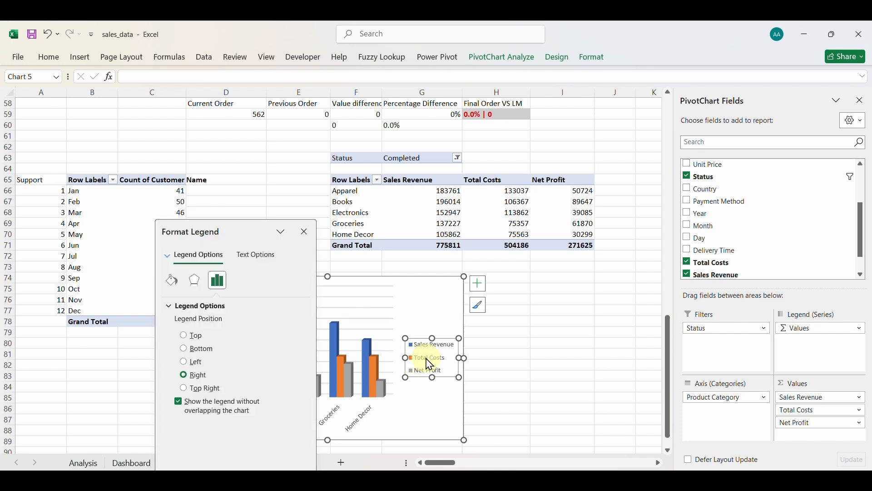
left_click(419, 321)
left_click(422, 353)
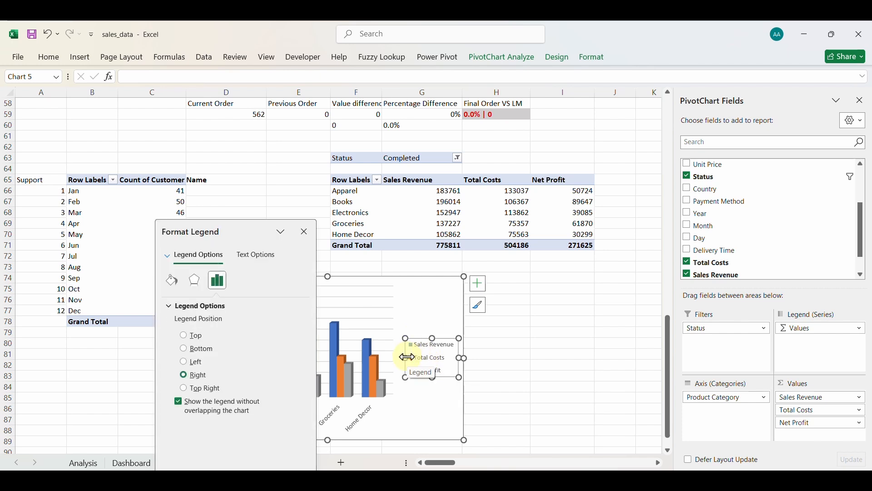
left_click_drag(409, 358, 445, 282)
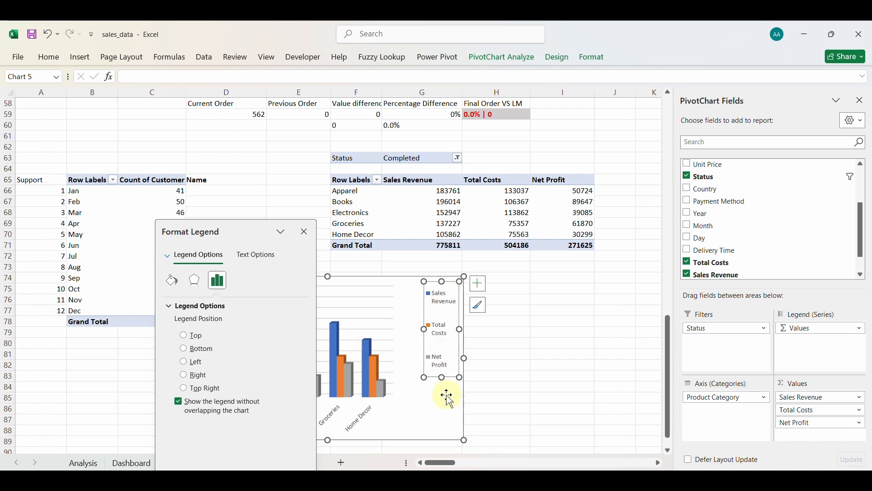
left_click_drag(444, 376, 450, 430)
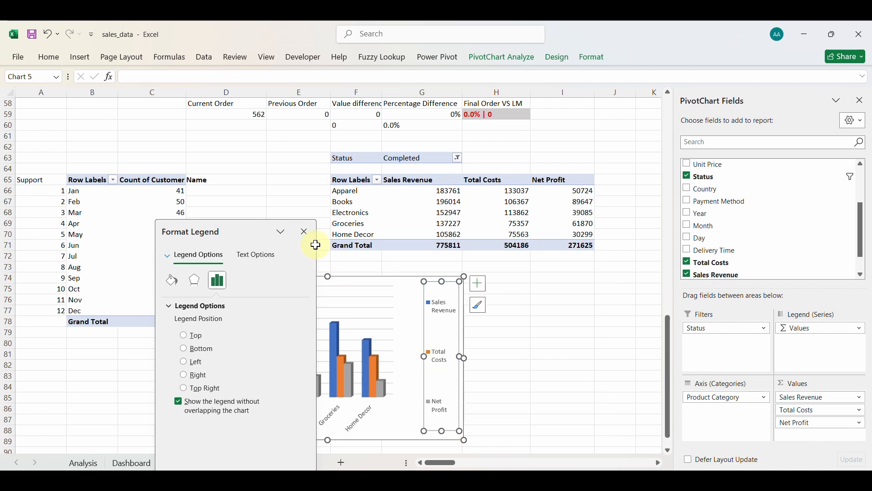
left_click(304, 231)
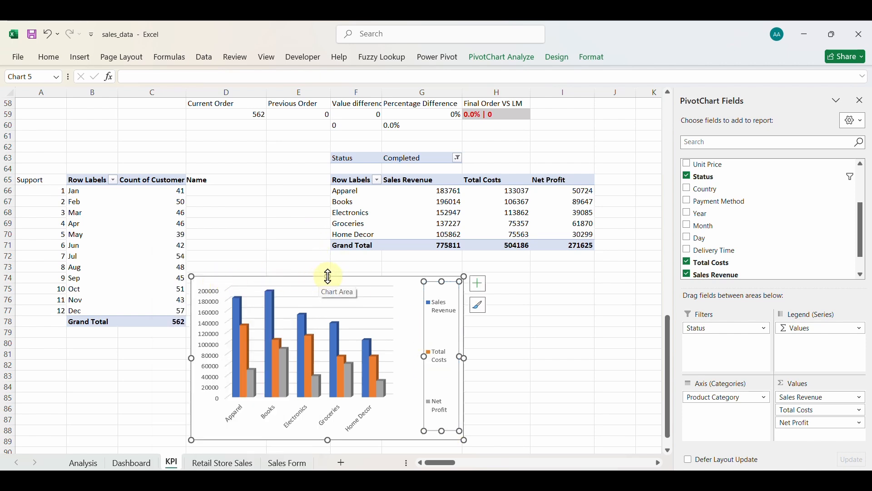
left_click_drag(328, 276, 329, 318)
left_click_drag(190, 379, 222, 379)
Make the category axis labels and legend text bold.
left_click(316, 424)
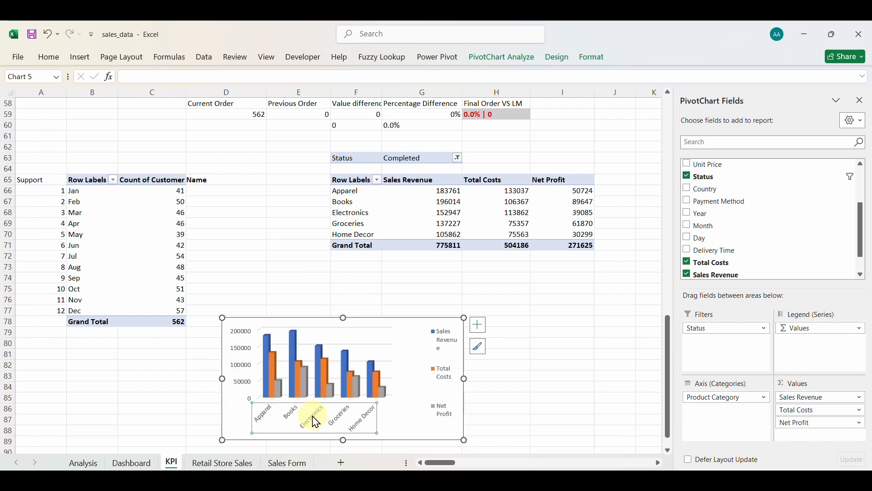
left_click(47, 57)
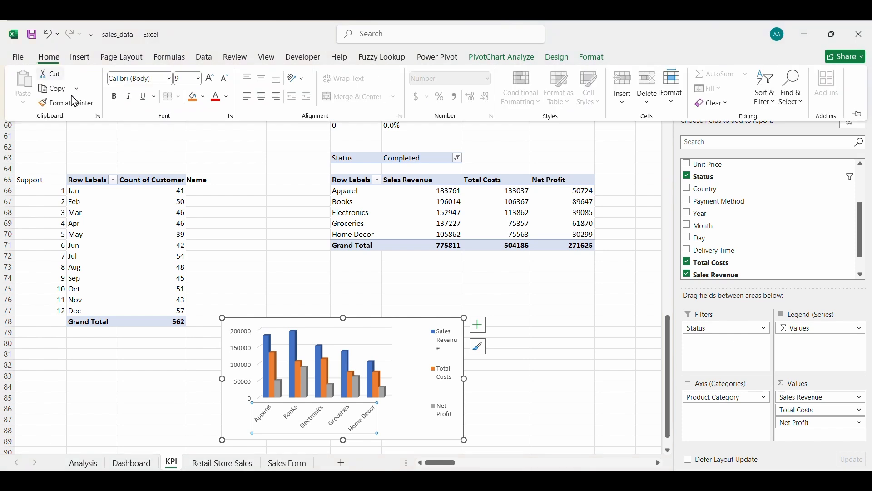
left_click(115, 96)
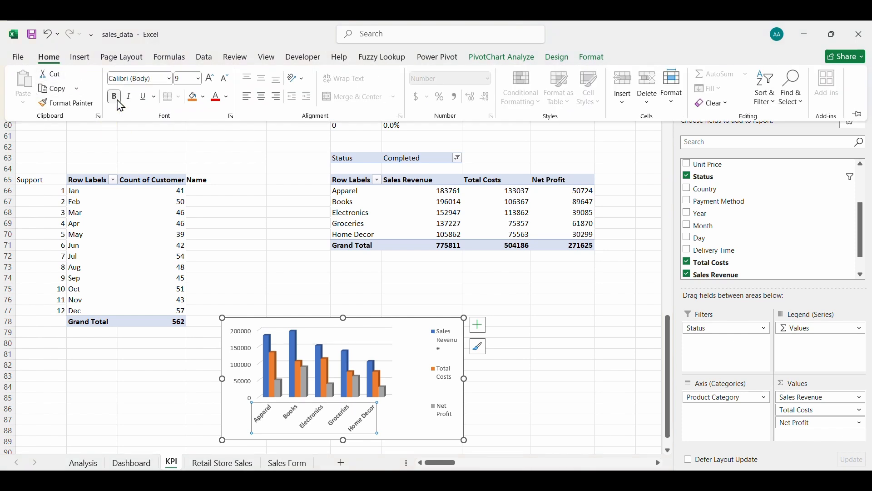
left_click(240, 350)
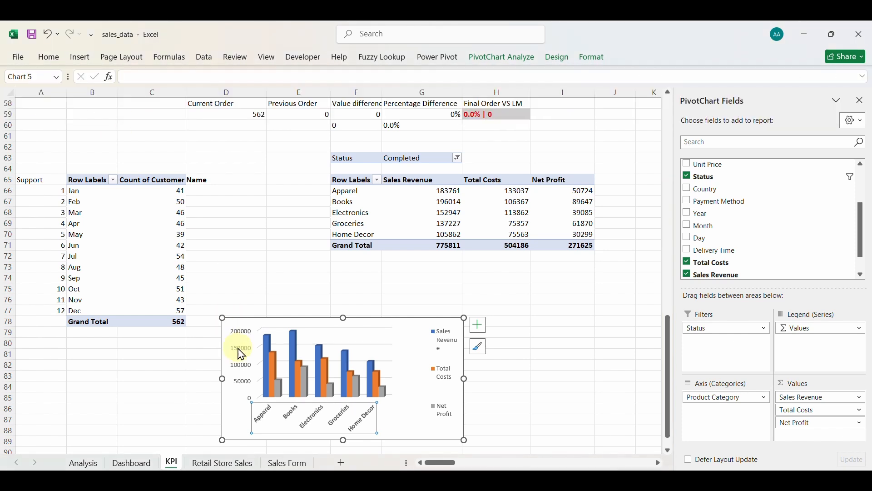
left_click(49, 58)
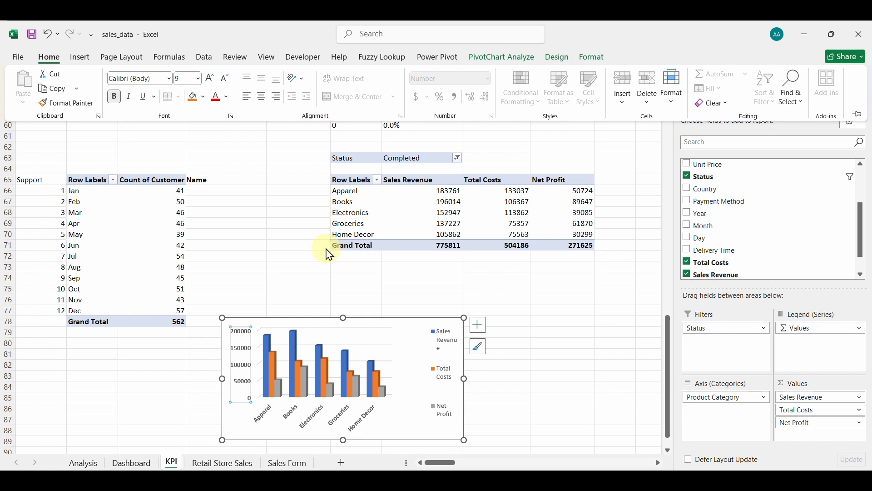
left_click(448, 365)
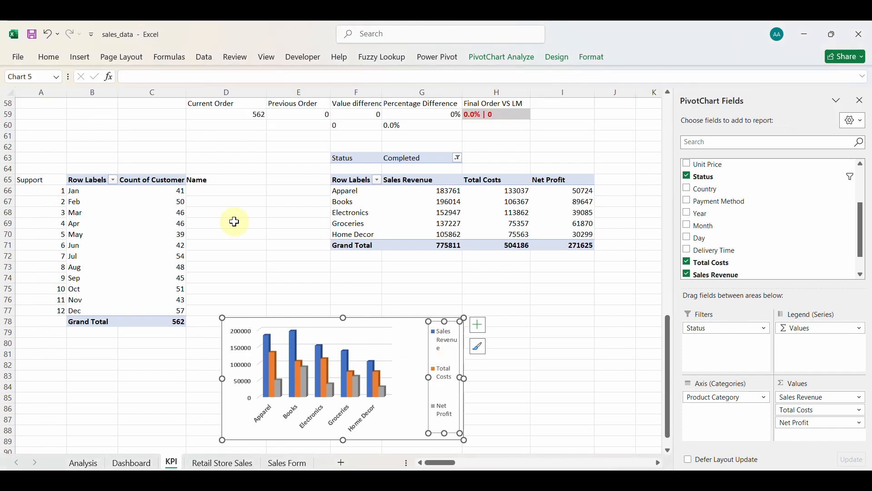
left_click(50, 57)
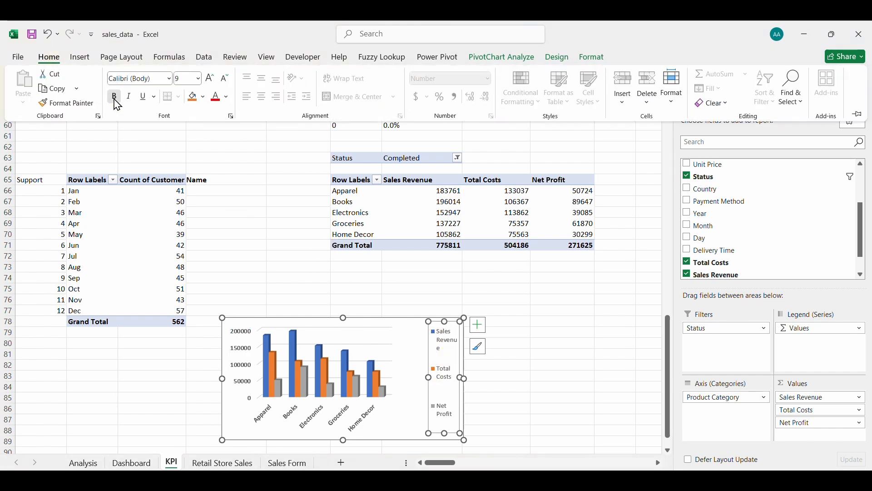
left_click(114, 99)
Widen the chart's plot area to the right, then return to the Dashboard sheet.
left_click(390, 349)
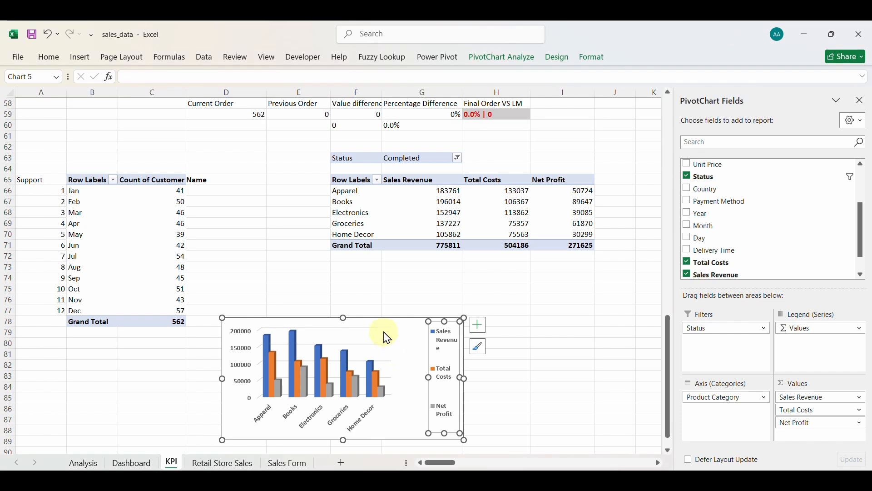
left_click(384, 331)
left_click(385, 326)
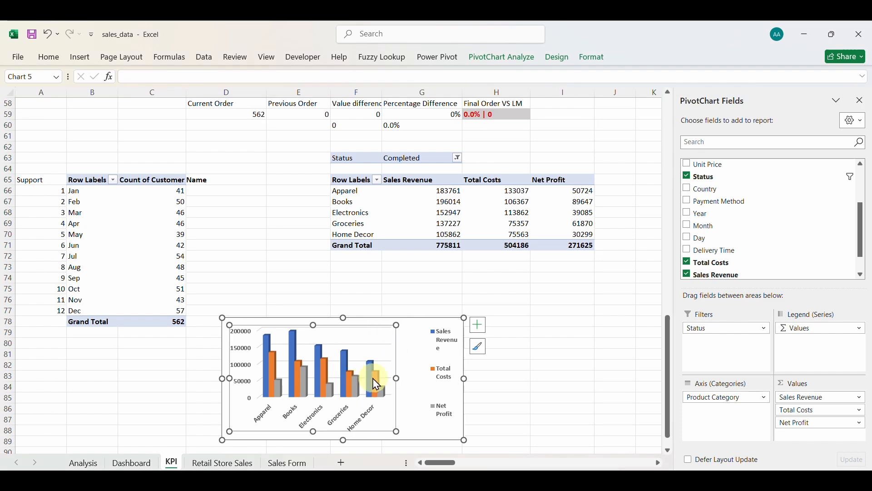
left_click_drag(396, 377, 426, 378)
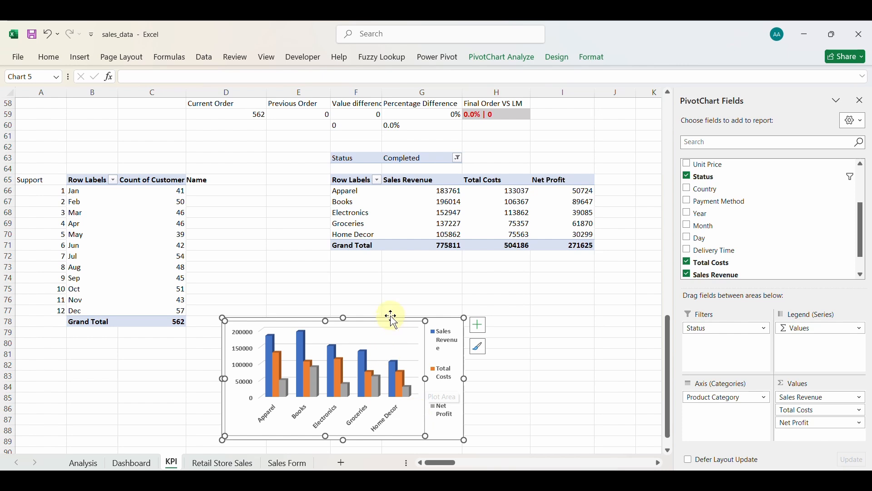
left_click(132, 462)
Copy the Orders By Status panel into a tall left panel under the Sales Revenue card, with less corner rounding.
left_click(696, 193)
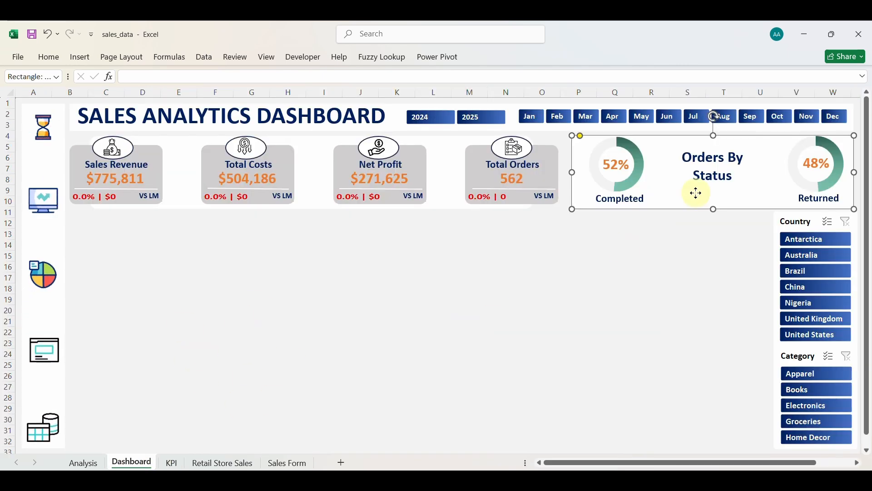
left_click_drag(698, 195, 603, 262)
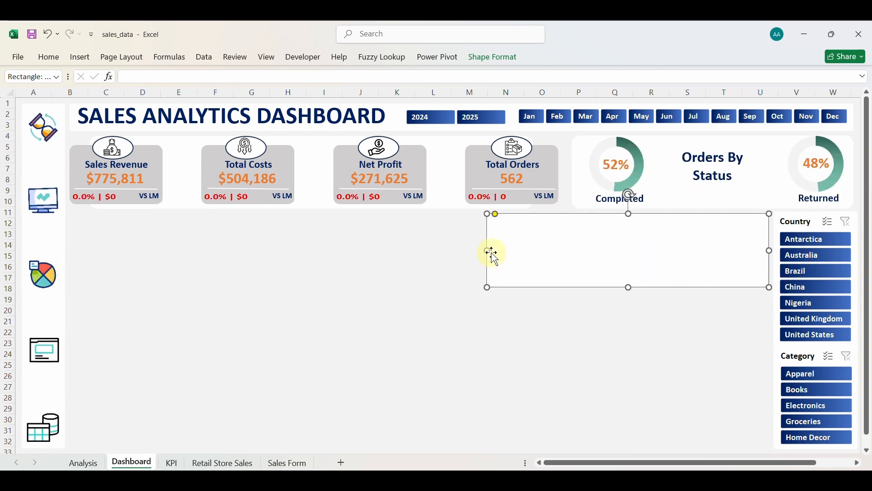
left_click_drag(488, 250, 544, 254)
left_click_drag(600, 259, 127, 258)
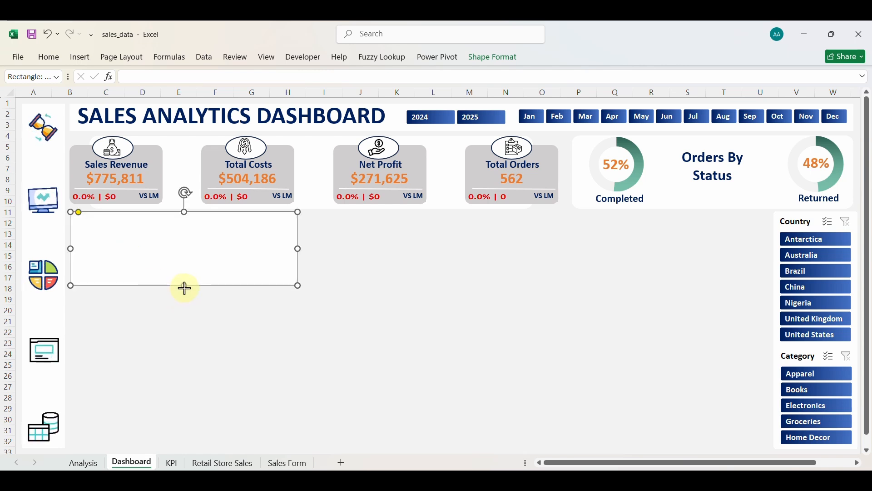
left_click_drag(184, 288, 182, 381)
left_click_drag(184, 428, 185, 449)
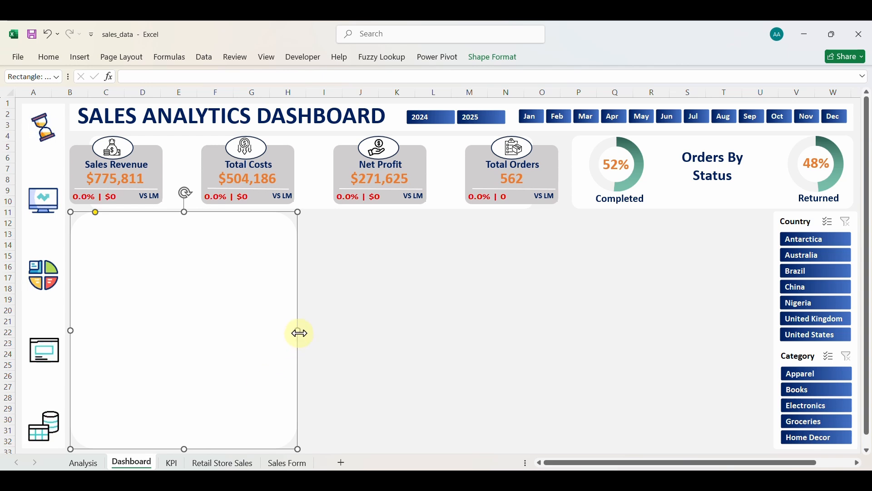
left_click_drag(301, 331, 279, 331)
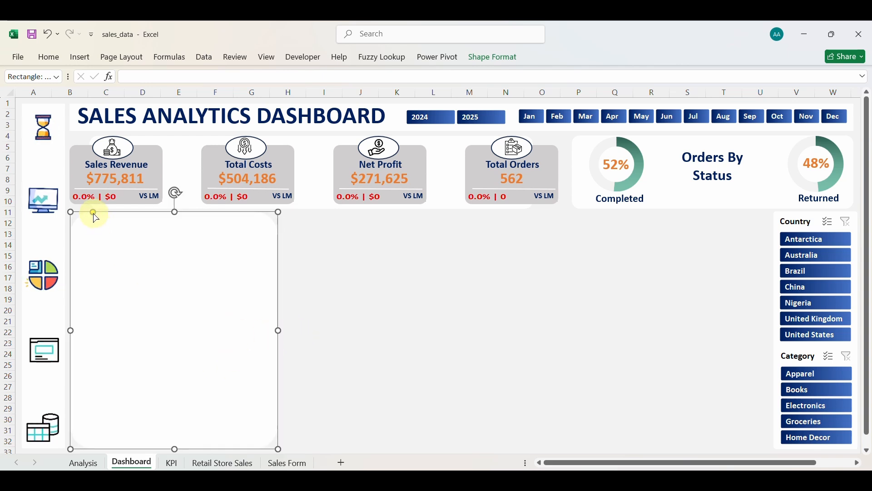
left_click_drag(93, 214, 86, 213)
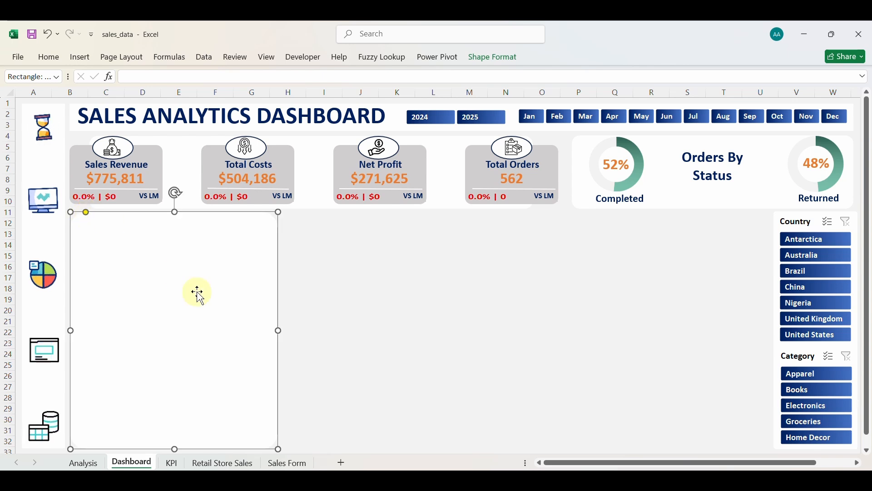
Duplicate the panel into a shorter, wider one beside it, then copy that one downward.
key("ctrl+d")
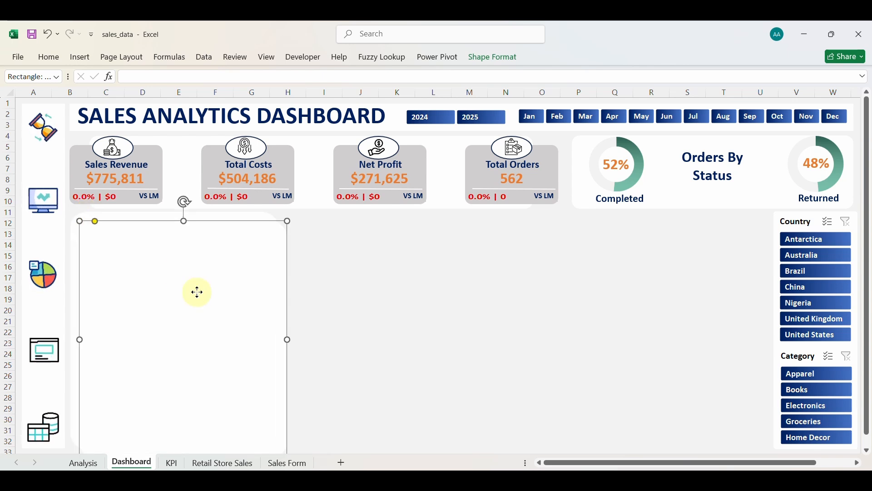
left_click_drag(197, 292, 400, 284)
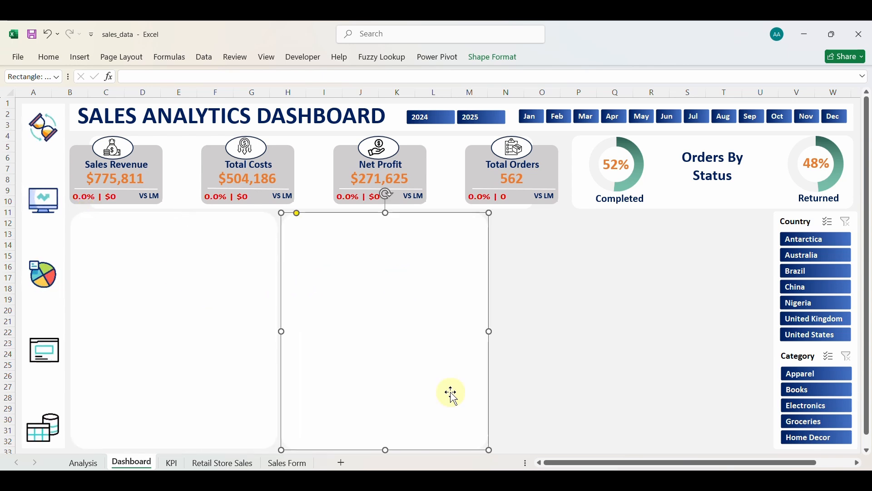
left_click_drag(386, 450, 393, 335)
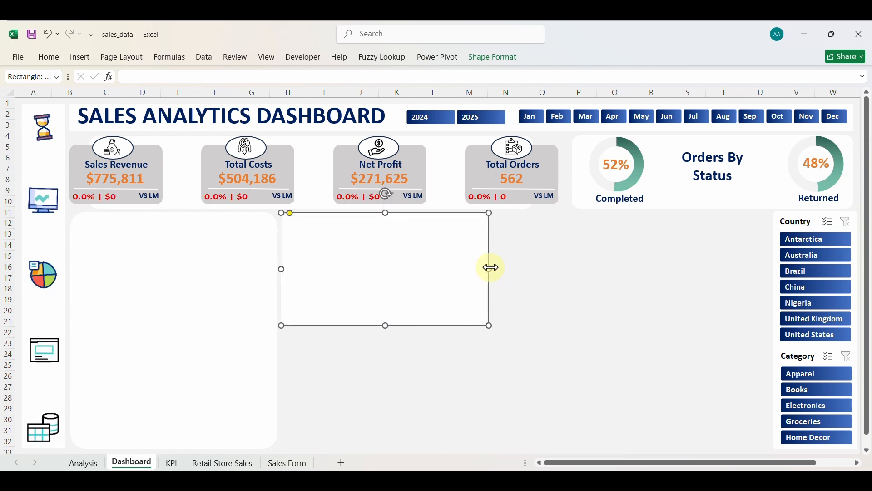
left_click_drag(489, 266, 533, 269)
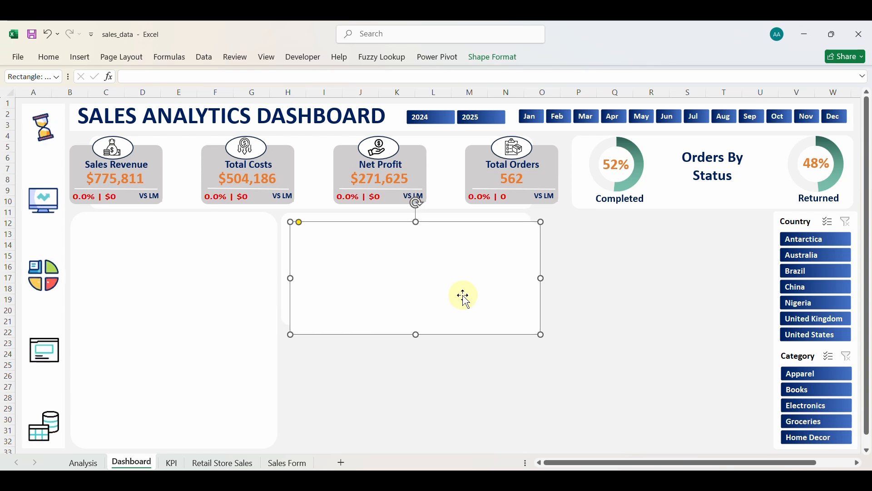
left_click_drag(462, 296, 456, 408)
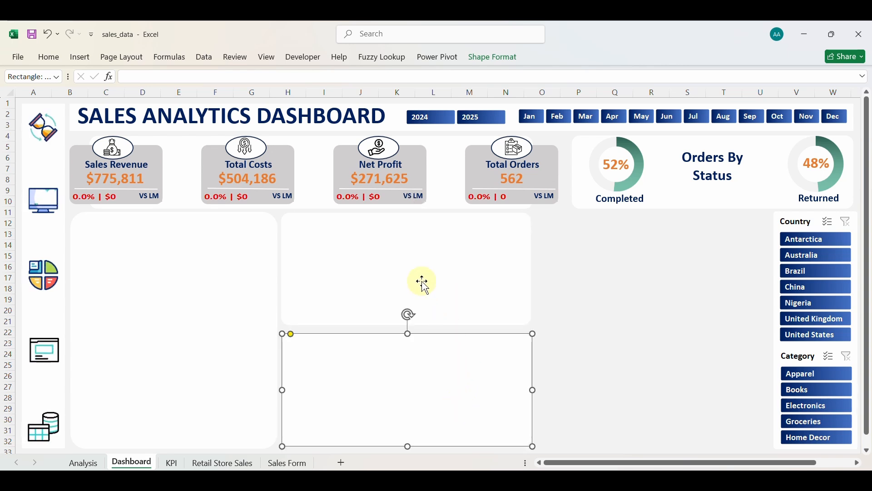
Align the two stacked middle panels and move the upper one into the right-hand slot.
left_click(414, 308)
left_click_drag(407, 323, 407, 326)
left_click(412, 372)
left_click_drag(412, 373, 411, 376)
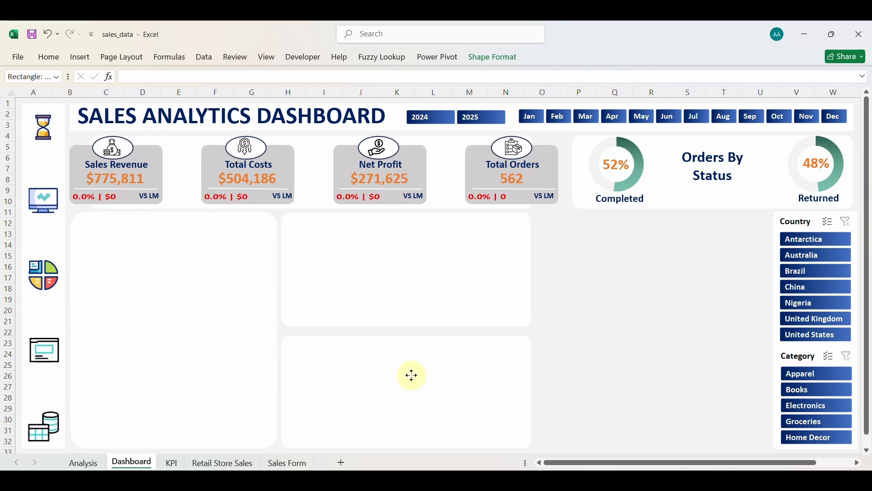
left_click_drag(412, 375, 412, 374)
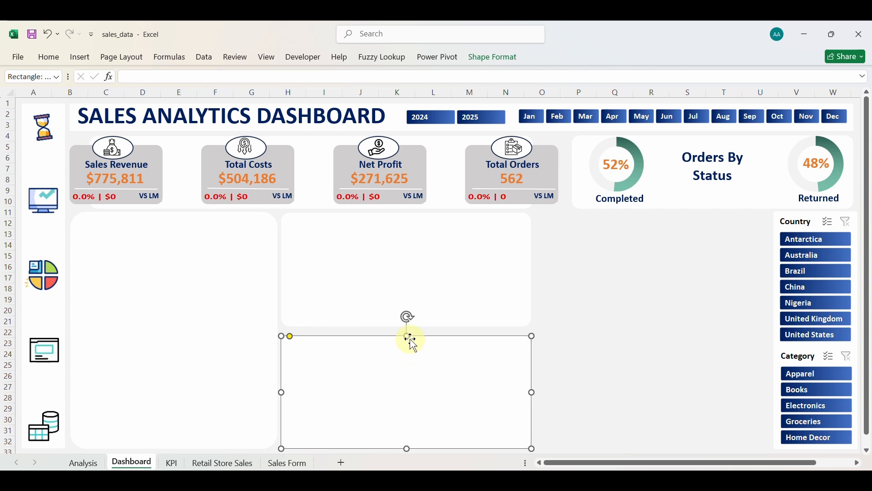
left_click_drag(409, 336, 409, 332)
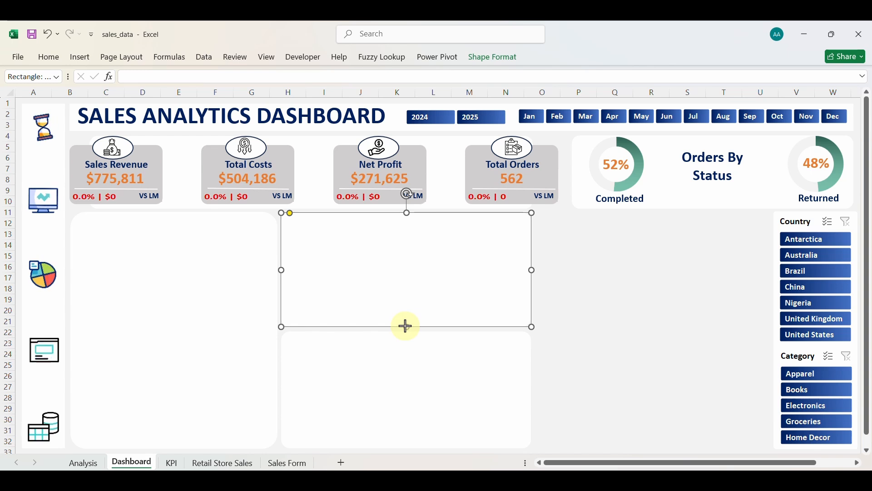
left_click(406, 328)
left_click(405, 327)
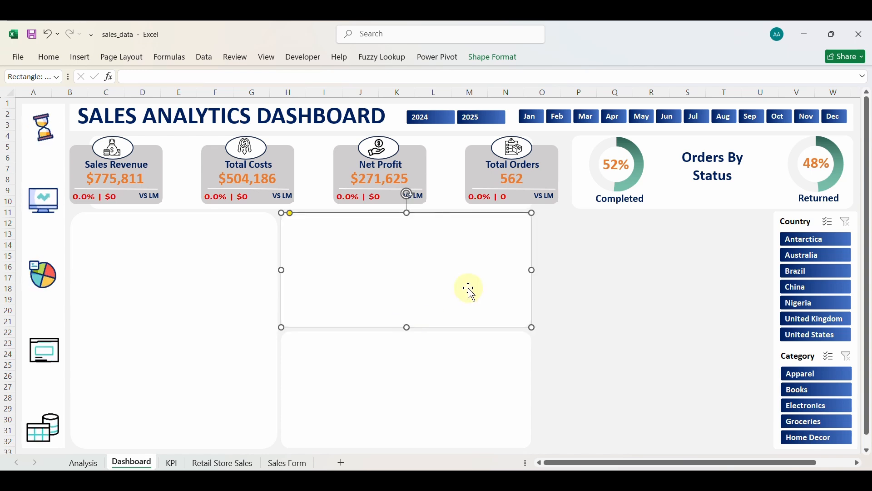
left_click_drag(468, 288, 700, 277)
left_click(542, 269)
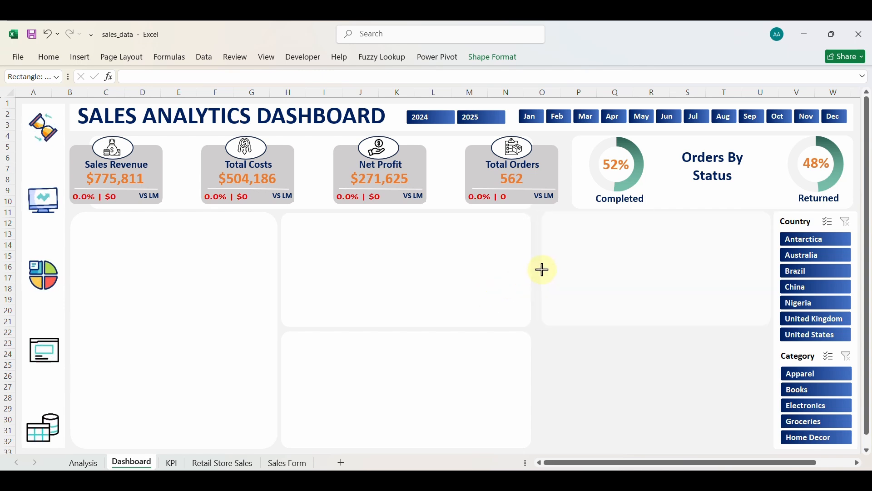
left_click_drag(536, 271, 536, 271)
mouse_move(491, 269)
left_mouse_down()
mouse_move(518, 269)
mouse_move(493, 271)
left_mouse_up()
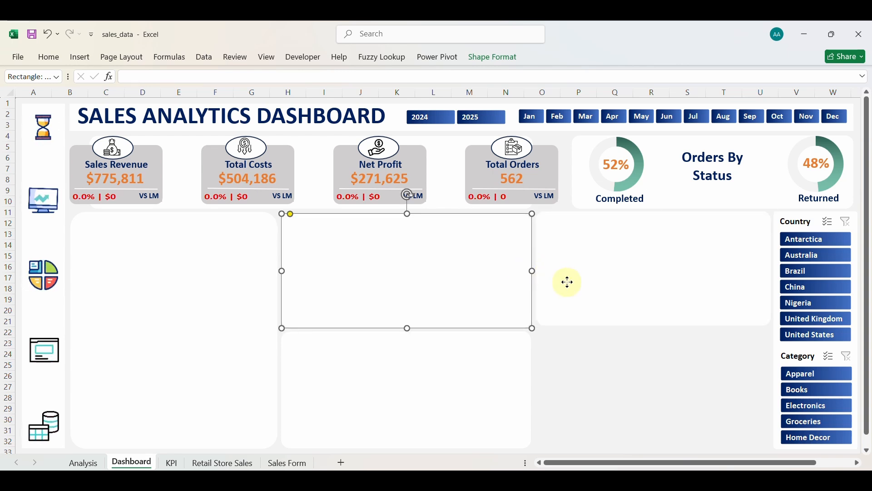
Copy a panel into the lower-right slot and align it with the upper-right panel.
left_click_drag(568, 283, 558, 393)
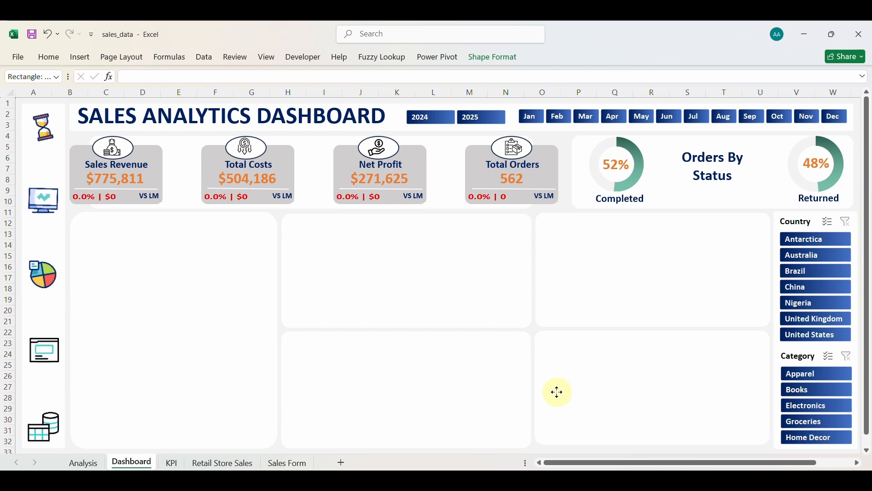
left_click_drag(559, 393, 558, 392)
left_click(562, 288)
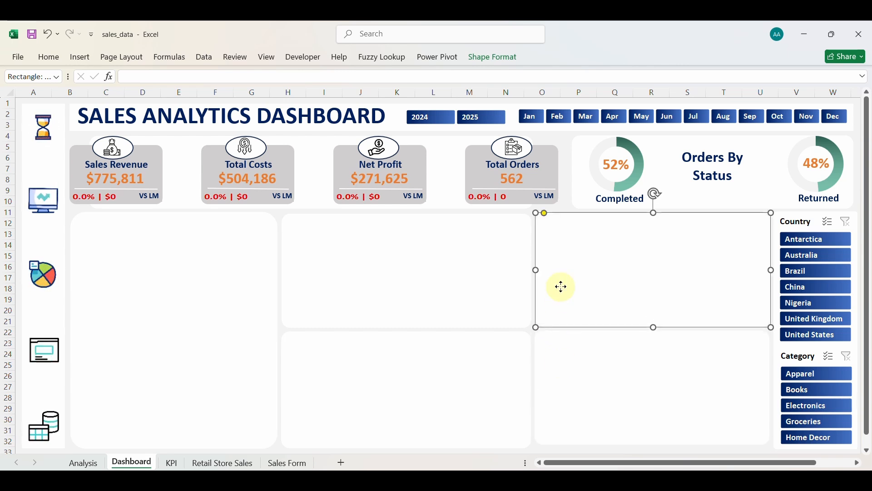
left_click_drag(561, 288, 561, 289)
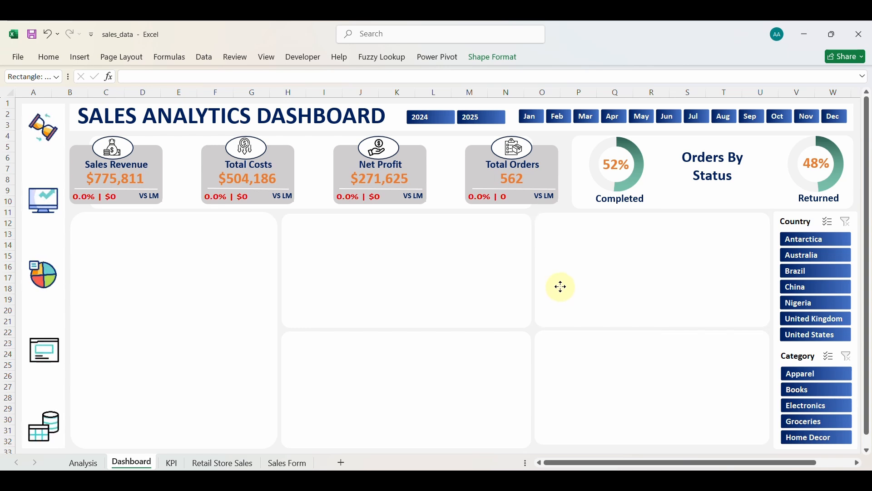
left_click_drag(562, 287, 560, 289)
left_click(600, 395)
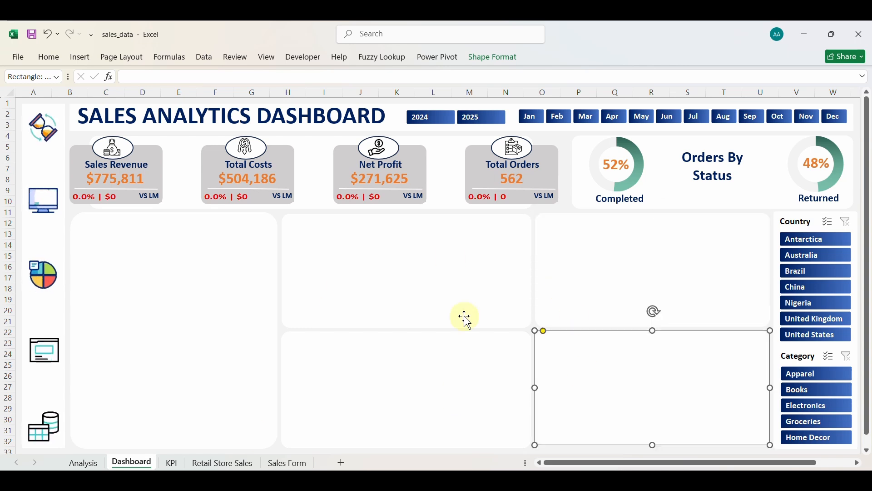
left_click(172, 464)
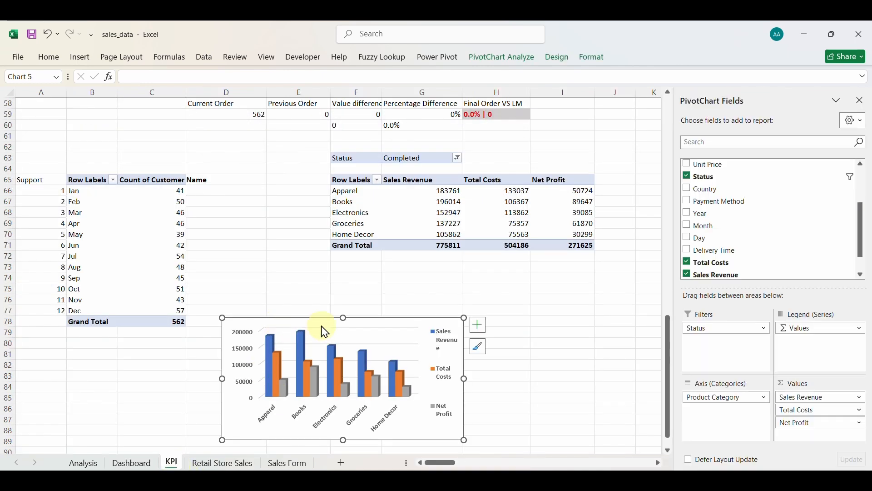
left_click(479, 325)
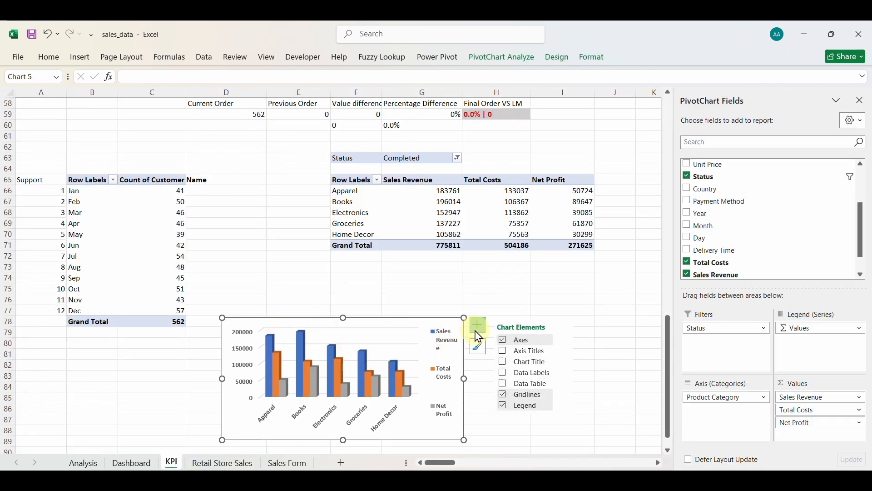
left_click(509, 397)
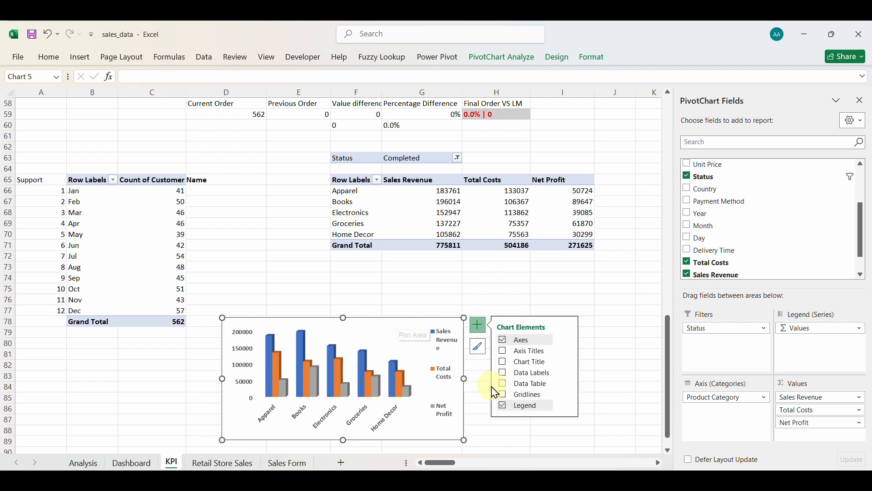
left_click(502, 395)
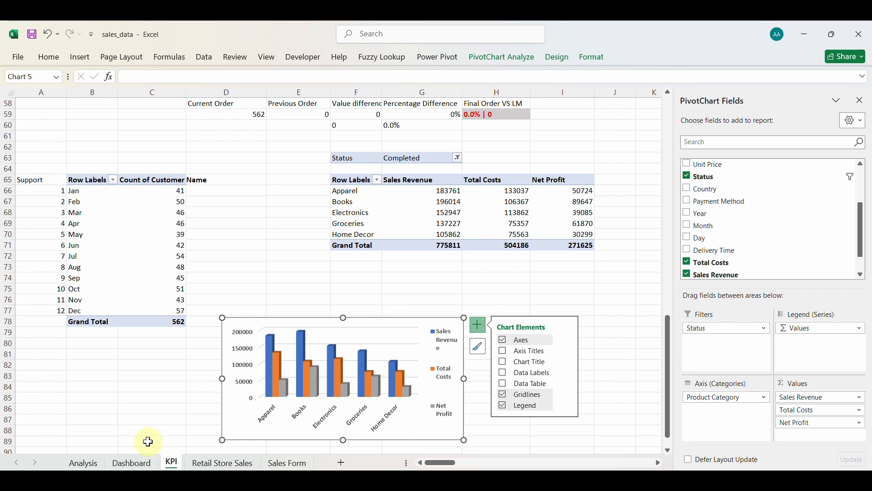
left_click(133, 463)
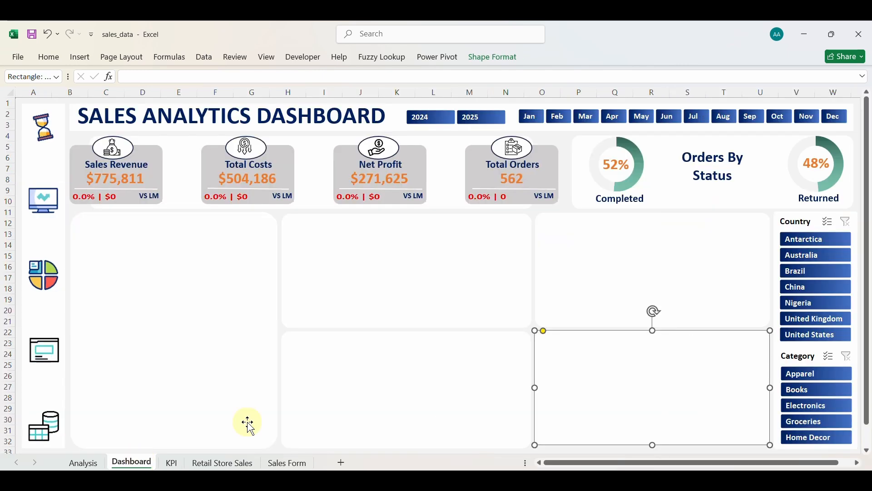
Paste the revenue, costs and net profit pivot chart, then move and resize it into the top-middle panel.
left_click(604, 242)
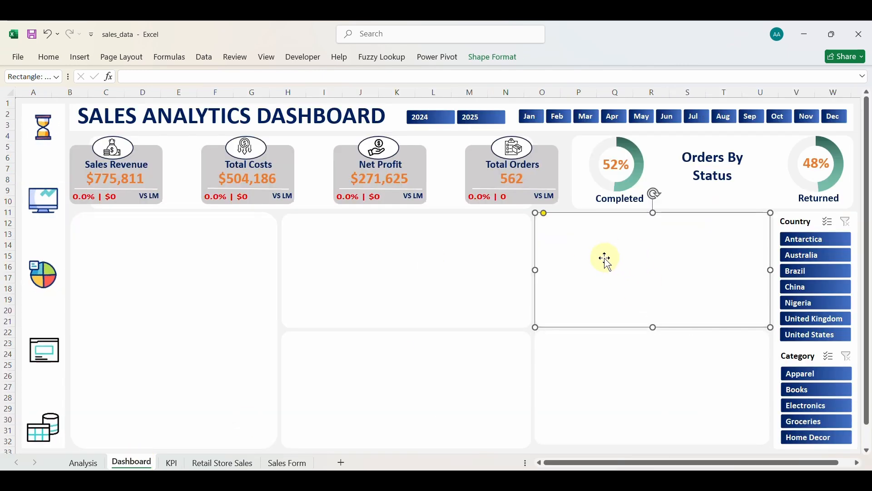
left_click_drag(606, 258, 372, 252)
key("ctrl+v")
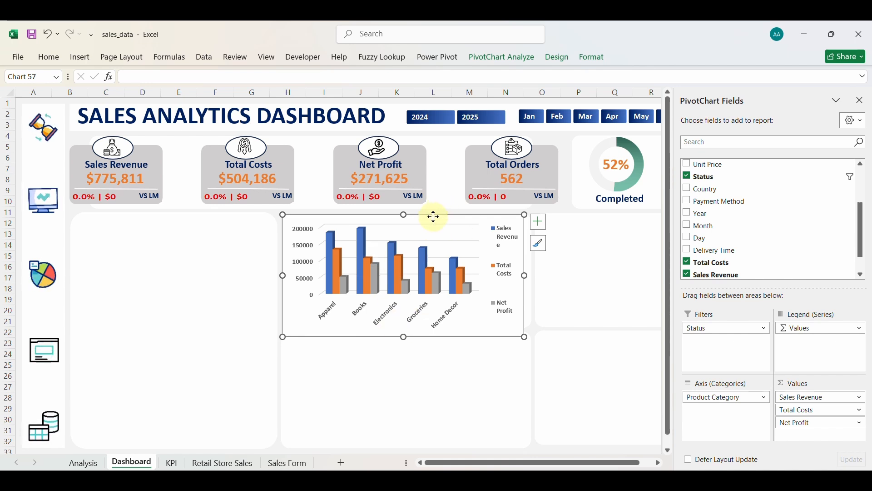
left_click_drag(435, 217, 433, 230)
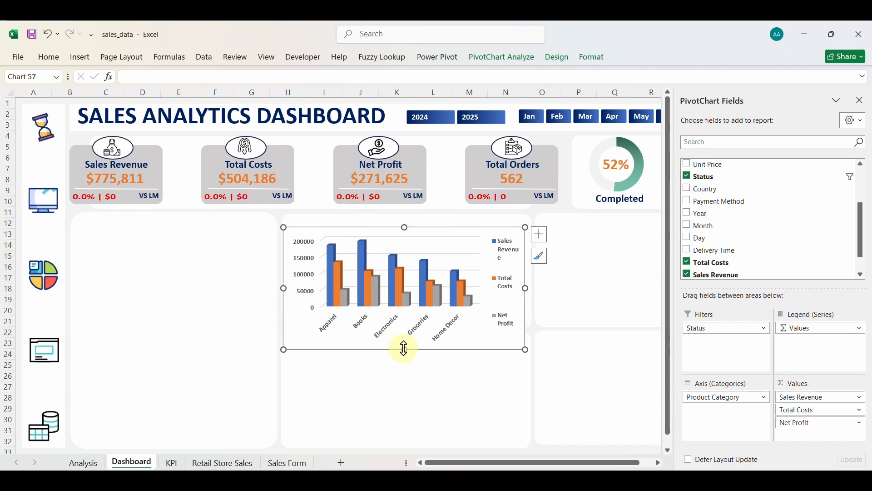
left_click_drag(404, 349, 405, 327)
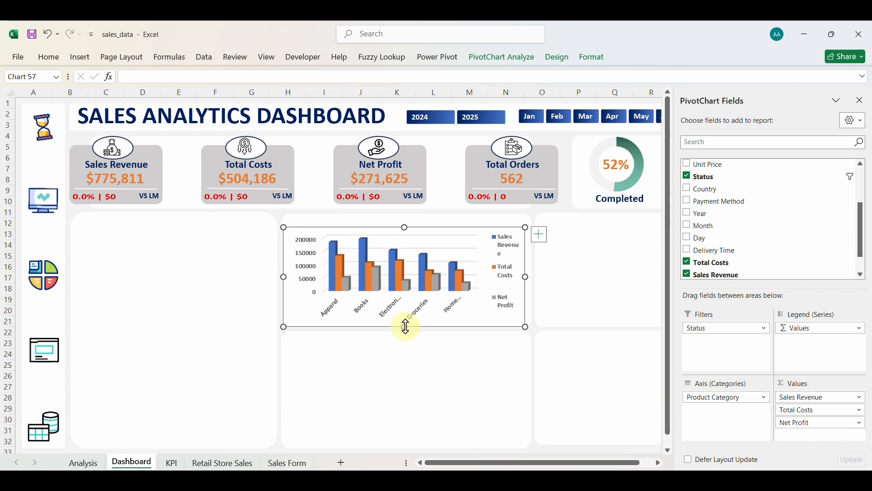
left_click_drag(526, 277, 532, 276)
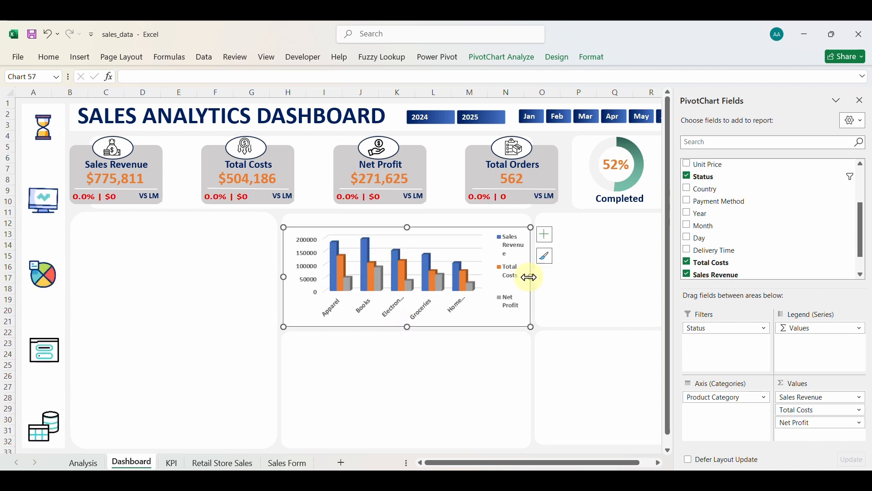
Set the chart area to No fill and its border to No line.
right_click(481, 231)
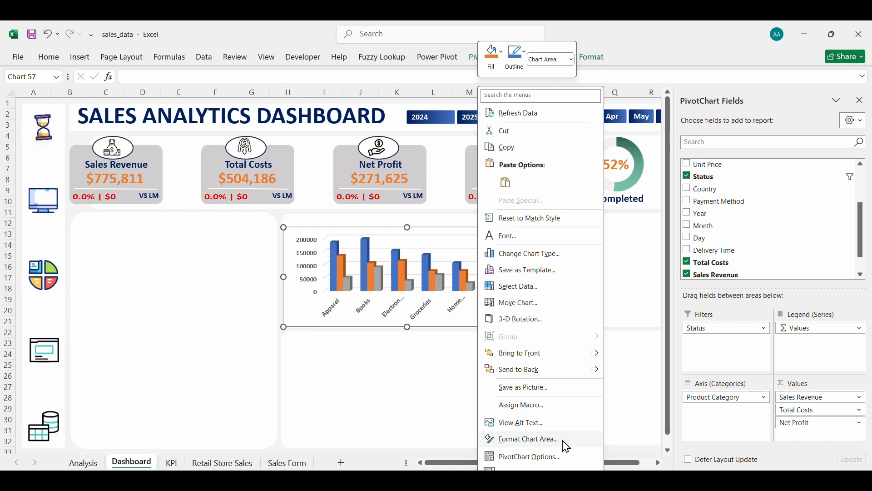
left_click(515, 442)
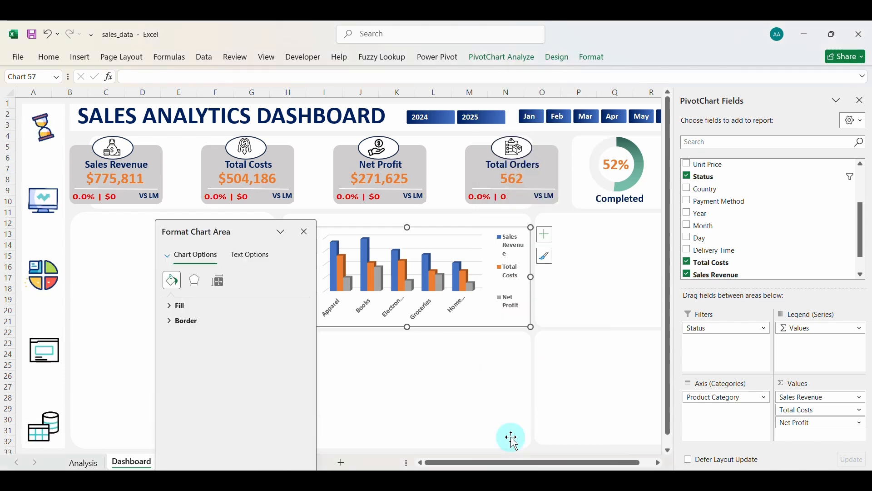
left_click(169, 306)
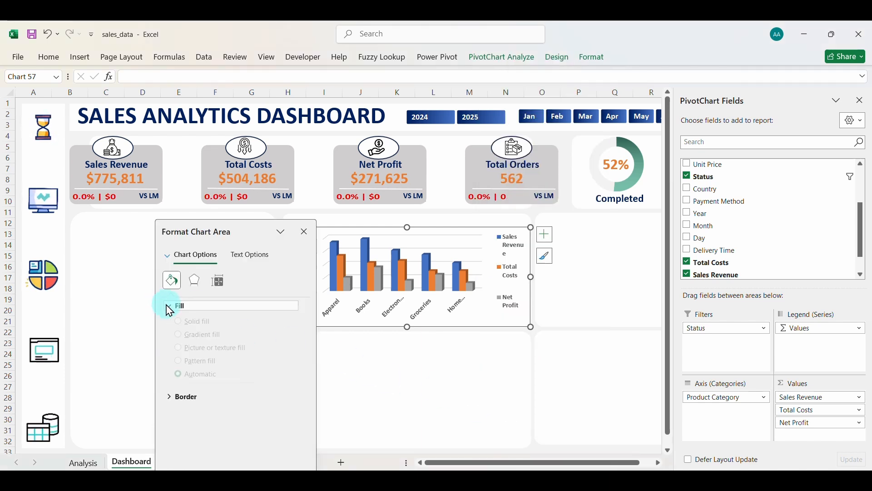
left_click(189, 324)
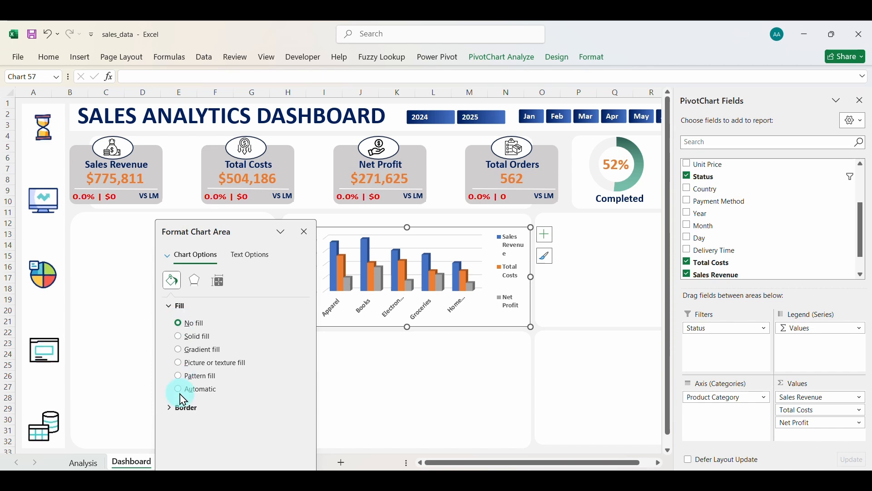
left_click(171, 411)
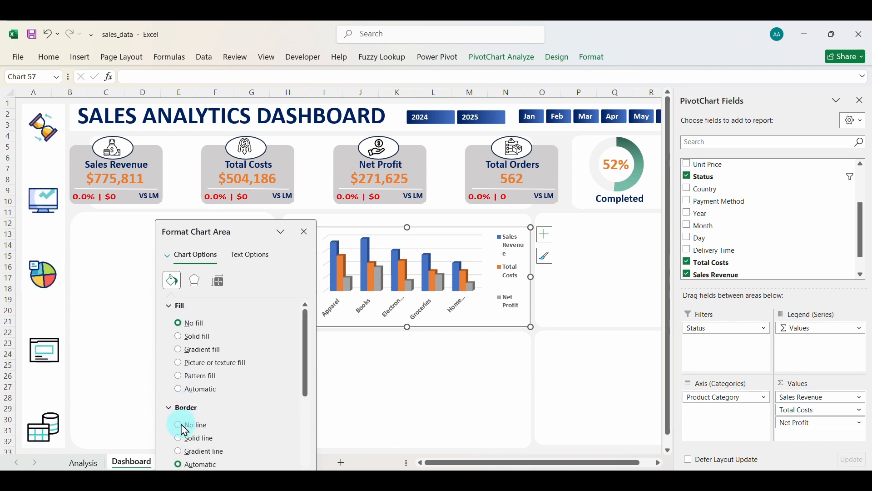
left_click(181, 428)
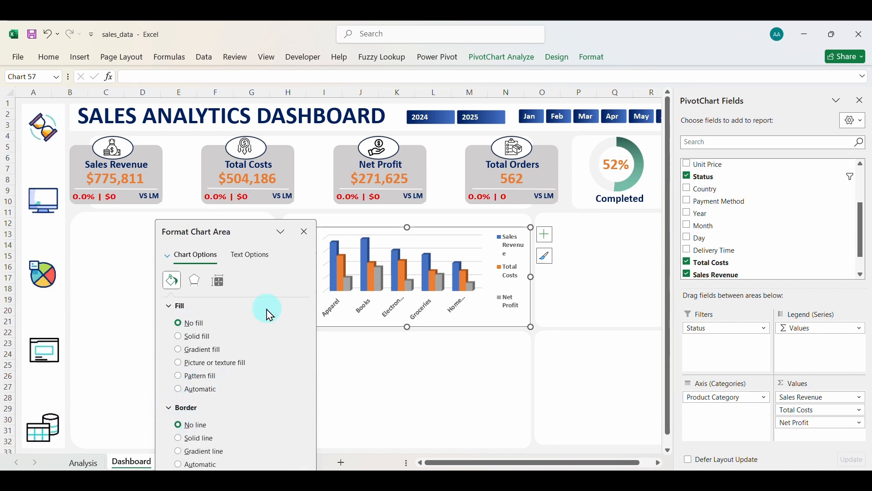
left_click(304, 233)
left_click(421, 370)
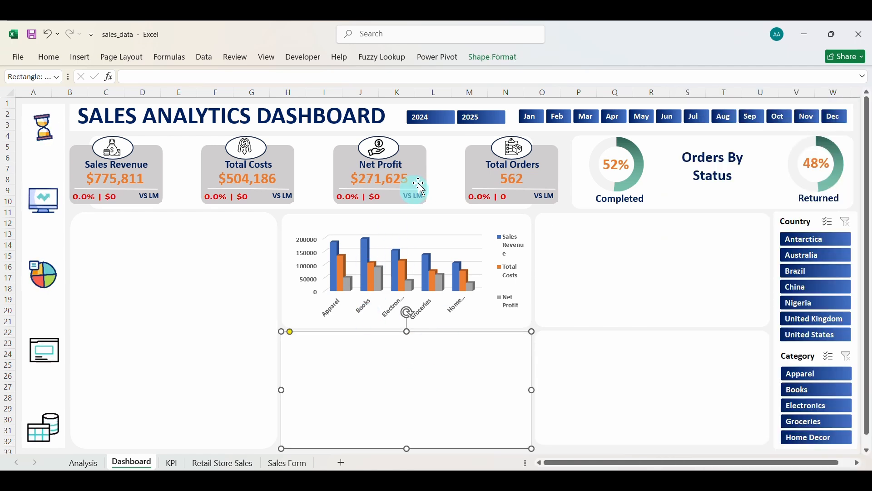
Copy the Net Profit card heading above the chart and retype its text as 'Revenue, C'.
left_click(401, 164)
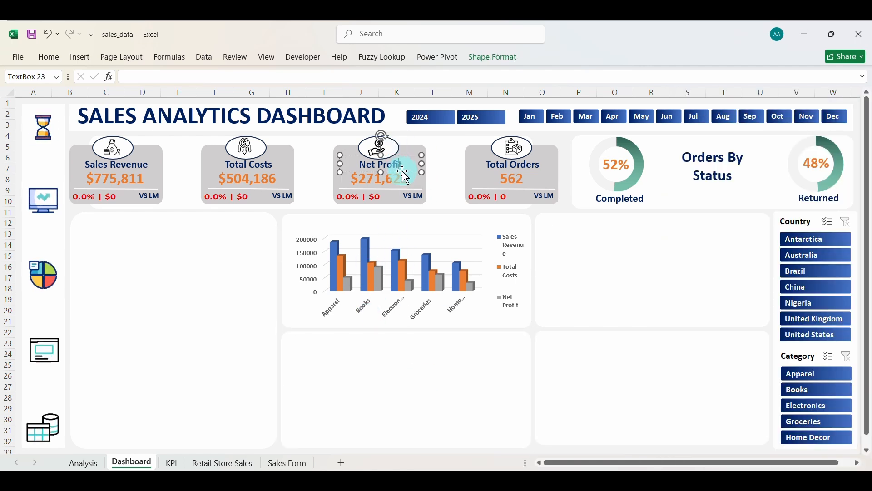
left_click_drag(404, 175, 352, 229)
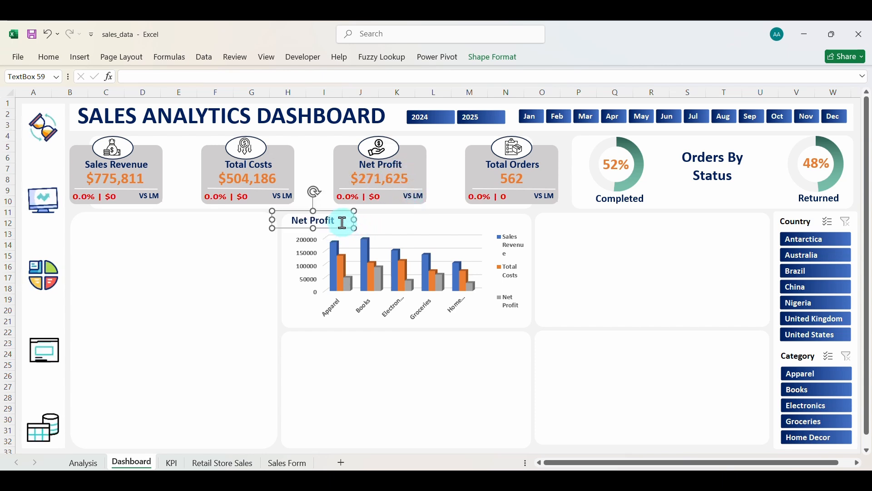
key("BackSpace")
key("BackSpace")
key("BackSpace")
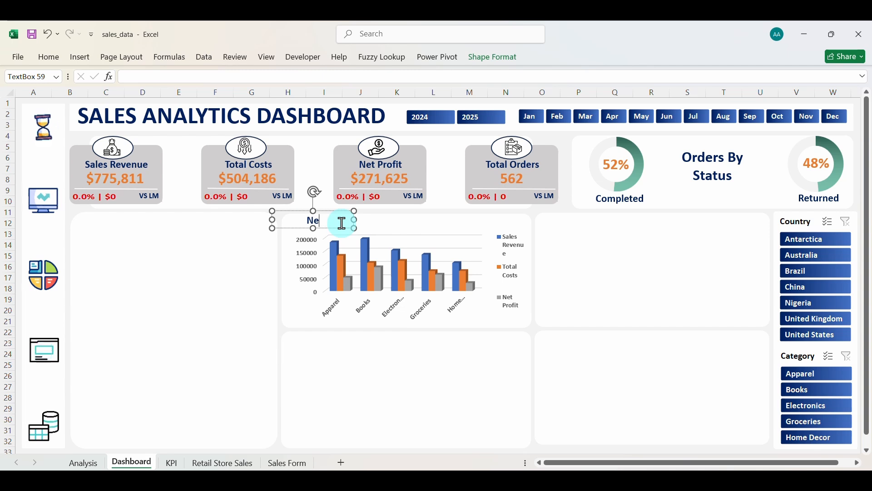
type("Reven")
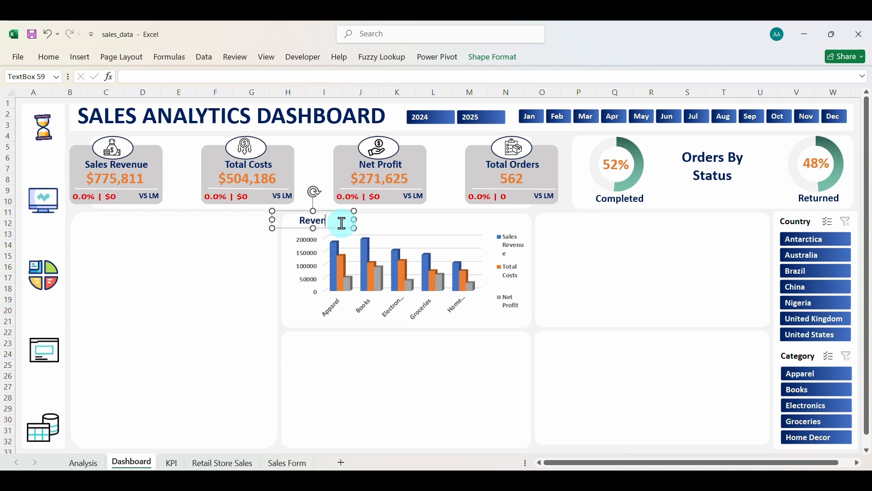
type("ue")
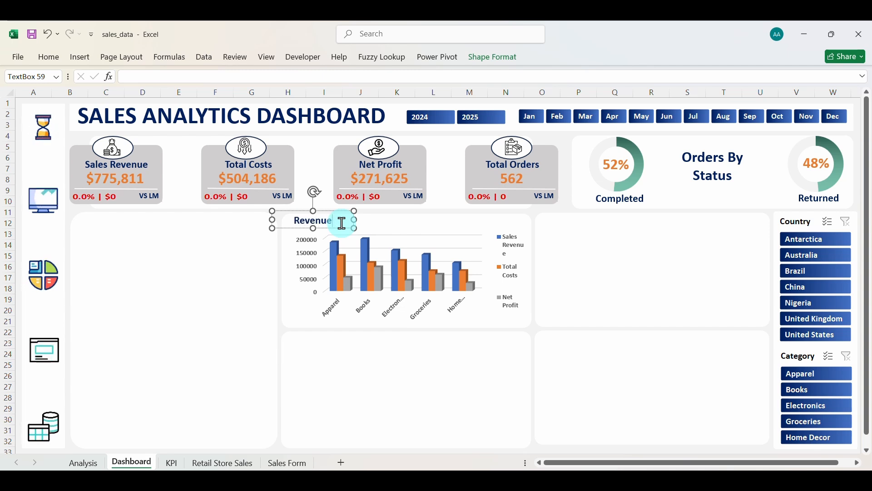
type(", Cost,")
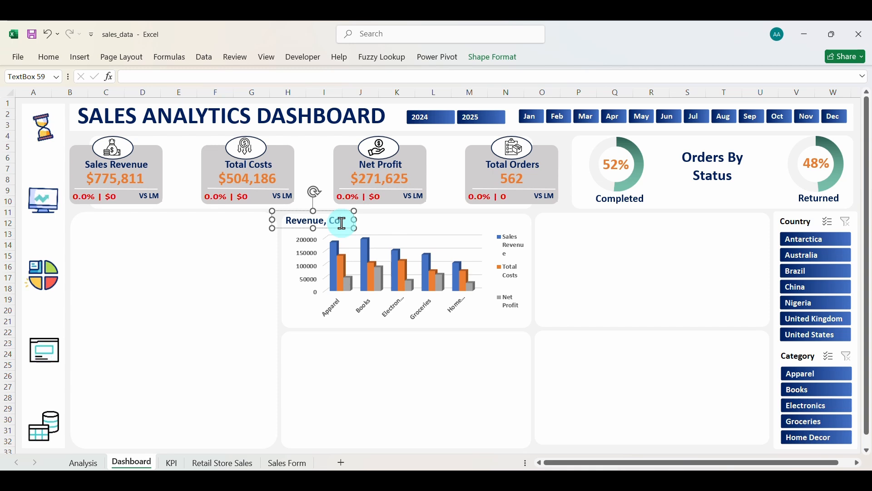
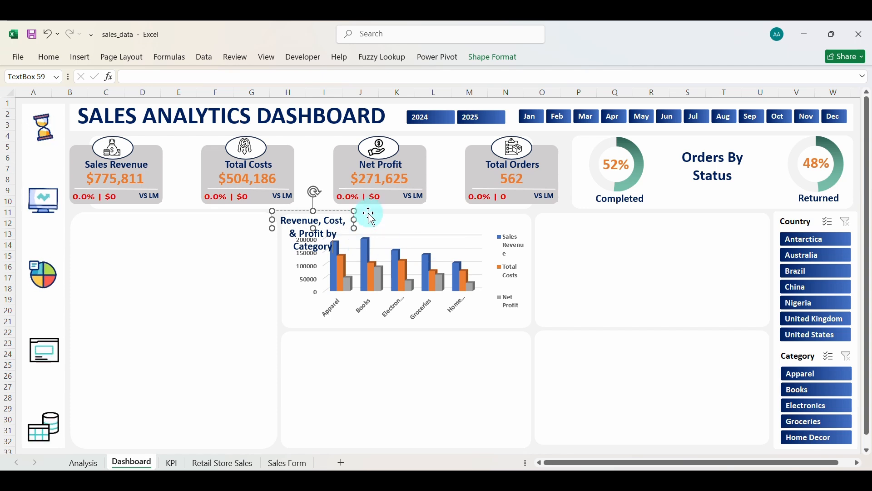
Widen the 'Revenue, Cost, & Profit by Category' title onto one line, left-align it and nudge it right.
left_click_drag(355, 219, 273, 223)
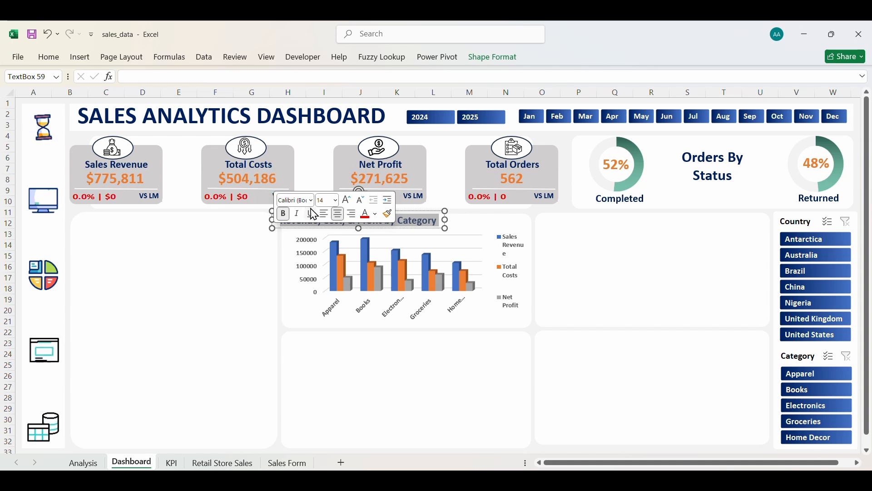
left_click(324, 215)
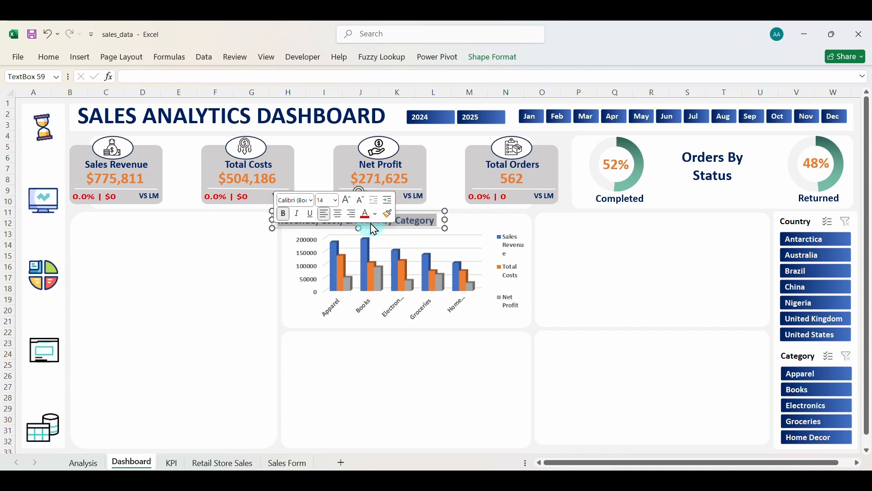
left_click(479, 216)
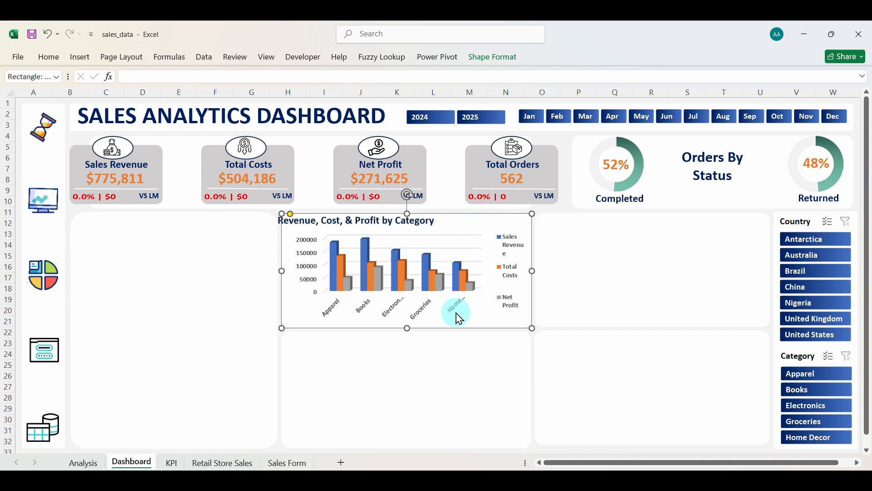
left_click(380, 220)
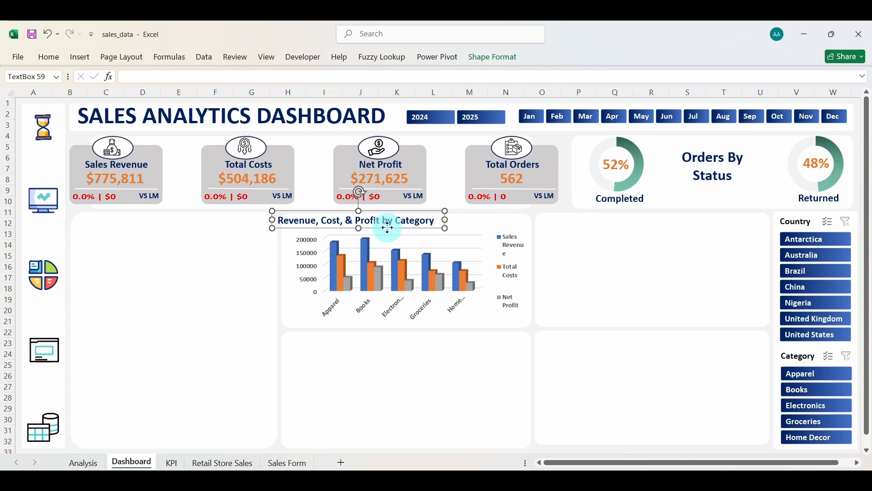
left_click_drag(388, 228, 397, 227)
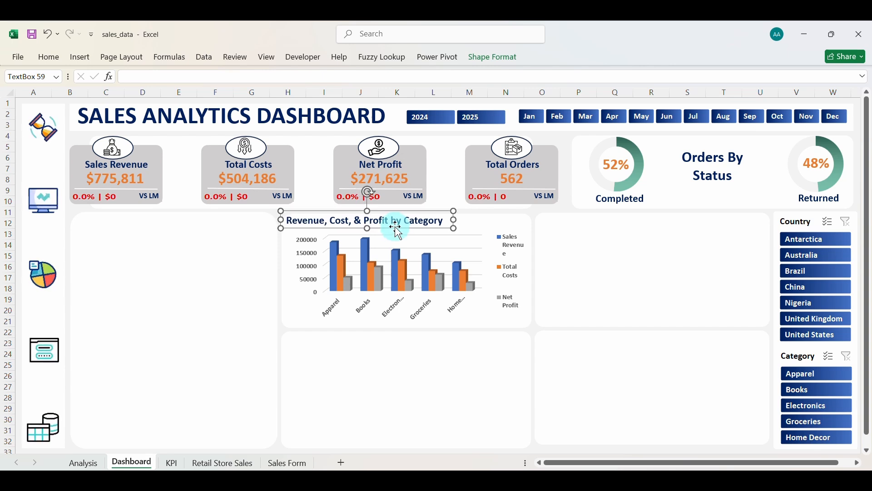
left_click(422, 409)
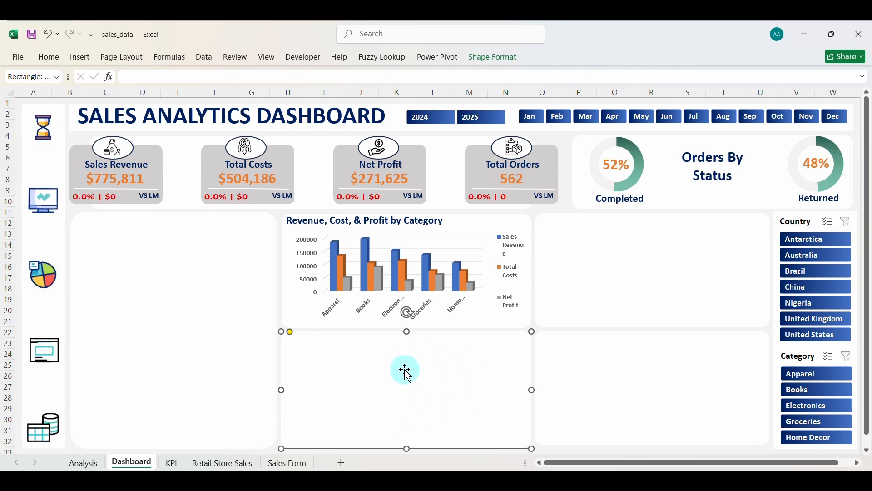
On the KPI sheet, copy the category pivot F63:I71 and paste it at F78.
left_click(175, 463)
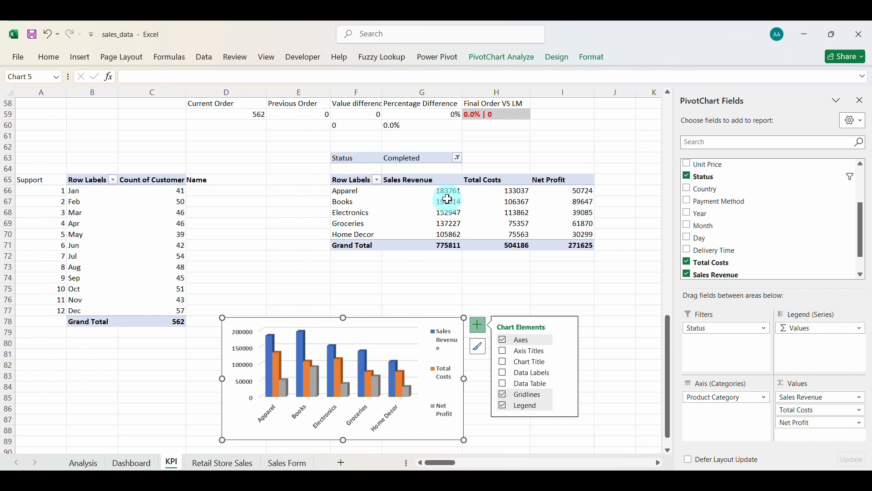
left_click_drag(390, 320, 244, 278)
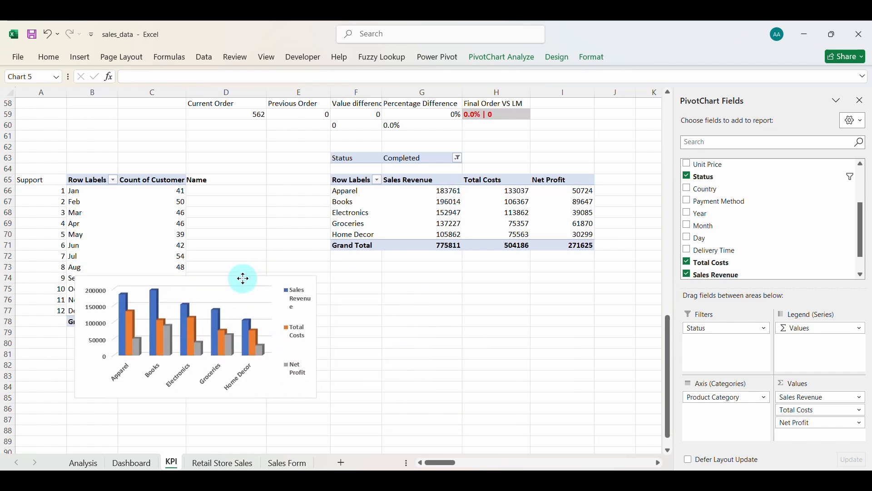
left_click_drag(357, 161, 551, 241)
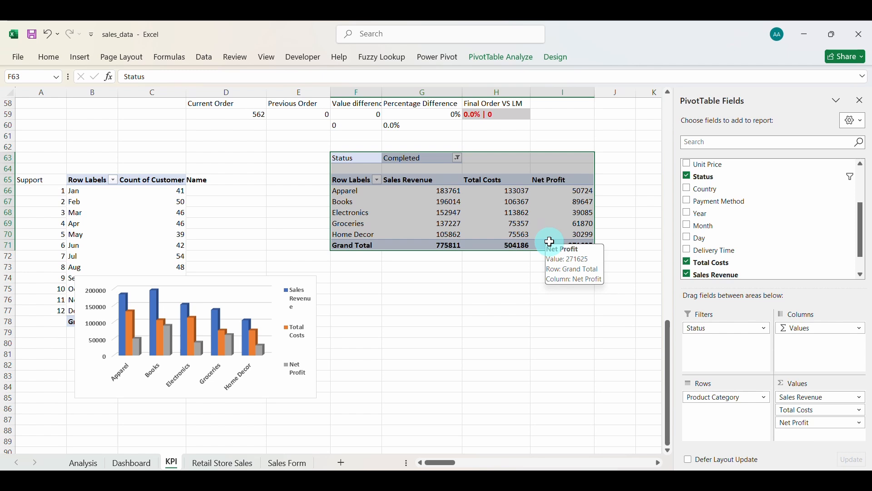
key("ctrl+c")
left_click(367, 326)
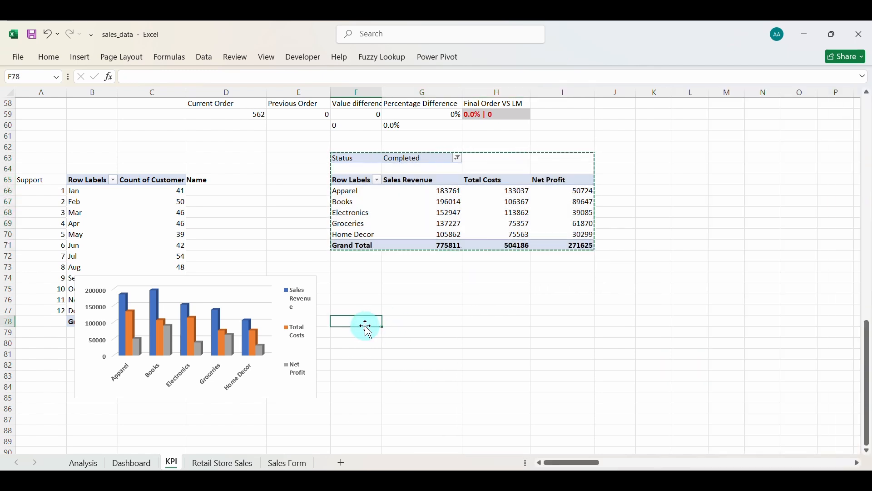
key("ctrl+v")
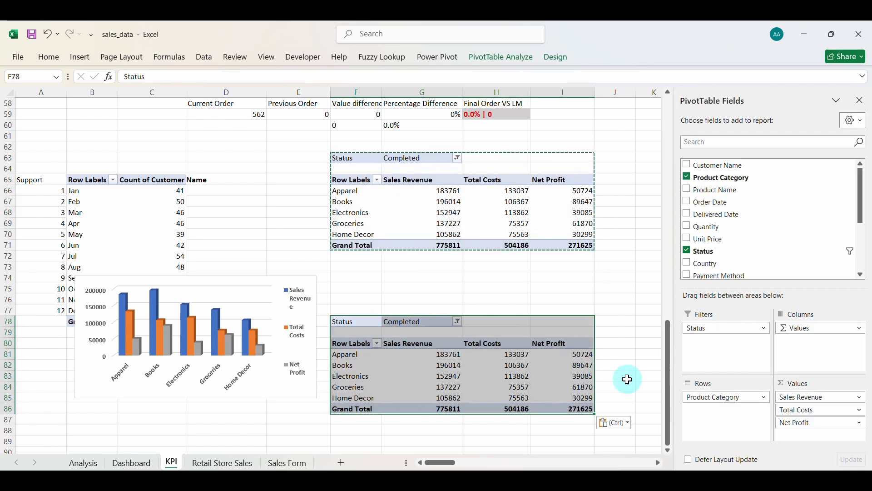
Break the copied pivot down by Month instead of Product Category.
left_click(715, 398)
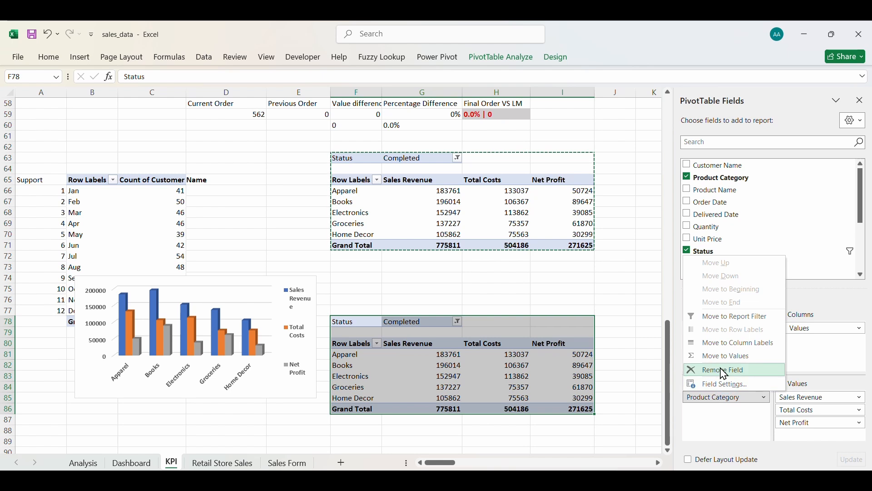
left_click(726, 370)
scroll(725, 259, "down", 5)
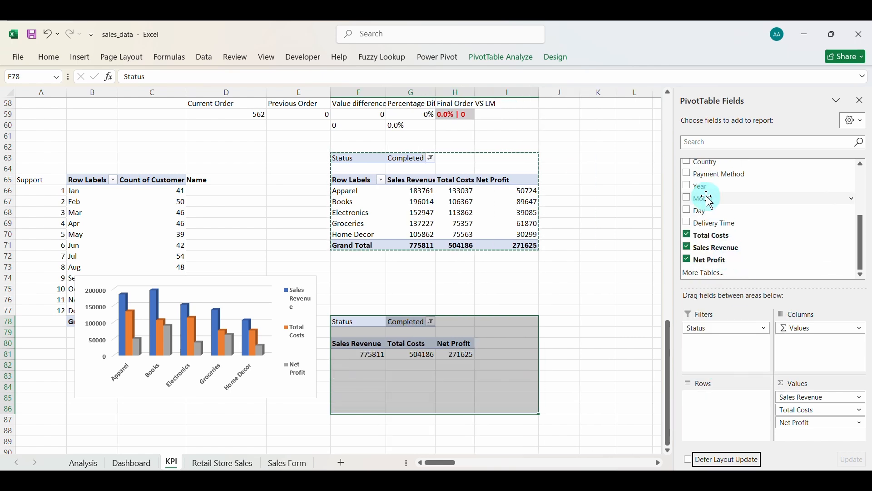
left_click(688, 199)
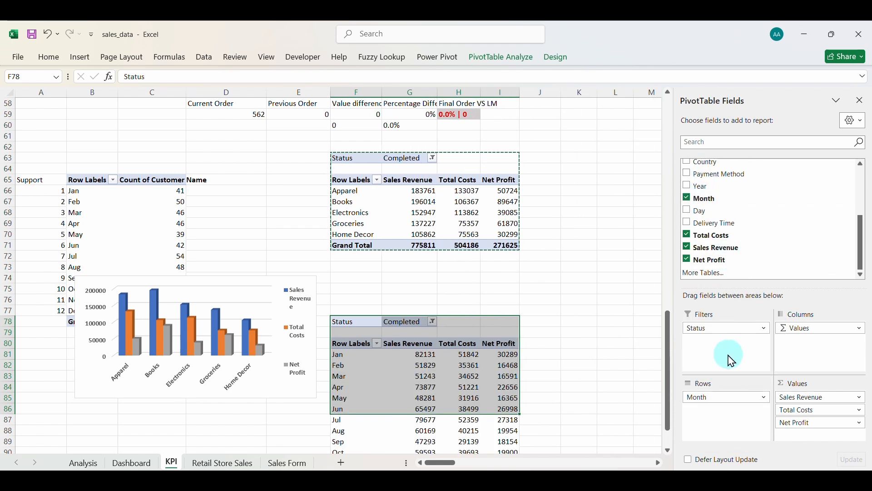
scroll(466, 394, "down", 2)
scroll(466, 396, "down", 1)
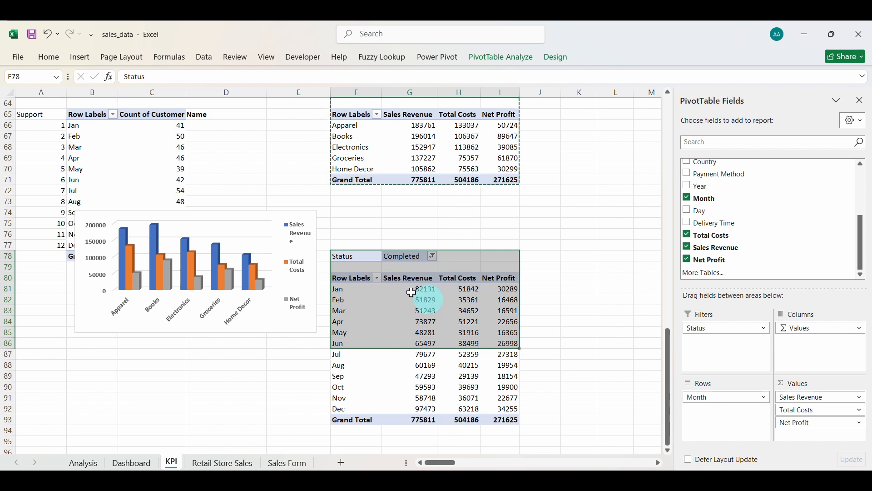
left_click(351, 359)
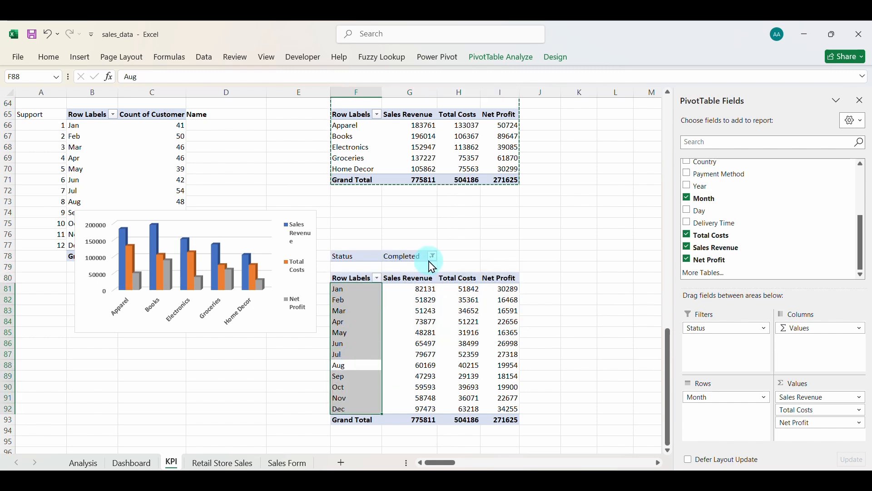
left_click(428, 340)
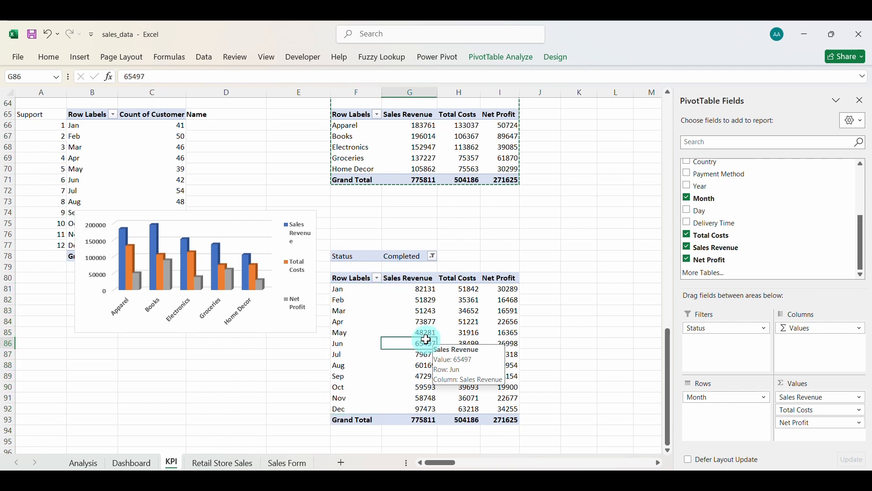
left_click(82, 63)
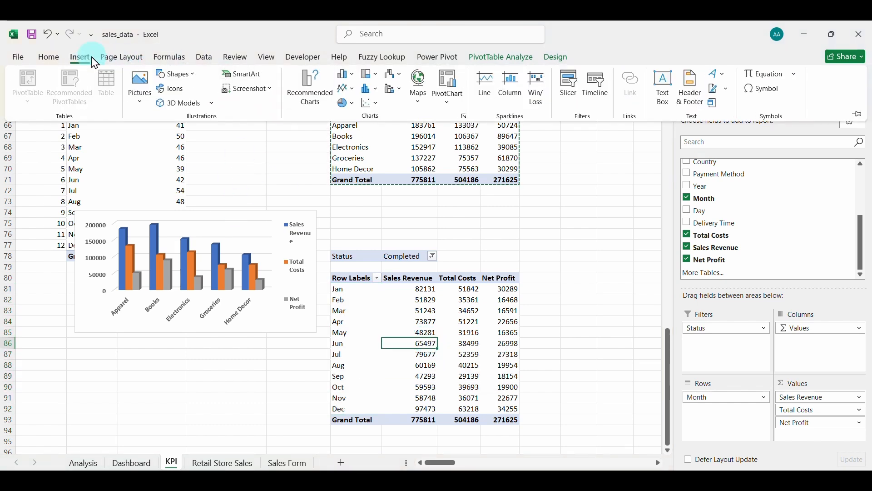
left_click(307, 88)
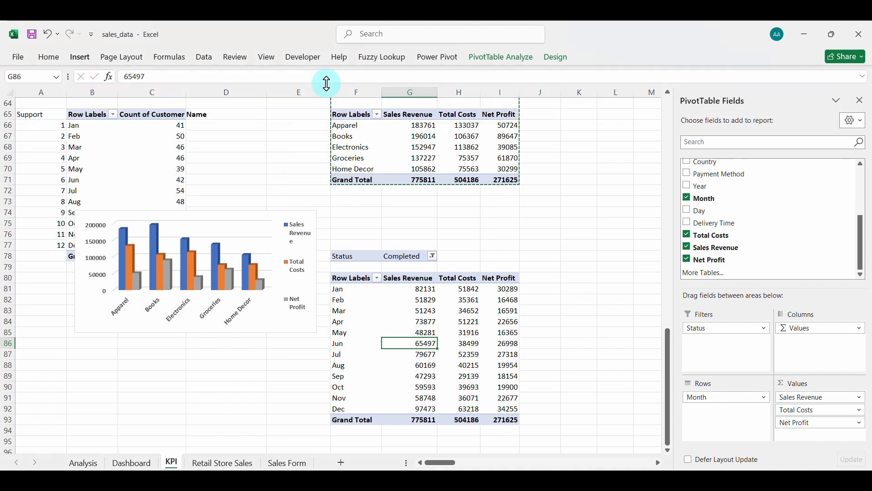
Insert a Line with Markers pivot chart of the monthly pivot and hide all its field buttons.
left_click(299, 172)
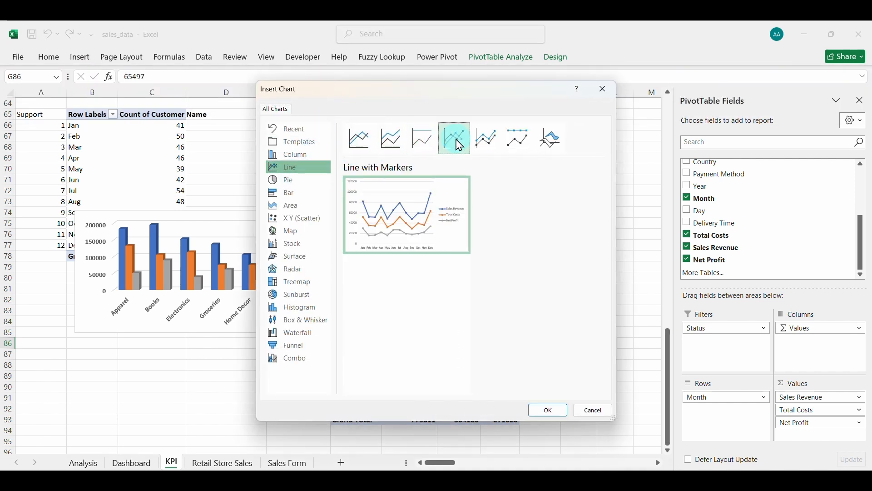
left_click(485, 143)
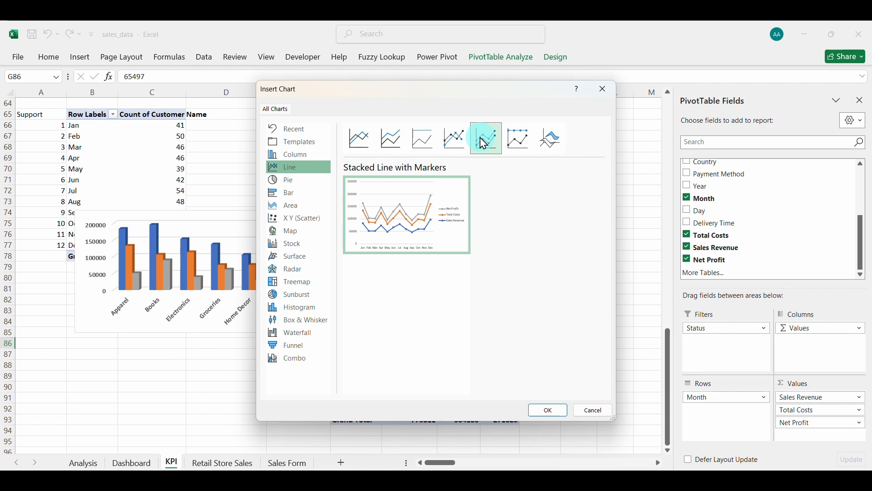
left_click(465, 145)
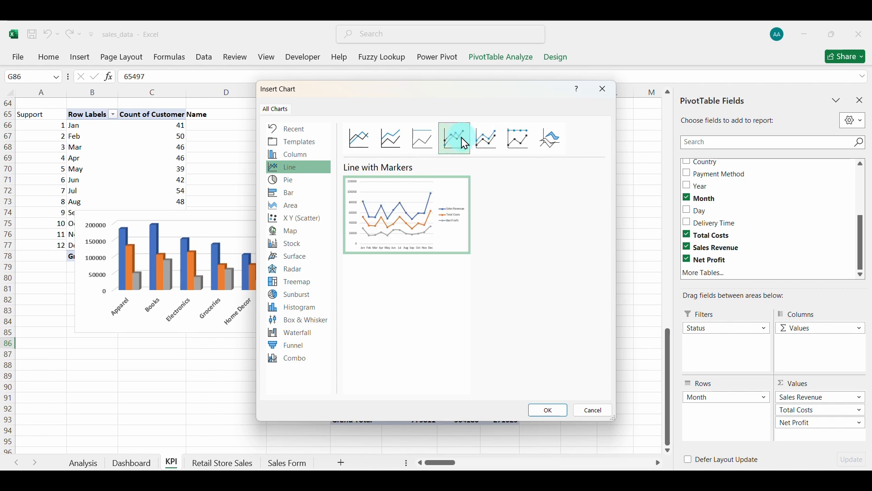
left_click(486, 140)
left_click(459, 141)
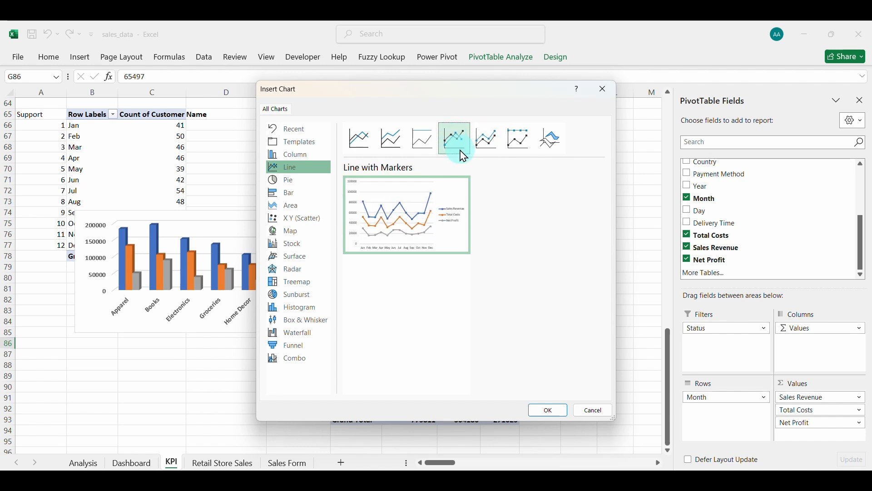
left_click(543, 408)
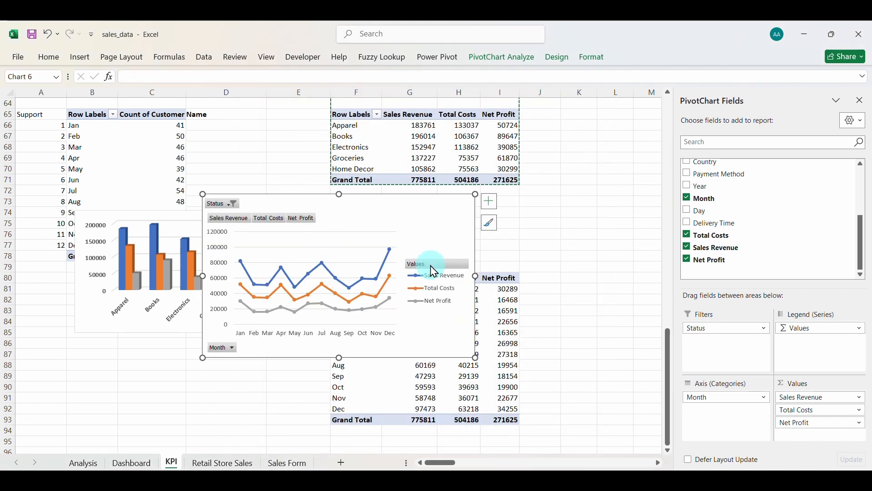
right_click(430, 265)
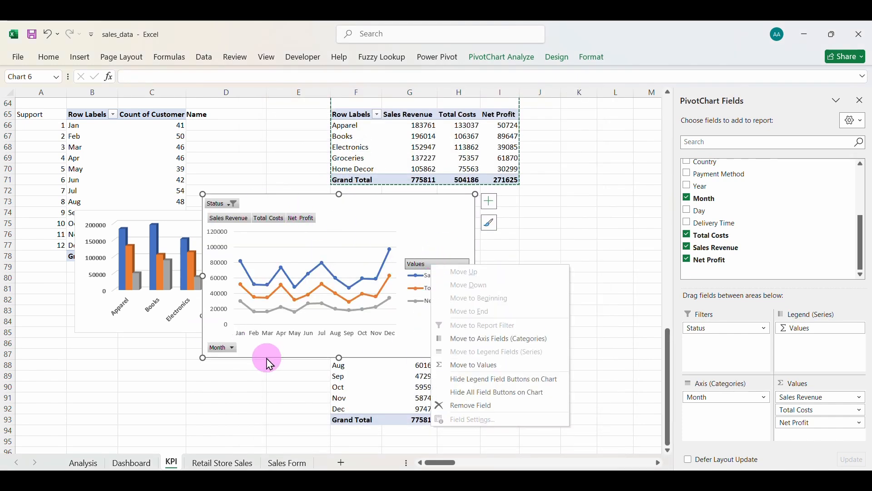
left_click(472, 397)
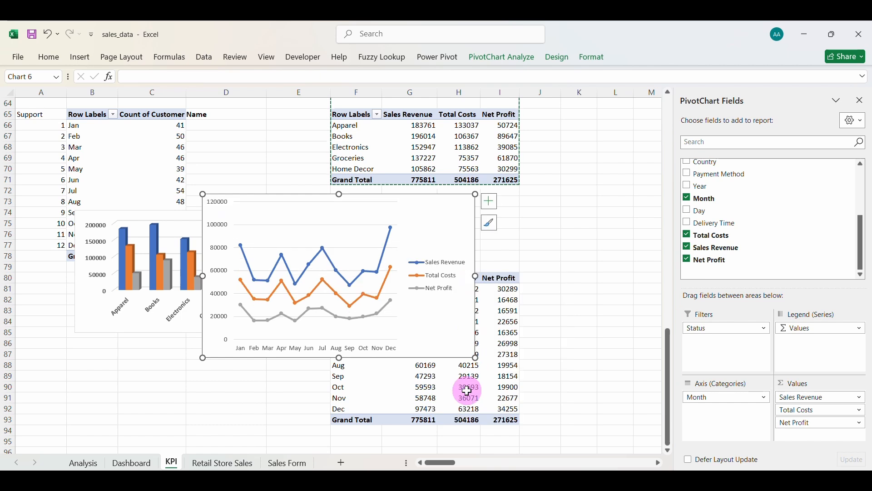
Resize the line chart's legend and widen its plot area toward it.
left_click(429, 272)
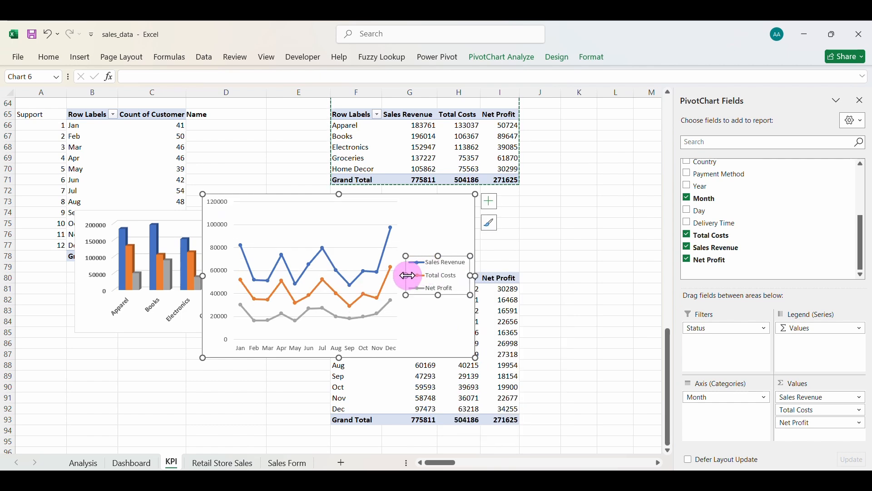
left_click_drag(407, 275, 432, 276)
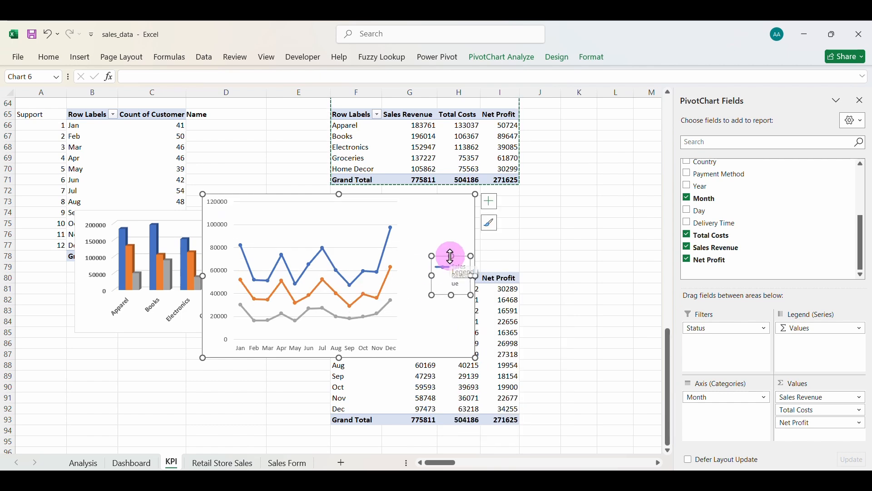
left_click_drag(451, 240, 450, 207)
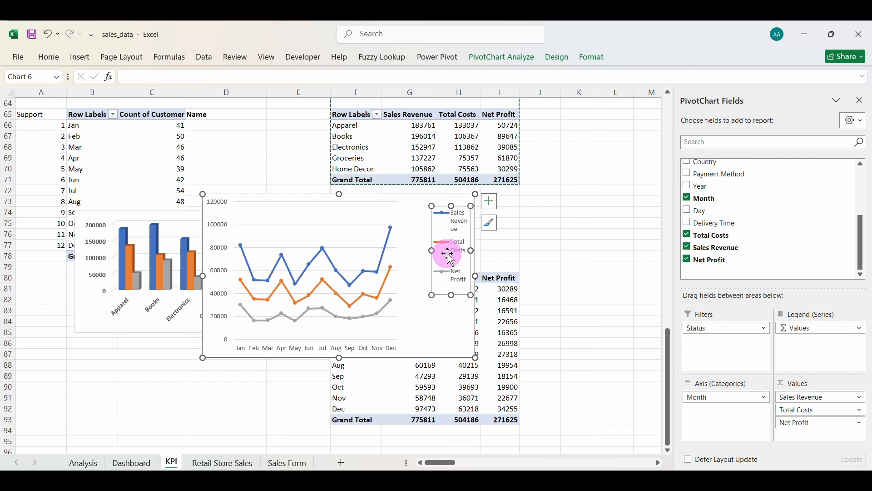
left_click_drag(431, 251, 428, 248)
left_click_drag(450, 294, 450, 340)
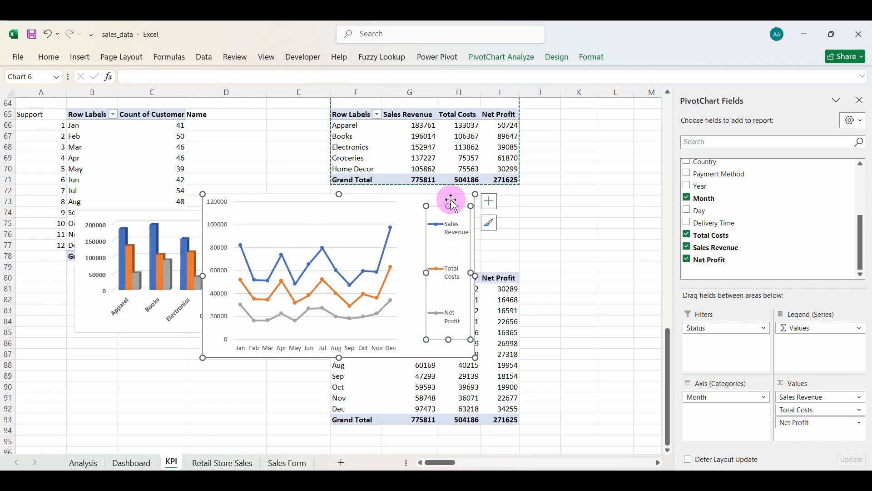
left_click(366, 237)
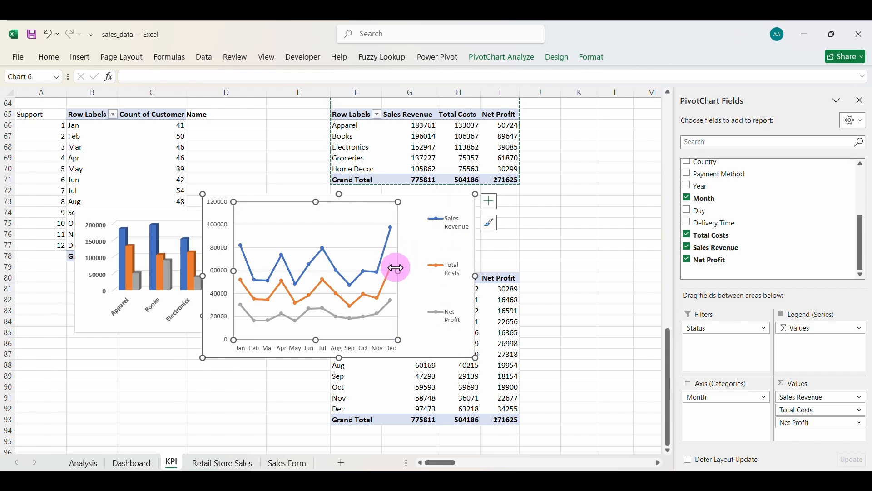
left_click_drag(397, 268, 426, 265)
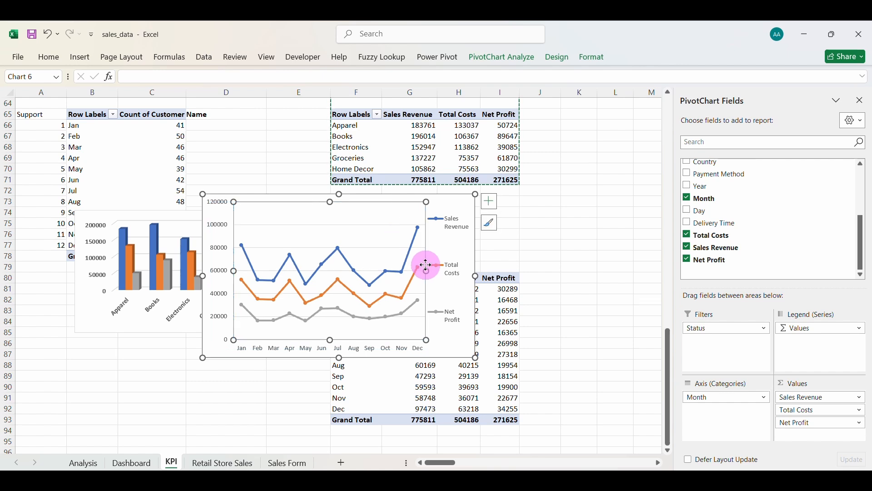
Shrink the line chart from the top and left and make its text bold.
left_click(341, 192)
left_click_drag(341, 191, 341, 236)
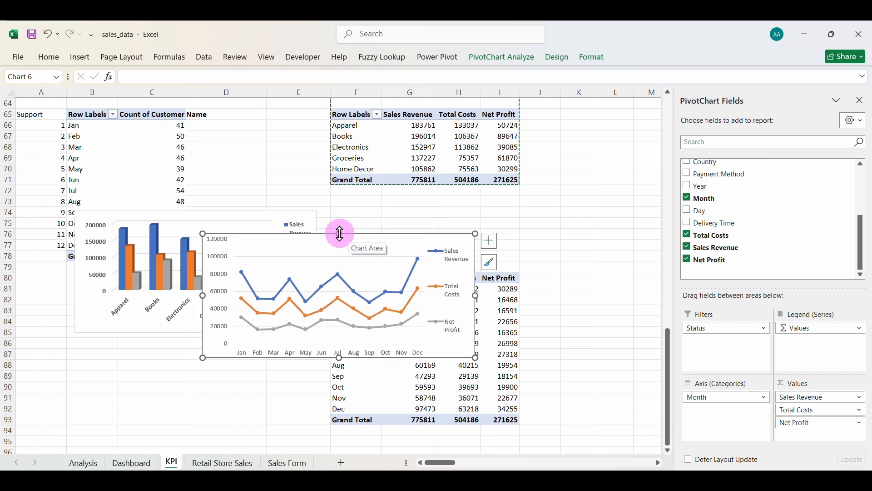
left_click_drag(202, 298, 263, 299)
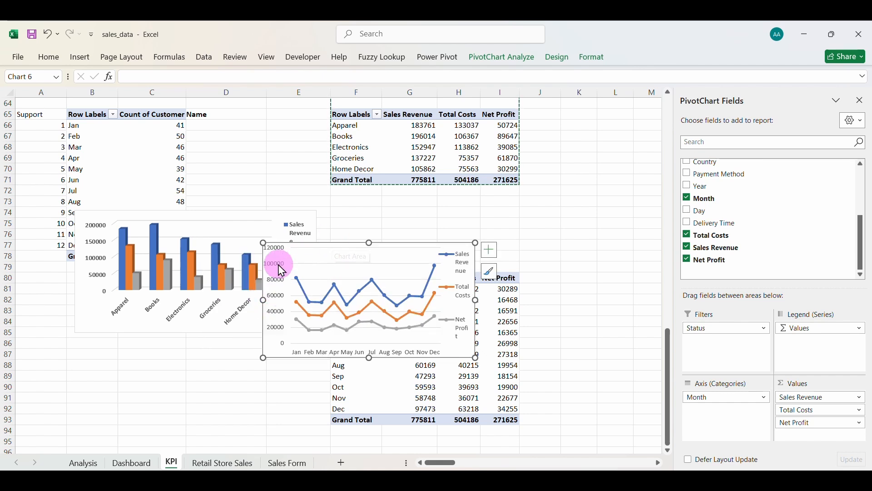
left_click(49, 57)
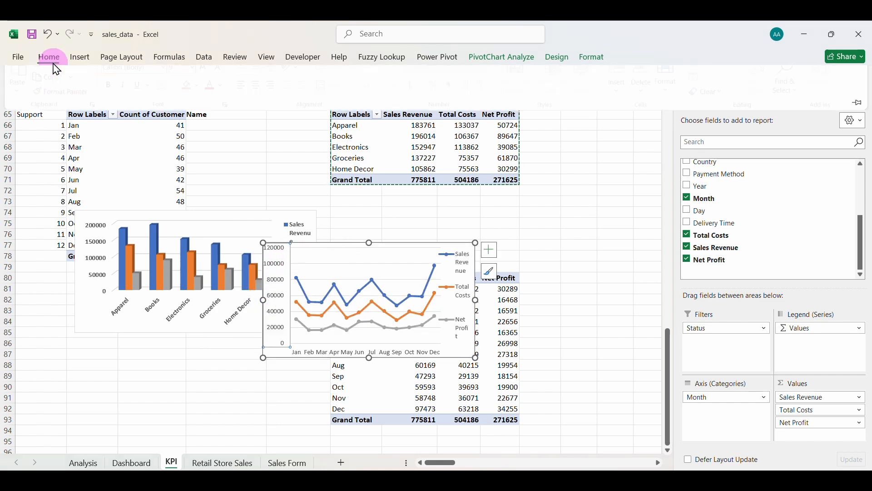
left_click(112, 96)
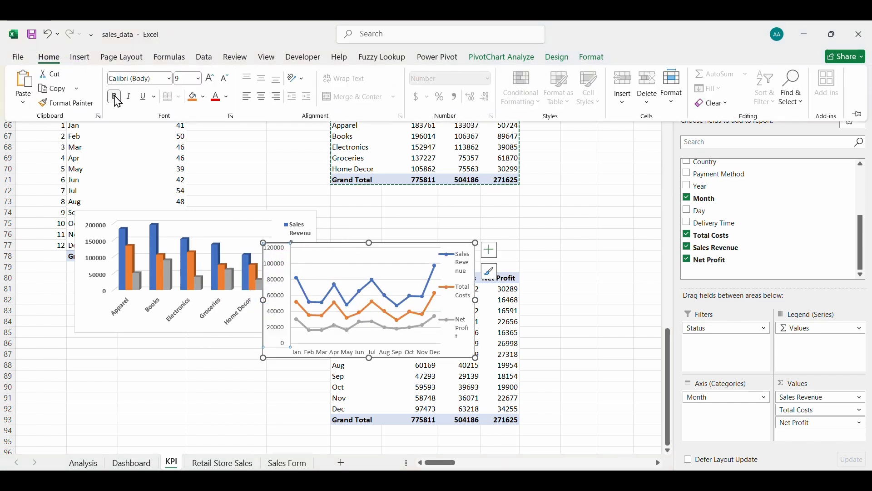
left_click(356, 353)
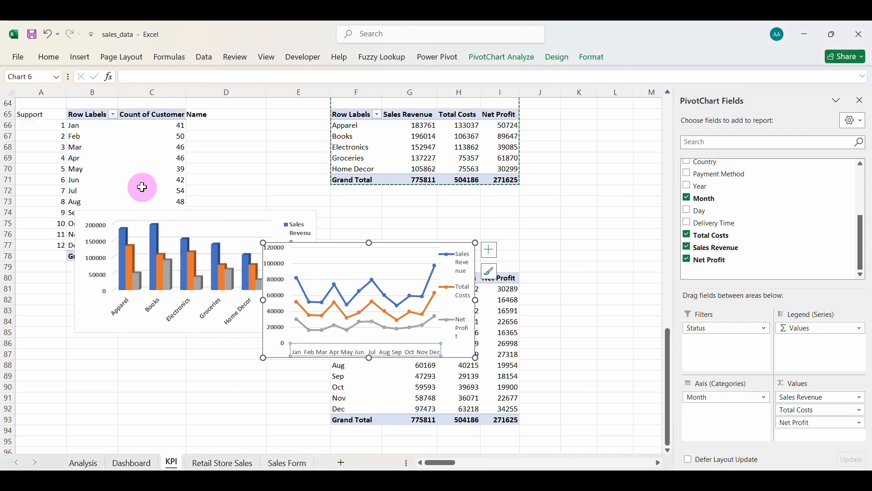
left_click(59, 64)
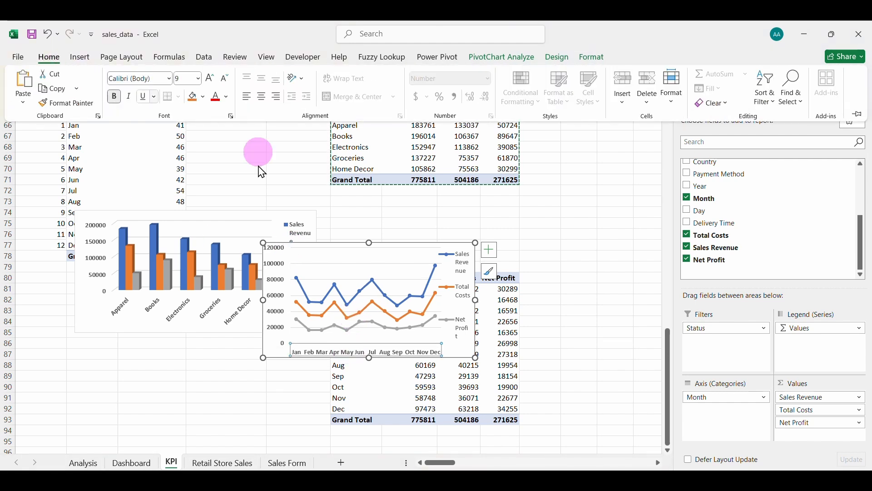
left_click(472, 284)
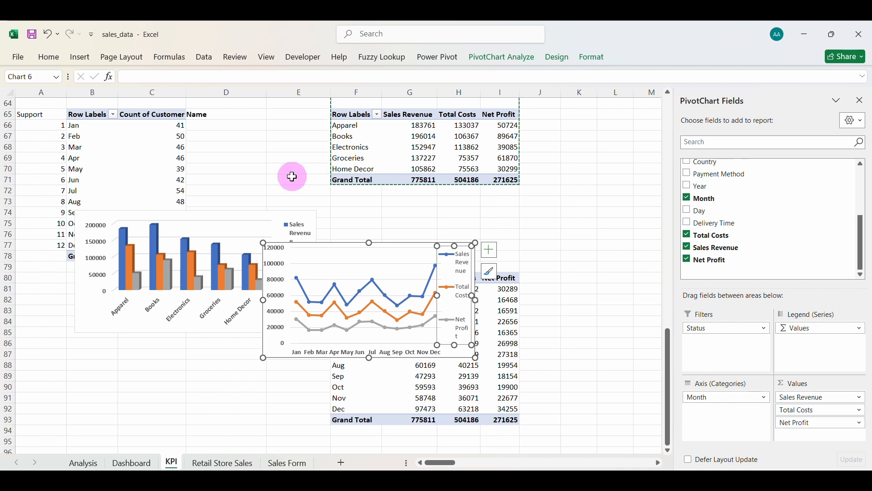
left_click(50, 58)
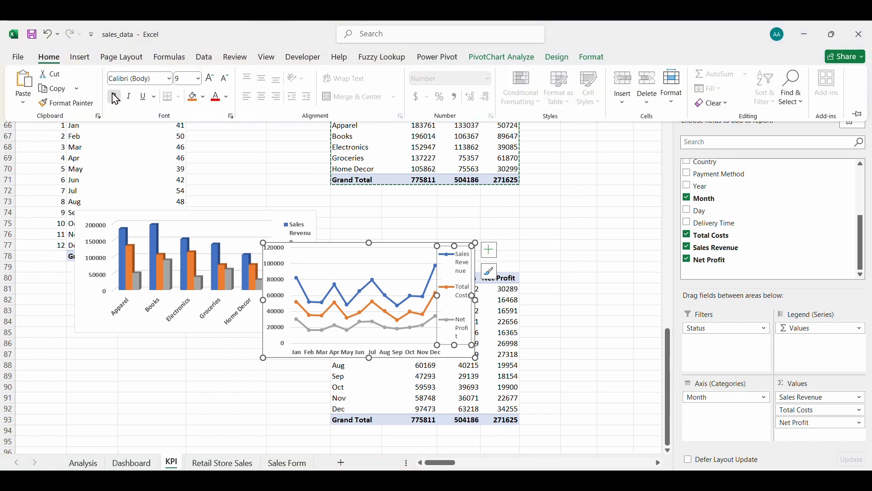
left_click(330, 248)
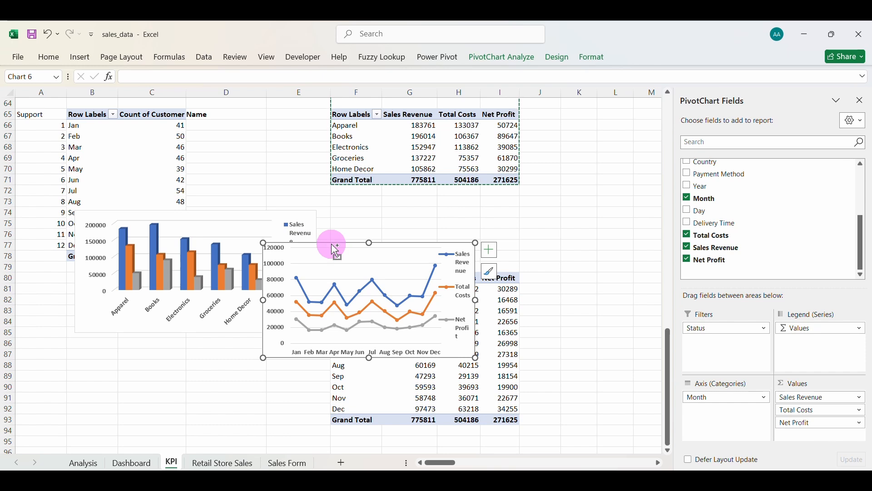
Paste the line chart onto the Dashboard, position it in the lower-middle panel and widen it.
left_click(131, 463)
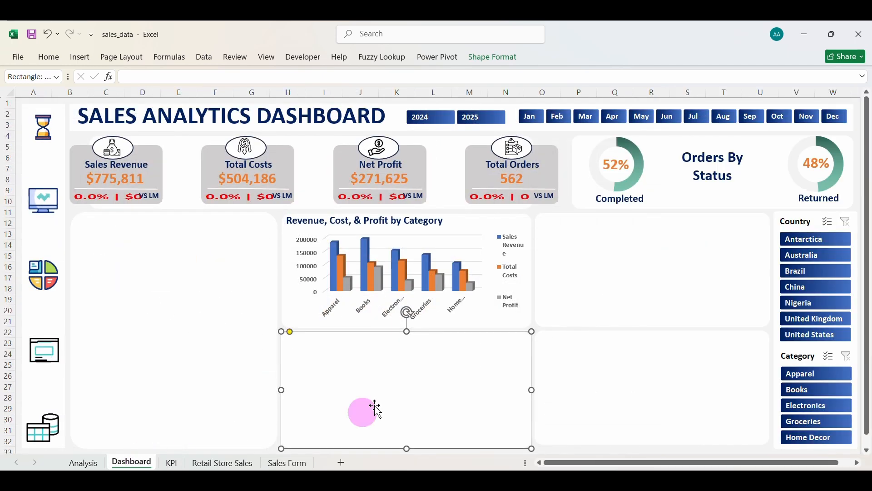
key("ctrl+v")
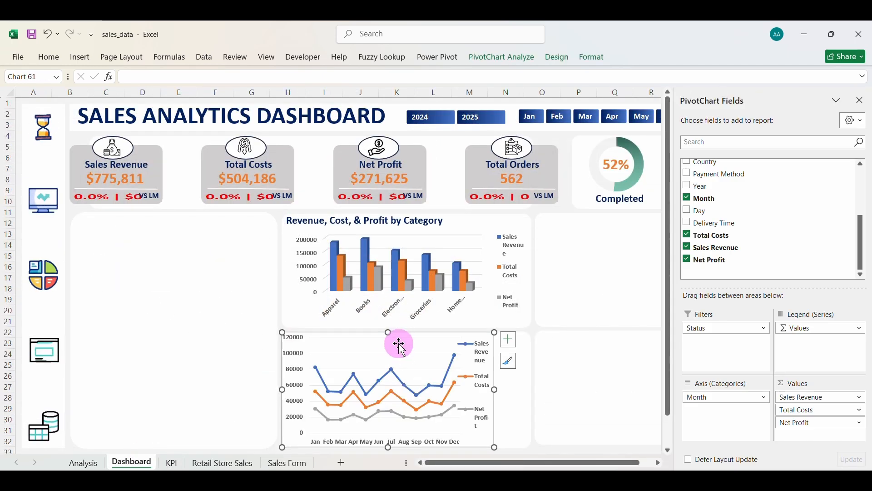
left_click_drag(399, 346, 418, 343)
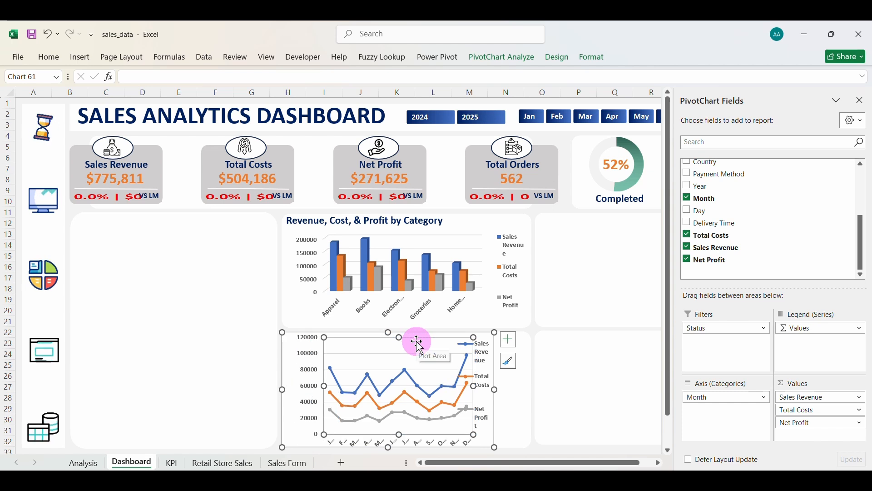
key("ctrl+z")
left_click(414, 333)
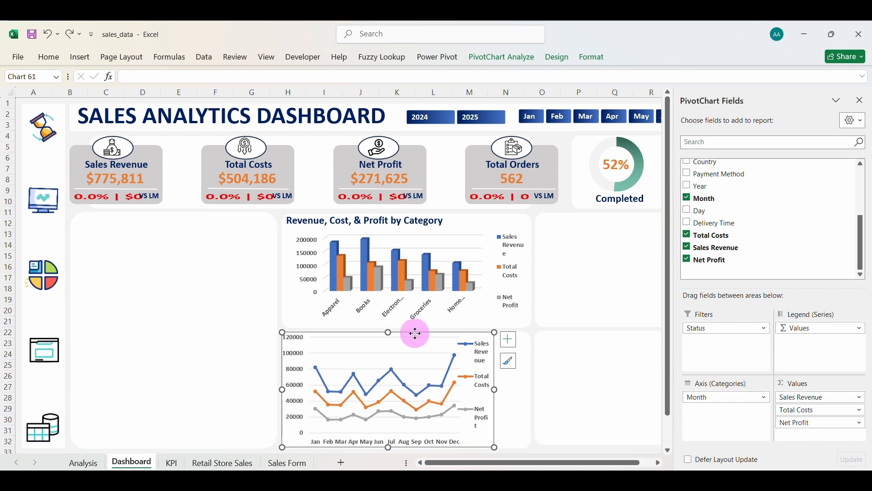
left_click_drag(415, 333, 392, 347)
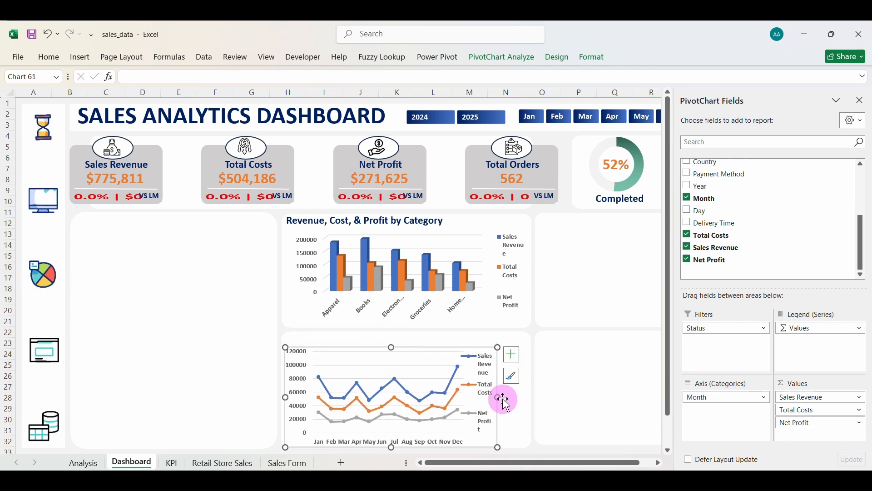
left_click_drag(498, 397, 530, 397)
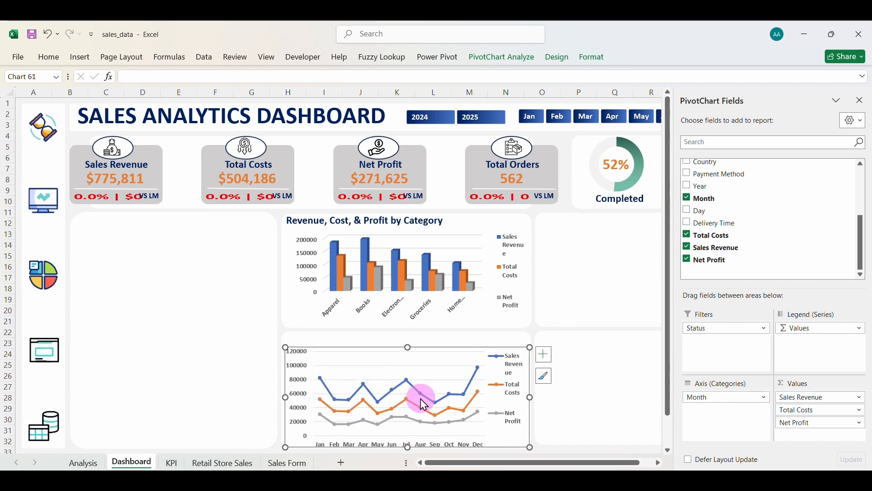
Set the line chart's area to No fill and No line.
right_click(480, 350)
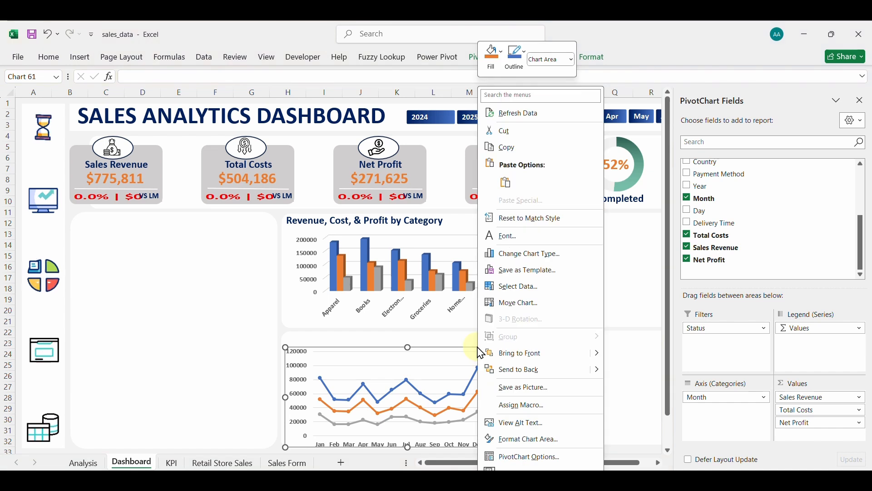
left_click(523, 440)
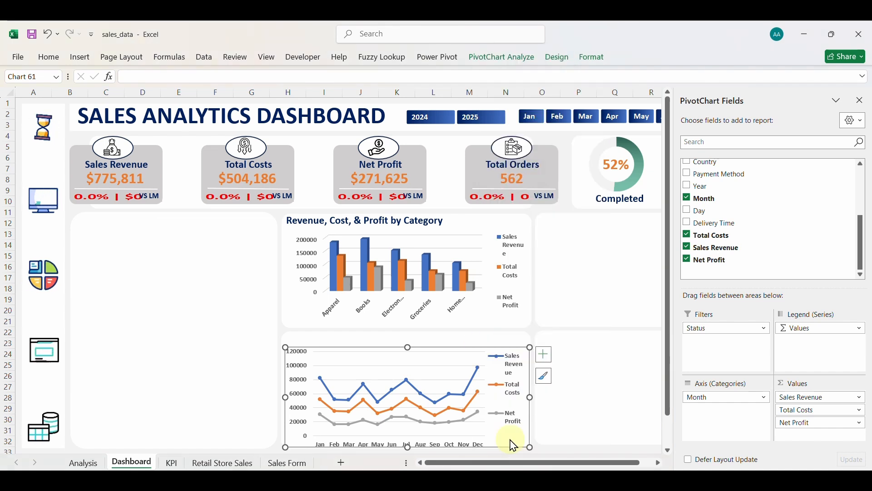
left_click(191, 328)
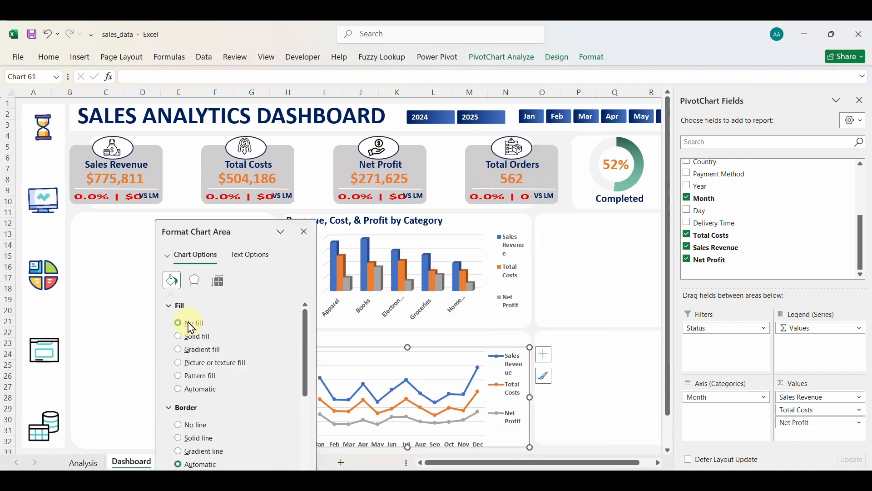
left_click(194, 429)
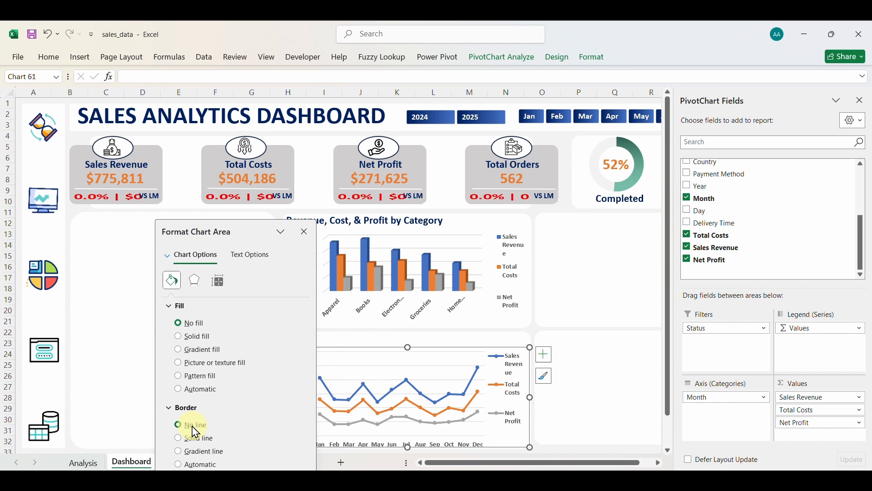
left_click(303, 232)
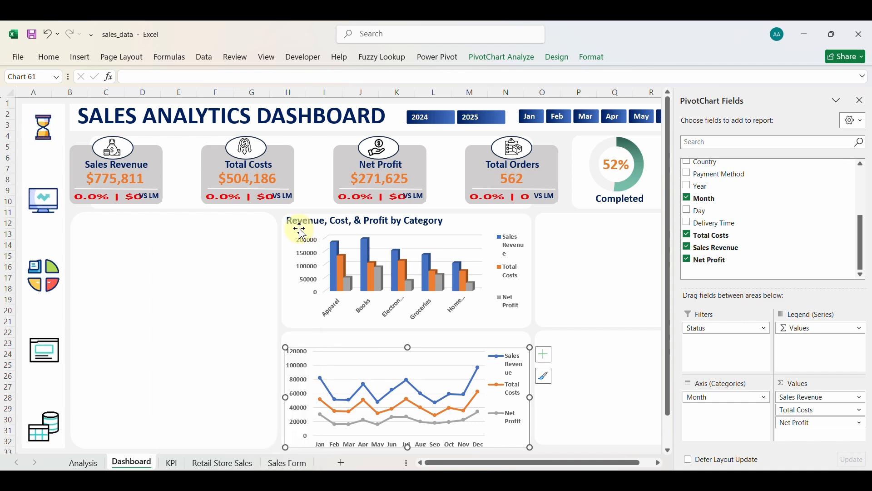
Nudge the line chart up and make it taller within the lower-middle panel.
left_click(462, 339)
left_click(598, 357)
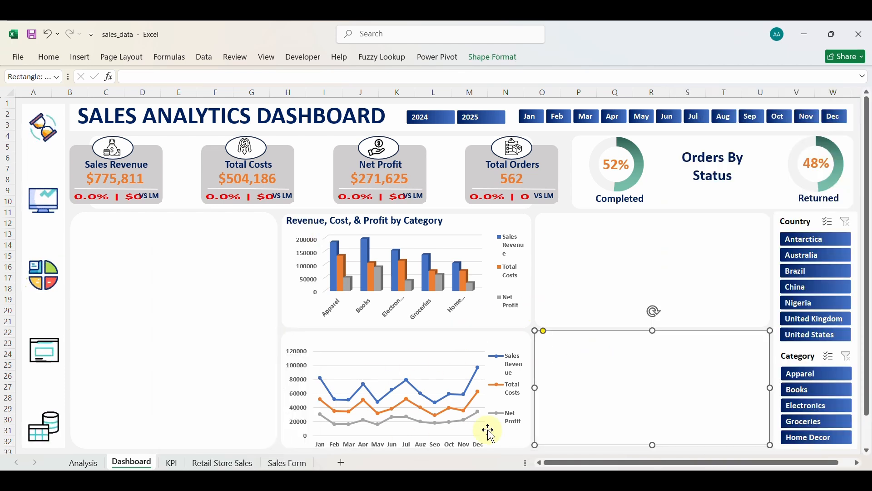
left_click(409, 344)
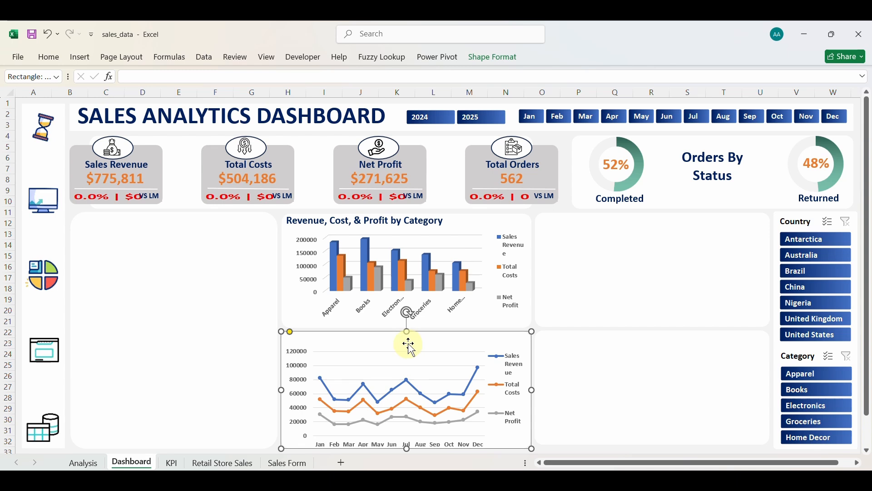
left_click(403, 362)
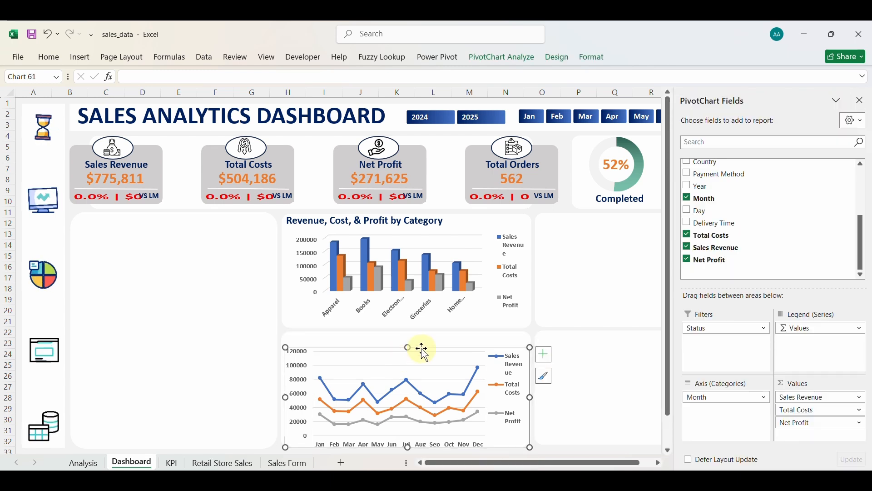
left_click_drag(423, 349, 419, 346)
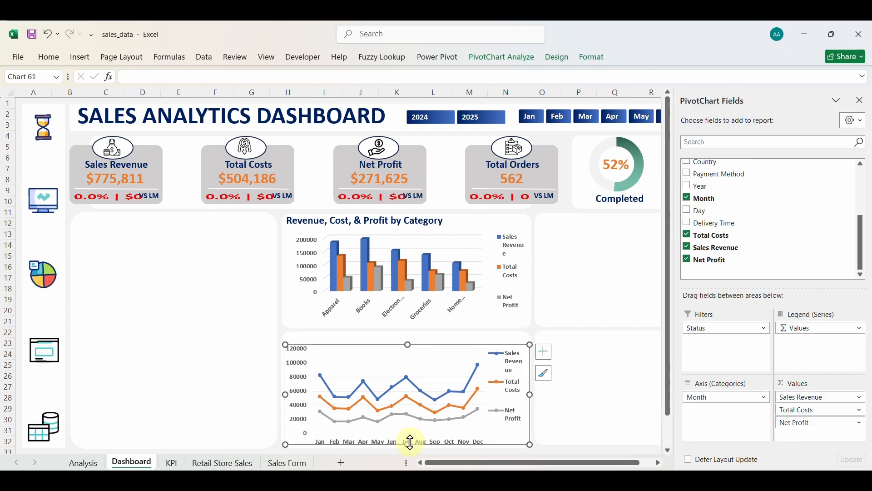
left_click_drag(410, 443, 410, 448)
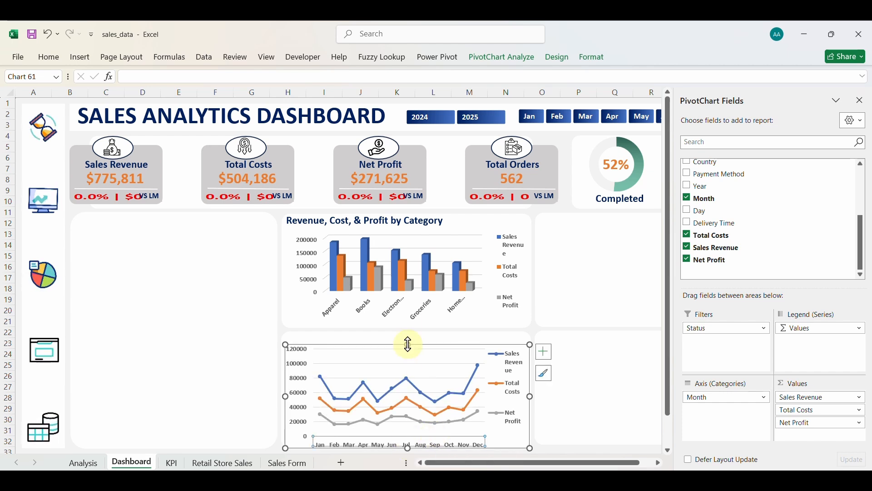
left_click_drag(408, 345, 409, 341)
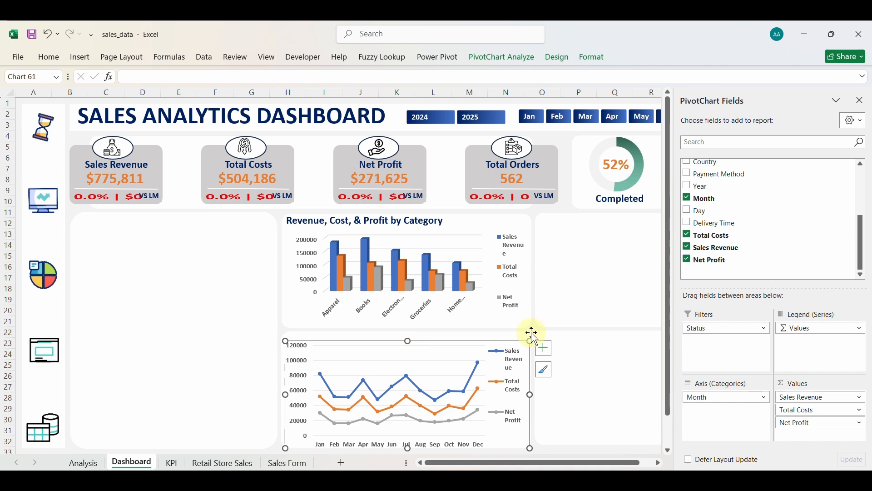
Lower the chart's top edge slightly and check its fit in the panel.
left_click(589, 384)
left_click(427, 347)
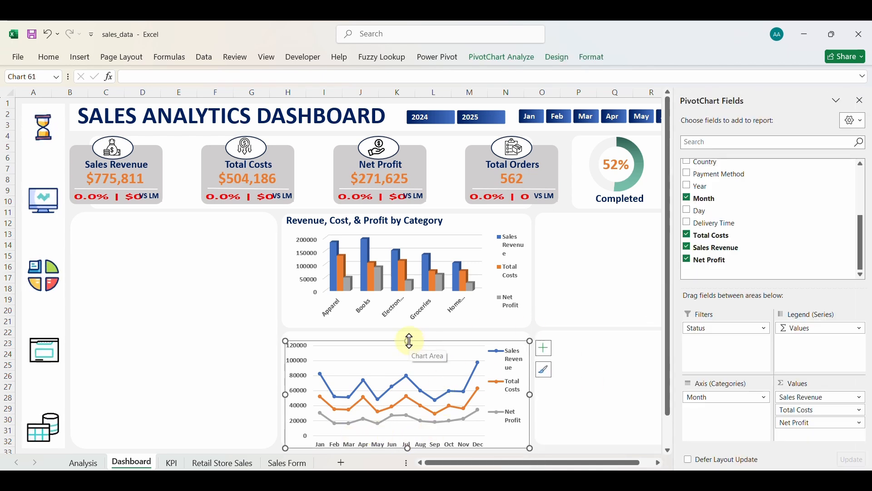
left_click_drag(409, 341, 409, 344)
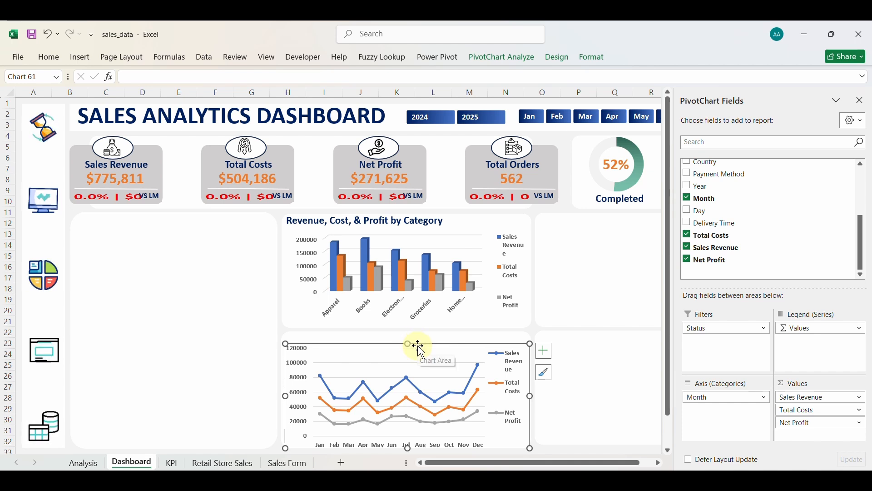
left_click(596, 393)
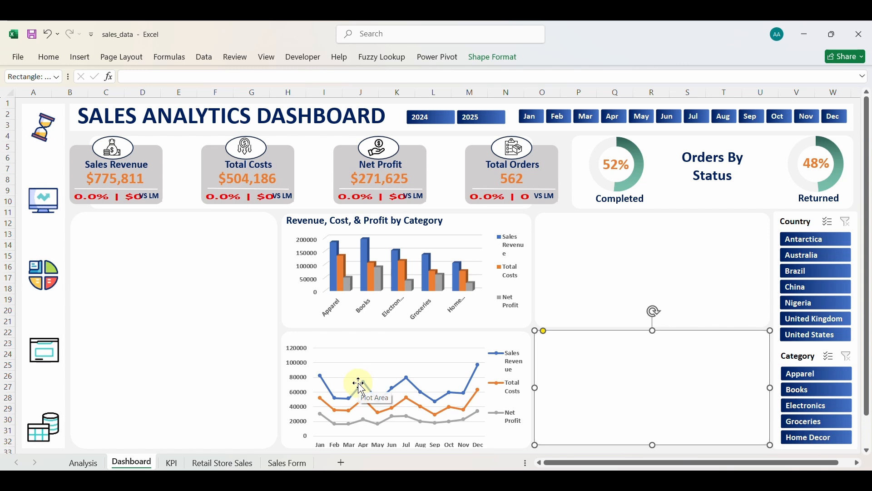
left_click(339, 339)
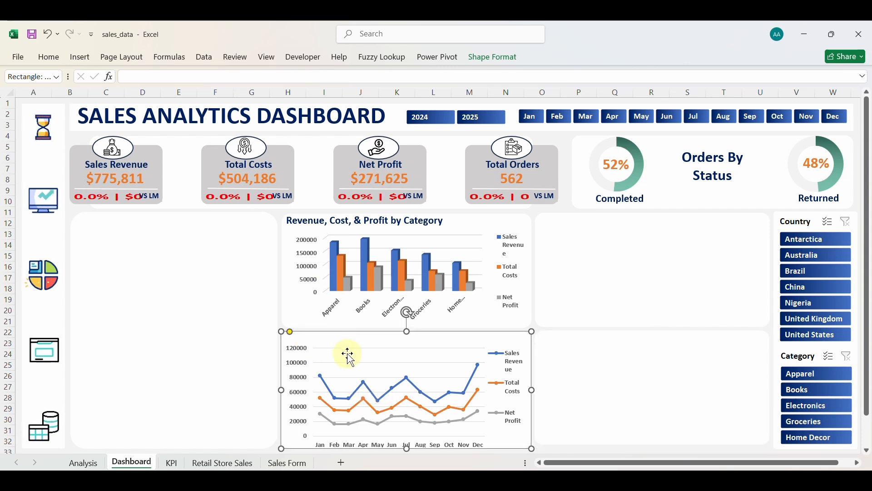
left_click(350, 358)
left_click(364, 344)
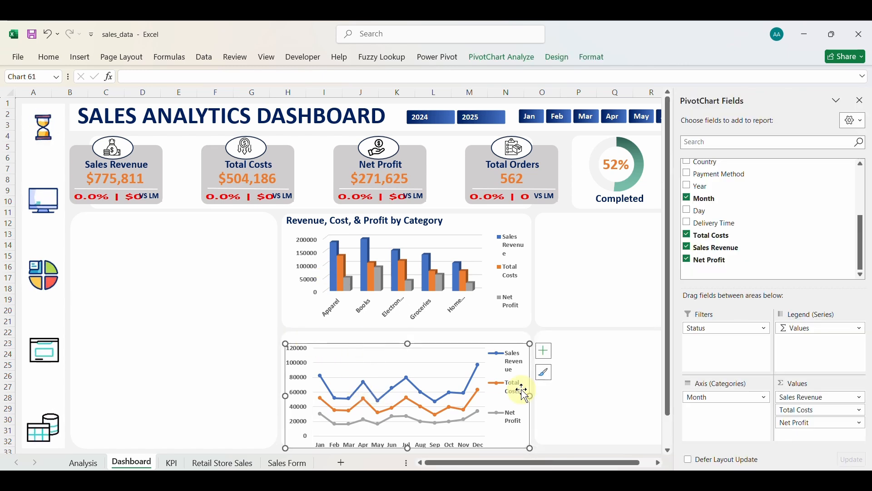
scroll(524, 393, "right", 3)
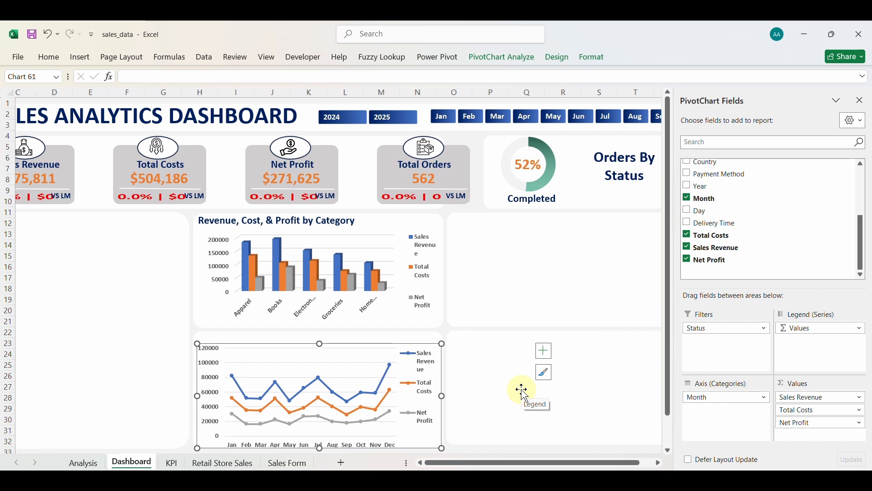
scroll(497, 399, "left", 1)
Duplicate the category chart's title above the line chart, shortening the chart to make room.
left_click(353, 334)
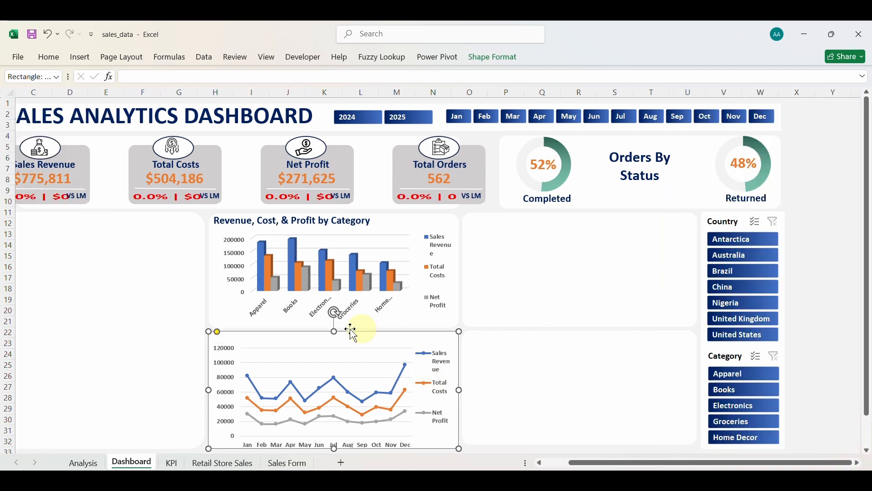
left_click(334, 222)
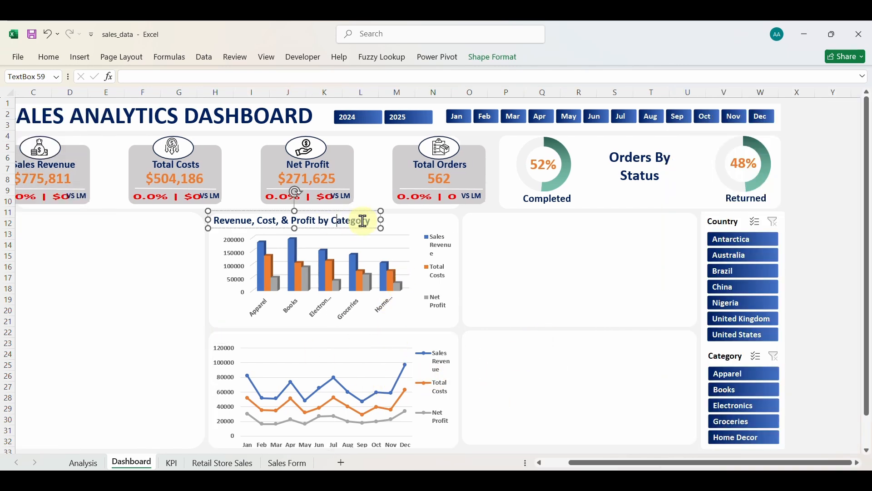
key("ctrl+d")
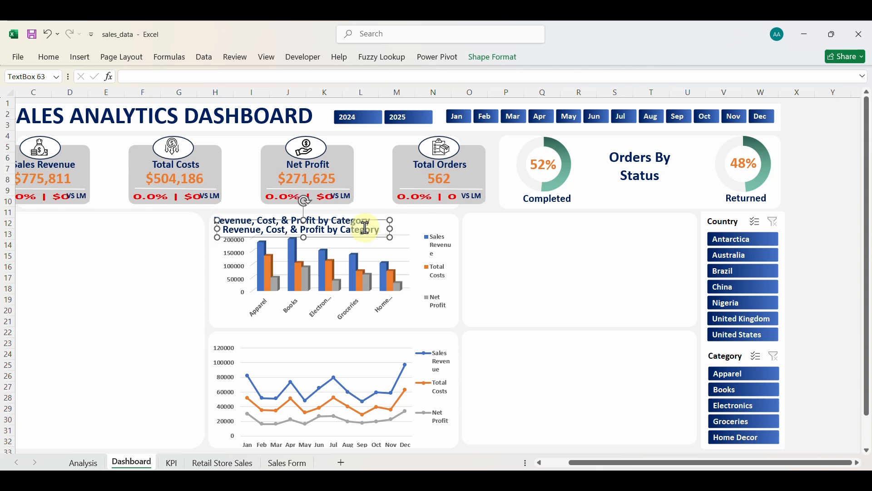
left_click_drag(362, 310, 353, 345)
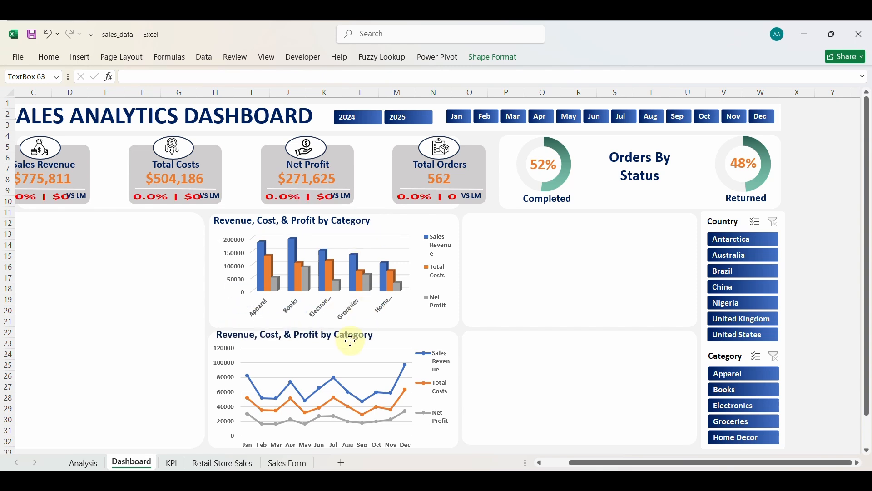
left_click(360, 416)
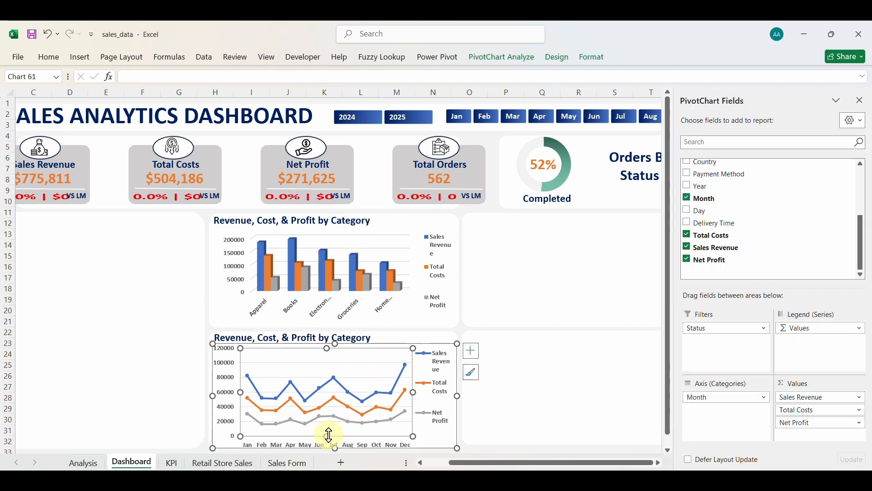
left_click_drag(327, 434, 327, 431)
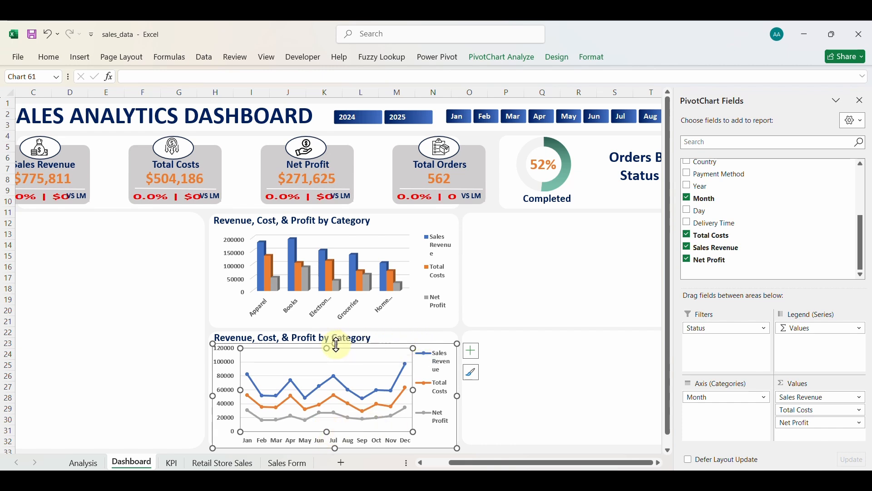
left_click_drag(337, 346, 336, 349)
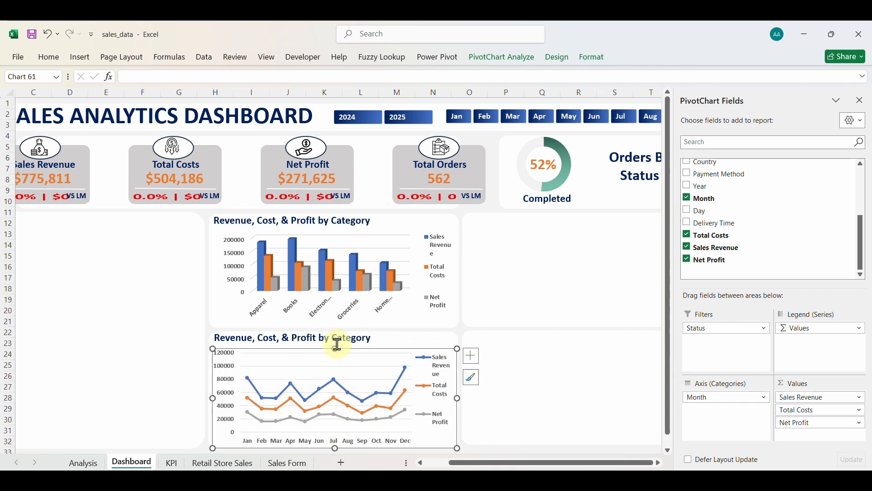
Change the copied title to 'Monthly Revenue, Cost, & Profit Trends' and widen it to one line.
left_click(375, 337)
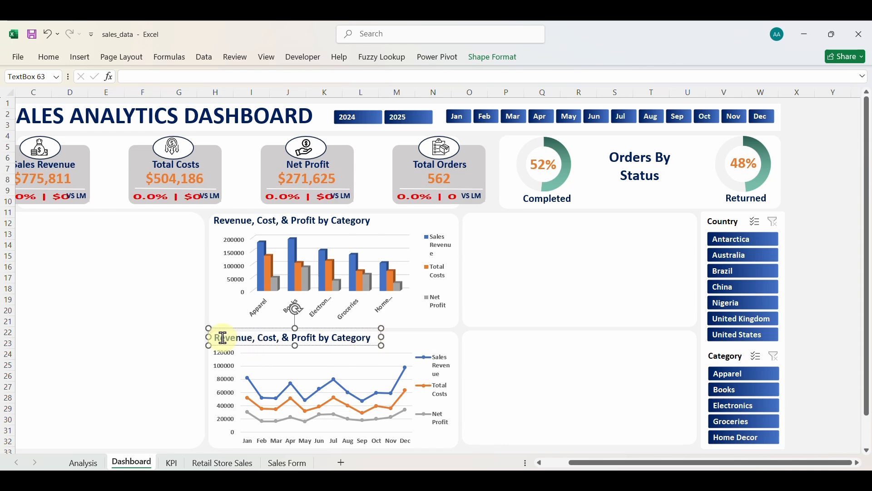
type("Month")
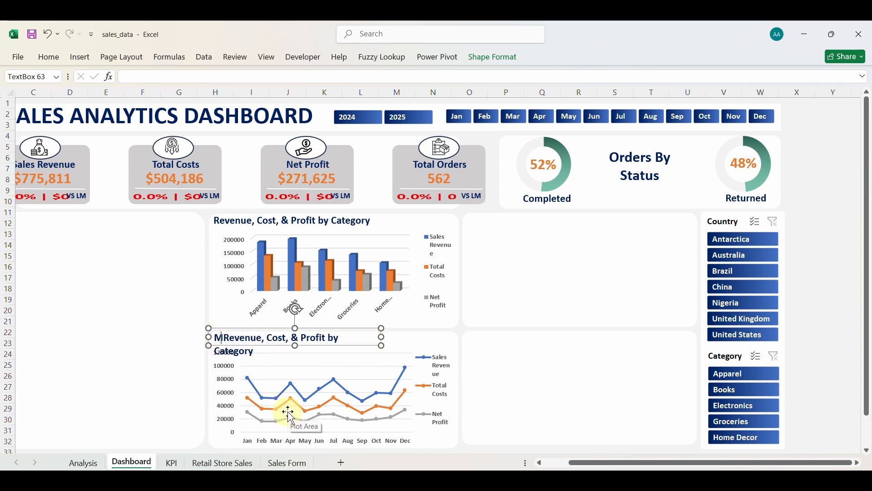
type("ly")
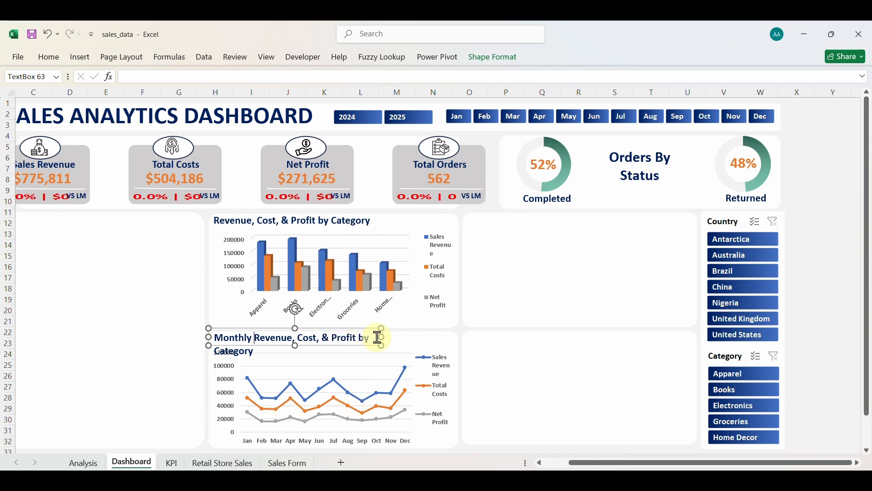
left_click_drag(381, 337, 434, 341)
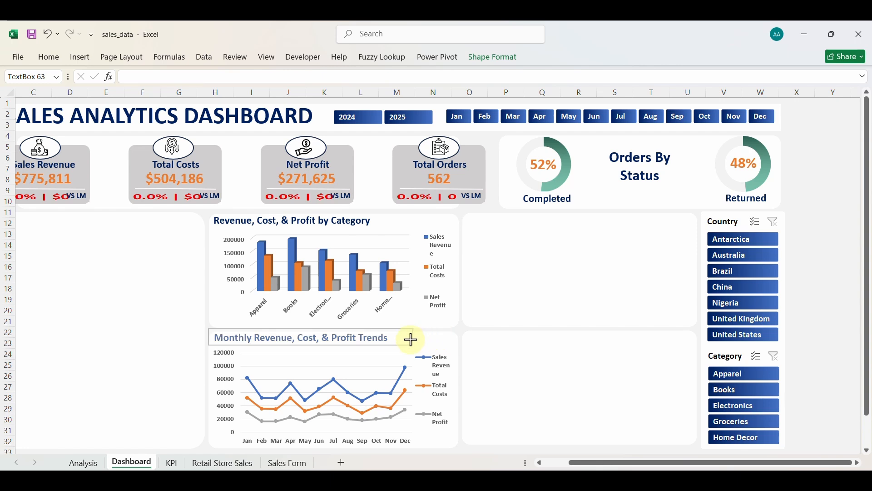
left_click(537, 384)
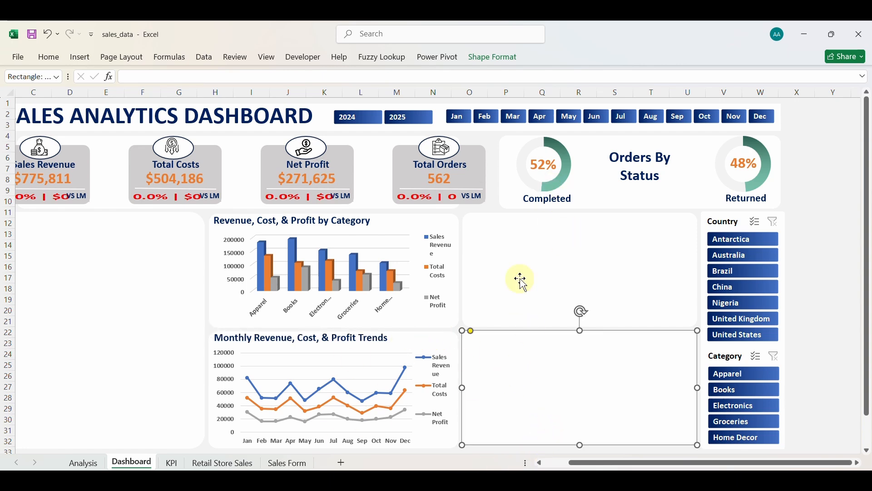
On the KPI sheet, replace Month with Day as the second pivot's axis field.
left_click(172, 463)
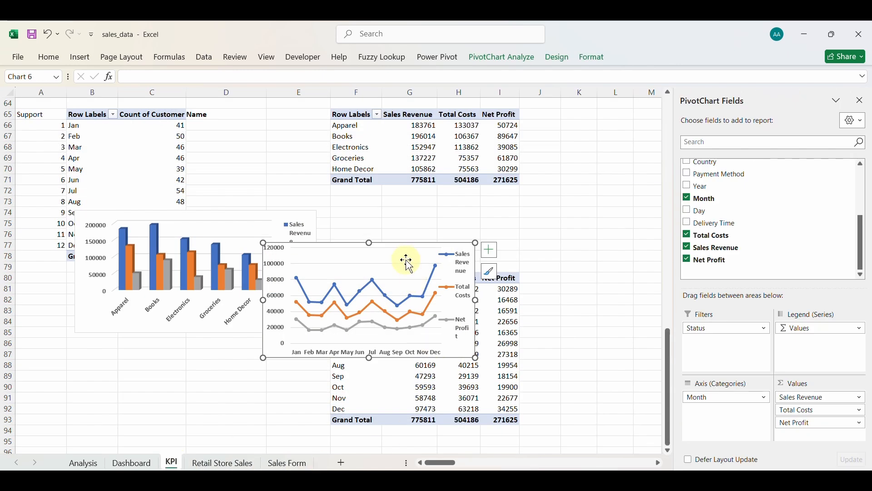
left_click_drag(402, 248, 215, 258)
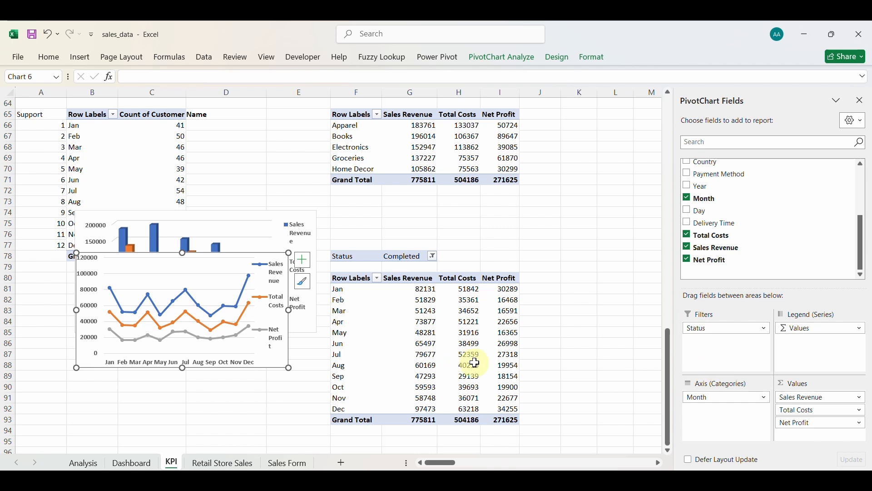
left_click(721, 398)
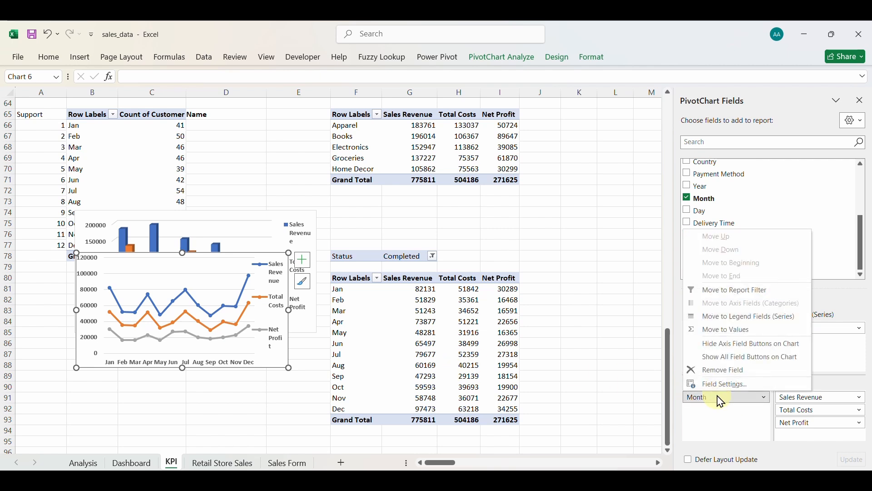
left_click(730, 373)
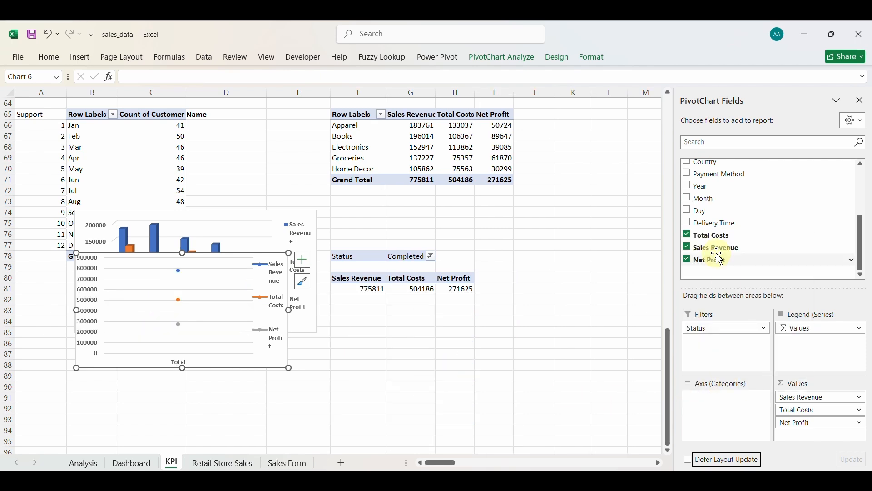
left_click(689, 211)
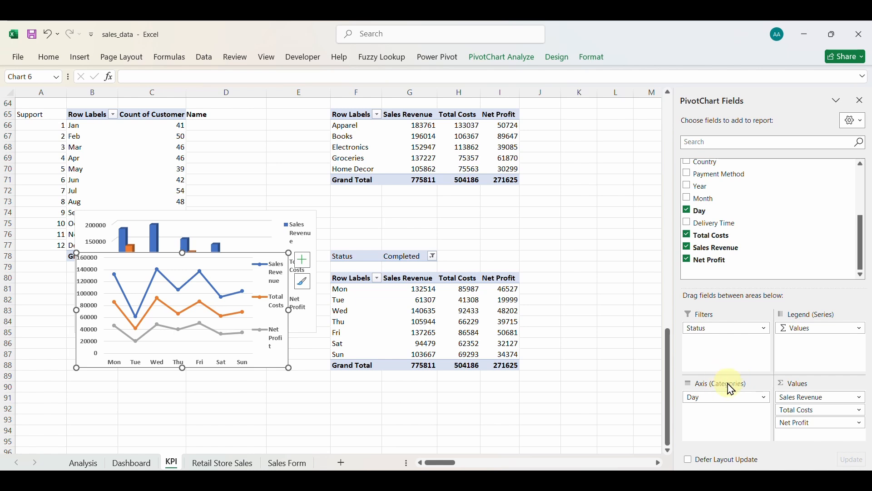
Remove the Sales Revenue, Total Costs and Net Profit values, keeping only Sales Revenue.
left_click(784, 397)
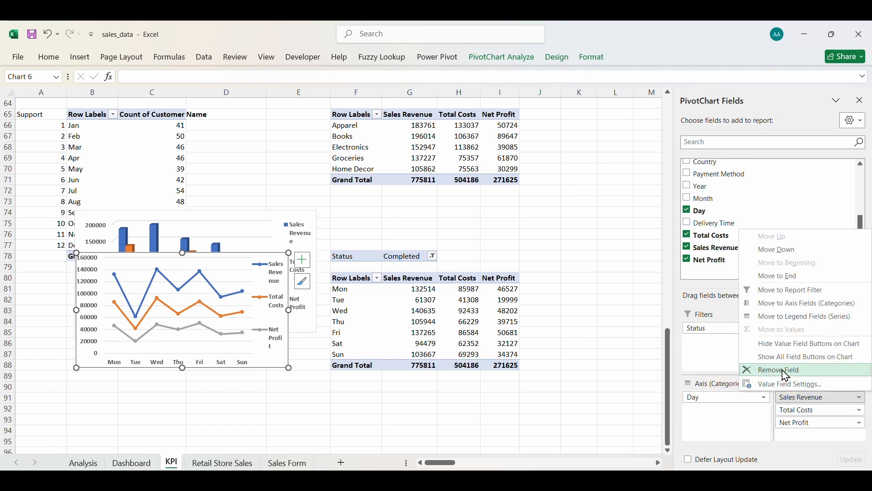
left_click(789, 377)
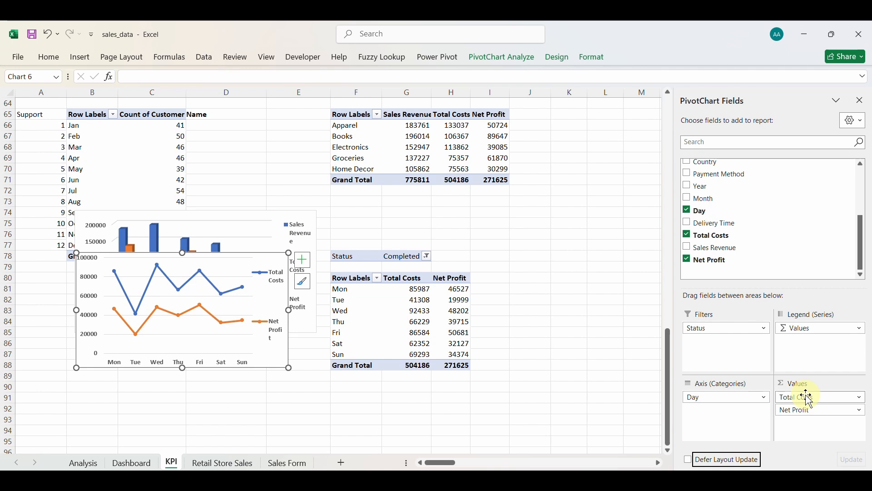
left_click(808, 398)
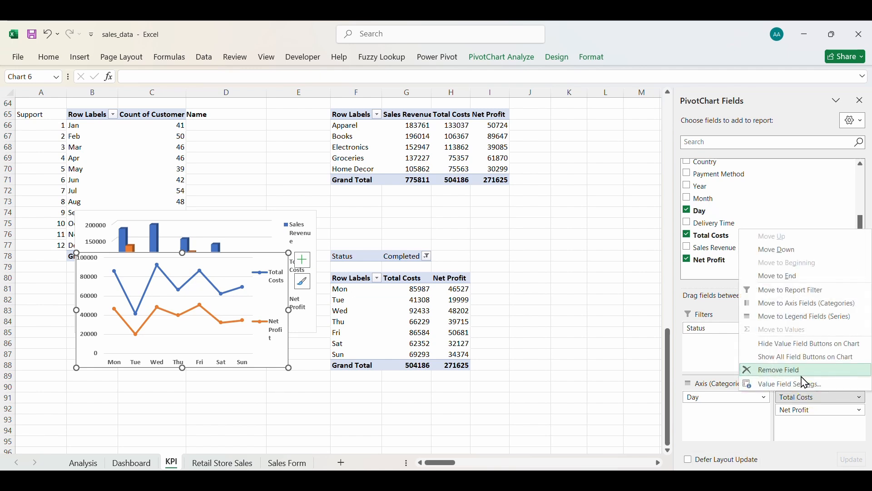
left_click(804, 377)
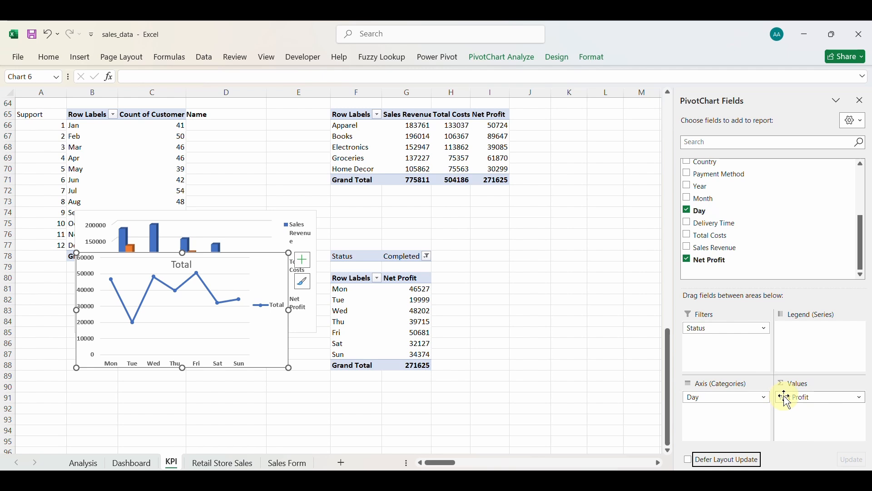
left_click(789, 401)
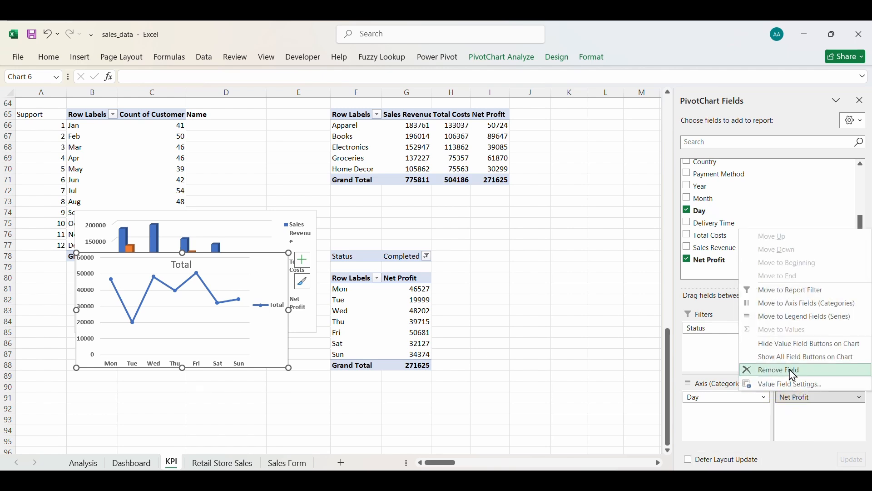
left_click(796, 377)
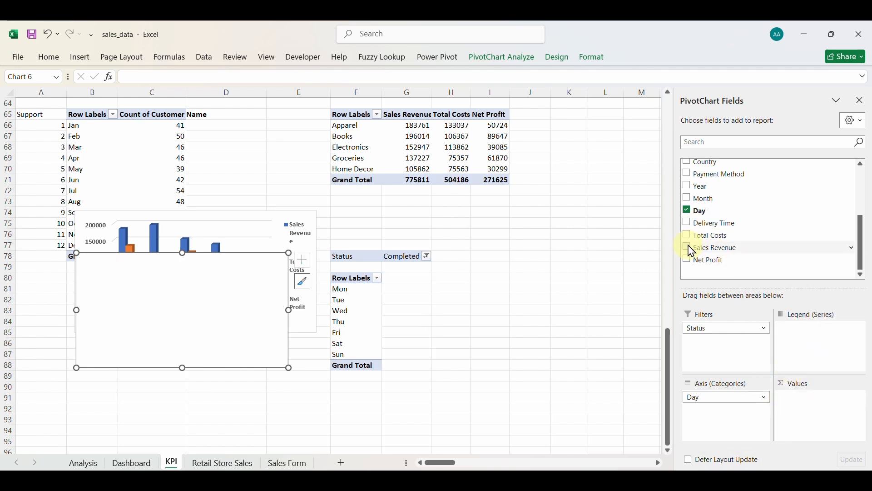
left_click_drag(694, 250, 841, 434)
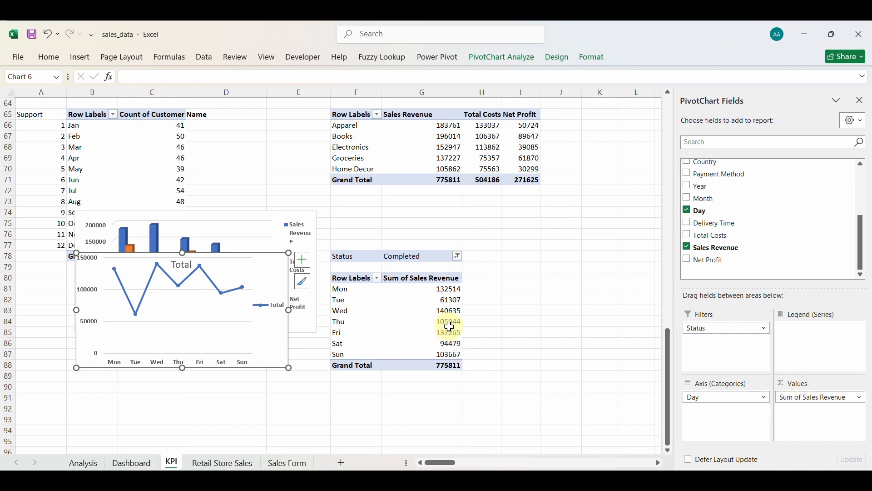
left_click(423, 312)
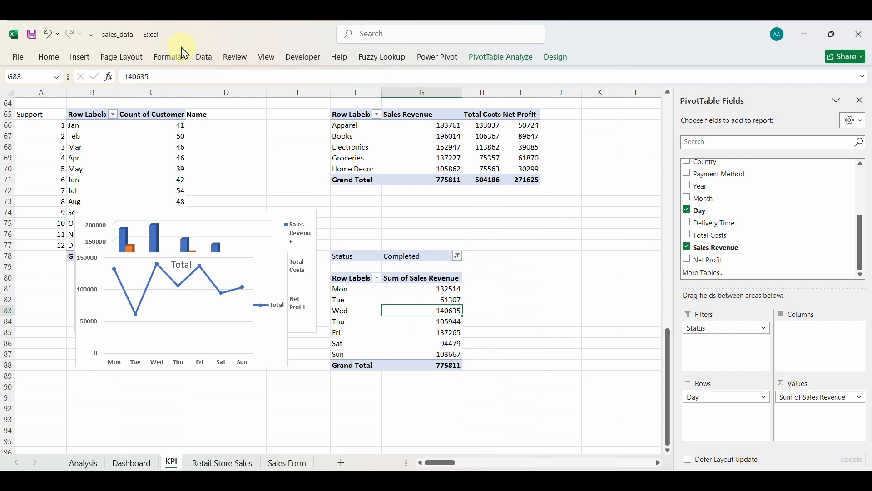
Insert a 3-D Clustered Column chart of the daily revenue pivot with field buttons hidden.
left_click(82, 58)
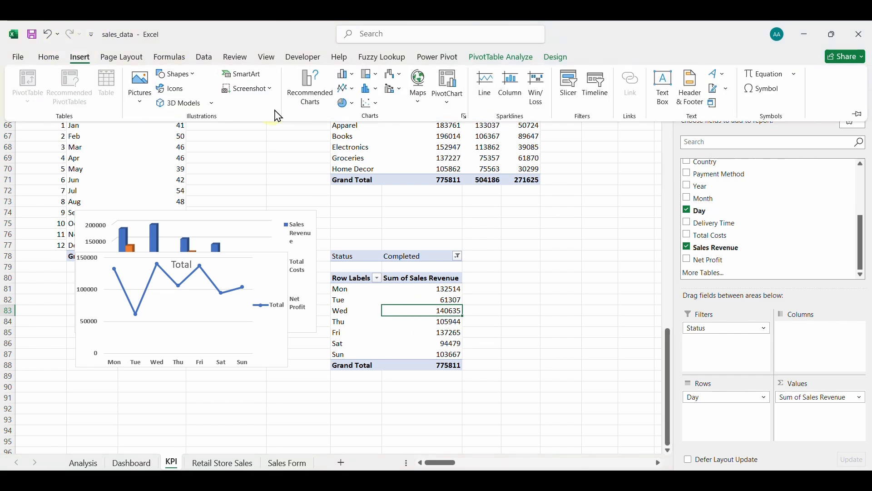
left_click(306, 90)
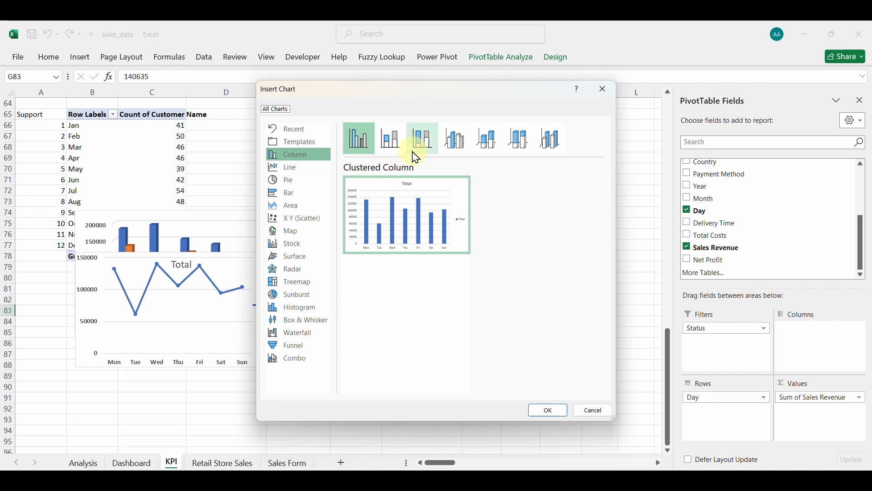
left_click(465, 146)
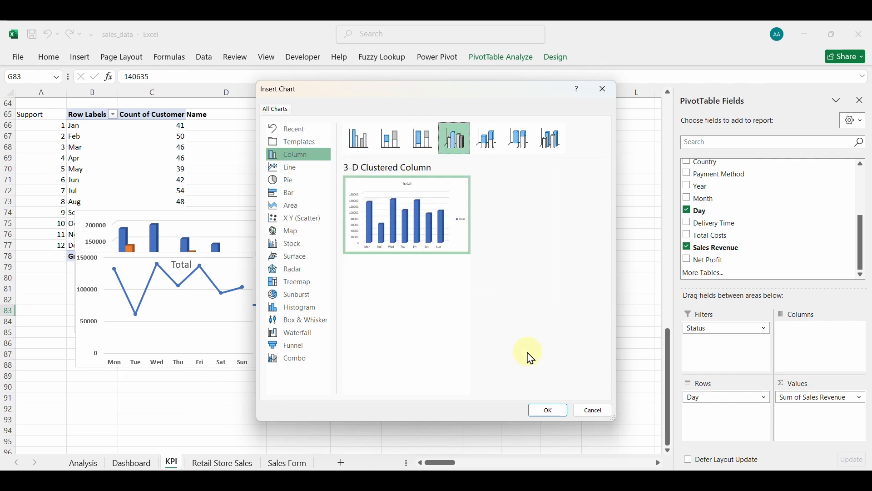
left_click(541, 409)
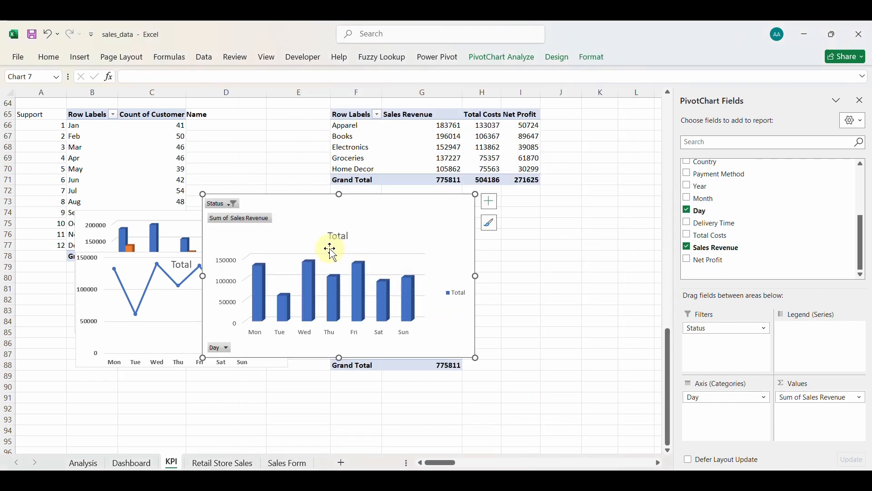
right_click(260, 221)
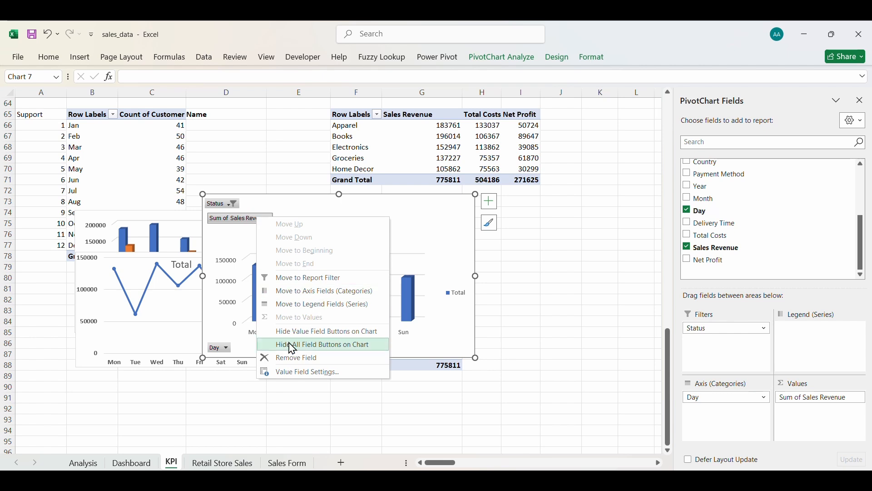
left_click(304, 346)
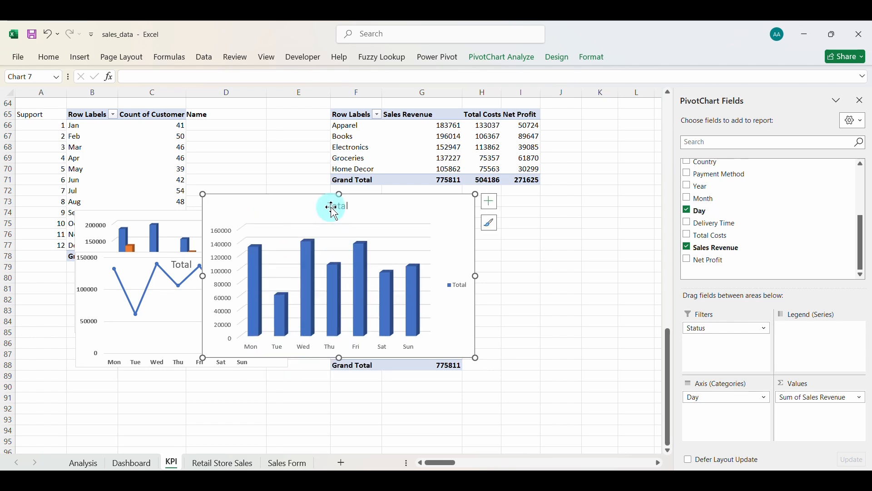
Delete the chart's Total title, legend and vertical value axis.
key("Delete")
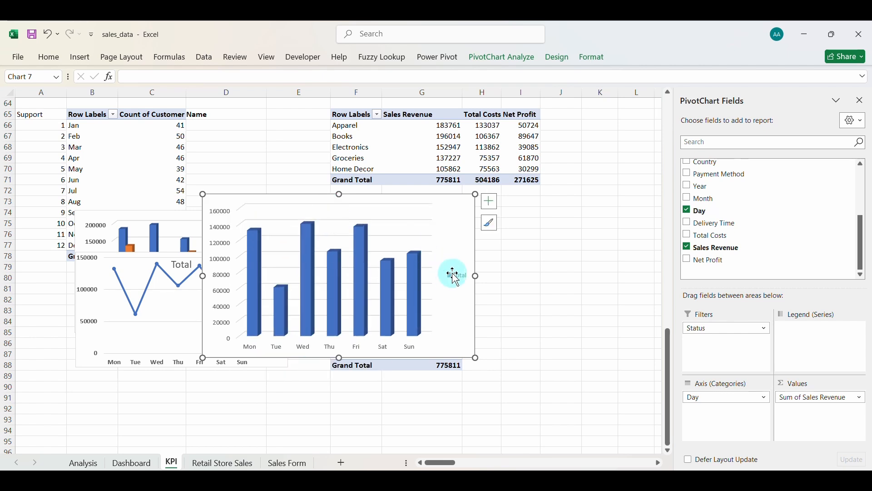
key("Delete")
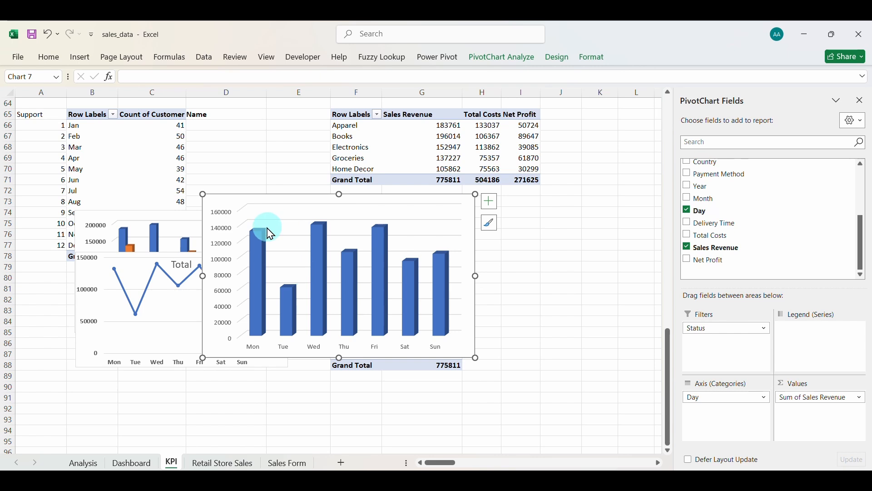
left_click(216, 249)
key("Delete")
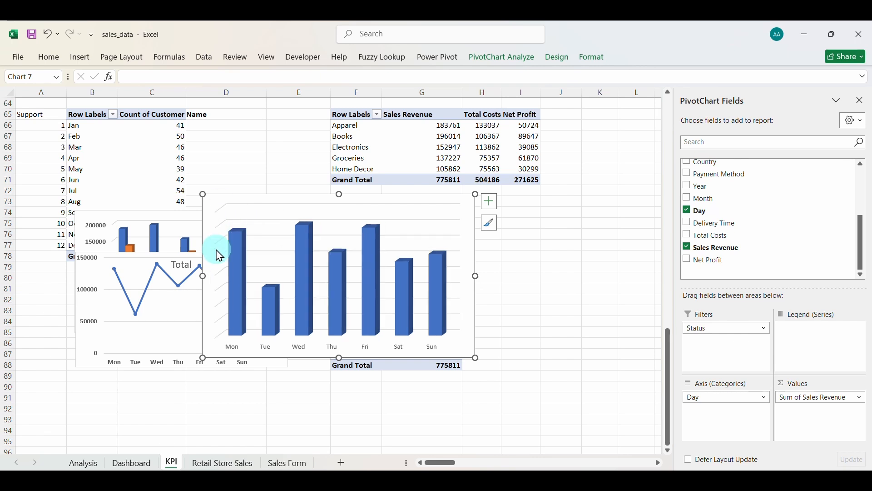
double_click(283, 205)
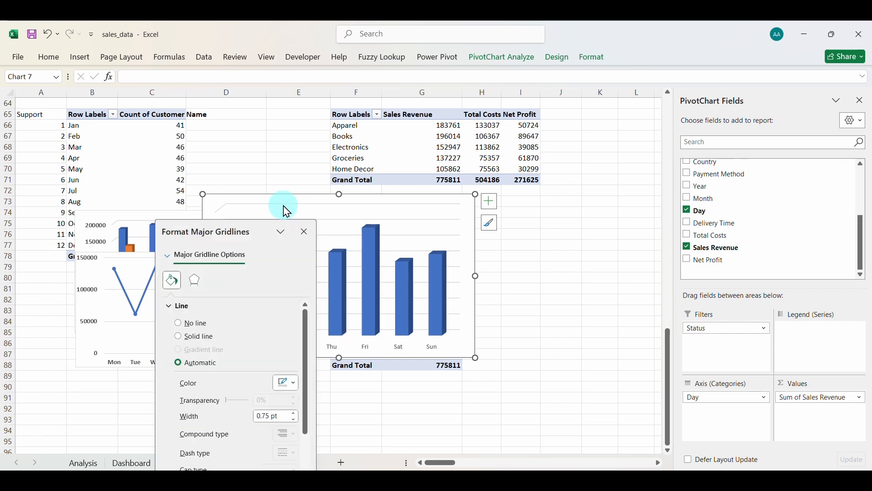
left_click(305, 233)
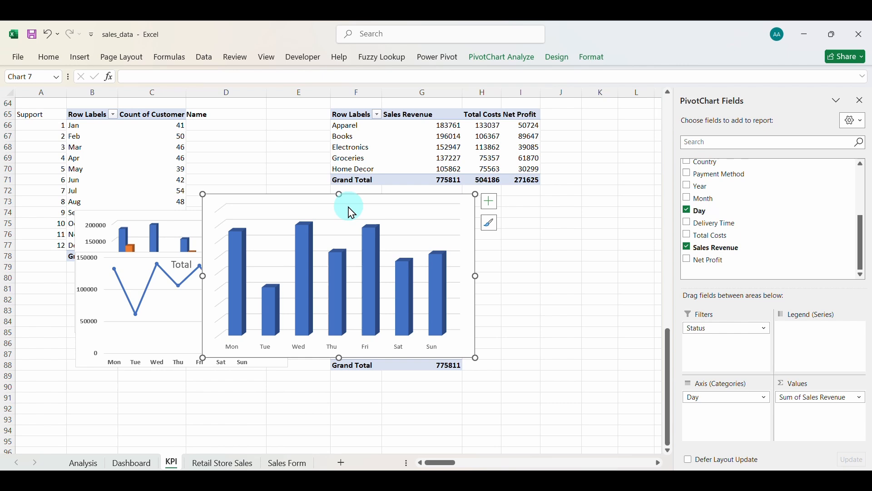
left_click(490, 202)
Remove gridlines, add bold enlarged data labels and bold the Mon–Sun day labels.
left_click(516, 272)
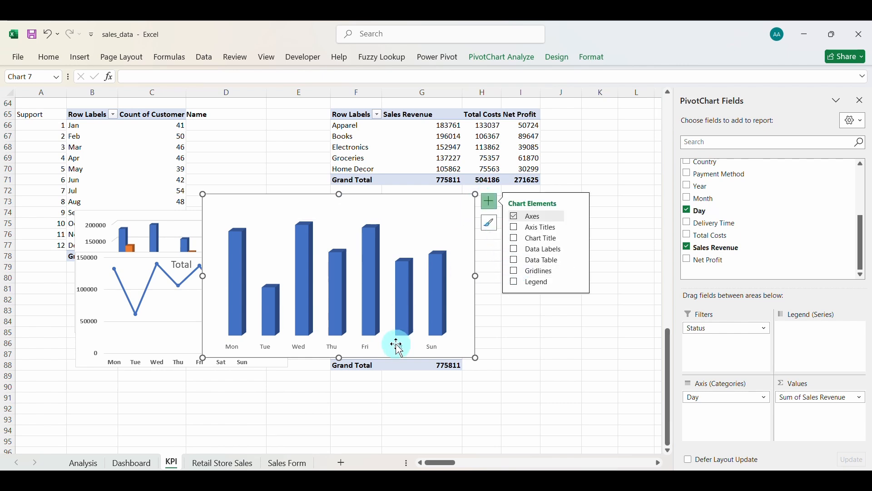
left_click(516, 250)
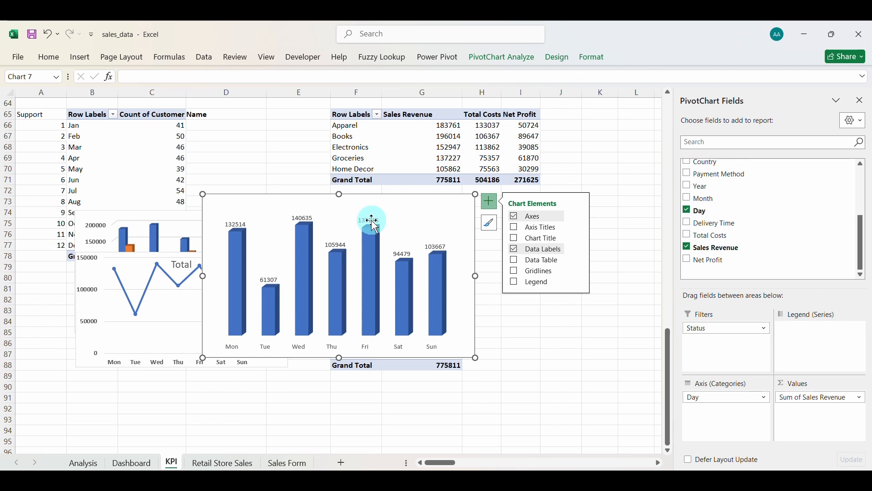
left_click(372, 222)
left_click(51, 56)
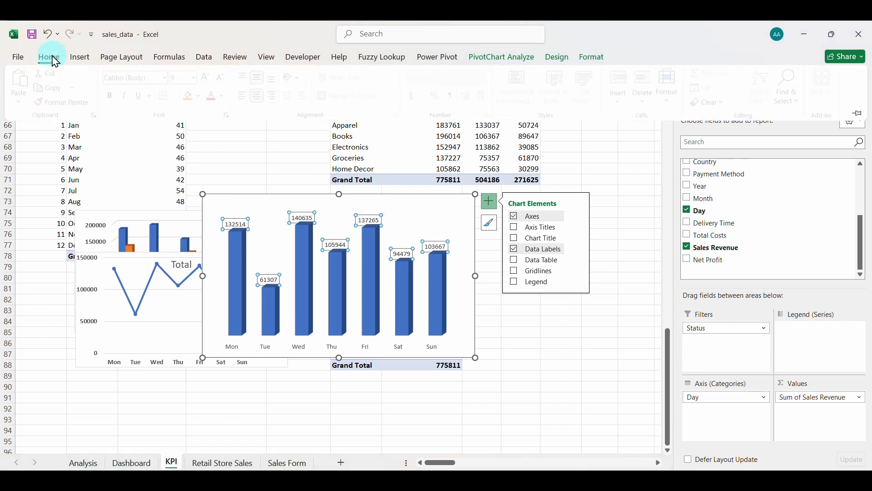
left_click(114, 96)
left_click(210, 78)
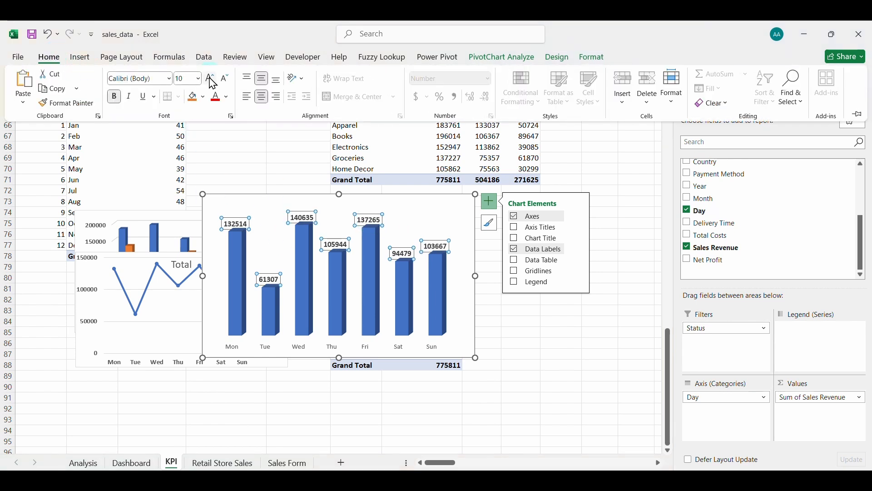
left_click(210, 78)
left_click(335, 348)
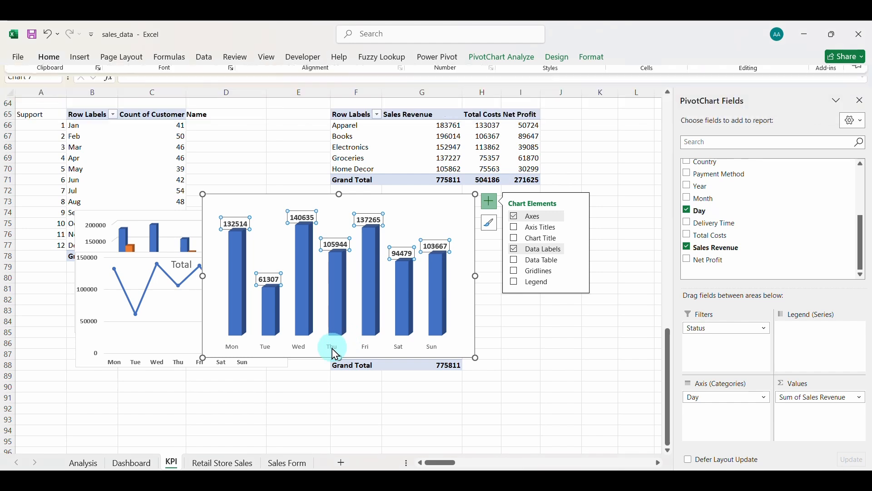
left_click(49, 57)
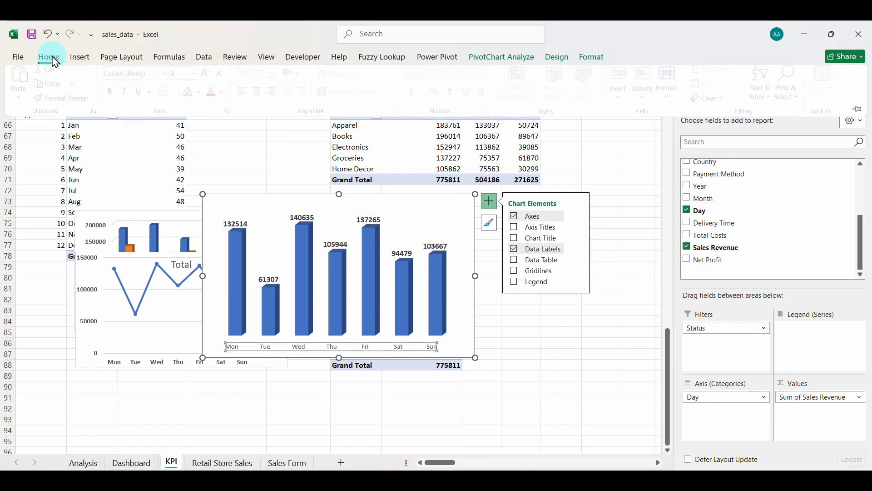
left_click(211, 290)
Move the daily revenue chart lower and narrow it from the left.
double_click(338, 198)
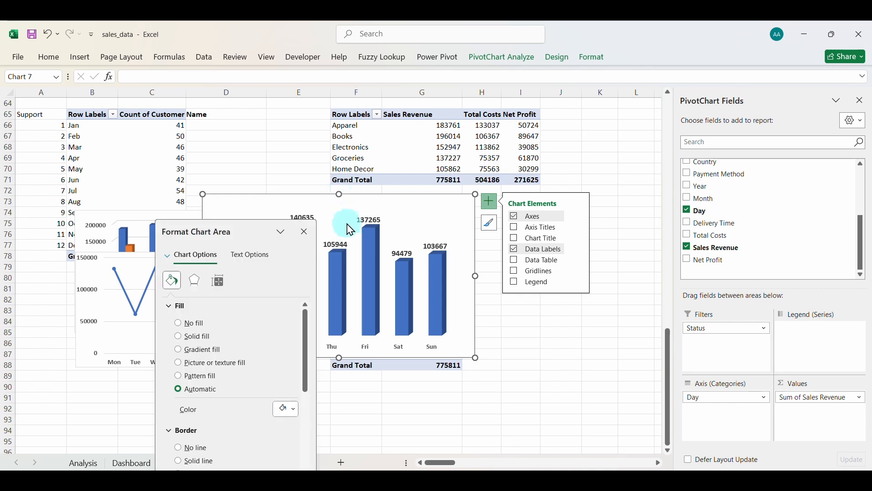
left_click_drag(327, 210, 332, 292)
left_click(305, 232)
left_click_drag(173, 342, 247, 342)
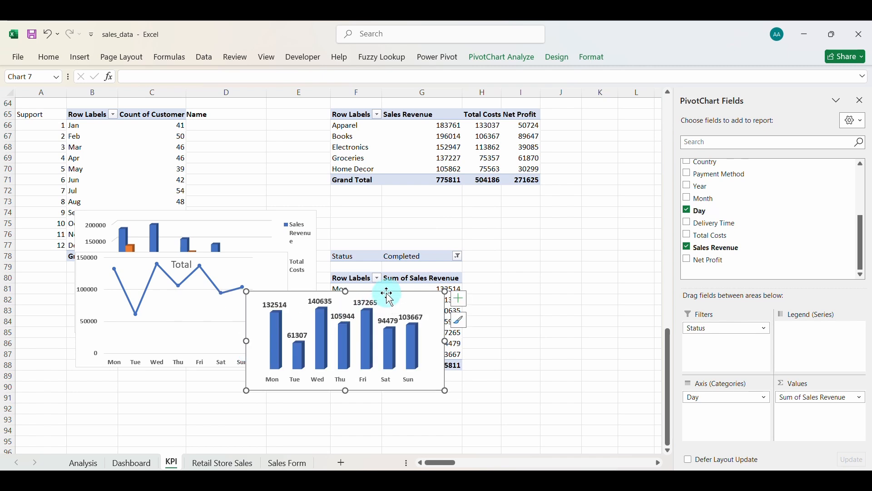
Paste the daily revenue chart onto the Dashboard and fit it into the lower-right panel.
left_click(131, 463)
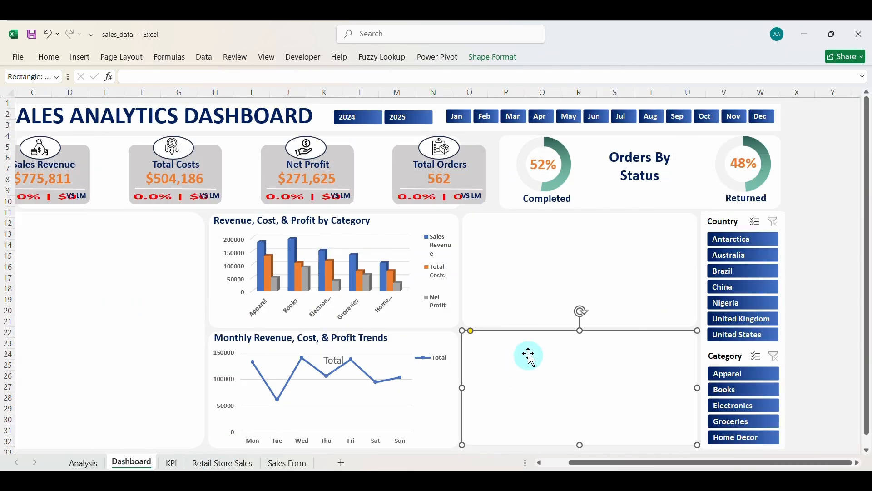
key("ctrl+v")
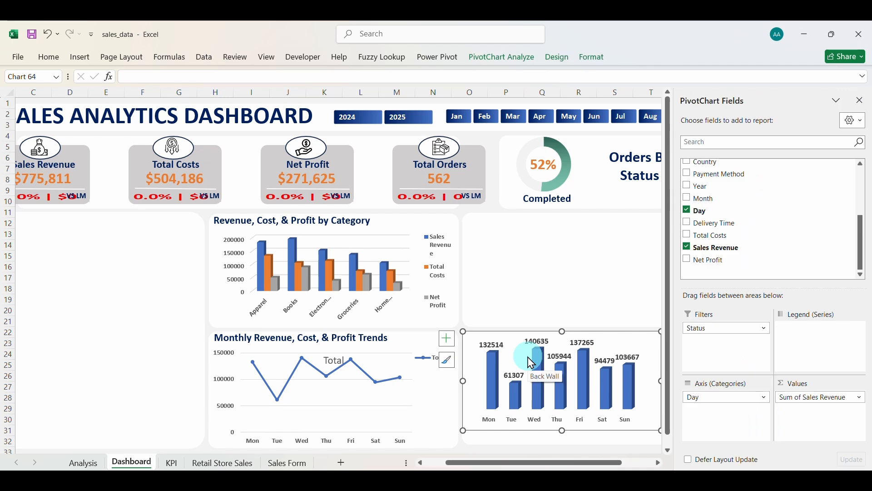
left_click(860, 110)
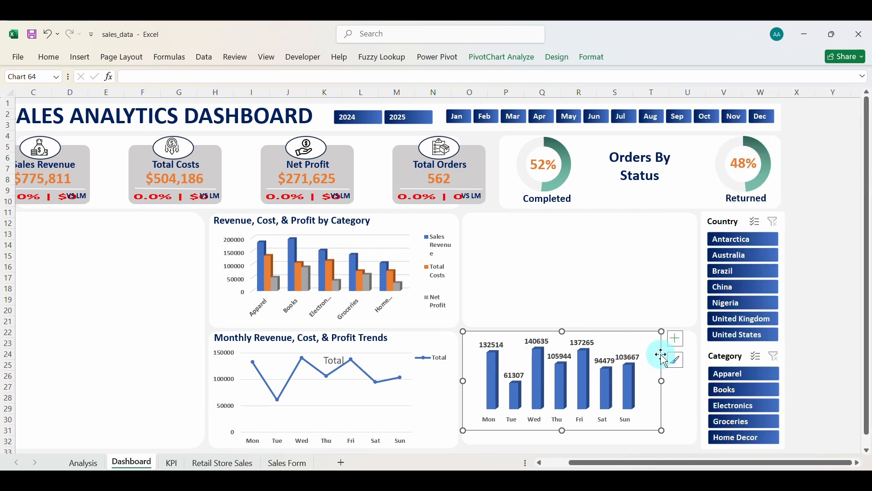
left_click_drag(626, 332, 632, 347)
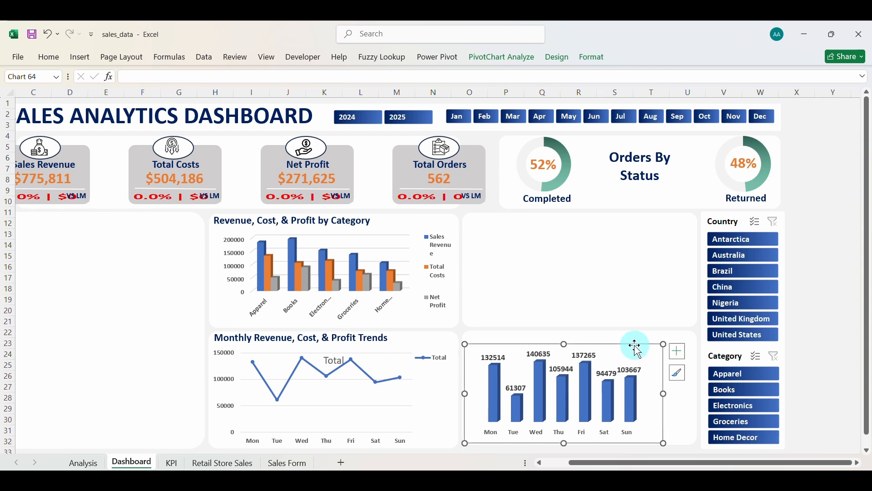
left_click_drag(665, 396, 695, 396)
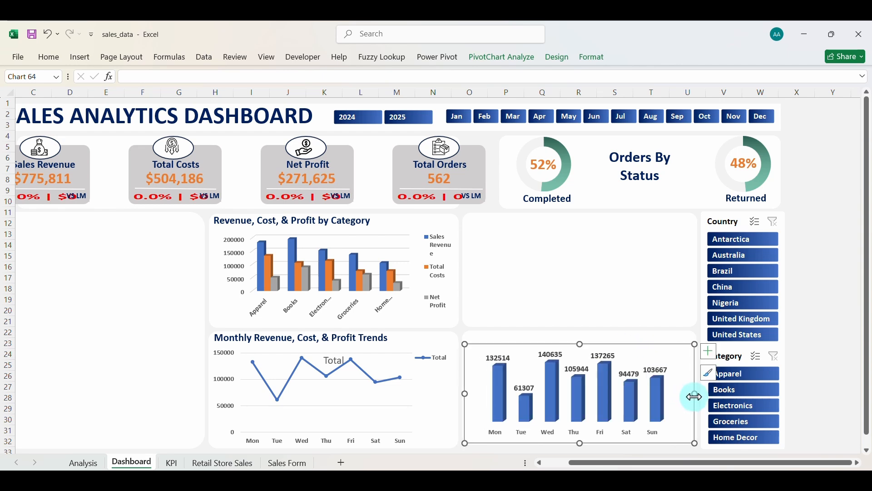
Give the daily revenue chart area No fill and No line.
right_click(523, 350)
left_click(560, 438)
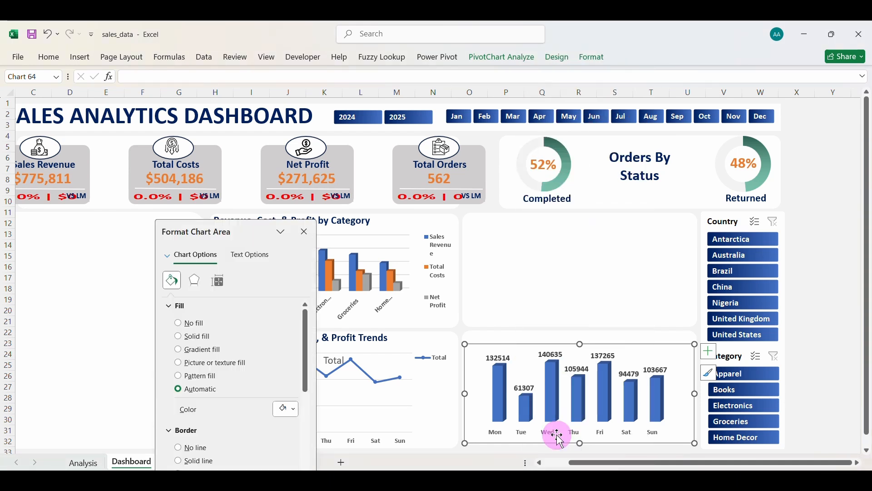
left_click(191, 326)
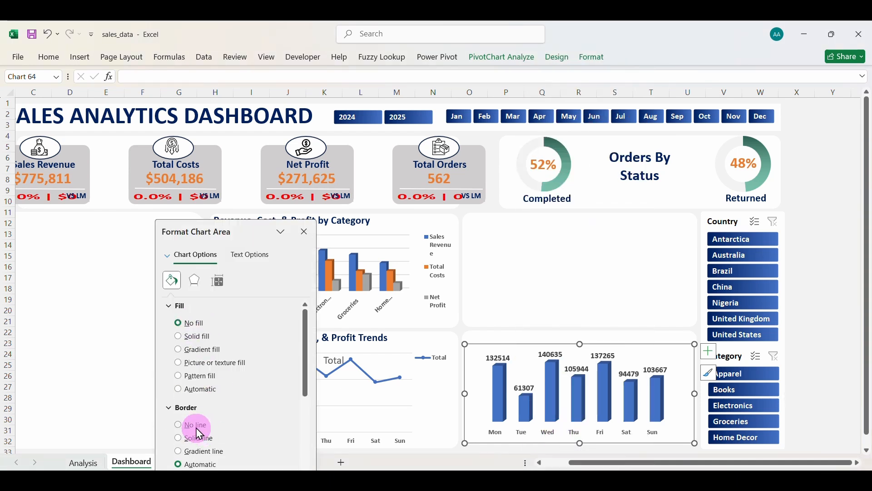
left_click(194, 425)
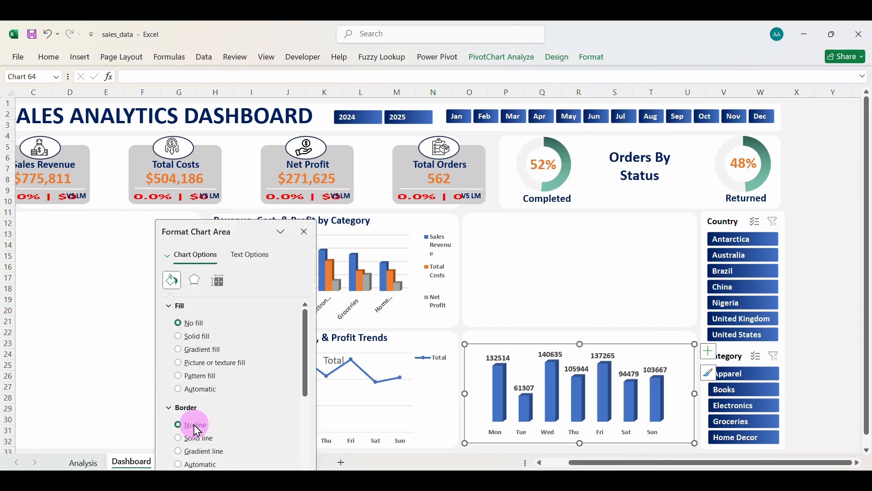
left_click(305, 240)
left_click(504, 331)
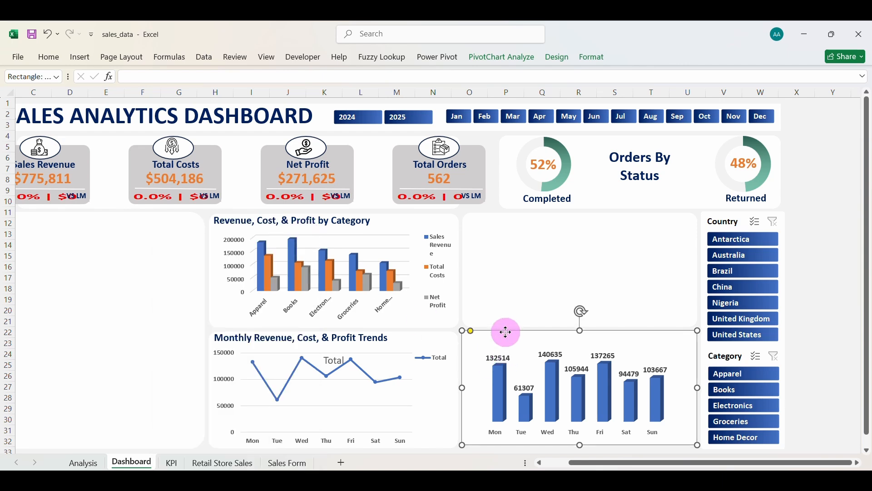
left_click(525, 290)
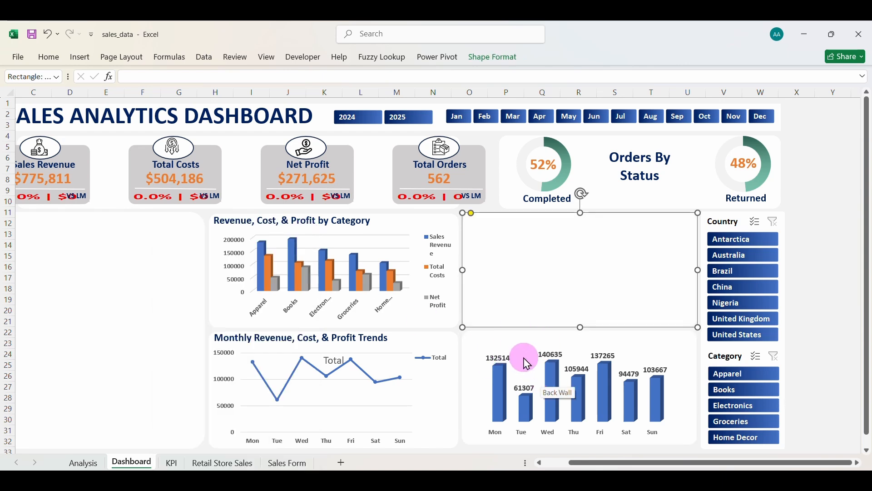
left_click(506, 342)
left_click(506, 337)
Duplicate the monthly trends title onto the weekday chart, retitle it 'Daily Revenue Trends', and fit its box.
left_click(393, 340)
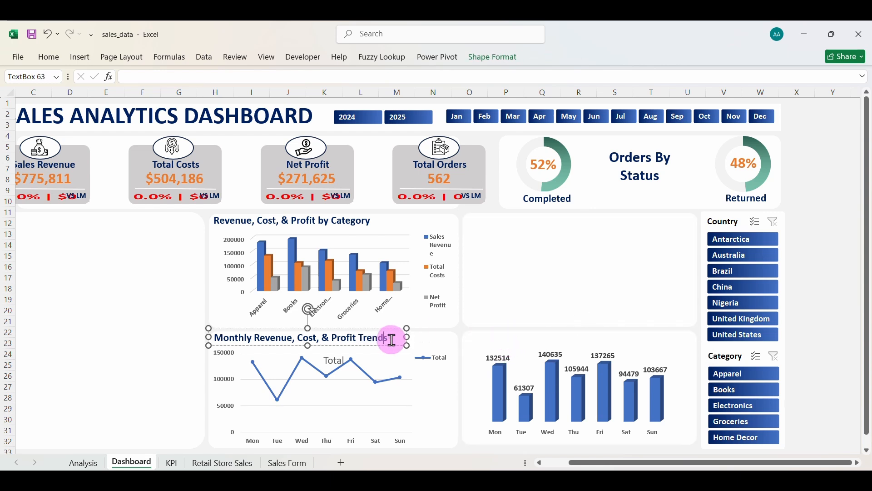
left_click(393, 346)
key("ctrl+d")
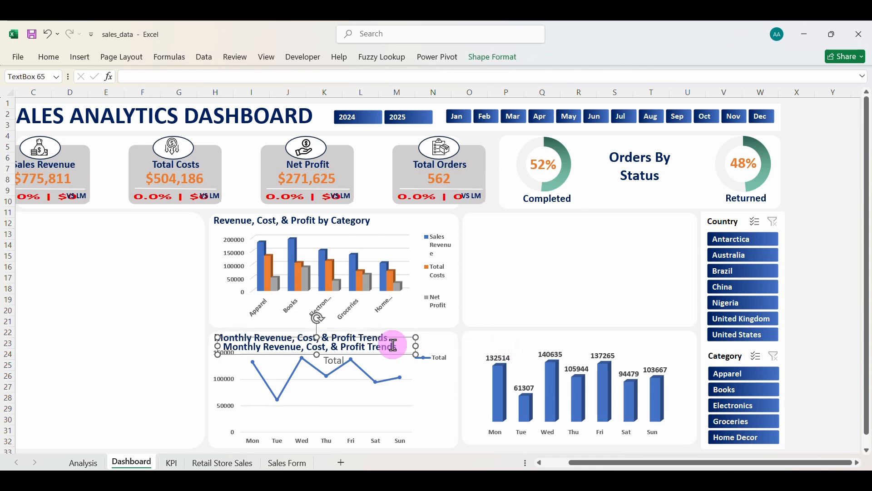
left_click_drag(385, 354, 627, 341)
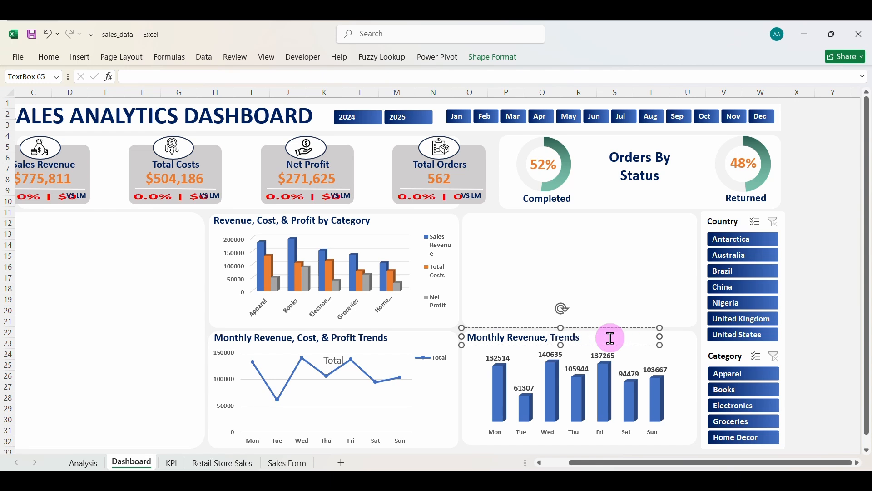
double_click(498, 337)
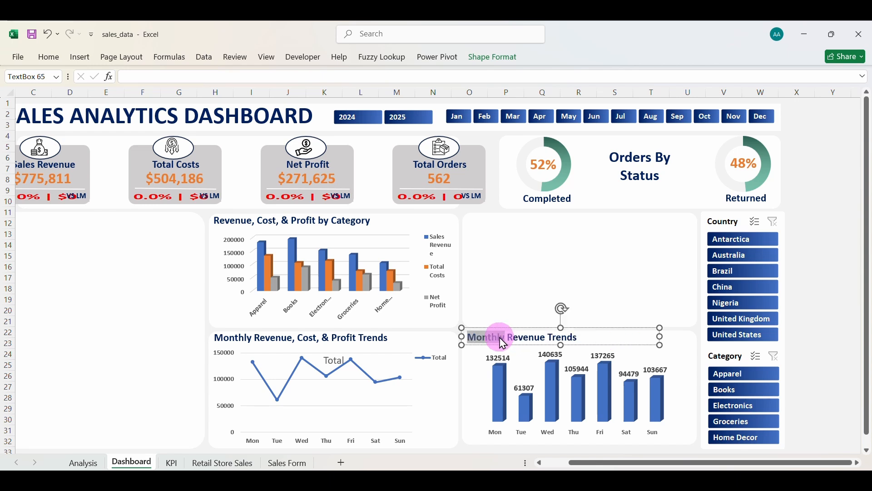
type("Trends")
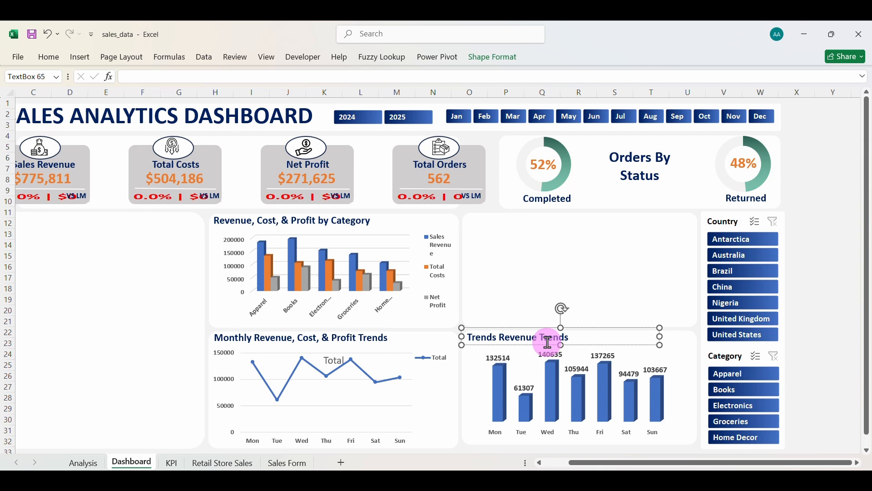
double_click(476, 337)
type("Da")
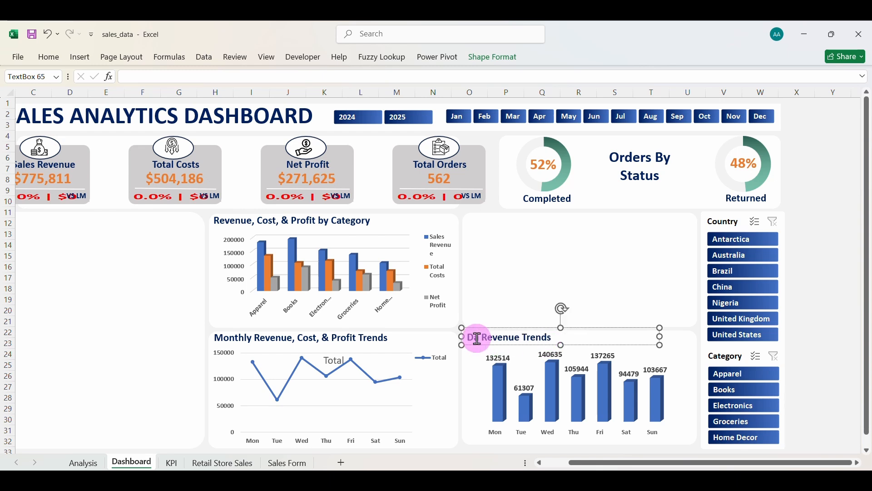
type("ily")
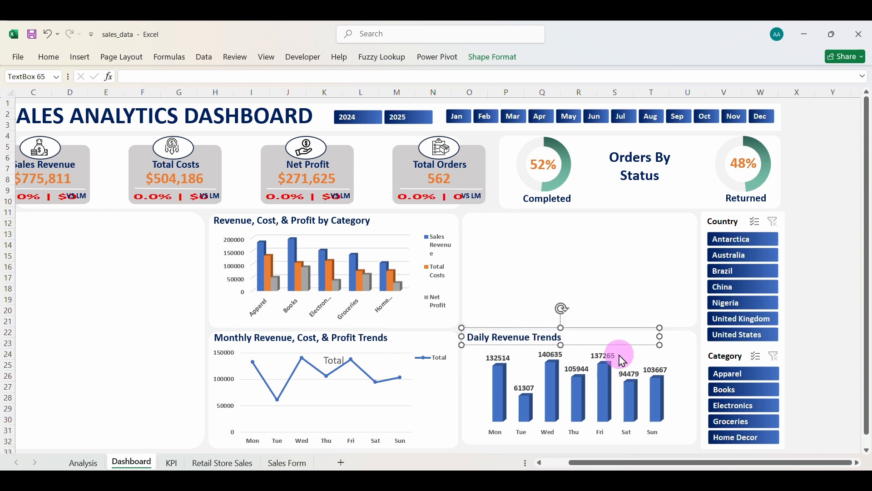
left_click_drag(661, 339, 574, 339)
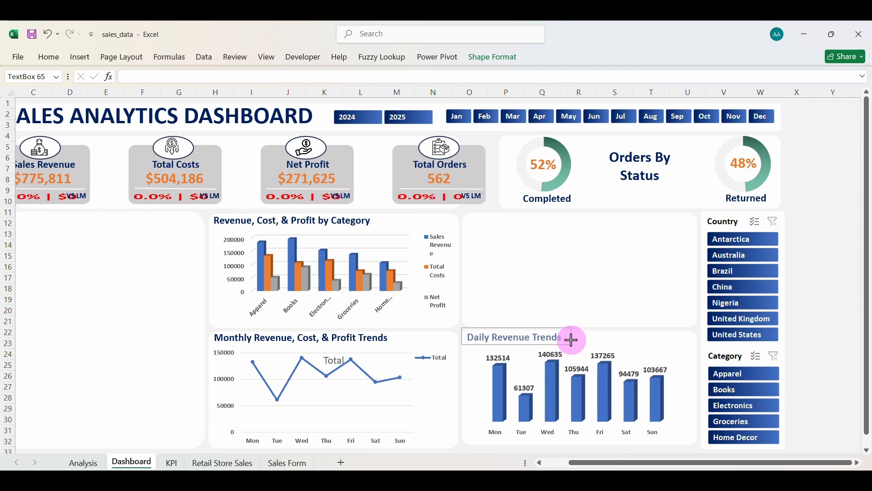
Select the chart and the panels around it, then return to the KPI sheet.
left_click(657, 342)
left_click(639, 337)
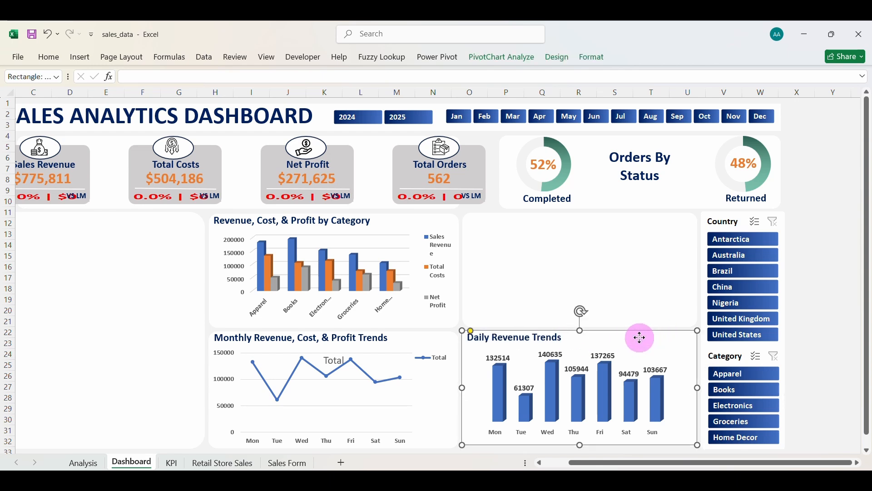
left_click(569, 267)
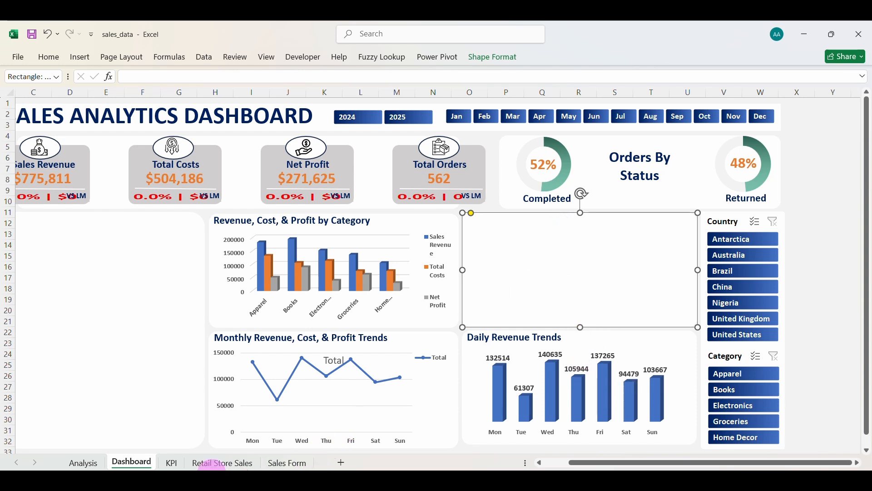
left_click(174, 463)
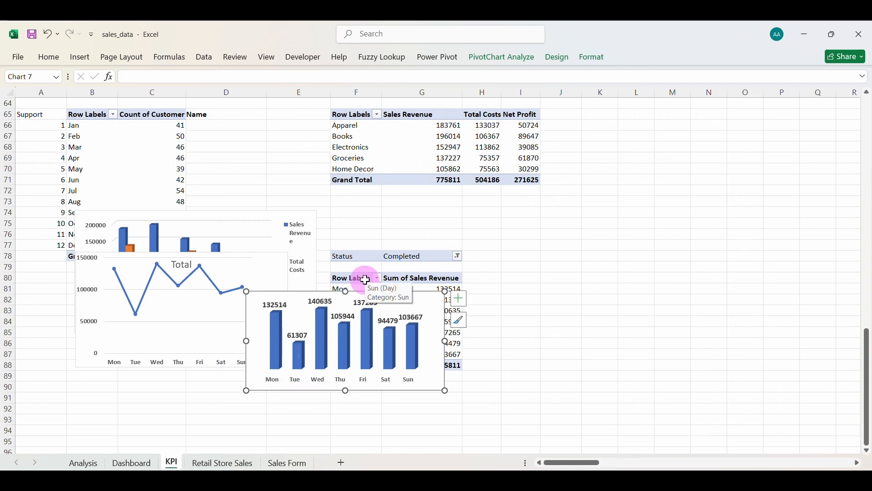
Move the daily revenue chart below the line chart and copy the F78:G88 pivot to L78.
left_click_drag(370, 291, 212, 327)
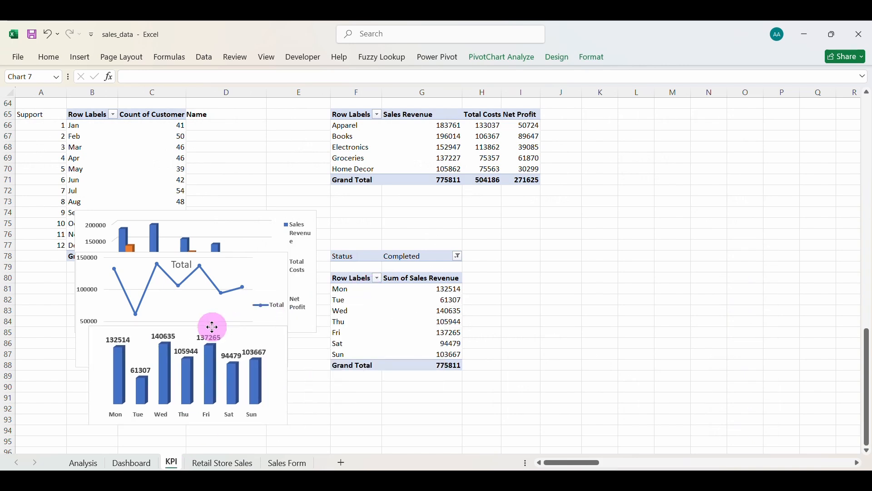
left_click(408, 288)
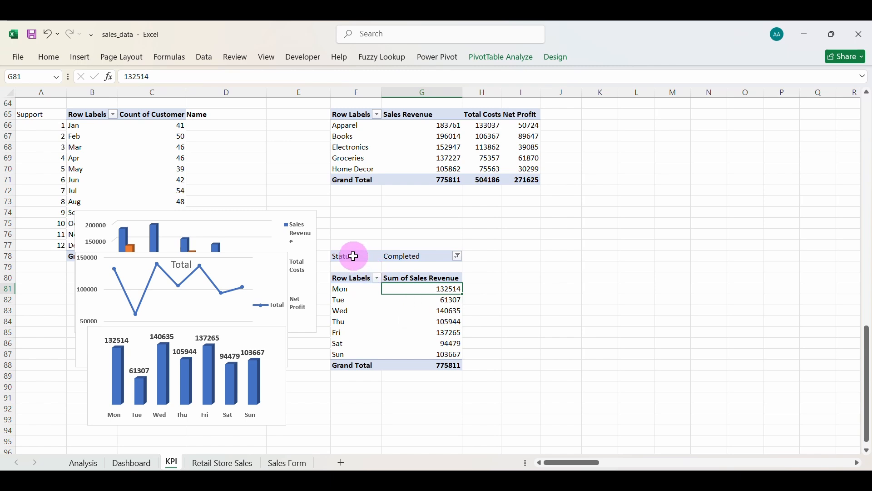
left_click_drag(354, 256, 433, 366)
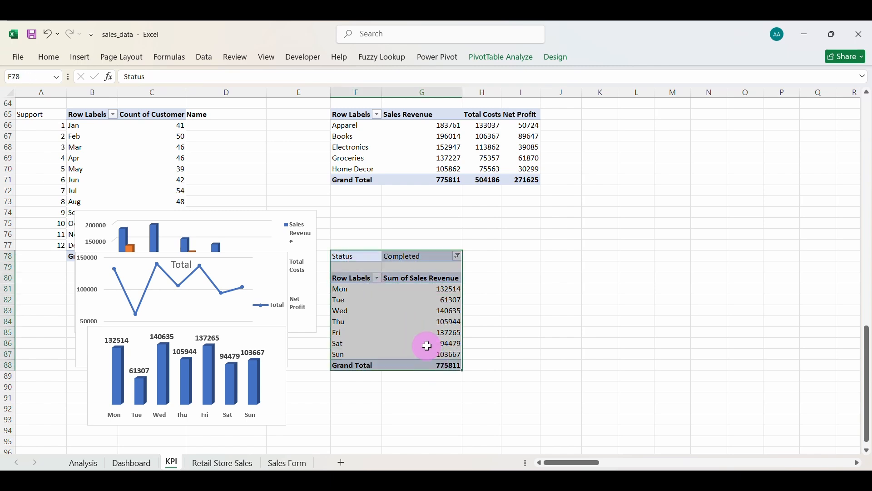
key("ctrl+c")
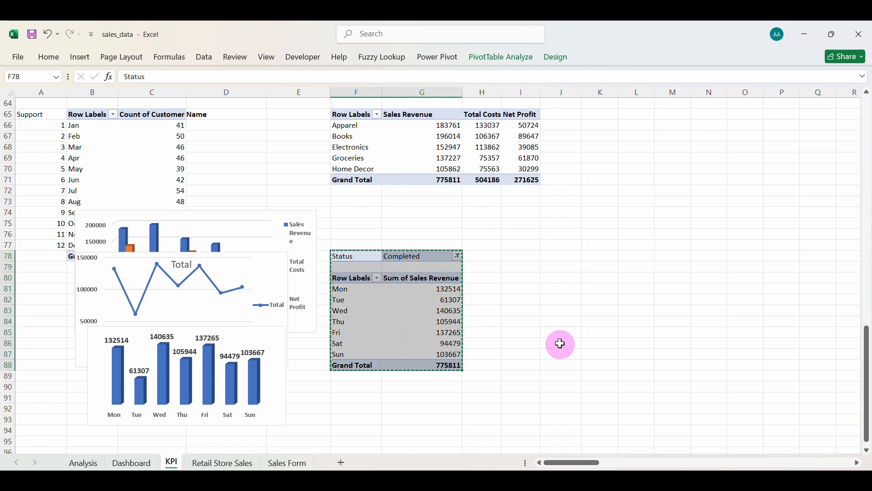
left_click(627, 258)
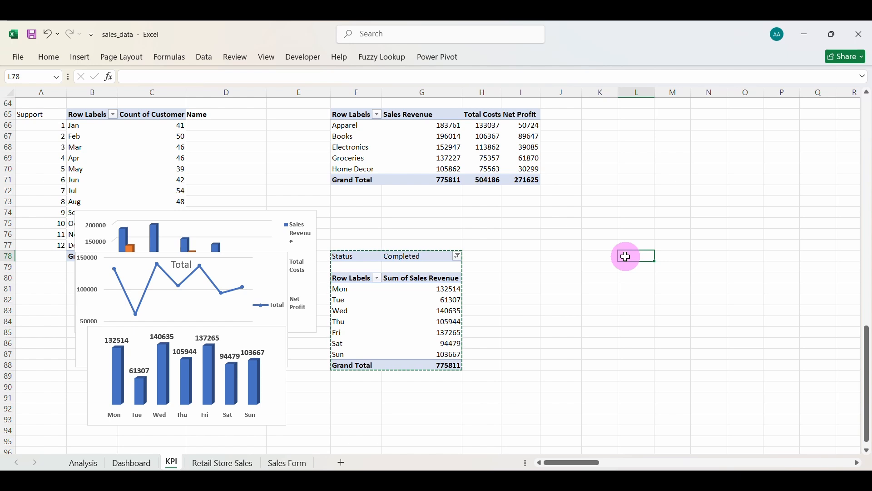
key("ctrl+v")
Check the pasted pivot's field list, then copy the whole pivot and select A94 as its new location.
left_click(661, 300)
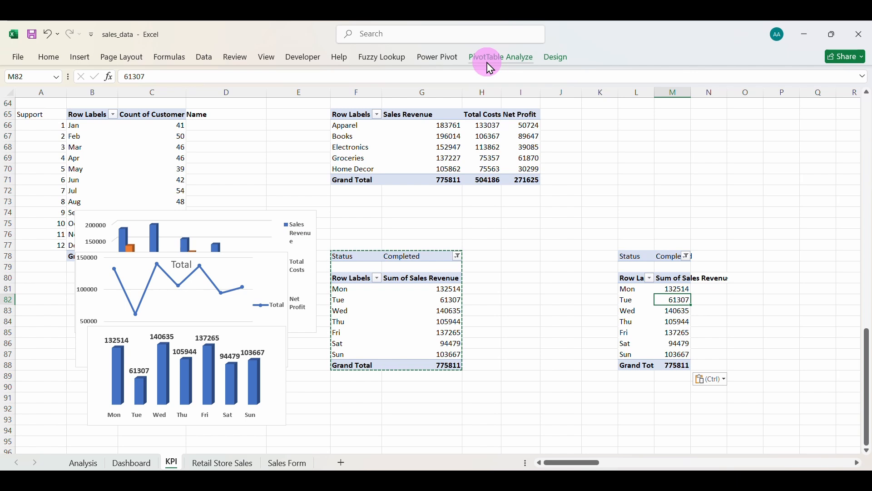
left_click(204, 57)
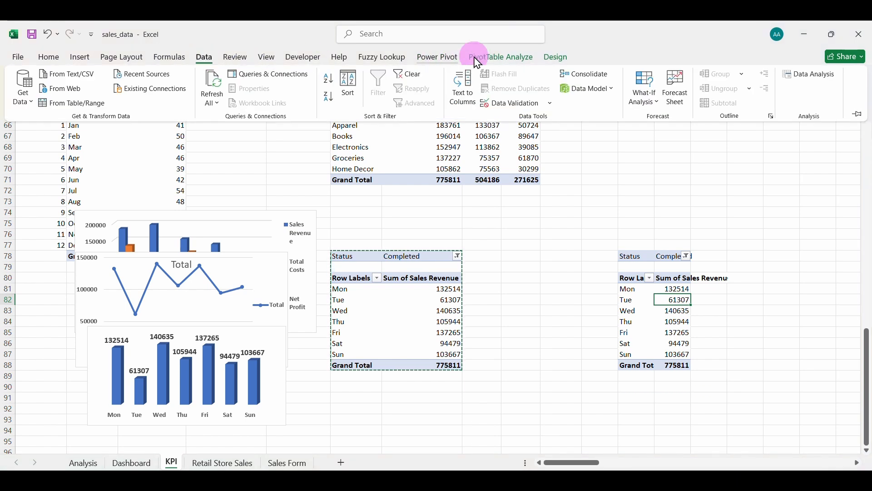
left_click(550, 64)
left_click(527, 61)
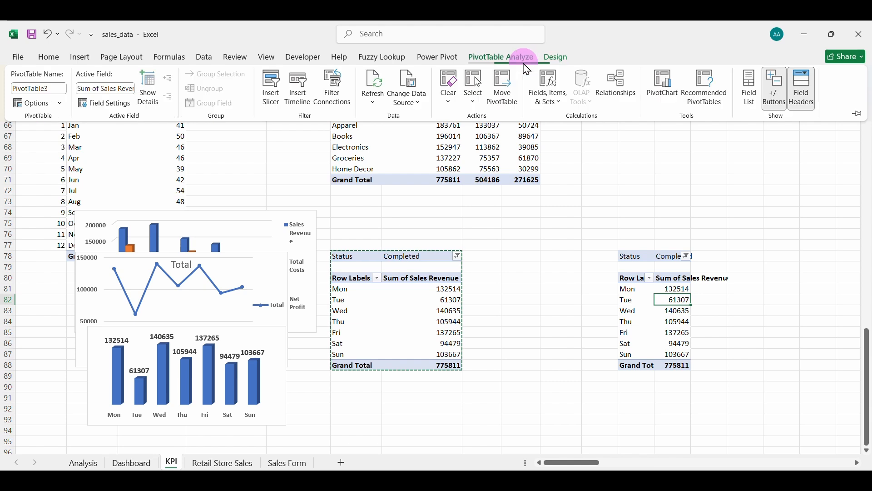
left_click(751, 93)
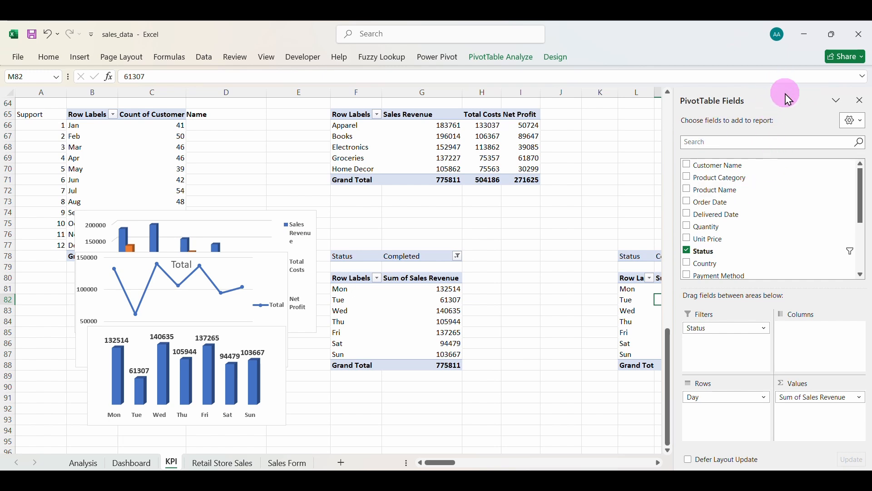
left_click(626, 256)
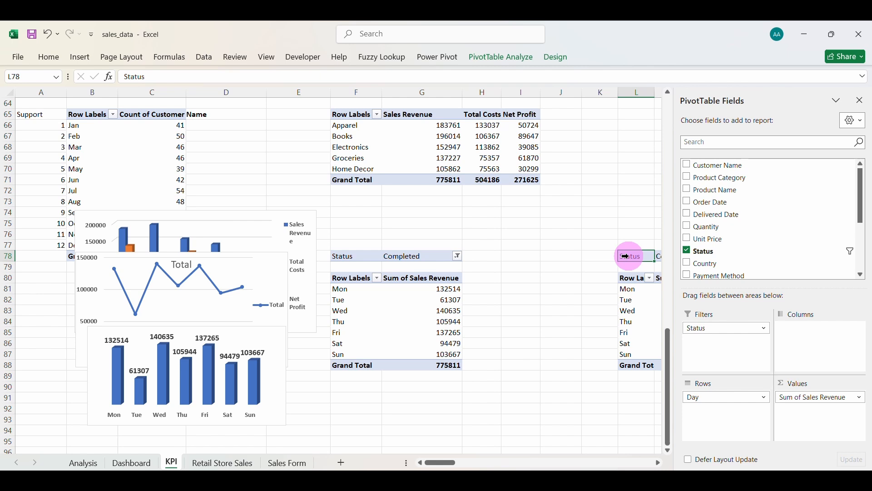
left_click(860, 100)
left_click_drag(627, 256, 674, 366)
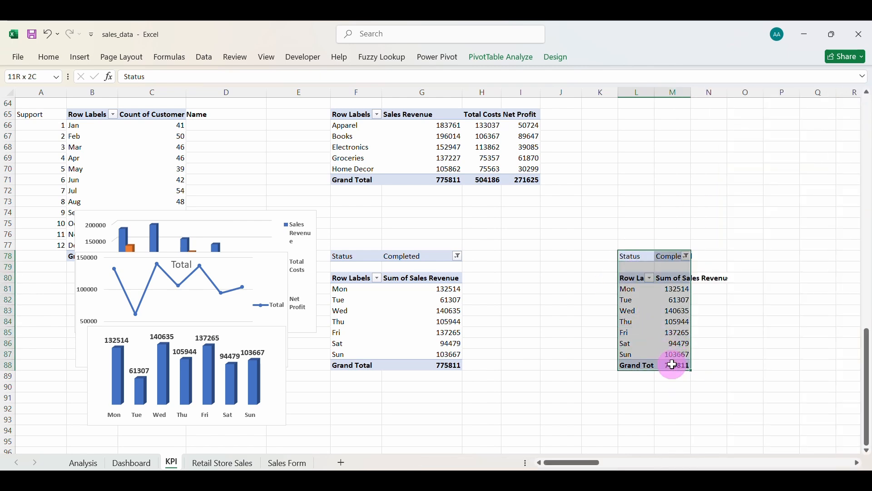
key("ctrl+c")
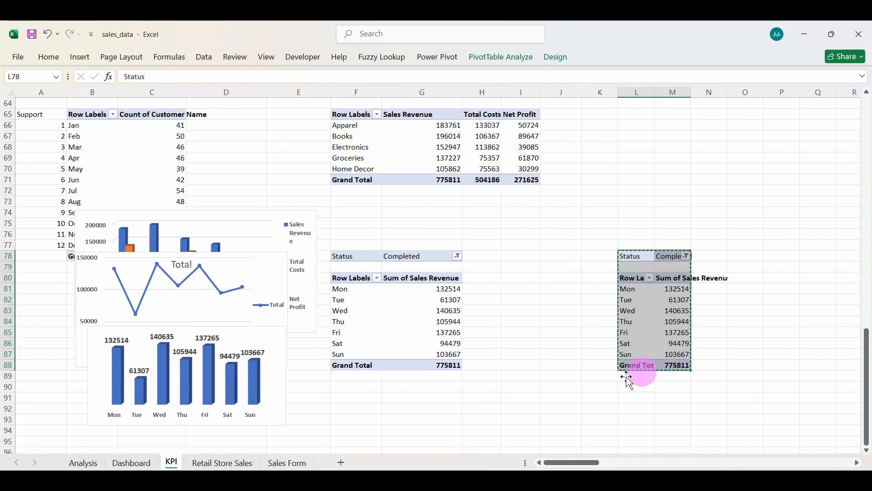
left_click(59, 429)
Paste the pivot copy at A94 and bring up its PivotTable Fields list.
key("ctrl+v")
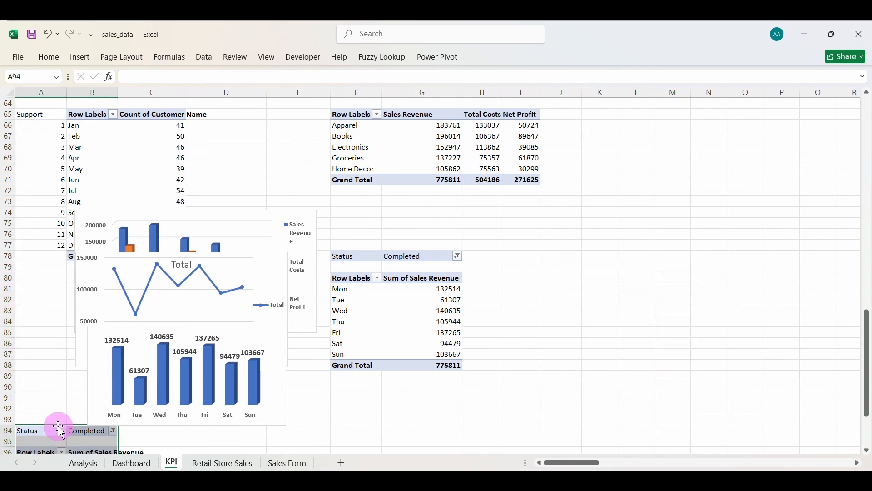
left_click(505, 57)
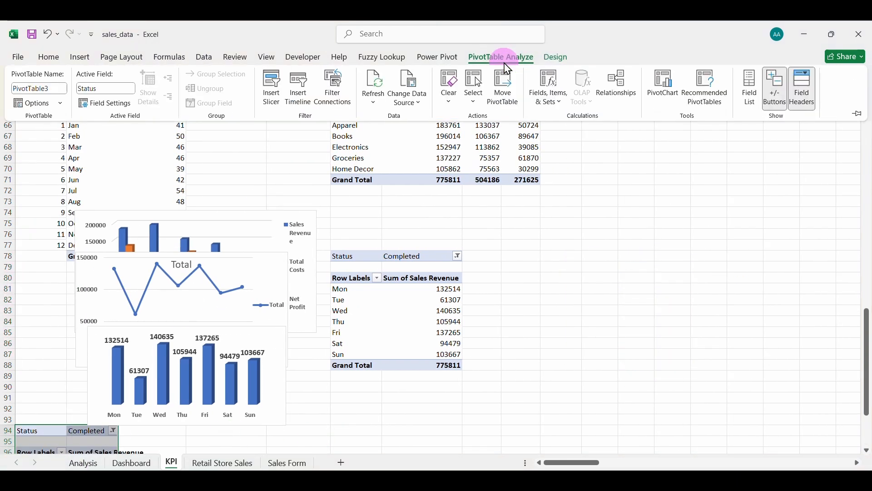
left_click(751, 99)
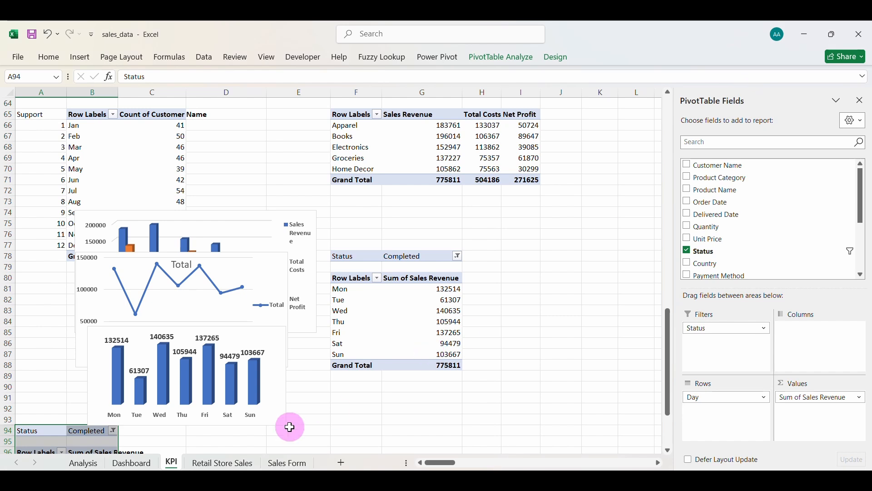
scroll(288, 427, "down", 3)
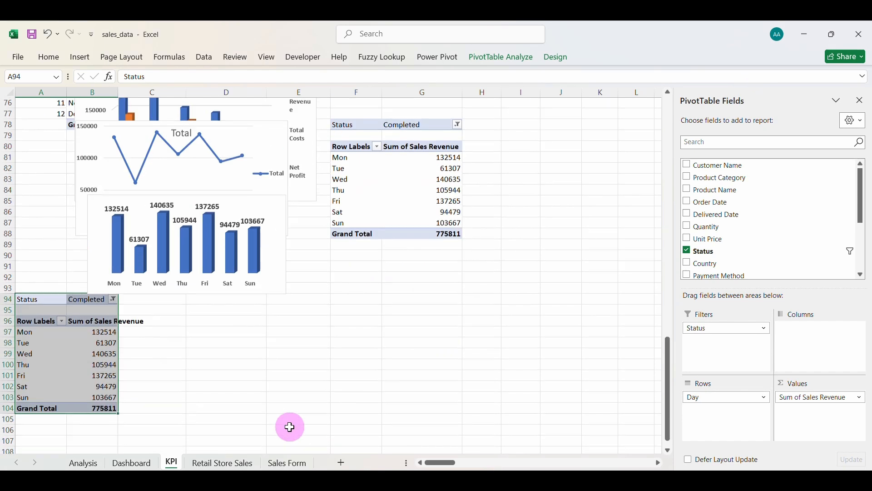
Replace Day and Sum of Sales Revenue with a Payment Method count: Bank Transfer 85, Cash 63, Credit Card 68, Mobile Money 74.
left_click(713, 399)
left_click(733, 375)
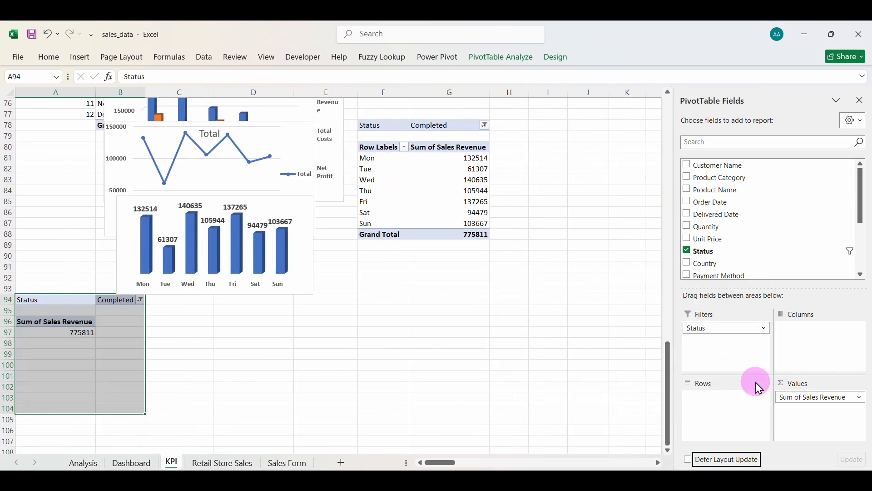
left_click(800, 397)
left_click(813, 374)
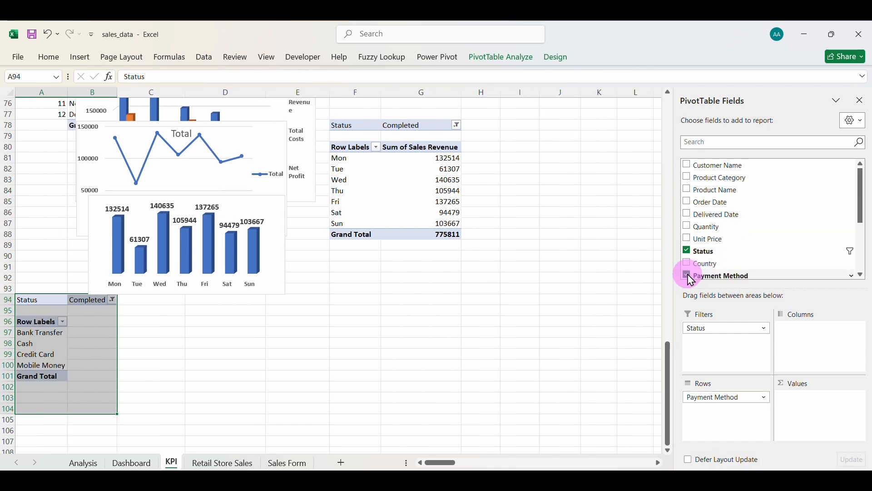
left_click(40, 344)
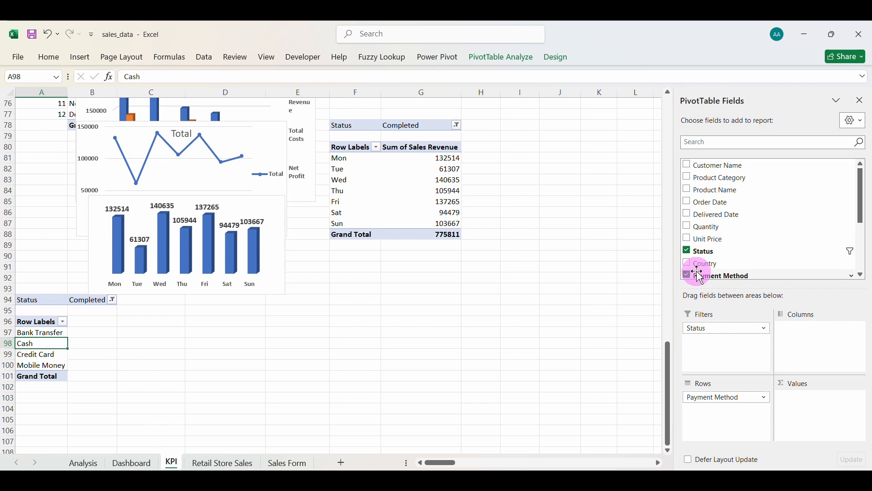
left_click_drag(708, 278, 811, 400)
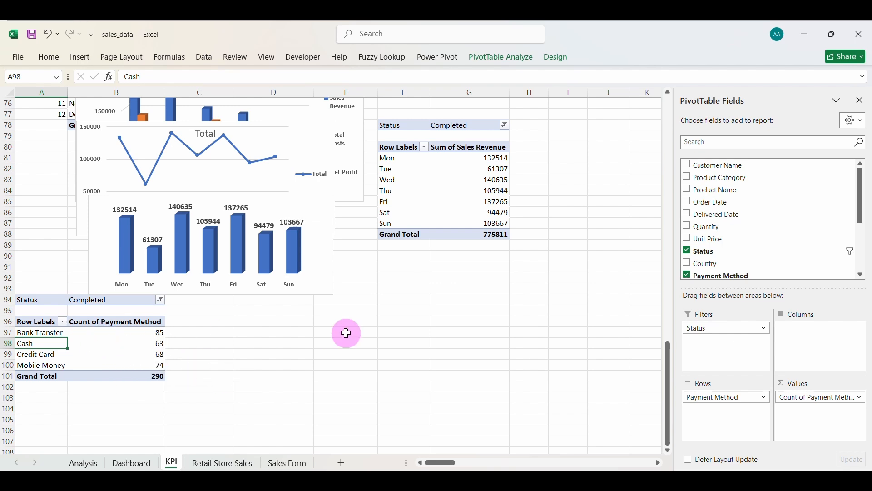
left_click(145, 343)
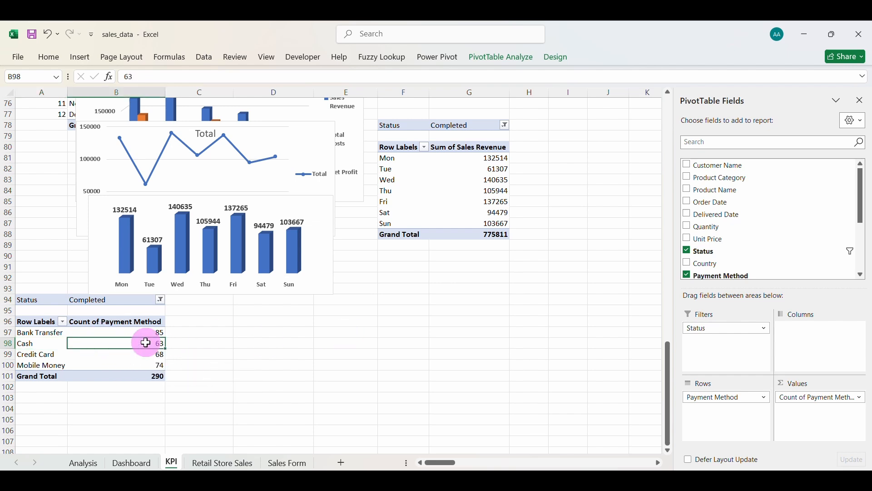
Insert a 3-D pie of the payment method counts, hide all its field buttons and delete the legend.
left_click(82, 58)
left_click(347, 104)
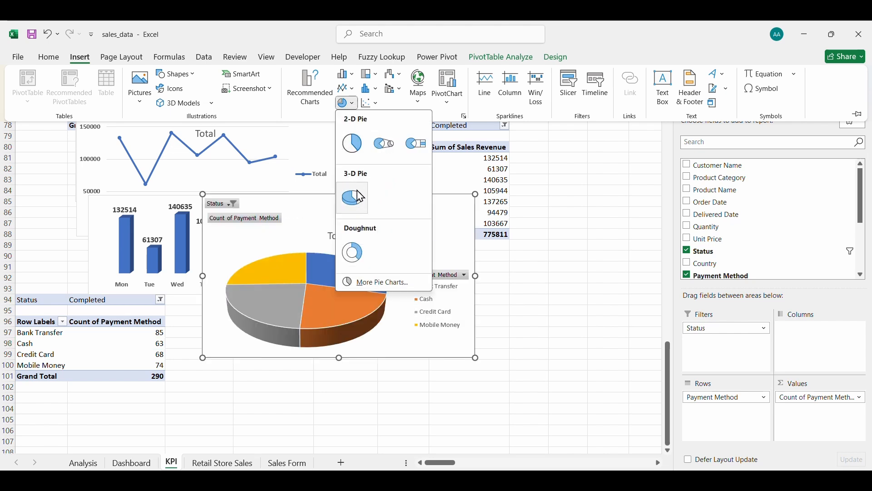
left_click(359, 199)
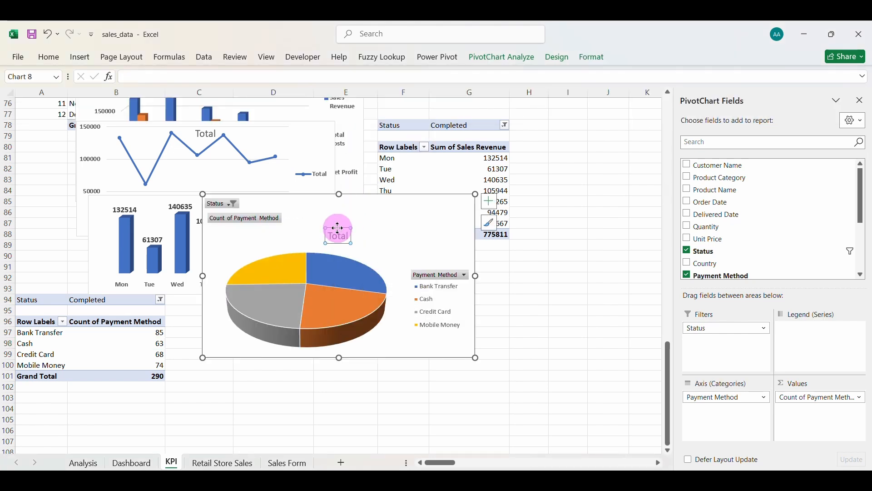
right_click(267, 219)
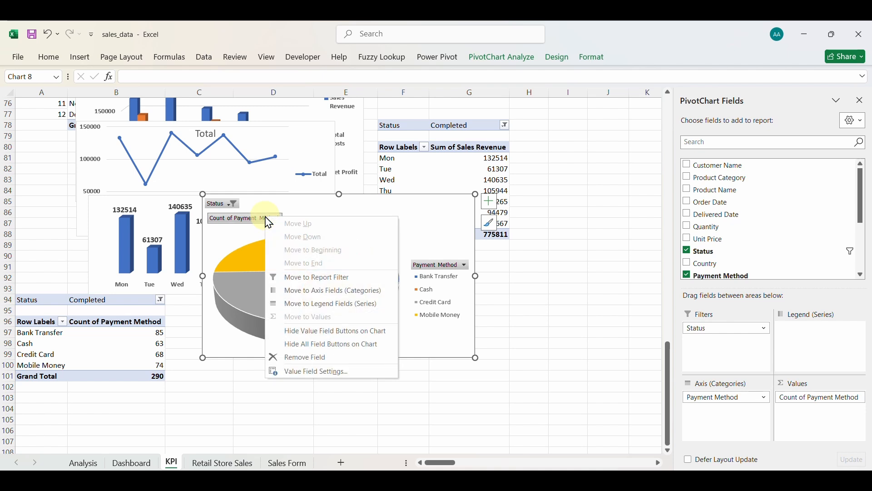
left_click(323, 344)
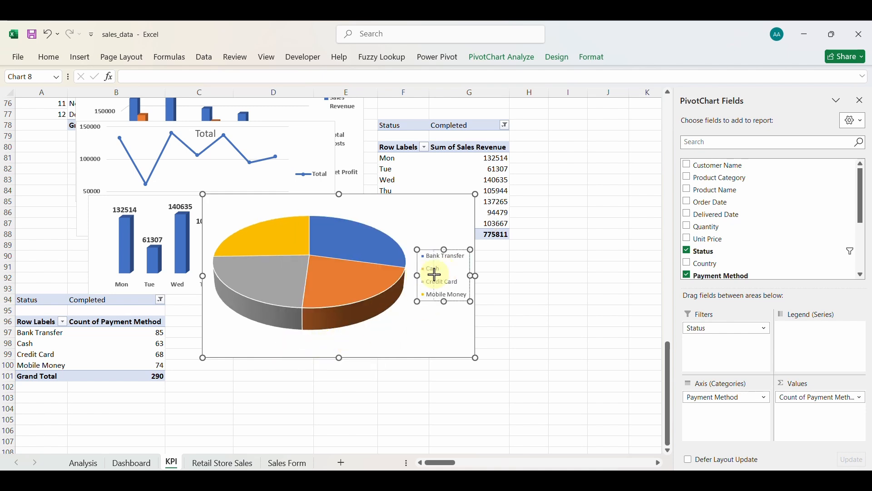
left_click_drag(435, 274, 438, 276)
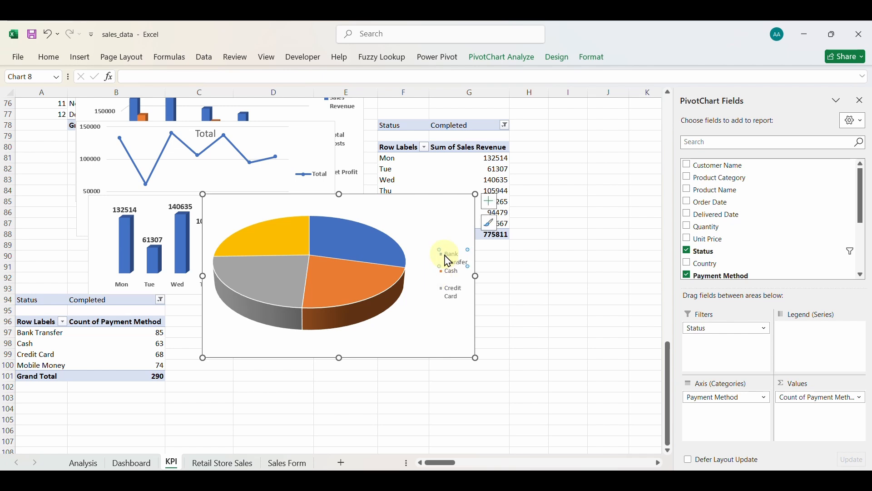
key("Delete")
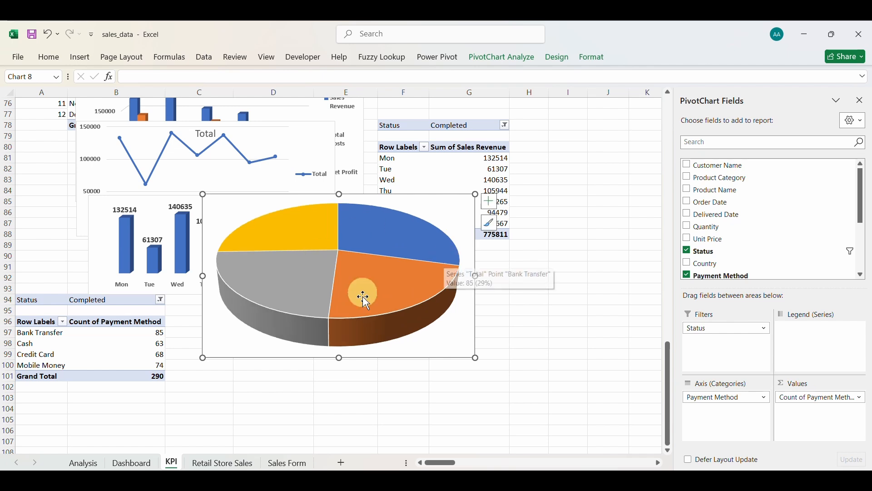
left_click(487, 228)
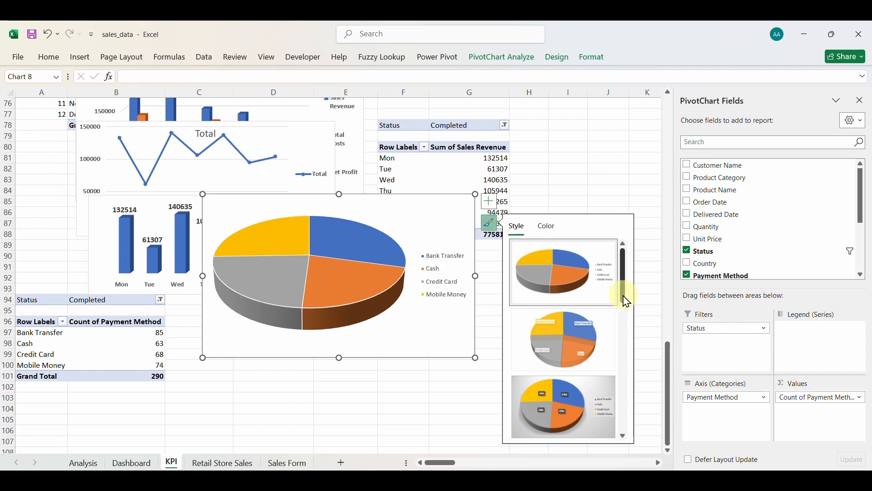
Apply the pie style with category labels and add percentages to the slice labels.
left_click_drag(628, 301, 635, 400)
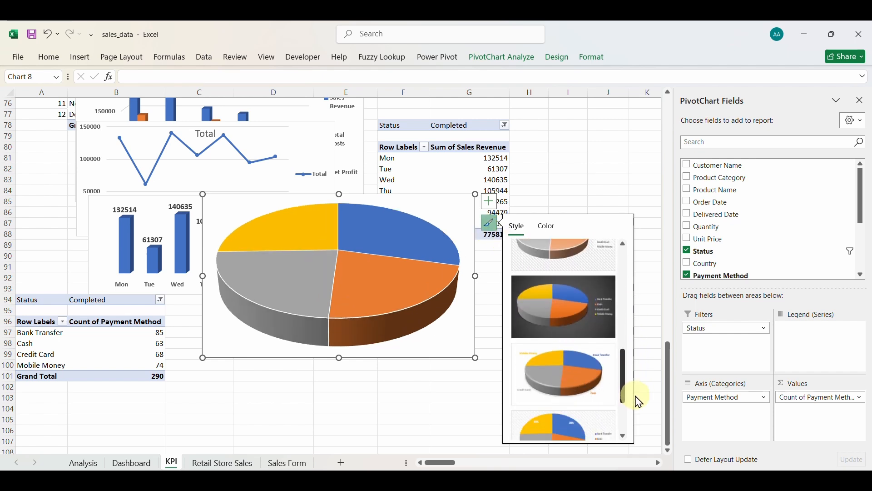
left_click(579, 368)
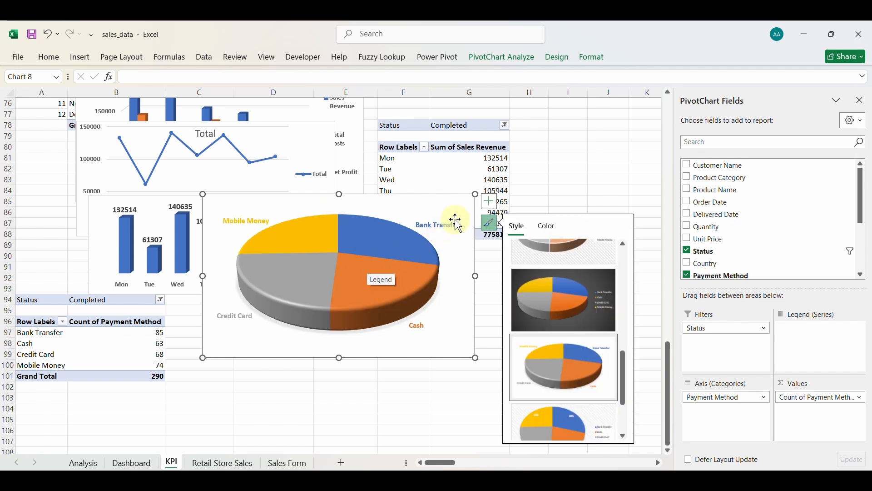
left_click(490, 203)
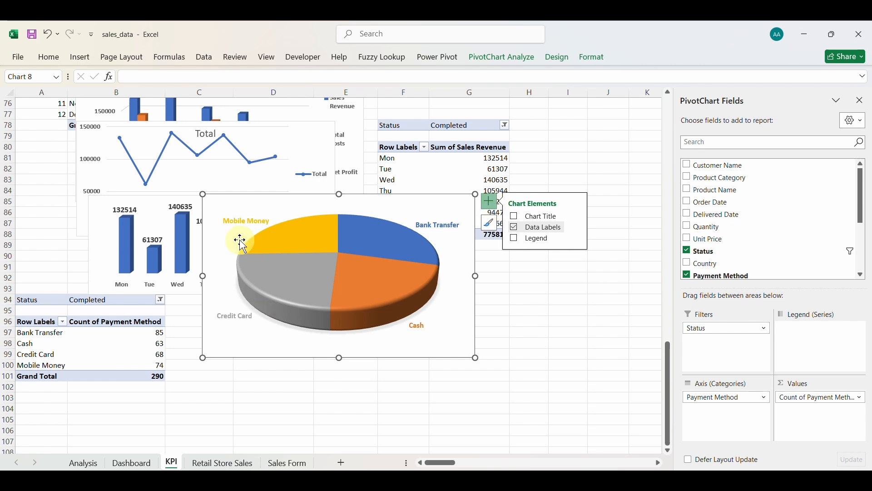
left_click(577, 227)
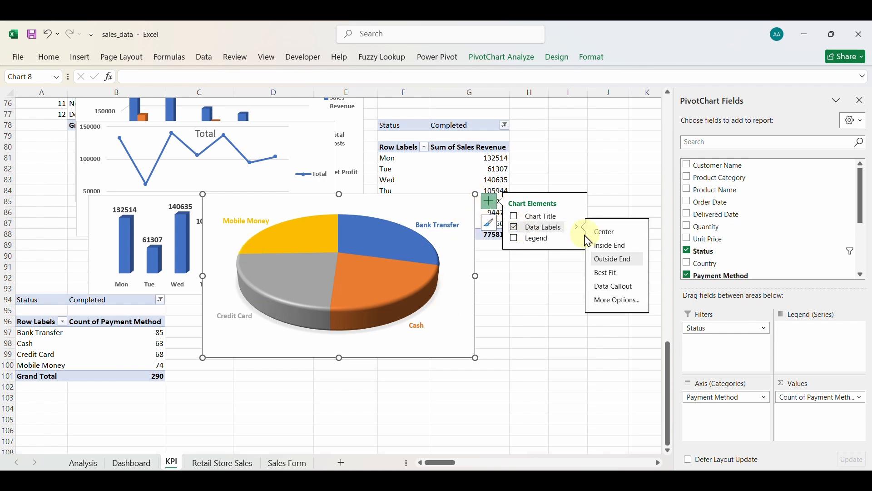
left_click(614, 302)
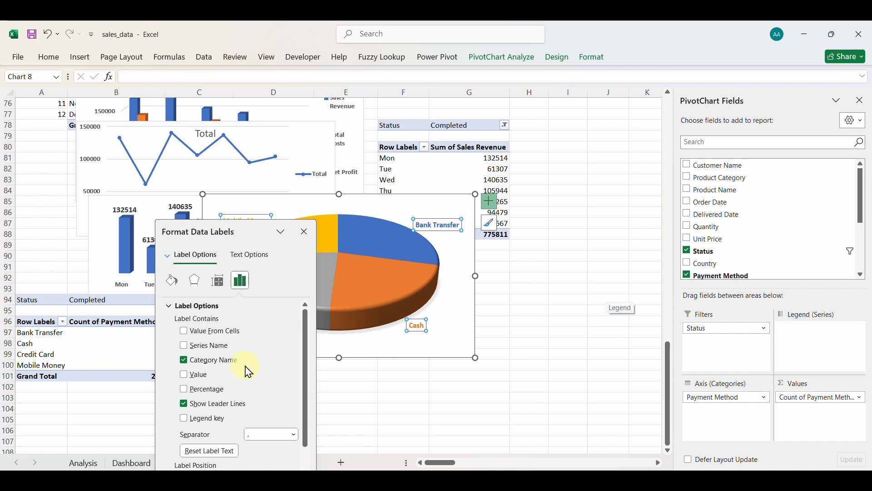
left_click(184, 391)
Keep the labels to name and percentage only, then shrink the pie from the top and left.
left_click(441, 224)
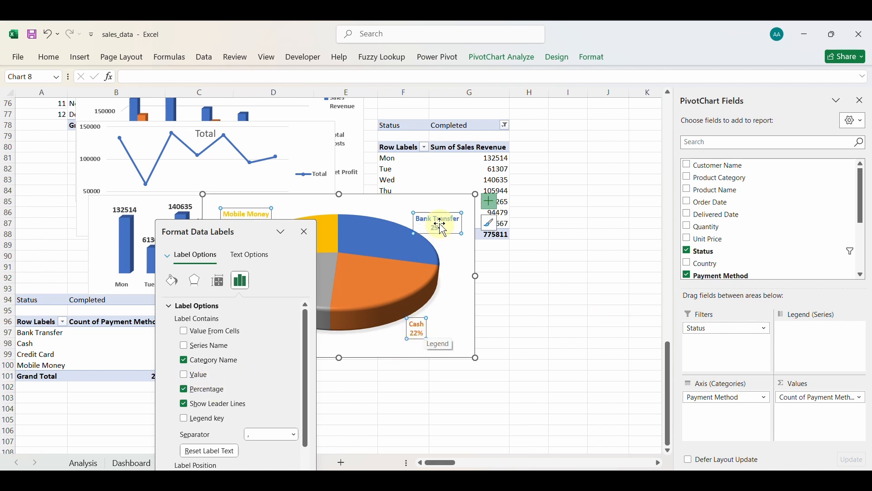
left_click(186, 376)
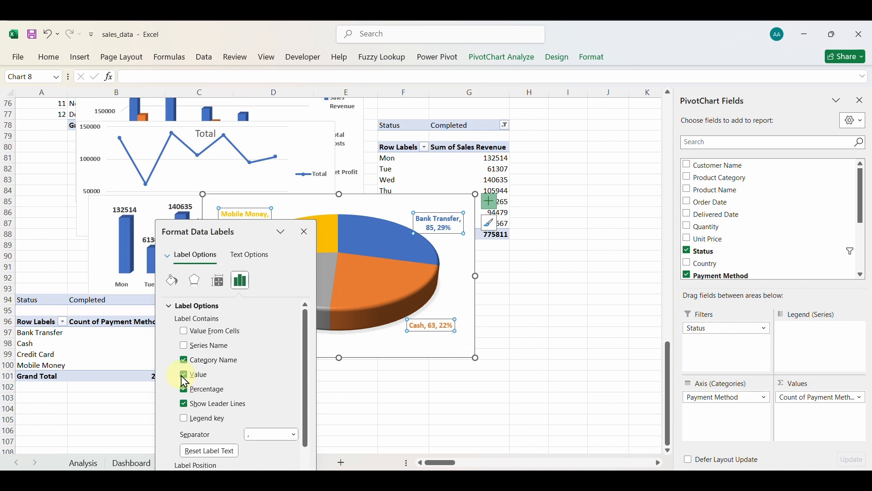
left_click(395, 334)
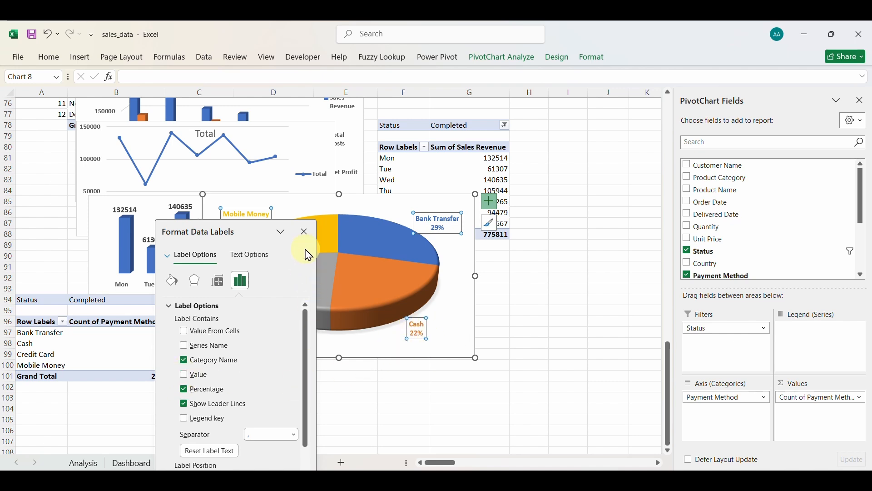
left_click(305, 233)
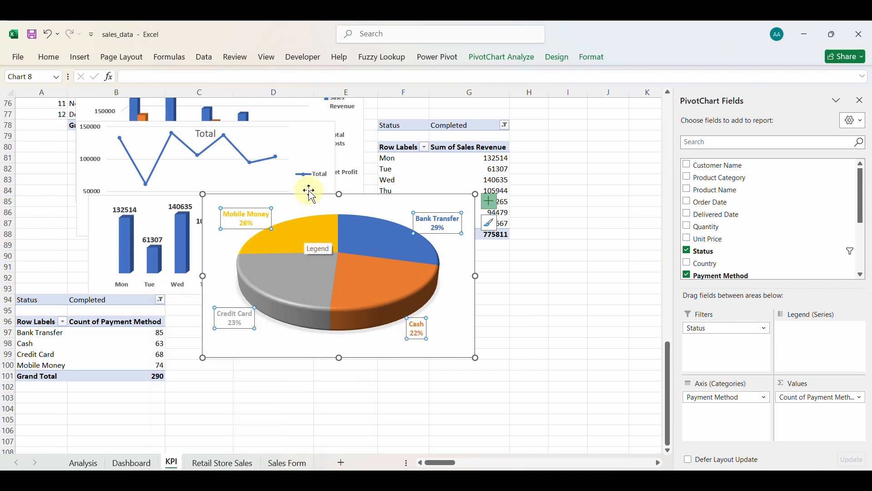
left_click_drag(336, 195, 340, 240)
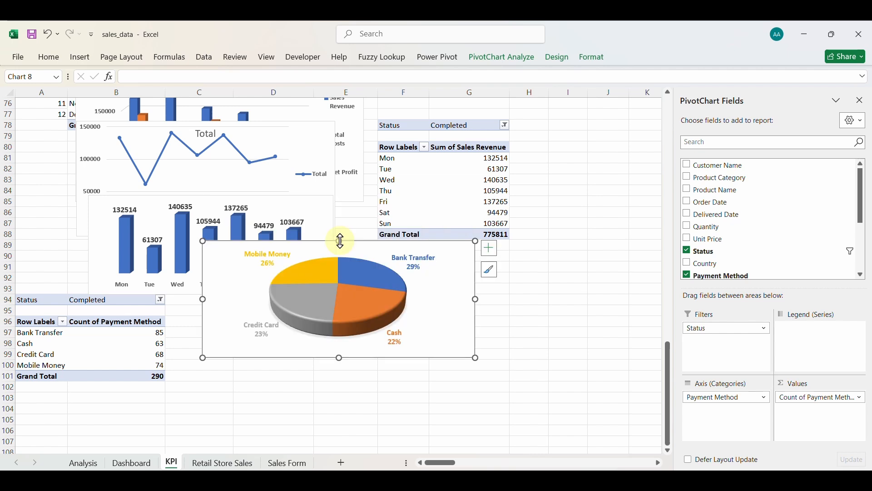
left_click_drag(204, 298, 280, 299)
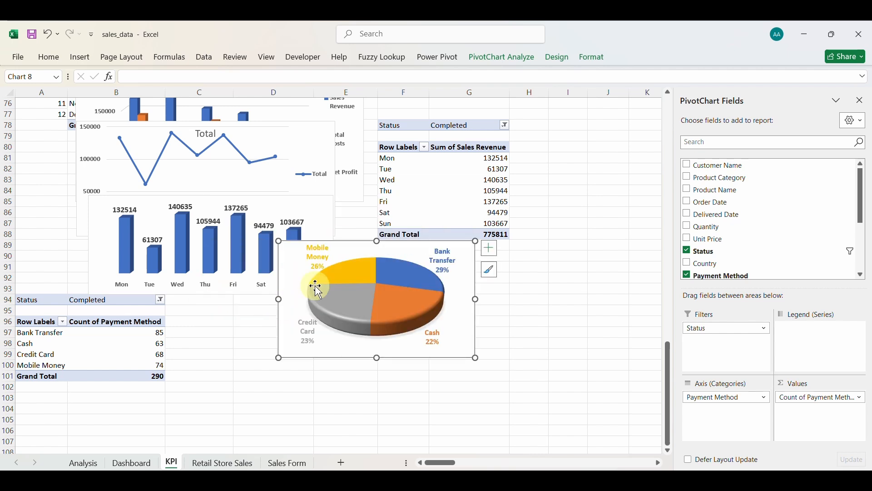
Paste the pie onto the Dashboard, close the PivotChart Fields pane, and widen it to fill the payment panel.
left_click(143, 463)
key("ctrl+v")
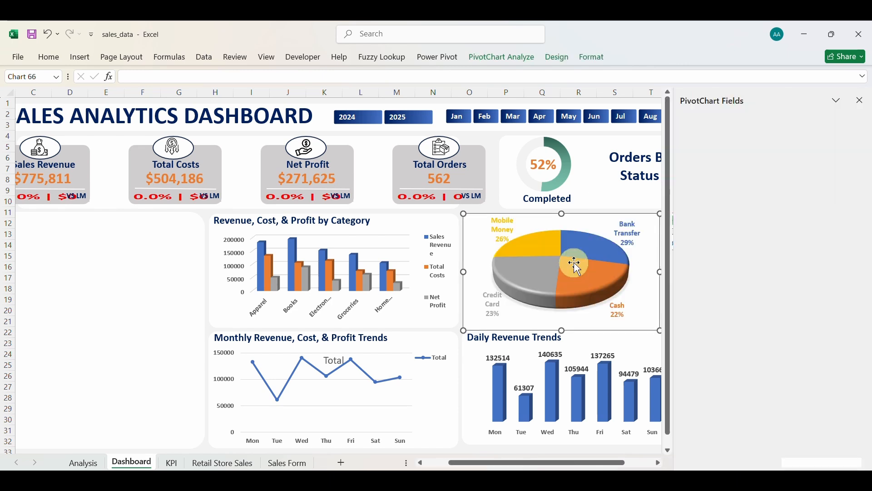
left_click(863, 102)
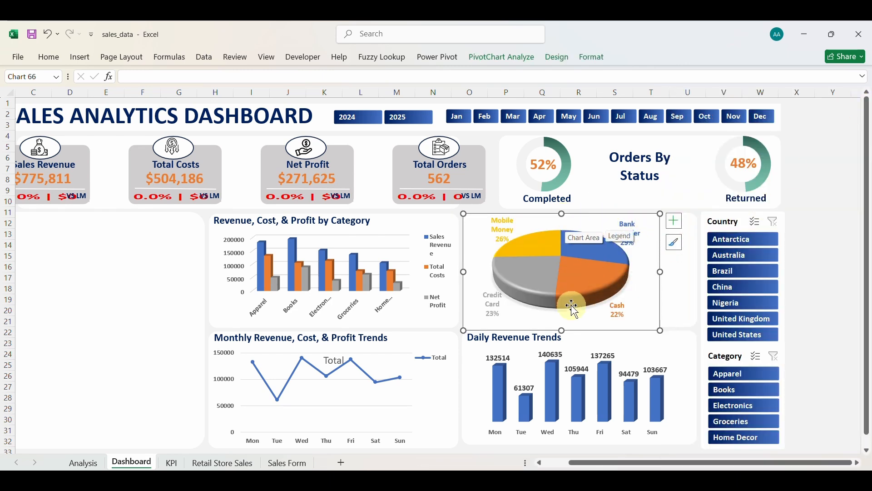
left_click_drag(564, 330, 563, 327)
left_click_drag(579, 217, 579, 216)
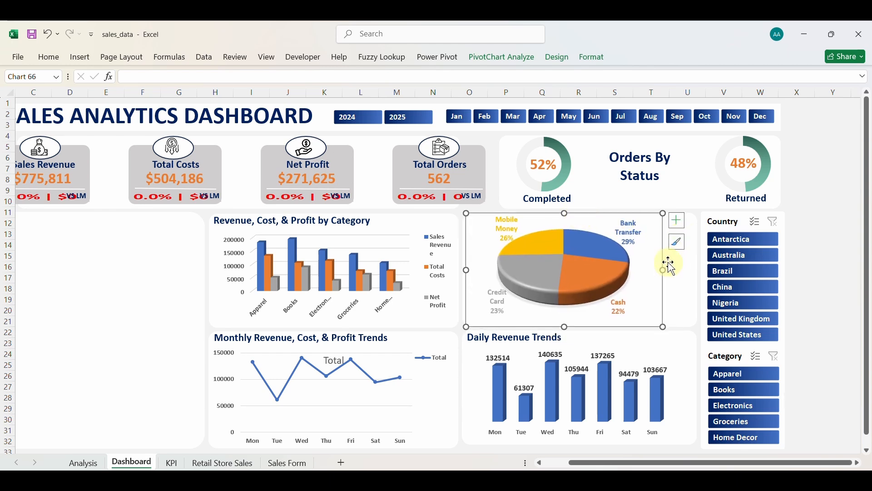
left_click_drag(668, 272, 700, 271)
Fit the pie's top to the panel and give its chart area No fill and No line.
left_click_drag(585, 213, 586, 229)
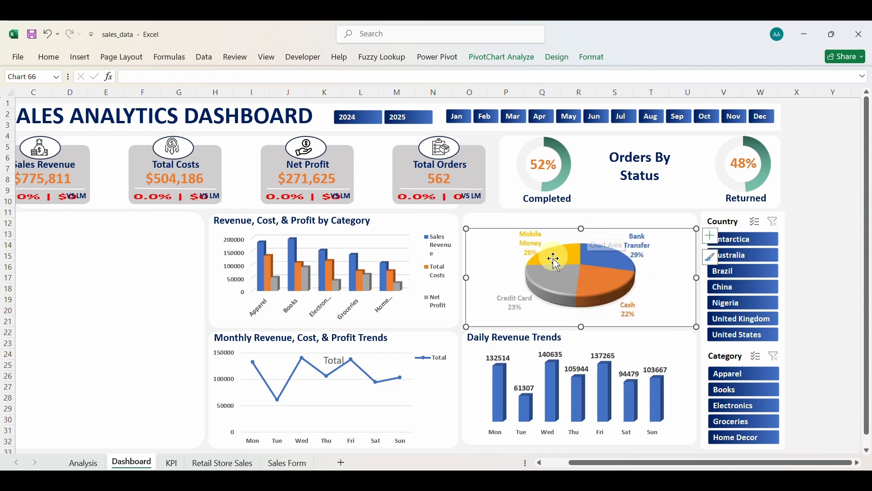
right_click(493, 236)
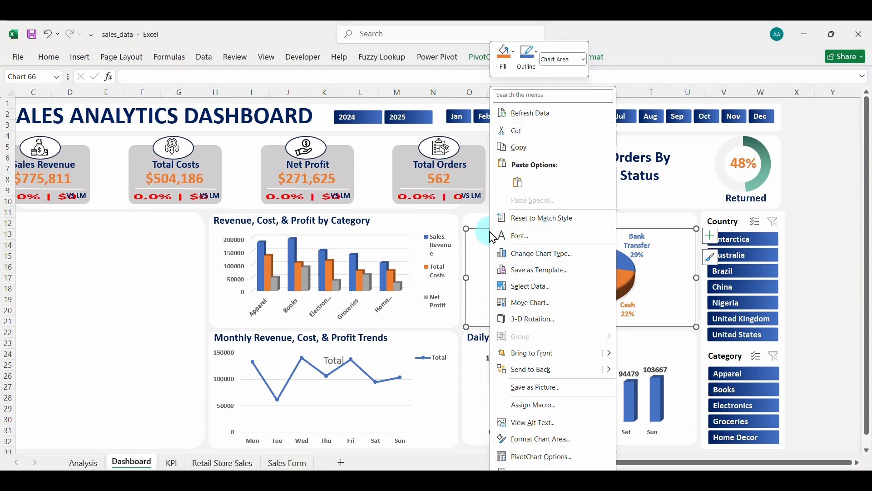
left_click(528, 442)
left_click(179, 325)
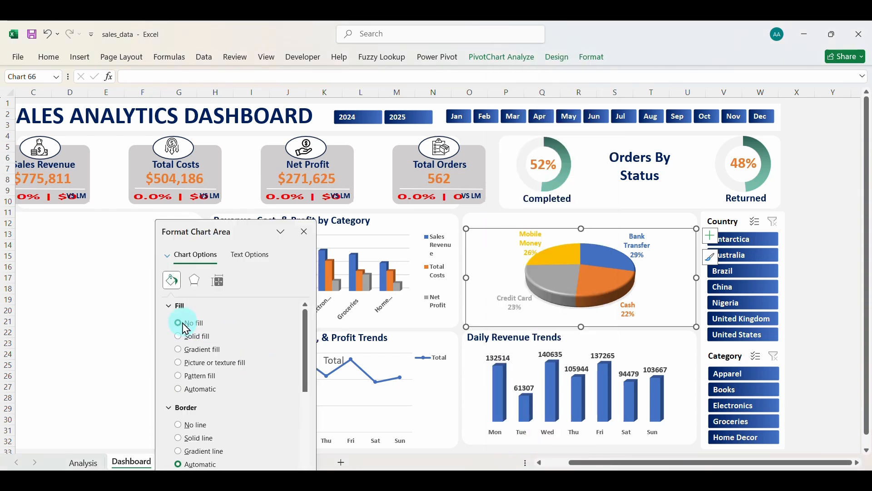
left_click(180, 427)
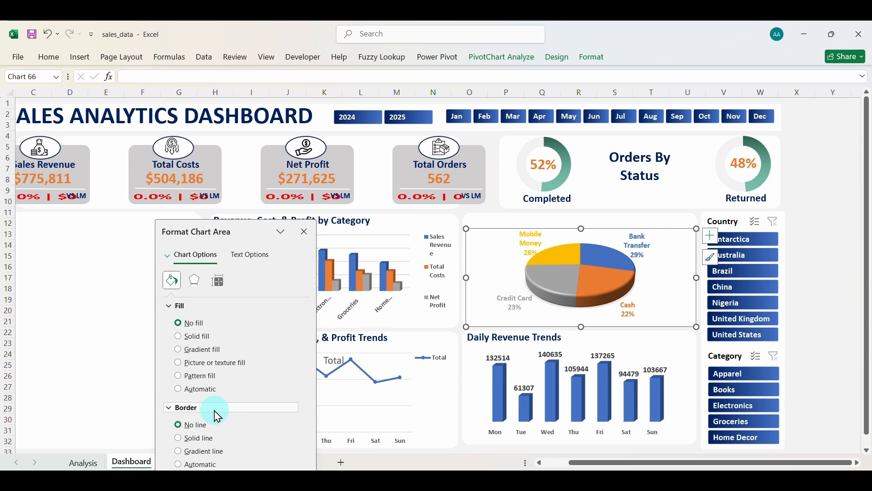
left_click(304, 232)
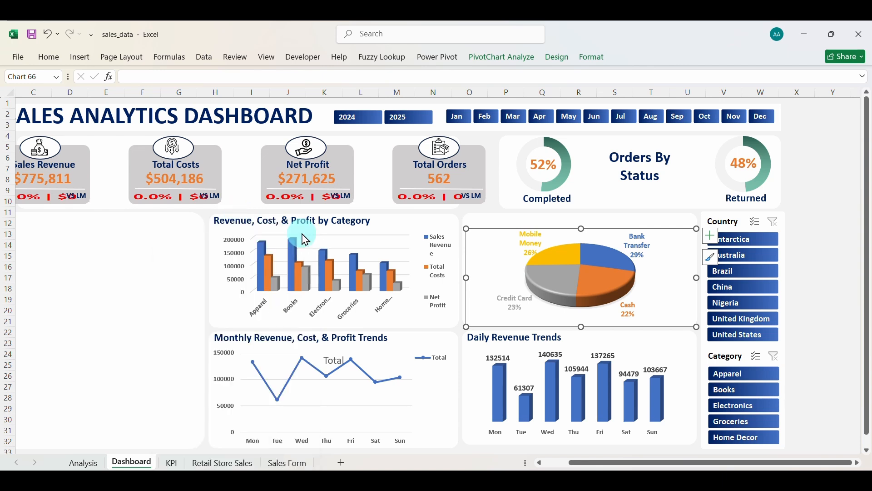
left_click(485, 222)
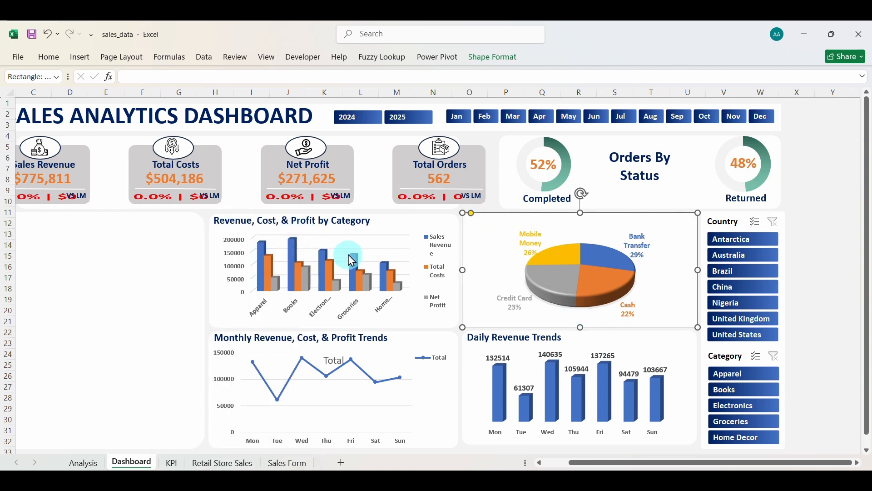
Duplicate the Daily Revenue Trends title above the pie as 'Orders by Payment Method' and widen it to one line.
left_click(495, 329)
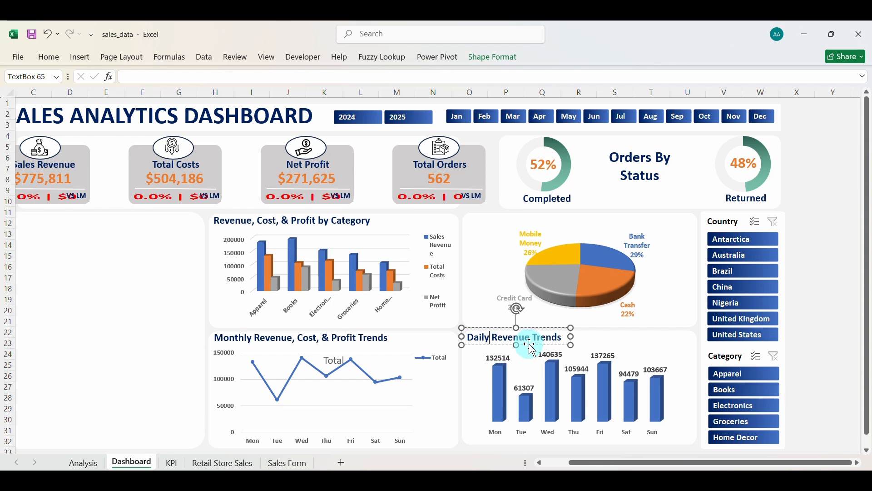
key("ctrl+d")
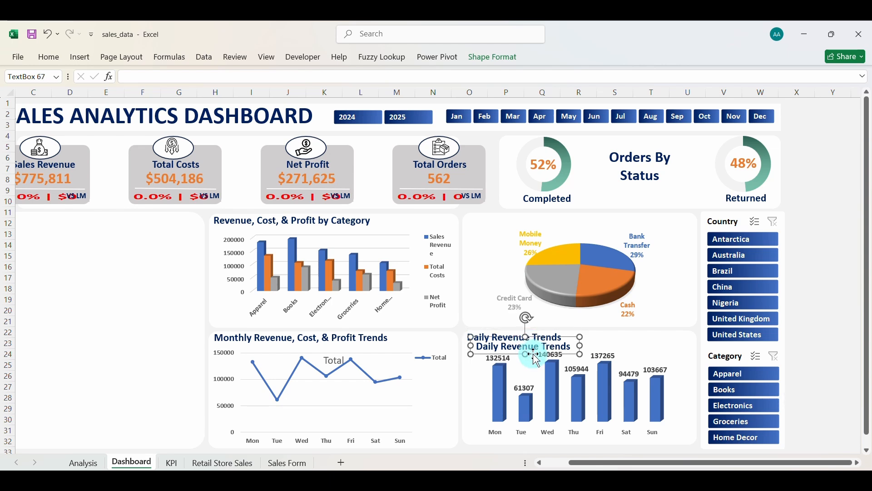
left_click_drag(534, 353, 527, 228)
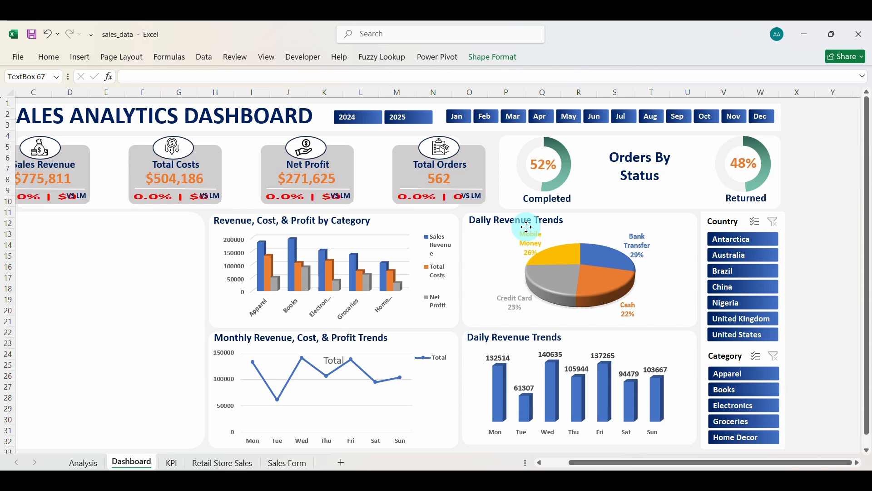
left_click_drag(526, 226, 526, 227)
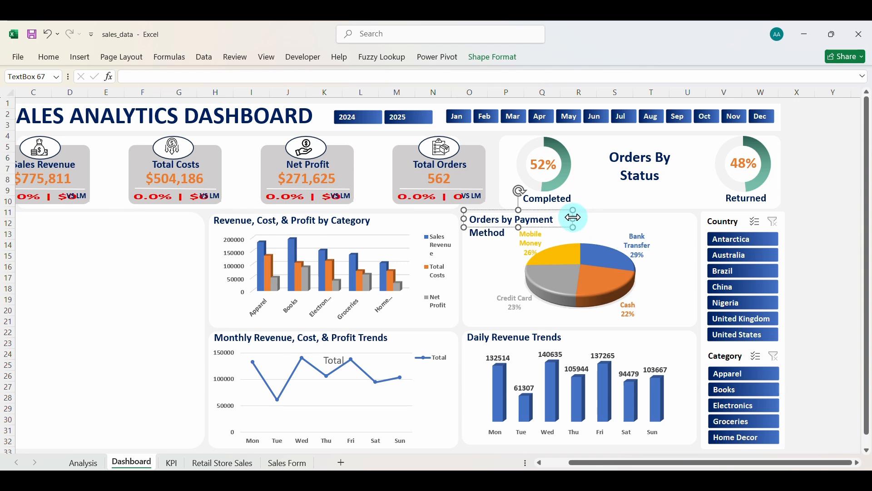
left_click_drag(573, 218, 687, 218)
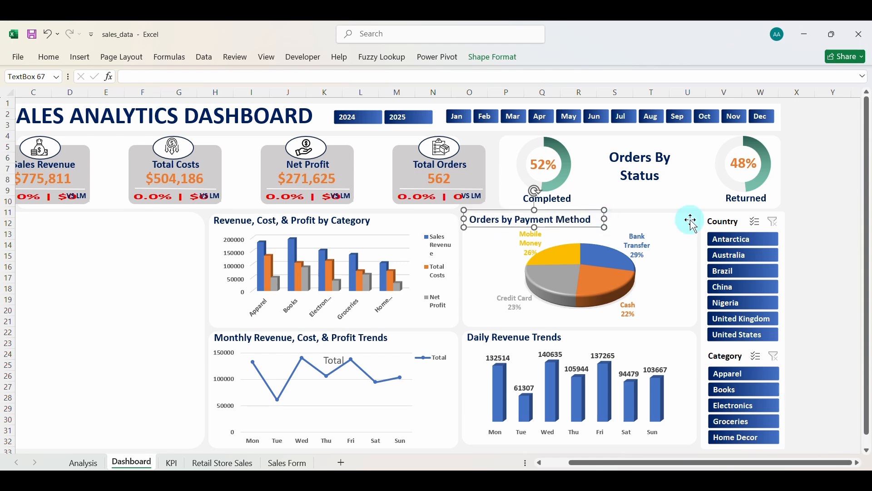
left_click(680, 259)
left_click(596, 169)
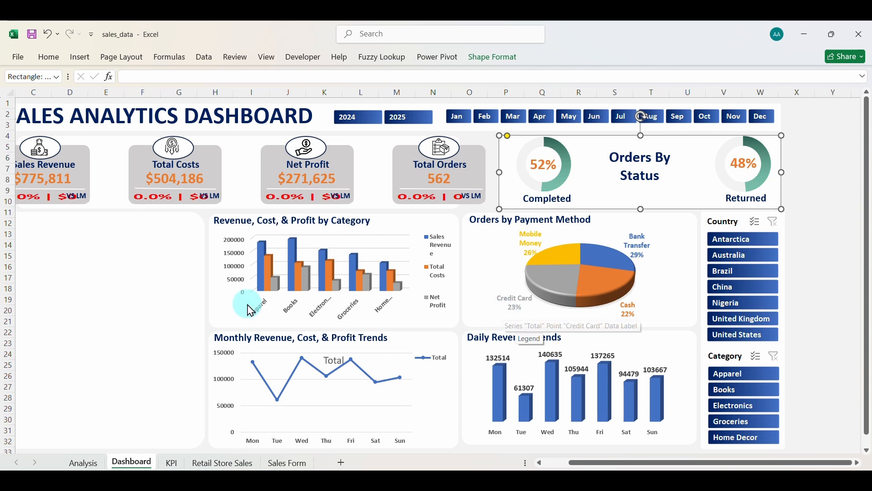
Save the workbook and switch to the Retail Store Sales sheet.
scroll(245, 303, "left", 3)
left_click(197, 280)
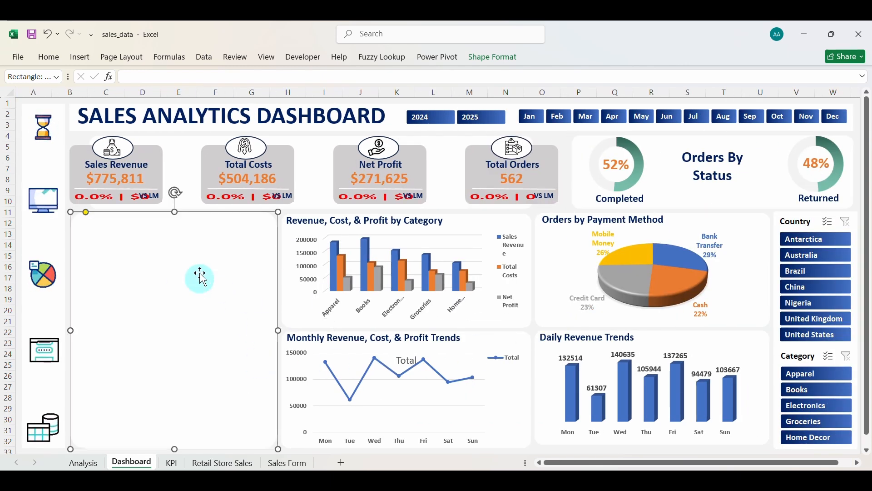
left_click(33, 36)
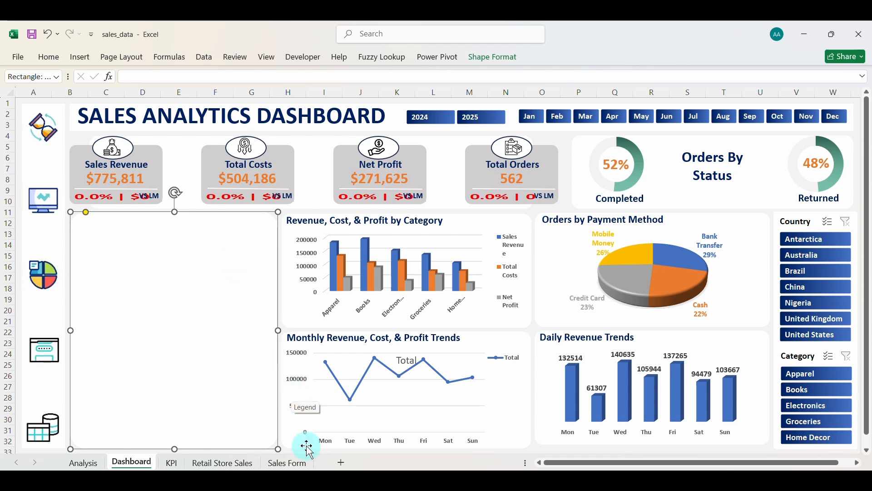
left_click(225, 463)
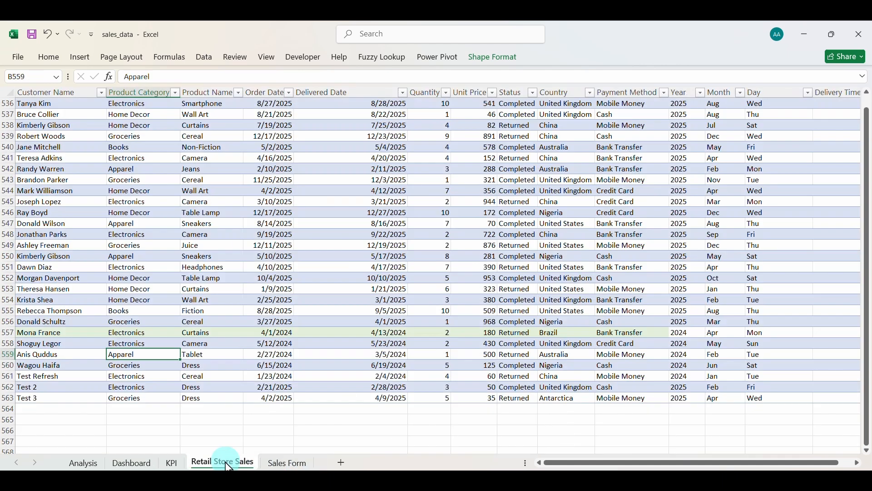
Copy the payment method pivot on the KPI sheet to cell E103.
left_click(177, 463)
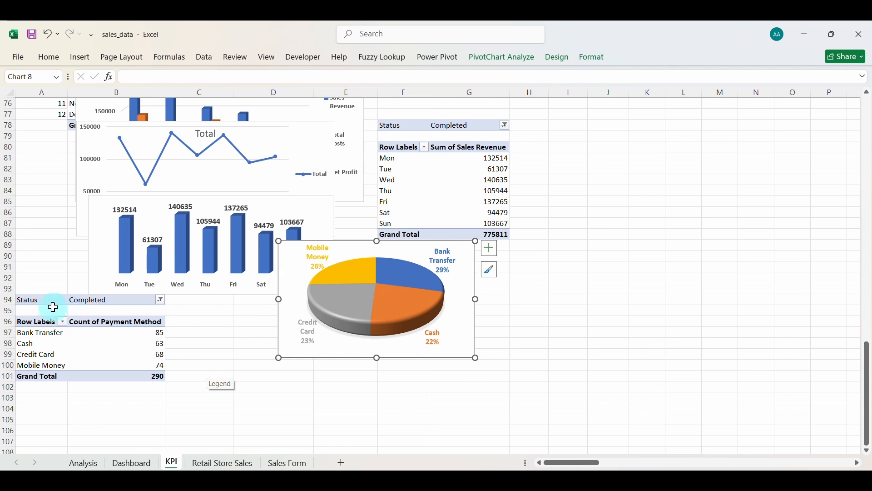
left_click_drag(51, 301, 118, 375)
key("ctrl+c")
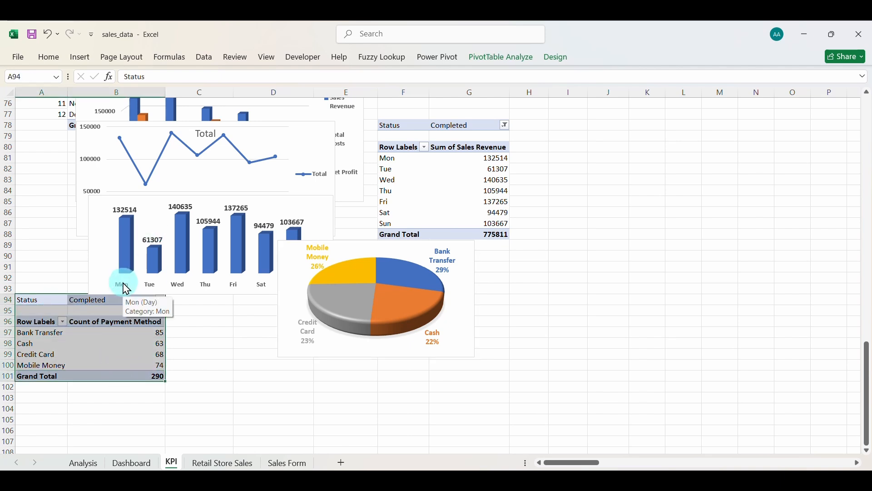
scroll(125, 286, "down", 3)
left_click(324, 298)
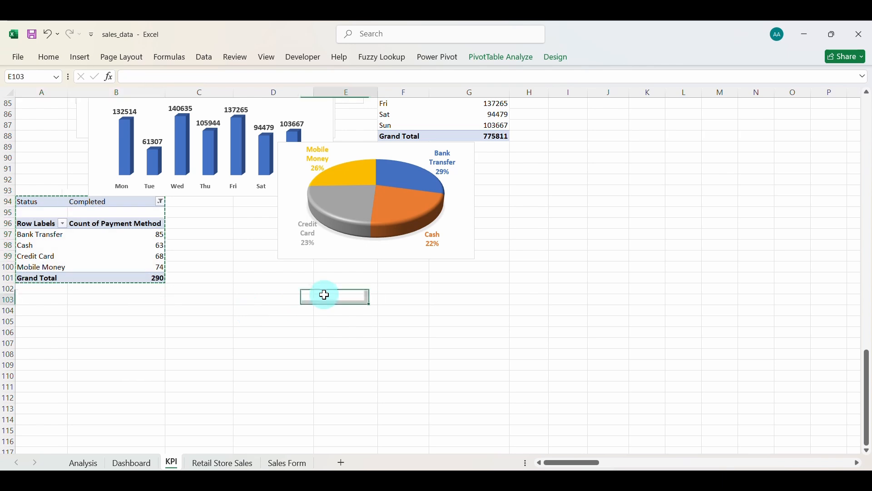
key("ctrl+v")
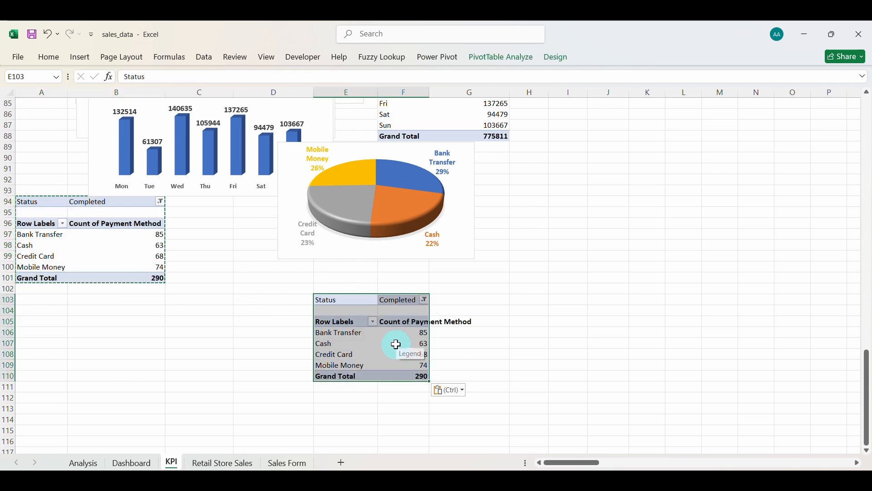
Swap Payment Method for Country rows and Sum of Sales Revenue values, totalling 775811 with Nigeria highest.
left_click(501, 63)
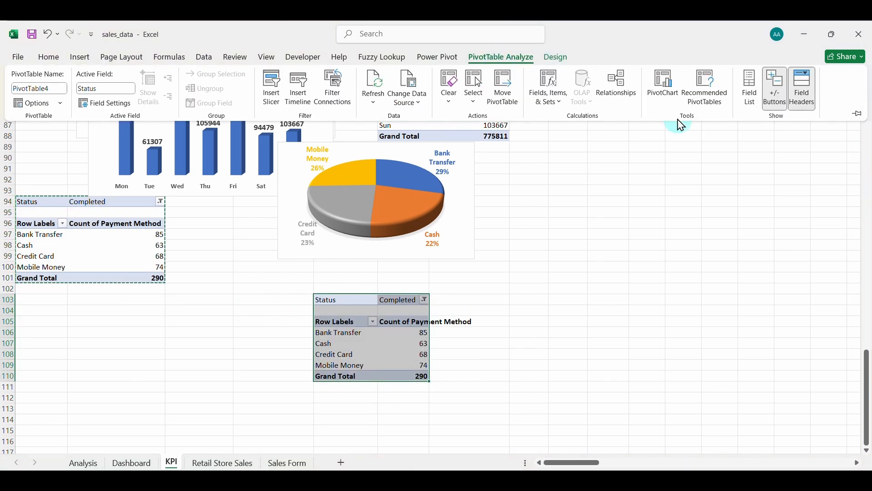
left_click(746, 93)
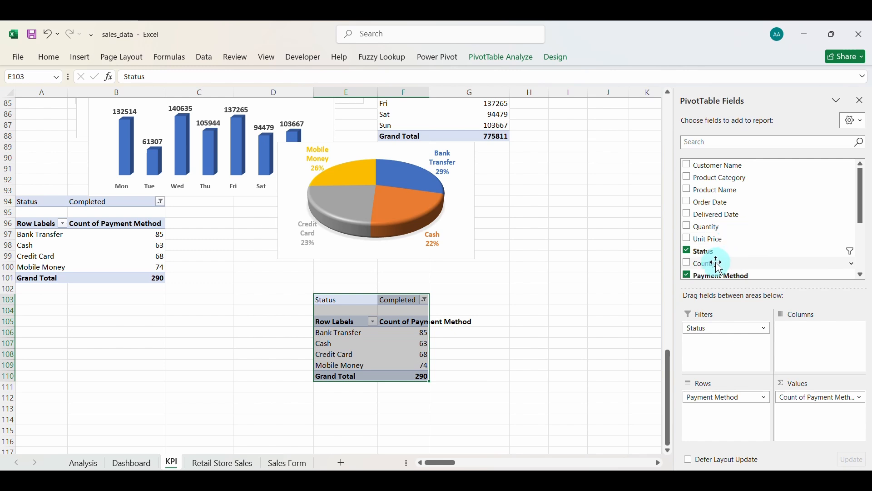
left_click(687, 275)
scroll(715, 254, "down", 2)
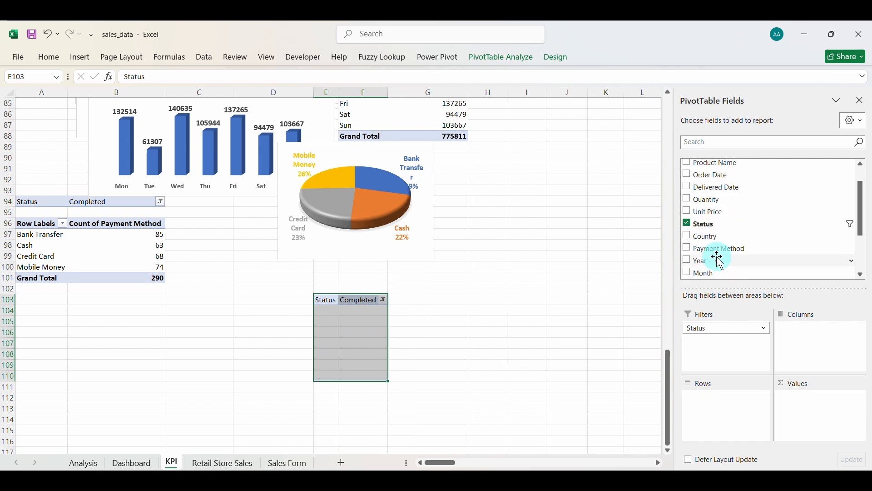
scroll(720, 261, "up", 2)
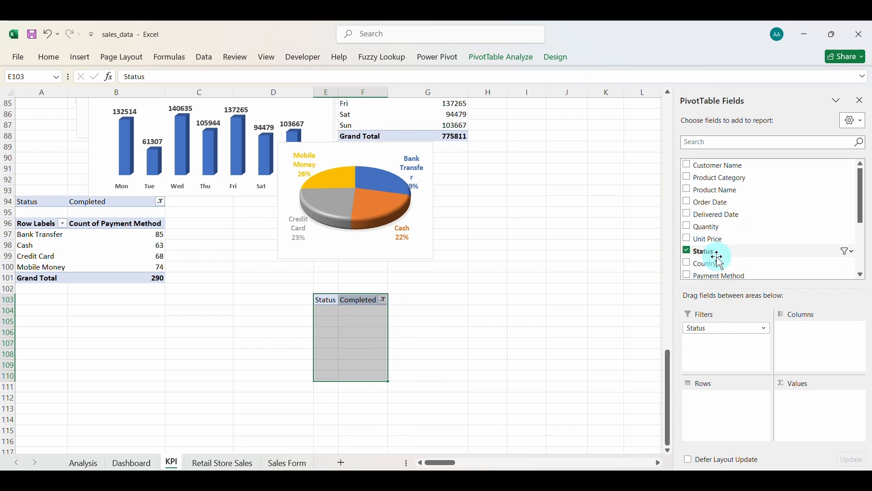
left_click(688, 263)
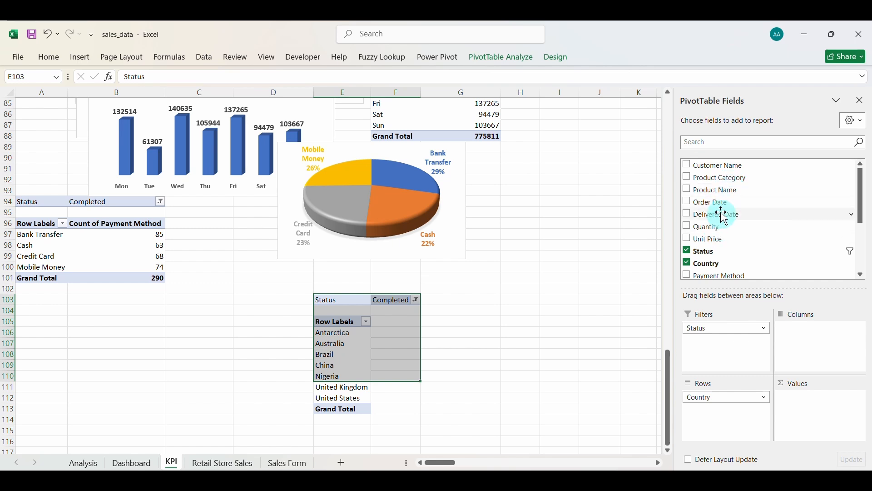
scroll(724, 250, "down", 3)
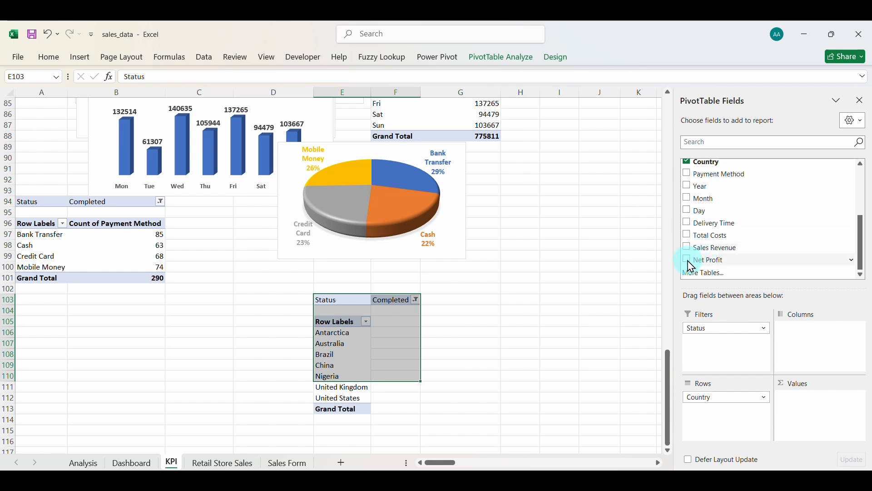
left_click(687, 248)
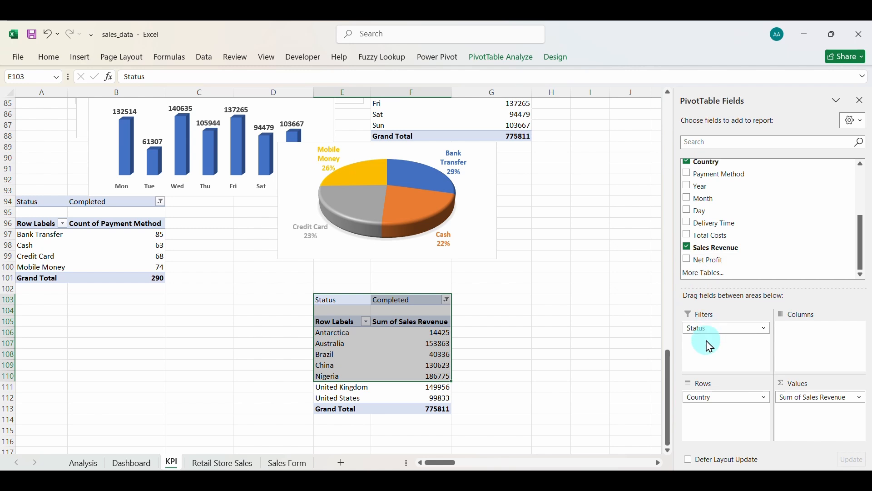
Check Brazil's revenue value in the pivot, then select empty cell H105 for a linked copy.
left_click(439, 353)
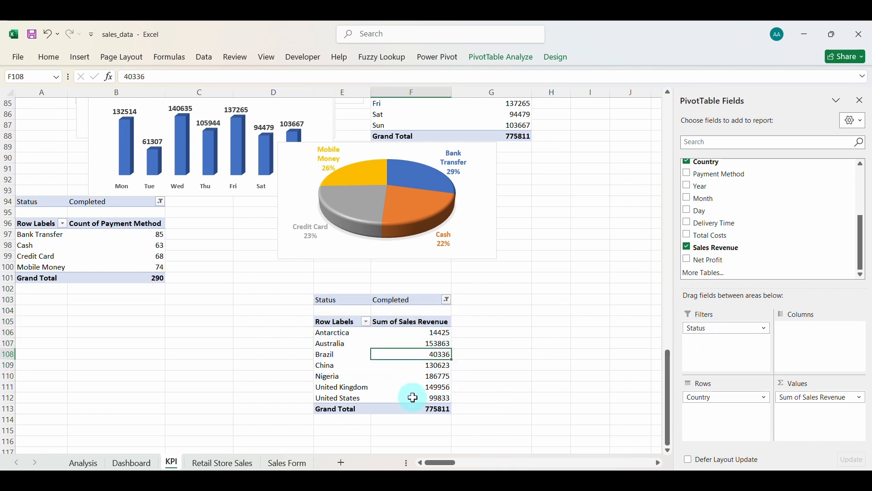
mouse_move(394, 352)
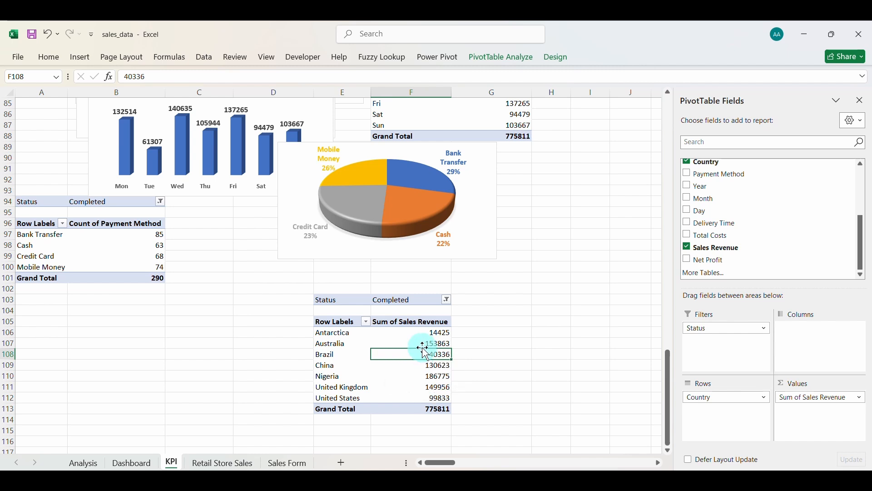
mouse_move(442, 372)
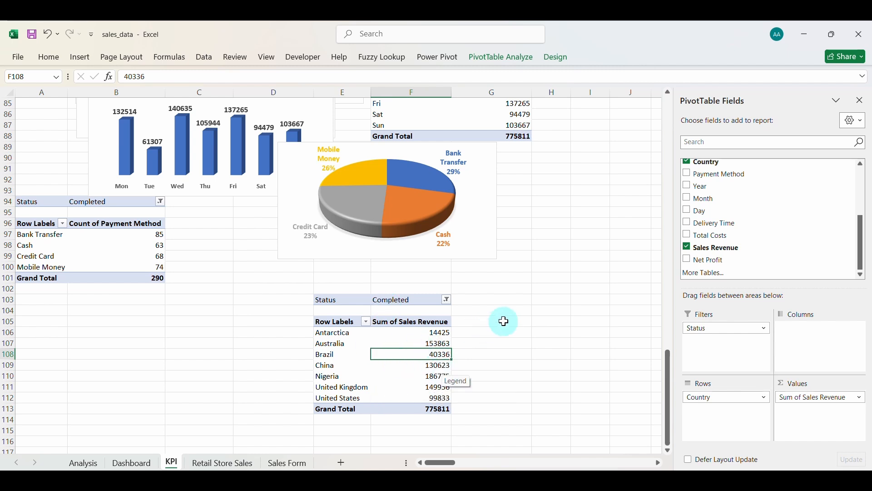
left_click(543, 323)
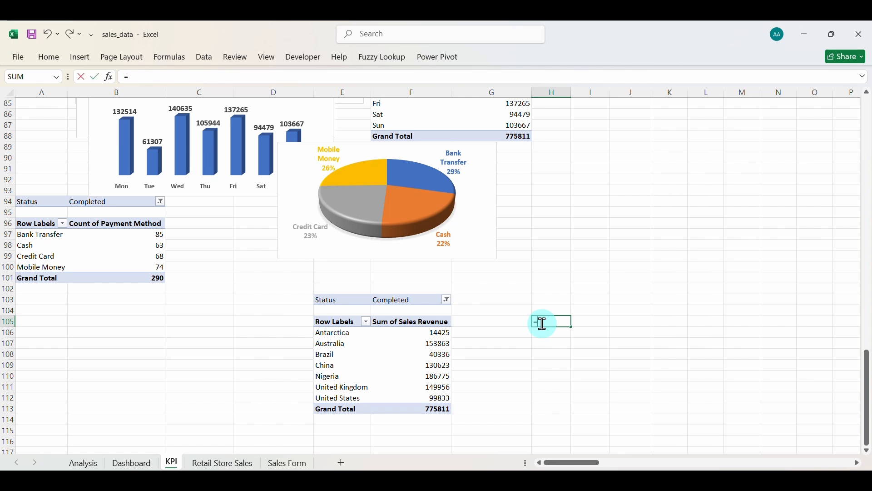
Link H105 to =E105 and fill the formula down to row 112 and across into column I.
key("Return")
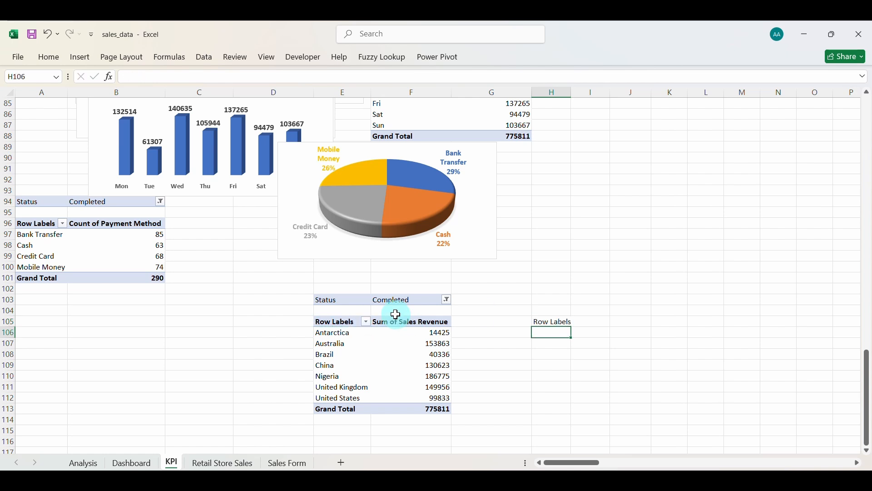
left_click(558, 323)
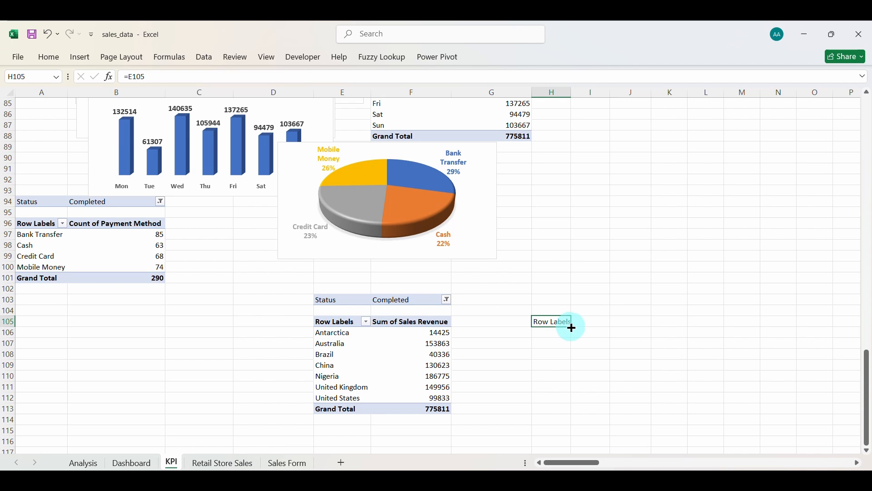
left_click_drag(573, 328, 573, 402)
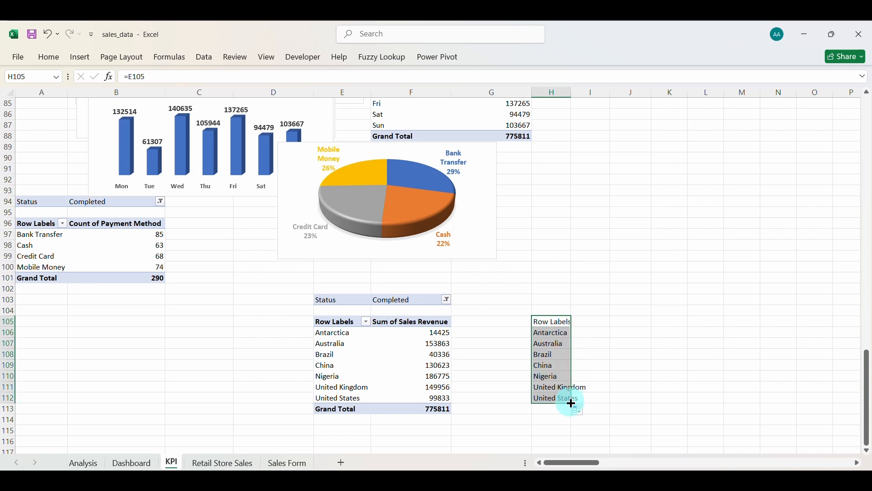
left_click_drag(596, 401, 596, 402)
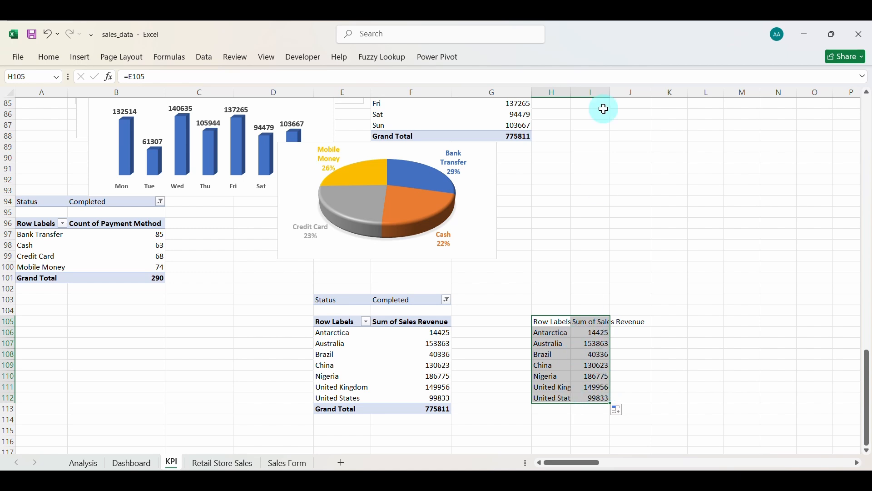
left_click(561, 365)
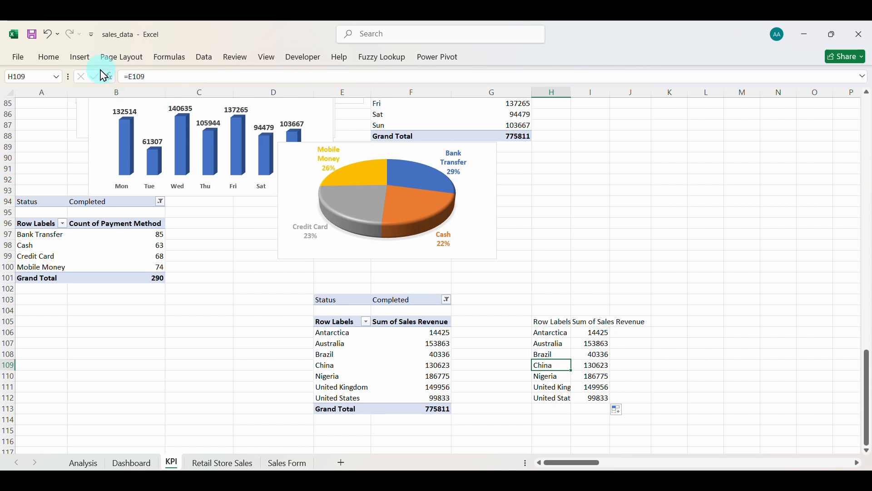
Try the recommended charts and a filled map of the country data, then delete the map.
left_click(83, 60)
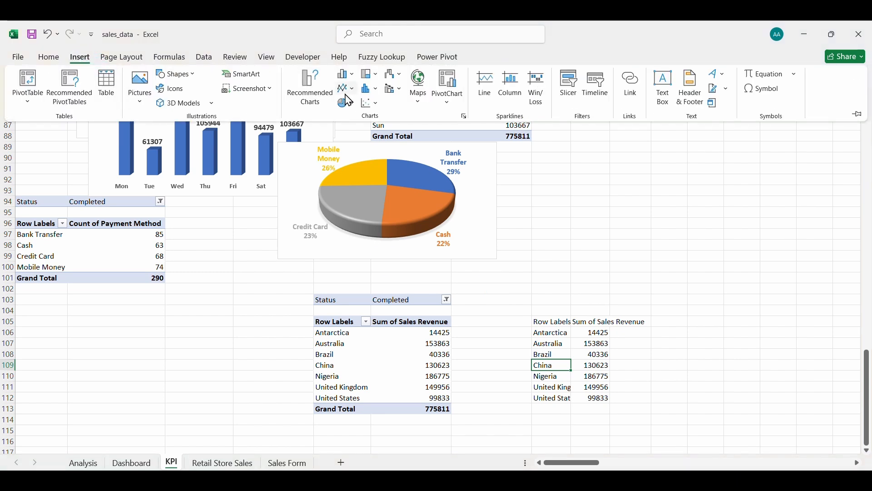
left_click(319, 94)
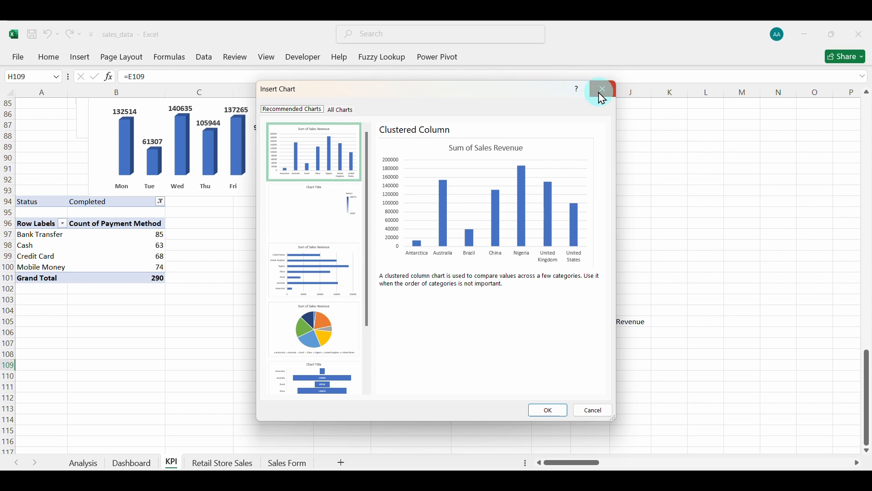
left_click(600, 89)
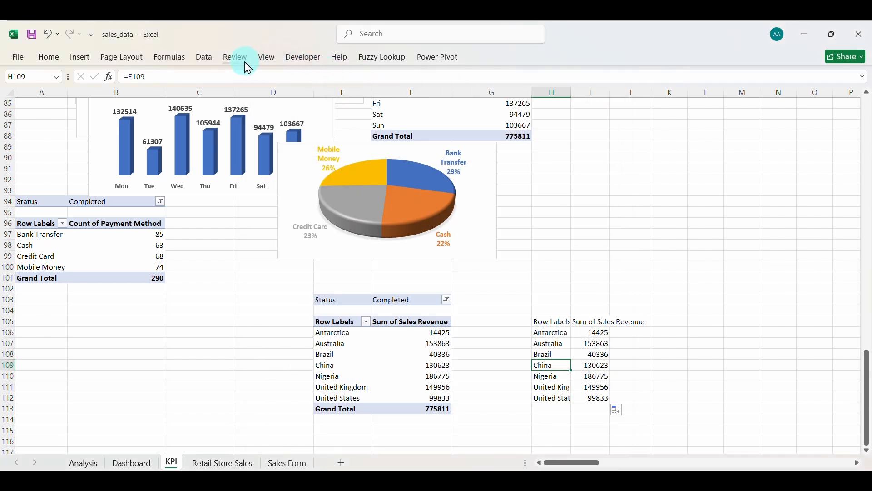
left_click(80, 57)
left_click(419, 89)
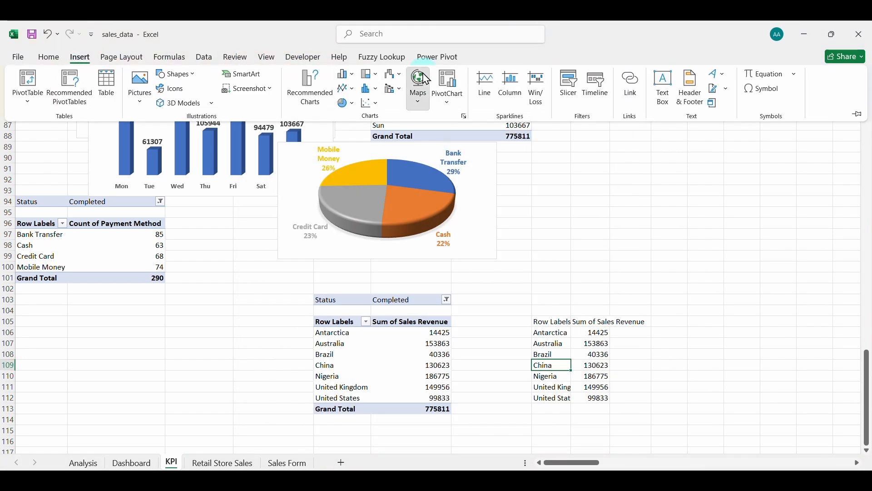
left_click(423, 143)
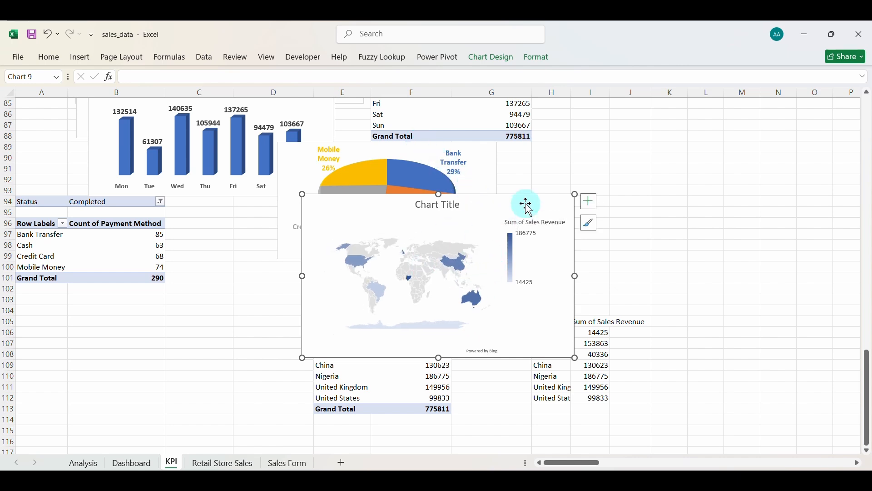
key("Delete")
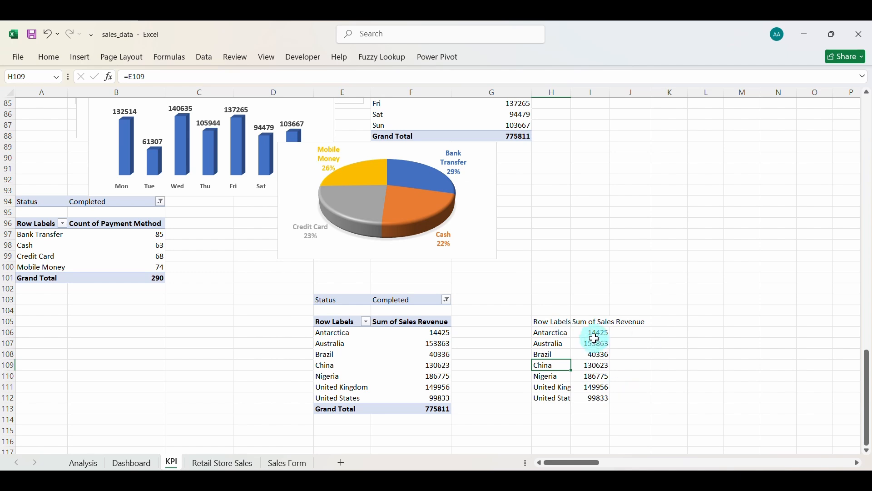
Format I106:I112 as $ Currency with 0 decimals, then select the whole linked country table.
left_click_drag(592, 335, 596, 398)
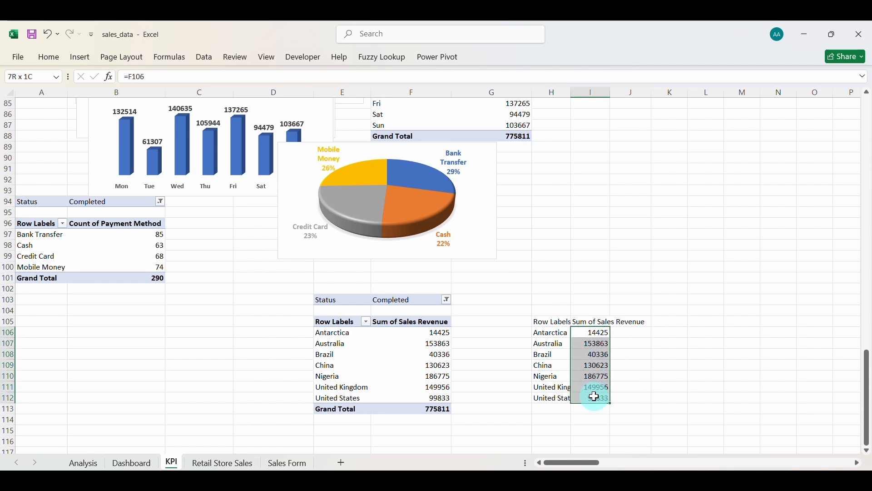
key("ctrl+1")
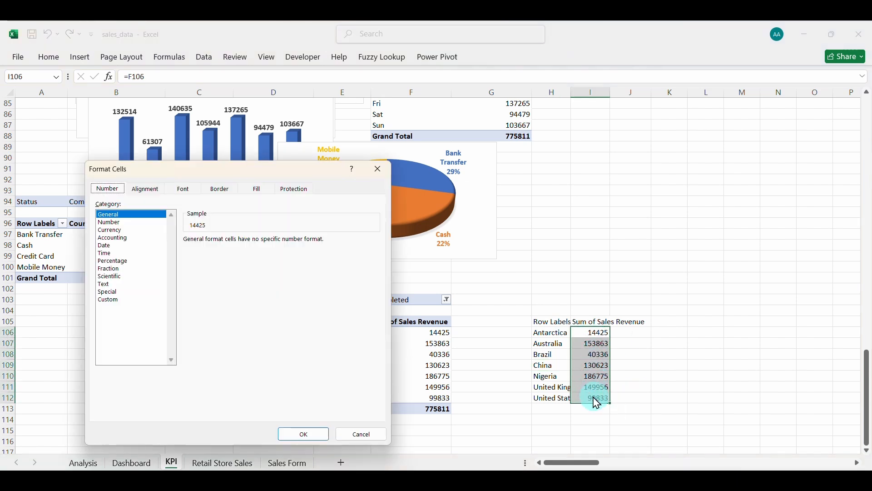
left_click(114, 231)
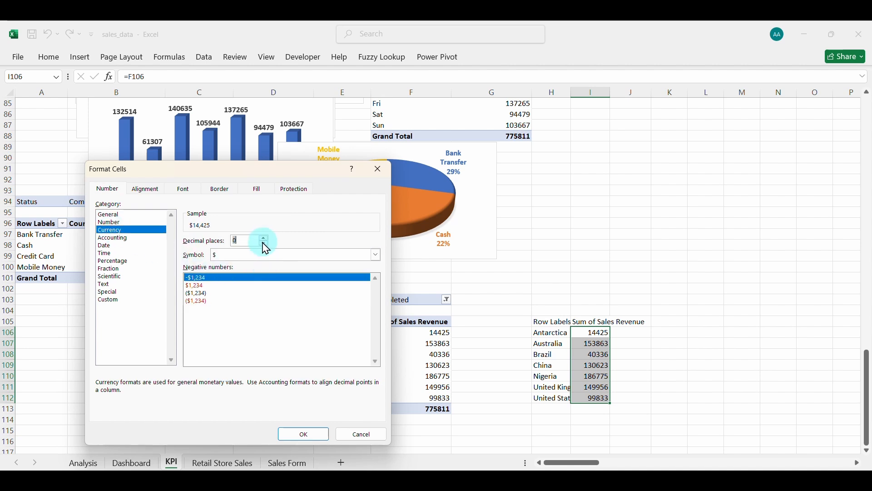
left_click(375, 255)
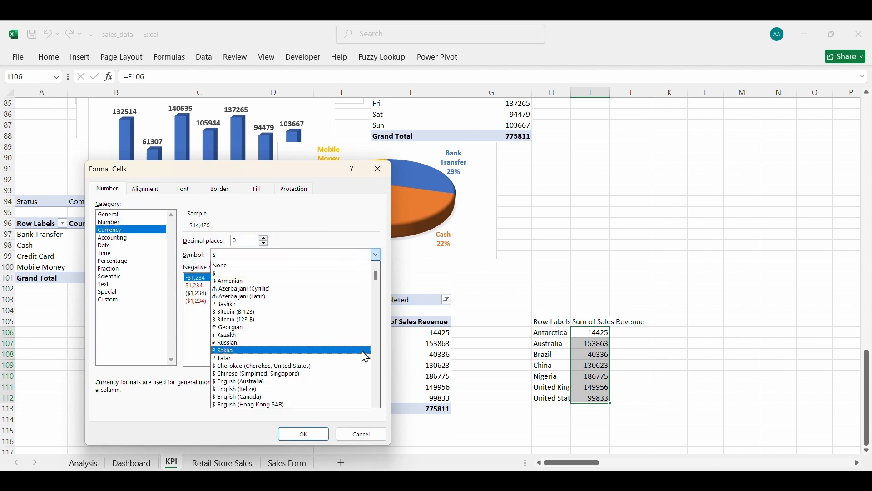
left_click(301, 253)
left_click(306, 434)
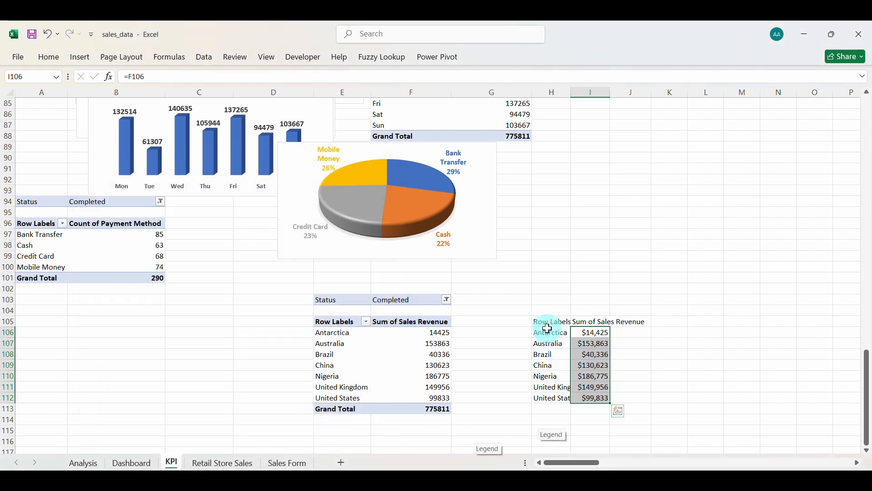
left_click_drag(547, 325, 594, 398)
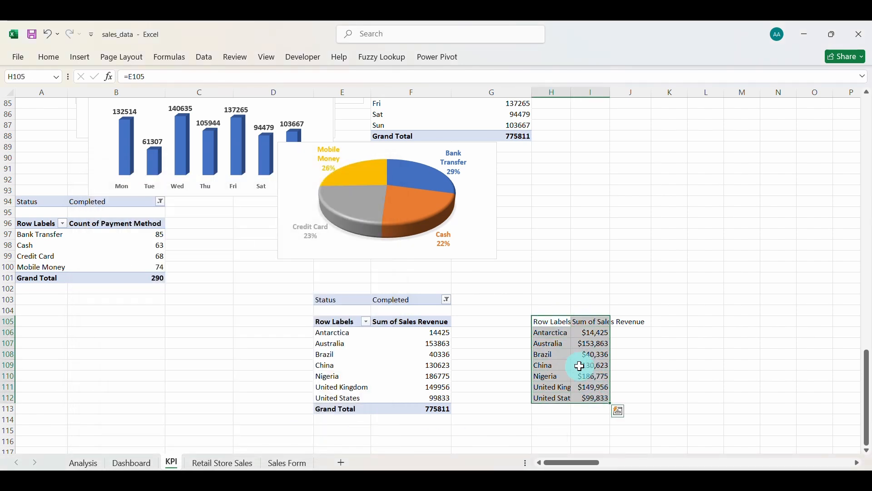
Insert a filled map of revenue by country and delete its placeholder chart title.
left_click(80, 58)
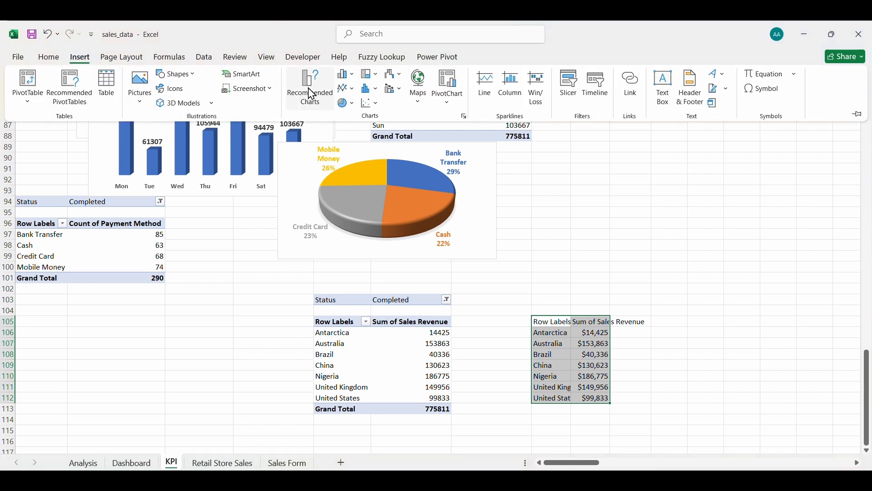
left_click(420, 81)
left_click(423, 138)
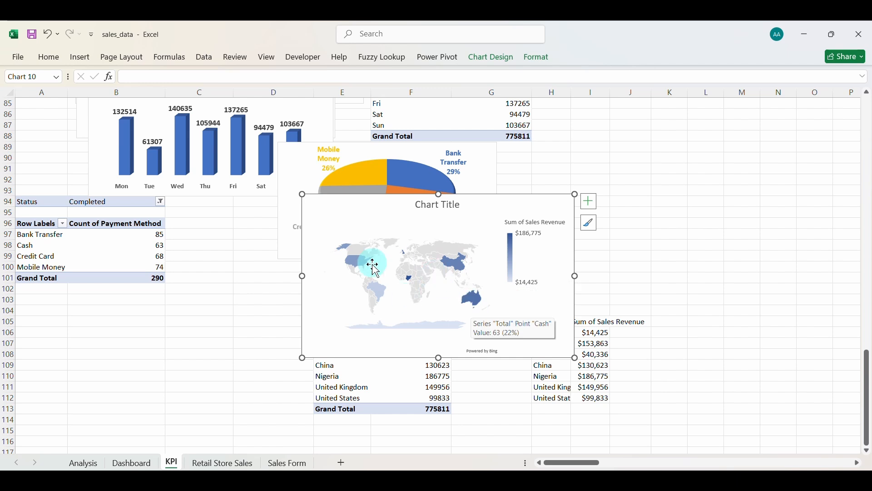
left_click(449, 213)
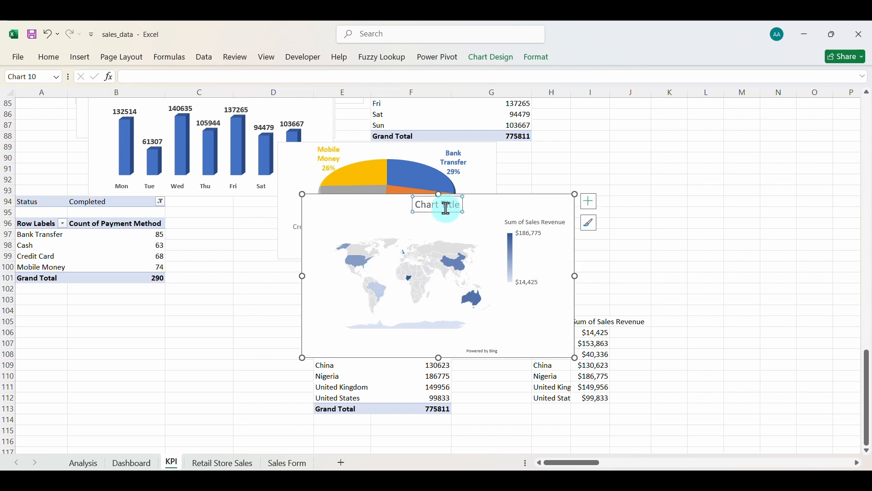
key("Delete")
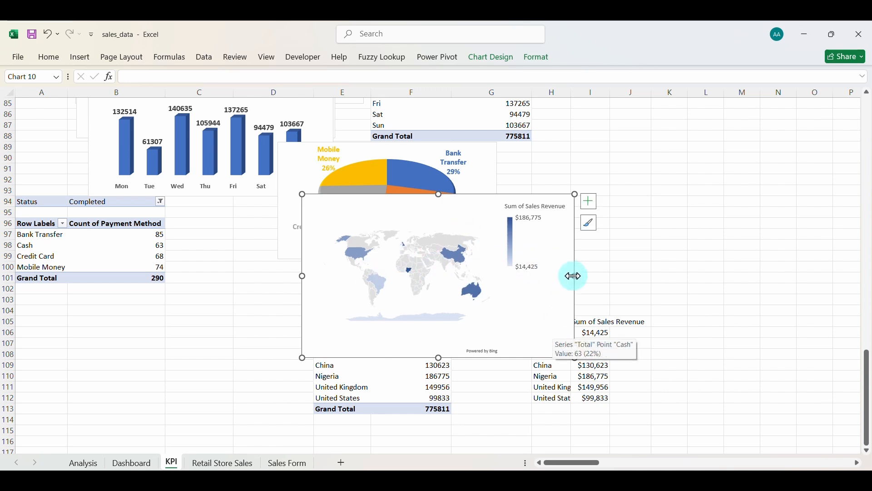
Make the map chart narrower and taller, then switch to the Dashboard sheet.
left_click_drag(573, 275, 530, 277)
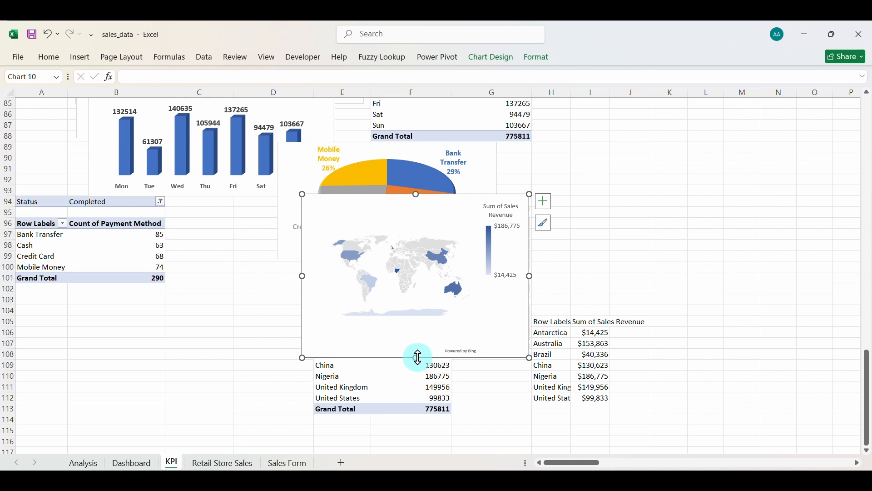
left_click_drag(418, 358, 416, 382)
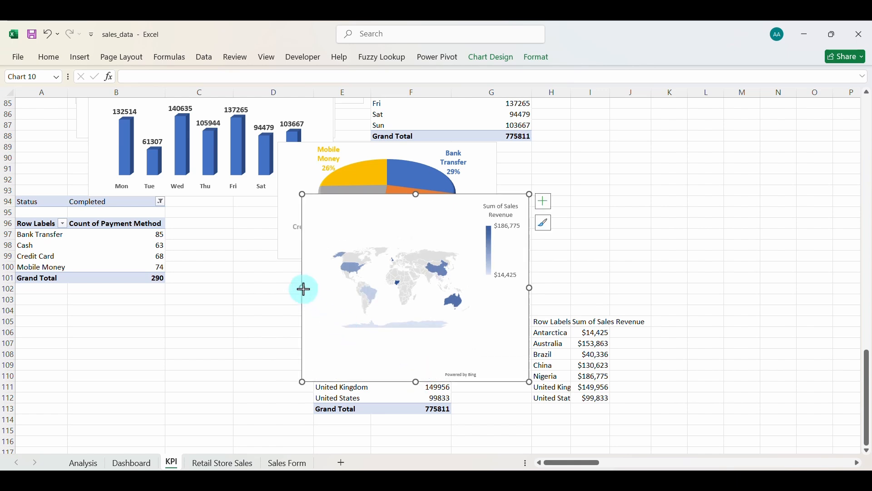
left_click_drag(304, 289, 311, 289)
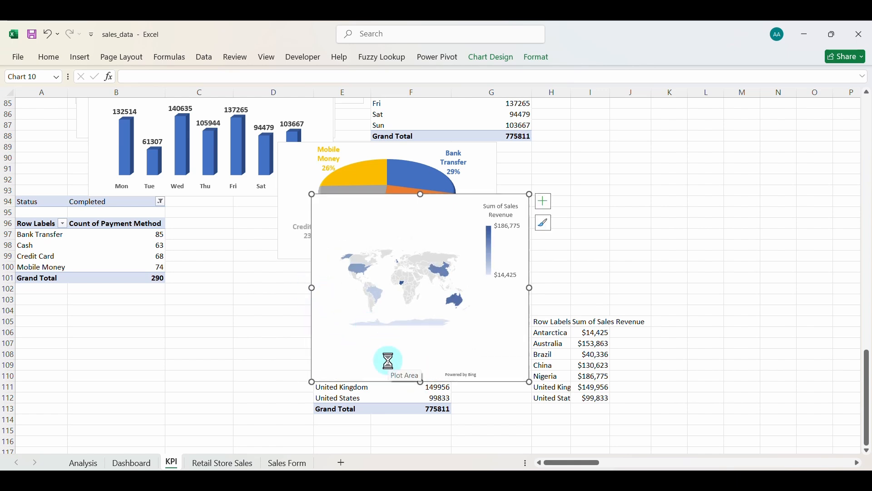
left_click(134, 462)
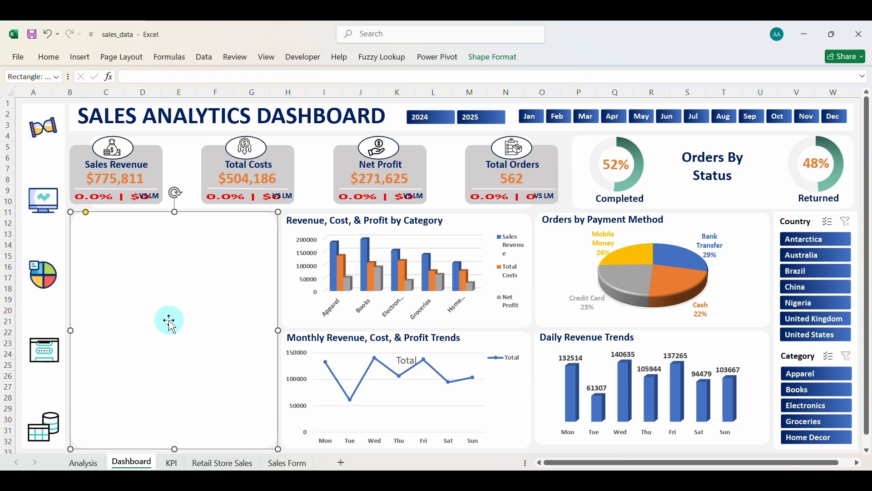
Paste the map into the dashboard's left panel, fit its width, and enlarge the plot area.
key("ctrl+v")
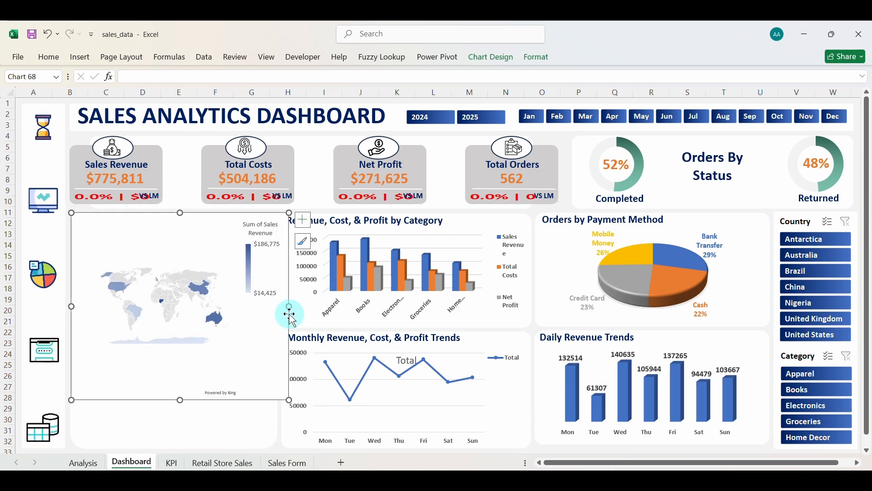
left_click_drag(289, 306, 279, 307)
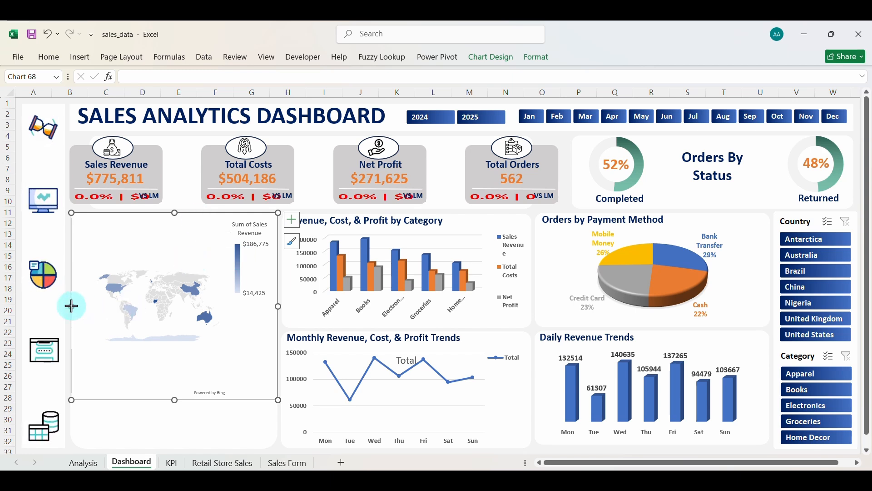
left_click_drag(72, 306, 76, 306)
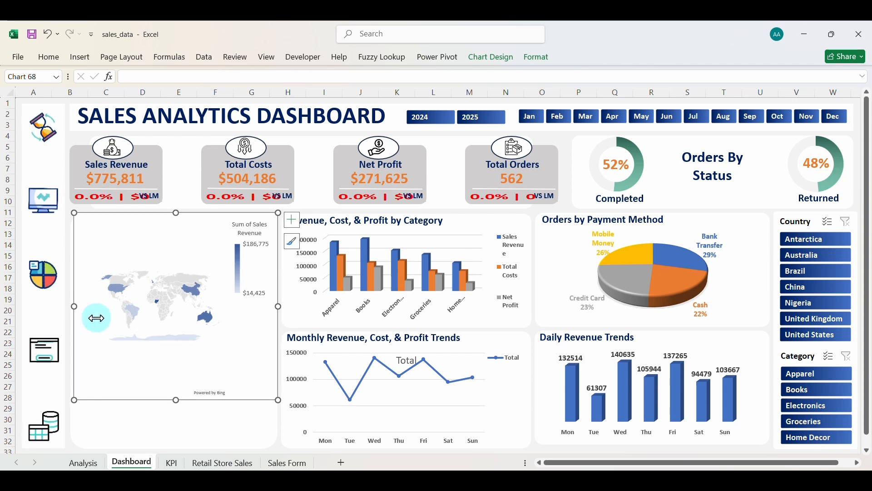
left_click(183, 232)
left_click_drag(183, 214, 184, 231)
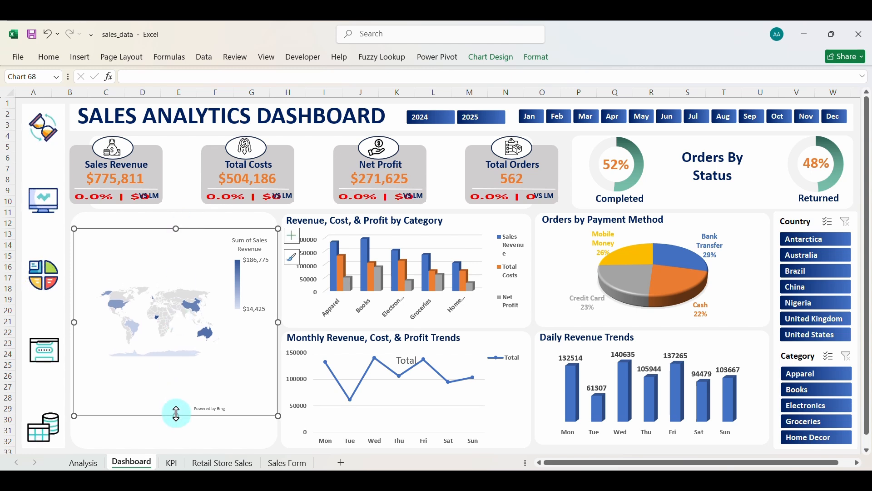
left_click_drag(176, 416, 176, 444)
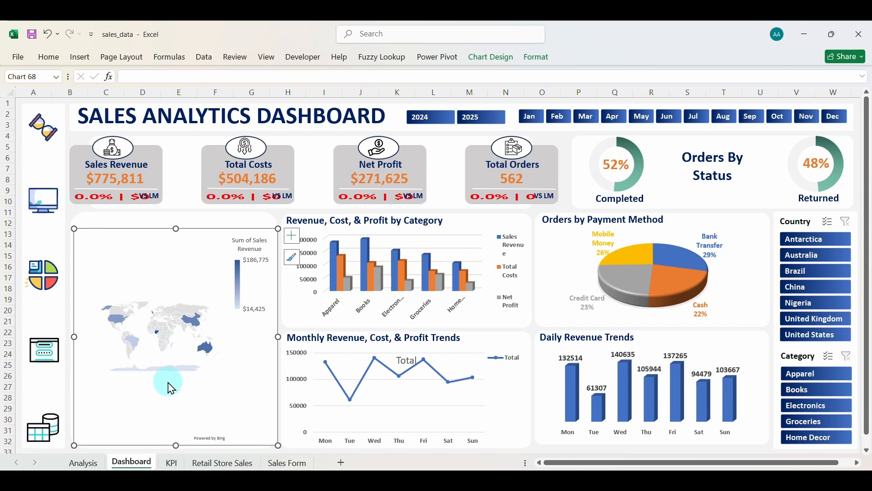
Set the map's chart area to No fill and No line.
right_click(123, 440)
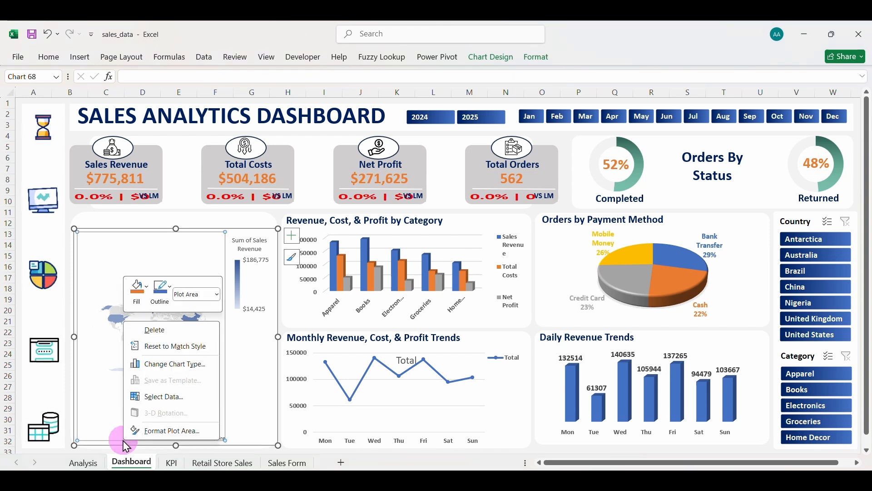
left_click(244, 448)
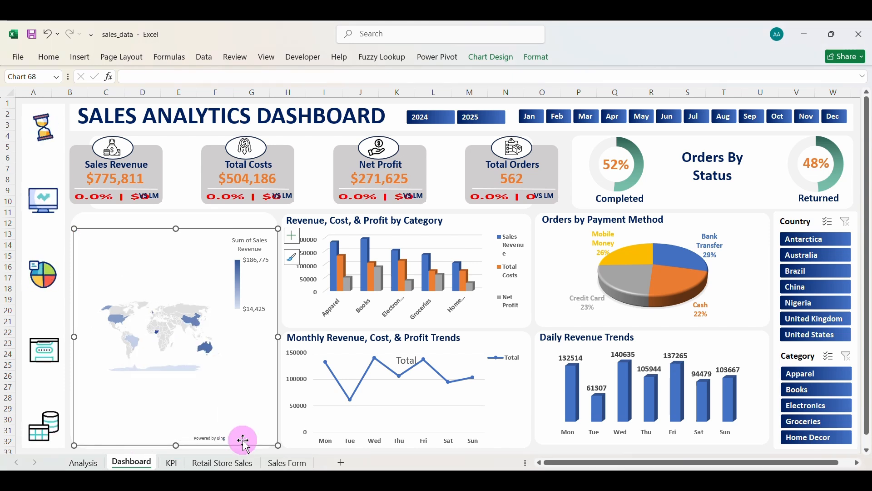
left_click(209, 414)
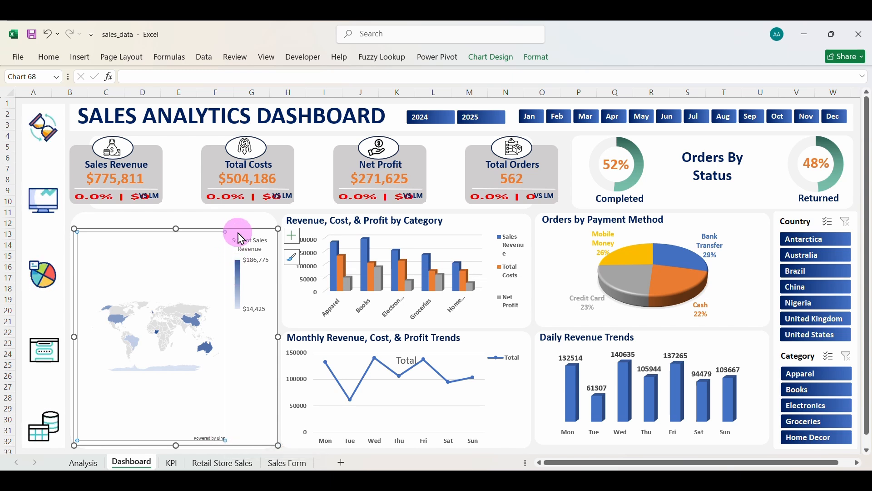
left_click(251, 445)
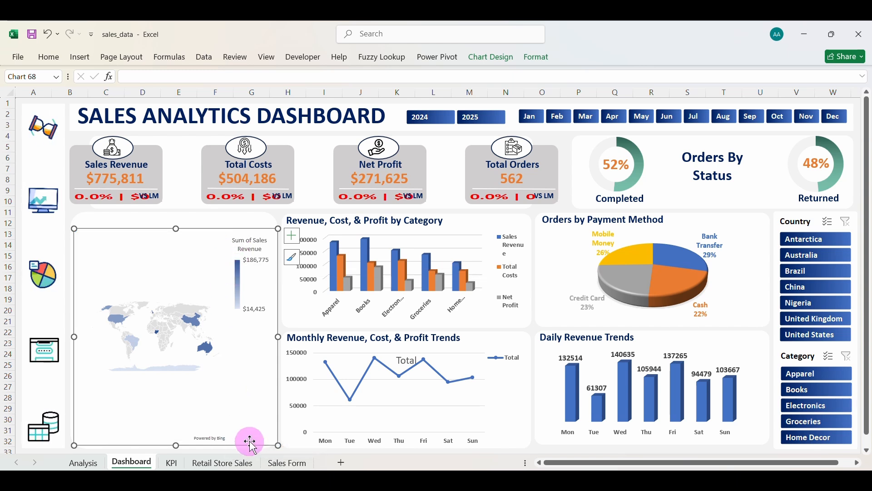
right_click(253, 446)
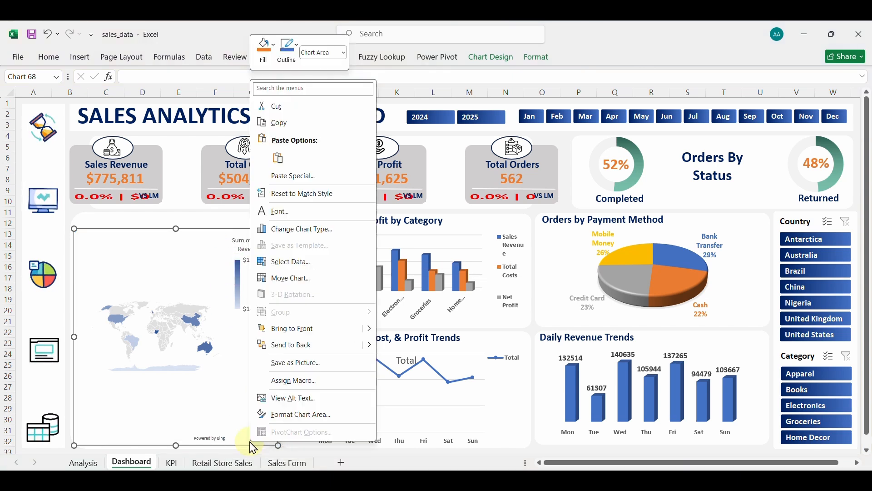
left_click(299, 415)
left_click(198, 326)
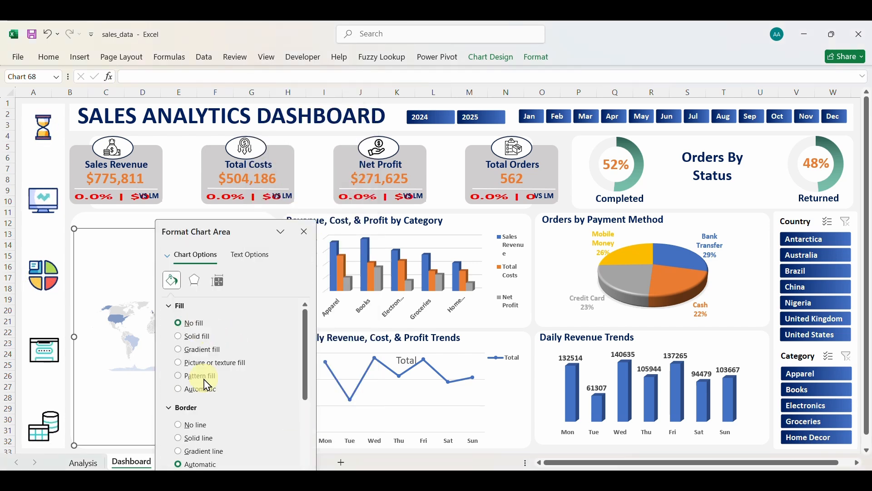
left_click(196, 428)
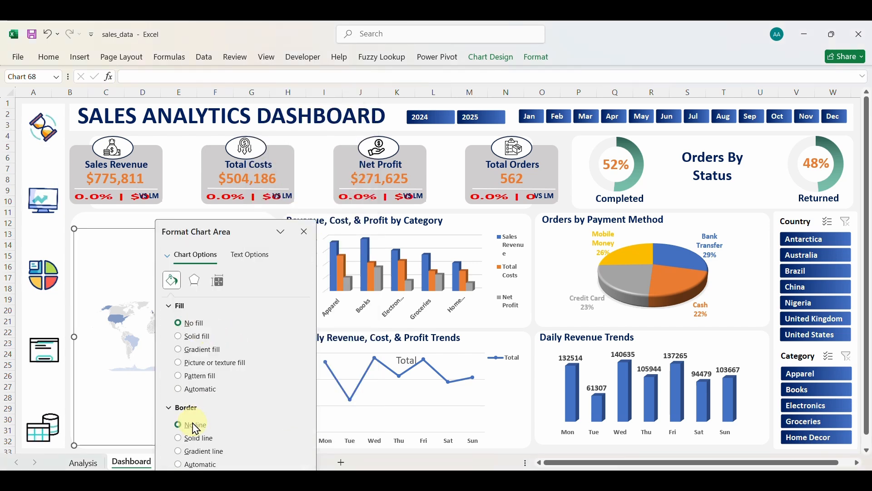
left_click(305, 233)
left_click(257, 228)
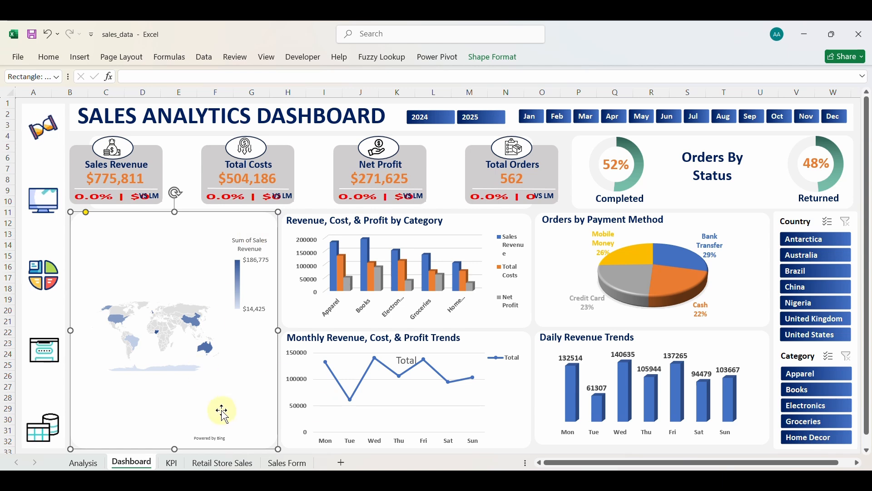
Duplicate the category chart title above the map and change it to 'Revenue by Country'.
left_click(415, 226)
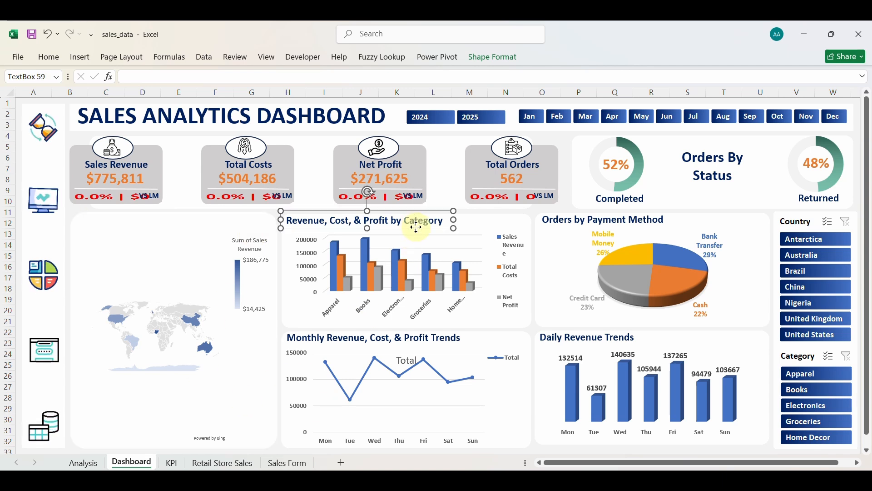
key("ctrl+d")
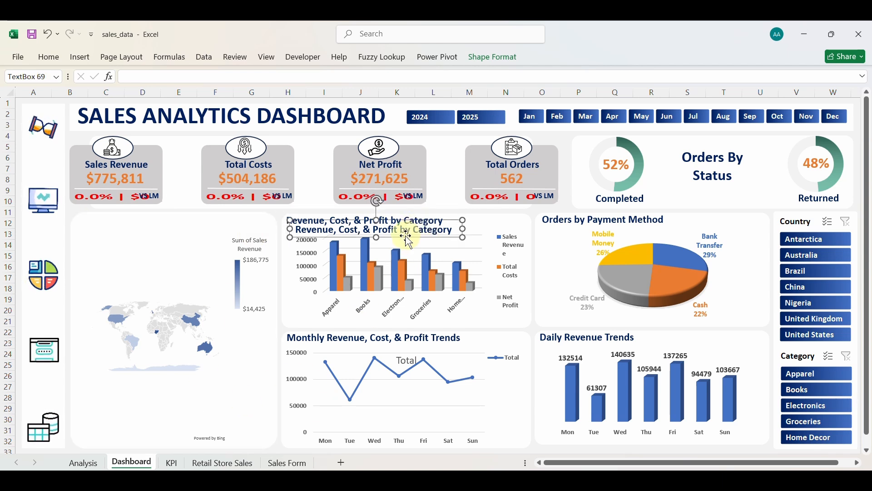
left_click_drag(405, 236, 186, 230)
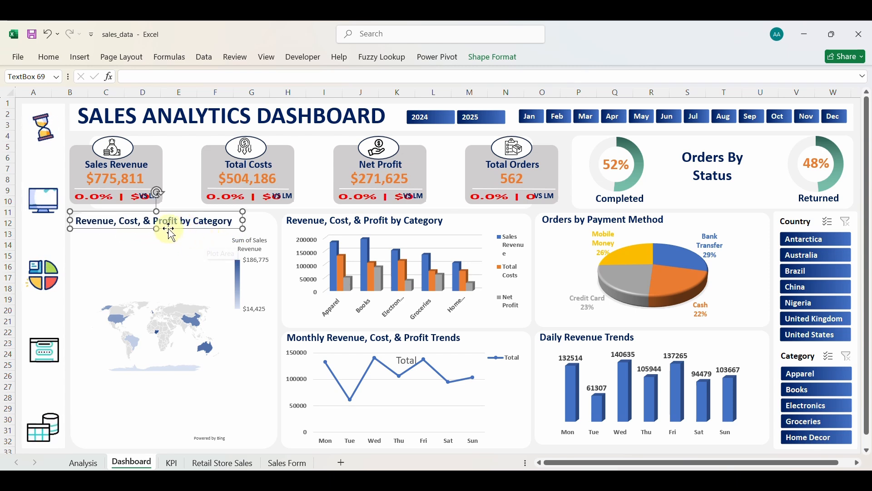
double_click(116, 222)
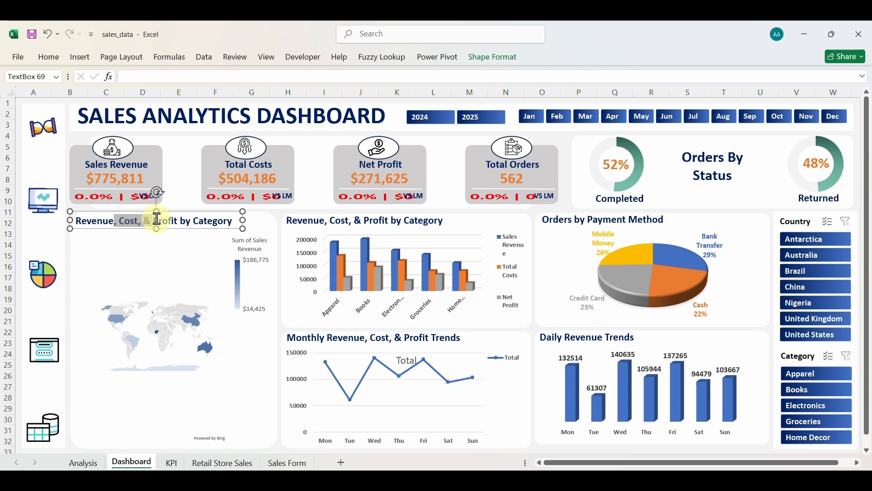
left_click_drag(157, 219, 180, 223)
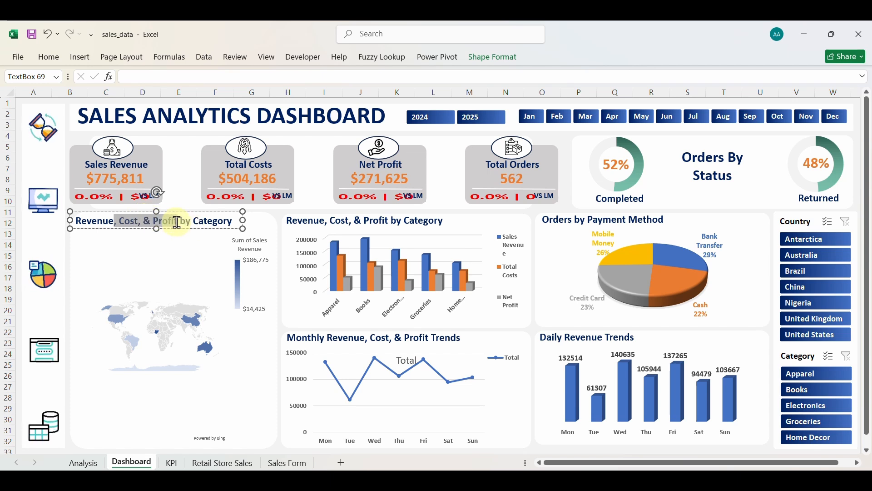
key("Delete")
double_click(151, 221)
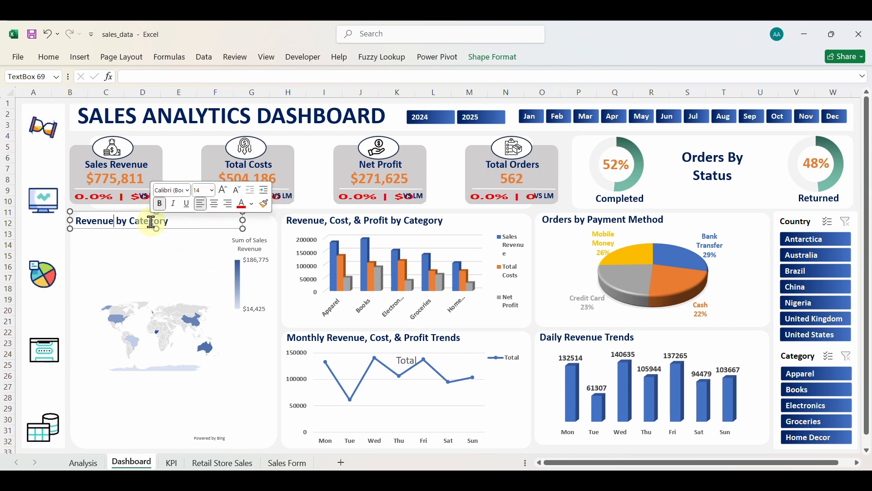
type("C")
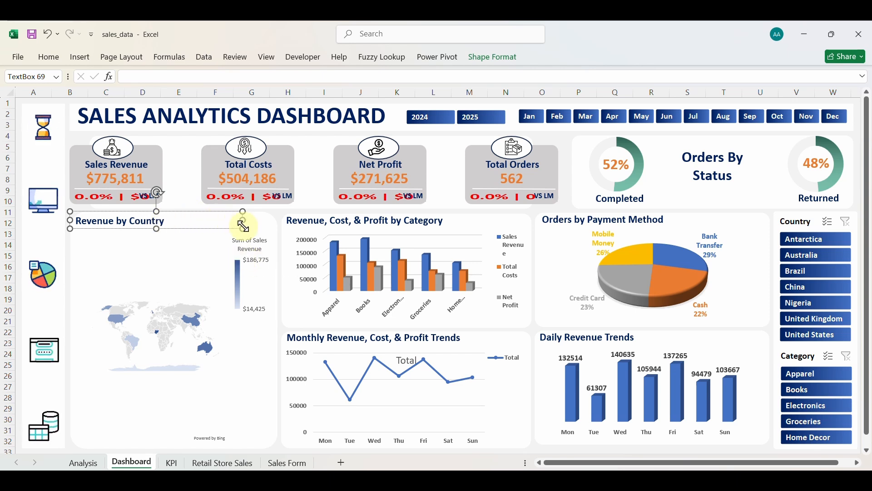
left_click(183, 182)
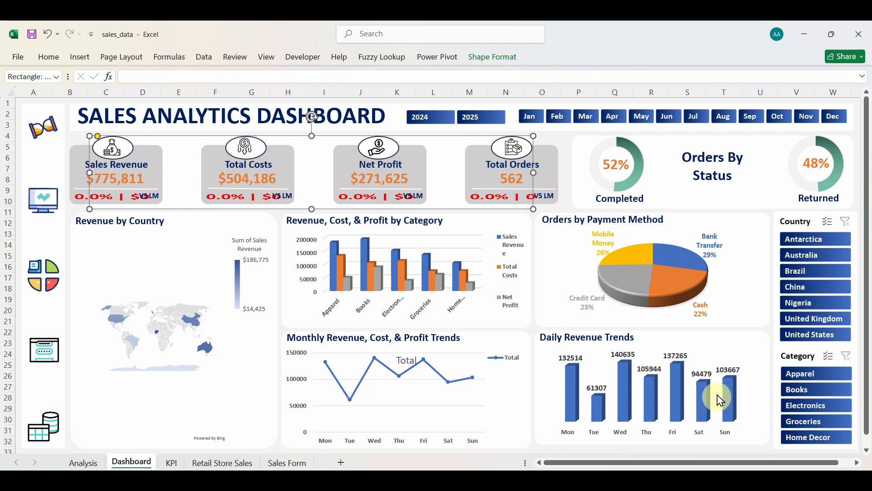
Tick KPI1, KPI2 and month in the Country slicer's Report Connections.
right_click(808, 230)
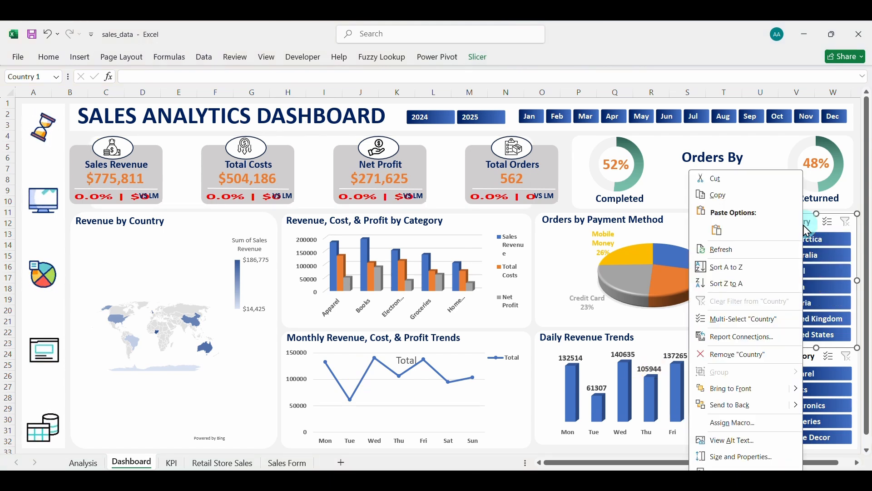
left_click(733, 337)
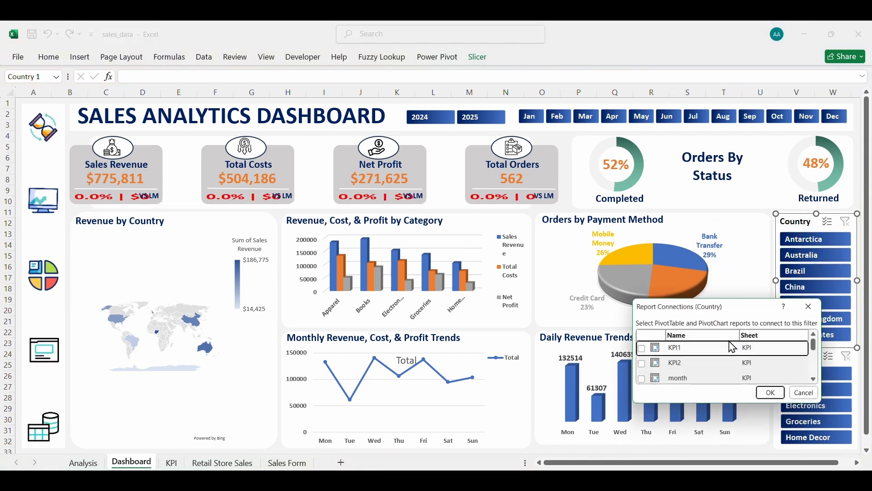
left_click(640, 350)
left_click(640, 366)
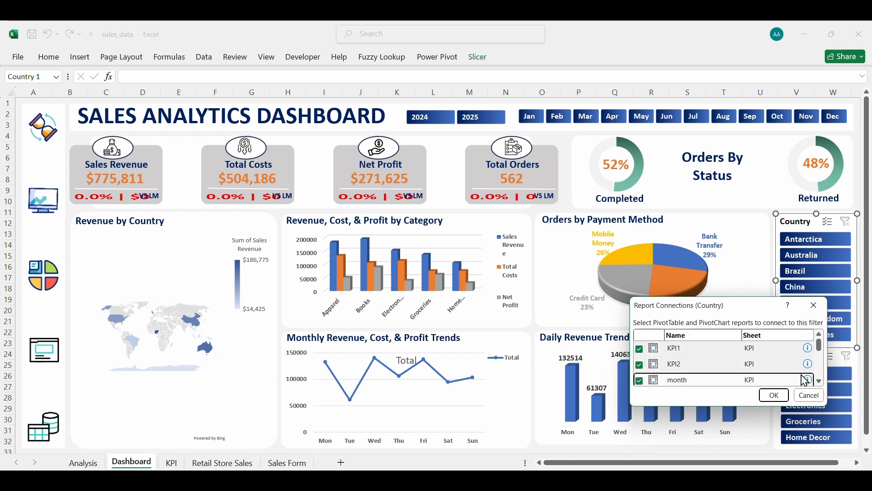
scroll(772, 370, "down", 2)
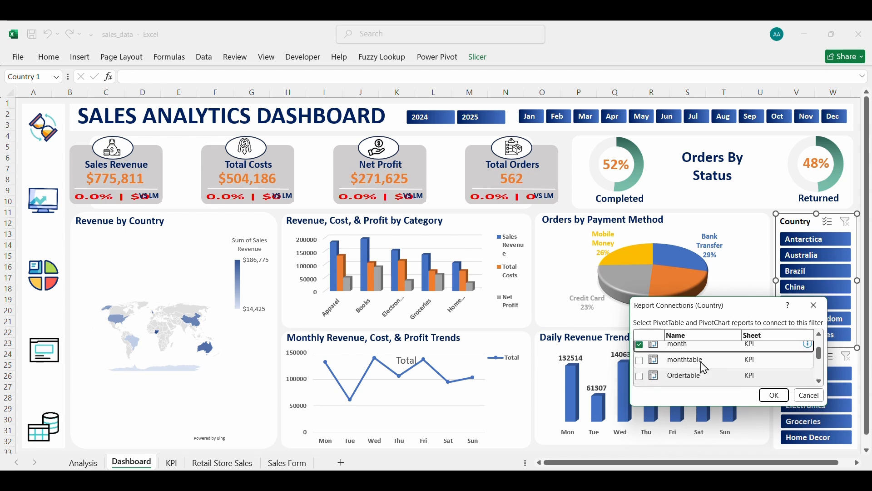
left_click(820, 381)
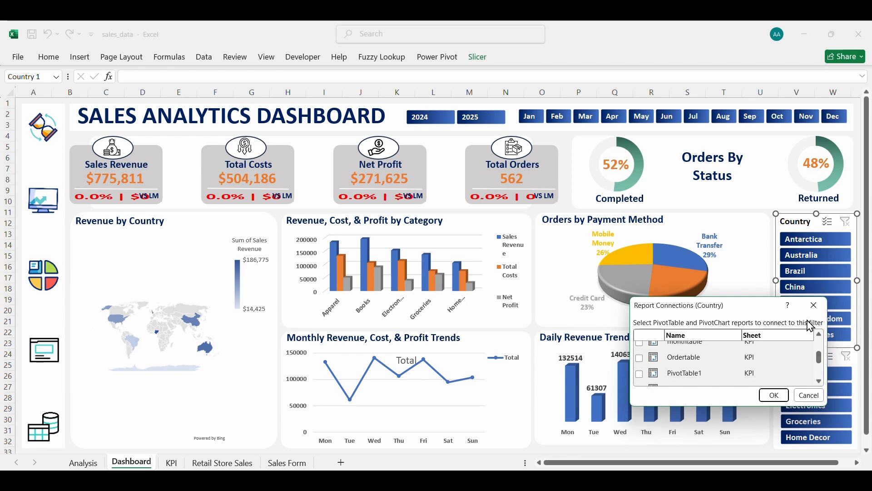
left_click(818, 305)
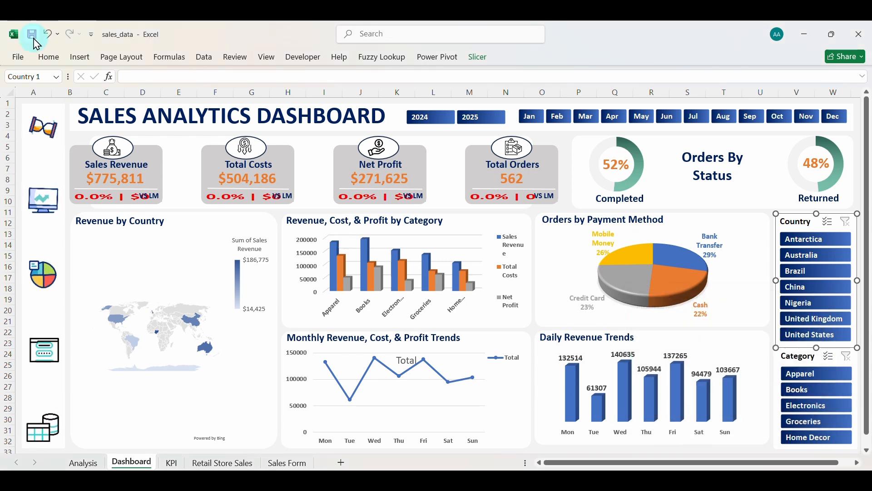
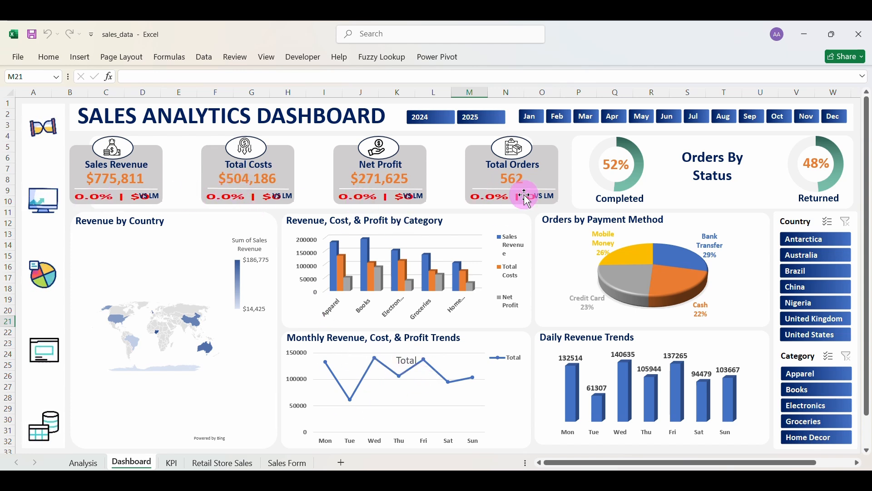
On the KPI sheet, move the category revenue, costs and profit pivot table to M64.
left_click(171, 462)
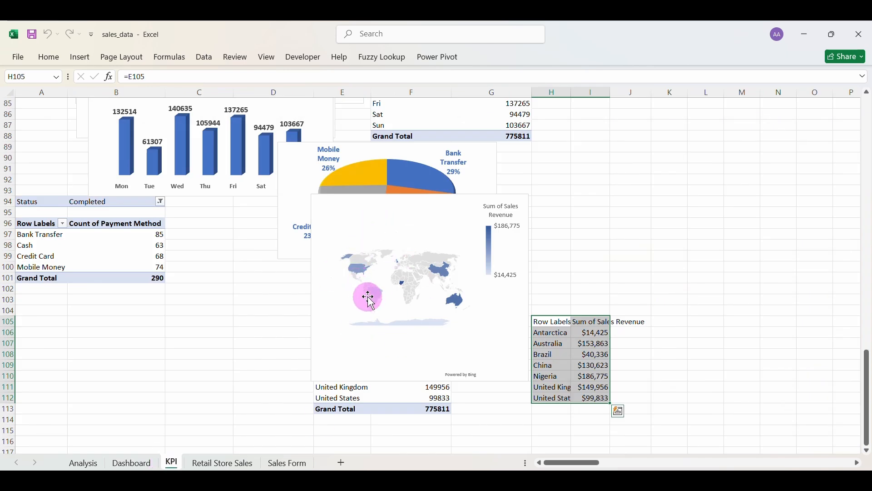
scroll(424, 307, "up", 4)
scroll(424, 307, "up", 9)
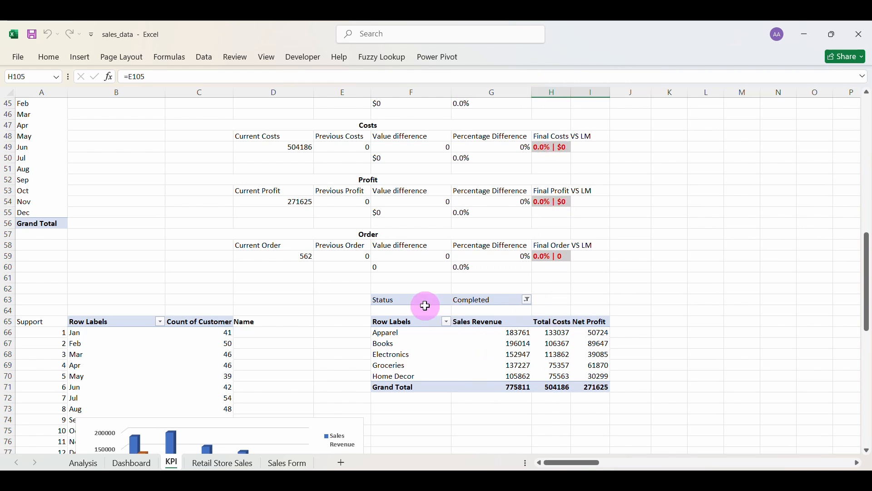
left_click_drag(402, 299, 586, 387)
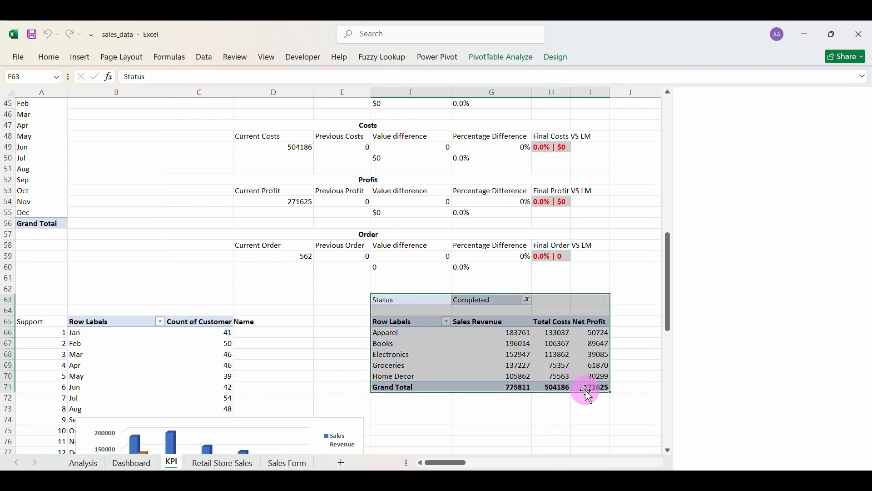
key("ctrl+c")
scroll(586, 389, "right", 3)
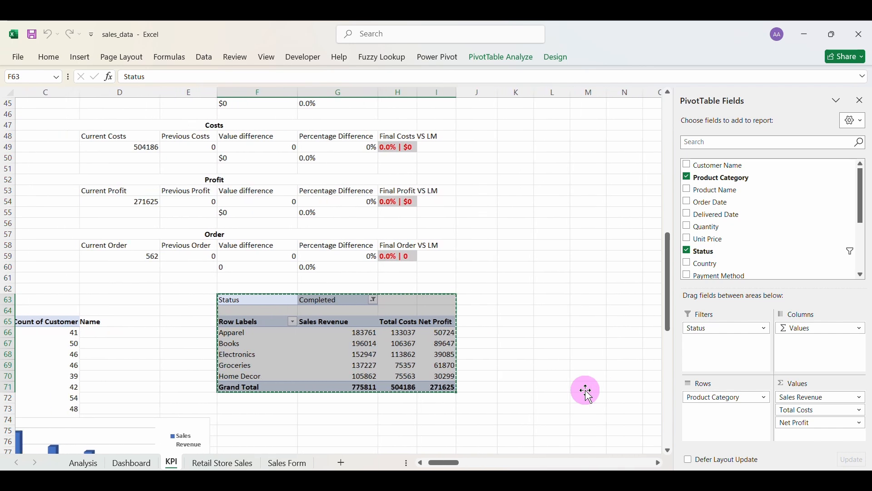
left_click(588, 312)
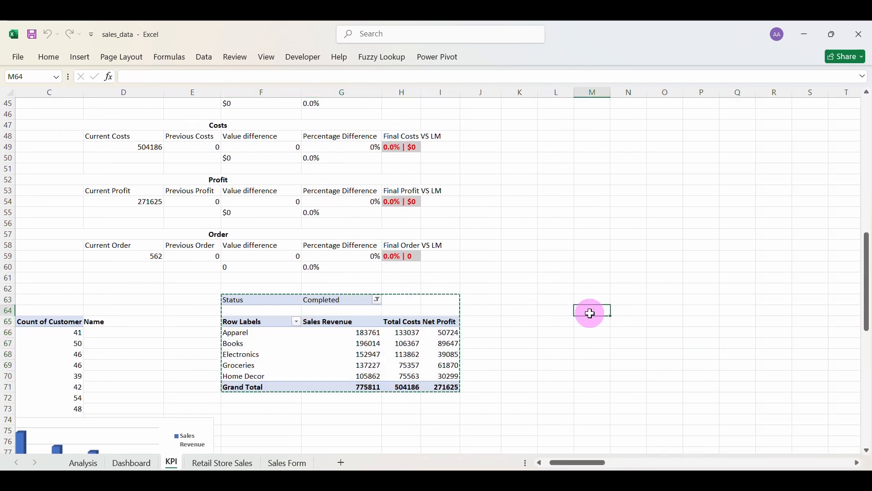
key("ctrl+v")
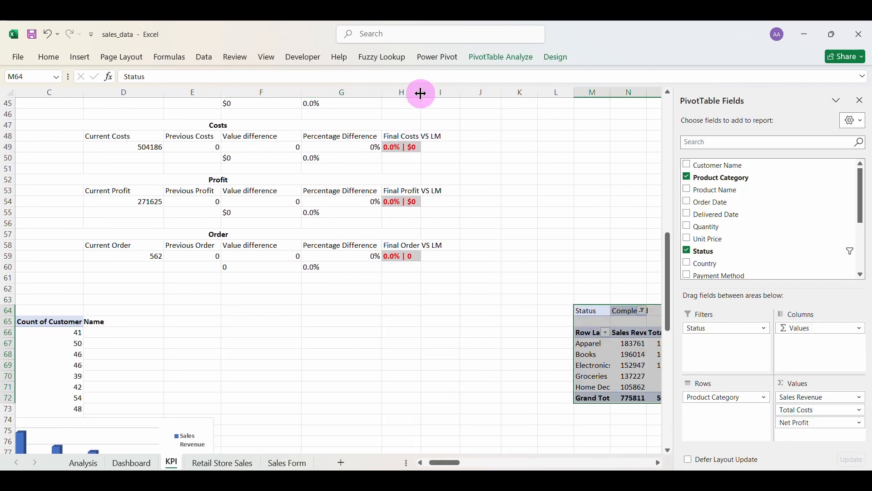
Autofit column H, then return to the Dashboard sheet.
double_click(421, 92)
scroll(460, 336, "down", 6)
scroll(460, 335, "up", 12)
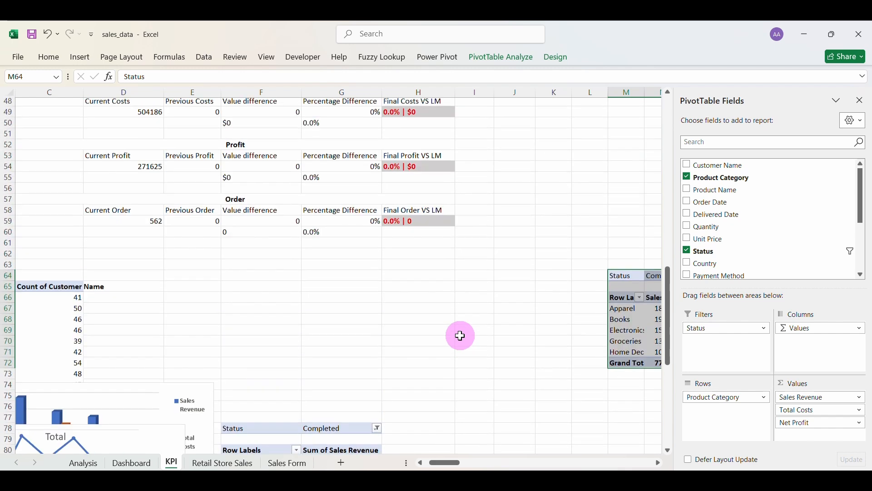
scroll(461, 335, "down", 19)
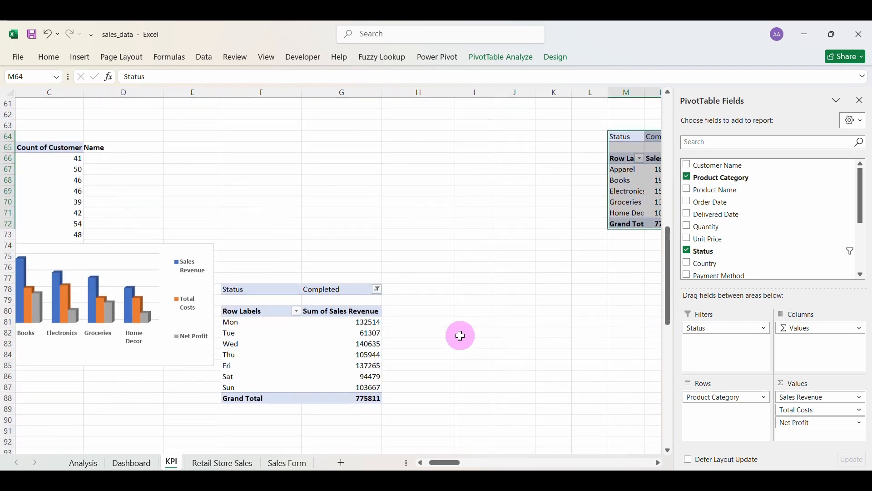
scroll(460, 335, "down", 2)
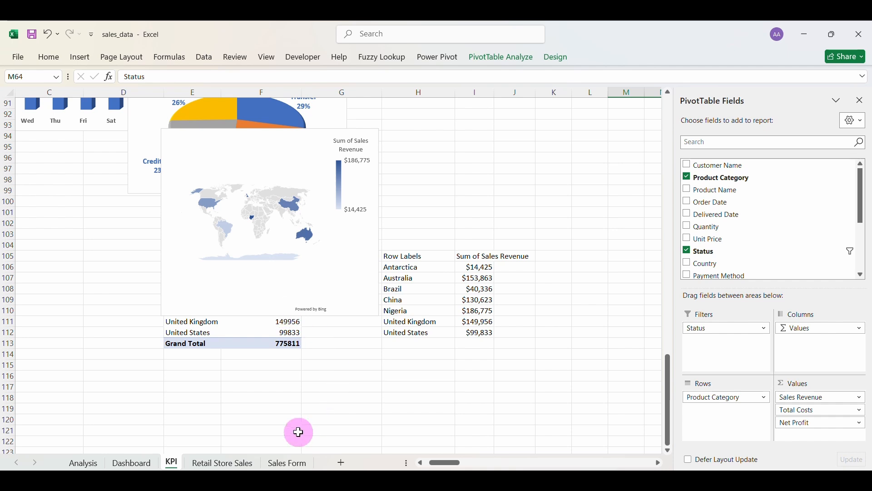
left_click(132, 464)
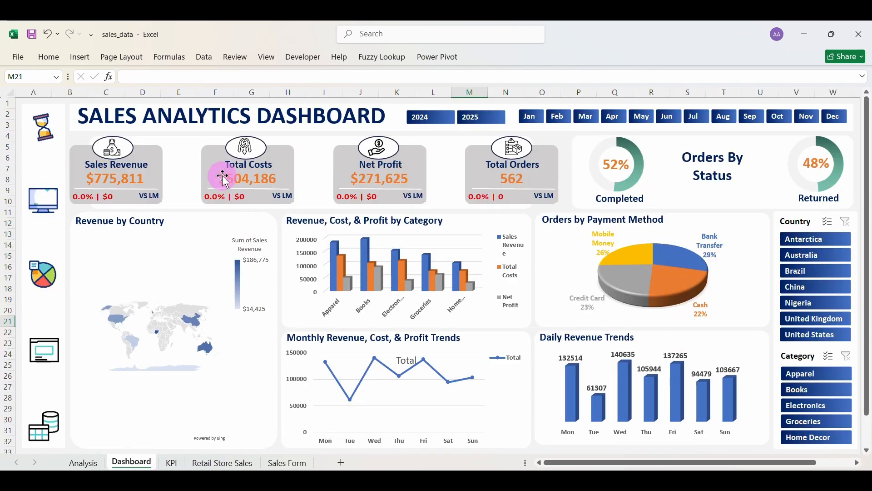
On the KPI sheet, delete the map chart and the pie chart.
left_click(171, 462)
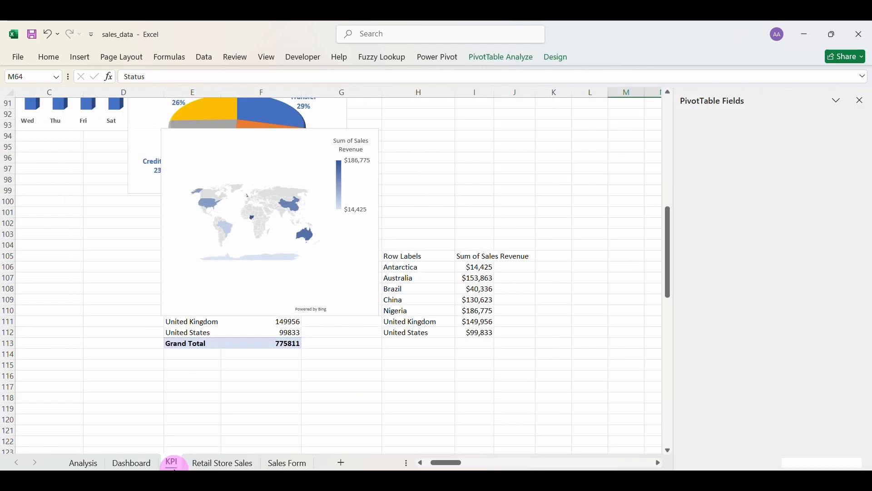
left_click(285, 141)
left_click(307, 129)
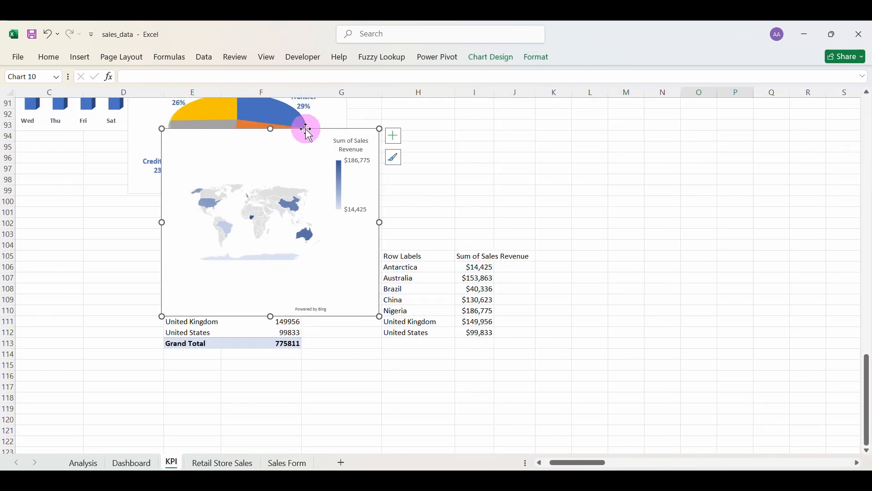
key("Delete")
left_click(335, 146)
key("Delete")
scroll(334, 146, "up", 3)
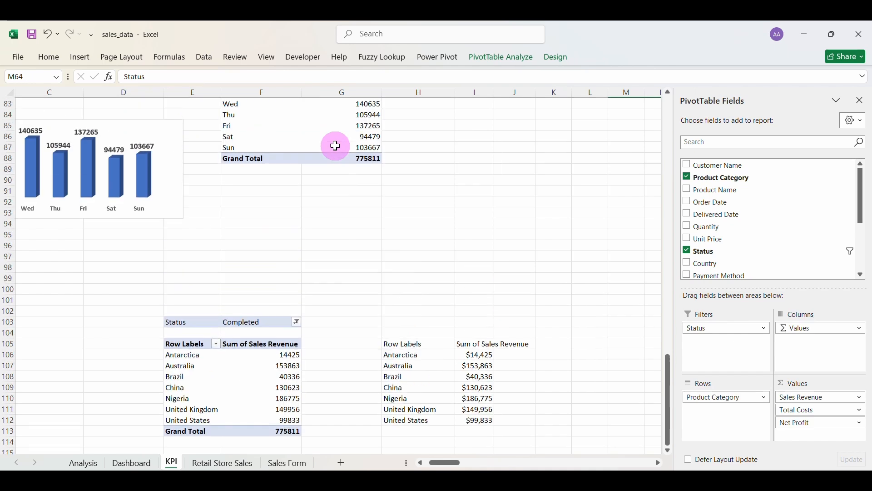
scroll(334, 146, "up", 5)
Delete the daily revenue bar chart, the revenue trend line chart and the category comparison chart.
left_click(124, 290)
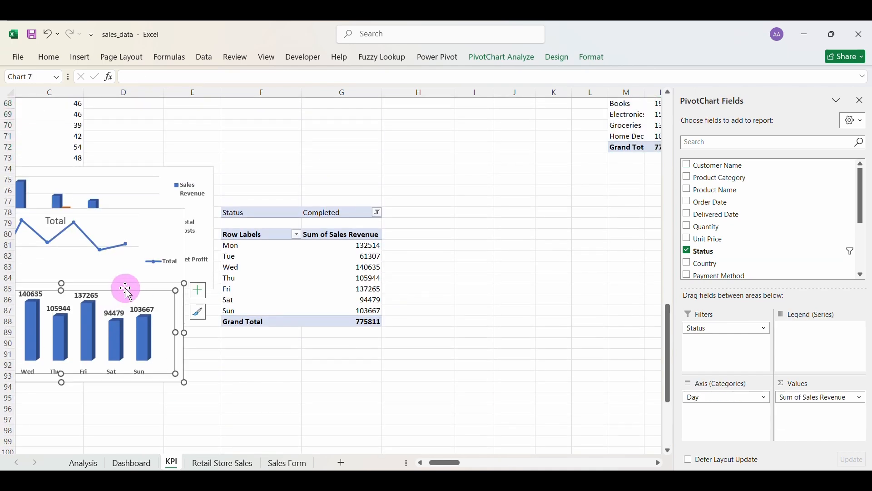
key("Delete")
left_click(154, 212)
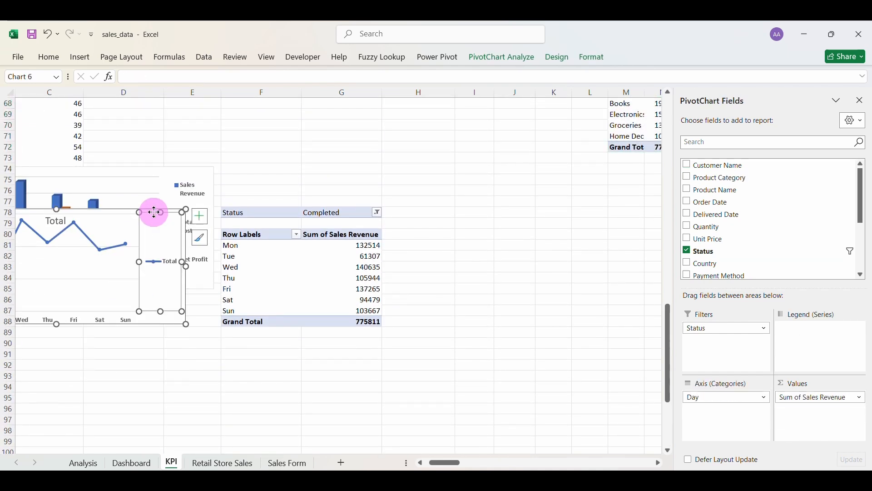
left_click(151, 209)
key("Delete")
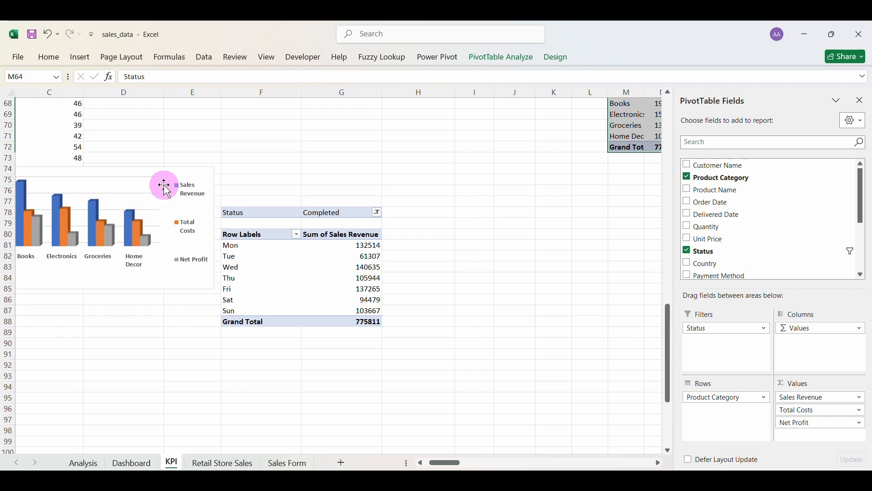
left_click(181, 178)
left_click(181, 180)
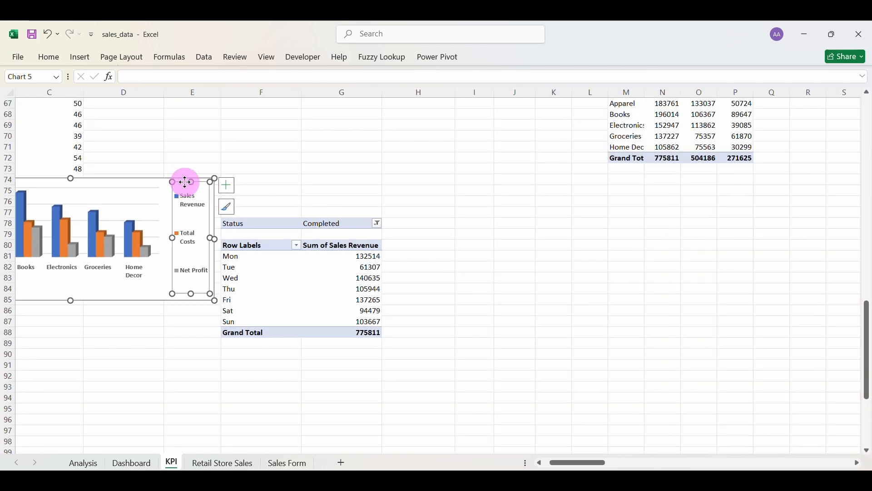
key("Delete")
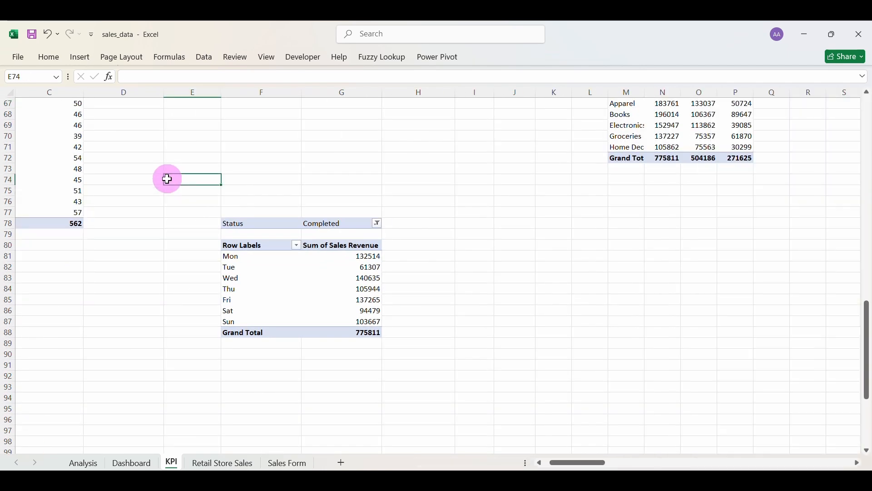
scroll(167, 179, "left", 2)
scroll(168, 179, "up", 7)
scroll(168, 179, "up", 10)
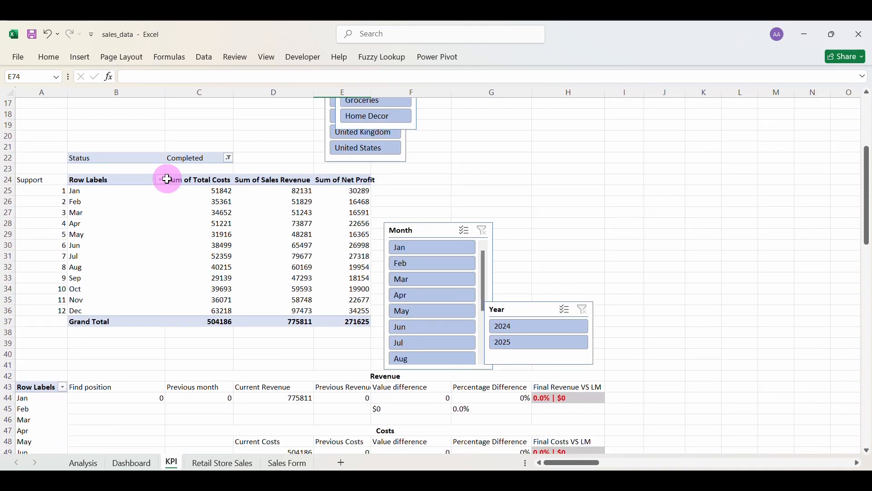
scroll(167, 179, "up", 2)
scroll(168, 179, "down", 16)
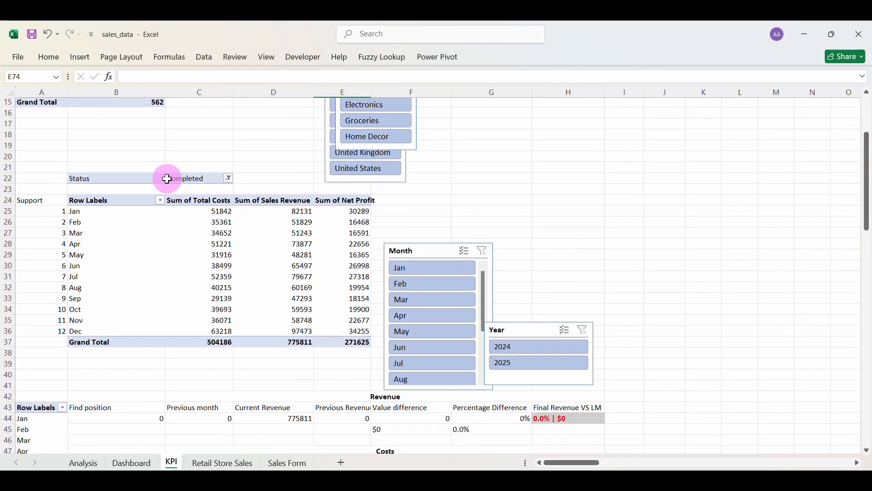
scroll(168, 179, "up", 6)
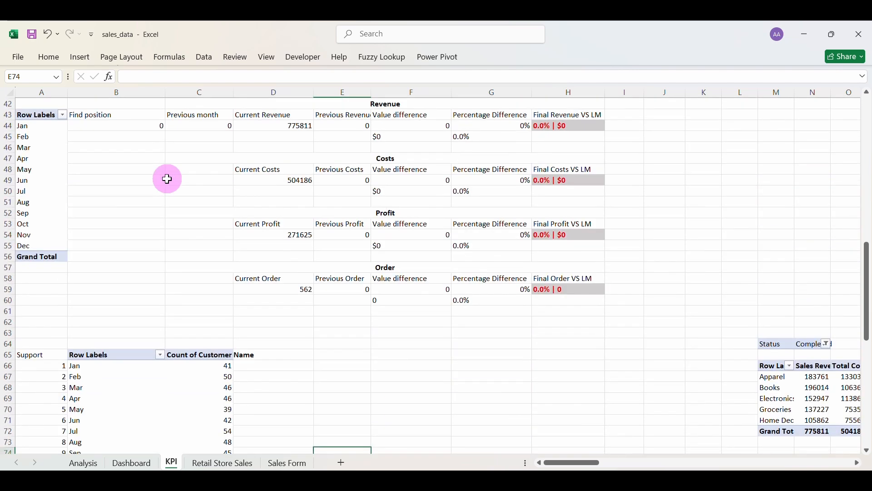
scroll(168, 179, "down", 6)
scroll(168, 179, "up", 5)
scroll(168, 179, "down", 17)
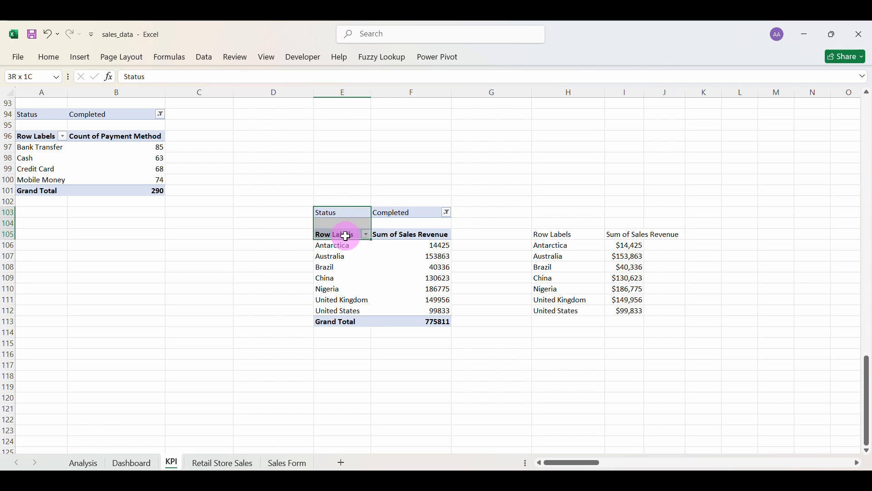
Copy the country revenue pivot table to A121.
left_click_drag(346, 236, 409, 317)
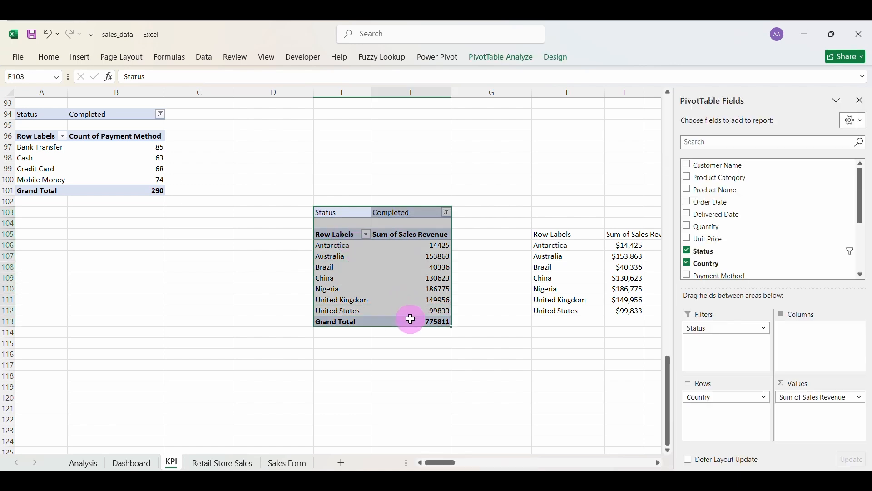
key("ctrl+c")
left_click(53, 413)
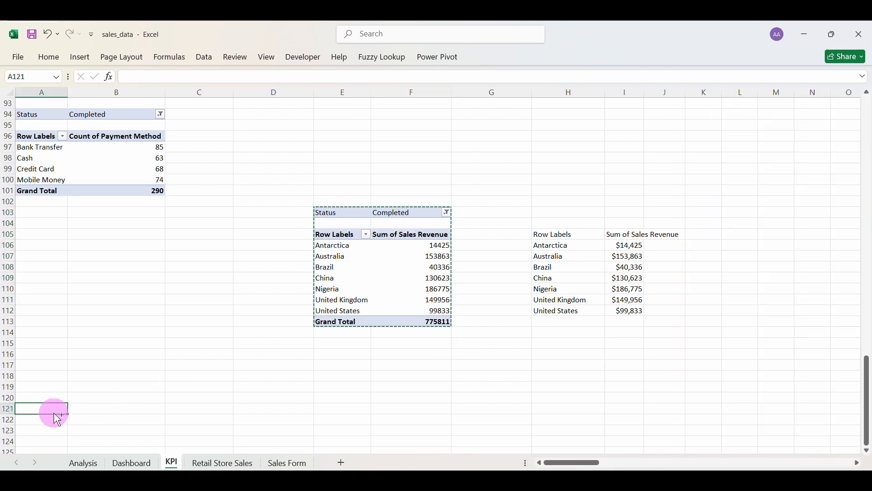
key("ctrl+v")
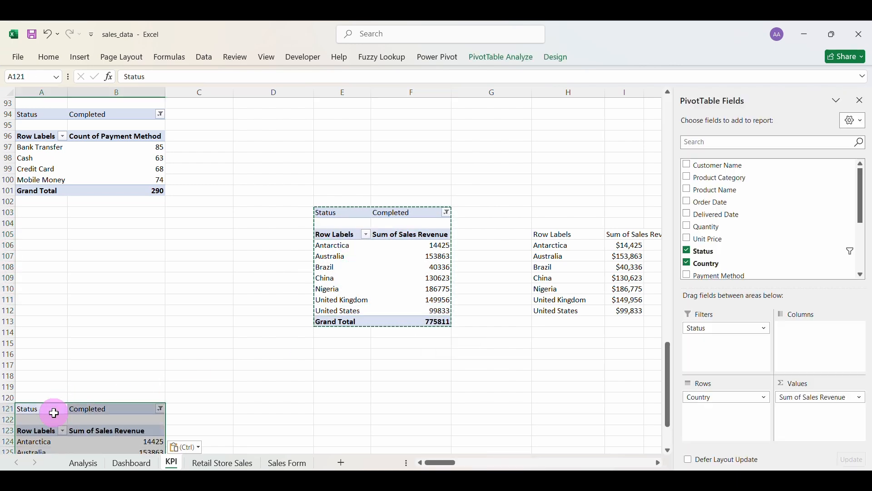
Replace Country with months as rows in the copy and add Total Costs and Net Profit.
left_click(688, 262)
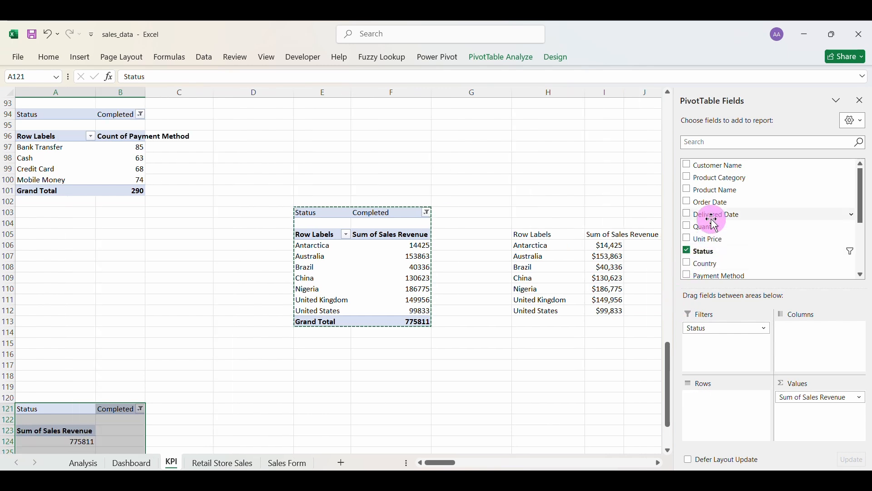
scroll(715, 222, "down", 2)
left_click(688, 274)
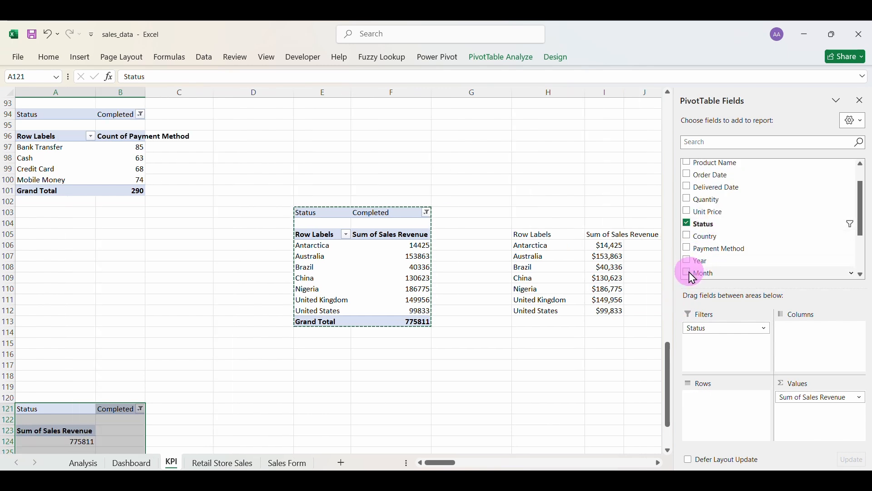
scroll(718, 247, "down", 2)
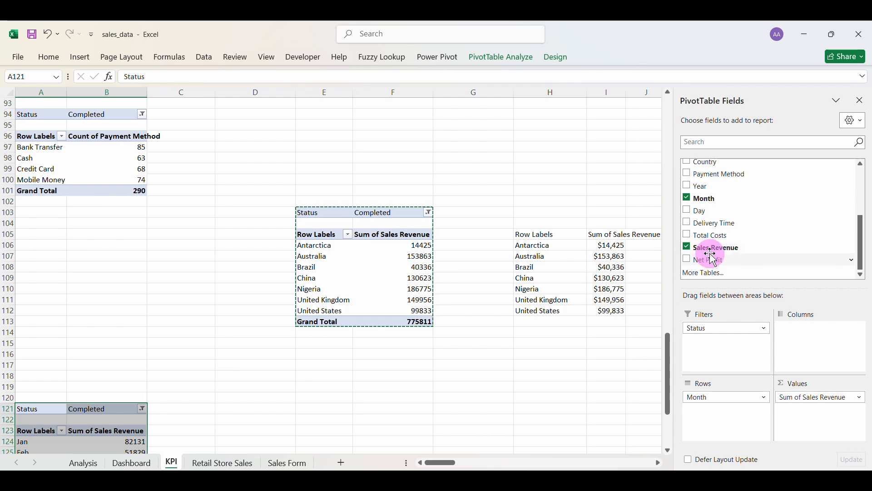
left_click(689, 236)
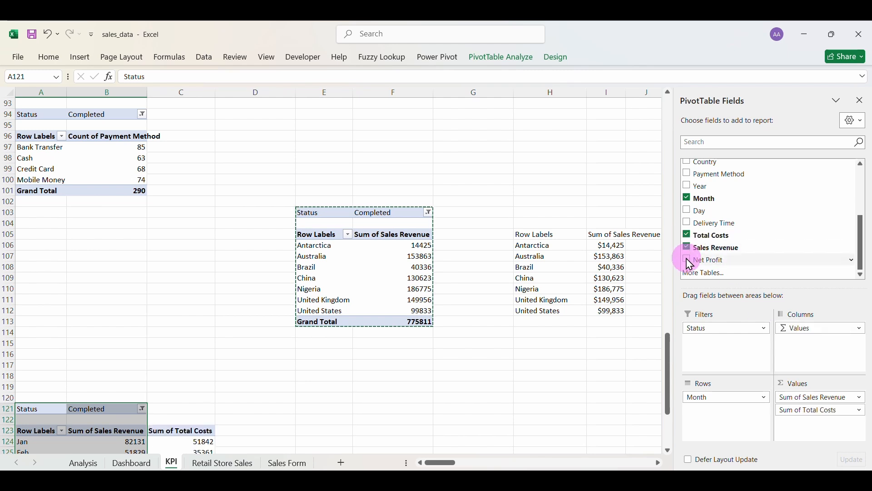
left_click(689, 263)
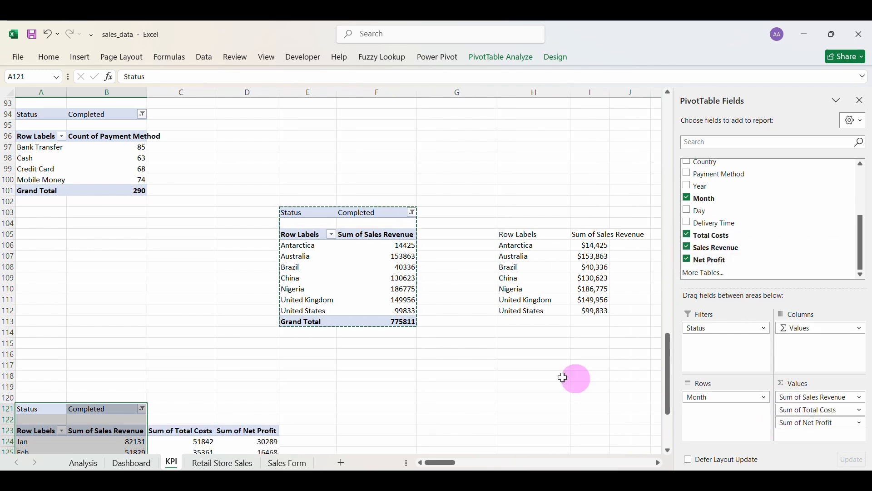
scroll(349, 397, "down", 3)
scroll(348, 397, "down", 1)
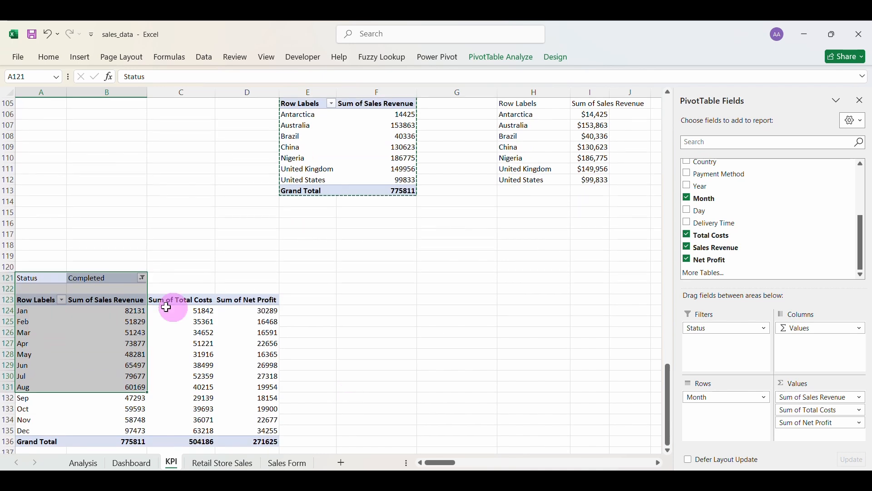
left_click(178, 350)
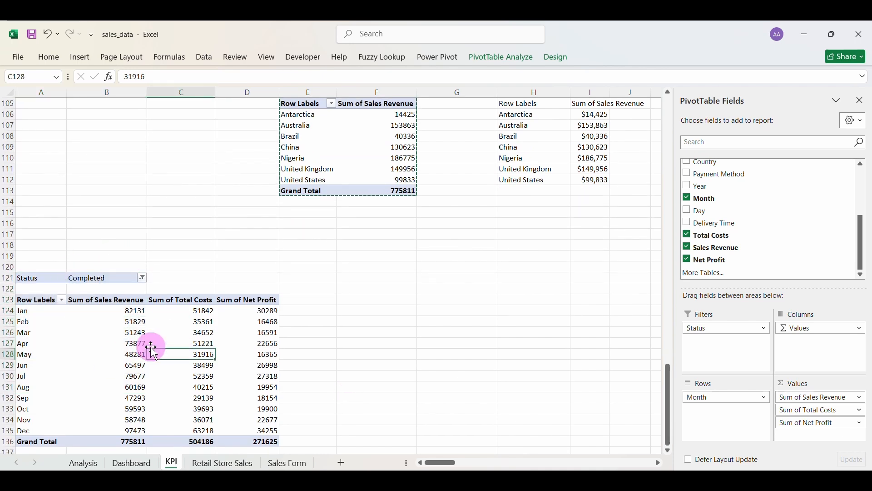
Insert a Line with Markers pivot chart from the monthly pivot via Recommended Charts.
left_click(82, 64)
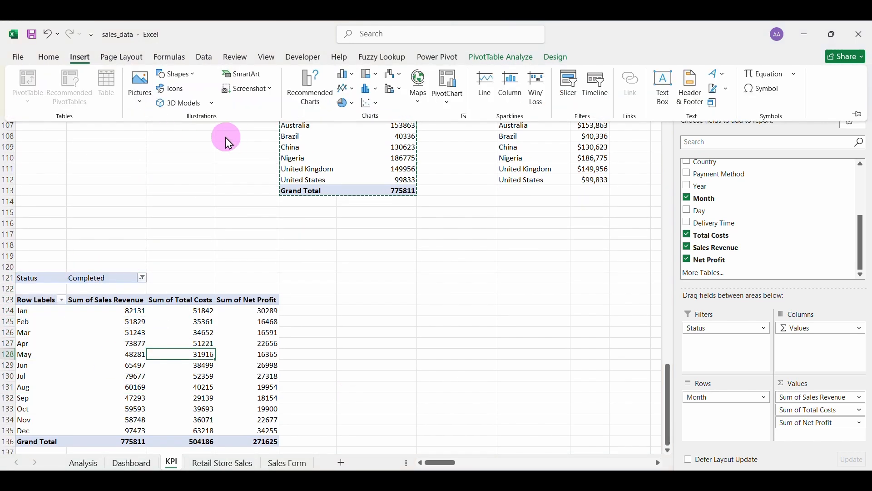
left_click(309, 101)
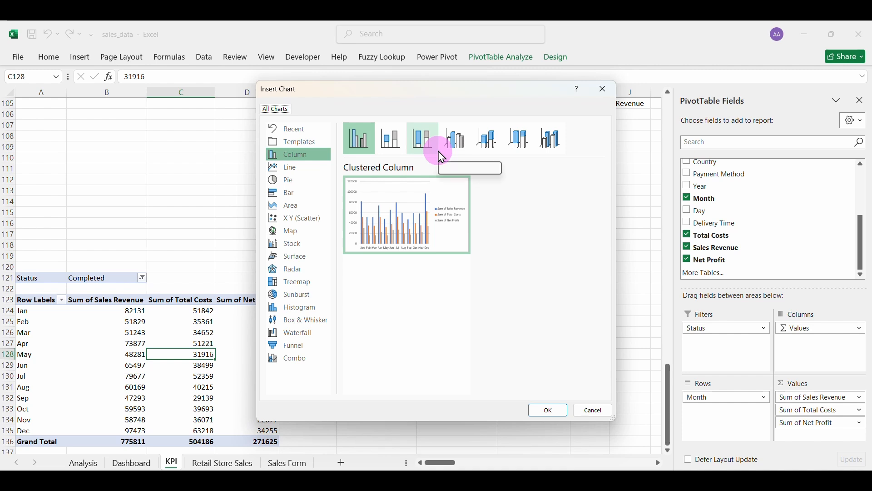
left_click(456, 139)
mouse_move(462, 179)
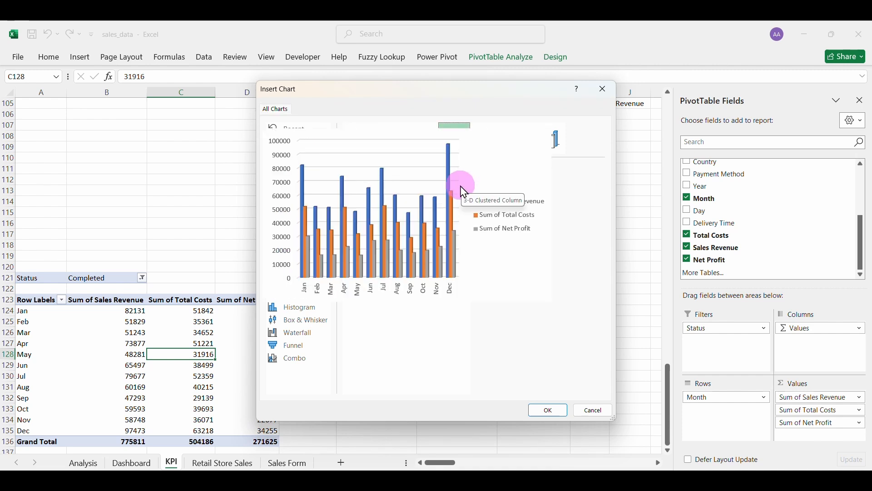
left_click(300, 164)
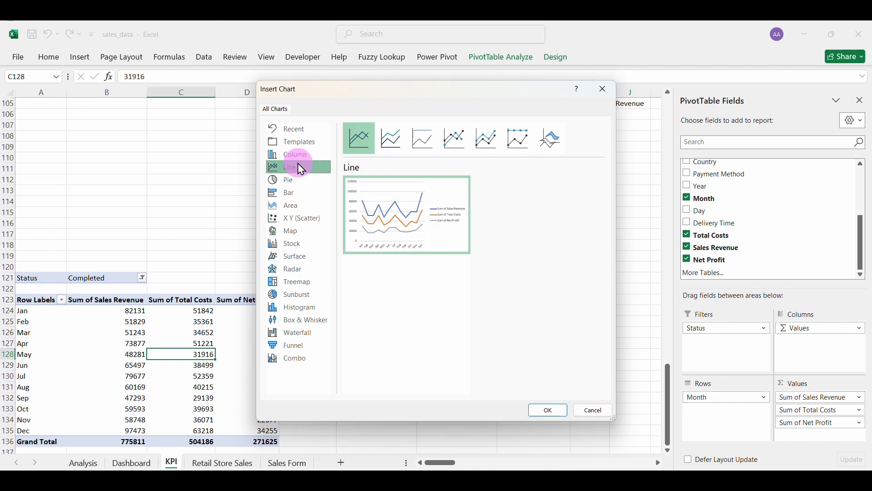
mouse_move(402, 221)
left_click(456, 138)
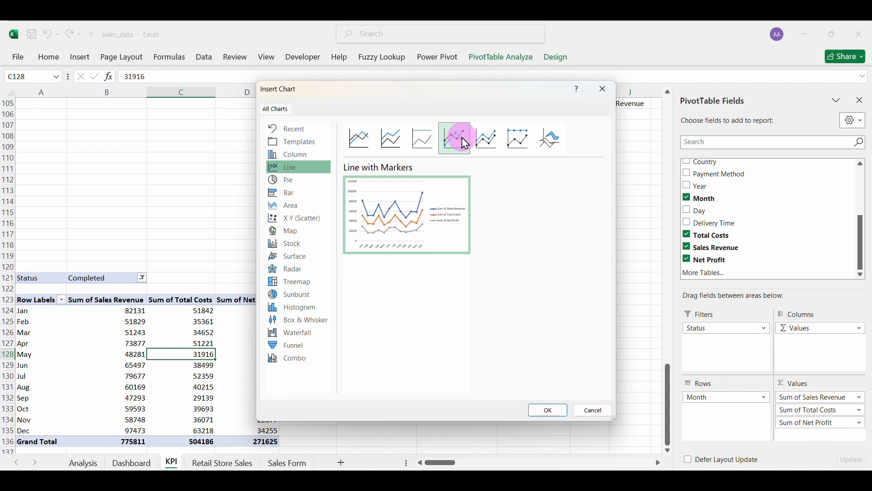
left_click(543, 409)
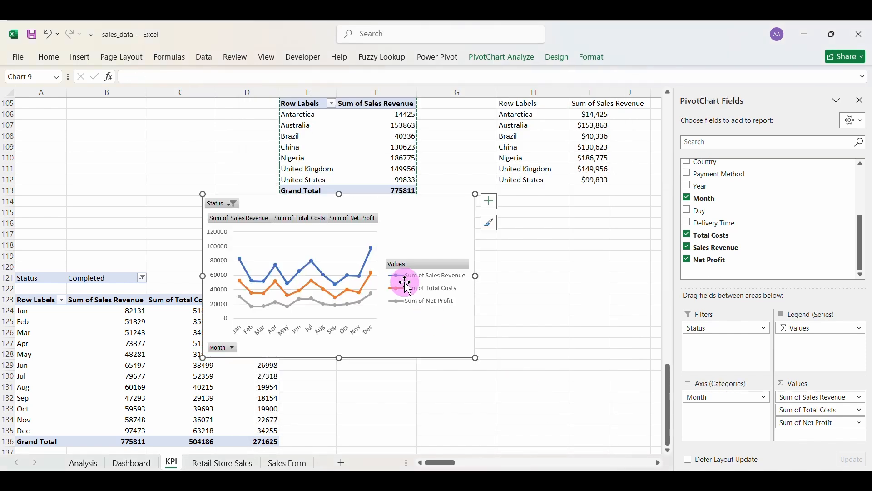
Hide all field buttons on the pivot chart.
right_click(414, 265)
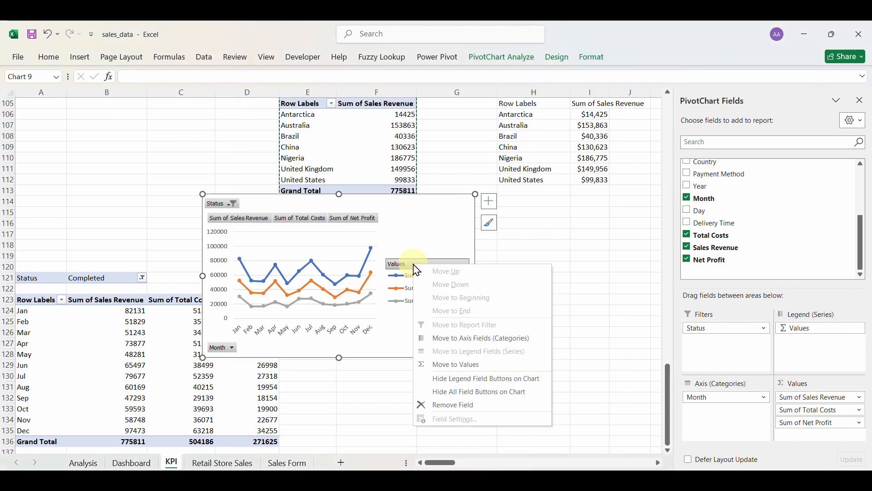
left_click(459, 390)
left_click(403, 279)
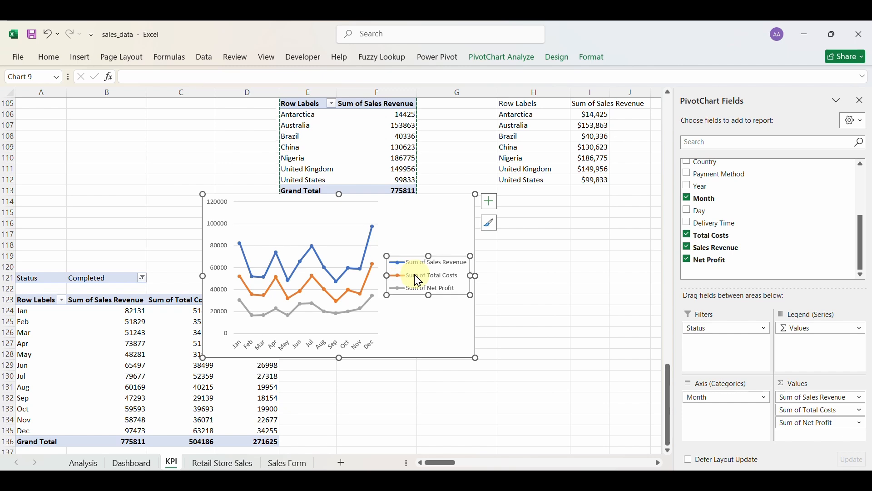
Rename the pivot's value headers to 'Sales Revenue' and 'Total Costs', removing 'Sum of'.
left_click(104, 298)
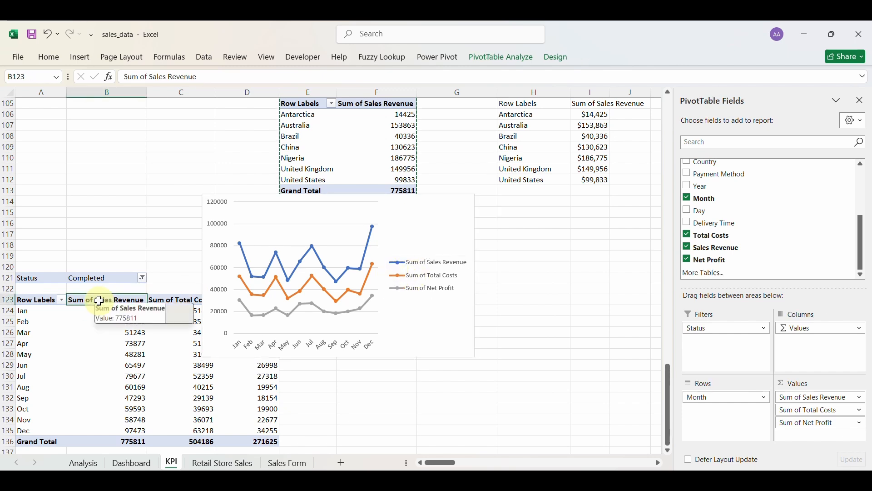
left_click(149, 78)
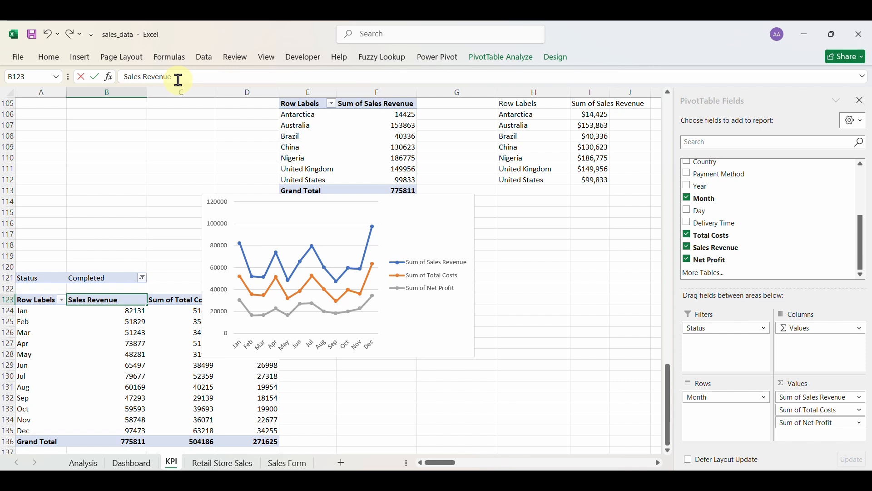
left_click(178, 295)
double_click(144, 76)
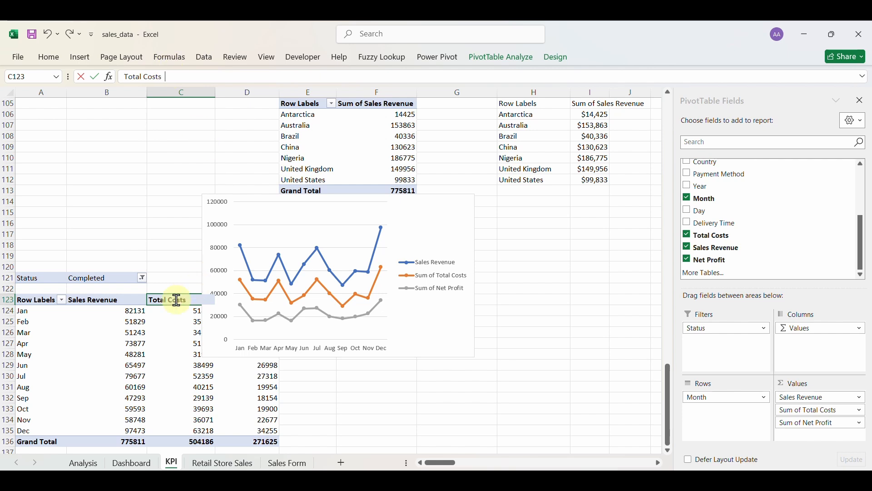
left_click(127, 300)
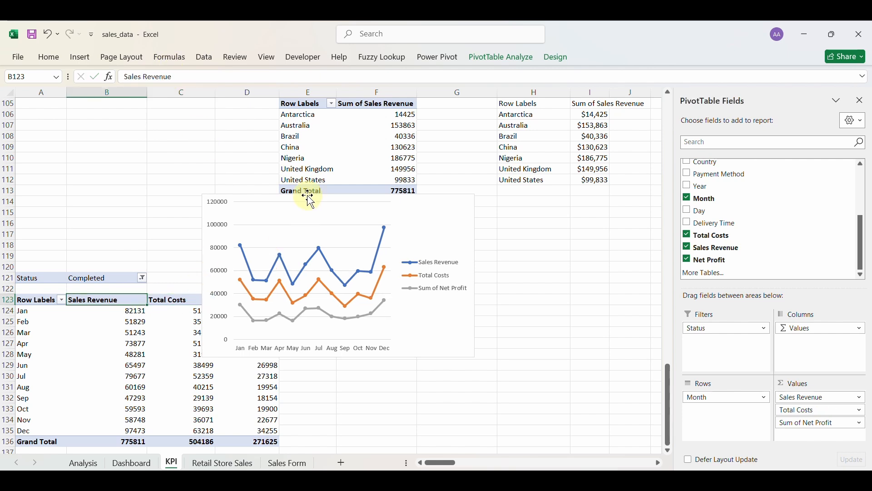
Move the chart down and right beside the table, and rename the third header to 'Net Profit'.
left_click_drag(308, 196, 422, 249)
left_click(249, 302)
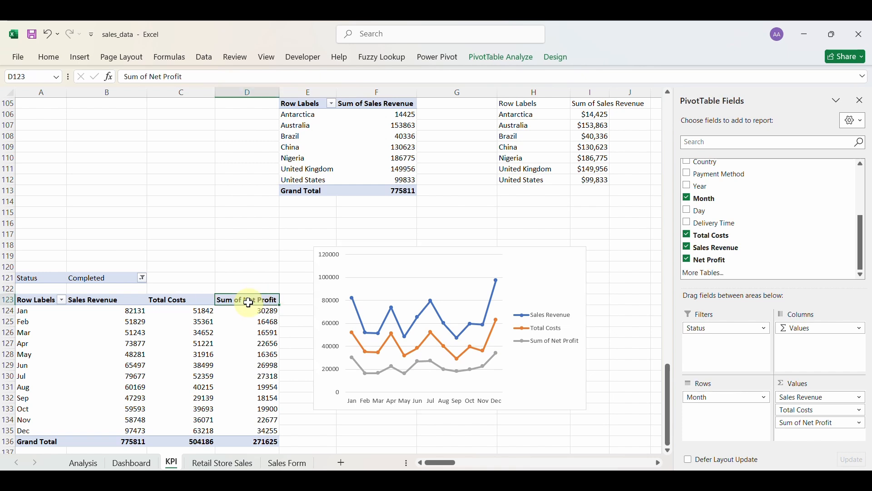
left_click(151, 75)
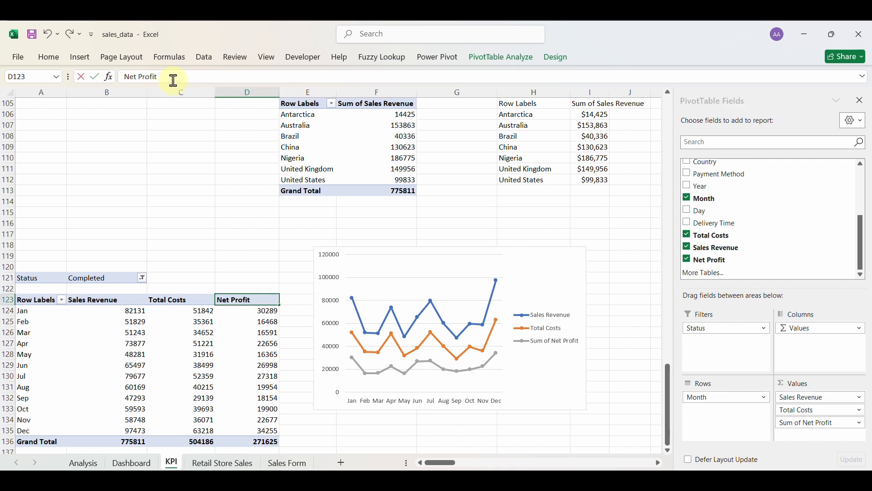
left_click(232, 331)
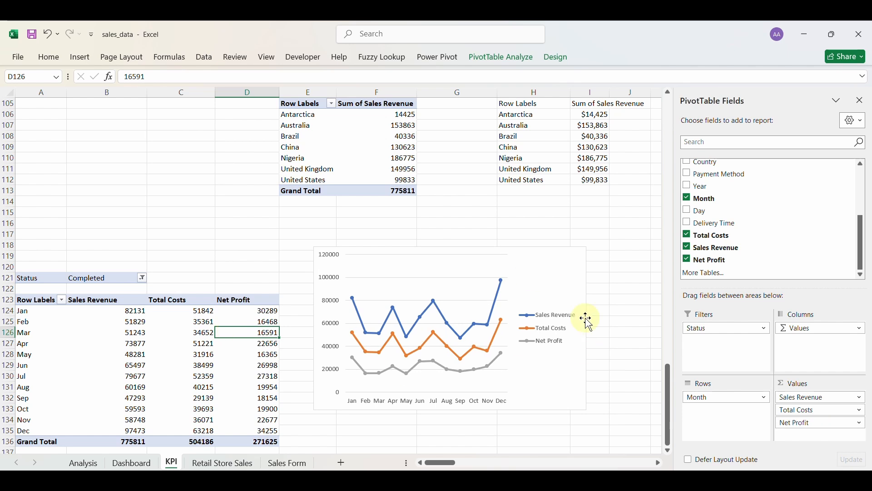
left_click(557, 332)
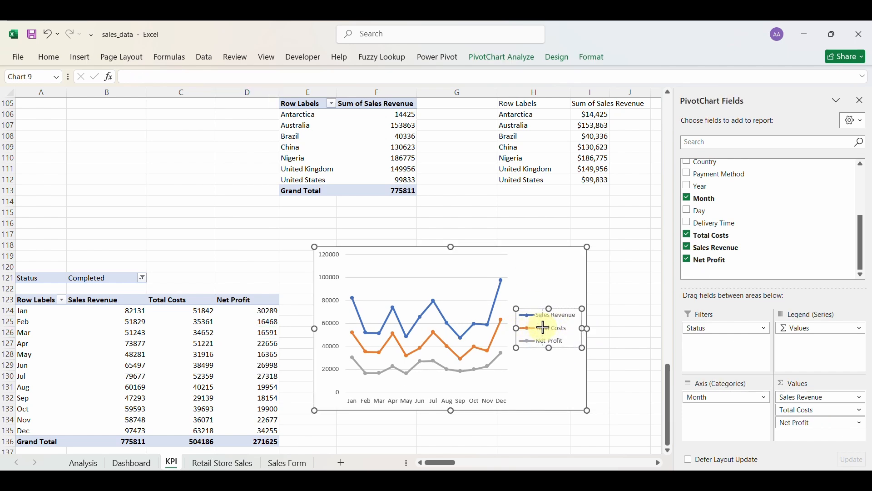
Make the legend narrower and taller, and widen the plot area toward it.
left_click_drag(516, 328, 543, 328)
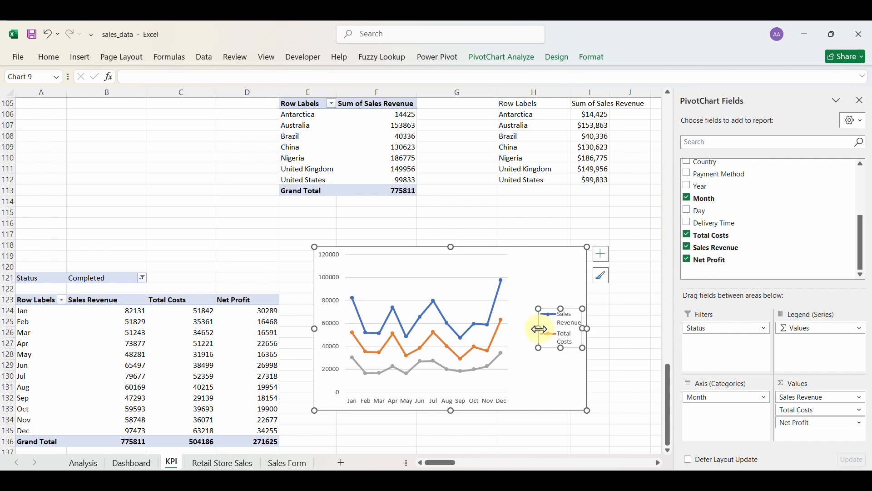
left_click_drag(563, 308, 562, 251)
left_click_drag(565, 346, 575, 400)
left_click(500, 335)
left_click(506, 336)
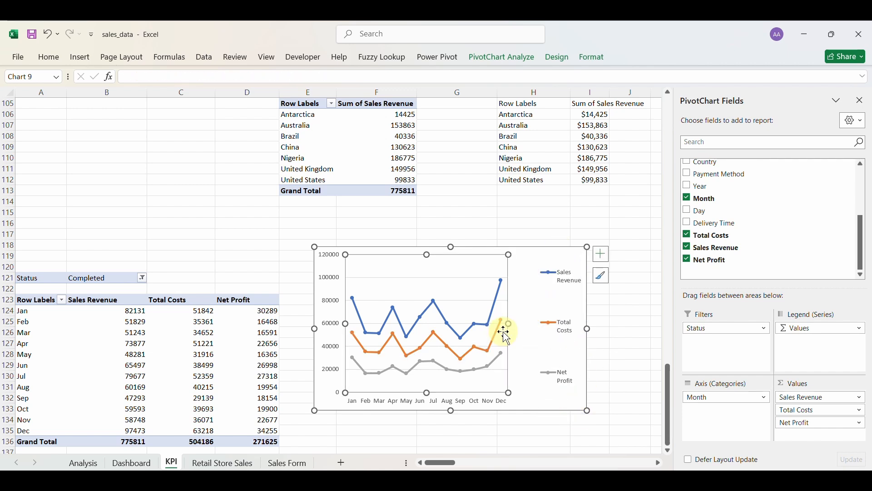
left_click_drag(508, 323, 538, 325)
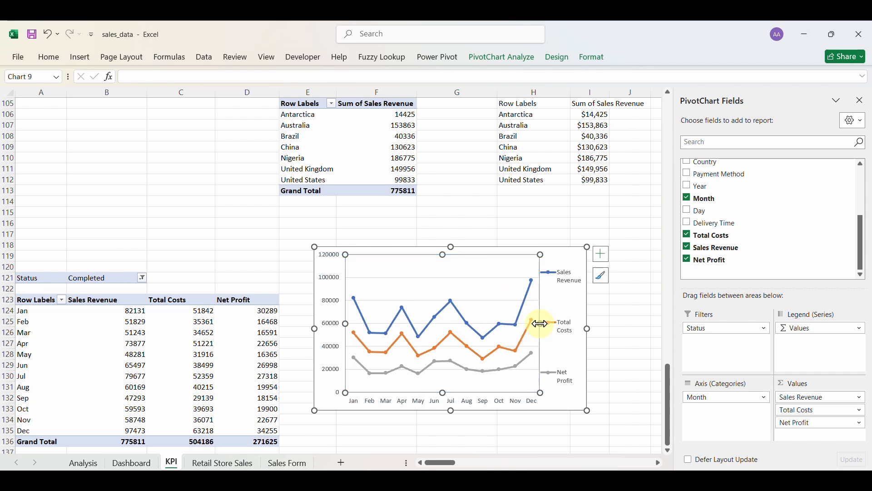
left_click_drag(442, 389, 442, 391)
left_click(443, 397)
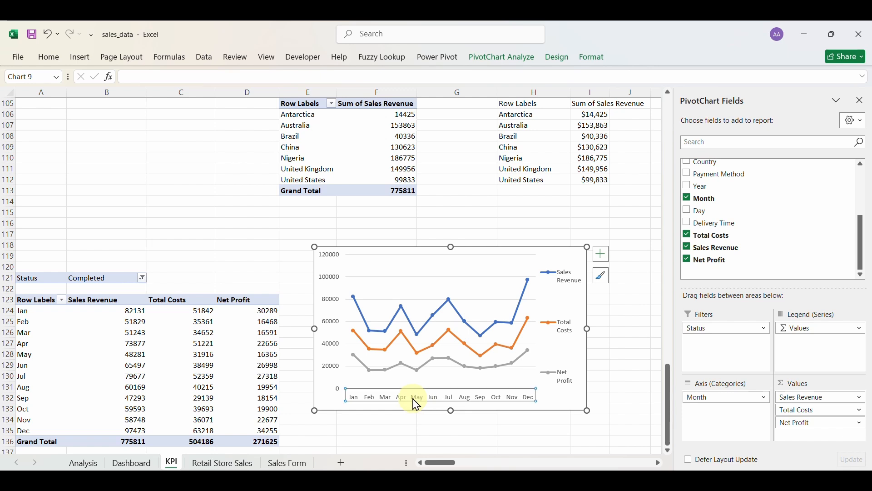
Make the month axis labels, value axis numbers and legend text bold.
left_click(50, 58)
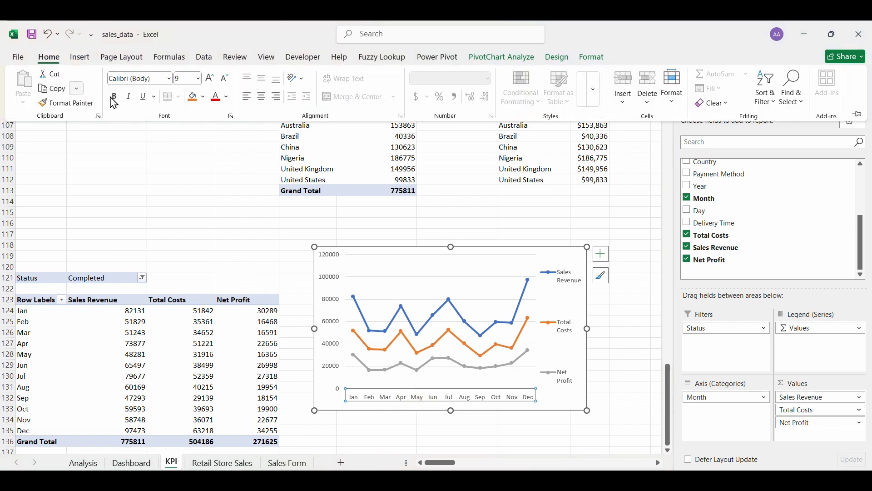
left_click(332, 309)
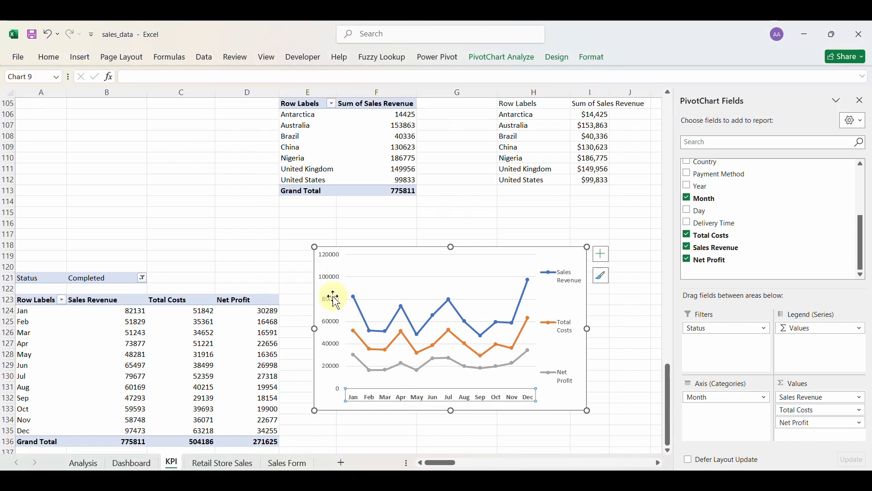
left_click(336, 302)
left_click(51, 58)
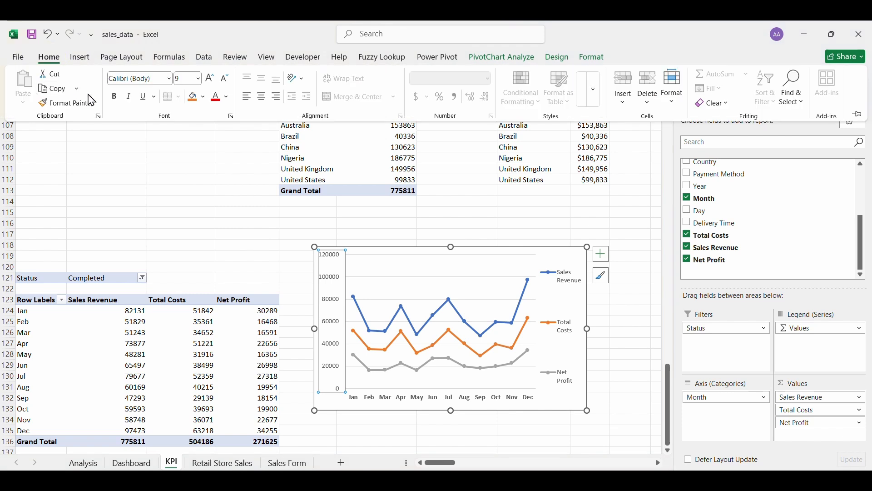
left_click(560, 332)
left_click(563, 332)
left_click(58, 63)
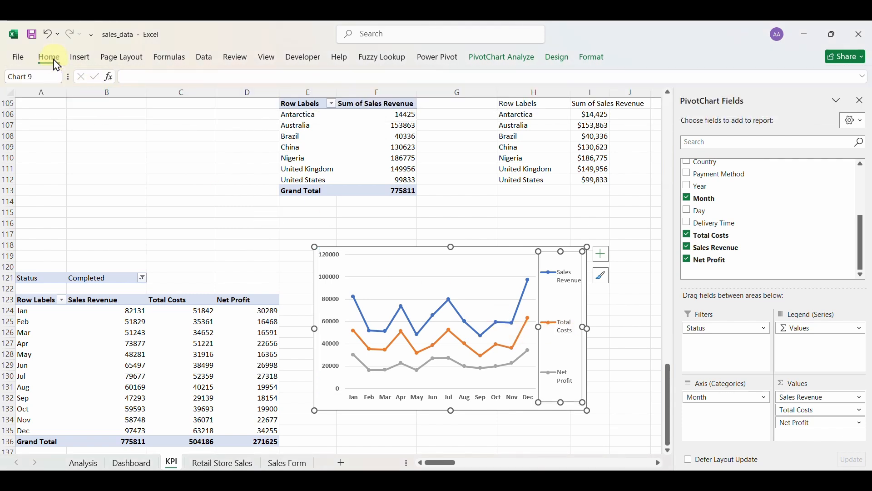
left_click(114, 97)
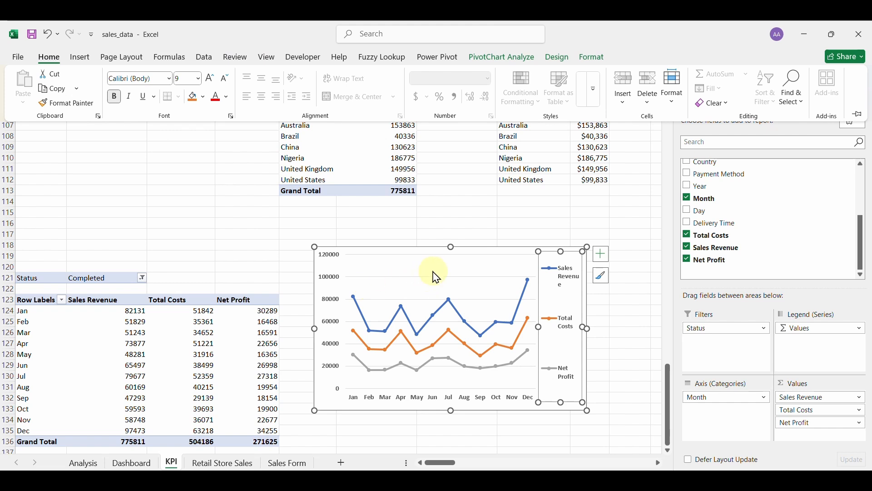
Shrink the chart from its top and left edges.
left_click(449, 249)
left_click(455, 246)
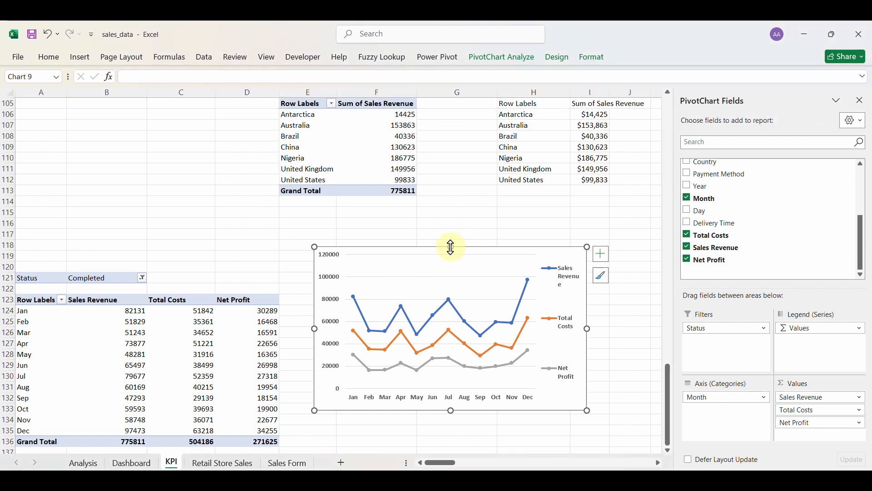
left_click_drag(451, 248, 458, 300)
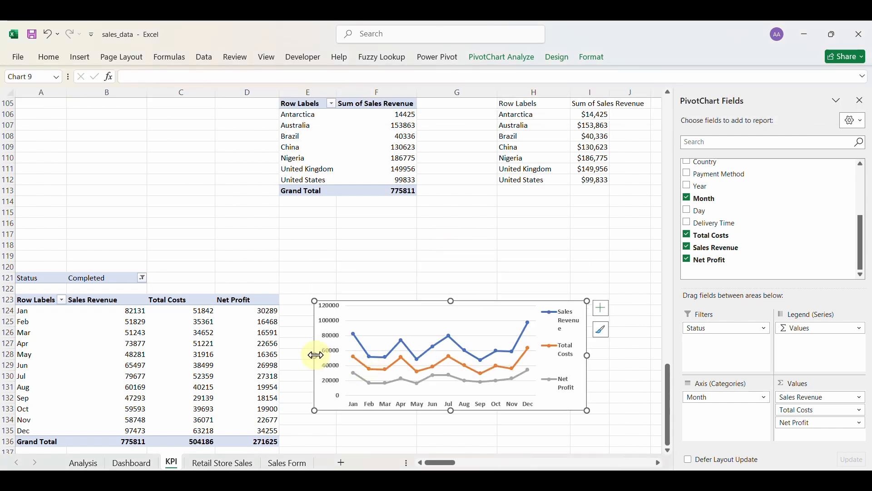
left_click_drag(315, 355, 394, 355)
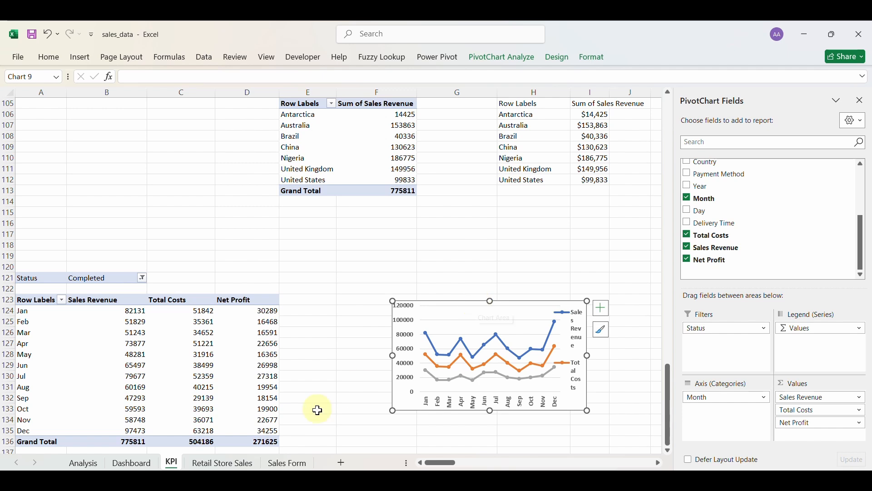
Locate the old day-based revenue trend chart in the Dashboard's Monthly Trends panel, shifting the panel background.
left_click(132, 463)
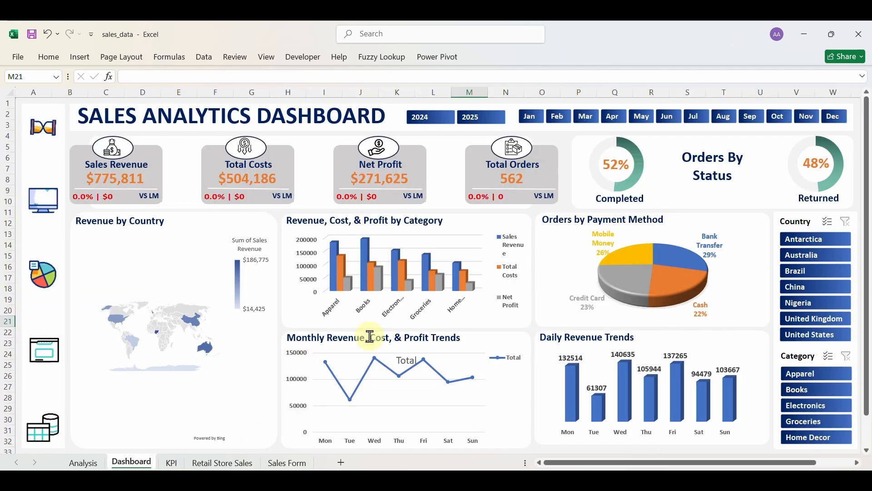
left_click(359, 346)
left_click(384, 402)
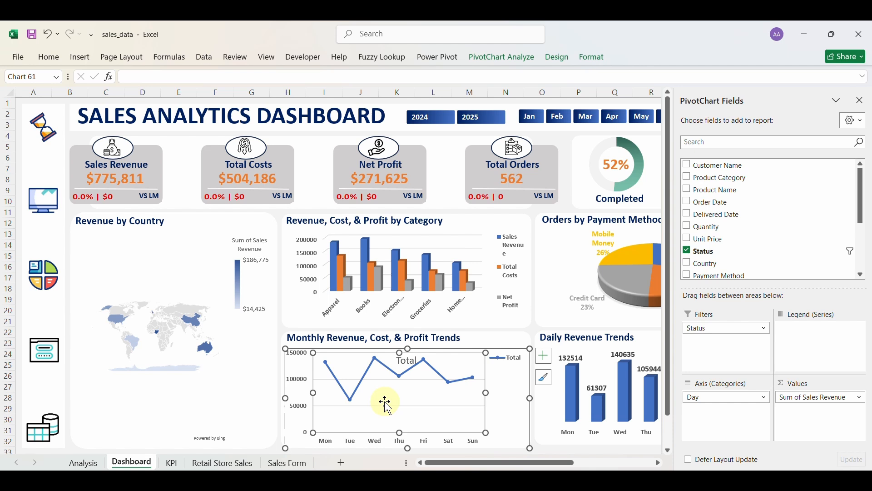
left_click(514, 369)
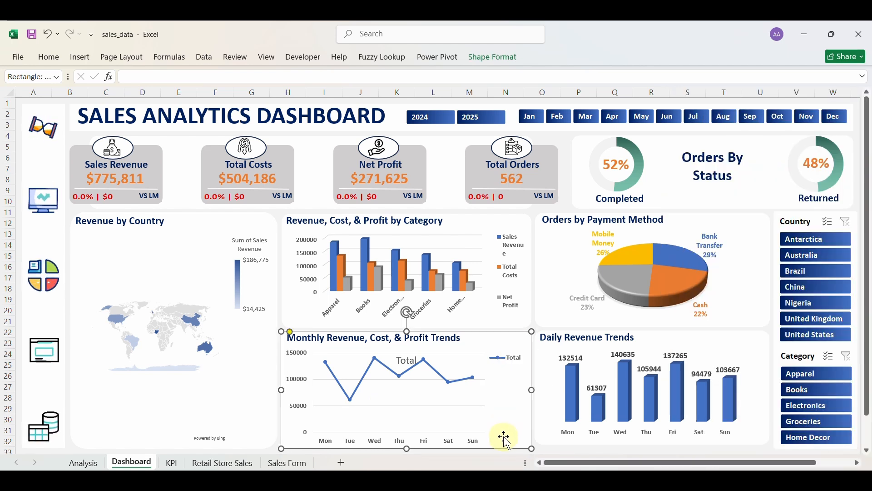
left_click(431, 407)
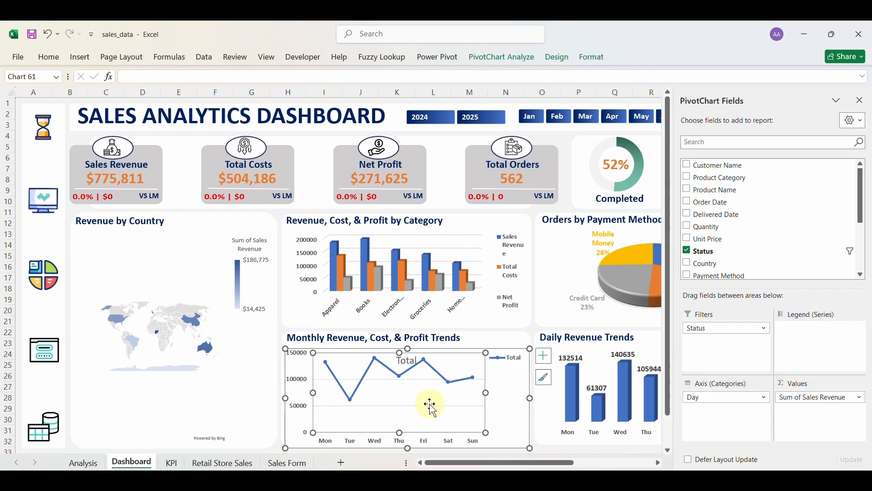
left_click(498, 444)
left_click(432, 410)
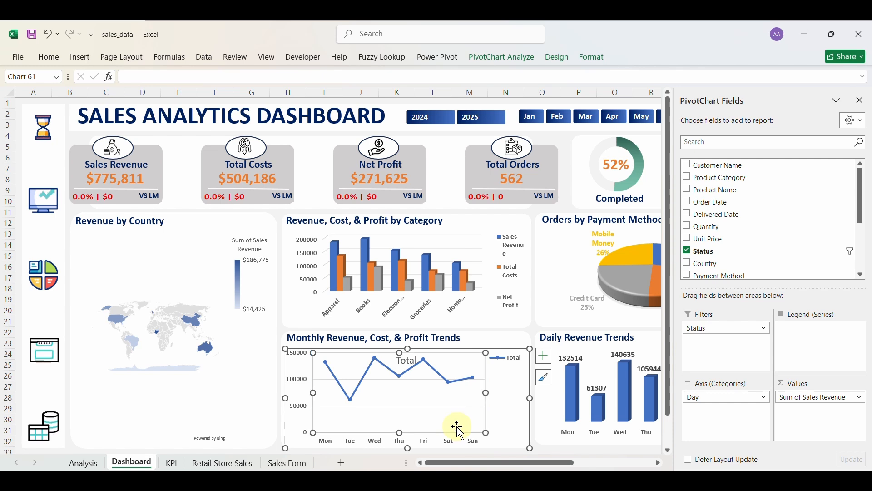
left_click(497, 443)
left_click(319, 386)
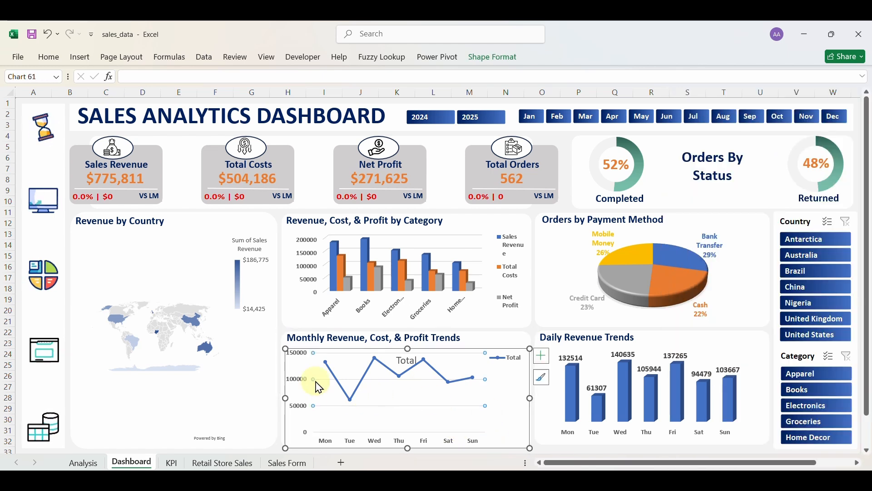
left_click(297, 376)
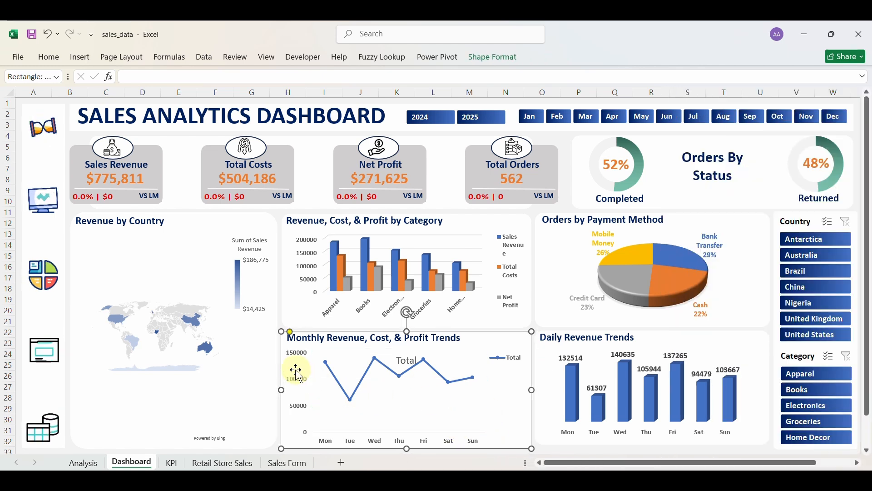
left_click(335, 419)
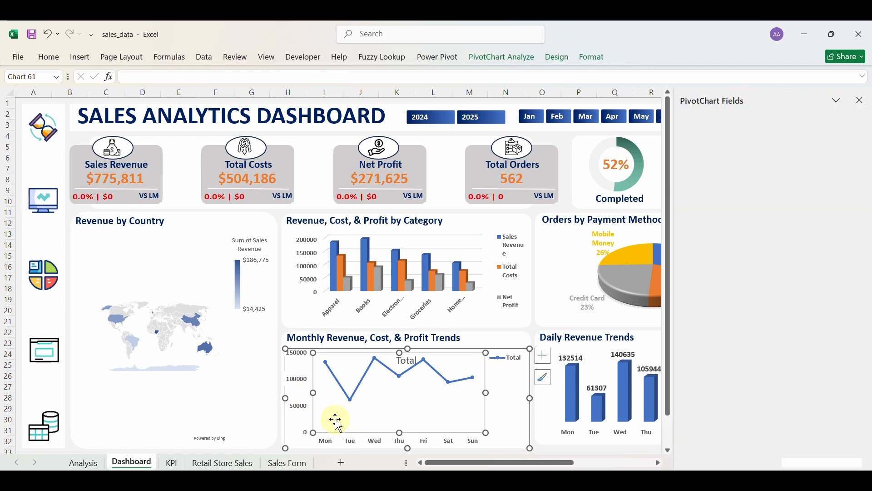
left_click_drag(296, 438, 266, 421)
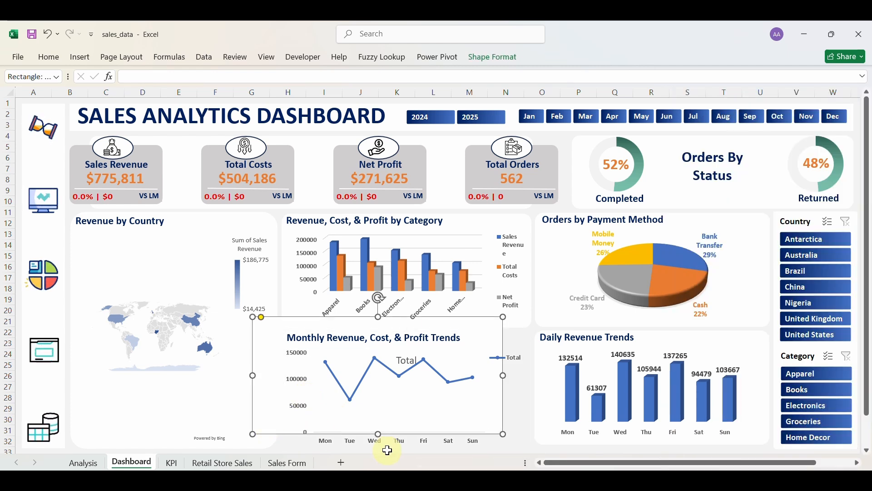
Delete the old day-based revenue trend chart from the panel.
left_click(400, 448)
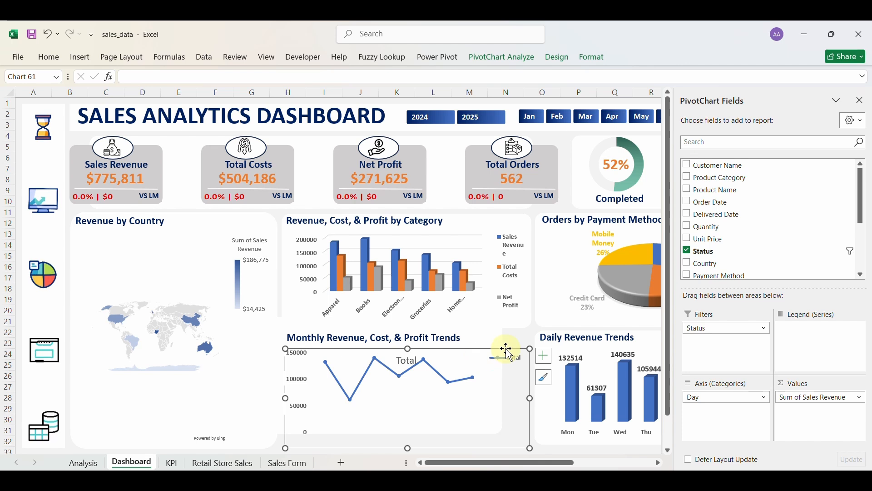
key("Delete")
left_click(483, 383)
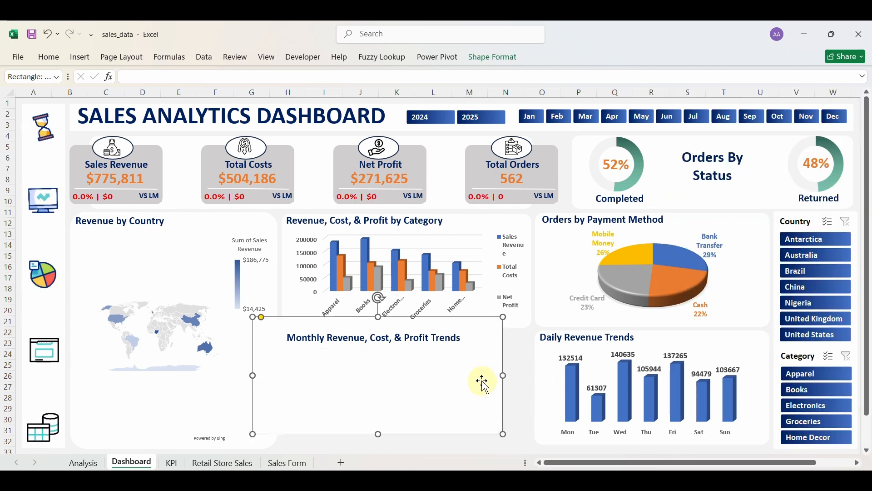
Drag the Monthly Trends panel background back into its original position.
left_click_drag(483, 383, 513, 393)
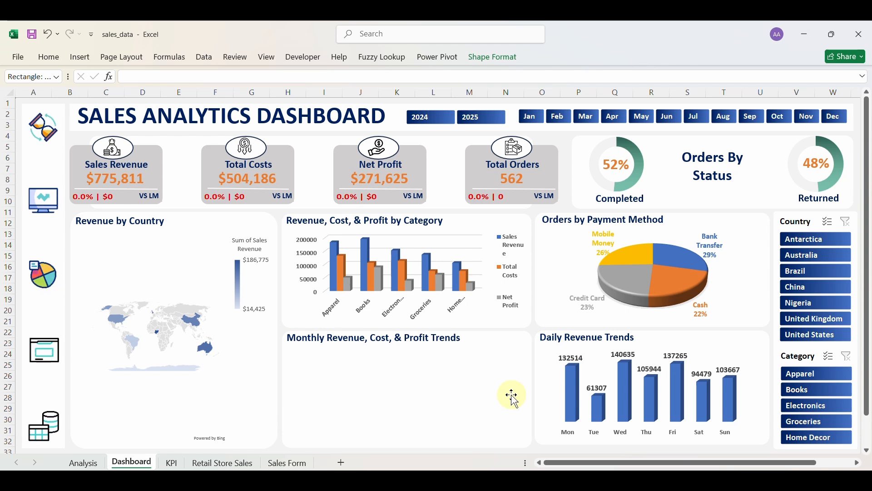
left_click_drag(512, 394, 511, 392)
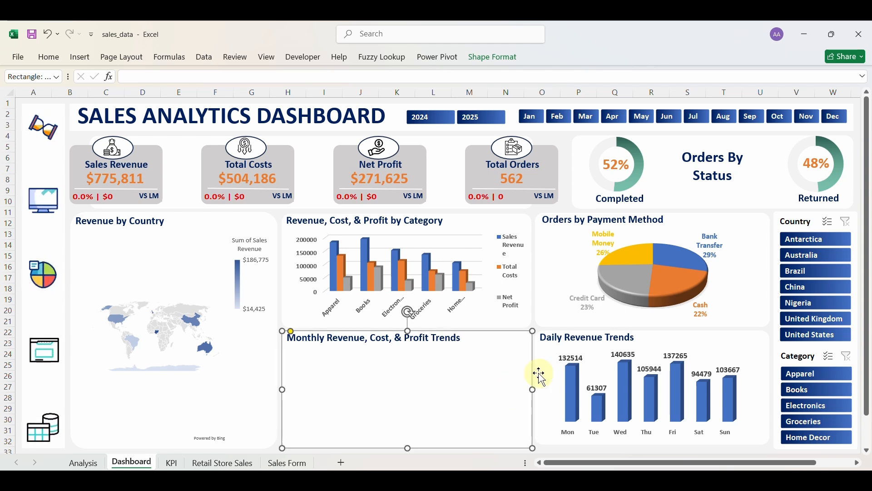
left_click(555, 316)
left_click(520, 413)
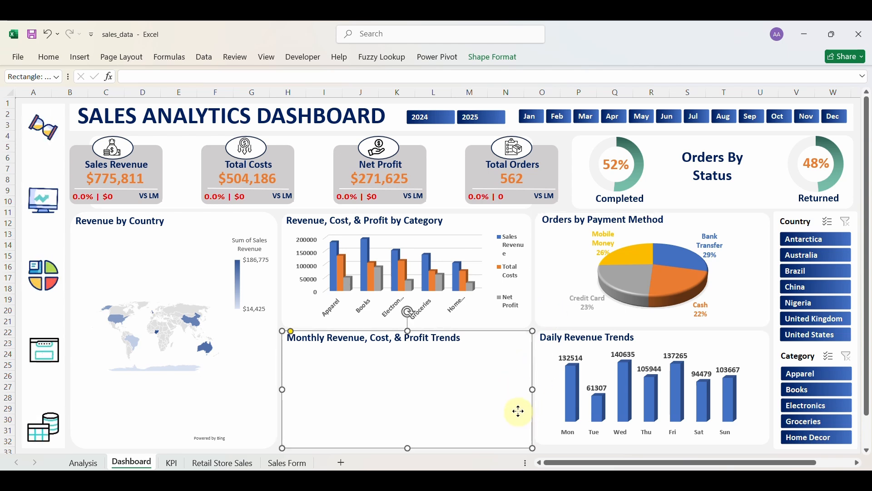
key("Escape")
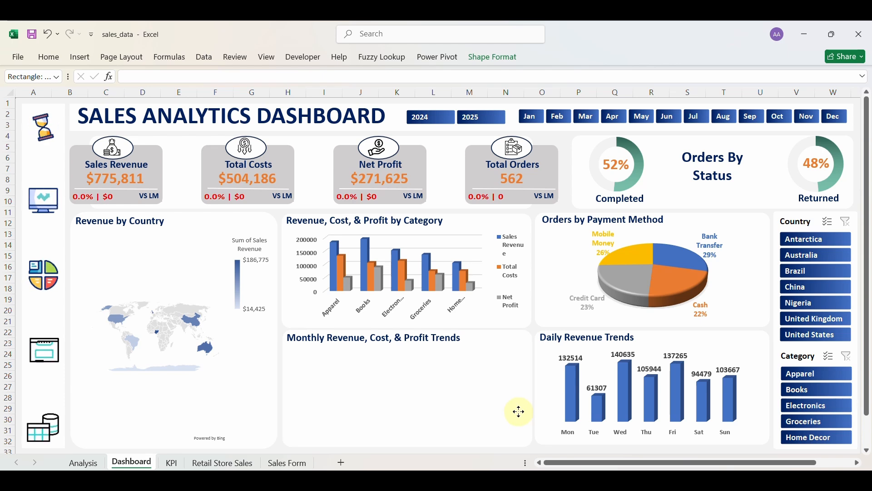
left_click(519, 413)
left_click(644, 445)
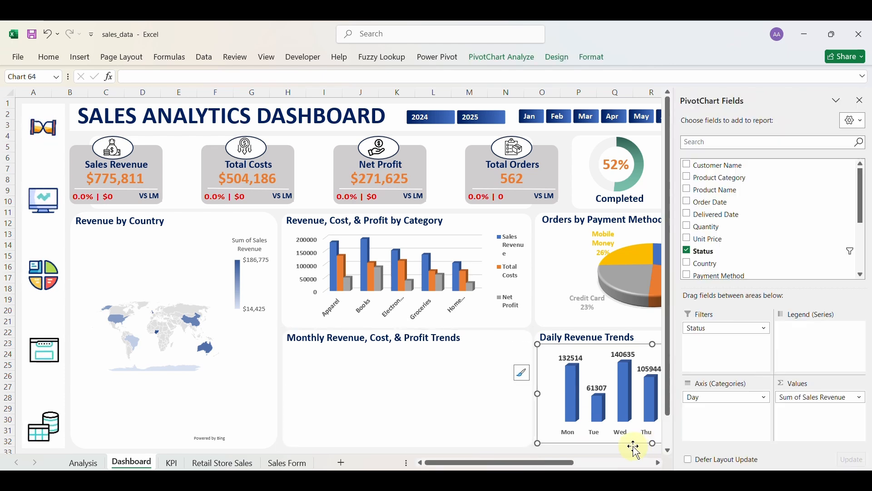
left_click(645, 447)
left_click_drag(652, 447, 654, 448)
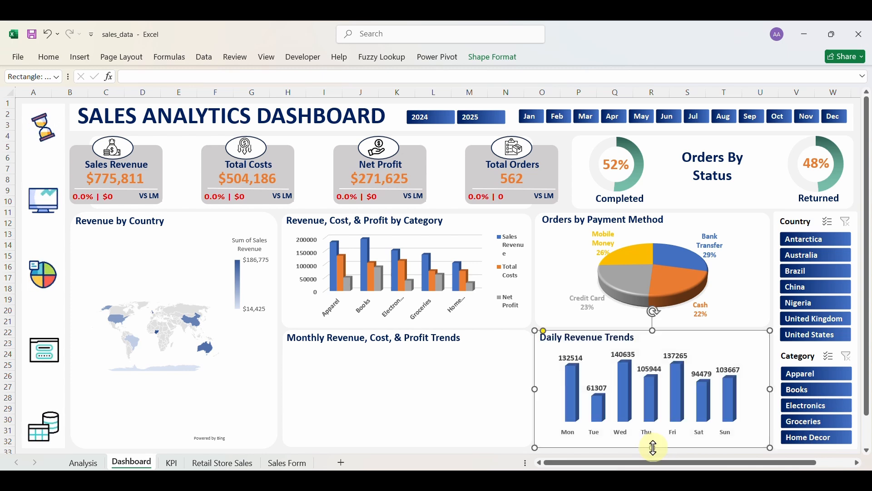
left_click(456, 425)
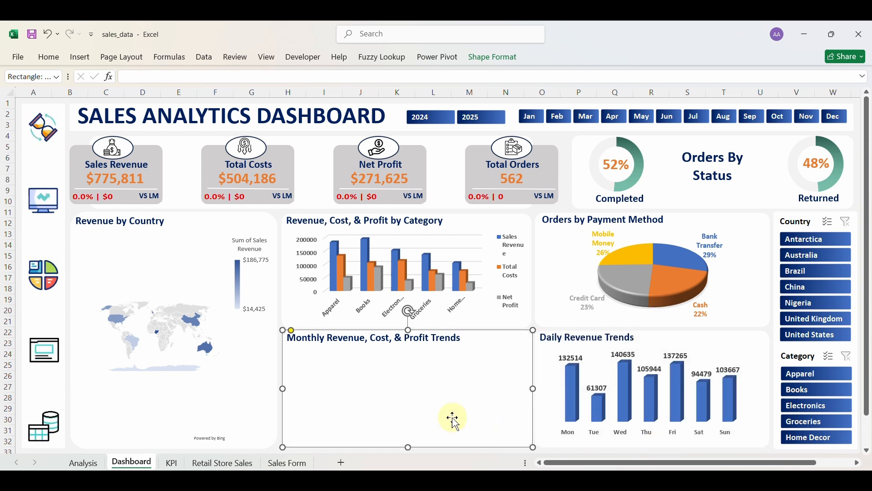
Cut the monthly line chart from the KPI sheet and paste it into the Dashboard panel.
left_click(171, 462)
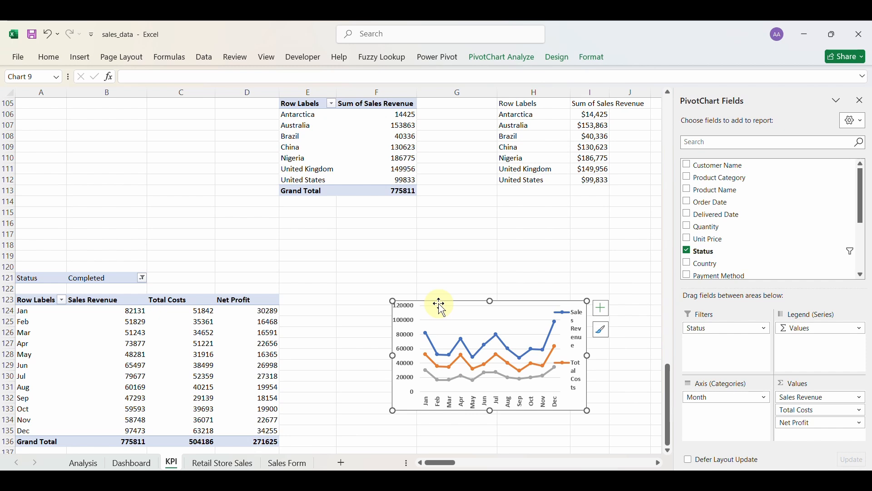
key("Delete")
left_click(131, 463)
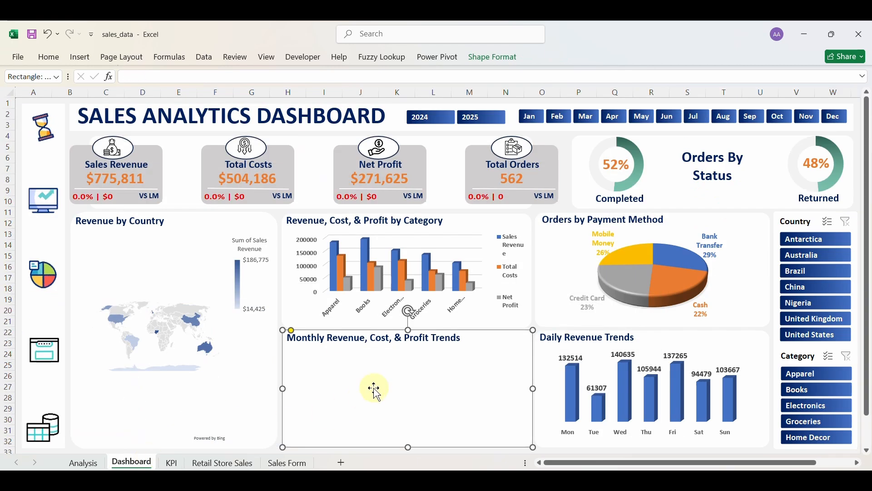
left_click(372, 389)
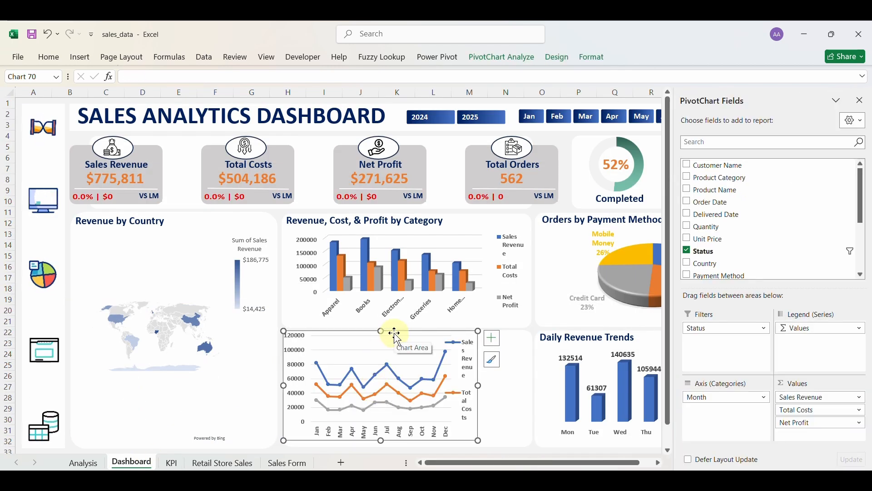
Move the line chart below the panel title, making it shorter and wider to fit.
left_click_drag(390, 339, 396, 353)
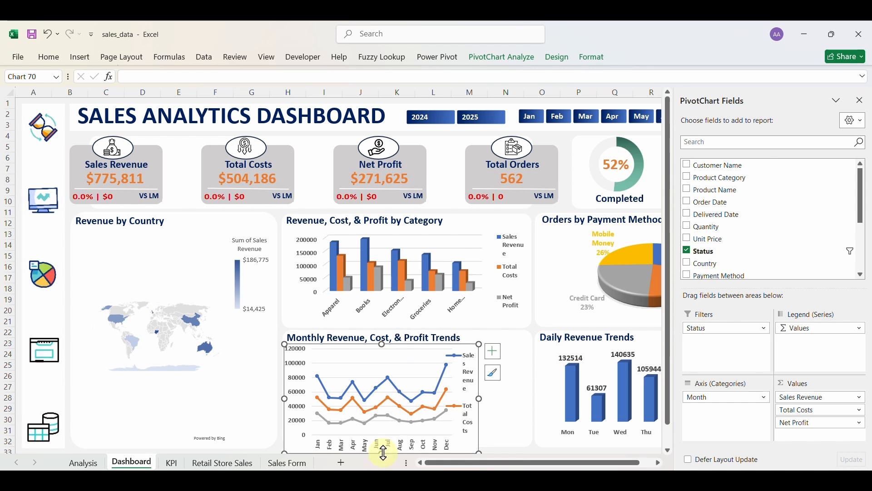
scroll(381, 449, "down", 2)
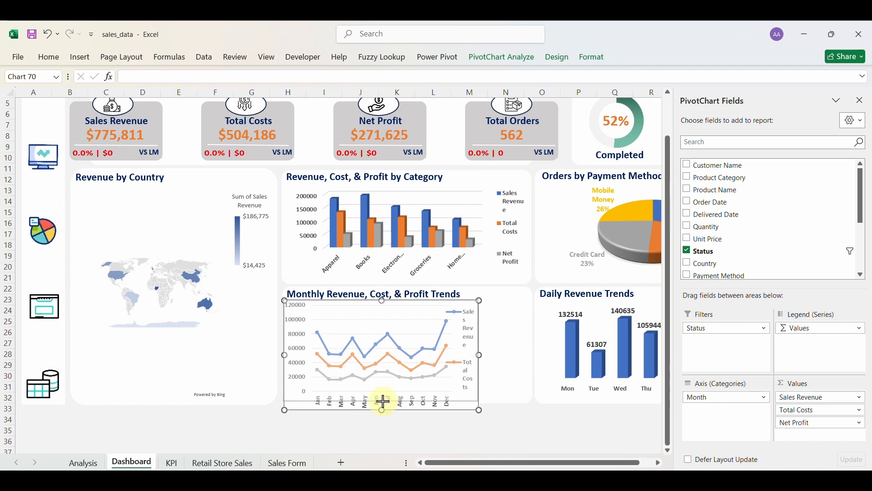
left_click_drag(383, 411, 382, 403)
left_click_drag(481, 352, 533, 354)
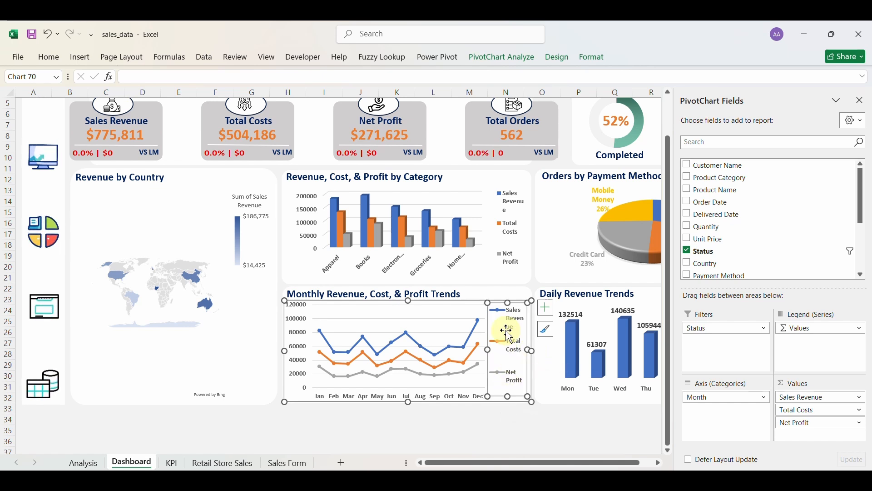
Resize the plot area so the full legend names and Jan–Dec labels fit.
left_click(480, 345)
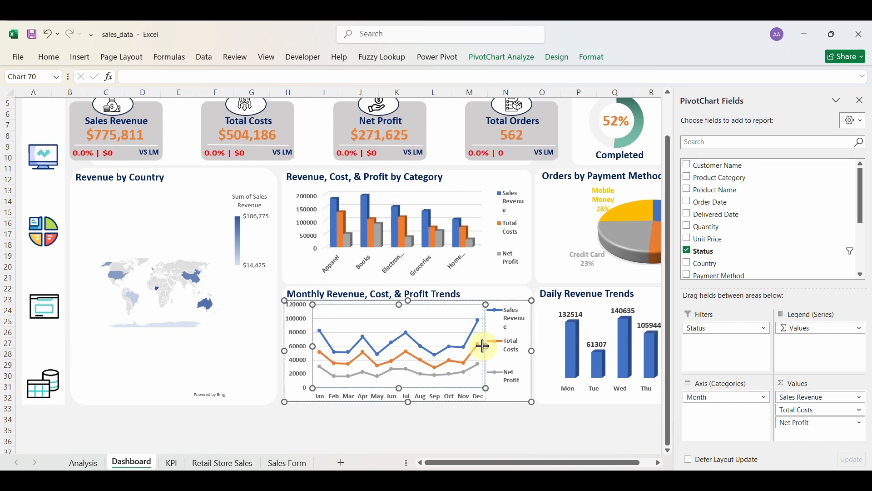
left_click_drag(483, 347, 484, 349)
left_click(500, 337)
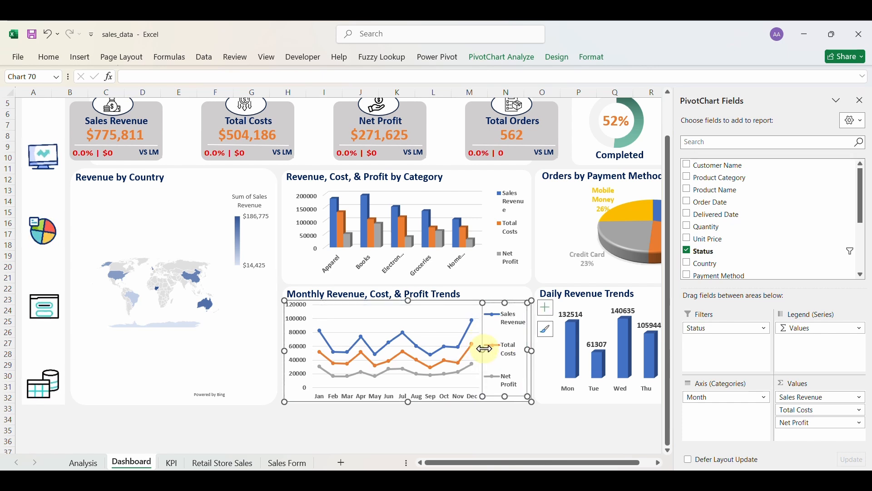
left_click(456, 398)
left_click(413, 387)
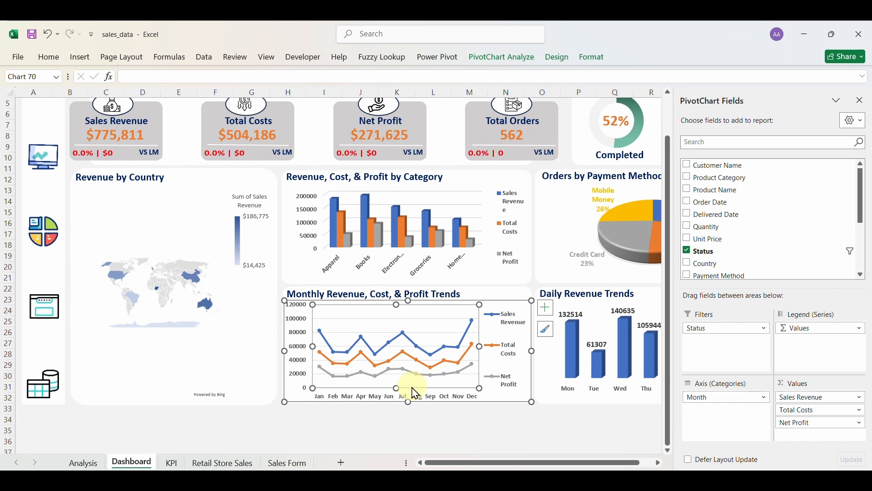
left_click_drag(398, 385, 390, 412)
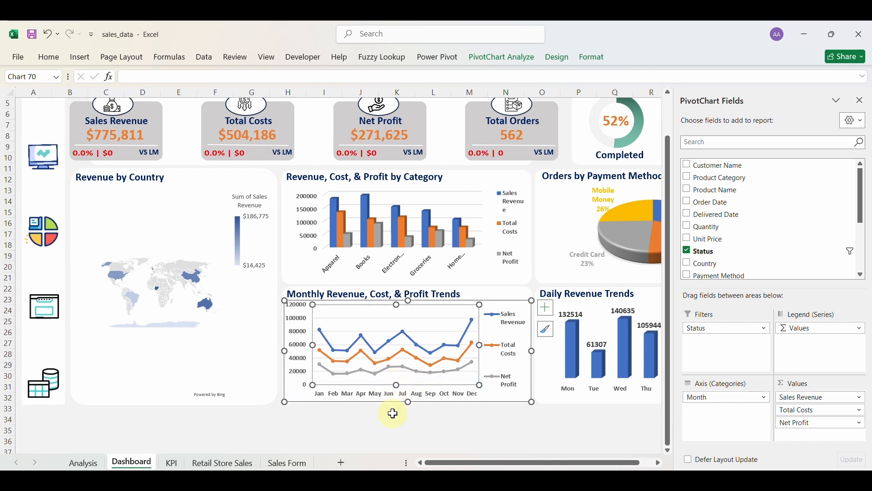
left_click(393, 419)
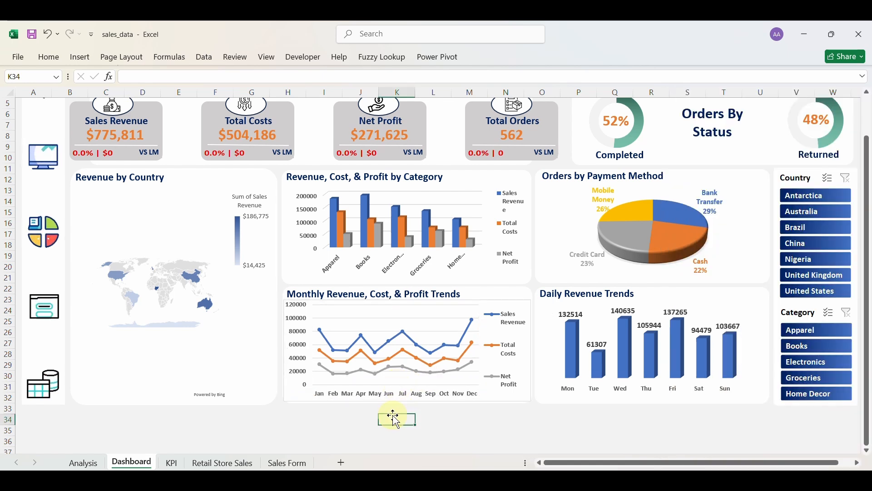
Set the monthly trends PivotChart's chart area fill to No fill and review its border options.
left_click(492, 307)
right_click(491, 303)
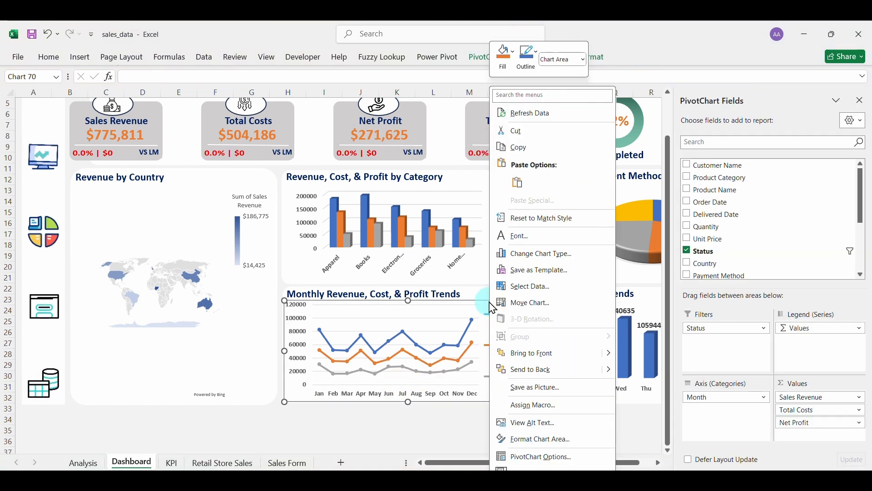
left_click(543, 443)
left_click(174, 308)
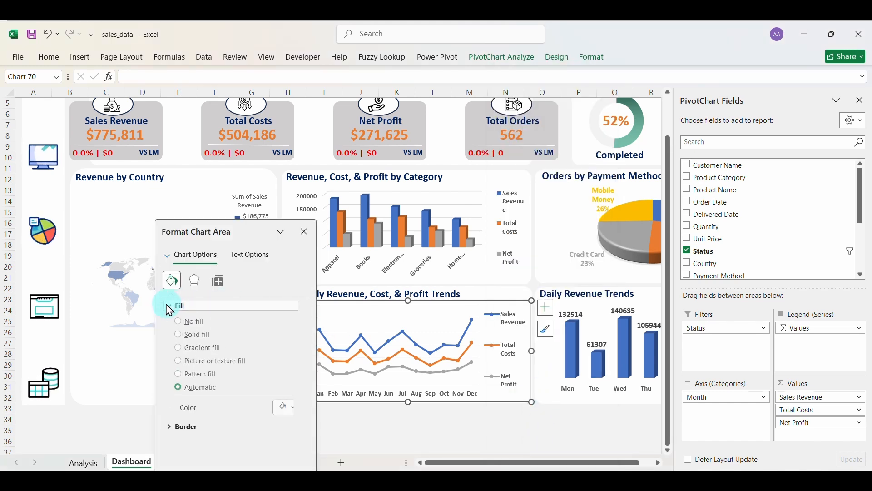
left_click(170, 408)
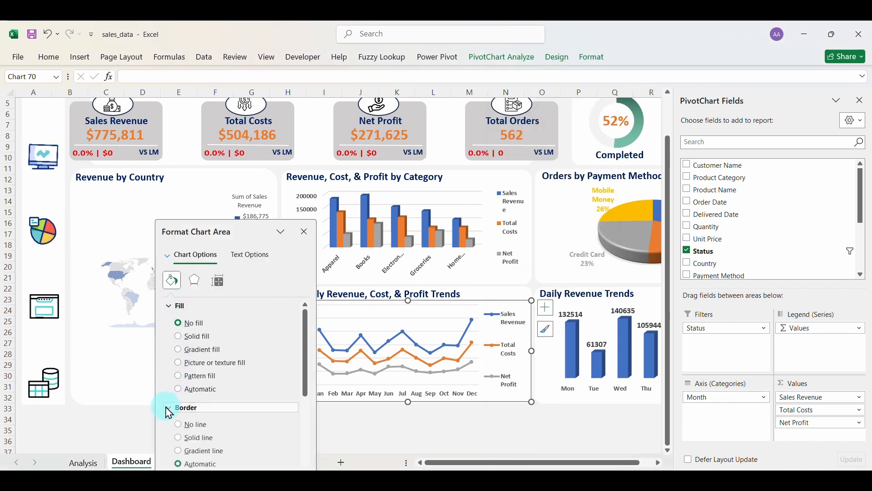
left_click(305, 232)
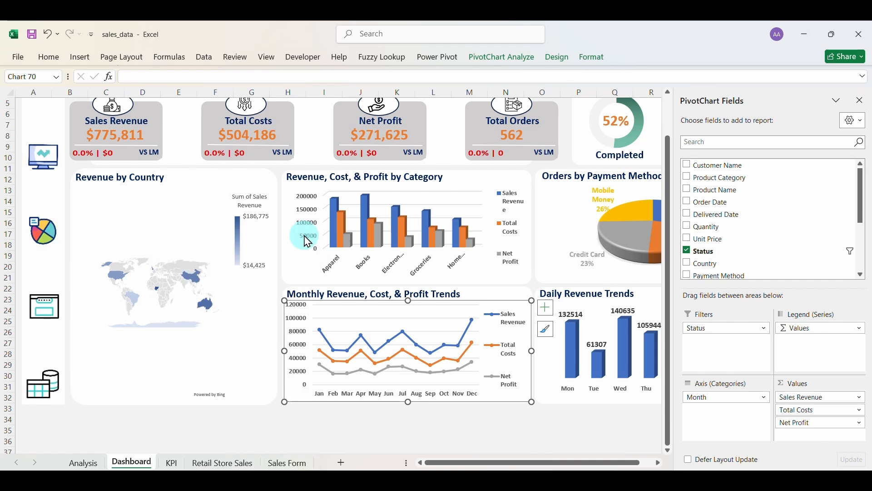
left_click(418, 419)
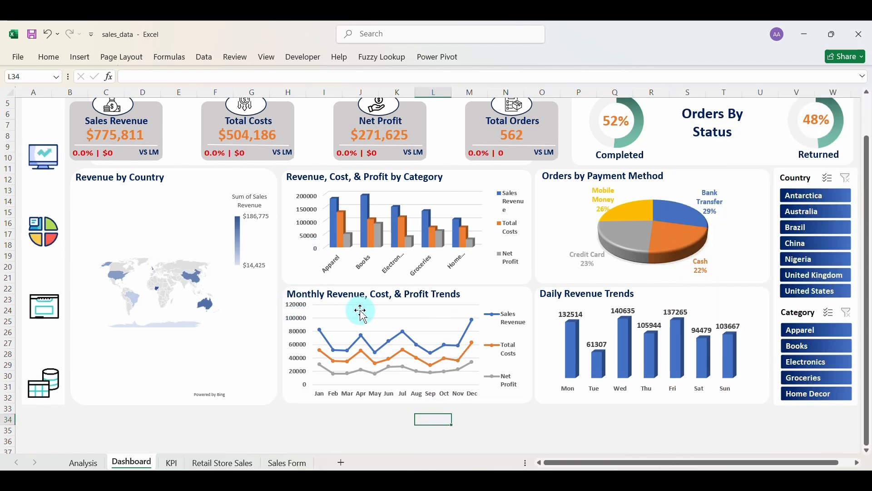
left_click(391, 301)
left_click(408, 299)
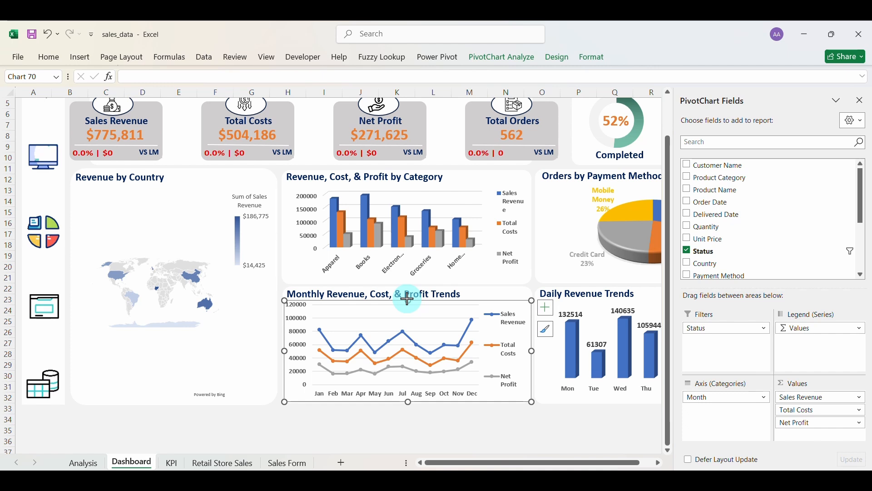
Filter the dashboard slicers to 2025 and February, briefly checking March, then view the KPI sheet.
left_click(264, 385)
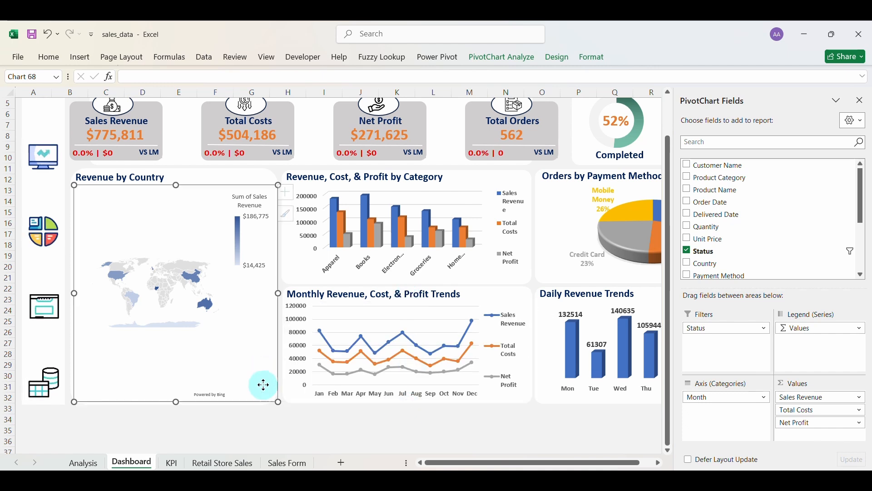
scroll(510, 414, "up", 2)
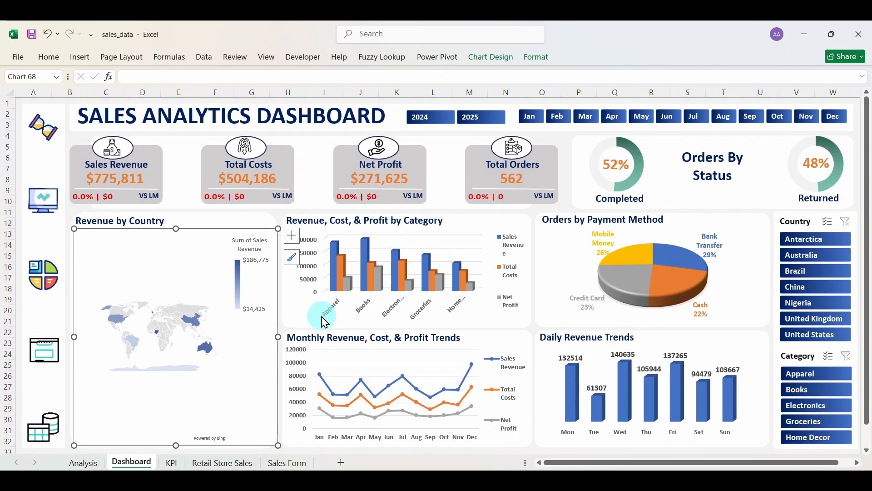
left_click(465, 121)
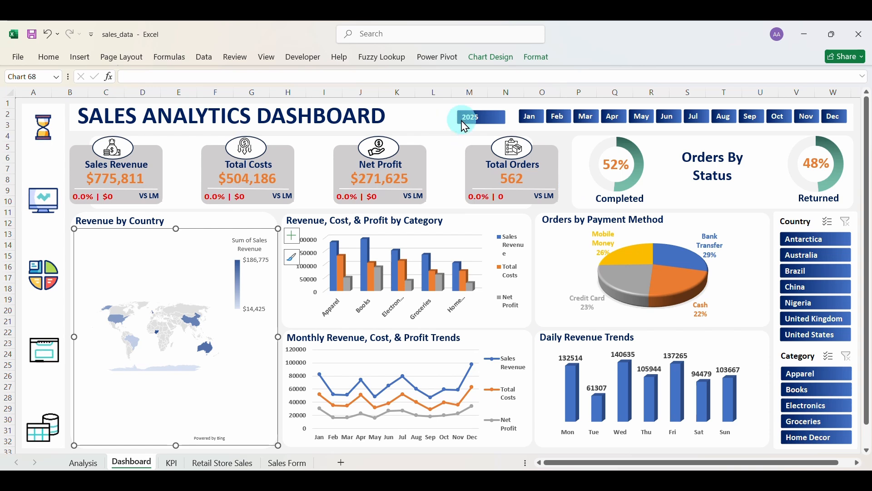
left_click(560, 117)
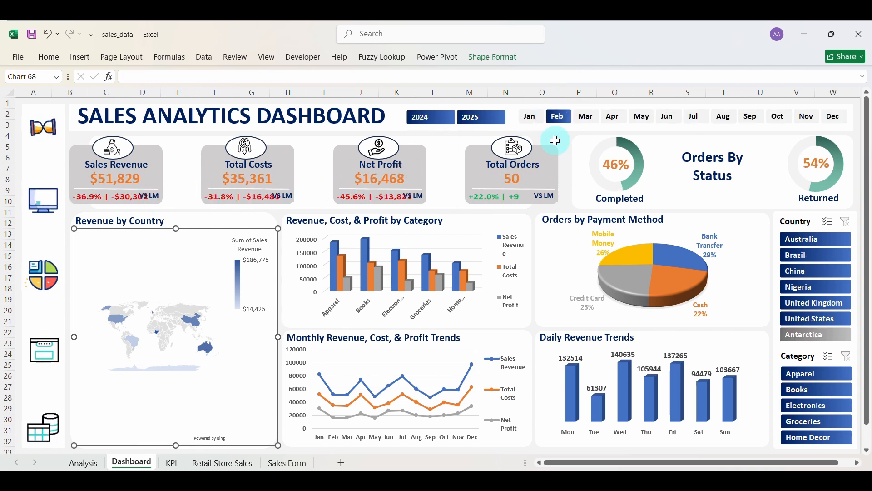
left_click(586, 116)
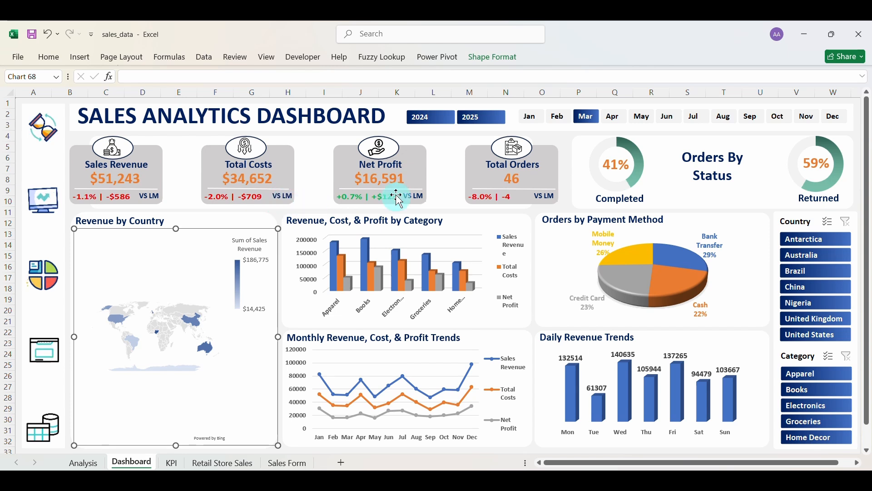
left_click(559, 117)
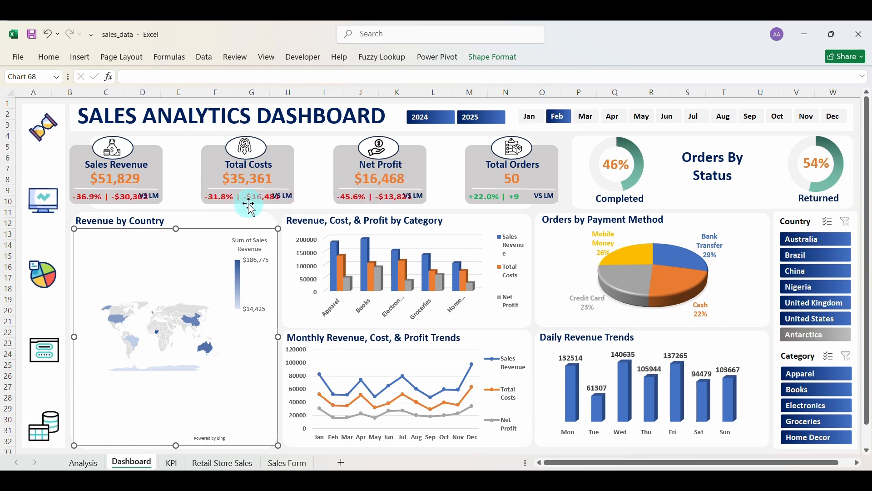
left_click(175, 463)
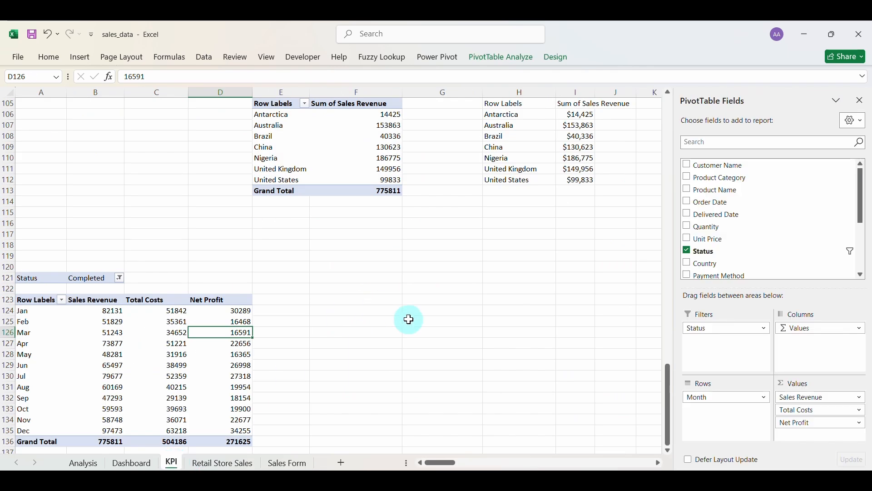
Narrow column H on the KPI sheet and dismiss the PivotTable change warning.
scroll(408, 318, "up", 20)
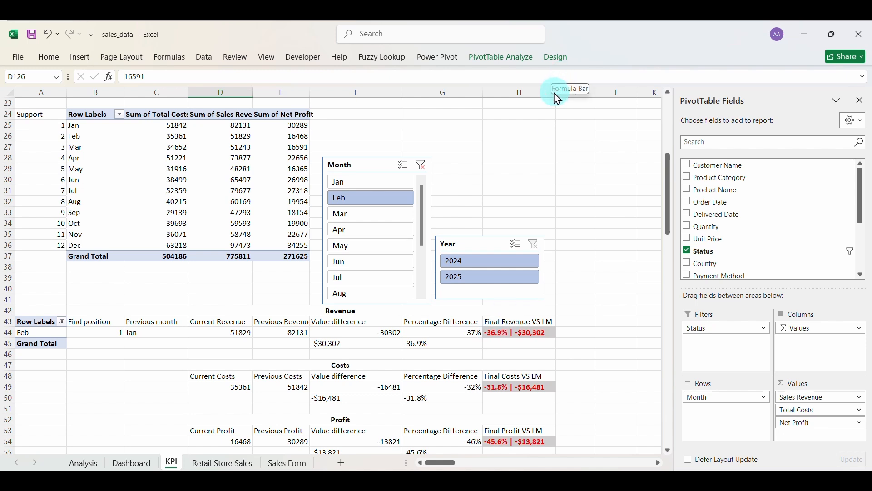
left_click_drag(555, 95, 551, 96)
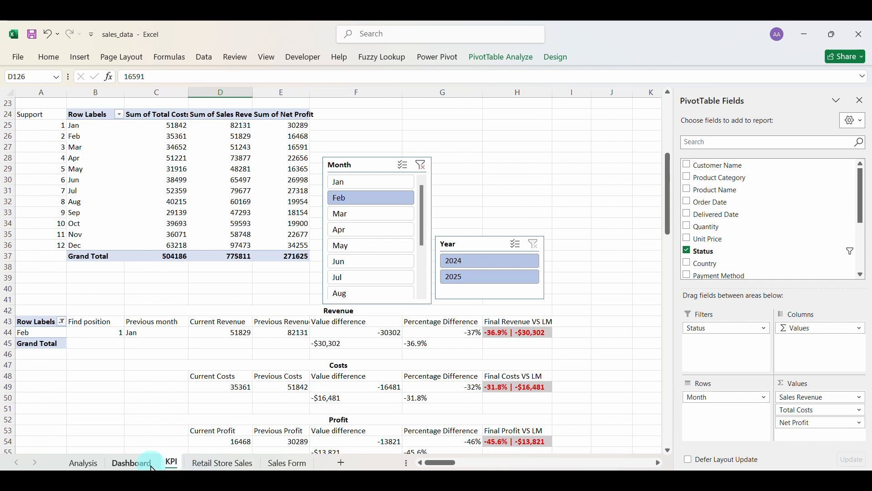
left_click(132, 463)
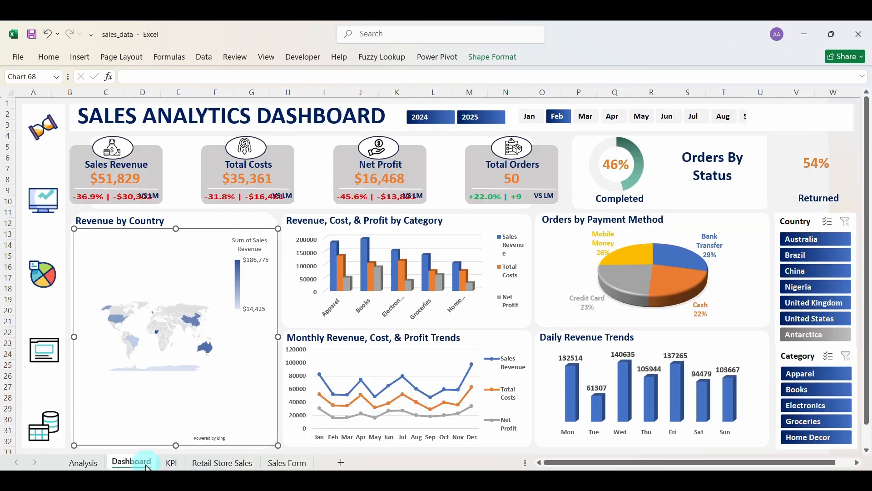
left_click(174, 463)
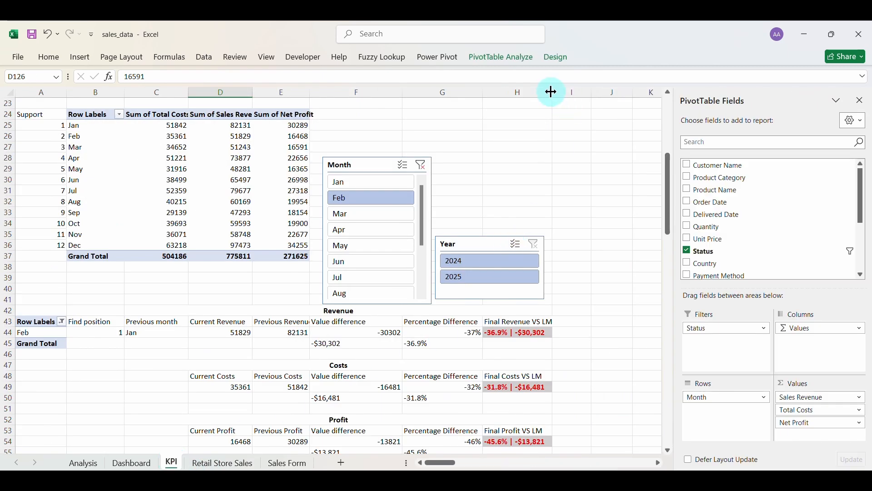
scroll(588, 306, "down", 20)
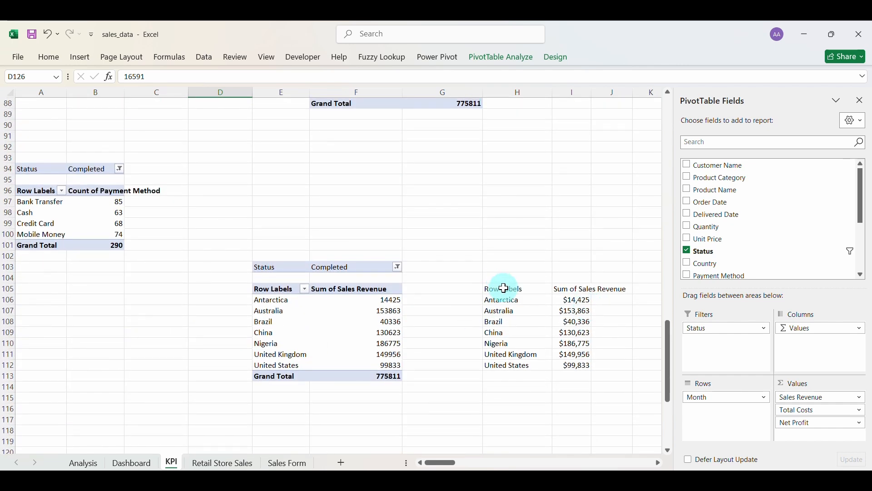
left_click_drag(508, 288, 110, 423)
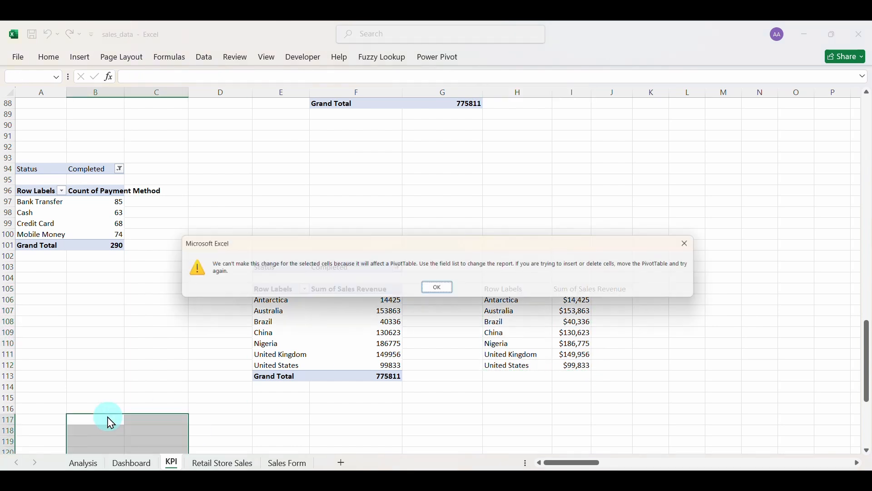
left_click(440, 291)
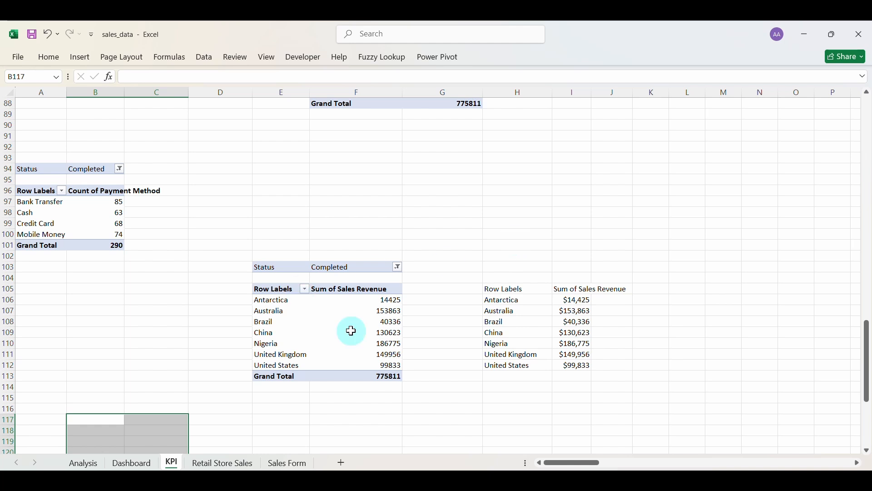
Narrow column H further and check the Sales Revenue comparison label on the dashboard.
scroll(566, 267, "up", 20)
scroll(566, 267, "down", 3)
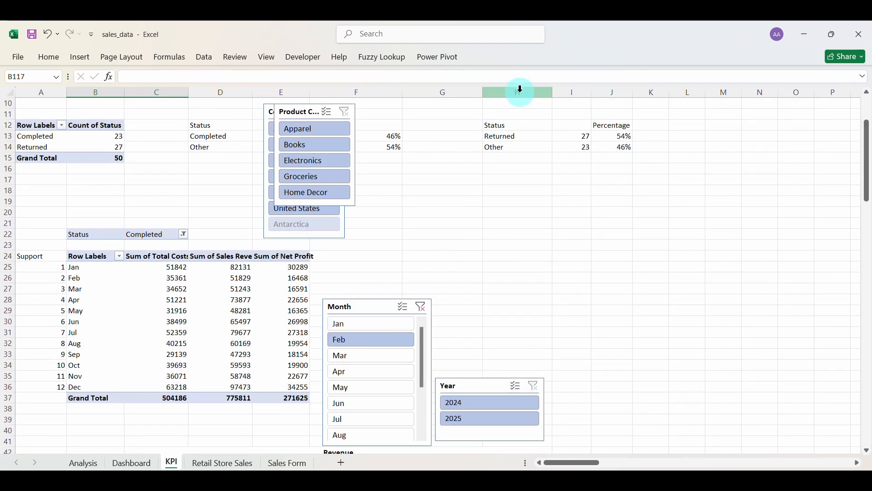
scroll(551, 272, "down", 4)
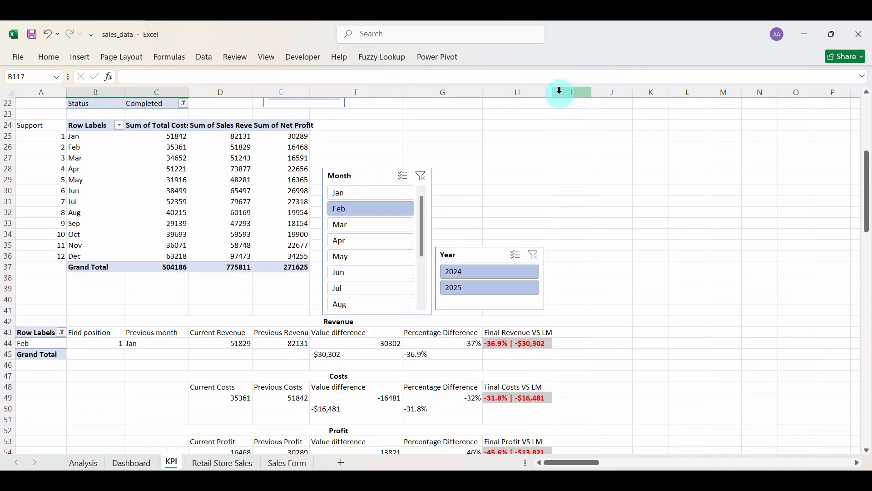
mouse_move(553, 94)
left_mouse_down()
mouse_move(538, 97)
mouse_move(546, 89)
left_mouse_up()
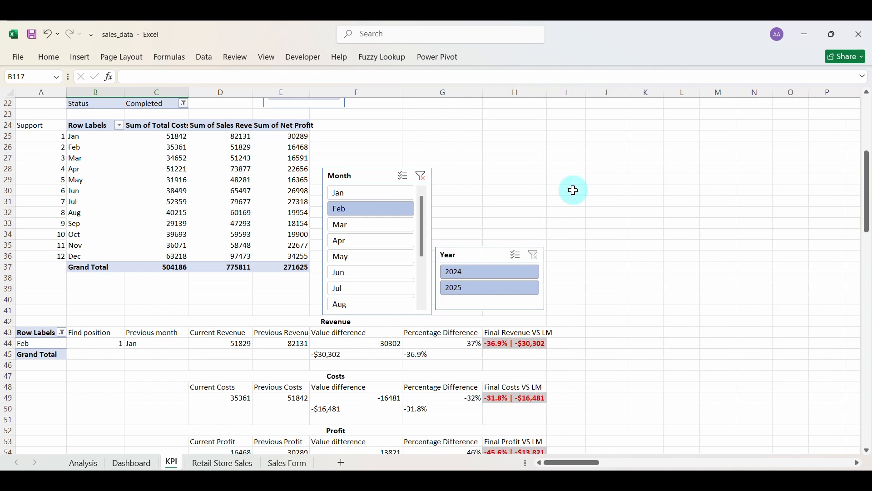
scroll(574, 191, "down", 3)
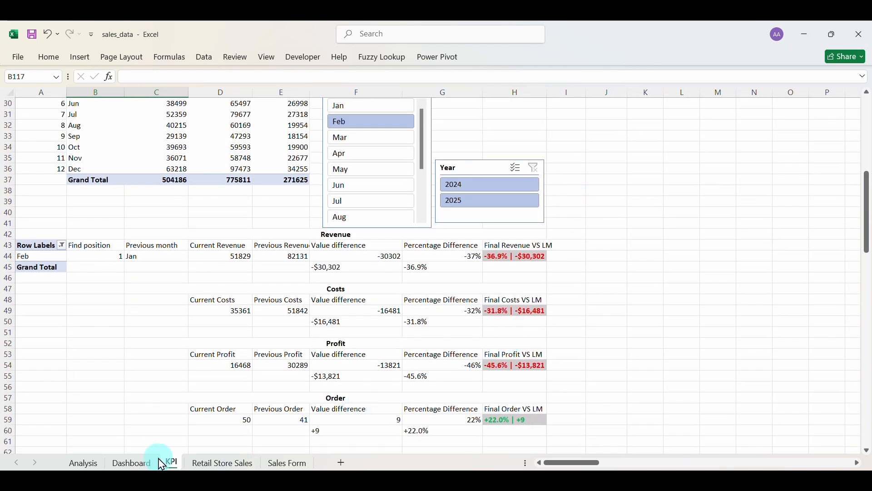
left_click(128, 462)
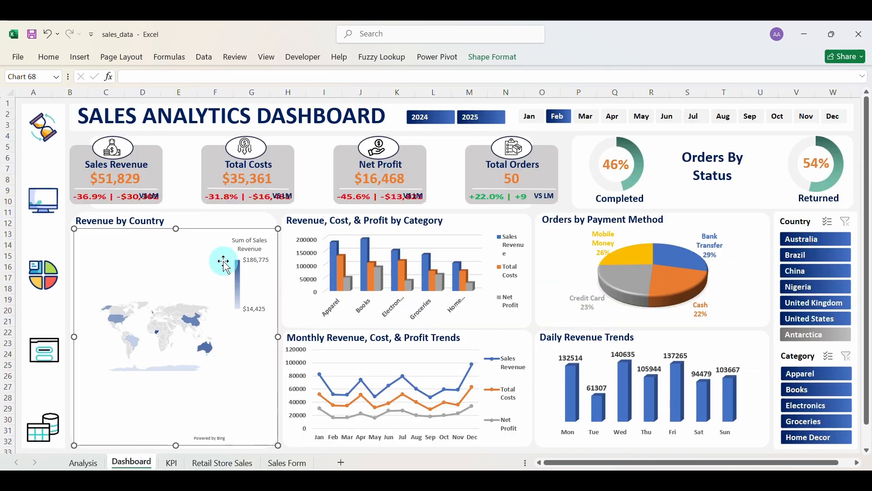
left_click(108, 199)
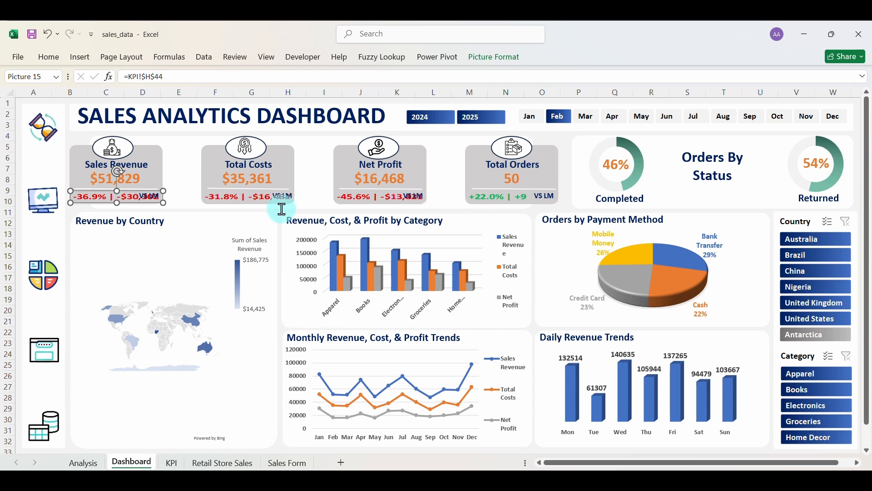
left_click(171, 463)
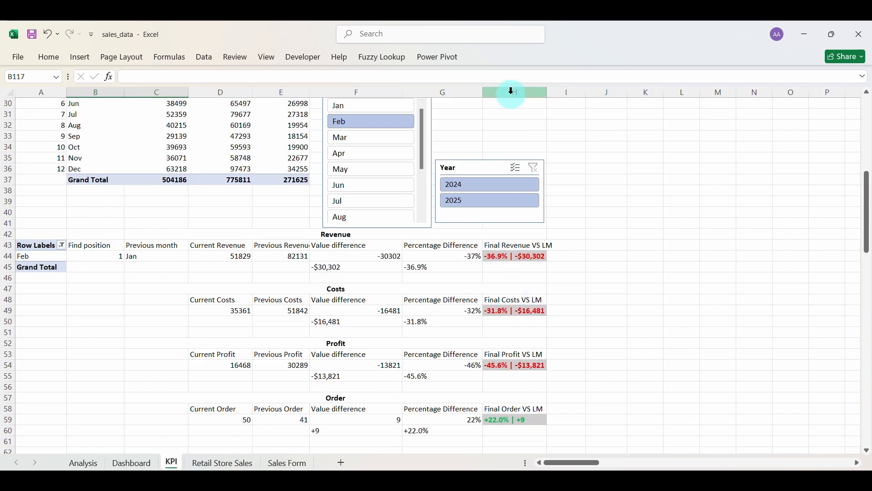
Set the Final VS LM cells H44, H49, H54 and H59 to font size 9, then narrow column H again.
left_click_drag(506, 257, 526, 297)
left_click(592, 263)
left_click(525, 256)
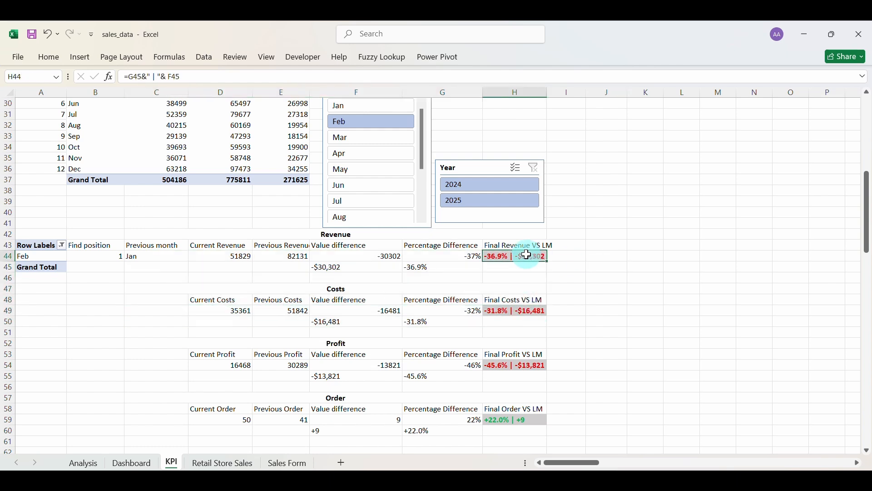
left_click(521, 310)
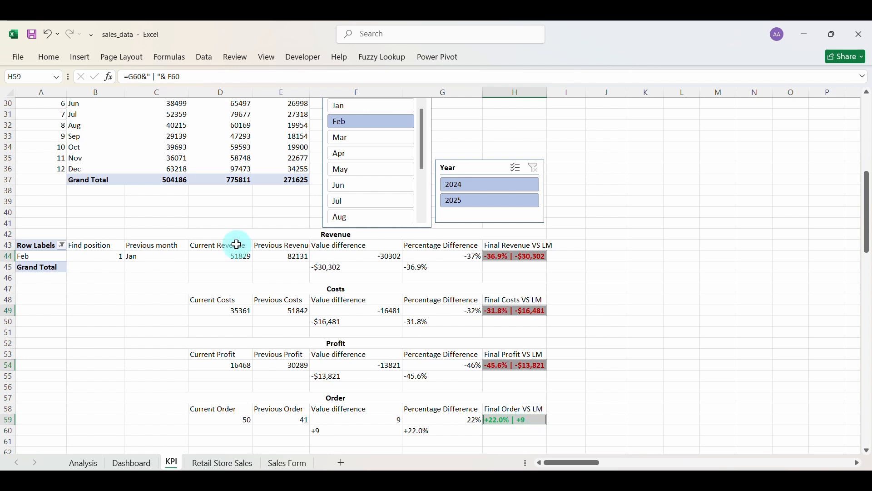
left_click(50, 57)
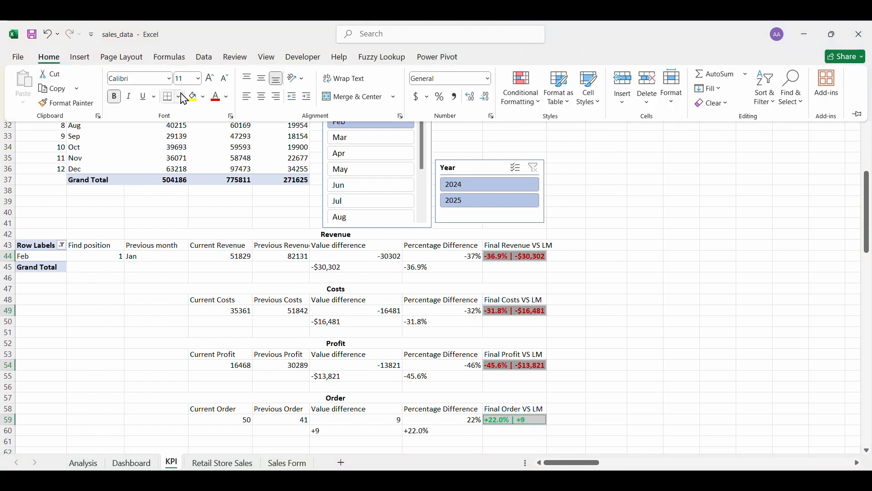
left_click(225, 83)
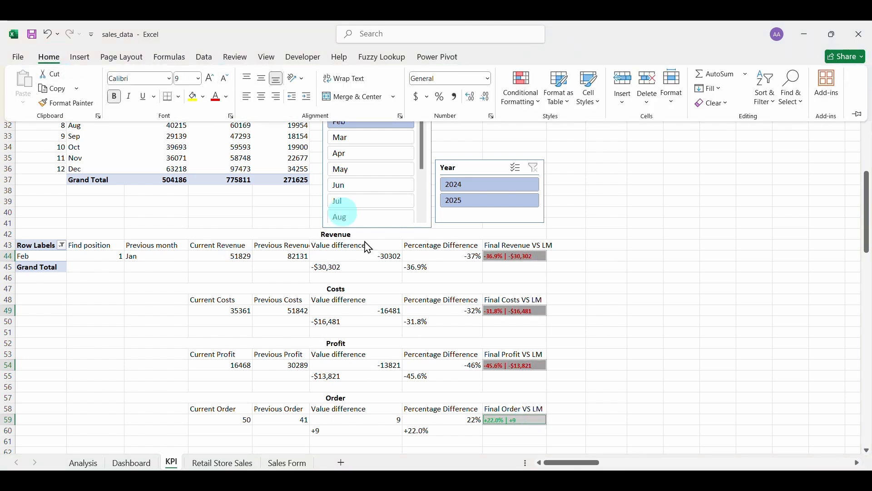
left_click(558, 160)
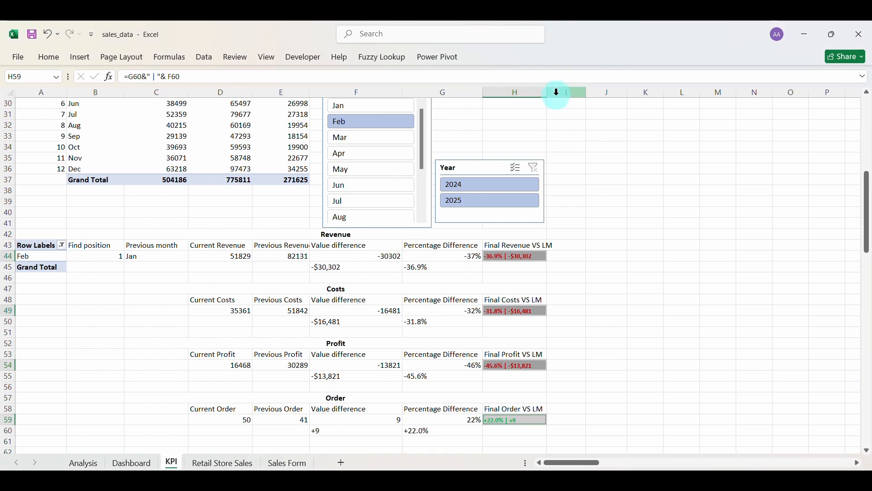
left_click_drag(550, 95, 543, 97)
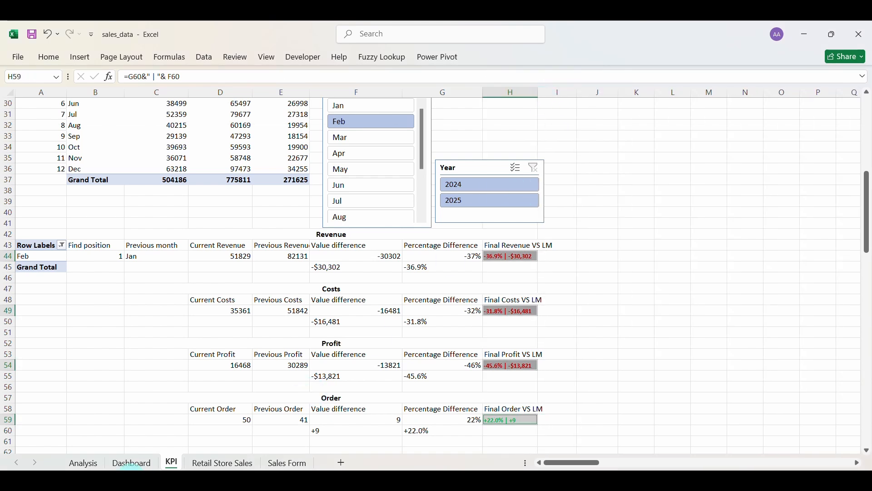
left_click(127, 464)
Delete the Sales Revenue, Total Costs, Net Profit and Total Orders comparison pictures from the dashboard.
left_click(86, 199)
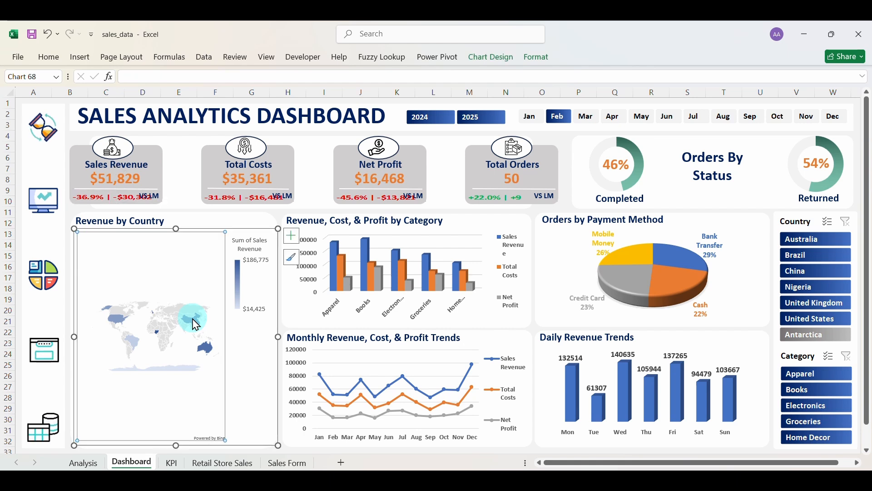
left_click(107, 203)
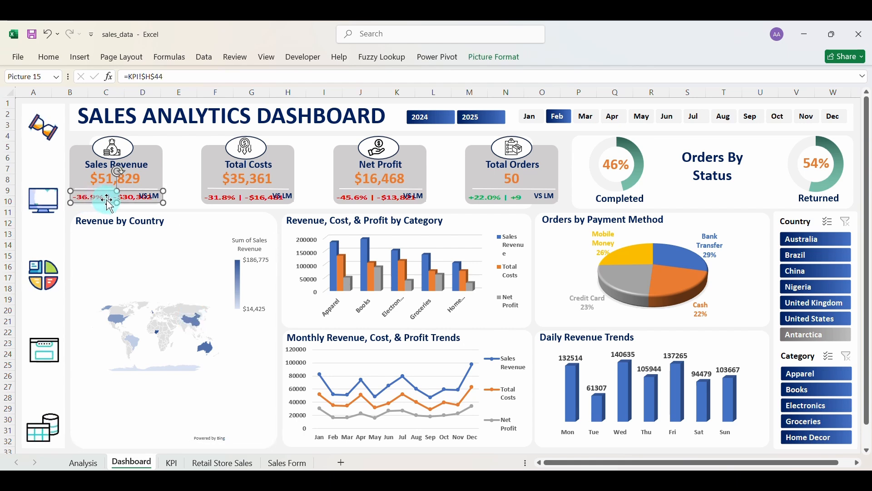
key("Delete")
left_click(233, 197)
key("Delete")
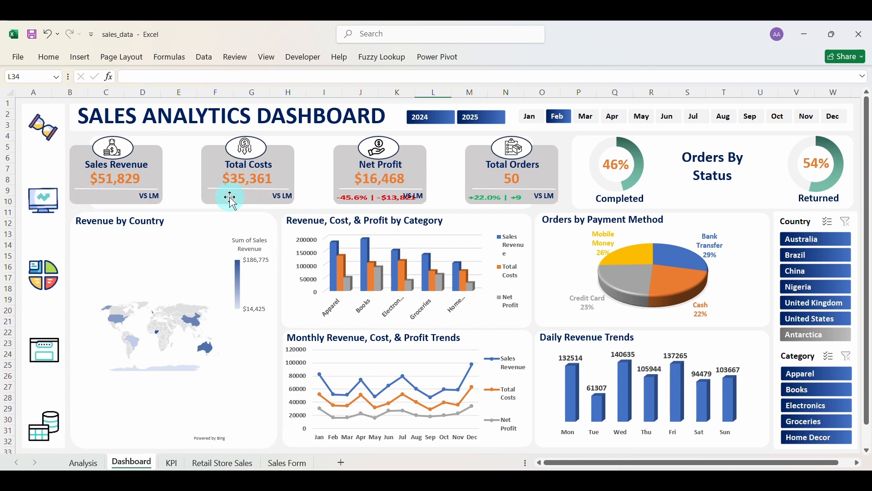
left_click(353, 198)
key("Delete")
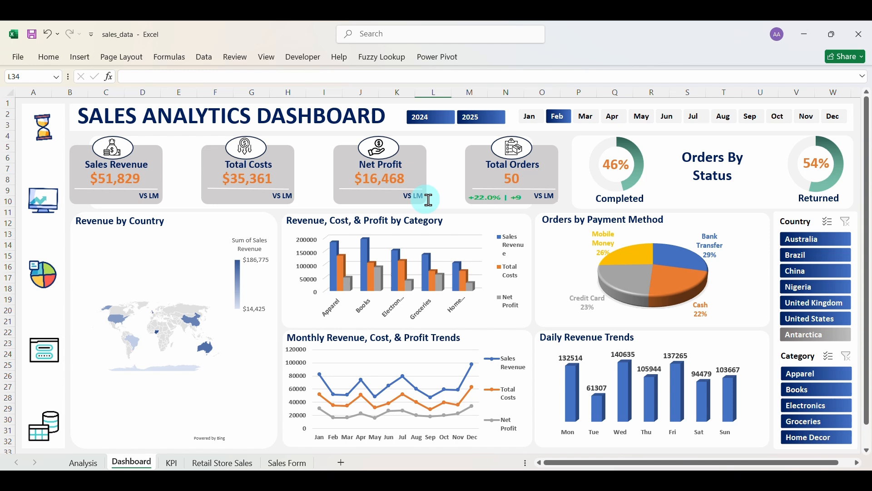
left_click(482, 200)
key("Delete")
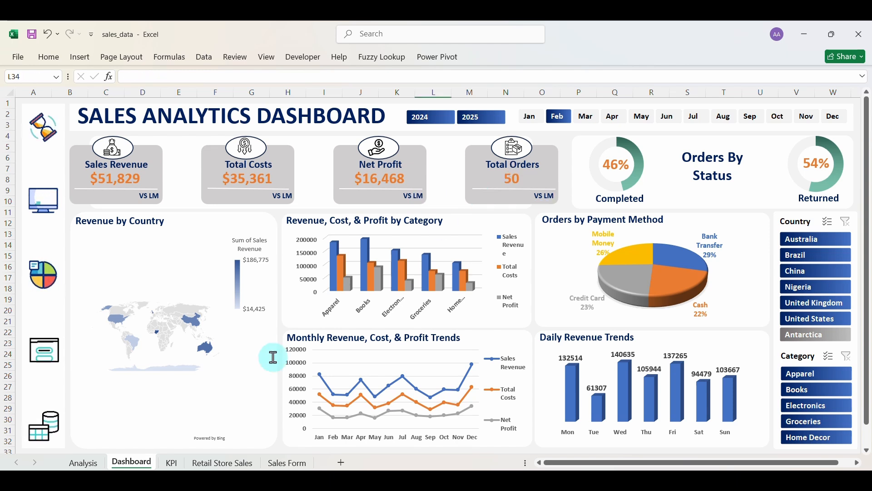
Pick the Final Revenue VS LM cell KPI!H44, then a paste spot on the Dashboard.
left_click(173, 462)
left_click(503, 255)
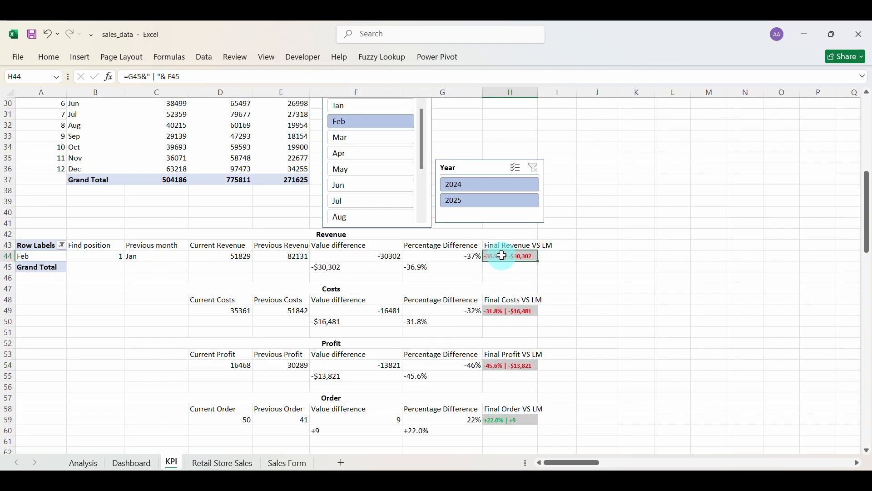
left_click(131, 462)
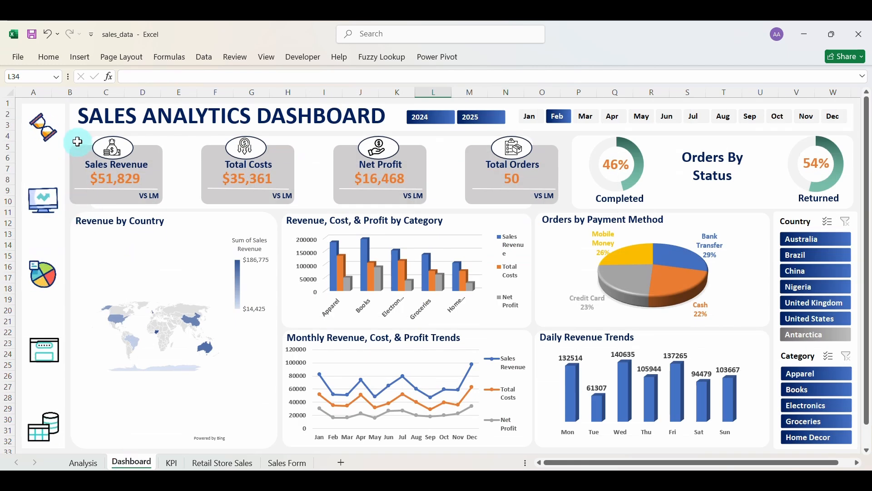
left_click(76, 138)
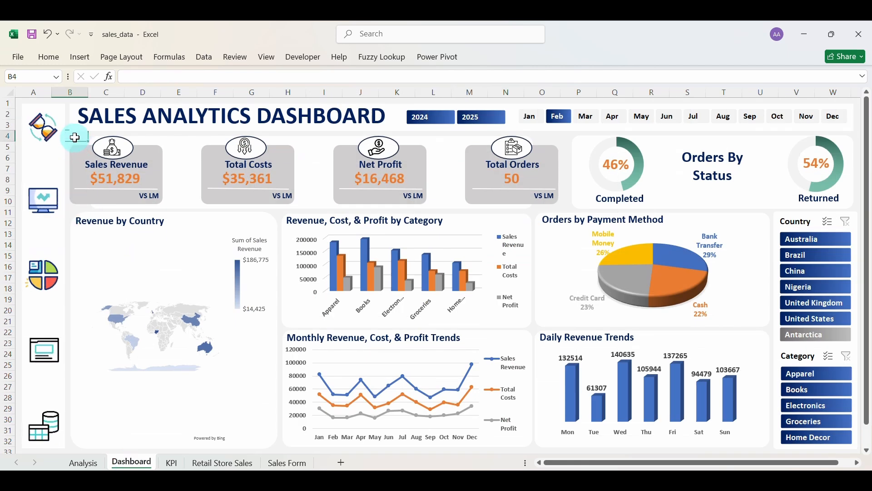
Paste KPI!H44 as a linked picture under the Sales Revenue card and test it with March.
left_click(47, 58)
left_click(23, 103)
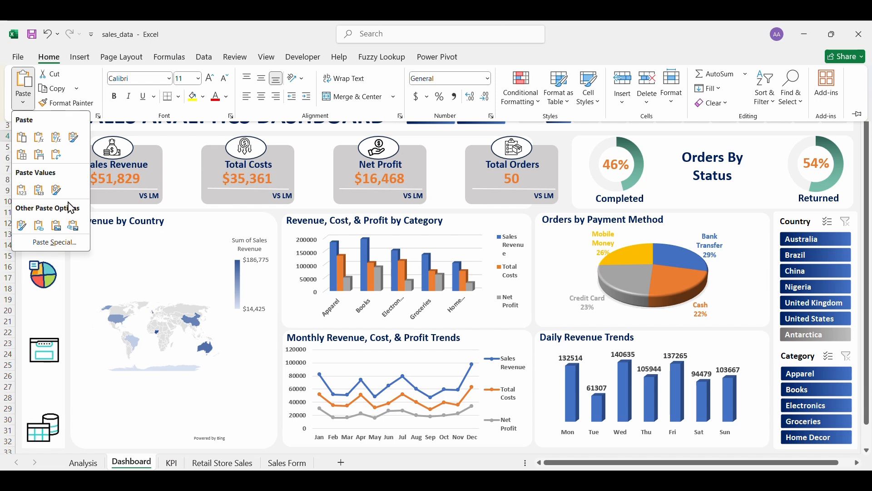
left_click(73, 226)
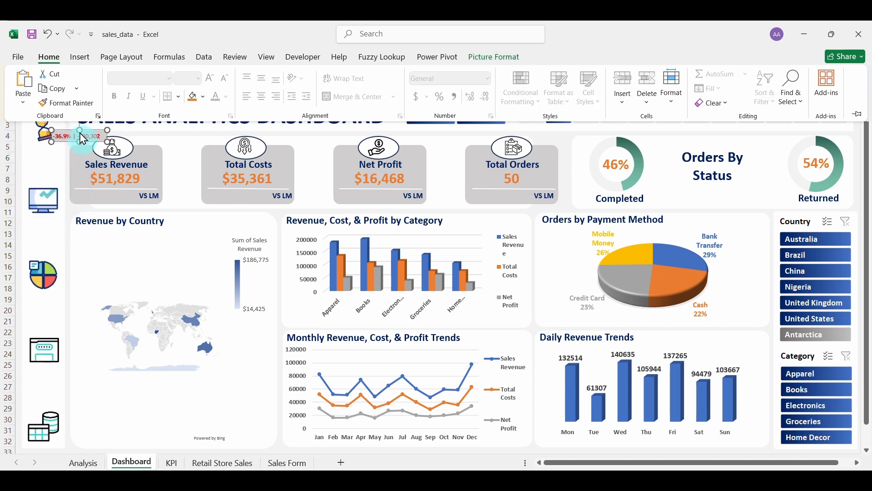
left_click(86, 138)
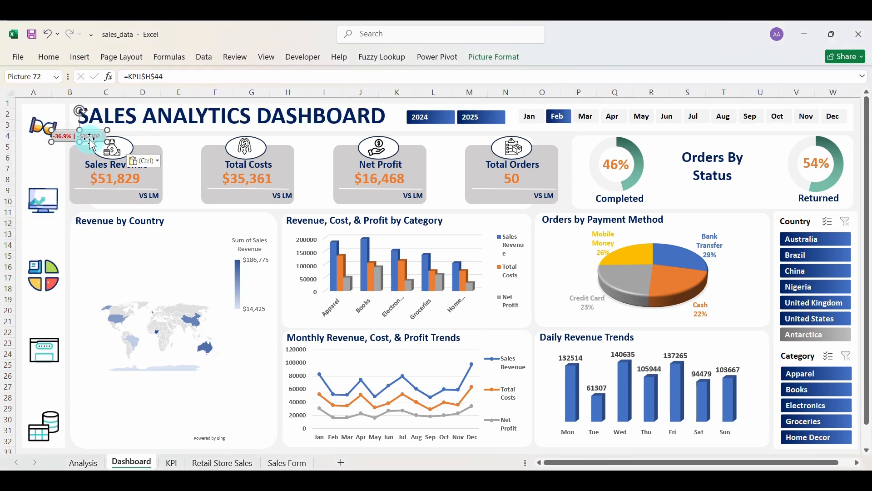
left_click_drag(91, 142, 114, 202)
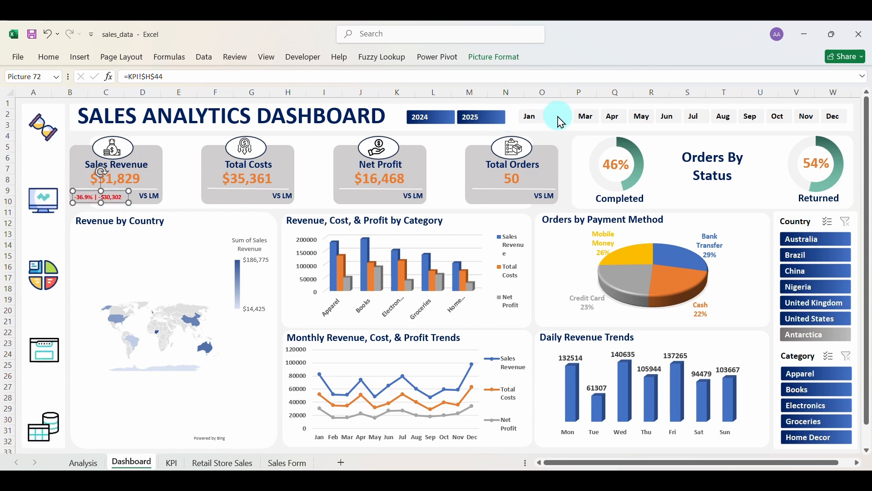
left_click(586, 119)
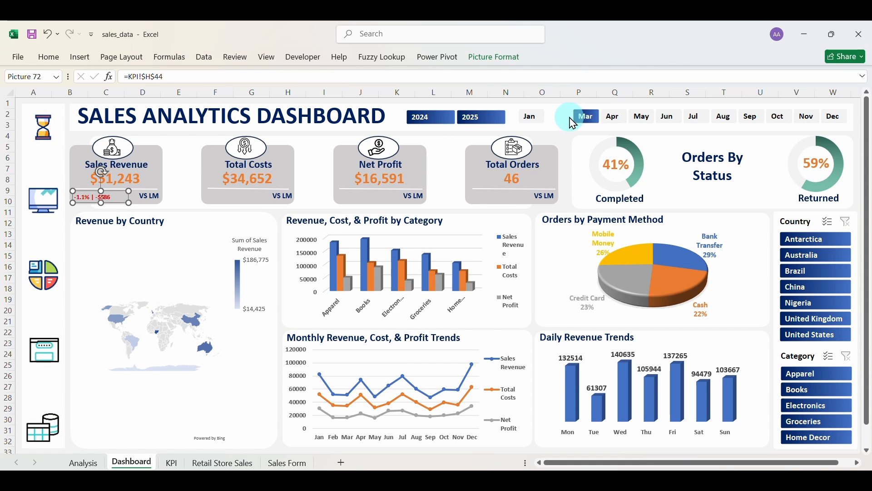
left_click(370, 312)
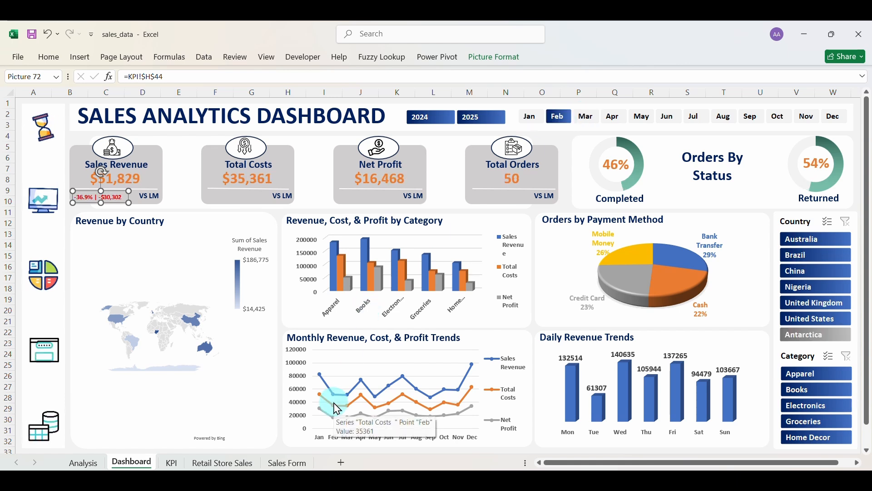
Enlarge the font of the Final VS LM cells H44, H49 and H54, and widen column H.
left_click(171, 463)
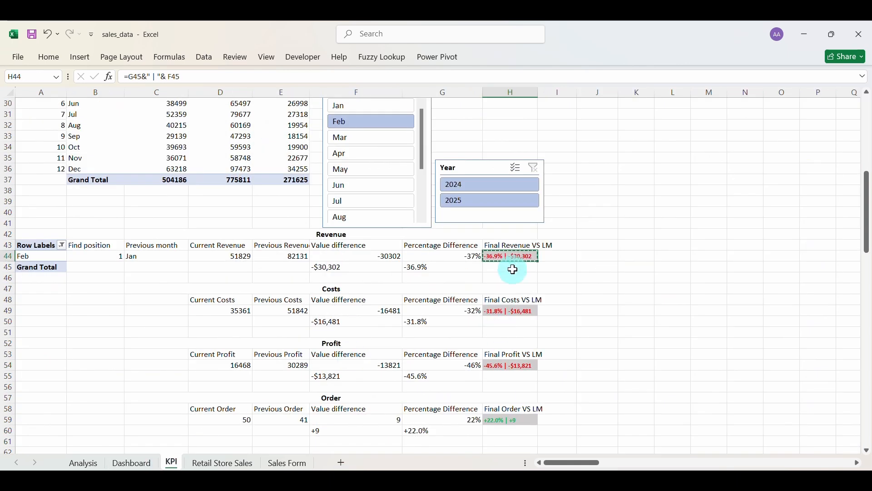
left_click(515, 312)
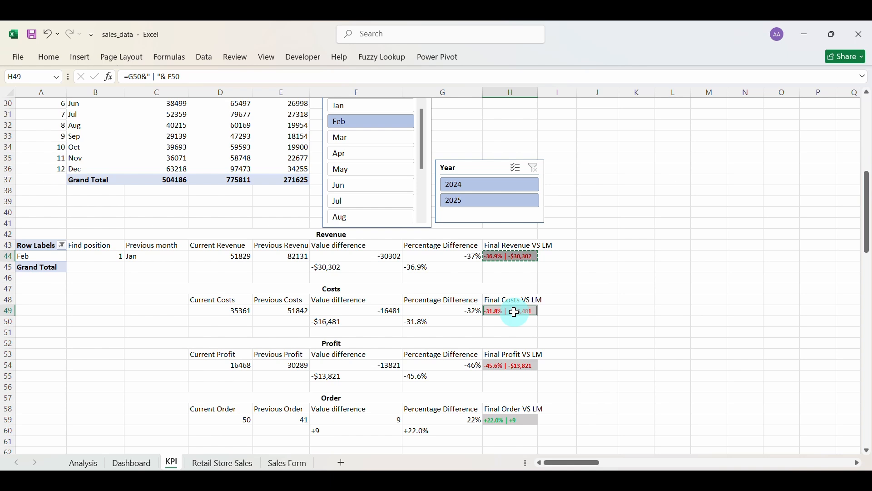
left_click(512, 368)
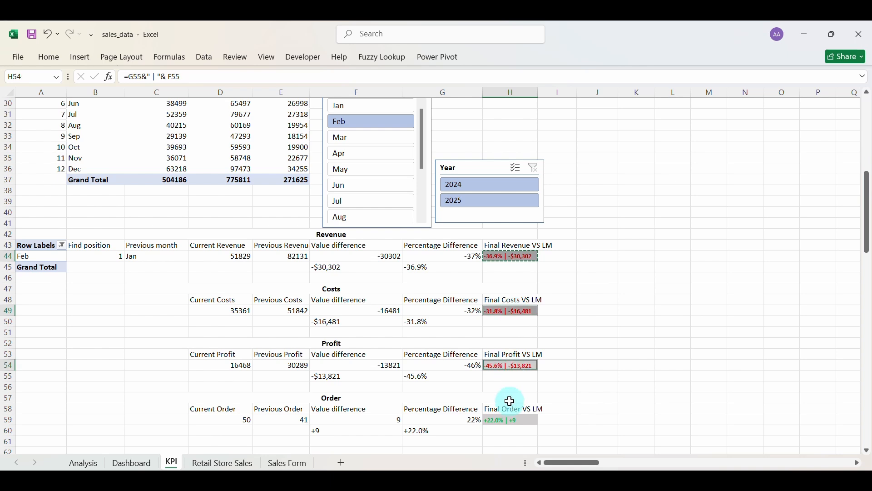
left_click(48, 59)
left_click(210, 80)
left_click(210, 80)
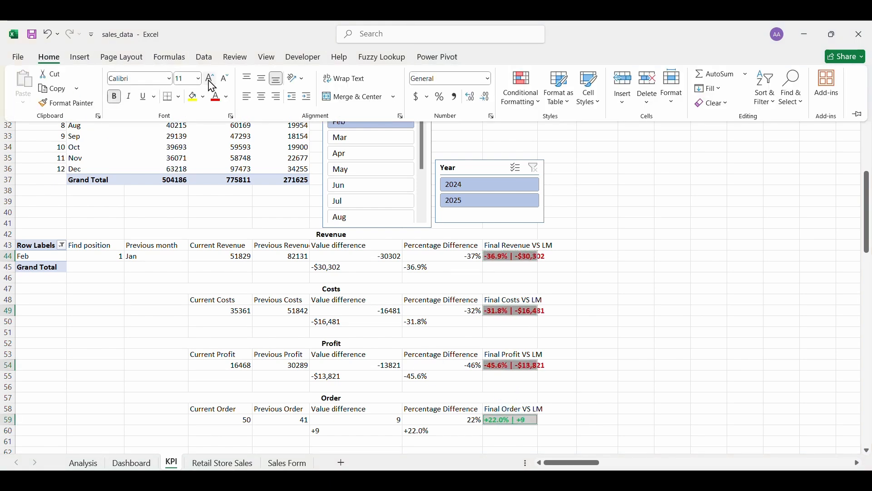
left_click(311, 318)
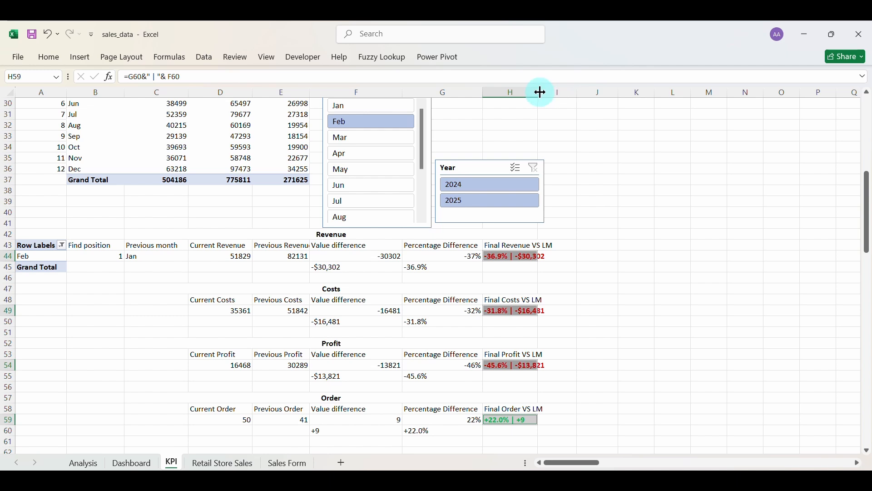
left_click_drag(540, 93, 548, 94)
Check the linked revenue picture by filtering to March and April, then back to February.
left_click(151, 464)
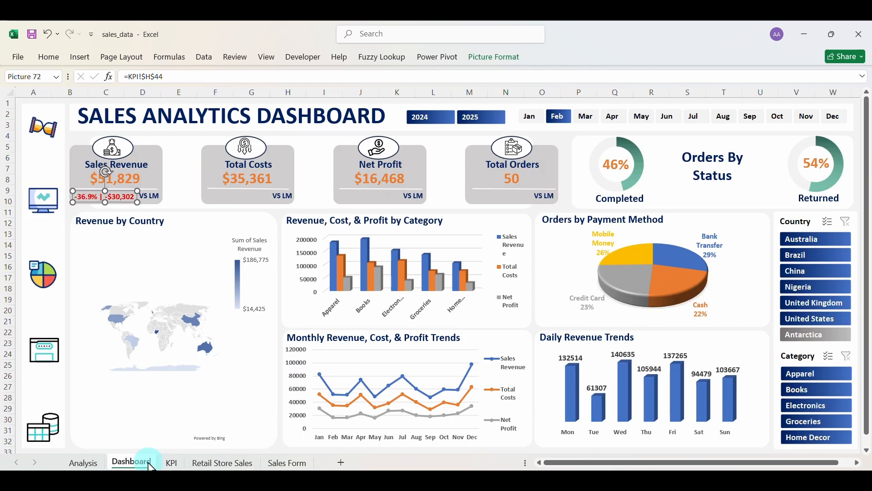
left_click(189, 182)
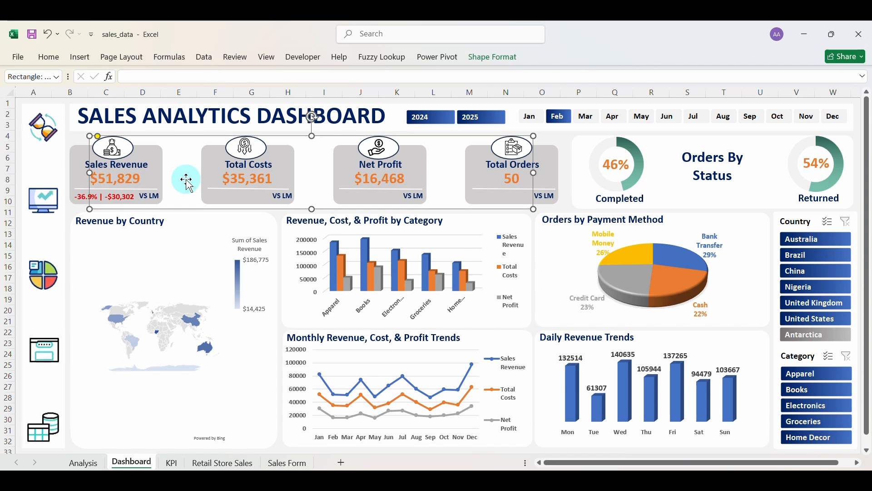
left_click(582, 121)
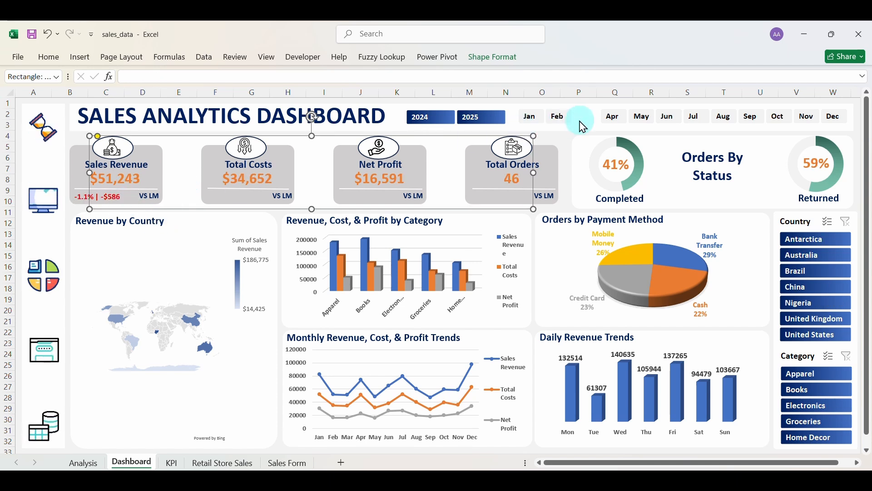
left_click(605, 119)
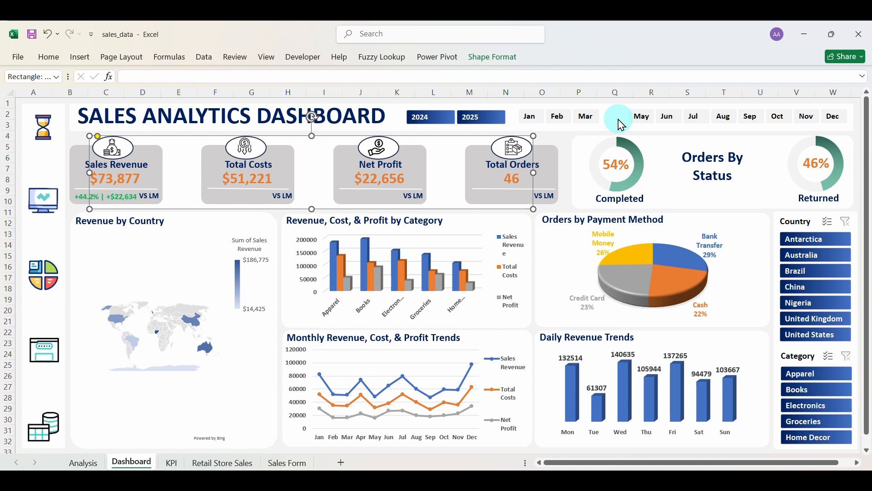
left_click(558, 117)
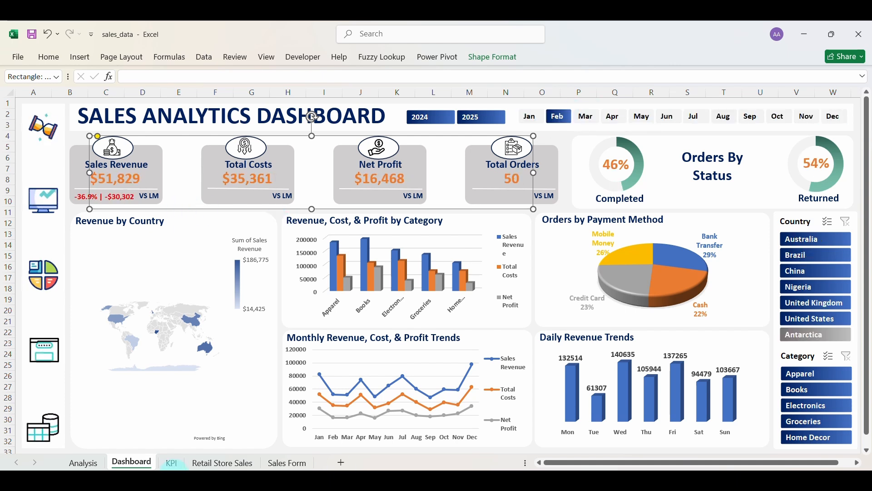
left_click(172, 462)
Copy KPI!H49 and paste it as a plain copy near the Total Costs card.
left_click(531, 311)
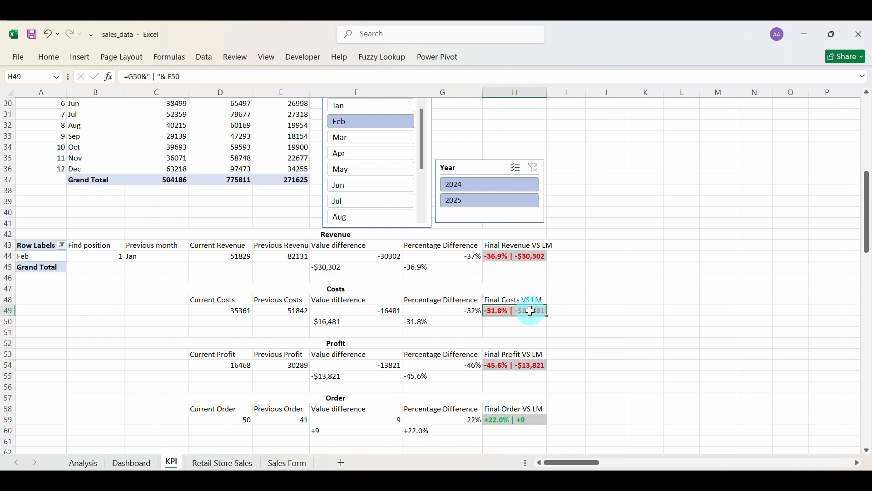
key("ctrl+c")
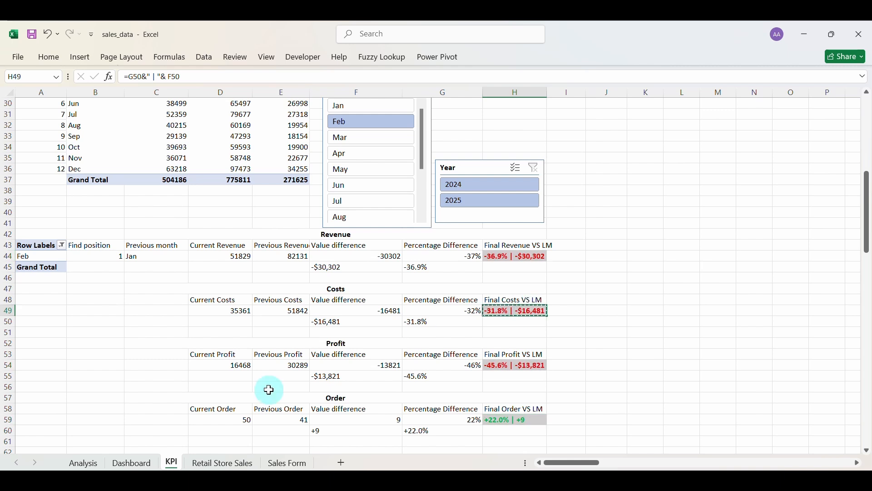
left_click(139, 463)
key("ctrl+v")
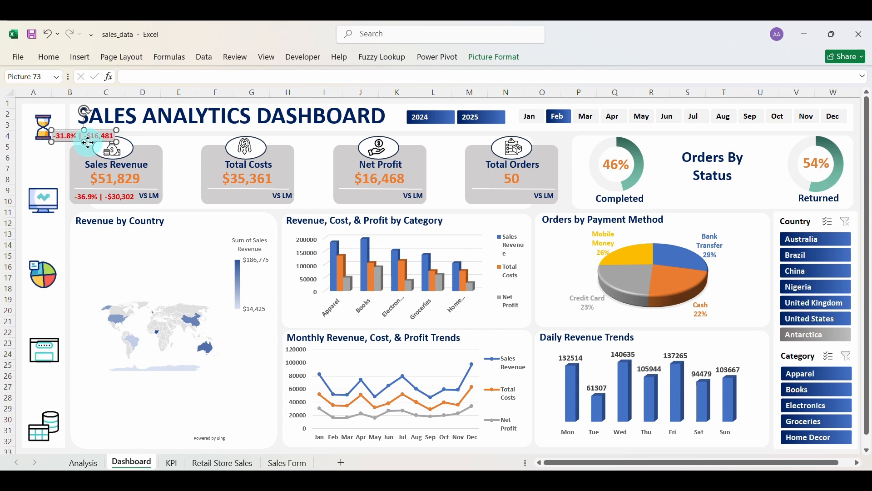
left_click_drag(88, 142, 237, 209)
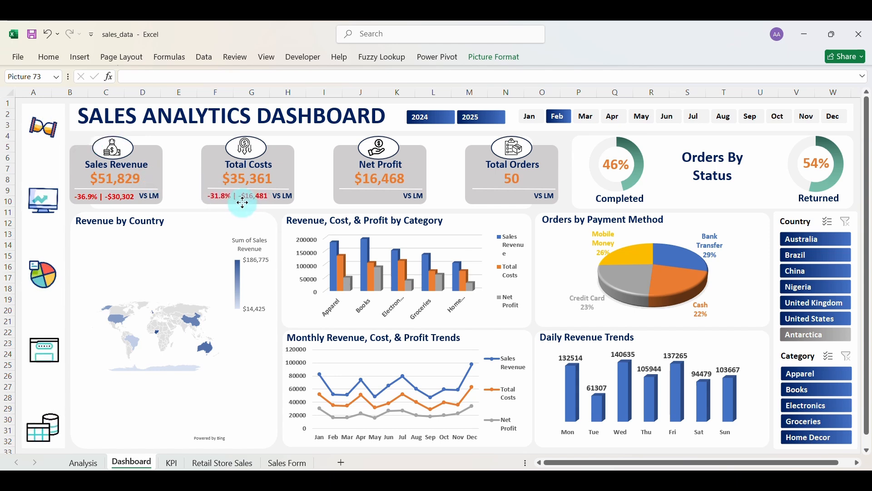
left_click_drag(242, 202, 243, 202)
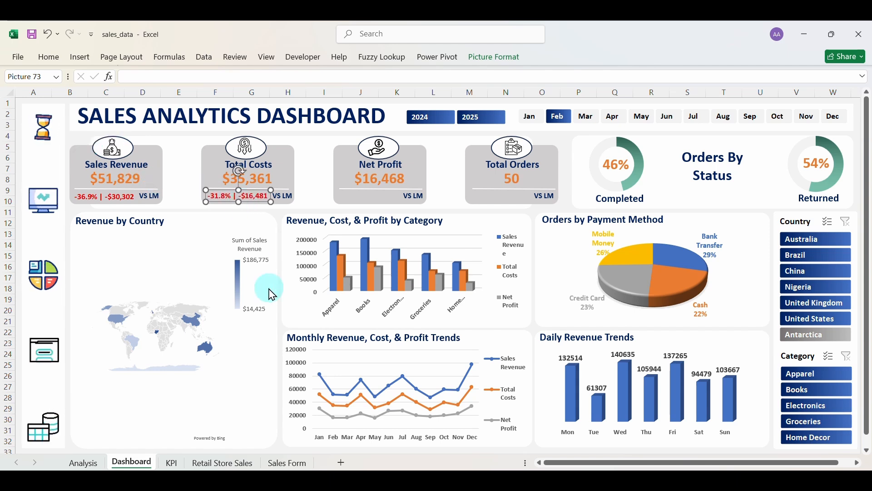
Paste the costs result as a linked picture reading -31.8% | -$16,481 under the Total Costs card.
left_click(172, 463)
left_click(515, 367)
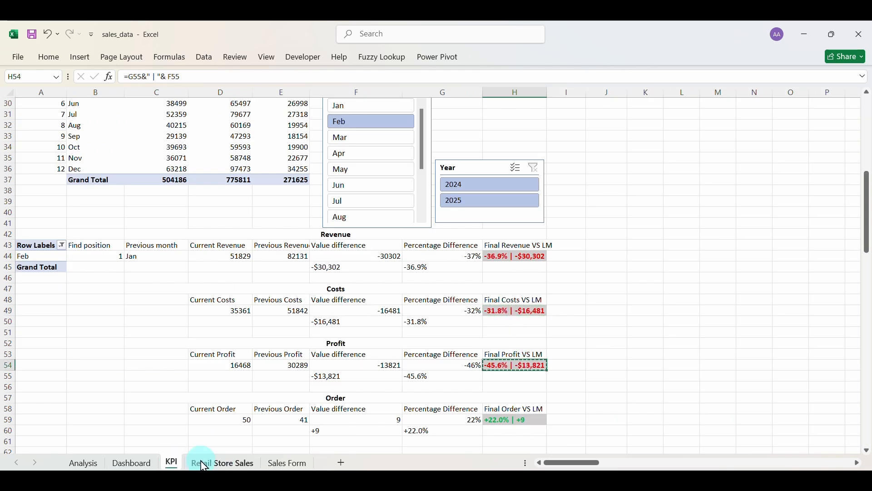
left_click(135, 463)
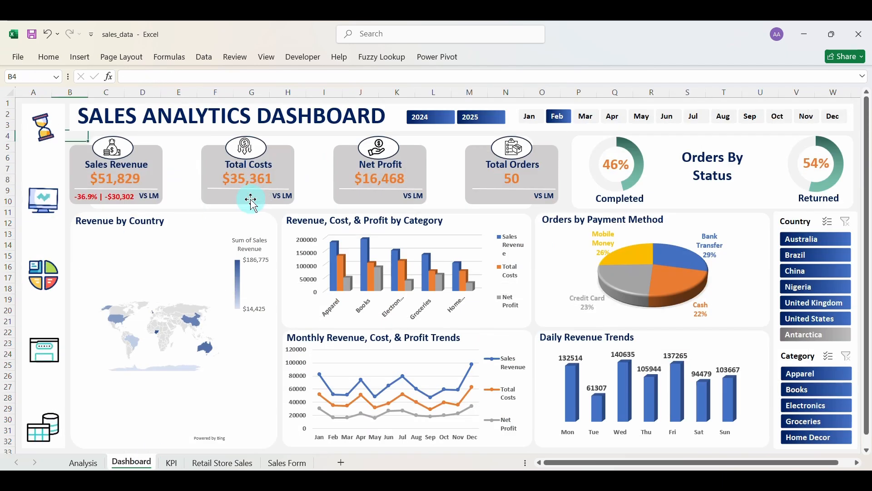
left_click(173, 463)
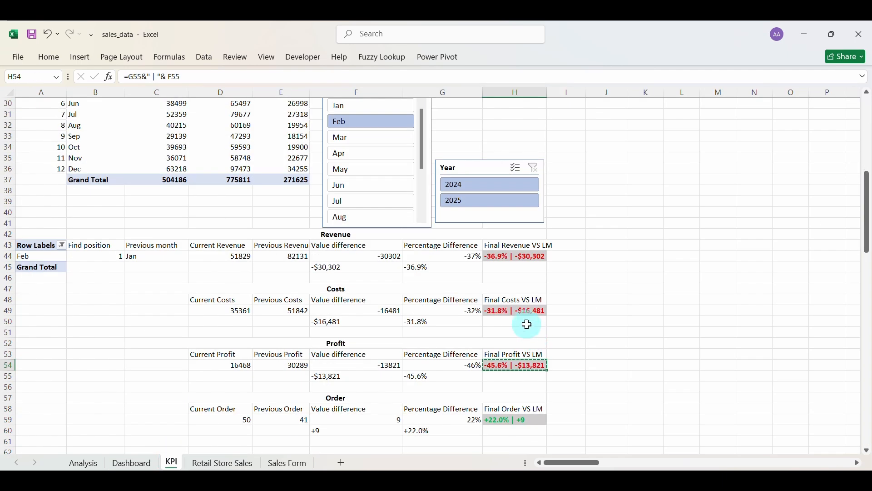
left_click(132, 463)
left_click(74, 147)
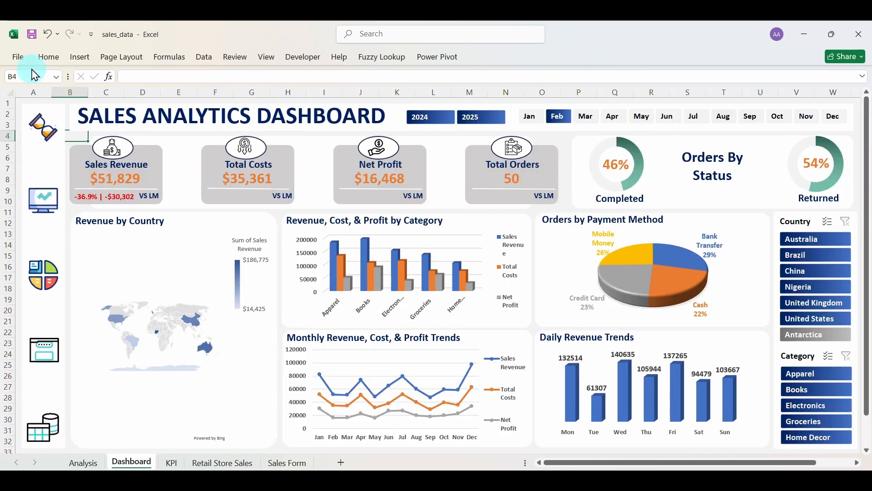
left_click(49, 57)
left_click(23, 107)
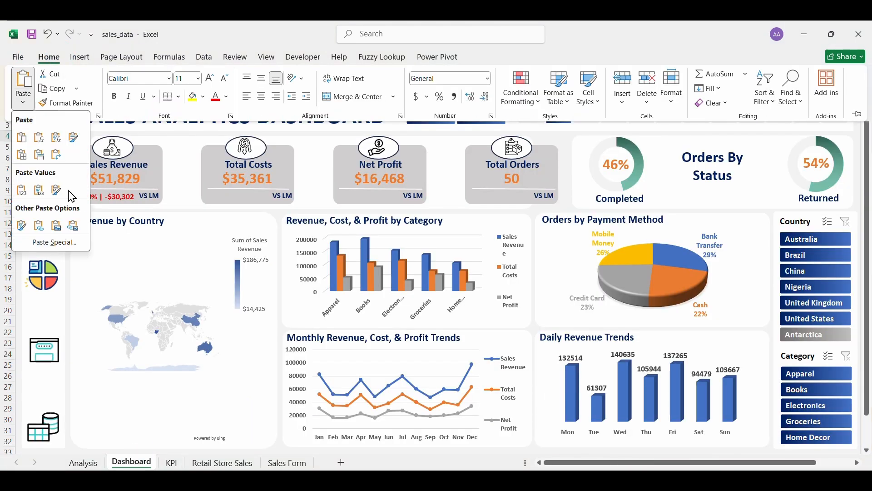
left_click(73, 226)
left_click(75, 142)
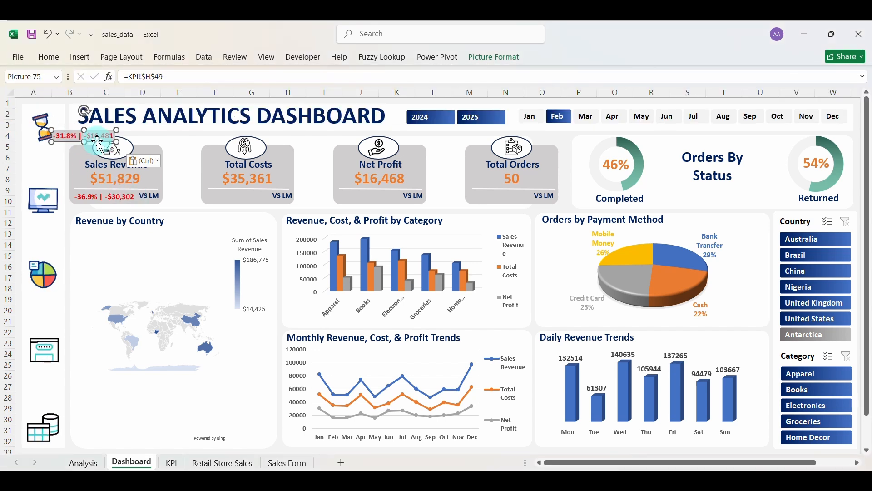
left_click_drag(99, 145, 242, 207)
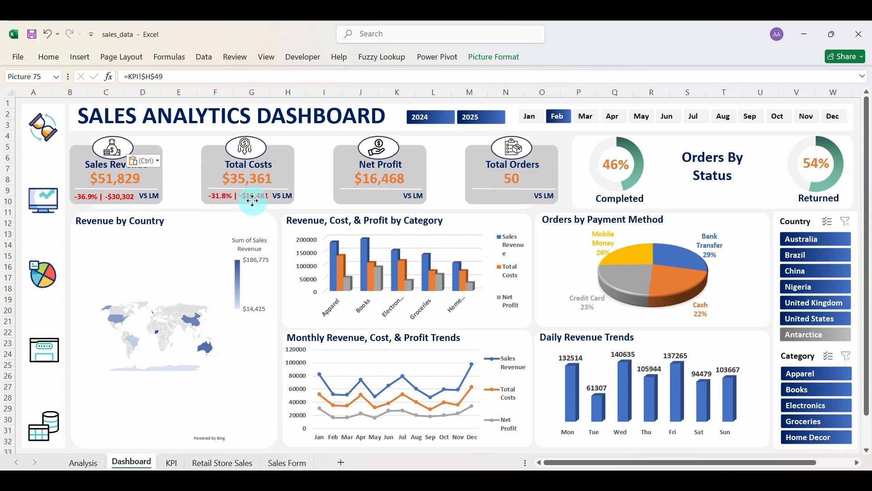
left_click_drag(250, 201, 250, 207)
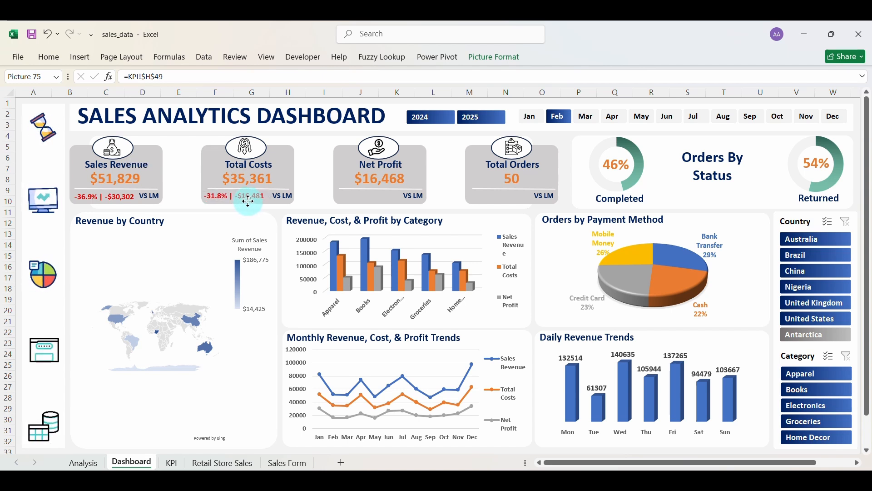
left_click_drag(249, 200, 248, 201)
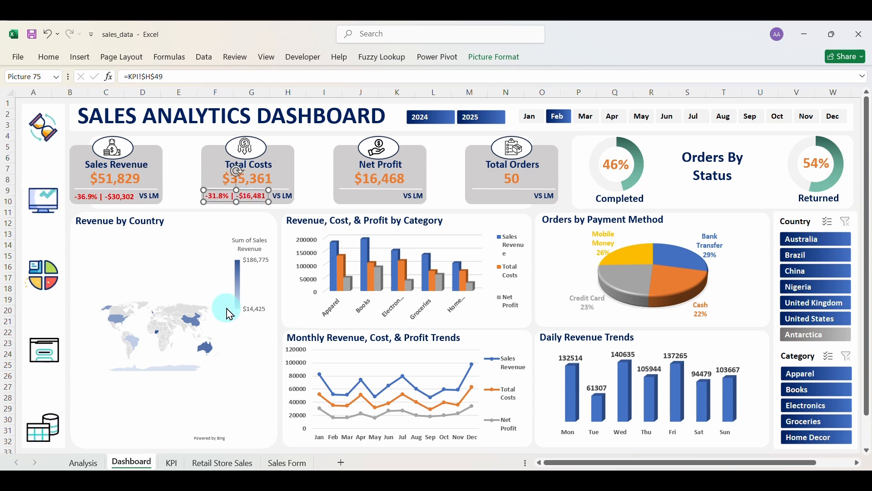
Copy KPI!H54 and place it as a linked picture (-45.6% | -$13,821) in the Net Profit card.
left_click(172, 464)
key("ctrl+c")
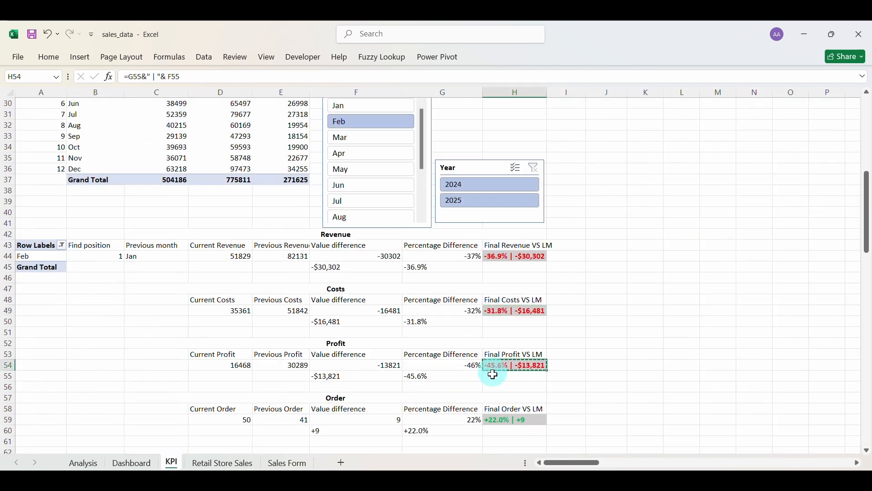
left_click(152, 465)
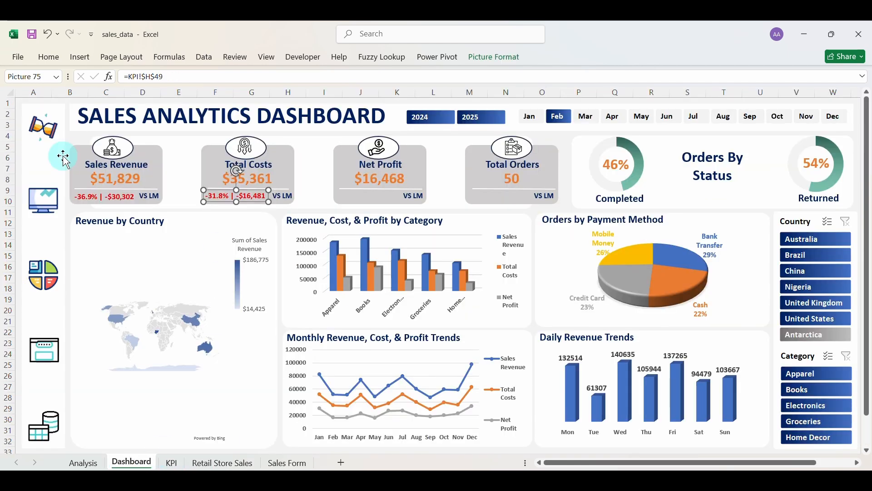
left_click(69, 138)
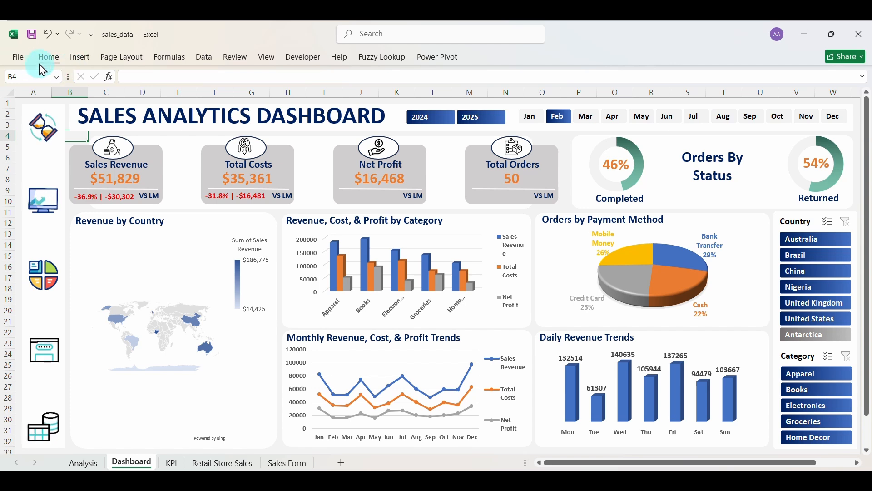
left_click(49, 61)
left_click(24, 106)
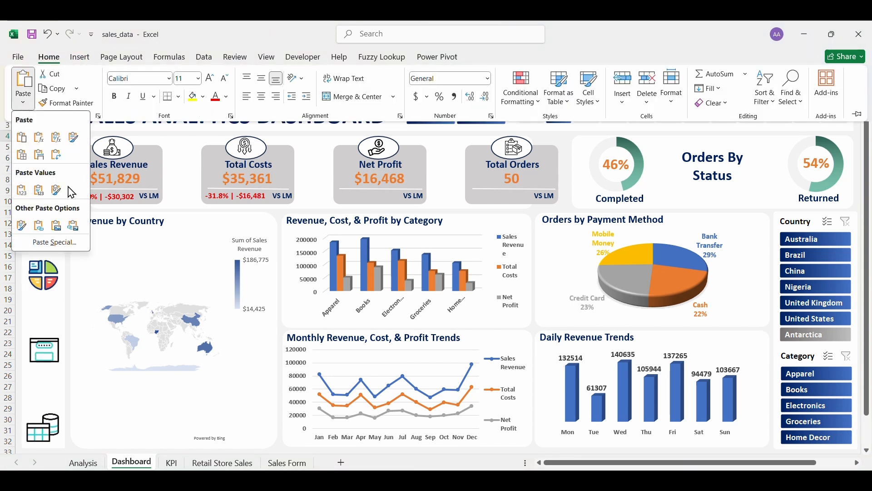
left_click(73, 229)
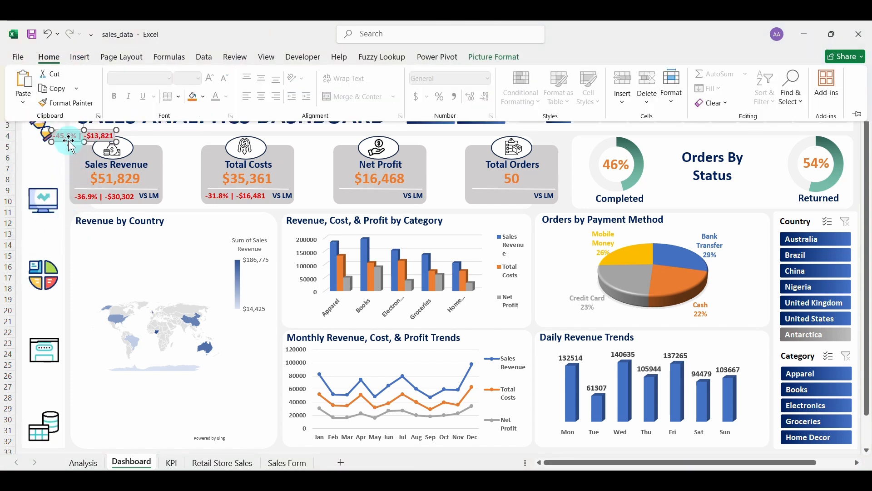
left_click(78, 144)
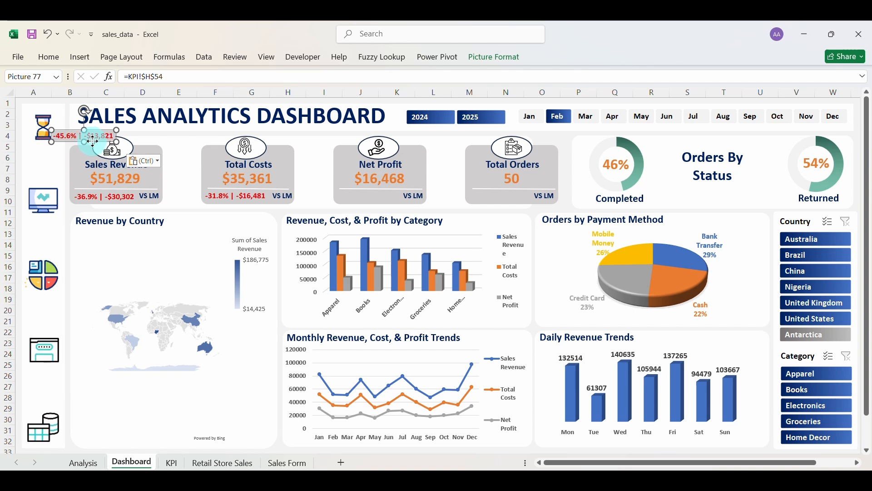
left_click_drag(92, 141, 381, 199)
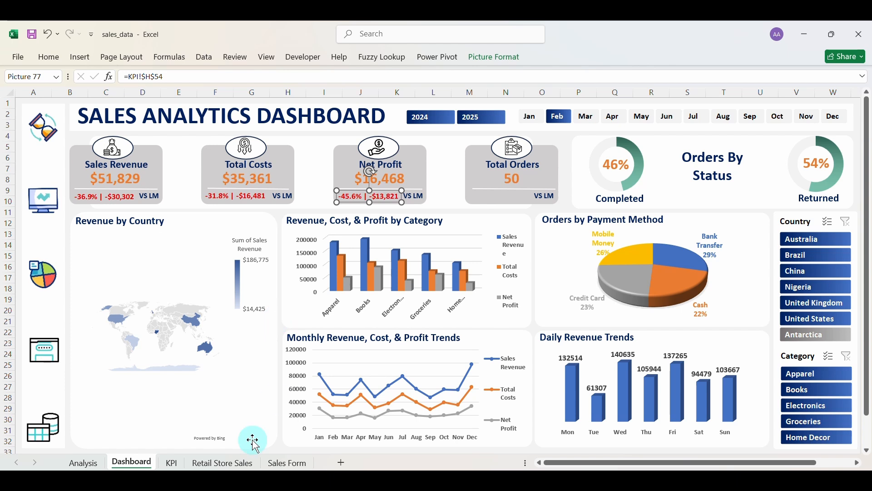
Copy KPI!H59 and place it as a linked picture (+22.0% | +9) in the Total Orders card.
left_click(173, 463)
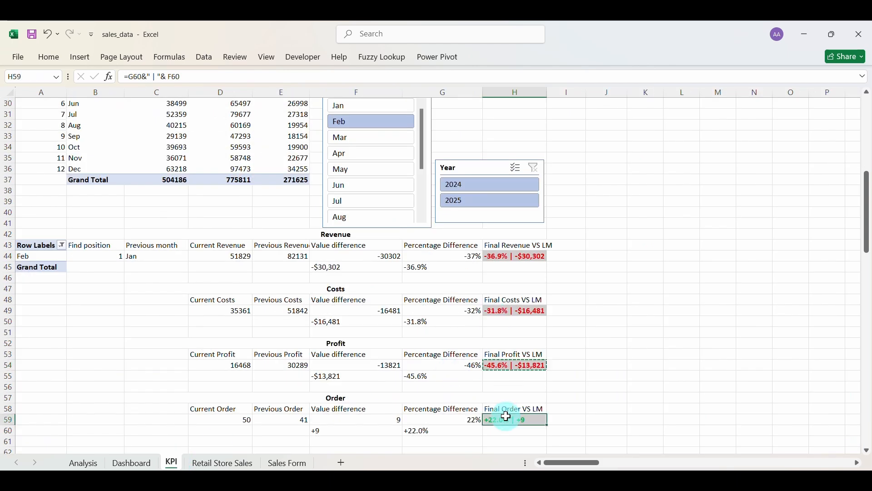
key("ctrl+c")
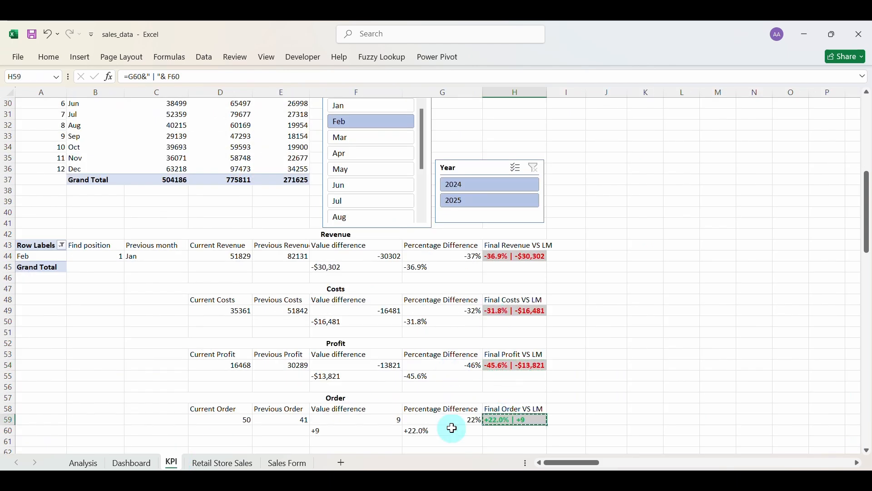
left_click(131, 462)
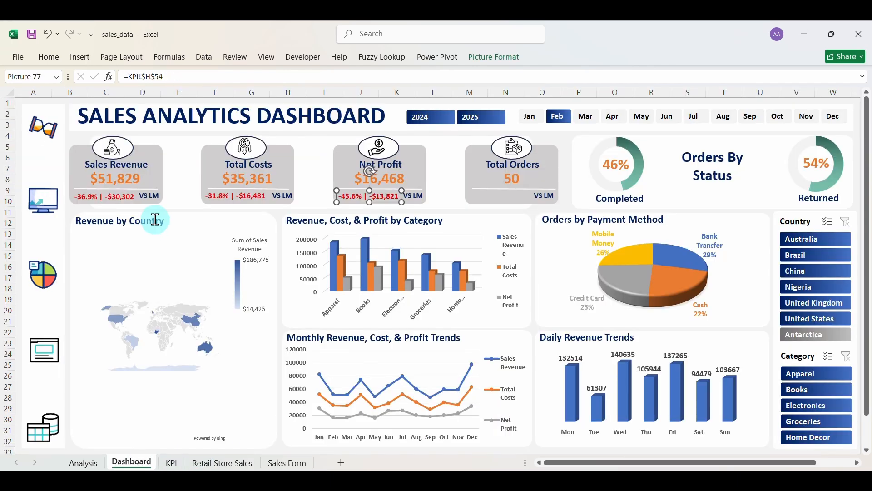
left_click(49, 58)
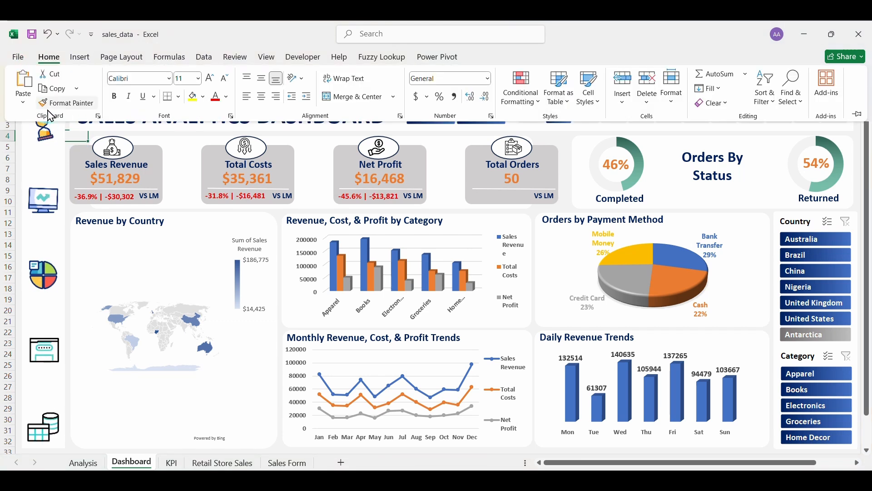
left_click(23, 106)
left_click(71, 227)
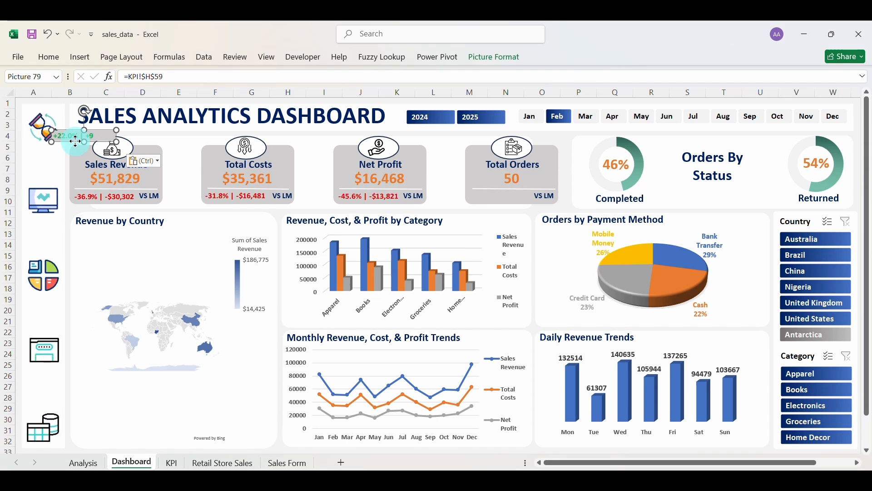
left_click_drag(338, 207, 511, 199)
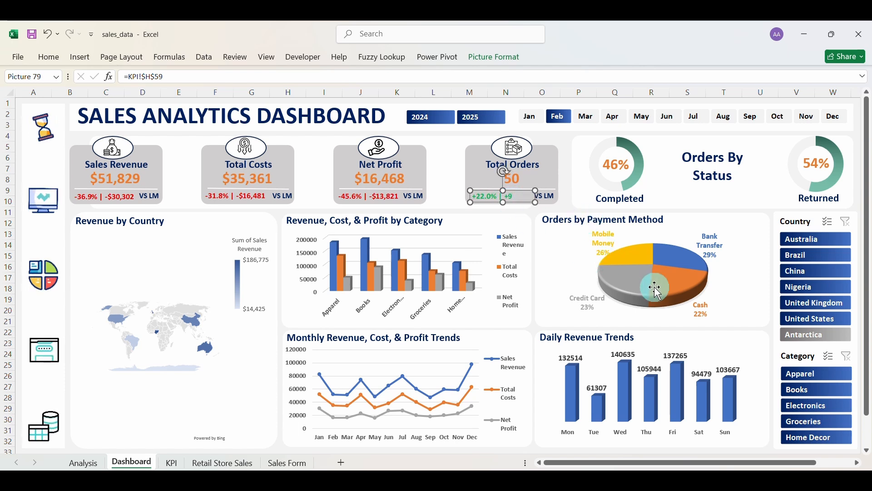
left_click(562, 199)
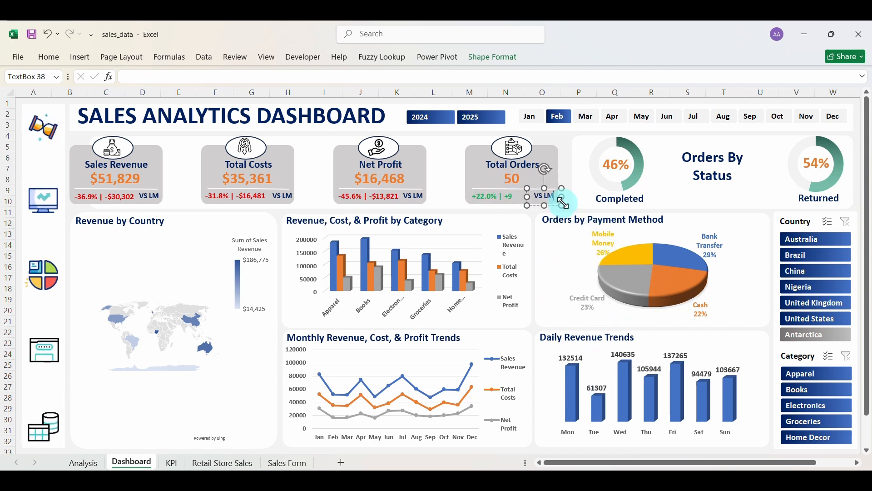
left_click(586, 117)
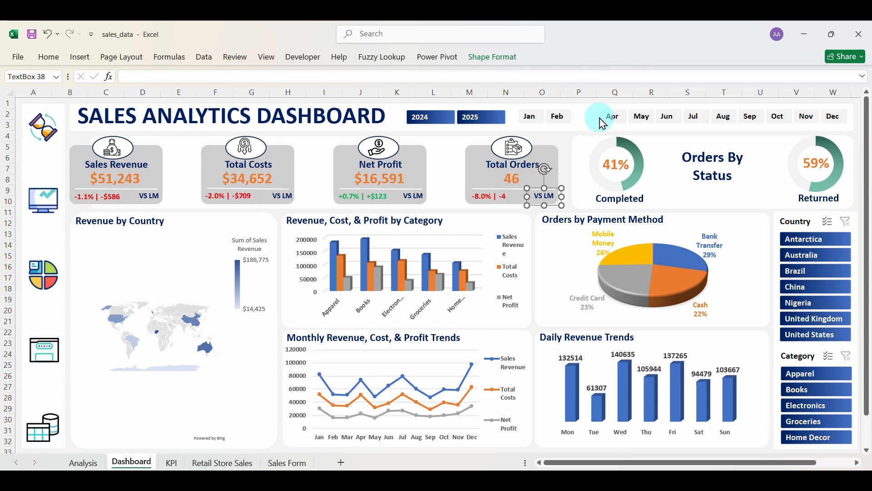
left_click(608, 121)
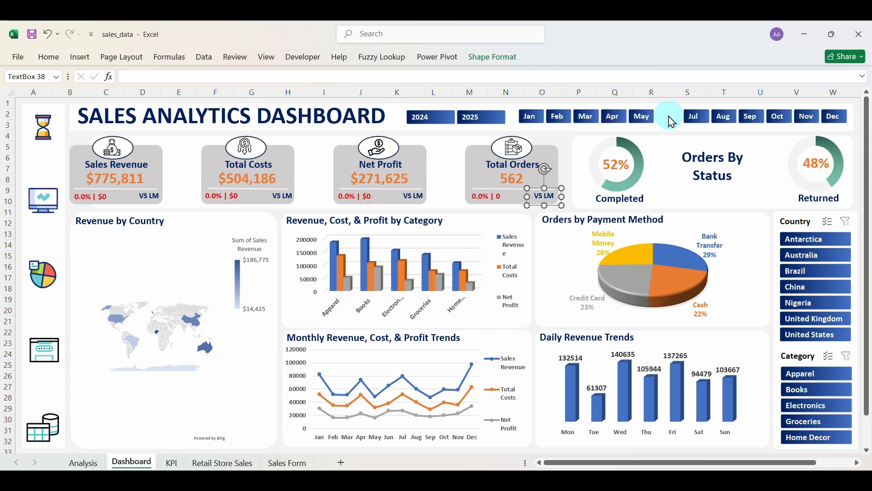
left_click(548, 120)
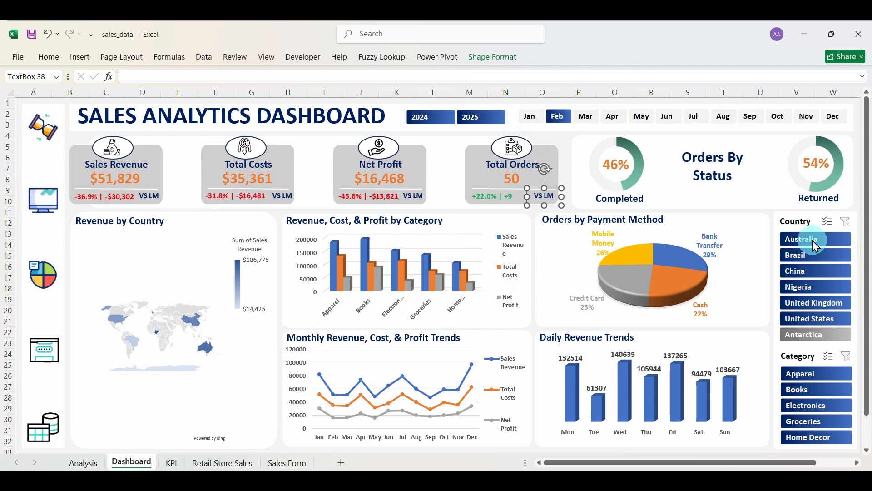
left_click(817, 392)
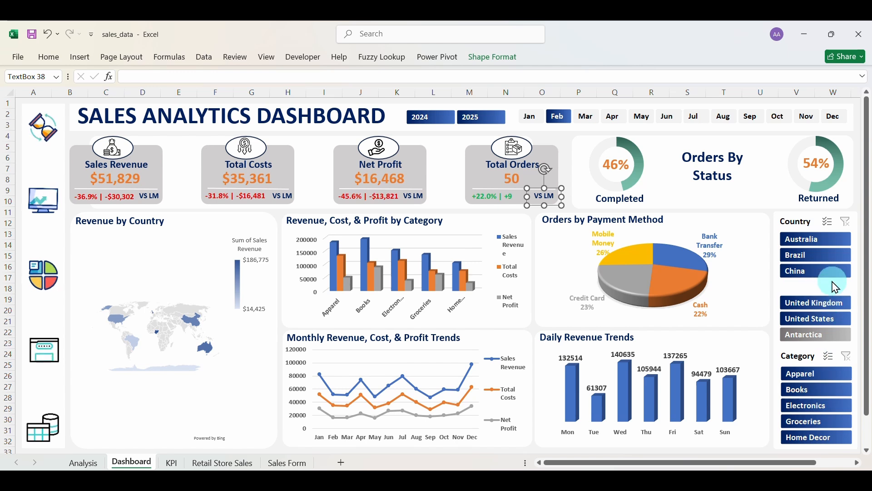
left_click(844, 226)
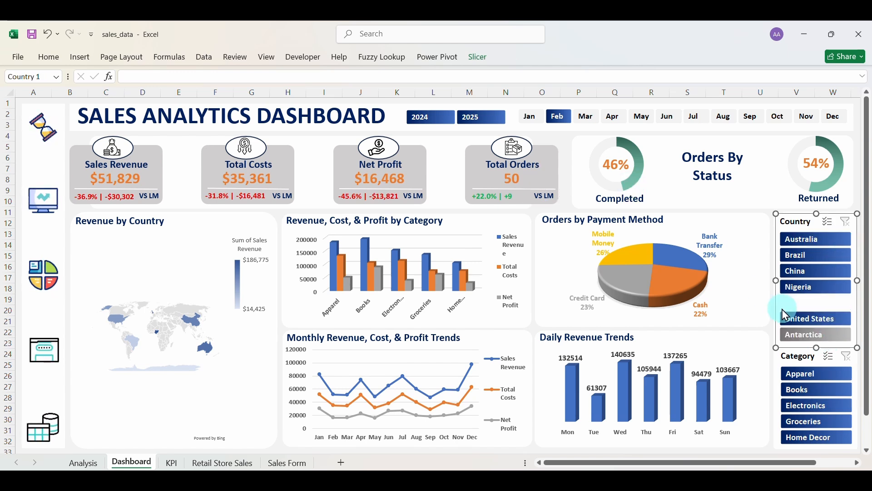
left_click(171, 463)
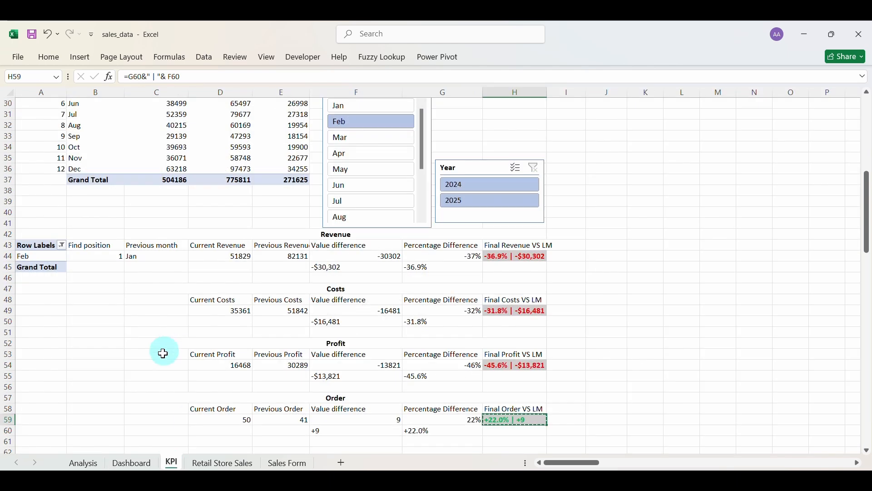
scroll(180, 361, "up", 10)
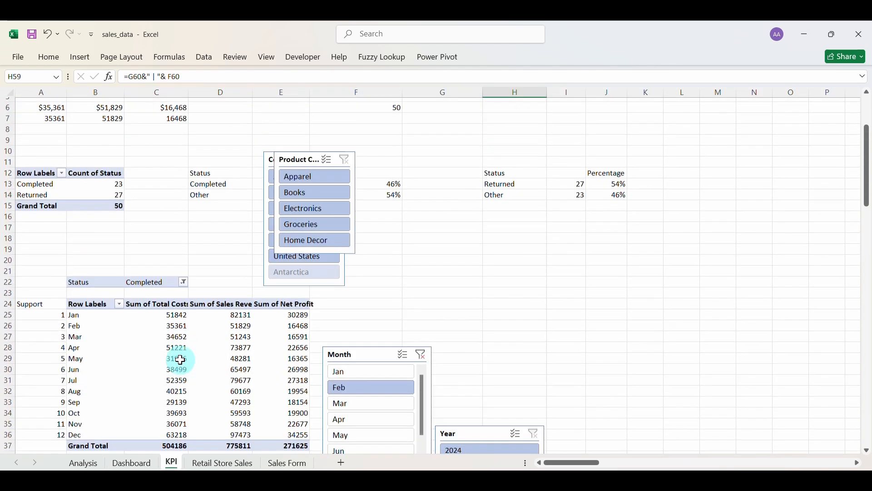
scroll(181, 360, "down", 7)
left_click(132, 462)
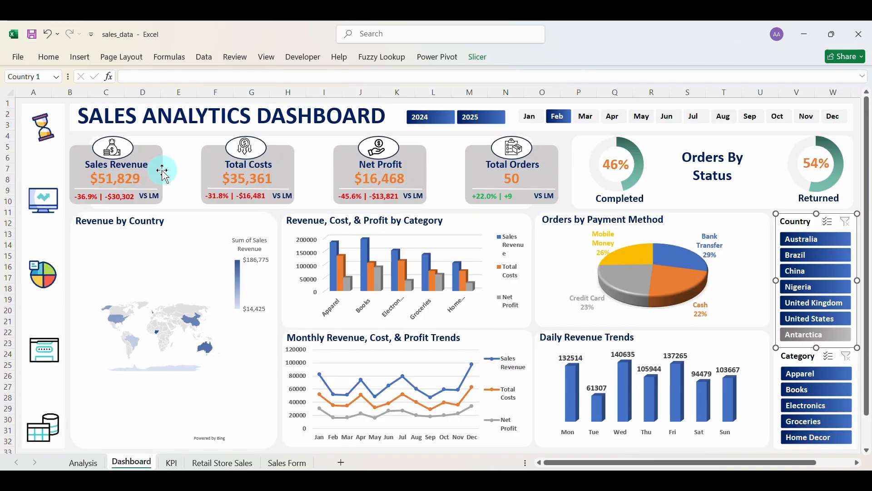
Clear the month filter and connect the Country slicer to KPI1, KPI2, PivotTable1 and PivotTable2.
left_click(568, 119)
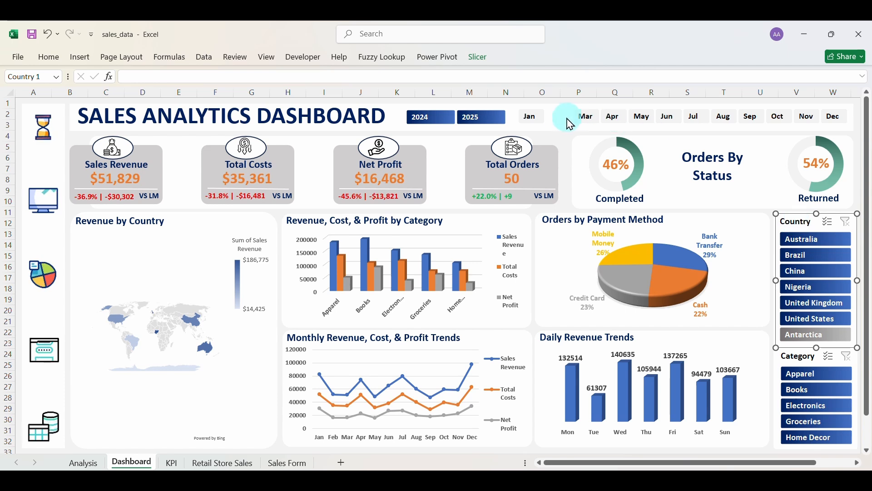
right_click(806, 231)
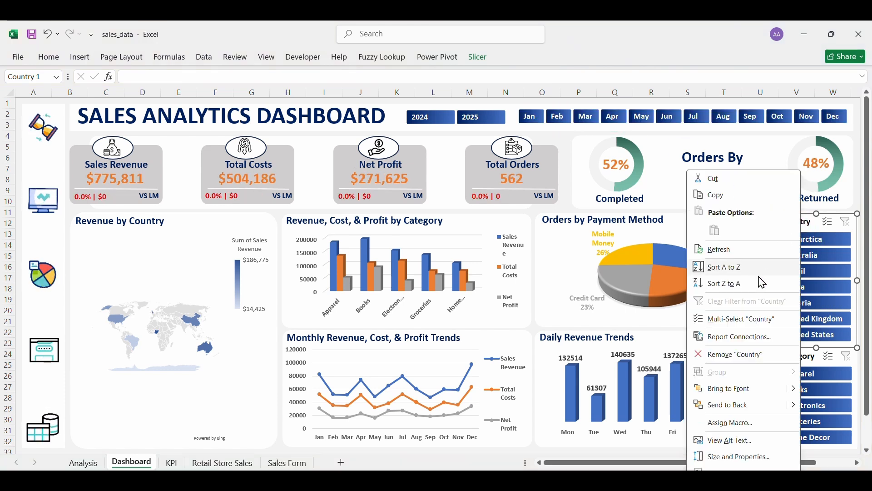
left_click(733, 337)
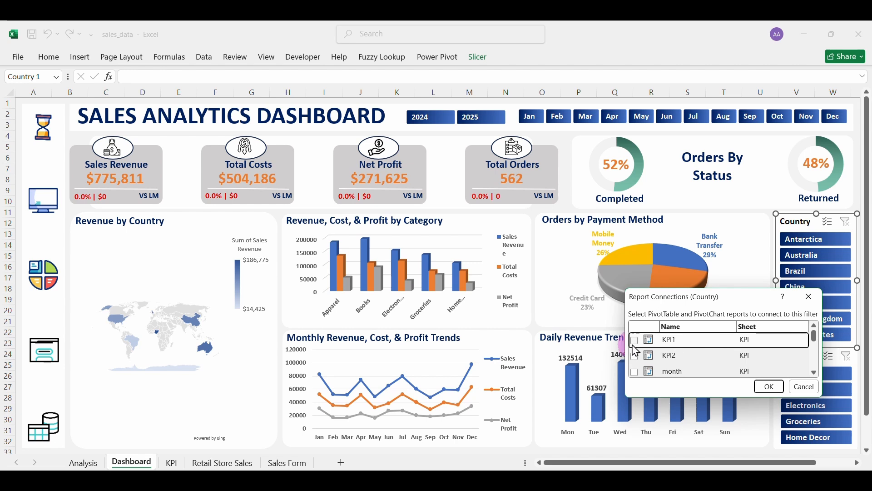
left_click(635, 341)
left_click(635, 357)
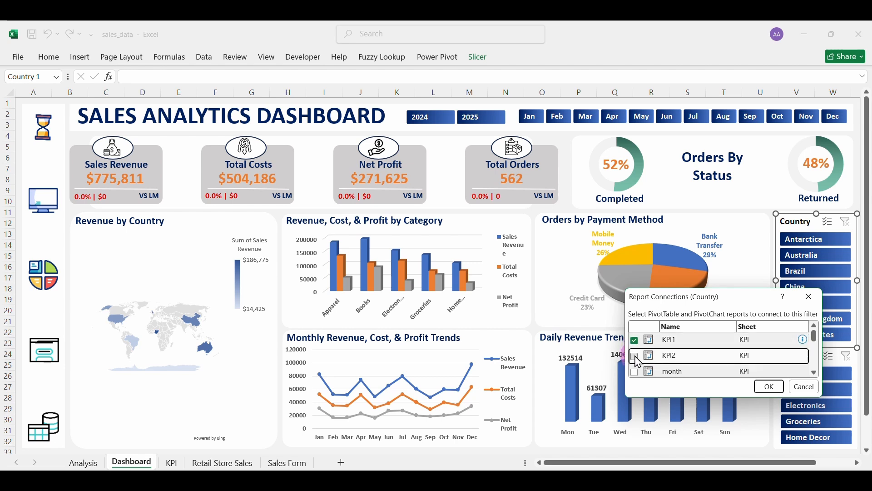
left_click(813, 372)
left_click(812, 371)
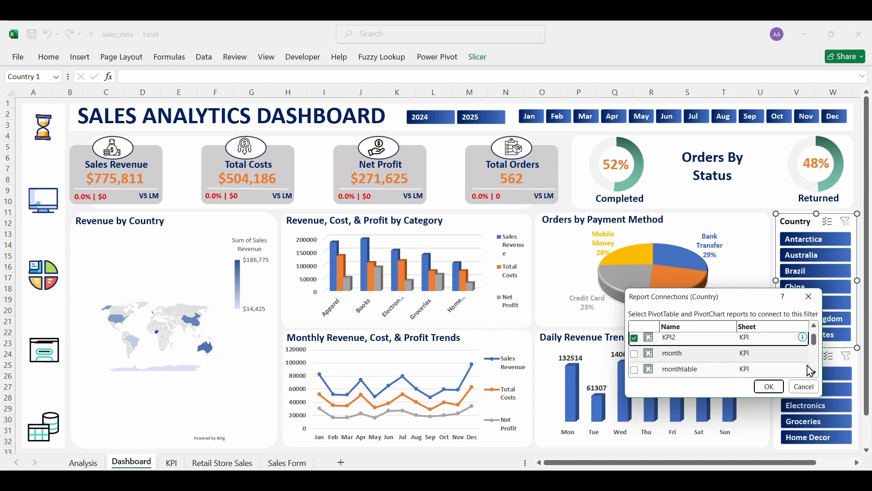
left_click(813, 371)
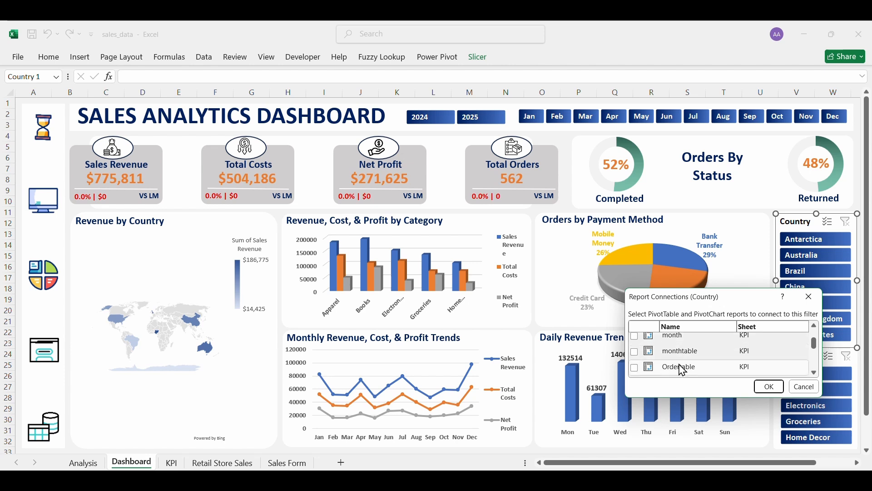
left_click(814, 371)
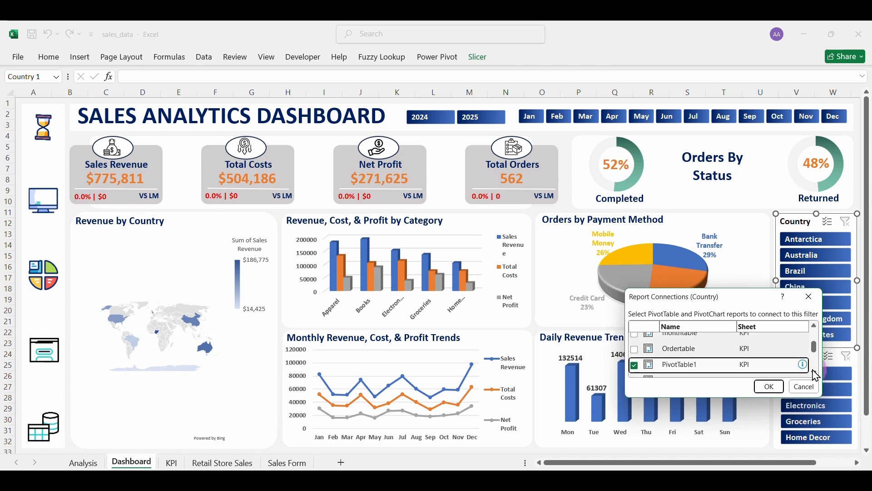
left_click(813, 372)
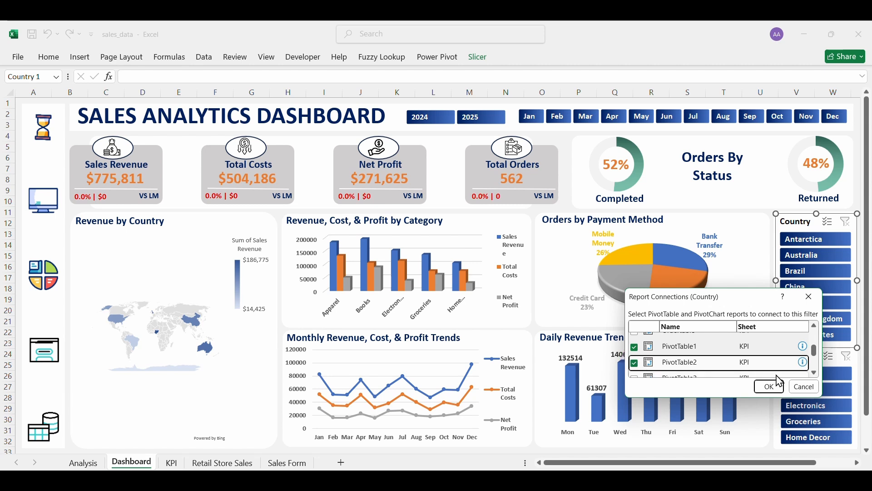
Also connect PivotTable3, PivotTable4 and PivotTable5, confirm, and filter the dashboard to Antarctica.
scroll(699, 359, "down", 2)
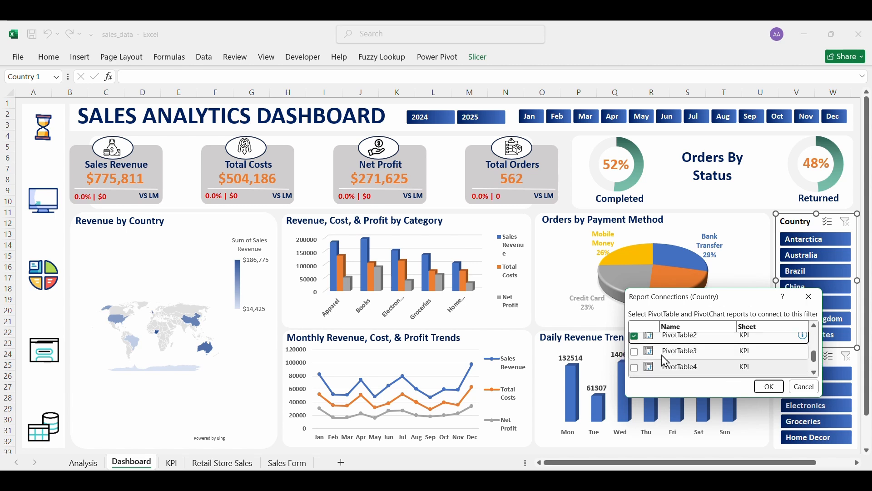
left_click(636, 352)
left_click(638, 368)
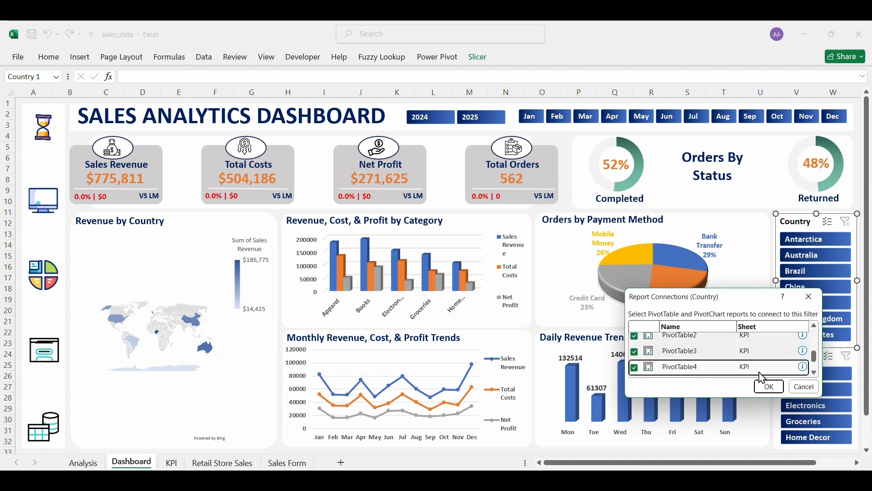
scroll(728, 363, "down", 2)
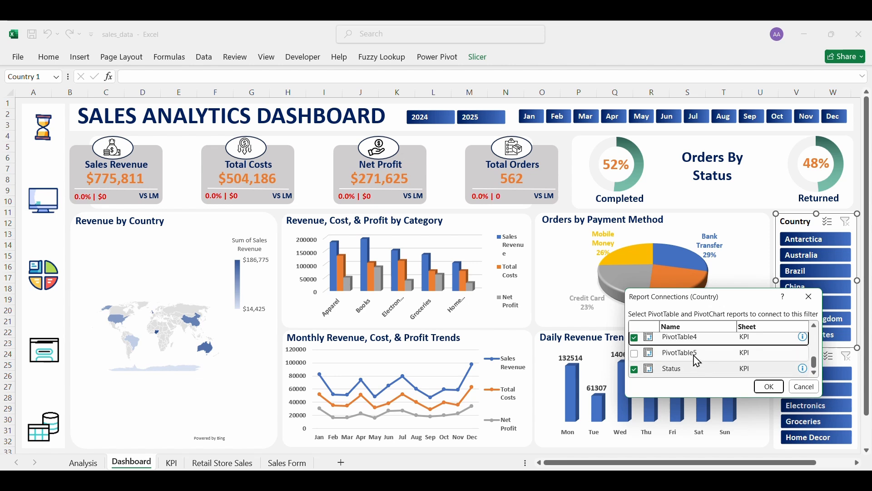
left_click(636, 354)
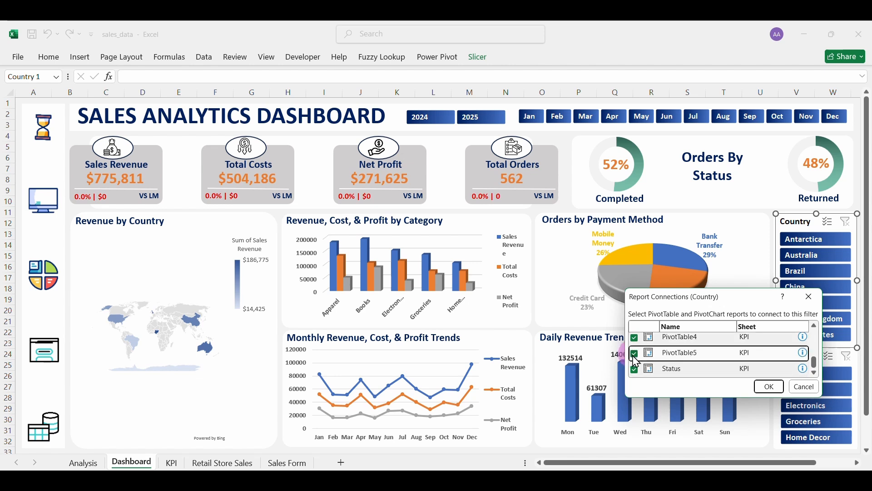
left_click(770, 388)
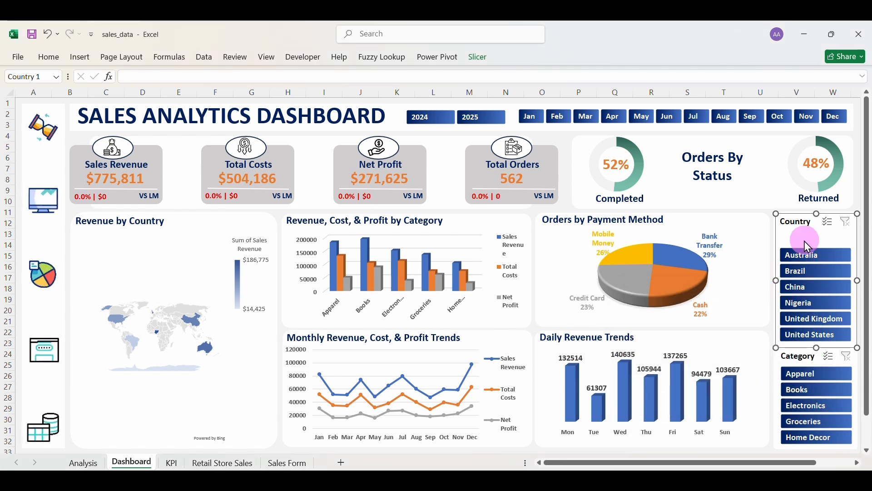
left_click(806, 241)
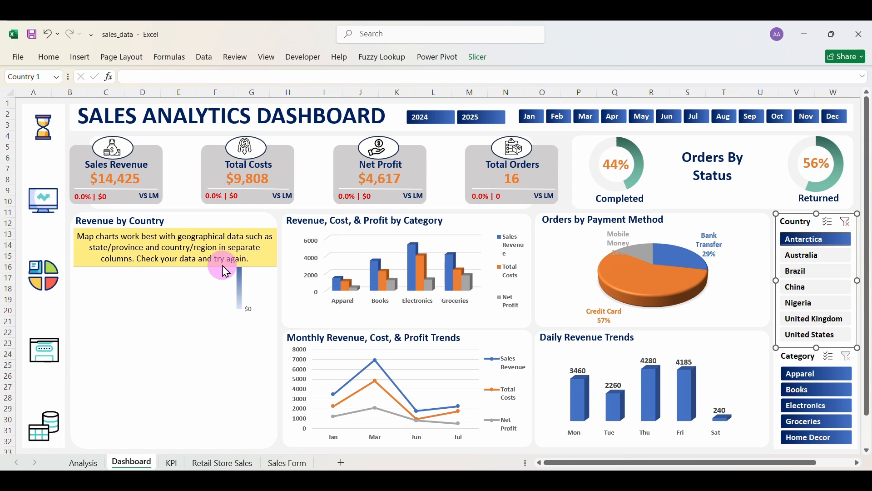
left_click(208, 325)
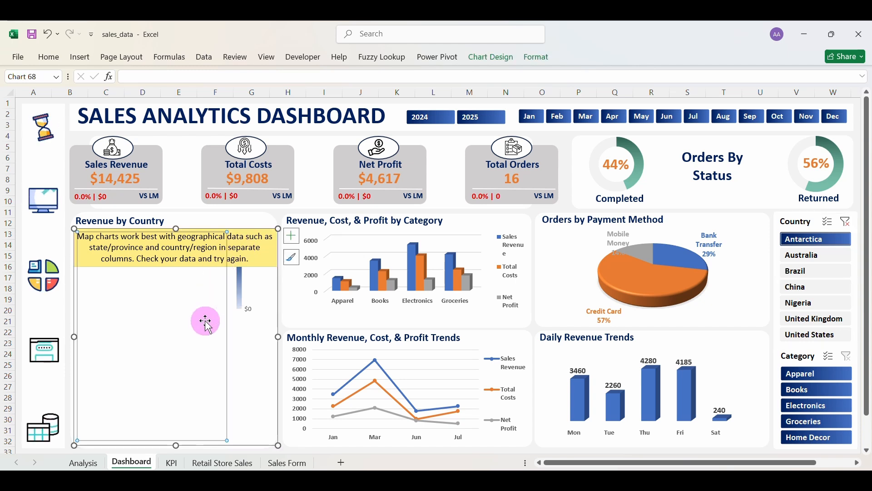
On the KPI sheet, check the country pivot's Status filter and leave it unchanged.
left_click(173, 463)
scroll(308, 415, "down", 12)
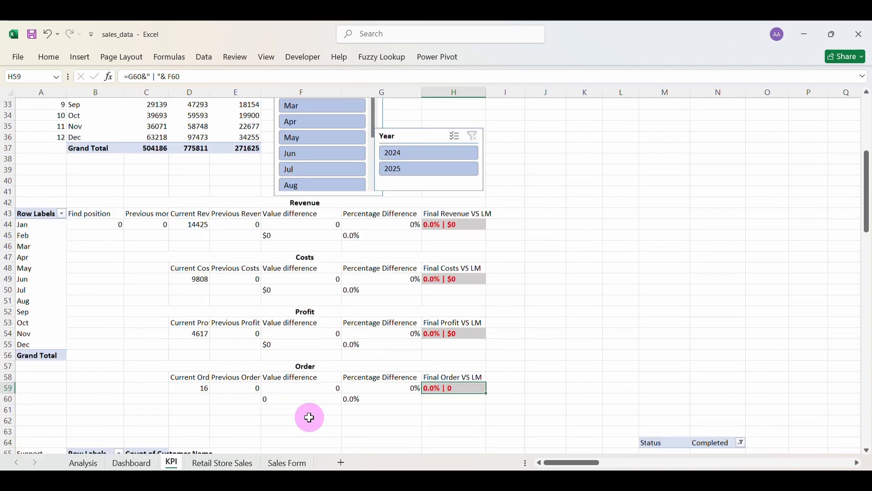
scroll(310, 418, "down", 10)
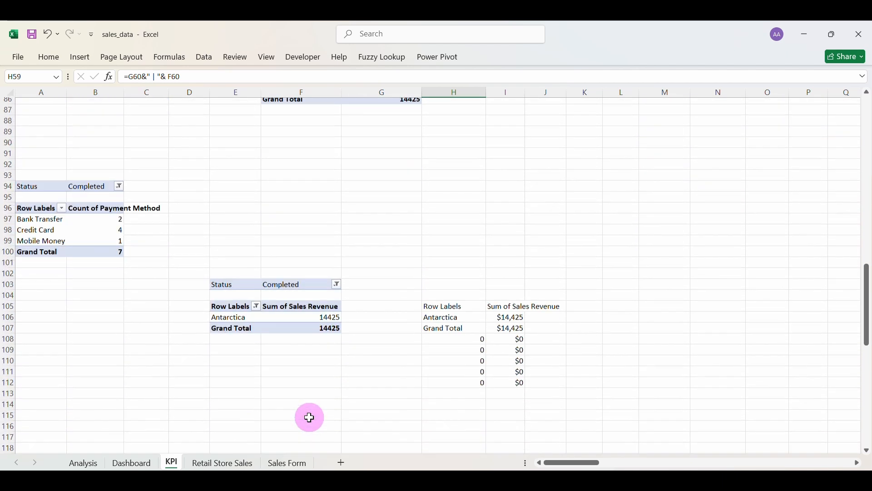
scroll(309, 418, "up", 8)
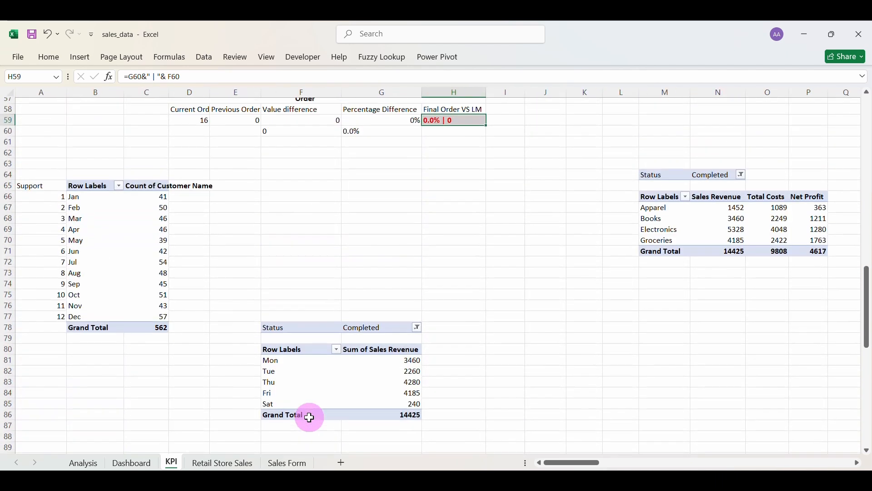
scroll(310, 418, "down", 7)
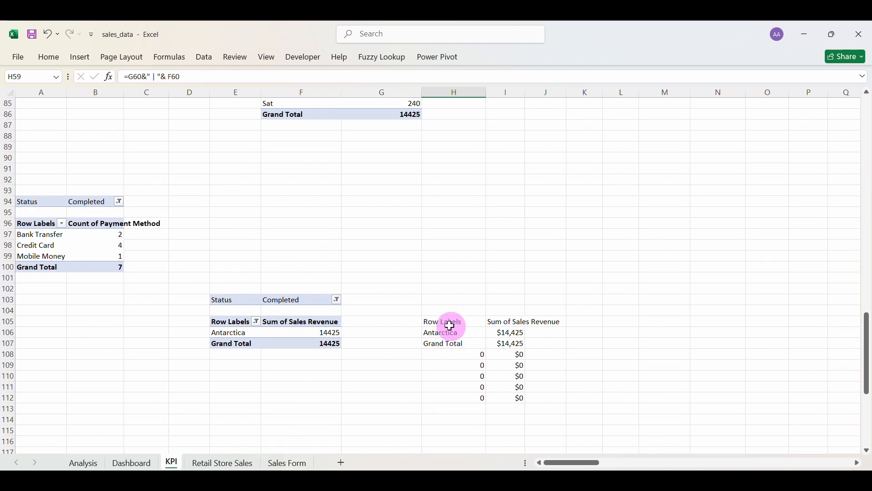
left_click(337, 300)
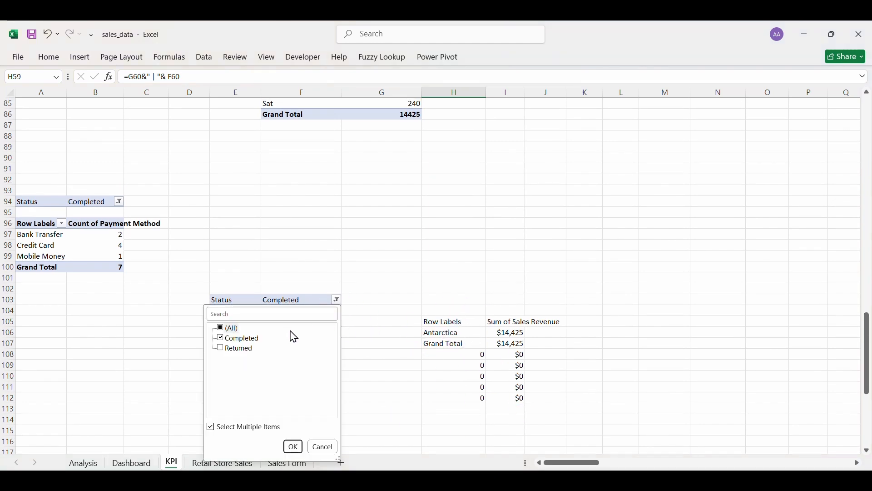
left_click(320, 448)
left_click(169, 462)
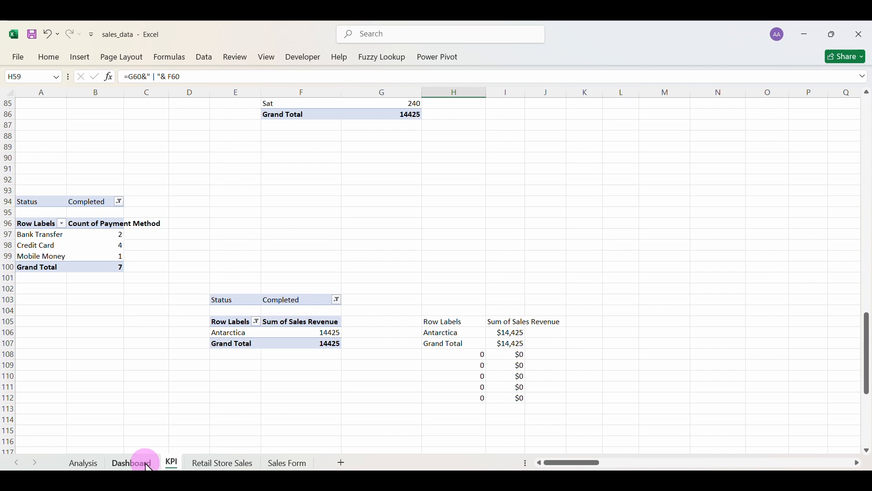
Select the old formatted country revenue table H105:J113 beside the pivot to clear it.
left_click(132, 463)
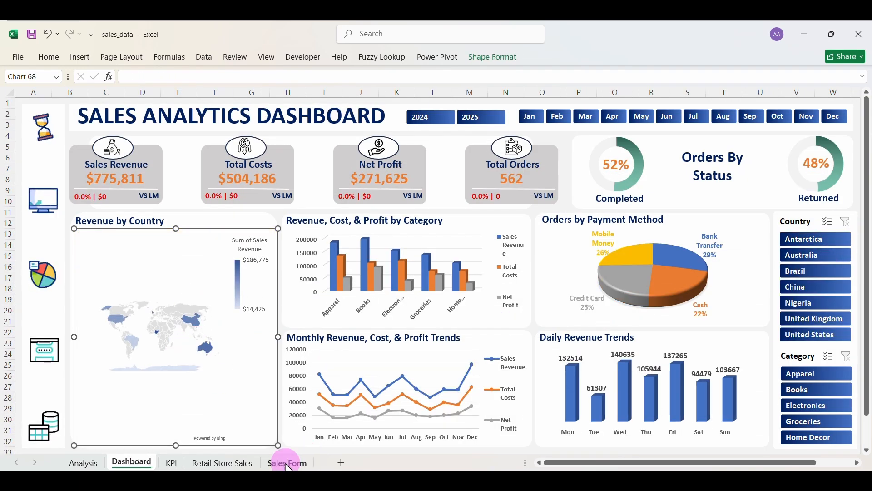
left_click(171, 463)
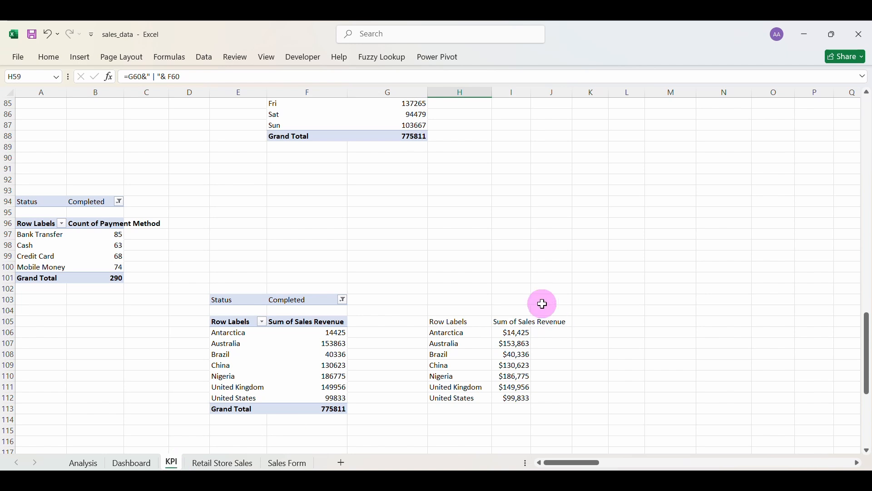
left_click_drag(439, 324, 558, 403)
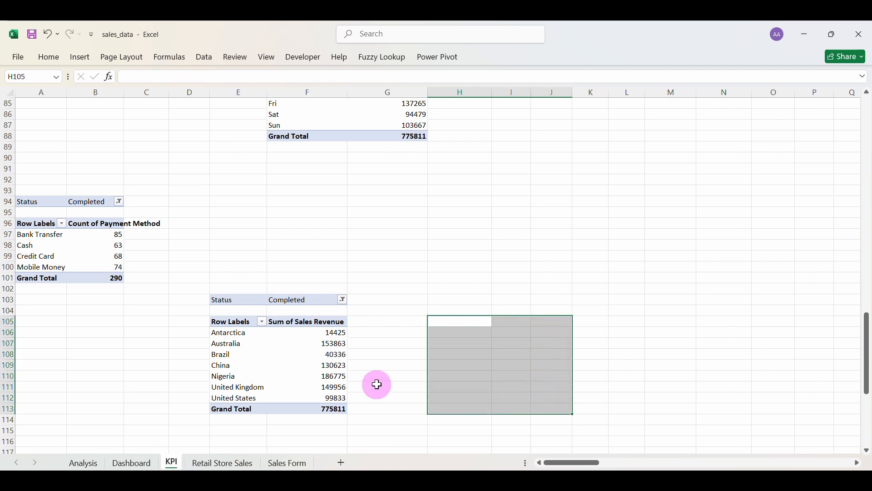
Enter the Country and Revenue headers in A108:B108.
left_click(280, 362)
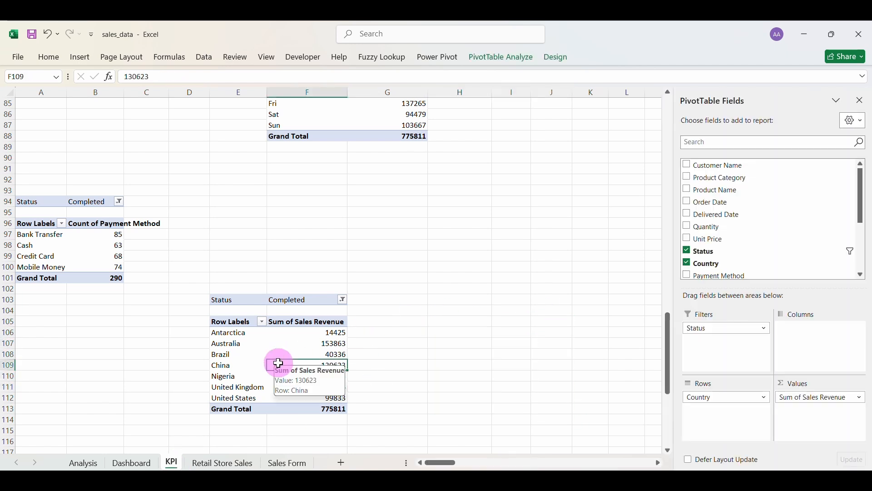
left_click(46, 352)
type("=")
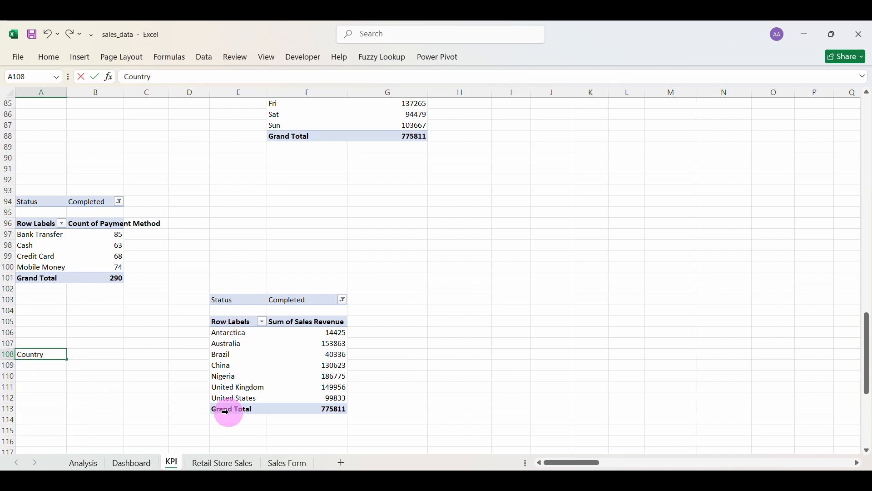
left_click(93, 352)
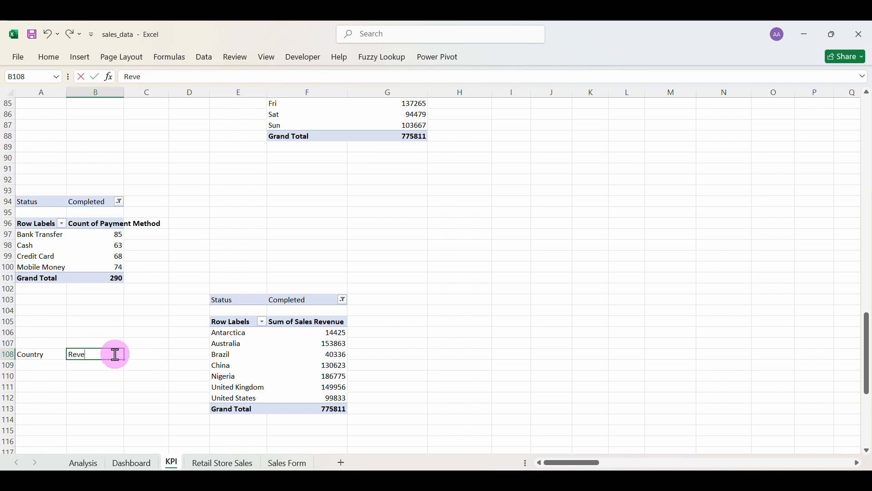
type("Revenue")
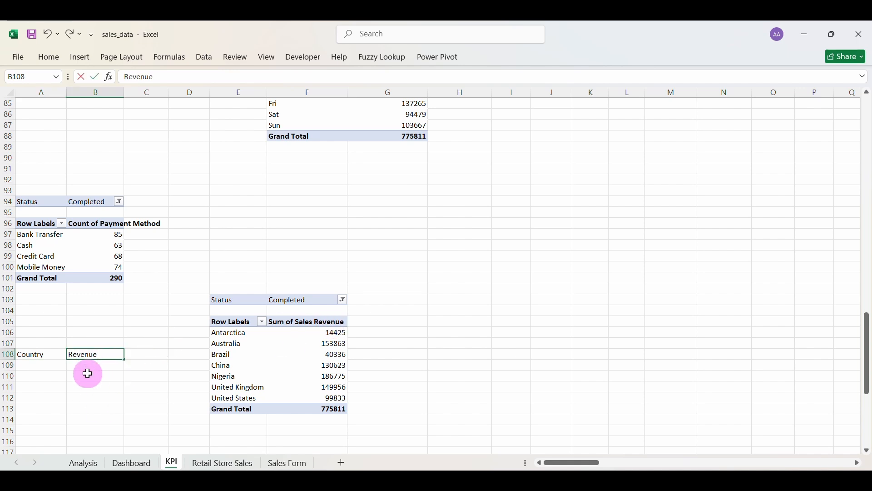
key("Return")
Link A109 to the pivot with =E106, then fill it right and down to row 115.
left_click(44, 366)
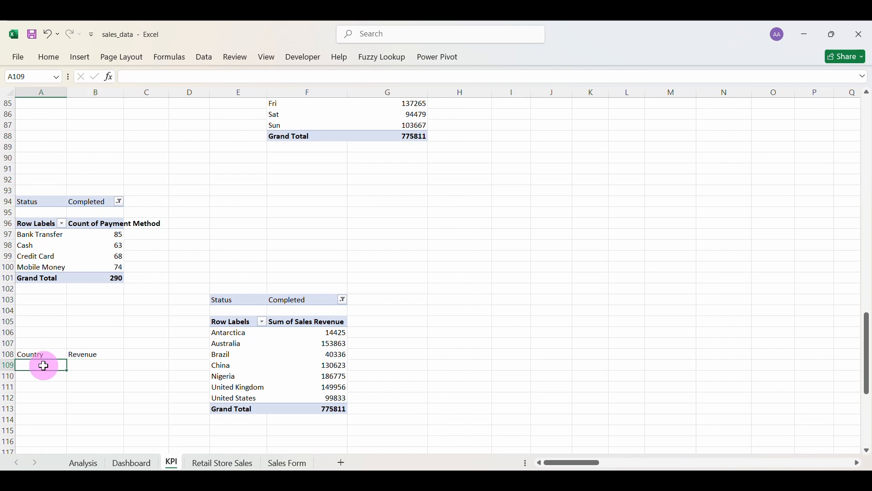
type("=")
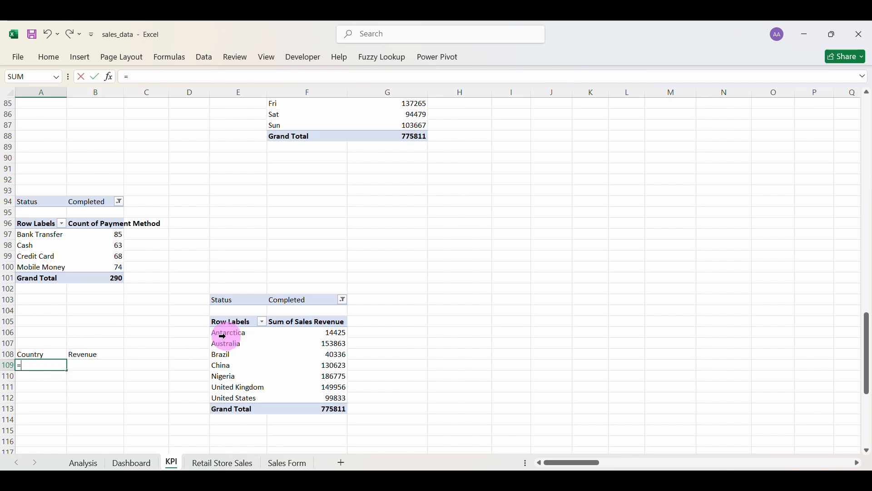
key("Return")
left_click(52, 362)
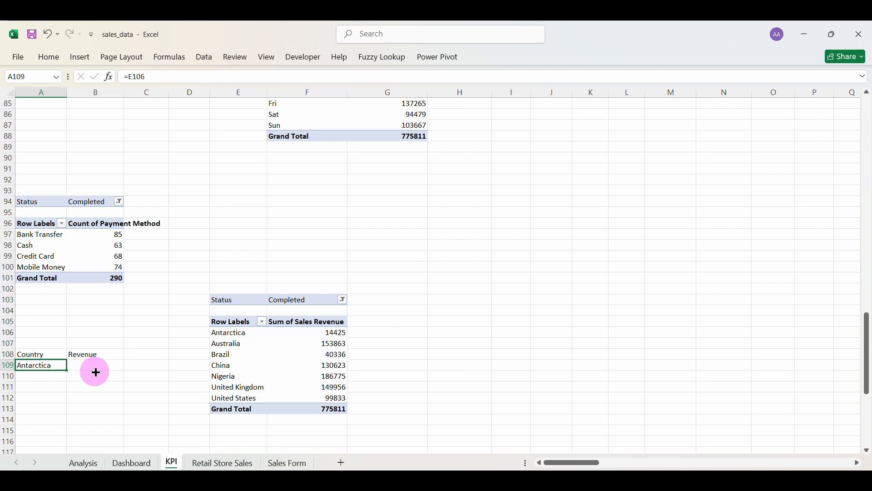
left_click_drag(95, 372, 123, 440)
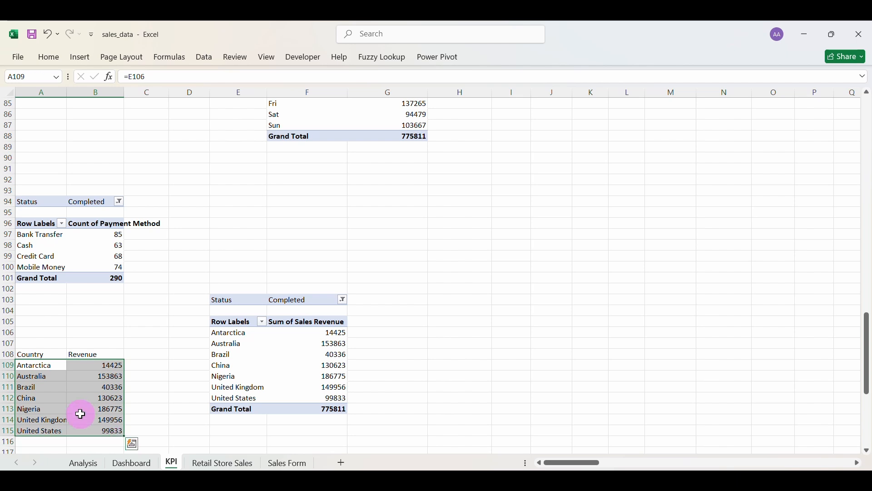
left_click(72, 387)
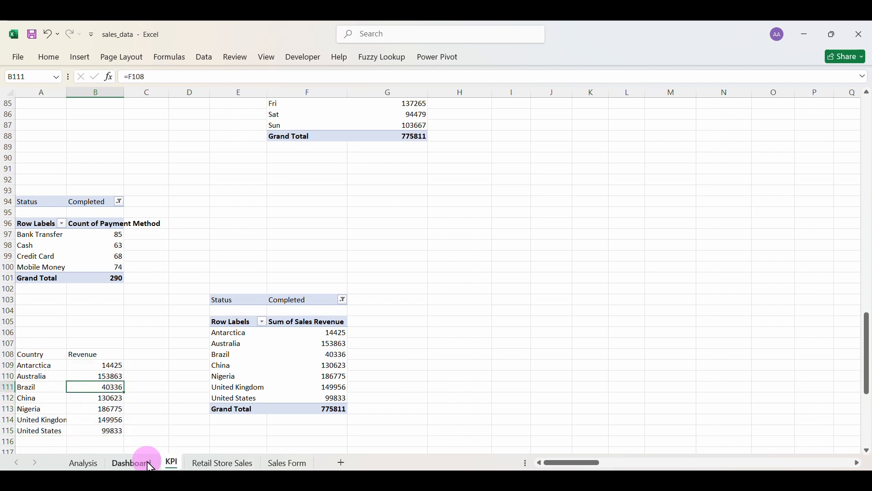
Select the finished Country and Revenue table A108:B115.
left_click(132, 463)
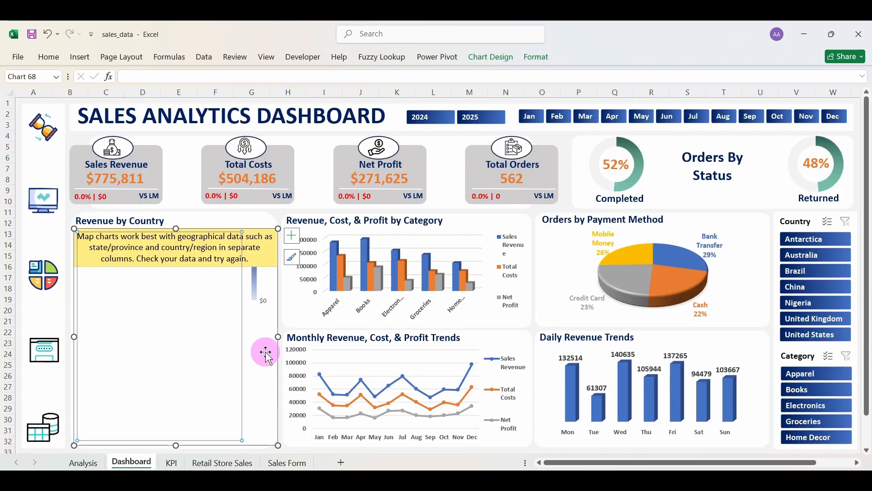
key("Escape")
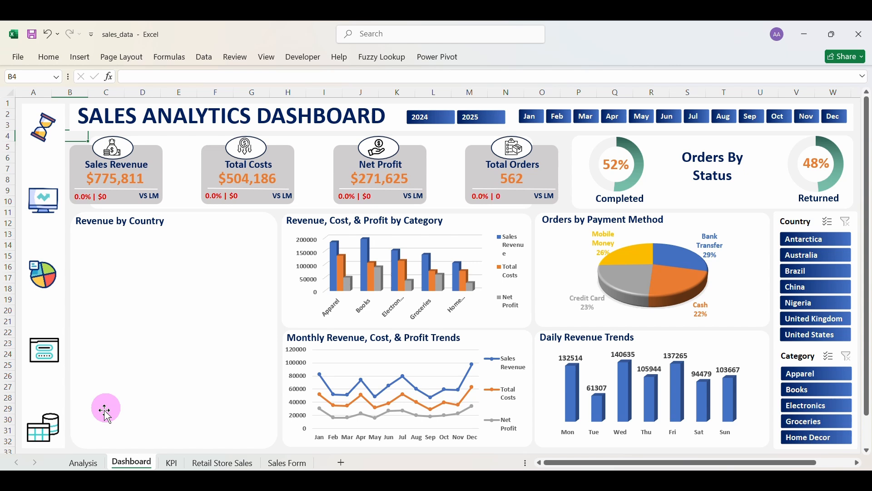
left_click(173, 463)
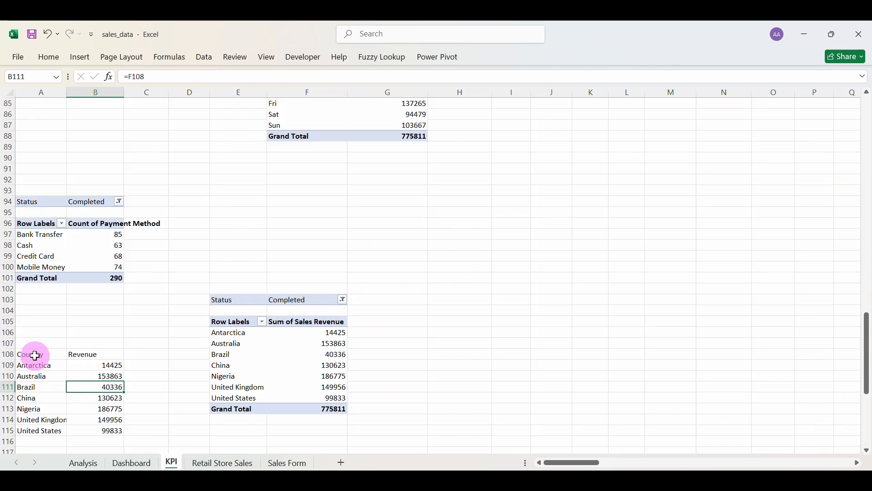
left_click_drag(35, 356, 97, 429)
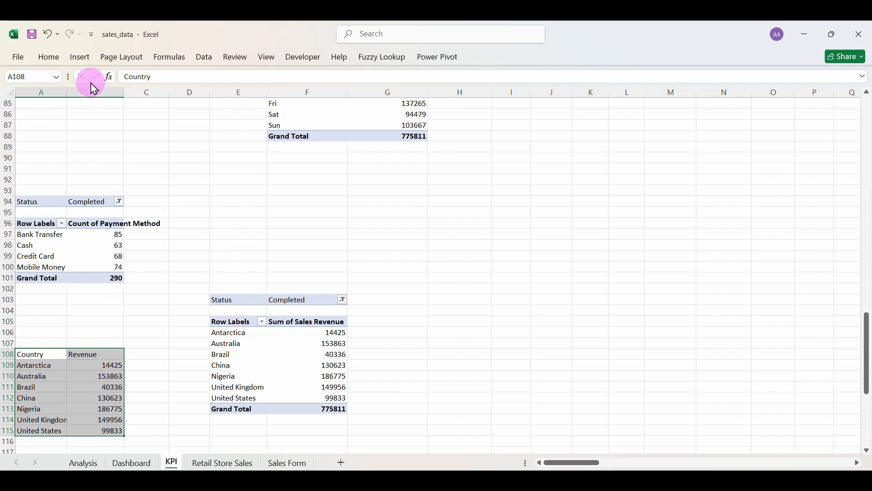
left_click(80, 57)
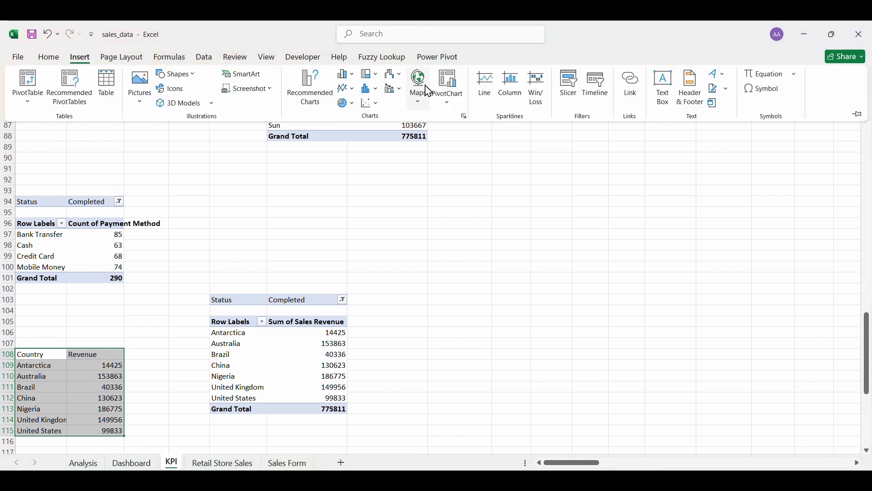
Insert a filled map chart from the country table, resize it, and cut it.
left_click(418, 86)
left_click(427, 145)
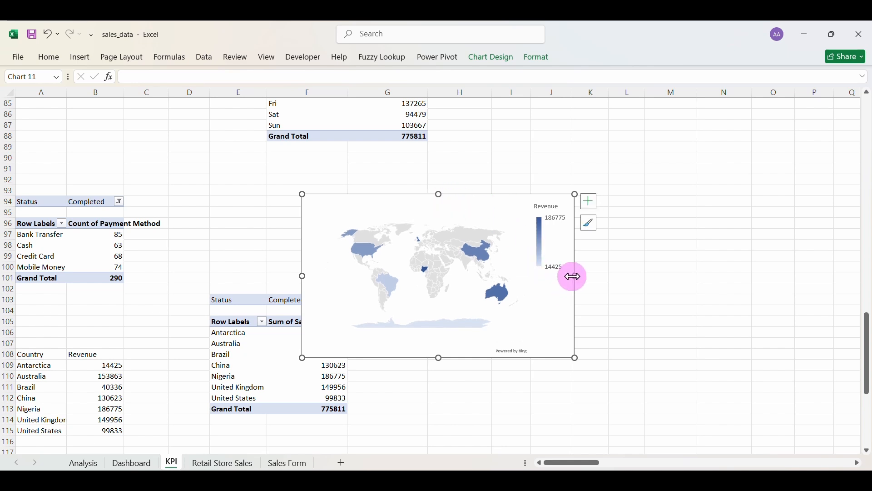
left_click_drag(576, 276, 509, 276)
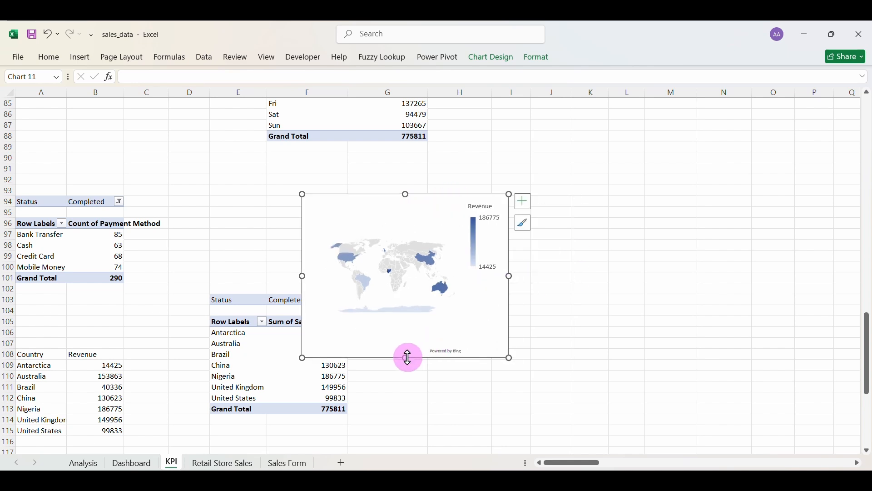
left_click_drag(408, 358, 405, 382)
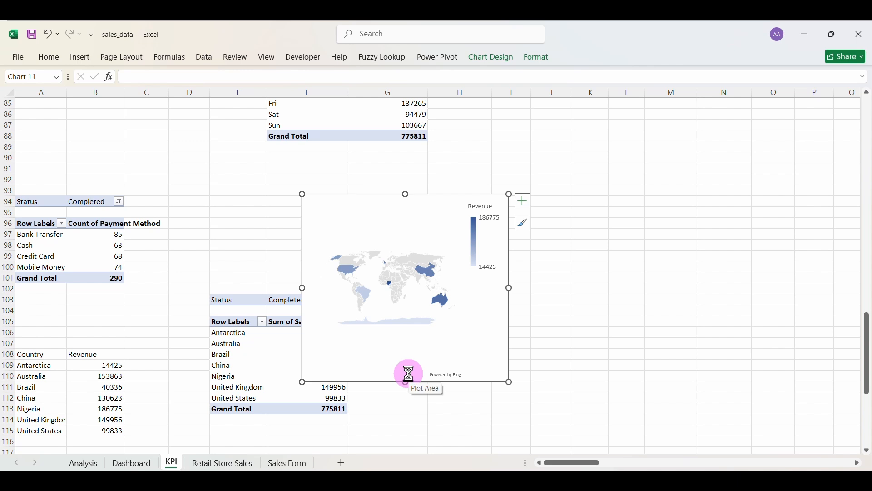
key("ctrl+x")
Paste the map into the Dashboard's Revenue by Country panel, sized to fit below the title.
left_click(148, 464)
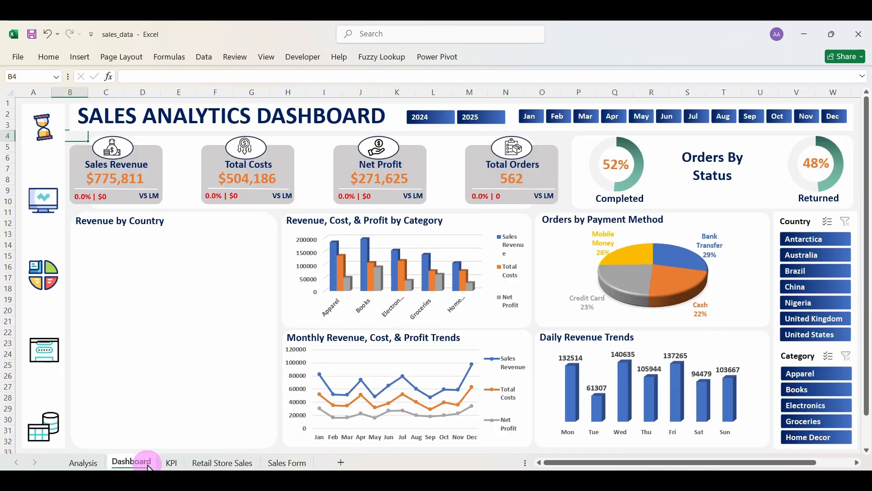
left_click(187, 286)
key("ctrl+v")
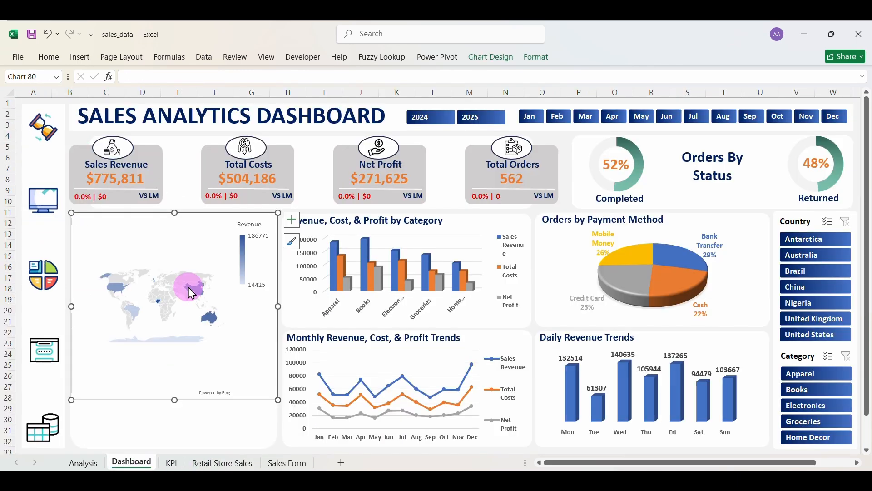
left_click(191, 223)
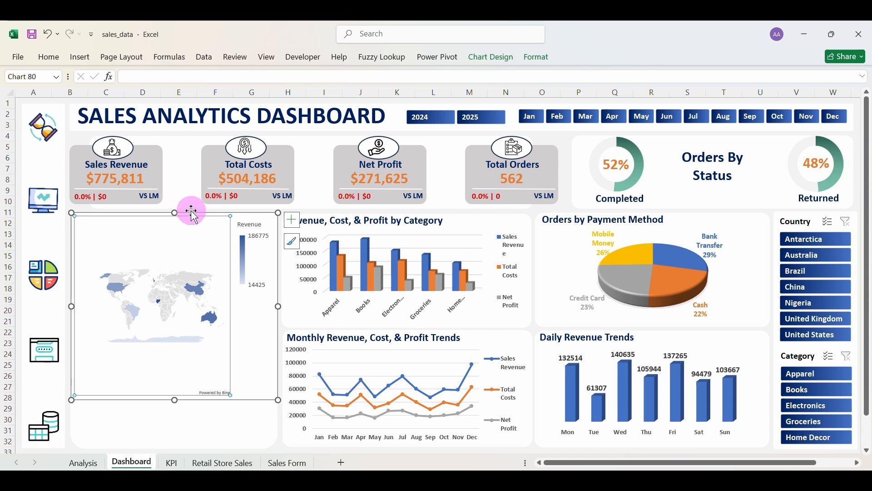
left_click_drag(191, 212, 190, 228)
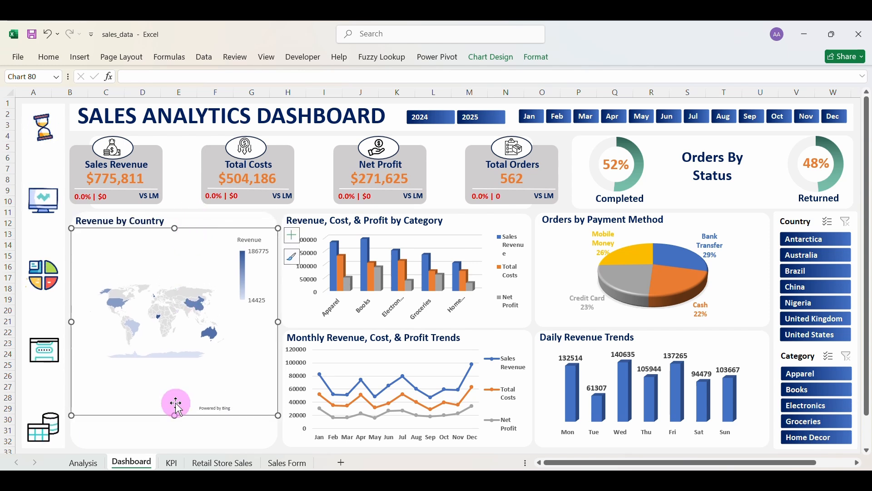
left_click_drag(175, 415, 178, 446)
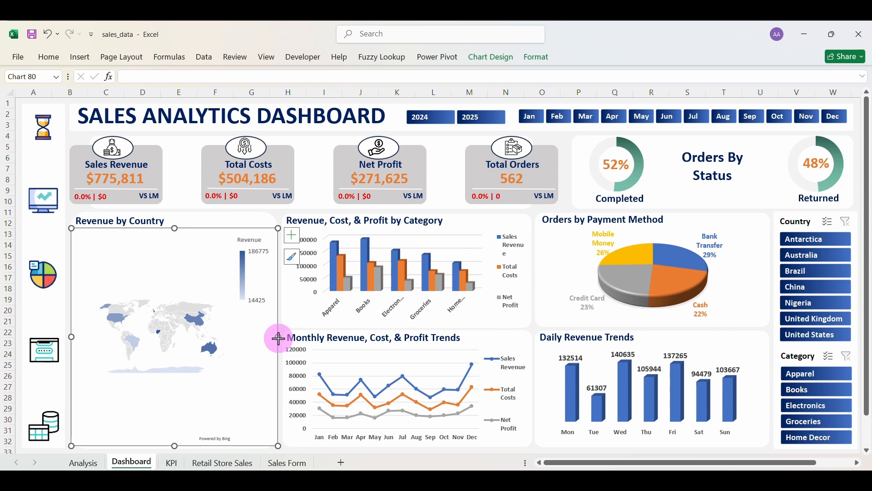
left_click_drag(279, 338, 278, 338)
Set the map's chart area to No fill and No line.
right_click(207, 230)
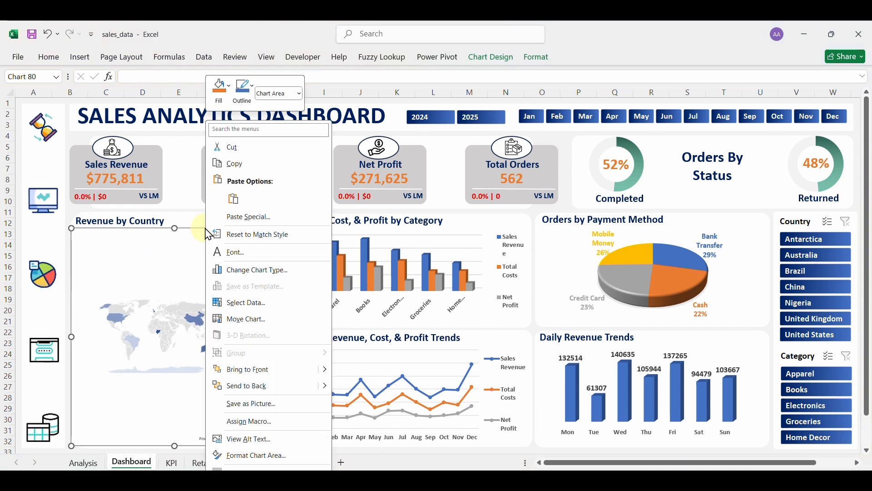
left_click(257, 456)
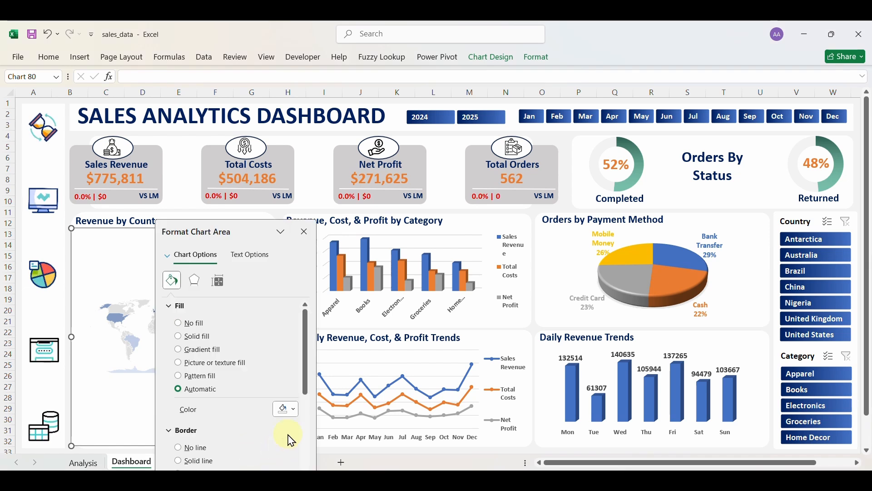
left_click(201, 327)
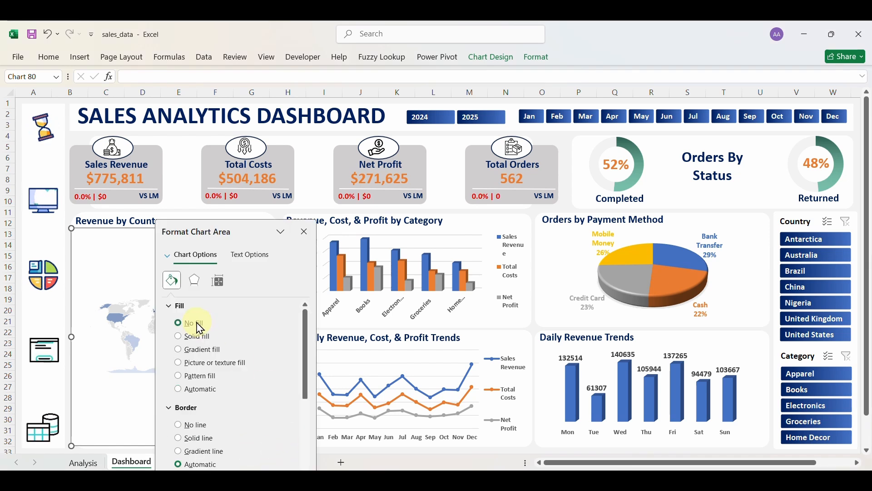
left_click(189, 426)
left_click(304, 232)
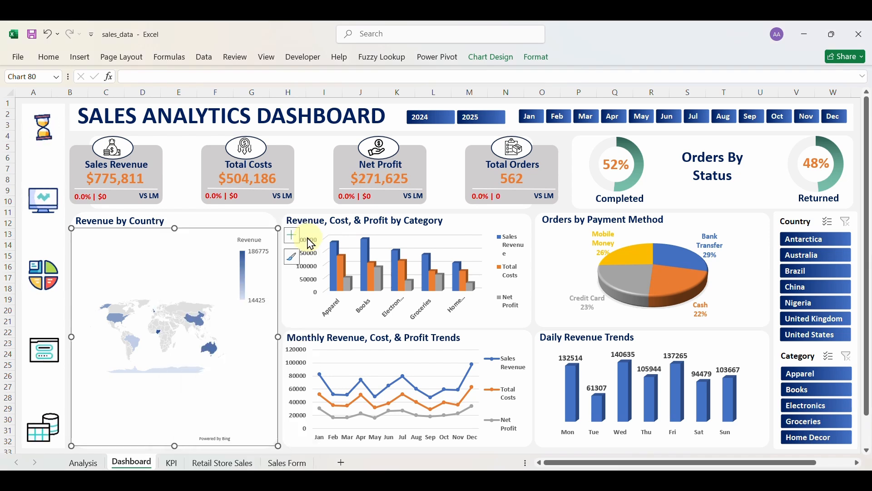
left_click(554, 284)
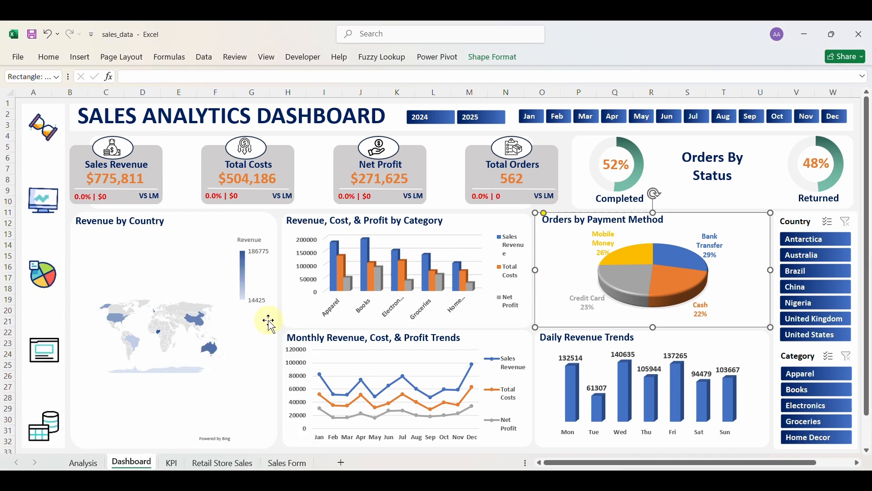
Connect the Country slicer to the KPI pivot tables through Report Connections.
right_click(811, 228)
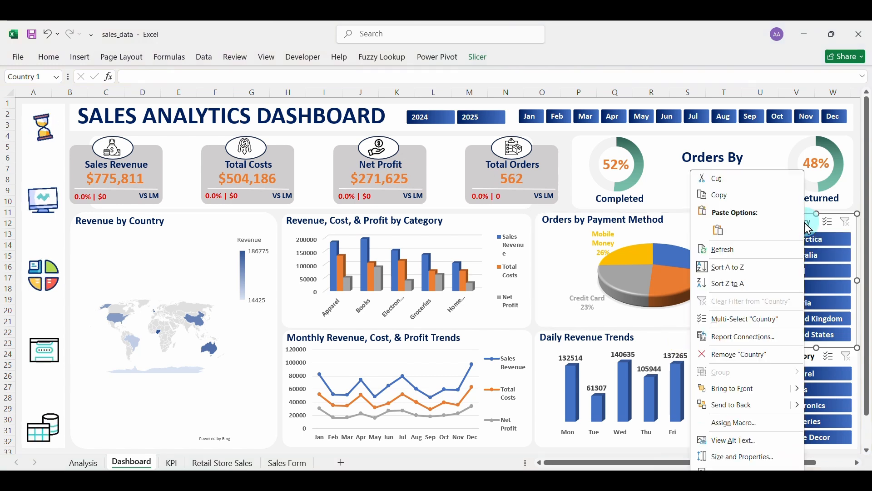
left_click(760, 340)
scroll(844, 375, "down", 3)
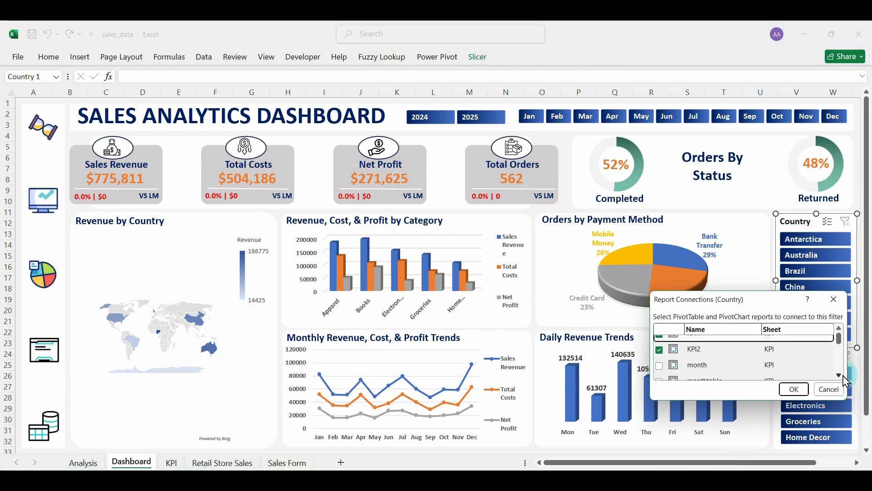
left_click(844, 376)
left_click(843, 376)
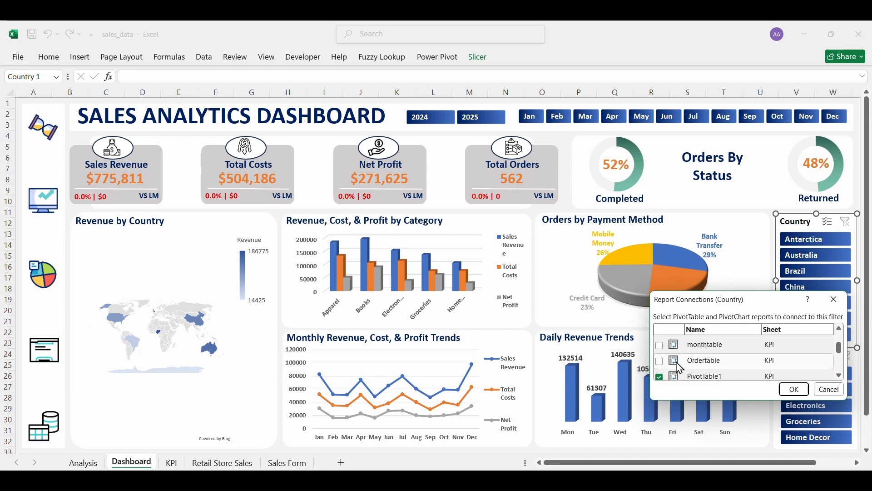
left_click_drag(839, 348, 843, 369)
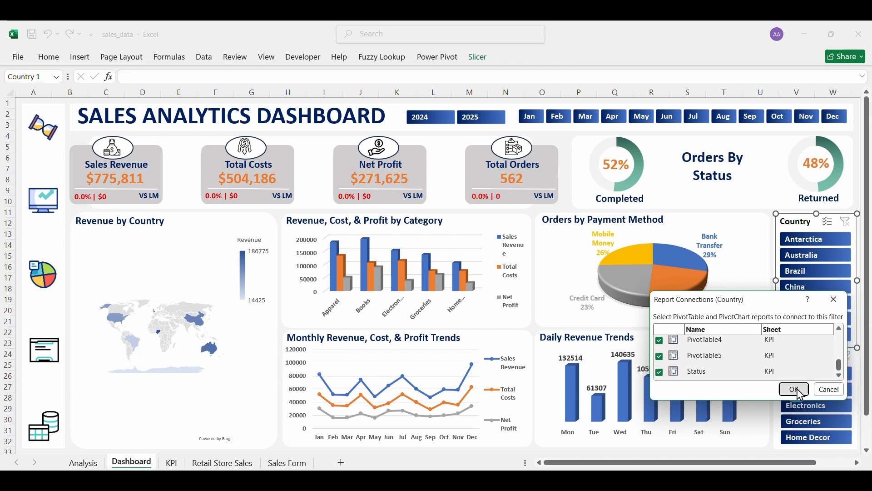
left_click(795, 389)
Test the Country slicer by filtering to Australia, Antarctica and China.
left_click(827, 257)
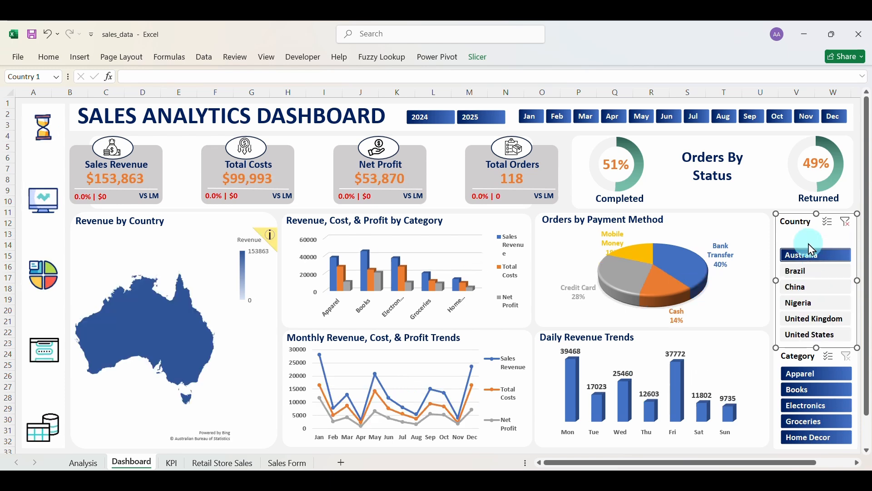
left_click(817, 273)
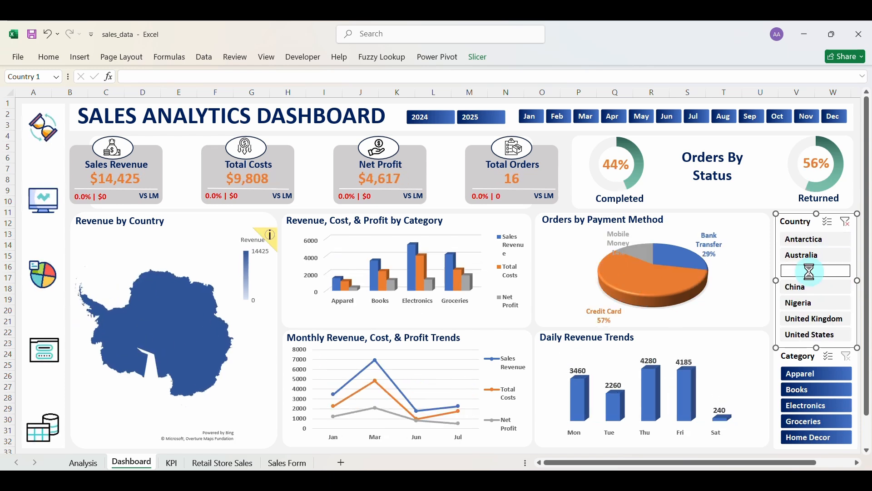
left_click(815, 287)
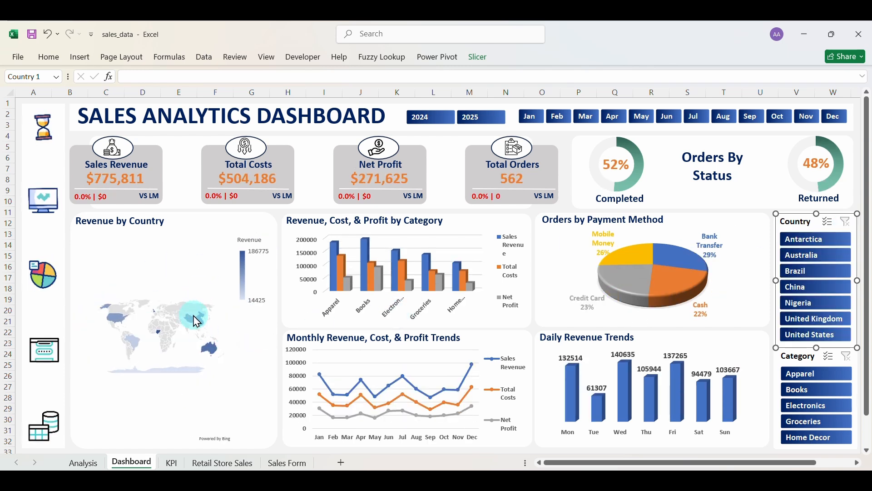
Add map data labels showing Category Name and Value with a (New Line) separator.
left_click(212, 245)
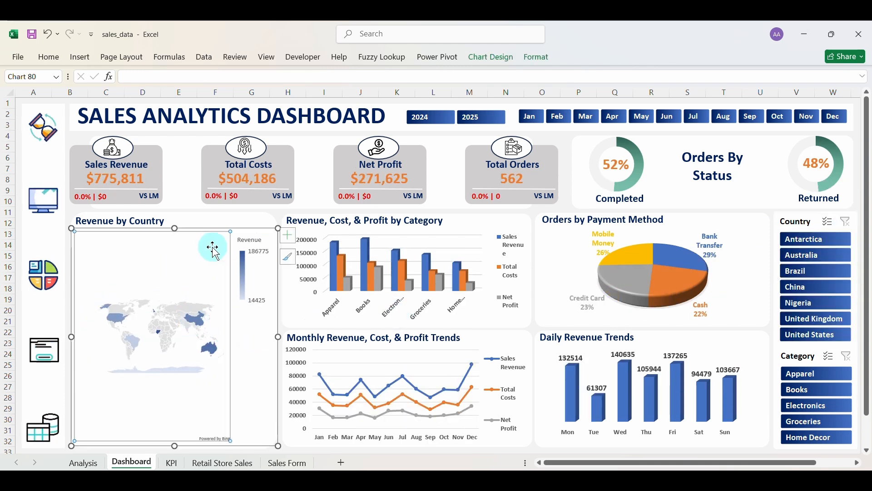
left_click(292, 237)
left_click(318, 261)
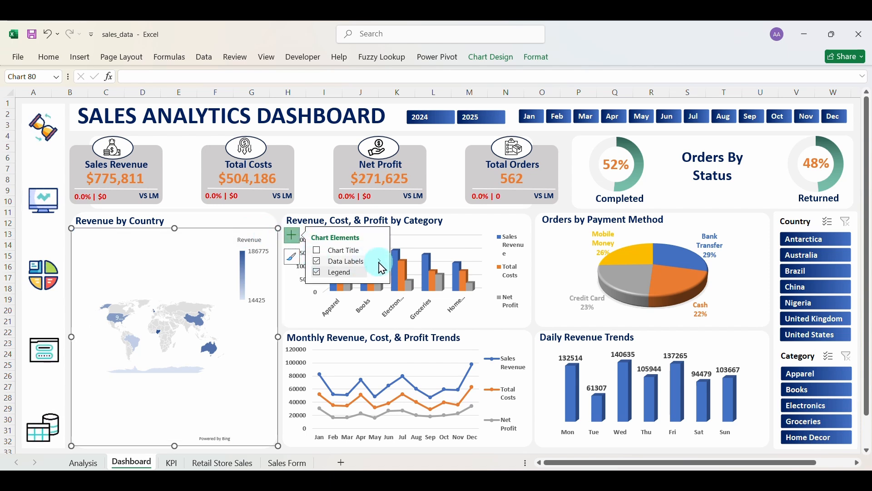
left_click(381, 261)
left_click(410, 271)
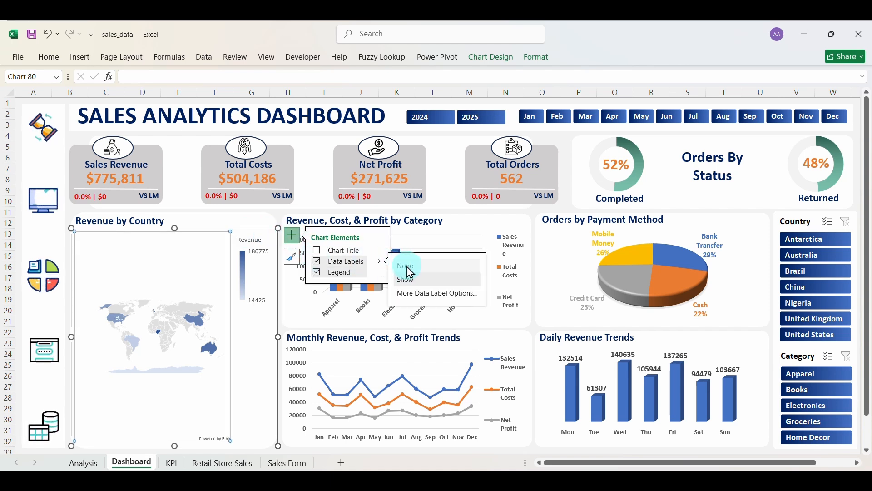
left_click(418, 294)
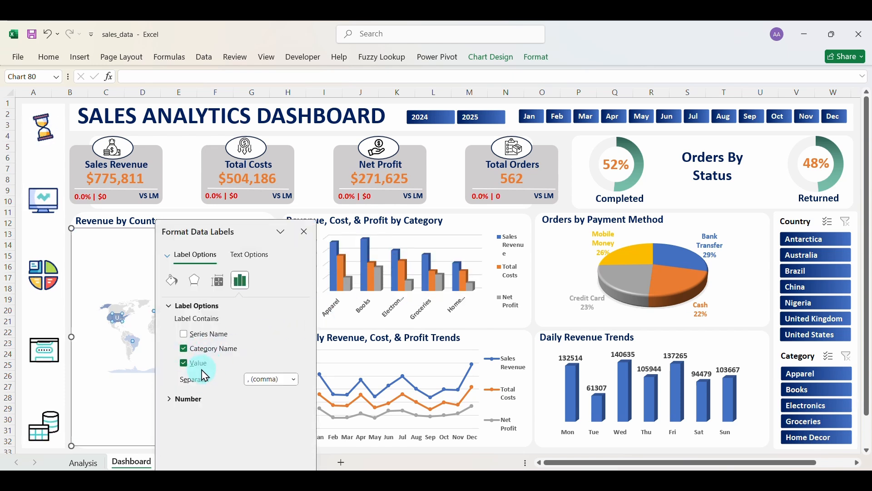
left_click(295, 380)
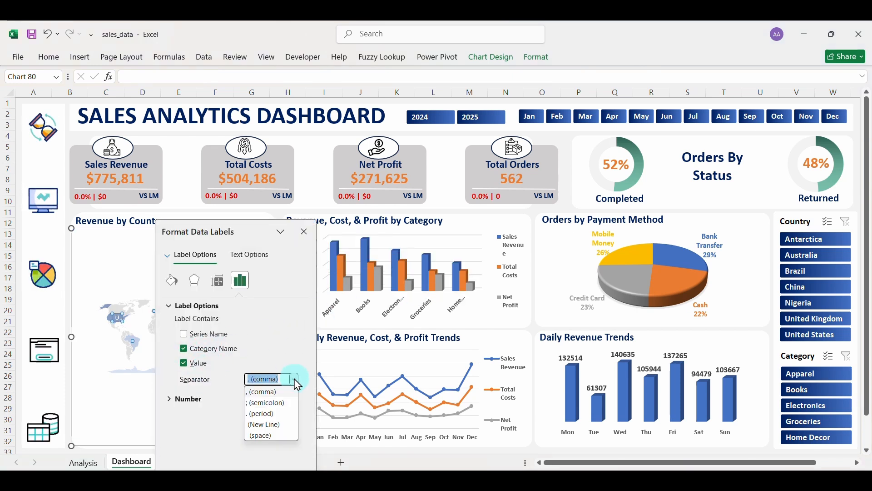
left_click(272, 425)
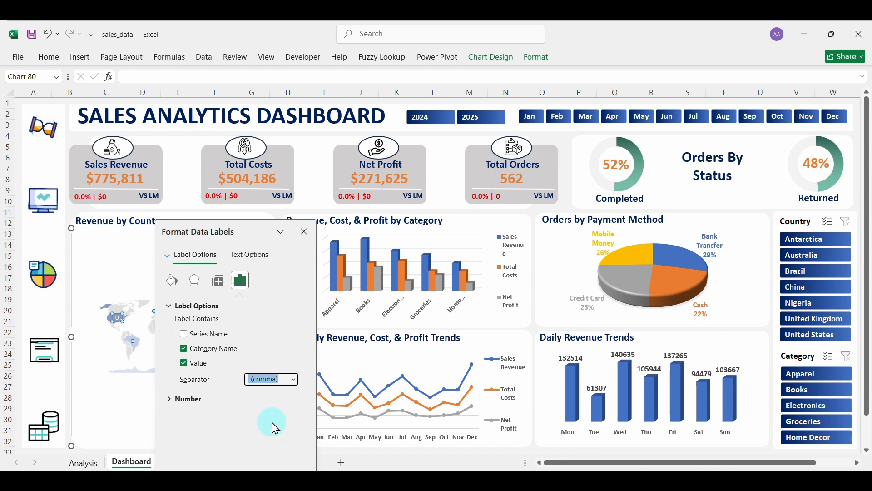
left_click(304, 232)
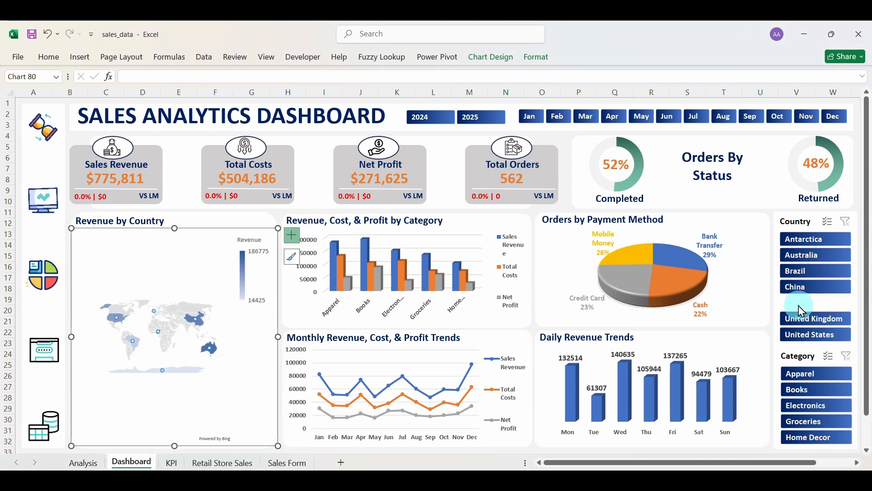
left_click(806, 318)
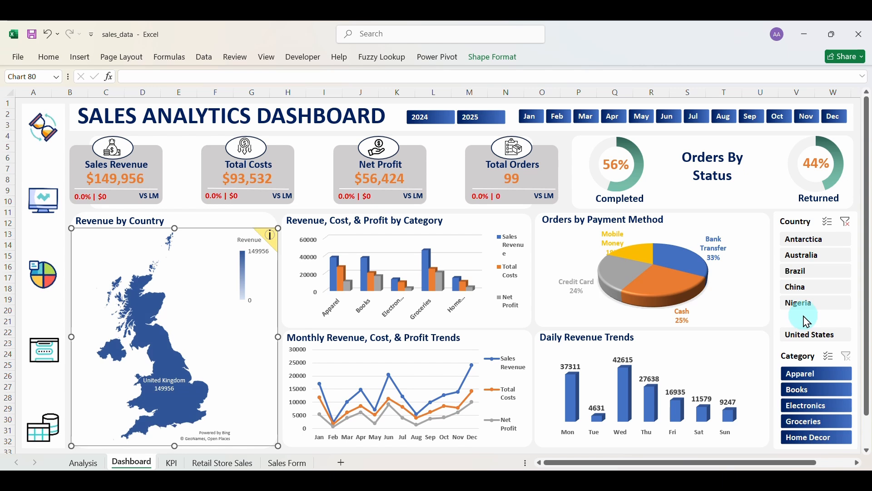
left_click(803, 336)
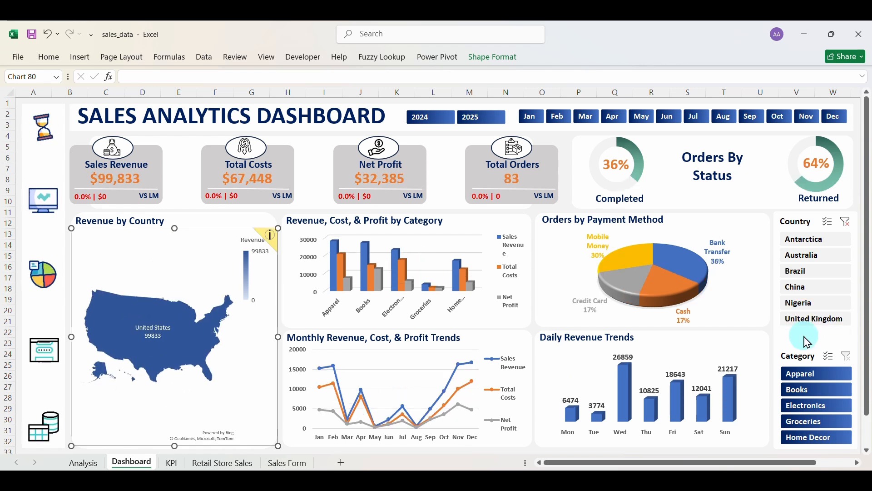
left_click(798, 303)
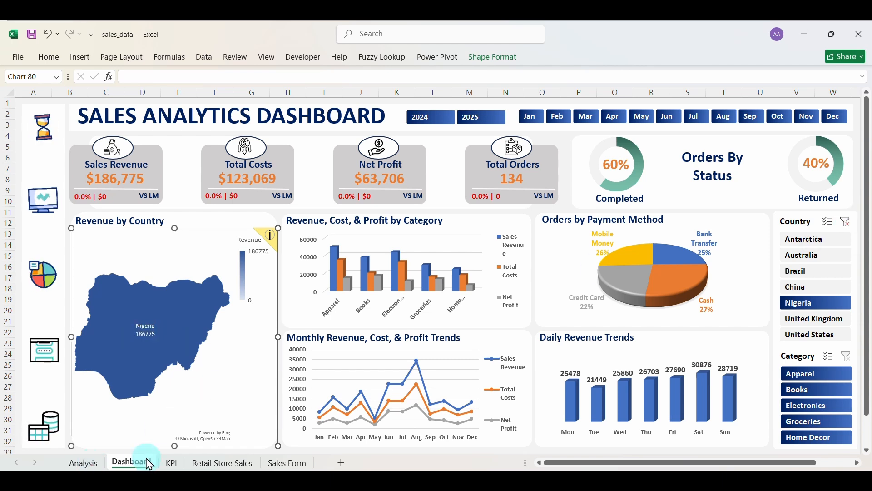
left_click(172, 464)
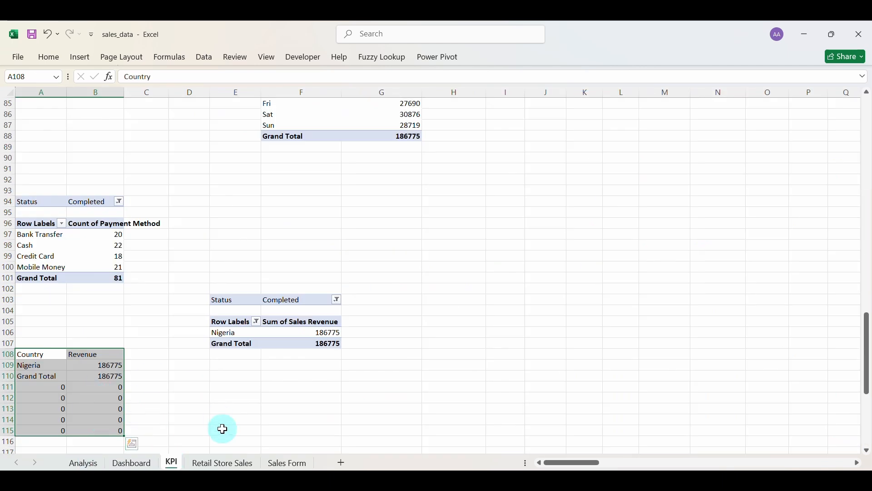
left_click(132, 463)
left_click(846, 222)
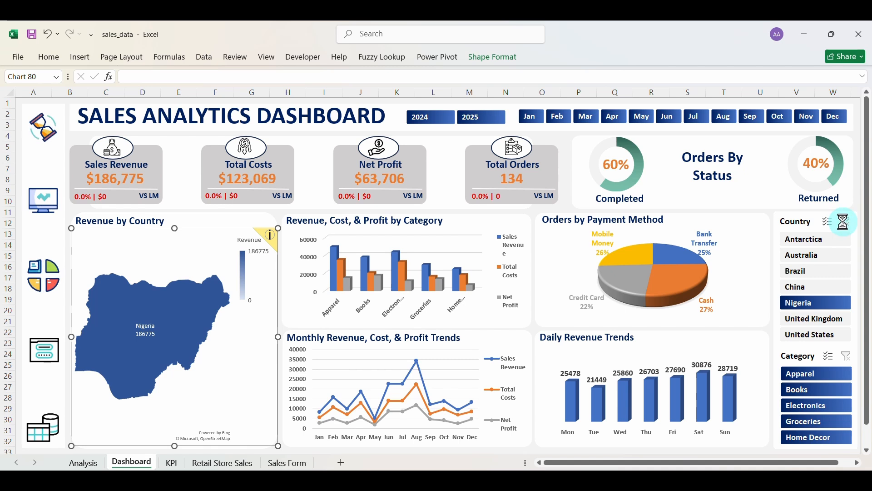
left_click(84, 463)
Format the KPI sheet's revenue cells B109:B115 as Currency with 0 decimal places.
left_click(171, 463)
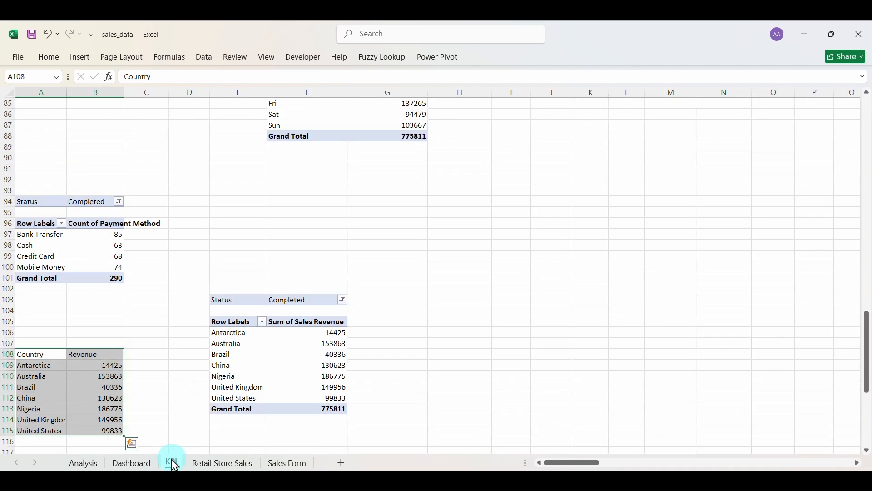
left_click(110, 385)
left_click_drag(99, 363, 112, 431)
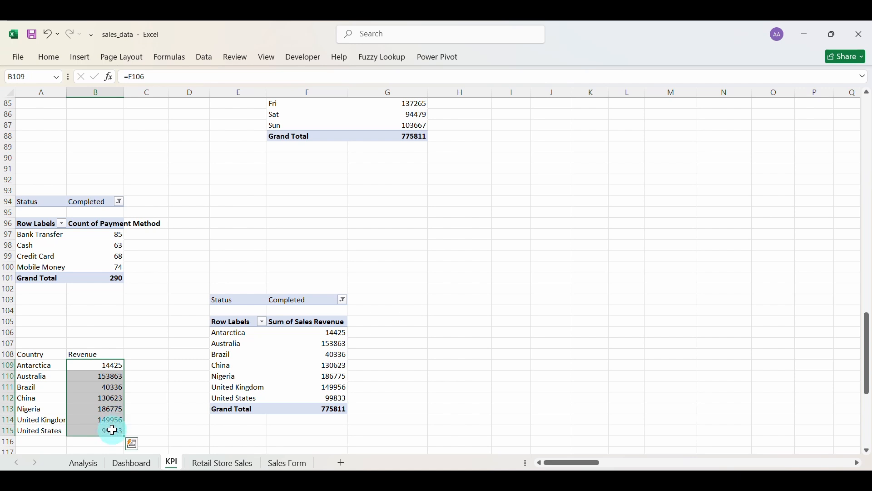
key("ctrl+1")
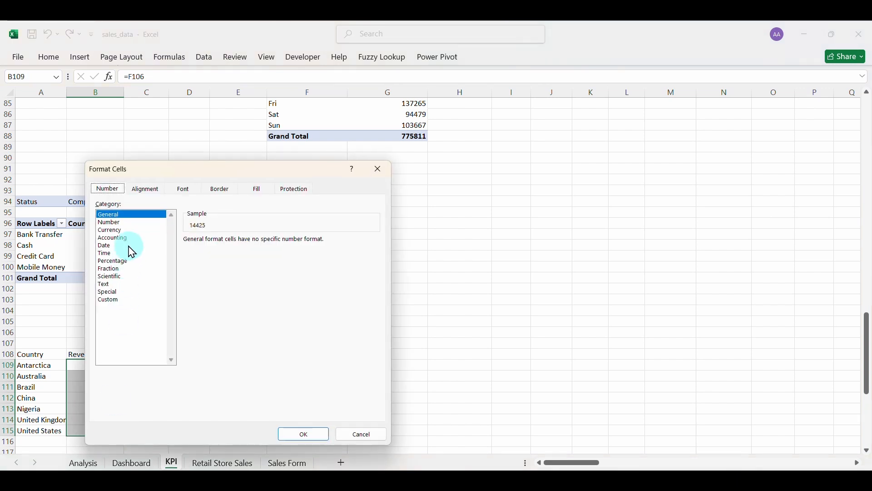
left_click(111, 230)
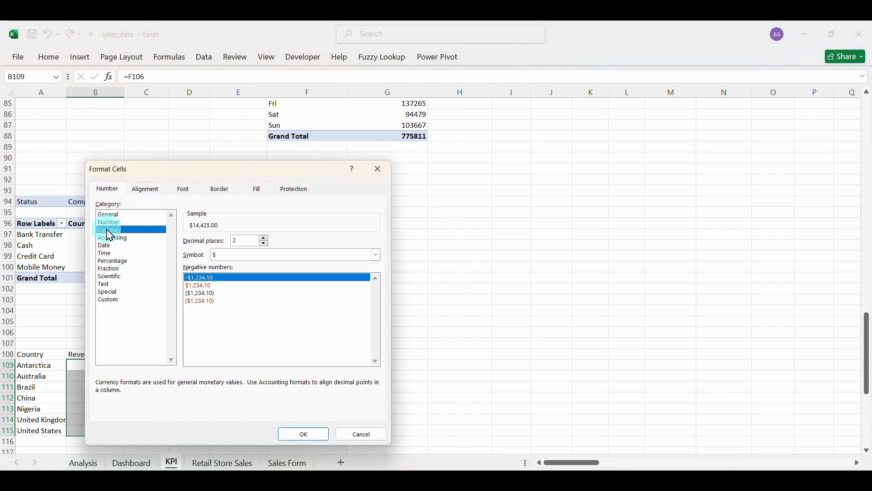
left_click(265, 244)
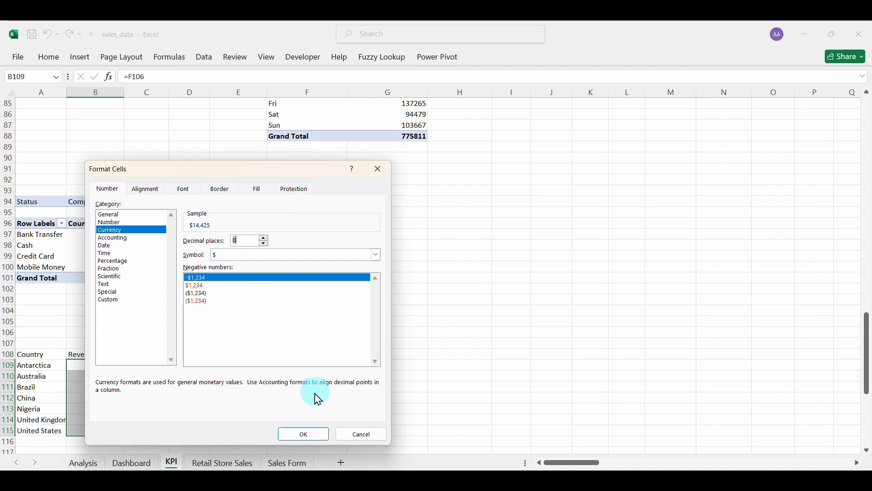
left_click(302, 434)
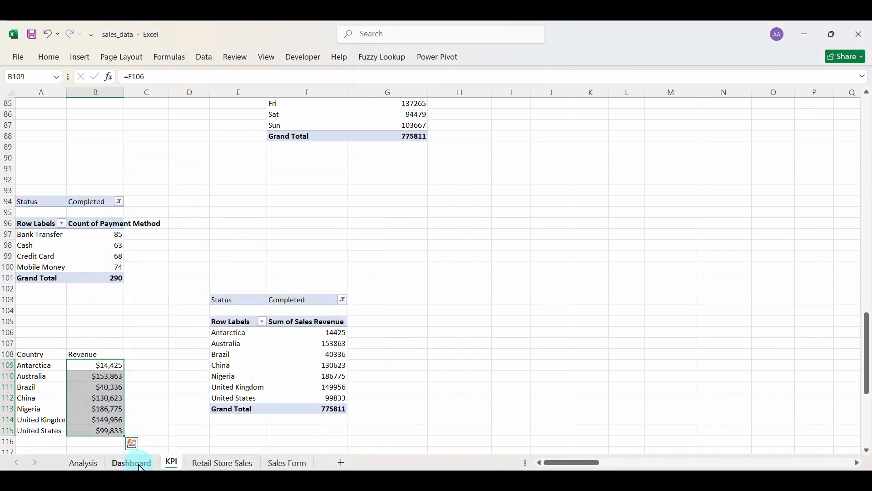
left_click(131, 463)
left_click(800, 290)
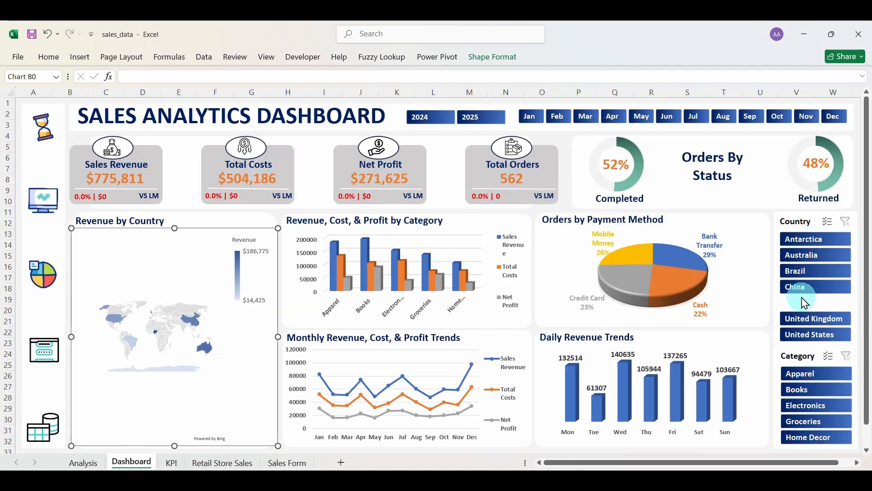
left_click(806, 273)
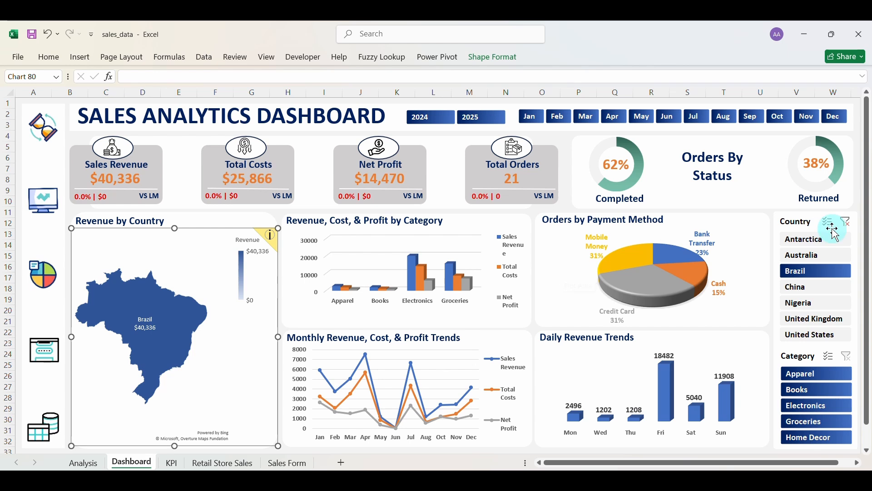
left_click(845, 223)
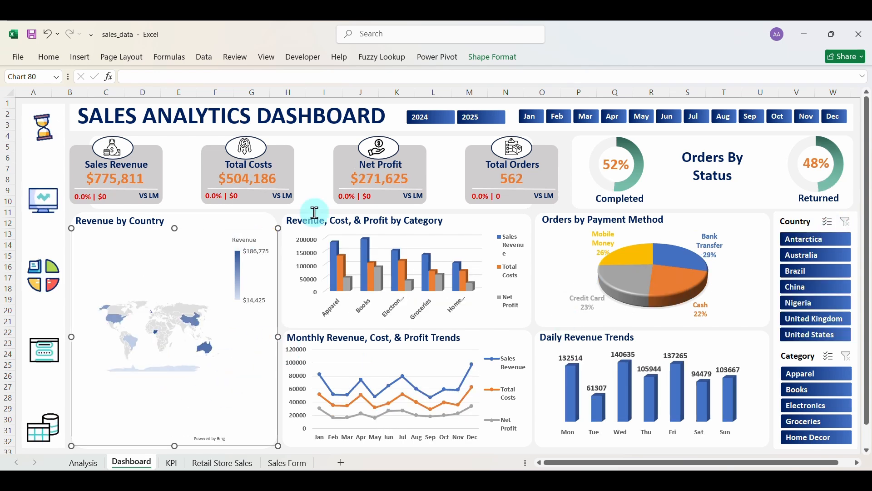
left_click(242, 220)
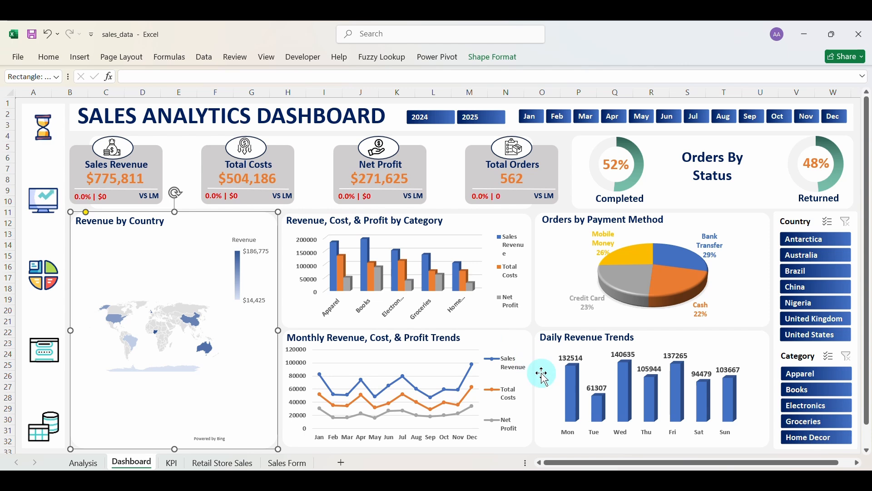
Open the Category slicer's Report Connections and tick KPI1 and KPI2.
right_click(808, 355)
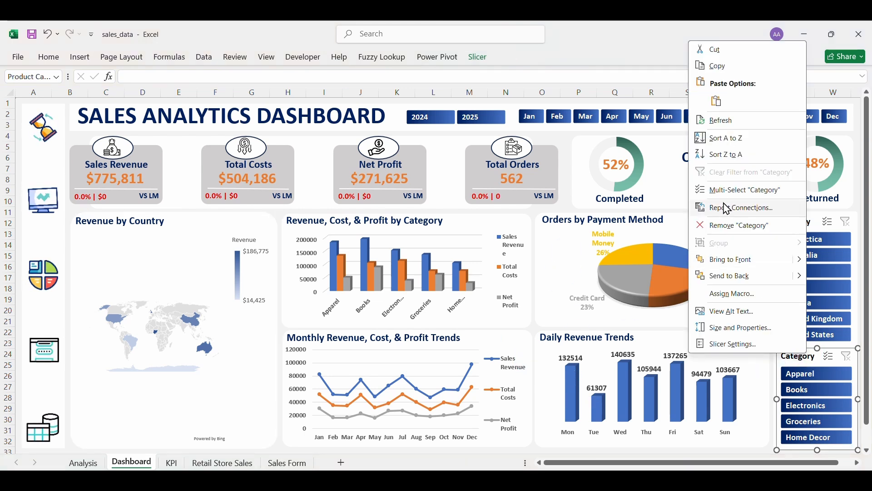
left_click(726, 207)
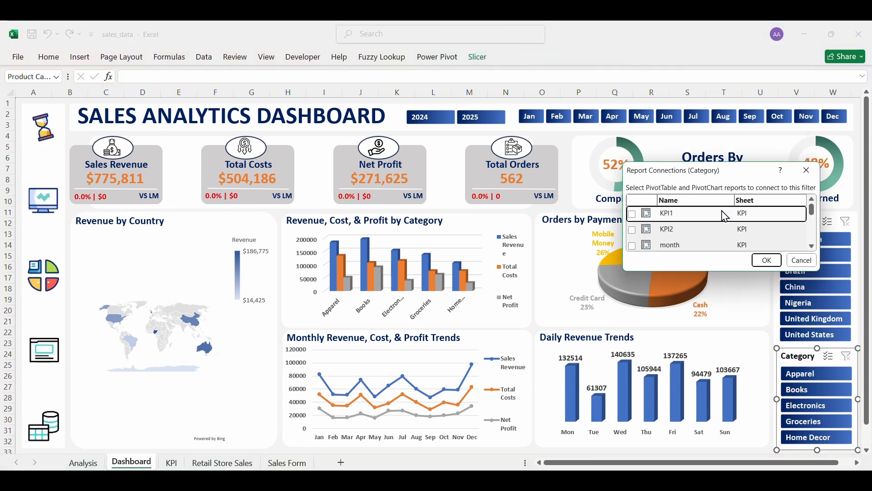
left_click(633, 214)
left_click(632, 230)
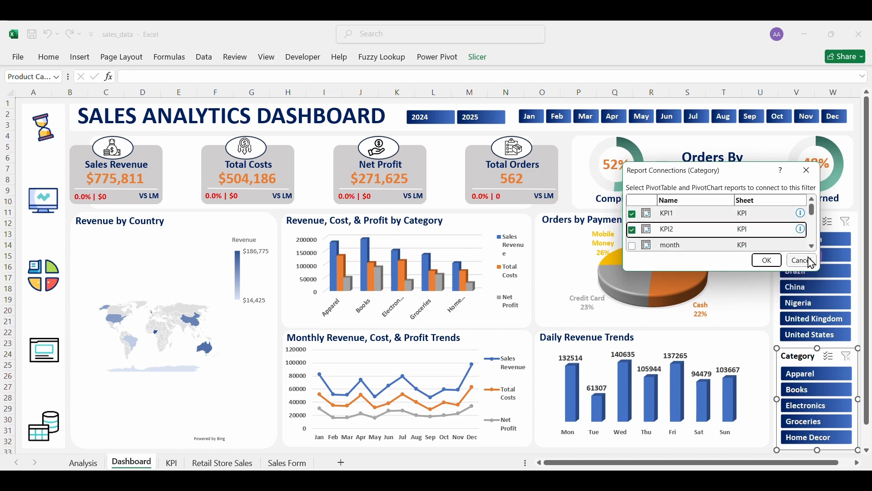
scroll(812, 246, "down", 2)
left_click(647, 244)
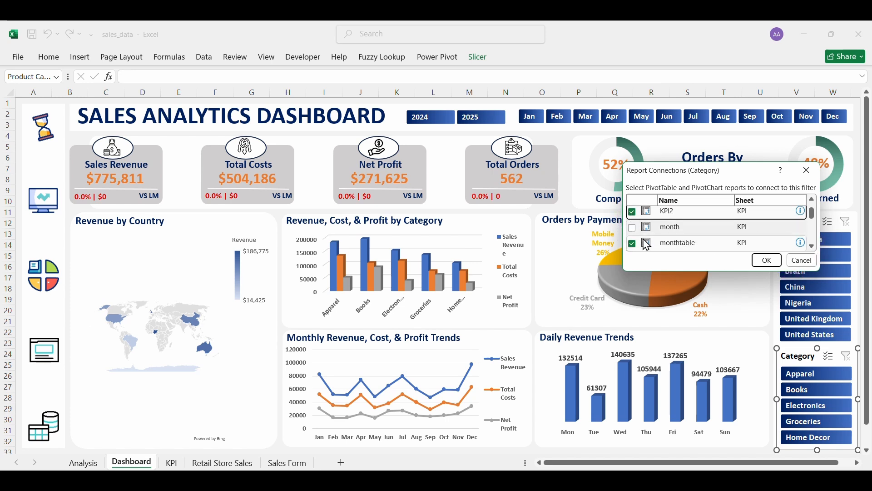
left_click(638, 247)
Also connect PivotTable1 through PivotTable5 and the Status pivot, then confirm.
scroll(812, 247, "down", 1)
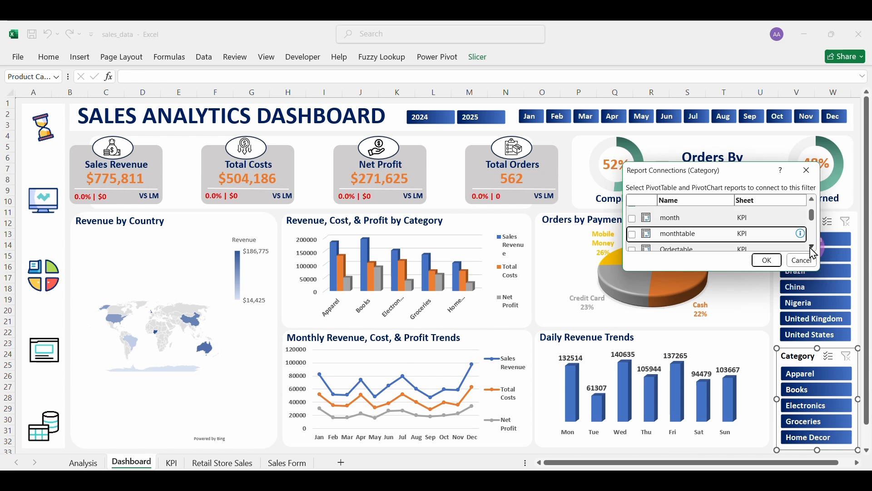
scroll(811, 254, "down", 2)
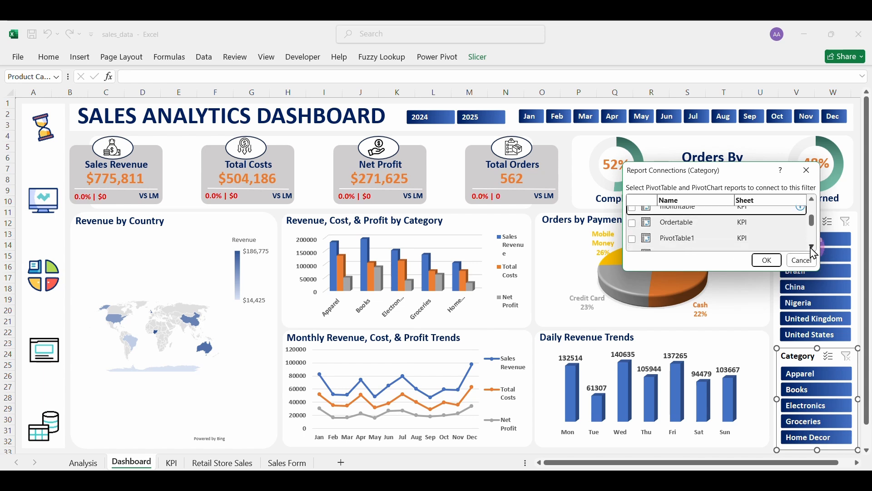
left_click(637, 239)
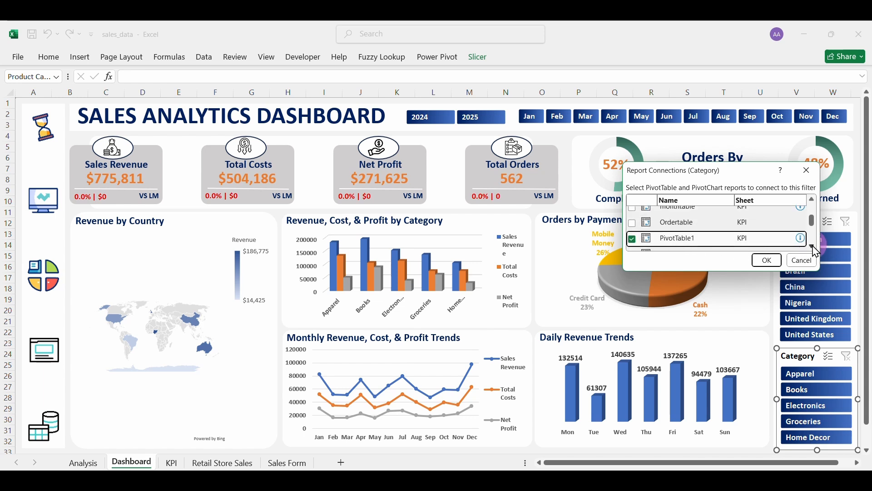
scroll(813, 247, "down", 2)
left_click(632, 218)
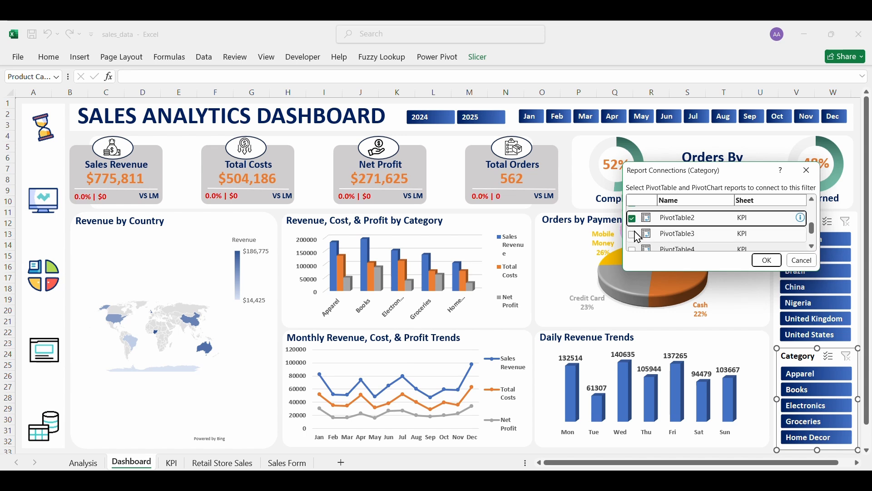
left_click(633, 234)
left_click(632, 249)
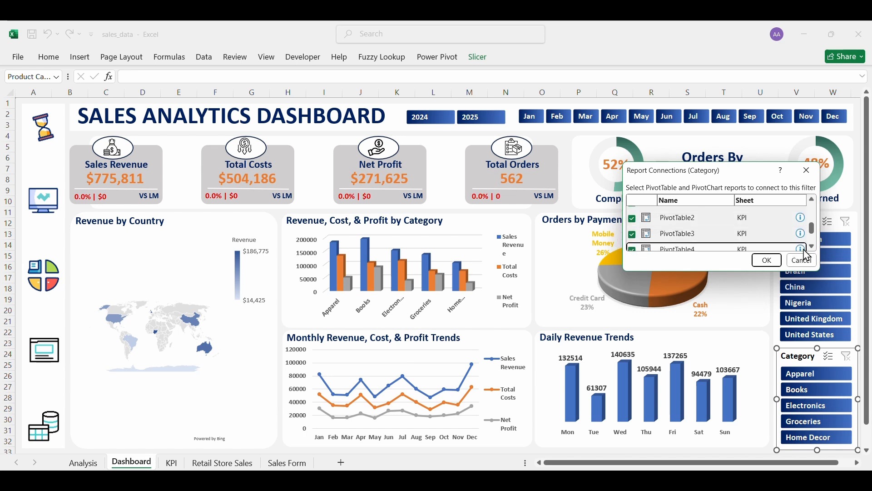
scroll(804, 250, "down", 2)
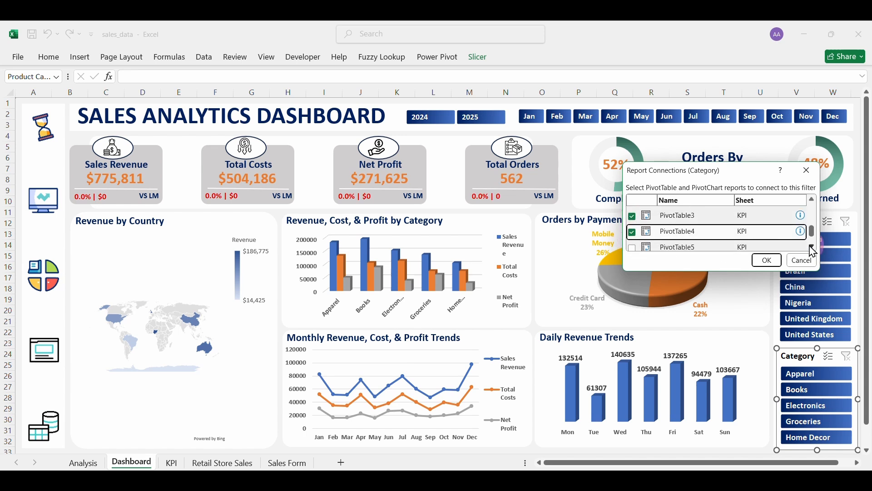
left_click(632, 228)
left_click(633, 244)
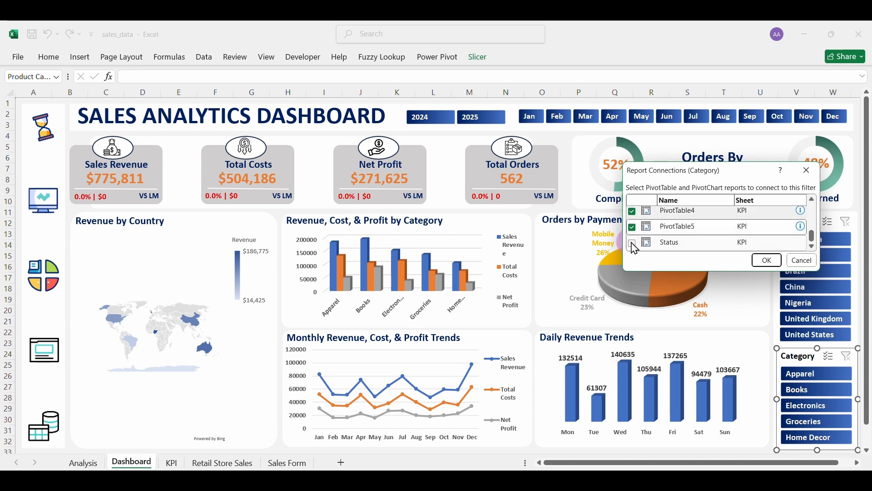
left_click(767, 261)
left_click(822, 407)
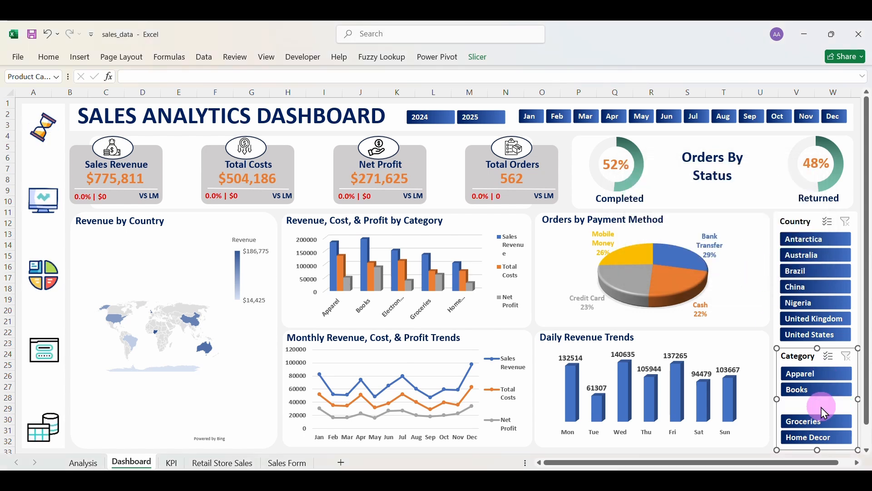
left_click(811, 377)
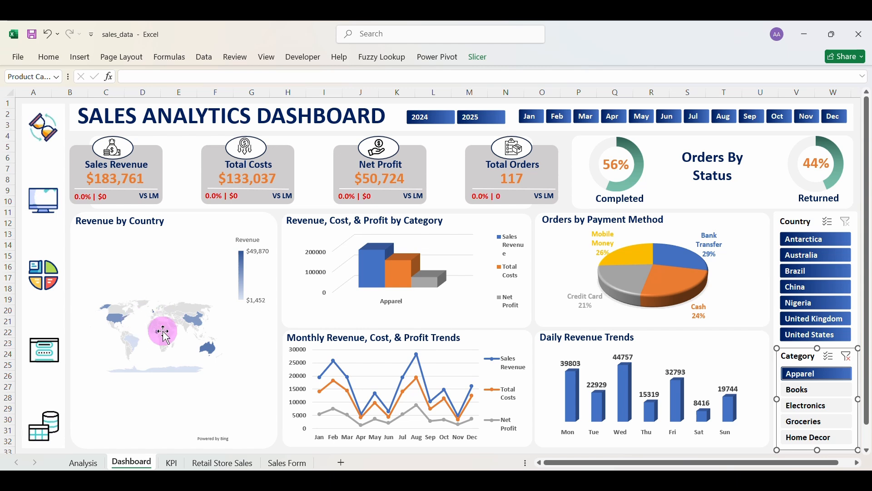
left_click(800, 391)
left_click(804, 402)
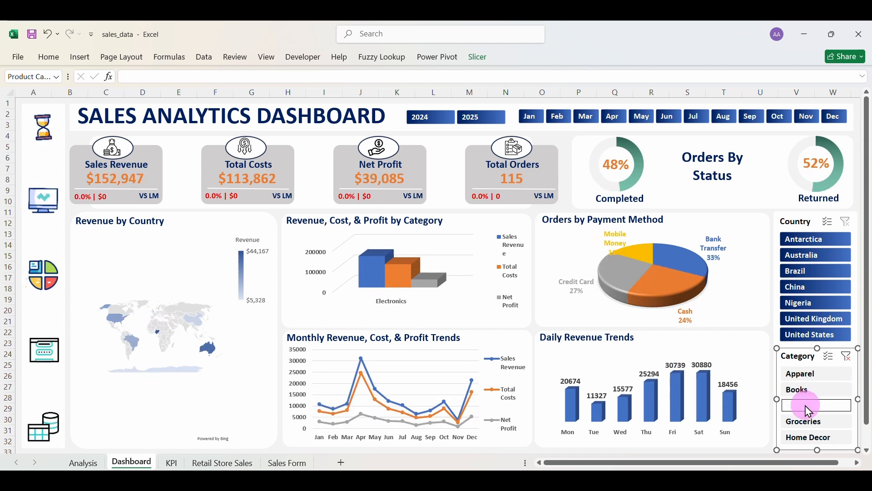
left_click(803, 420)
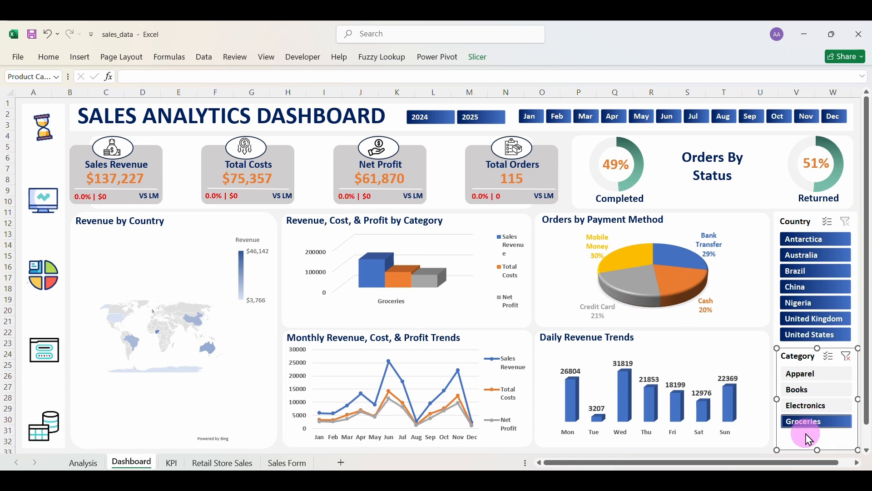
left_click(808, 434)
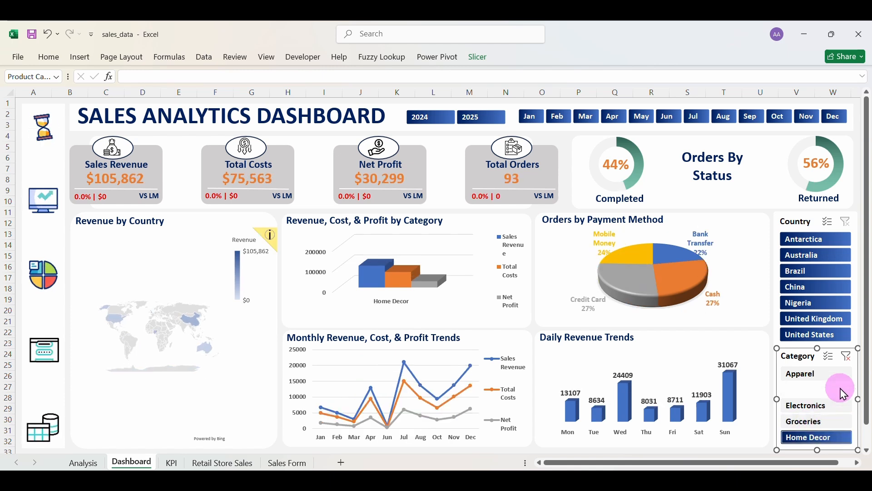
left_click(852, 364)
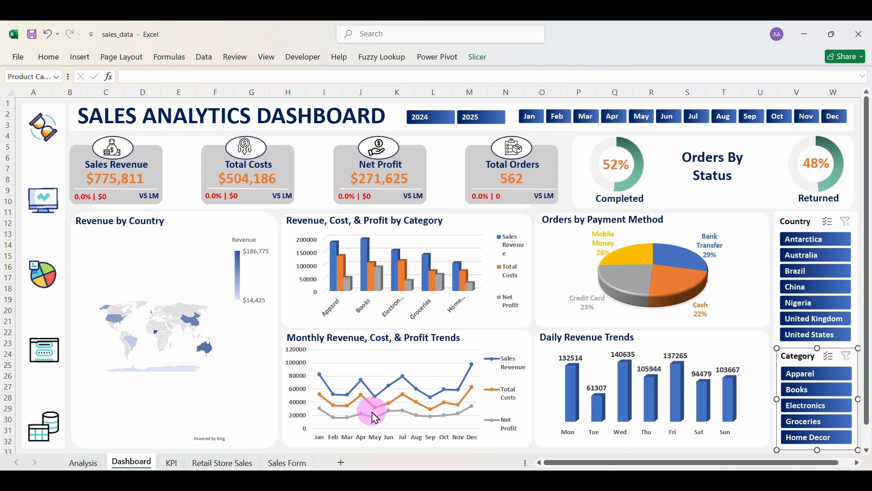
left_click(50, 211)
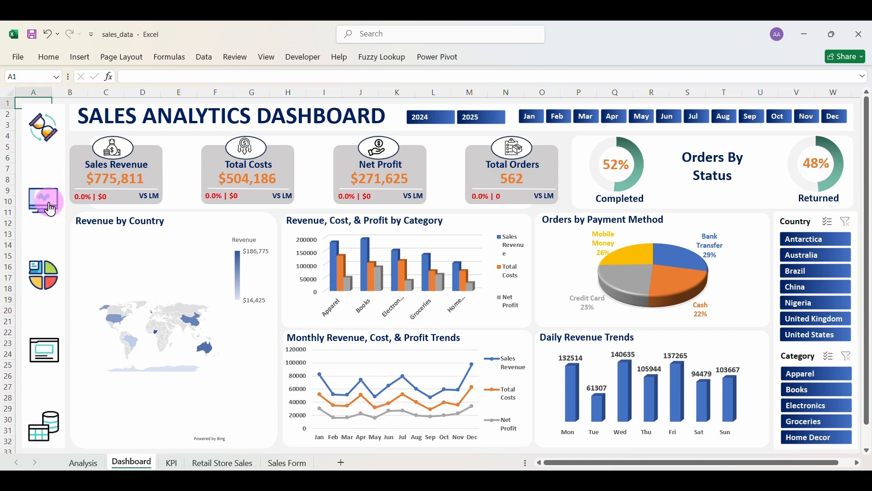
left_click(48, 278)
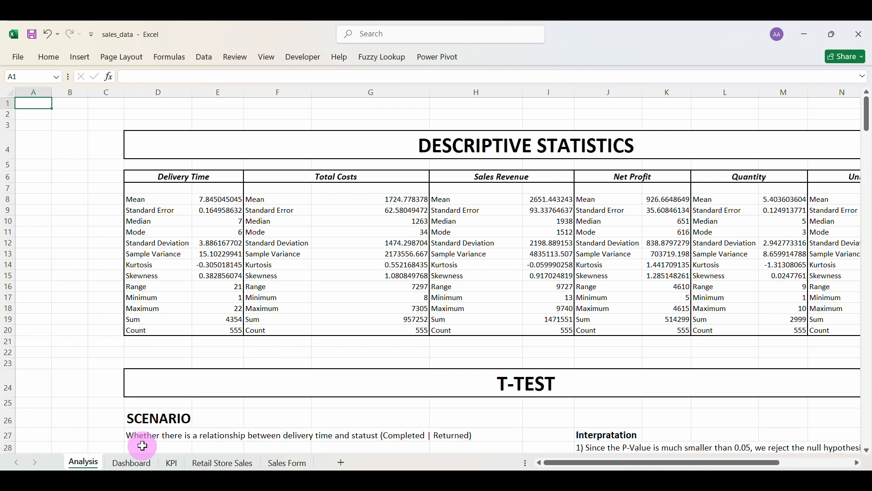
left_click(132, 463)
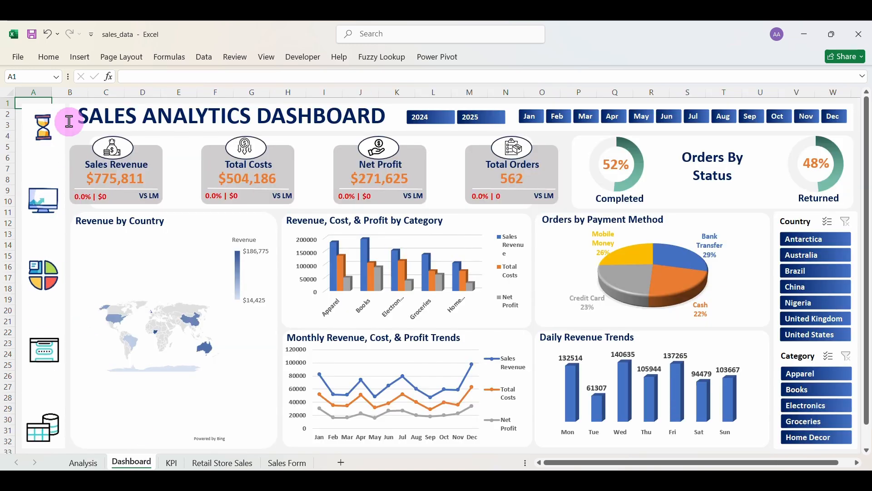
left_click(56, 160)
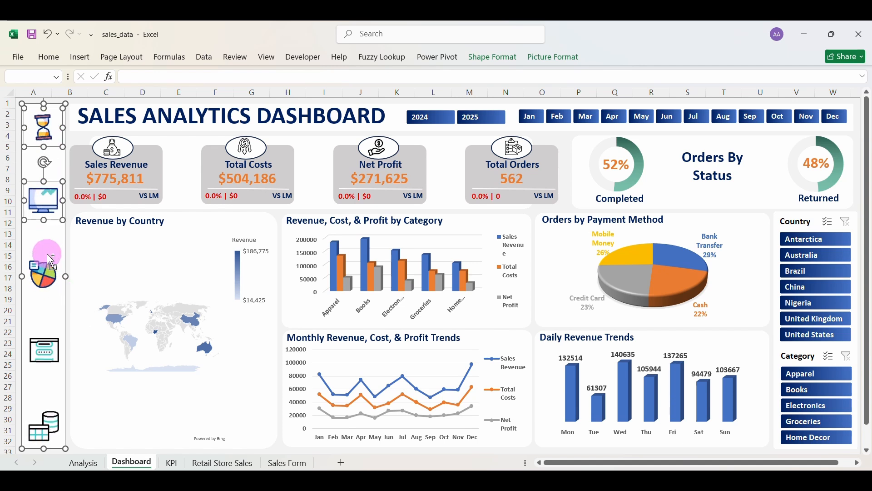
left_click(51, 260, "ctrl")
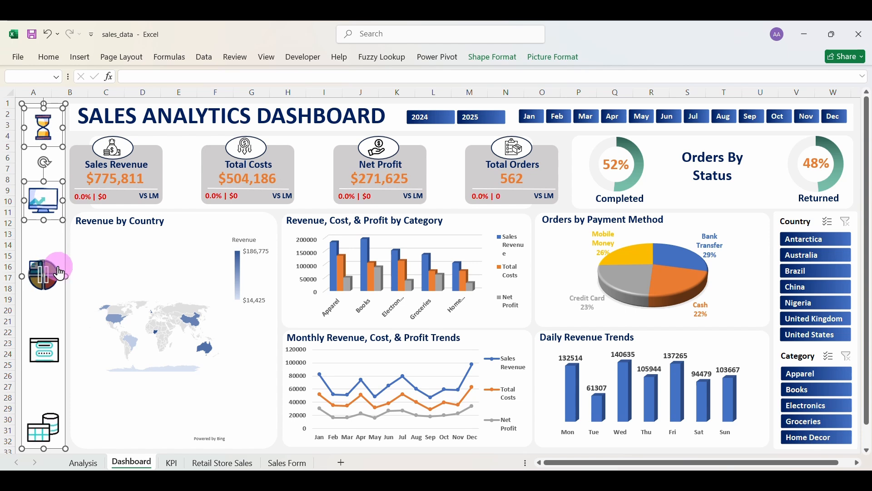
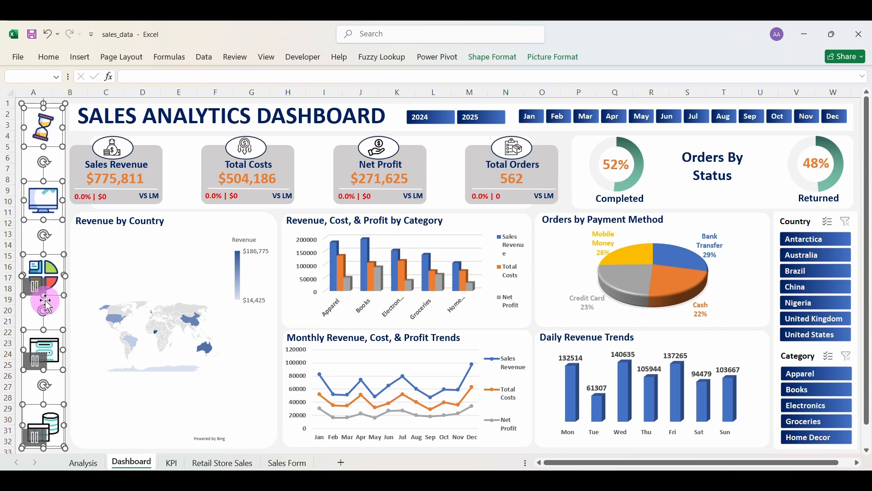
Paste the copied navigation icons into column A of the Sales Form sheet and test the dashboard and form links.
left_click(285, 463)
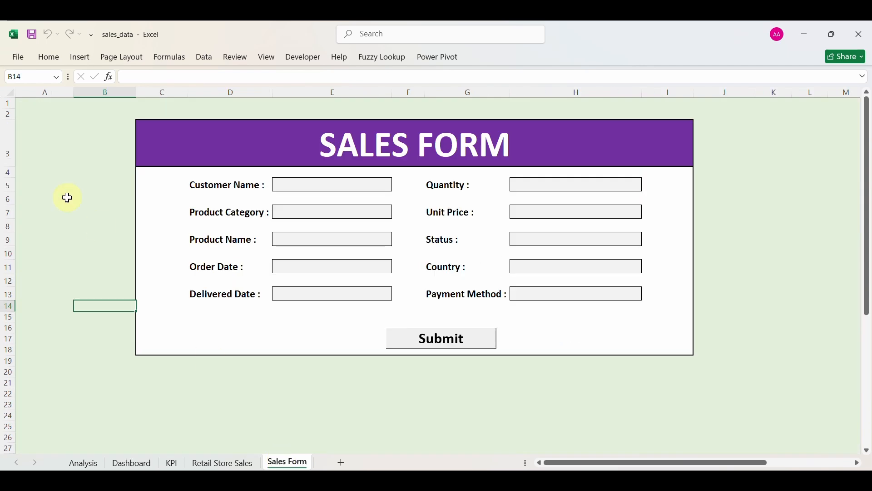
left_click(36, 110)
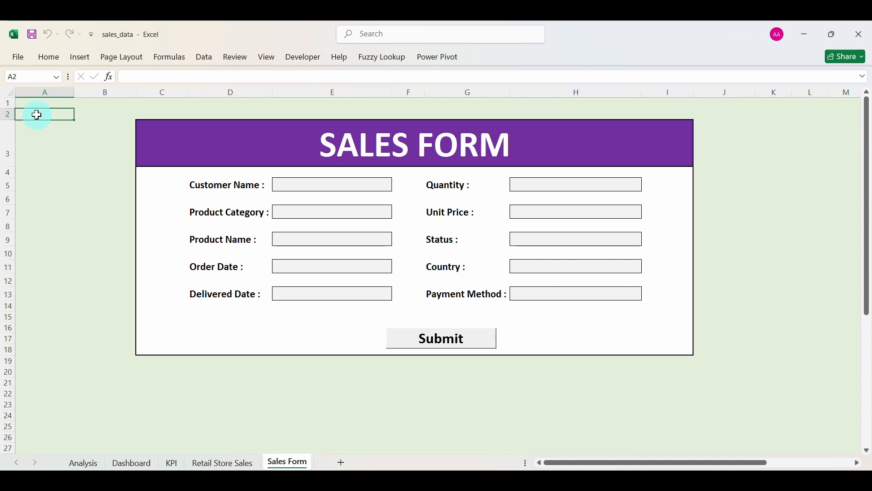
right_click(37, 115)
left_click(71, 186)
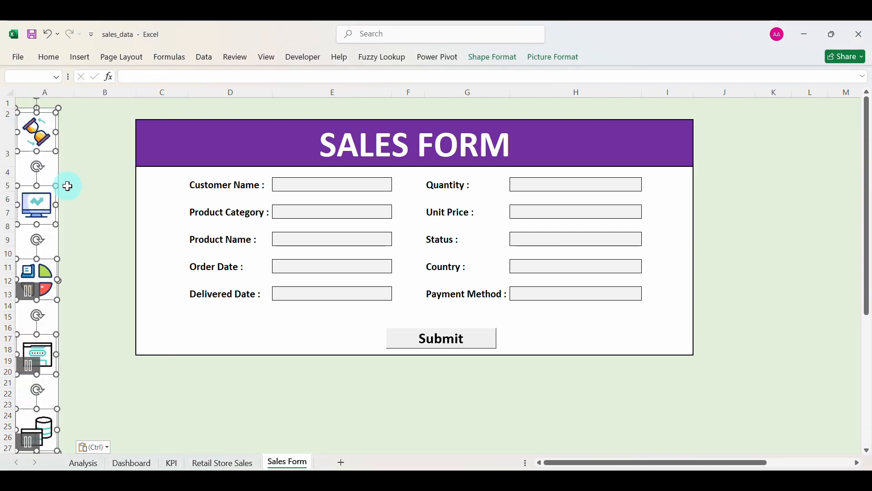
left_click(89, 174)
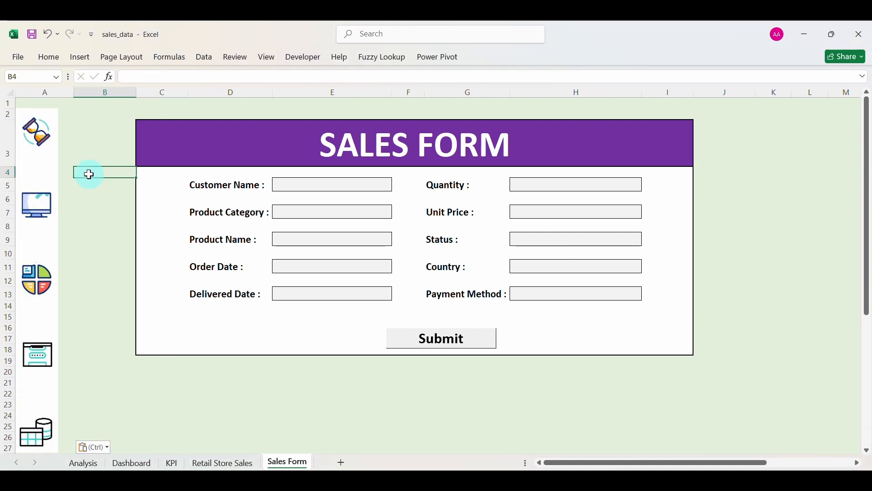
left_click(47, 217)
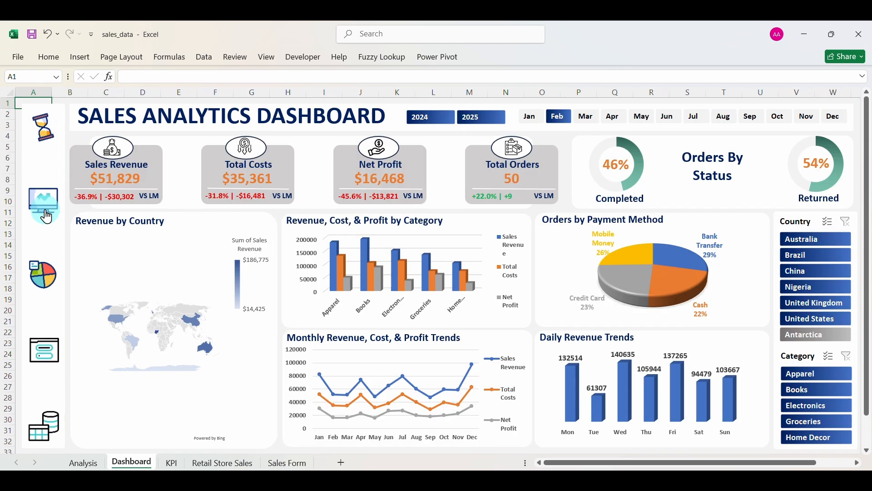
left_click(59, 353)
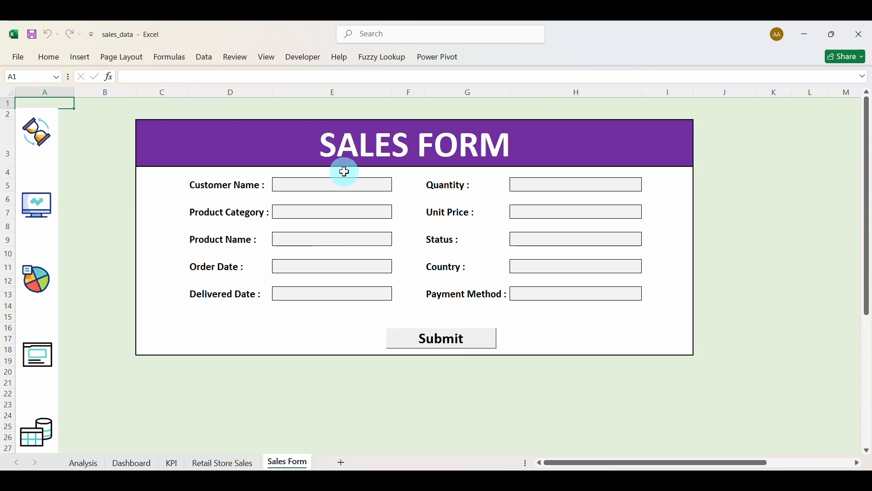
left_click(51, 58)
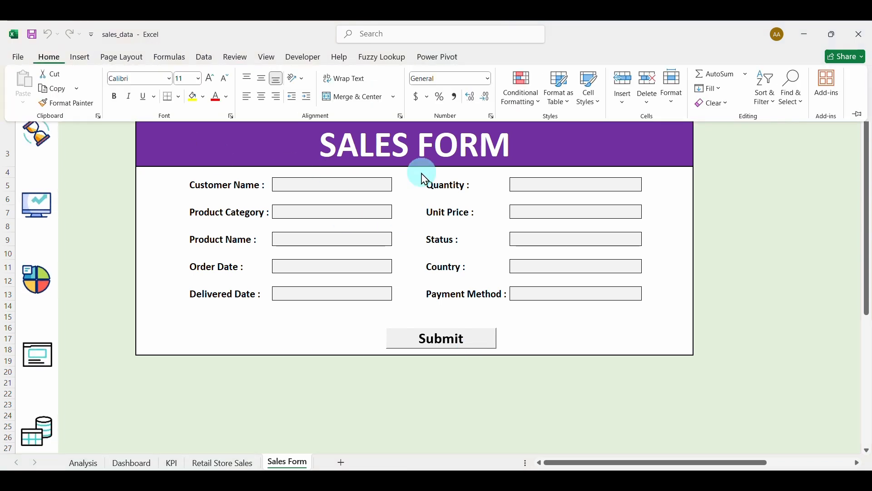
left_click(676, 91)
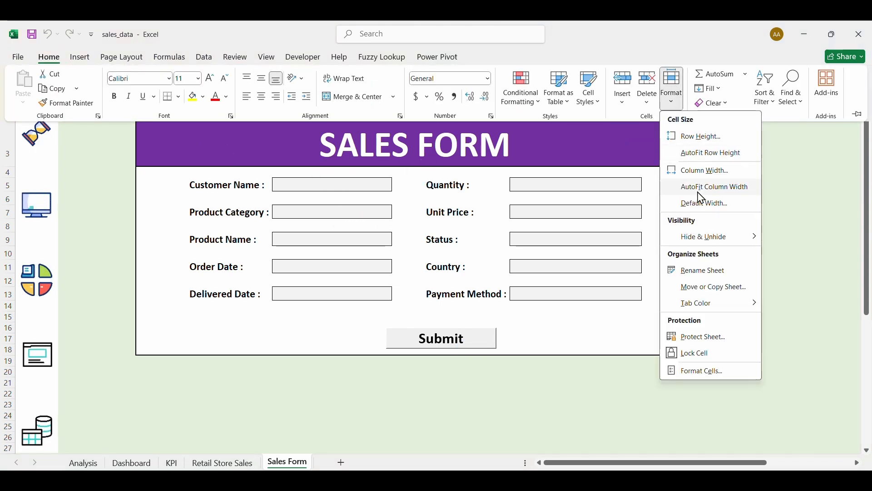
left_click(705, 355)
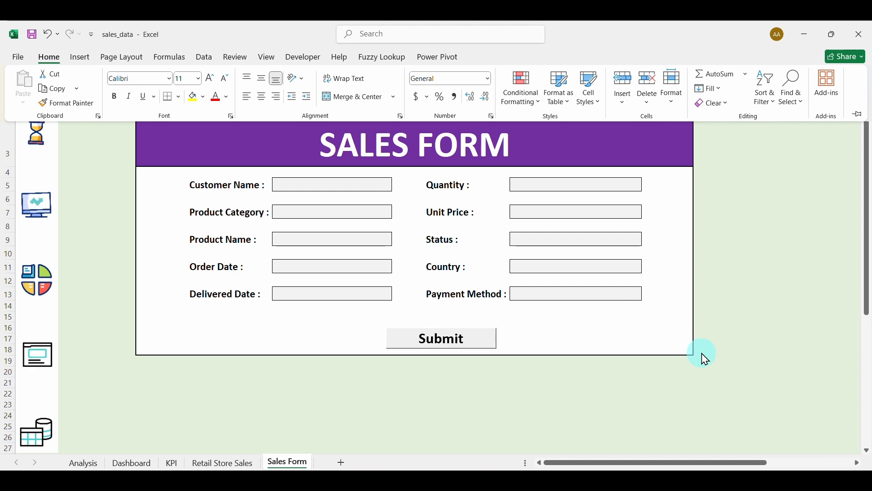
left_click(676, 105)
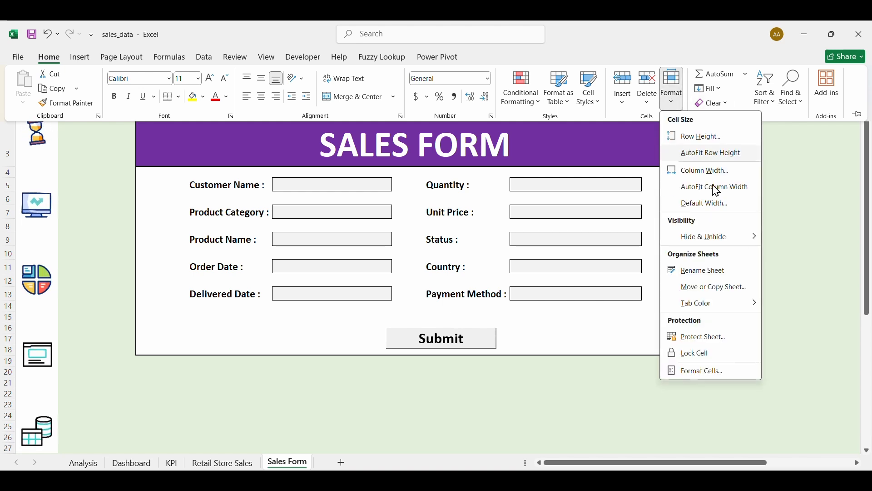
left_click(715, 337)
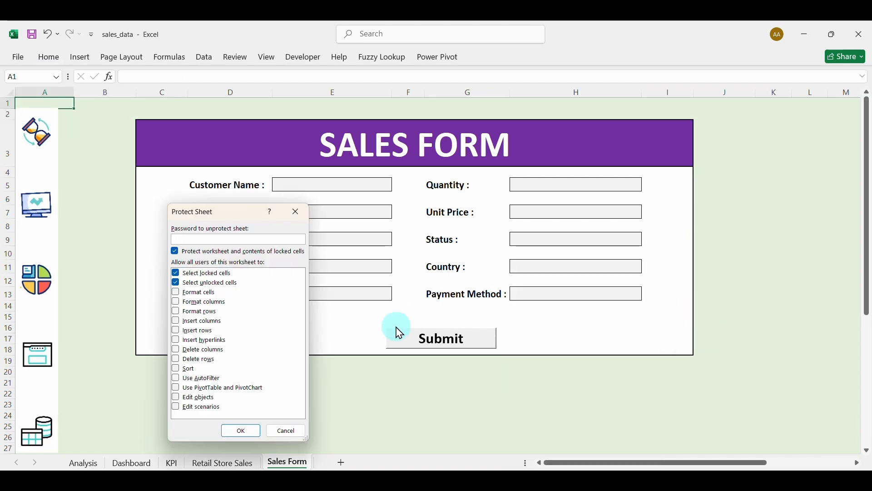
key("Return")
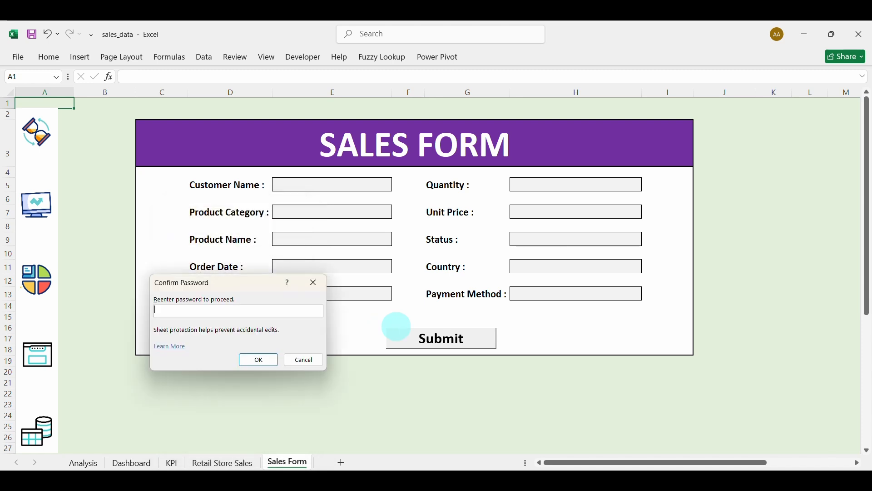
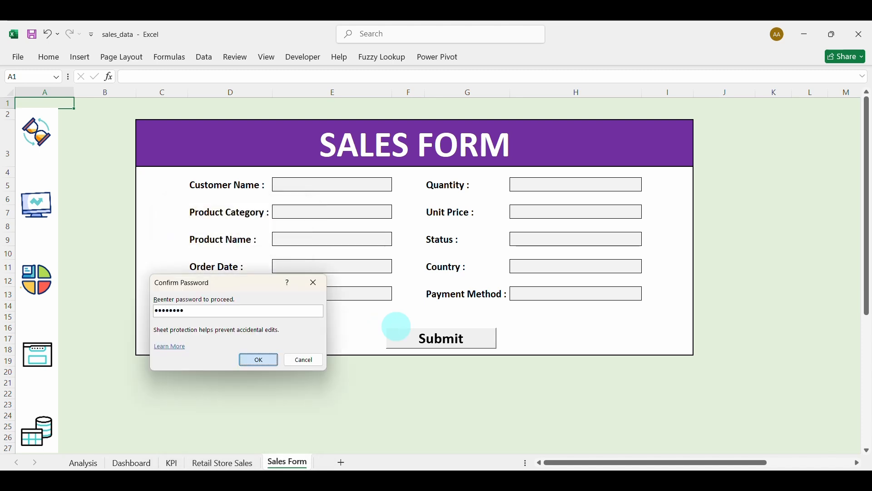
key("Return")
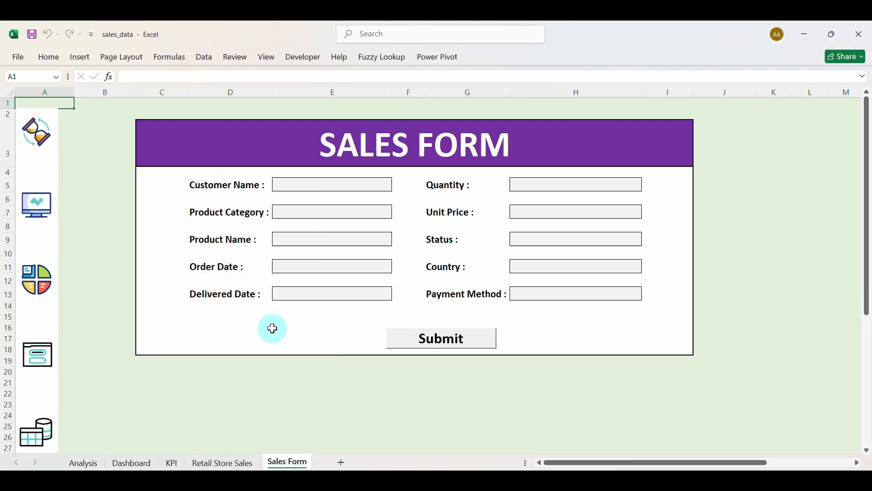
left_click(60, 64)
left_click(671, 88)
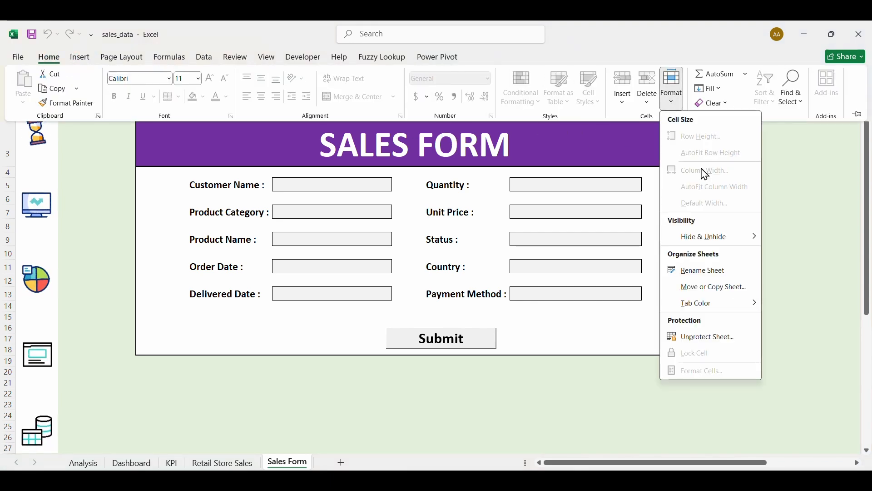
left_click(719, 338)
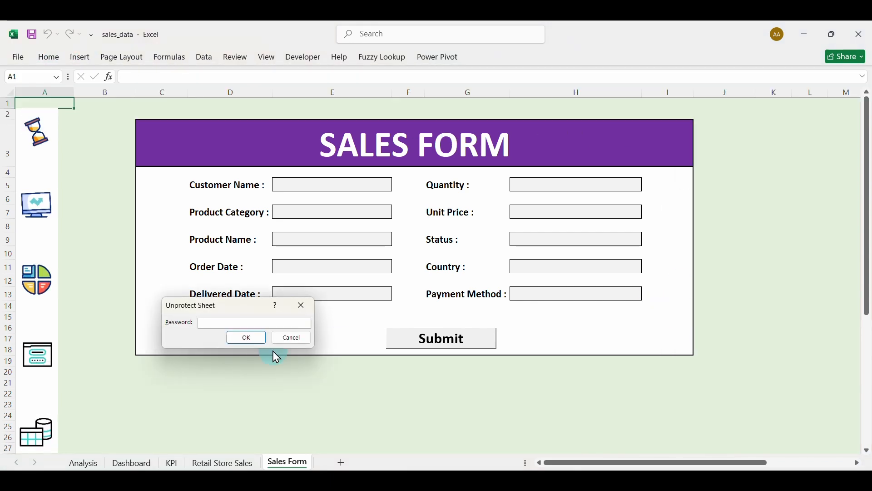
key("Return")
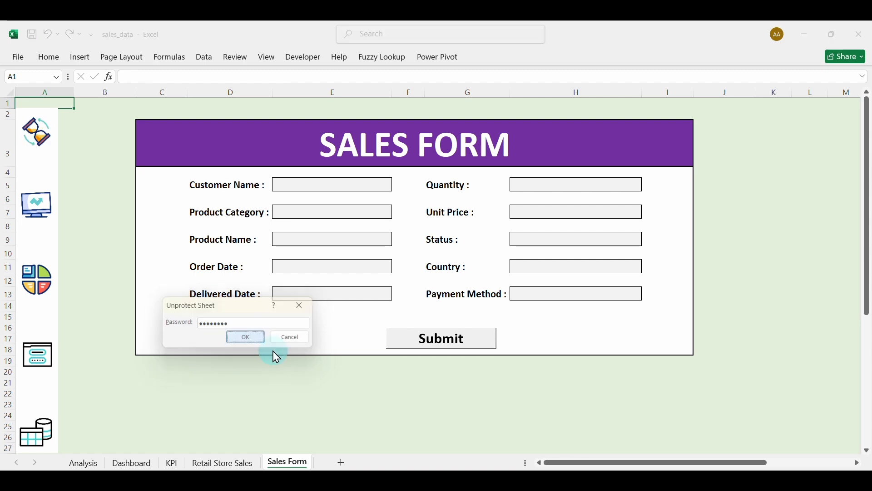
left_click(340, 187)
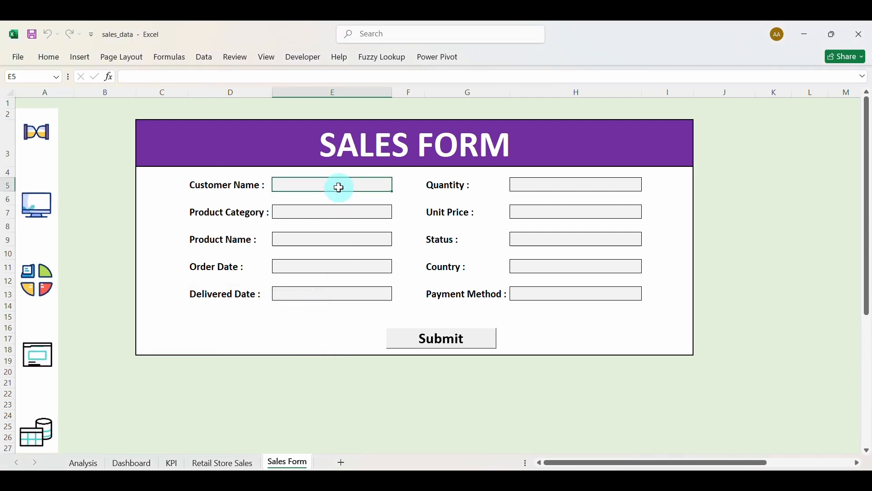
Select the Sales Form entry boxes and toggle their Lock Cell setting.
left_click(342, 214)
left_click(345, 239)
left_click(342, 265)
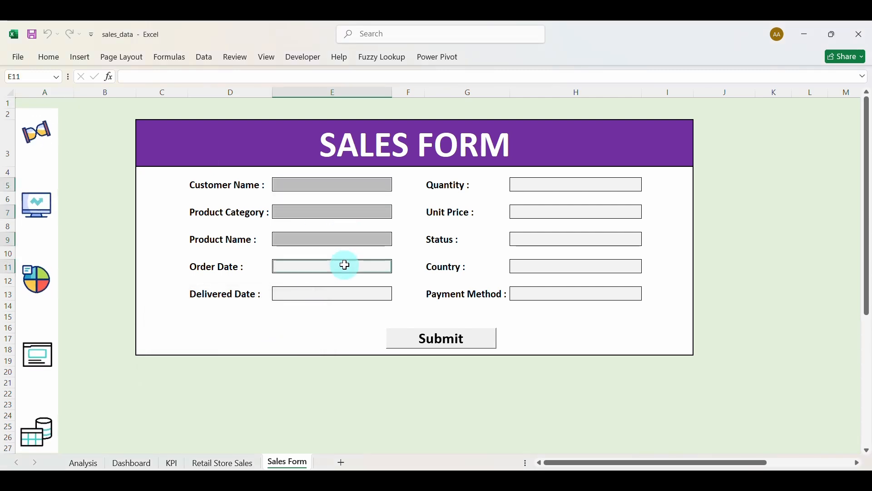
left_click(349, 294)
left_click(532, 298)
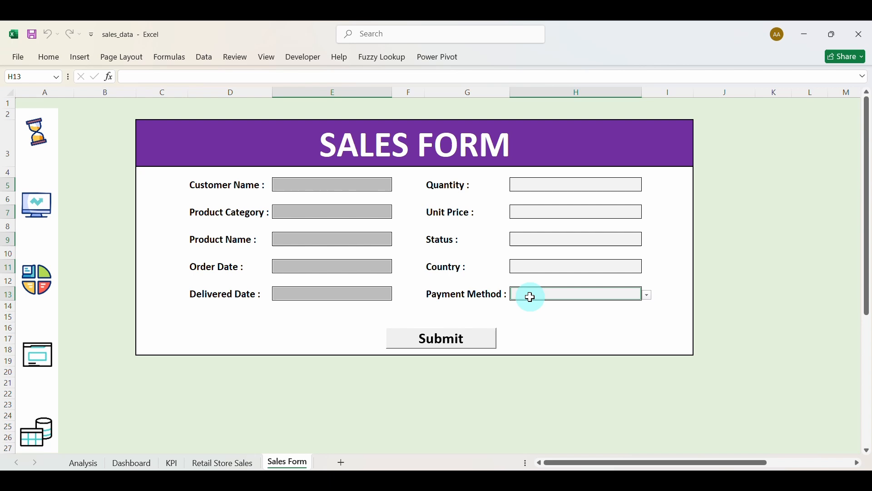
left_click(538, 266)
left_click(539, 244)
left_click(546, 208)
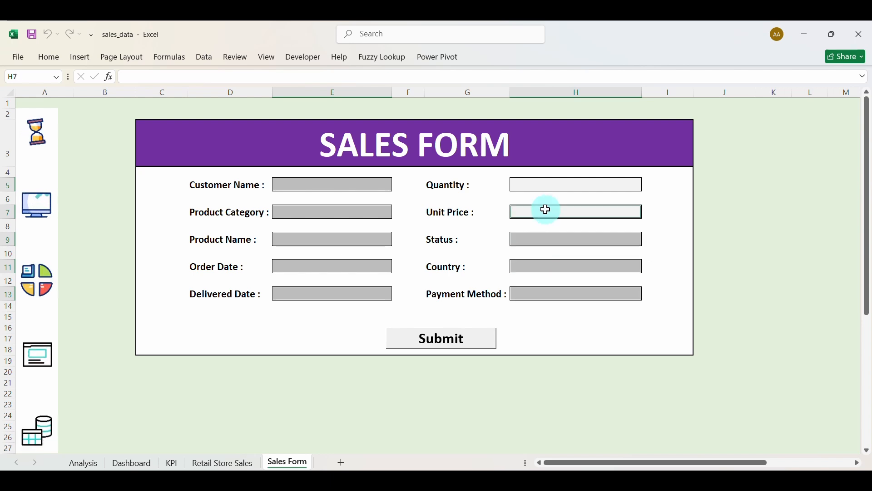
left_click(549, 188)
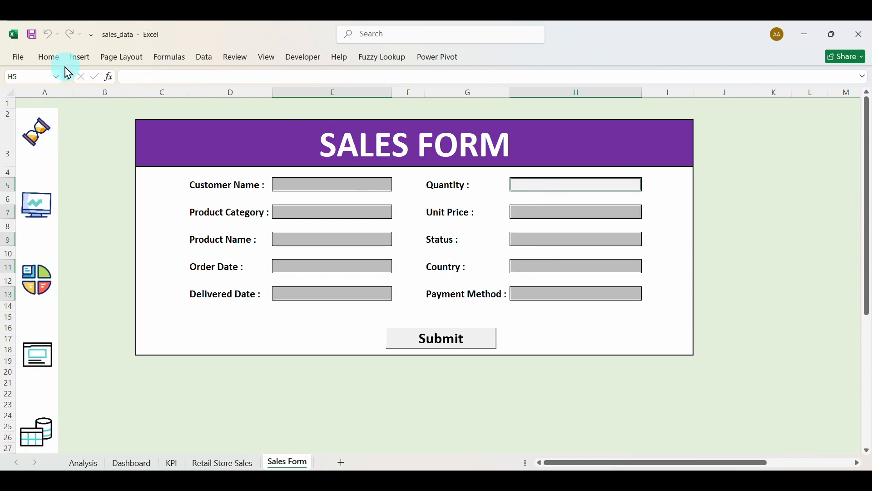
left_click(50, 58)
left_click(674, 101)
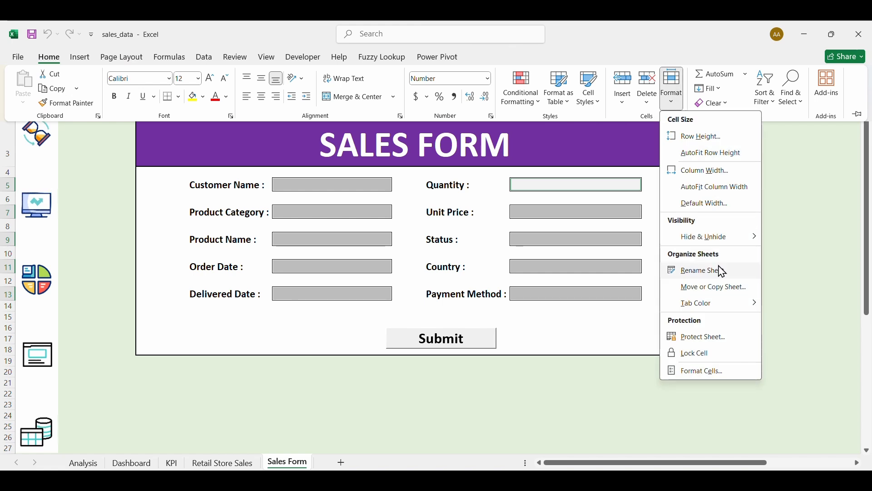
left_click(705, 356)
Protect the Sales Form sheet with a password and try editing the Customer Name box.
left_click(671, 98)
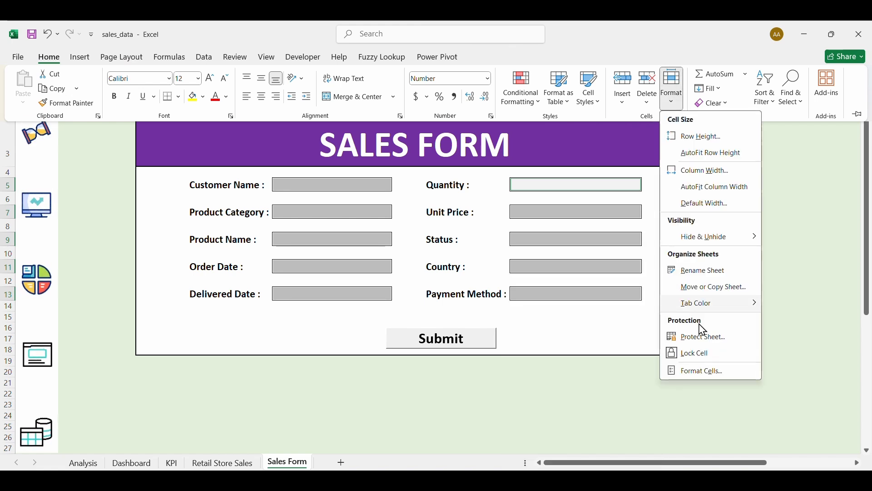
left_click(701, 338)
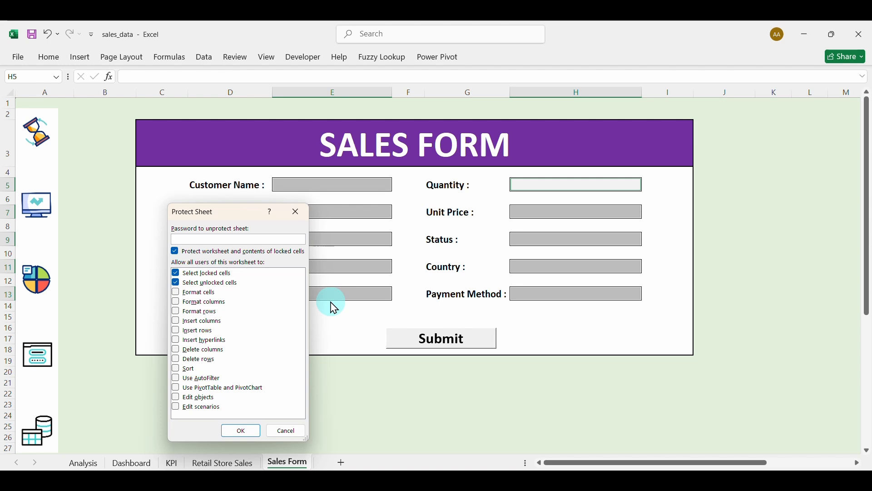
key("Return")
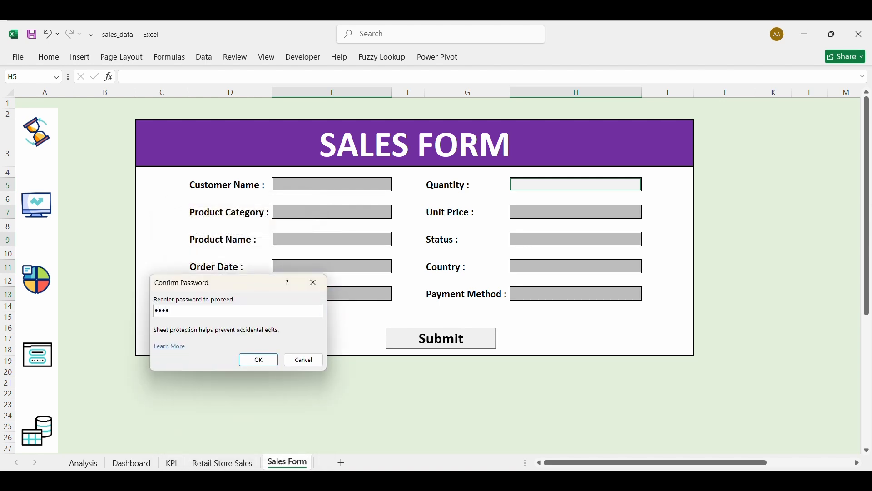
key("Return")
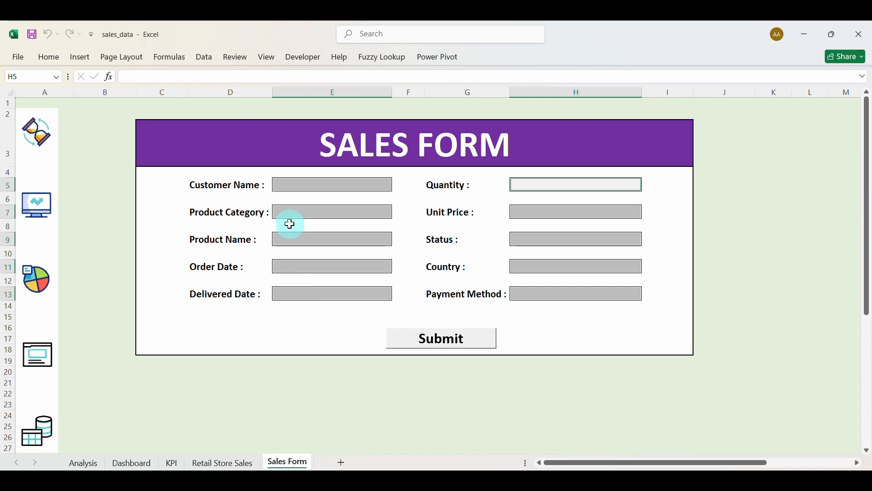
double_click(314, 184)
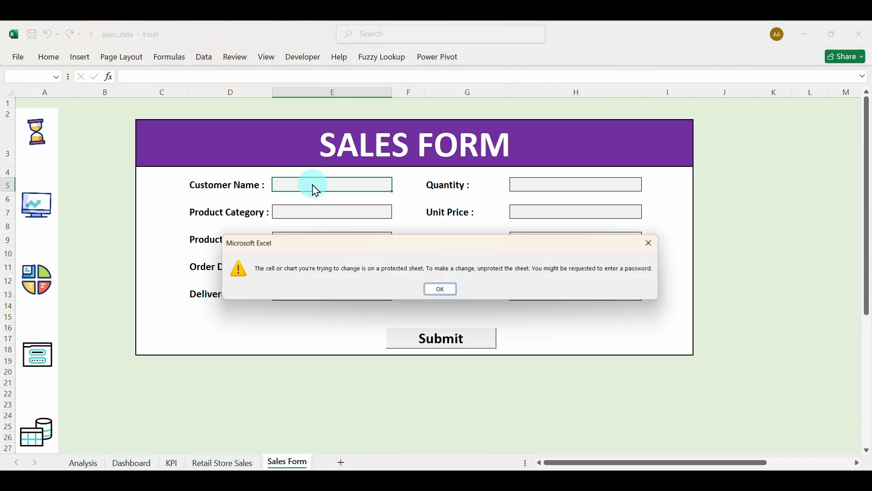
Dismiss the protected-sheet warning and unprotect the Sales Form sheet with its password.
left_click(427, 287)
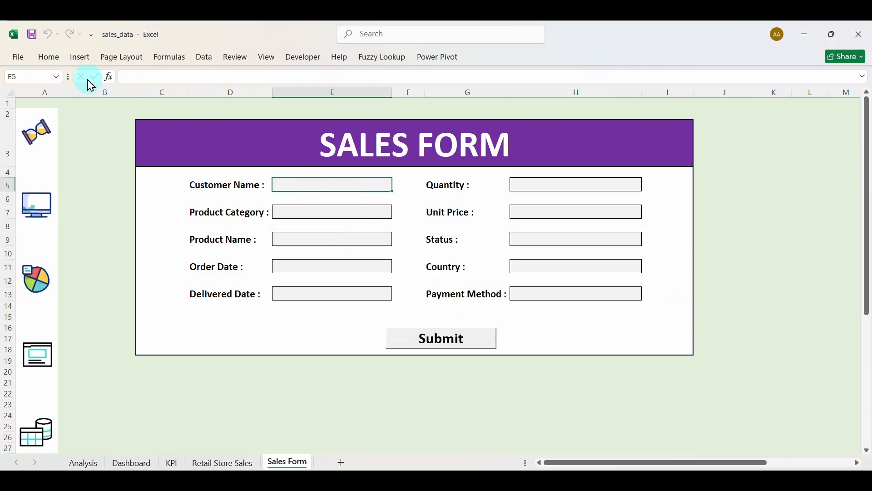
left_click(54, 58)
left_click(672, 88)
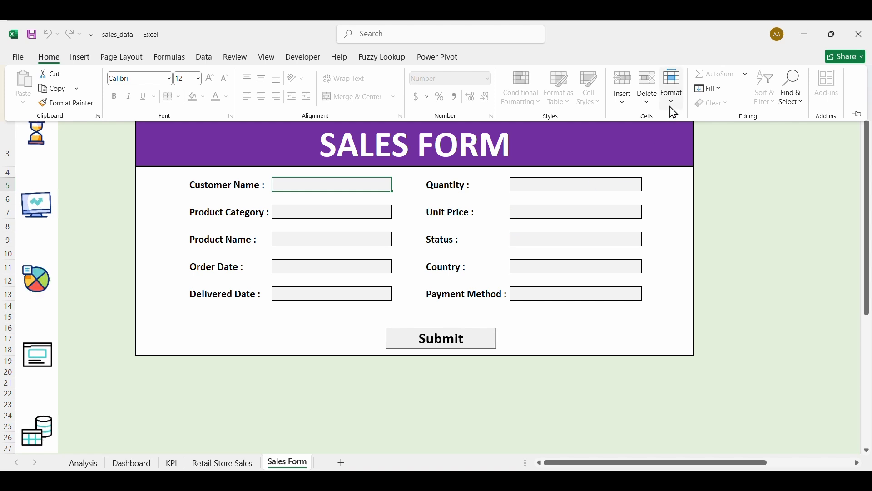
left_click(709, 338)
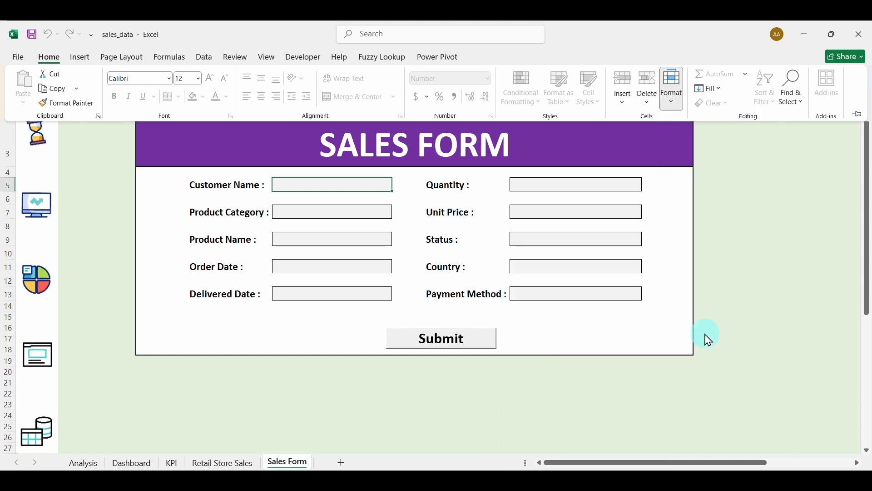
type("●●●●●")
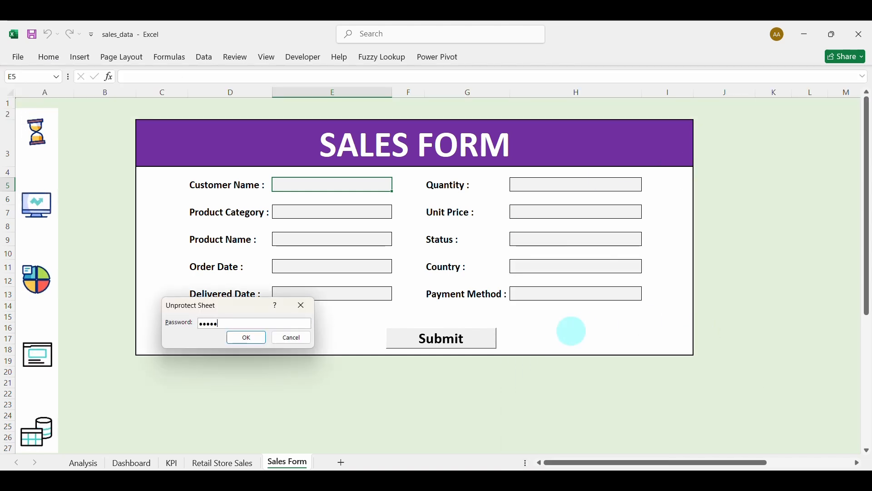
type("●●●")
key("Return")
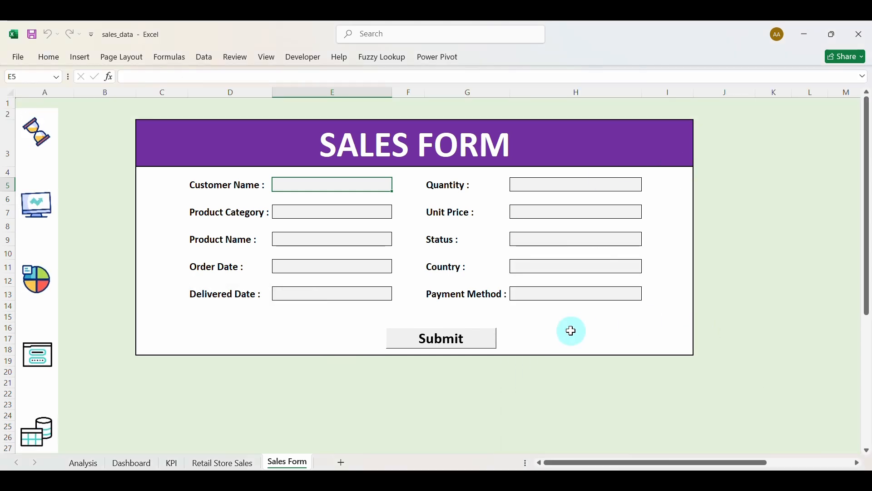
Select the form input cells and unlock them with Format > Lock Cell.
left_click(332, 214)
left_click(336, 239)
left_click(339, 264)
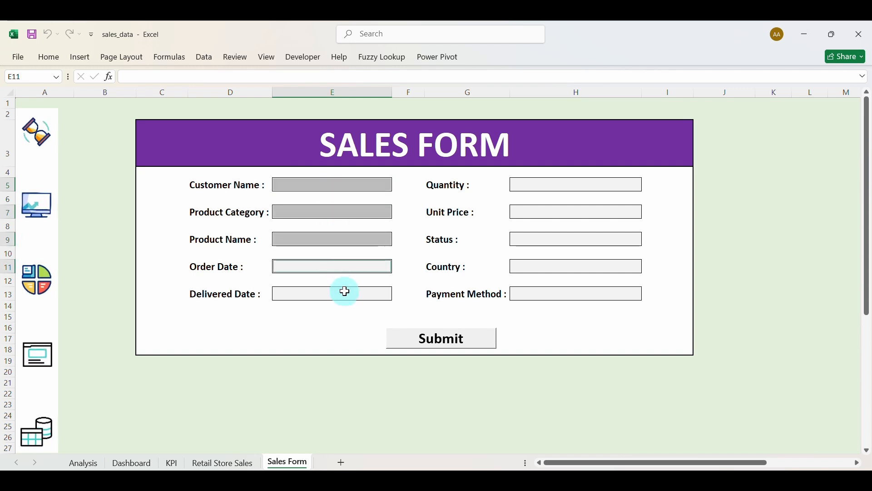
left_click(343, 289)
left_click(536, 291)
left_click(540, 266)
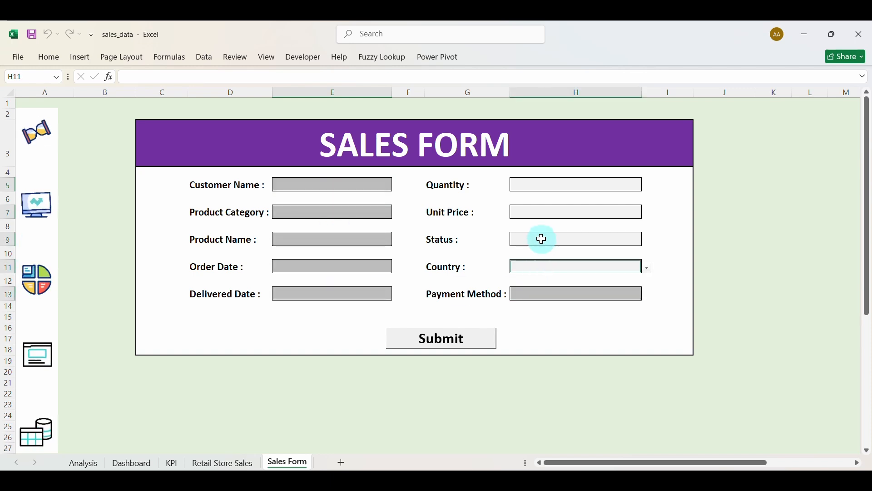
left_click(540, 239)
left_click(543, 213)
left_click(549, 186)
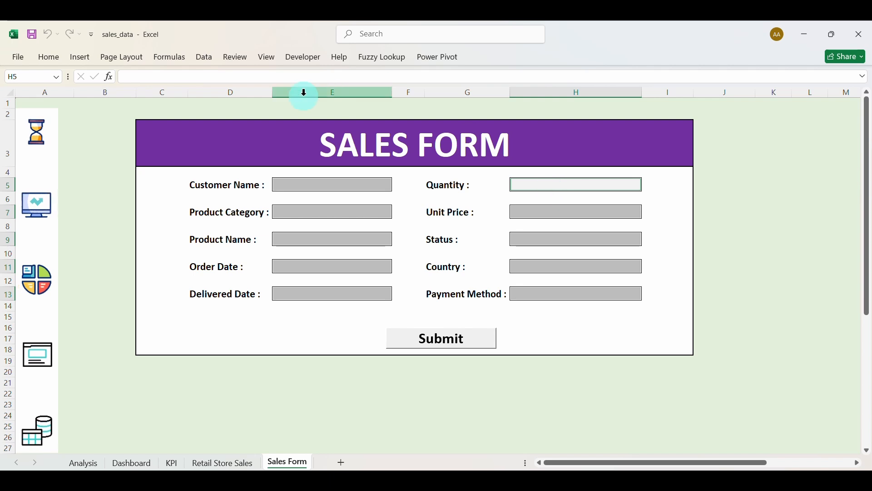
left_click(48, 57)
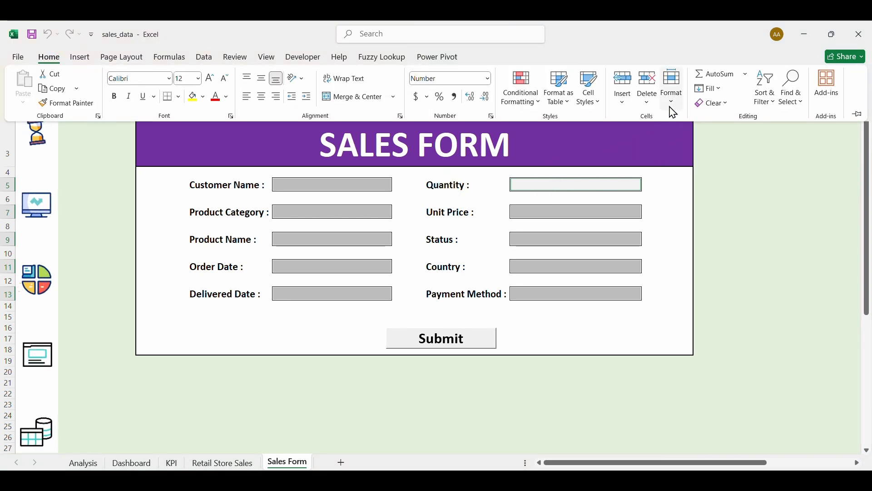
left_click(674, 112)
left_click(700, 352)
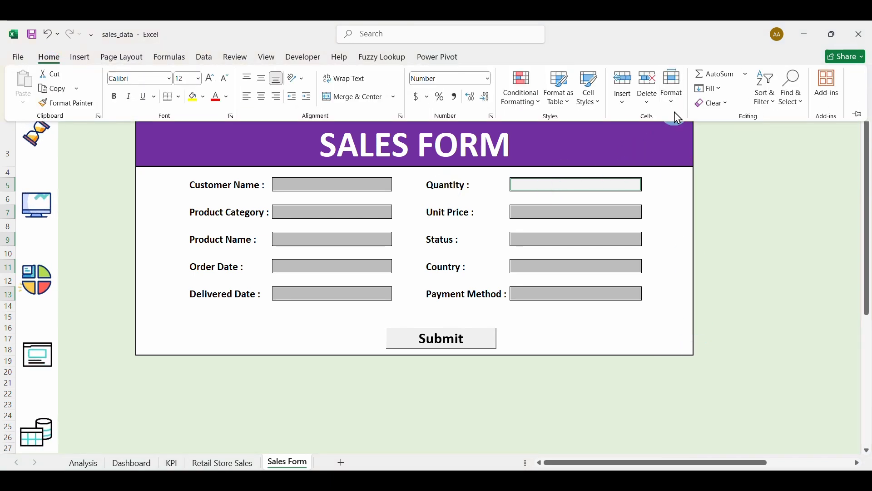
left_click(677, 114)
Protect the Sales Form sheet with a password and confirm it.
left_click(713, 337)
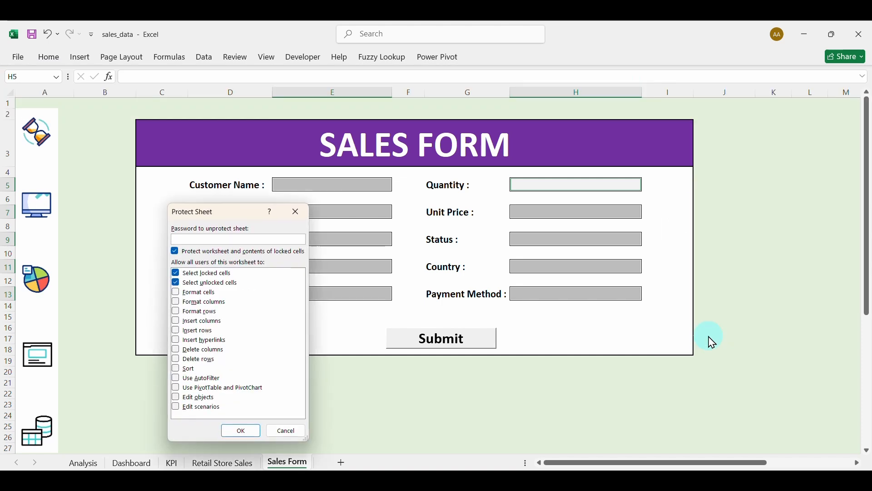
type("••••")
key("Return")
type("••••")
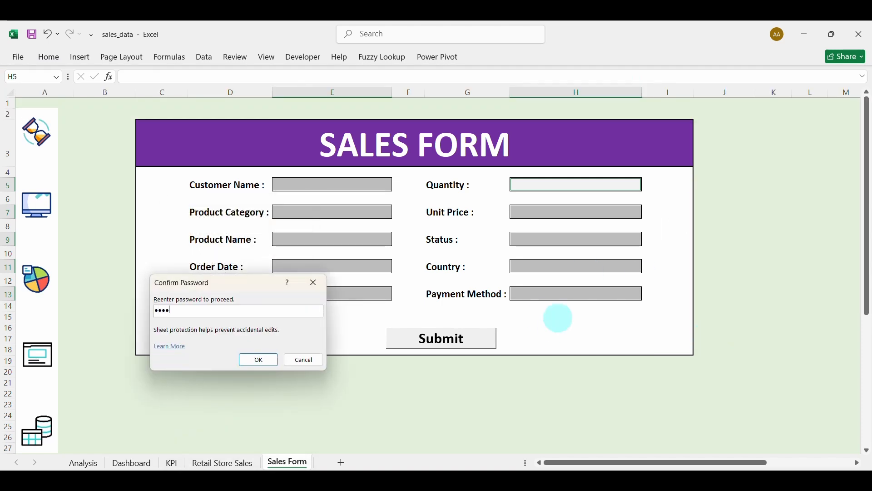
type("•")
key("Return")
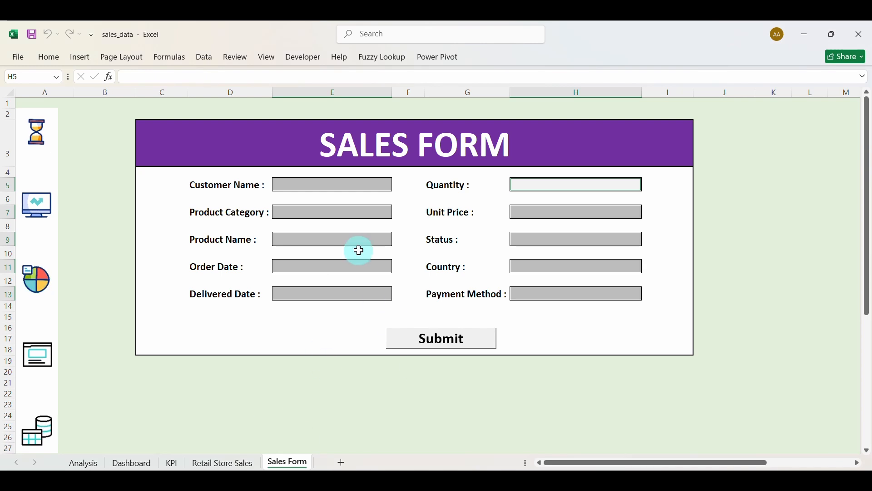
Check the Customer Name input stays editable while its label is locked.
left_click(339, 186)
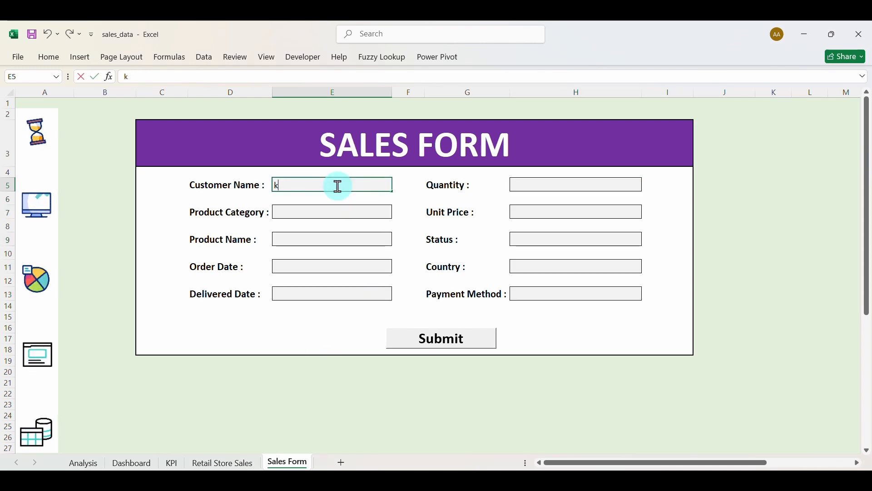
key("BackSpace")
double_click(244, 187)
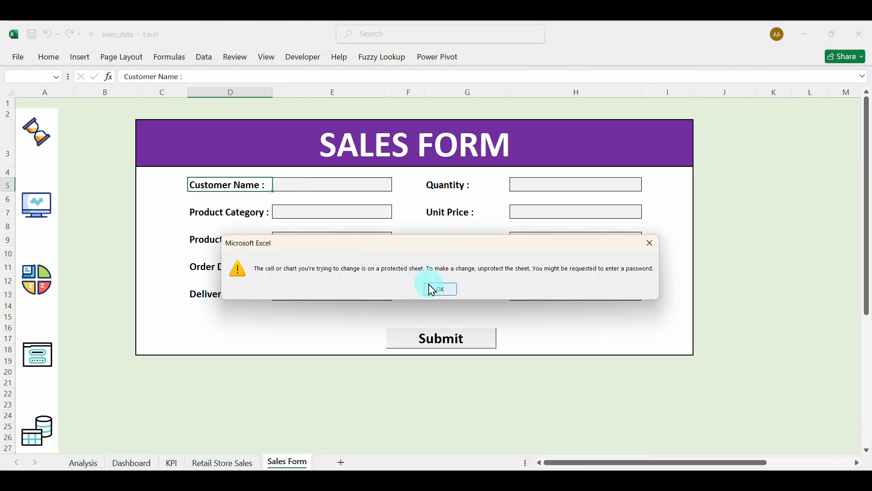
left_click(433, 289)
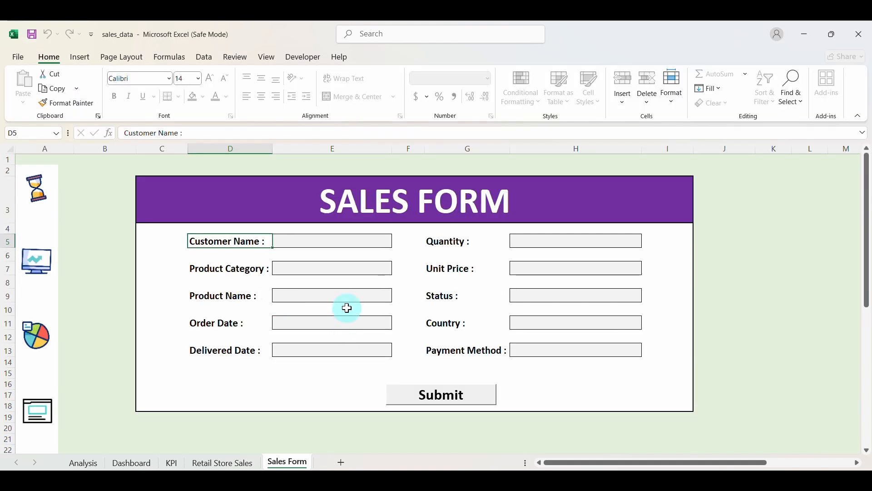
Jump to the Dashboard and select the sidebar rectangle with its hourglass, monitor, pie chart and window icons.
left_click(283, 242)
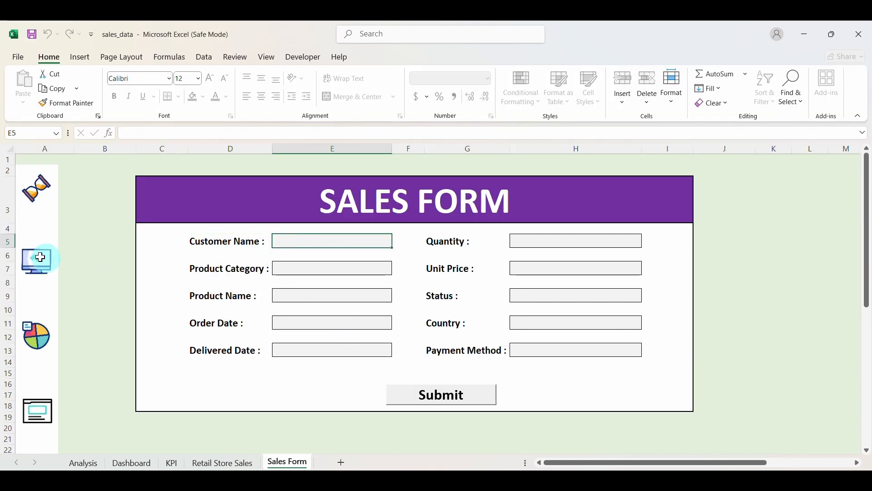
left_click(40, 258)
left_click(49, 210)
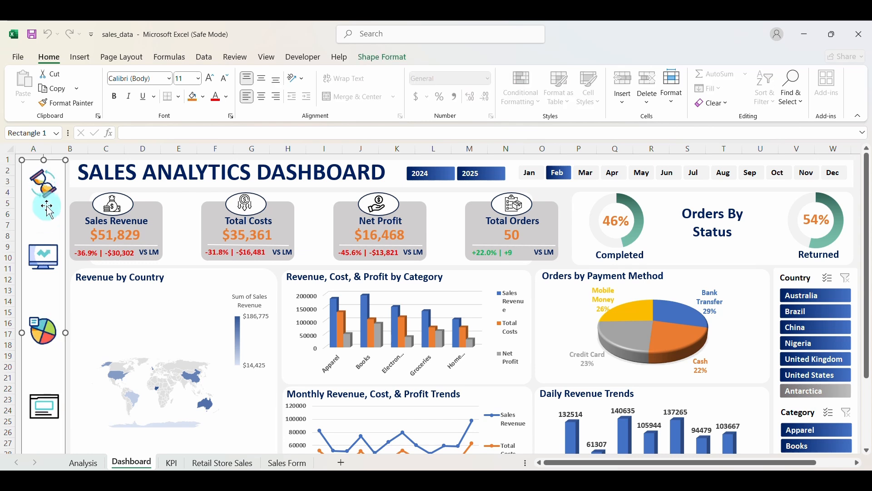
left_click(43, 179)
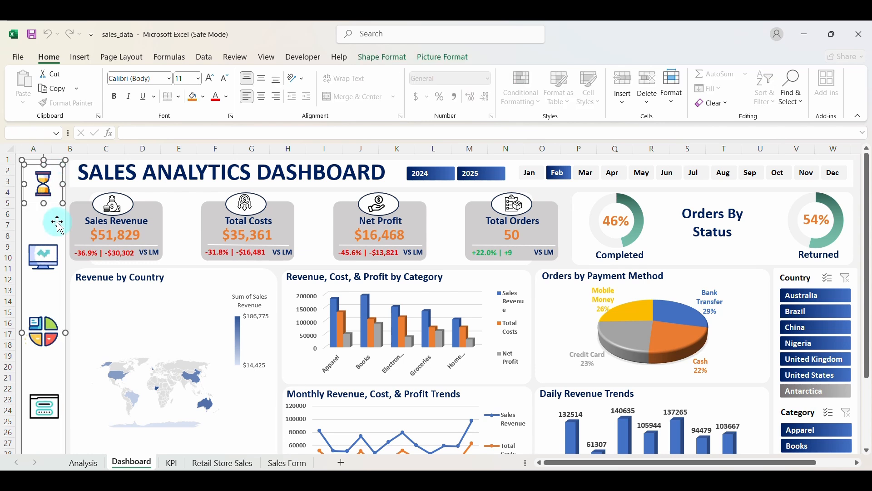
left_click(59, 250, "ctrl")
left_click(56, 318, "ctrl")
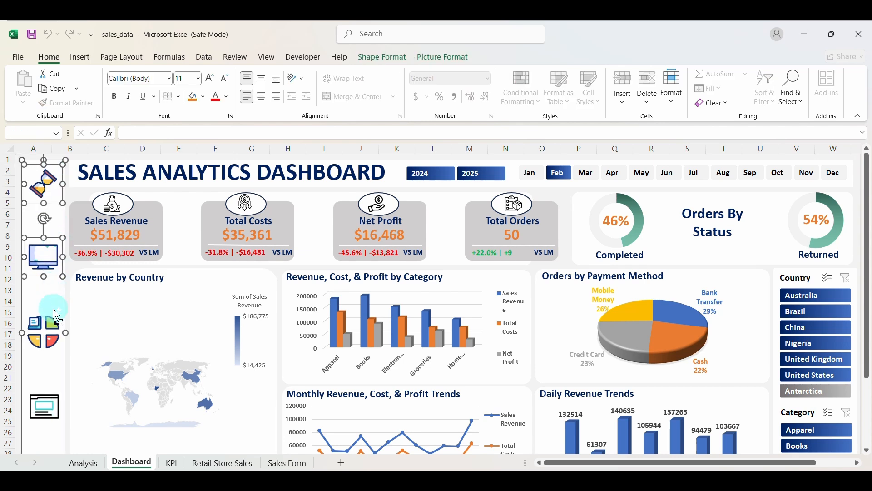
left_click(54, 310, "ctrl")
left_click(55, 321, "ctrl")
left_click(54, 297, "ctrl")
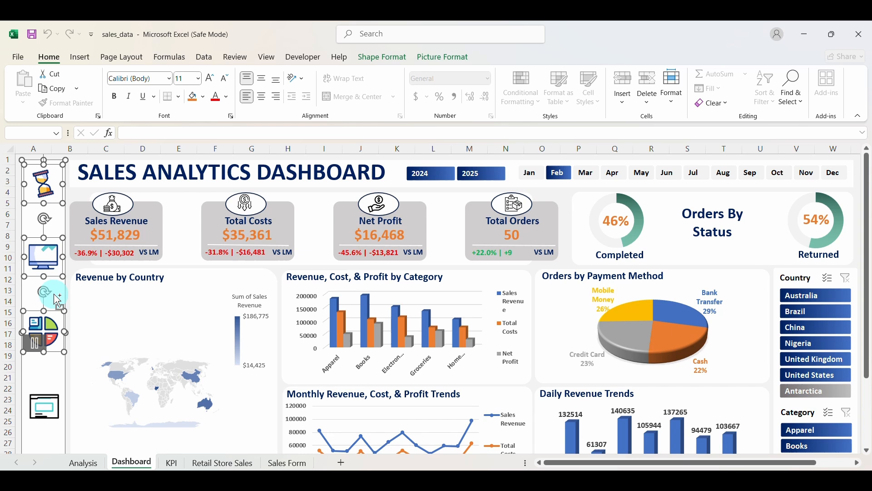
left_click(56, 385, "ctrl")
left_click(56, 385, "ctrl")
left_click(60, 403, "ctrl")
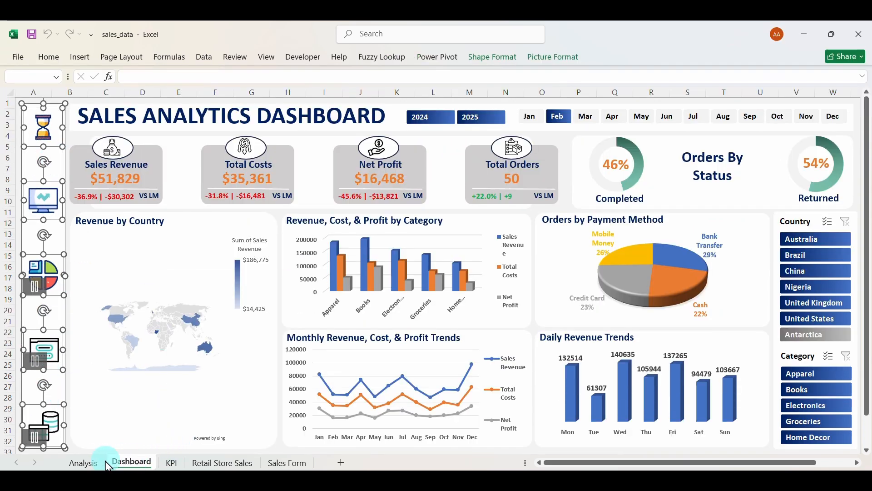
Go to the Analysis sheet, close Excel, and reopen sales_data from File Explorer.
left_click(85, 462)
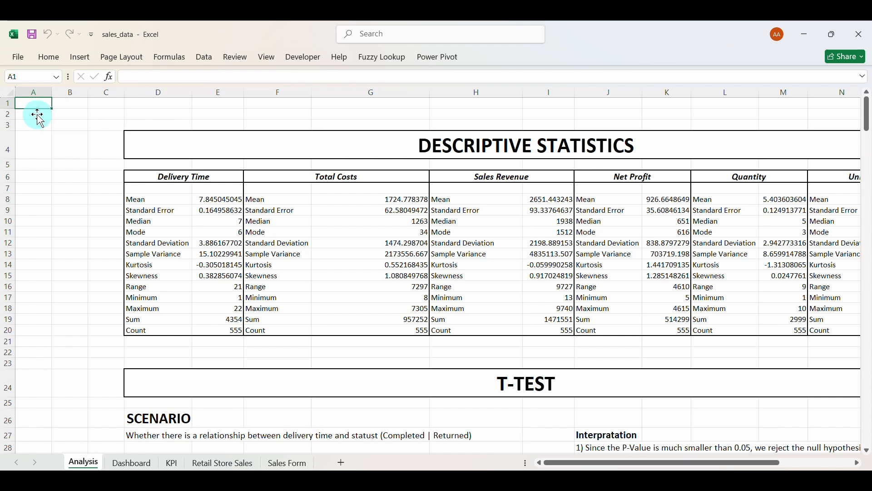
key("alt+F4")
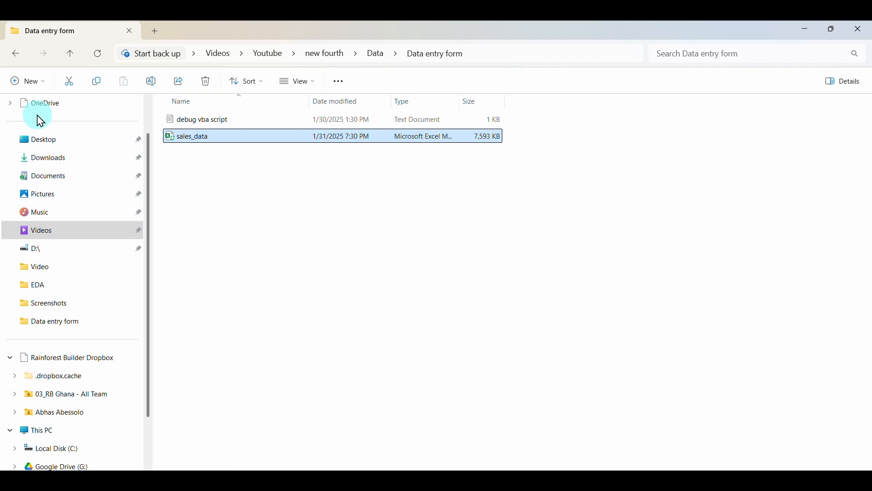
double_click(234, 140)
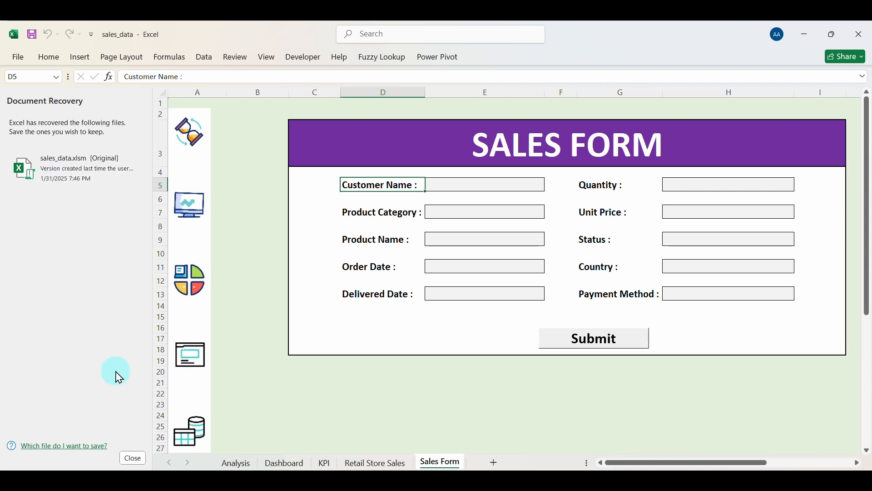
Close the Document Recovery list and jump to the Dashboard via the sidebar monitor icon.
left_click(133, 459)
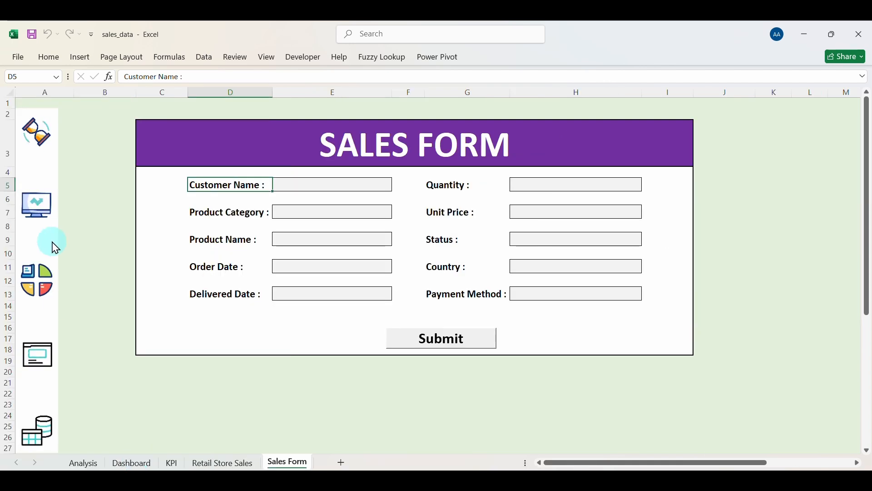
left_click(40, 203)
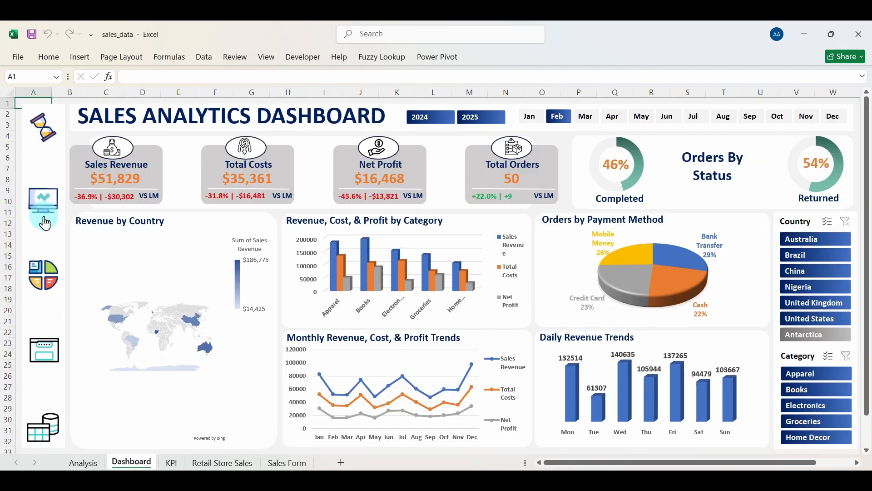
left_click(54, 166)
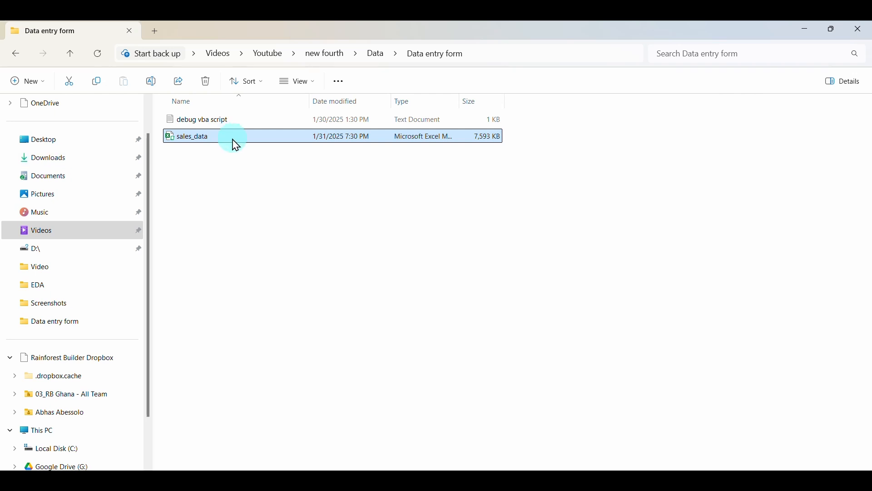
Reopen sales_data from File Explorer in Safe Mode and dismiss the recovered-files notice.
double_click(247, 144)
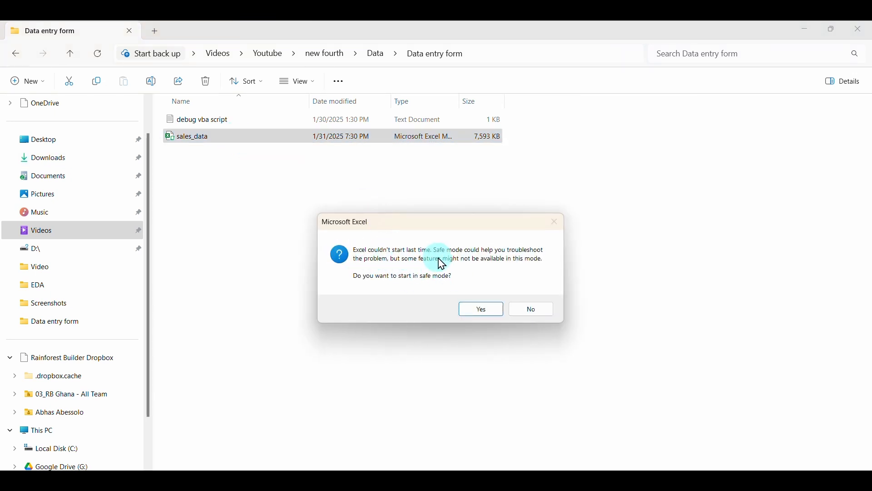
left_click(474, 312)
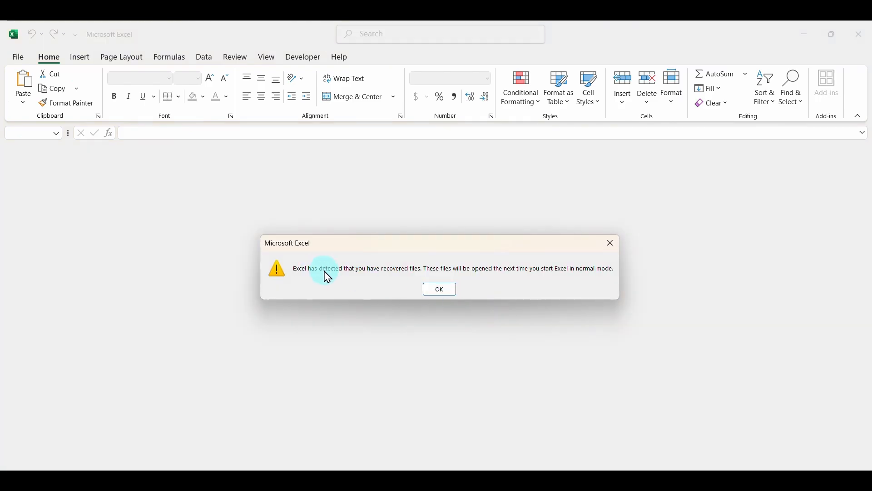
left_click(440, 291)
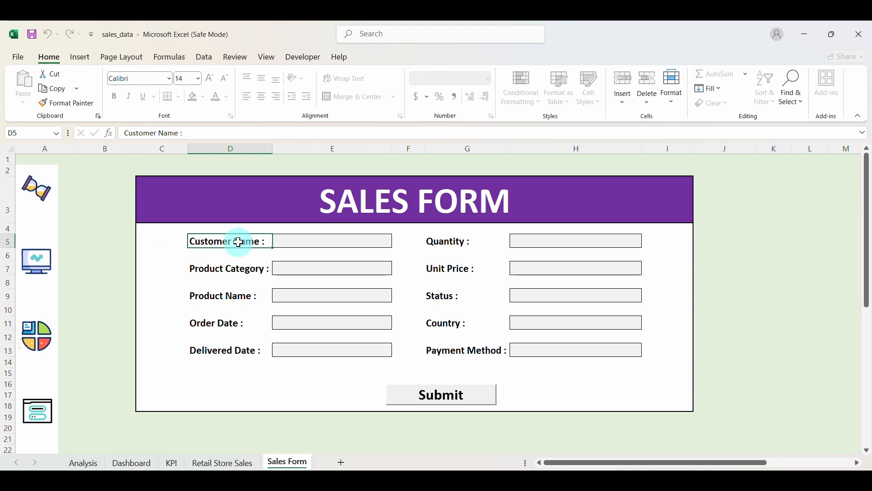
Select the Dashboard's sidebar panel with its hourglass, monitor, pie chart and window icons.
left_click(283, 240)
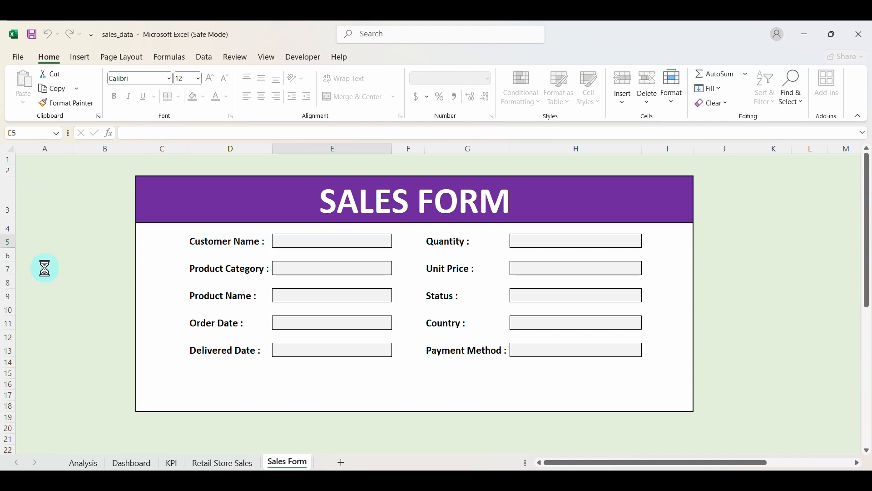
left_click(34, 264)
left_click(47, 195)
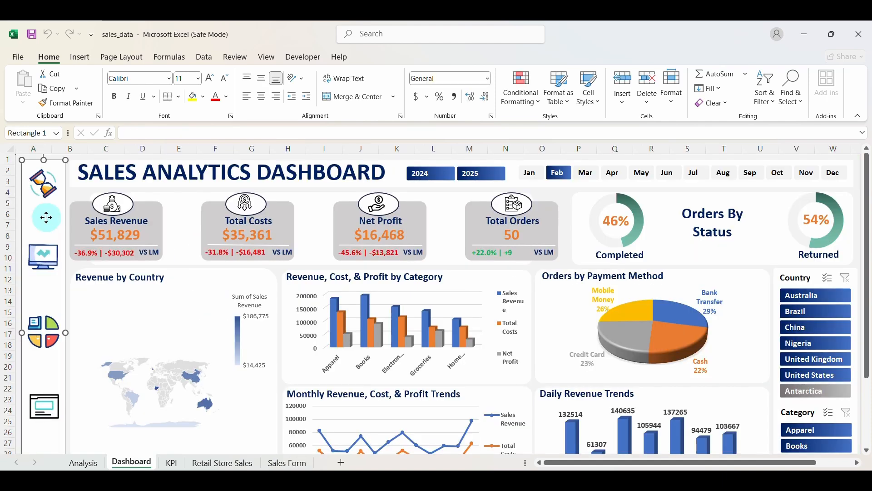
left_click(57, 177)
left_click(61, 244, "ctrl")
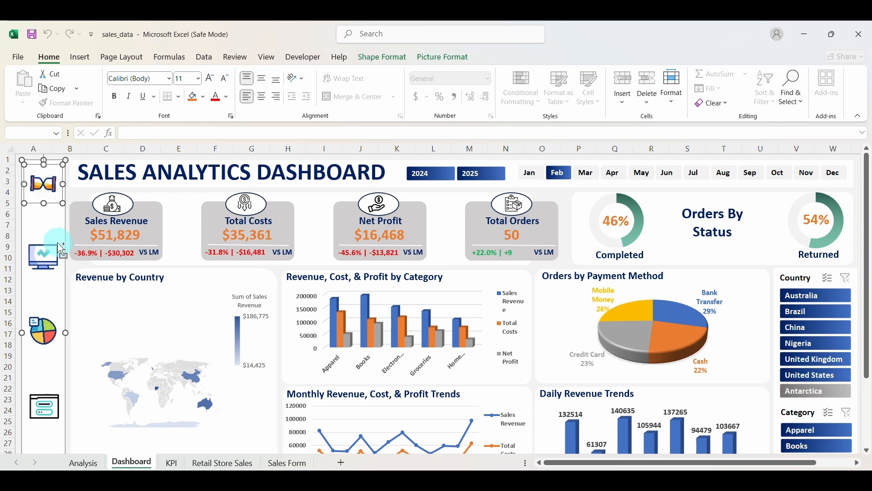
left_click(57, 314, "ctrl")
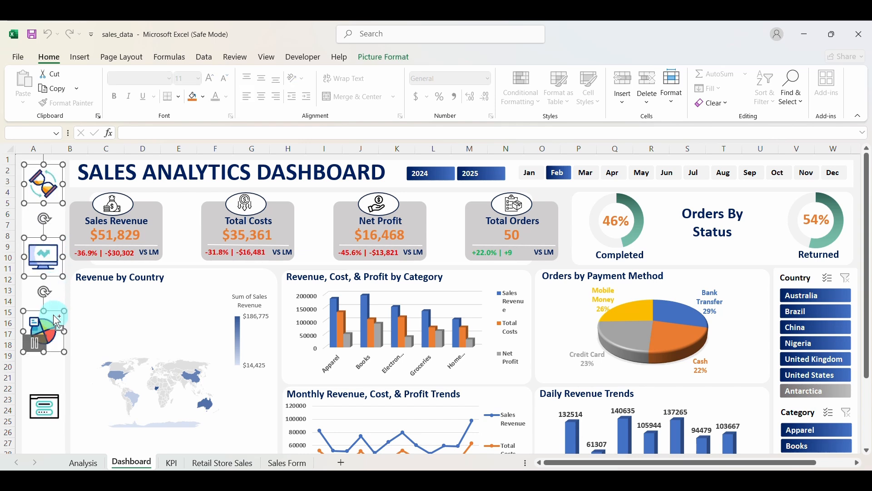
left_click(54, 294, "ctrl")
left_click(58, 393, "ctrl")
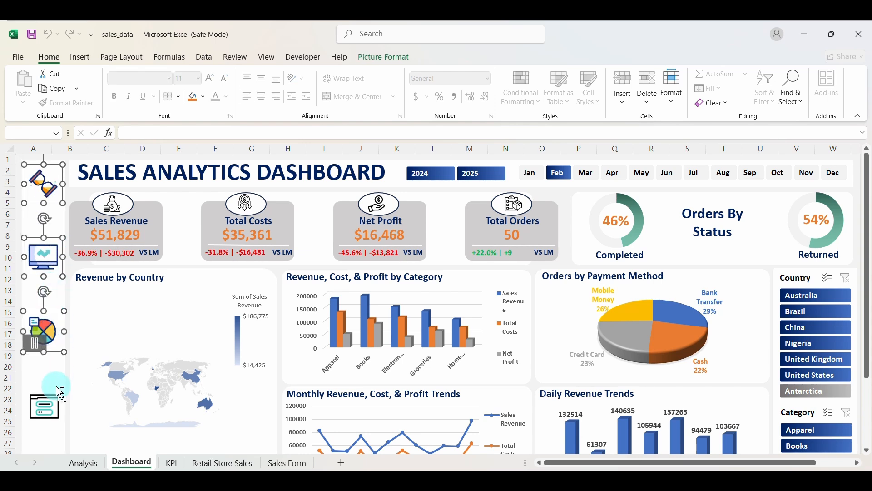
left_click(59, 395, "ctrl")
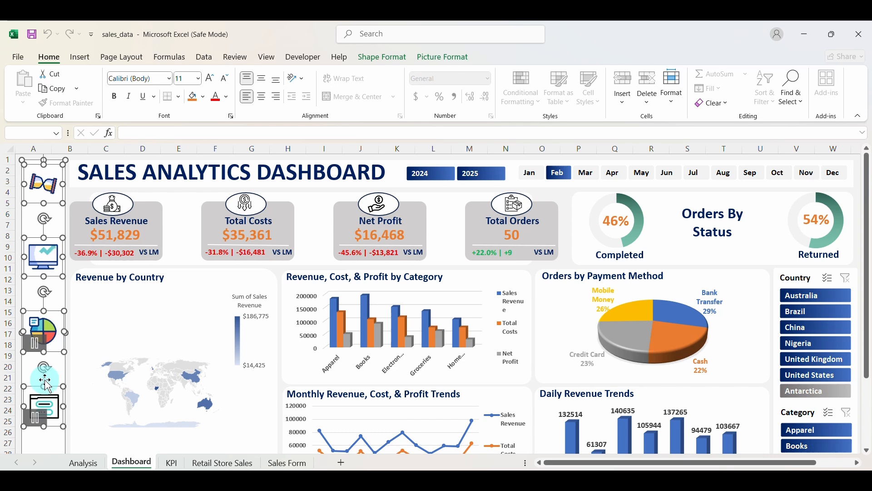
left_click(87, 462)
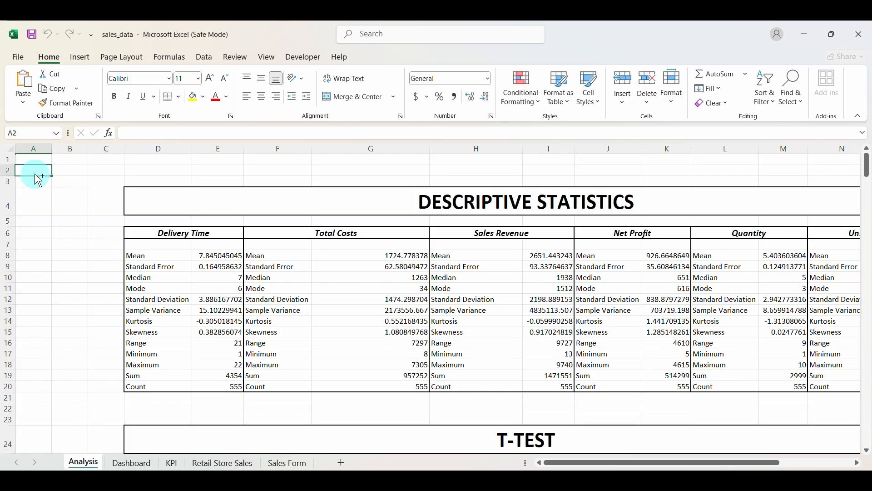
Paste the sidebar onto the Analysis sheet and test its Dashboard, Analysis and Sales Form links.
key("ctrl+v")
left_click(83, 266)
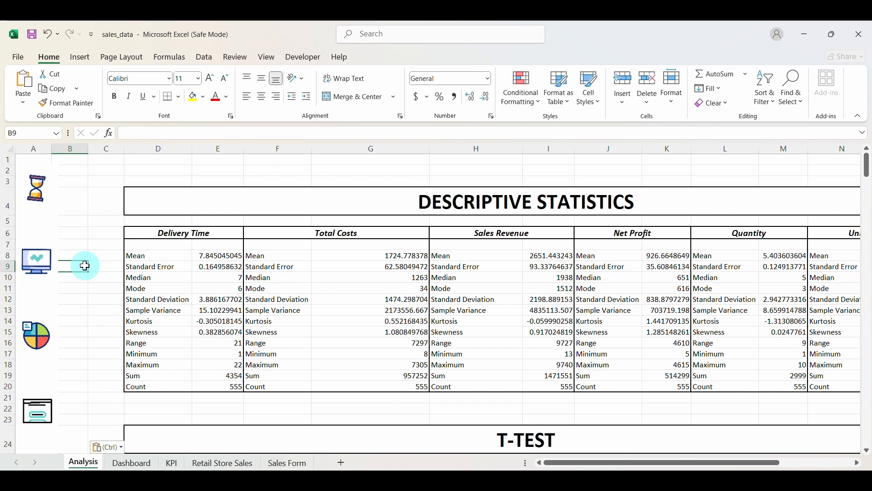
left_click(53, 275)
left_click(56, 331)
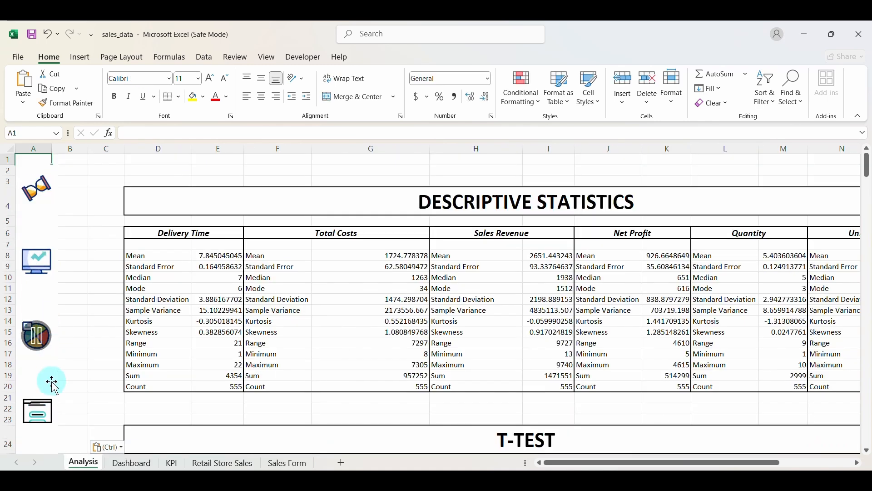
left_click(53, 415)
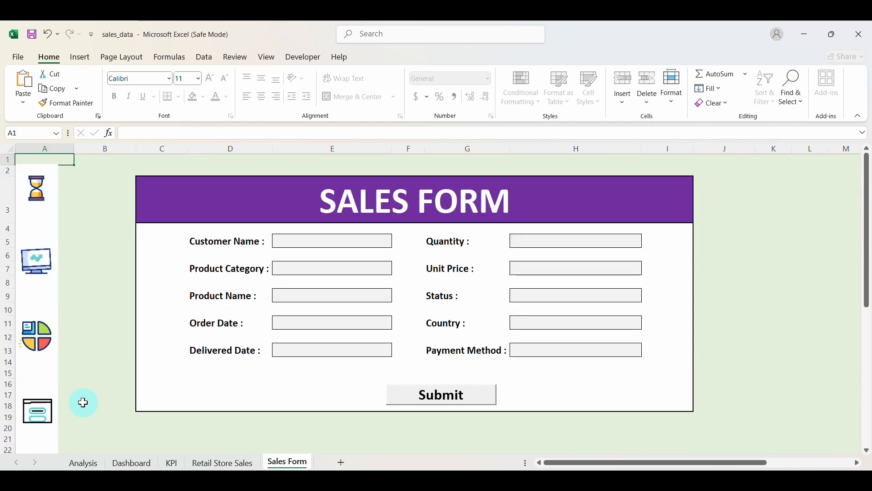
On the Sales Form, select and clear row 1, then return to Analysis via the sidebar.
scroll(102, 354, "down", 3)
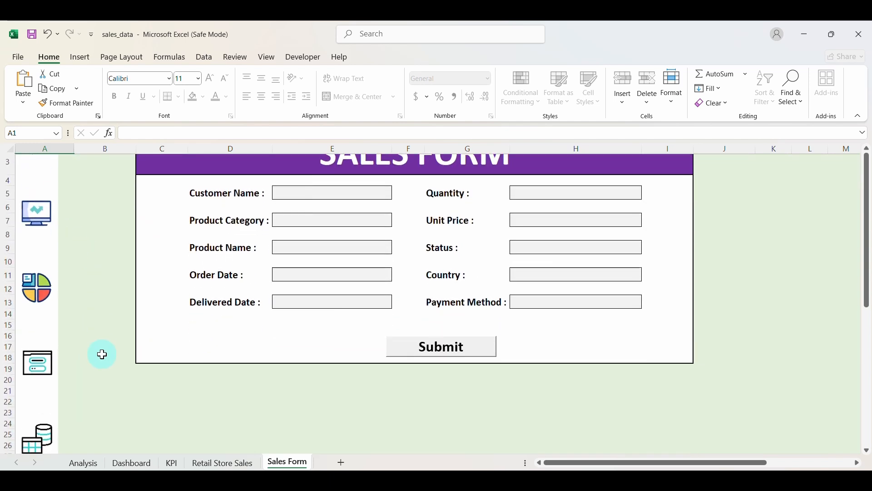
scroll(102, 354, "up", 3)
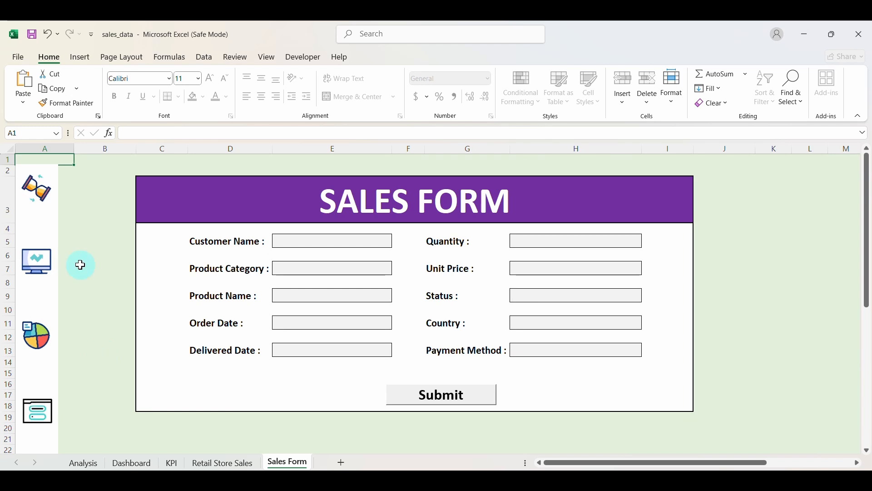
left_click(1, 157)
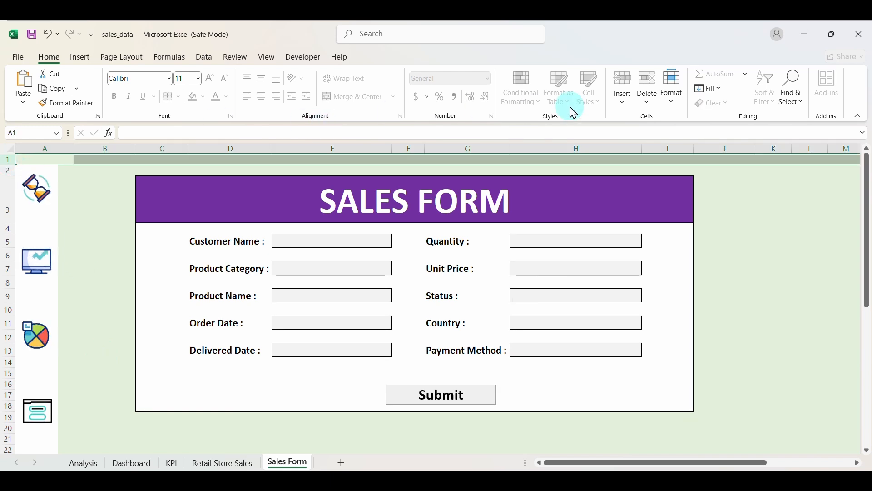
left_click(263, 169)
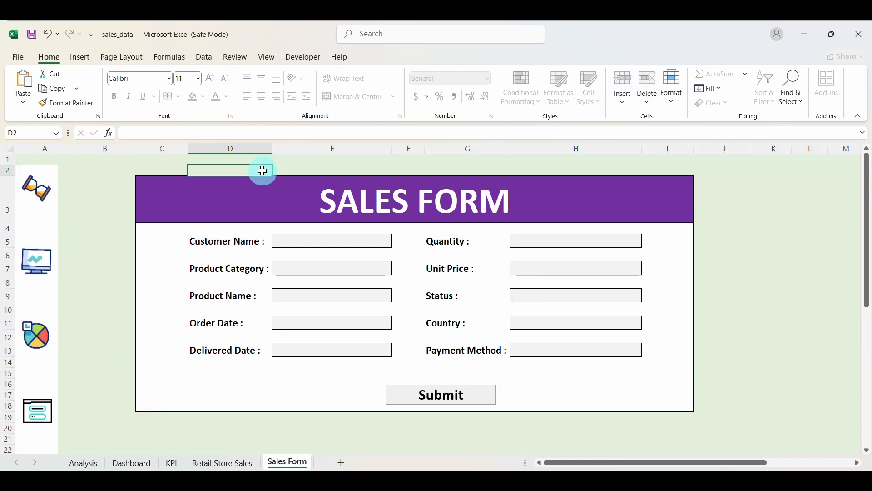
left_click(268, 196)
left_click(52, 347)
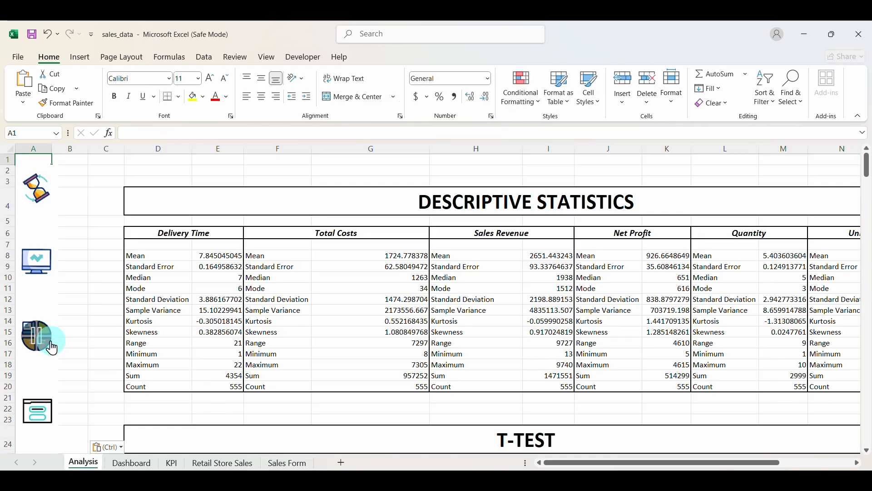
Jump to the Dashboard and collapse the ribbon for more worksheet space.
left_click(24, 174)
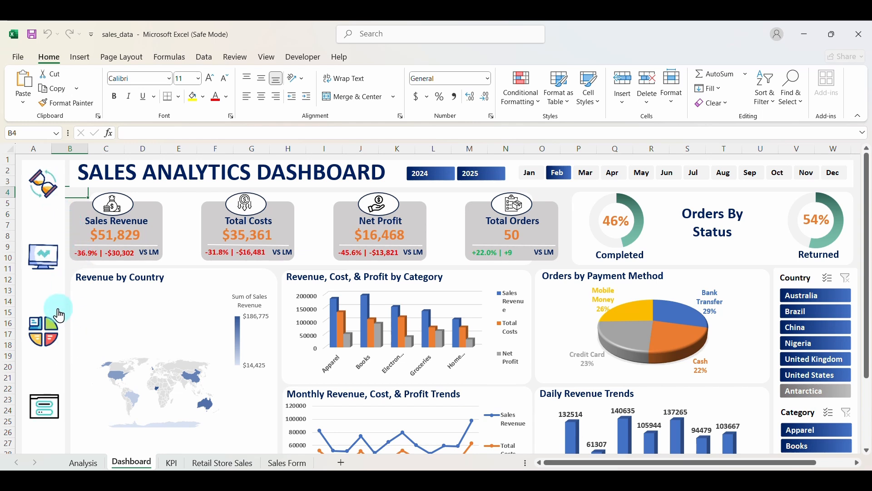
scroll(64, 363, "down", 2)
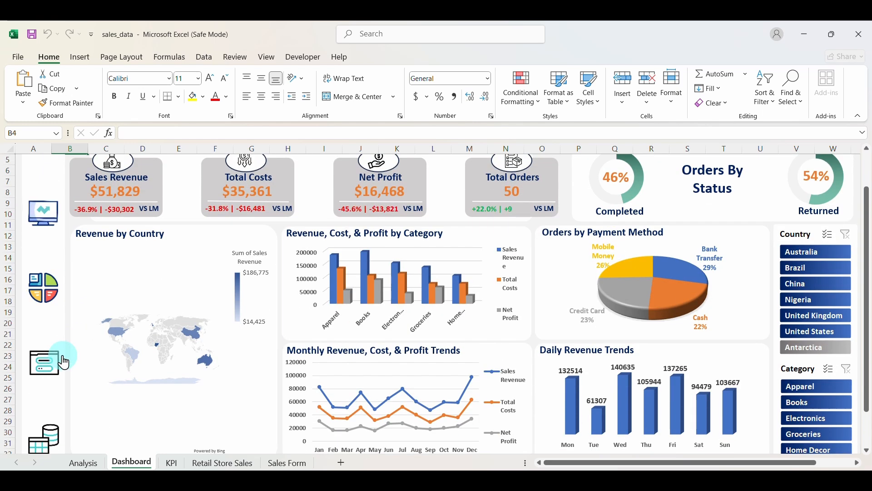
scroll(62, 361, "down", 2)
scroll(91, 350, "up", 5)
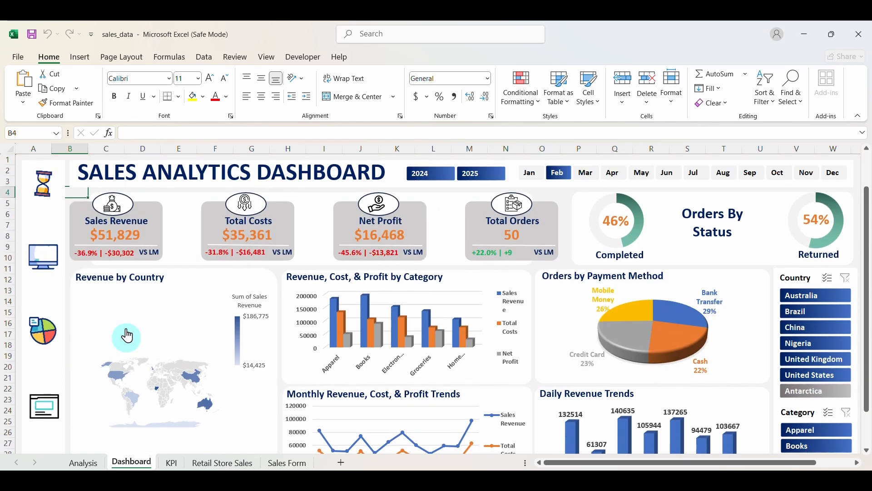
left_click(859, 119)
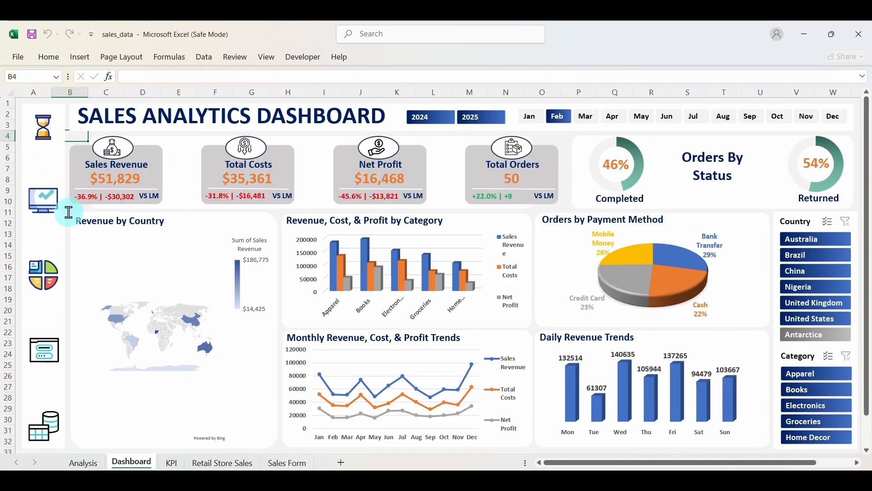
Test sidebar hops to Analysis, Sales Form and the Retail Store Sales data, ending on the Dashboard.
left_click(54, 275)
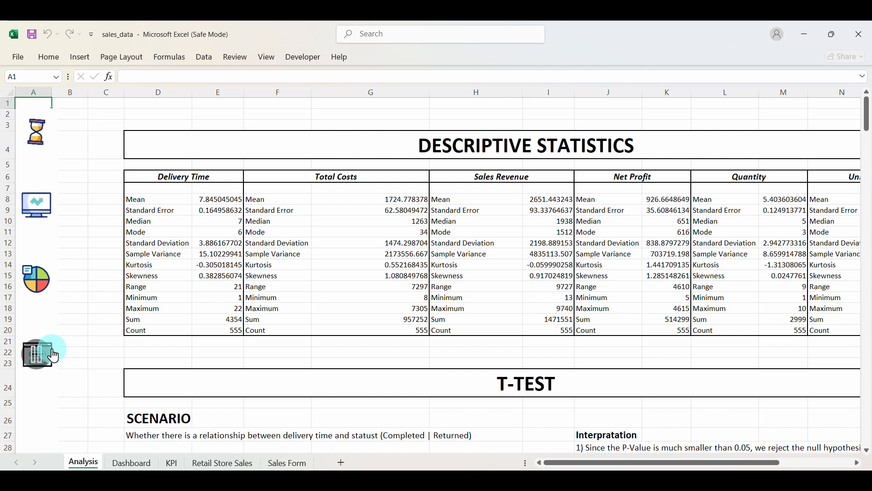
scroll(51, 353, "down", 2)
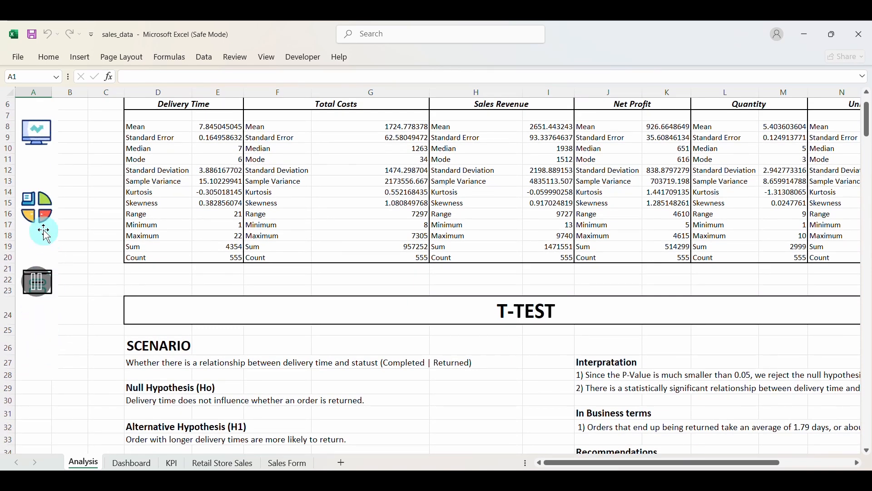
left_click(49, 280)
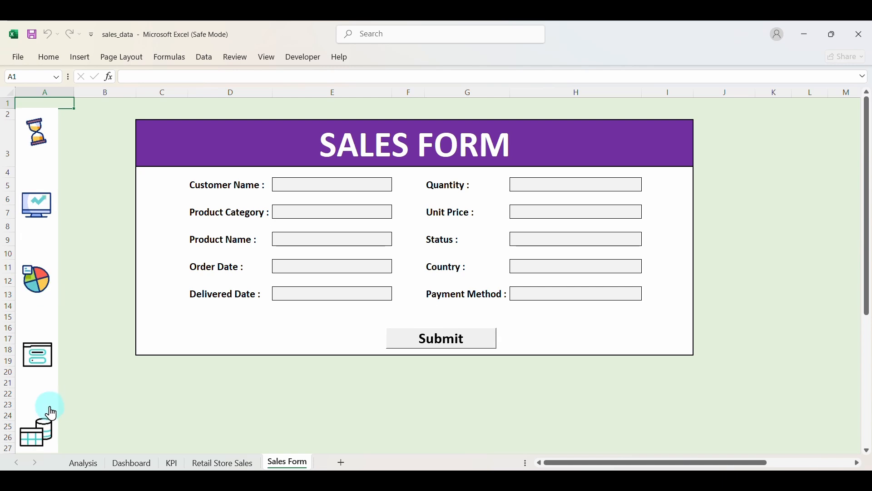
left_click(50, 308)
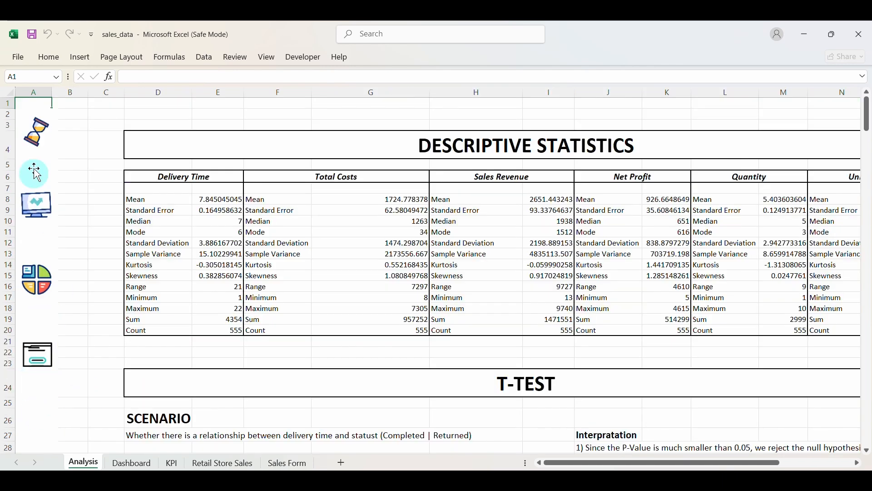
left_click(51, 201)
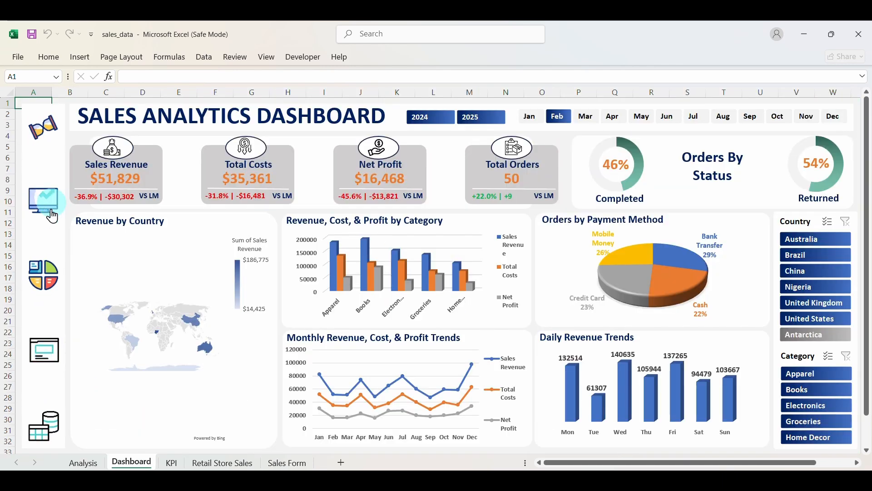
left_click(54, 406)
left_click(131, 463)
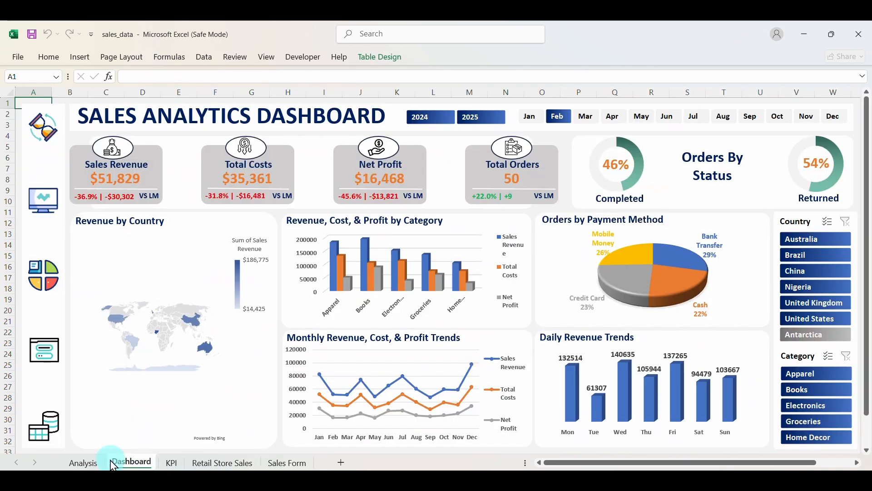
left_click(34, 412)
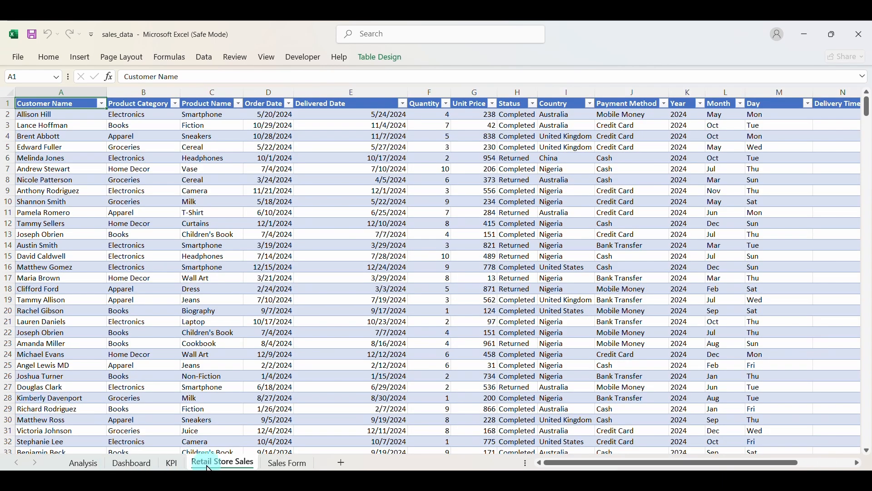
left_click(136, 464)
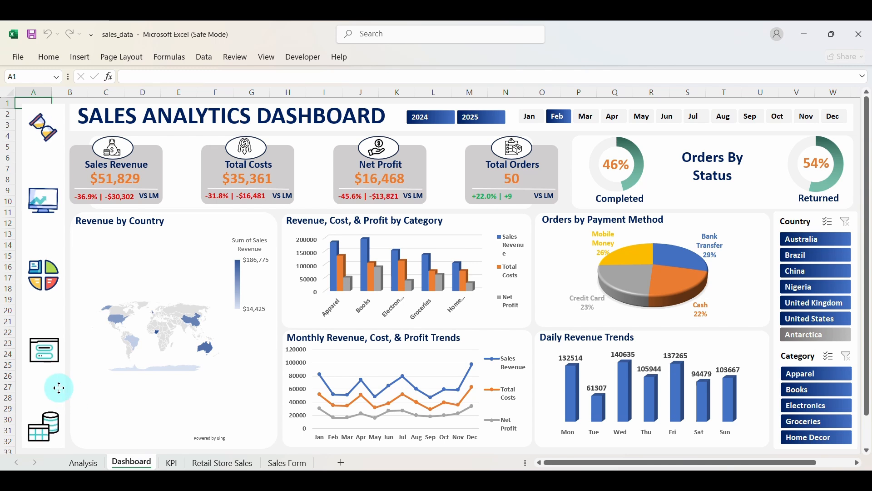
Go to the Analysis sheet and select the database picture at the top of its sidebar.
left_click(63, 420)
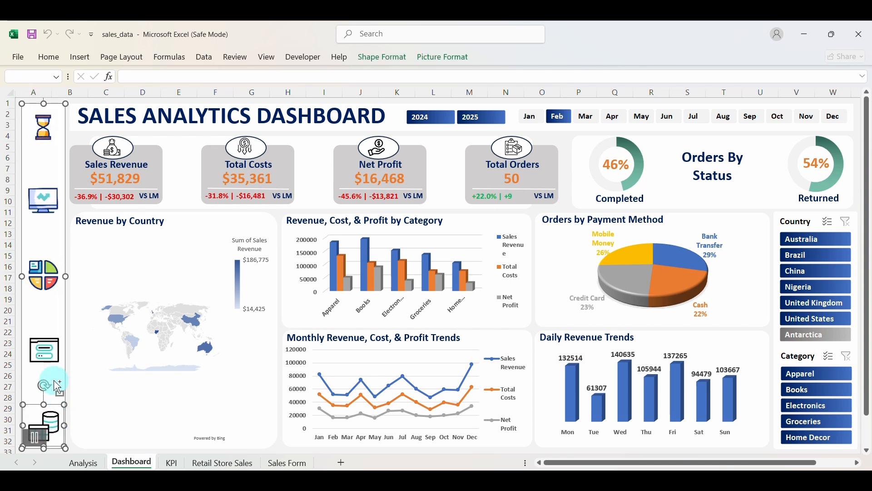
left_click(64, 425)
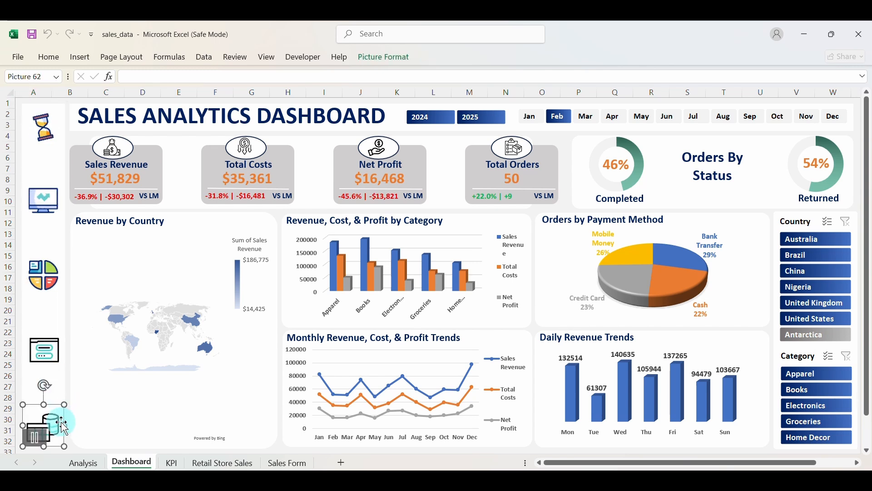
left_click(54, 294)
left_click(41, 416)
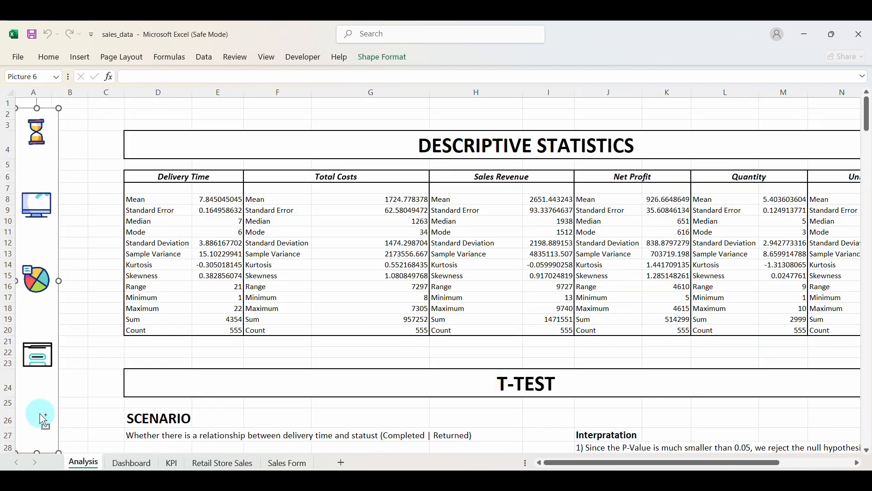
left_click(51, 130)
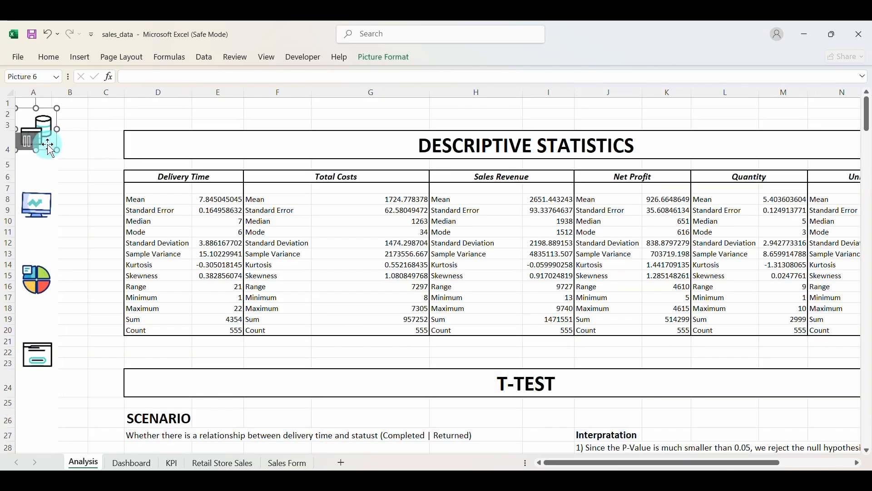
Drag the database picture to the sidebar bottom, check its Retail Store Sales link, and return to the Dashboard.
left_click_drag(51, 148, 51, 432)
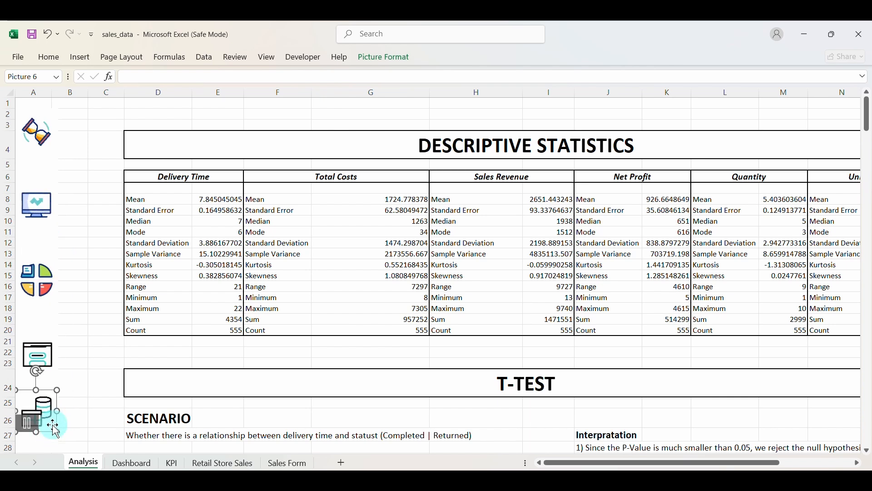
left_click(46, 323)
left_click(35, 417)
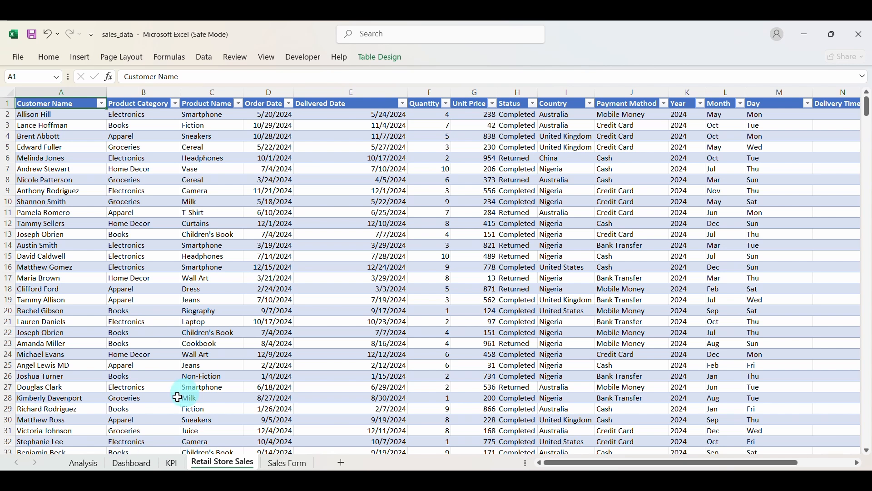
left_click(131, 463)
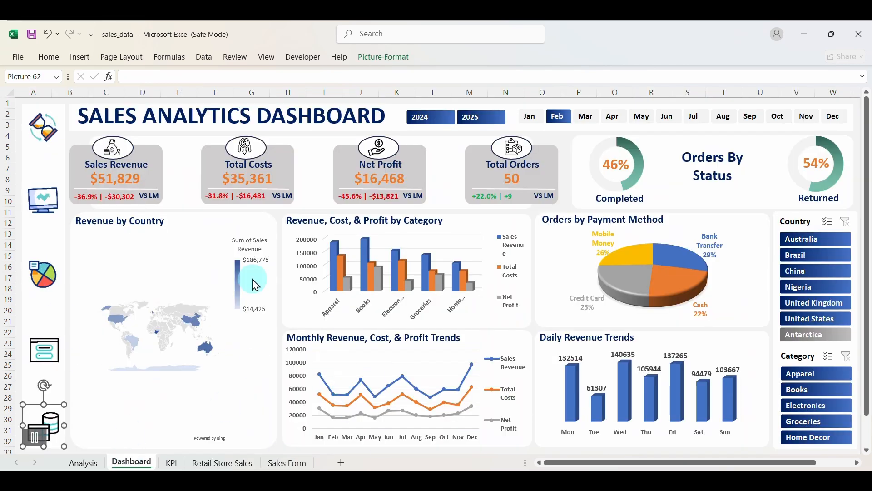
Filter the Month slicer to March, then April, then clear the month filter.
left_click(583, 119)
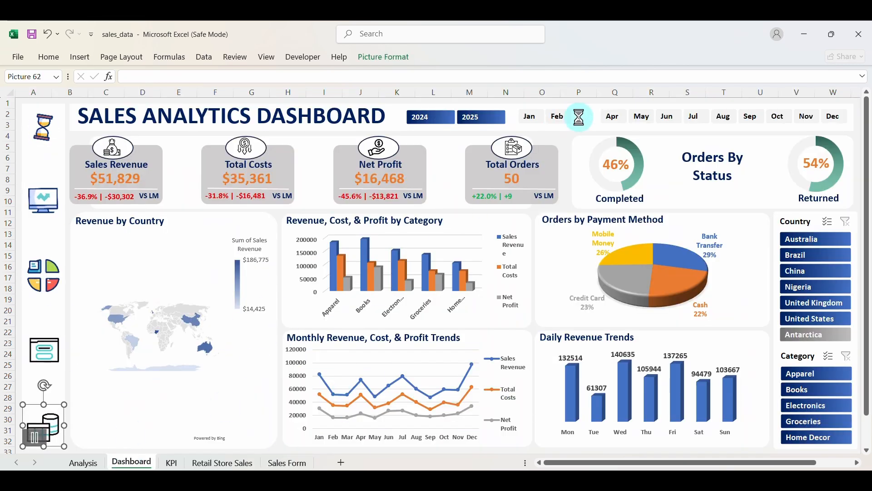
left_click(619, 119)
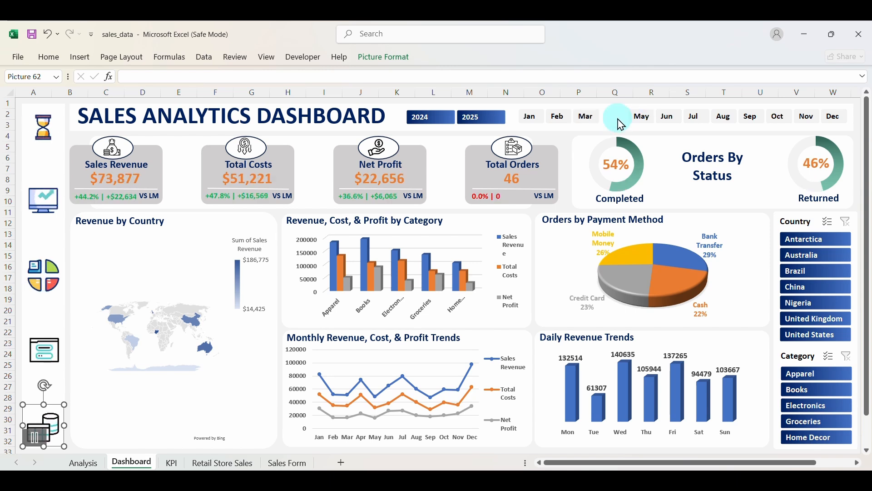
left_click(51, 340)
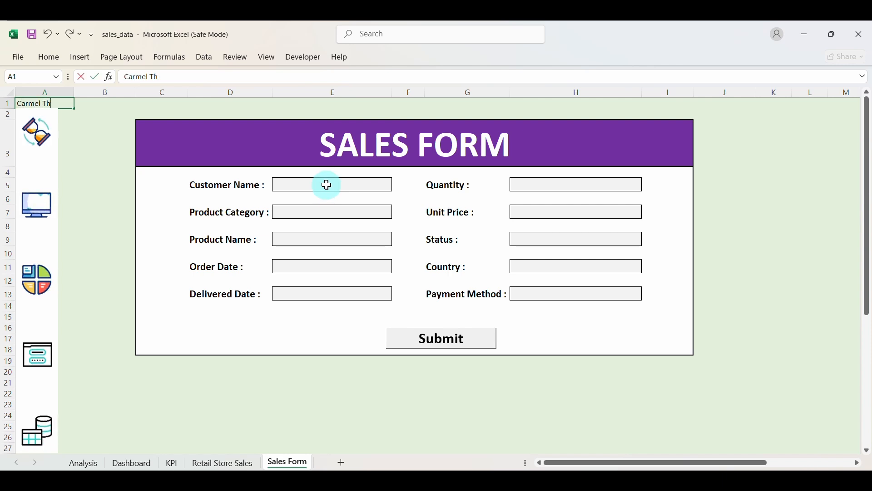
Enter the customer's name, product category HomeDecor and product name Rice on the Sales Form.
left_click(327, 185)
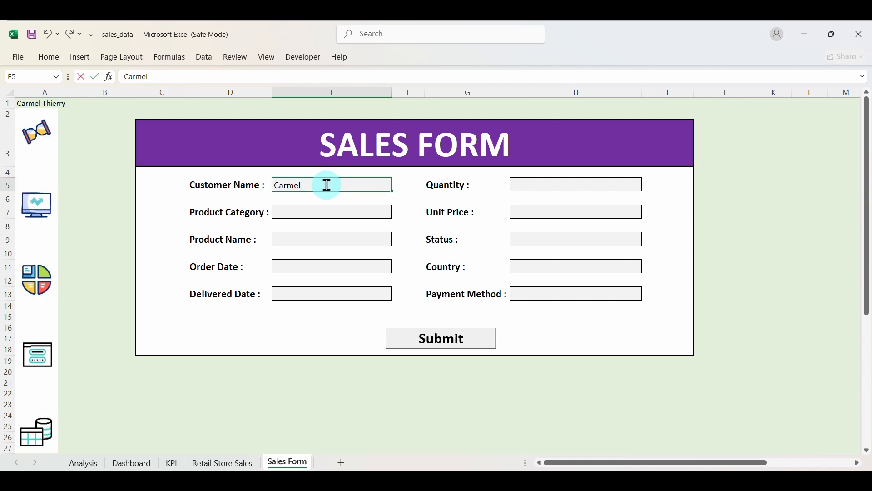
left_click(325, 215)
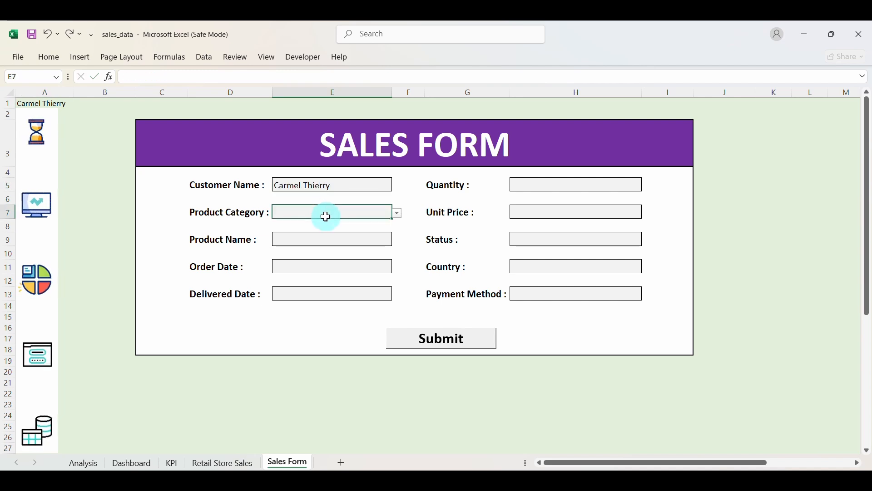
left_click(397, 213)
left_click(366, 254)
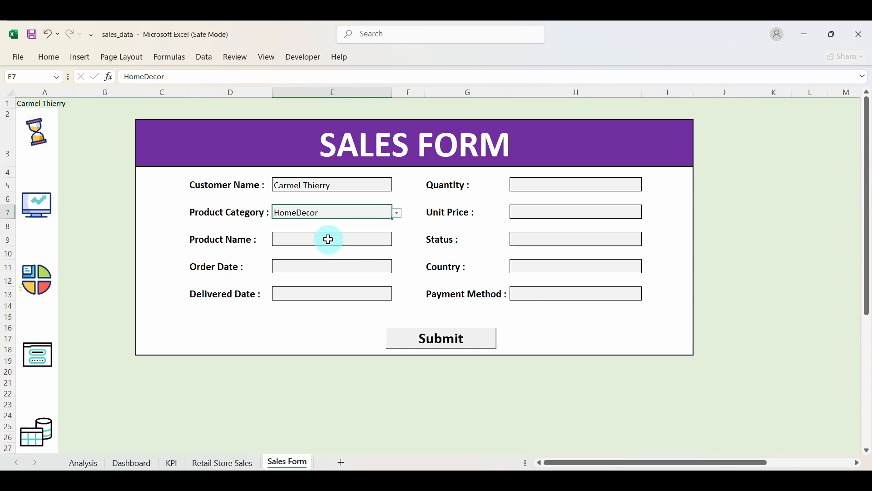
left_click(327, 237)
key("alt+Down")
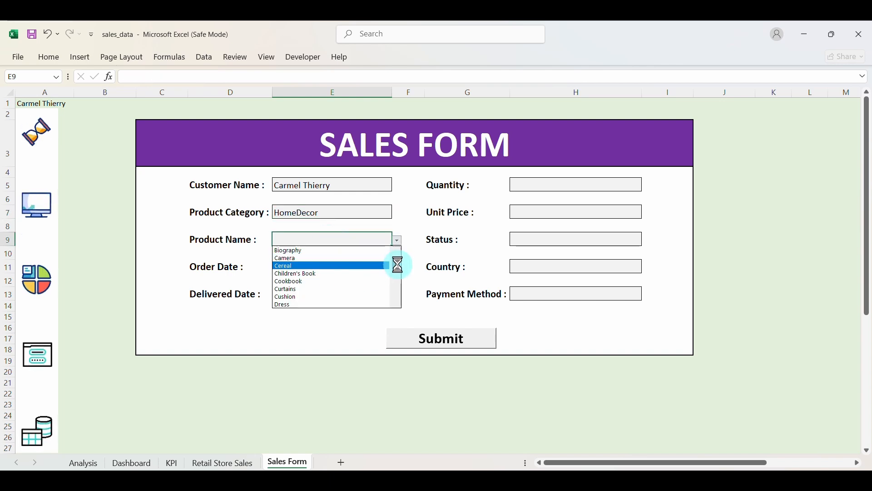
left_click_drag(398, 265, 396, 284)
left_click(306, 263)
Set the order date, delivered date 4/20/2025, quantity 4 and unit price 50.
left_click(311, 268)
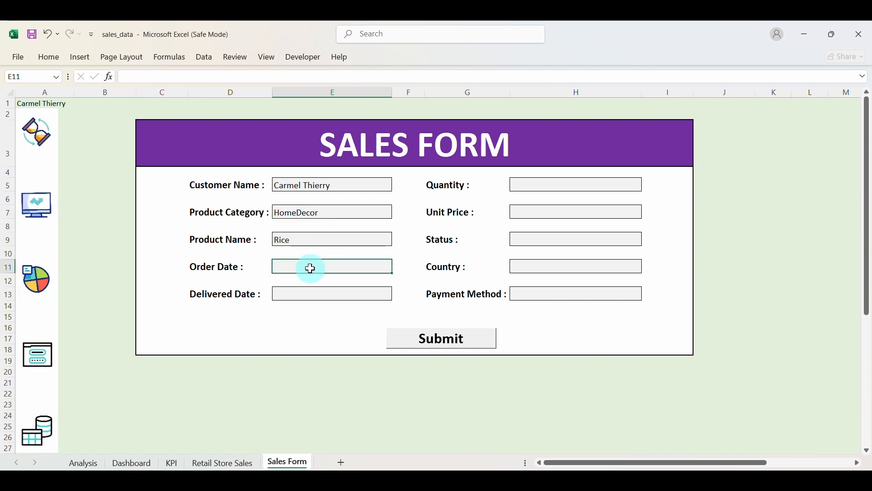
left_click(384, 267)
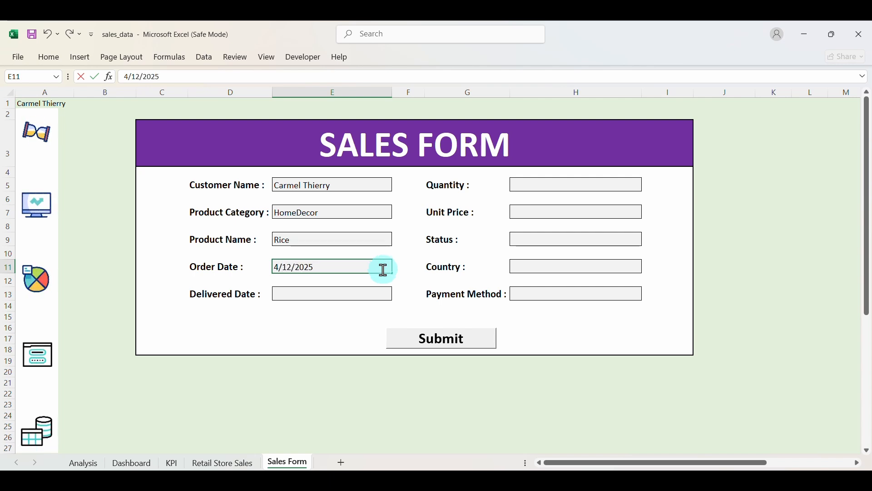
left_click(353, 295)
type("4/")
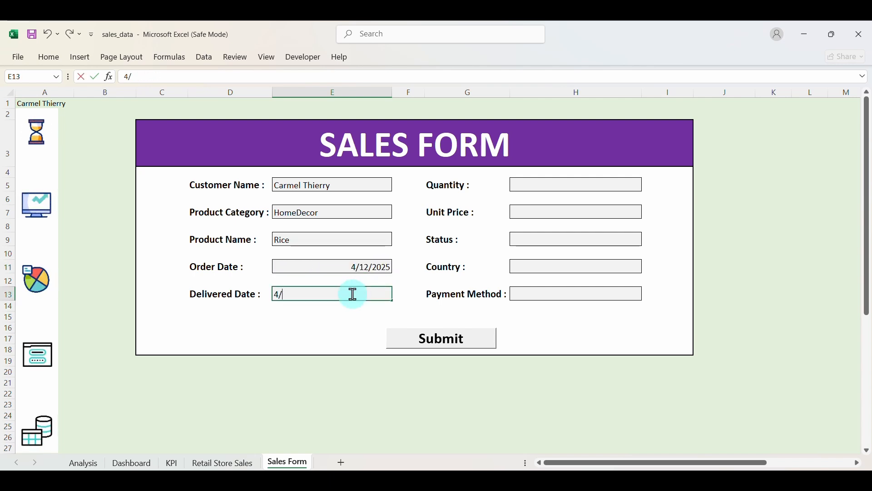
type("20/2024")
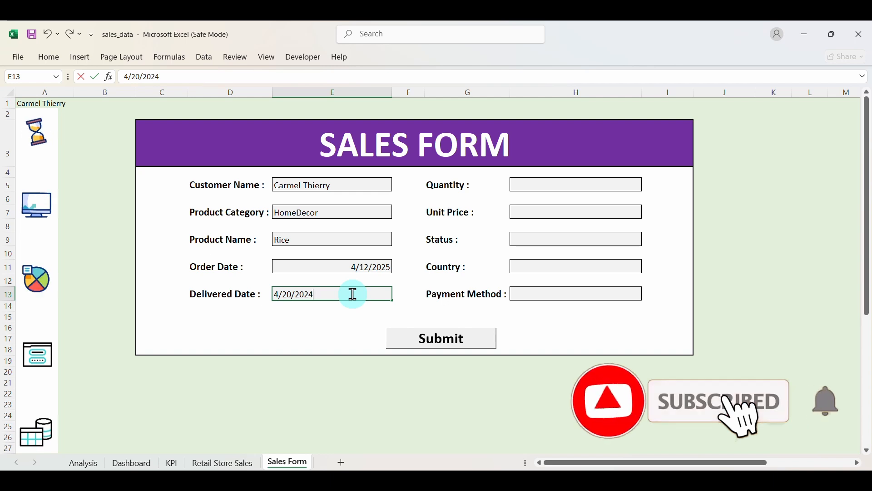
key("BackSpace")
type("5")
left_click(541, 187)
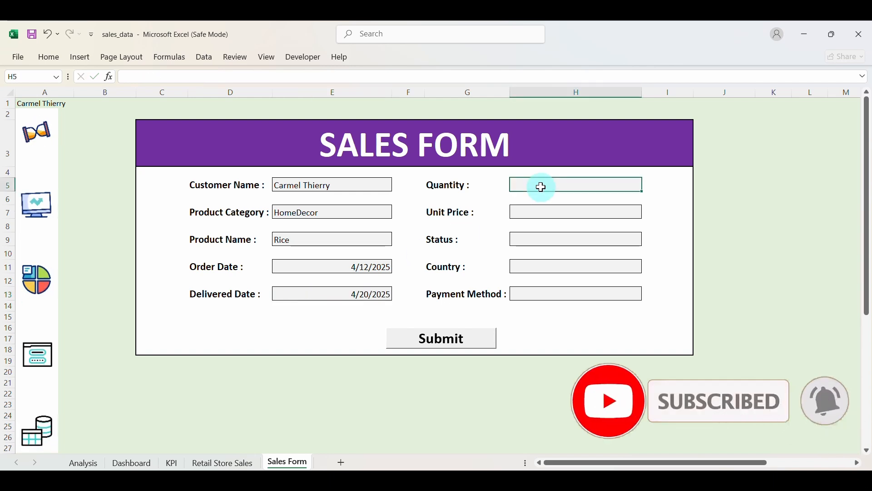
type("4")
left_click(541, 209)
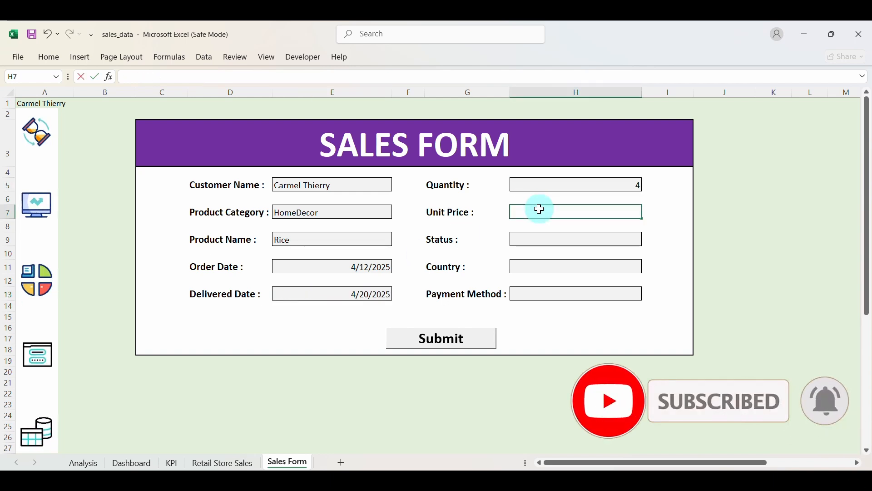
type("50")
Set status to Completed, country to Australia and payment method to Credit Card.
left_click(535, 240)
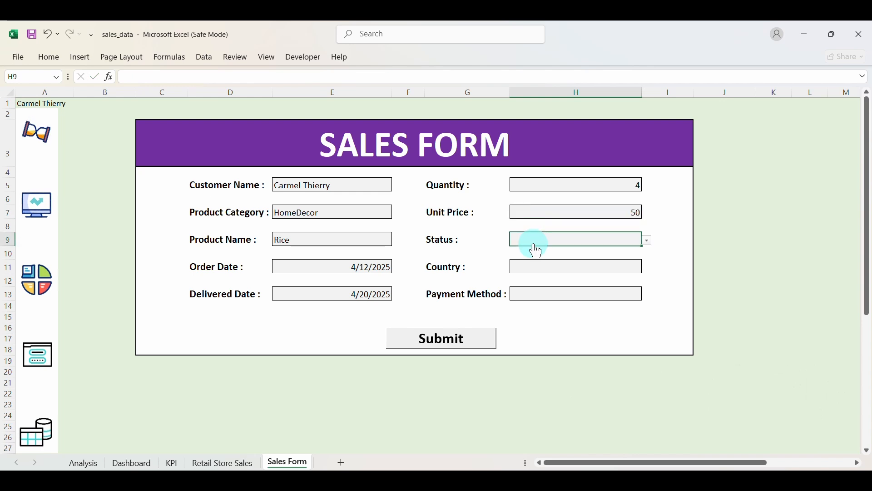
key("alt+Down")
left_click(534, 251)
left_click(537, 267)
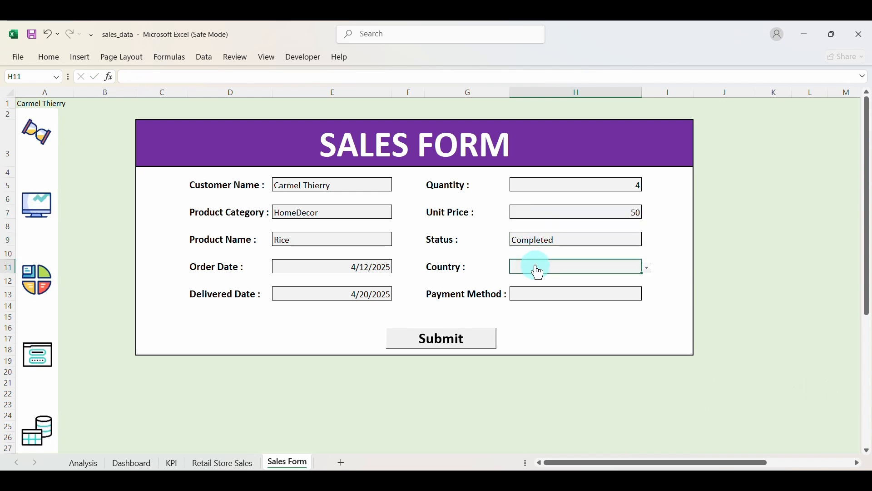
key("alt+Down")
left_click(536, 286)
left_click(538, 294)
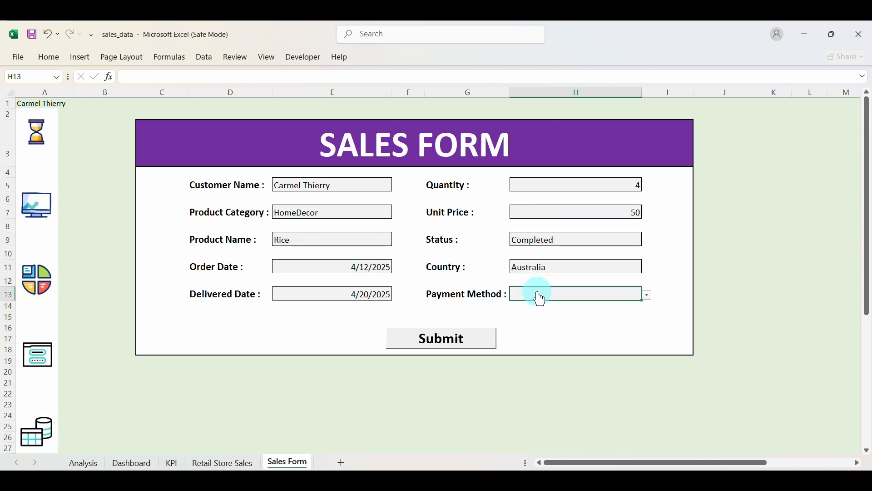
key("alt+Down")
left_click(545, 321)
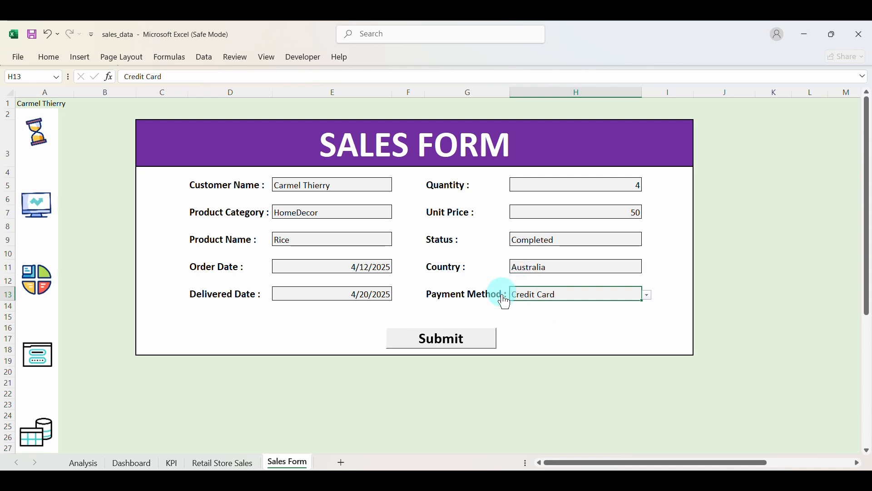
Submit the record, then refresh the Dashboard to show $776,011 revenue and 563 orders.
left_click(476, 340)
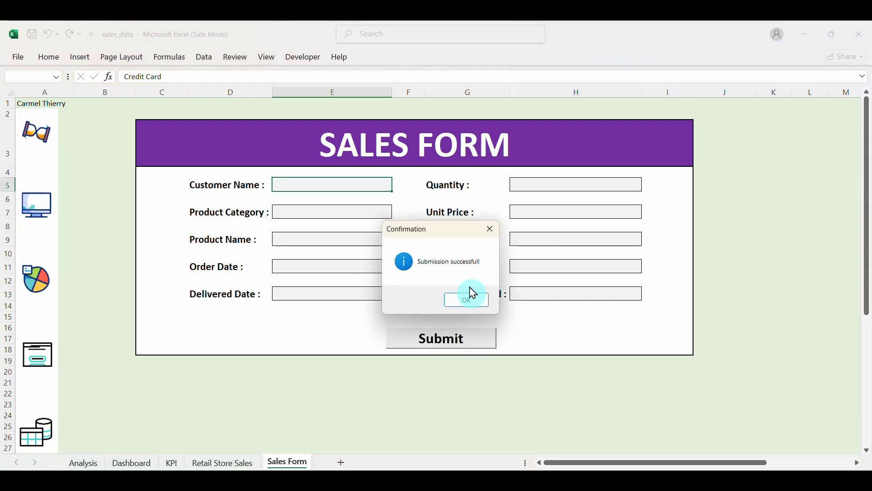
left_click(467, 300)
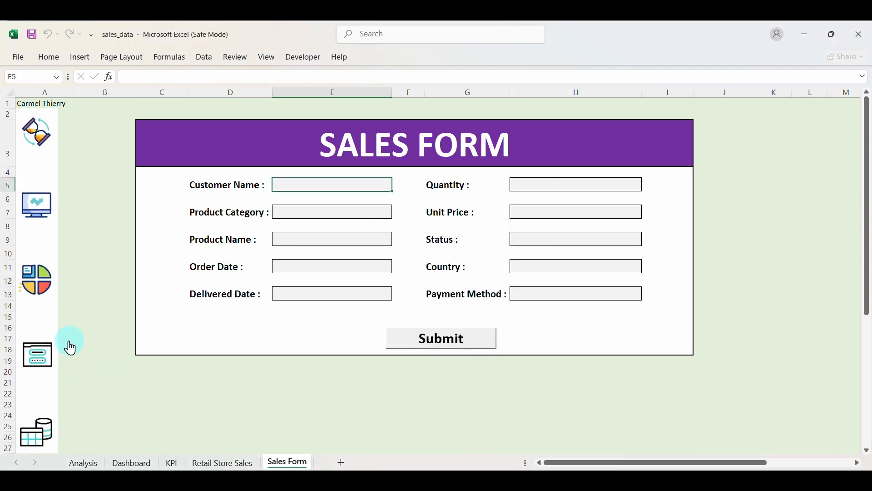
left_click(44, 210)
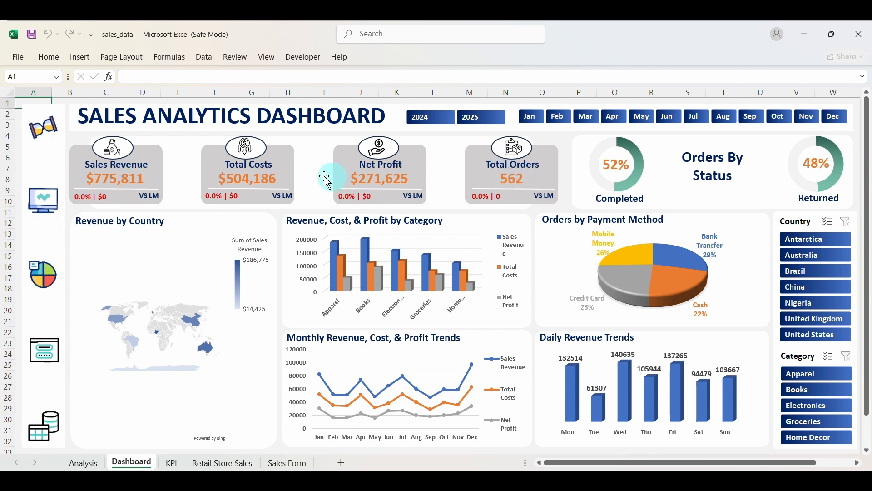
left_click(46, 126)
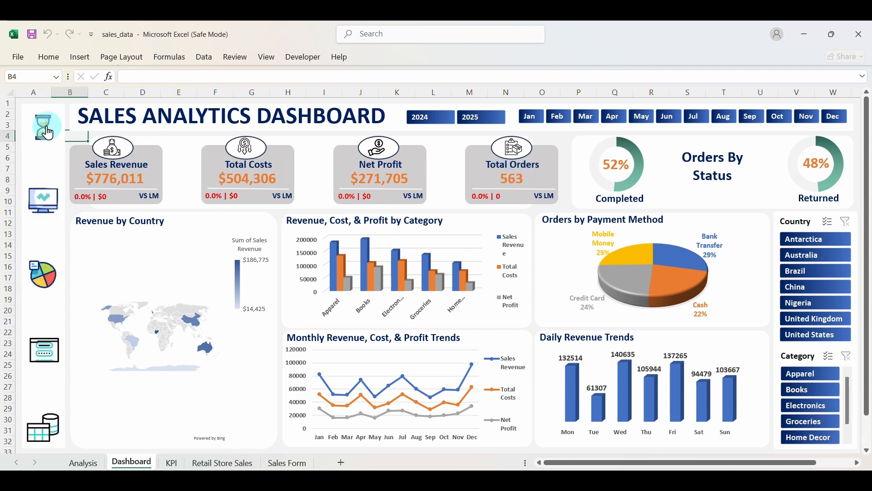